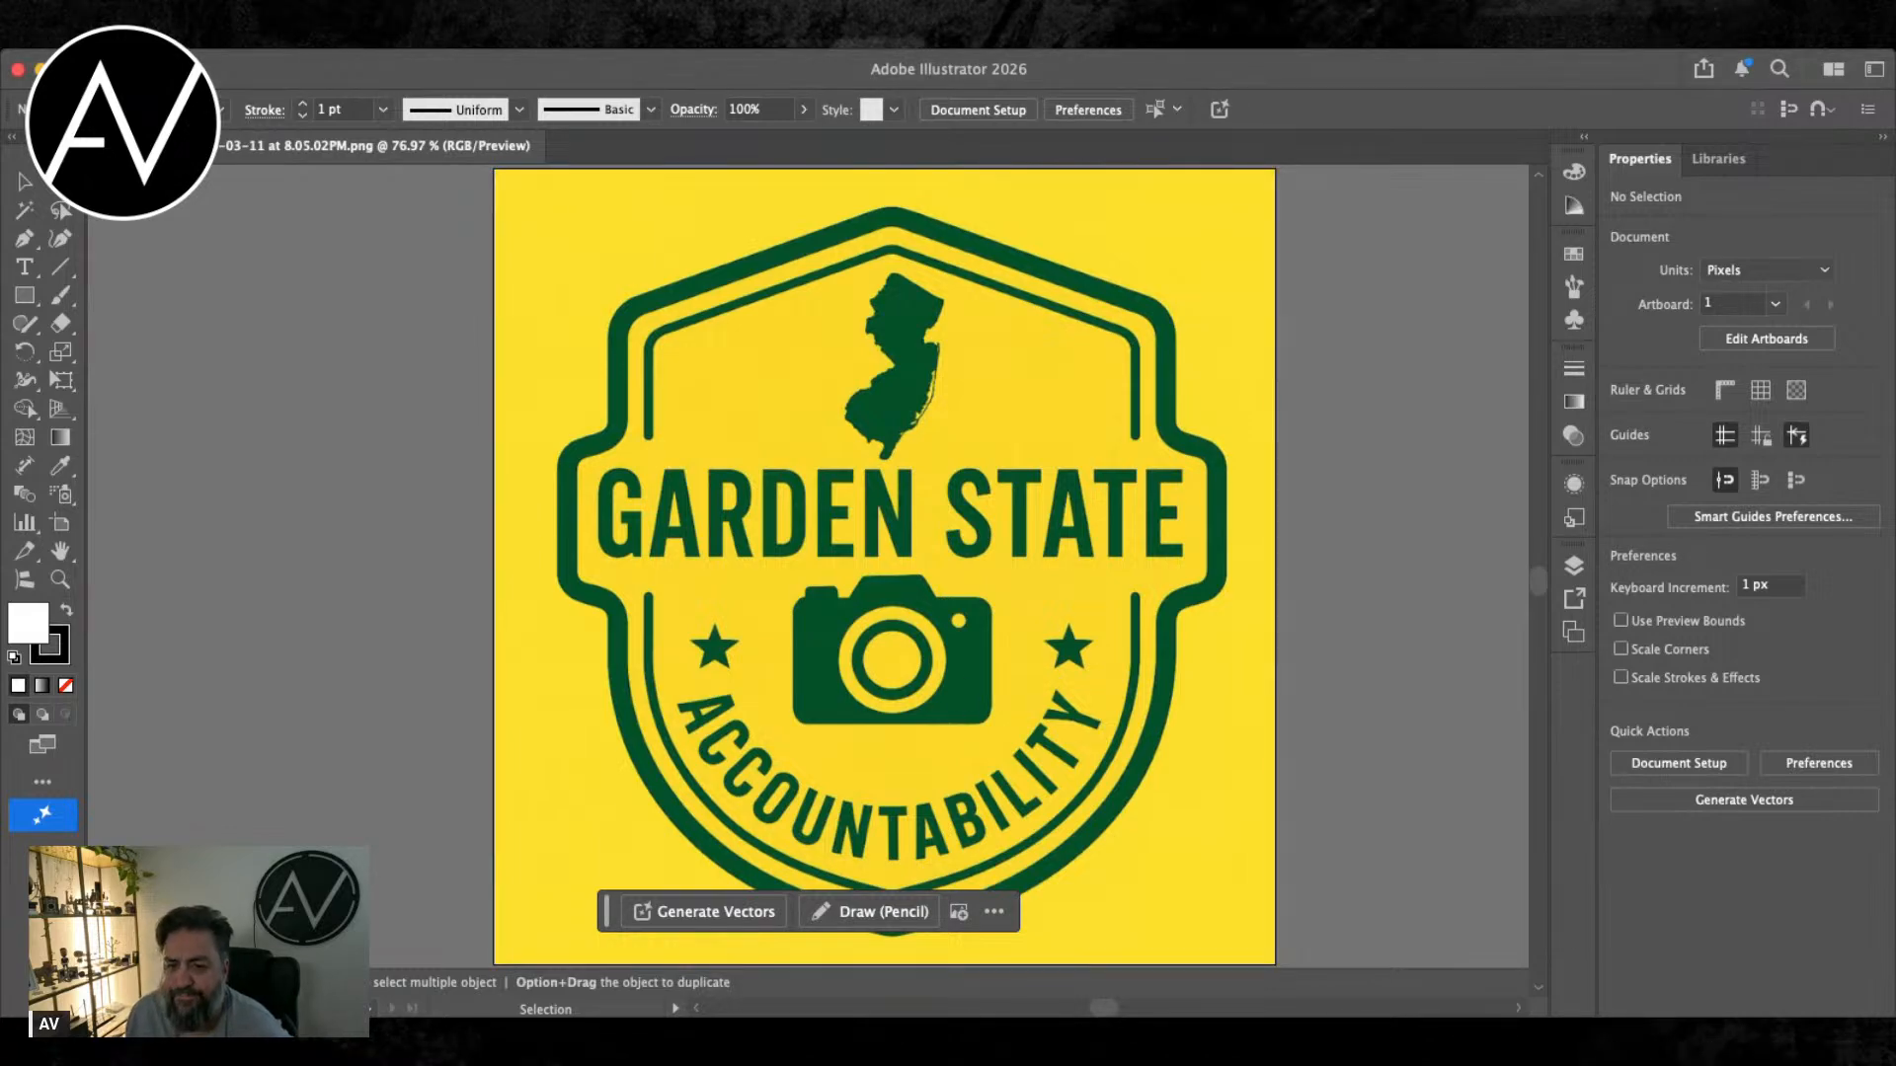
{"action": "left_click", "coordinate": [247, 79]}
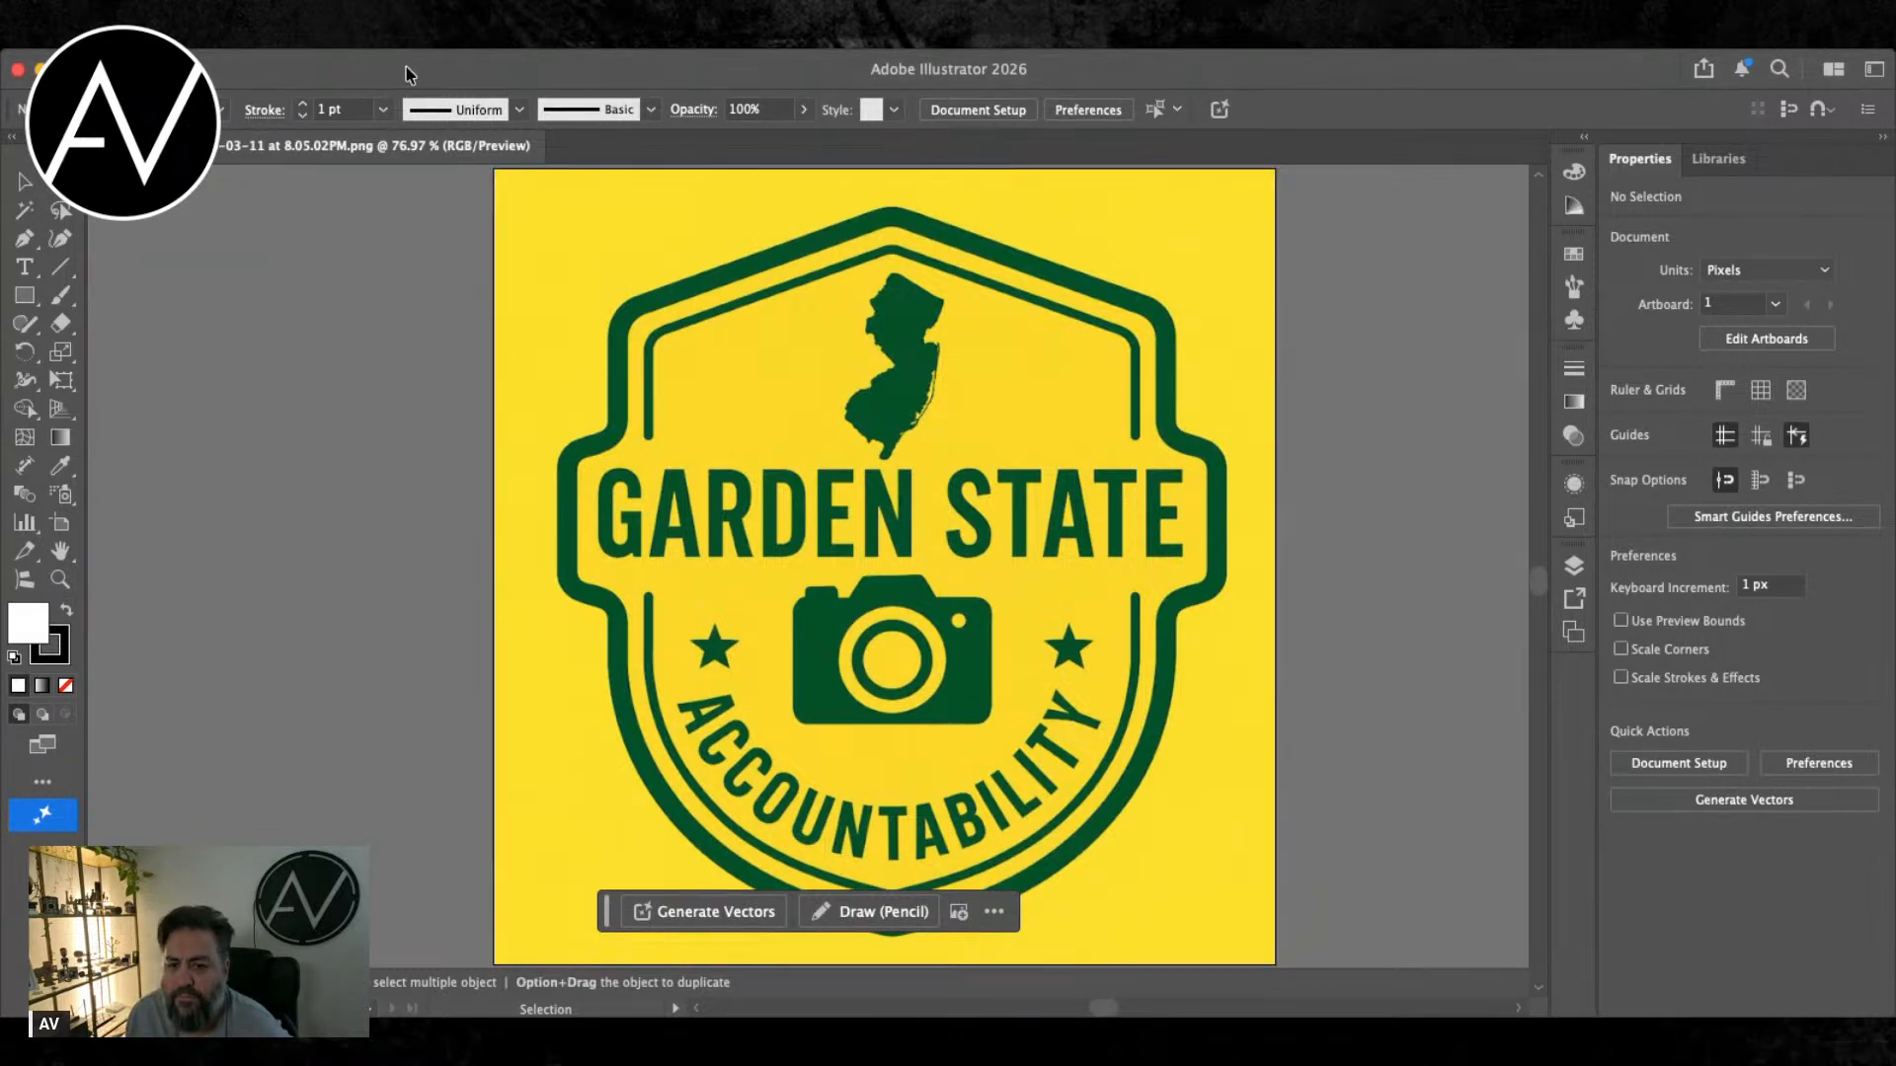
{"action": "scroll", "coordinate": [787, 711], "scroll_direction": "up", "scroll_amount": 3}
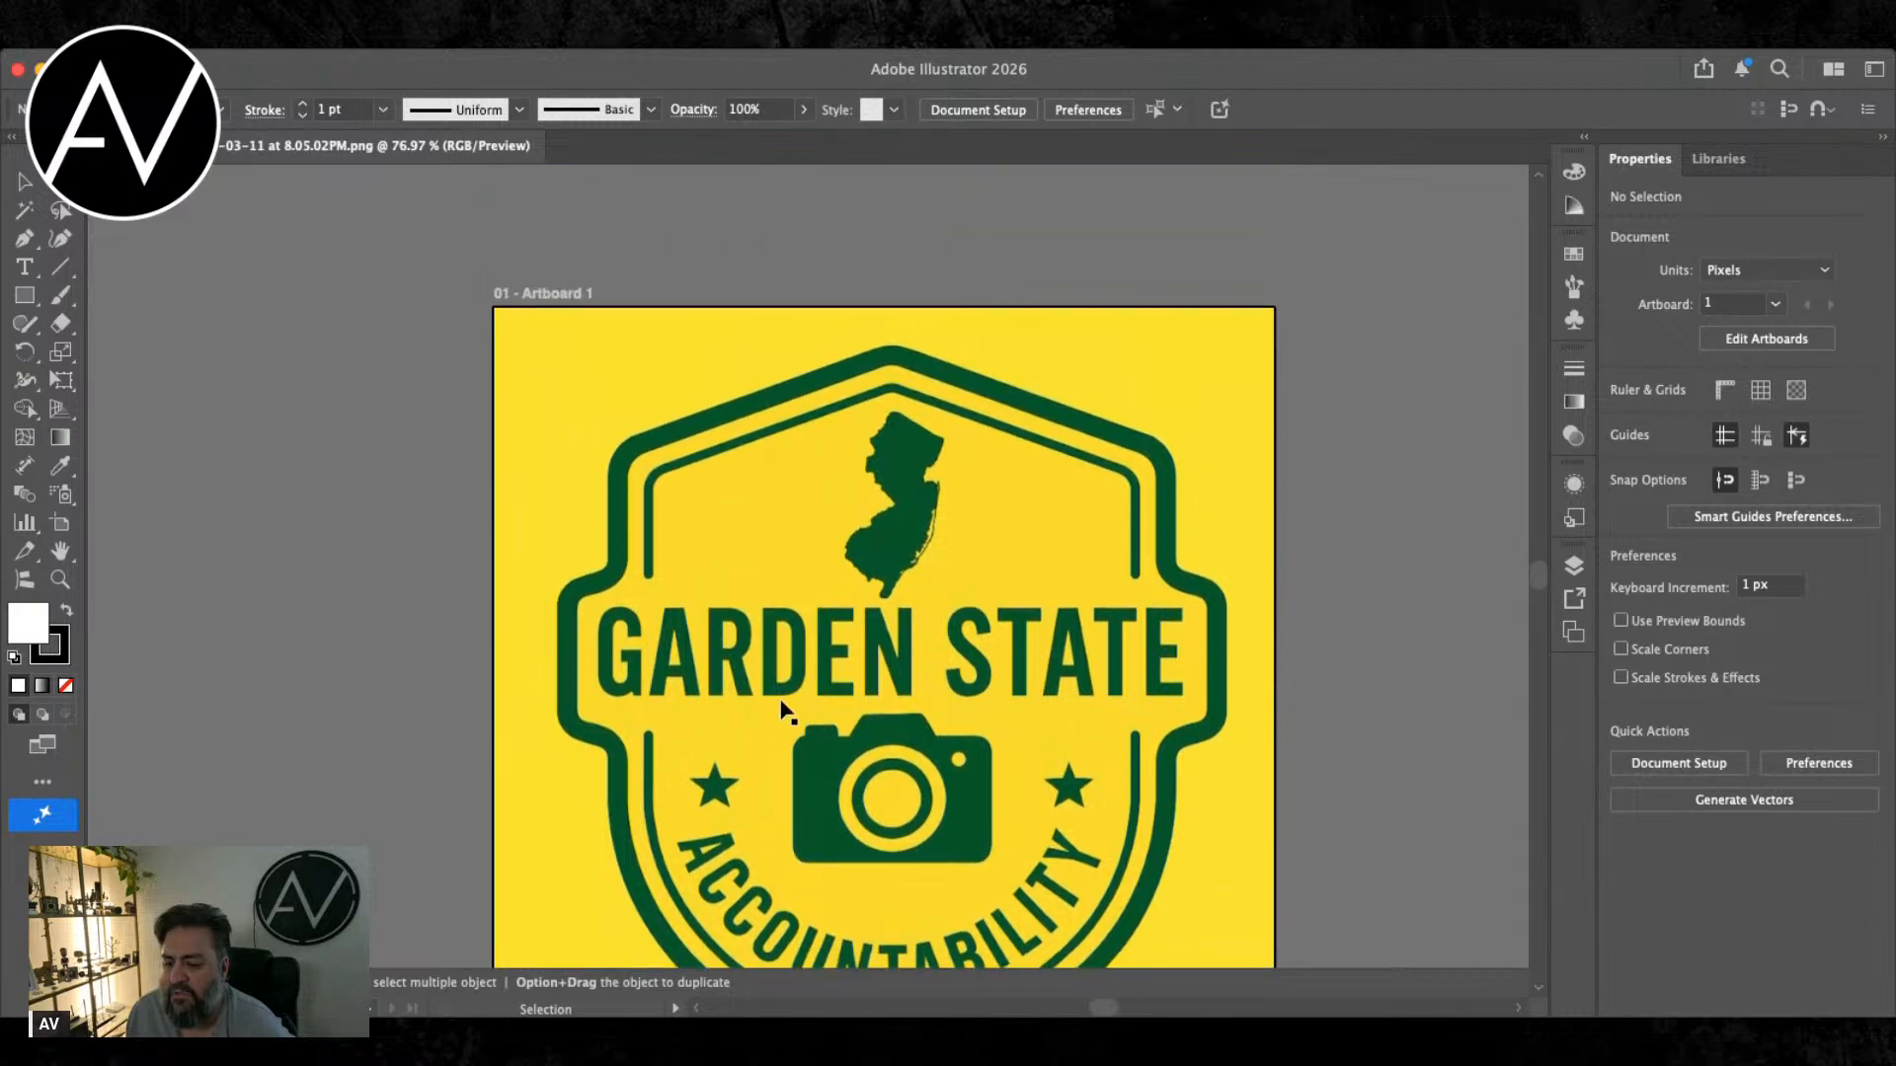
{"action": "scroll", "coordinate": [782, 709], "scroll_direction": "down", "scroll_amount": 5}
{"action": "scroll", "coordinate": [783, 707], "scroll_direction": "up", "scroll_amount": 2}
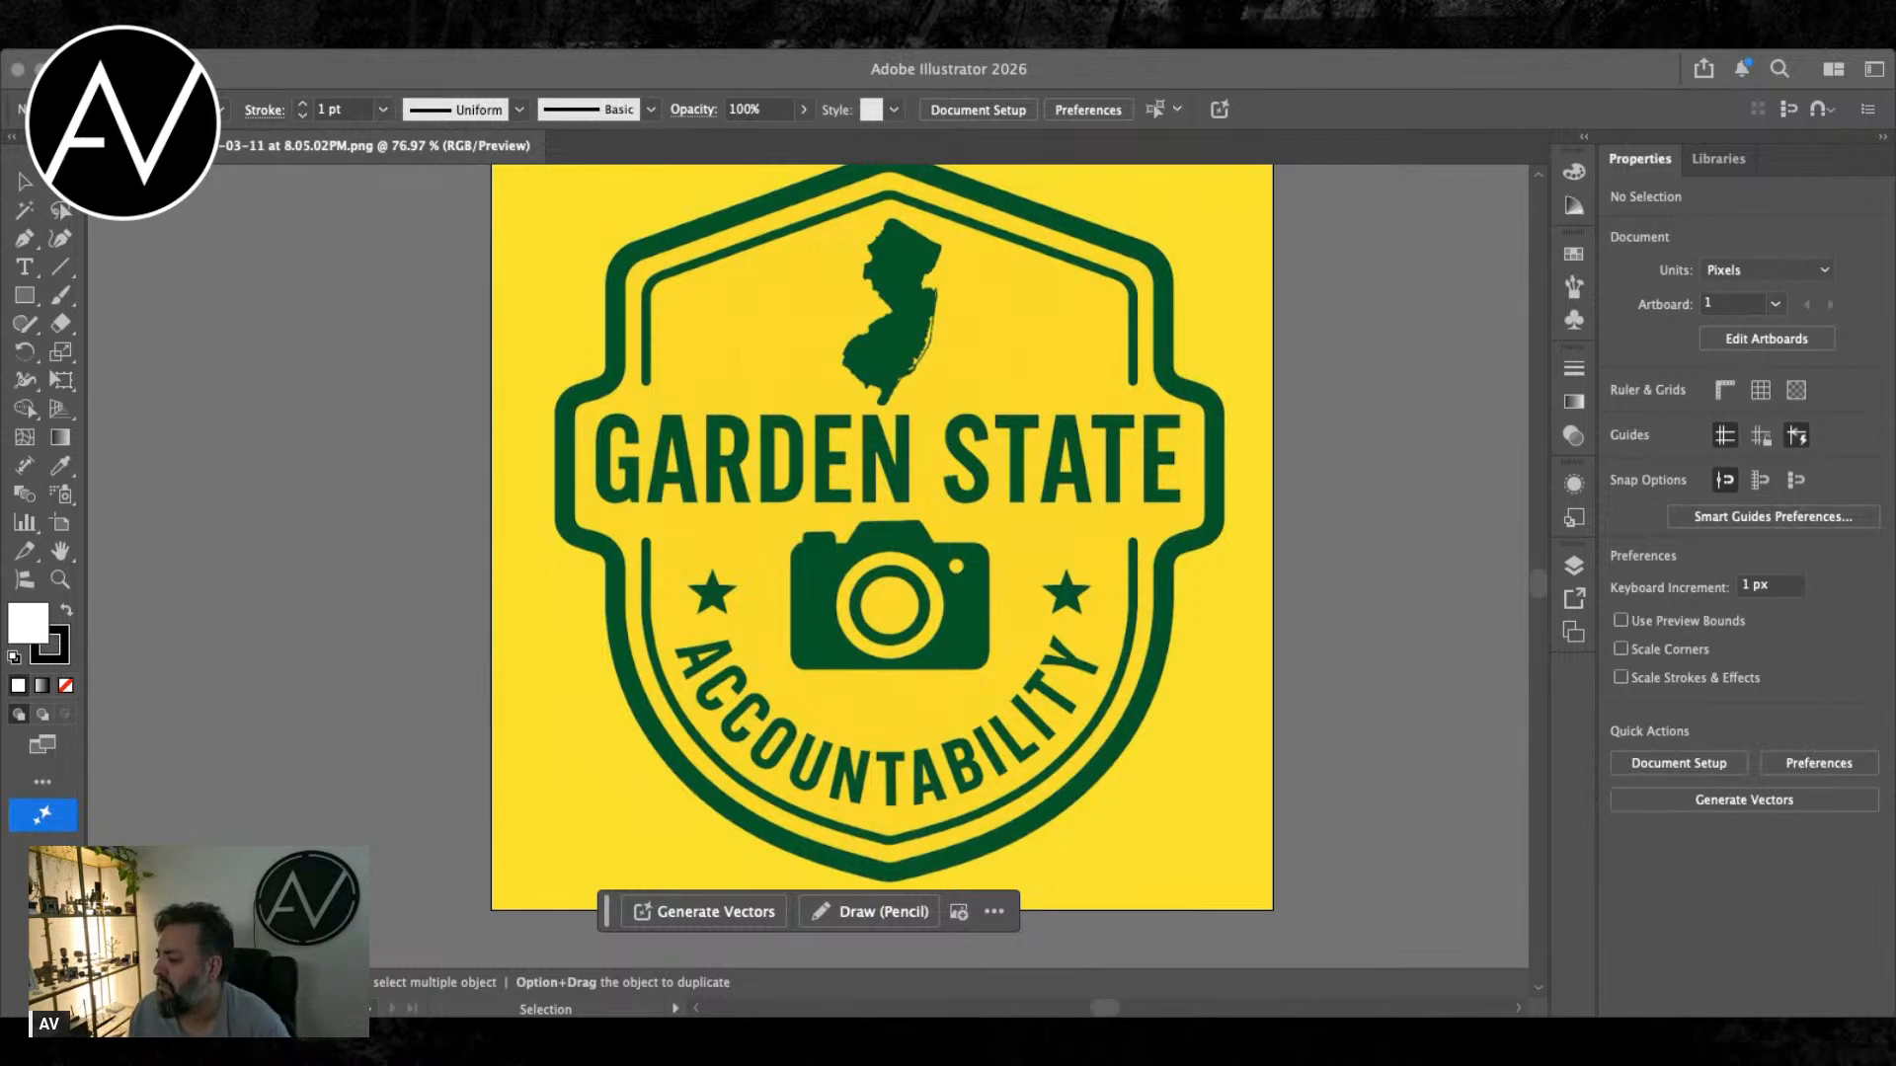
{"action": "scroll", "coordinate": [908, 748], "scroll_direction": "up", "scroll_amount": 3}
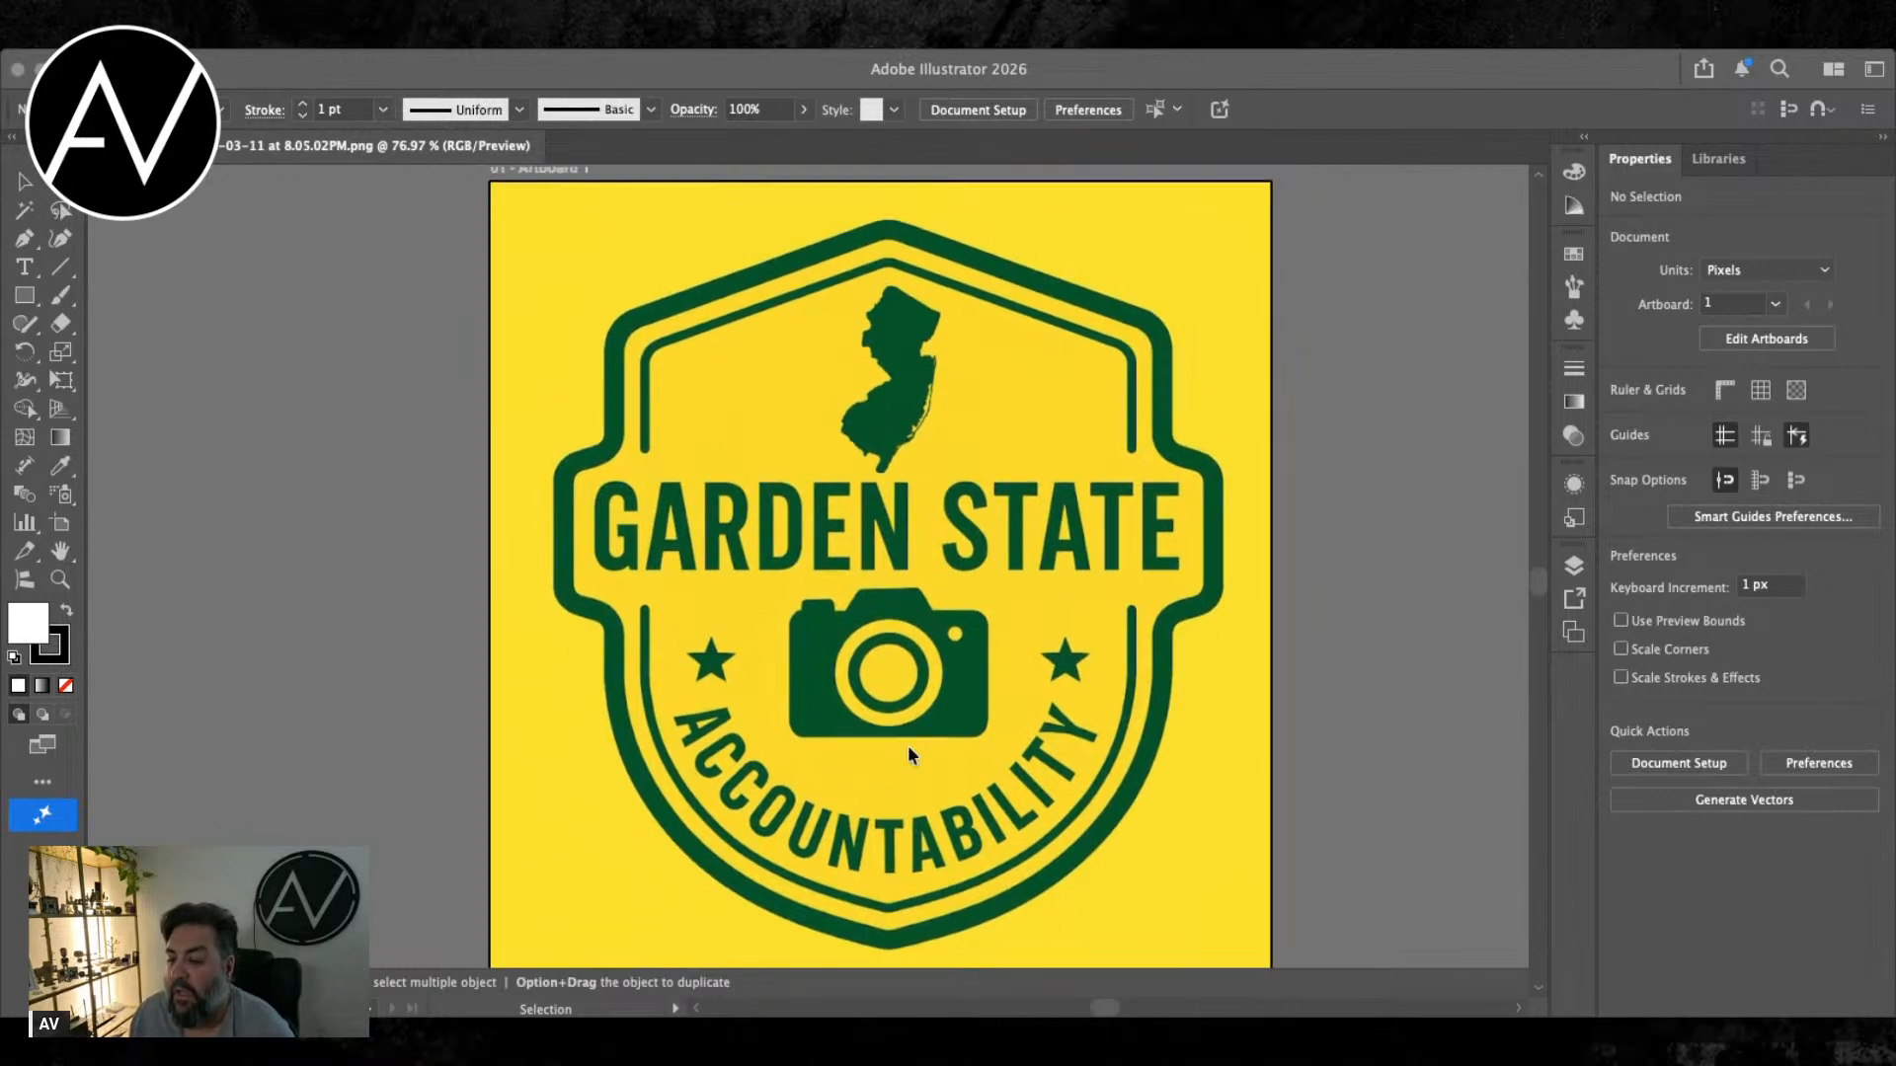
{"action": "scroll", "coordinate": [908, 747], "scroll_direction": "right", "scroll_amount": 1}
{"action": "scroll", "coordinate": [908, 755], "scroll_direction": "down", "scroll_amount": 1}
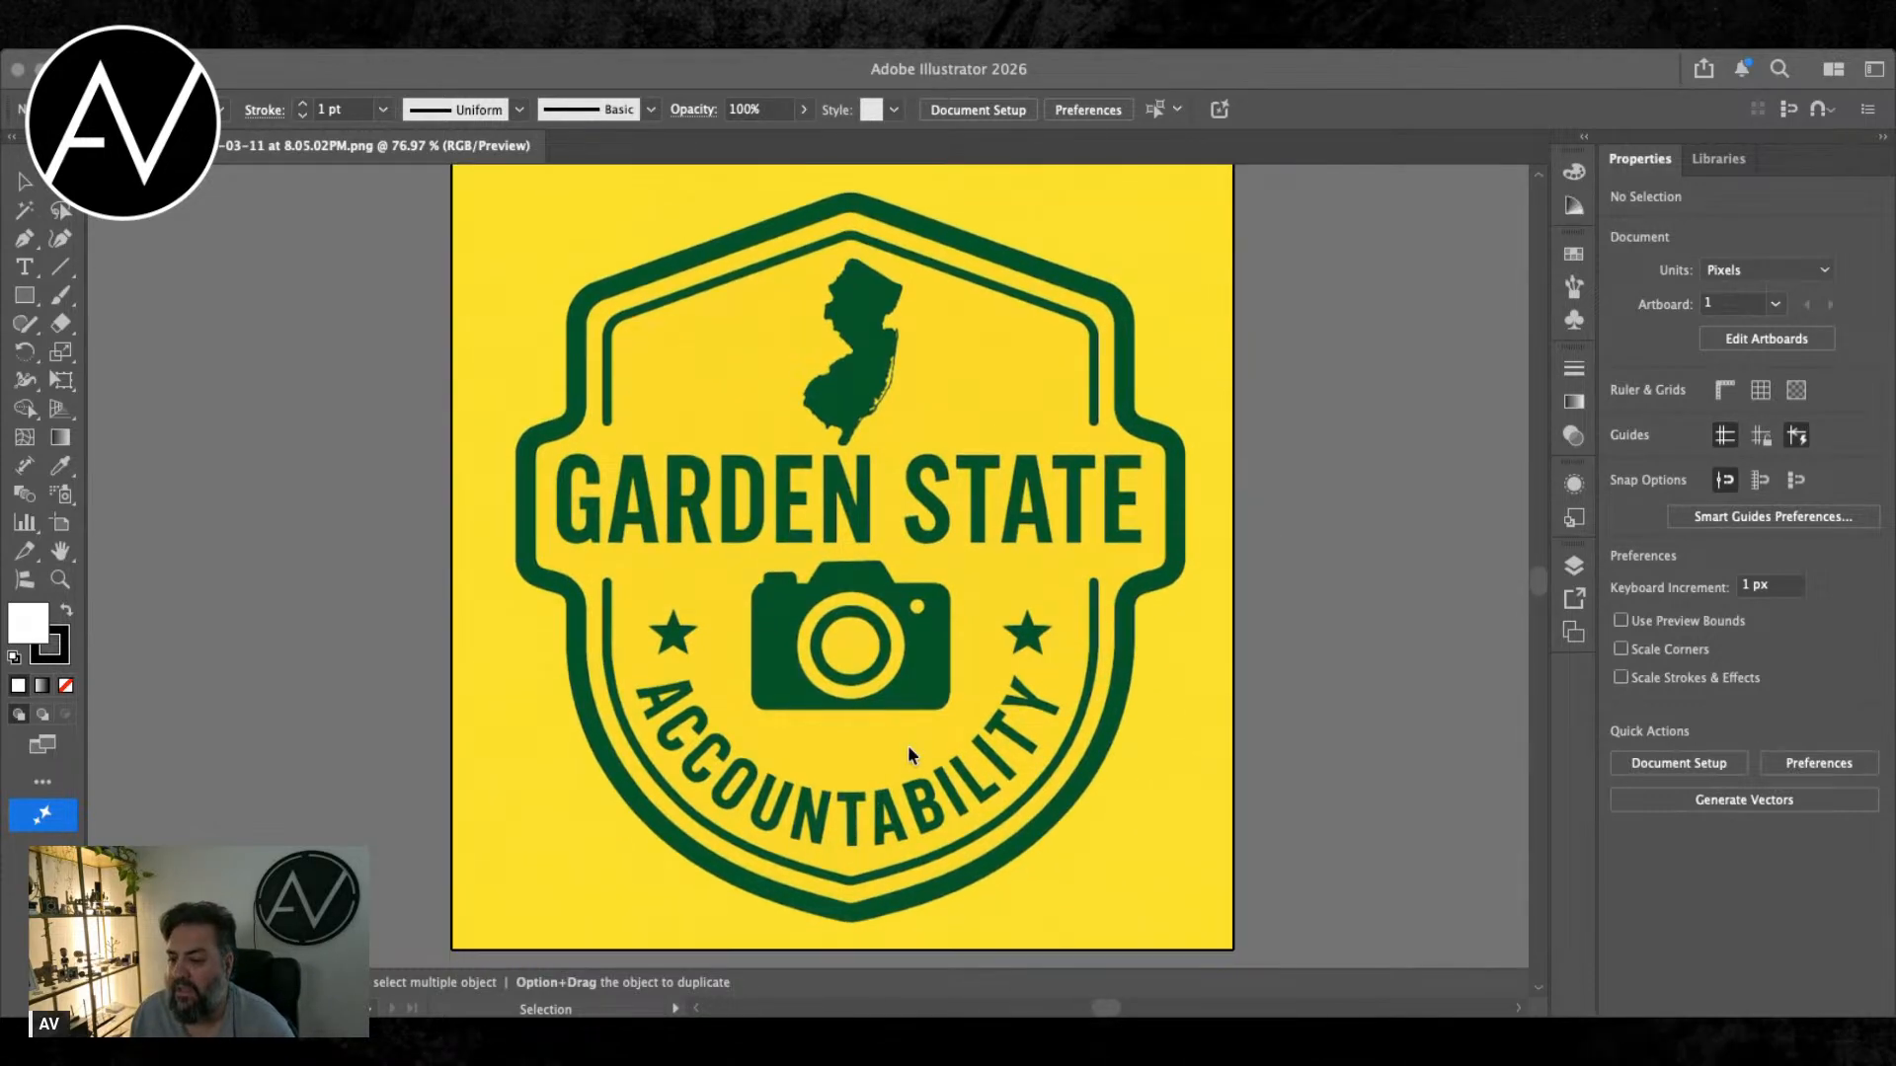
{"action": "scroll", "coordinate": [908, 755], "scroll_direction": "left", "scroll_amount": 1}
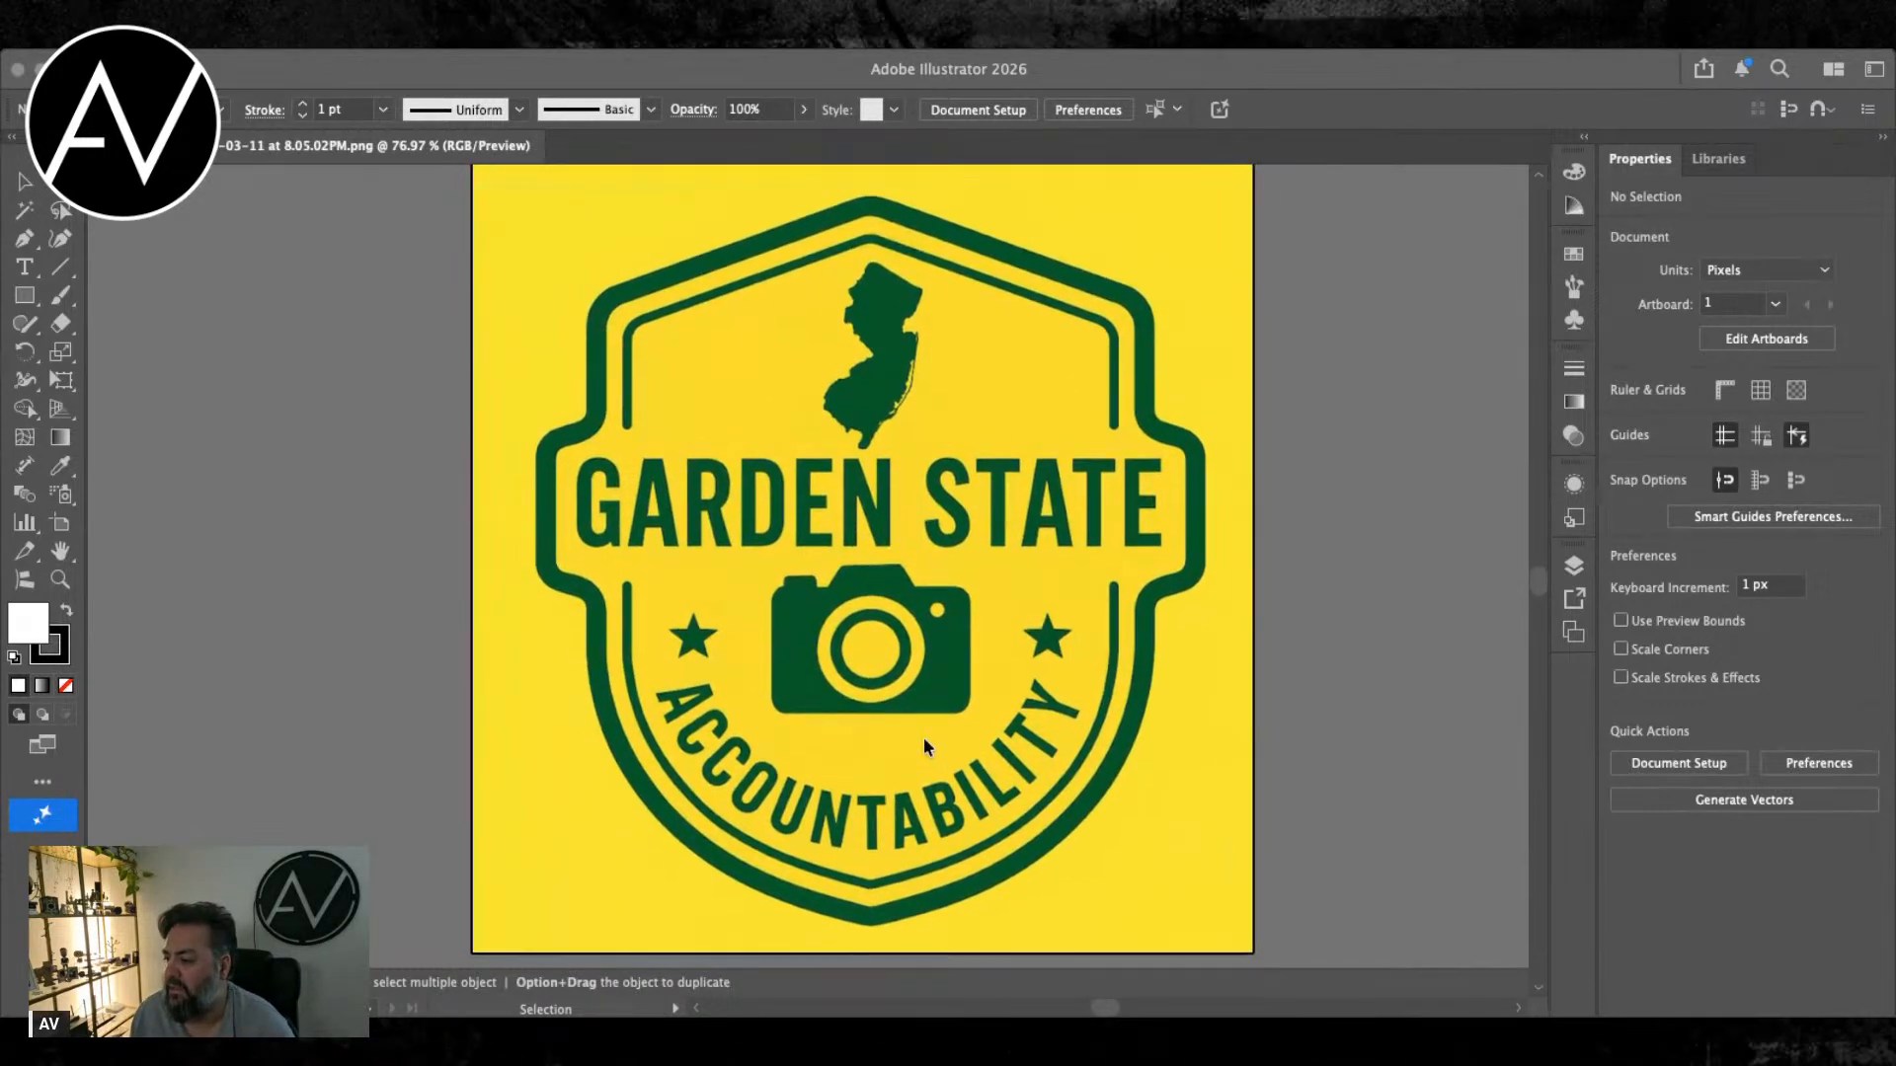
{"action": "left_click", "coordinate": [1574, 566]}
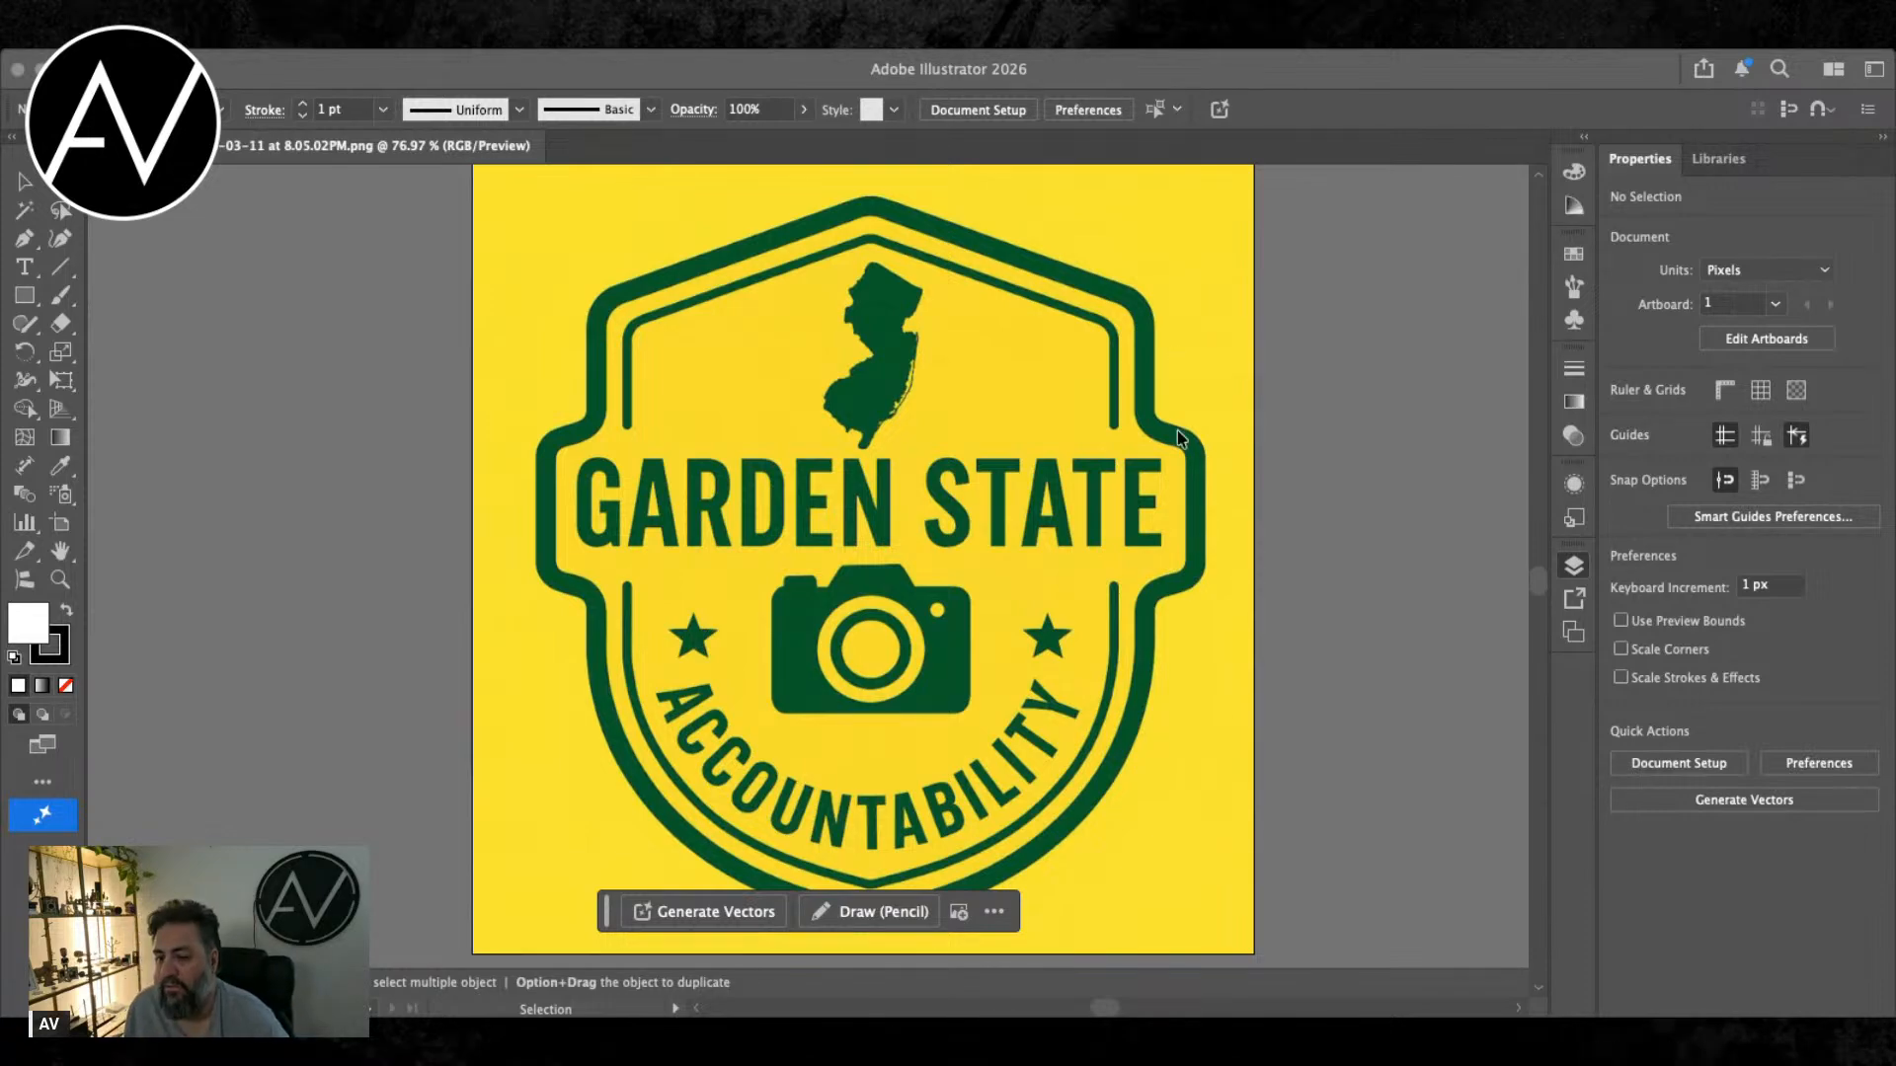
{"action": "left_click", "coordinate": [1575, 571]}
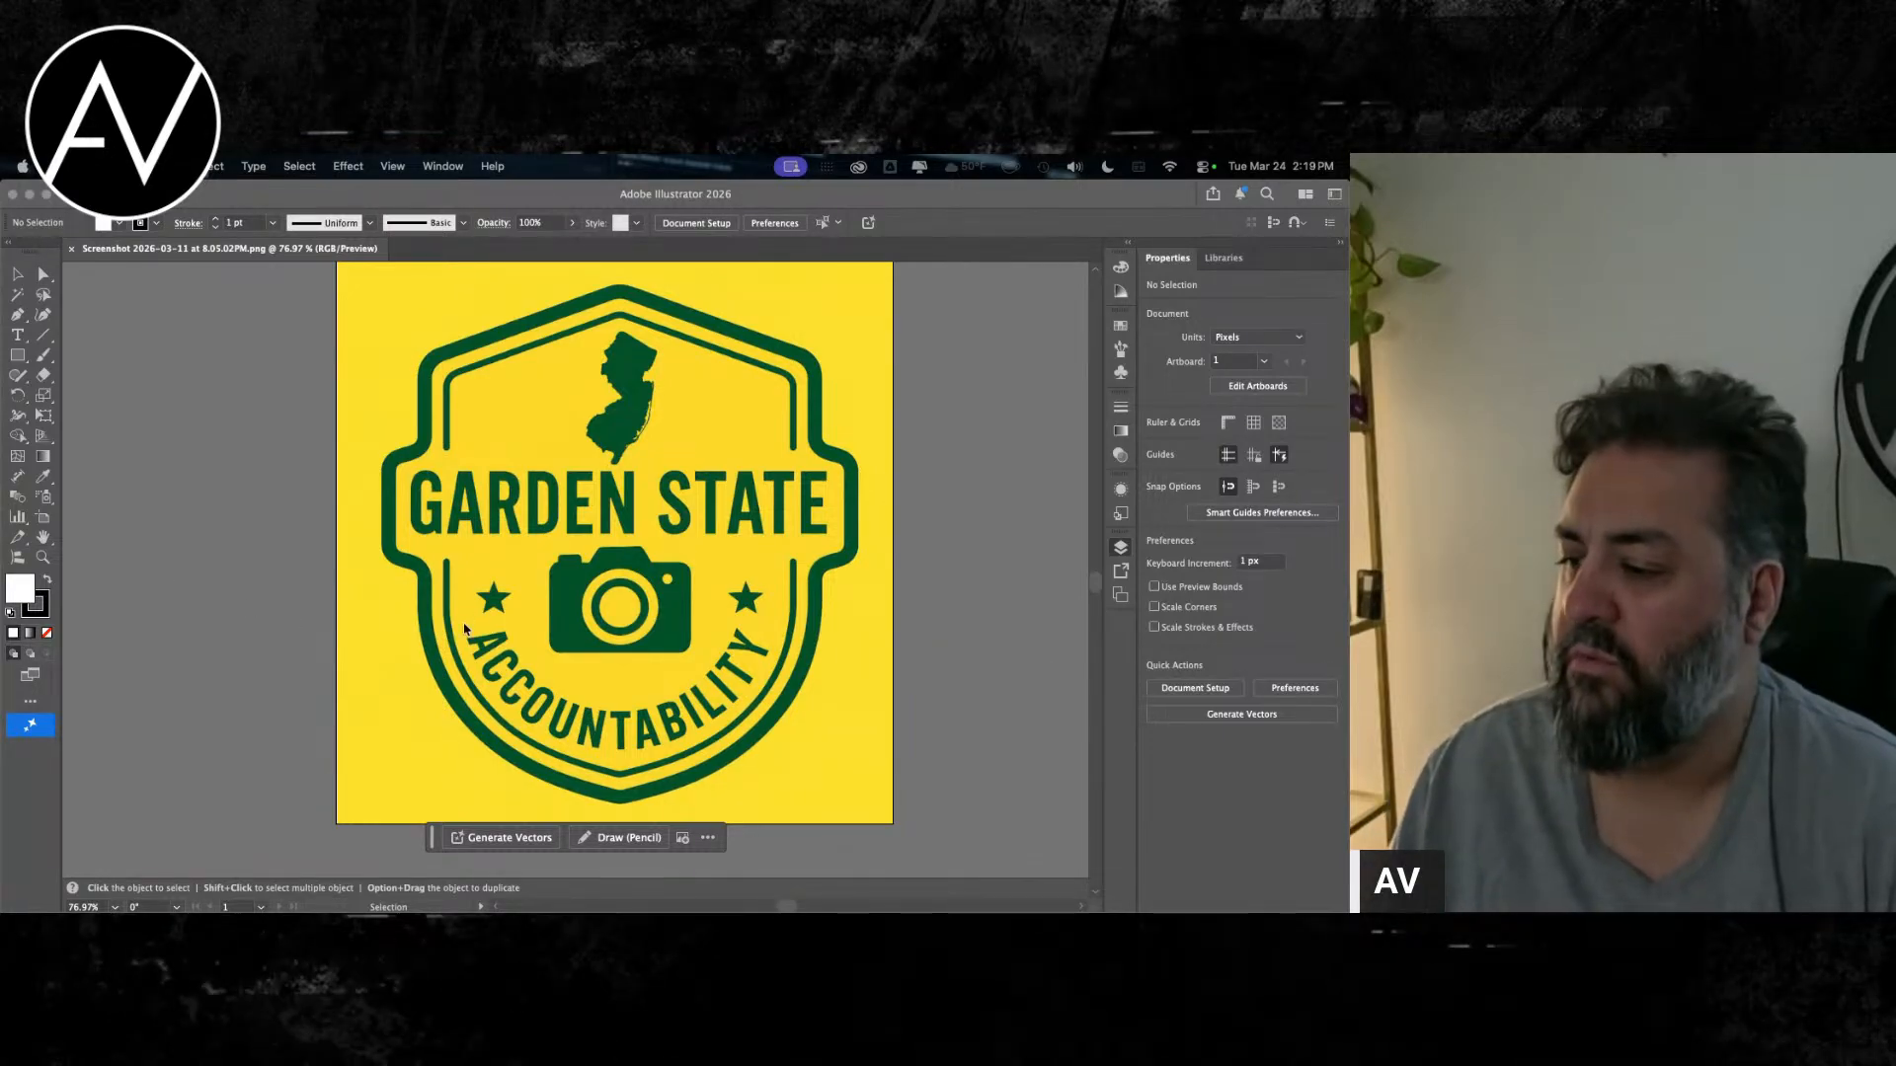
{"action": "left_click", "coordinate": [520, 620]}
{"action": "scroll", "coordinate": [697, 580], "scroll_direction": "up", "scroll_amount": 3}
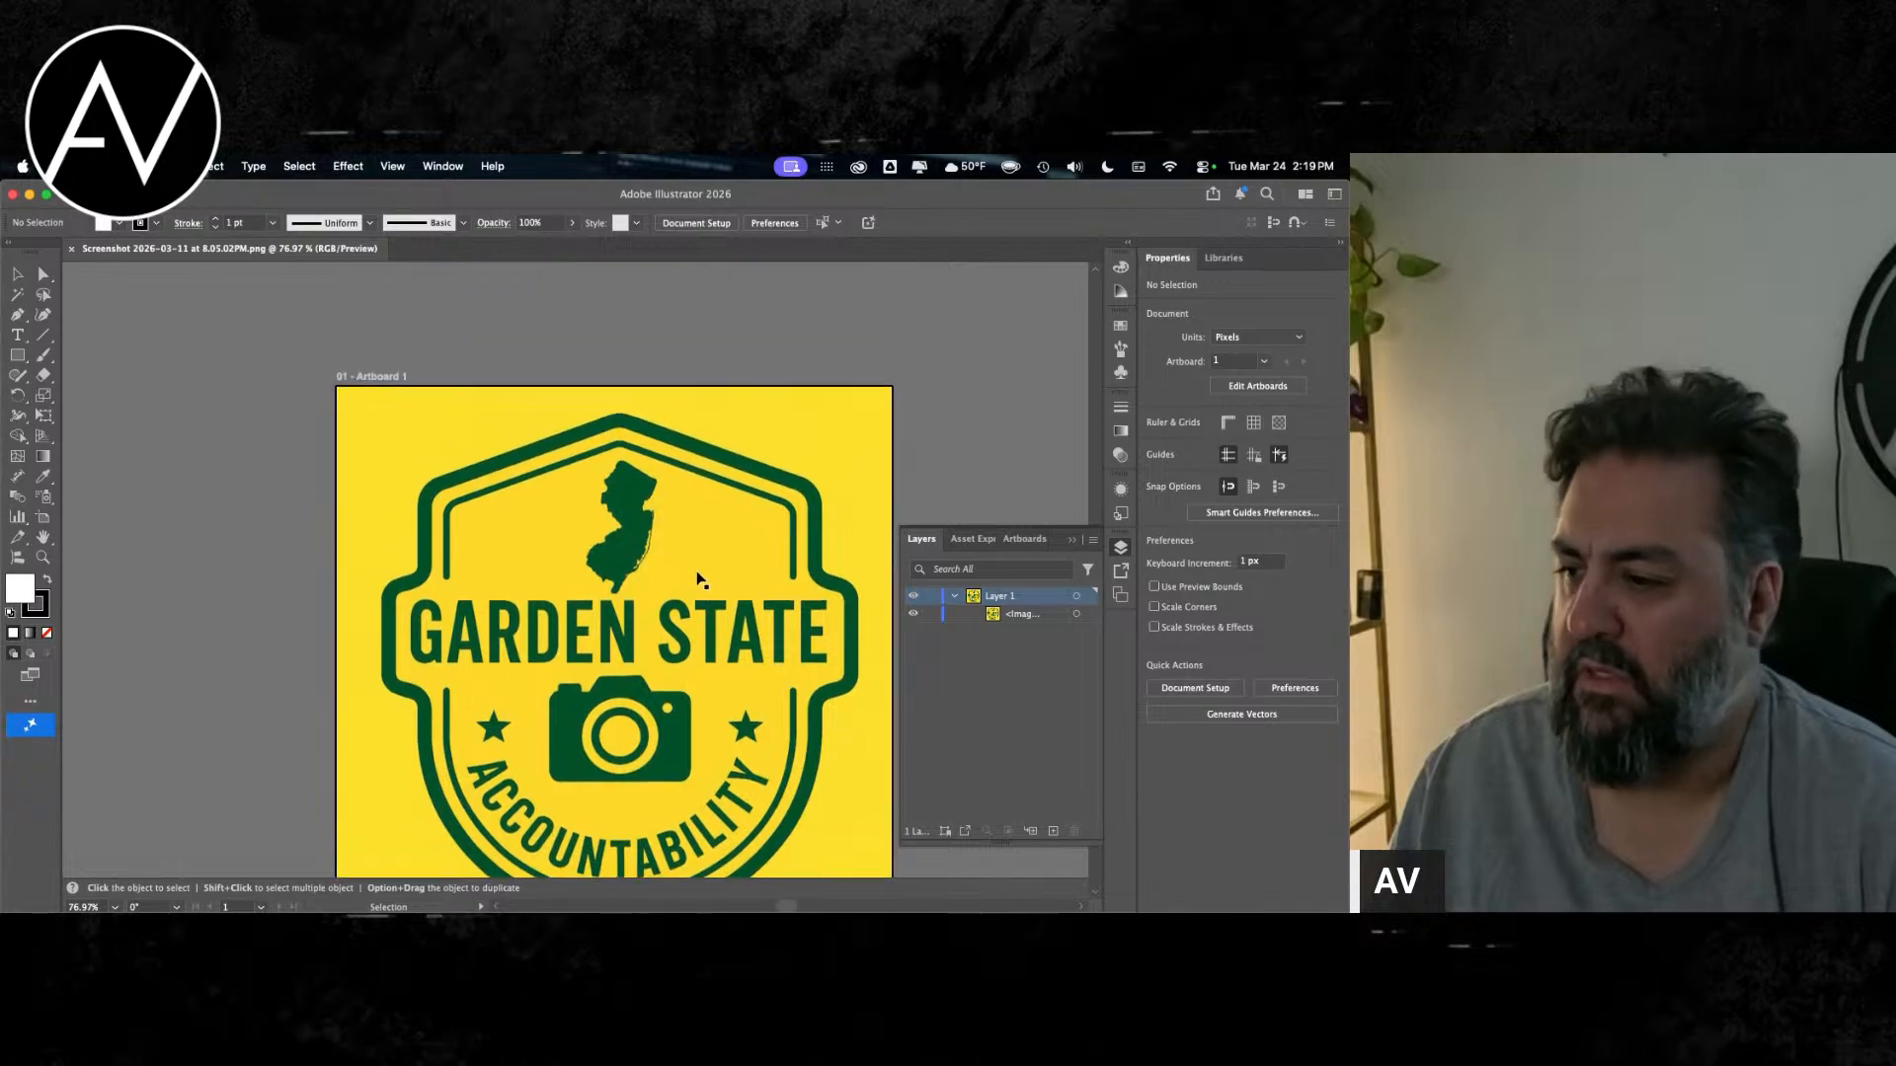
{"action": "scroll", "coordinate": [697, 580], "scroll_direction": "down", "scroll_amount": 4}
{"action": "scroll", "coordinate": [697, 580], "scroll_direction": "up", "scroll_amount": 2}
{"action": "scroll", "coordinate": [698, 580], "scroll_direction": "right", "scroll_amount": 1}
{"action": "scroll", "coordinate": [697, 580], "scroll_direction": "right", "scroll_amount": 2}
{"action": "scroll", "coordinate": [697, 579], "scroll_direction": "up", "scroll_amount": 1}
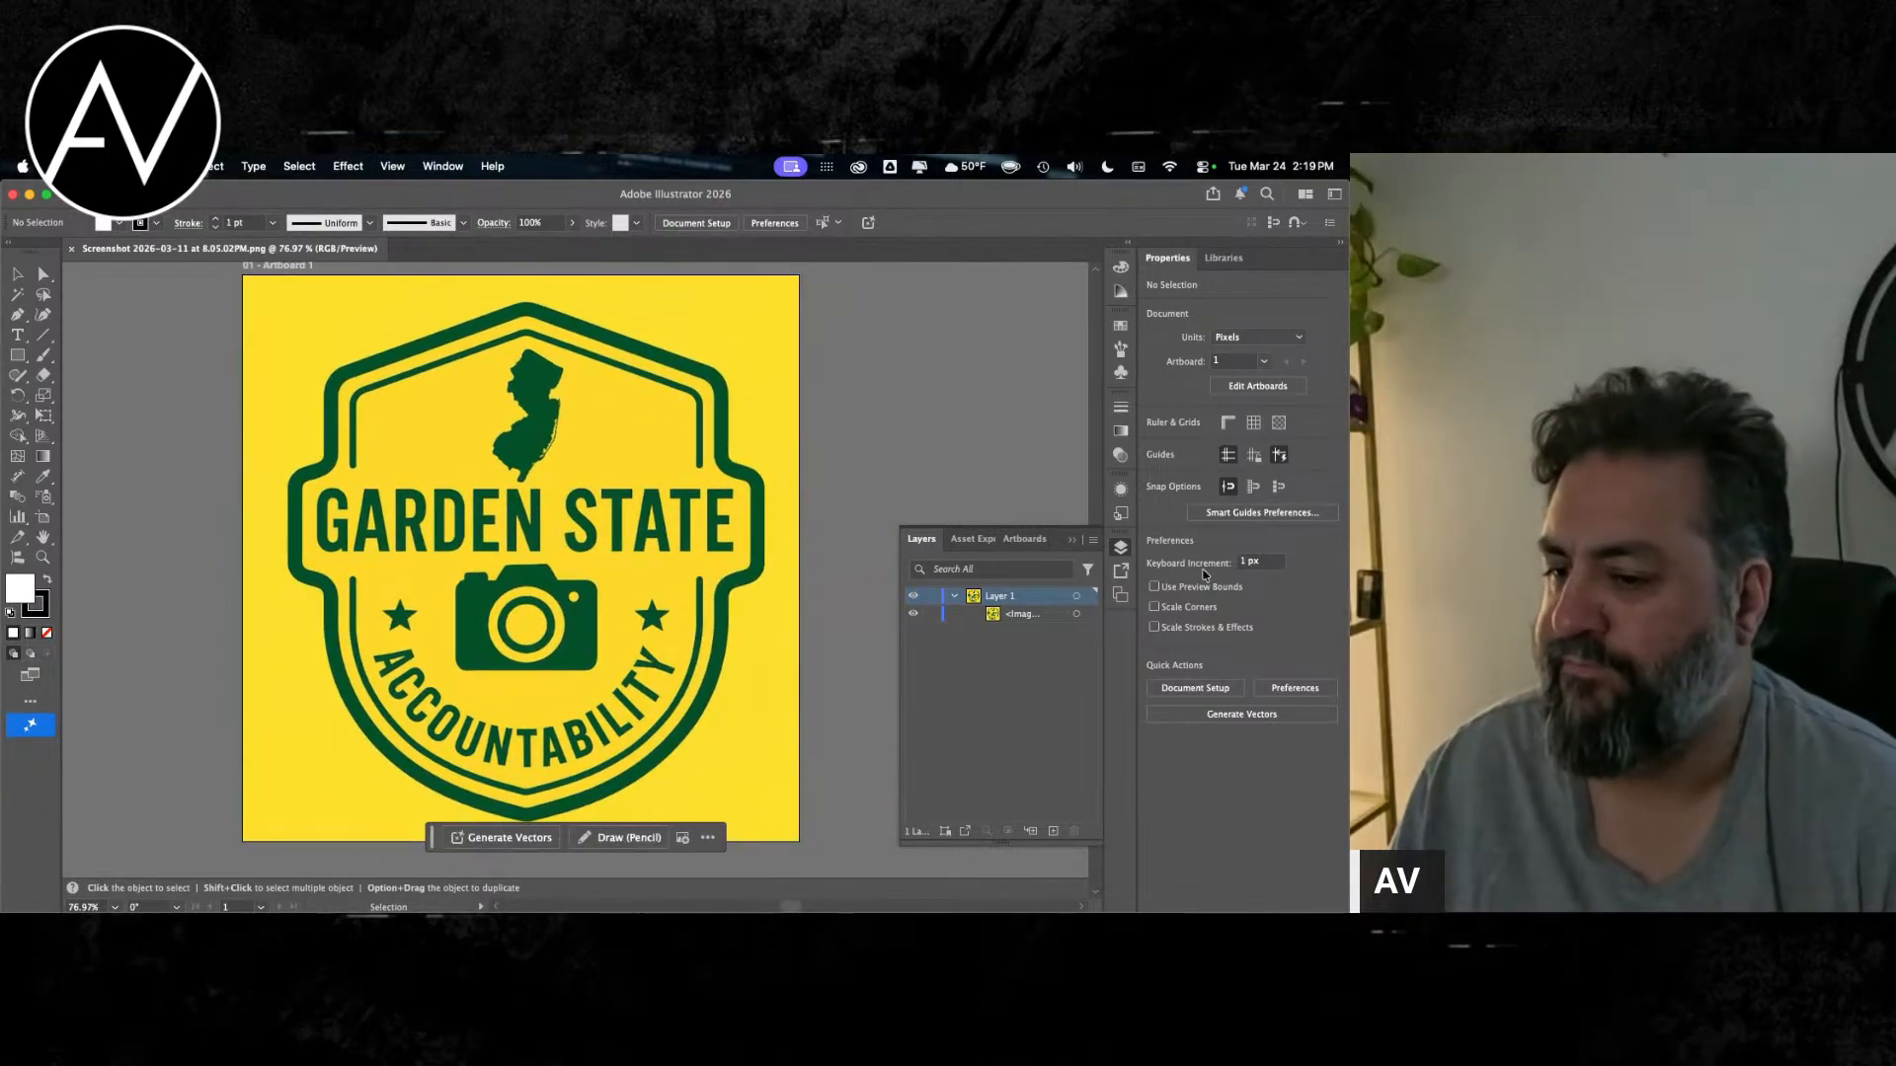
{"action": "left_click", "coordinate": [1121, 549]}
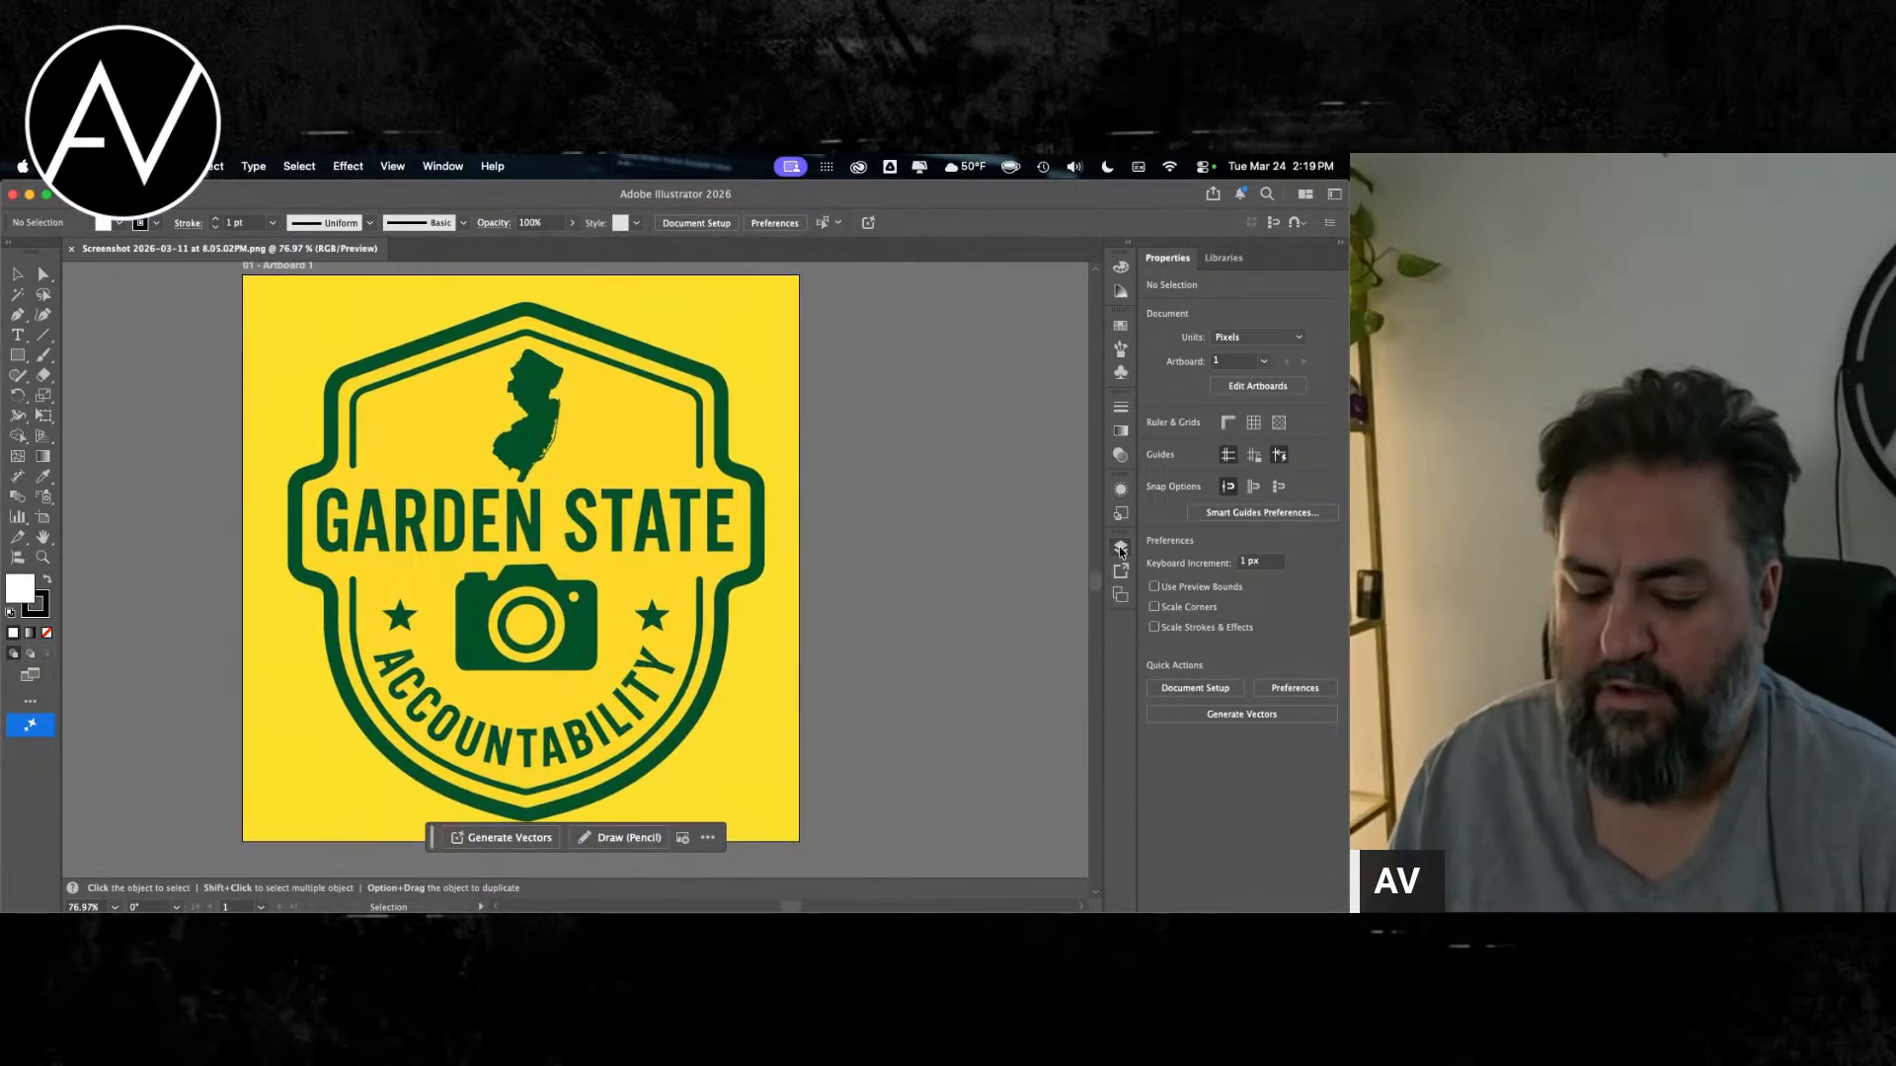
{"action": "left_click", "coordinate": [1121, 549]}
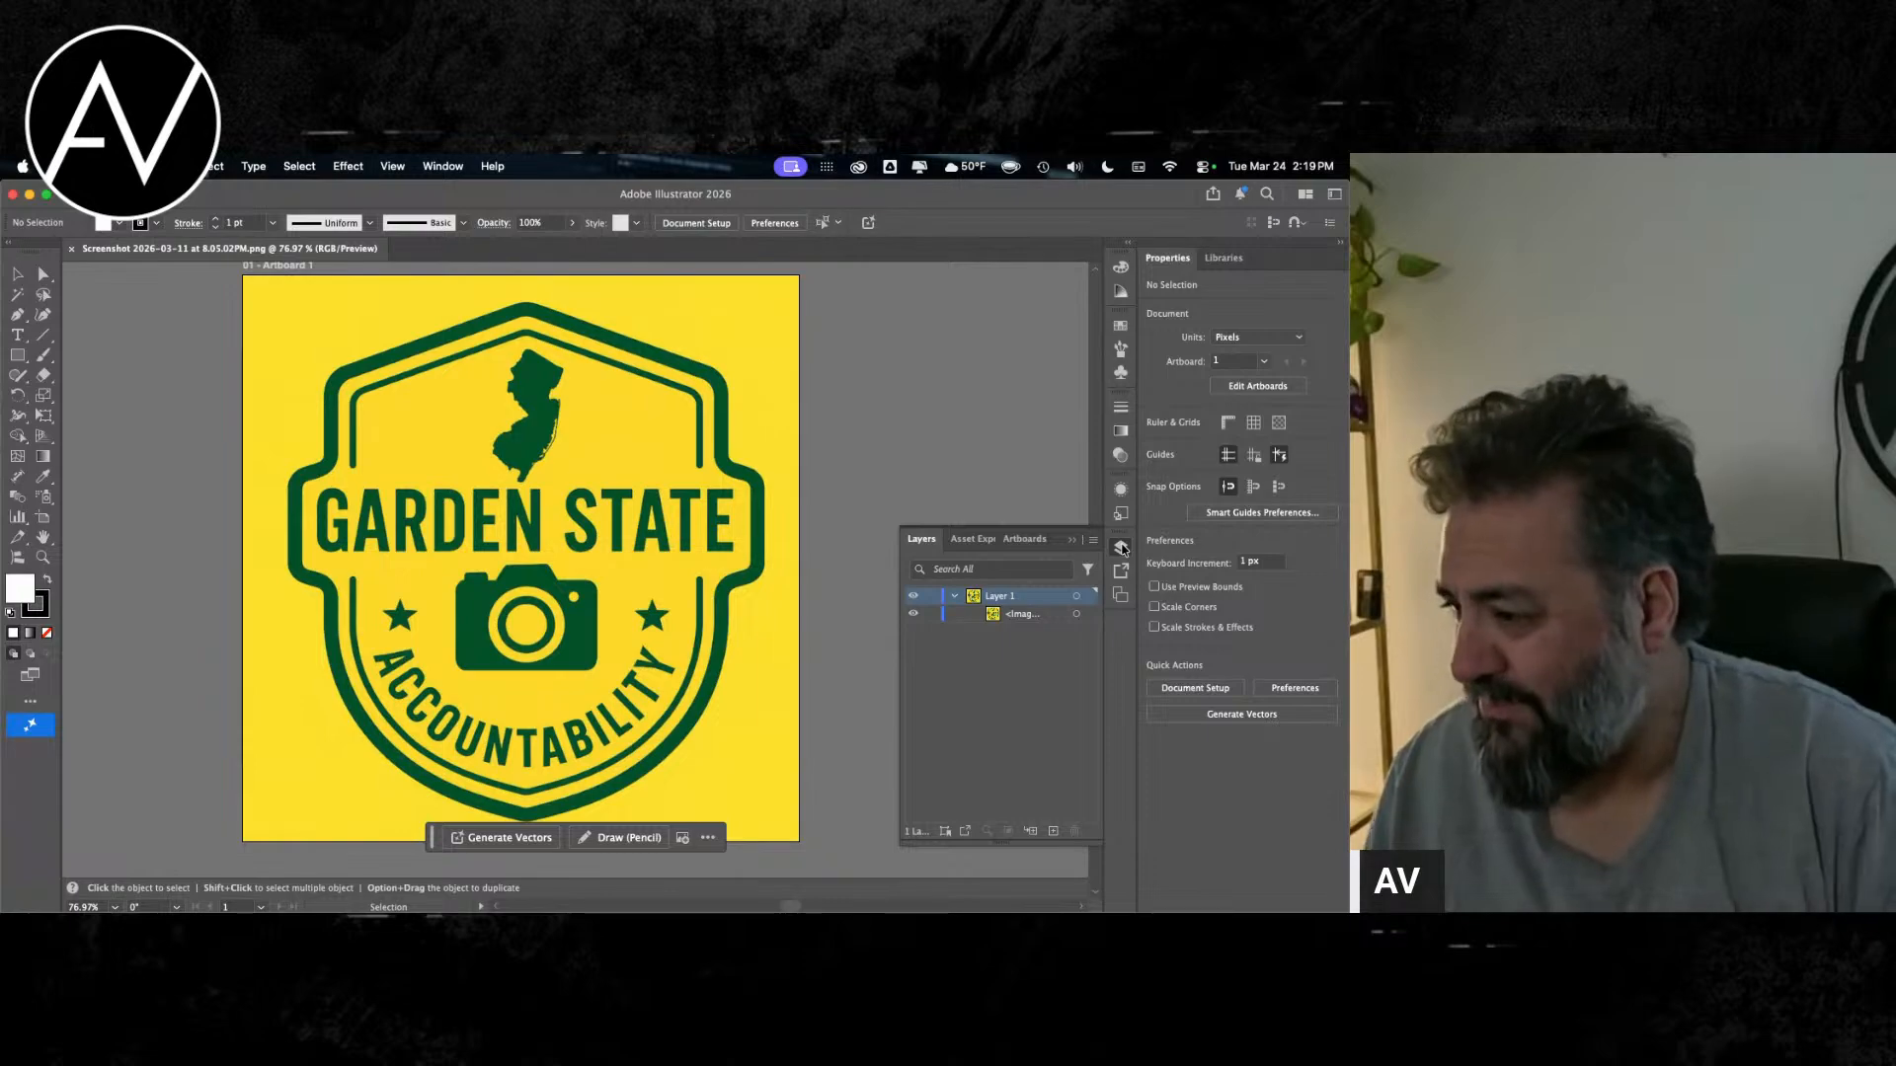
{"action": "left_click", "coordinate": [1121, 548]}
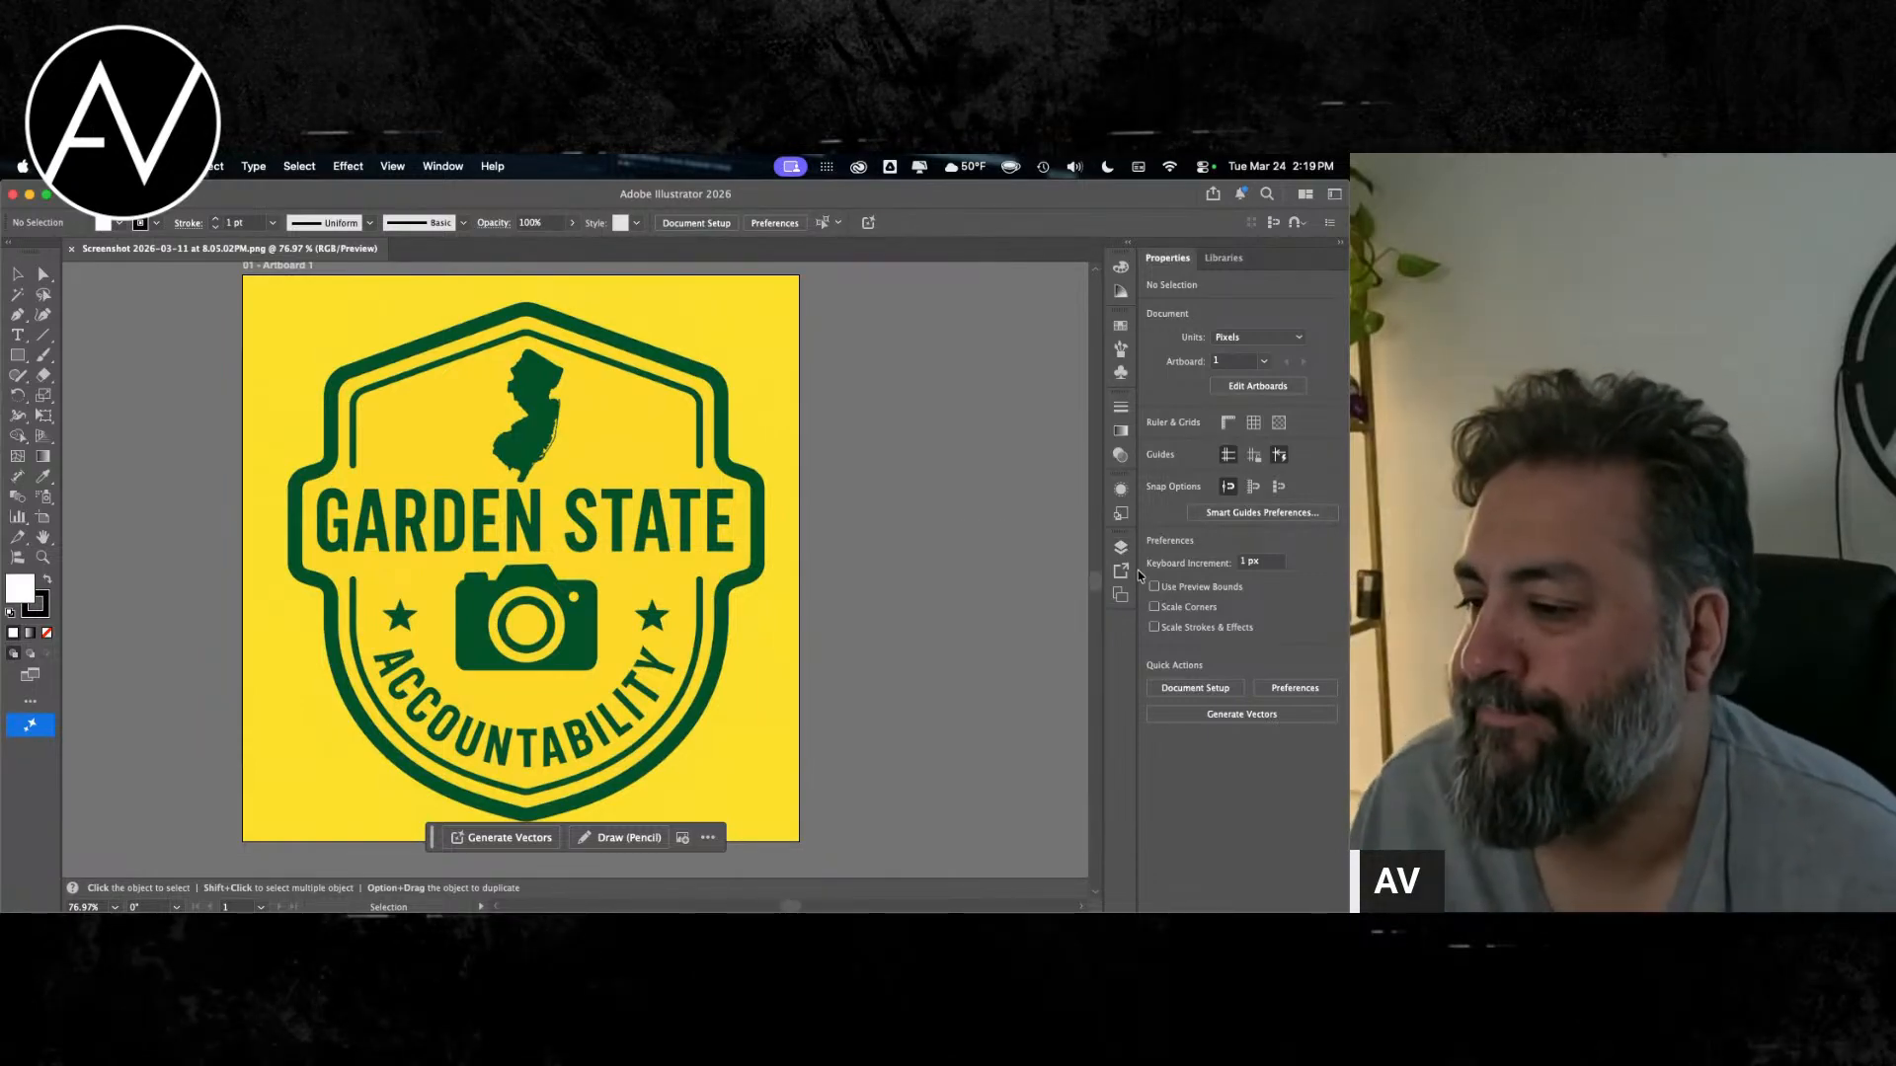
{"action": "left_click", "coordinate": [1119, 547]}
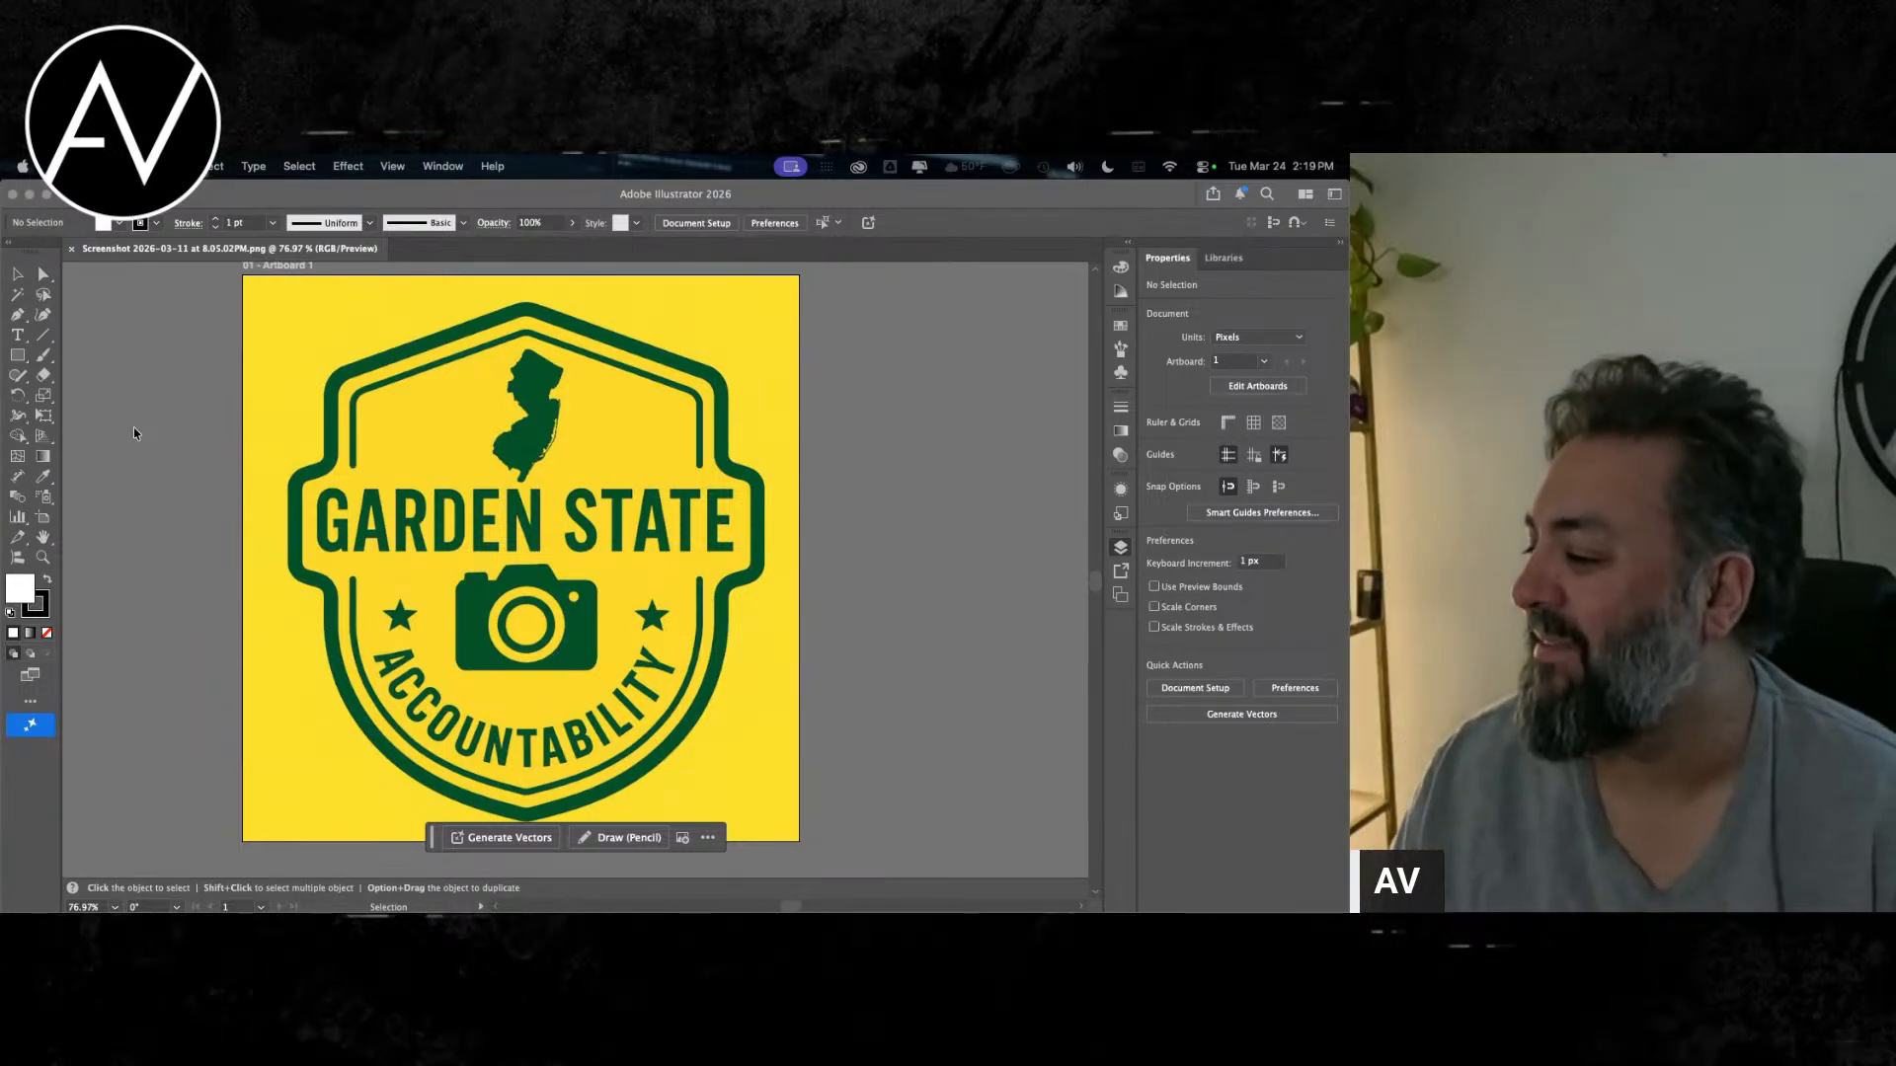
Step: Target the logo image in Layer 1 and add five new empty layers above it
{"action": "left_click", "coordinate": [1119, 547]}
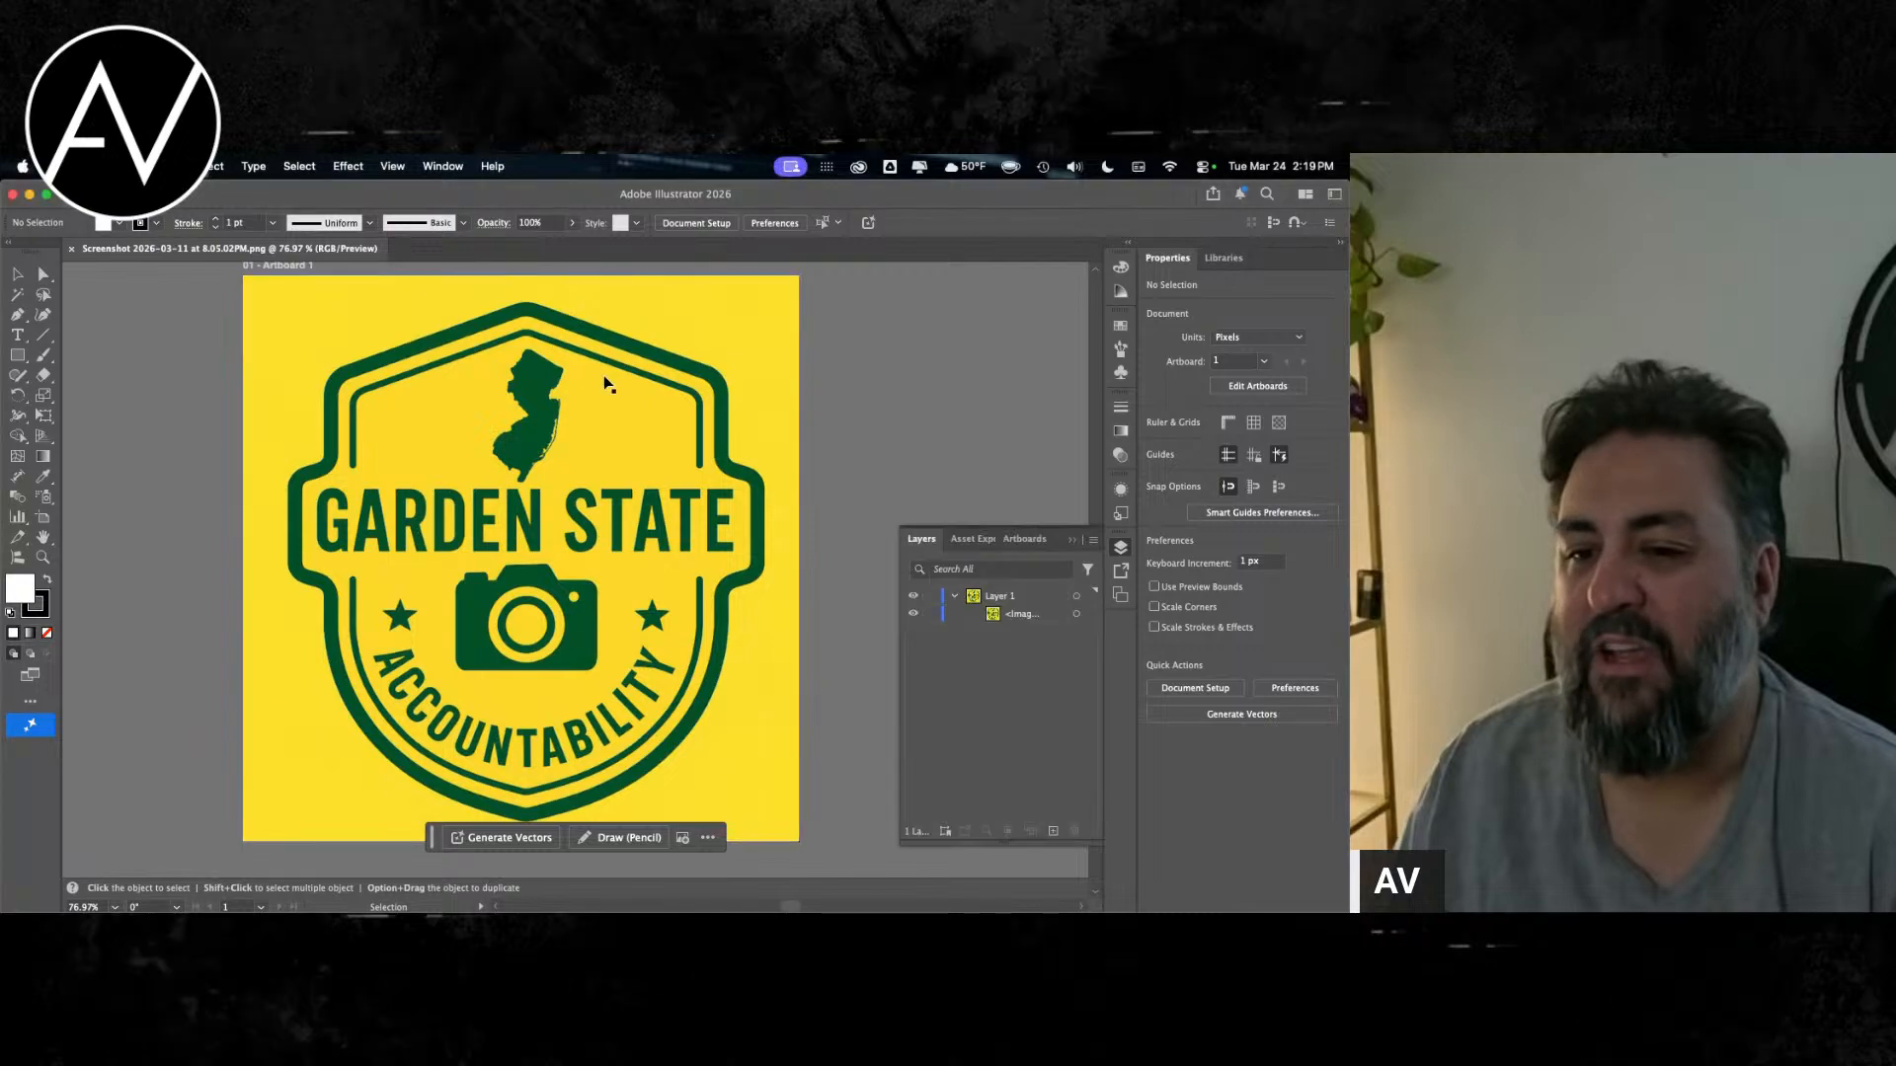
{"action": "left_click", "coordinate": [1077, 615]}
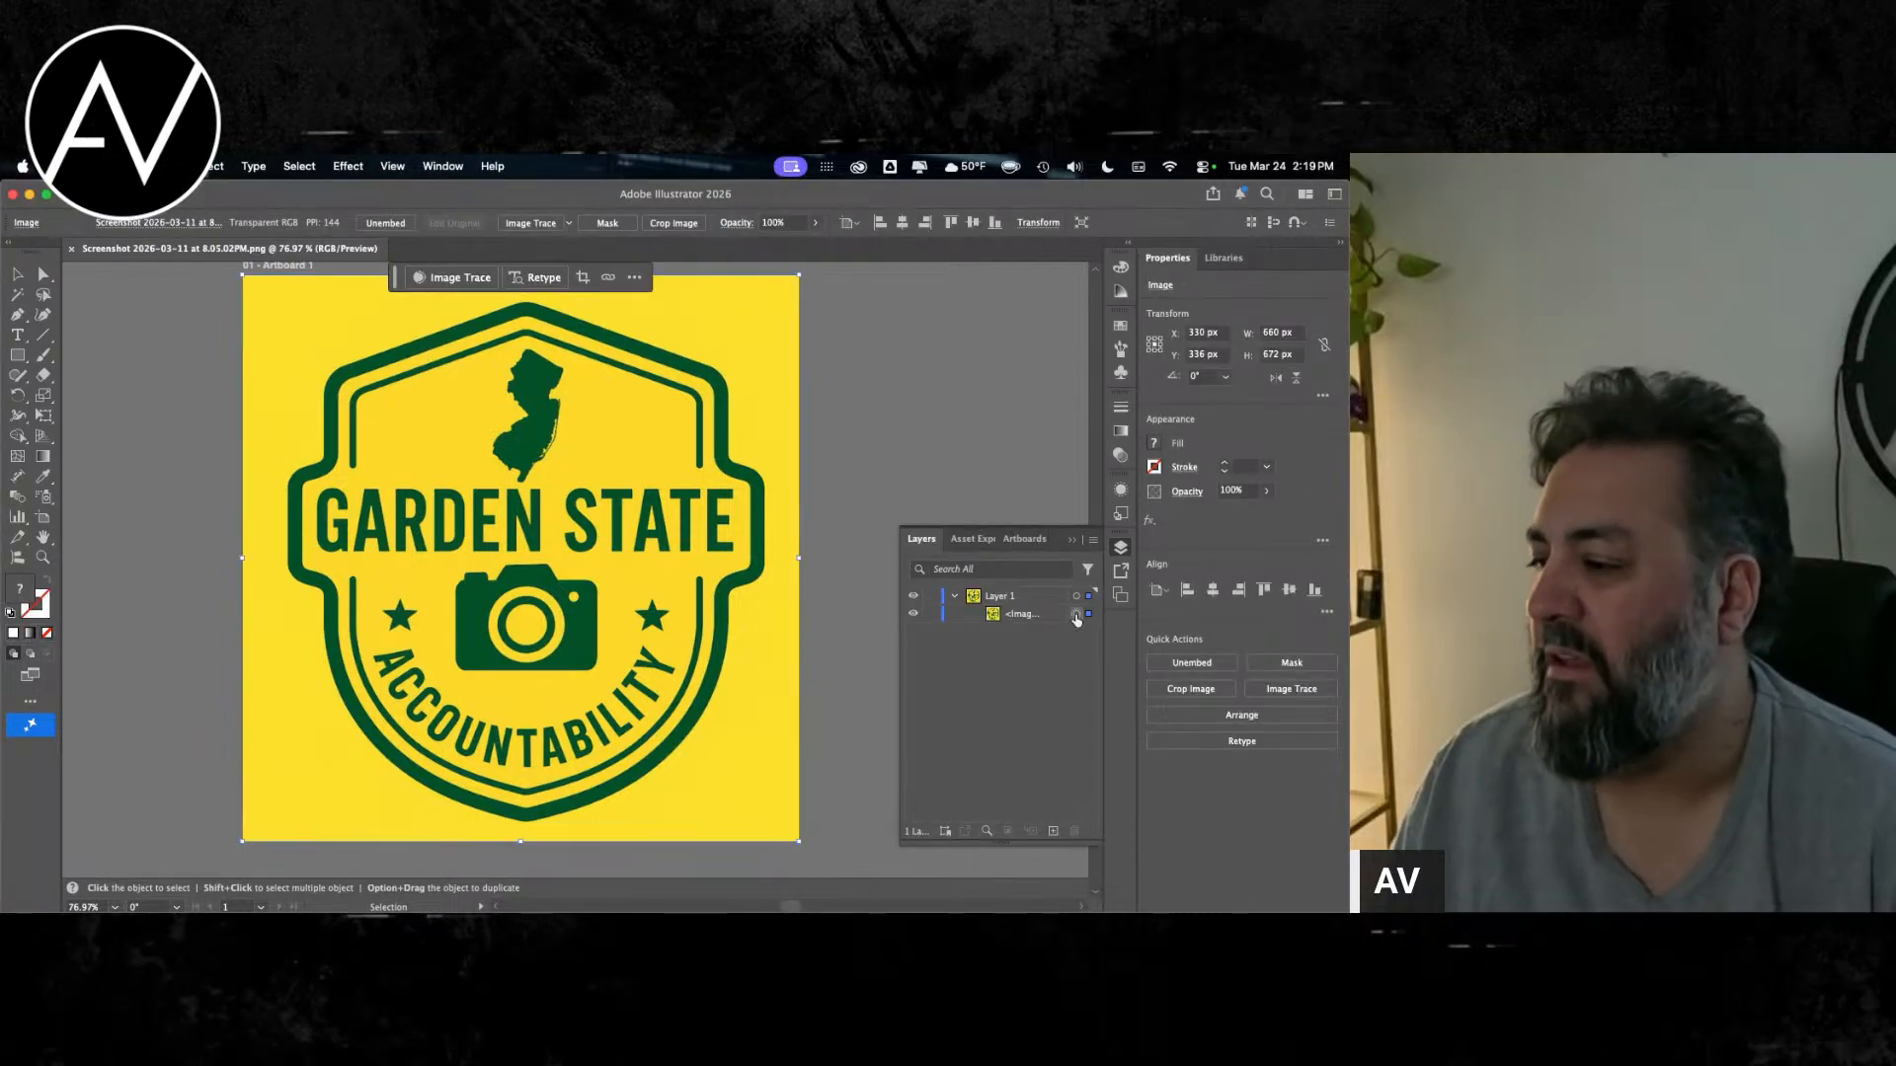
{"action": "left_click", "coordinate": [1054, 831]}
{"action": "left_click", "coordinate": [1054, 831]}
{"action": "left_click", "coordinate": [1054, 831]}
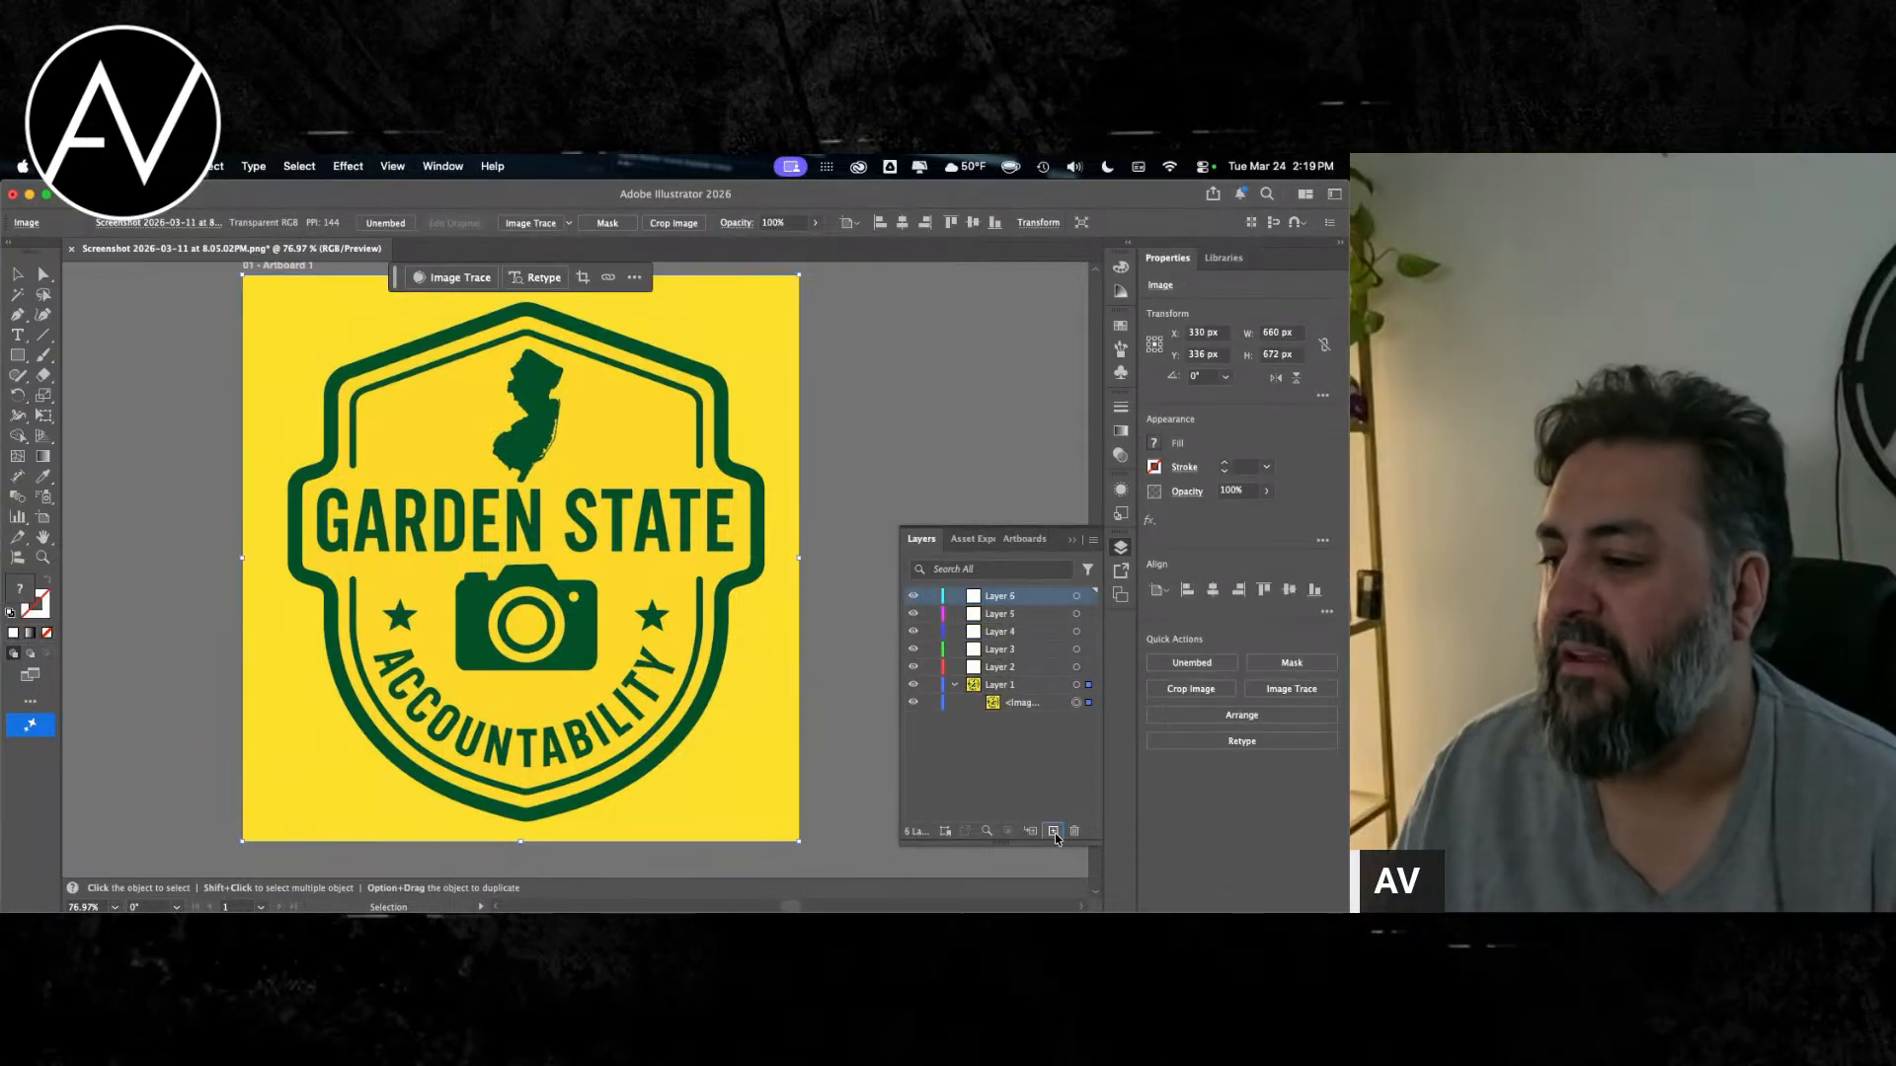
Step: Rename Layer 2 as "background"
{"action": "left_click", "coordinate": [1014, 667]}
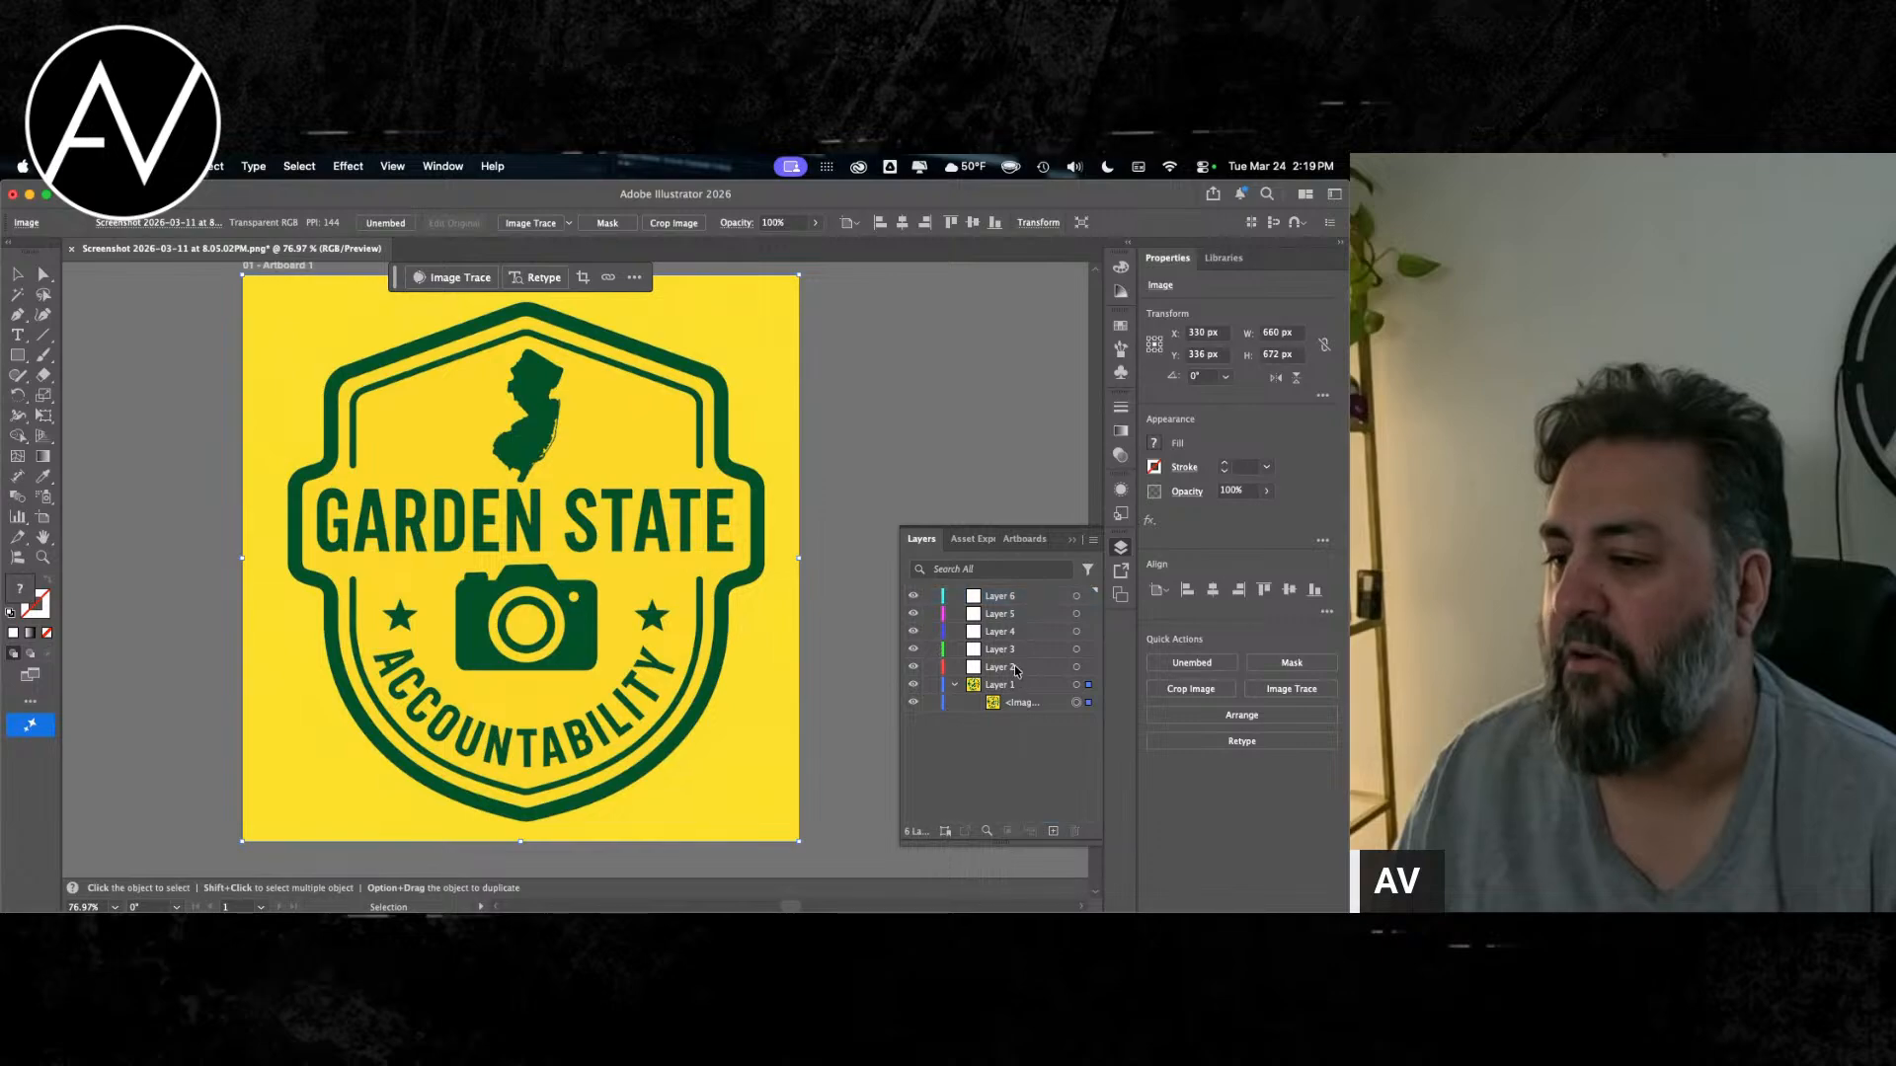
{"action": "key", "text": "Return"}
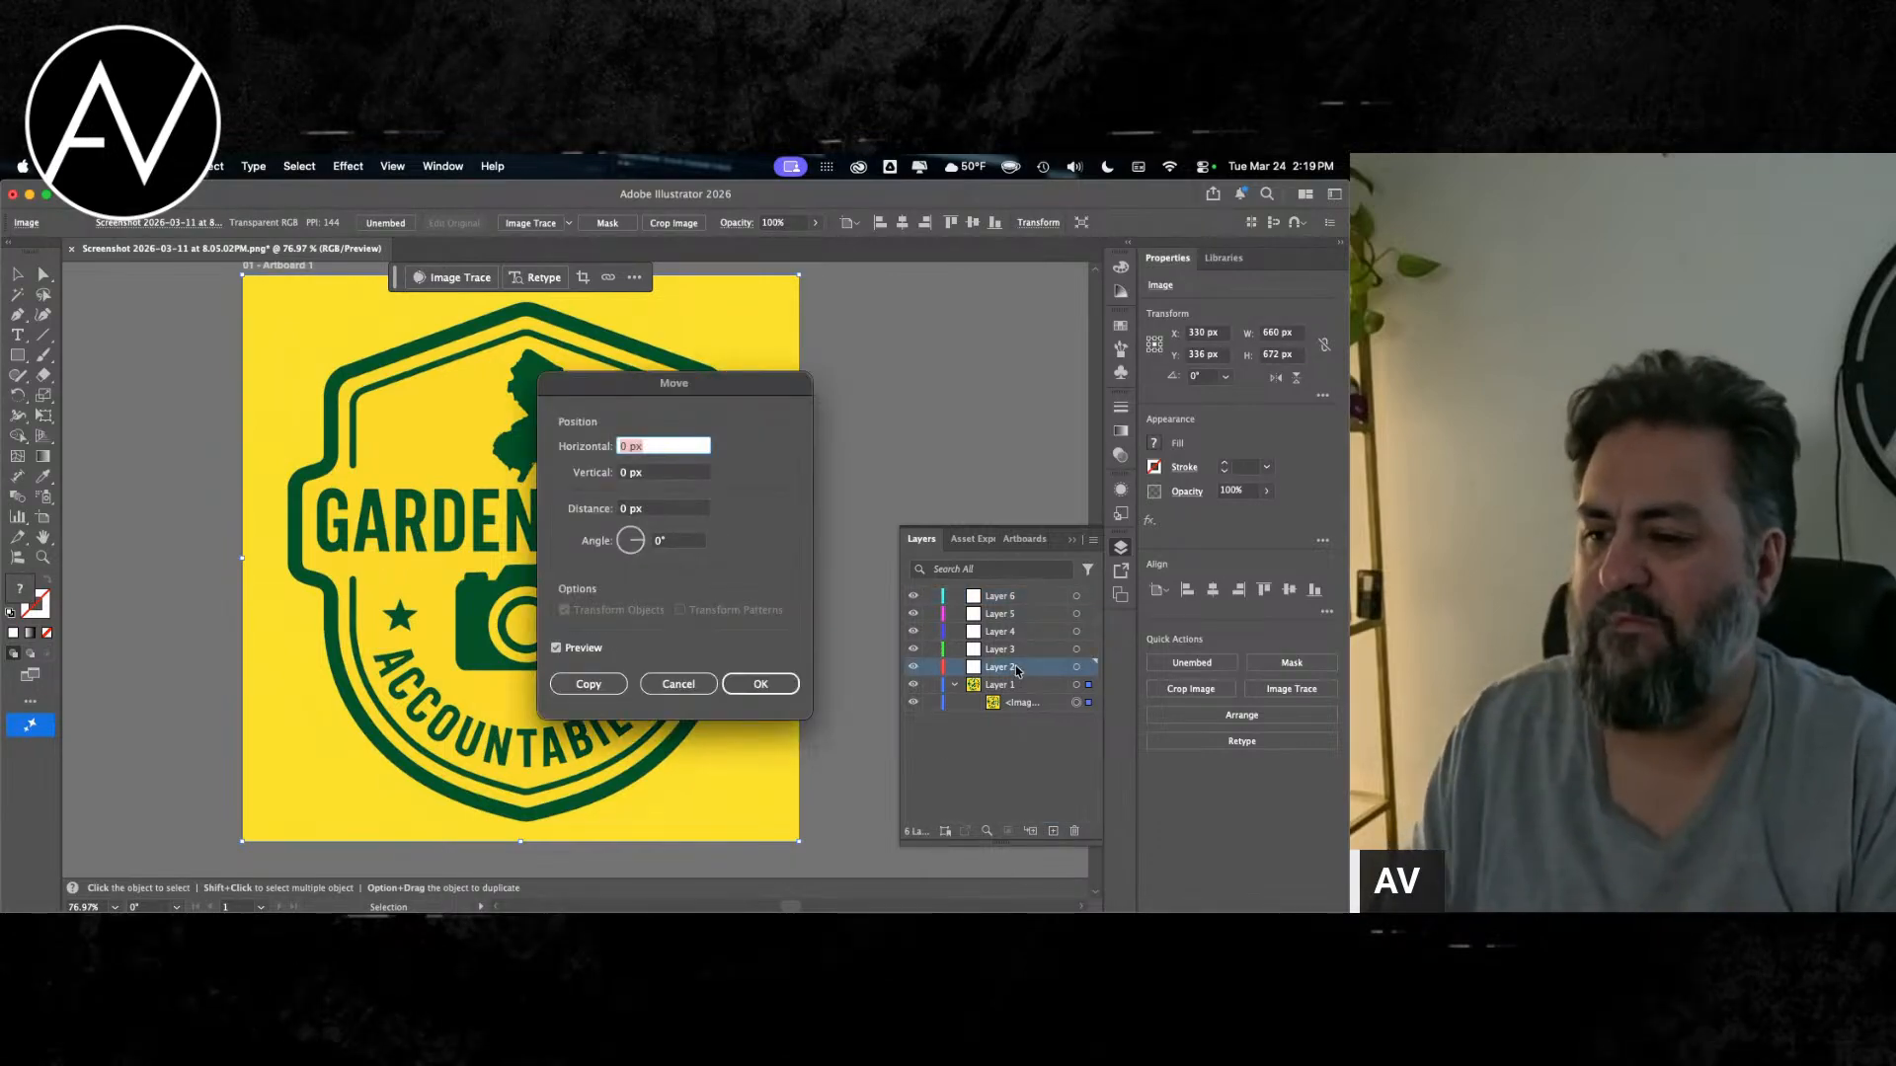
{"action": "key", "text": "Escape"}
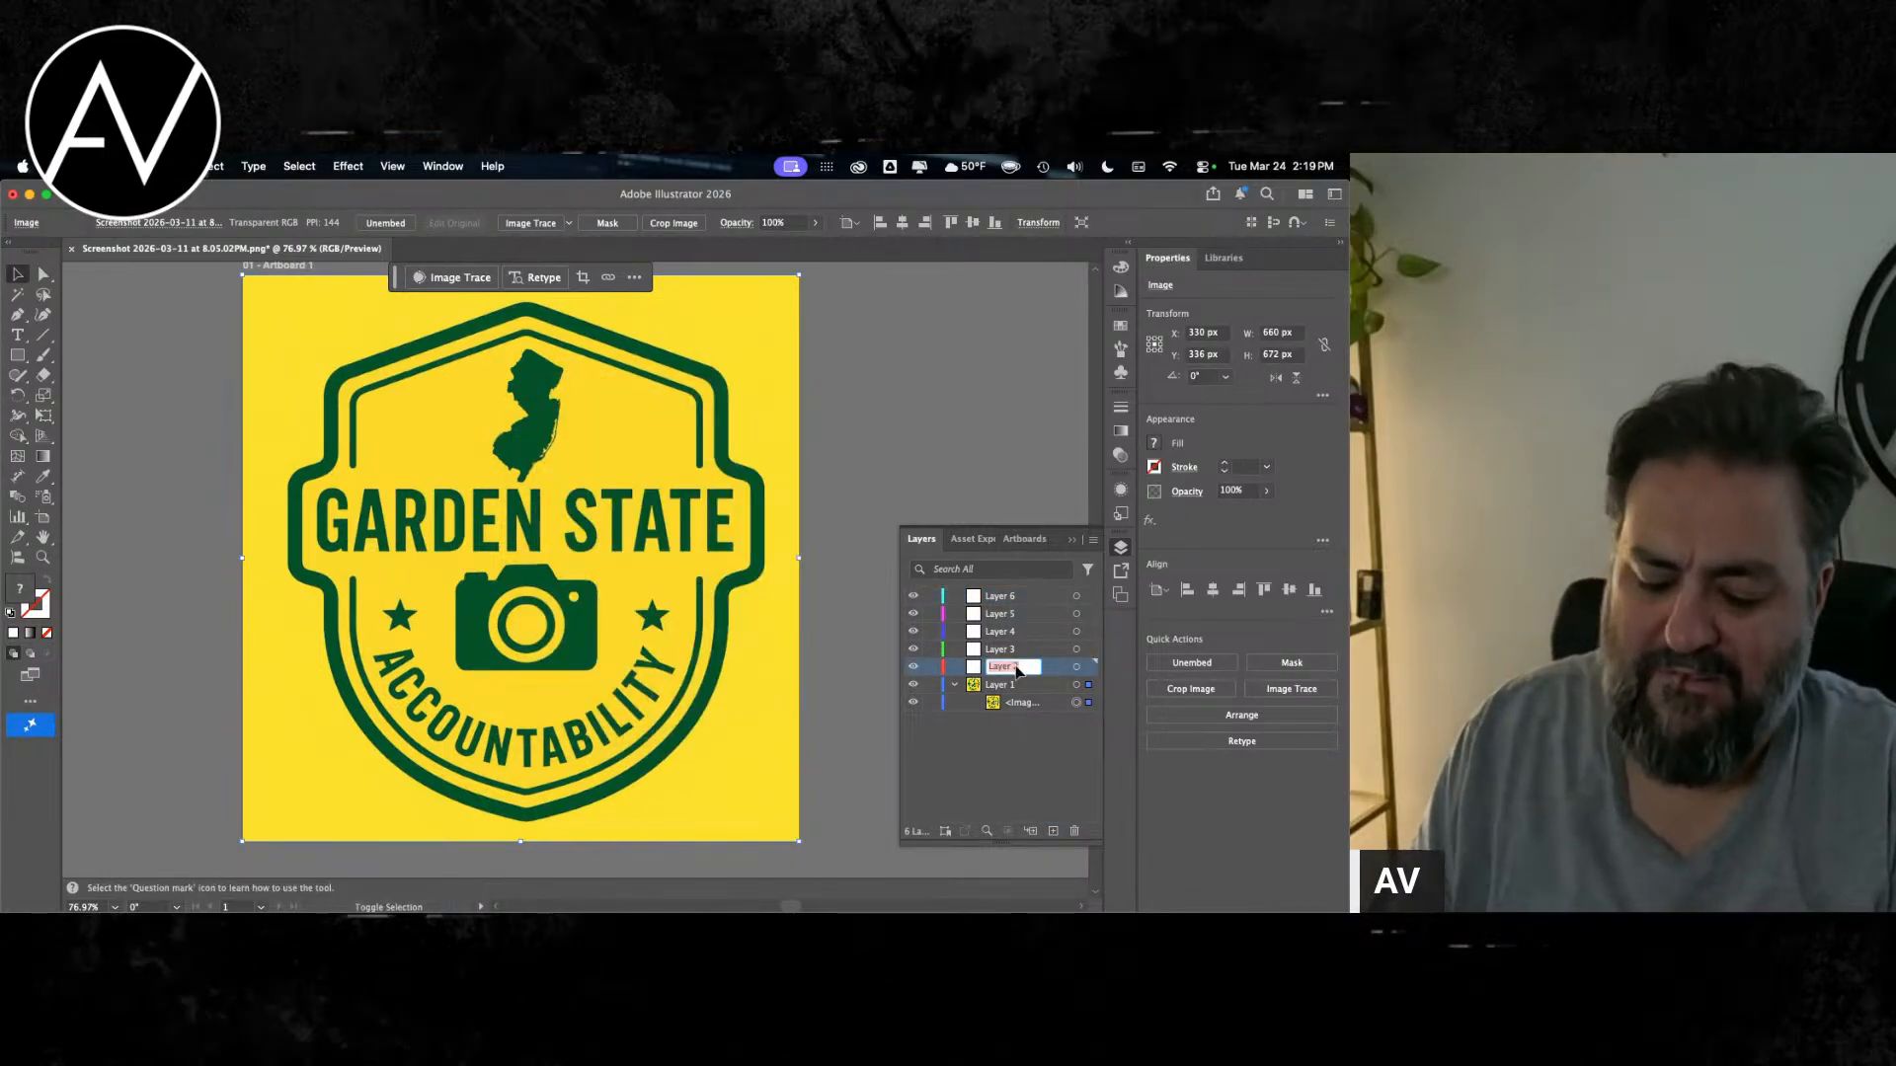
{"action": "type", "text": "b"}
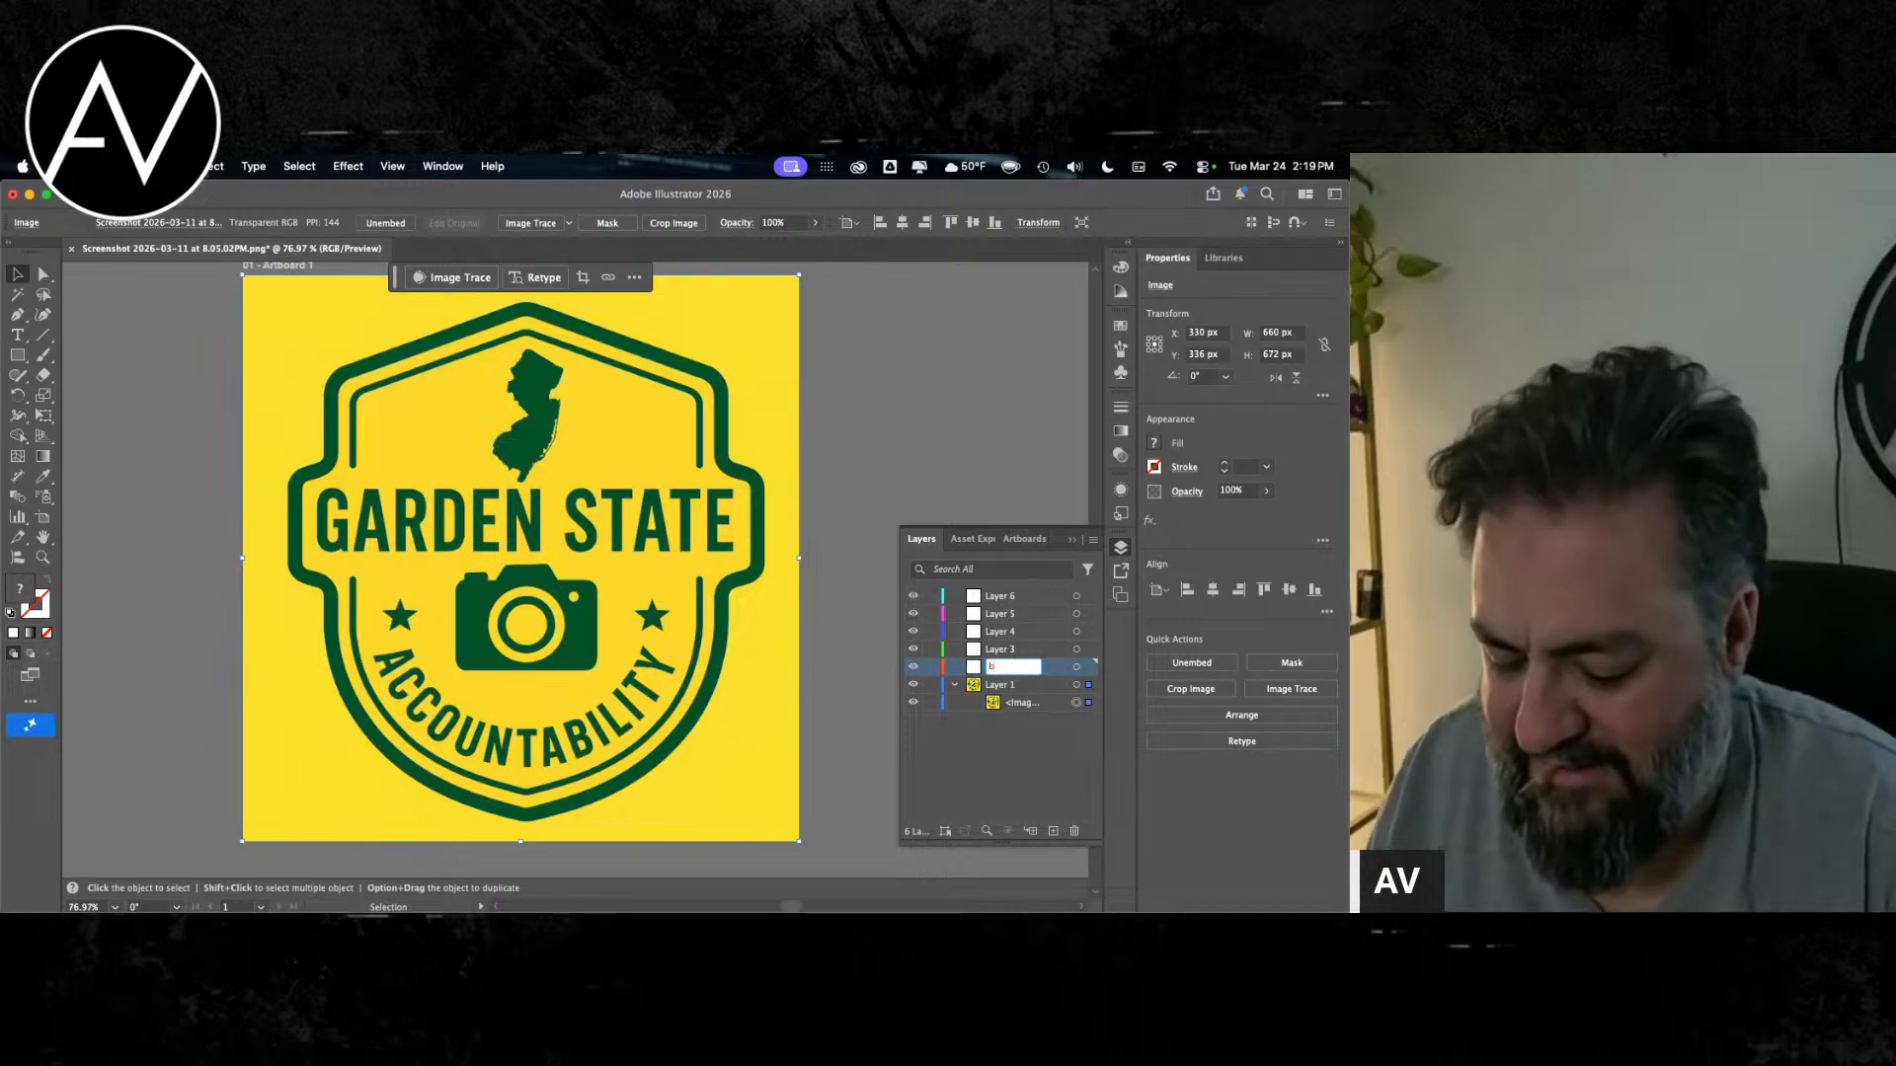
{"action": "type", "text": "ackgr"}
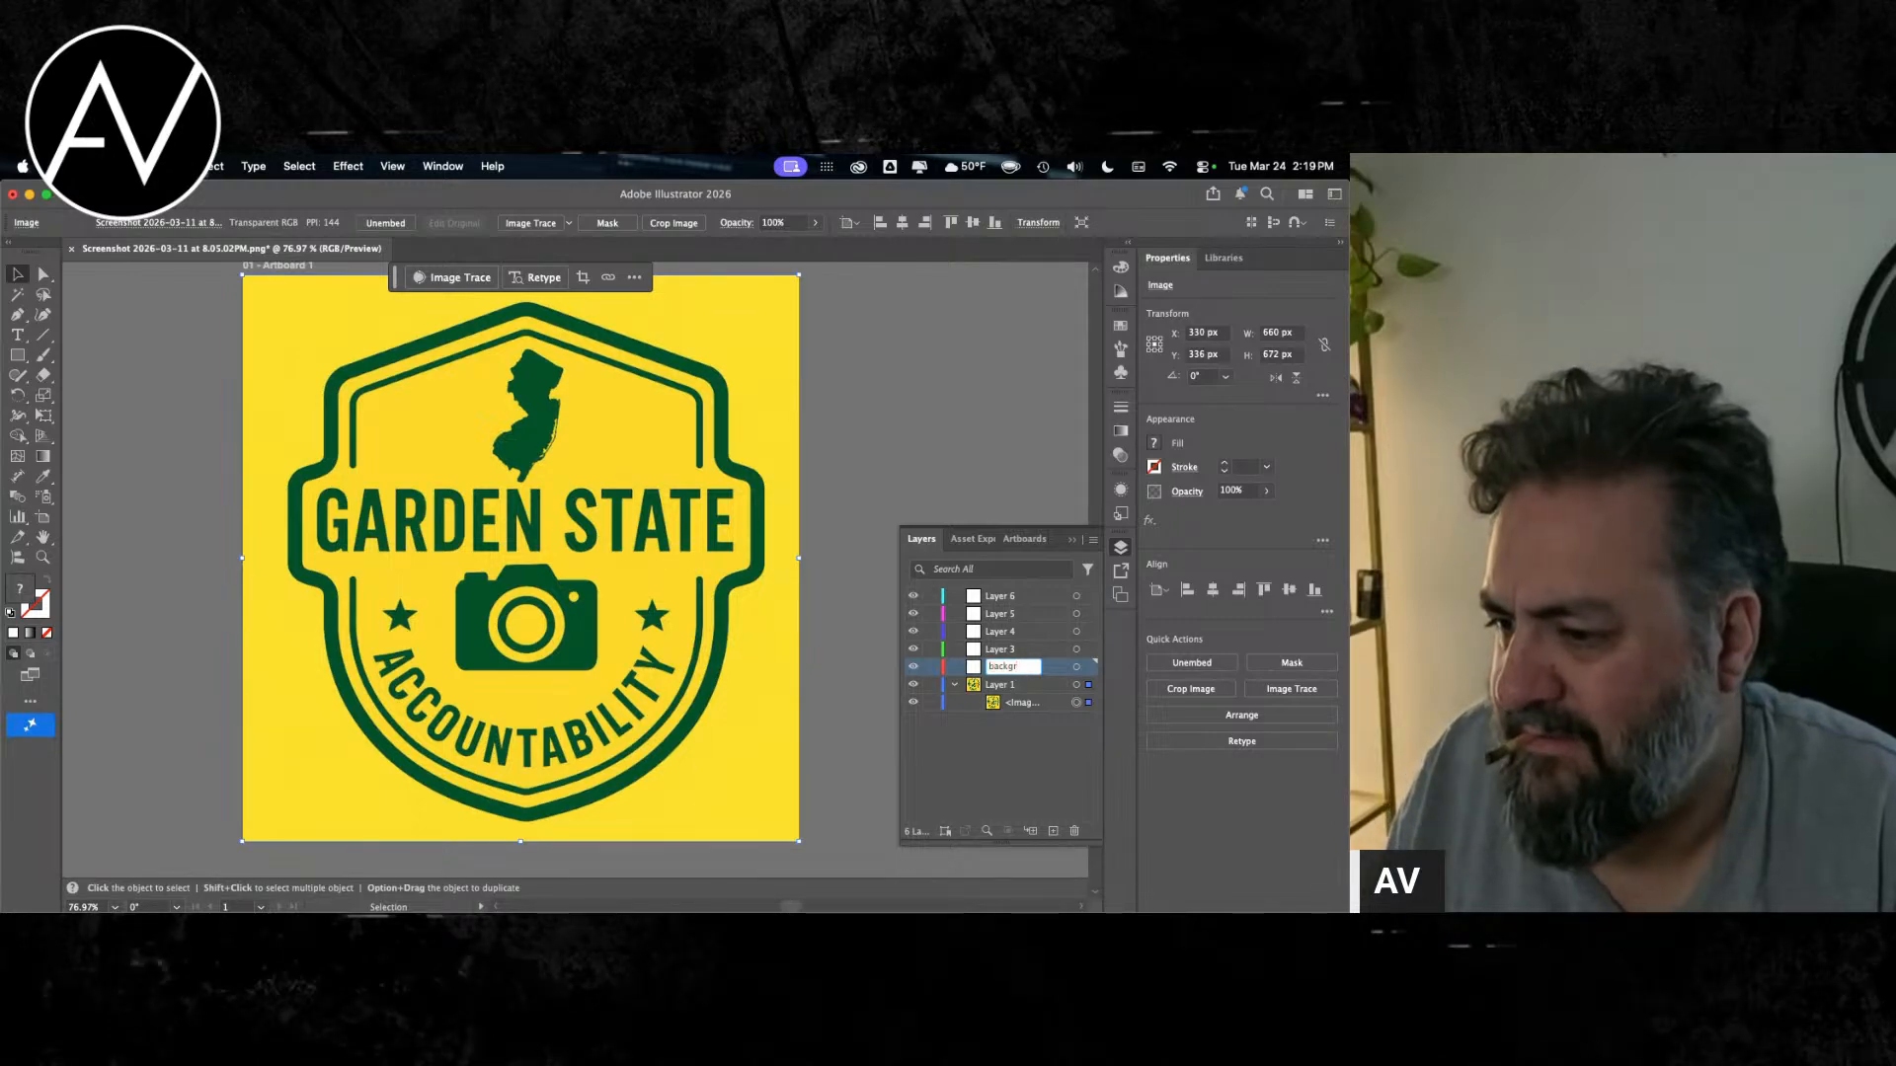
{"action": "type", "text": "oun"}
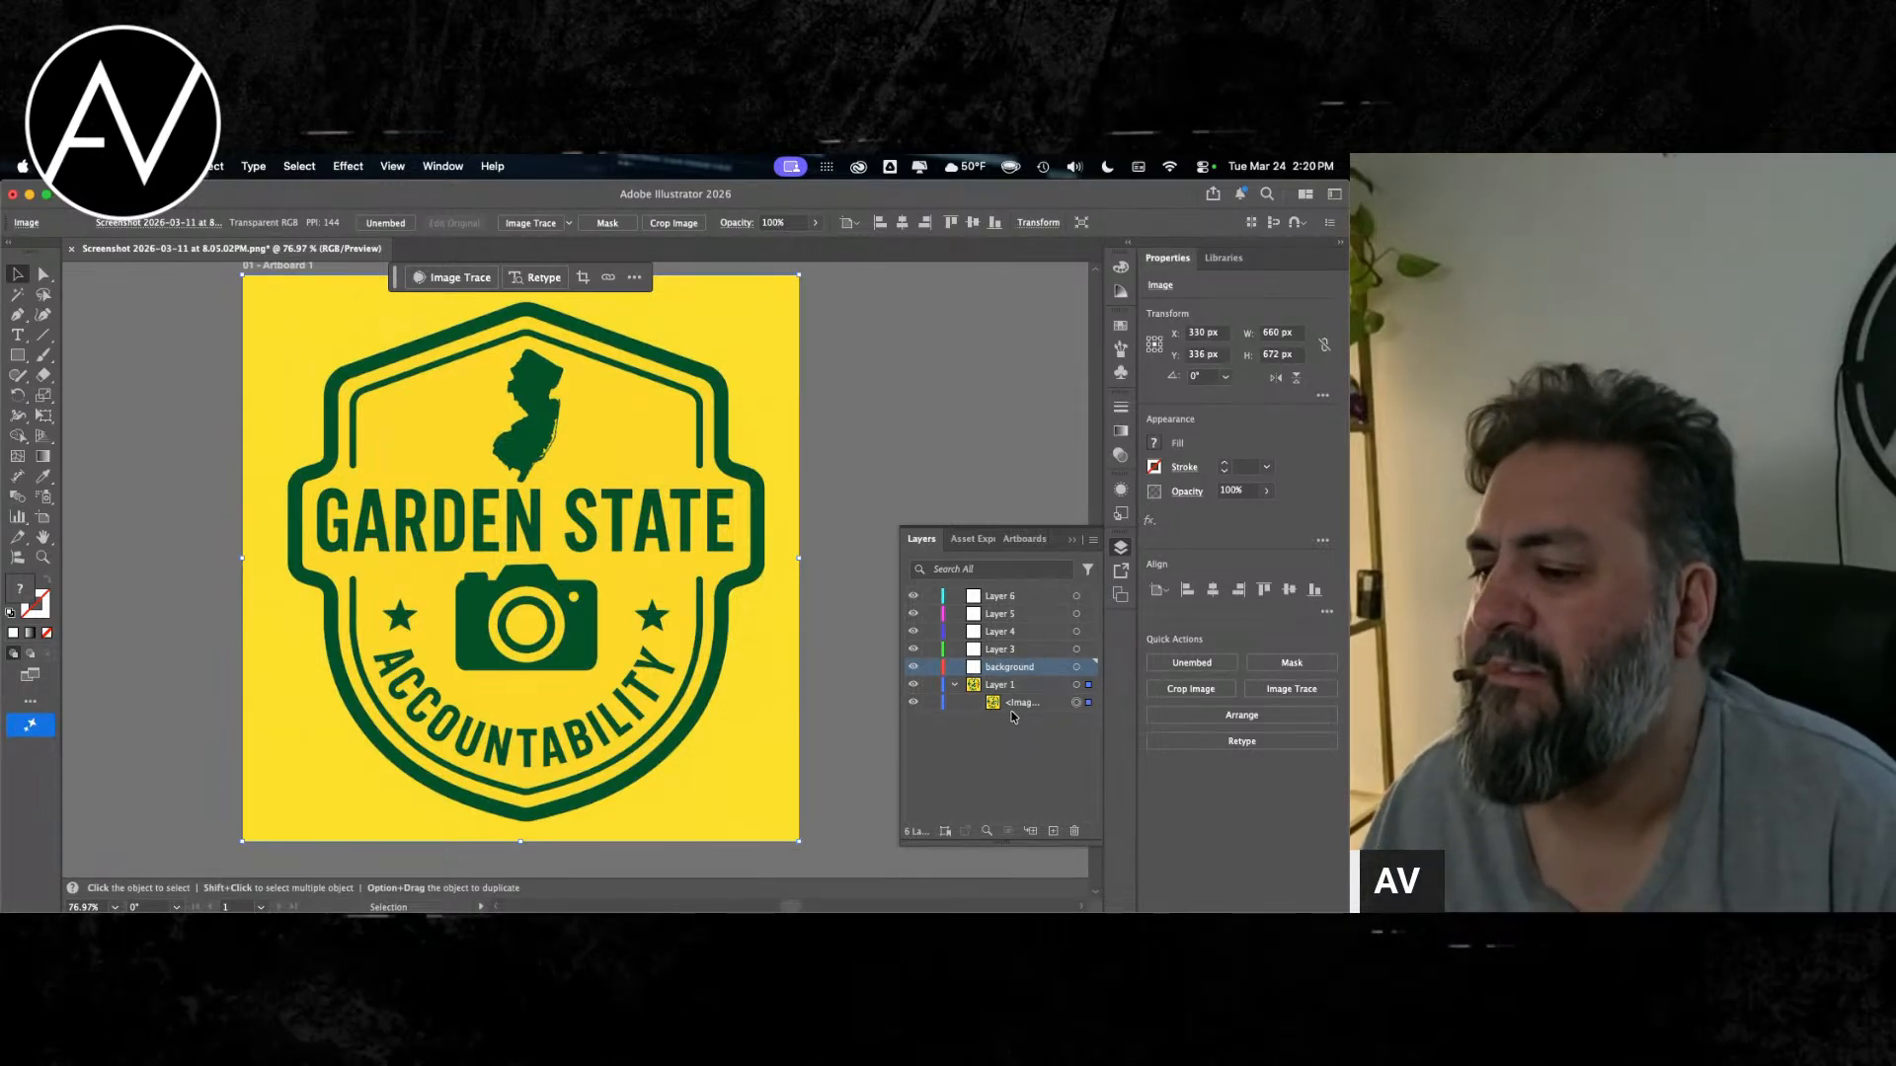
{"action": "type", "text": "d"}
Step: Collapse Layer 1 and run Image Trace on the logo image with the default preset
{"action": "left_click", "coordinate": [1014, 705]}
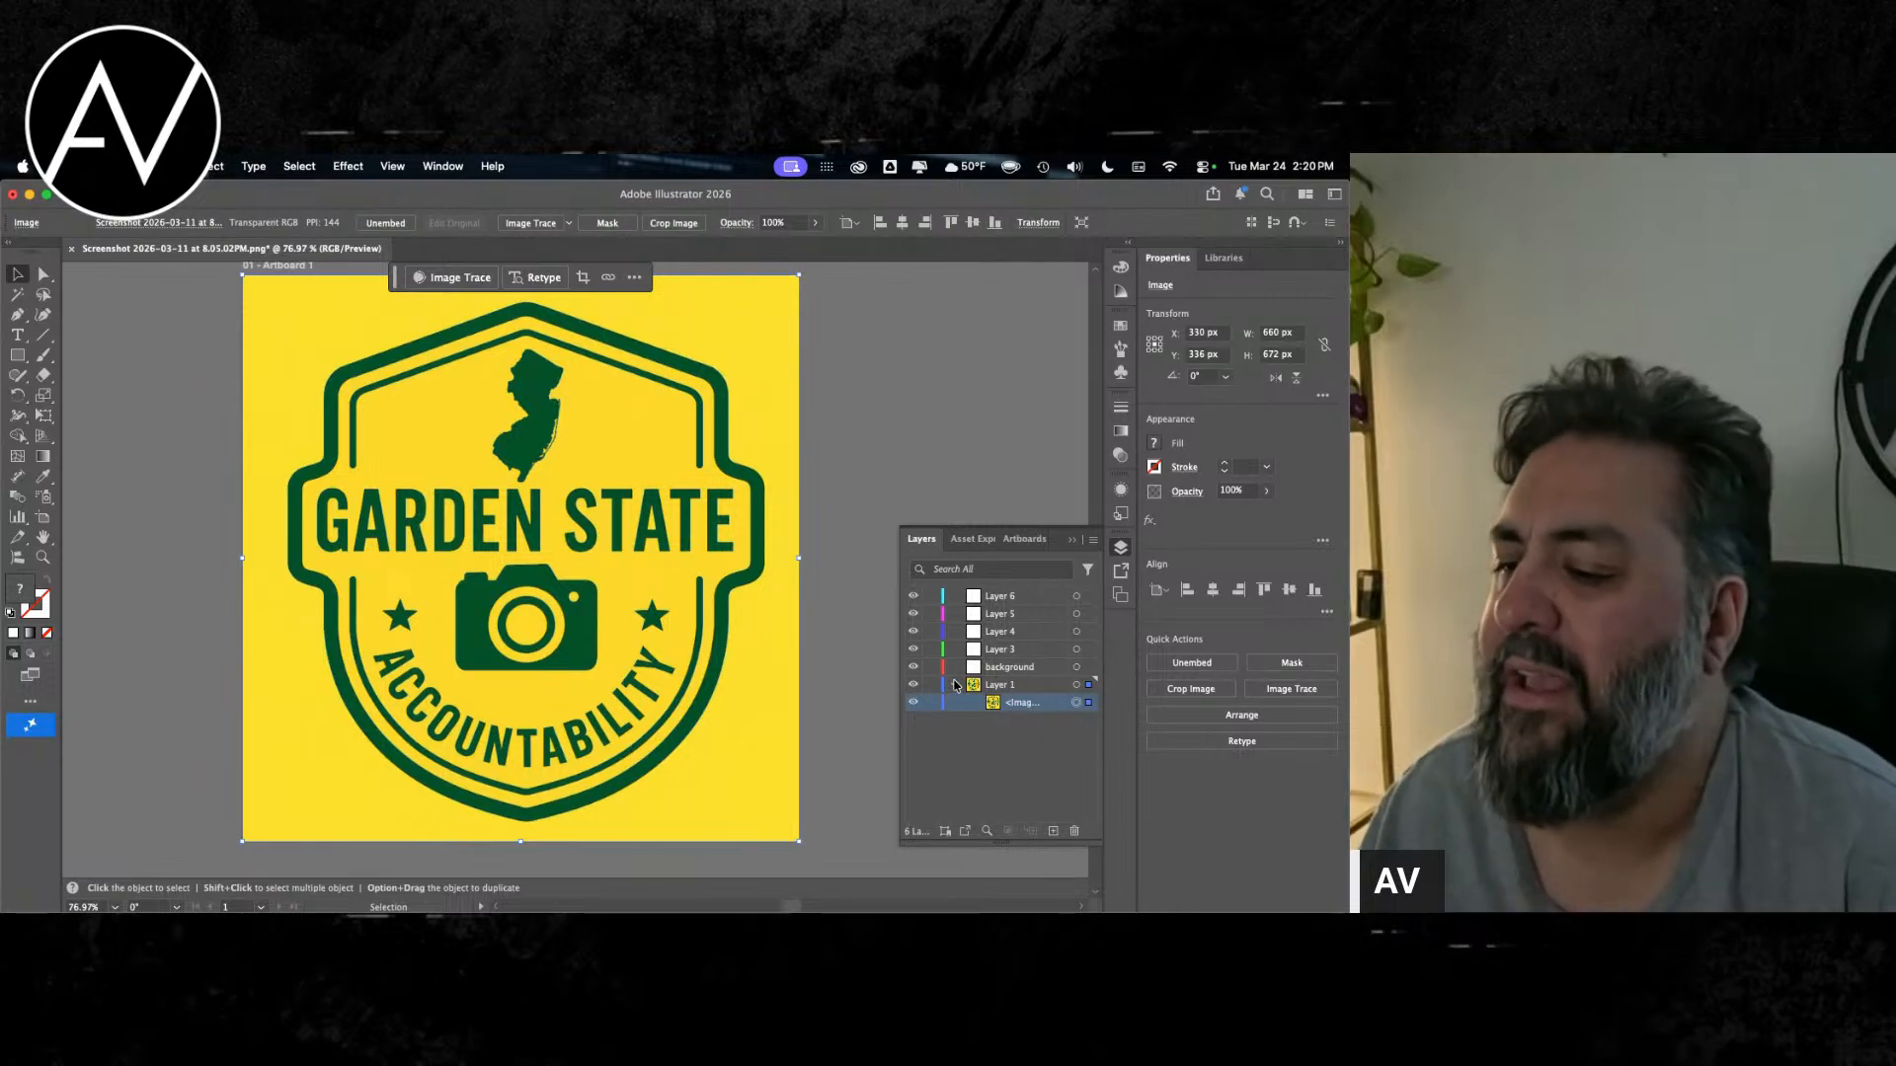
{"action": "left_click", "coordinate": [978, 684]}
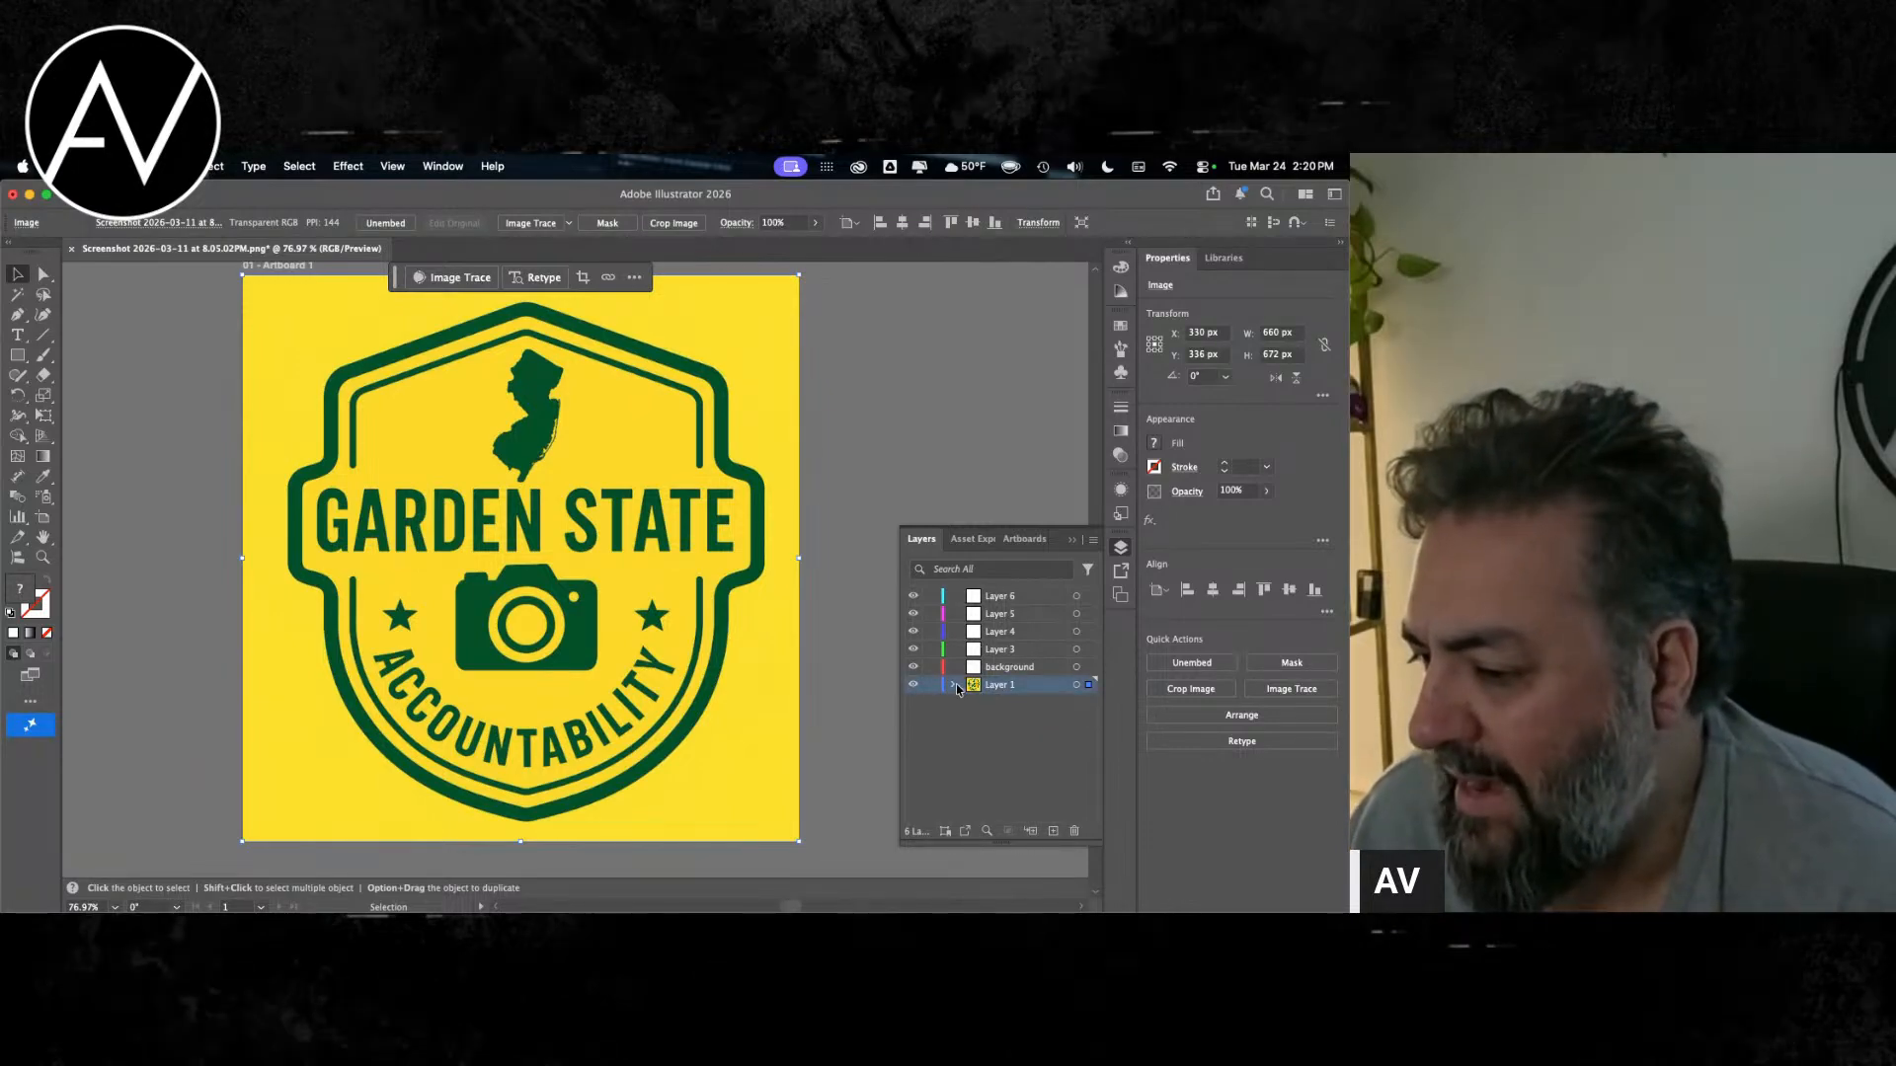
{"action": "left_click", "coordinate": [465, 281]}
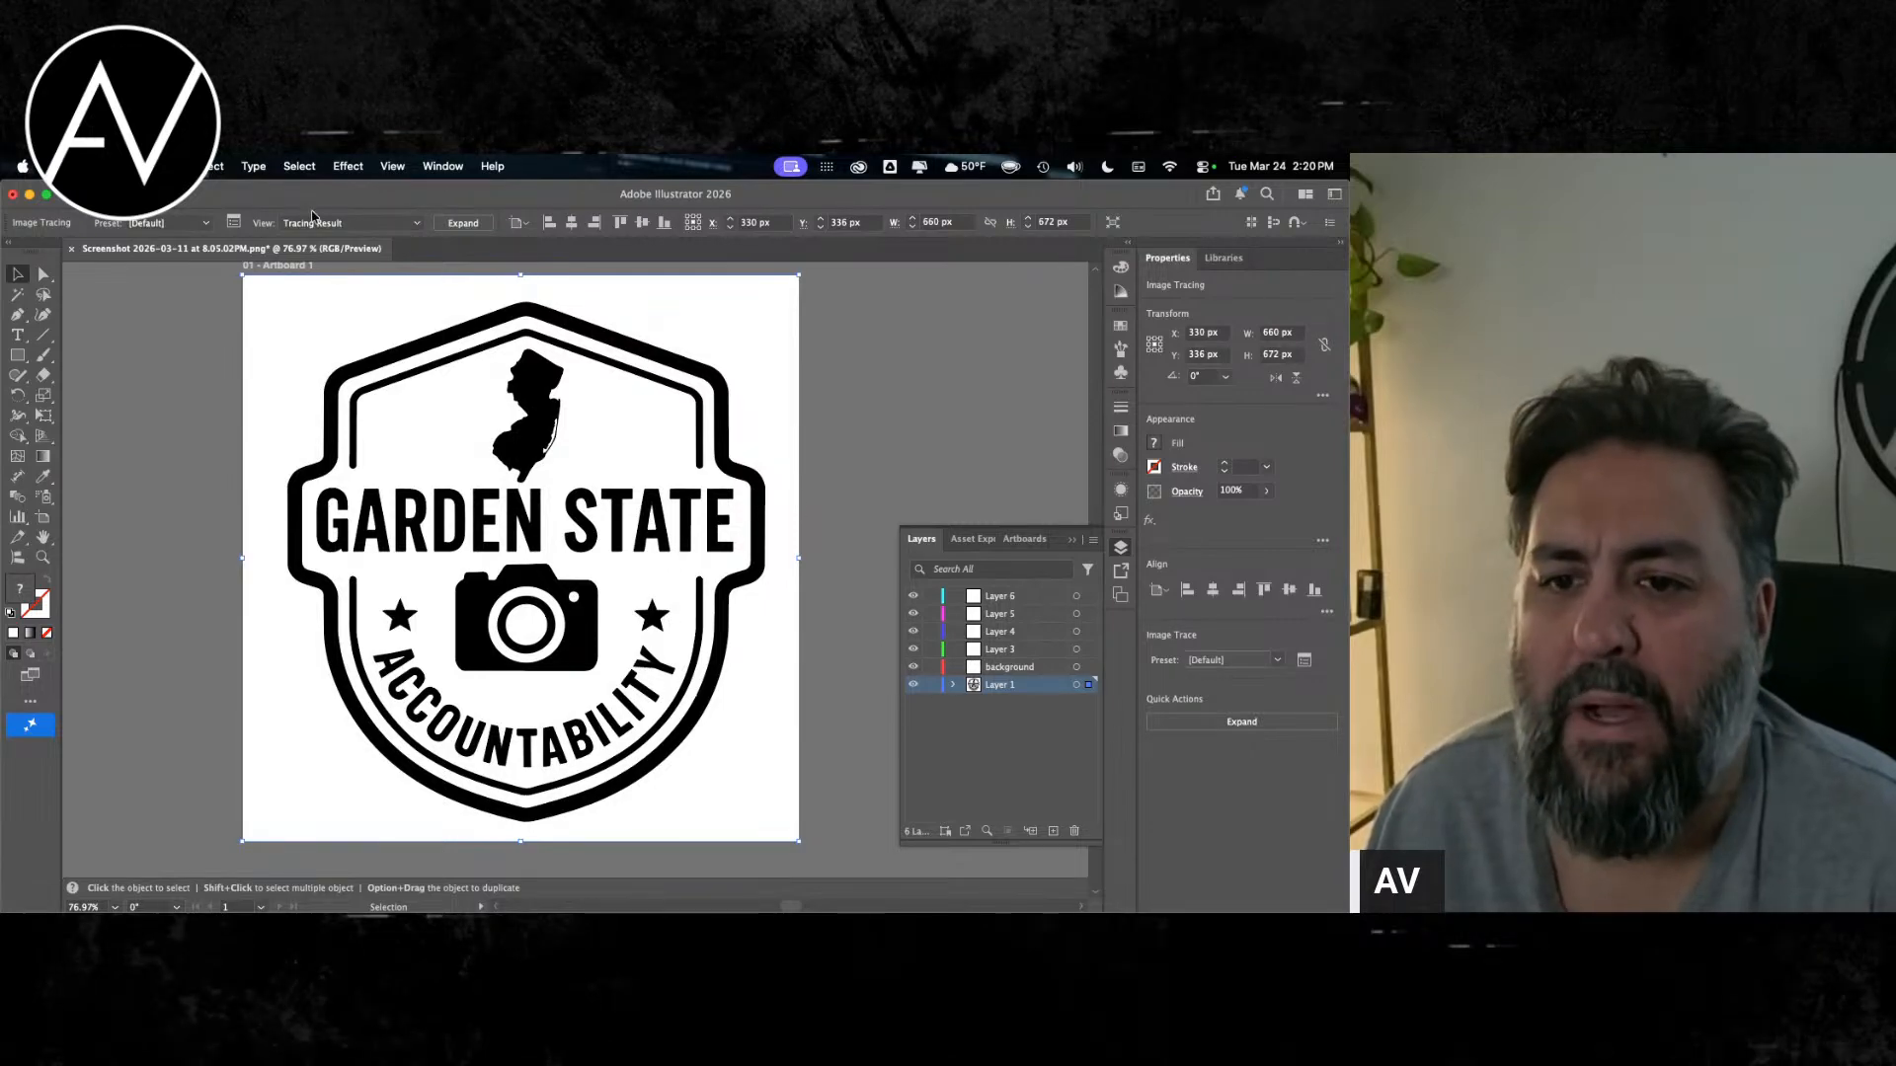
Step: Try the High Fidelity Photo and Low Fidelity Photo presets on the traced logo
{"action": "left_click", "coordinate": [205, 224]}
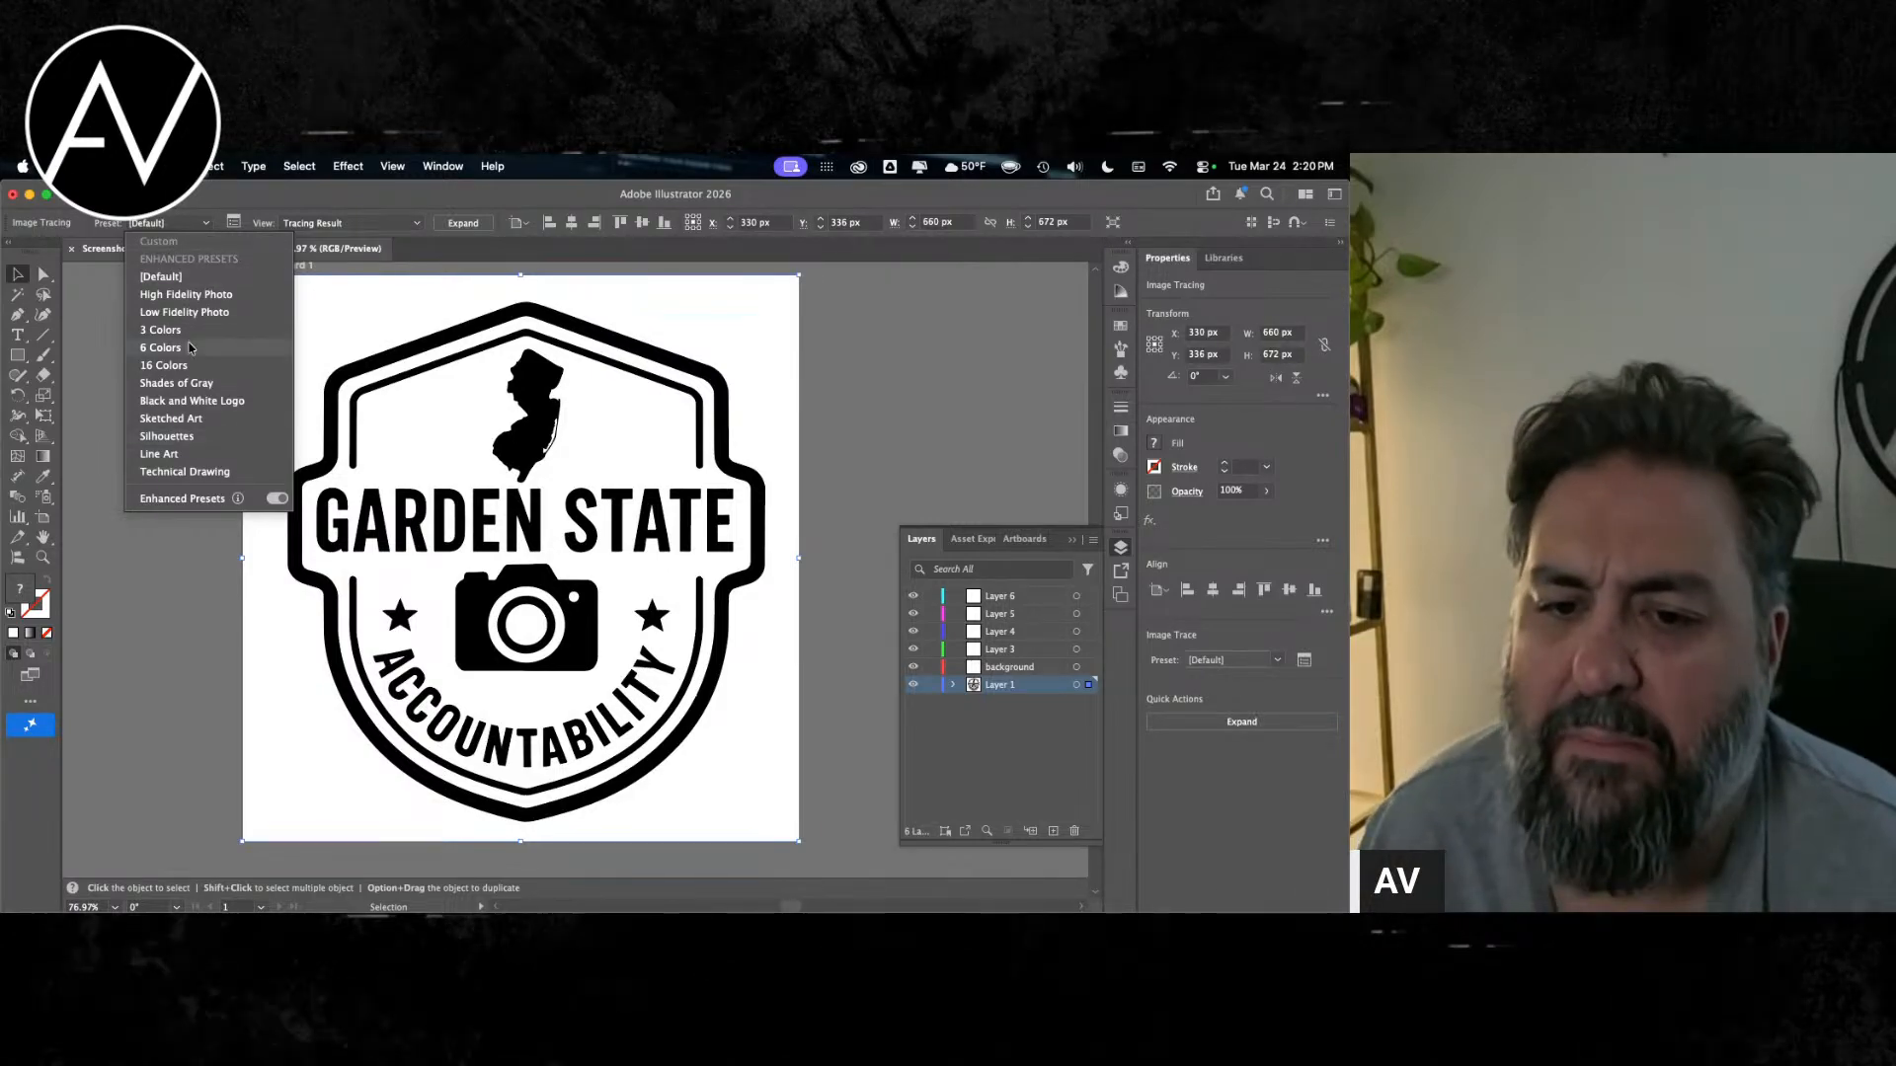
{"action": "left_click", "coordinate": [185, 282]}
{"action": "left_click", "coordinate": [170, 226]}
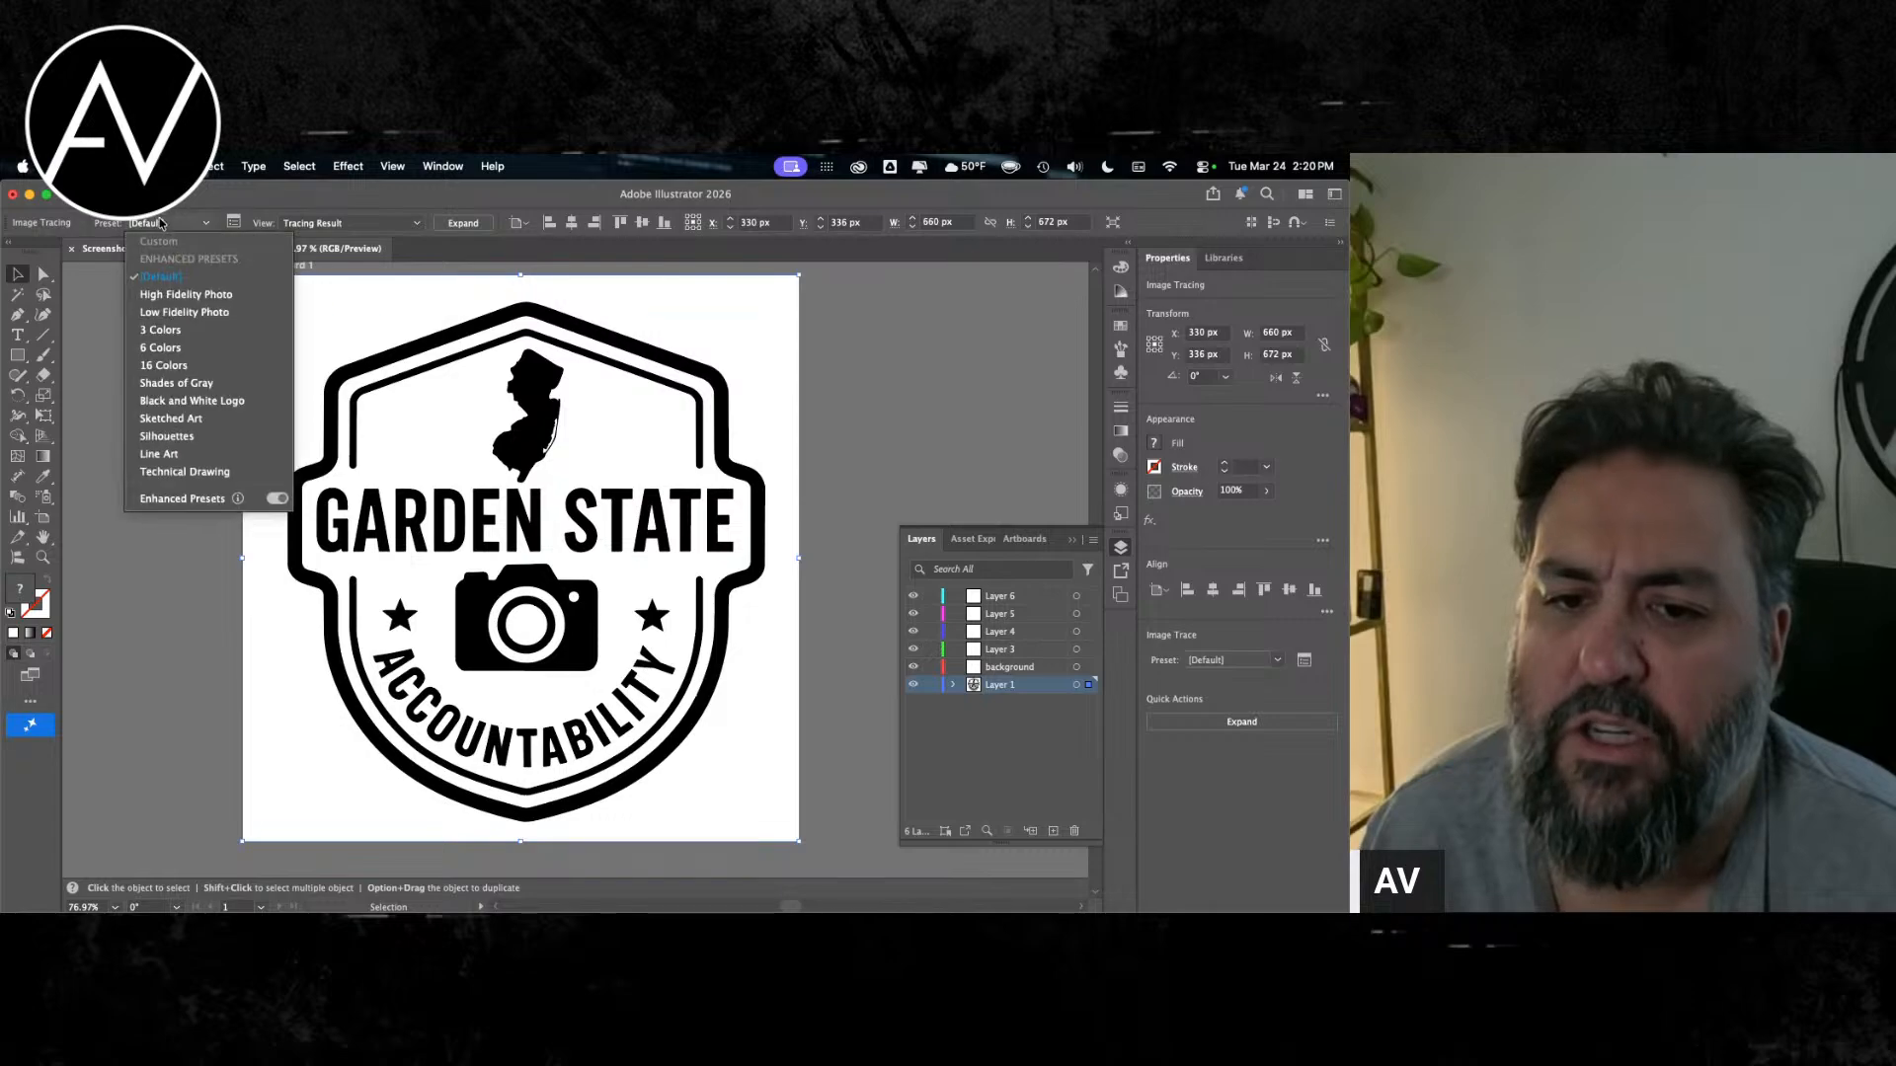
{"action": "left_click", "coordinate": [148, 295]}
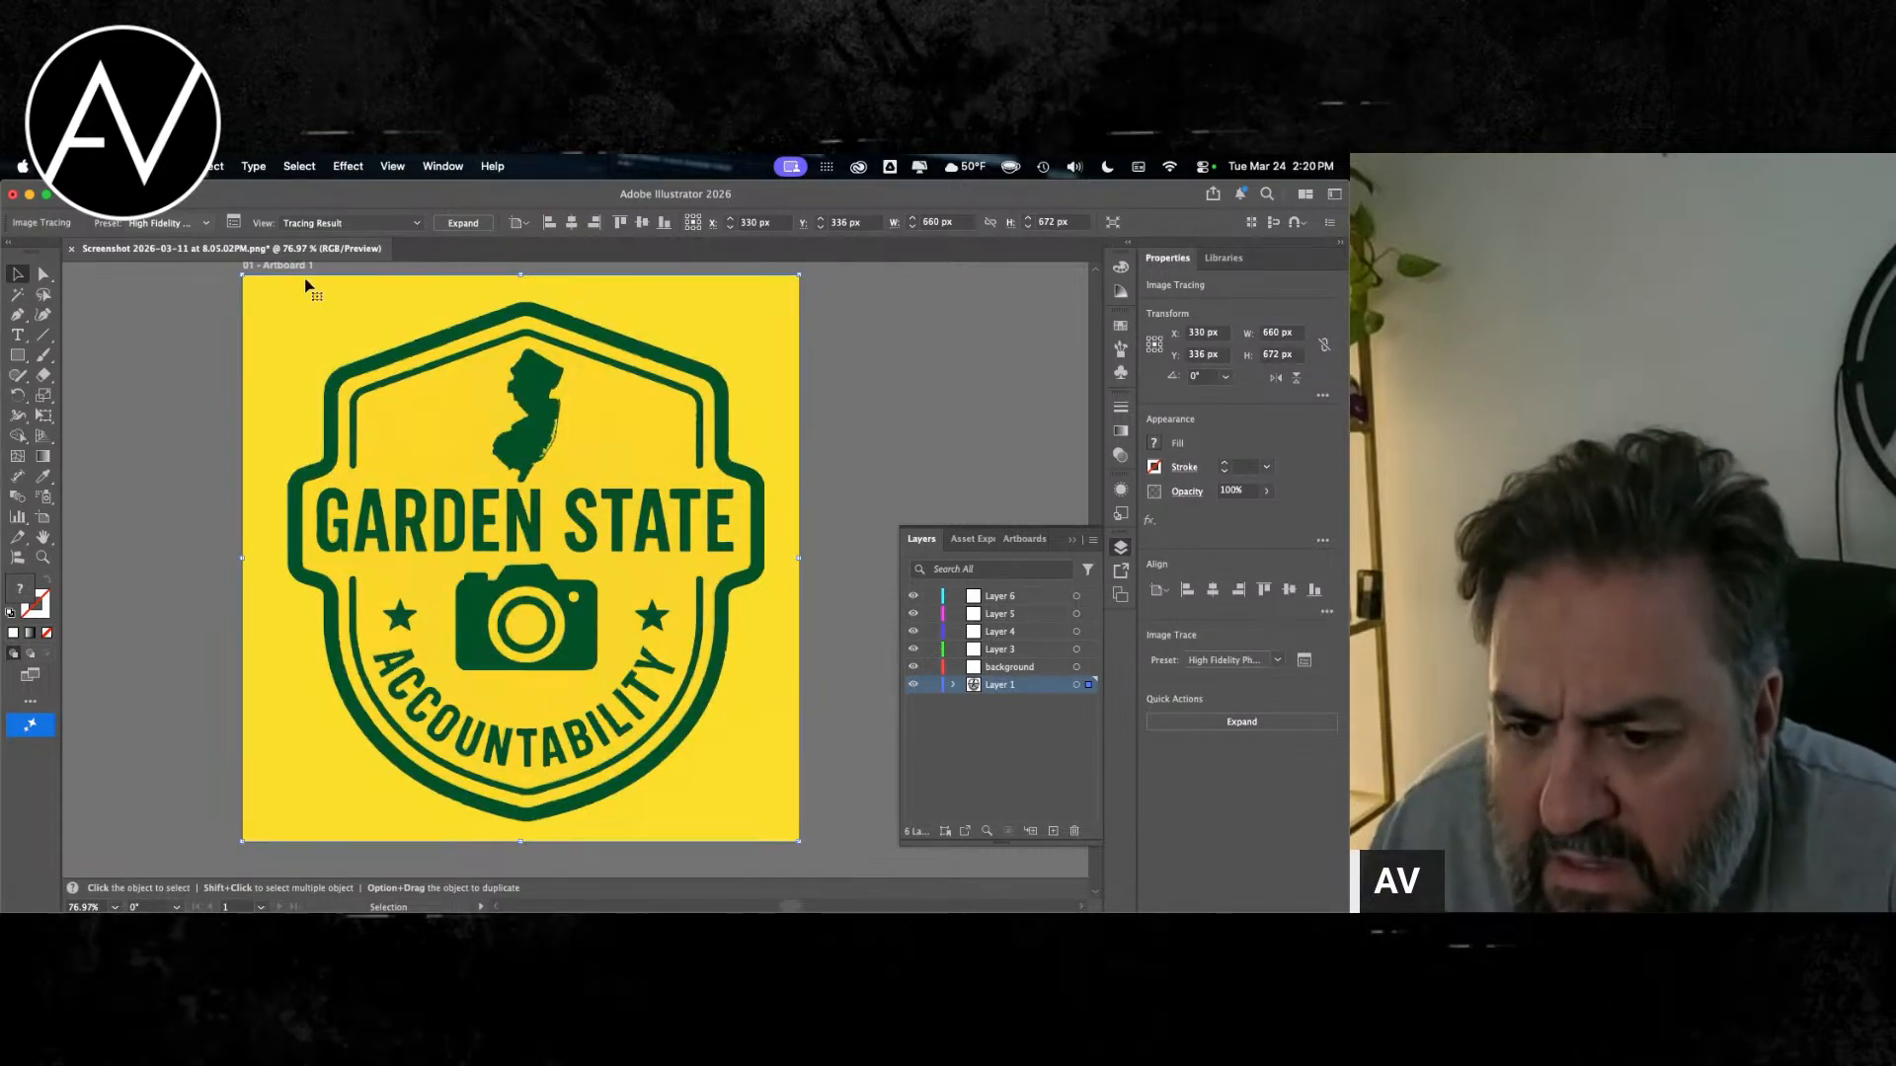
{"action": "left_click", "coordinate": [165, 223]}
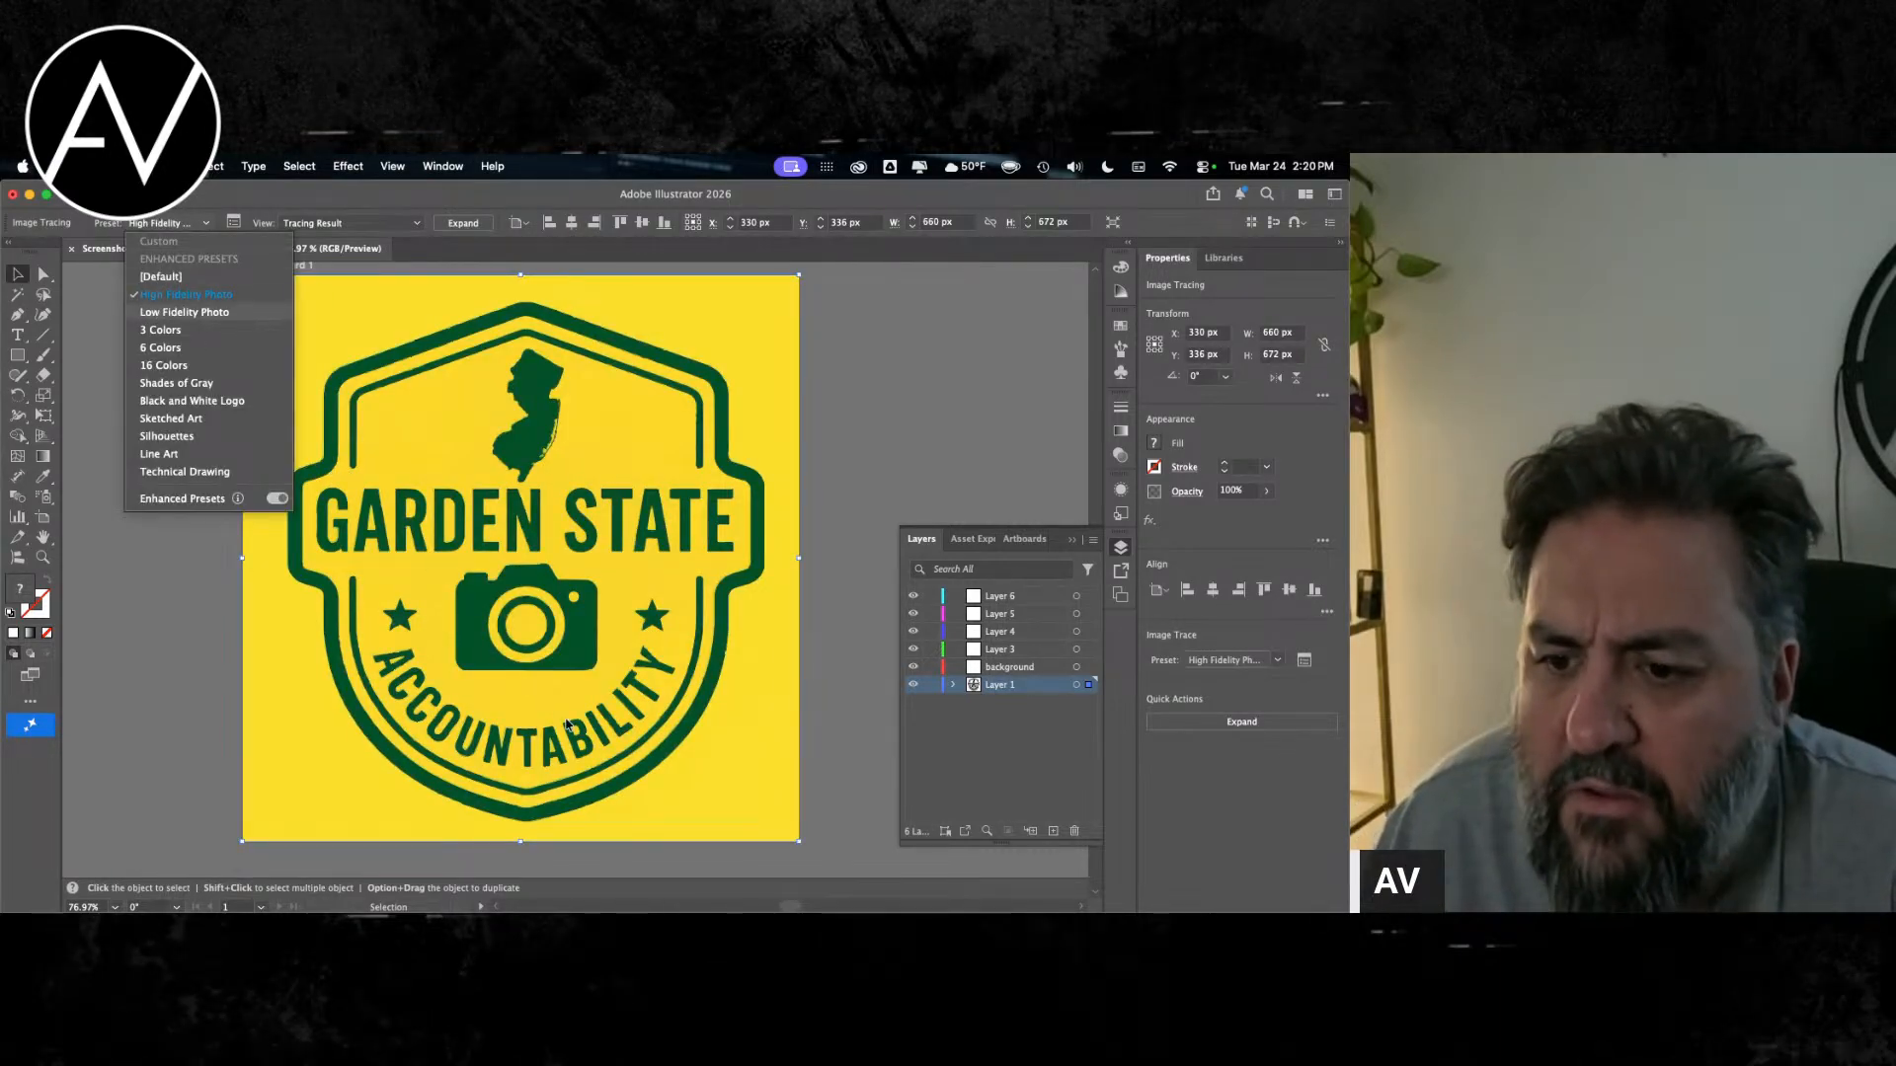
{"action": "key", "text": "Return"}
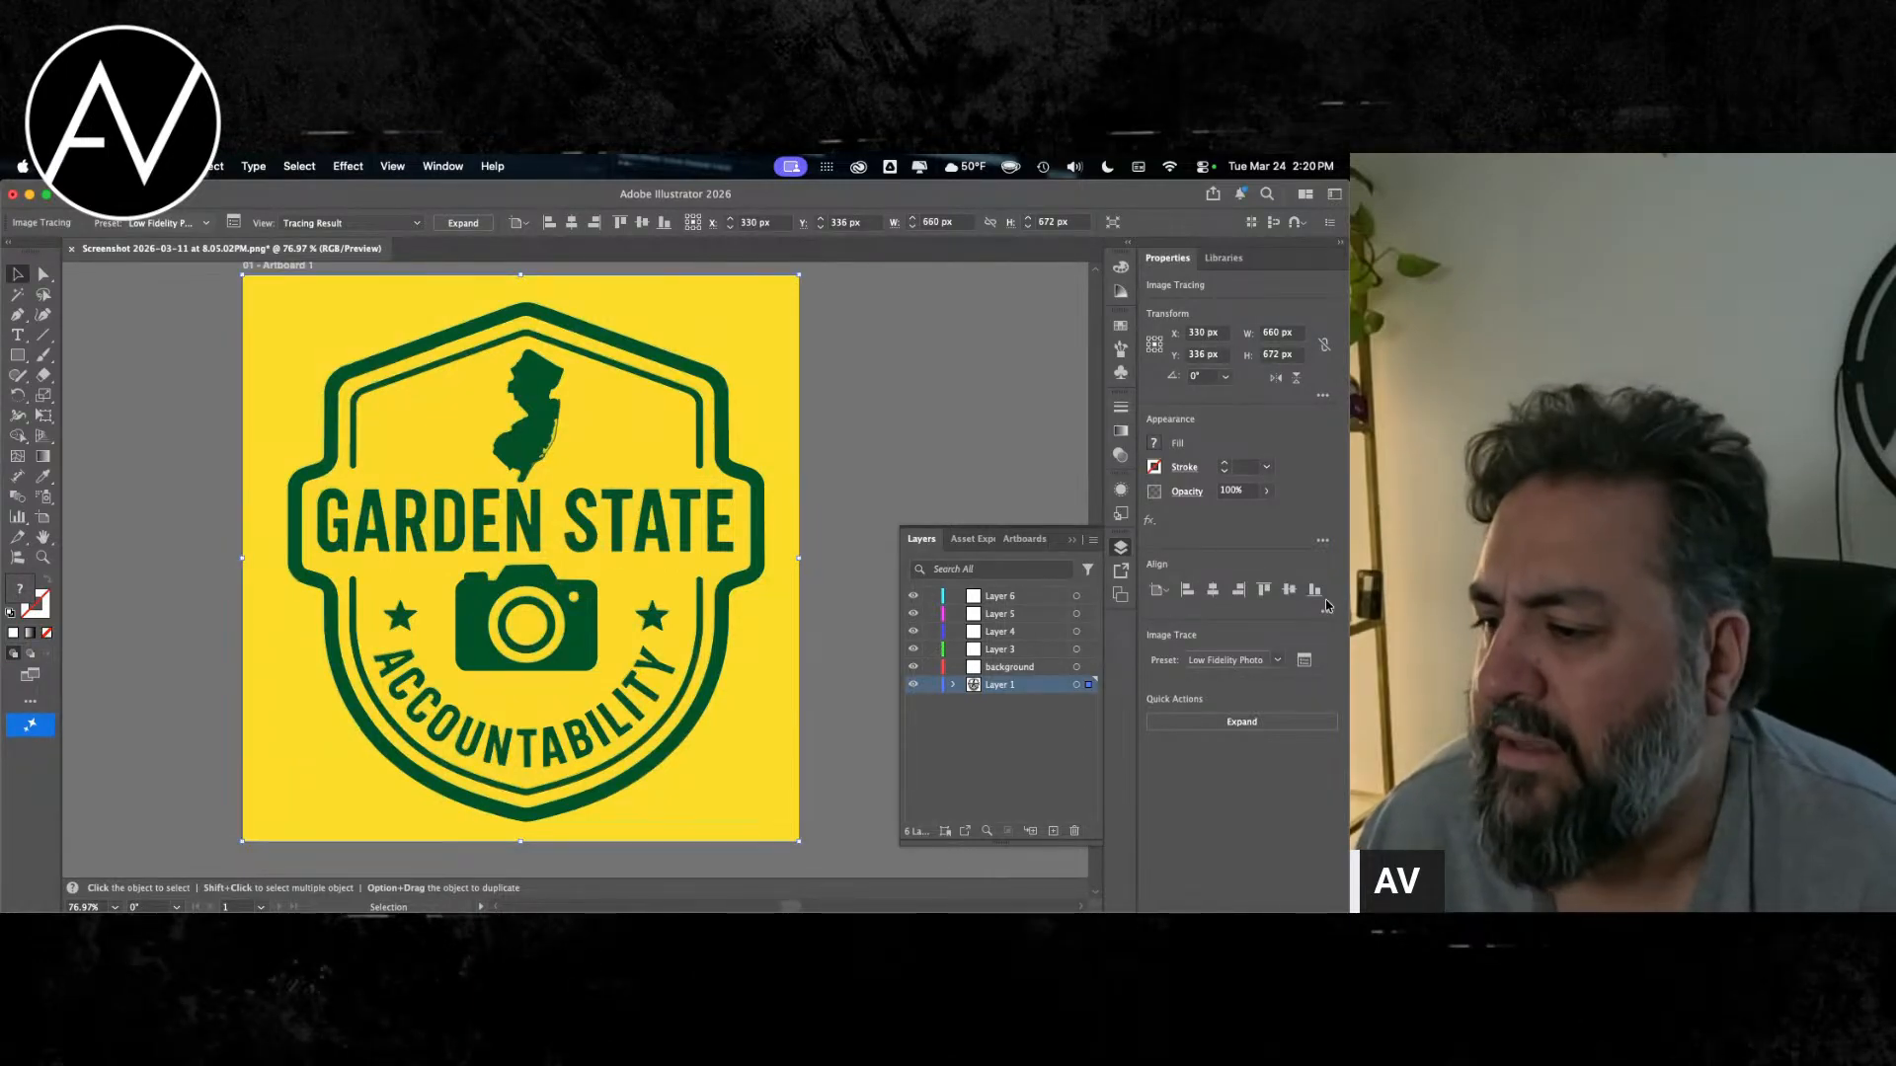
{"action": "left_click", "coordinate": [955, 685]}
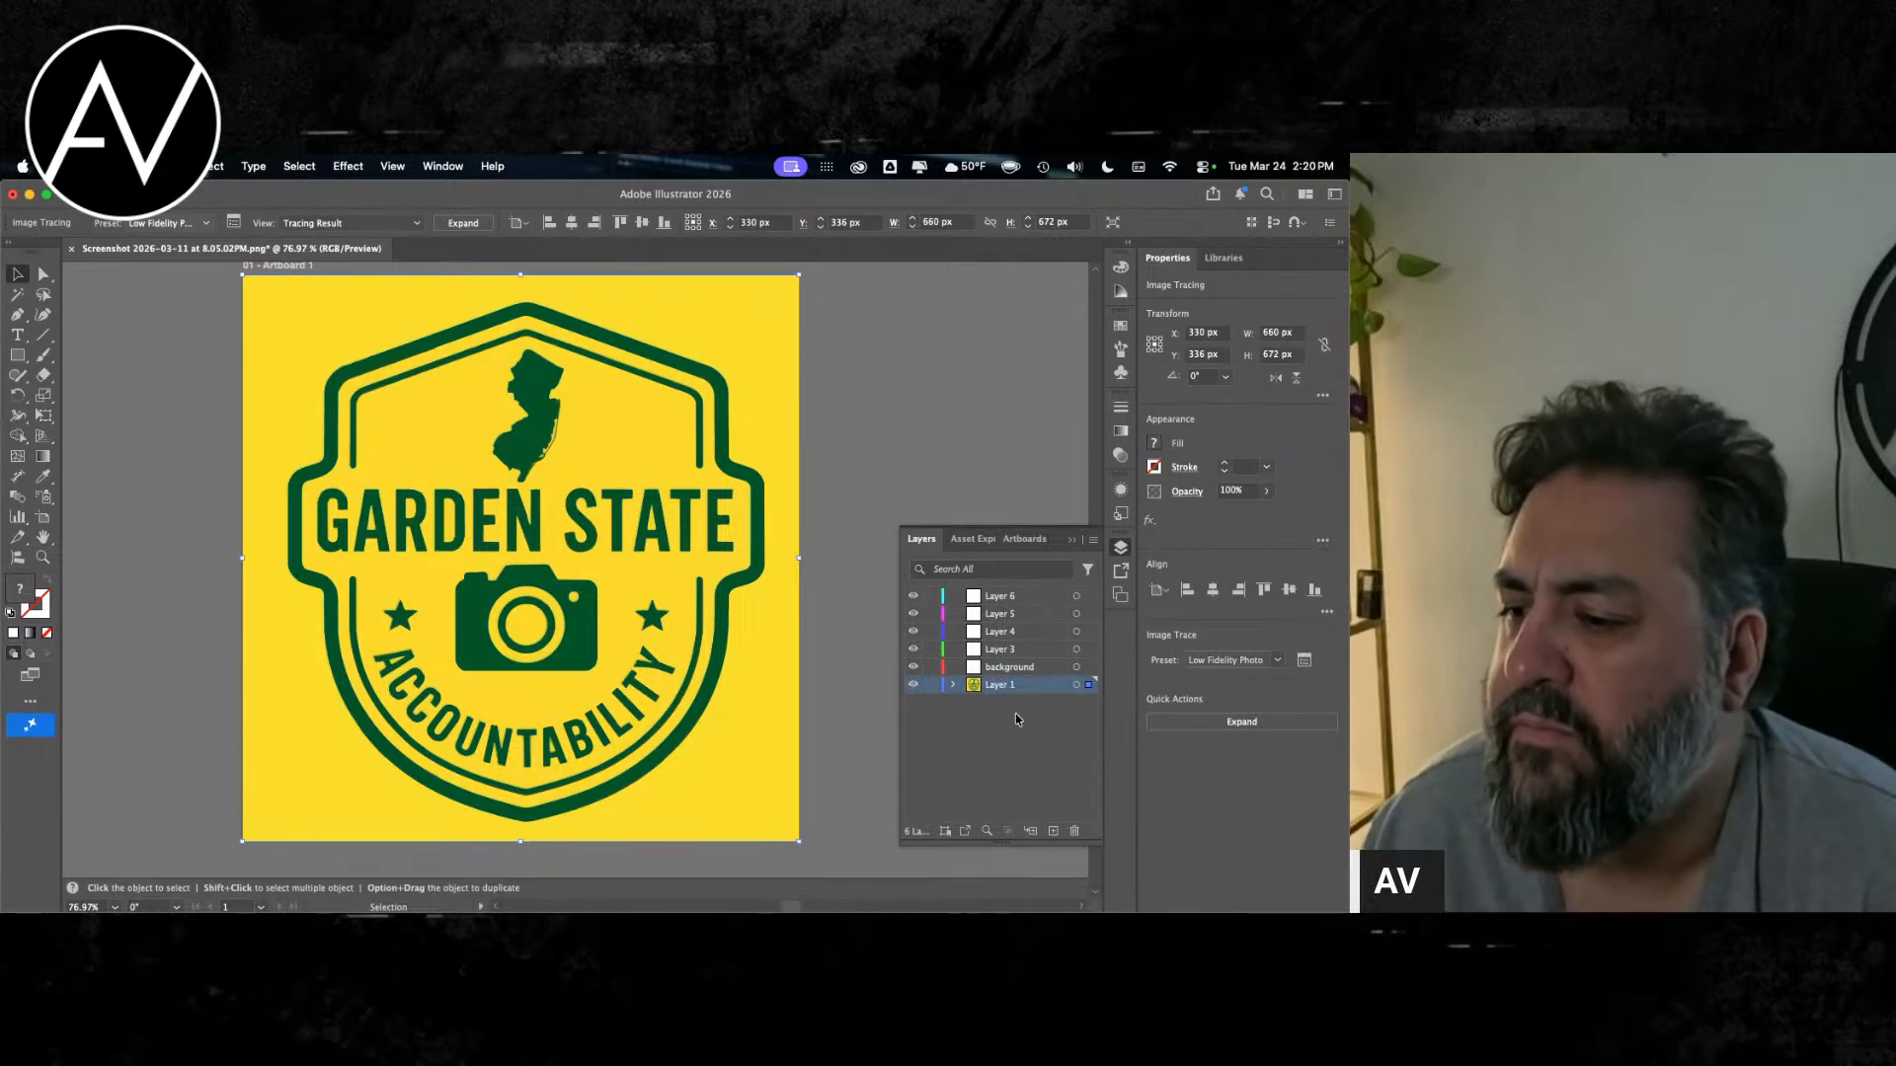
Step: Set the logo's tracing preset to 3 Colors, keeping the Tracing Result view
{"action": "left_click", "coordinate": [300, 226]}
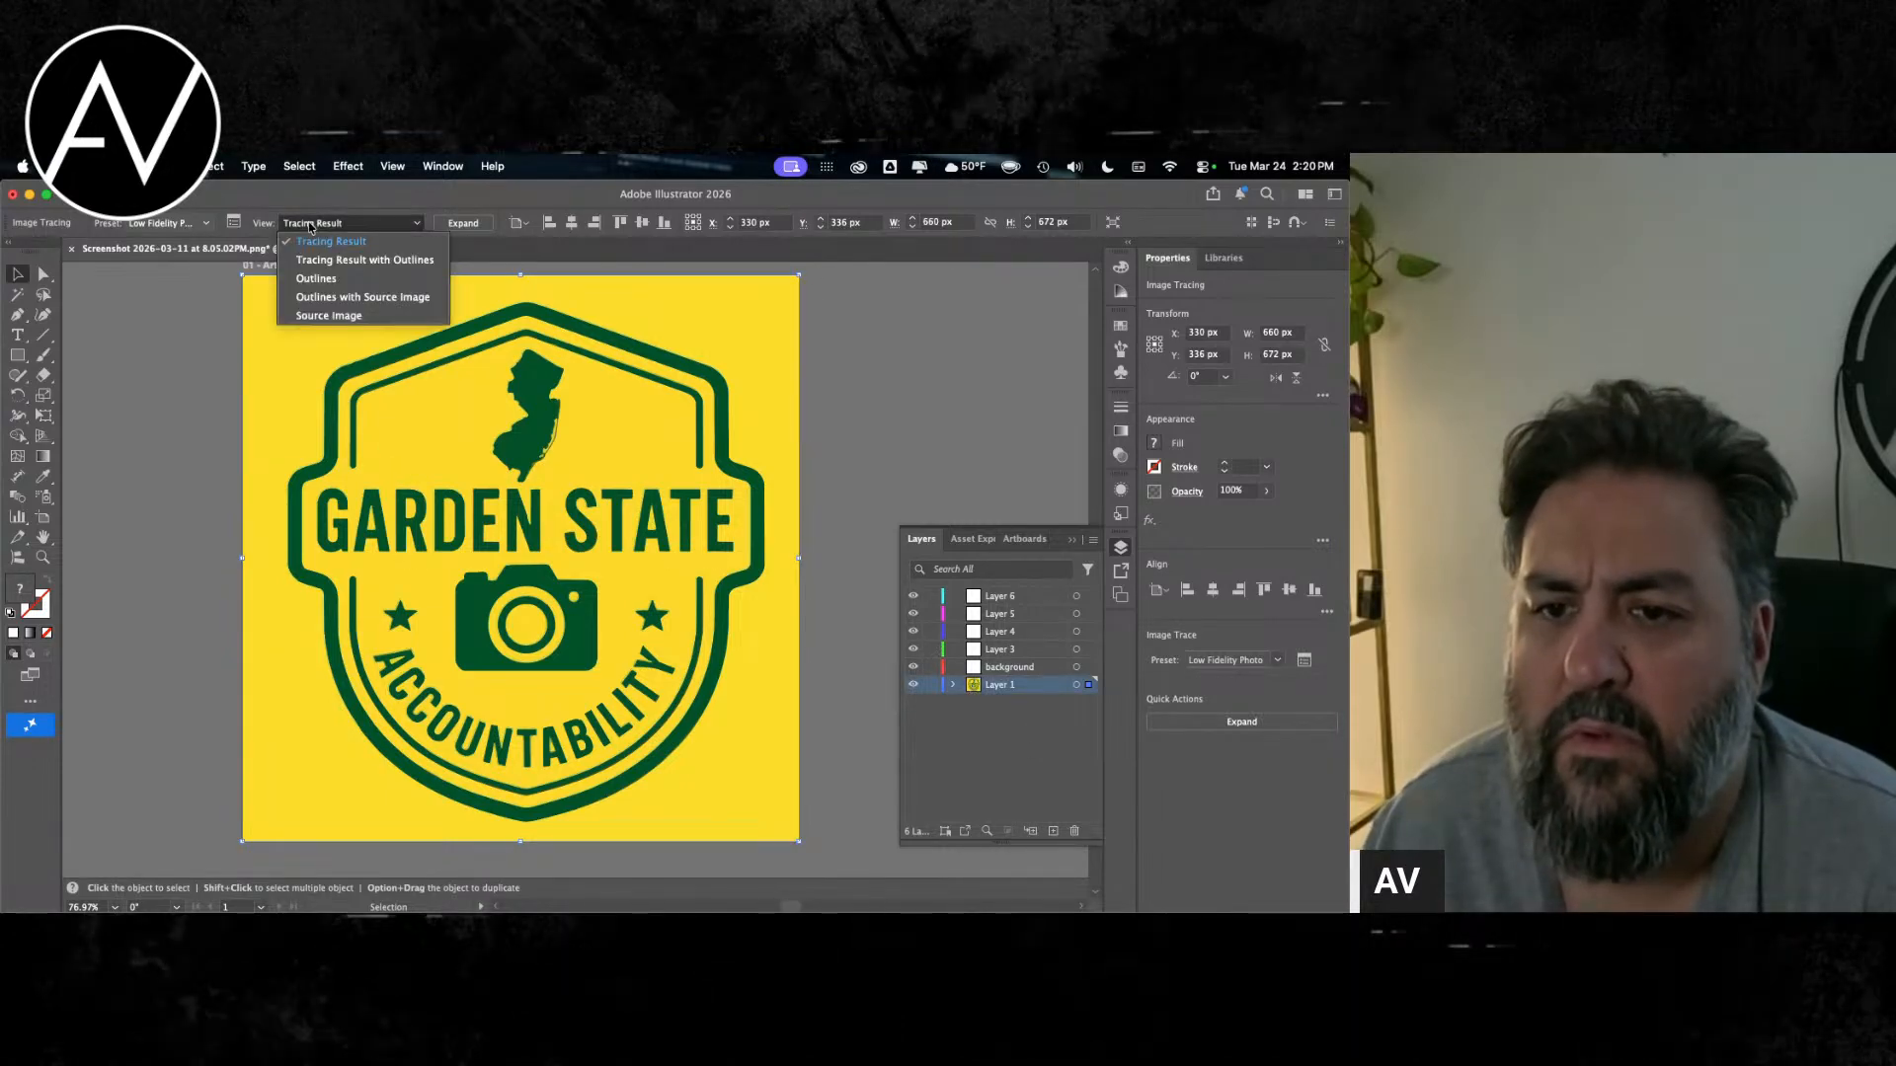
{"action": "left_click", "coordinate": [177, 225]}
{"action": "left_click", "coordinate": [177, 225]}
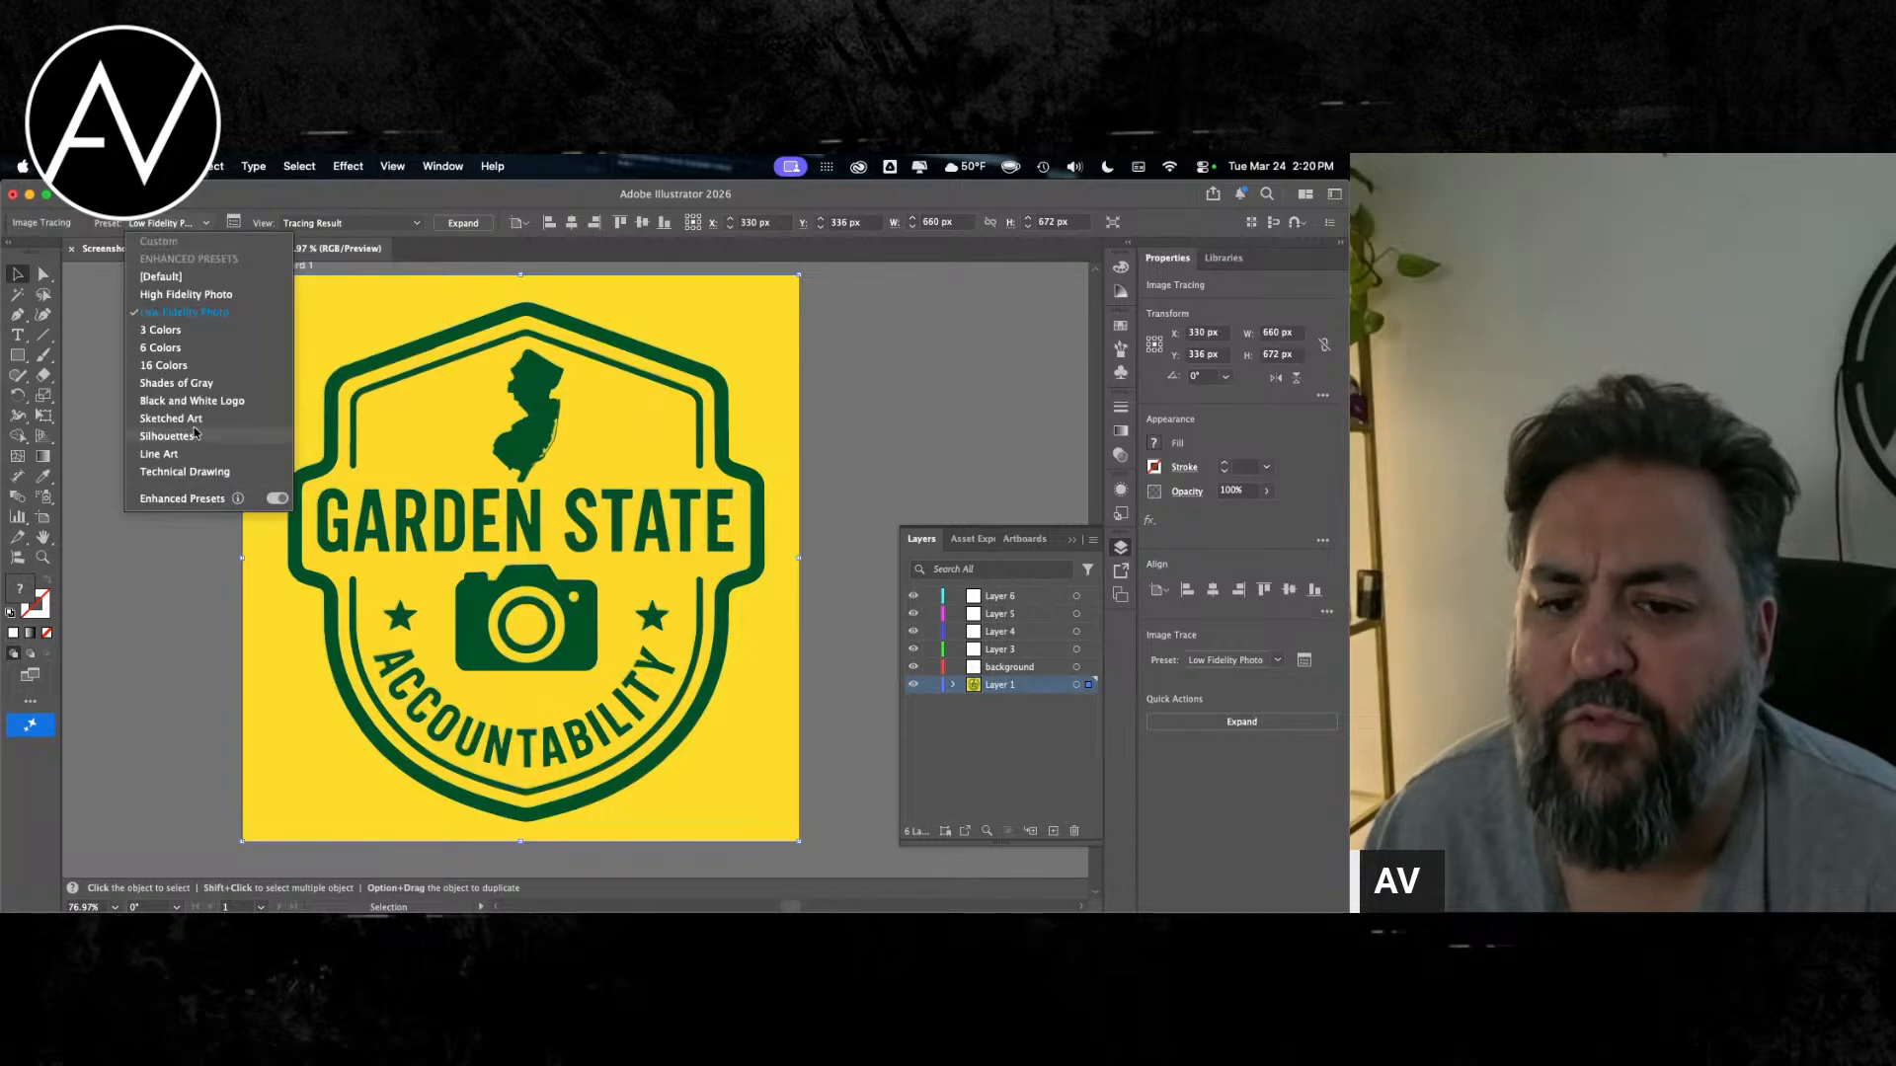
{"action": "left_click", "coordinate": [161, 330]}
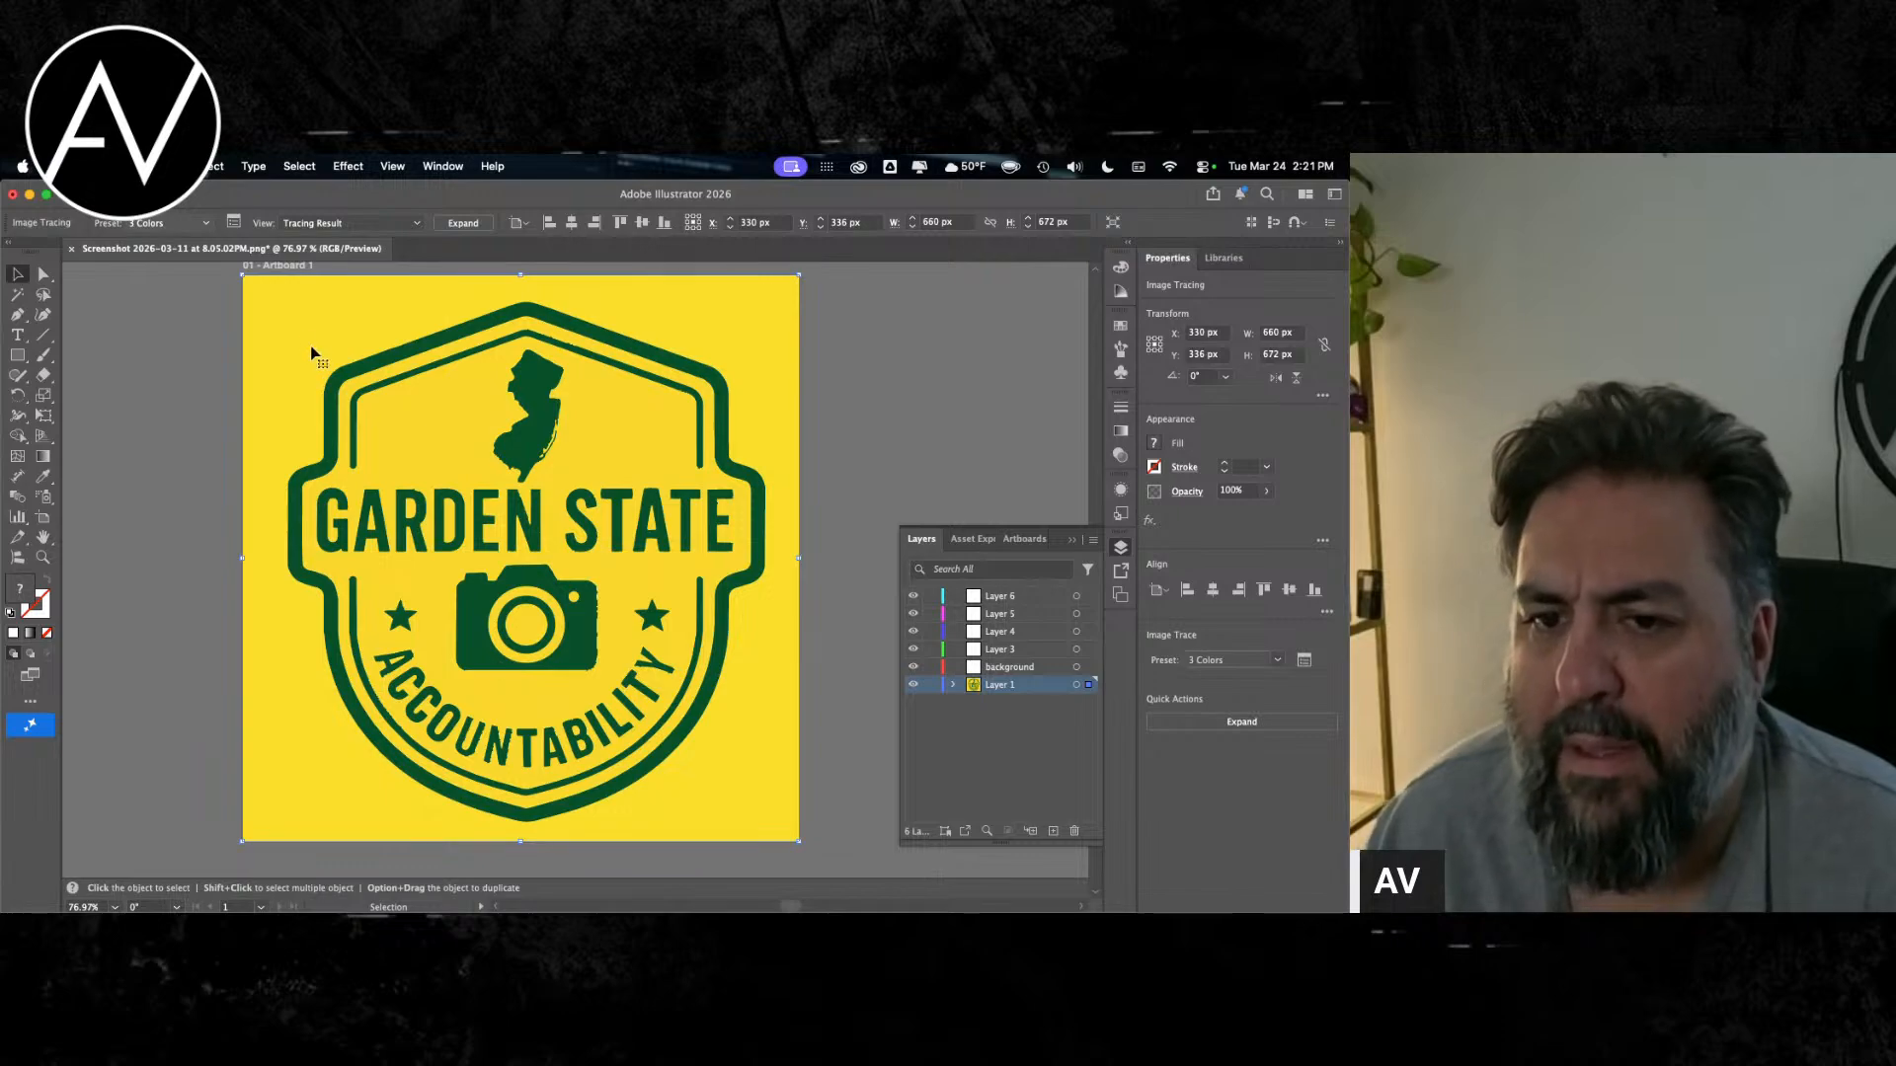
Step: Try the 6 Colors tracing preset on the logo
{"action": "left_click", "coordinate": [168, 224]}
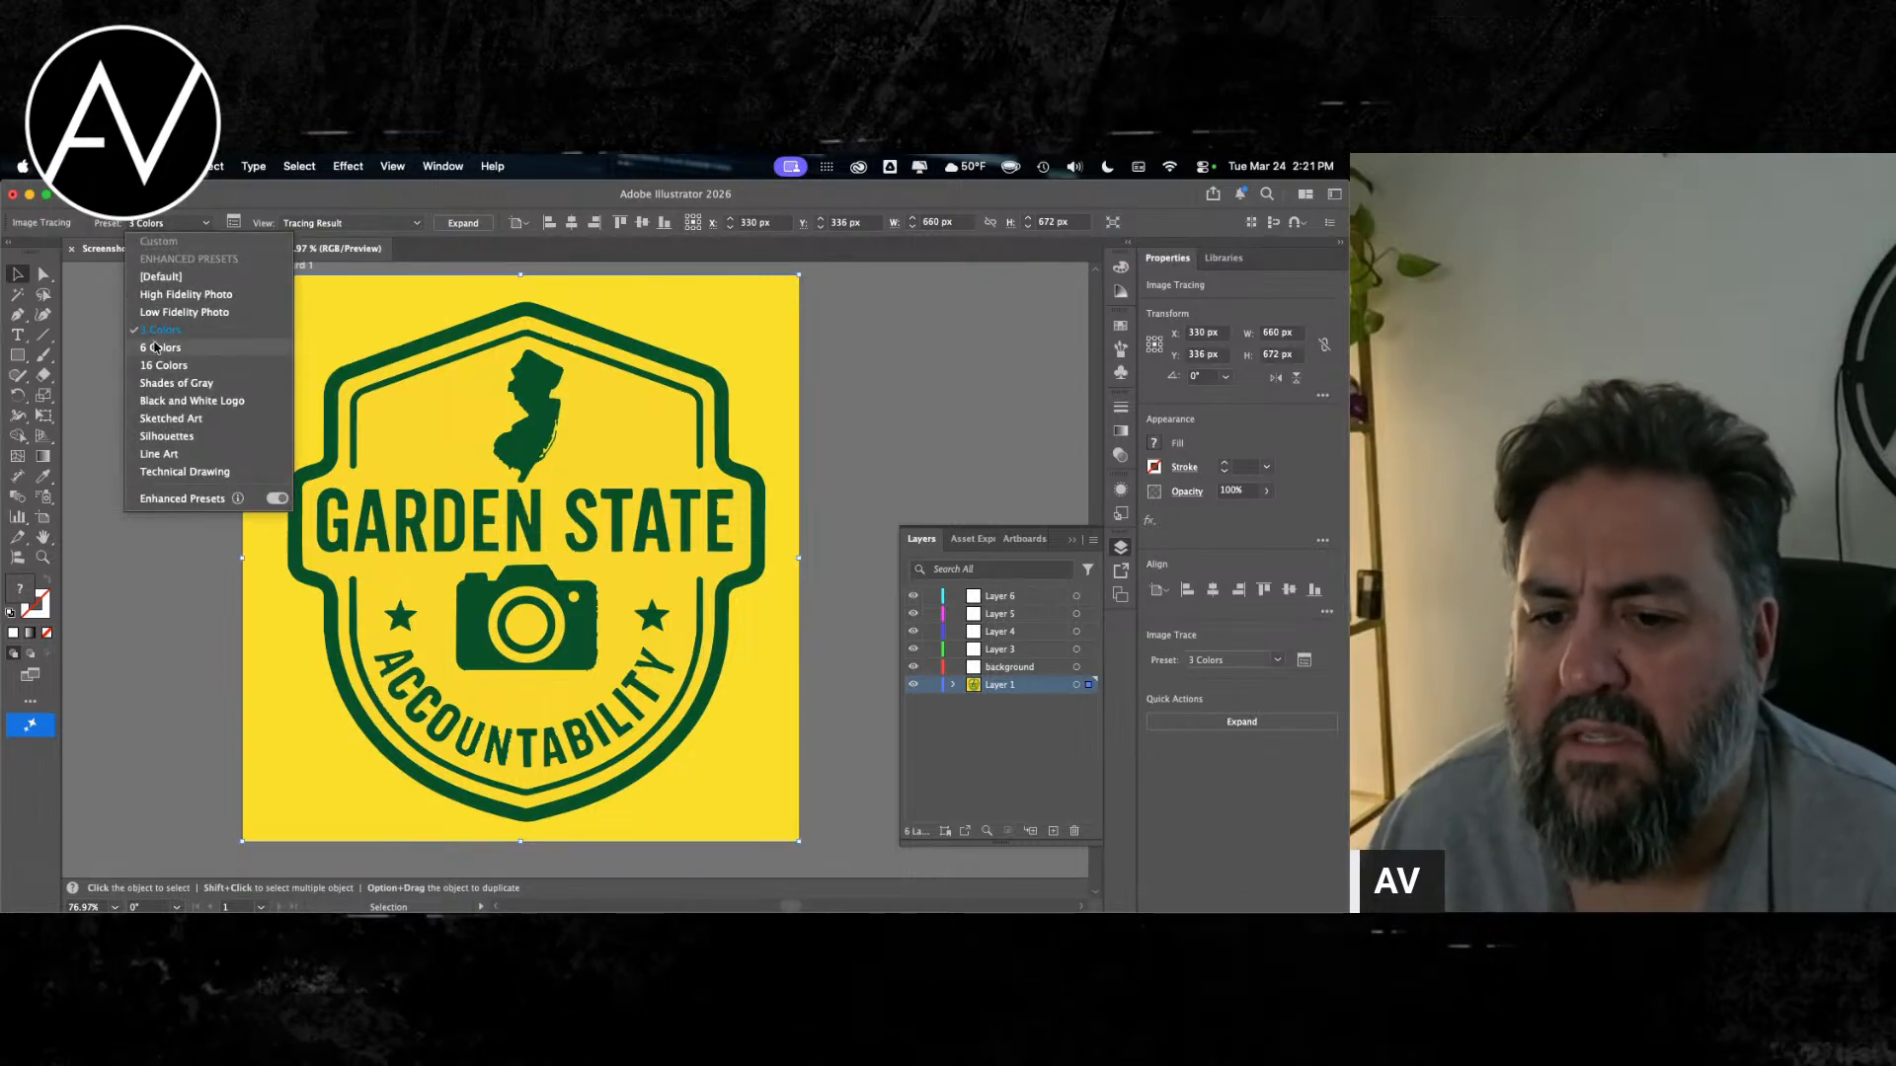
{"action": "left_click", "coordinate": [156, 347]}
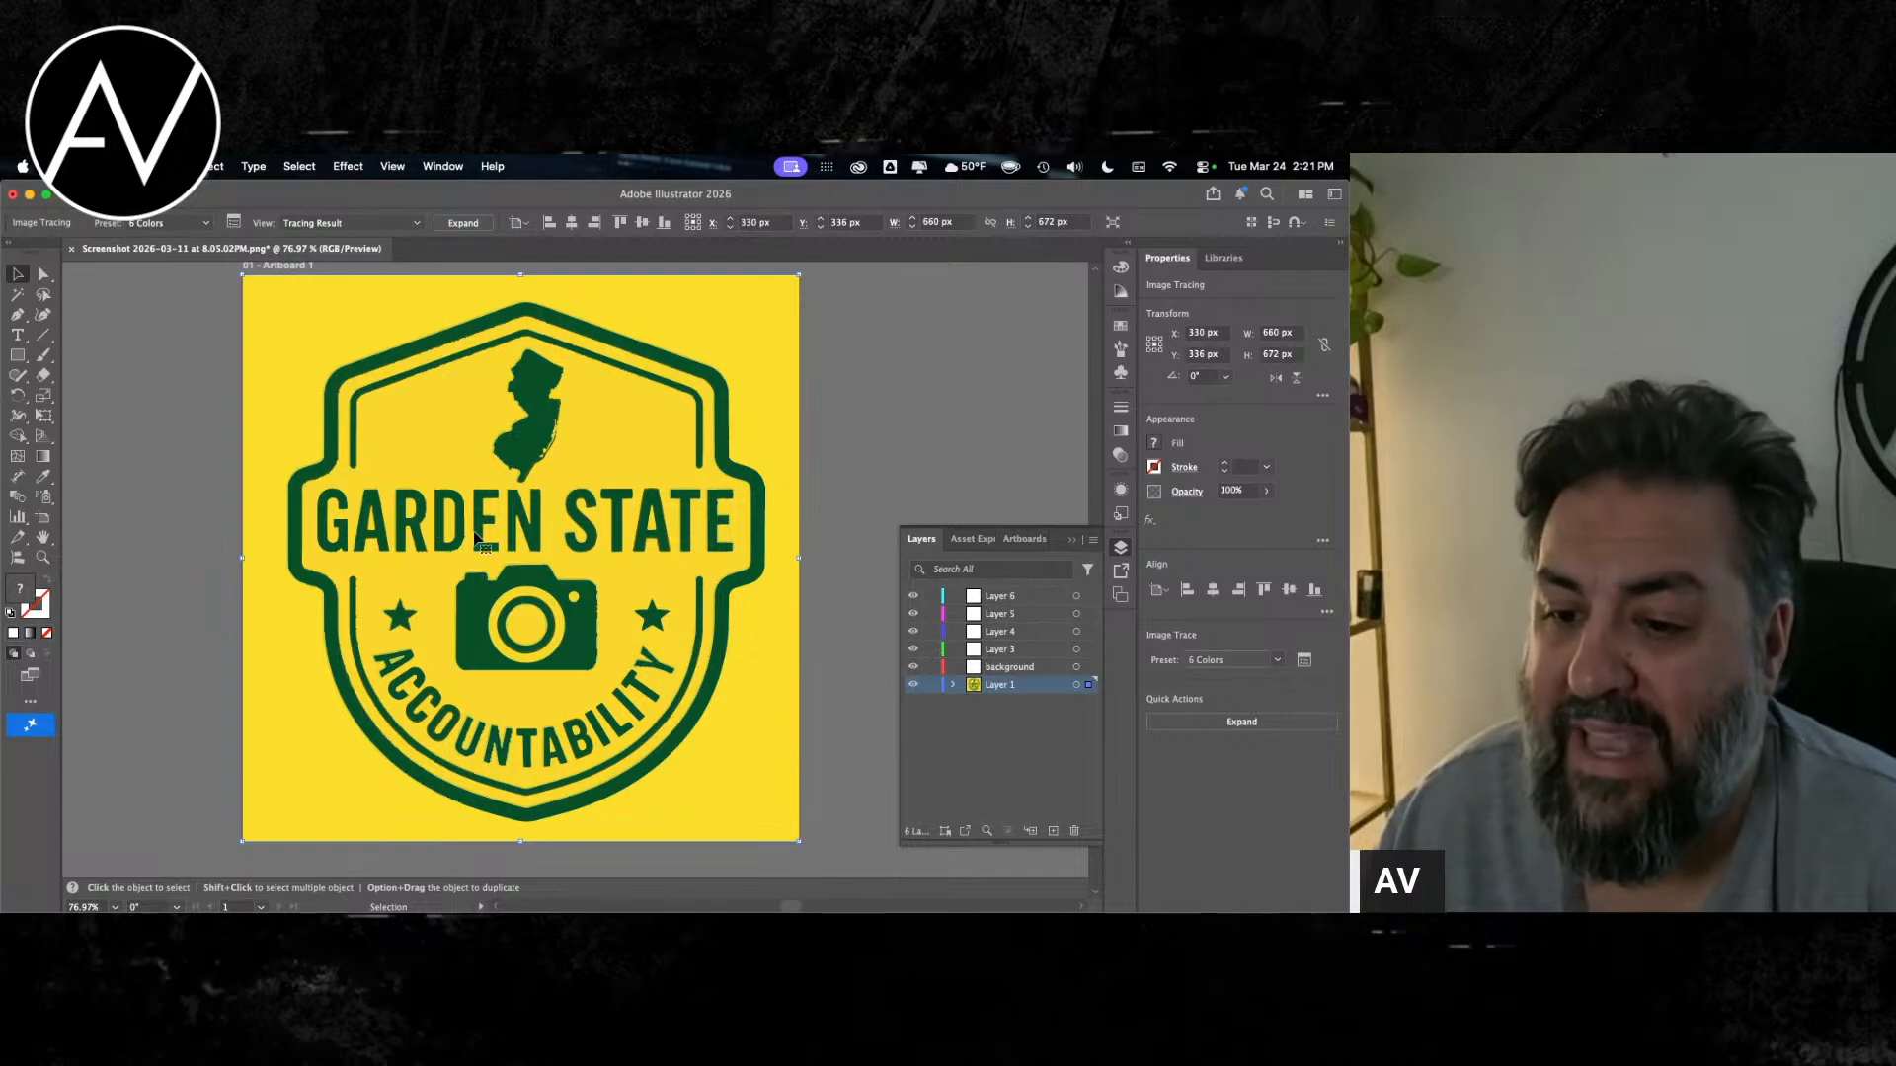
Step: Look up the document's fonts with Find/Replace Font and close the dialog
{"action": "left_click", "coordinate": [209, 166]}
{"action": "mouse_move", "coordinate": [245, 168]}
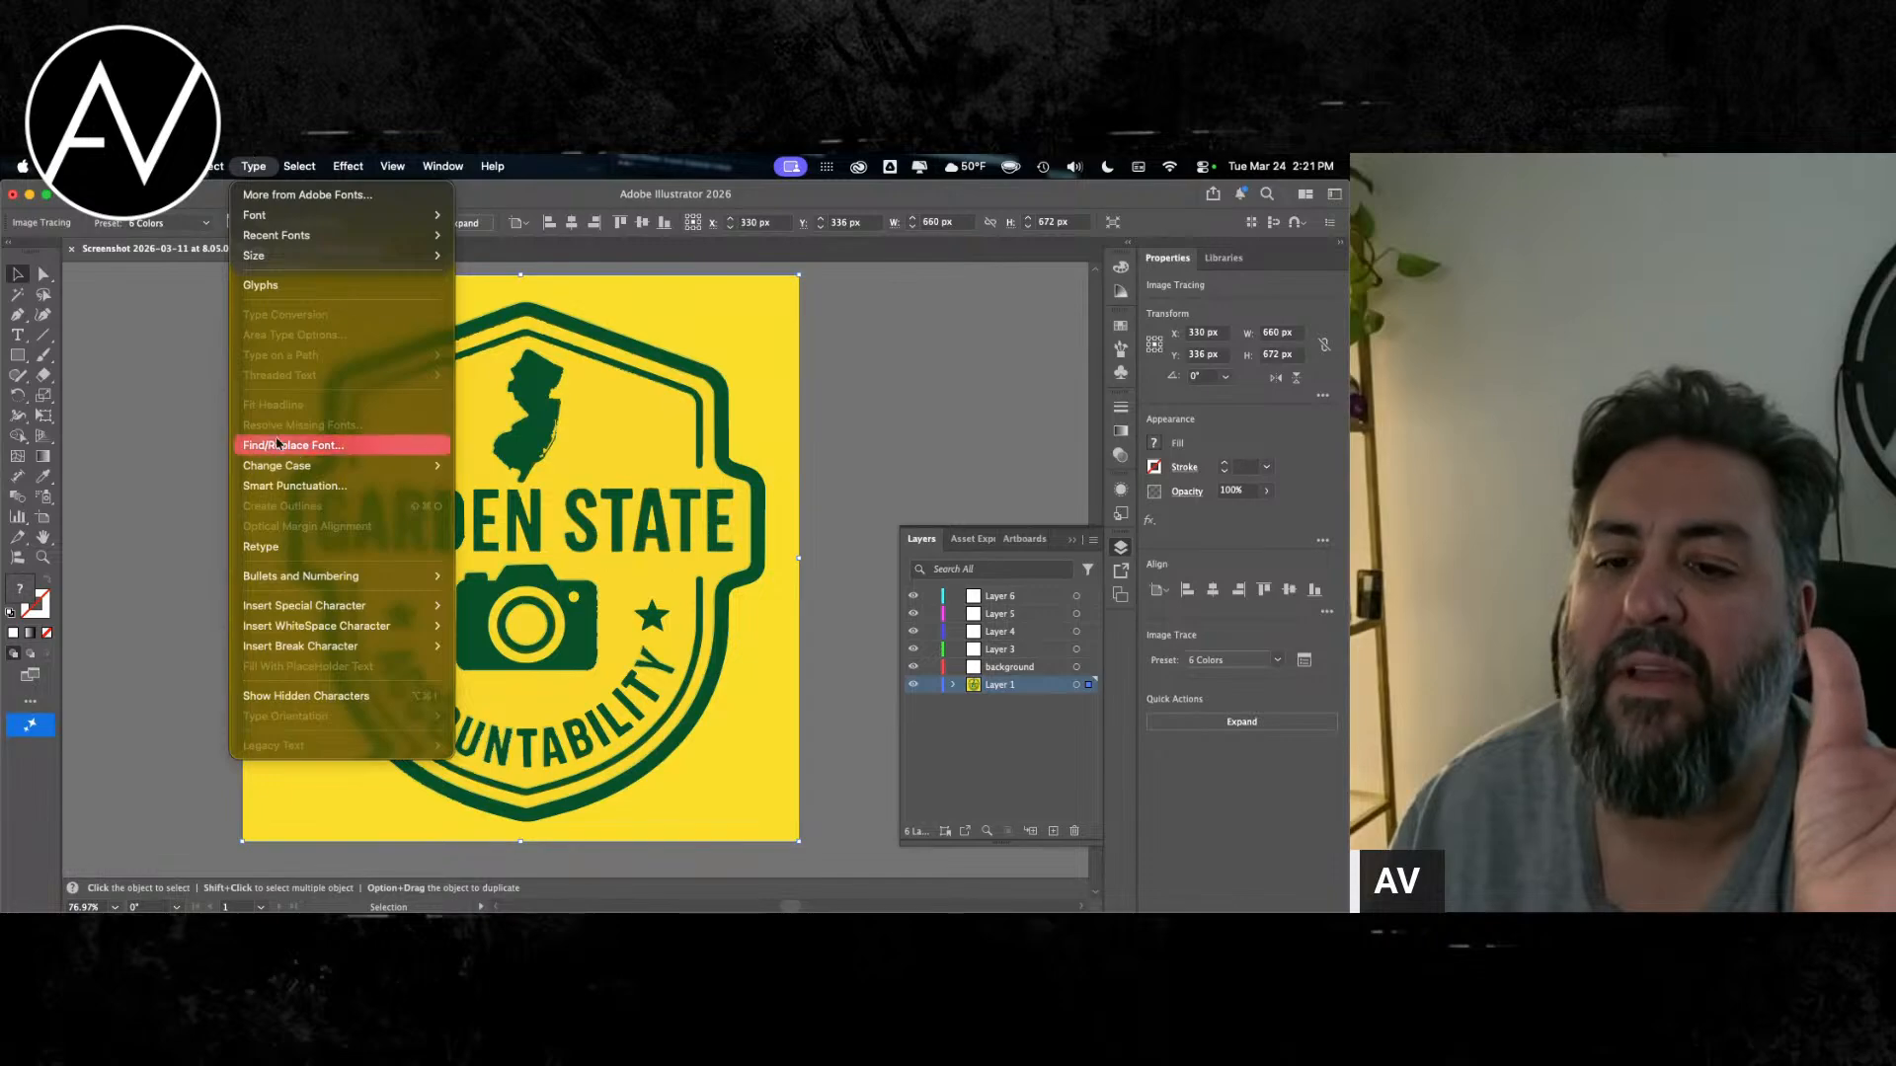
{"action": "left_click", "coordinate": [286, 447]}
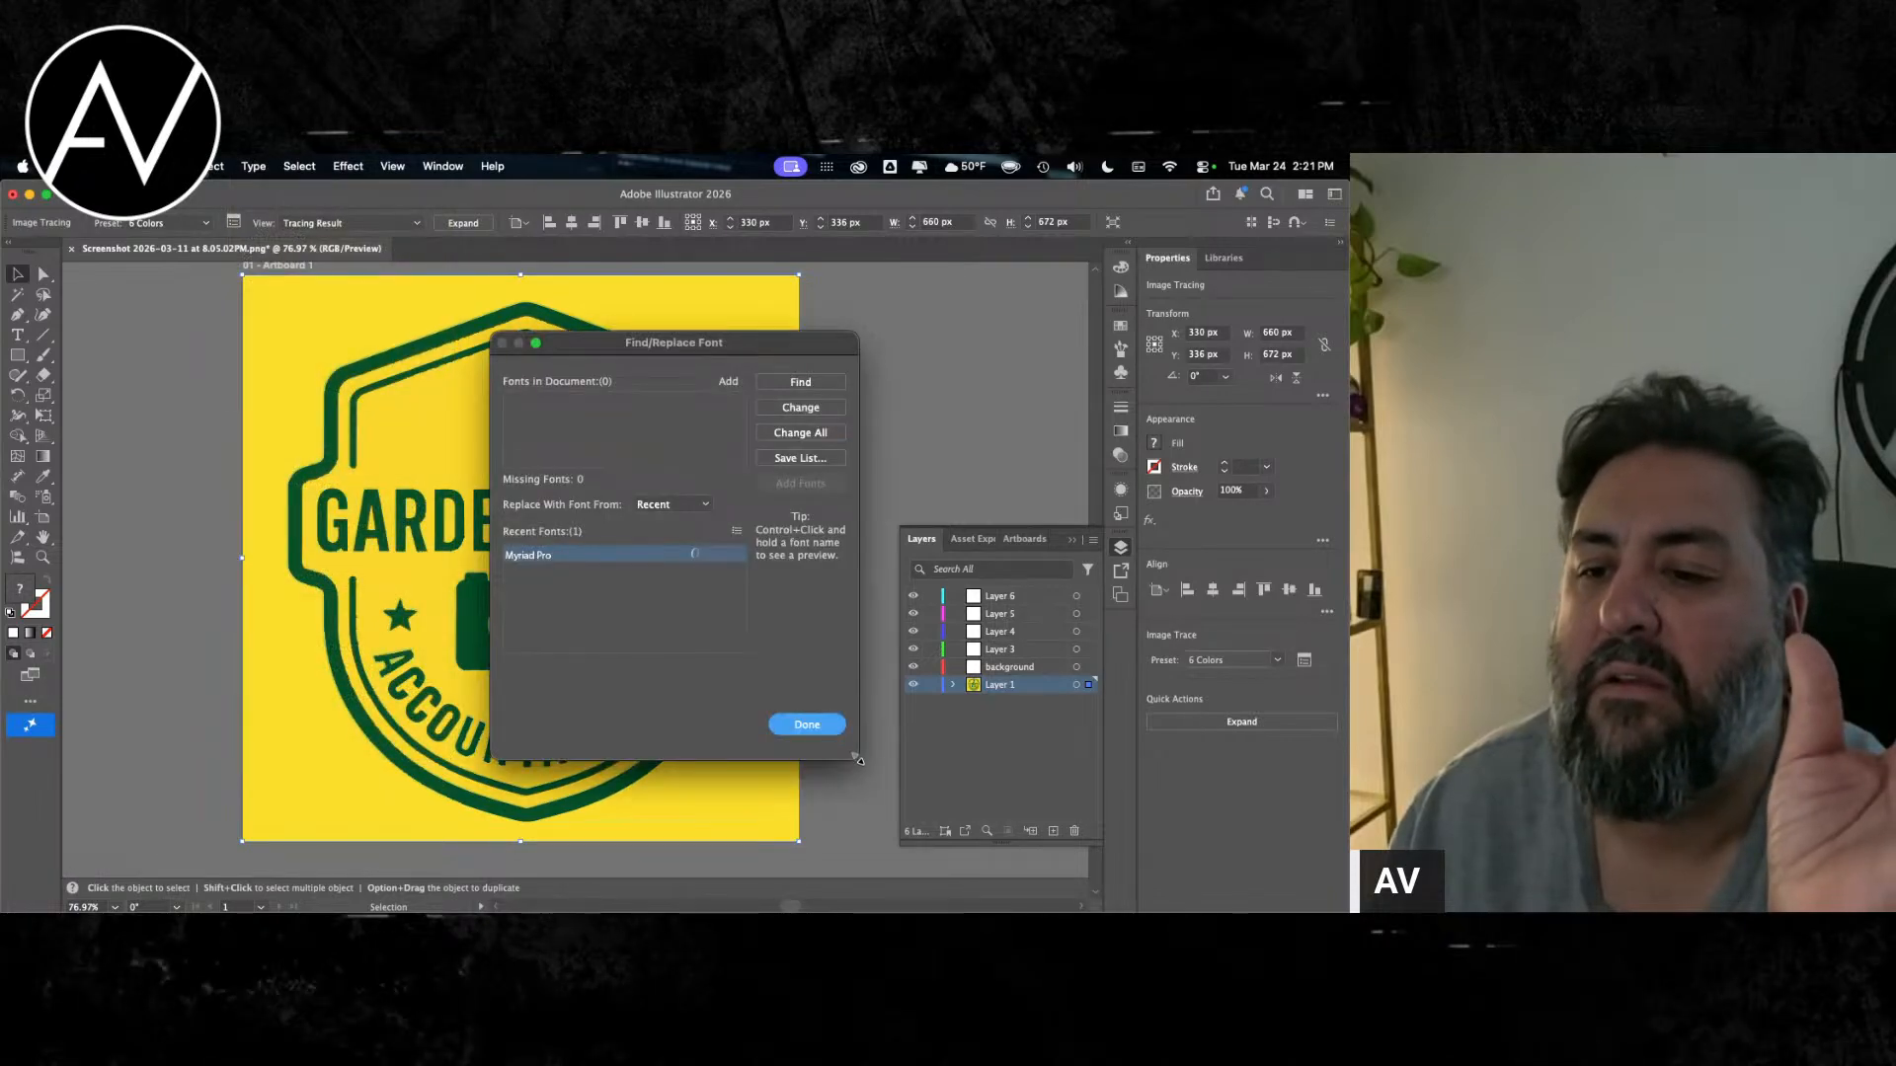
{"action": "left_click", "coordinate": [823, 732]}
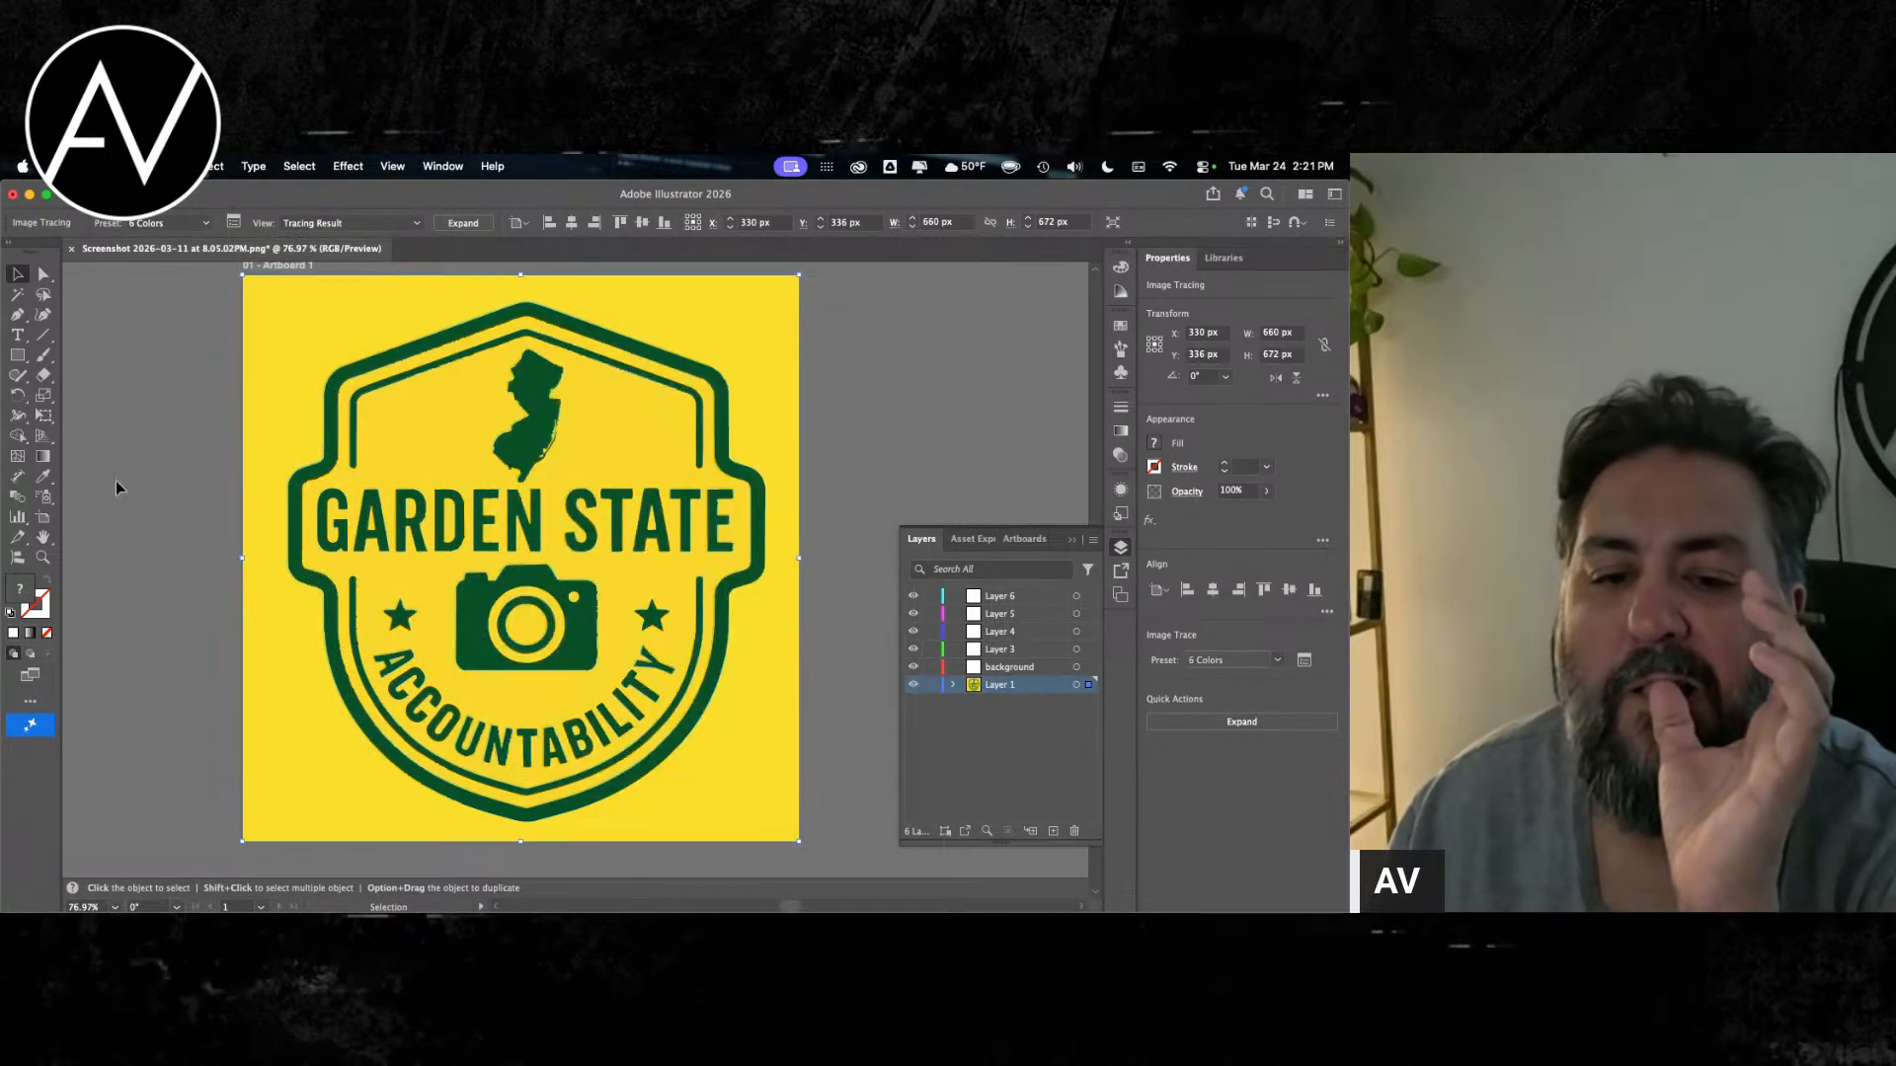
{"action": "key", "text": "t"}
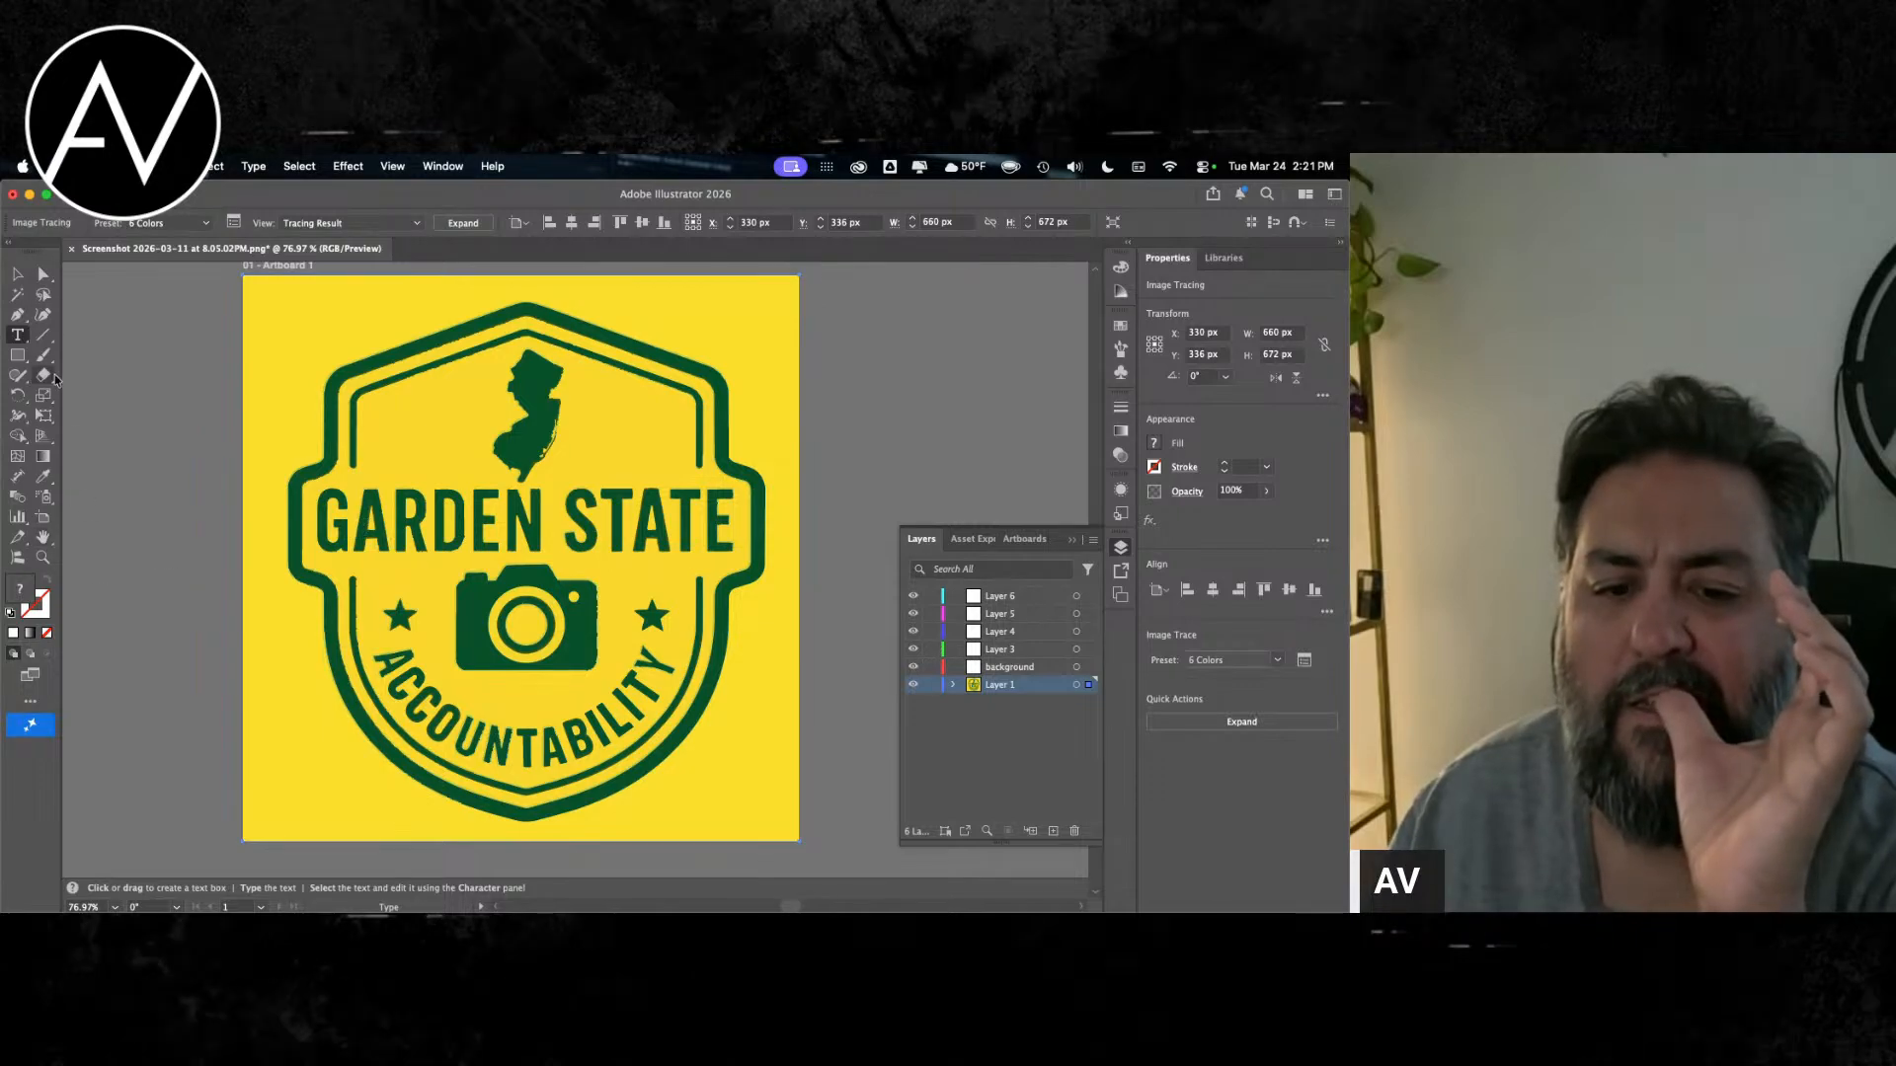
{"action": "left_click", "coordinate": [12, 335]}
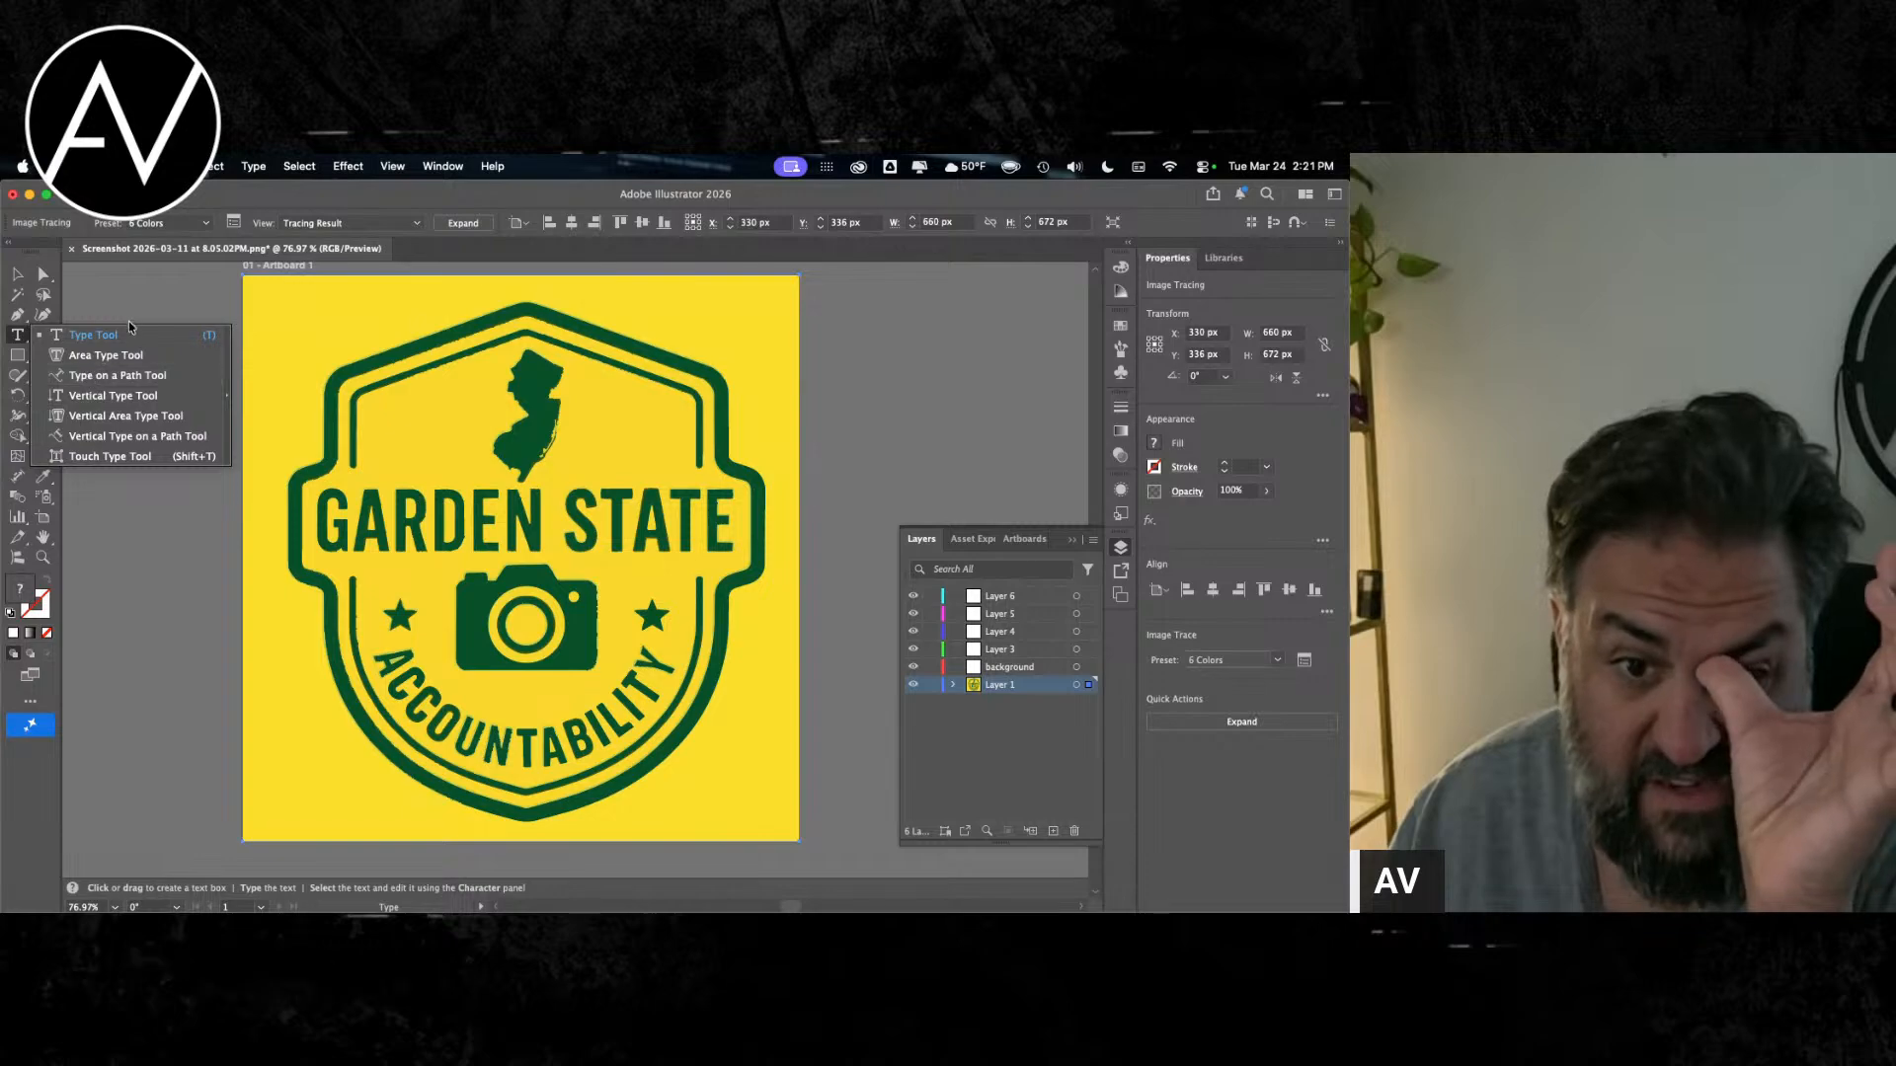
{"action": "left_click", "coordinate": [785, 211]}
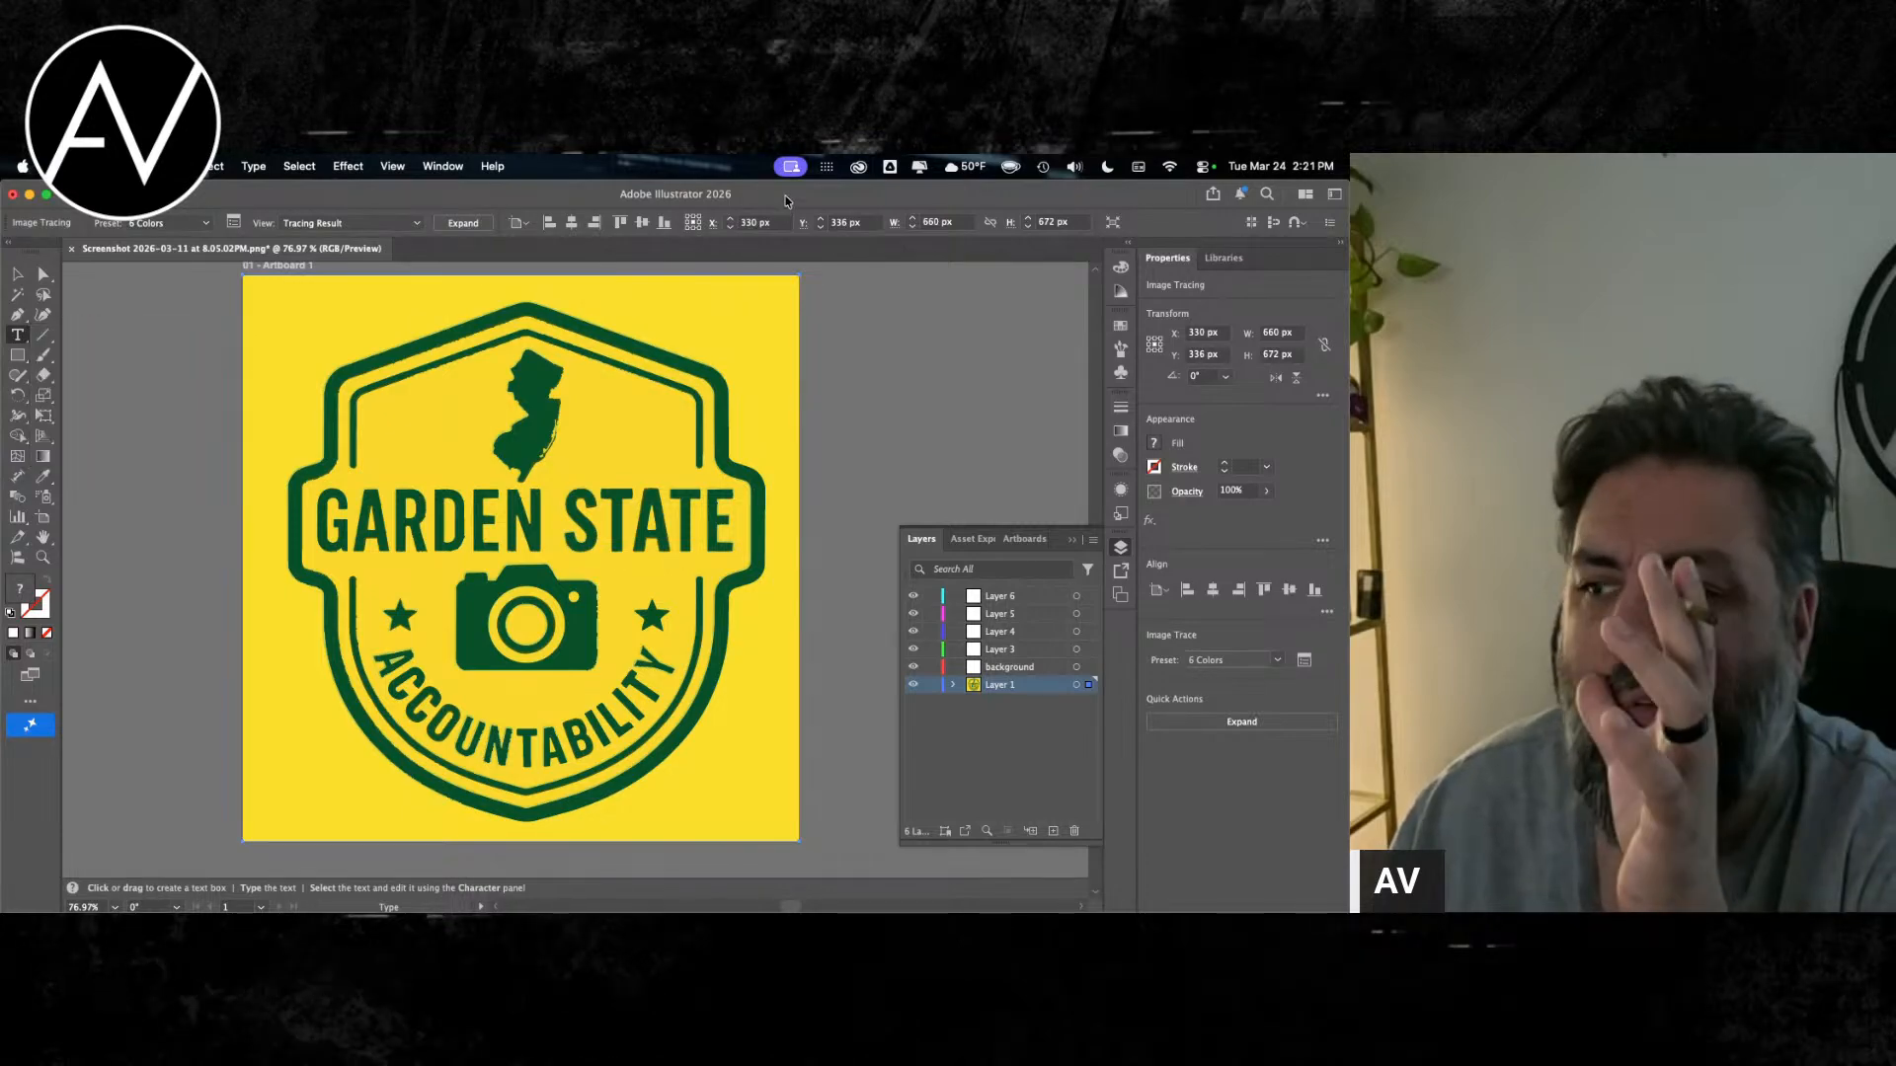
Step: Turn off Enhanced Presets for Image Trace and apply the legacy 3 Colors preset without retracing first
{"action": "left_click", "coordinate": [158, 225]}
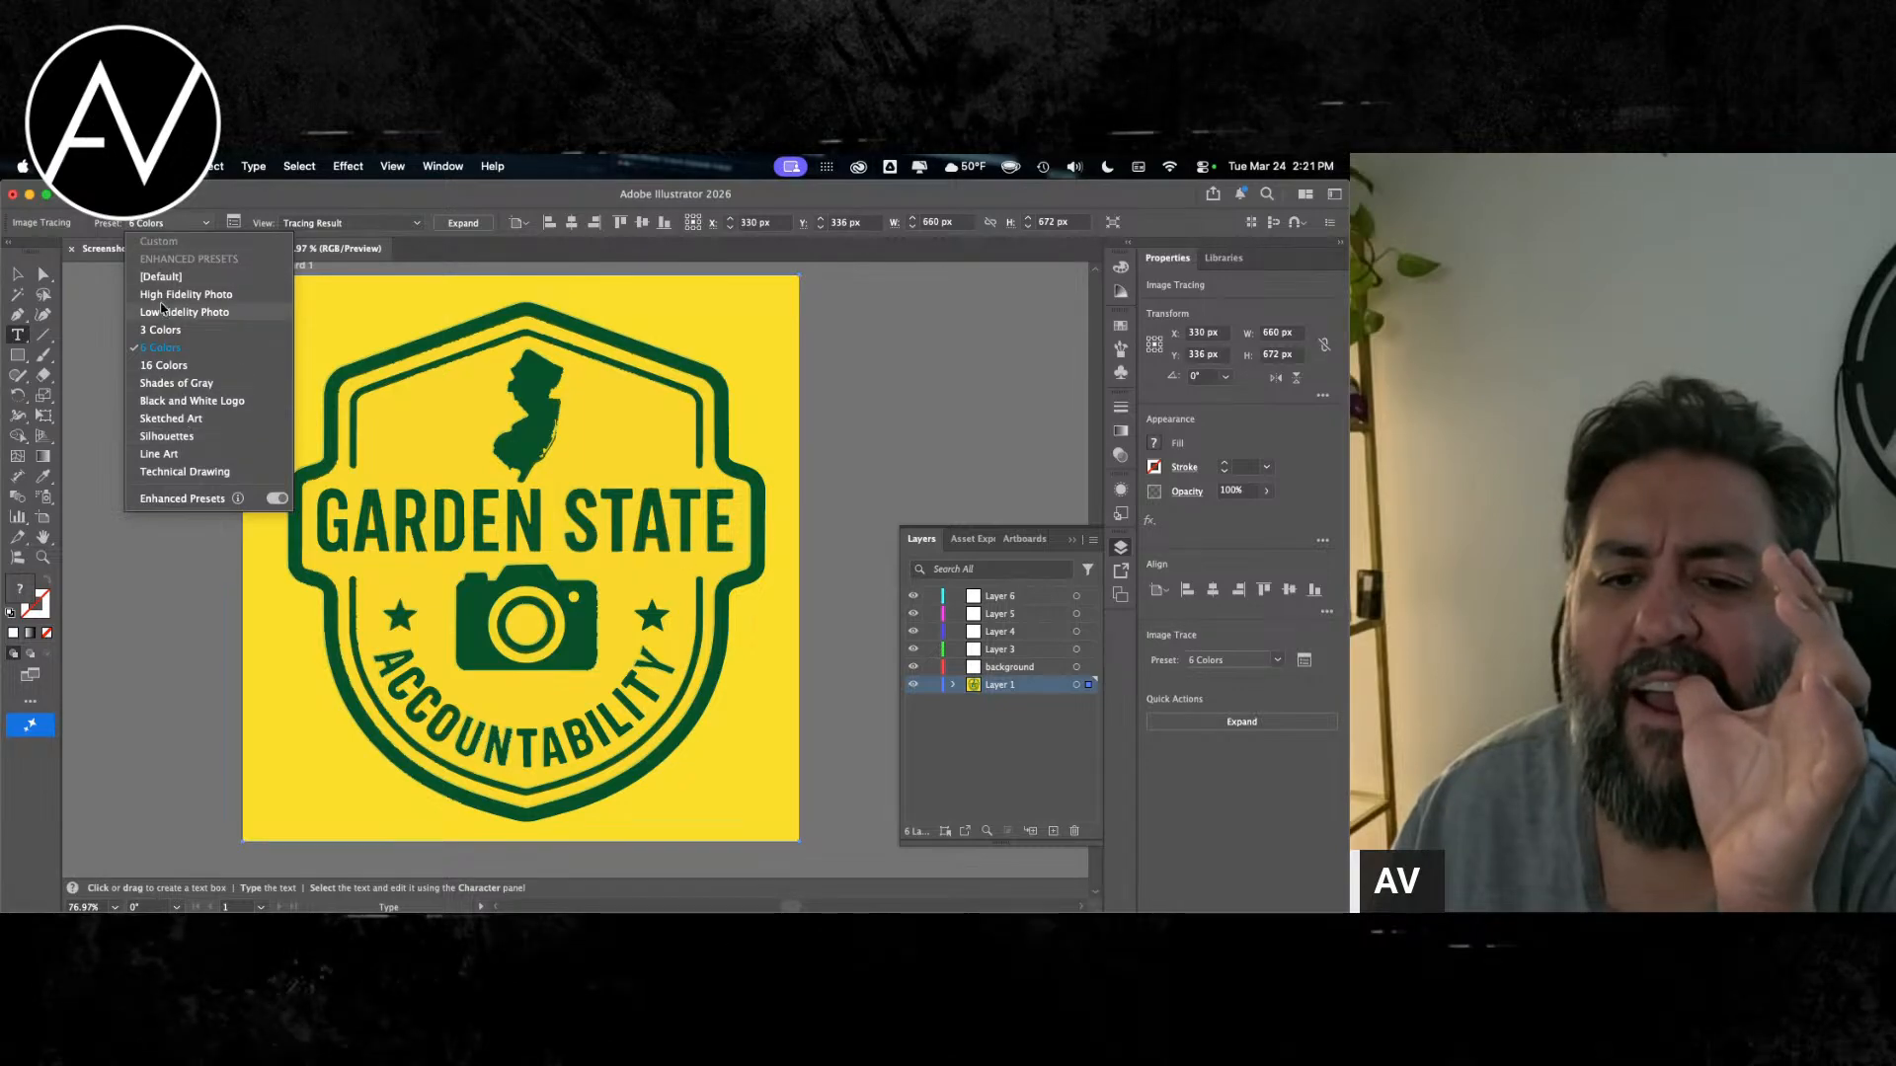
{"action": "left_click", "coordinate": [278, 499]}
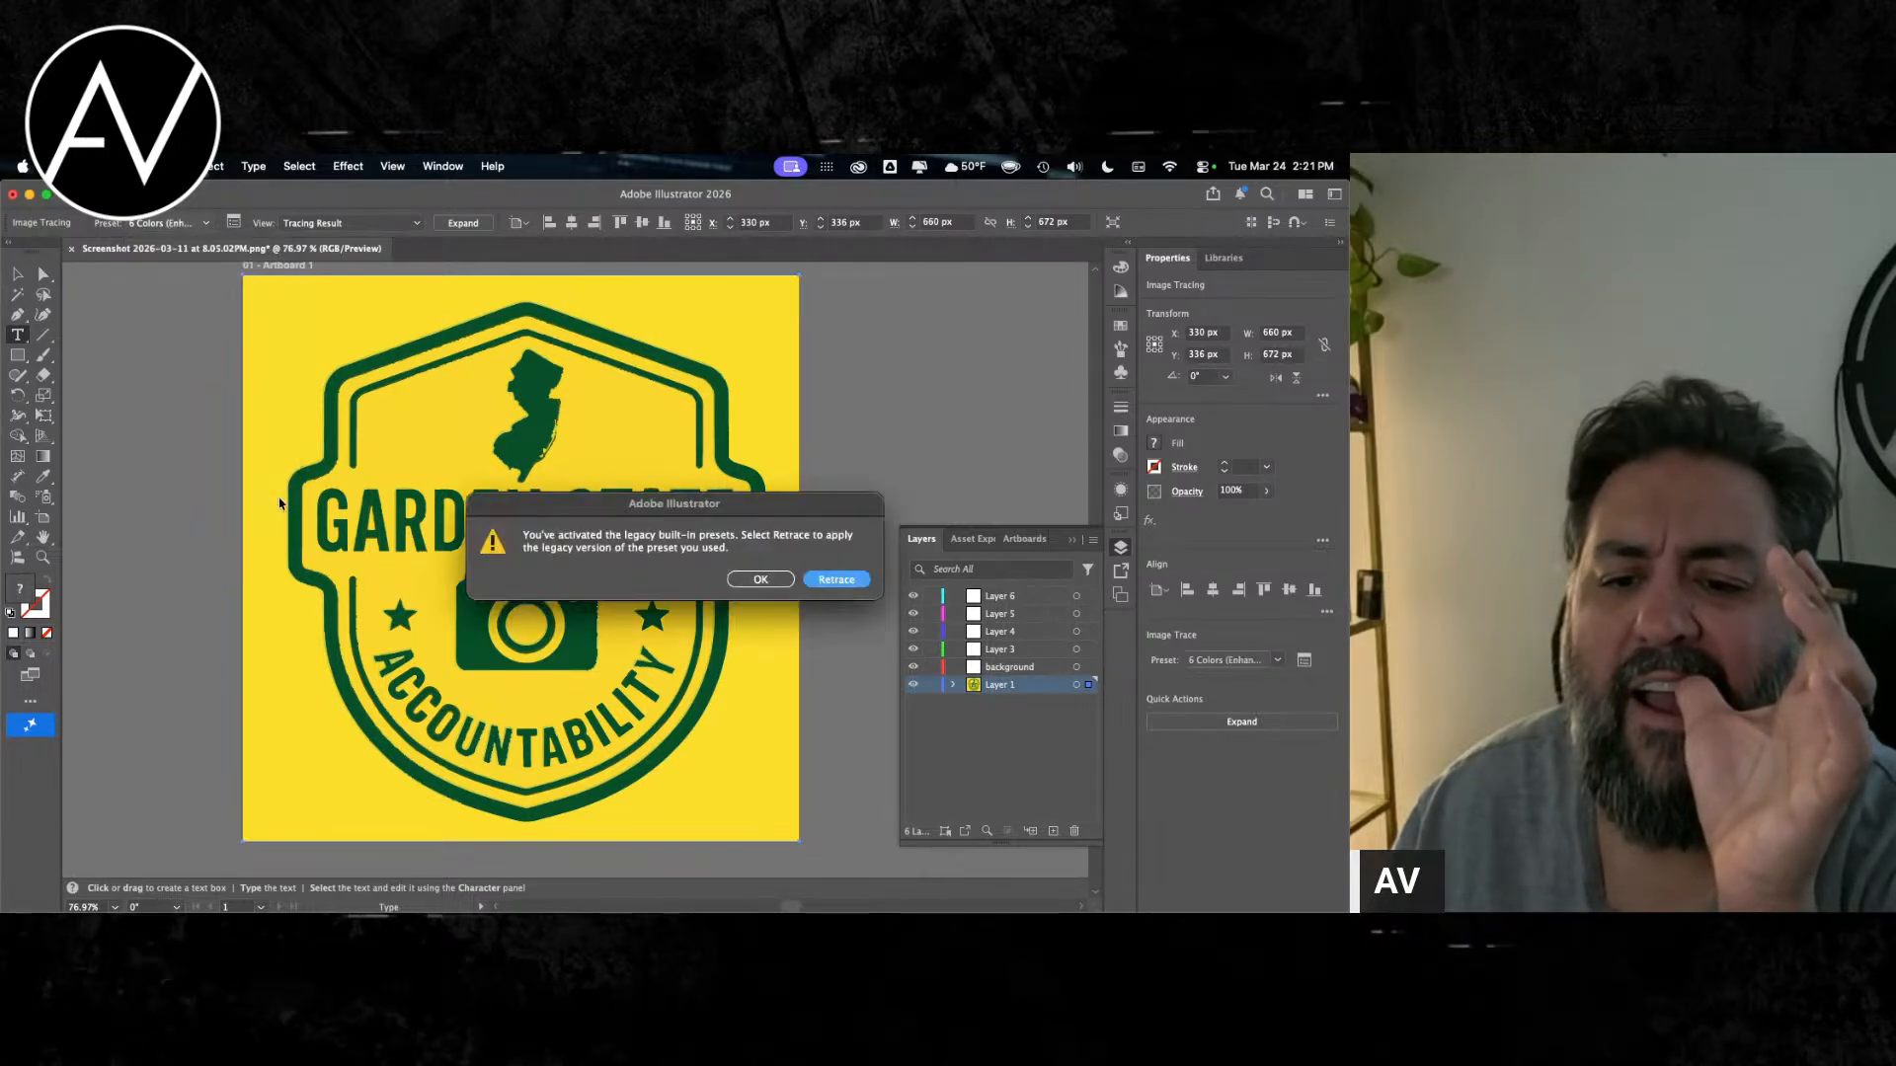
{"action": "left_click", "coordinate": [771, 586]}
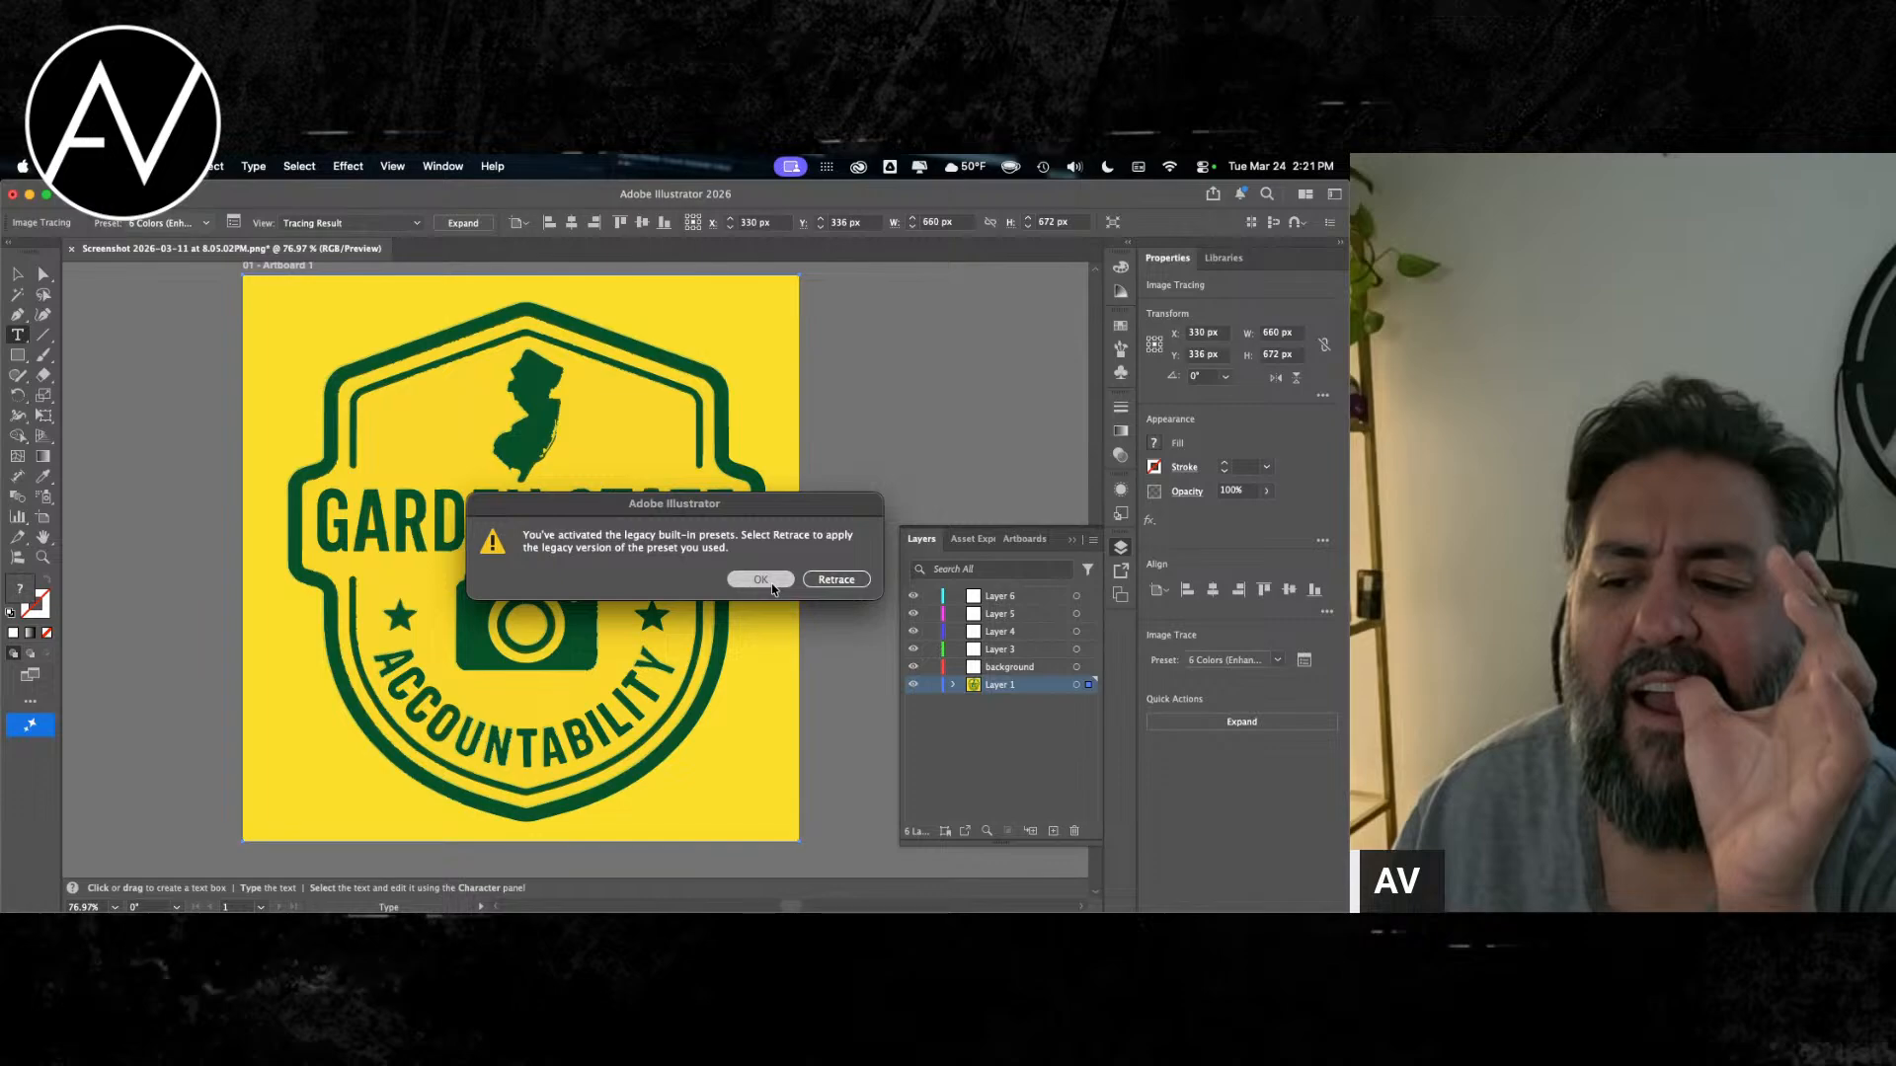
{"action": "left_click", "coordinate": [182, 223]}
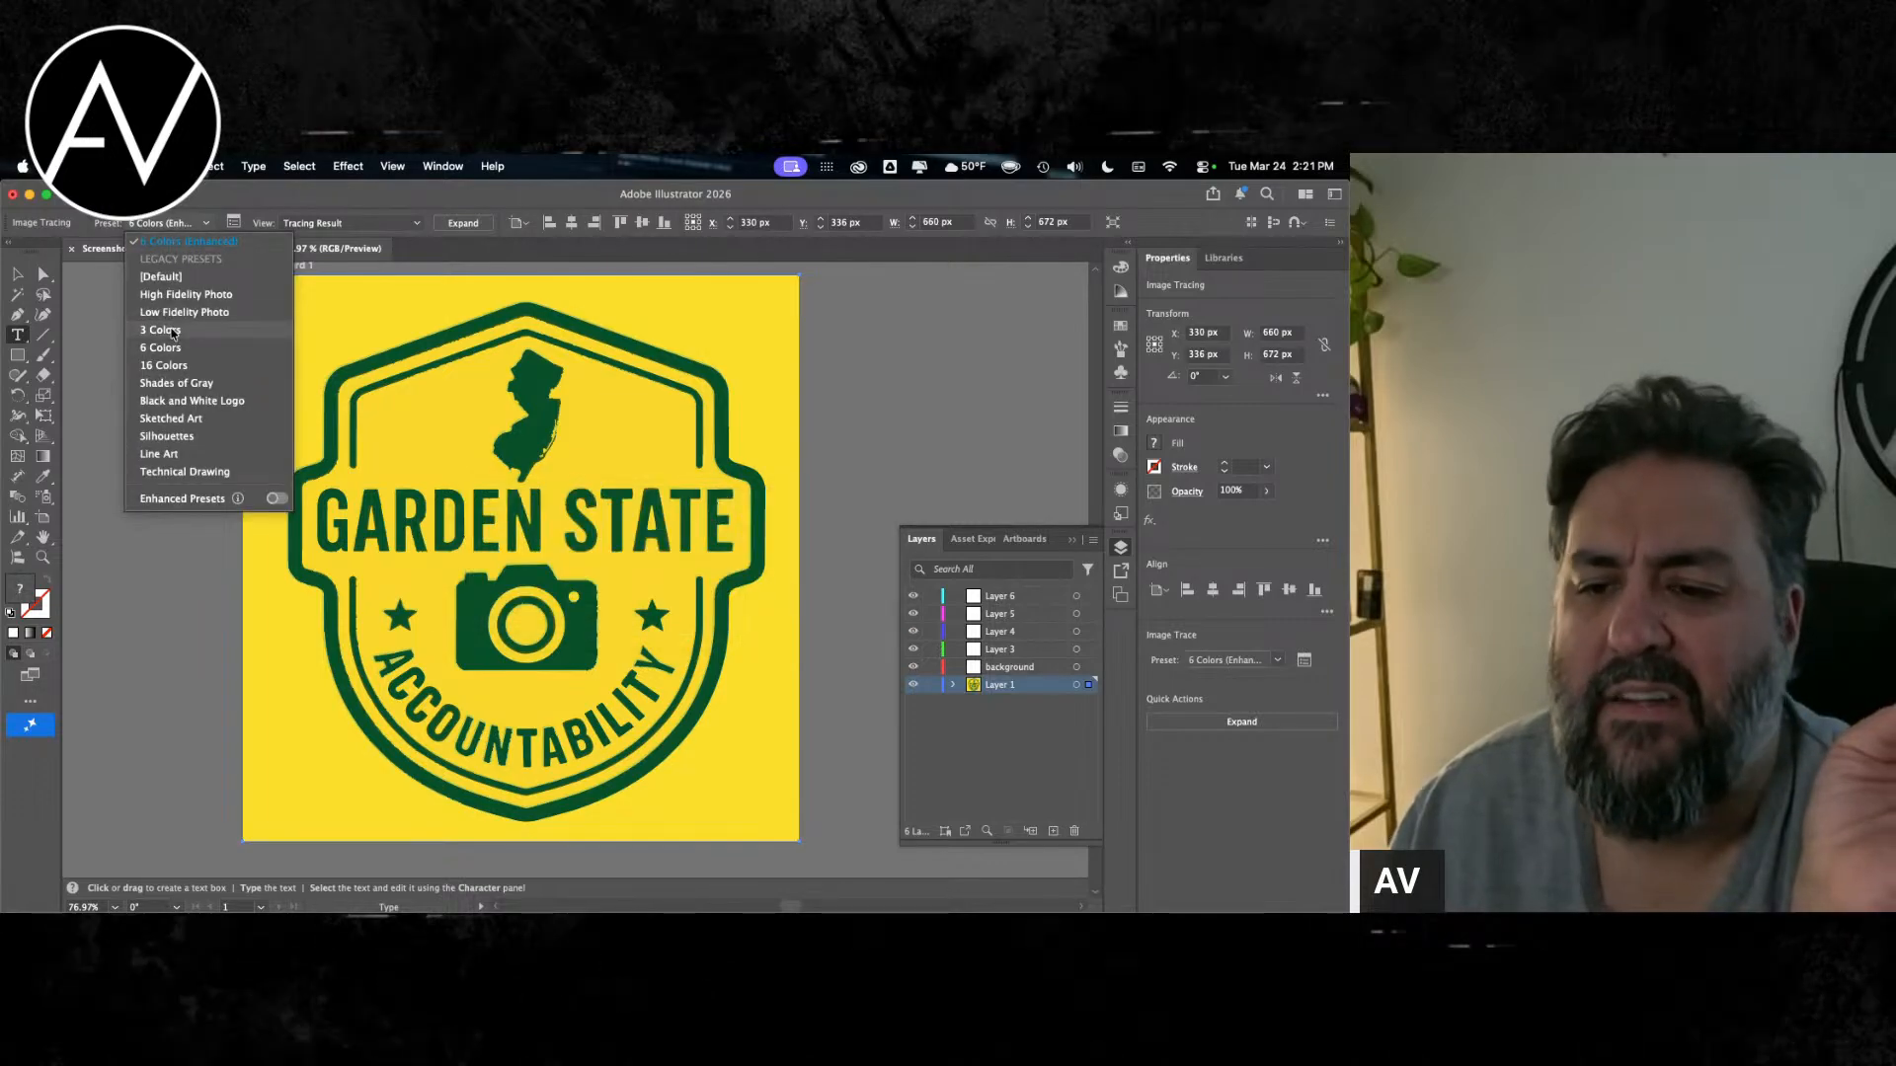
{"action": "left_click", "coordinate": [172, 331]}
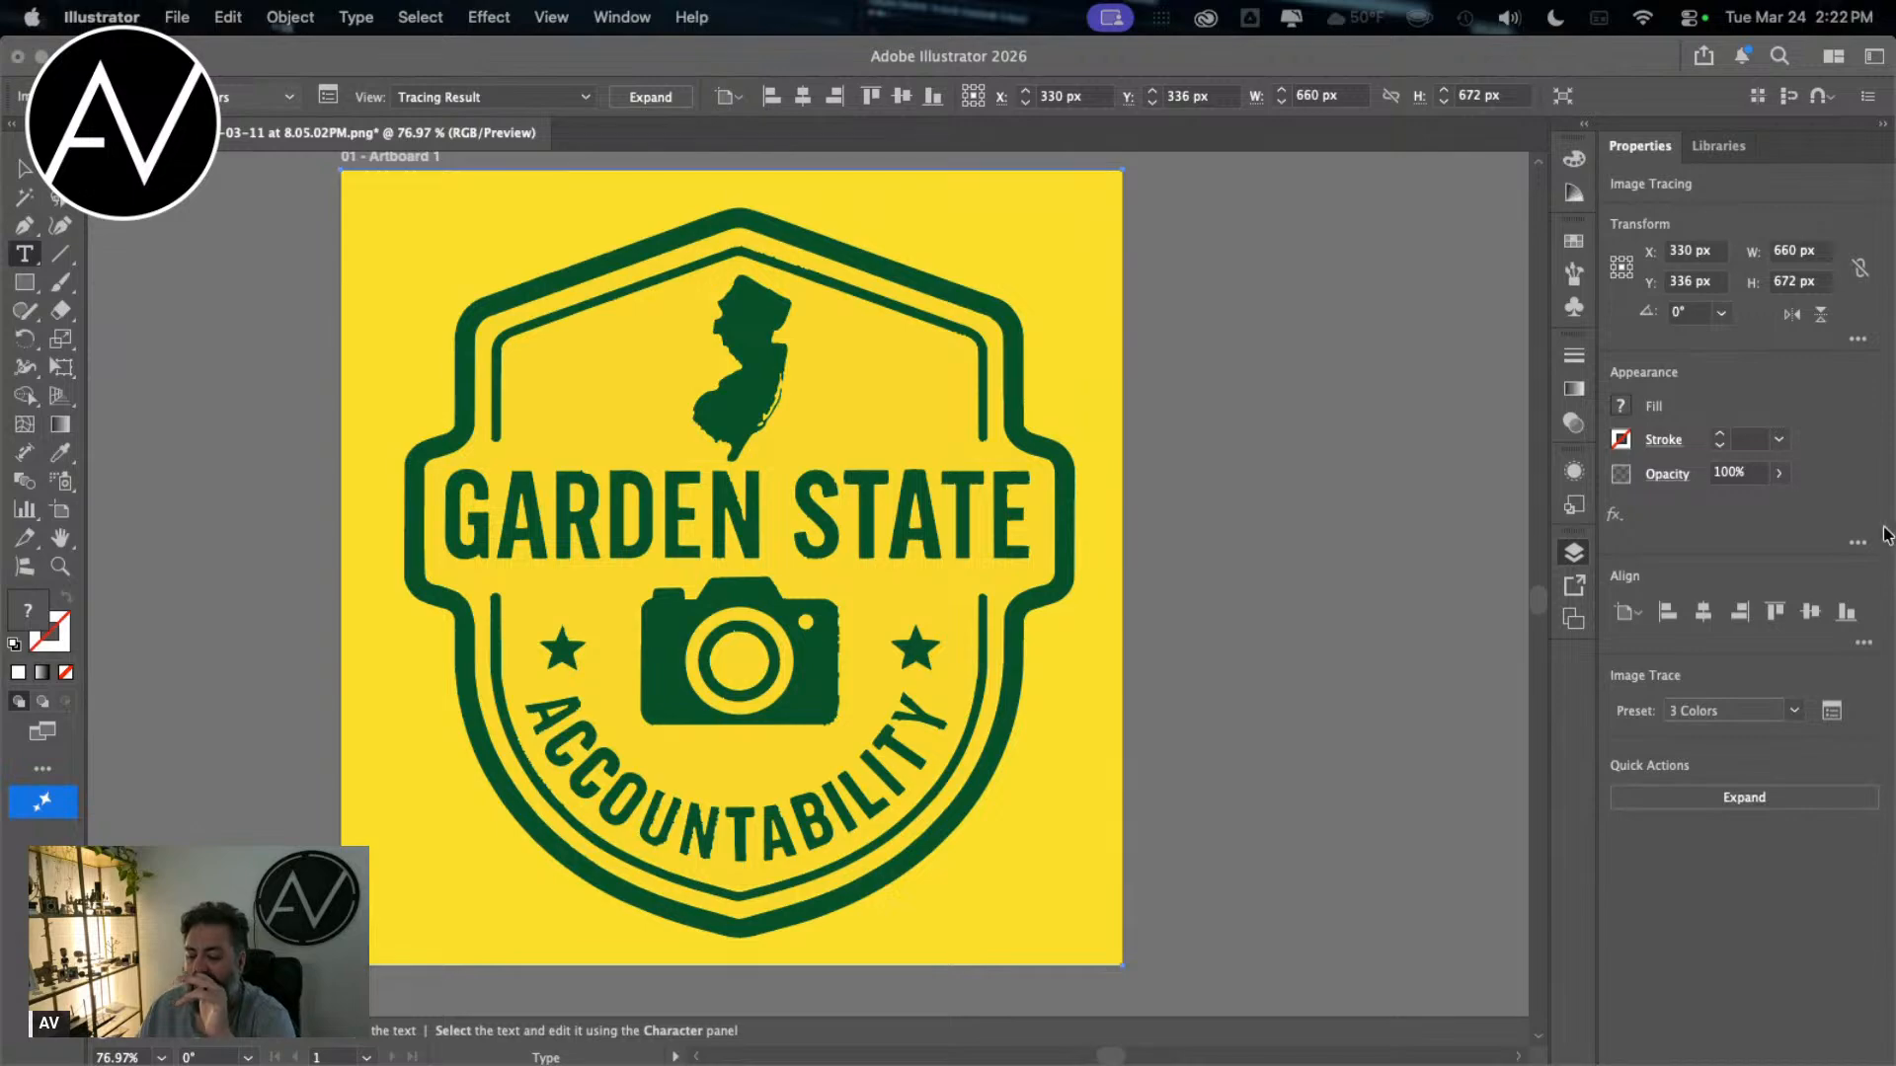
Step: Hide the layer list to clear the view around the badge artwork
{"action": "scroll", "coordinate": [579, 678], "scroll_direction": "left", "scroll_amount": 5}
{"action": "scroll", "coordinate": [578, 678], "scroll_direction": "up", "scroll_amount": 2}
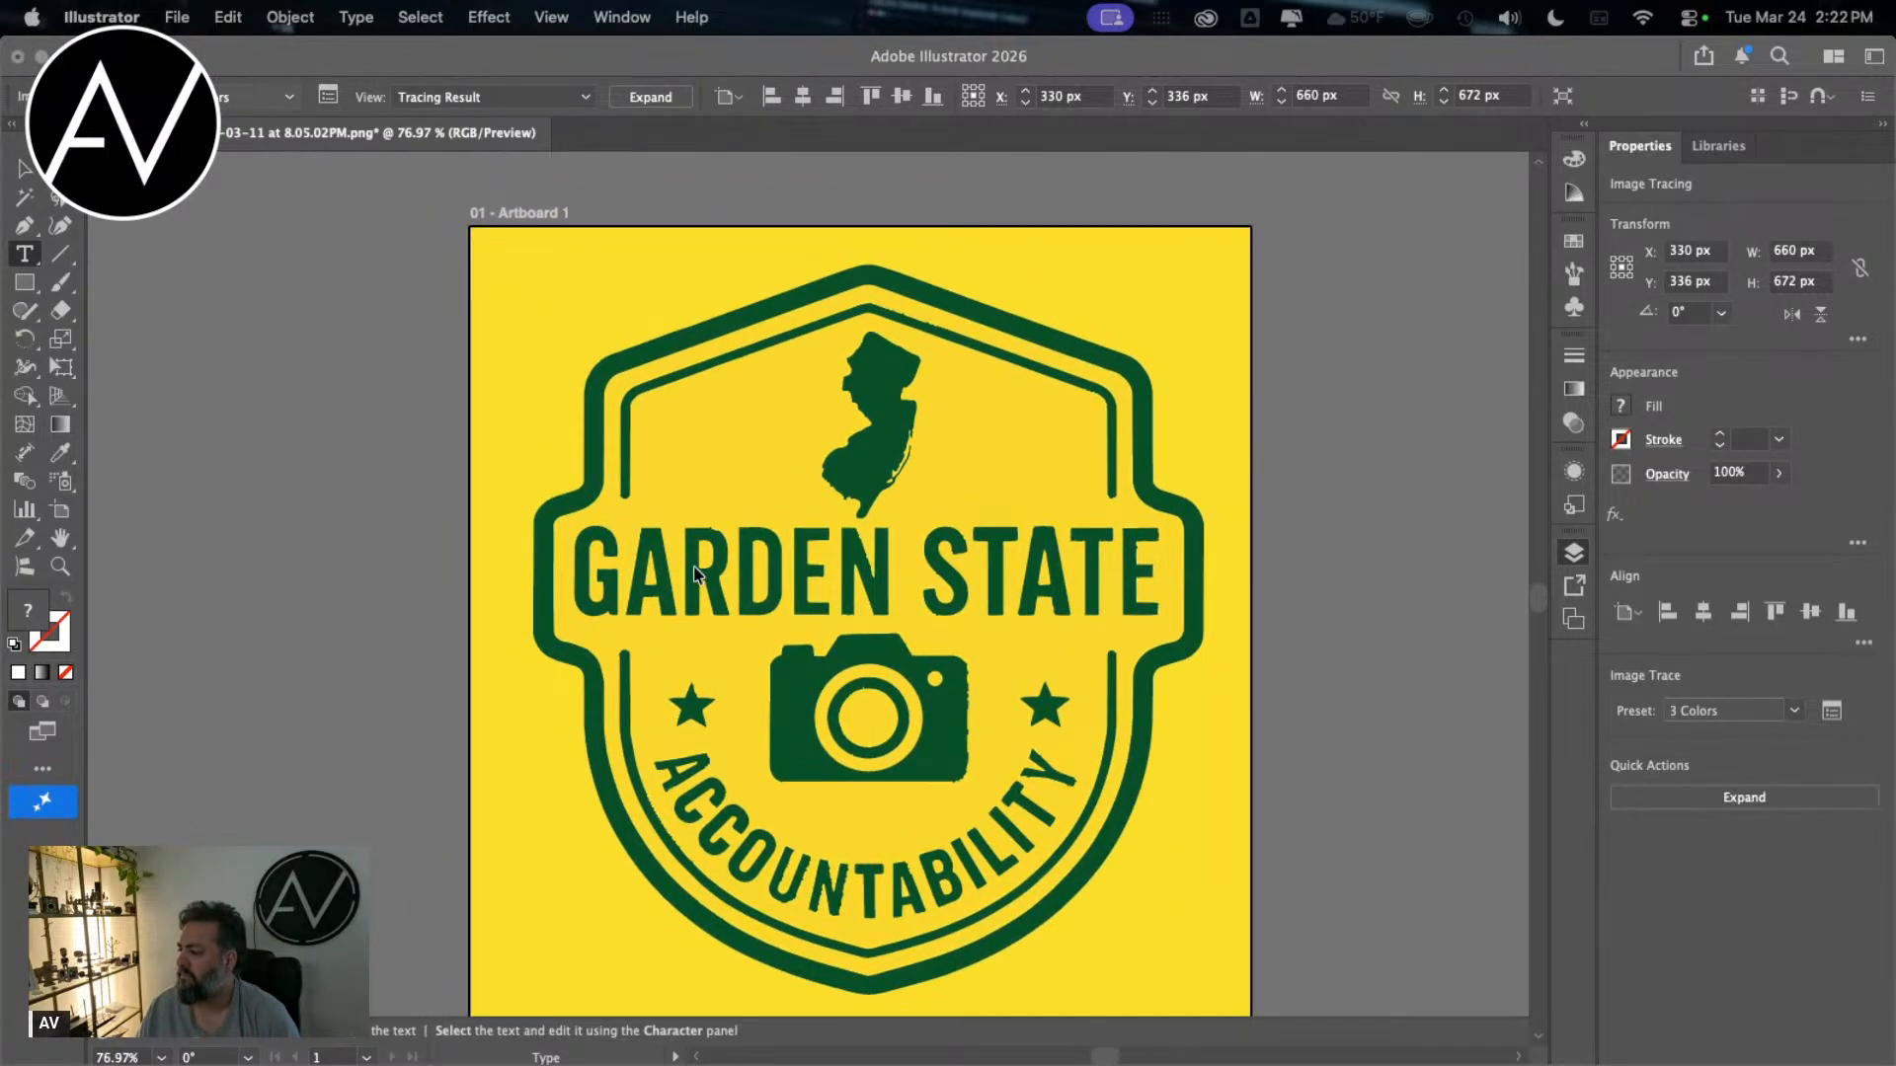
{"action": "scroll", "coordinate": [769, 554], "scroll_direction": "down", "scroll_amount": 3}
{"action": "scroll", "coordinate": [840, 642], "scroll_direction": "up", "scroll_amount": 2}
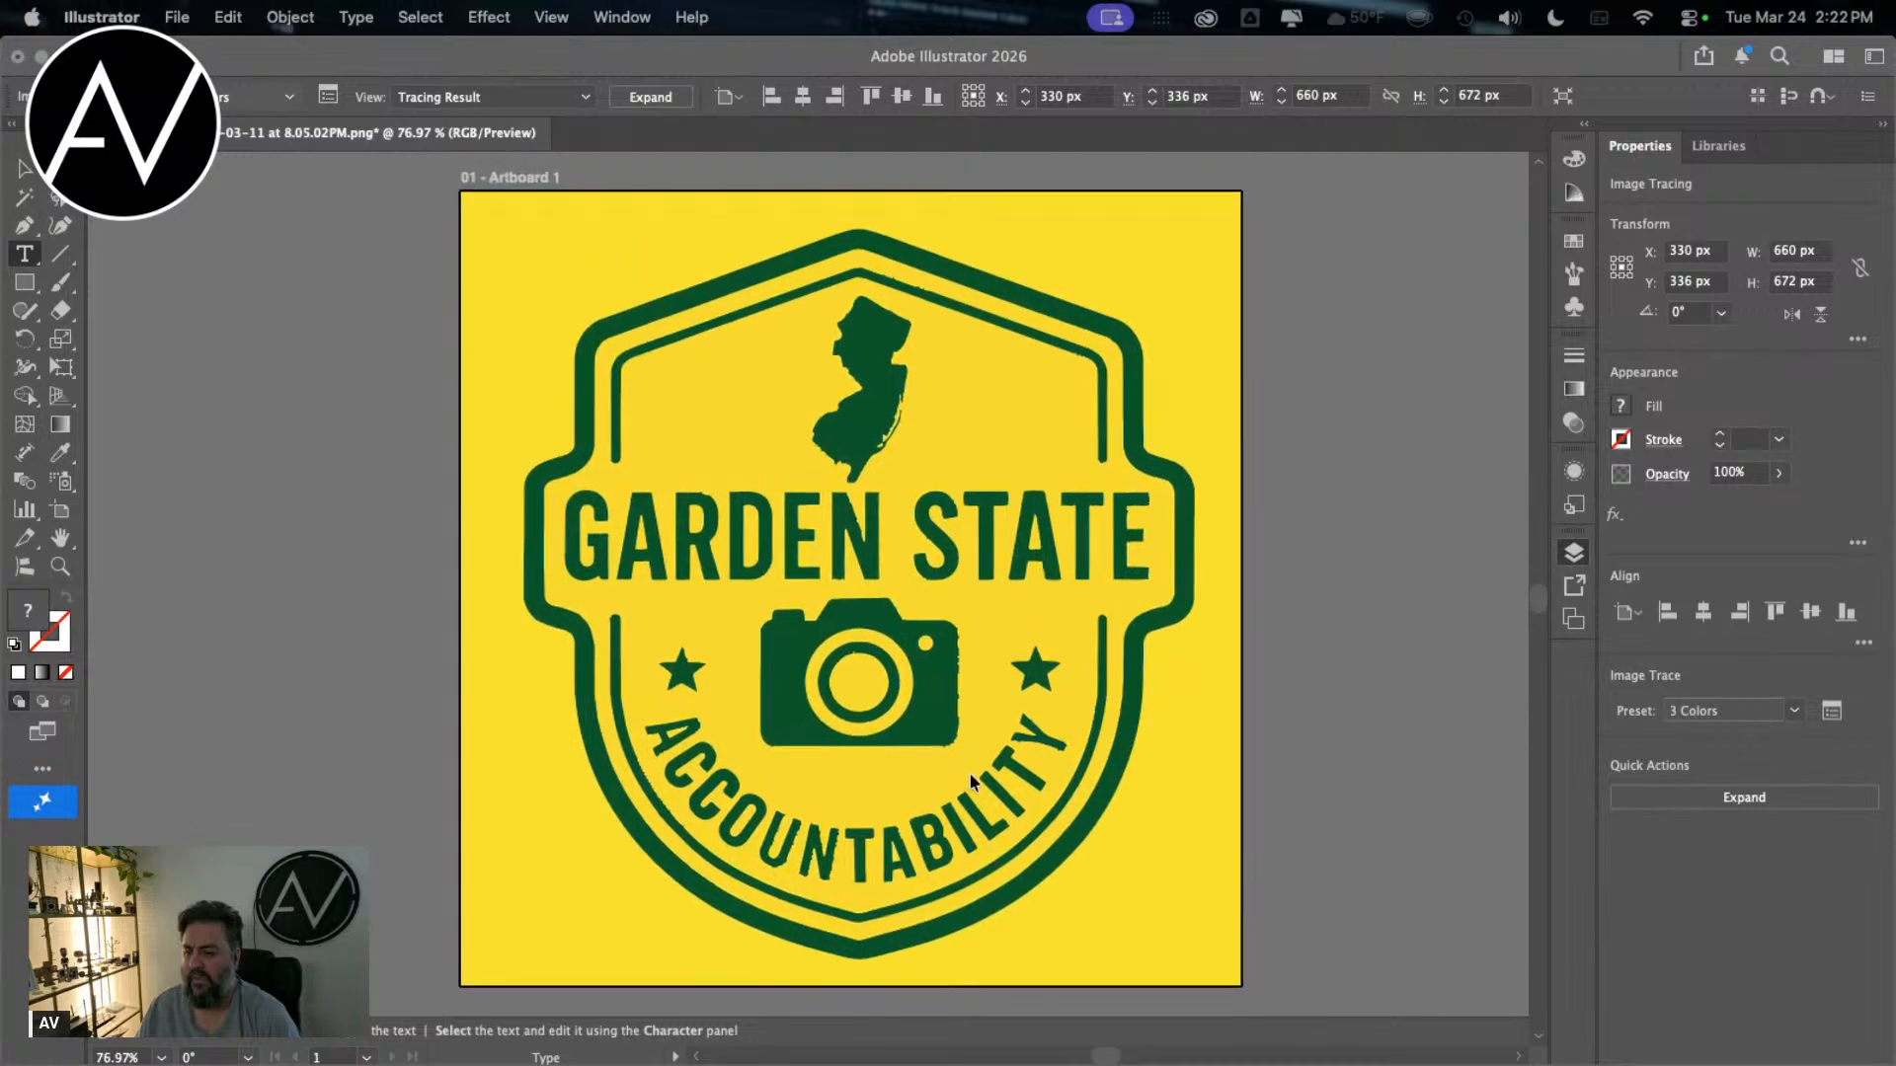
{"action": "scroll", "coordinate": [971, 782], "scroll_direction": "right", "scroll_amount": 2}
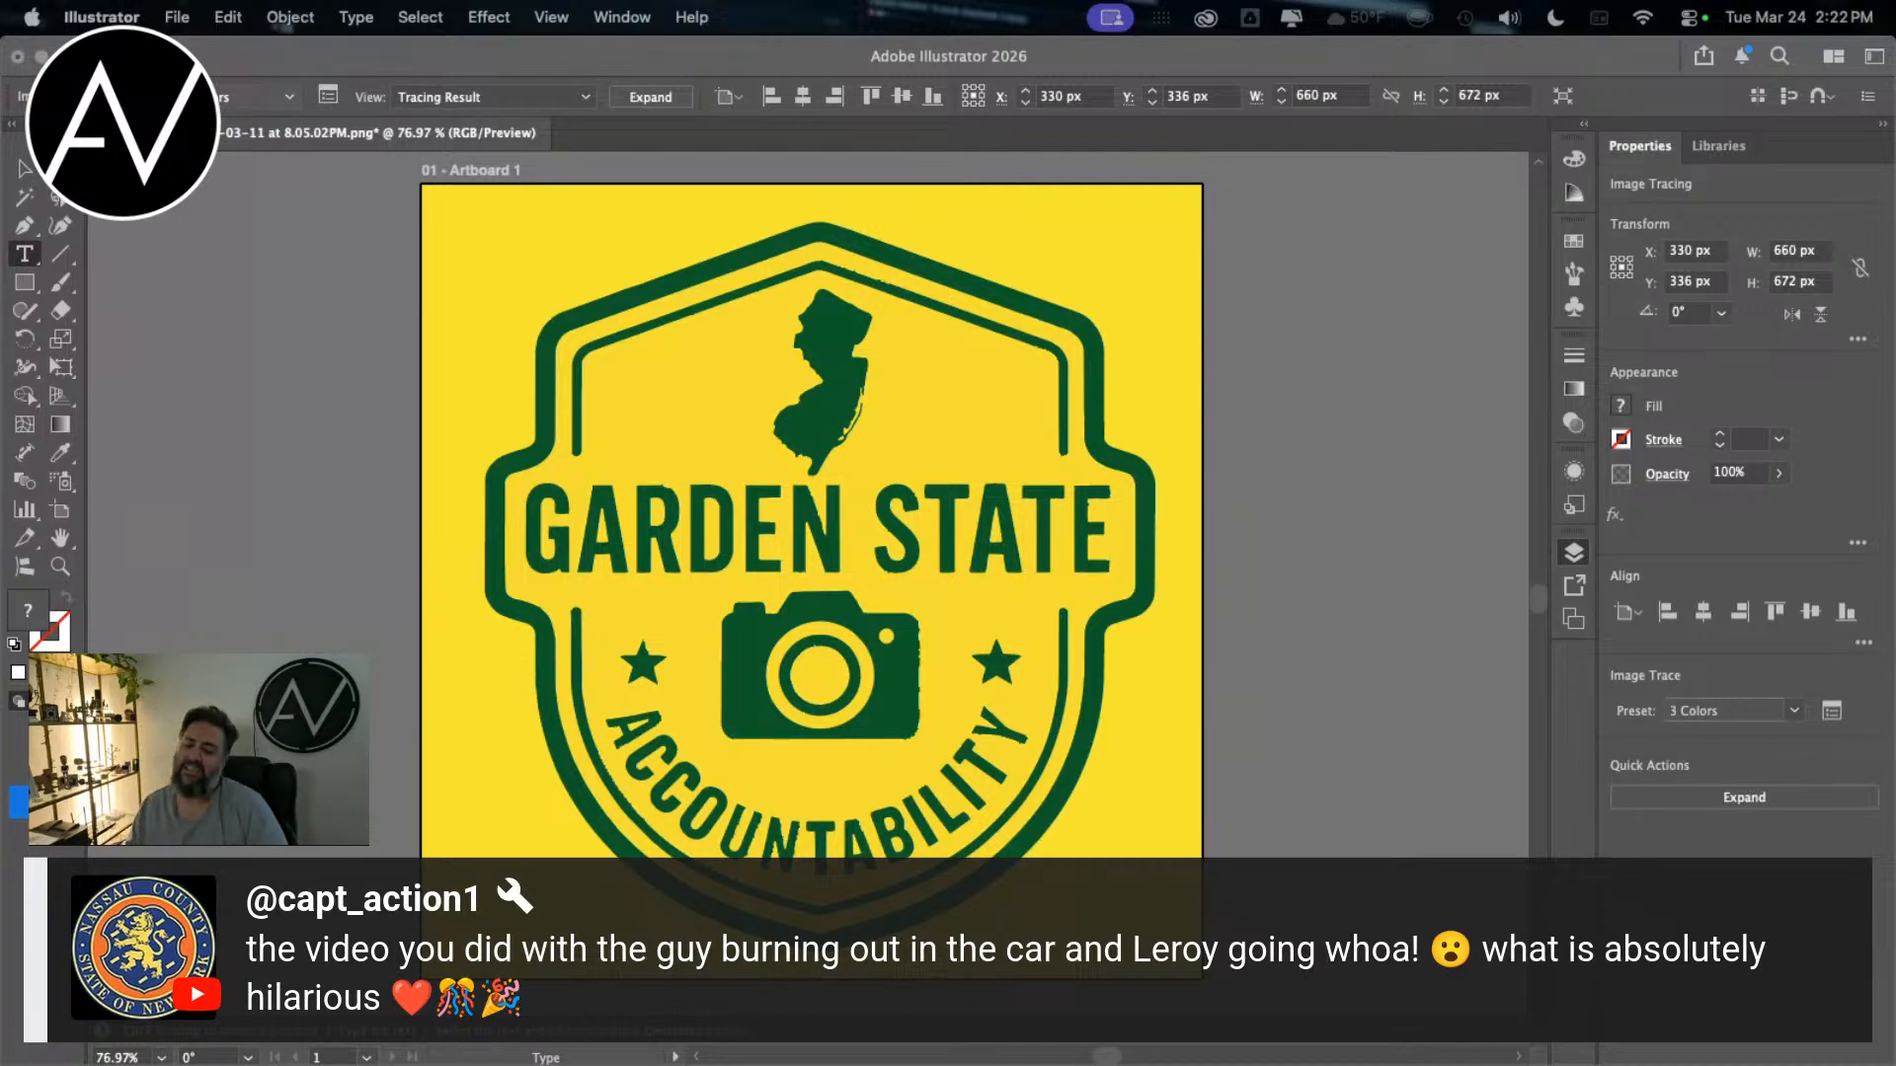
{"action": "left_click", "coordinate": [671, 581]}
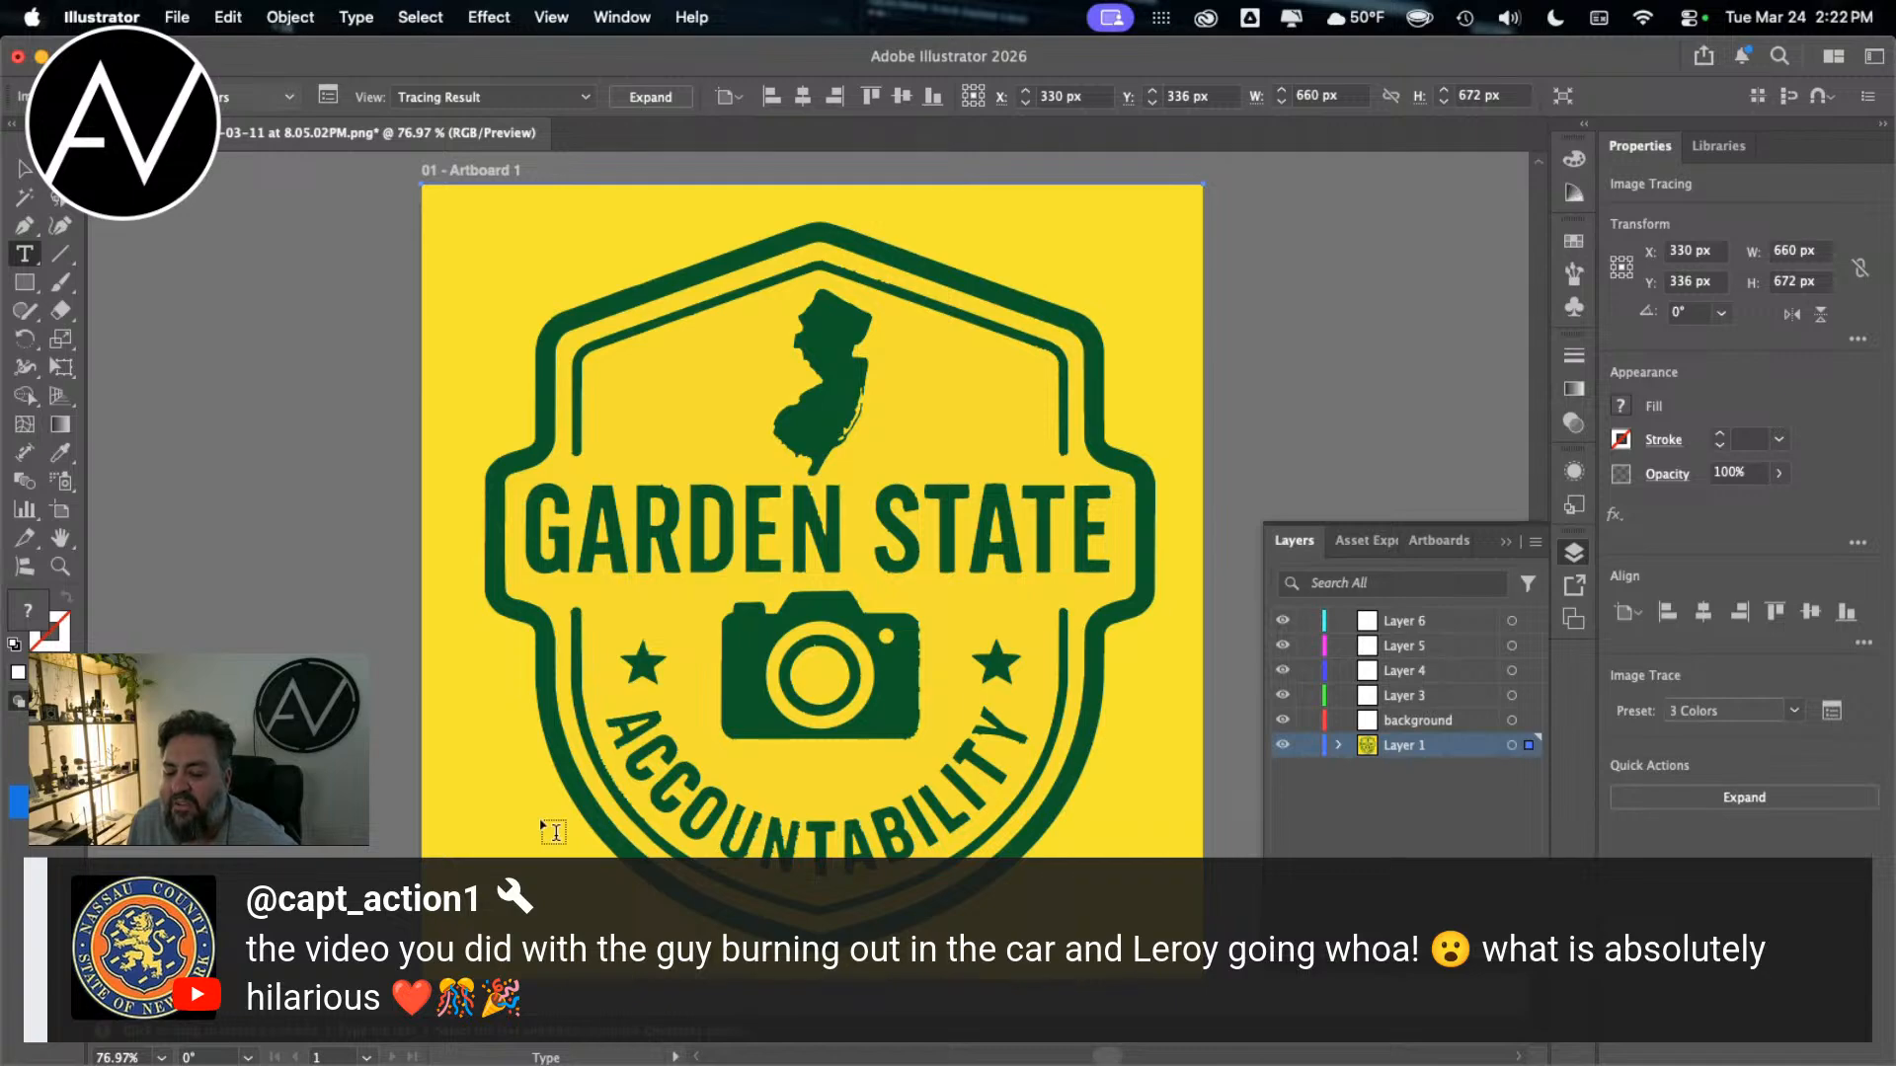
{"action": "left_click", "coordinate": [1576, 553]}
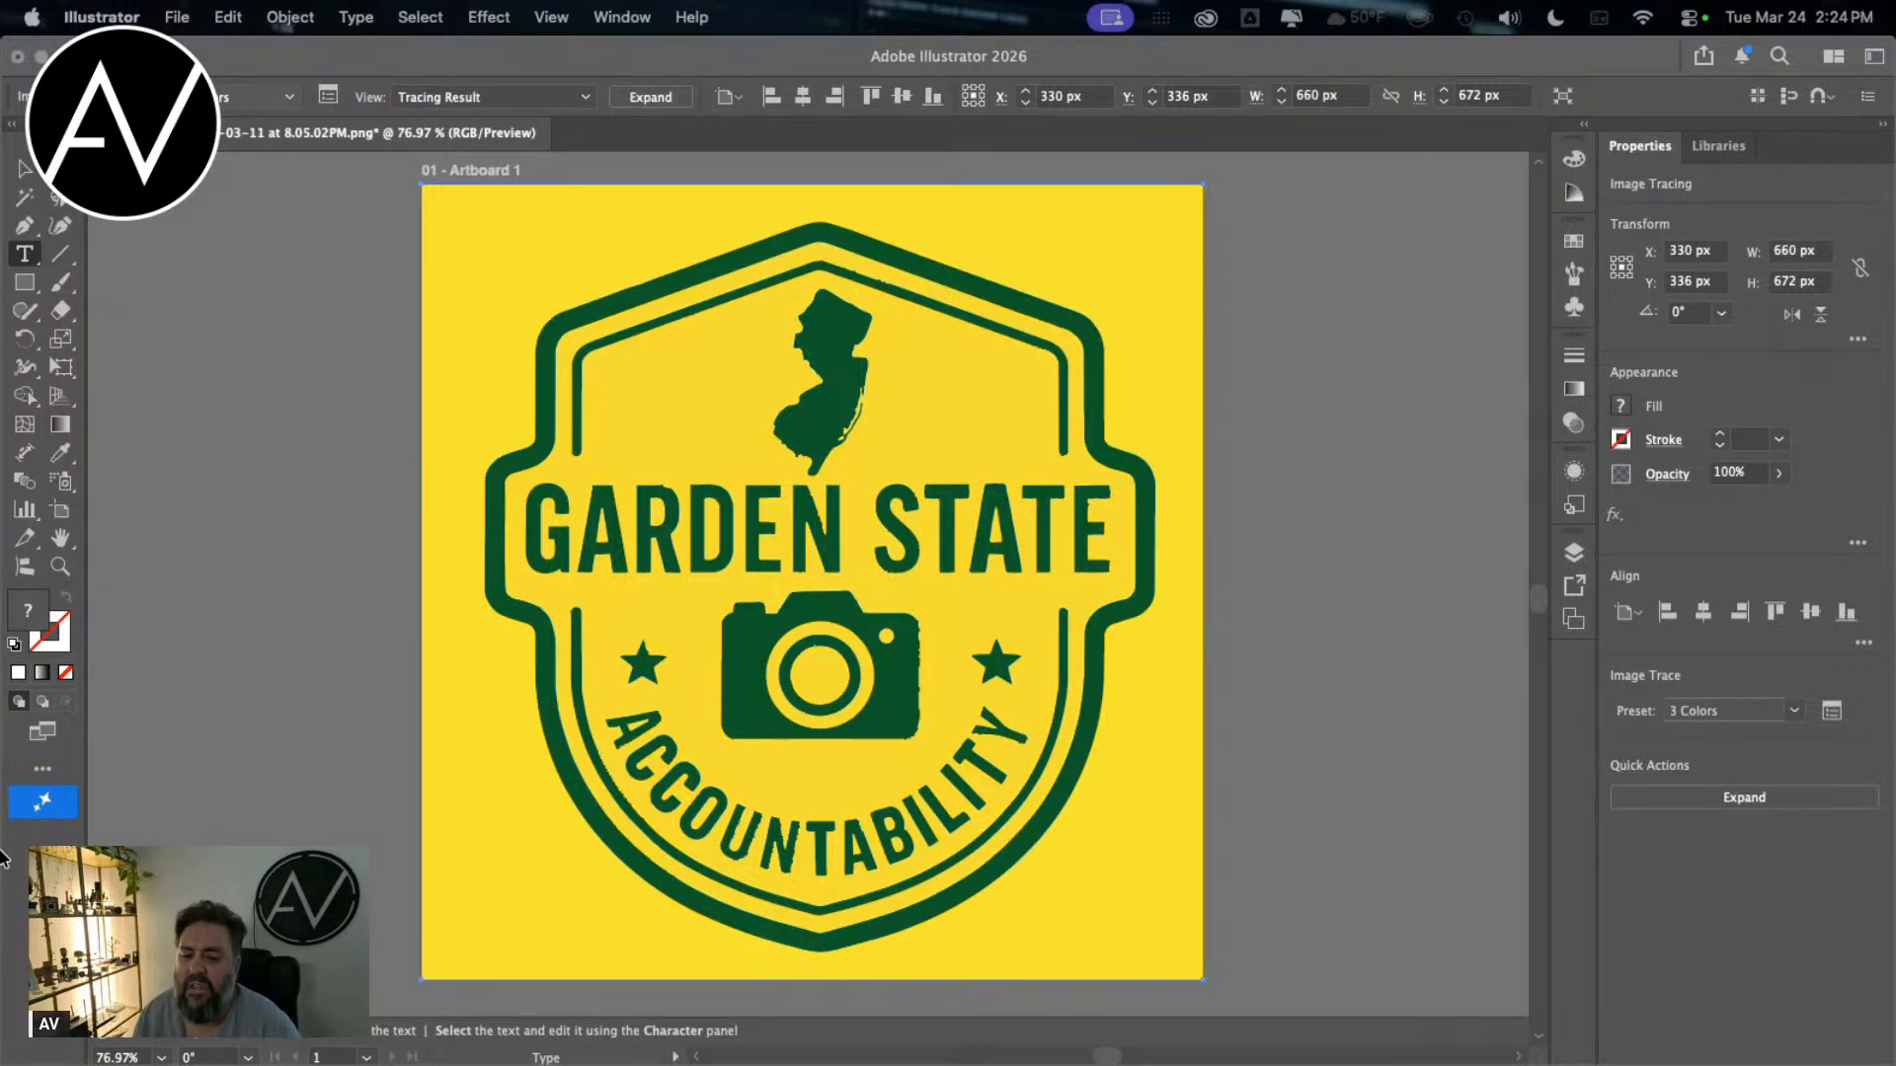
{"action": "left_click", "coordinate": [853, 688]}
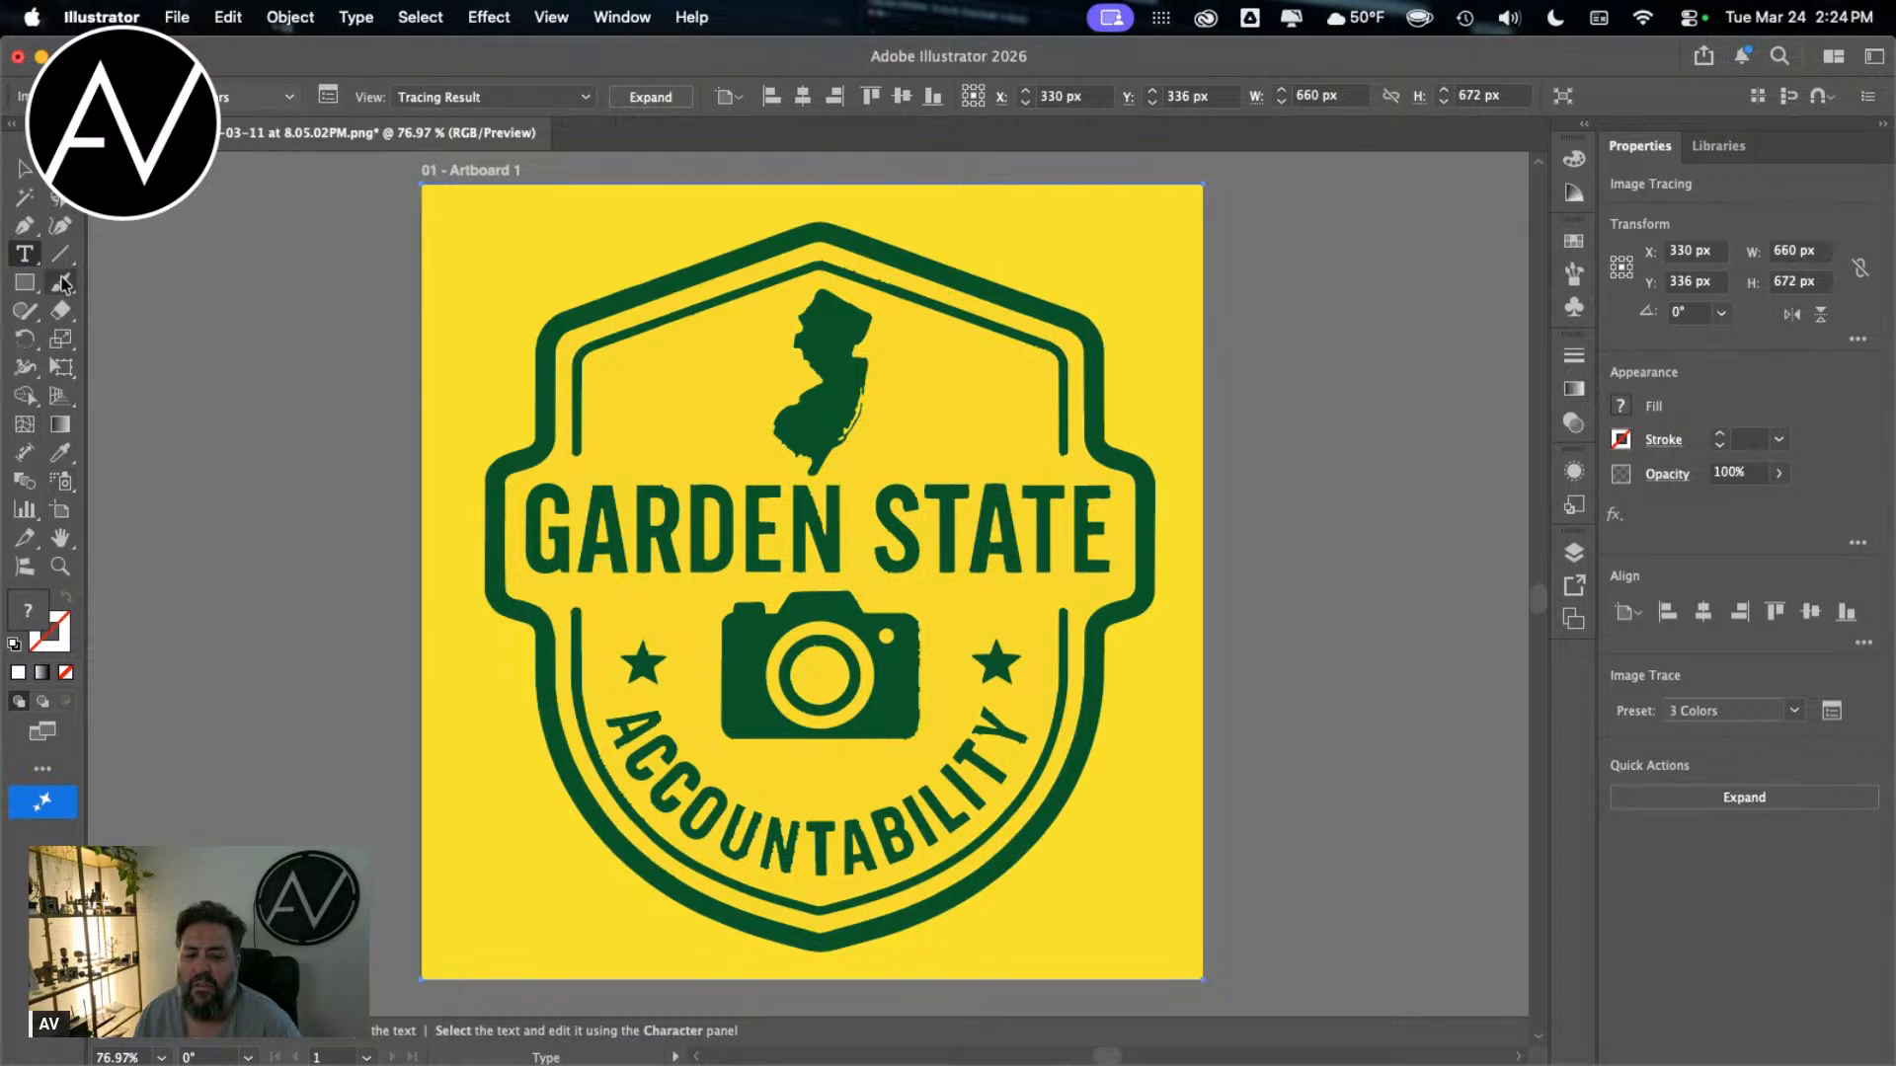
{"action": "left_click", "coordinate": [341, 316]}
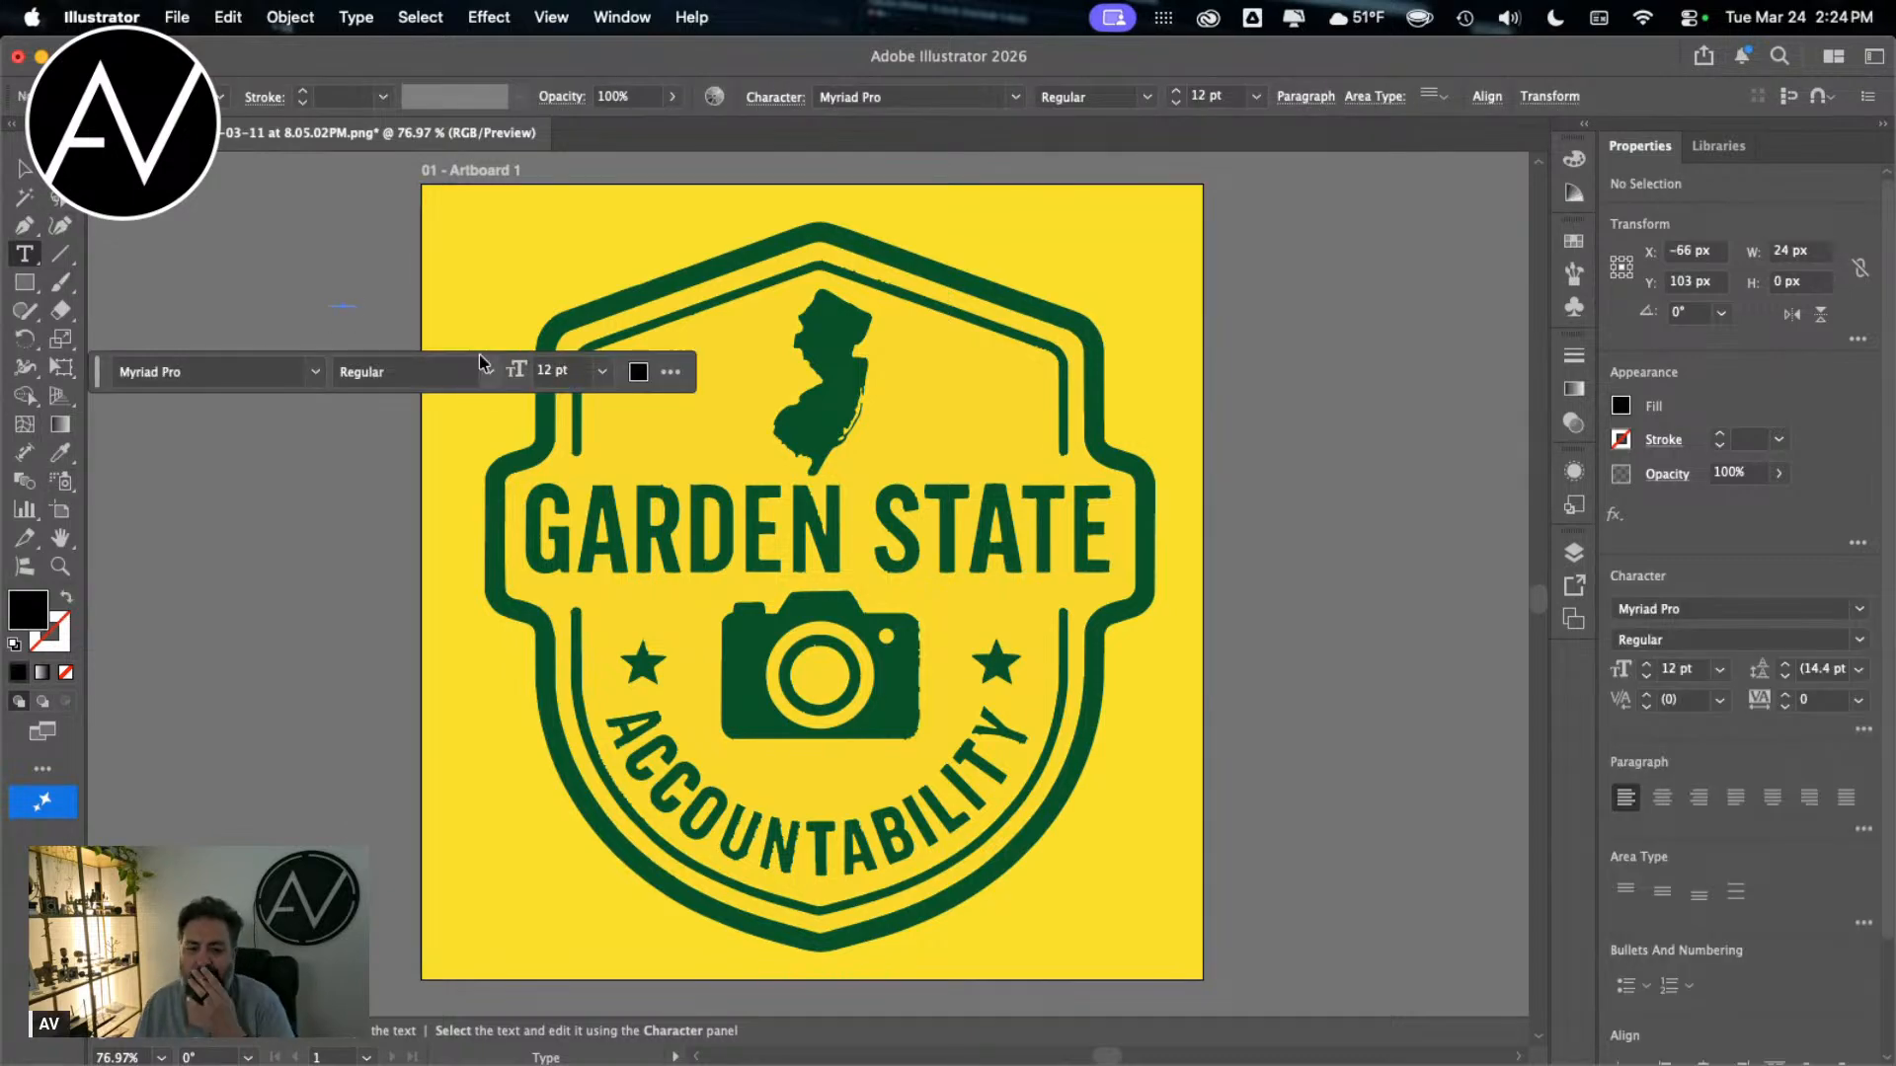
{"action": "key", "text": "Escape"}
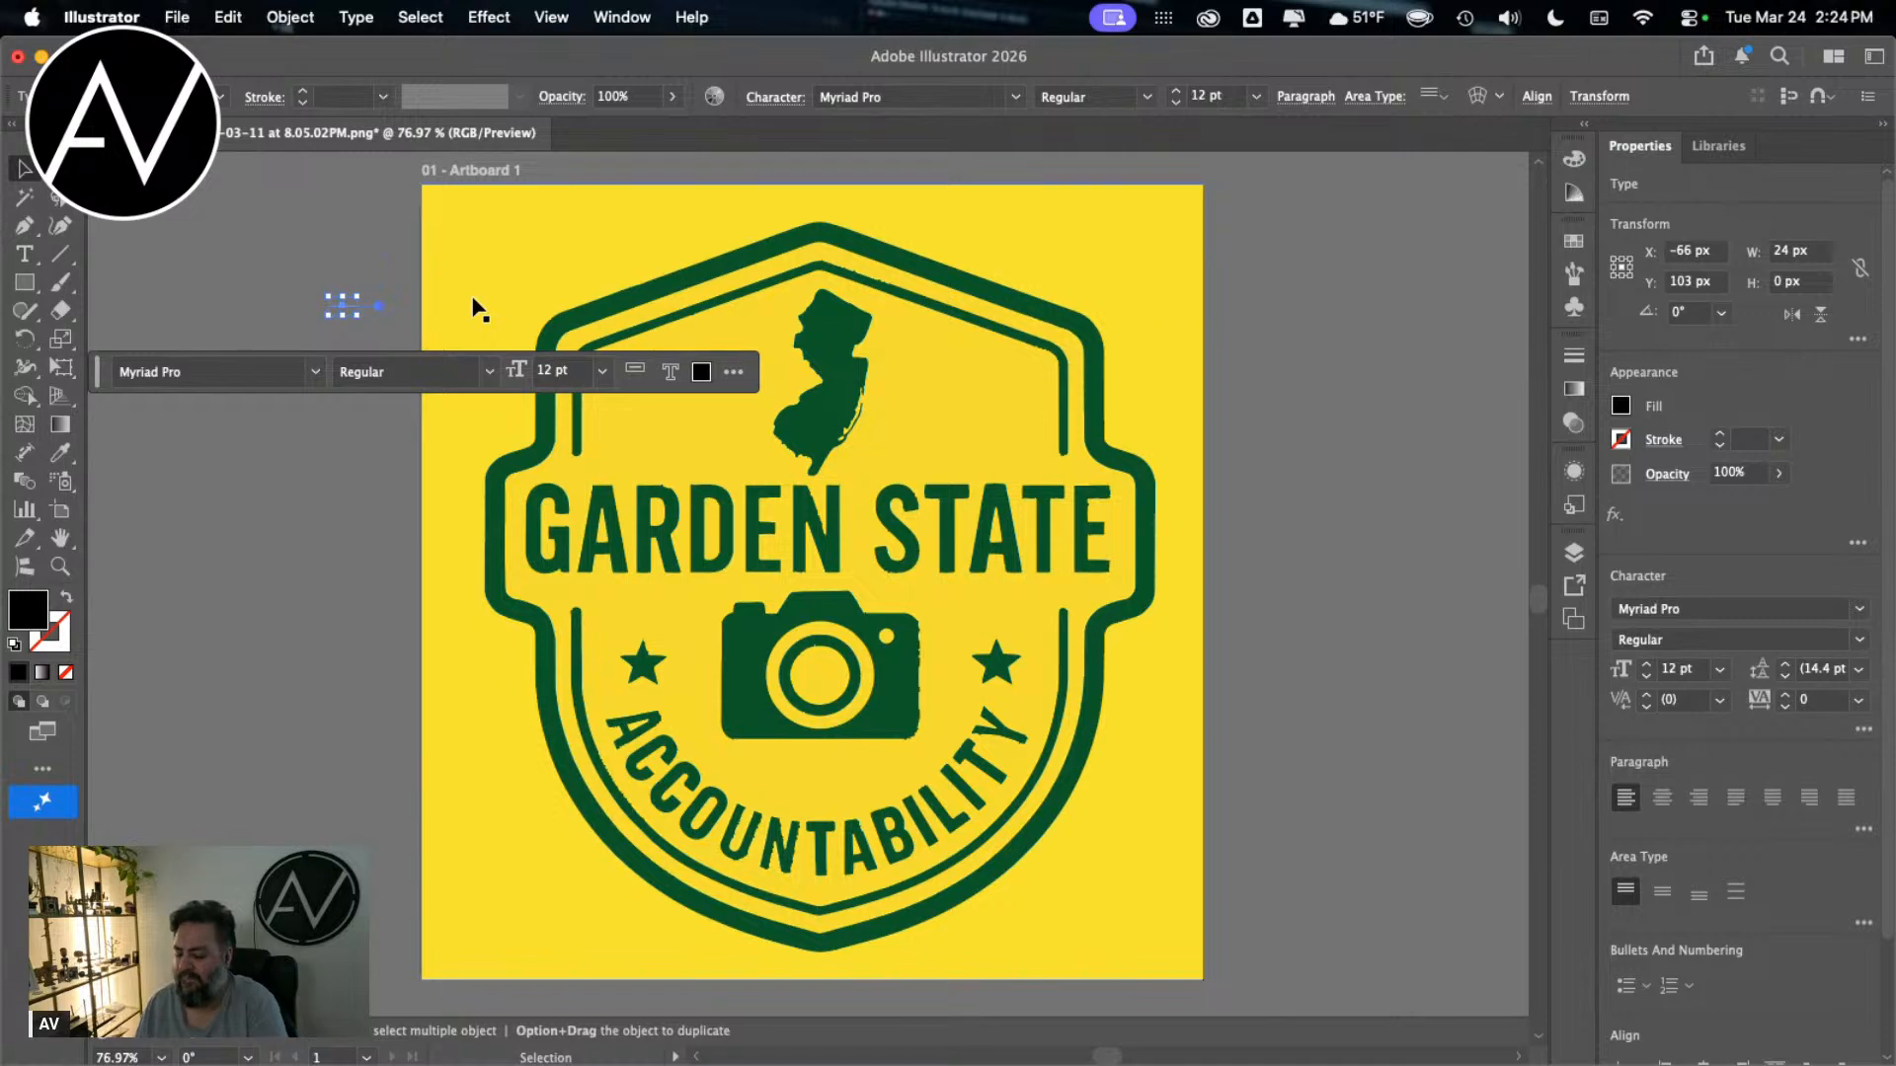
{"action": "key", "text": "Delete"}
{"action": "left_click", "coordinate": [498, 304]}
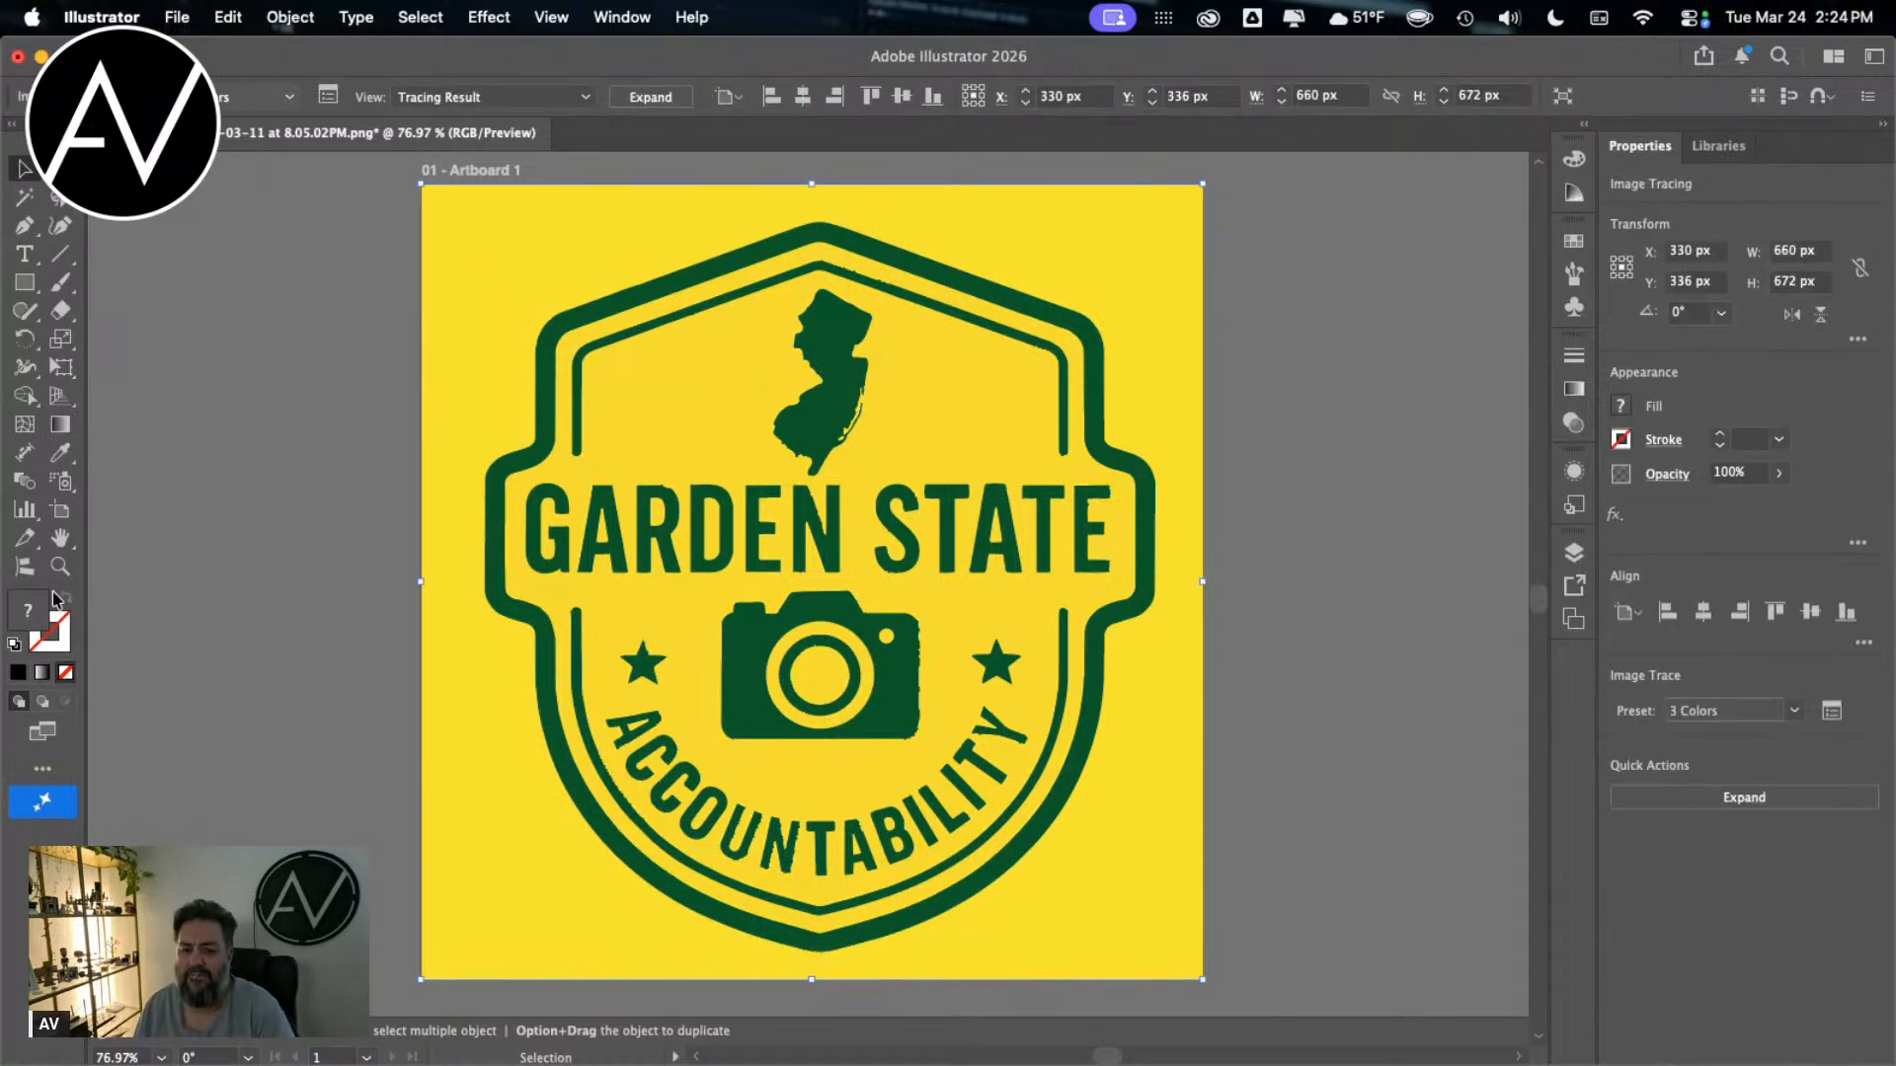
Step: Add the text "GARDEN STATE" on the yellow area outside the badge's upper edge
{"action": "left_click", "coordinate": [24, 254]}
{"action": "left_click", "coordinate": [580, 235]}
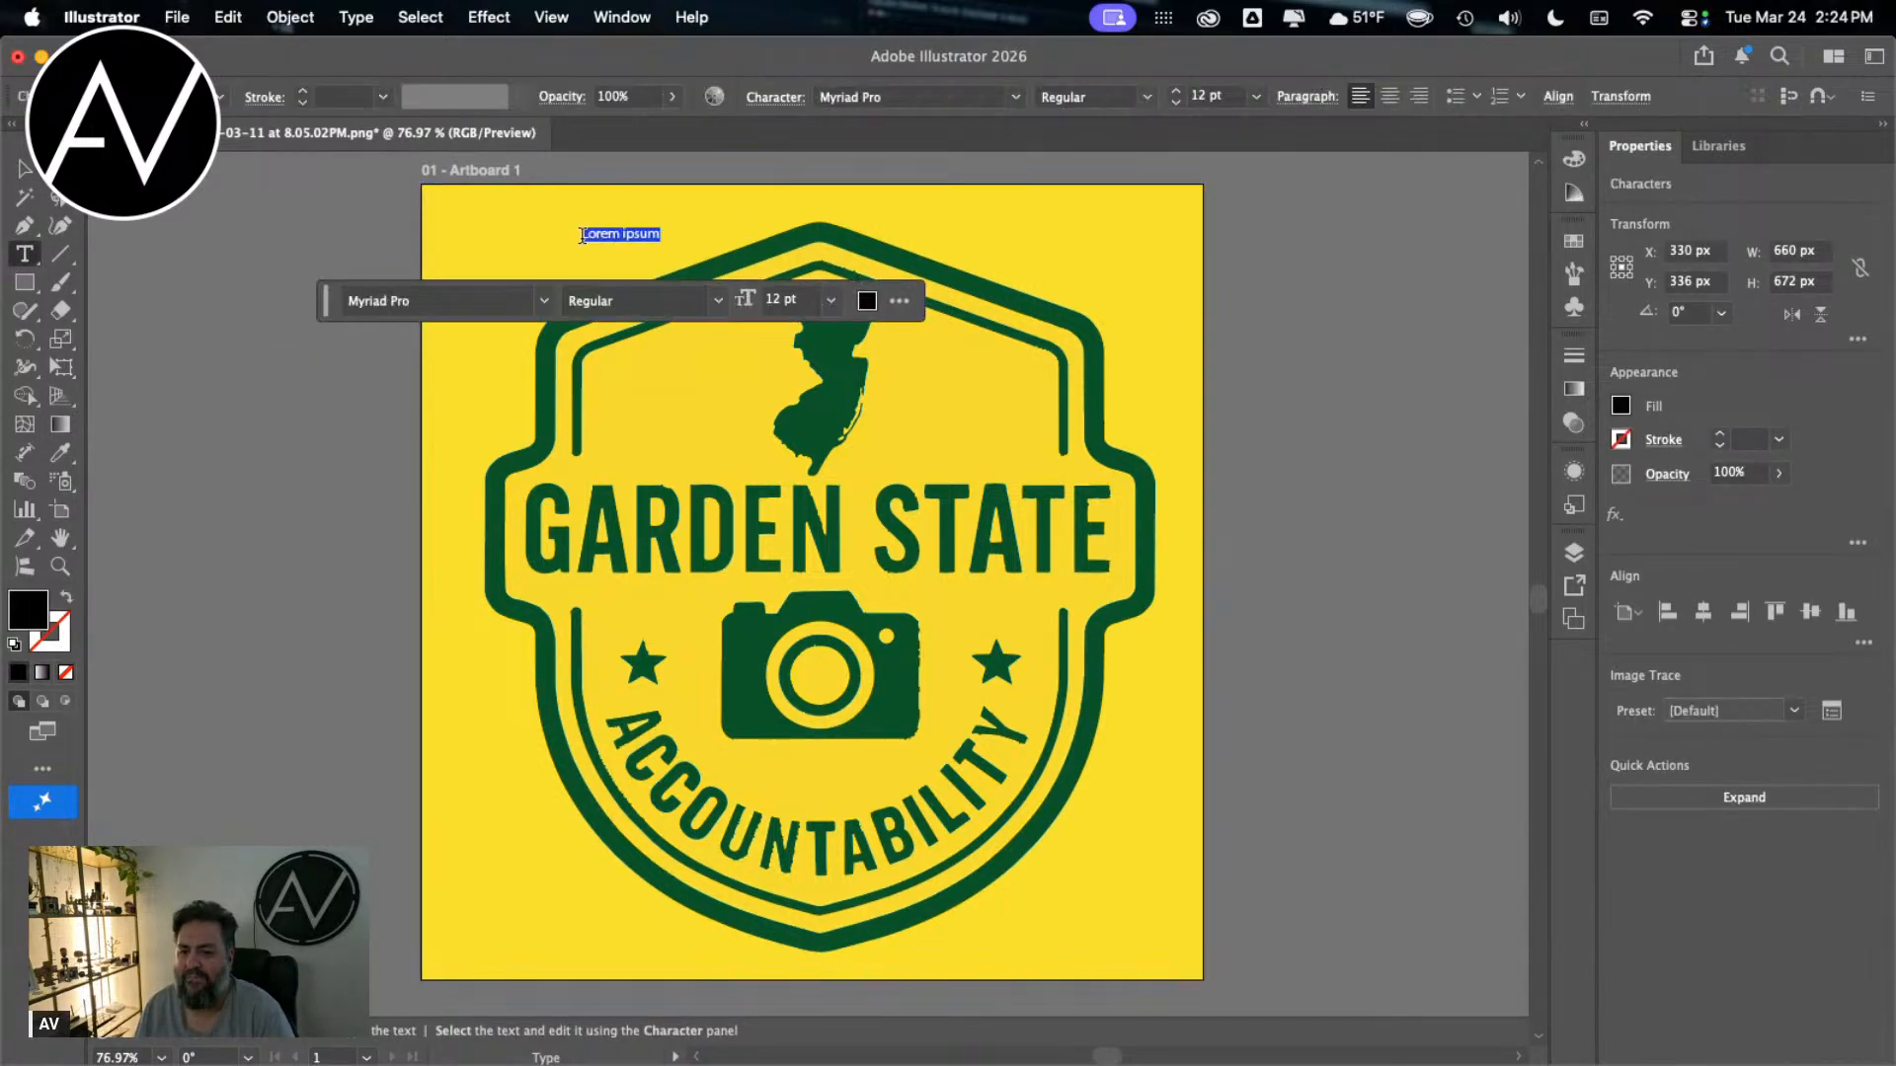
{"action": "type", "text": "GR"}
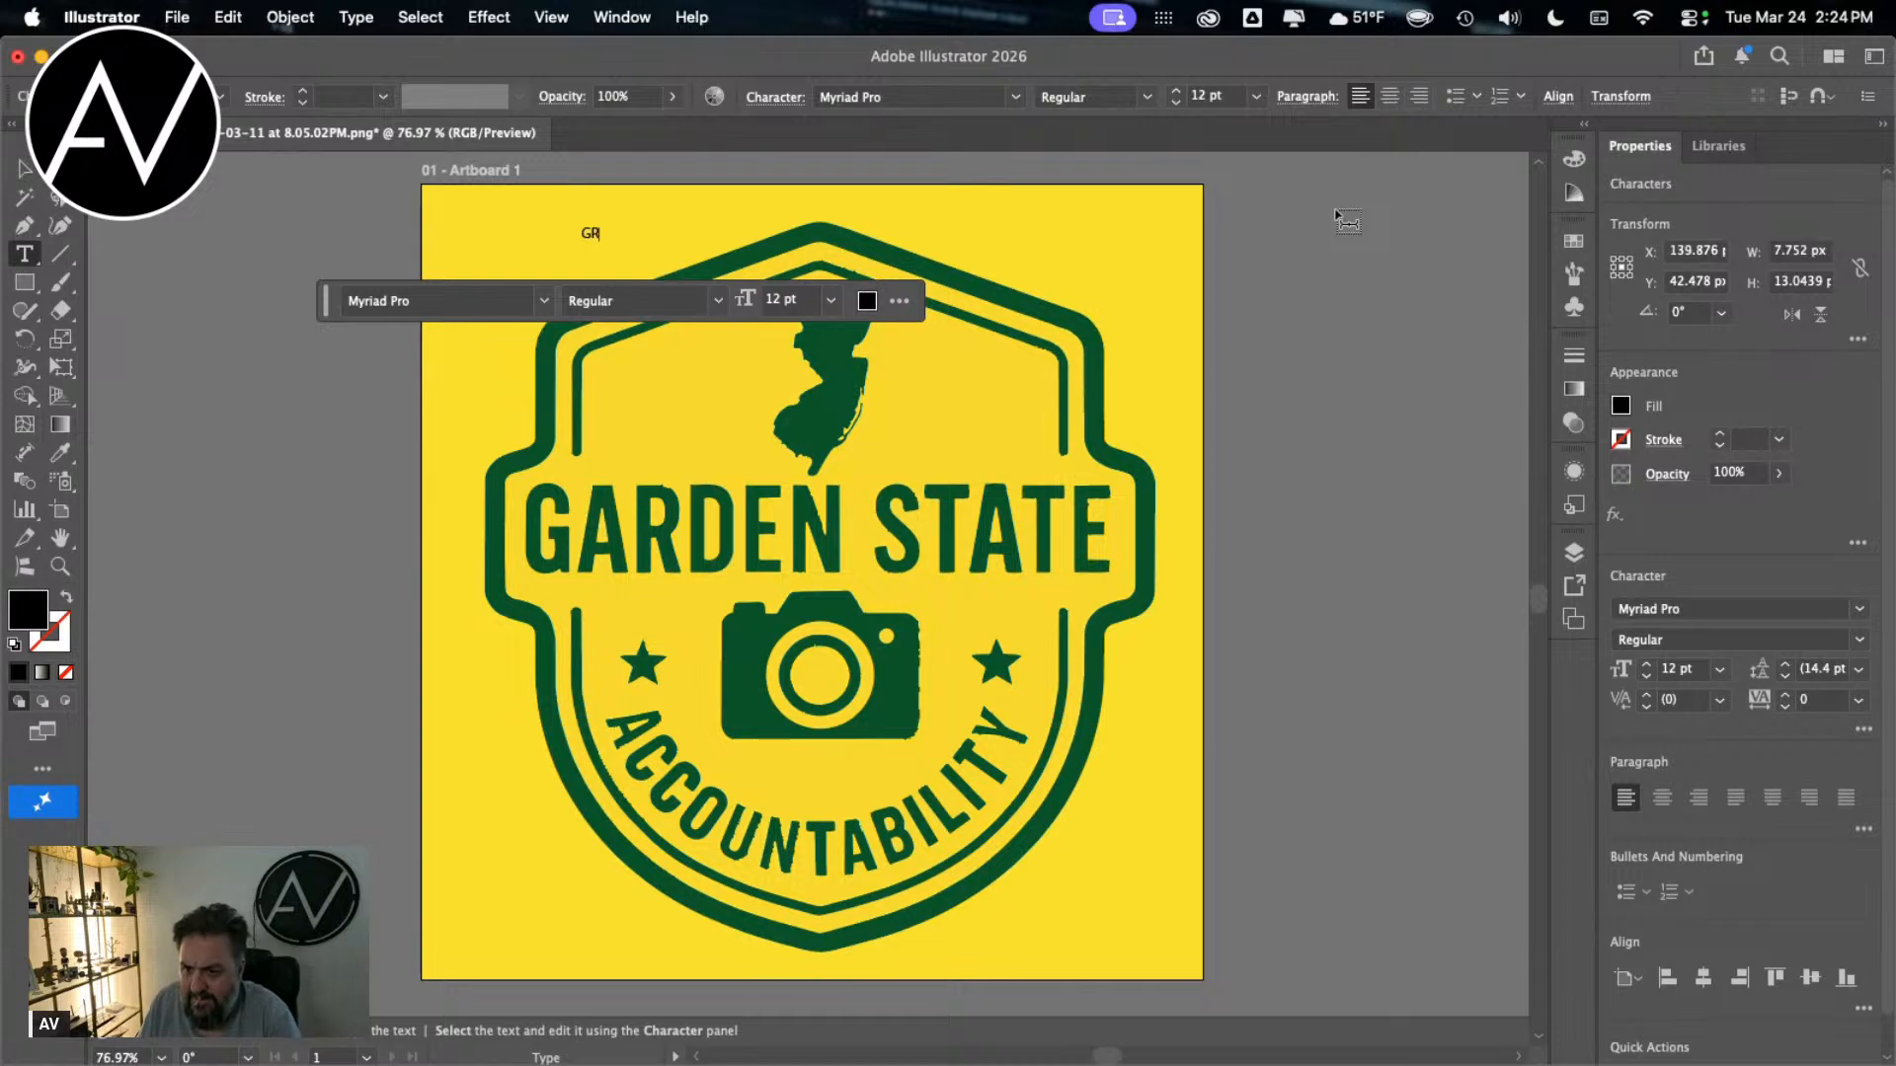
{"action": "type", "text": "ADREN"}
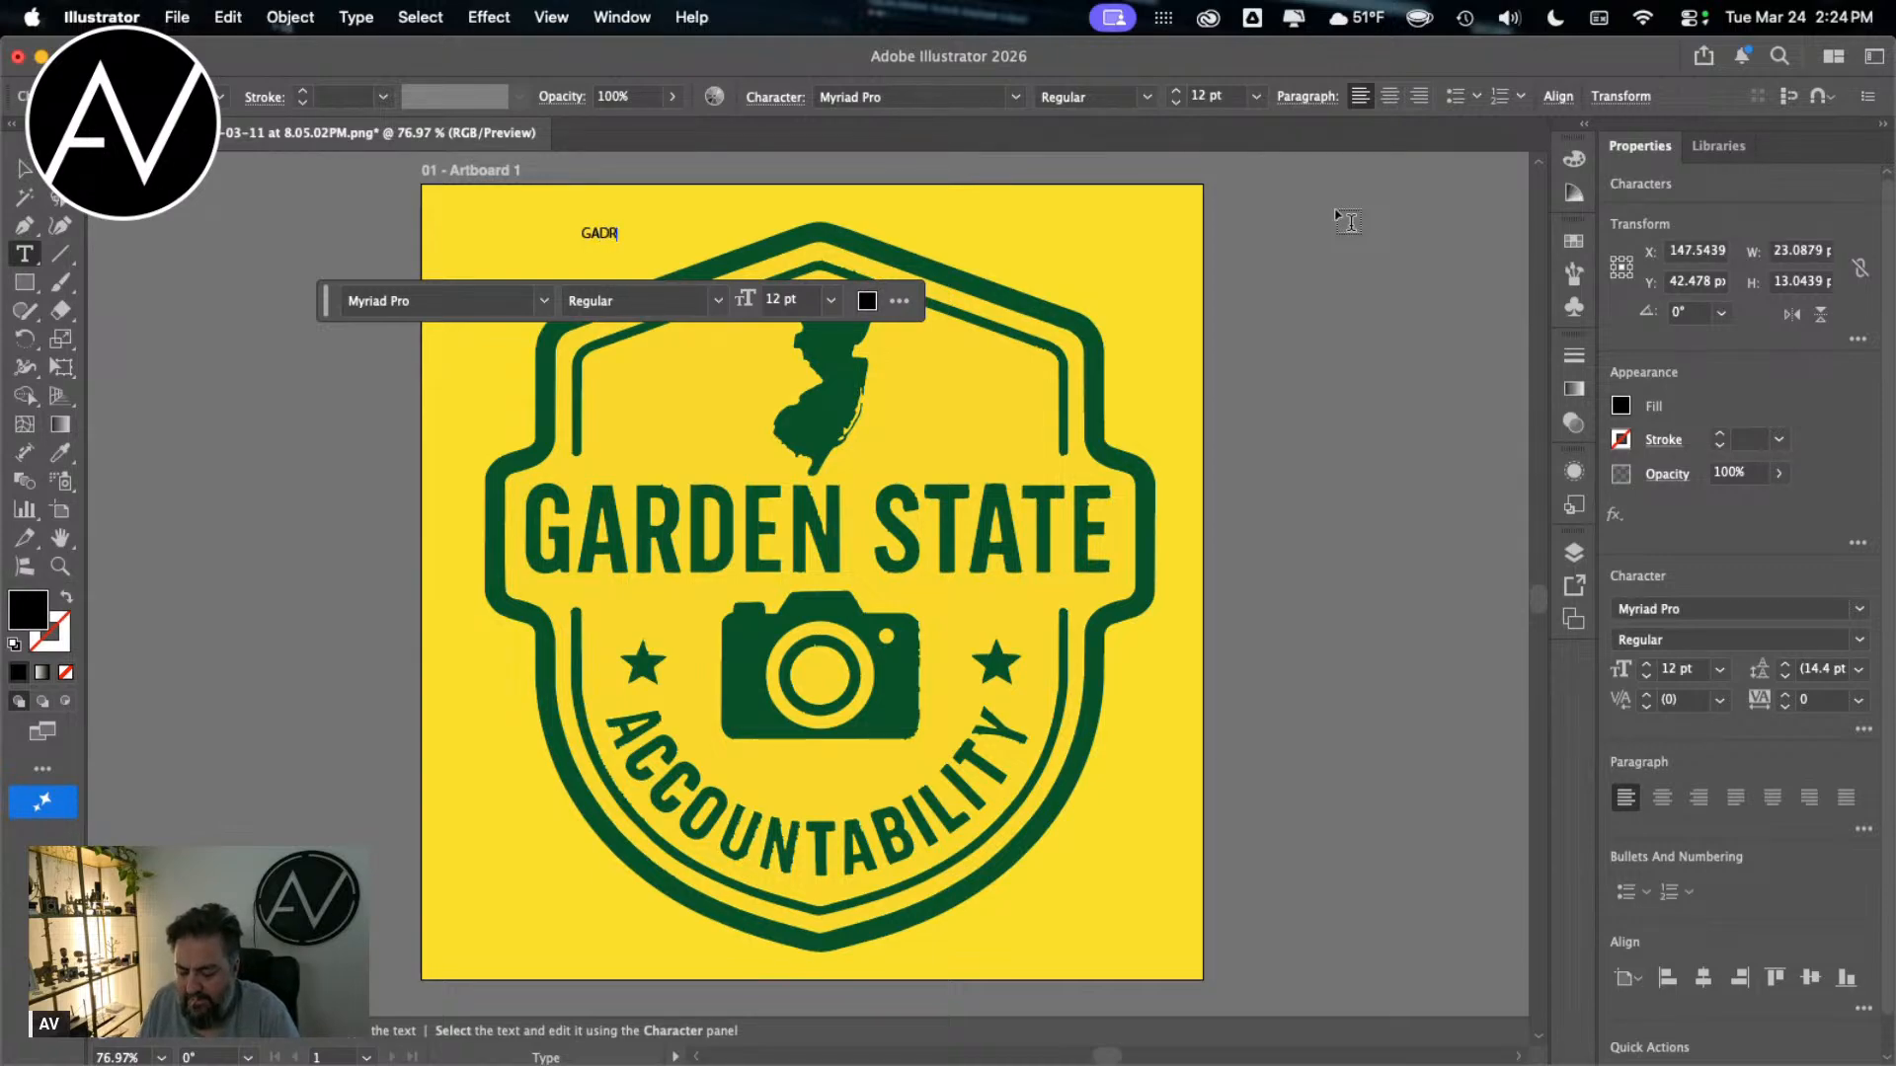
{"action": "key", "text": "BackSpace"}
{"action": "key", "text": "BackSpace"}
{"action": "key", "text": "BackSpace"}
{"action": "key", "text": "BackSpace"}
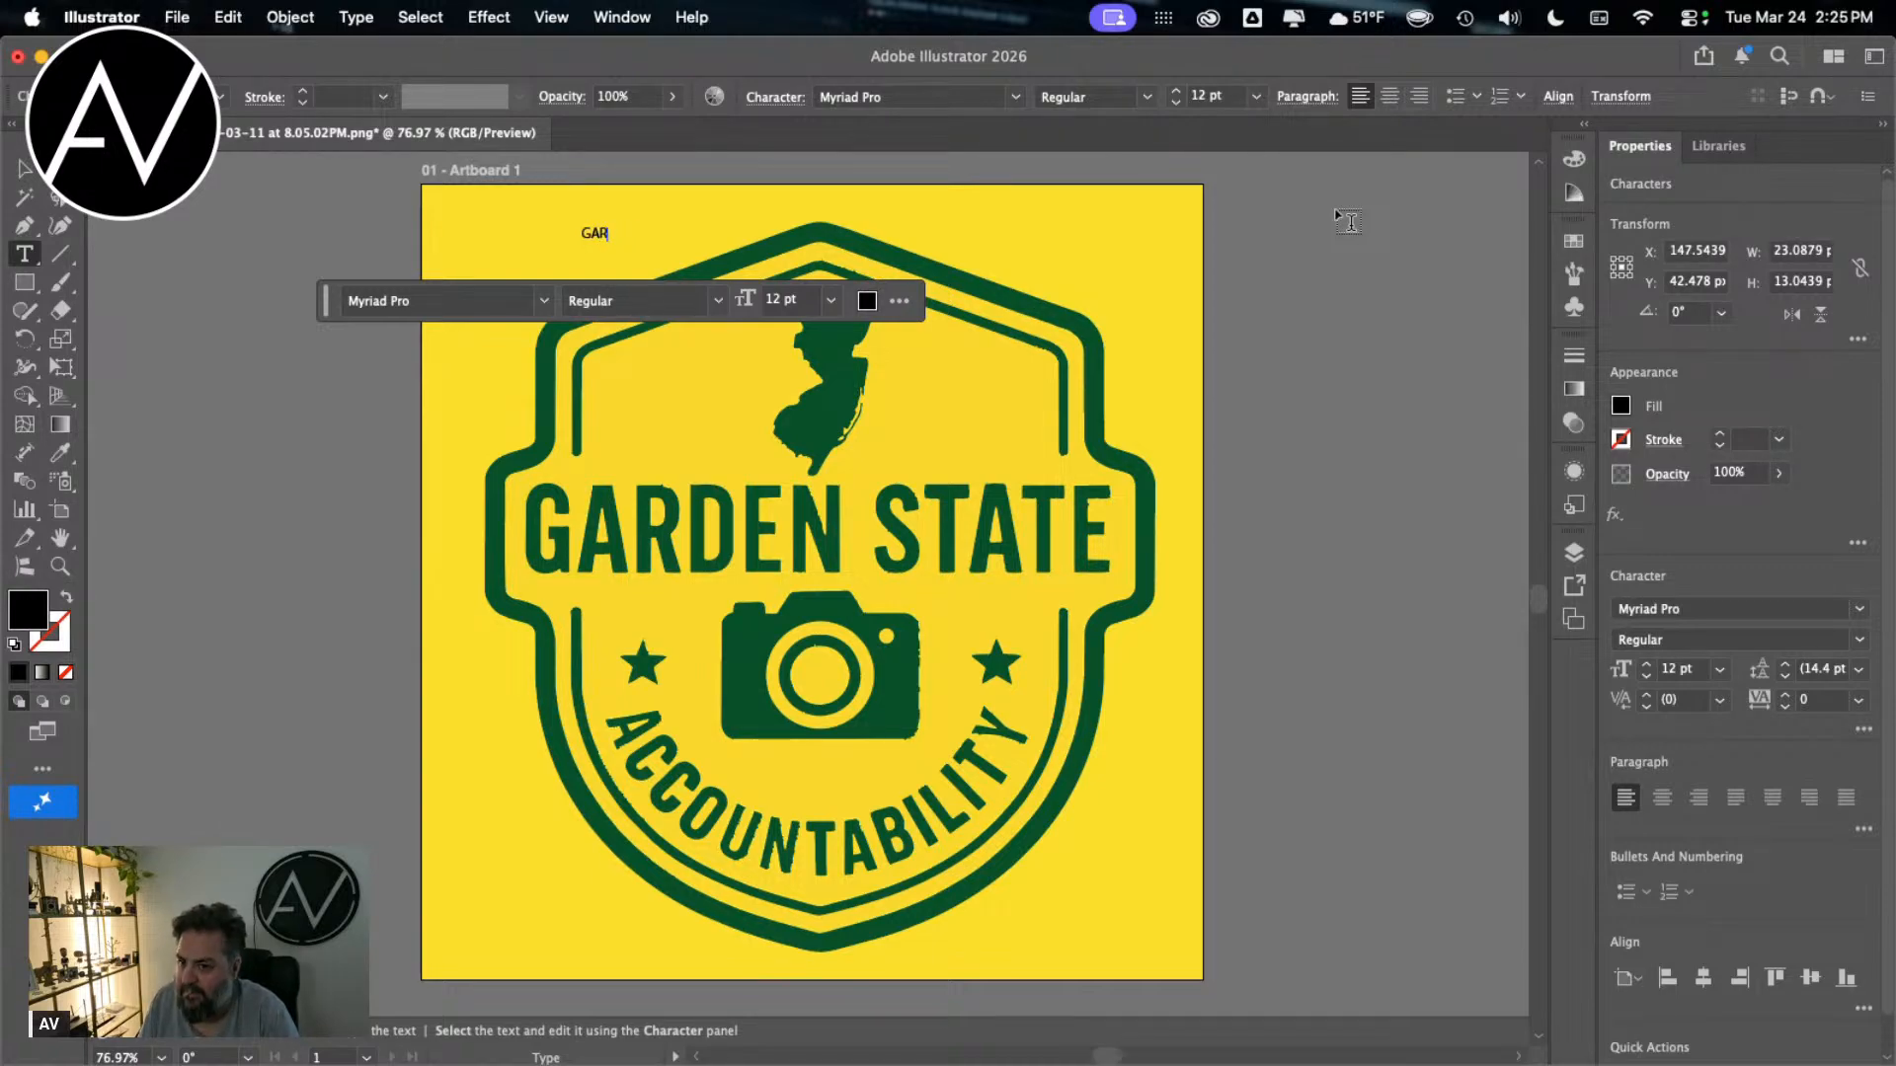
{"action": "type", "text": "RDEN STATE"}
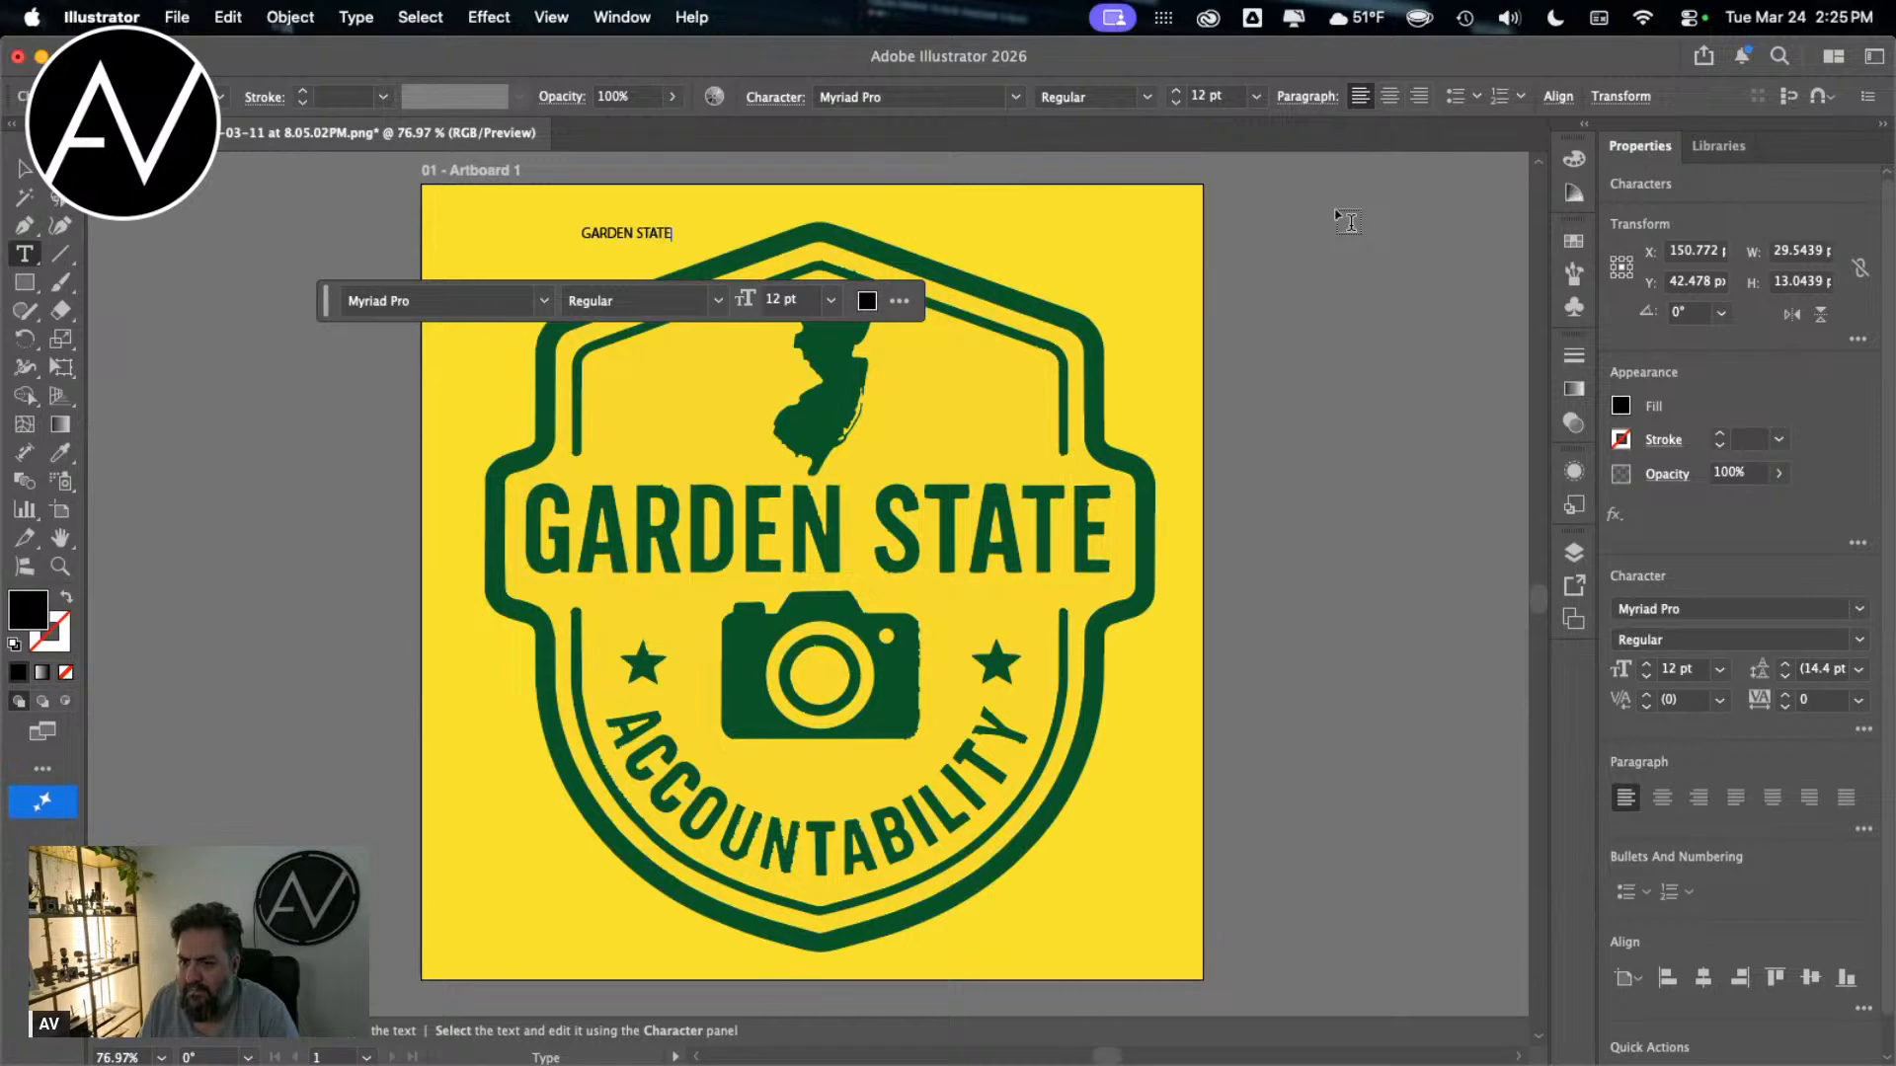
{"action": "left_click", "coordinate": [25, 169]}
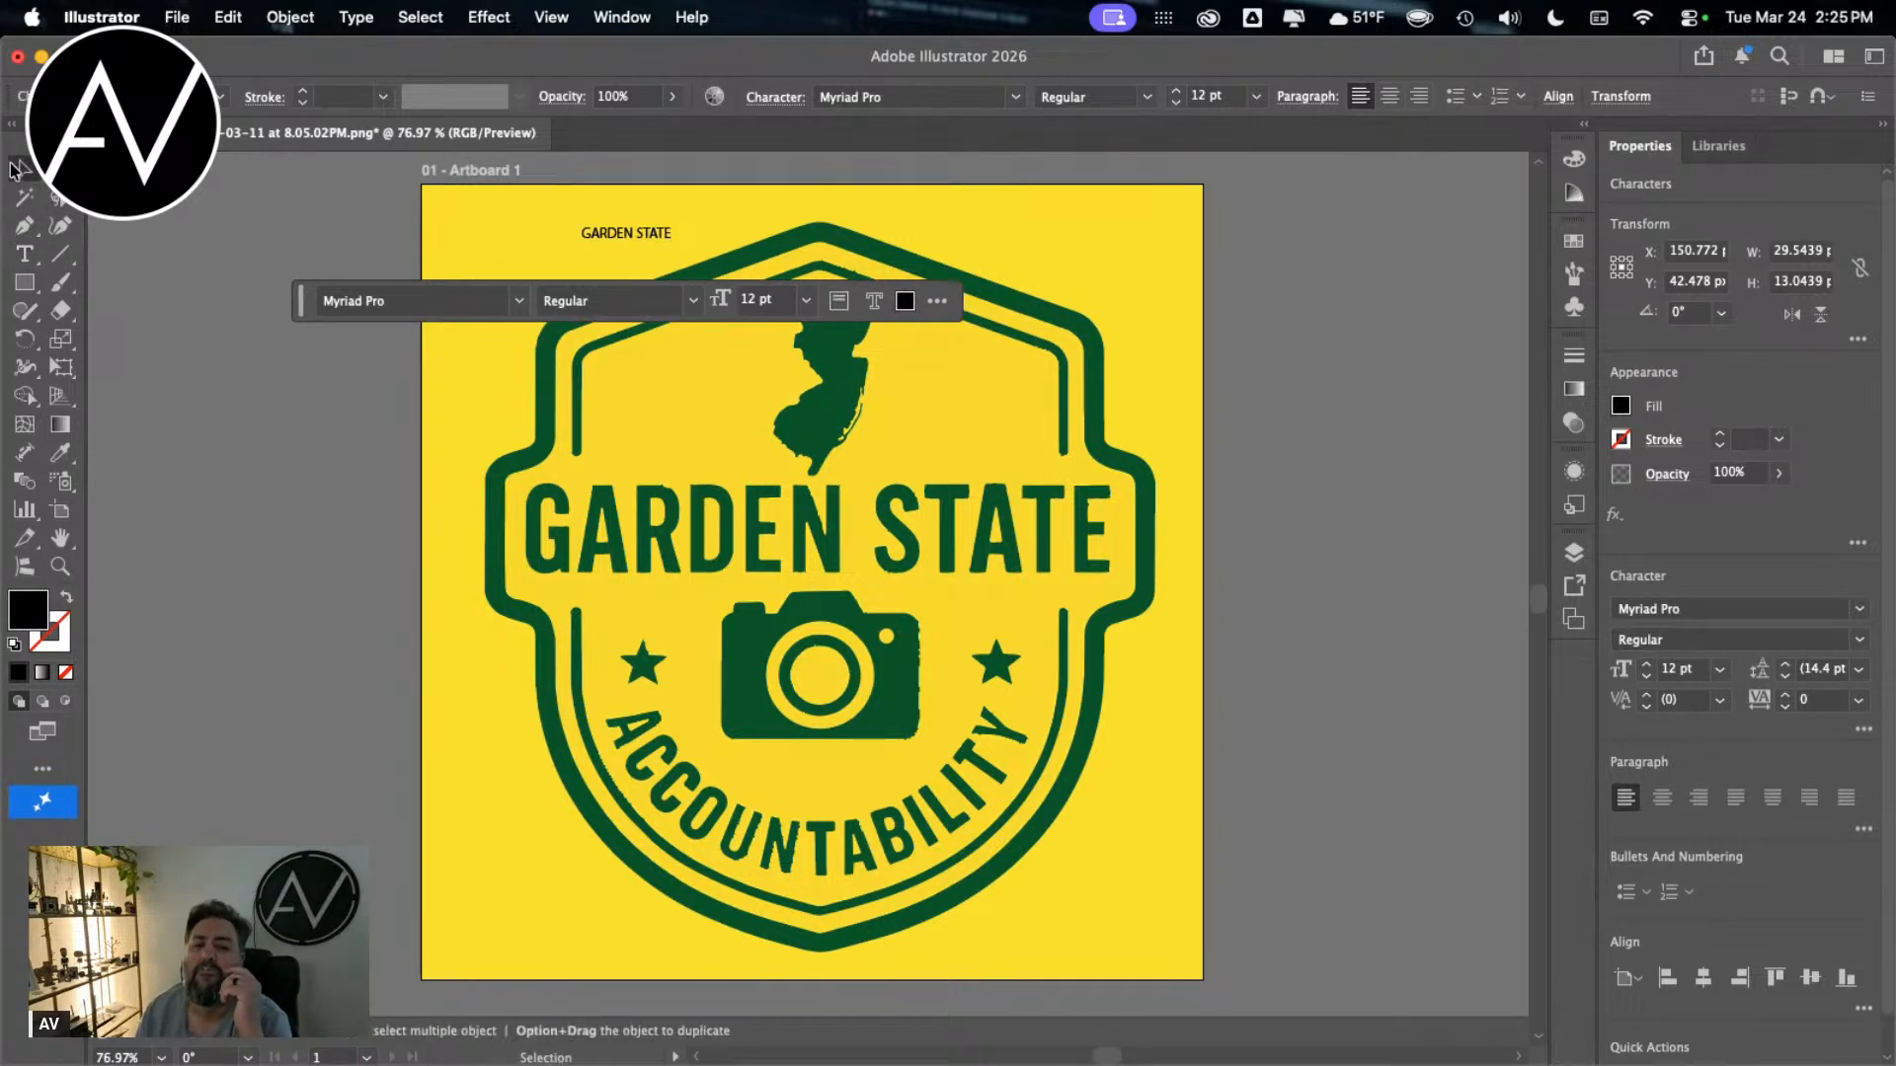
Step: Move the new GARDEN STATE text just above the badge's large lettering, below the state silhouette
{"action": "left_click_drag", "start_coordinate": [671, 233], "coordinate": [1257, 383]}
{"action": "key", "text": "super+z"}
{"action": "key", "text": "super+z"}
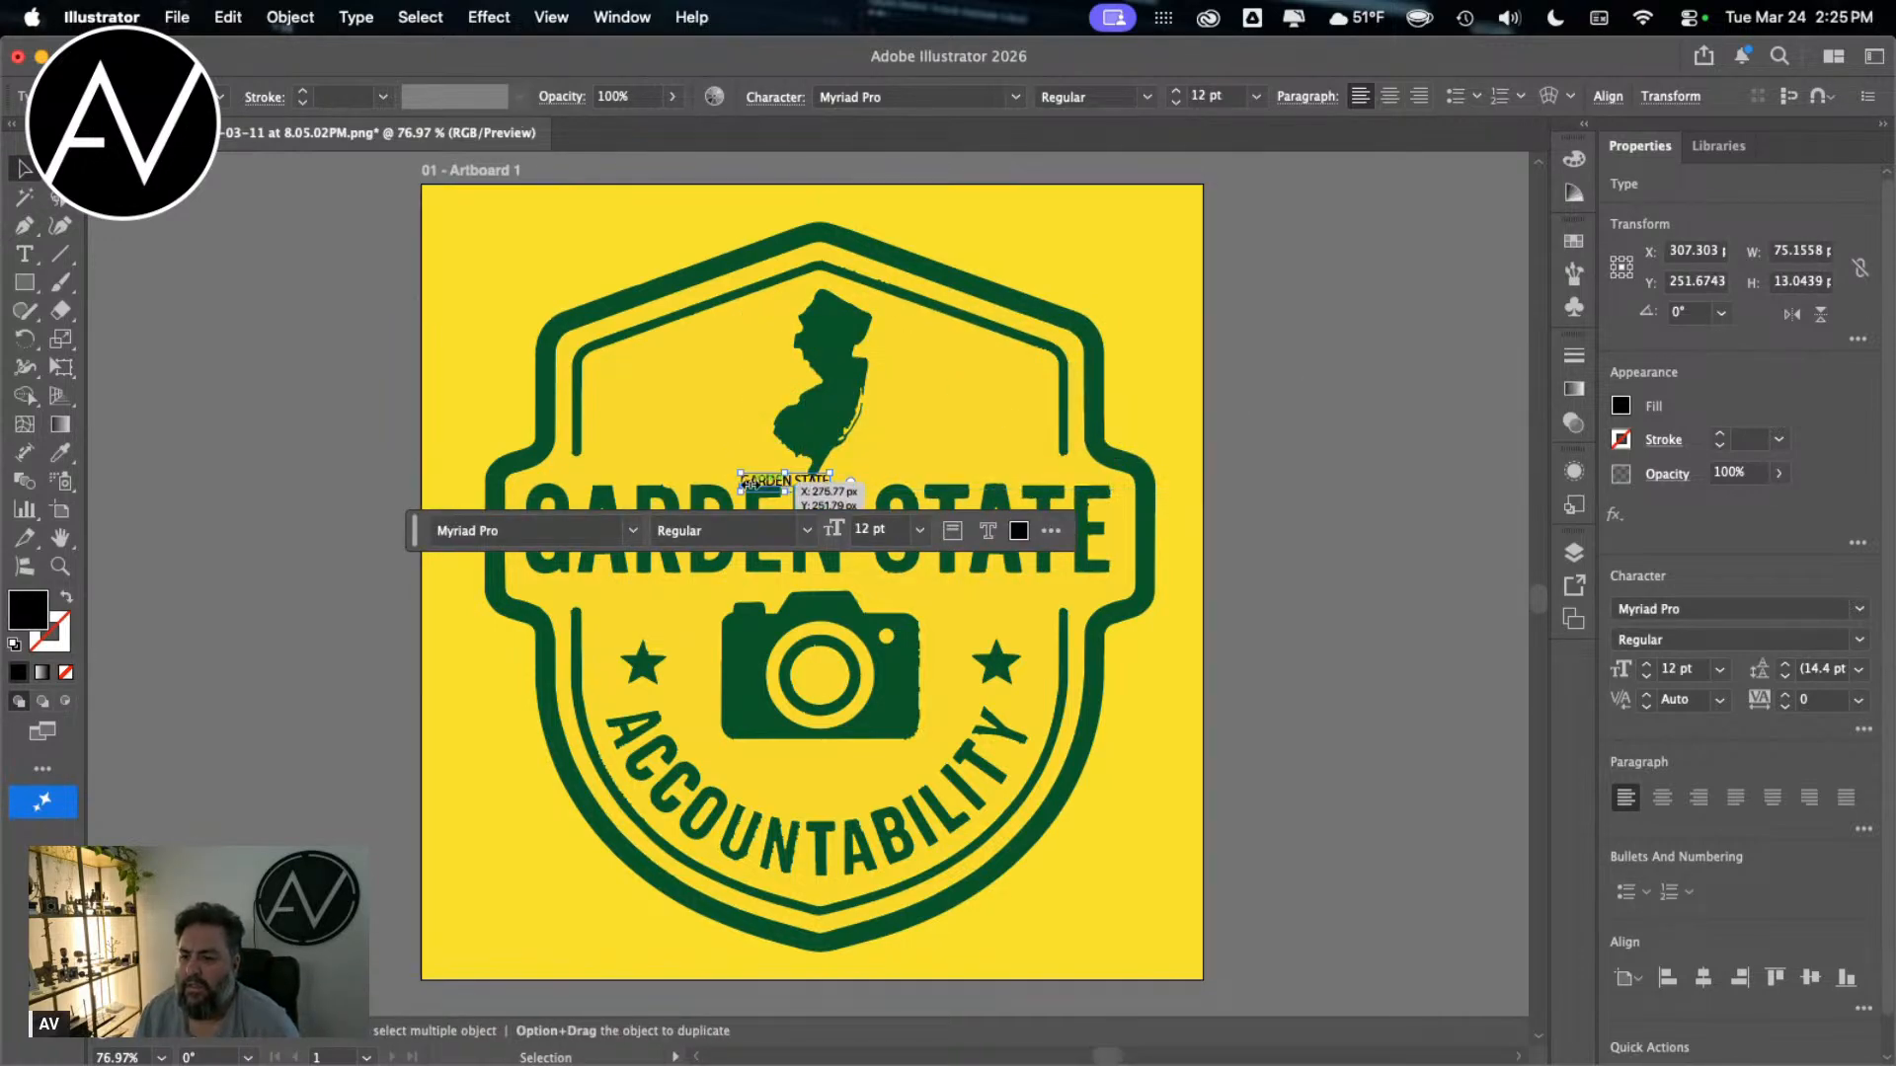
Step: Set the new GARDEN STATE text's font to Bebas Neue Regular
{"action": "left_click", "coordinate": [558, 529]}
{"action": "type", "text": "BE"}
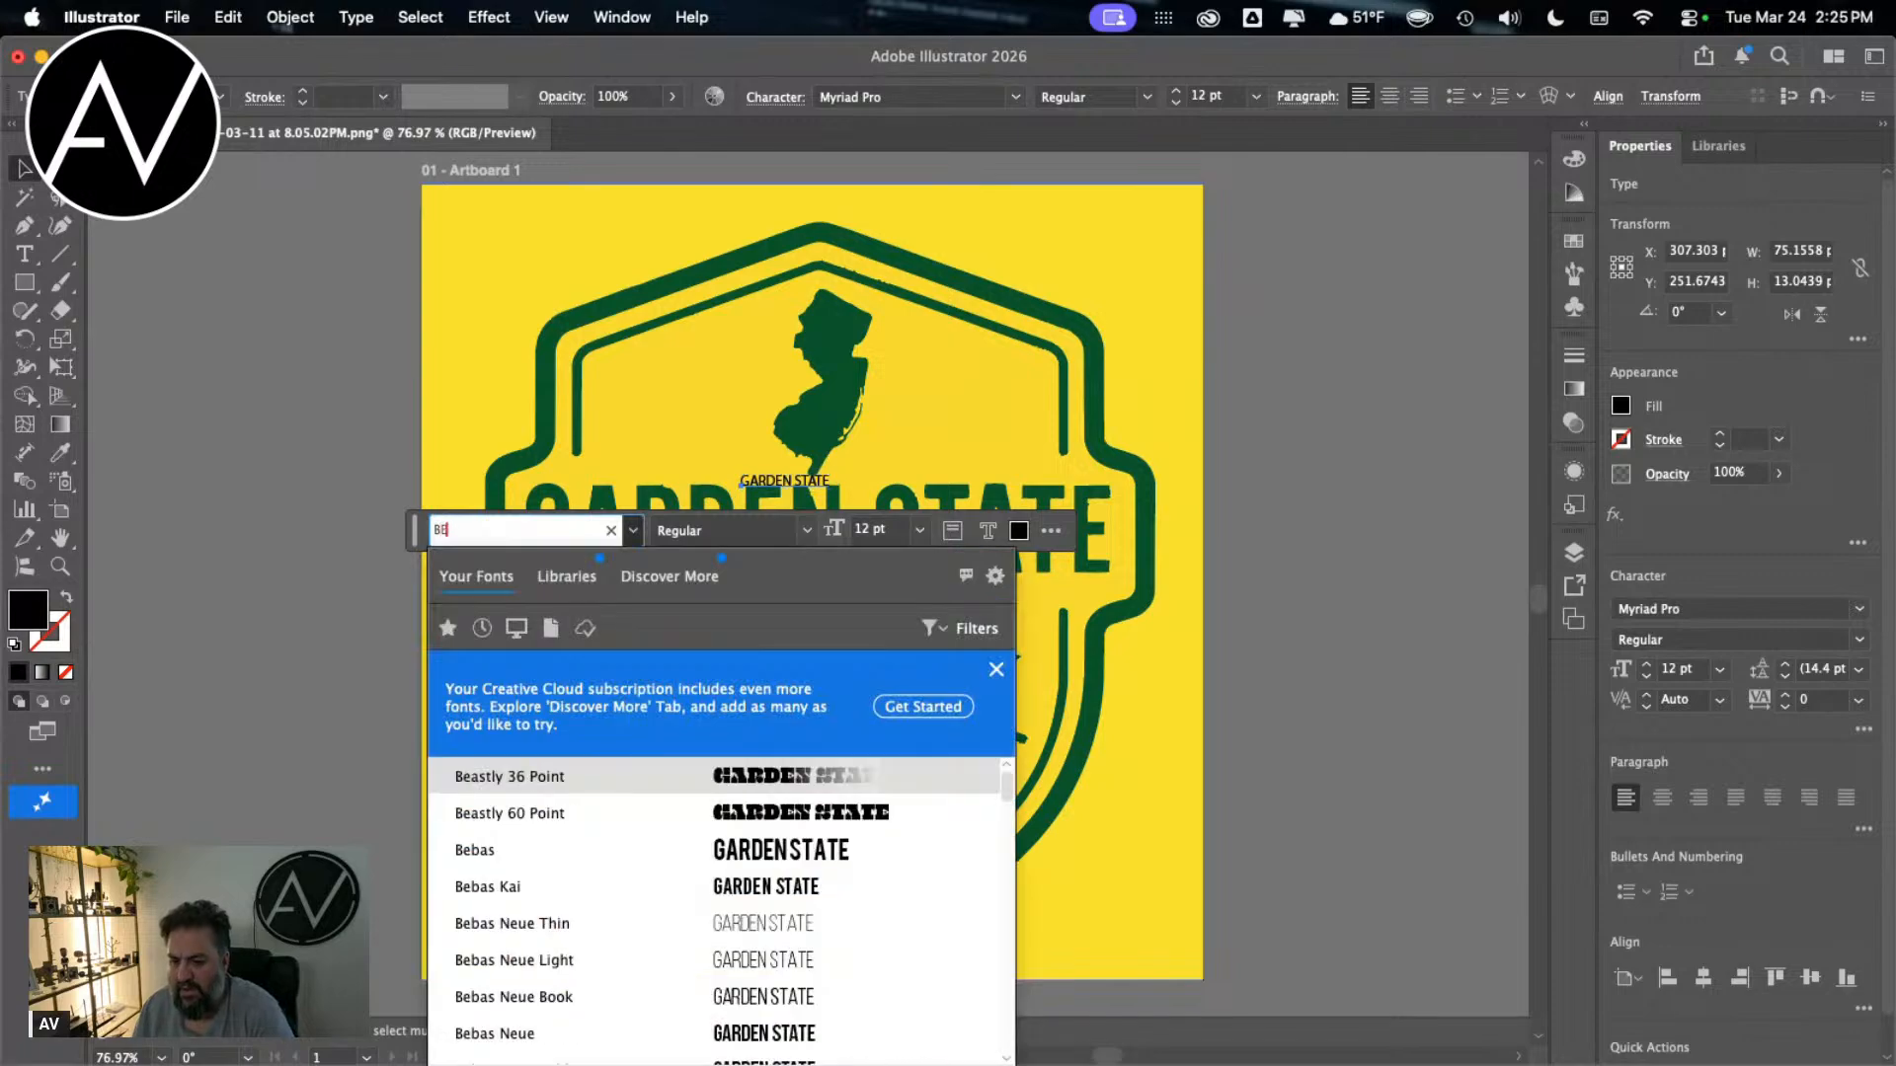
{"action": "scroll", "coordinate": [539, 974], "scroll_direction": "down", "scroll_amount": 4}
{"action": "scroll", "coordinate": [548, 828], "scroll_direction": "up", "scroll_amount": 3}
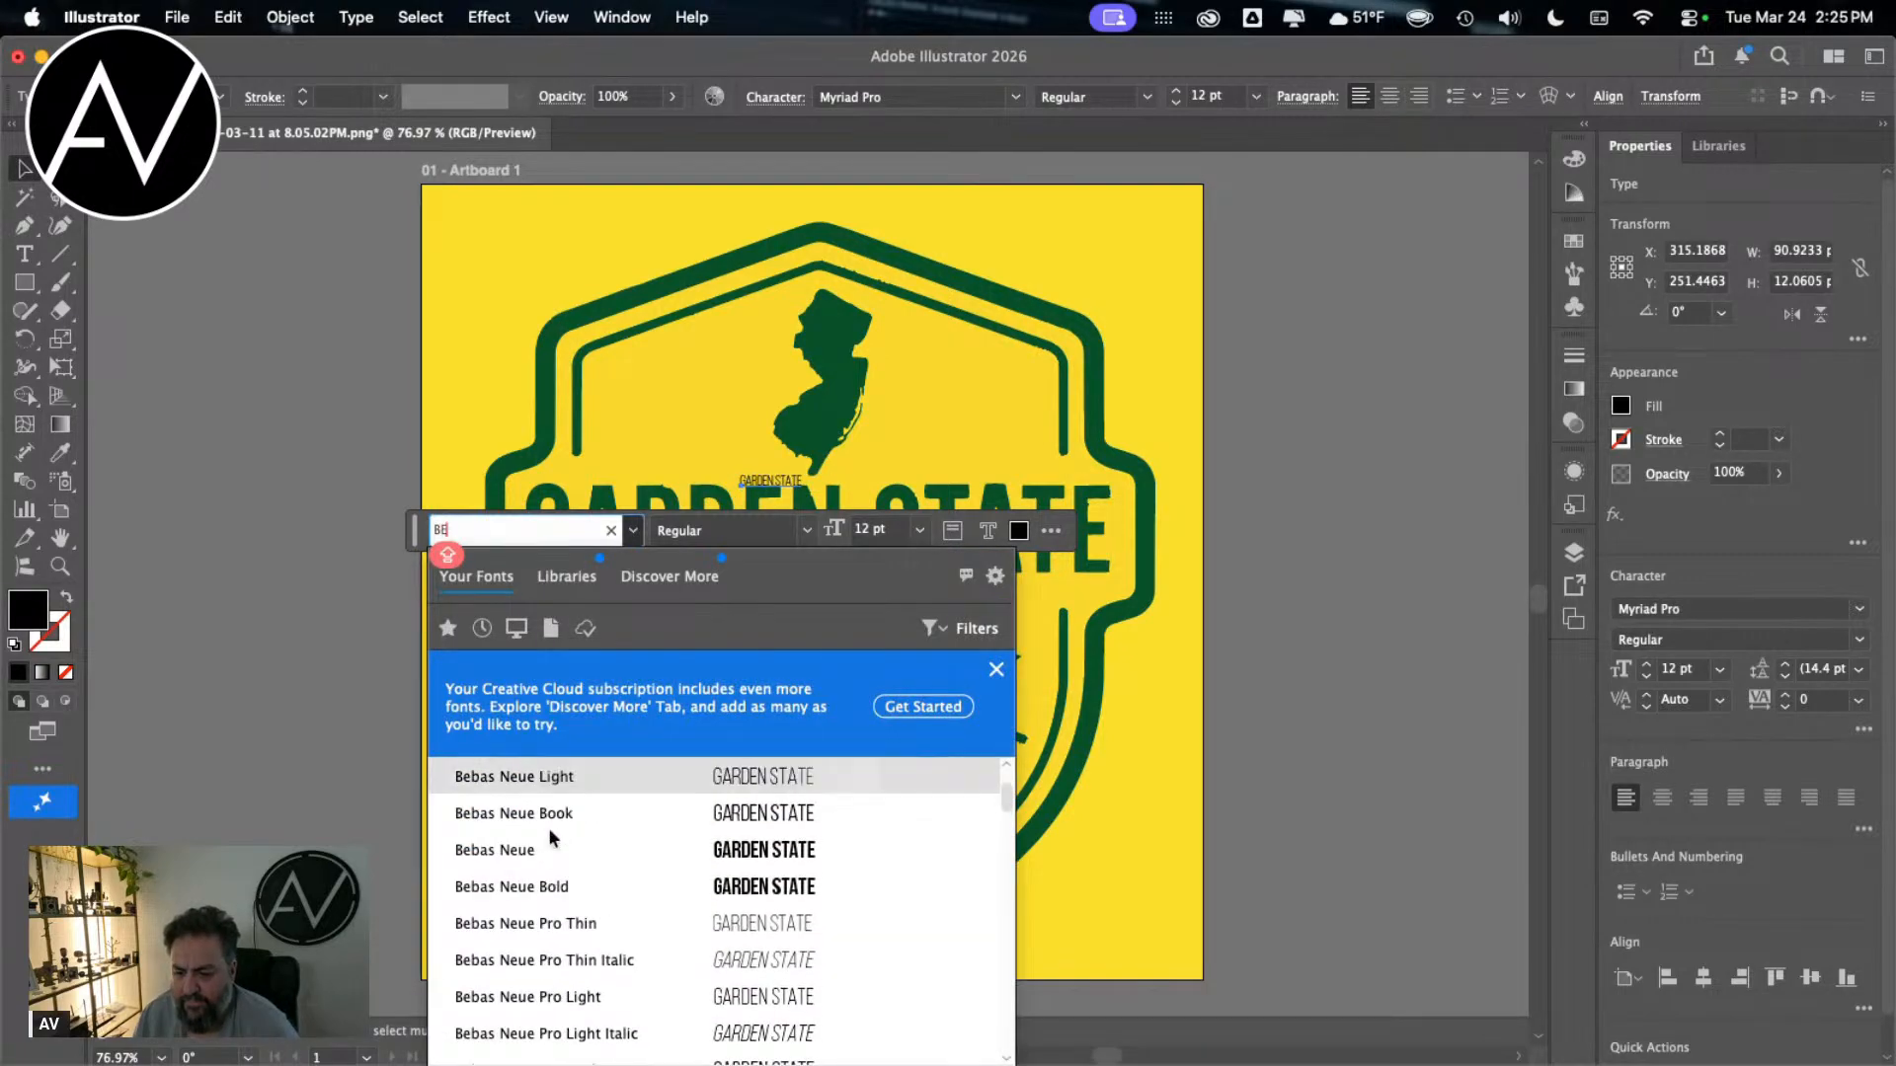
{"action": "left_click", "coordinate": [547, 928]}
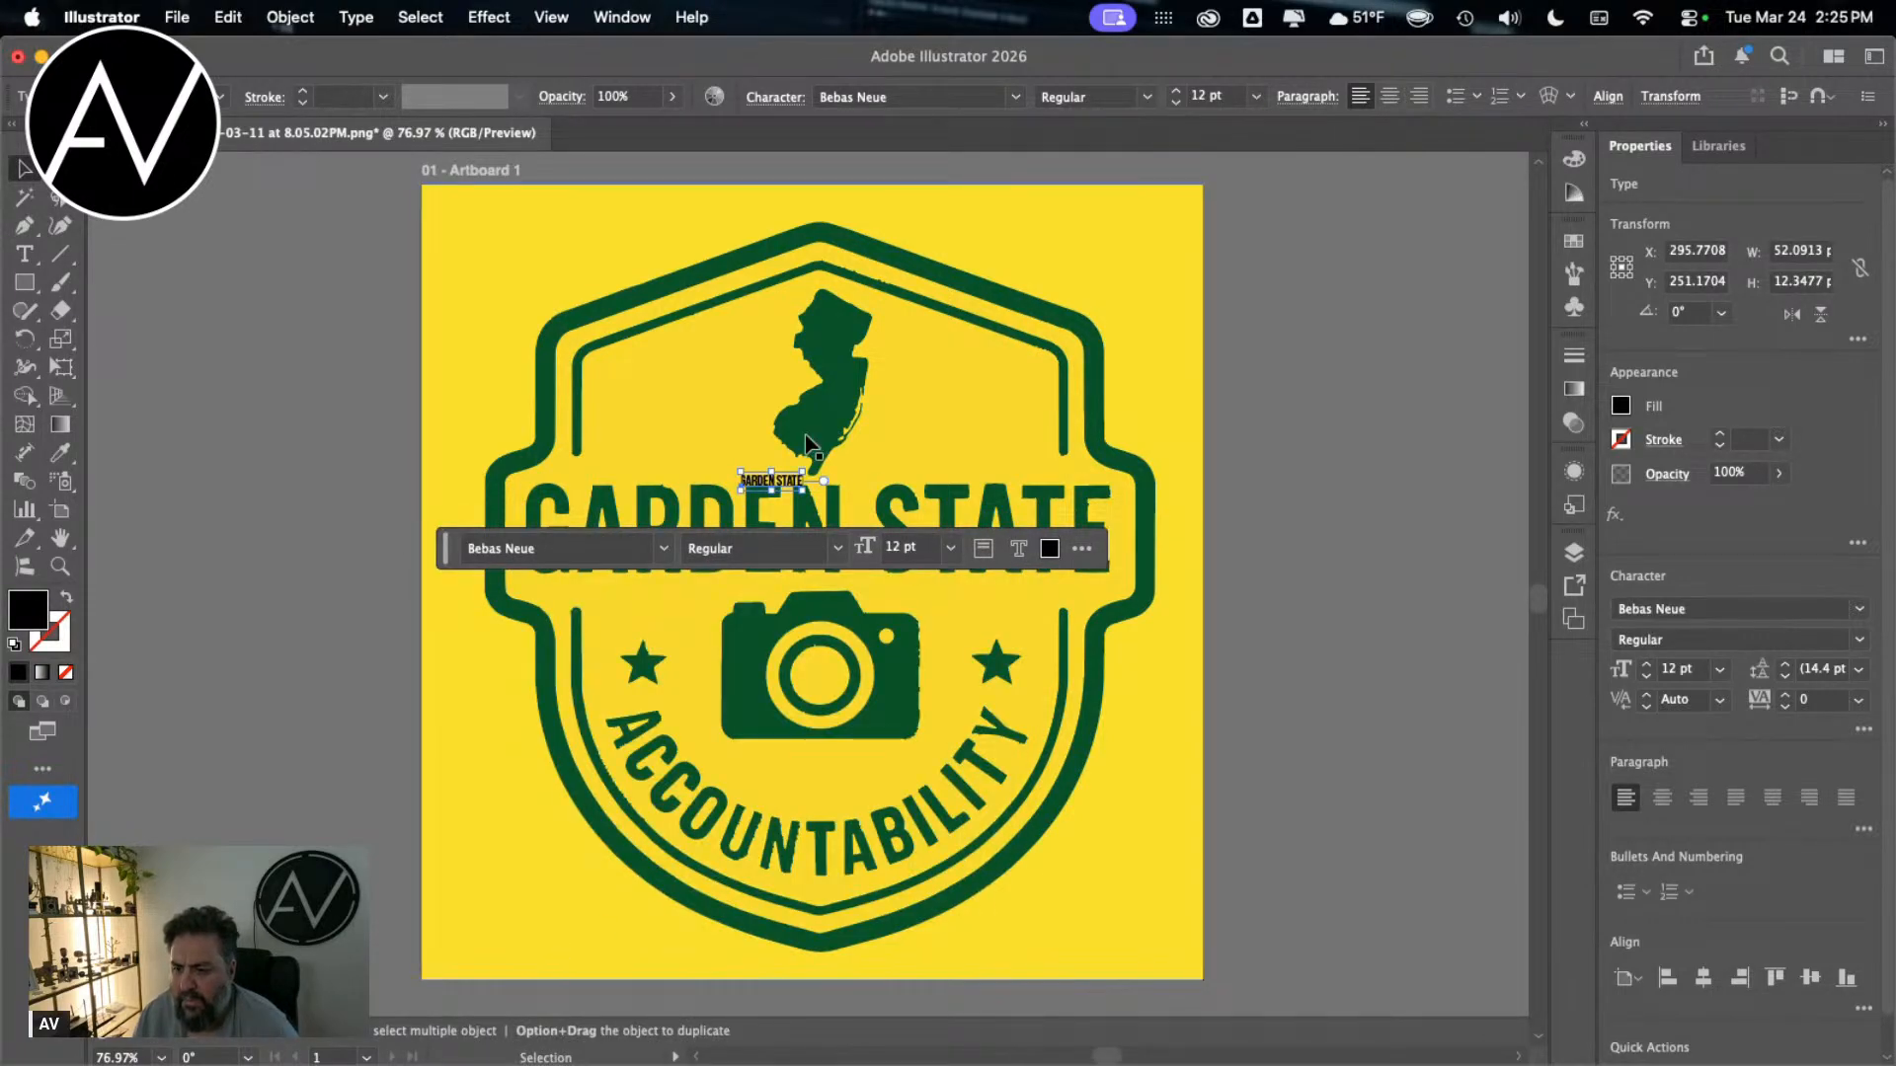
Step: Fill the new GARDEN STATE text with the badge's dark green using the Eyedropper, and dismiss the Sampling Ring tip
{"action": "left_click", "coordinate": [61, 452]}
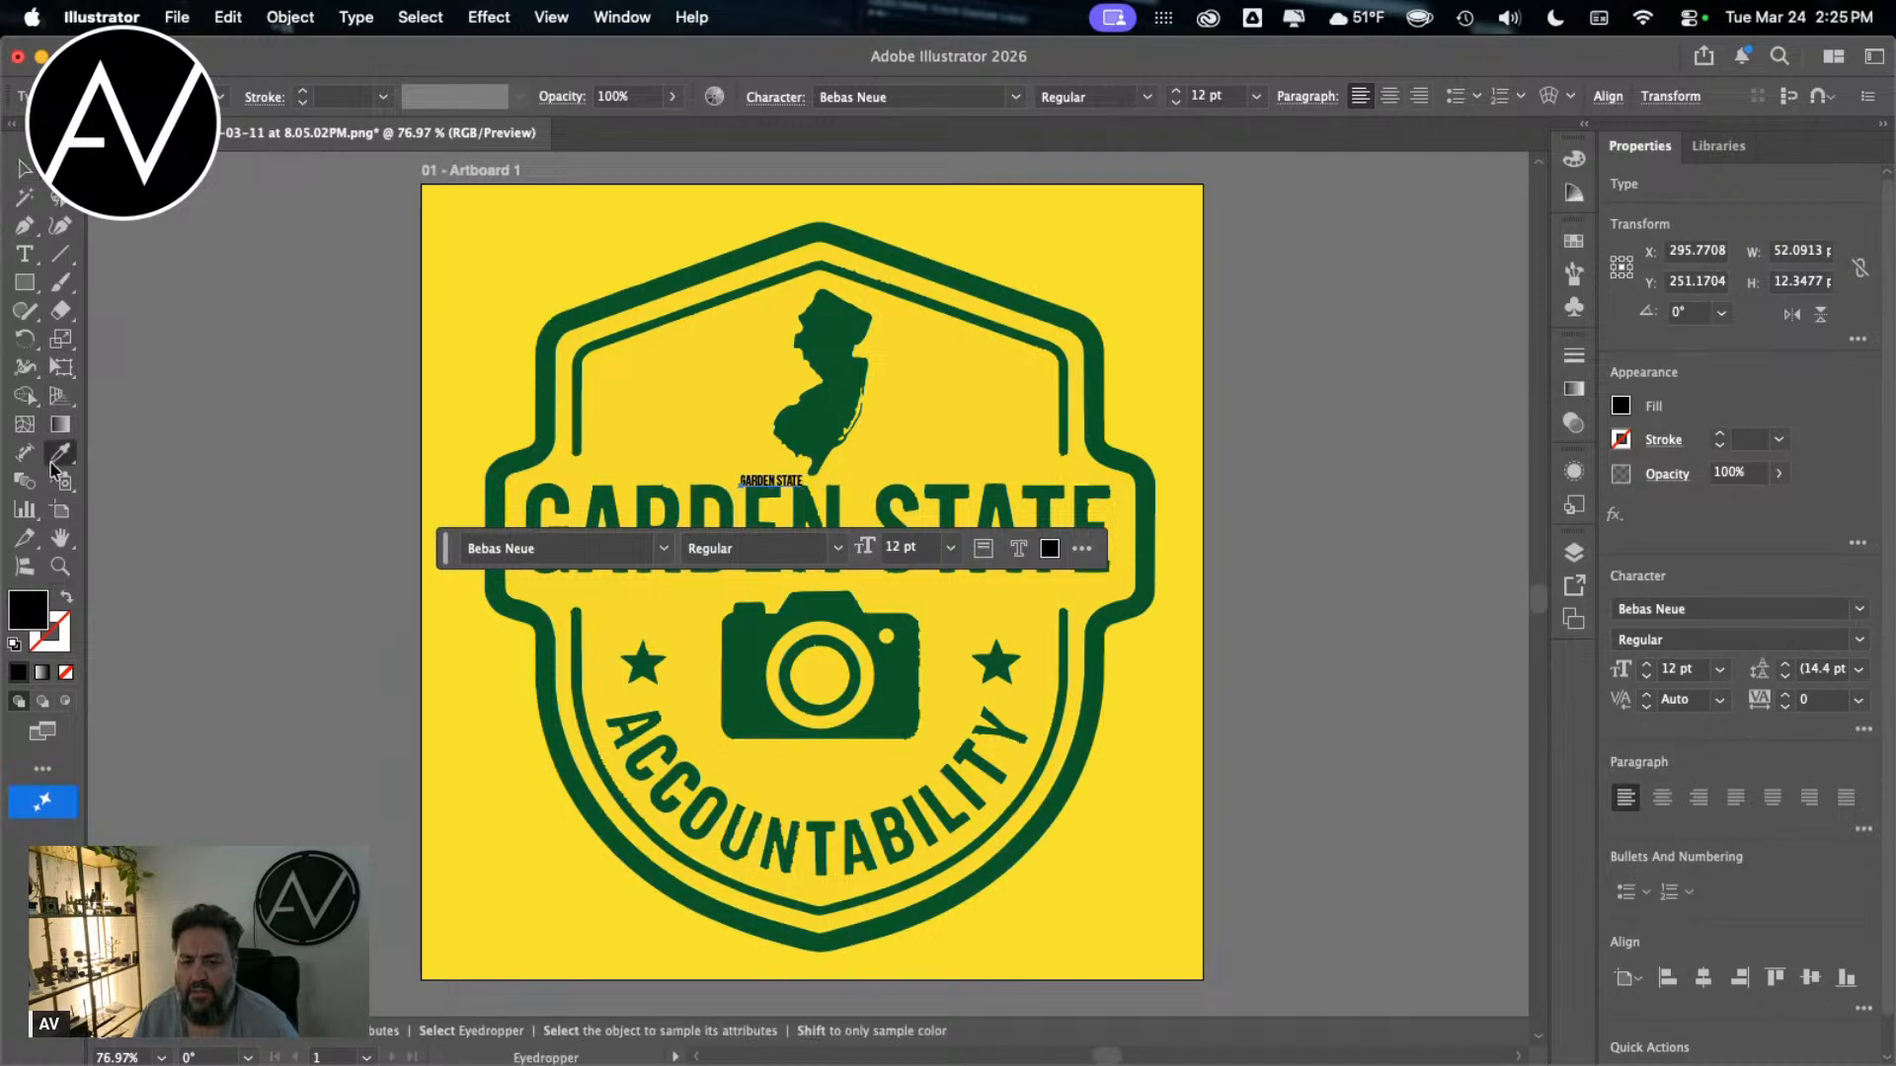
{"action": "left_click", "coordinate": [543, 460]}
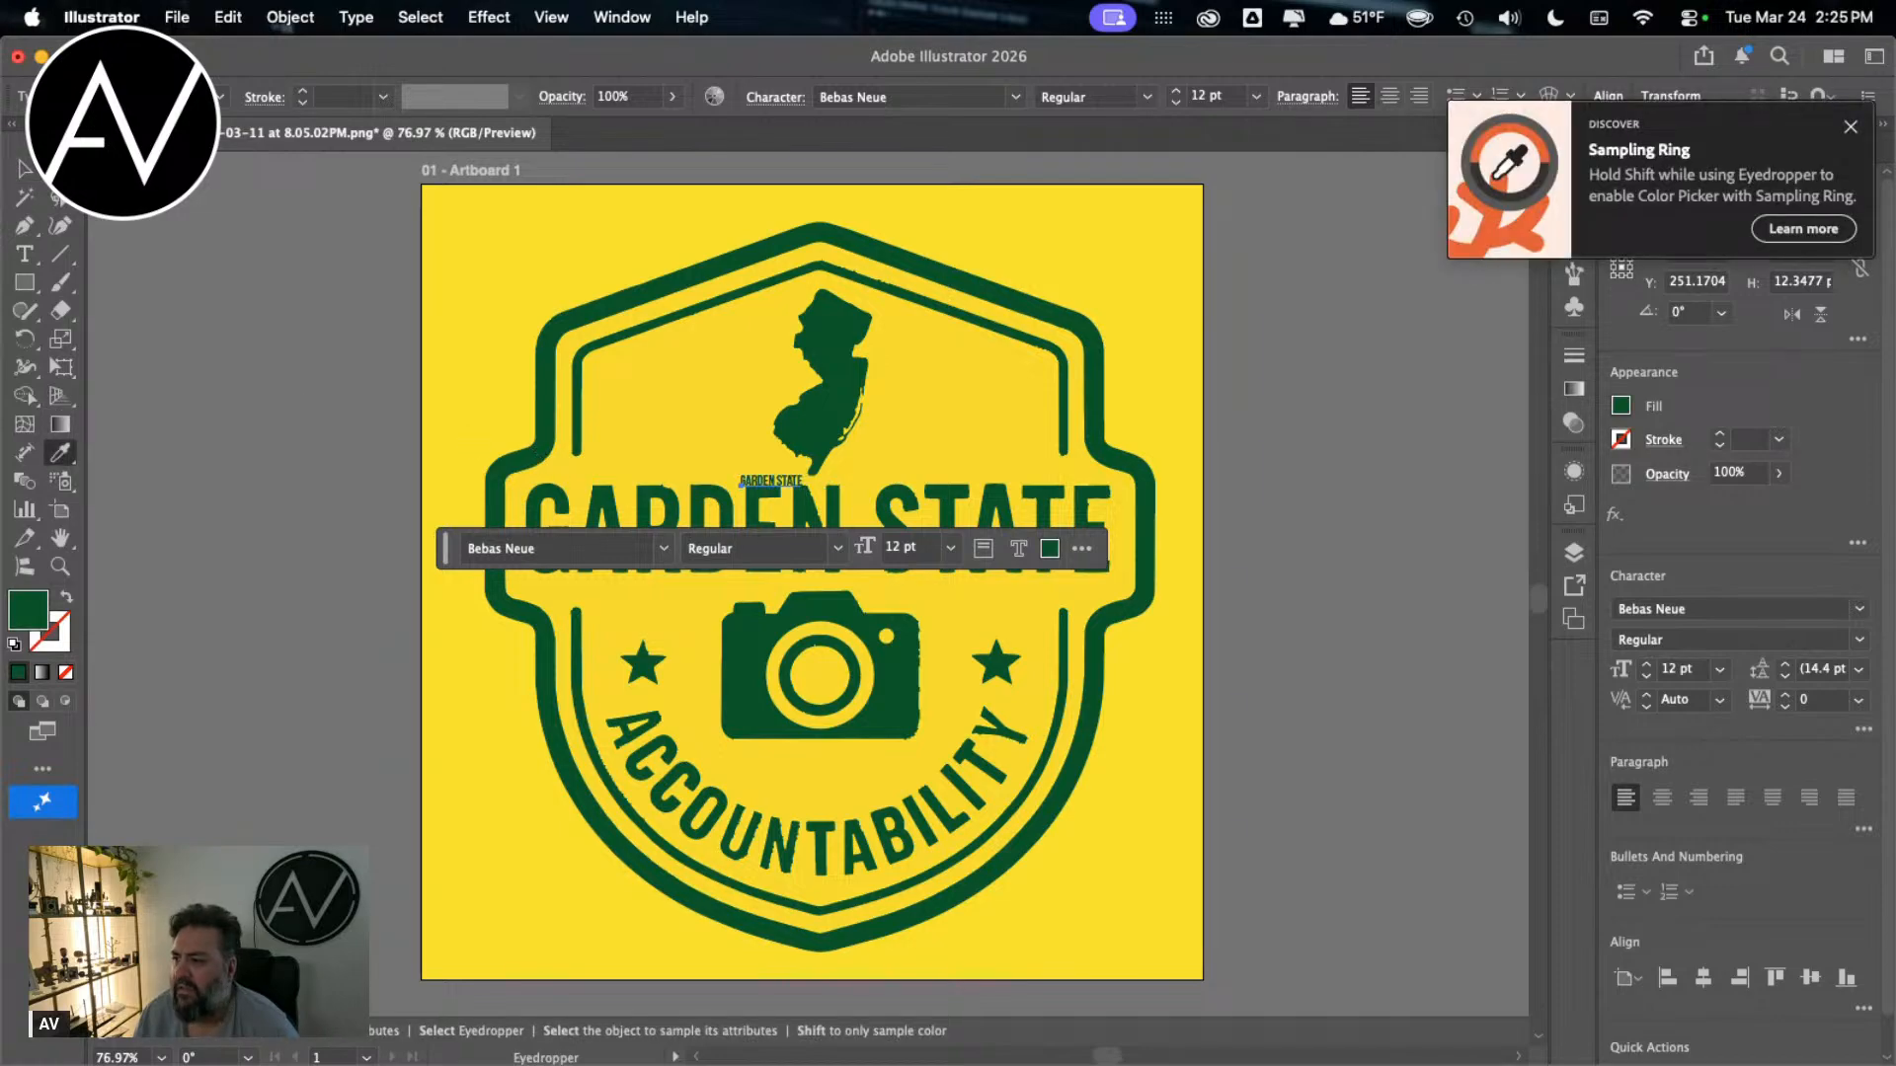
{"action": "left_click", "coordinate": [1851, 126]}
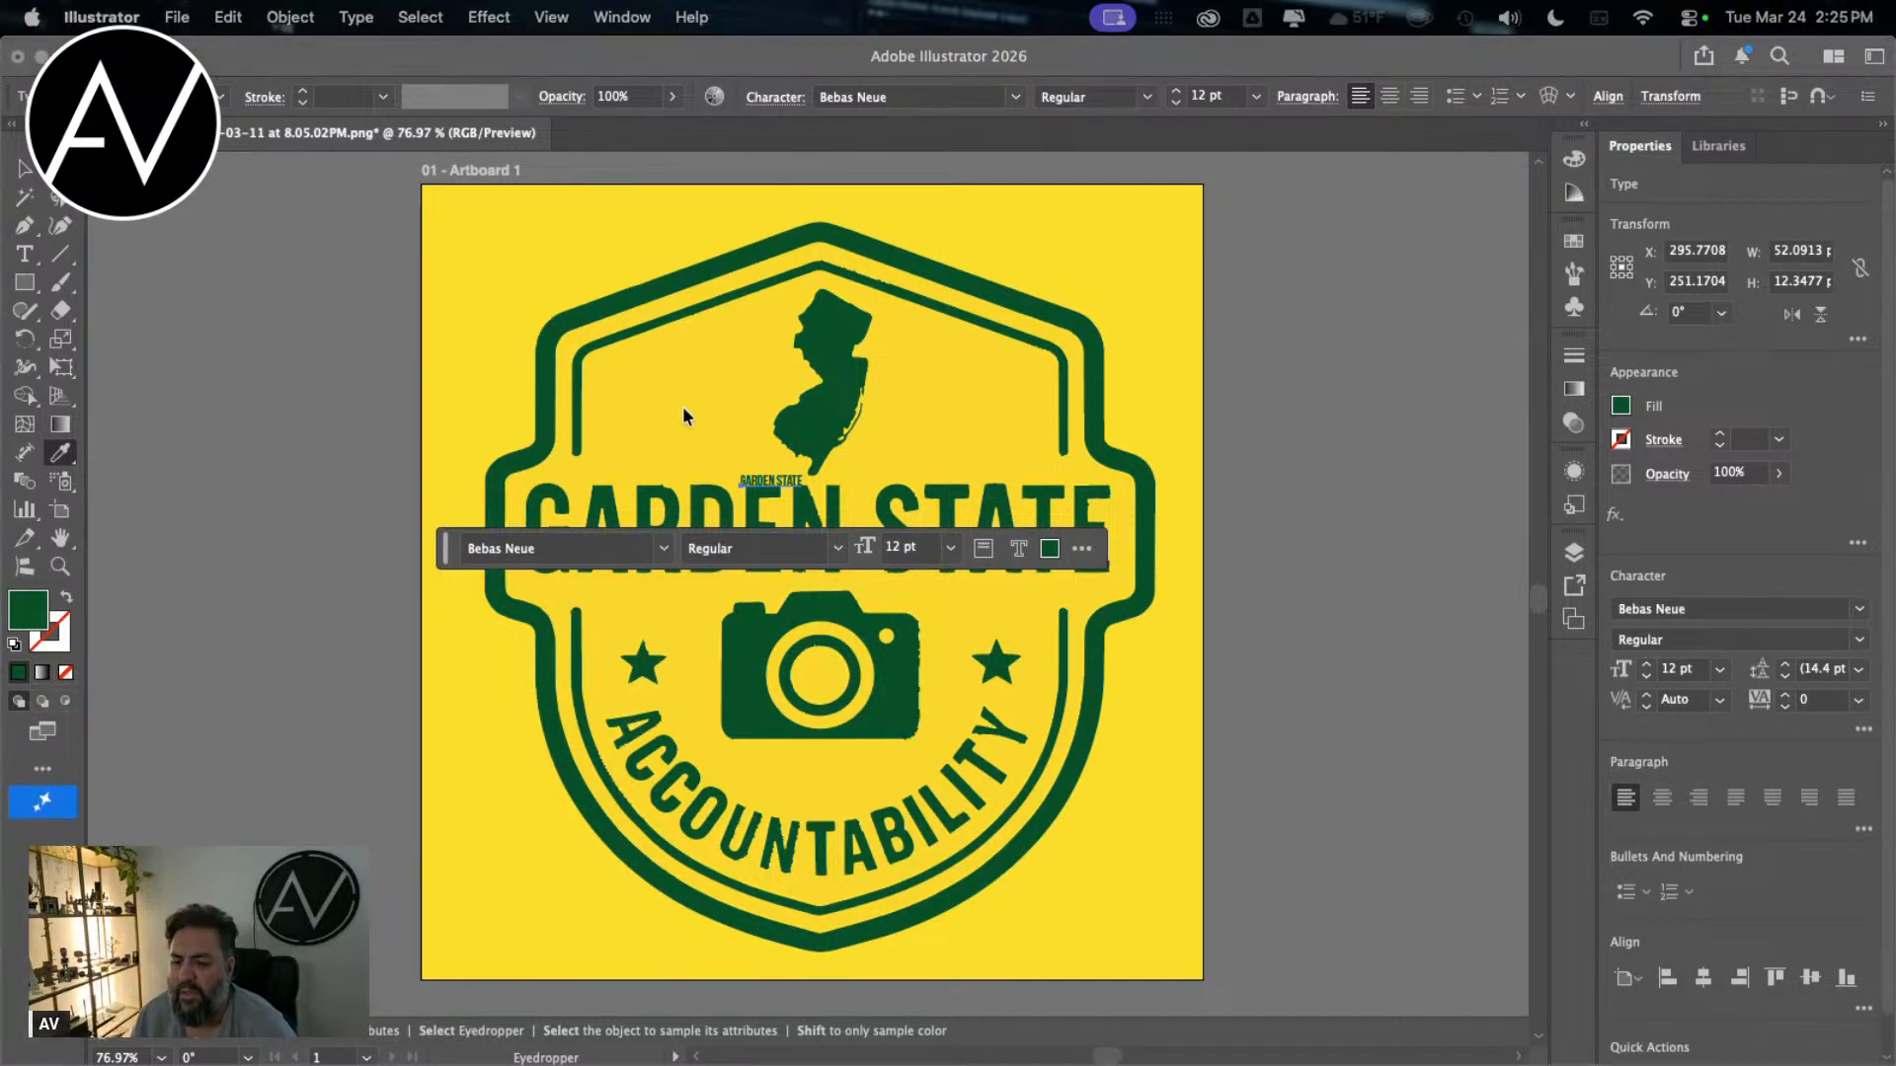
{"action": "left_click", "coordinate": [795, 484]}
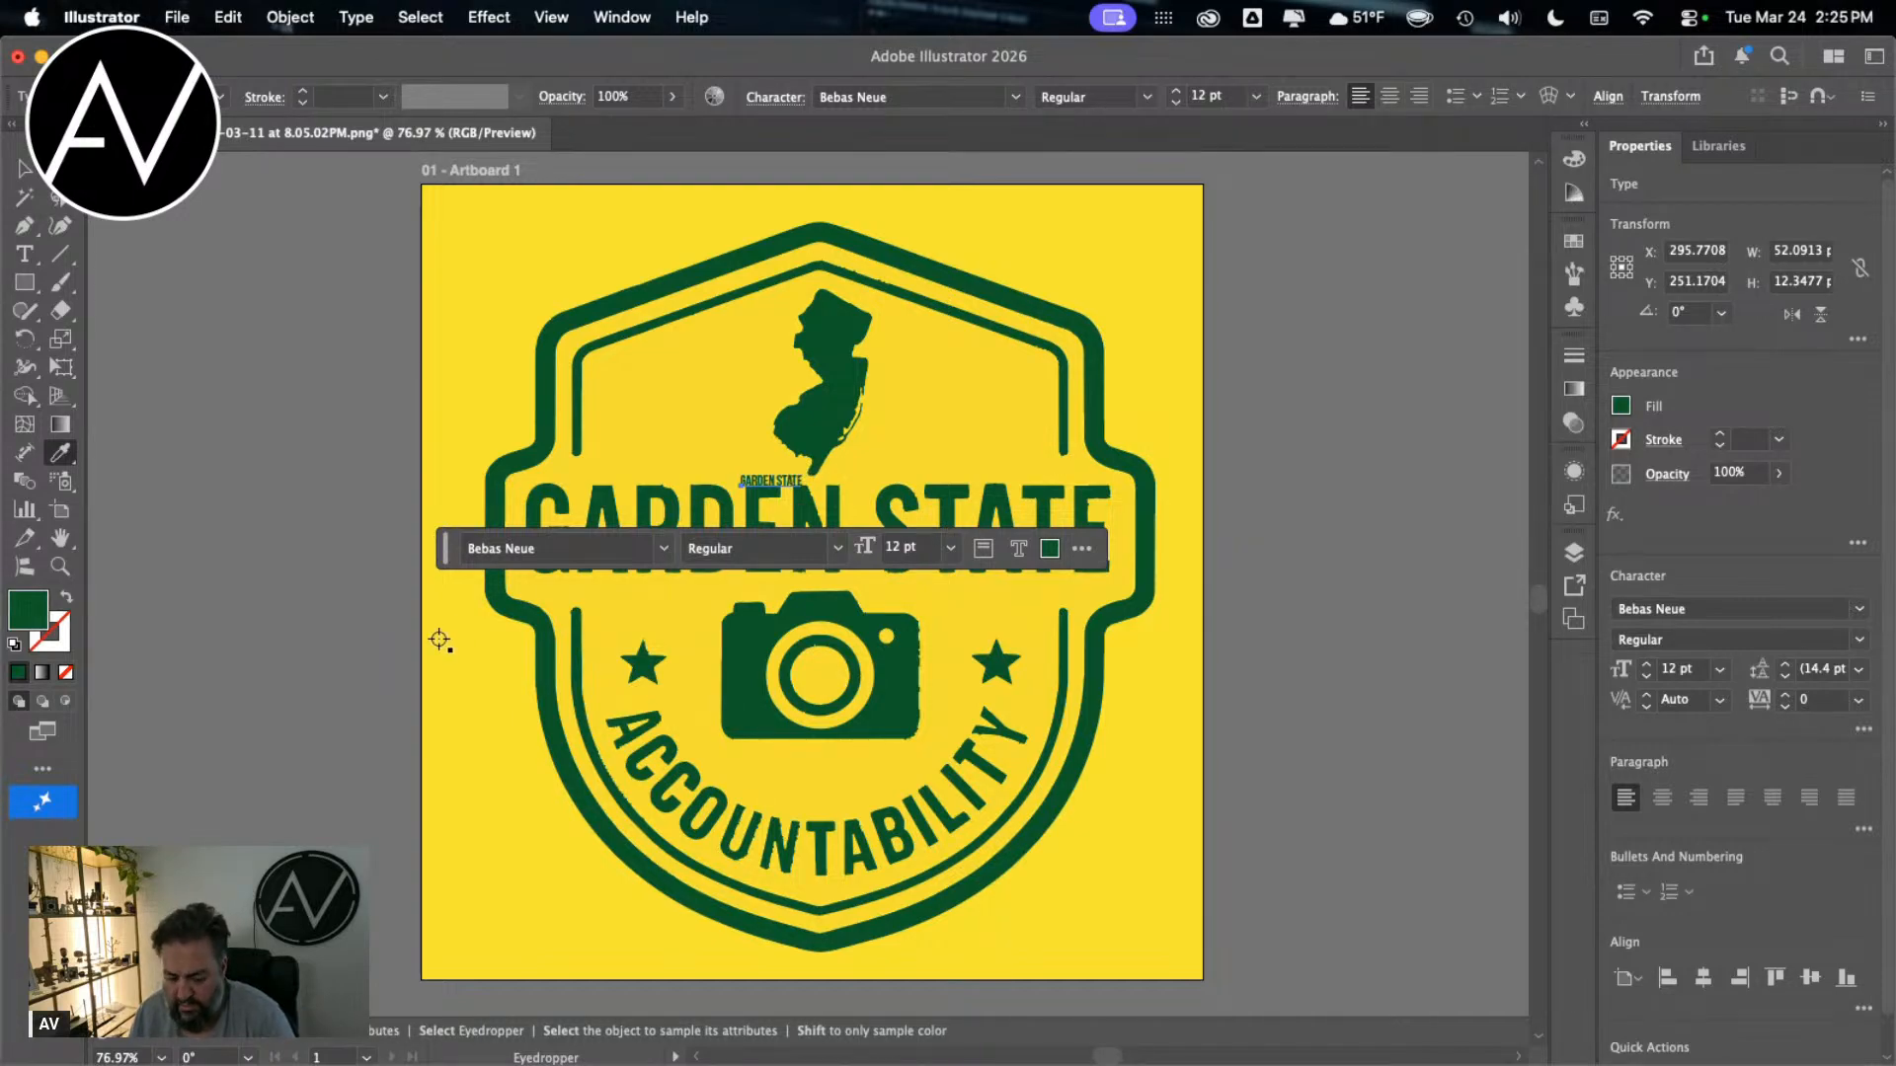
{"action": "left_click", "coordinate": [797, 488]}
{"action": "key", "text": "super+z"}
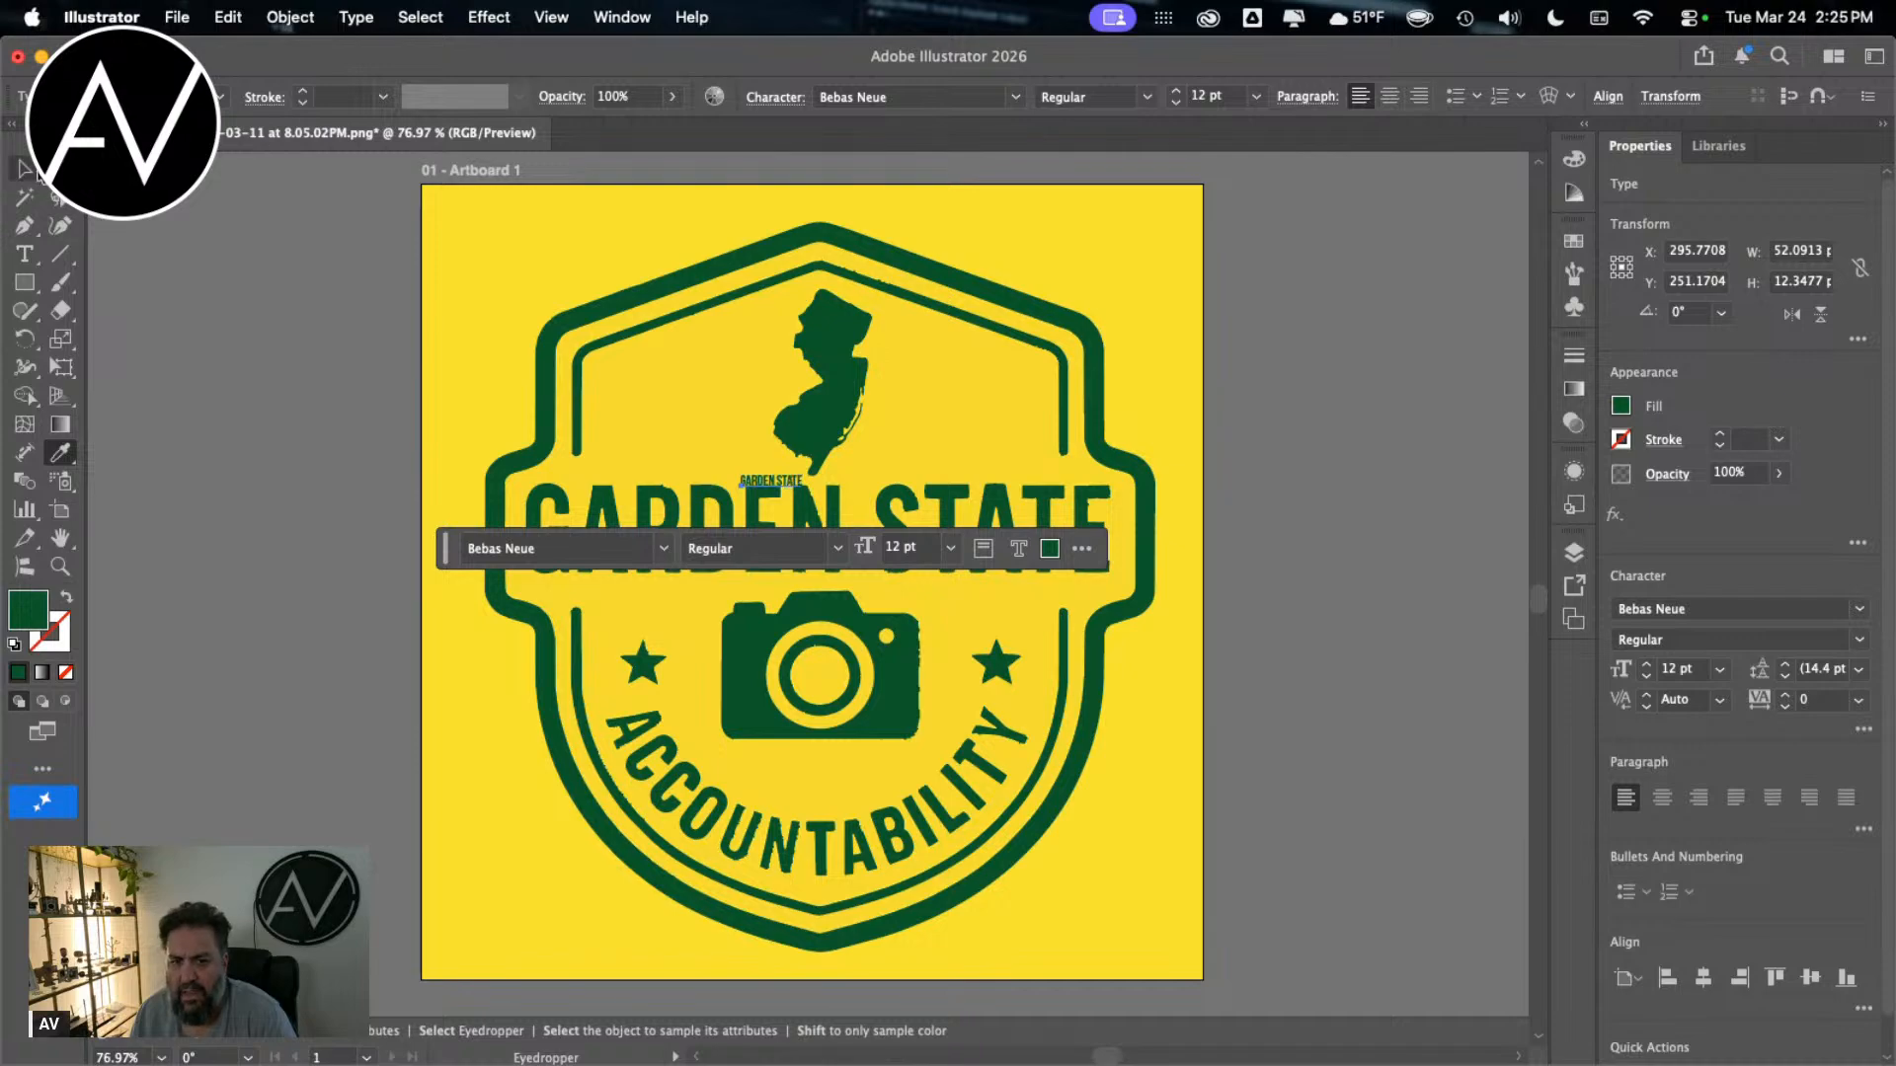
Step: Enlarge the small green GARDEN STATE text to about 122 pt and place it over the badge's large lettering
{"action": "left_click", "coordinate": [25, 169]}
{"action": "left_click_drag", "start_coordinate": [815, 473], "coordinate": [1404, 334]}
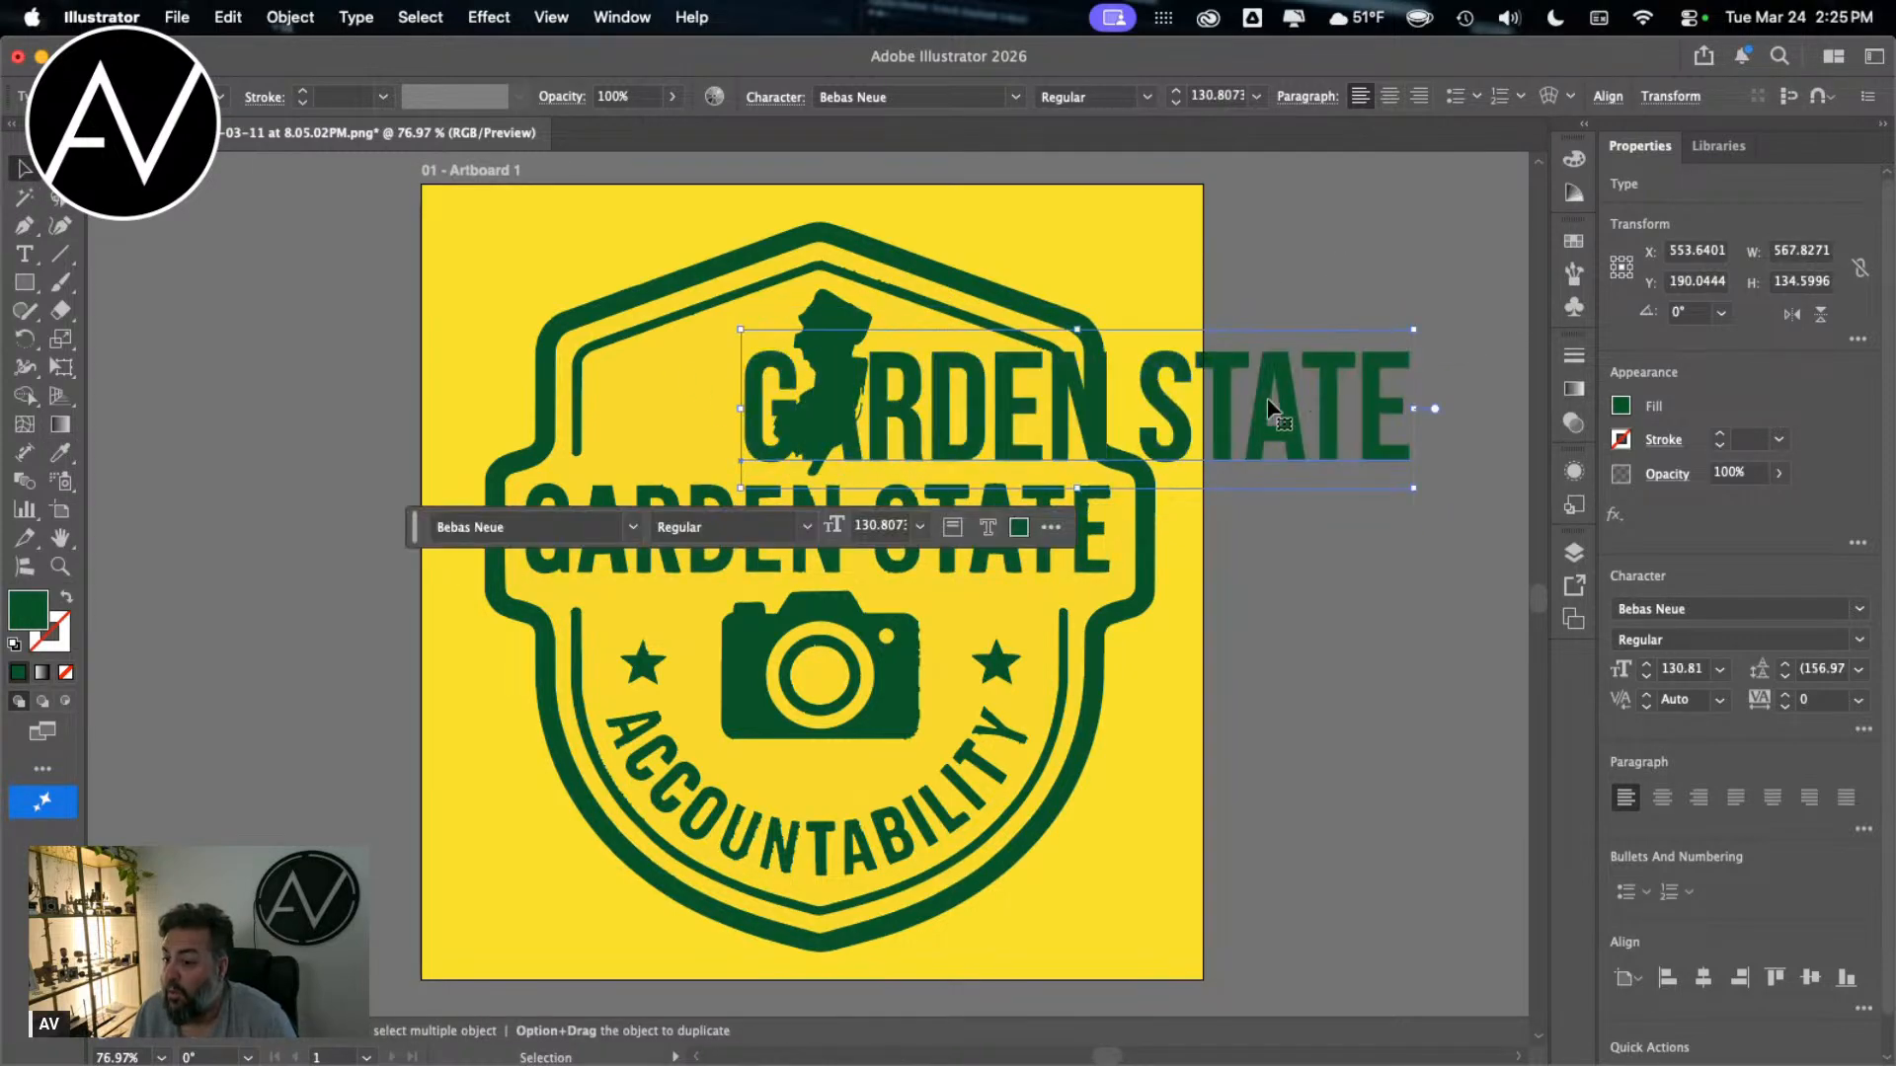
{"action": "left_click_drag", "start_coordinate": [1216, 411], "coordinate": [1014, 418]}
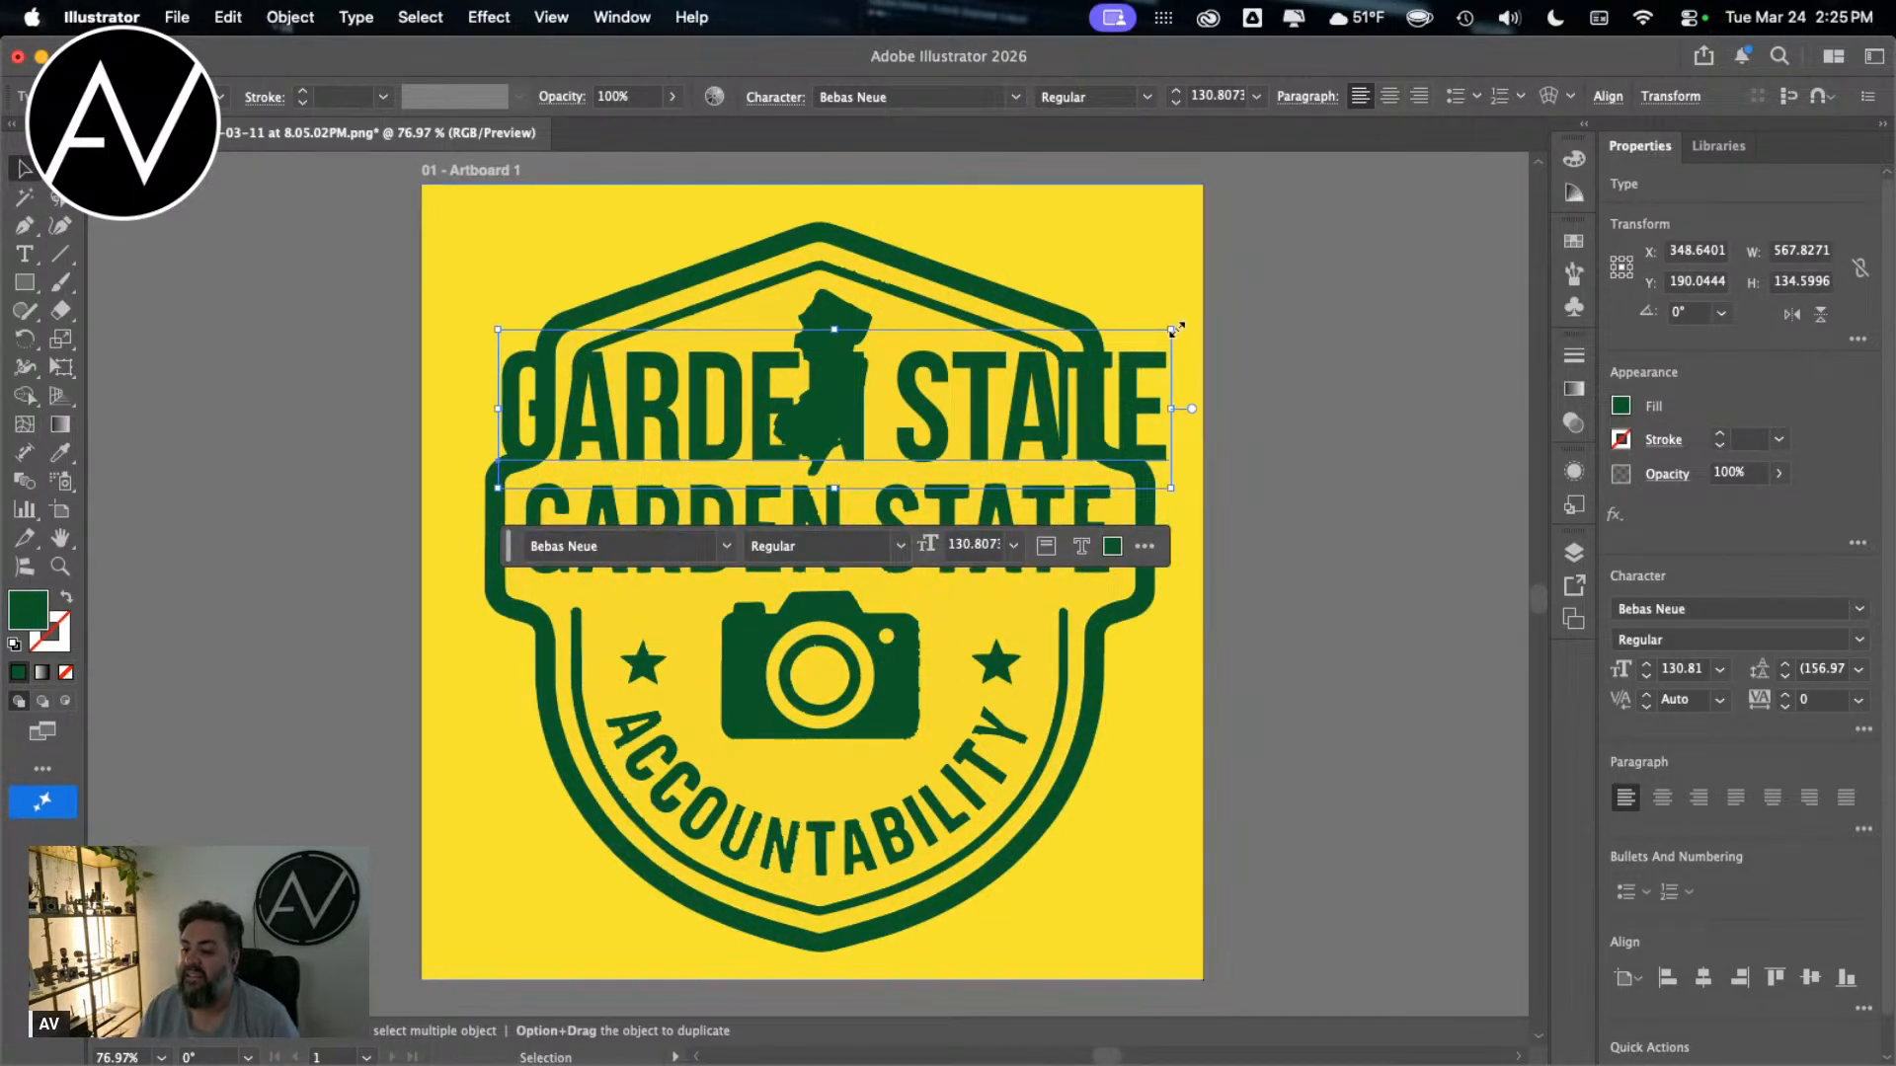
{"action": "left_click_drag", "start_coordinate": [1170, 329], "coordinate": [1085, 509]}
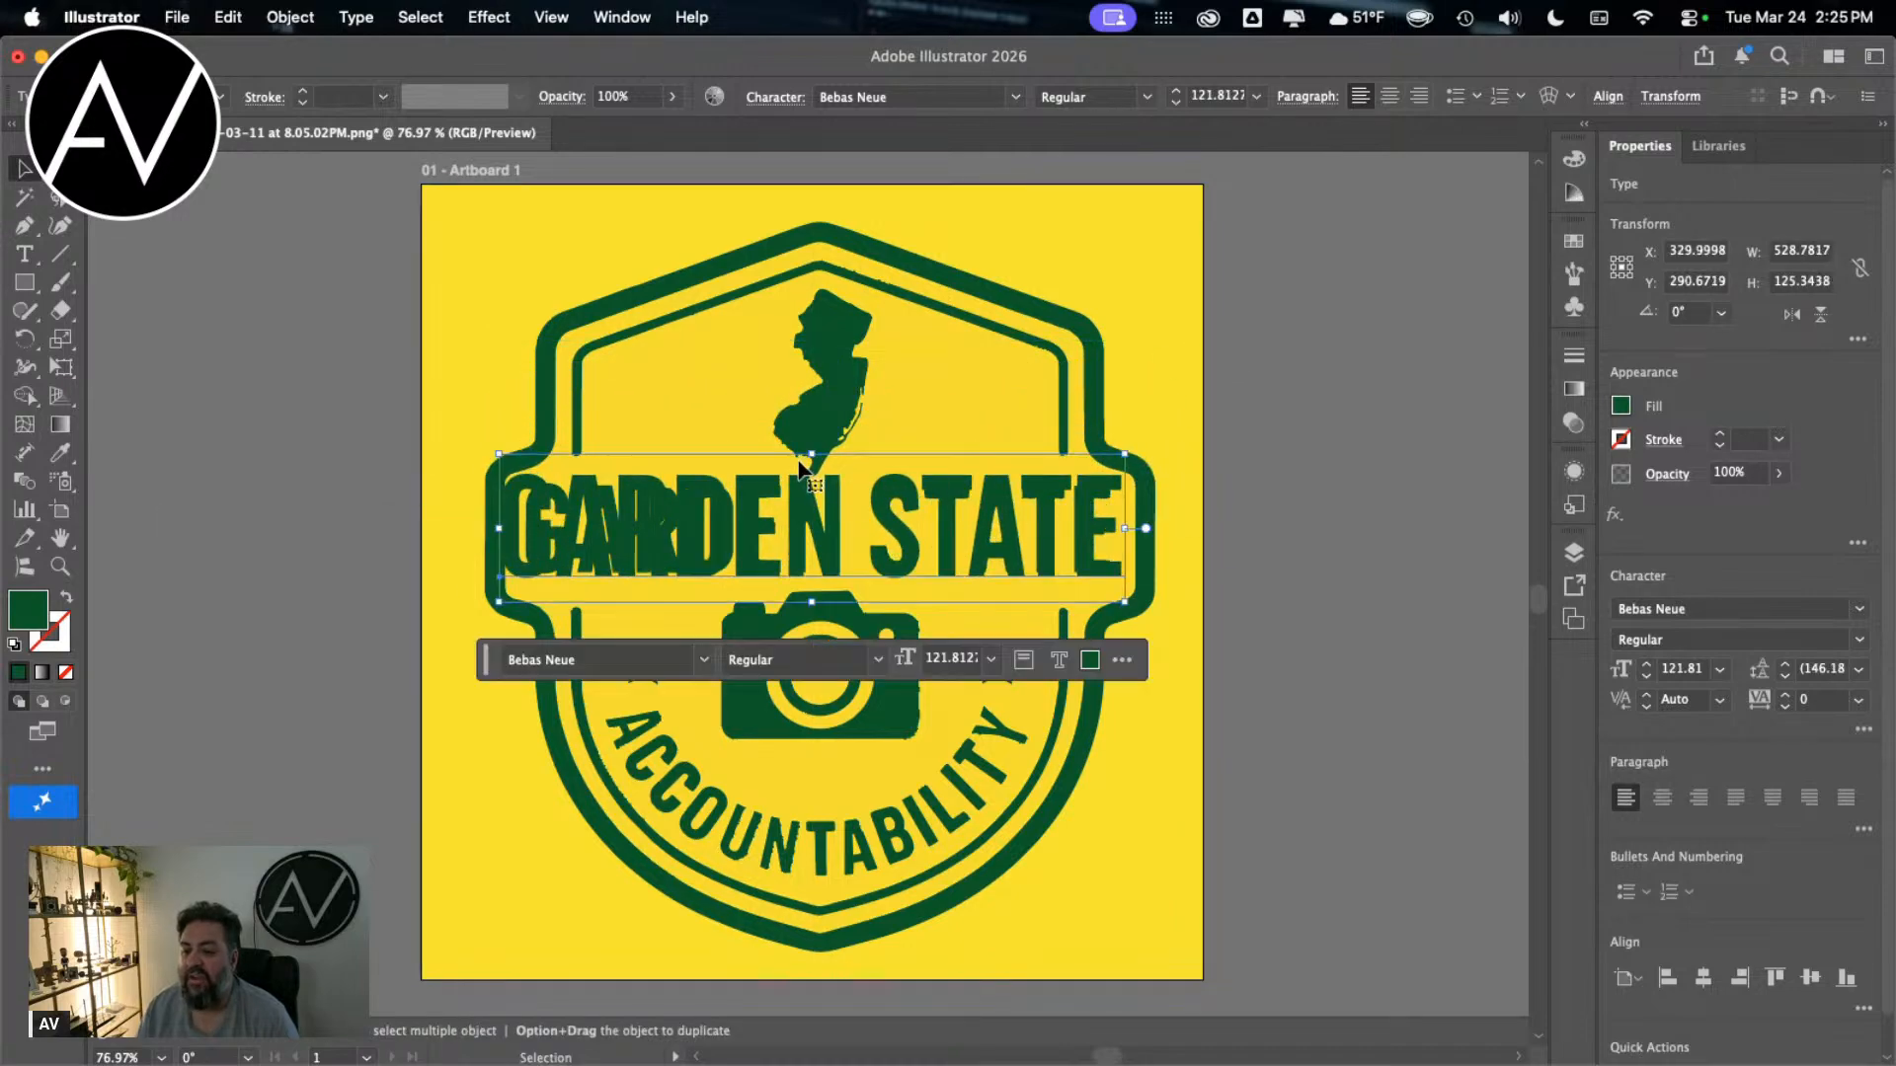
Step: Adjust the green GARDEN STATE text over the badge's lettering, scaling it to about 118 pt and 492 px wide
{"action": "left_click_drag", "start_coordinate": [816, 456], "coordinate": [810, 475]}
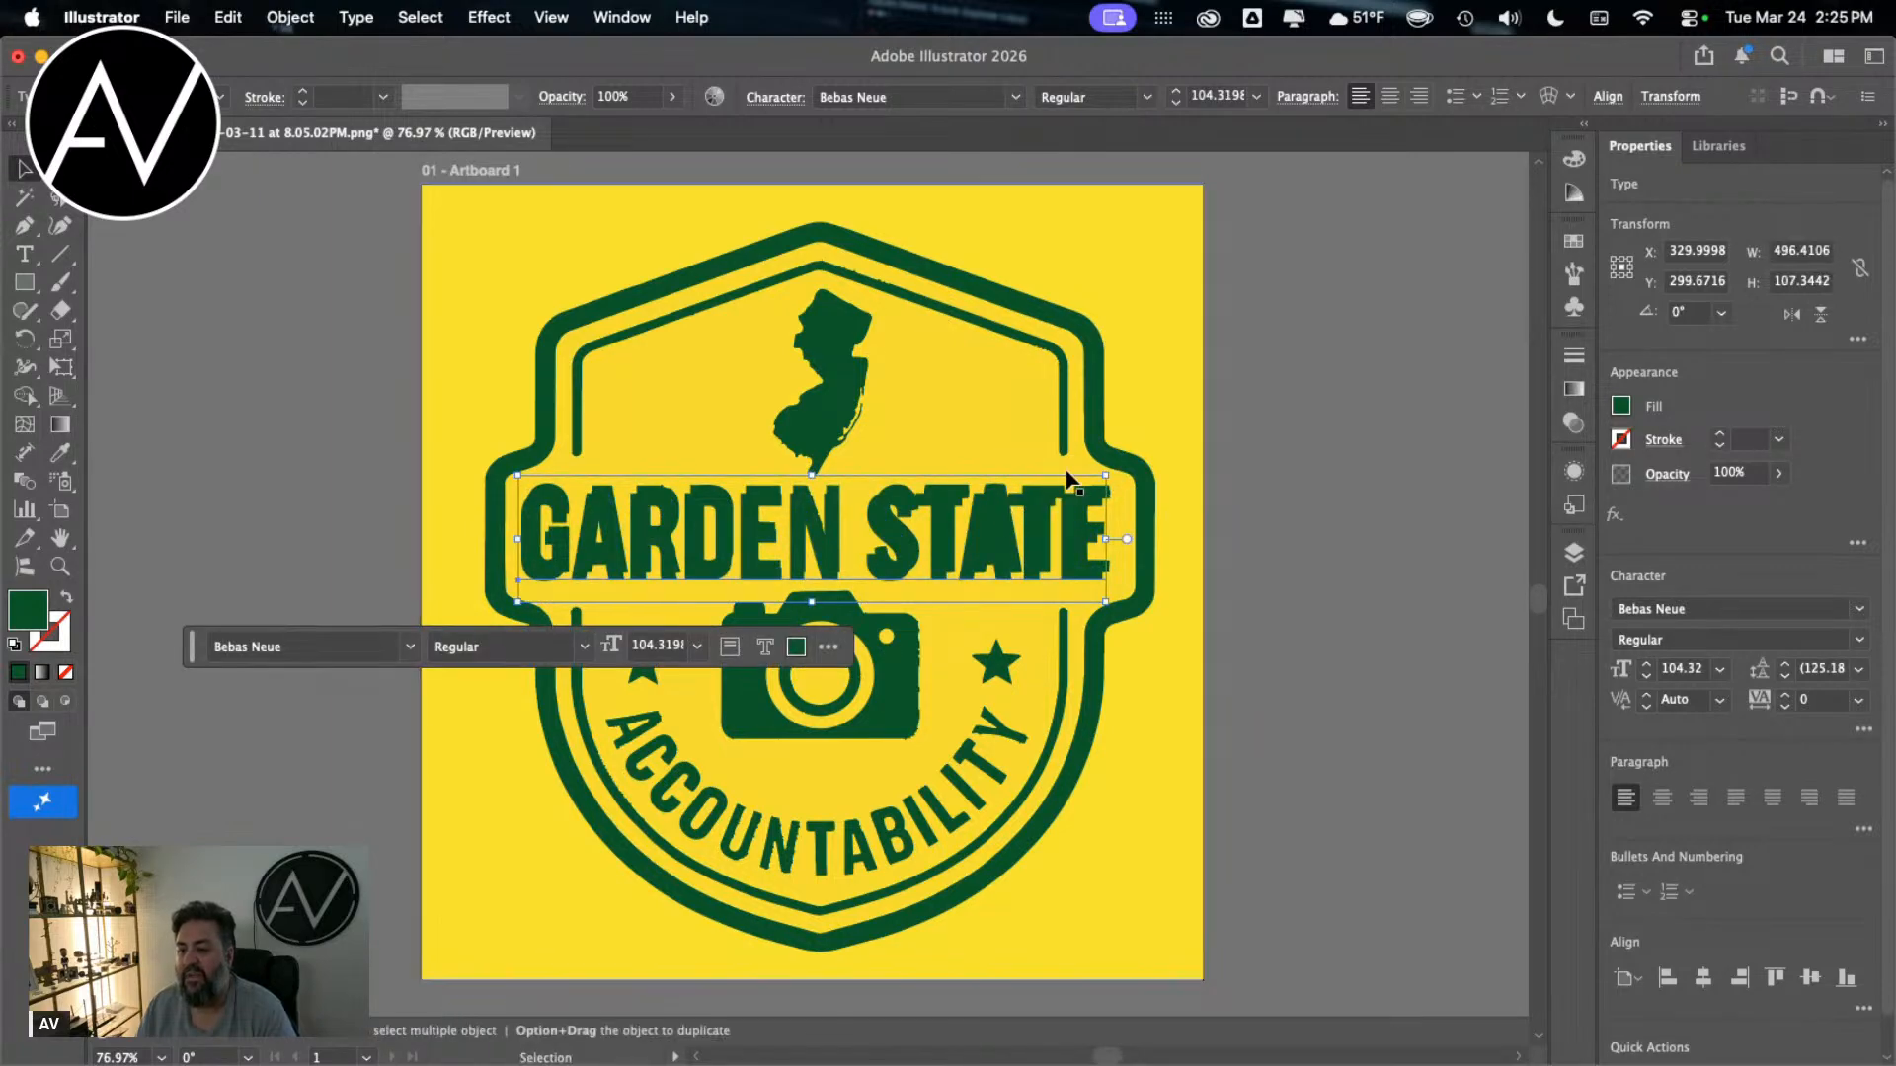
{"action": "left_click_drag", "start_coordinate": [1105, 475], "coordinate": [1149, 458]}
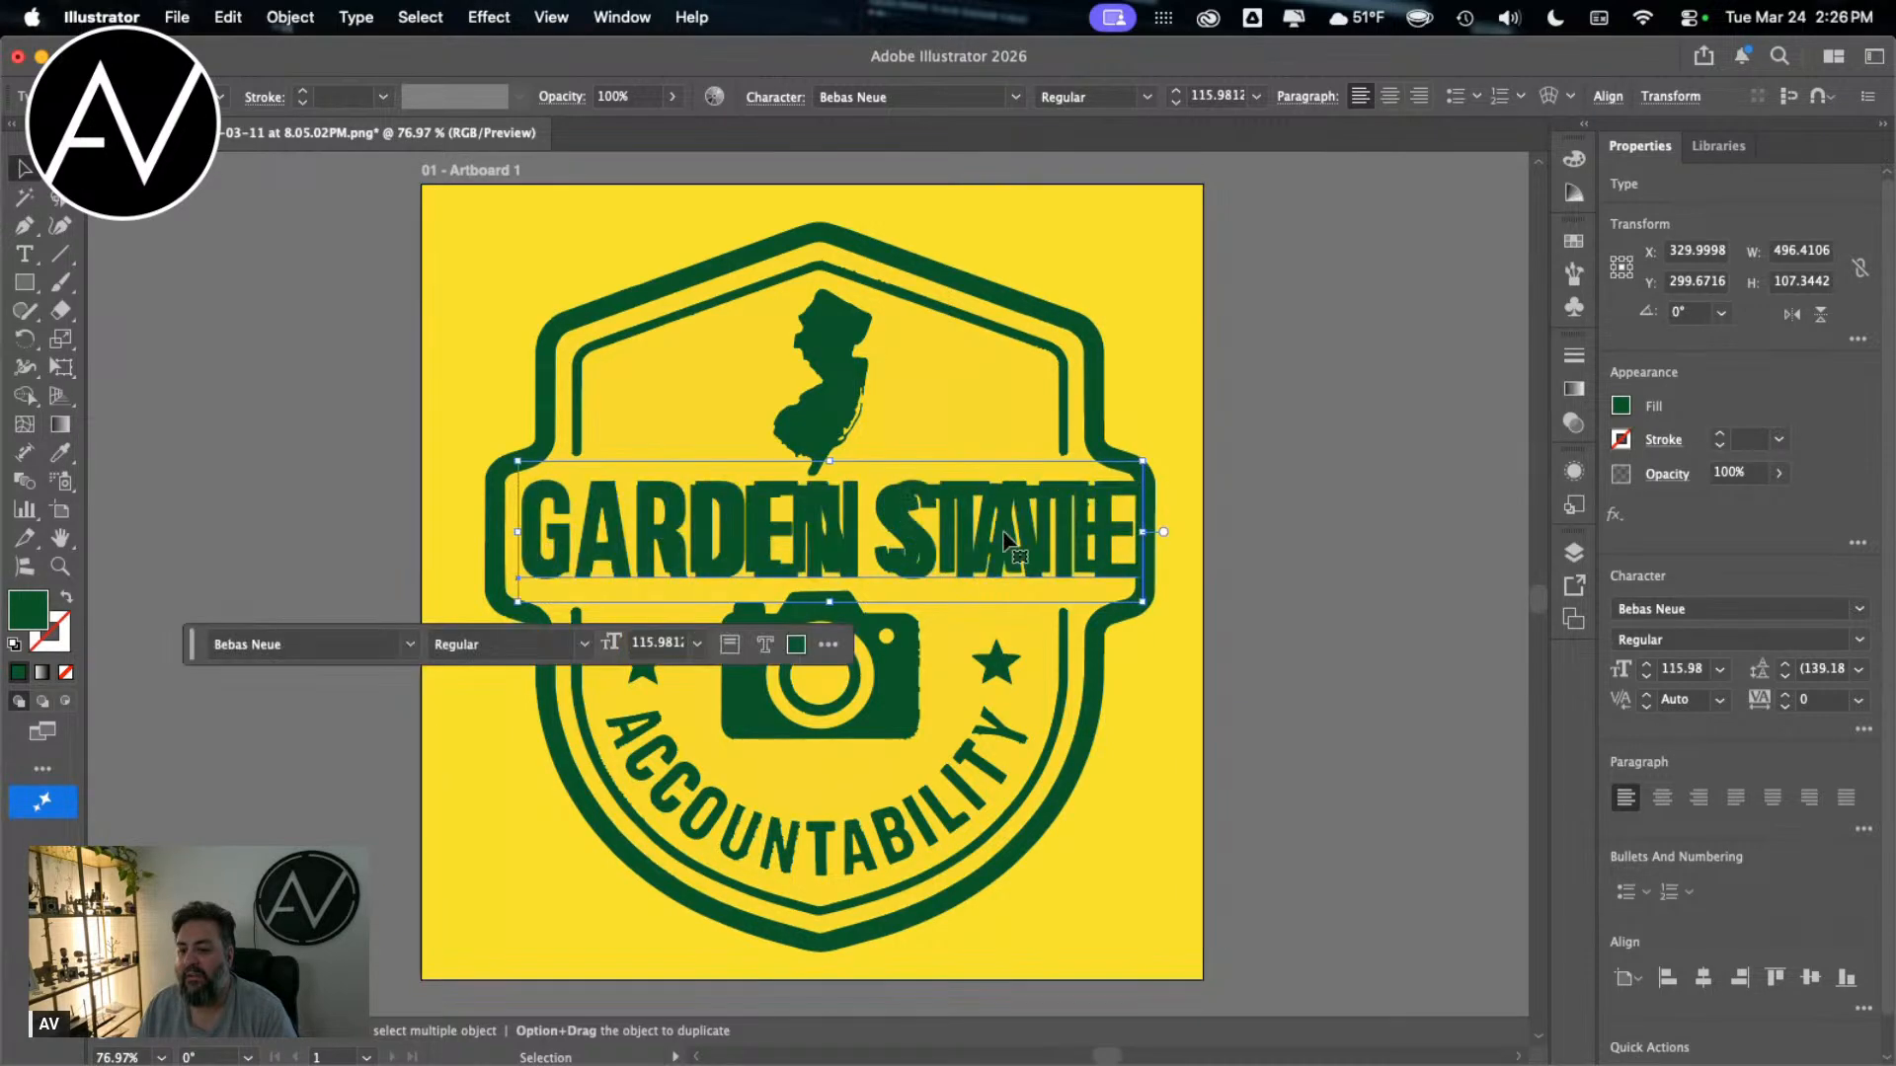
{"action": "mouse_move", "coordinate": [1003, 539]}
{"action": "left_mouse_down"}
{"action": "mouse_move", "coordinate": [1012, 494]}
{"action": "mouse_move", "coordinate": [1008, 542]}
{"action": "left_mouse_up"}
{"action": "mouse_move", "coordinate": [1147, 464]}
{"action": "left_mouse_down"}
{"action": "mouse_move", "coordinate": [1099, 468]}
{"action": "mouse_move", "coordinate": [1115, 462]}
{"action": "left_mouse_up"}
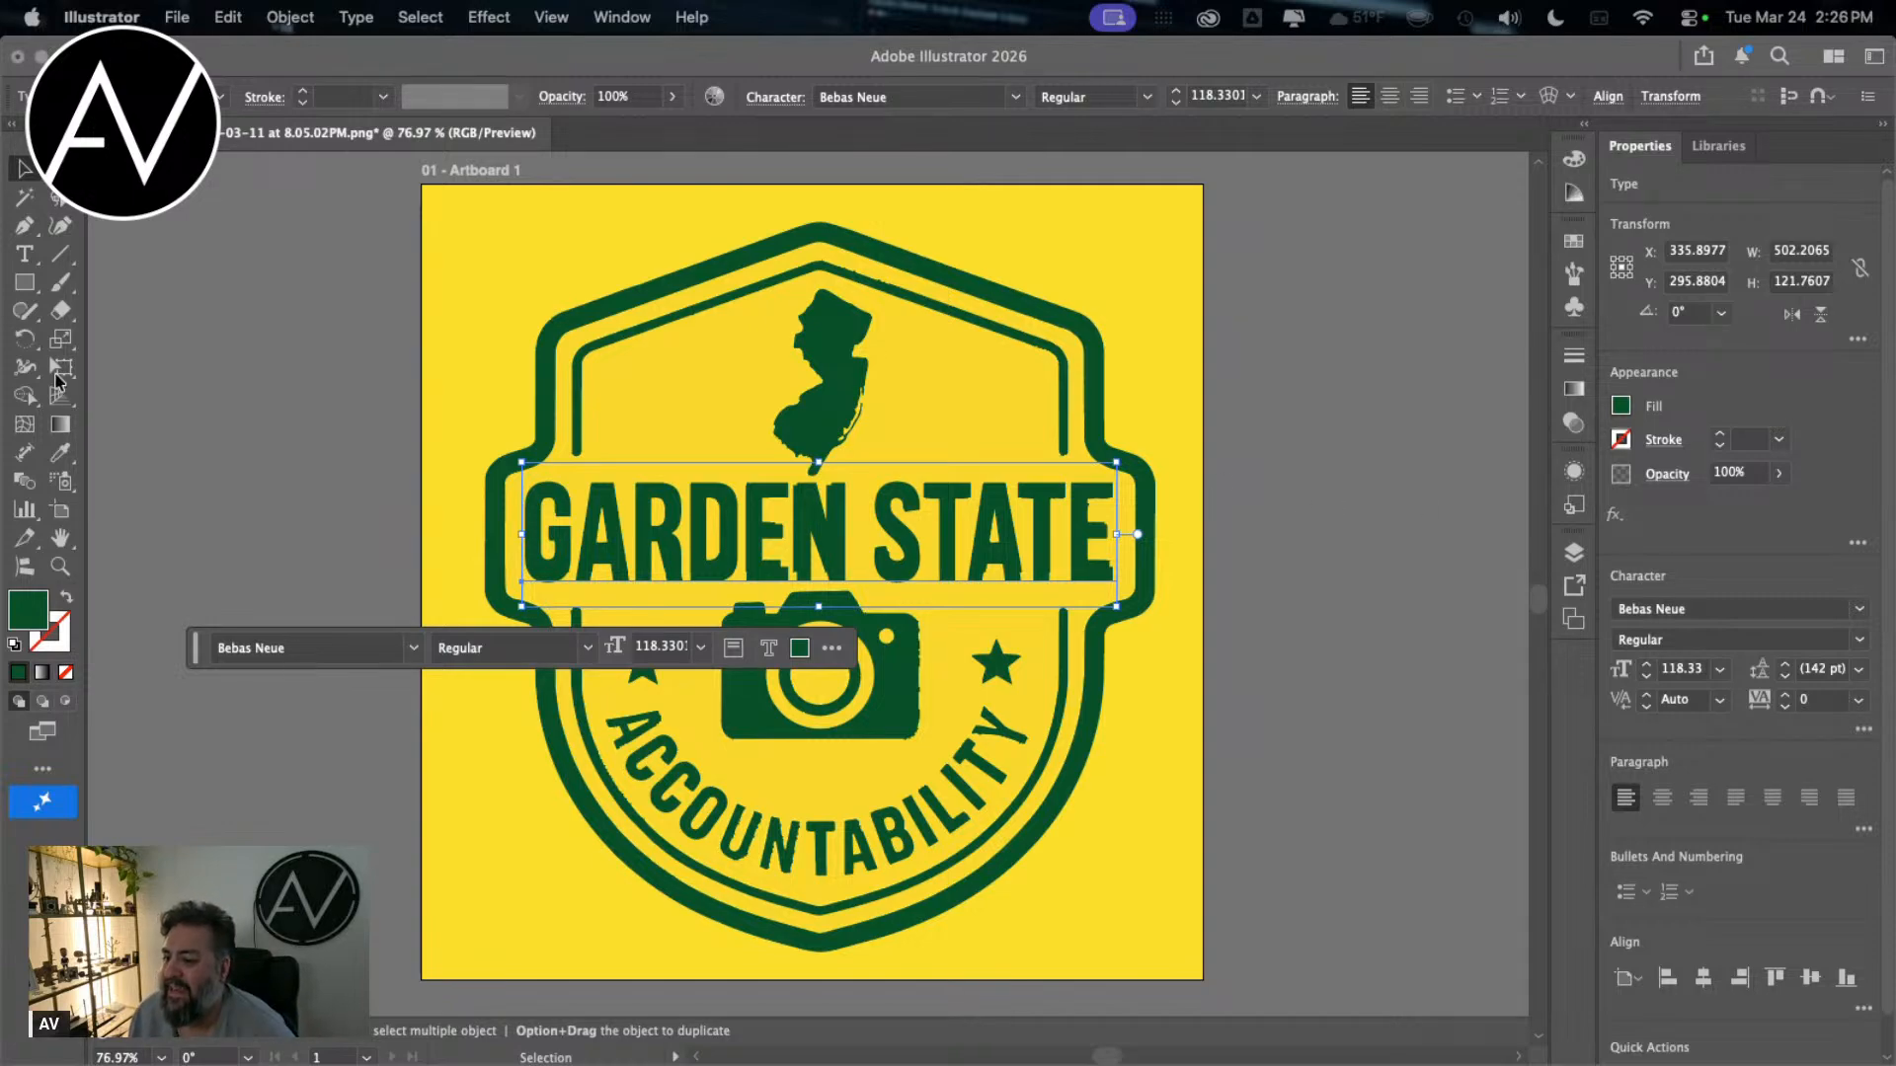
{"action": "left_click_drag", "start_coordinate": [1117, 462], "coordinate": [1105, 463]}
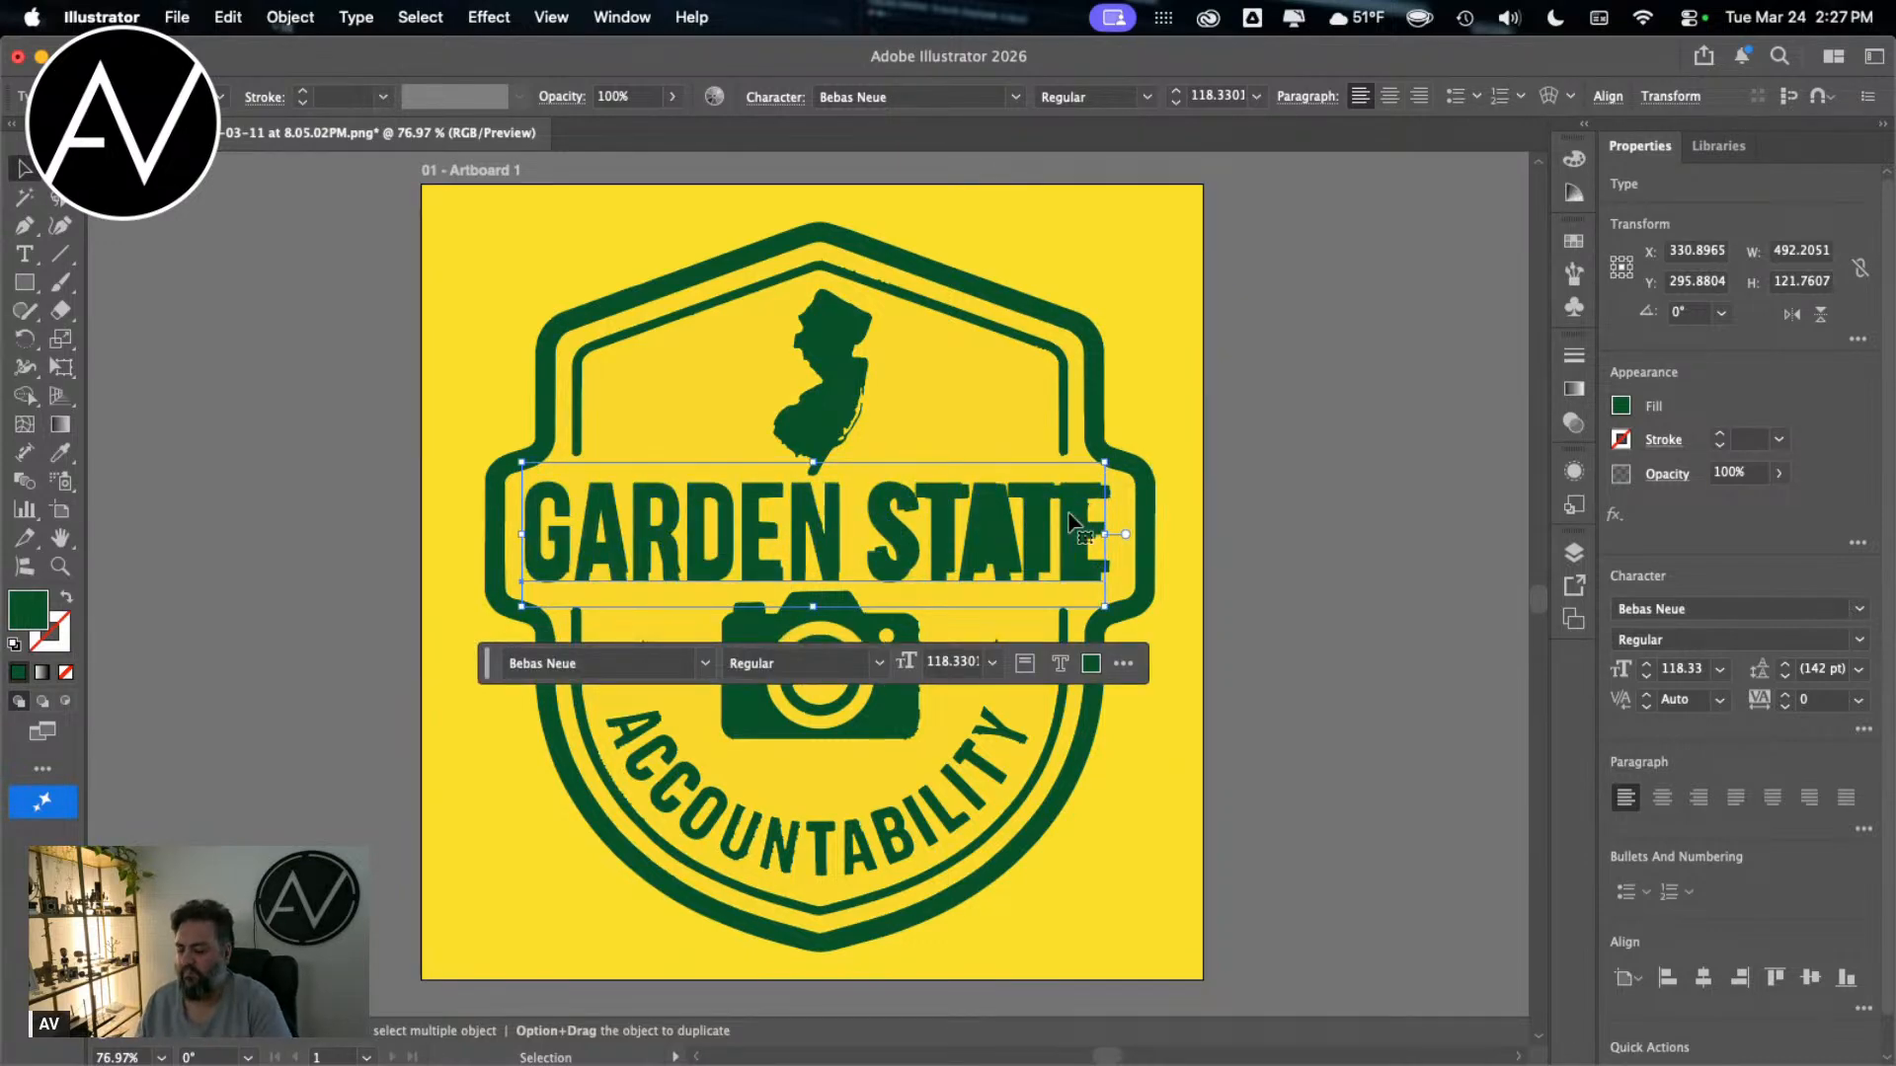
Step: Delete the green GARDEN STATE text and add a new 12 pt Bebas Neue text "GARDEN STATE" on the badge's large lettering
{"action": "key", "text": "Delete"}
{"action": "key", "text": "t"}
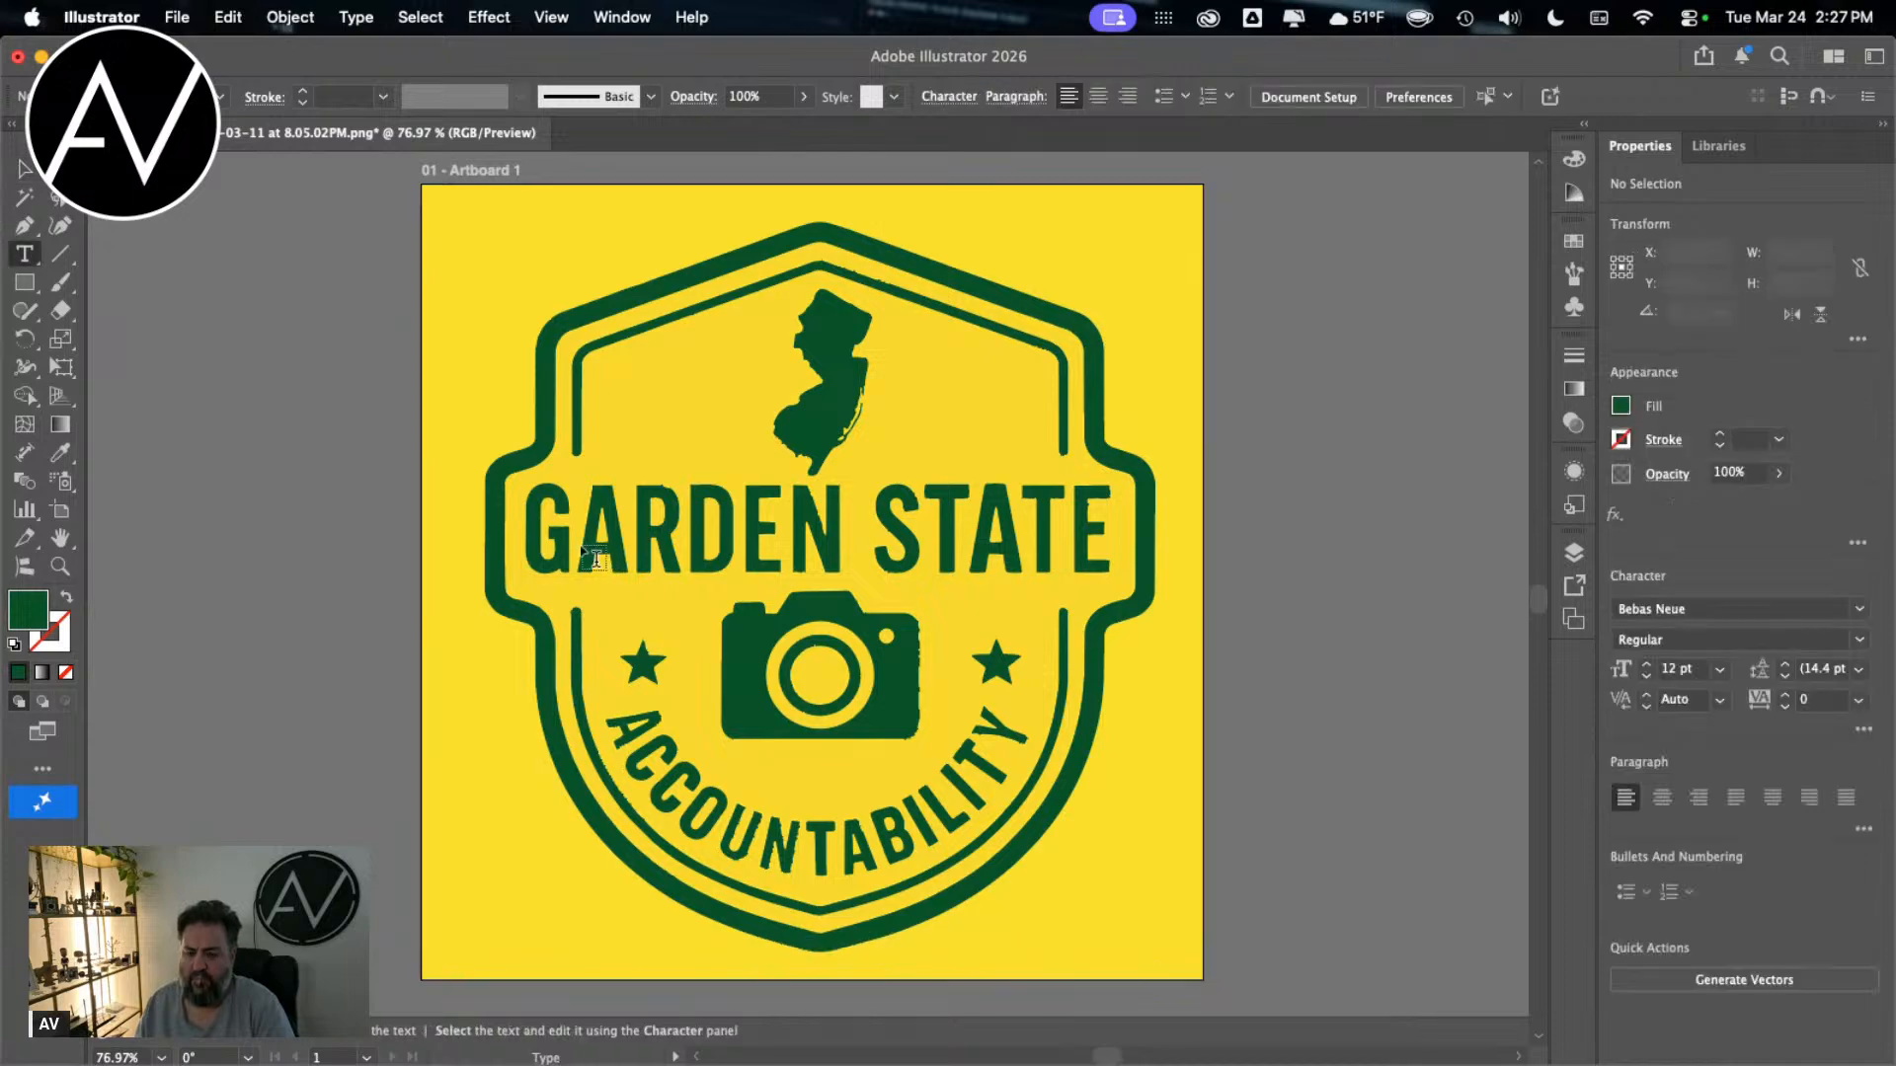
{"action": "left_click", "coordinate": [606, 543]}
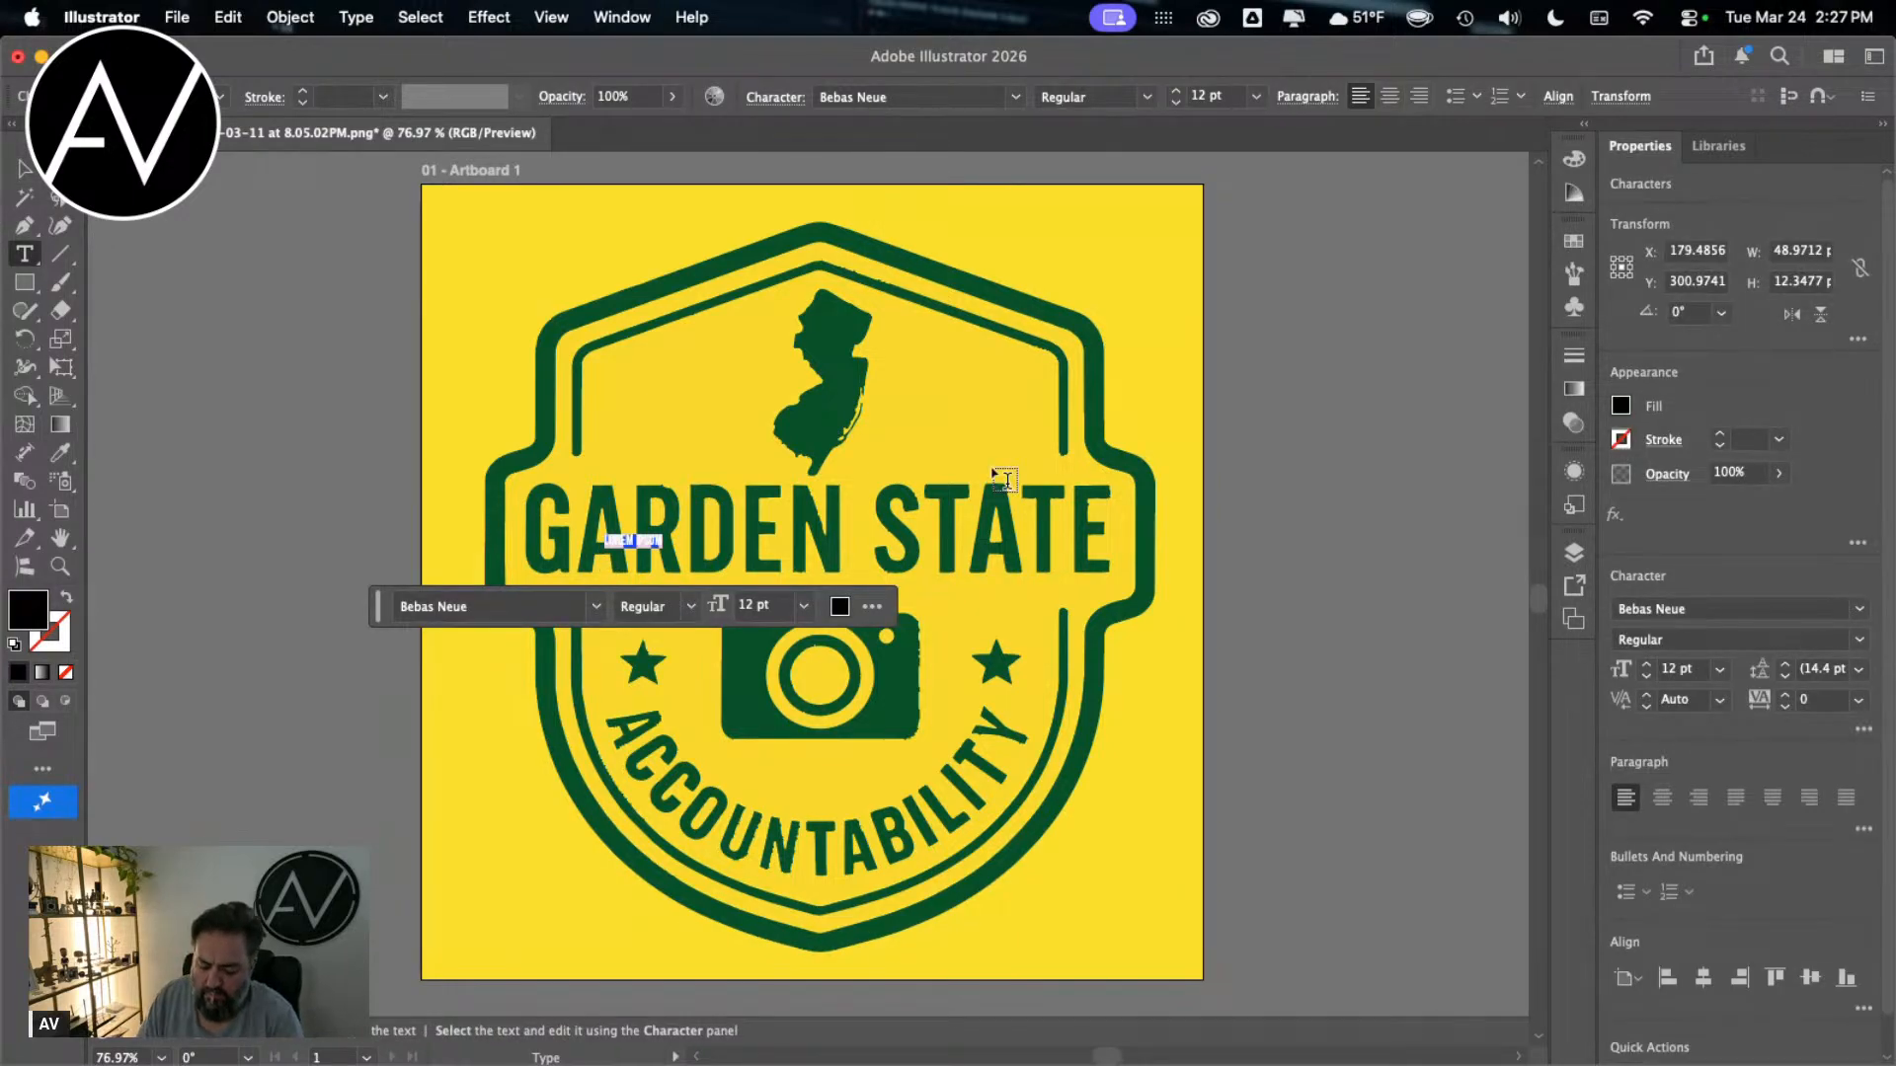
{"action": "key", "text": "BackSpace"}
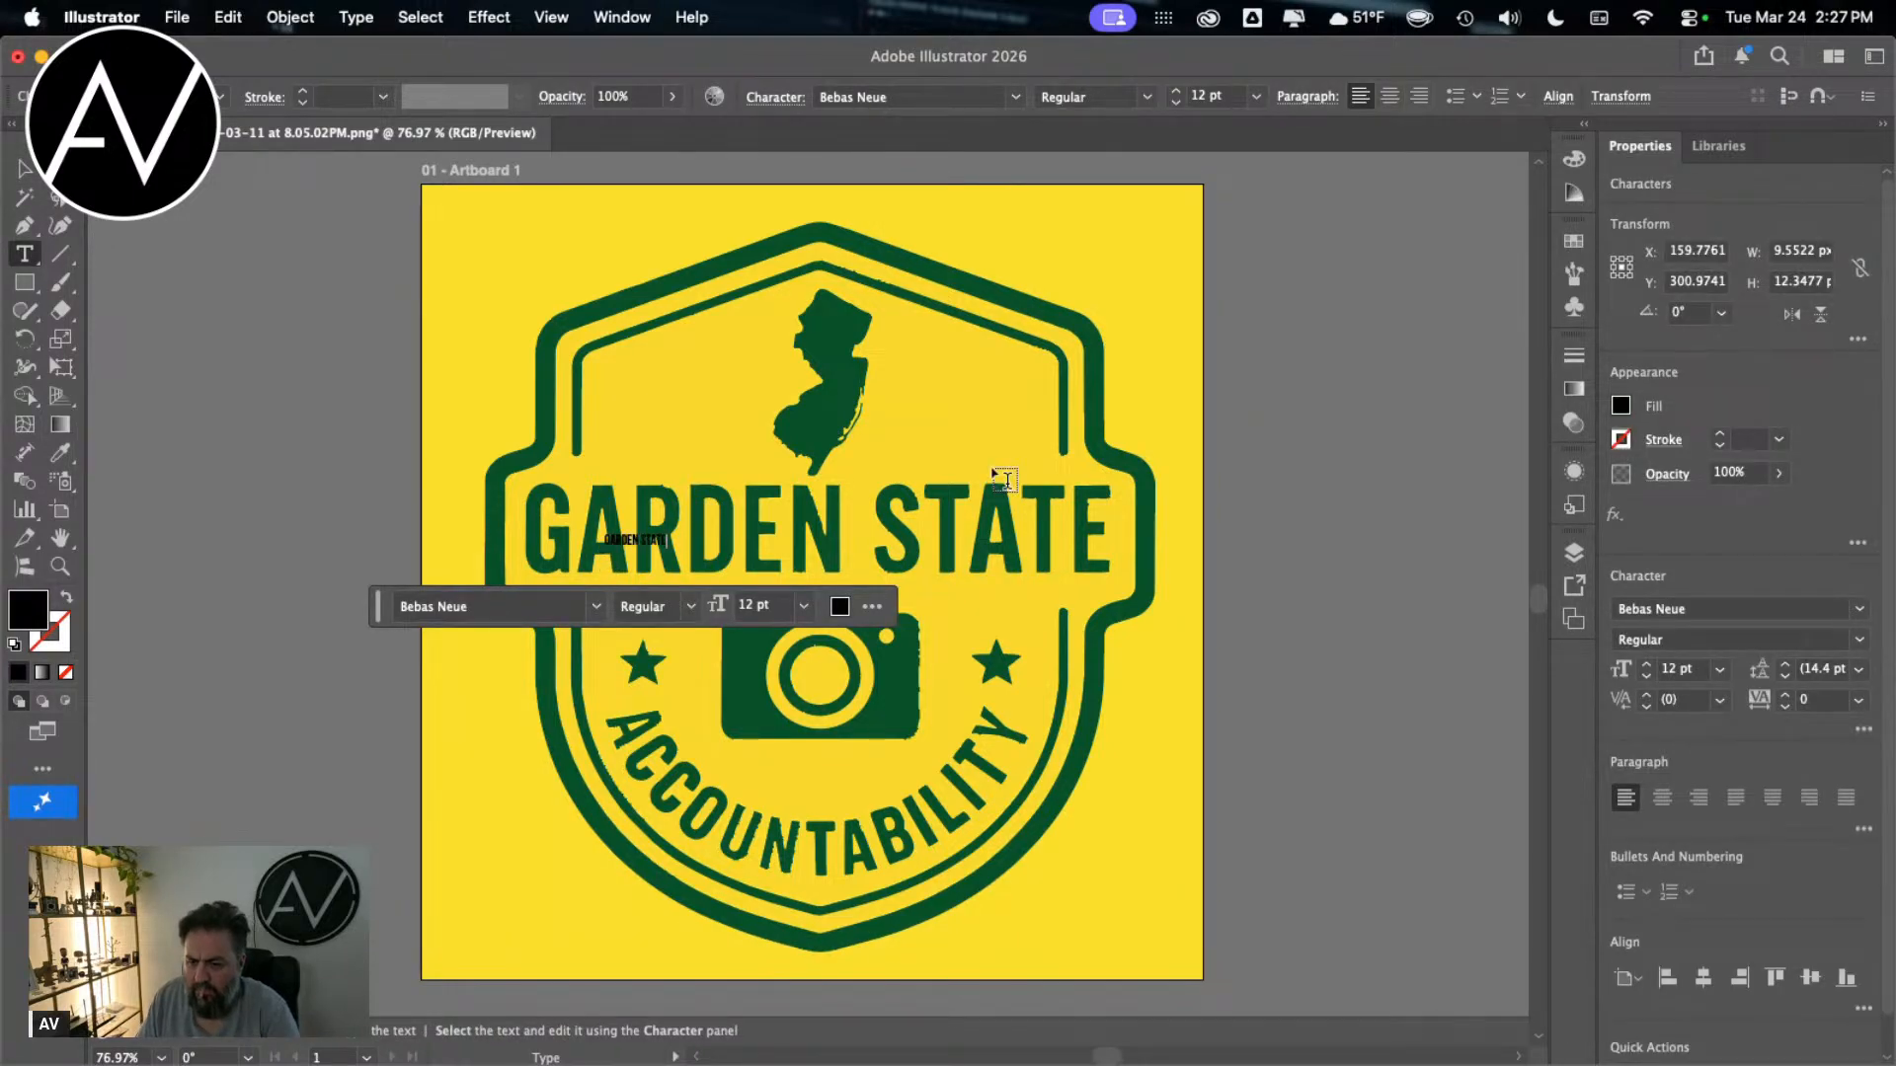
{"action": "type", "text": "GARDEN STATE"}
{"action": "key", "text": "Escape"}
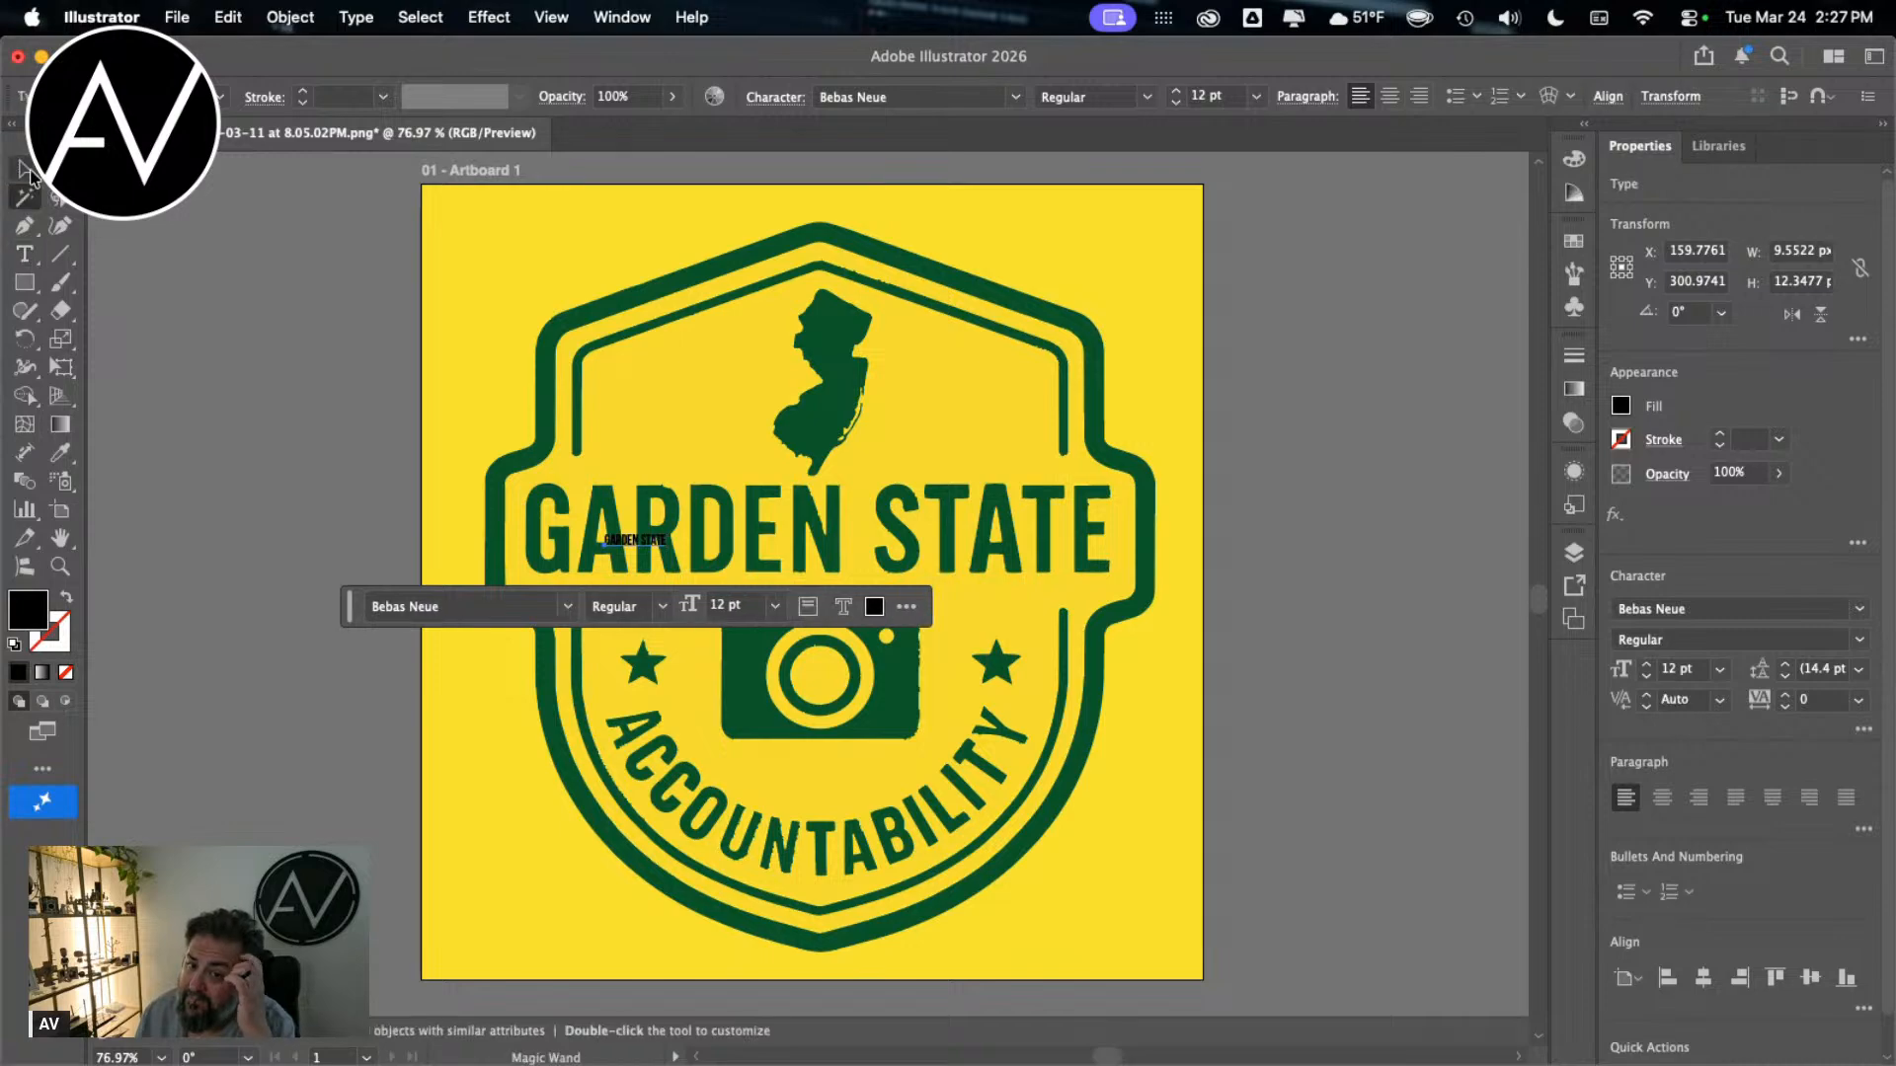
Step: Enlarge the new black GARDEN STATE text to about 103 pt and centre it over the badge's matching lettering
{"action": "left_click_drag", "start_coordinate": [676, 531], "coordinate": [1235, 360]}
{"action": "left_click_drag", "start_coordinate": [920, 476], "coordinate": [878, 526]}
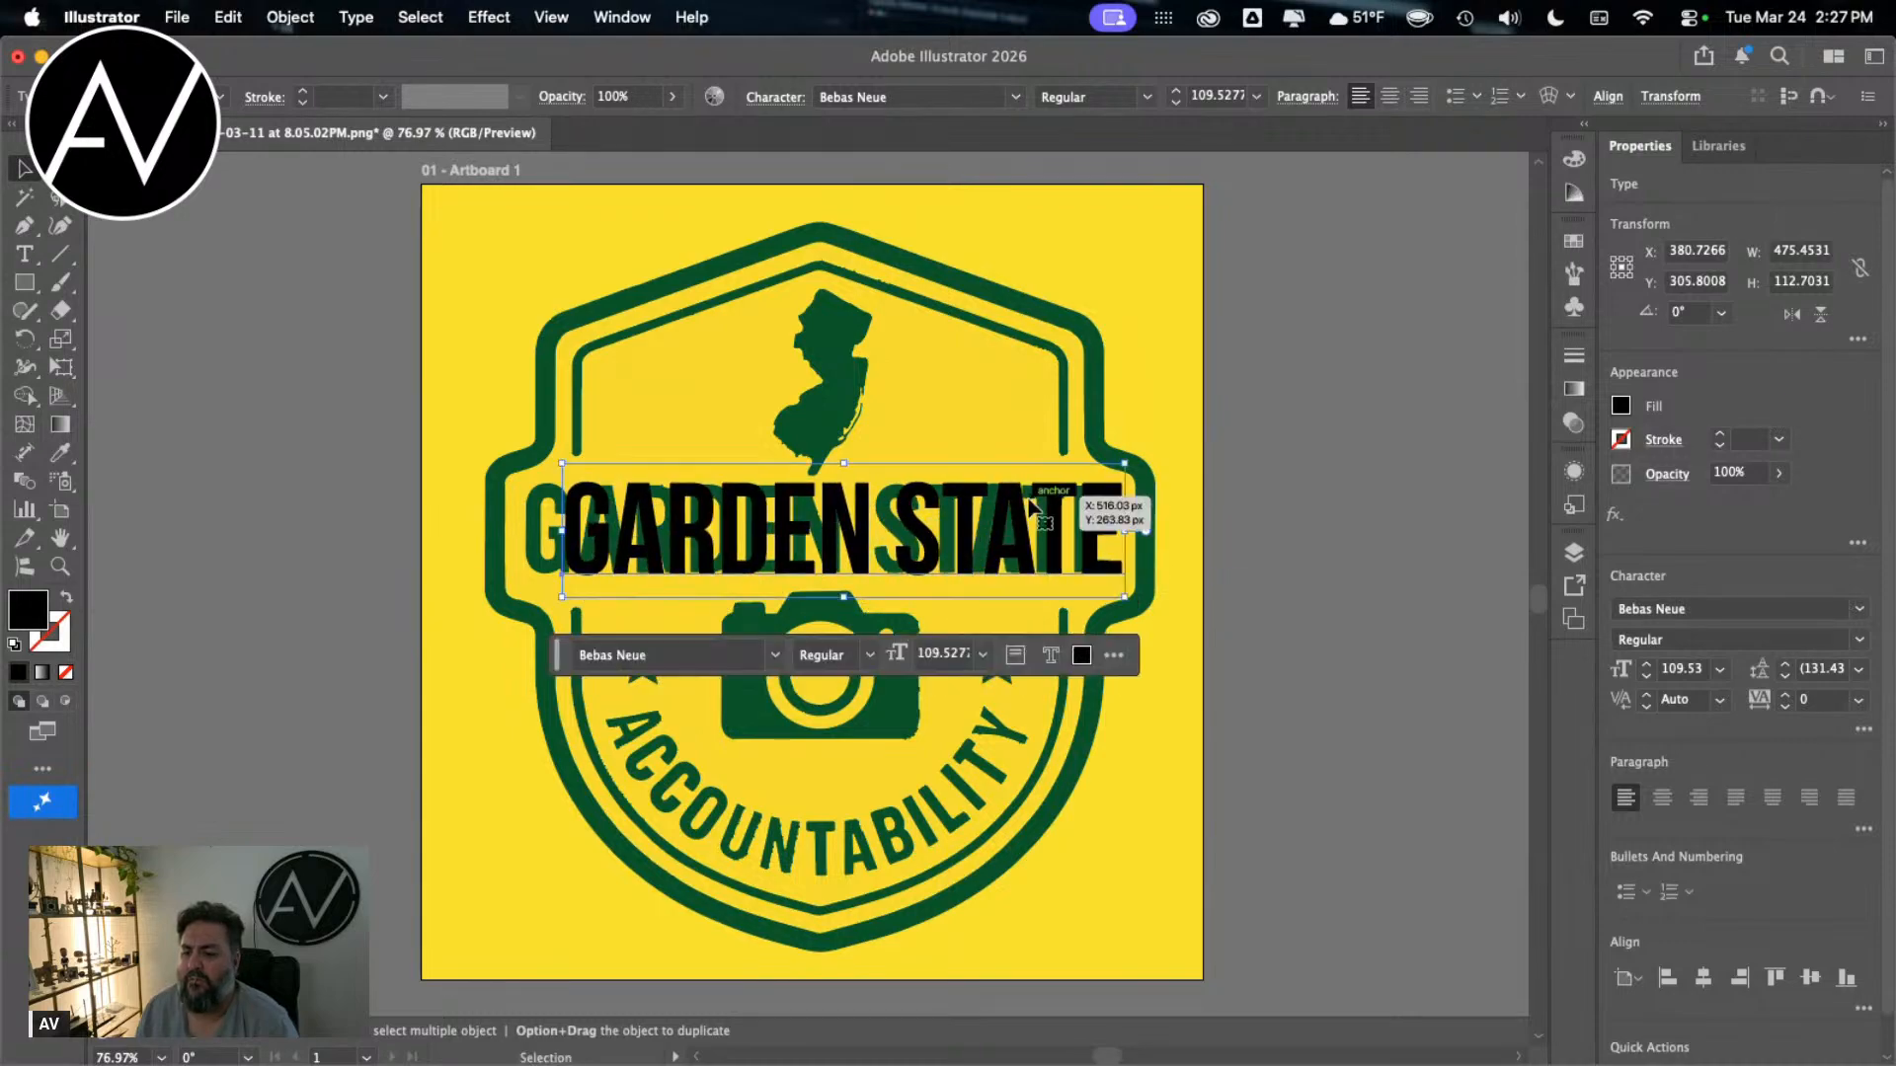
{"action": "left_click", "coordinate": [1122, 456]}
{"action": "left_click", "coordinate": [1120, 481]}
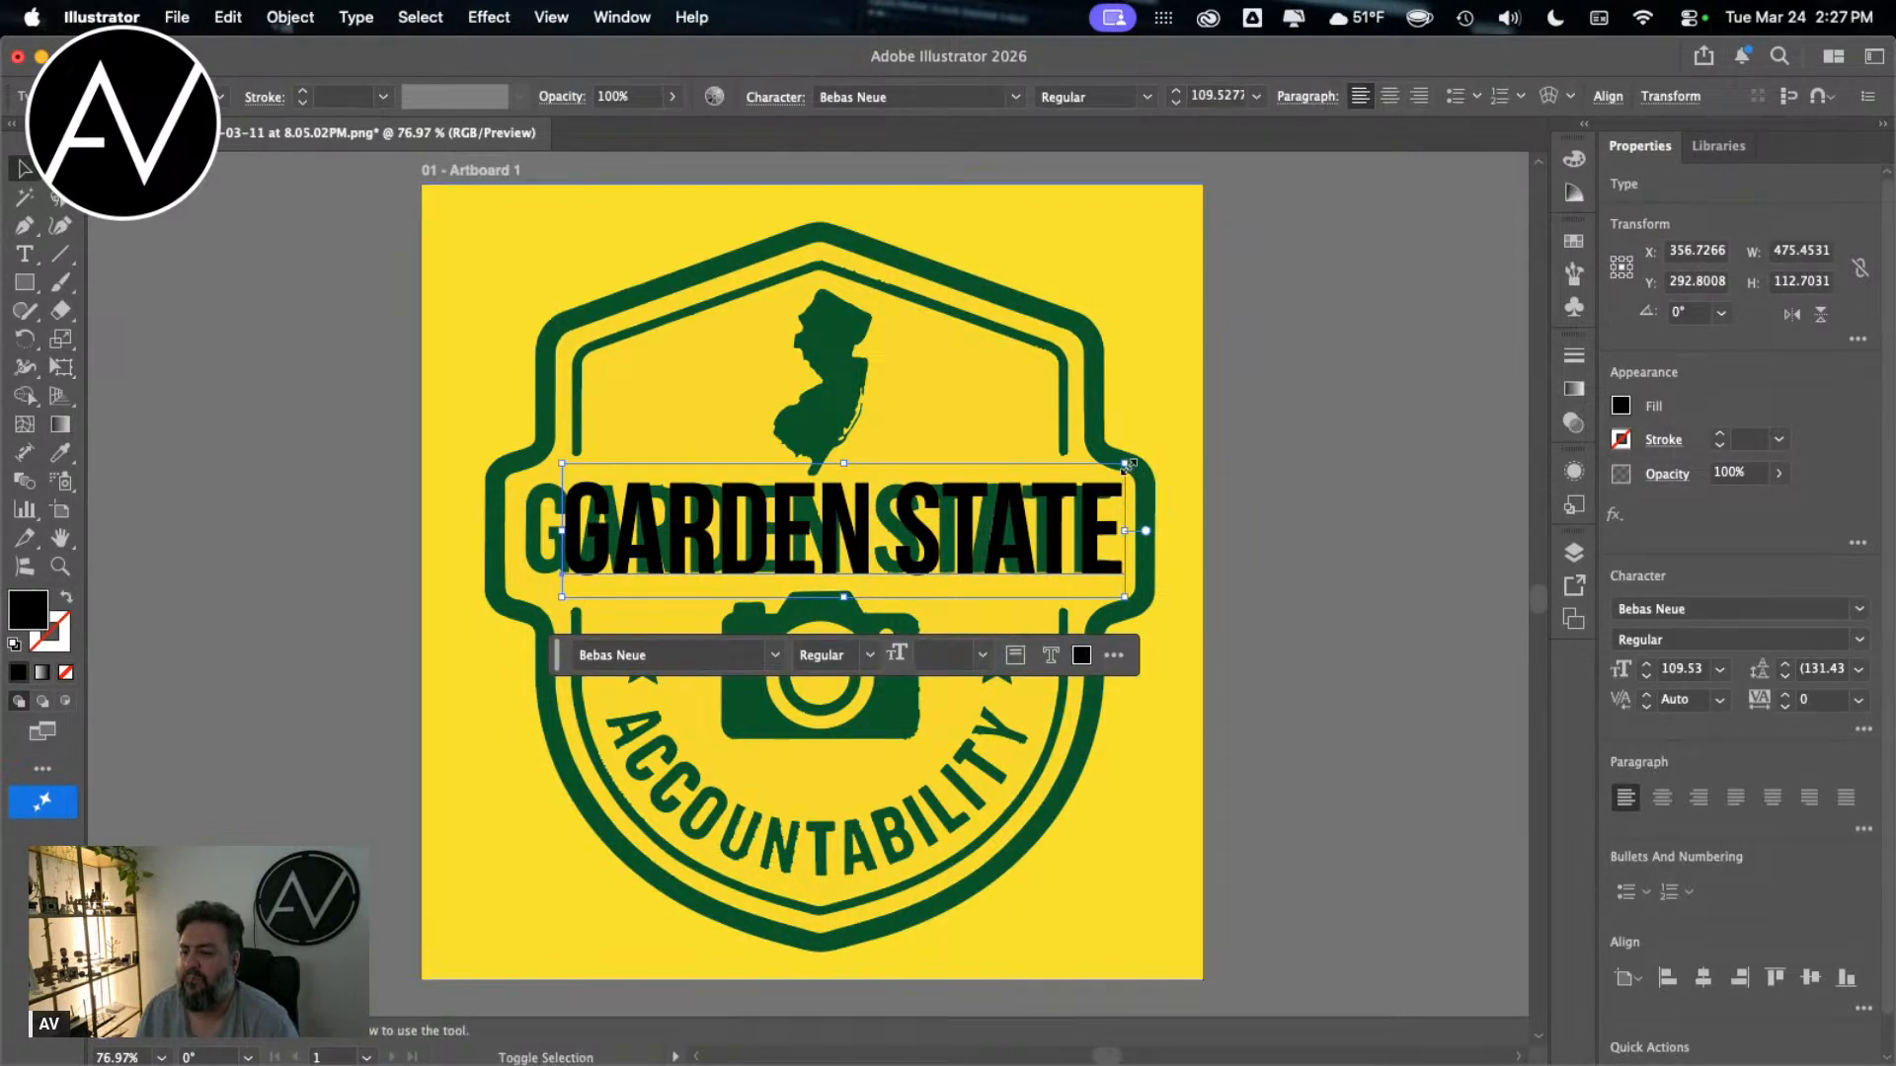
{"action": "left_click_drag", "start_coordinate": [1126, 465], "coordinate": [1214, 456]}
{"action": "left_click_drag", "start_coordinate": [1068, 509], "coordinate": [1037, 516]}
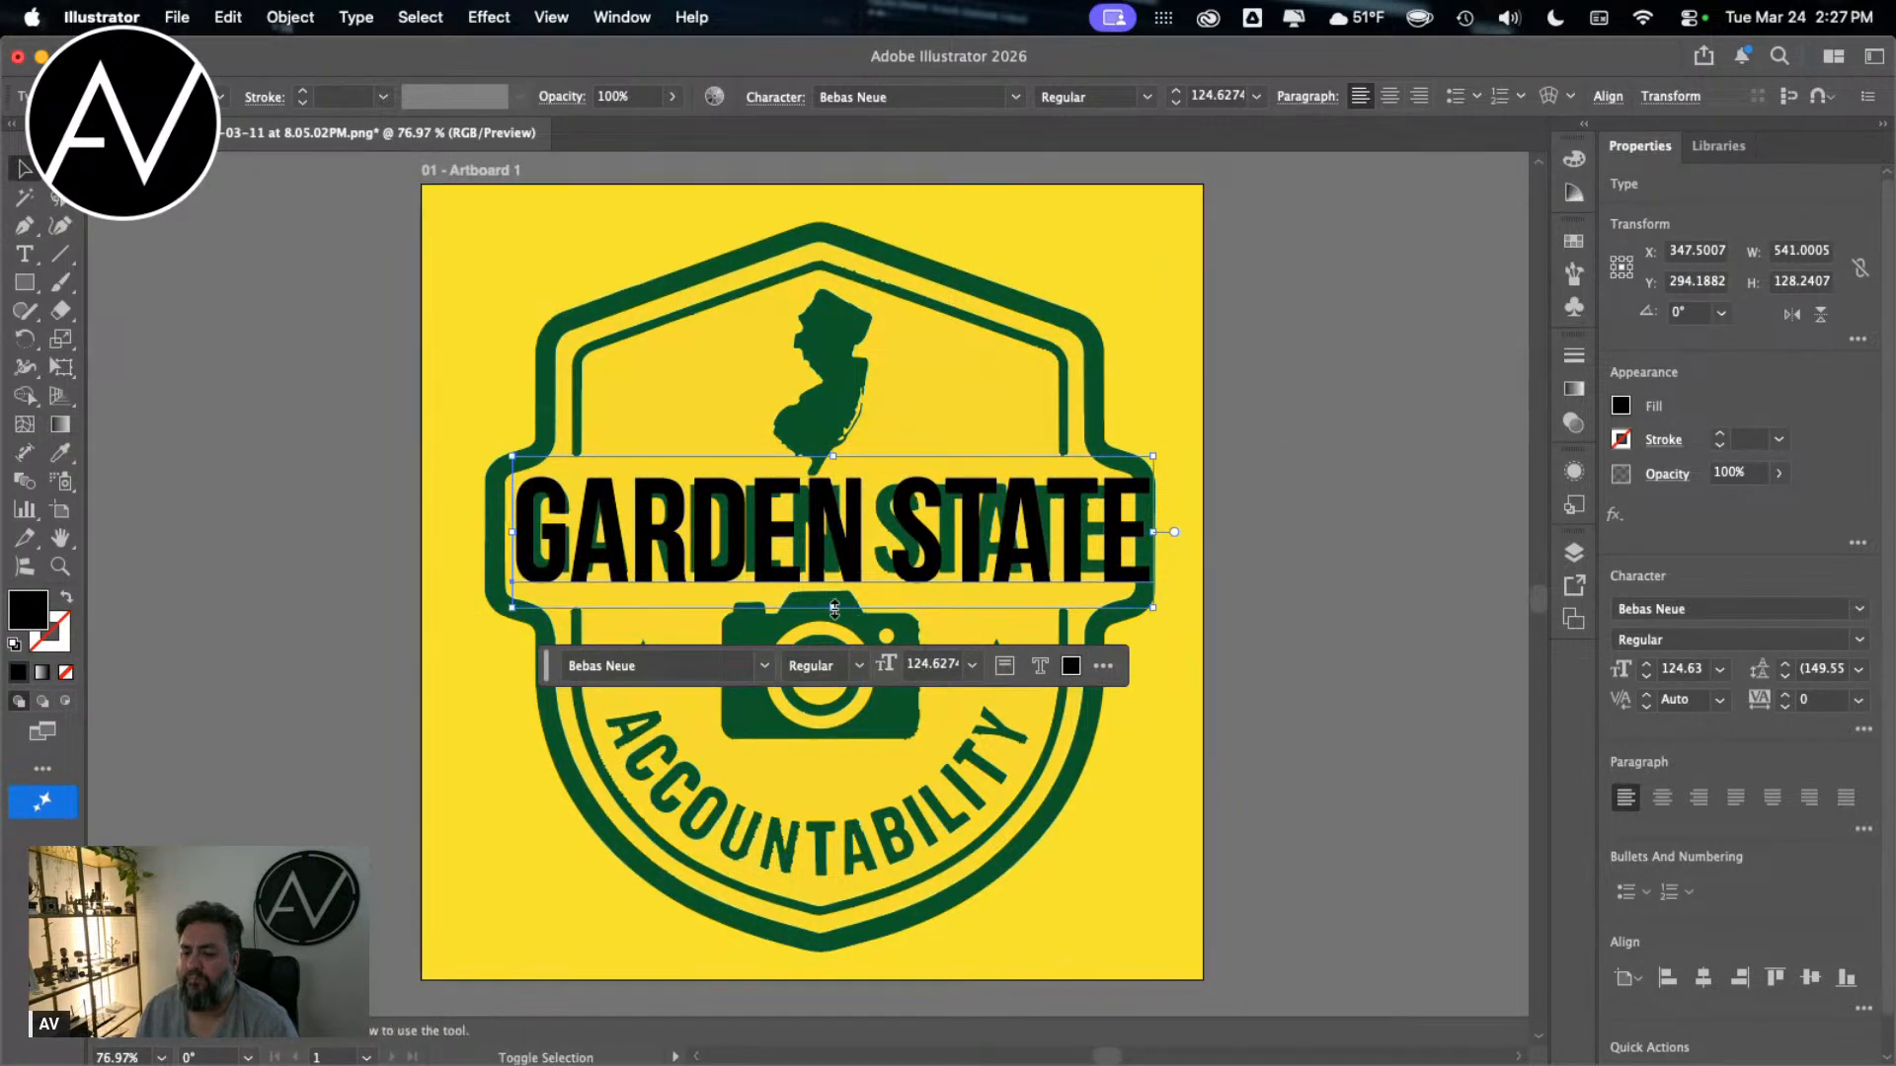
{"action": "left_click_drag", "start_coordinate": [848, 612], "coordinate": [821, 534]}
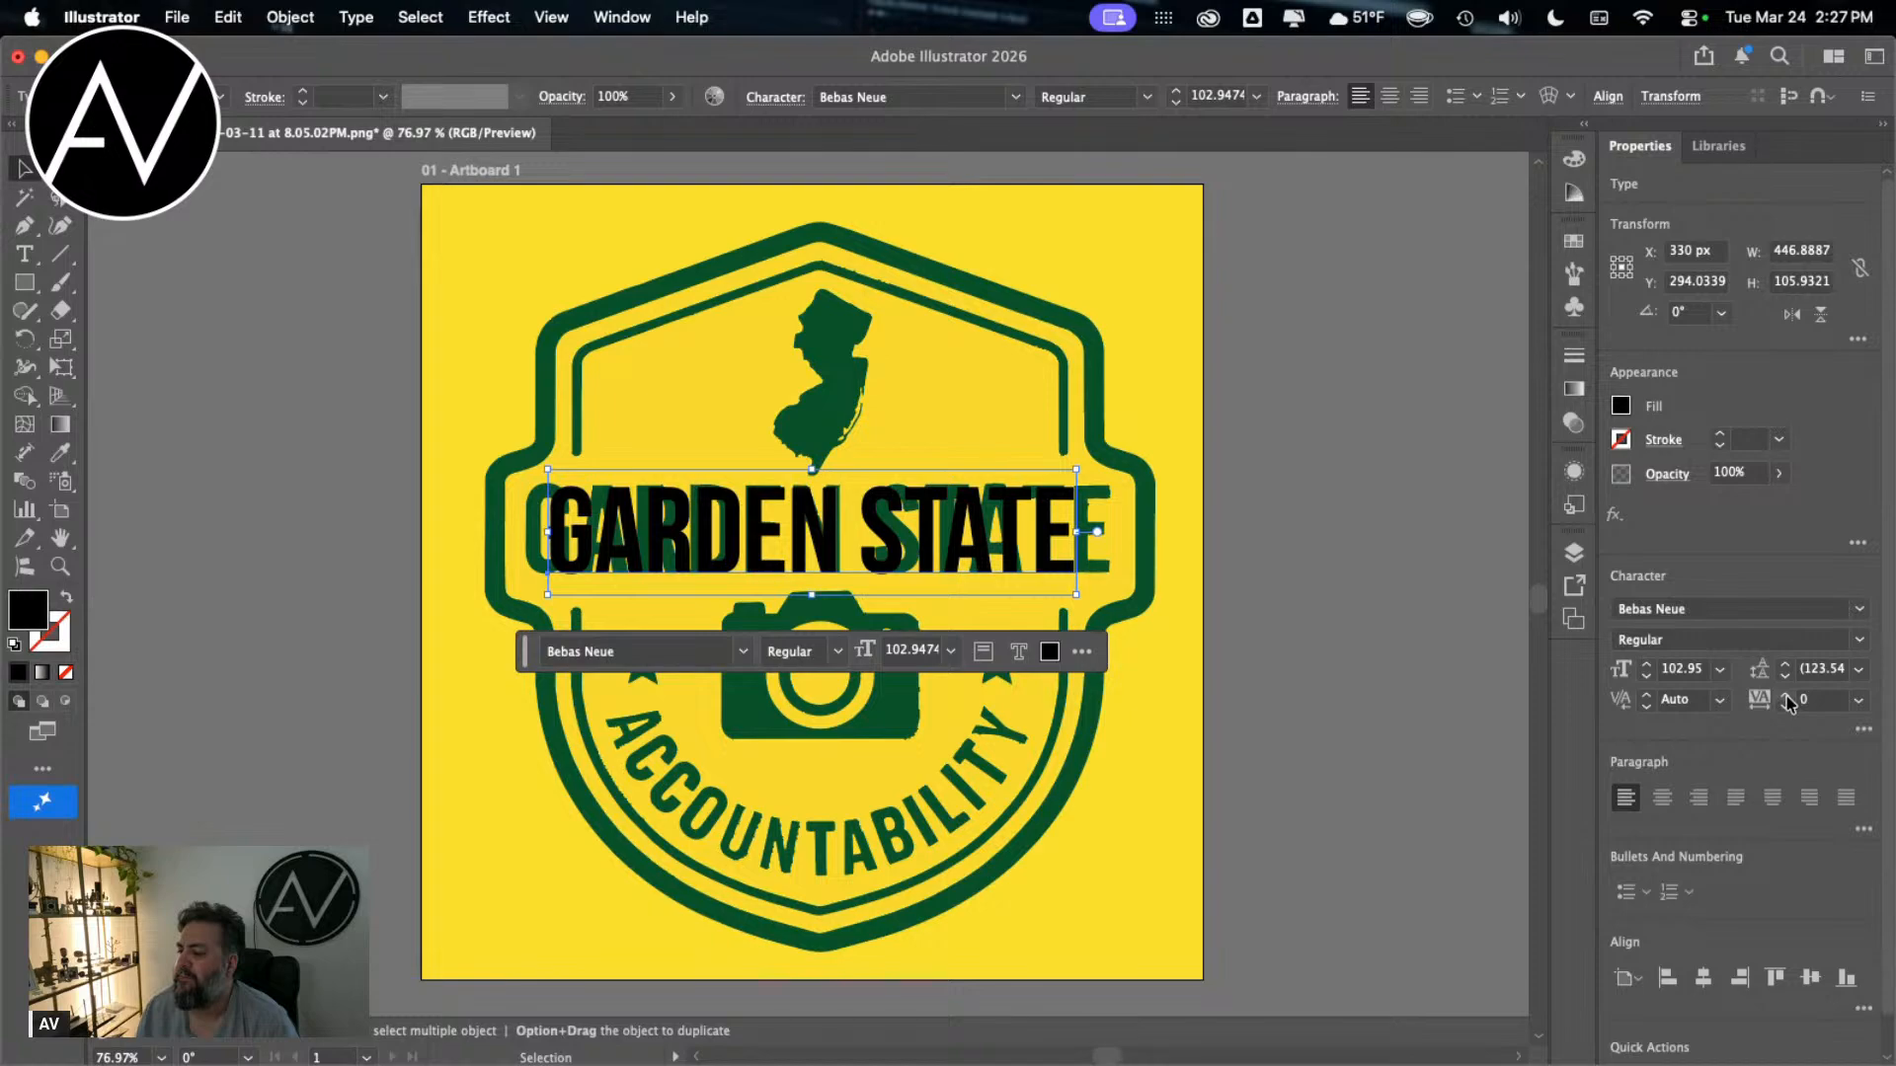
Step: Widen the black GARDEN STATE text's tracking to 79 and shift its start toward the first G of the badge's lettering
{"action": "left_click_drag", "start_coordinate": [1787, 697], "coordinate": [1789, 699]}
{"action": "left_click_drag", "start_coordinate": [978, 556], "coordinate": [948, 554]}
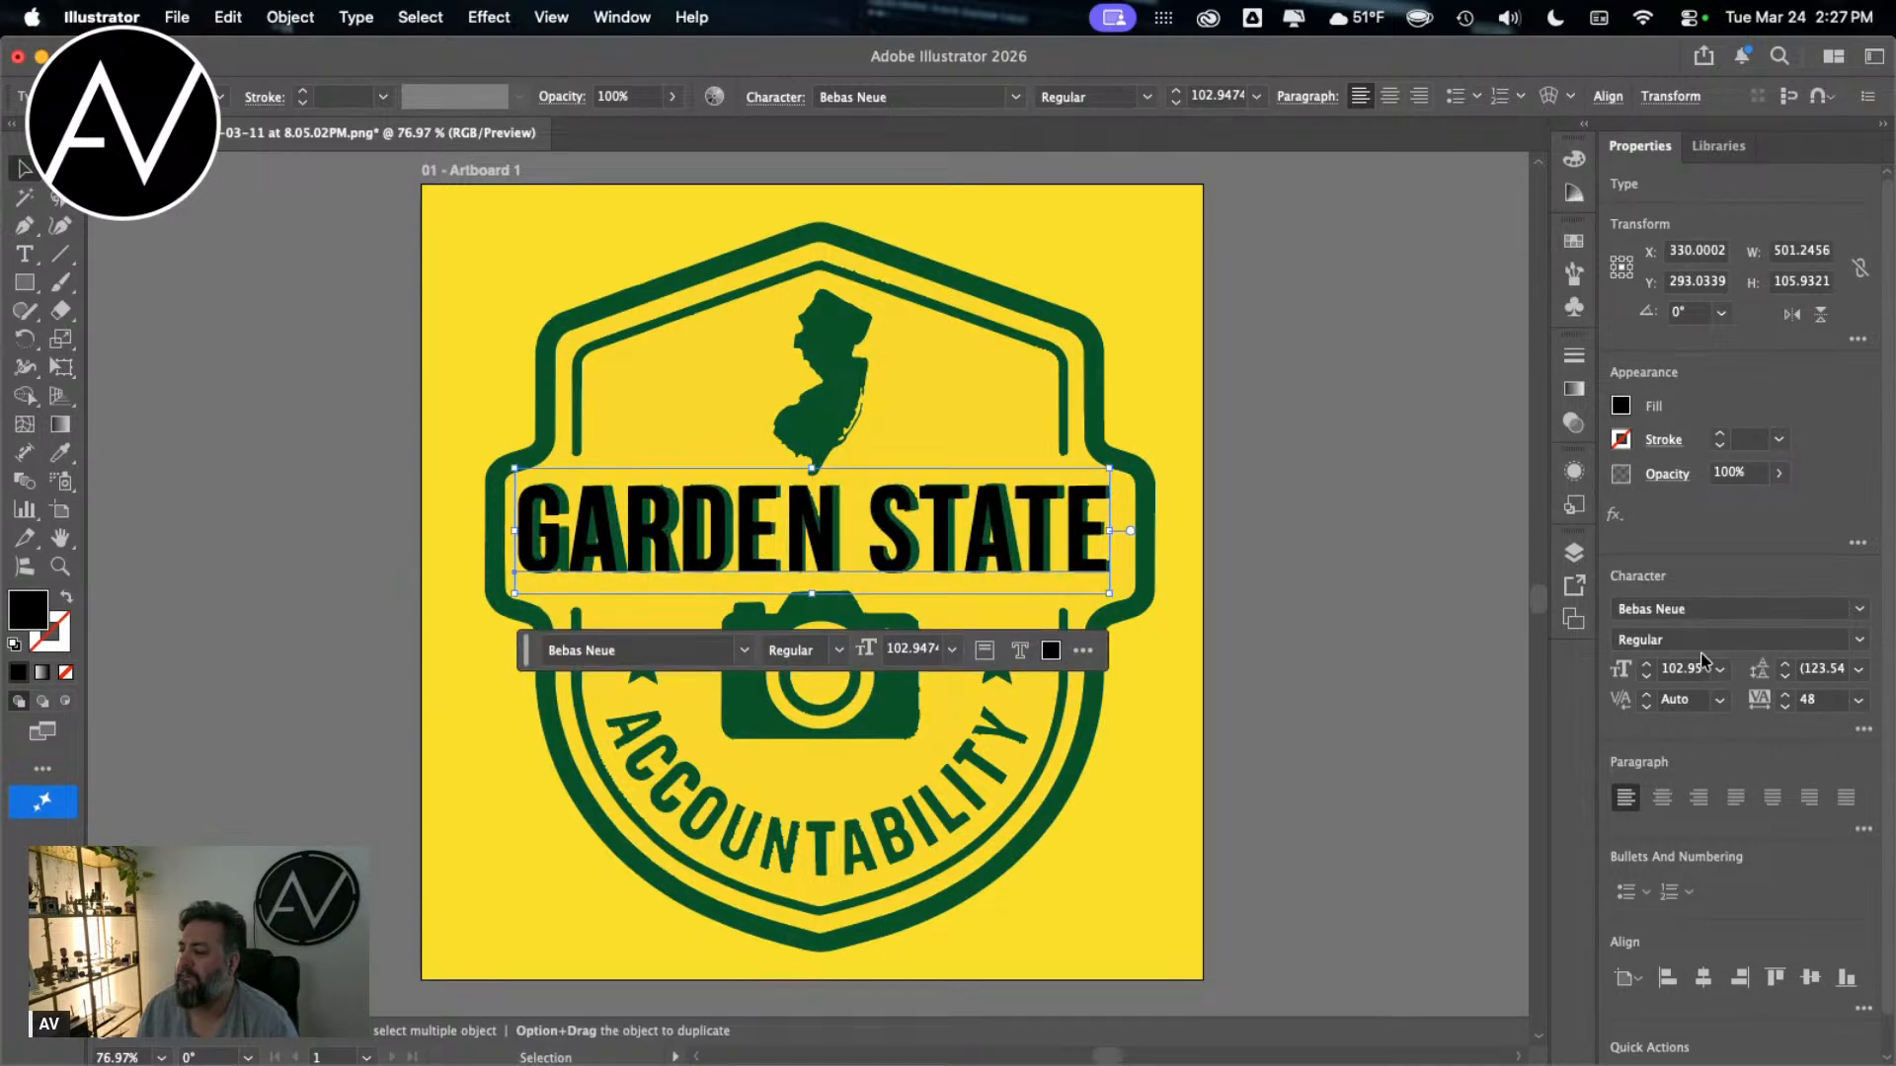
{"action": "left_click", "coordinate": [1786, 695]}
{"action": "left_click", "coordinate": [1785, 695]}
{"action": "left_click", "coordinate": [1785, 695]}
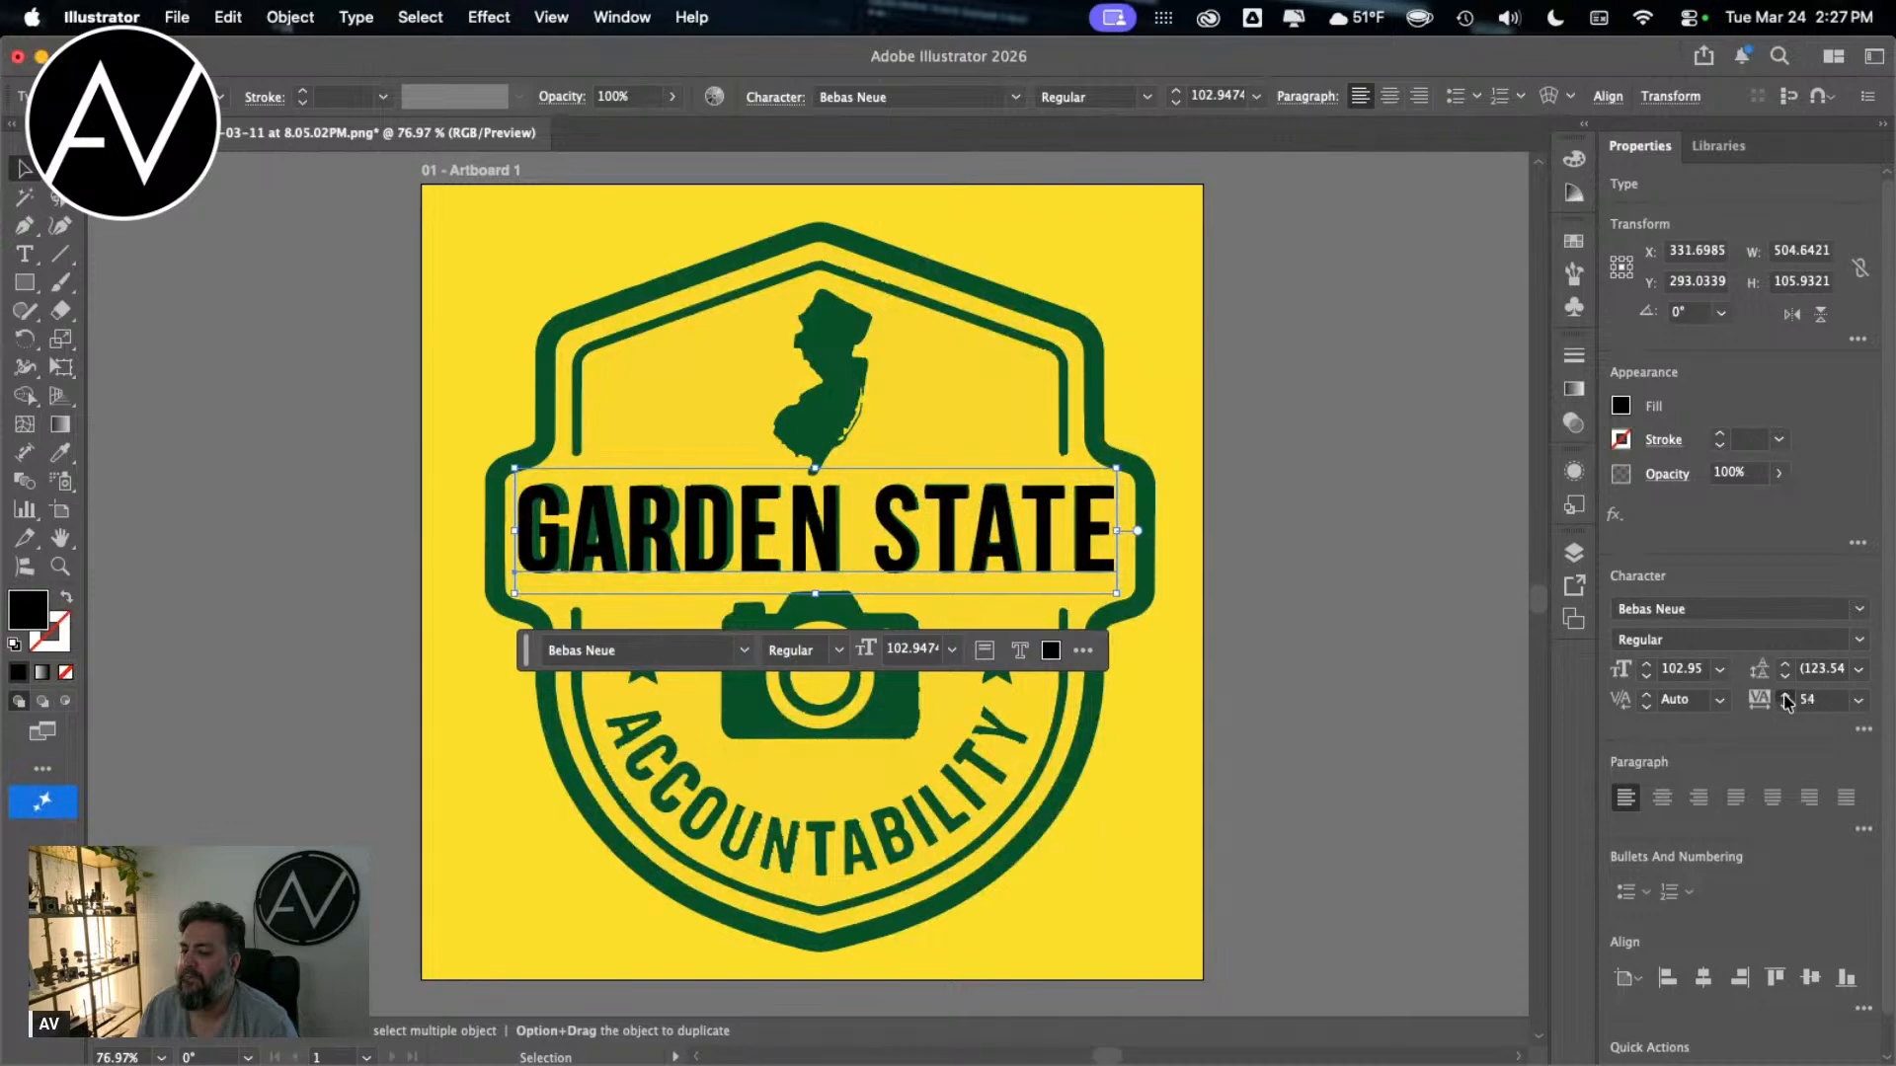
{"action": "left_click", "coordinate": [1785, 695]}
{"action": "left_click", "coordinate": [1786, 695]}
{"action": "left_click", "coordinate": [1786, 695]}
{"action": "left_click", "coordinate": [1785, 695]}
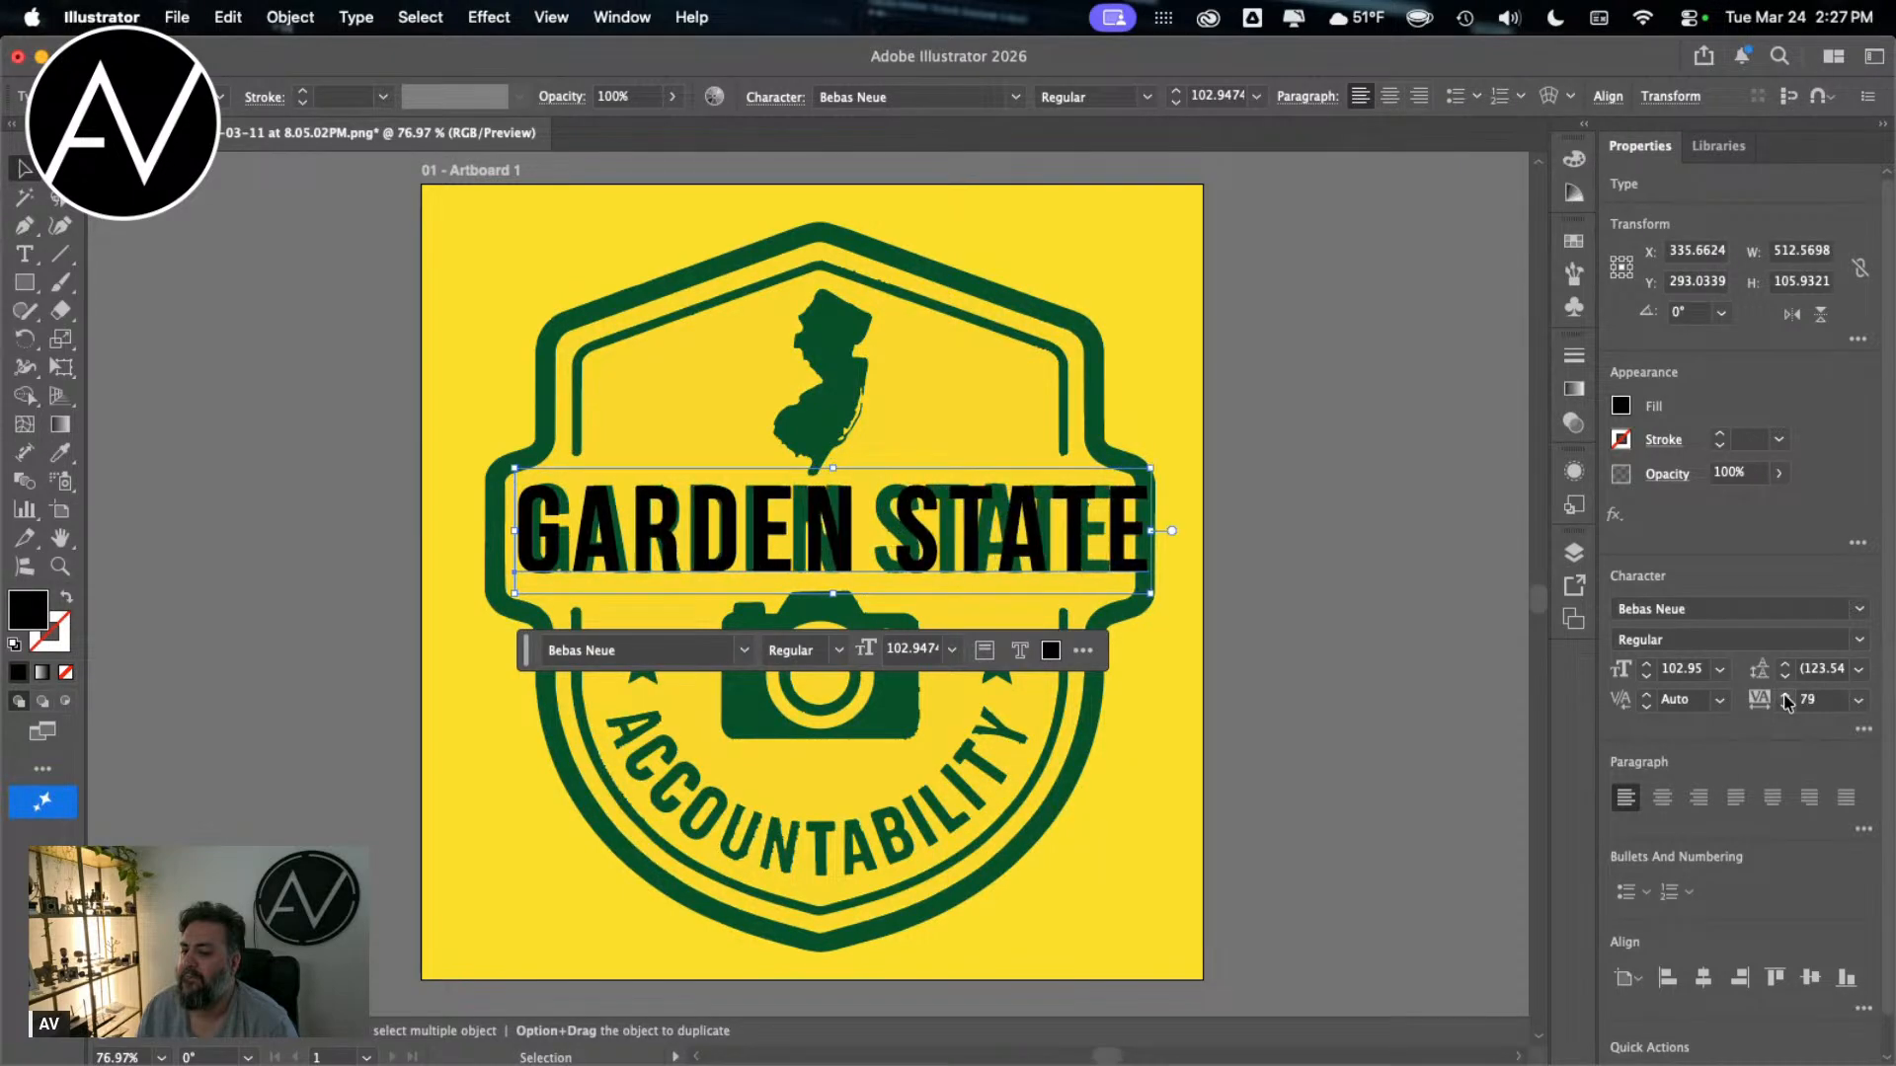
Step: Reduce the black GARDEN STATE text's tracking to 66 and line up its first letter with the badge's G
{"action": "left_click", "coordinate": [1769, 708]}
{"action": "left_click", "coordinate": [1786, 706]}
{"action": "left_click", "coordinate": [1785, 706]}
{"action": "left_click", "coordinate": [1786, 706]}
{"action": "left_click", "coordinate": [1785, 706]}
{"action": "left_click", "coordinate": [1786, 706]}
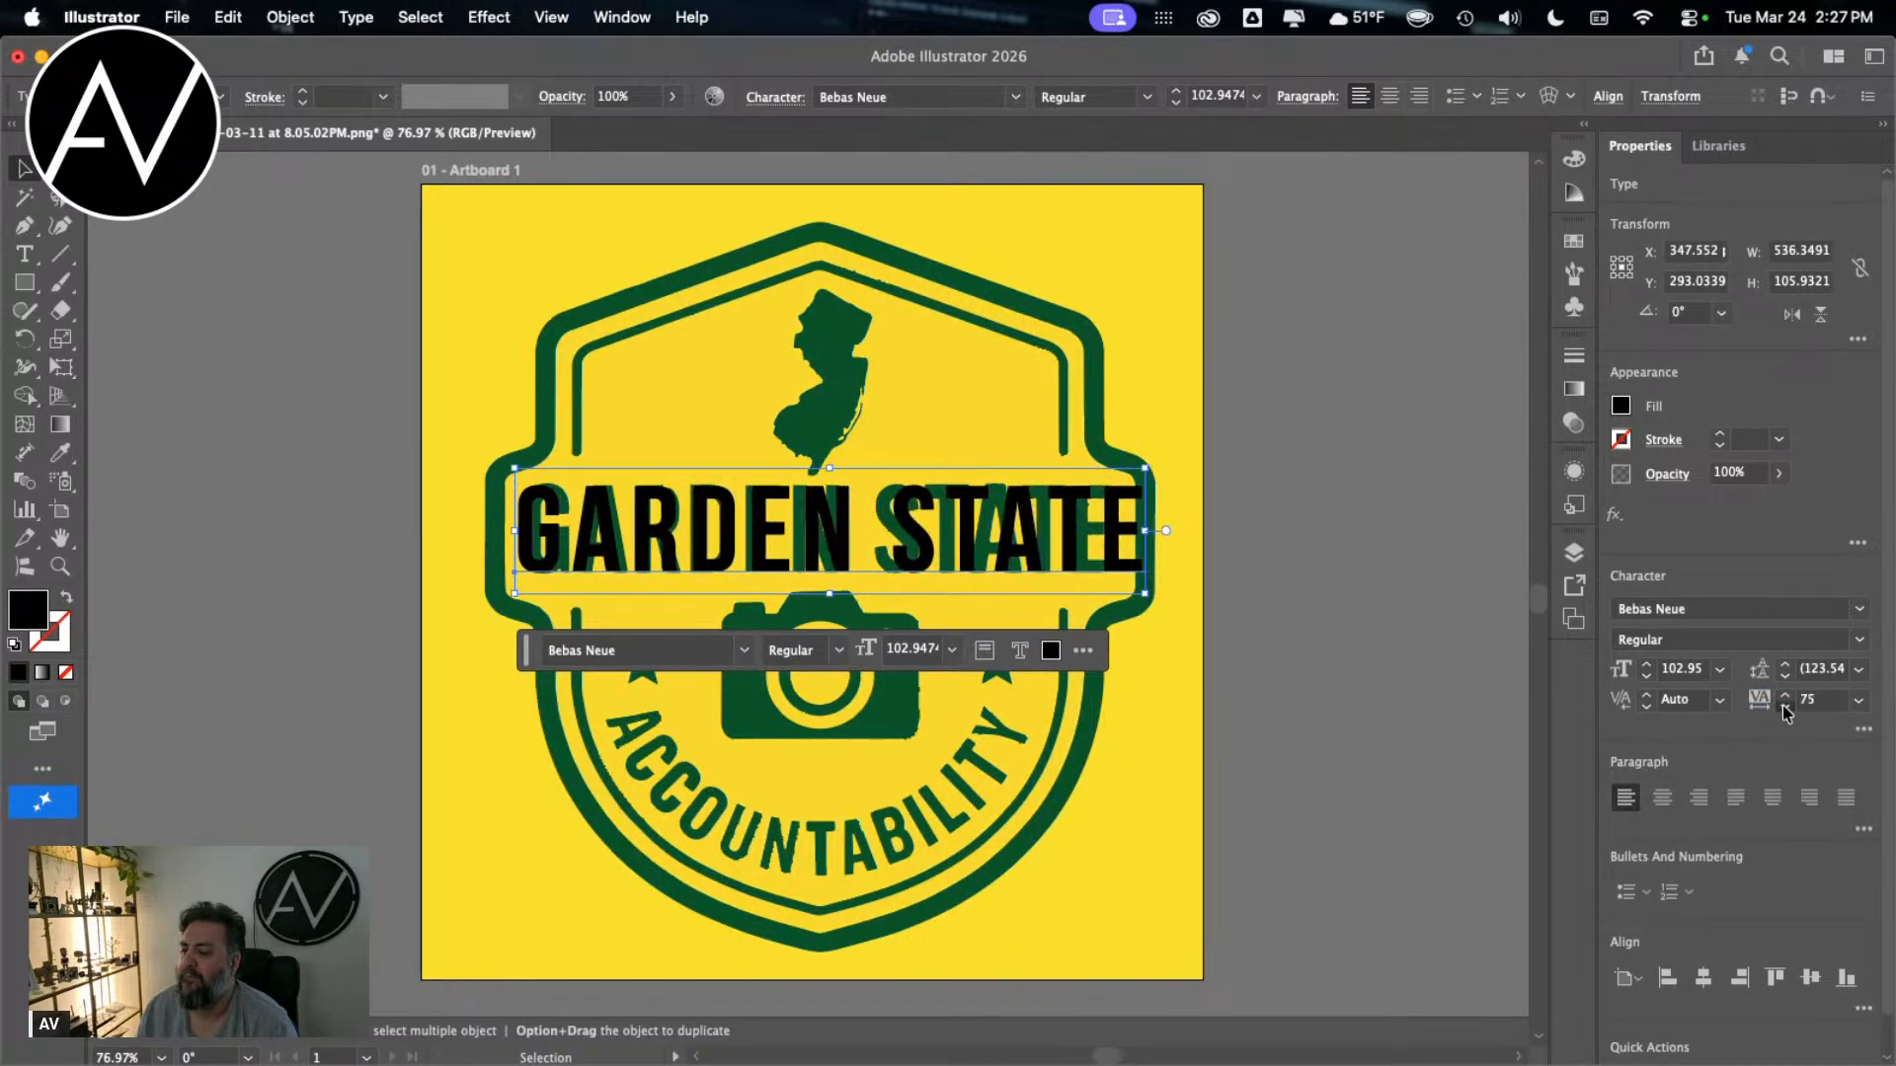
{"action": "left_click", "coordinate": [1785, 706]}
{"action": "left_click", "coordinate": [1785, 707]}
{"action": "left_click", "coordinate": [1786, 706]}
{"action": "left_click", "coordinate": [1785, 706]}
{"action": "left_click", "coordinate": [1785, 706]}
{"action": "left_click", "coordinate": [1785, 706]}
{"action": "left_click", "coordinate": [1785, 706]}
{"action": "left_click", "coordinate": [1786, 706]}
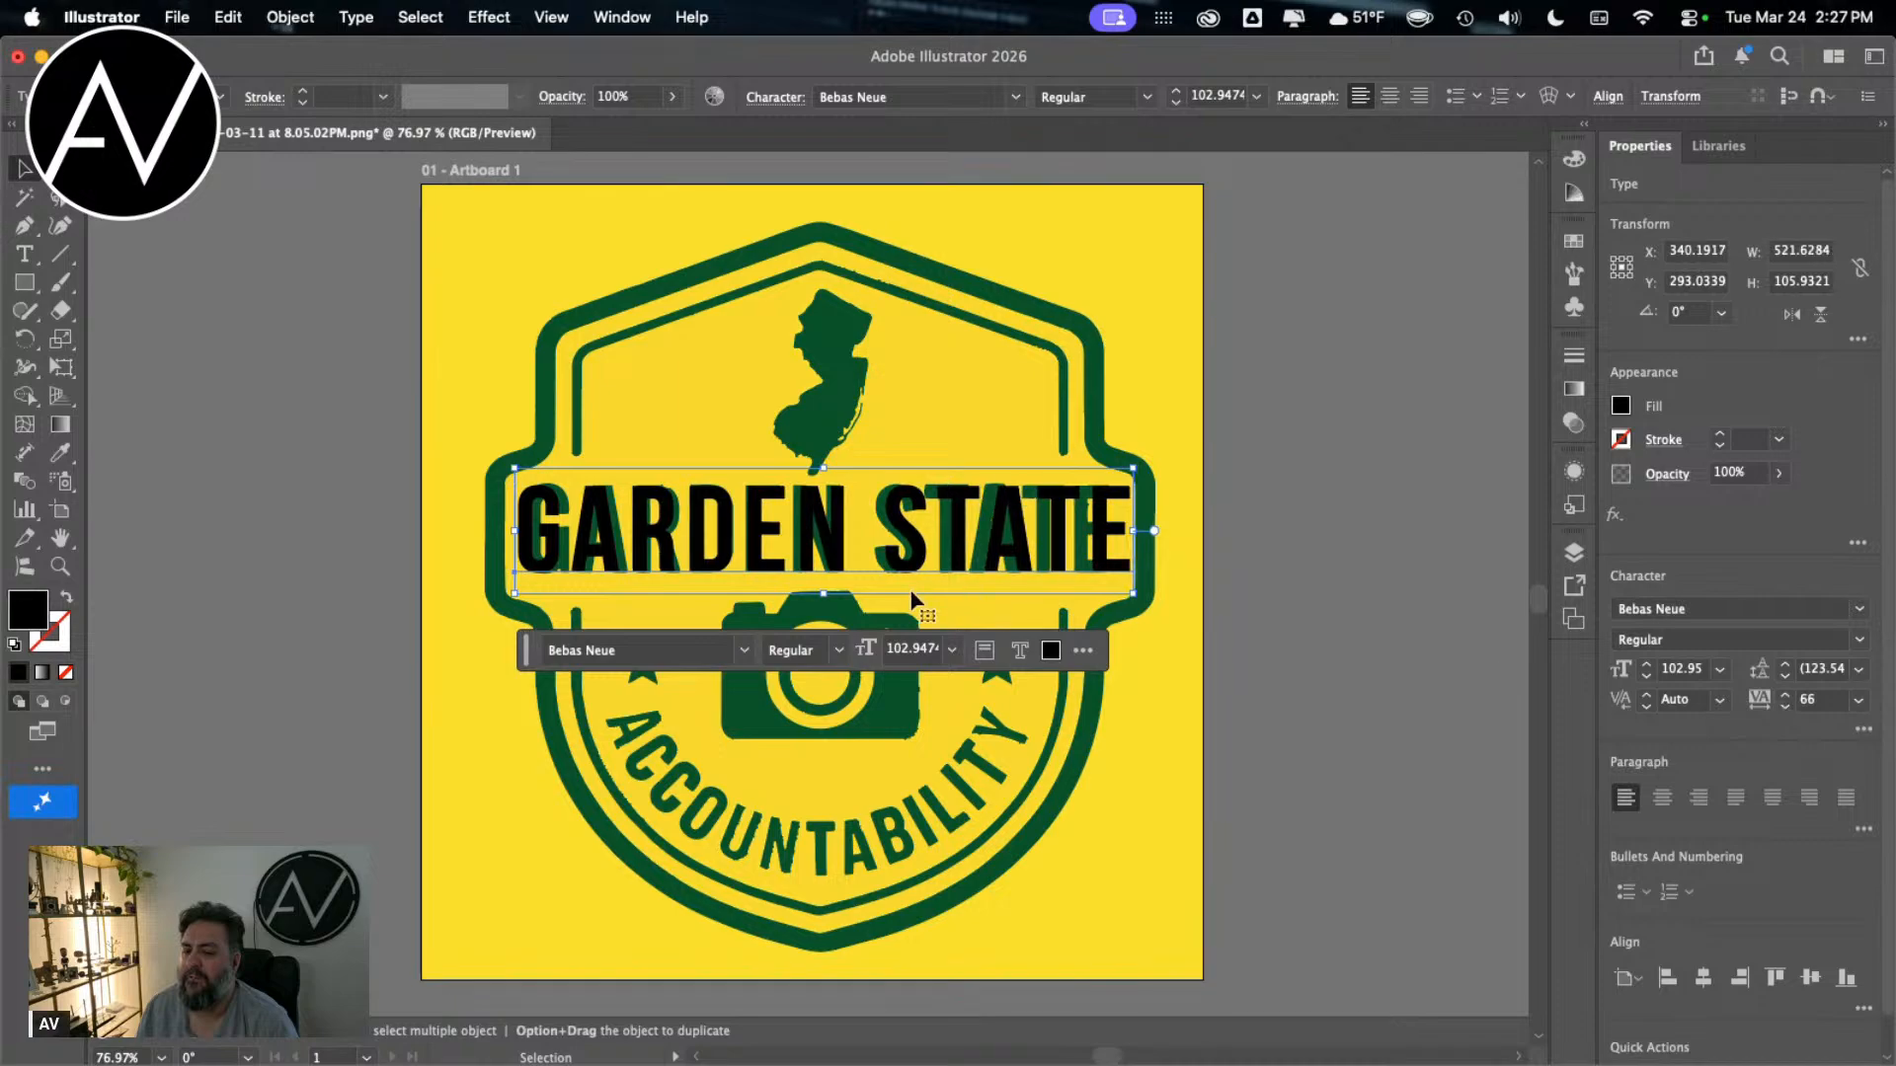
{"action": "left_click_drag", "start_coordinate": [807, 570], "coordinate": [815, 570]}
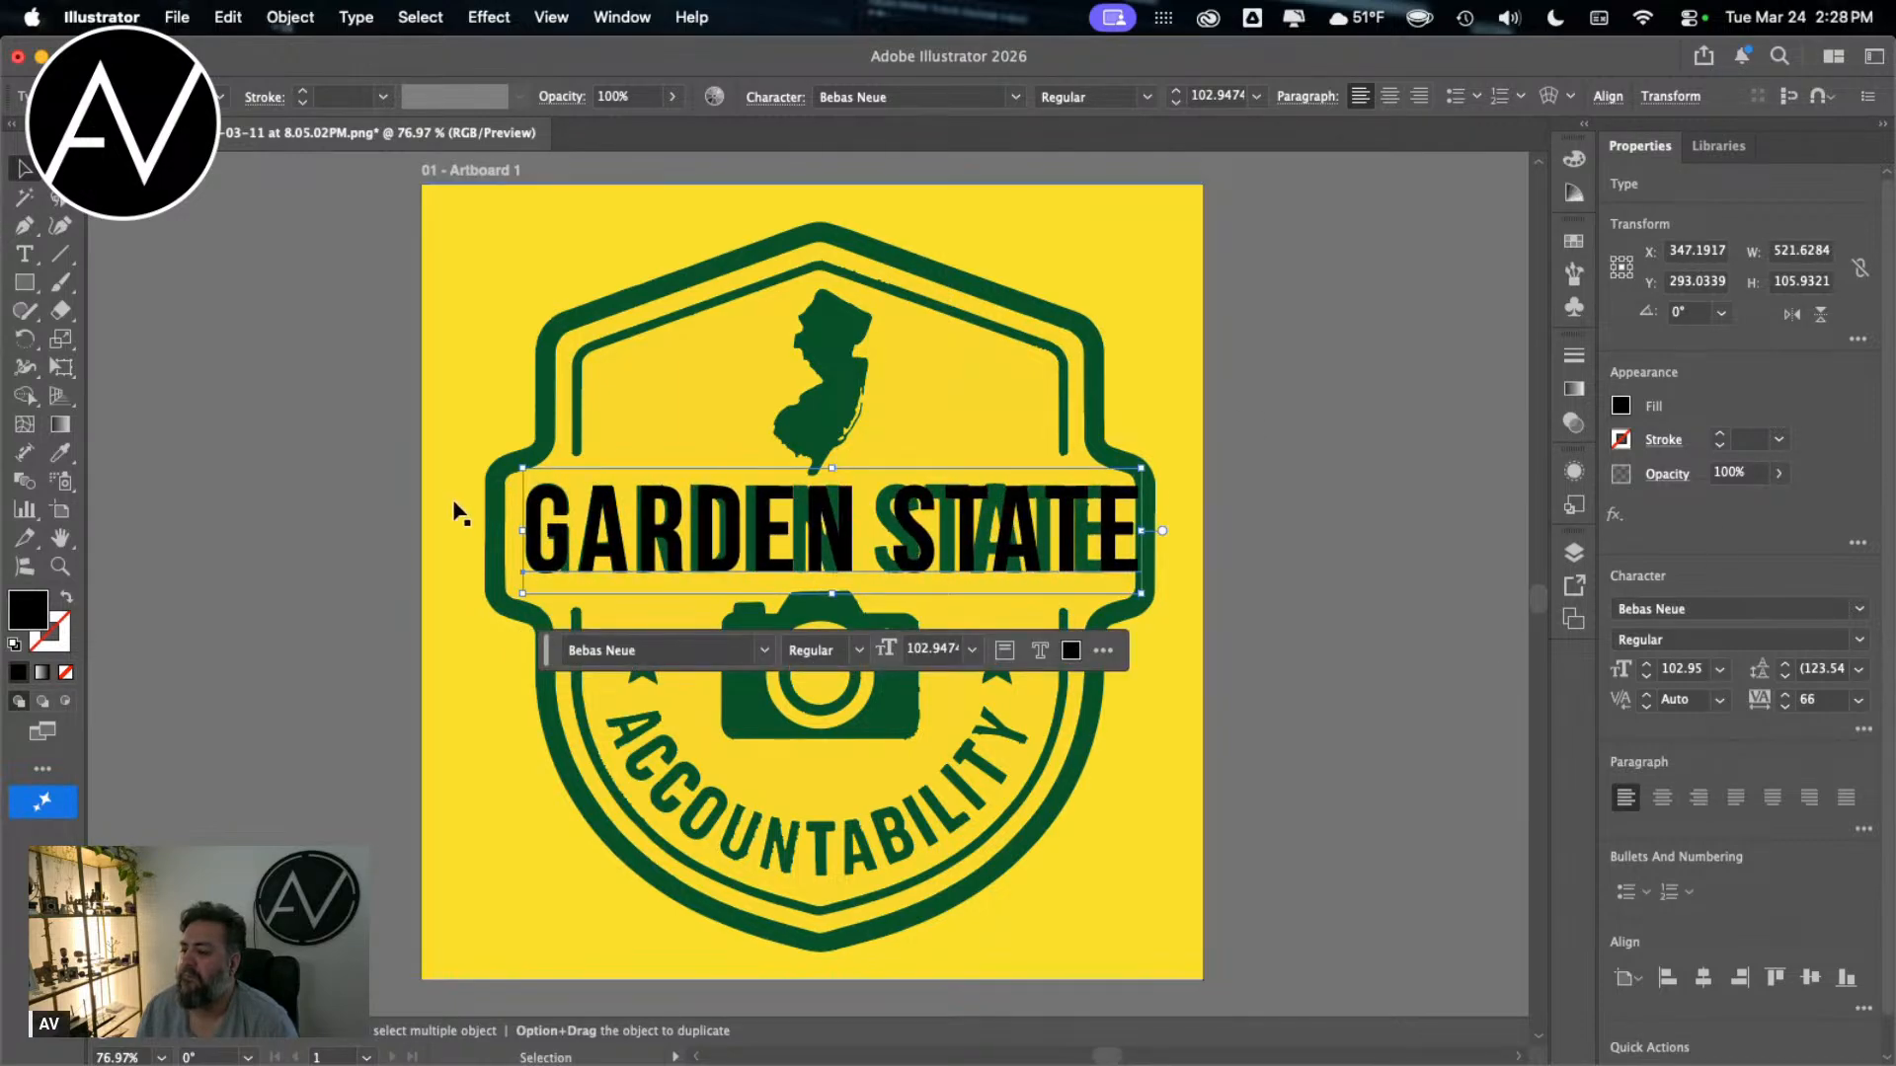
Step: Undo the accidental move of the traced badge and move the black GARDEN STATE text up over the state silhouette
{"action": "left_click_drag", "start_coordinate": [458, 513], "coordinate": [579, 504]}
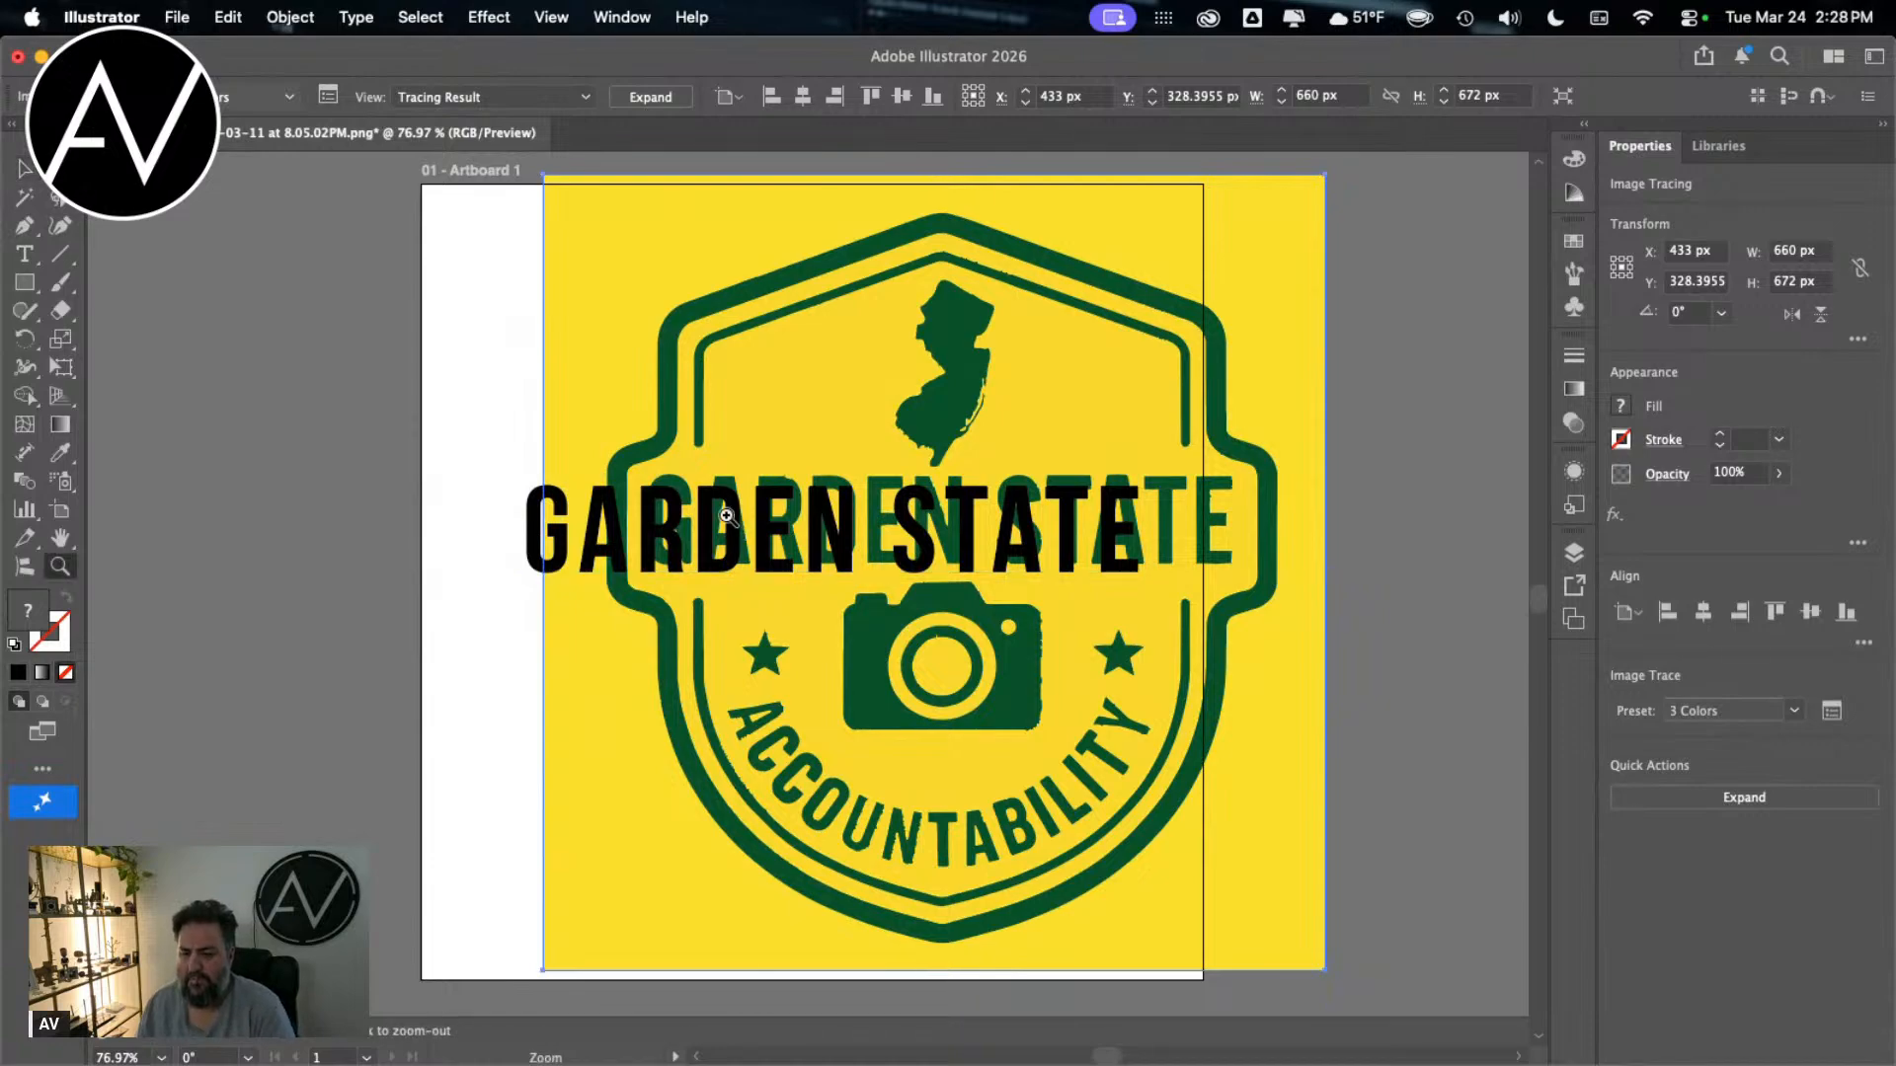
{"action": "key", "text": "cmd+z"}
{"action": "key", "text": "z"}
{"action": "left_click", "coordinate": [731, 523]}
{"action": "key", "text": "v"}
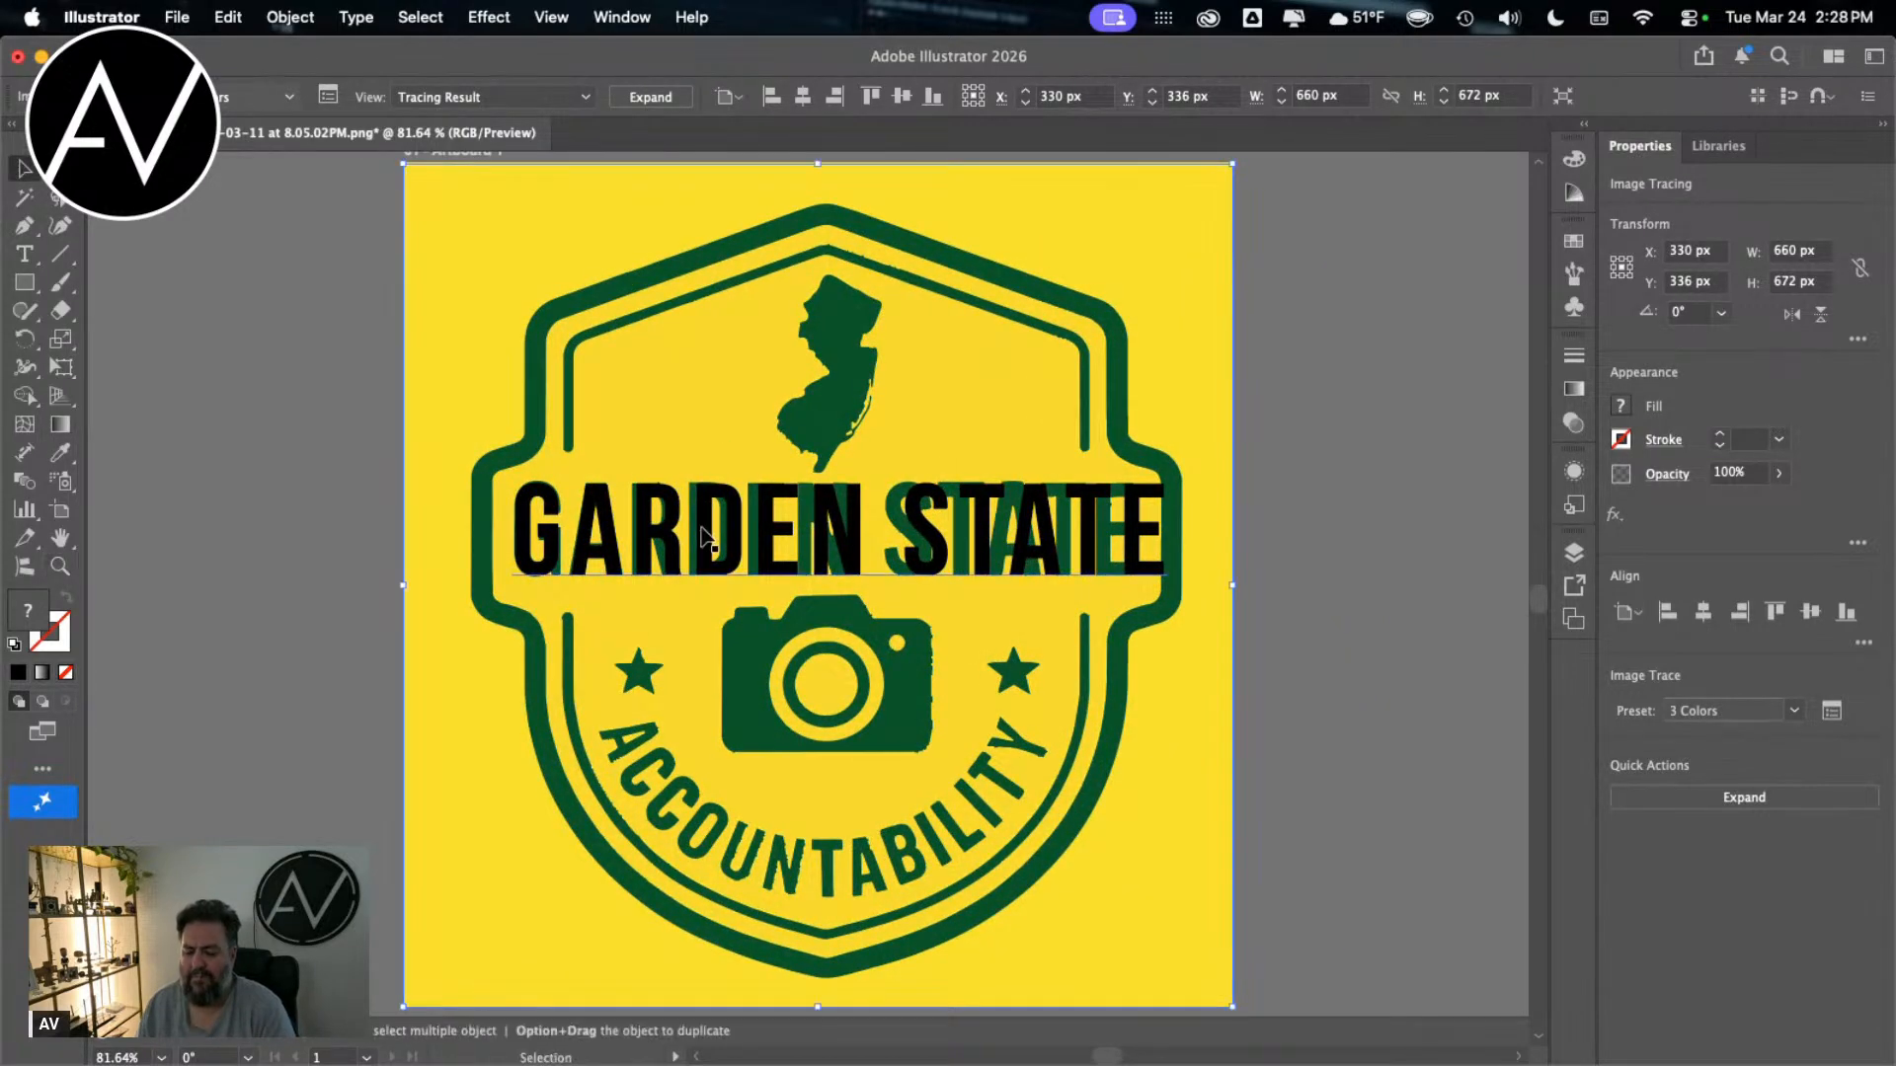
{"action": "left_click_drag", "start_coordinate": [709, 513], "coordinate": [862, 420]}
{"action": "left_click", "coordinate": [1442, 663]}
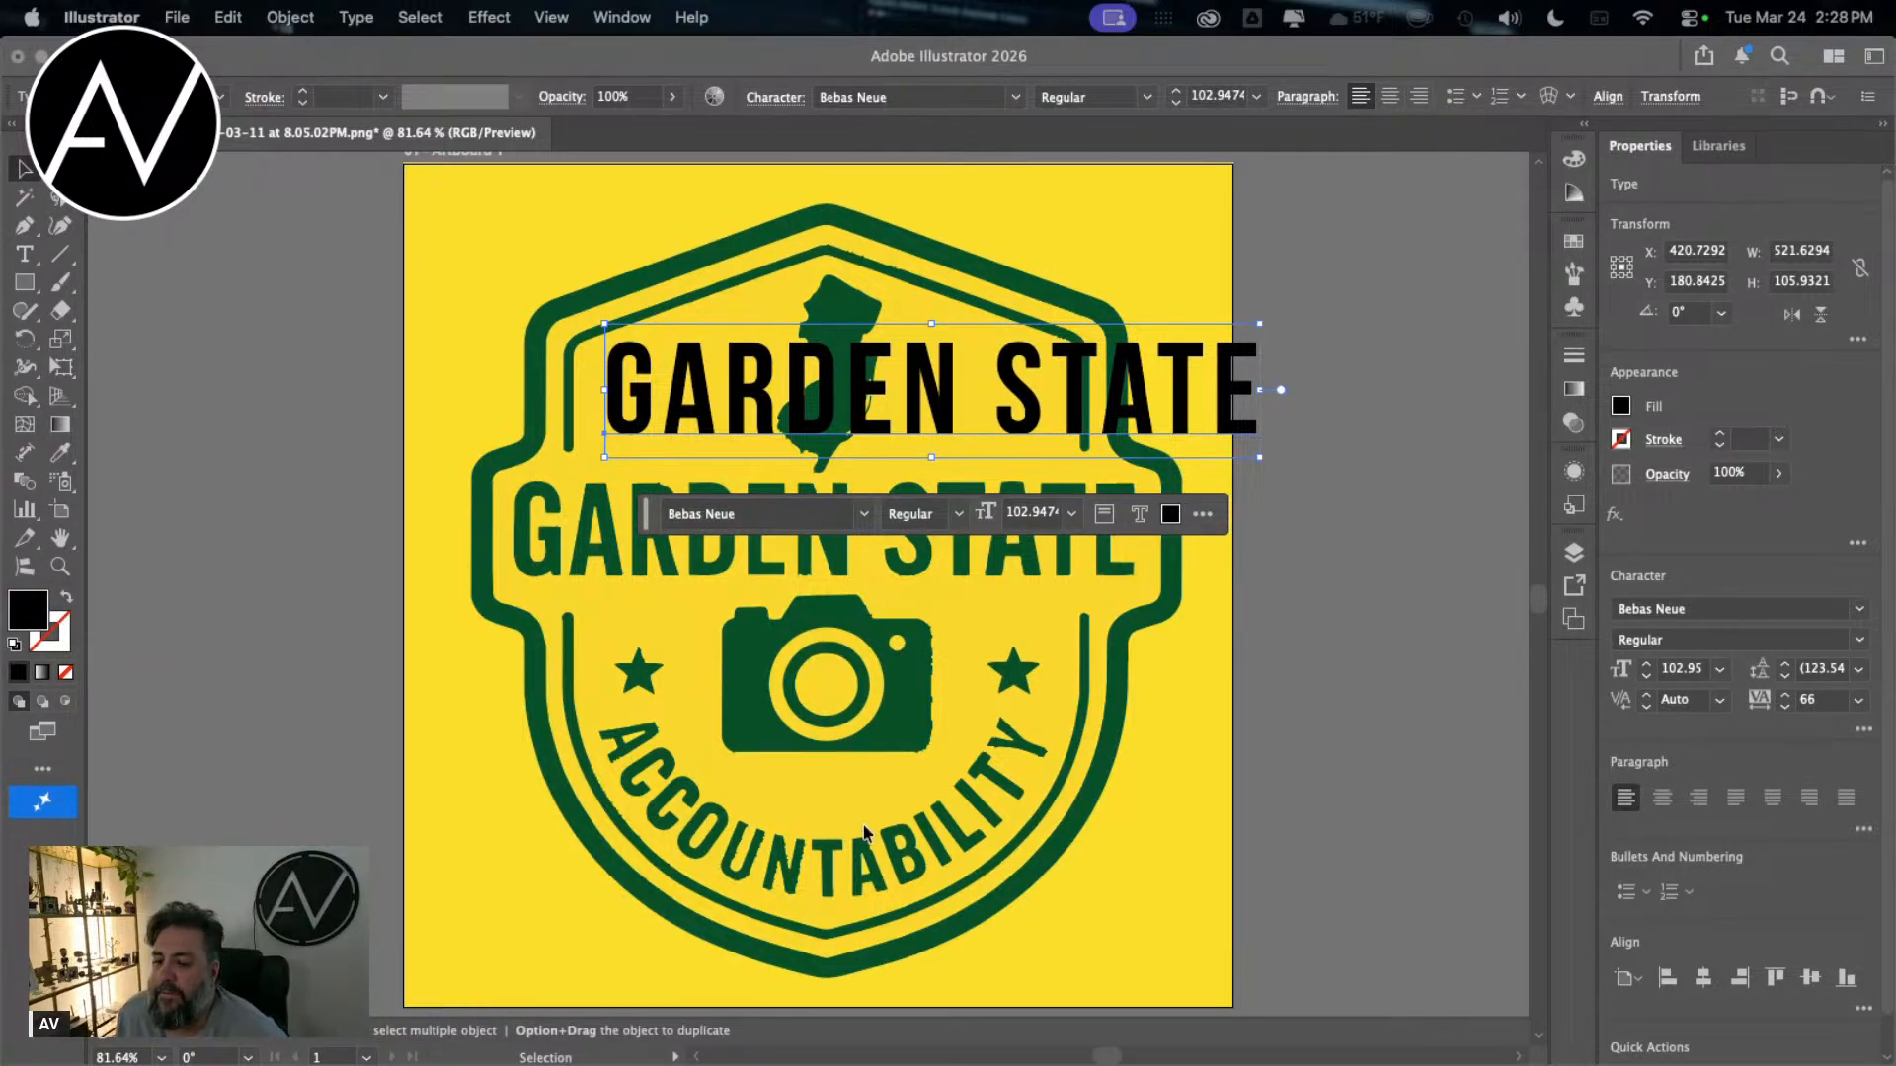
{"action": "double_click", "coordinate": [664, 407]}
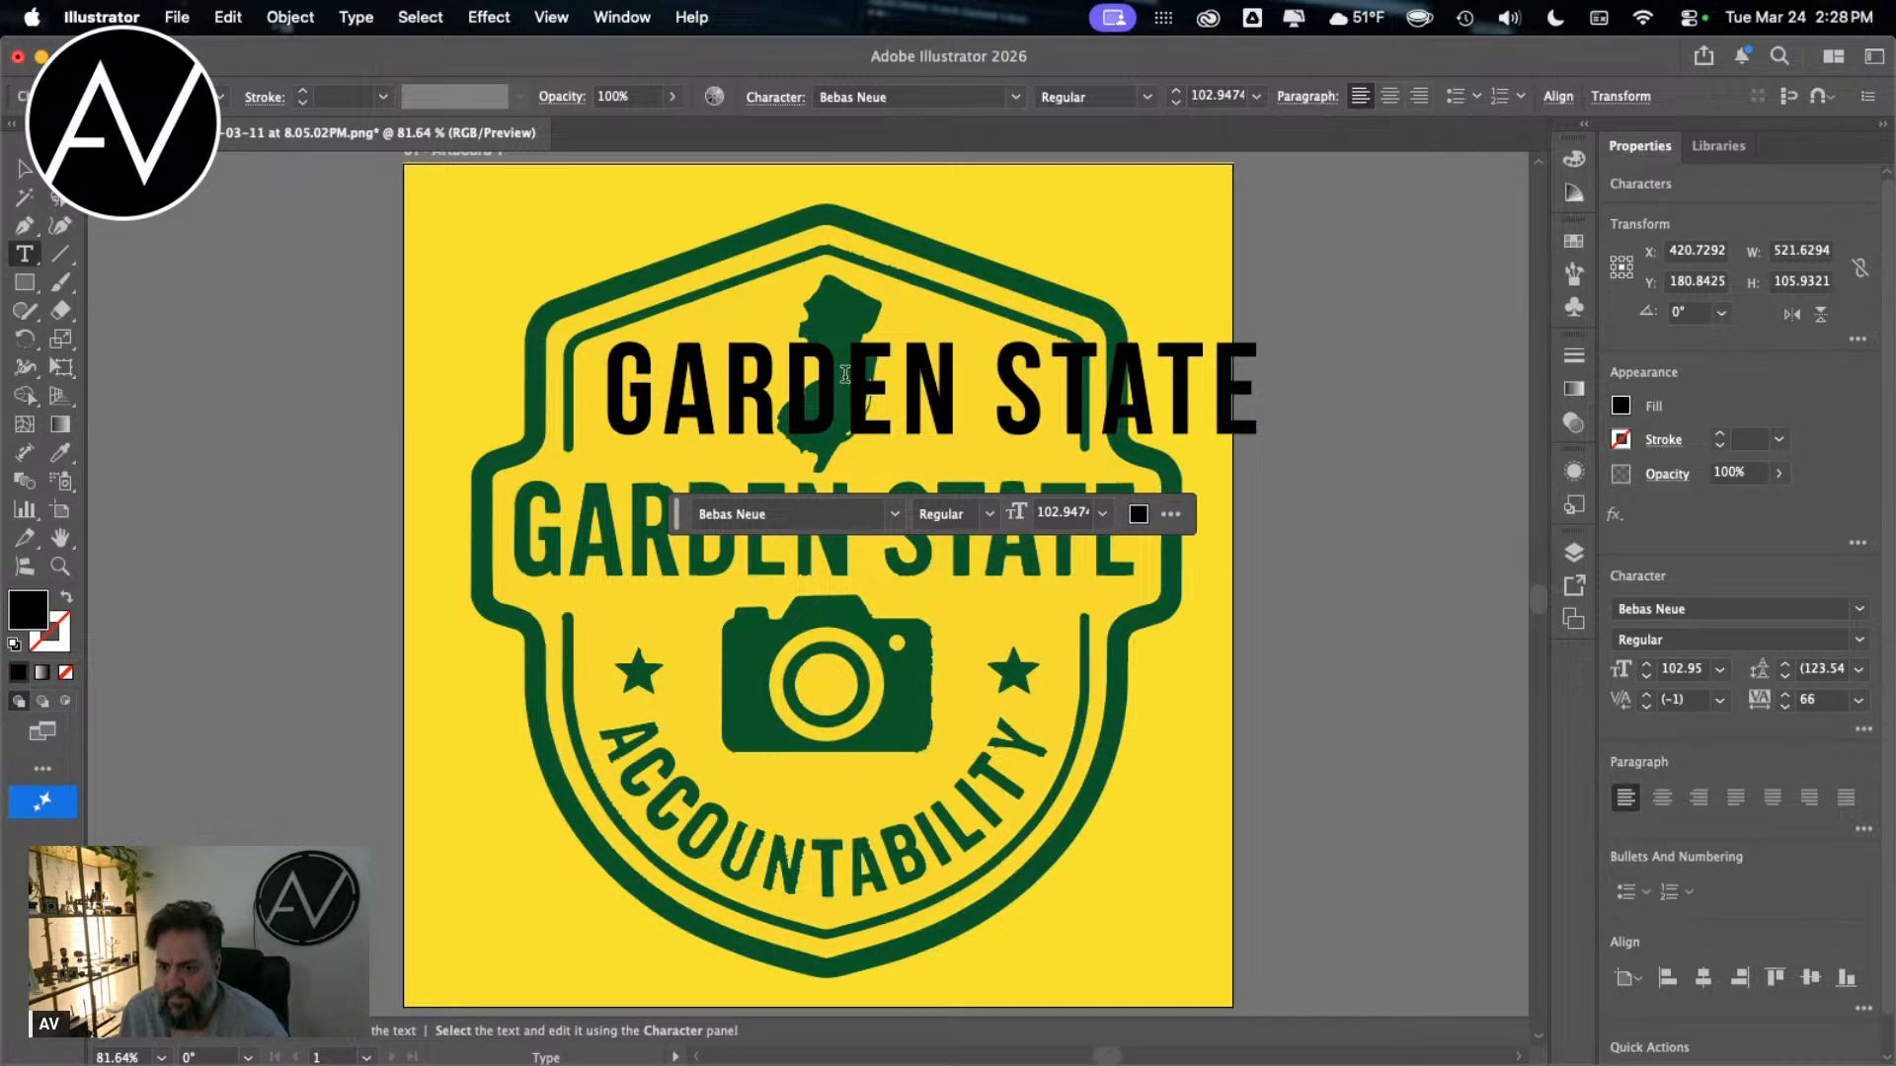
{"action": "key", "text": "BackSpace"}
{"action": "type", "text": "G"}
{"action": "key", "text": "BackSpace"}
{"action": "type", "text": "G"}
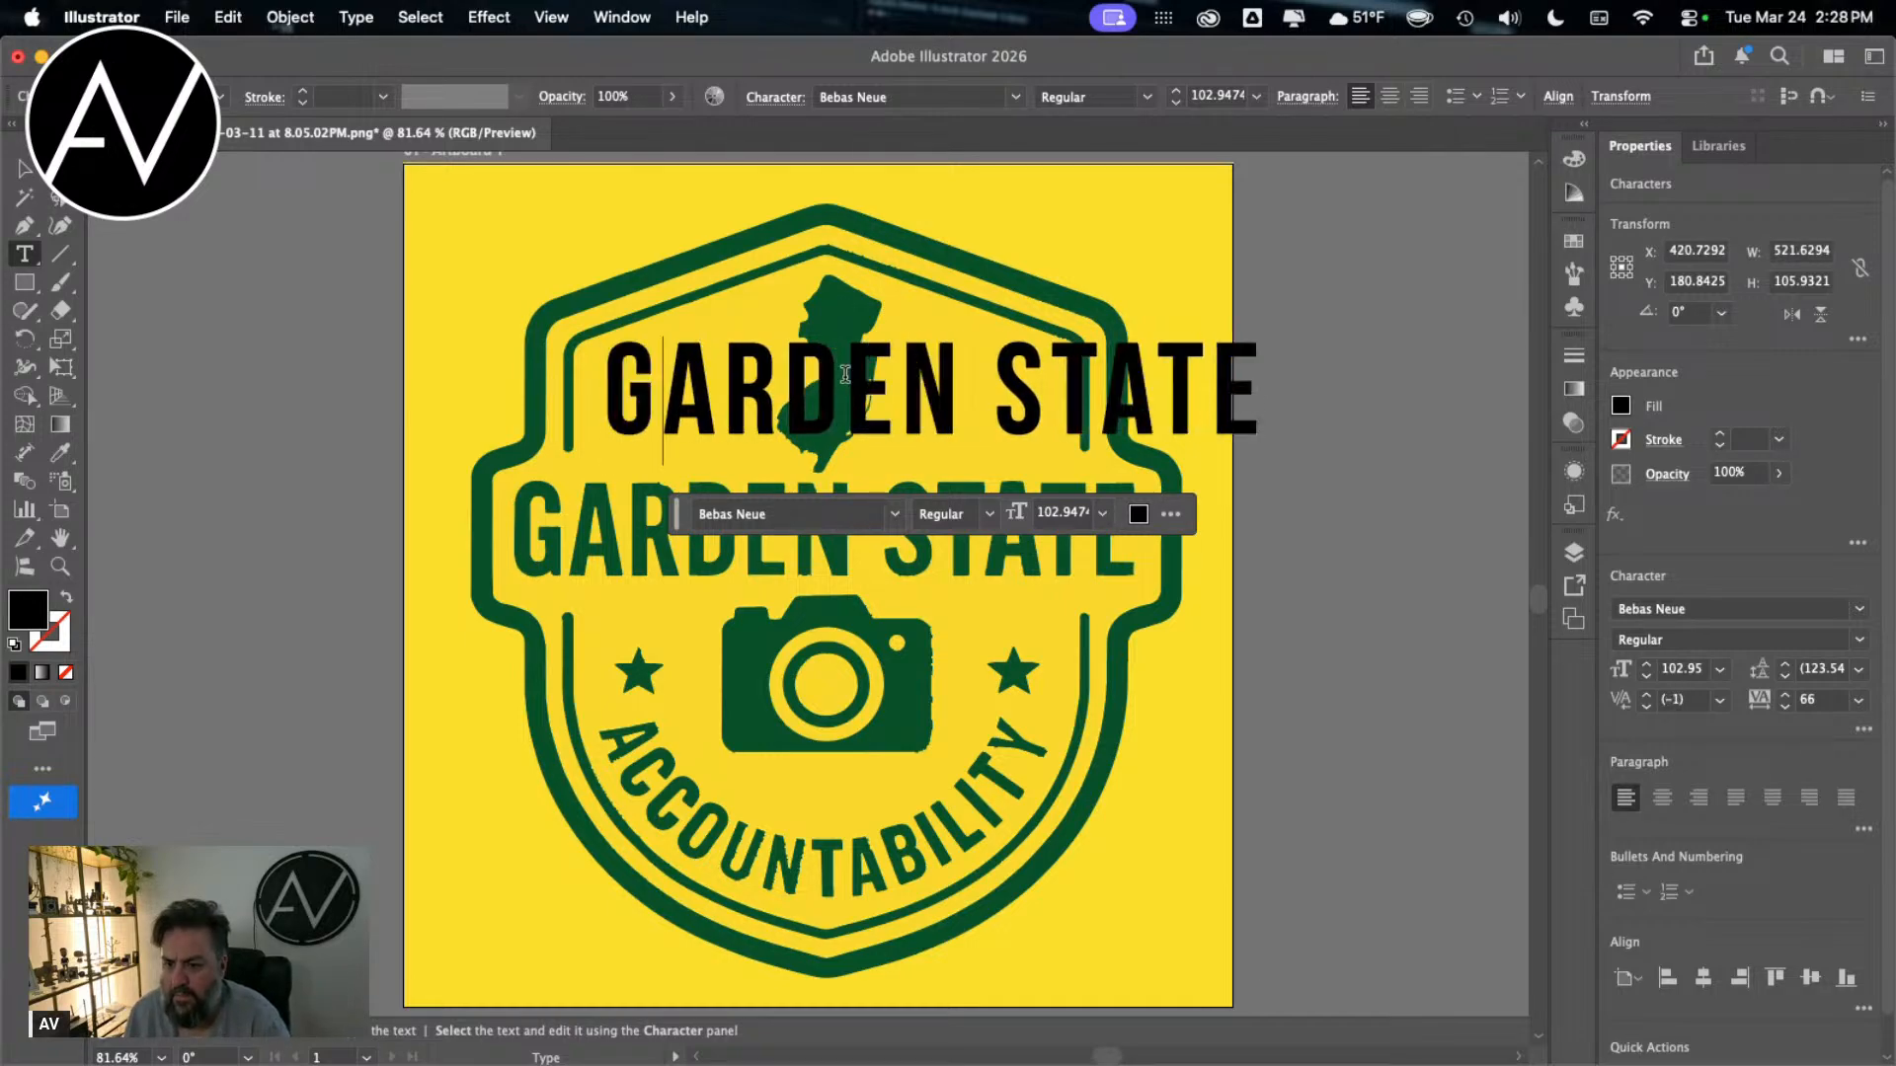
{"action": "key", "text": "BackSpace"}
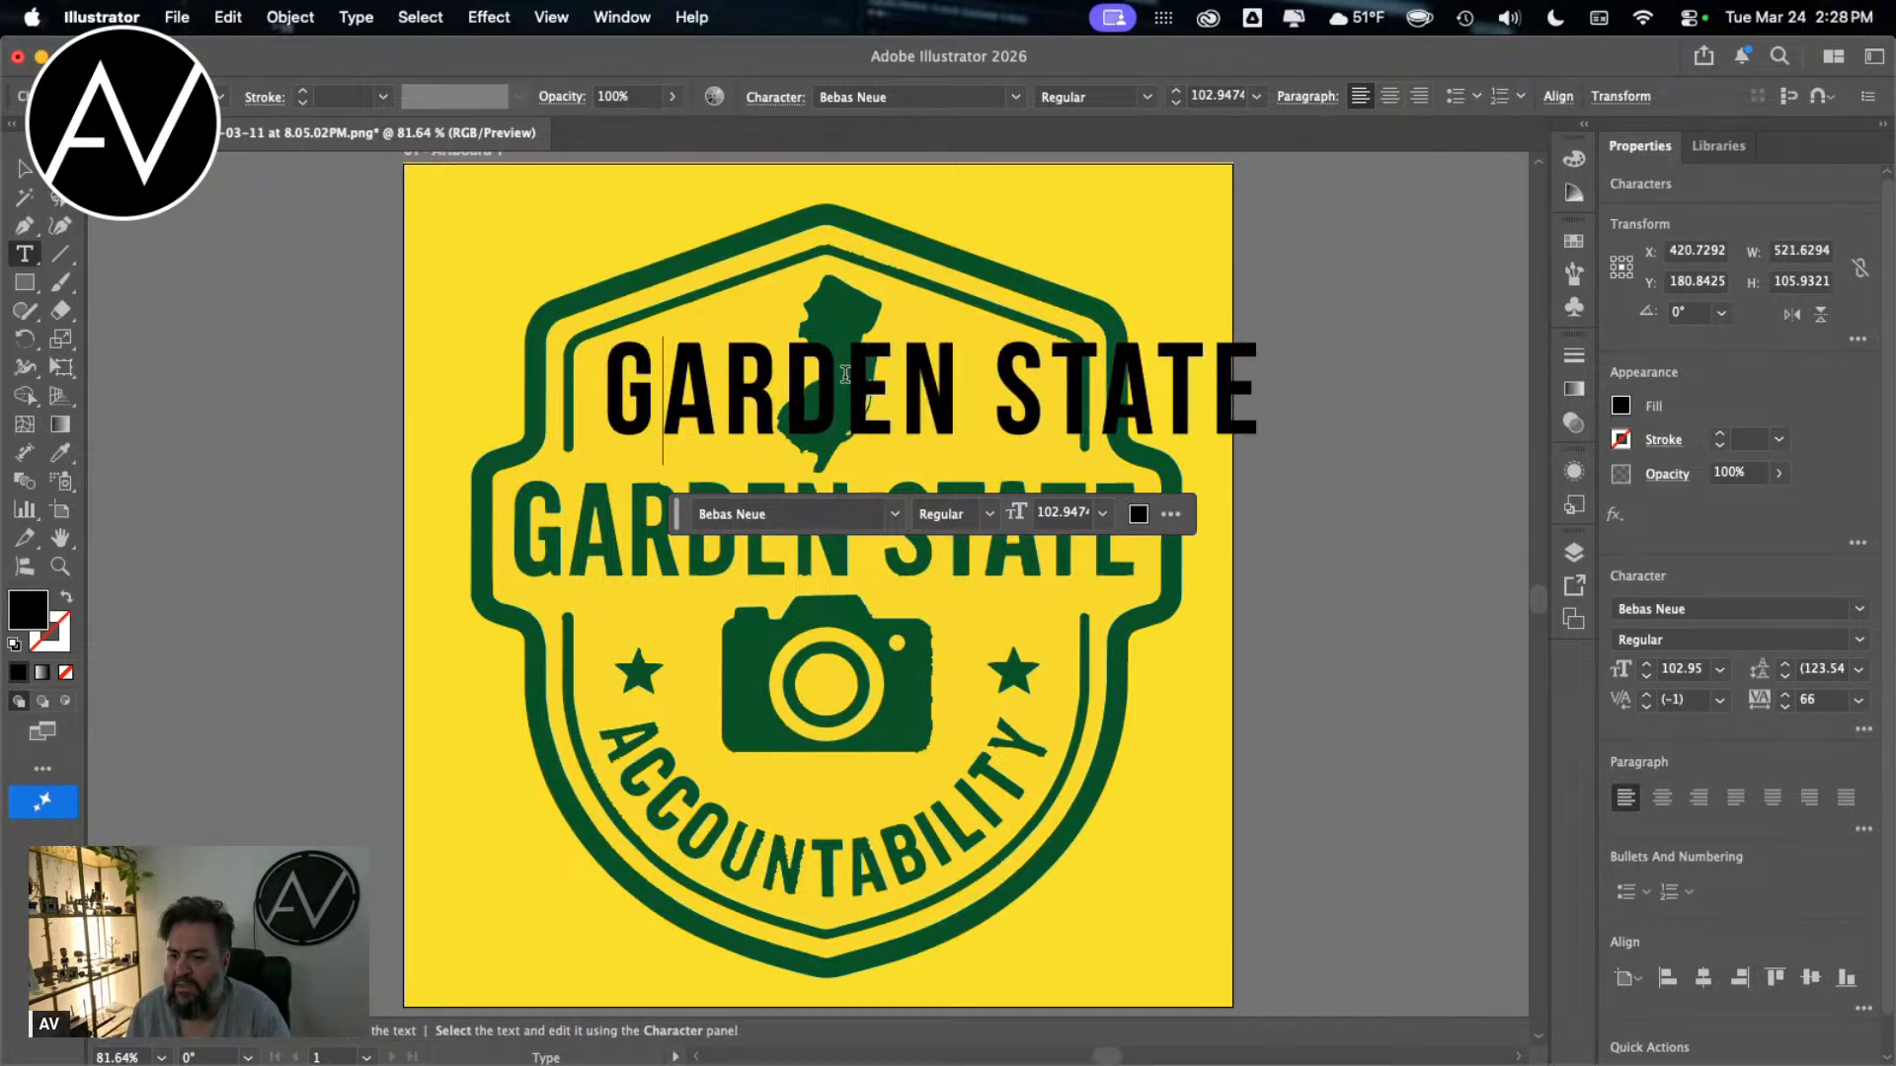
{"action": "left_click", "coordinate": [25, 168]}
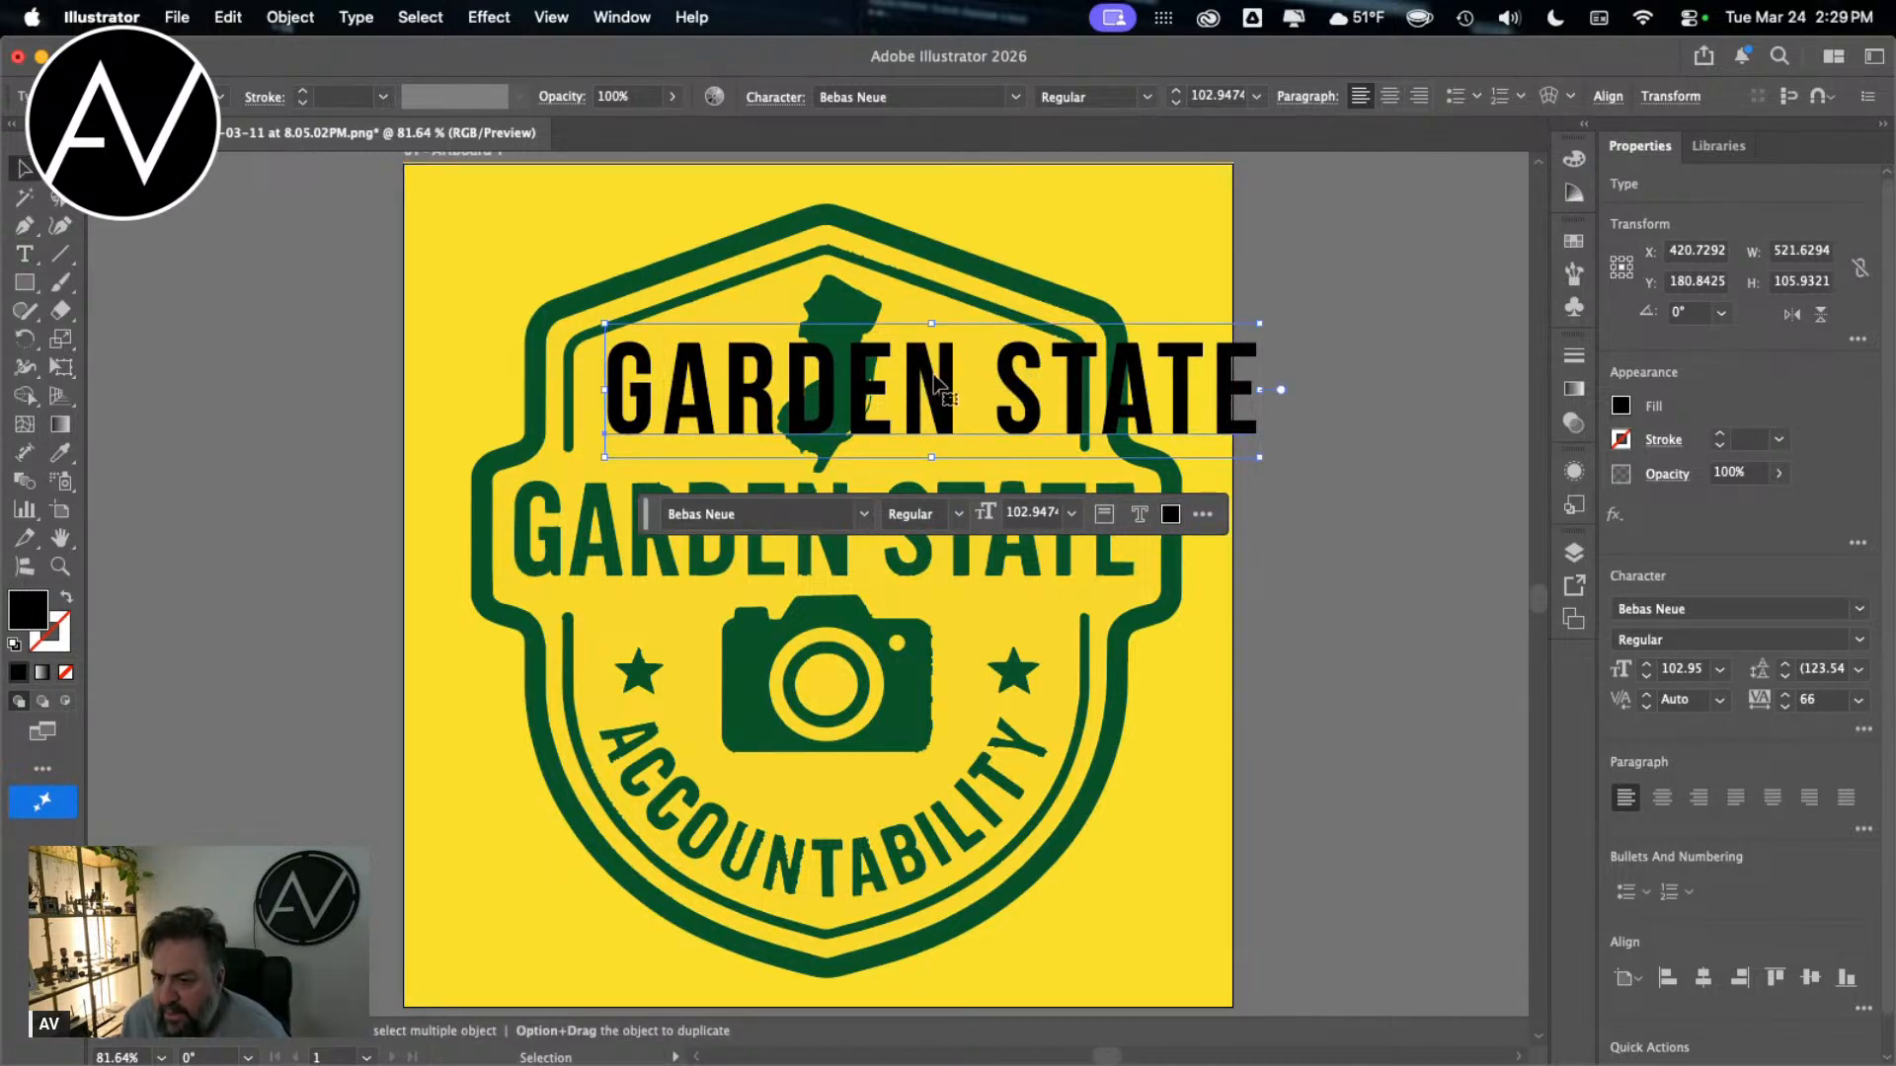
Step: Move the black GARDEN STATE text up to the artboard's upper edge, clear of the badge's large lettering
{"action": "left_click_drag", "start_coordinate": [936, 383], "coordinate": [882, 351]}
{"action": "left_click_drag", "start_coordinate": [1024, 383], "coordinate": [993, 447]}
{"action": "left_click", "coordinate": [1442, 679]}
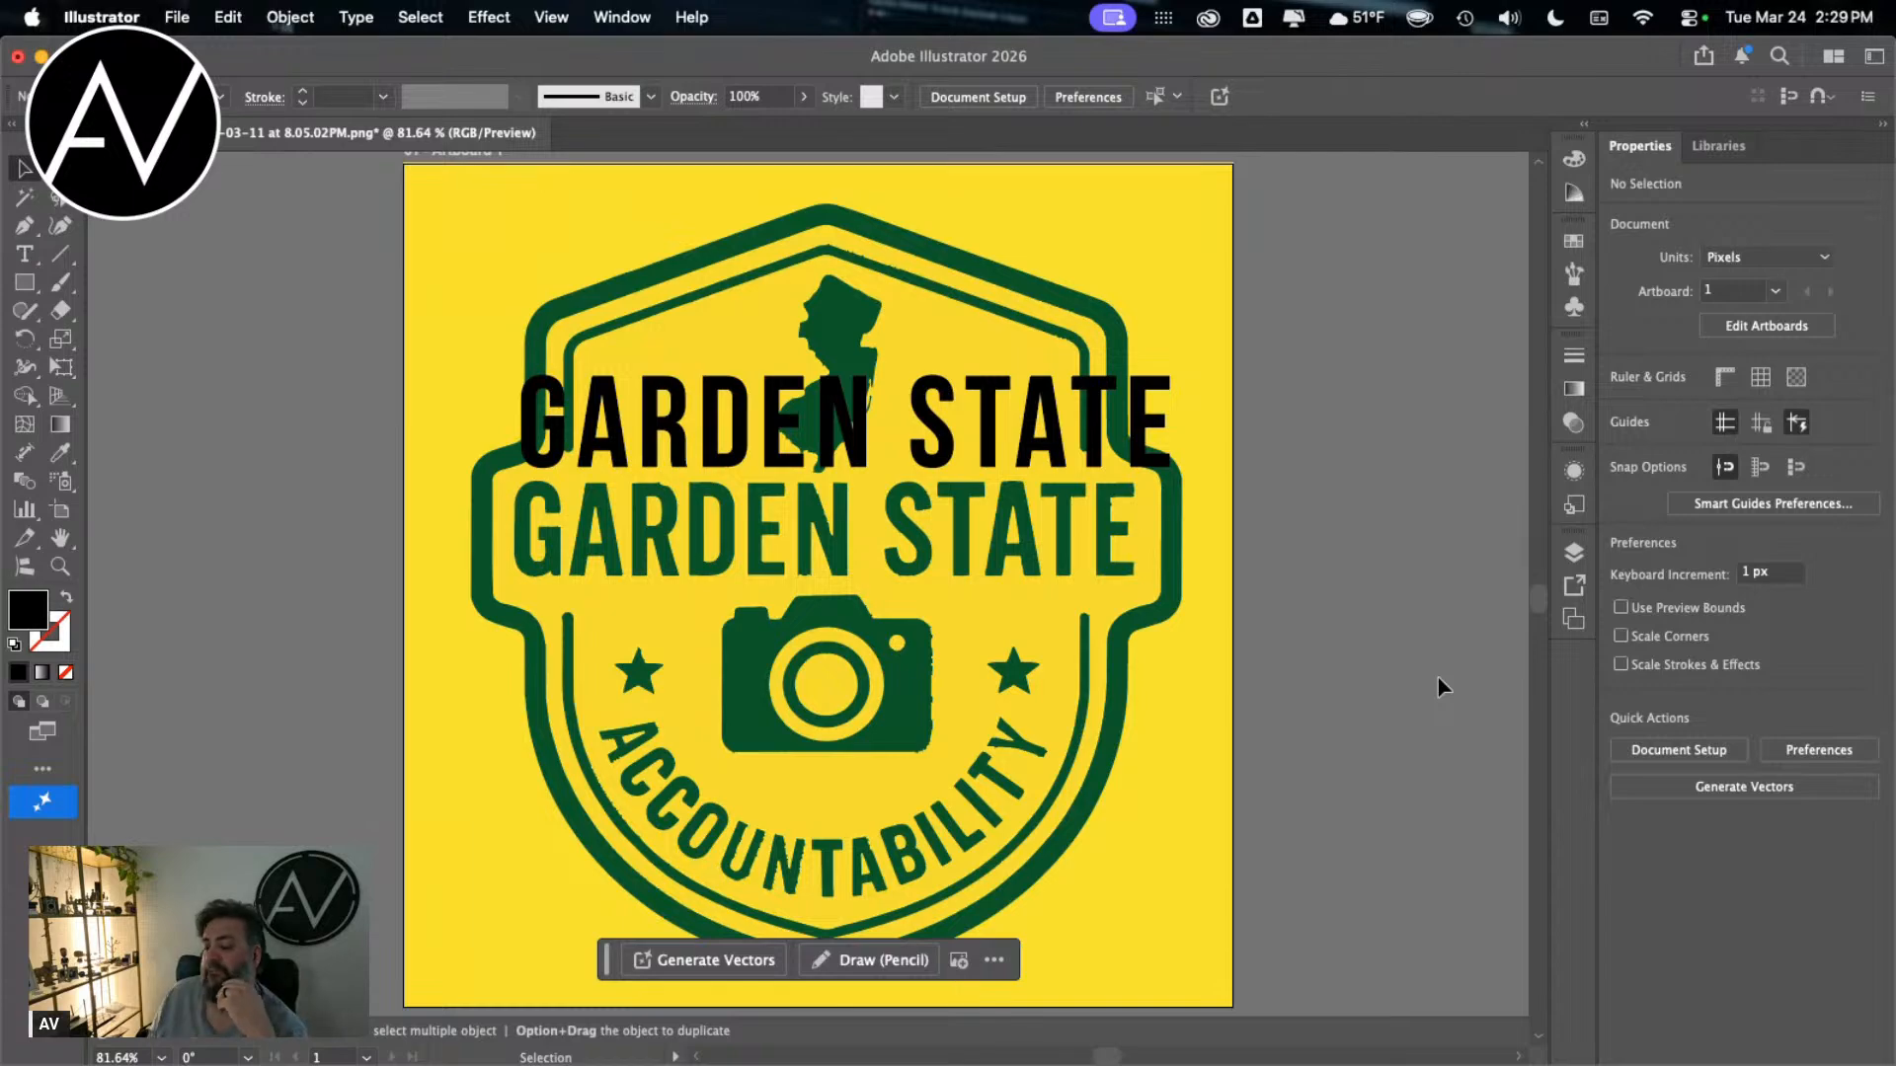
{"action": "left_click_drag", "start_coordinate": [770, 358], "coordinate": [717, 237]}
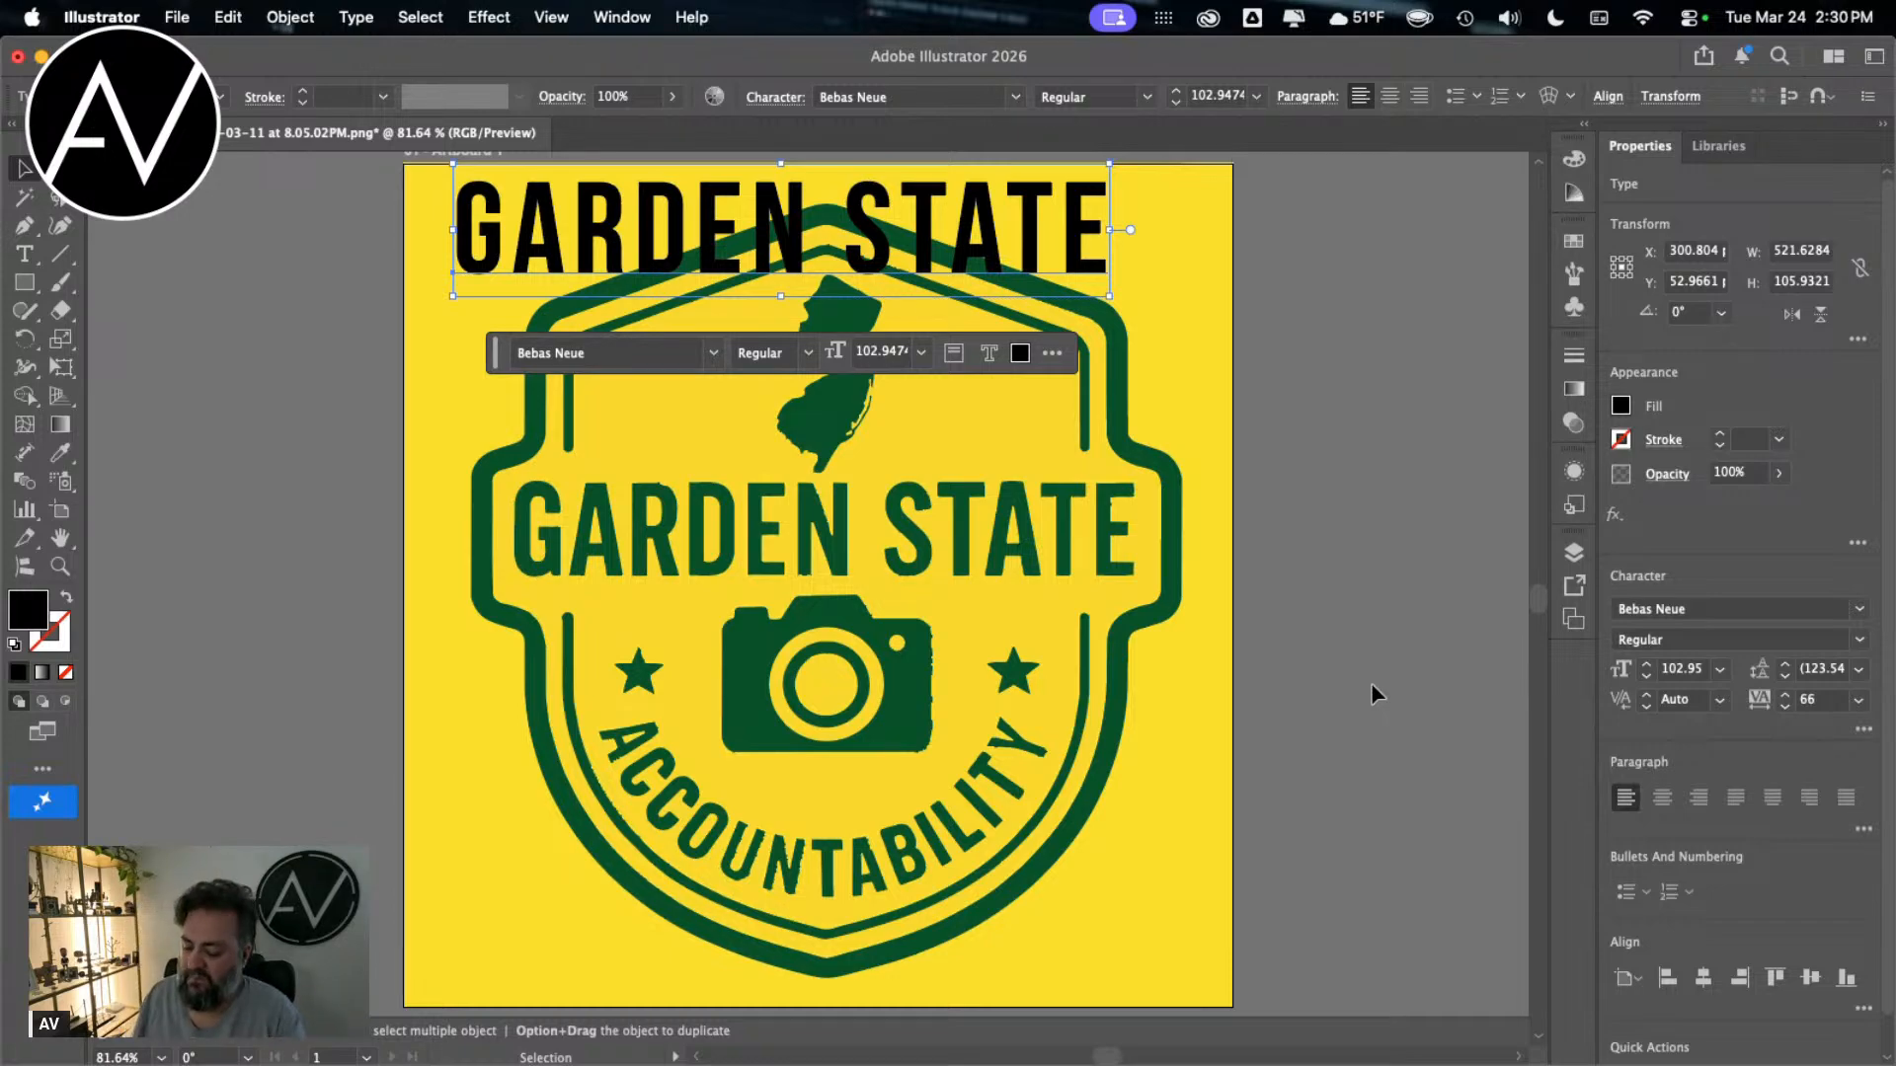
{"action": "scroll", "coordinate": [1370, 683], "scroll_direction": "right", "scroll_amount": 3}
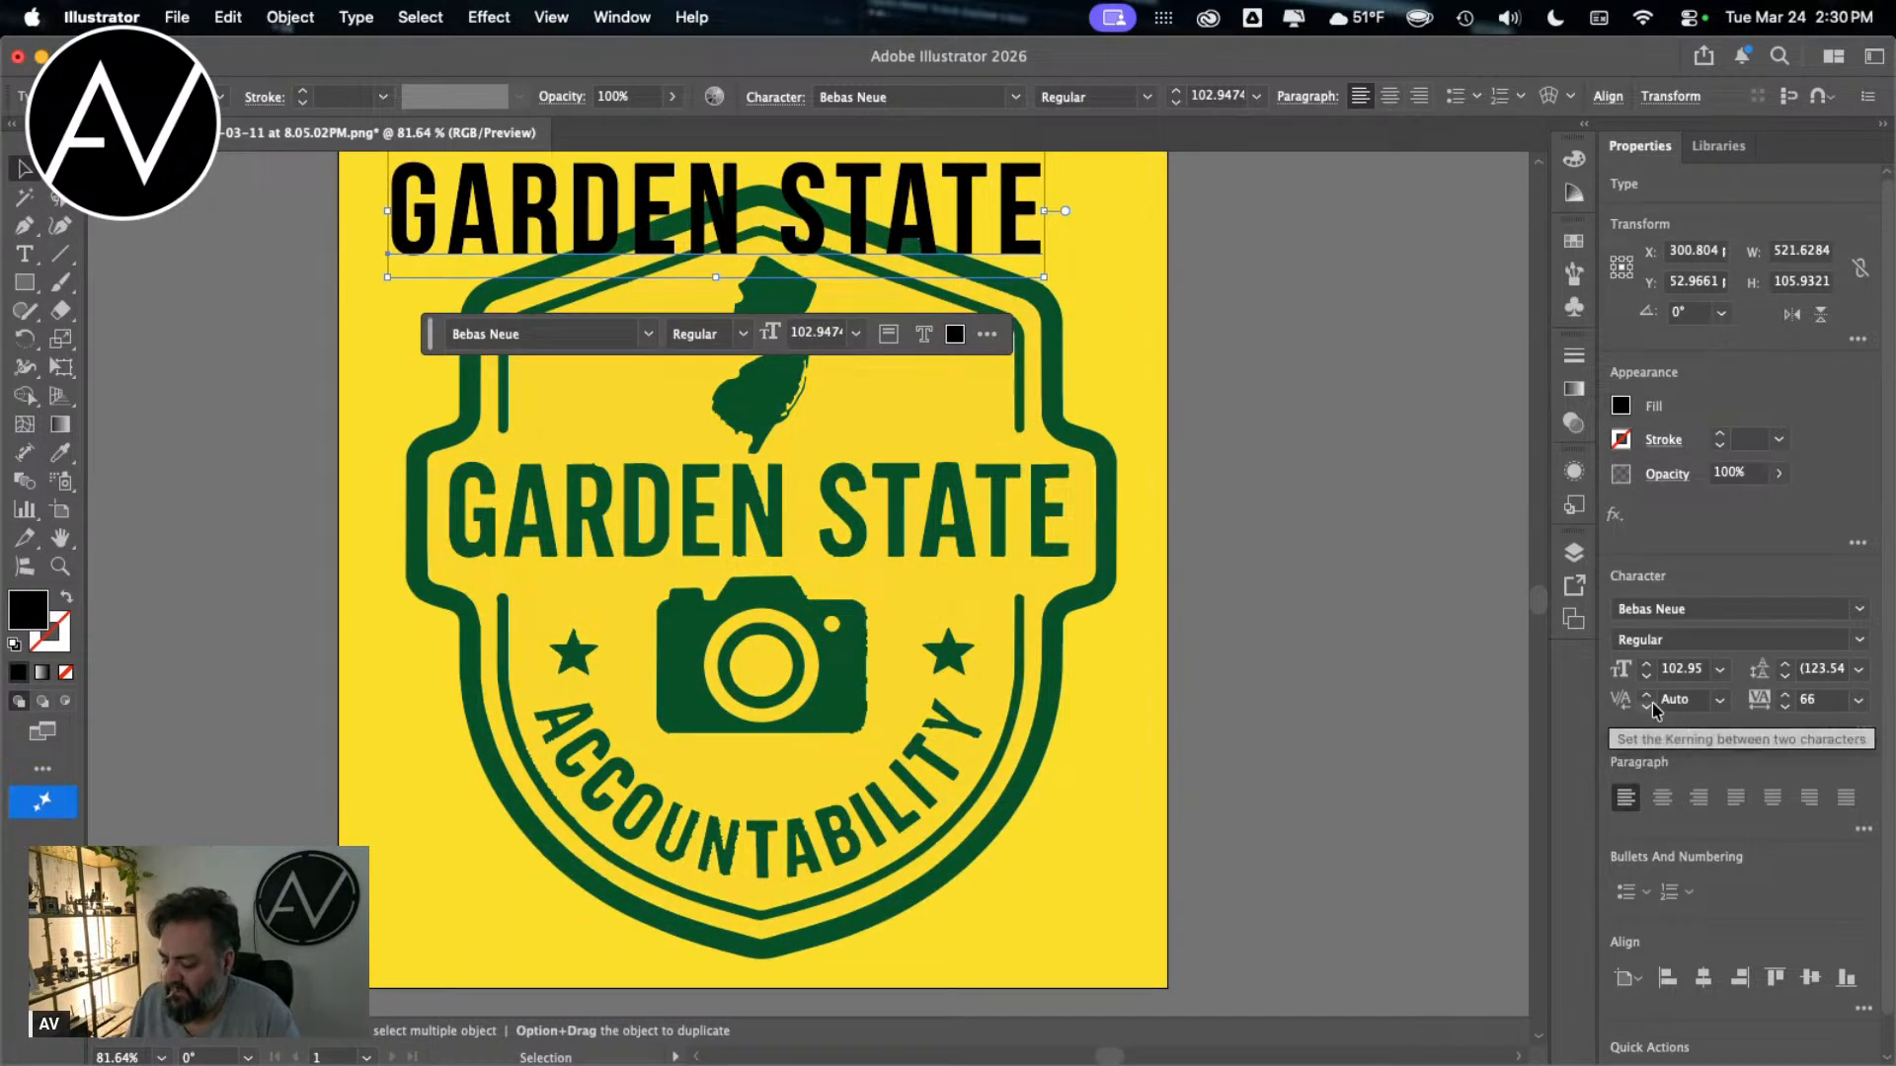
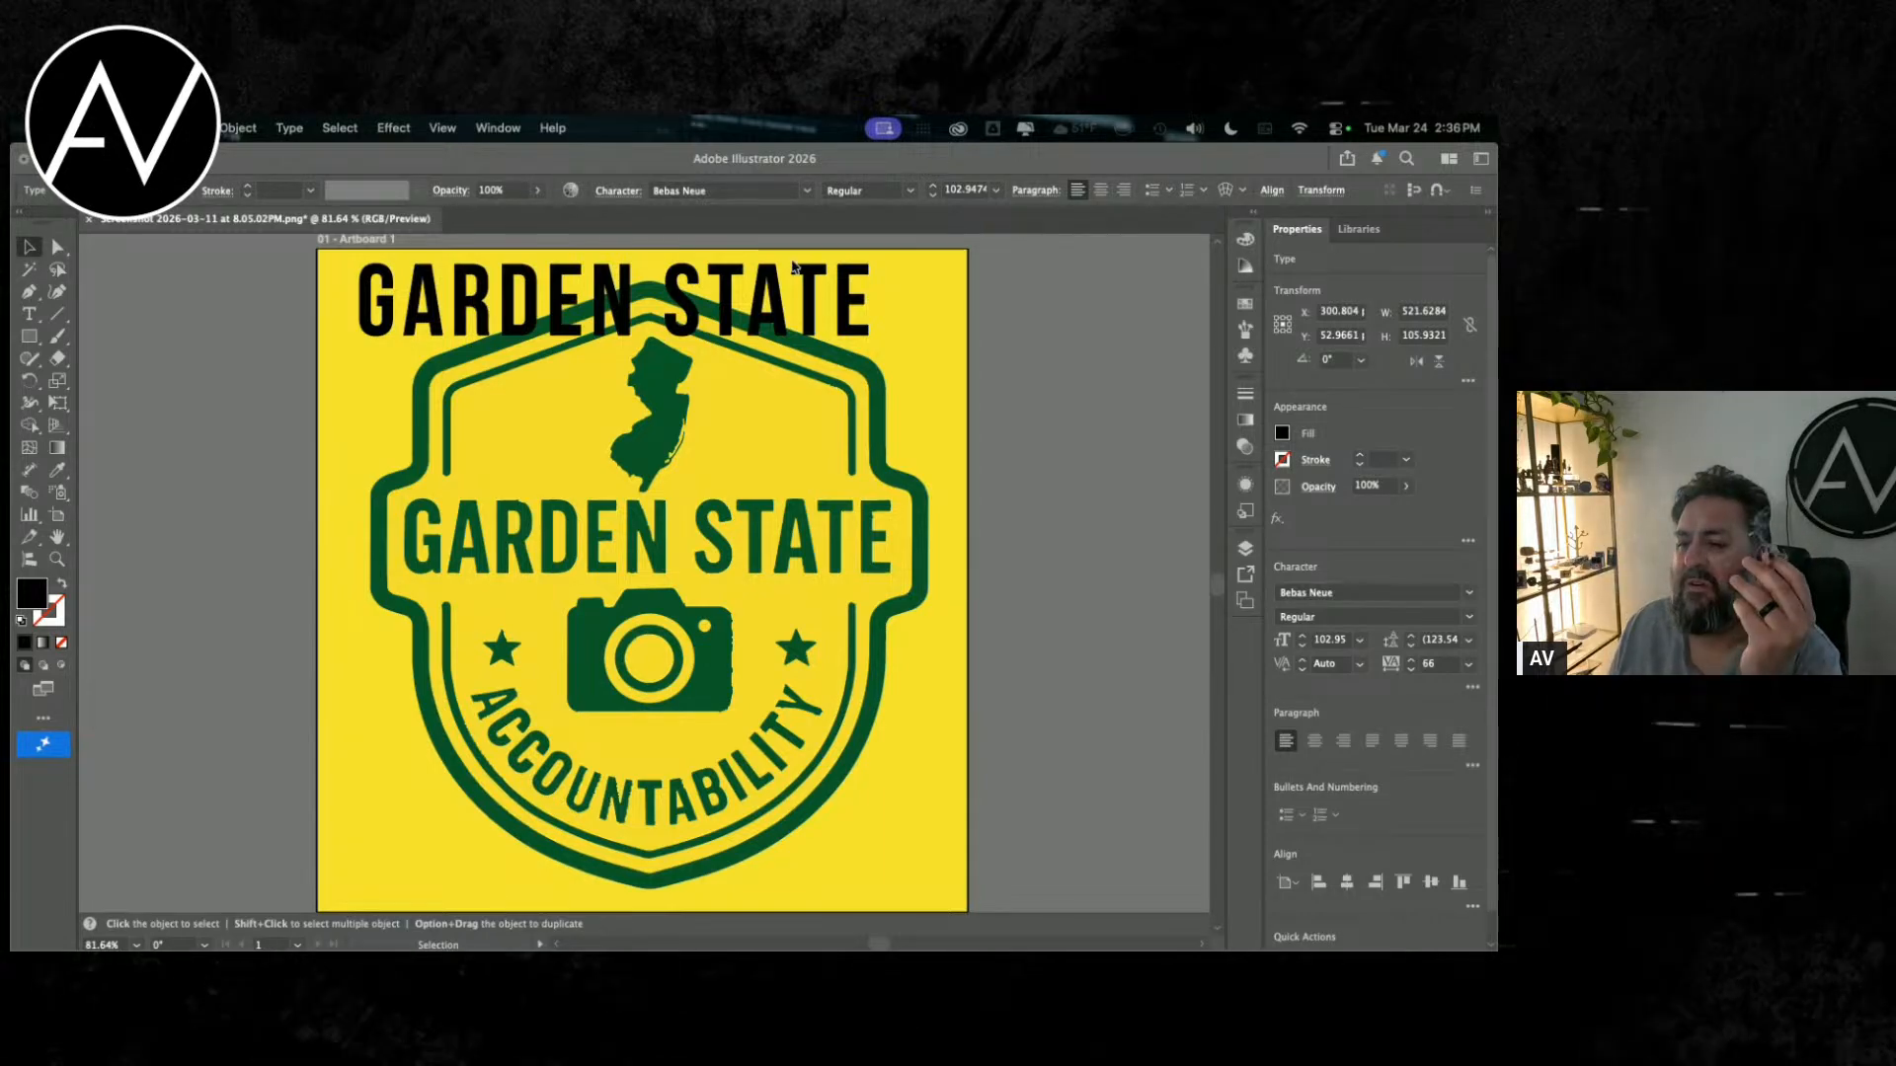
Step: Search the fonts for "os" and try to apply Oswald Stencil Bold to the black GARDEN STATE text
{"action": "double_click", "coordinate": [747, 303]}
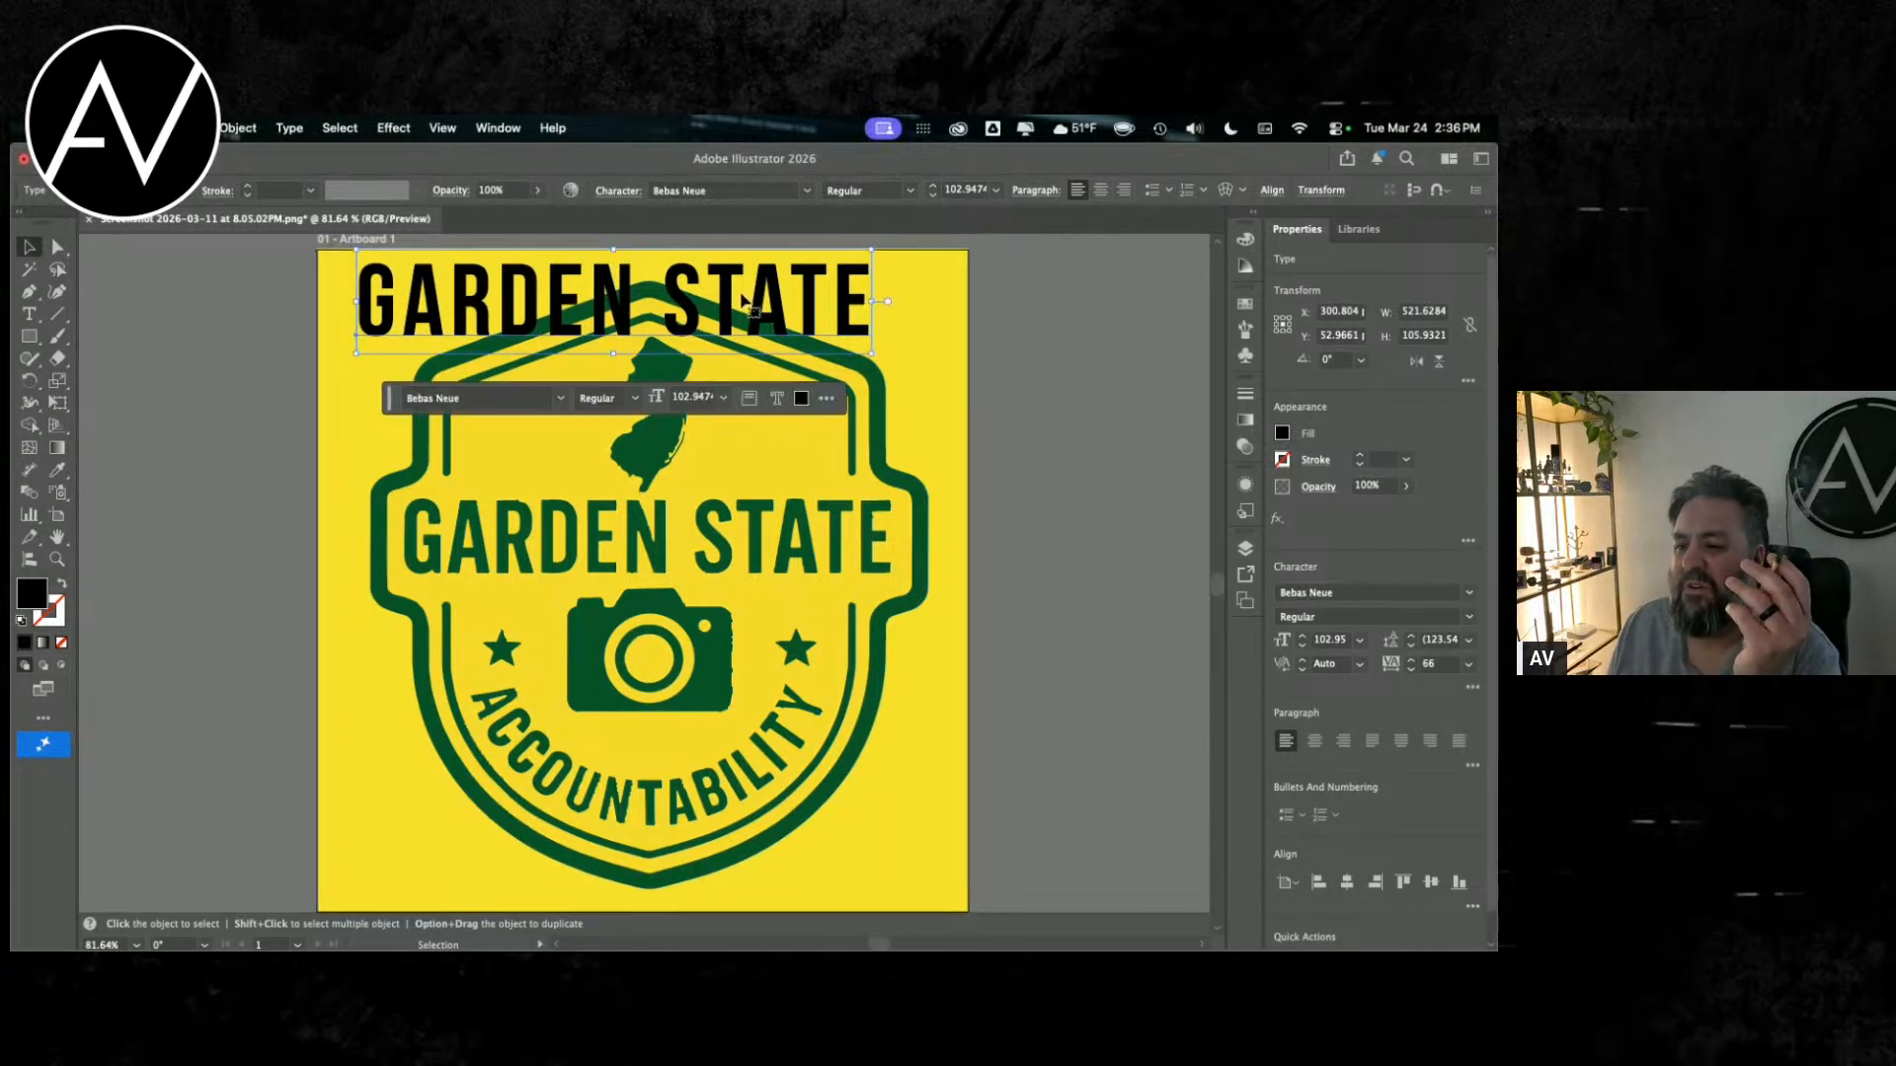
{"action": "left_click", "coordinate": [1350, 592]}
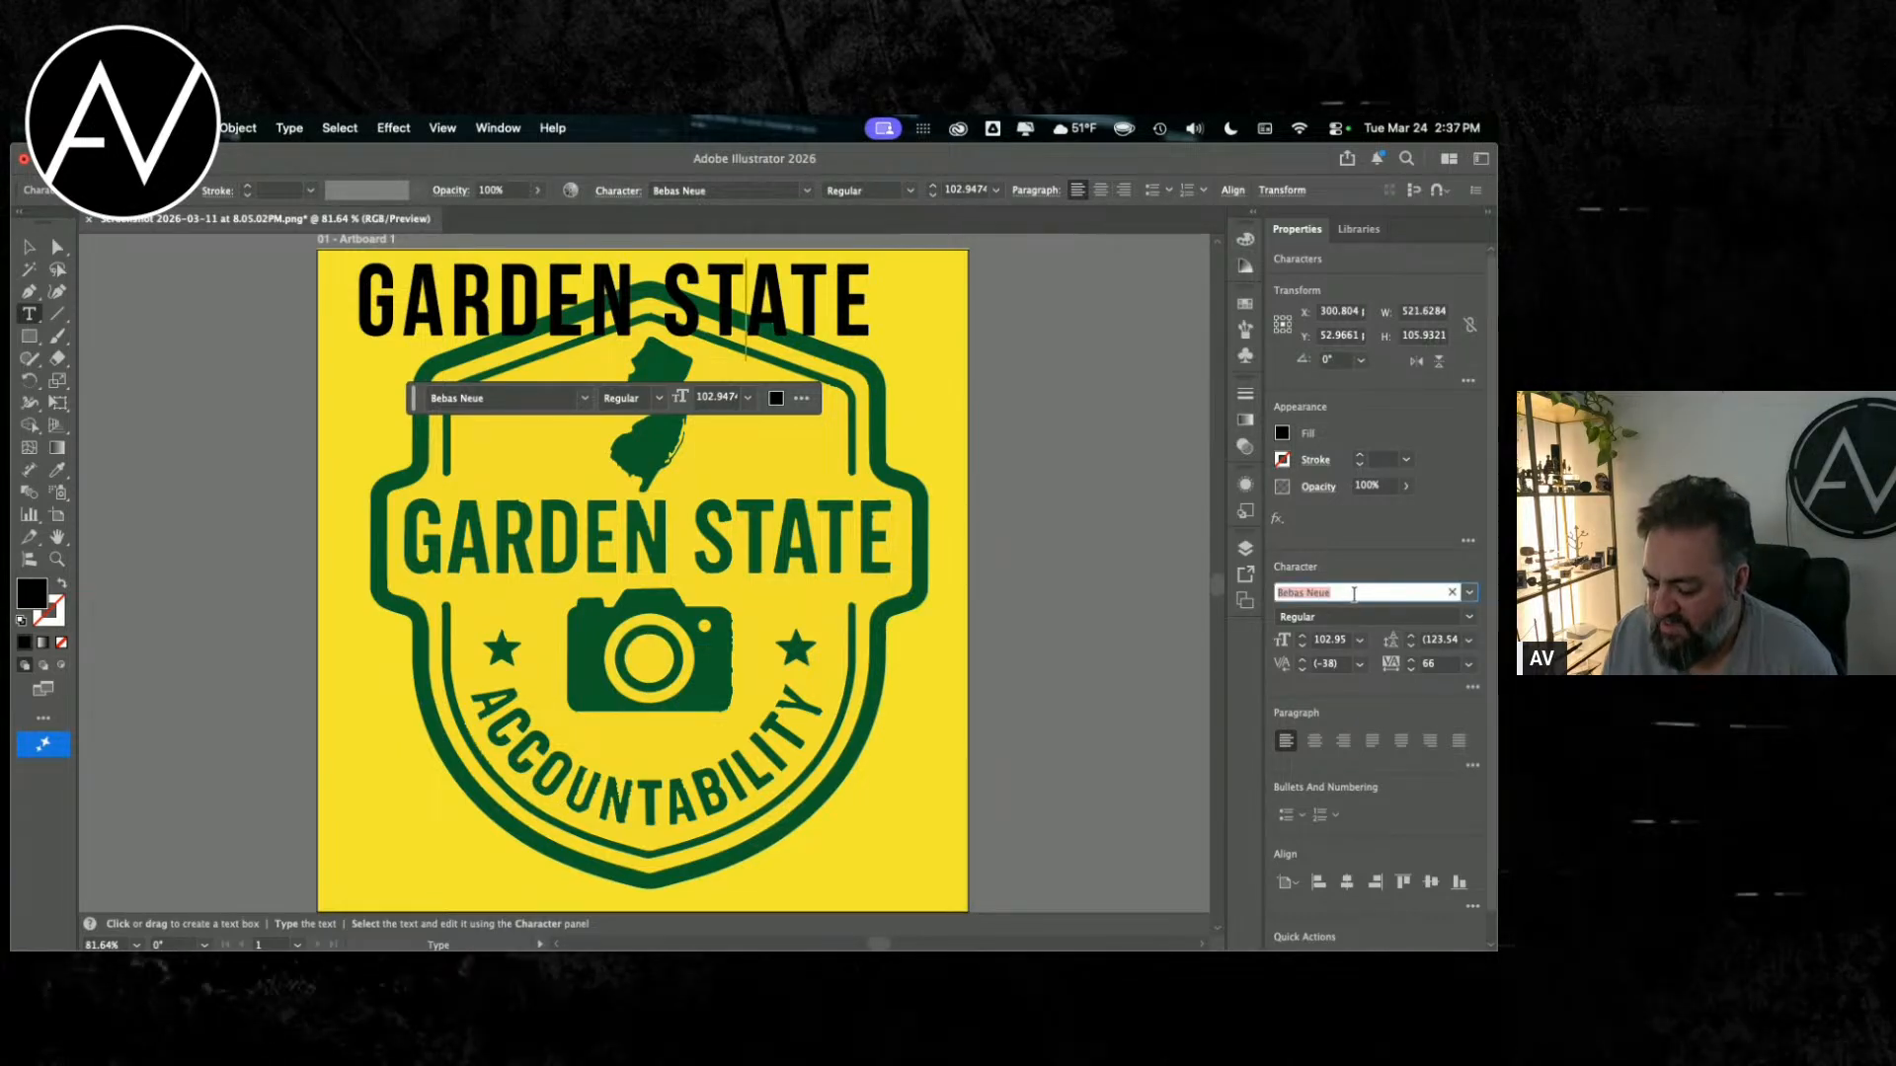
{"action": "type", "text": "os"}
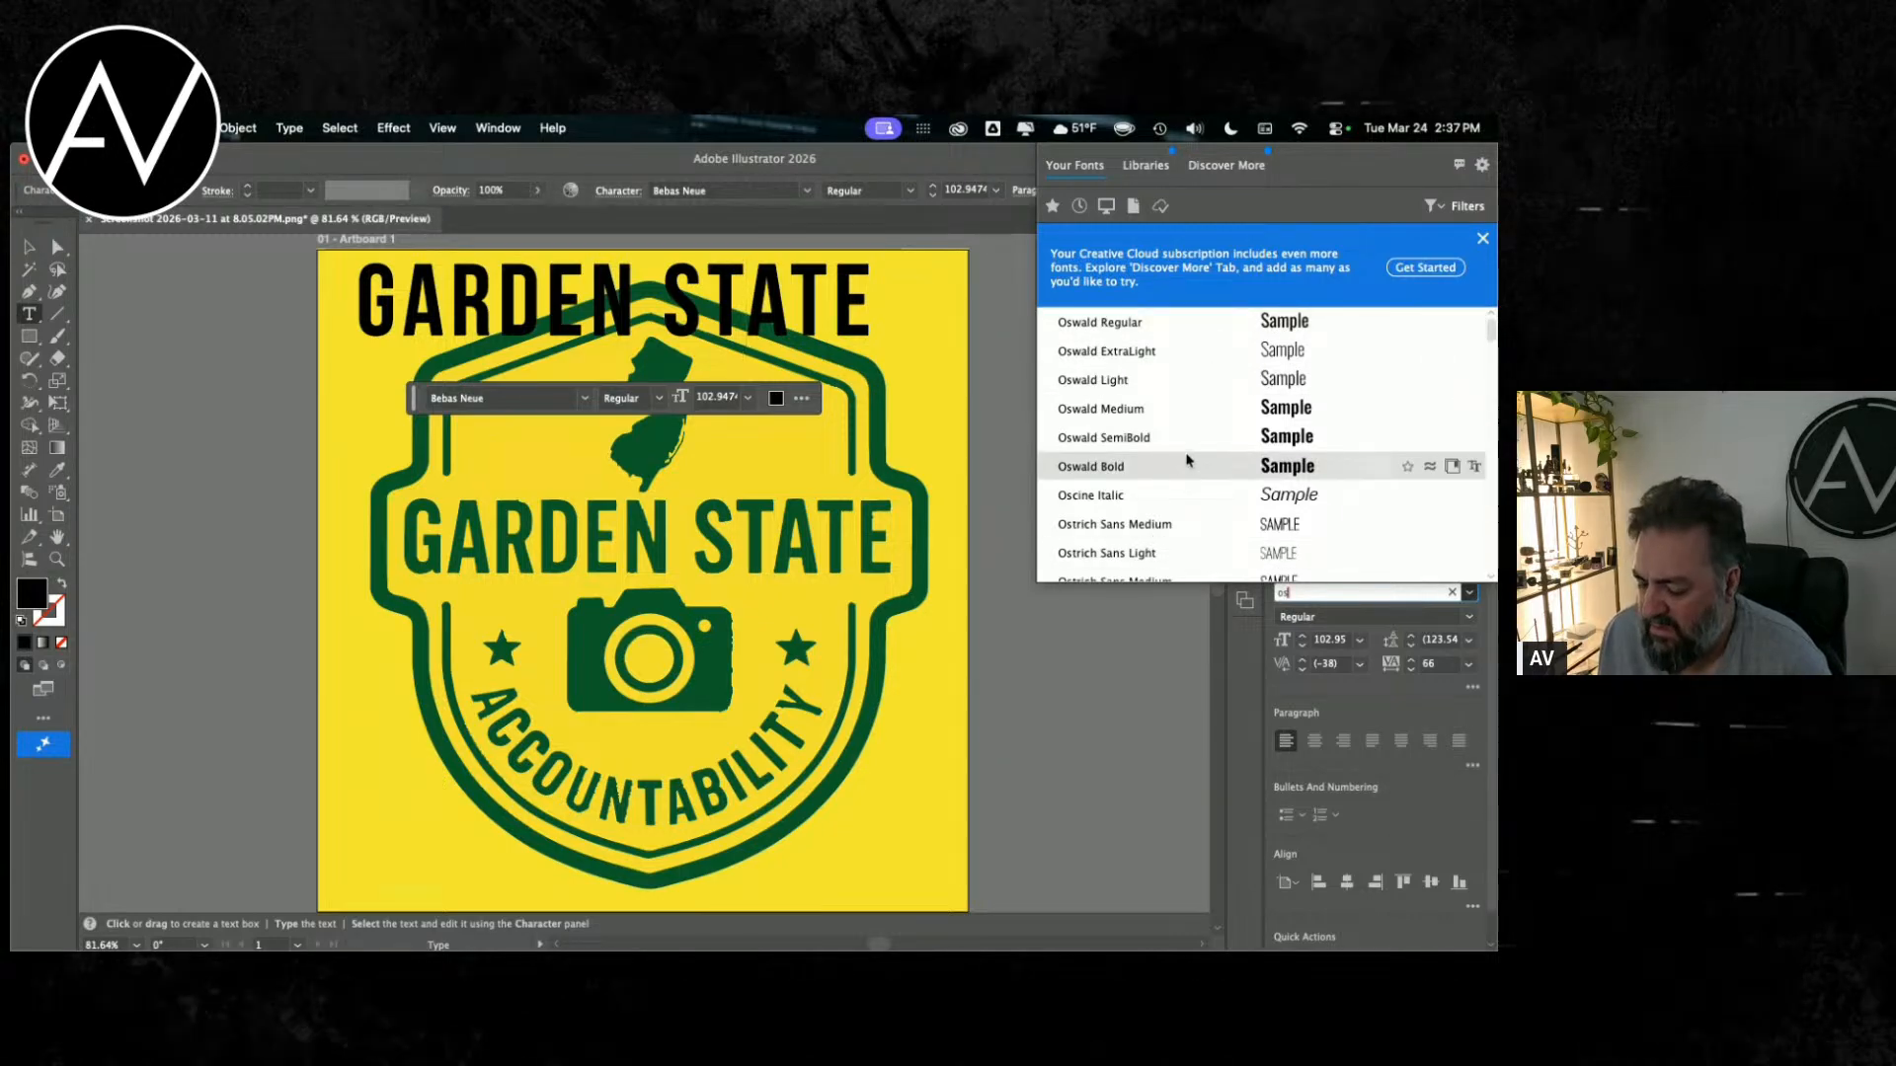
{"action": "scroll", "coordinate": [1160, 424], "scroll_direction": "down", "scroll_amount": 5}
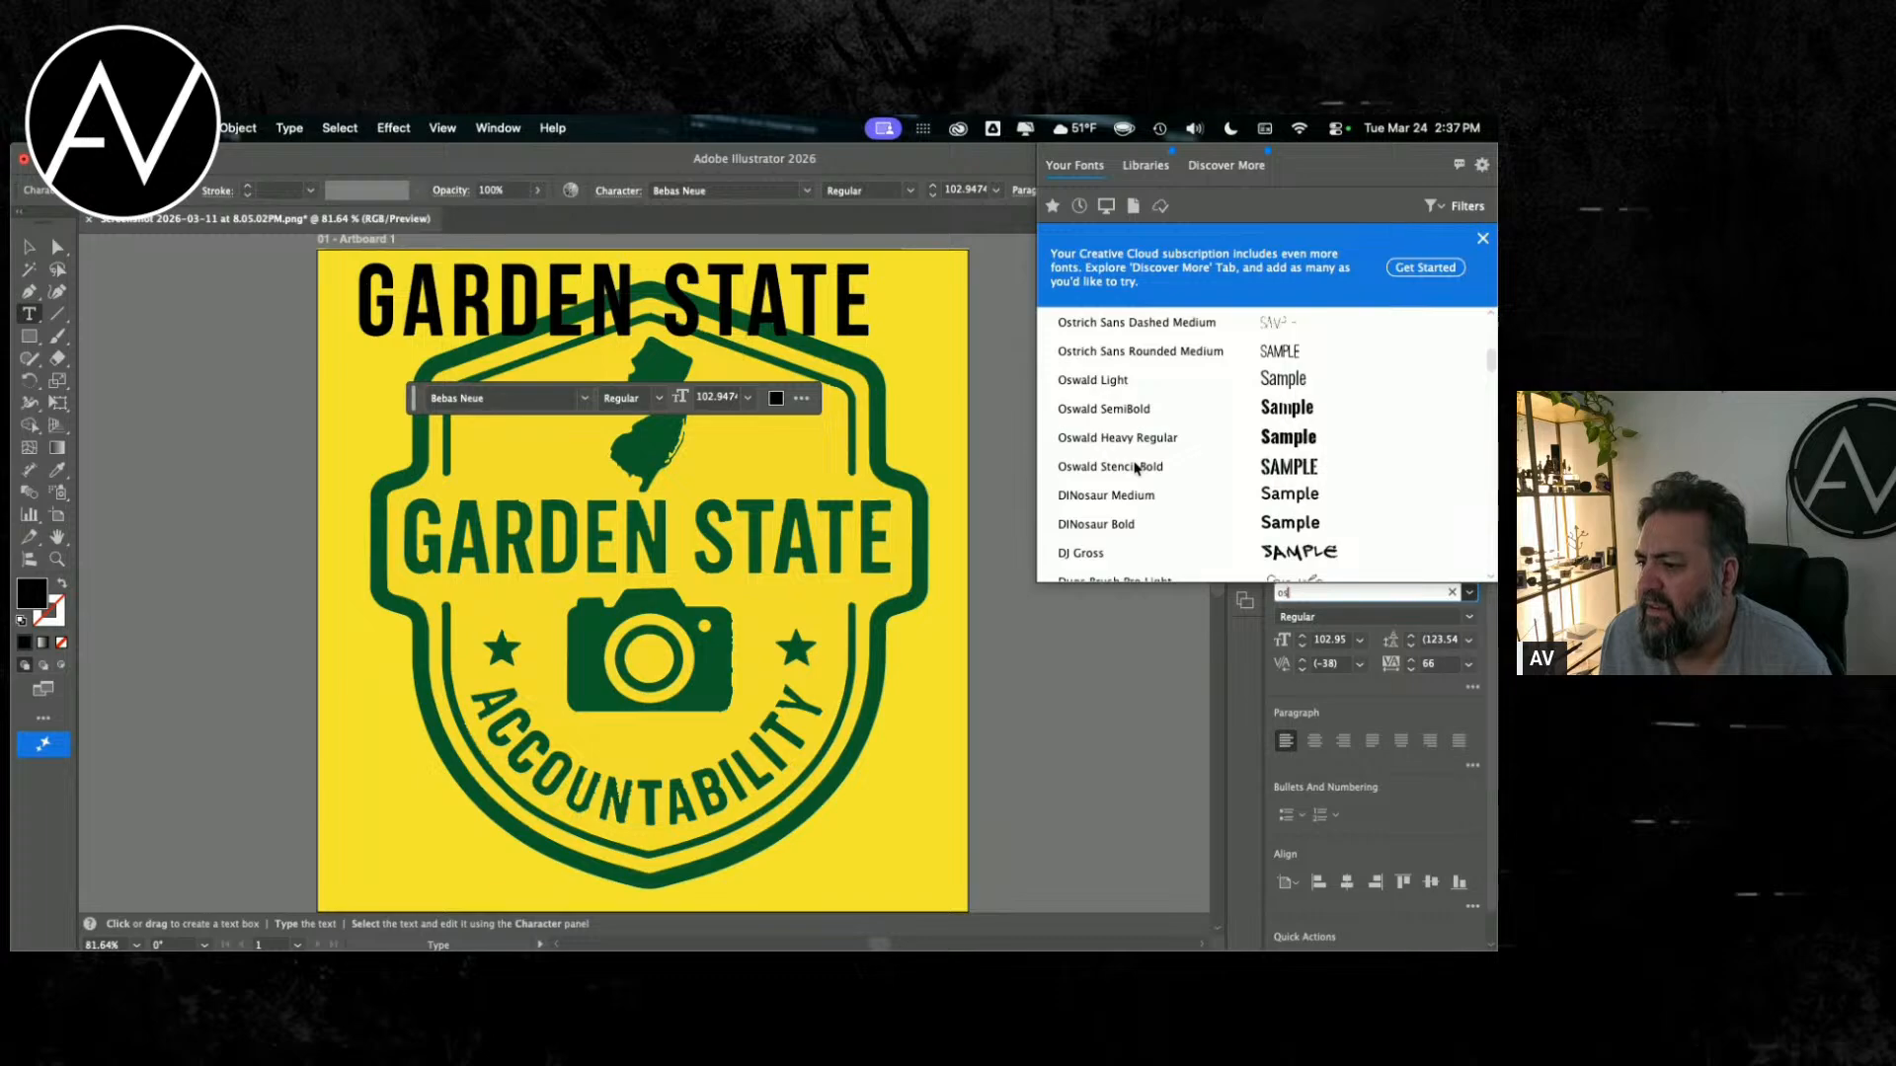
{"action": "scroll", "coordinate": [1155, 472], "scroll_direction": "up", "scroll_amount": 5}
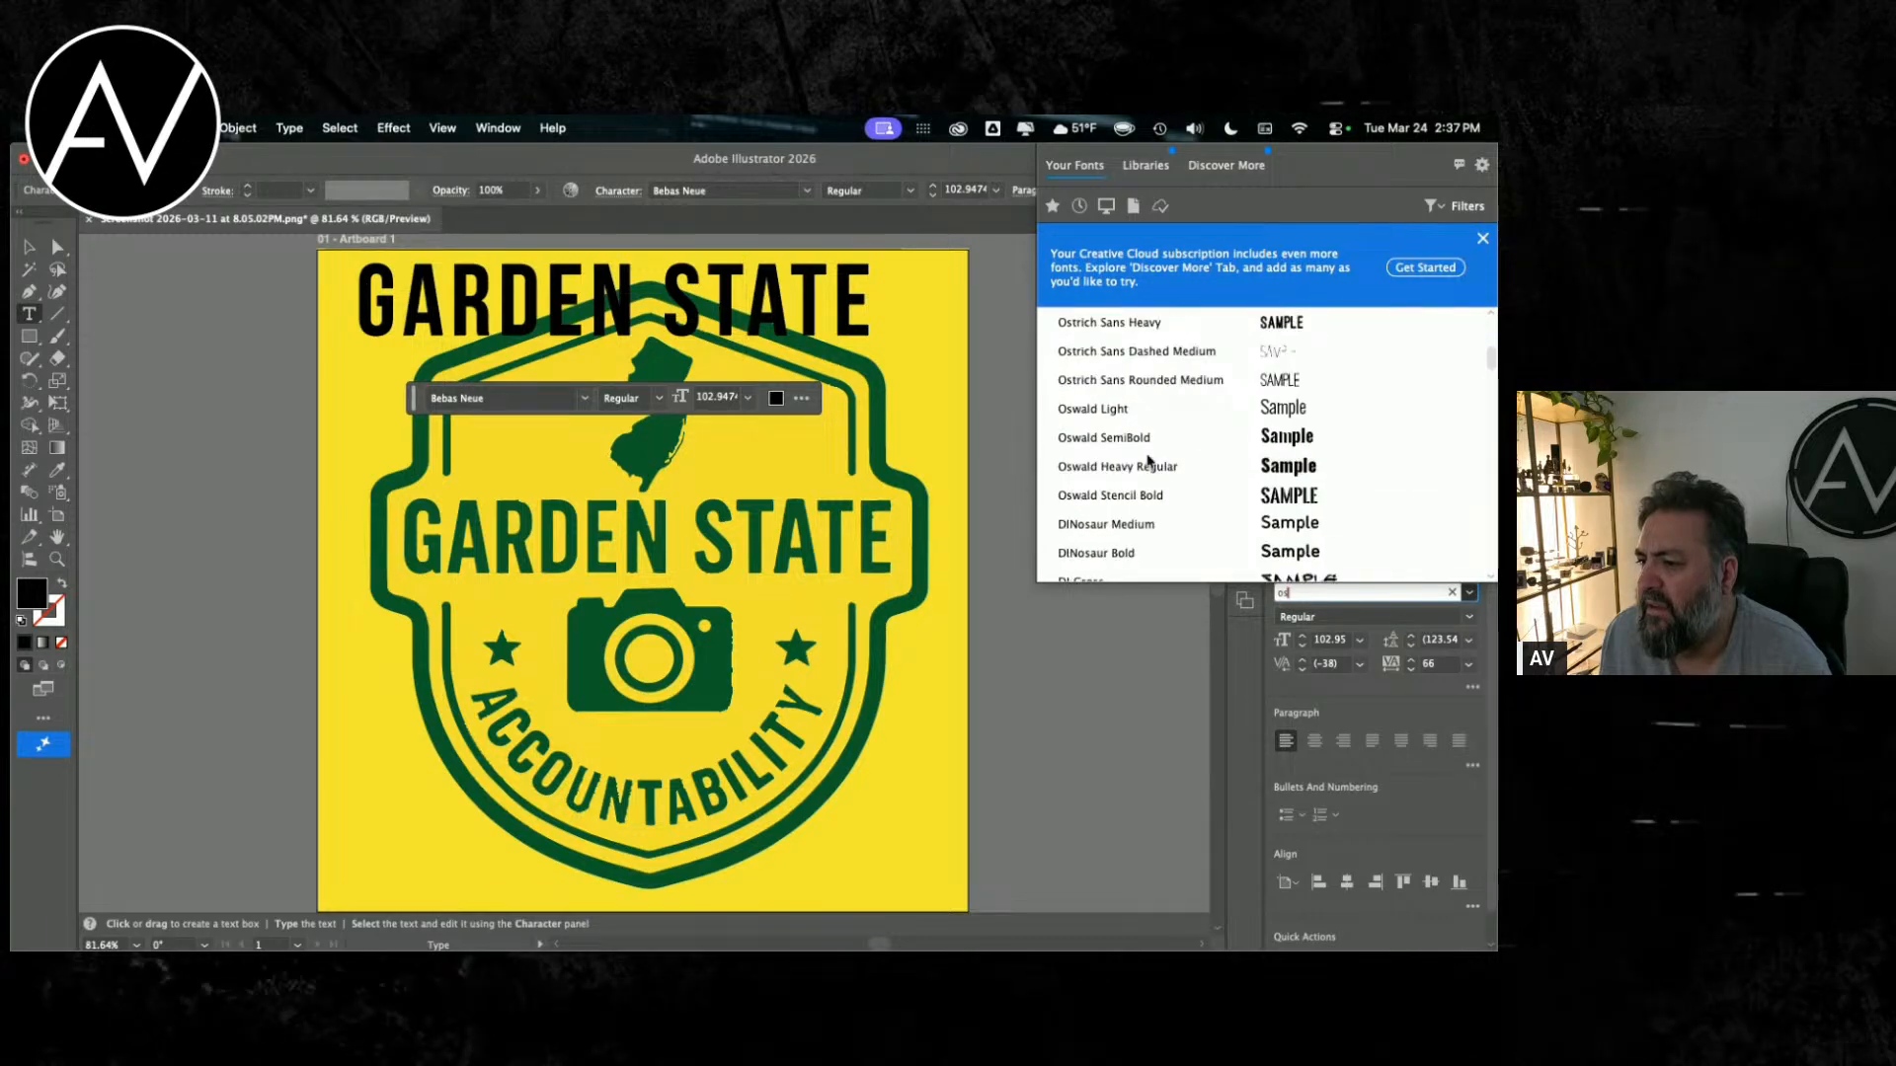
{"action": "scroll", "coordinate": [1140, 415], "scroll_direction": "up", "scroll_amount": 2}
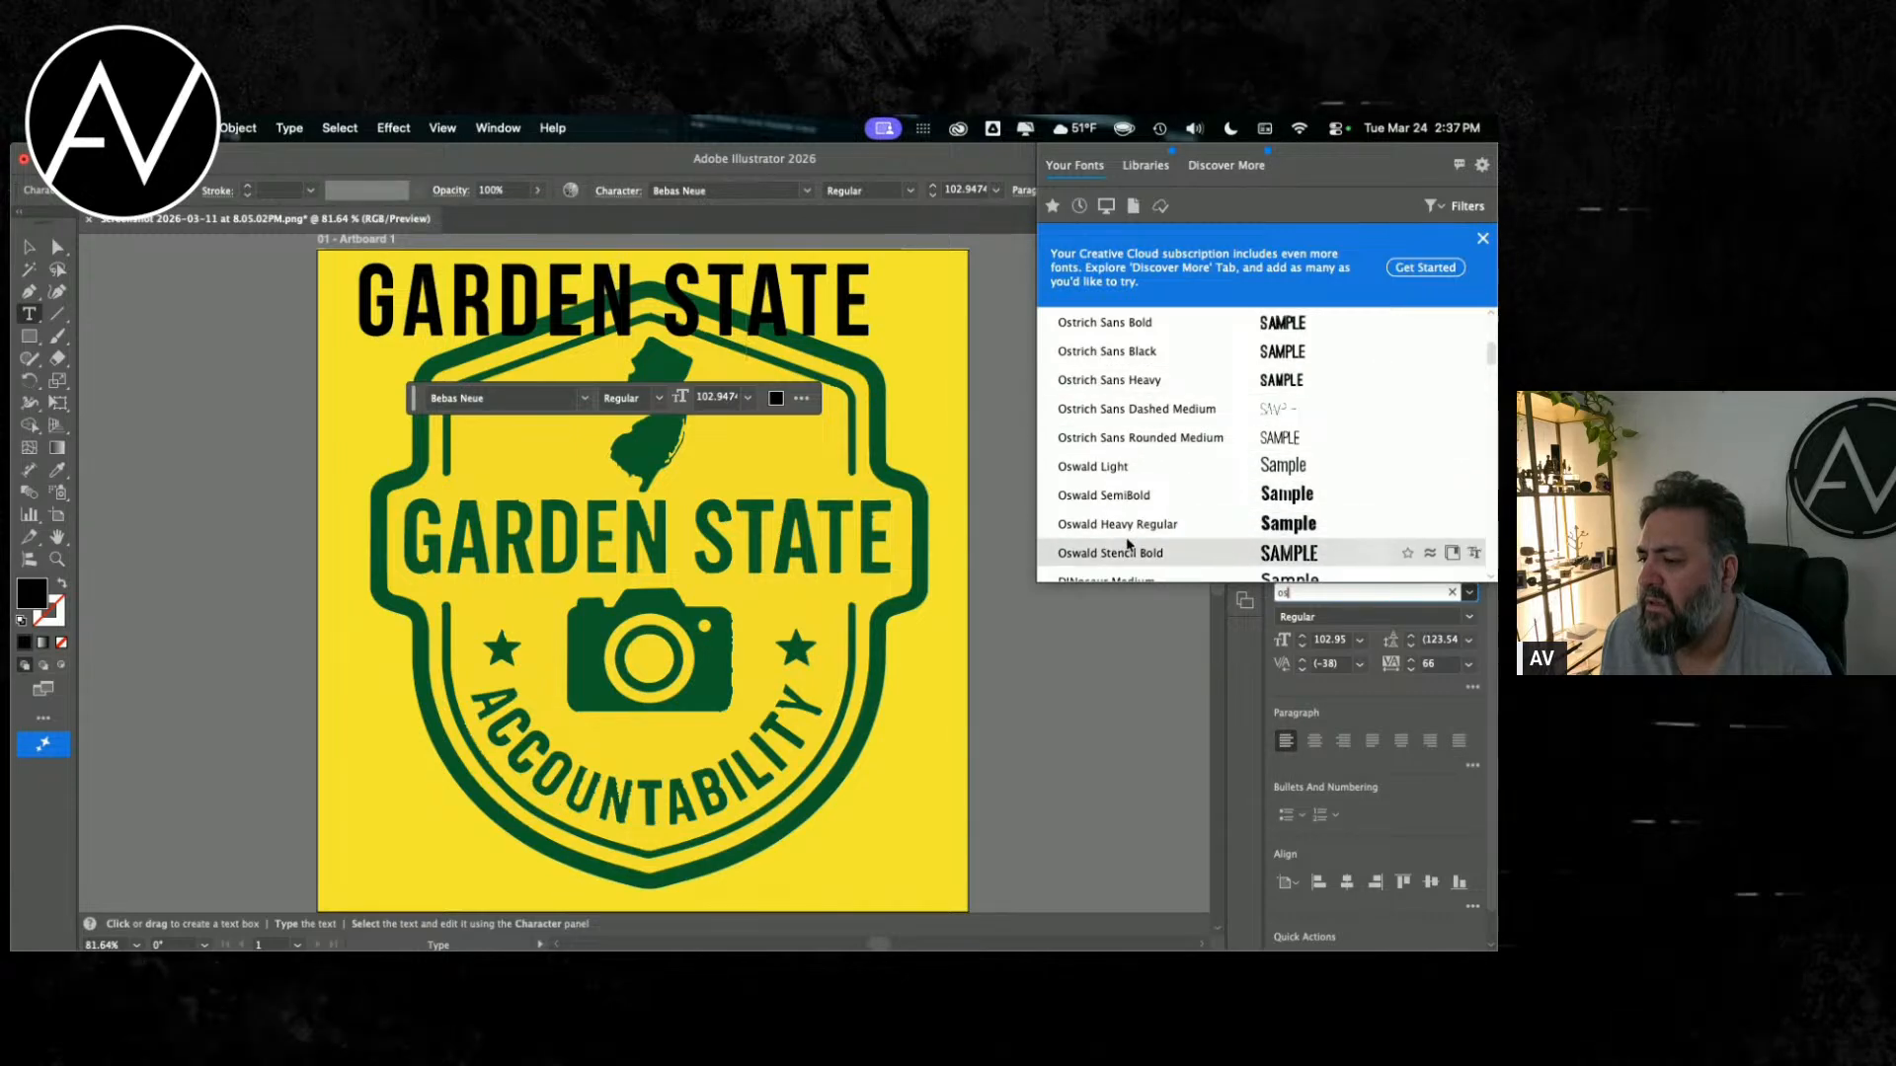
{"action": "scroll", "coordinate": [1130, 505], "scroll_direction": "down", "scroll_amount": 3}
{"action": "scroll", "coordinate": [1131, 506], "scroll_direction": "up", "scroll_amount": 4}
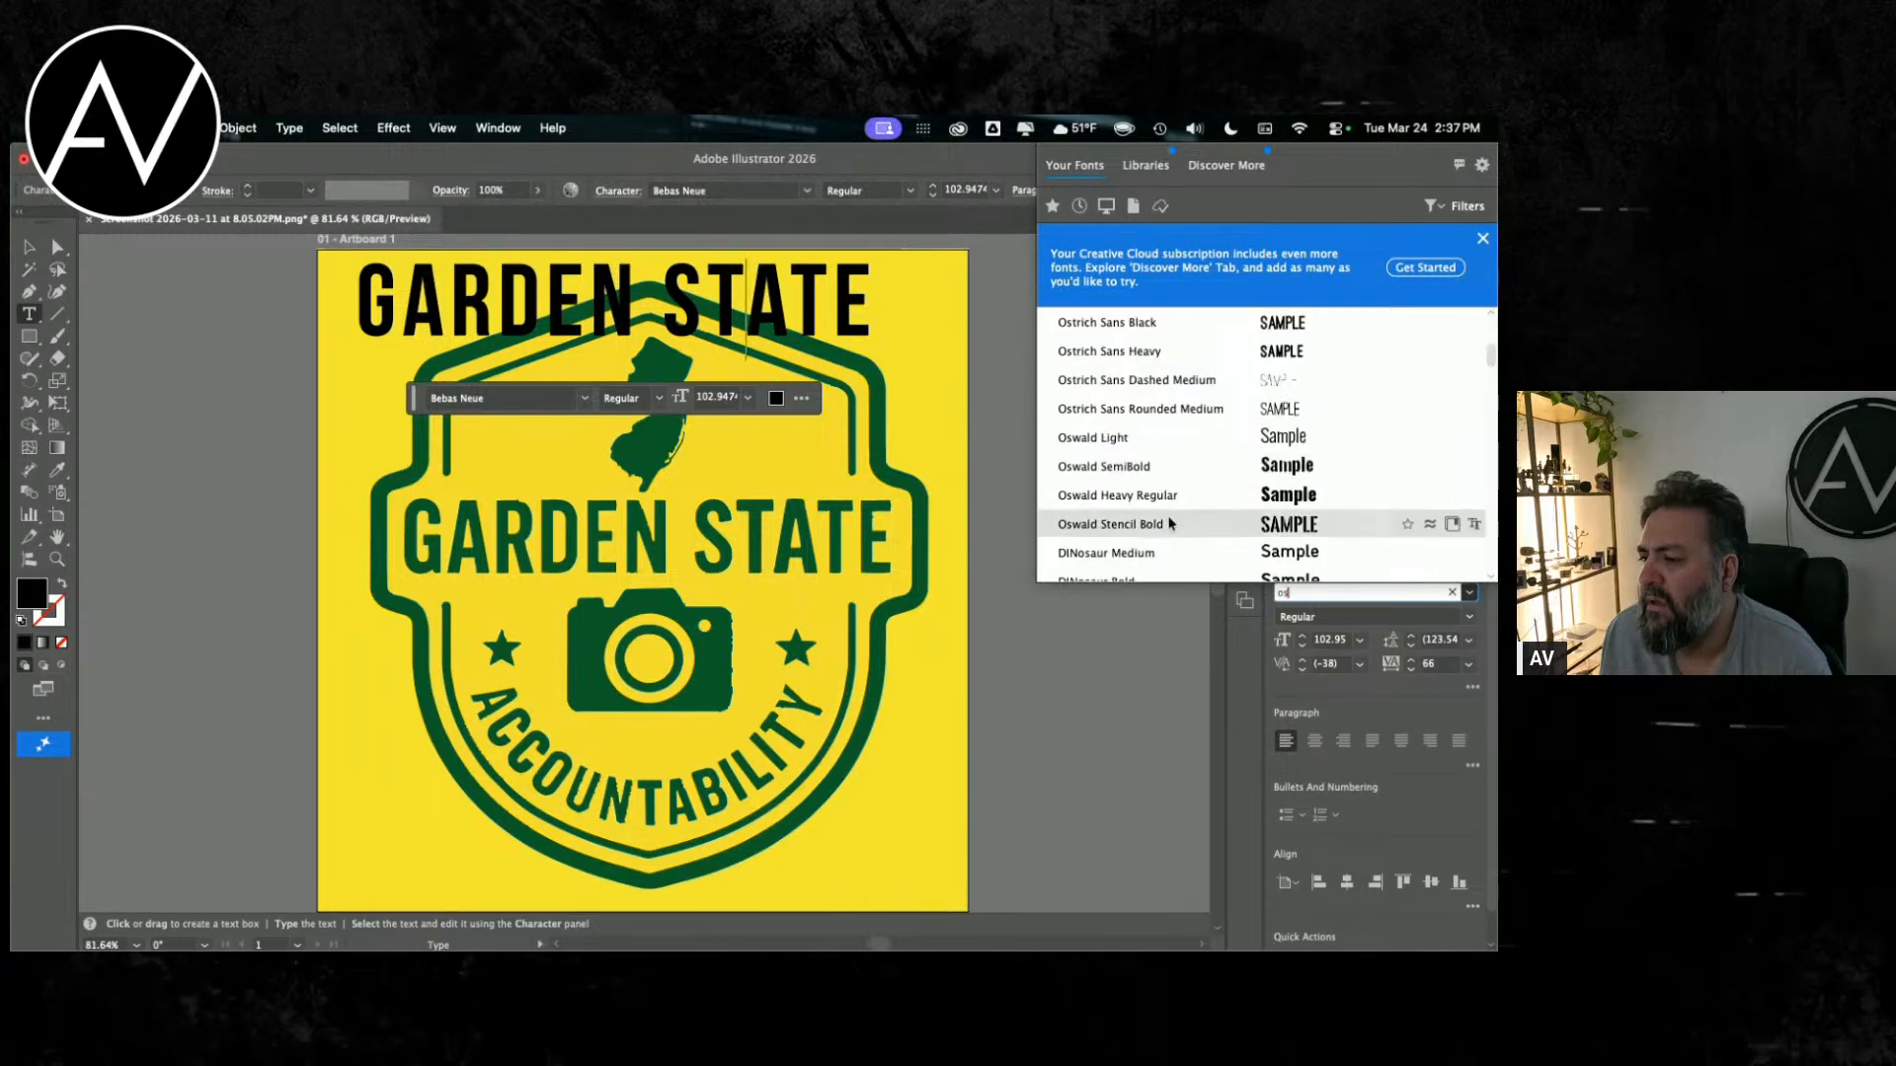
{"action": "left_click", "coordinate": [1151, 526]}
Step: Select the whole black GARDEN STATE line and preview fonts on it, including the Oswald Light, SemiBold, Heavy and Stencil variants
{"action": "triple_click", "coordinate": [785, 307]}
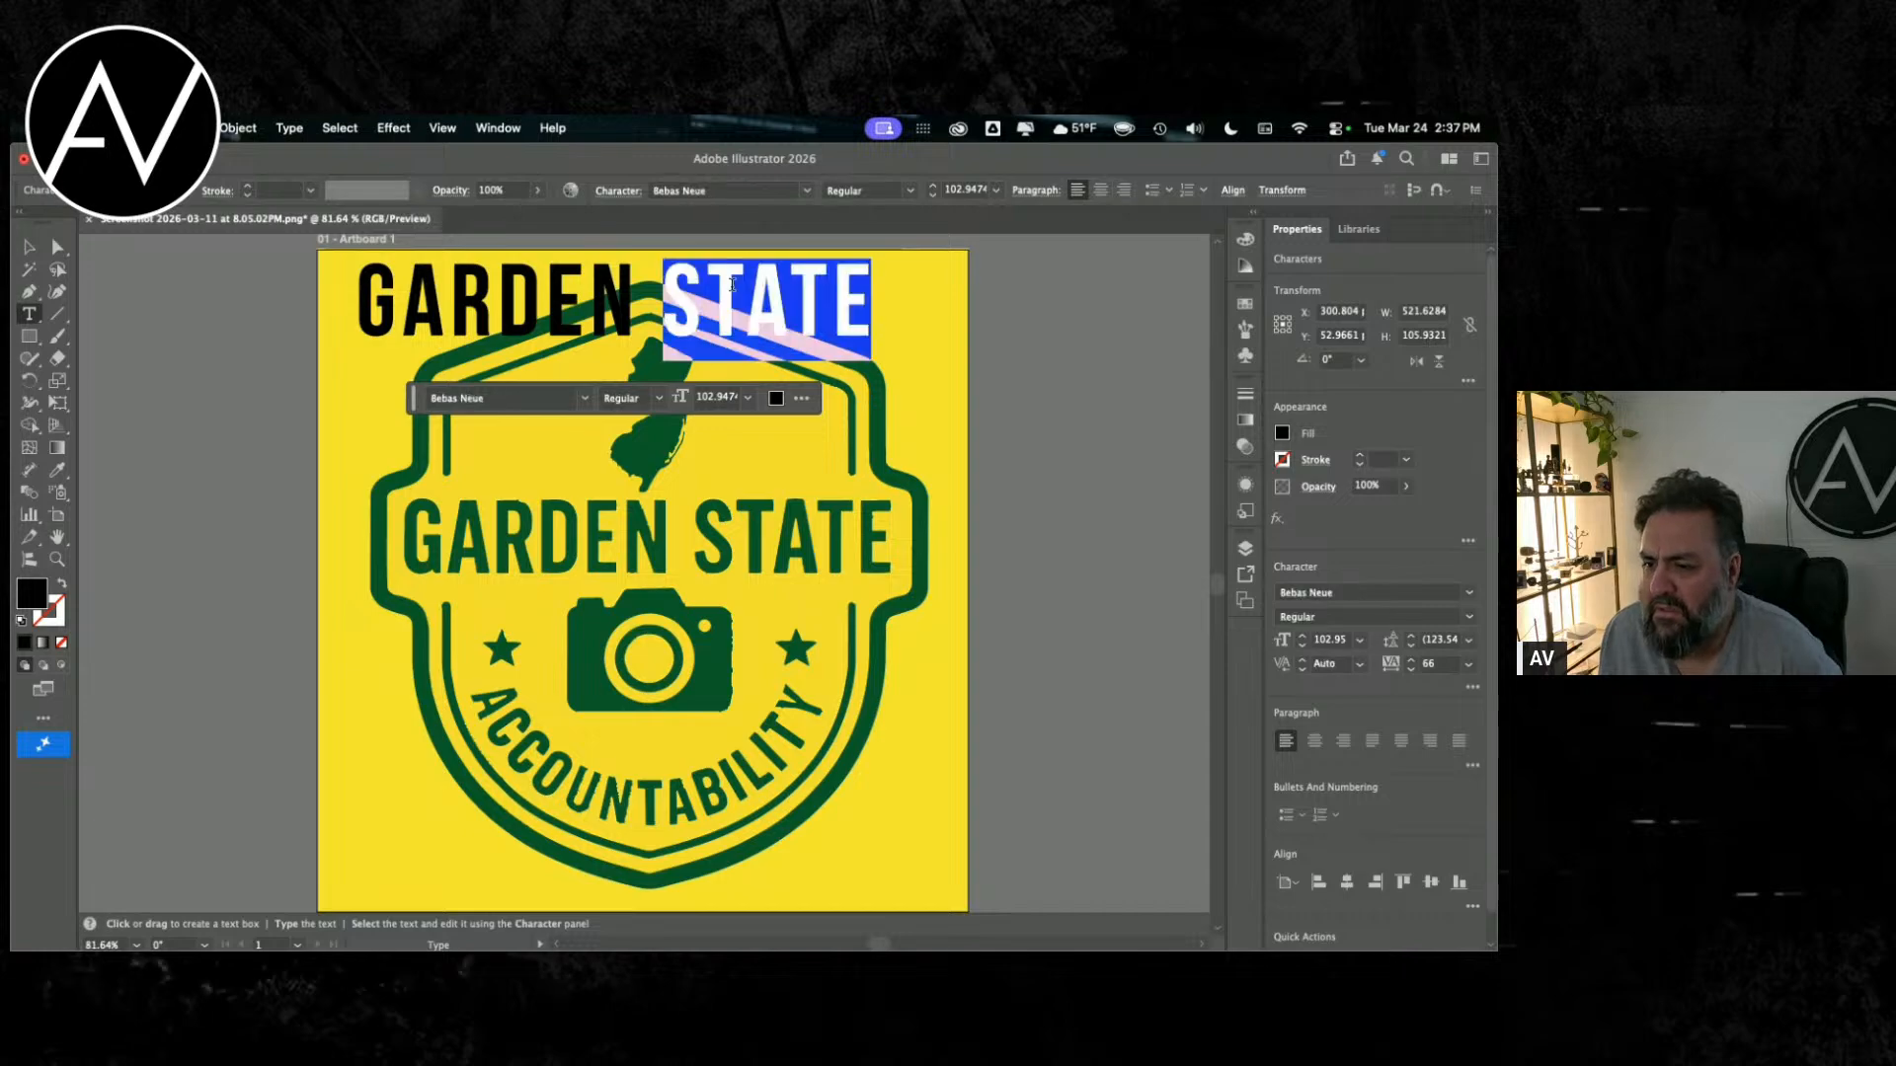
{"action": "scroll", "coordinate": [1357, 571], "scroll_direction": "down", "scroll_amount": 1}
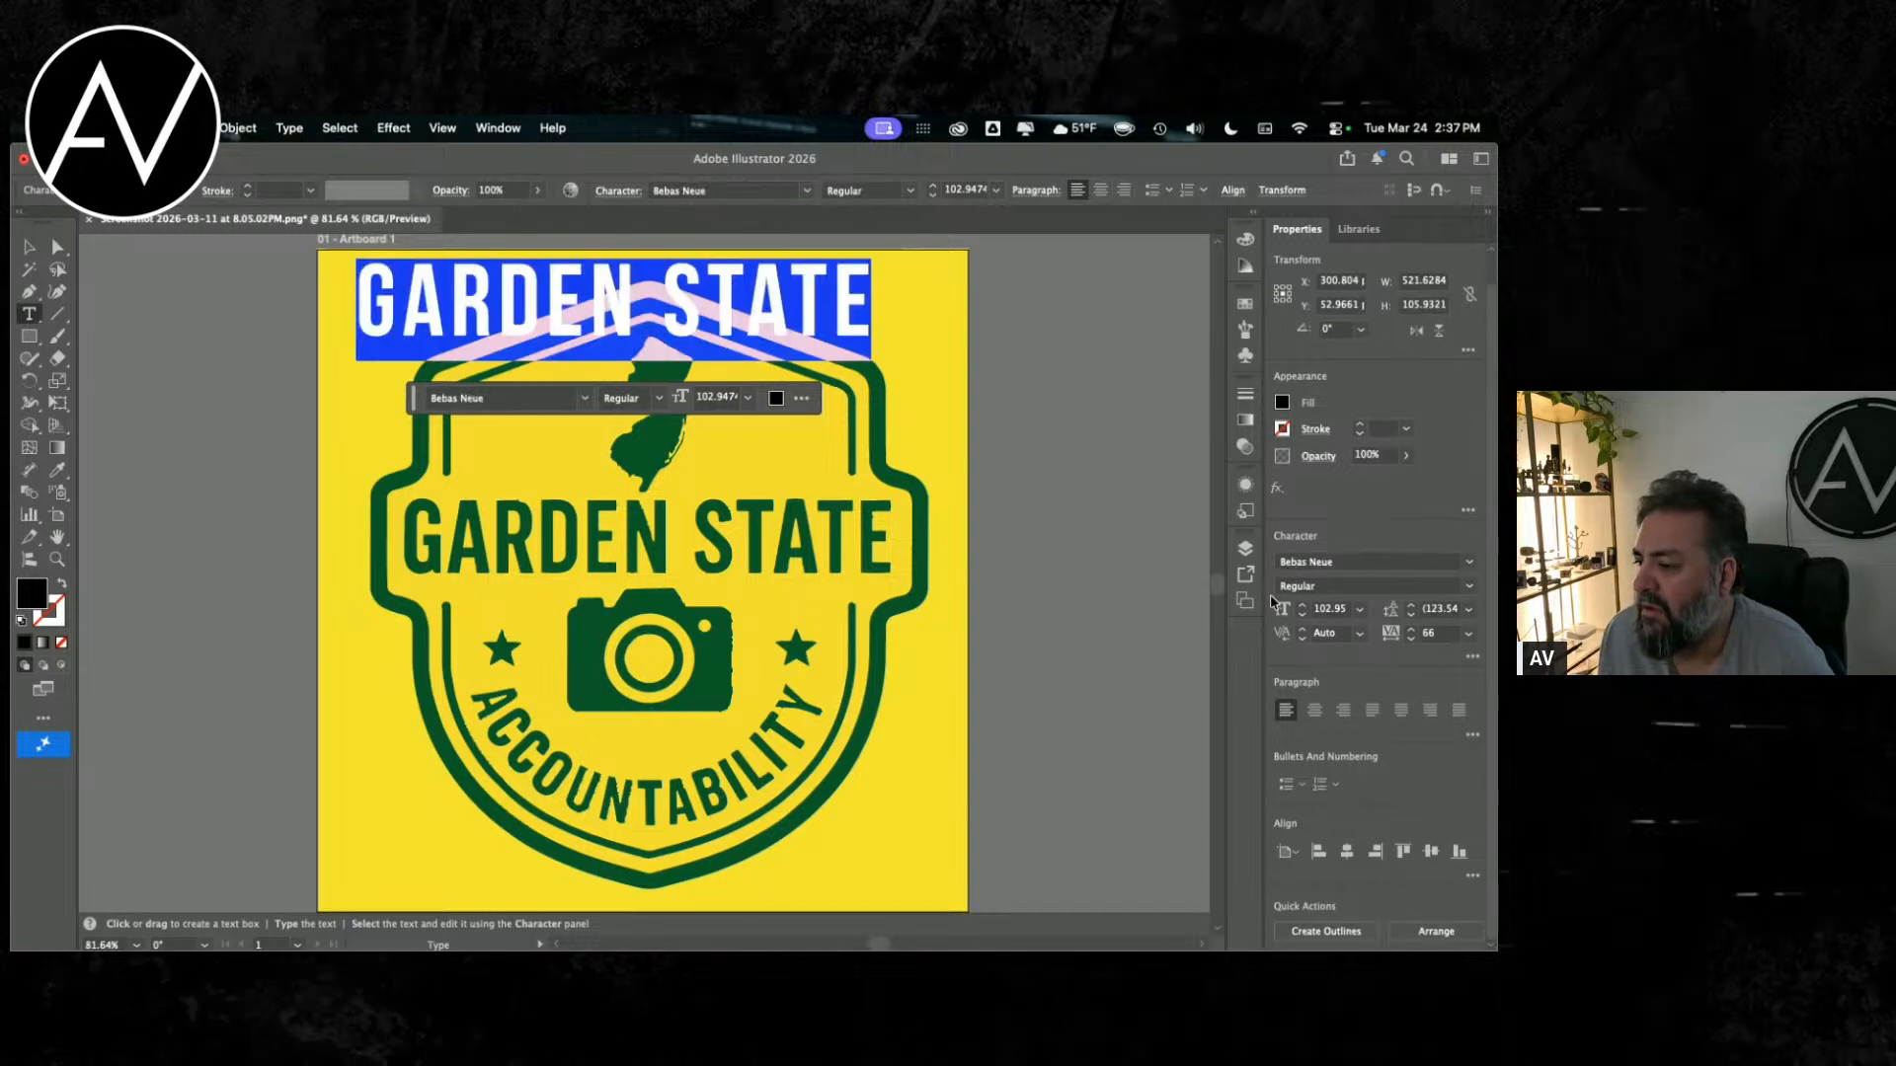
{"action": "left_click", "coordinate": [1357, 562]}
{"action": "left_click", "coordinate": [1470, 562]}
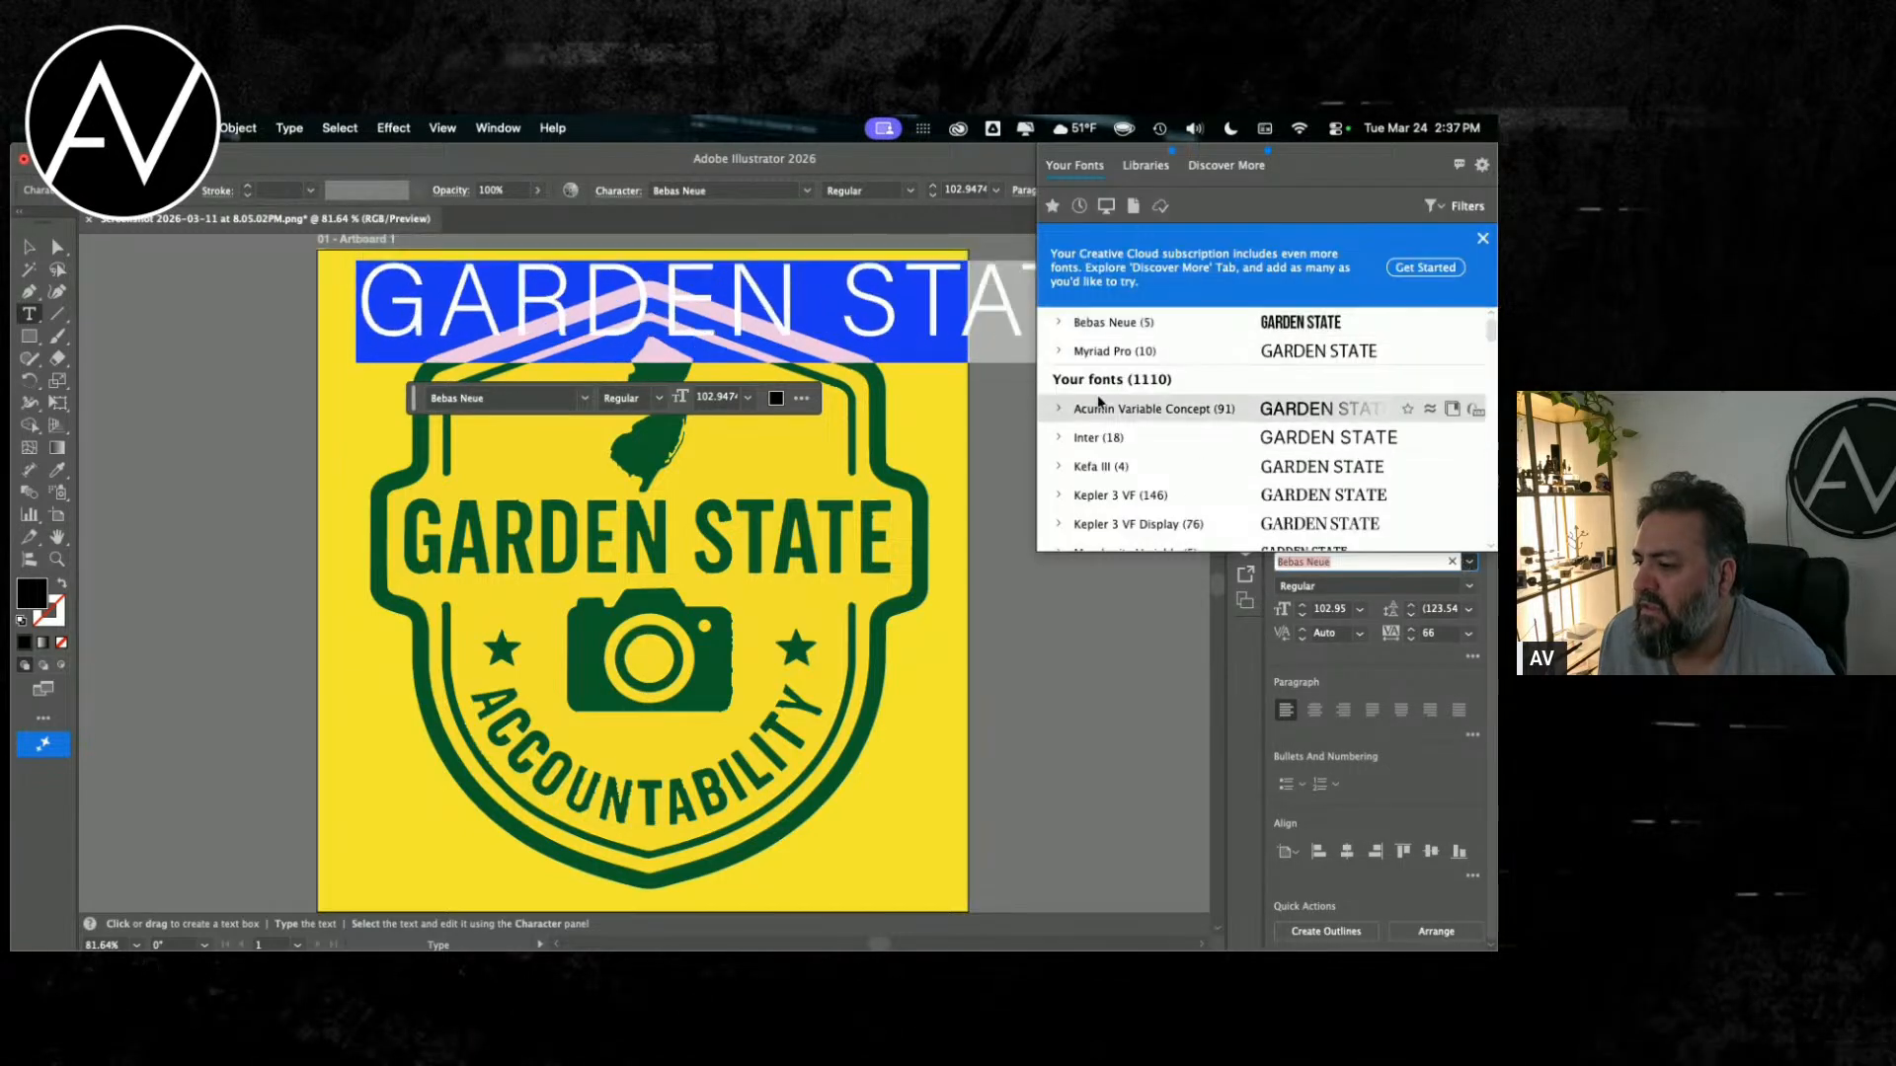
{"action": "scroll", "coordinate": [1111, 465], "scroll_direction": "down", "scroll_amount": 5}
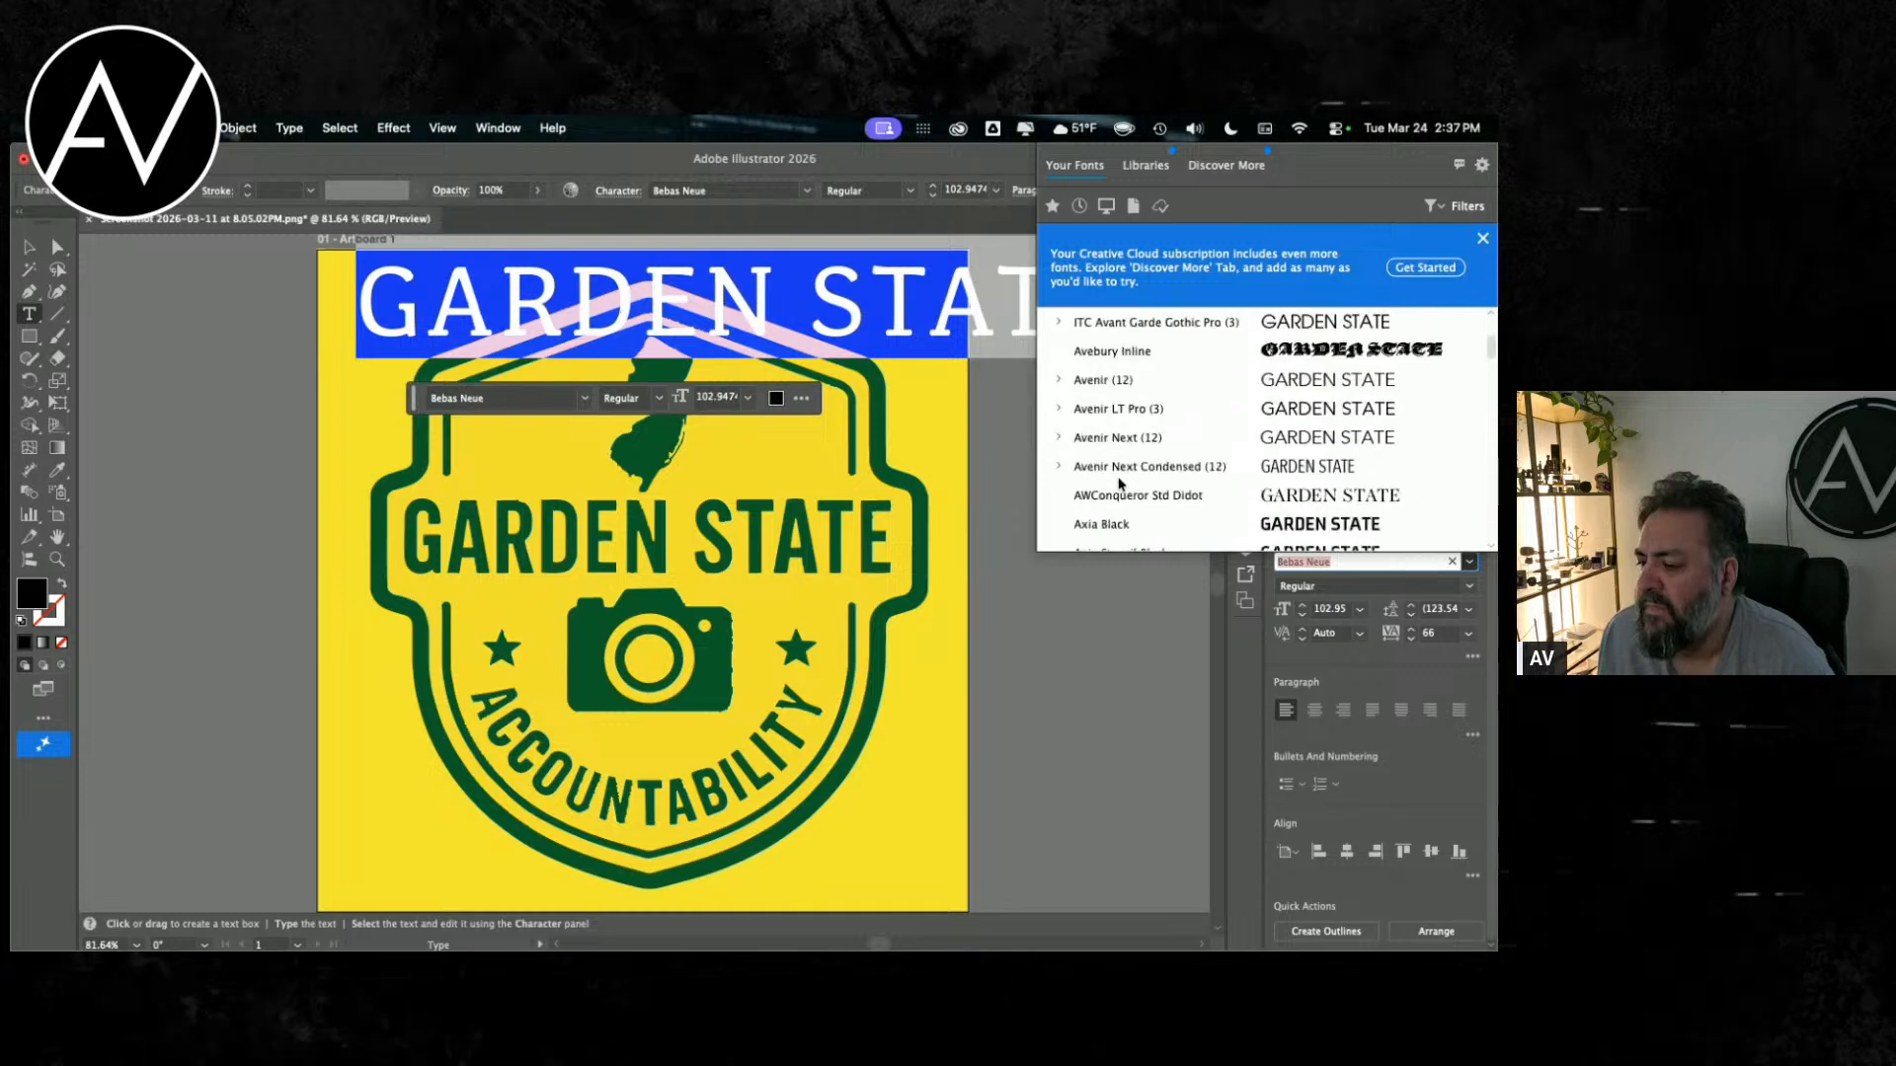
{"action": "scroll", "coordinate": [1116, 485], "scroll_direction": "down", "scroll_amount": 15}
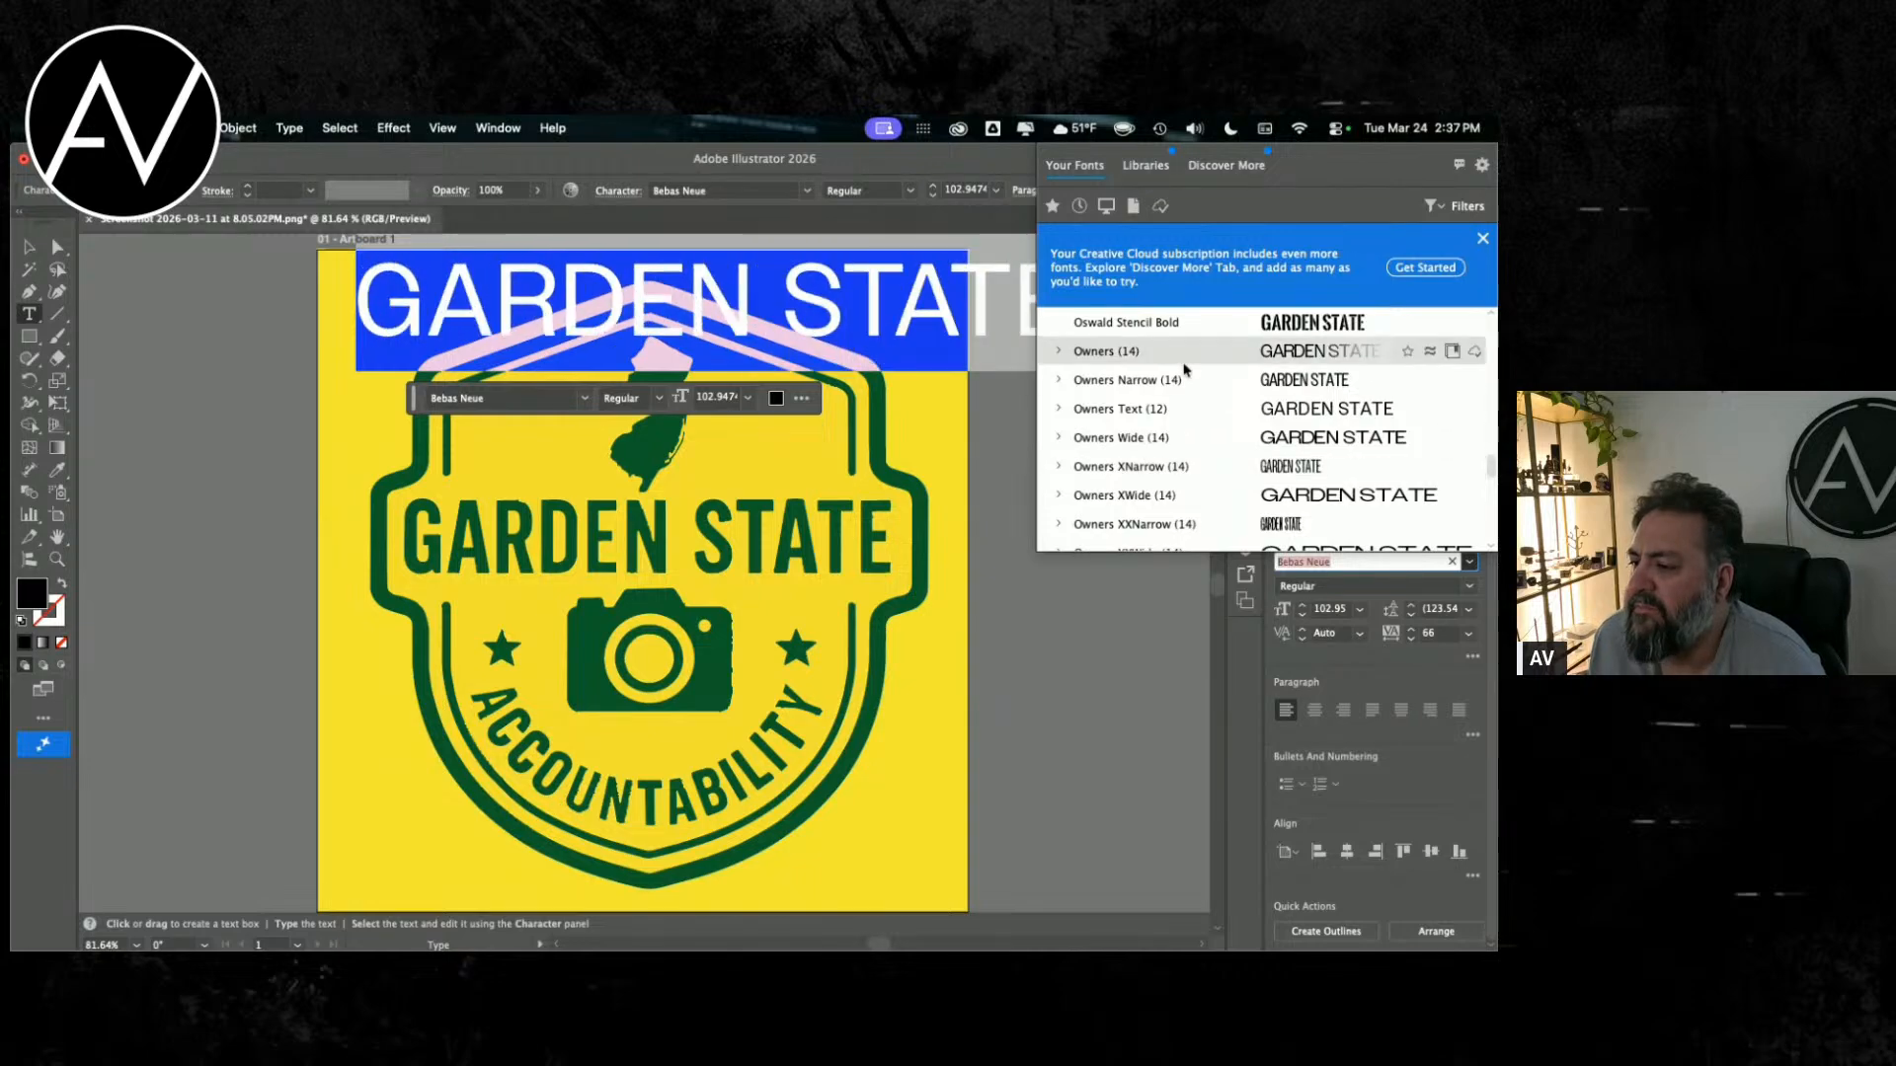
{"action": "scroll", "coordinate": [1126, 465], "scroll_direction": "down", "scroll_amount": 4}
{"action": "scroll", "coordinate": [1130, 463], "scroll_direction": "up", "scroll_amount": 5}
{"action": "scroll", "coordinate": [1131, 463], "scroll_direction": "down", "scroll_amount": 6}
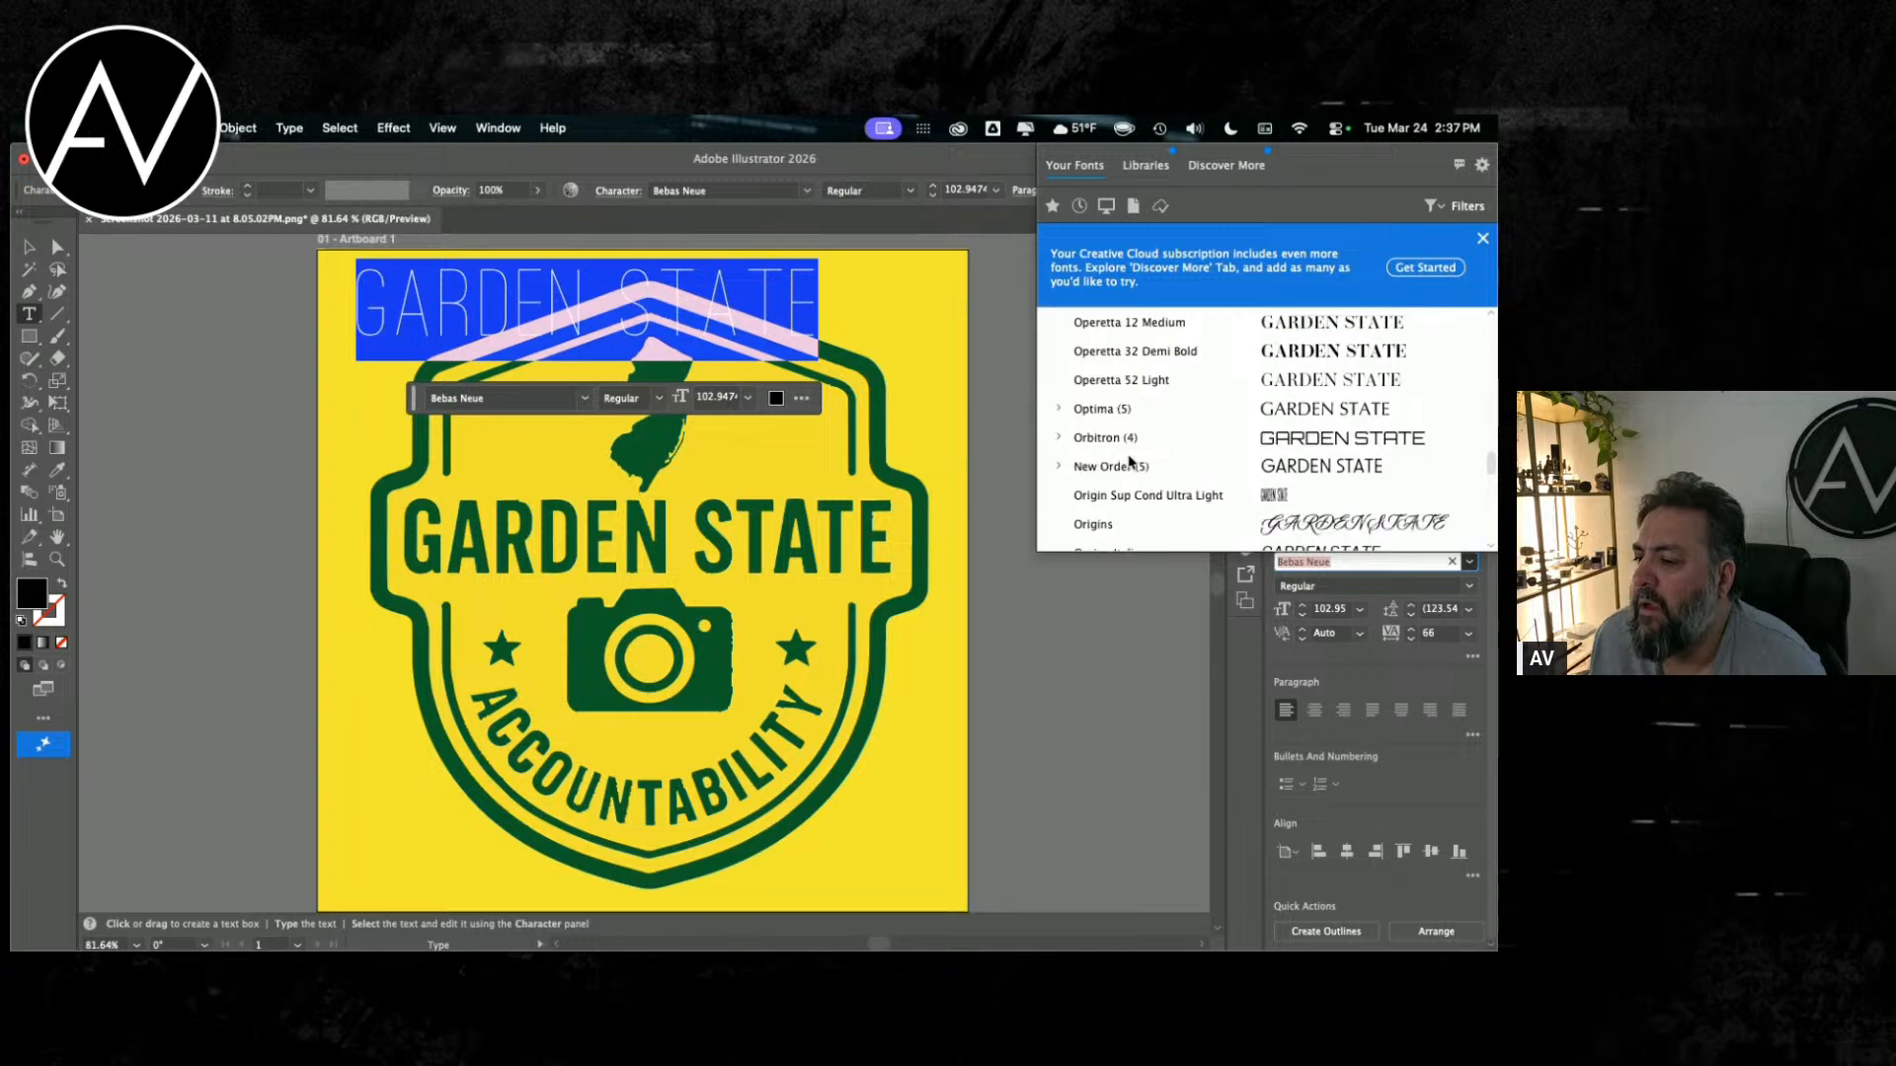
{"action": "scroll", "coordinate": [1126, 464], "scroll_direction": "down", "scroll_amount": 4}
{"action": "scroll", "coordinate": [1104, 412], "scroll_direction": "up", "scroll_amount": 1}
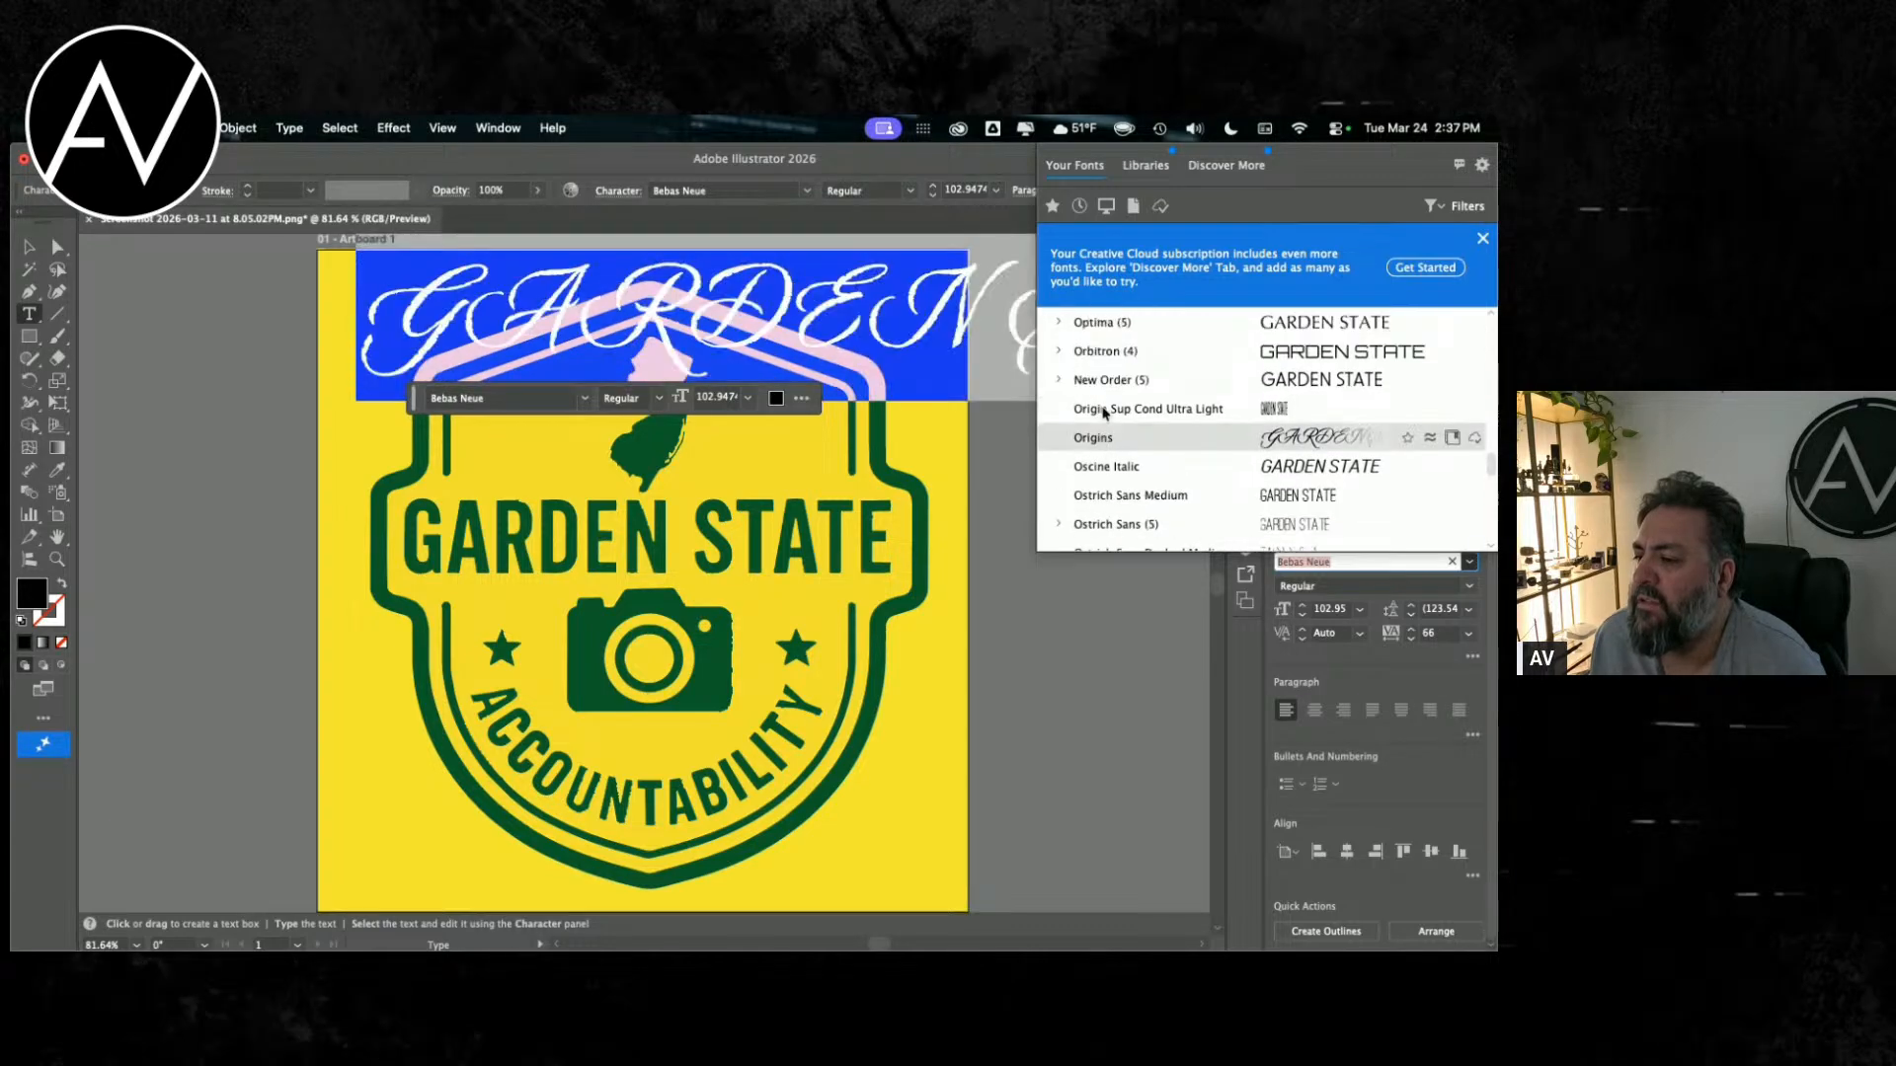
{"action": "scroll", "coordinate": [1104, 414], "scroll_direction": "down", "scroll_amount": 5}
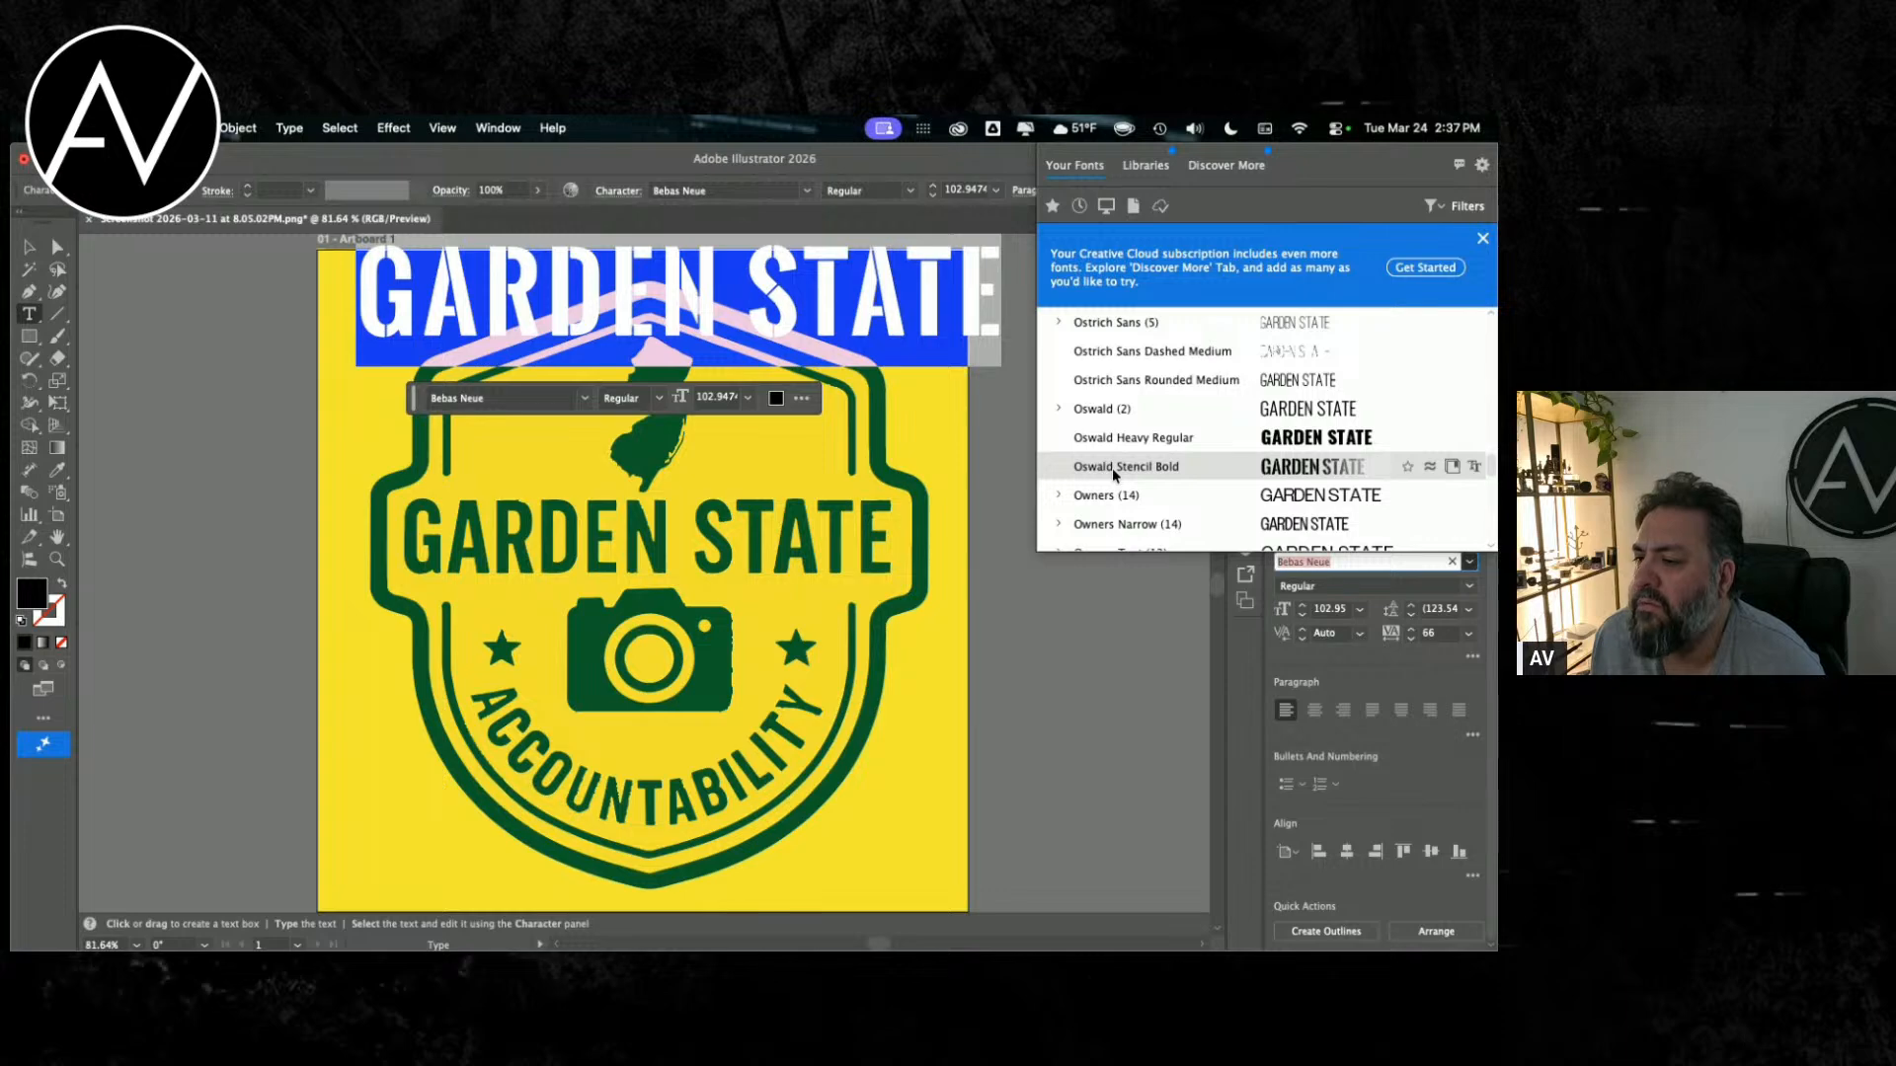
{"action": "left_click", "coordinate": [1060, 407]}
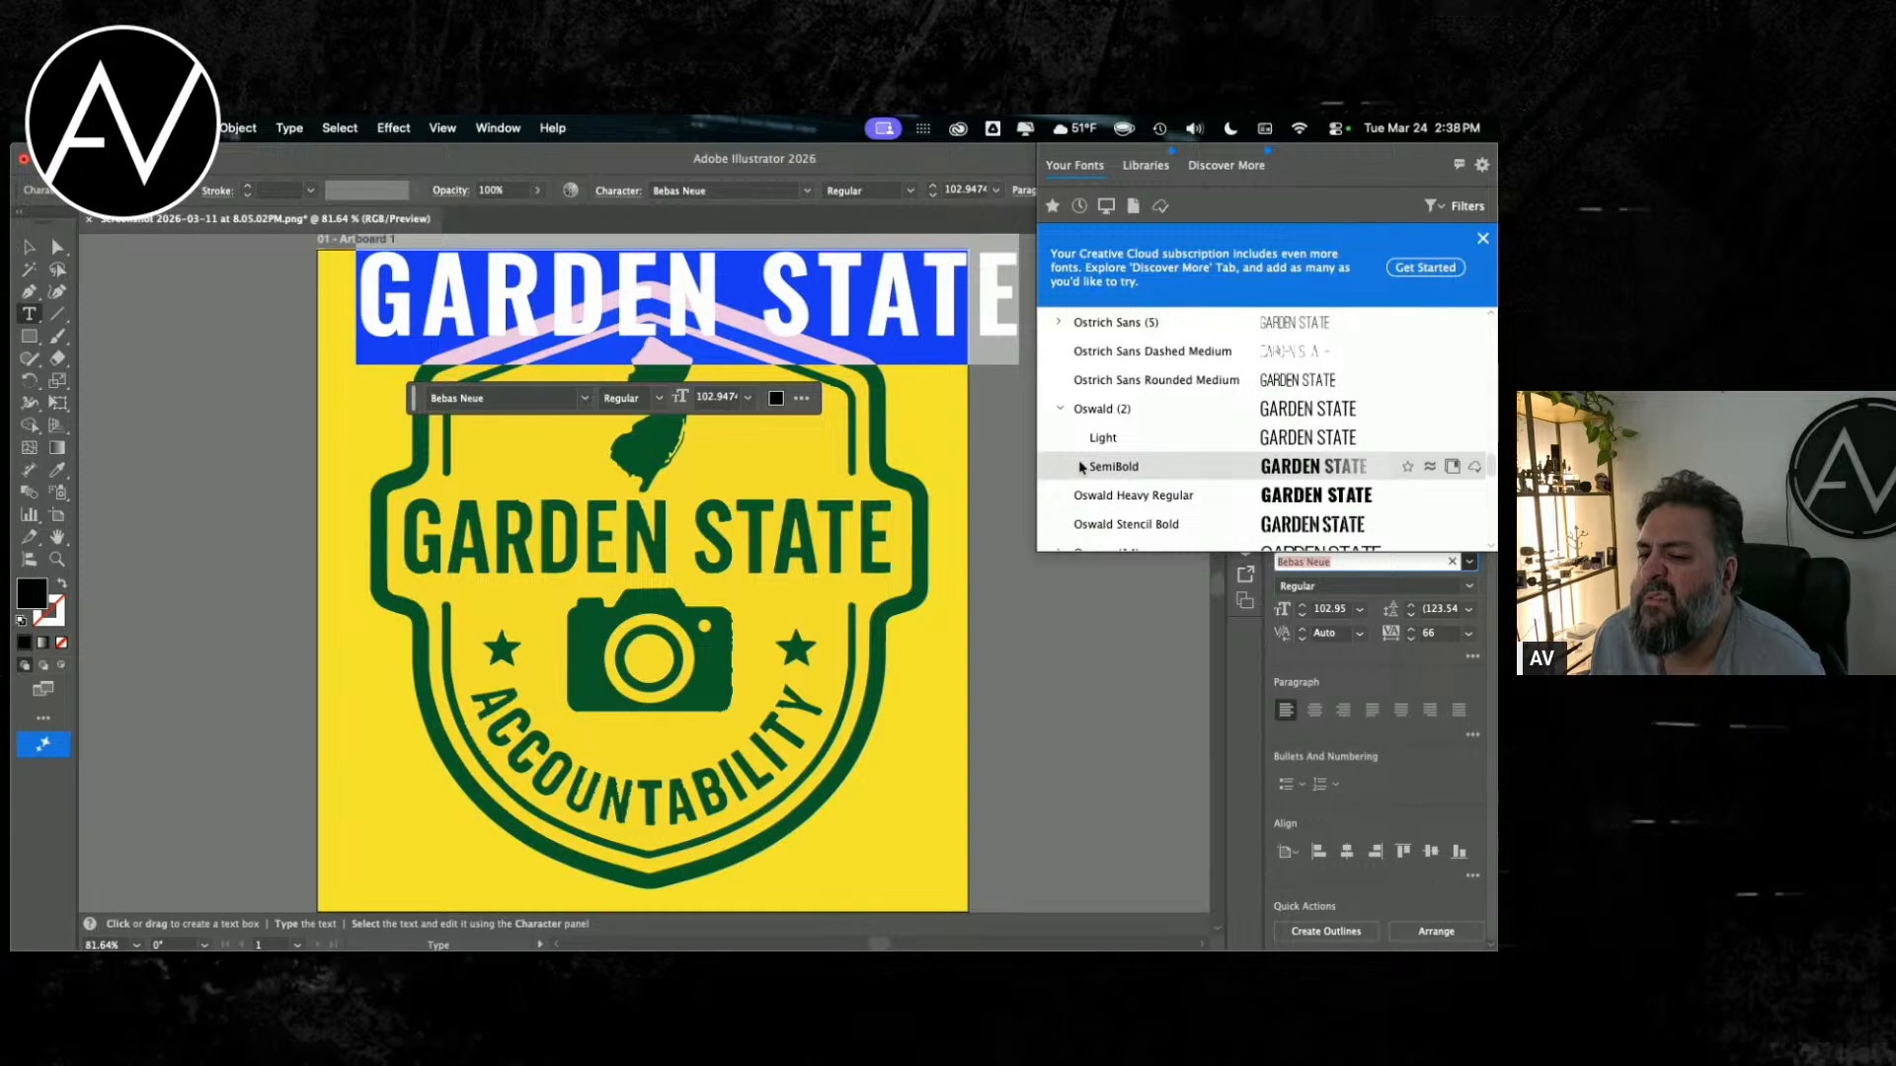
{"action": "scroll", "coordinate": [1104, 509], "scroll_direction": "down", "scroll_amount": 5}
{"action": "scroll", "coordinate": [1098, 472], "scroll_direction": "up", "scroll_amount": 5}
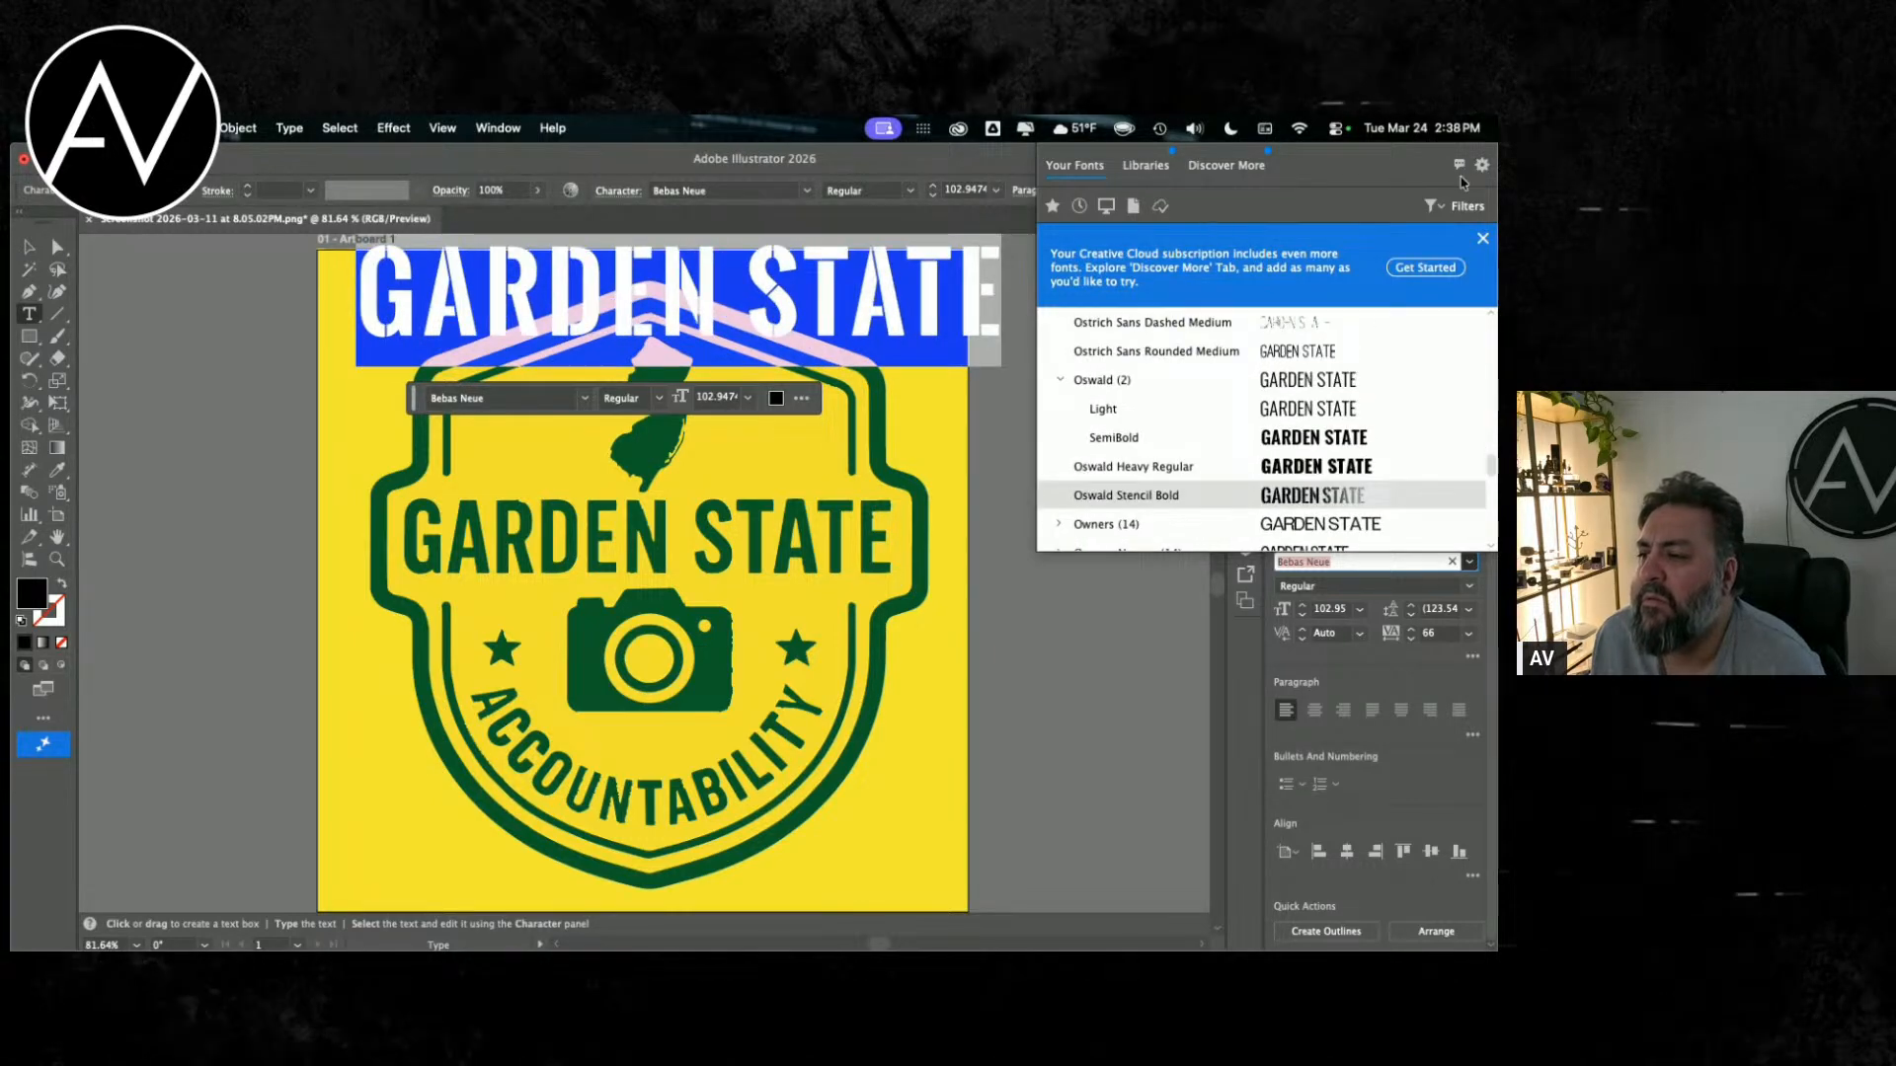
Step: Search the fonts for "osw", apply Oswald Medium to the black GARDEN STATE text, and move it down just above the badge's lettering
{"action": "left_click", "coordinate": [1362, 560]}
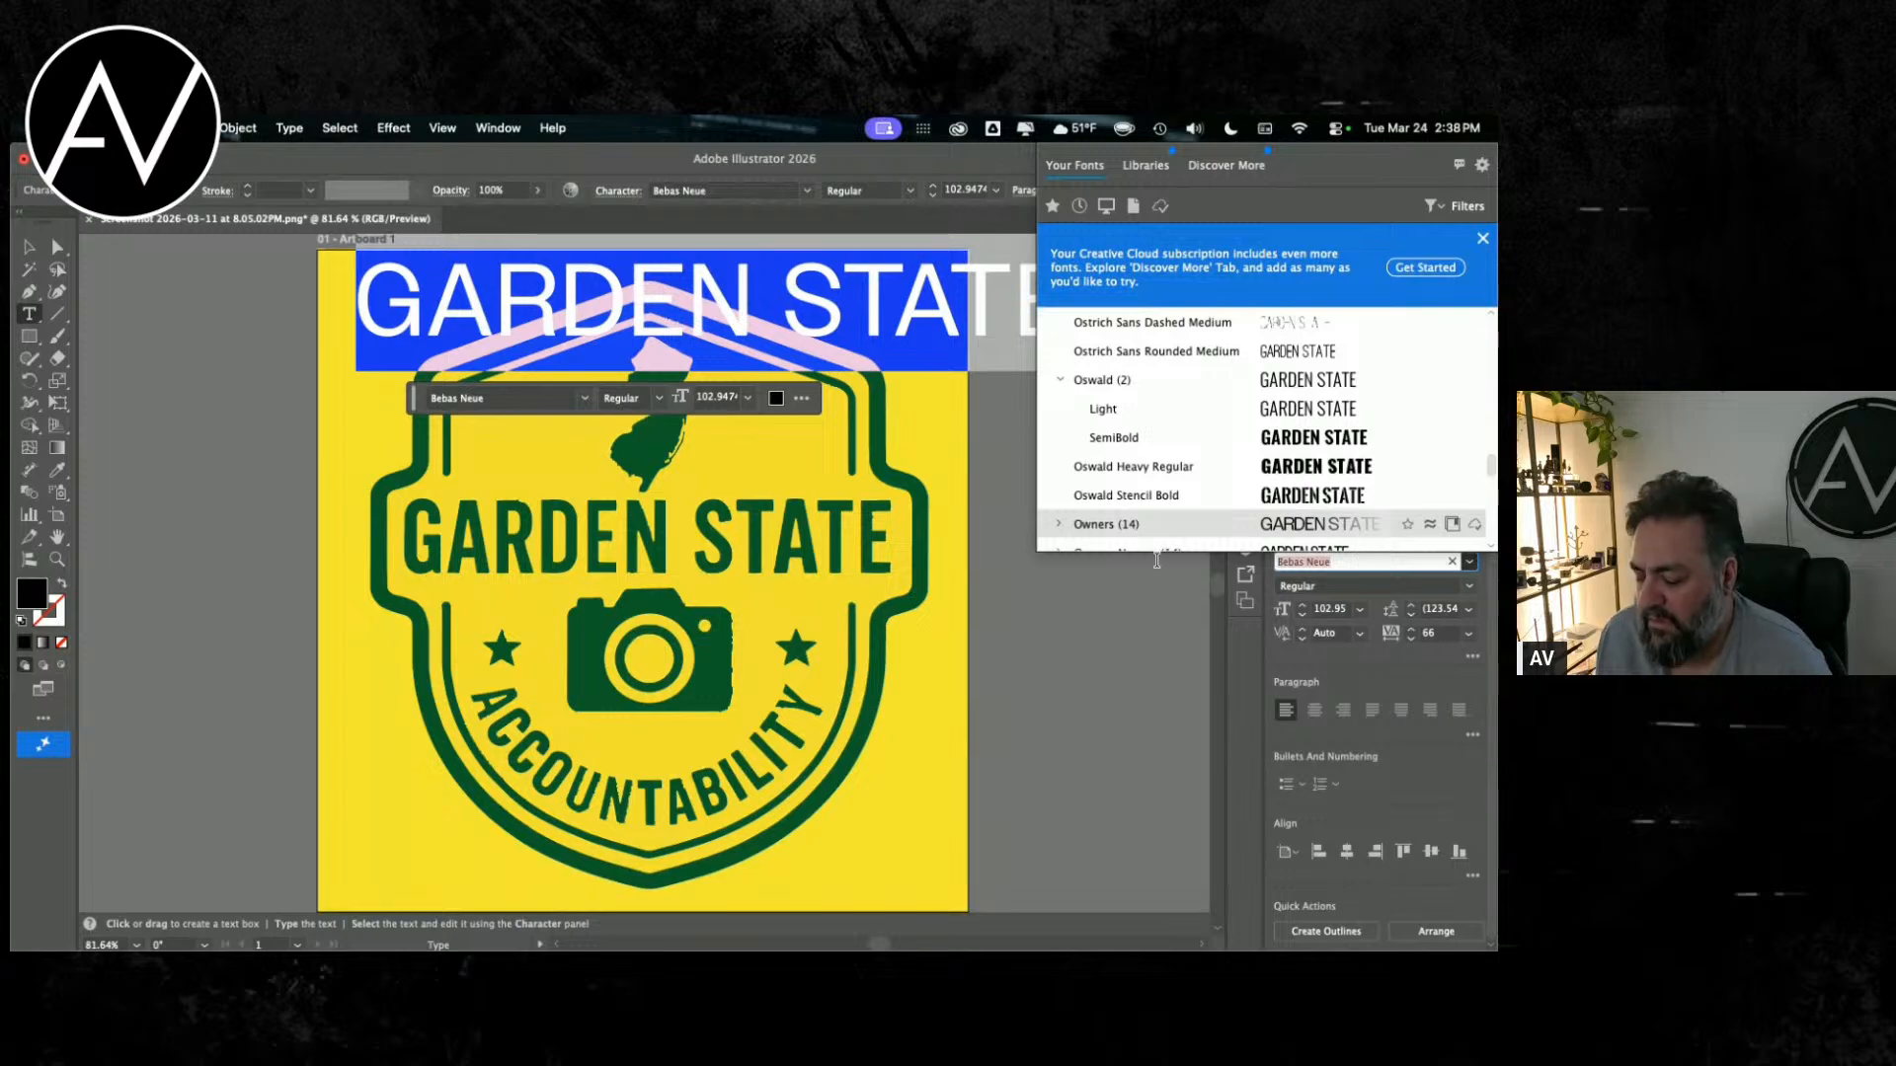
{"action": "type", "text": "osw"}
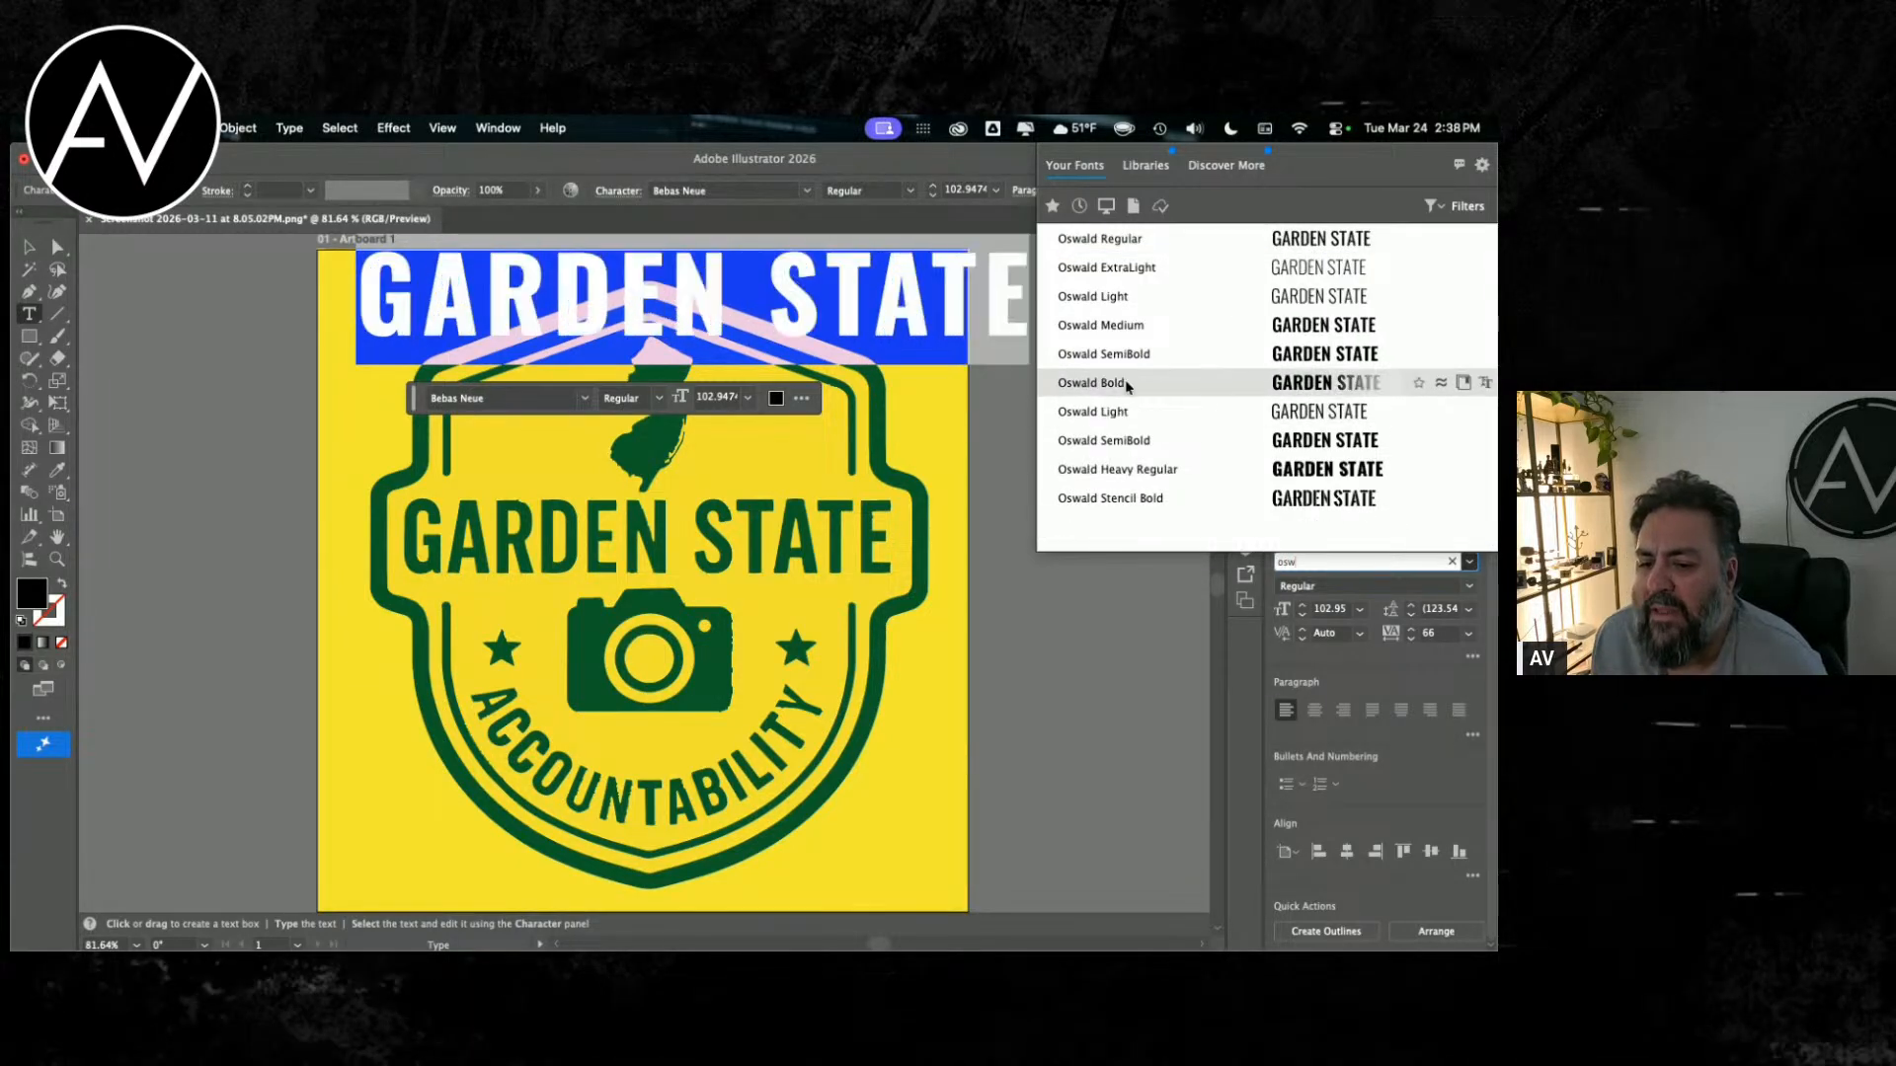
{"action": "left_click", "coordinate": [1125, 327]}
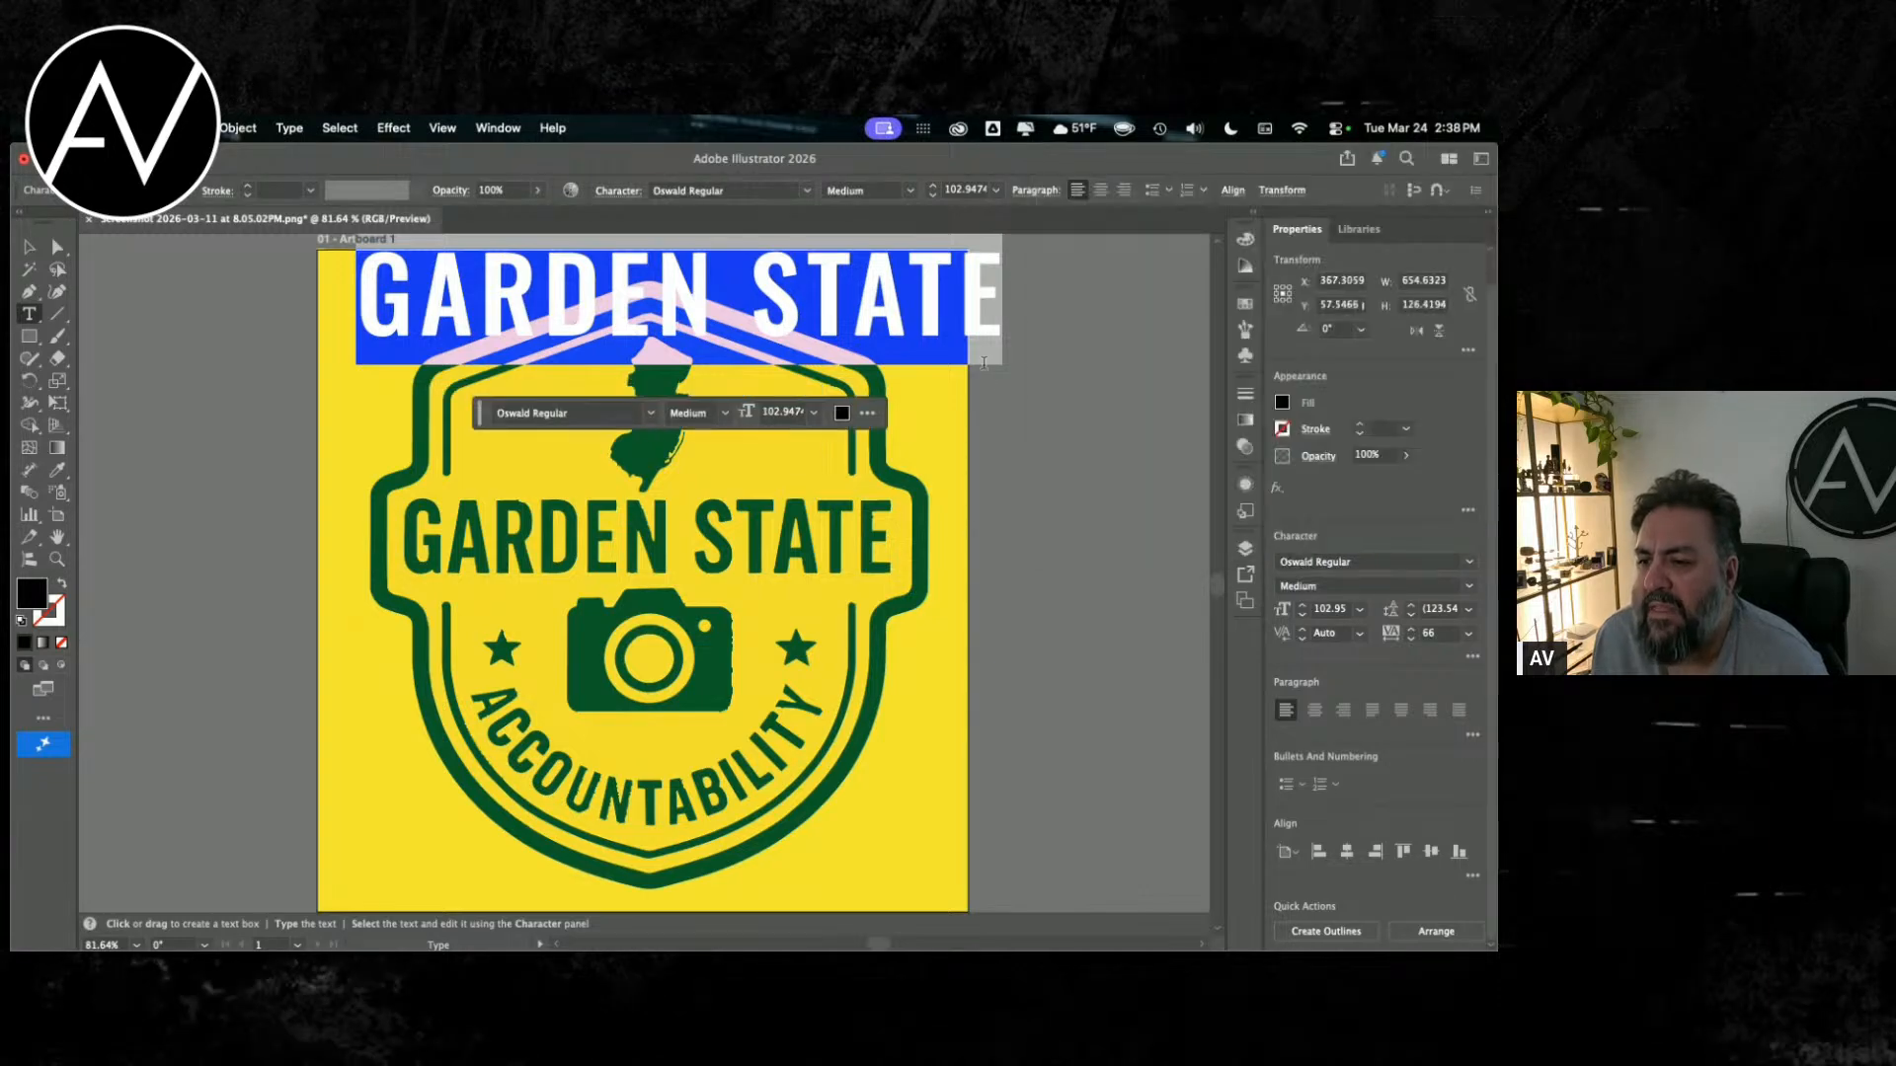
{"action": "key", "text": "Escape"}
{"action": "left_click_drag", "start_coordinate": [740, 285], "coordinate": [736, 446]}
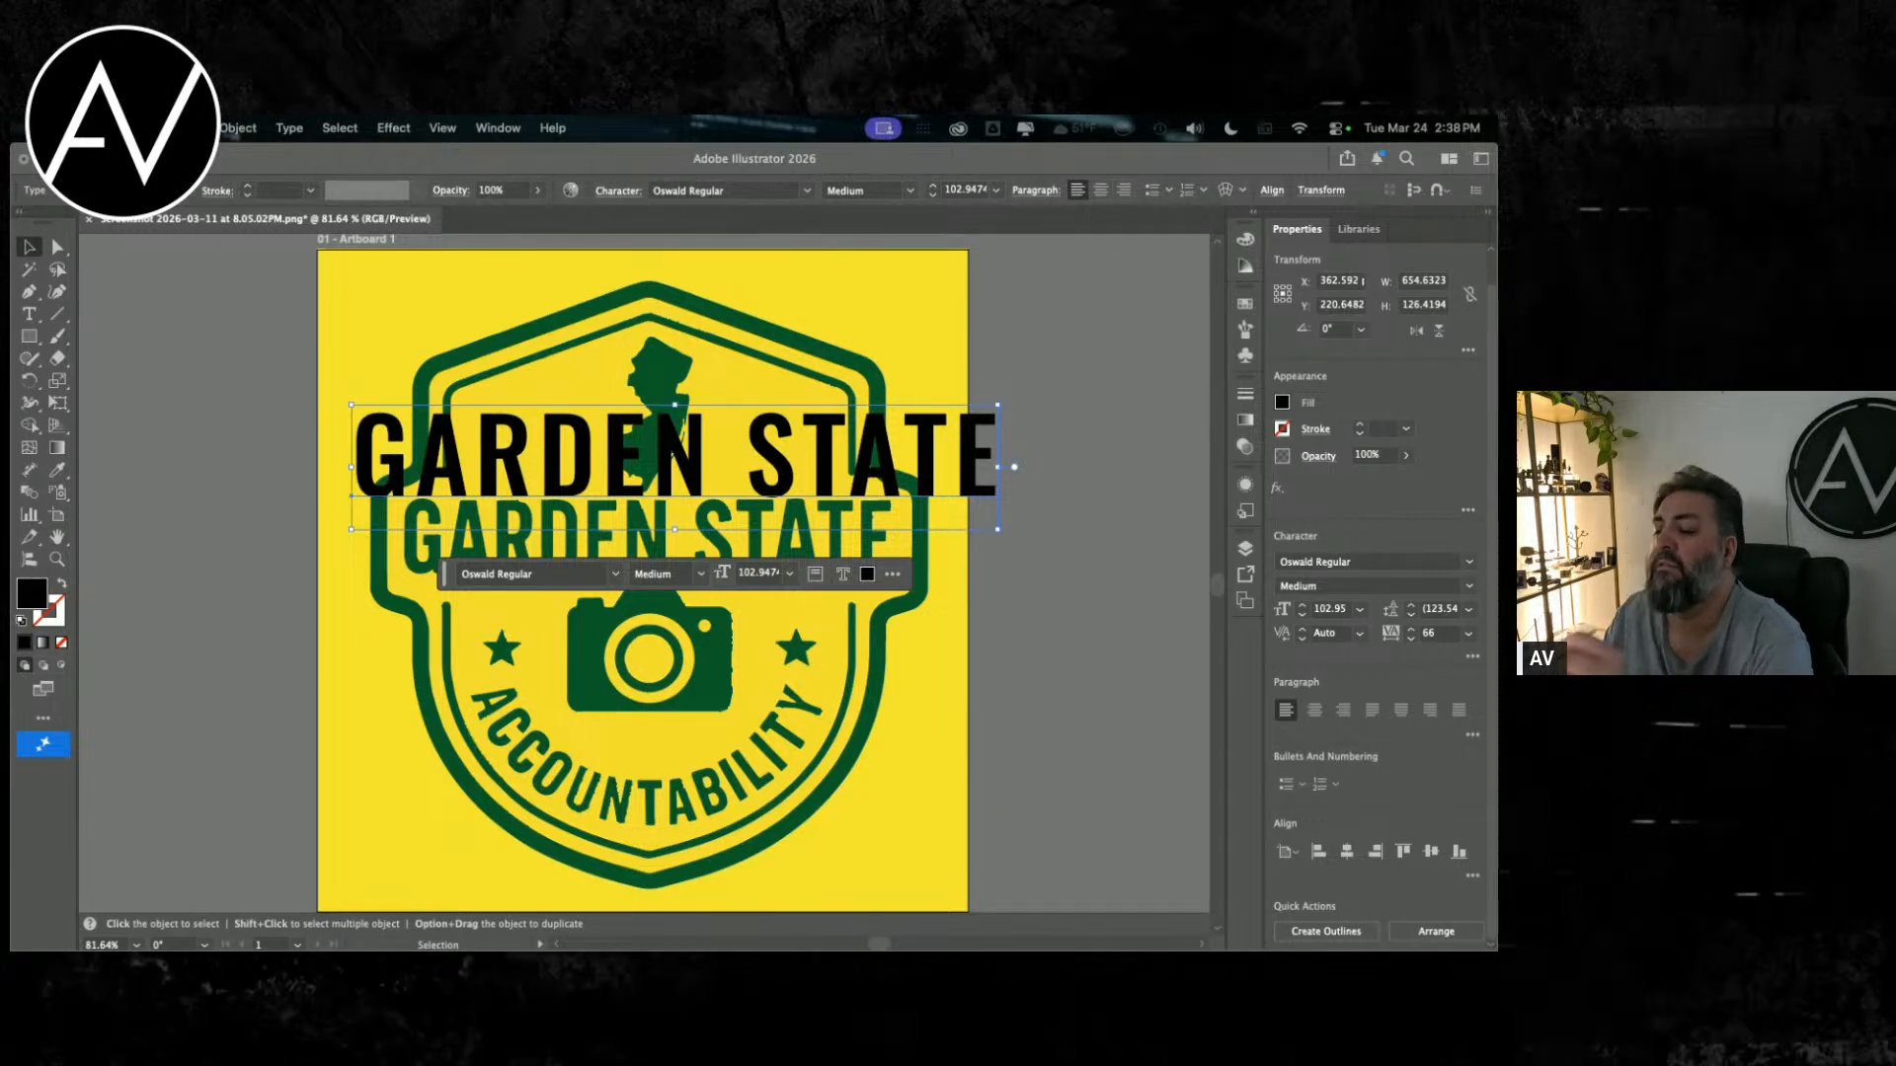
Step: Recolor the black GARDEN STATE text with the dark green sampled from the badge's outline using the Eyedropper
{"action": "scroll", "coordinate": [1466, 548], "scroll_direction": "up", "scroll_amount": 1}
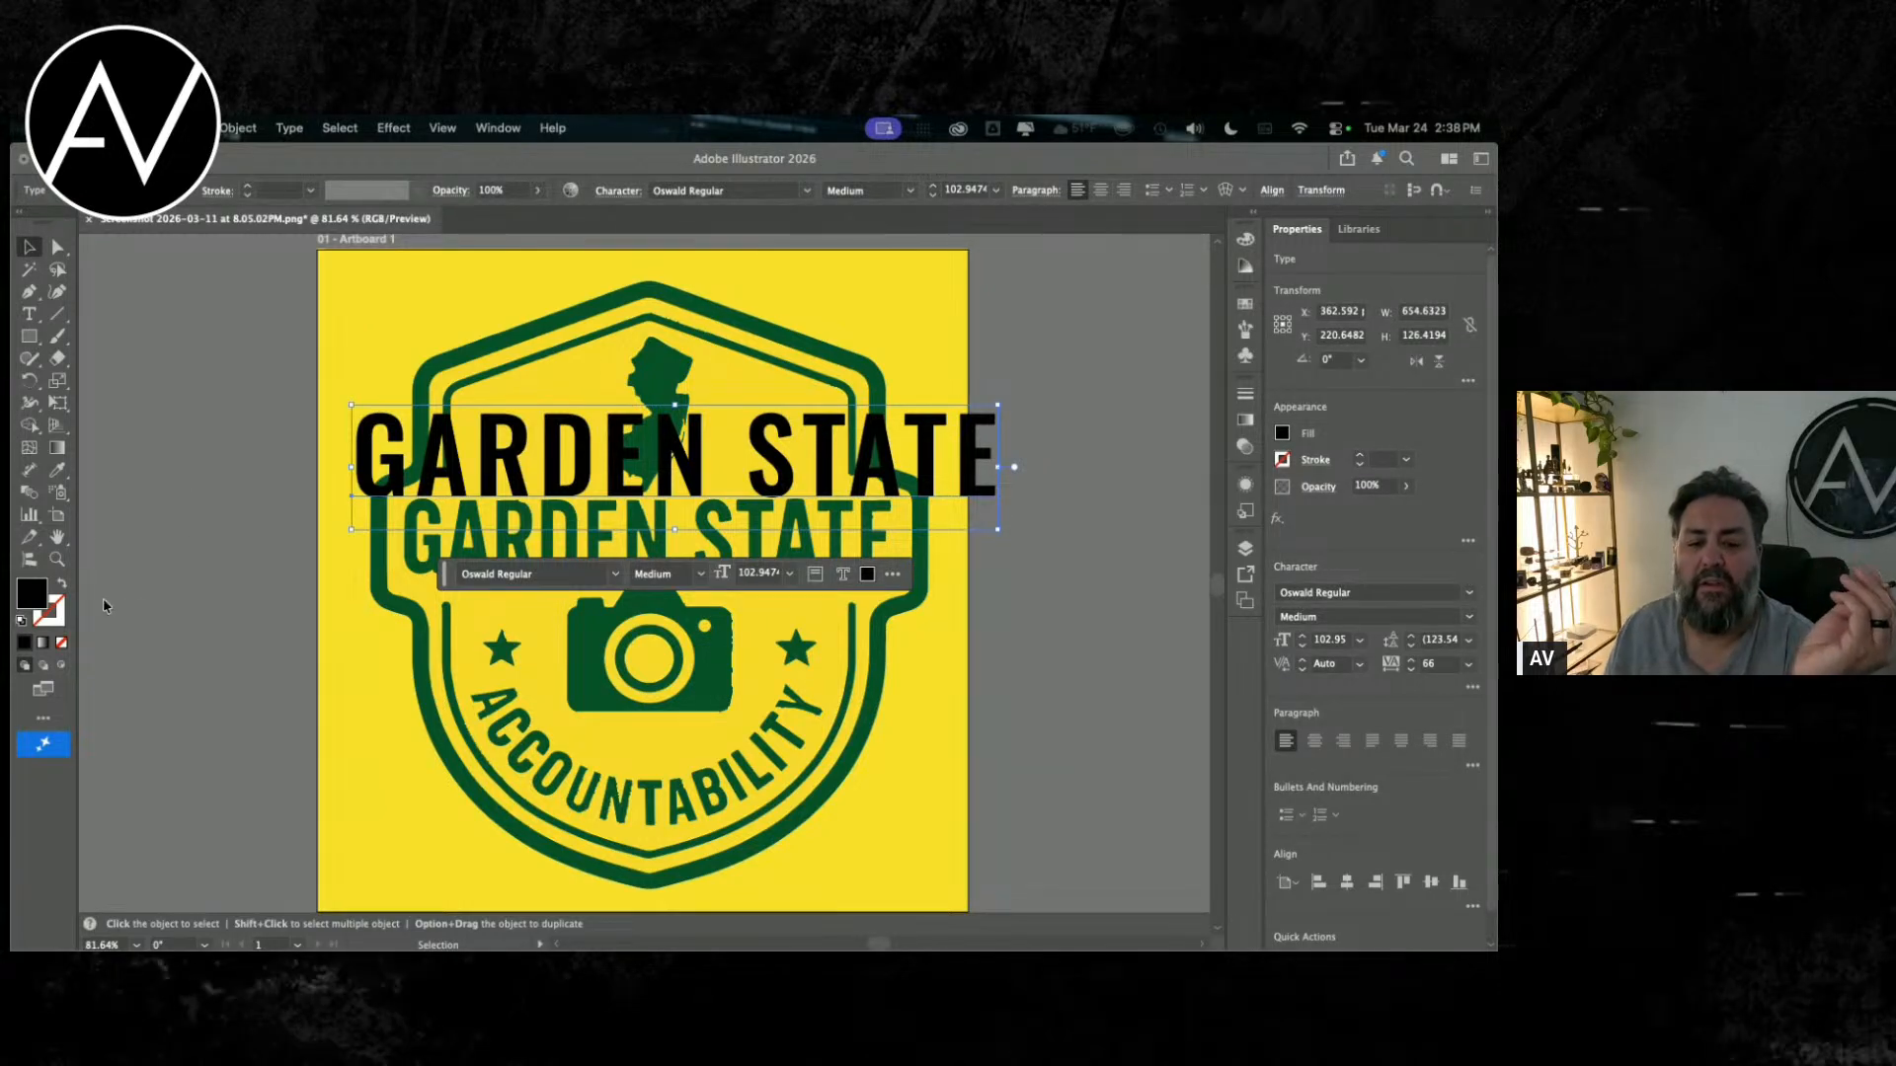
{"action": "double_click", "coordinate": [59, 472]}
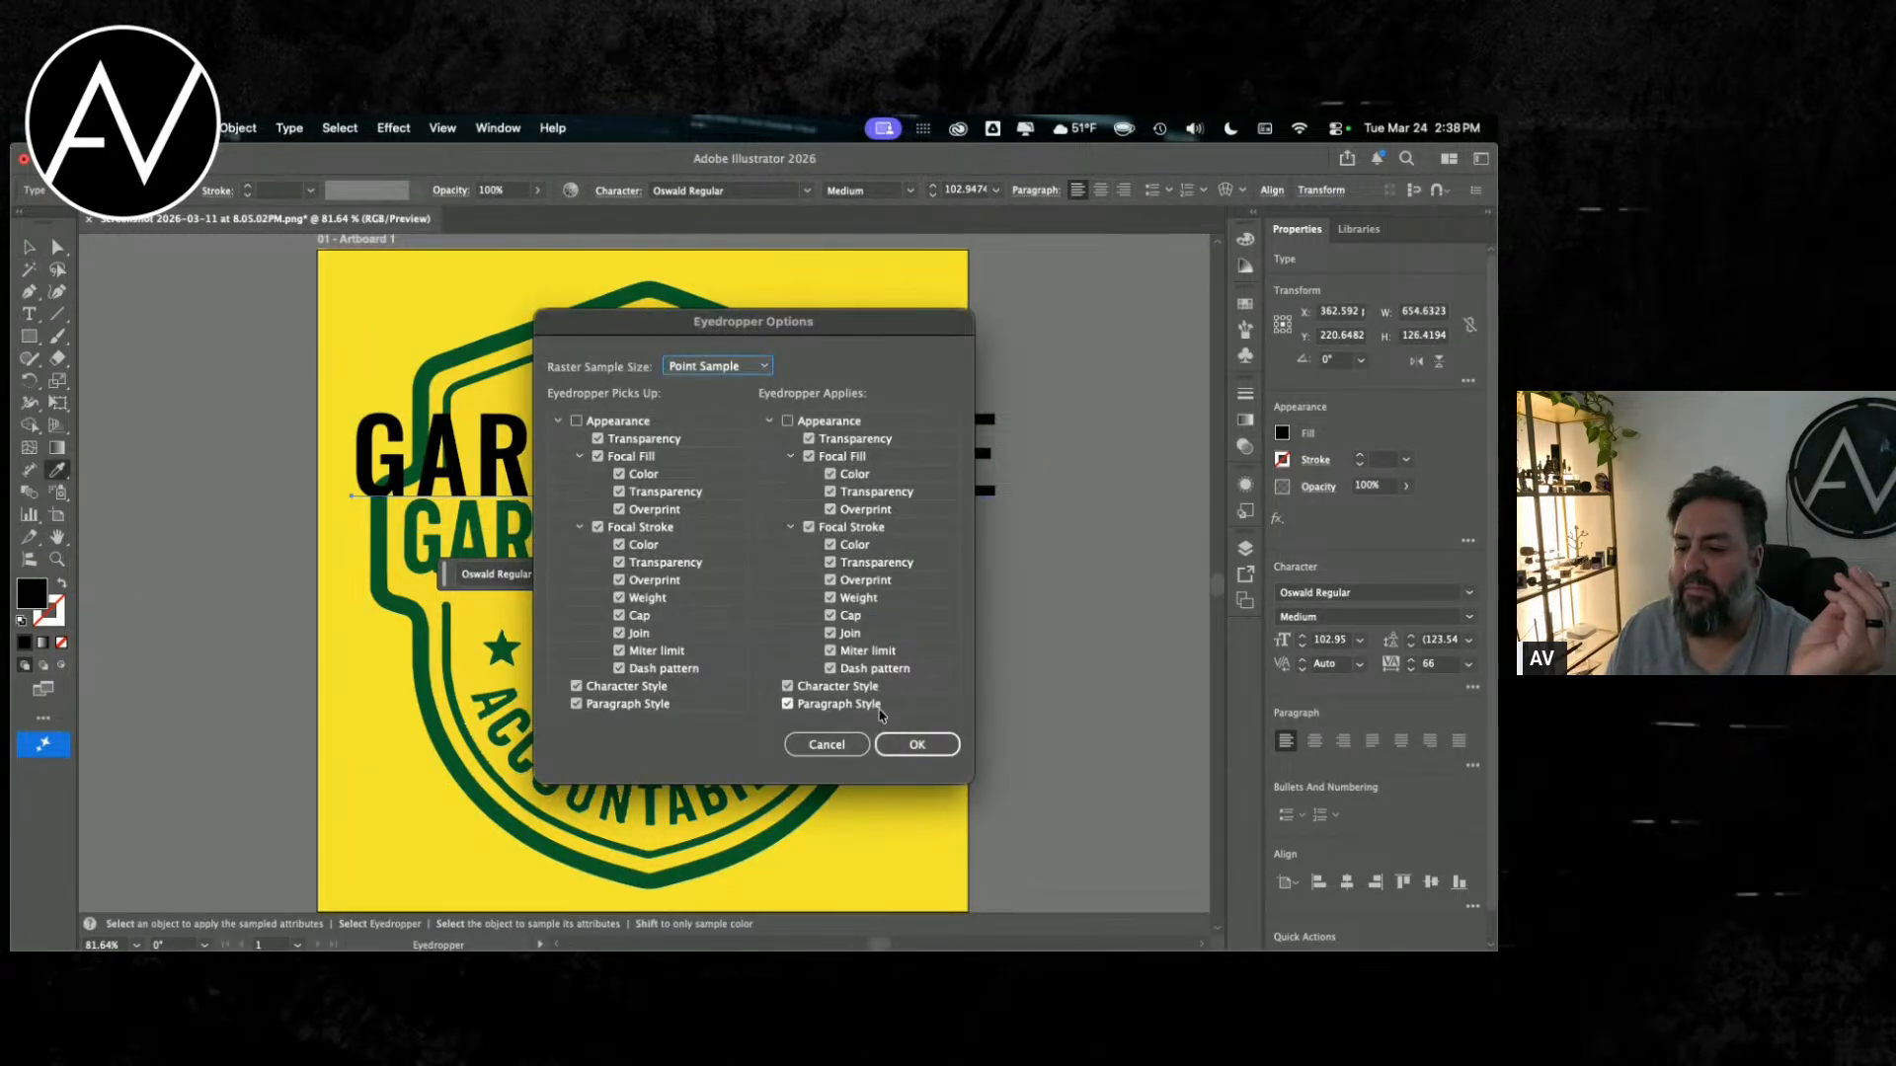
{"action": "left_click", "coordinate": [829, 746]}
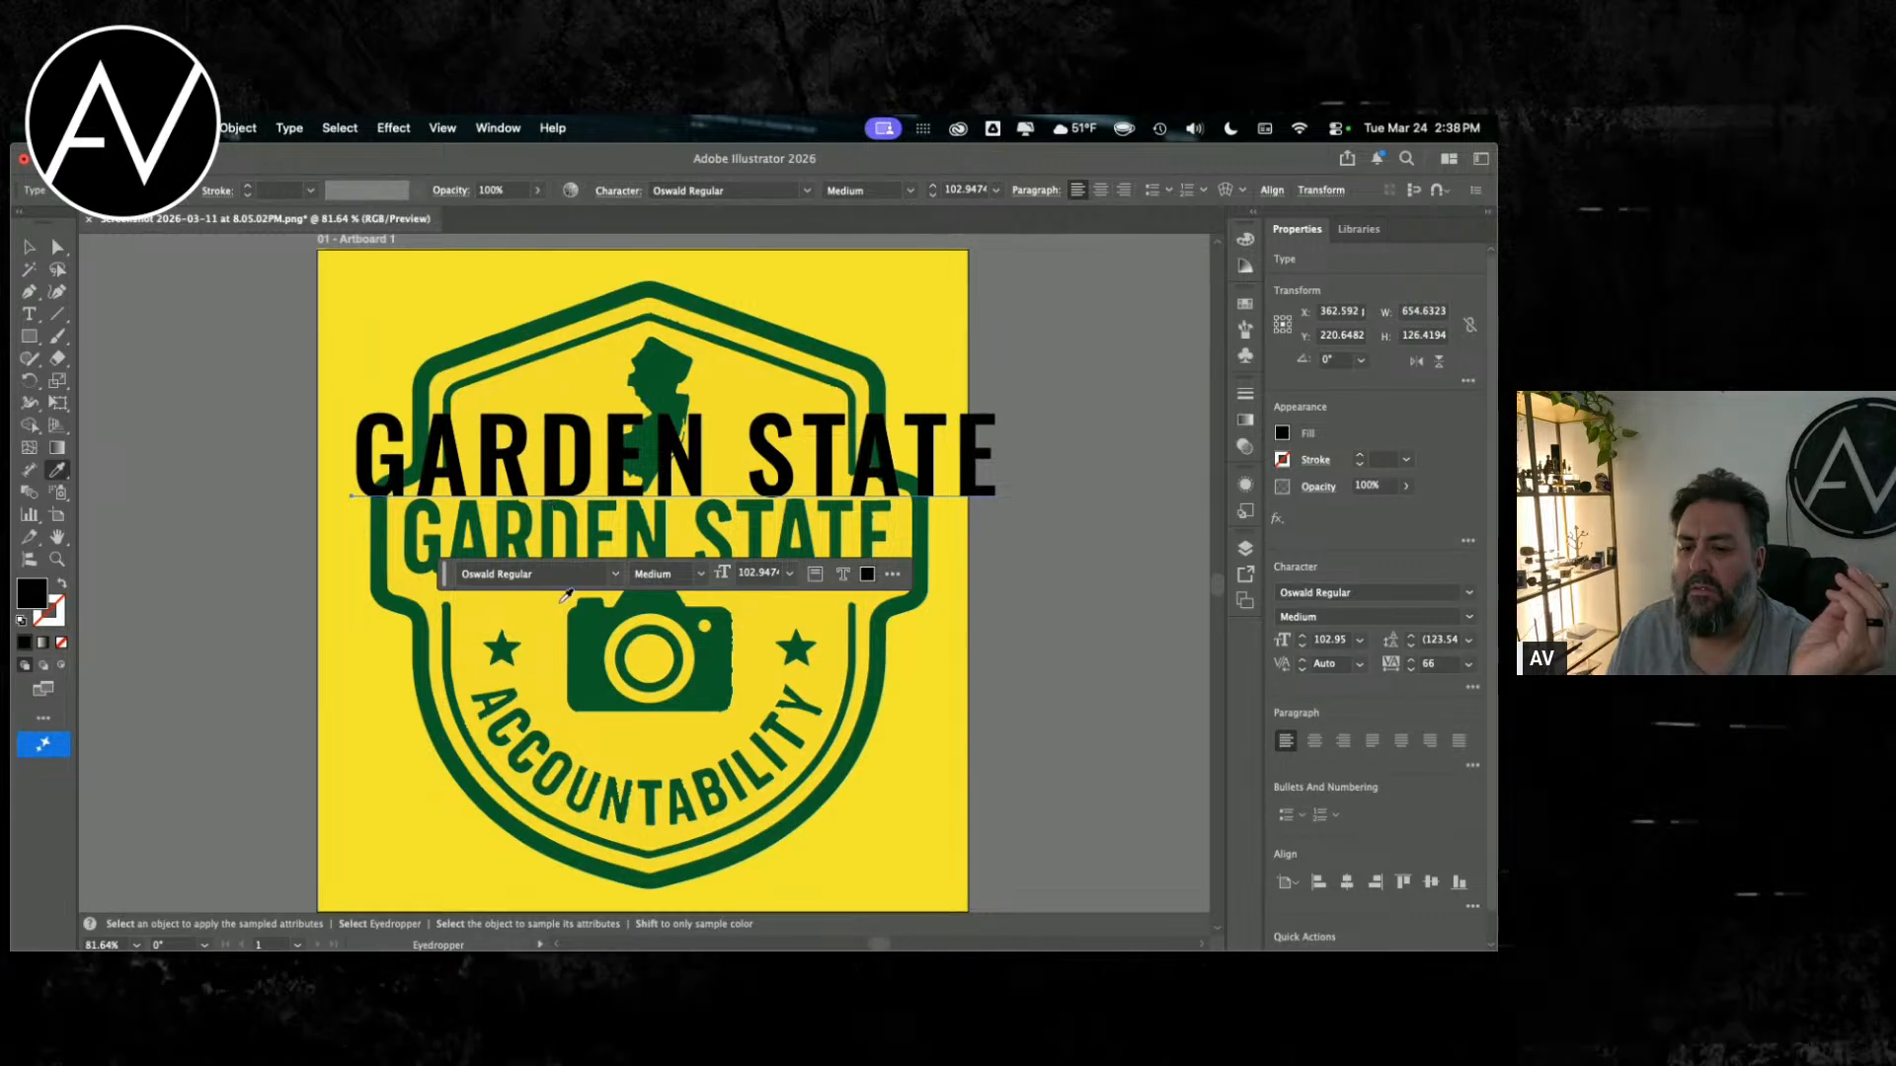
{"action": "left_click", "coordinate": [495, 343]}
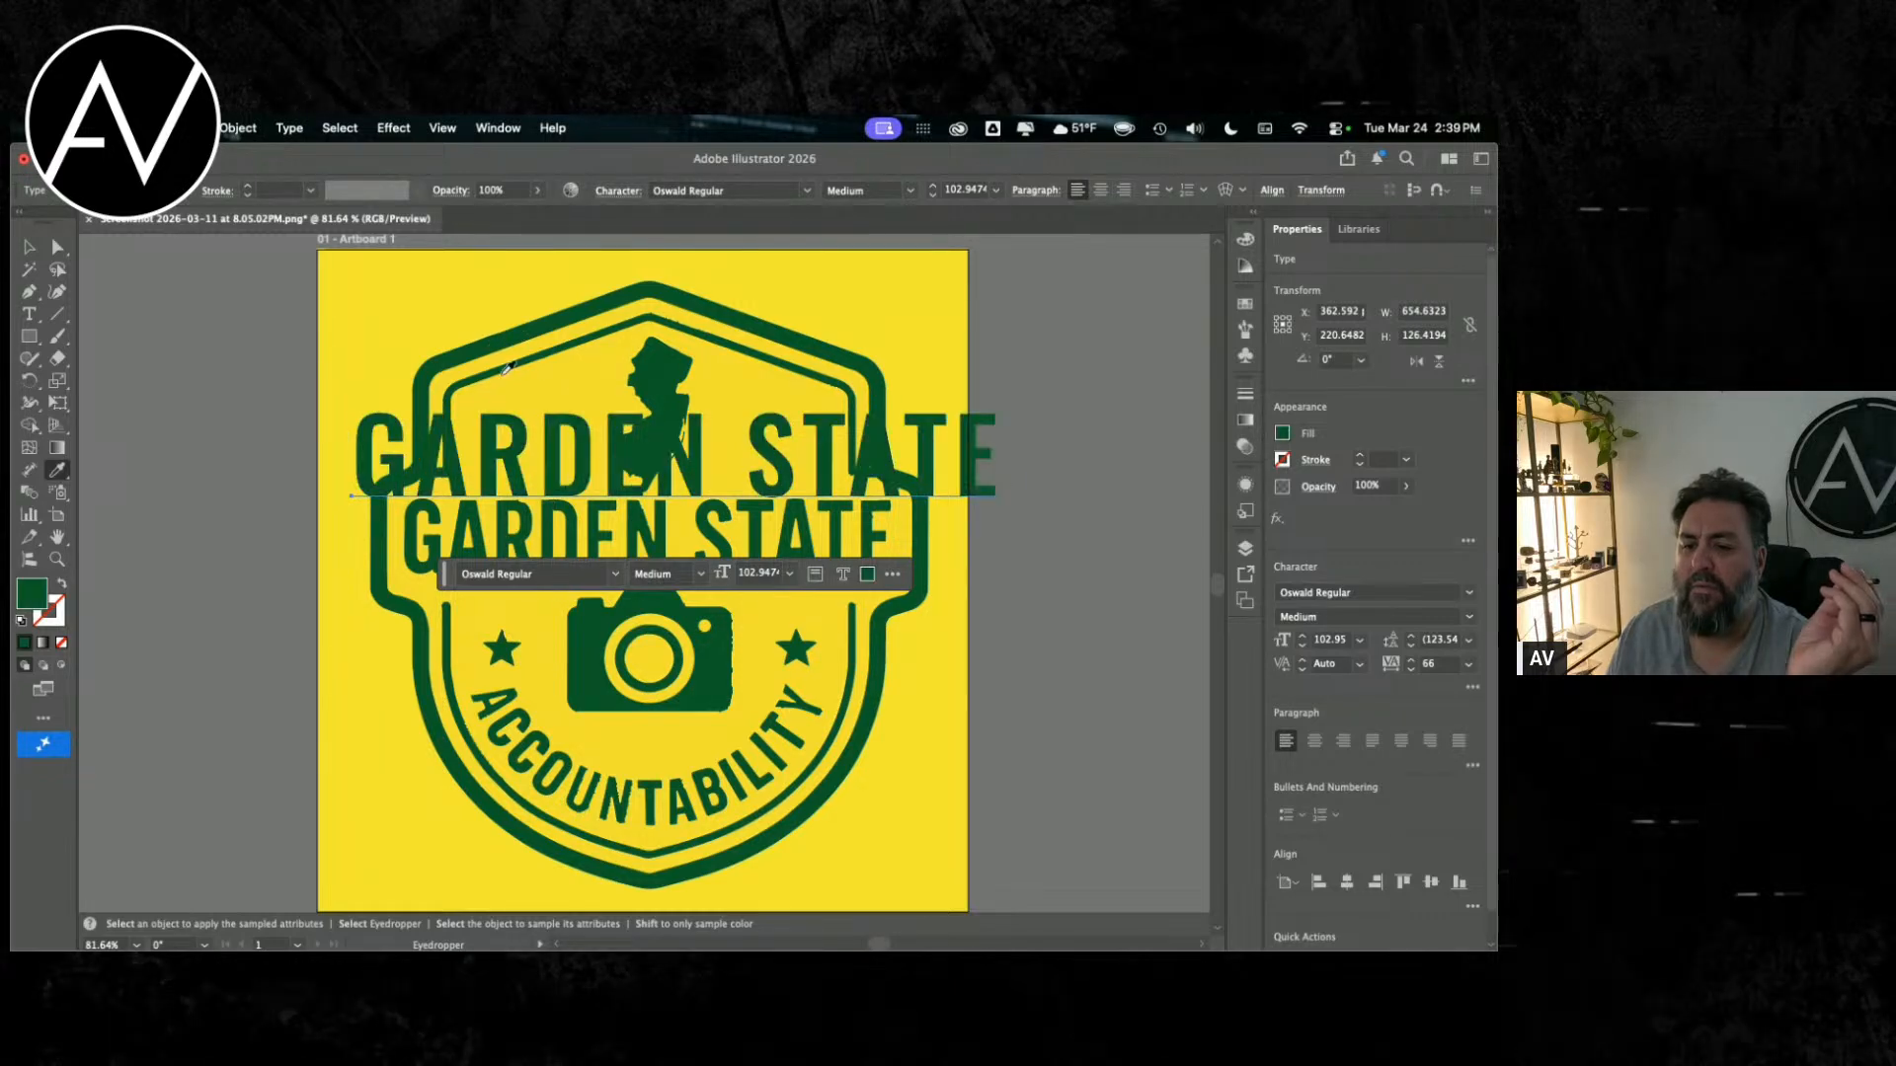
{"action": "key", "text": "v"}
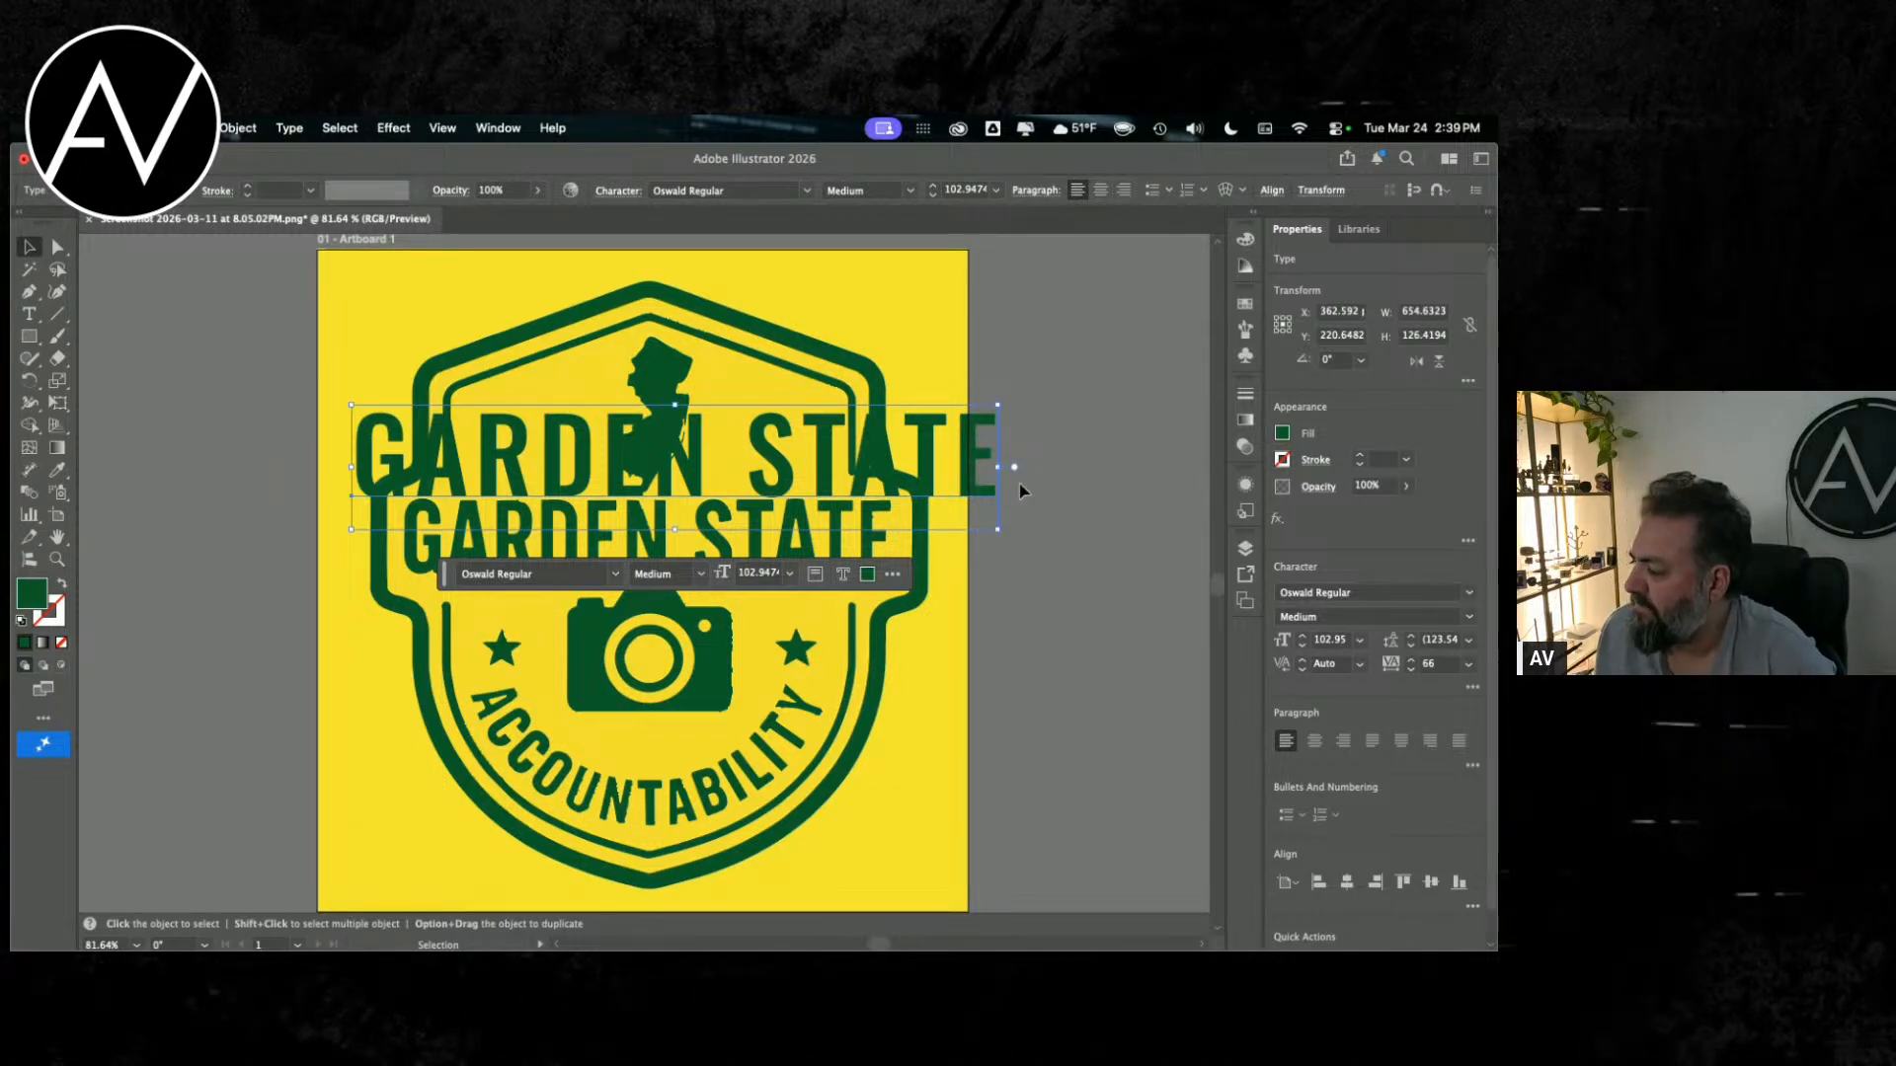
Step: Scale the green Oswald text down to about 71 pt and move its first letter onto the G of the badge's lettering
{"action": "left_click_drag", "start_coordinate": [1009, 401], "coordinate": [891, 446]}
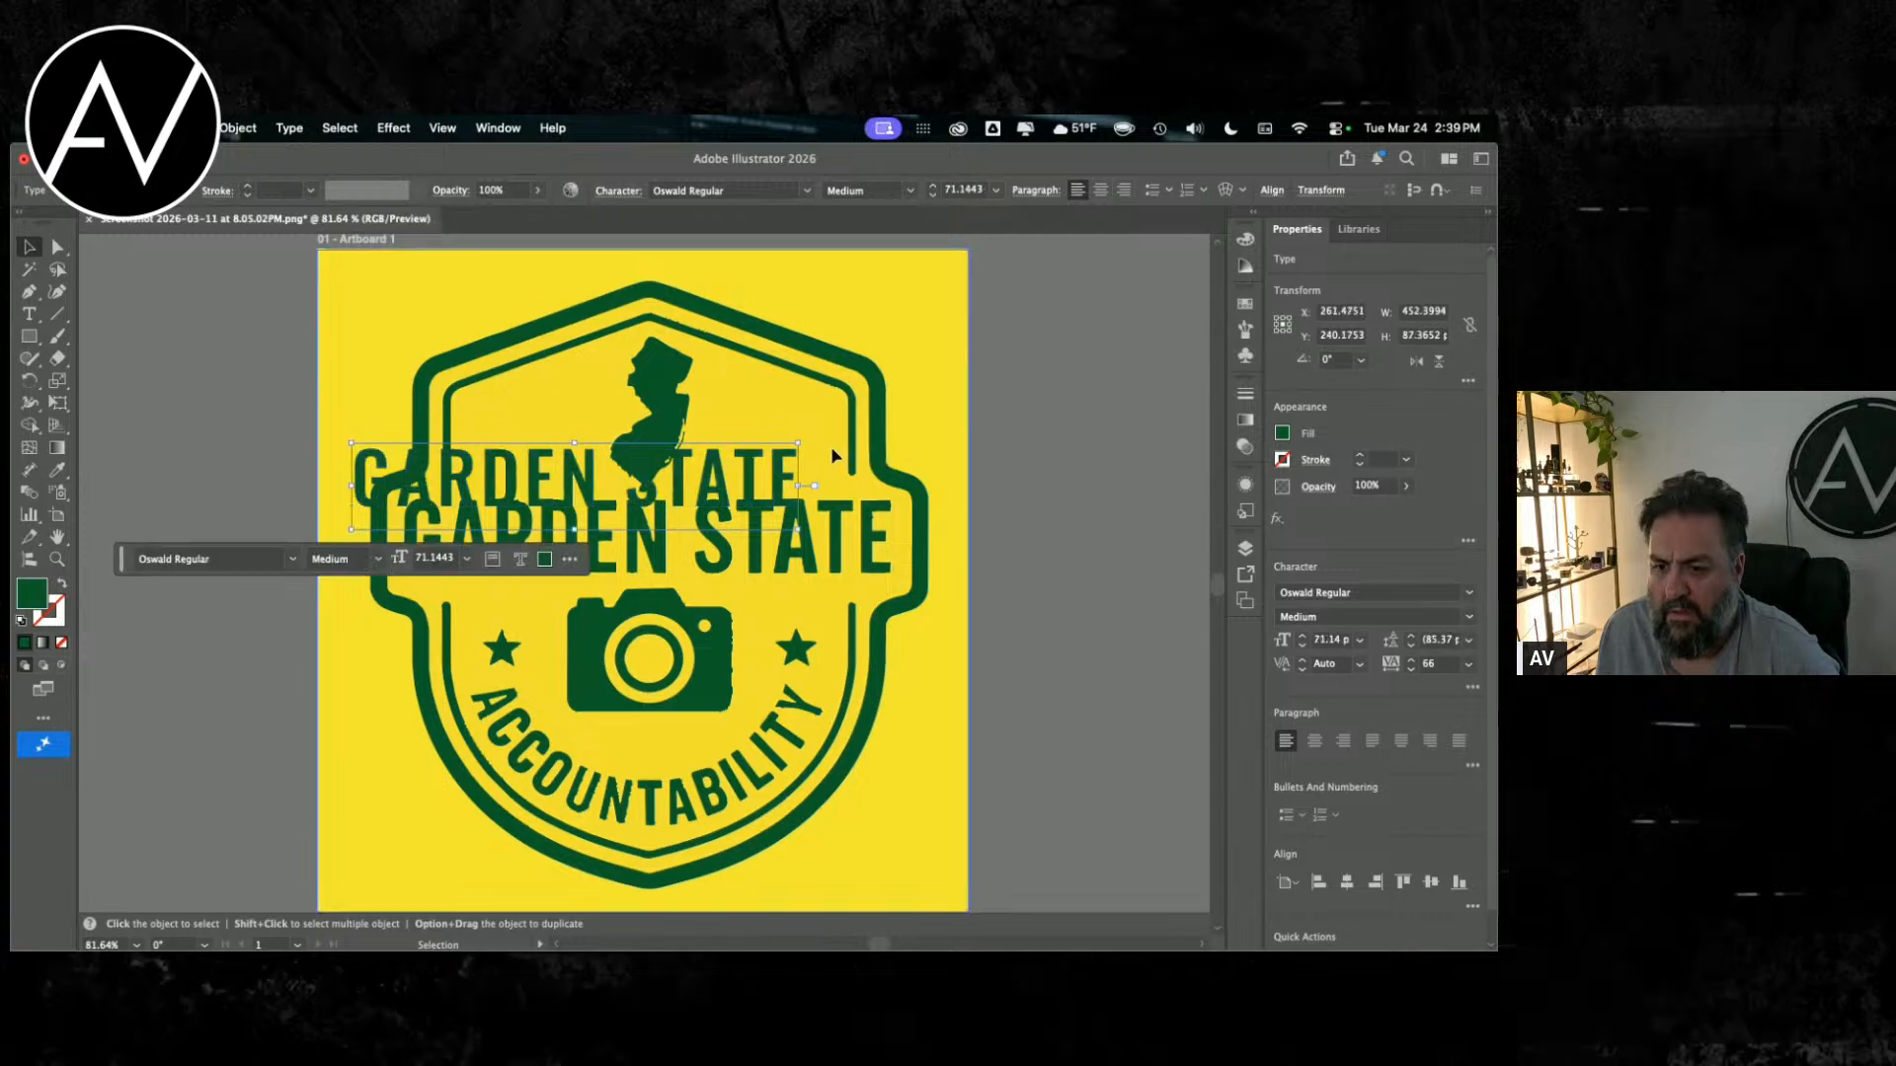
{"action": "left_click", "coordinate": [868, 488]}
{"action": "left_click_drag", "start_coordinate": [546, 484], "coordinate": [593, 538]}
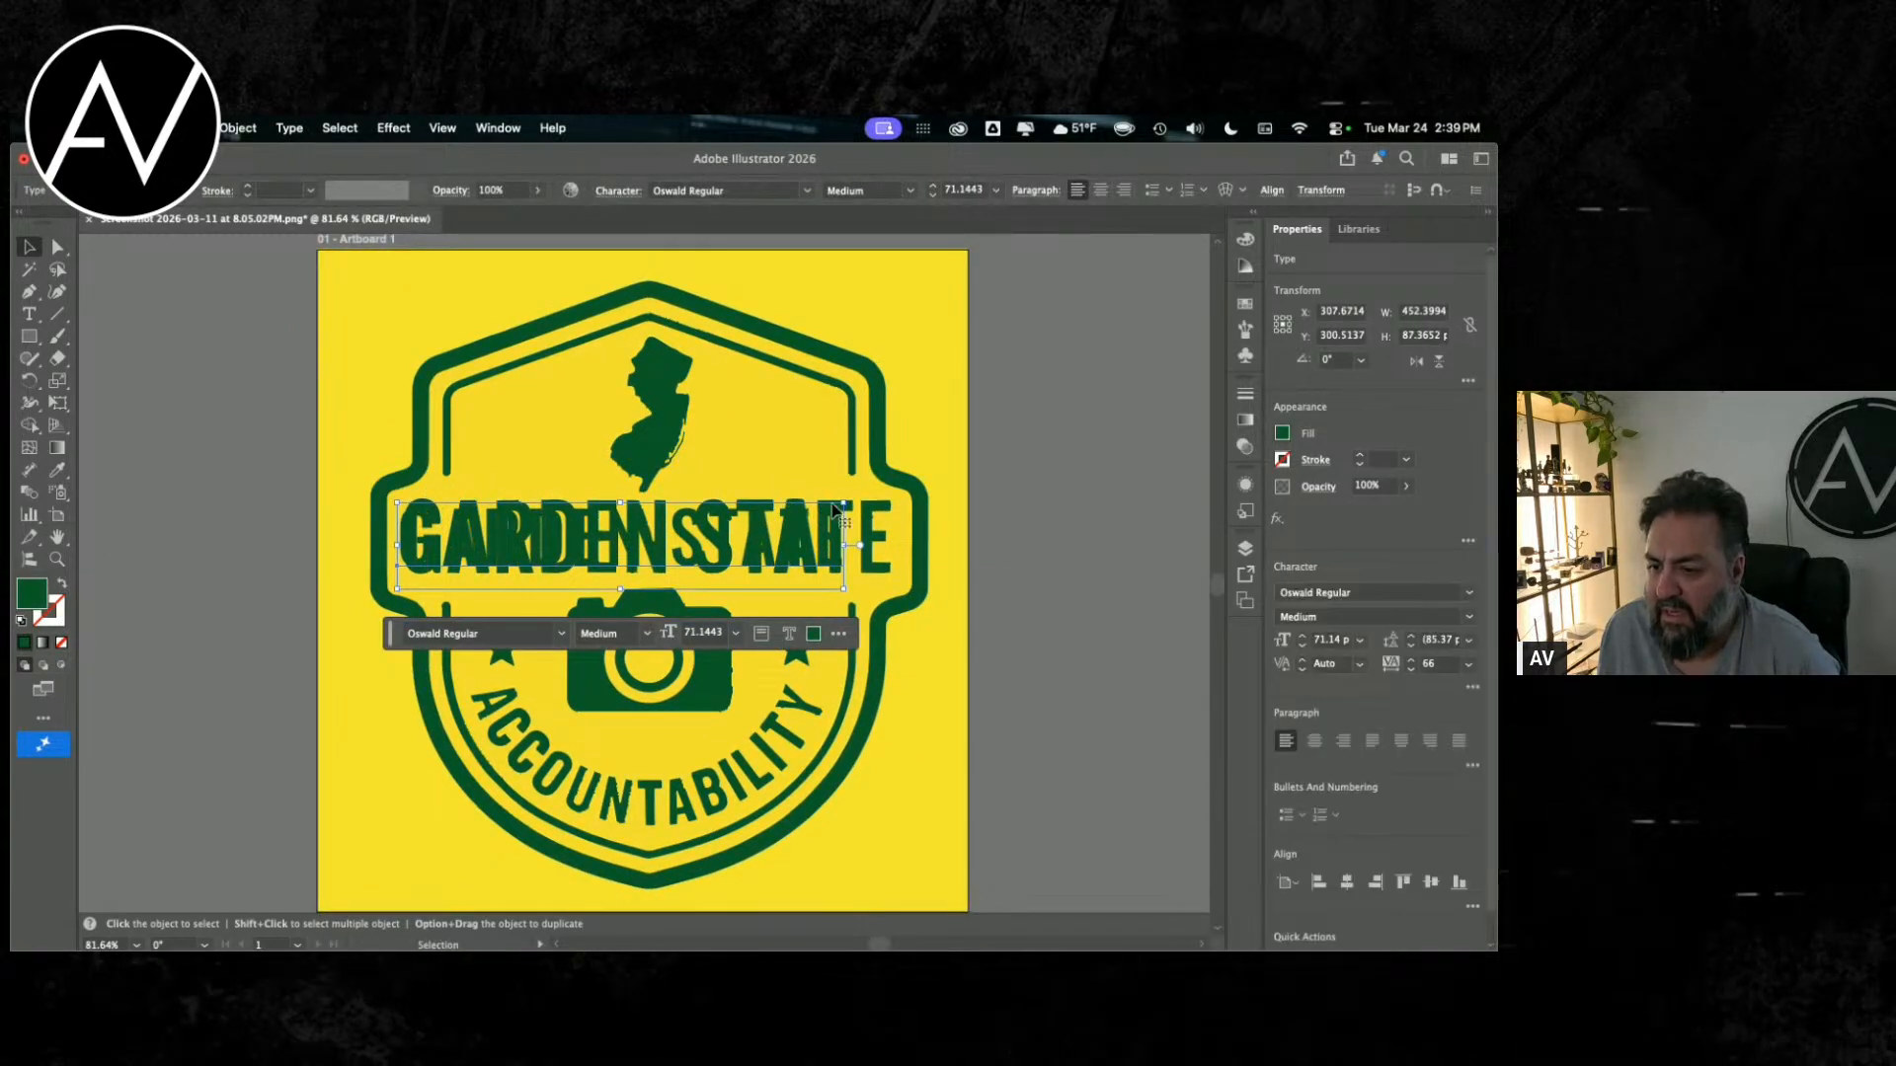
Step: Scale the Oswald text up to about 87 pt to match the badge lettering's height and nudge it into line with the first G
{"action": "mouse_move", "coordinate": [844, 504]}
{"action": "left_mouse_down"}
{"action": "mouse_move", "coordinate": [1008, 427]}
{"action": "mouse_move", "coordinate": [861, 513]}
{"action": "left_mouse_up"}
{"action": "mouse_move", "coordinate": [988, 484]}
{"action": "left_mouse_down"}
{"action": "mouse_move", "coordinate": [914, 520]}
{"action": "mouse_move", "coordinate": [951, 489]}
{"action": "left_mouse_up"}
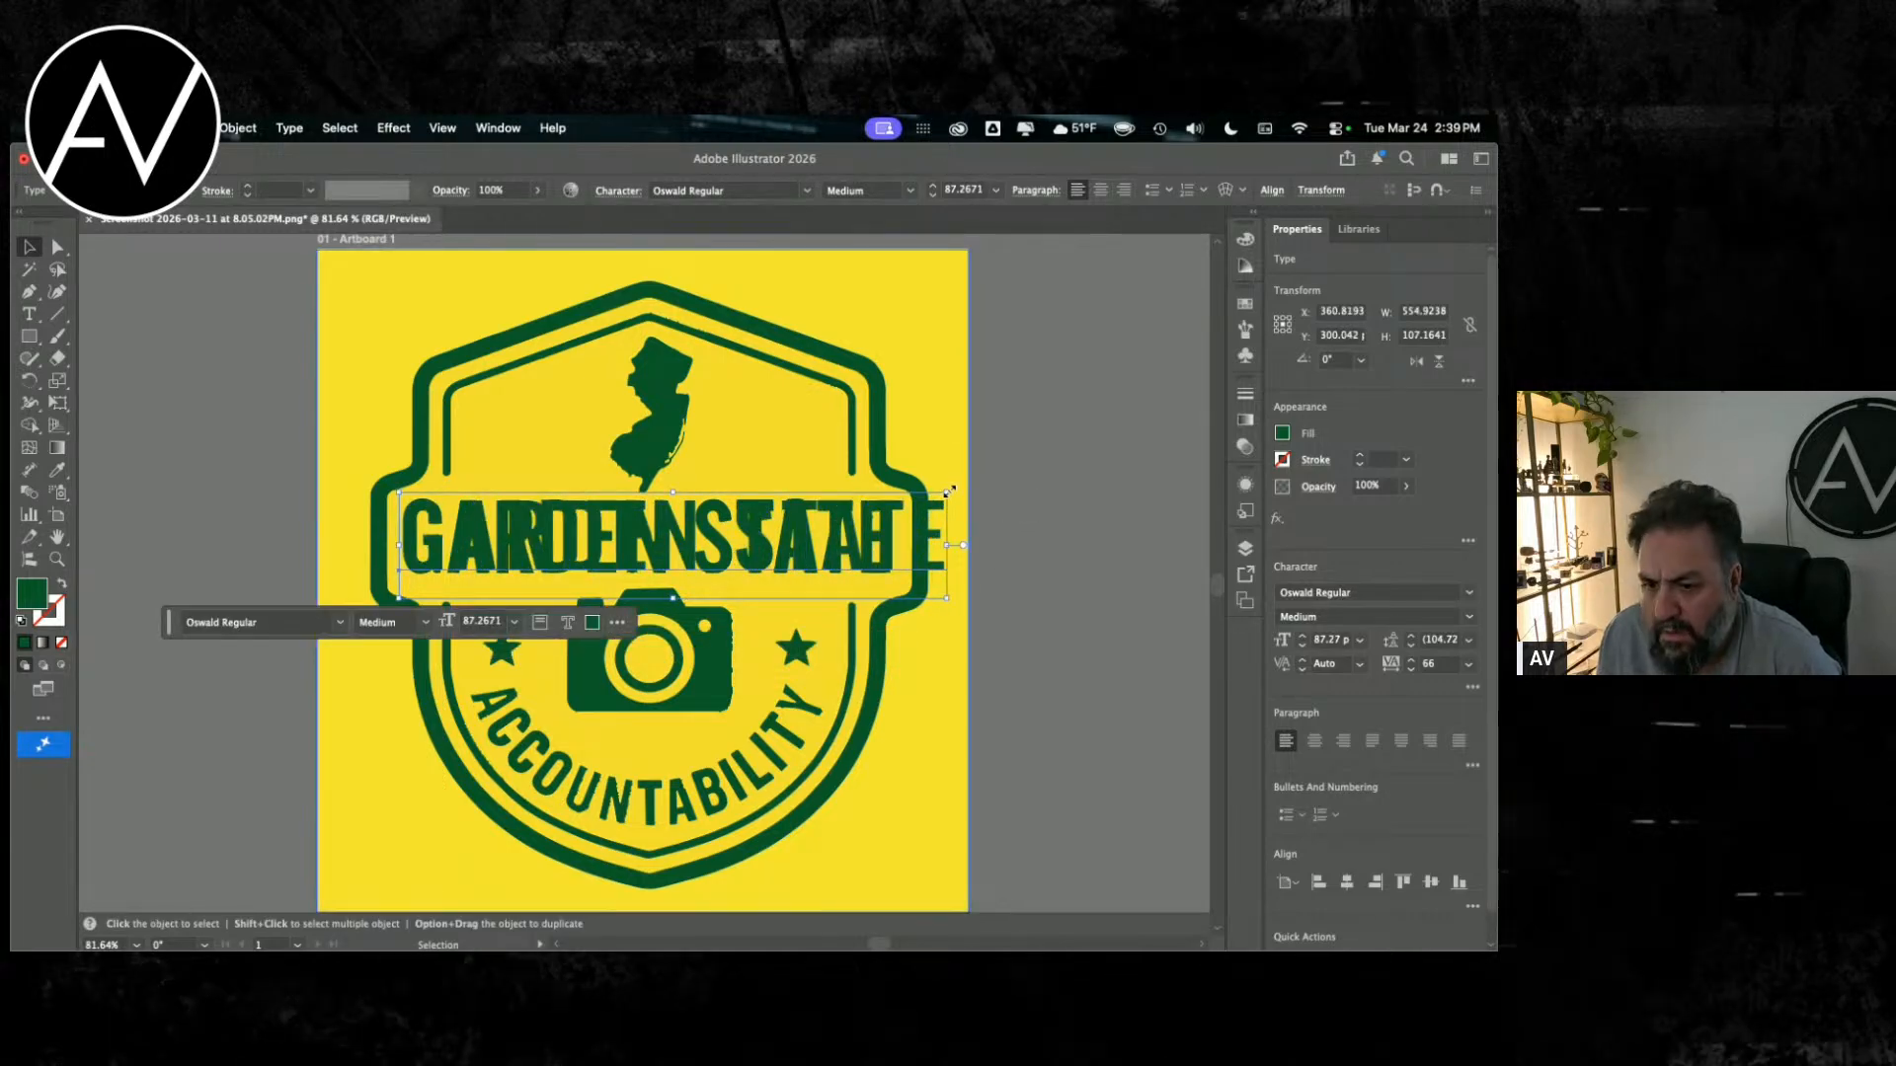
{"action": "key", "text": "Down"}
{"action": "key", "text": "Down"}
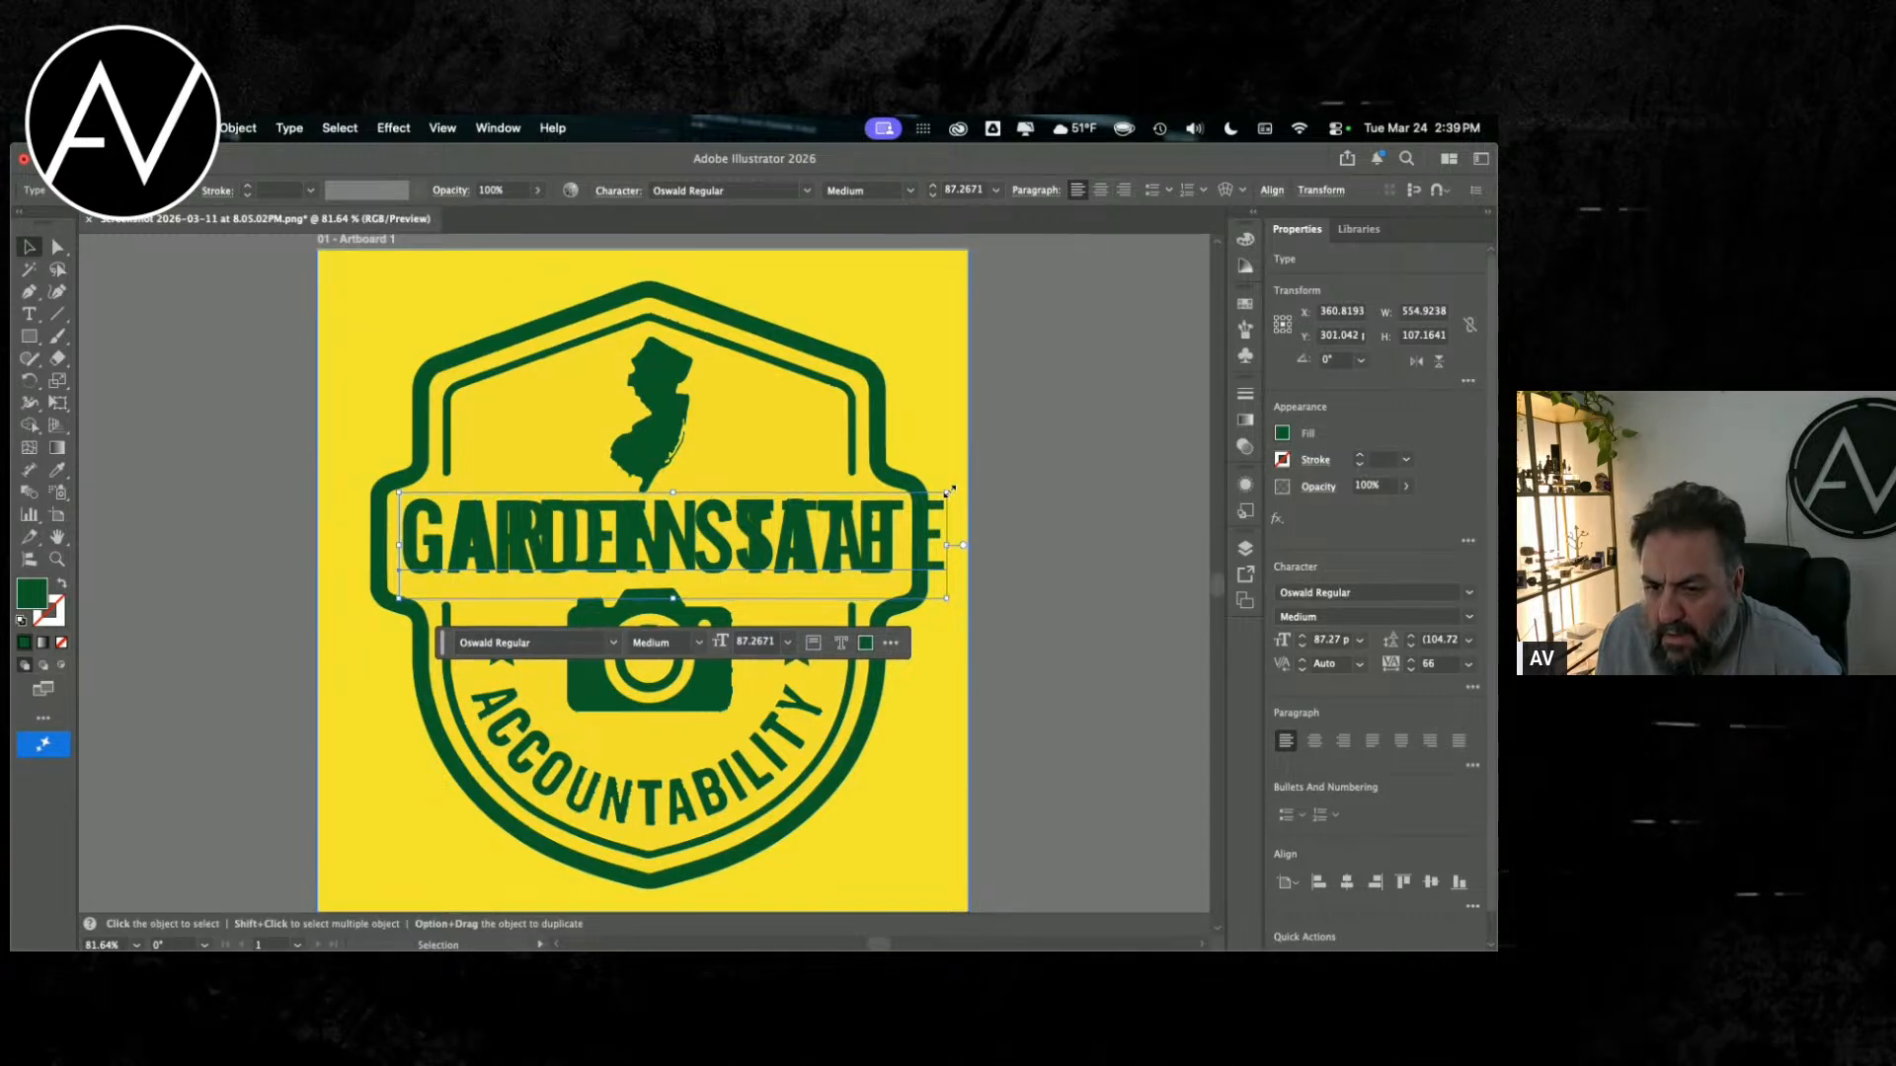
{"action": "key", "text": "Up"}
{"action": "key", "text": "Left"}
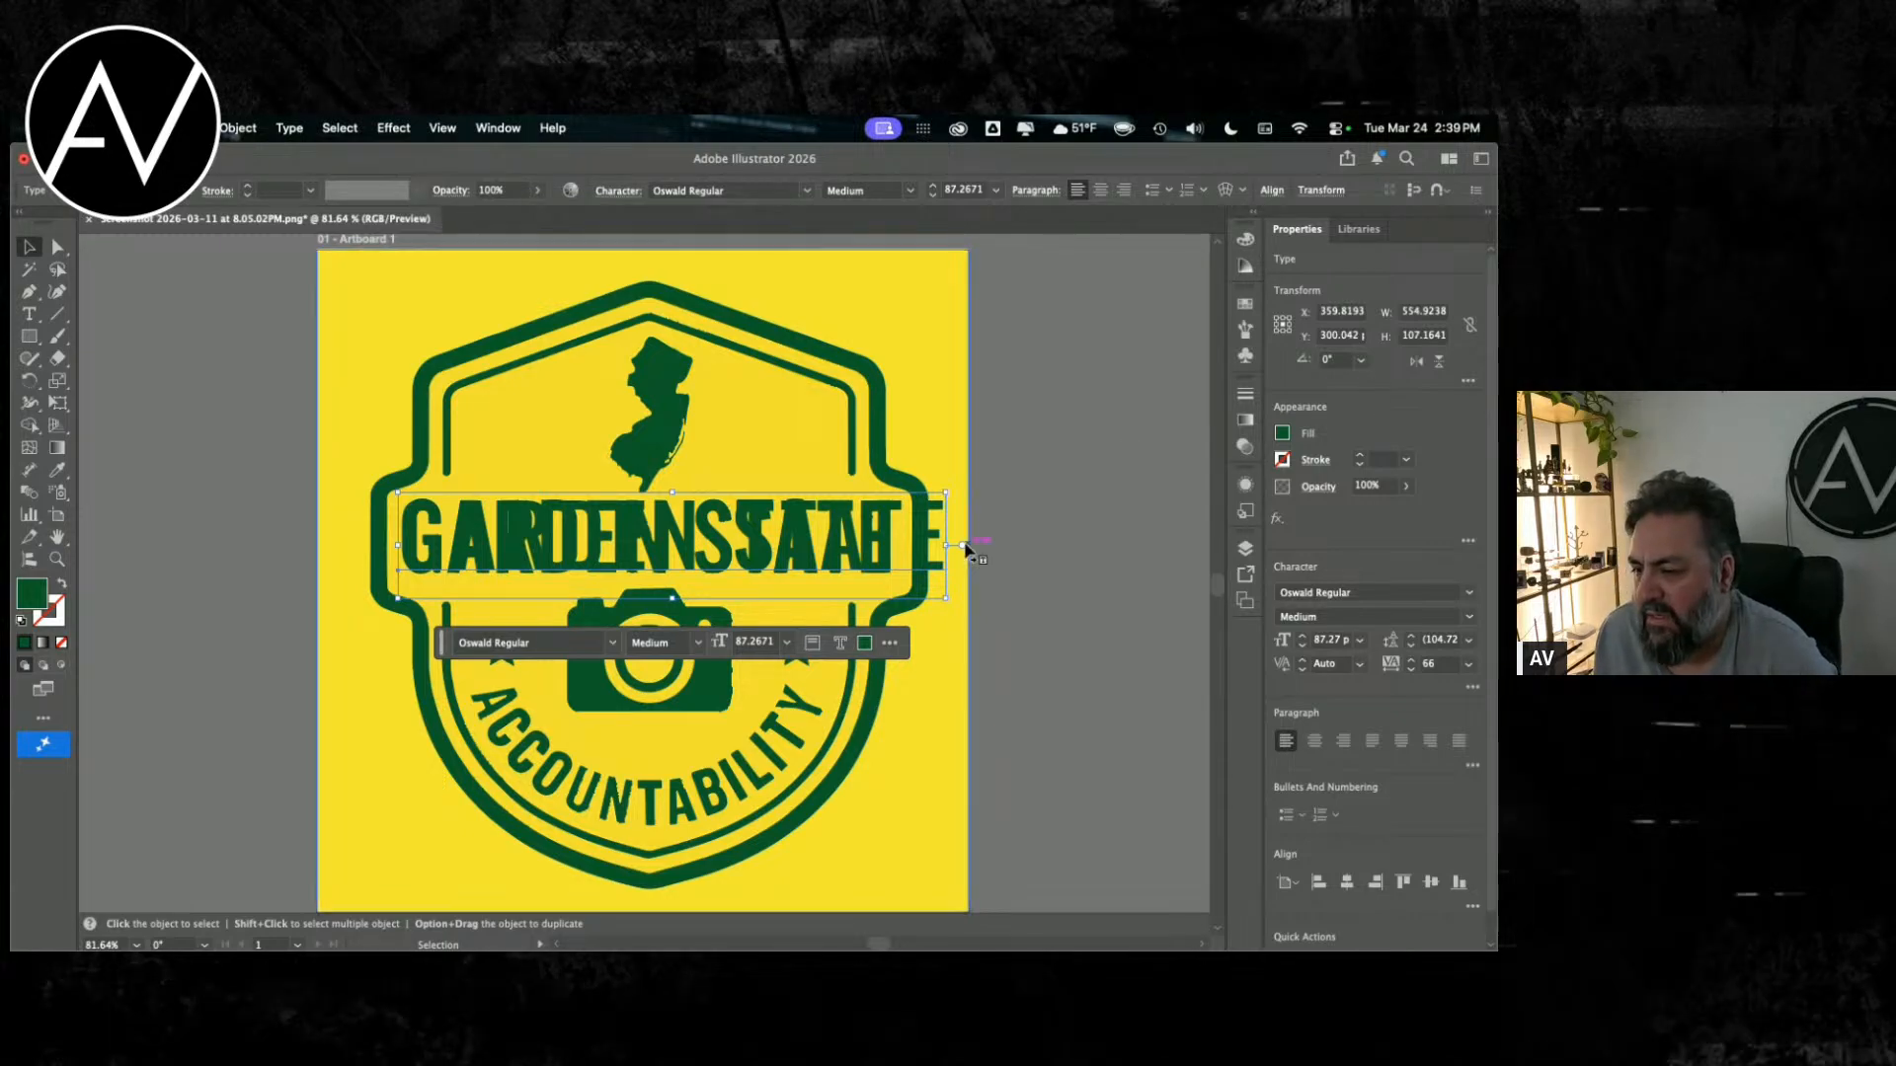
Step: Reduce the Oswald GARDEN STATE text's tracking to 6 to match the width of the badge's lettering
{"action": "left_click", "coordinate": [1411, 673]}
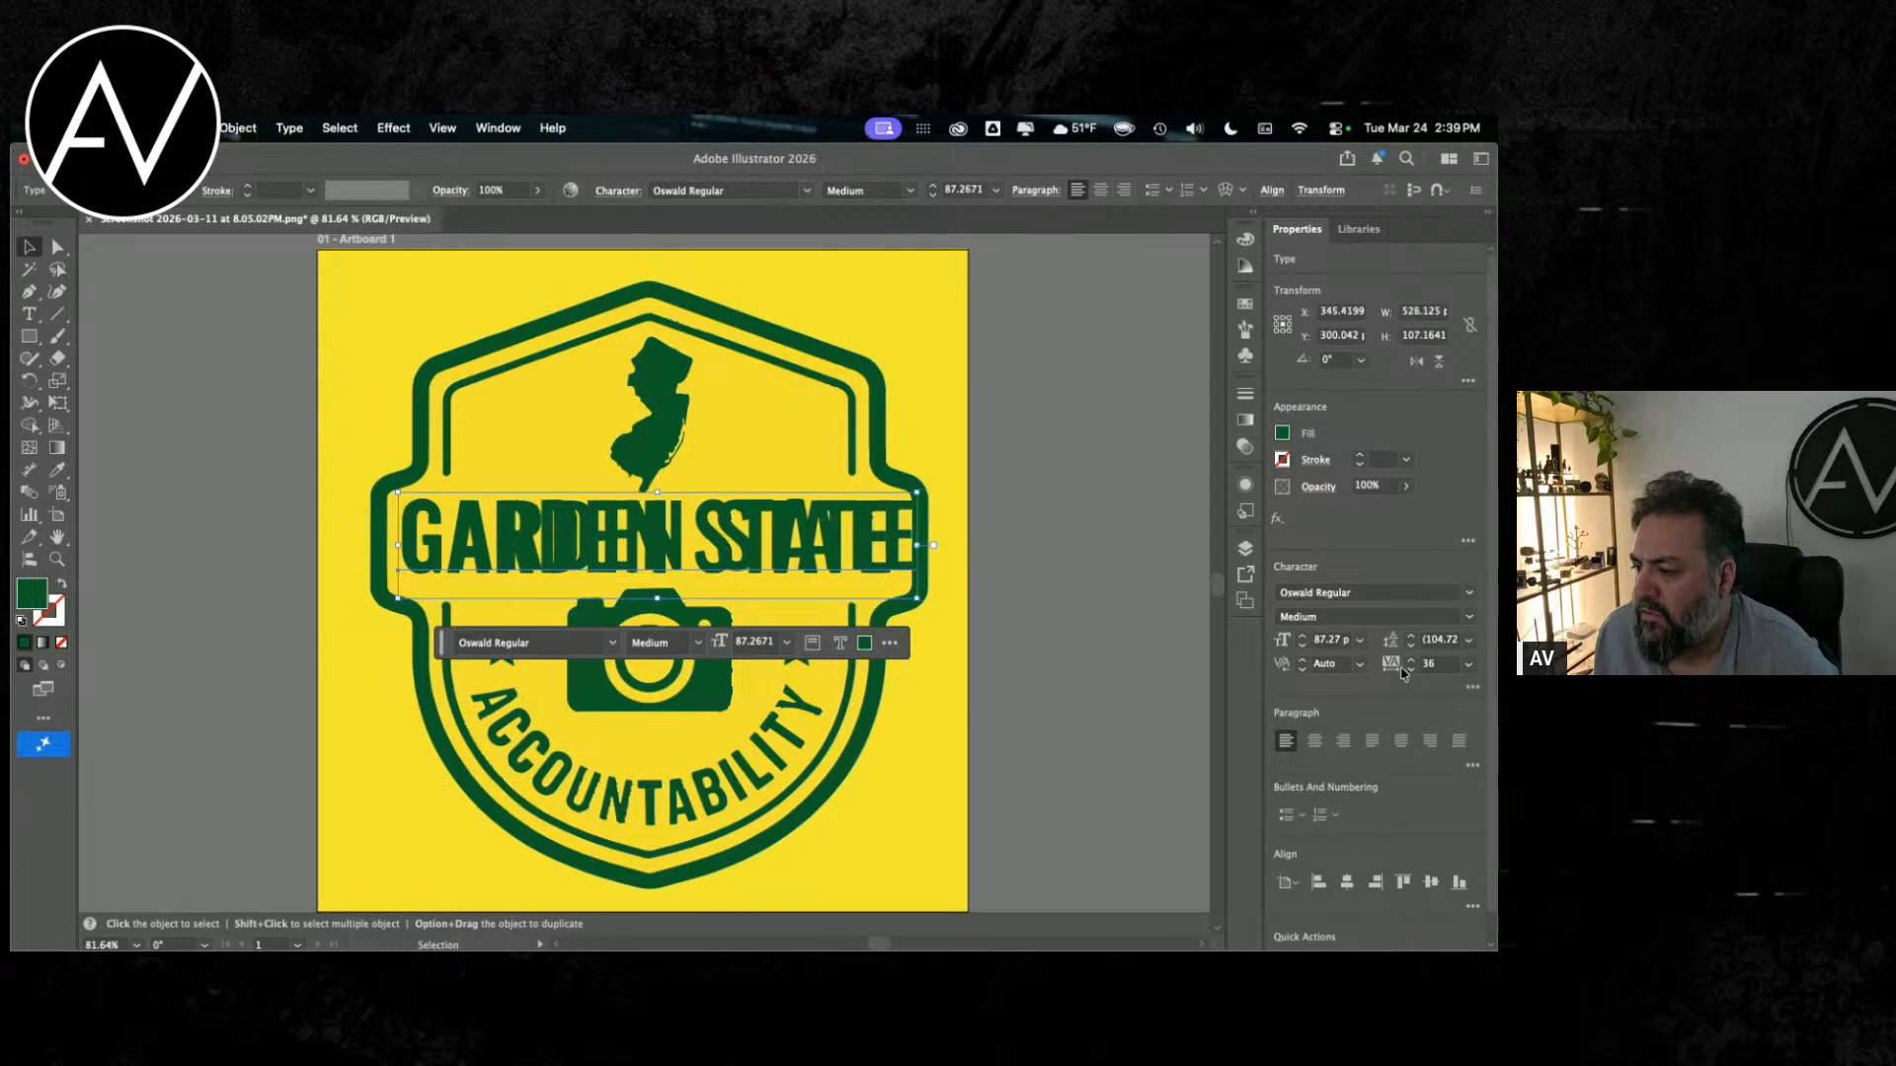
{"action": "left_click", "coordinate": [1388, 668]}
{"action": "left_click", "coordinate": [1411, 675]}
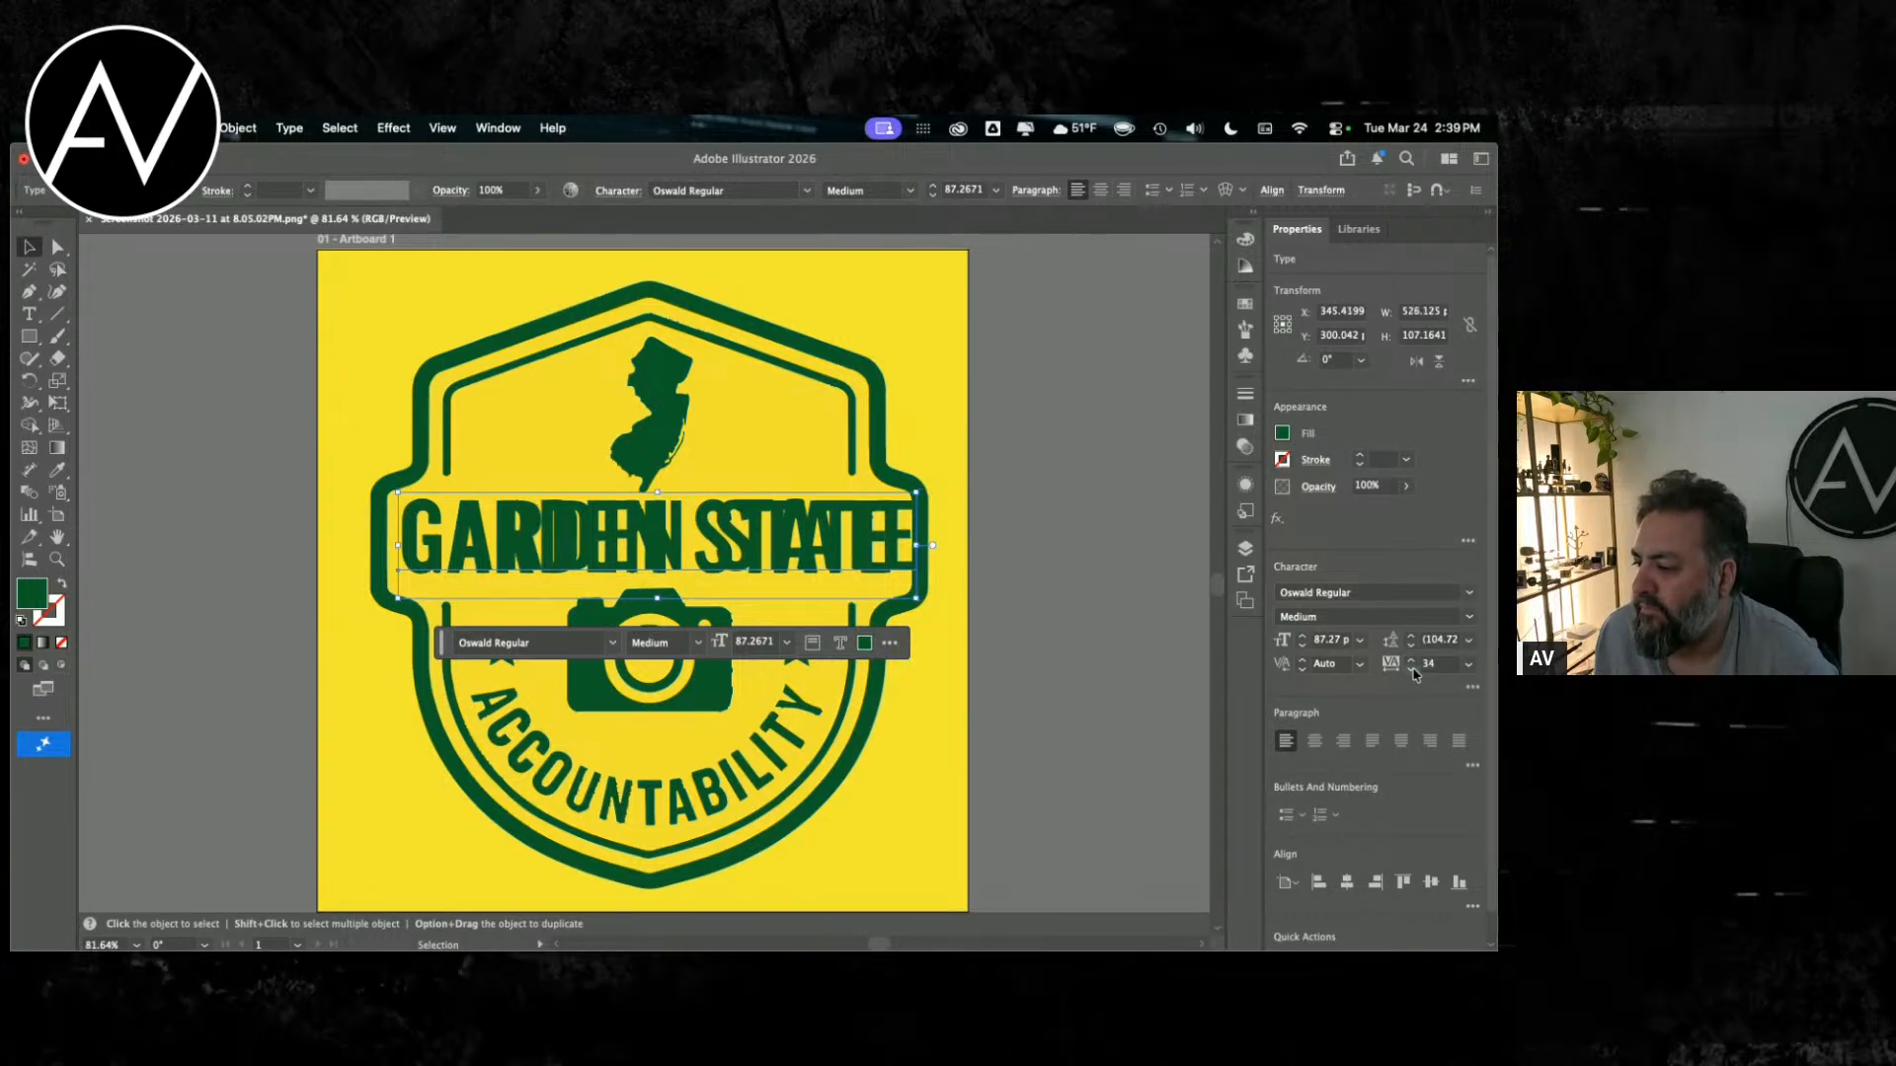
{"action": "left_click", "coordinate": [1412, 672]}
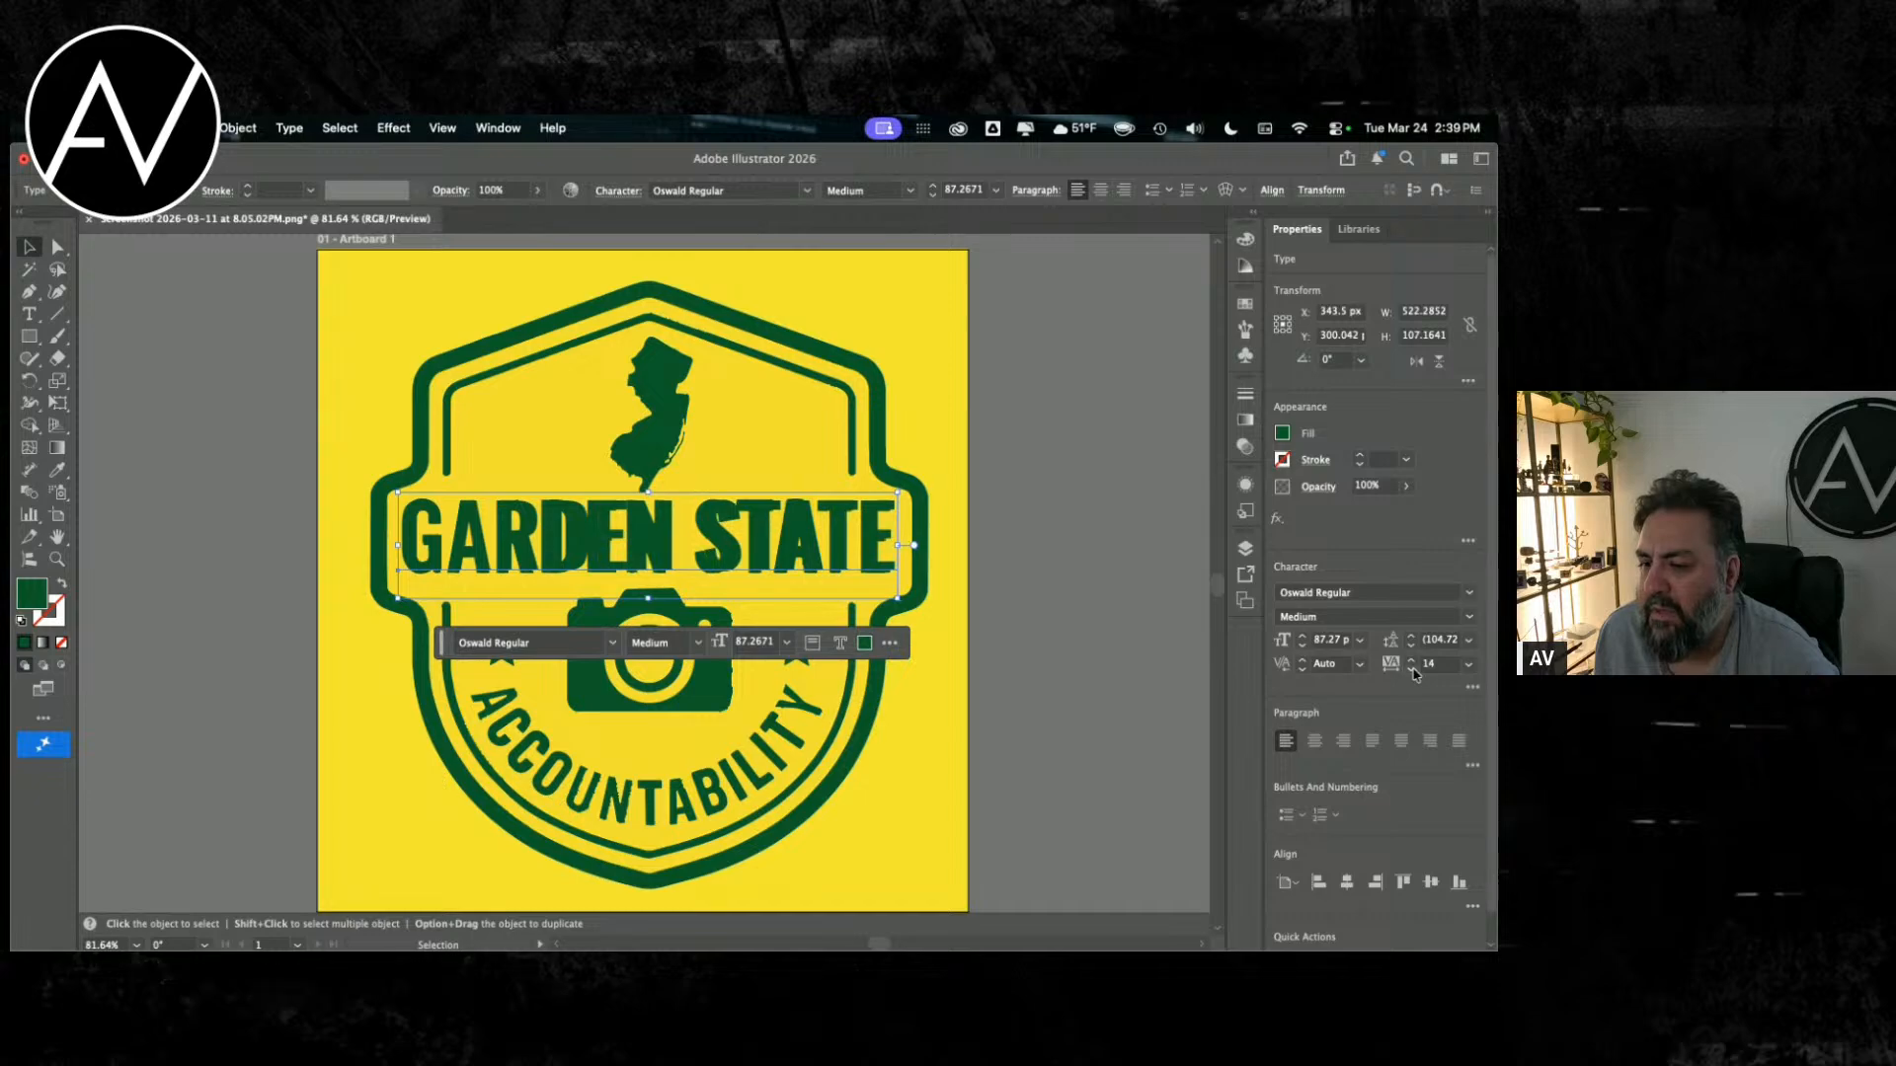
{"action": "left_click", "coordinate": [1413, 671]}
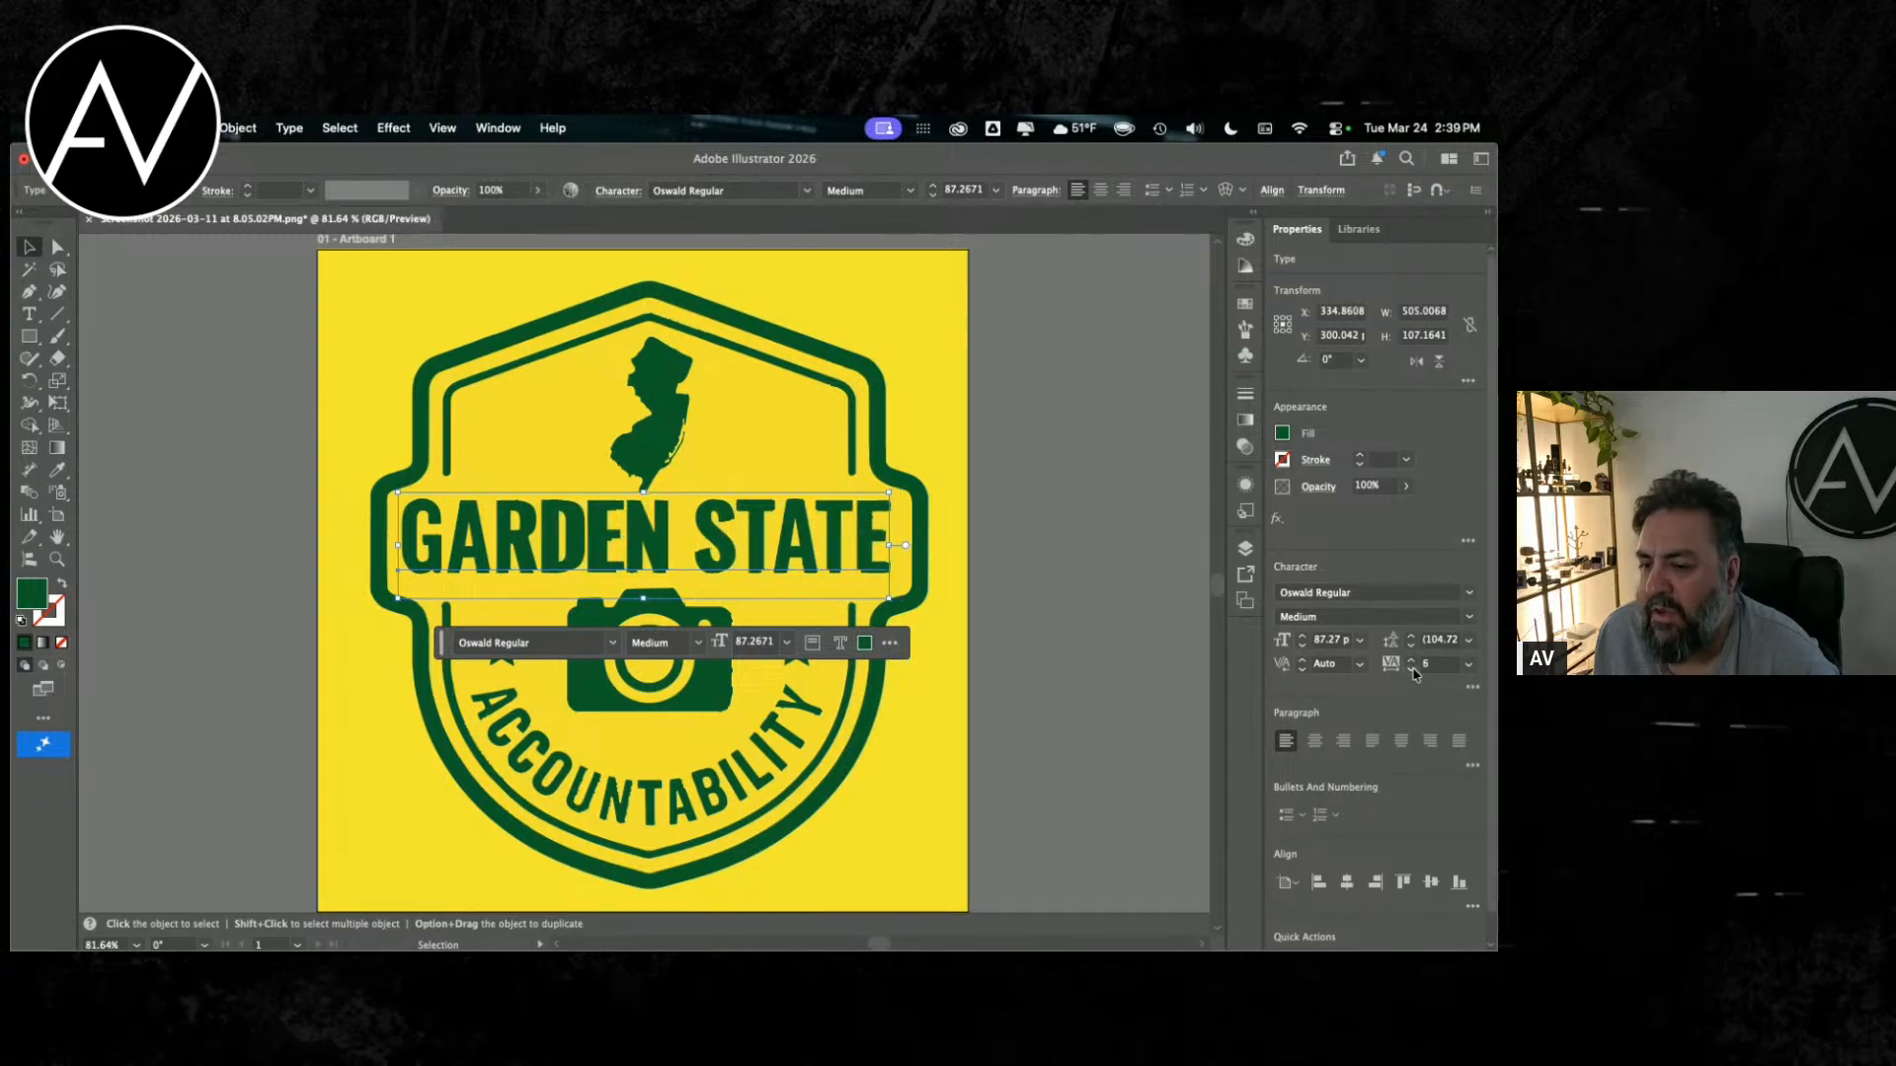
Step: Set the Oswald GARDEN STATE text's tracking to 8 and scale the text up to about 89 pt over the badge lettering
{"action": "left_click", "coordinate": [1412, 671]}
{"action": "left_click", "coordinate": [1413, 671]}
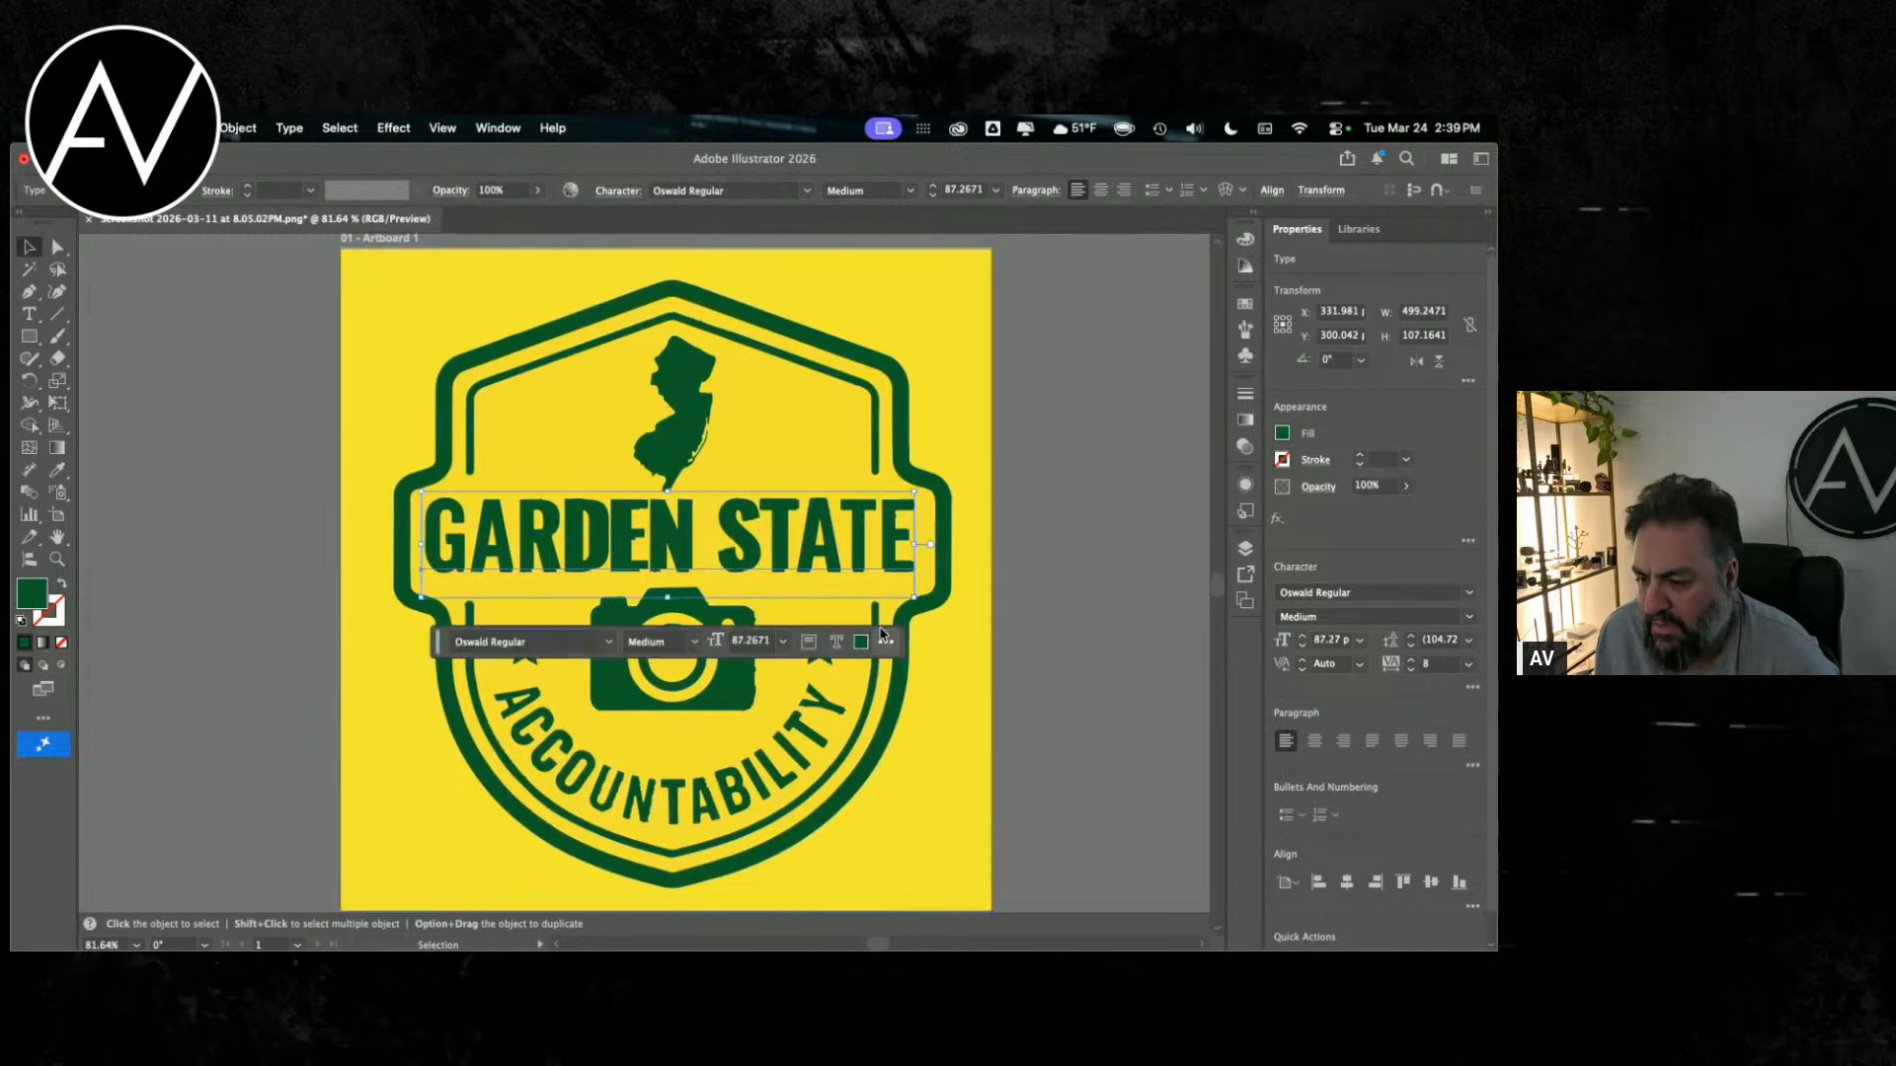
{"action": "left_click_drag", "start_coordinate": [915, 597], "coordinate": [866, 569]}
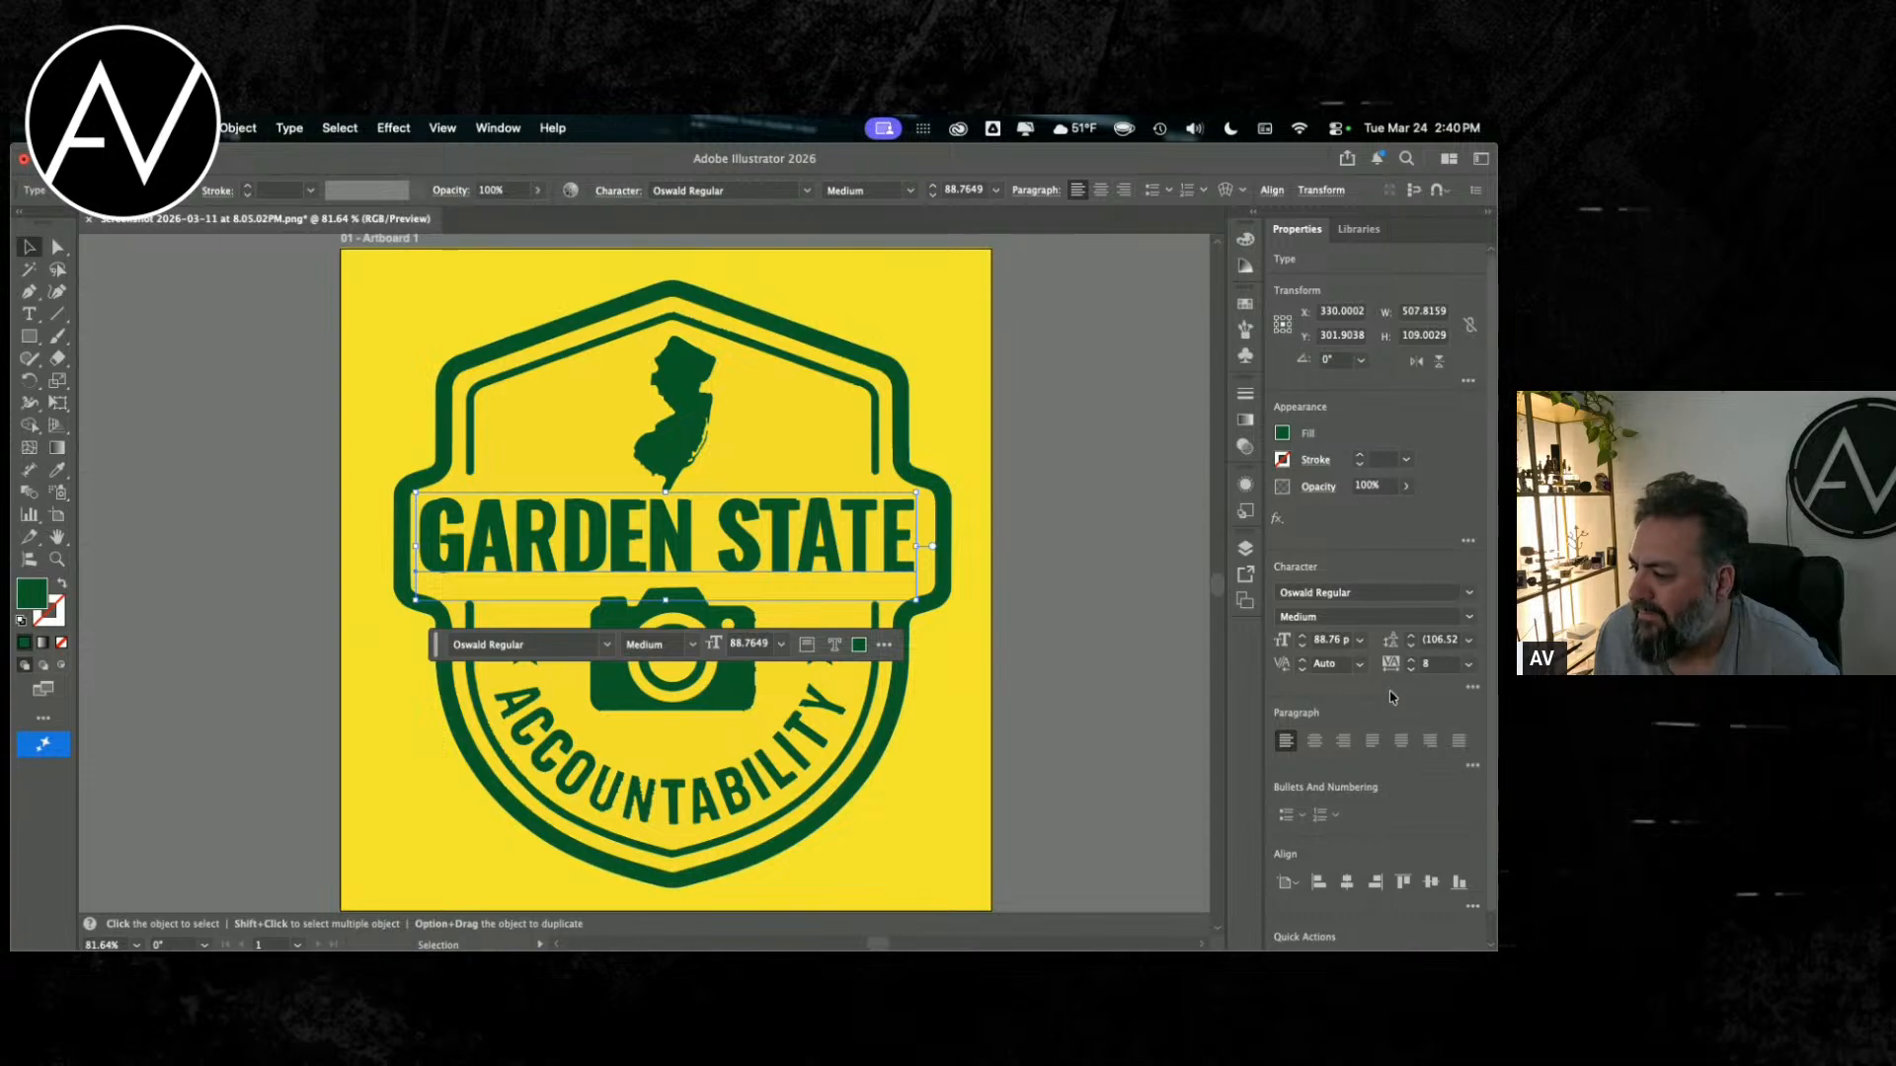
Step: Reduce the Oswald text's tracking to 3 and move the text so it is centered horizontally over the badge's lettering
{"action": "left_click", "coordinate": [1412, 671]}
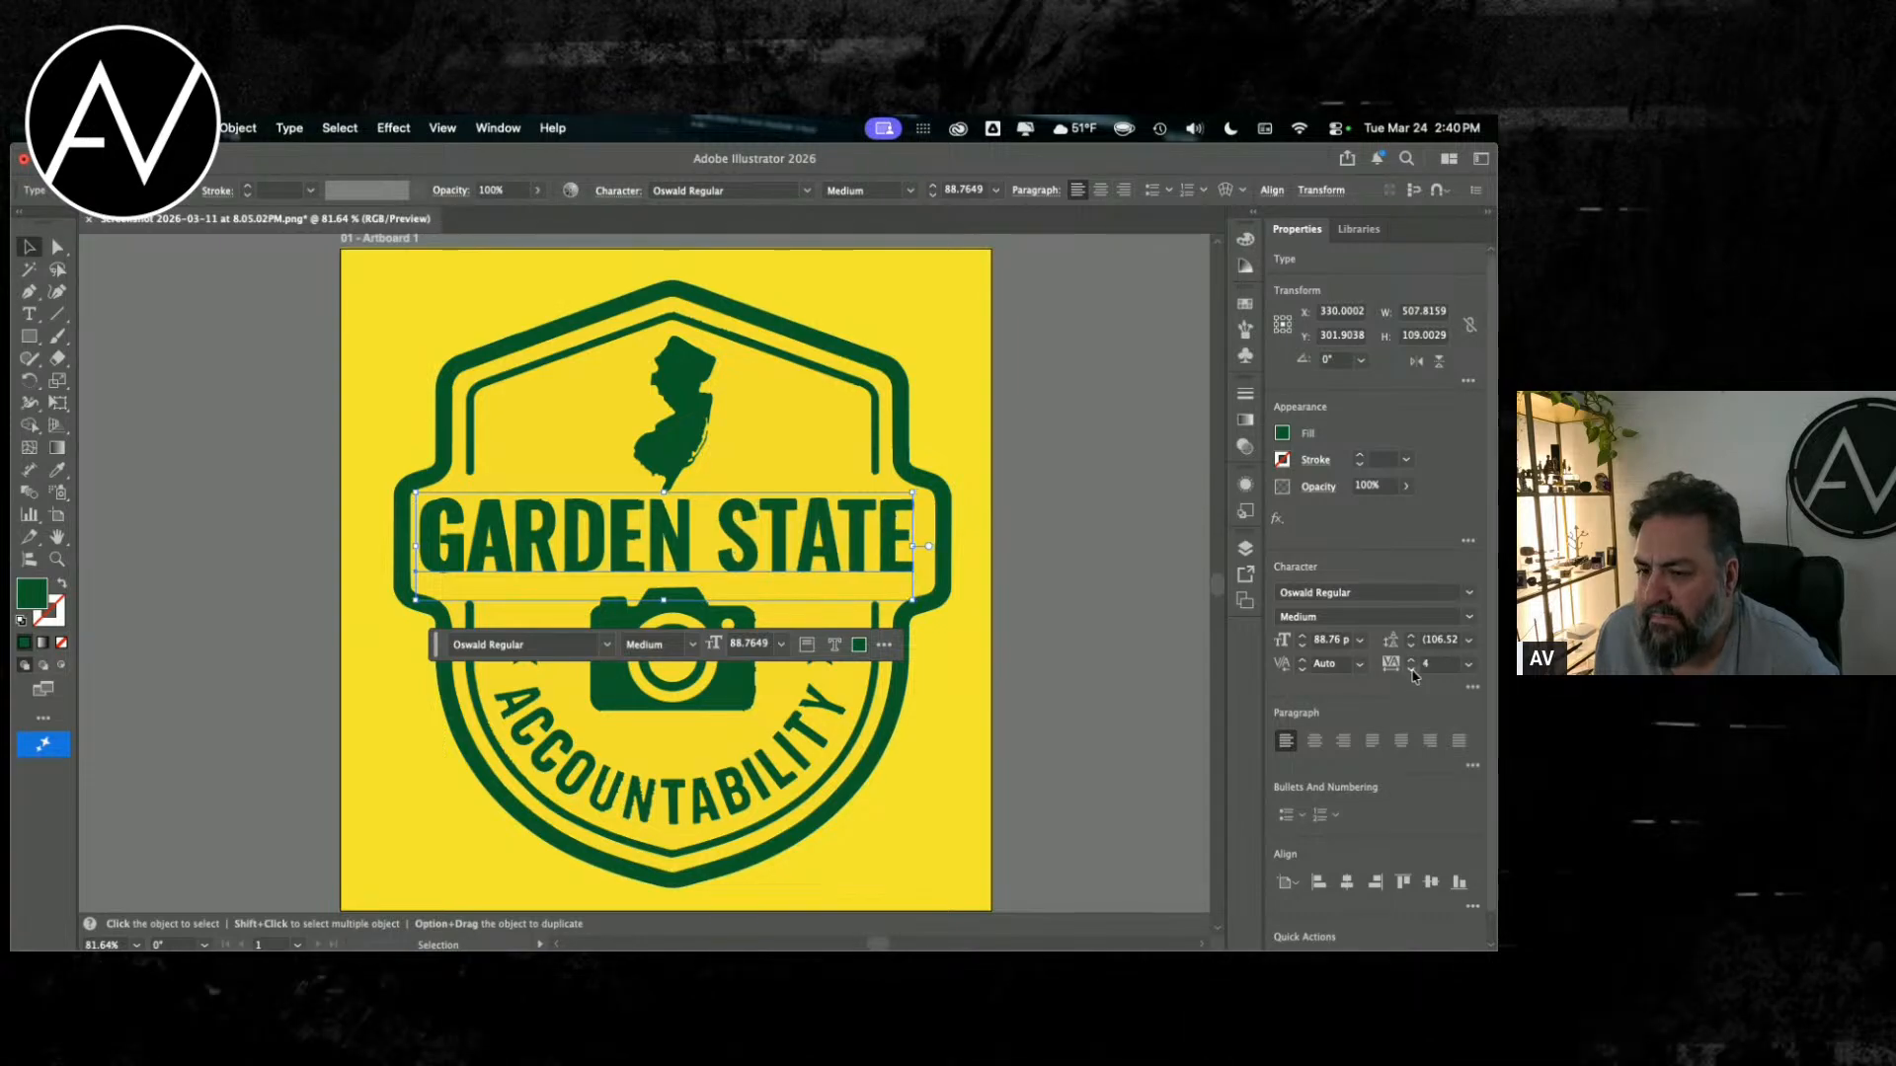
{"action": "left_click", "coordinate": [1412, 670]}
{"action": "left_click", "coordinate": [1412, 670]}
{"action": "left_click_drag", "start_coordinate": [596, 531], "coordinate": [603, 530]}
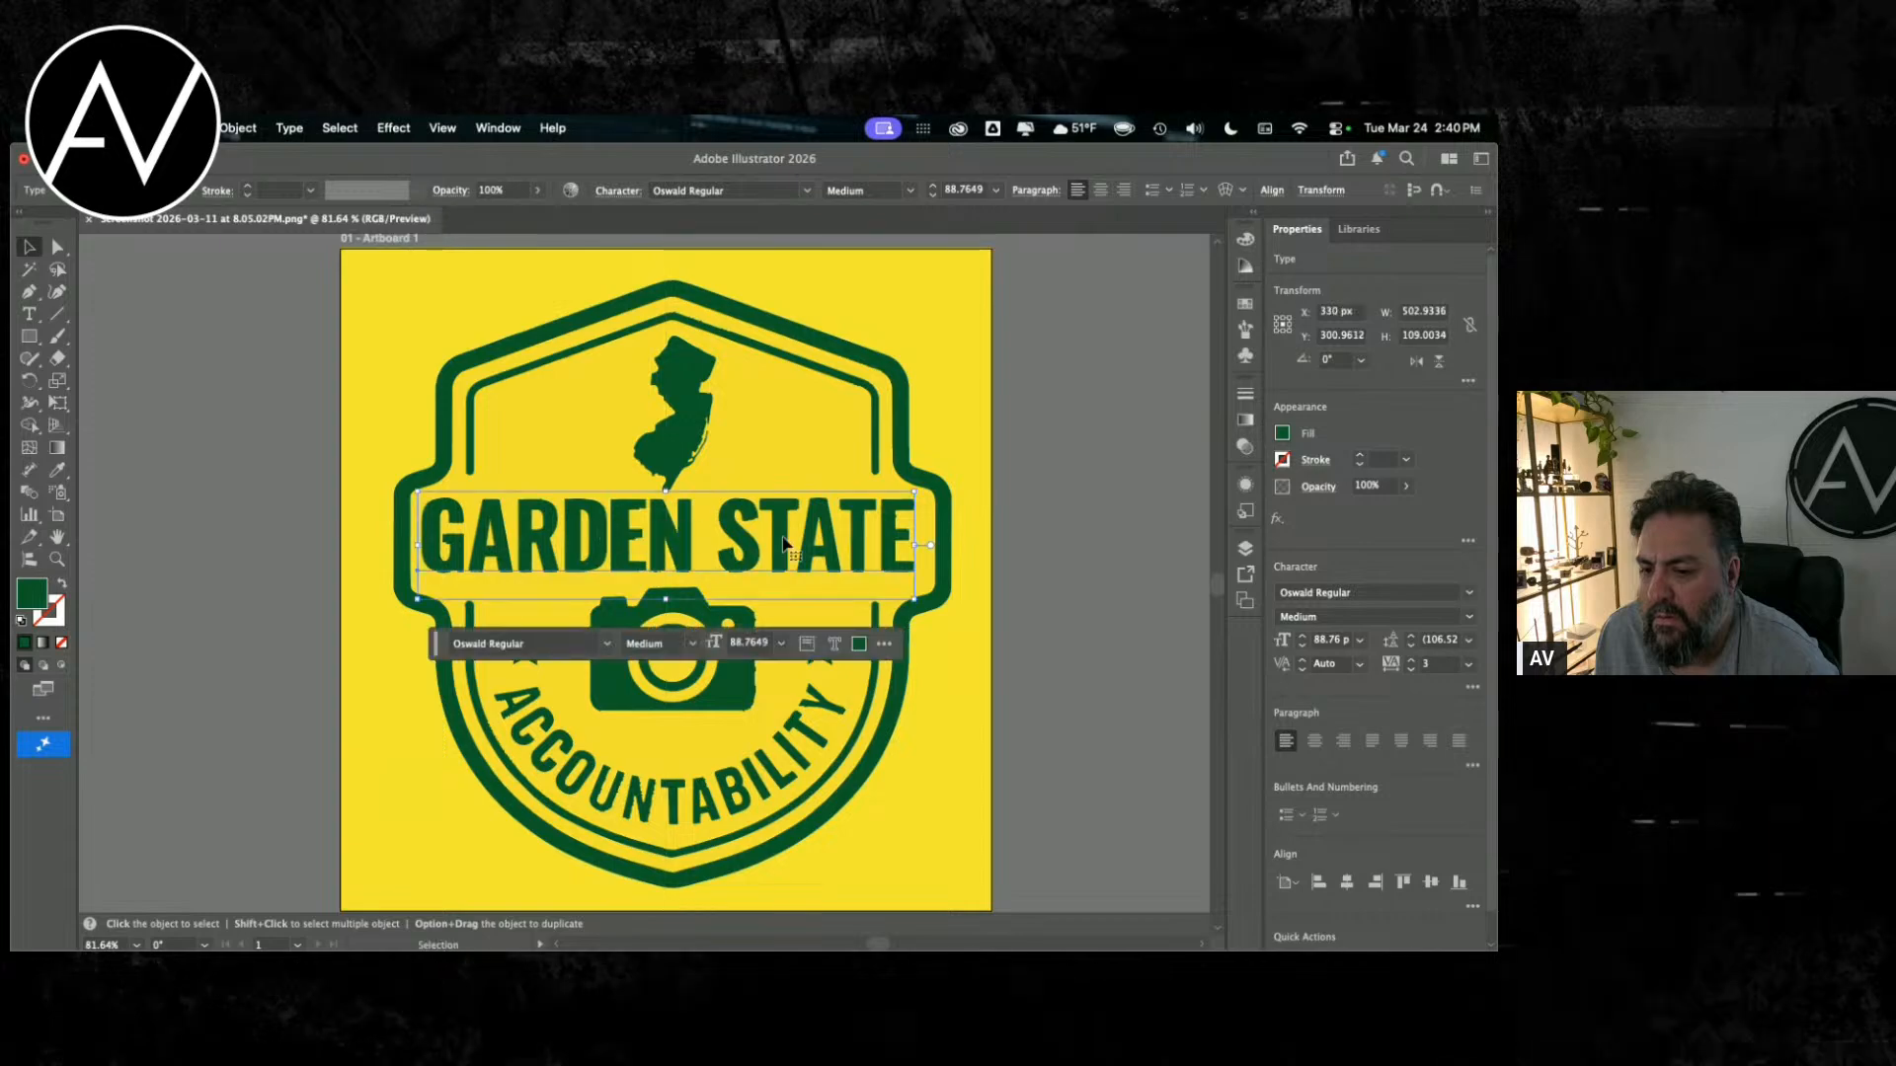
Step: Center-align the Oswald text, move it back over the badge lettering, and reduce its tracking to 2
{"action": "left_click", "coordinate": [1314, 740]}
{"action": "left_click_drag", "start_coordinate": [554, 559], "coordinate": [796, 562]}
{"action": "left_click", "coordinate": [1411, 669]}
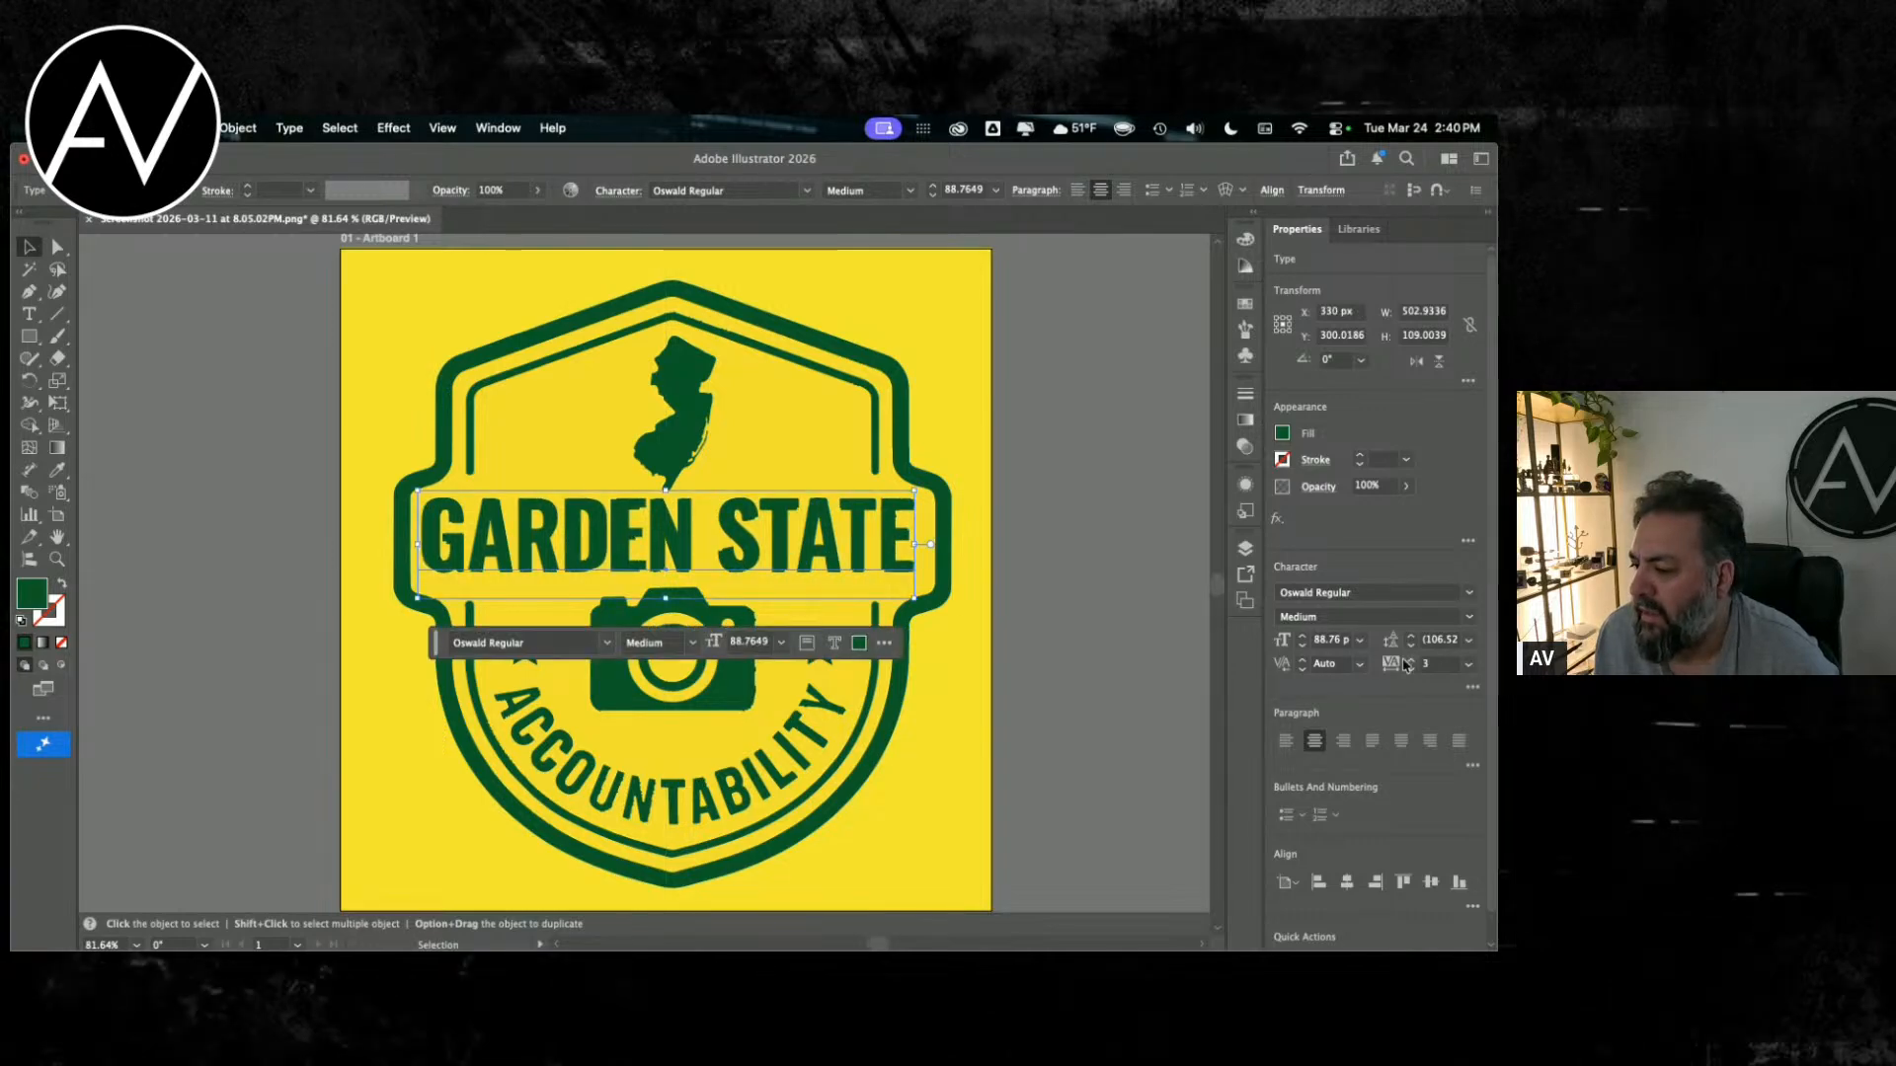
{"action": "left_click_drag", "start_coordinate": [709, 527], "coordinate": [709, 531]}
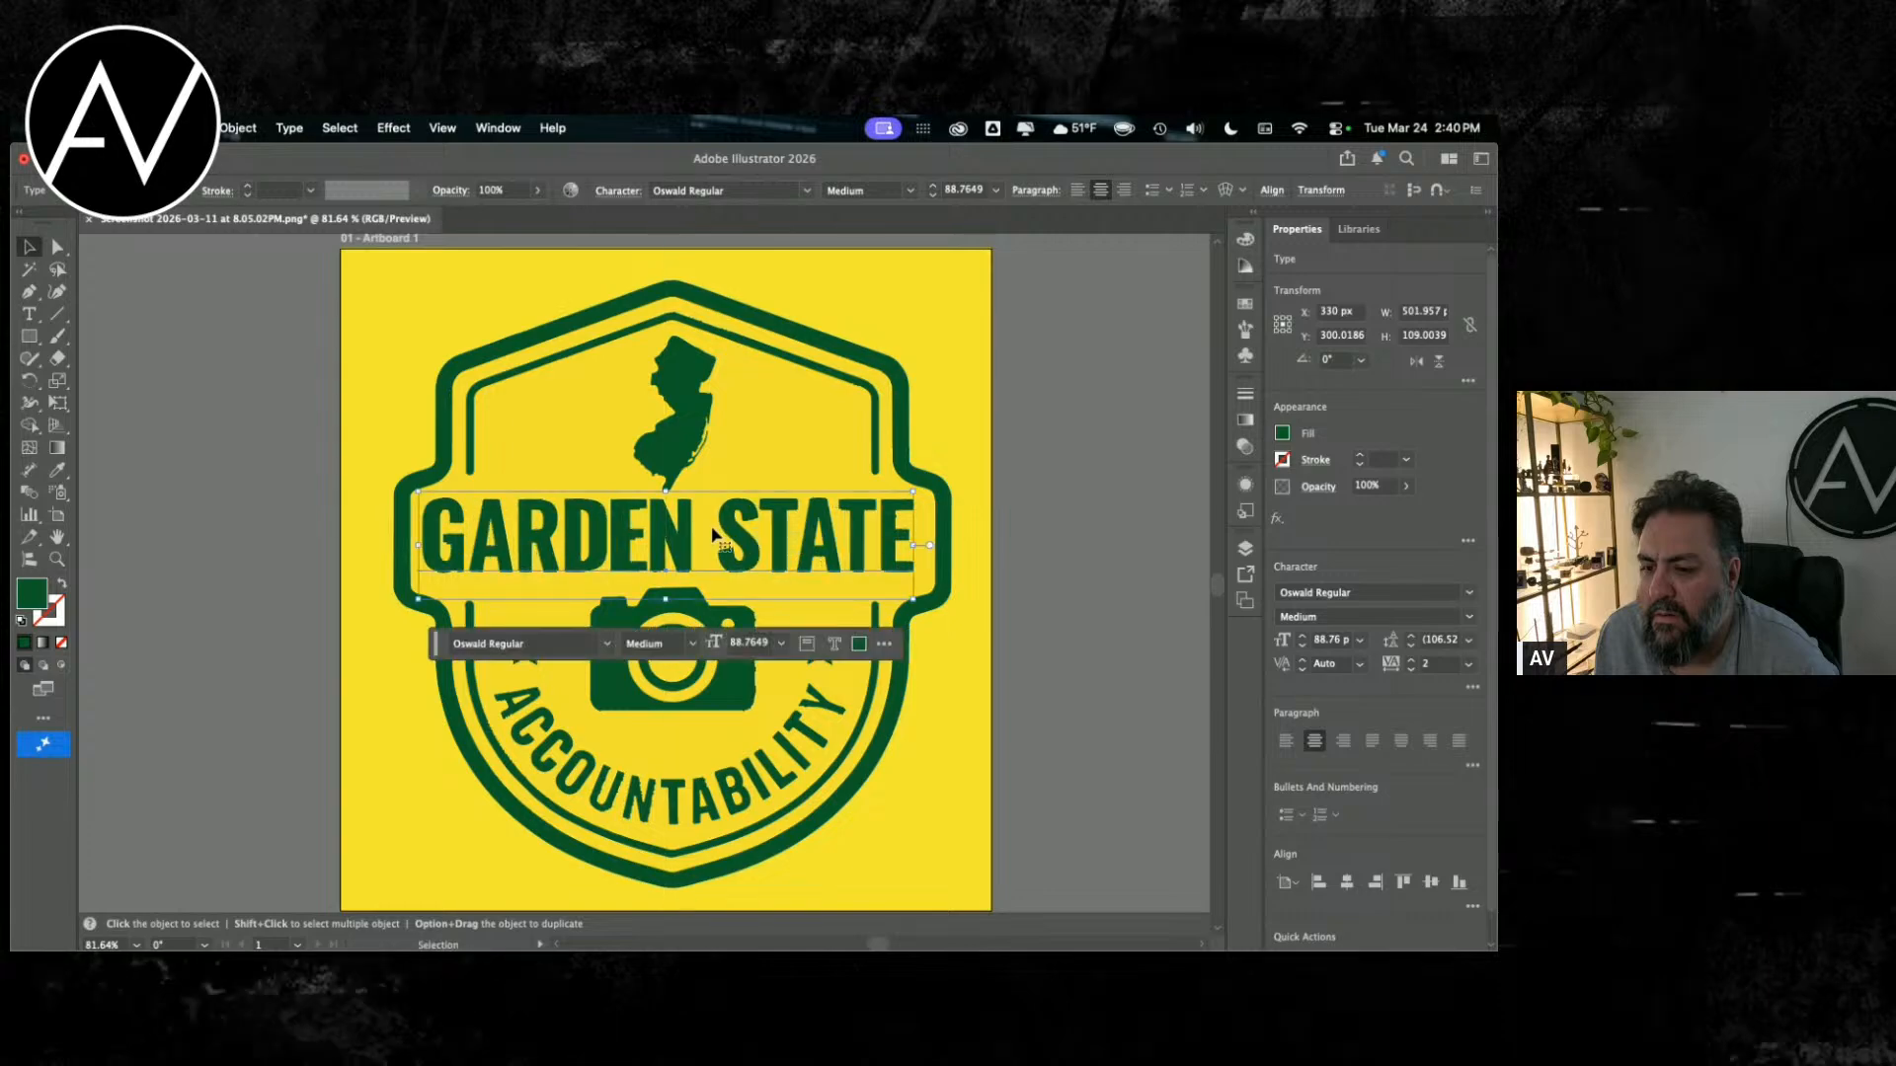
Step: Try wider tracking on the Oswald text, settle on a tracking of 0, and deselect the text
{"action": "left_click", "coordinate": [1414, 660]}
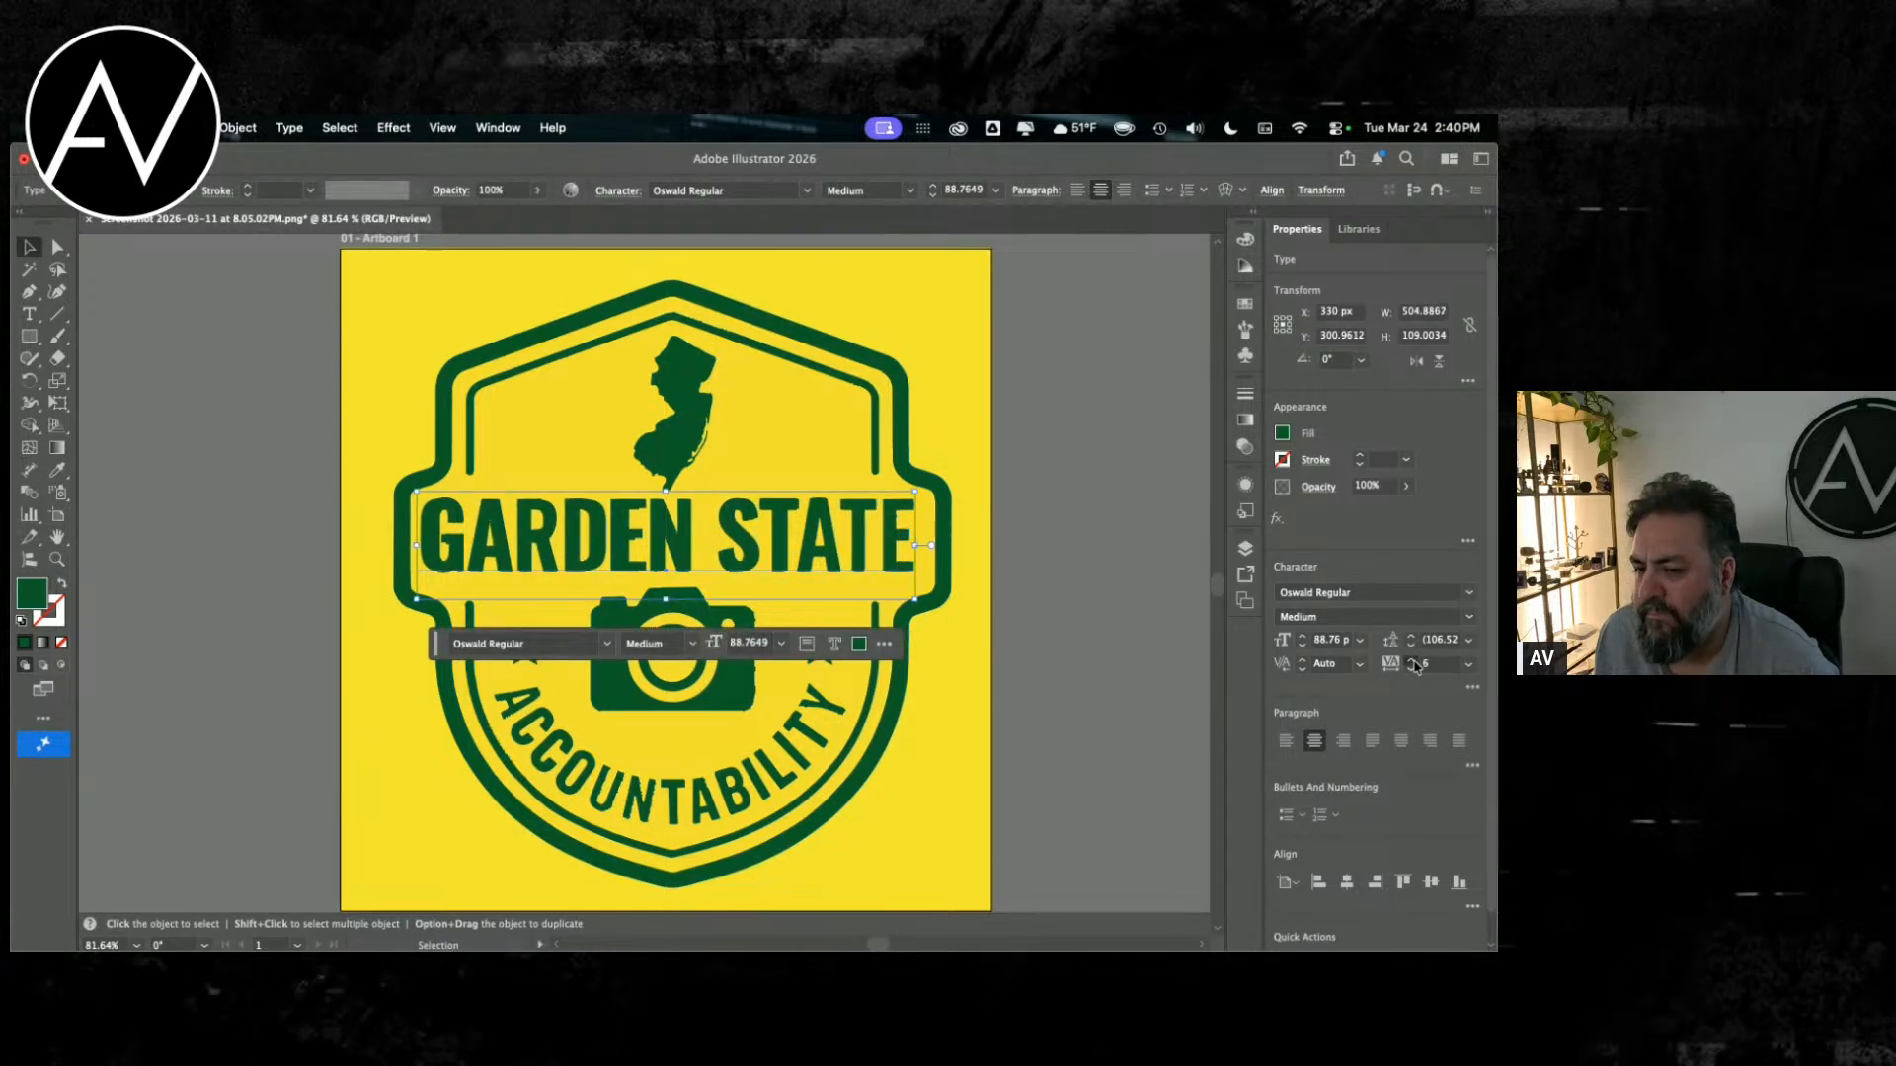
{"action": "left_click", "coordinate": [1412, 661]}
{"action": "left_click", "coordinate": [1410, 672]}
{"action": "left_click", "coordinate": [1411, 671]}
{"action": "left_click", "coordinate": [1411, 671]}
{"action": "left_click", "coordinate": [1410, 672]}
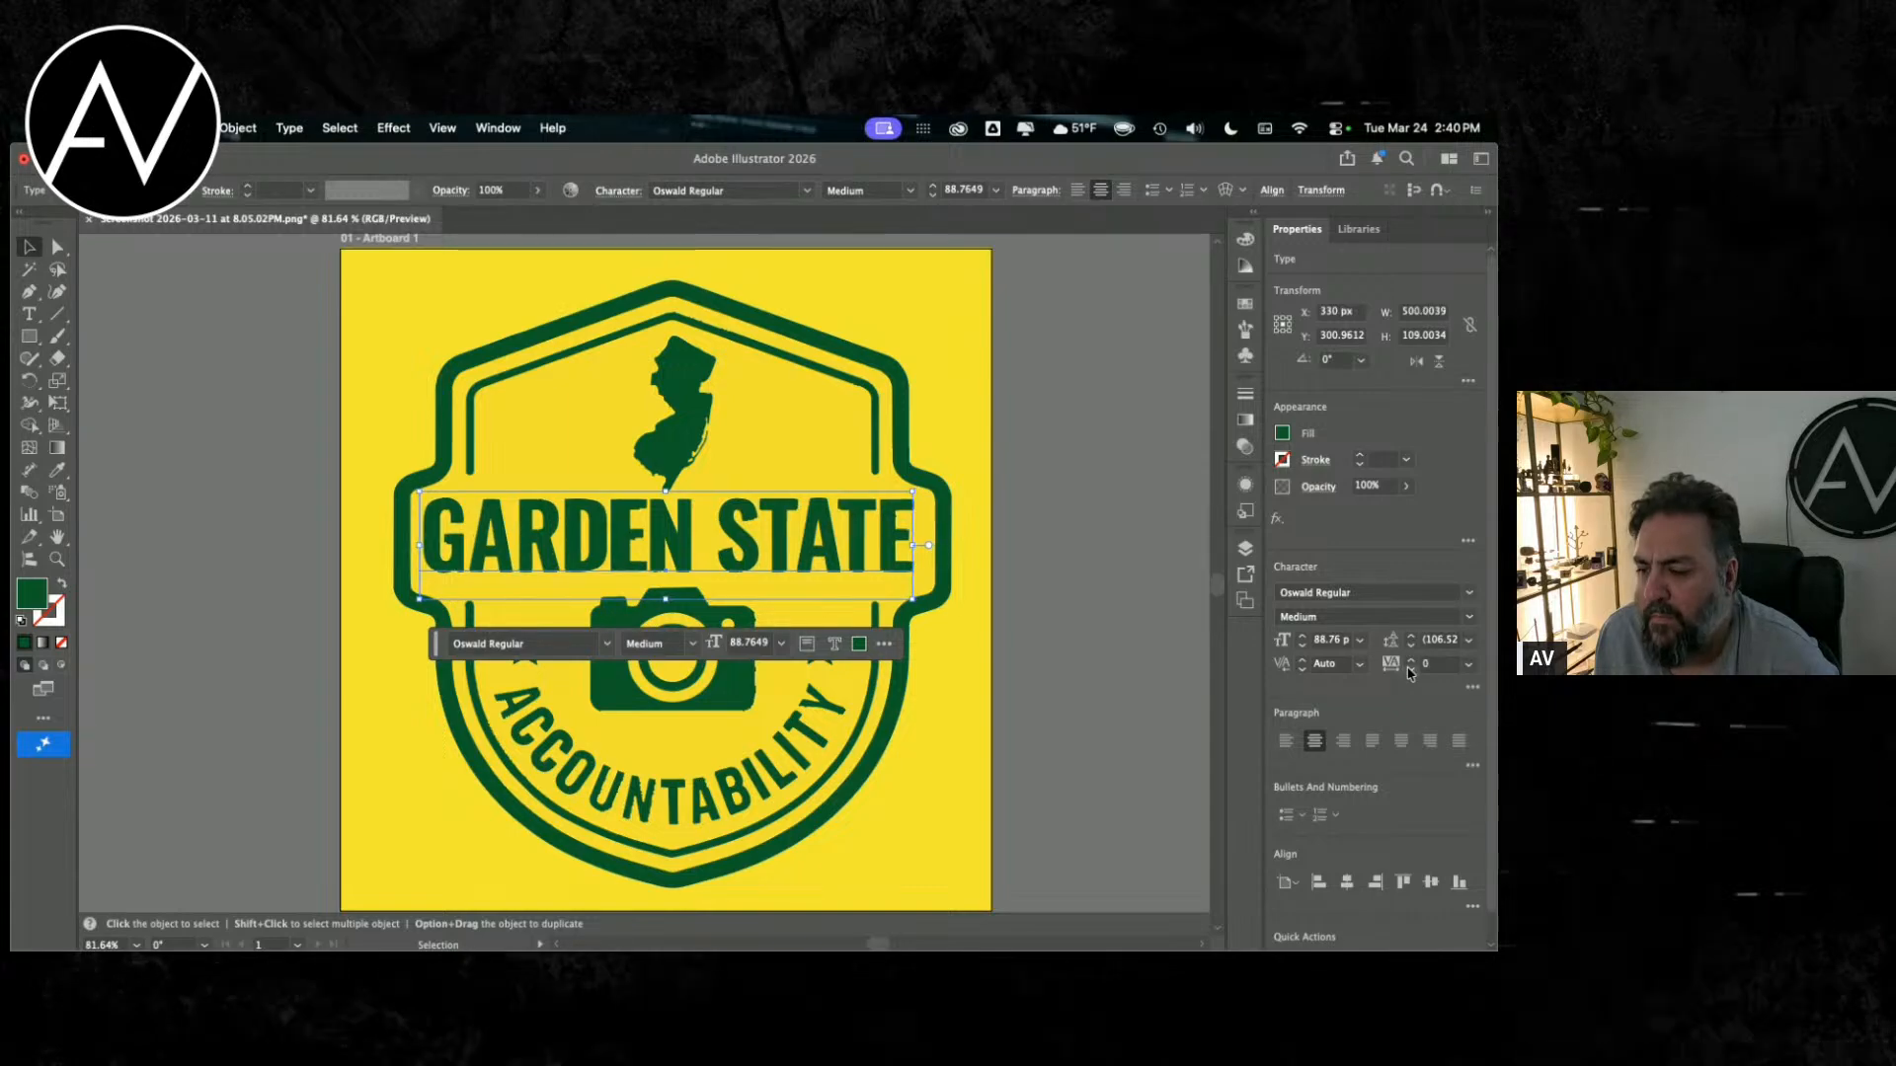
{"action": "left_click", "coordinate": [1100, 637]}
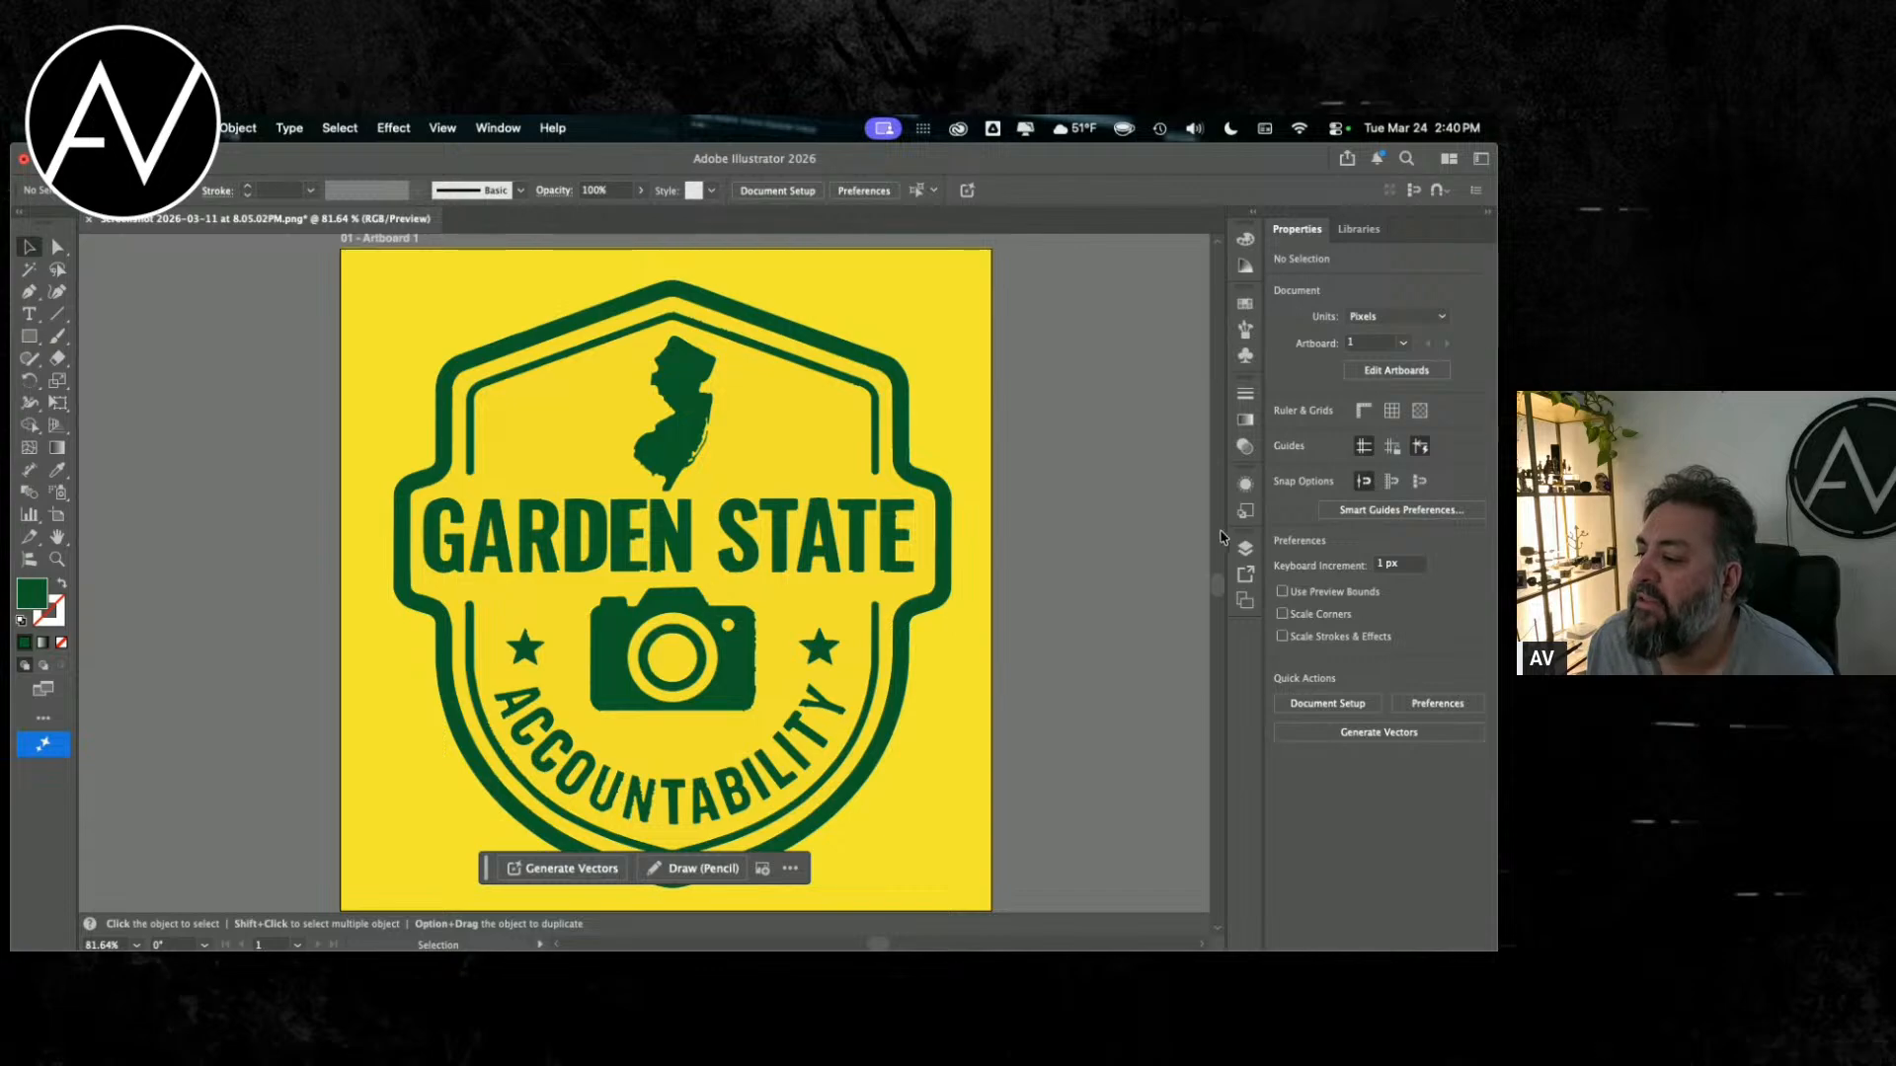
Step: Duplicate the Oswald GARDEN STATE text above the badge lettering and change the copy's font to Anton Regular
{"action": "left_click", "coordinate": [702, 565]}
{"action": "left_click_drag", "start_coordinate": [703, 556], "coordinate": [760, 418], "text": "alt"}
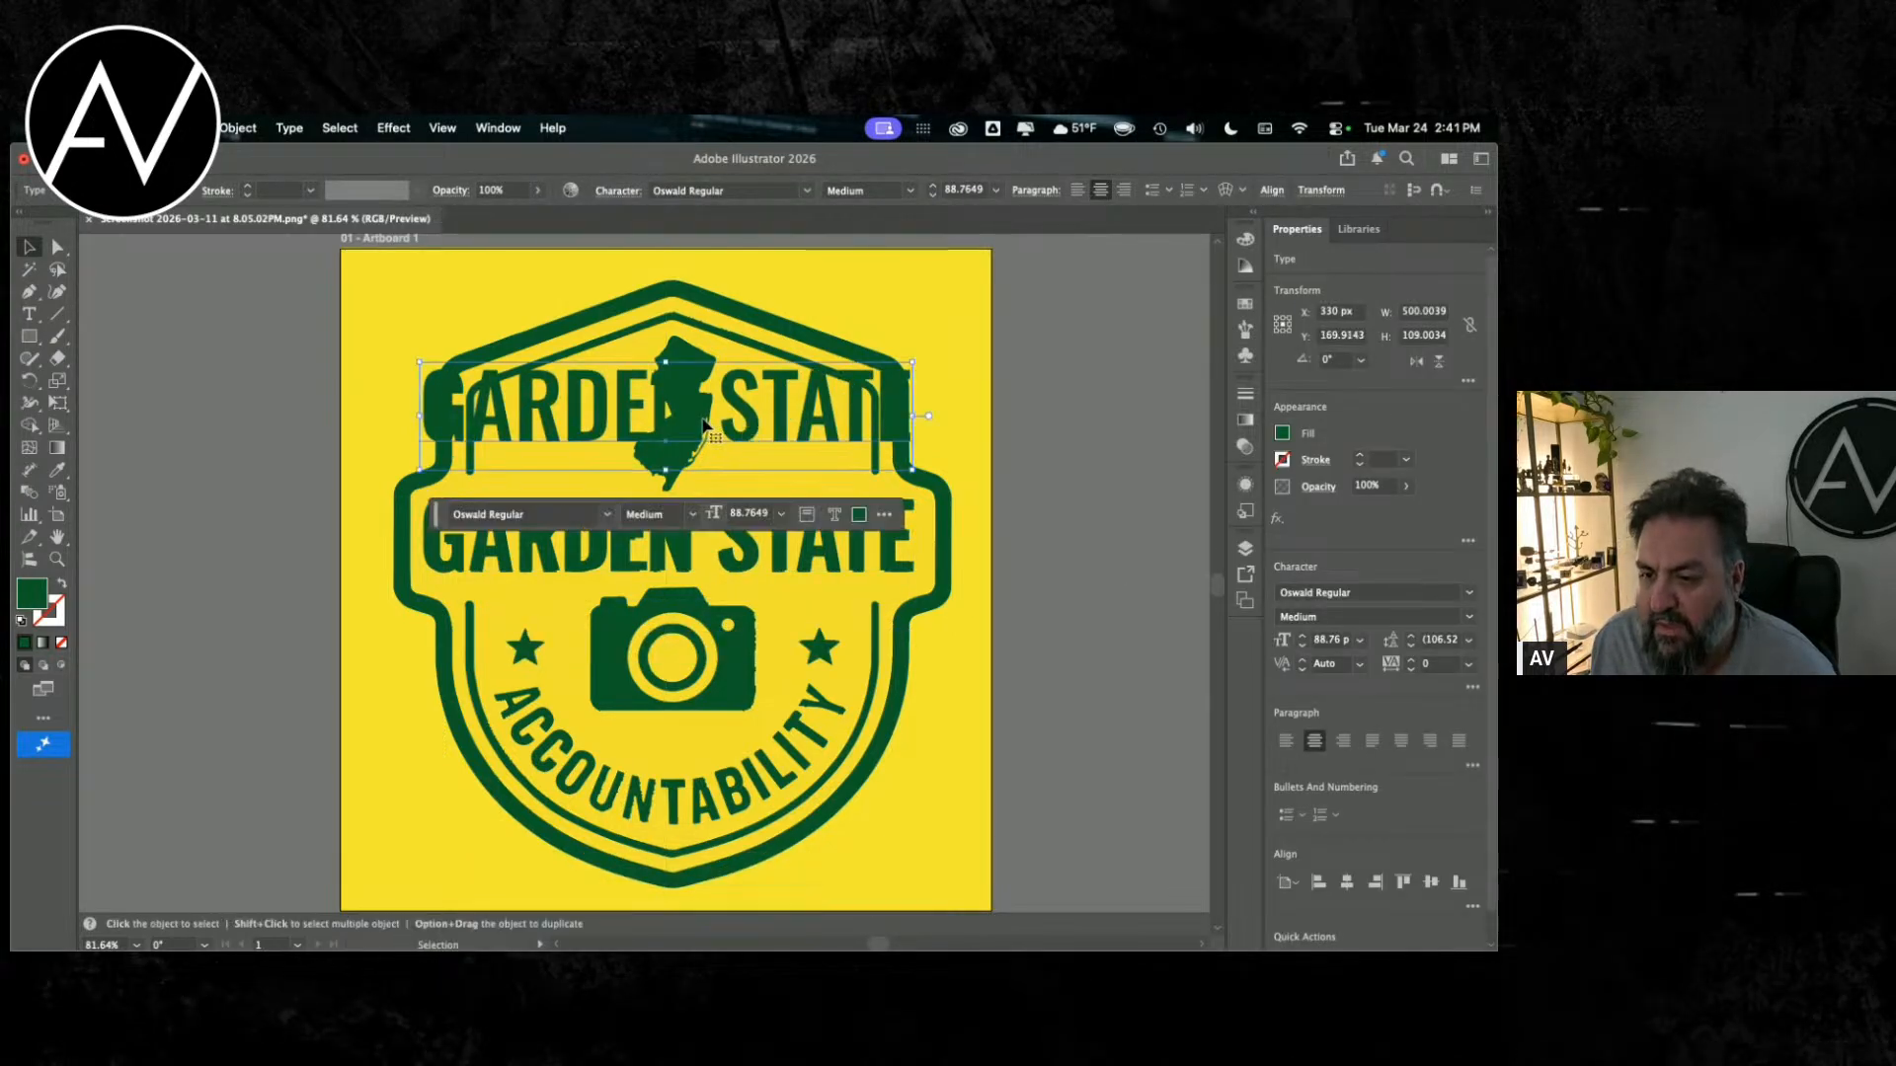
{"action": "left_click", "coordinate": [1360, 595]}
{"action": "left_click", "coordinate": [1470, 593]}
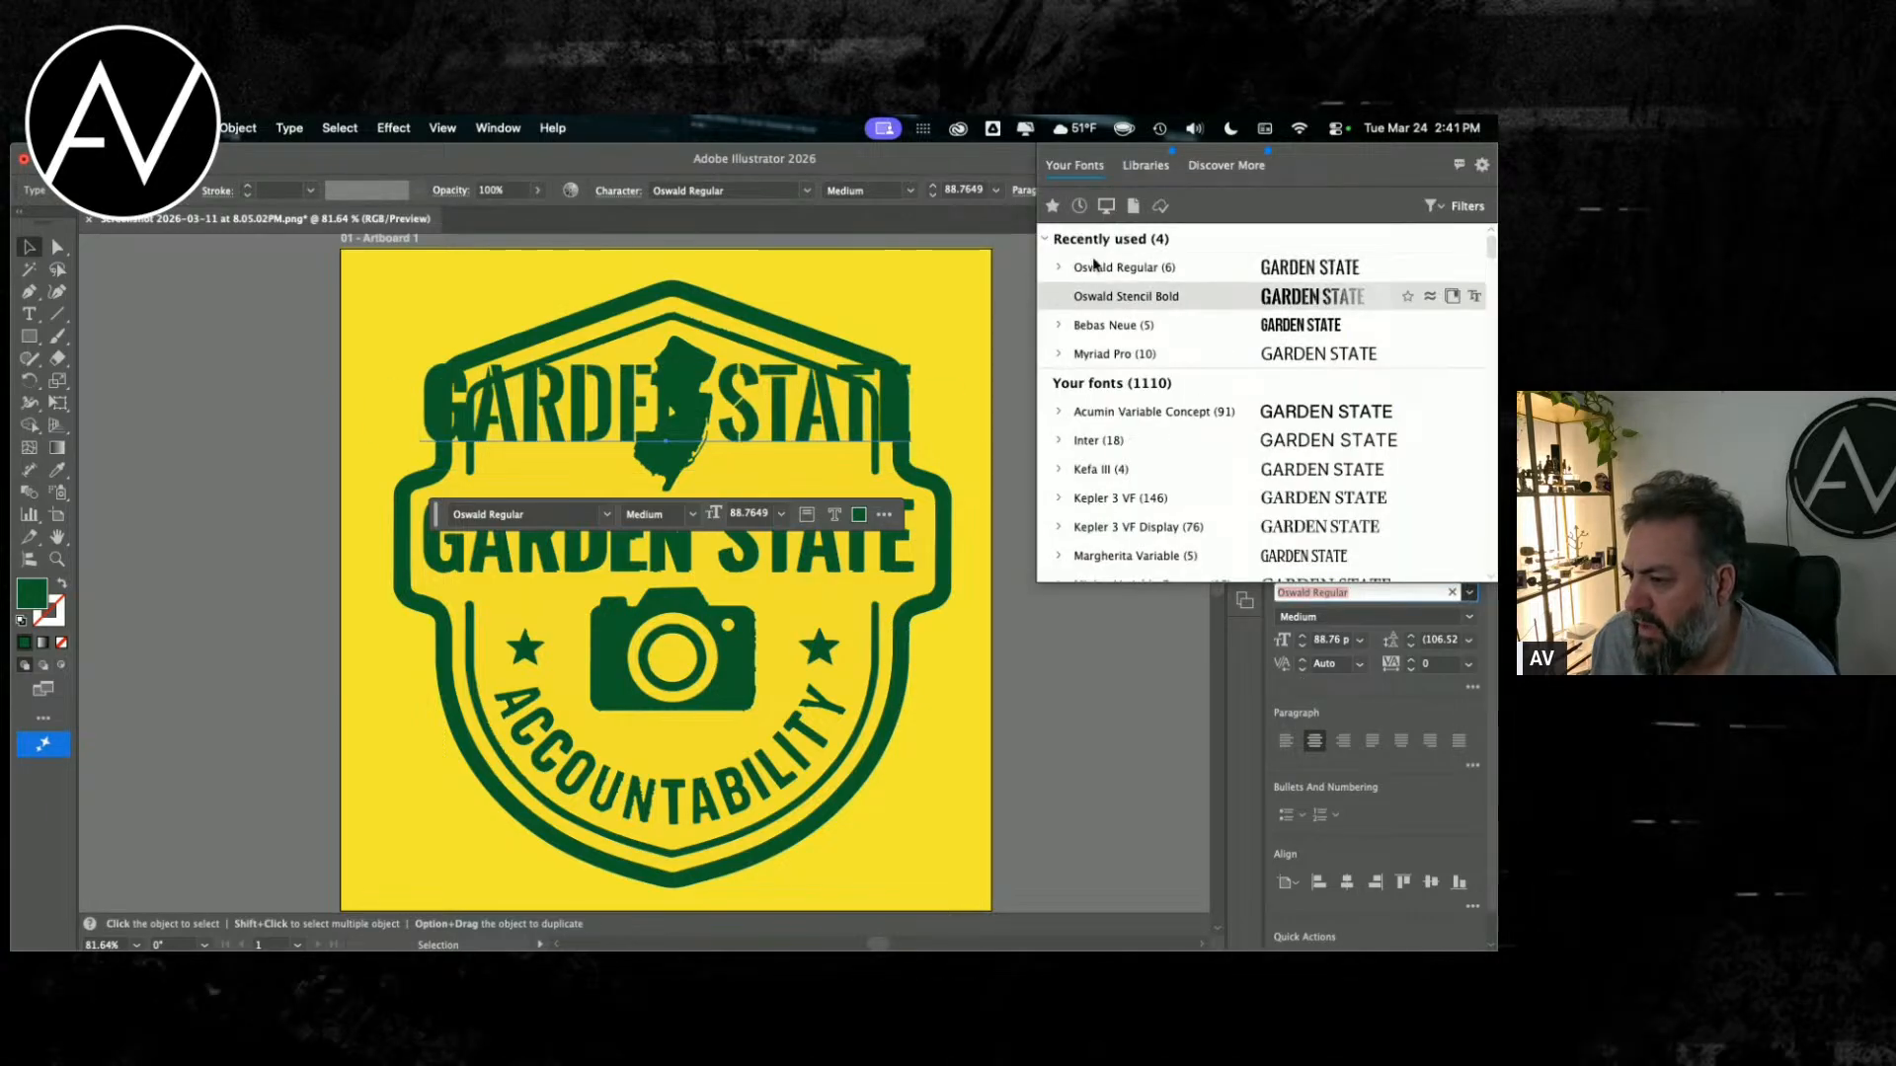
{"action": "scroll", "coordinate": [1102, 499], "scroll_direction": "down", "scroll_amount": 10}
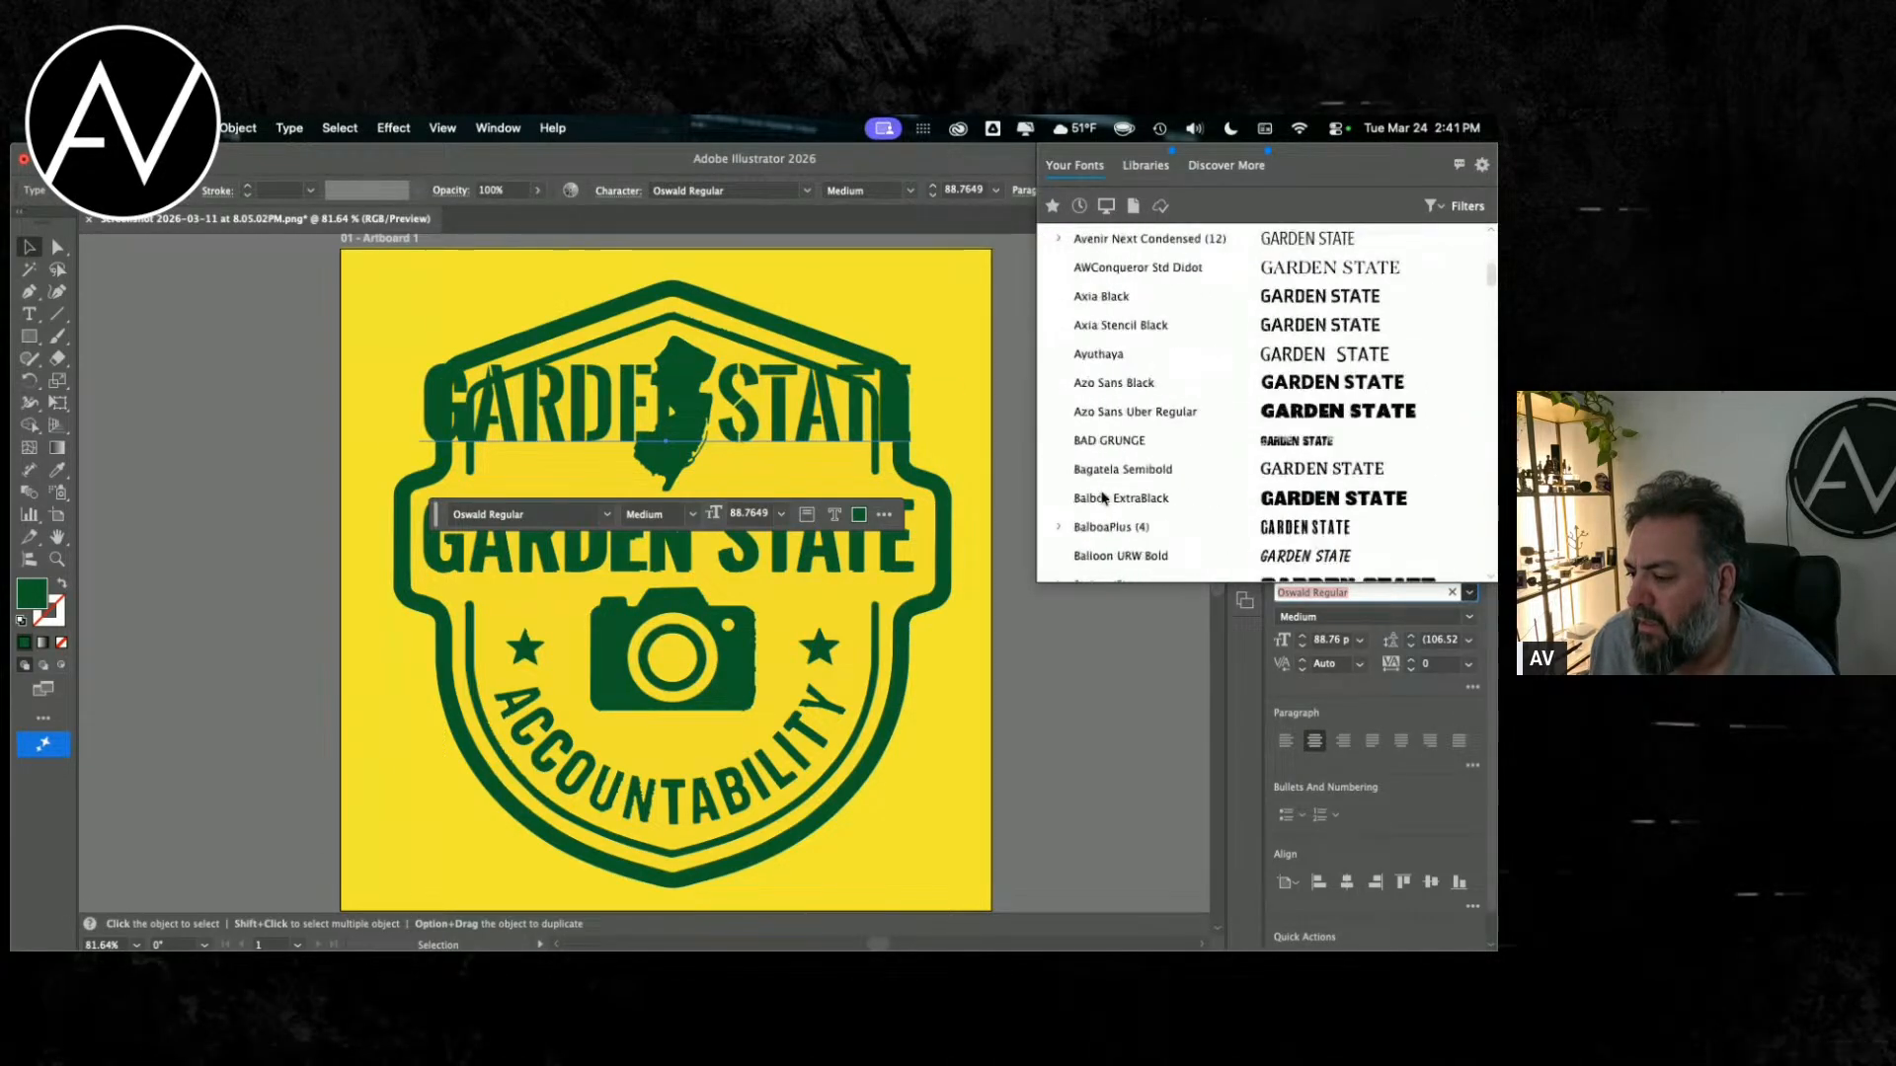
{"action": "scroll", "coordinate": [1106, 375], "scroll_direction": "up", "scroll_amount": 5}
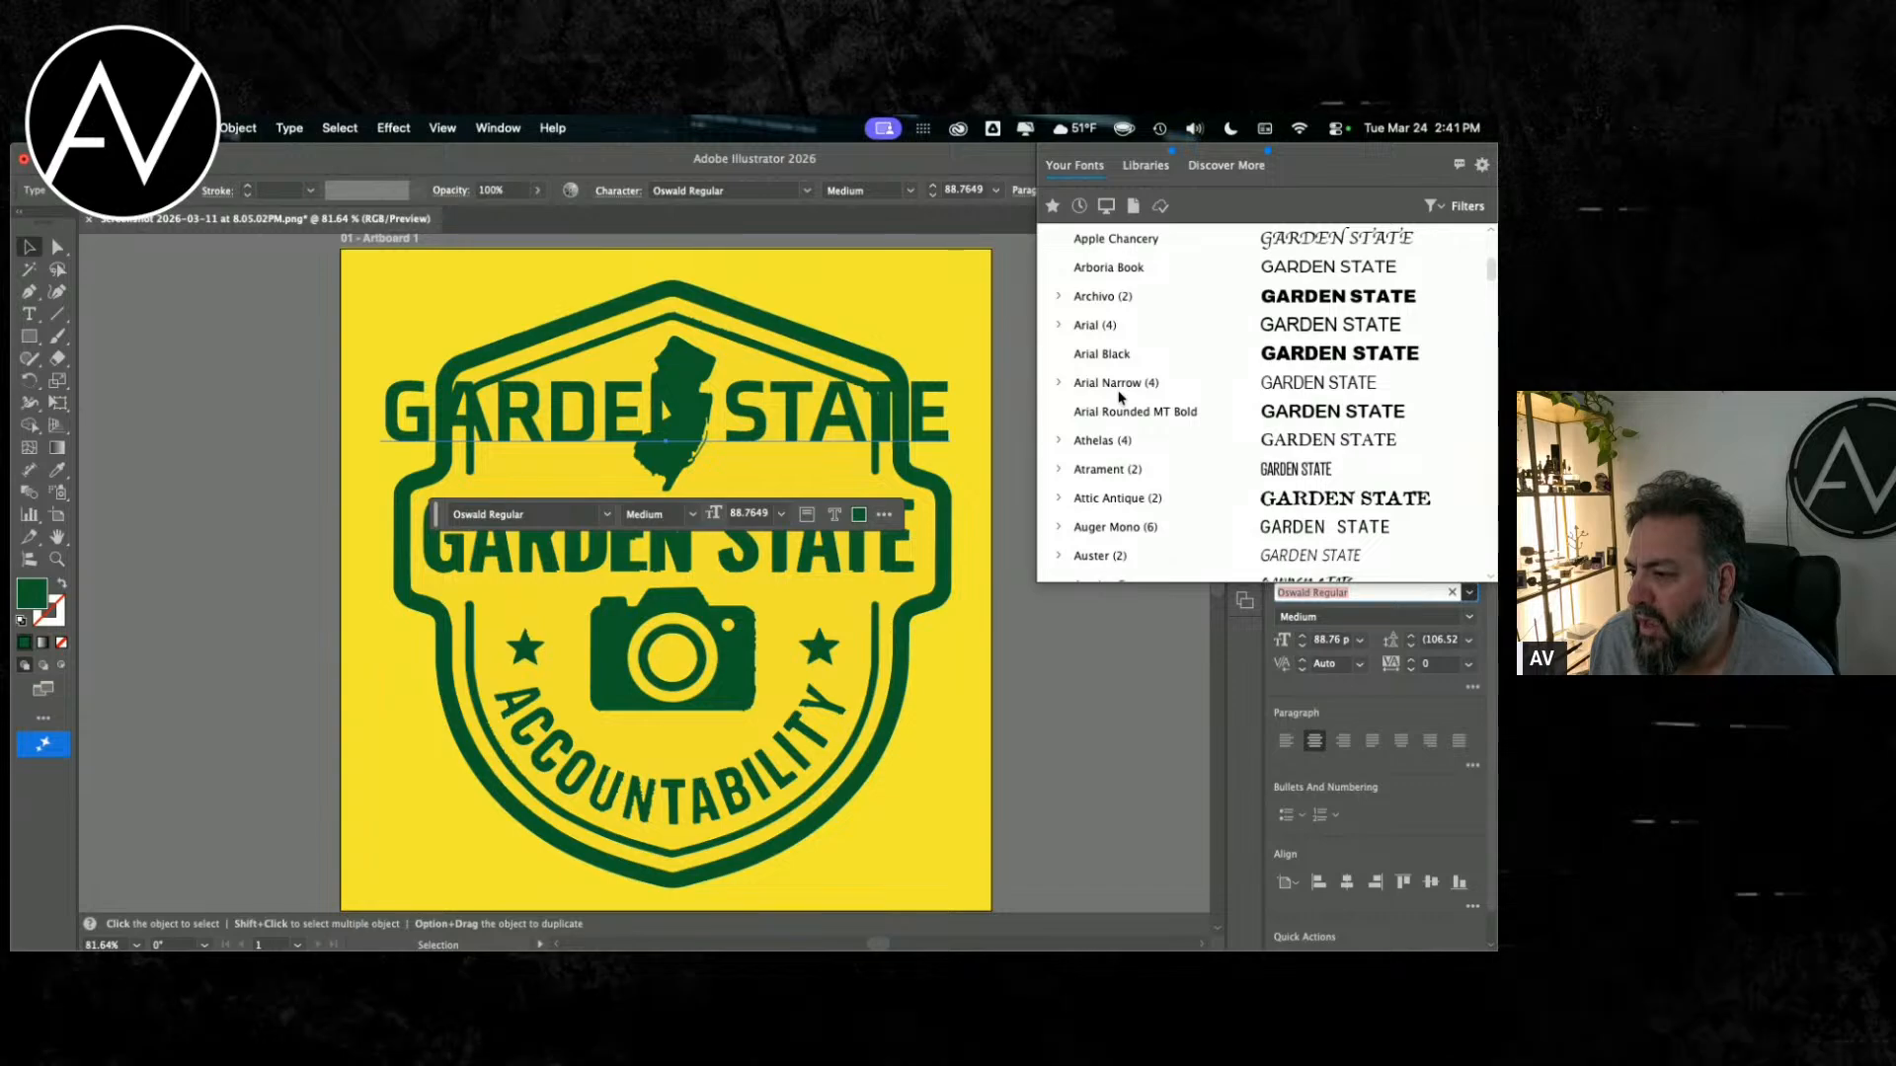
{"action": "scroll", "coordinate": [1121, 397], "scroll_direction": "up", "scroll_amount": 5}
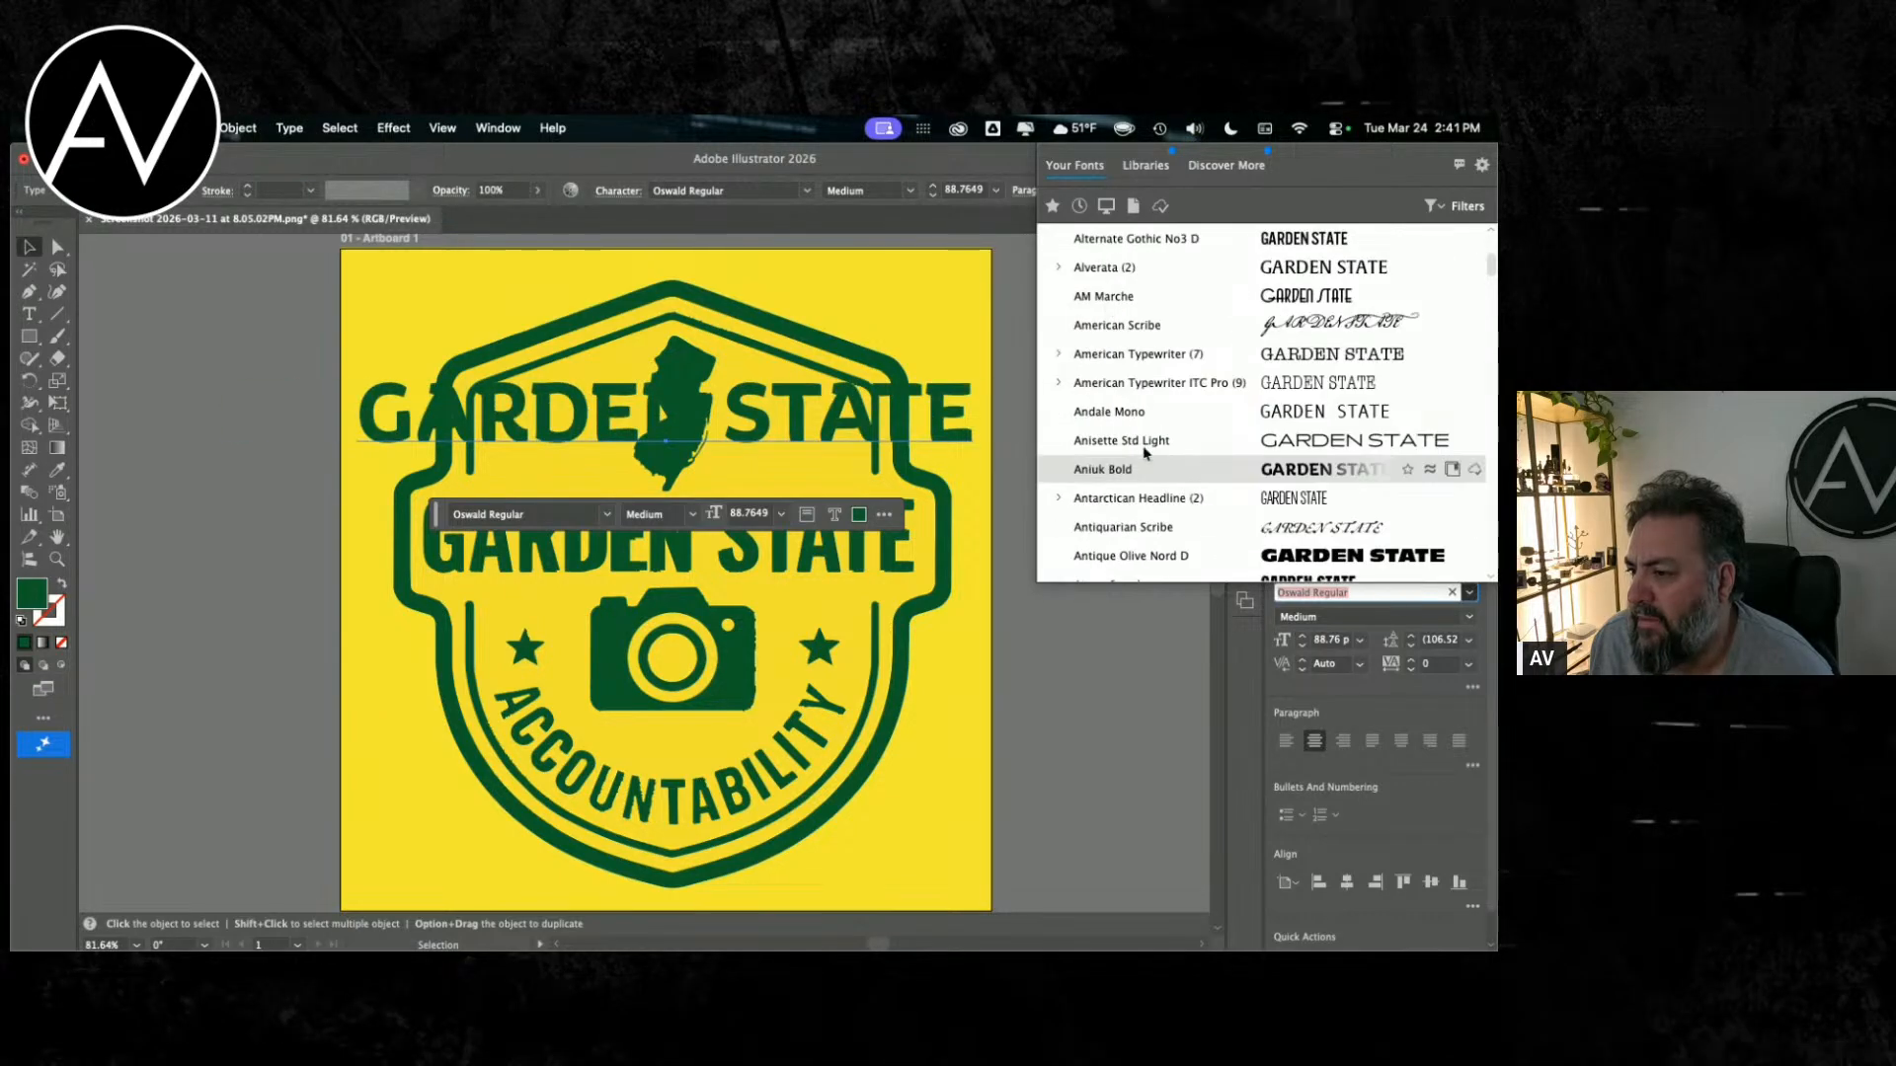
{"action": "scroll", "coordinate": [1133, 487], "scroll_direction": "down", "scroll_amount": 2}
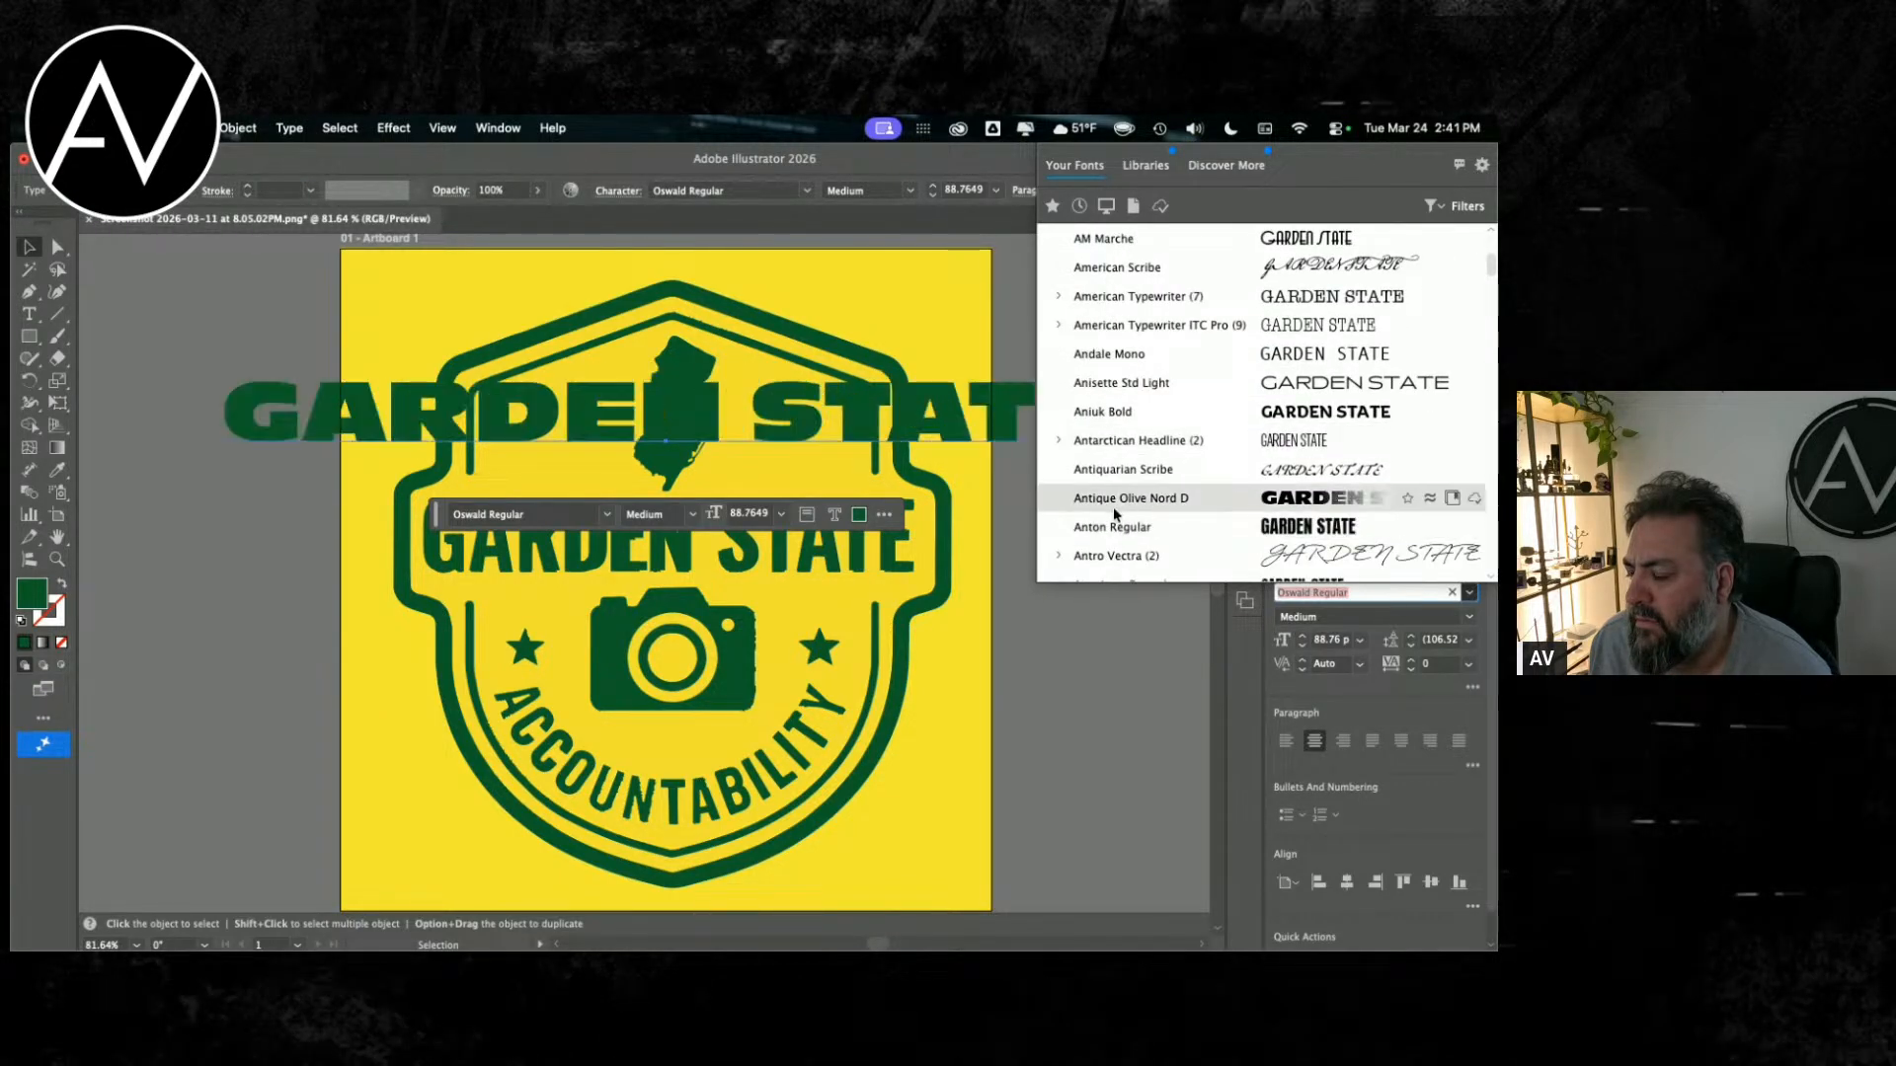
{"action": "left_click", "coordinate": [1104, 527]}
Step: Move the Anton copy to the artboard's upper-left corner and pull the Oswald text off the badge lettering to compare them
{"action": "left_click_drag", "start_coordinate": [650, 396], "coordinate": [577, 289]}
{"action": "left_click_drag", "start_coordinate": [661, 504], "coordinate": [864, 461]}
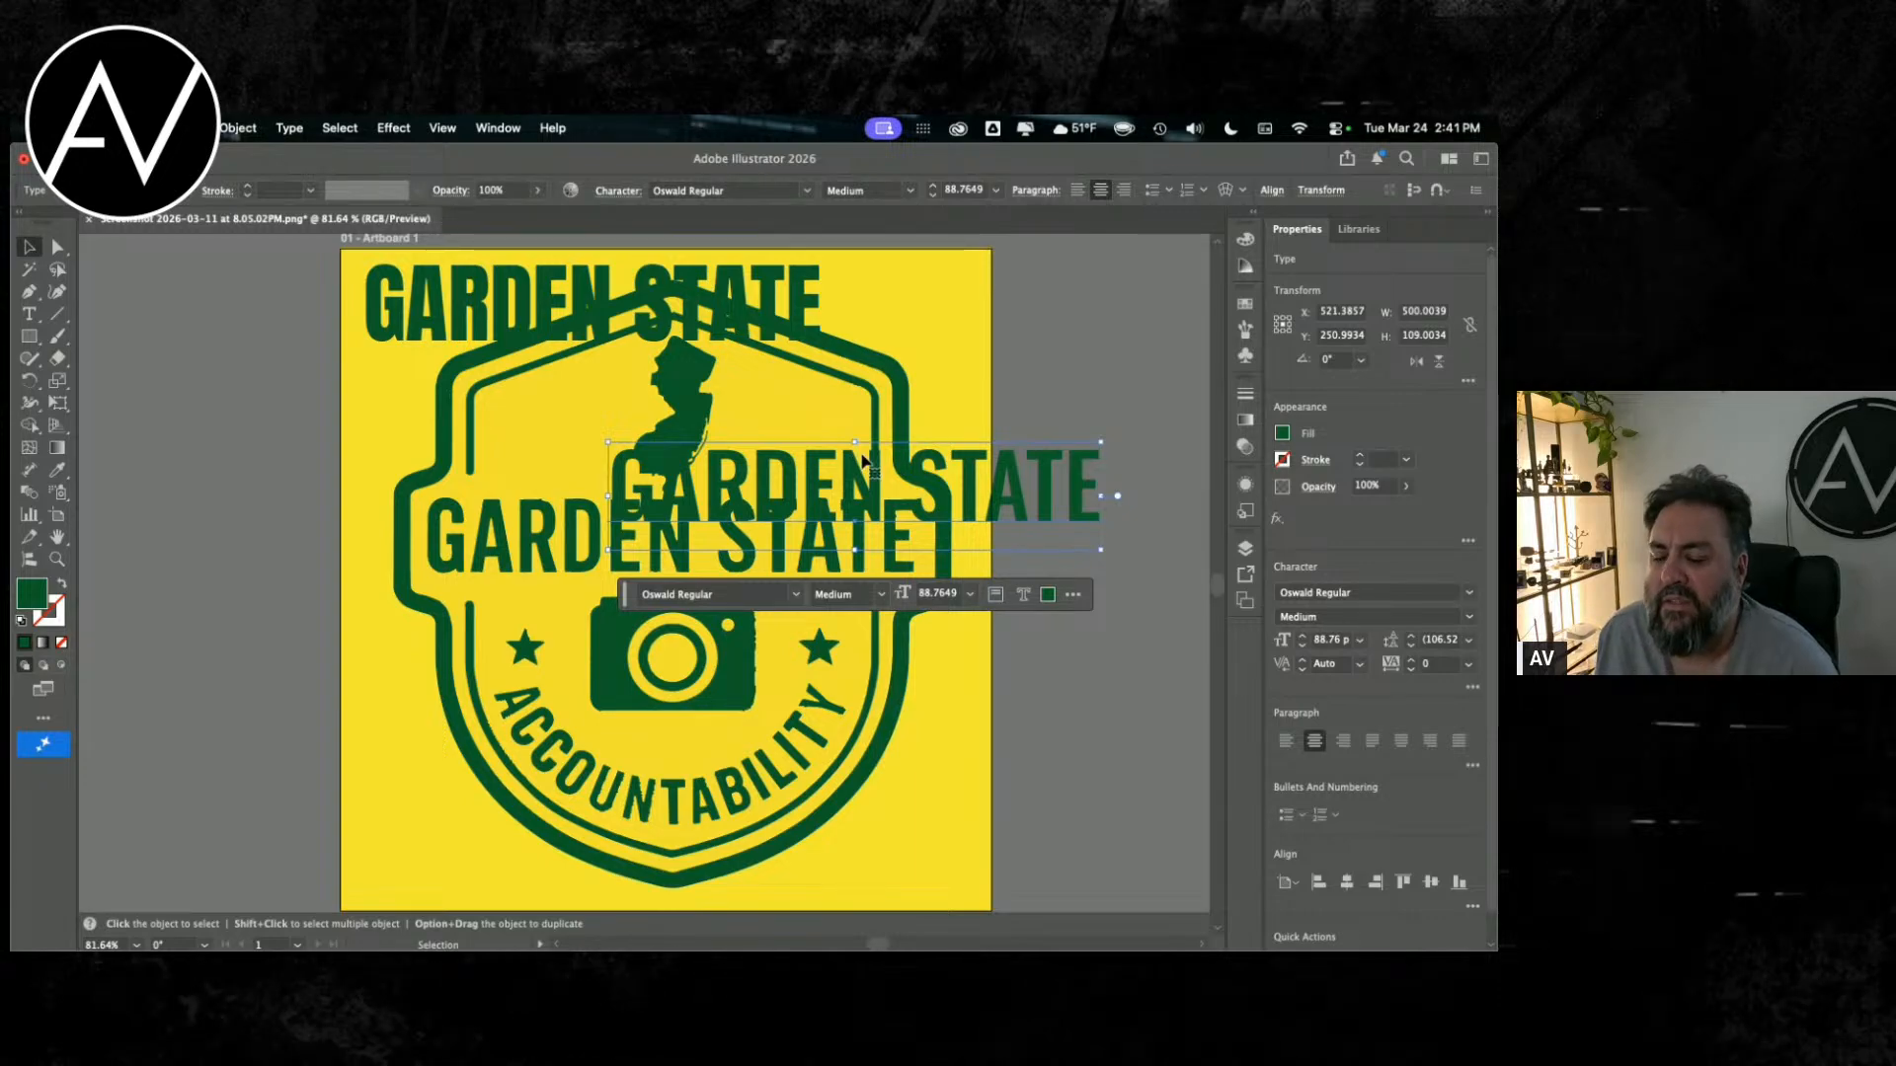
Step: Delete the Anton copy and move the Oswald text back to the badge's center, just above the original GARDEN STATE lettering
{"action": "left_click", "coordinate": [596, 266]}
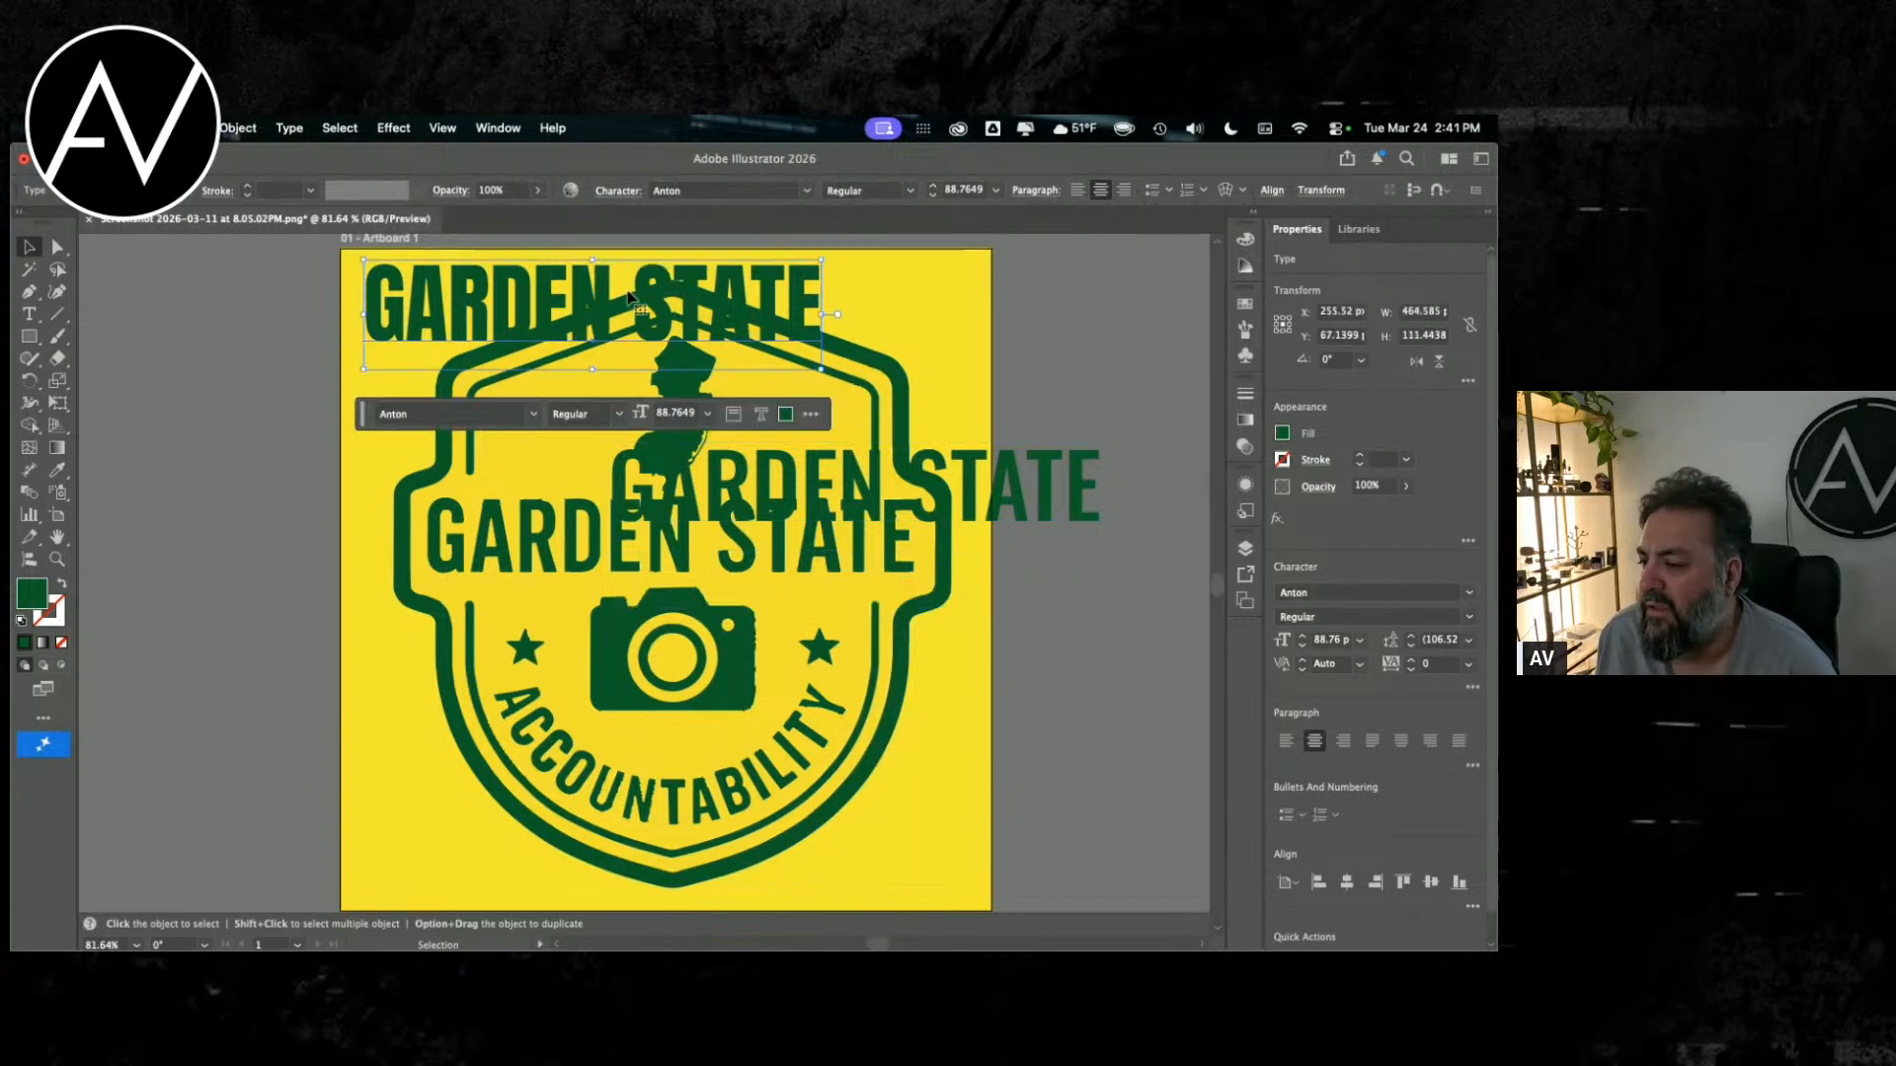
{"action": "key", "text": "Delete"}
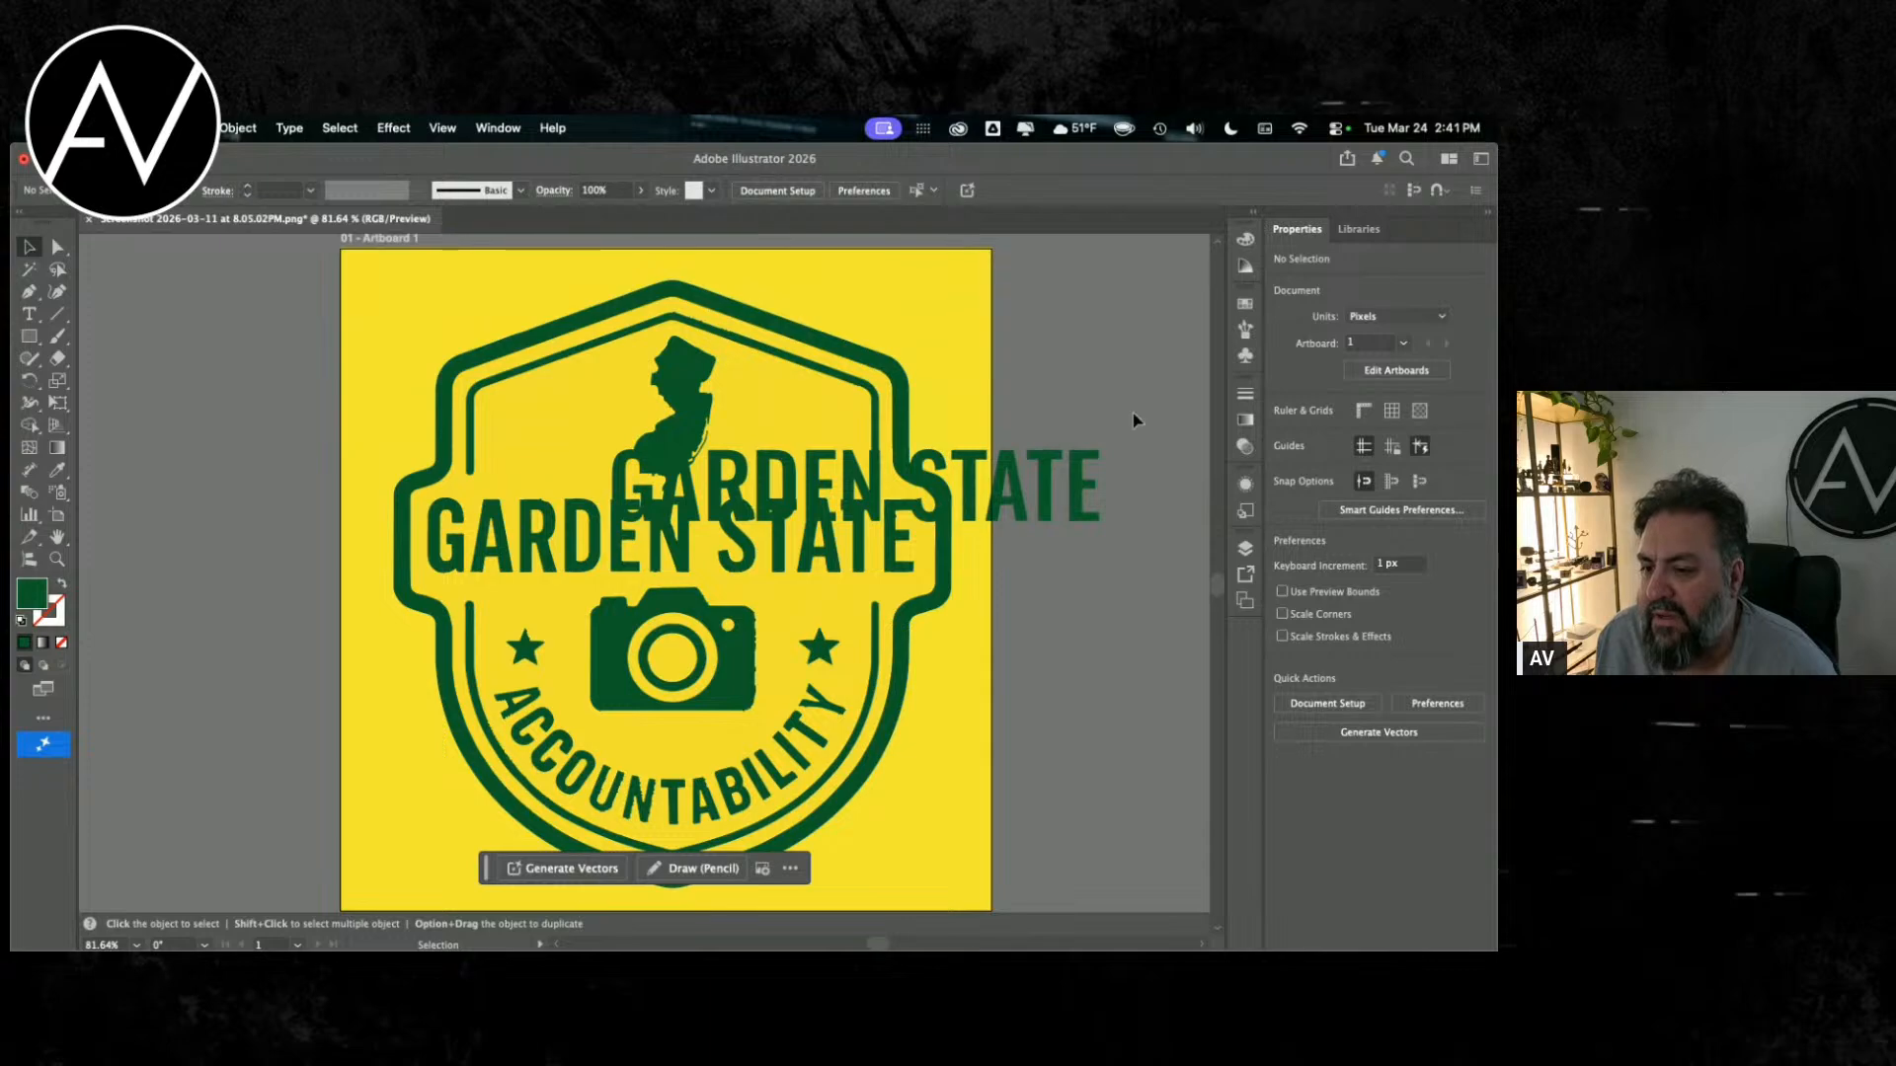
{"action": "left_click_drag", "start_coordinate": [822, 475], "coordinate": [632, 446]}
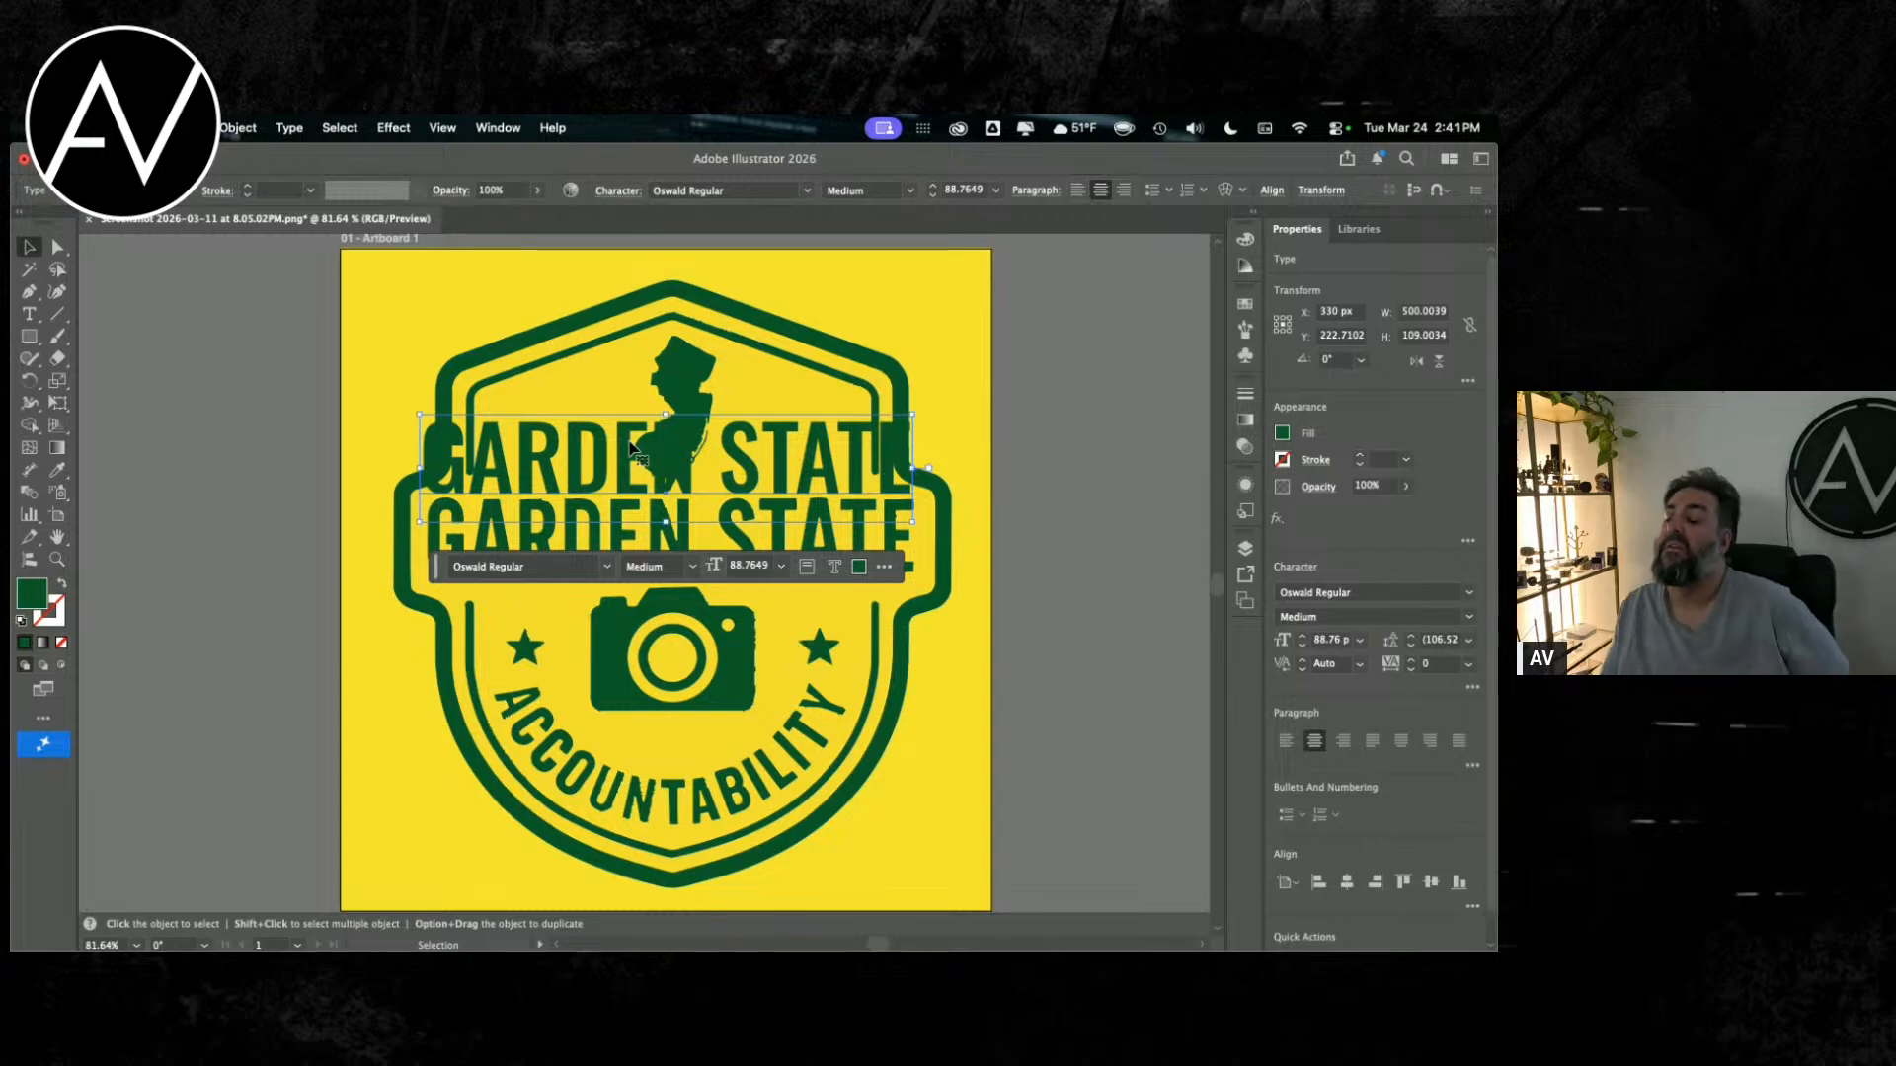
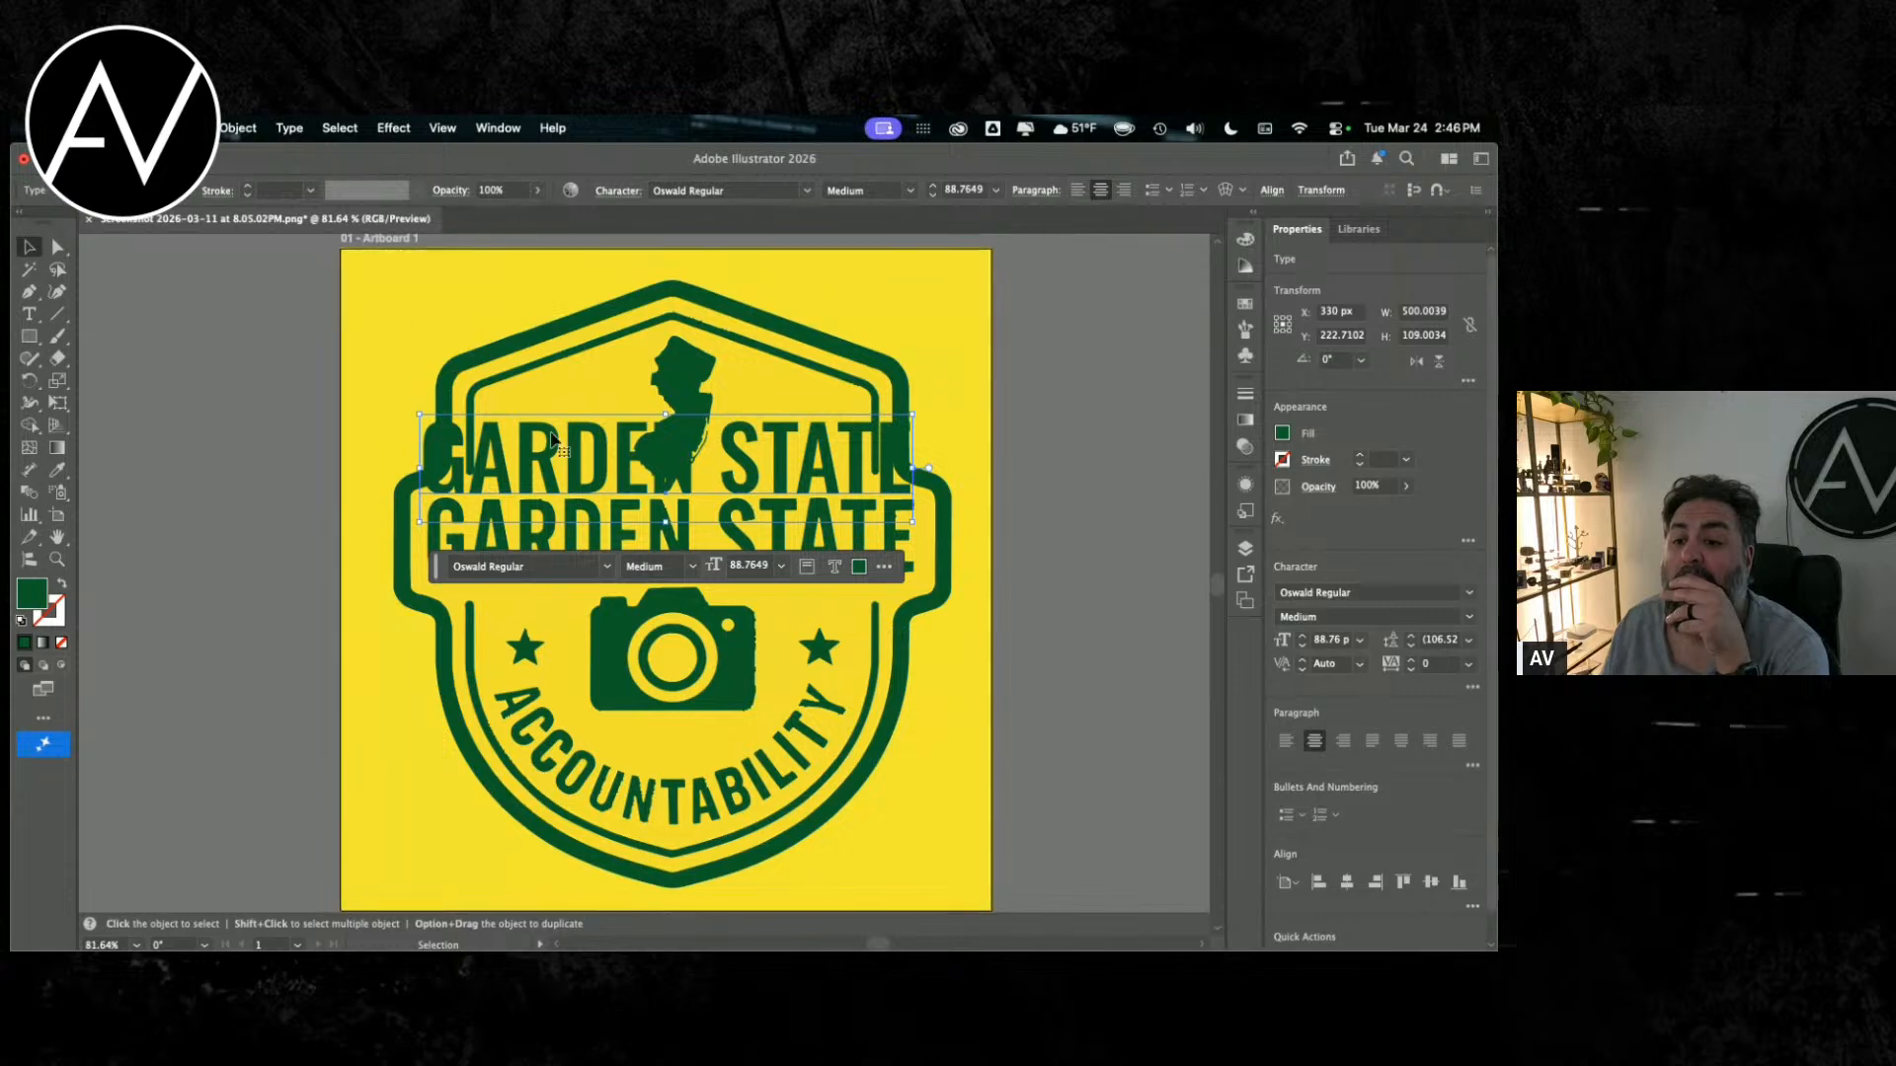
Step: Lay the Oswald text over the badge's GARDEN STATE lettering and scale it to about 92.13 pt and 524 px wide
{"action": "left_click_drag", "start_coordinate": [546, 438], "coordinate": [805, 536]}
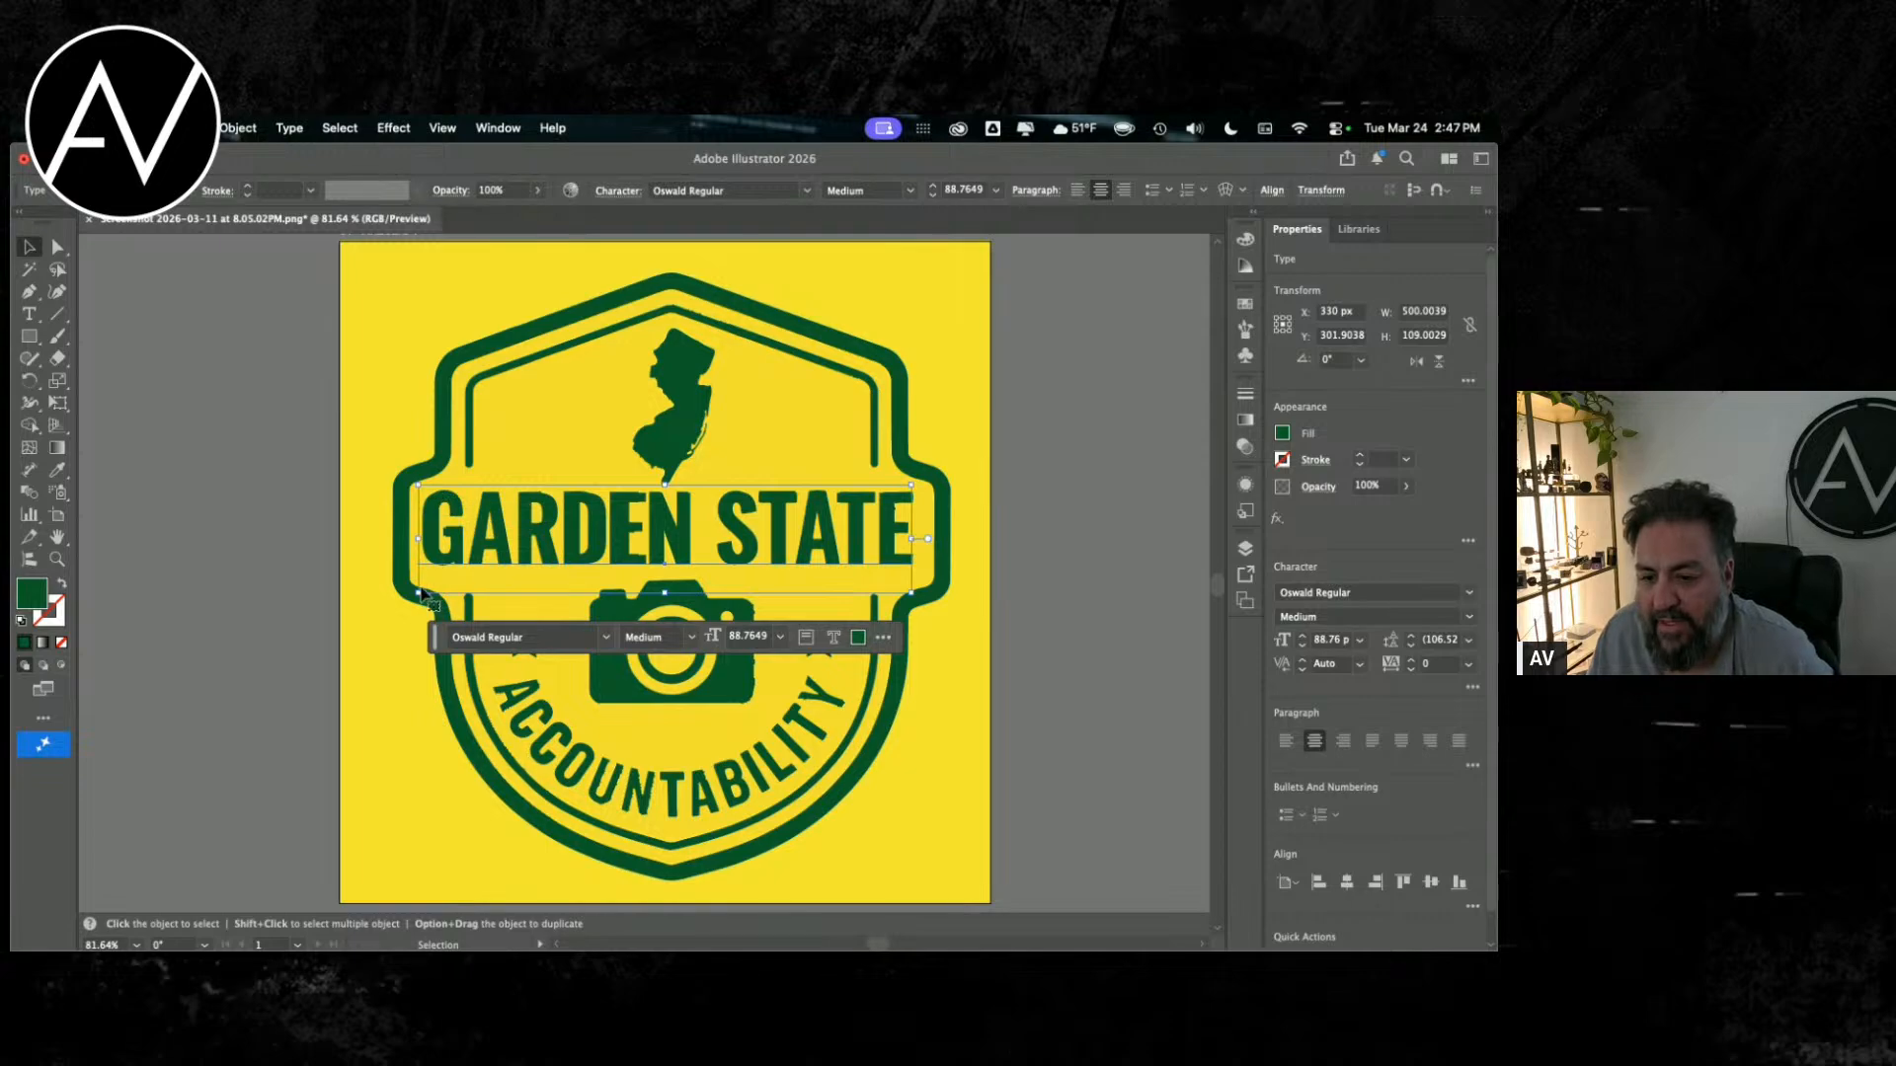
{"action": "left_click_drag", "start_coordinate": [420, 592], "coordinate": [417, 597]}
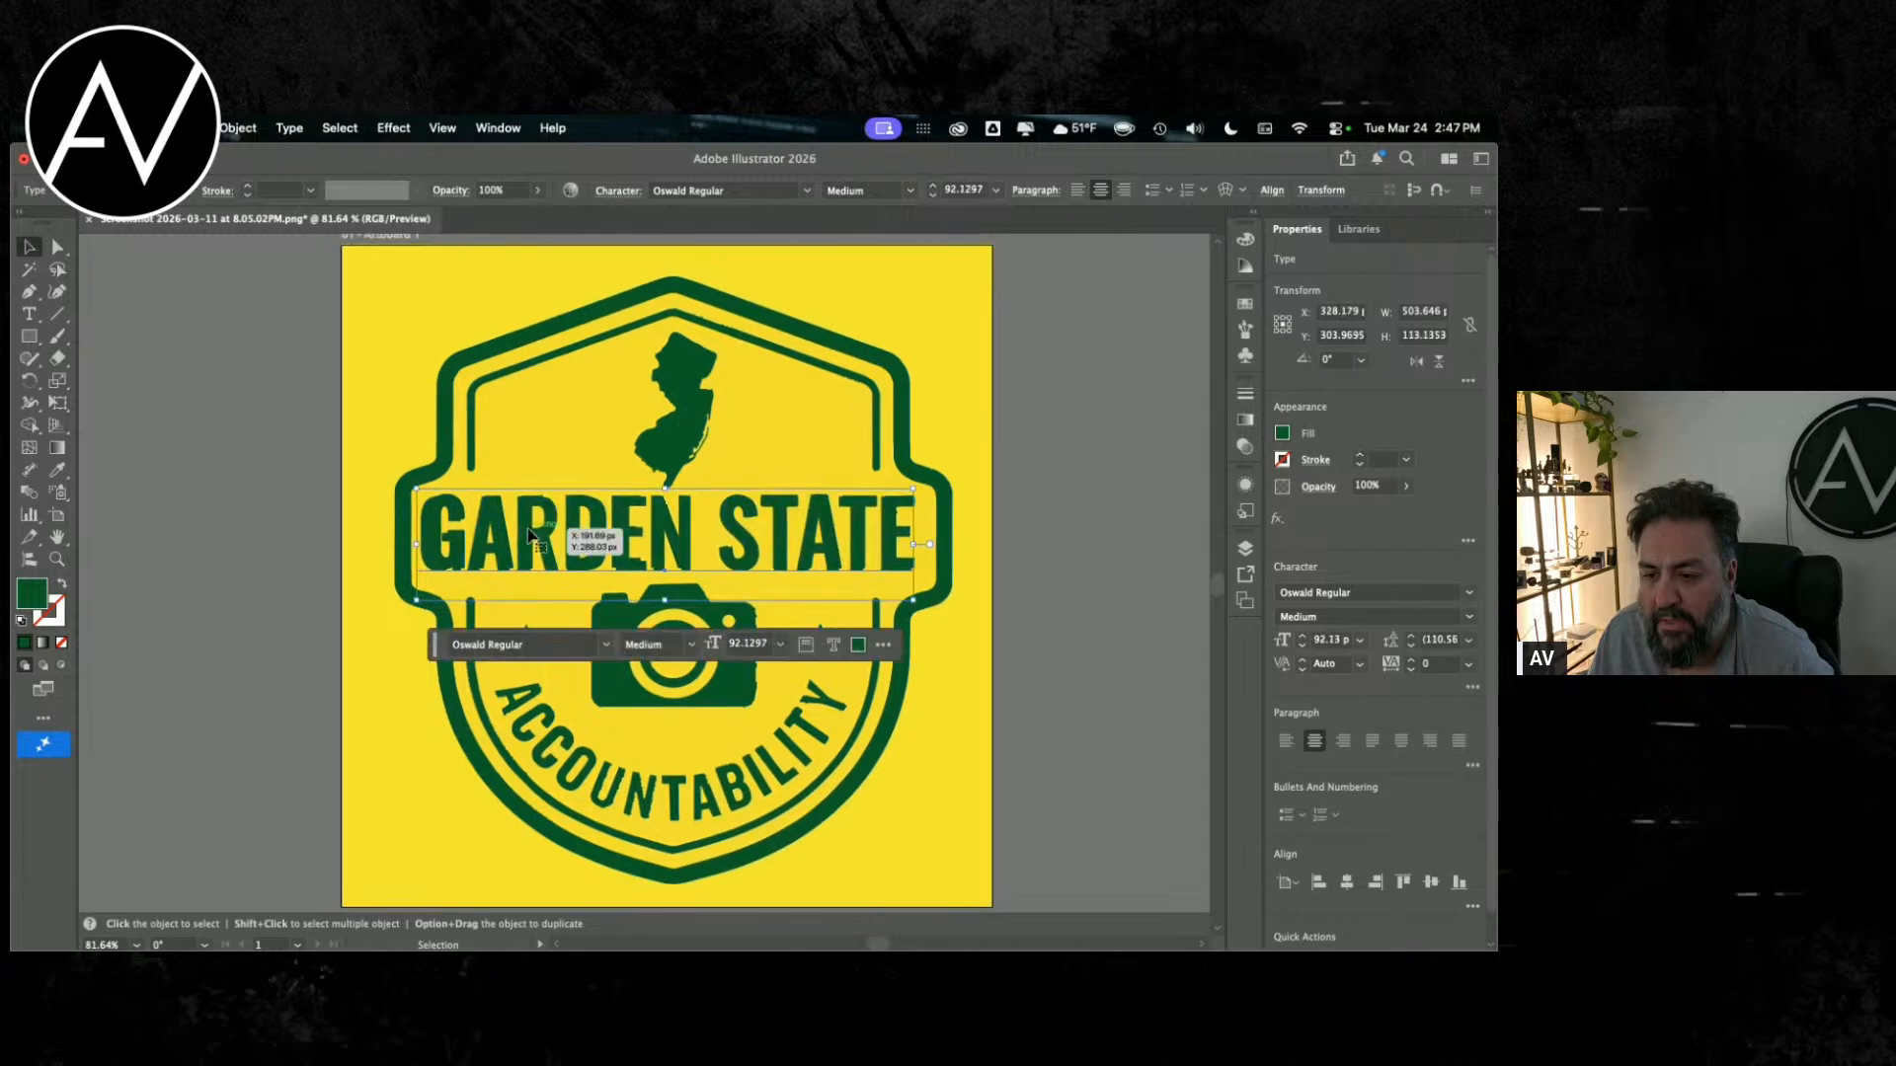
{"action": "left_click_drag", "start_coordinate": [558, 536], "coordinate": [550, 537]}
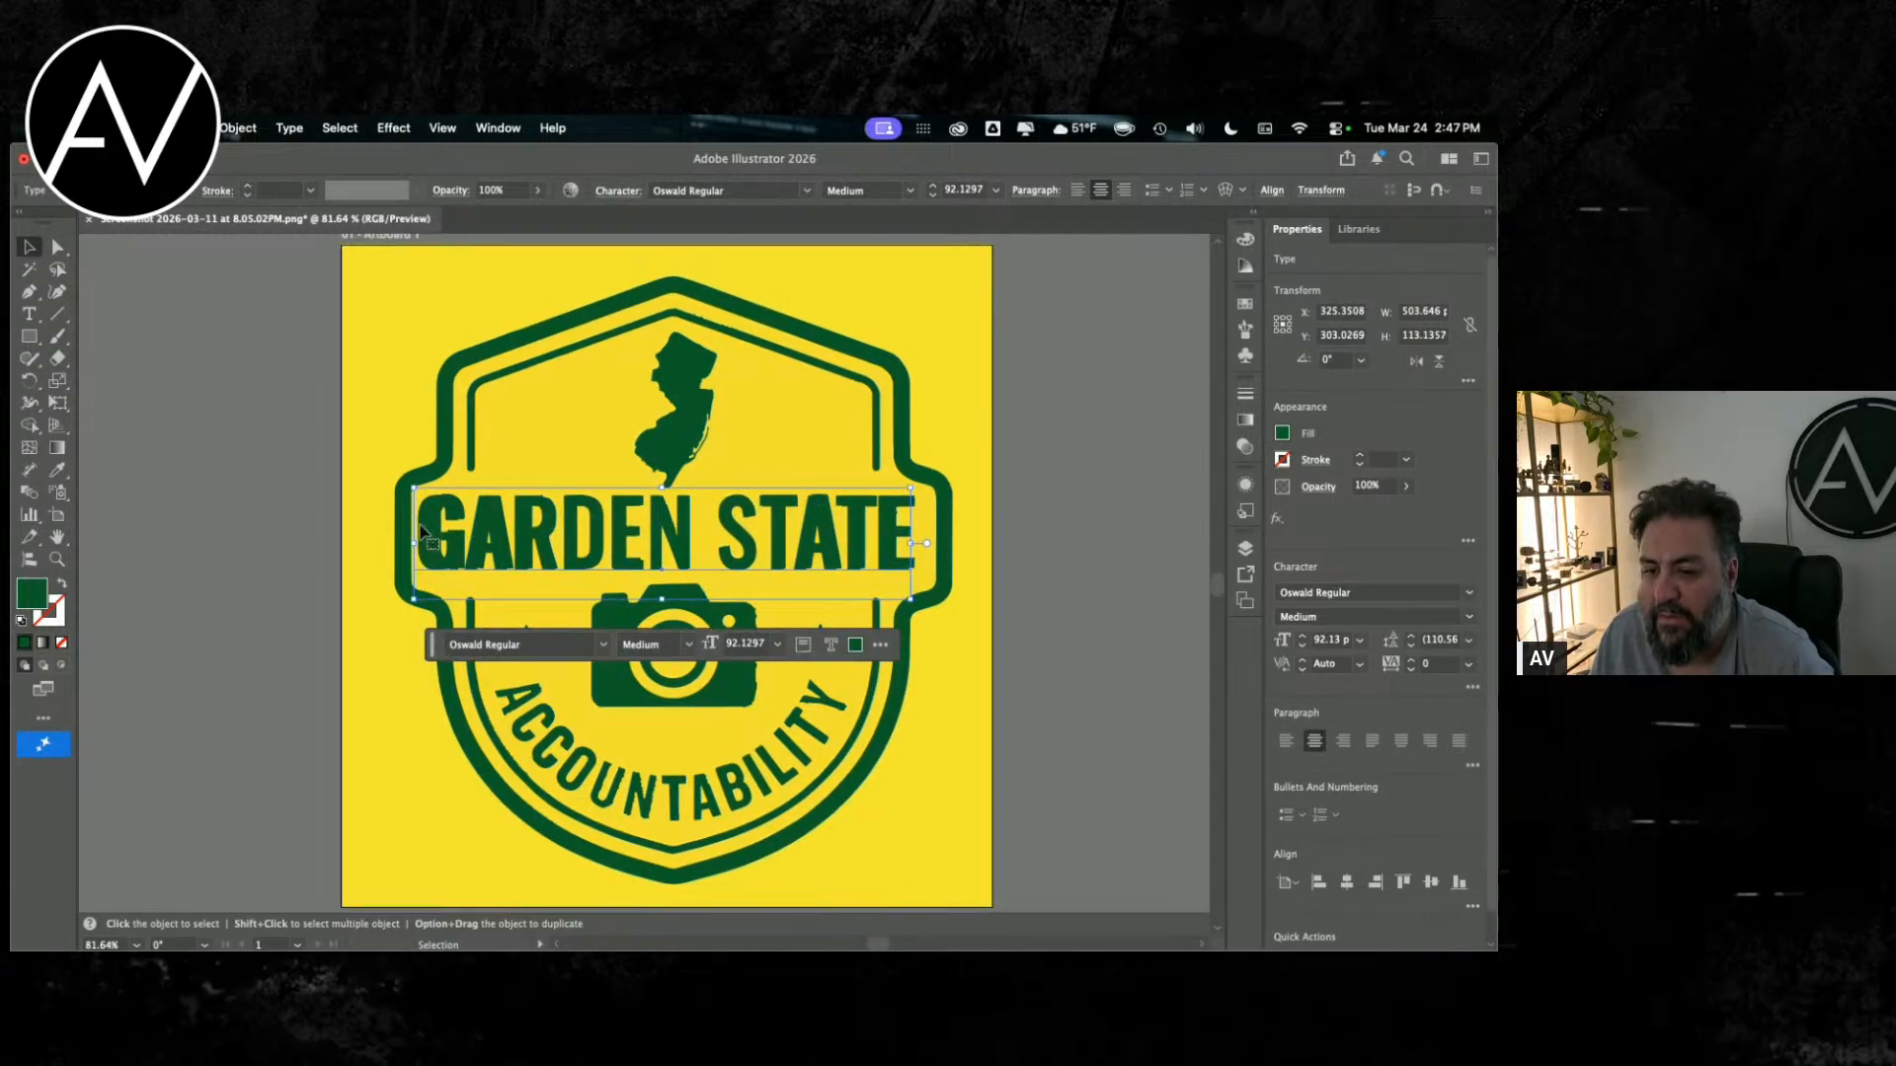
{"action": "left_click_drag", "start_coordinate": [416, 541], "coordinate": [528, 542]}
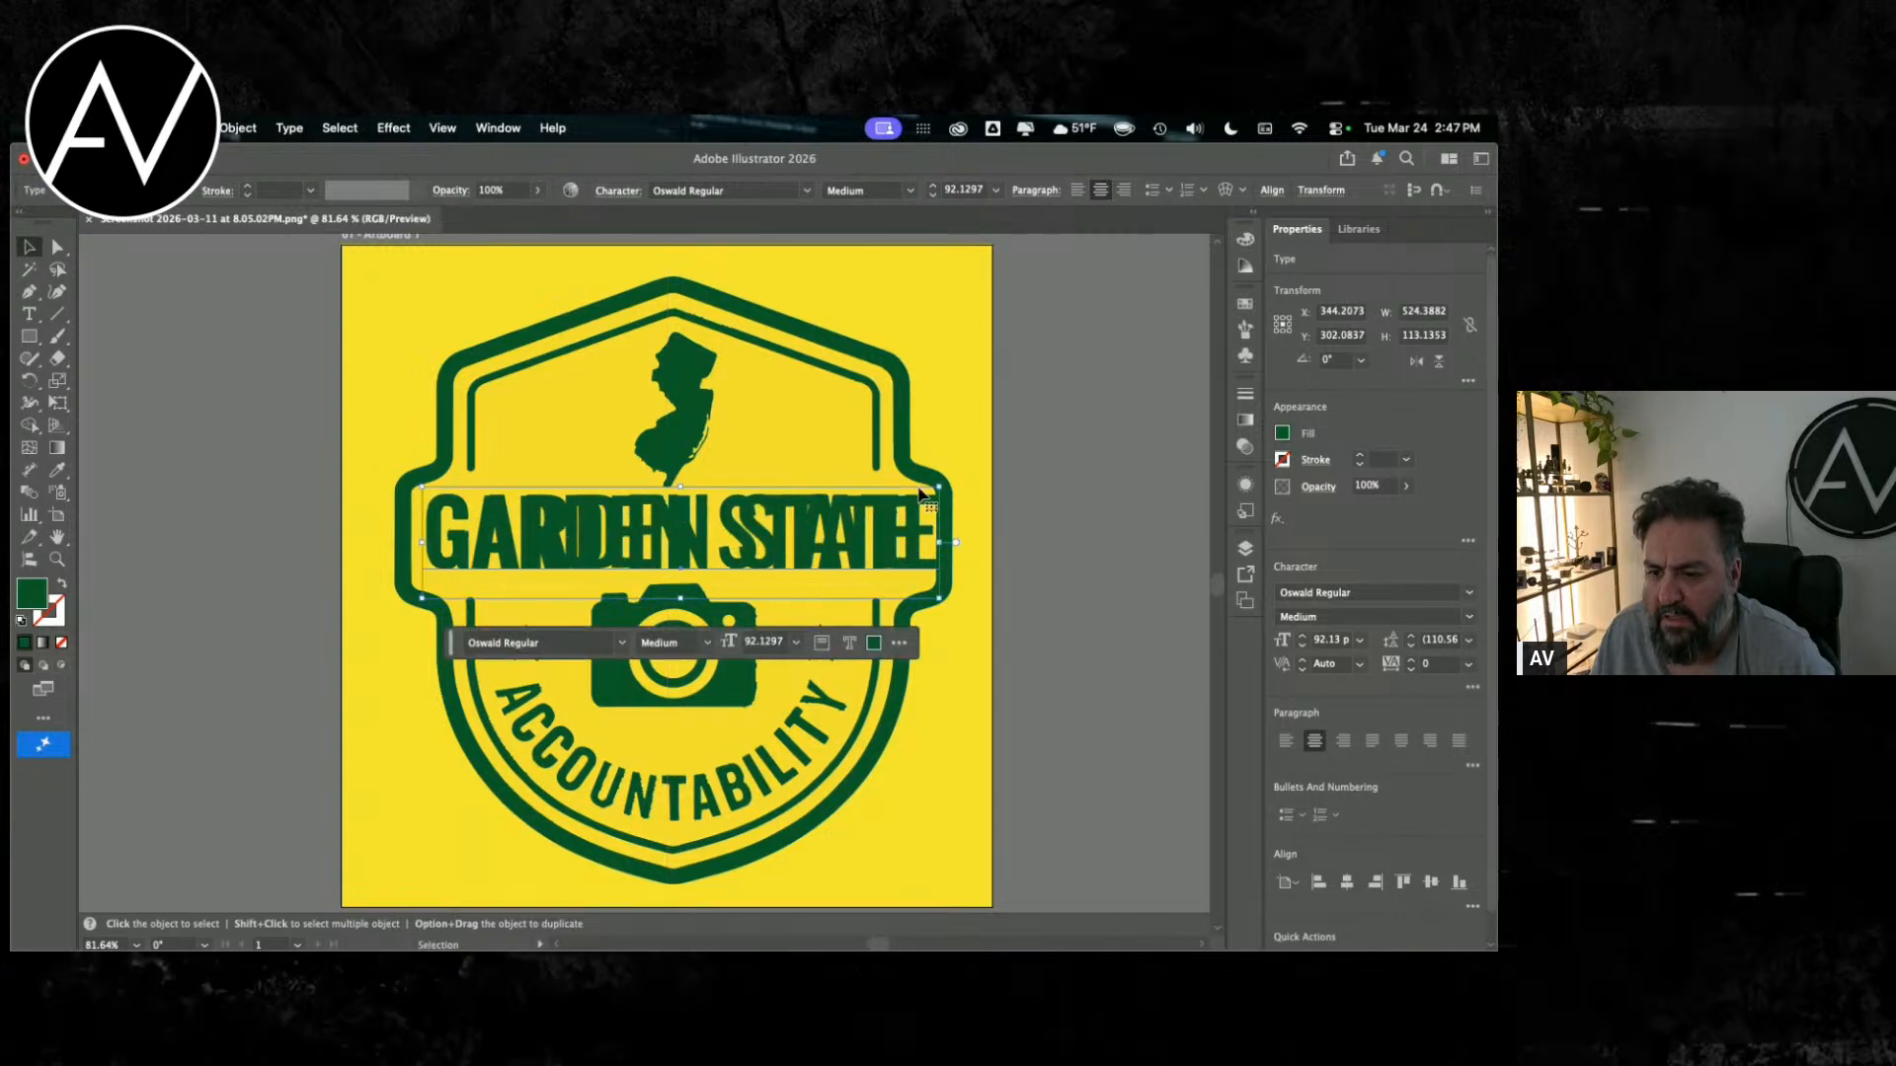
Step: Try narrowing the Oswald text to about 480 px and kerning the E–N pair to 100, and undo both changes
{"action": "left_click_drag", "start_coordinate": [956, 542], "coordinate": [897, 544]}
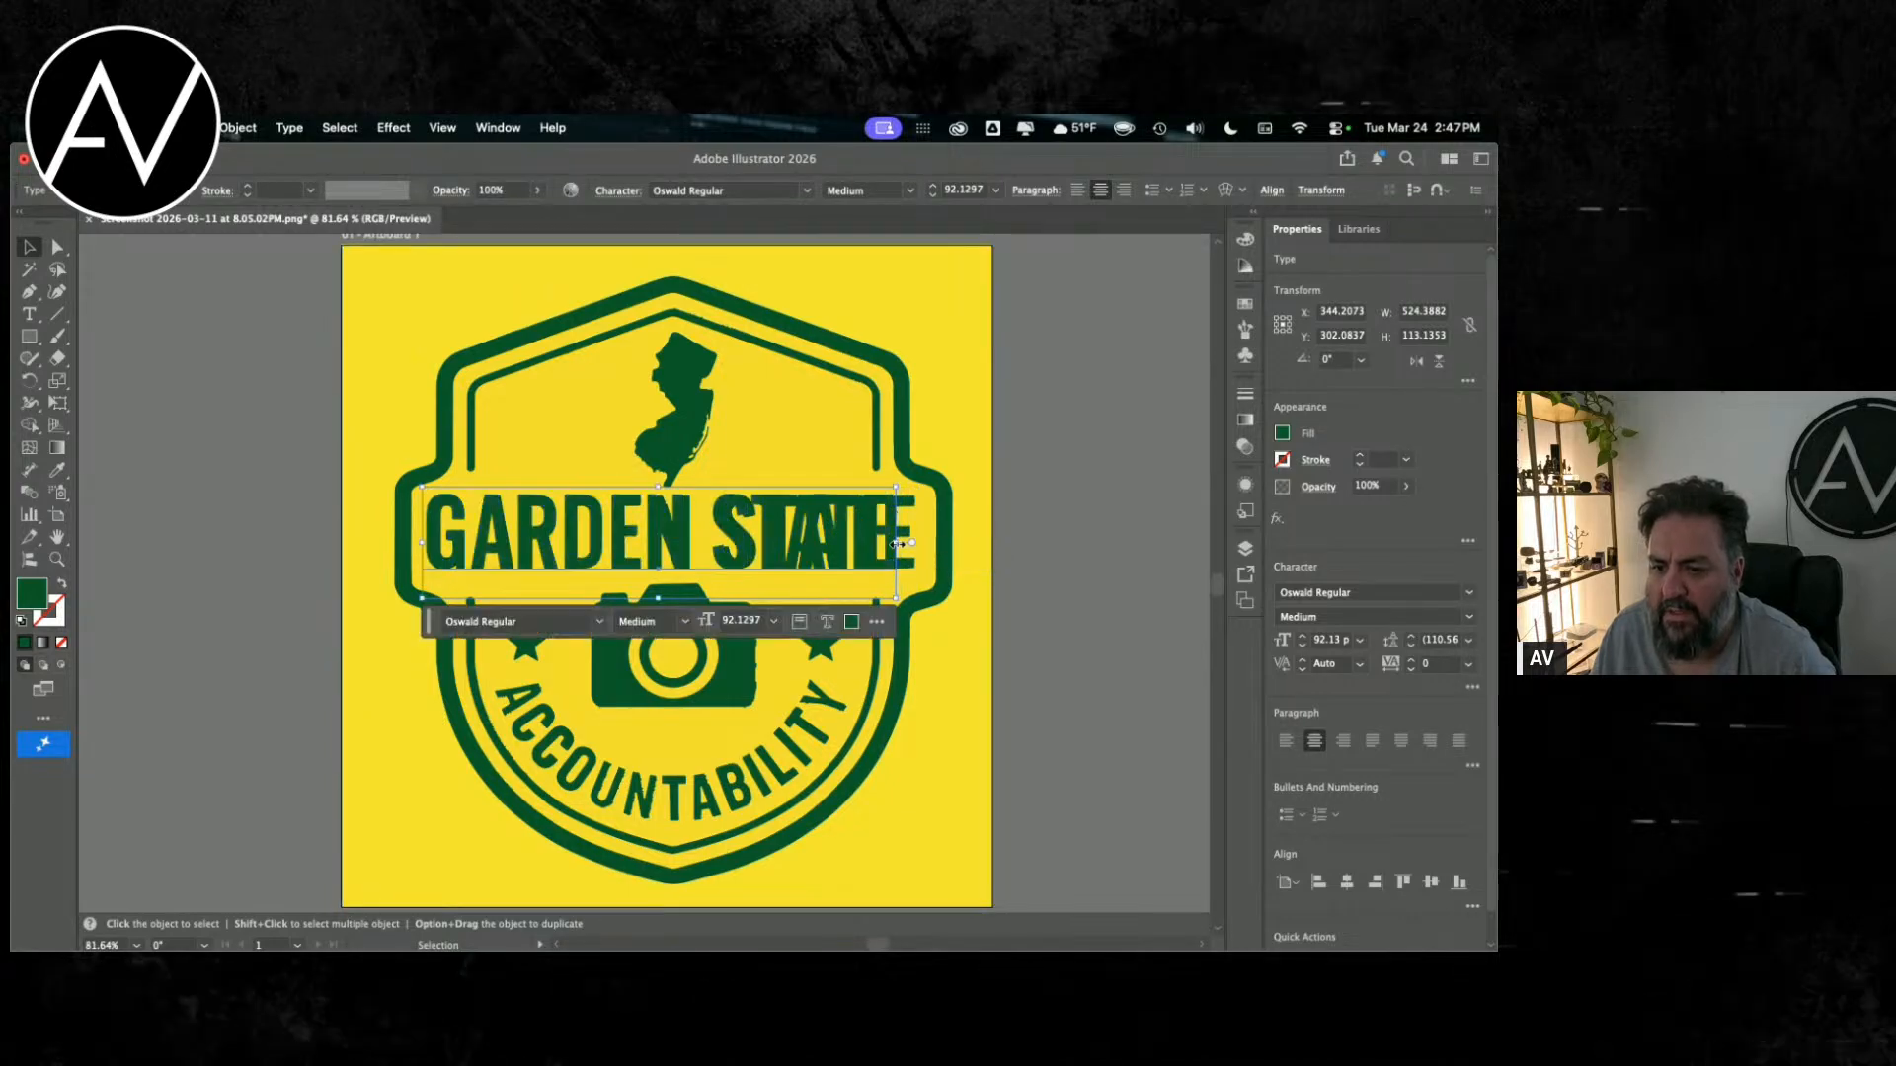
{"action": "double_click", "coordinate": [650, 533]}
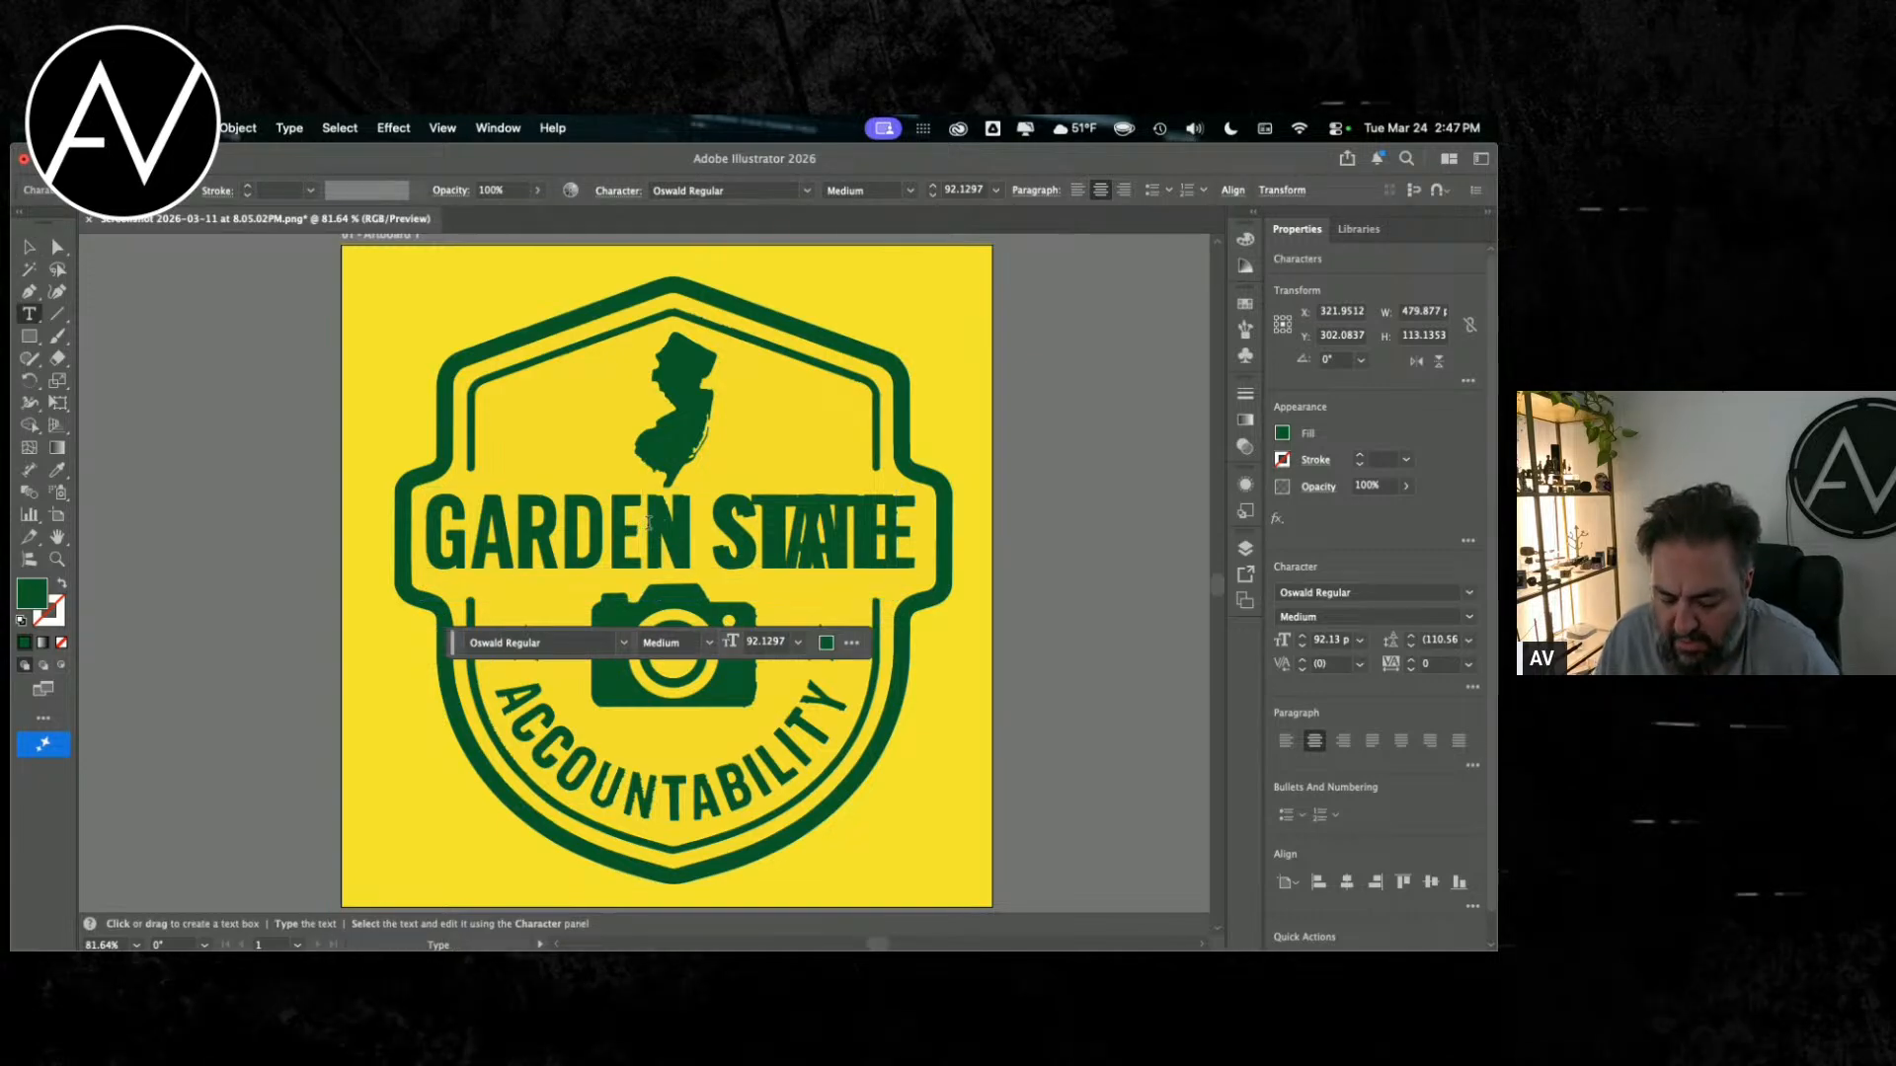
{"action": "key", "text": "alt+Right"}
{"action": "key", "text": "alt+Right"}
{"action": "key", "text": "alt+Right"}
{"action": "key", "text": "alt+Right"}
{"action": "key", "text": "alt+Right"}
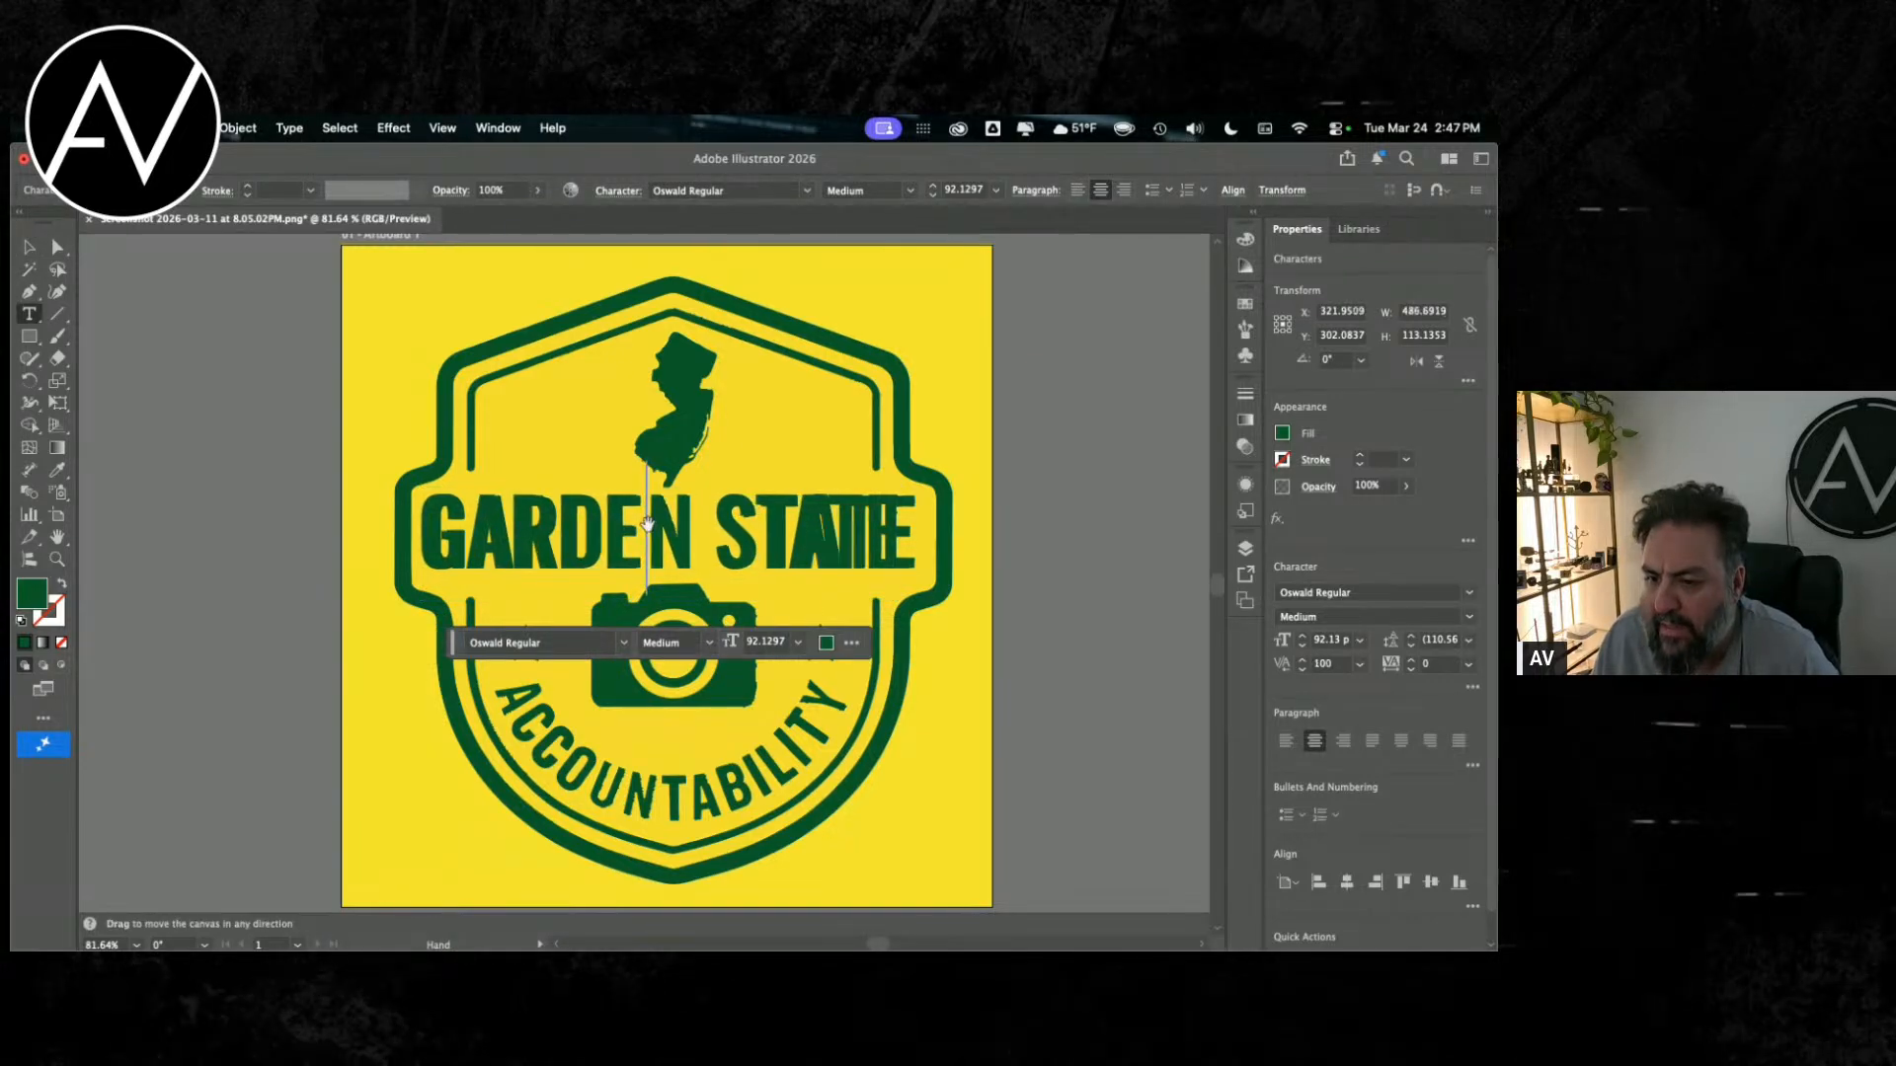
{"action": "key", "text": "Escape"}
{"action": "key", "text": "alt+Left"}
{"action": "key", "text": "alt+Left"}
{"action": "key", "text": "super+z"}
{"action": "key", "text": "super+z"}
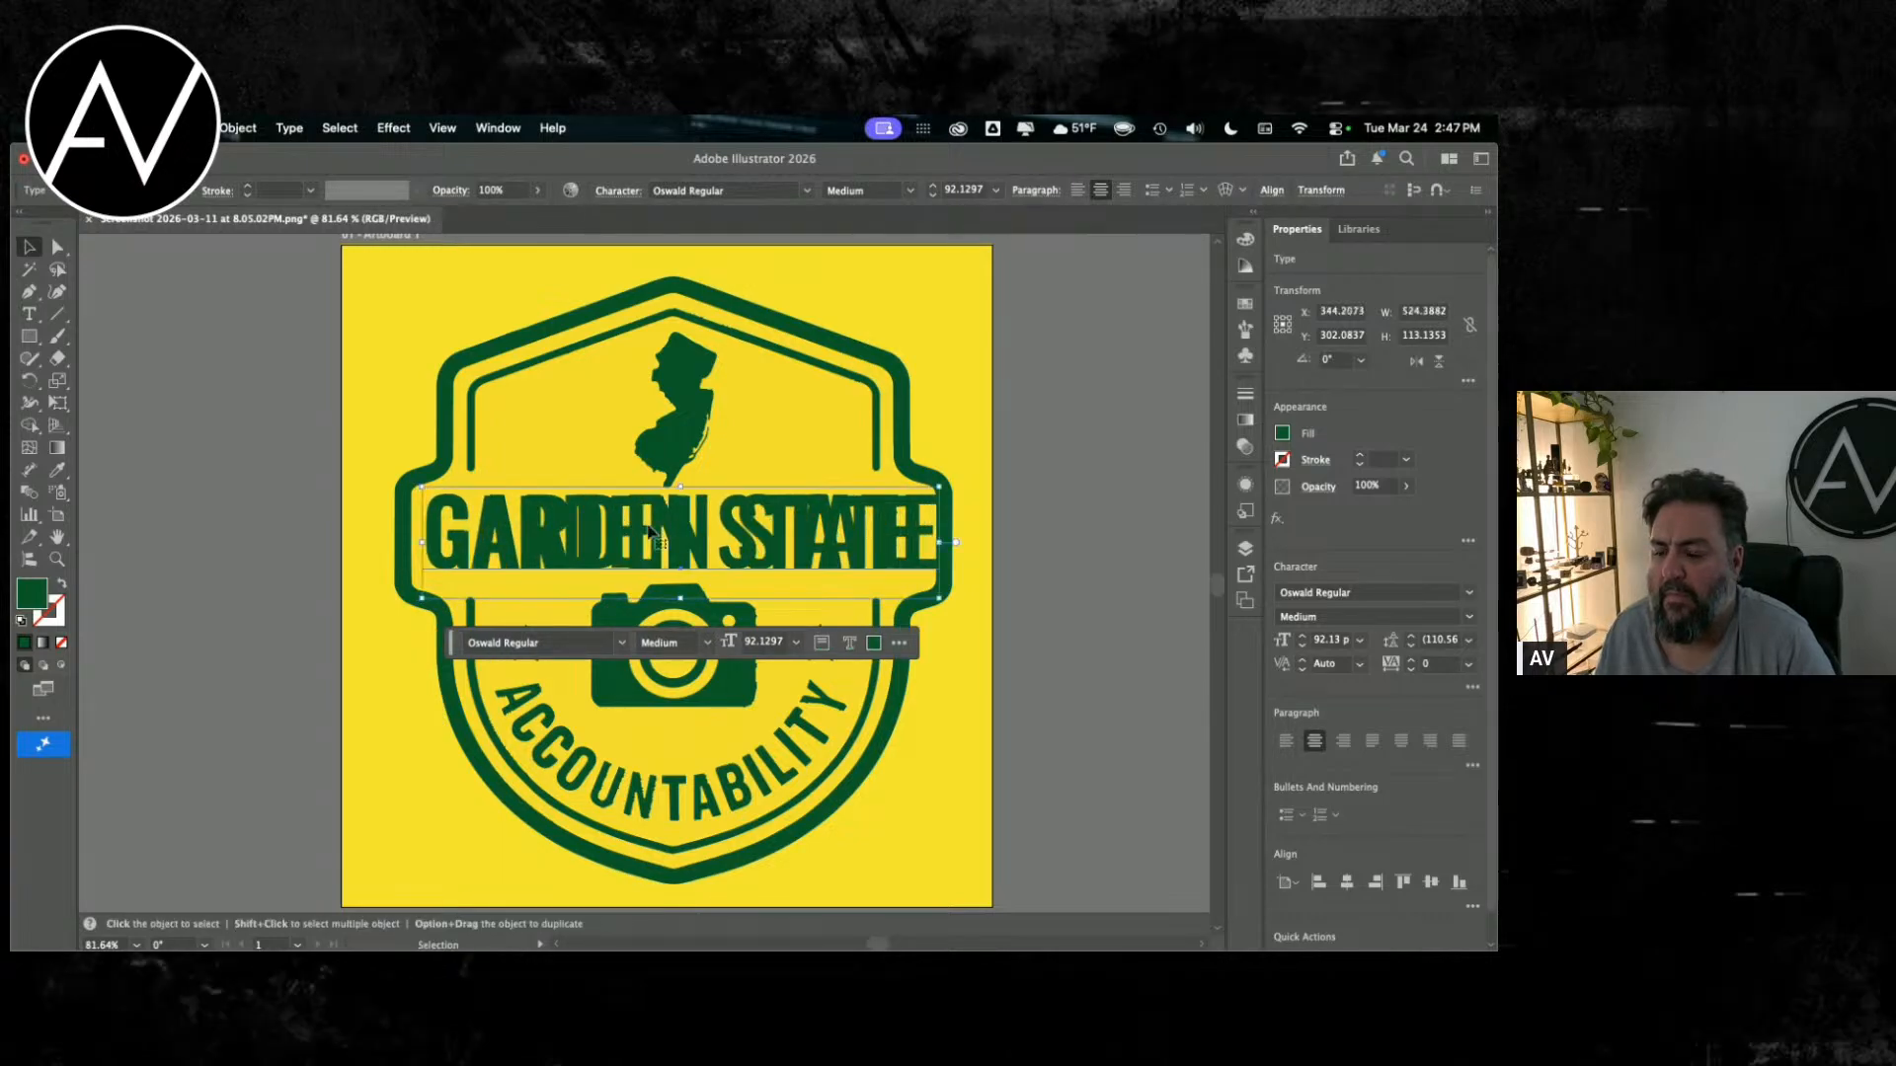
Step: Left-align the Oswald text and move it back so its G sits over the badge's G
{"action": "left_click", "coordinate": [1286, 745]}
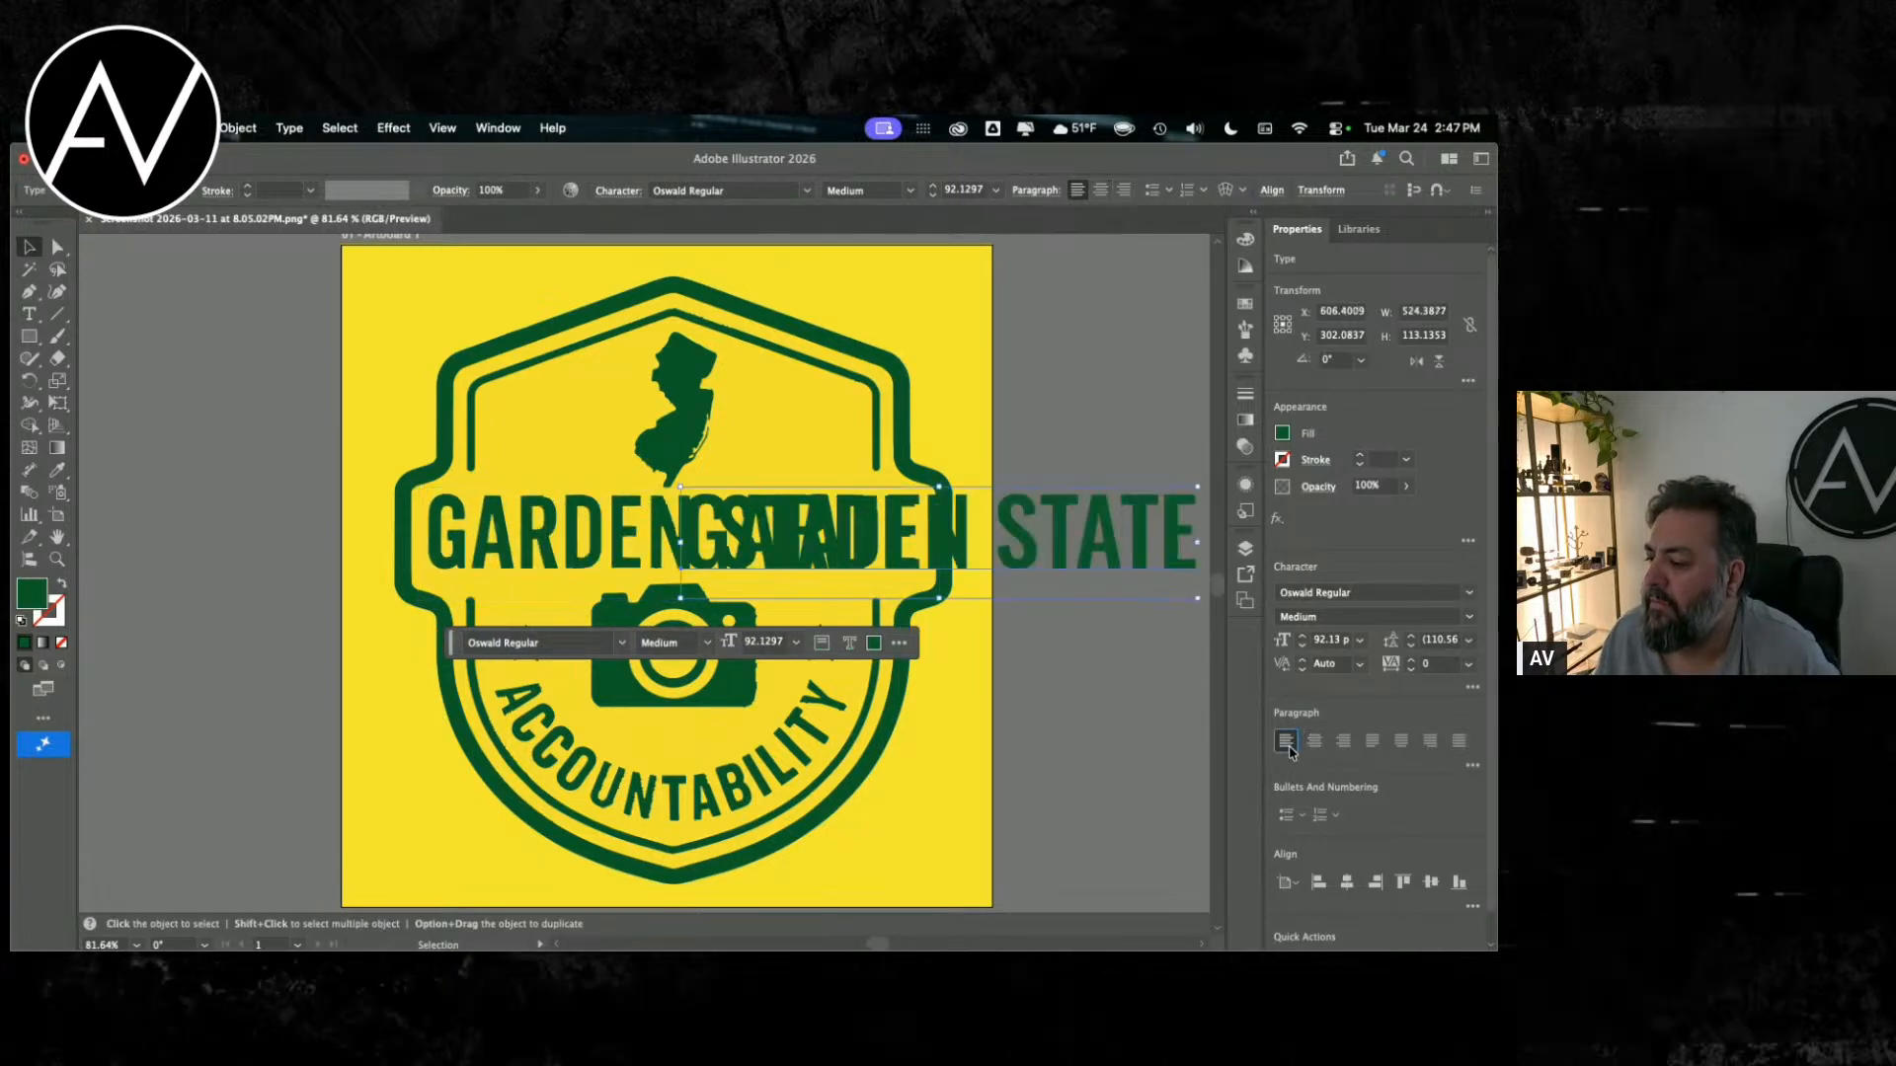
{"action": "left_click_drag", "start_coordinate": [767, 542], "coordinate": [508, 543]}
{"action": "double_click", "coordinate": [467, 534]}
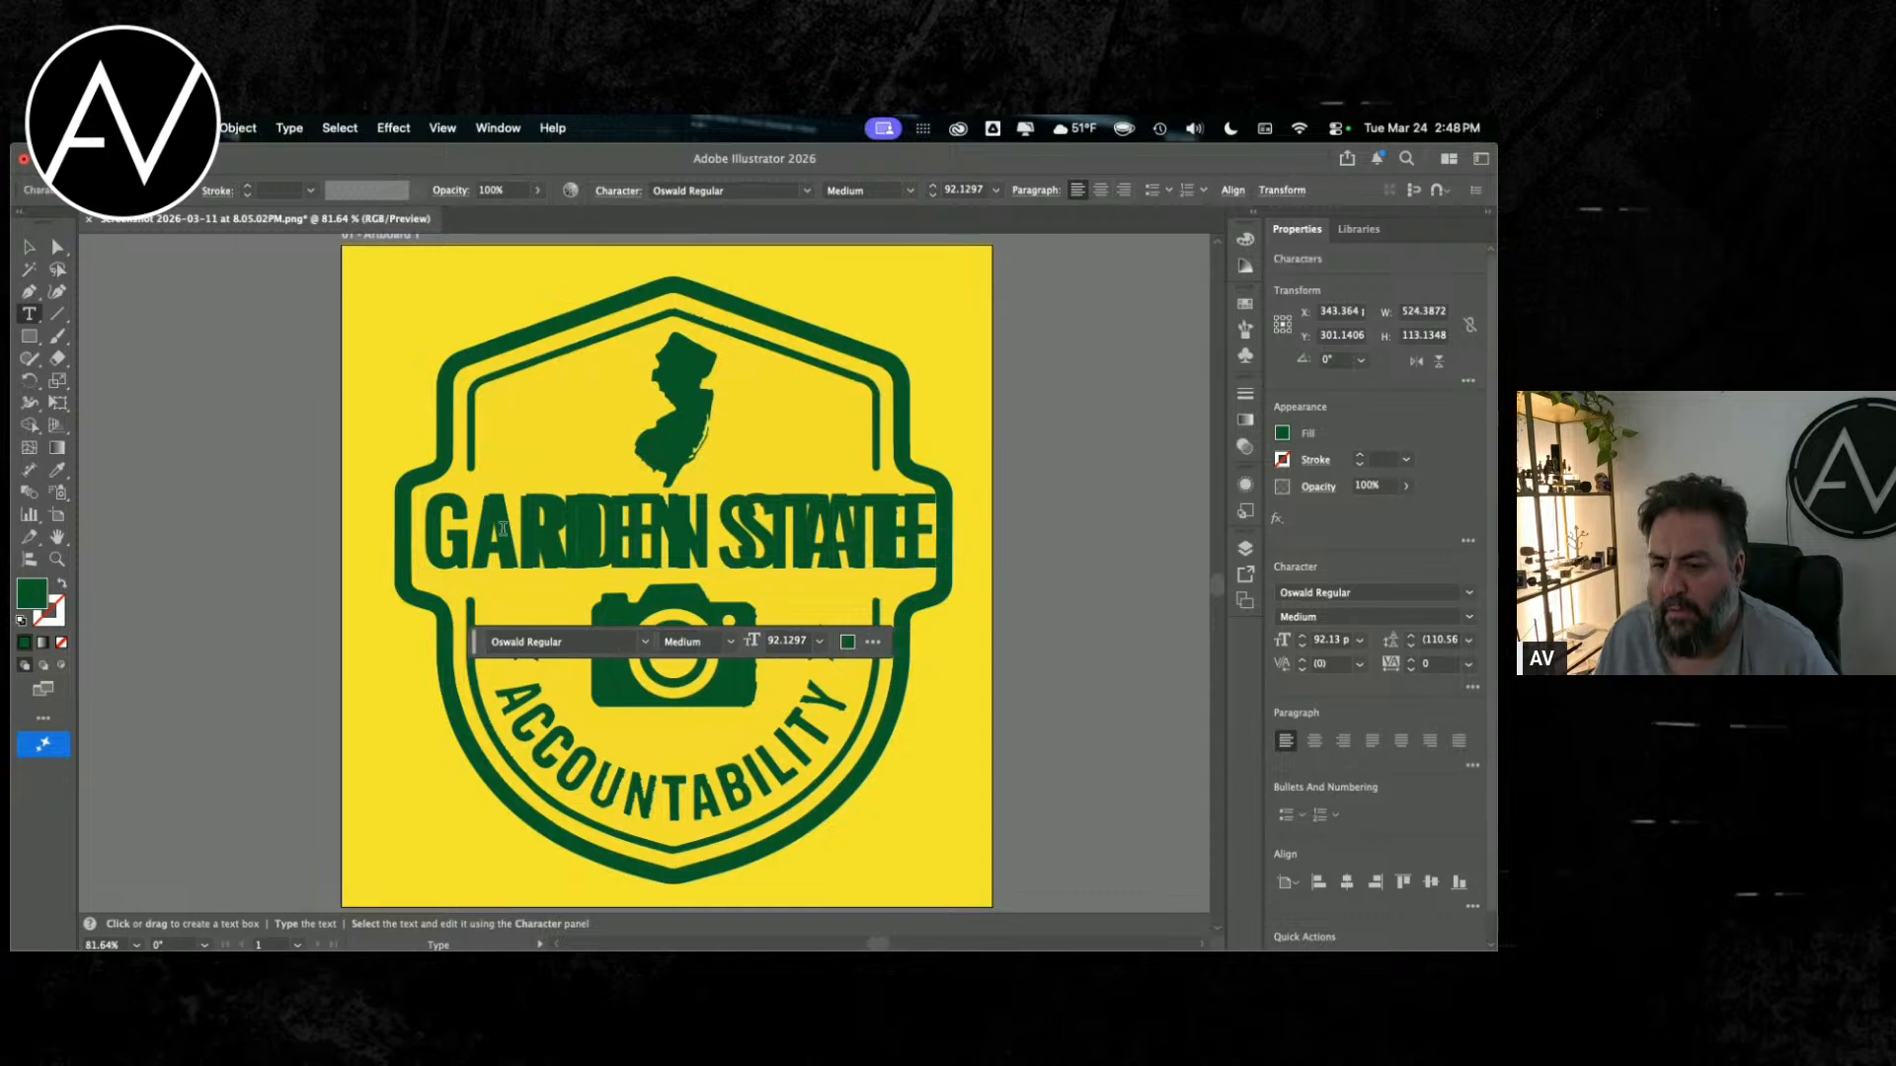
{"action": "key", "text": "Escape"}
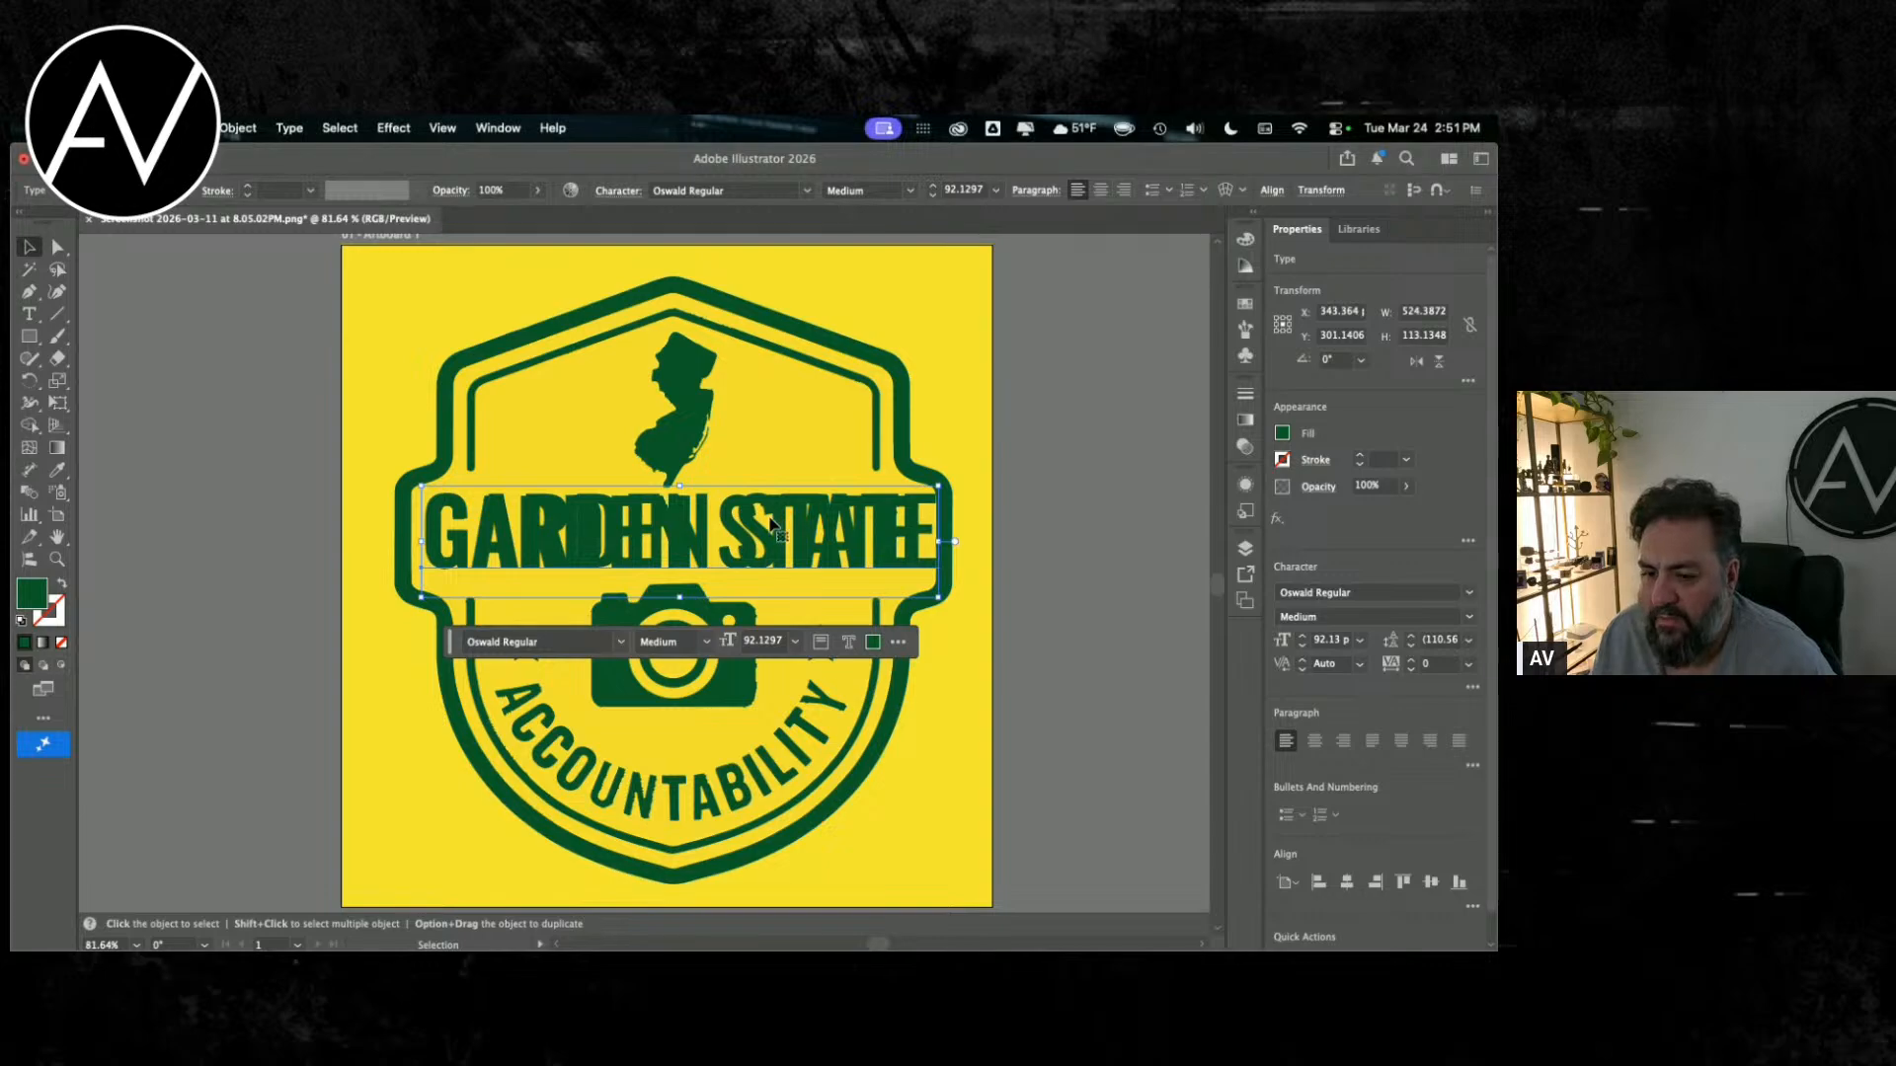
{"action": "left_click_drag", "start_coordinate": [779, 533], "coordinate": [785, 533]}
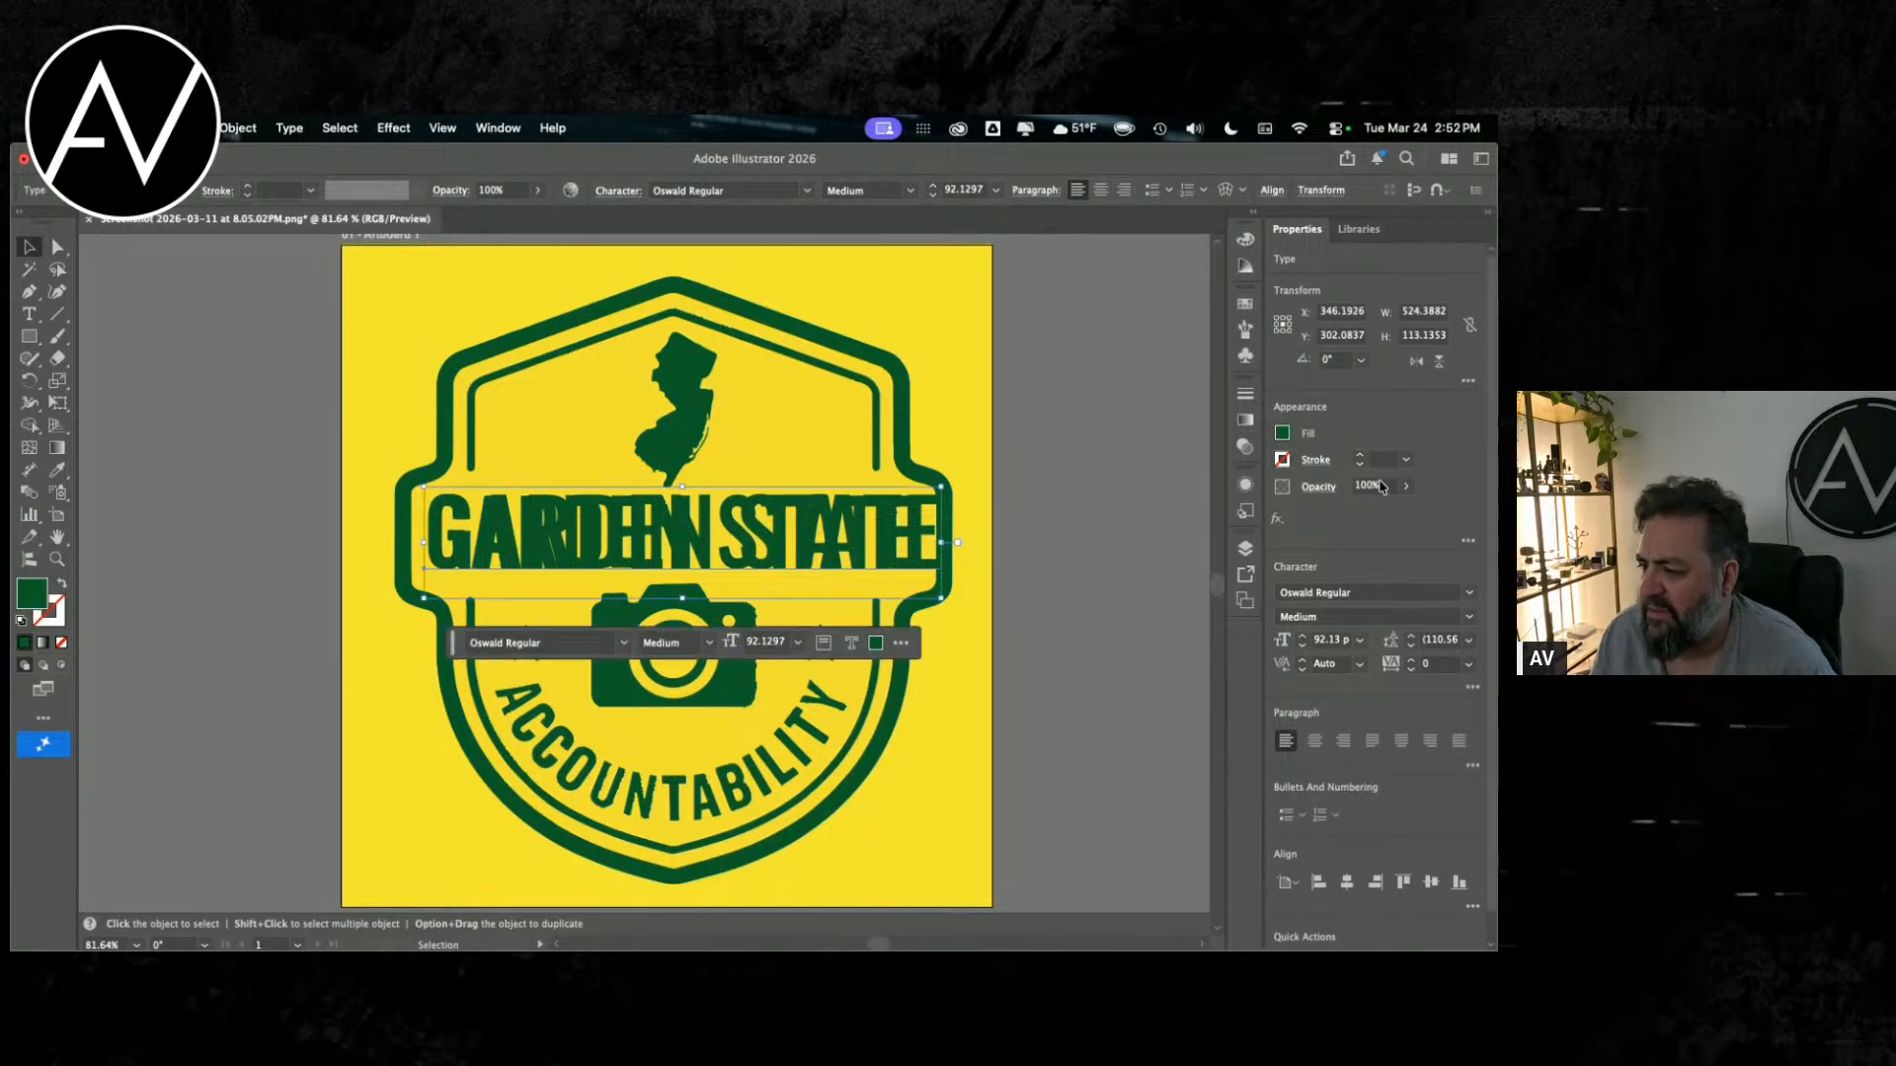
Step: Set the tracking of the whole Oswald GARDEN STATE text to -7
{"action": "double_click", "coordinate": [736, 533]}
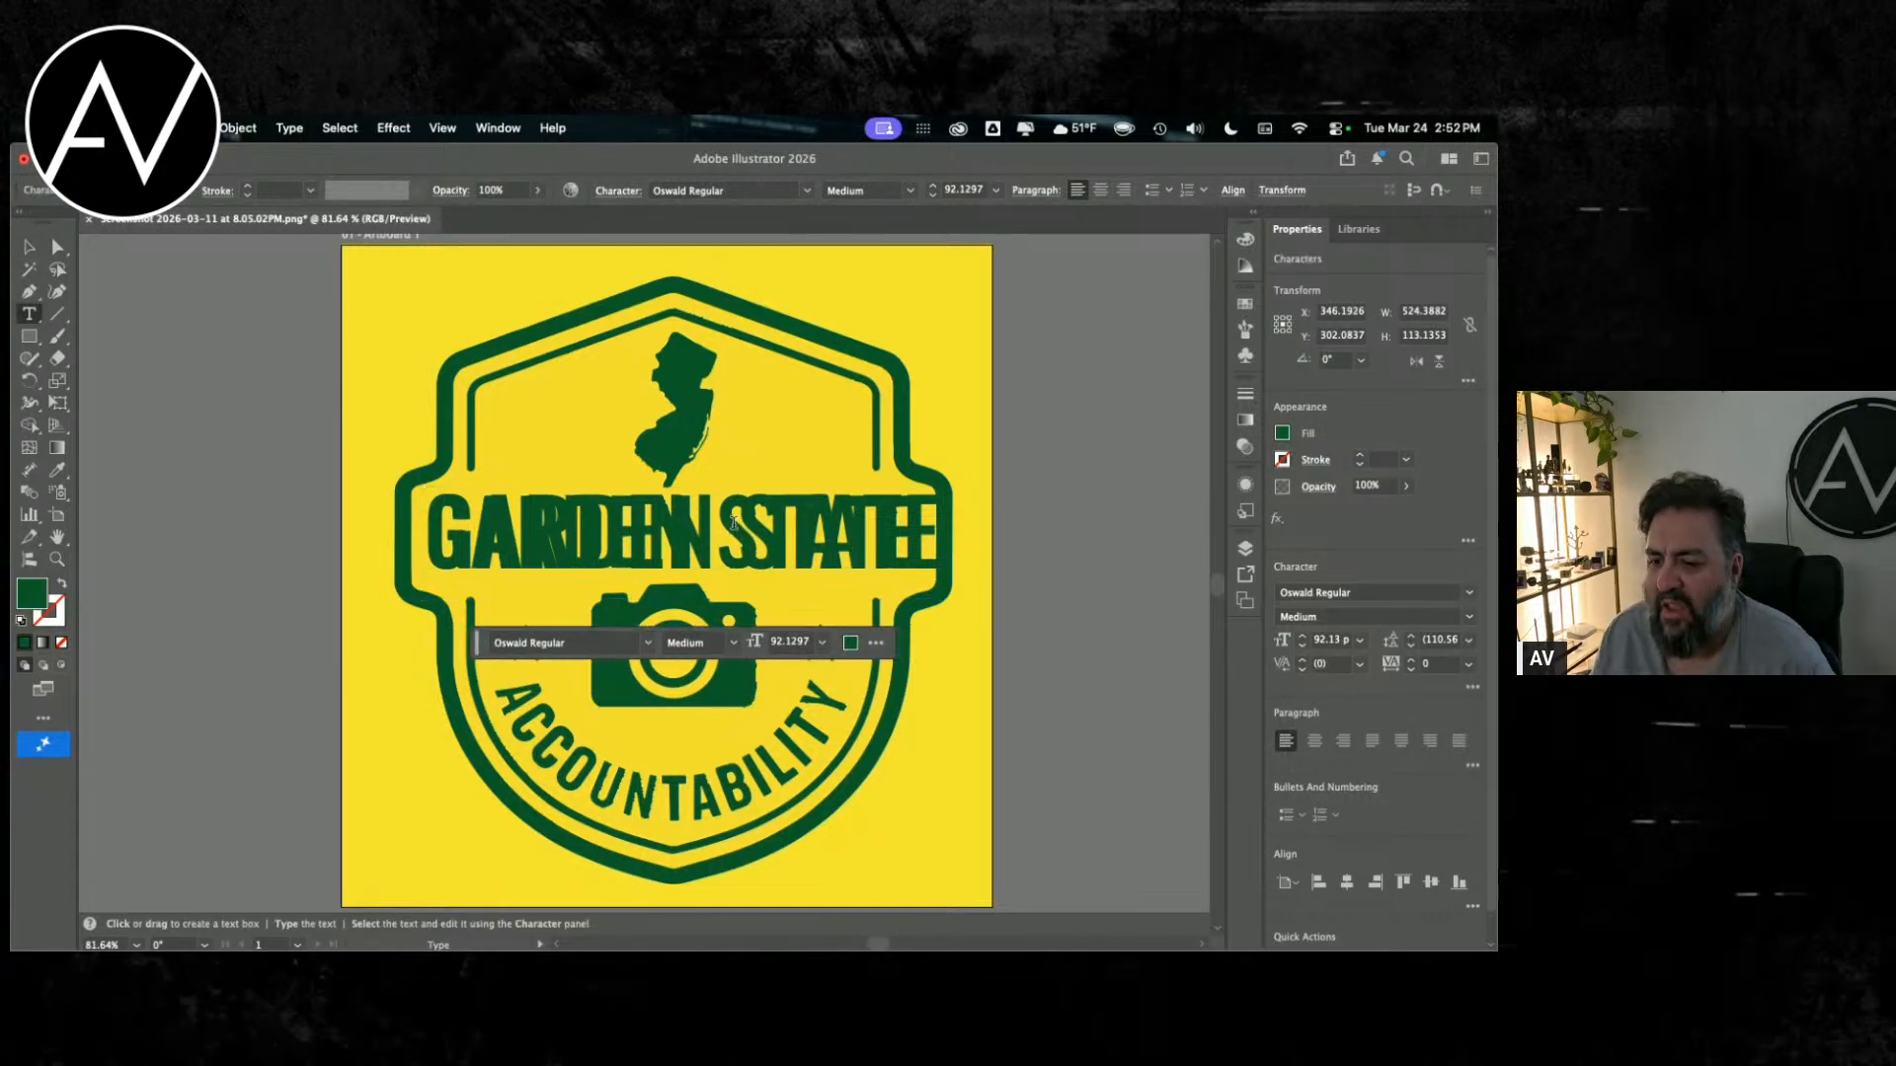
{"action": "key", "text": "super+a"}
{"action": "left_click", "coordinate": [1413, 670]}
{"action": "left_click", "coordinate": [1413, 670]}
{"action": "left_click", "coordinate": [1413, 671]}
{"action": "left_click", "coordinate": [1413, 670]}
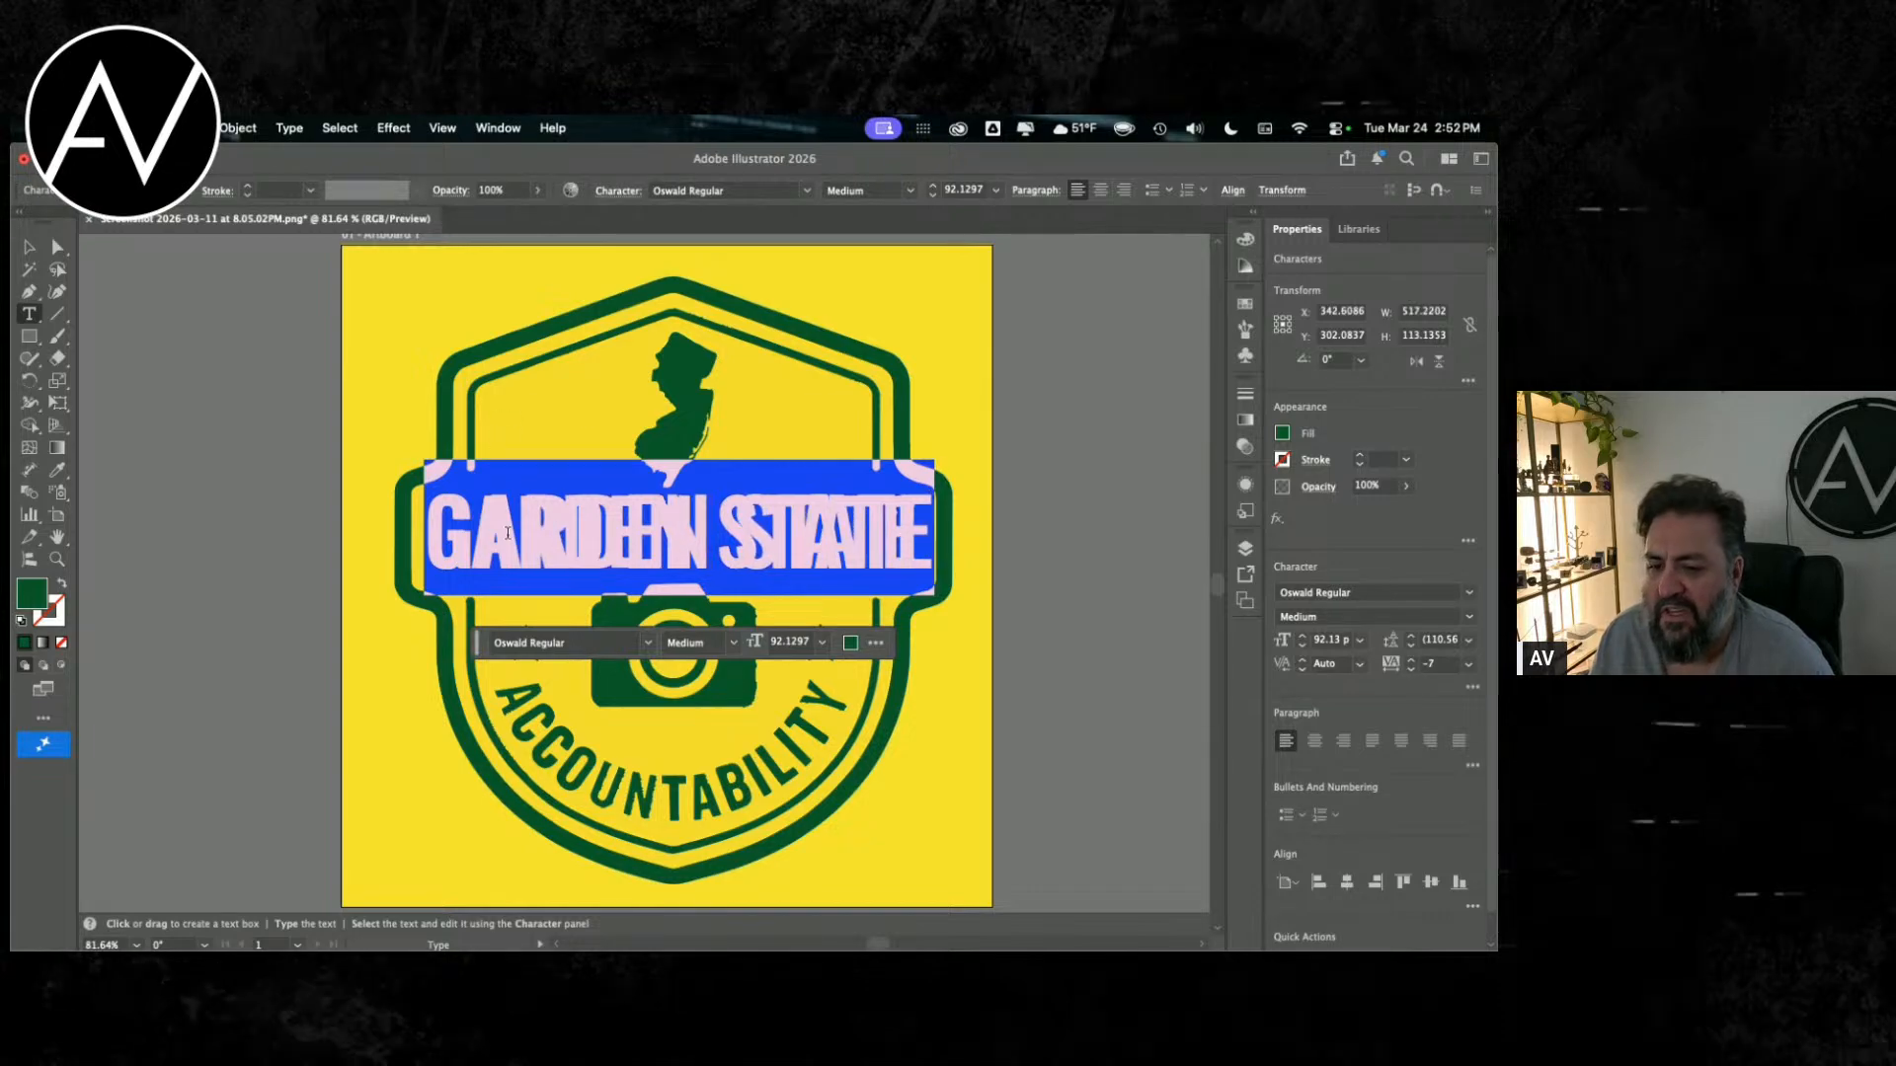
{"action": "left_click", "coordinate": [485, 538]}
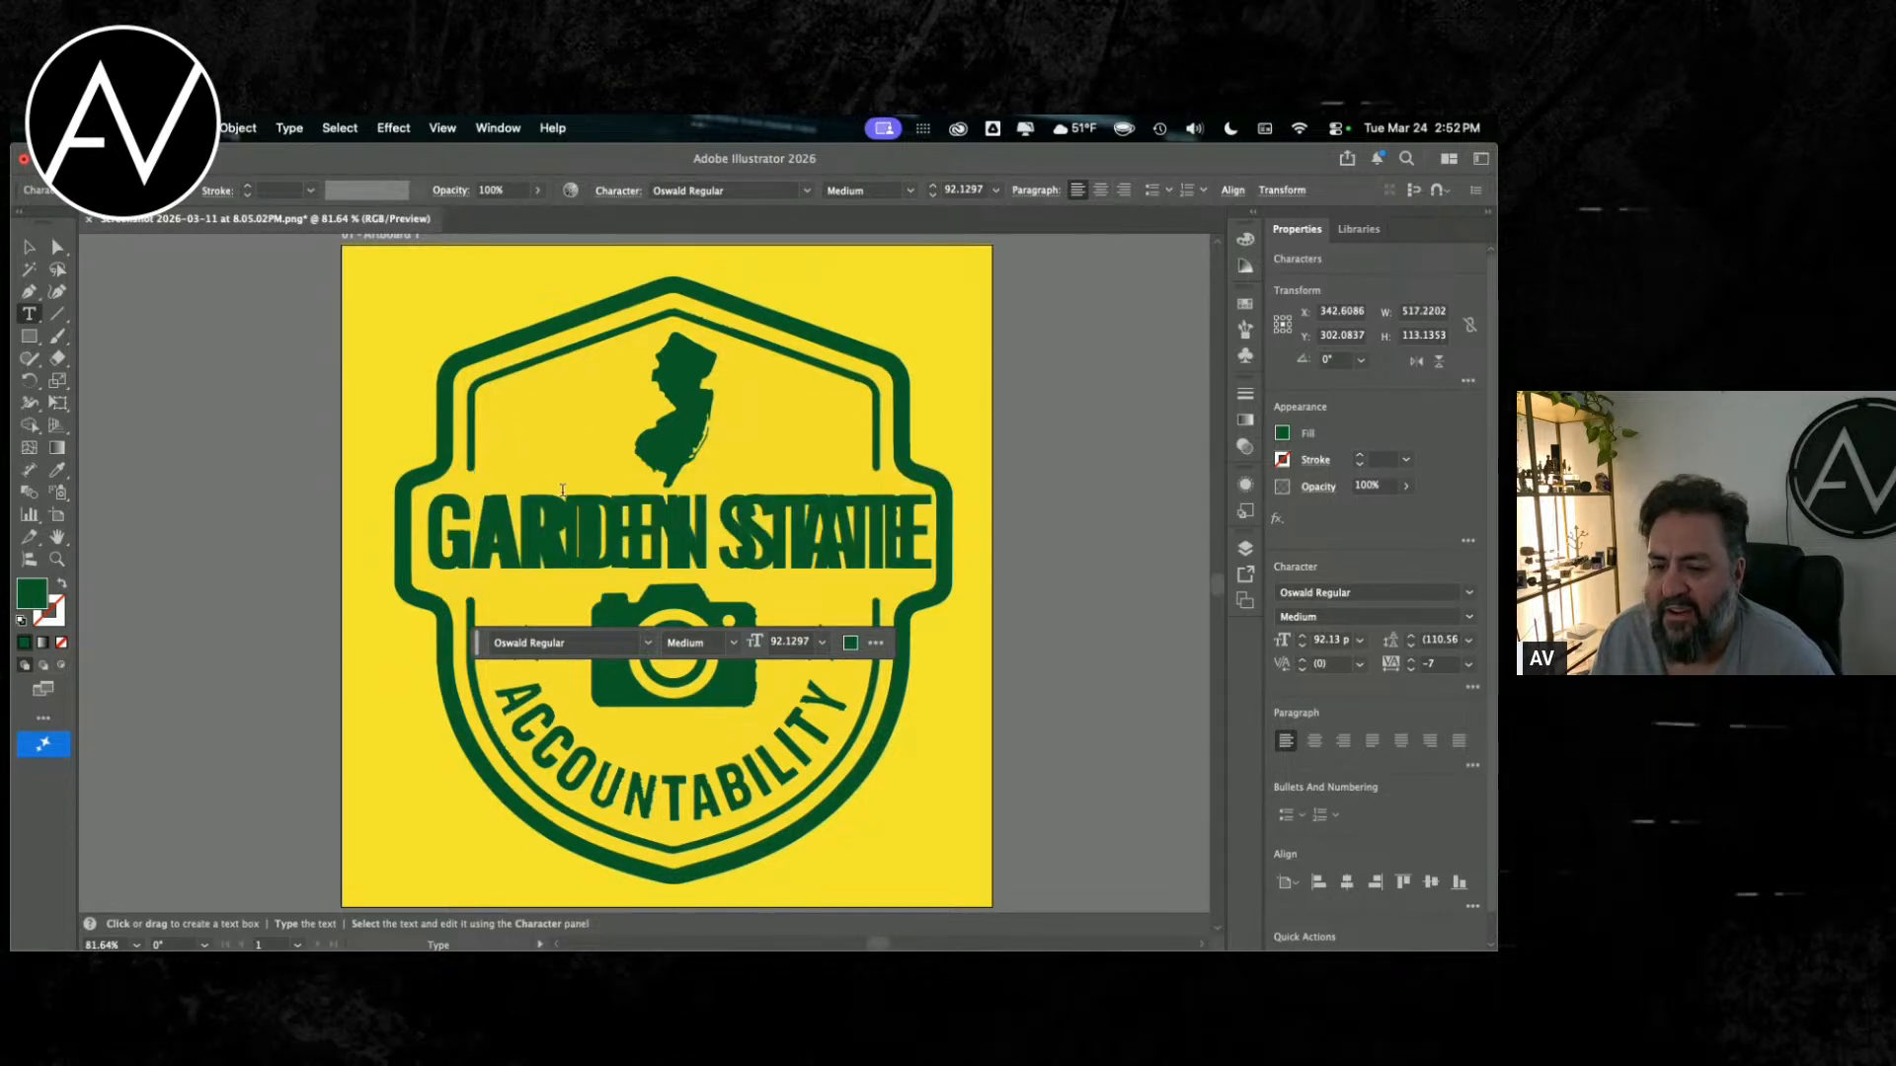
Step: Scale the Oswald text down to about 89.83 pt and keep its G aligned with the badge's G
{"action": "left_click", "coordinate": [28, 247]}
{"action": "left_click_drag", "start_coordinate": [553, 520], "coordinate": [550, 520]}
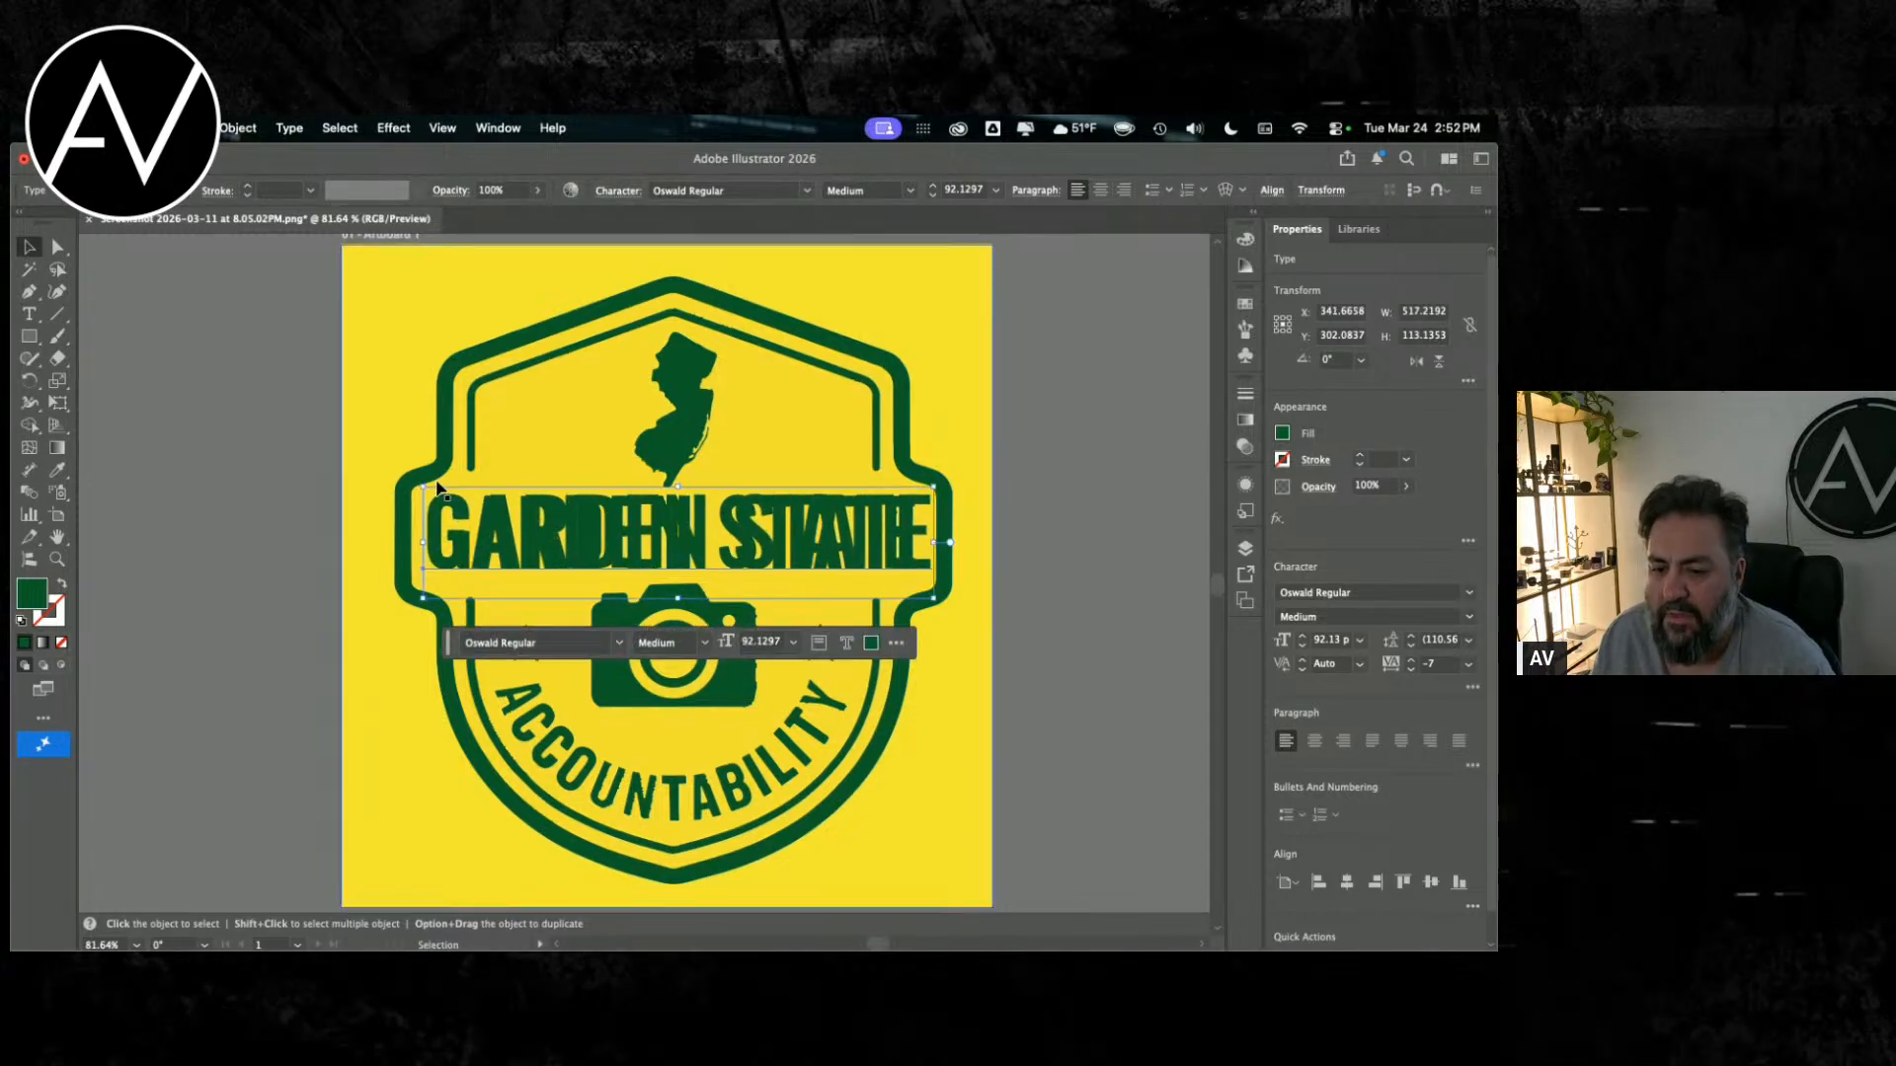
{"action": "left_click_drag", "start_coordinate": [425, 486], "coordinate": [435, 487]}
{"action": "left_click_drag", "start_coordinate": [519, 537], "coordinate": [503, 537]}
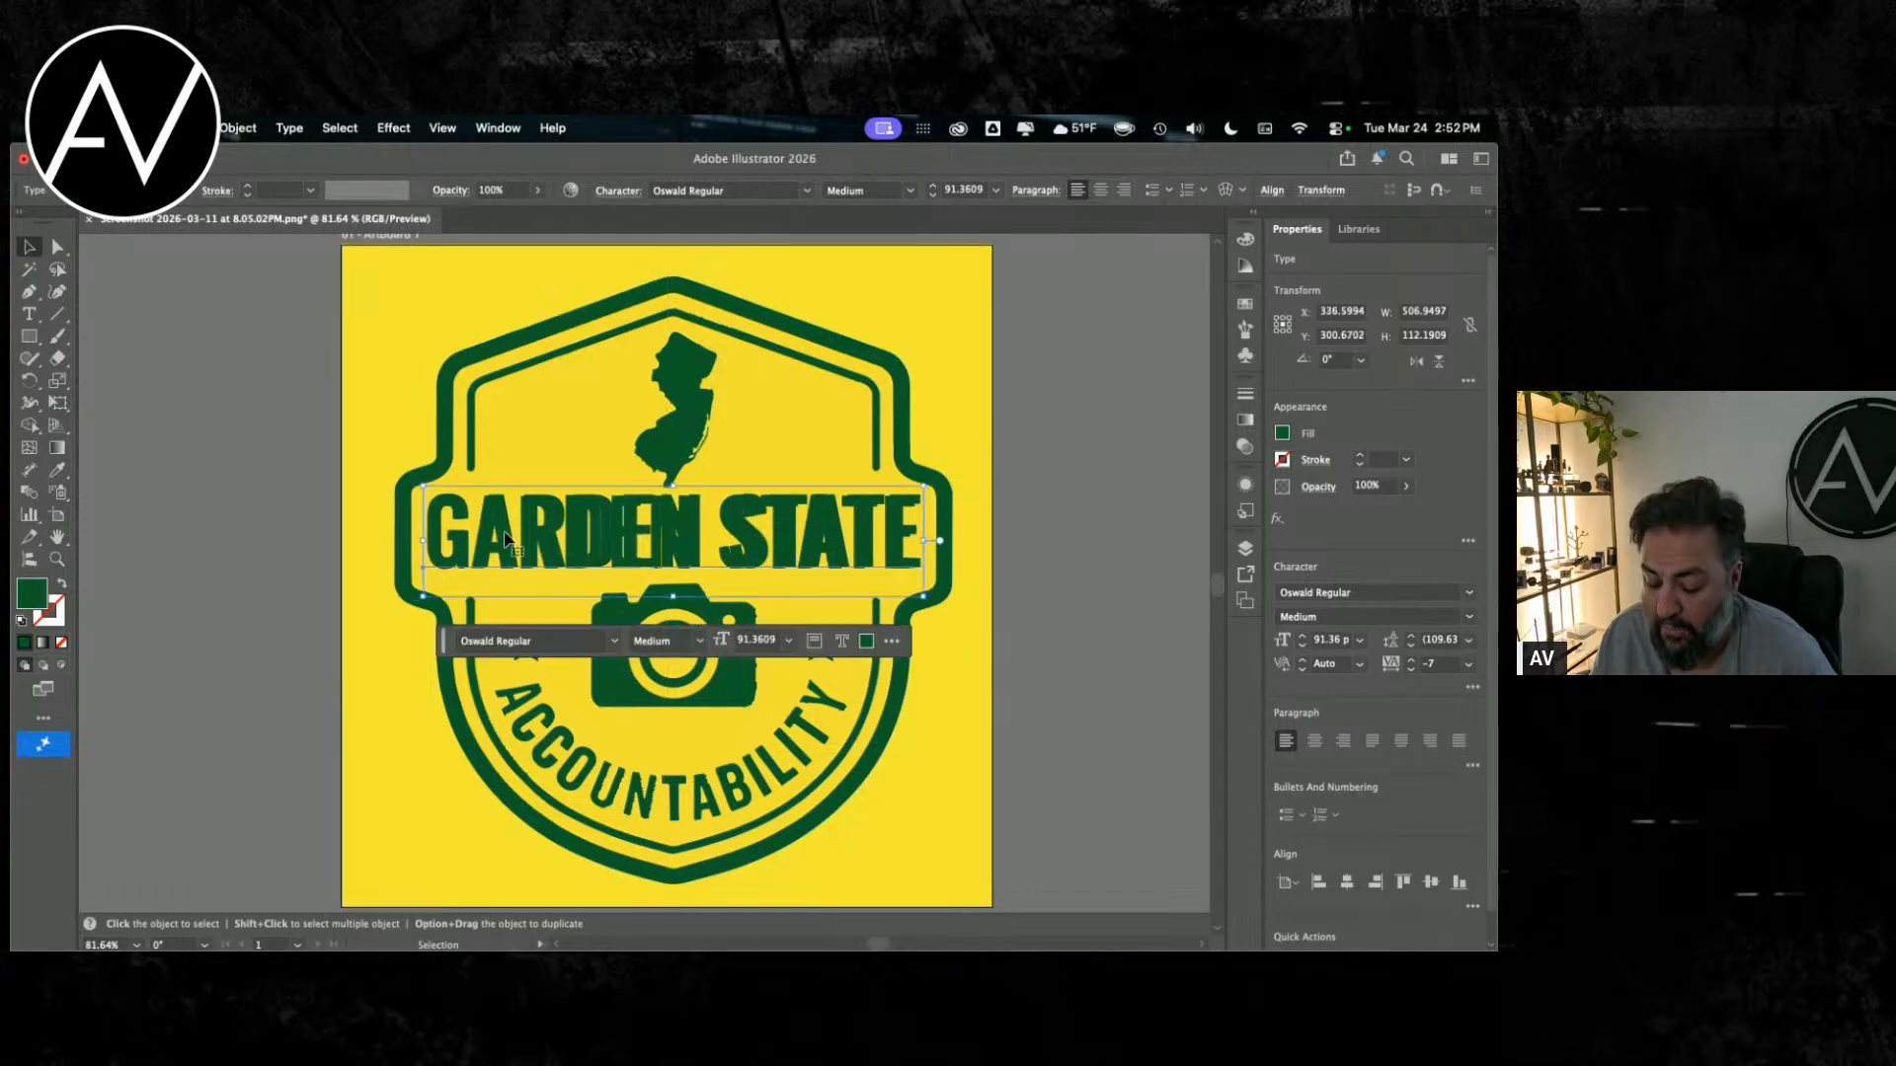
{"action": "left_click_drag", "start_coordinate": [924, 486], "coordinate": [900, 491]}
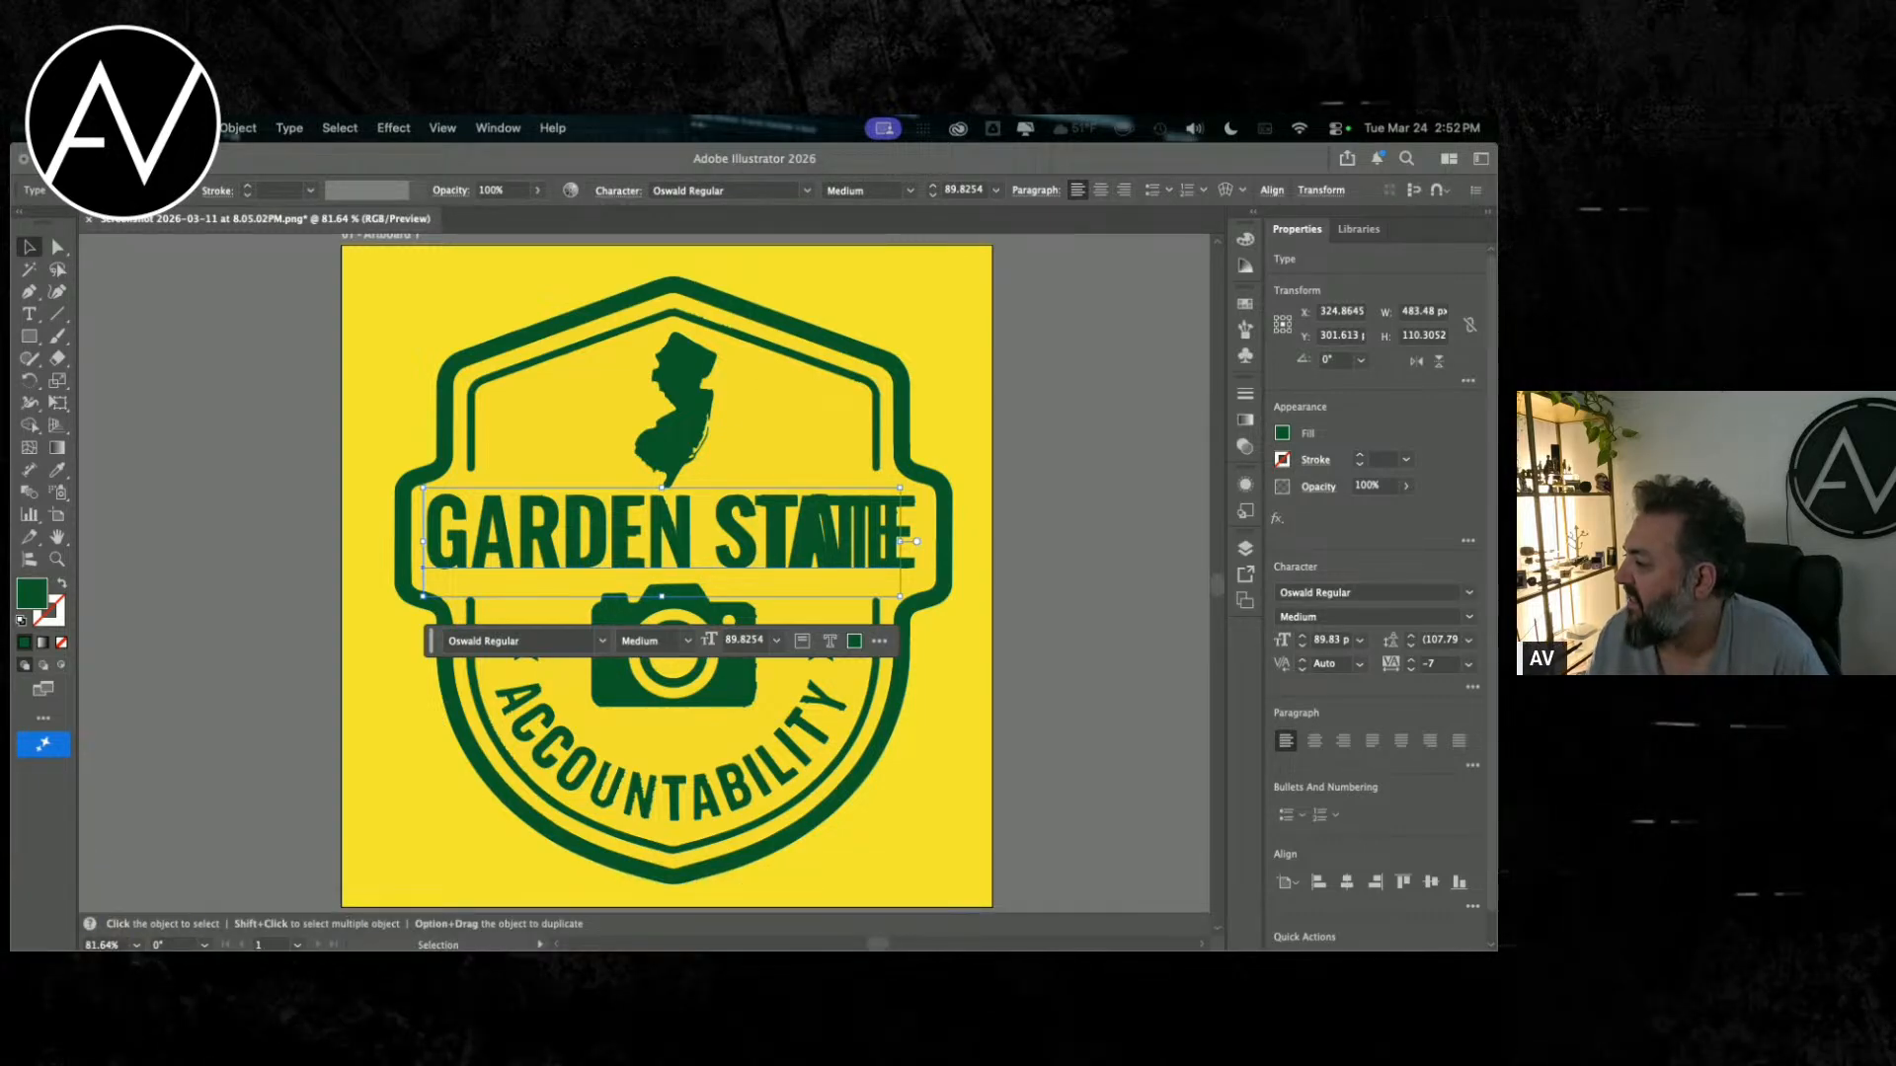
Step: Loosen the kerning between the S and the first T of STATE to match the badge lettering
{"action": "double_click", "coordinate": [771, 540]}
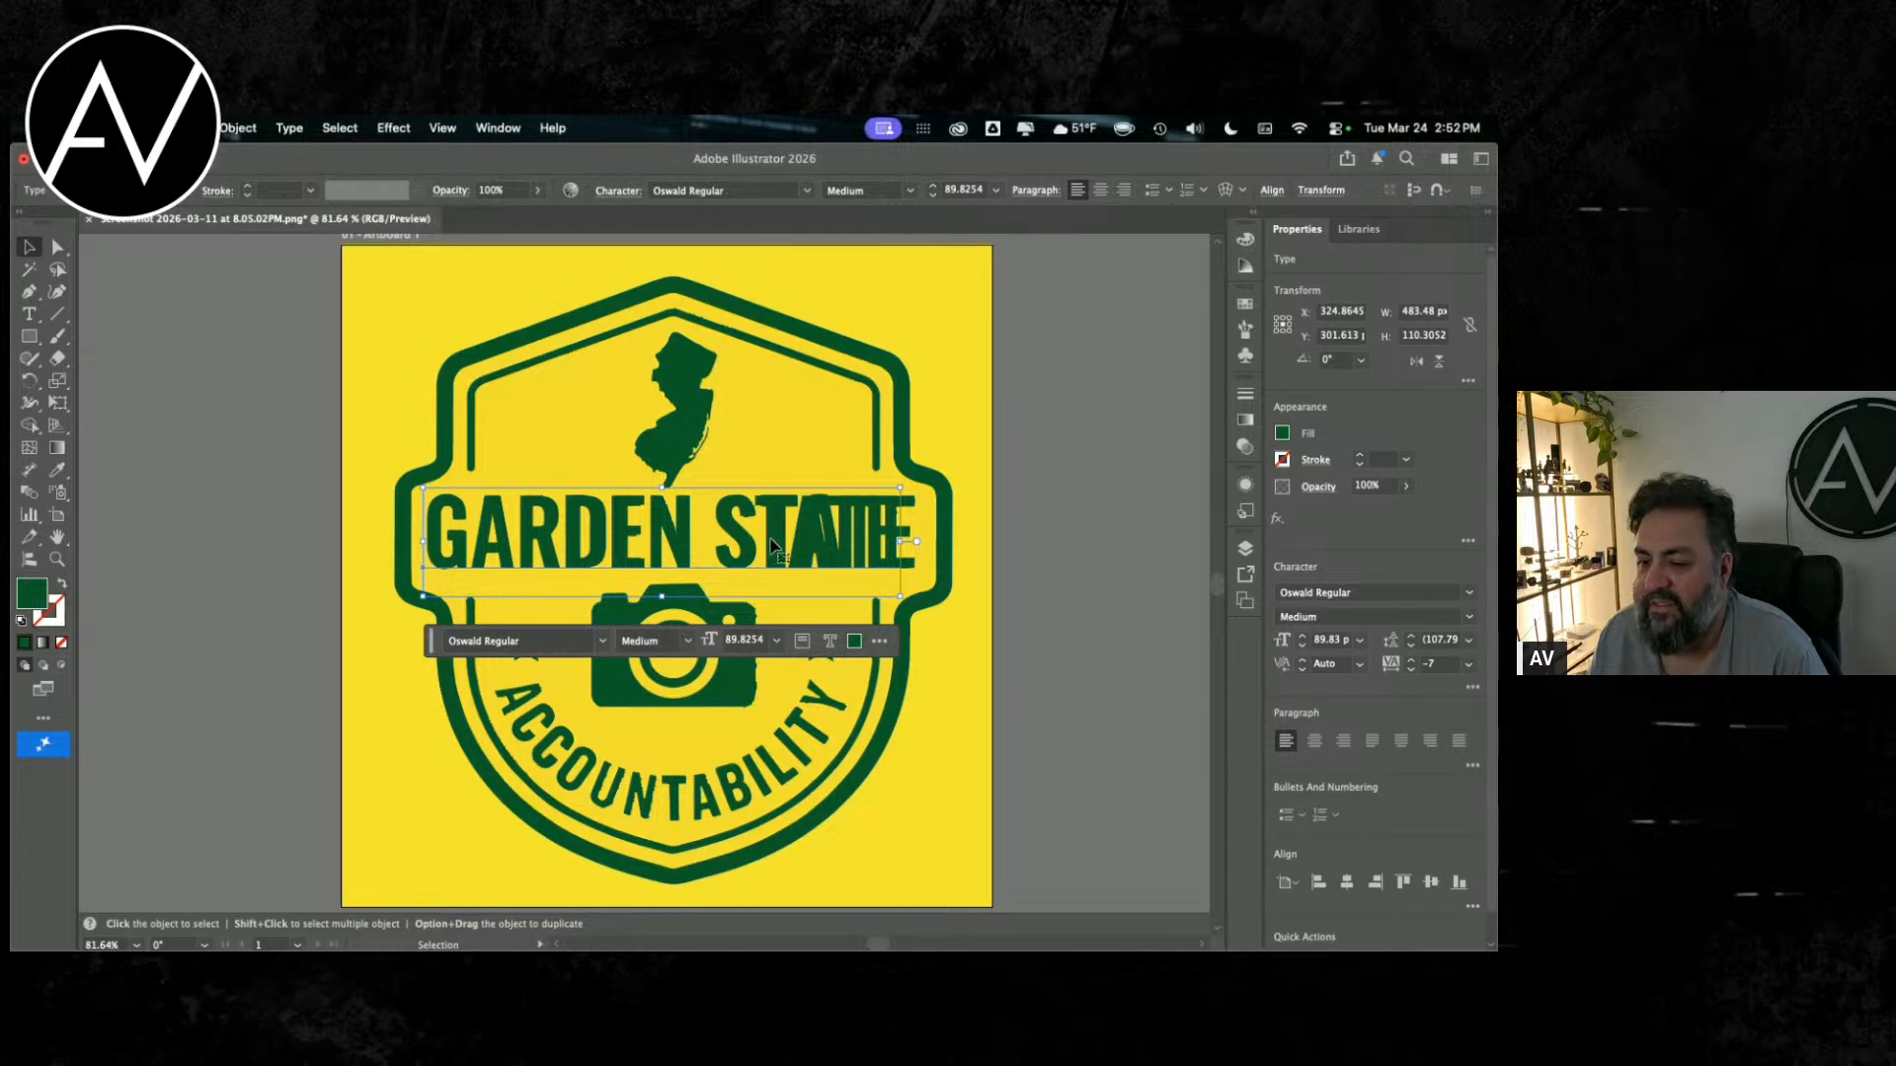
{"action": "left_click", "coordinate": [758, 537]}
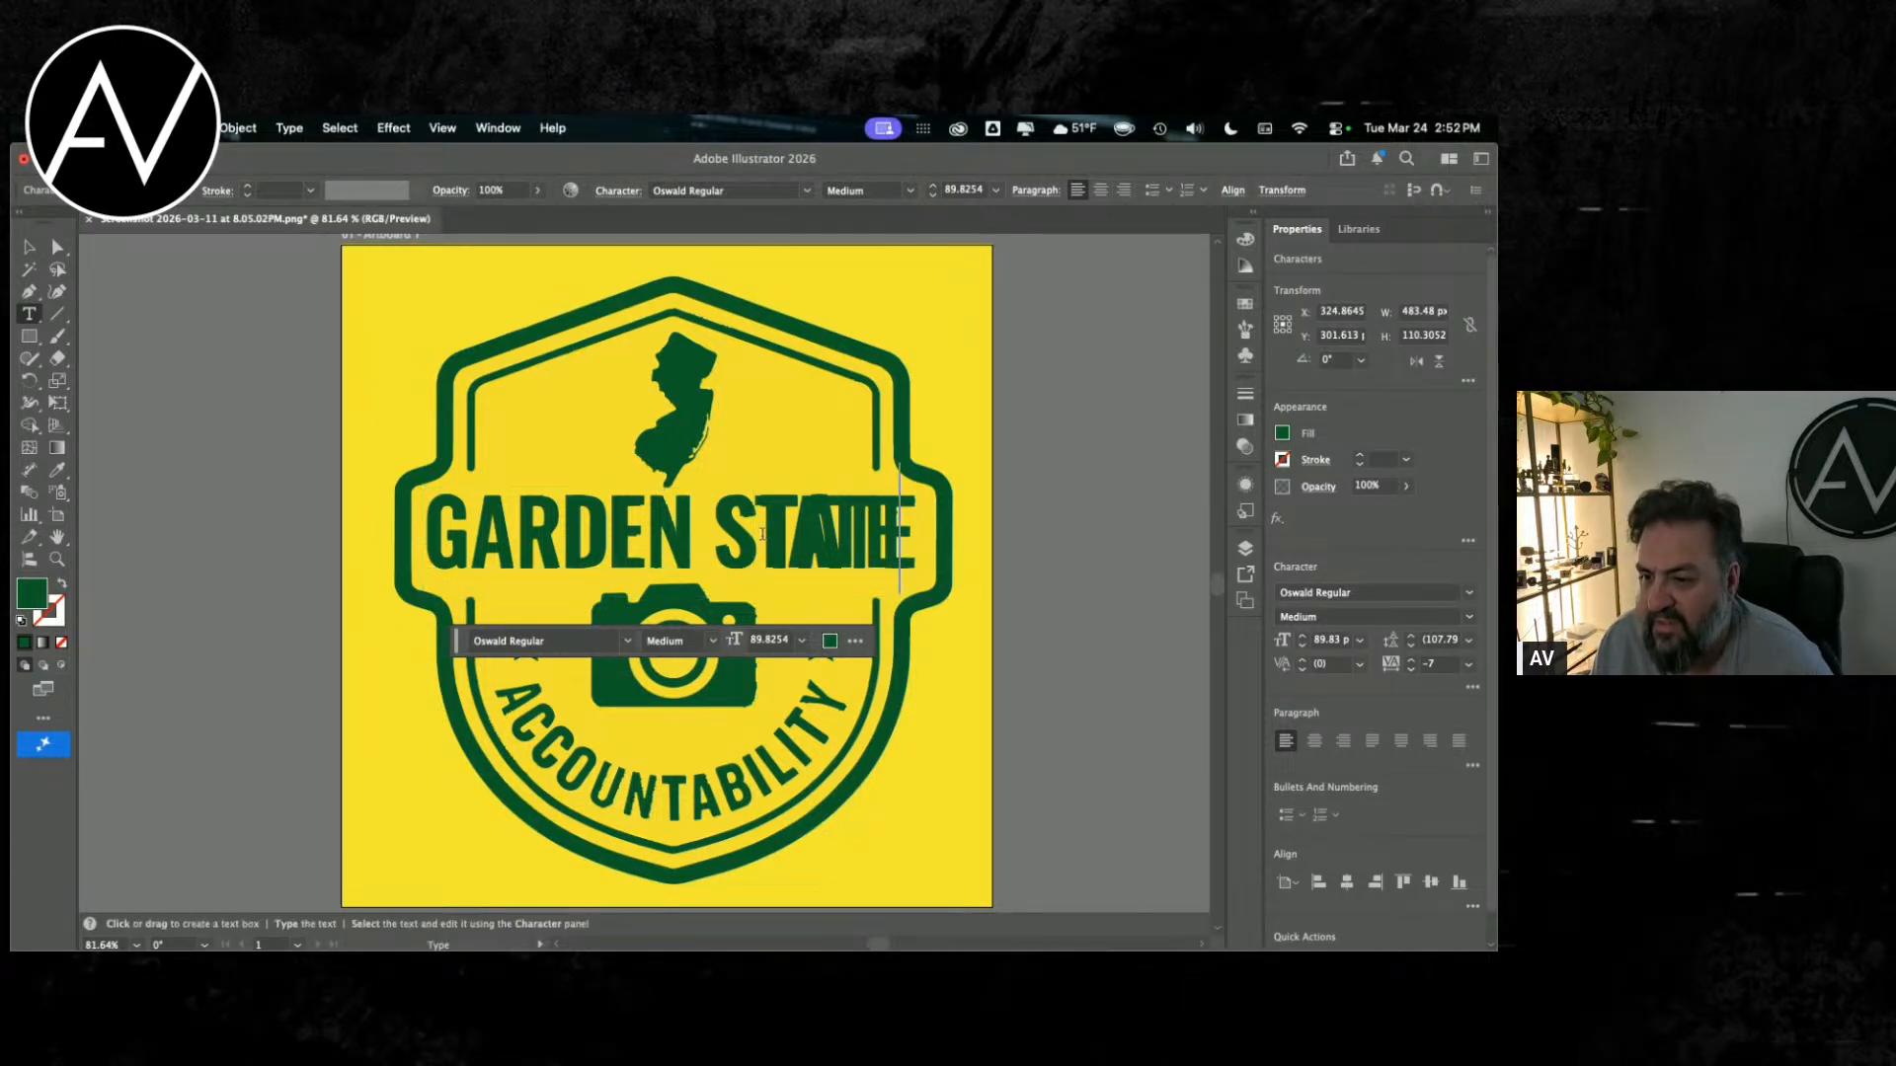
{"action": "key", "text": "alt+Right"}
{"action": "key", "text": "alt+Right"}
{"action": "key", "text": "alt+Right"}
{"action": "key", "text": "alt+Right"}
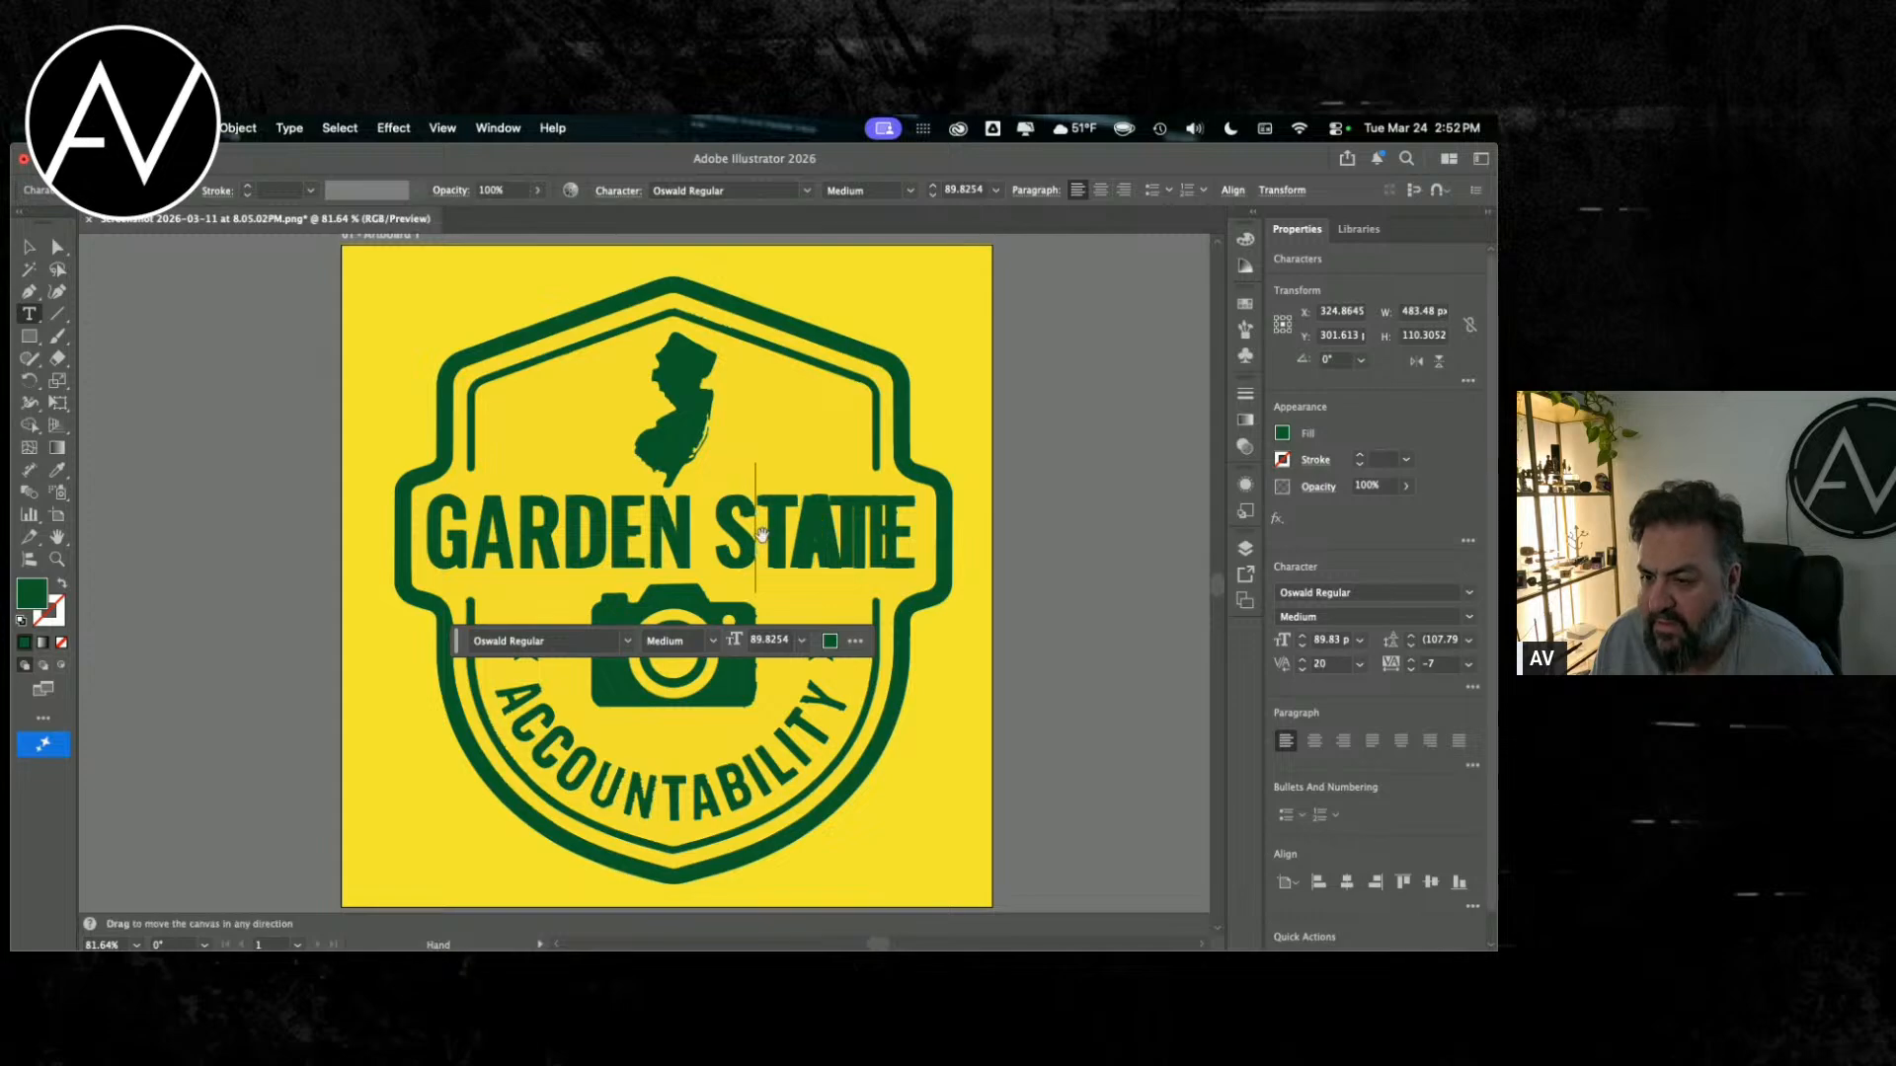
{"action": "key", "text": "Left"}
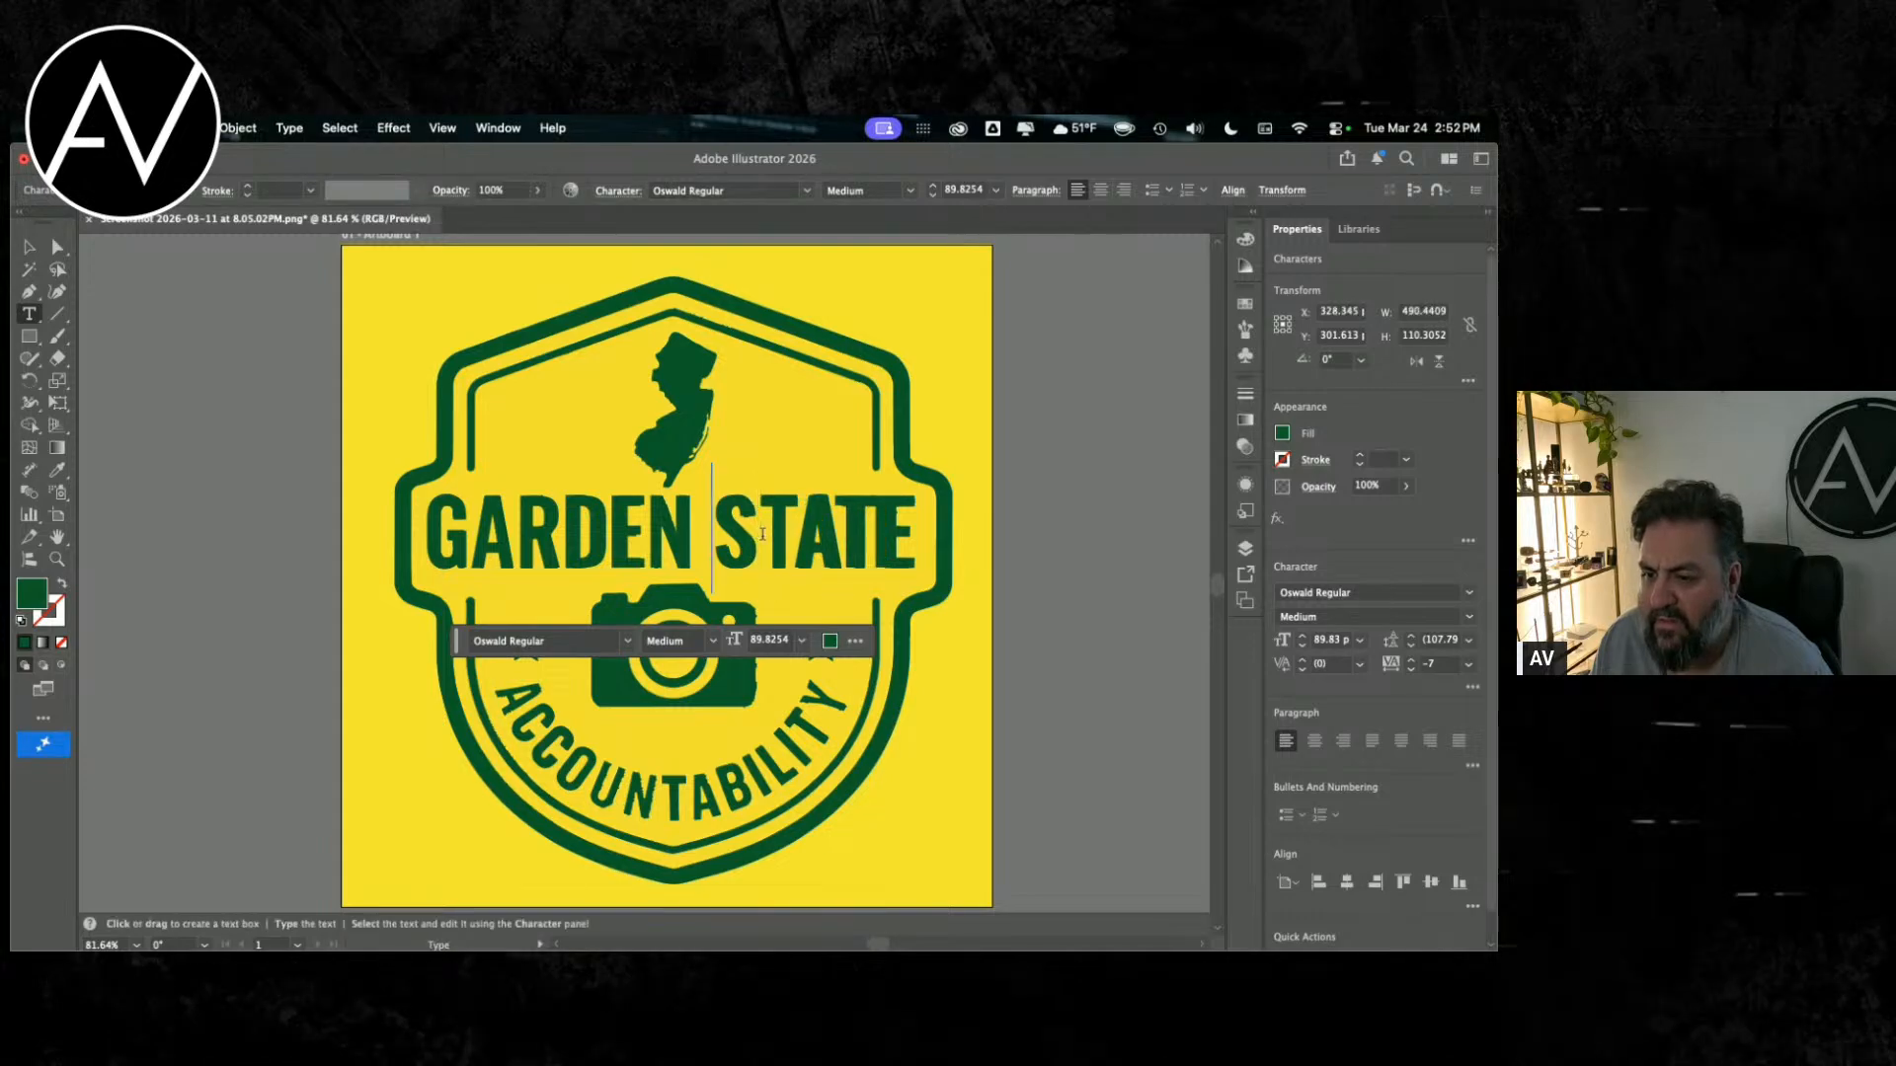
Step: Adjust the kerning between the word space and the S of STATE to 40
{"action": "key", "text": "alt+Right"}
{"action": "key", "text": "alt+Right"}
{"action": "key", "text": "alt+Right"}
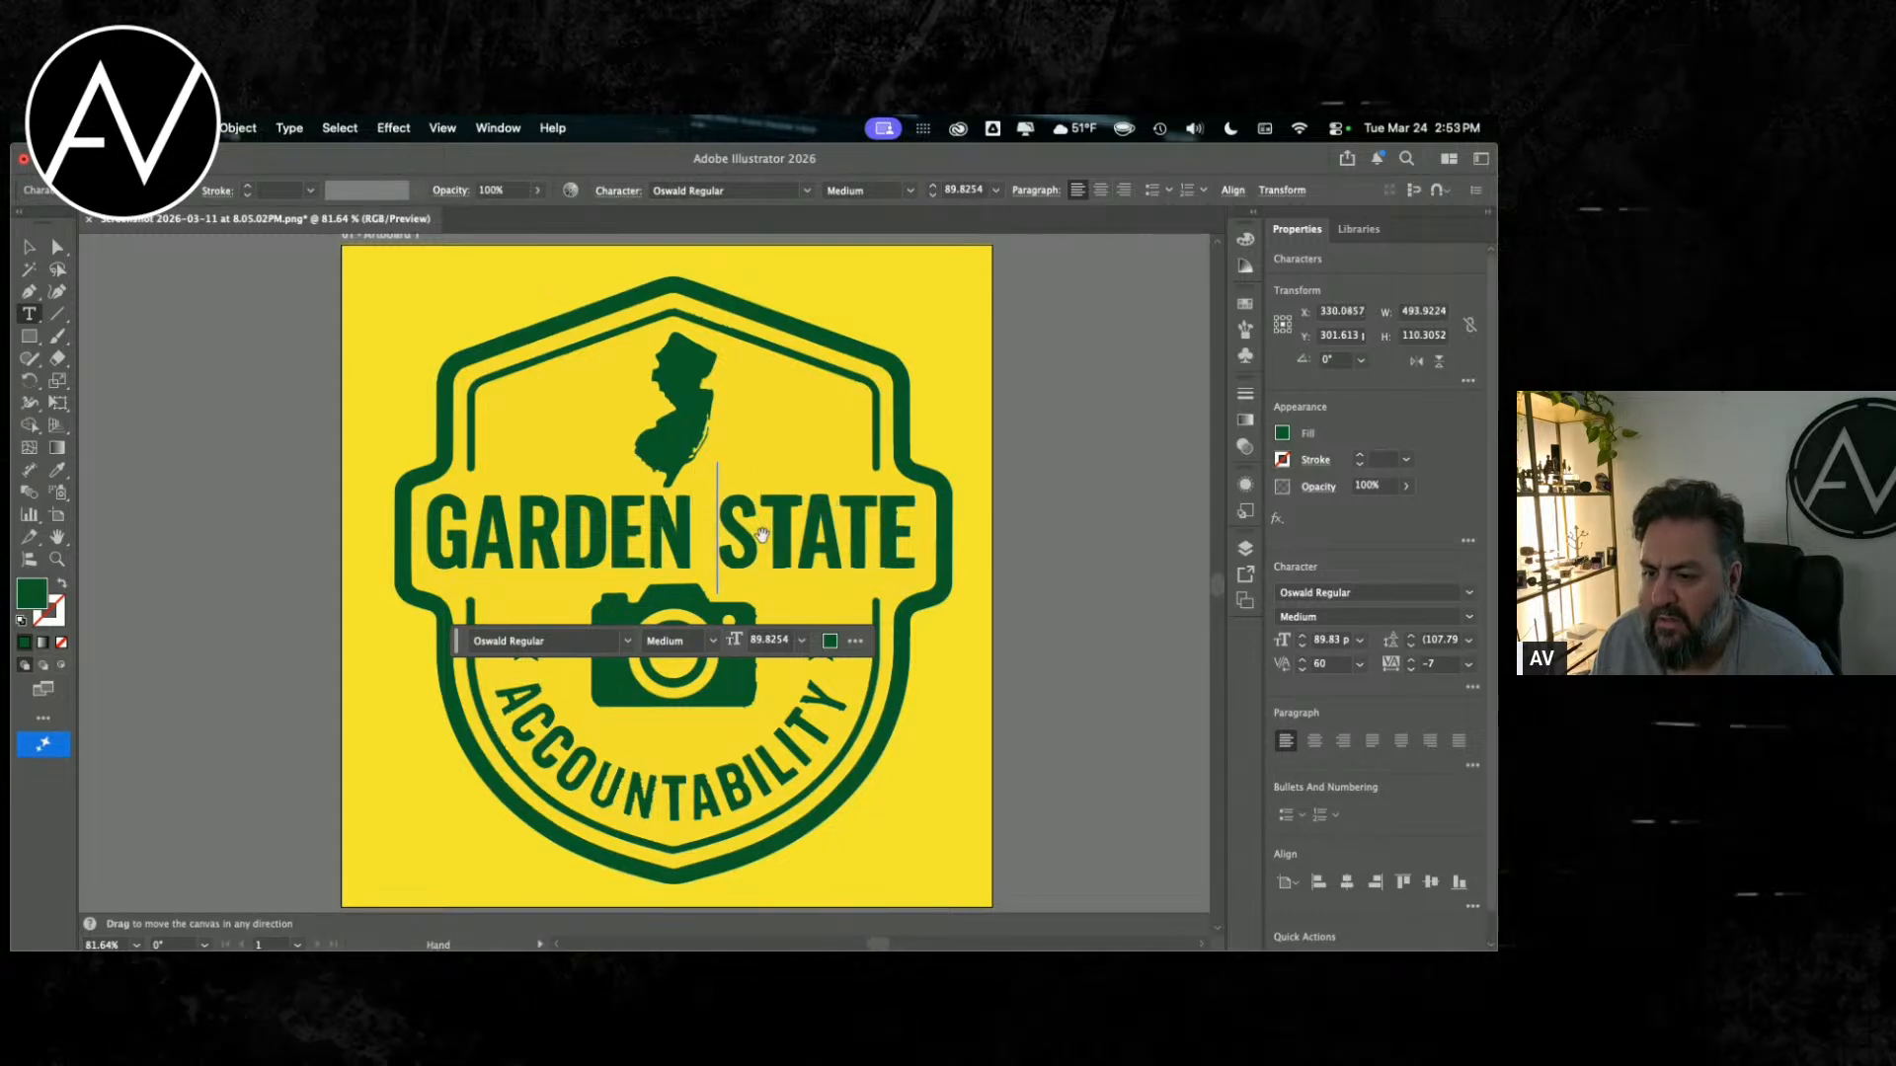
{"action": "key", "text": "alt+Left"}
{"action": "key", "text": "alt+Right"}
{"action": "key", "text": "alt+Right"}
{"action": "key", "text": "alt+Right"}
{"action": "key", "text": "alt+Right"}
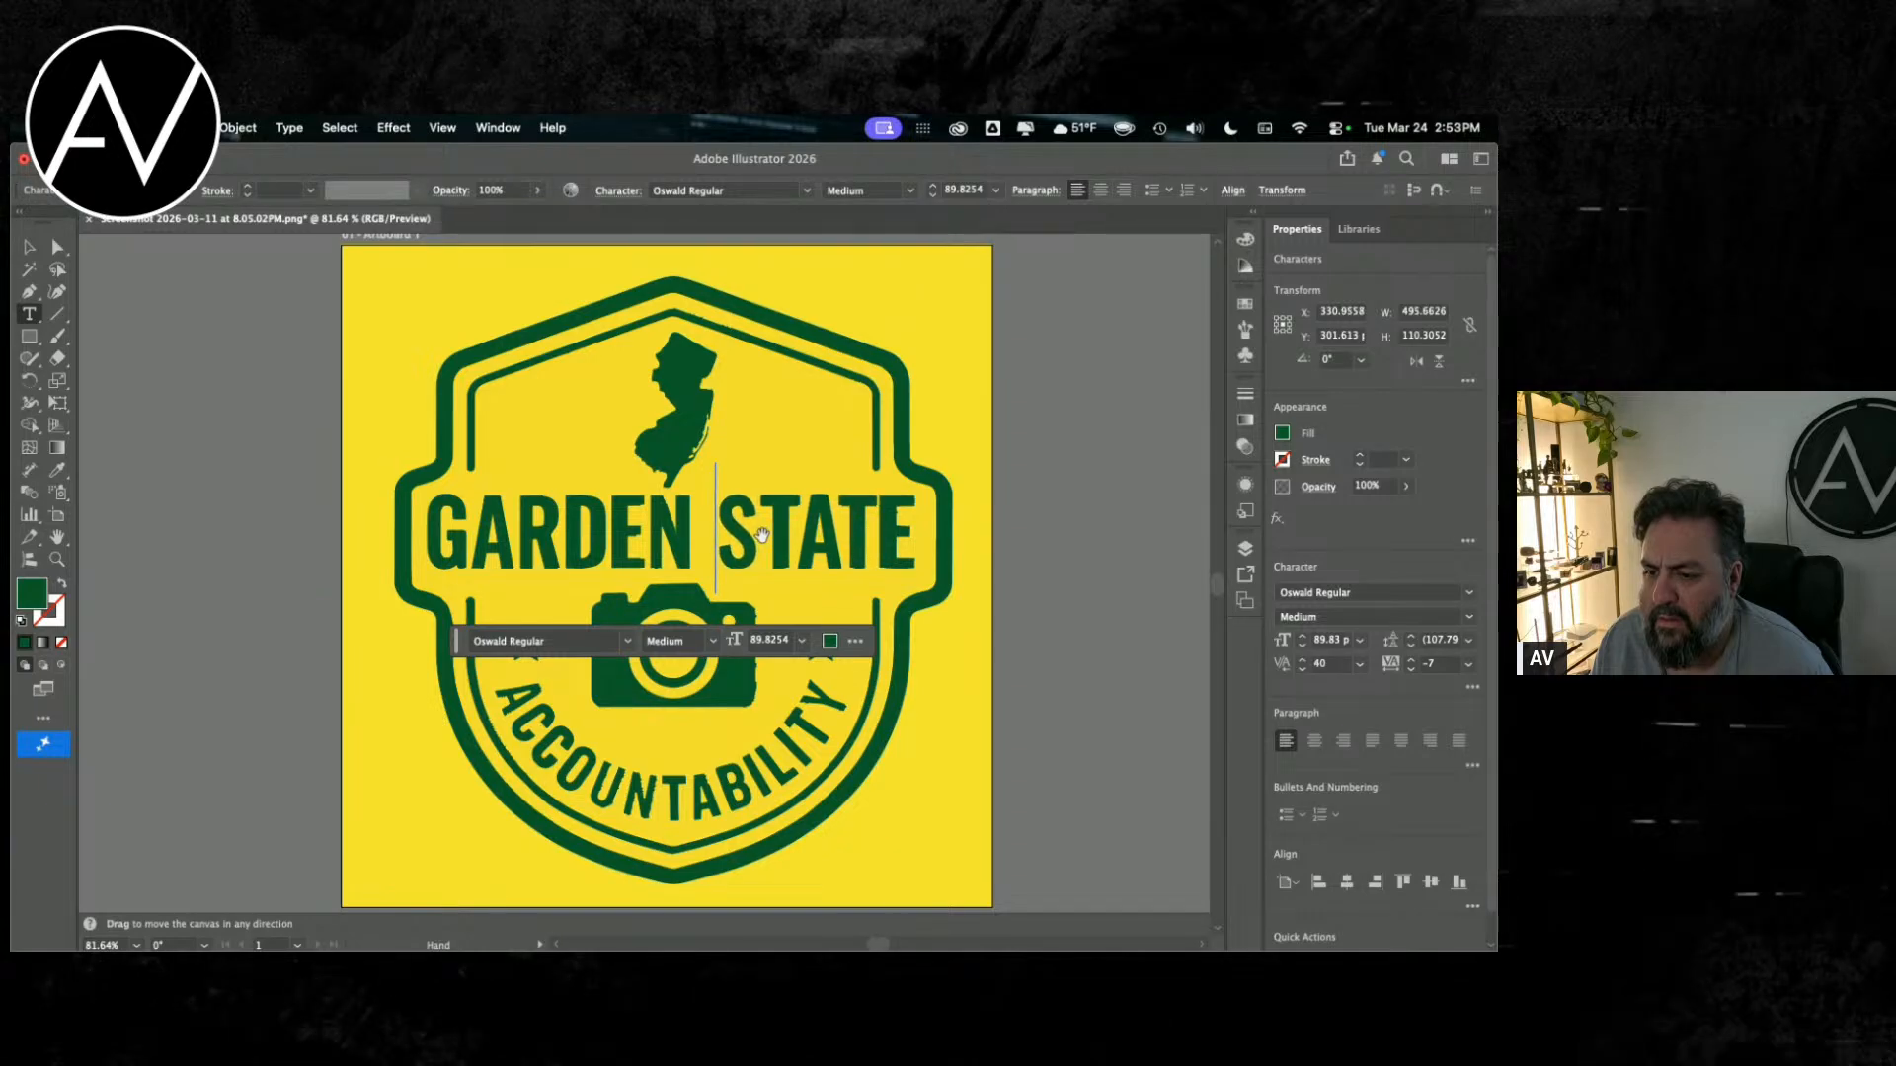
Step: Fine-tune the kerning around the S of STATE so the letters sit over the badge lettering
{"action": "key", "text": "Right"}
{"action": "key", "text": "Right"}
{"action": "key", "text": "Left"}
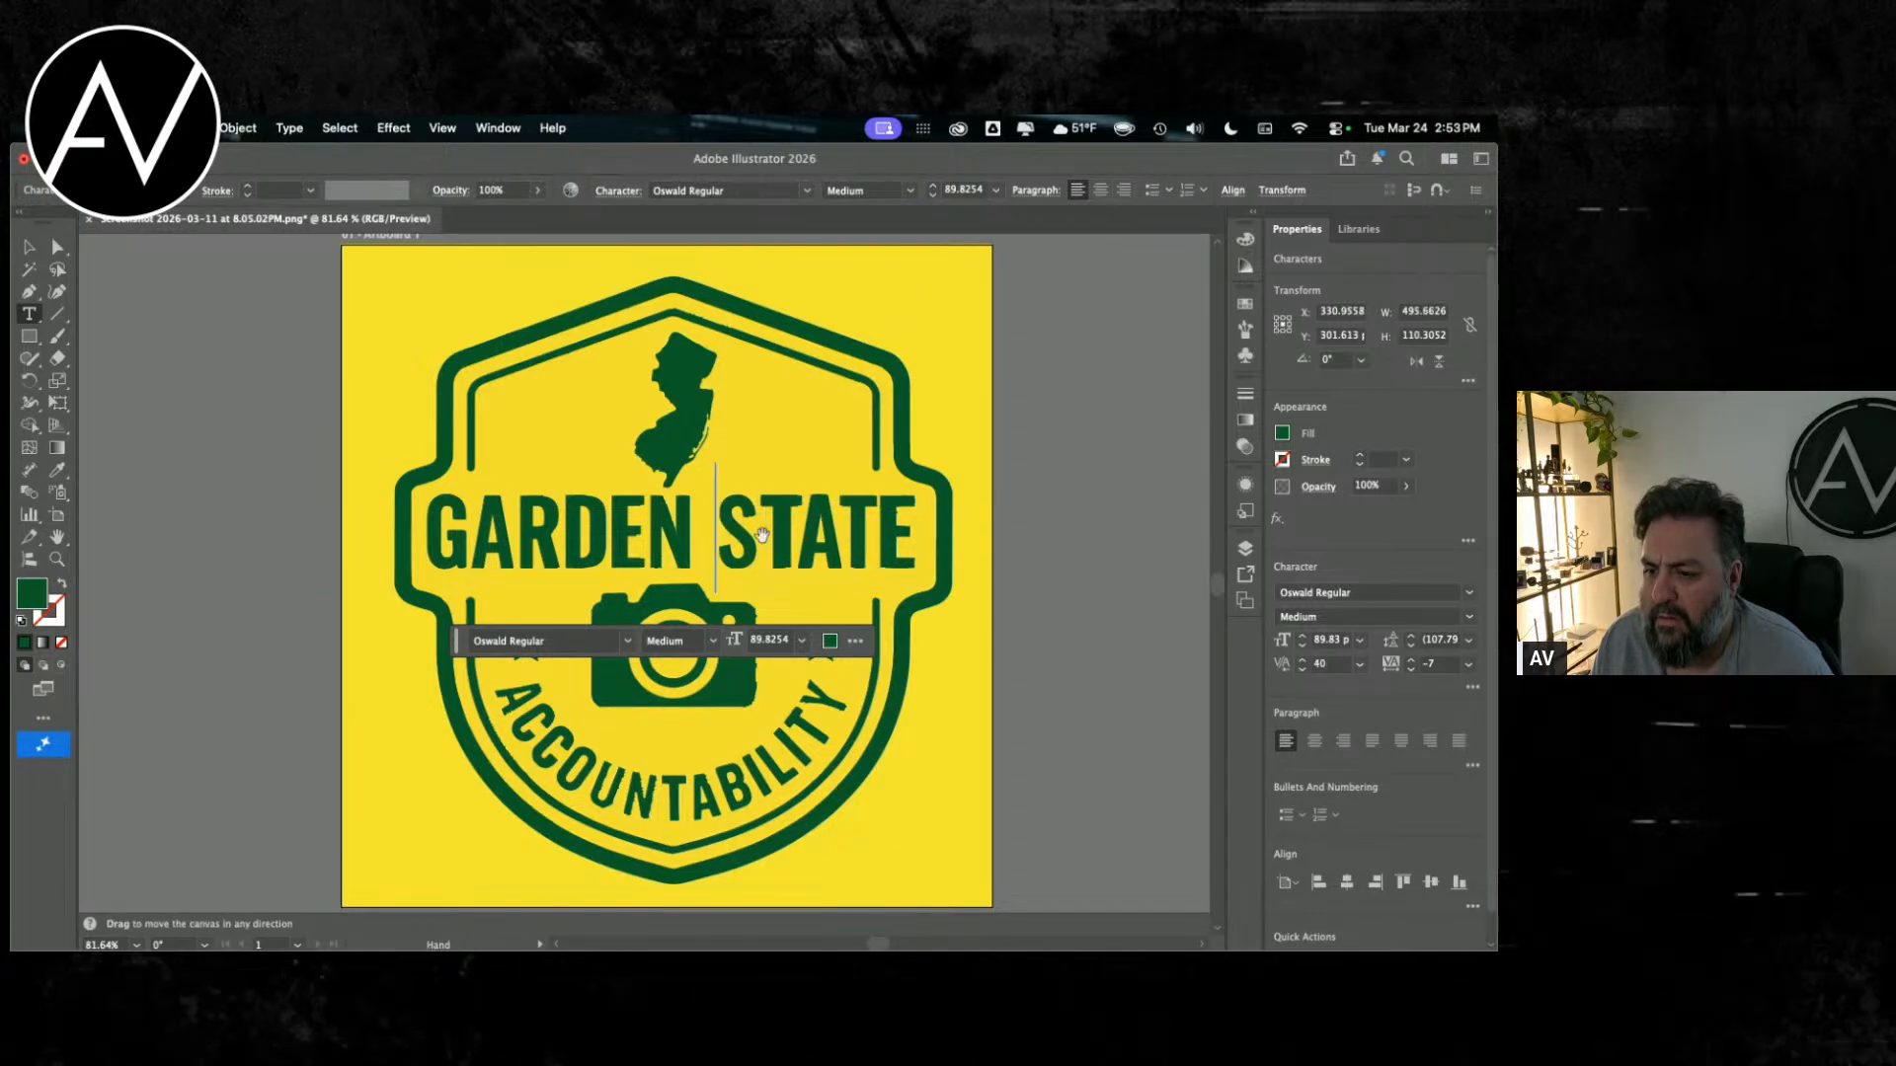
{"action": "key", "text": "alt+Right"}
{"action": "key", "text": "alt+Left"}
{"action": "key", "text": "alt+Left"}
{"action": "key", "text": "Right"}
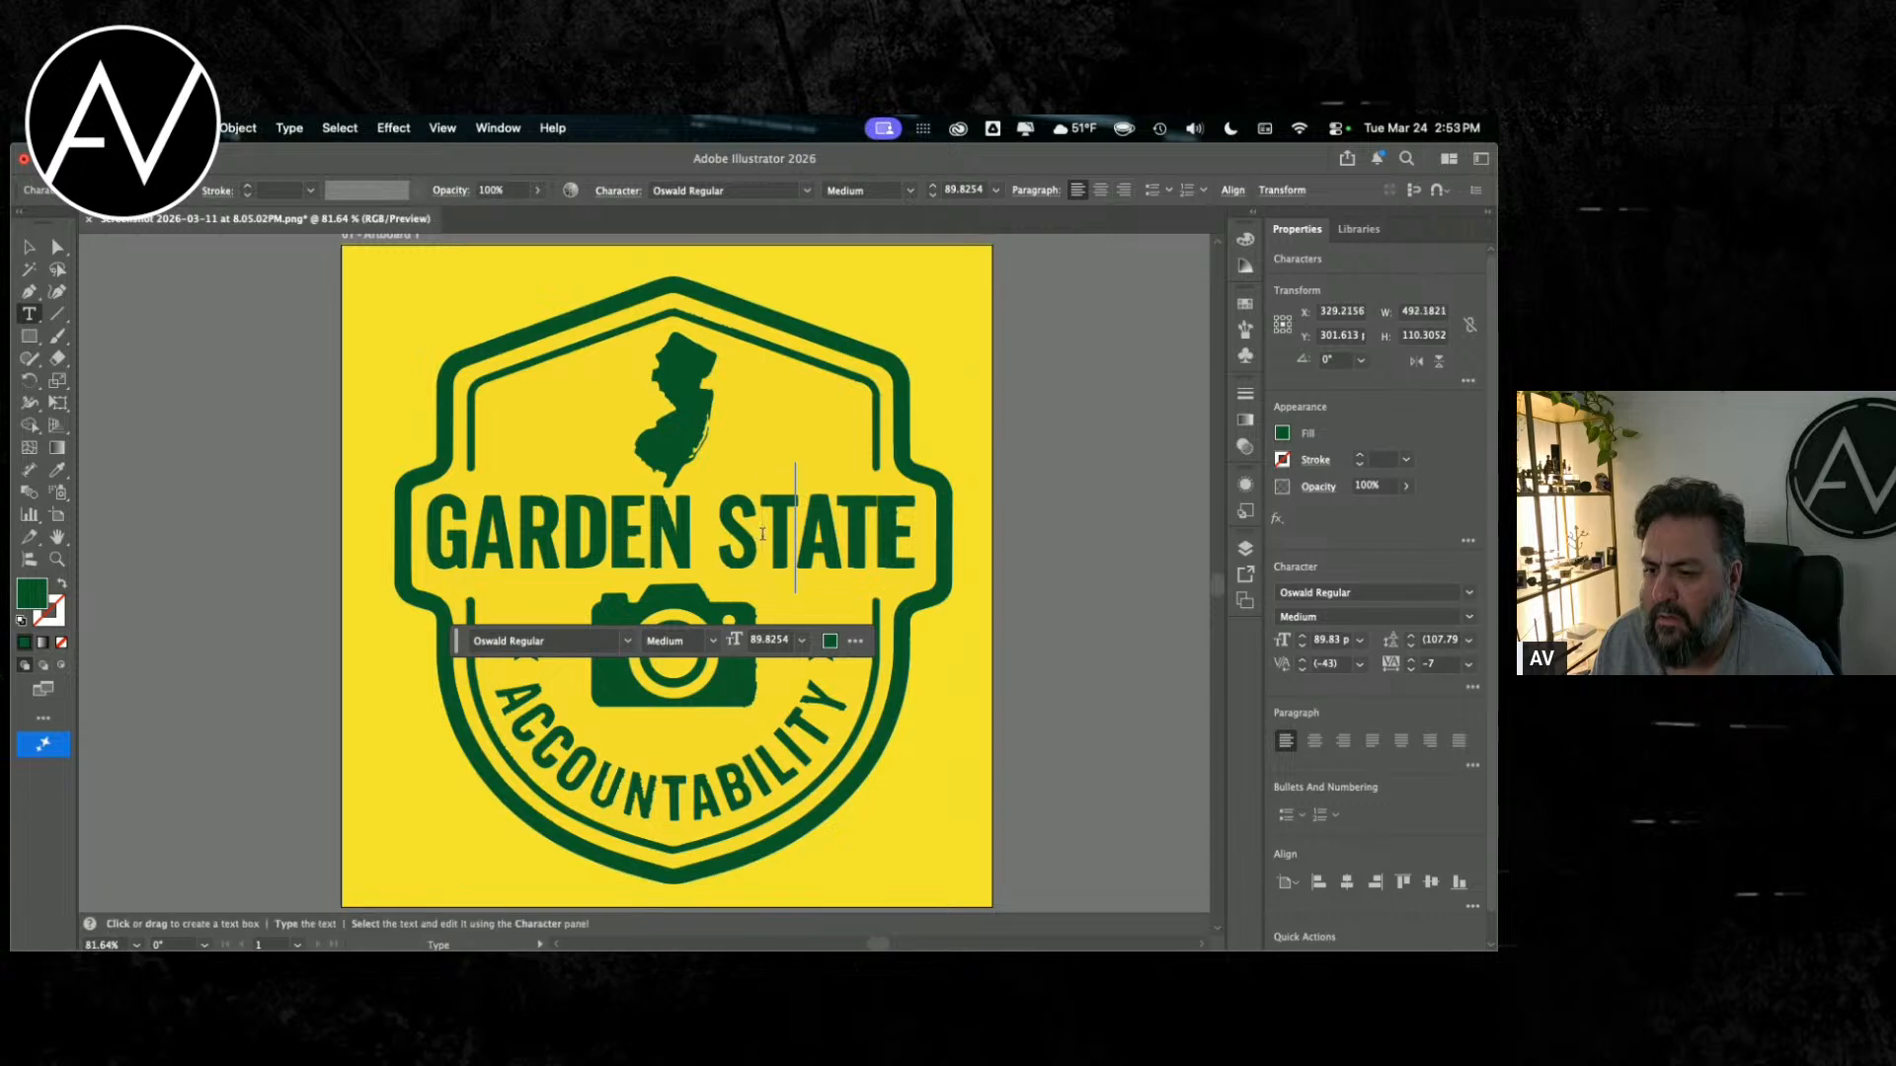
Step: Set the A–T kerning in STATE to -3 and loosen the kerning between the final T and E
{"action": "key", "text": "alt+Right"}
{"action": "key", "text": "alt+Right"}
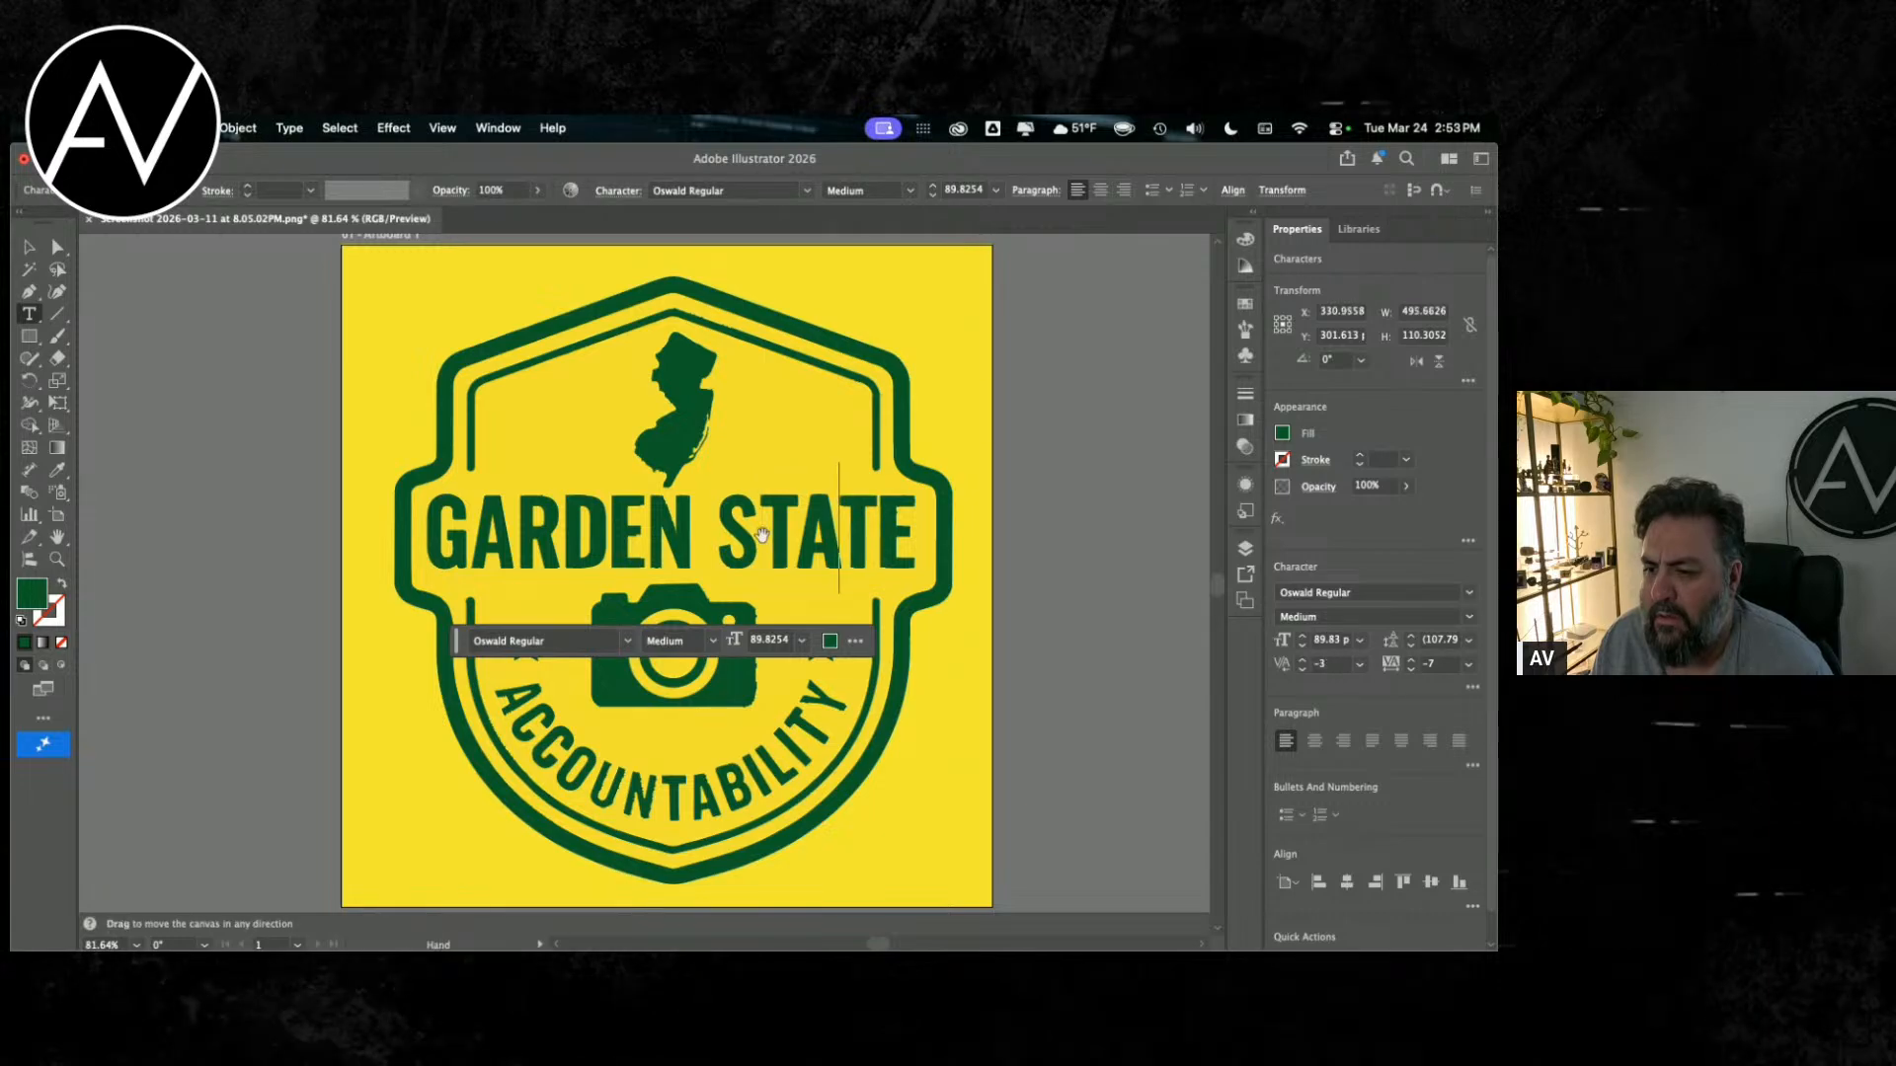
{"action": "key", "text": "Right"}
{"action": "key", "text": "alt+Right"}
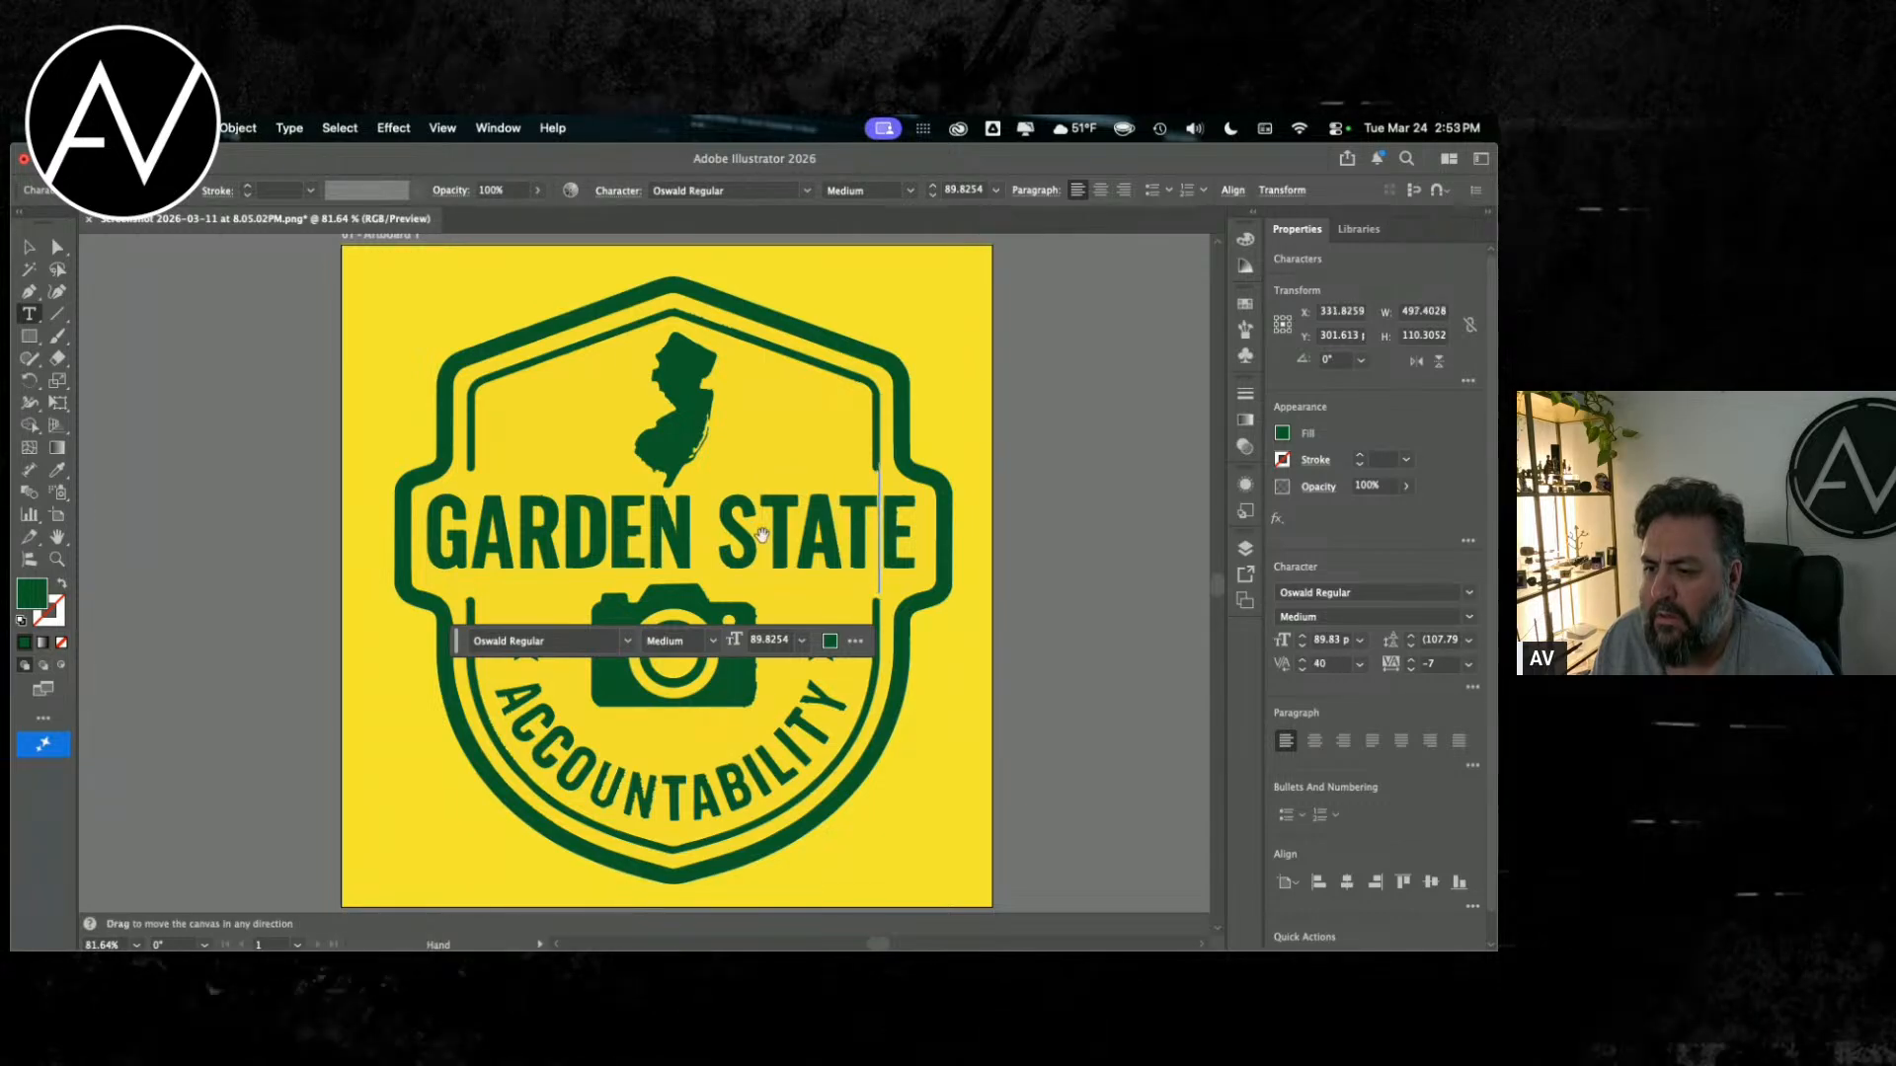
{"action": "key", "text": "alt+Right"}
{"action": "key", "text": "alt+Right"}
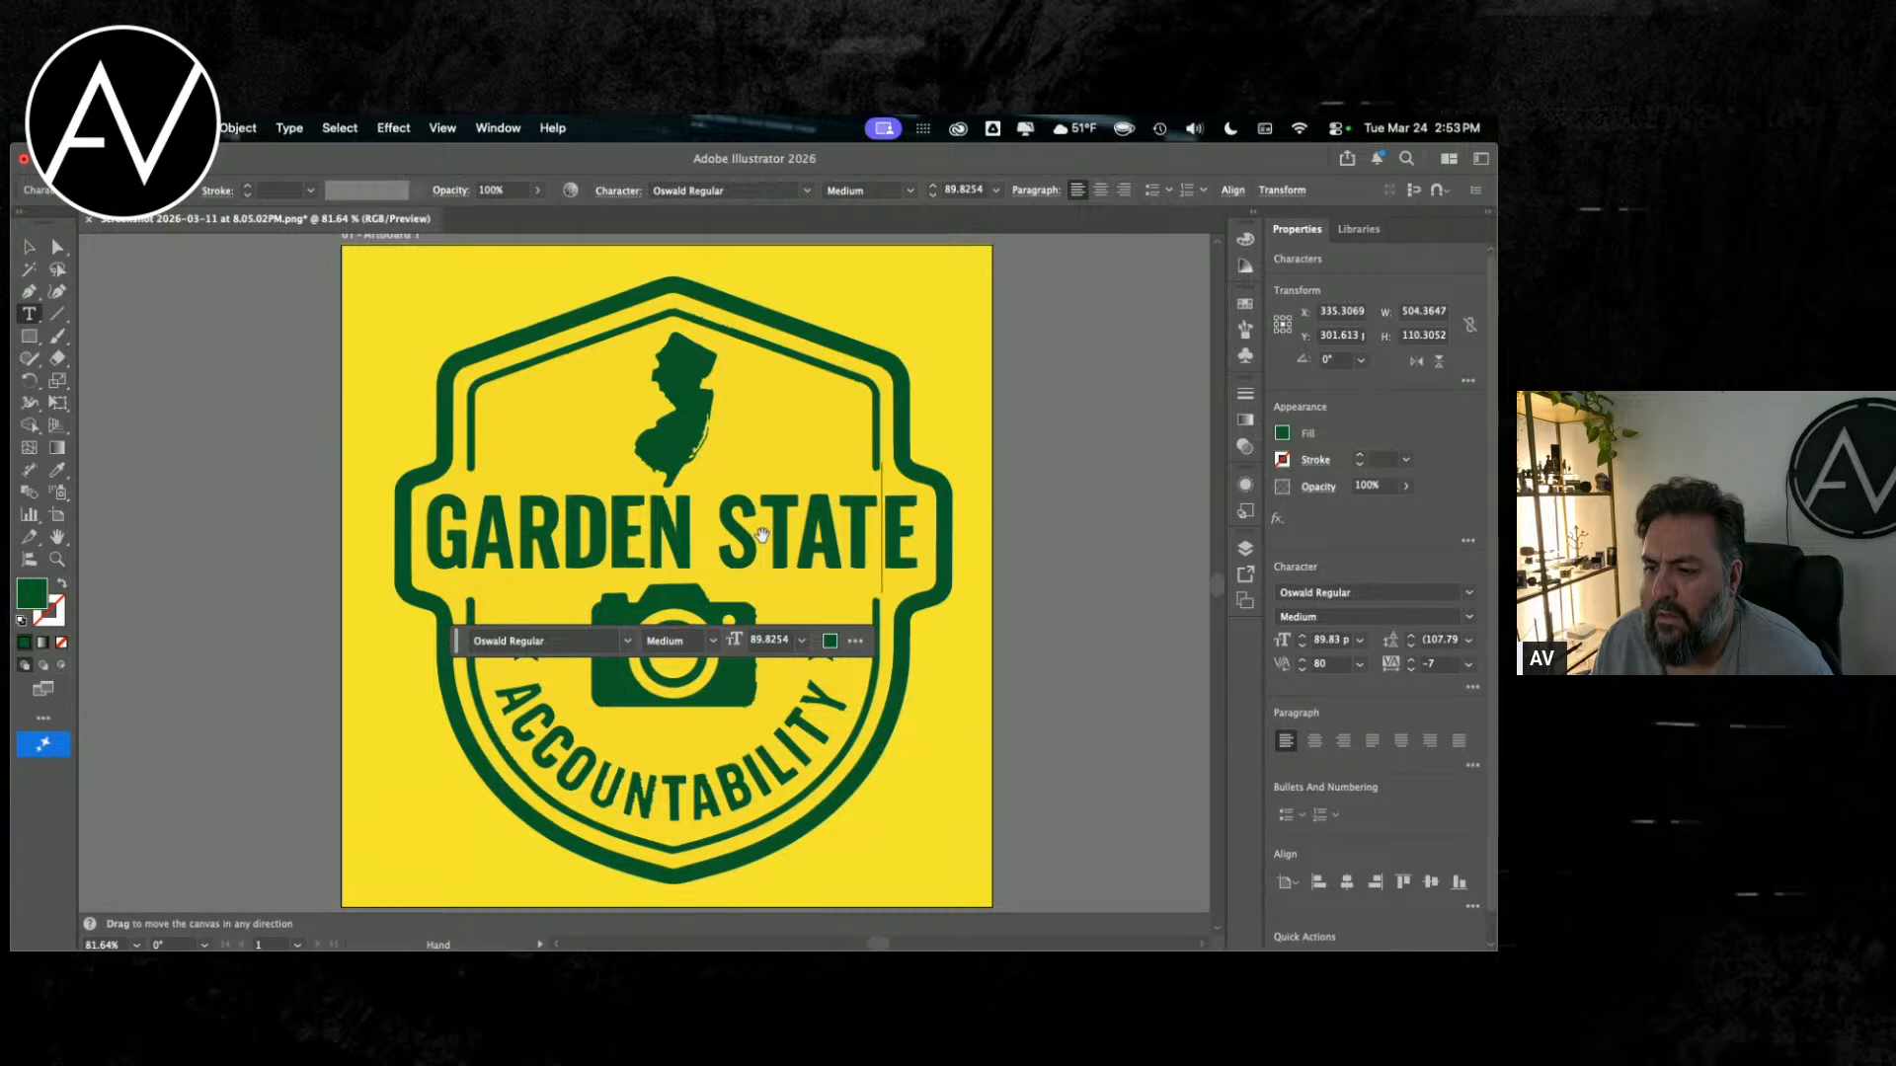
{"action": "key", "text": "alt+Left"}
Step: Try different kerning on the letter pairs of GARDEN and set the D–E pair to -20
{"action": "key", "text": "Left"}
{"action": "key", "text": "Left"}
{"action": "key", "text": "Left"}
{"action": "key", "text": "Left"}
{"action": "key", "text": "Left"}
{"action": "key", "text": "Left"}
{"action": "key", "text": "Left"}
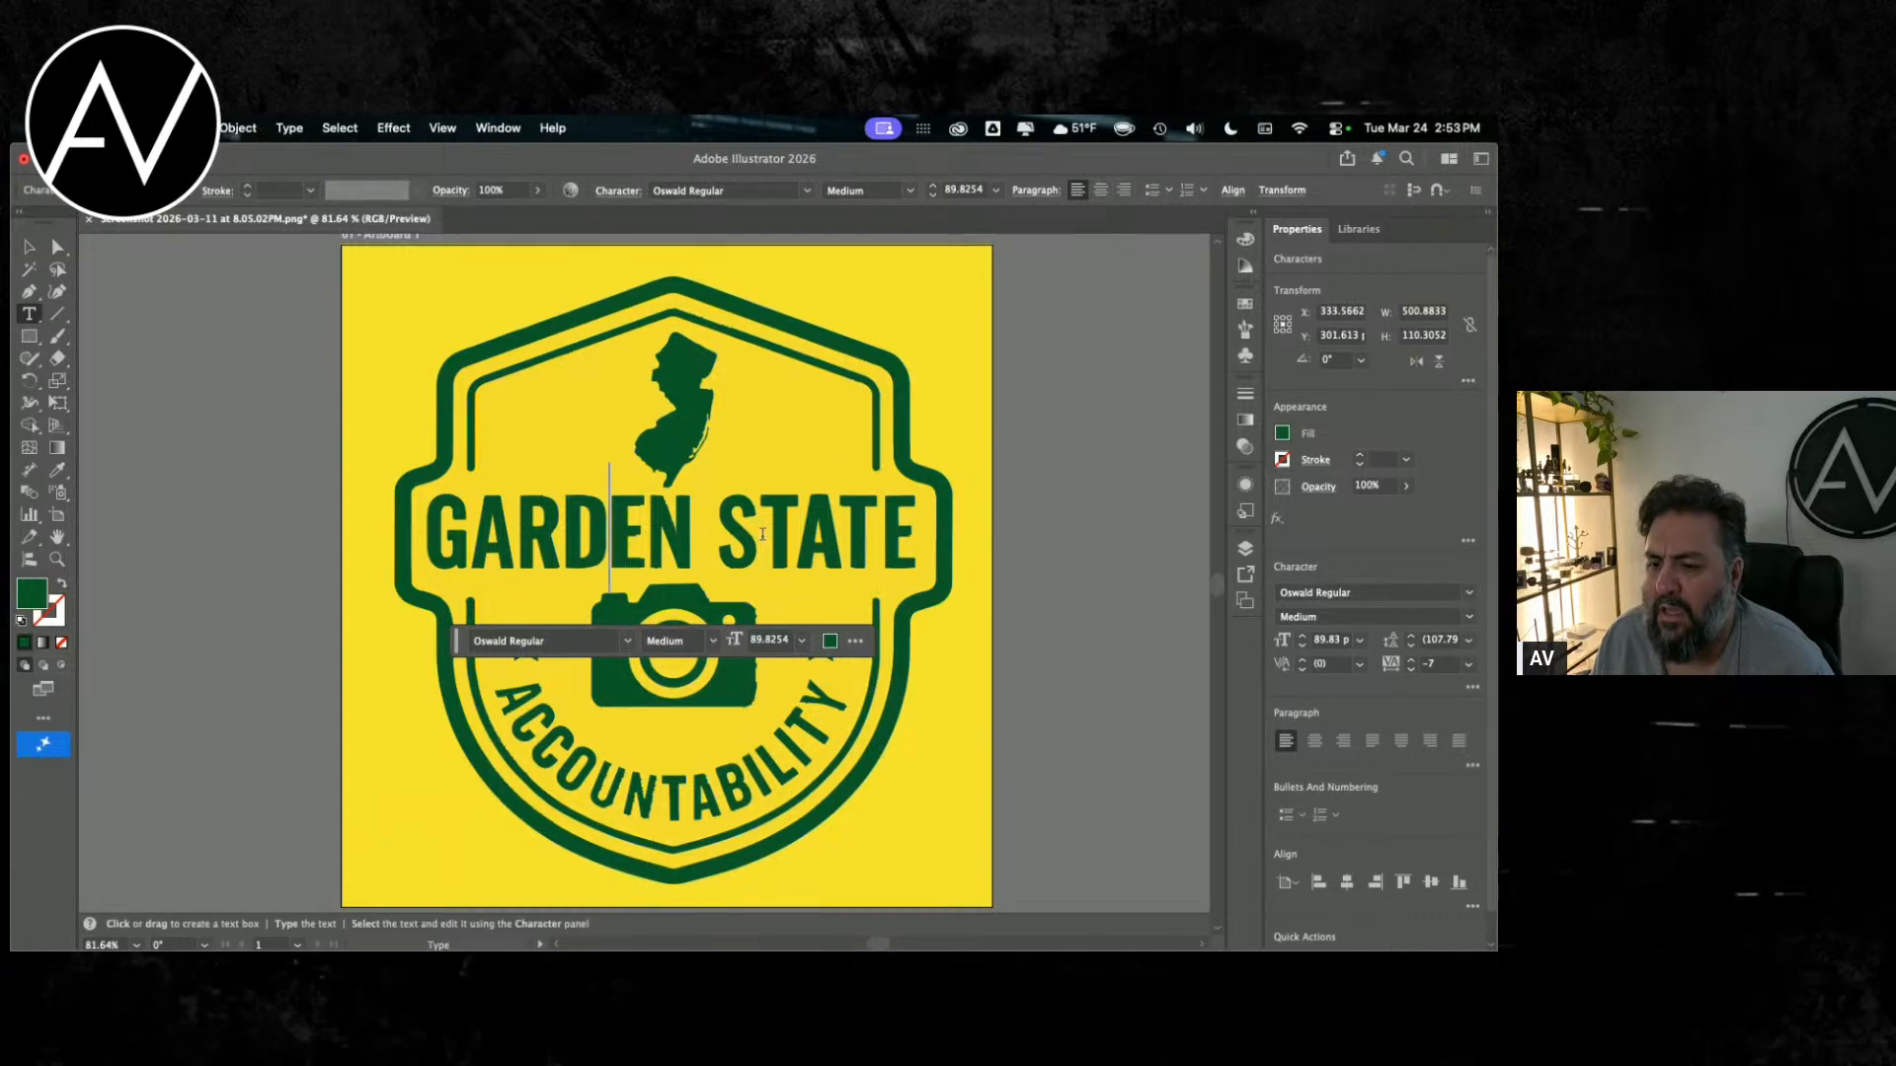
{"action": "key", "text": "Right"}
{"action": "key", "text": "alt+Right"}
{"action": "key", "text": "alt+Right"}
{"action": "key", "text": "alt+Left"}
{"action": "key", "text": "Right"}
{"action": "key", "text": "Right"}
{"action": "key", "text": "alt+Left"}
{"action": "key", "text": "Left"}
{"action": "key", "text": "alt+Right"}
{"action": "key", "text": "alt+Left"}
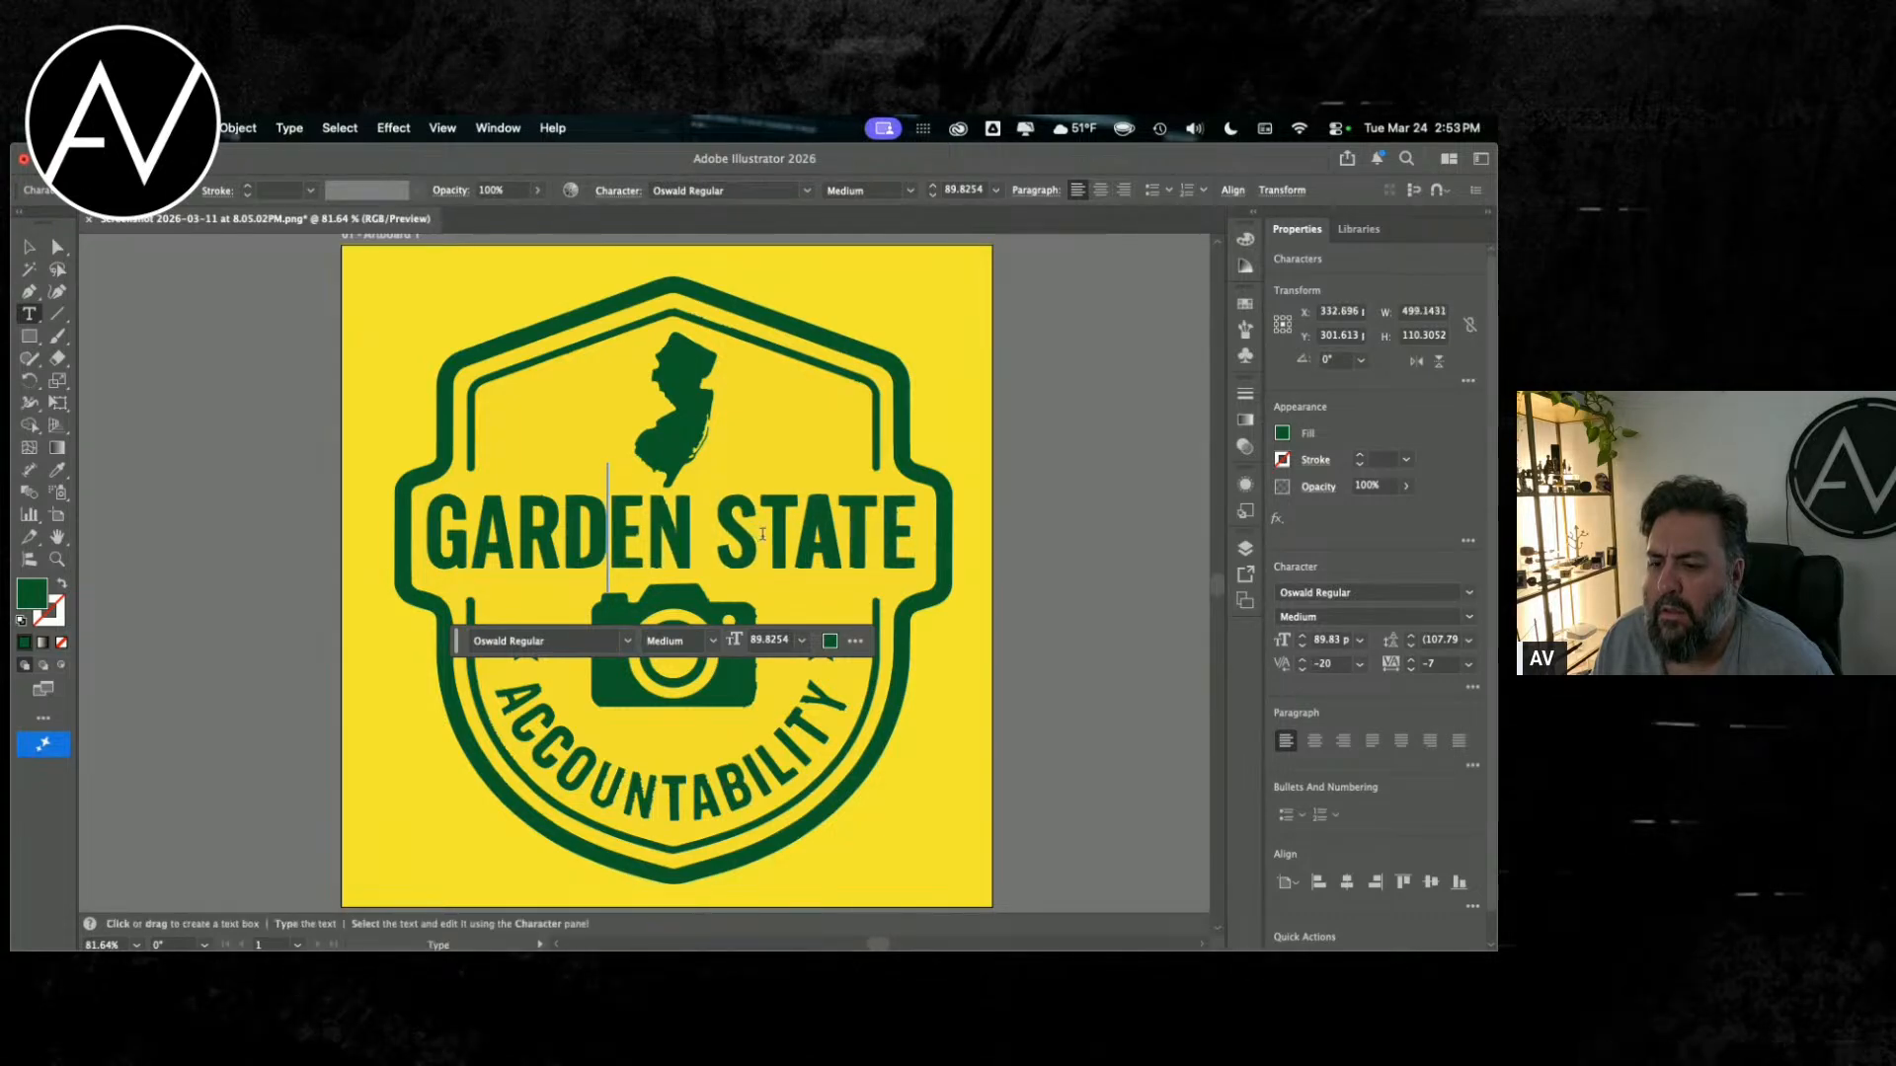
Step: Rework the kerning just before the S of STATE, trying a value of 20
{"action": "key", "text": "Right"}
{"action": "key", "text": "Right"}
{"action": "key", "text": "Right"}
{"action": "key", "text": "alt+Right"}
{"action": "key", "text": "alt+Right"}
{"action": "key", "text": "alt+Right"}
{"action": "key", "text": "alt+Right"}
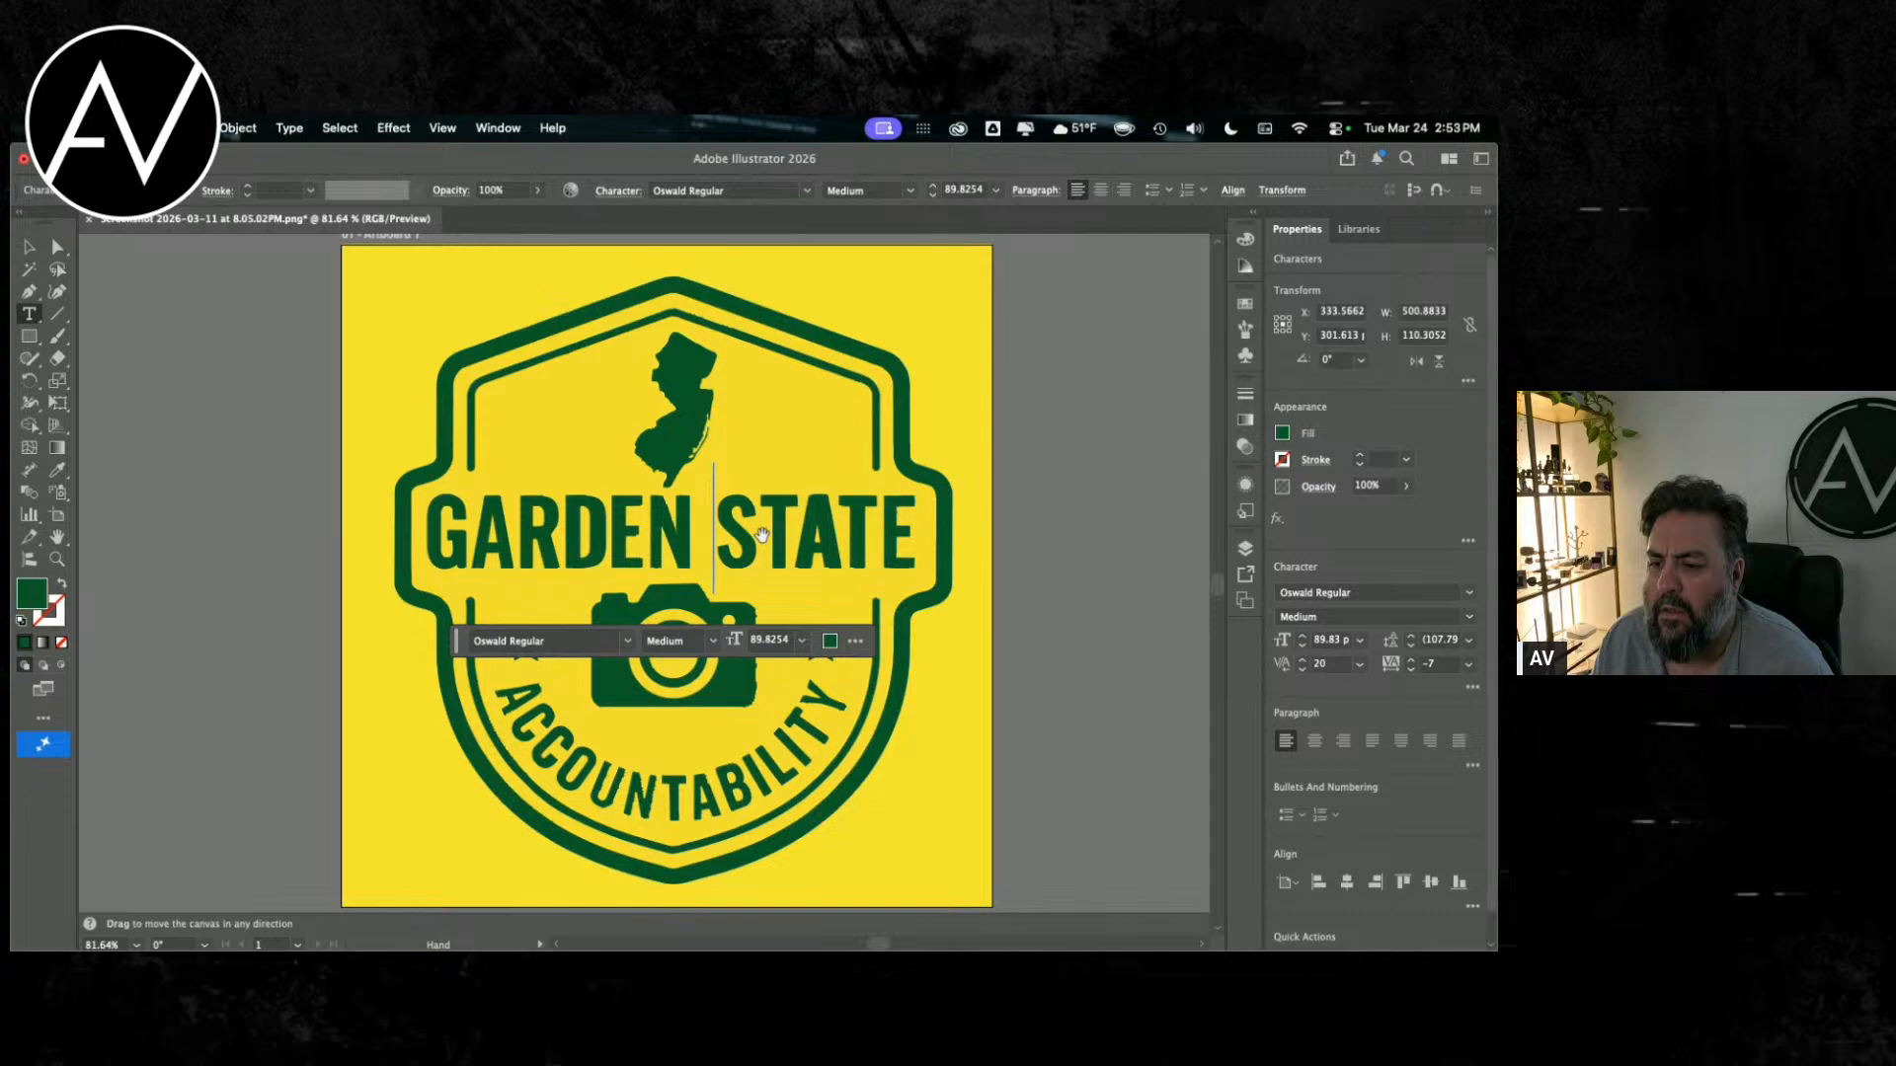
{"action": "key", "text": "alt+Left"}
{"action": "key", "text": "alt+Left"}
Step: Return to the D–E pair in GARDEN and tighten its kerning to -20
{"action": "key", "text": "Left"}
{"action": "key", "text": "Left"}
{"action": "key", "text": "Left"}
{"action": "key", "text": "Left"}
{"action": "key", "text": "alt+Left"}
{"action": "key", "text": "alt+Left"}
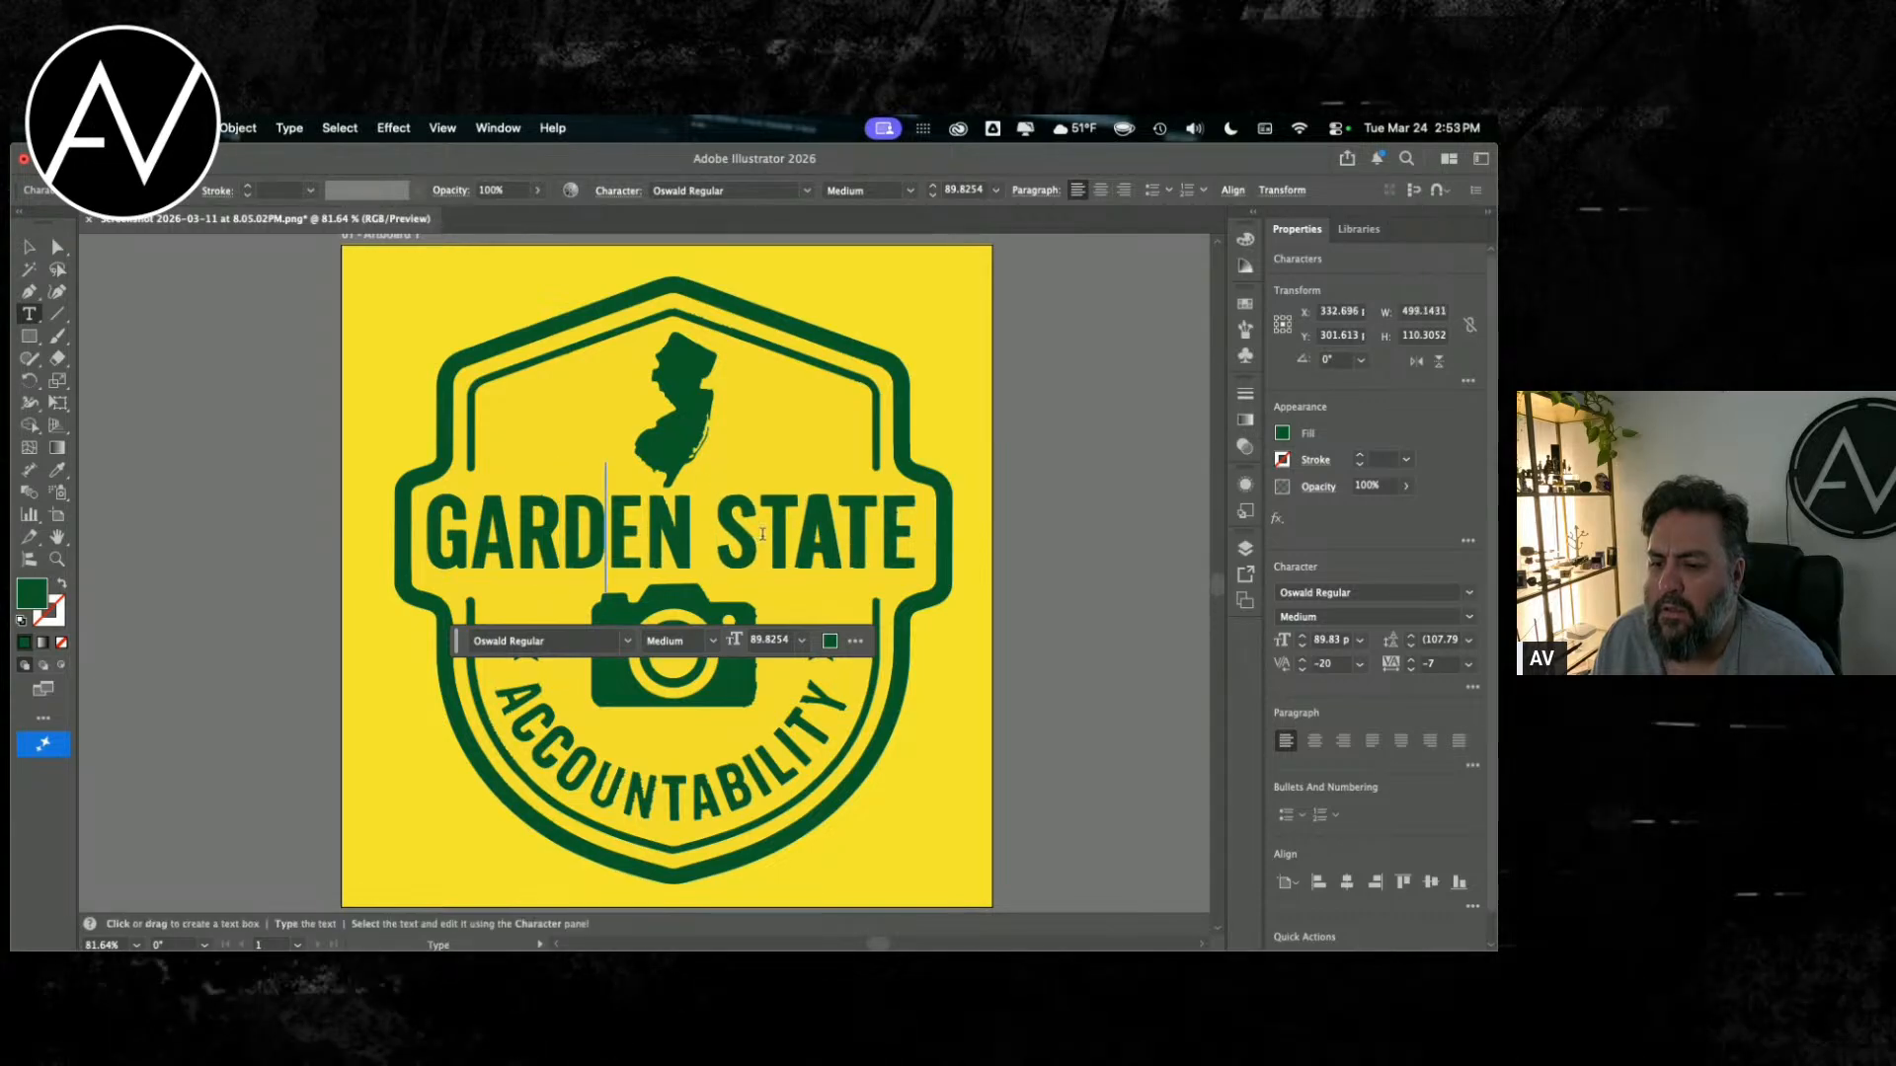
Step: Set the E–N kerning in GARDEN to 60, finish editing the lettering and deselect it
{"action": "key", "text": "Right"}
{"action": "key", "text": "Right"}
{"action": "key", "text": "alt+Right"}
{"action": "key", "text": "alt+Right"}
{"action": "key", "text": "alt+Right"}
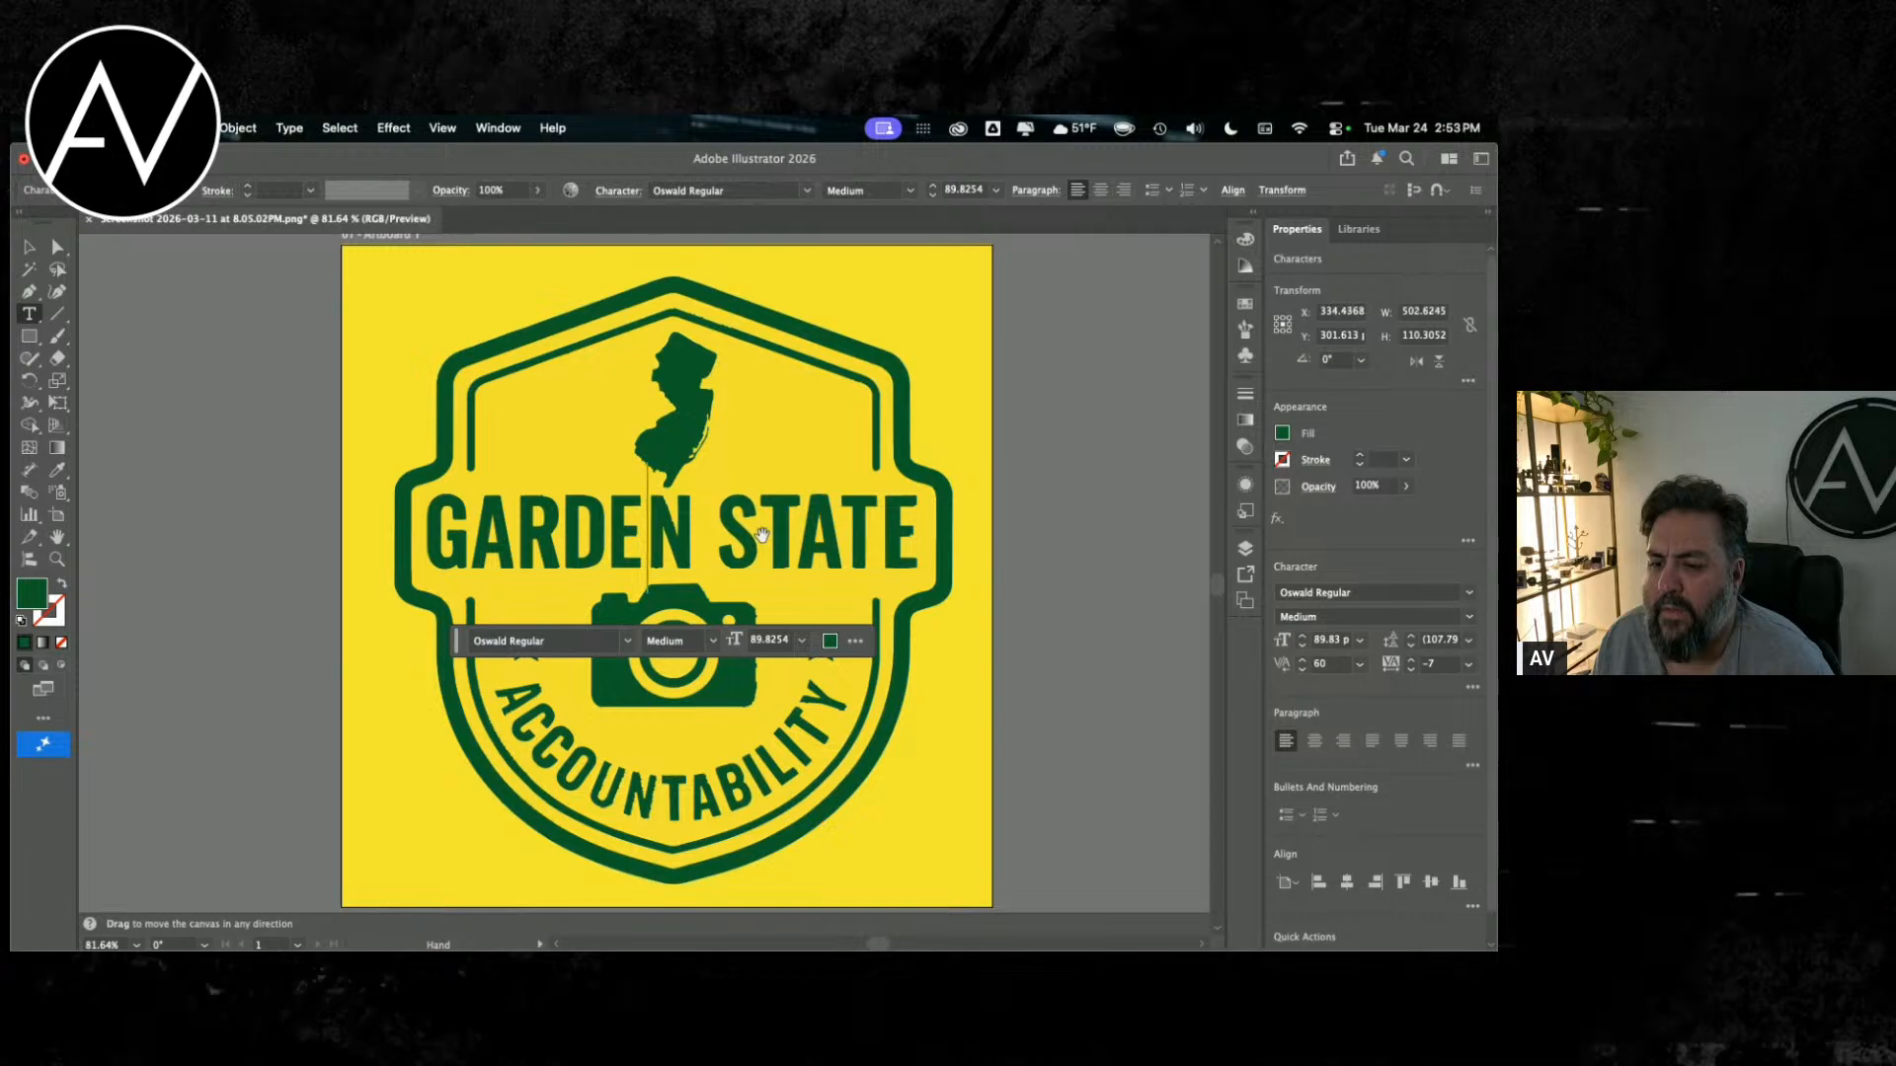
{"action": "key", "text": "Left"}
{"action": "key", "text": "Left"}
{"action": "key", "text": "Left"}
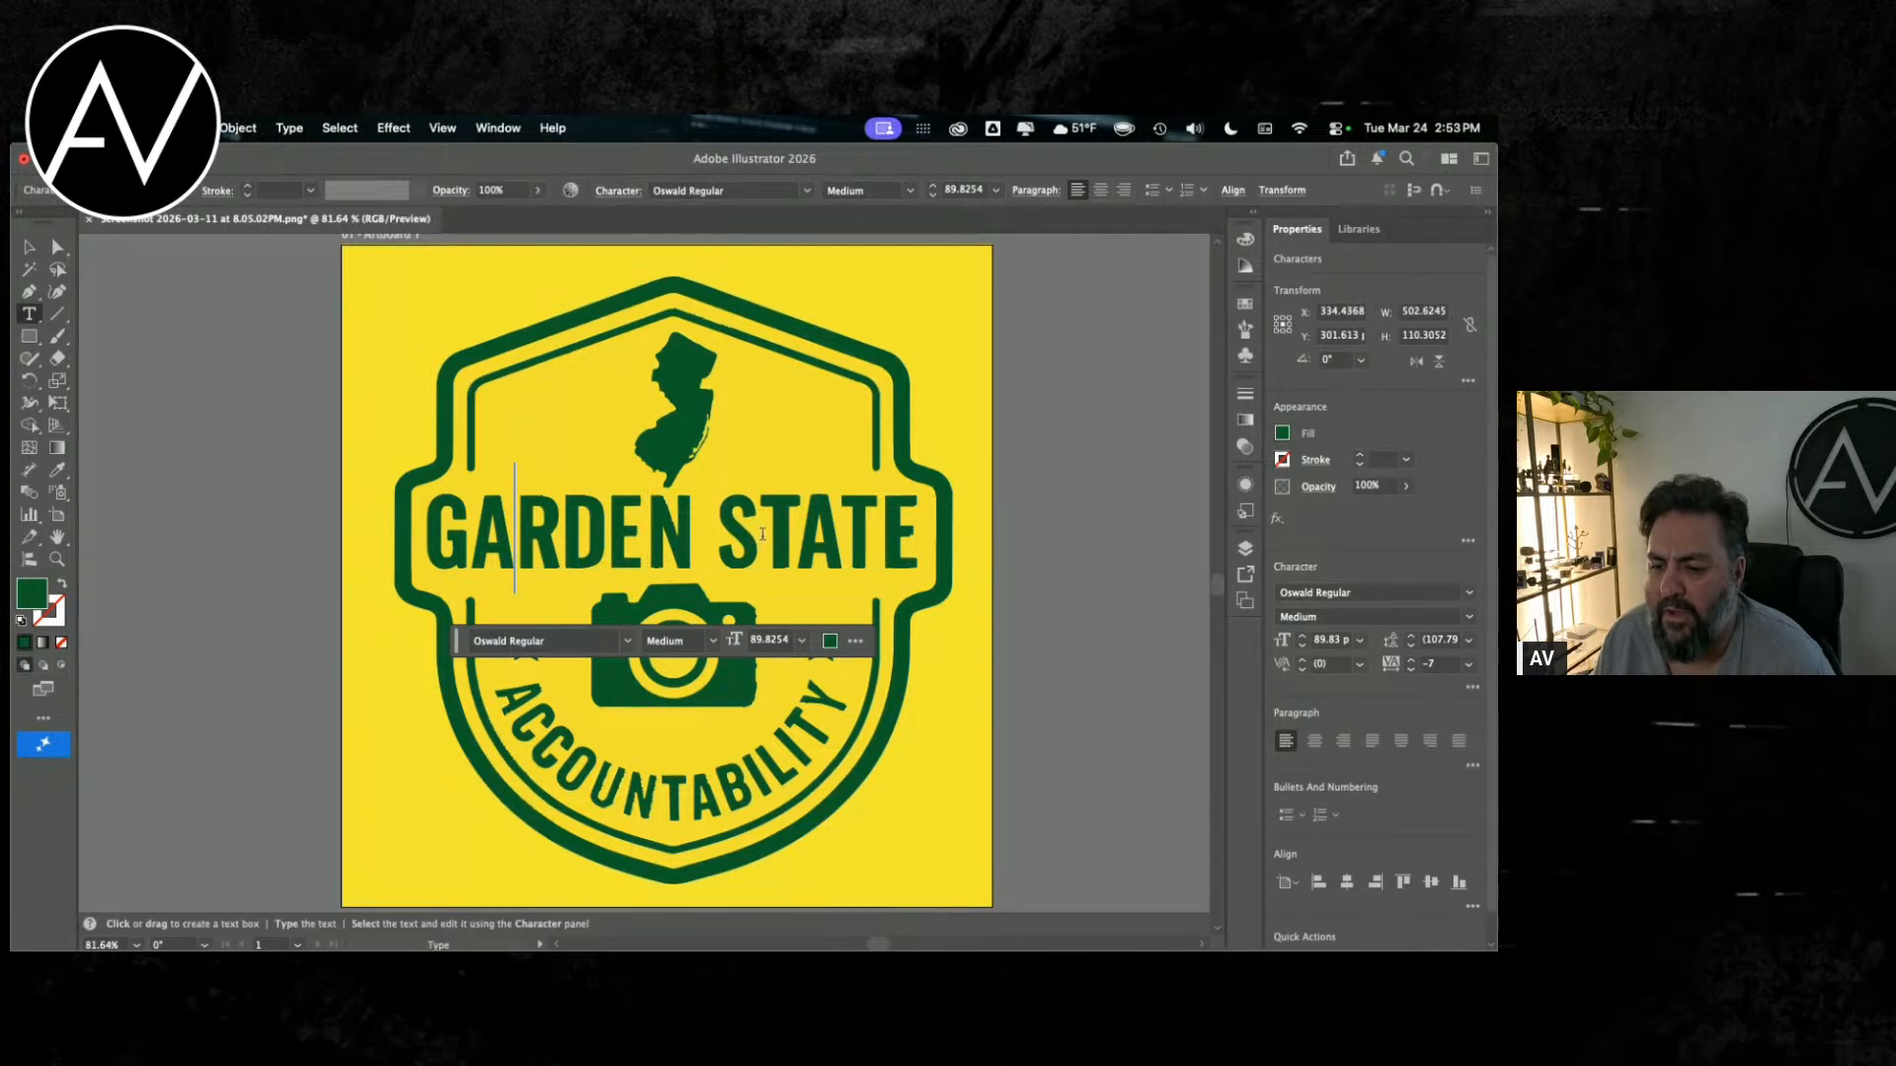
{"action": "key", "text": "Escape"}
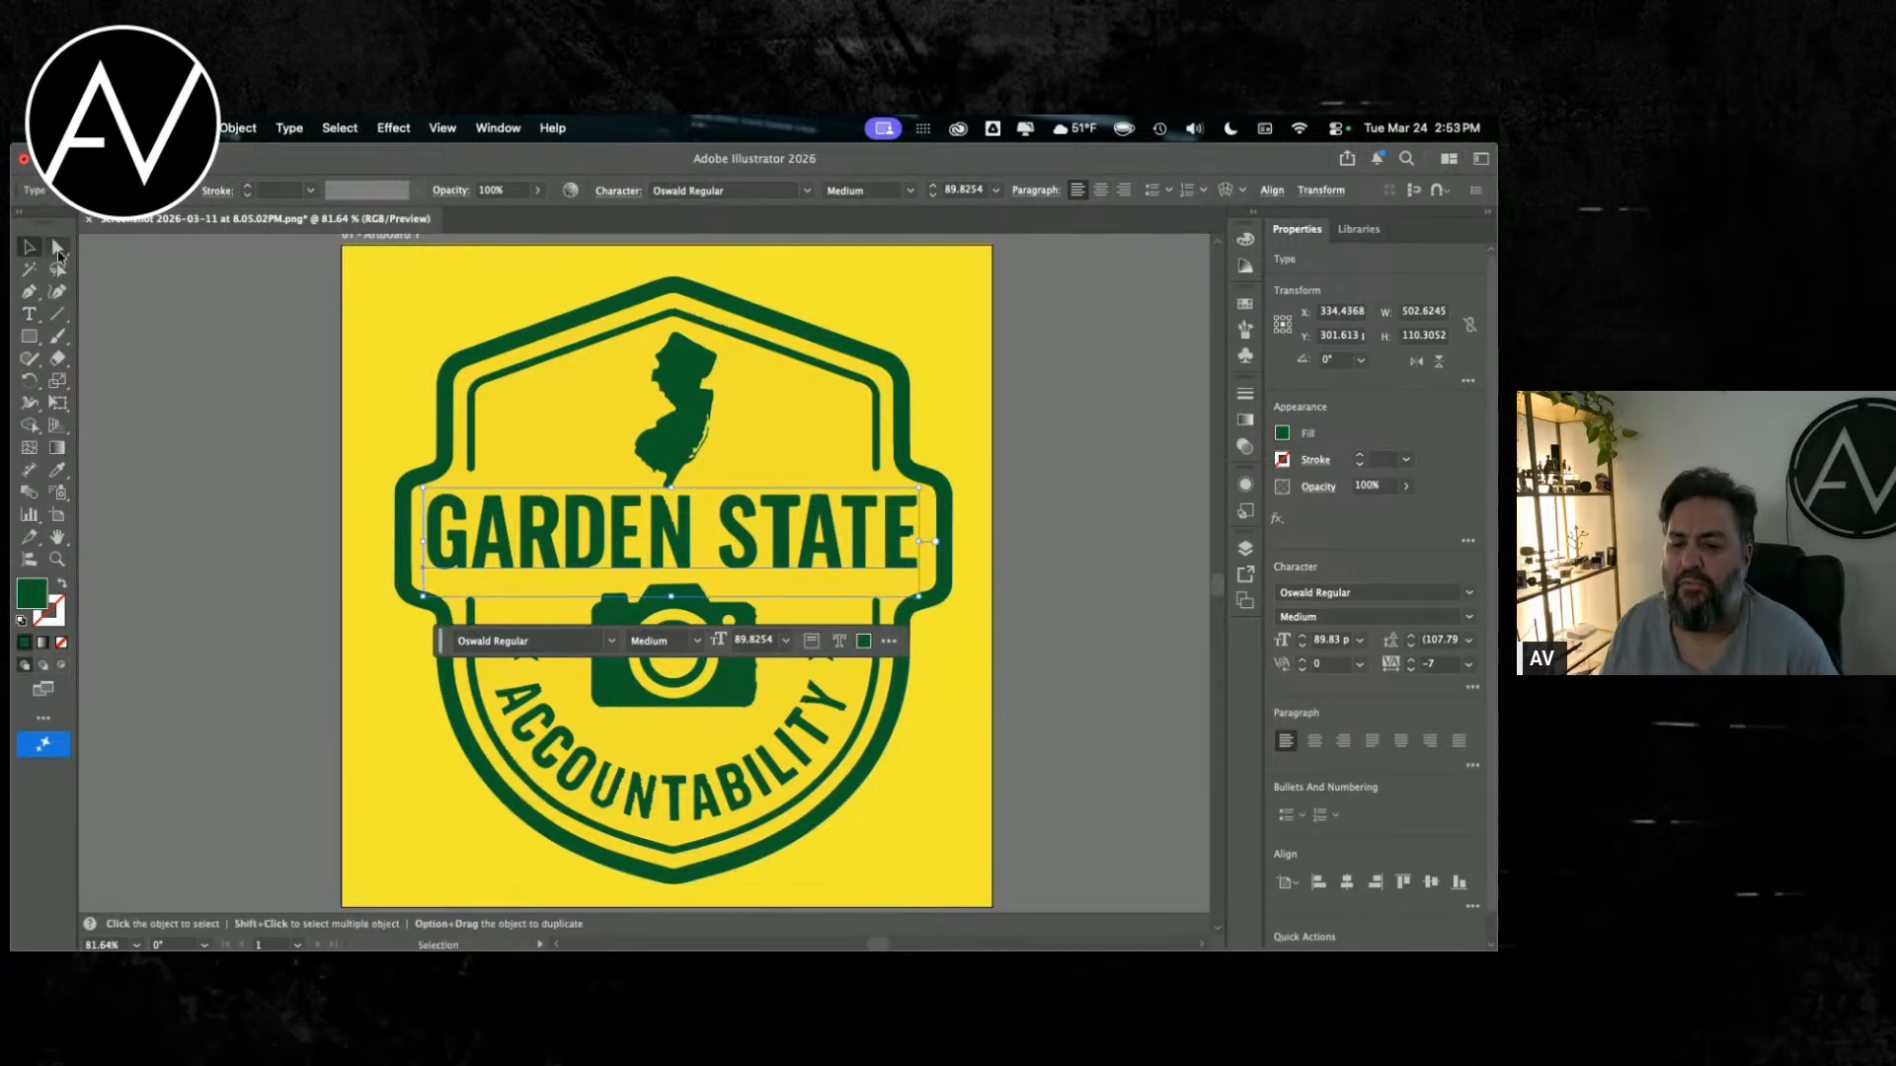
{"action": "left_click", "coordinate": [269, 551]}
{"action": "key", "text": "a"}
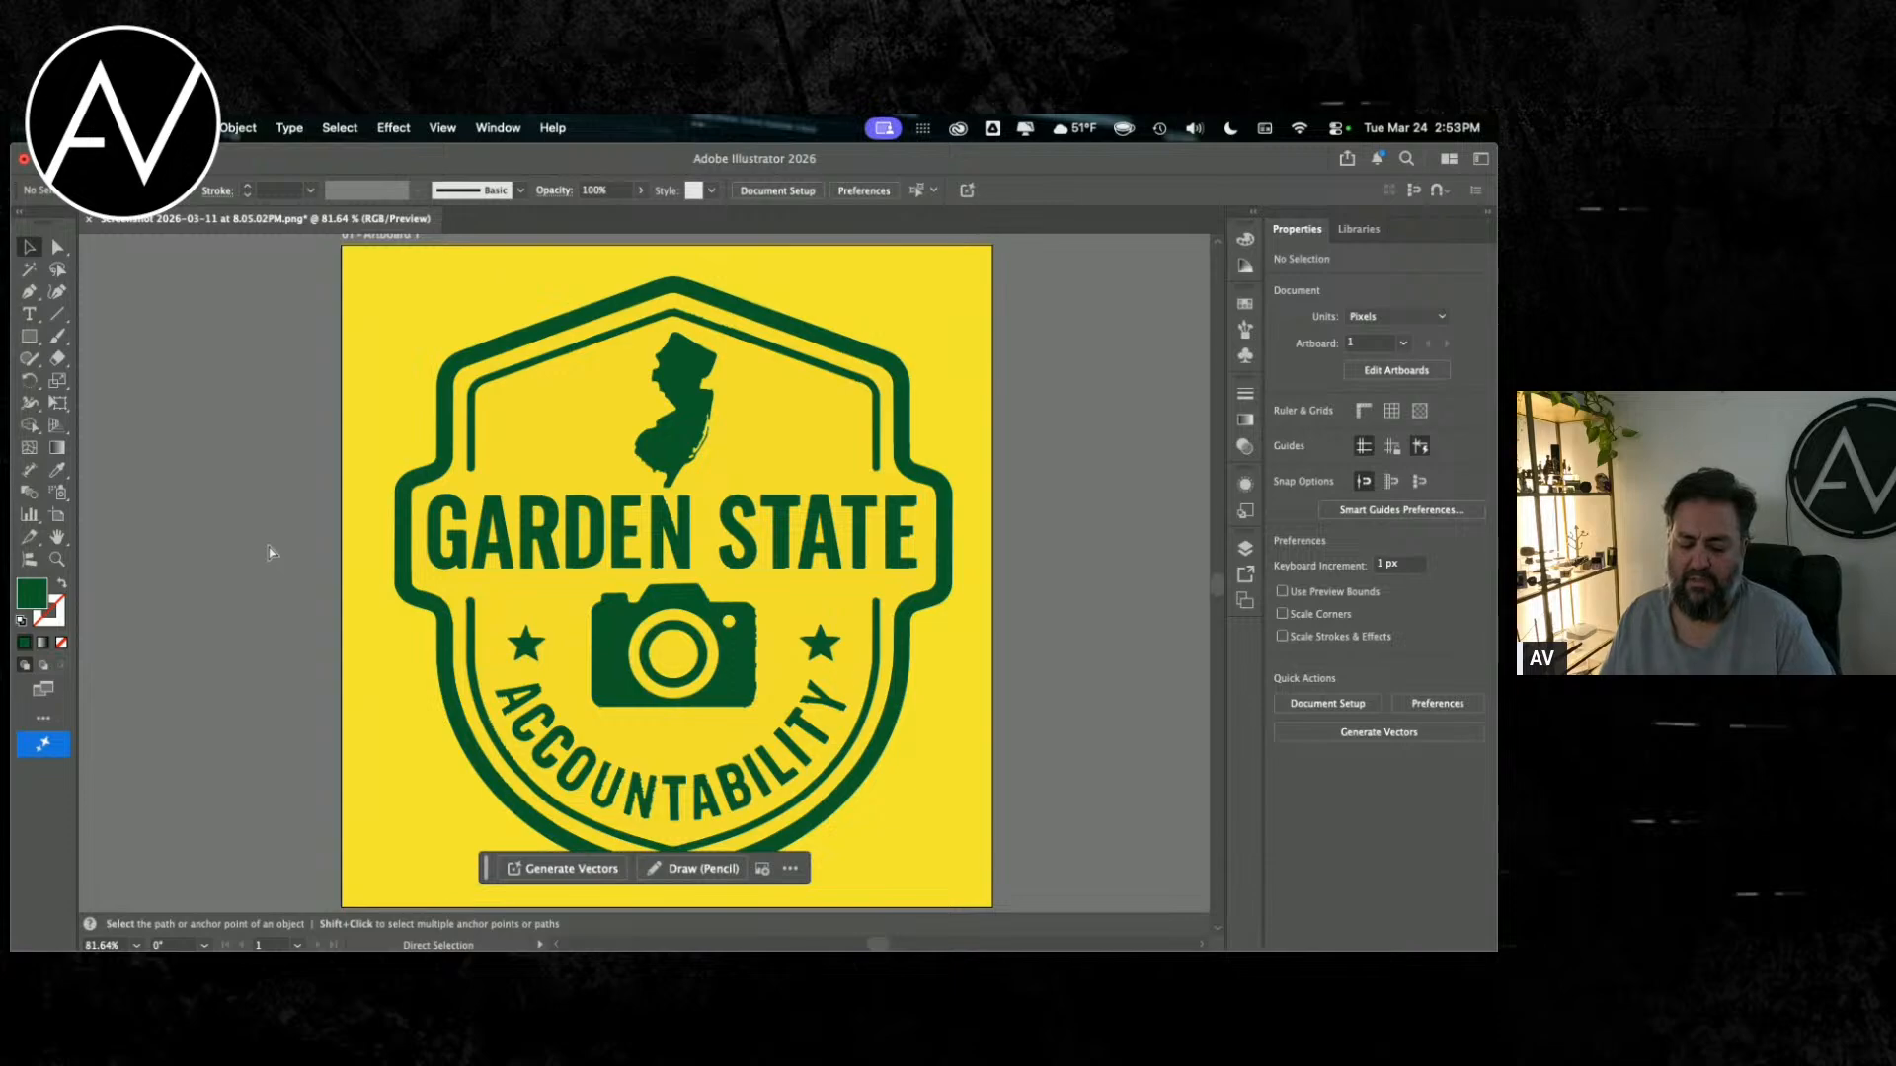
Step: Save the document as LOGO.ai in the GARDEN STATE ACCOUNTABILITY folder using the Adobe Illustrator (ai) format
{"action": "key", "text": "super+s"}
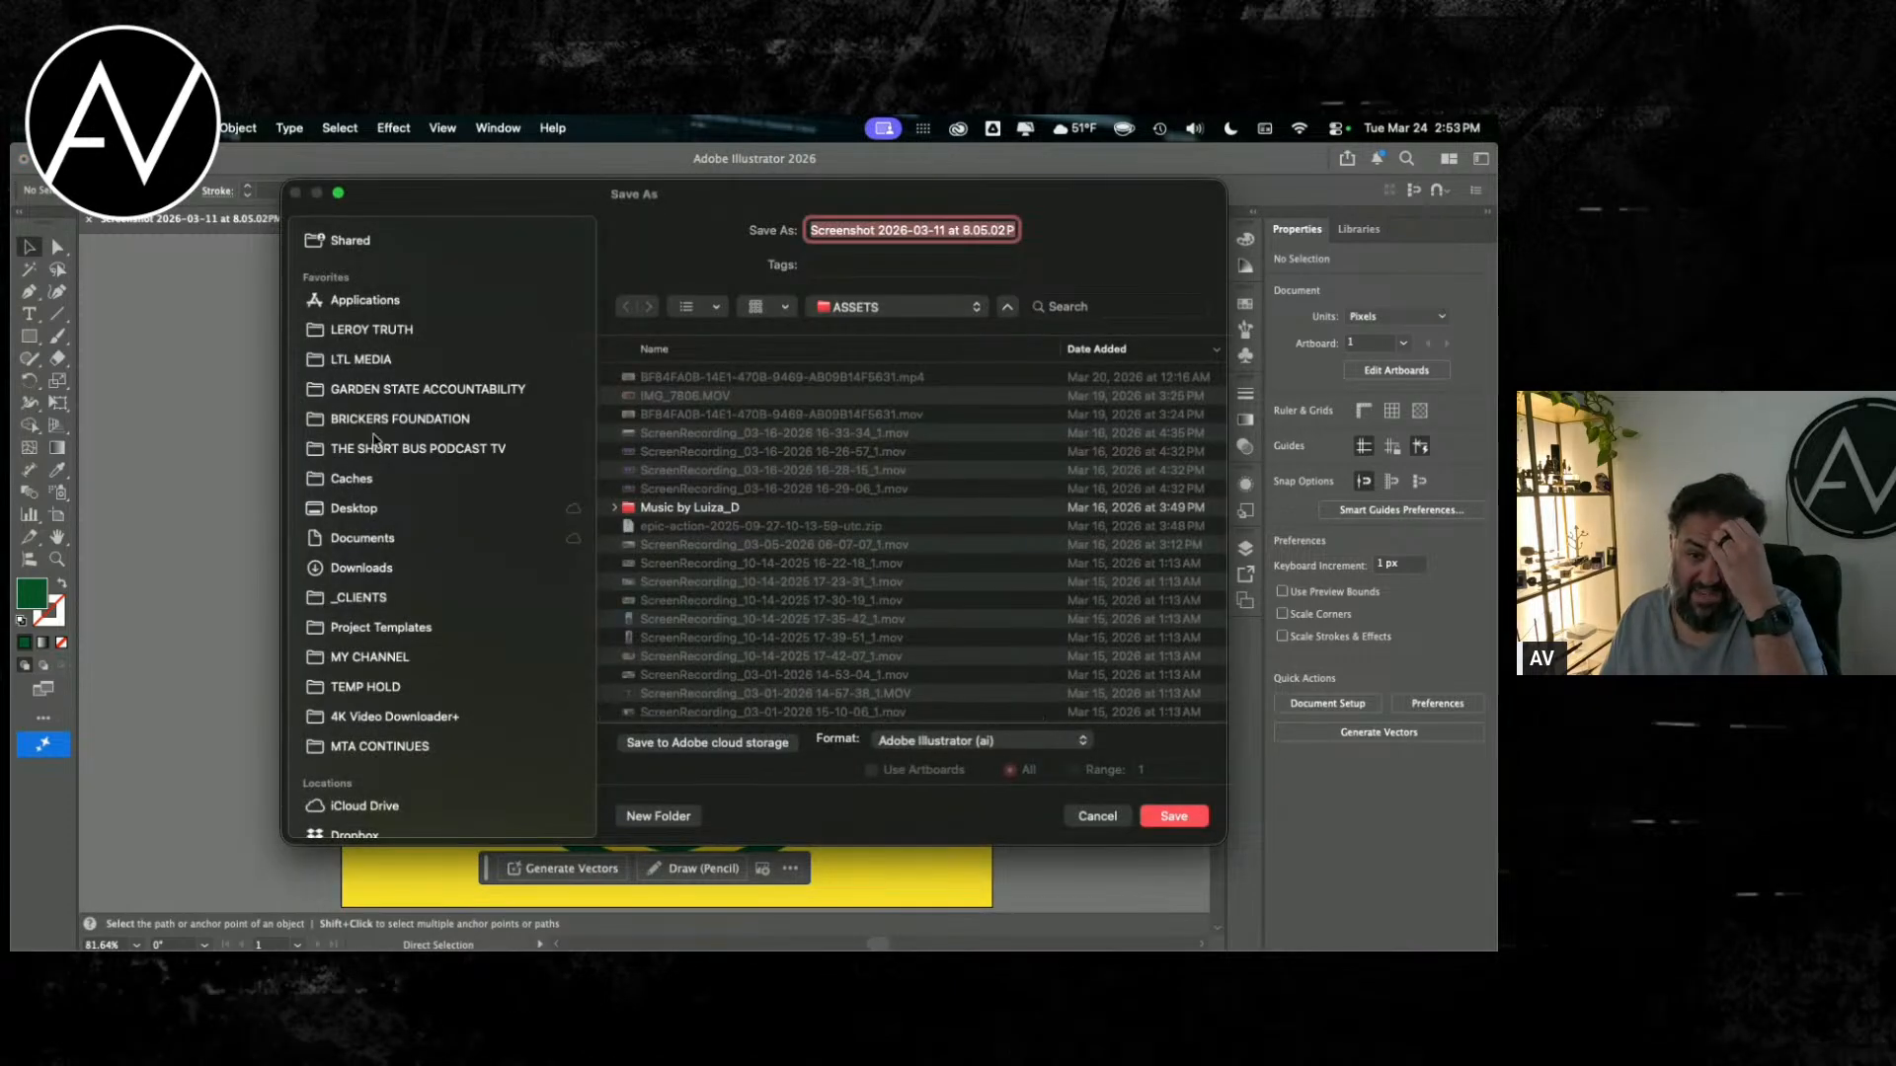
{"action": "left_click", "coordinate": [402, 391]}
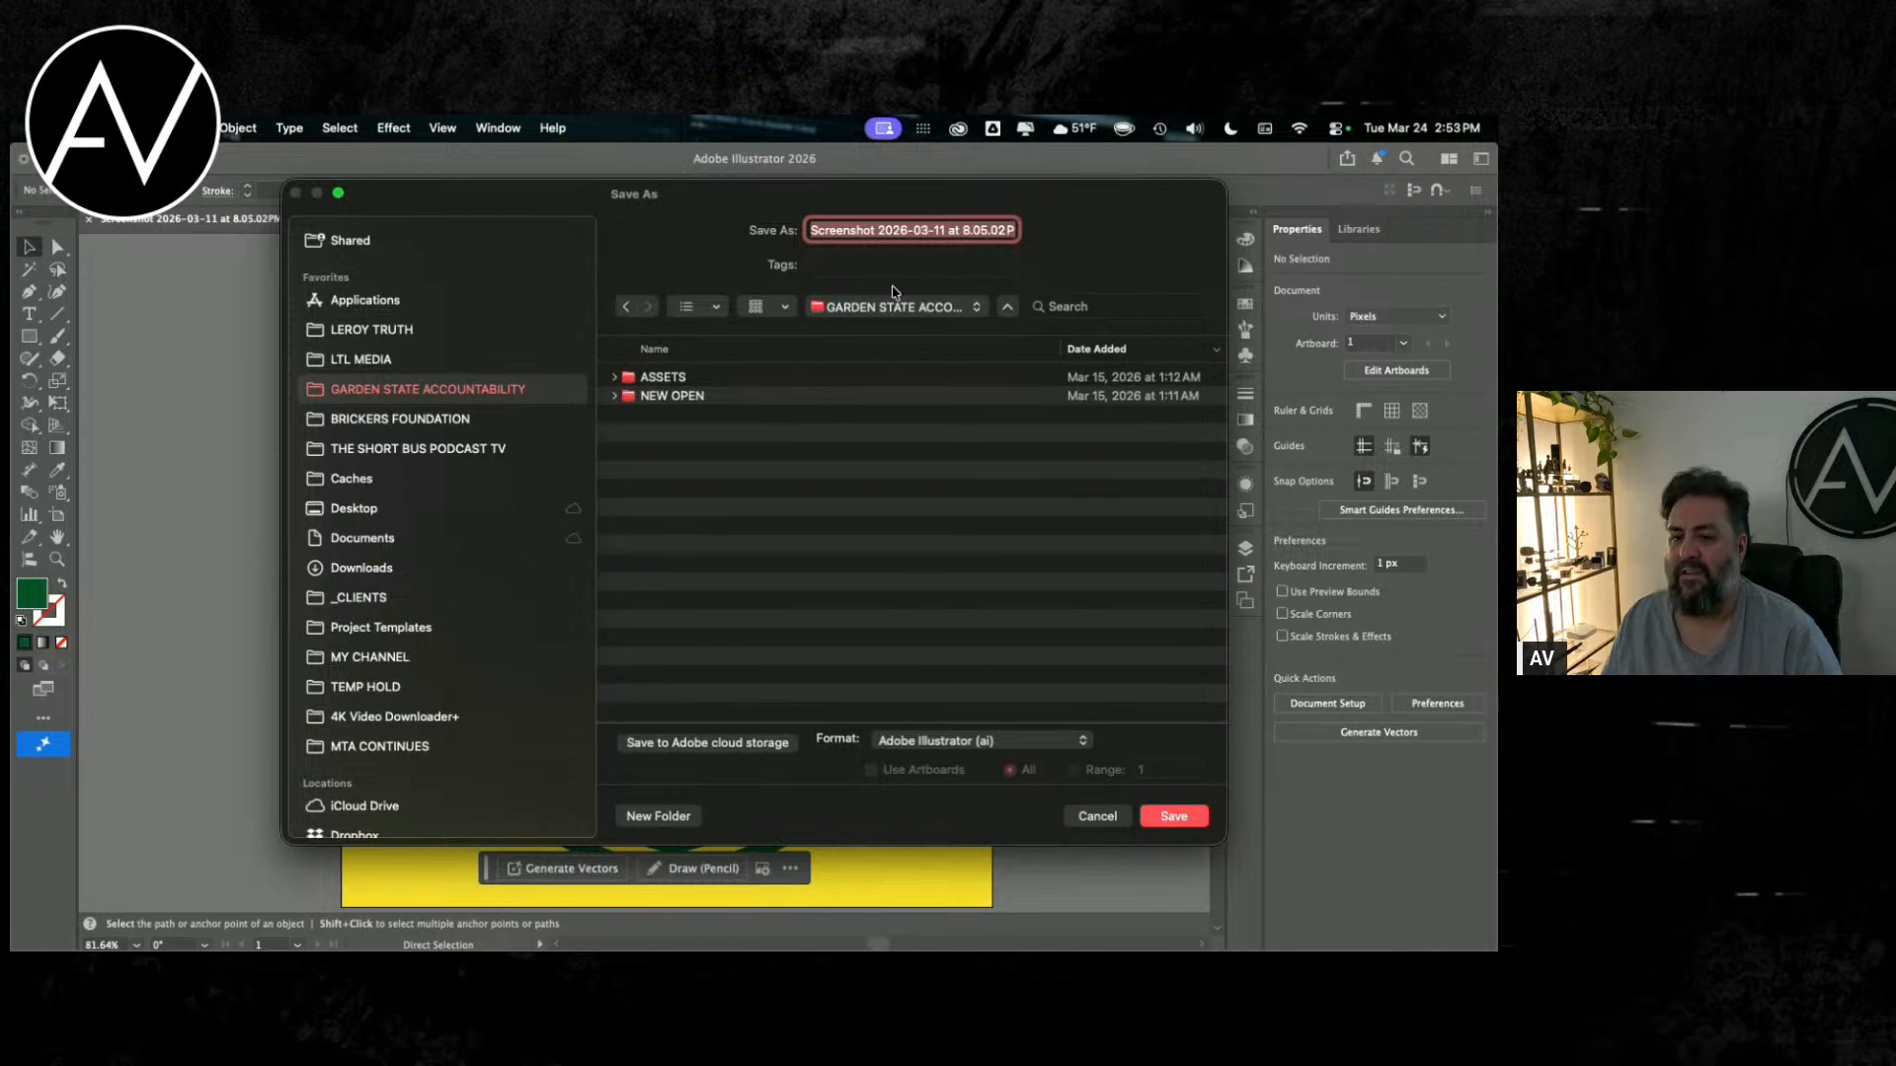
{"action": "key", "text": "Tab"}
{"action": "key", "text": "shift+Tab"}
{"action": "type", "text": "LOG"}
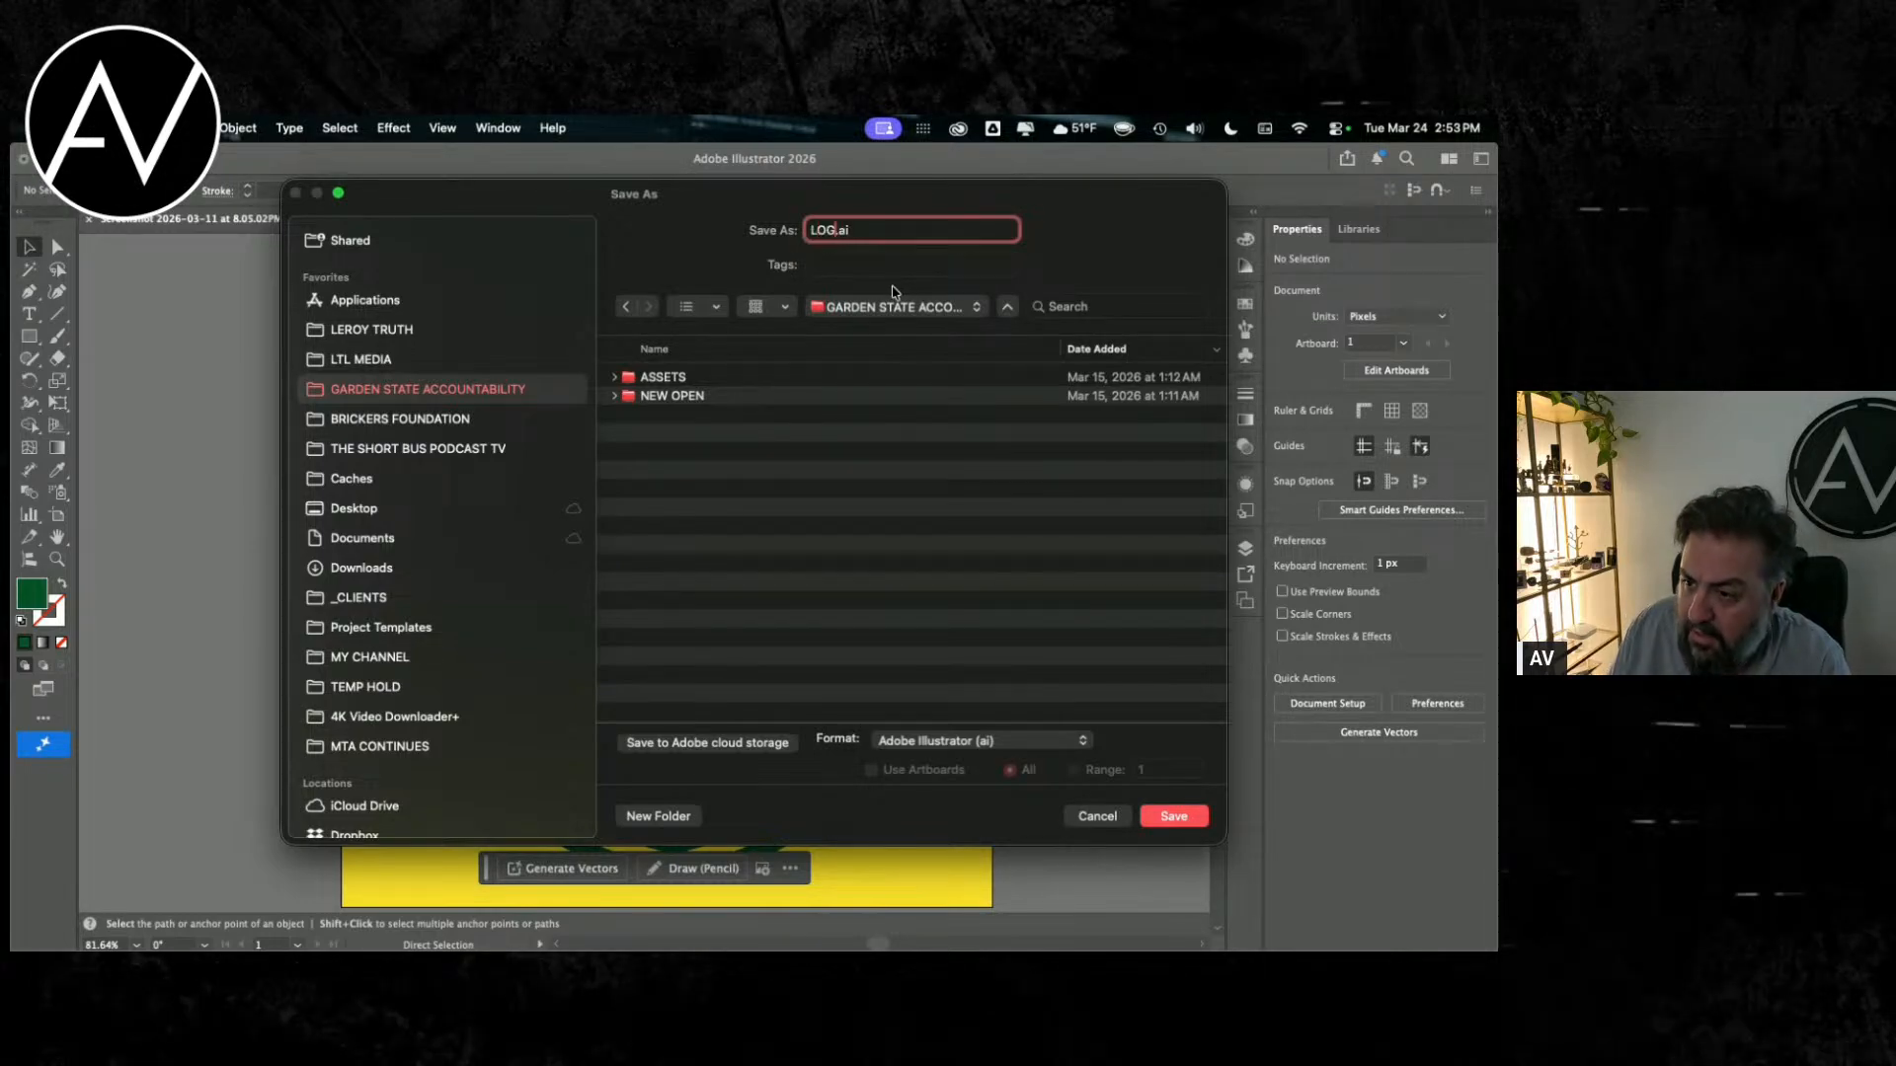
{"action": "type", "text": "O"}
{"action": "key", "text": "Return"}
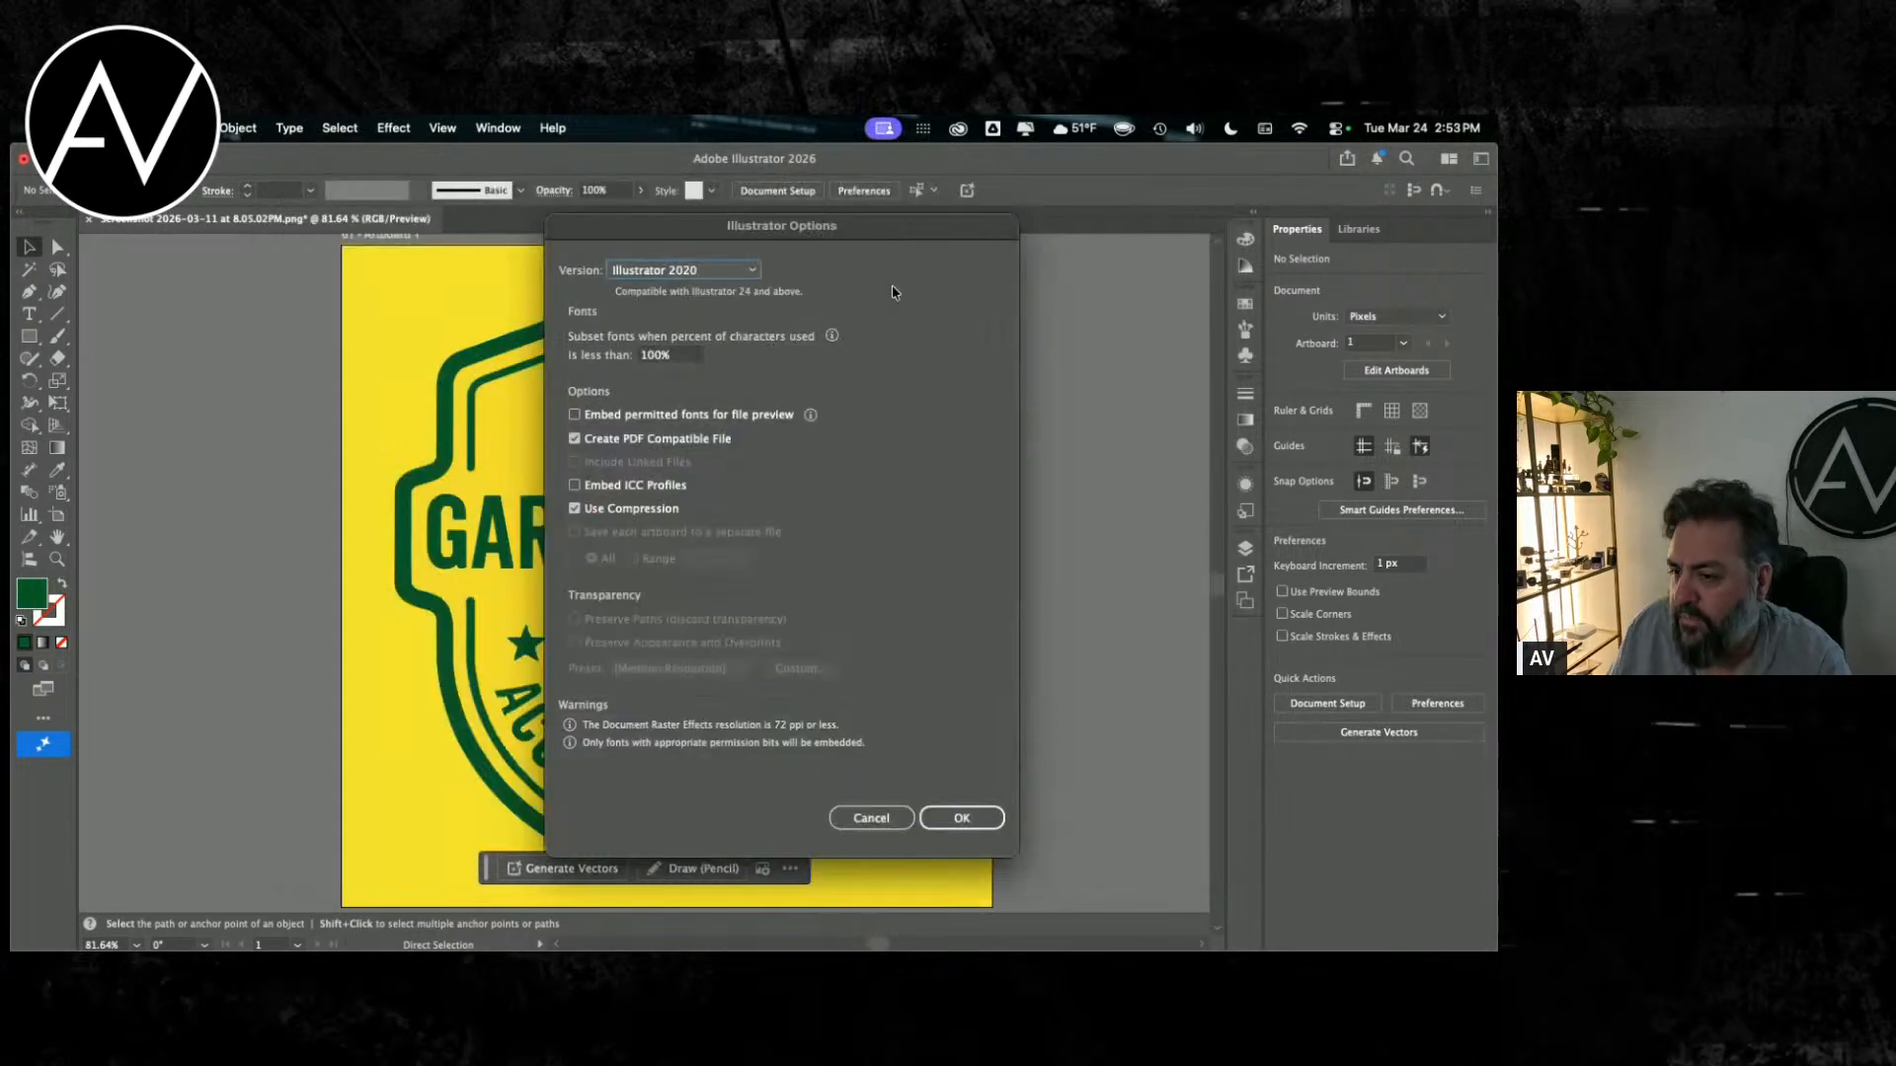
Step: Set the saved file's compatibility version to Illustrator CC (Legacy)
{"action": "left_click", "coordinate": [713, 274]}
{"action": "left_click", "coordinate": [715, 312]}
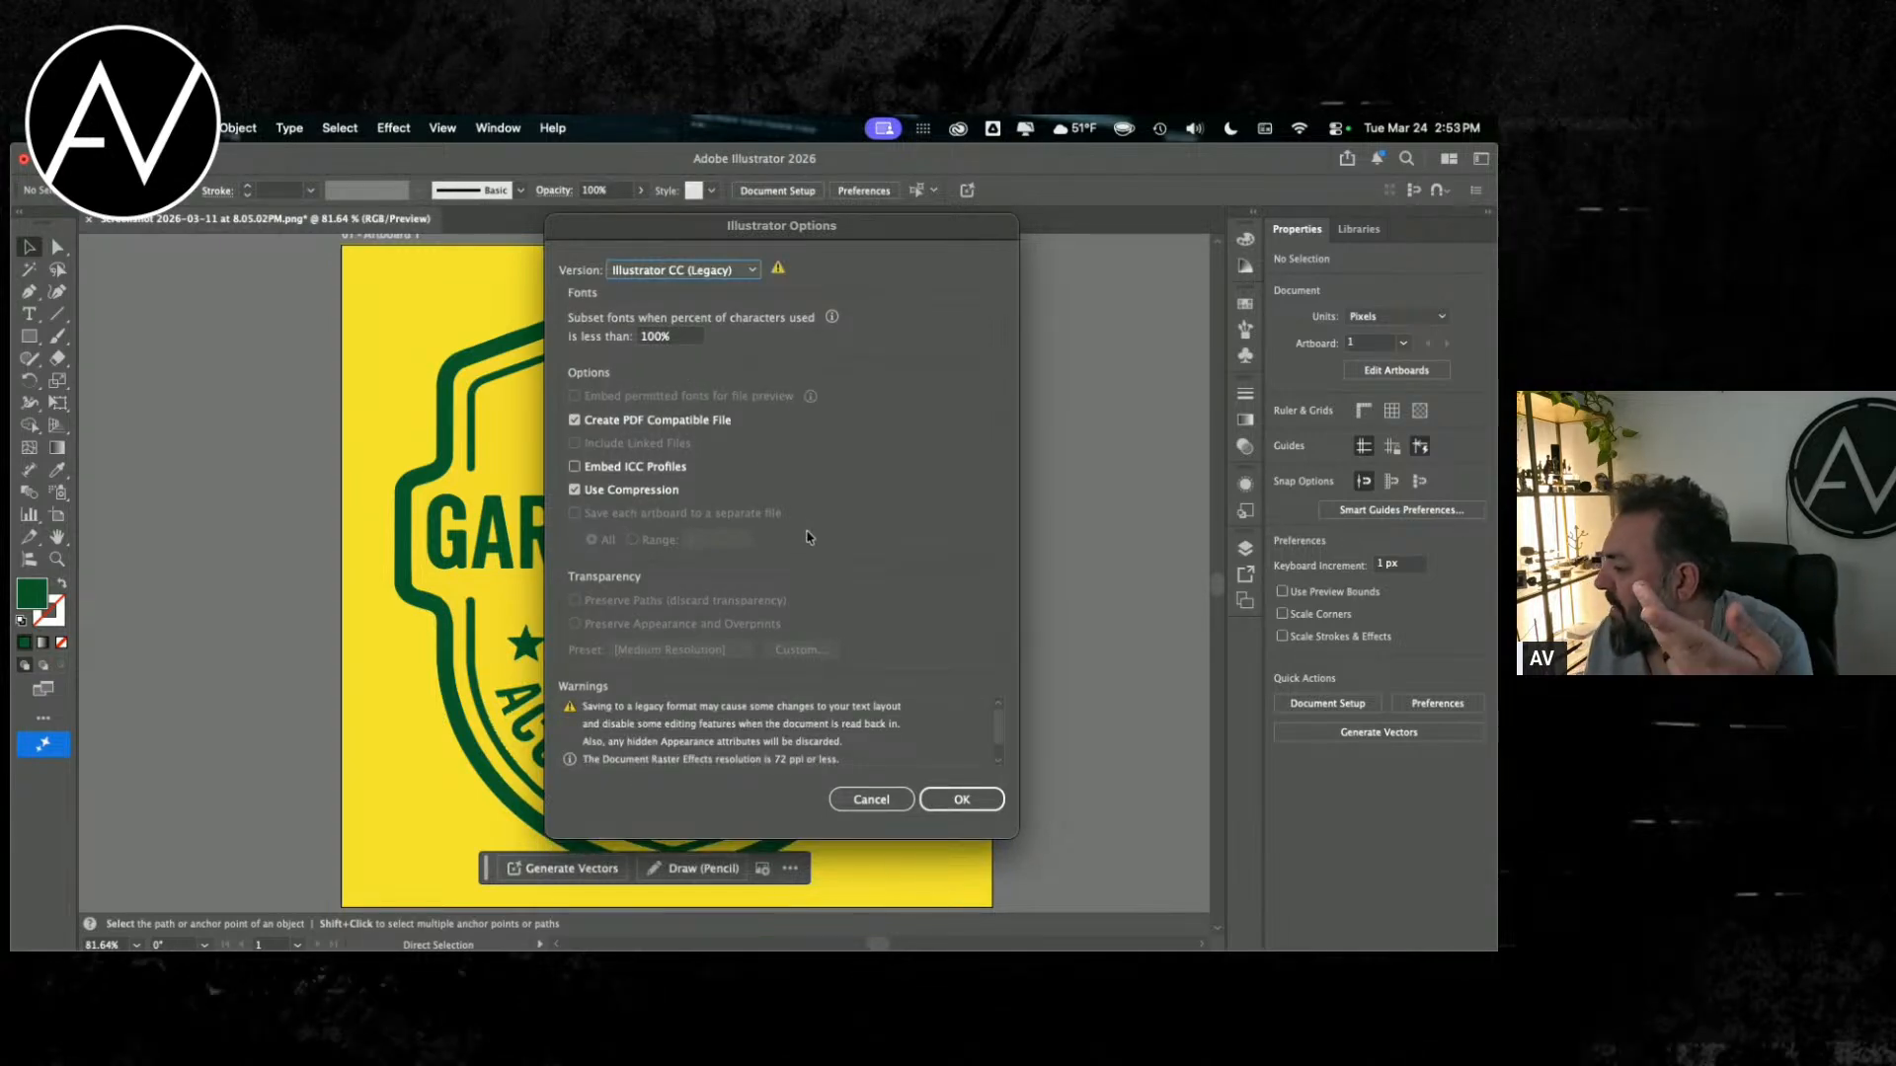
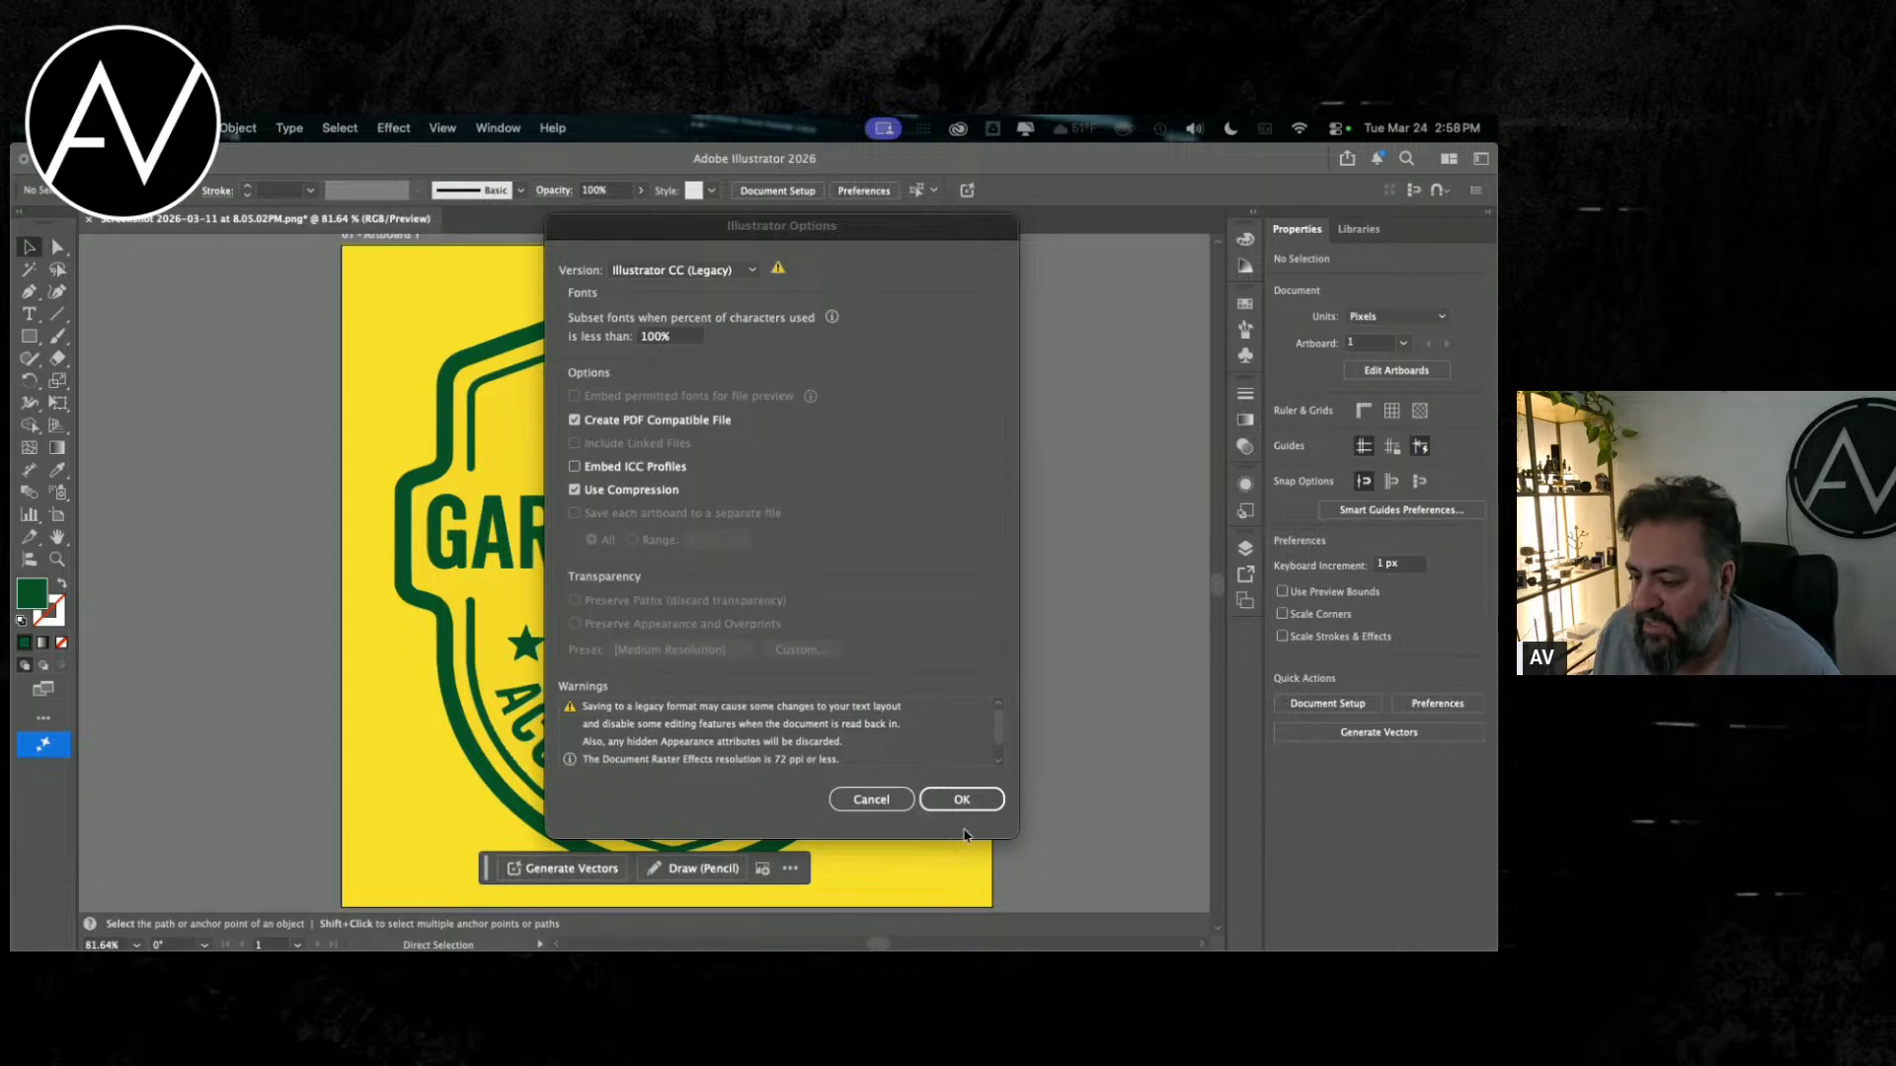
Step: Accept the Illustrator CC (Legacy) save options for LOGO.ai
{"action": "left_click", "coordinate": [963, 798]}
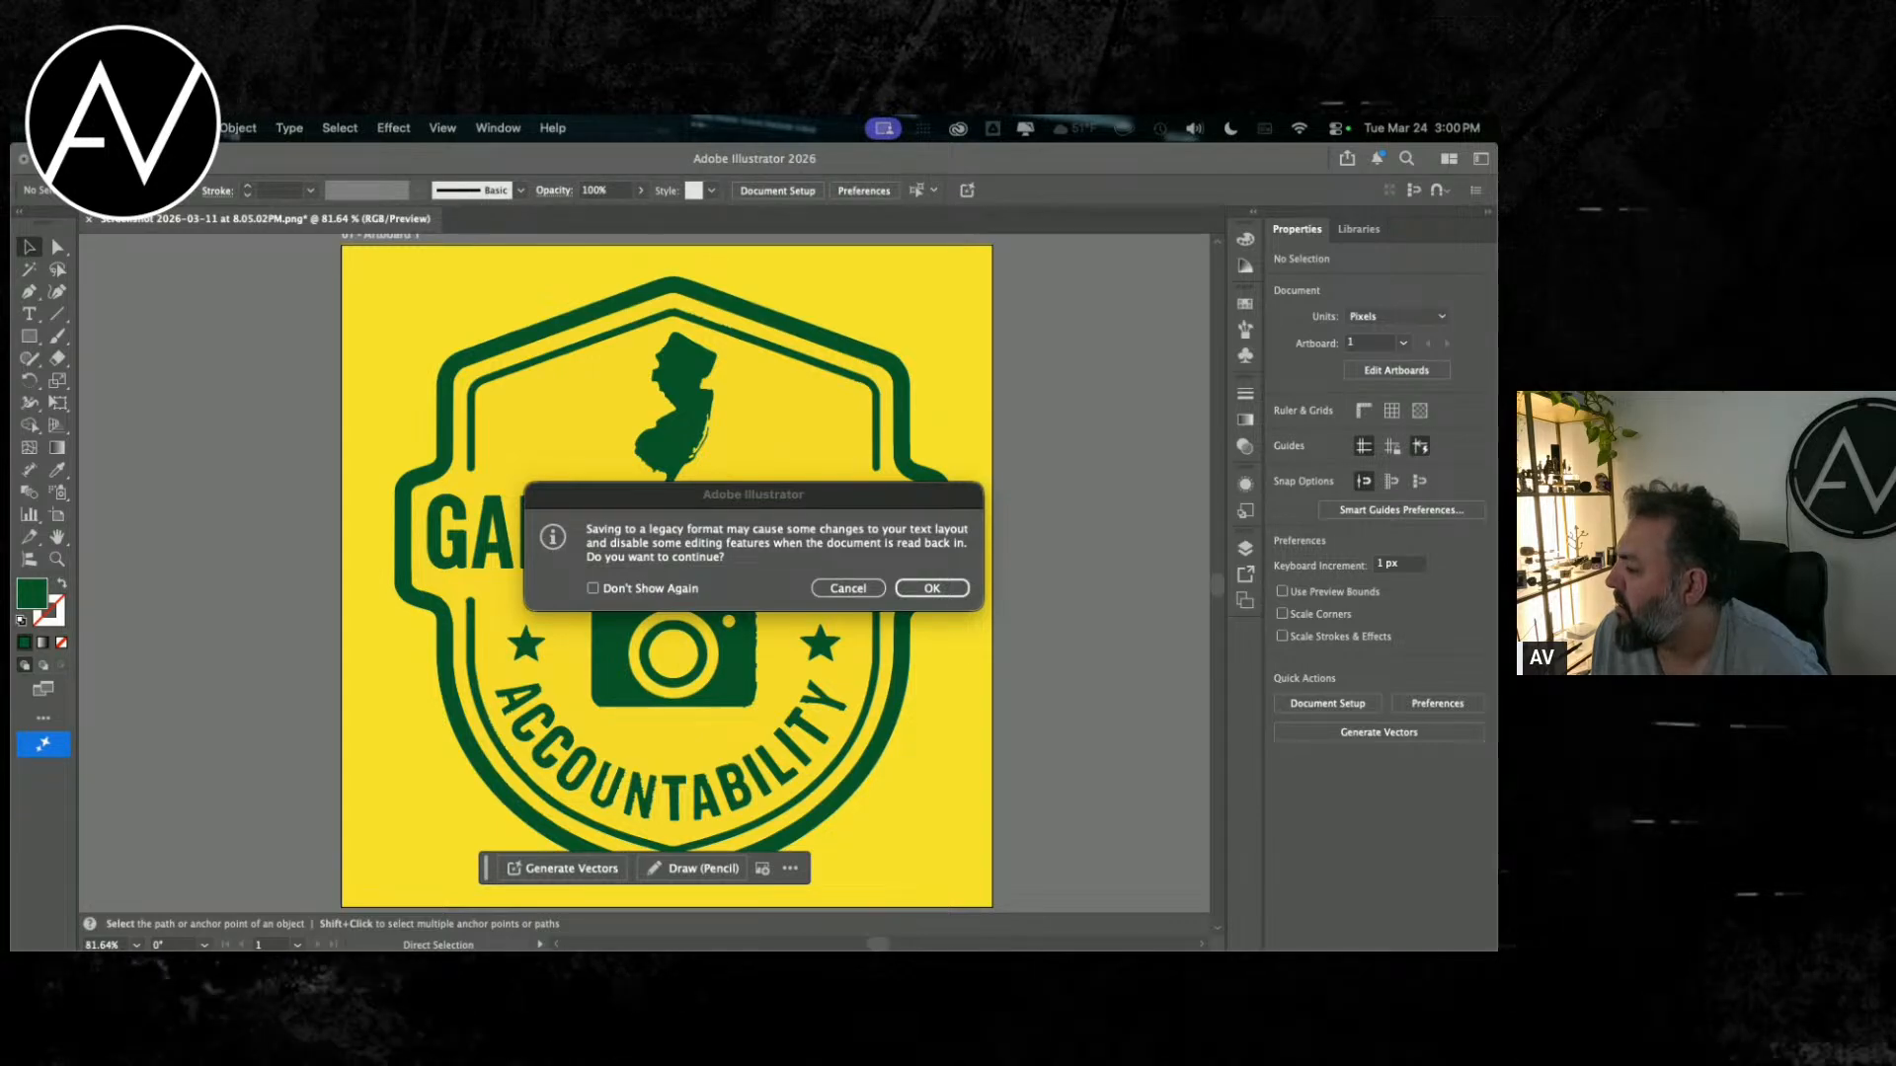
Step: Switch to the YouTube window showing BATTERAM HYMN OF THE POLICE WHISTLE BLOWER and place it over the Illustrator window
{"action": "key", "text": "super+Tab"}
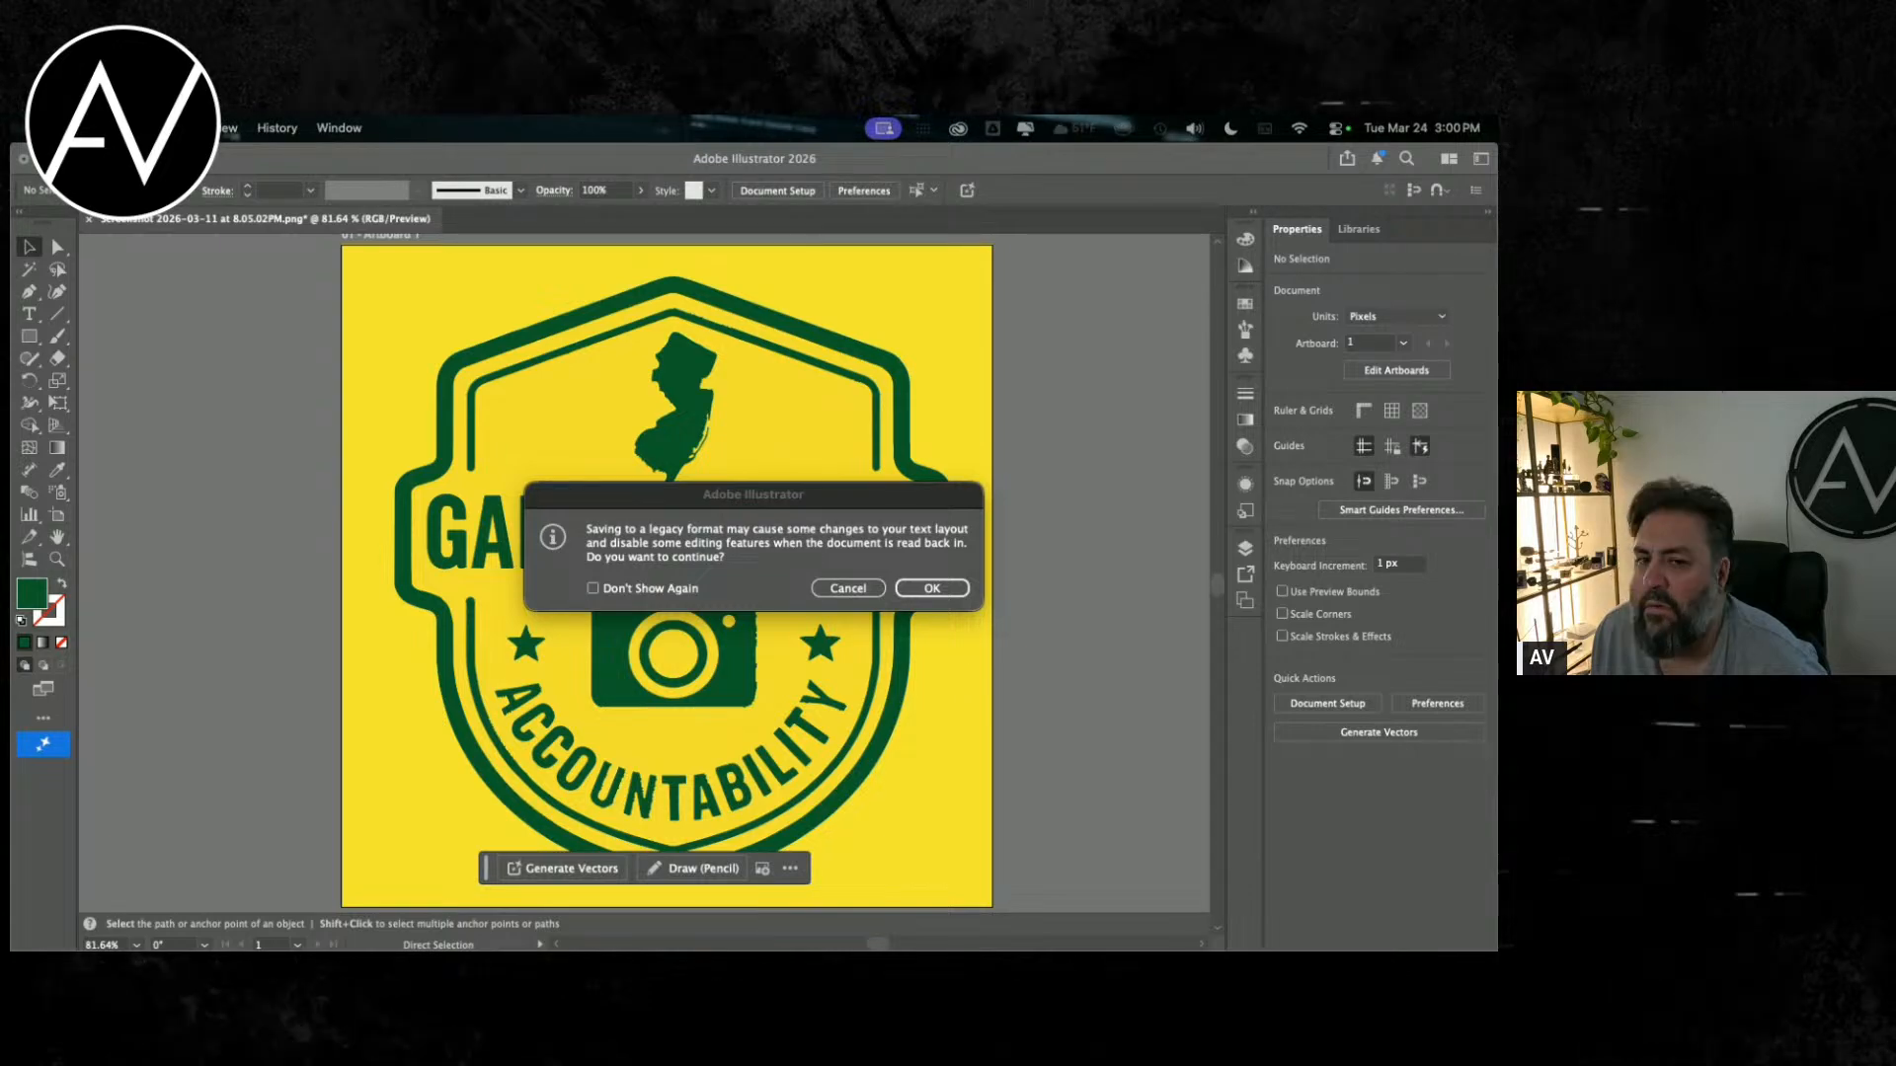
{"action": "left_click_drag", "start_coordinate": [1496, 258], "coordinate": [708, 246]}
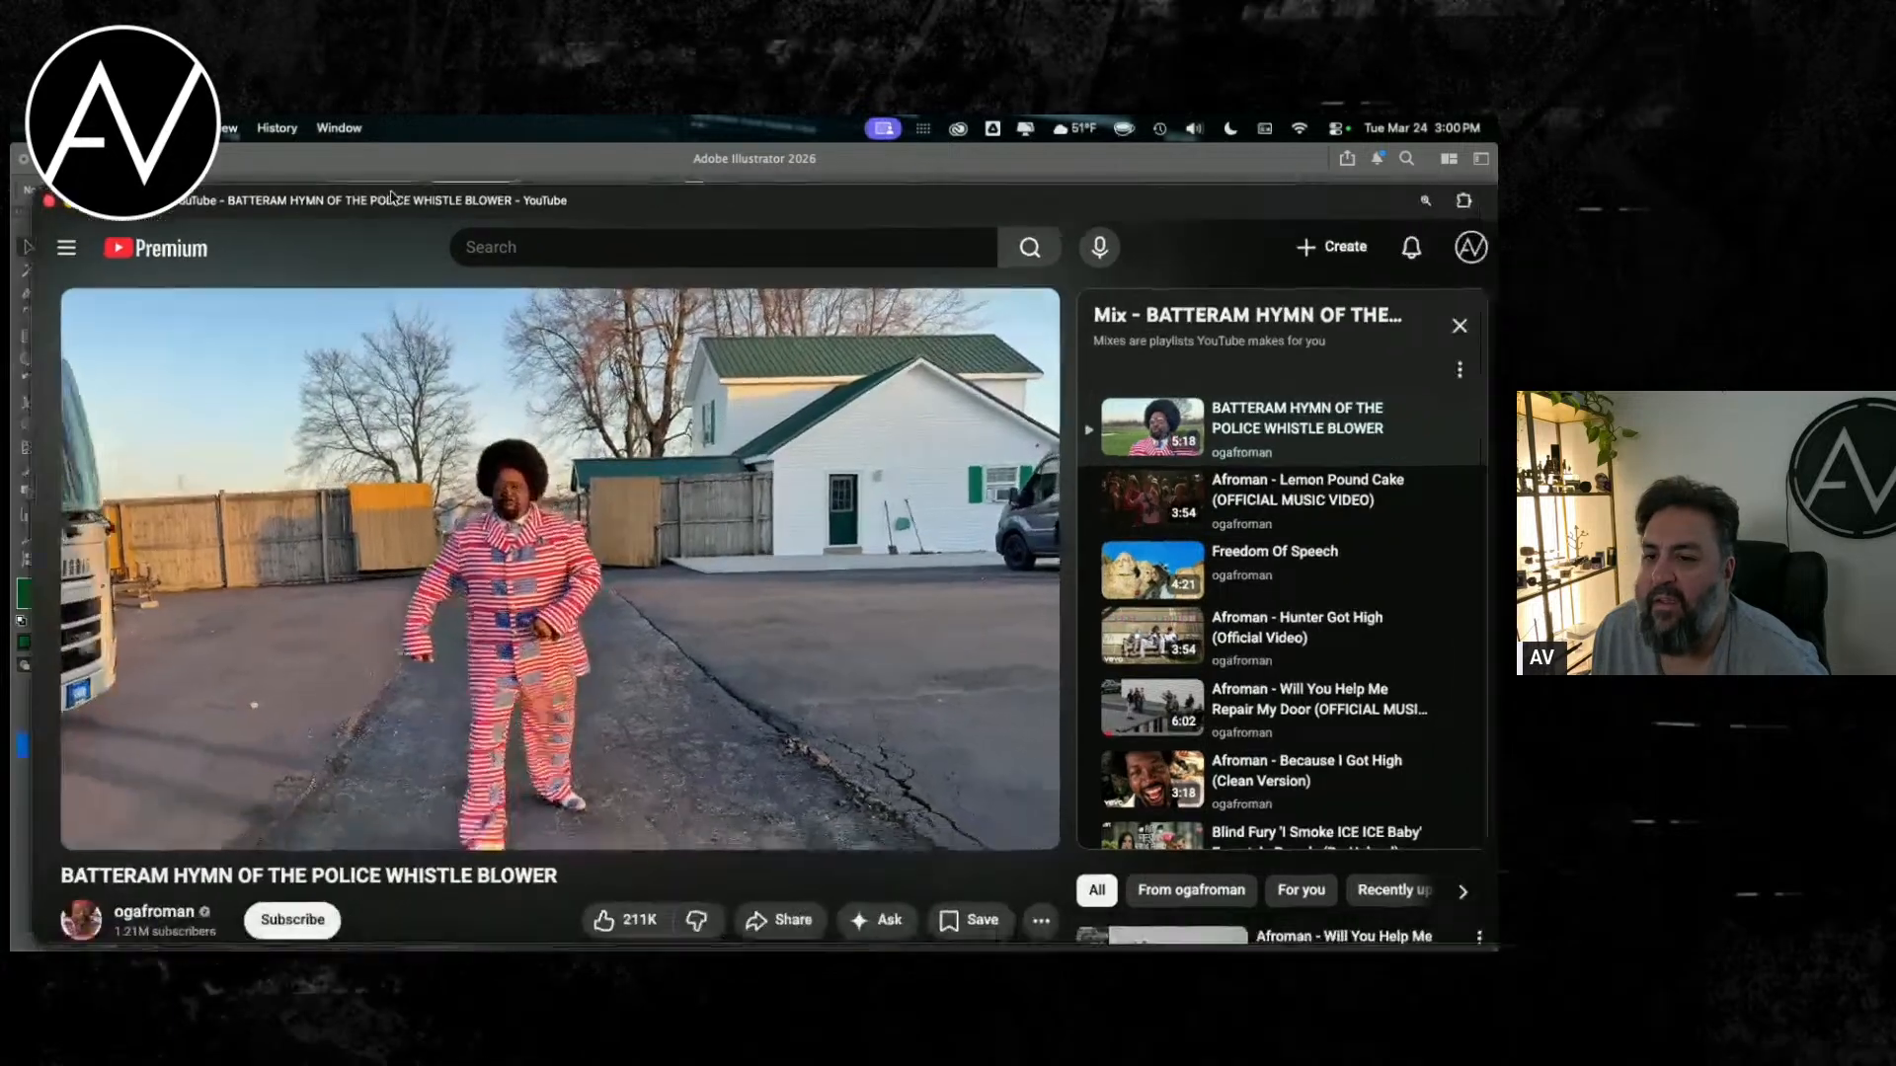
{"action": "left_click_drag", "start_coordinate": [450, 240], "coordinate": [397, 201]}
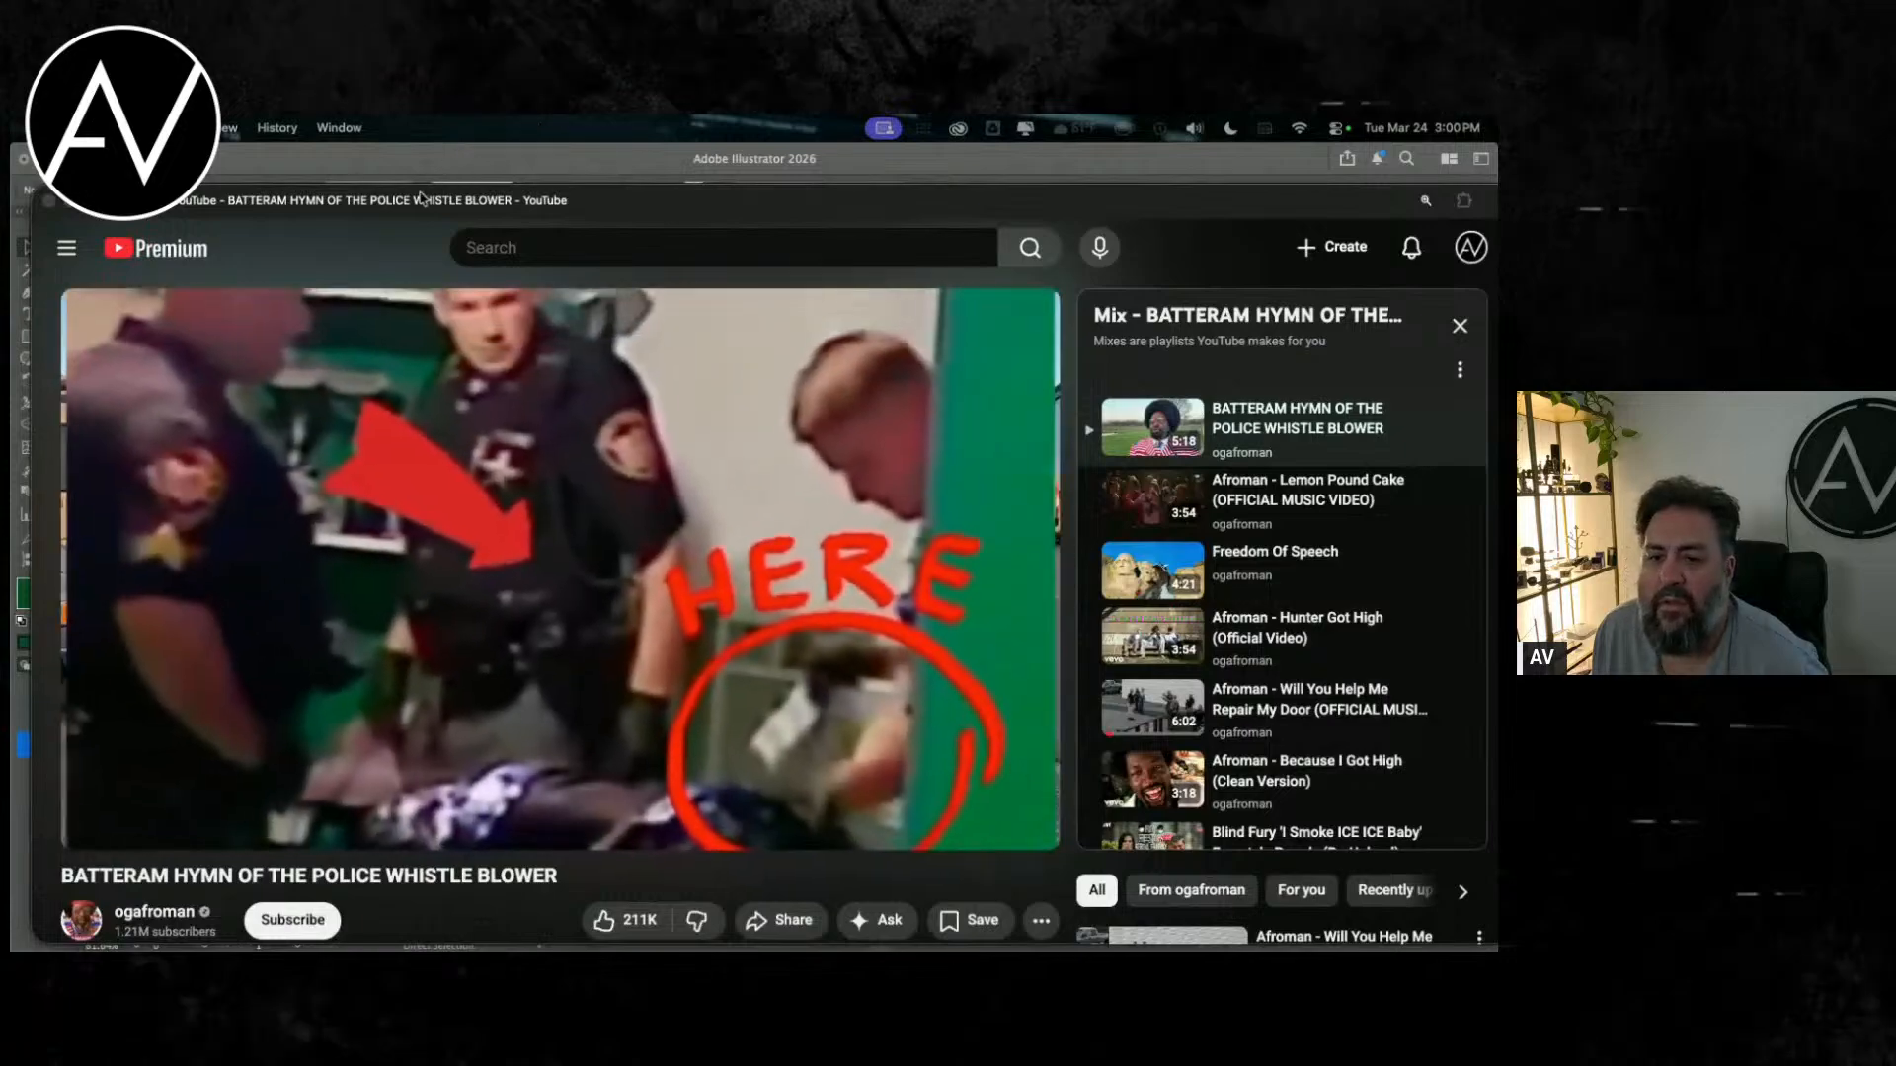
{"action": "left_click_drag", "start_coordinate": [422, 199], "coordinate": [409, 160]}
Step: Rewind the BATTERAM HYMN OF THE POLICE WHISTLE BLOWER video to the start and play it full screen with sound
{"action": "left_click", "coordinate": [326, 592]}
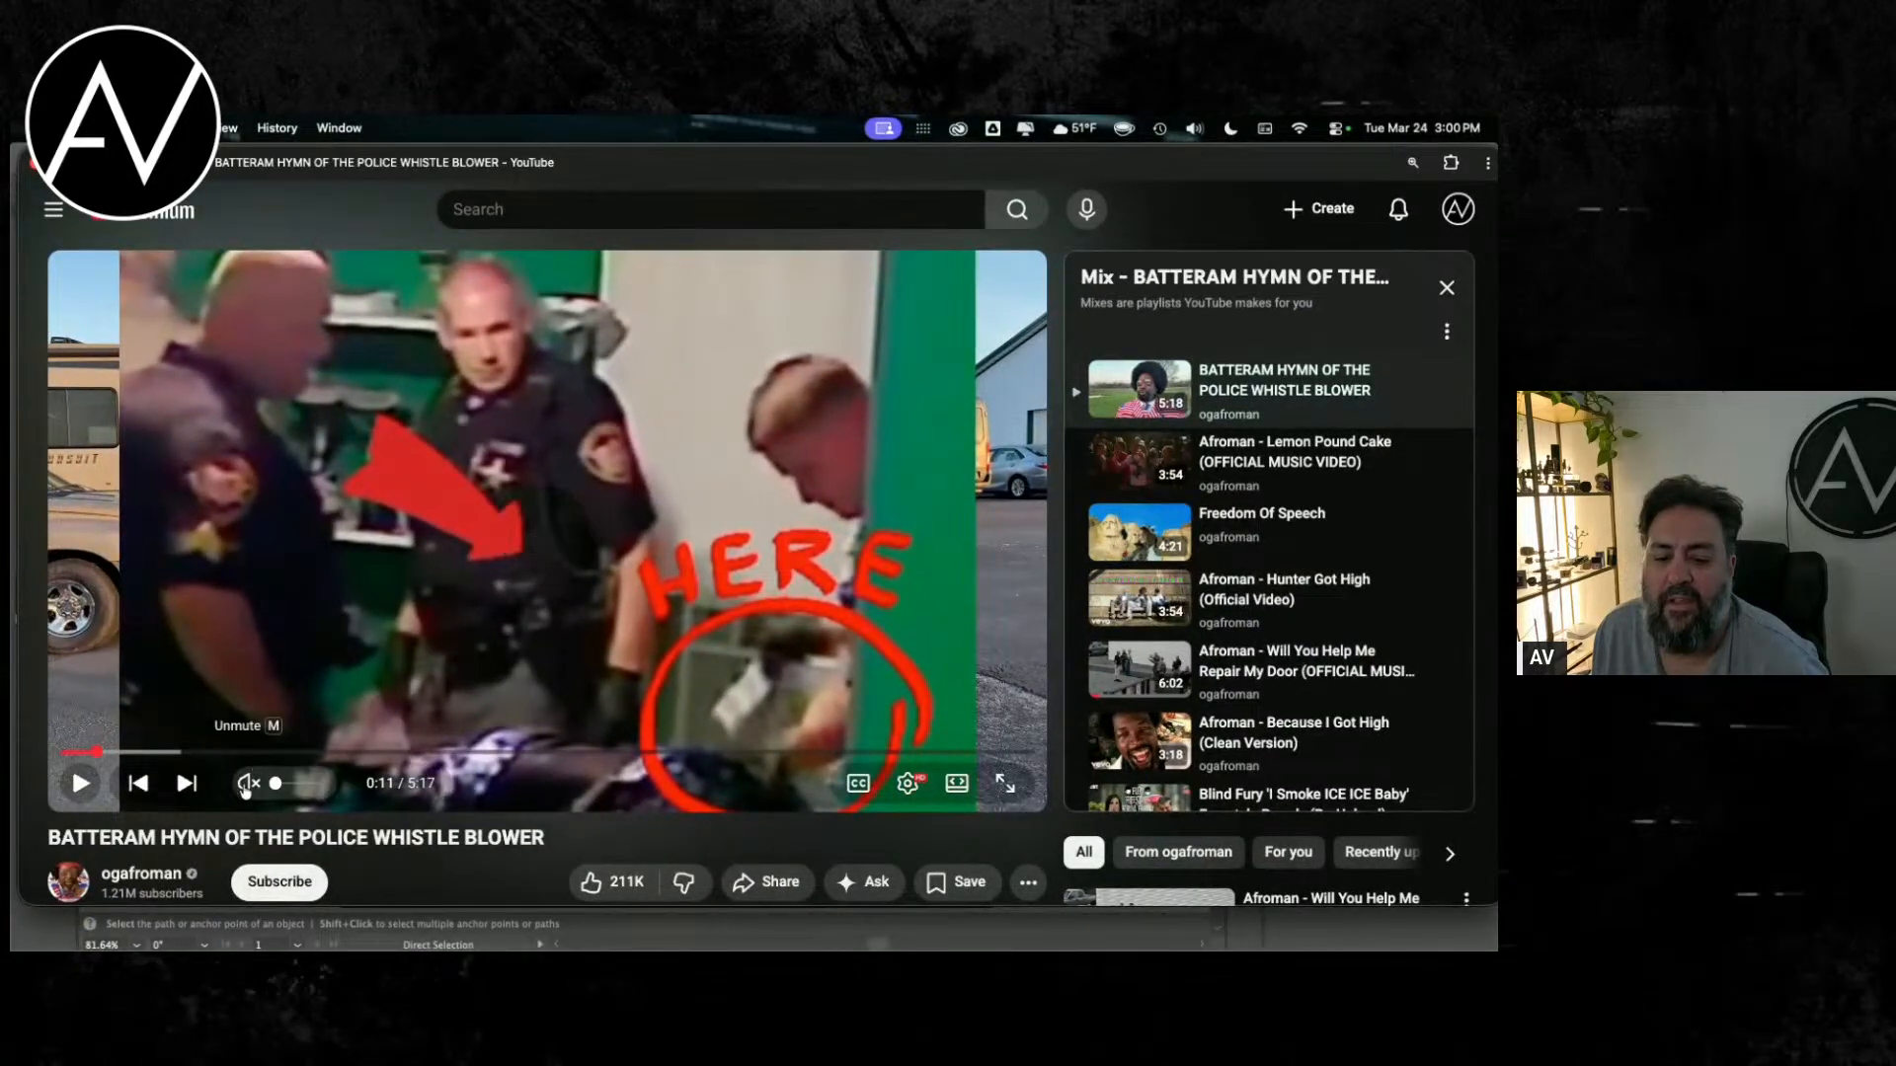
{"action": "left_click", "coordinate": [74, 753]}
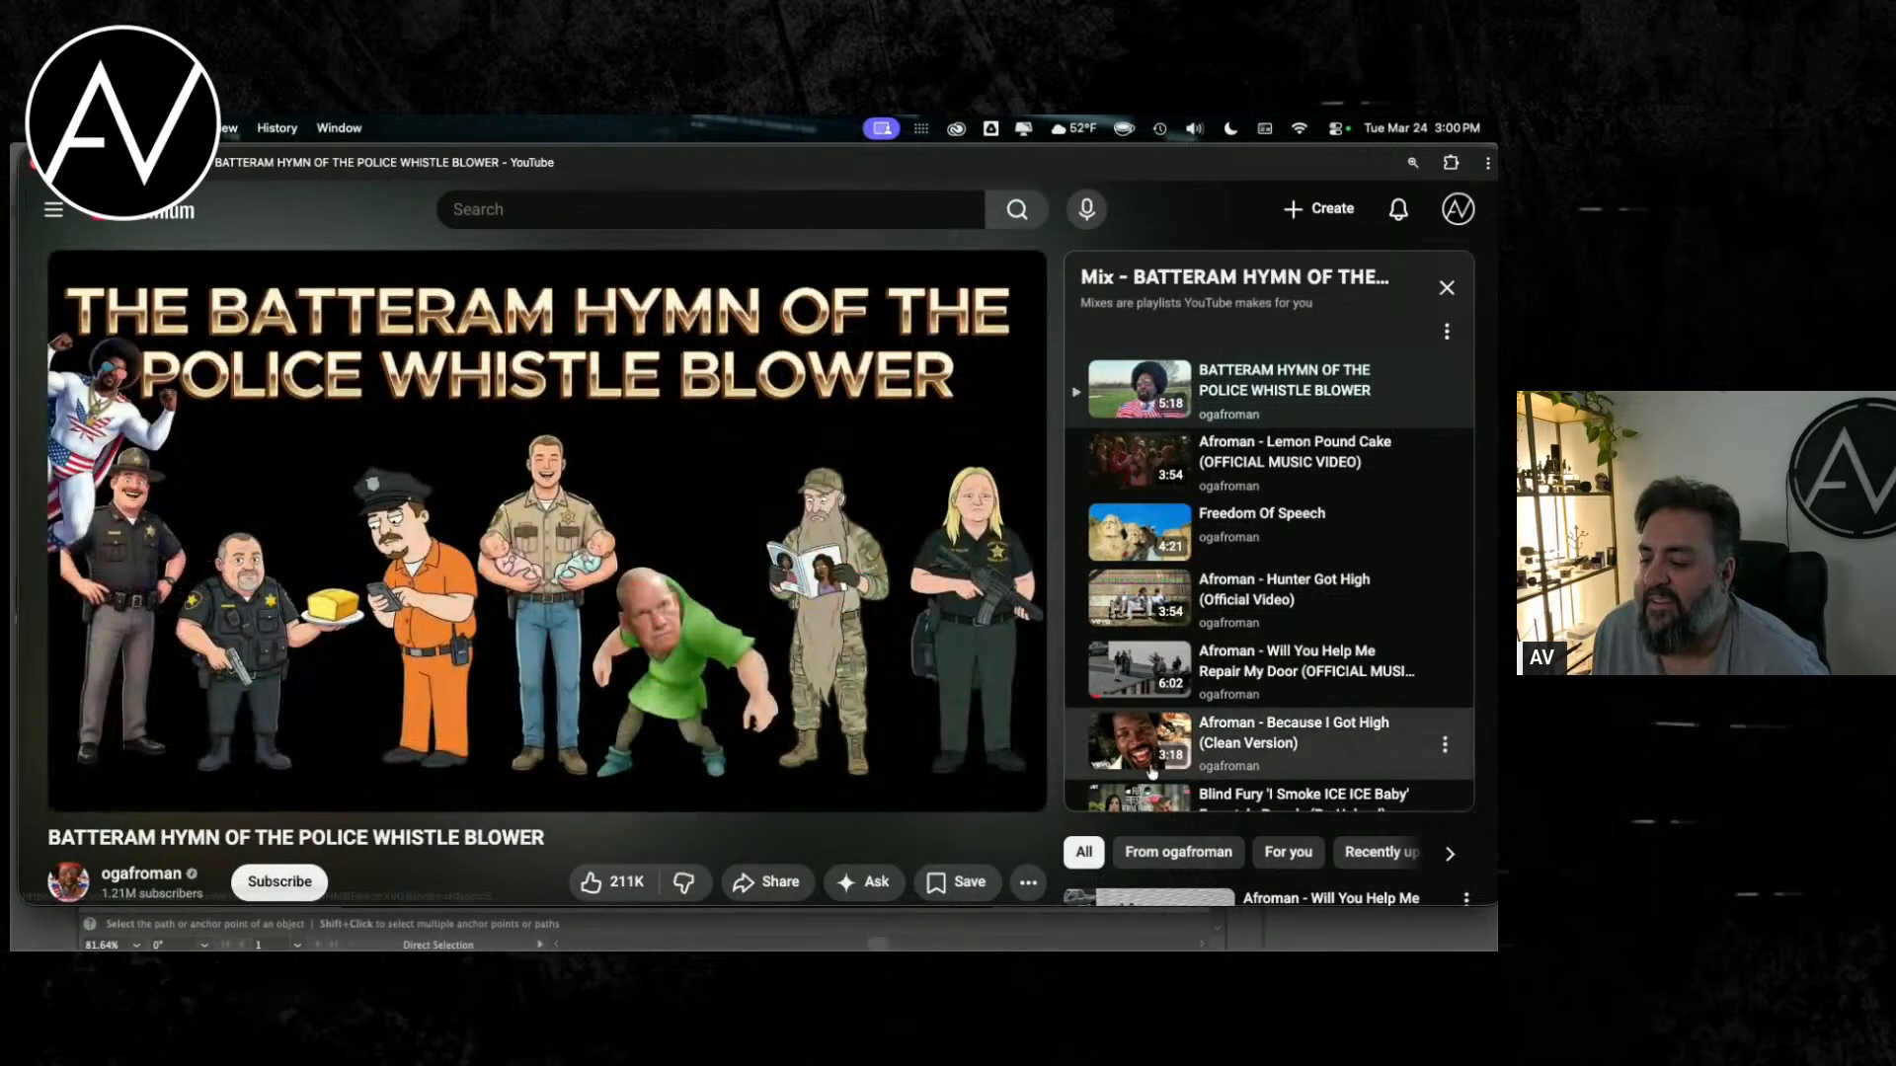
{"action": "left_click", "coordinate": [1008, 780]}
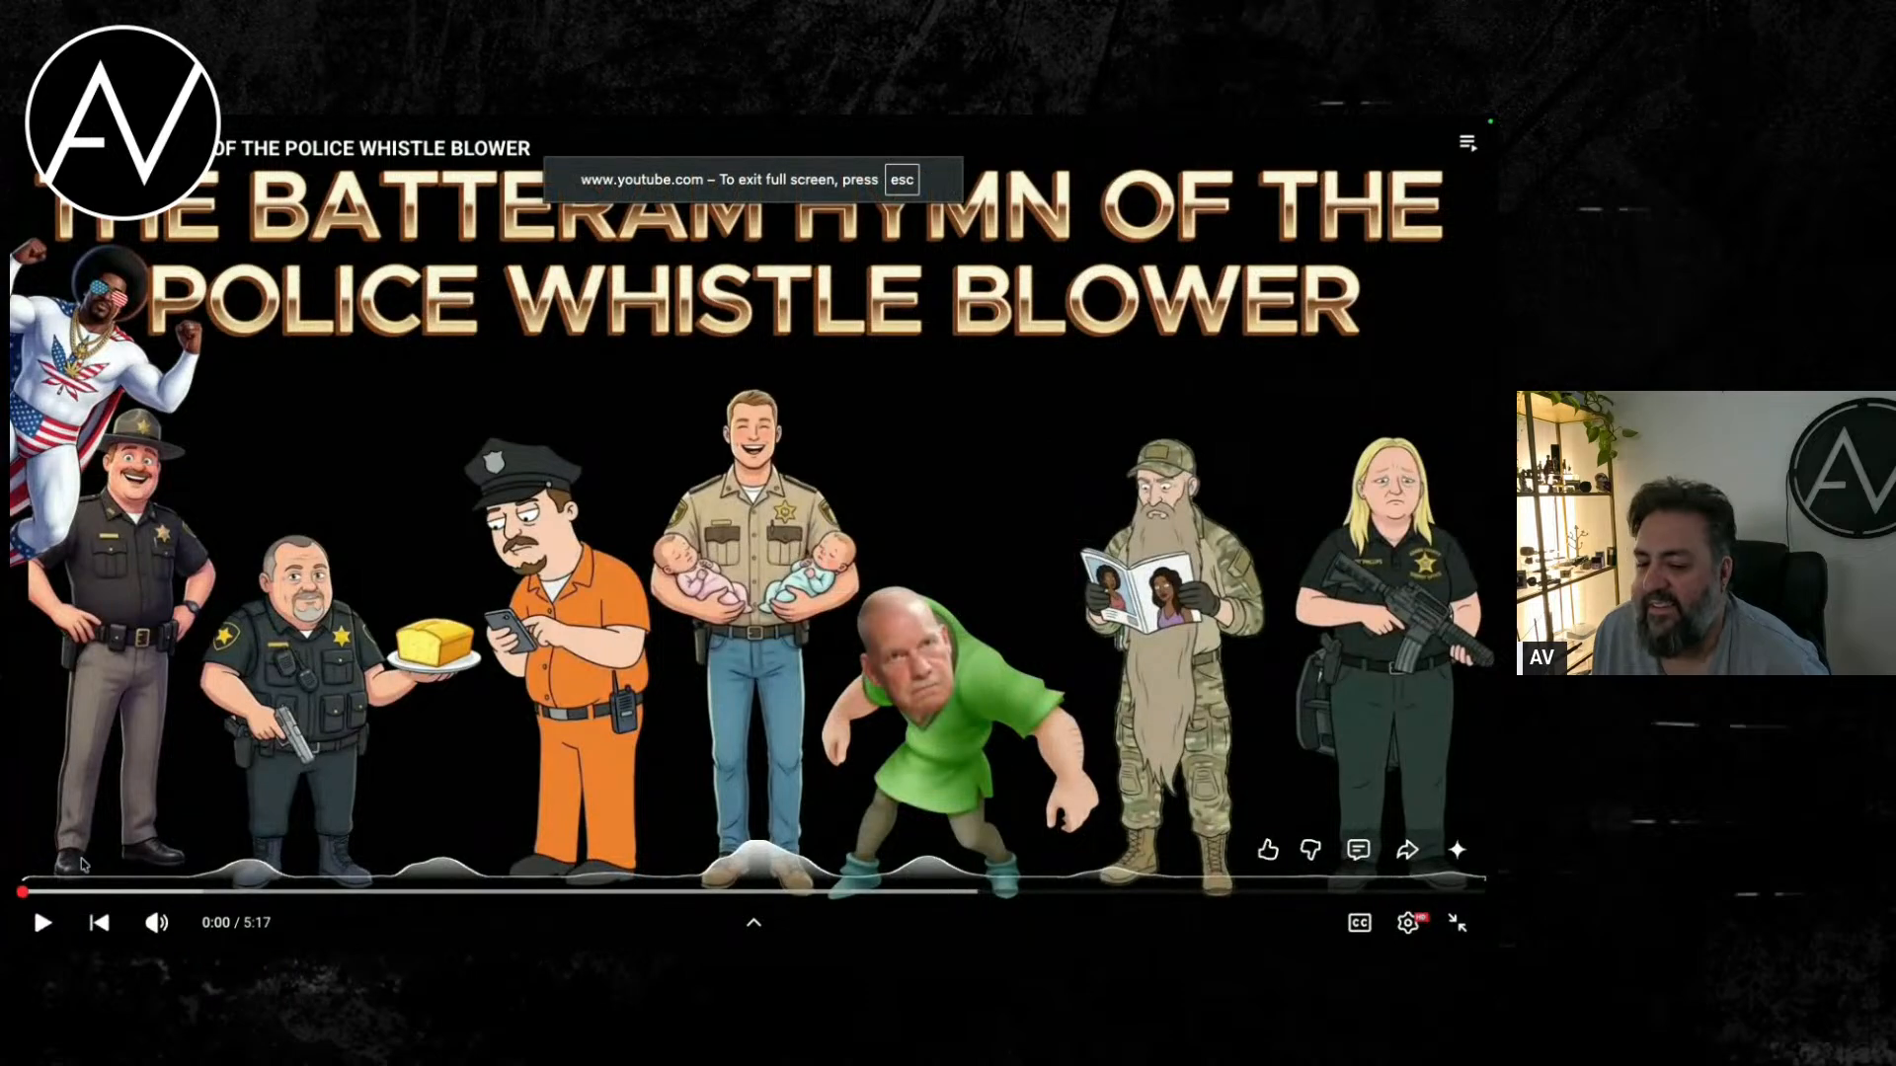
{"action": "left_click", "coordinate": [44, 925]}
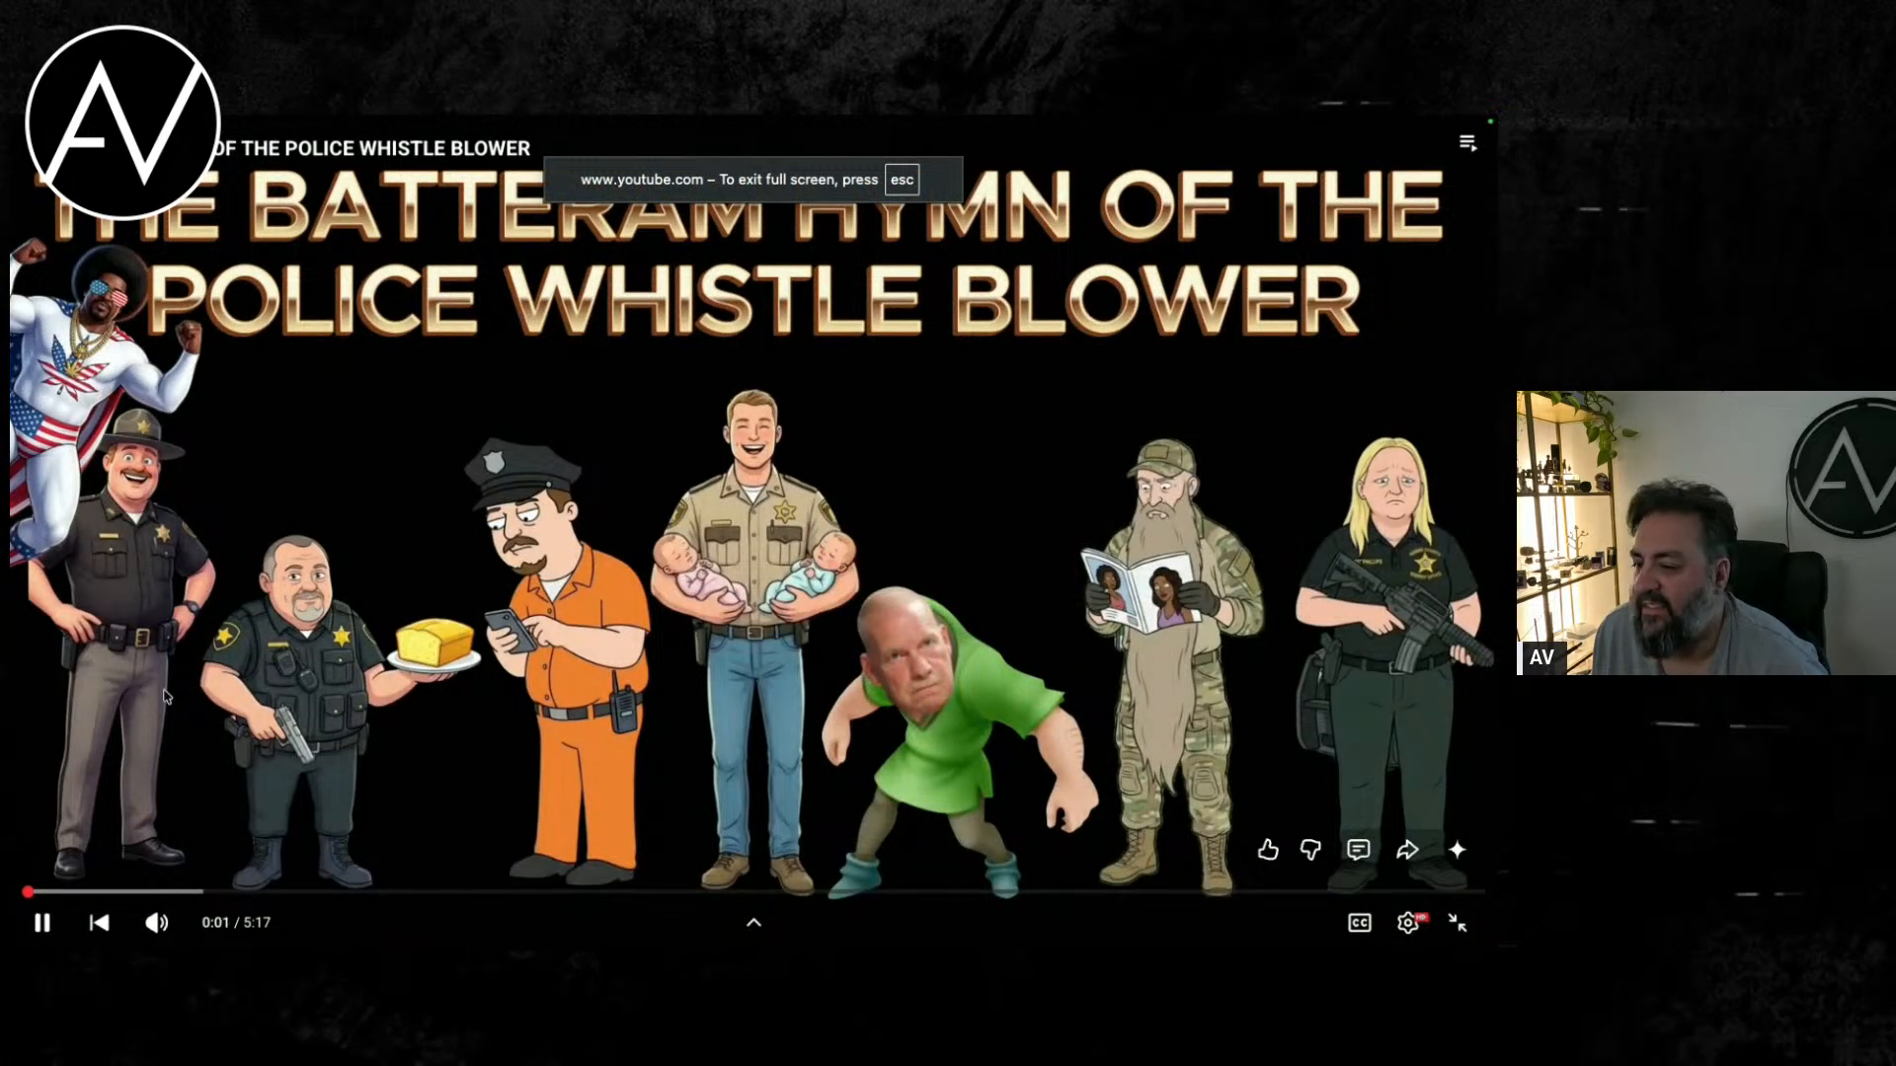
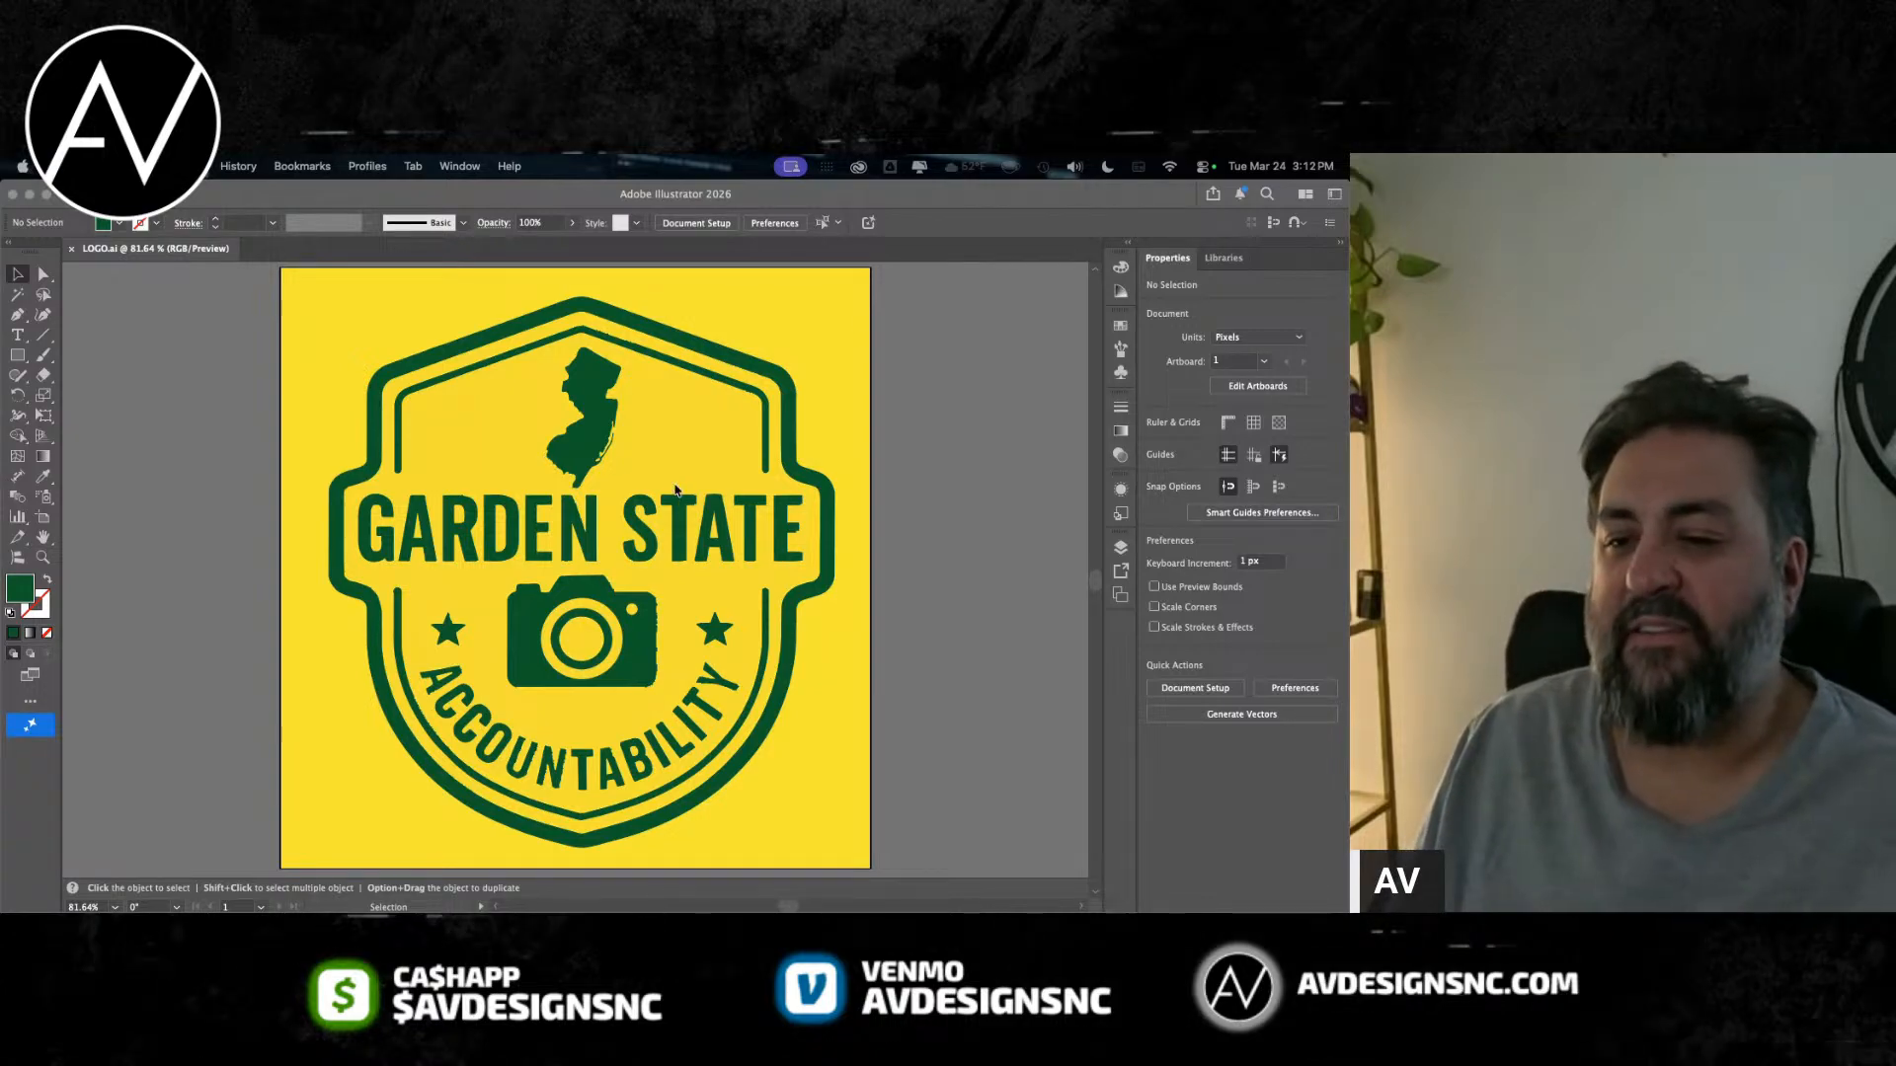
Step: Move the live GARDEN STATE text object out of Layer 1 into Layer 3
{"action": "left_click", "coordinate": [1077, 768]}
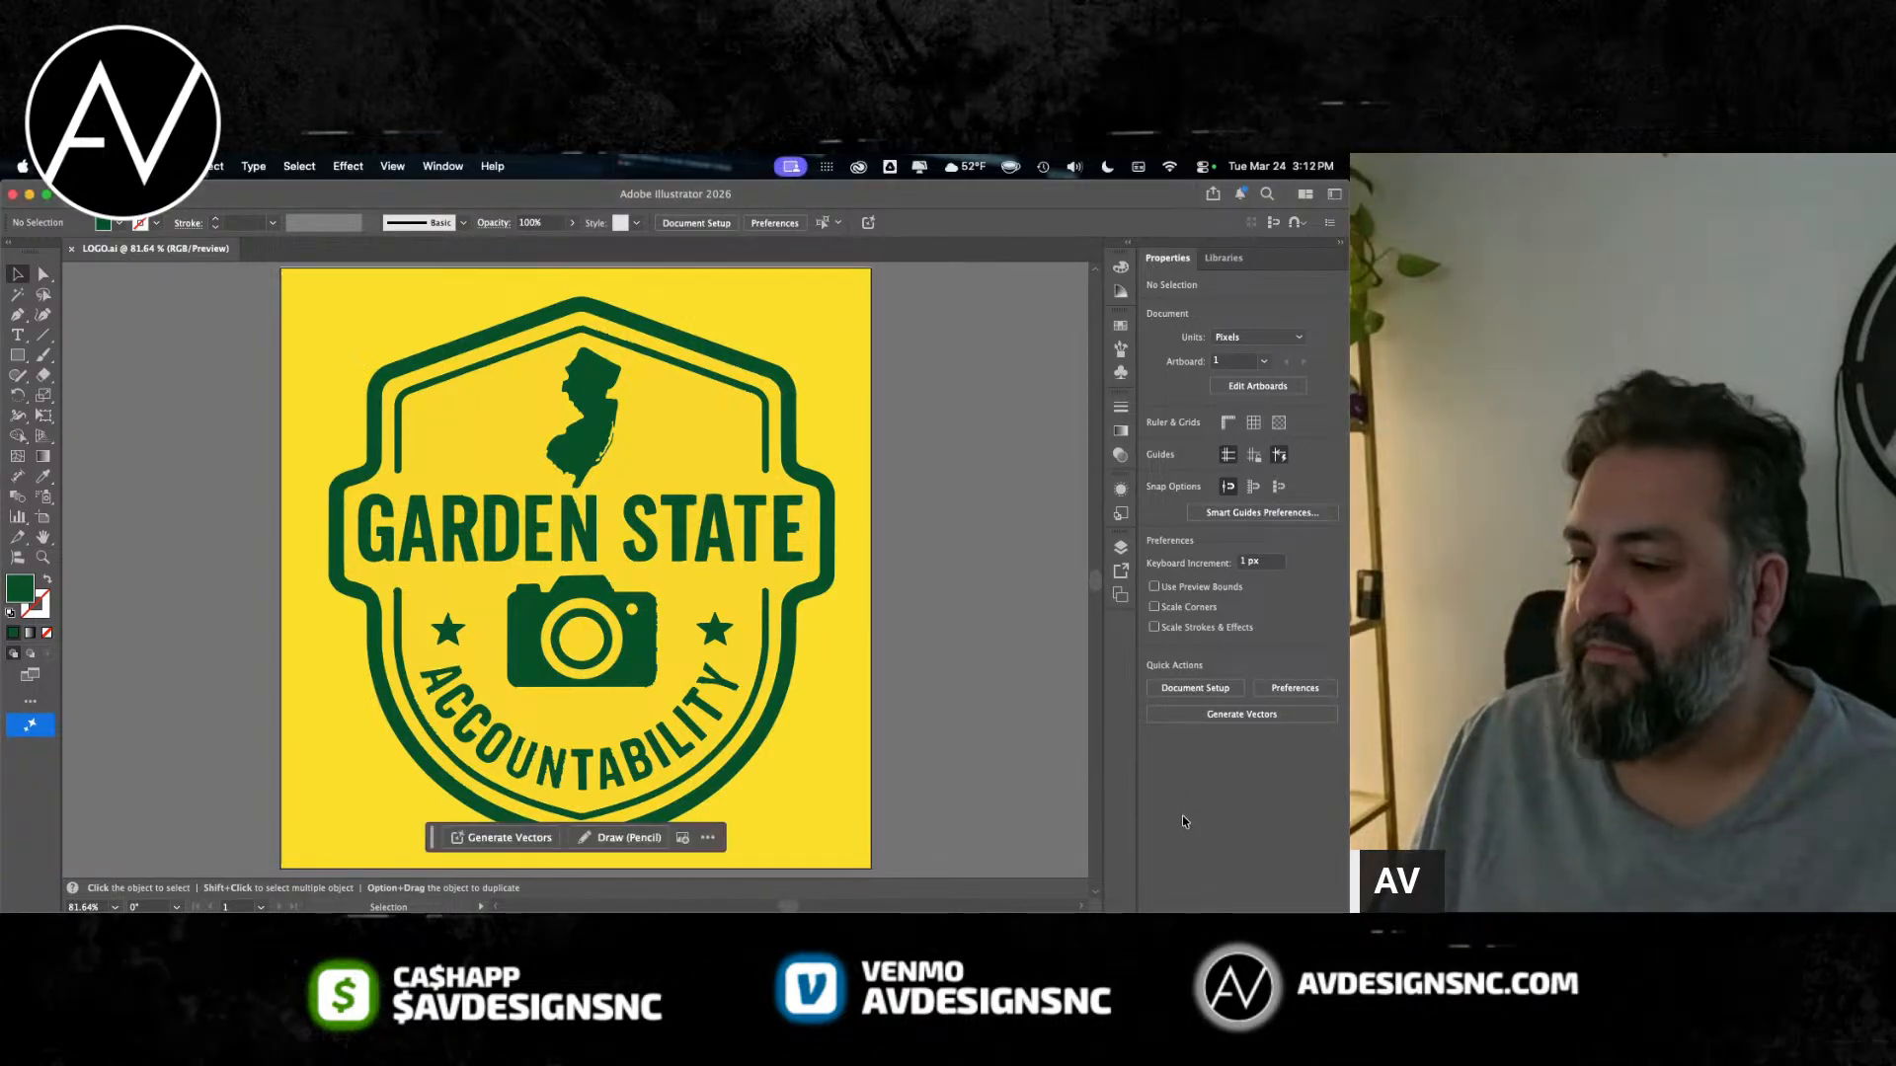
{"action": "left_click", "coordinate": [1121, 547]}
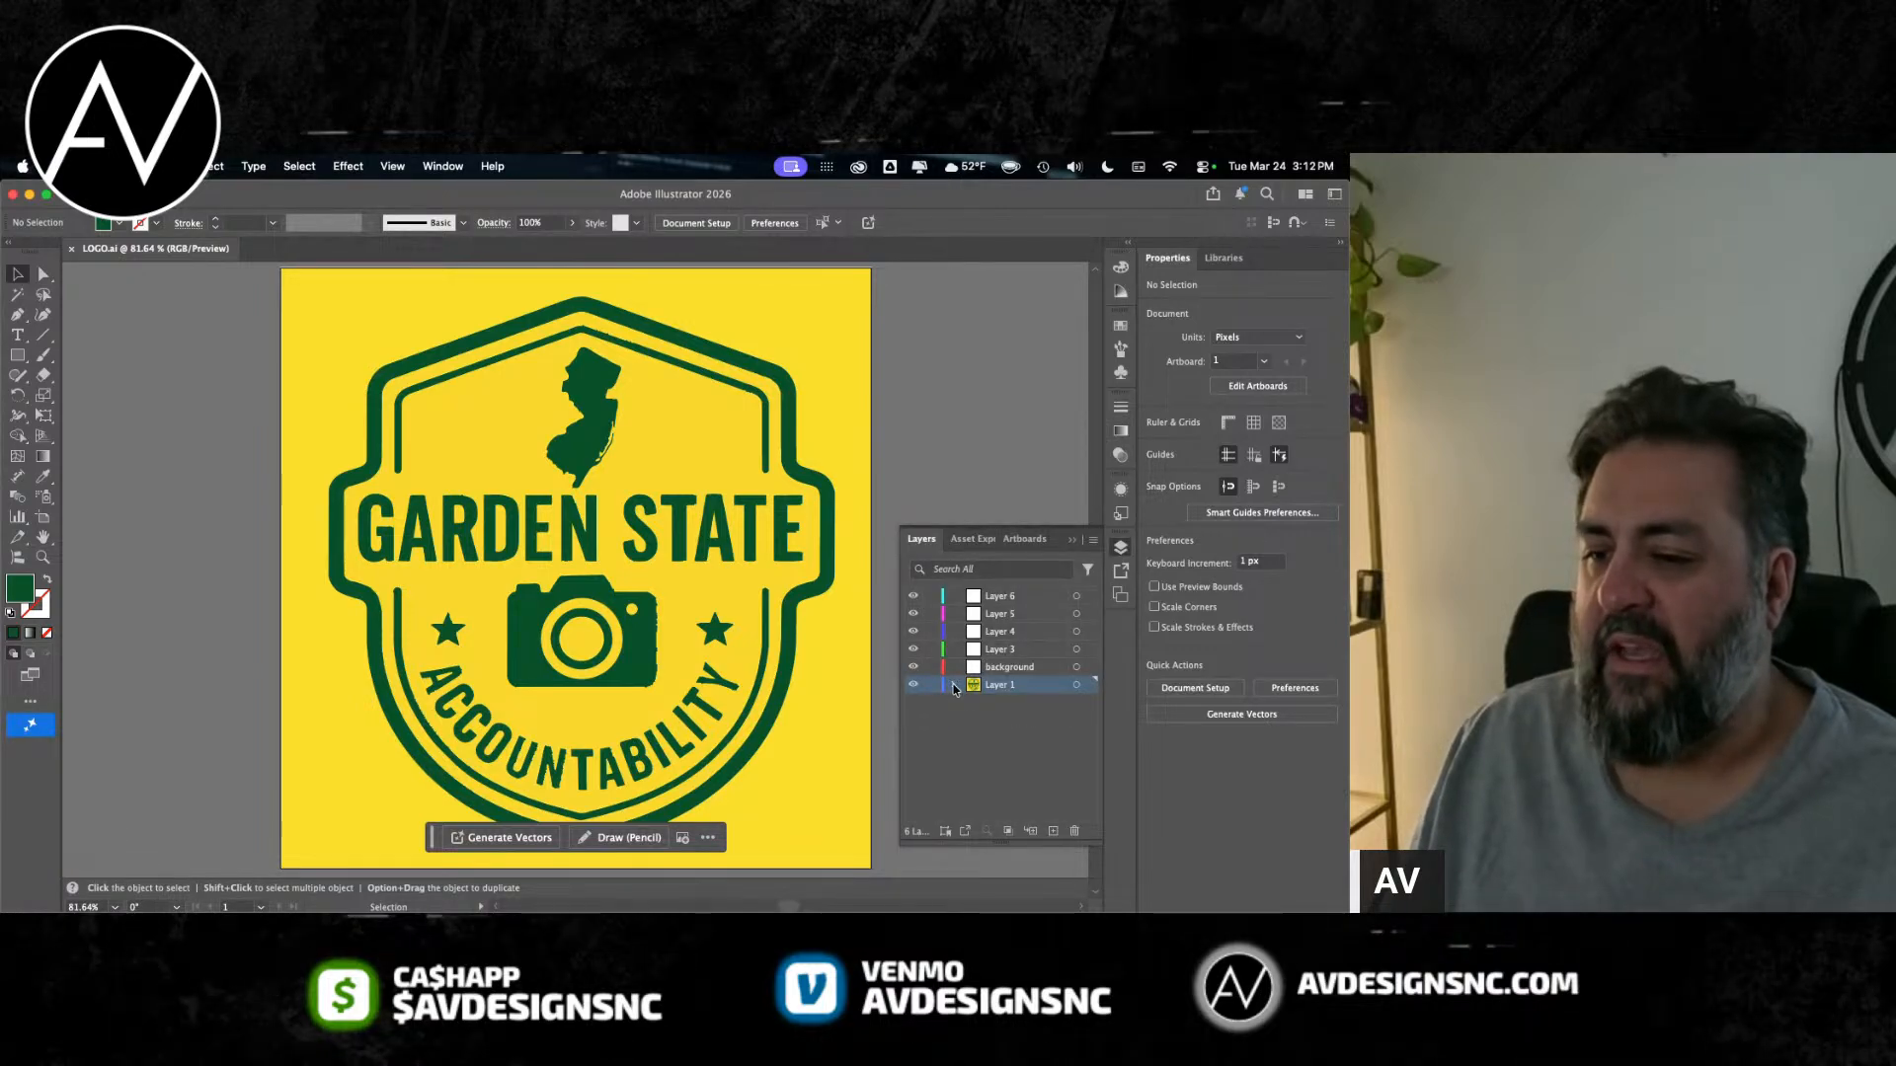
{"action": "left_click", "coordinate": [1046, 704]}
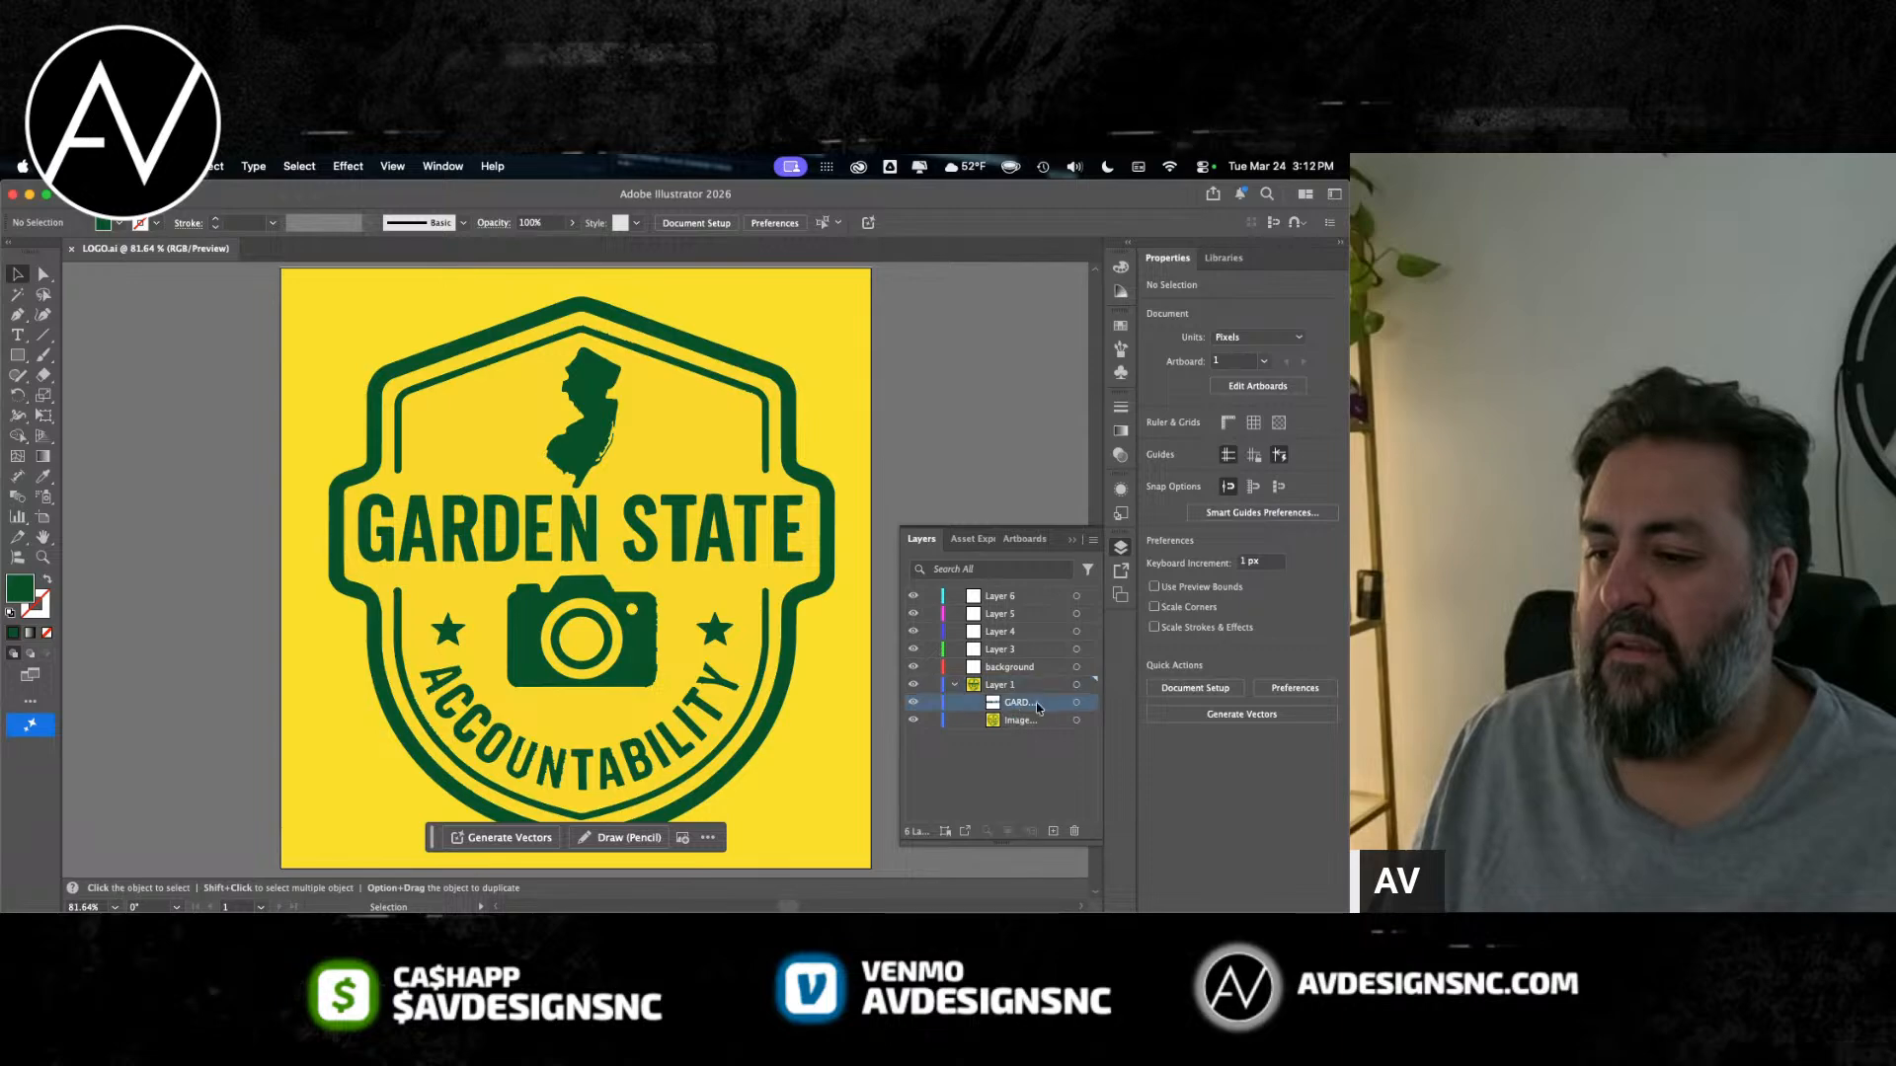
{"action": "left_click", "coordinate": [999, 648]}
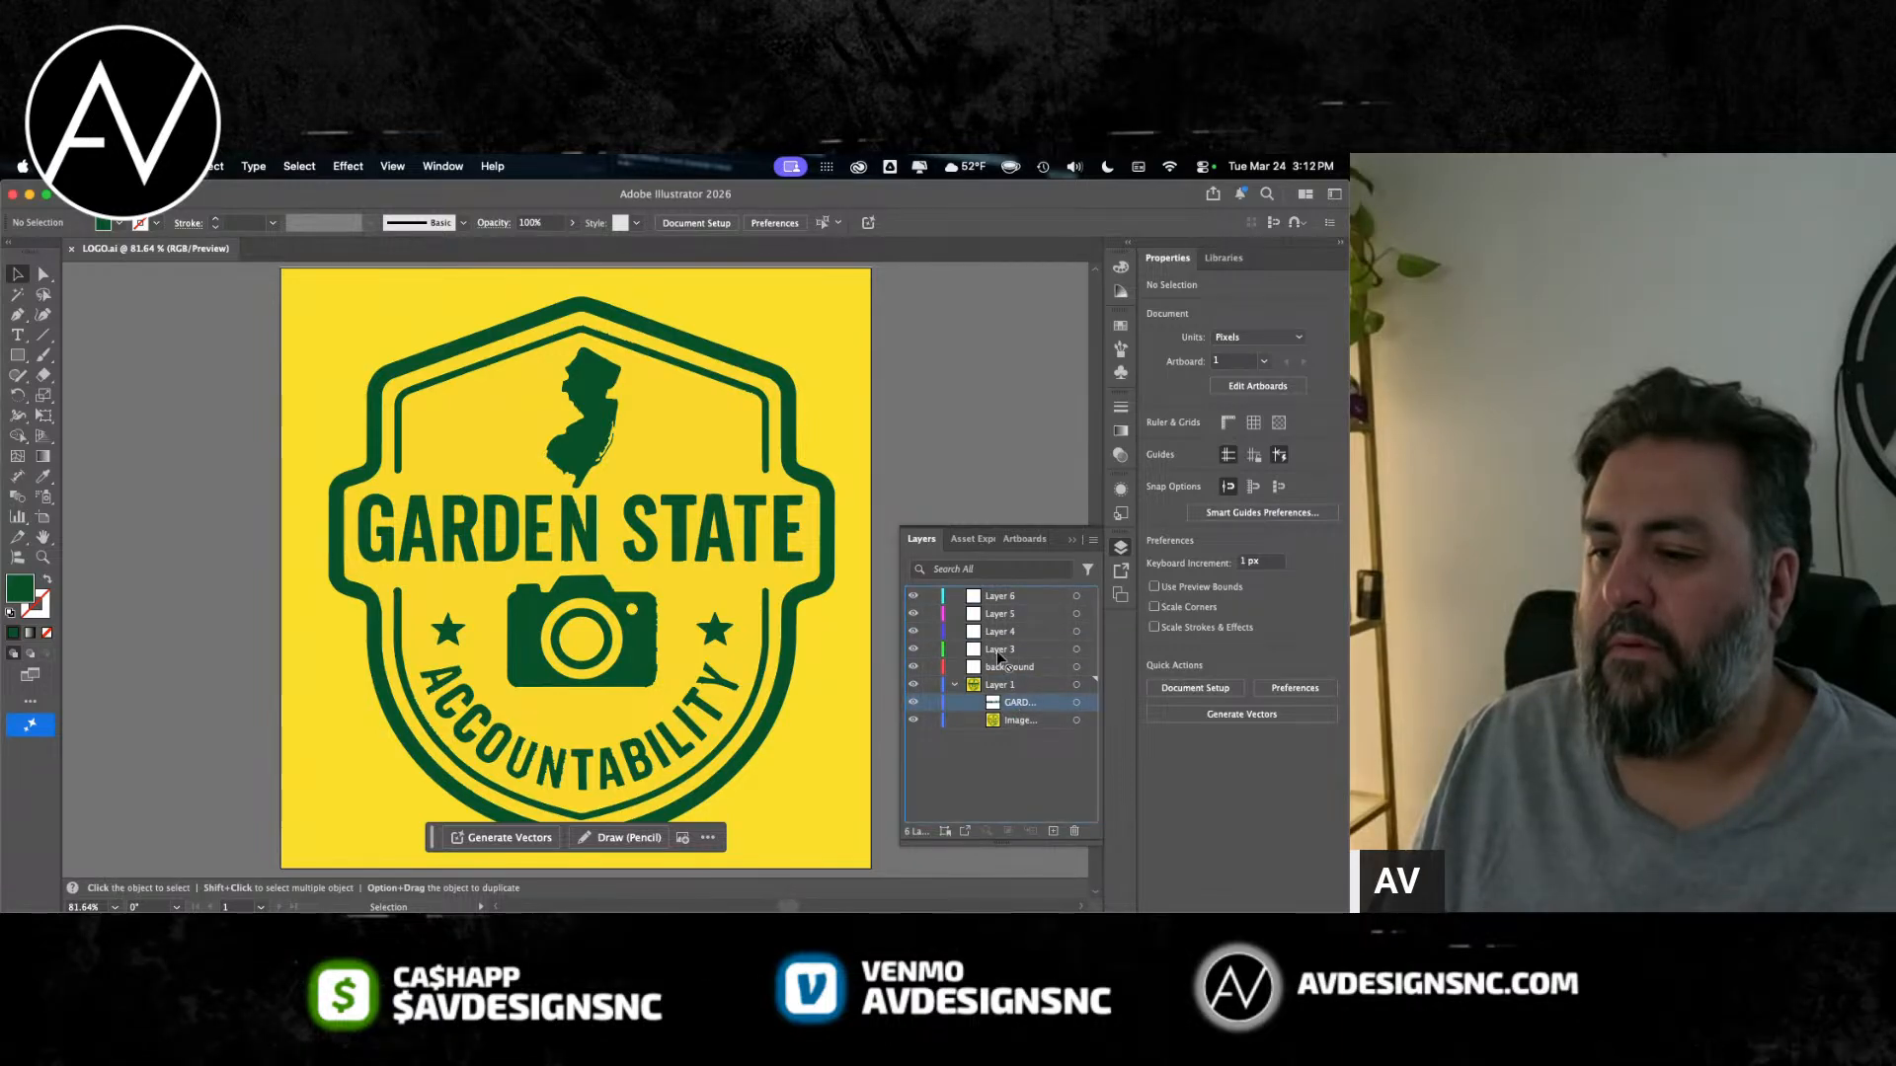
{"action": "left_click_drag", "start_coordinate": [998, 649], "coordinate": [999, 652]}
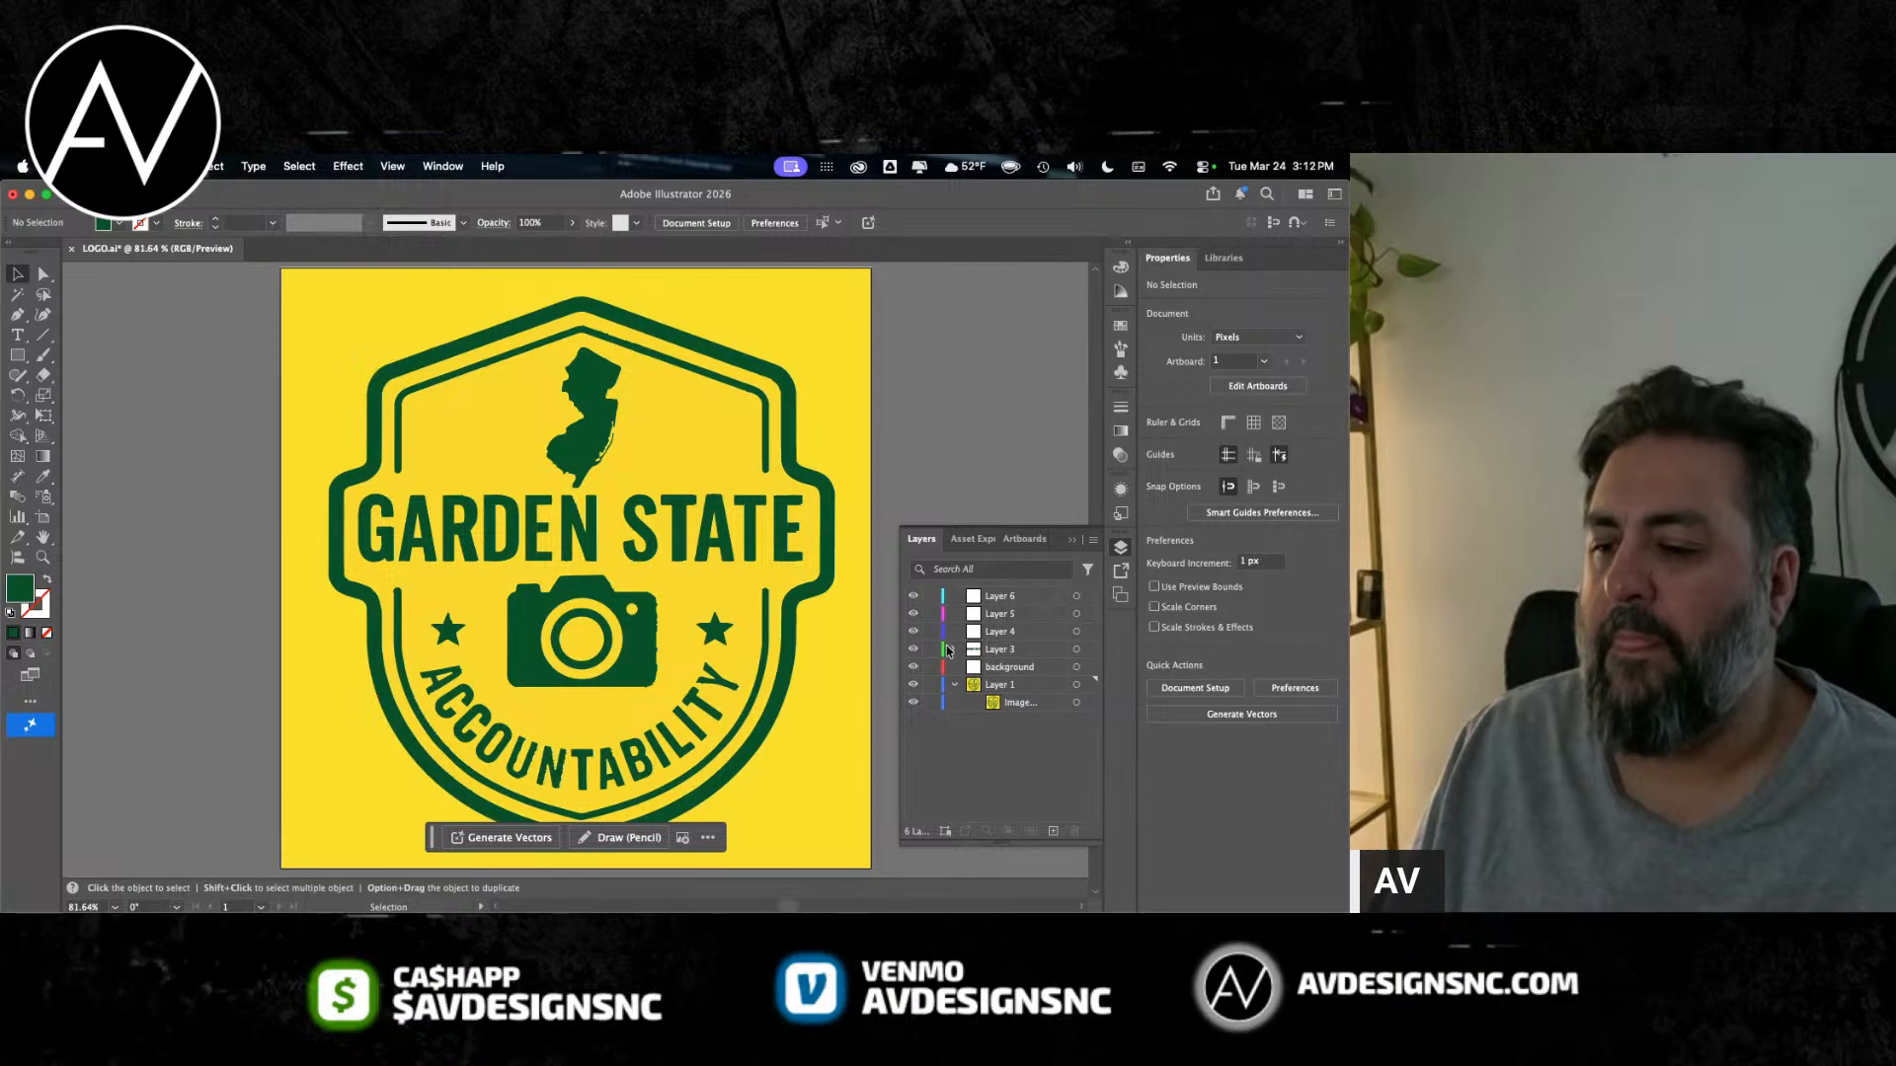
Step: Try the Line Art preset on the badge's image tracing in Layer 1
{"action": "left_click", "coordinate": [1000, 702]}
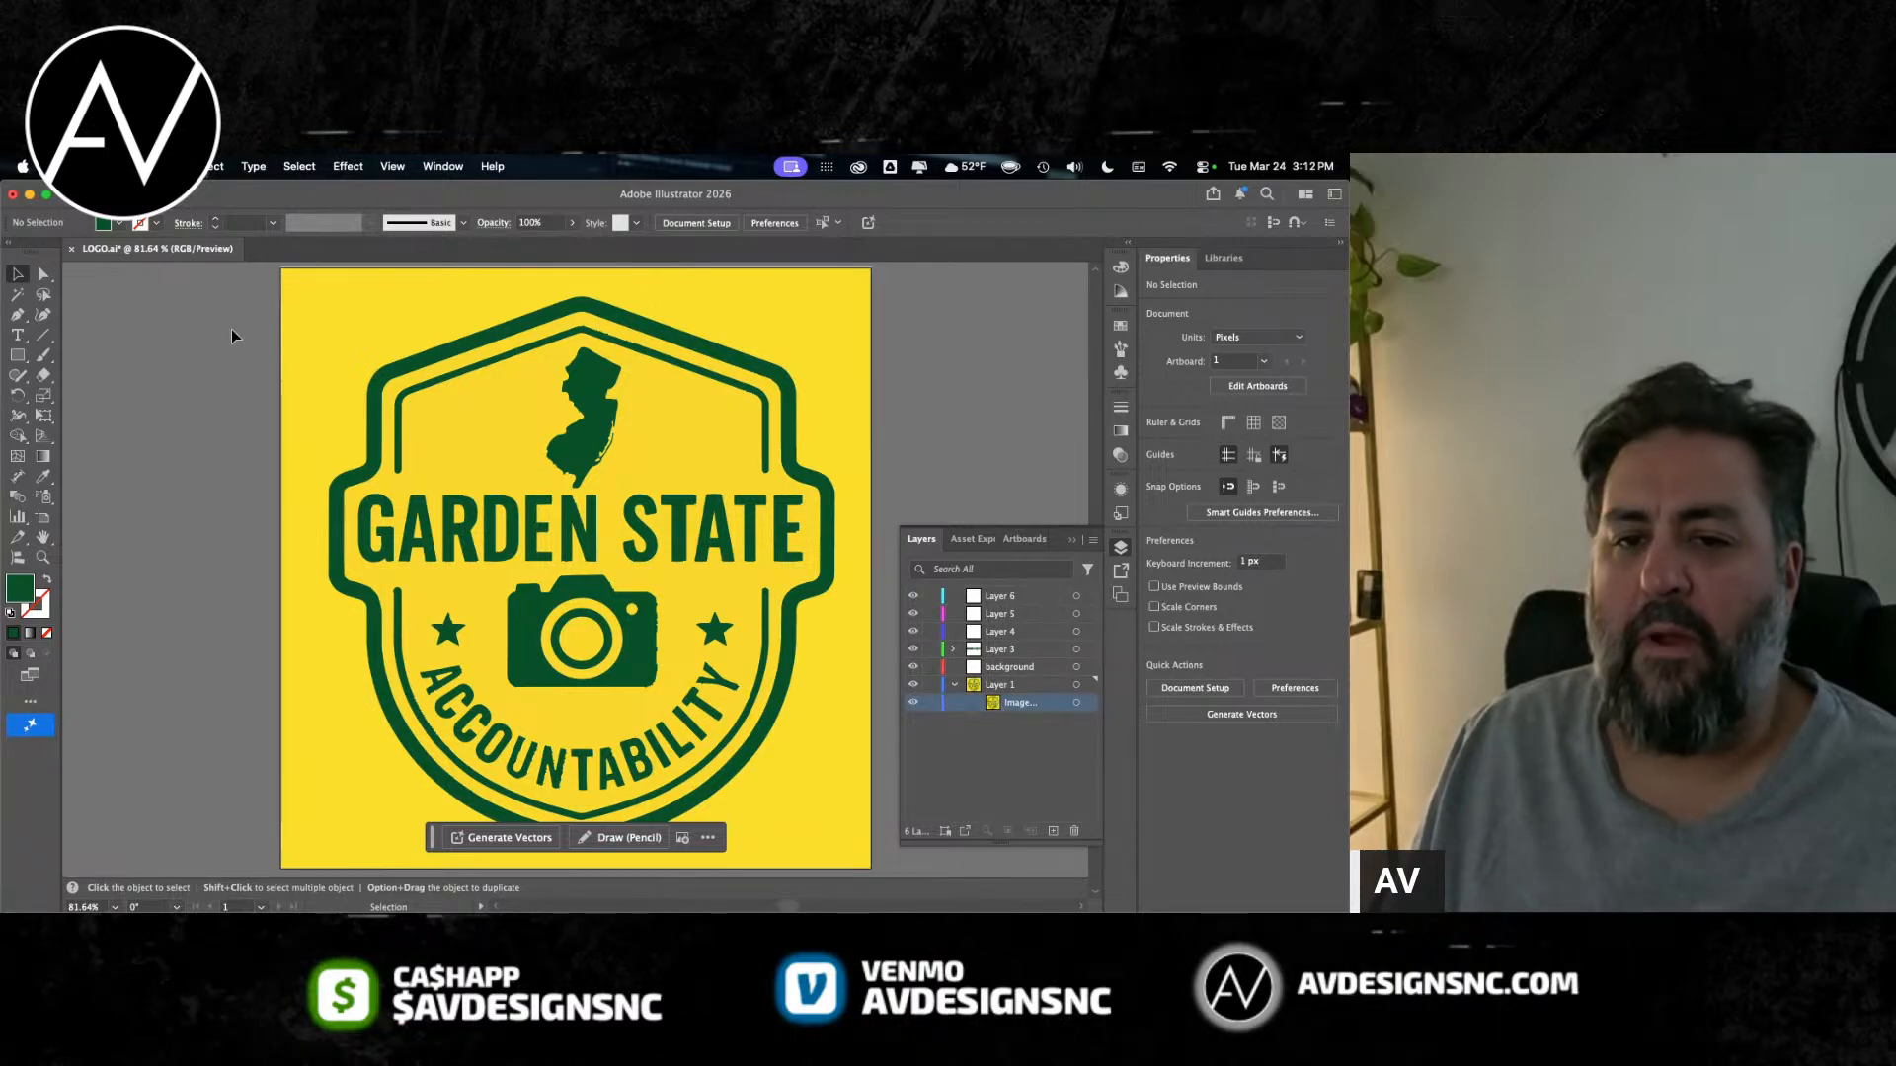
{"action": "left_click", "coordinate": [1003, 684]}
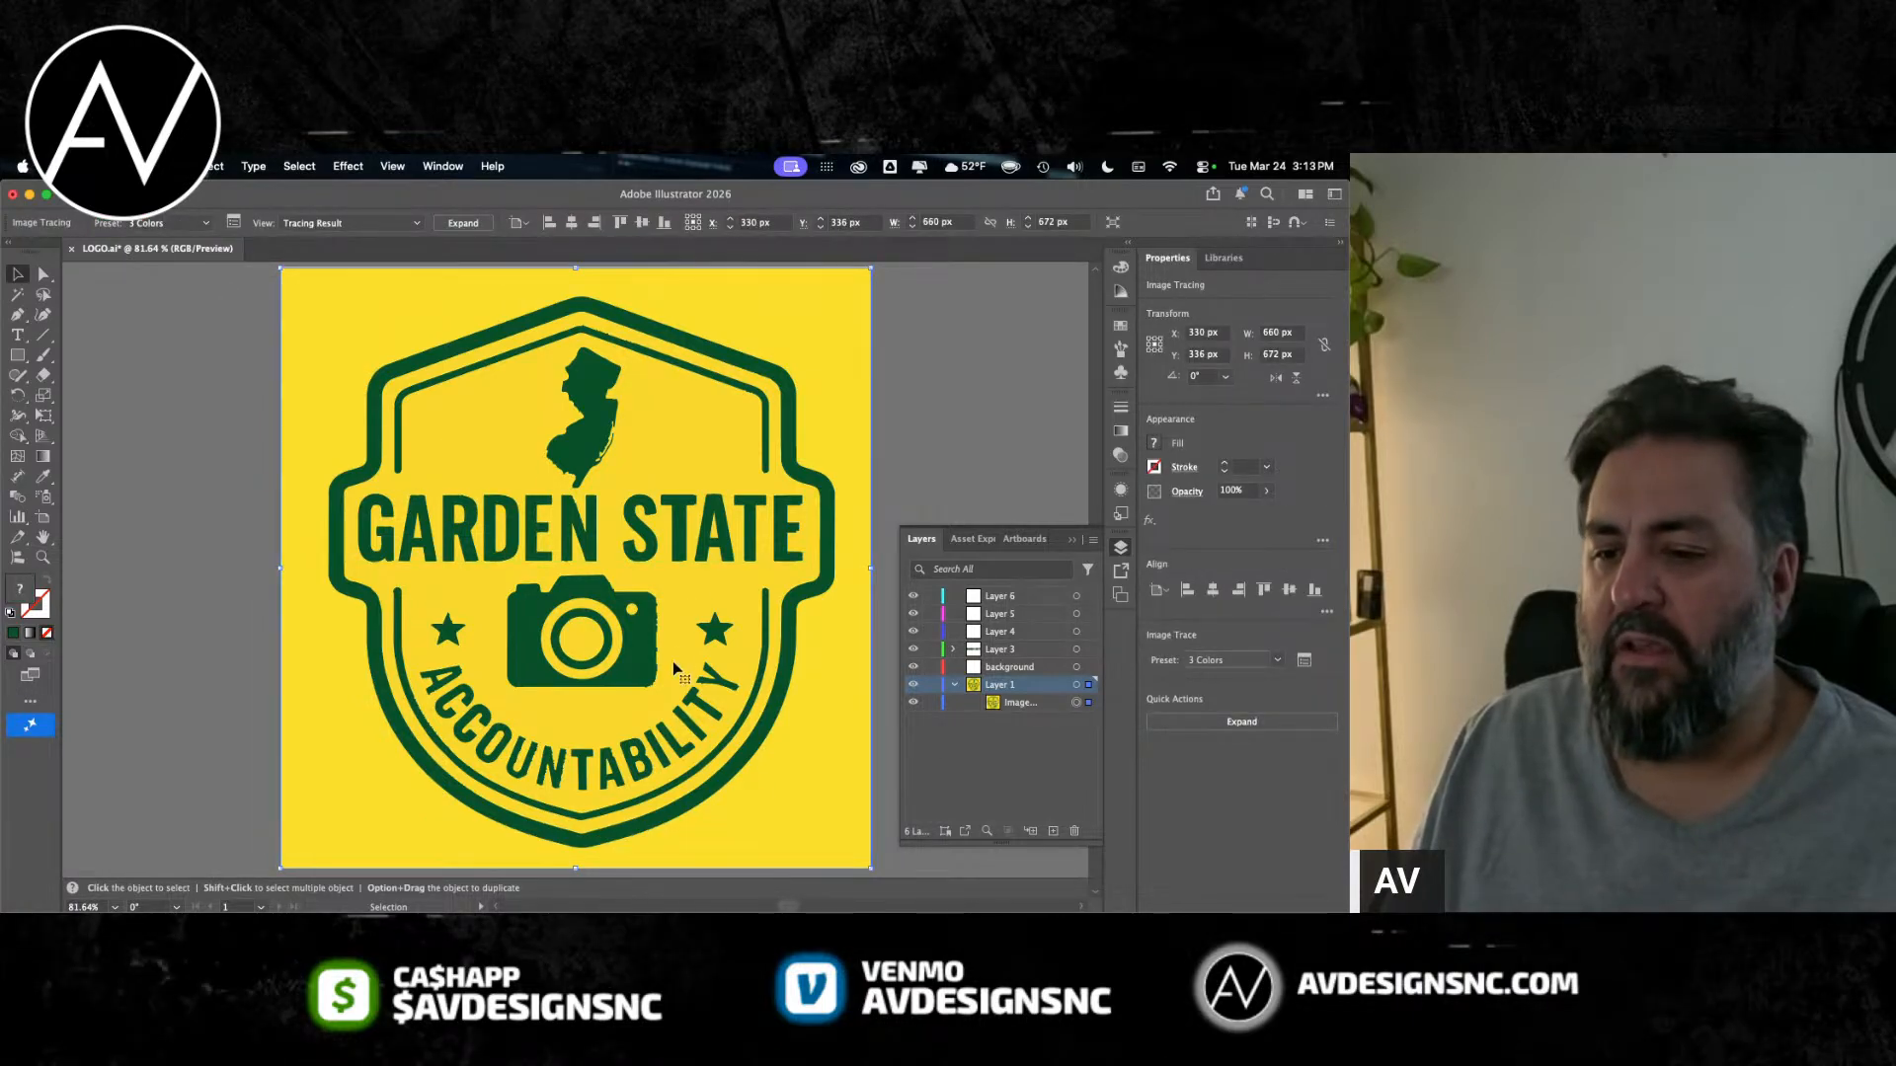
{"action": "left_click", "coordinate": [170, 223]}
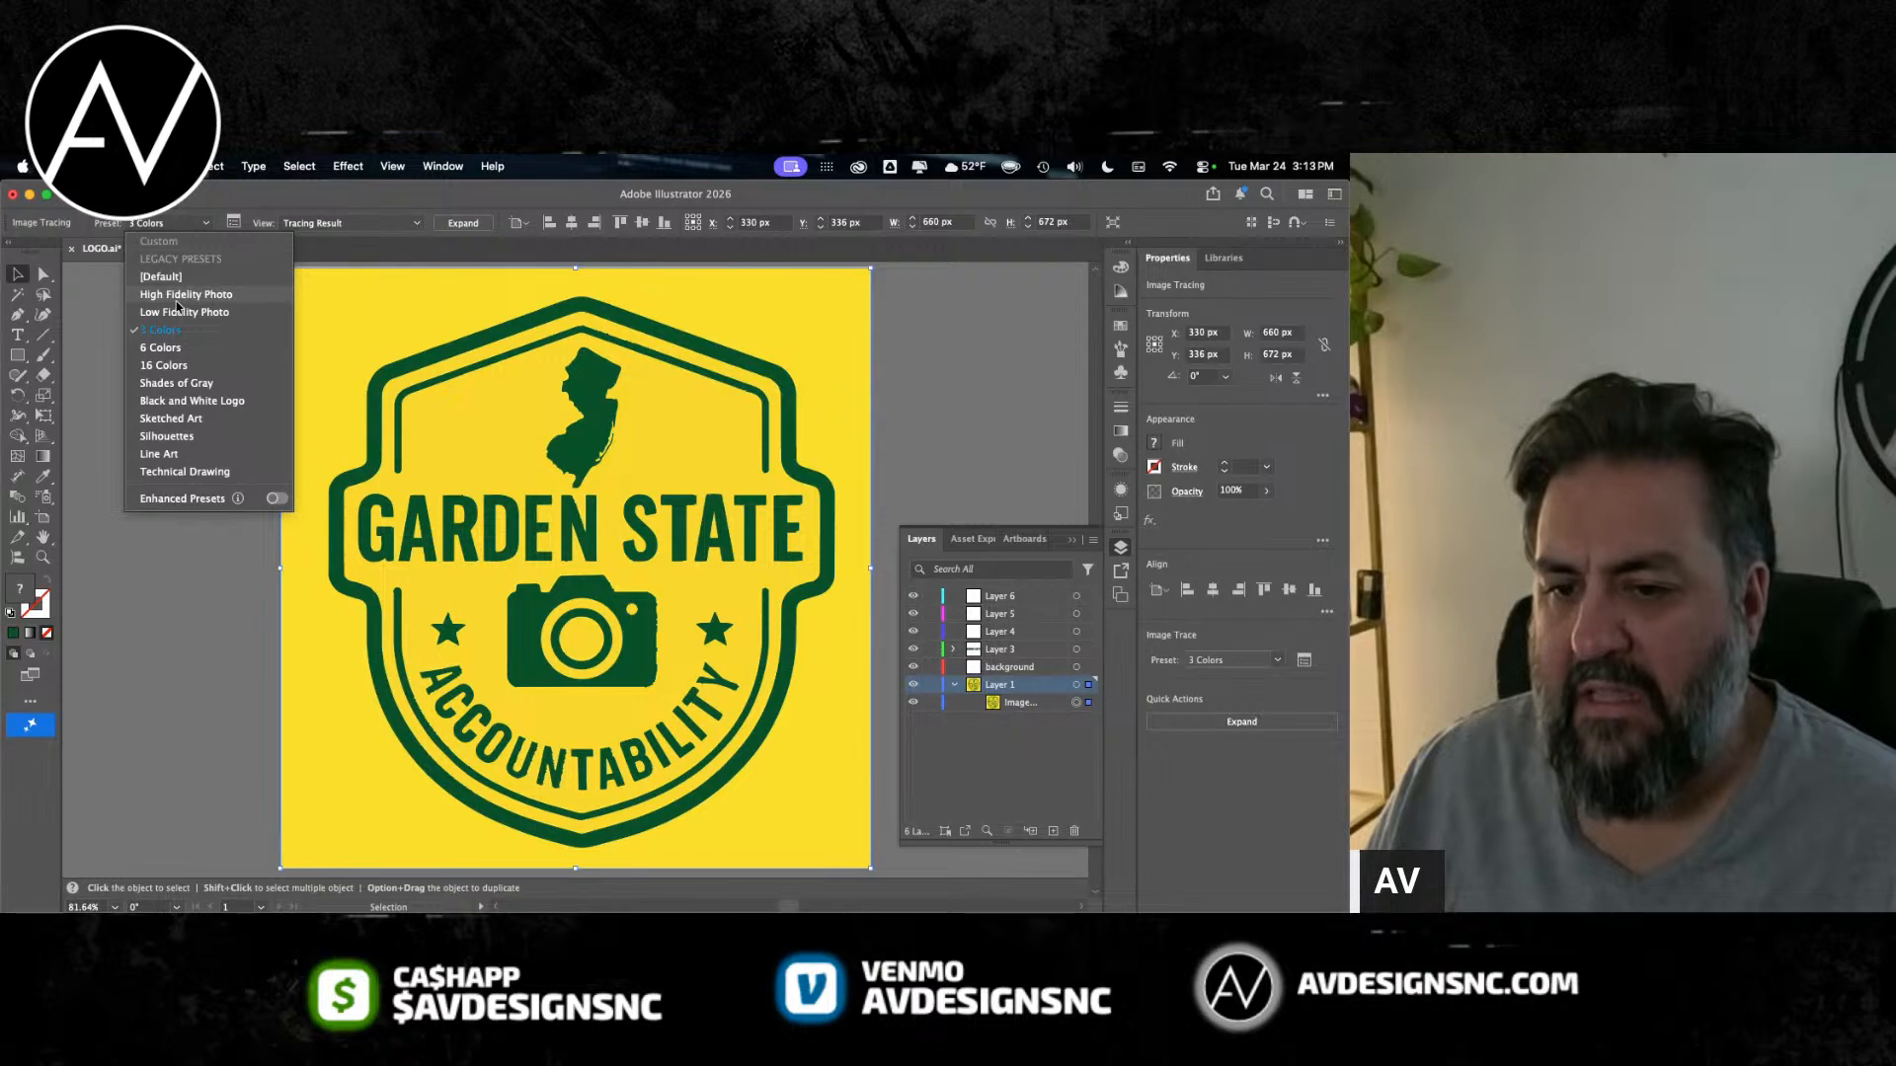
{"action": "left_click", "coordinate": [164, 456]}
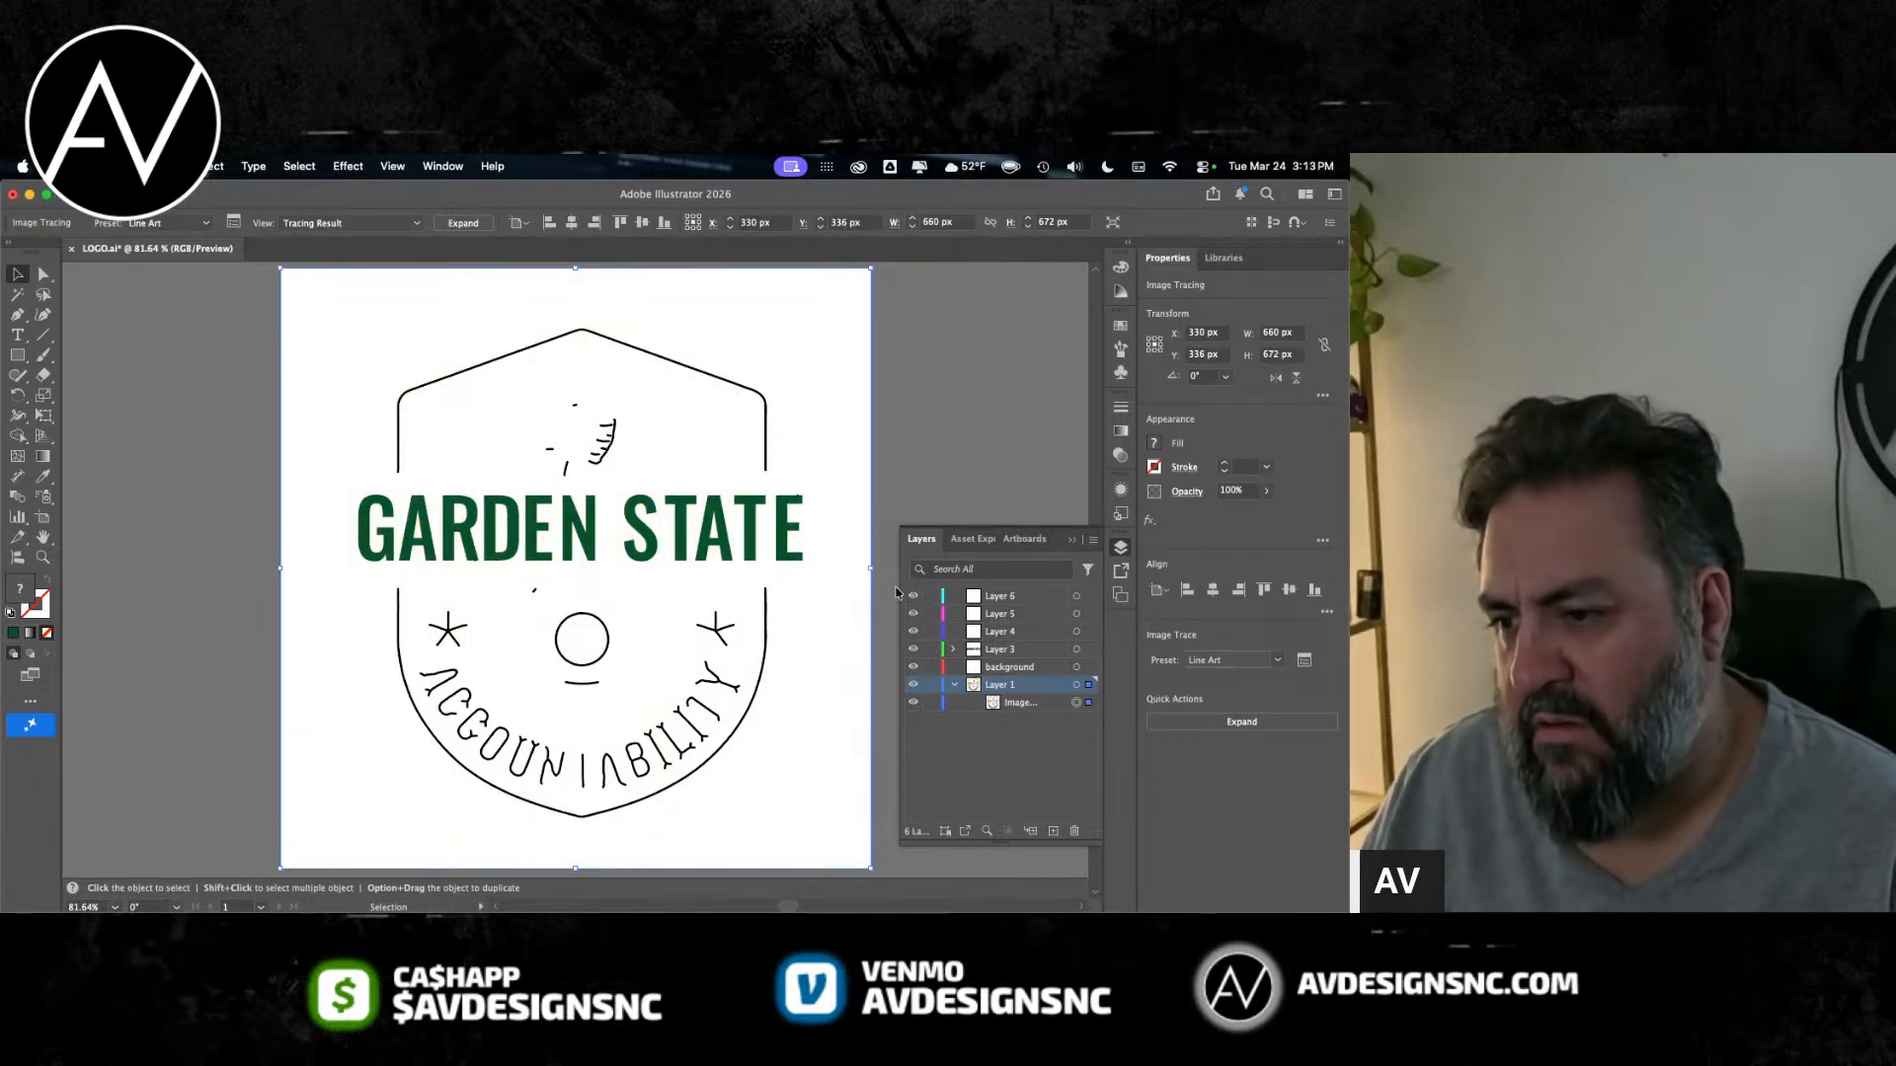
Step: Hide Layer 3's live lettering and set the badge's image tracing preset to Black and White Logo
{"action": "left_click", "coordinate": [914, 651]}
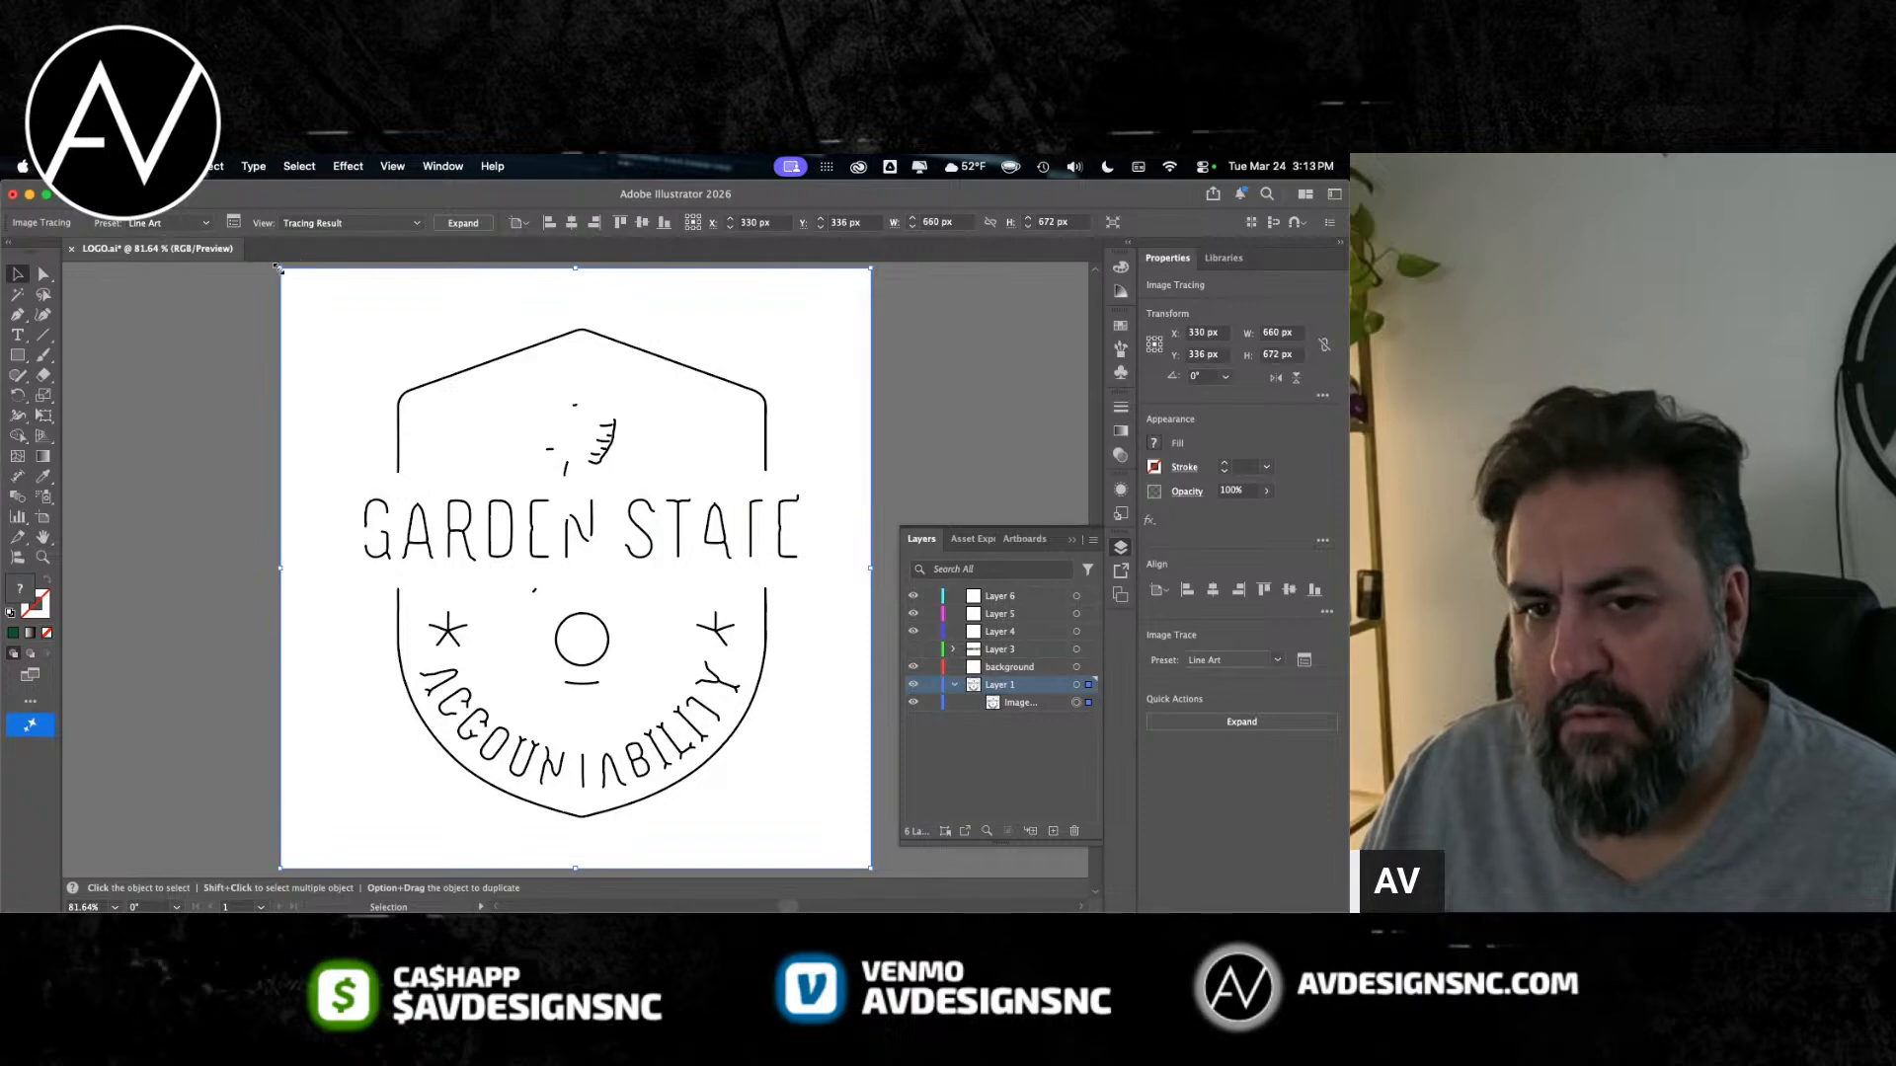
{"action": "left_click", "coordinate": [173, 223]}
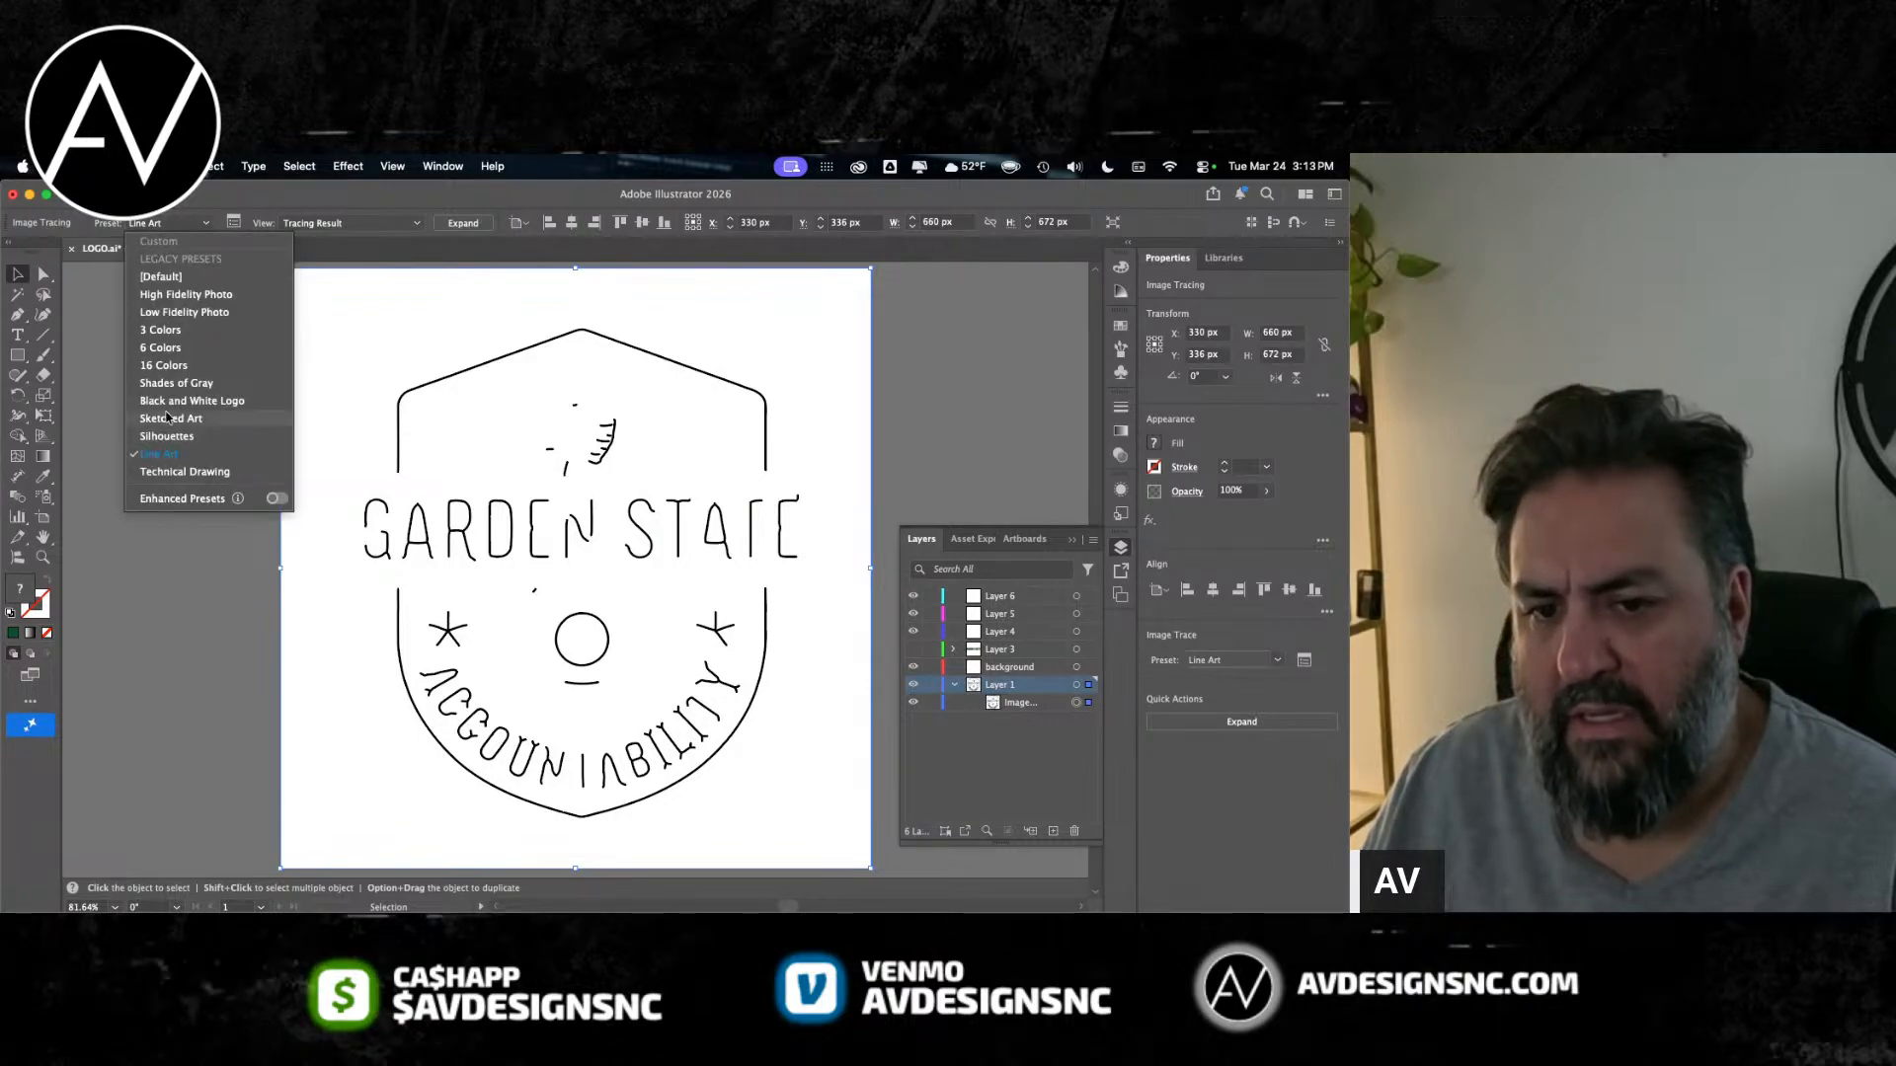
{"action": "left_click", "coordinate": [173, 400]}
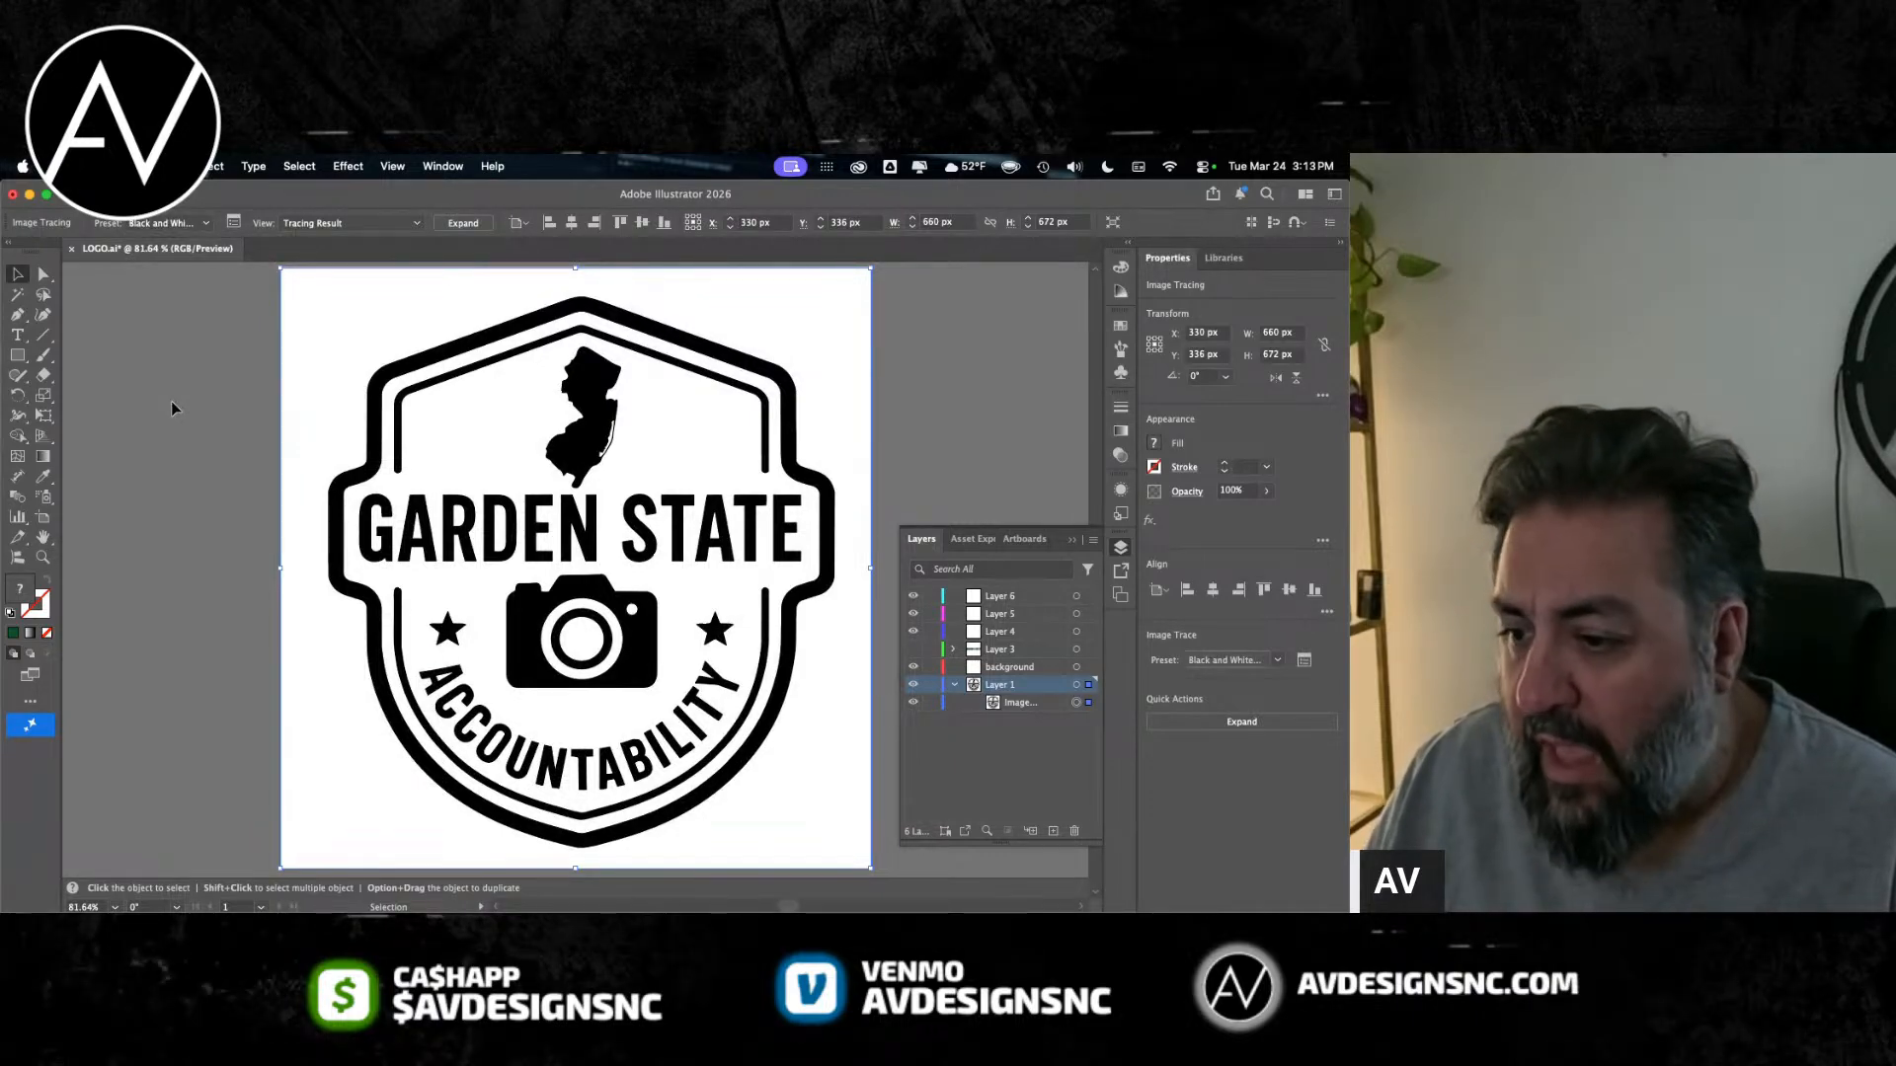
{"action": "scroll", "coordinate": [171, 402], "scroll_direction": "right", "scroll_amount": 1}
{"action": "scroll", "coordinate": [171, 402], "scroll_direction": "up", "scroll_amount": 1}
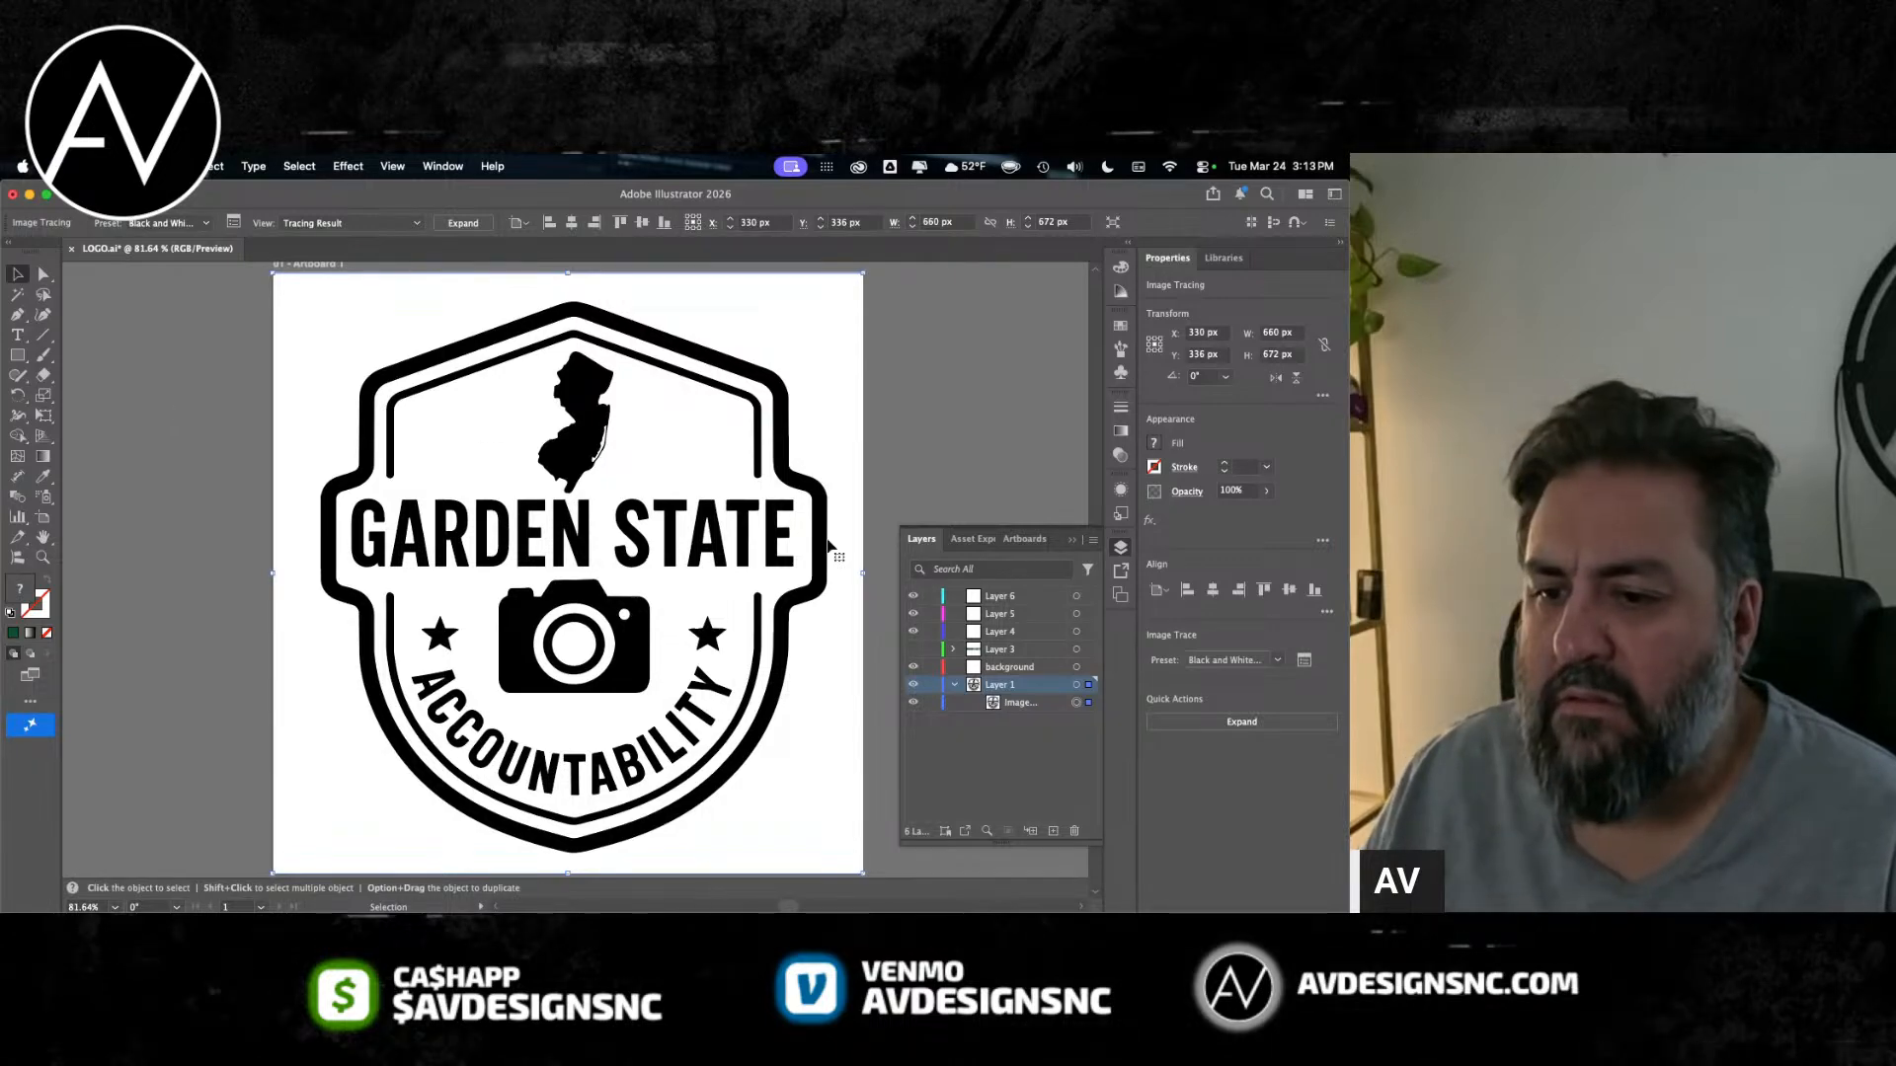
Step: Make Layer 3 active and show its green GARDEN STATE text over the traced badge
{"action": "left_click", "coordinate": [911, 651]}
{"action": "left_click", "coordinate": [912, 651]}
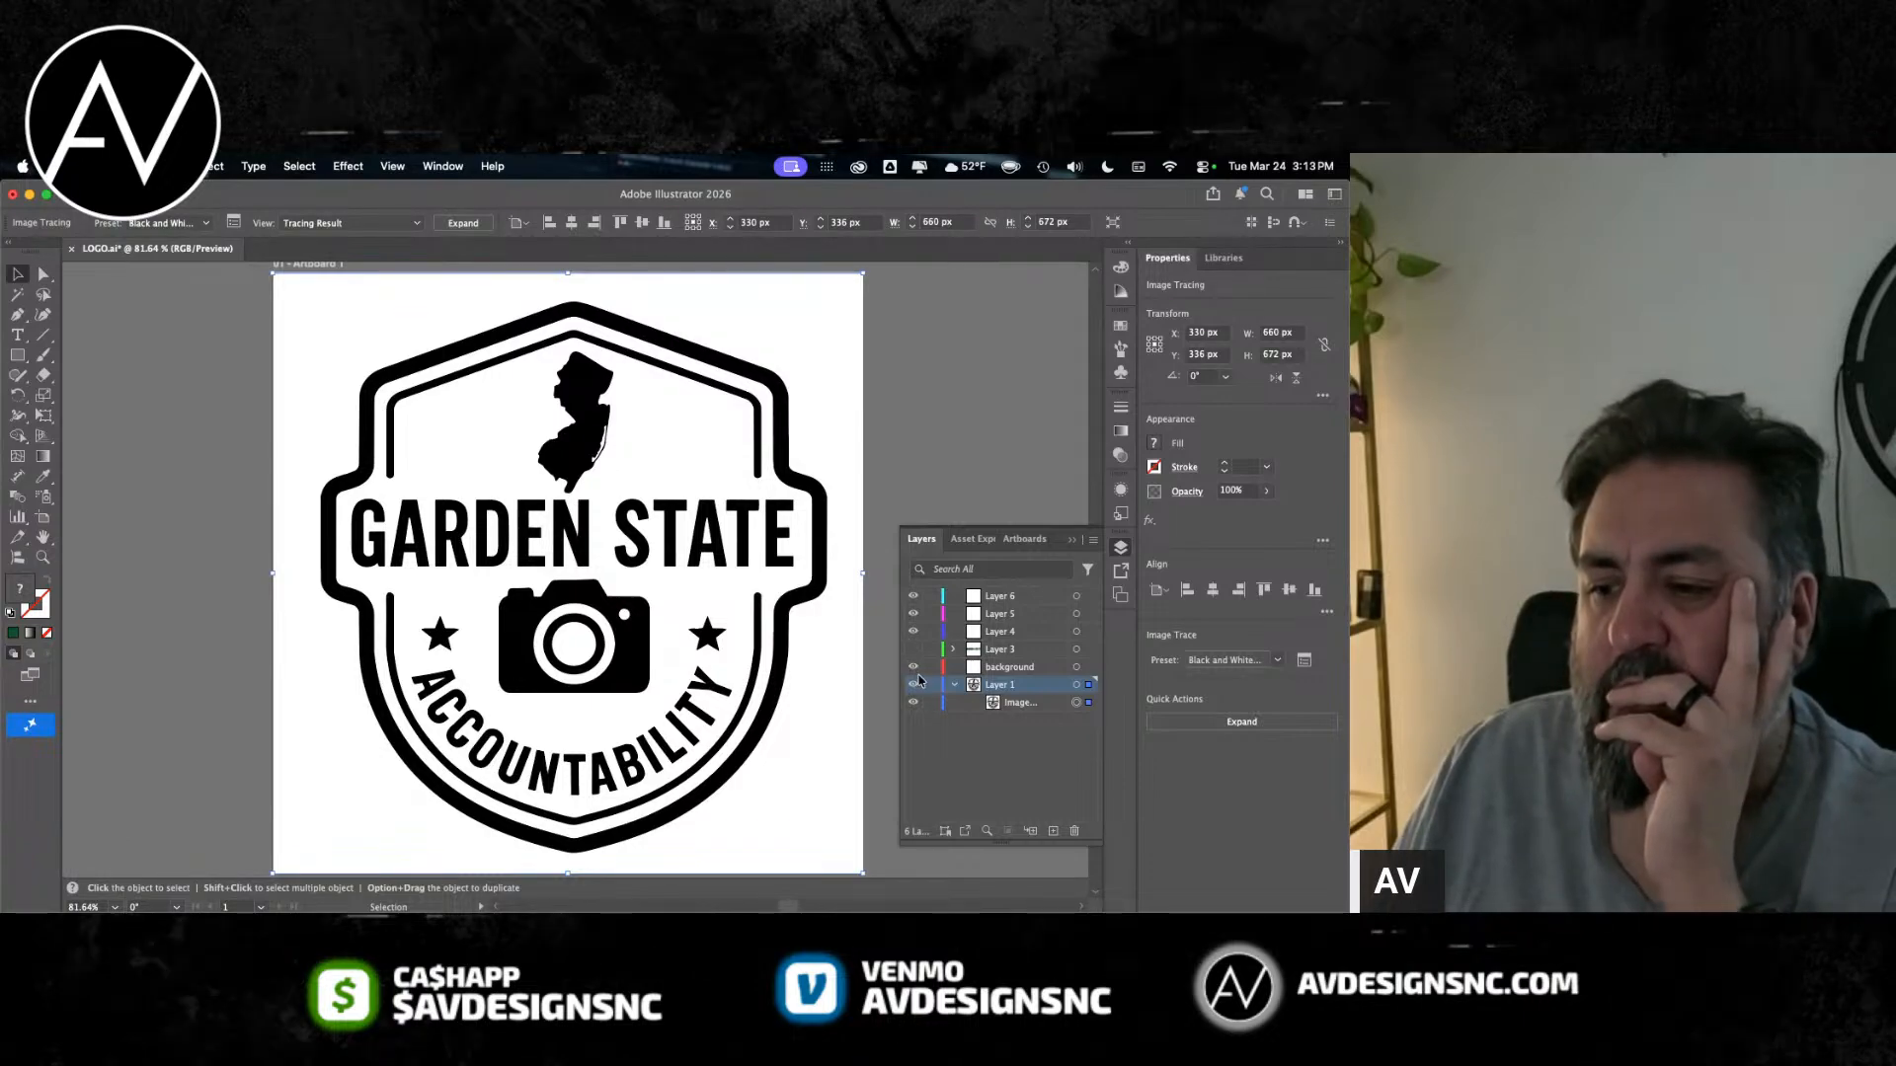
{"action": "left_click", "coordinate": [1030, 652]}
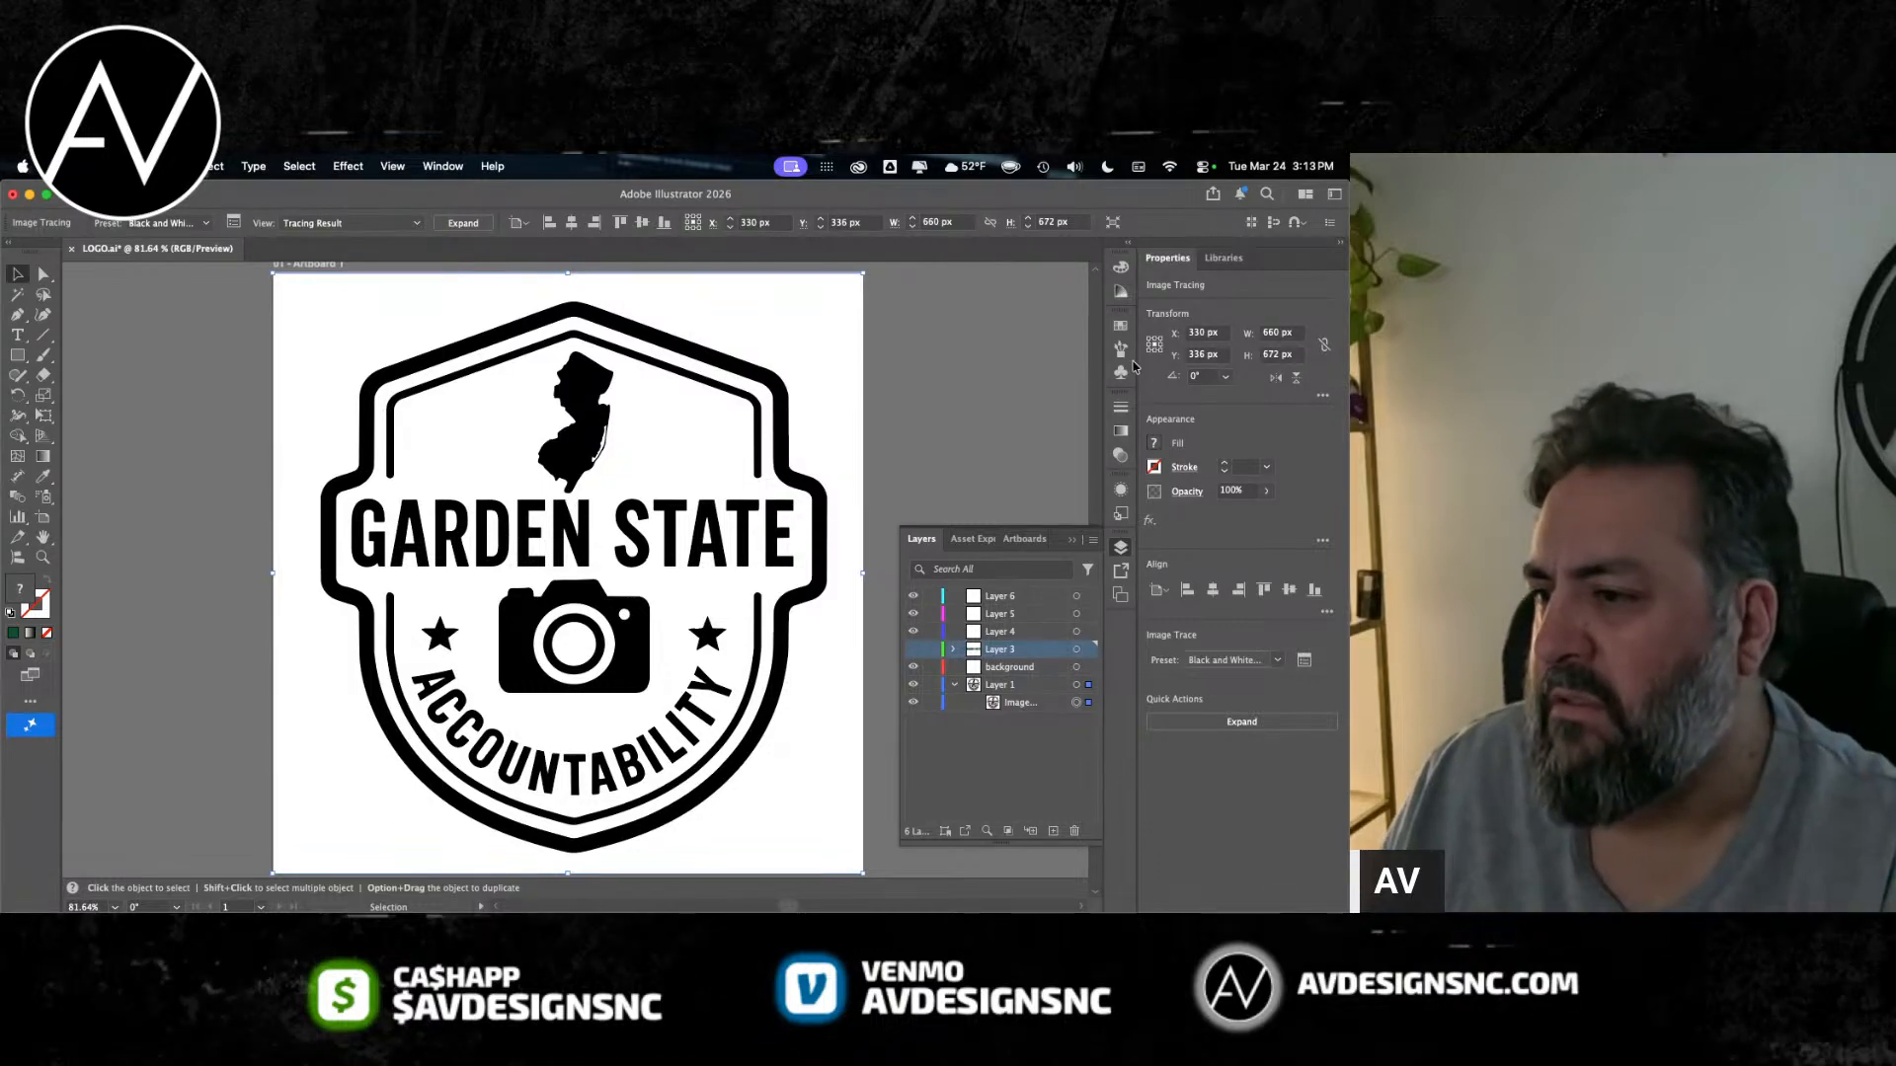
{"action": "left_click", "coordinate": [914, 650]}
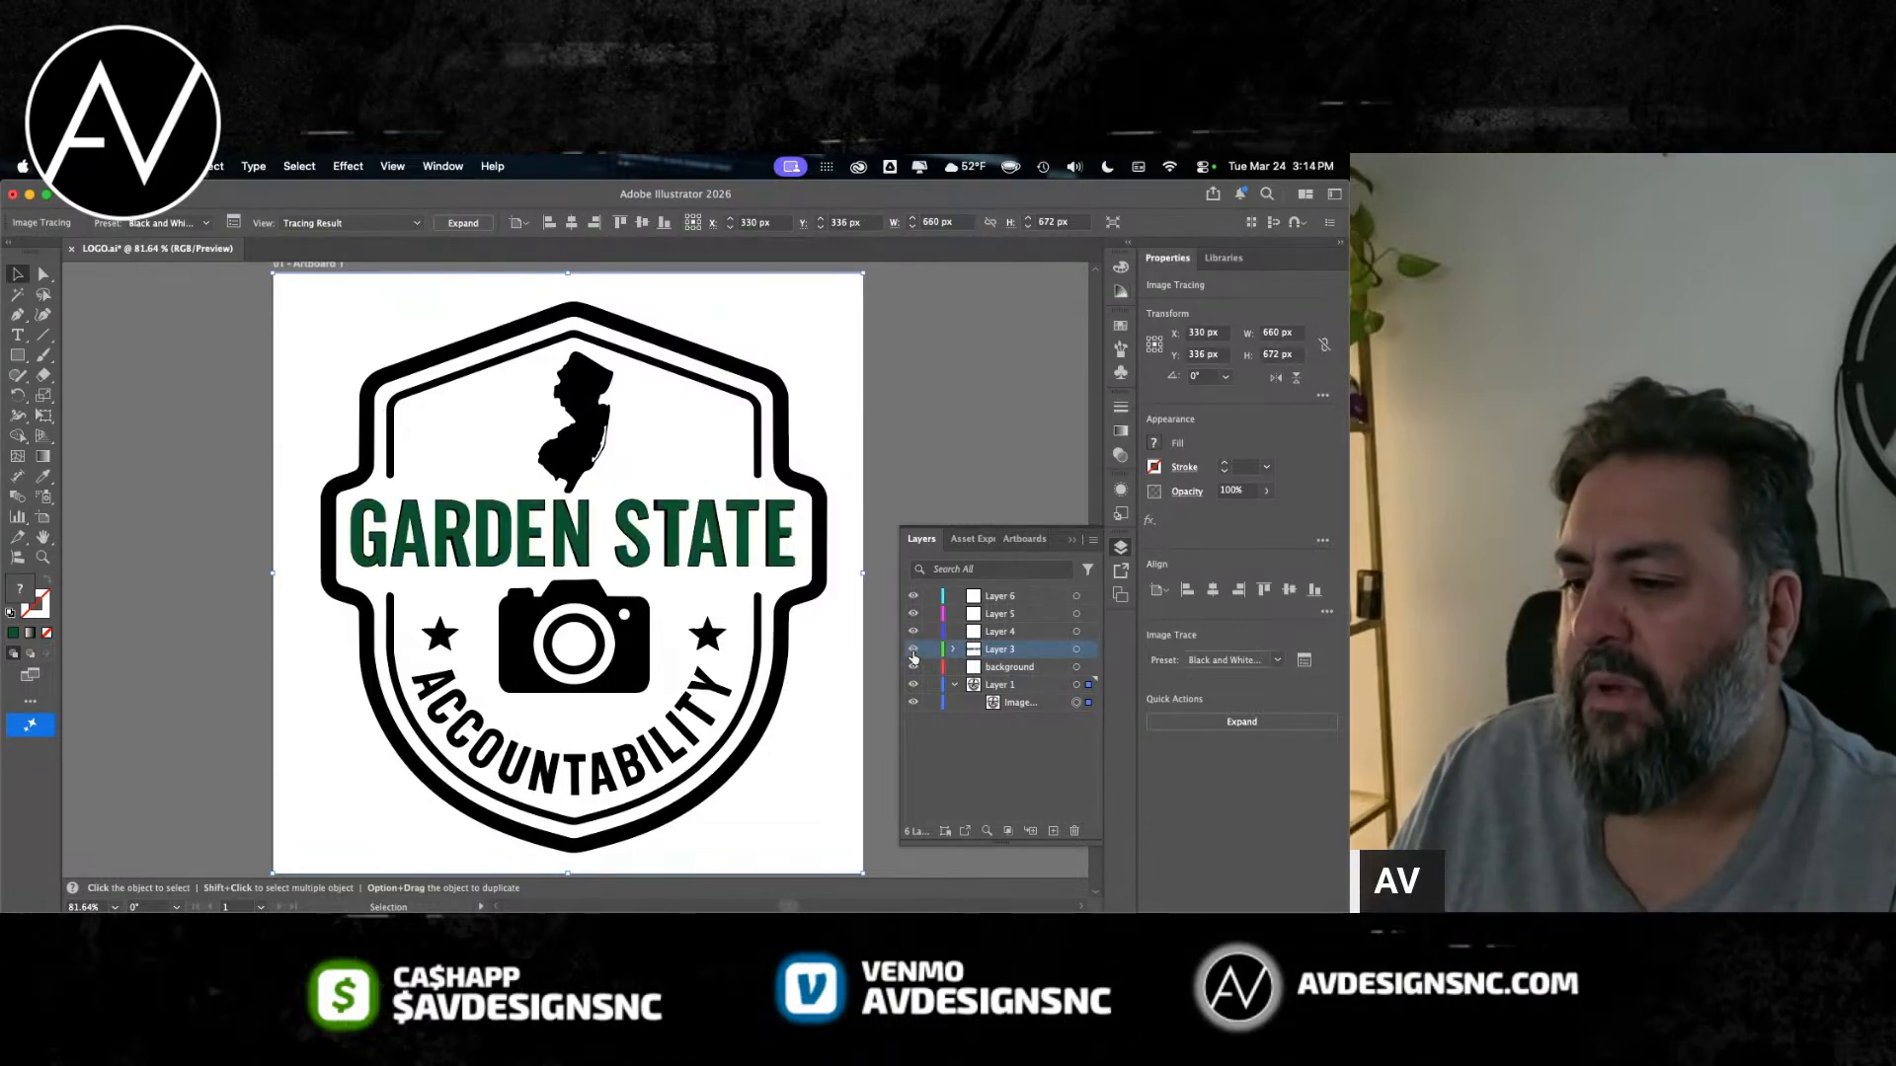
Step: Delete the live green GARDEN STATE text from Layer 3
{"action": "double_click", "coordinate": [709, 538]}
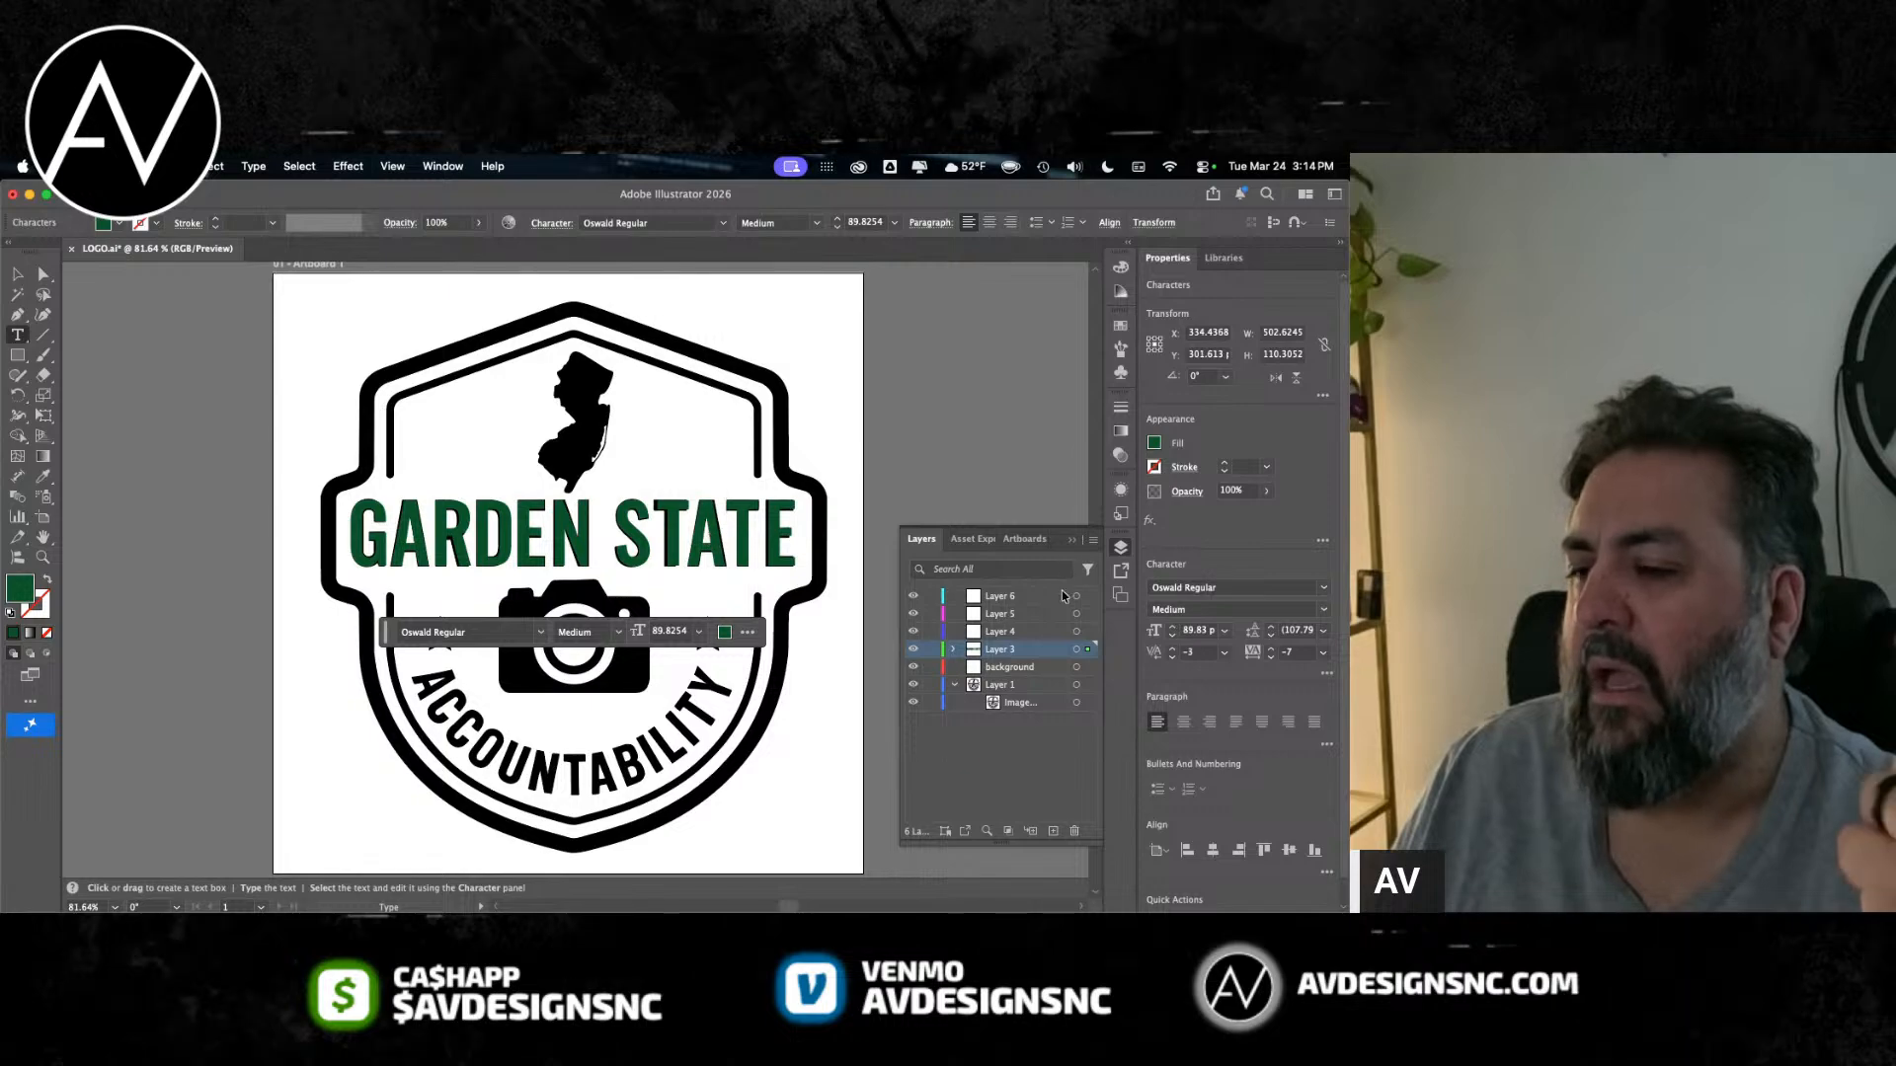
{"action": "left_click", "coordinate": [1023, 635]}
{"action": "left_click", "coordinate": [1011, 659]}
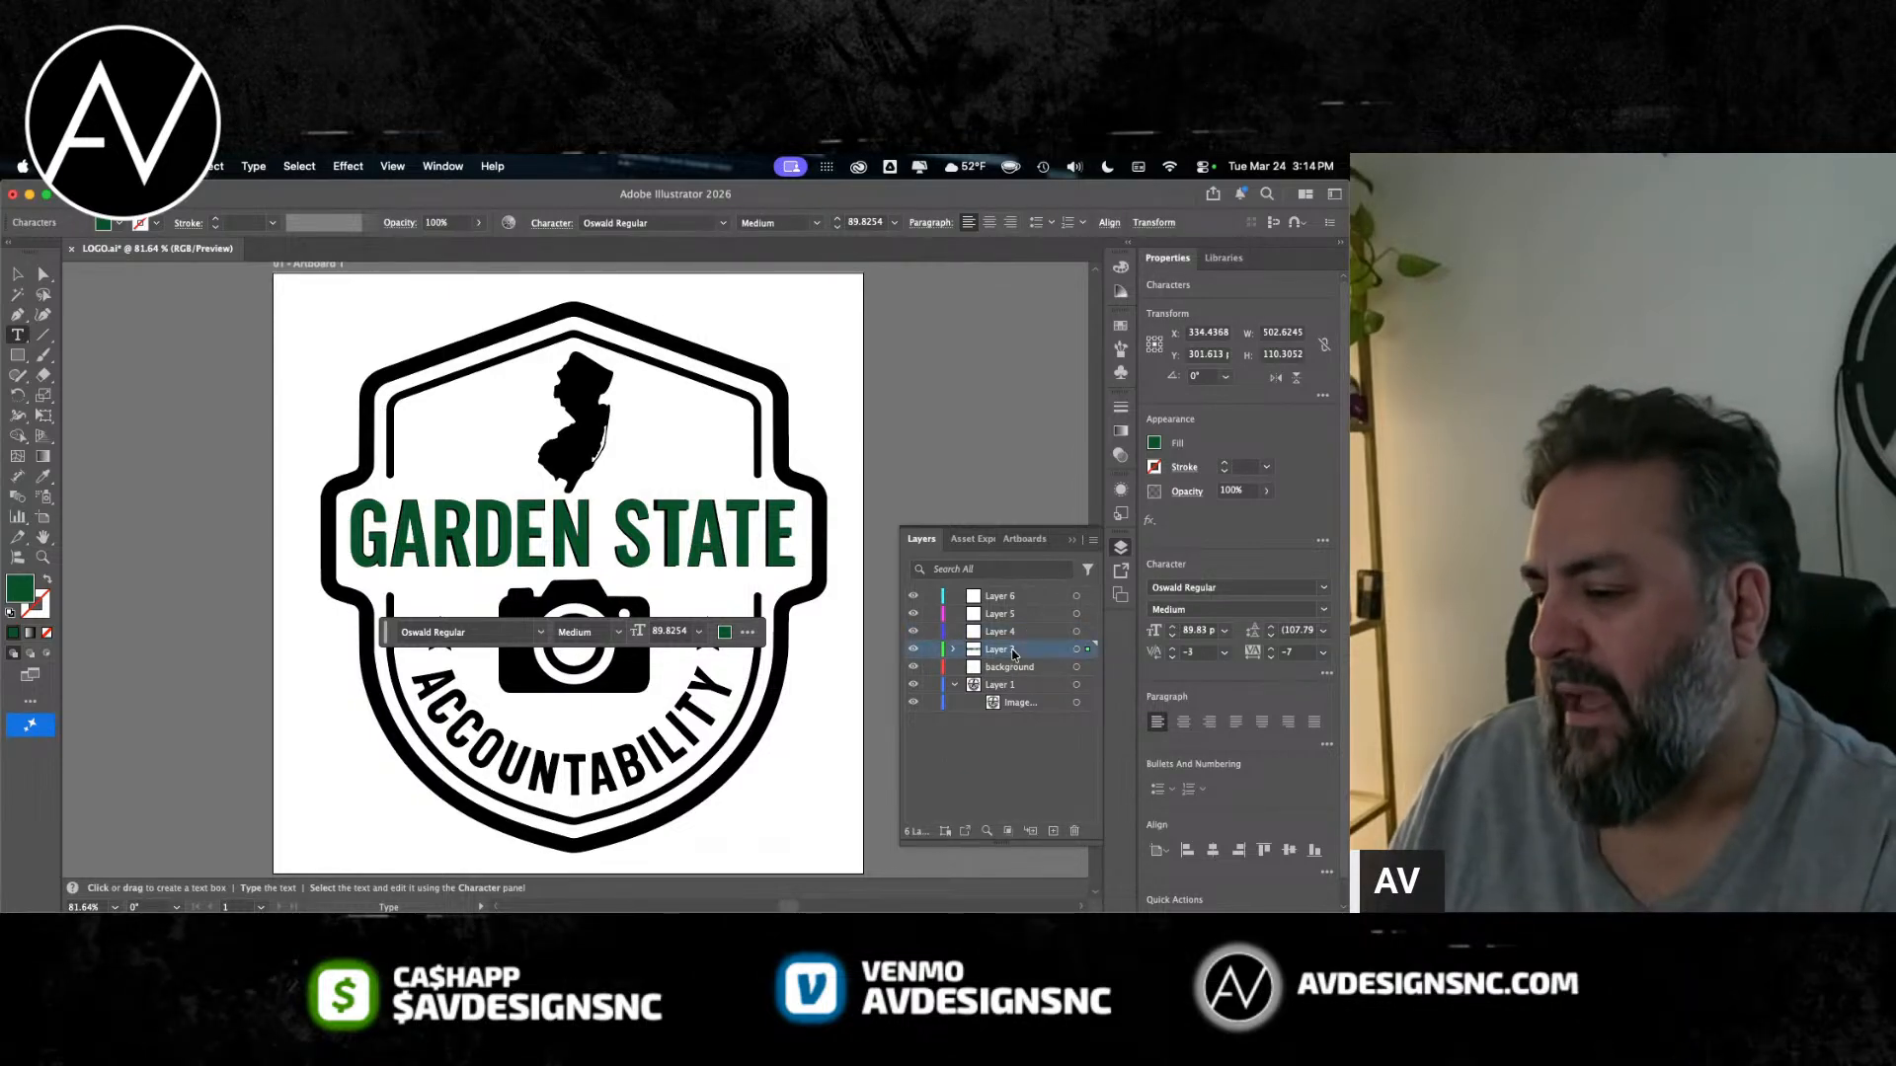
{"action": "key", "text": "BackSpace"}
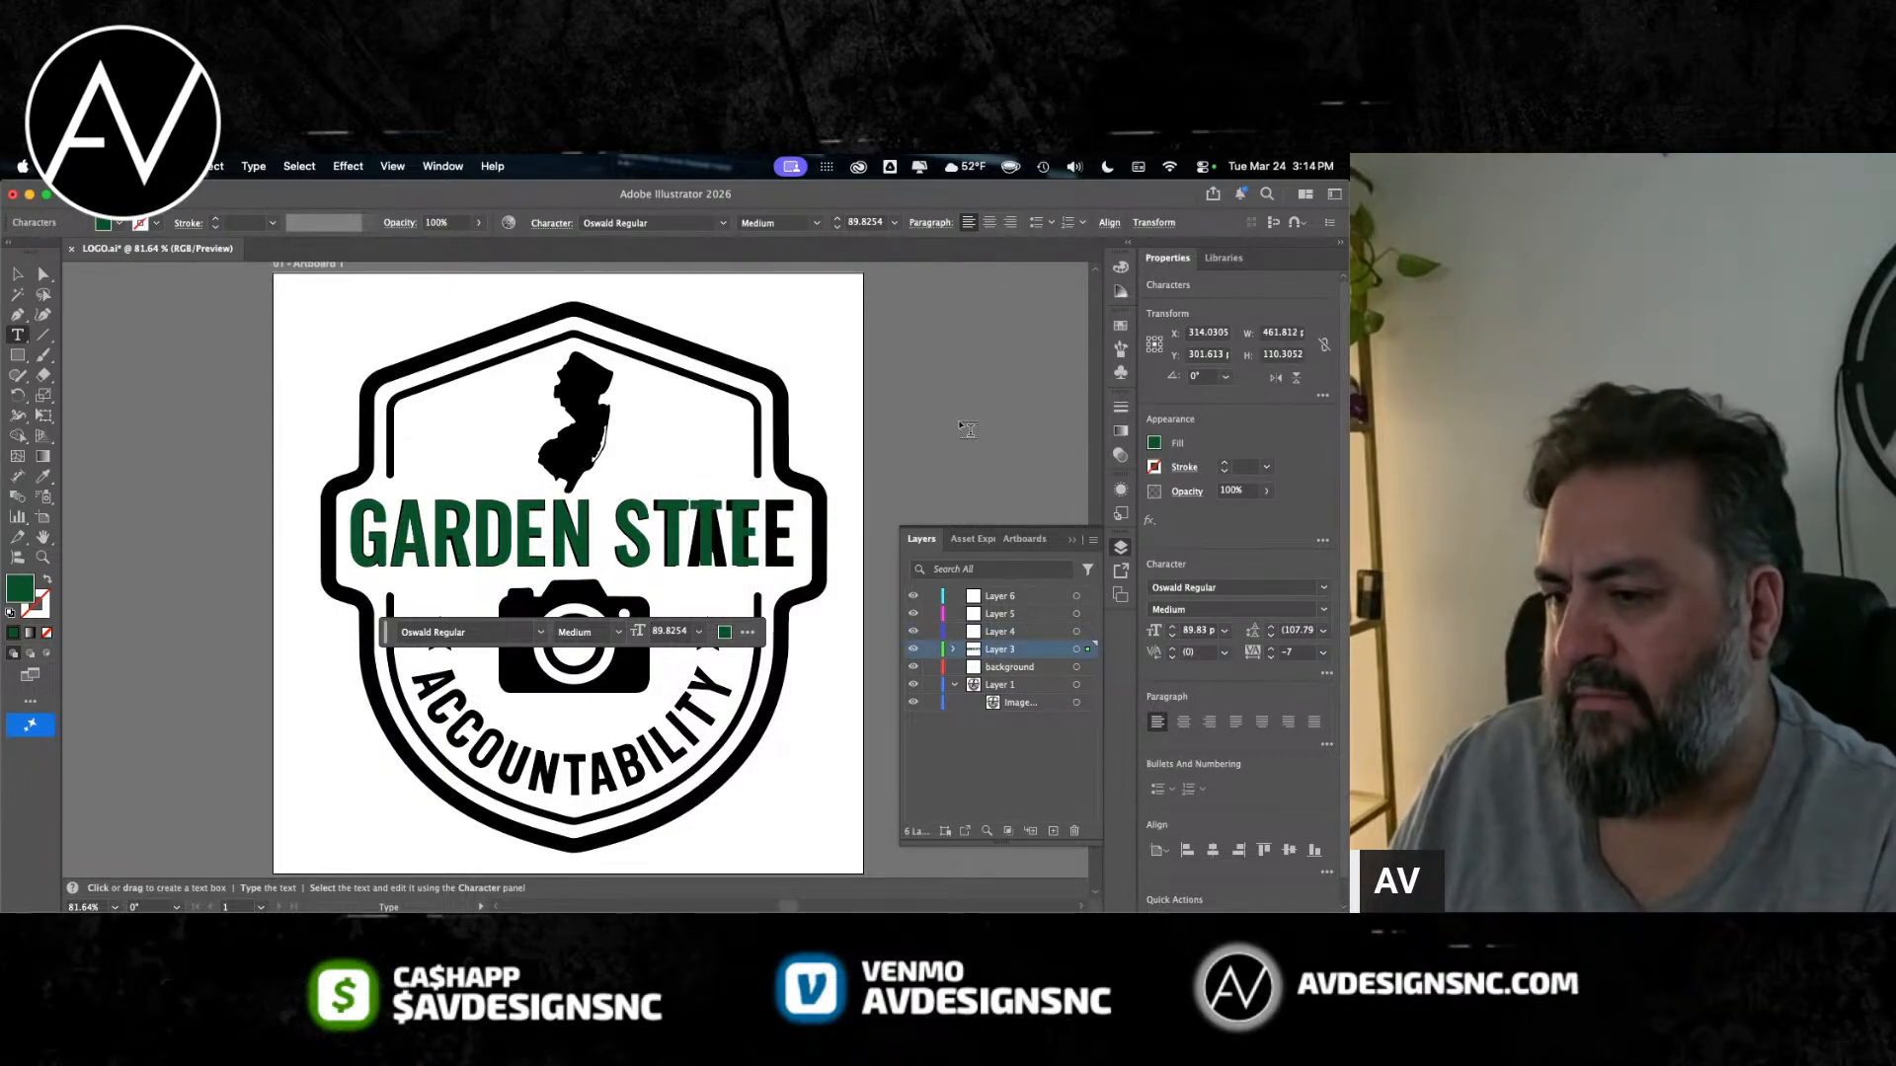
{"action": "left_click", "coordinate": [967, 428]}
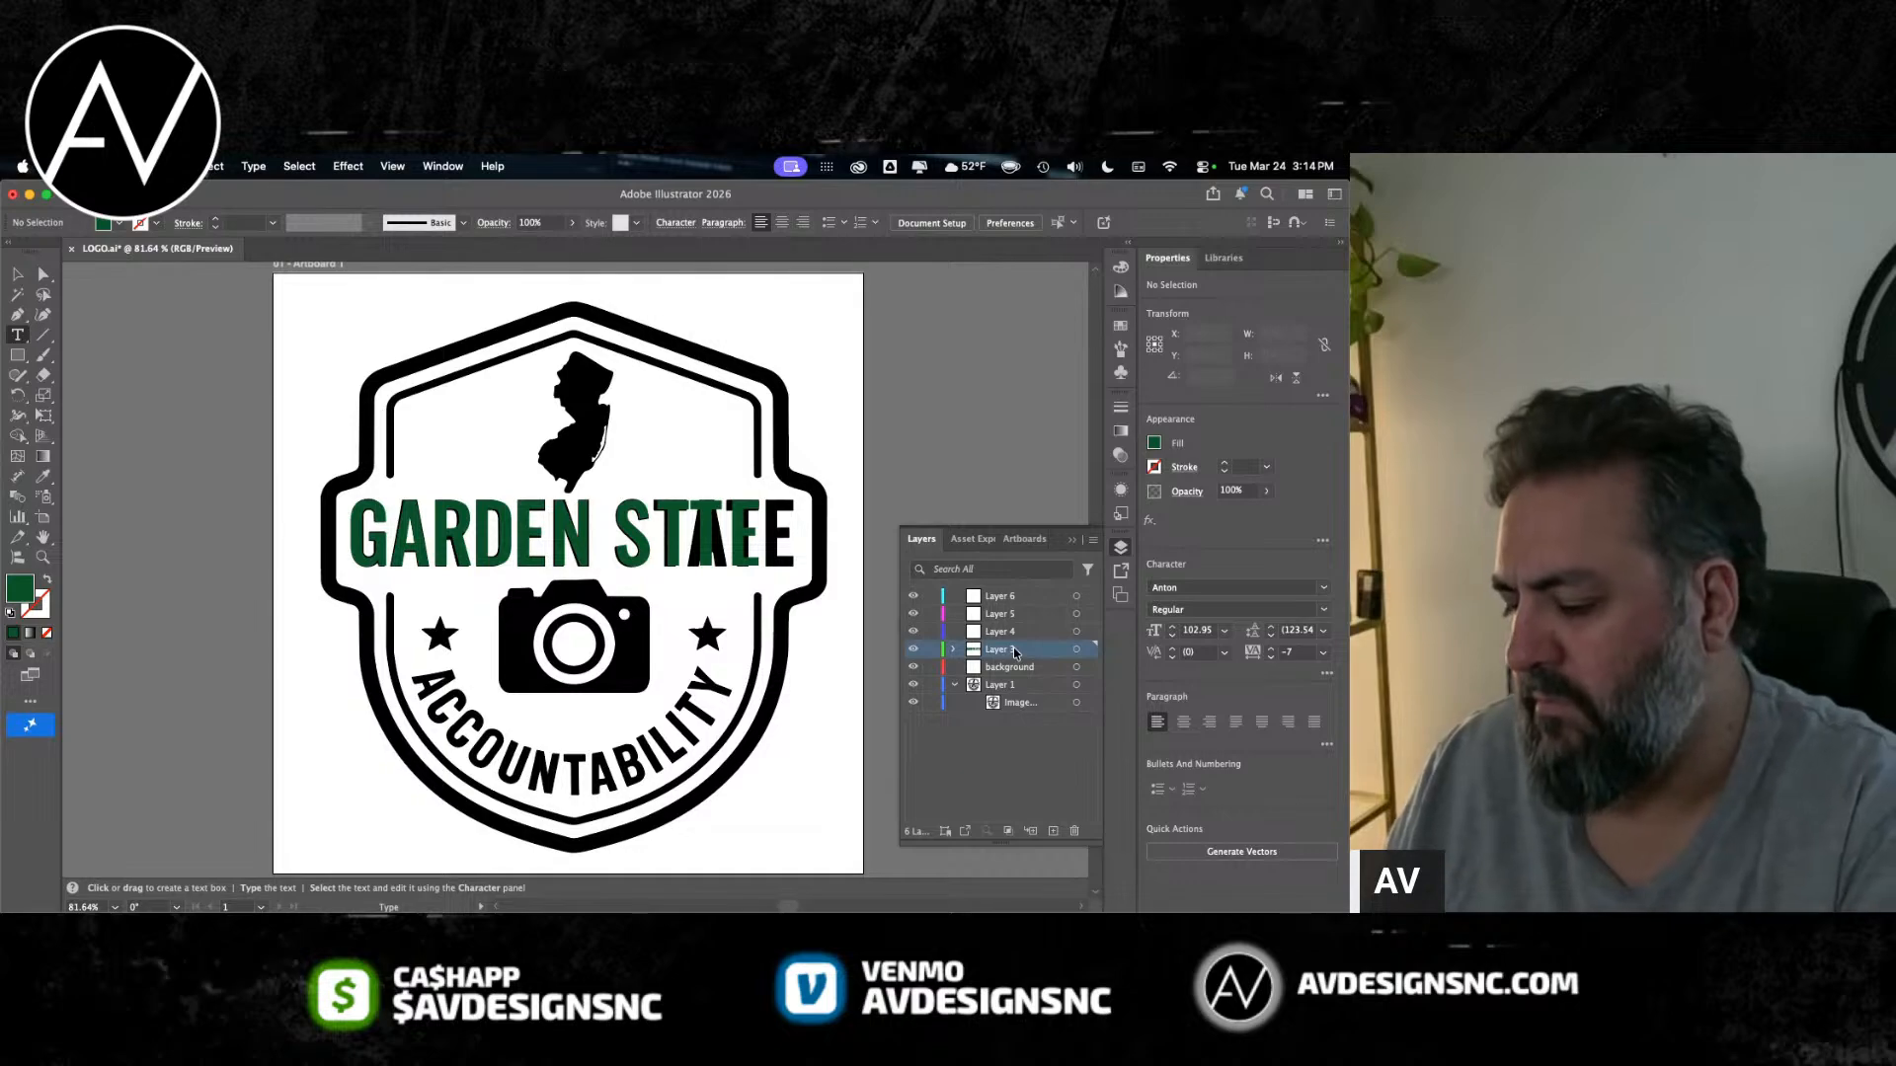
{"action": "left_click", "coordinate": [1076, 650]}
{"action": "key", "text": "Delete"}
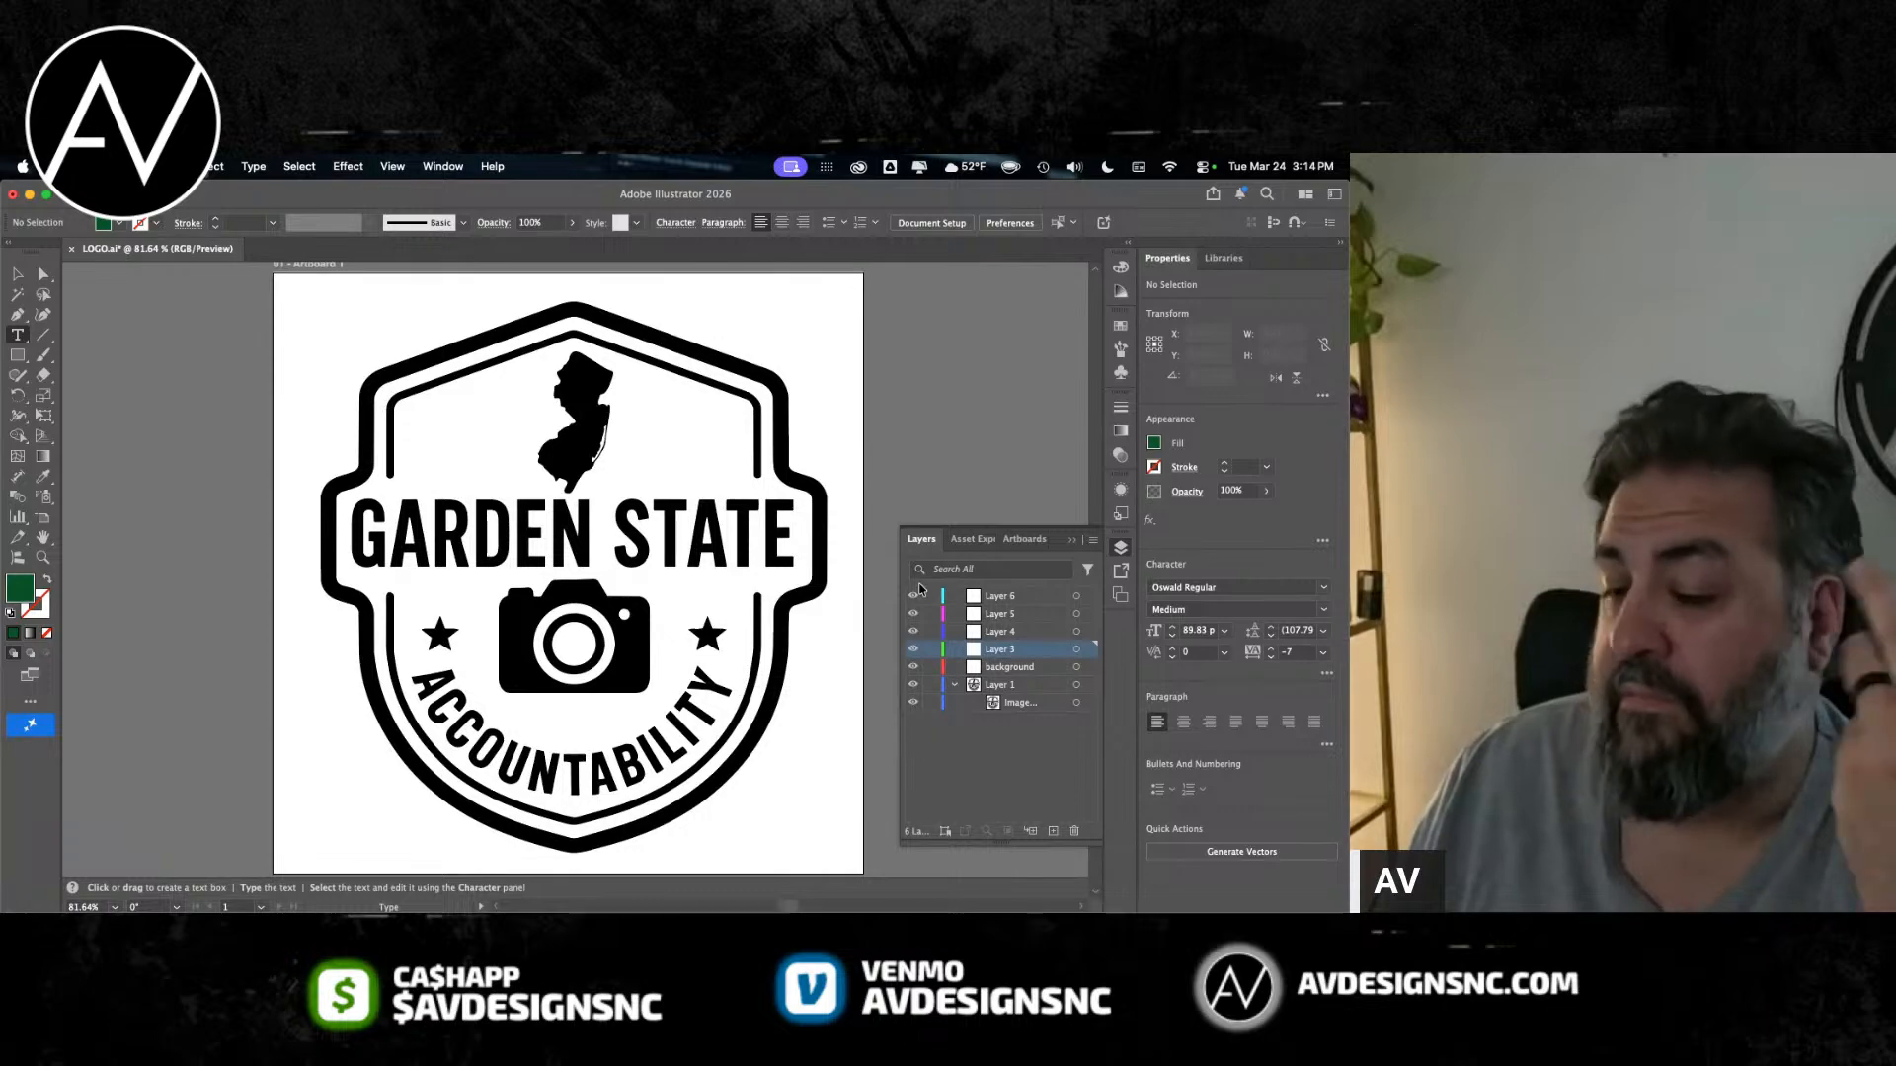
Step: Select the black and white badge tracing on Layer 1 and expand it into editable paths
{"action": "left_click", "coordinate": [1013, 686]}
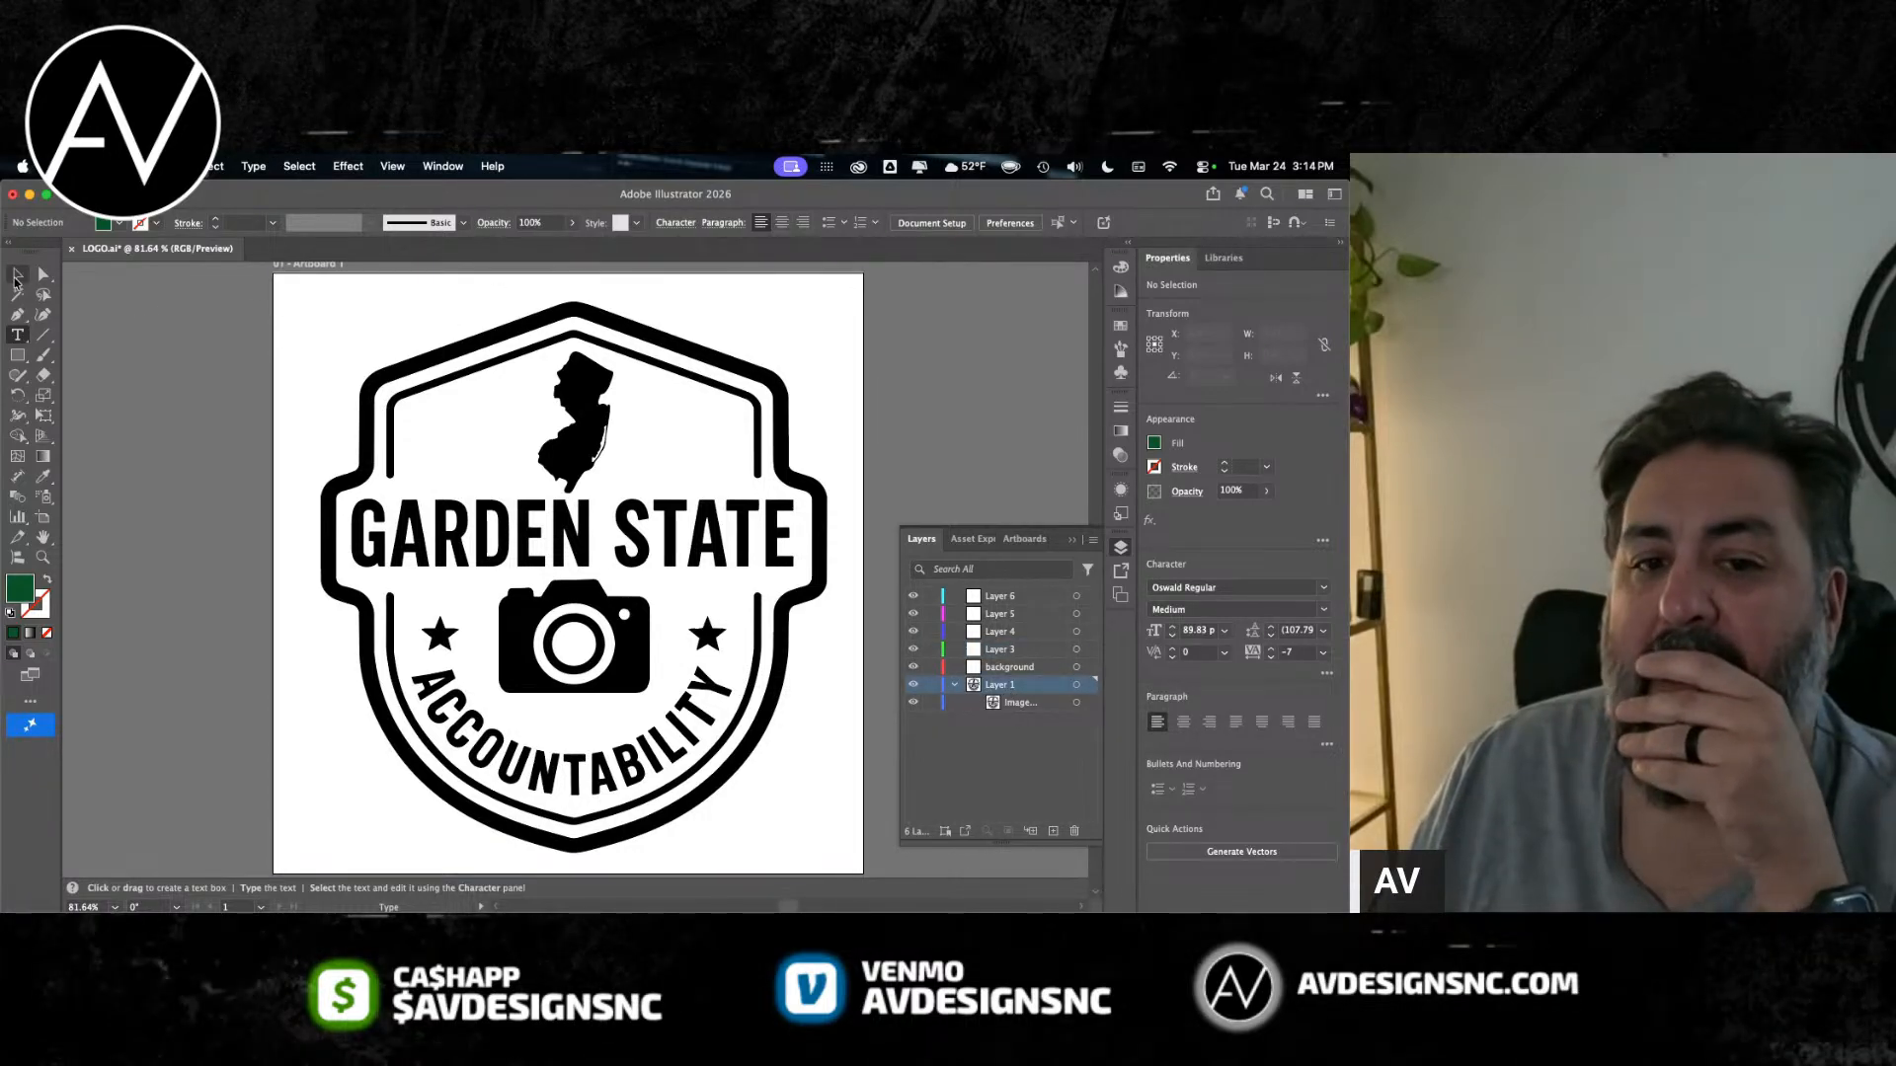
{"action": "key", "text": "v"}
{"action": "left_click", "coordinate": [326, 305]}
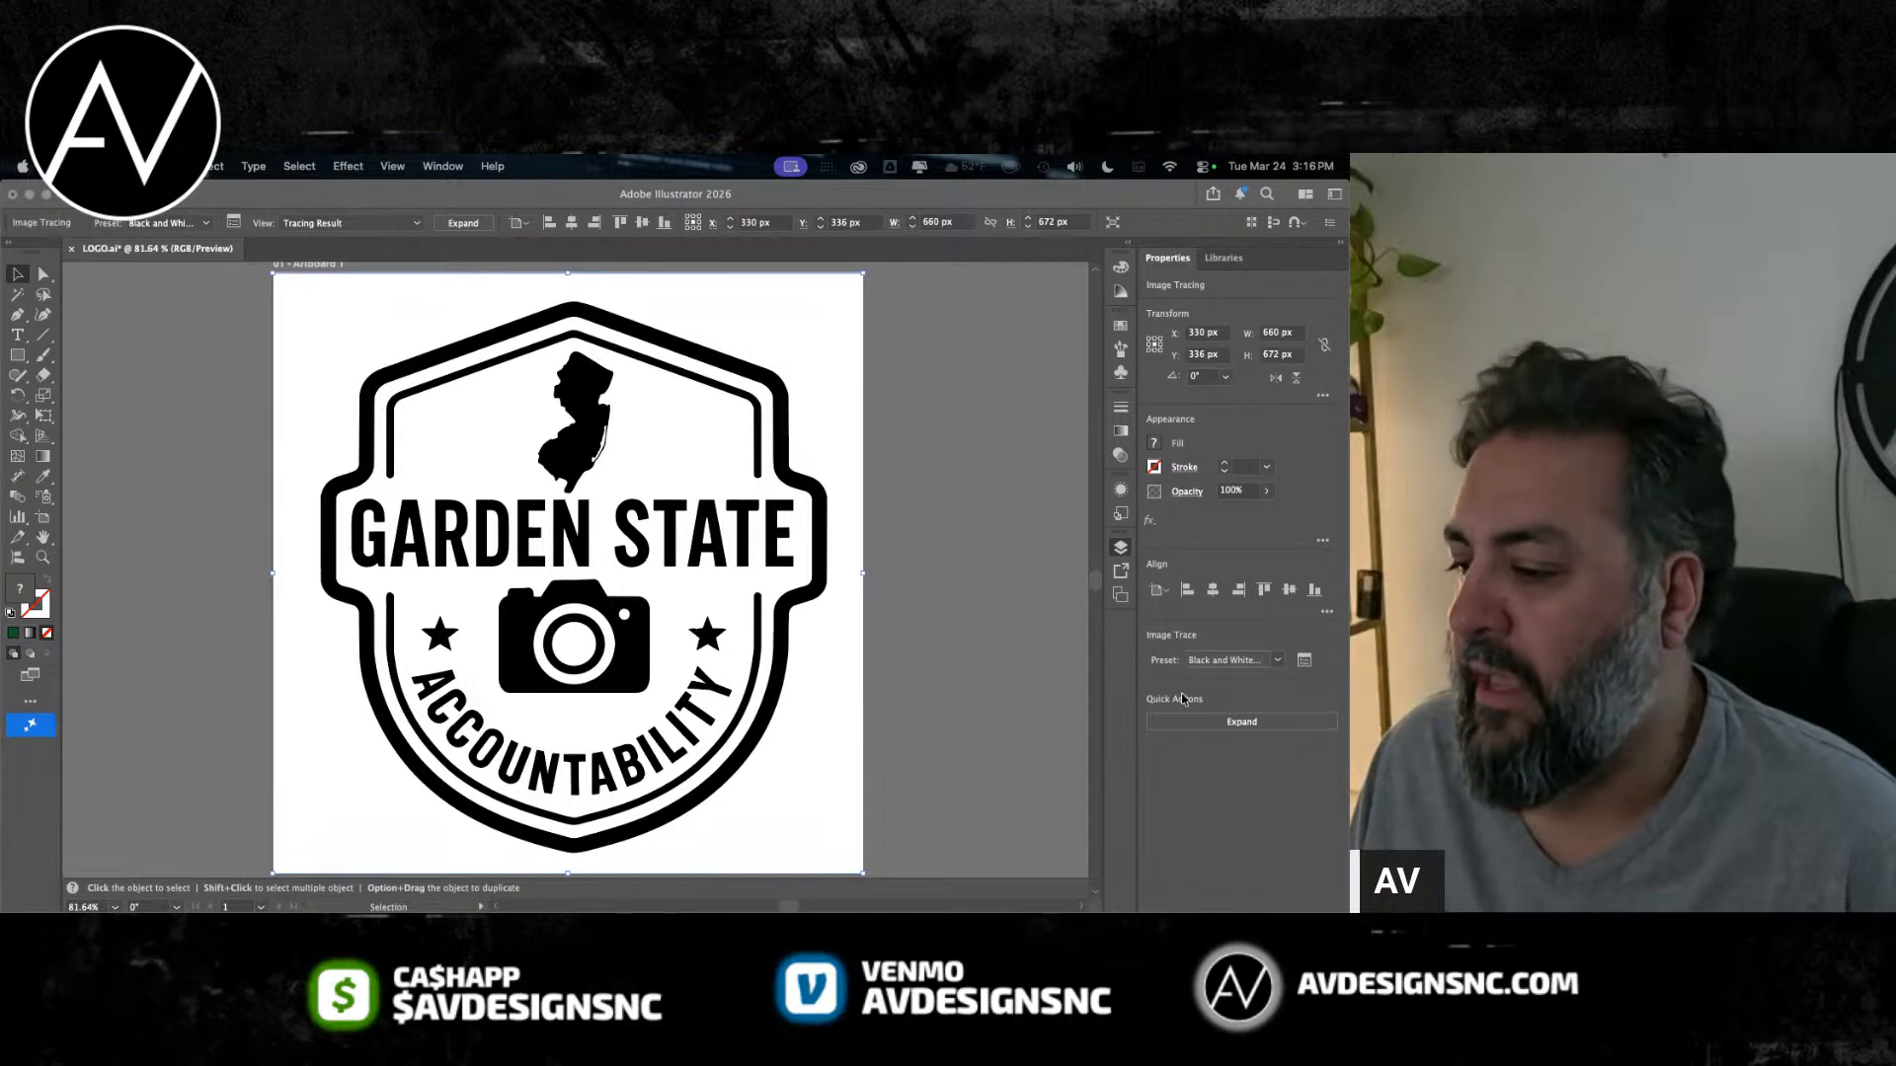
{"action": "key", "text": "F7"}
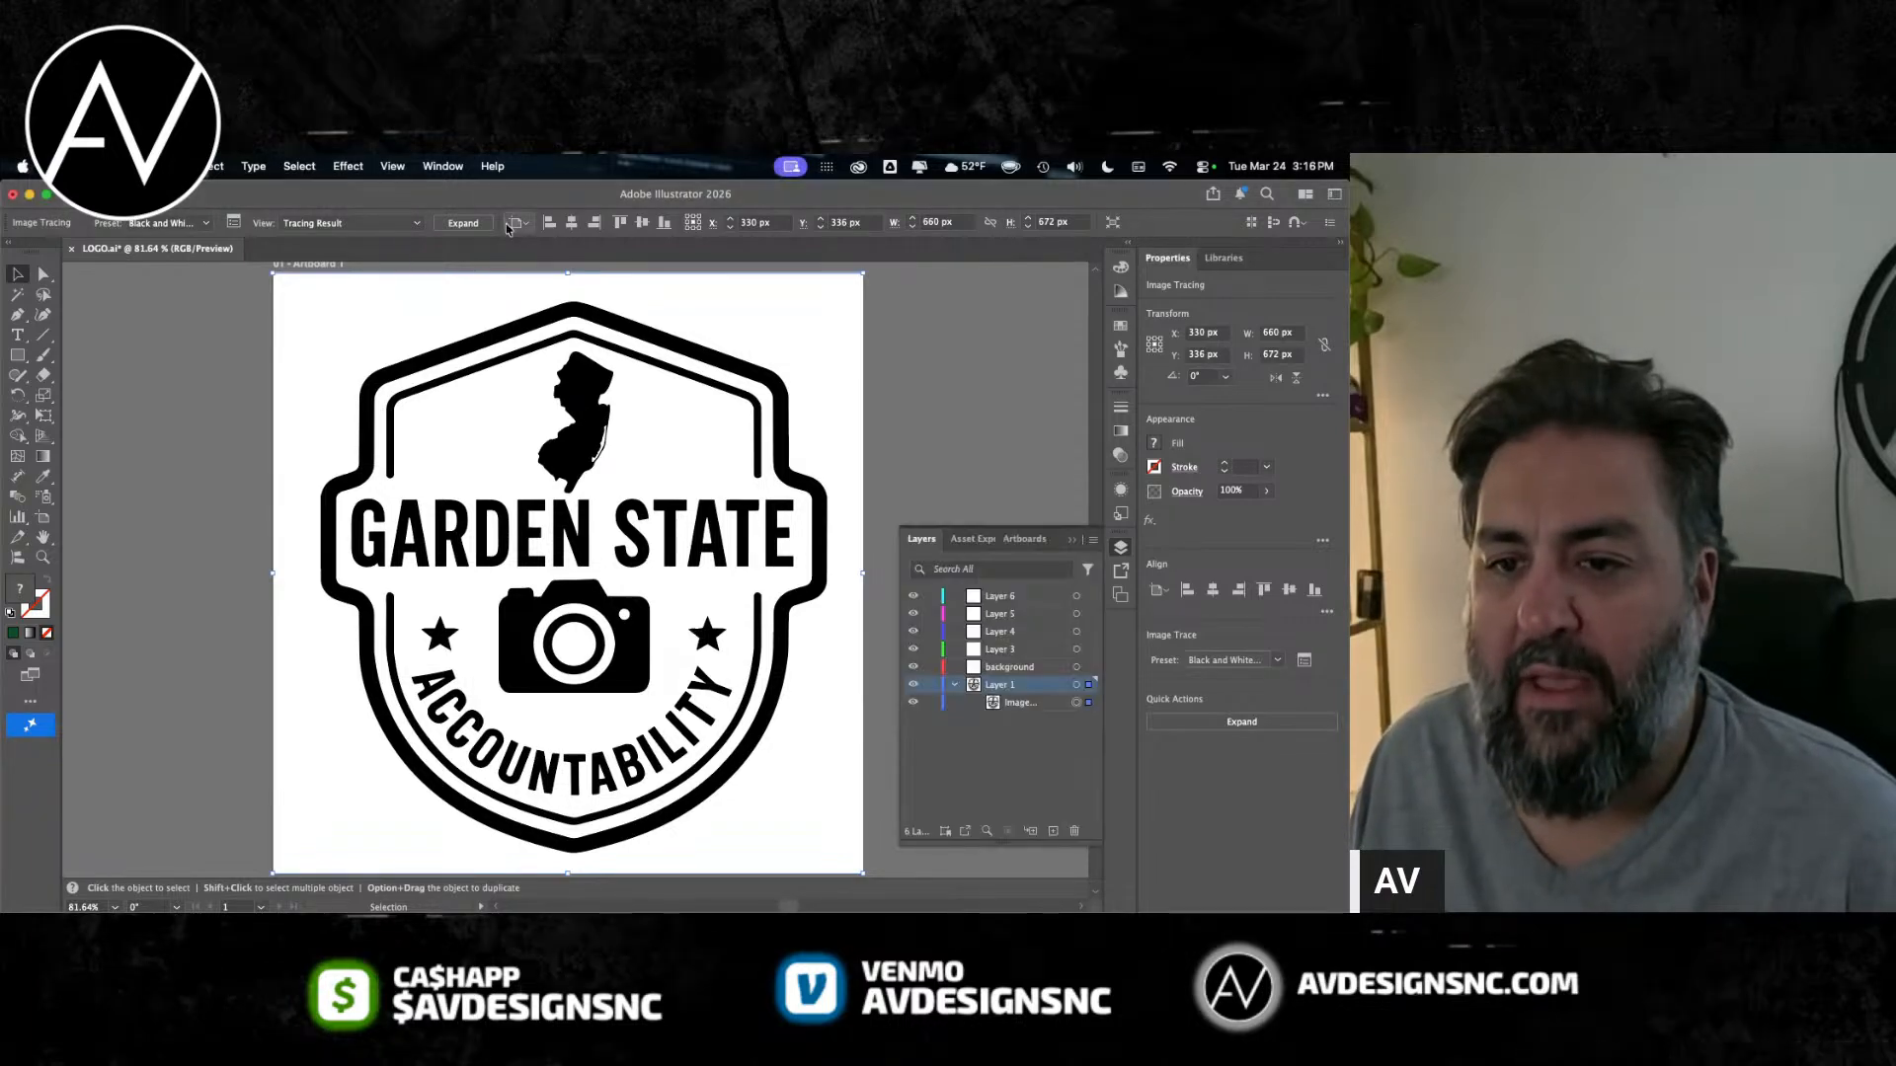
{"action": "left_click", "coordinate": [460, 225]}
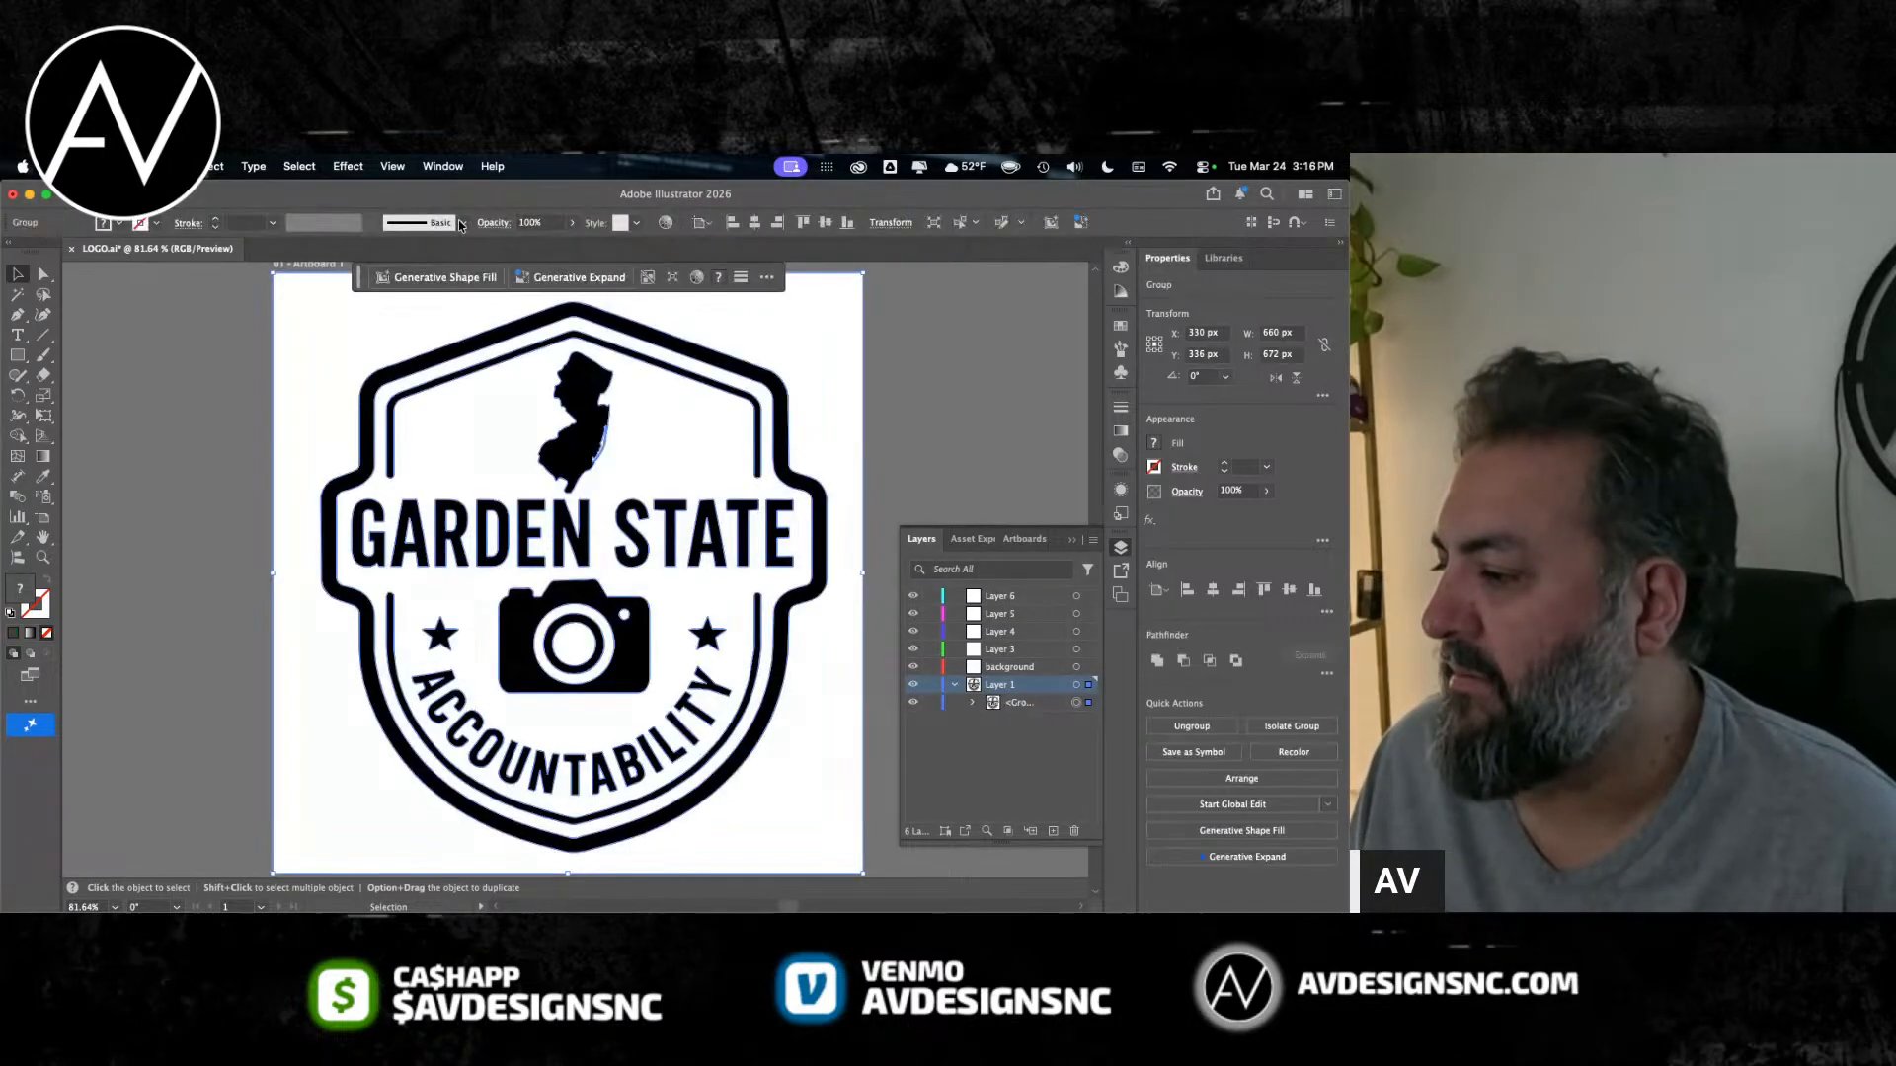
Step: List the individual paths inside Layer 1's expanded group and look through them
{"action": "left_click", "coordinate": [972, 705]}
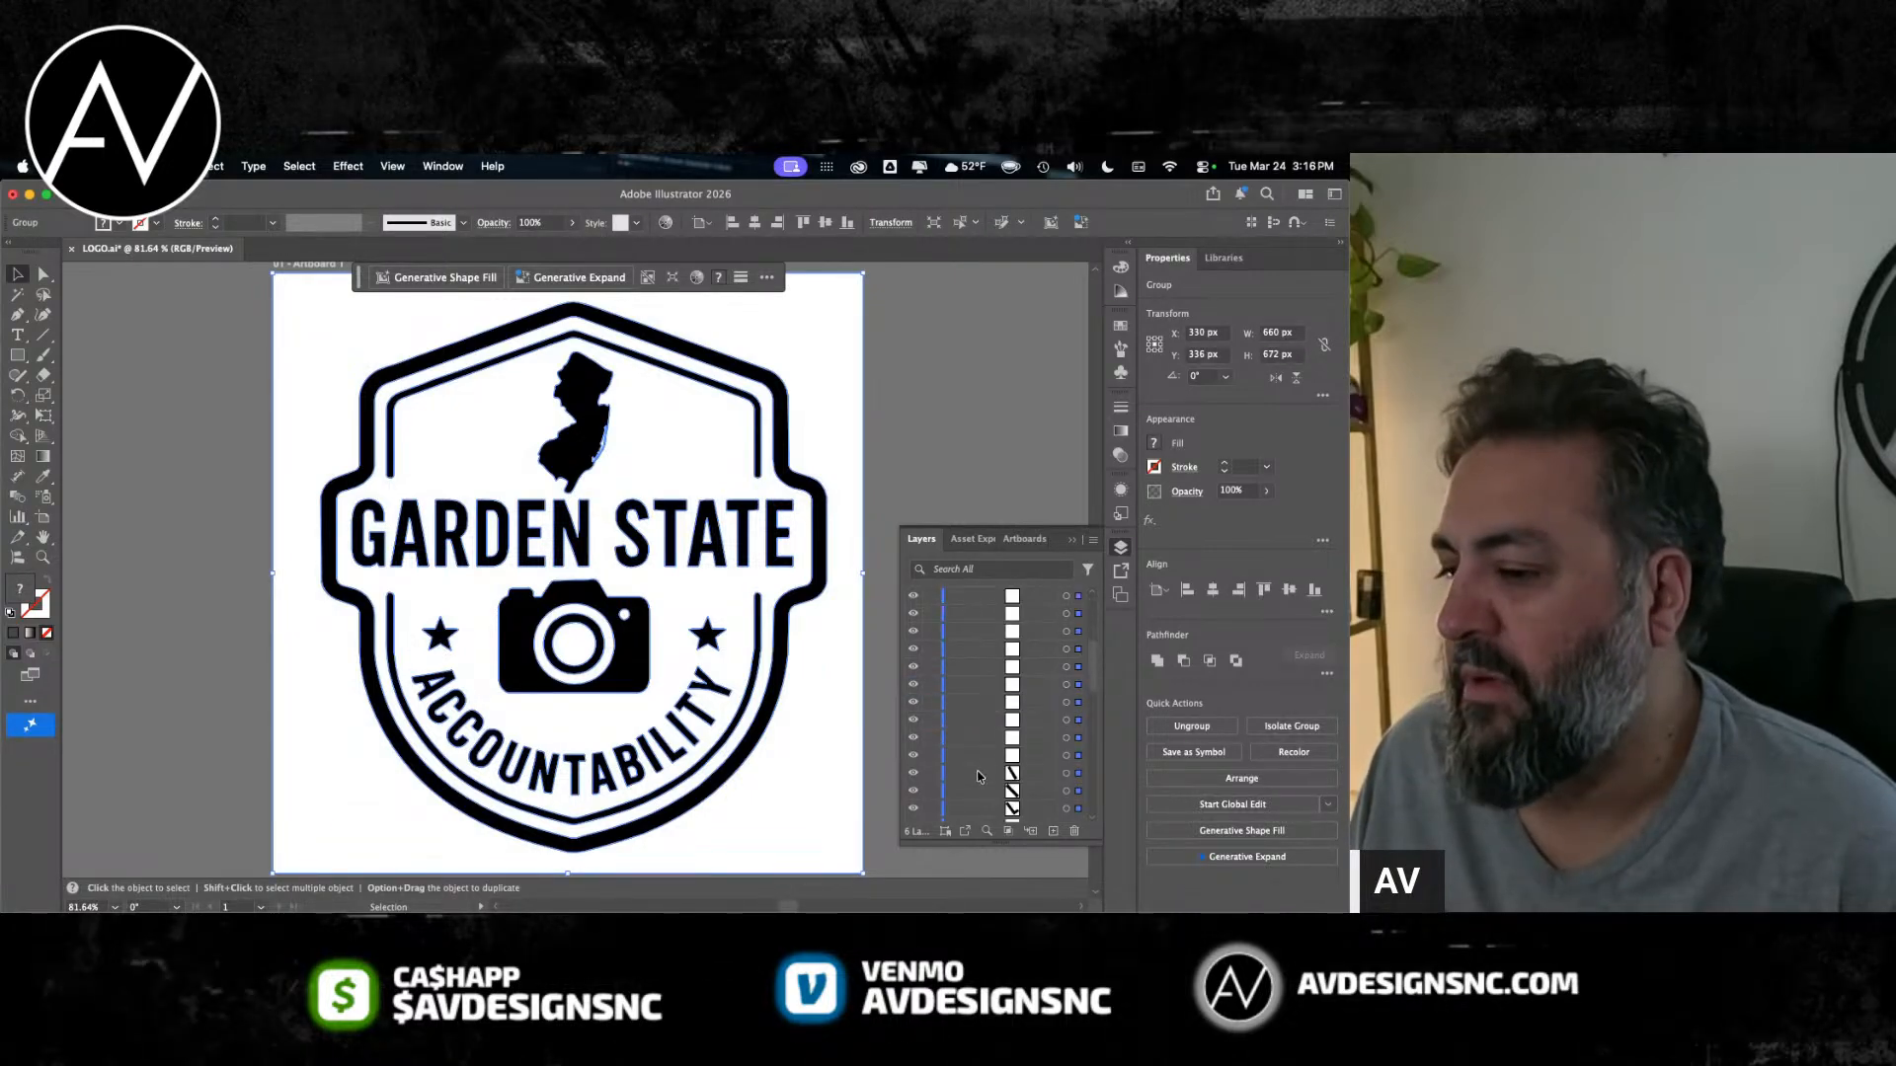
{"action": "scroll", "coordinate": [999, 736], "scroll_direction": "down", "scroll_amount": 5}
{"action": "scroll", "coordinate": [1016, 733], "scroll_direction": "up", "scroll_amount": 5}
{"action": "scroll", "coordinate": [1015, 733], "scroll_direction": "up", "scroll_amount": 8}
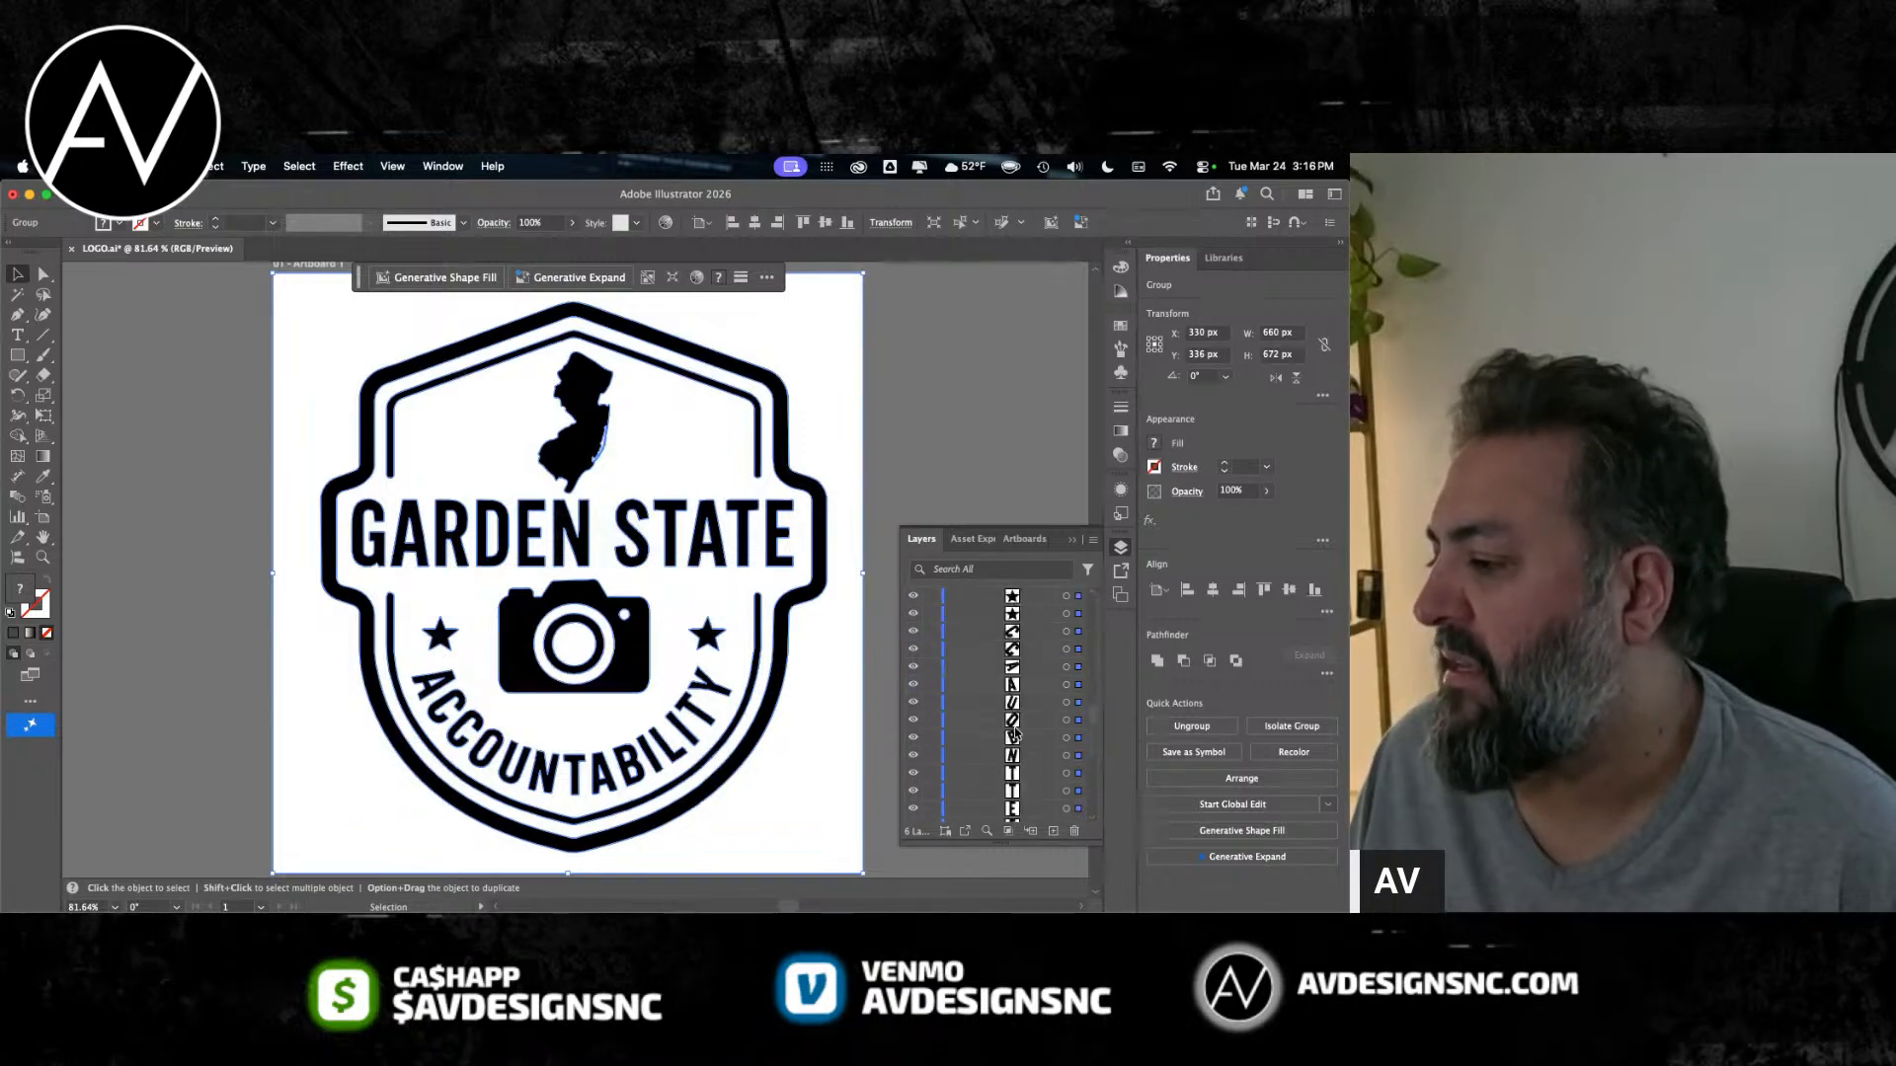
{"action": "scroll", "coordinate": [1015, 733], "scroll_direction": "down", "scroll_amount": 5}
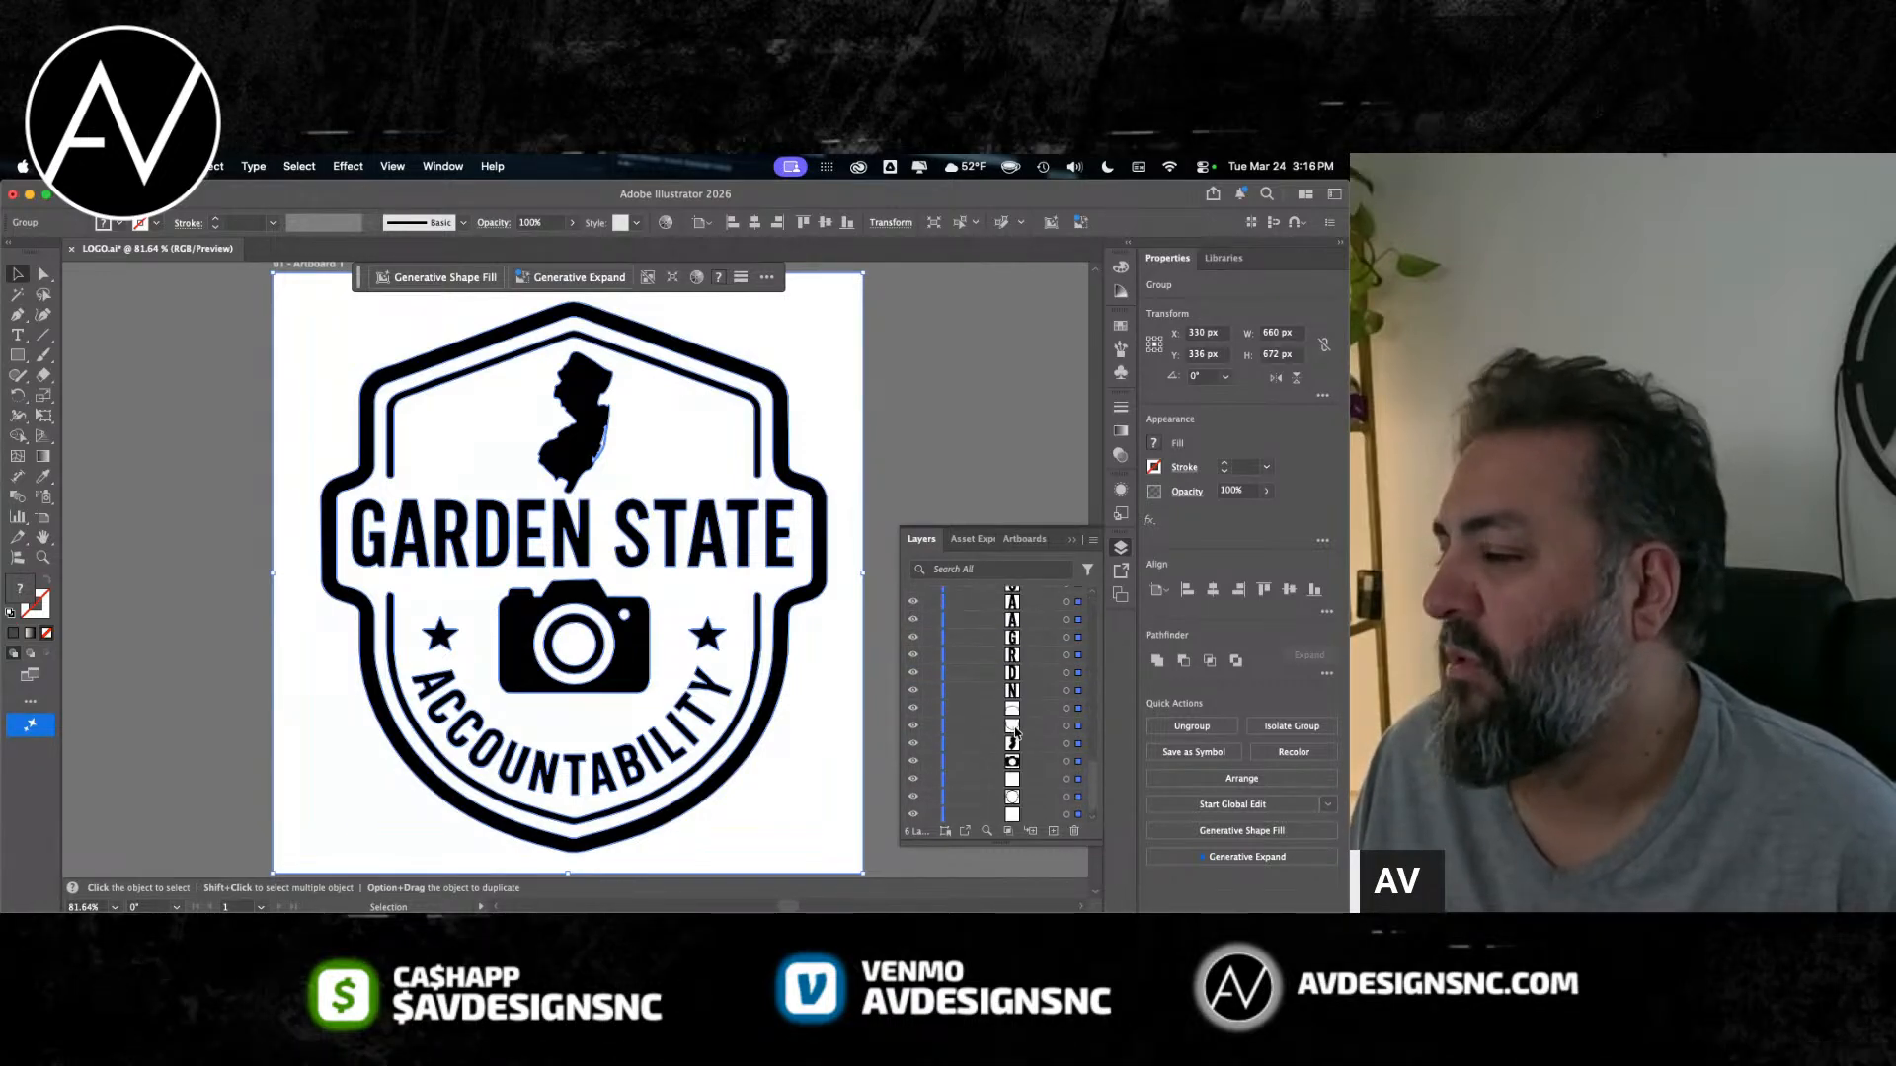
{"action": "scroll", "coordinate": [1015, 662], "scroll_direction": "up", "scroll_amount": 5}
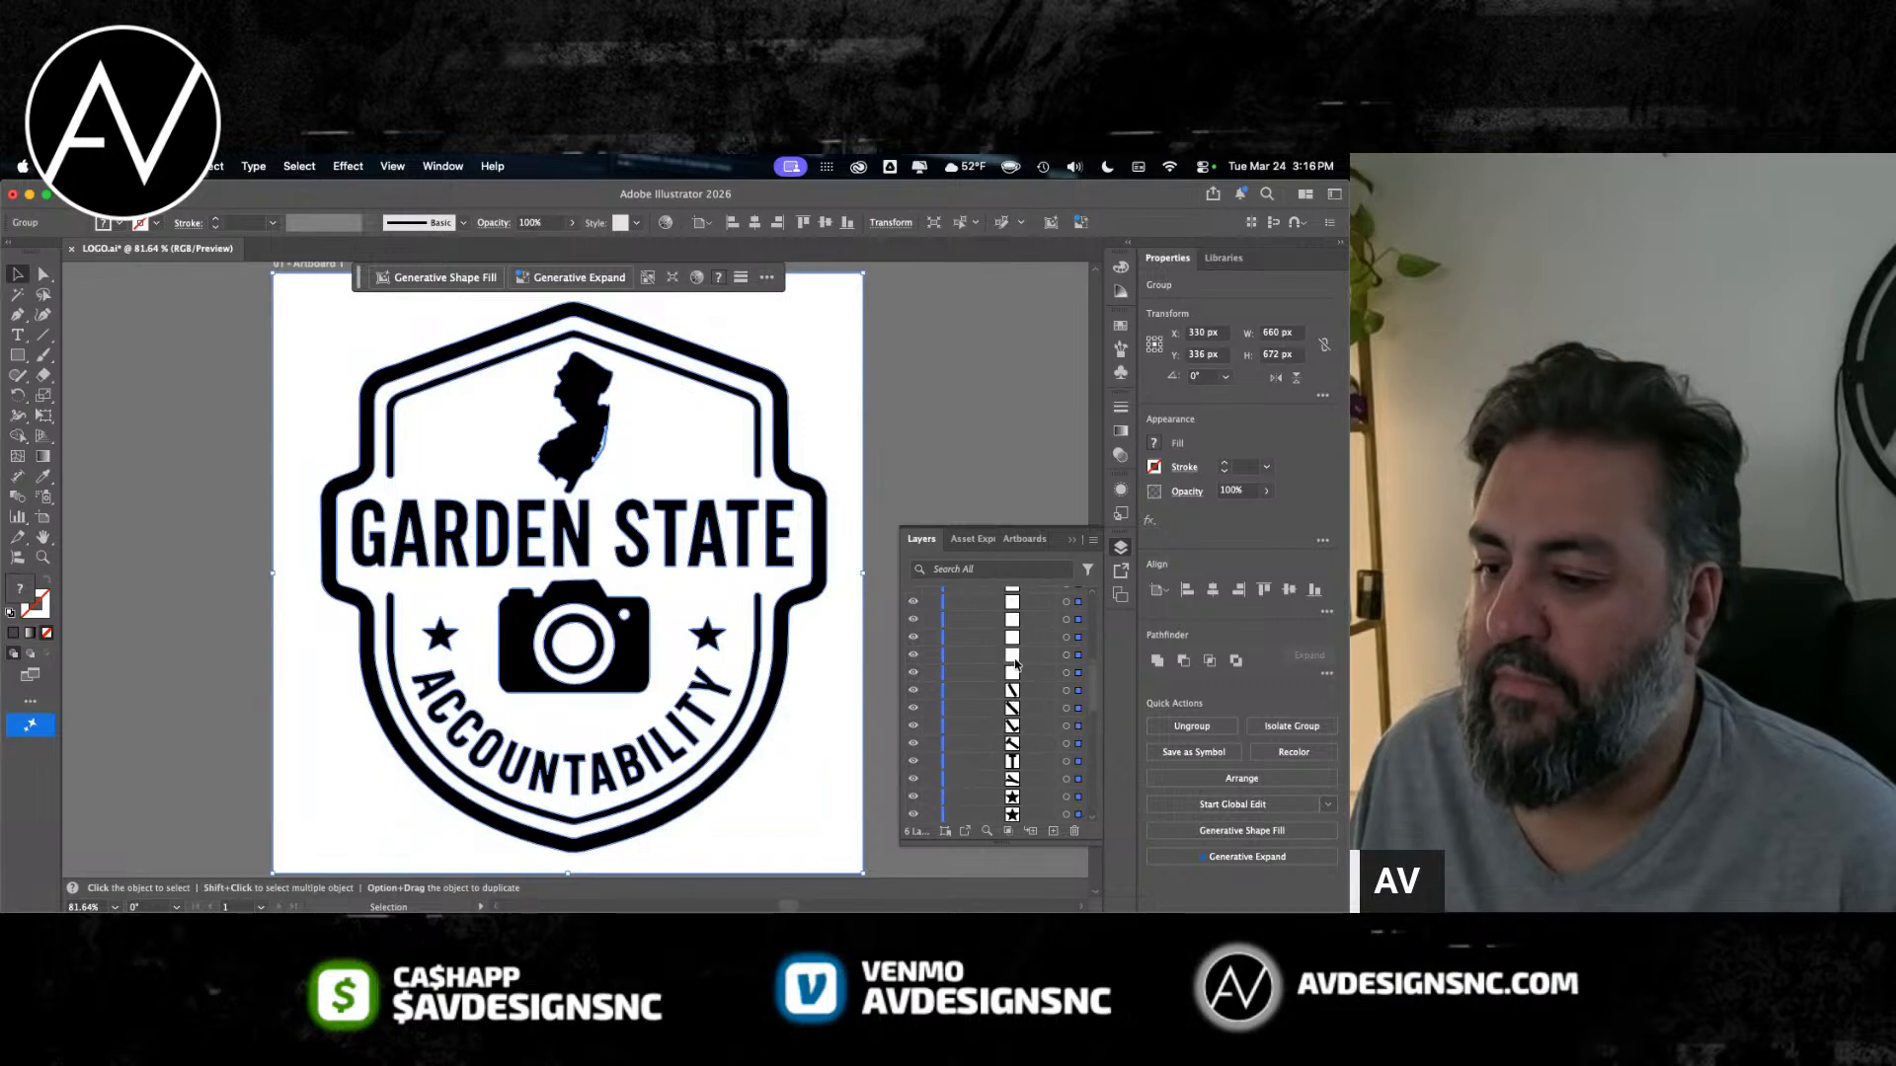
Step: Select only the white circle path at the center of the camera lens and move it off the artboard's right side
{"action": "left_click", "coordinate": [1002, 720]}
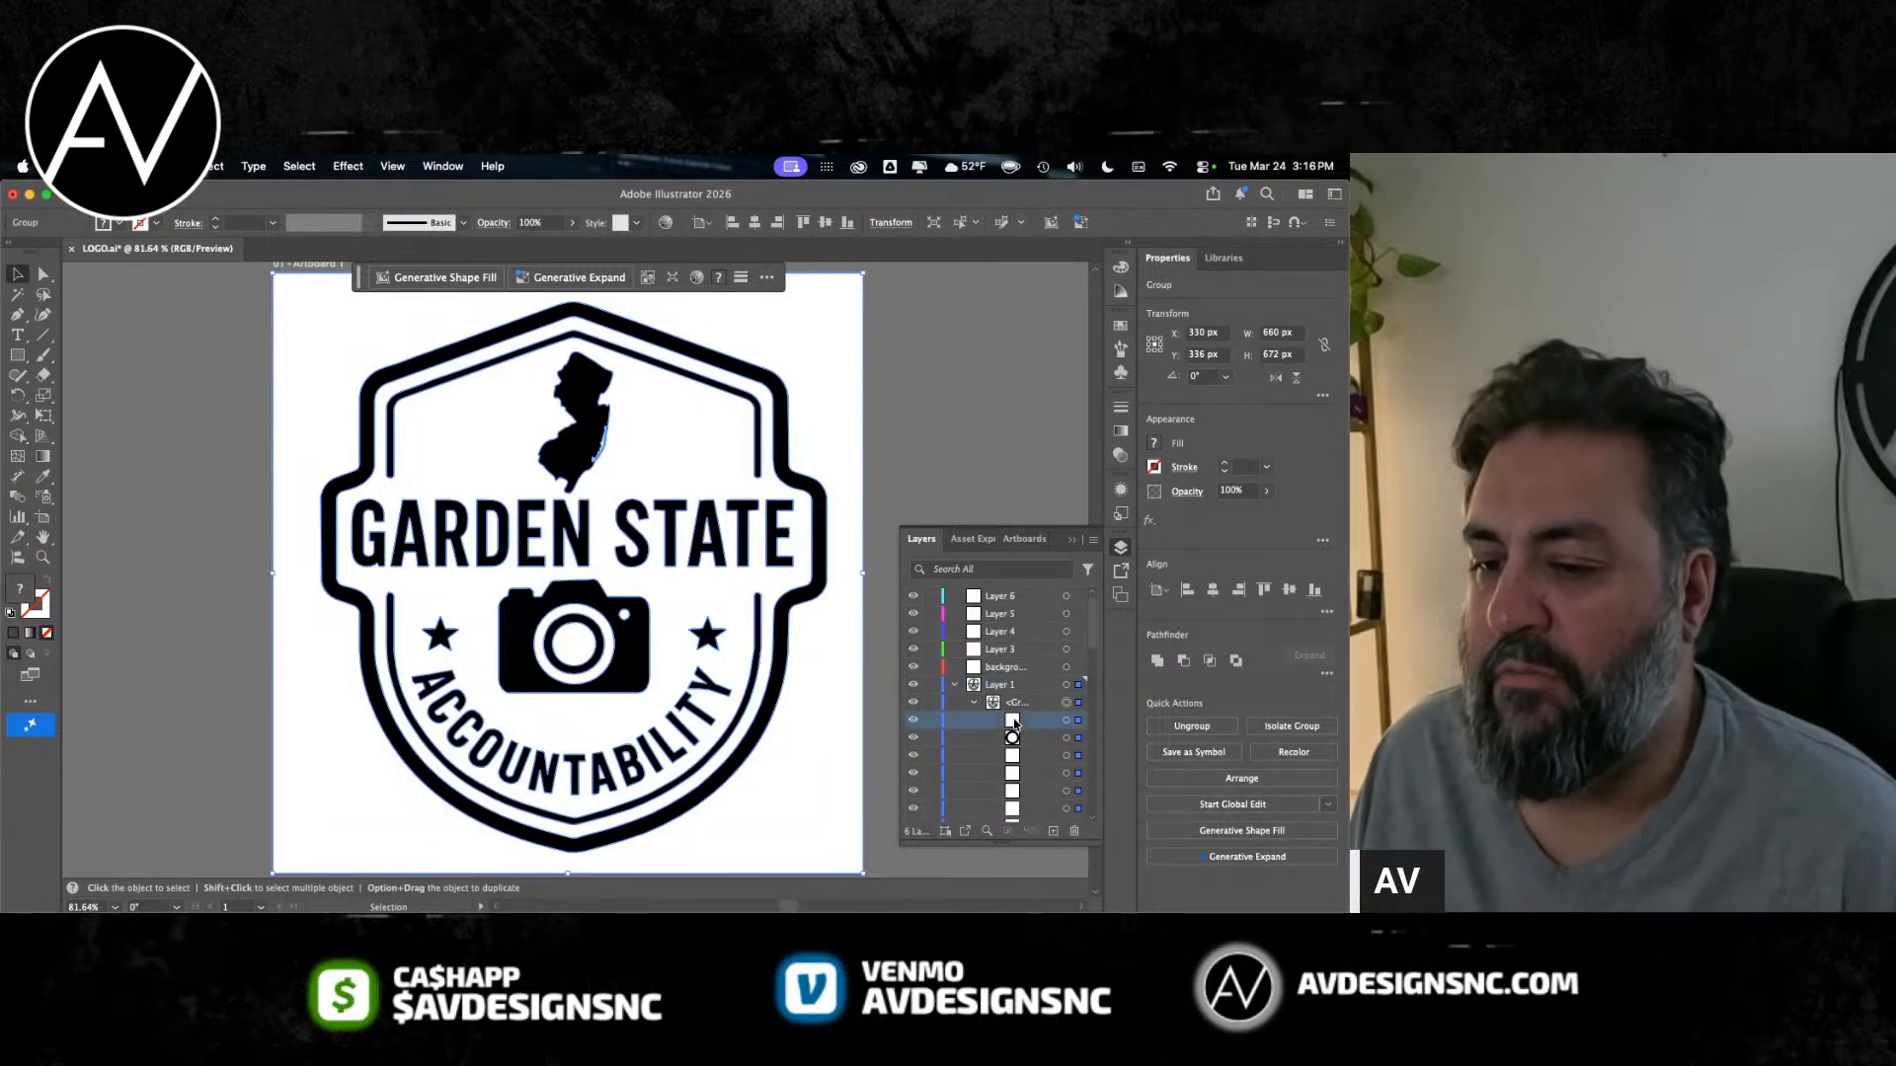
{"action": "left_click", "coordinate": [956, 397]}
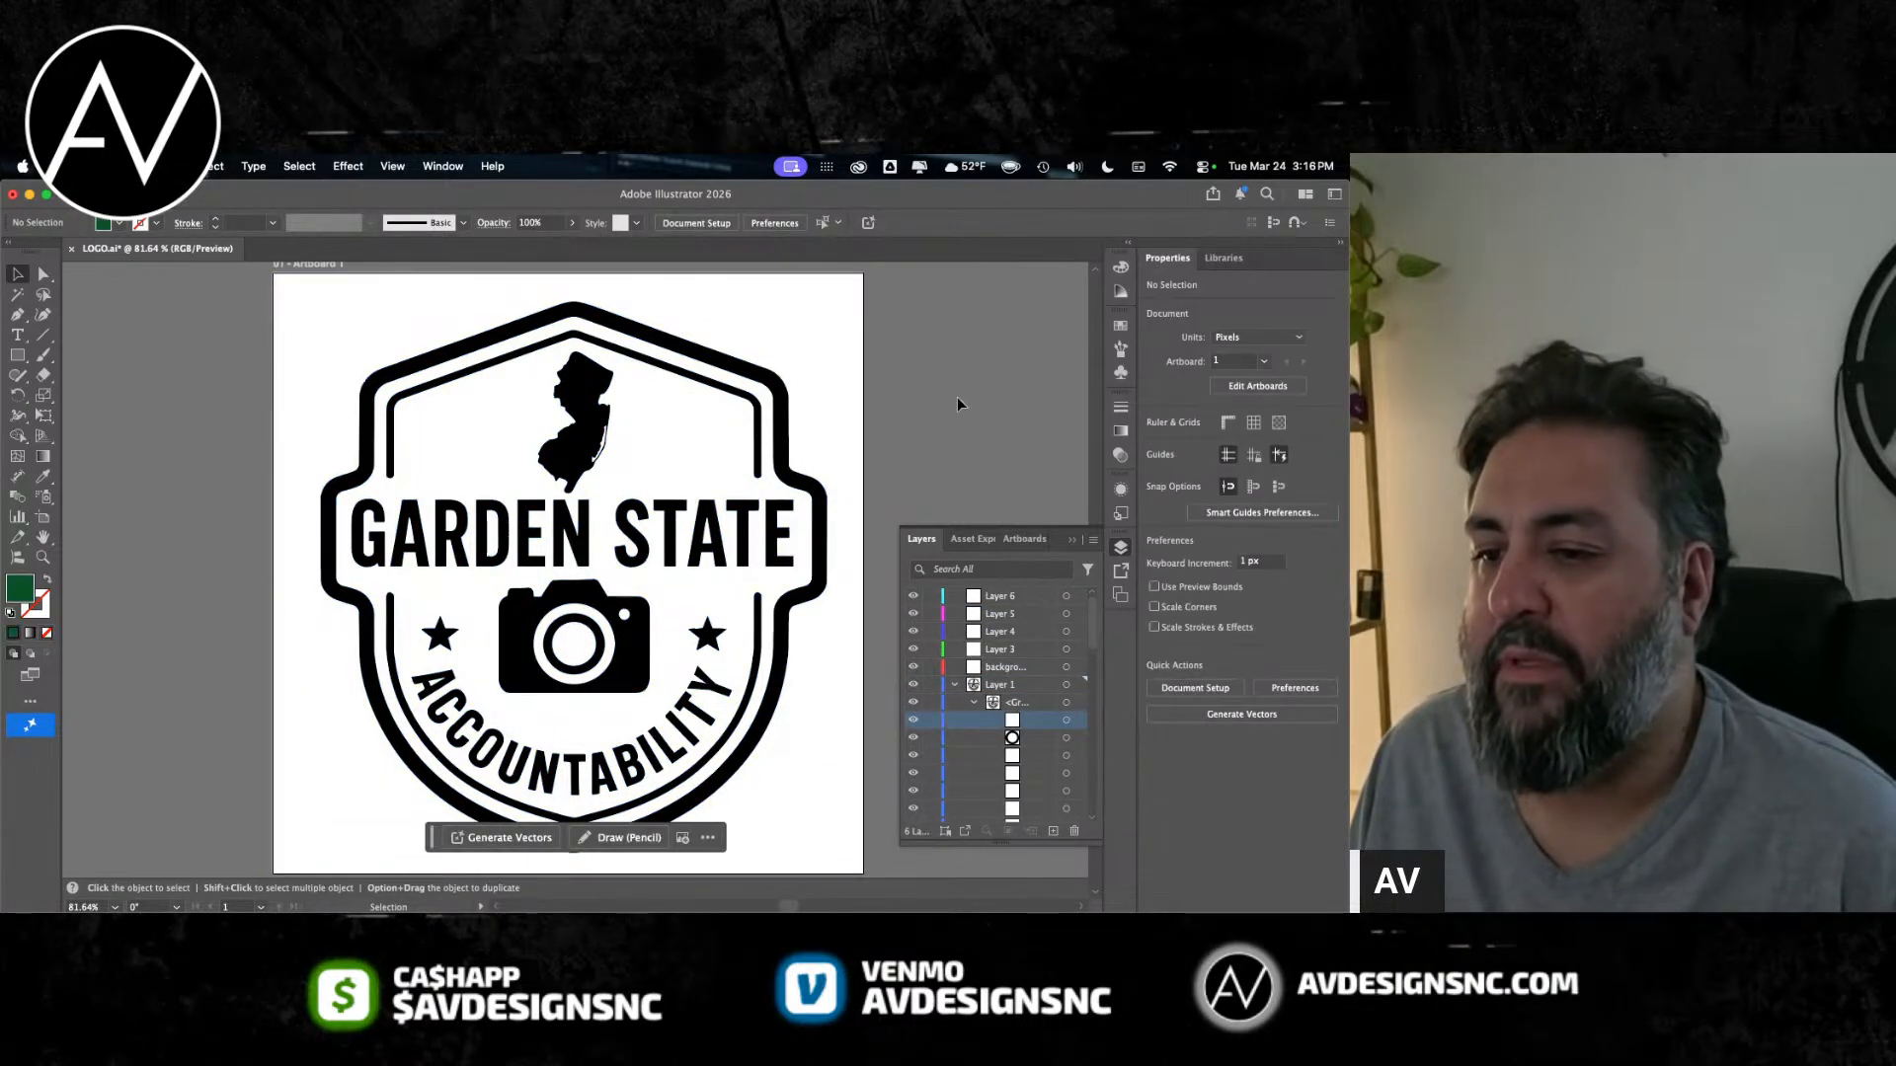
{"action": "left_click", "coordinate": [1066, 719]}
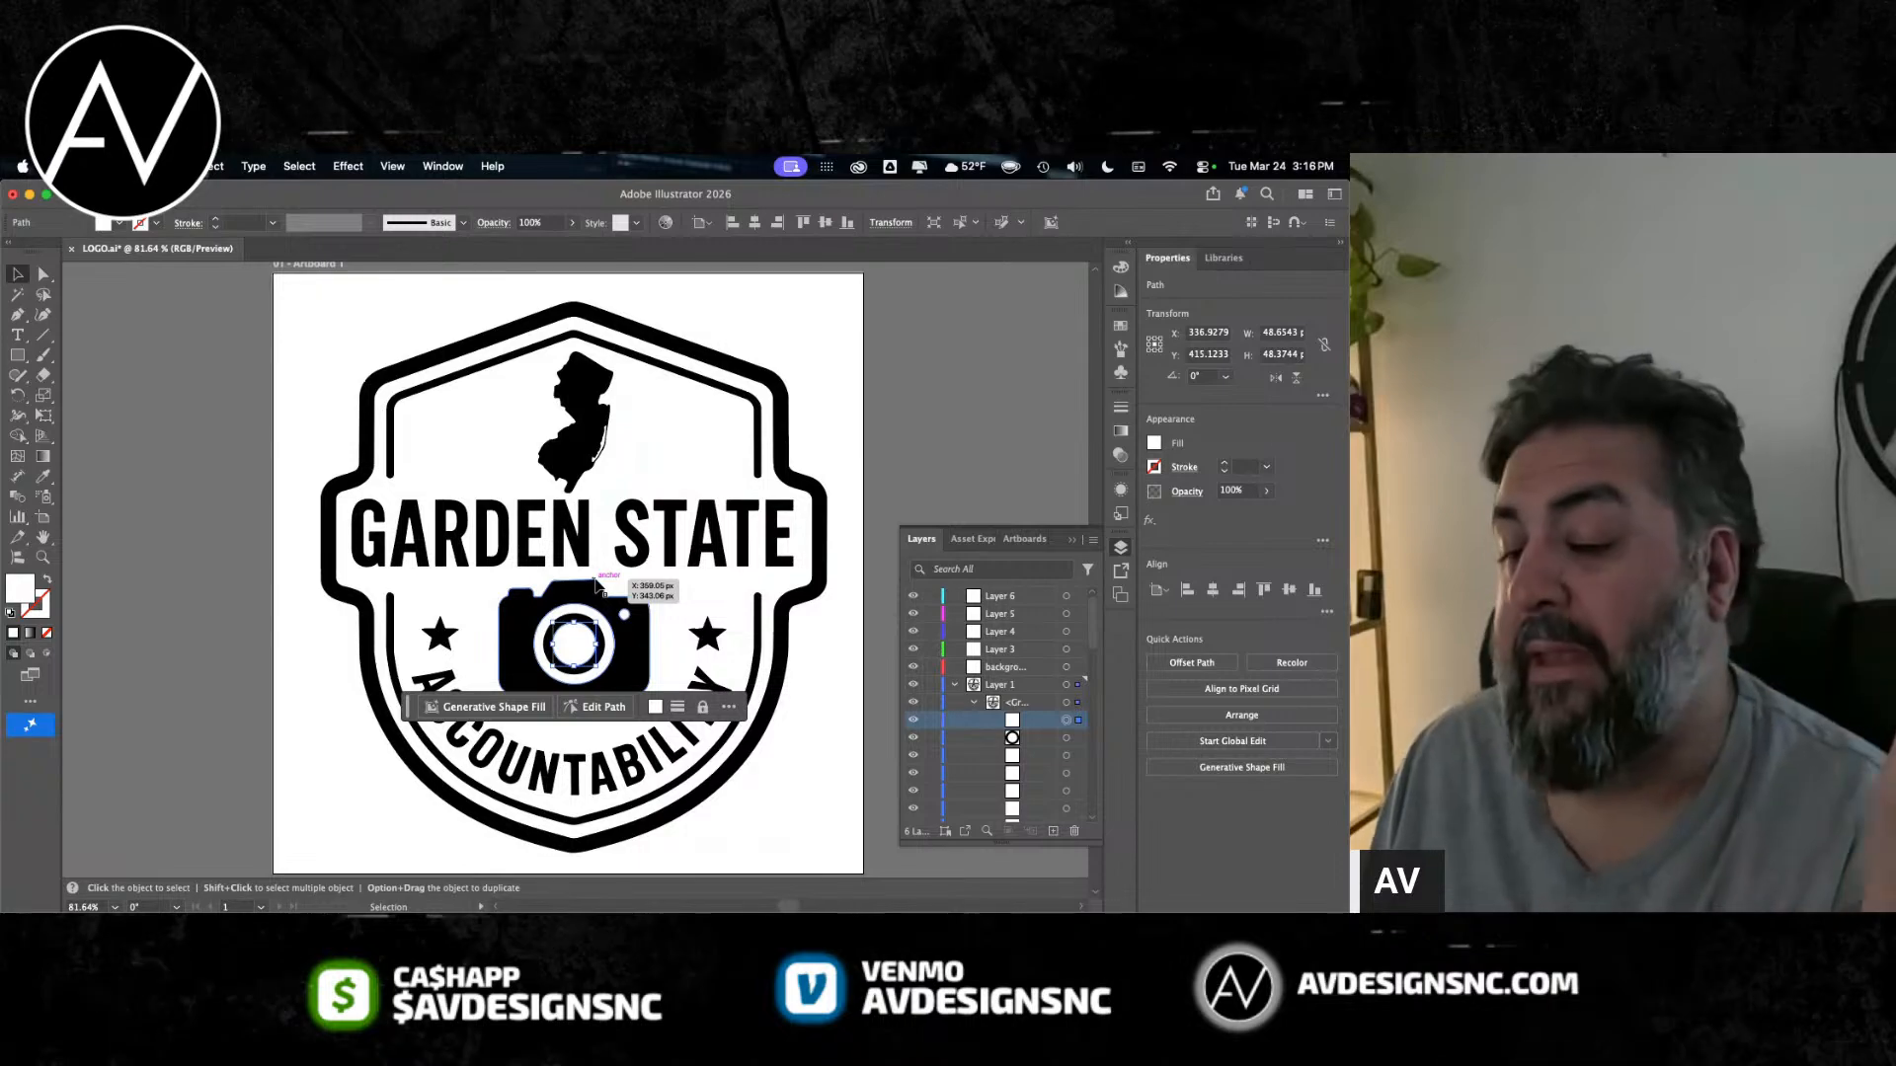
{"action": "scroll", "coordinate": [597, 584], "scroll_direction": "down", "scroll_amount": 5}
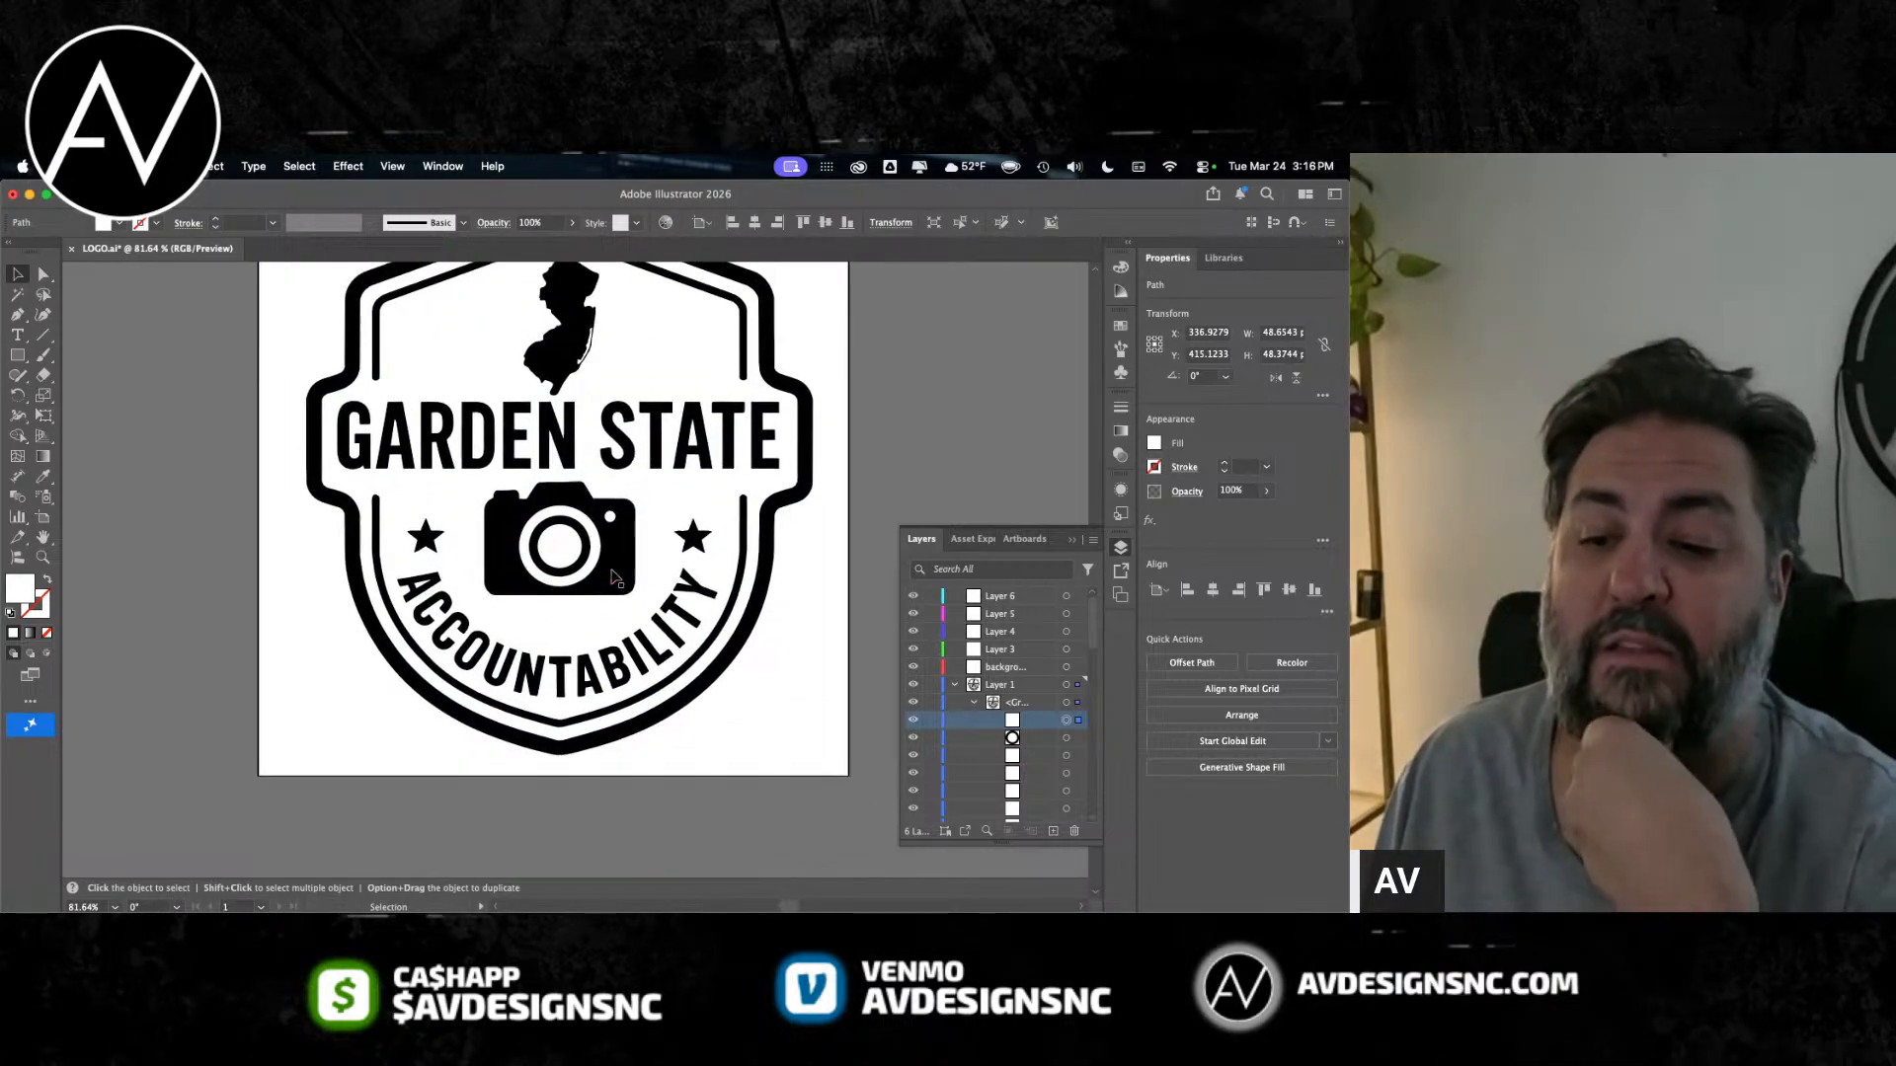
{"action": "left_click_drag", "start_coordinate": [552, 548], "coordinate": [939, 542]}
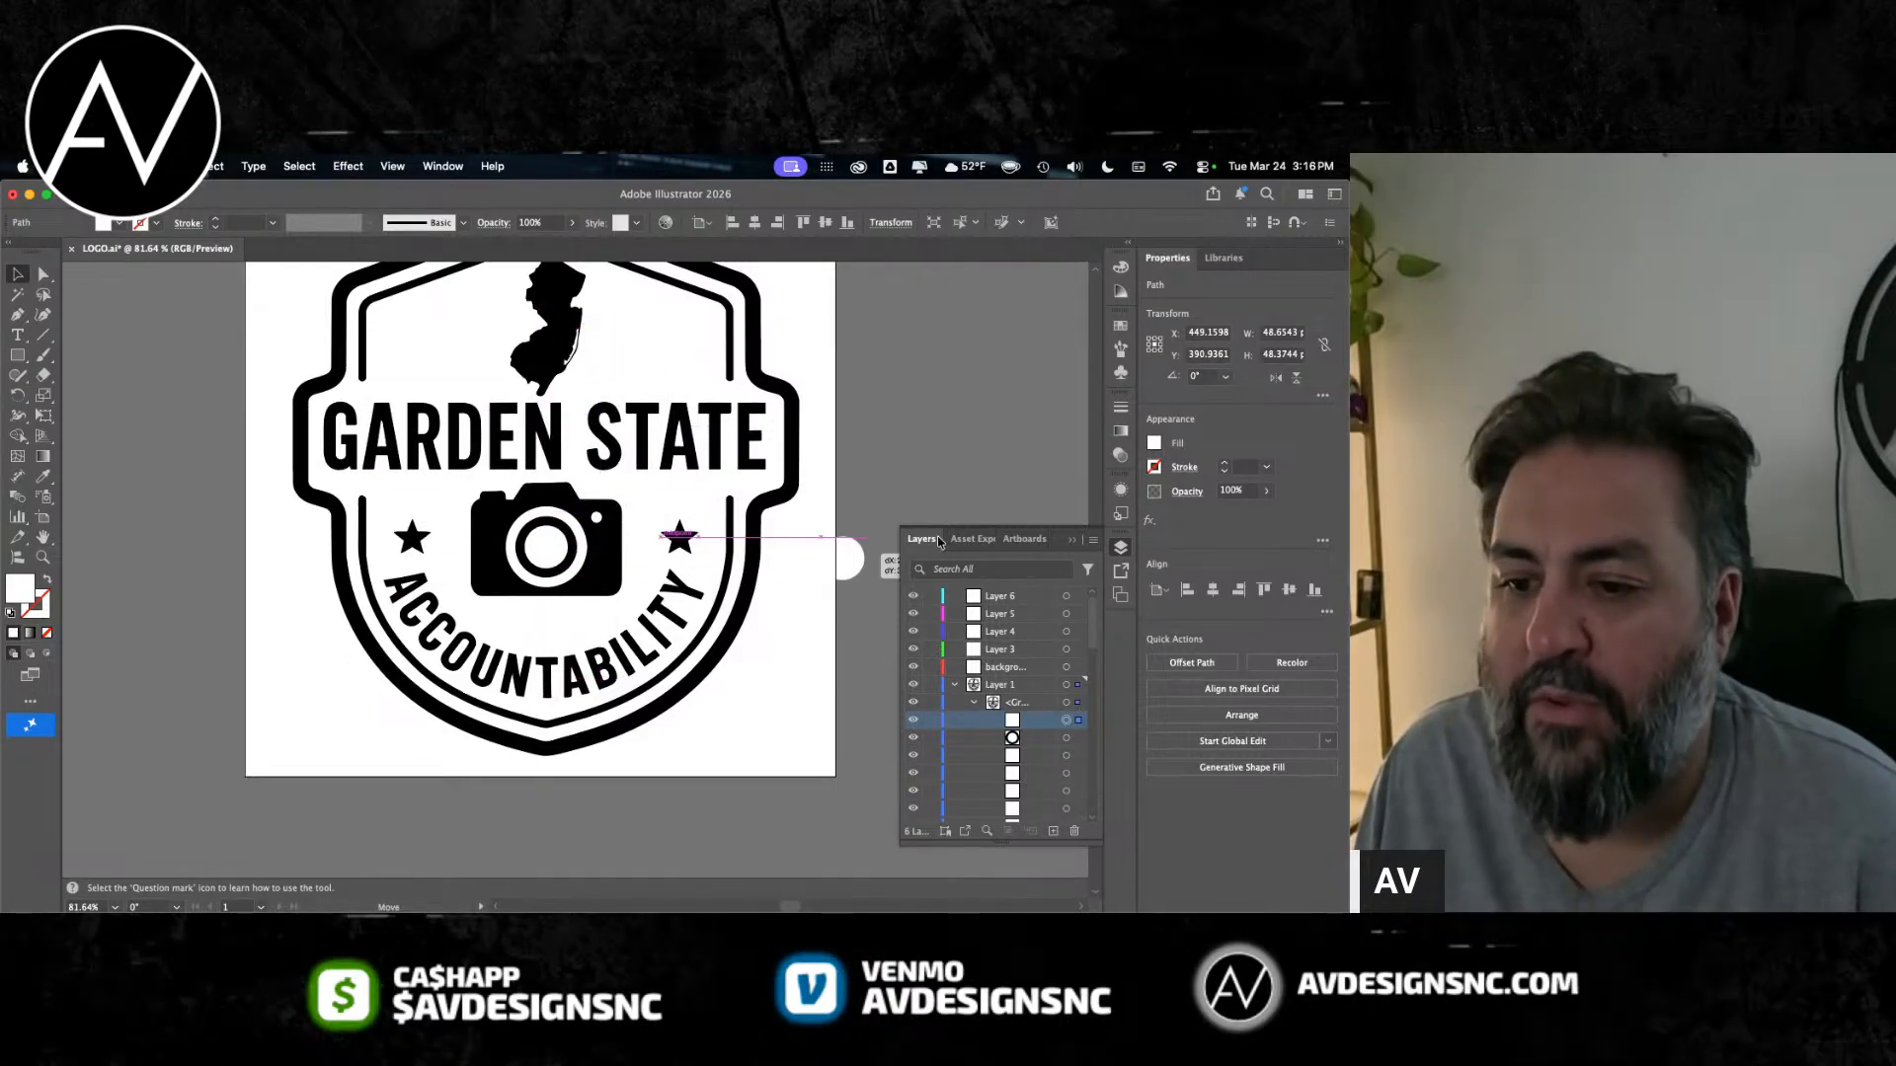
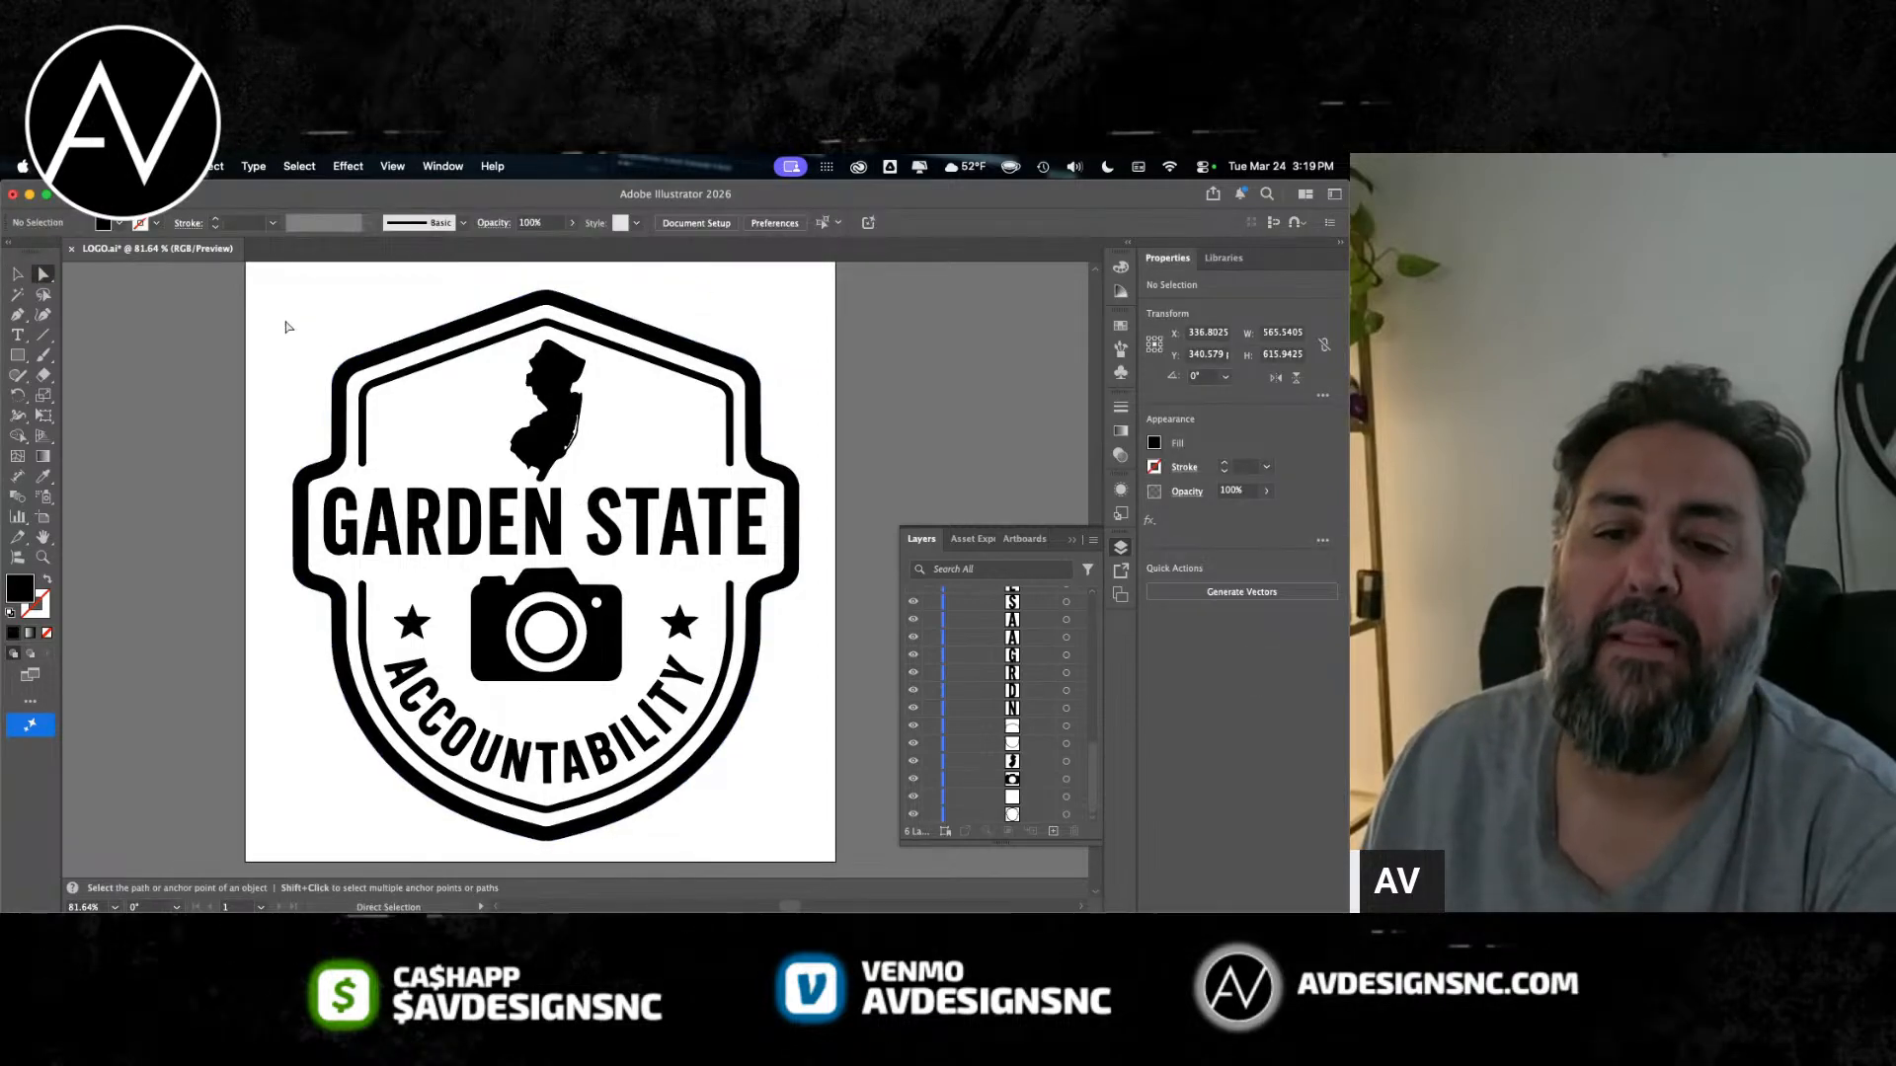
{"action": "left_click", "coordinate": [267, 755]}
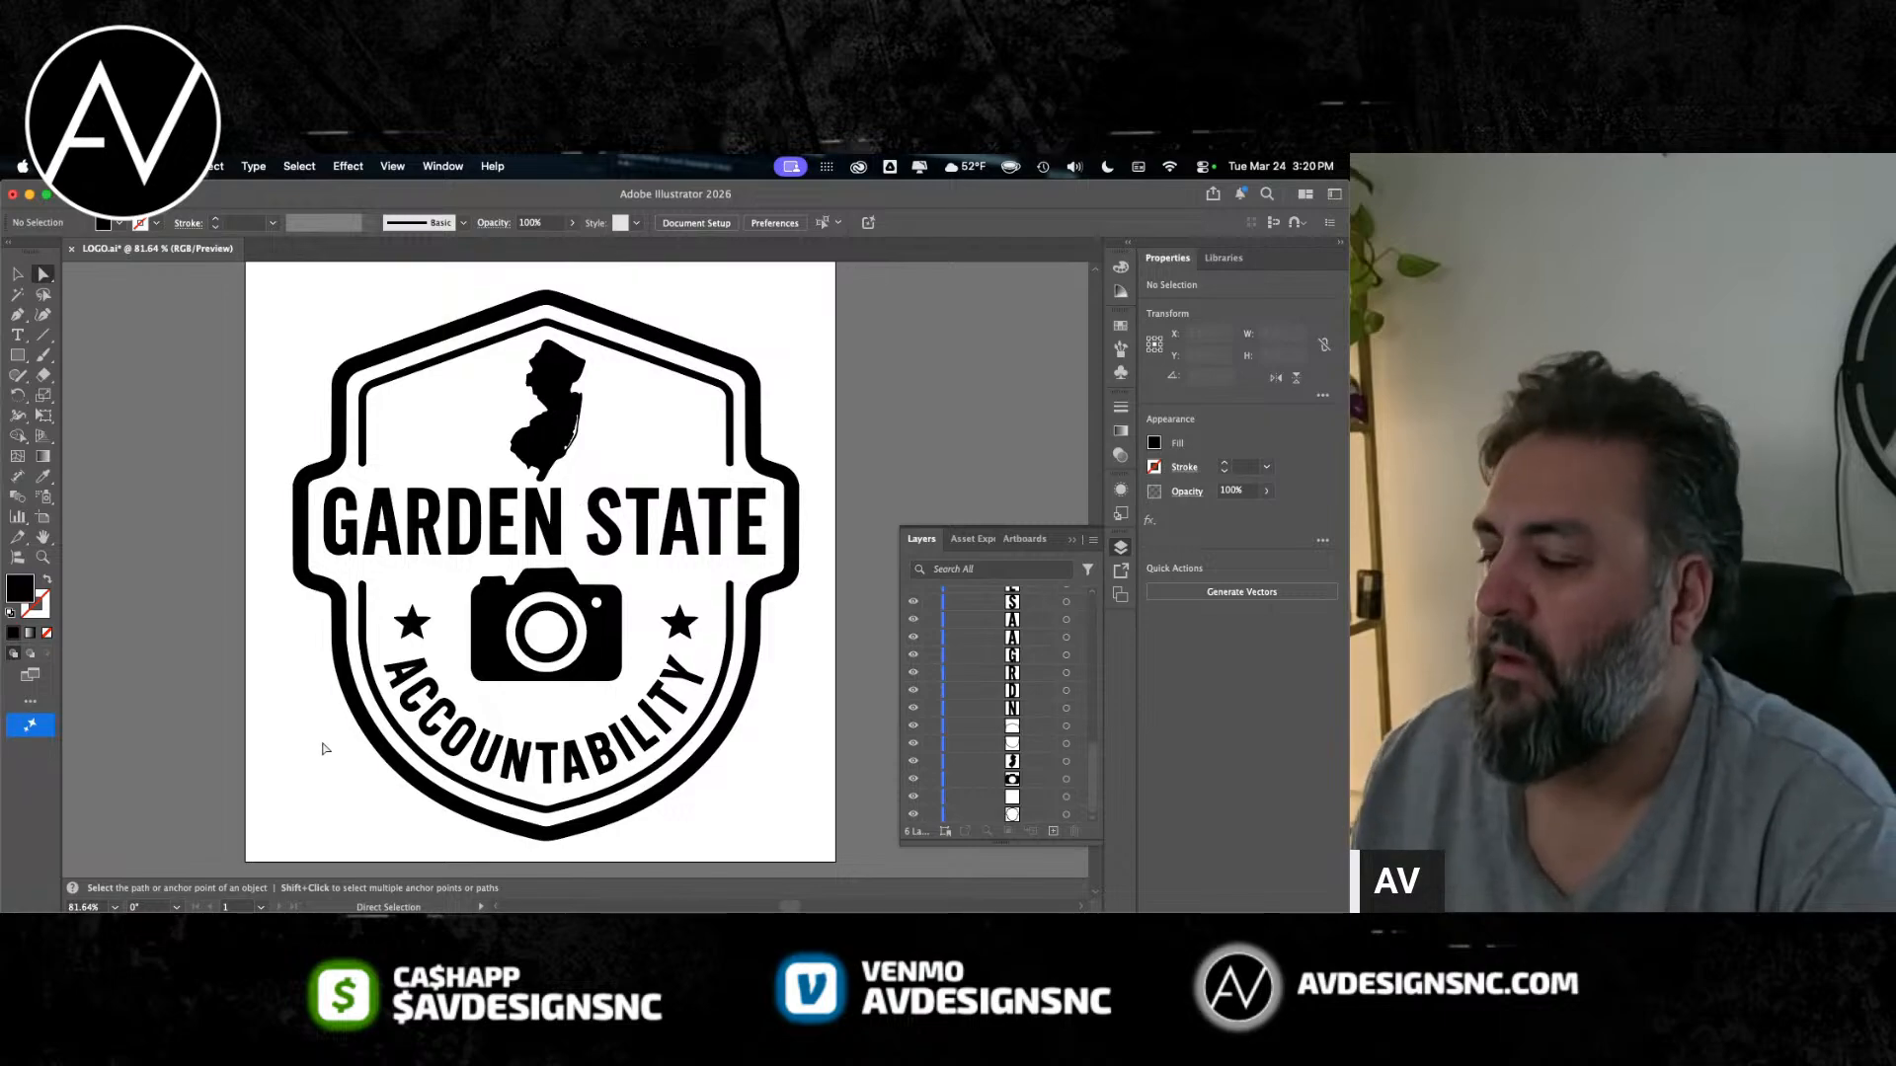
{"action": "key", "text": "super+Tab"}
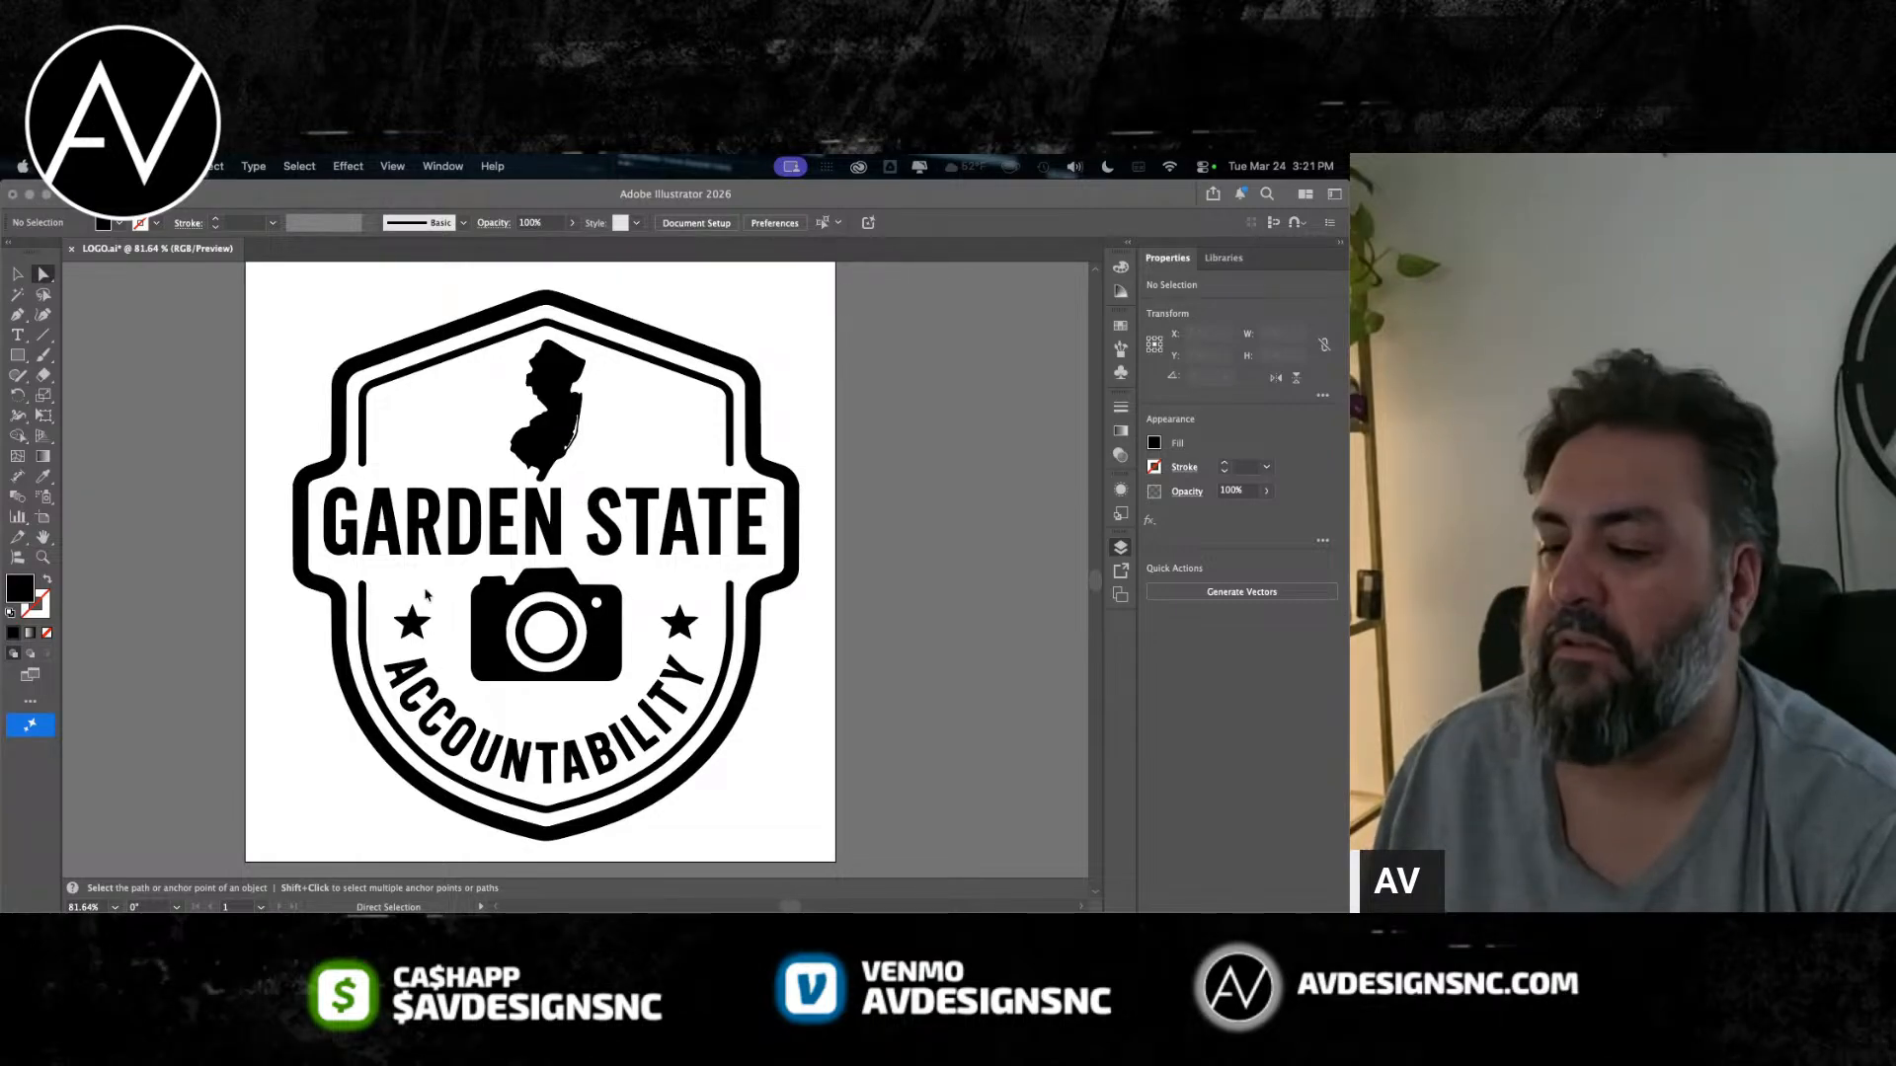
{"action": "scroll", "coordinate": [411, 620], "scroll_direction": "left", "scroll_amount": 2}
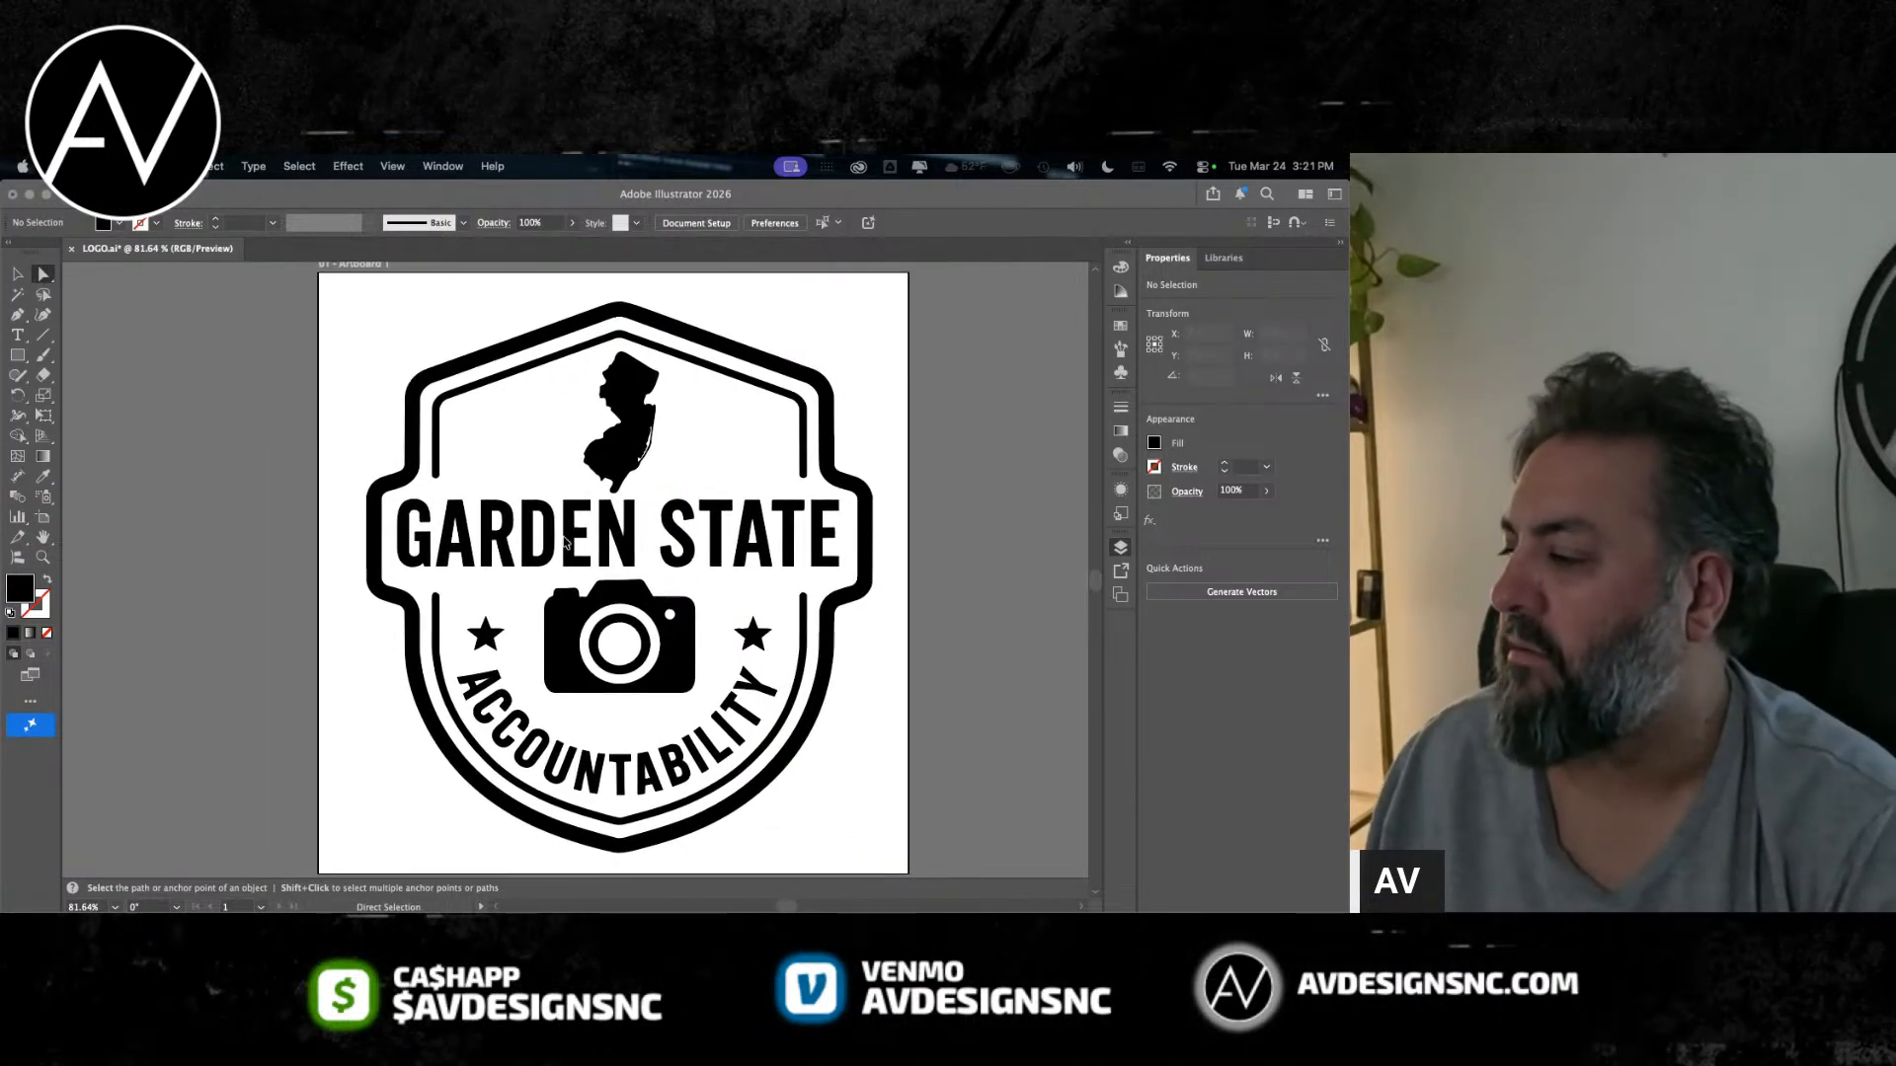
{"action": "scroll", "coordinate": [635, 556], "scroll_direction": "right", "scroll_amount": 1}
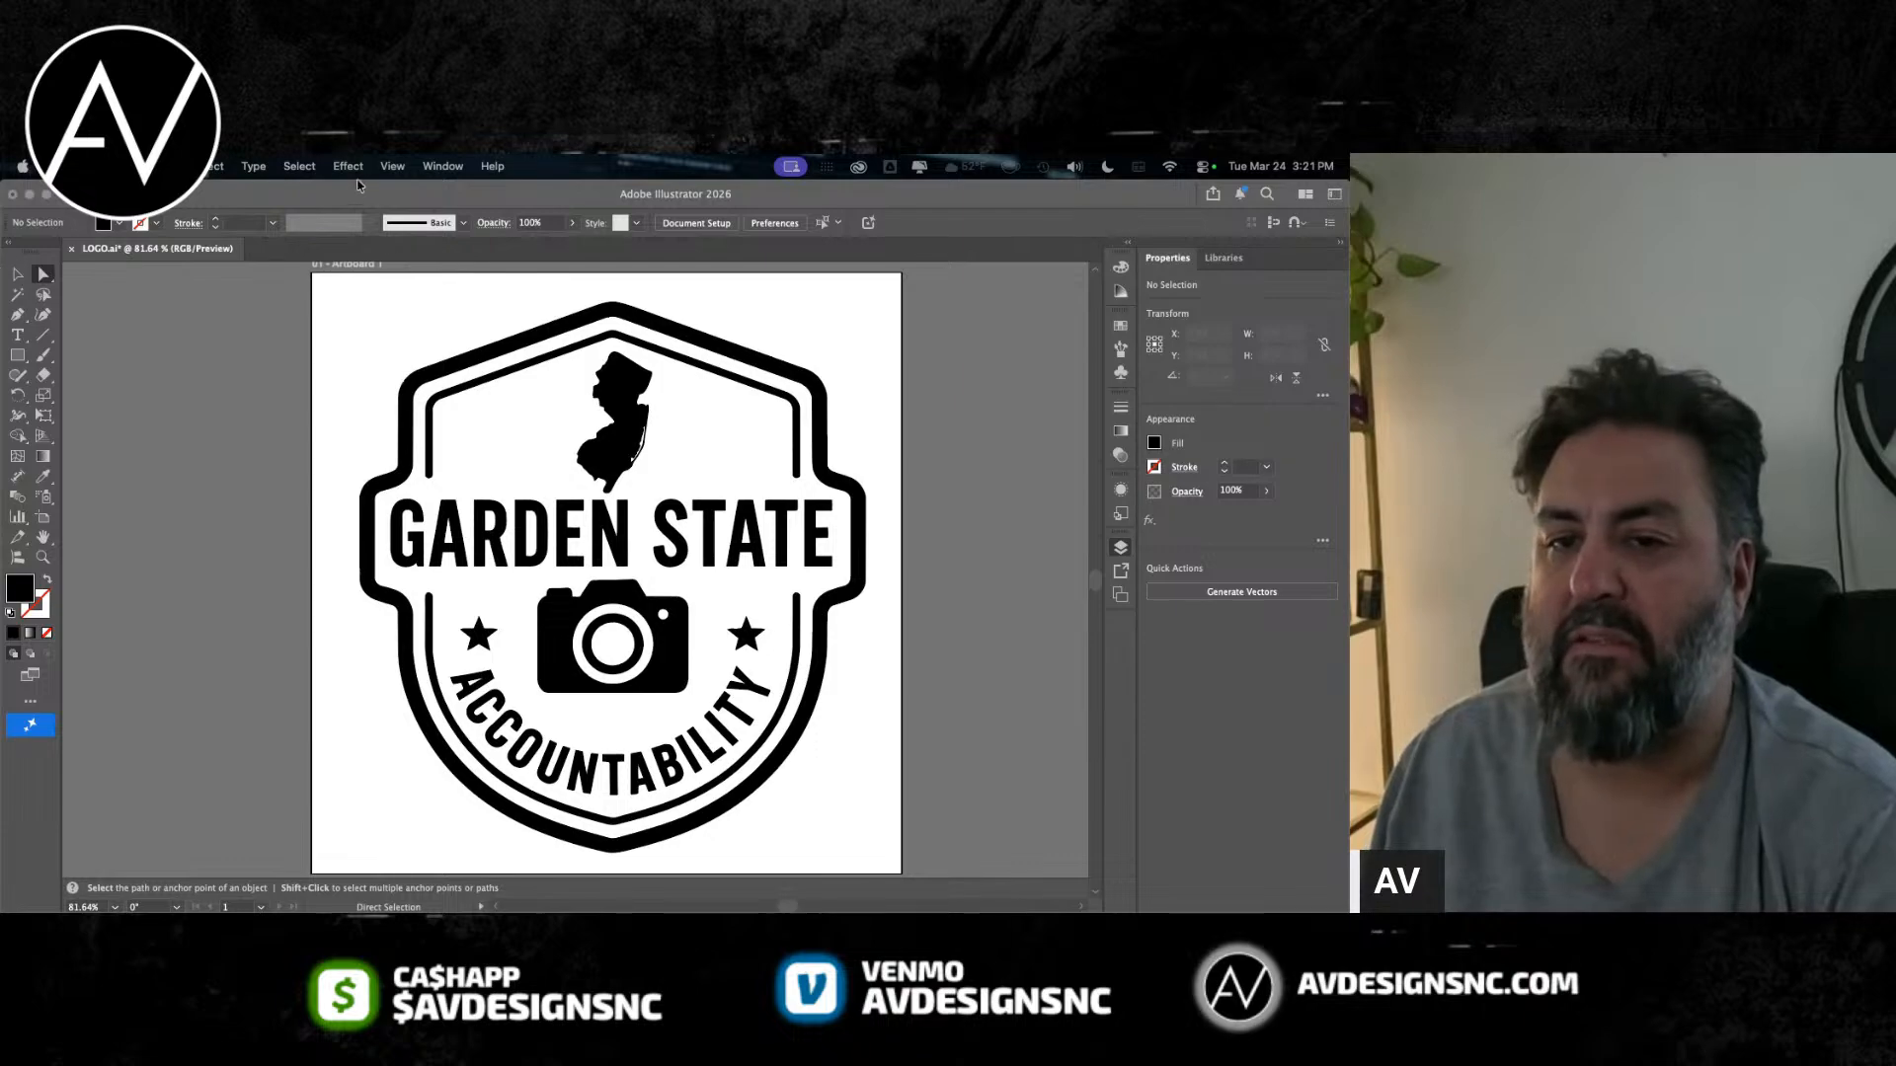
{"action": "key", "text": "F7"}
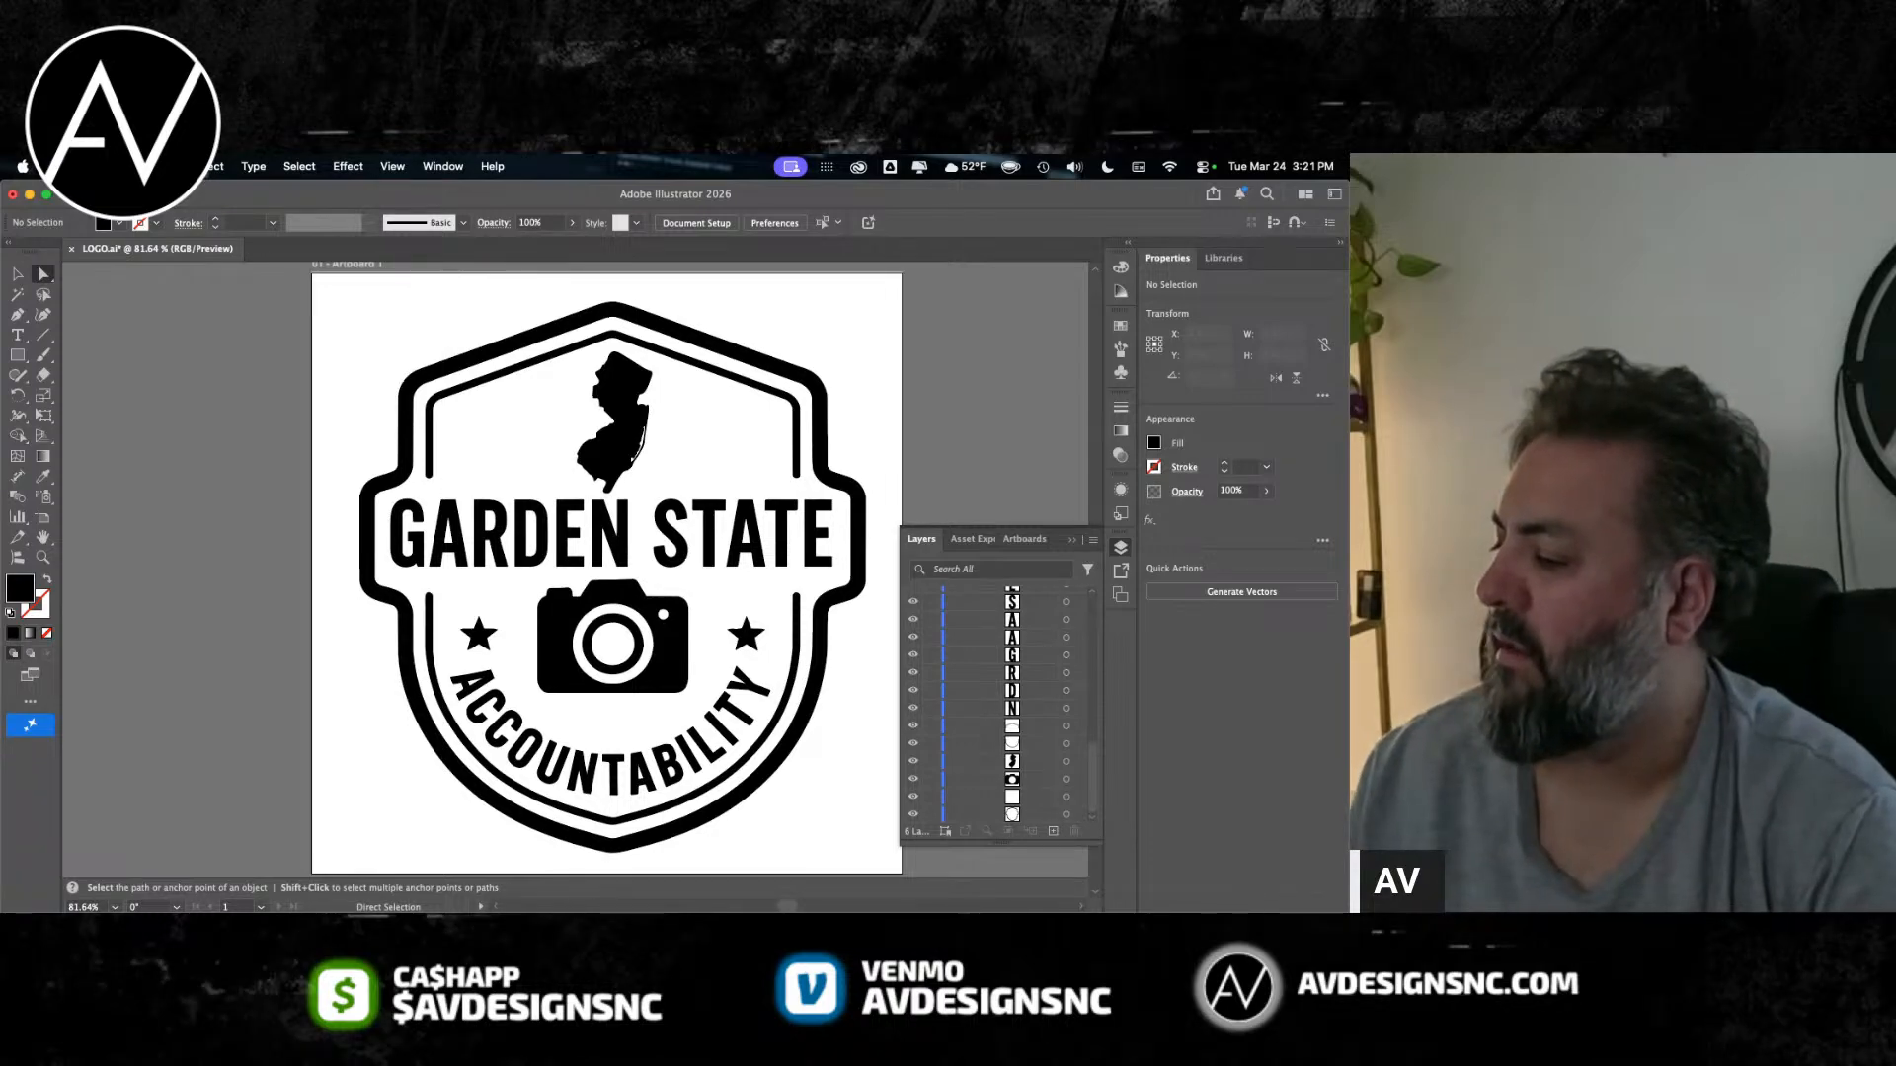
{"action": "key", "text": "super+Tab"}
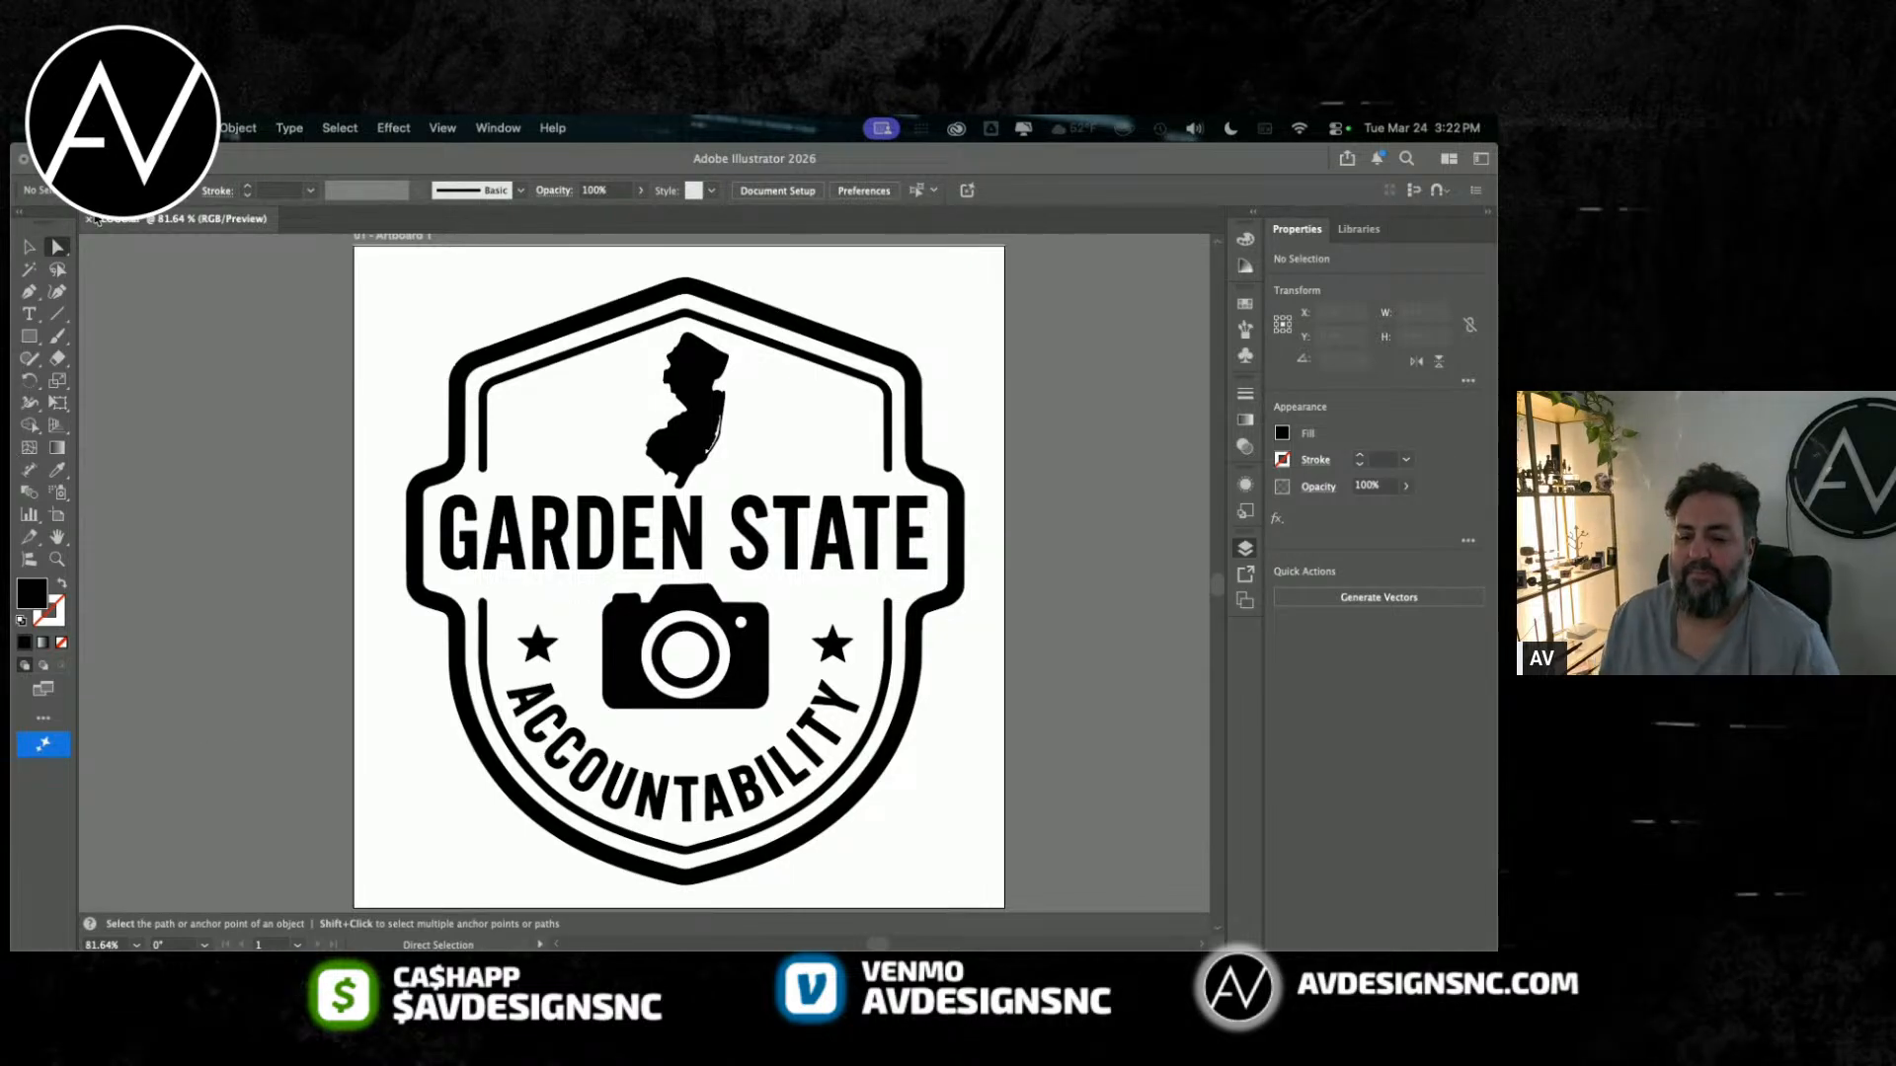
Step: Select the large white compound path that fills the badge's interior in Layer 1's group, check it by hiding and showing it, and delete it
{"action": "left_click", "coordinate": [1245, 548]}
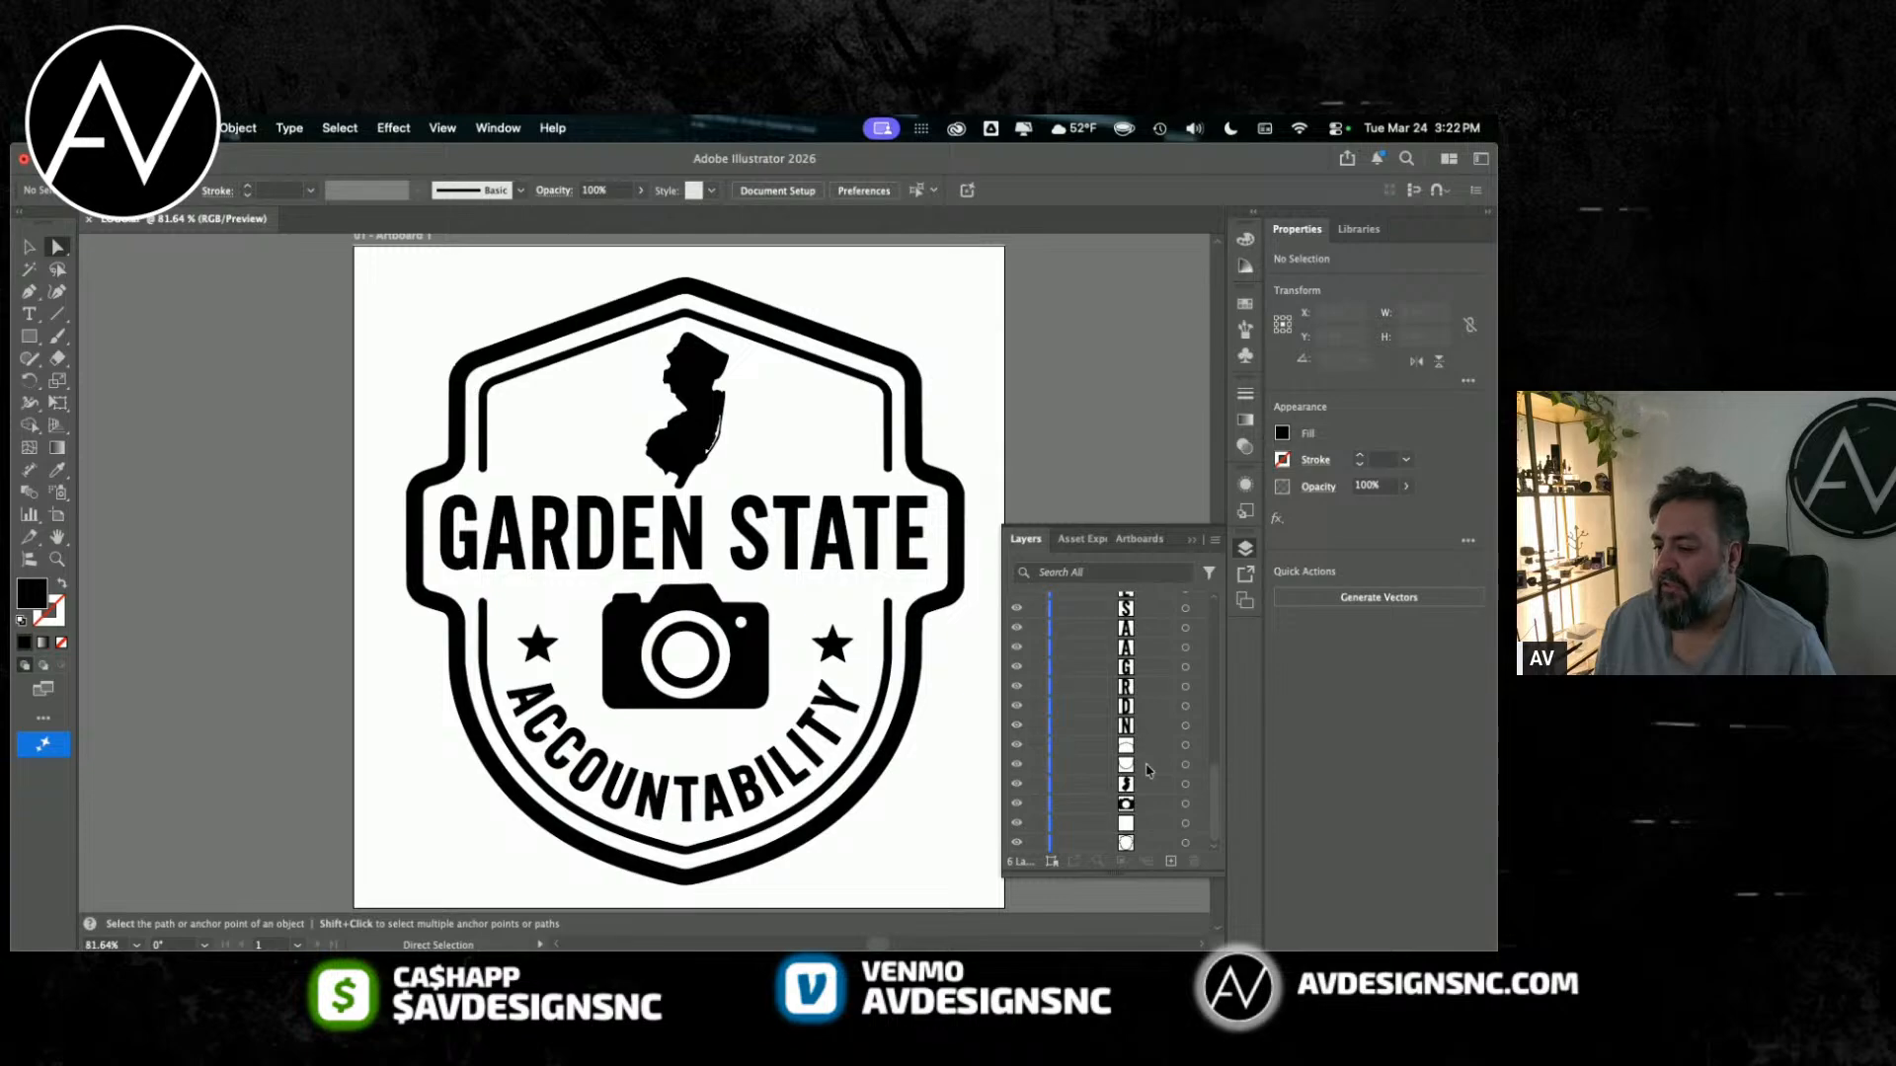
{"action": "left_click", "coordinate": [1186, 824]}
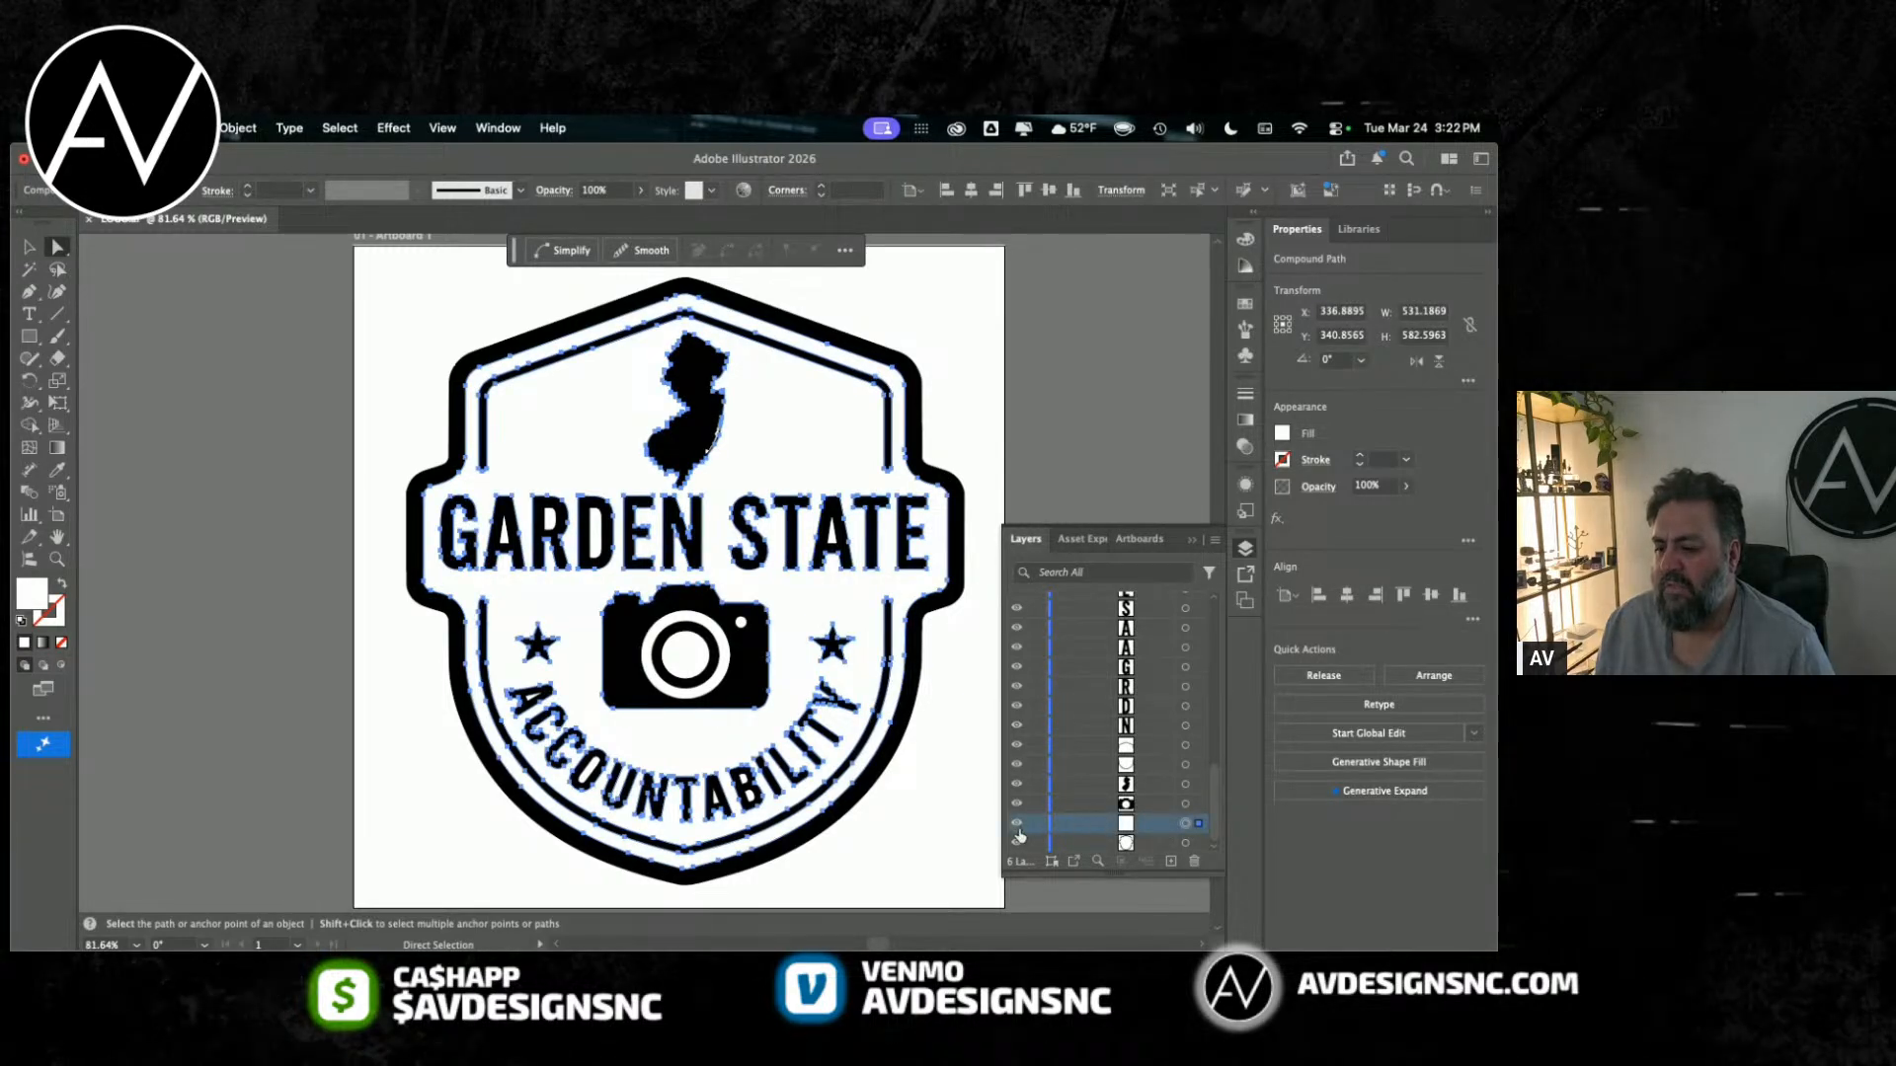
{"action": "left_click", "coordinate": [1016, 829]}
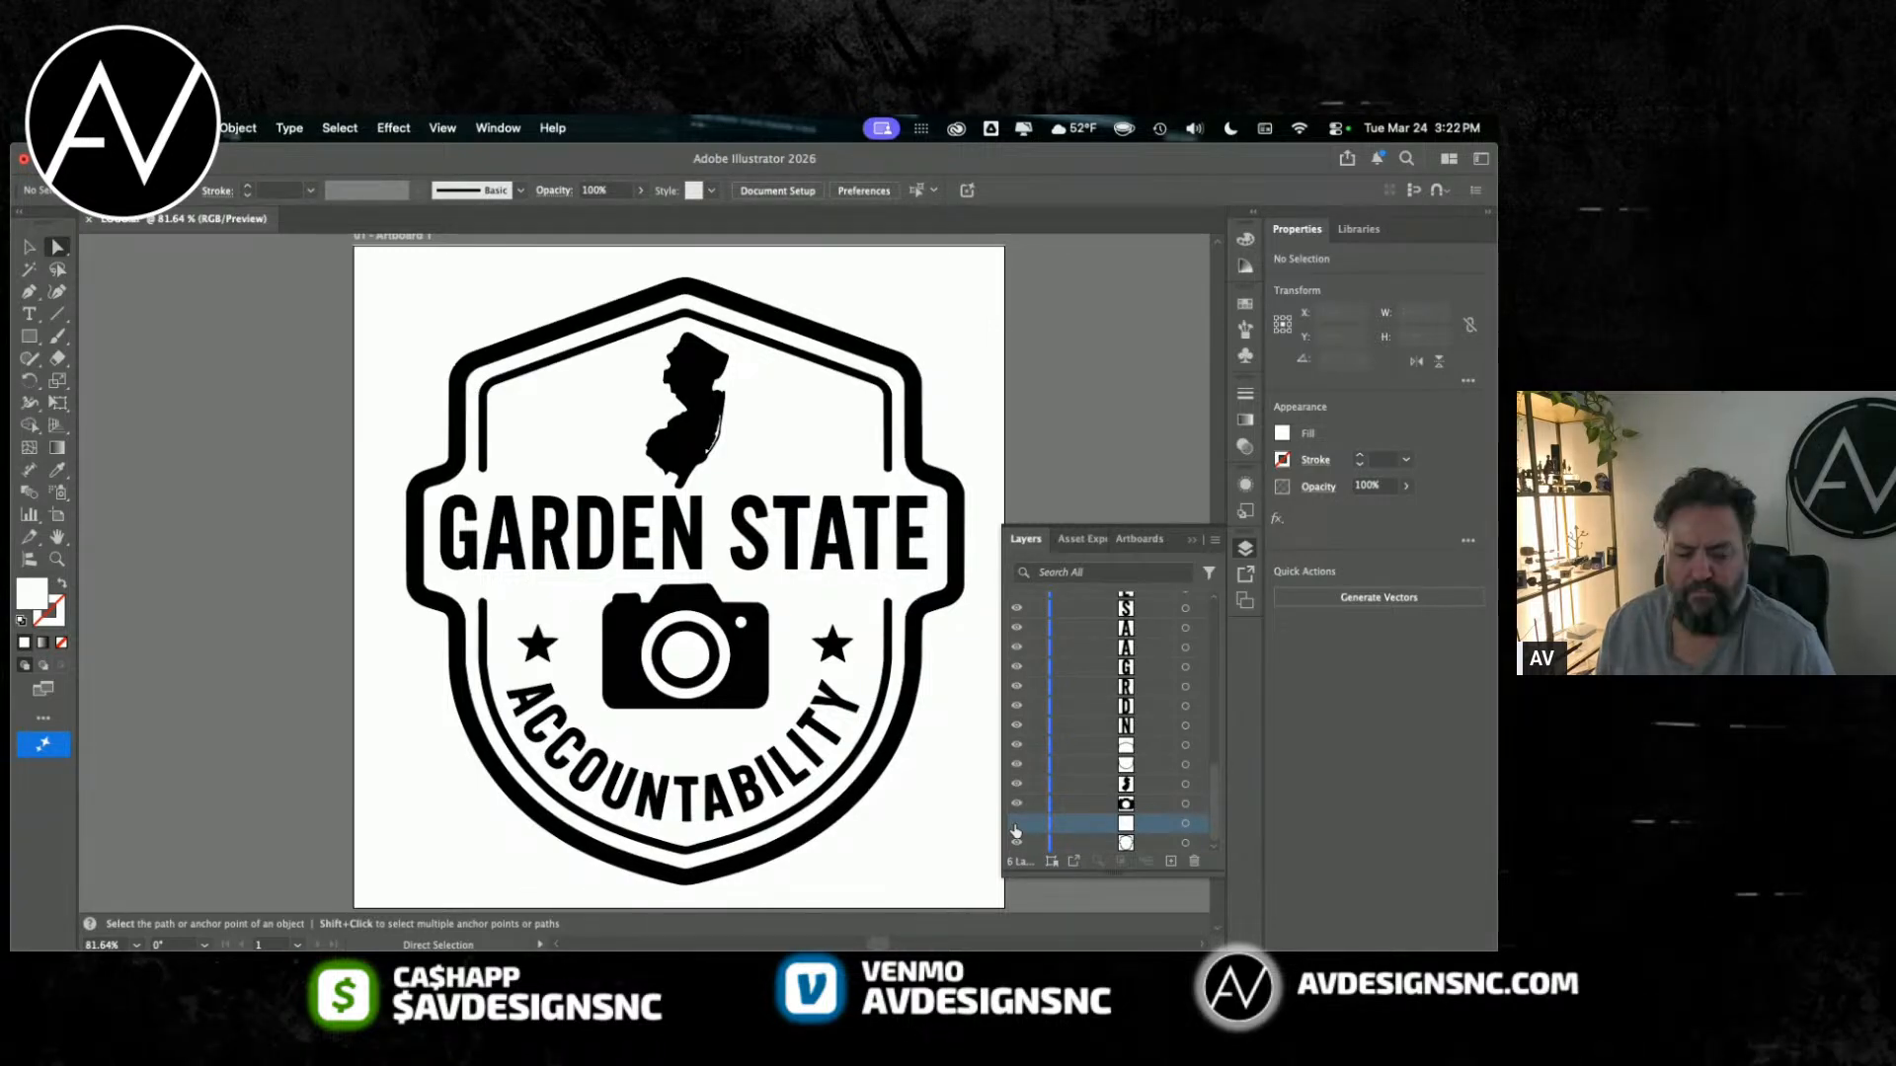
{"action": "left_click", "coordinate": [1185, 826]}
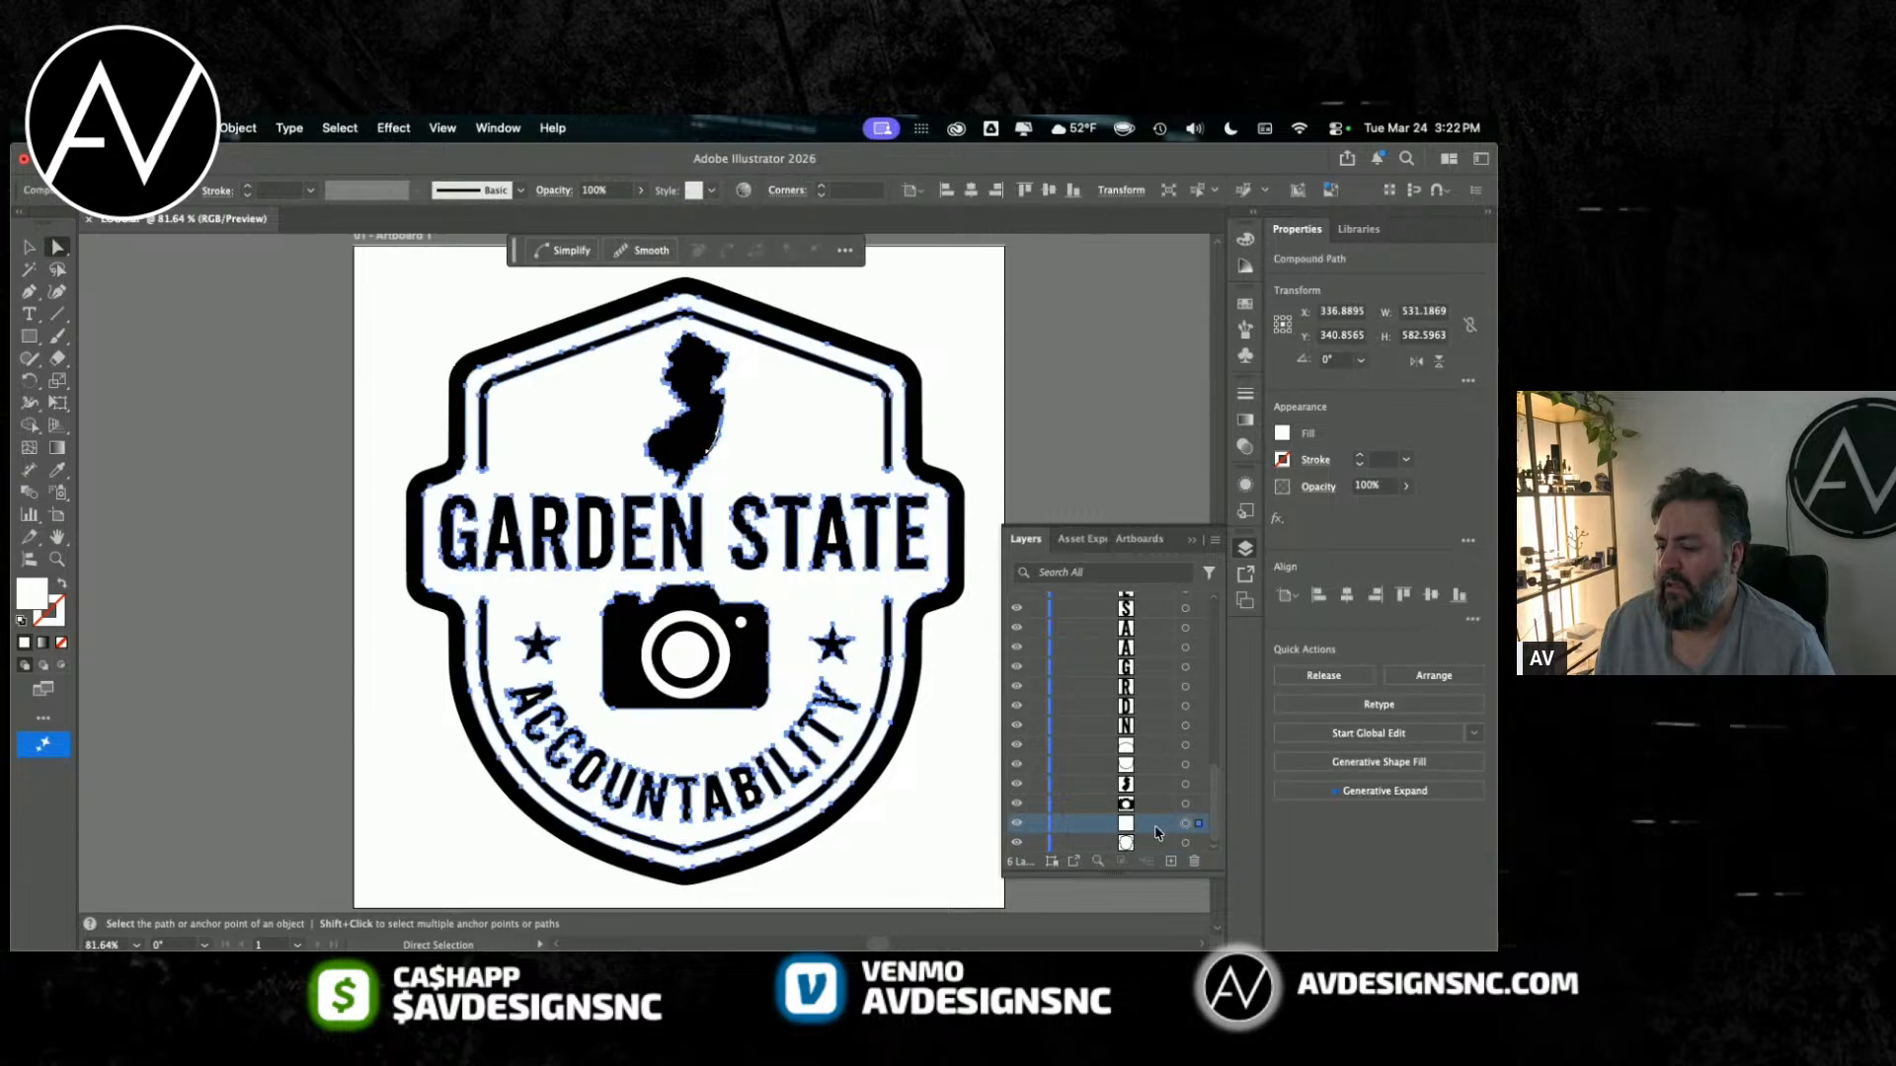
{"action": "key", "text": "Delete"}
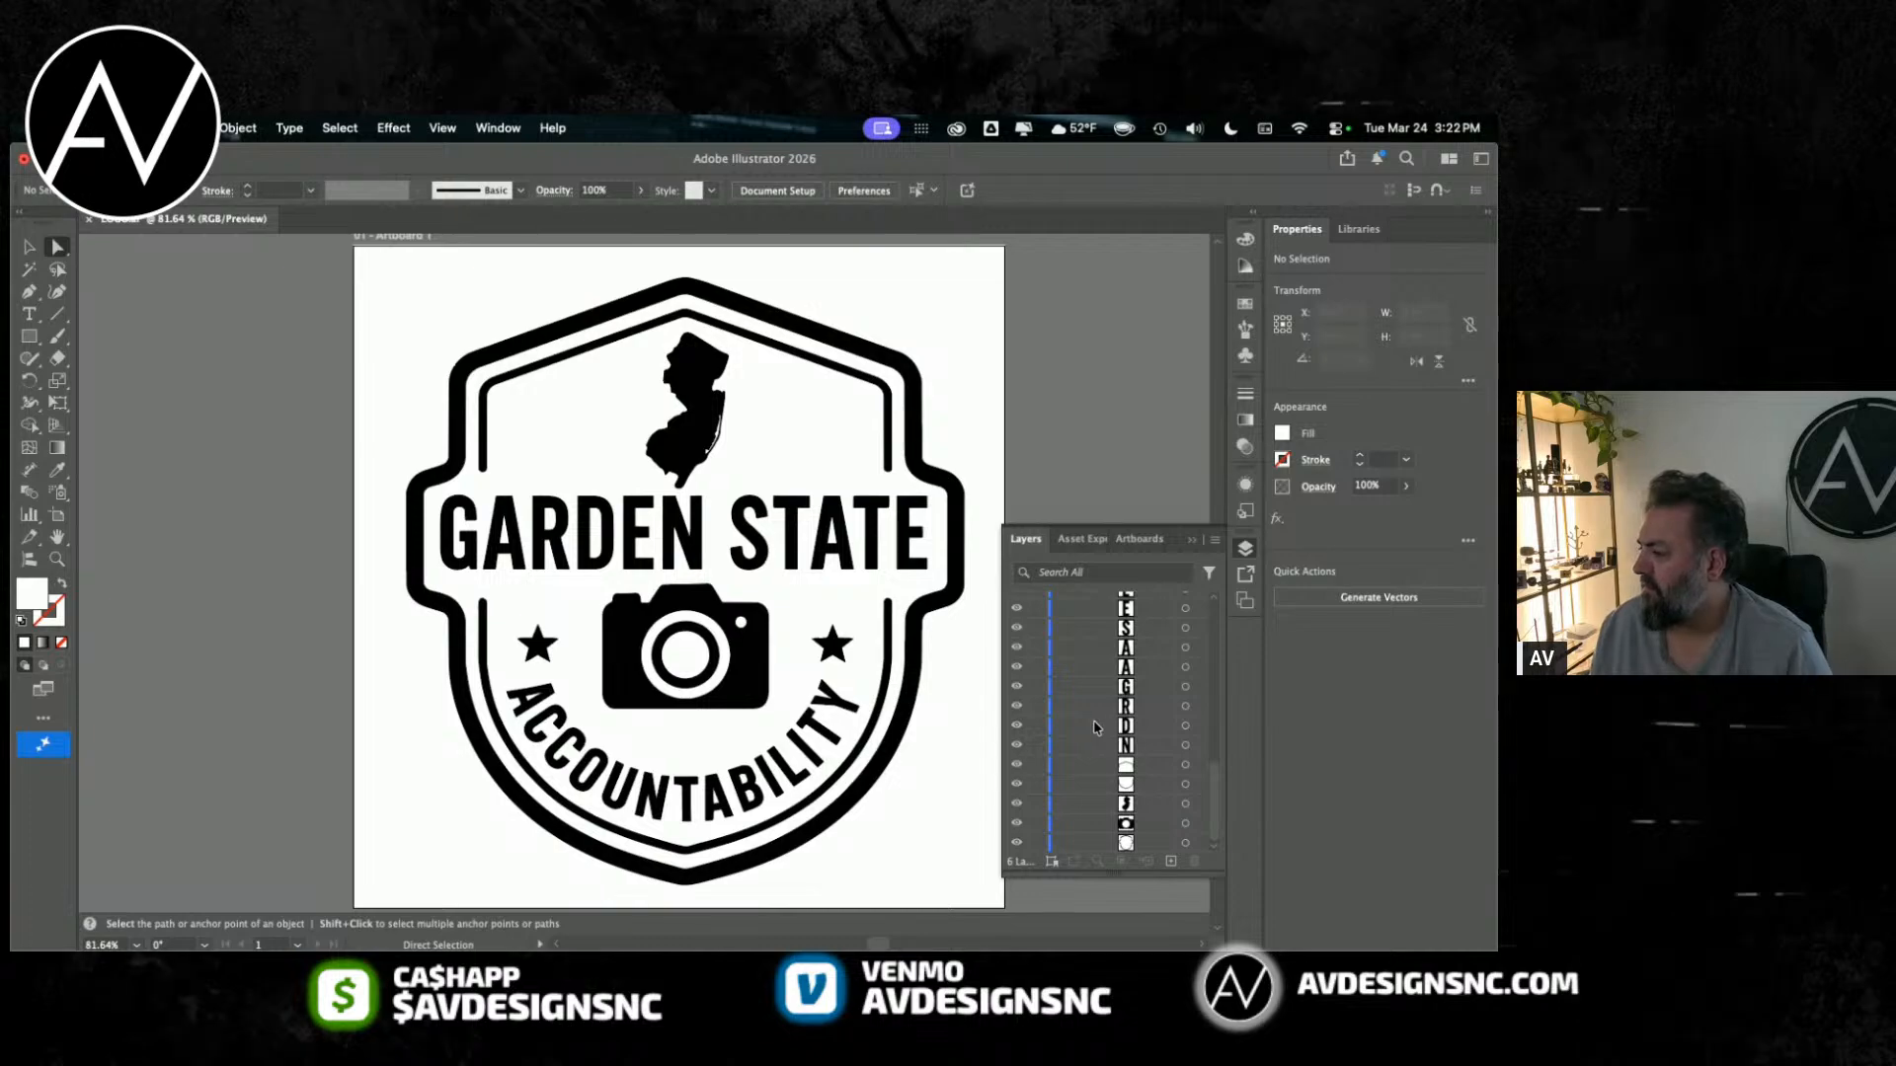
Step: Move the black camera body path up Layer 1's group to directly beneath the lens ring path, and check both by toggling visibility
{"action": "scroll", "coordinate": [1121, 833], "scroll_direction": "up", "scroll_amount": 10}
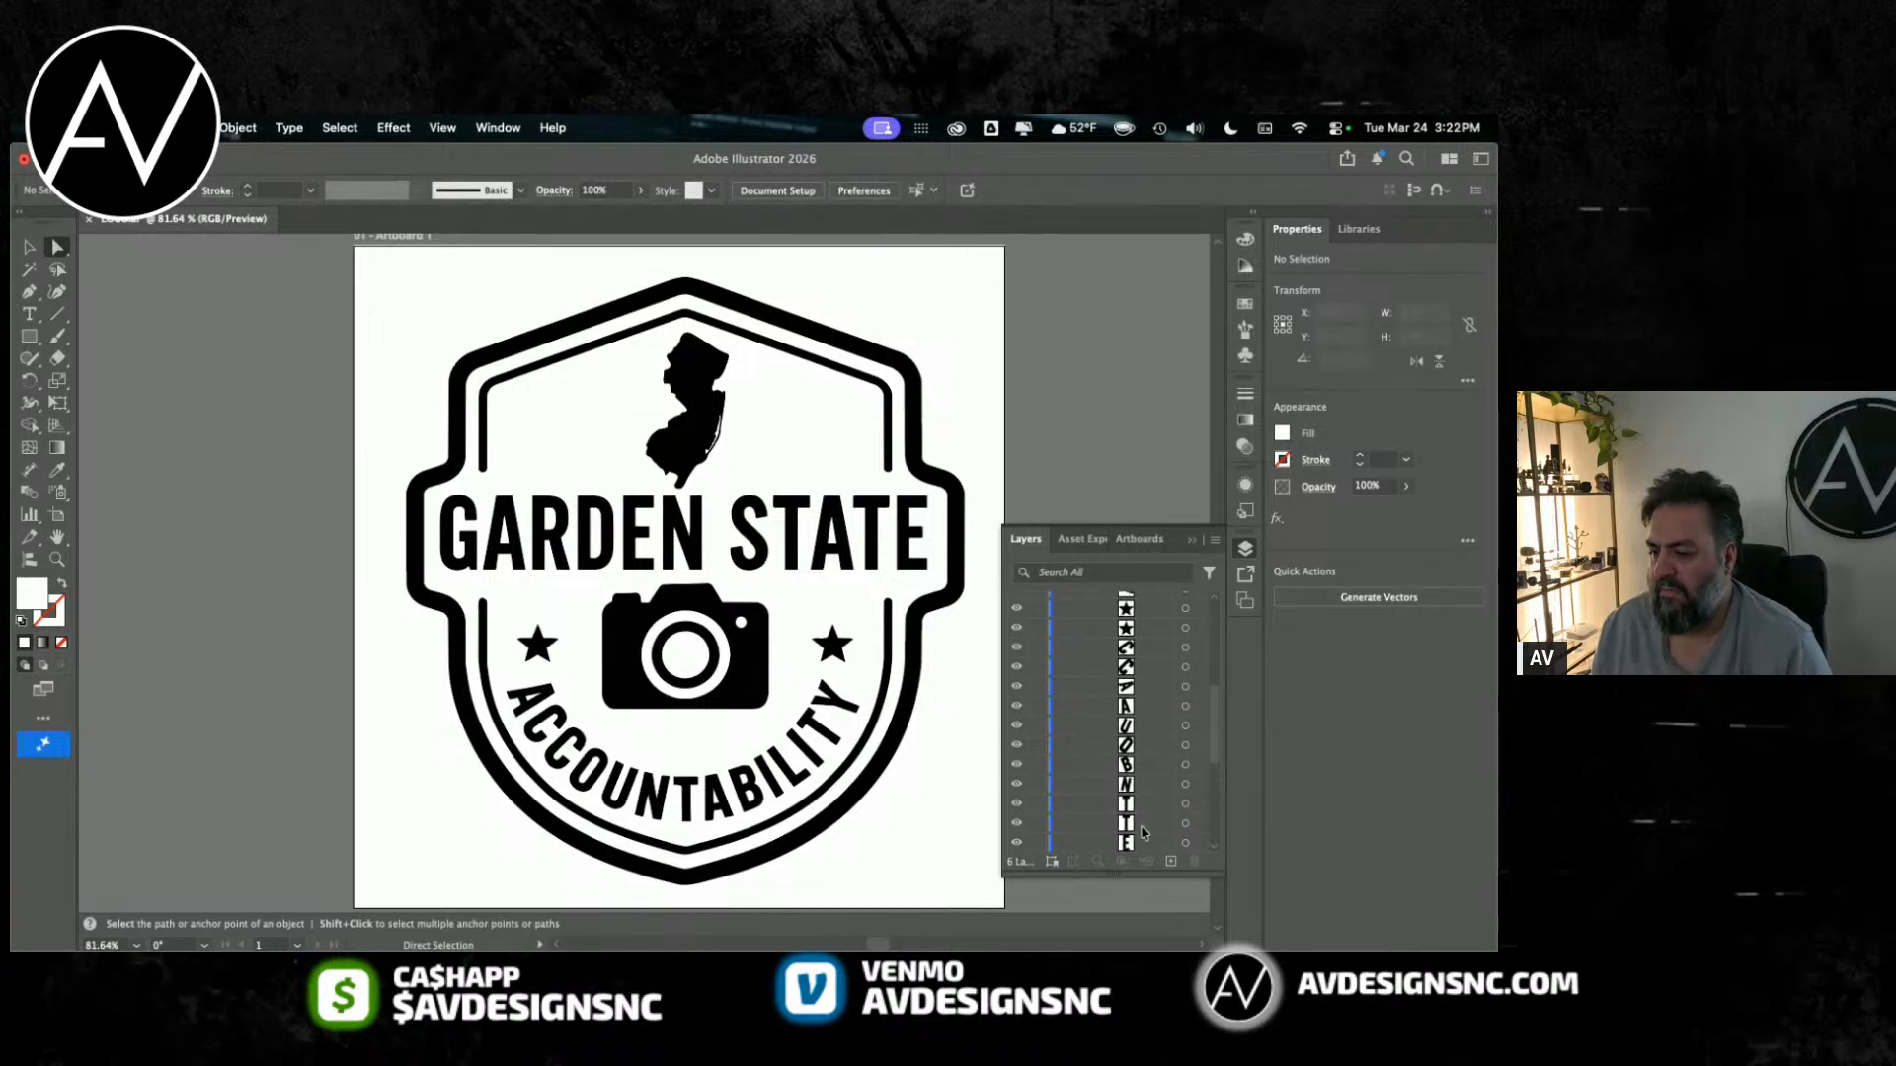
{"action": "scroll", "coordinate": [1142, 832], "scroll_direction": "up", "scroll_amount": 2}
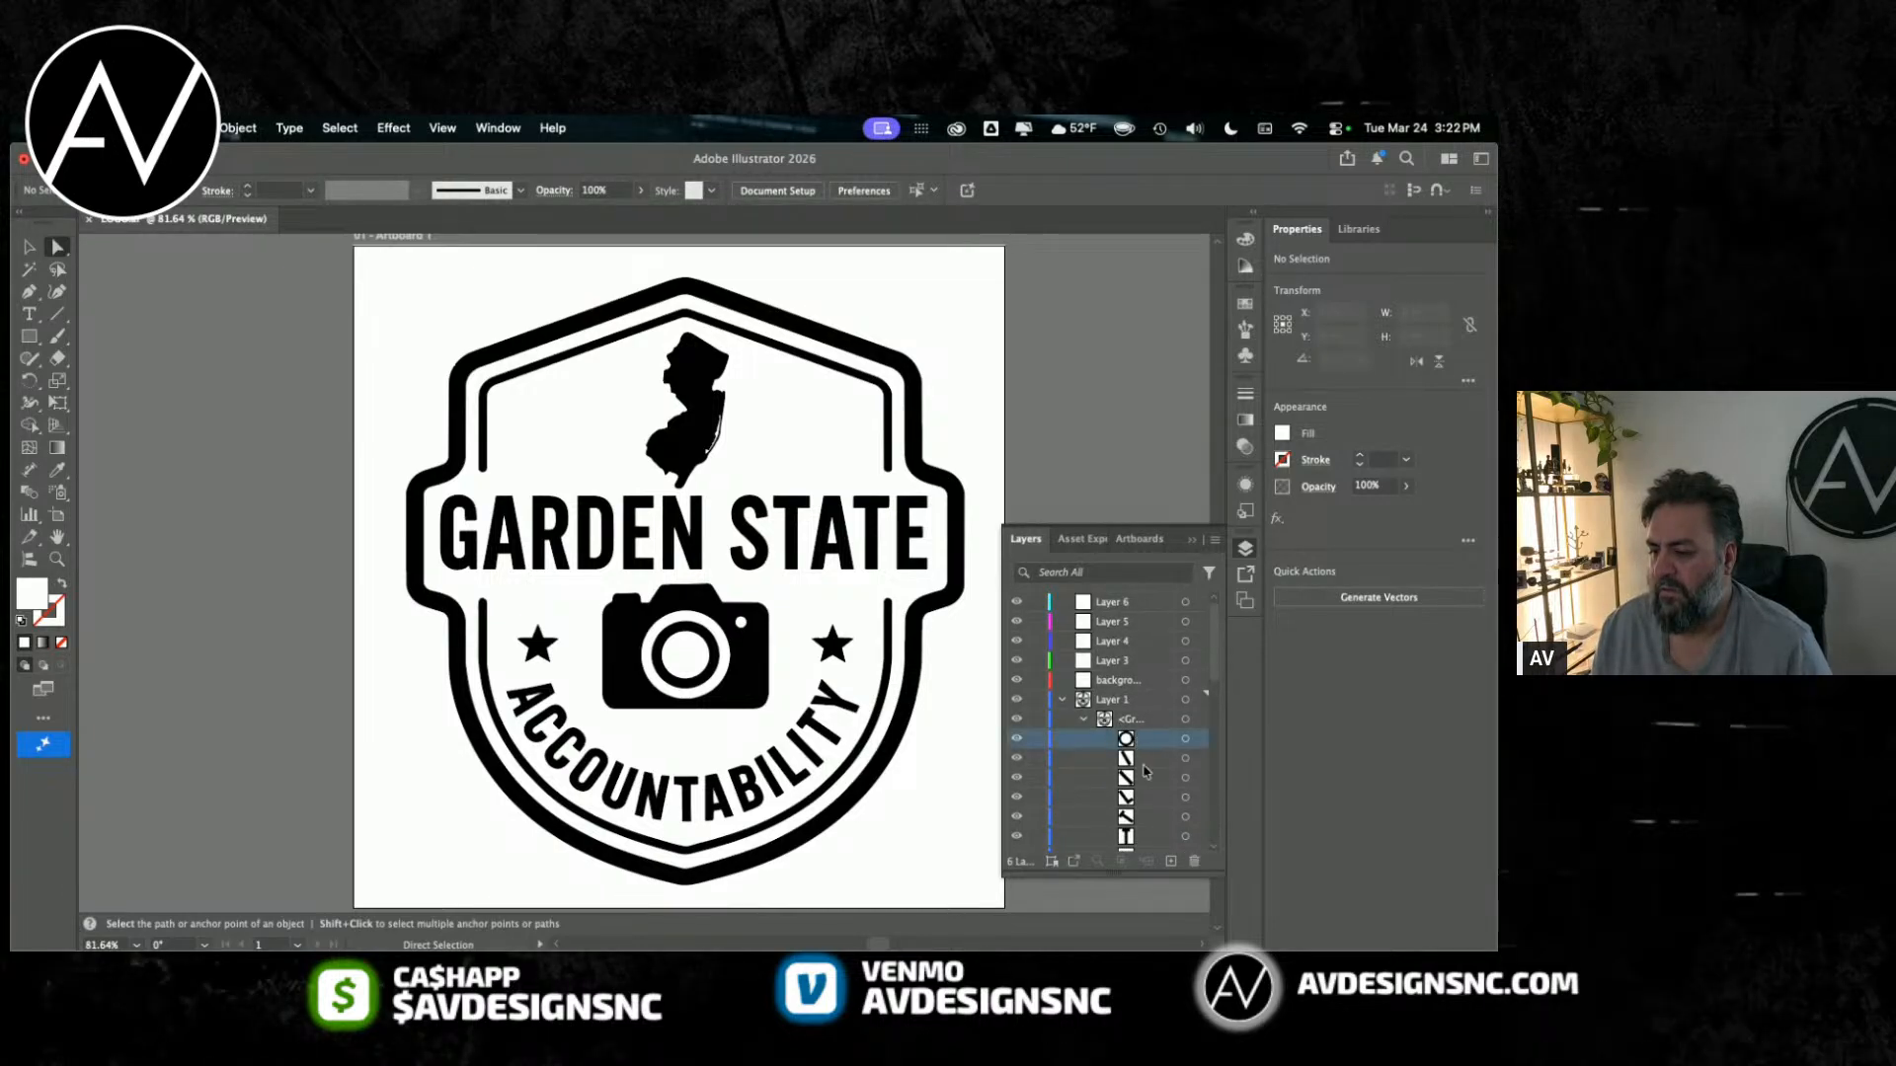
{"action": "scroll", "coordinate": [1141, 751], "scroll_direction": "down", "scroll_amount": 10}
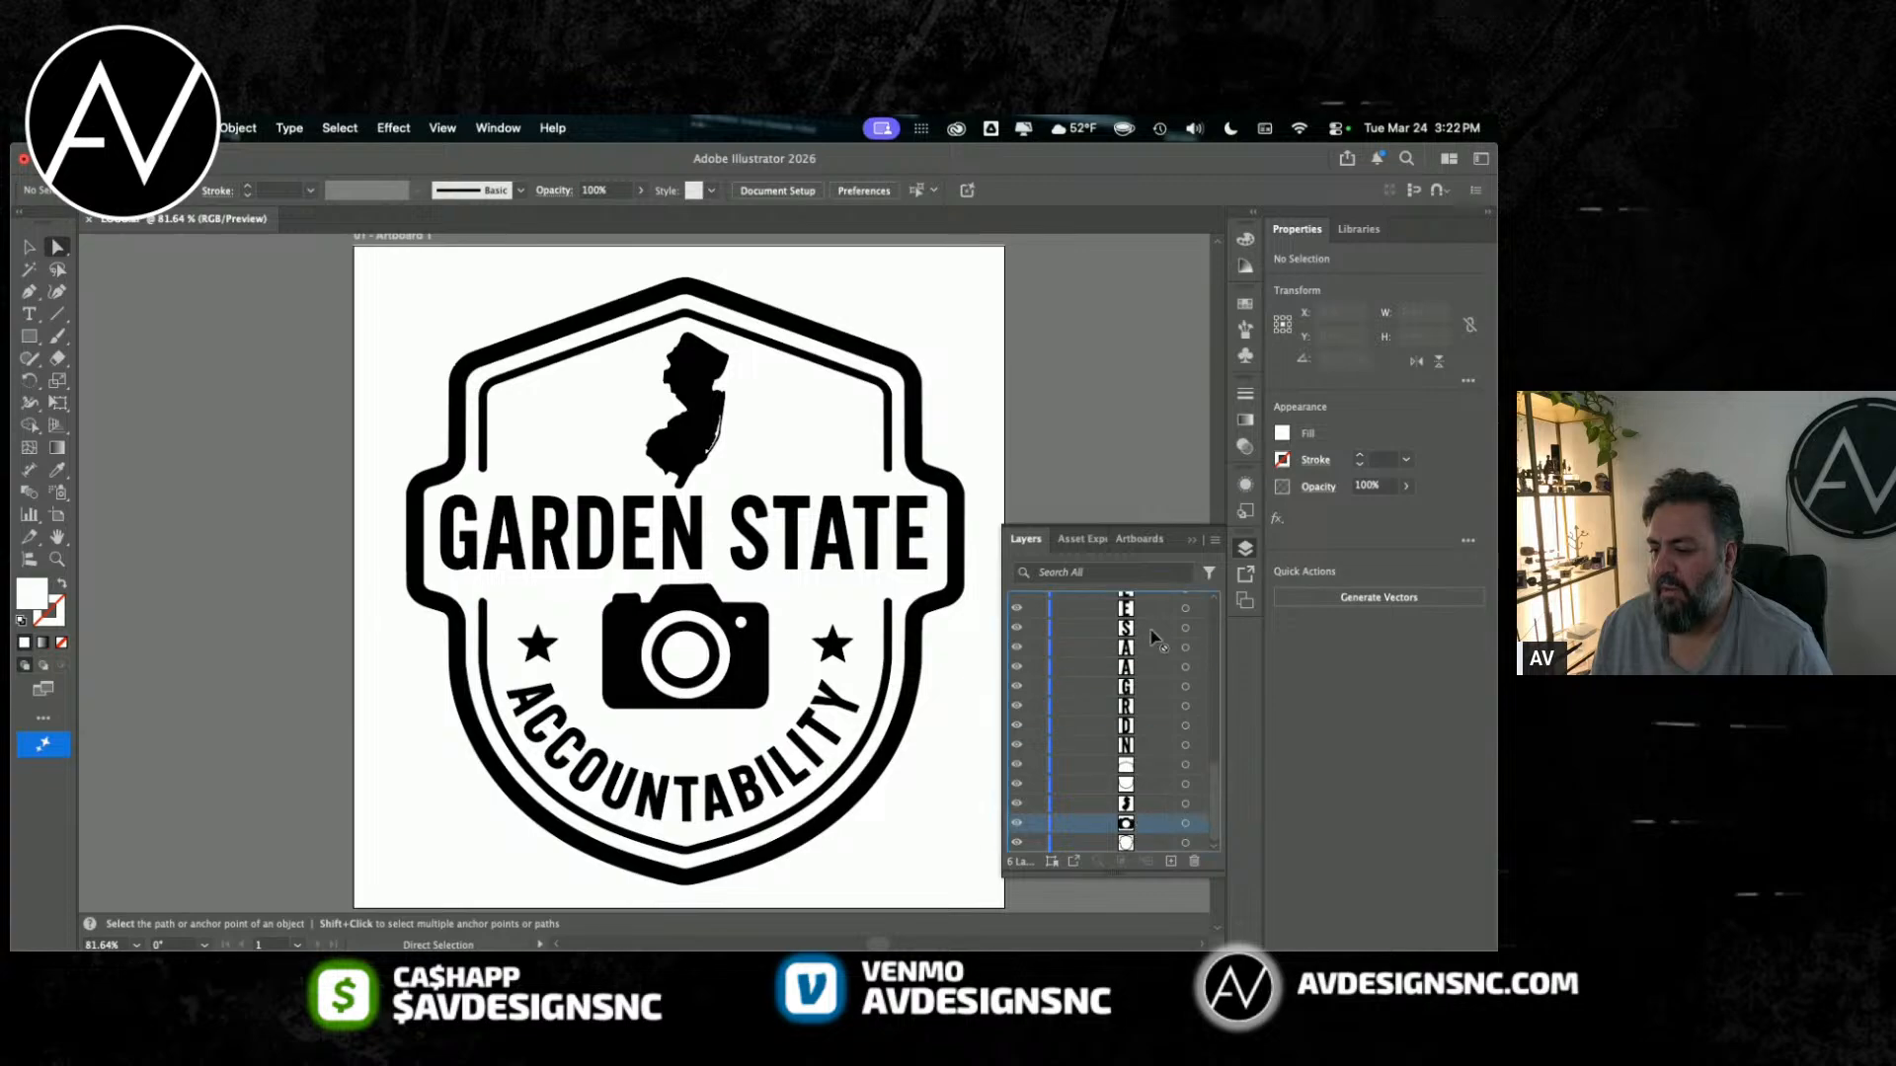
{"action": "scroll", "coordinate": [1151, 691], "scroll_direction": "up", "scroll_amount": 10}
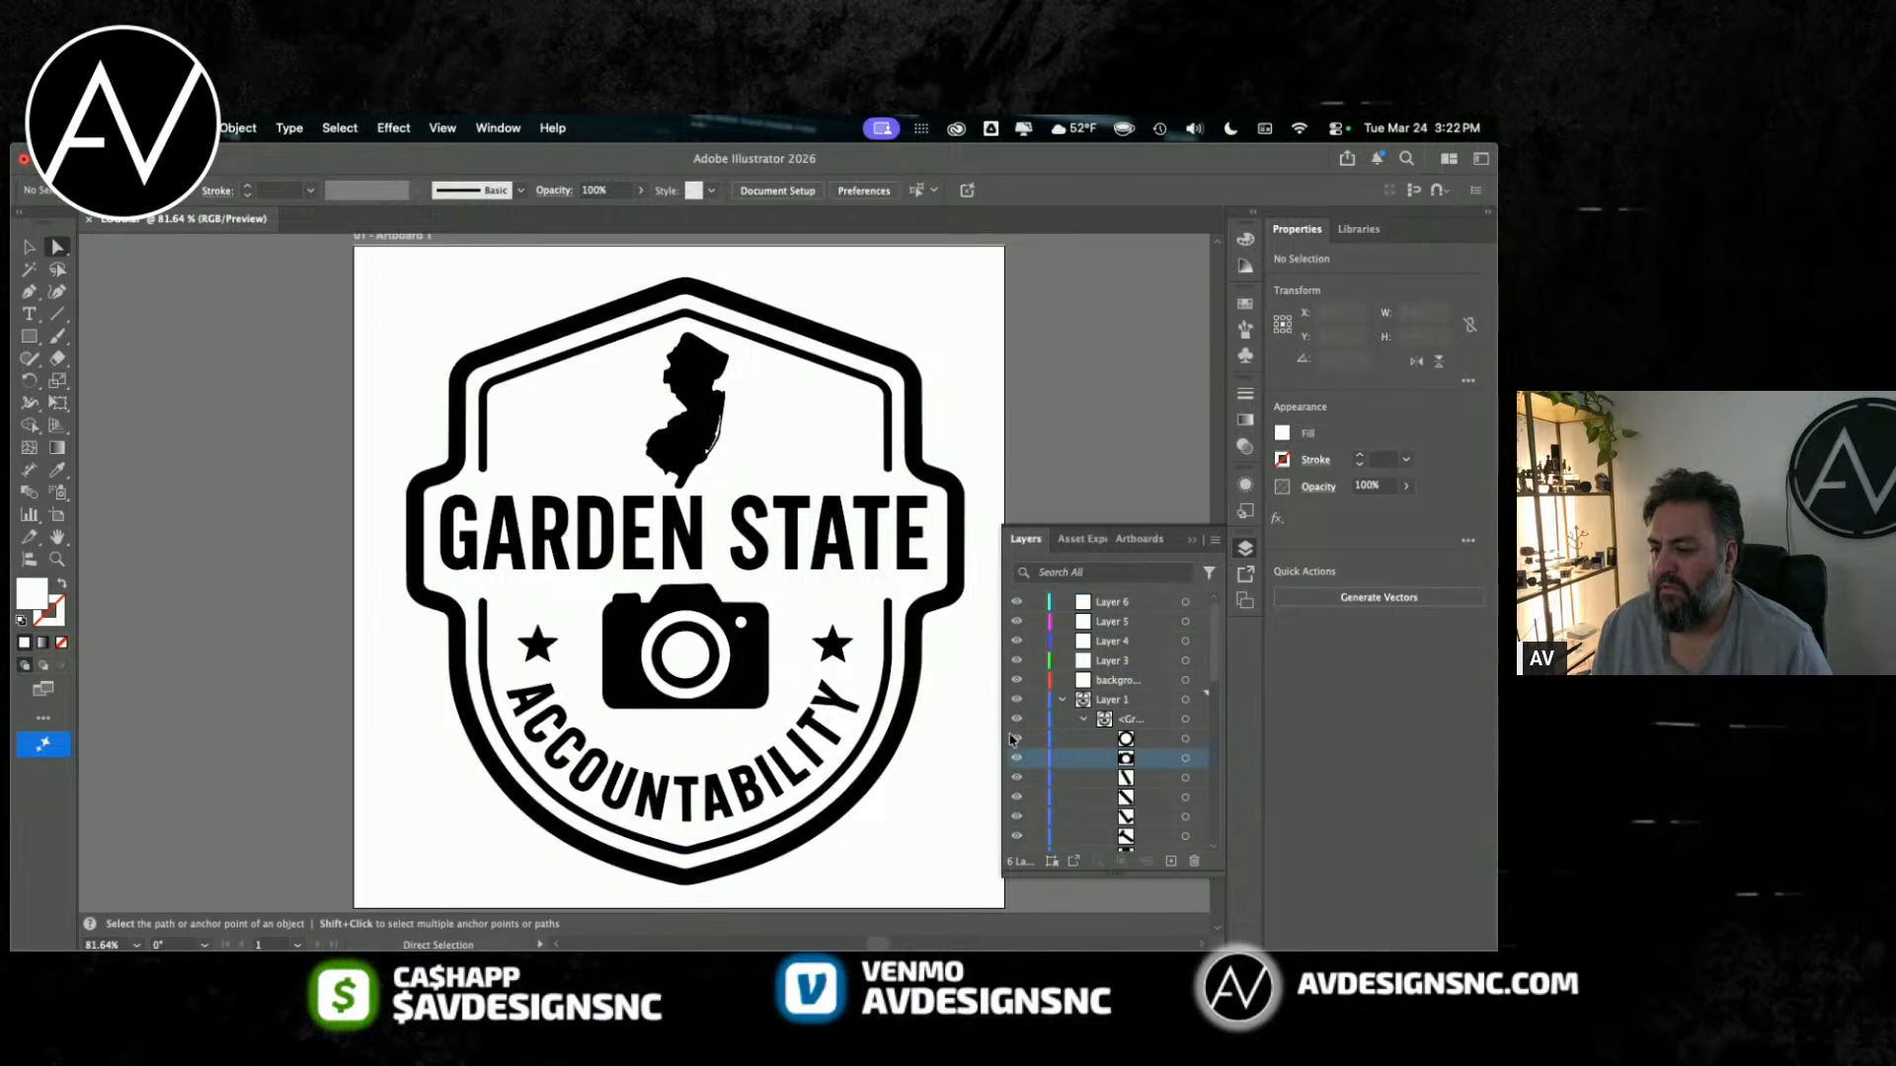
{"action": "left_click", "coordinate": [1017, 758]}
{"action": "left_click", "coordinate": [1017, 758]}
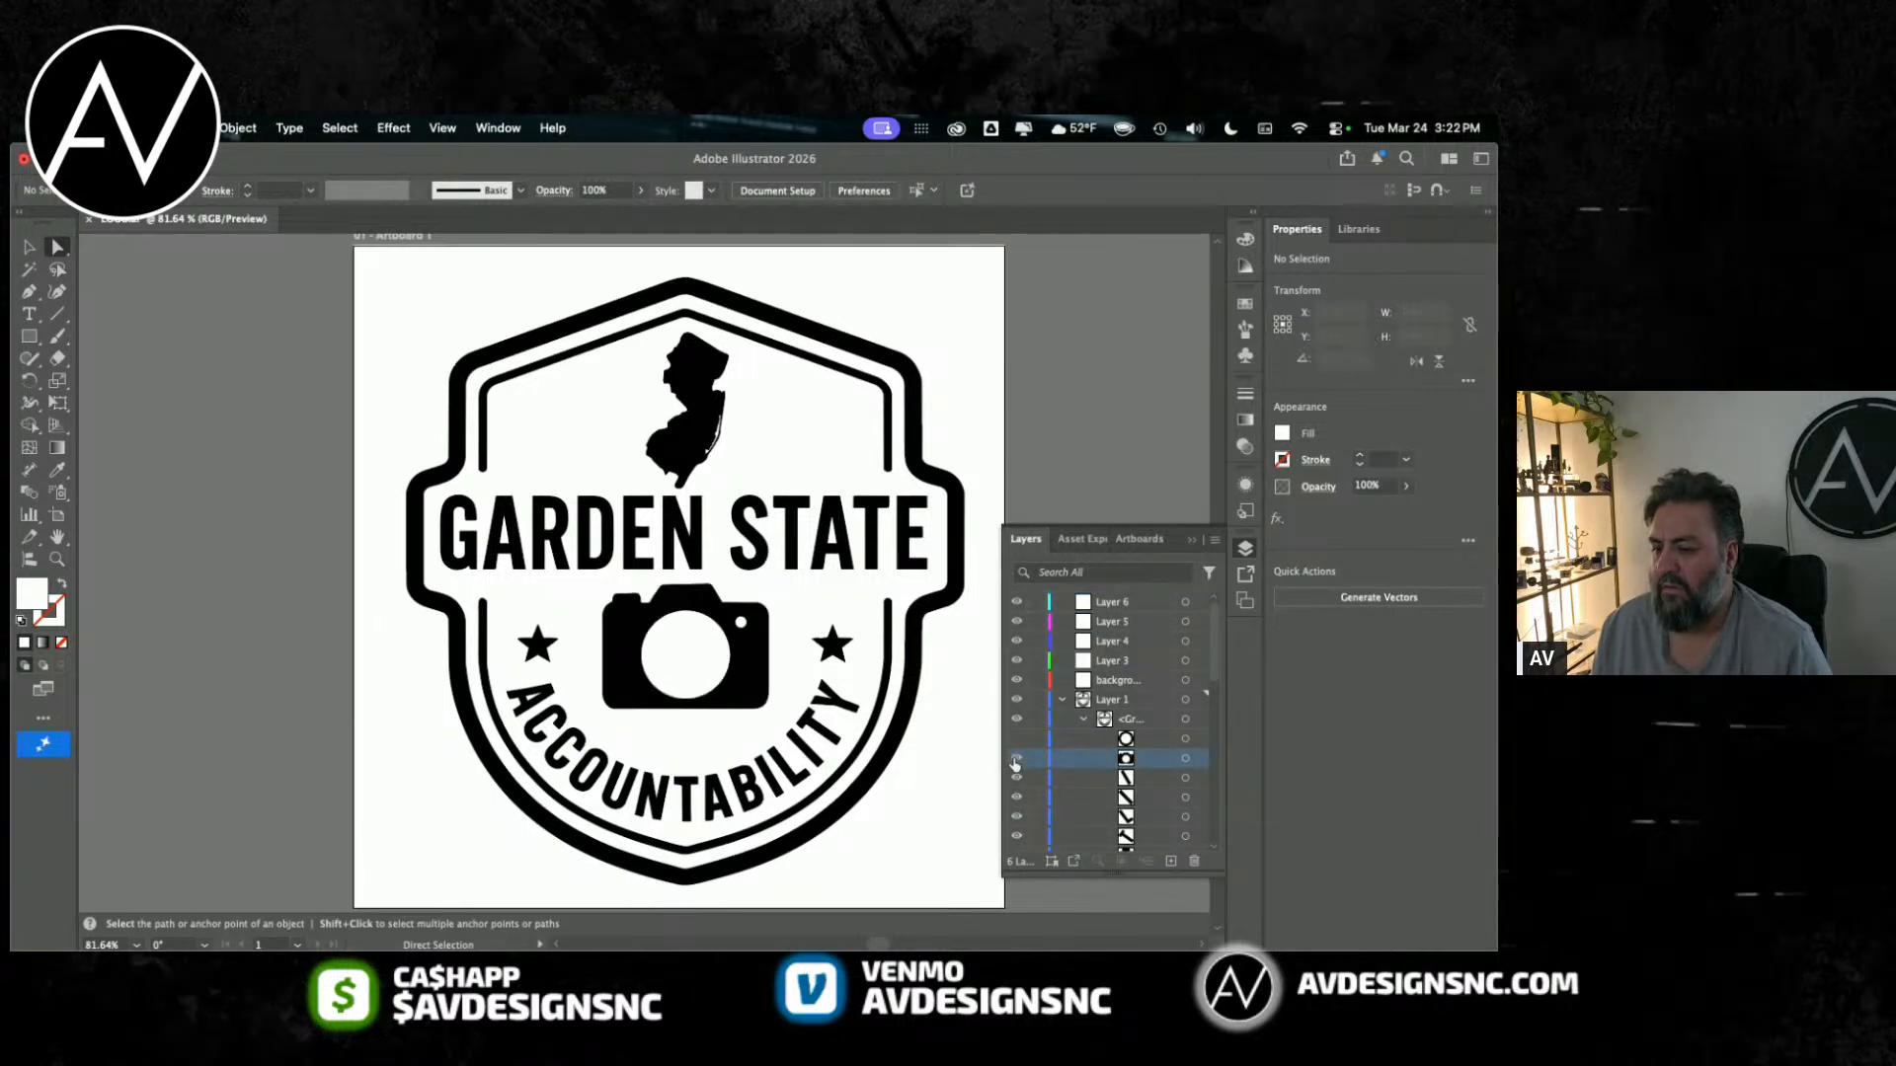
{"action": "left_click", "coordinate": [1018, 741]}
Step: Move the lens ring and camera body paths together into Layer 6, and toggle that layer's visibility to check its contents
{"action": "left_click", "coordinate": [1153, 740]}
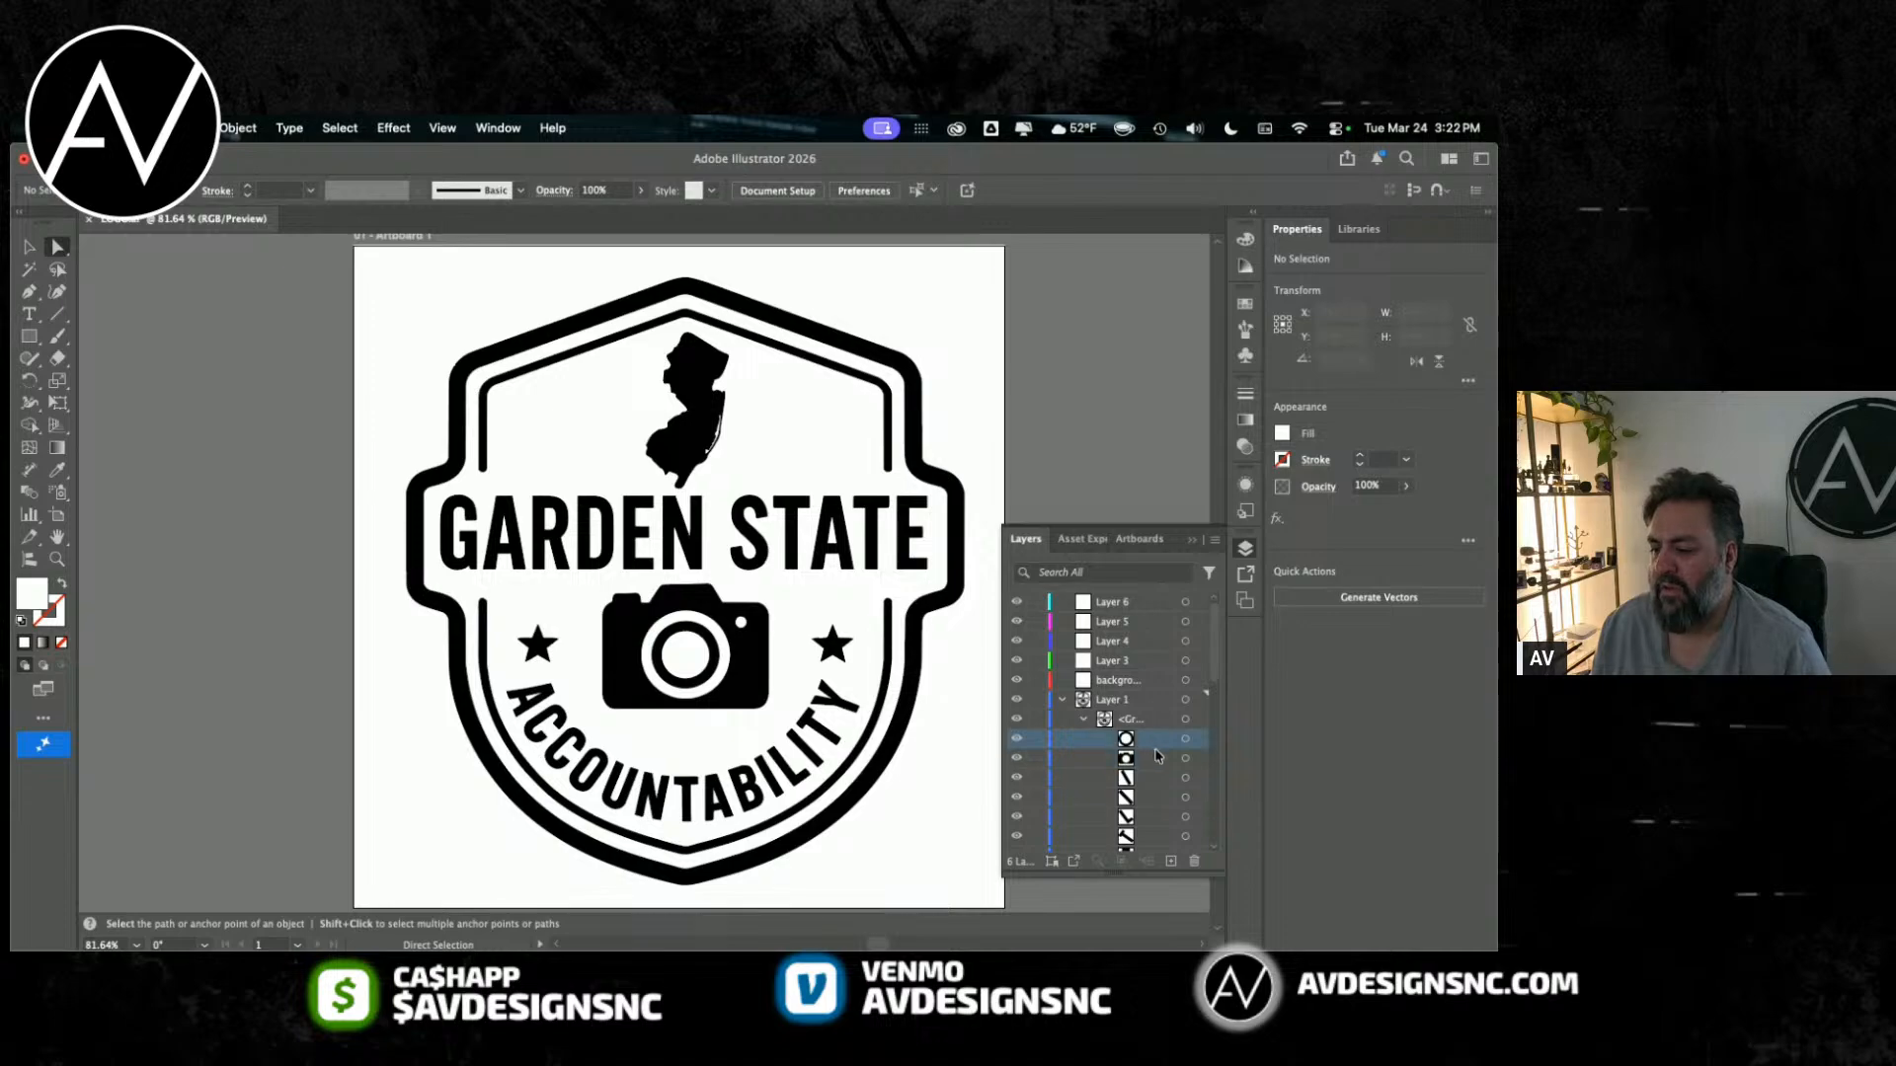
{"action": "left_click", "coordinate": [1154, 761], "text": "shift"}
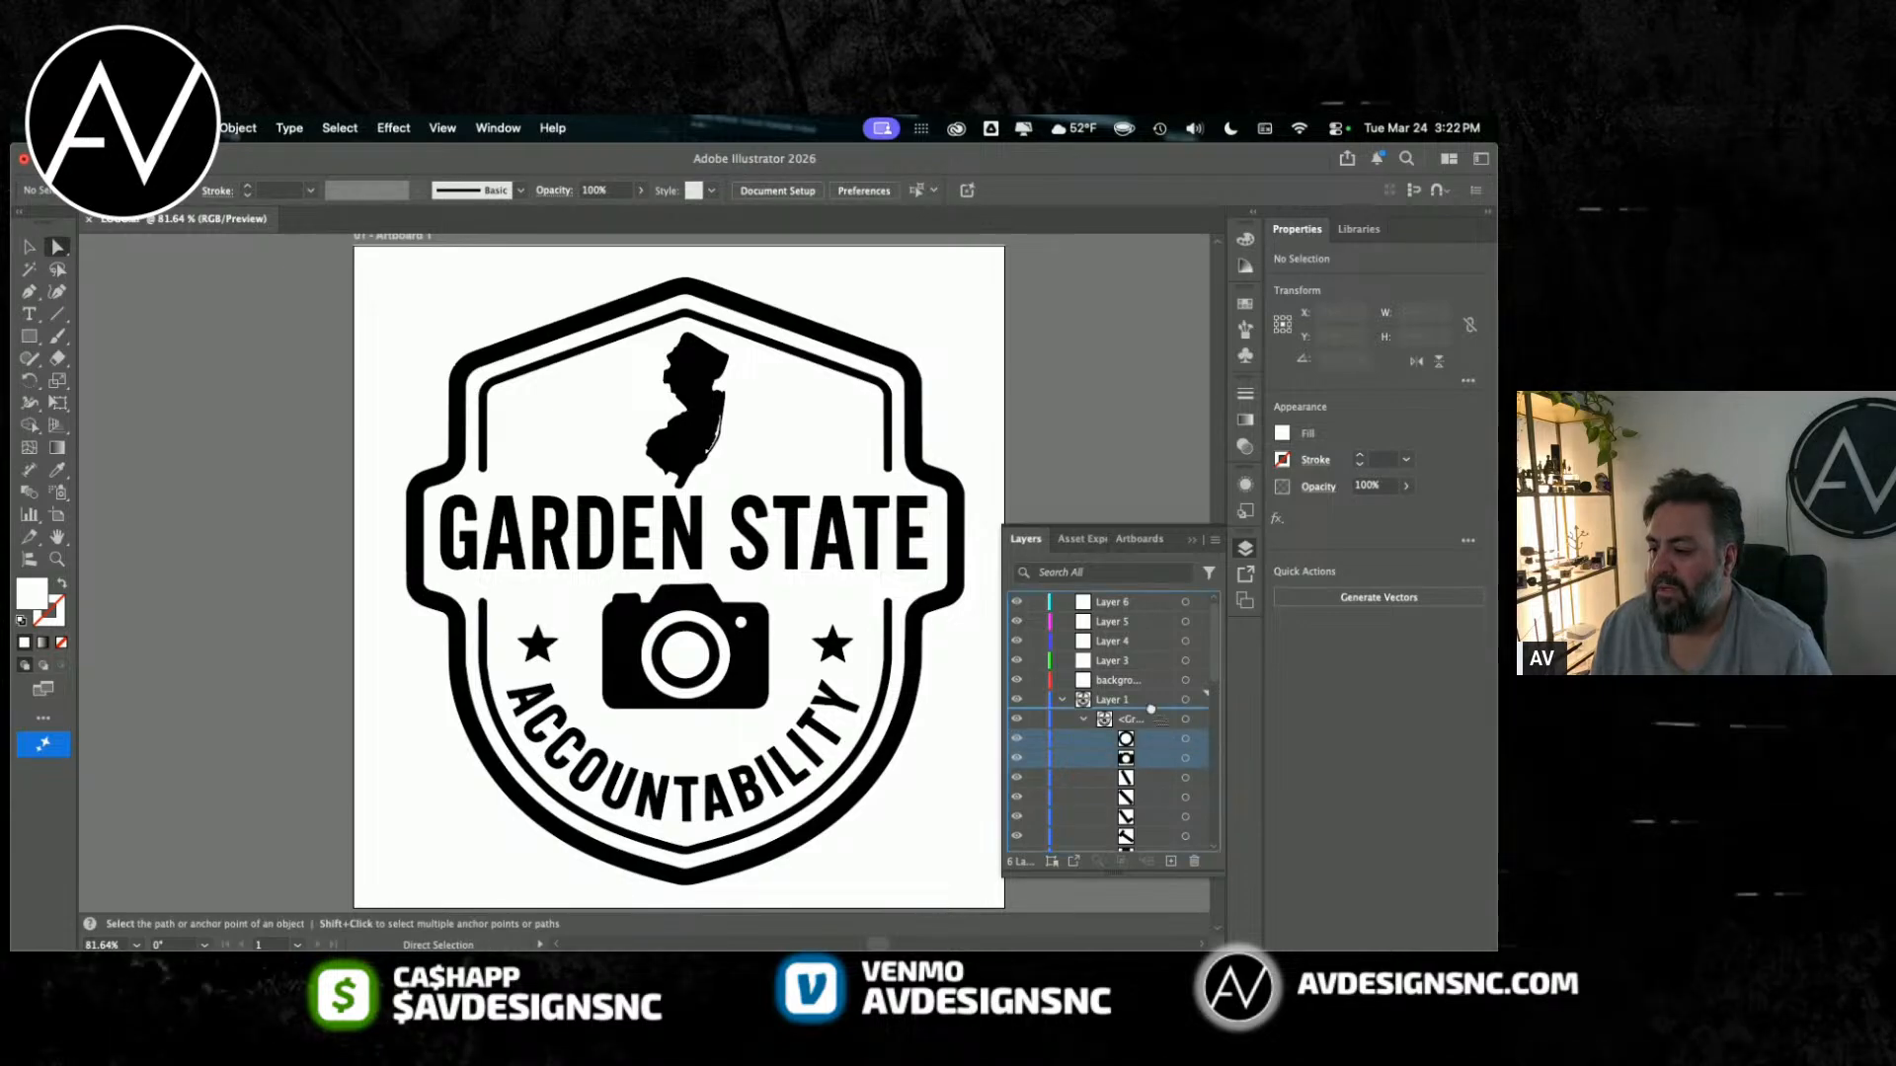
{"action": "left_click_drag", "start_coordinate": [1129, 604], "coordinate": [1124, 605]}
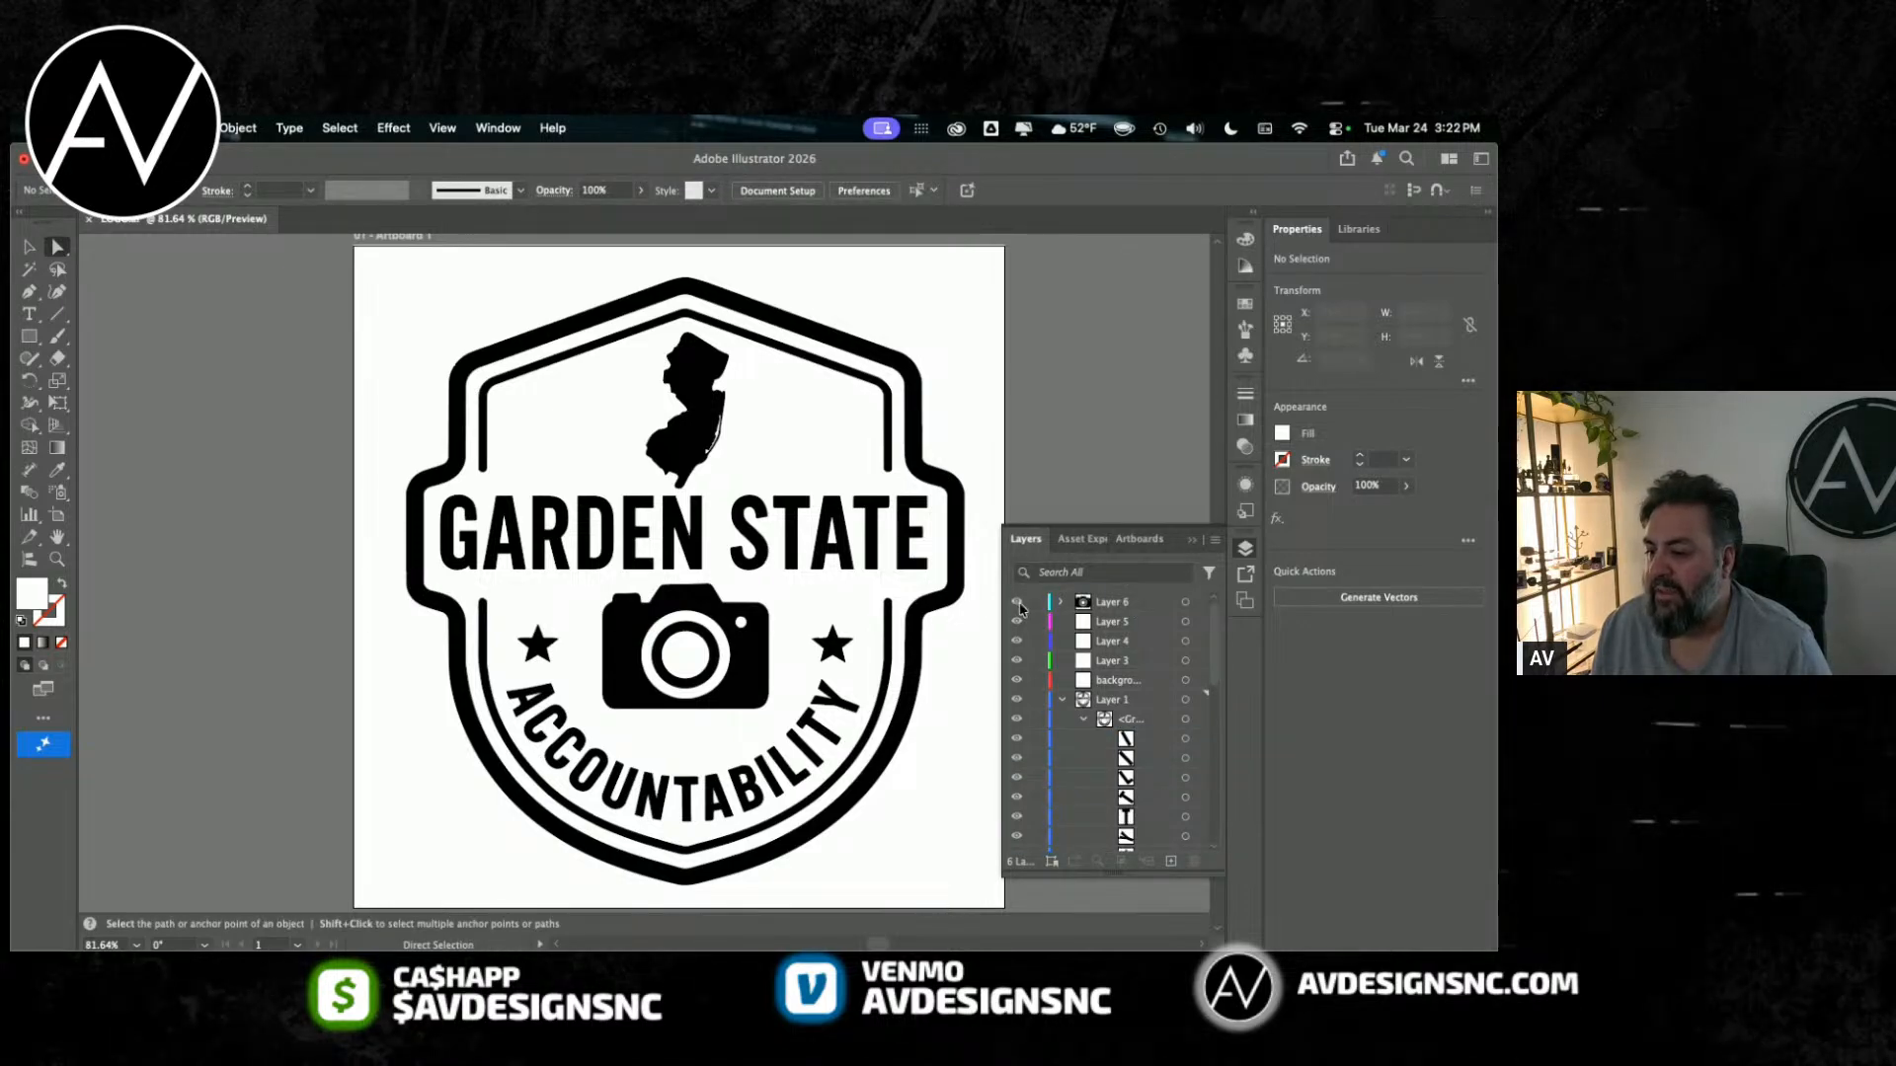
{"action": "left_click", "coordinate": [1018, 602]}
{"action": "left_click", "coordinate": [1018, 602]}
{"action": "left_click", "coordinate": [1018, 603]}
{"action": "left_click", "coordinate": [1018, 603]}
{"action": "left_click", "coordinate": [1018, 602]}
{"action": "left_click", "coordinate": [1018, 602]}
{"action": "left_click", "coordinate": [1019, 603]}
{"action": "left_click", "coordinate": [1018, 602]}
{"action": "left_click", "coordinate": [1018, 602]}
{"action": "left_click", "coordinate": [1018, 602]}
Step: Rename Layer 6 to CAMERA and save the document, accepting the legacy format
{"action": "double_click", "coordinate": [1113, 602]}
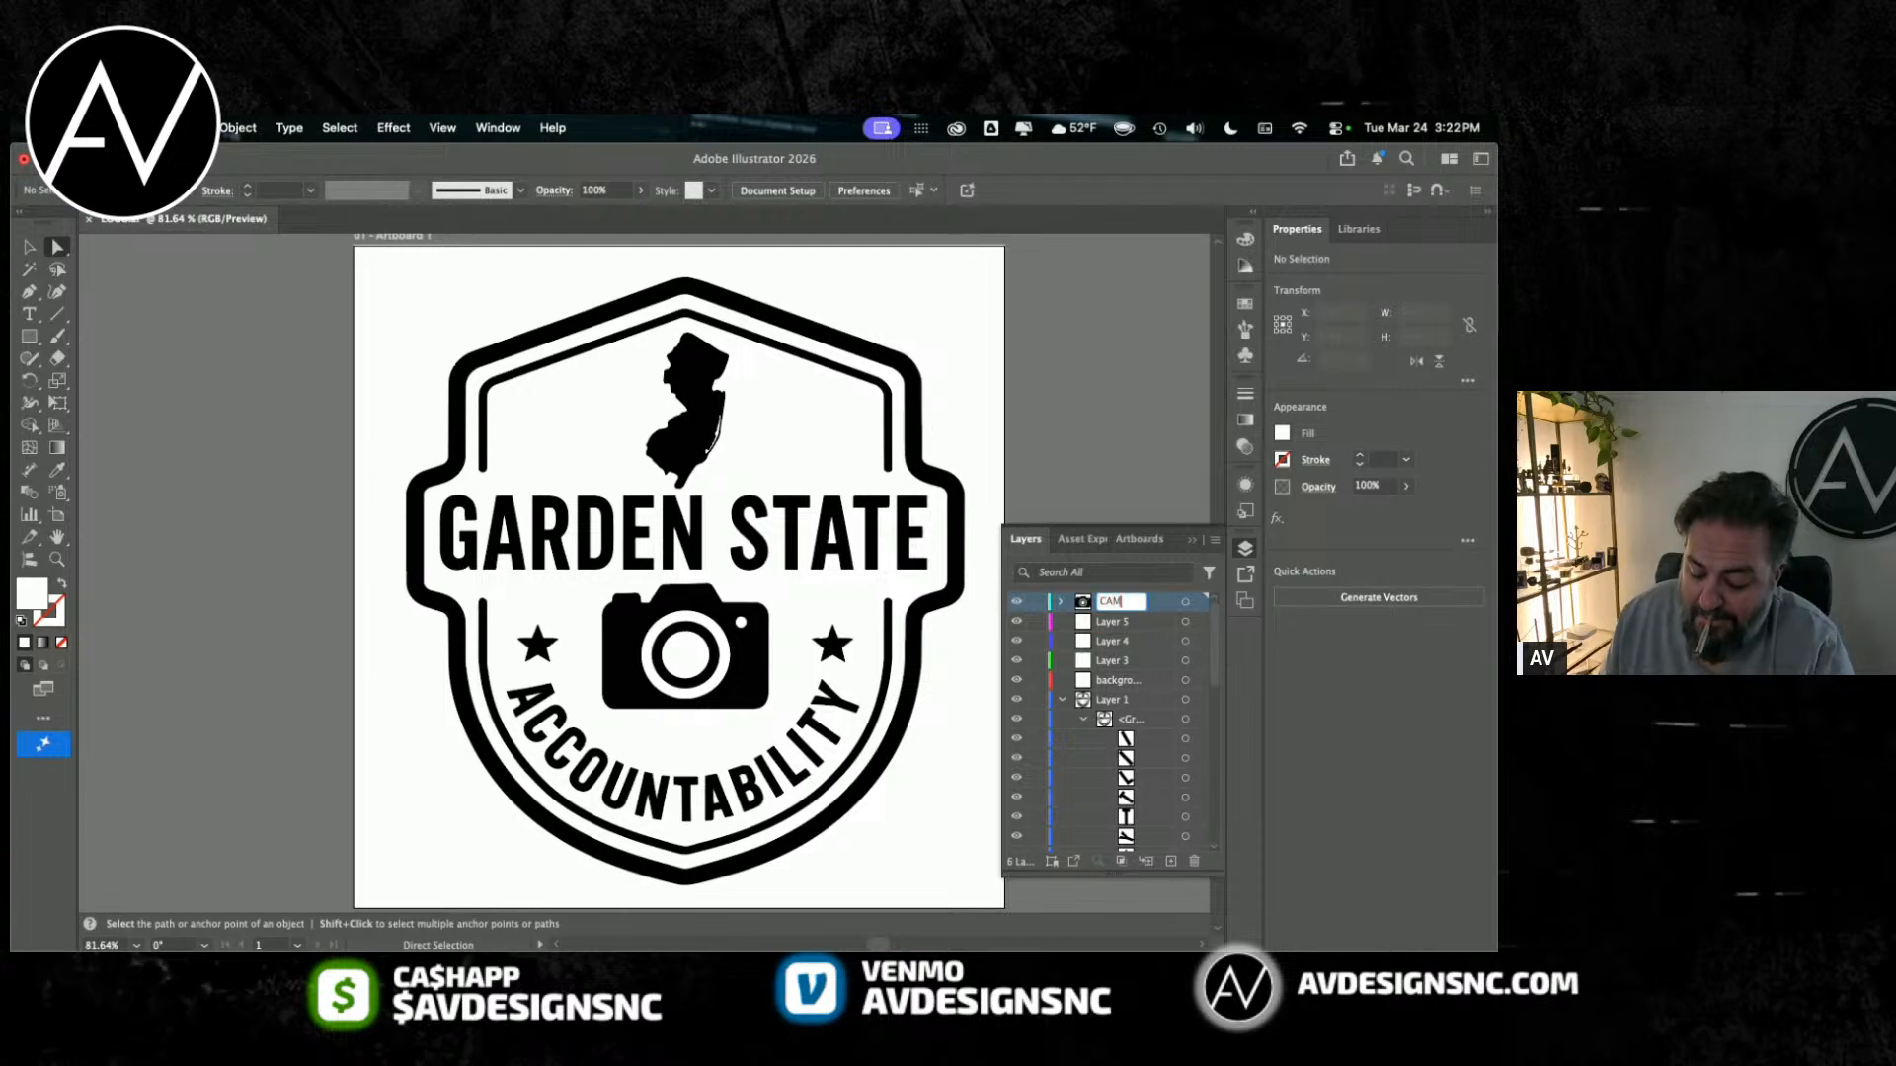
{"action": "type", "text": "CAMERA"}
{"action": "key", "text": "Return"}
{"action": "key", "text": "super+s"}
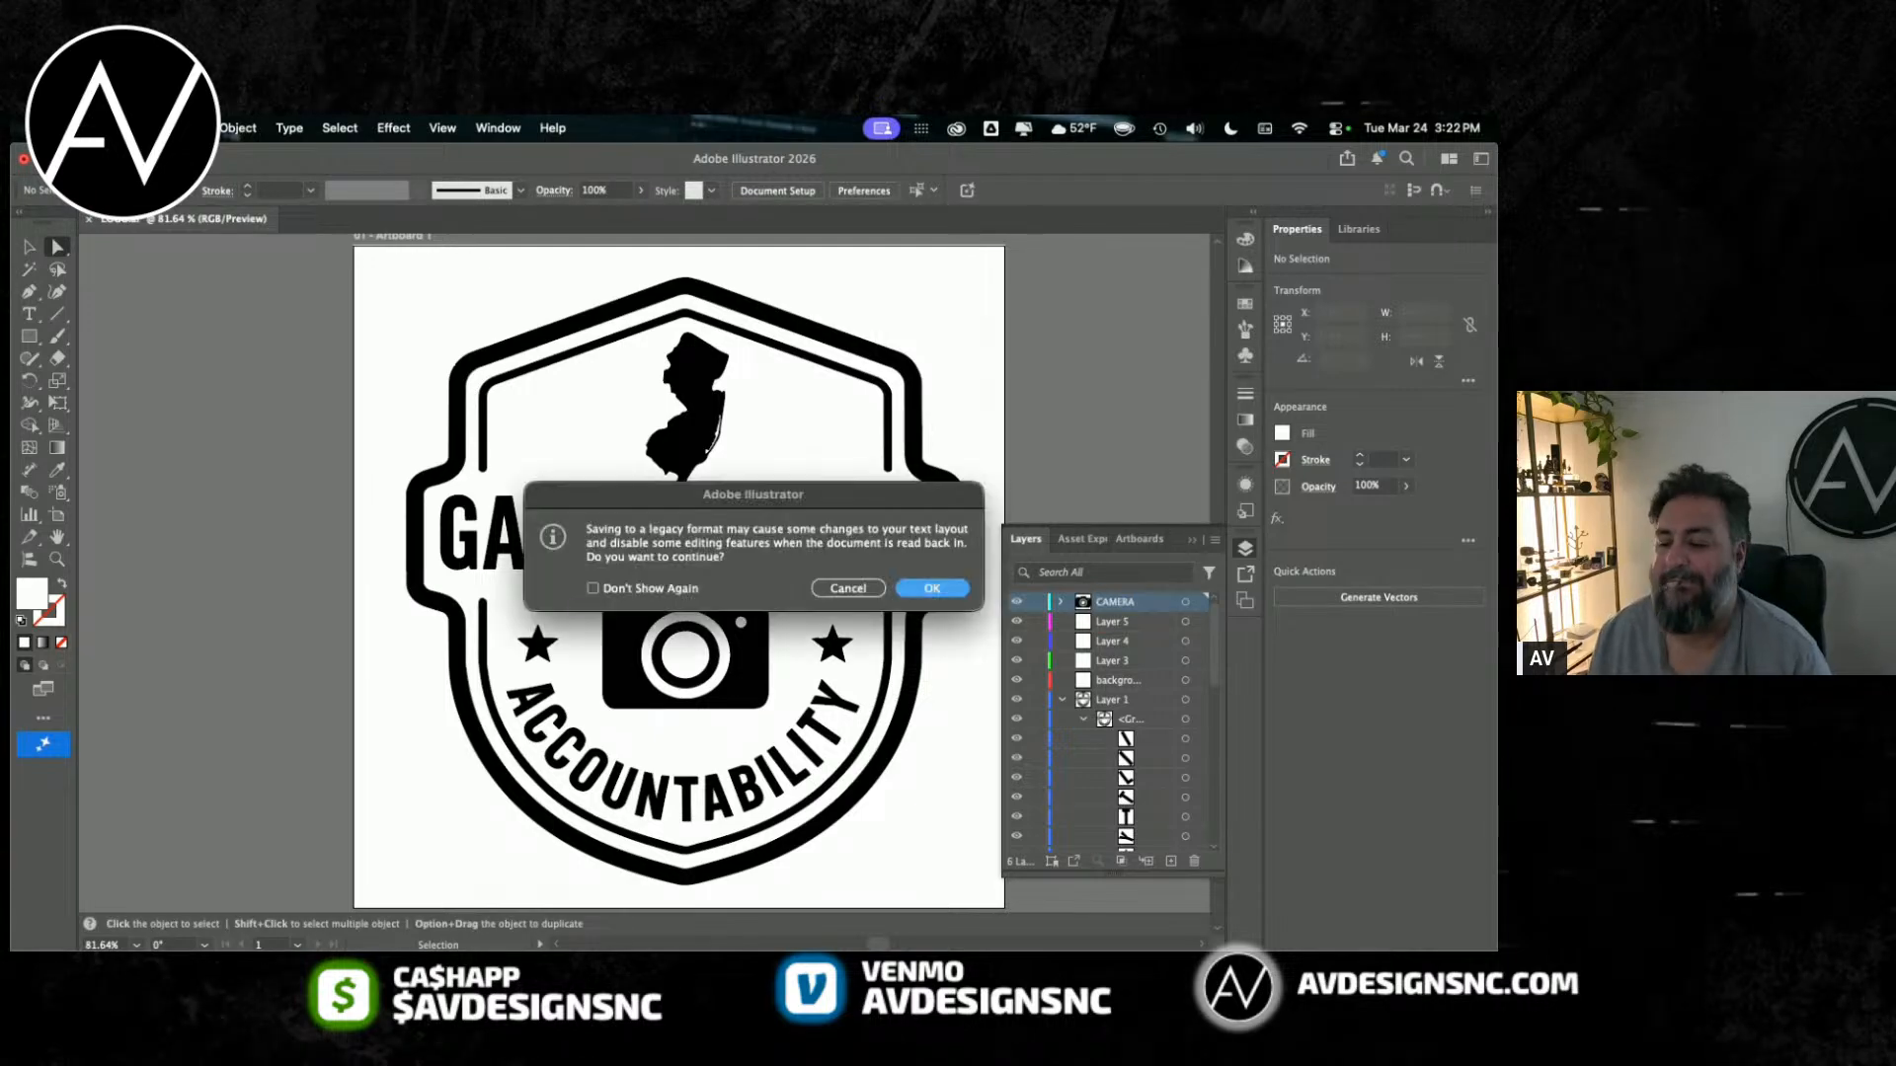
{"action": "left_click", "coordinate": [966, 589]}
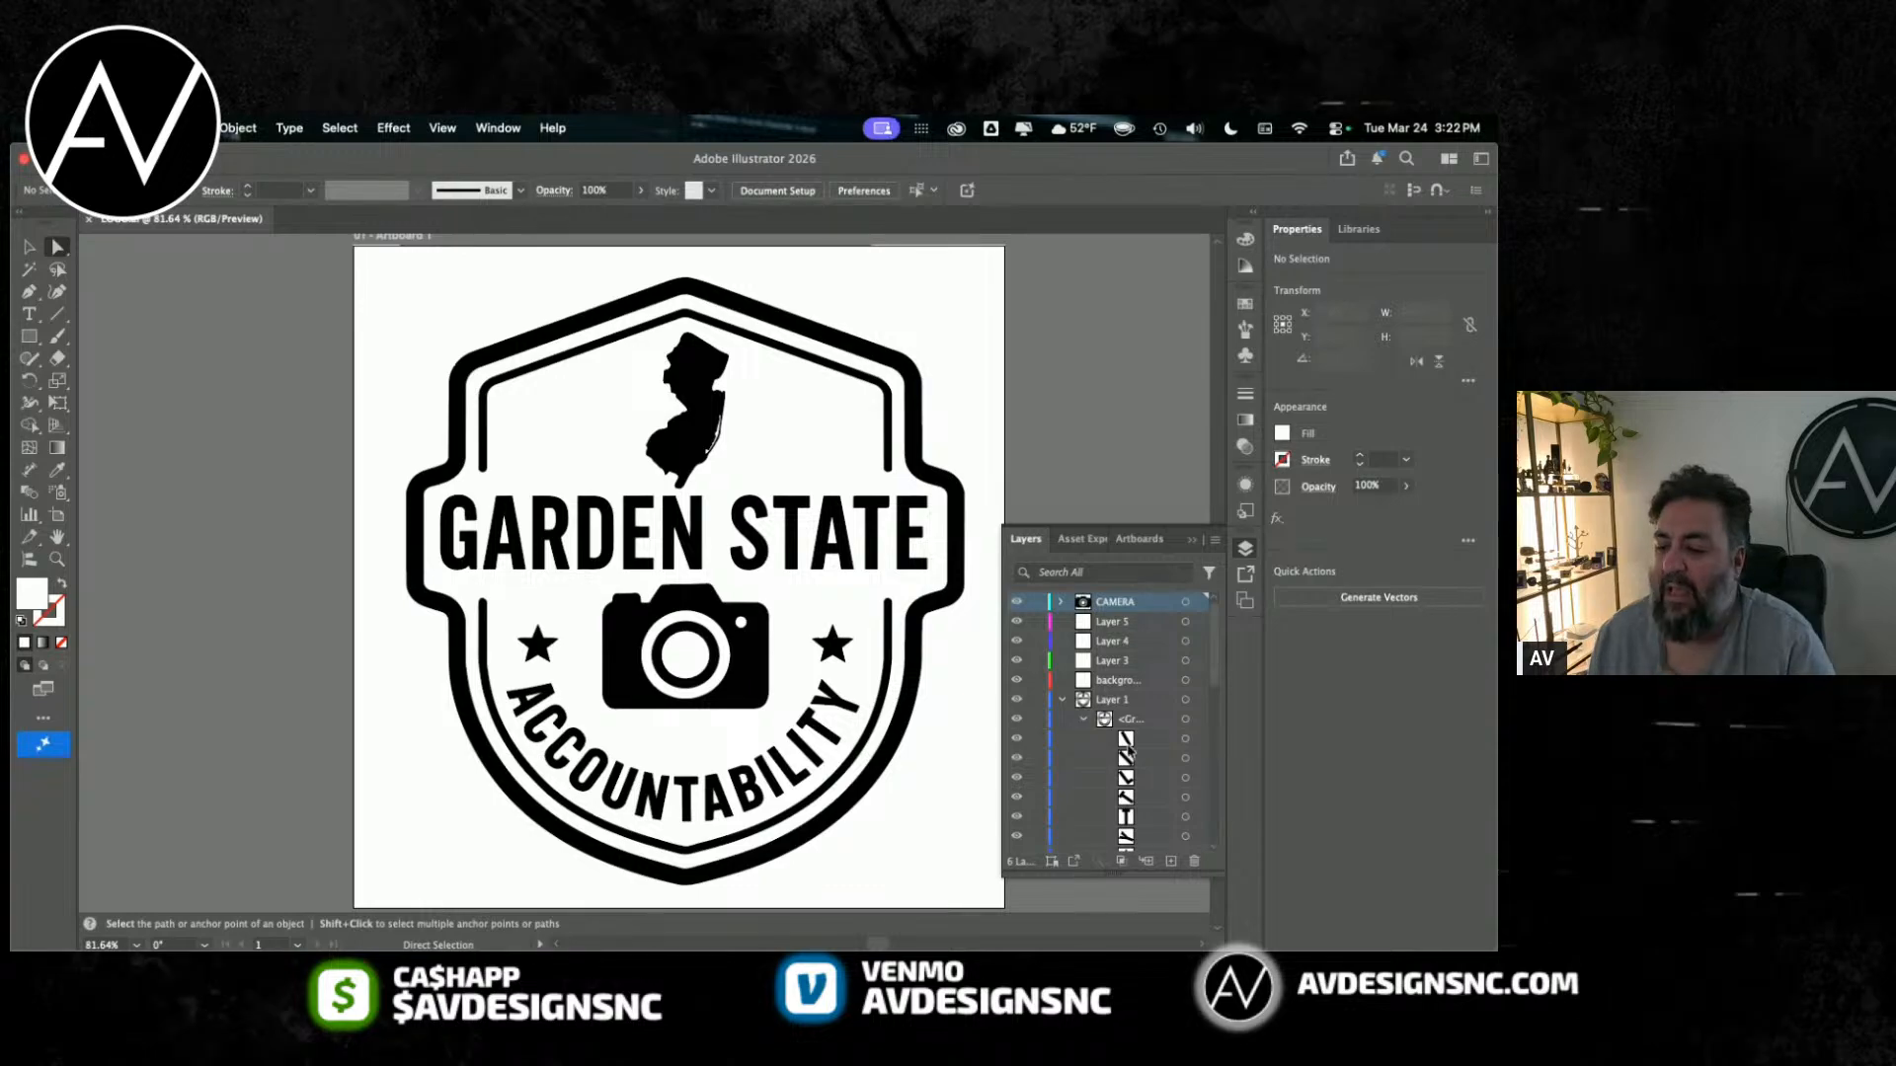
Step: Examine which letters of ACCOUNTABILITY the first two paths in Layer 1's group belong to
{"action": "left_click", "coordinate": [1186, 740]}
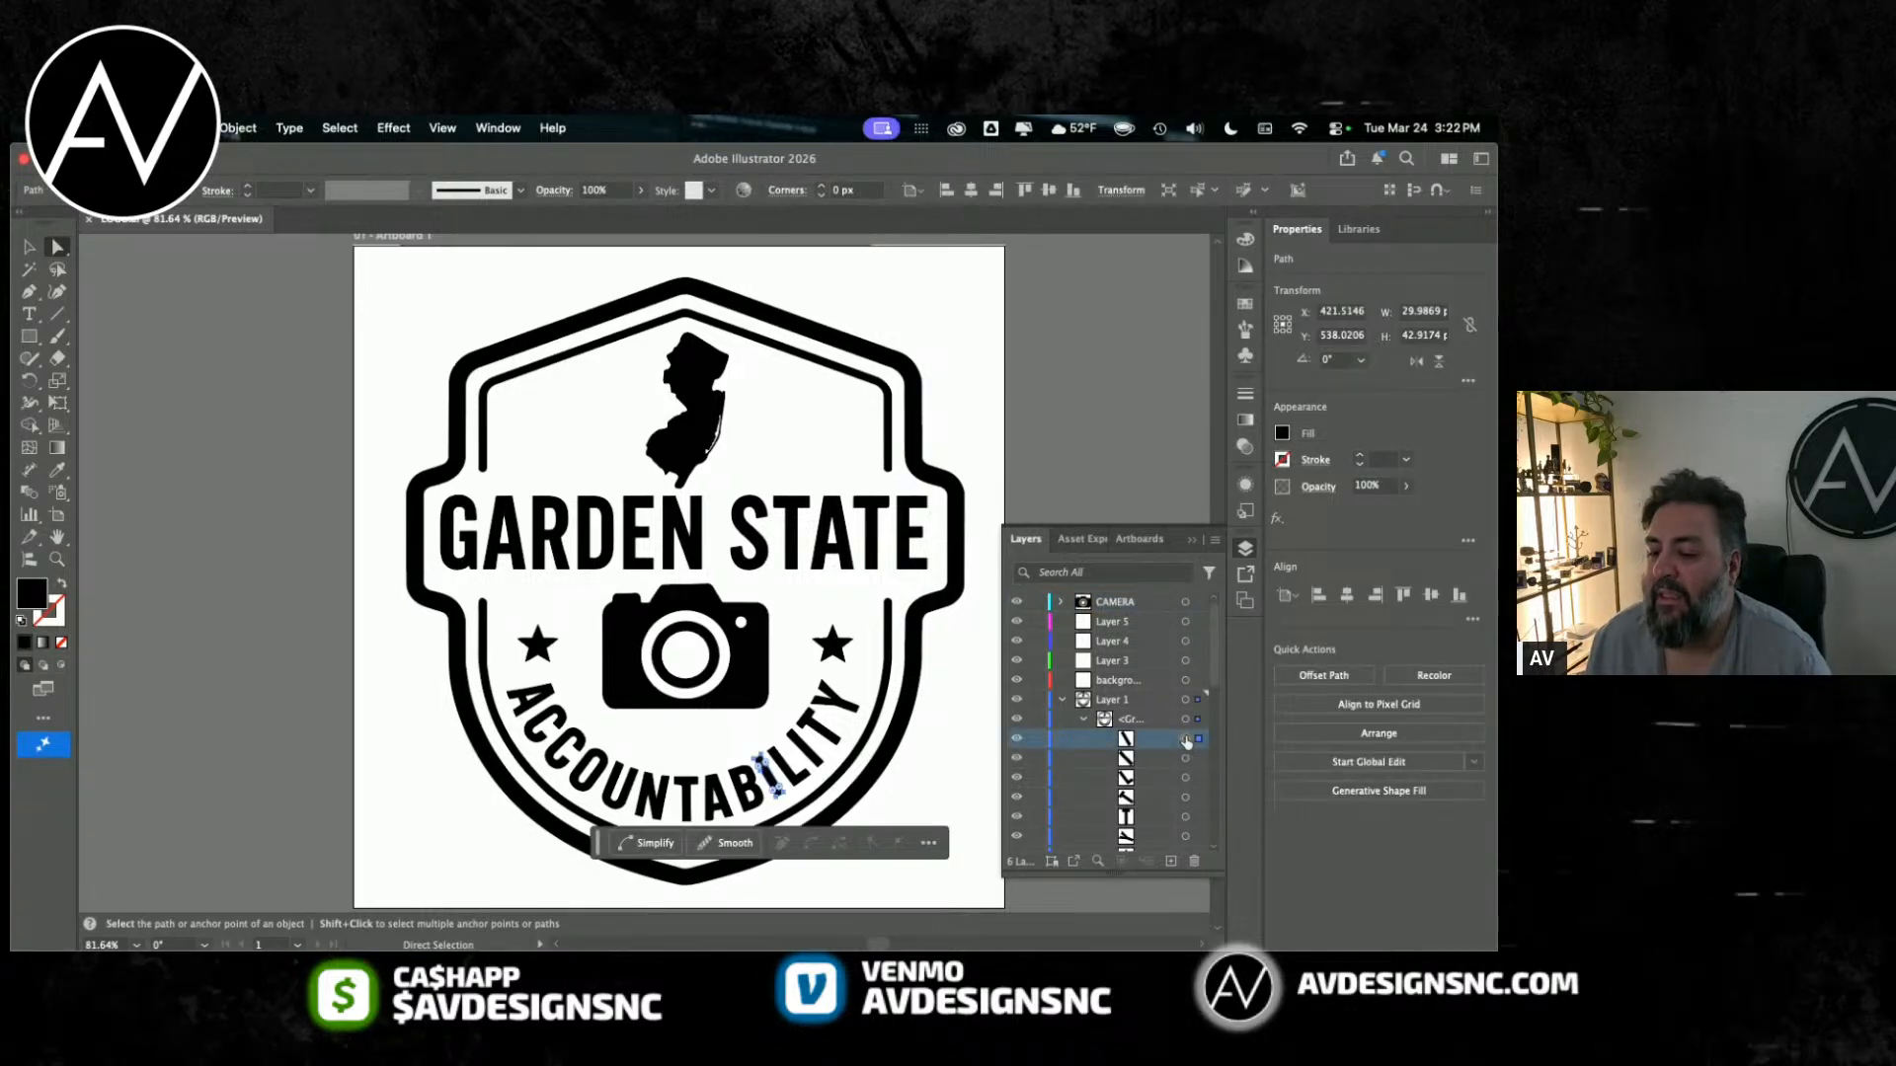
{"action": "left_click", "coordinate": [1153, 756]}
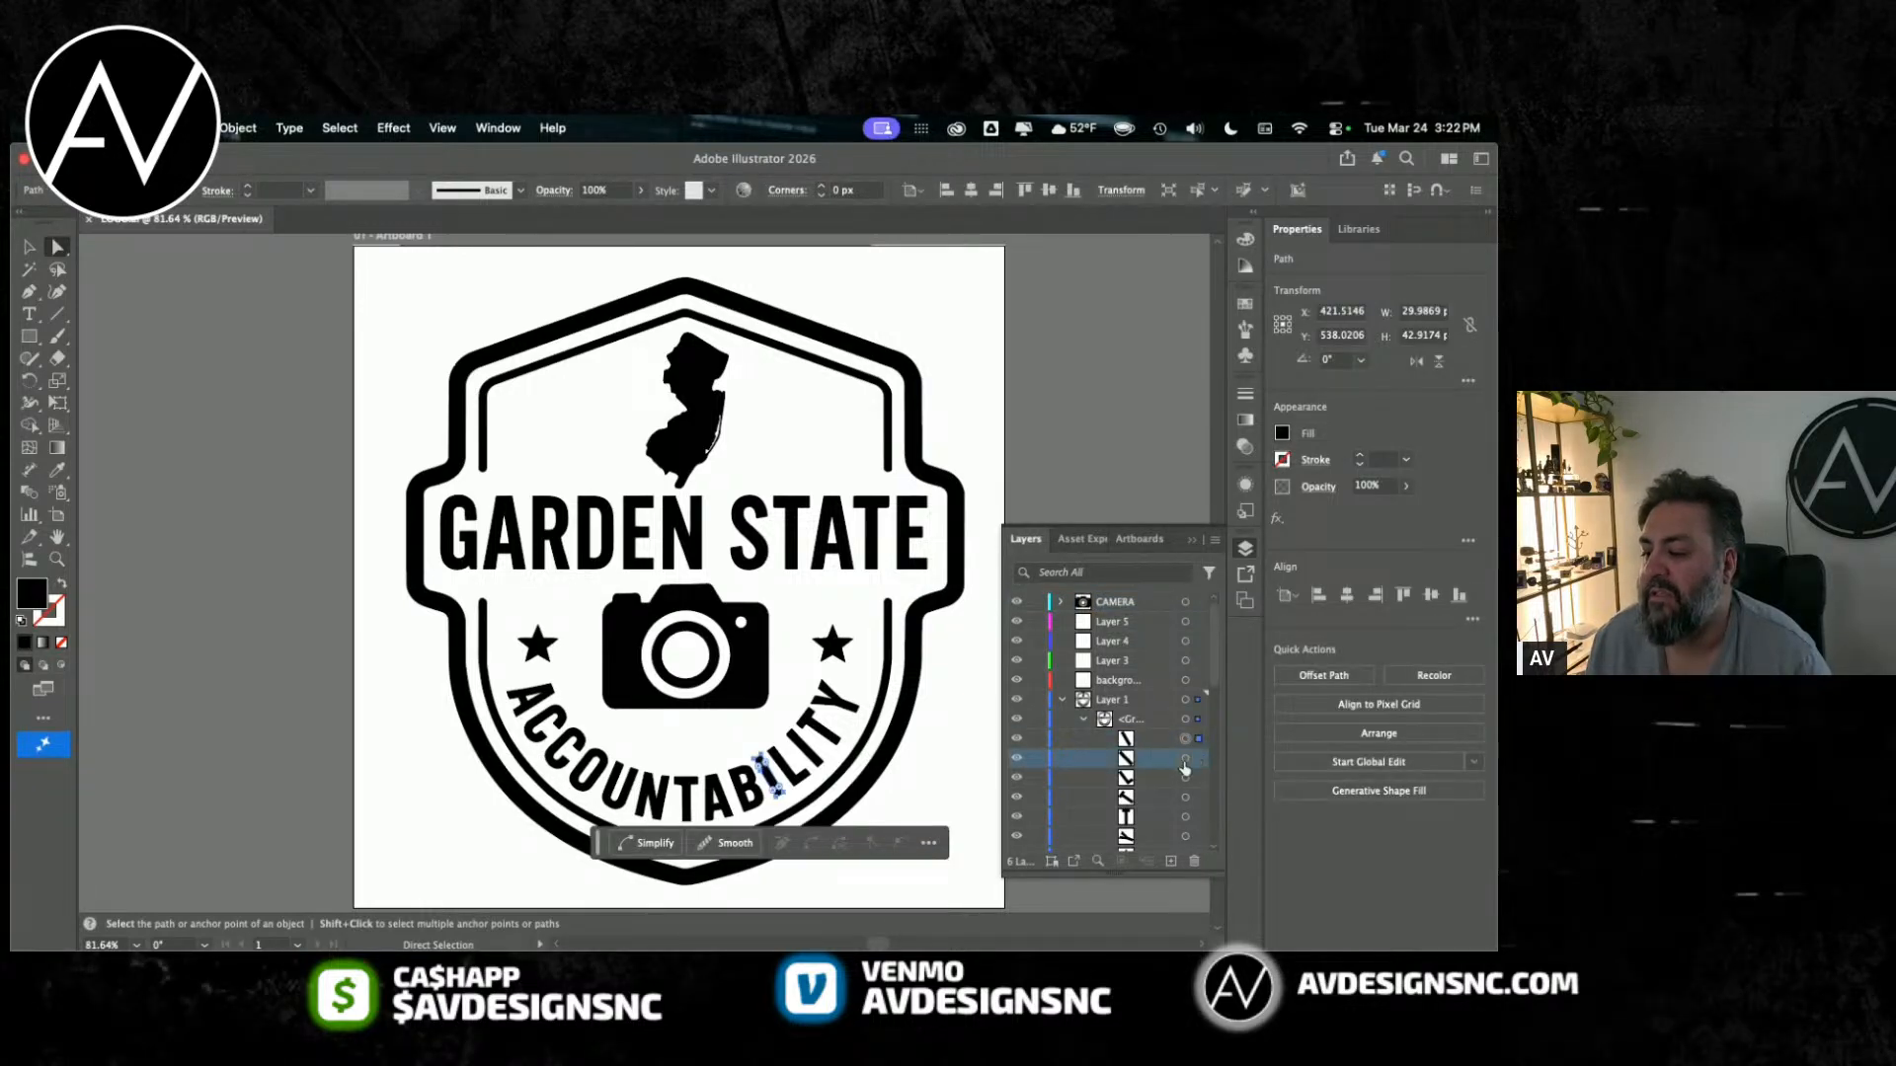
{"action": "left_click", "coordinate": [1185, 759]}
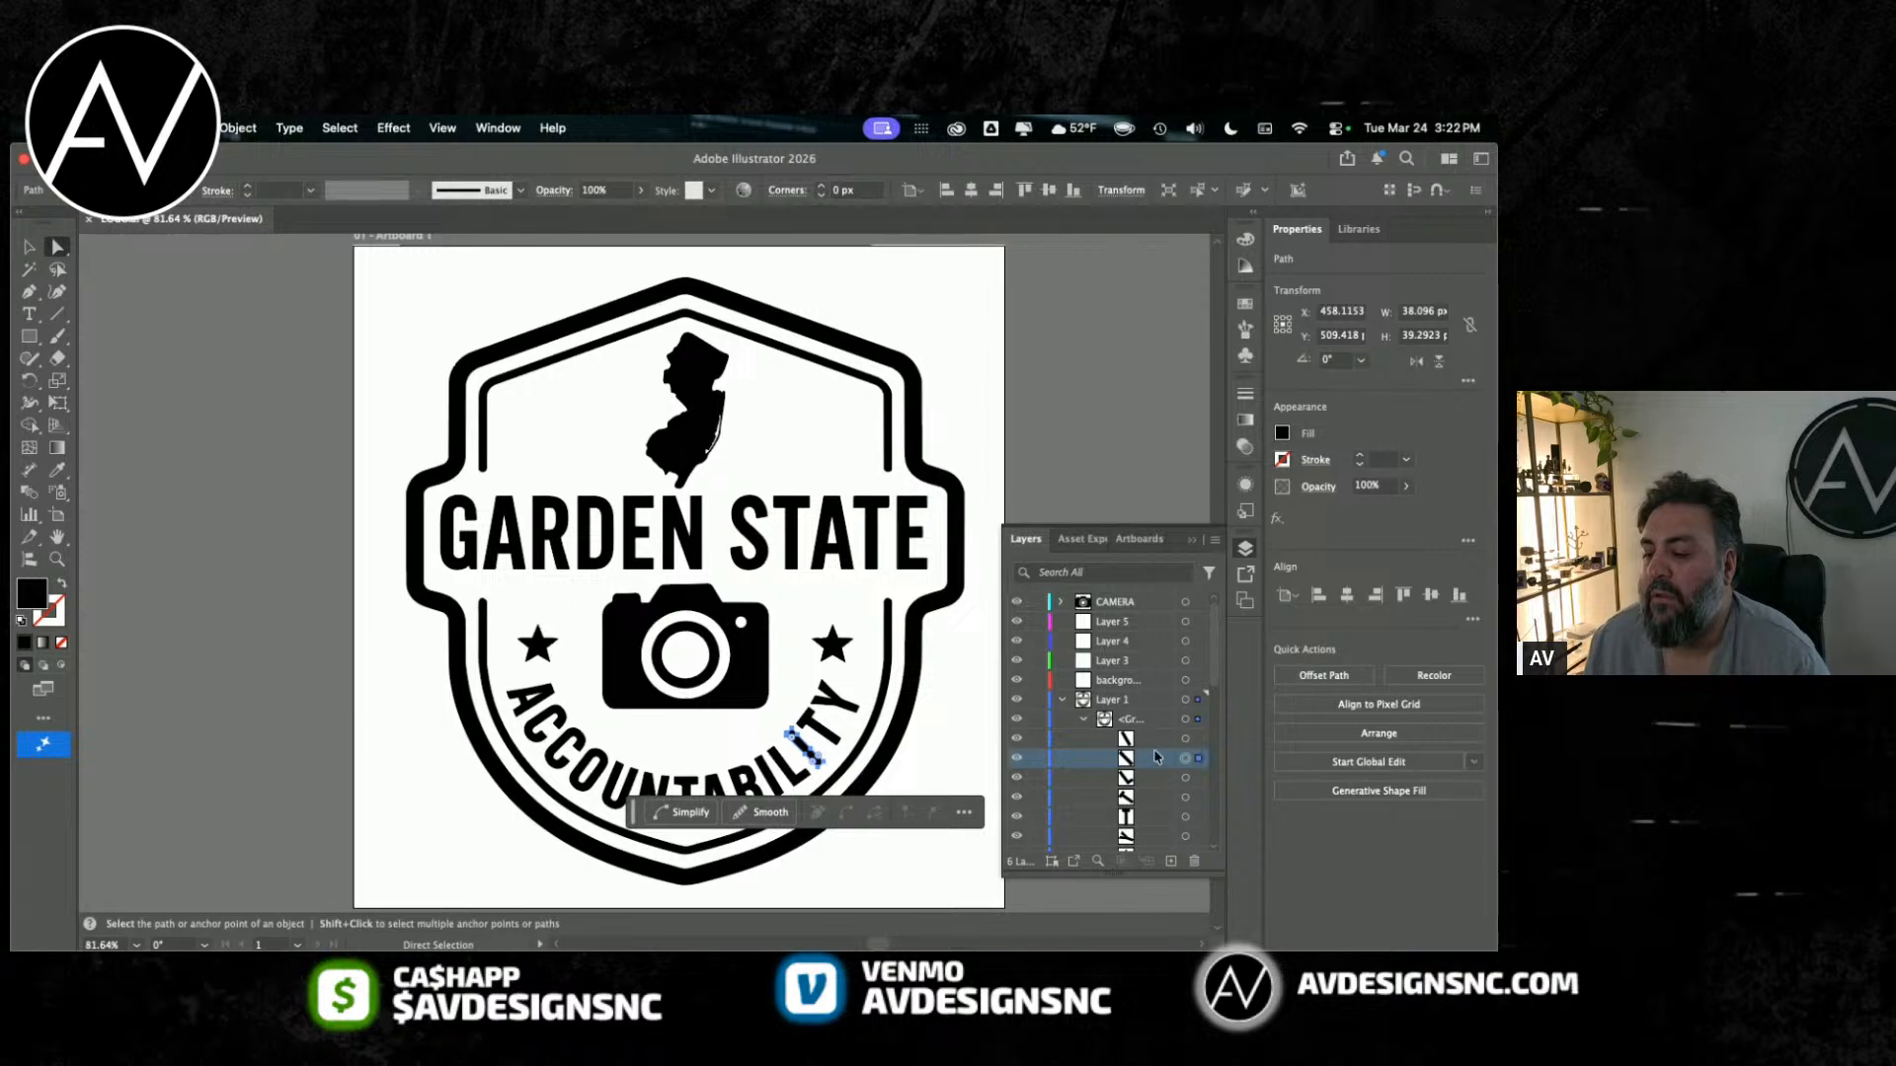
{"action": "left_click", "coordinate": [1159, 746]}
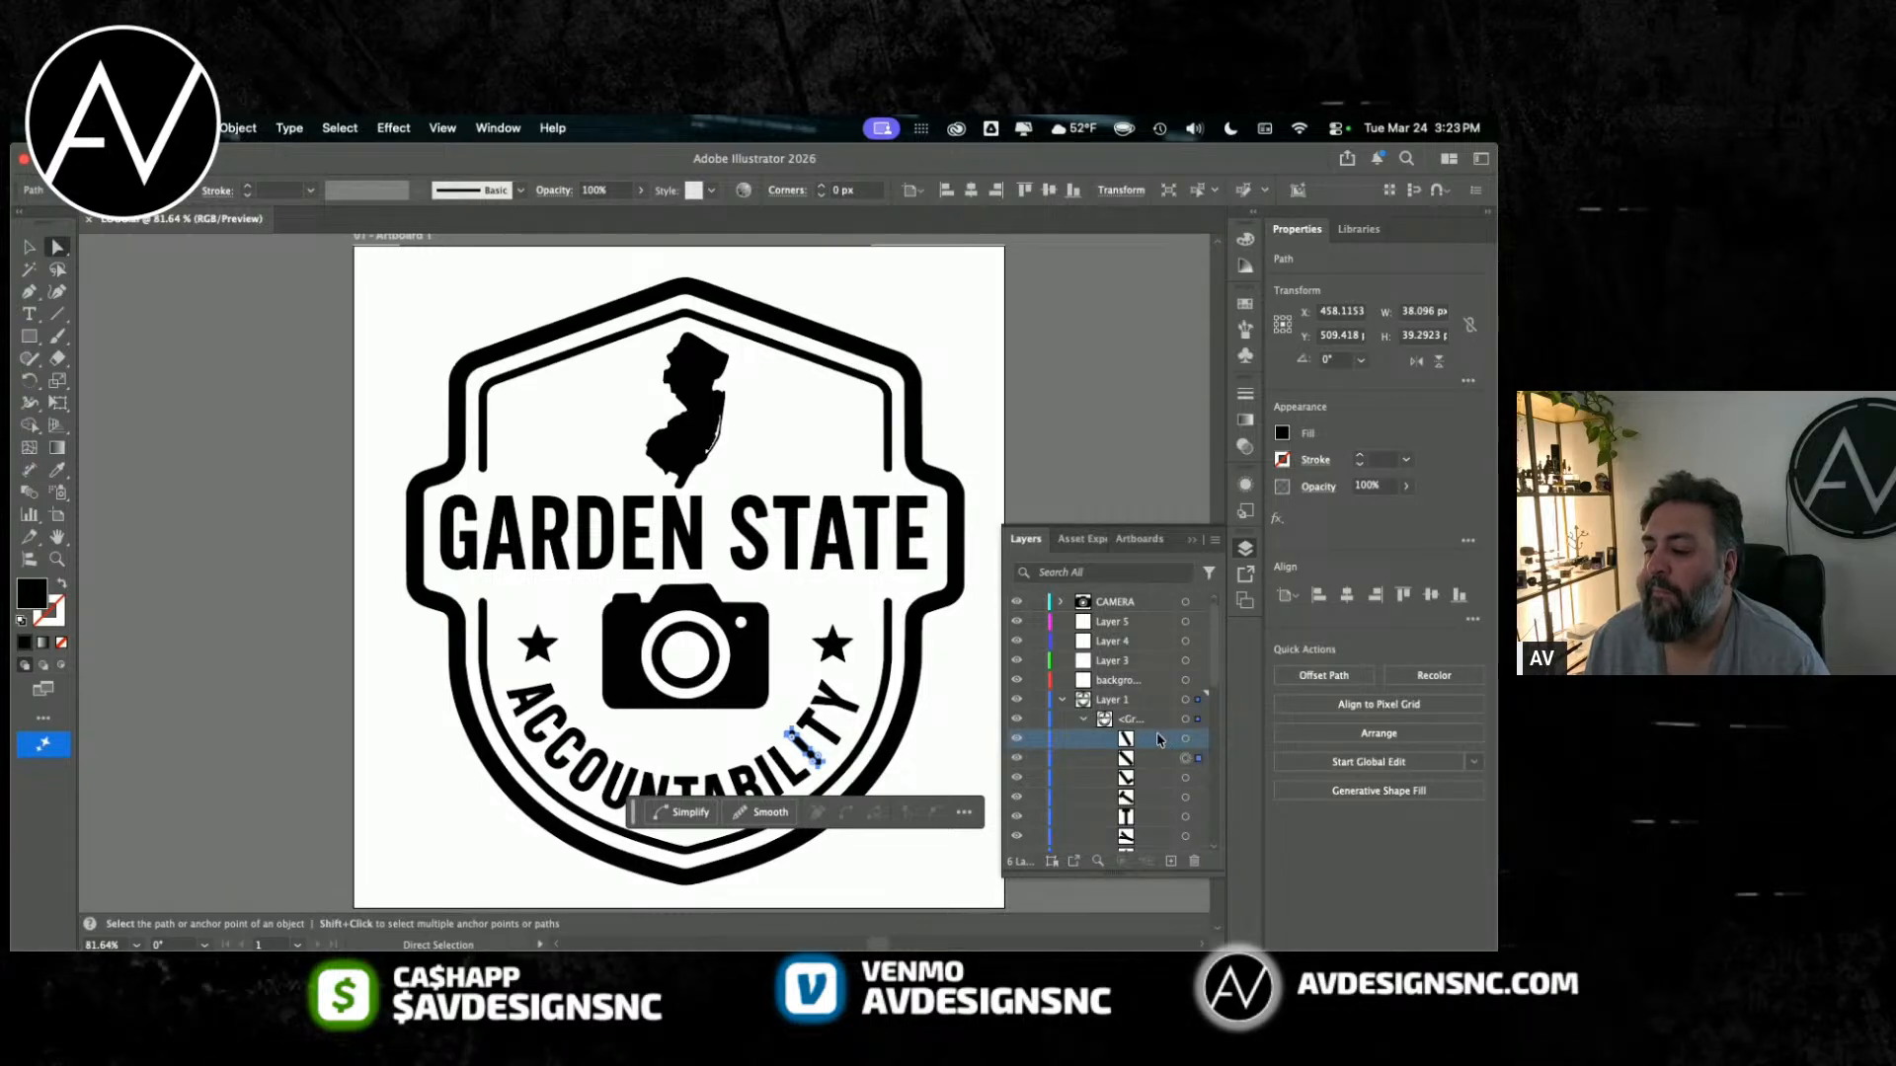
Step: Select the paths of both I letters, the L and both T letters of ACCOUNTABILITY together in Layer 1's group
{"action": "left_click", "coordinate": [1185, 739]}
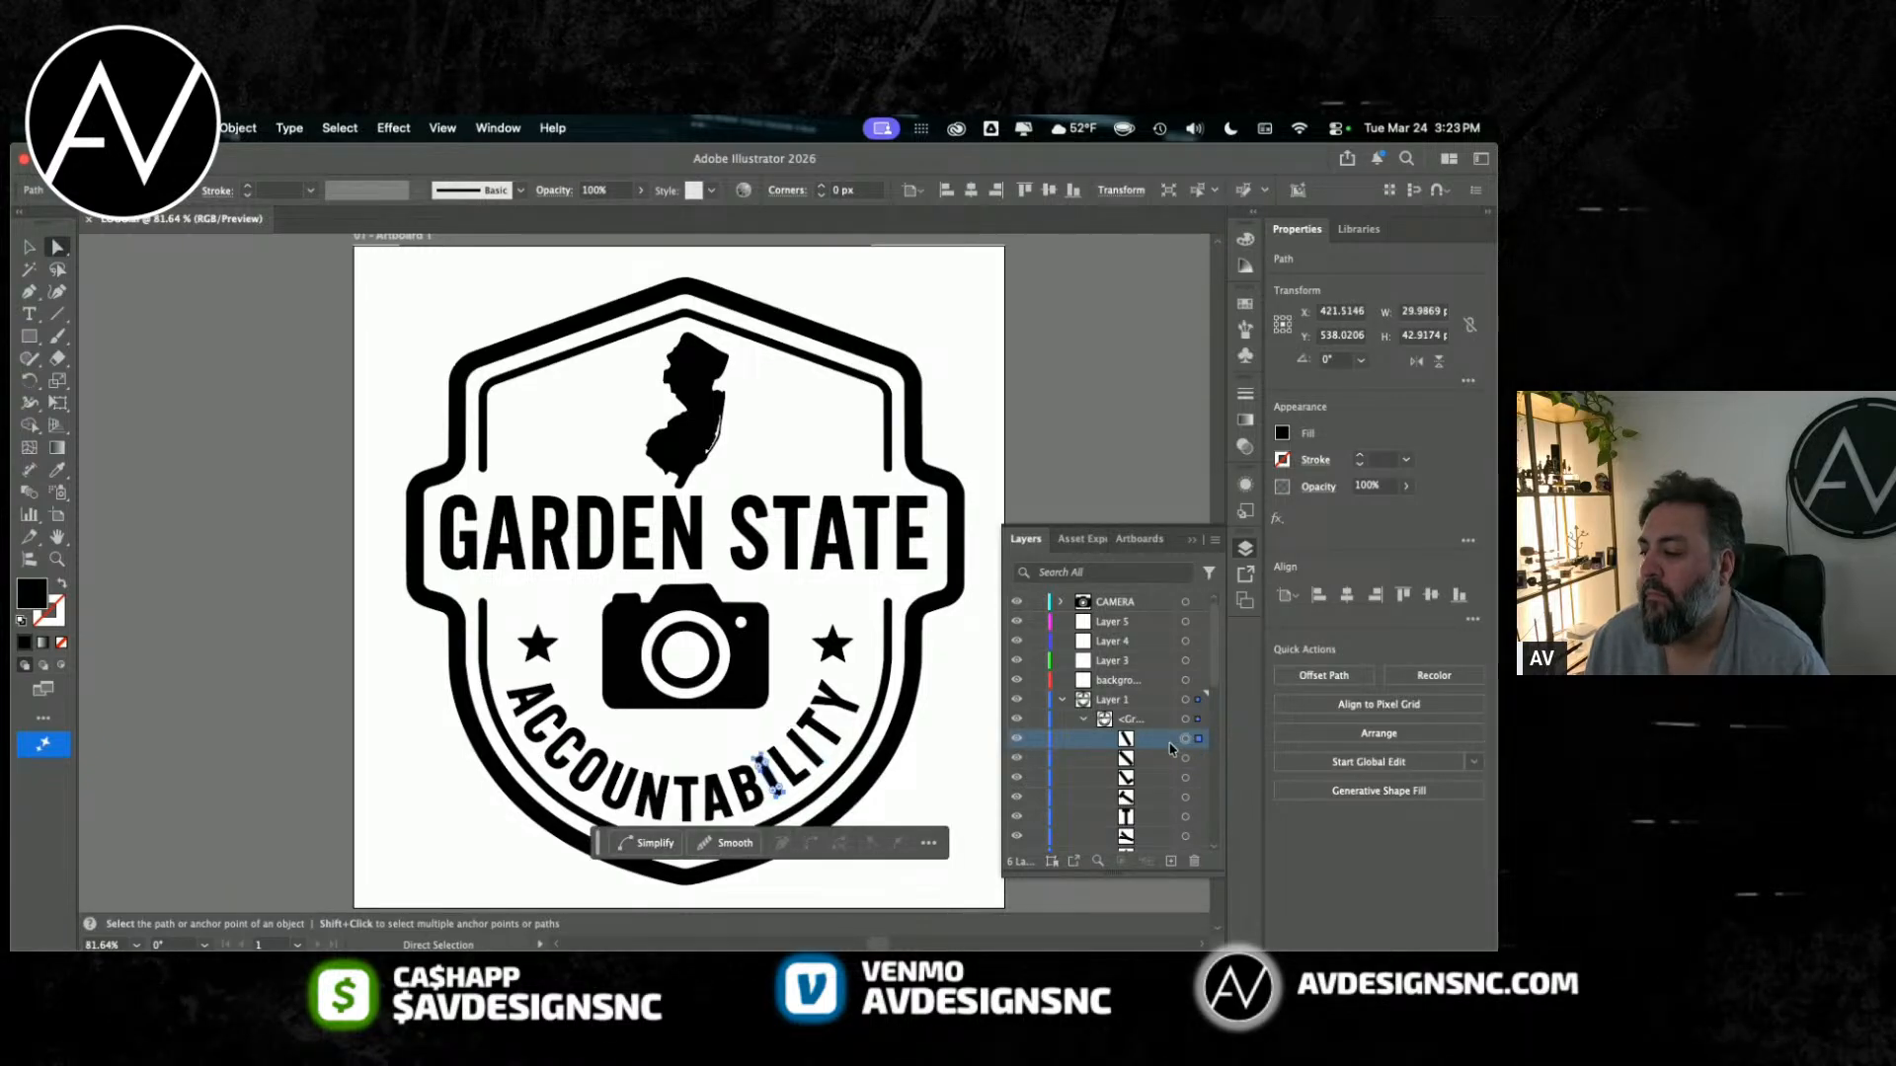
{"action": "scroll", "coordinate": [1166, 760], "scroll_direction": "down", "scroll_amount": 5}
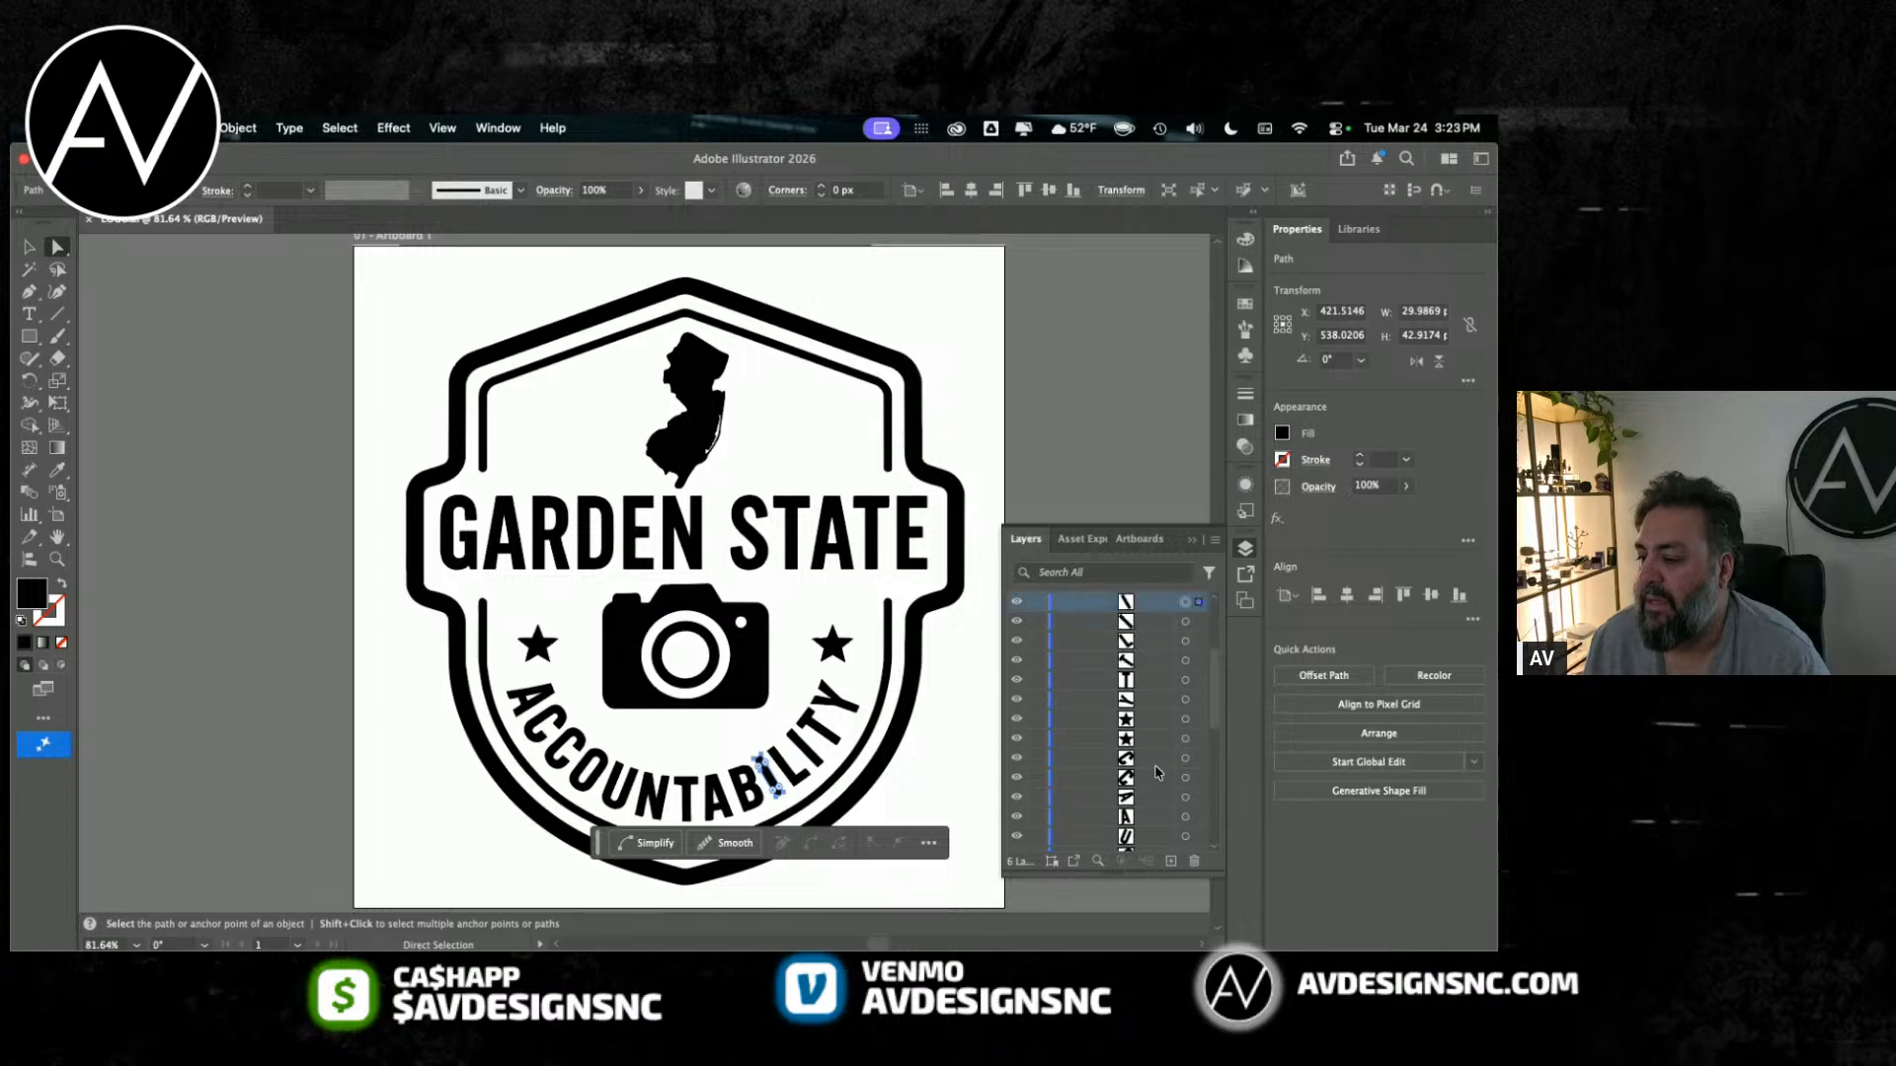
{"action": "left_click", "coordinate": [1145, 682], "text": "shift"}
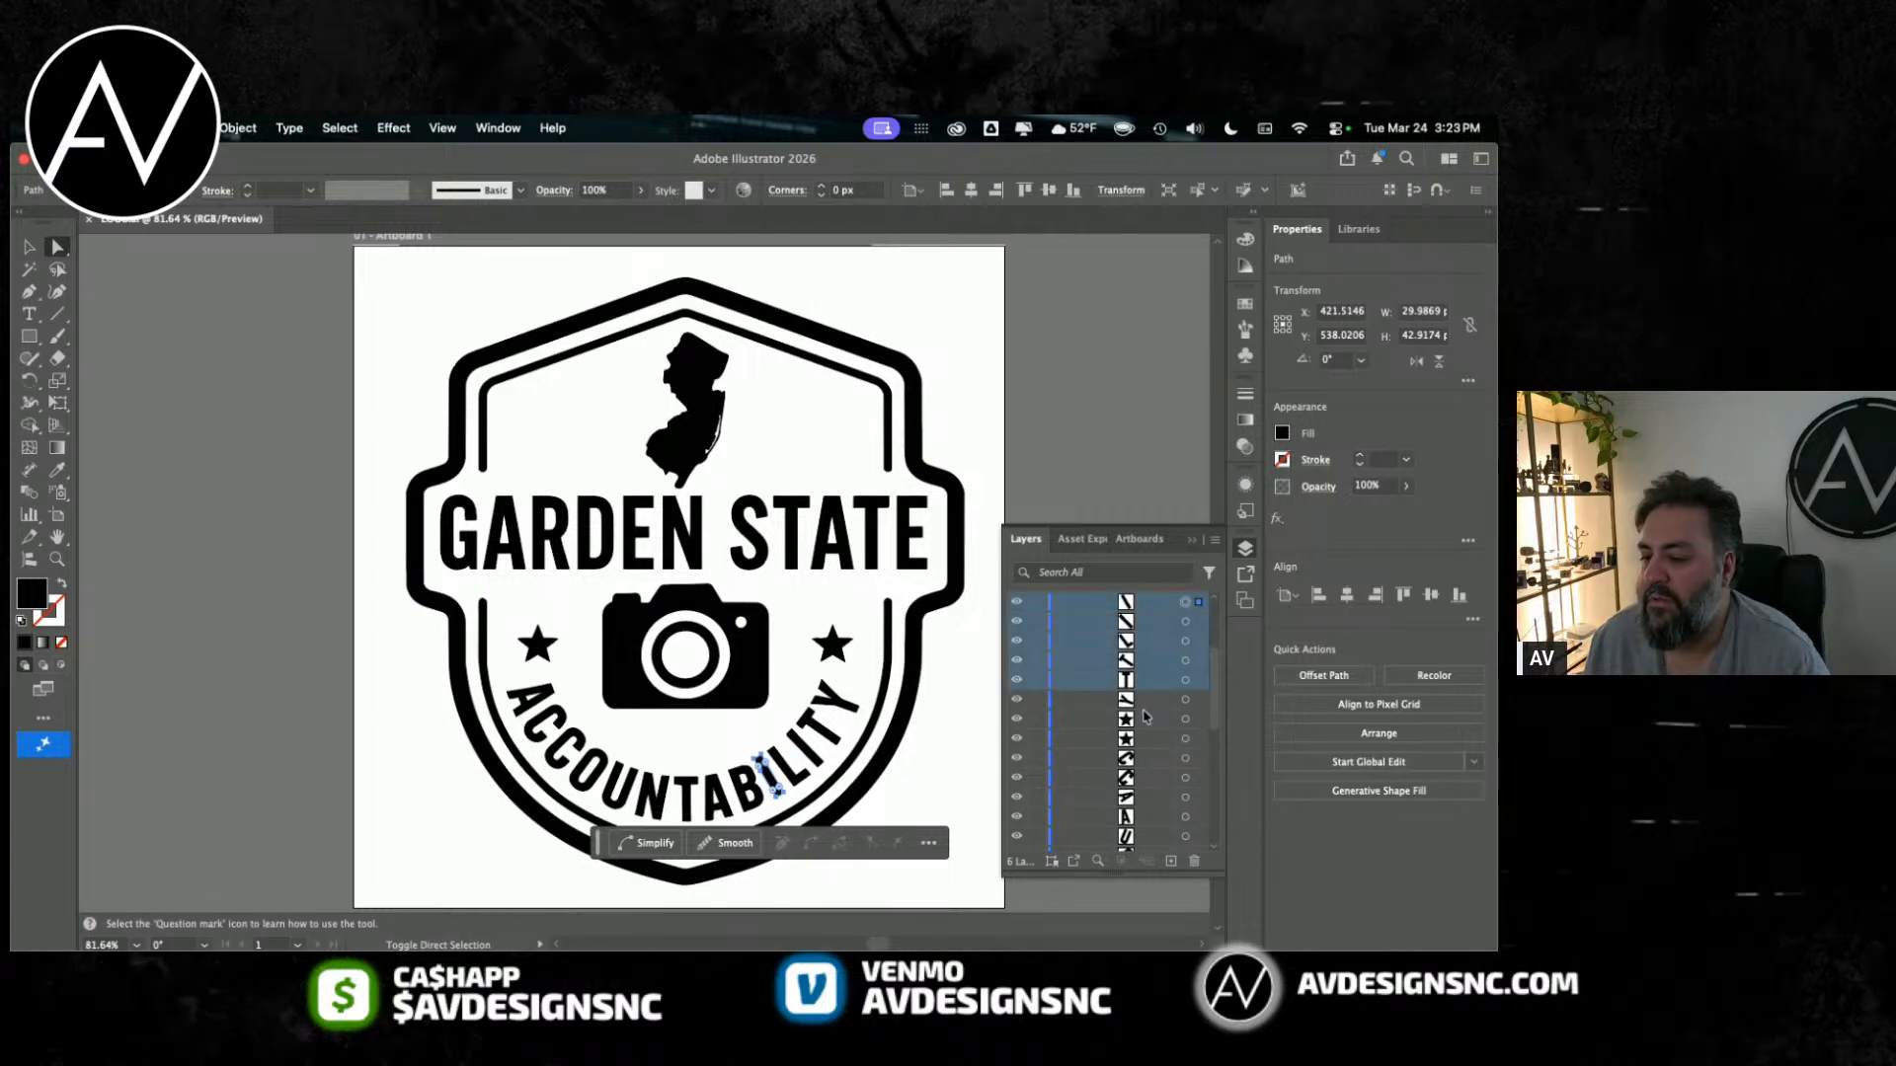
{"action": "key", "text": "super+g"}
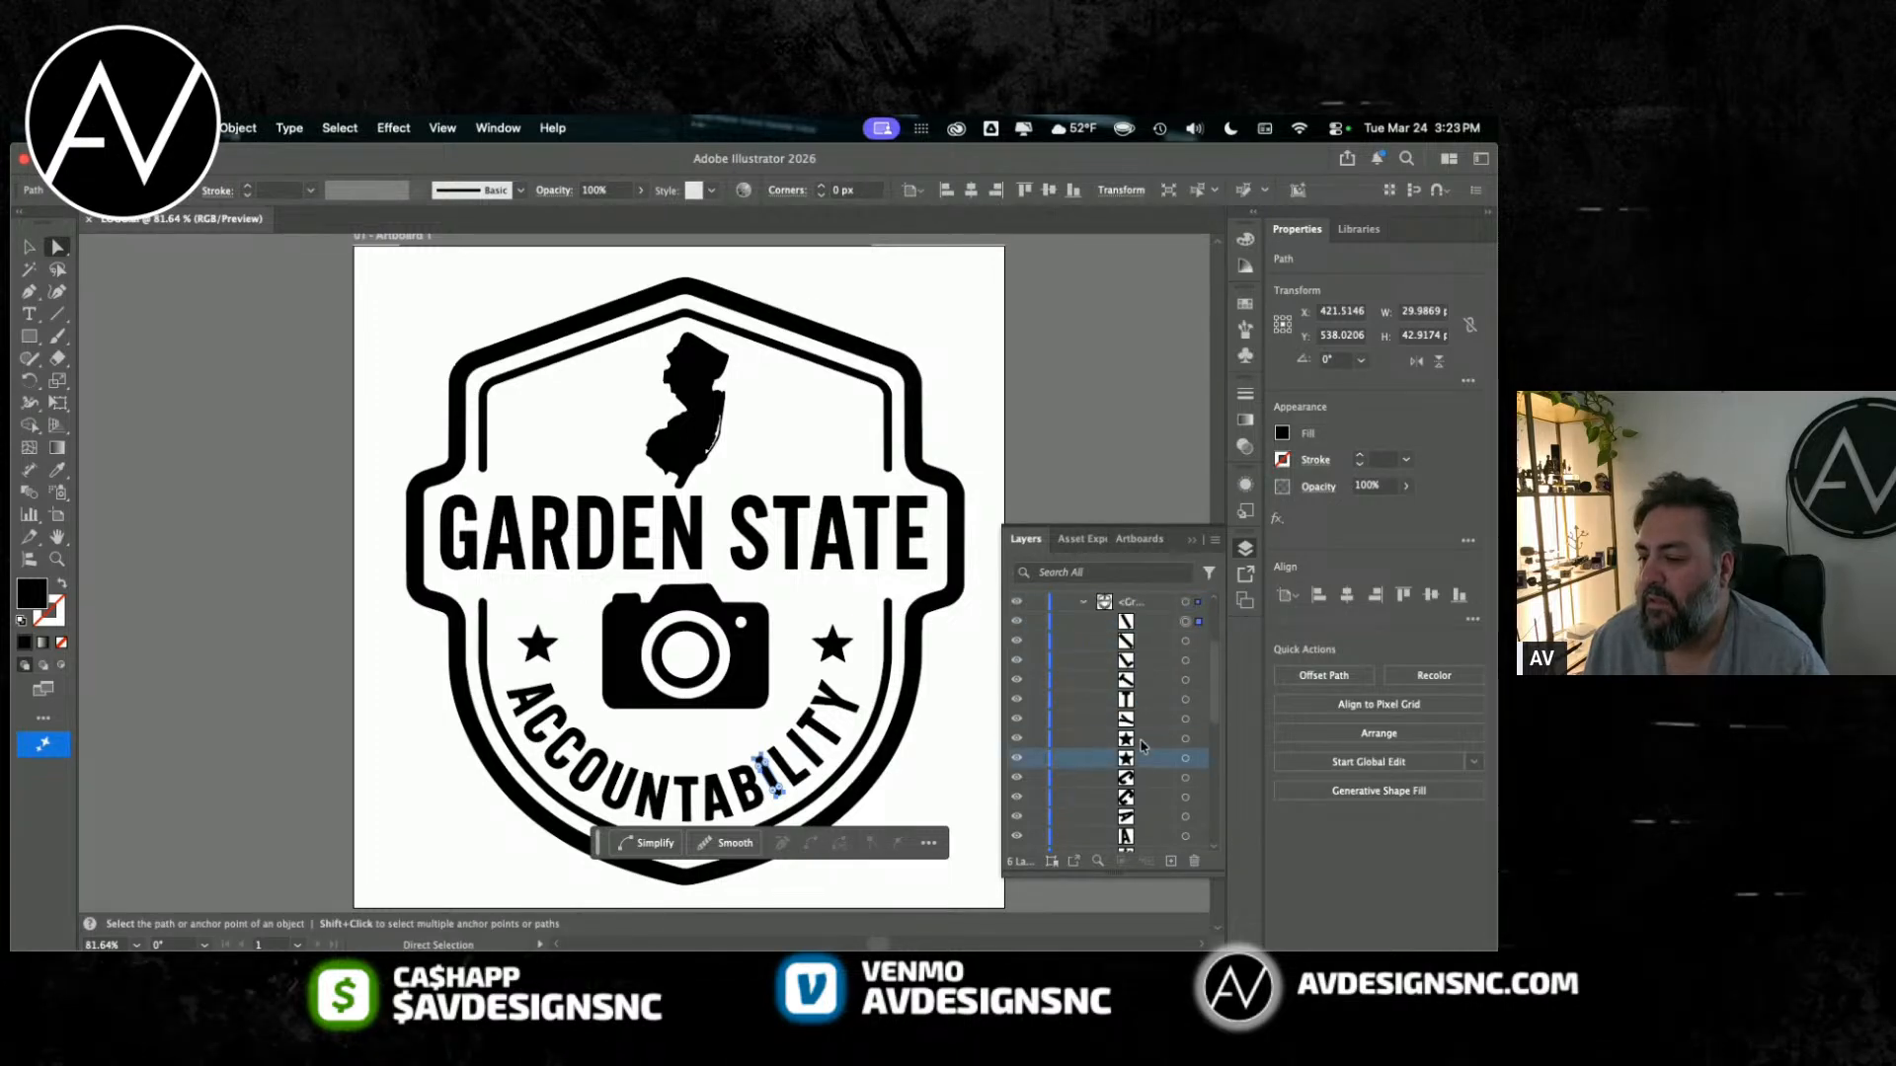
{"action": "left_click", "coordinate": [1163, 625]}
{"action": "left_click", "coordinate": [1166, 664], "text": "shift"}
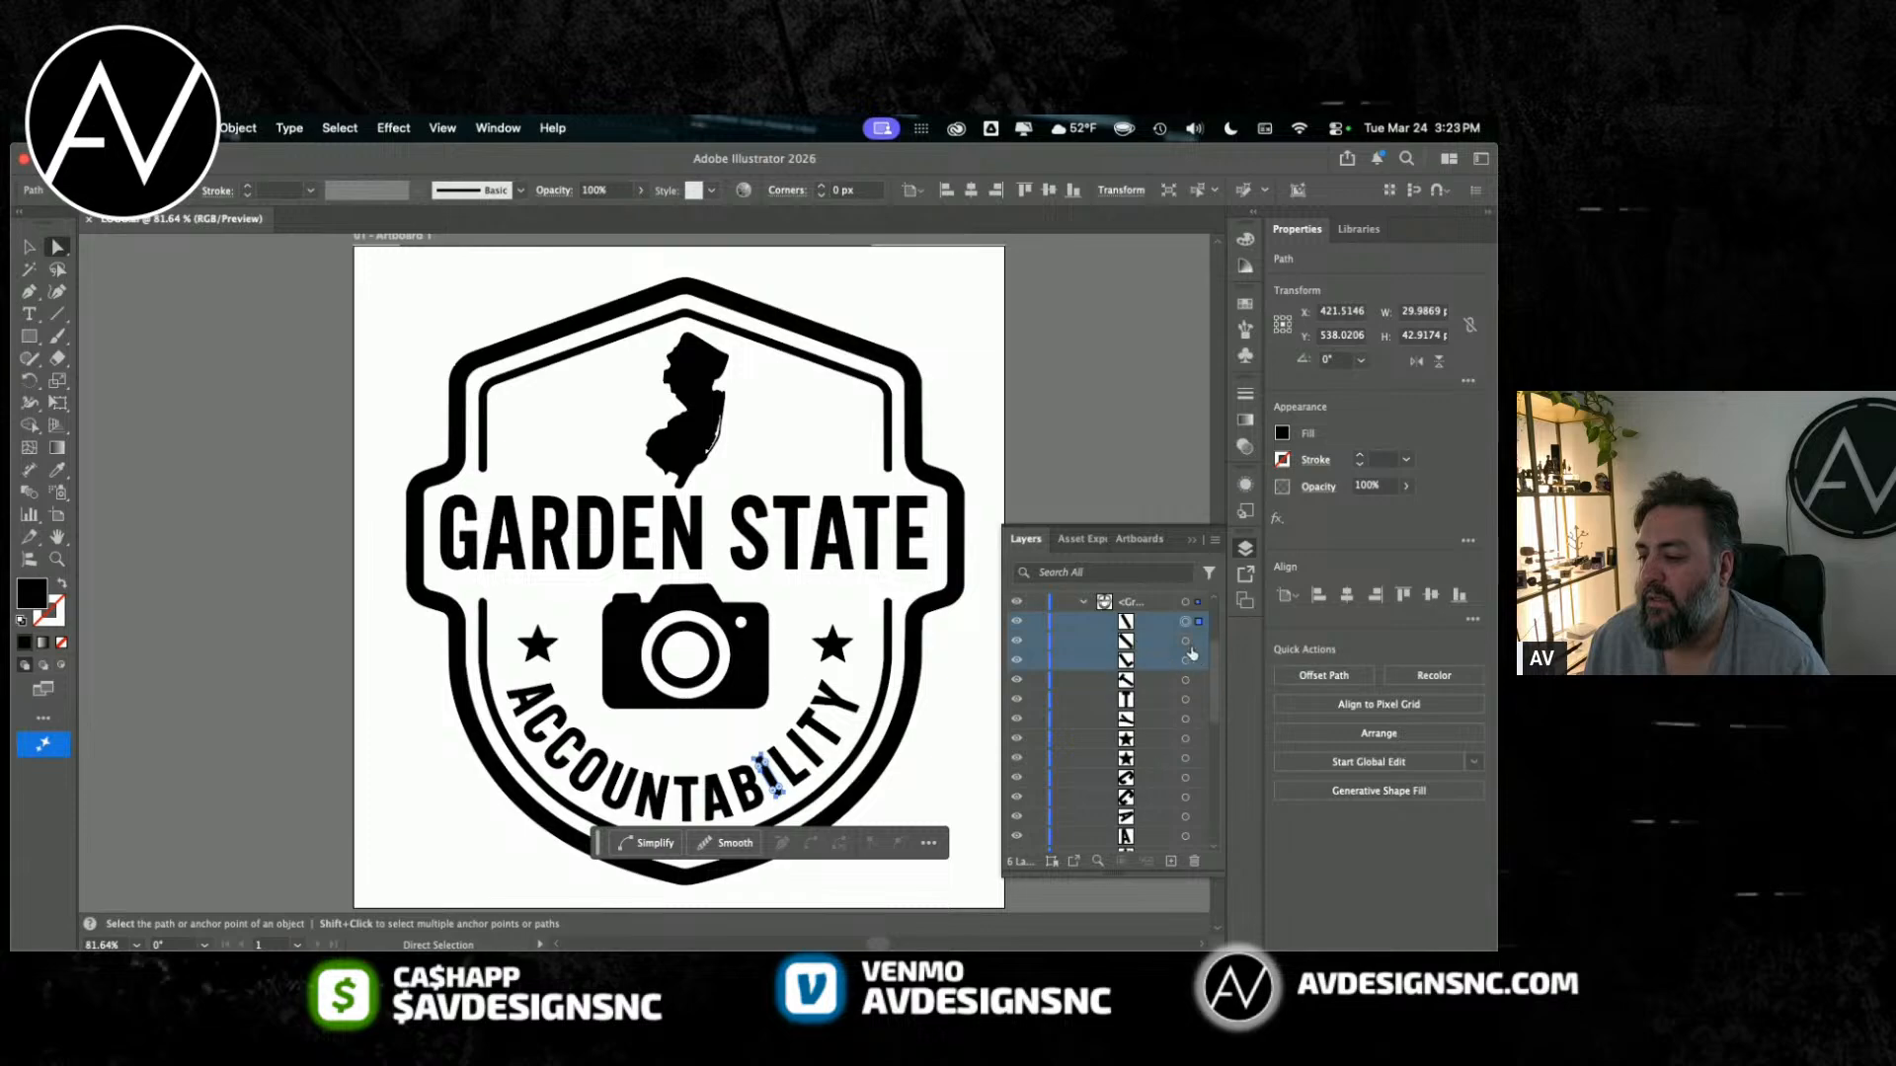
{"action": "left_click", "coordinate": [1195, 645], "text": "shift"}
{"action": "left_click", "coordinate": [1192, 660], "text": "shift"}
{"action": "left_click", "coordinate": [1186, 699], "text": "shift"}
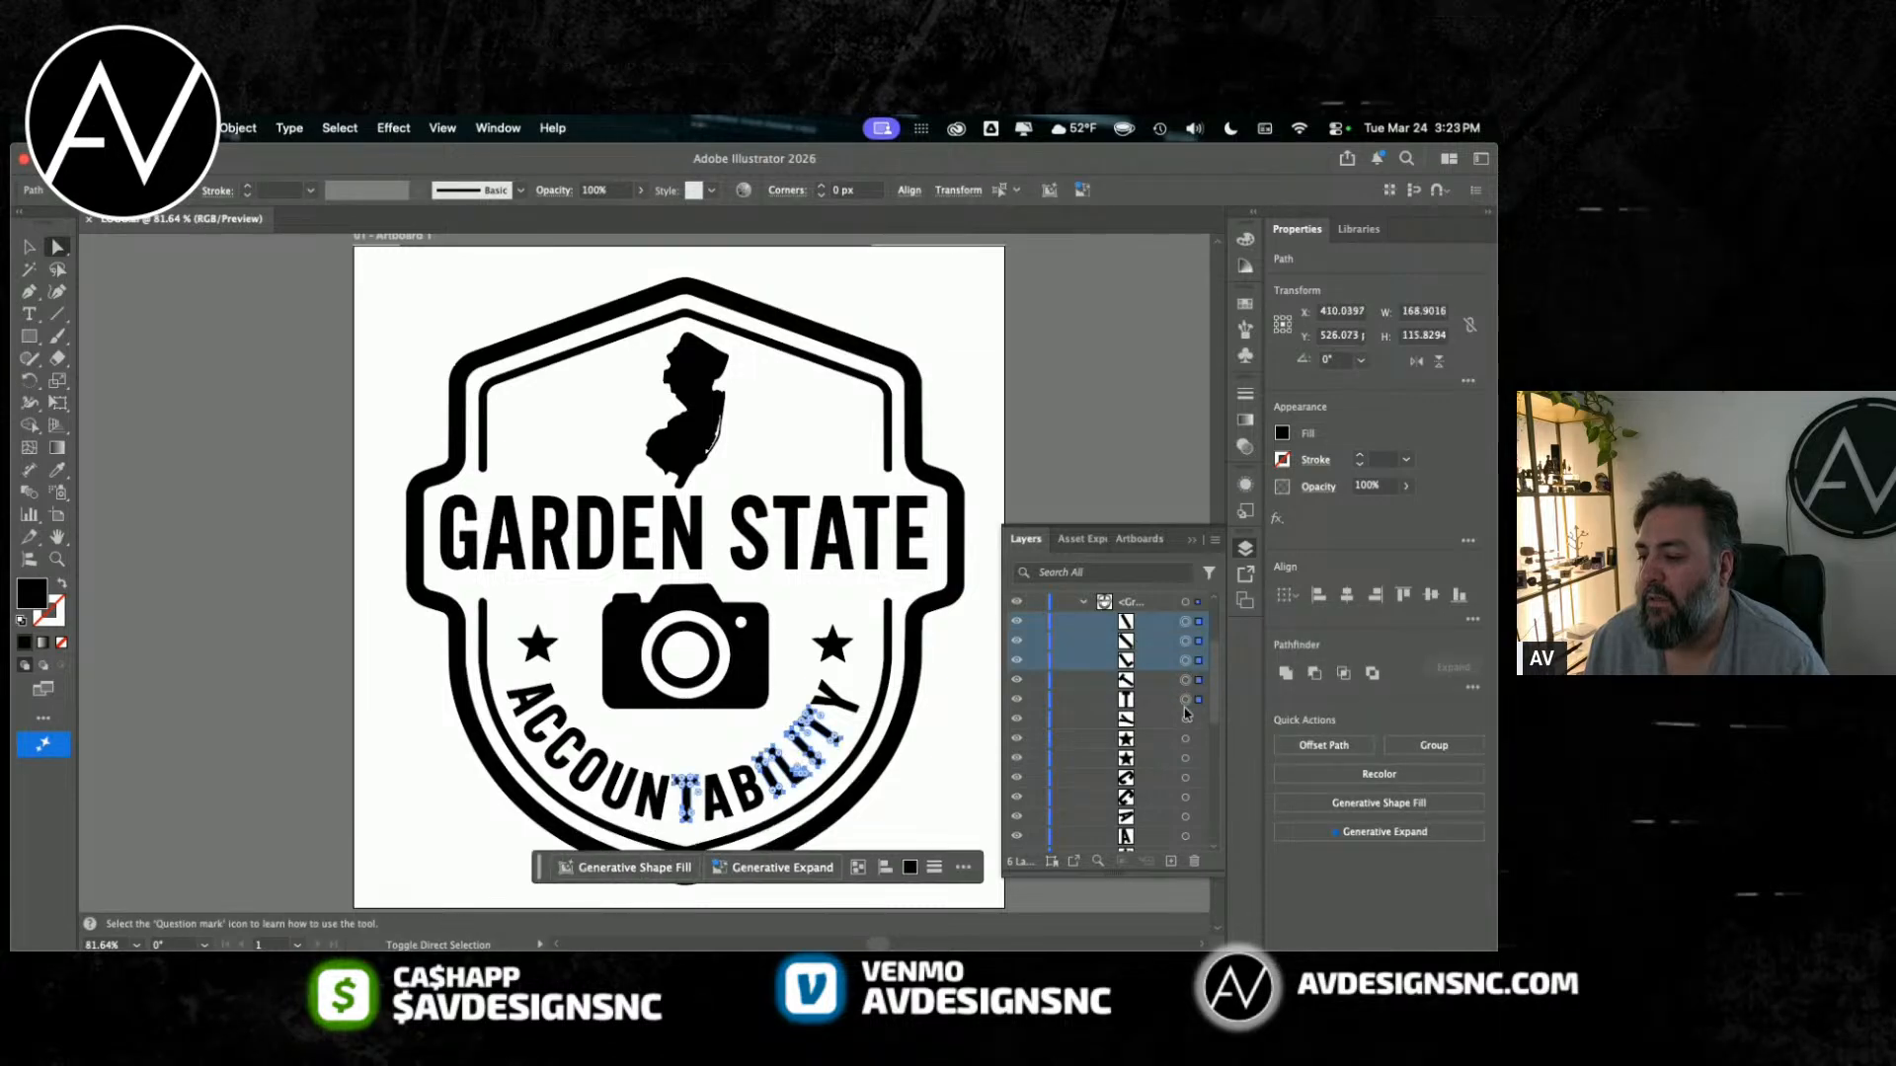
Step: Add the Y, both stars and the two C letters of ACCOUNTABILITY to the current path selection
{"action": "left_click", "coordinate": [1185, 739], "text": "shift"}
{"action": "scroll", "coordinate": [1177, 748], "scroll_direction": "down", "scroll_amount": 3}
{"action": "scroll", "coordinate": [1177, 747], "scroll_direction": "up", "scroll_amount": 3}
{"action": "left_click", "coordinate": [1185, 759], "text": "shift"}
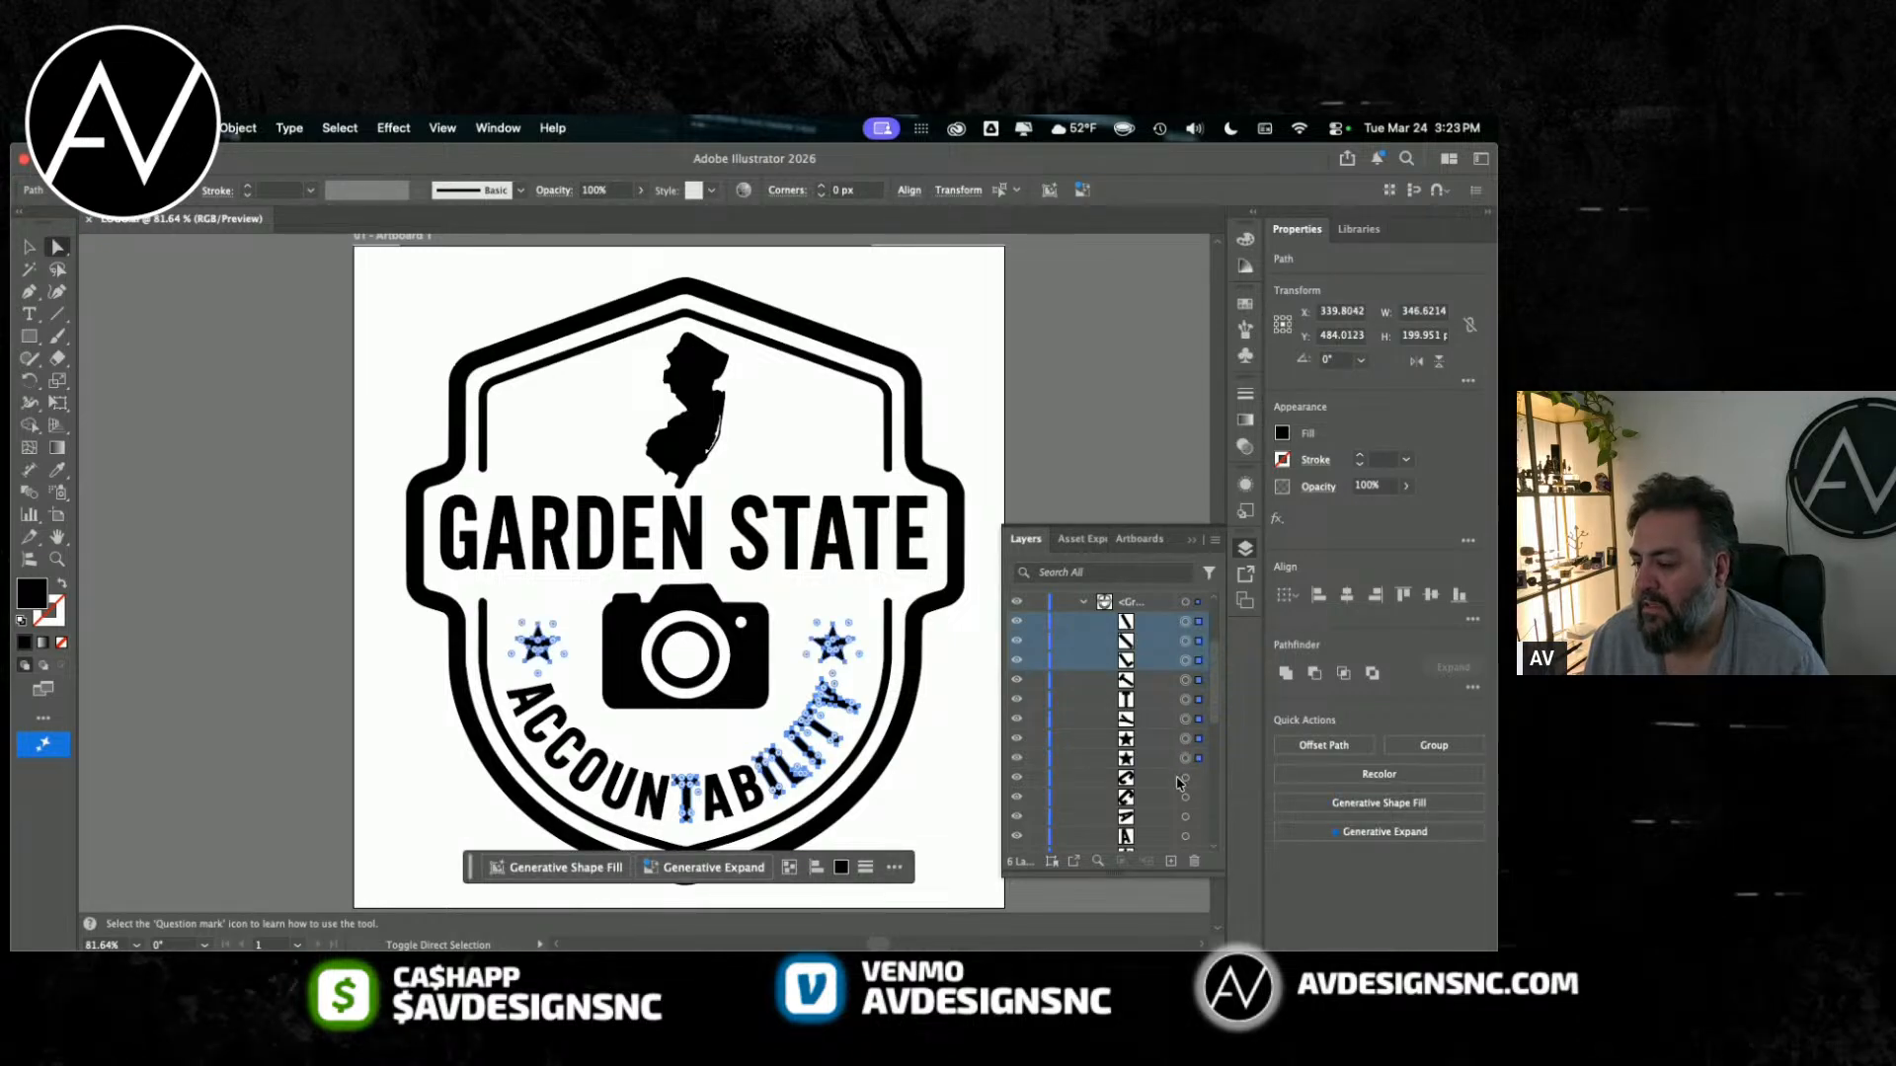
{"action": "left_click", "coordinate": [1185, 778], "text": "shift"}
{"action": "left_click", "coordinate": [1185, 797], "text": "shift"}
Step: Extend the selection to the remaining letters of ACCOUNTABILITY in Layer 1's group so the whole word and both stars are selected
{"action": "scroll", "coordinate": [1185, 798], "scroll_direction": "down", "scroll_amount": 1}
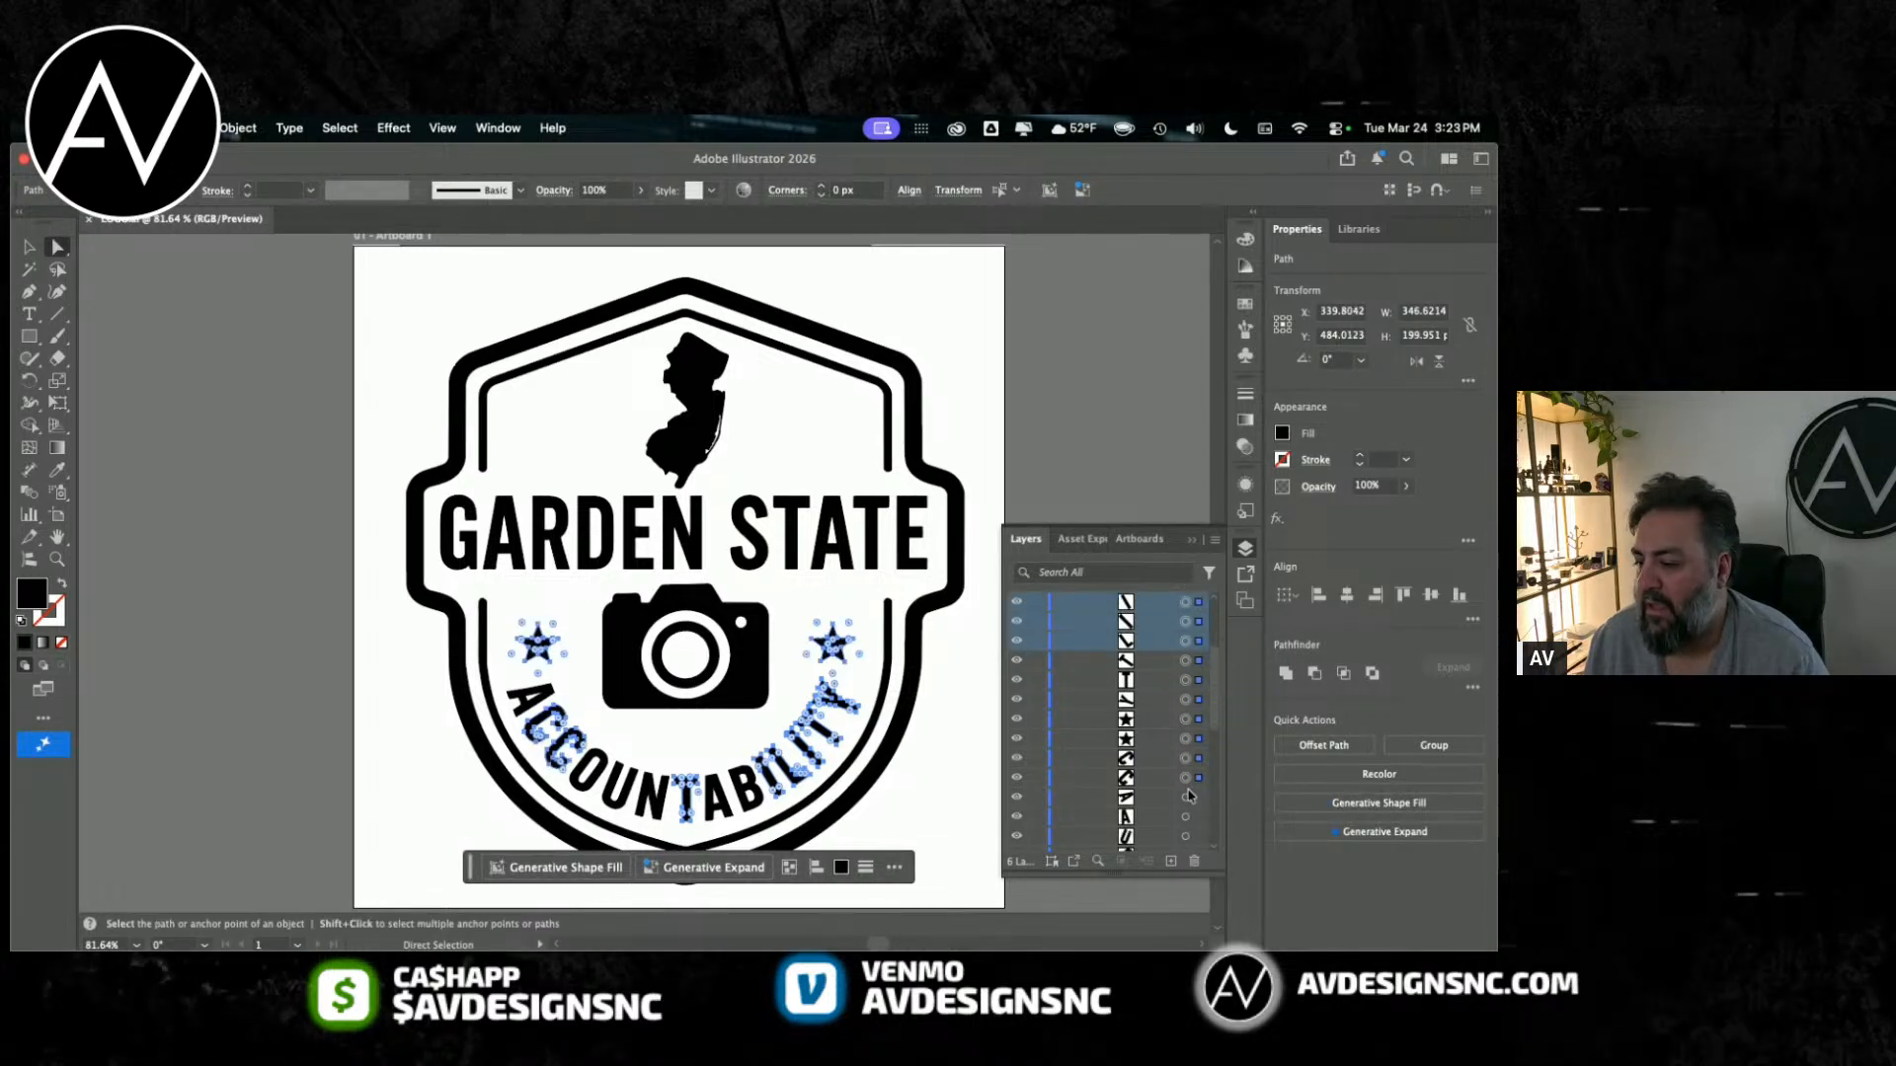
{"action": "scroll", "coordinate": [1186, 802], "scroll_direction": "down", "scroll_amount": 4}
{"action": "left_click", "coordinate": [1185, 739], "text": "shift"}
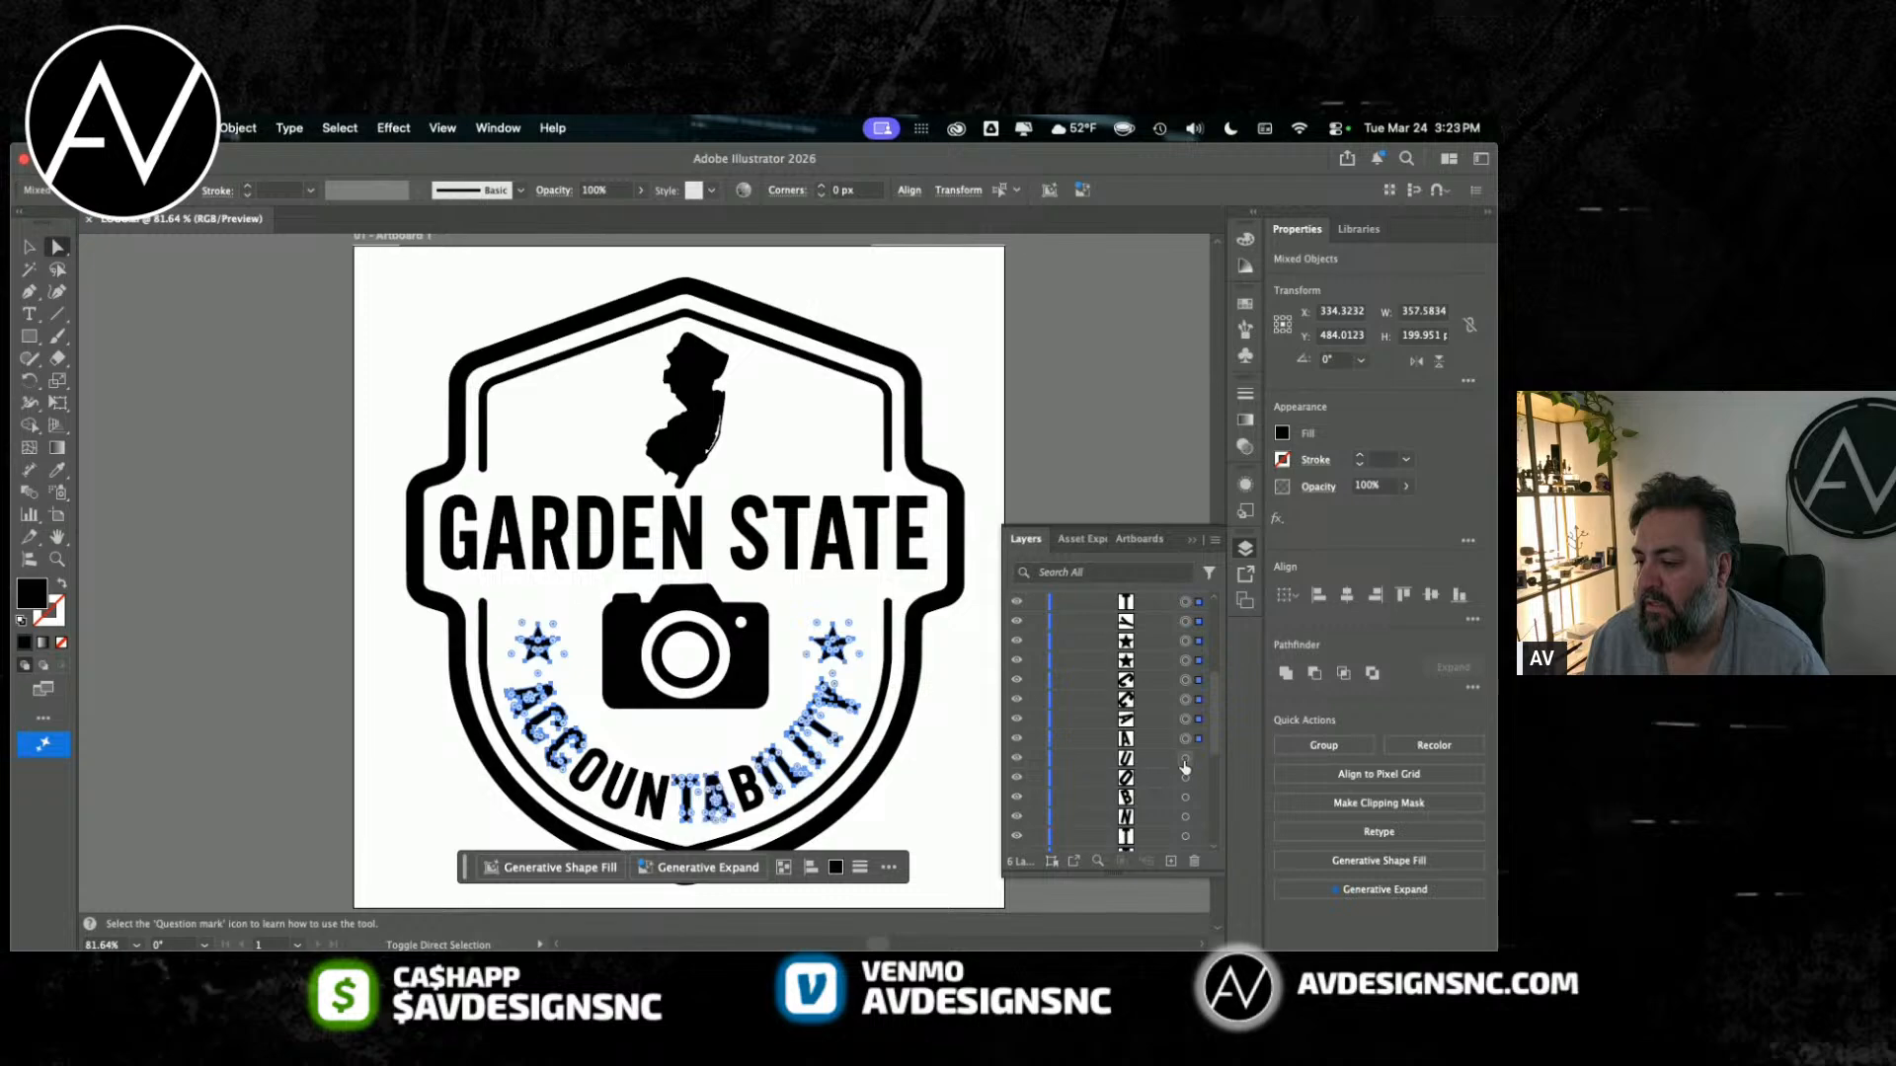
{"action": "left_click", "coordinate": [1185, 778], "text": "shift"}
{"action": "left_click", "coordinate": [1185, 796], "text": "shift"}
{"action": "left_click", "coordinate": [1185, 818], "text": "shift"}
{"action": "scroll", "coordinate": [1185, 800], "scroll_direction": "down", "scroll_amount": 3}
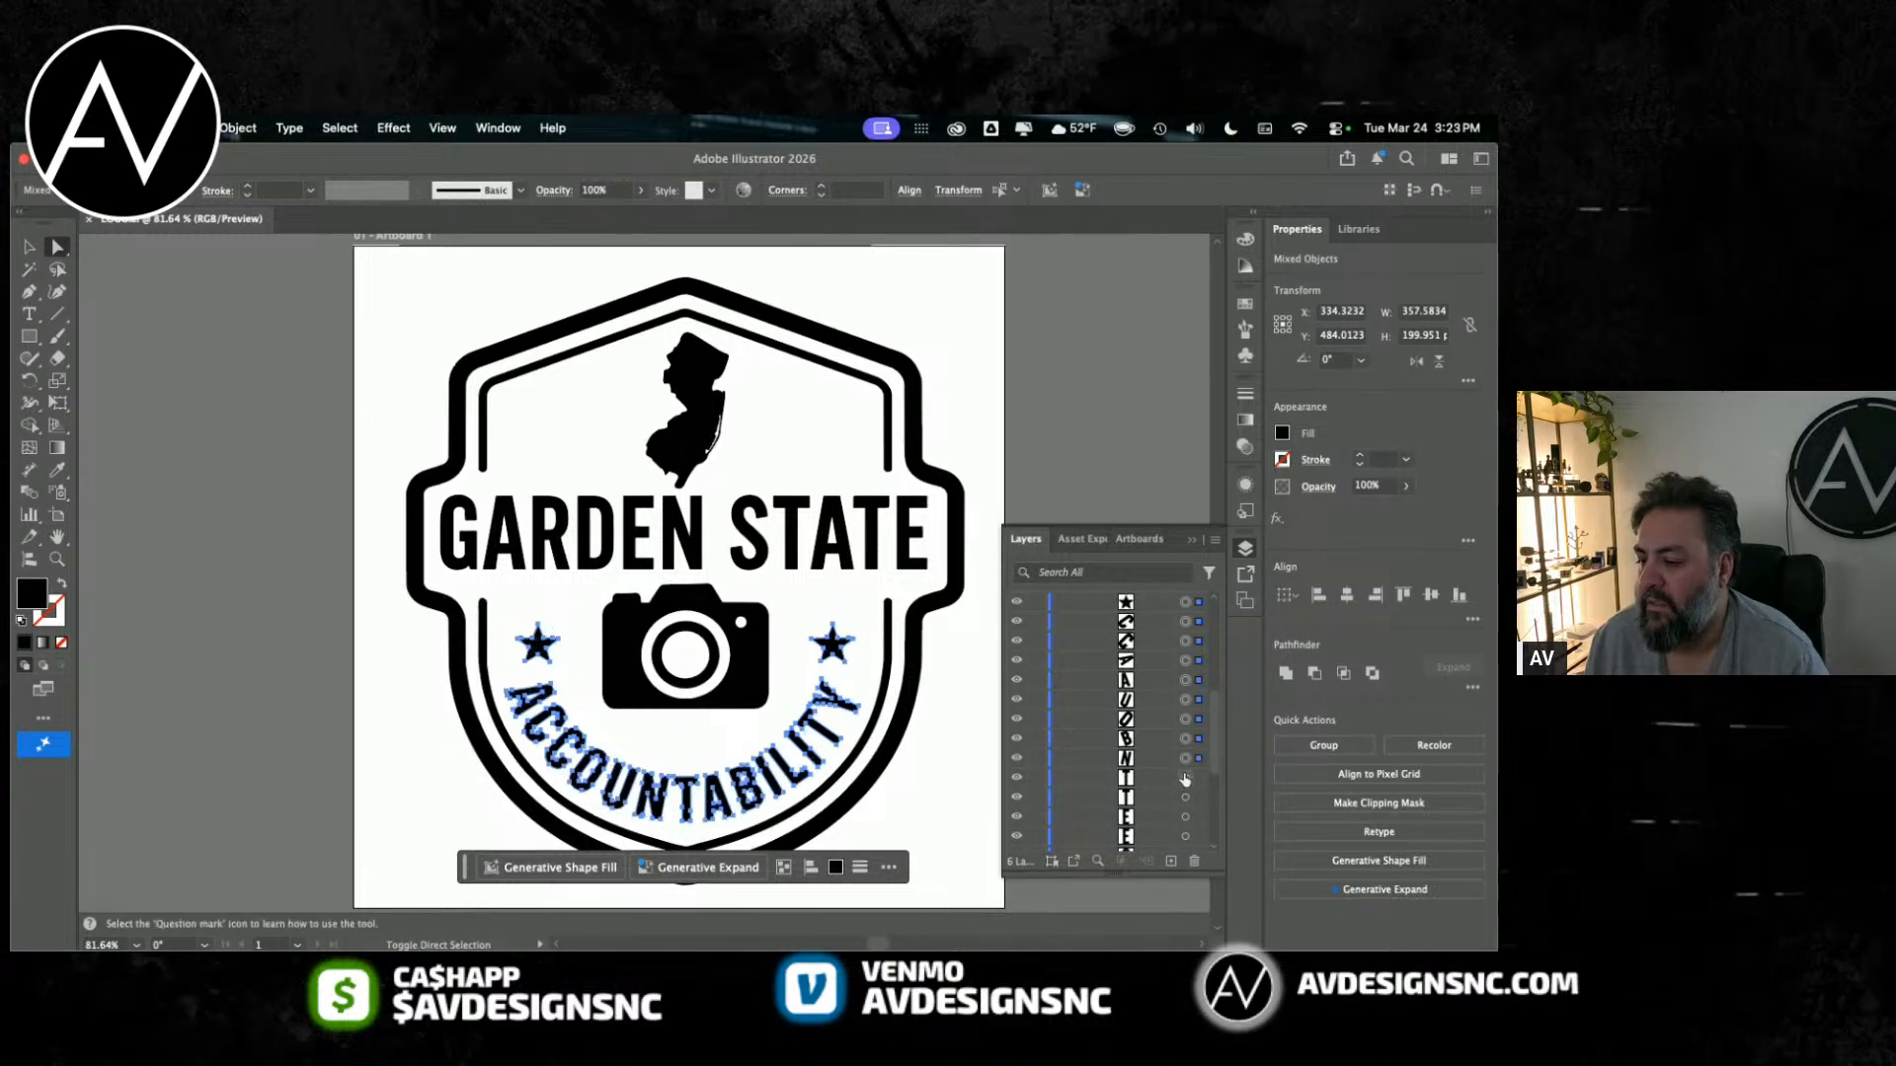
{"action": "left_click", "coordinate": [1185, 778], "text": "shift"}
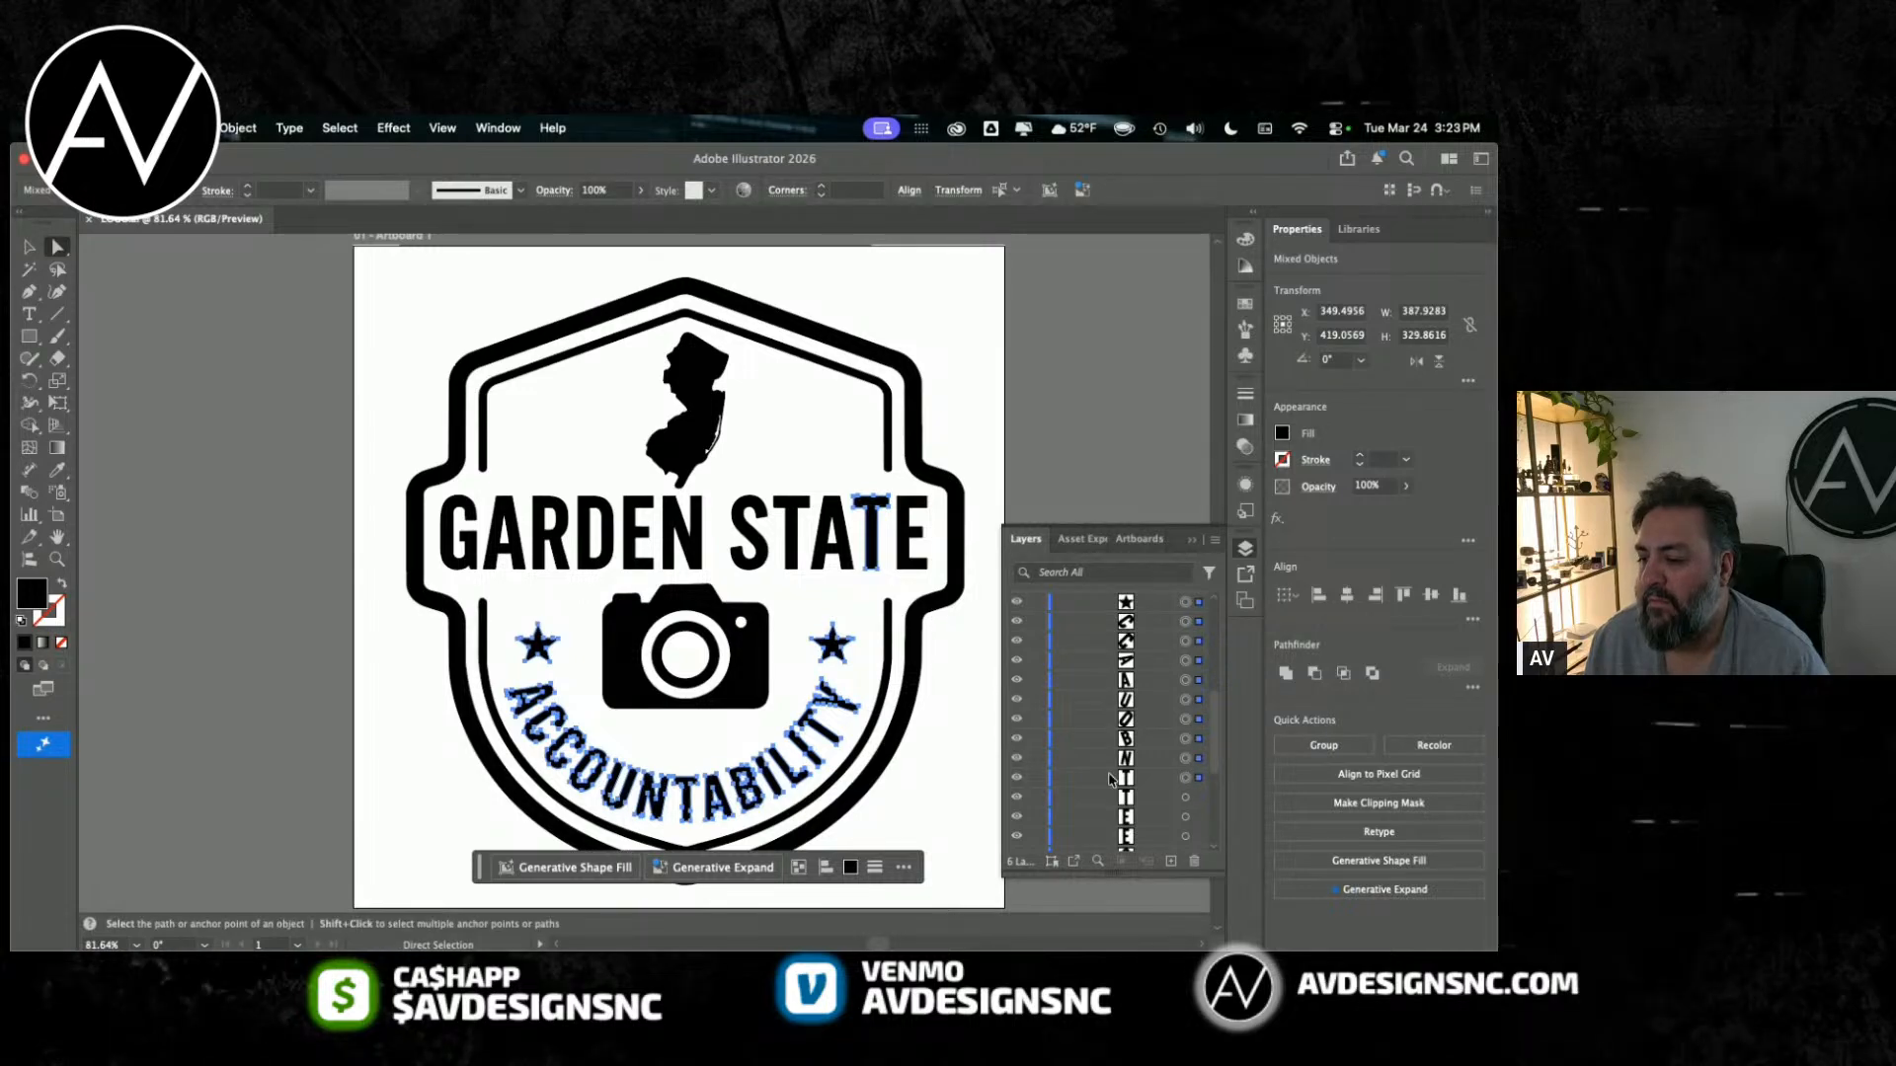
{"action": "key", "text": "v"}
{"action": "left_click", "coordinate": [1186, 779], "text": "shift"}
{"action": "key", "text": "a"}
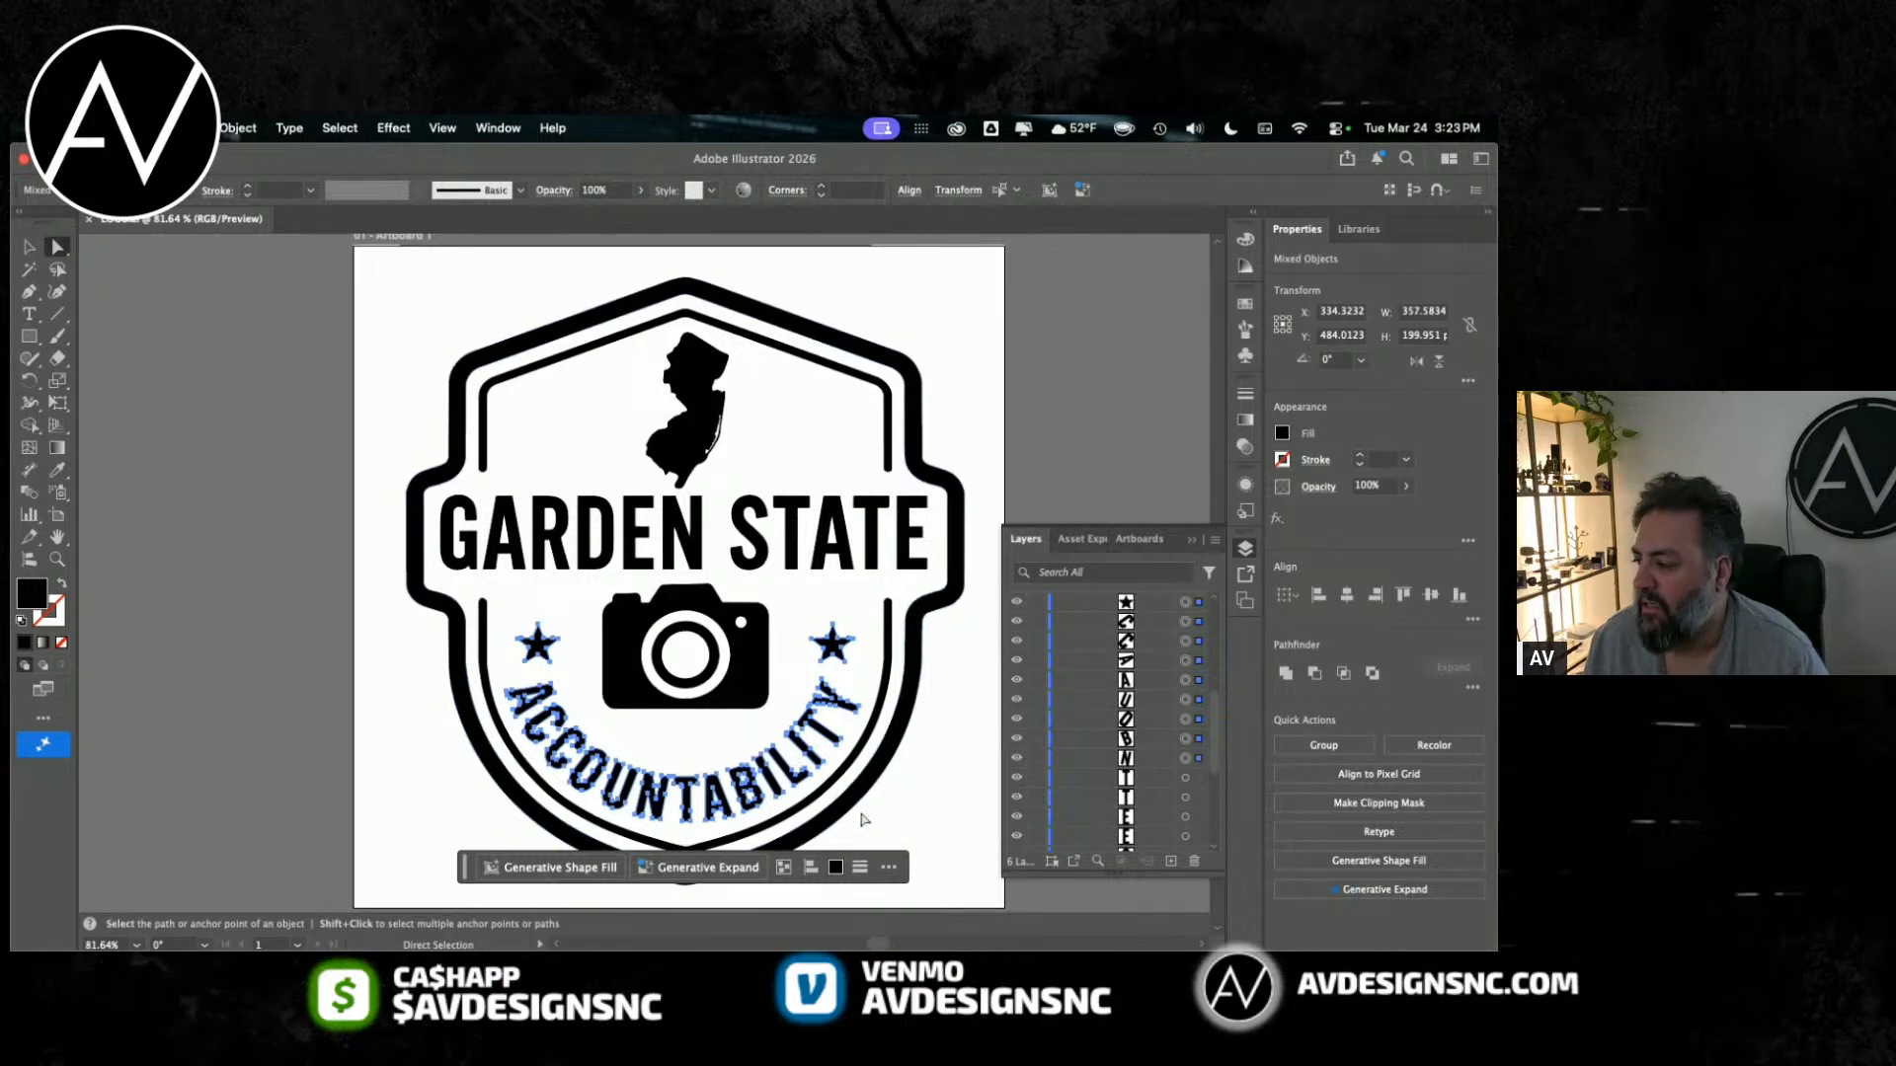
Step: Move the selected ACCOUNTABILITY letters and both stars from Layer 1's group into Layer 5
{"action": "scroll", "coordinate": [1127, 716], "scroll_direction": "up", "scroll_amount": 5}
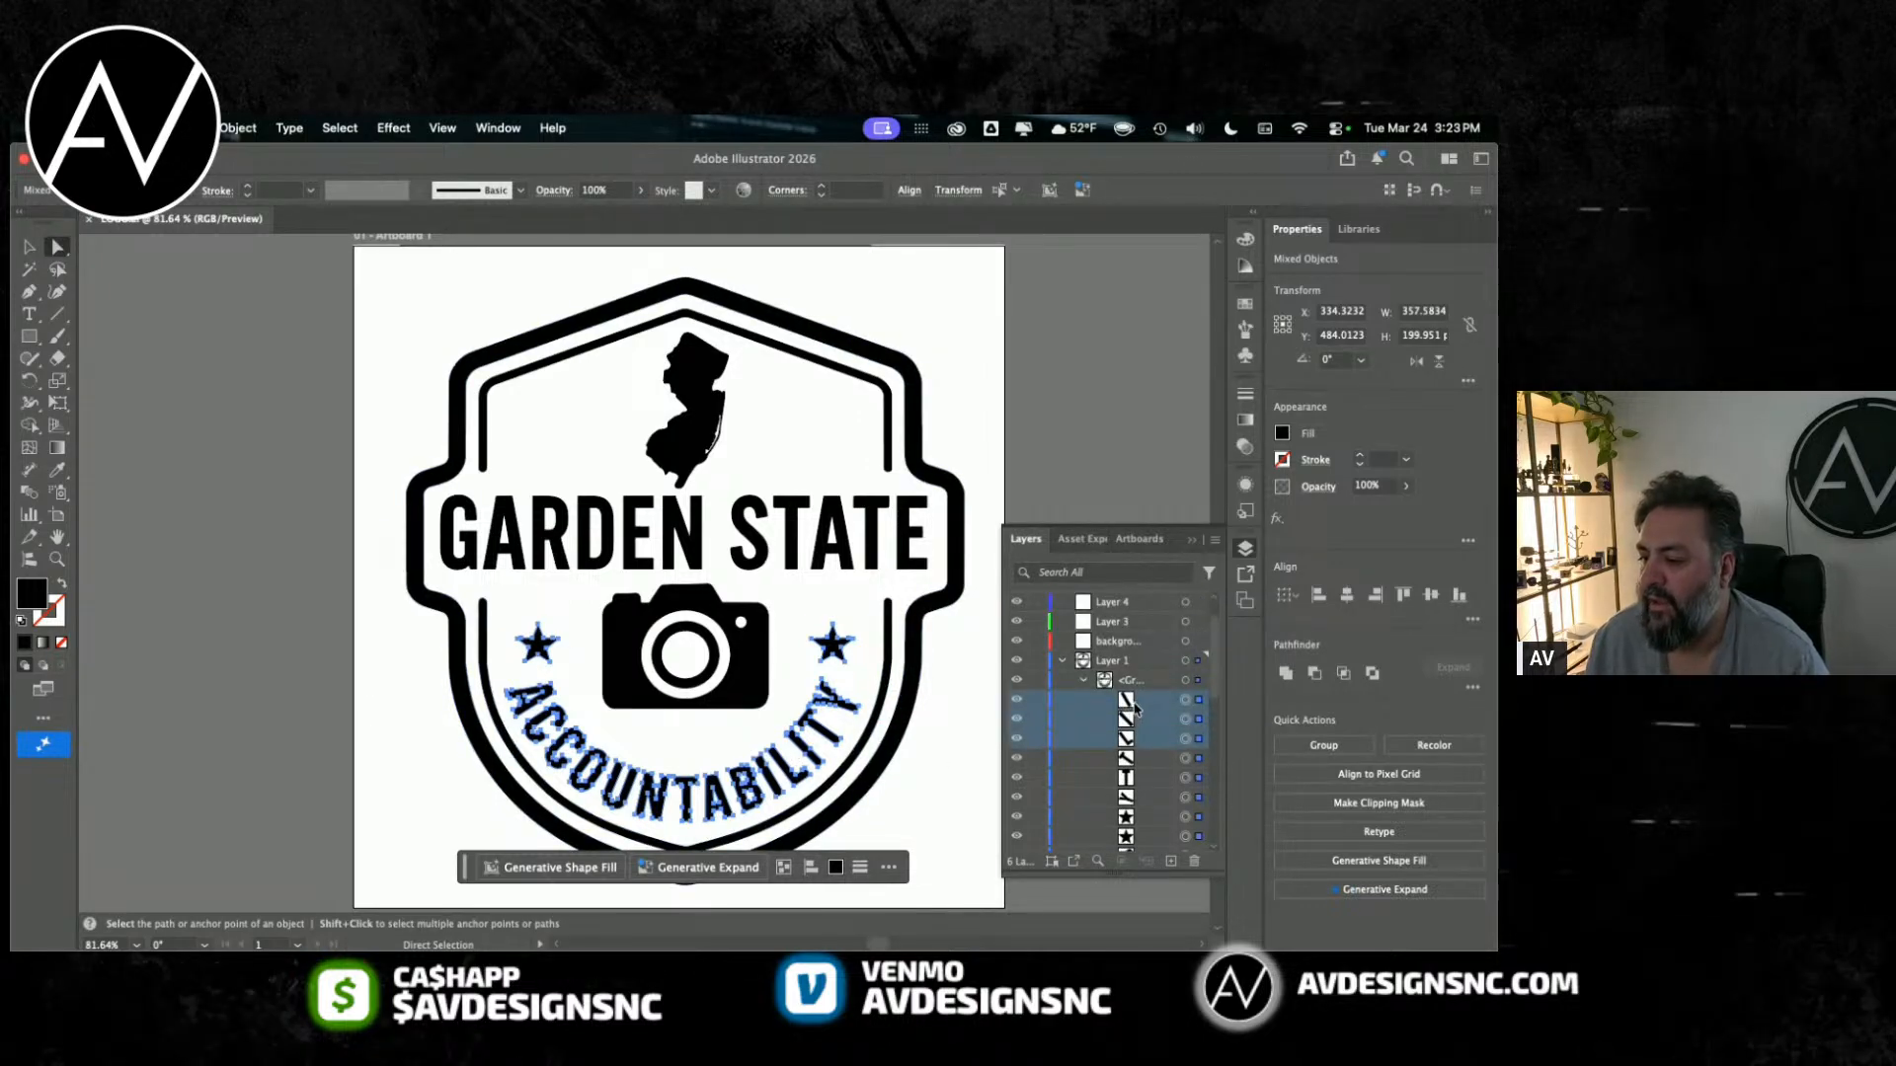
{"action": "scroll", "coordinate": [1146, 770], "scroll_direction": "down", "scroll_amount": 4}
{"action": "scroll", "coordinate": [1146, 750], "scroll_direction": "up", "scroll_amount": 5}
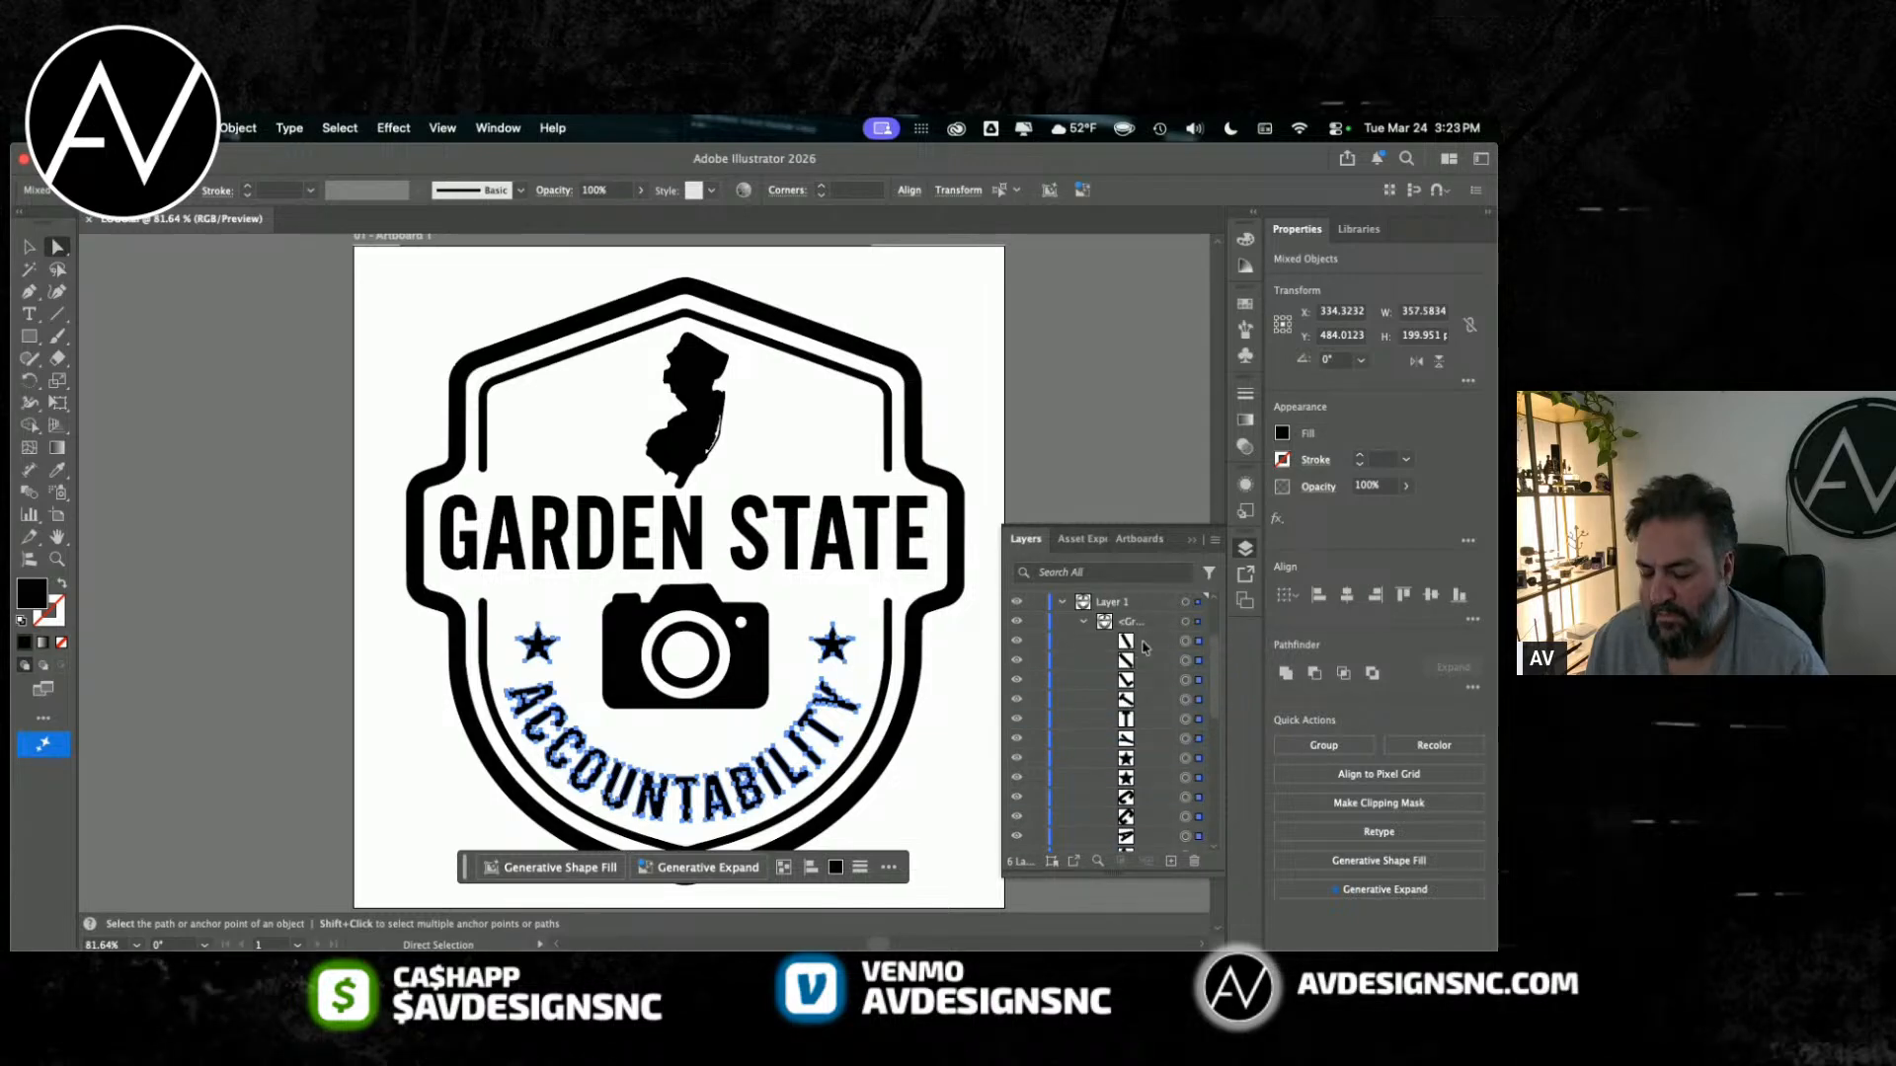
{"action": "scroll", "coordinate": [1136, 672], "scroll_direction": "up", "scroll_amount": 3}
{"action": "left_click", "coordinate": [1114, 621]}
{"action": "left_click_drag", "start_coordinate": [1114, 622], "coordinate": [1112, 622]}
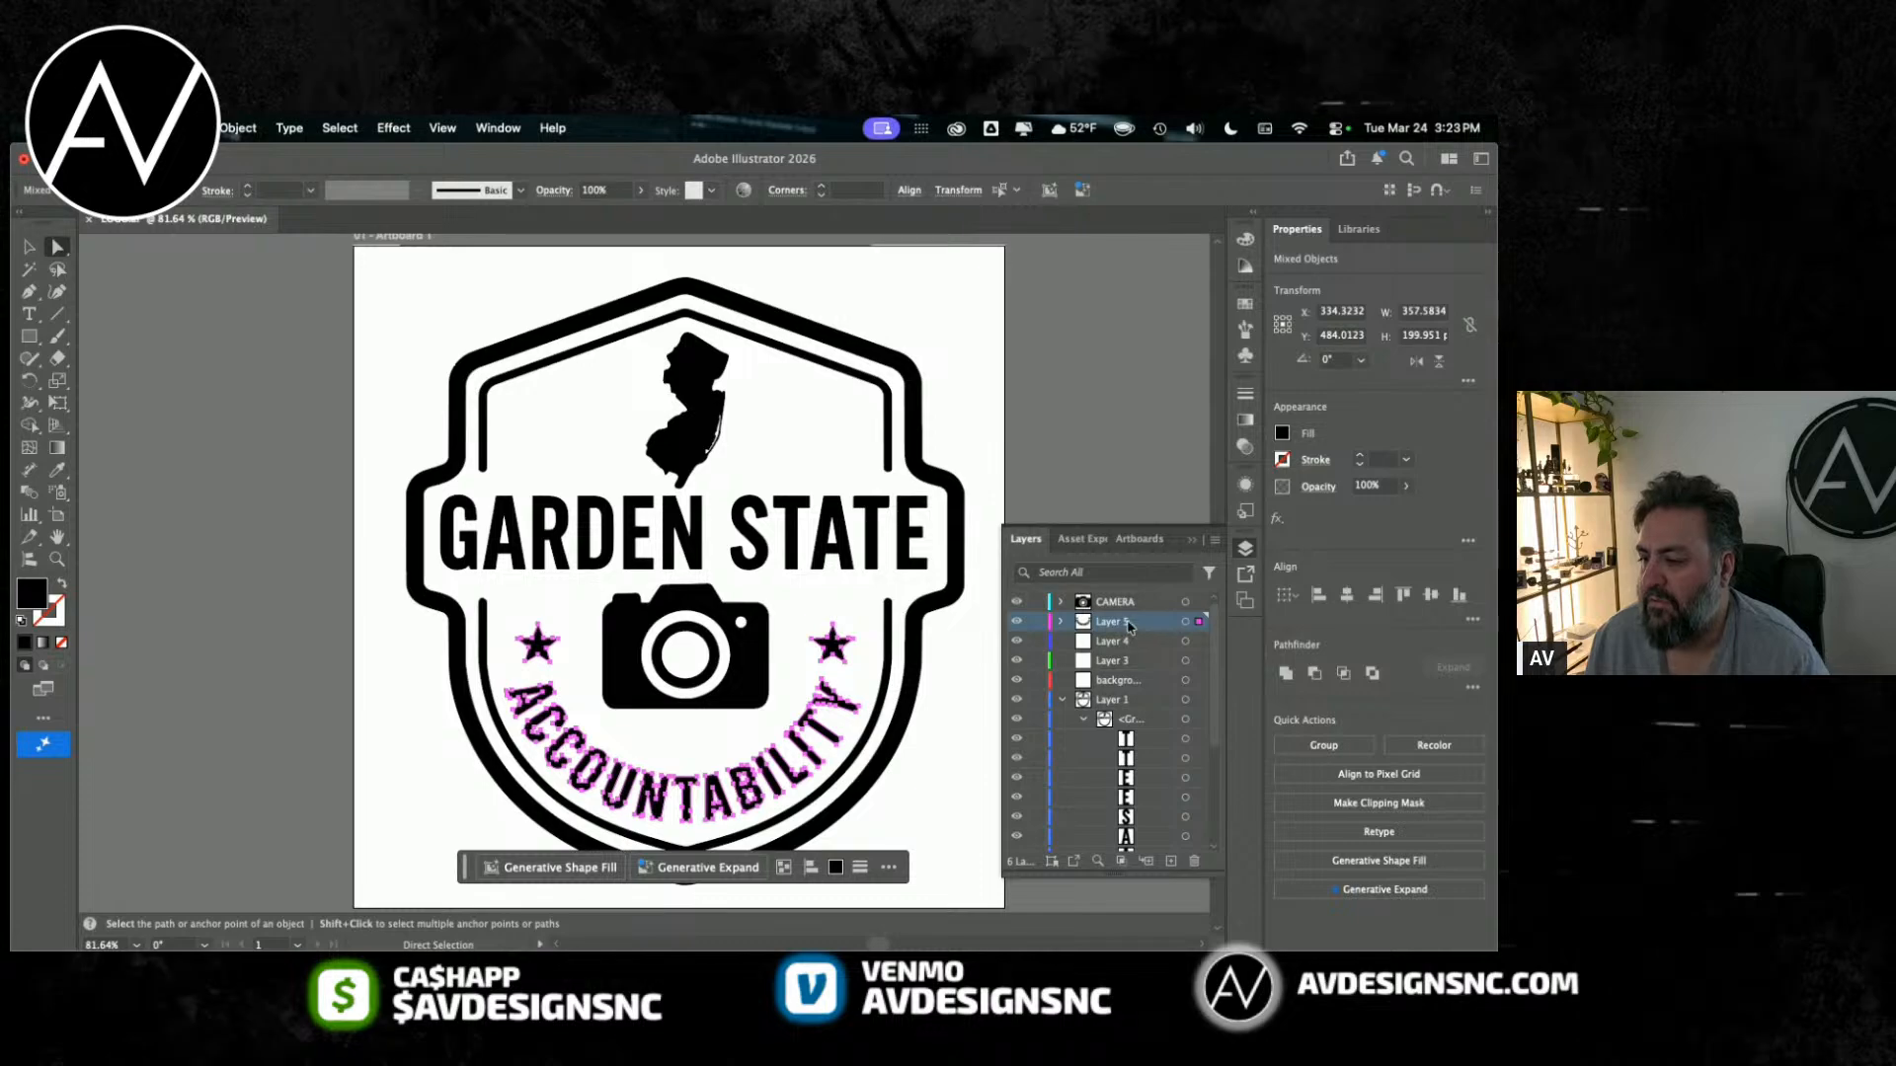
{"action": "double_click", "coordinate": [1123, 624]}
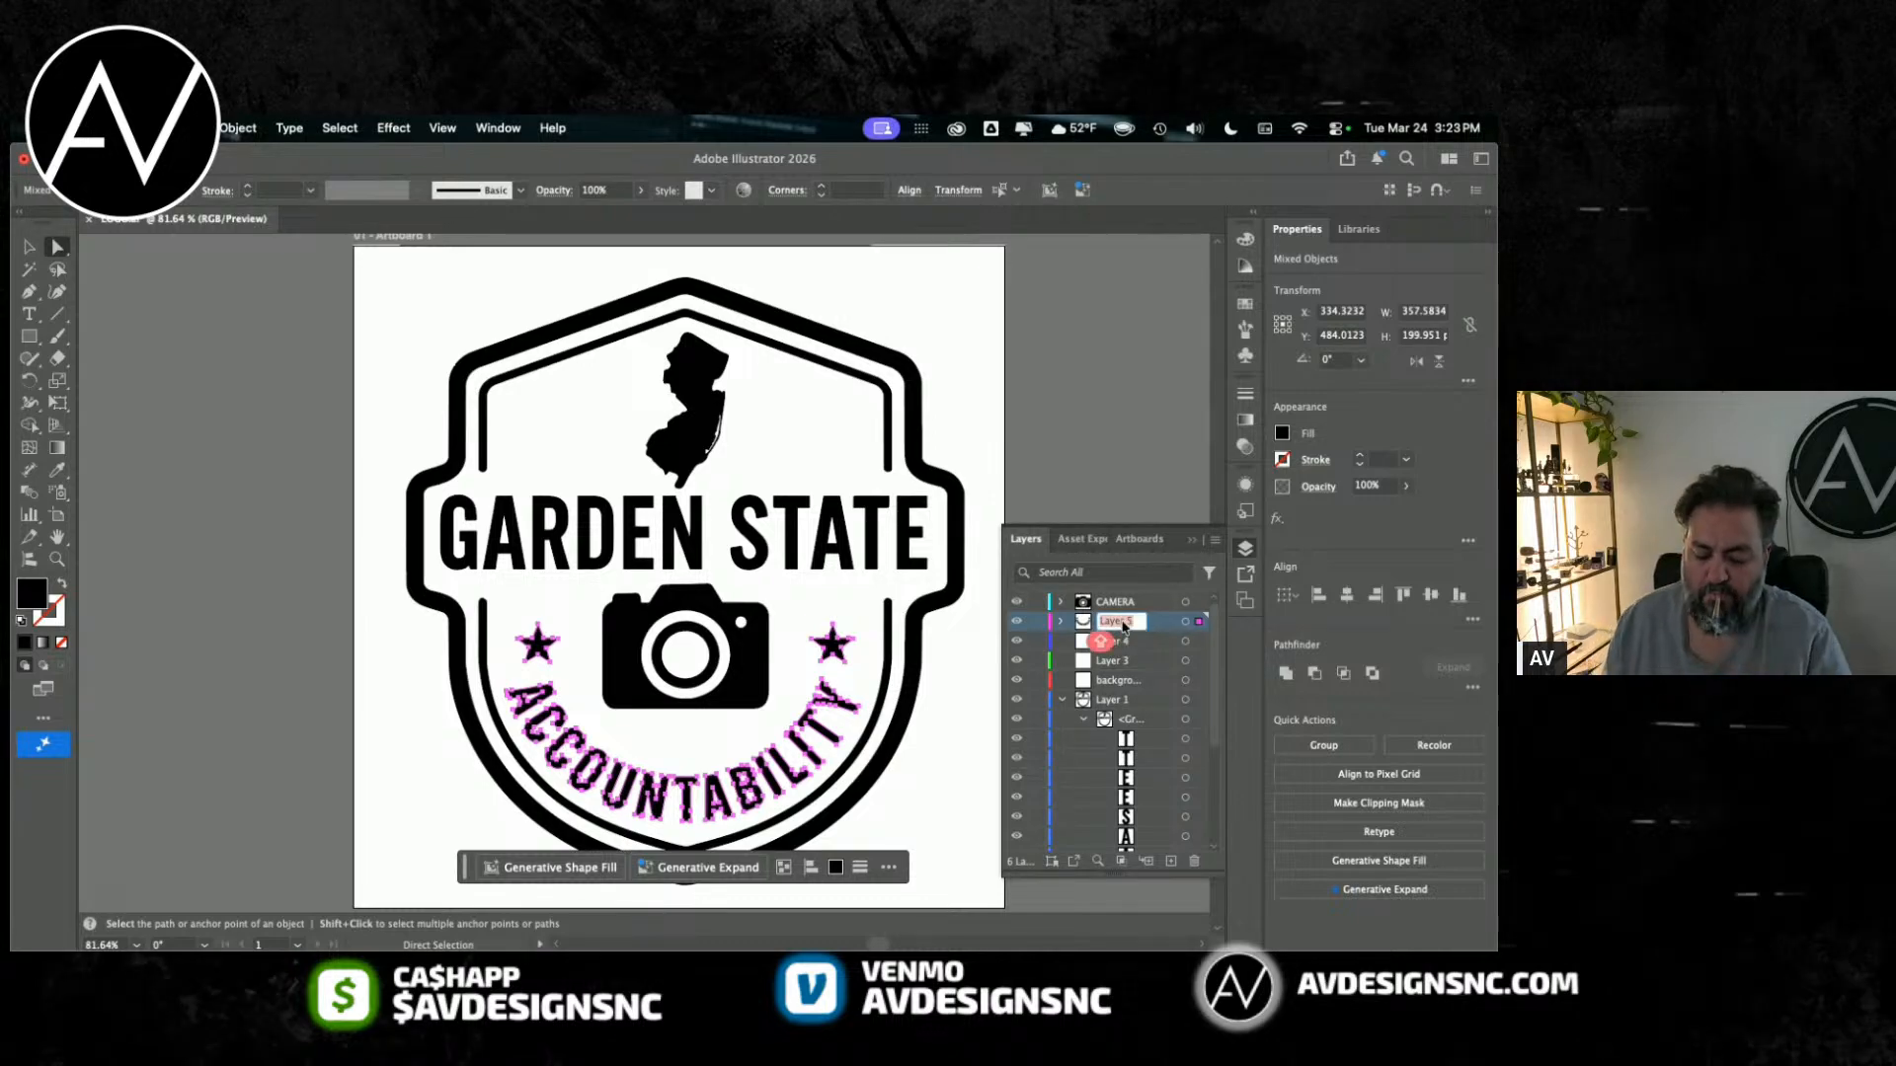
{"action": "type", "text": "AACCO..."}
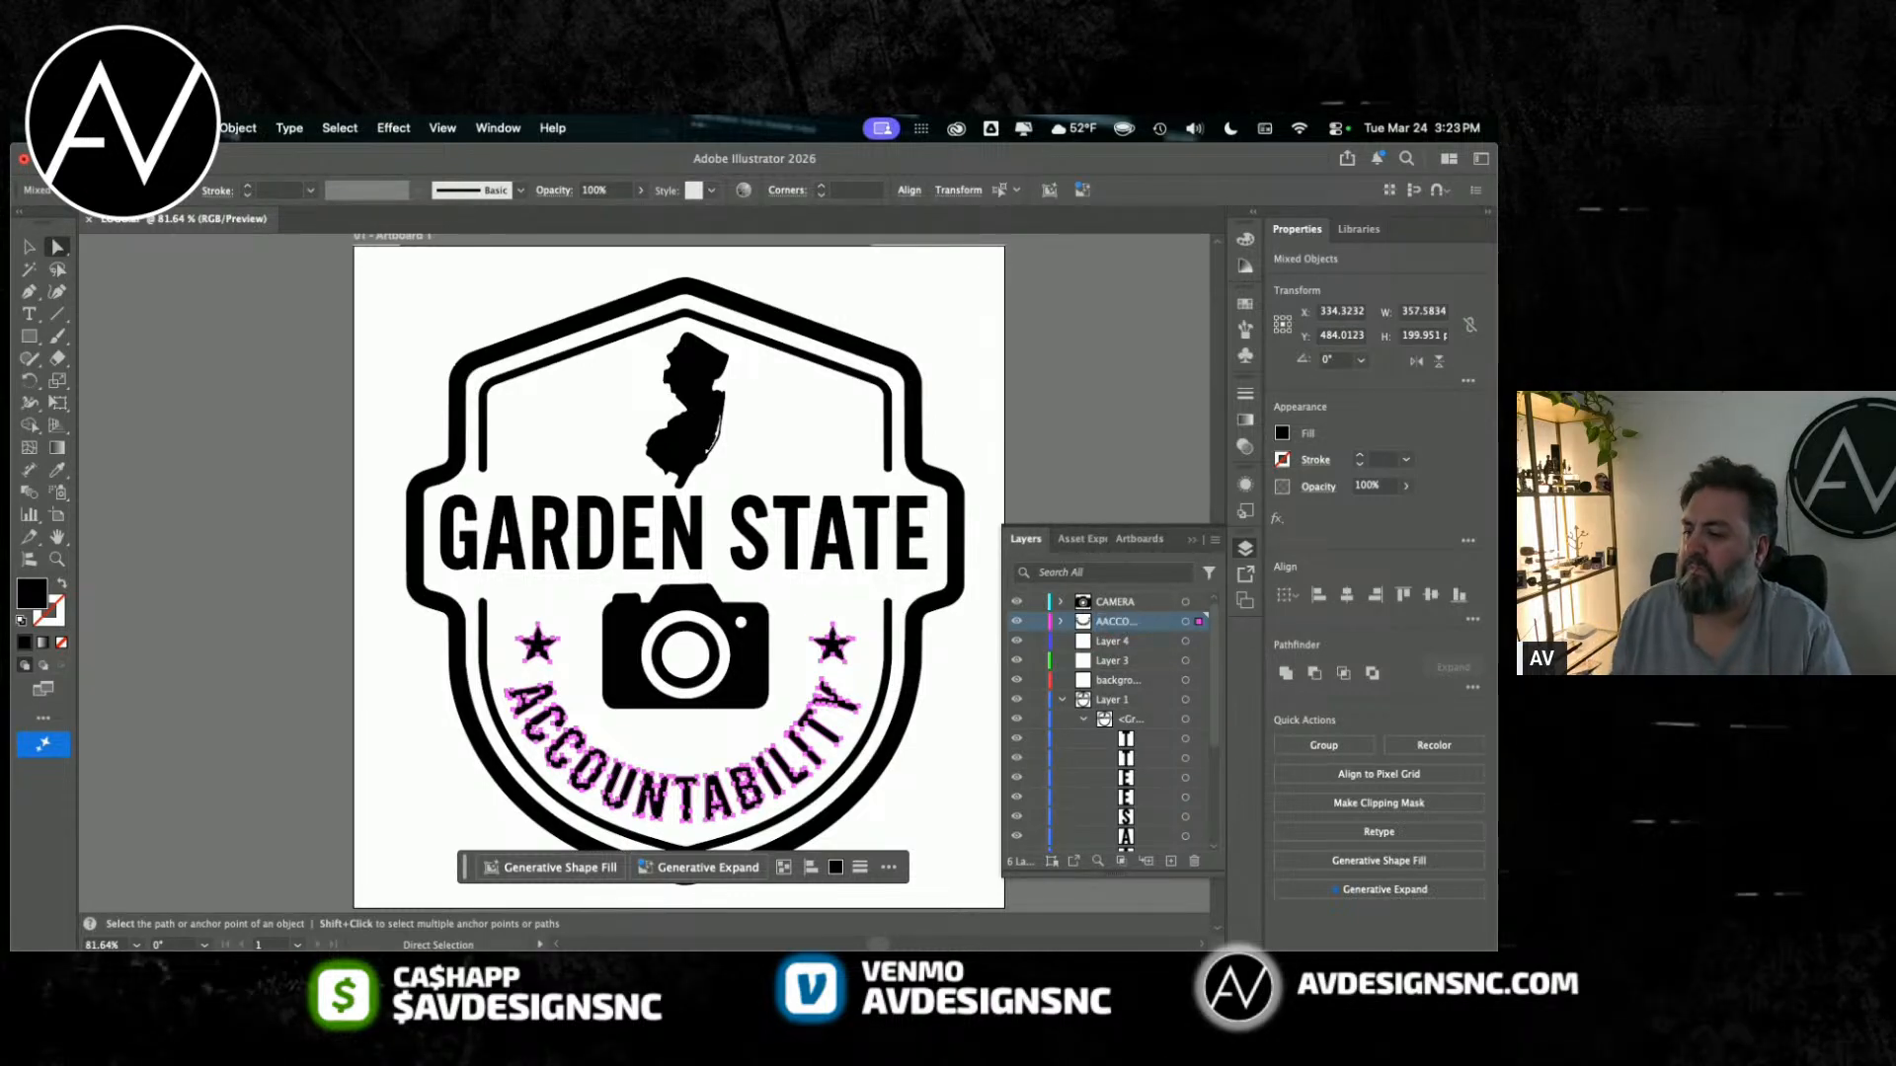
{"action": "key", "text": "Return"}
{"action": "type", "text": "AC"}
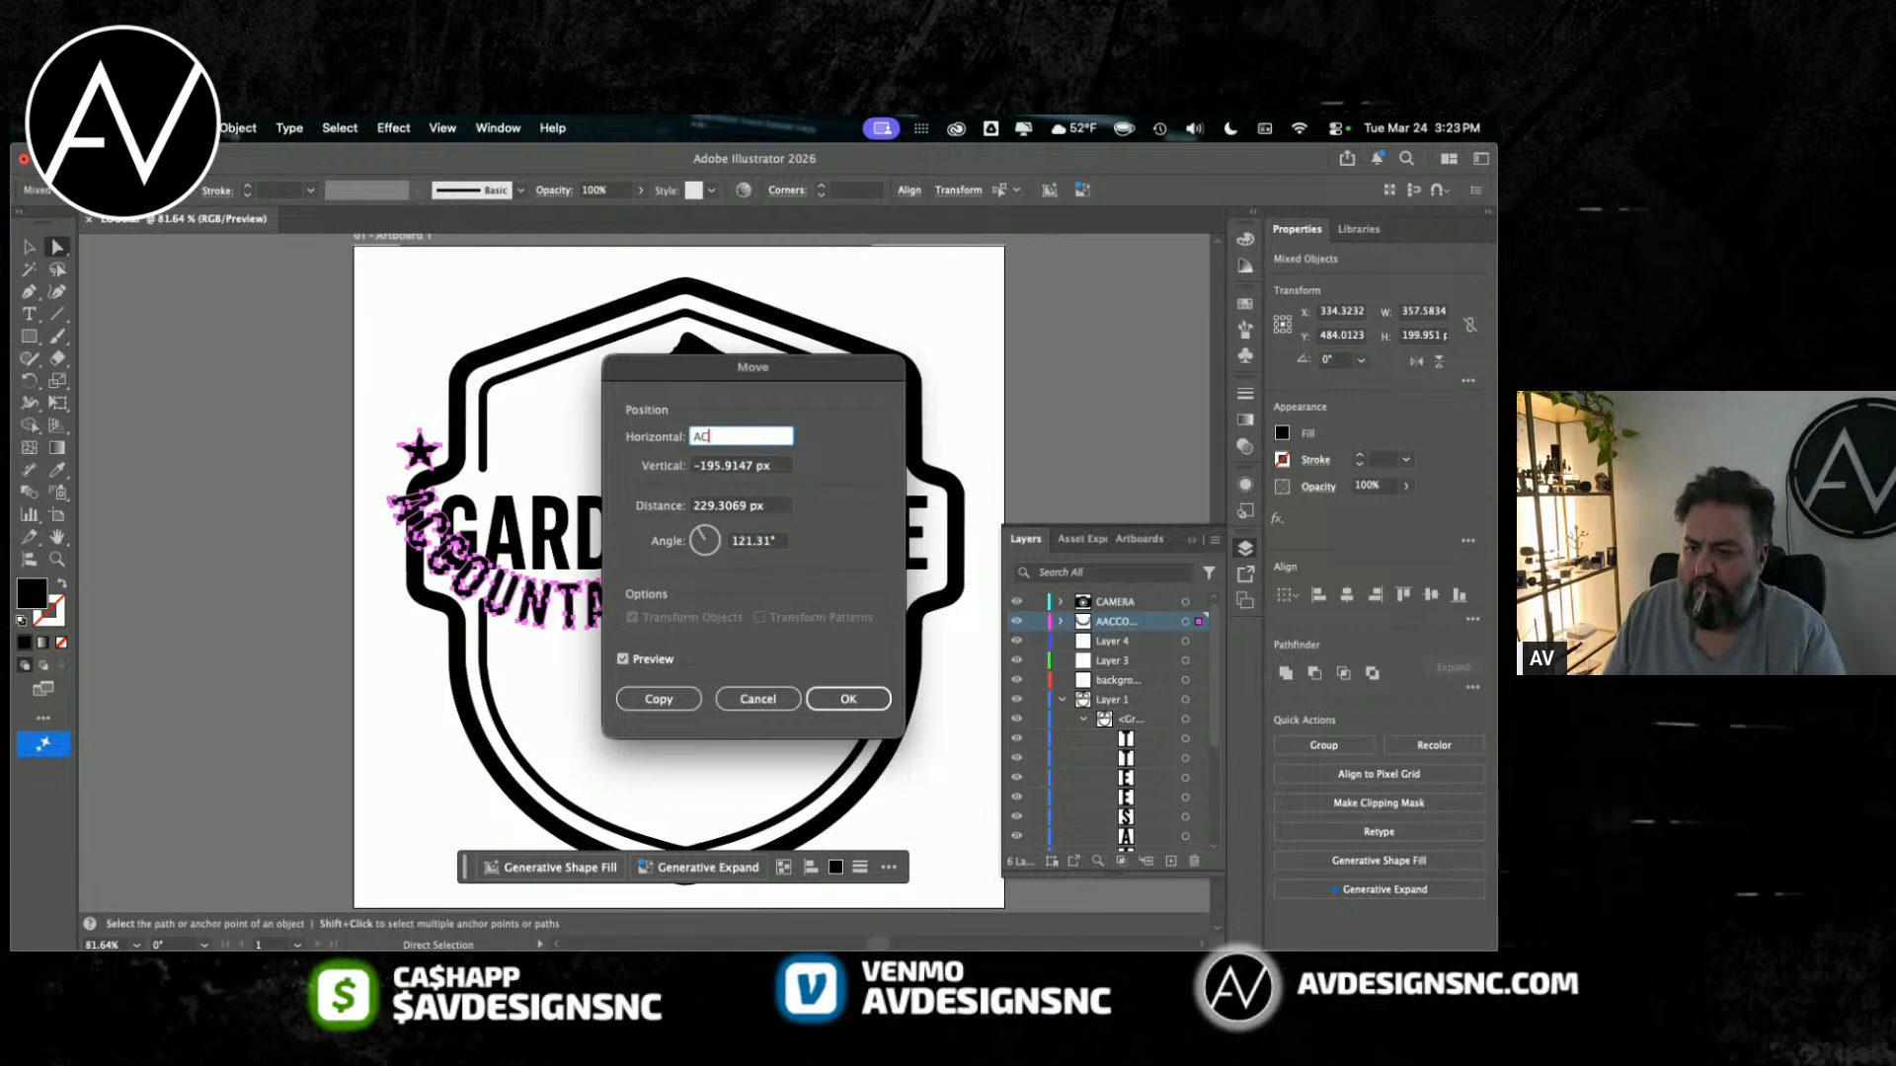
{"action": "key", "text": "Escape"}
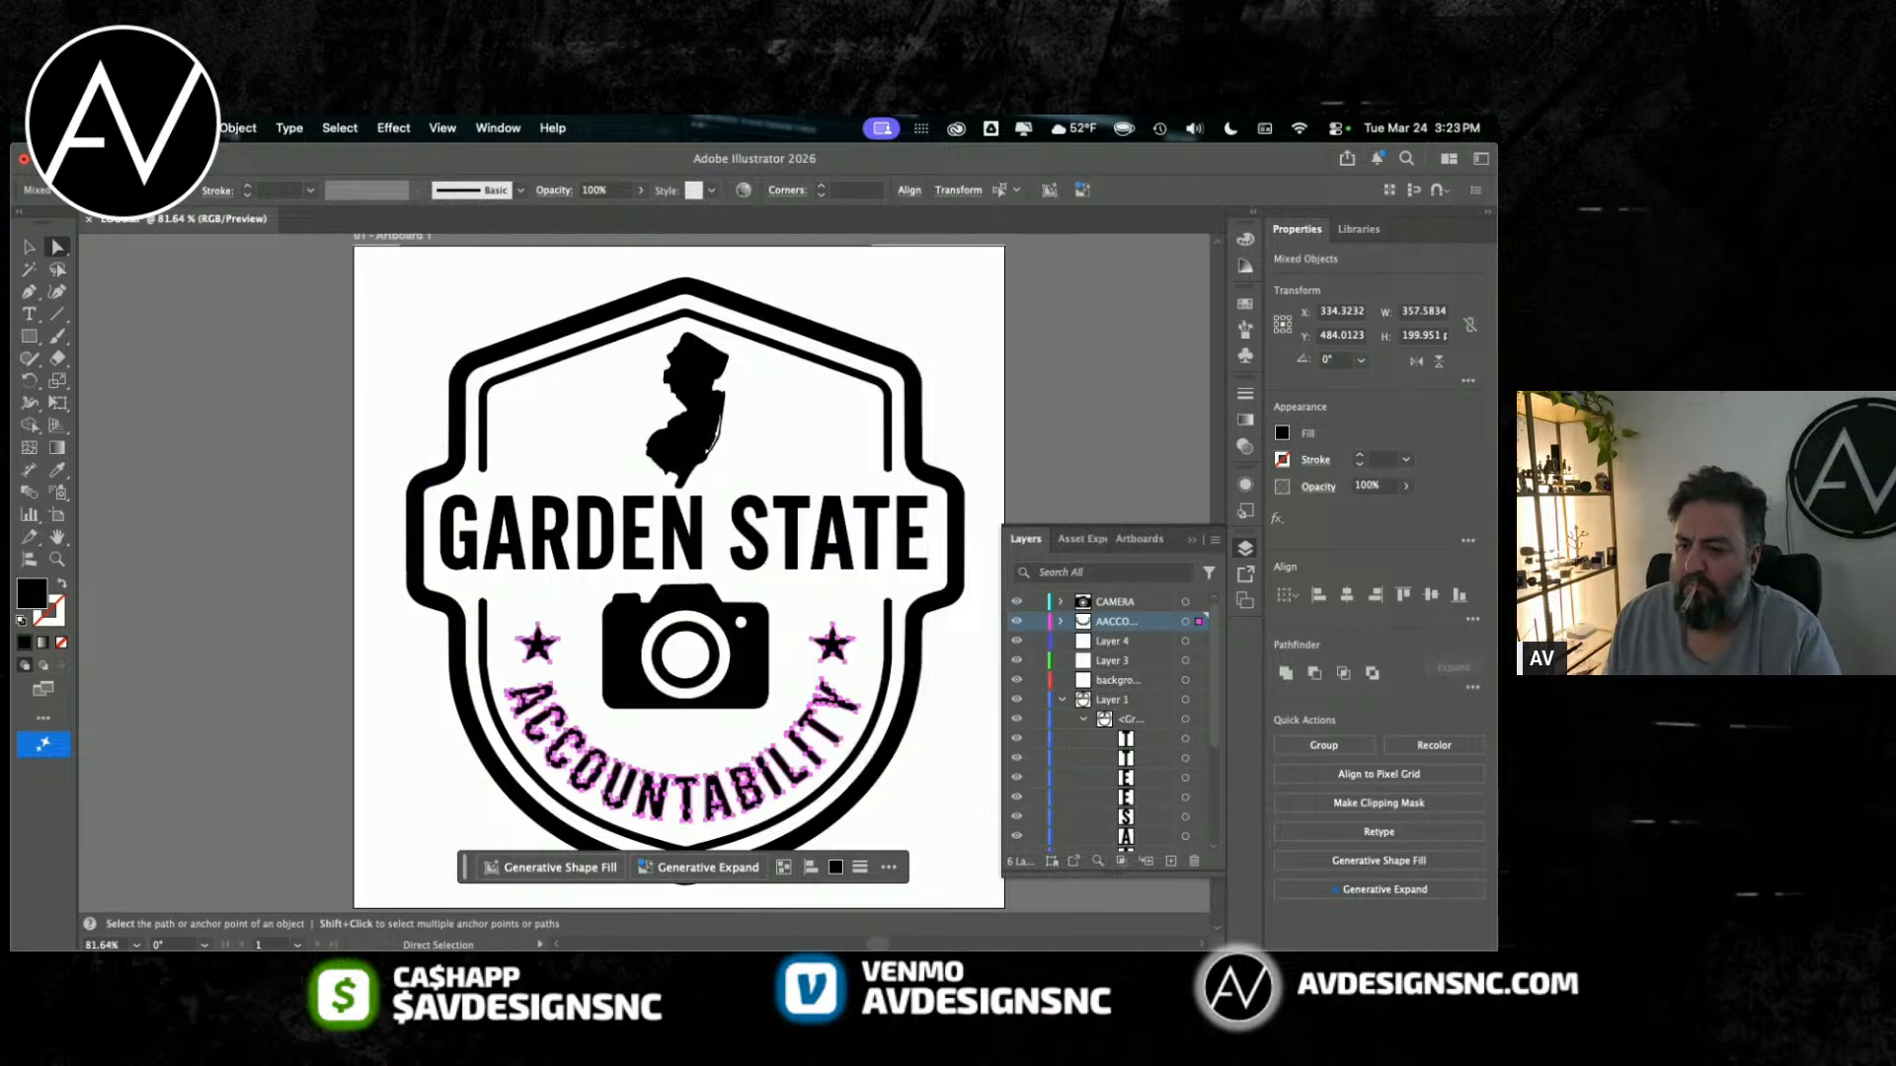
Step: Rename the layer holding the curved lettering and stars as ACOUNT
{"action": "double_click", "coordinate": [1164, 624]}
{"action": "type", "text": "ACOUNT"}
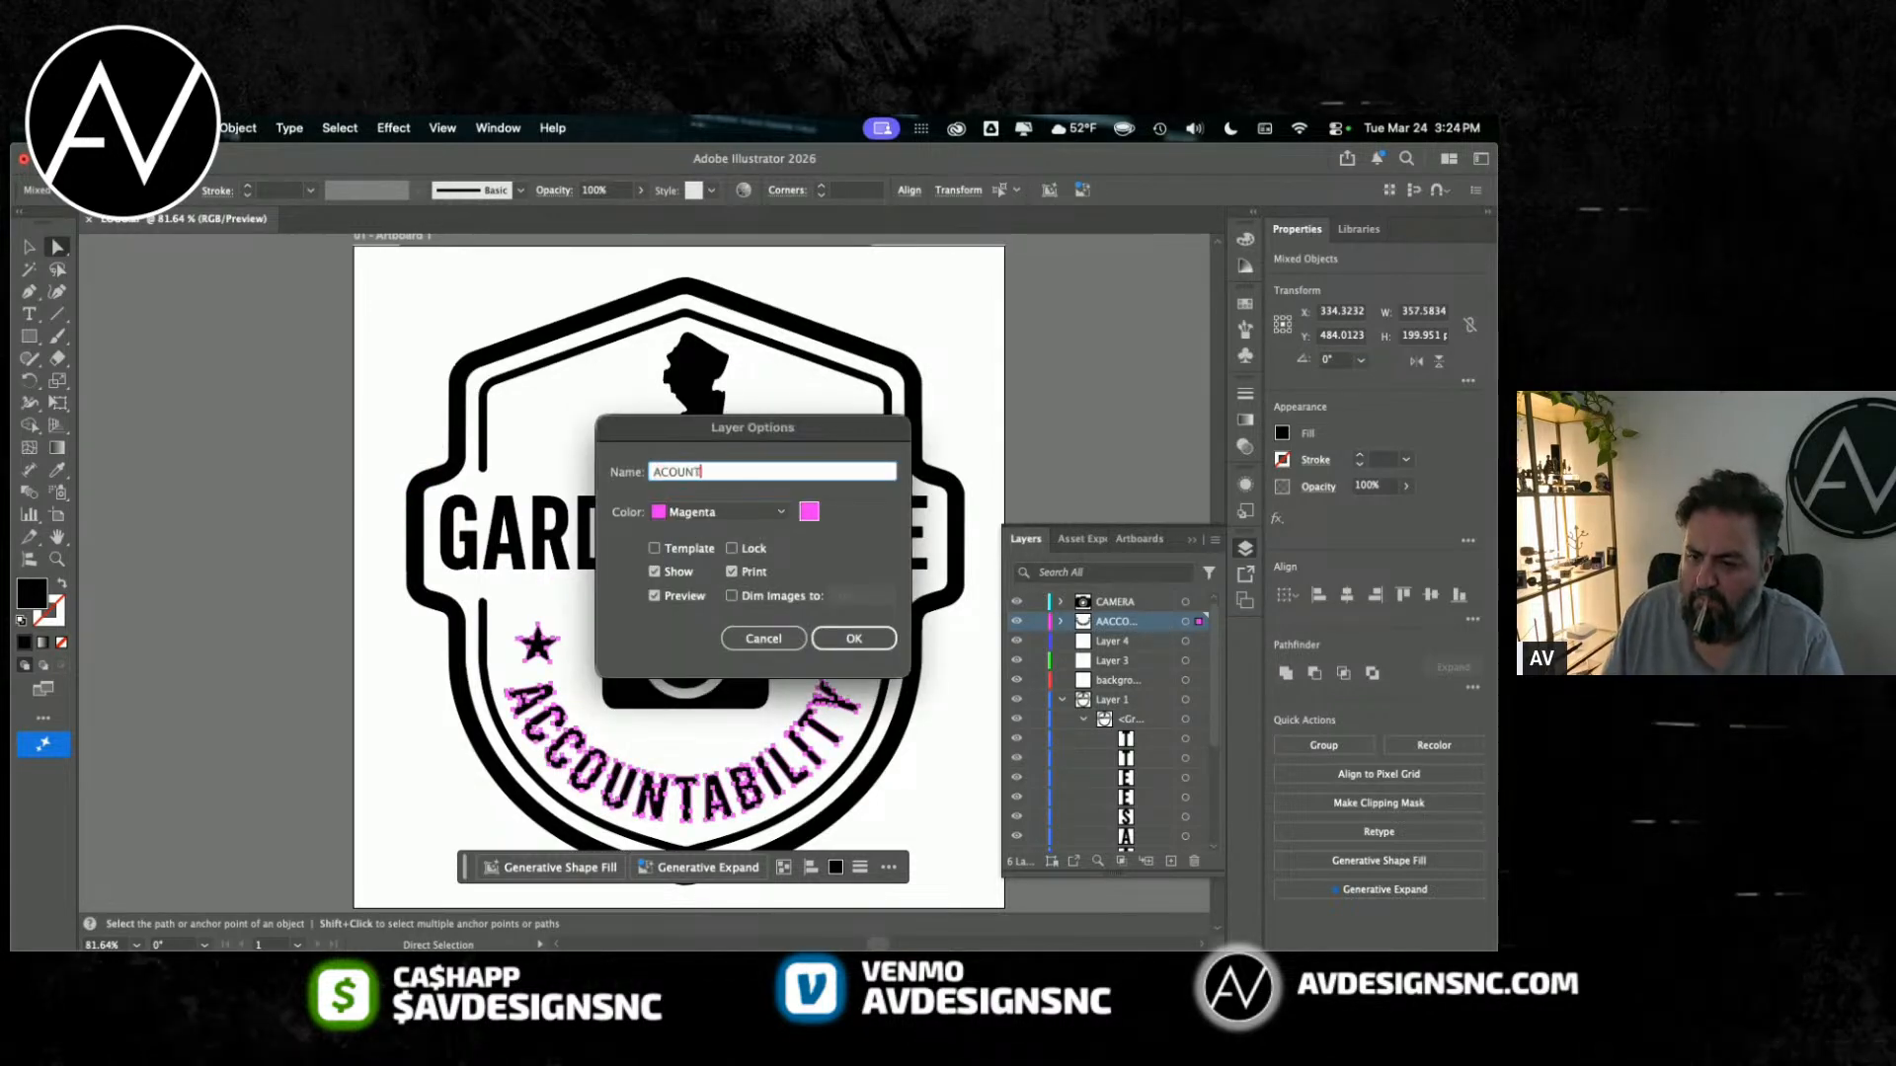
{"action": "key", "text": "Return"}
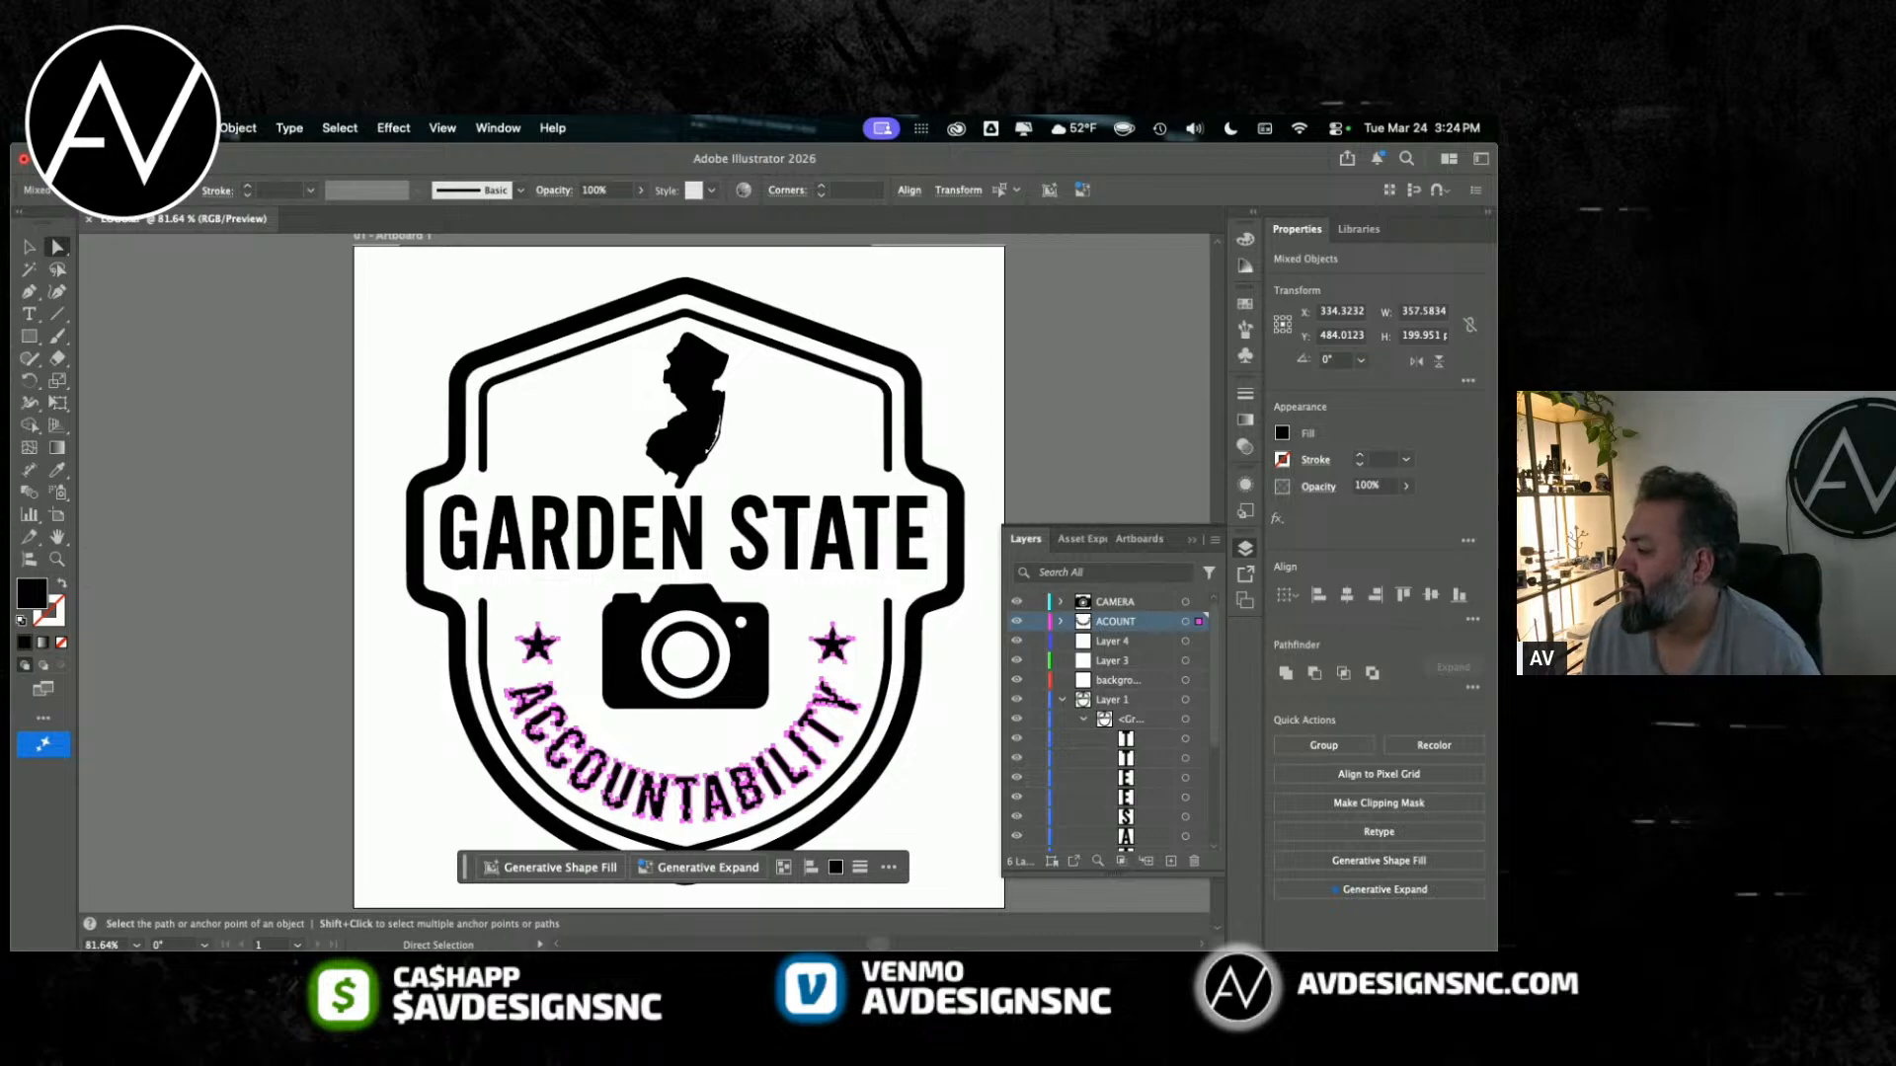
Step: Select all GARDEN STATE letter paths in Layer 1's group and move them together into Layer 4
{"action": "left_click", "coordinate": [1072, 637]}
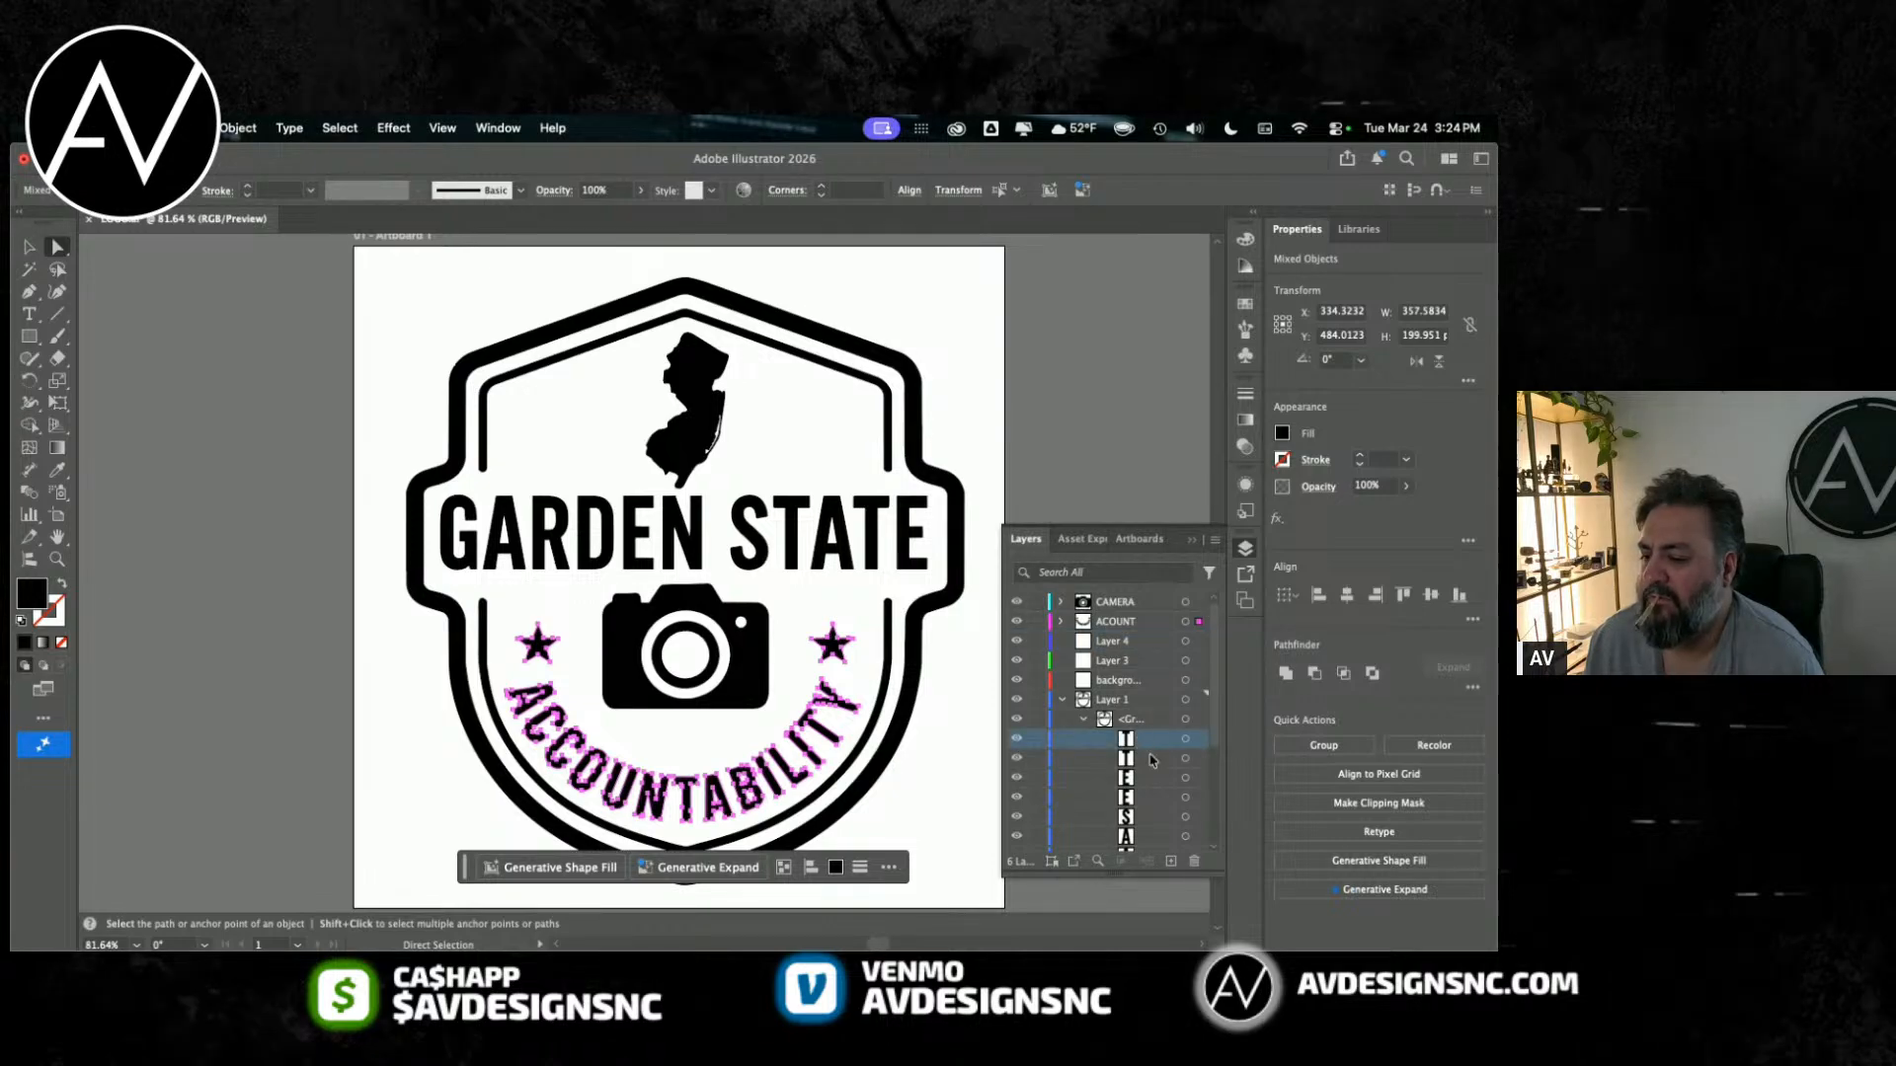
{"action": "left_click", "coordinate": [1186, 741]}
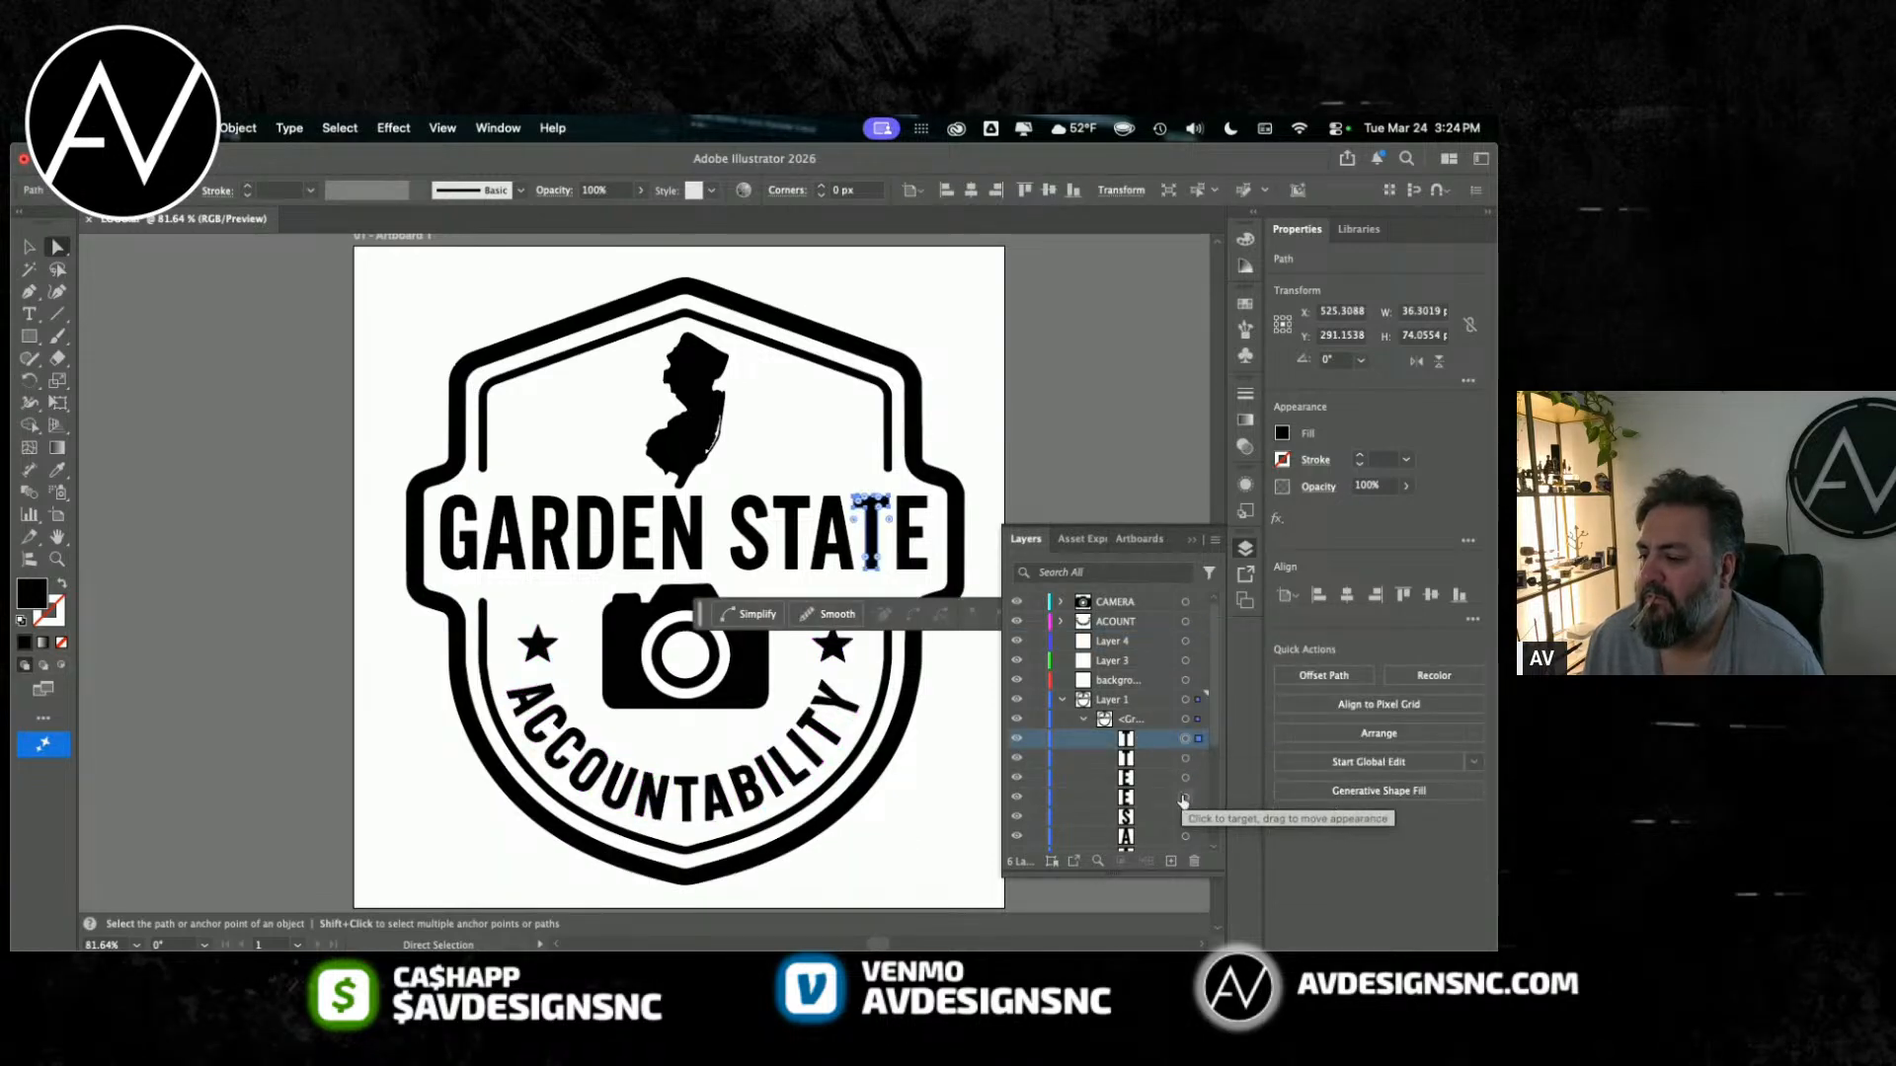
{"action": "scroll", "coordinate": [1184, 780], "scroll_direction": "down", "scroll_amount": 3}
{"action": "left_click", "coordinate": [1184, 825], "text": "shift"}
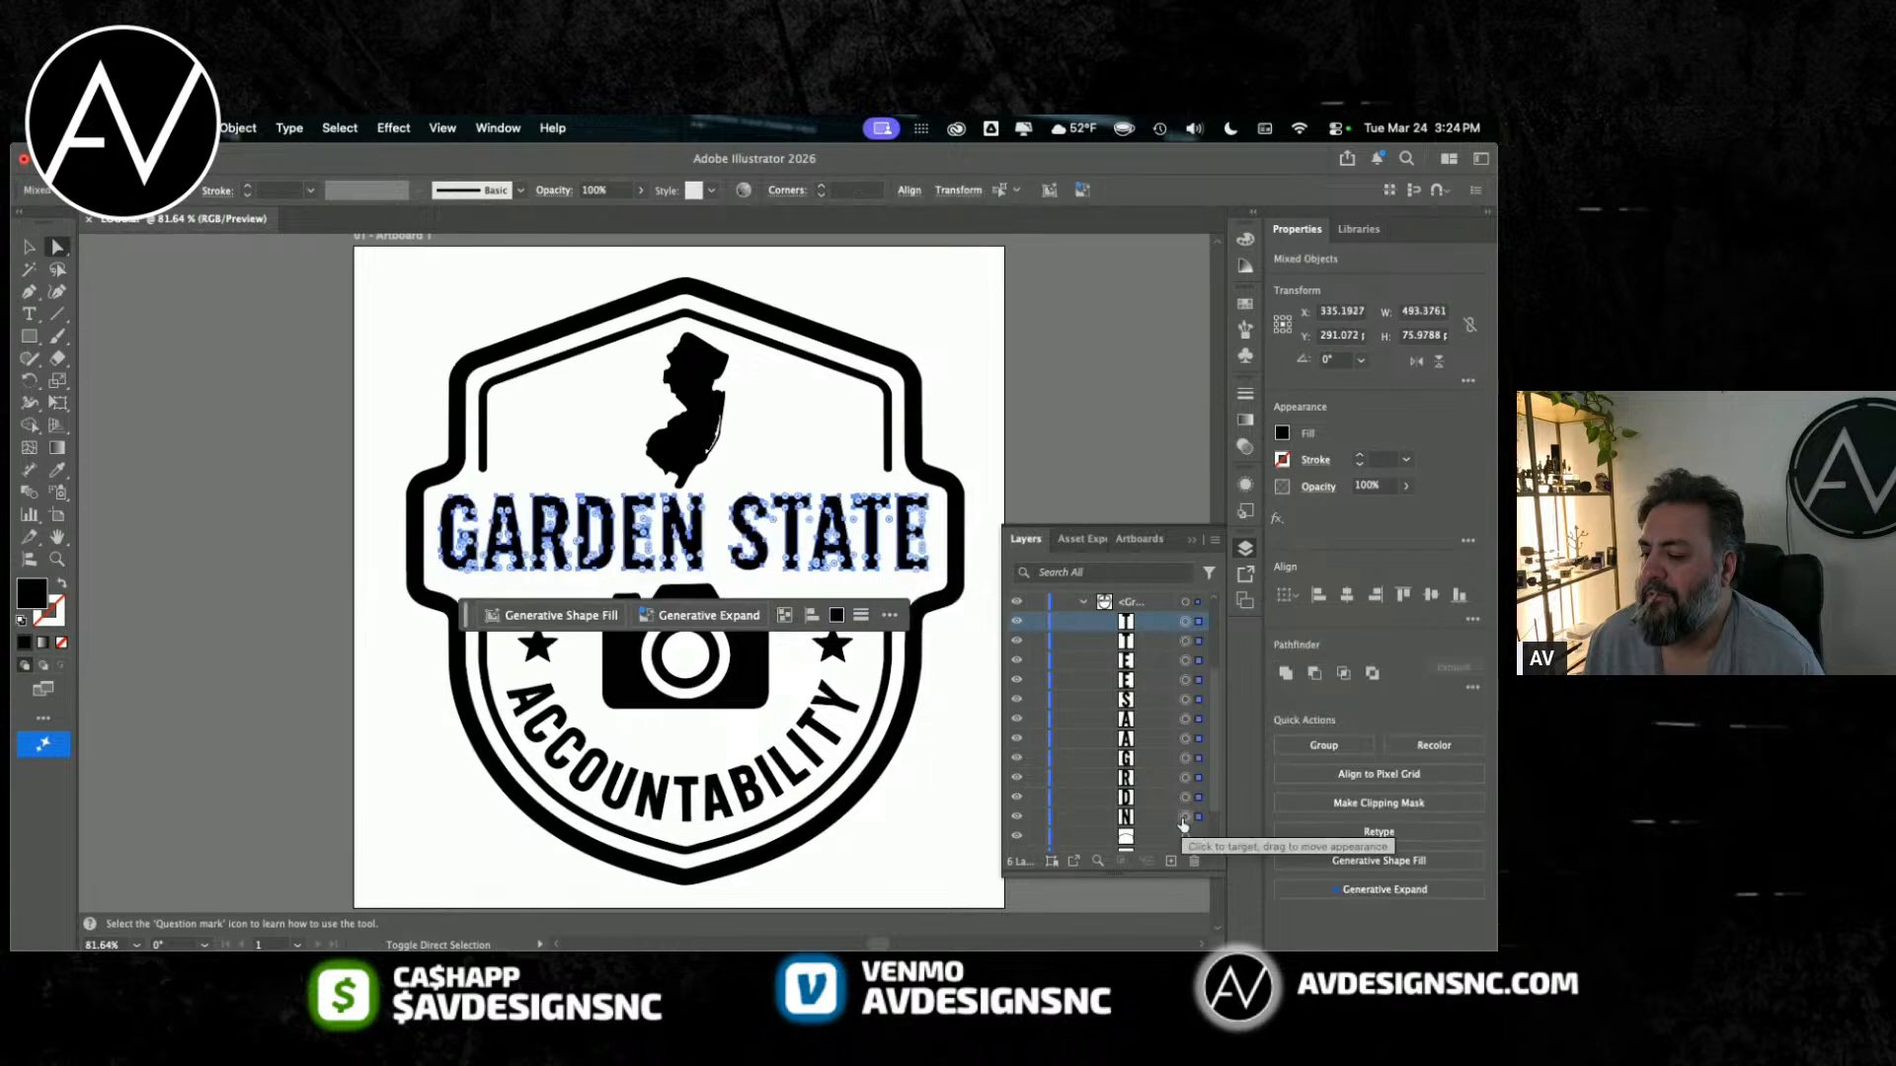
{"action": "scroll", "coordinate": [1148, 743], "scroll_direction": "up", "scroll_amount": 3}
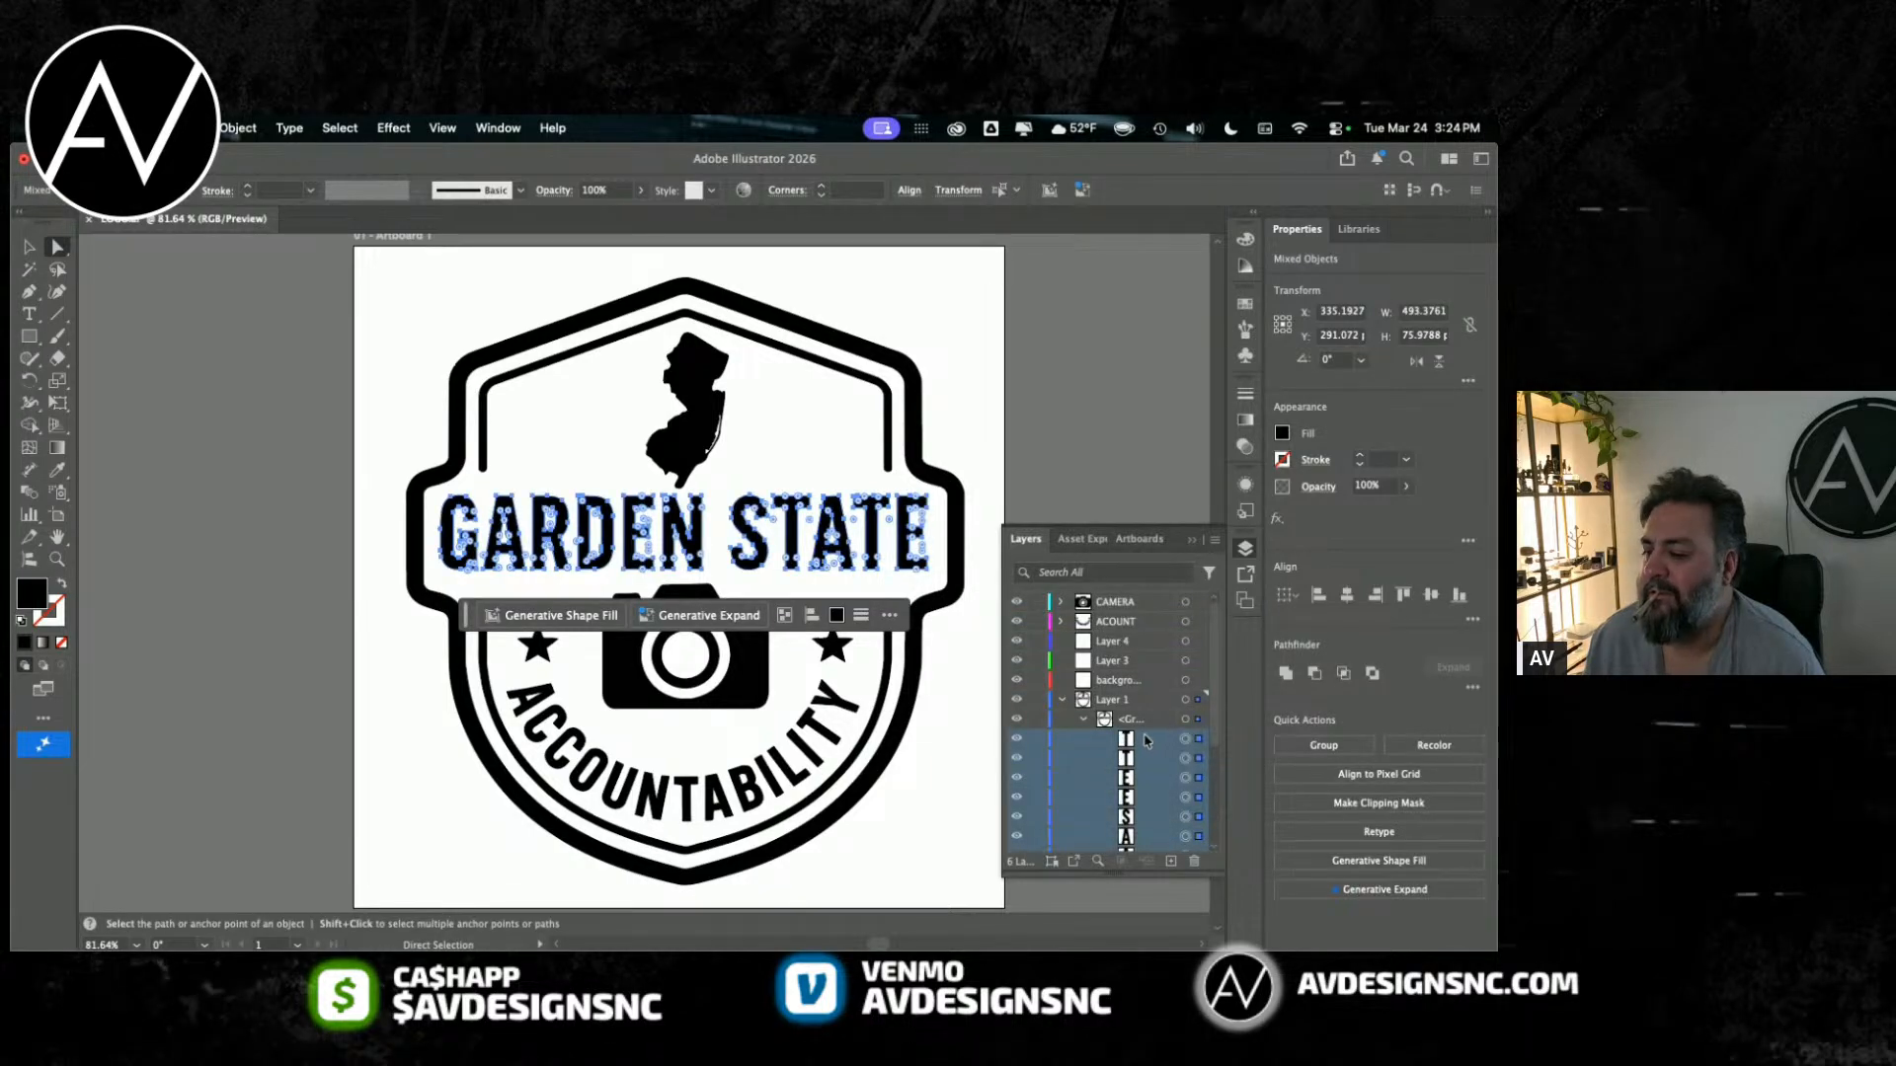
Step: Rename Layer 4 as GS
{"action": "left_click", "coordinate": [1114, 644]}
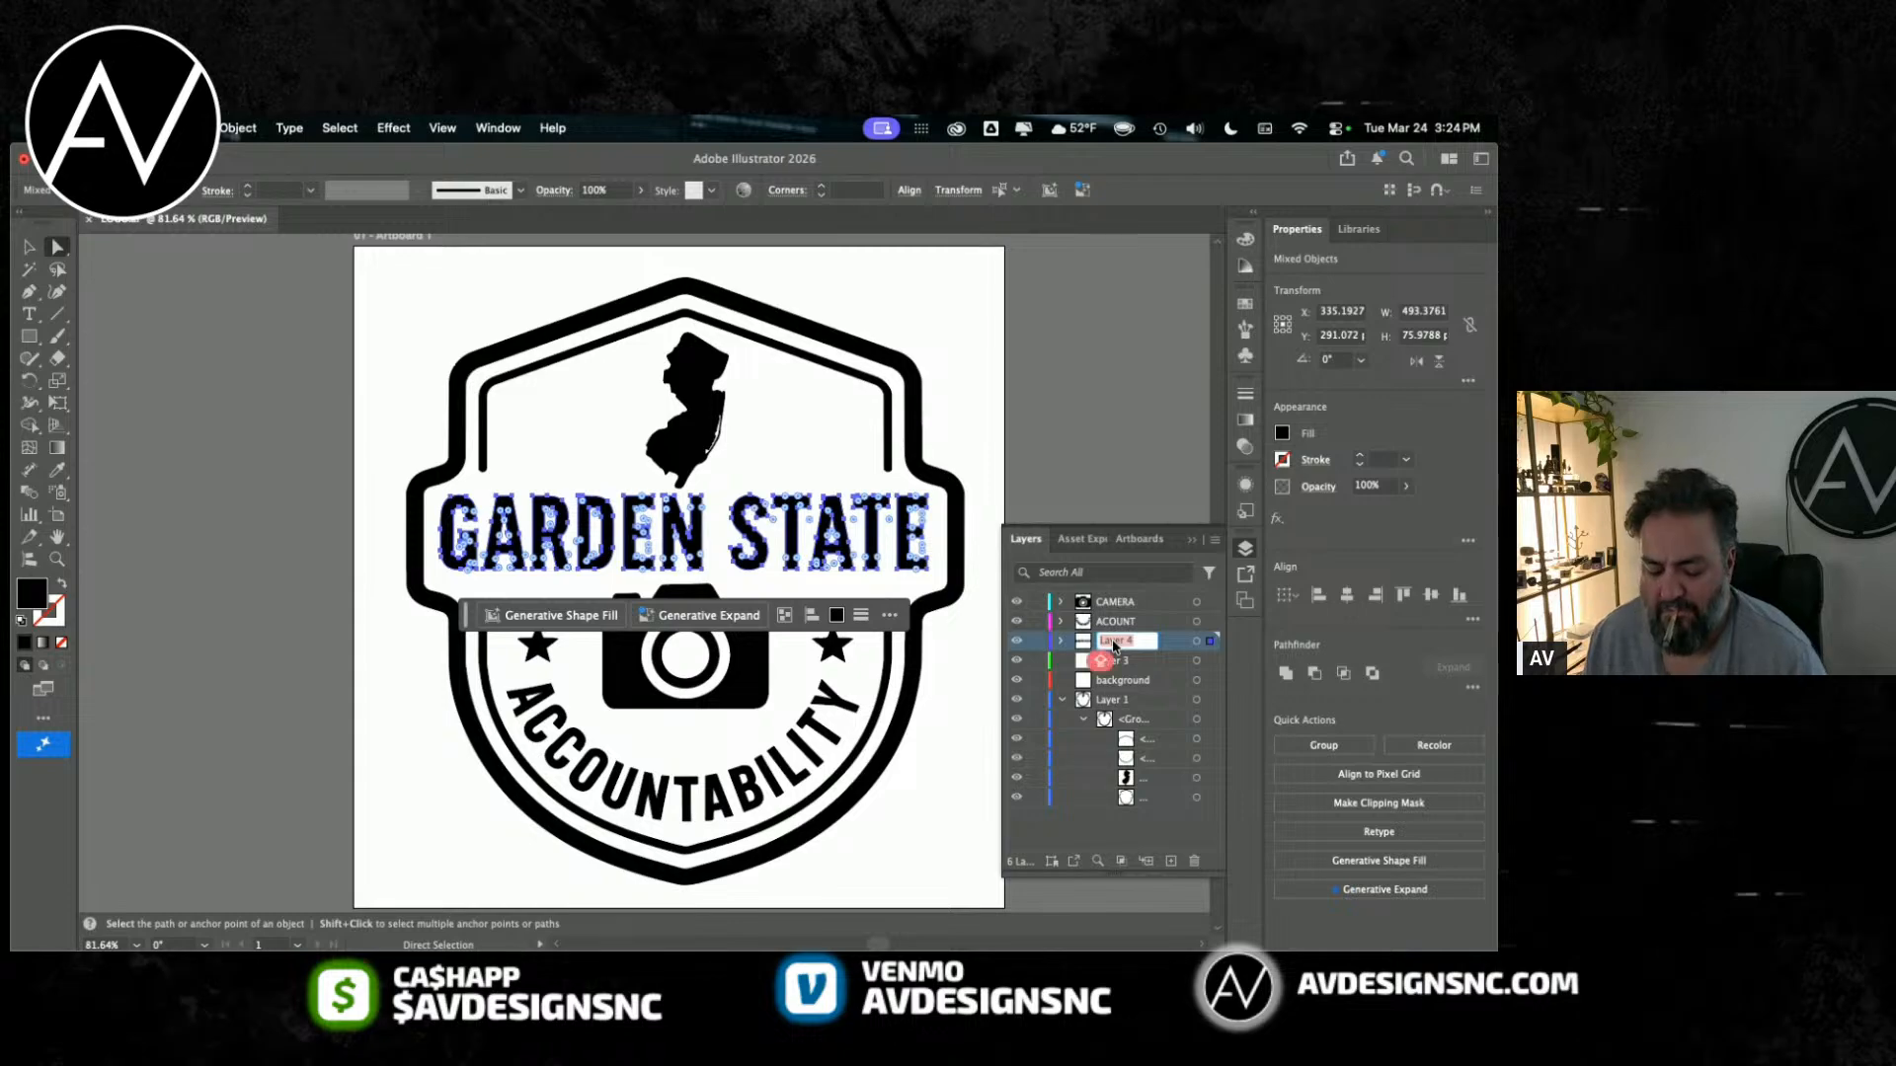
{"action": "type", "text": "GS"}
{"action": "key", "text": "Return"}
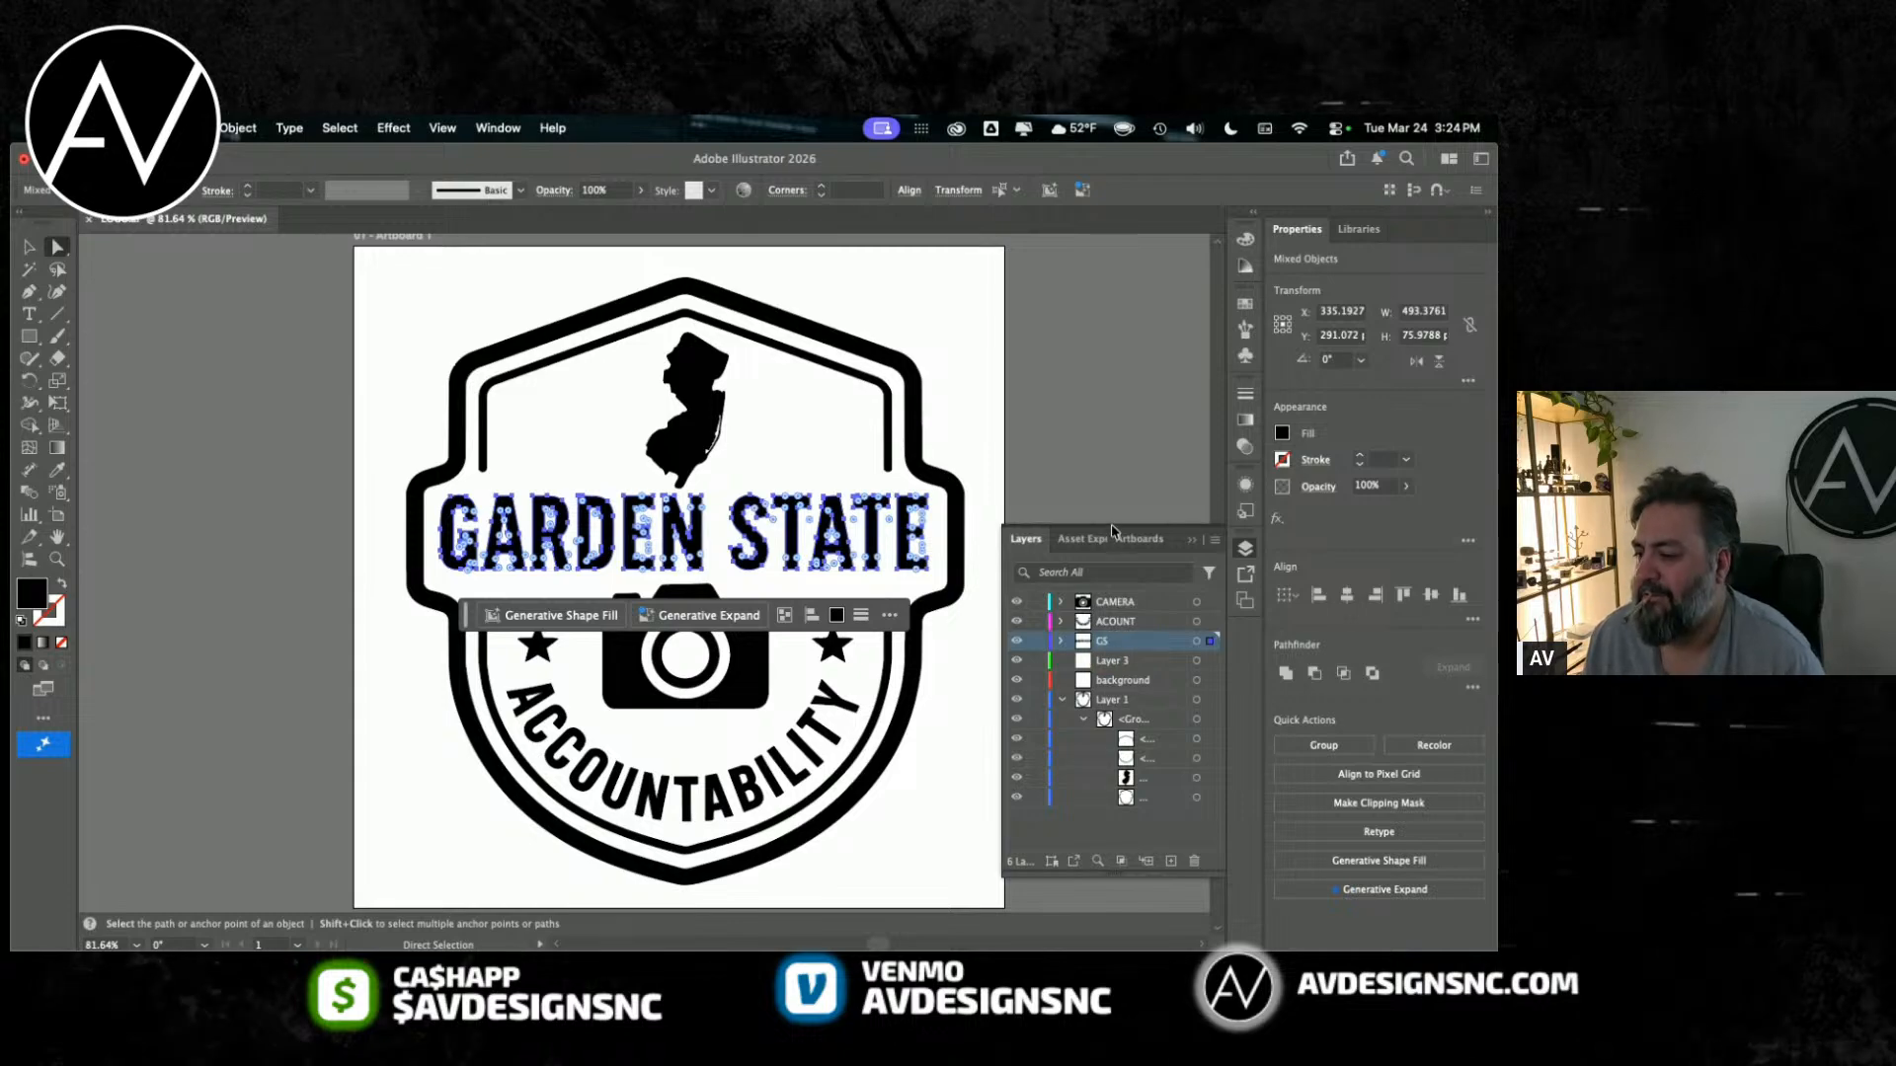
Step: Highlight the first remaining item in Layer 1's group
{"action": "left_click", "coordinate": [1121, 661]}
{"action": "left_click", "coordinate": [1138, 739]}
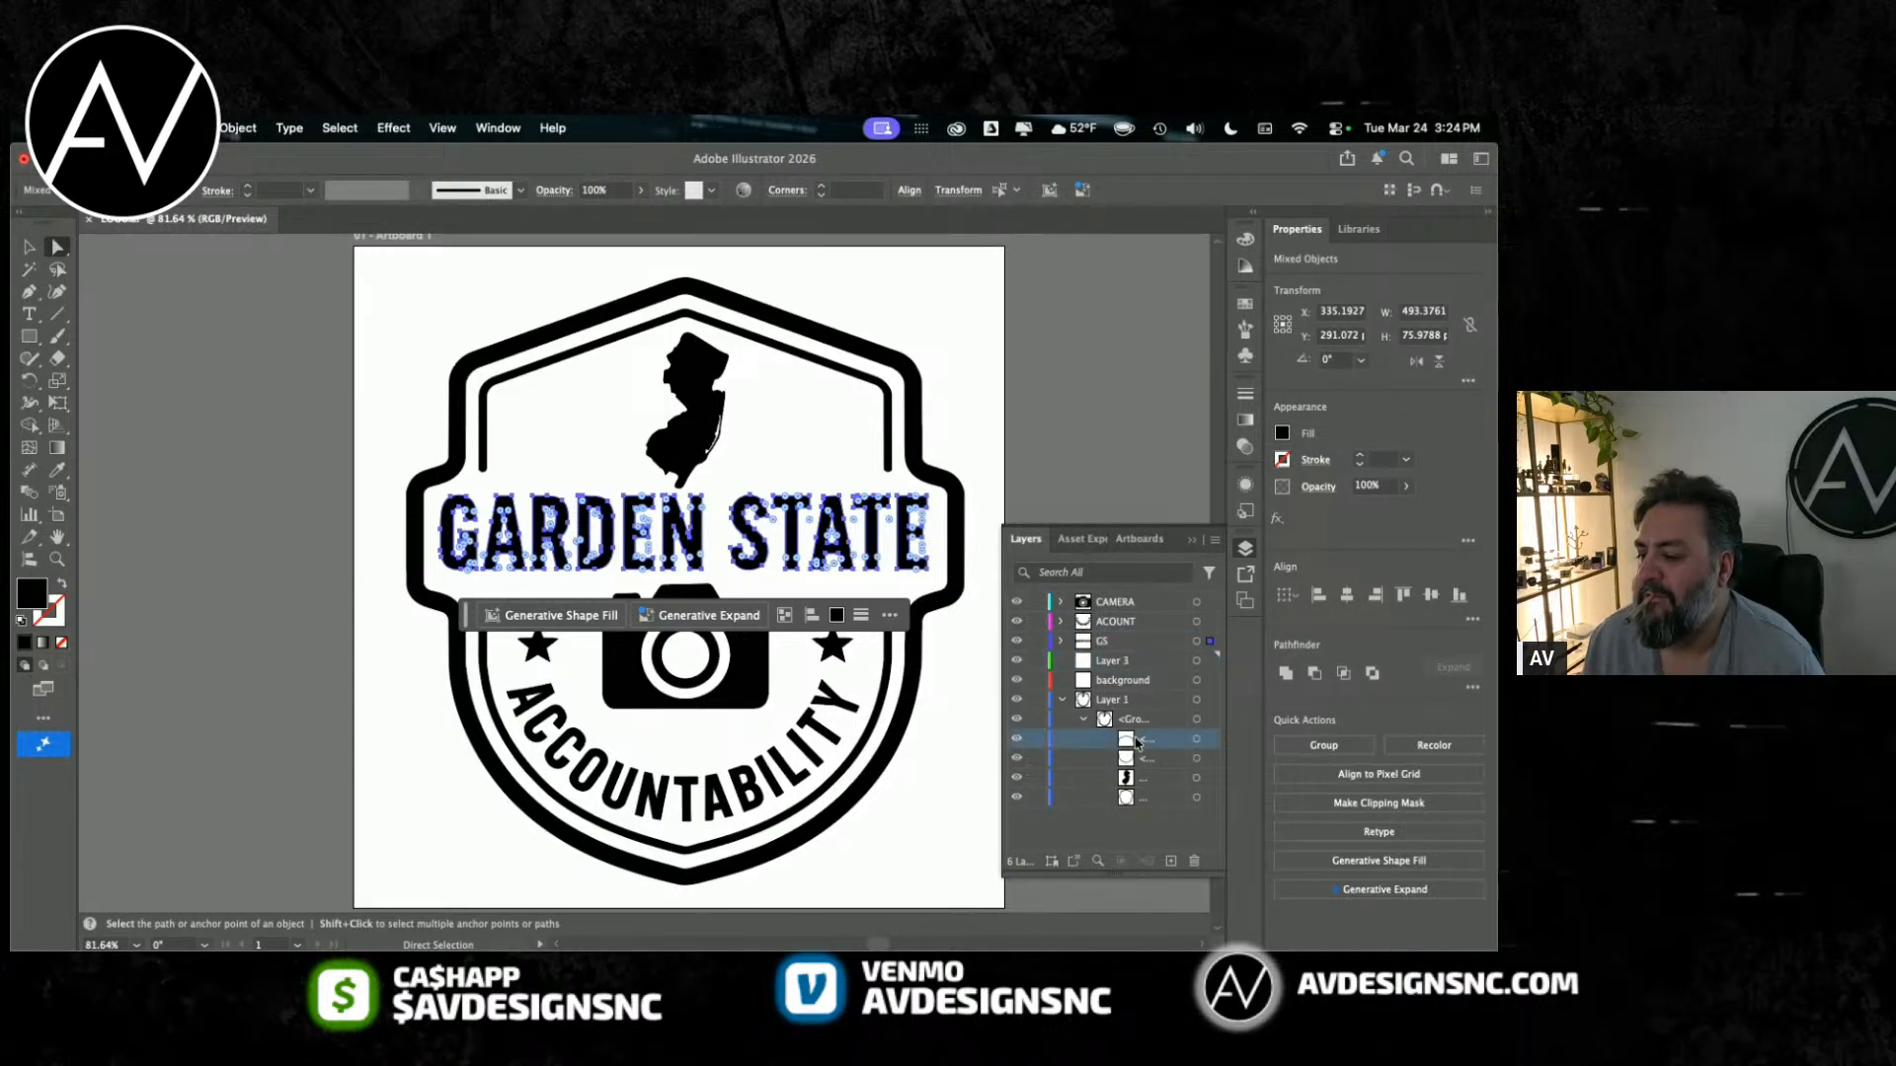
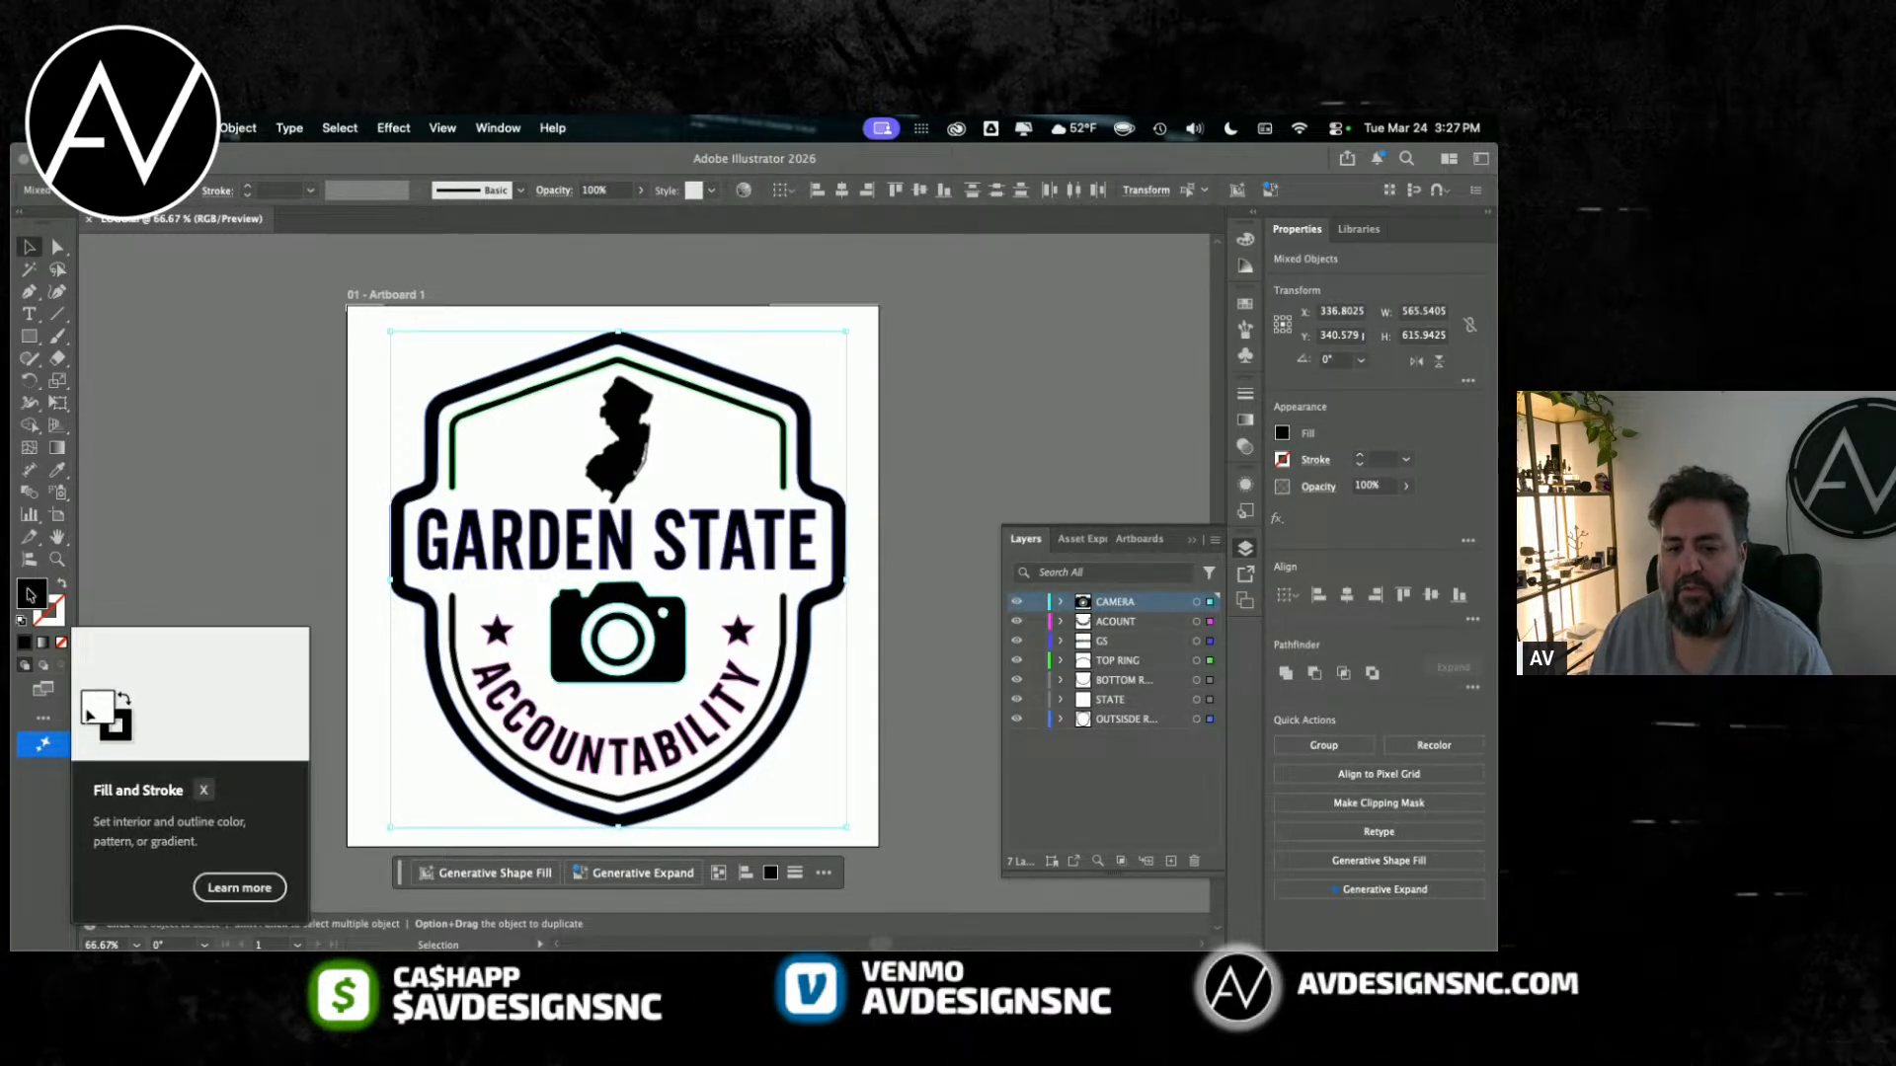
Step: Bring up the yellow and green badge screenshot document and reposition its window to show more of the artwork
{"action": "left_click", "coordinate": [498, 128]}
{"action": "scroll", "coordinate": [501, 782], "scroll_direction": "down", "scroll_amount": 10}
{"action": "left_click", "coordinate": [502, 933]}
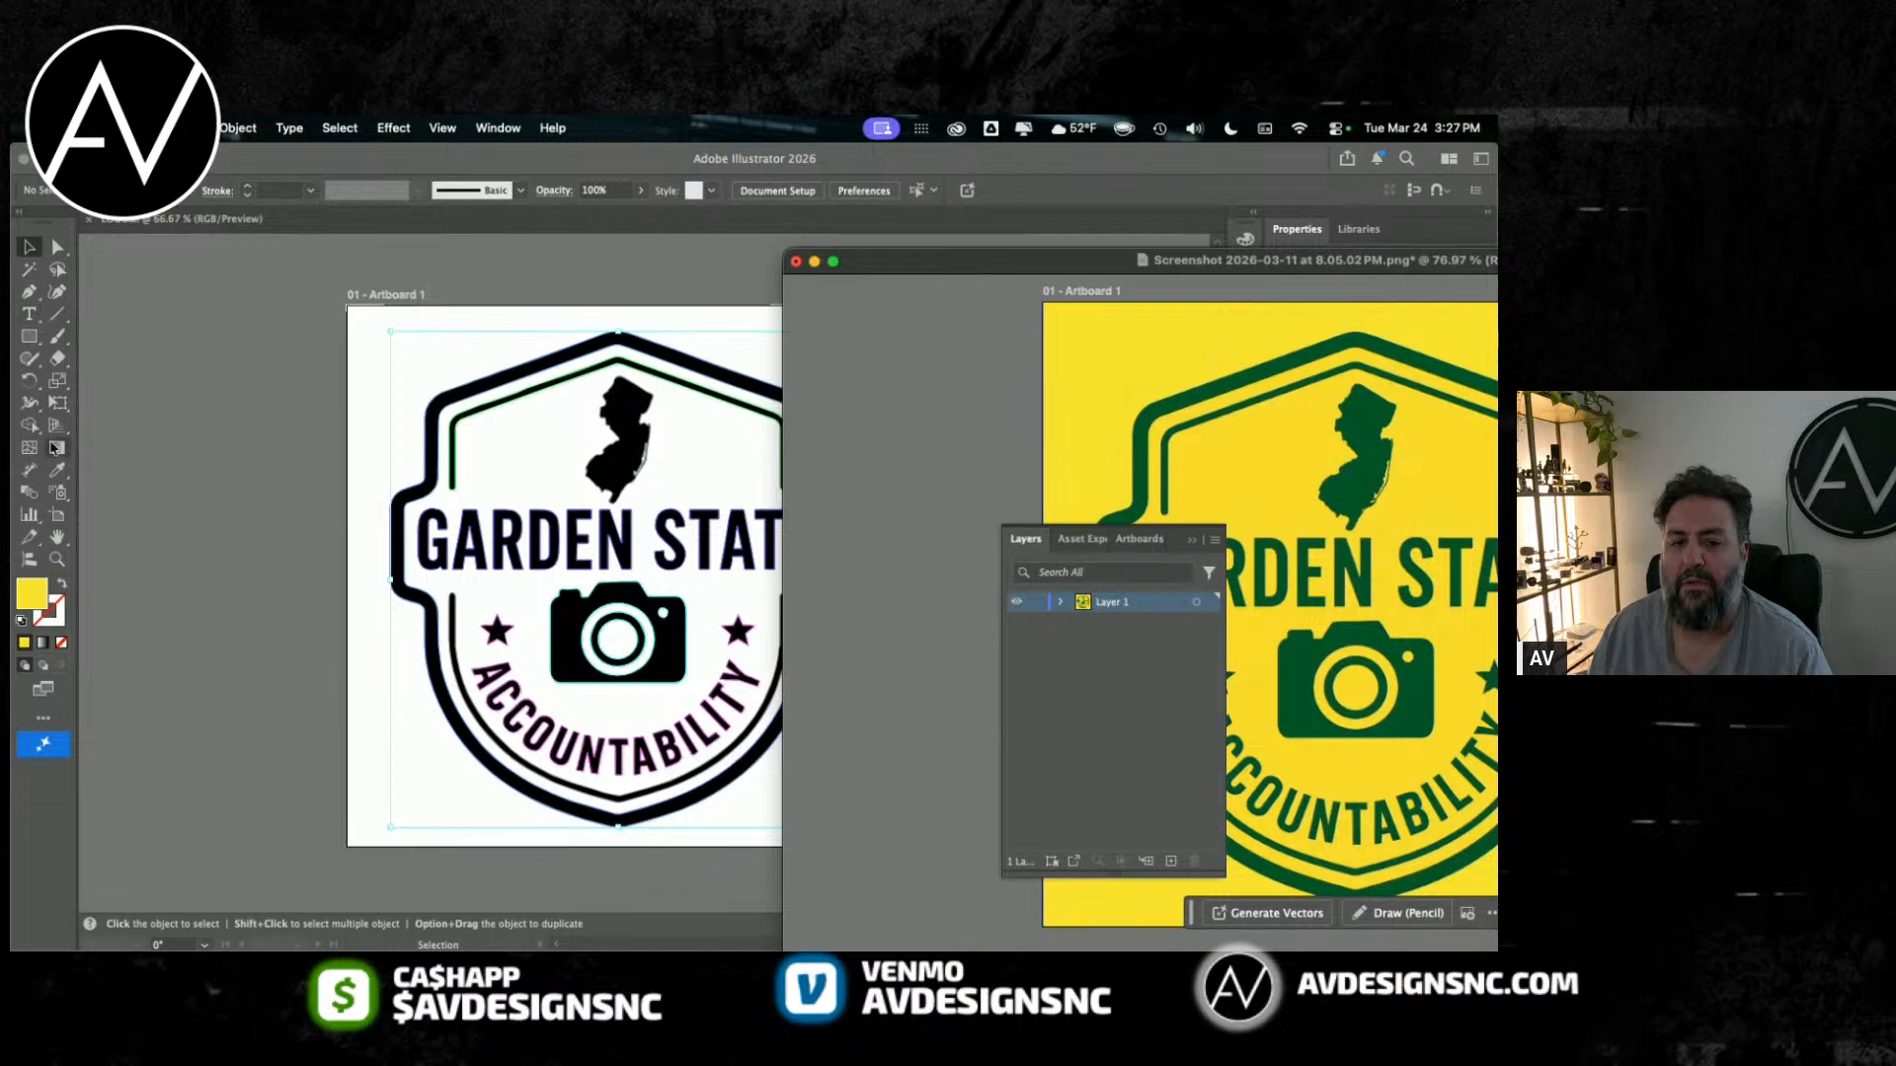
{"action": "left_click_drag", "start_coordinate": [898, 263], "coordinate": [762, 255]}
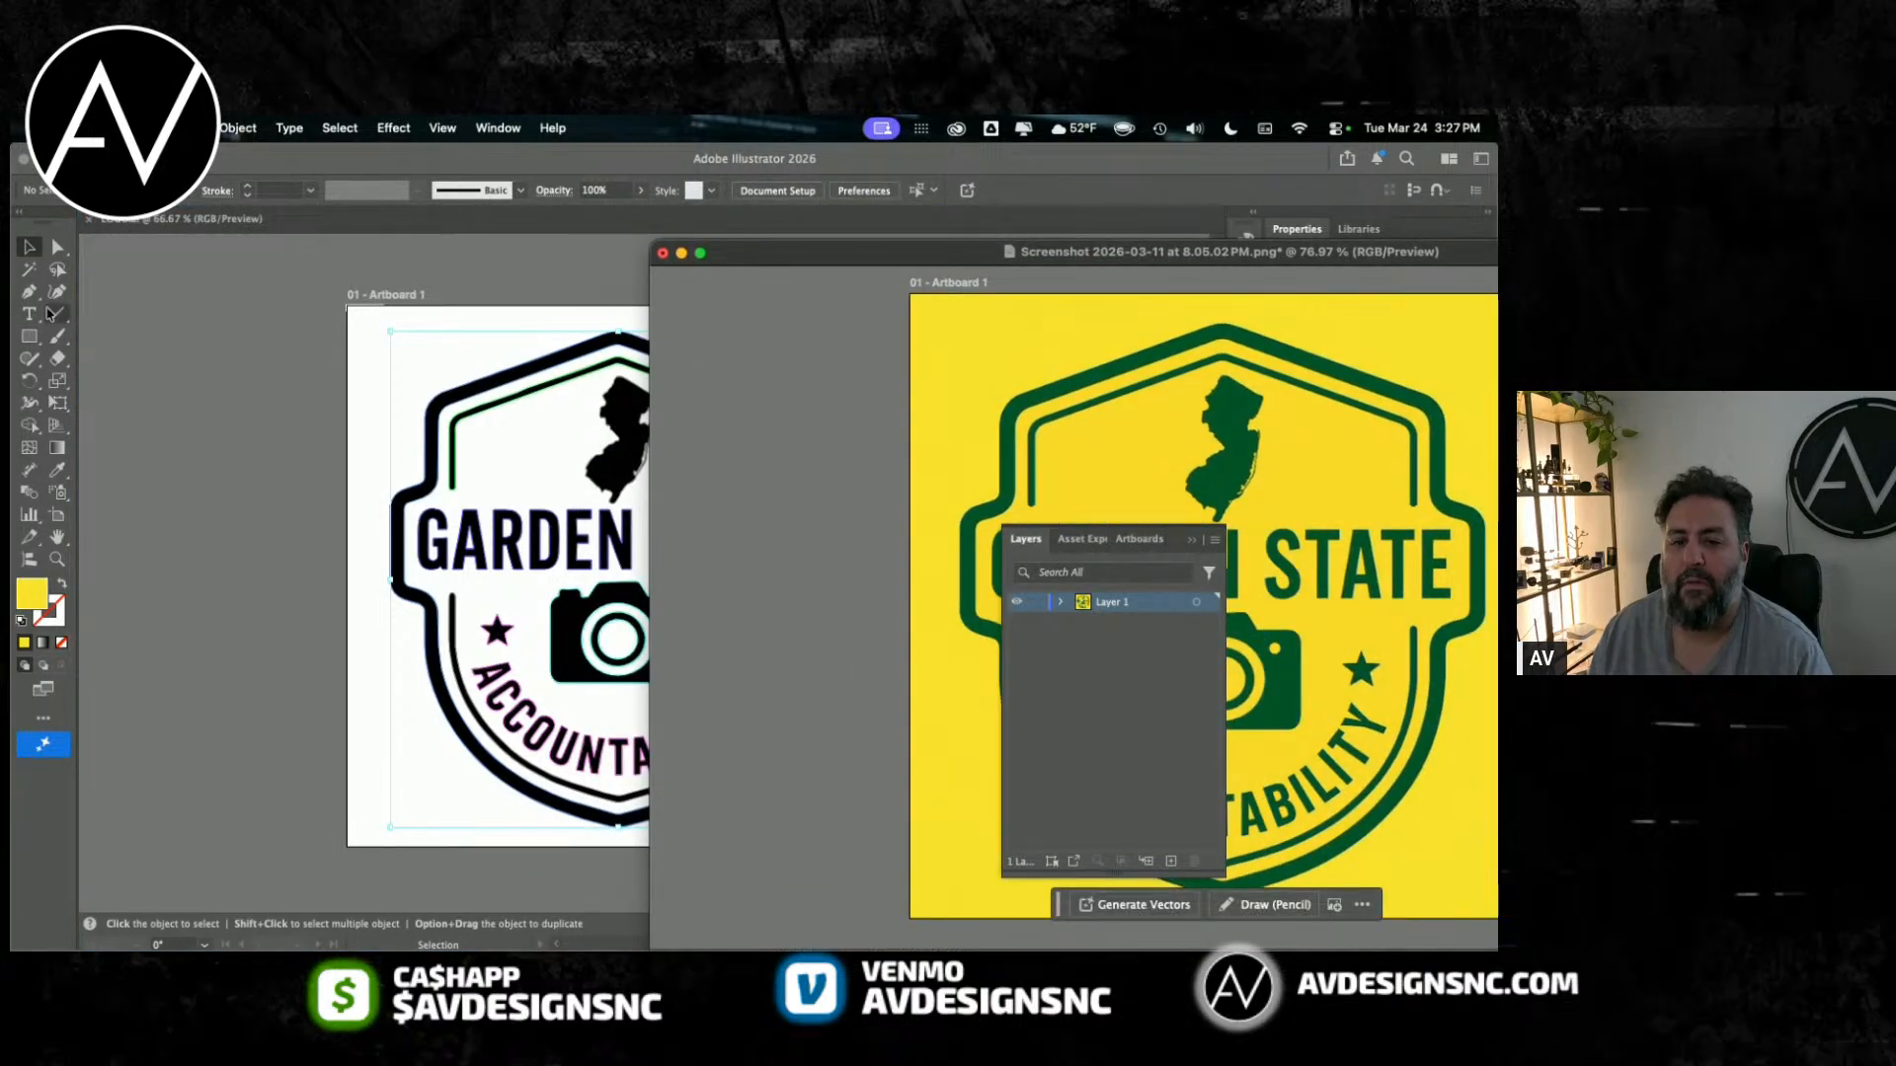
Step: Sample the screenshot badge's dark green with the Eyedropper, copy its hex code, and close the screenshot document without saving
{"action": "left_click", "coordinate": [58, 470]}
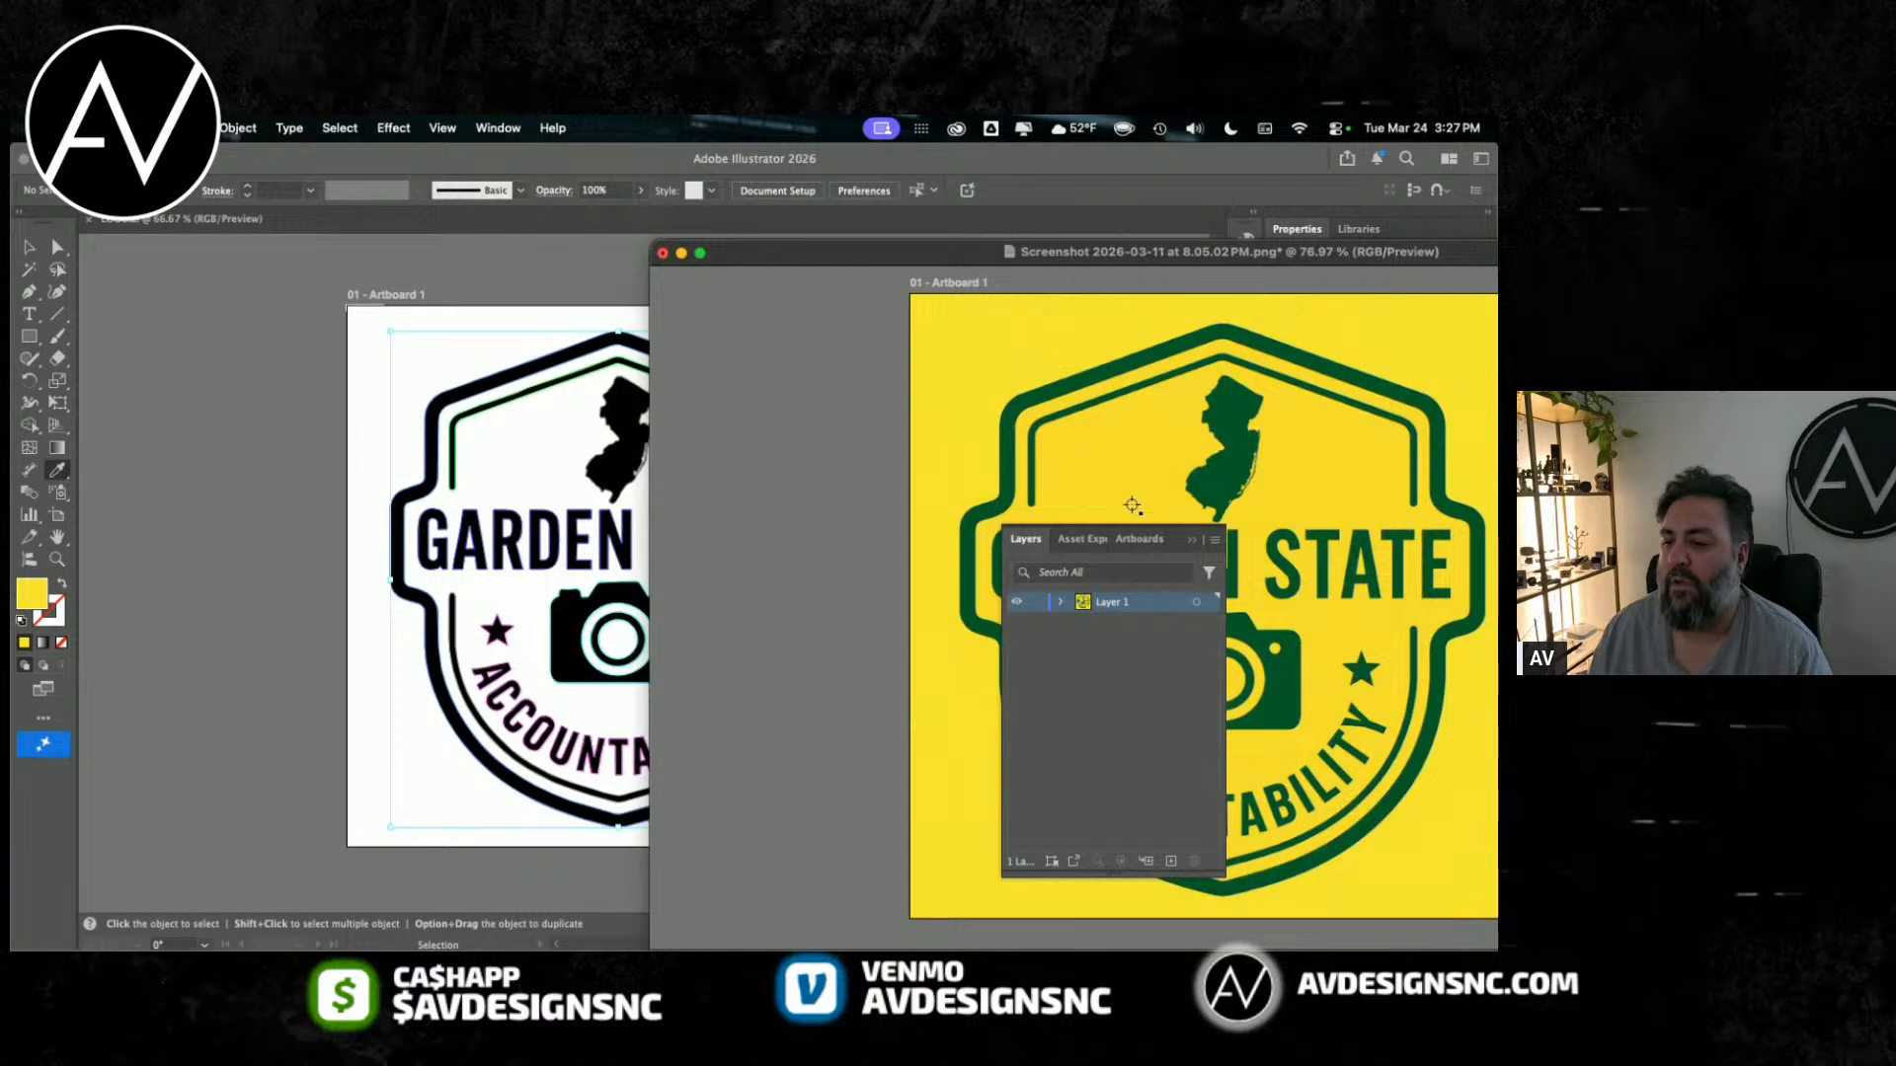
{"action": "left_click", "coordinate": [1008, 426]}
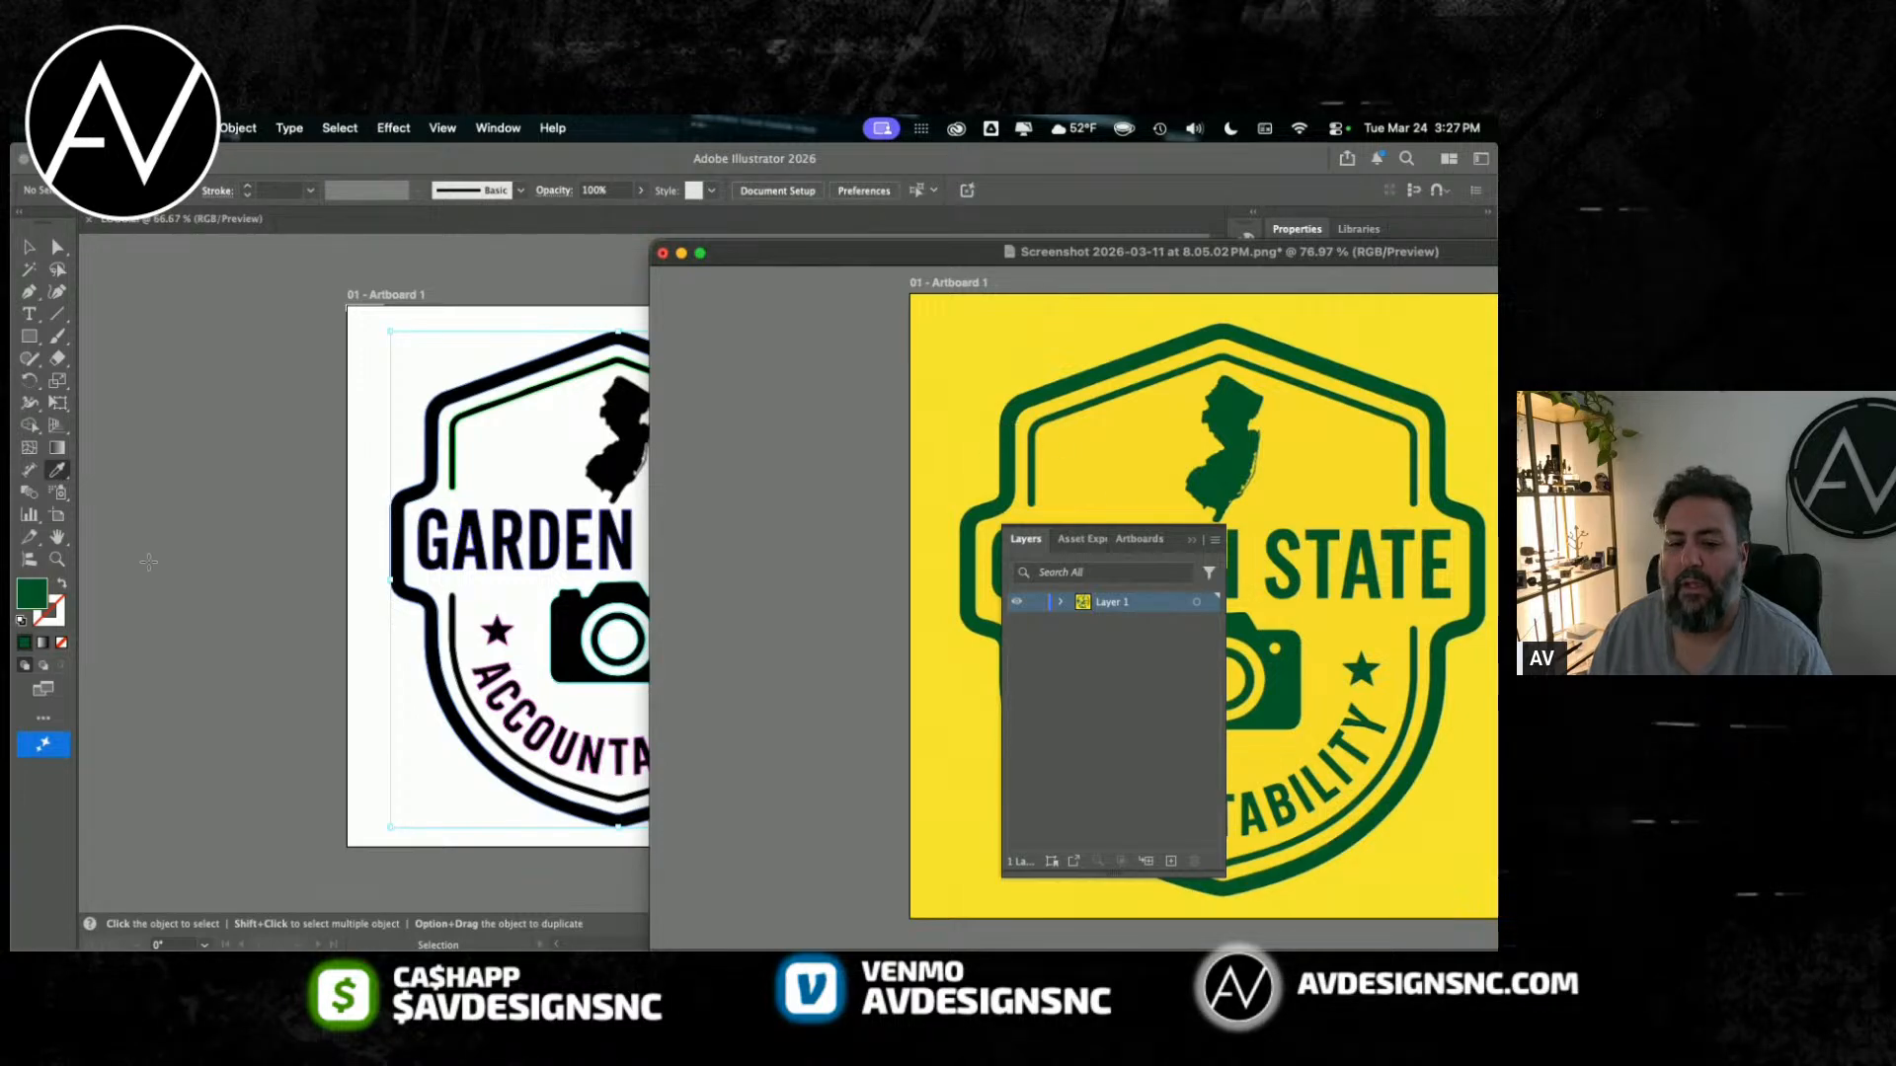
{"action": "double_click", "coordinate": [31, 593]}
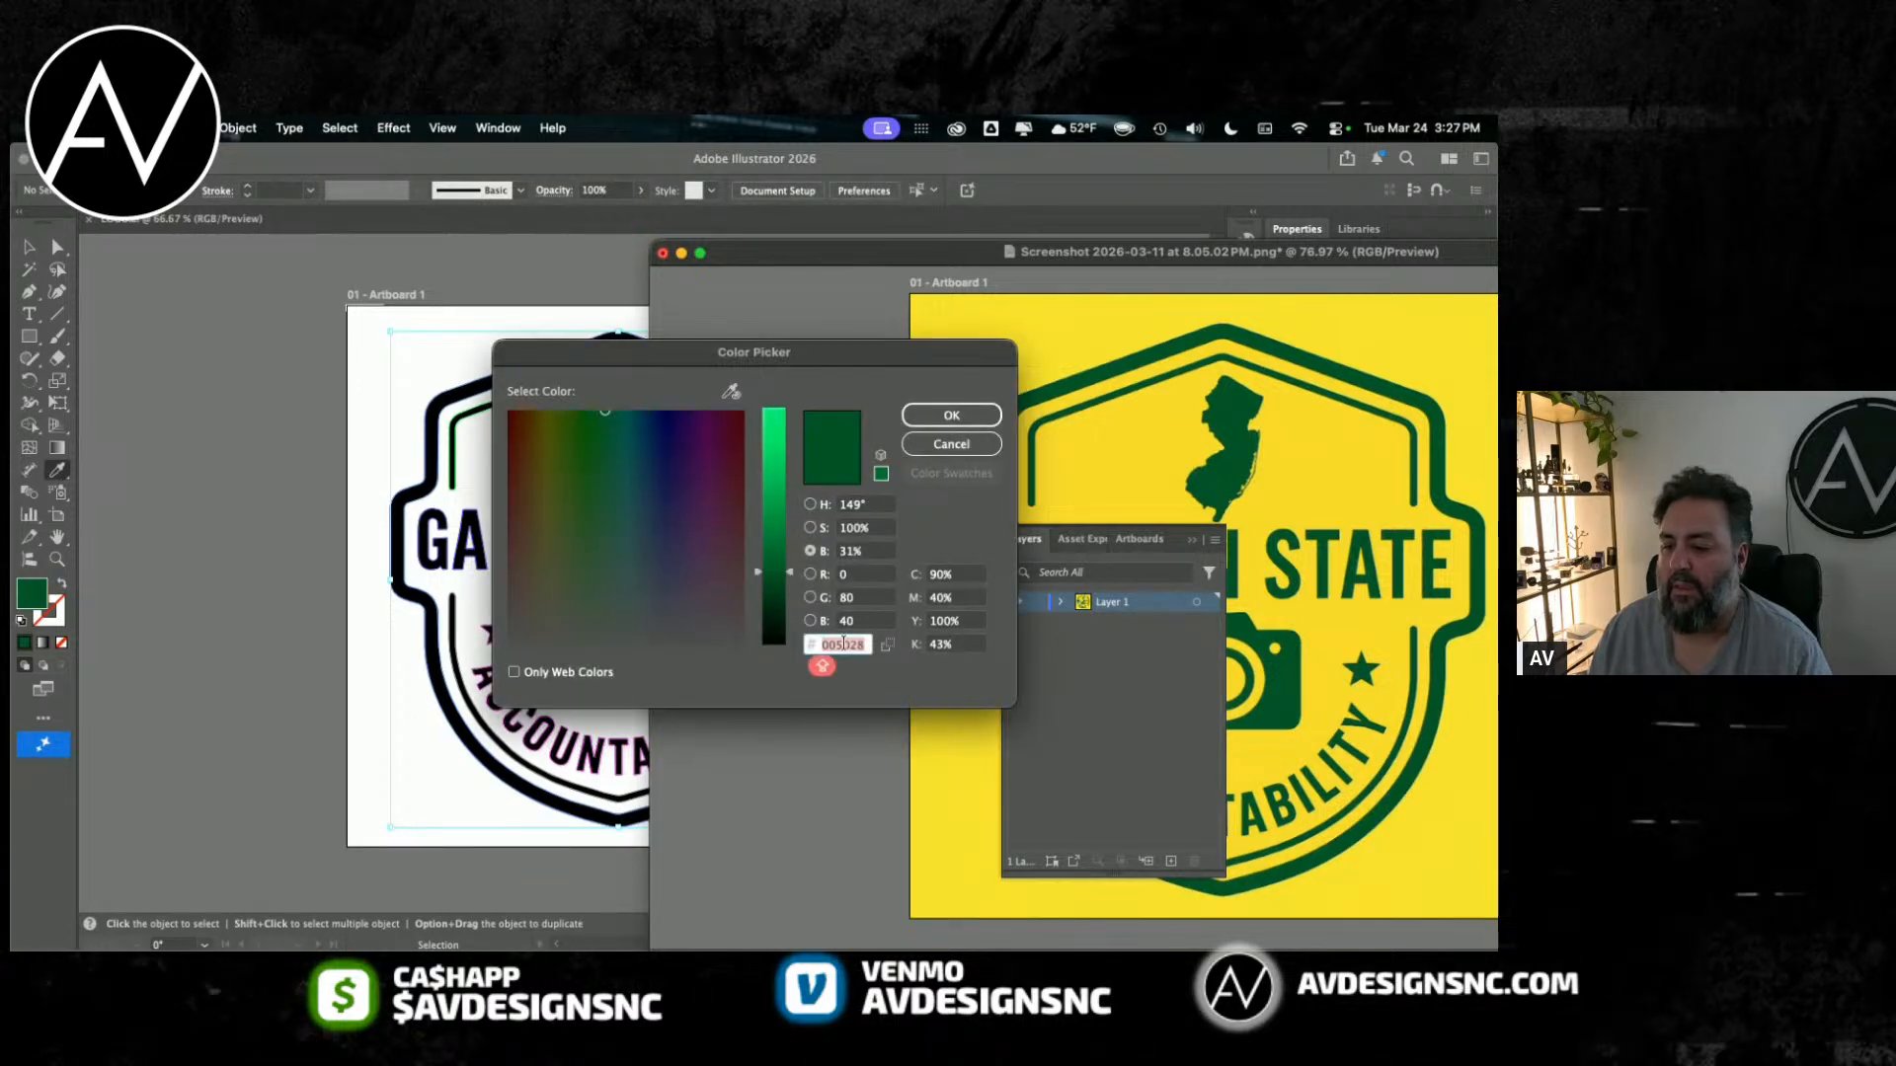
{"action": "left_click", "coordinate": [951, 448]}
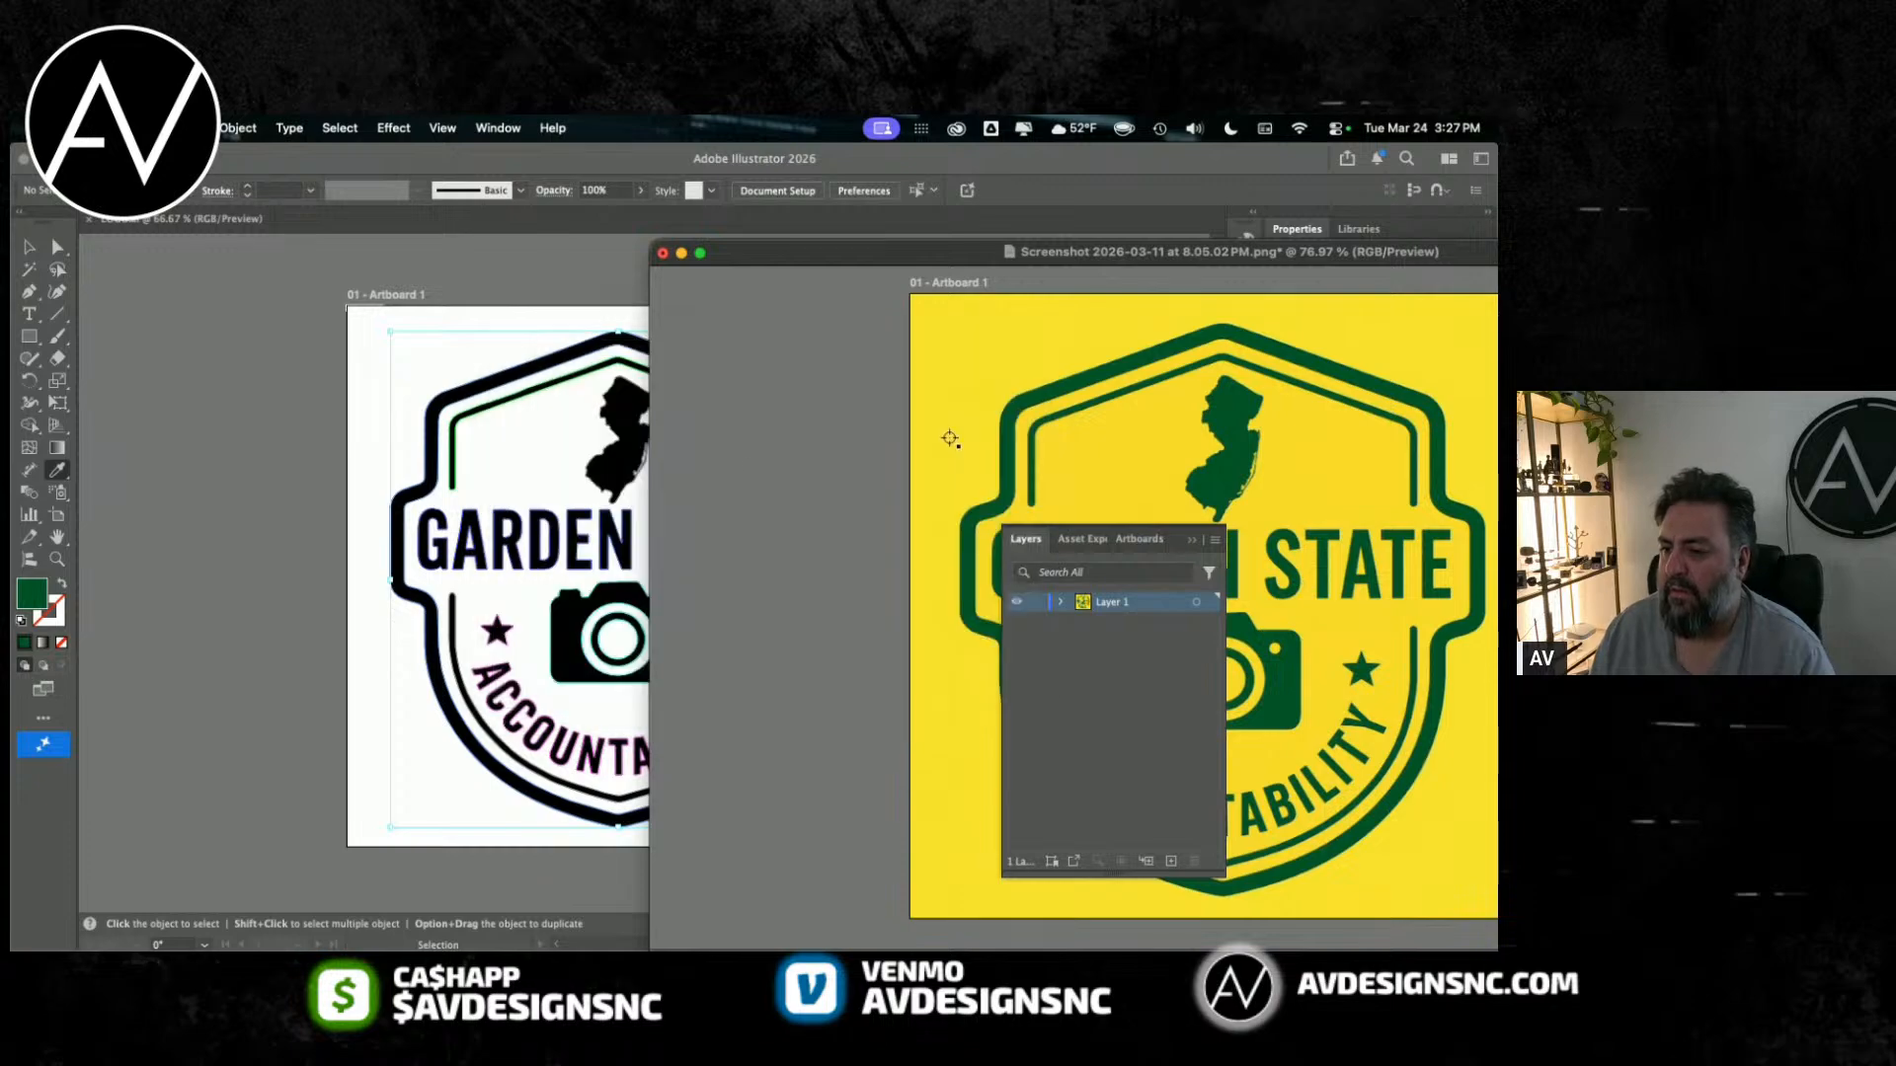
{"action": "left_click", "coordinate": [663, 254]}
{"action": "left_click", "coordinate": [773, 593]}
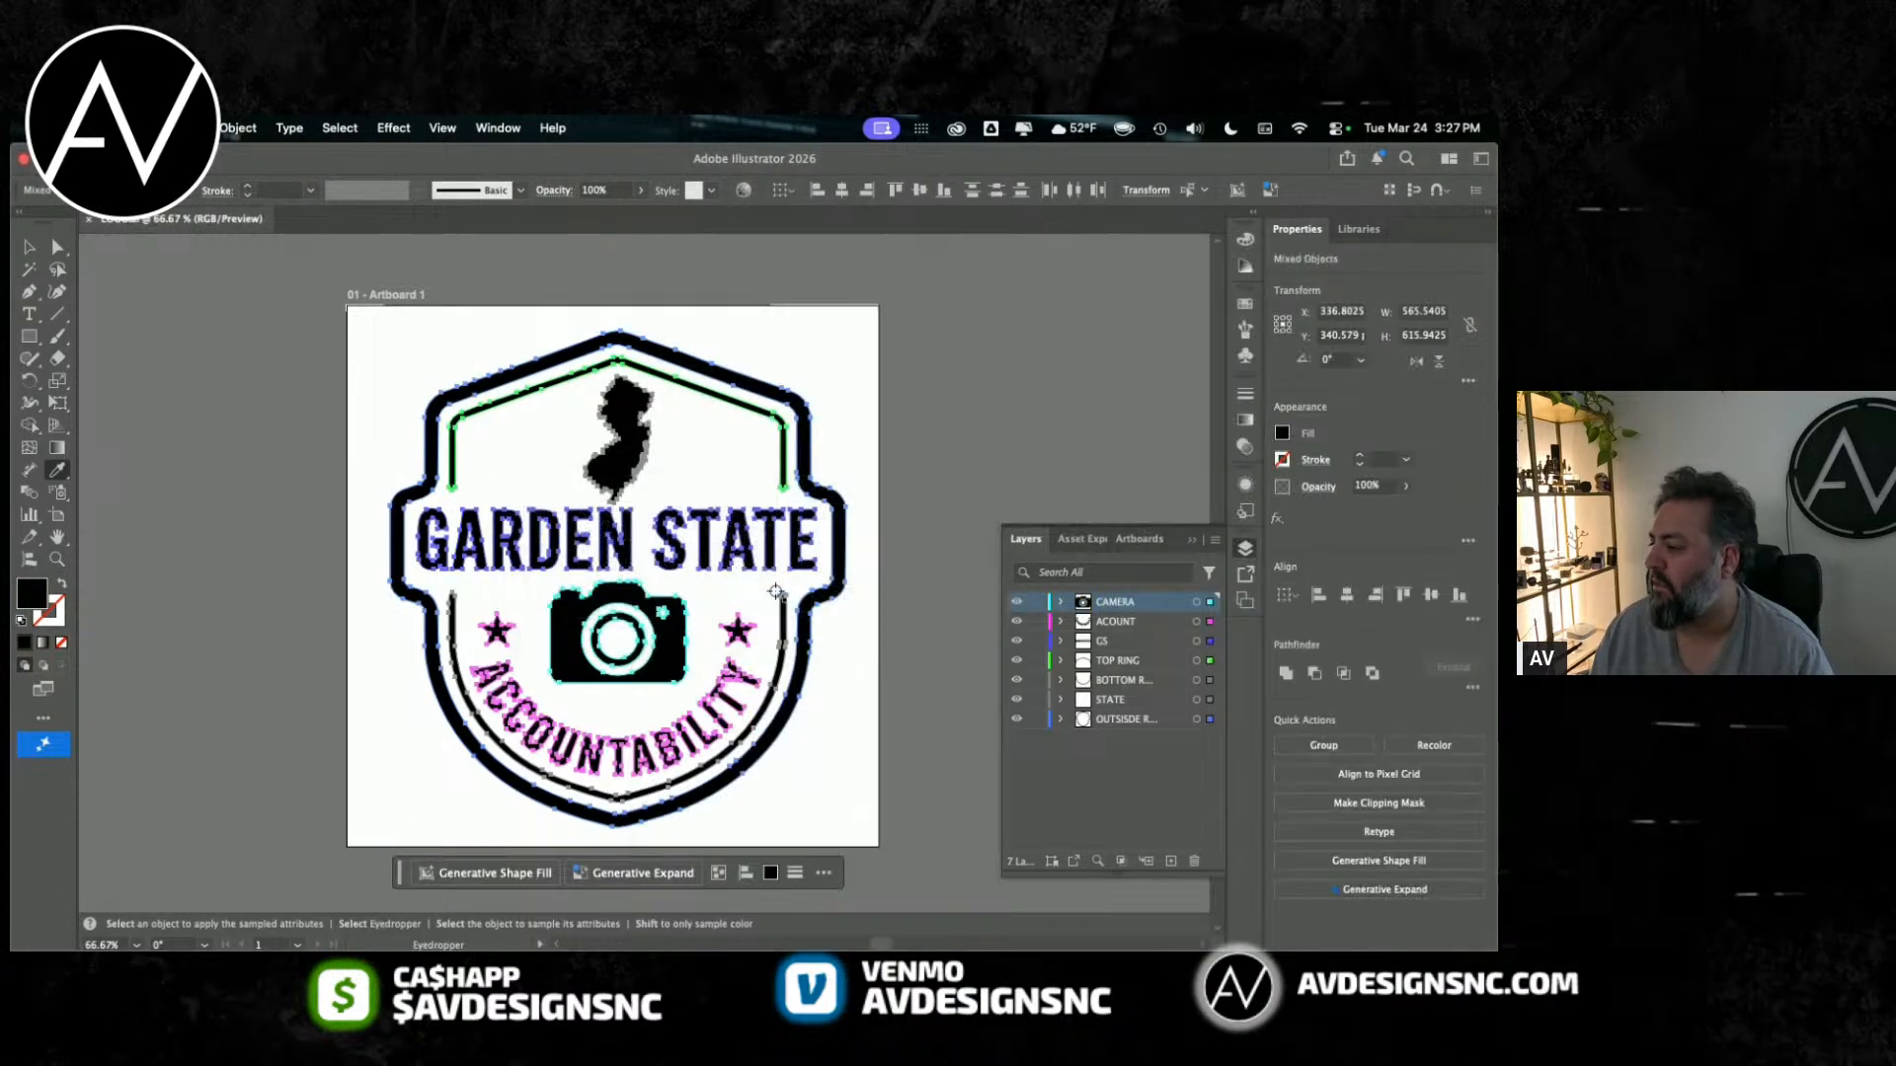
Step: Try to set the fill of all selected badge artwork to the hex colour 005028
{"action": "double_click", "coordinate": [32, 595]}
{"action": "type", "text": "005028"}
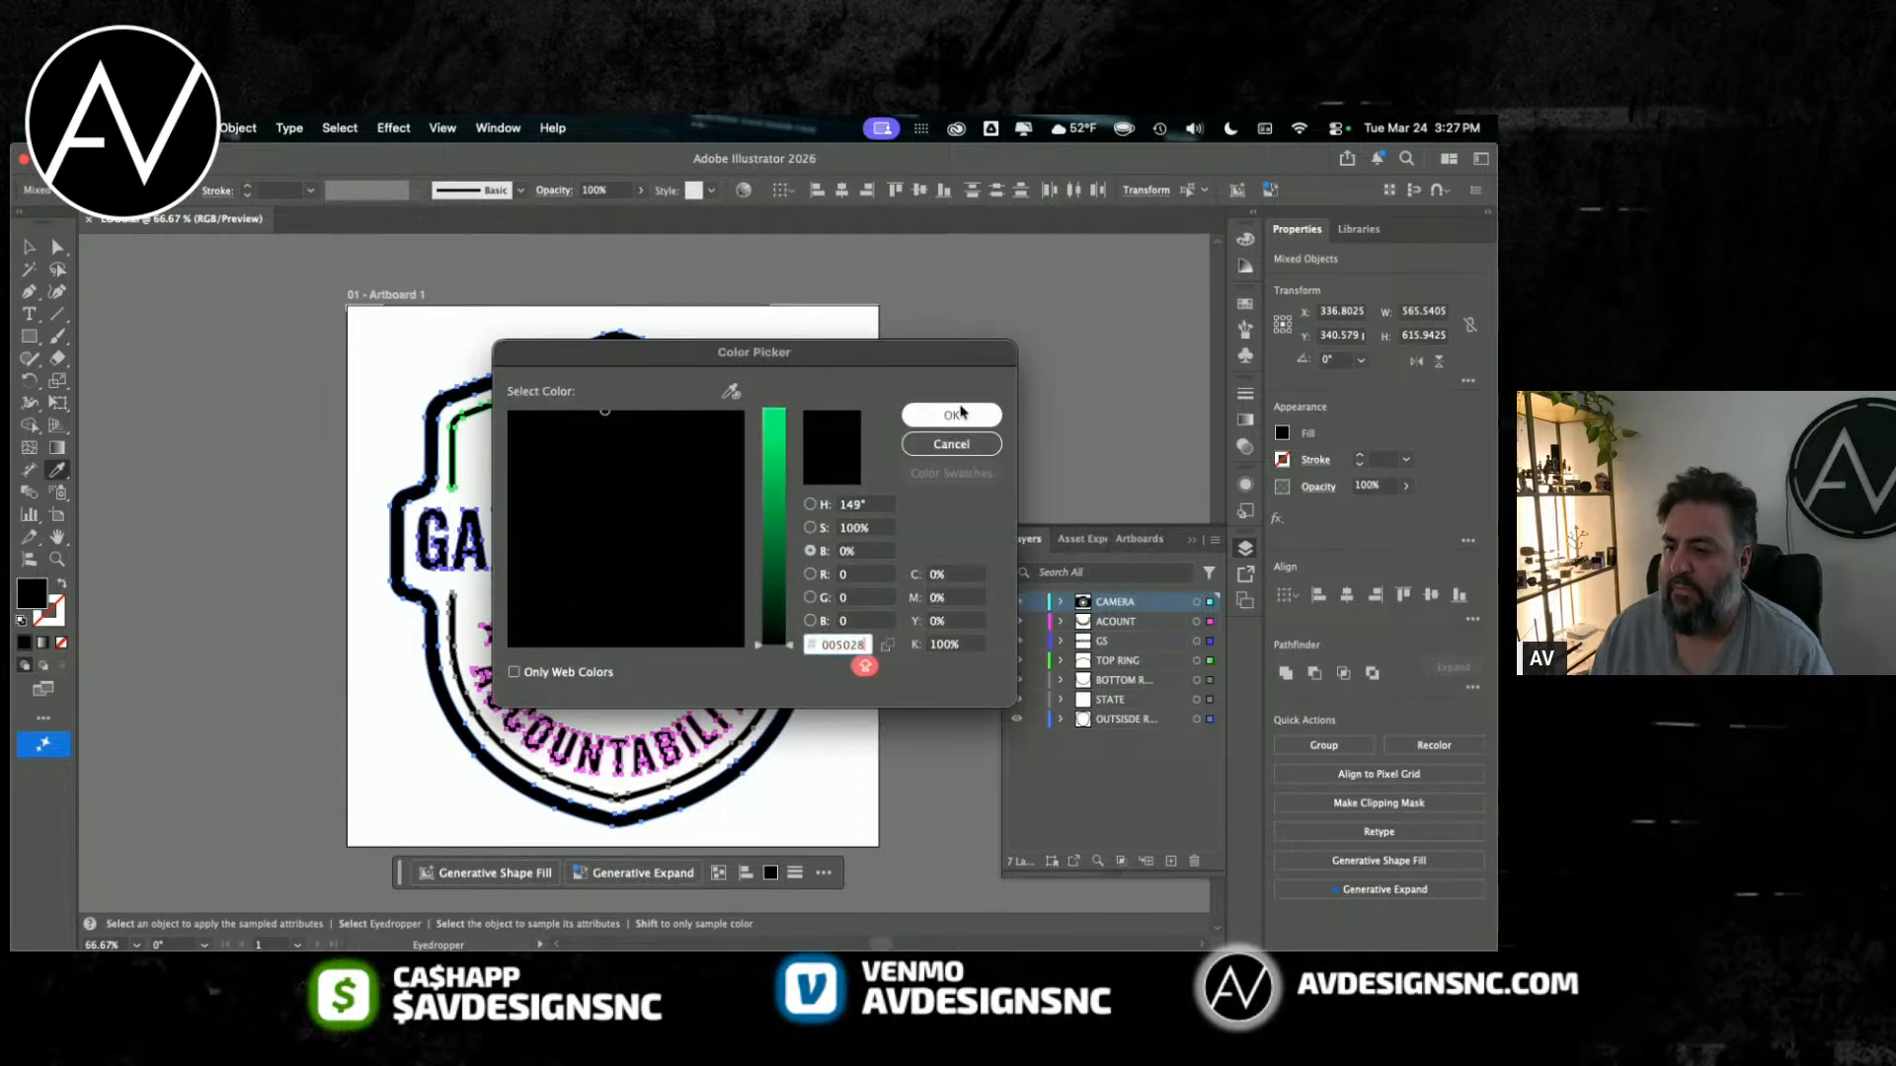
{"action": "left_click", "coordinate": [951, 415]}
{"action": "left_click", "coordinate": [292, 405]}
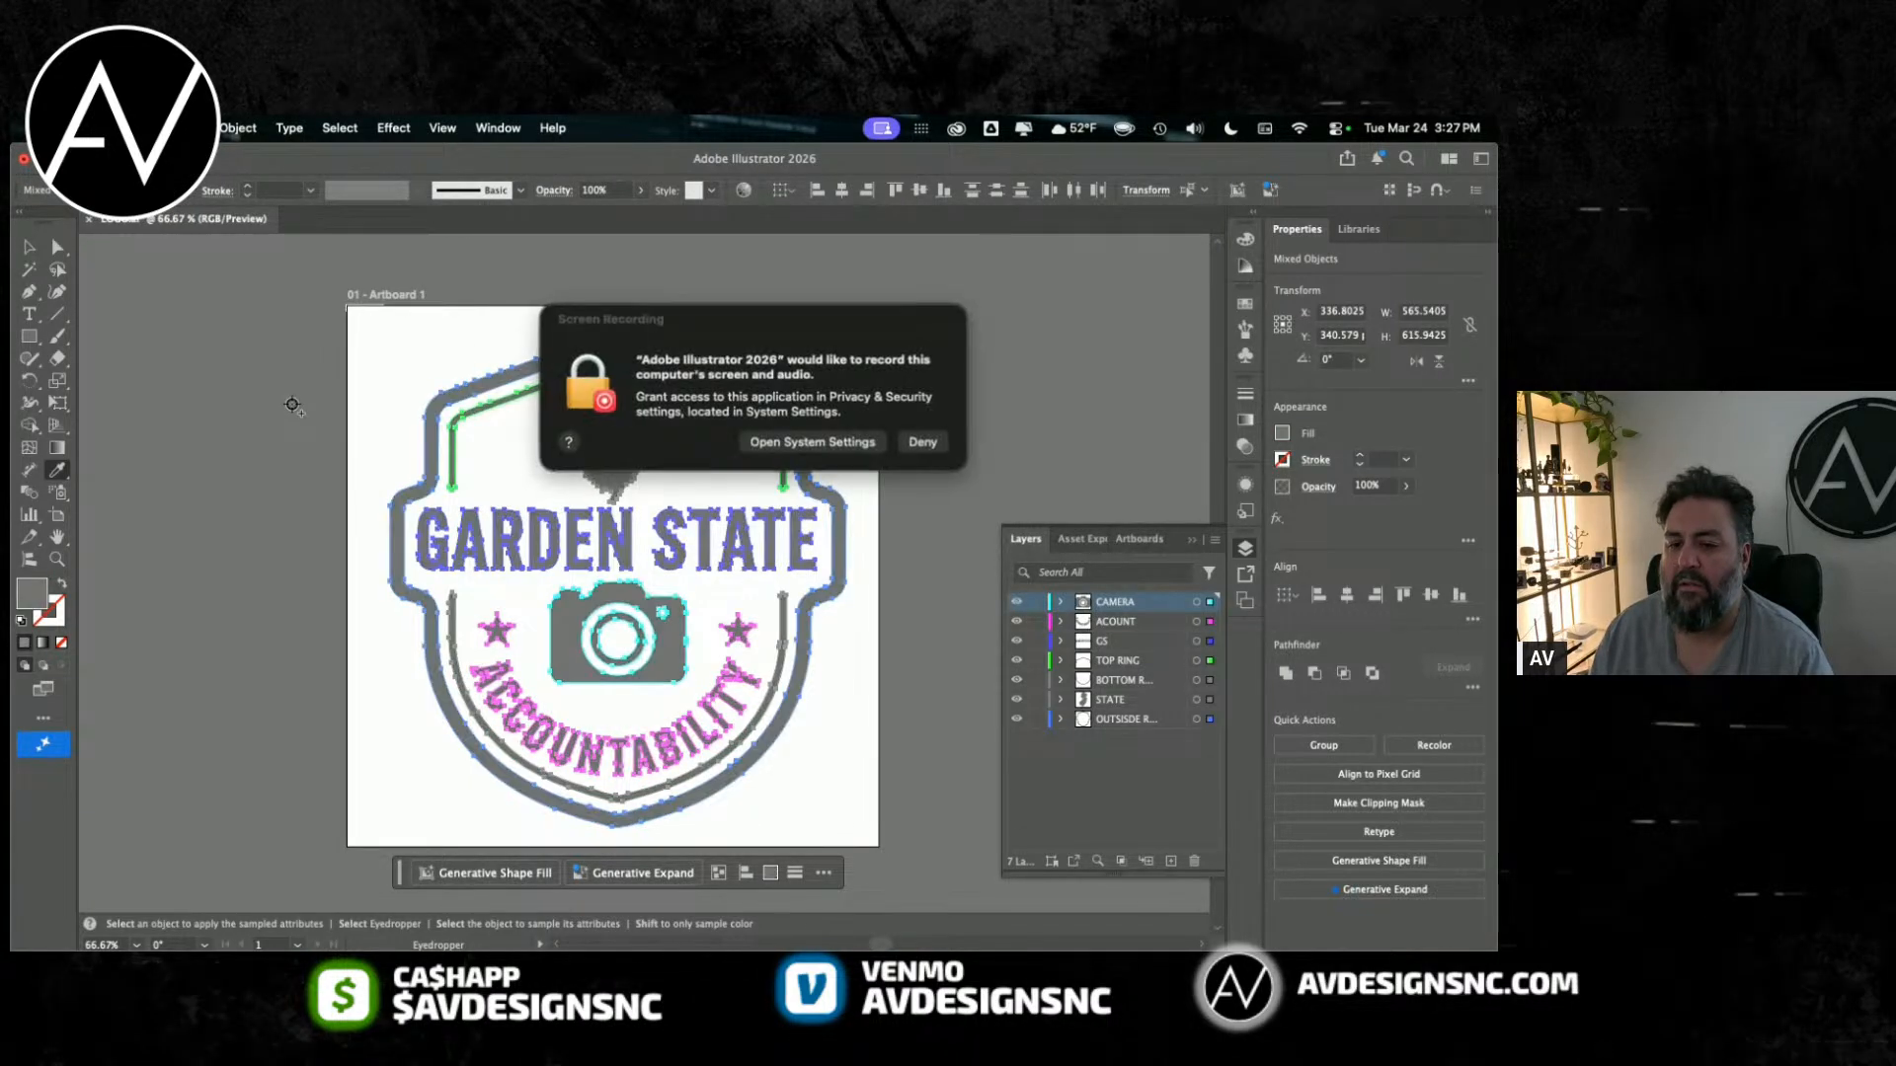
Step: Allow Adobe Illustrator 2026 to record the screen and system audio in System Settings, choosing to quit and reopen it
{"action": "left_click", "coordinate": [831, 442]}
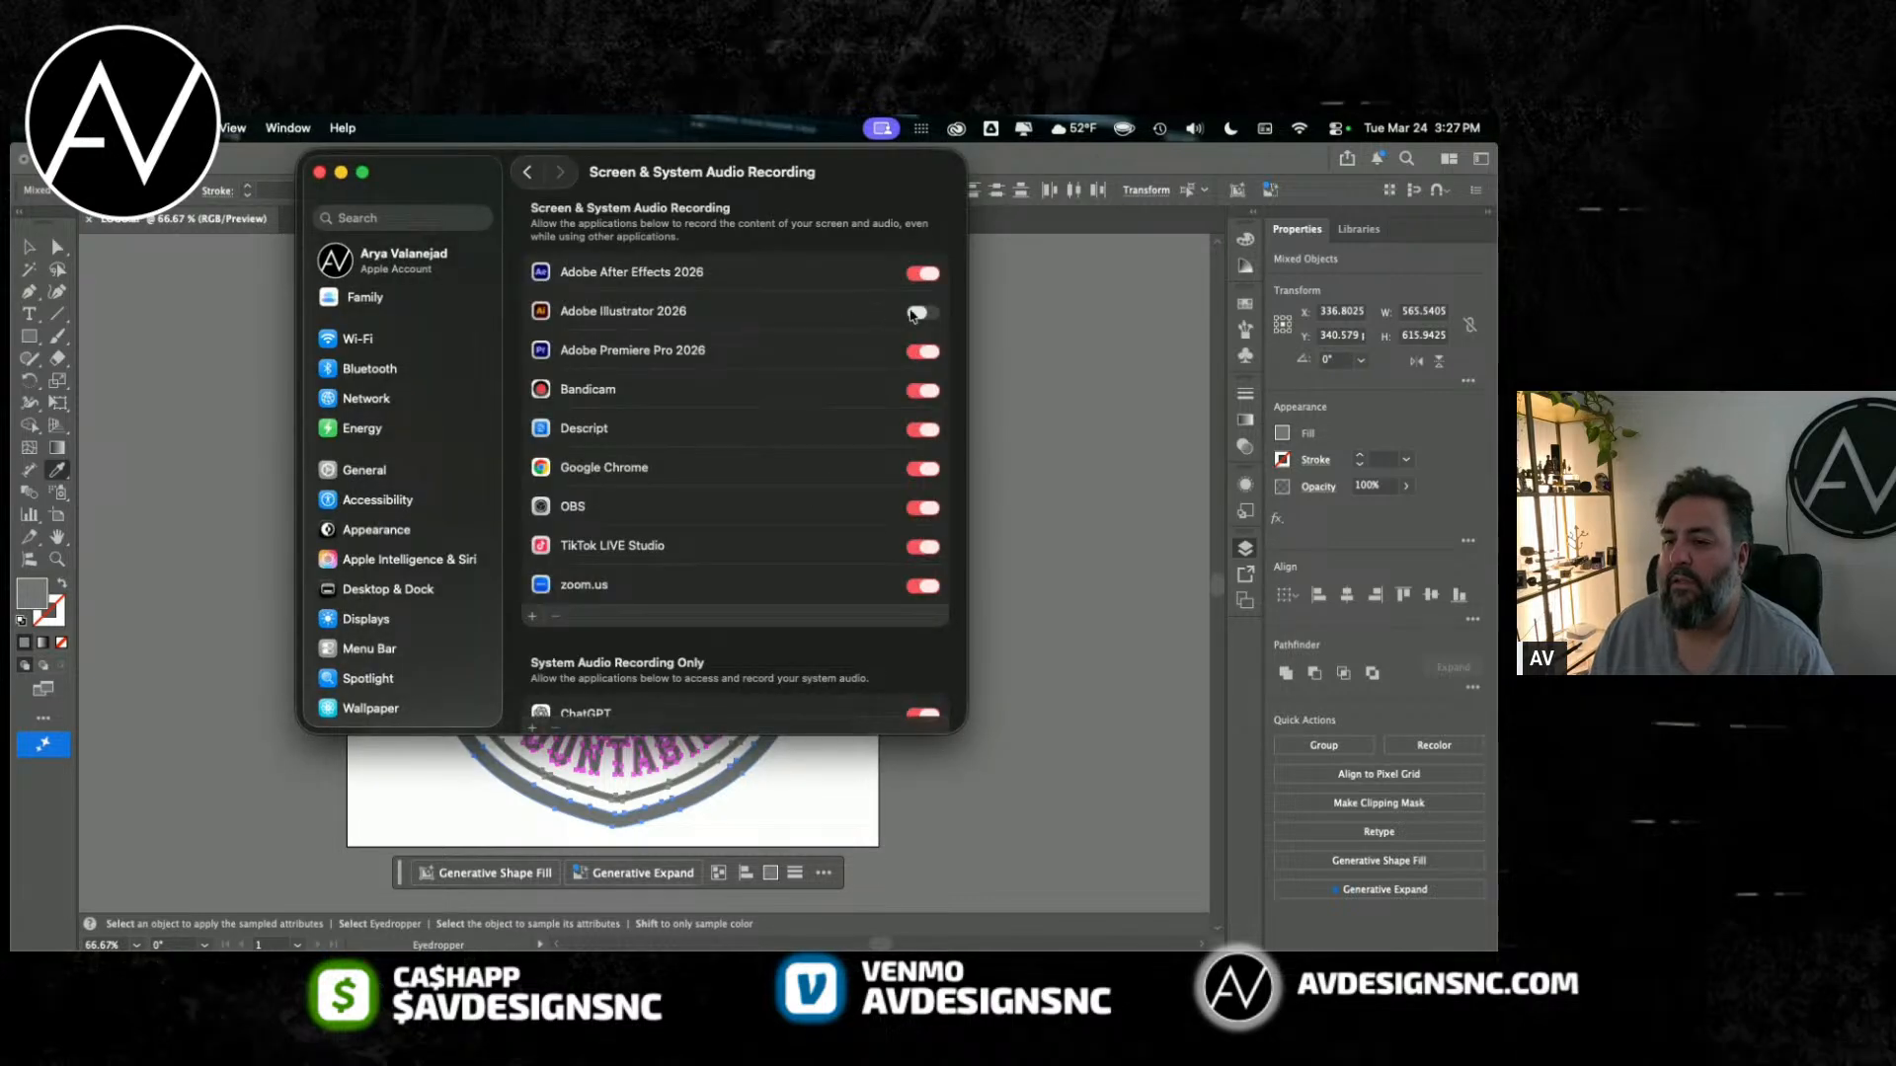
{"action": "left_click", "coordinate": [918, 426]}
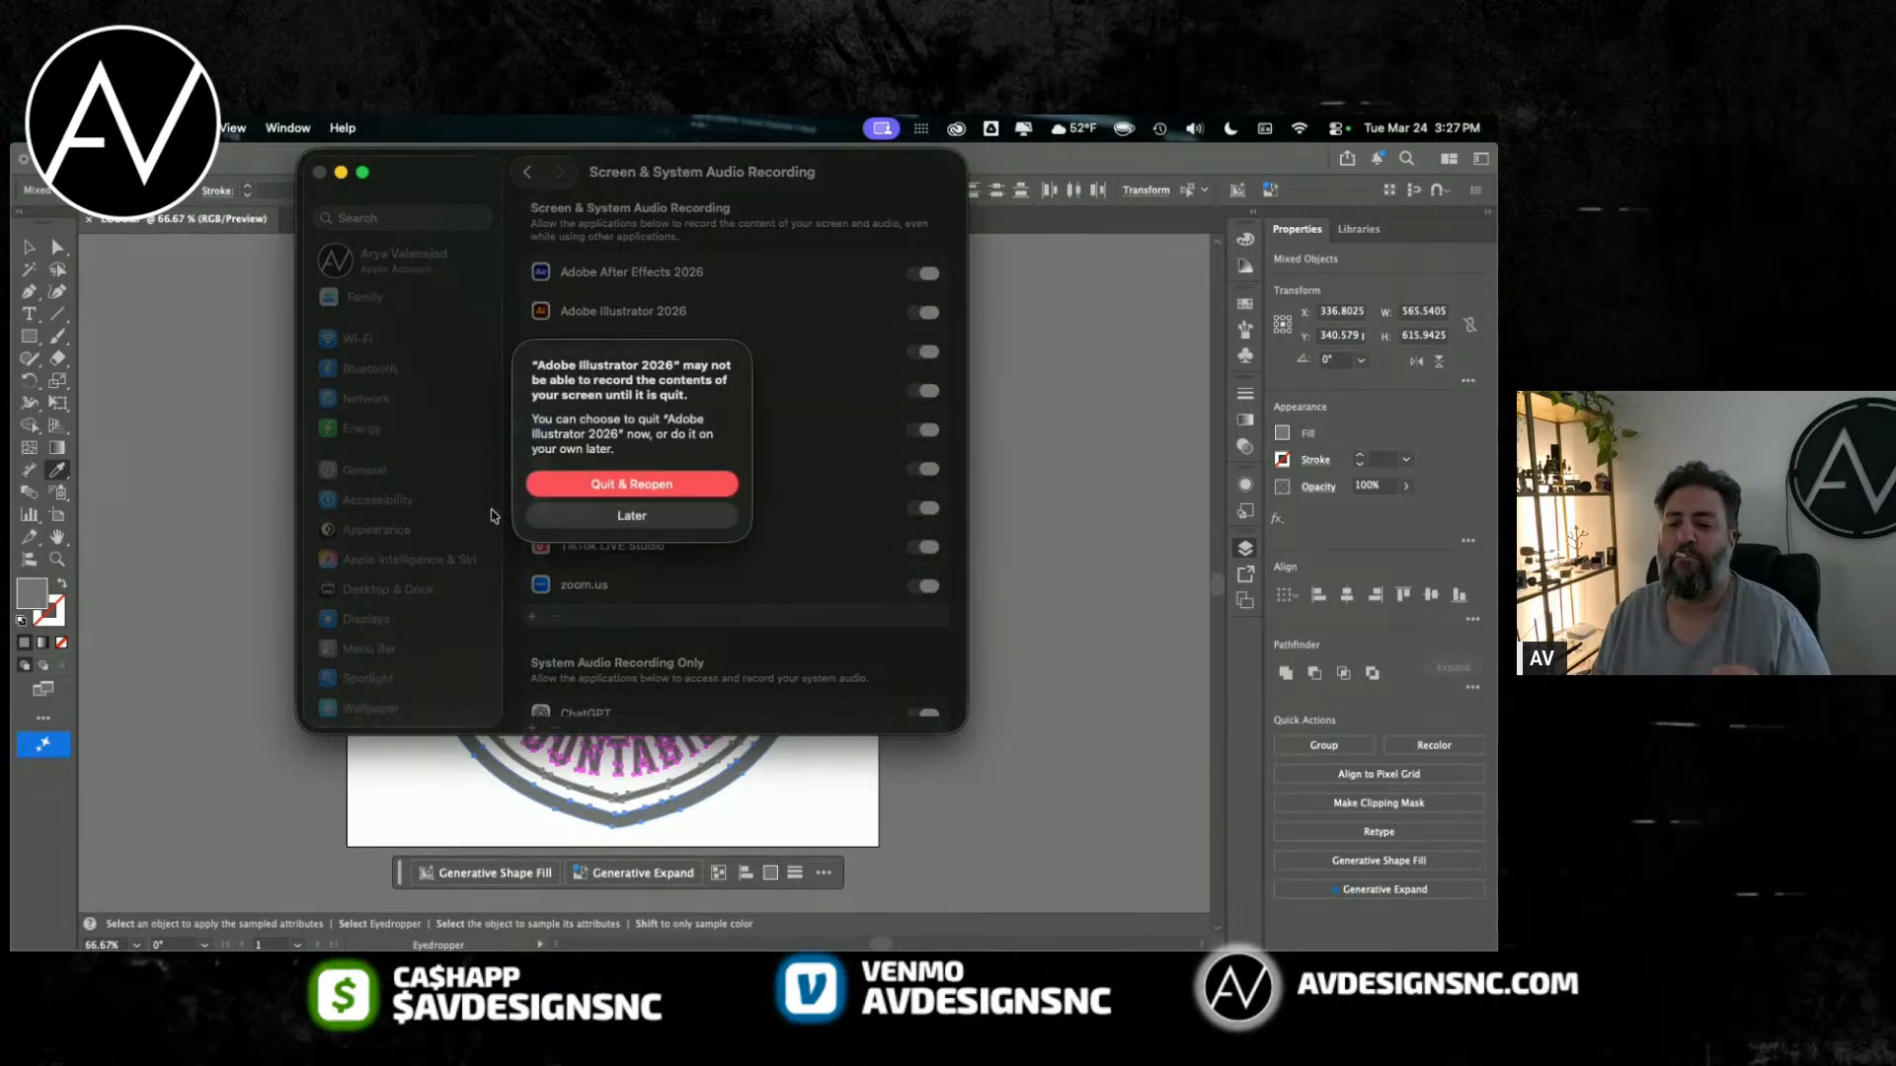
{"action": "left_click", "coordinate": [566, 483]}
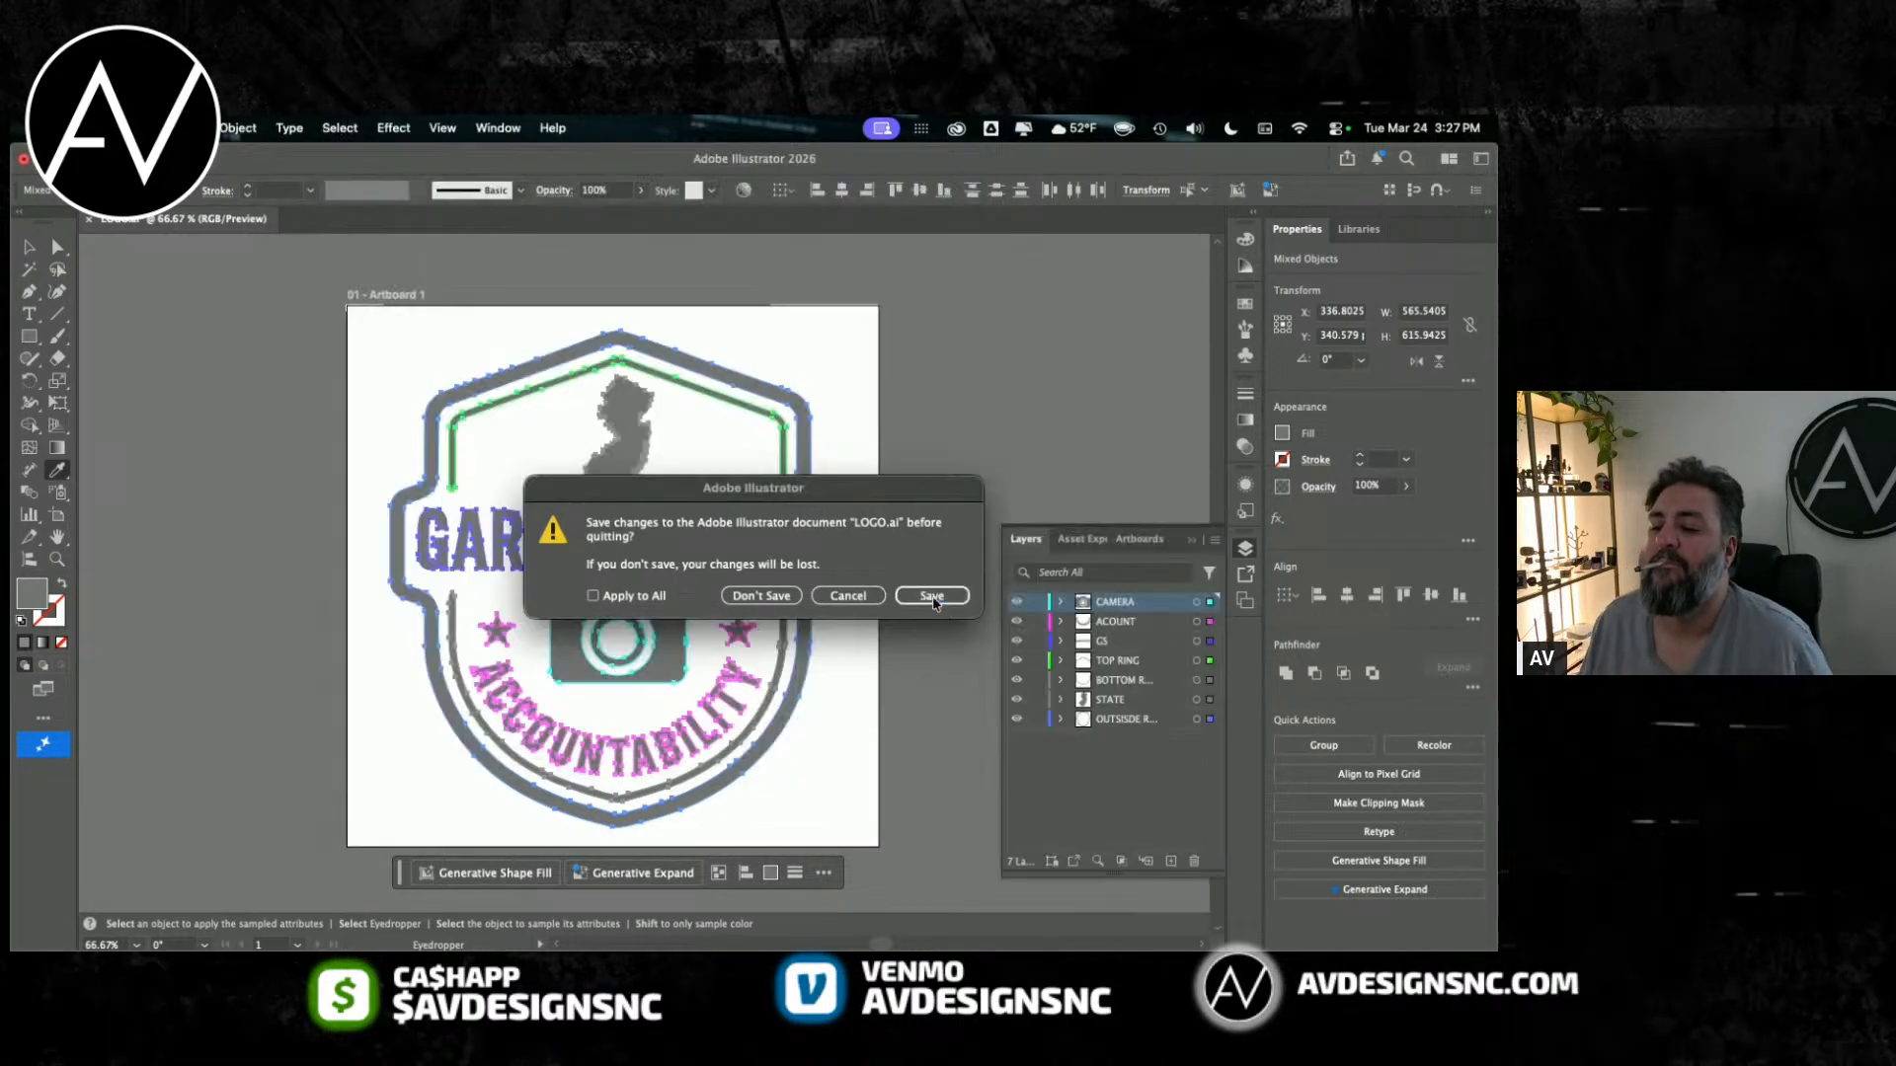
Step: Save the changes to LOGO.ai during the Illustrator restart and reopen it from the recent files
{"action": "left_click", "coordinate": [931, 597]}
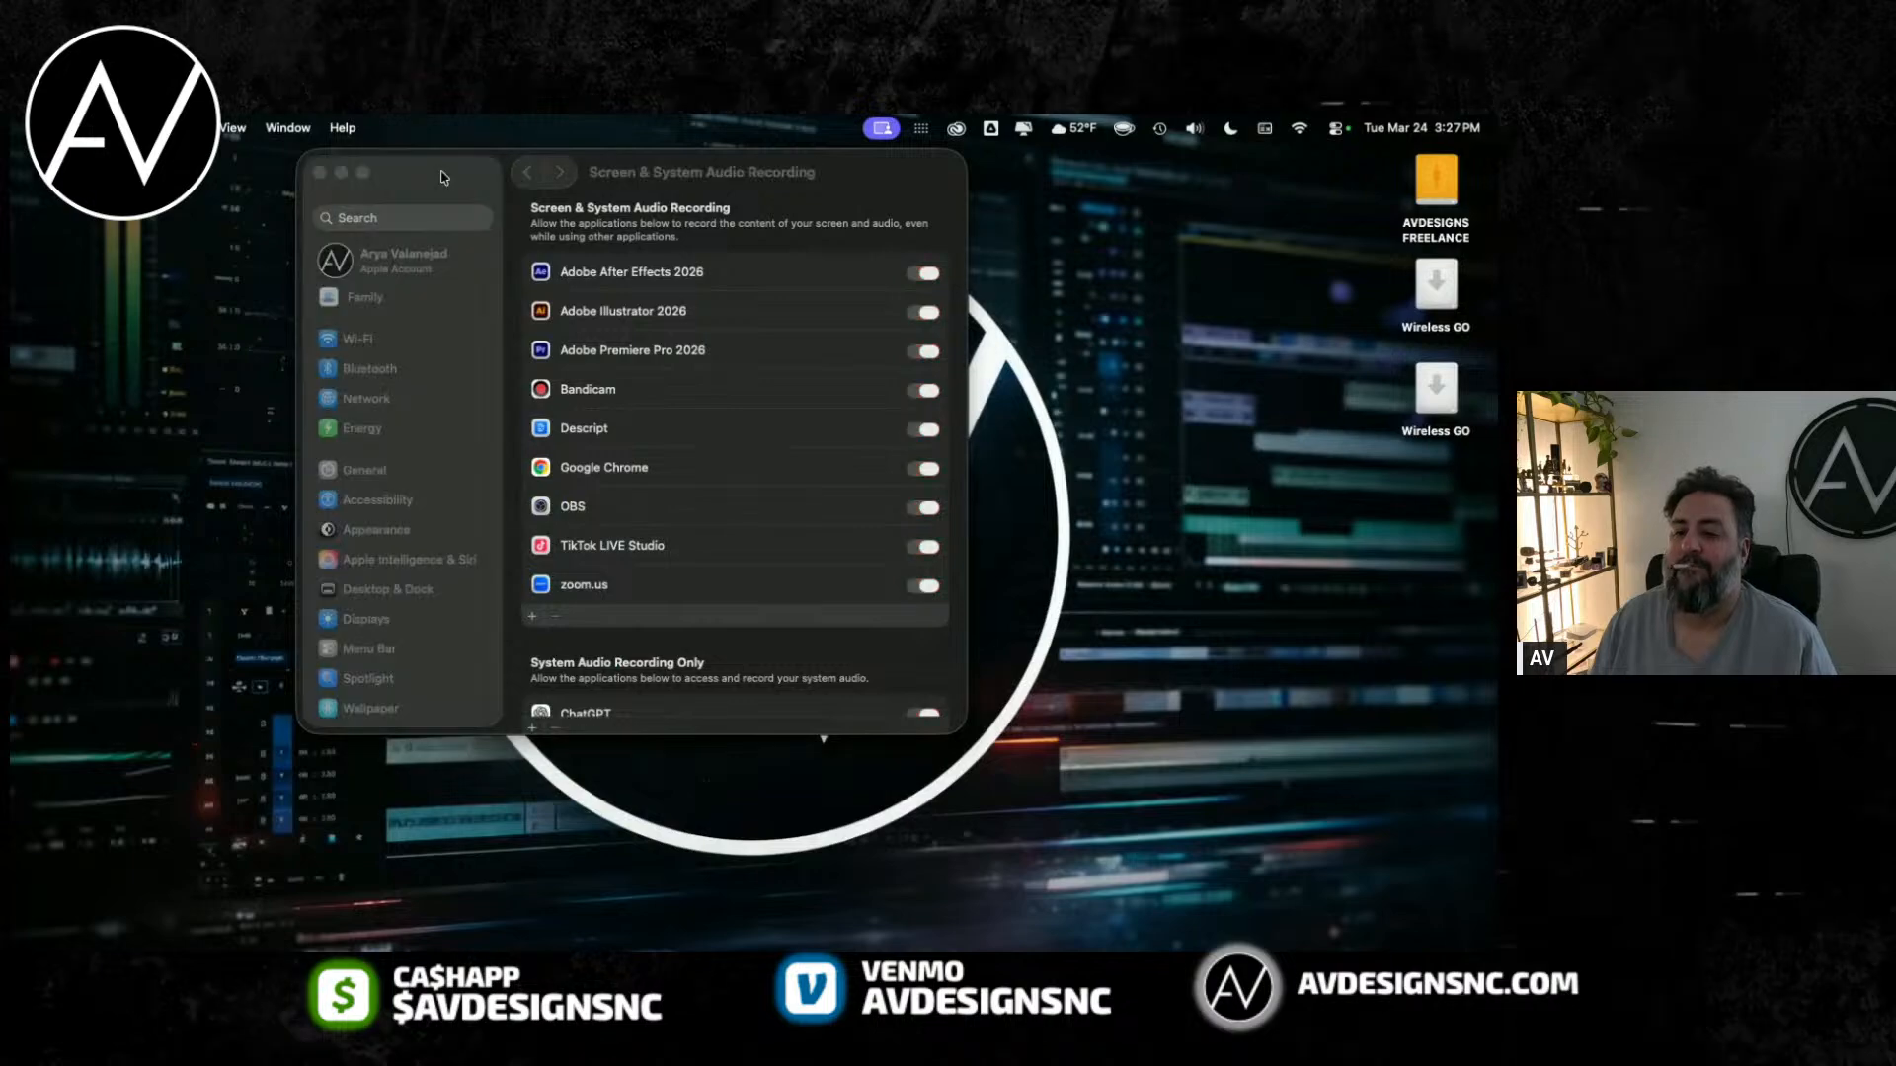
{"action": "left_click", "coordinate": [765, 484]}
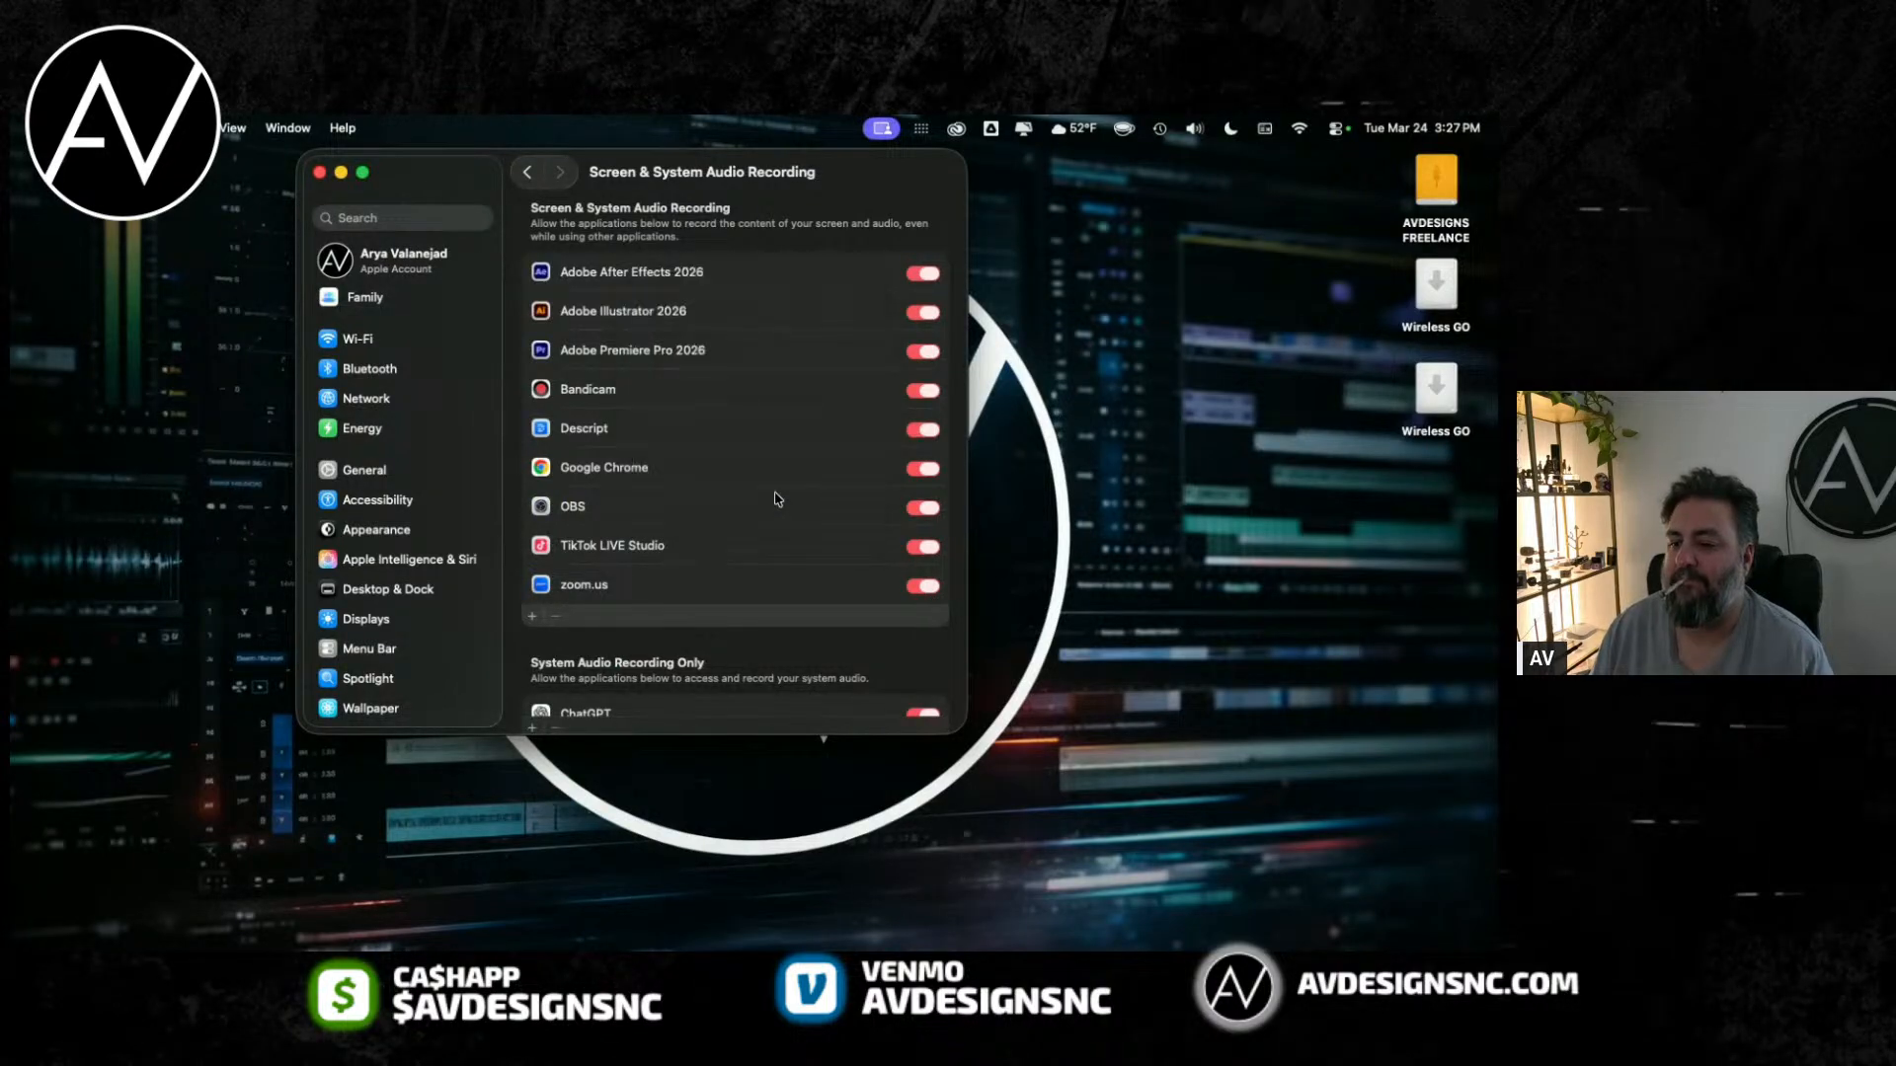
{"action": "key", "text": "super+q"}
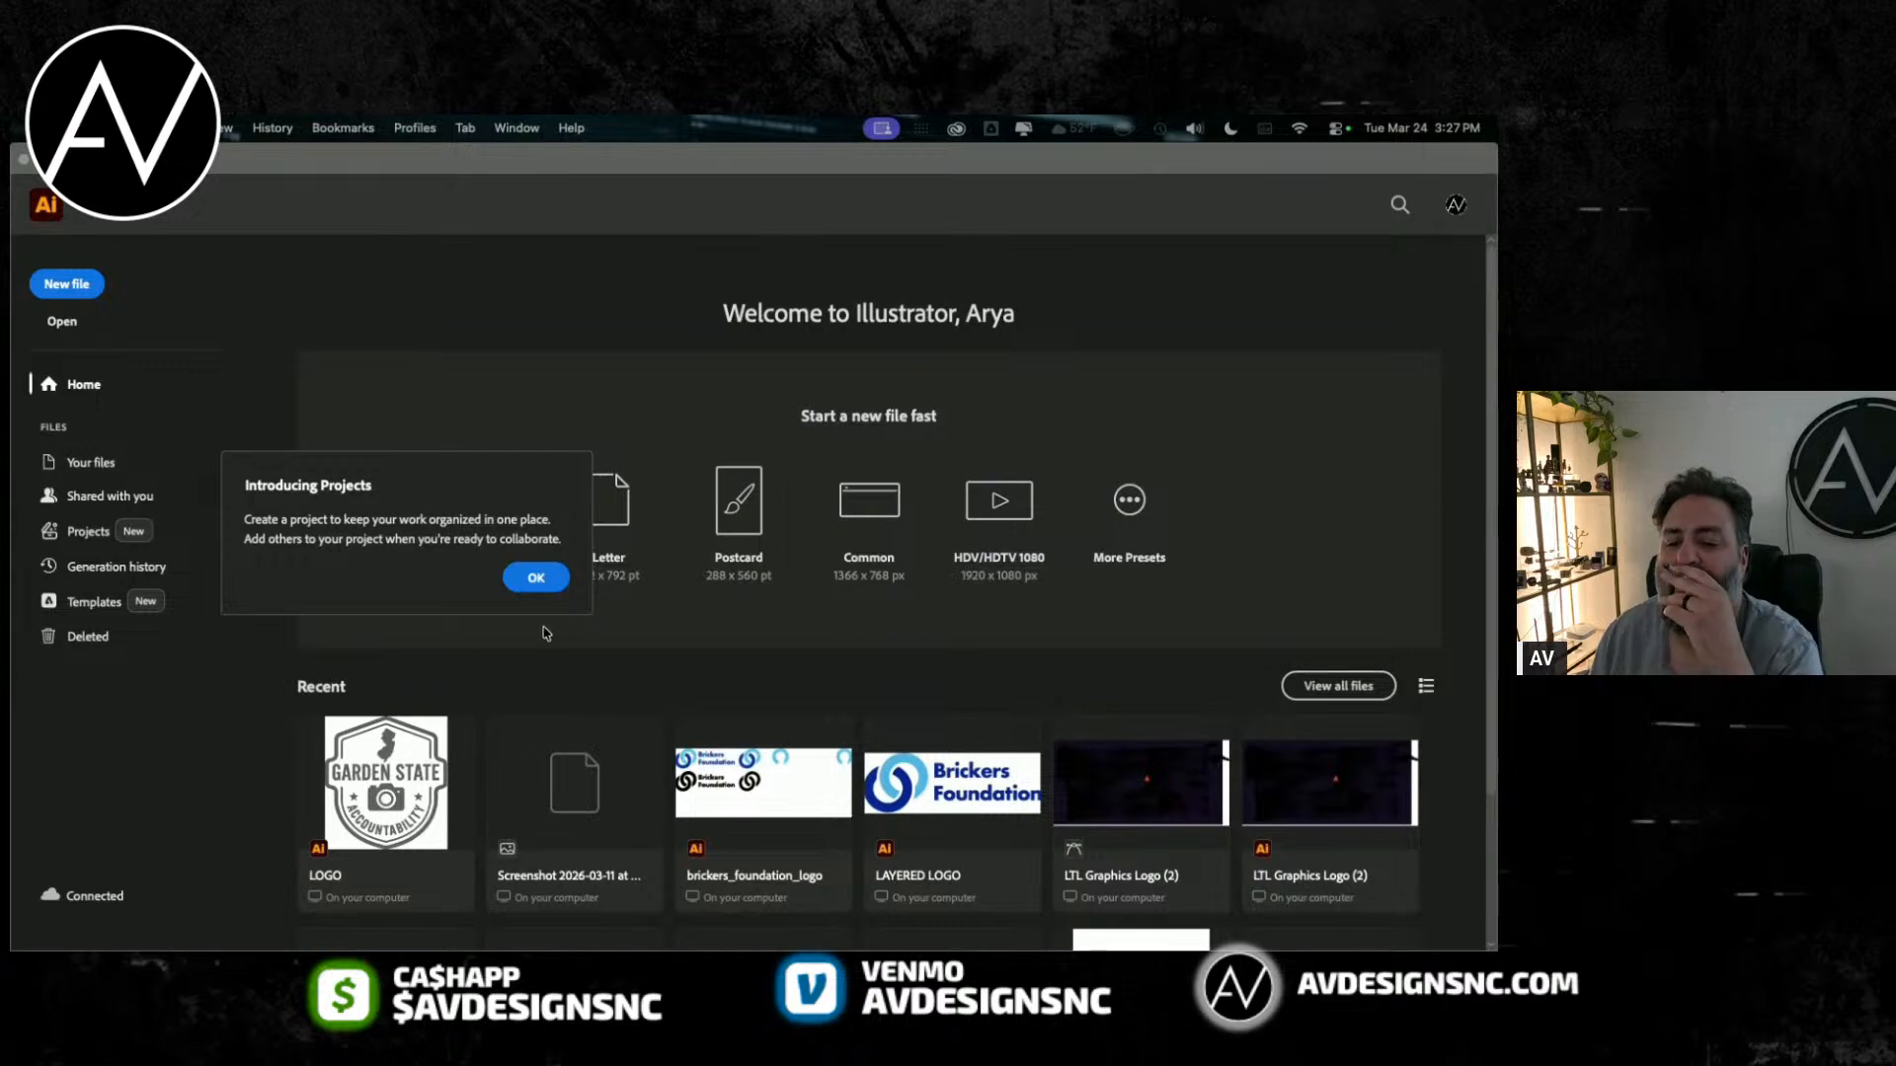
{"action": "left_click", "coordinate": [540, 579]}
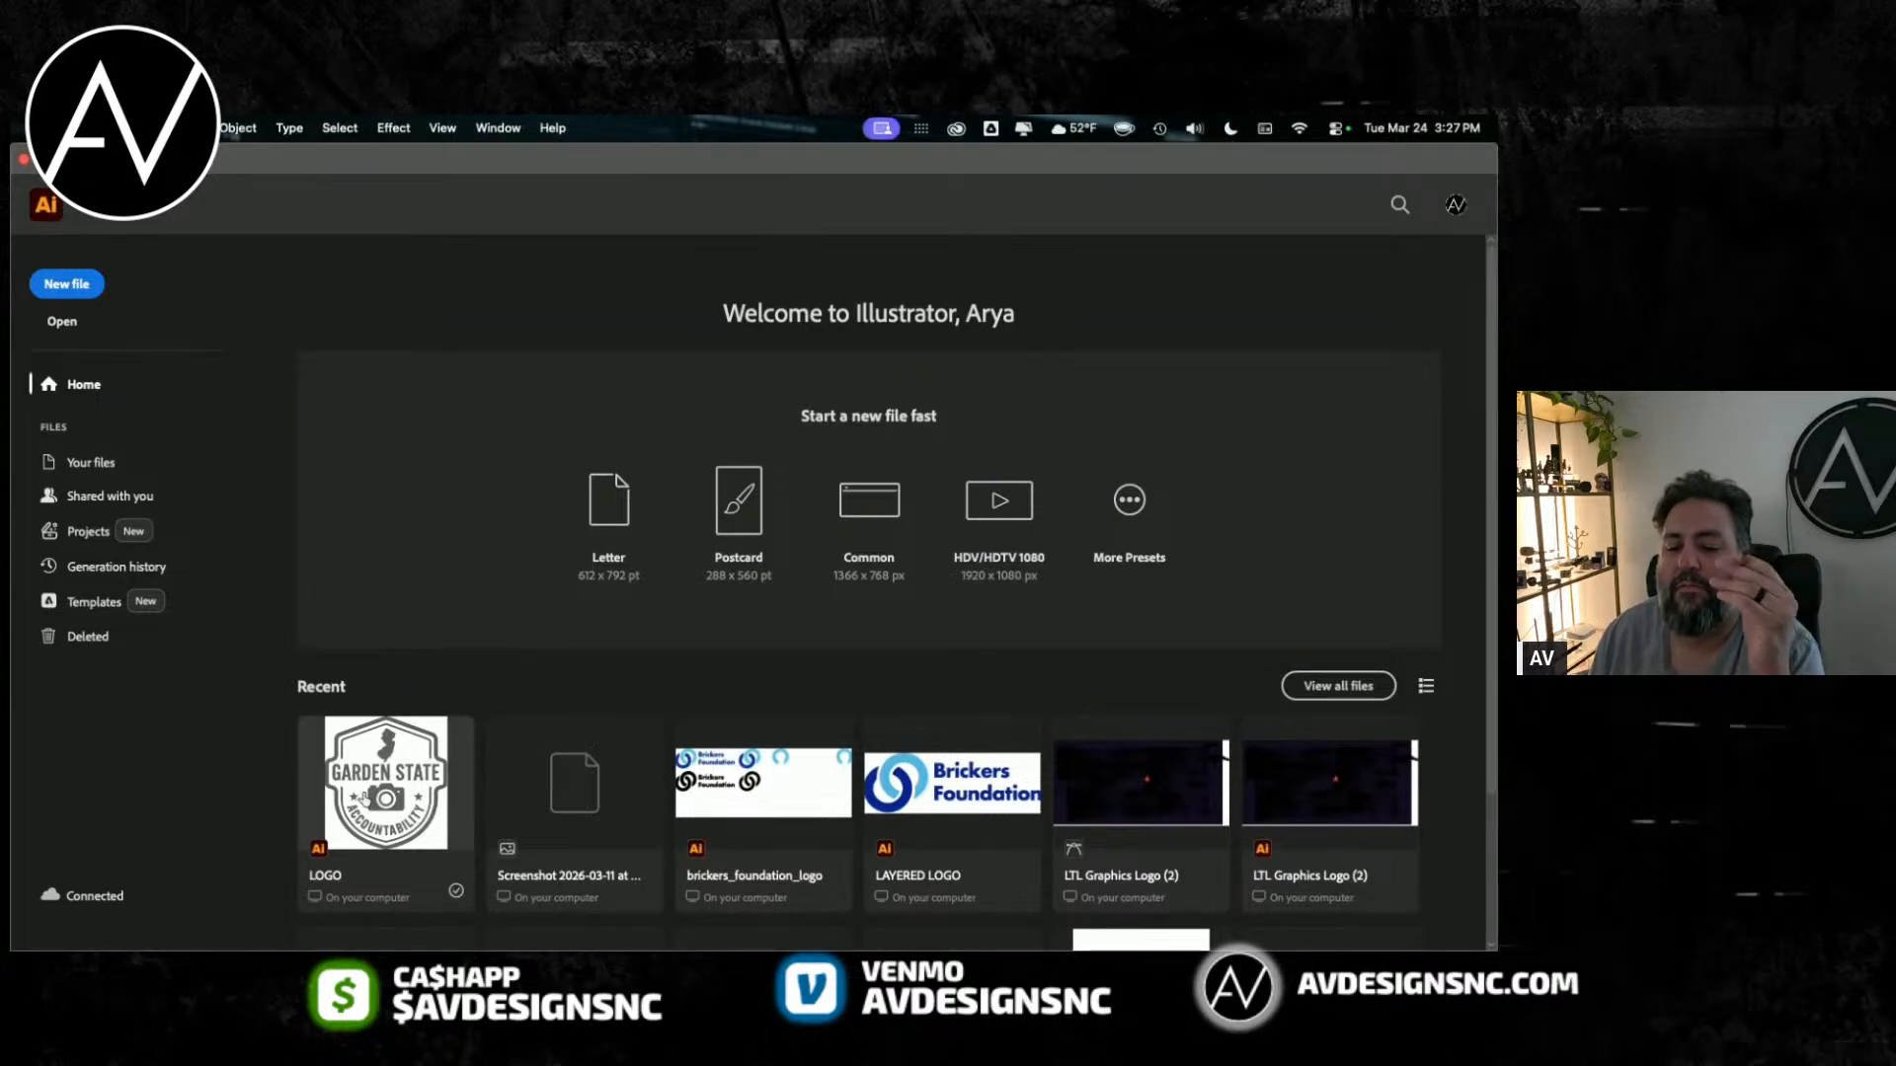
{"action": "left_click", "coordinate": [365, 766]}
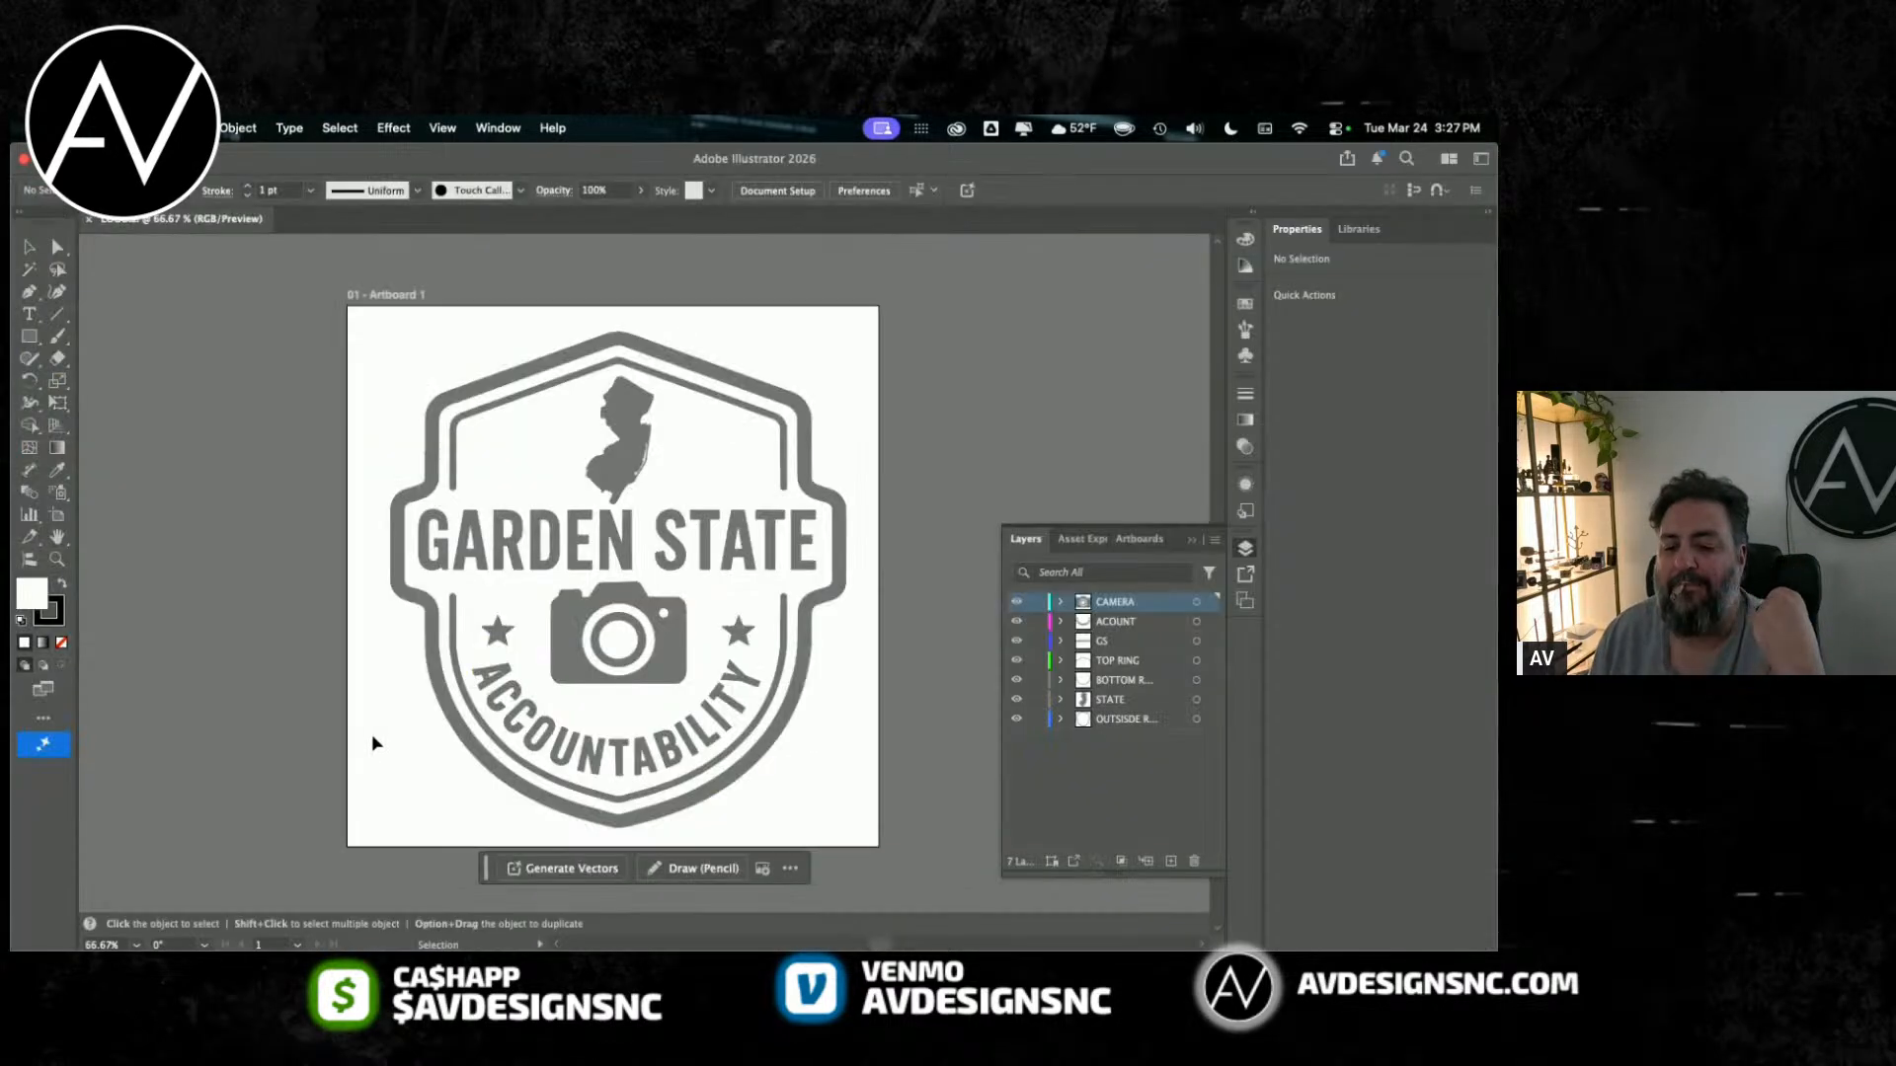
{"action": "left_click", "coordinate": [289, 127]}
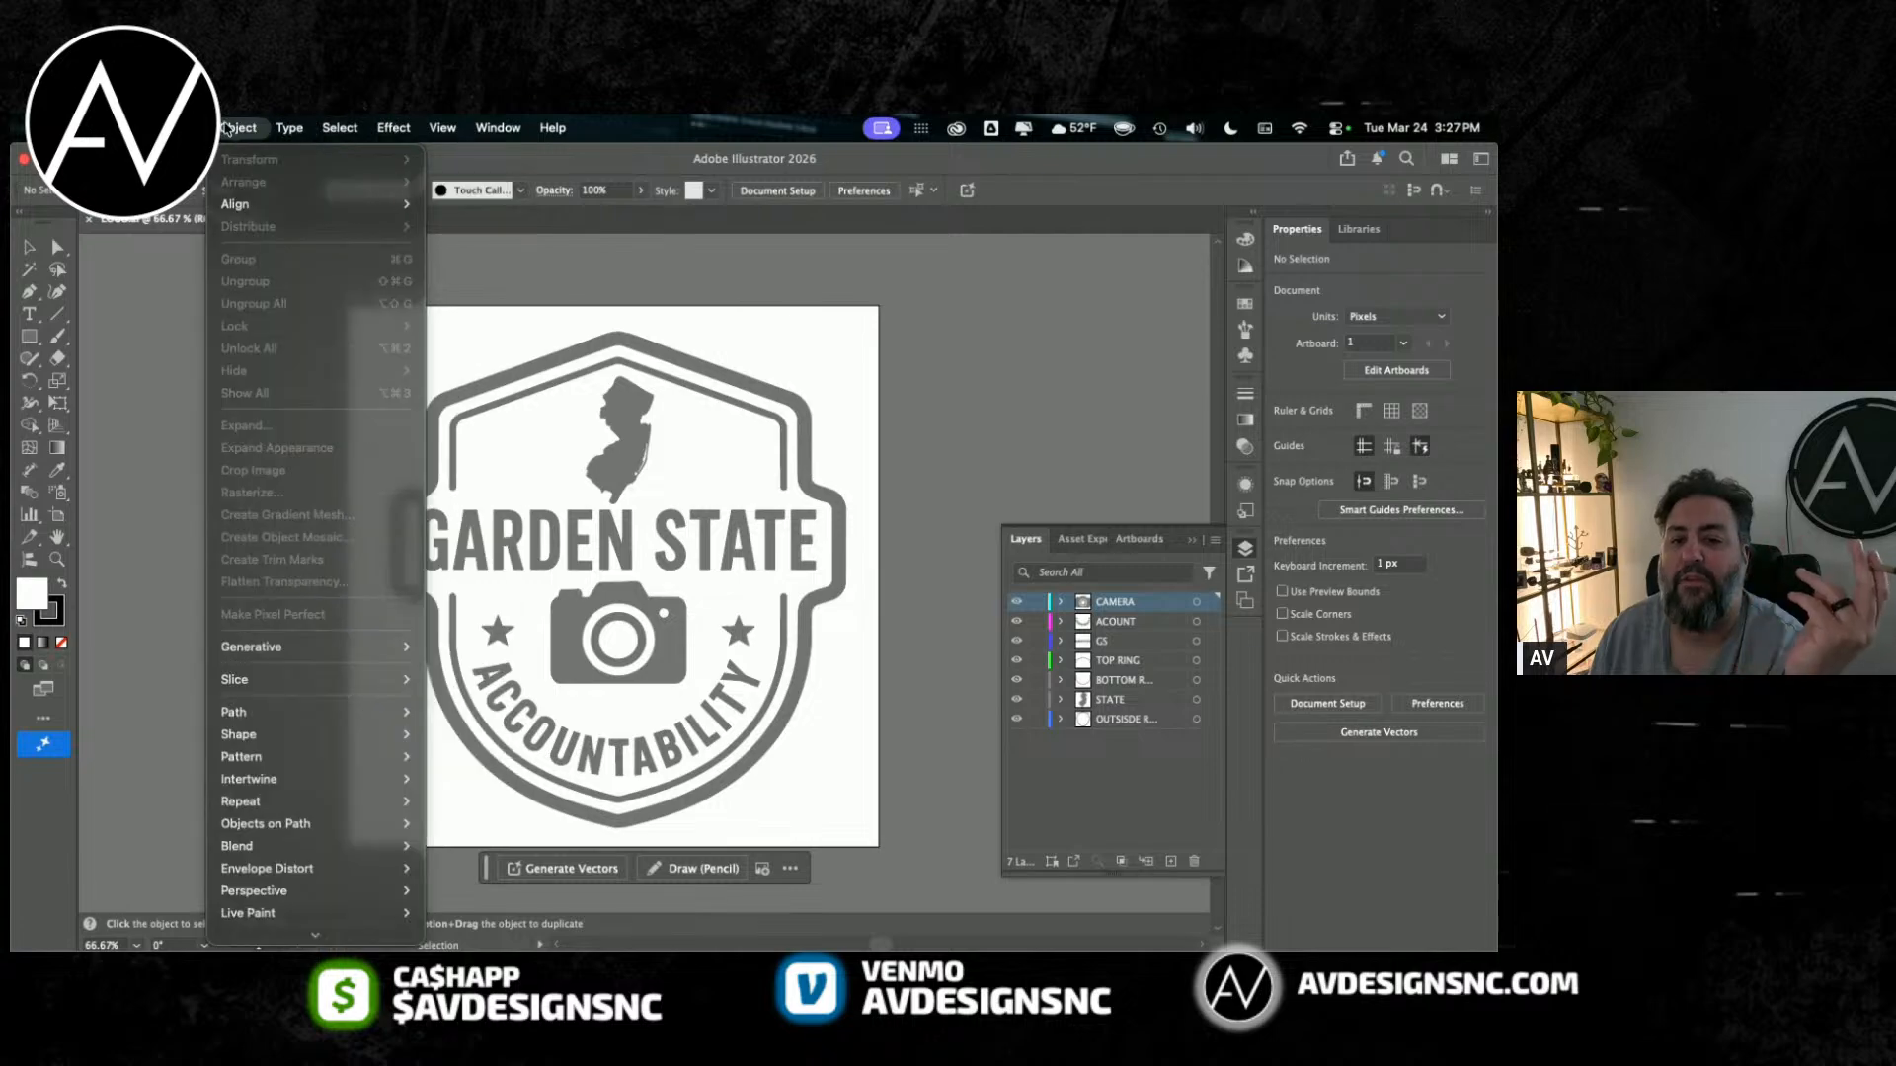
{"action": "mouse_move", "coordinate": [289, 139]}
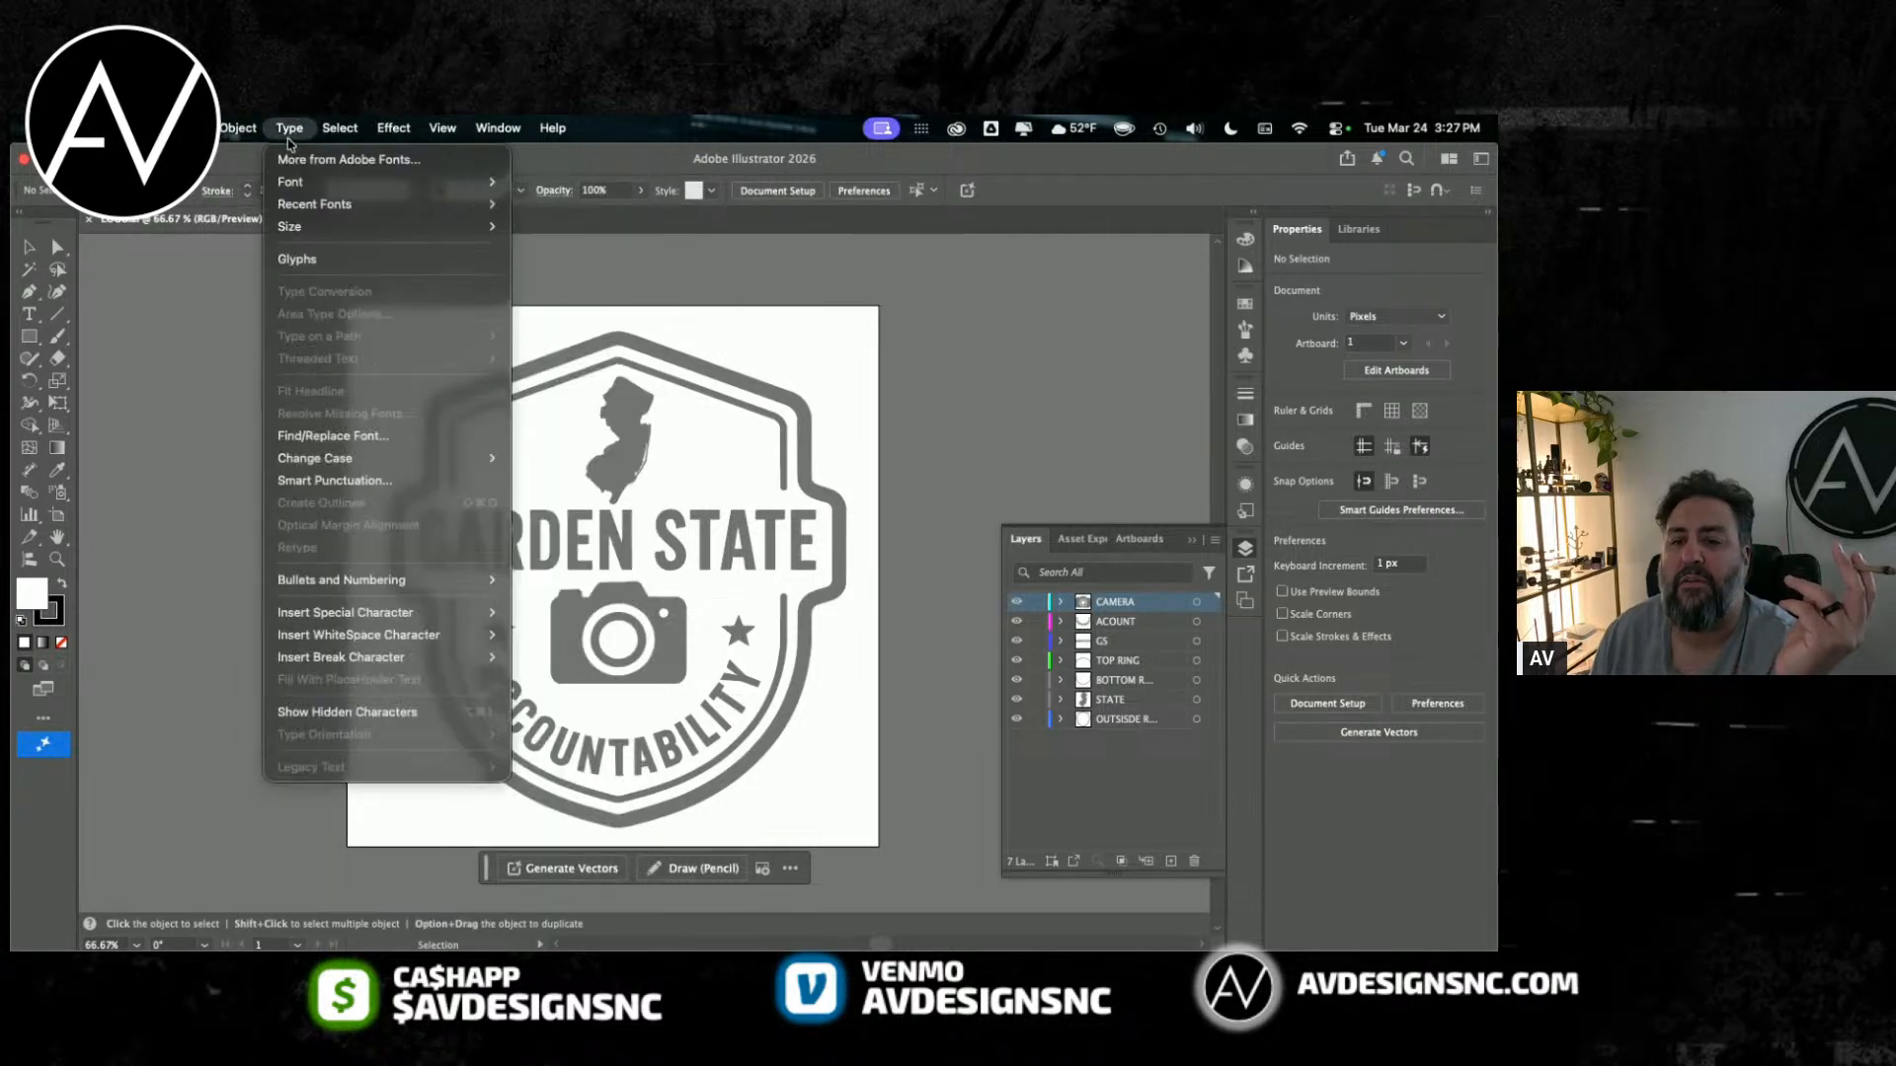
{"action": "mouse_move", "coordinate": [188, 127]}
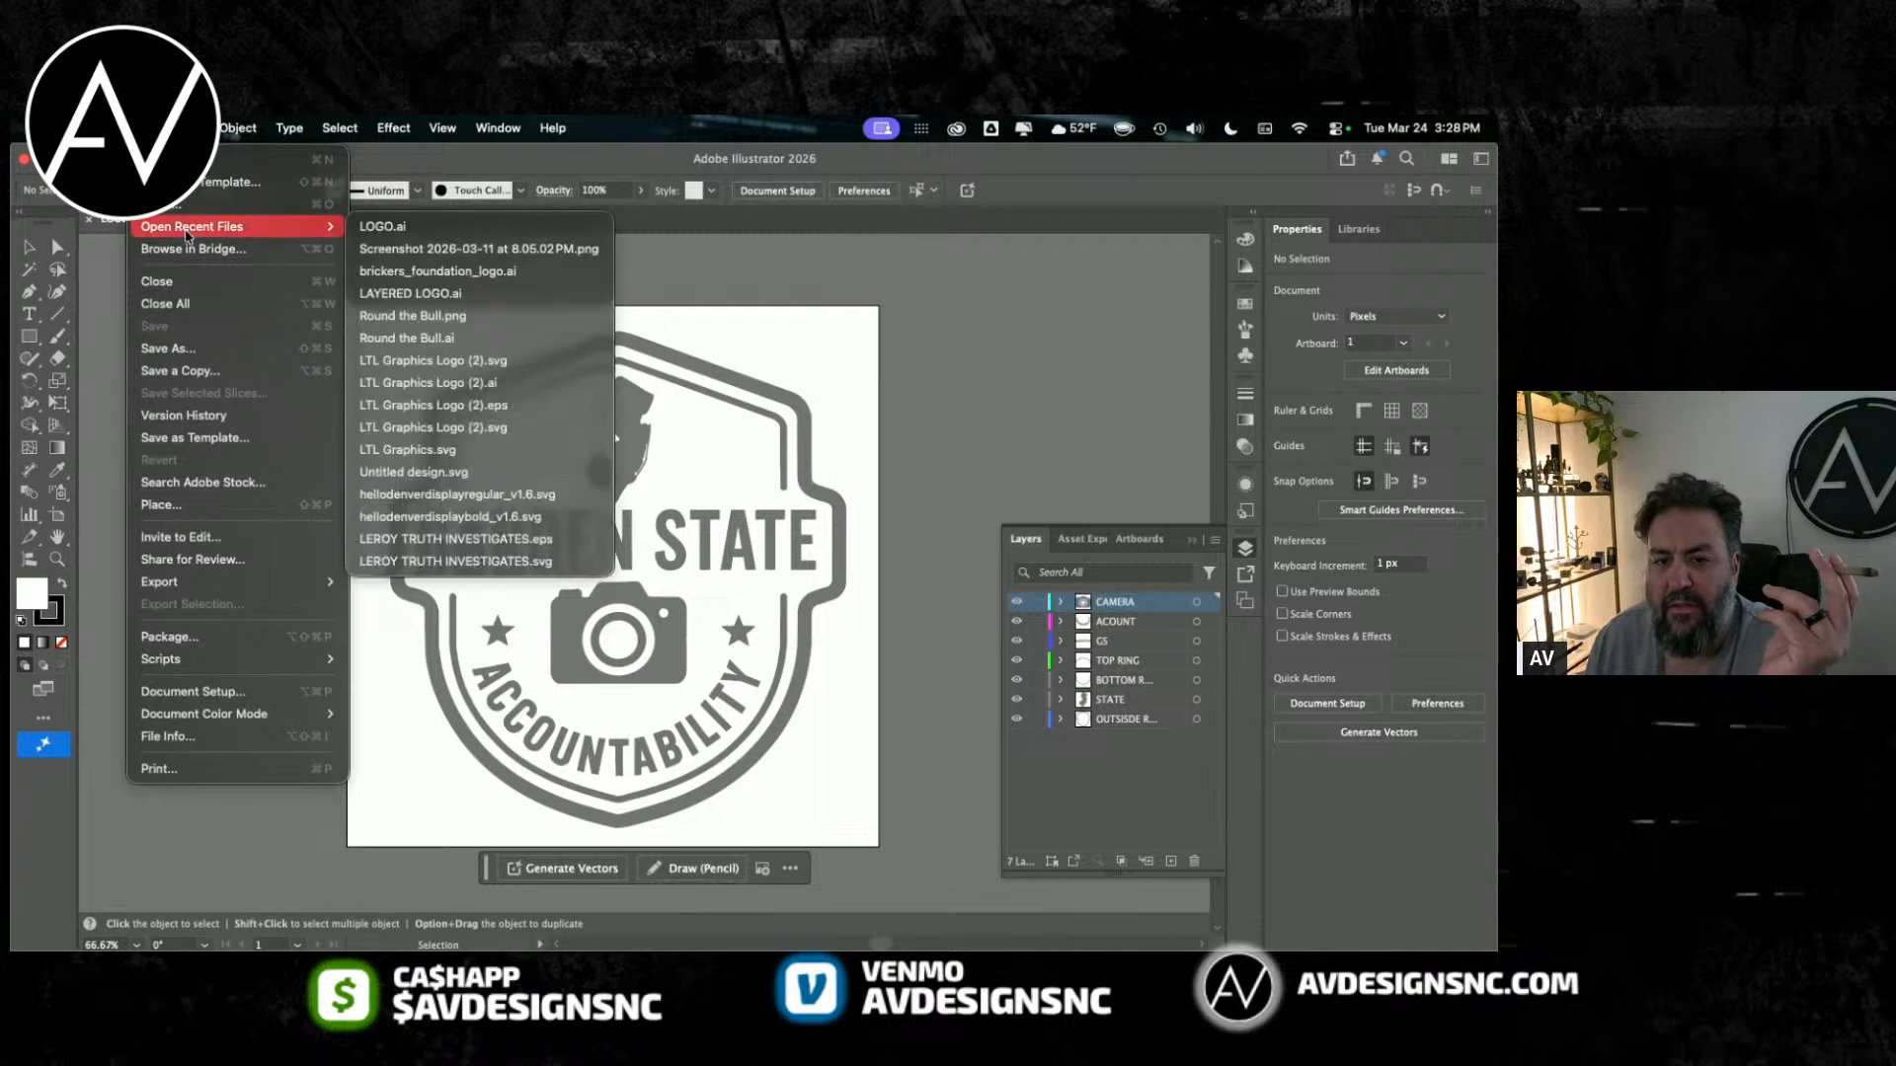
{"action": "left_click", "coordinate": [673, 677]}
{"action": "left_click", "coordinate": [673, 677]}
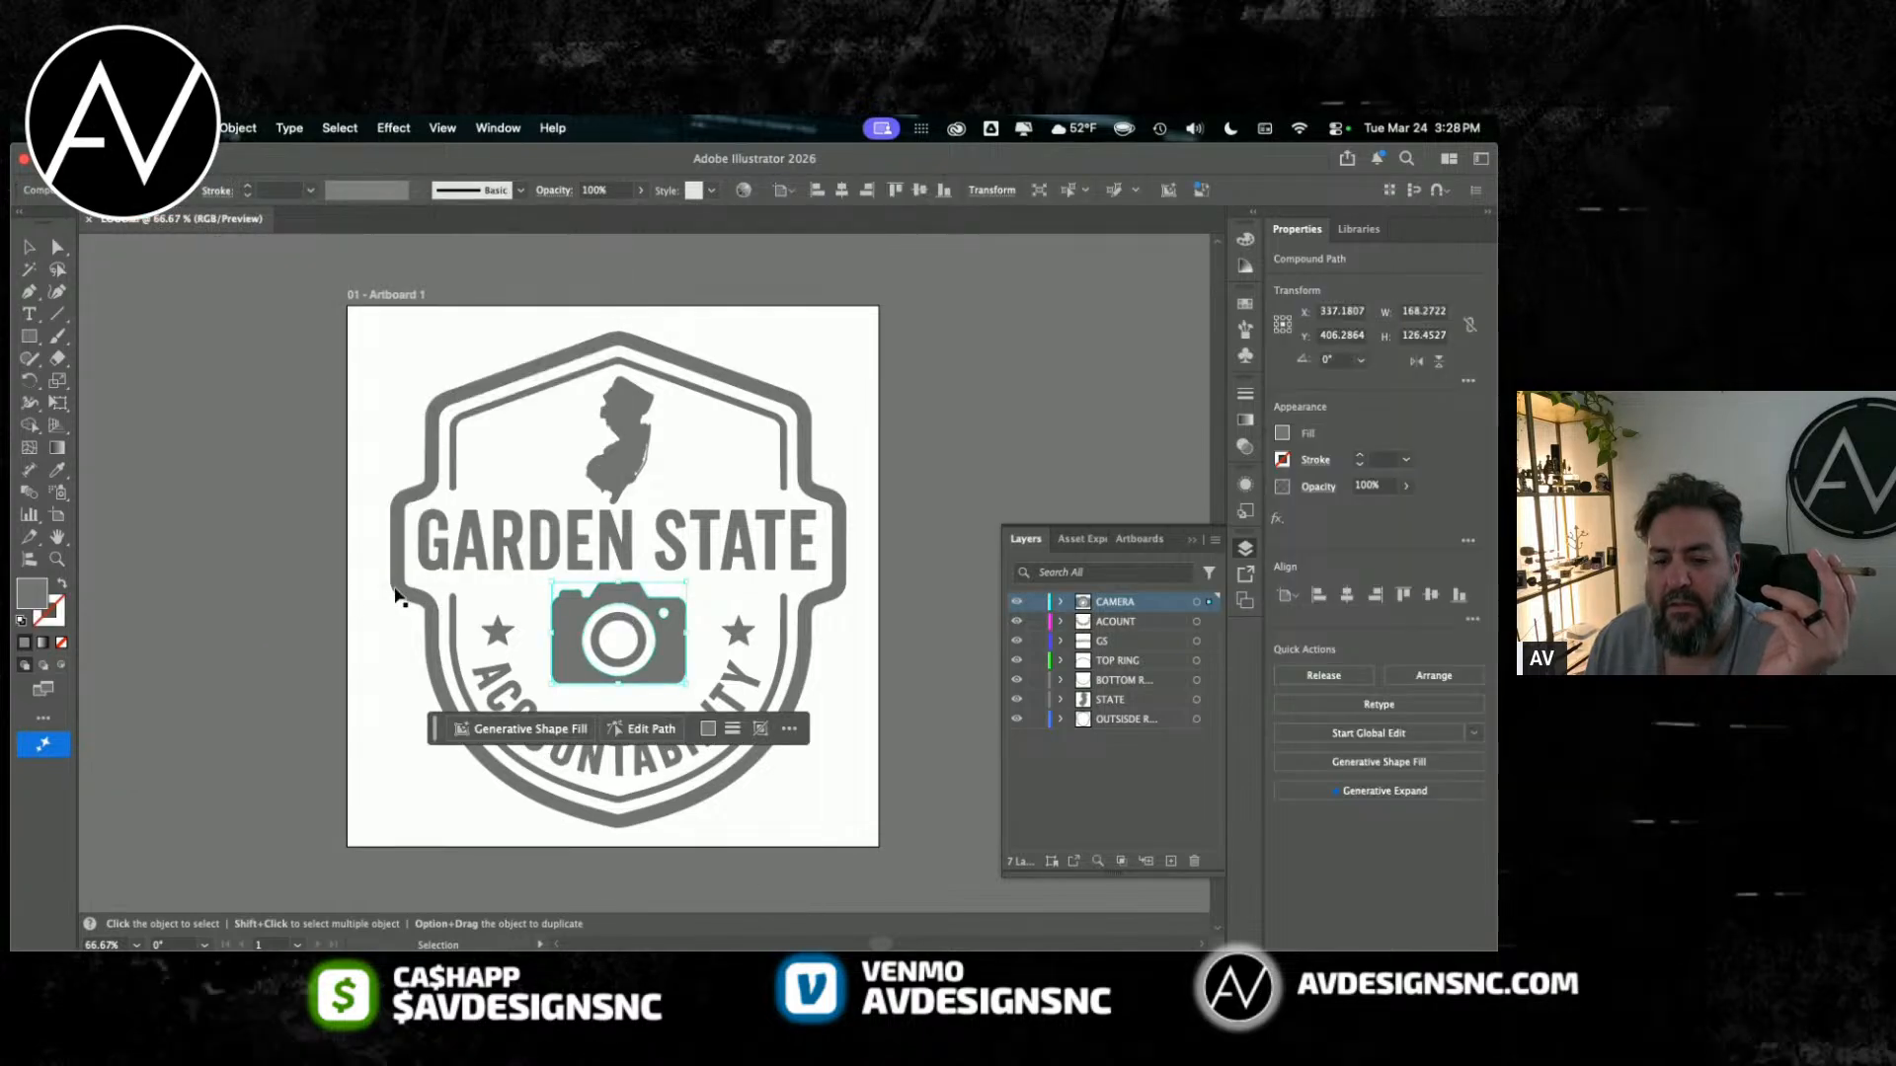
{"action": "left_click", "coordinate": [336, 581]}
Step: Check the working spaces and colour management policies in Color Settings, leaving them as they are
{"action": "left_click", "coordinate": [340, 127]}
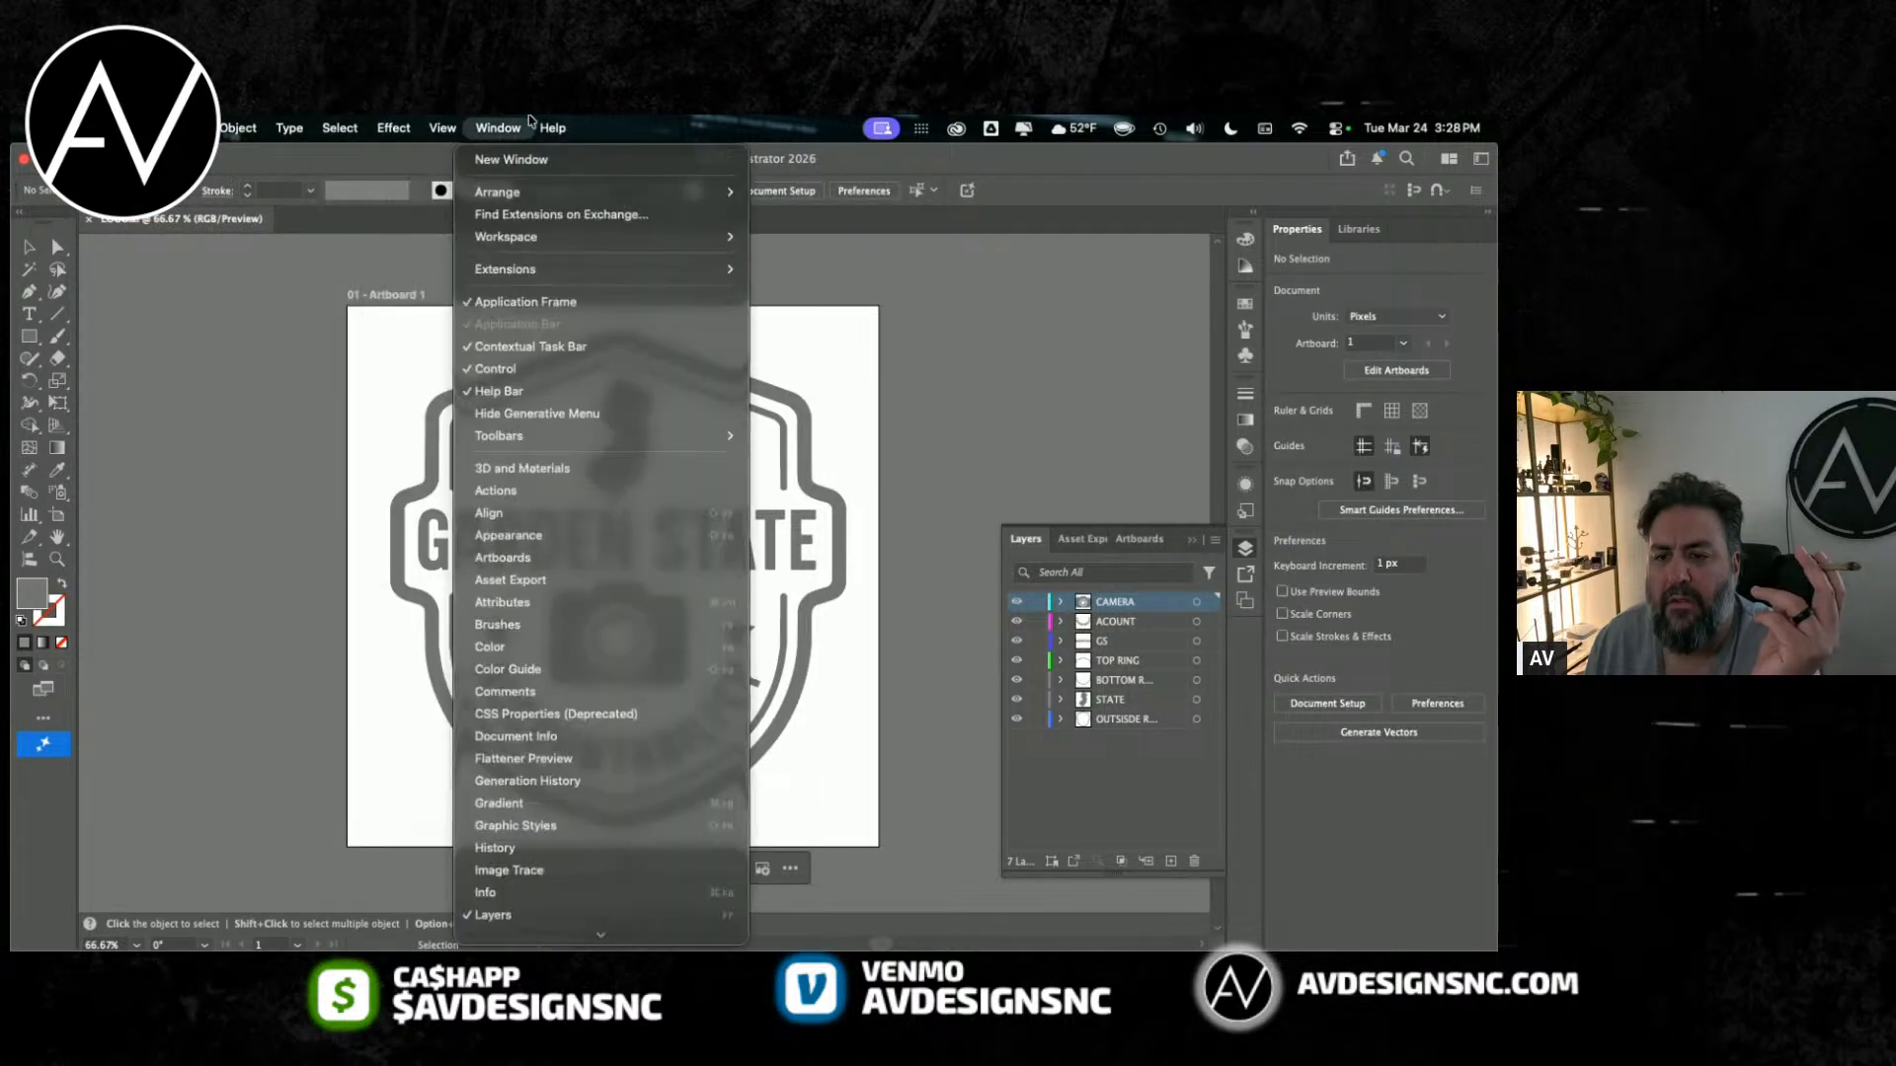
{"action": "mouse_move", "coordinate": [420, 126]}
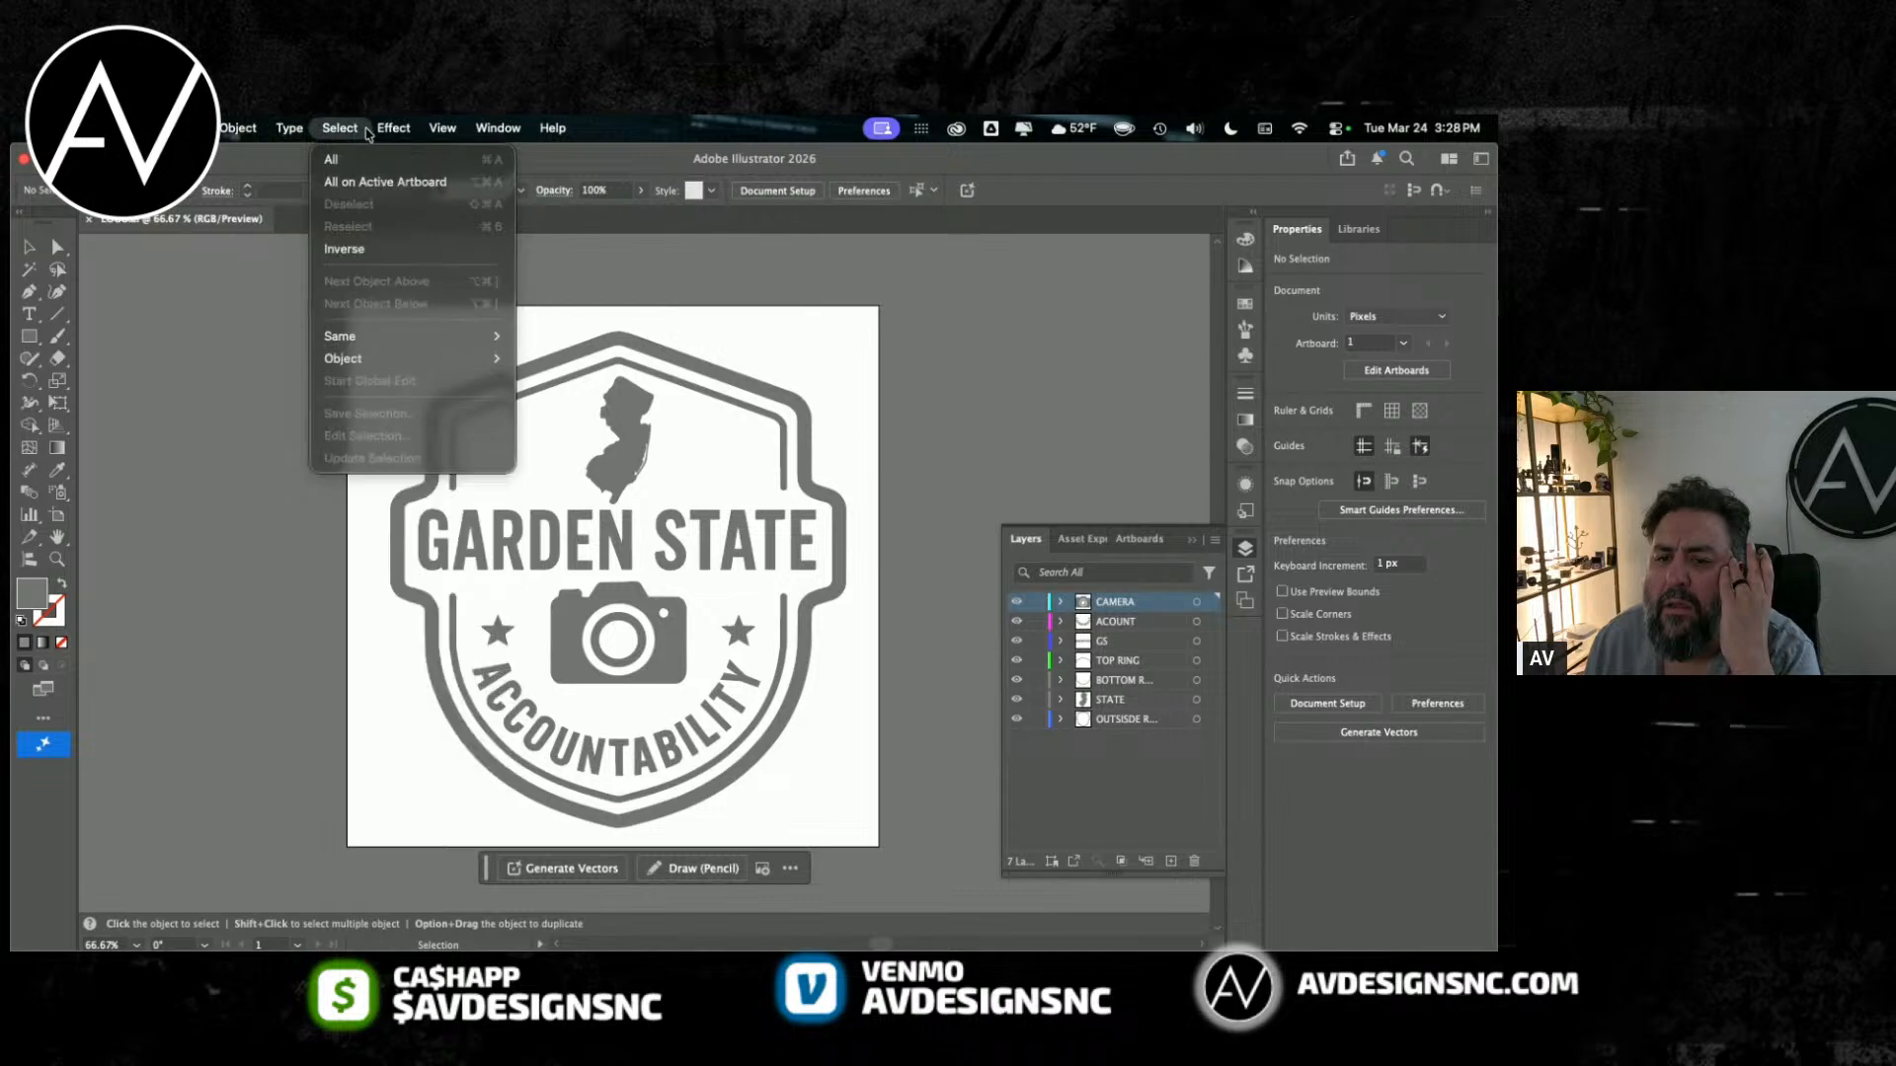
{"action": "mouse_move", "coordinate": [188, 127]}
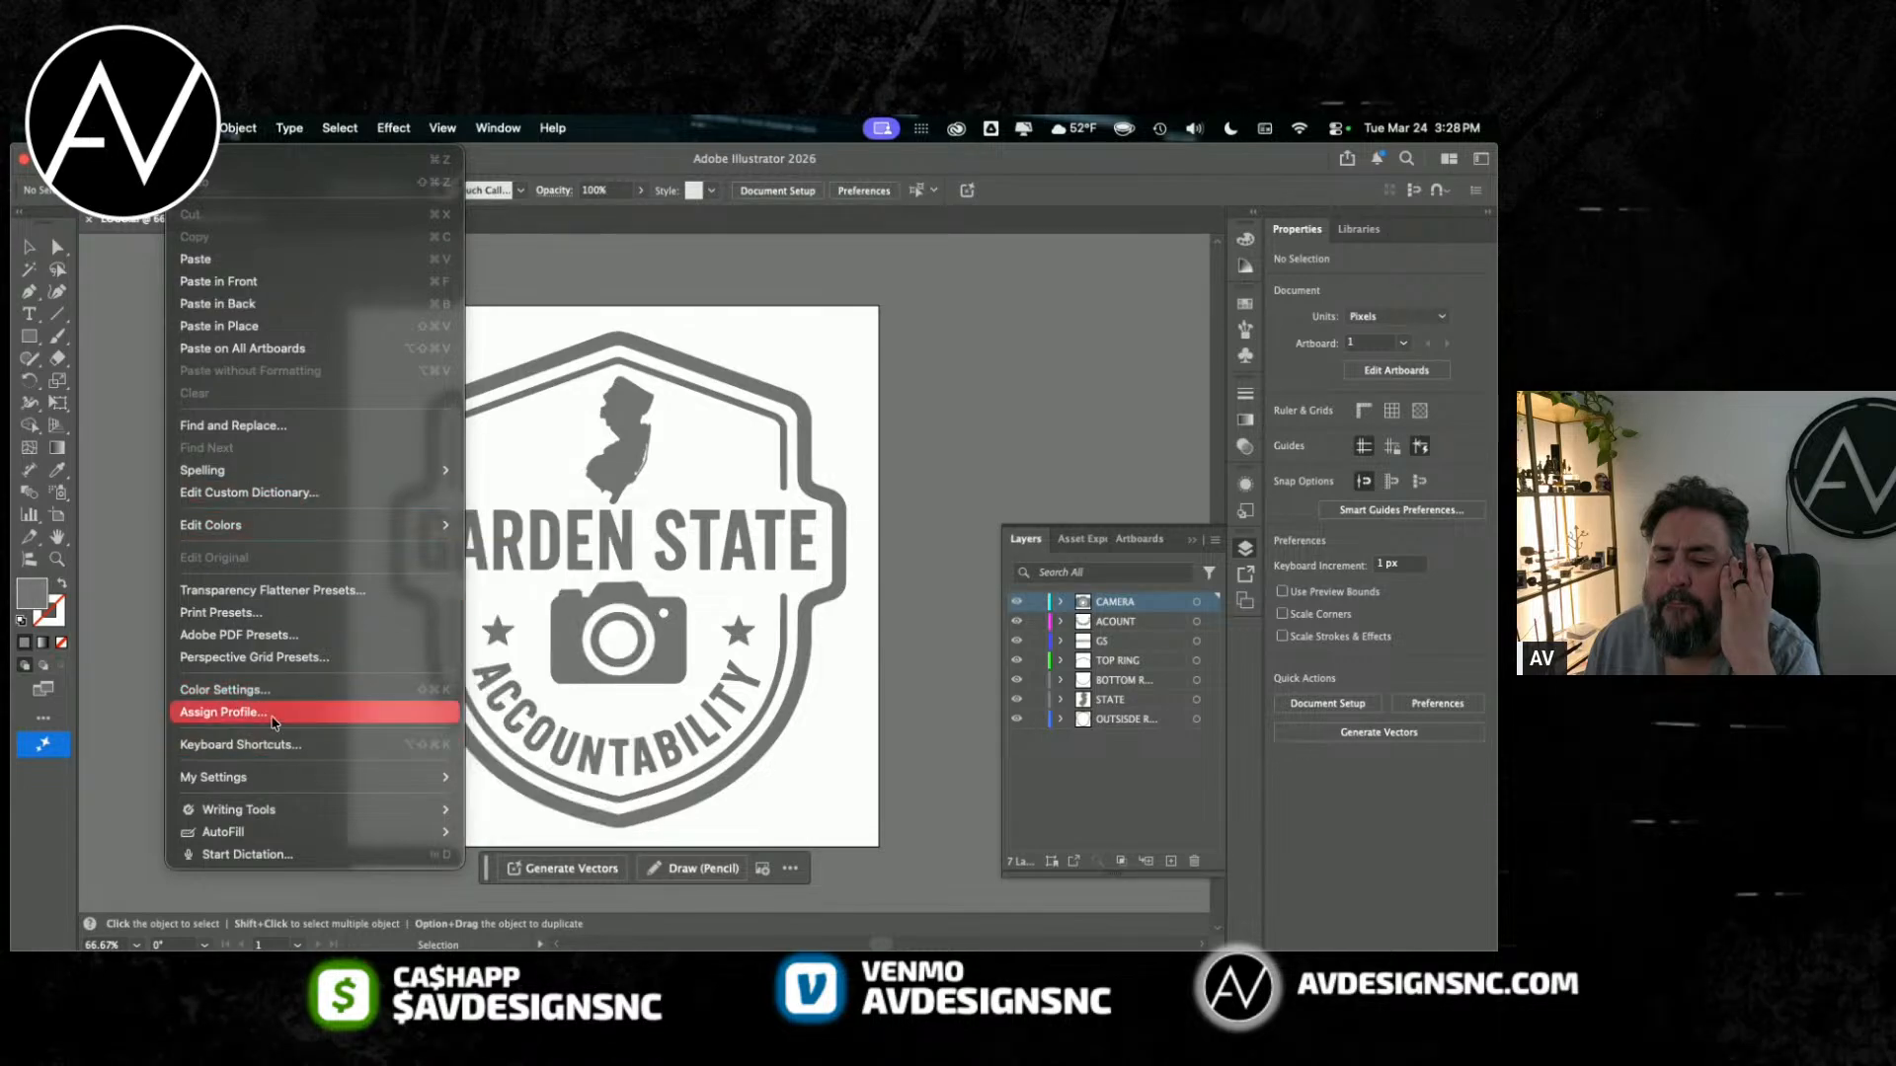
{"action": "left_click", "coordinate": [237, 690]}
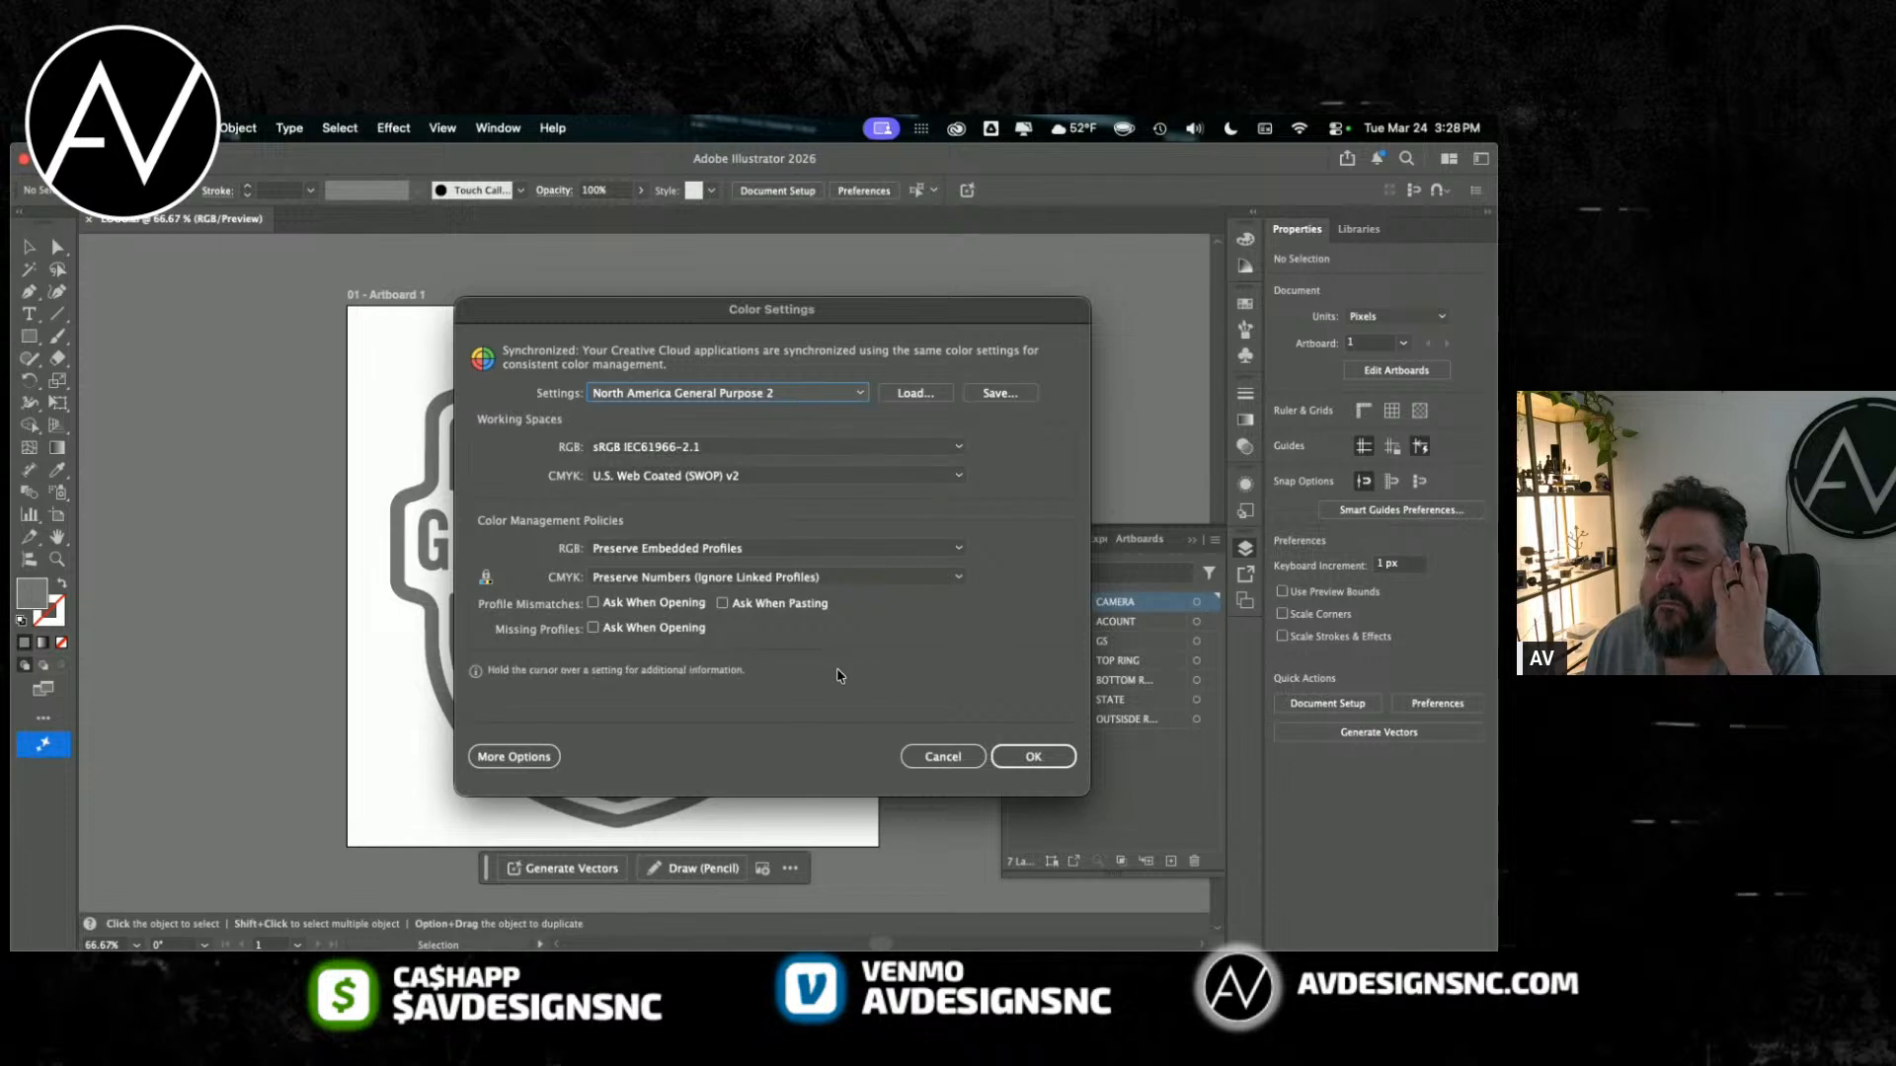
{"action": "left_click", "coordinate": [941, 757]}
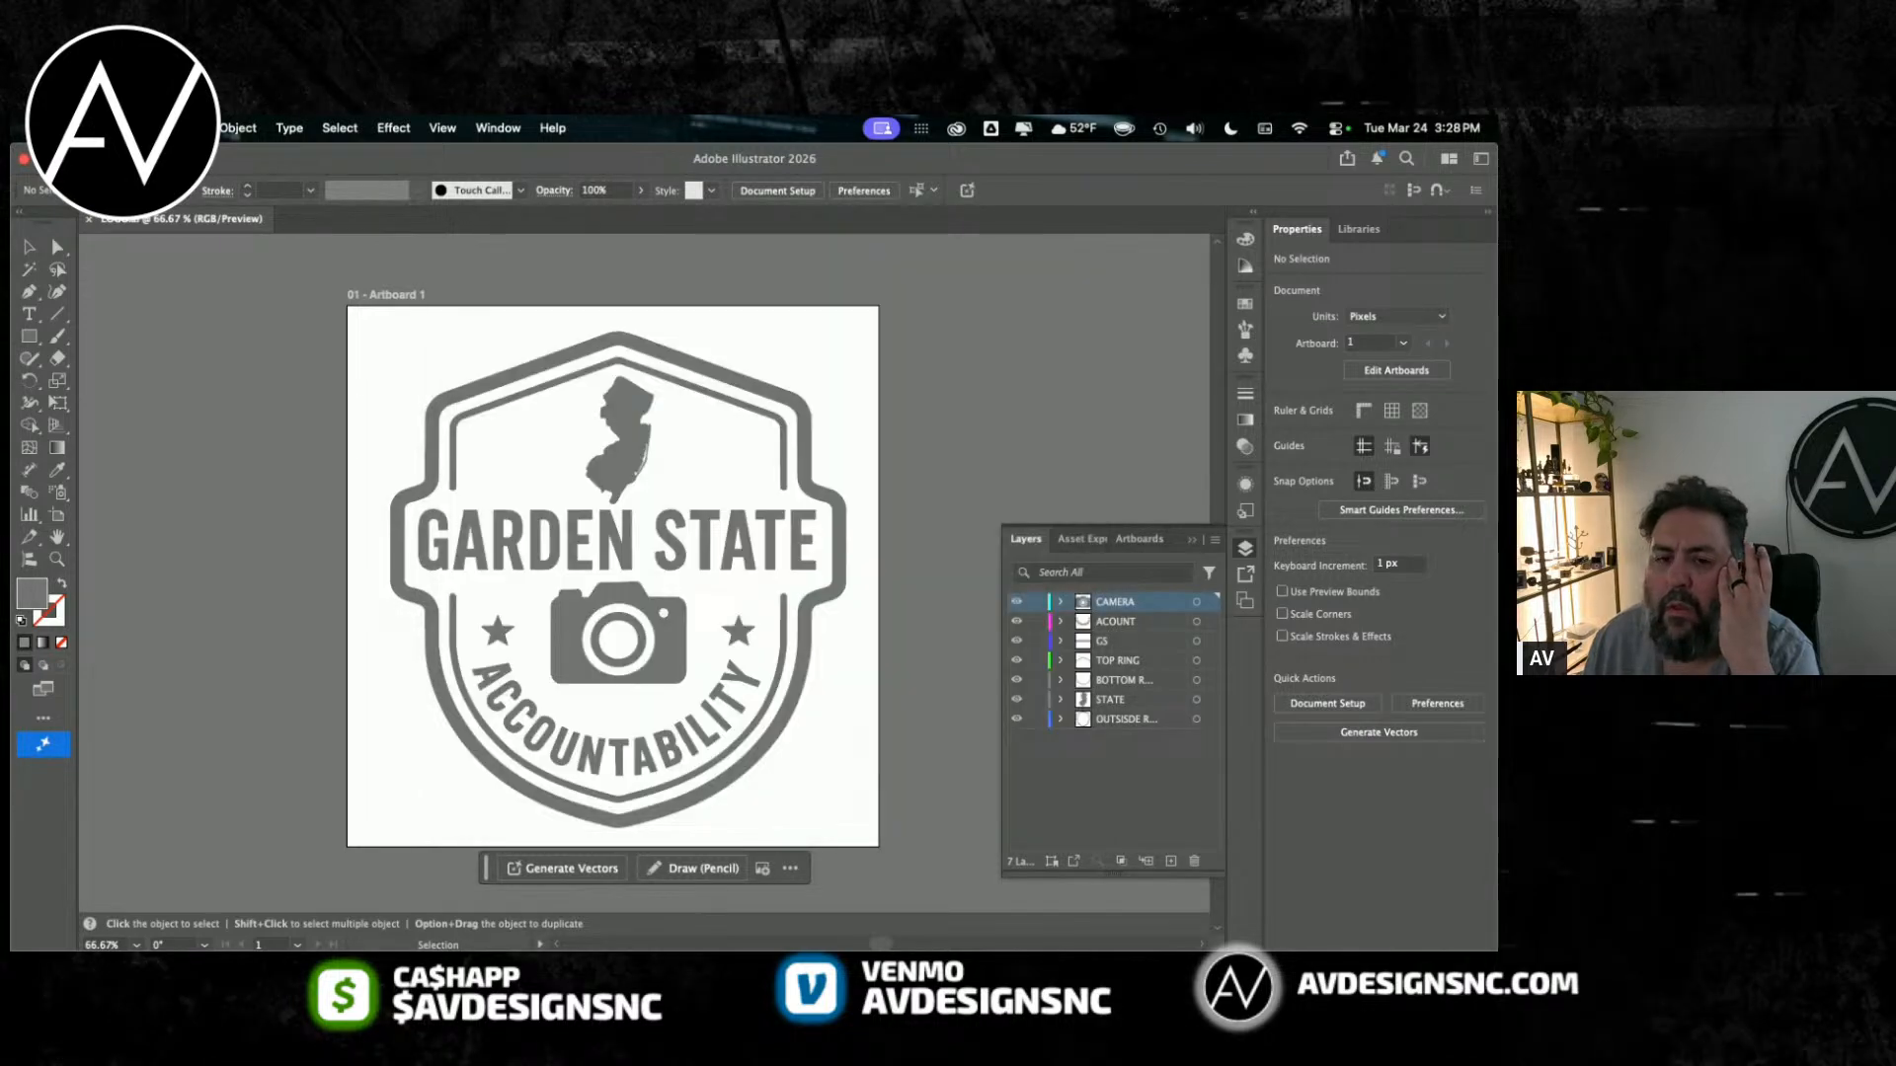
Step: Check the general and type options in Document Setup without applying any change
{"action": "left_click", "coordinate": [150, 128]}
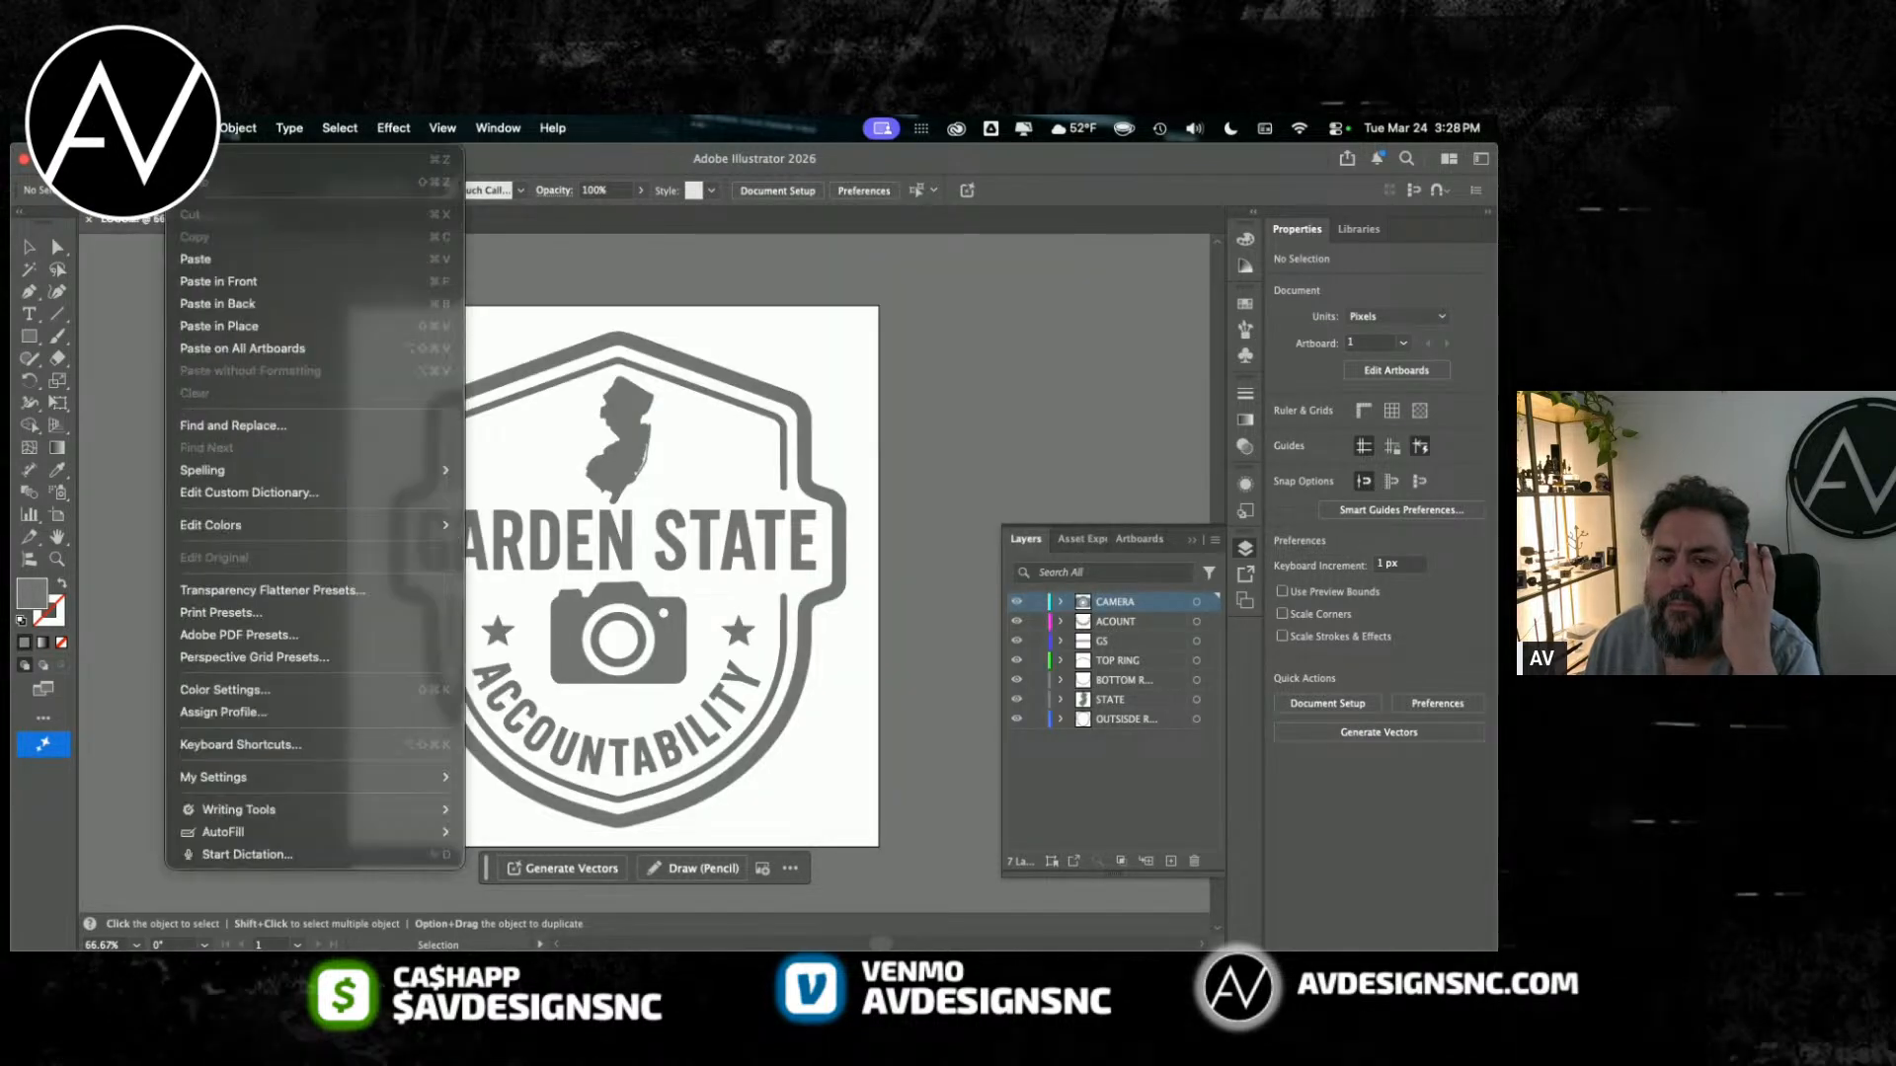
{"action": "mouse_move", "coordinate": [238, 128]}
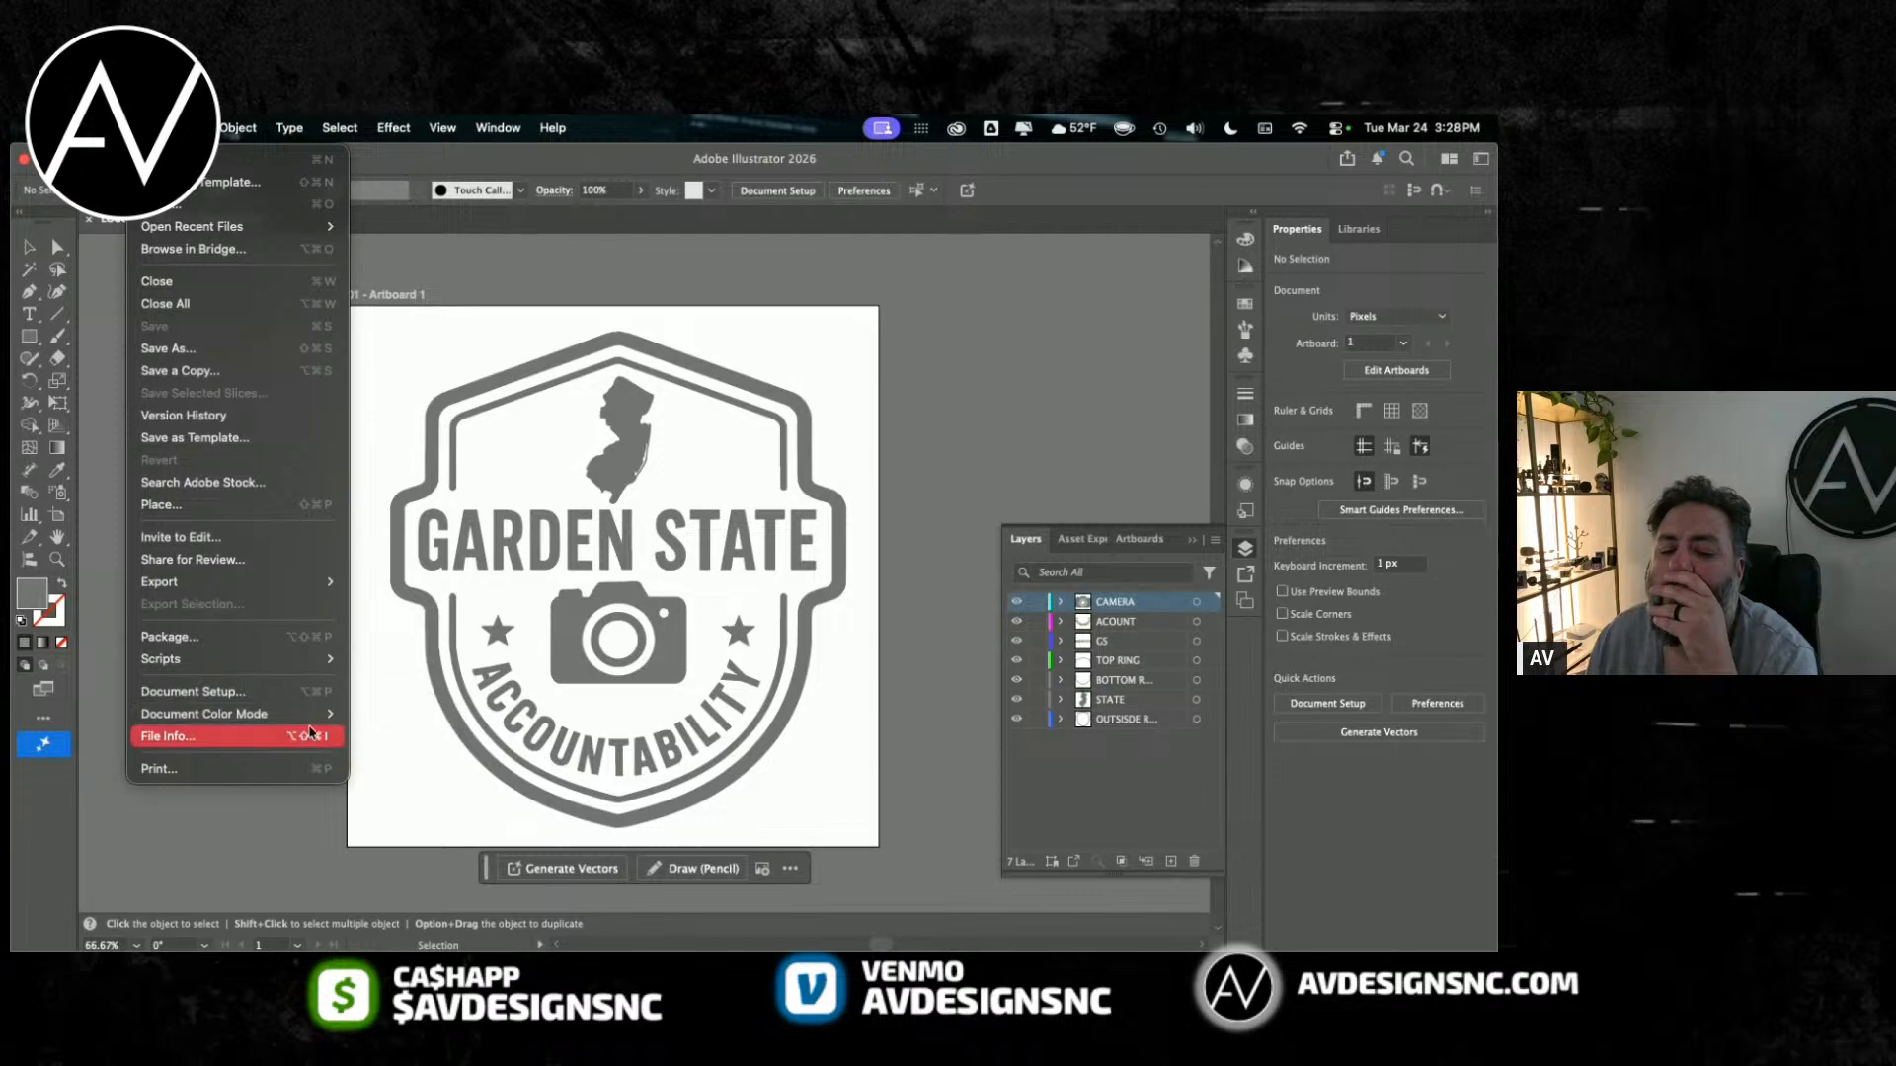
{"action": "left_click", "coordinate": [293, 696]}
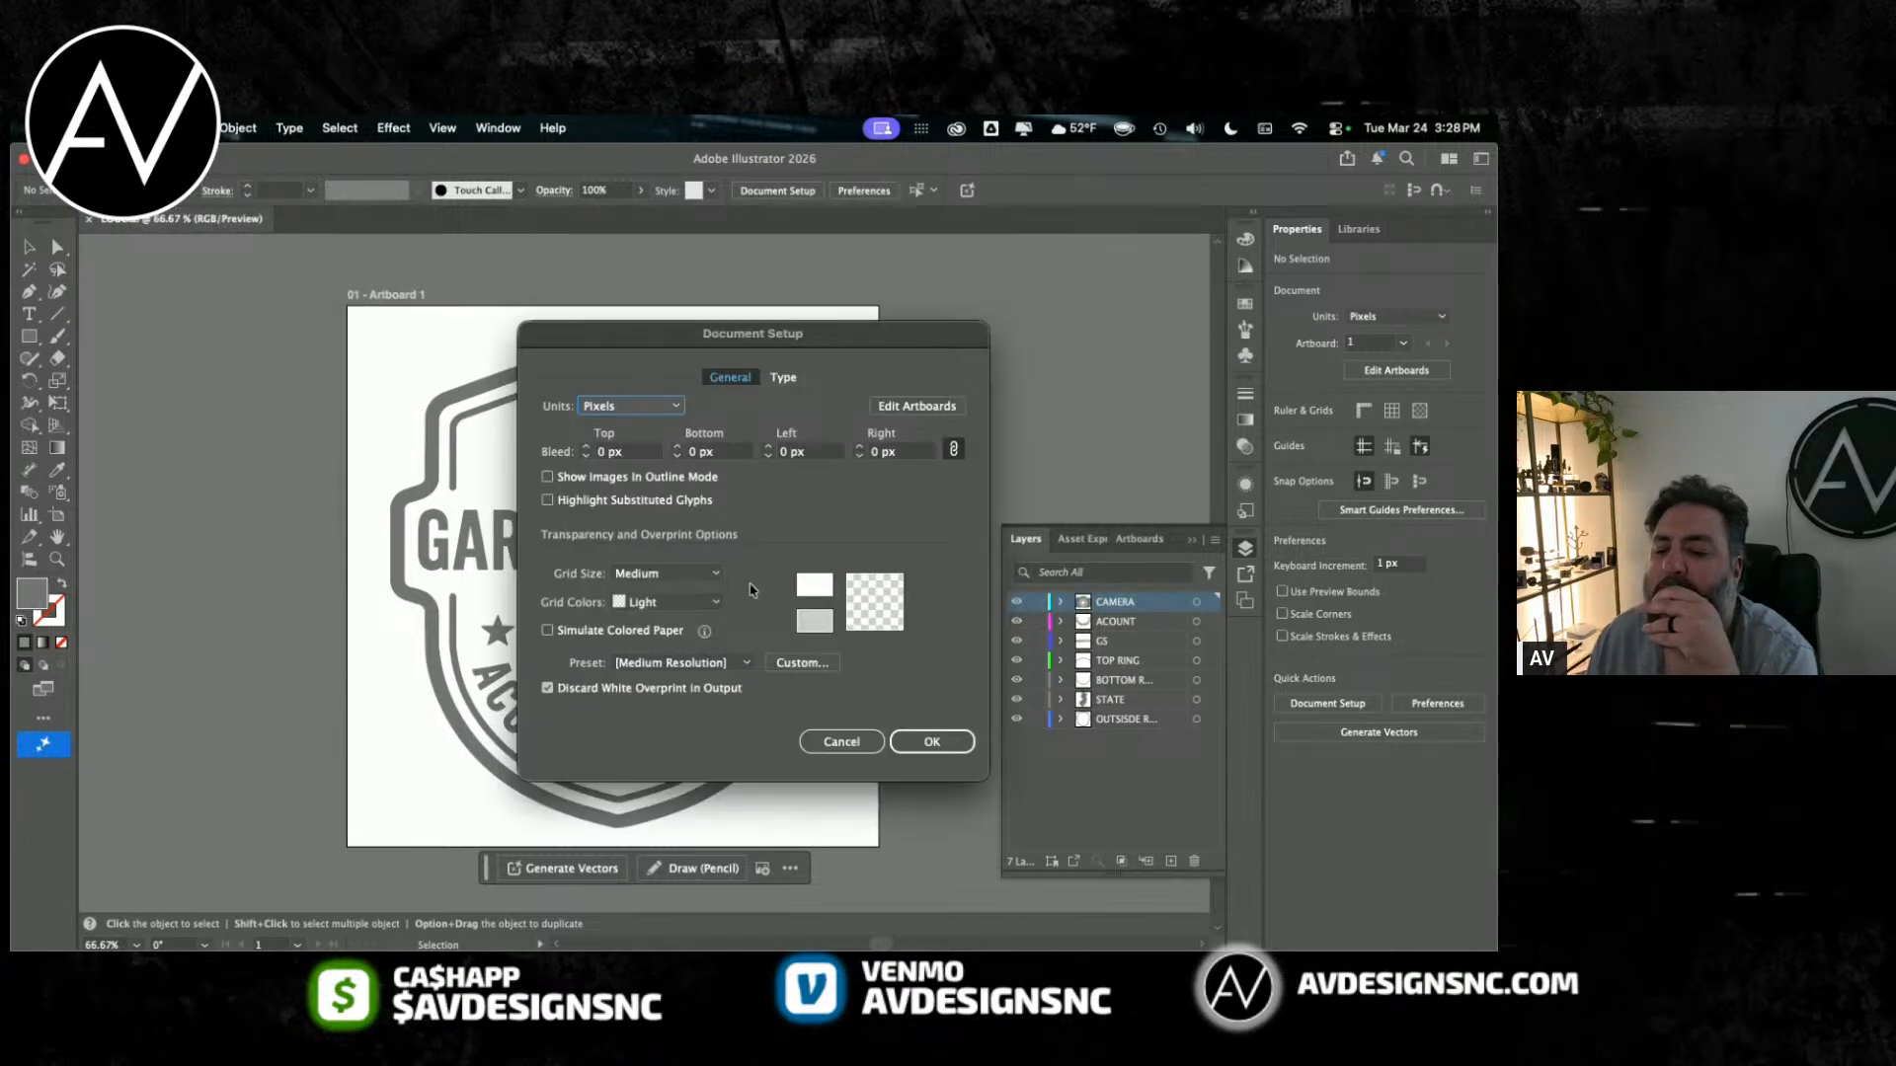
{"action": "left_click", "coordinate": [787, 376]}
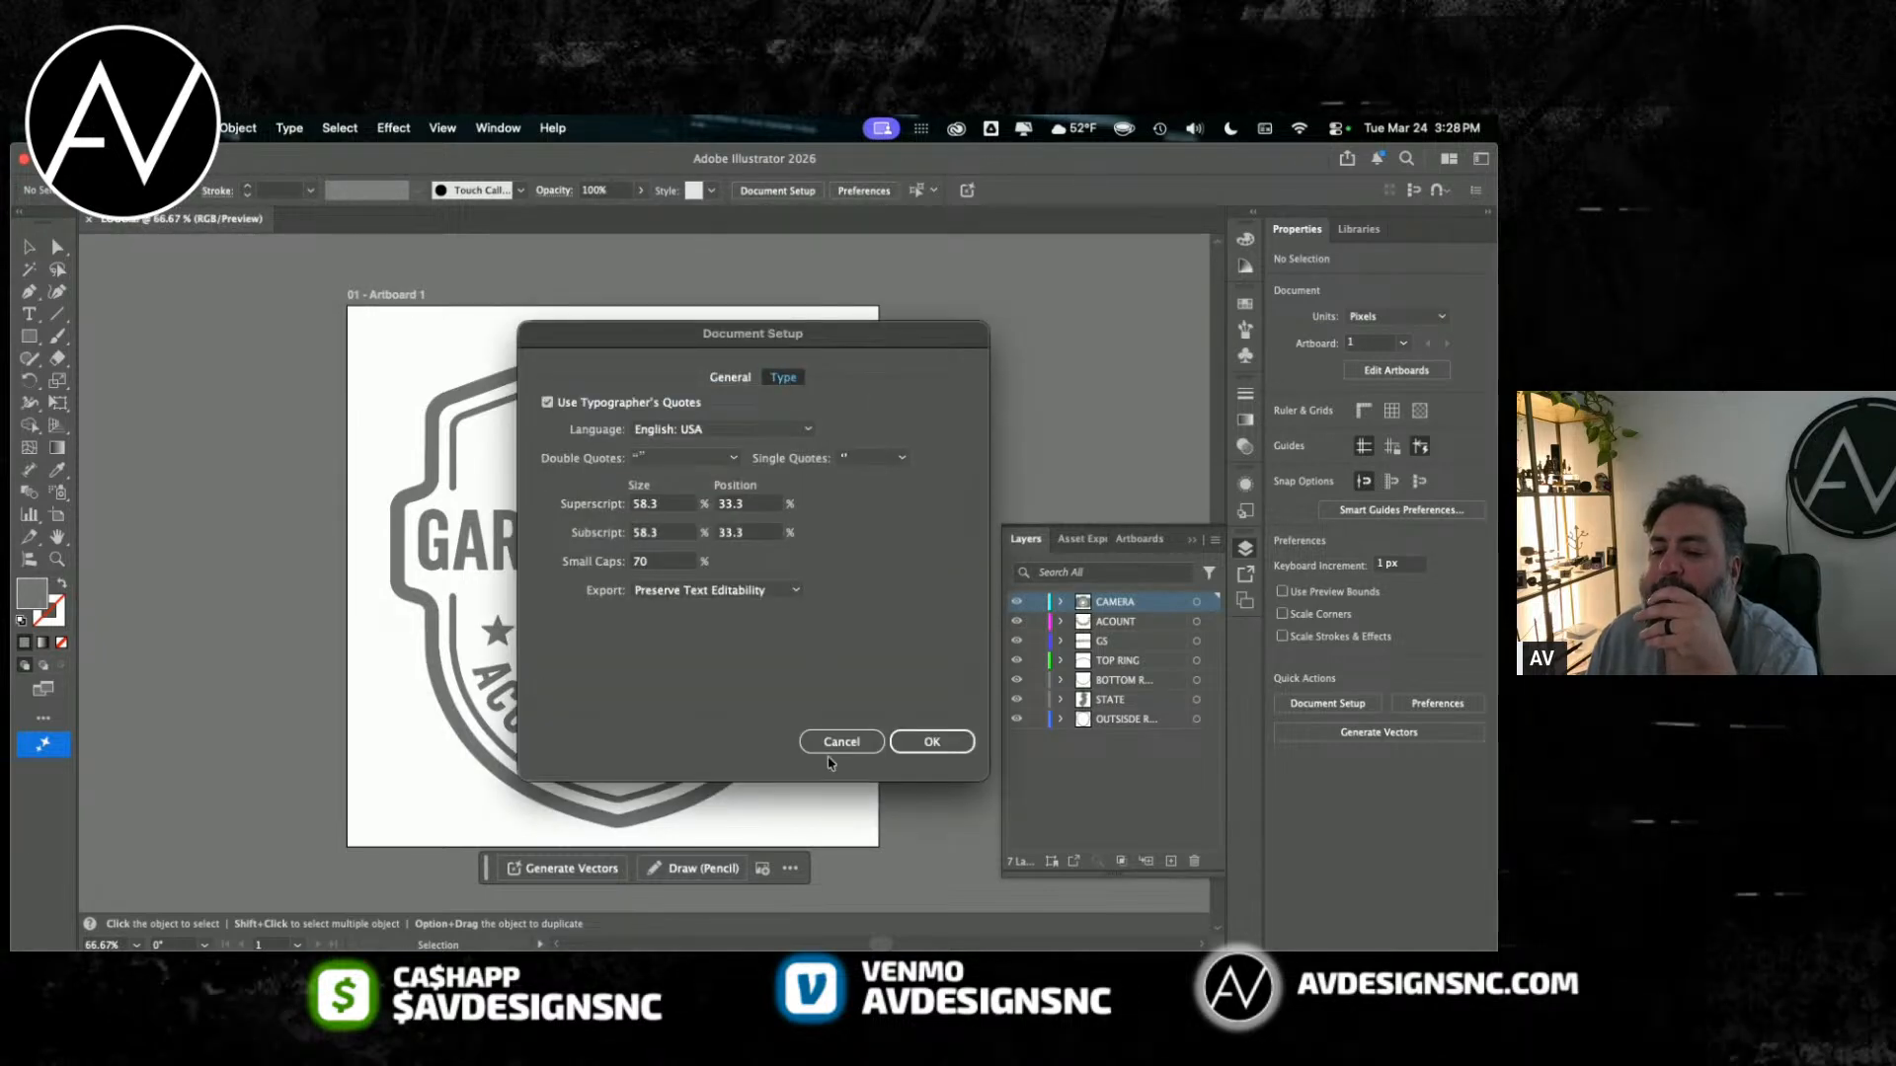
{"action": "left_click", "coordinate": [837, 748]}
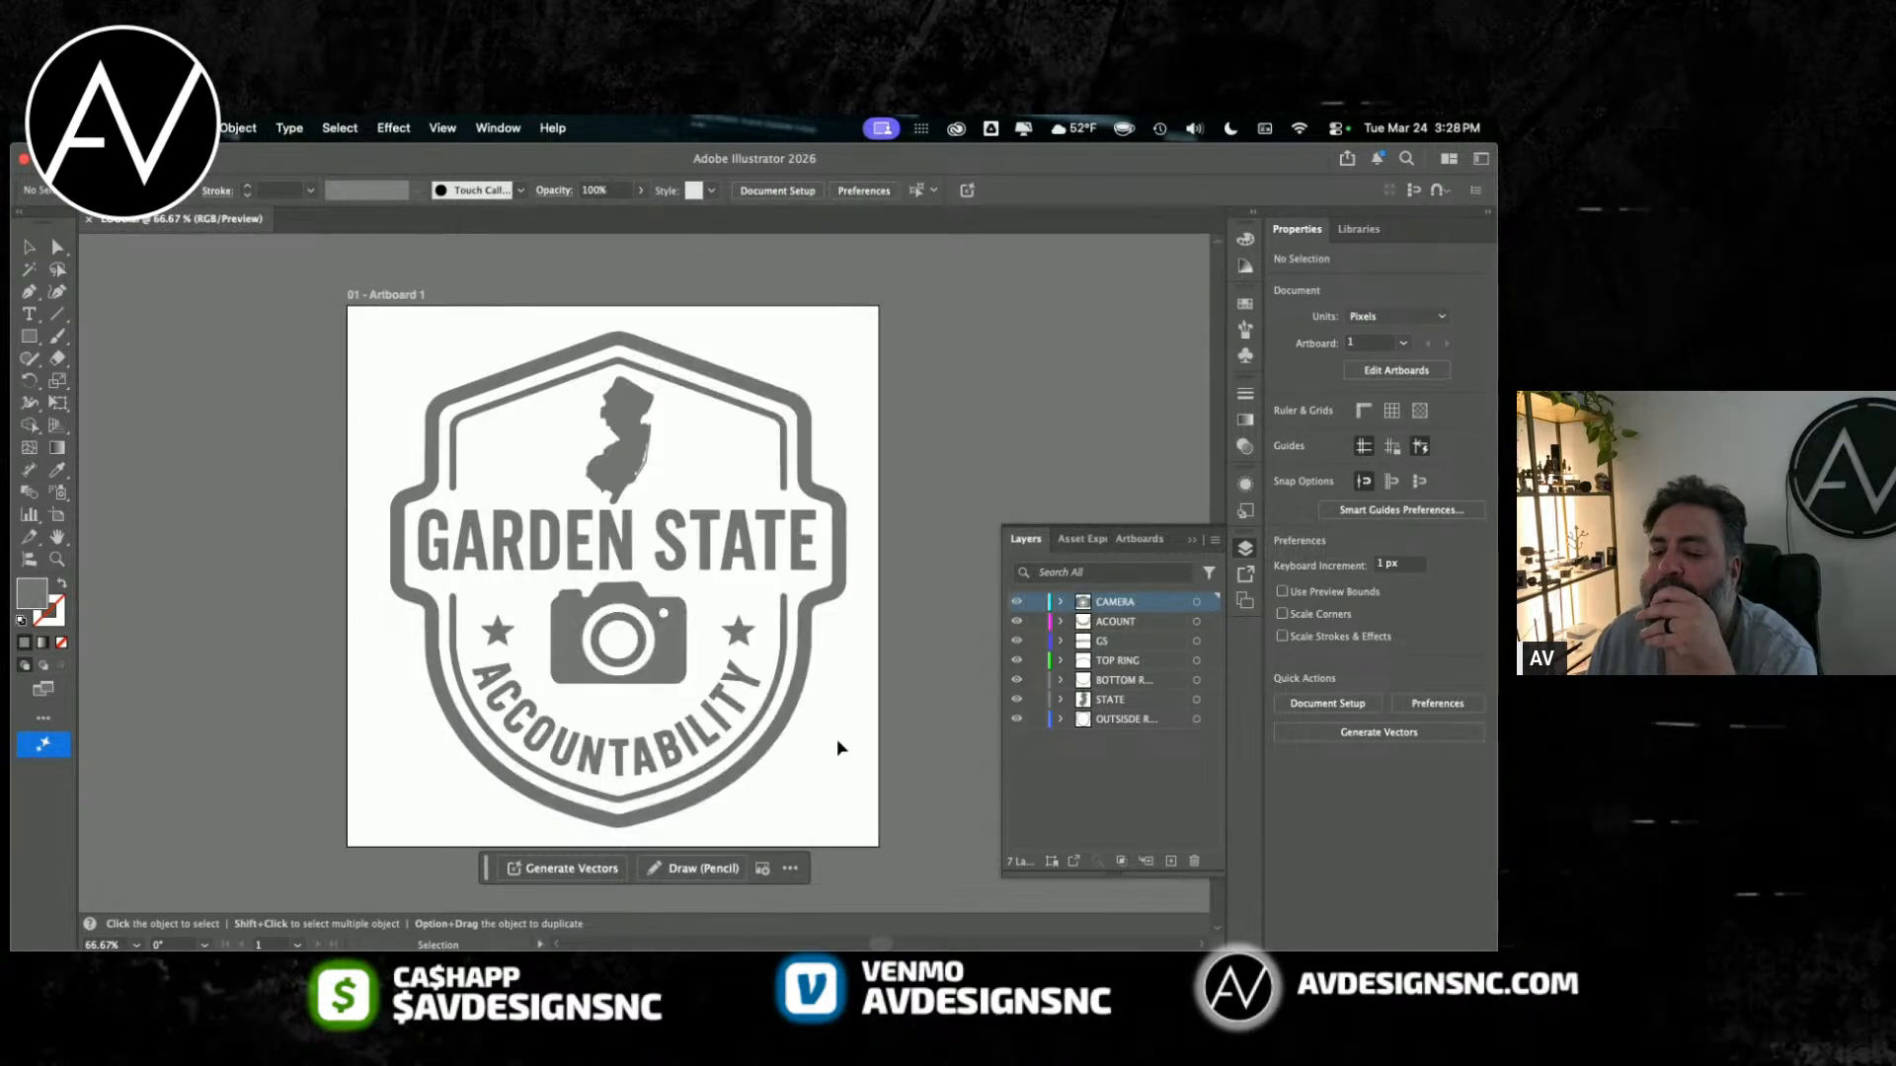
Step: Set the default fill colour to hex 005028 with nothing selected
{"action": "double_click", "coordinate": [46, 598]}
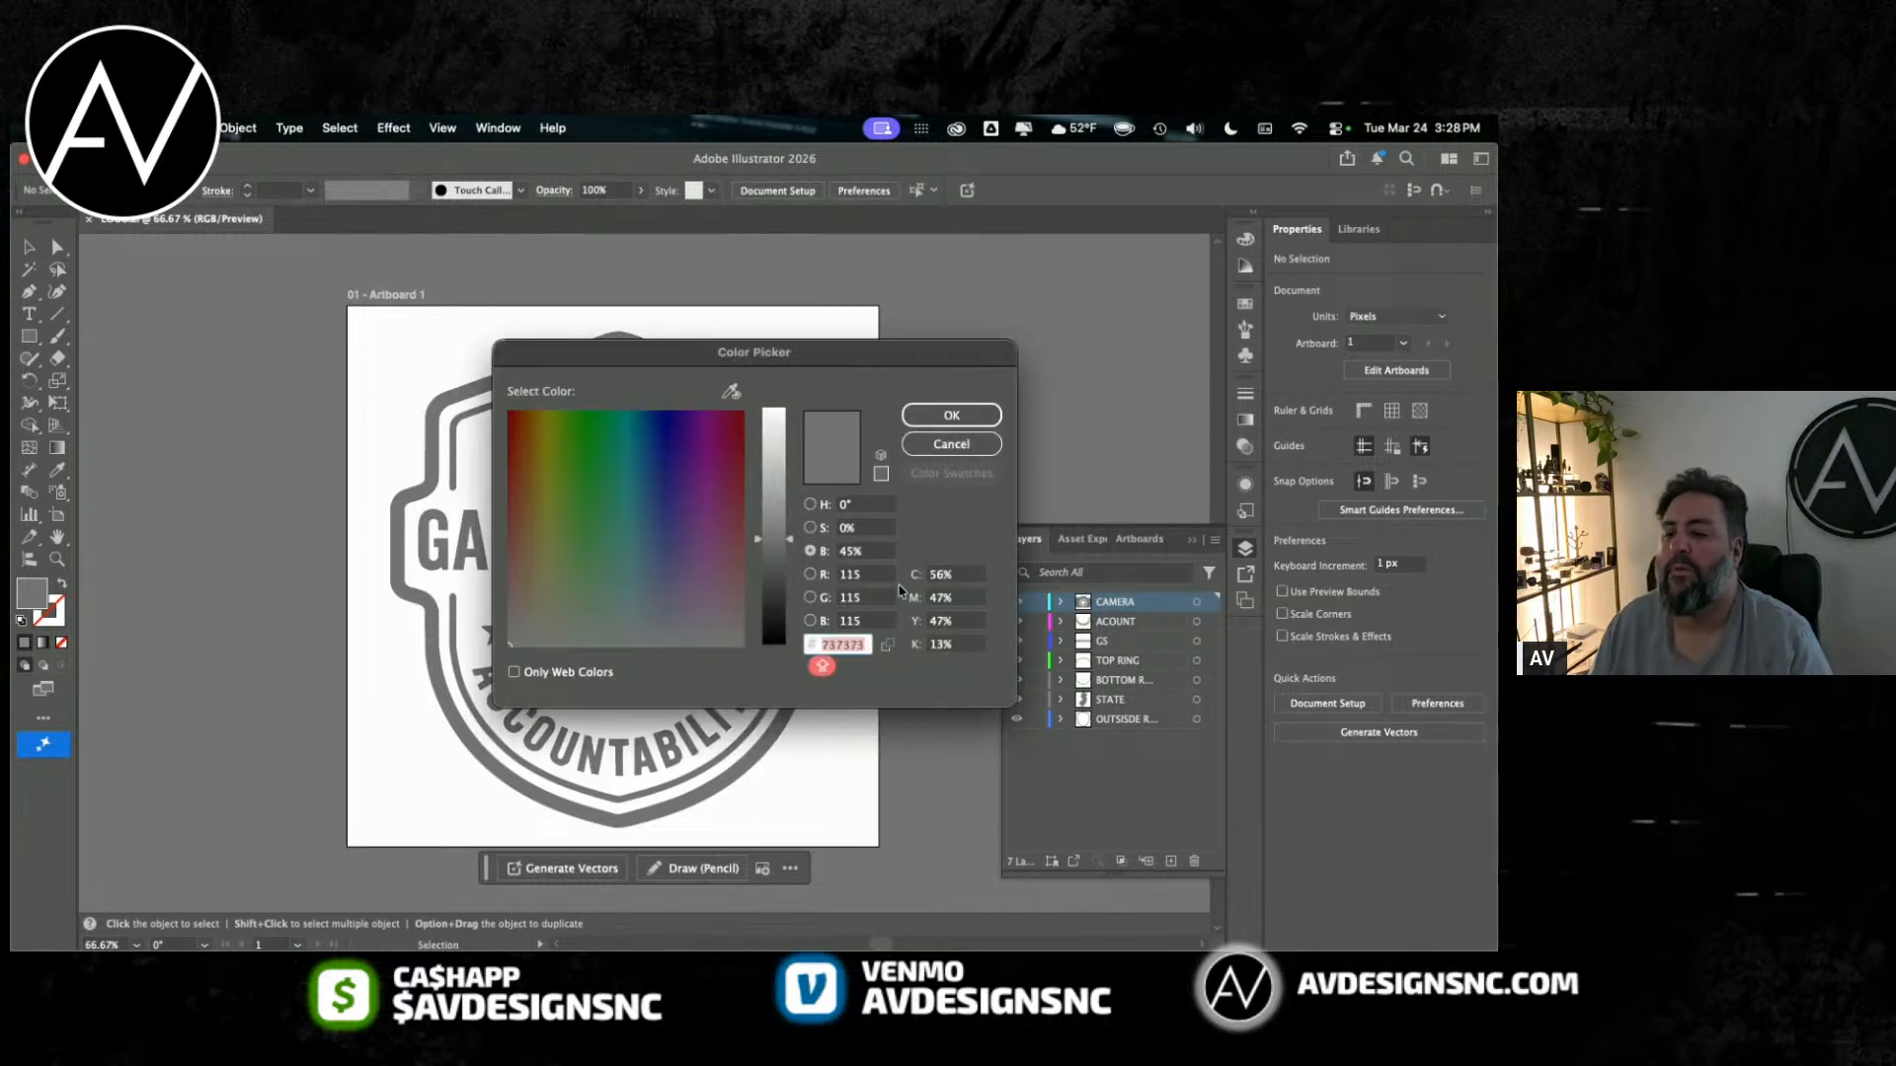
{"action": "left_click", "coordinate": [826, 507]}
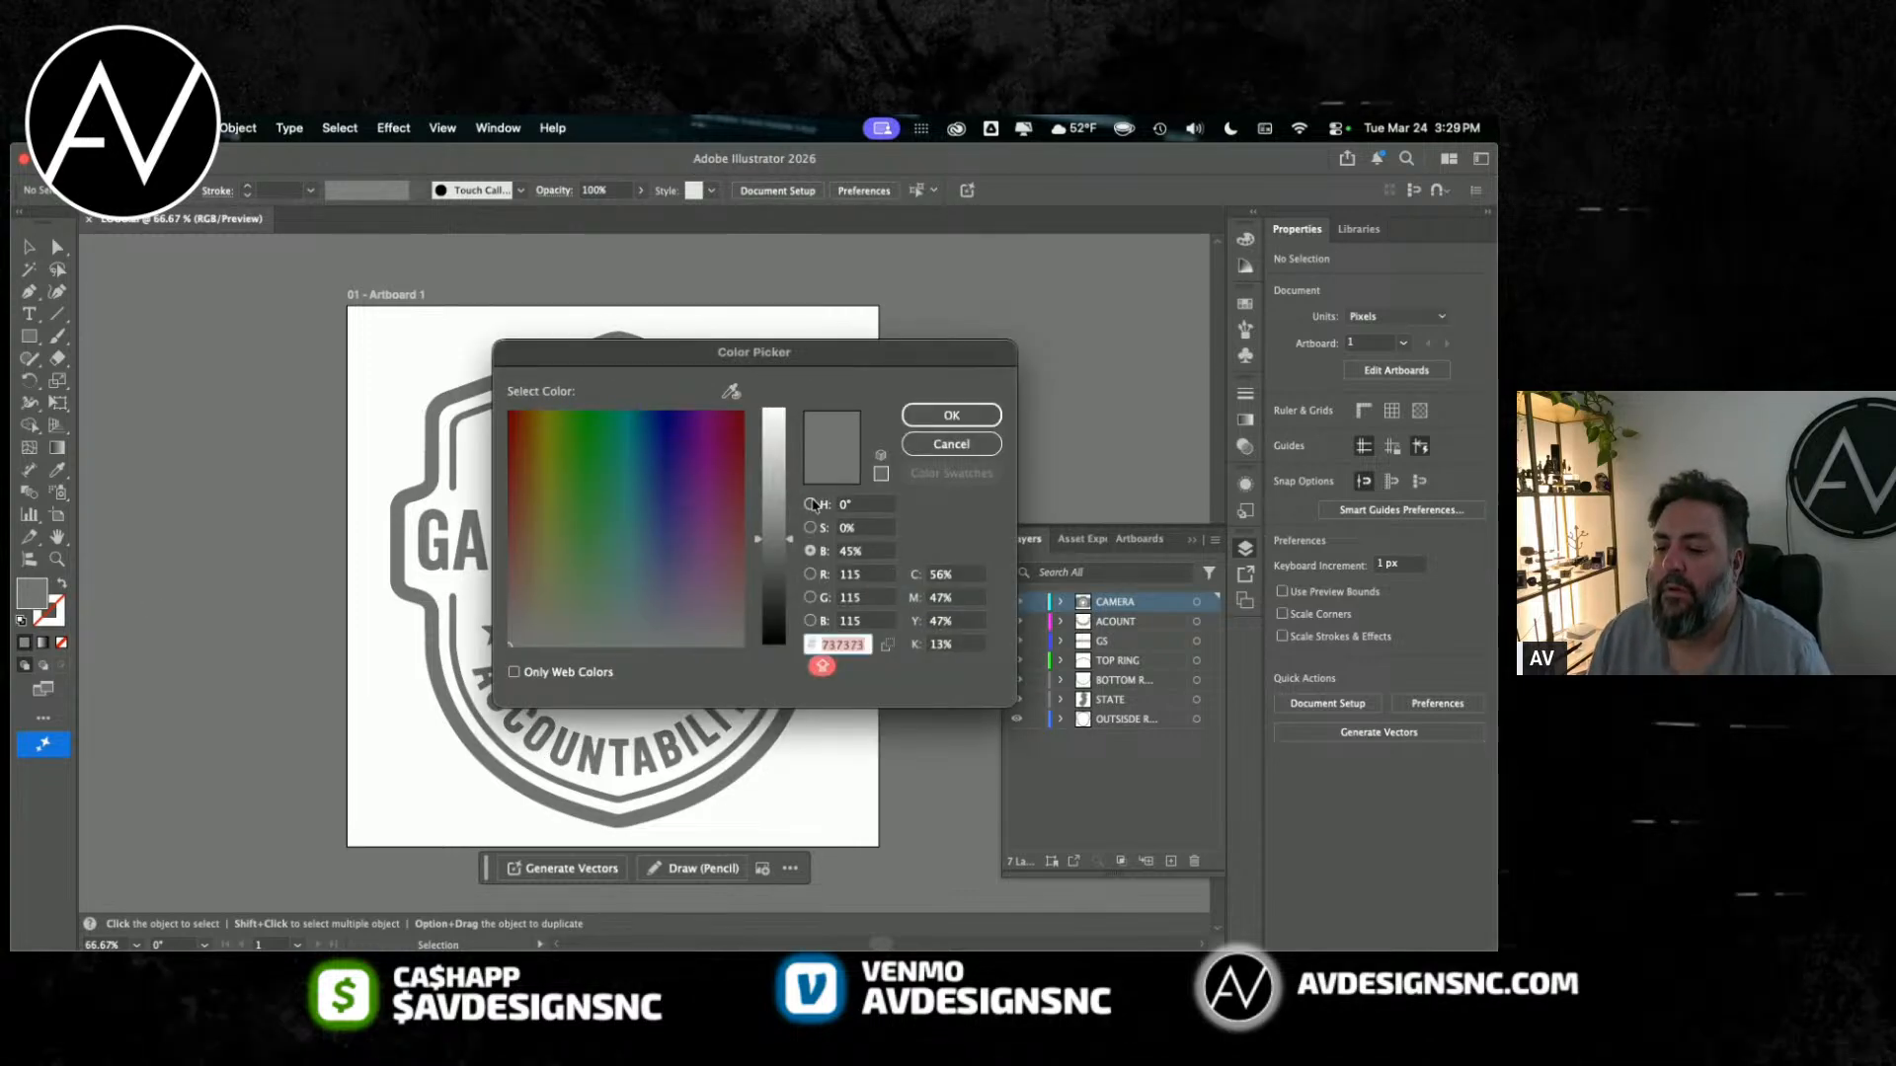
{"action": "double_click", "coordinate": [841, 645]}
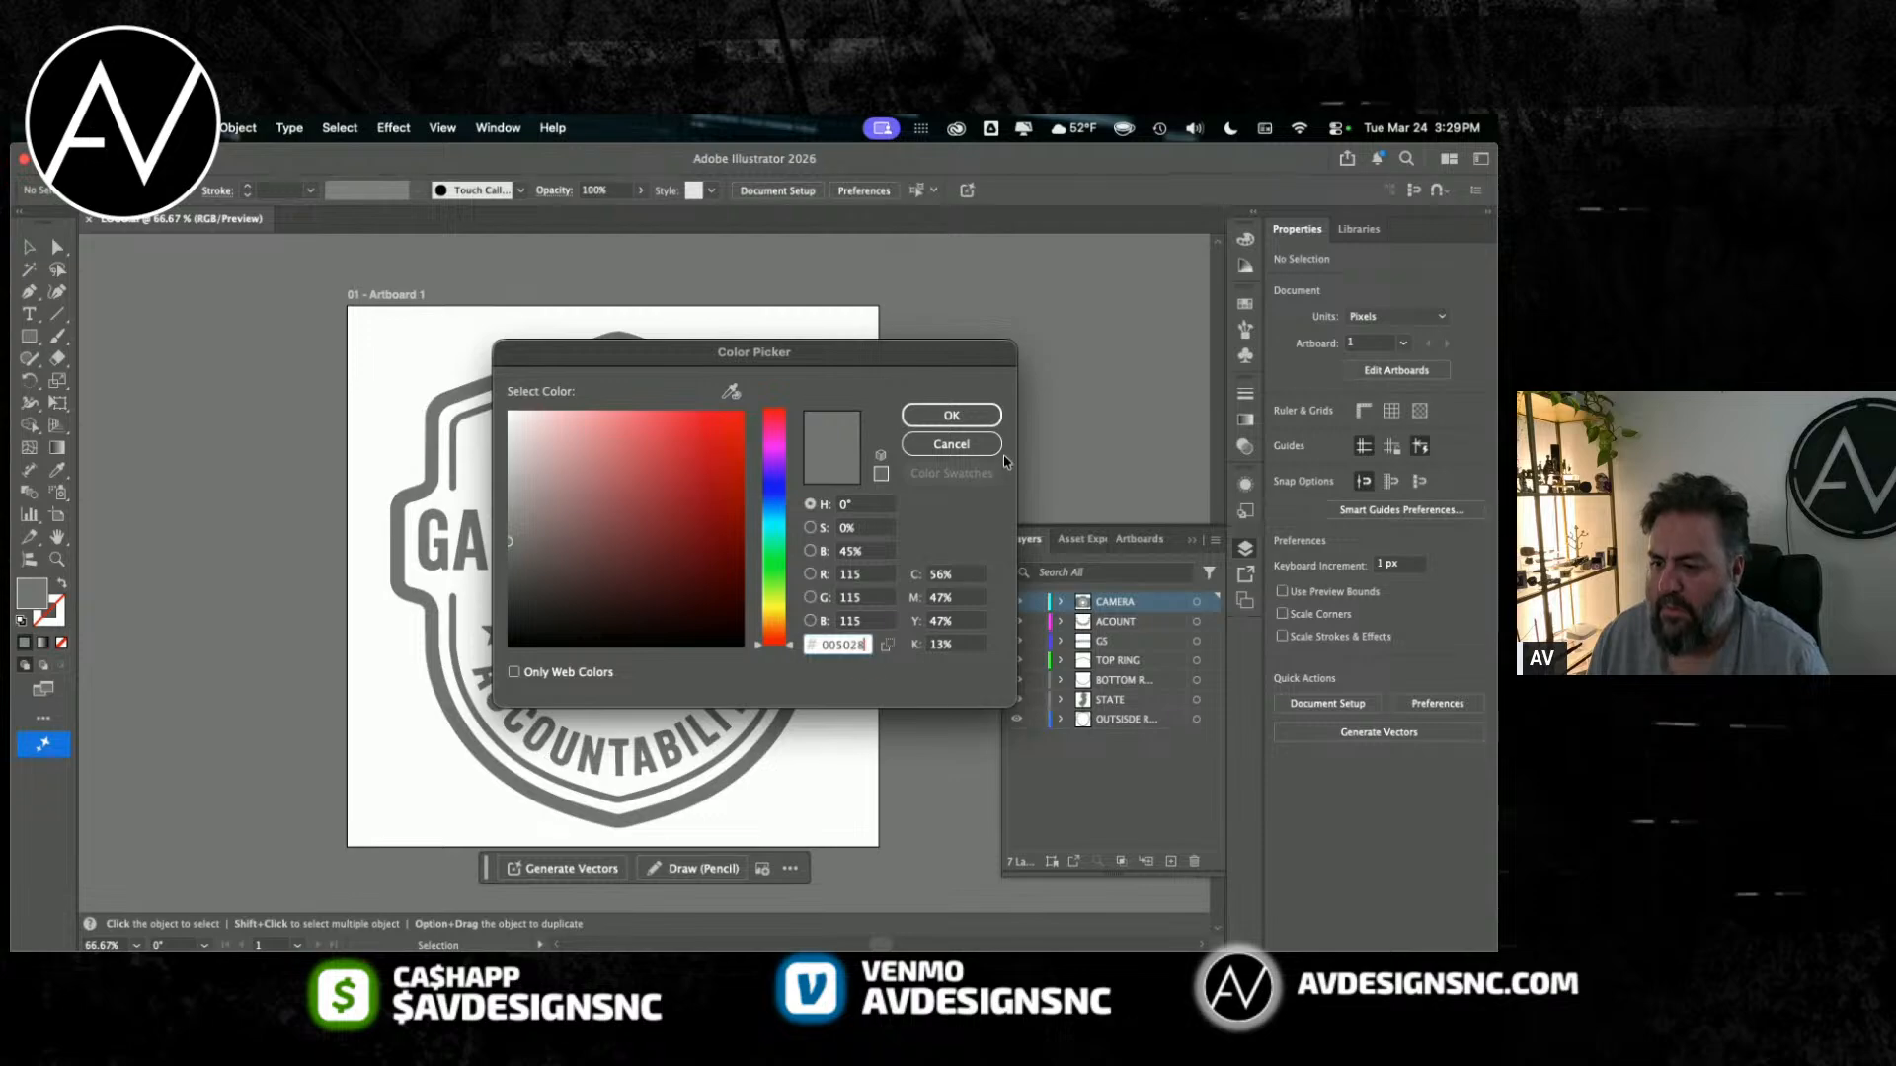
{"action": "key", "text": "Return"}
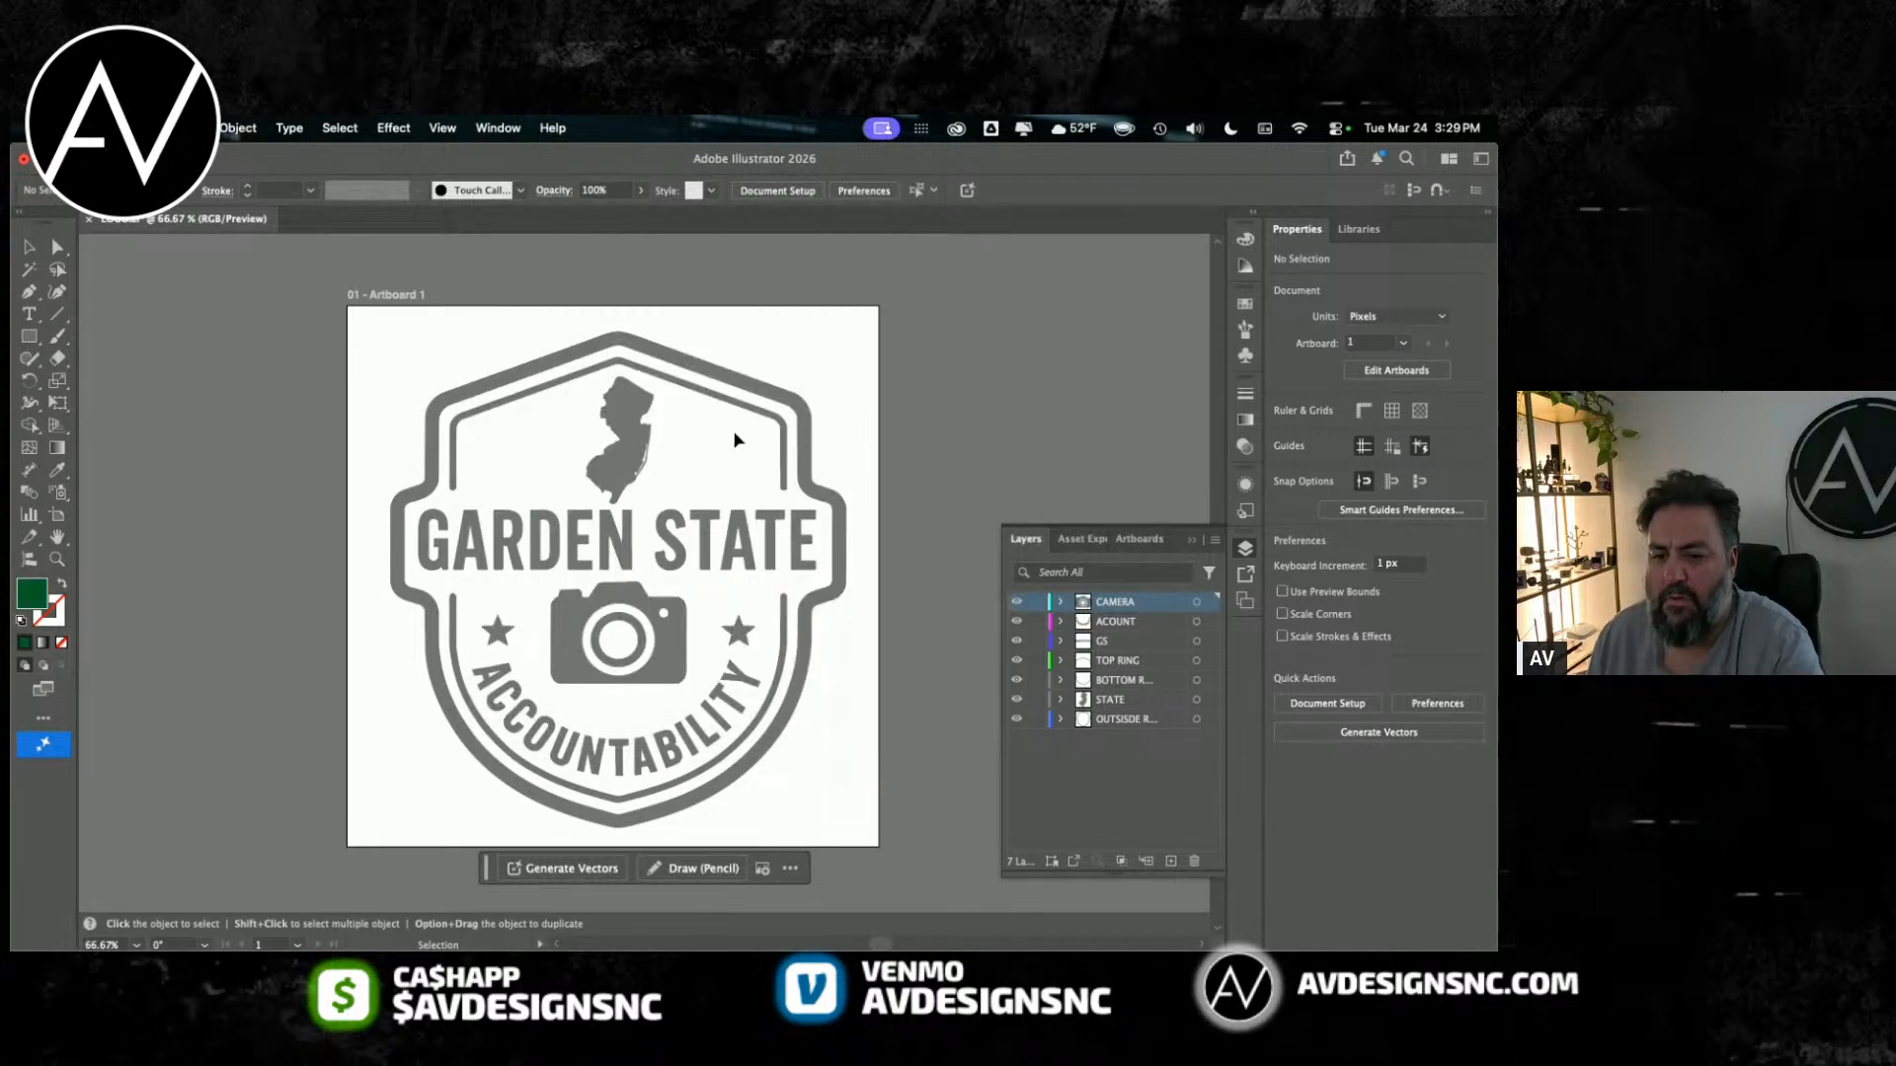
Step: Recolour the whole Garden State Accountability badge with a fill of hex 005028
{"action": "left_click_drag", "start_coordinate": [297, 339], "coordinate": [914, 846]}
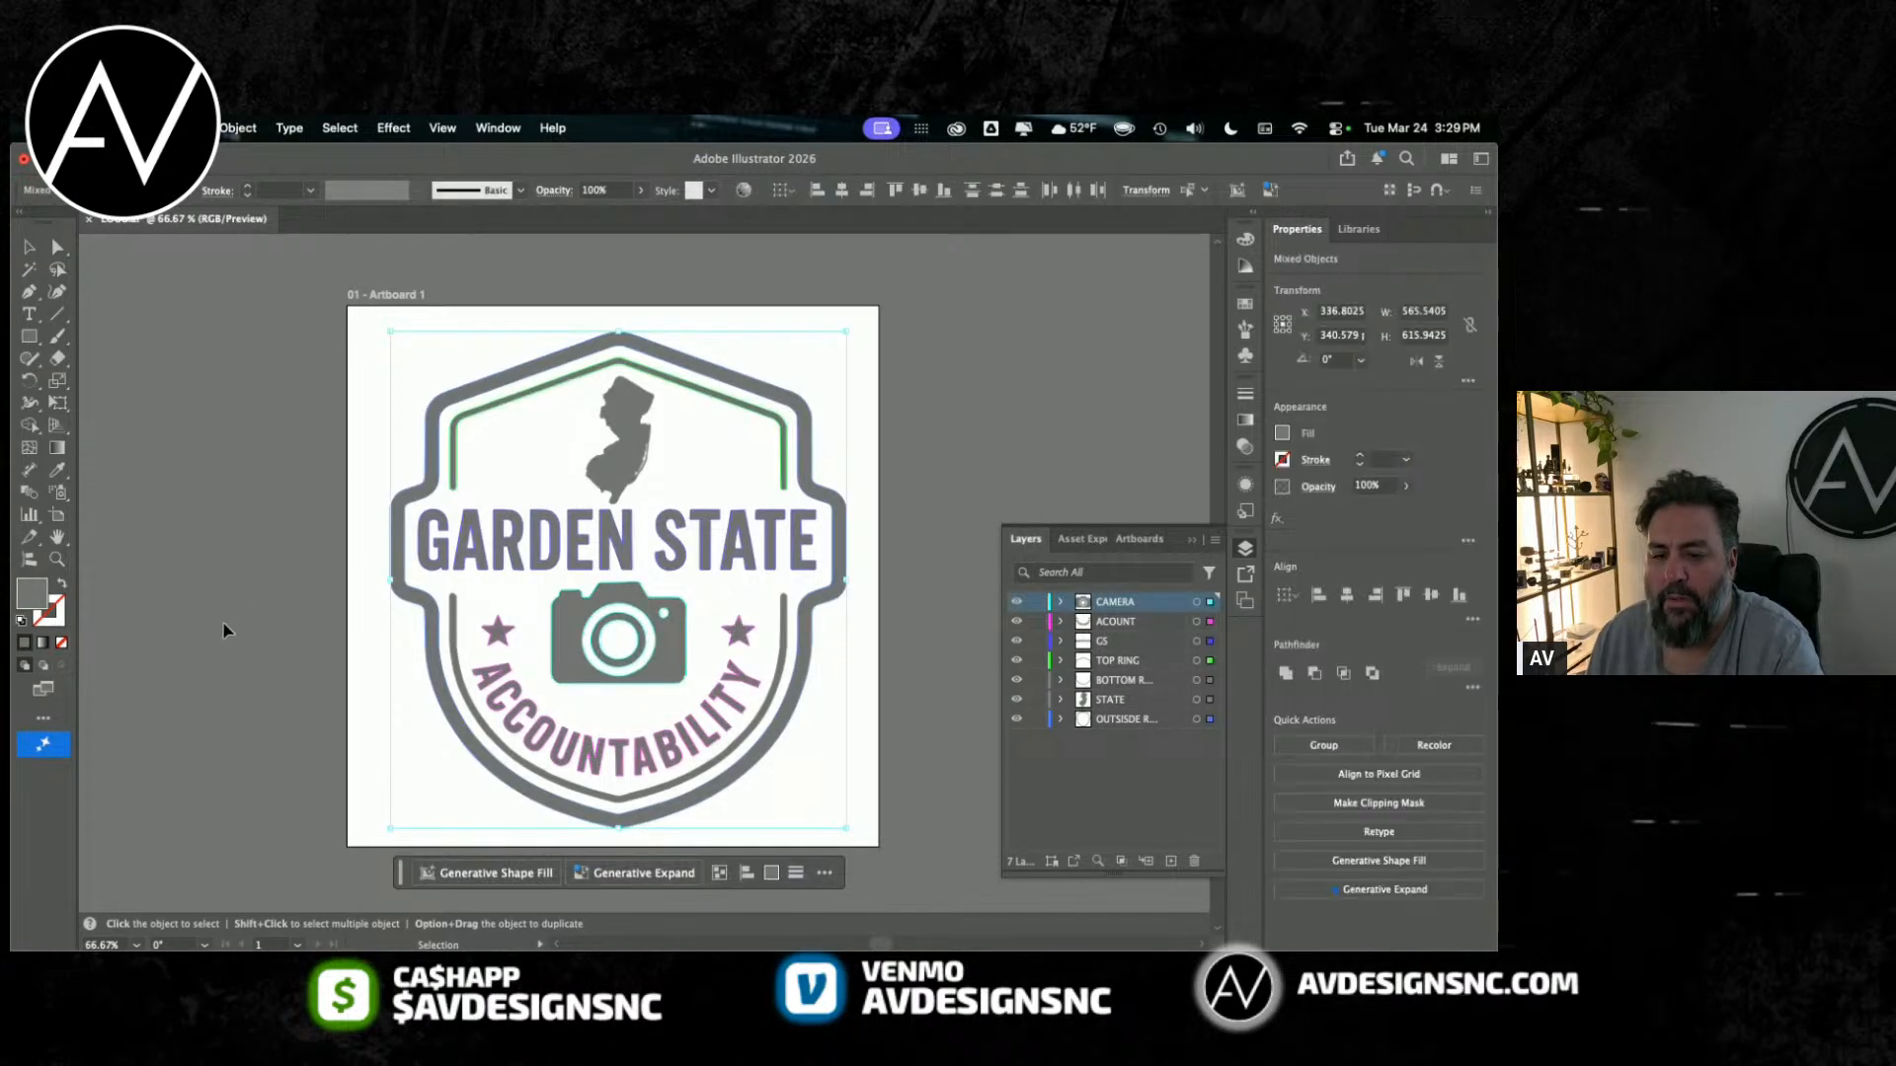
{"action": "double_click", "coordinate": [35, 592]}
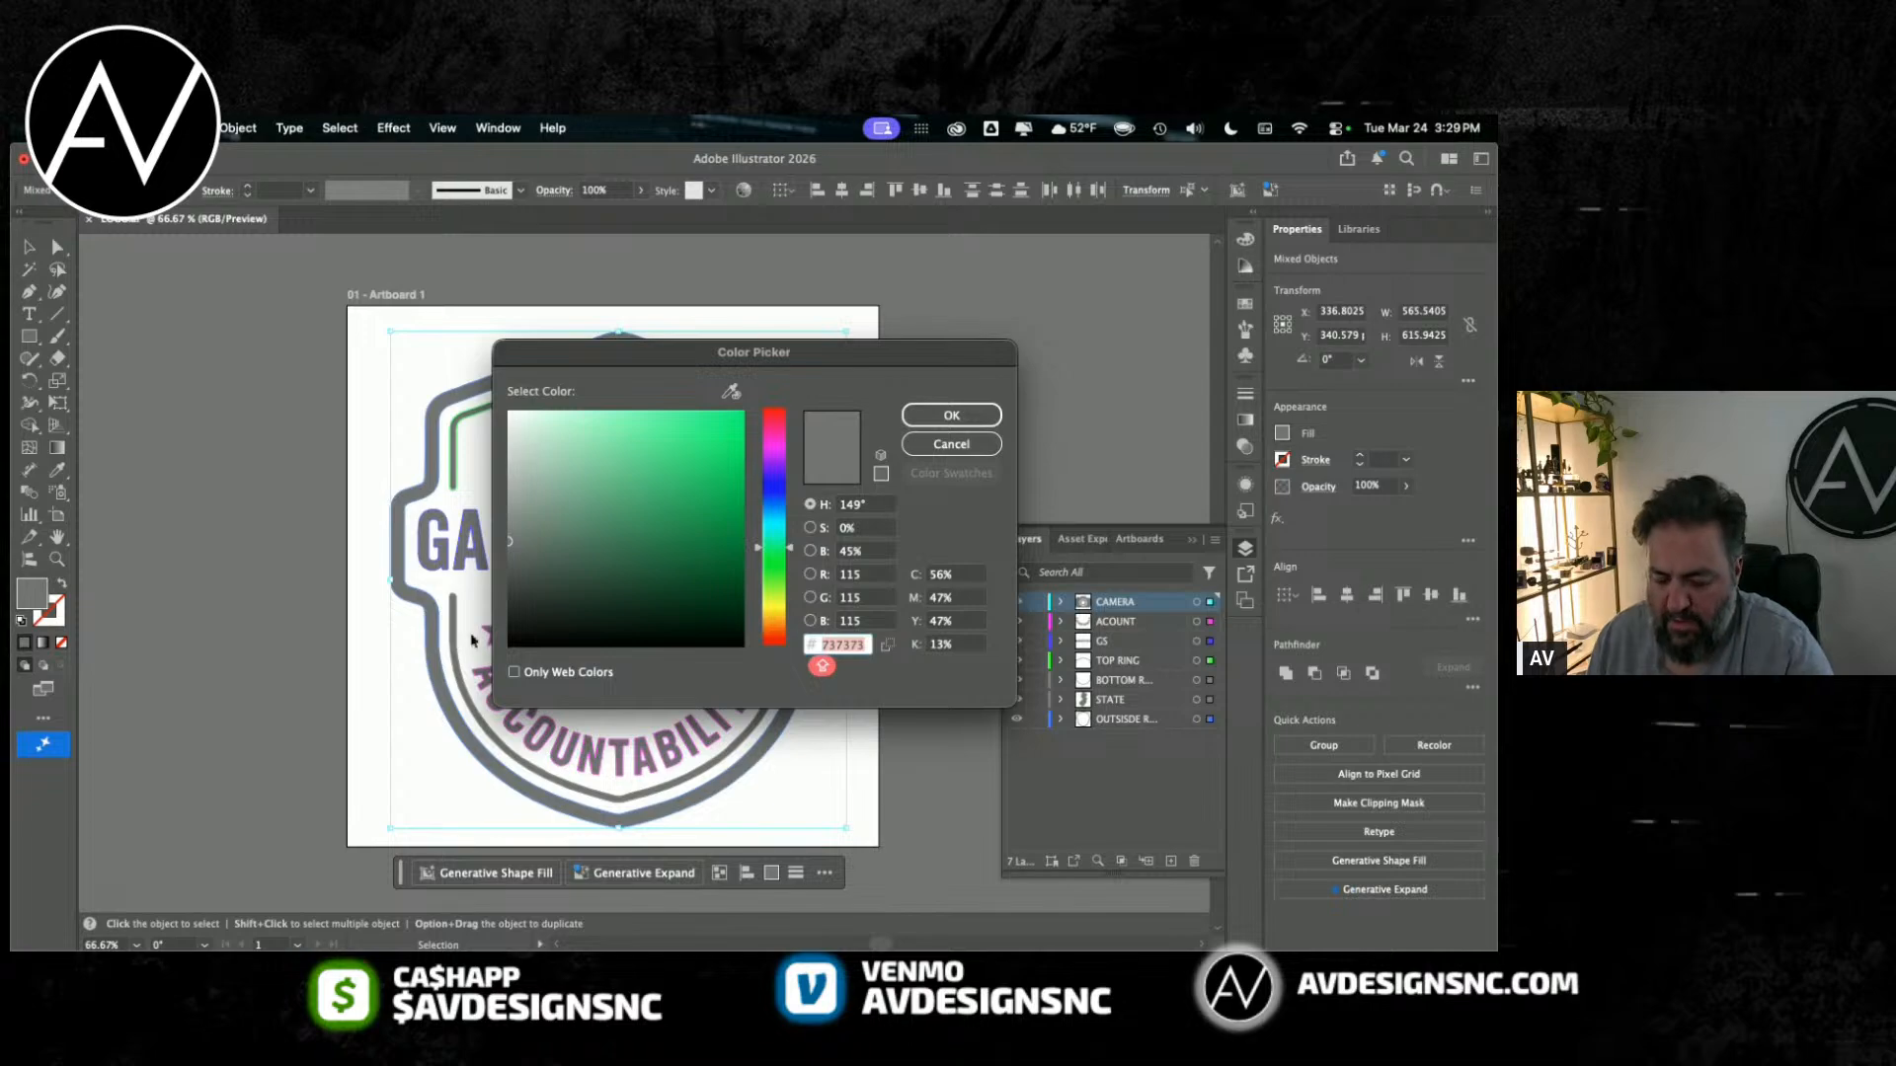
{"action": "type", "text": "005028"}
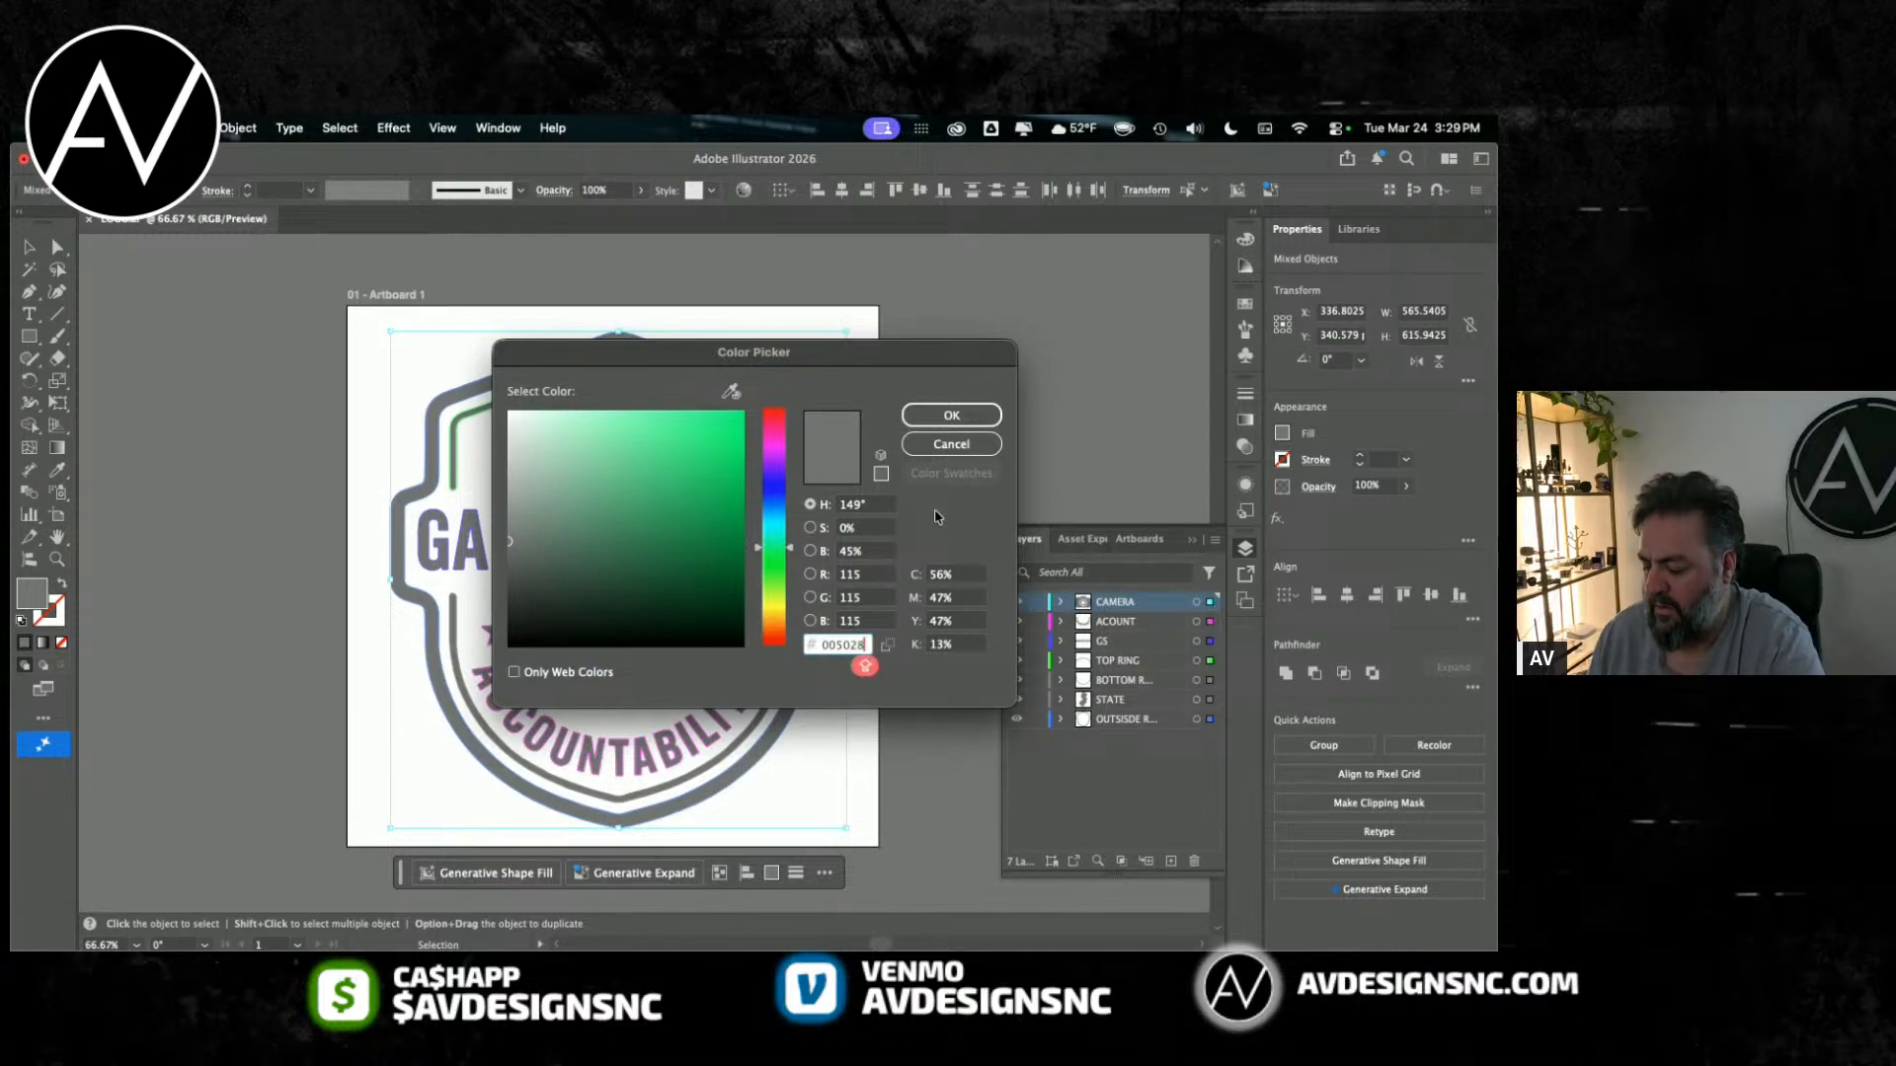
{"action": "key", "text": "Return"}
{"action": "left_click", "coordinate": [197, 321]}
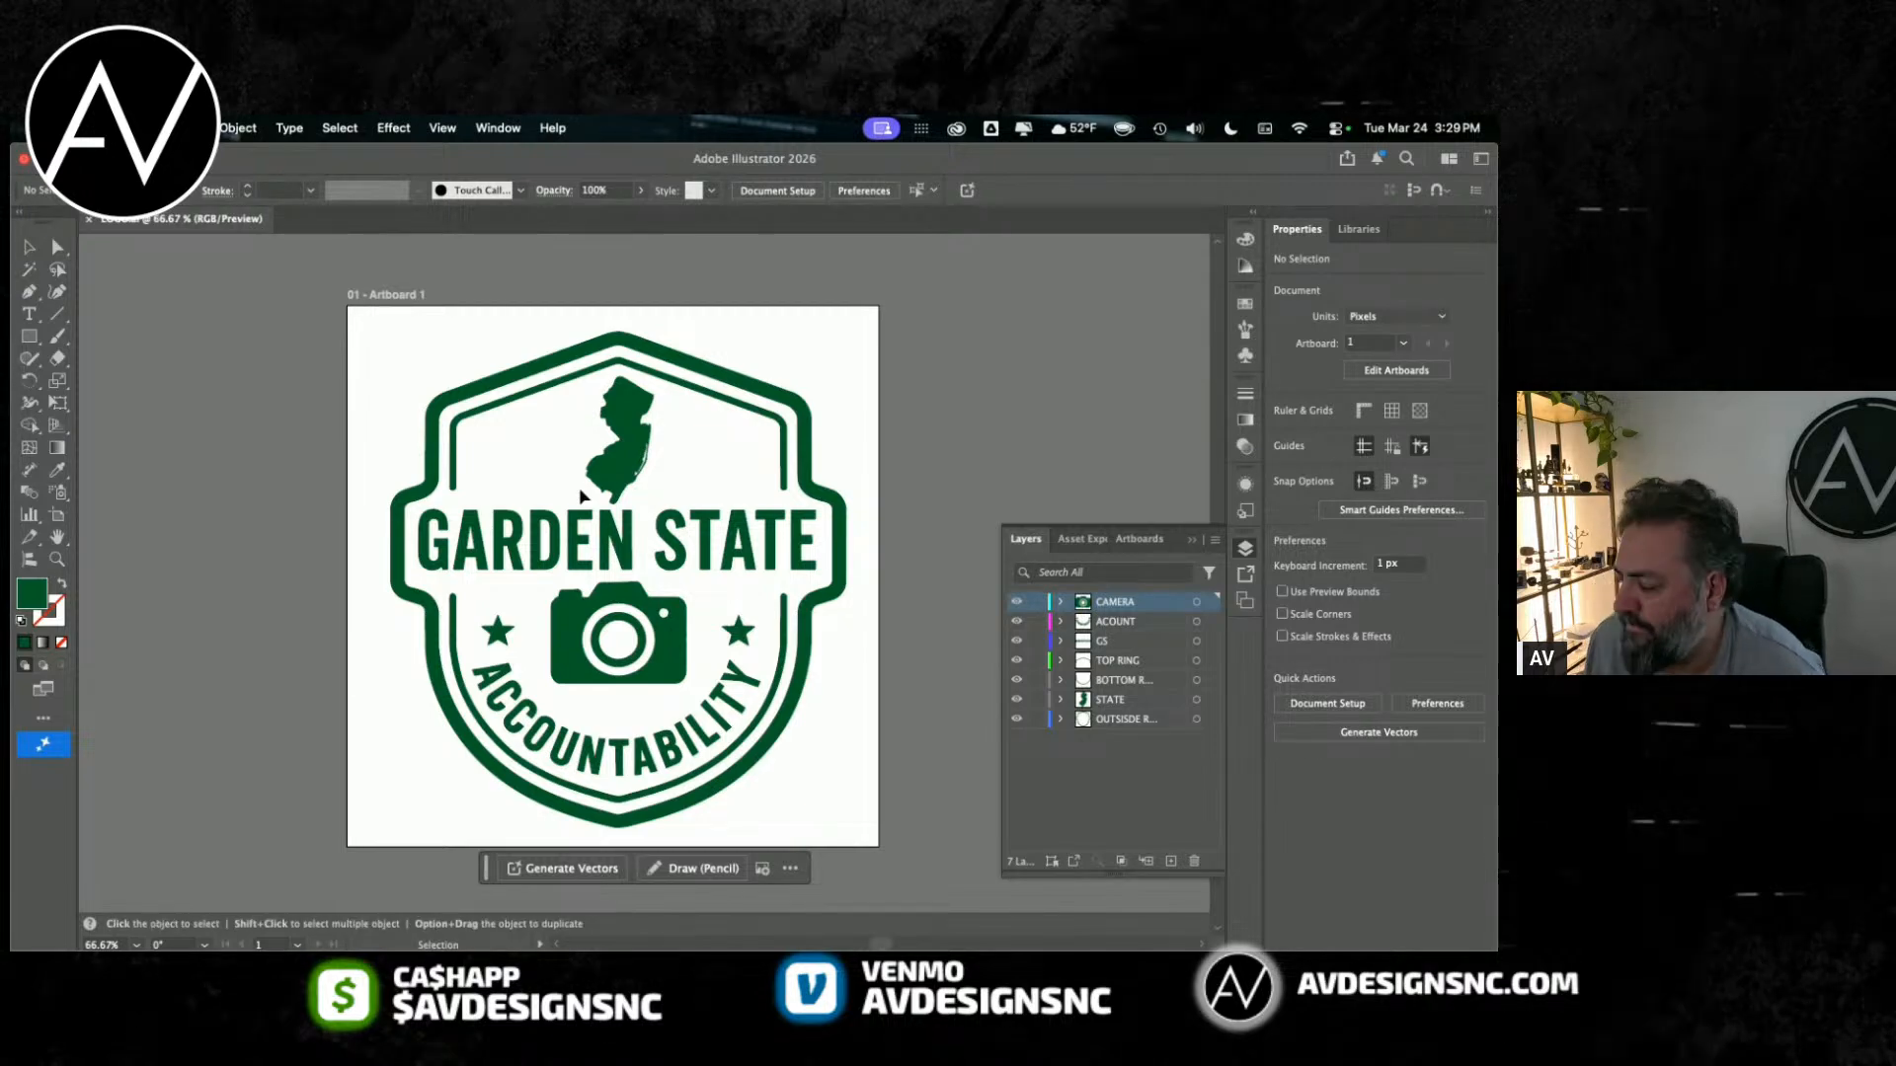
Step: Add an empty layer beneath the outside ring layer at the end of the layer stack
{"action": "left_click", "coordinate": [1172, 862]}
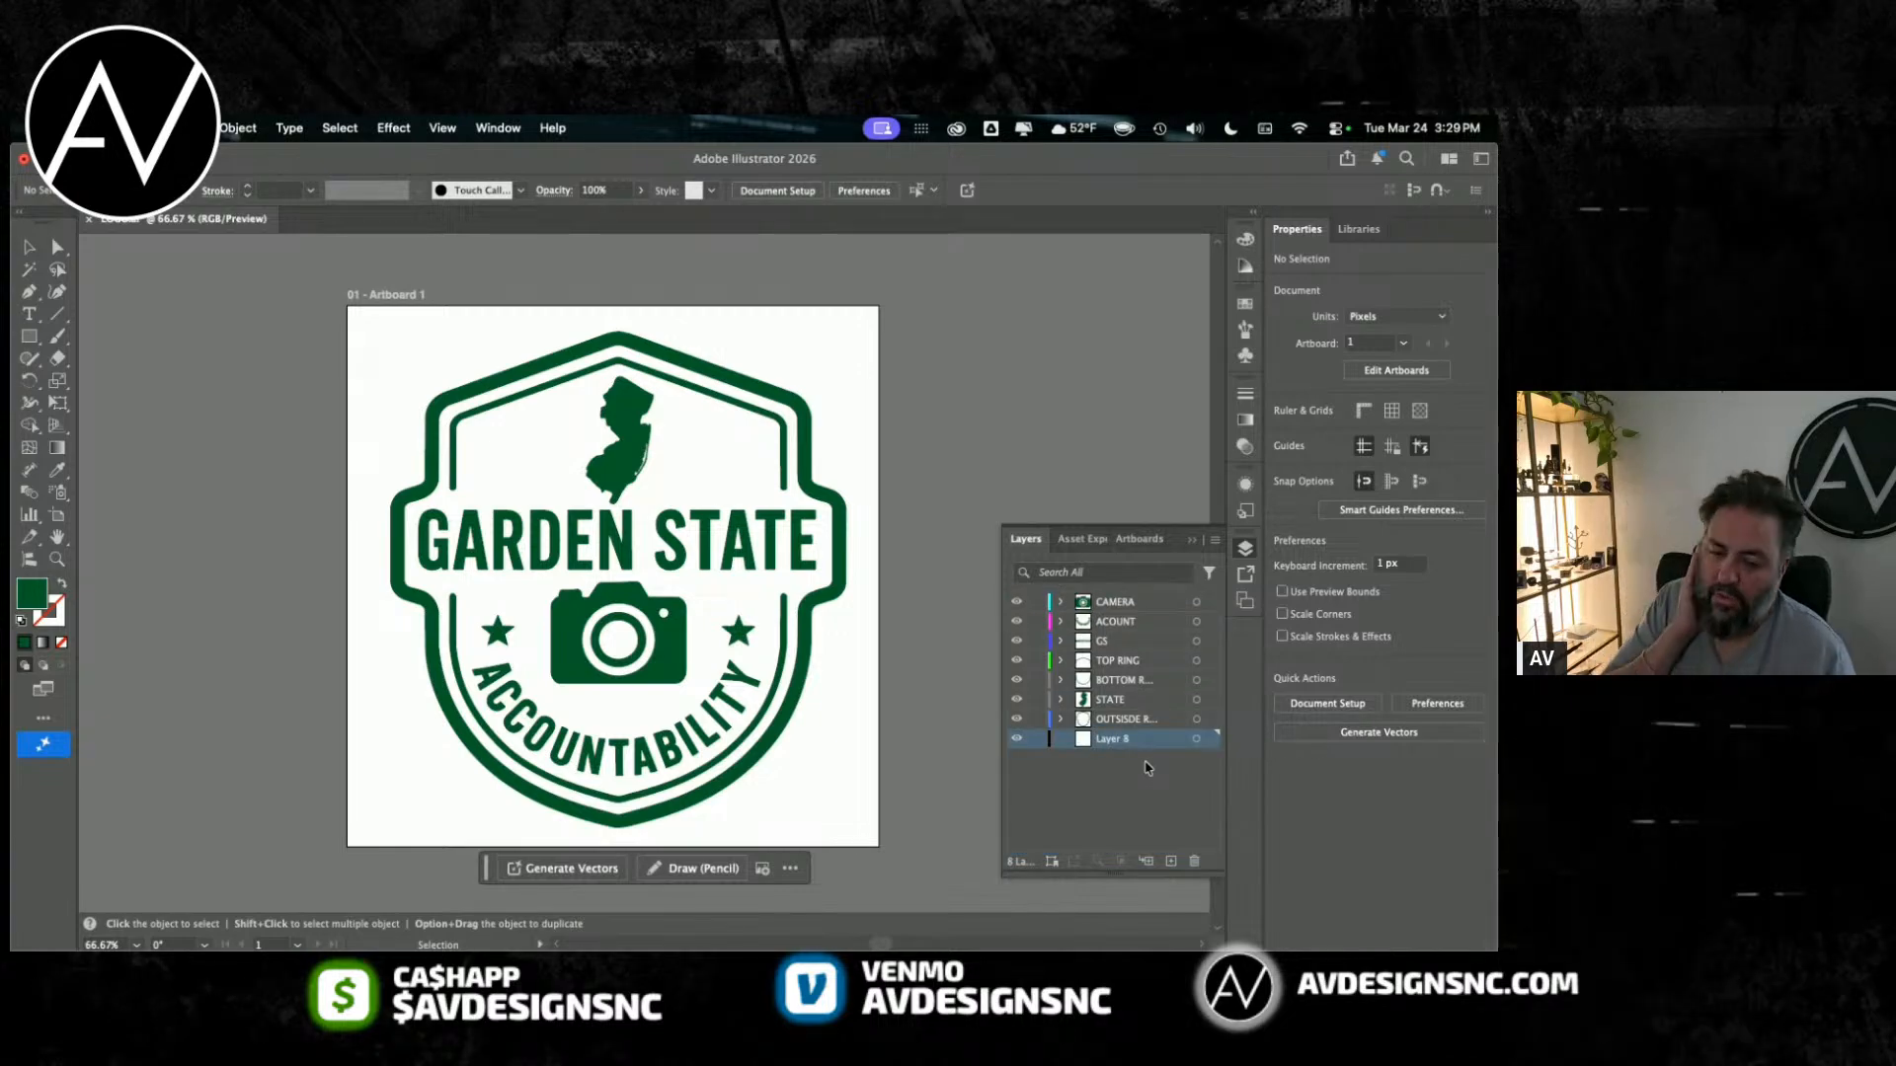
{"action": "left_click", "coordinate": [497, 127]}
{"action": "scroll", "coordinate": [592, 691], "scroll_direction": "down", "scroll_amount": 5}
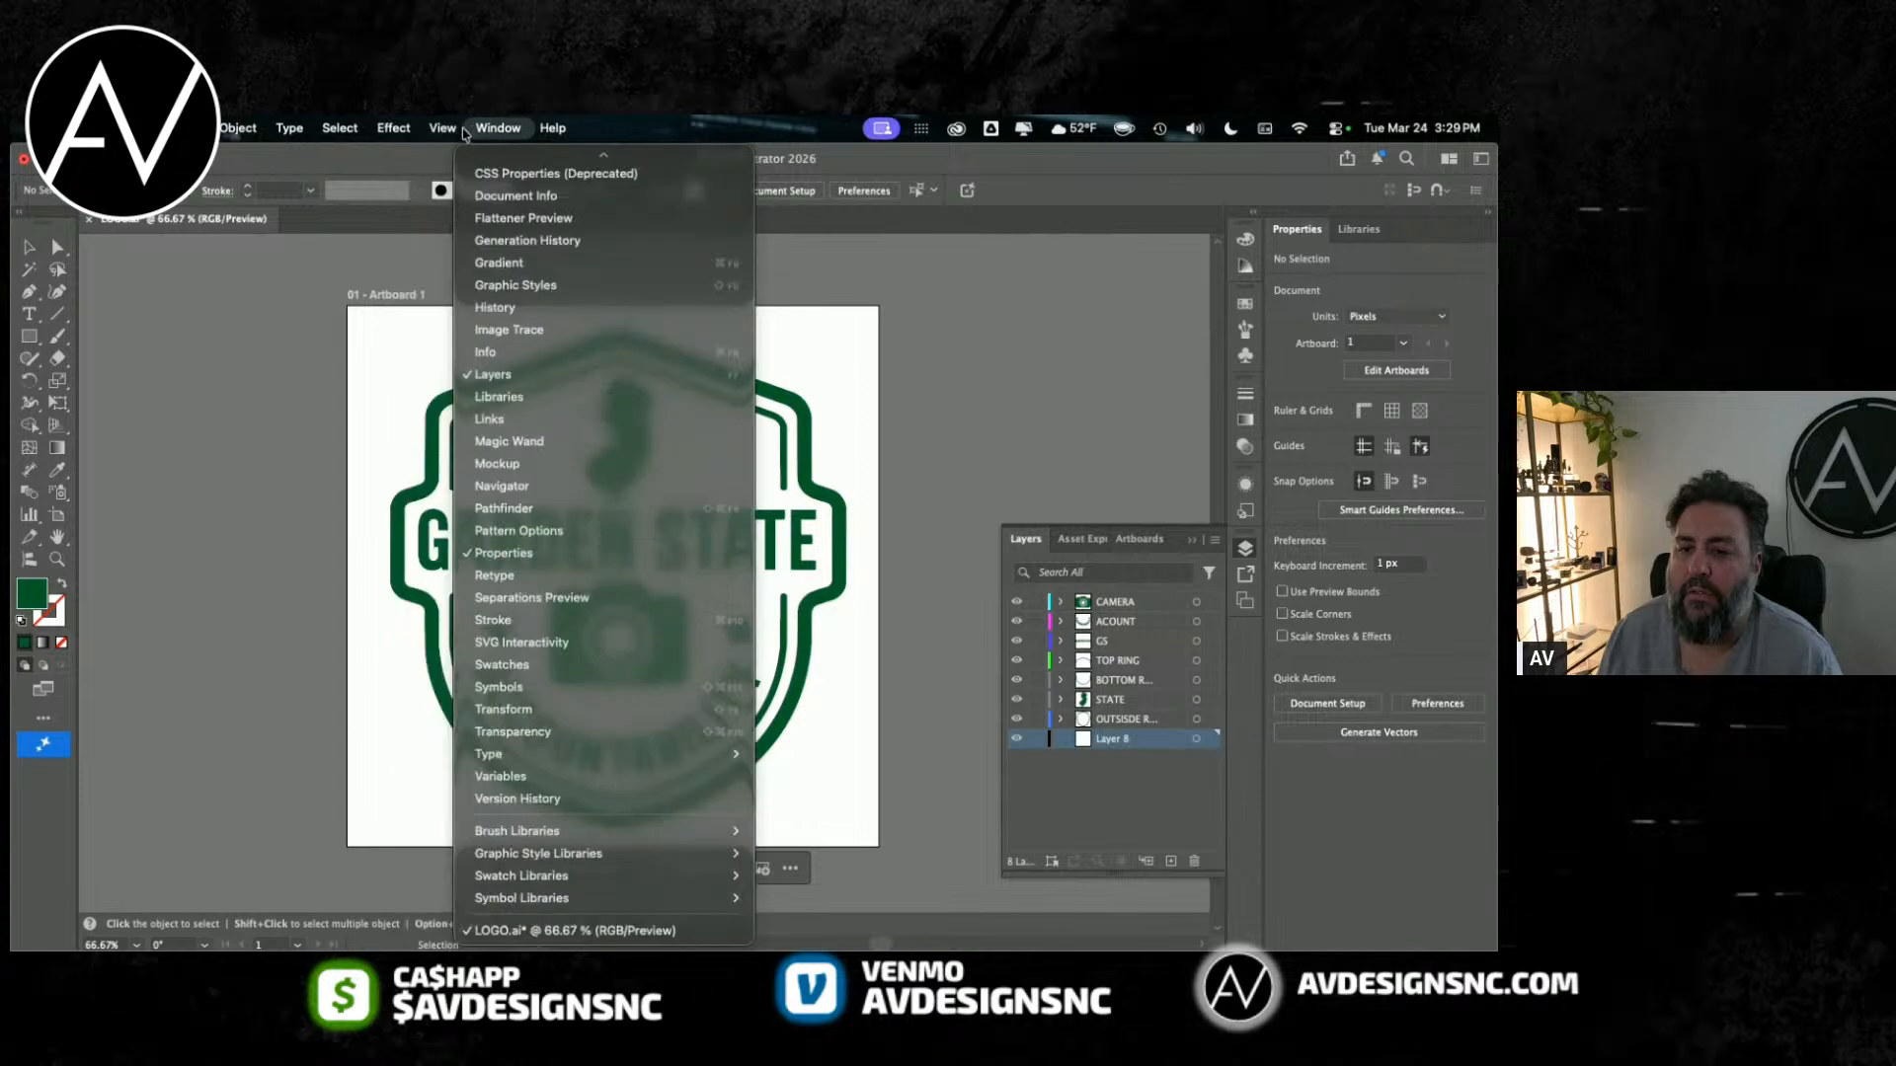
Step: Reopen the original badge screenshot from the recent files, sample its yellow background and copy the hex value fee023
{"action": "mouse_move", "coordinate": [148, 127]}
{"action": "mouse_move", "coordinate": [296, 226]}
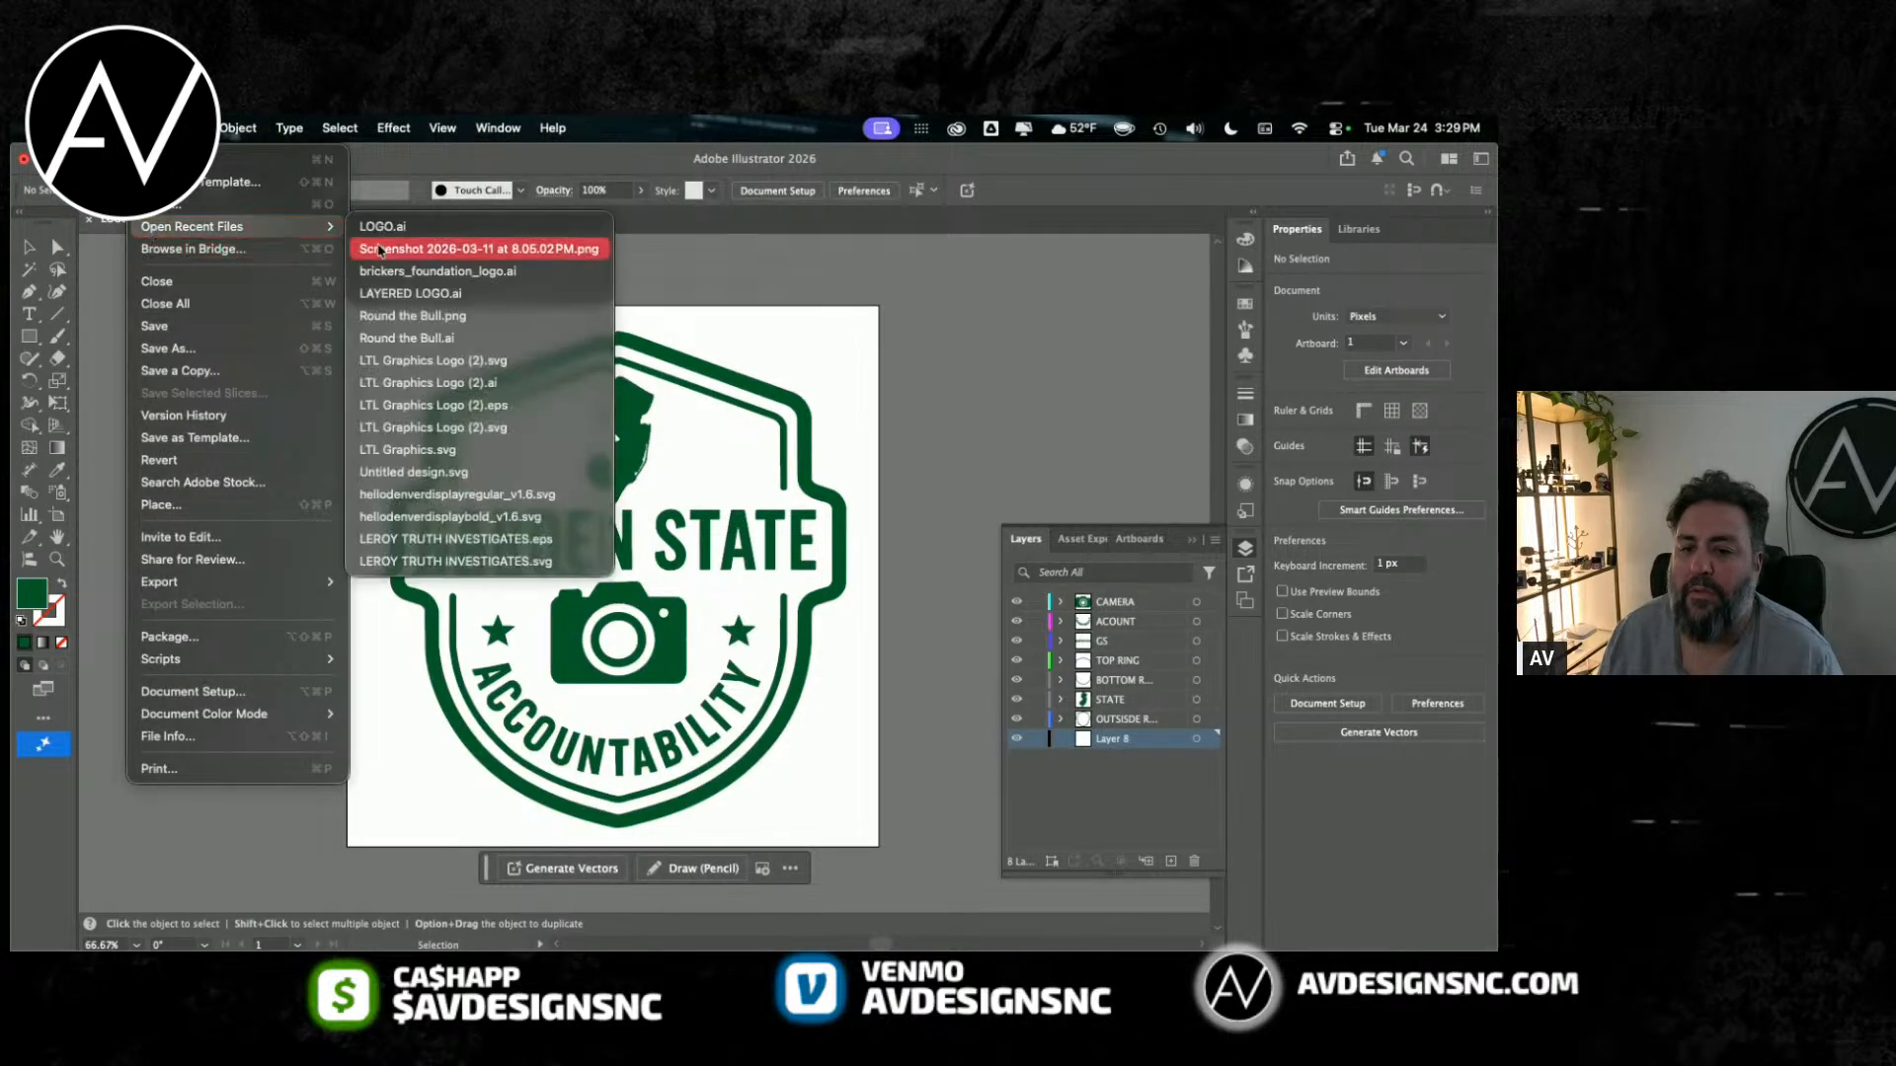
{"action": "left_click", "coordinate": [384, 249]}
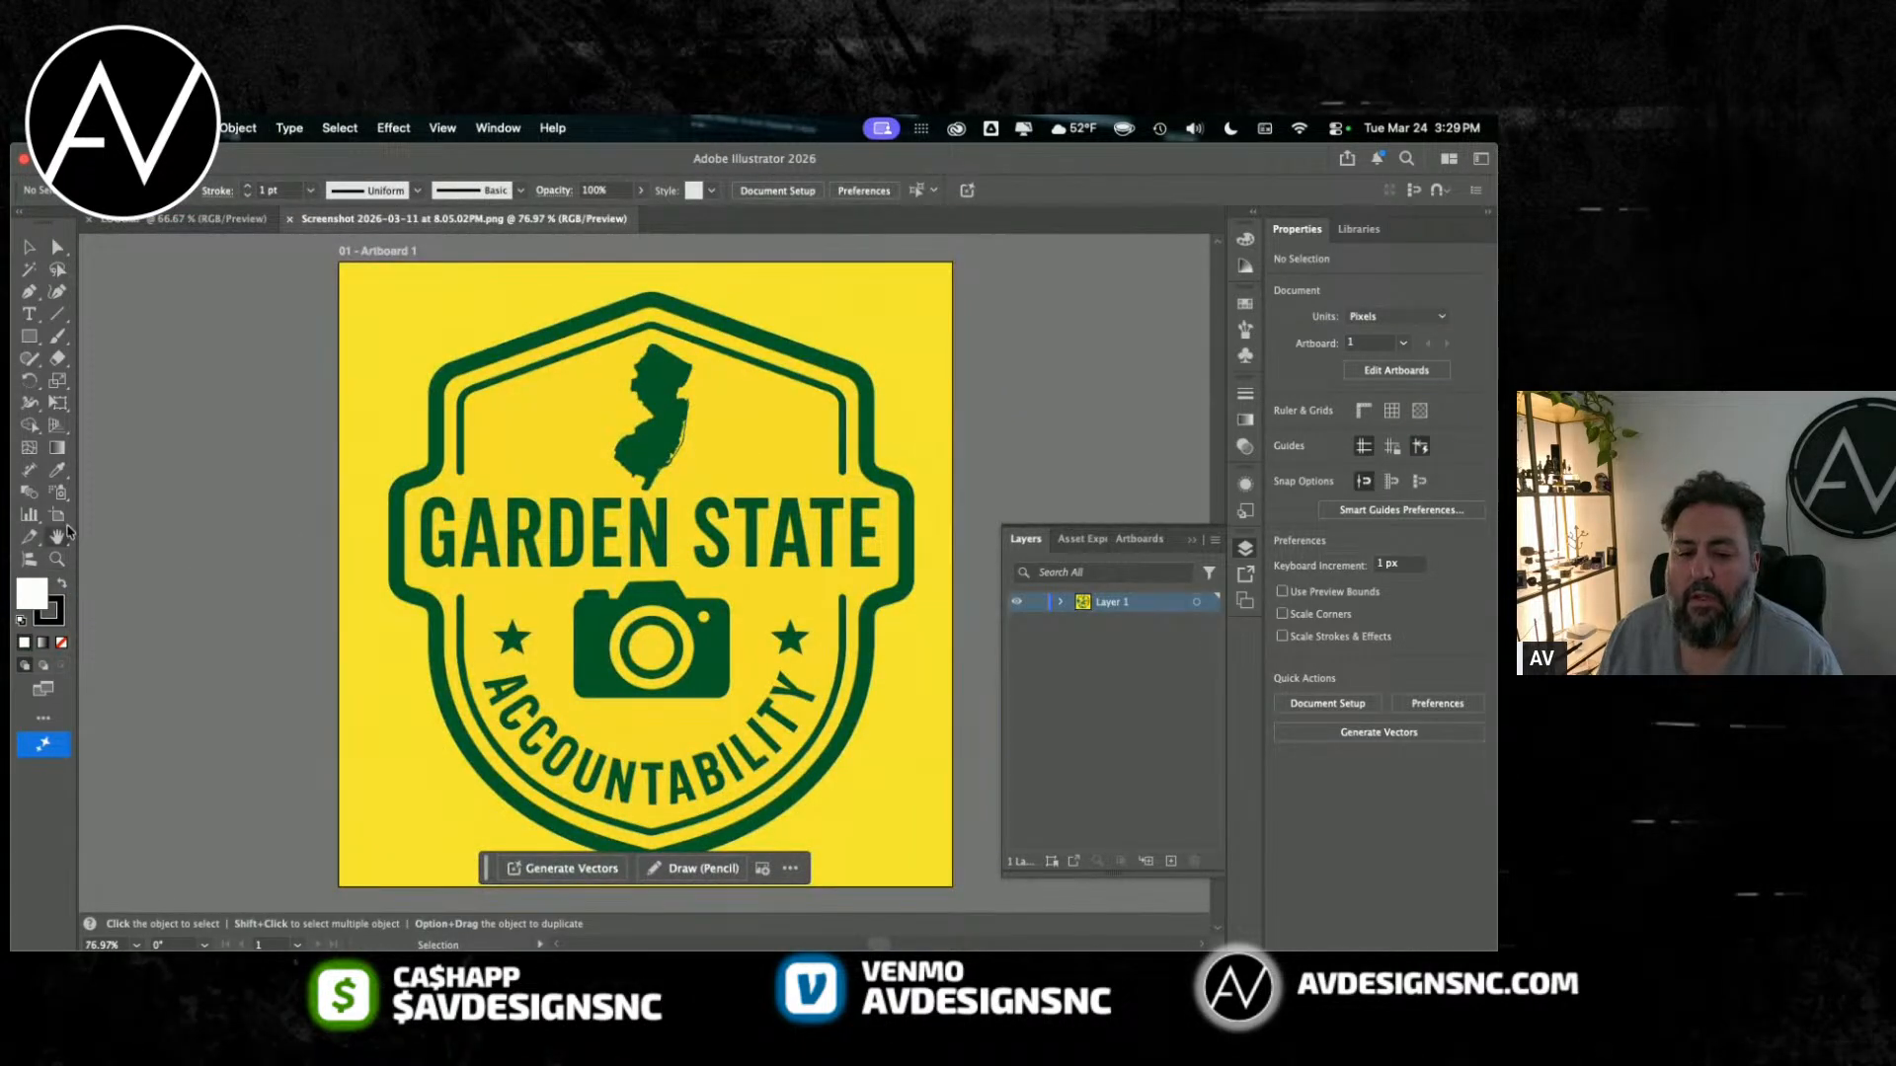
{"action": "key", "text": "i"}
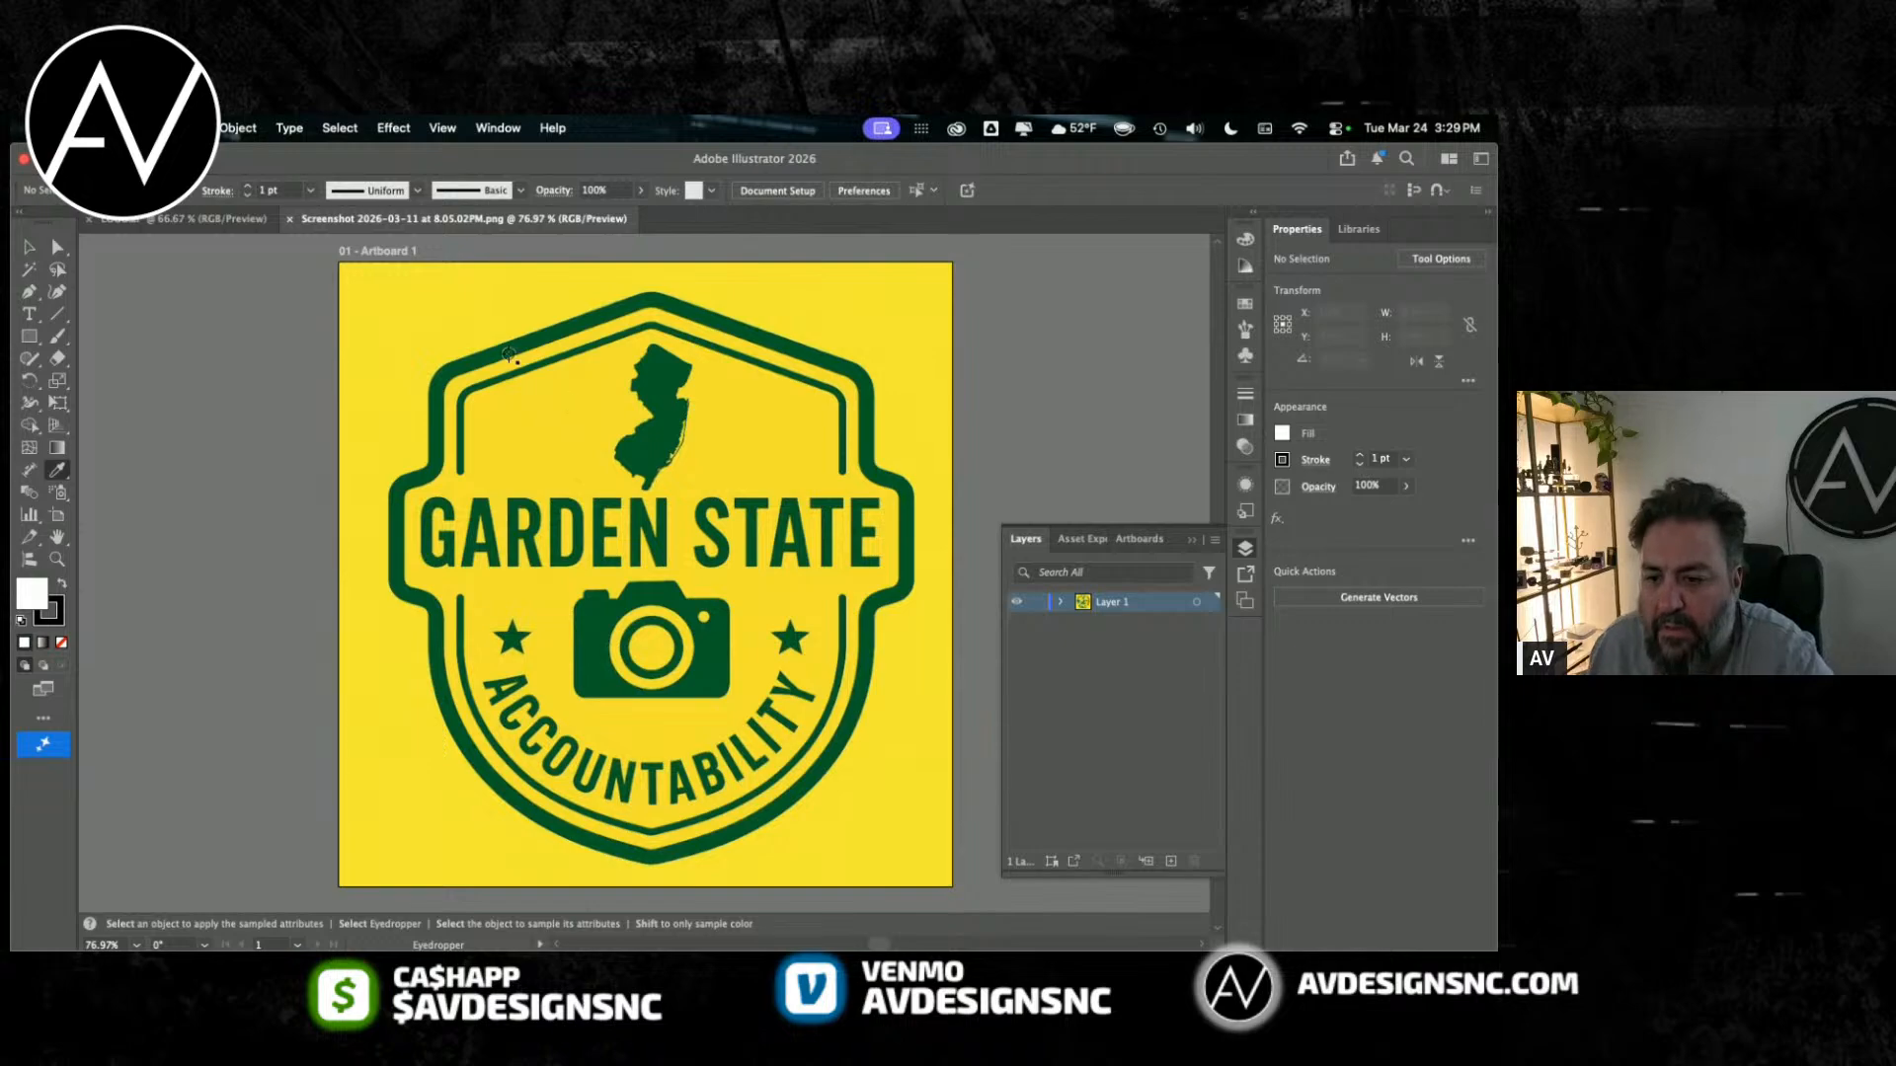
{"action": "left_click", "coordinate": [451, 328]}
{"action": "double_click", "coordinate": [32, 593]}
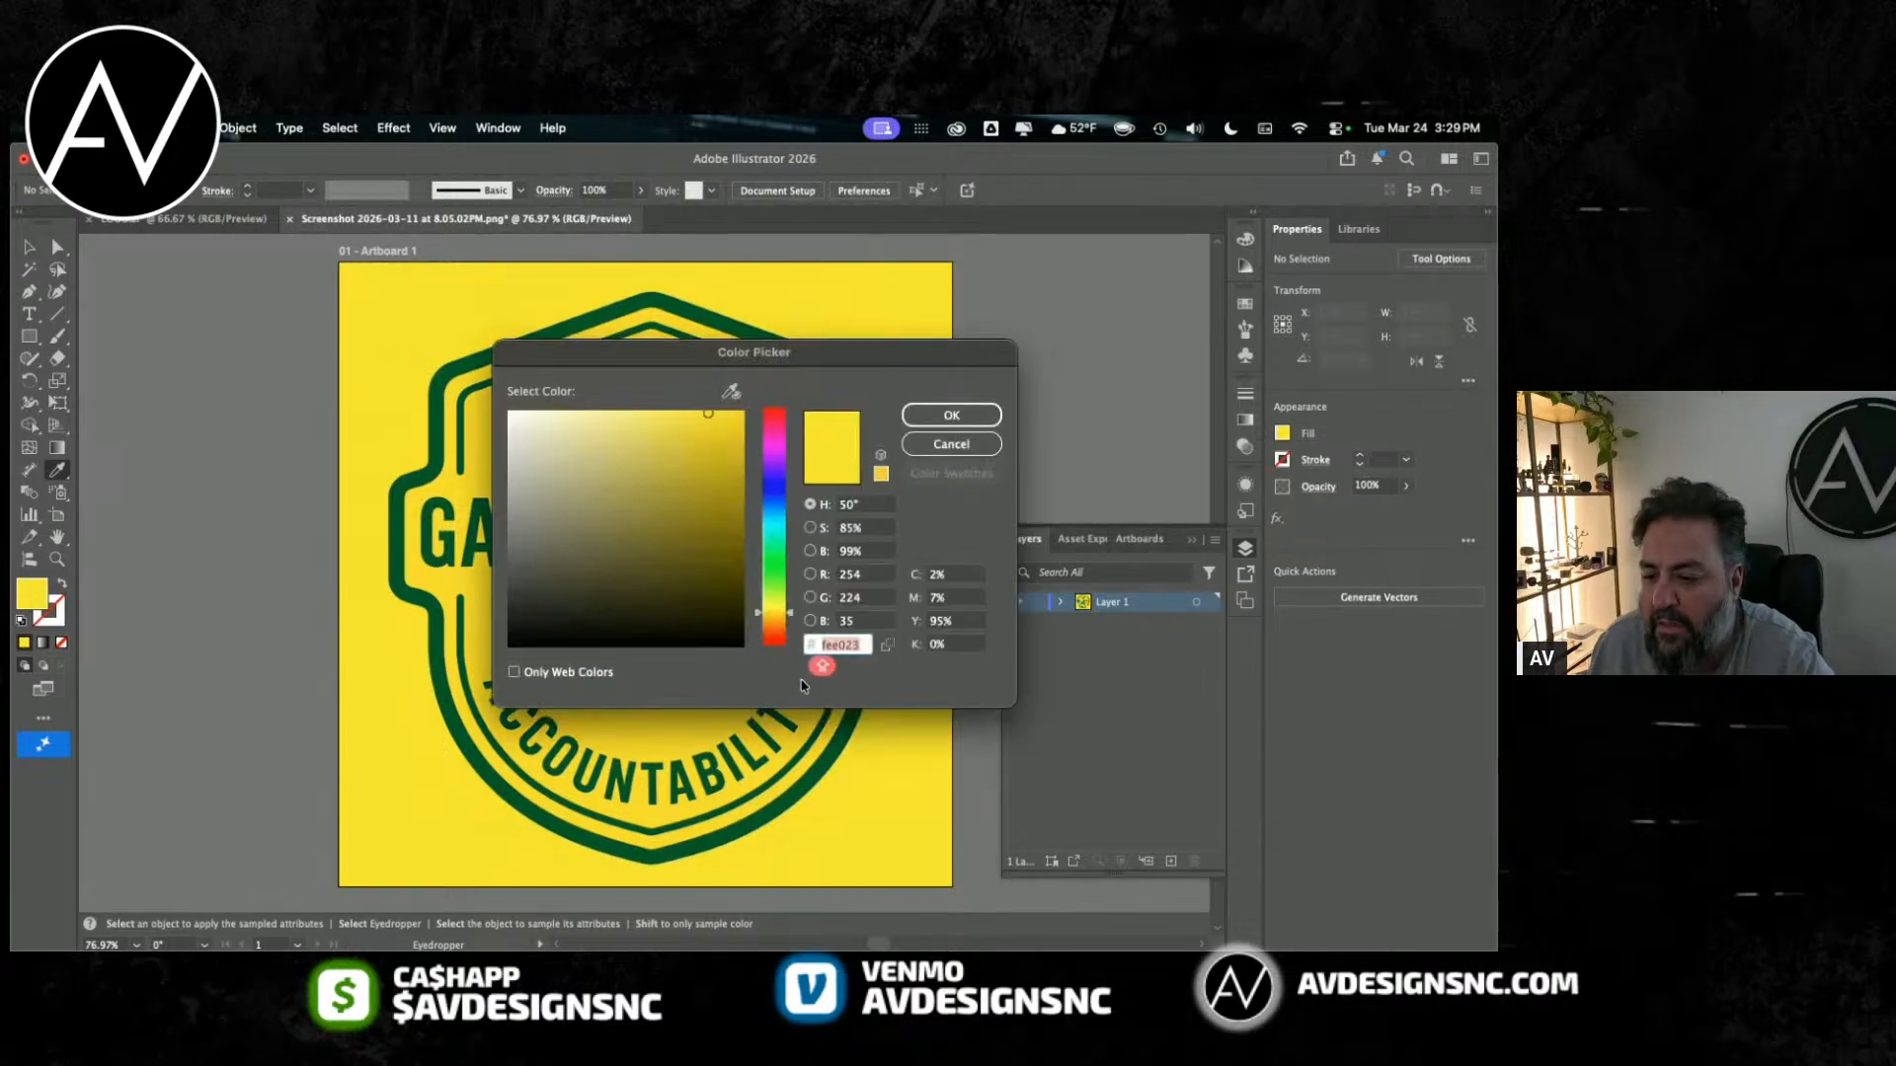
{"action": "left_click", "coordinate": [825, 652]}
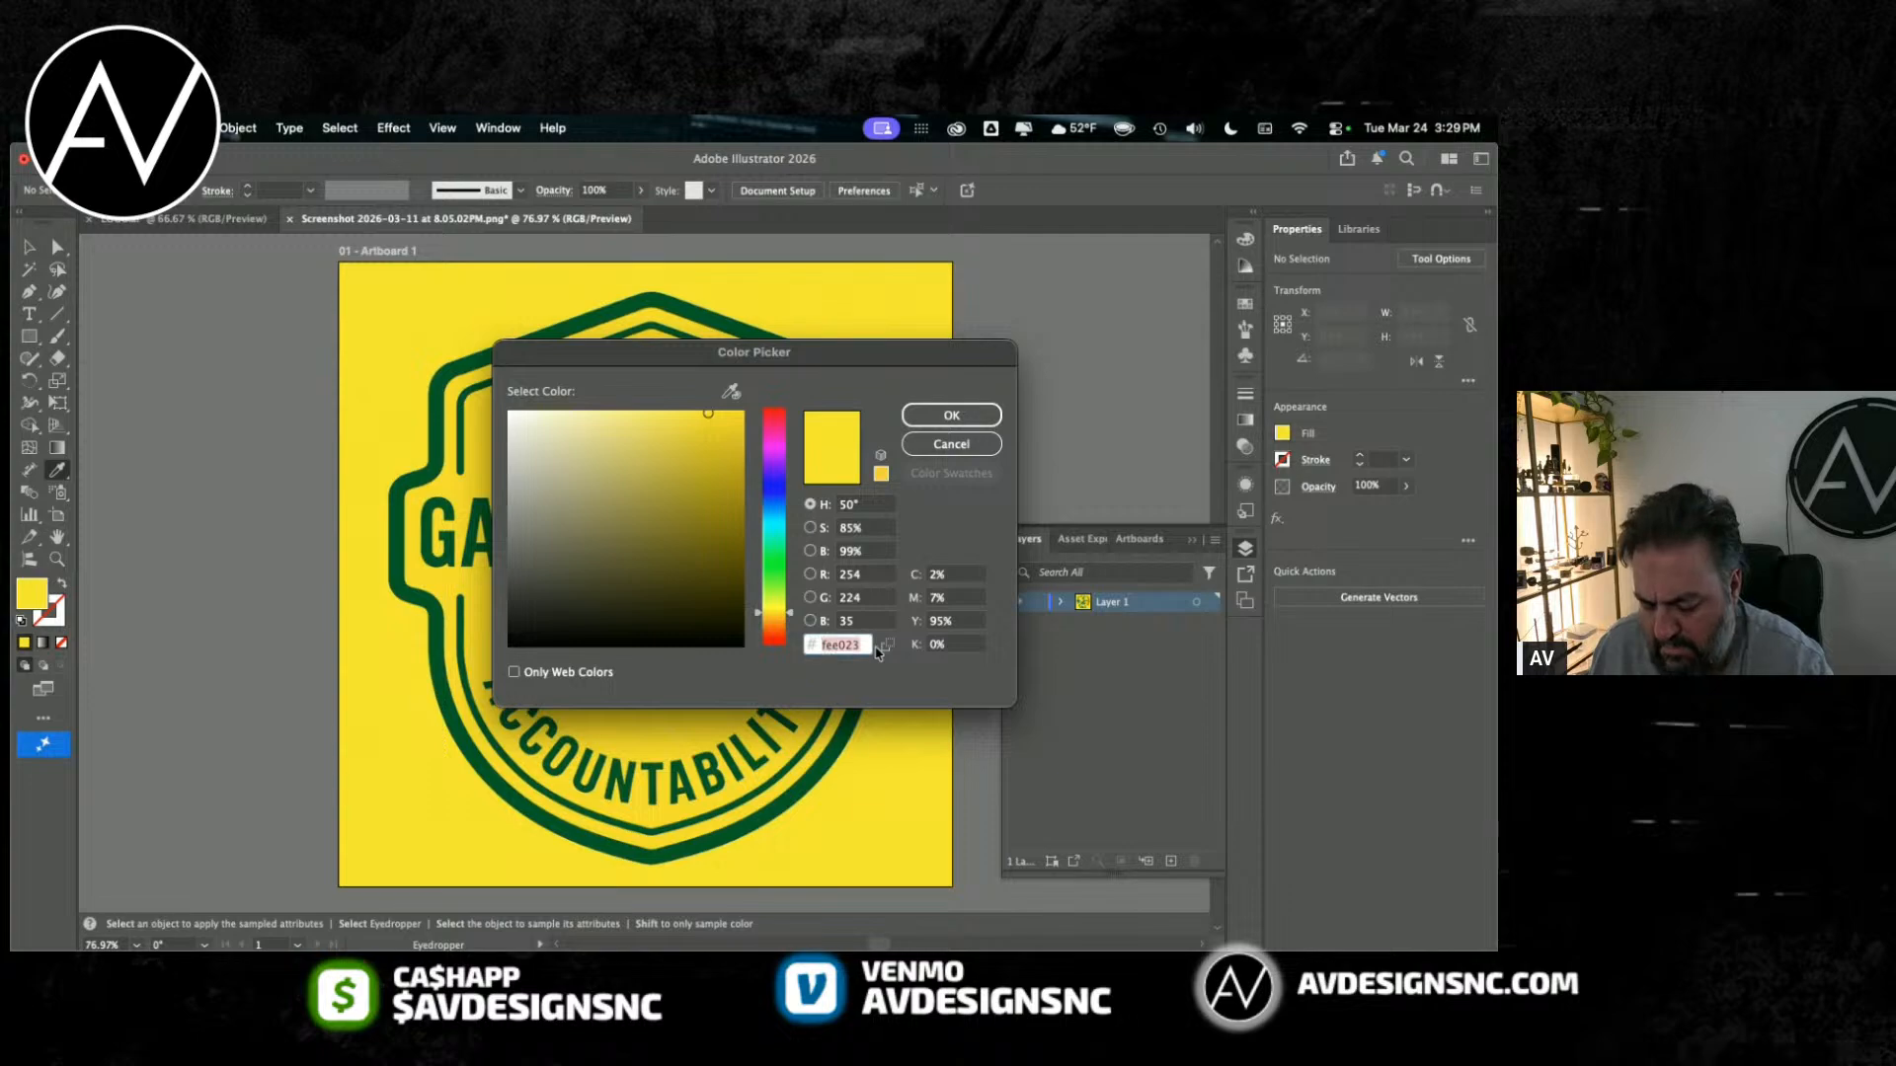
{"action": "left_click", "coordinate": [944, 446]}
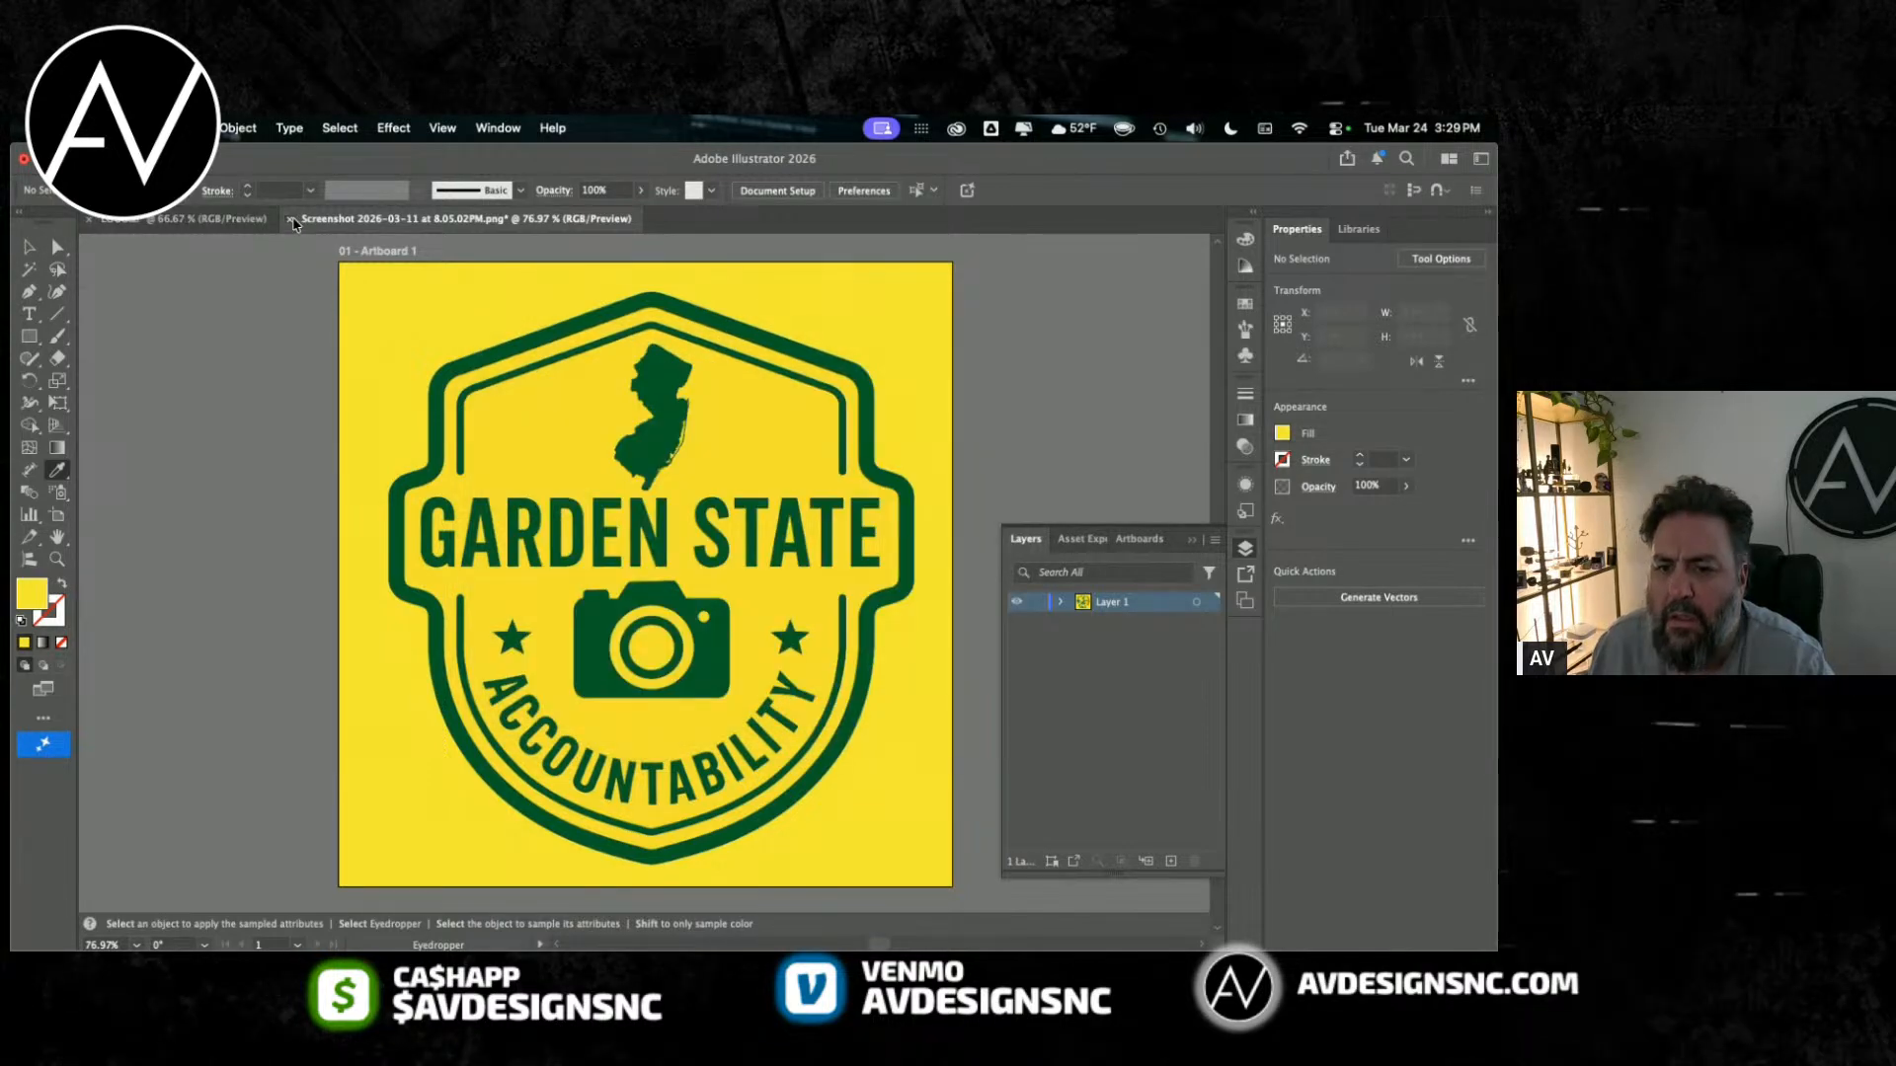
Step: Close the screenshot without saving and set the fill colour in LOGO.ai to hex fee023
{"action": "left_click", "coordinate": [291, 221]}
{"action": "left_click", "coordinate": [761, 597]}
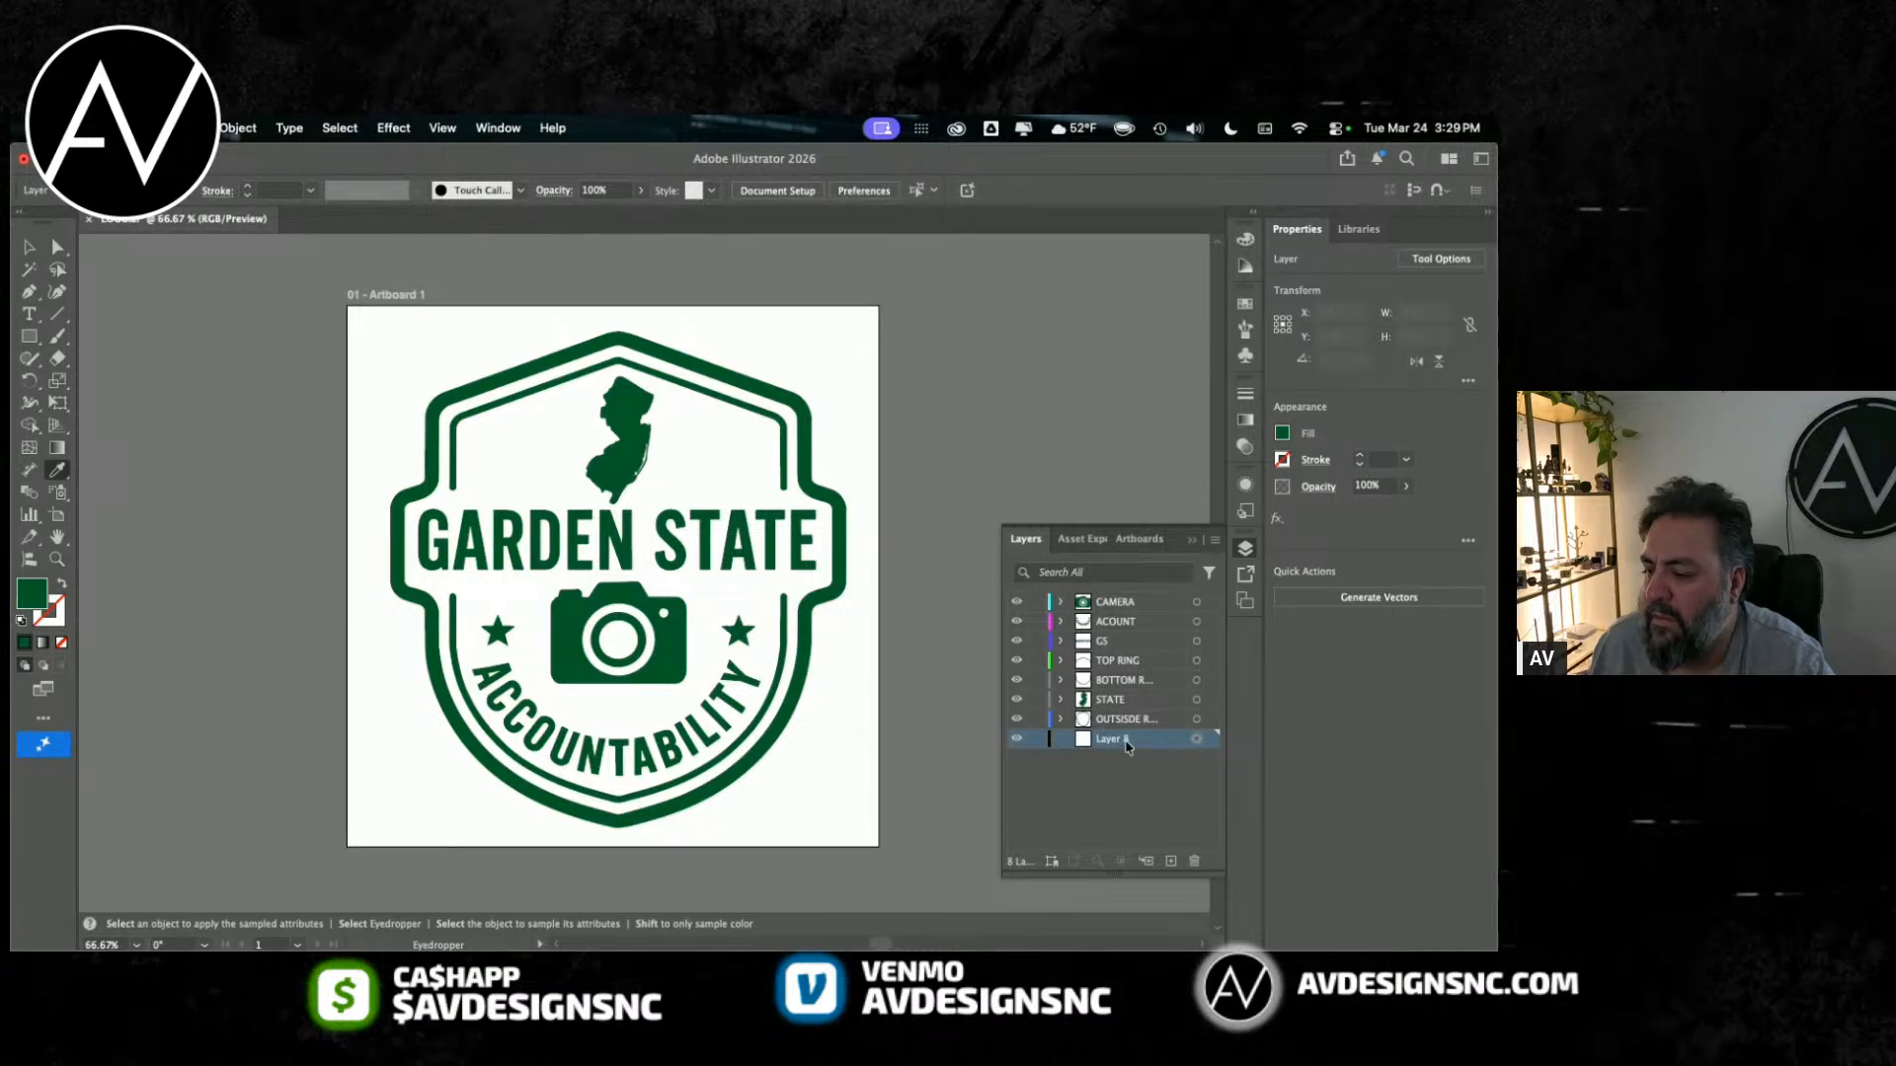
{"action": "double_click", "coordinate": [30, 594]}
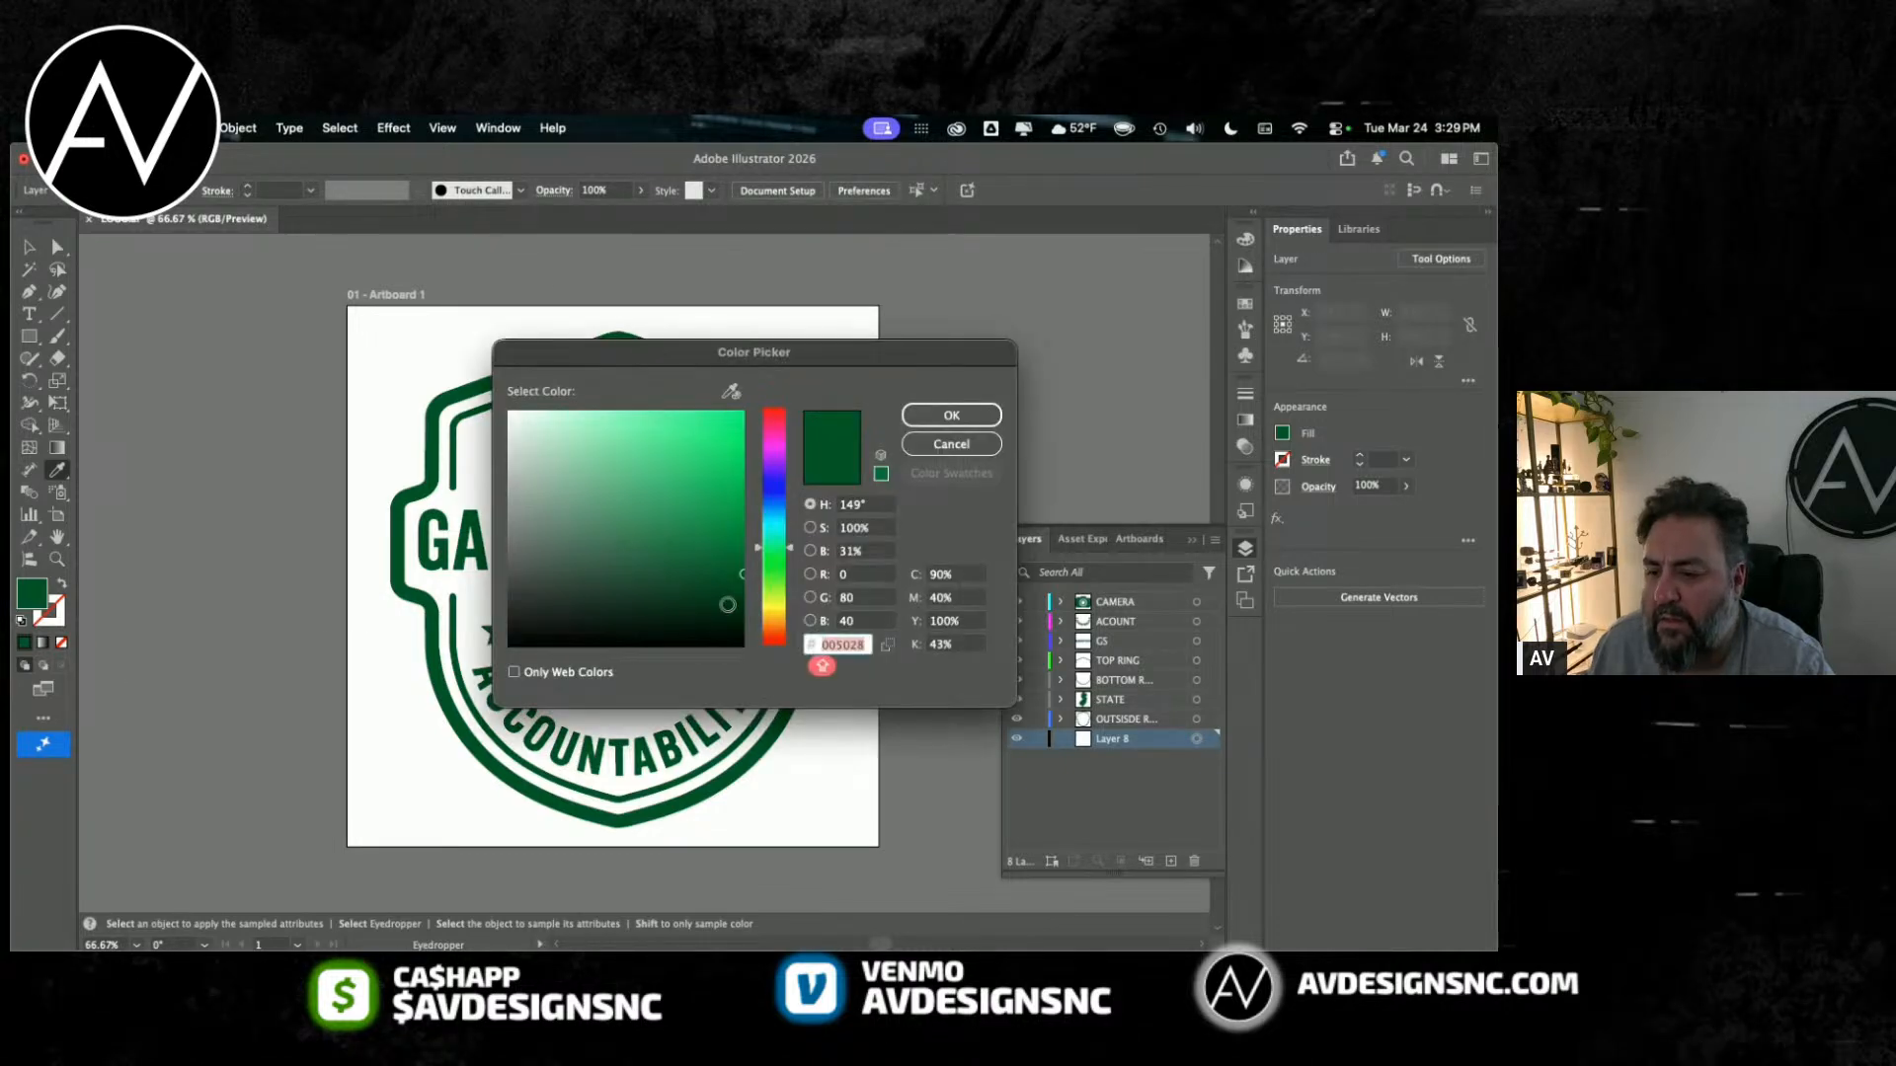
{"action": "left_click", "coordinate": [954, 414]}
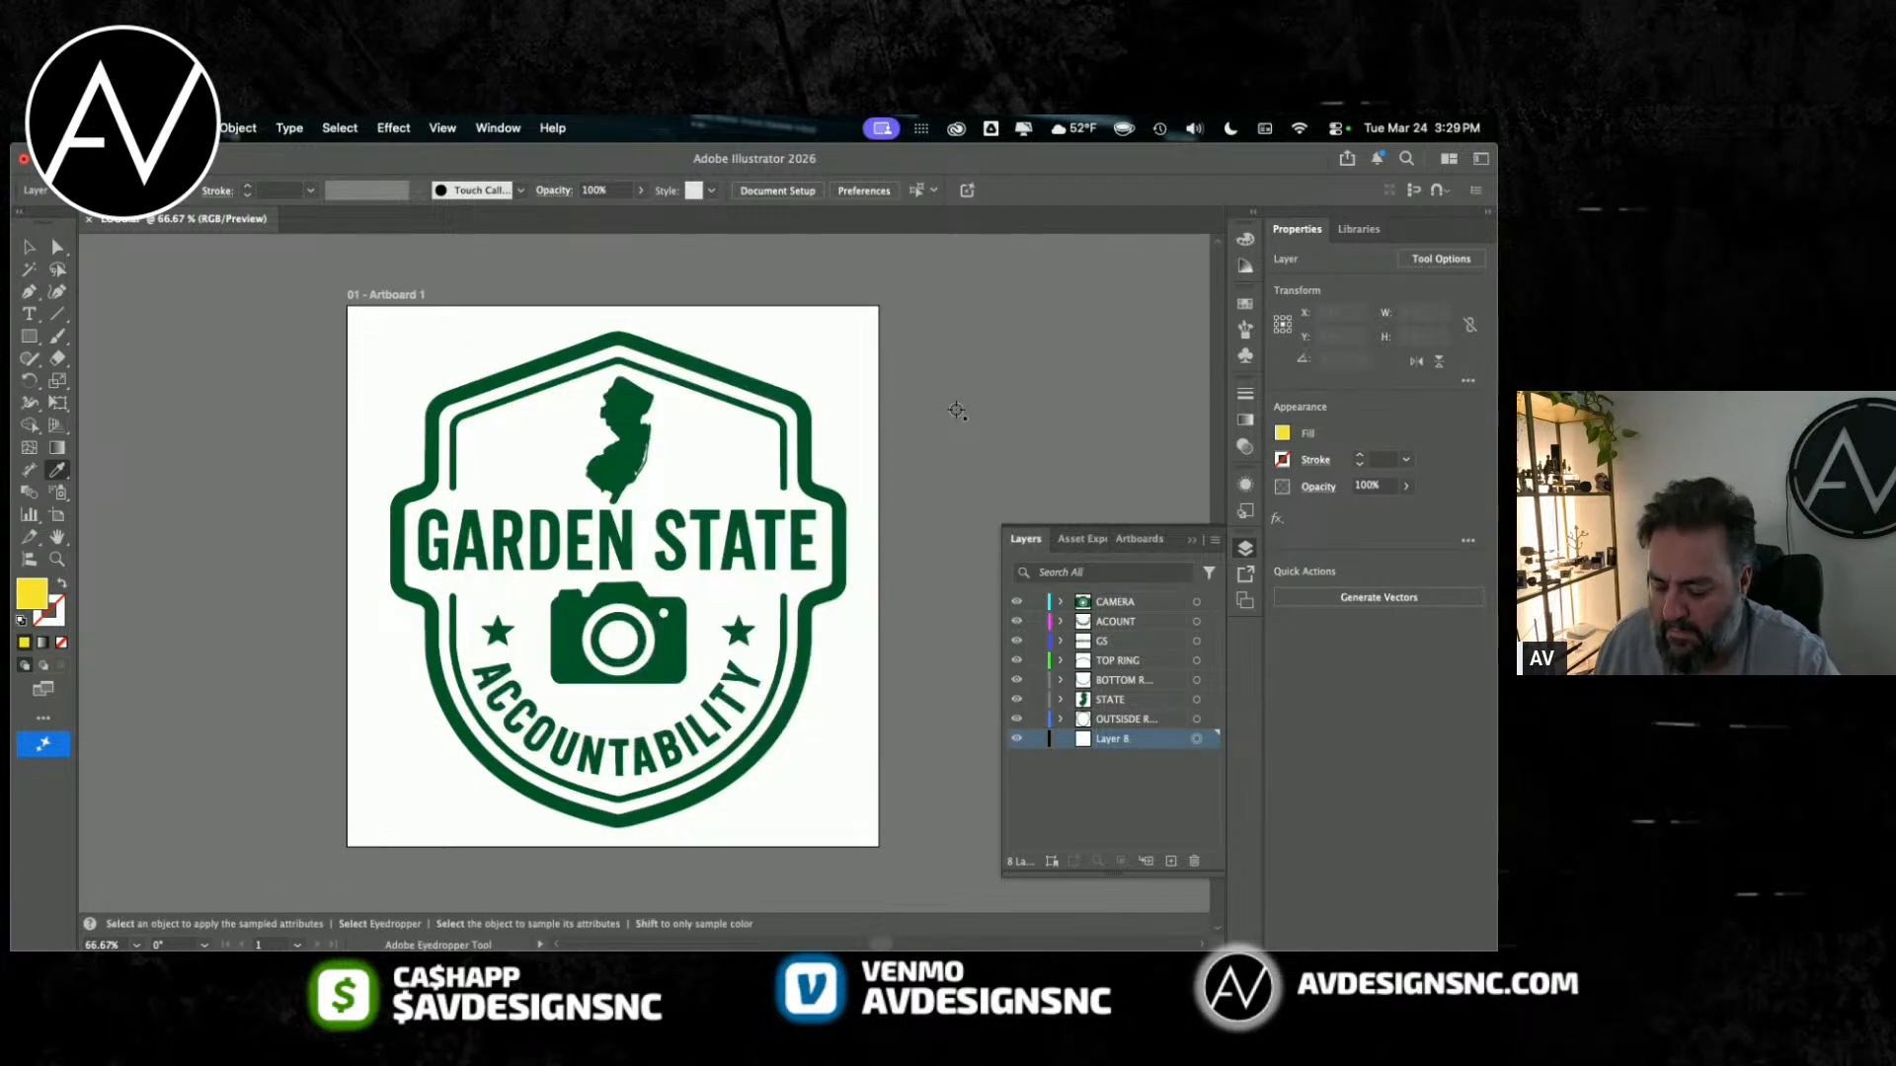
{"action": "key", "text": "v"}
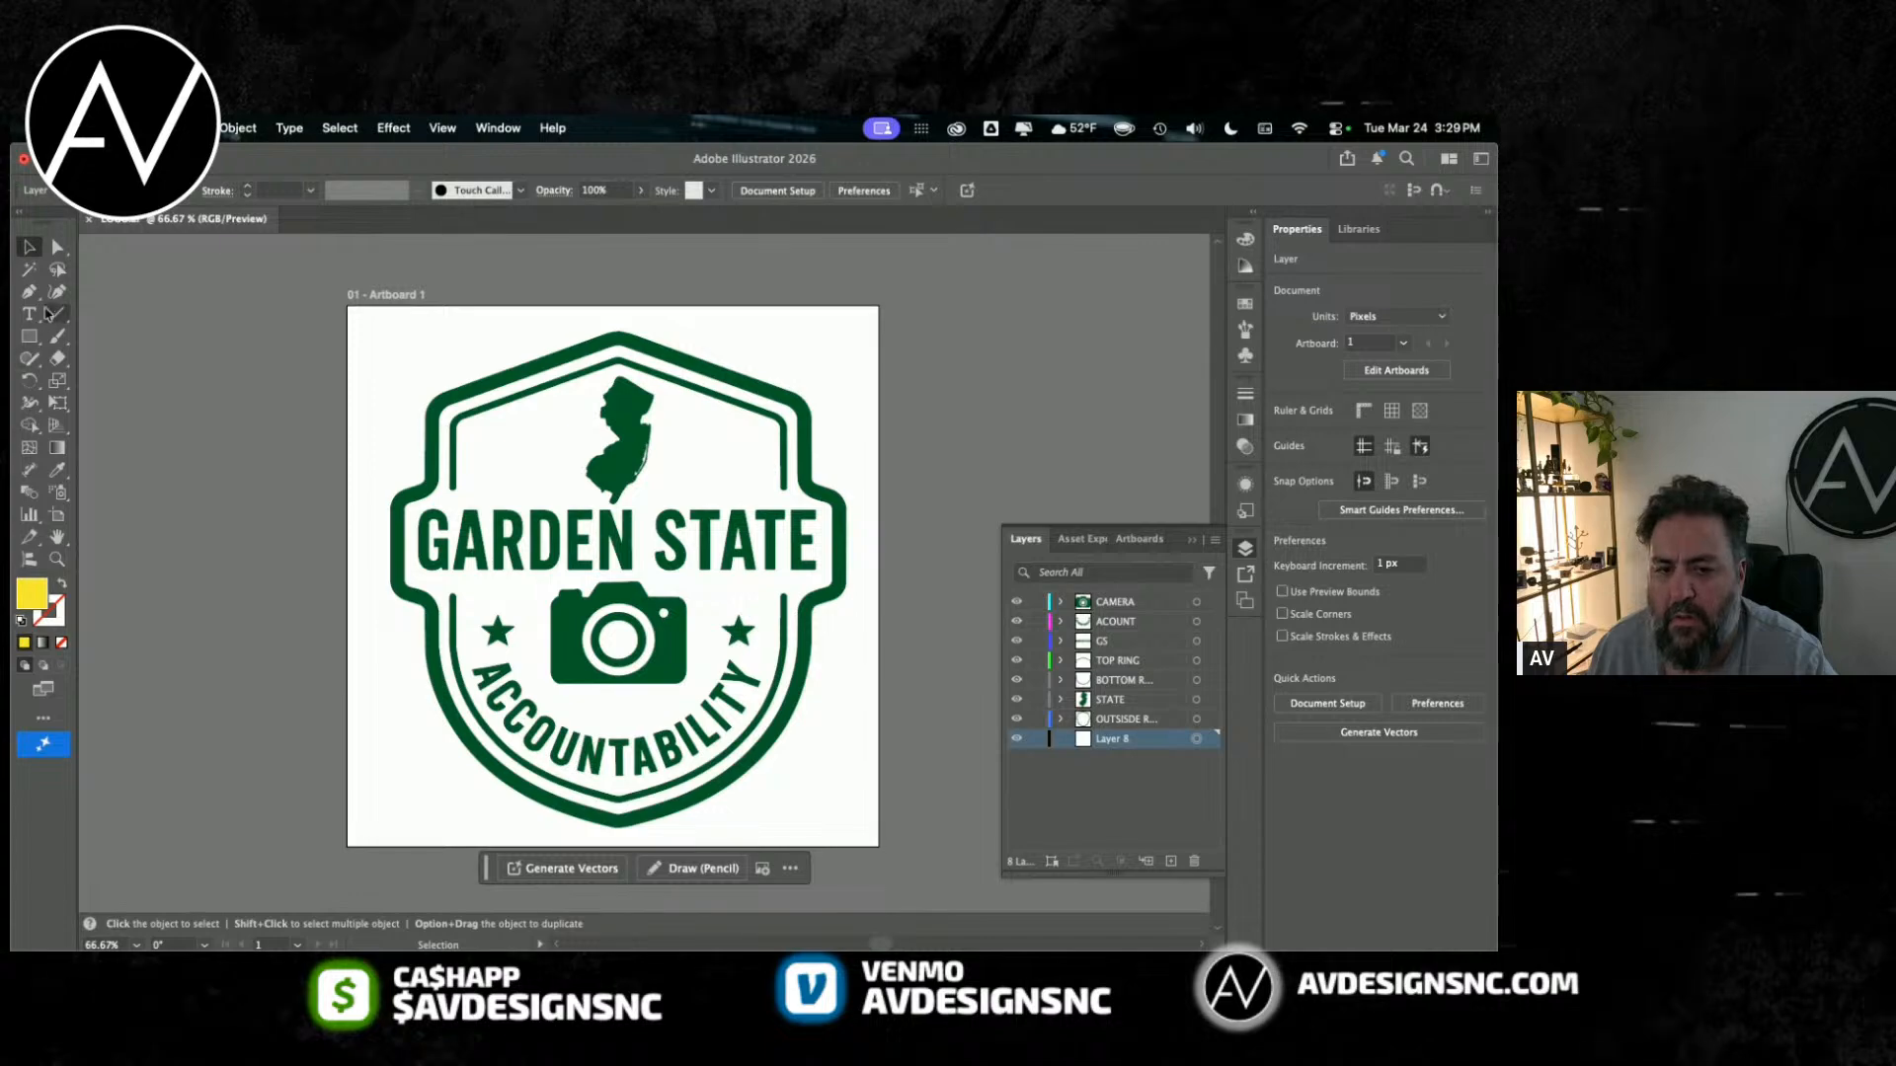
{"action": "key", "text": "m"}
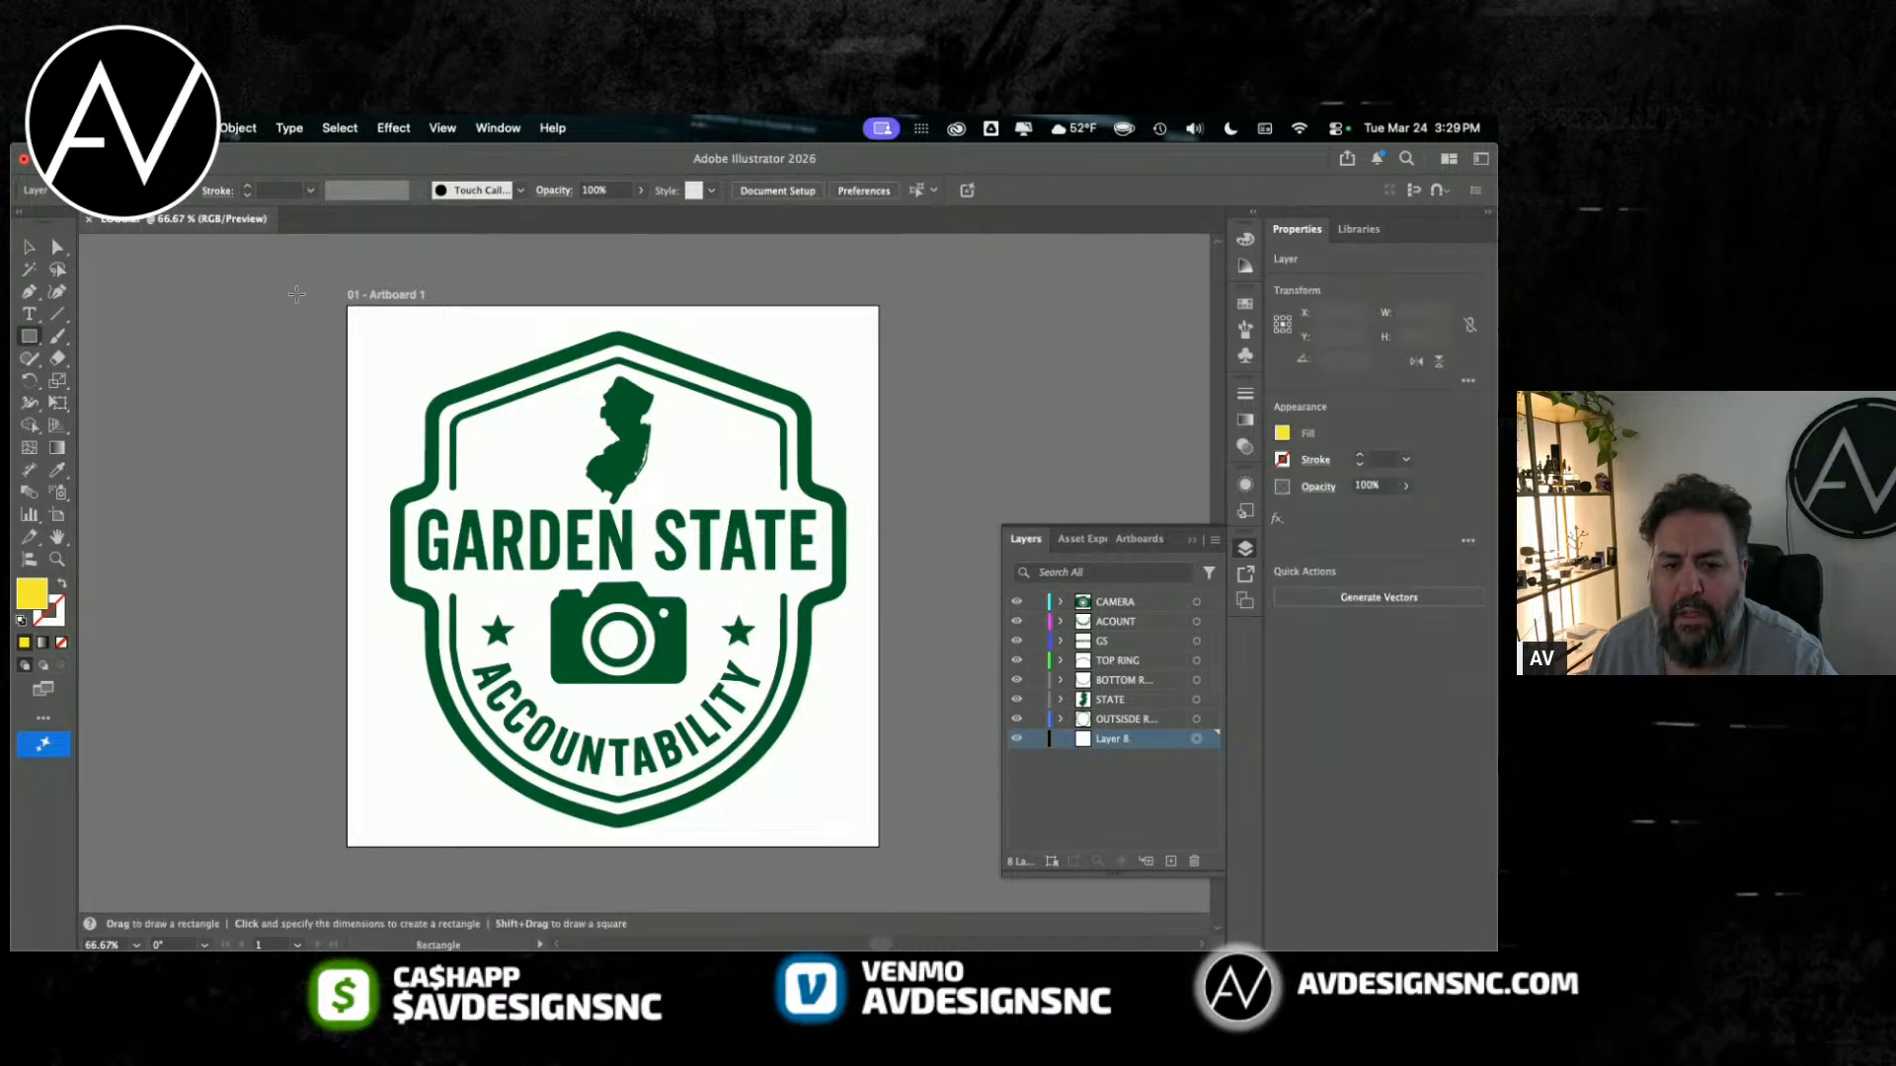
{"action": "left_click_drag", "start_coordinate": [310, 288], "coordinate": [687, 735]}
{"action": "key", "text": "super+z"}
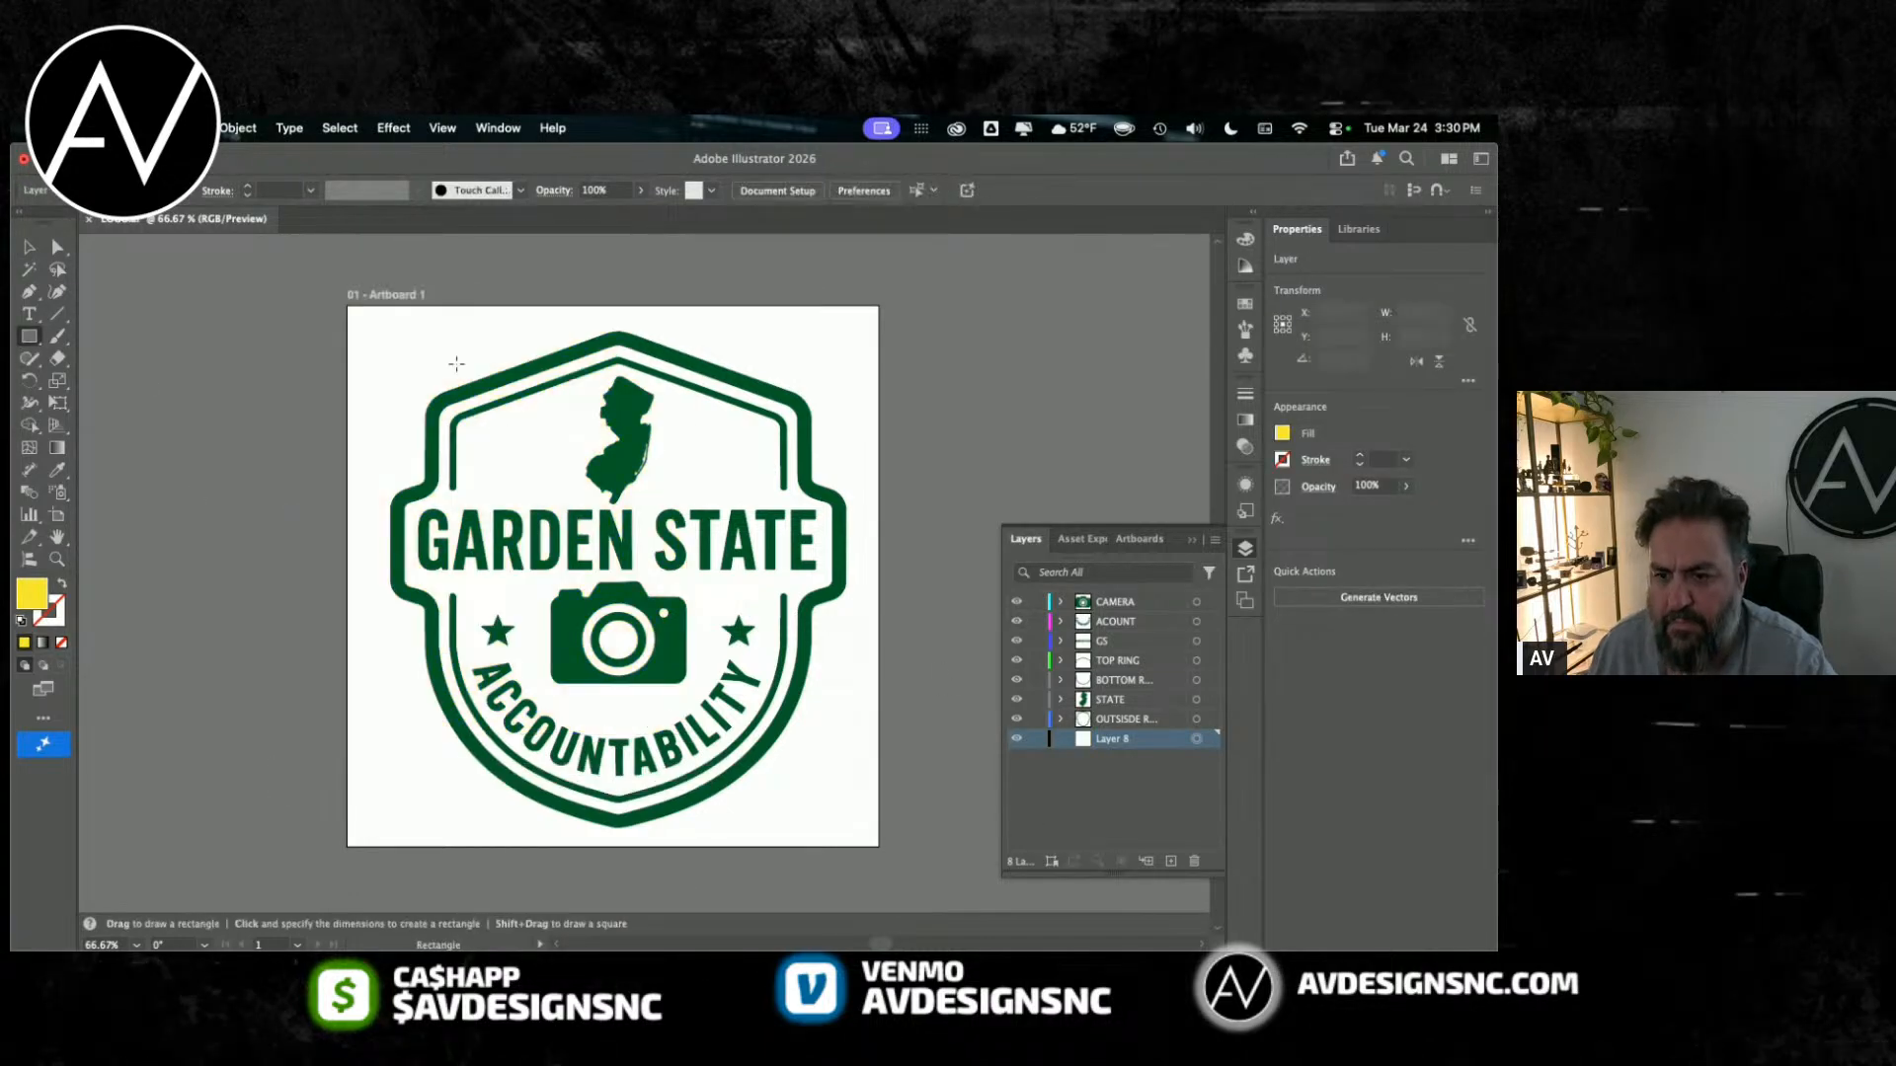
{"action": "left_click", "coordinate": [27, 339]}
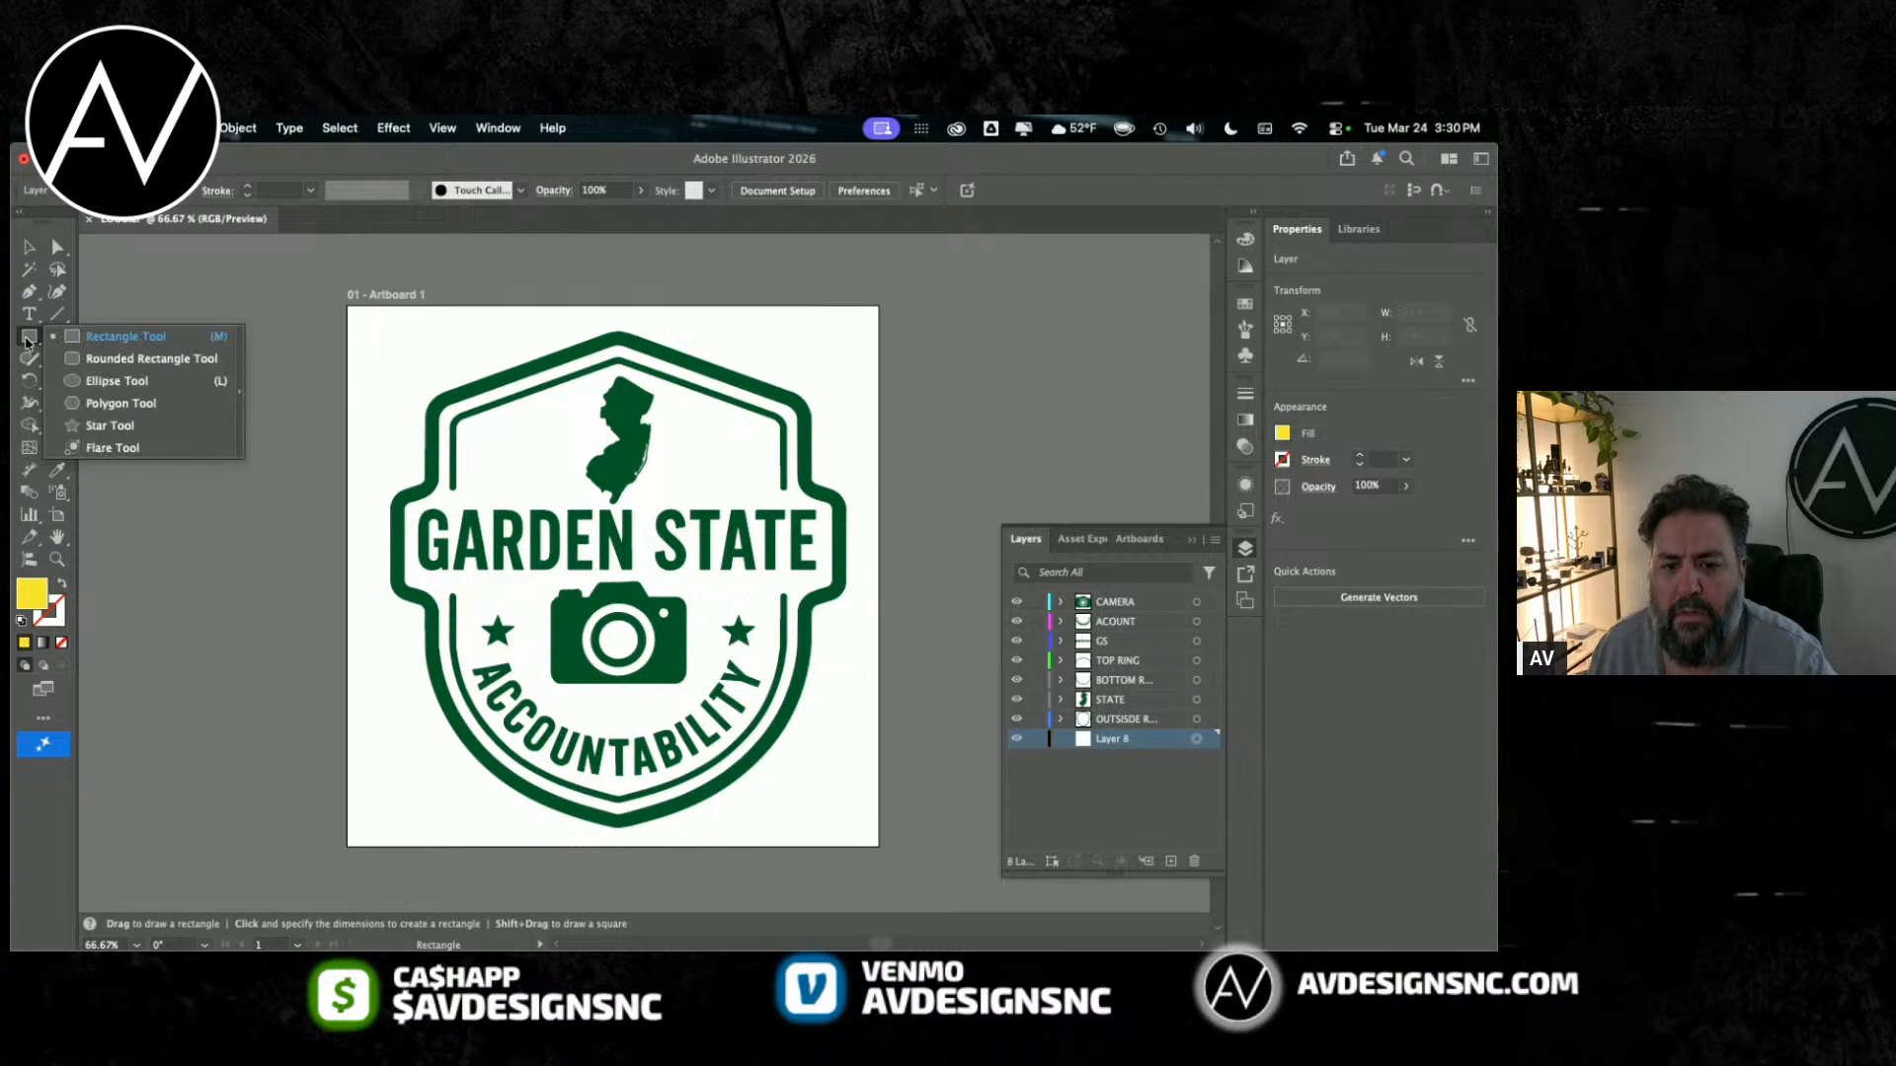
{"action": "left_click", "coordinate": [710, 540]}
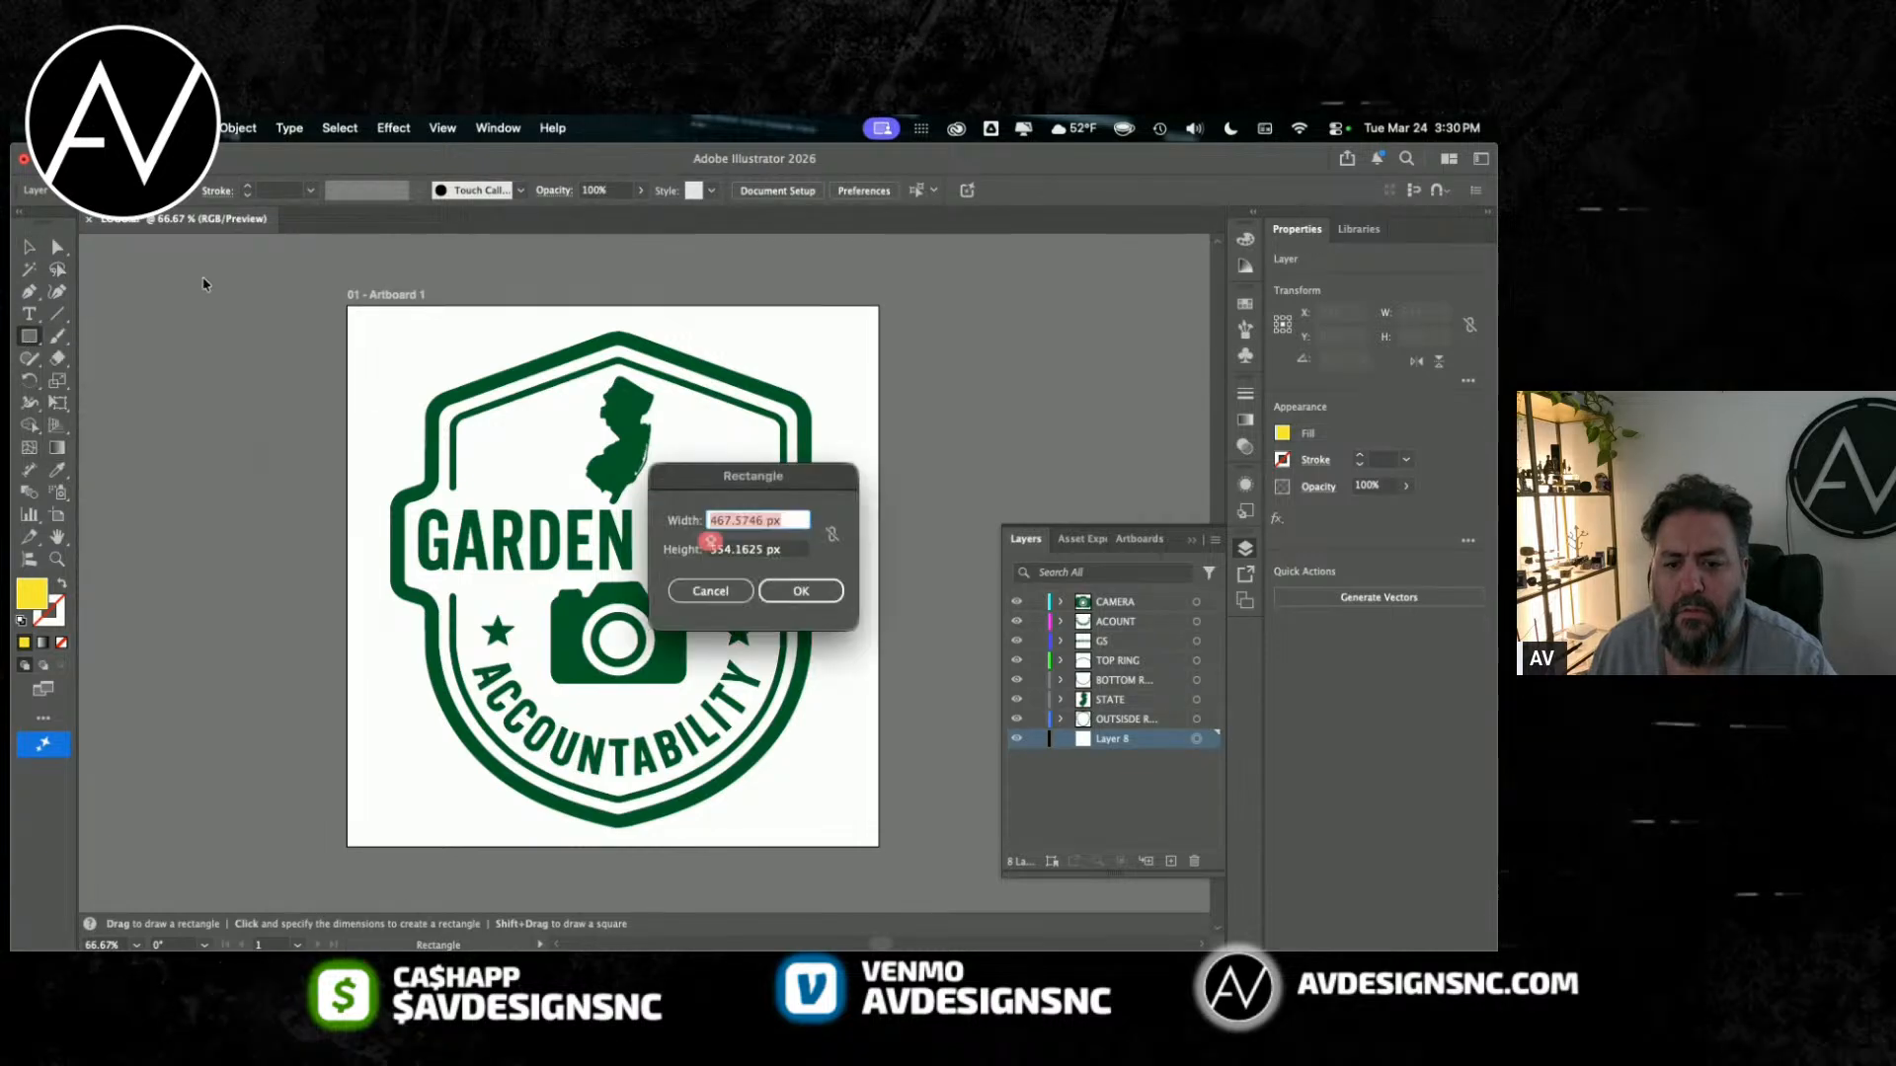
{"action": "left_click", "coordinate": [710, 591]}
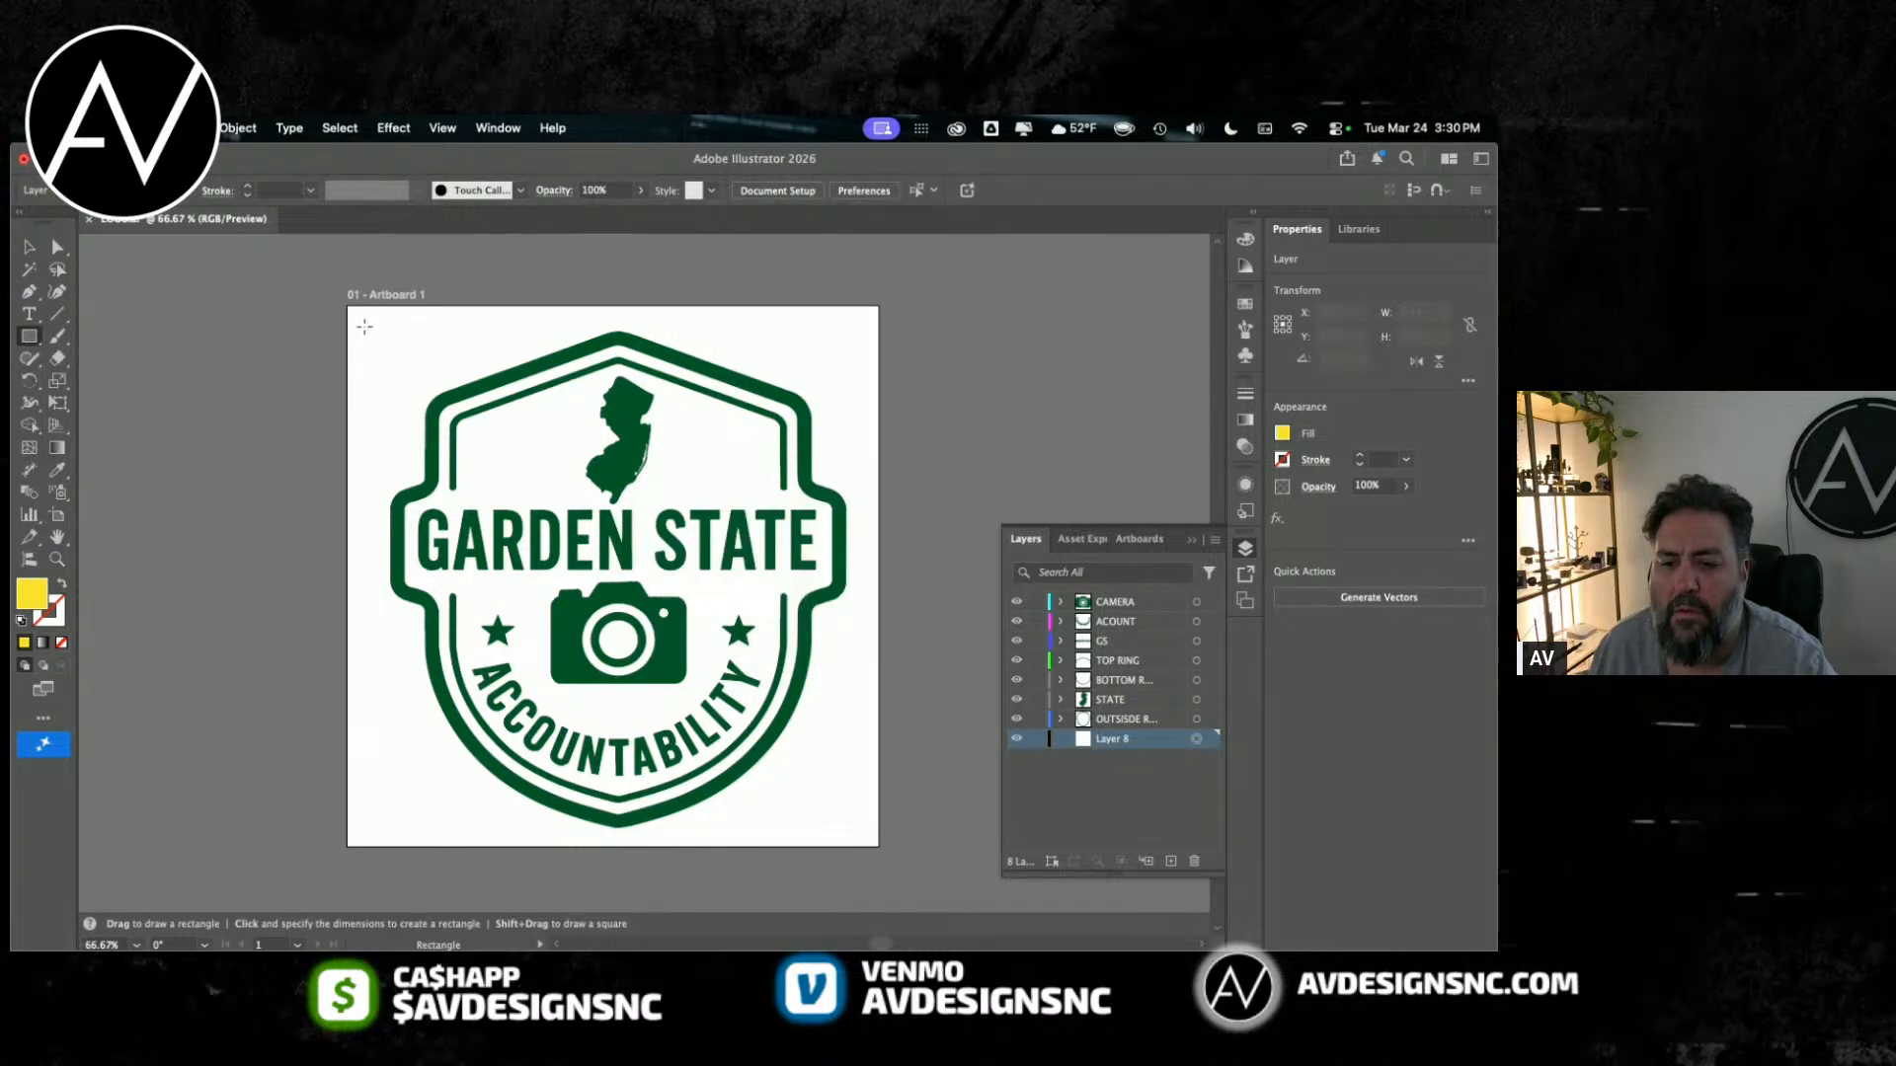
{"action": "left_click", "coordinate": [149, 128]}
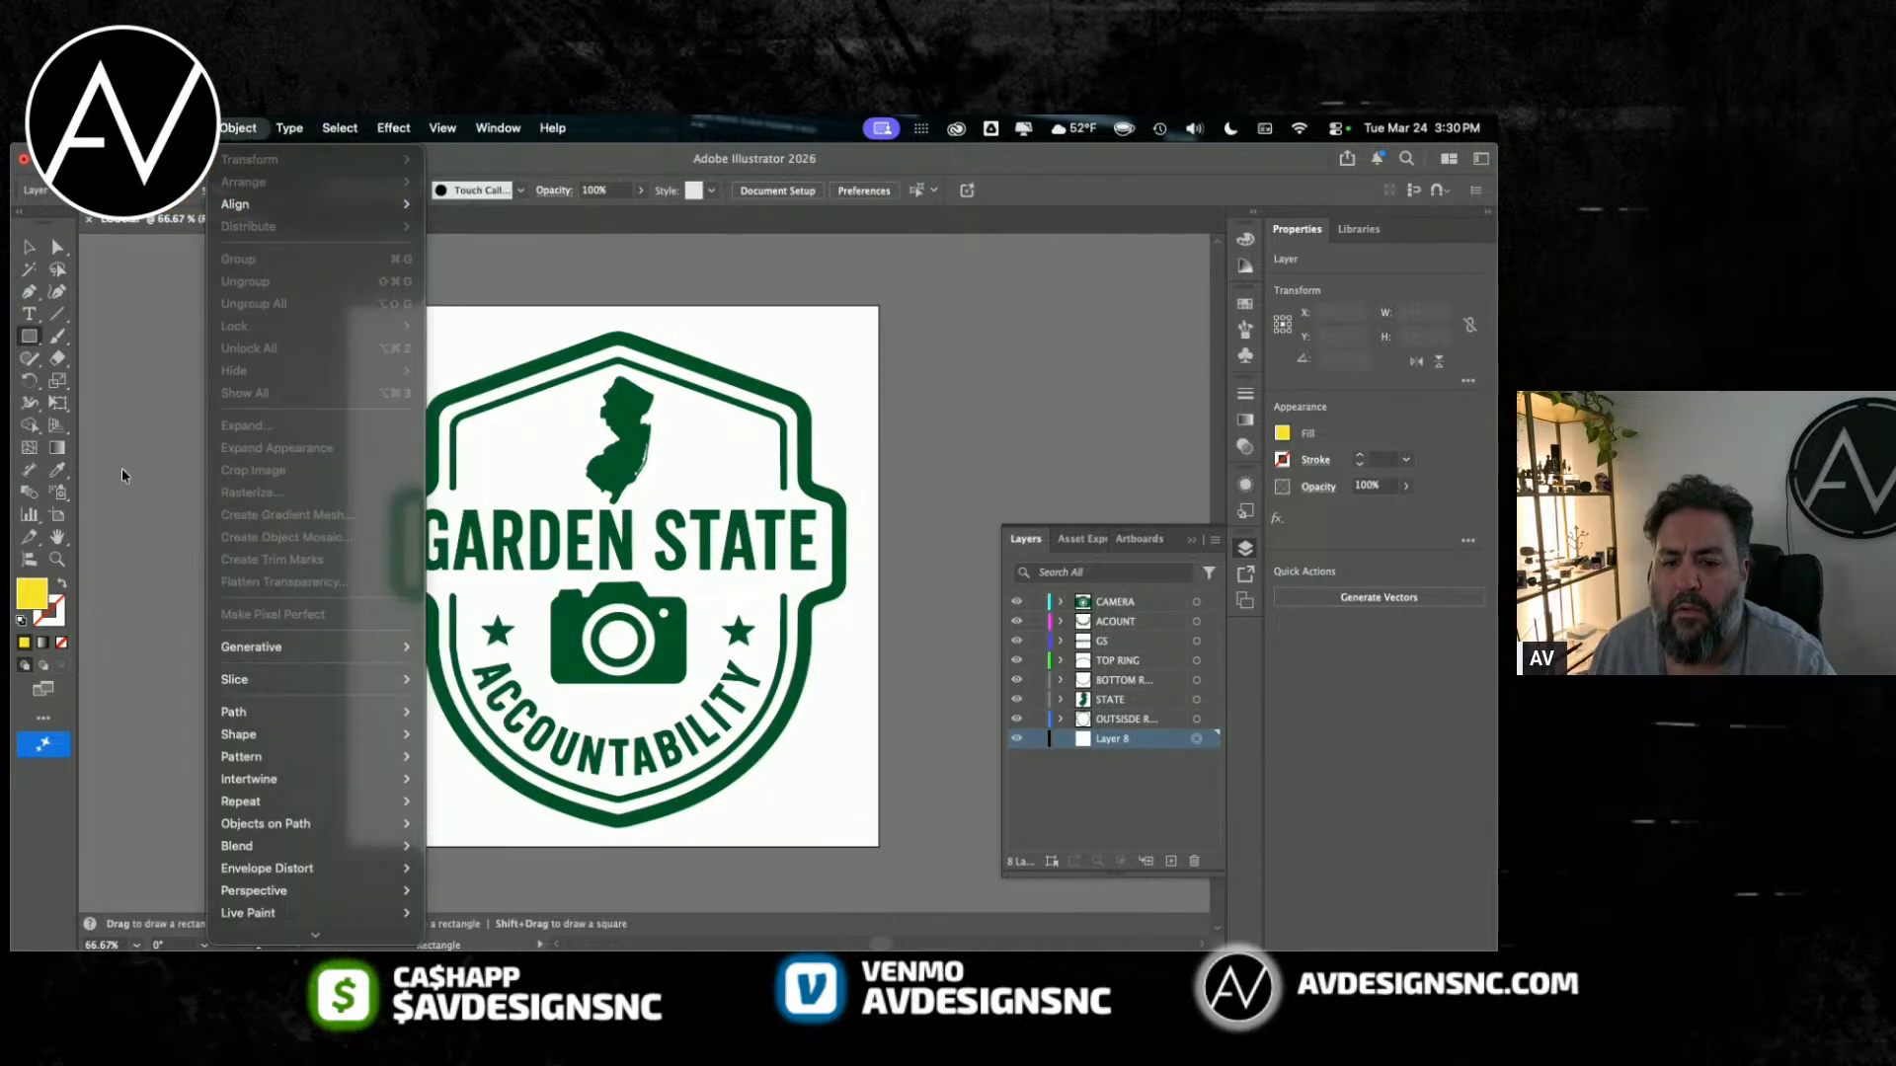
{"action": "left_click", "coordinate": [122, 468]}
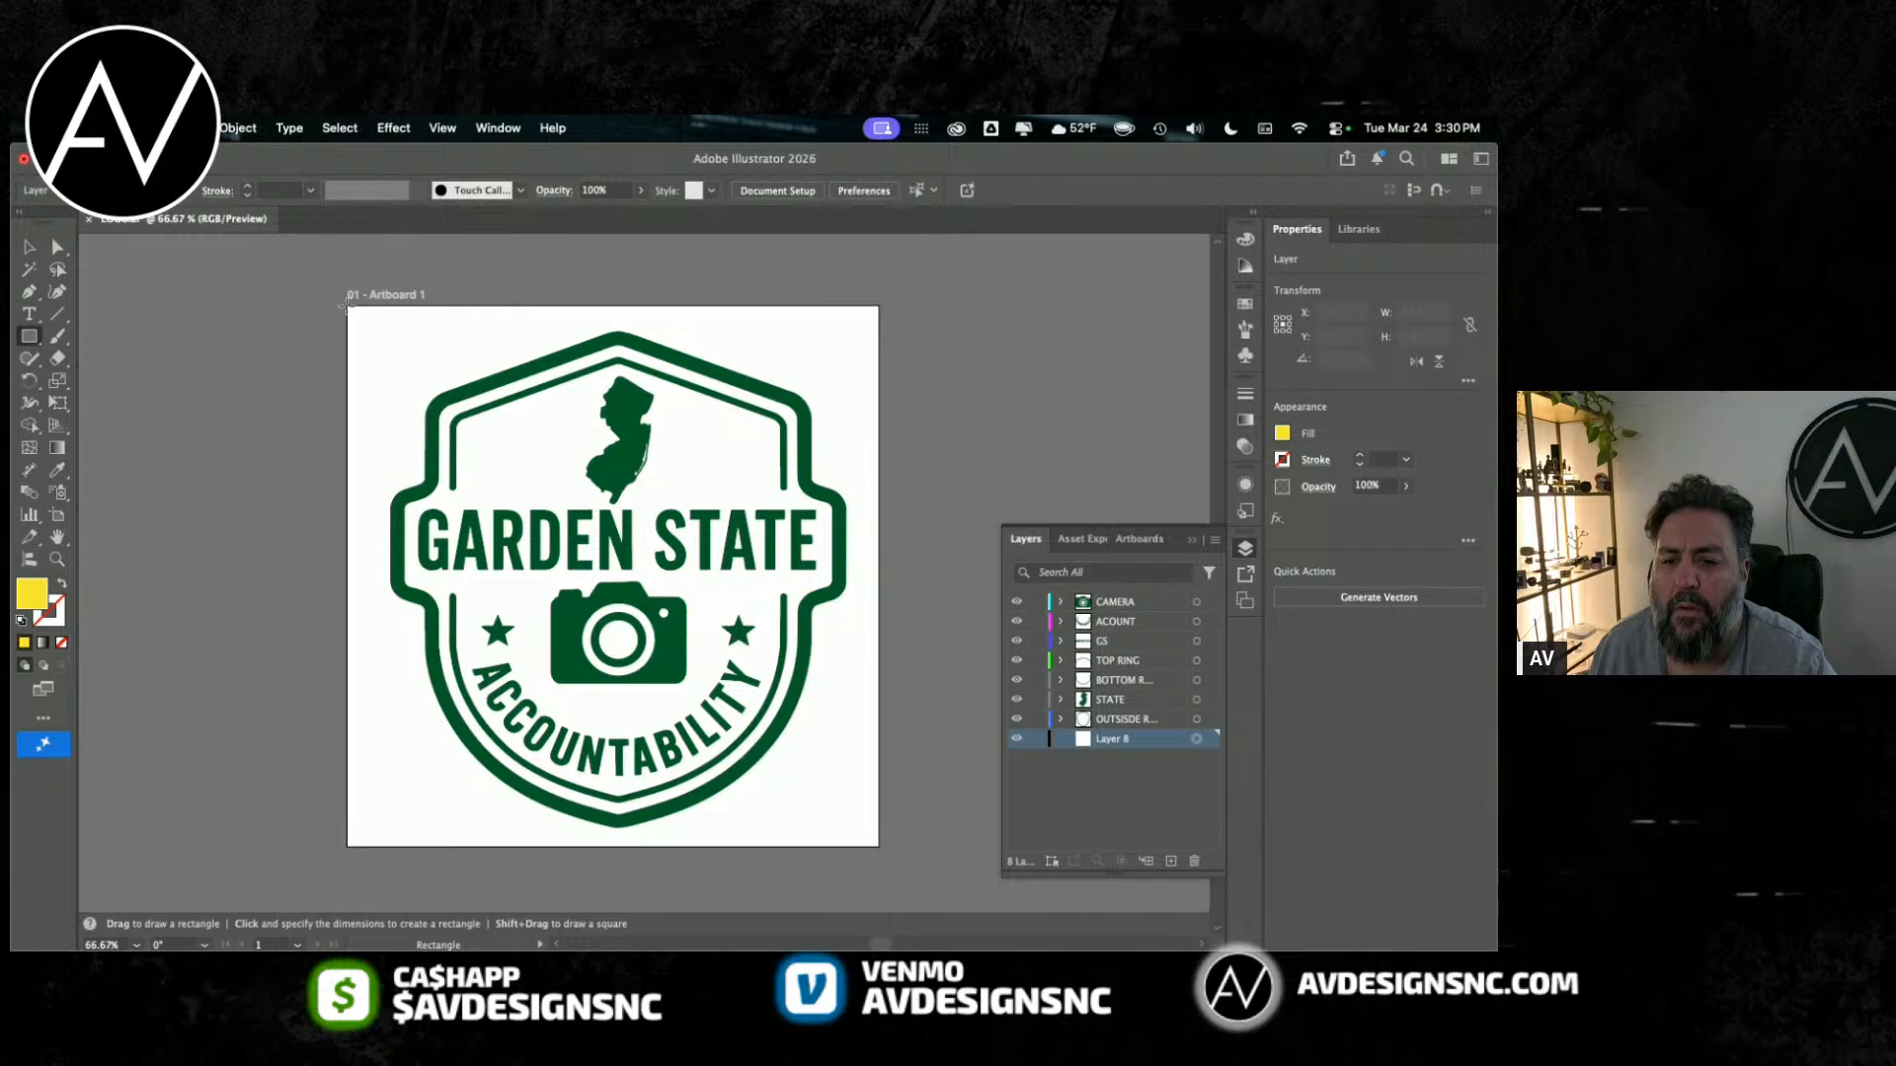
Step: Draw a yellow rectangle of about 658 by 666 px covering the artboard, and delete it together with its layer
{"action": "mouse_move", "coordinate": [347, 309]}
{"action": "left_mouse_down"}
{"action": "mouse_move", "coordinate": [811, 834]}
{"action": "mouse_move", "coordinate": [880, 841]}
{"action": "left_mouse_up"}
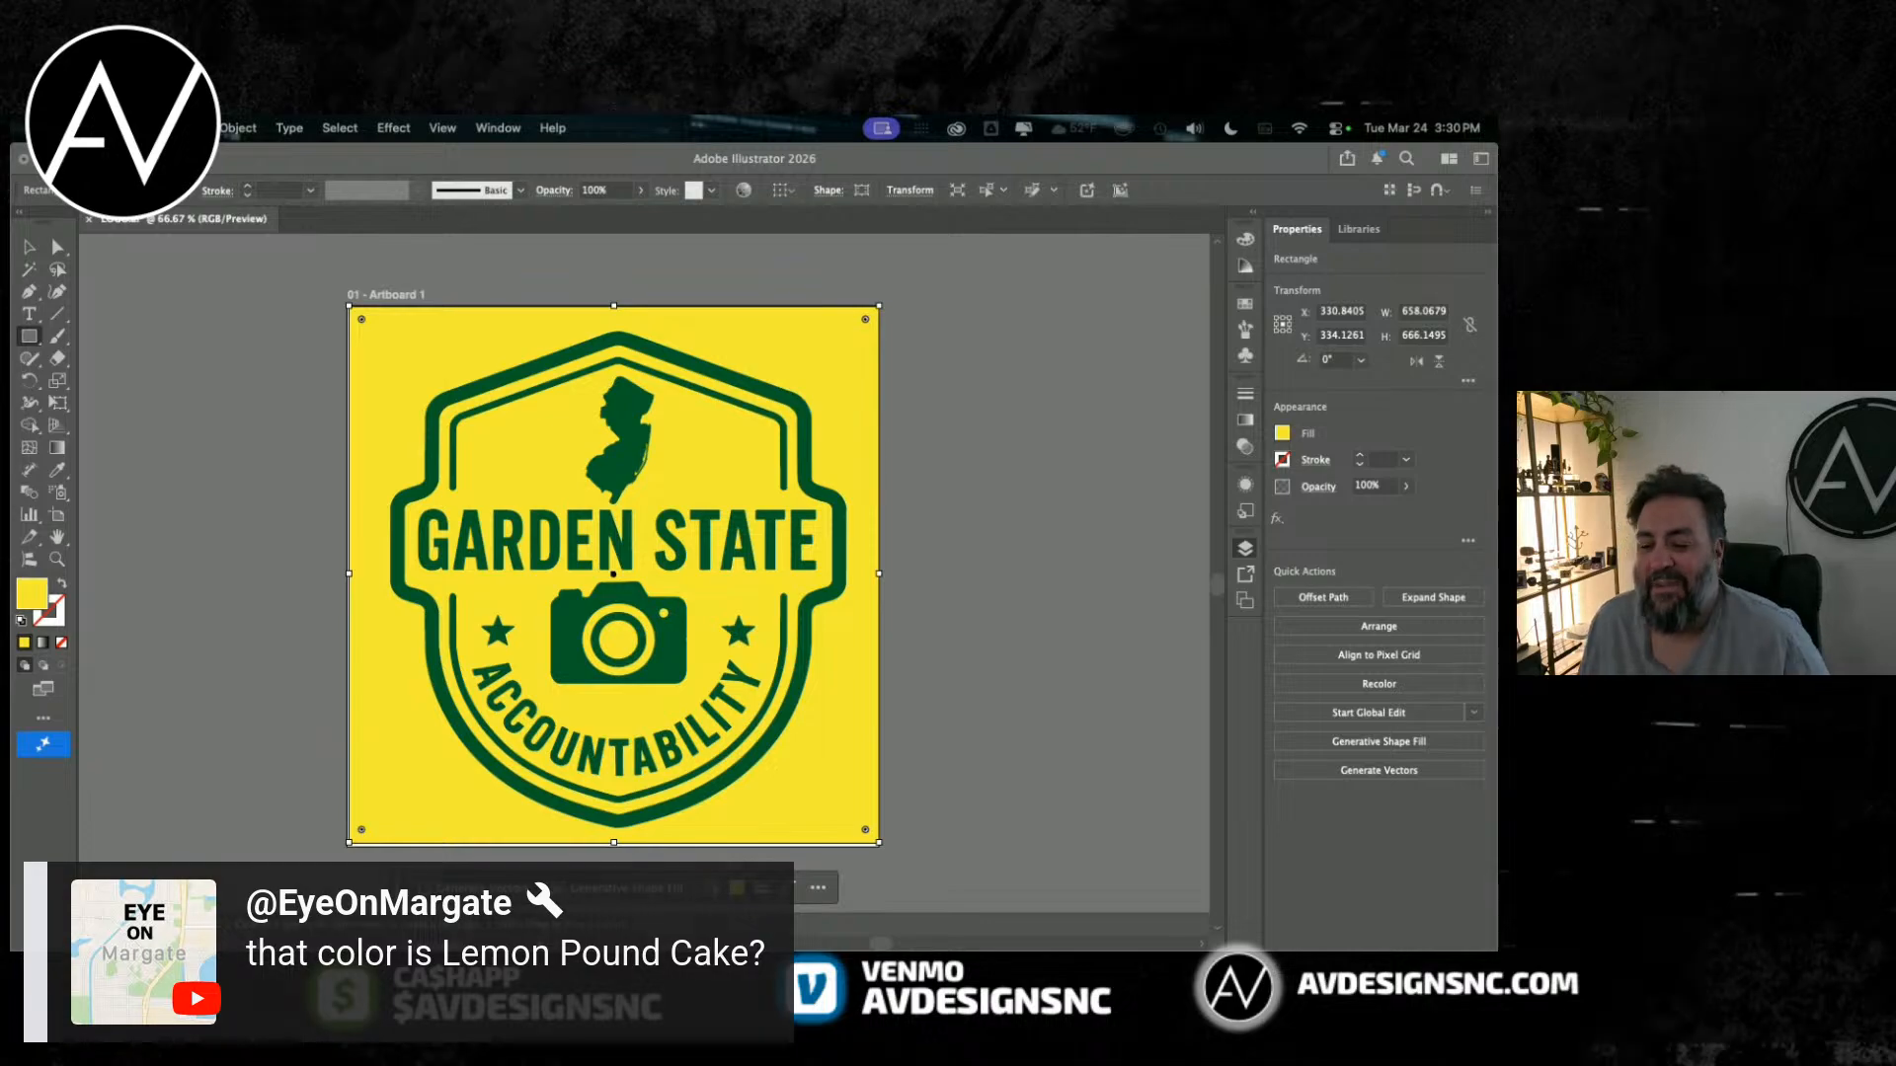
{"action": "left_click", "coordinate": [149, 423]}
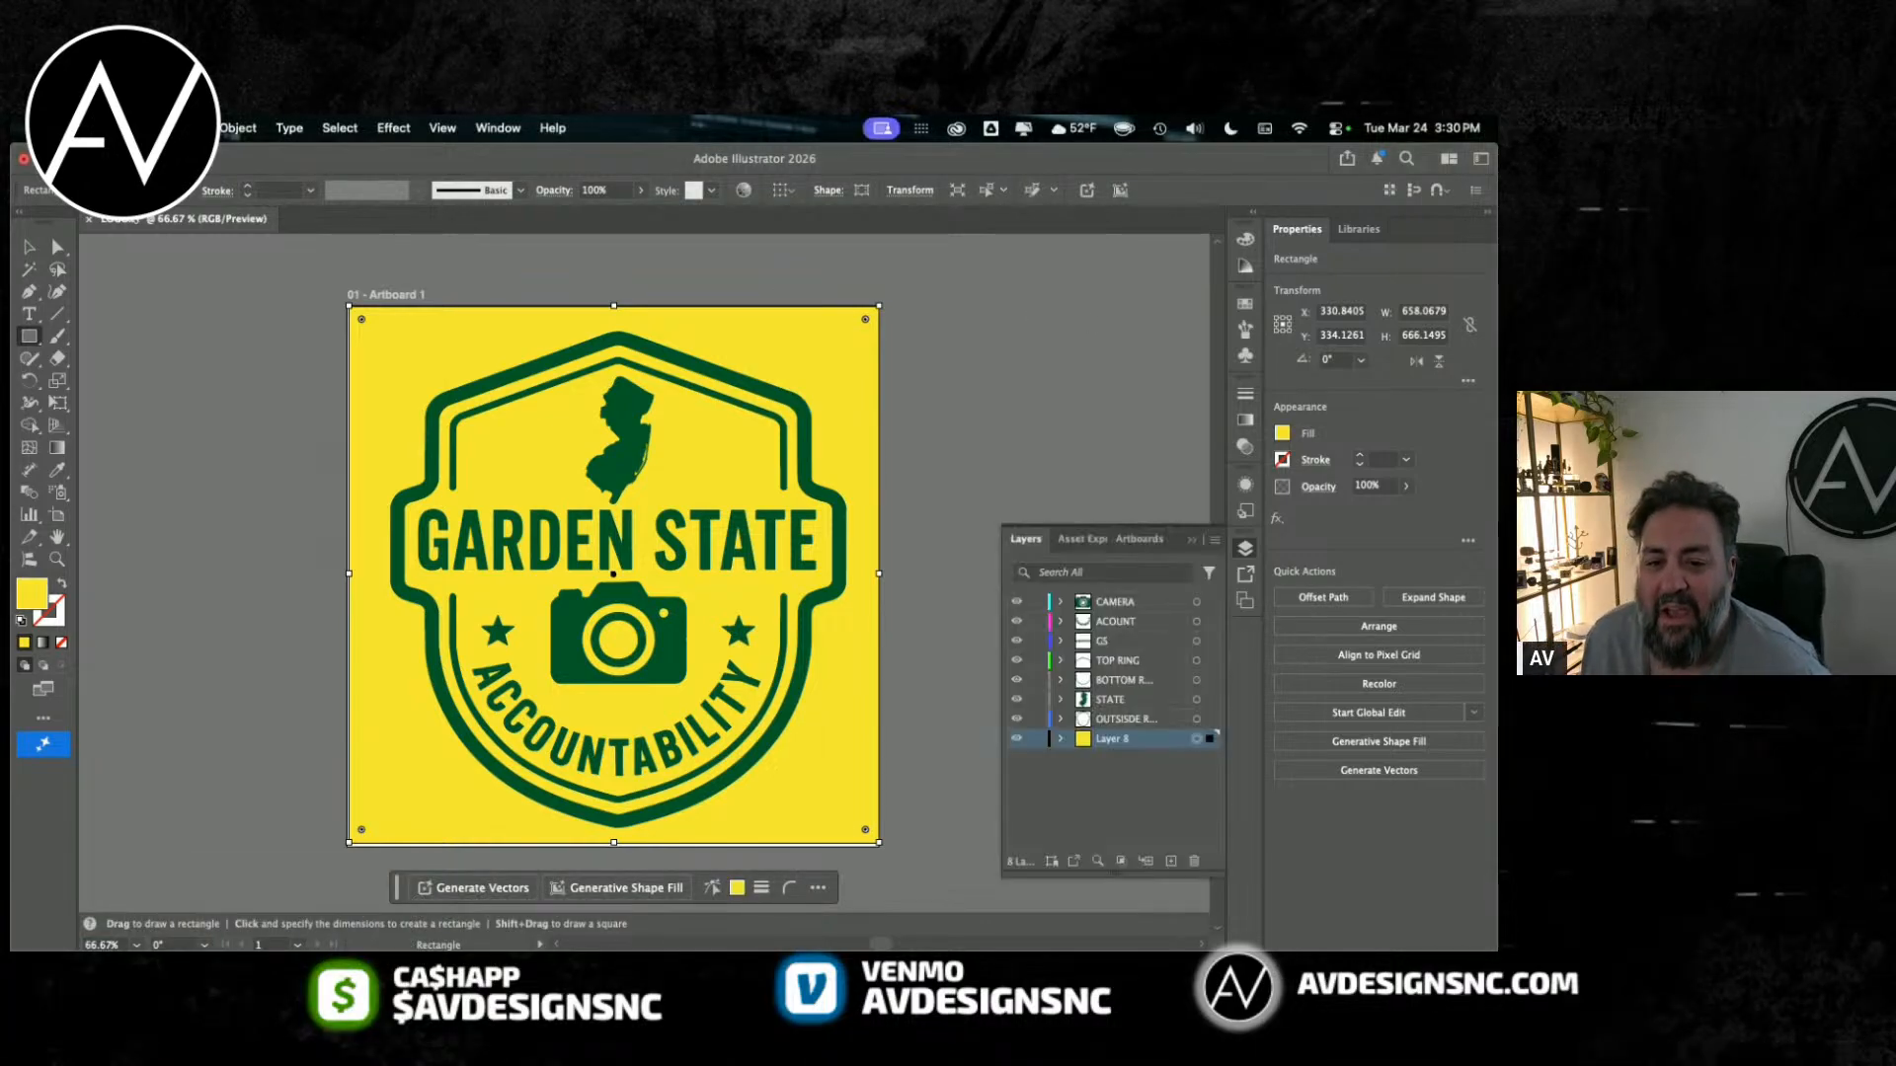
{"action": "key", "text": "Delete"}
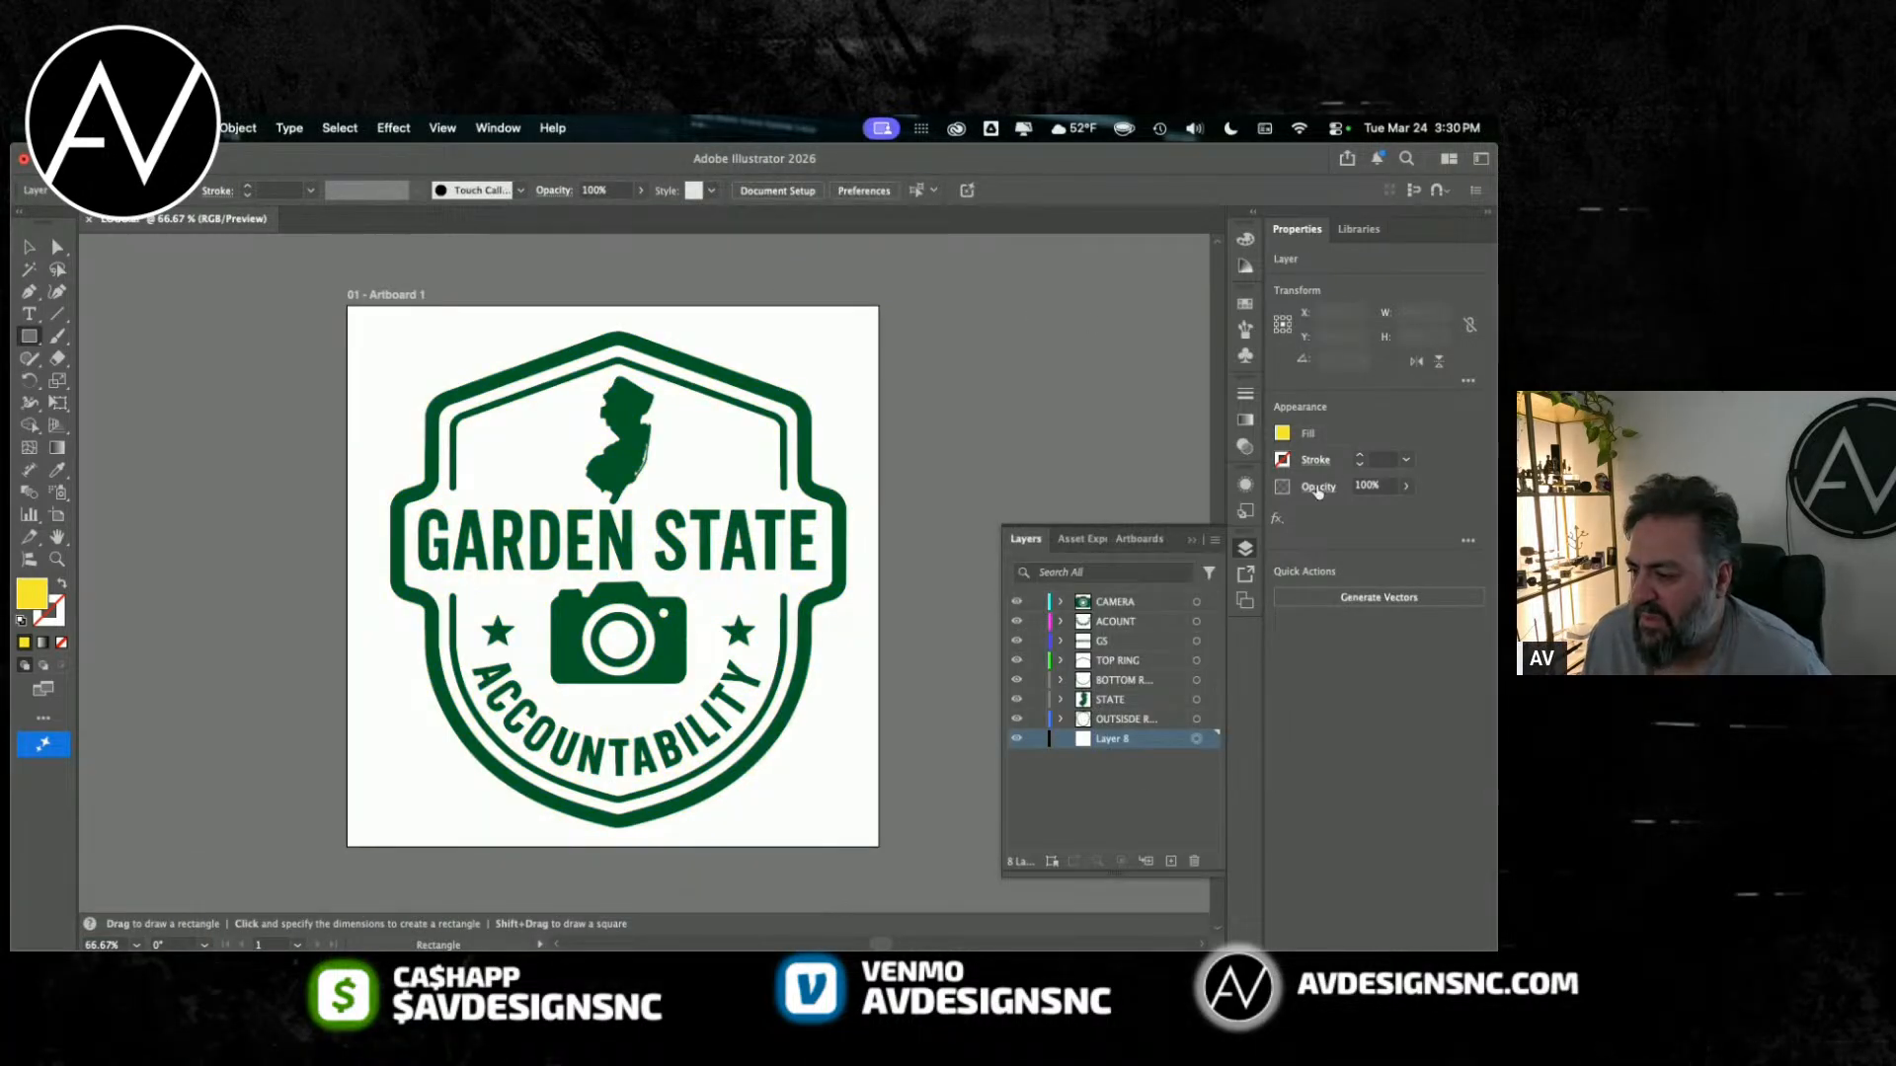
{"action": "left_click", "coordinate": [1194, 861]}
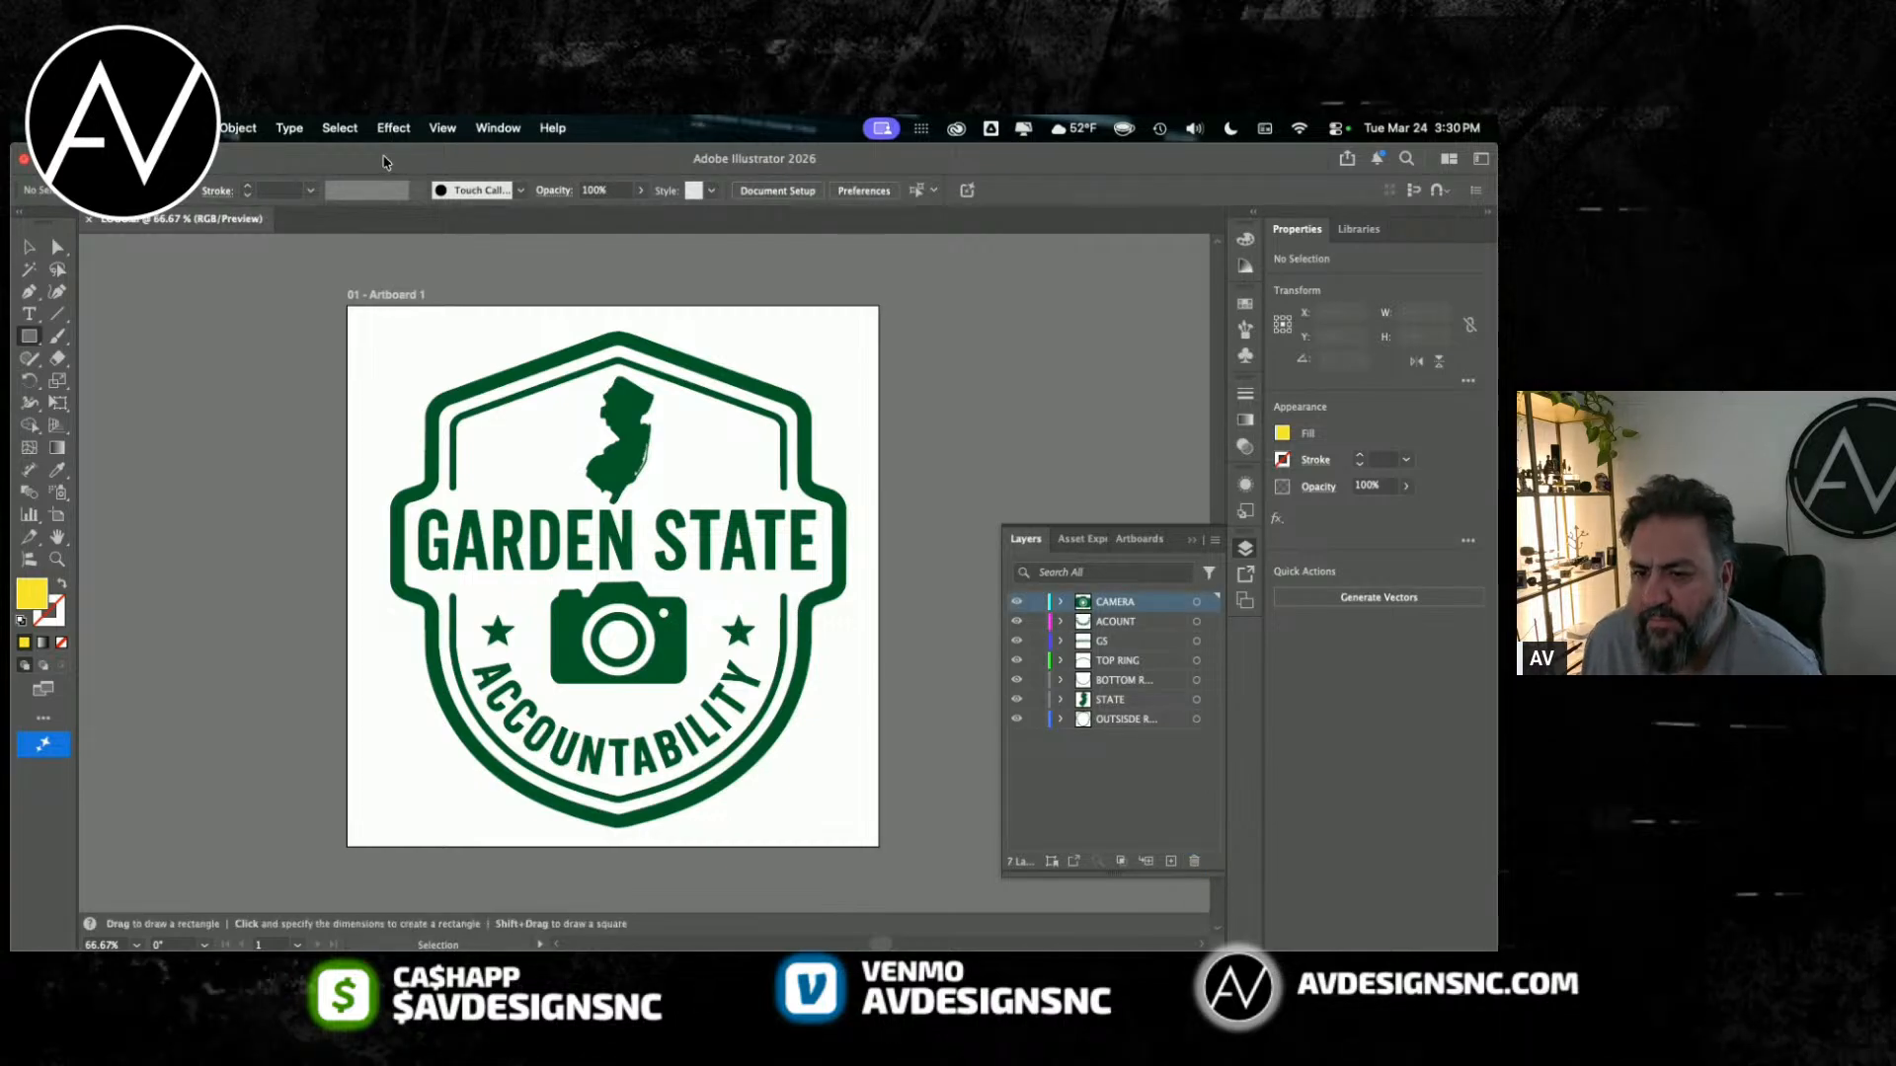
Step: Hide and show the ACOUNT layer to check which part of the badge it holds
{"action": "left_click", "coordinate": [384, 133]}
{"action": "left_click", "coordinate": [339, 130]}
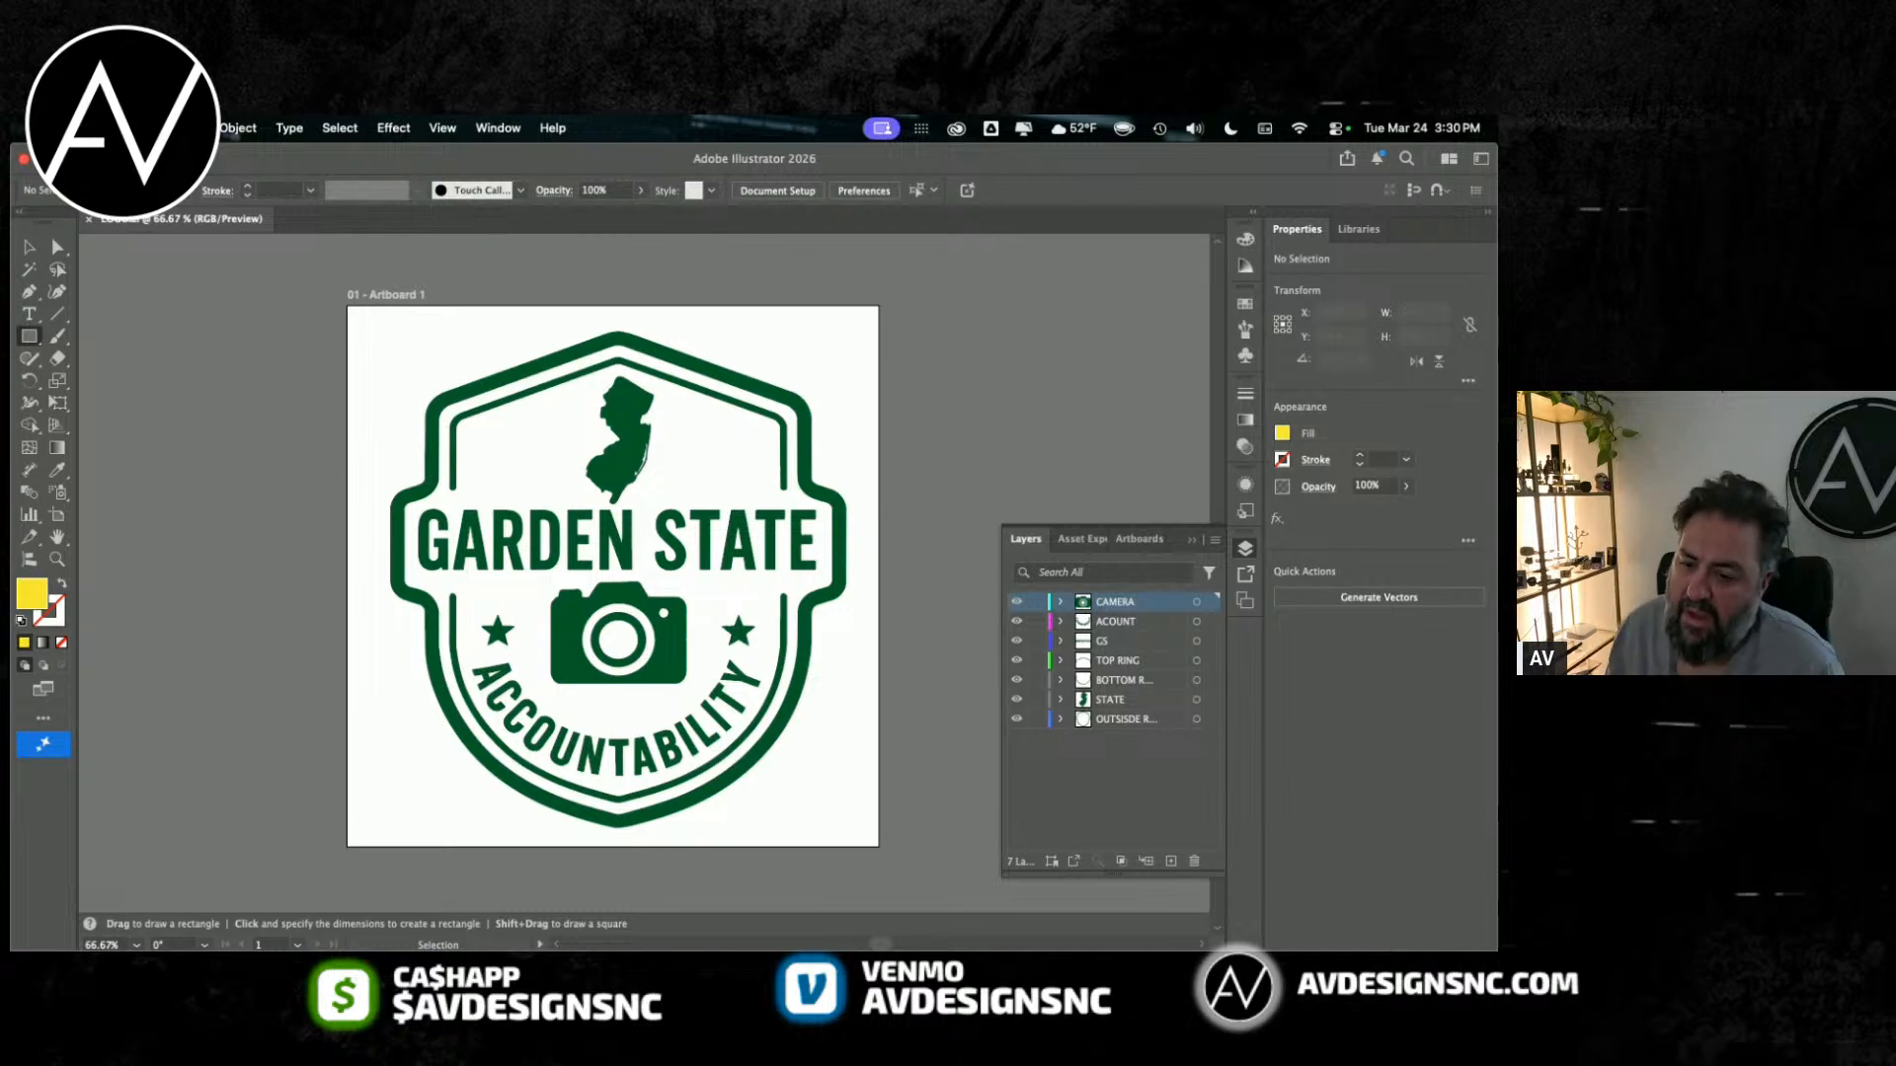
{"action": "left_click", "coordinate": [1016, 621]}
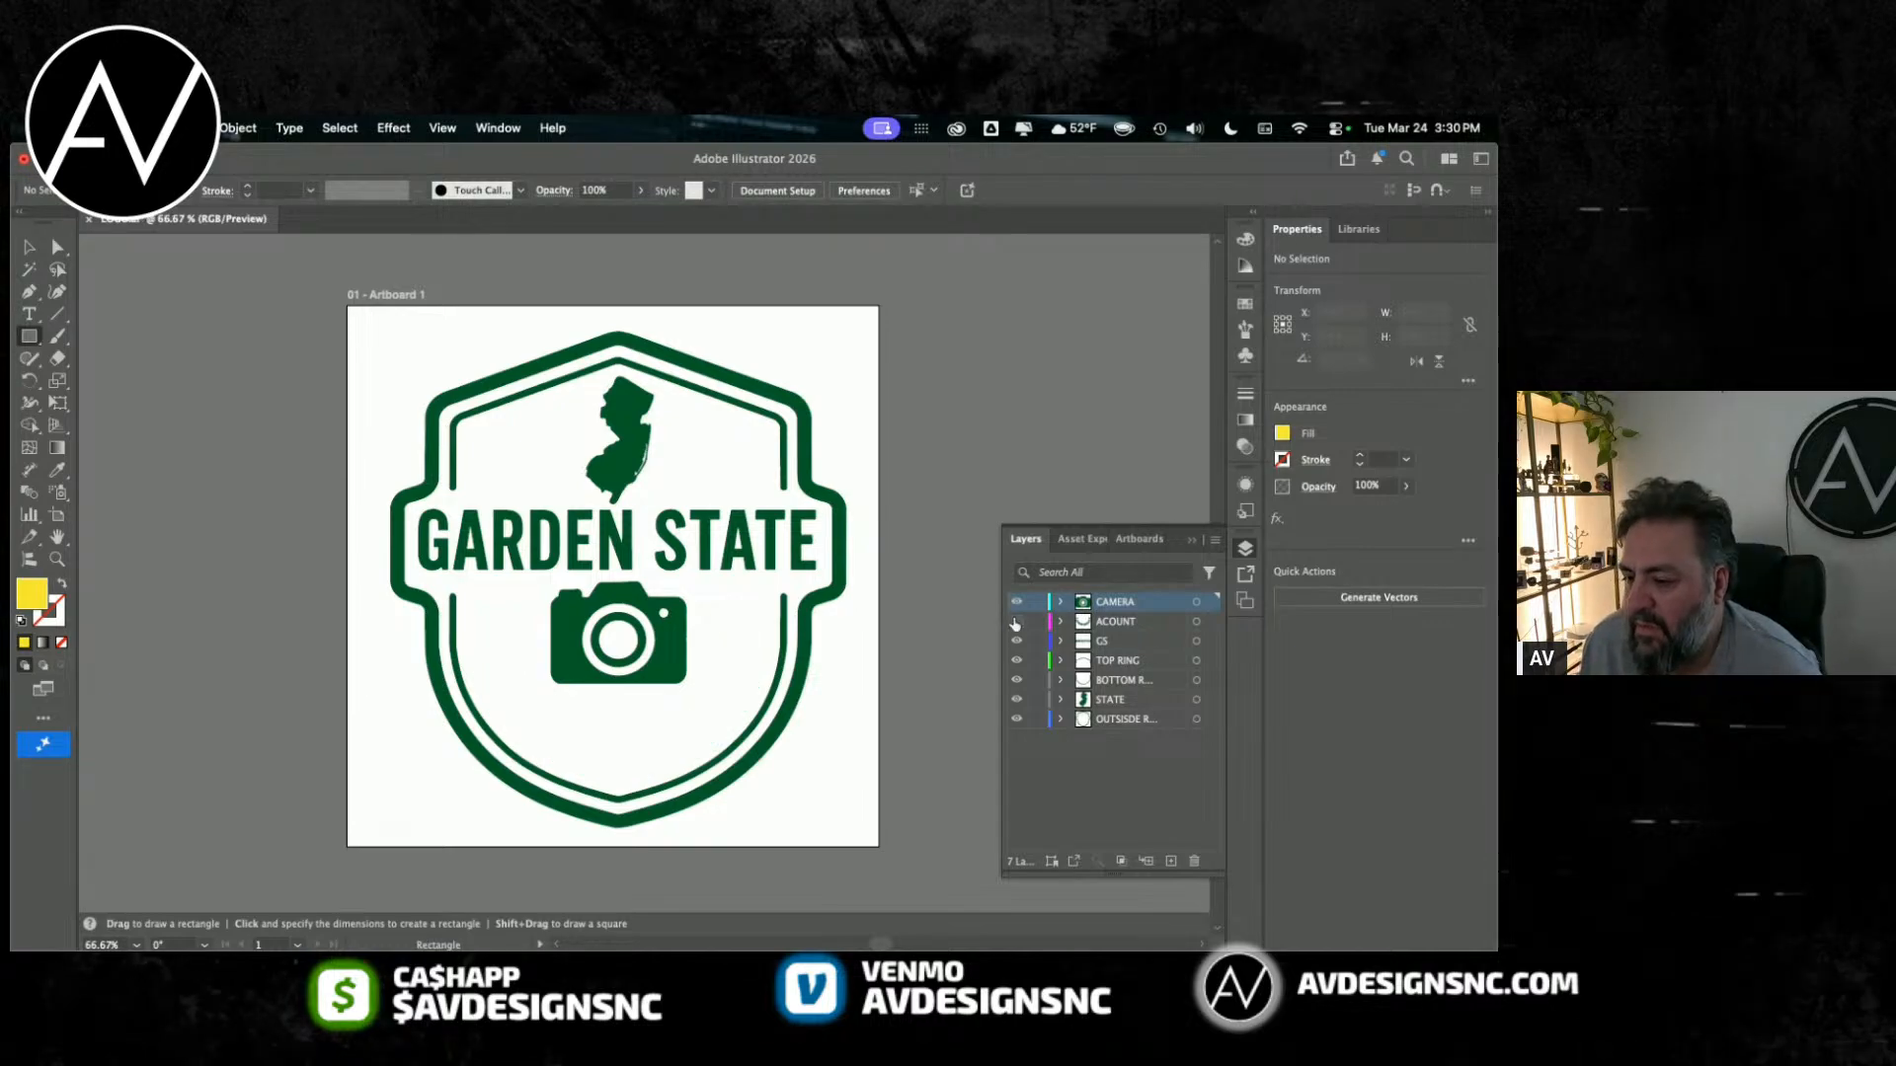
{"action": "left_click", "coordinate": [1016, 621]}
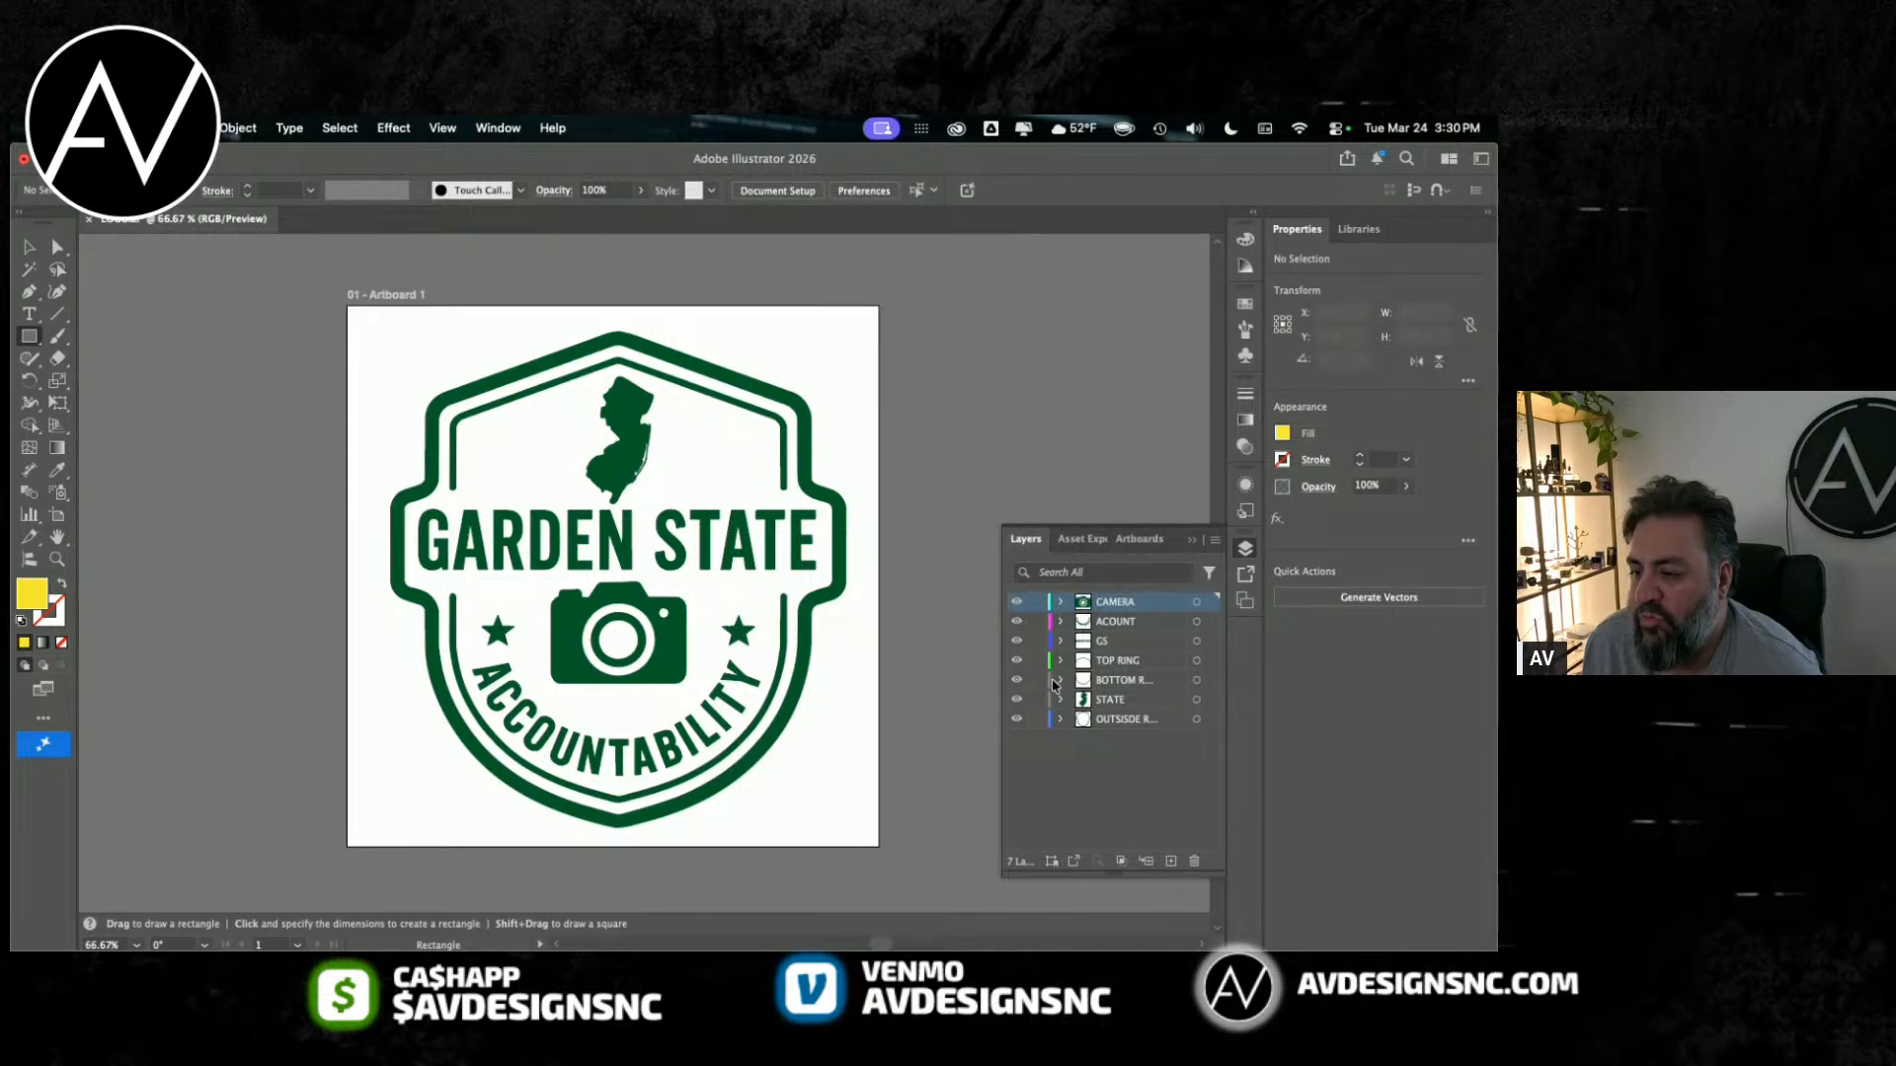
Step: Save the recoloured LOGO.ai with its seven named layers and close its window
{"action": "left_click", "coordinate": [191, 128]}
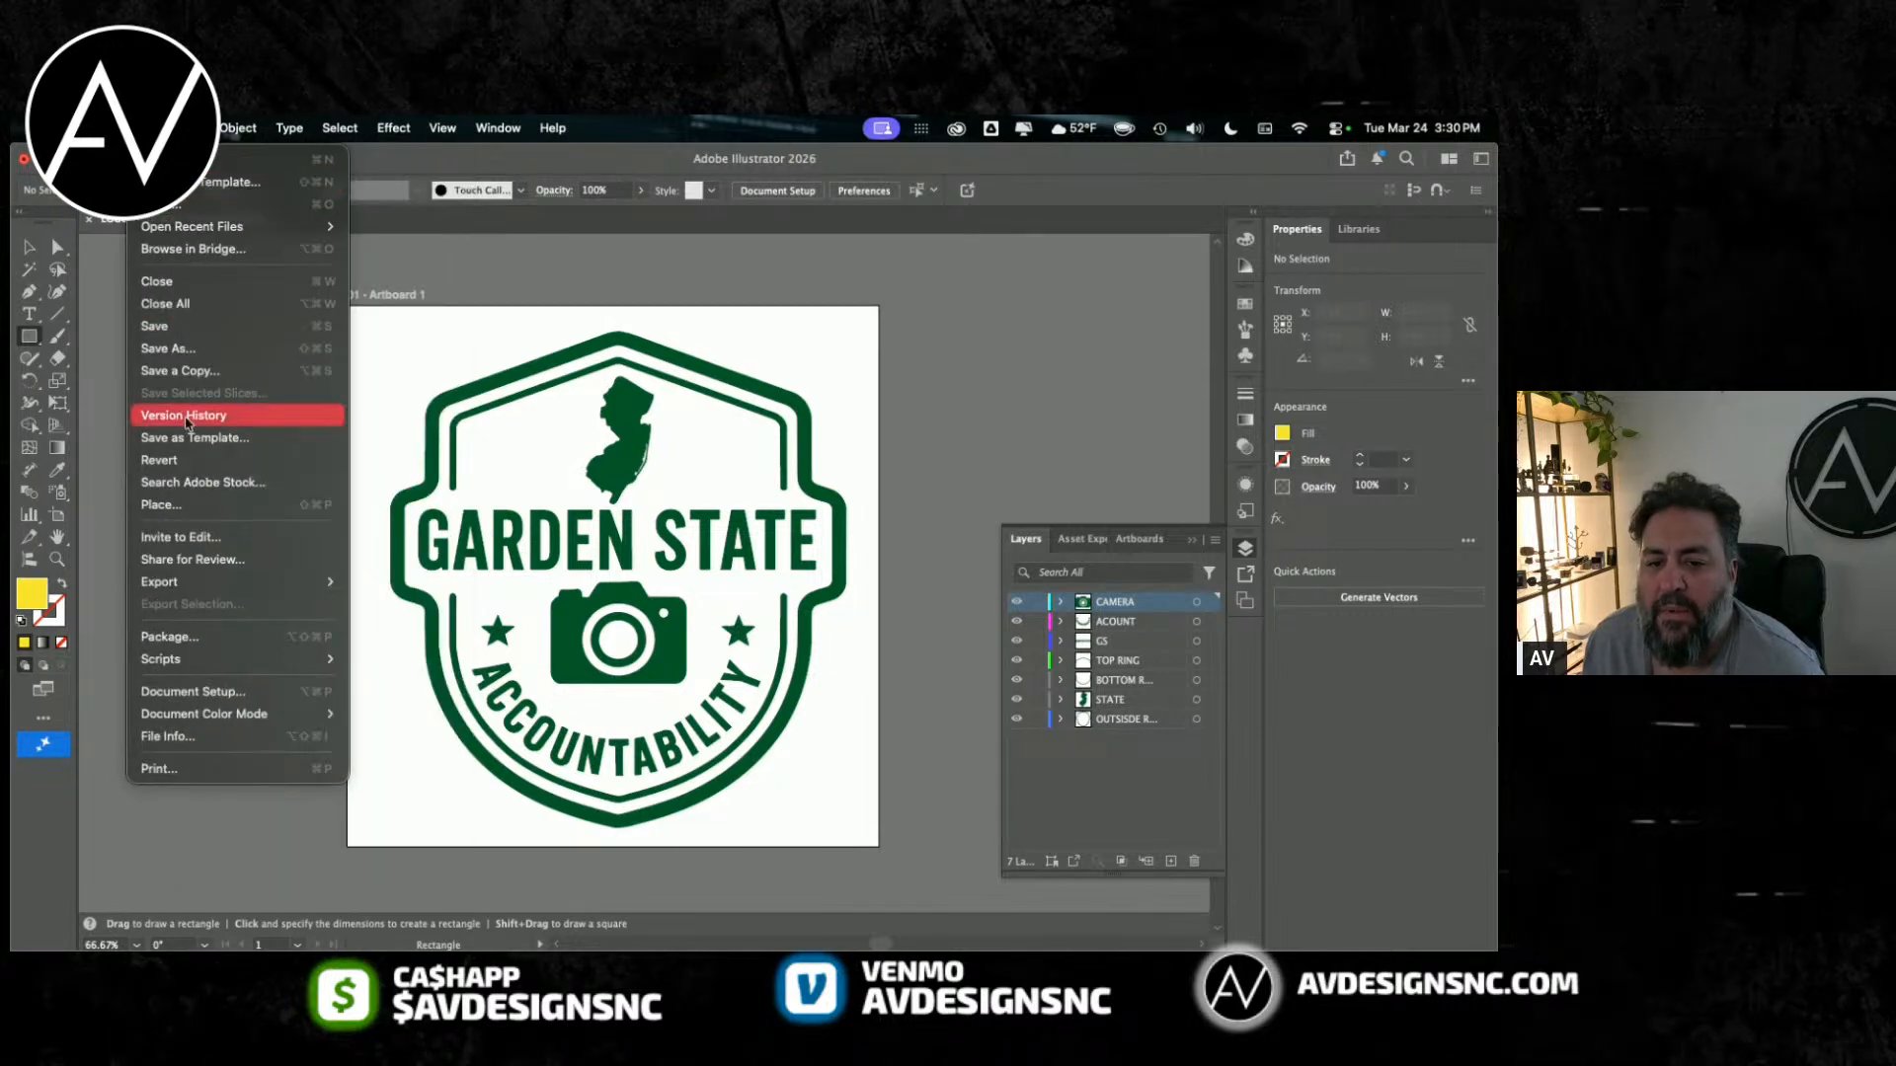
{"action": "left_click", "coordinate": [189, 331]}
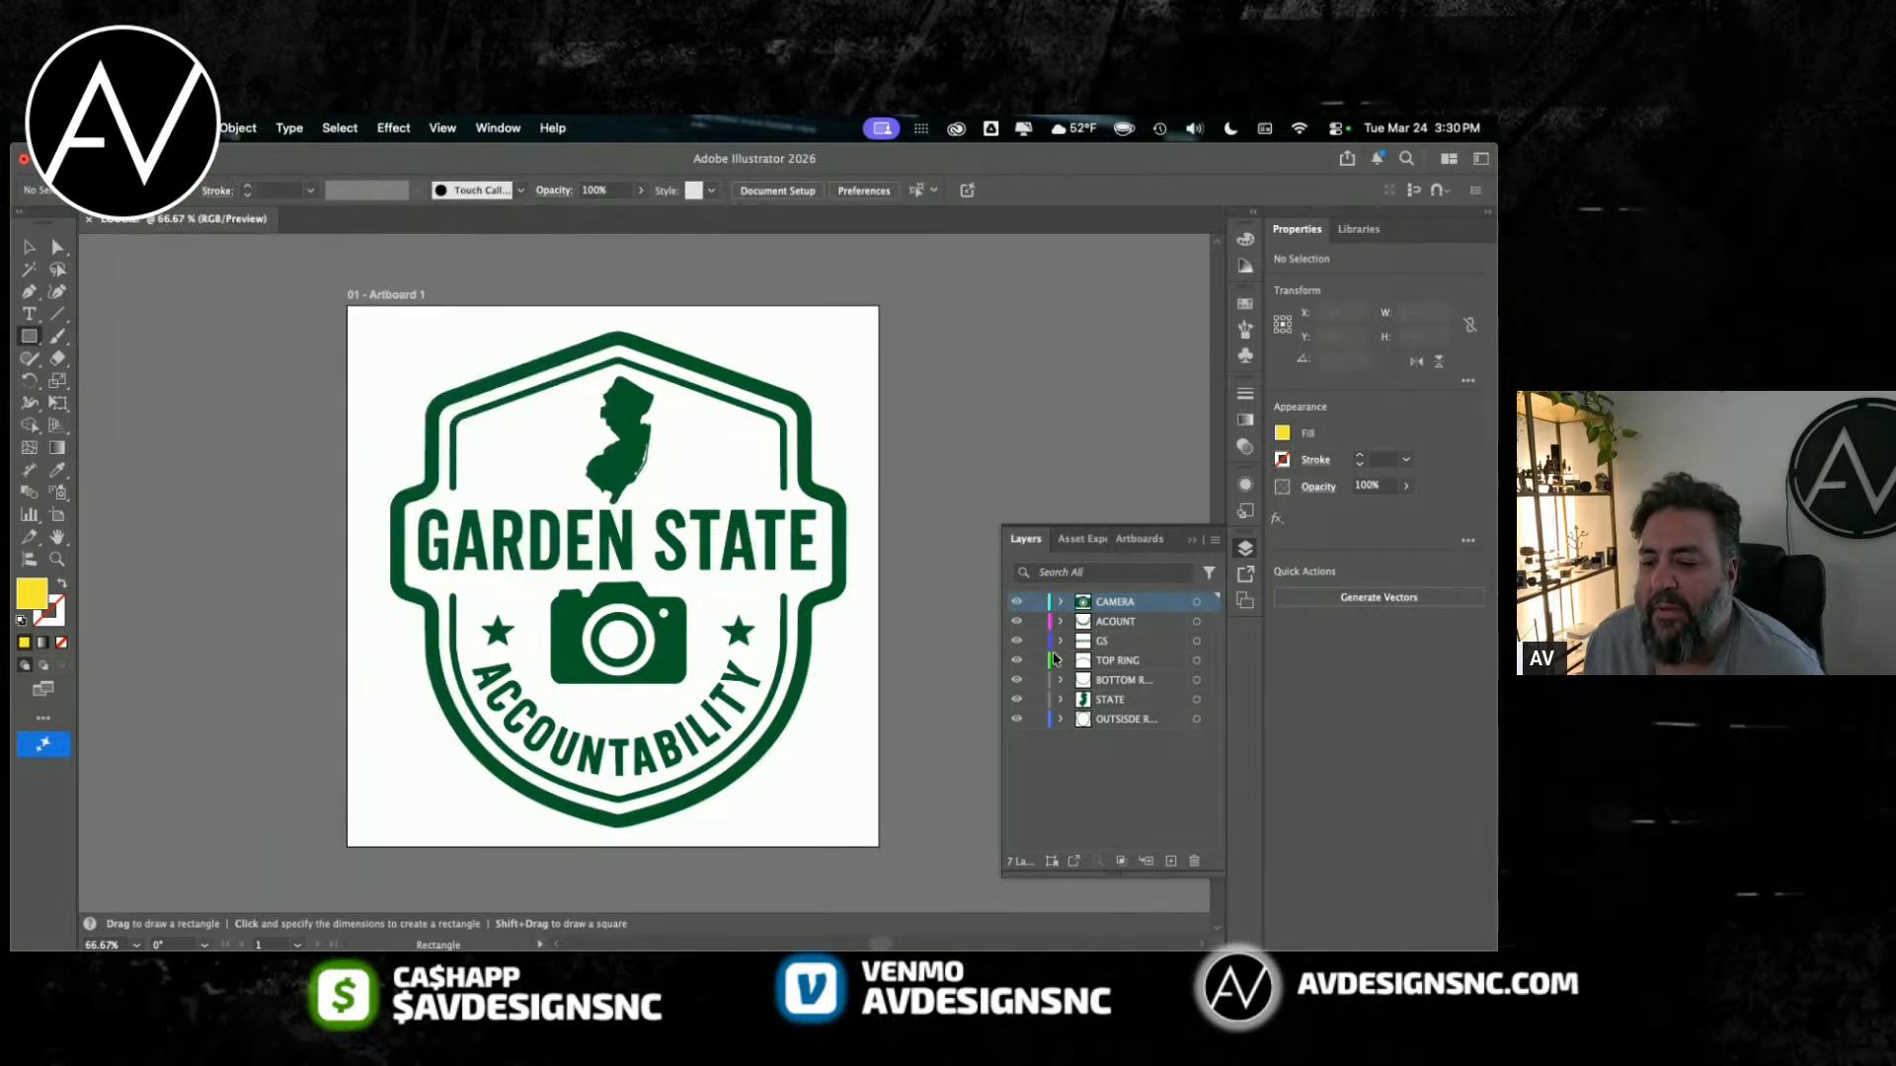
{"action": "left_click", "coordinate": [1121, 642]}
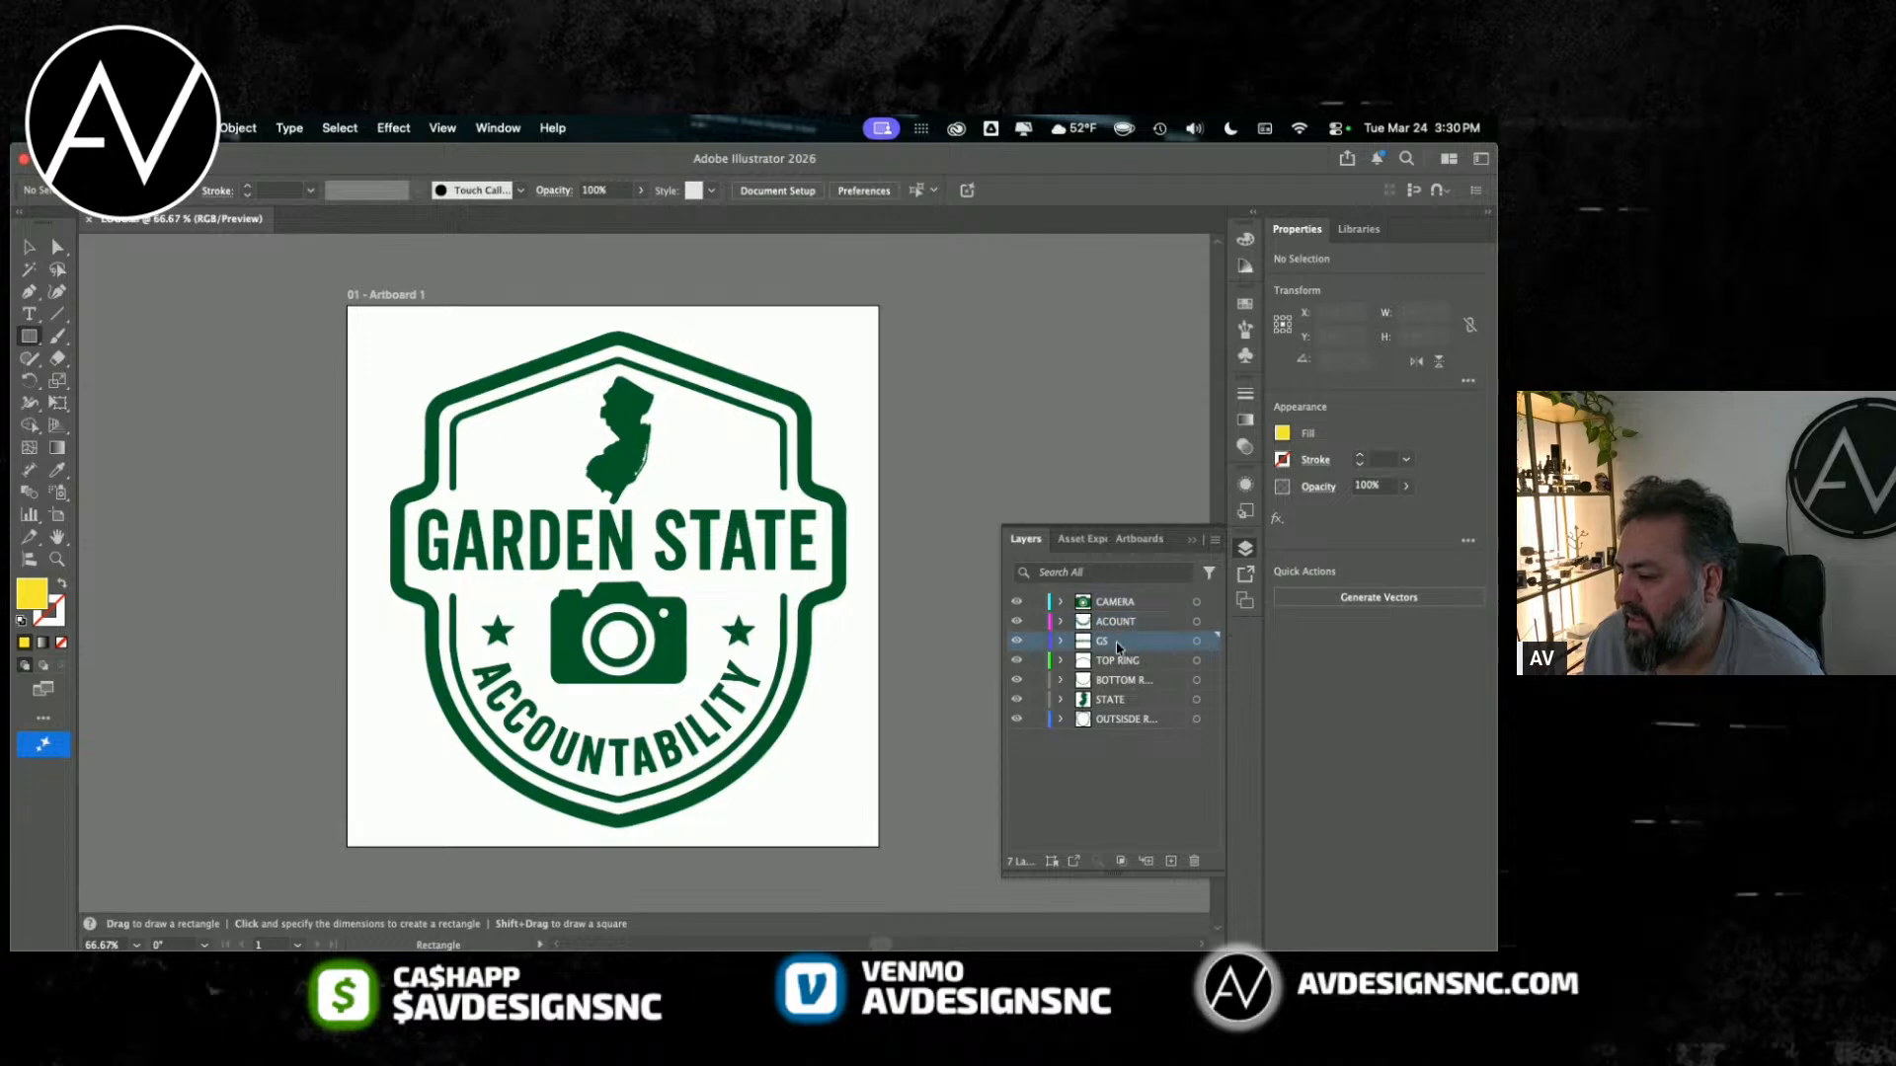
{"action": "left_click", "coordinate": [1111, 699]}
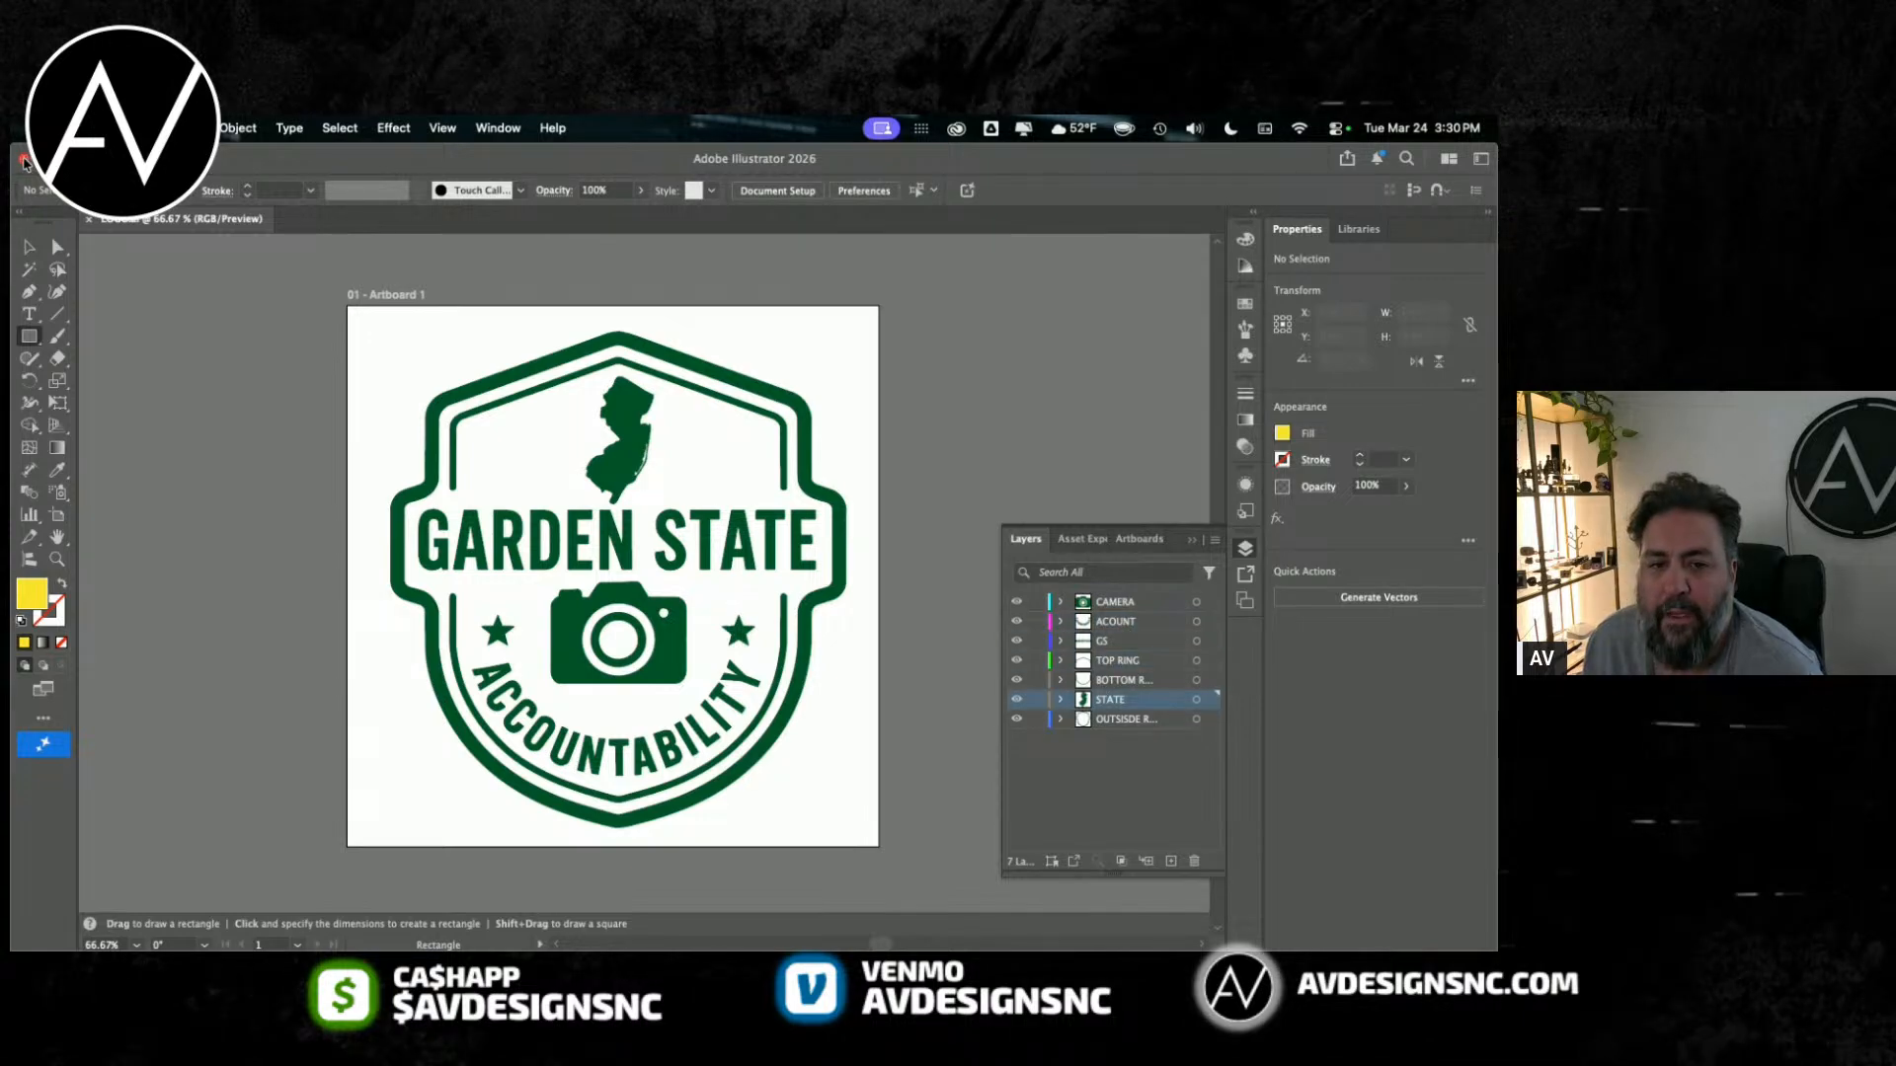
{"action": "left_click", "coordinate": [23, 159]}
Step: Switch to Finder and open the Garden State Accountability folder to check the saved LOGO.ai
{"action": "mouse_move", "coordinate": [129, 943]}
{"action": "left_click", "coordinate": [128, 902]}
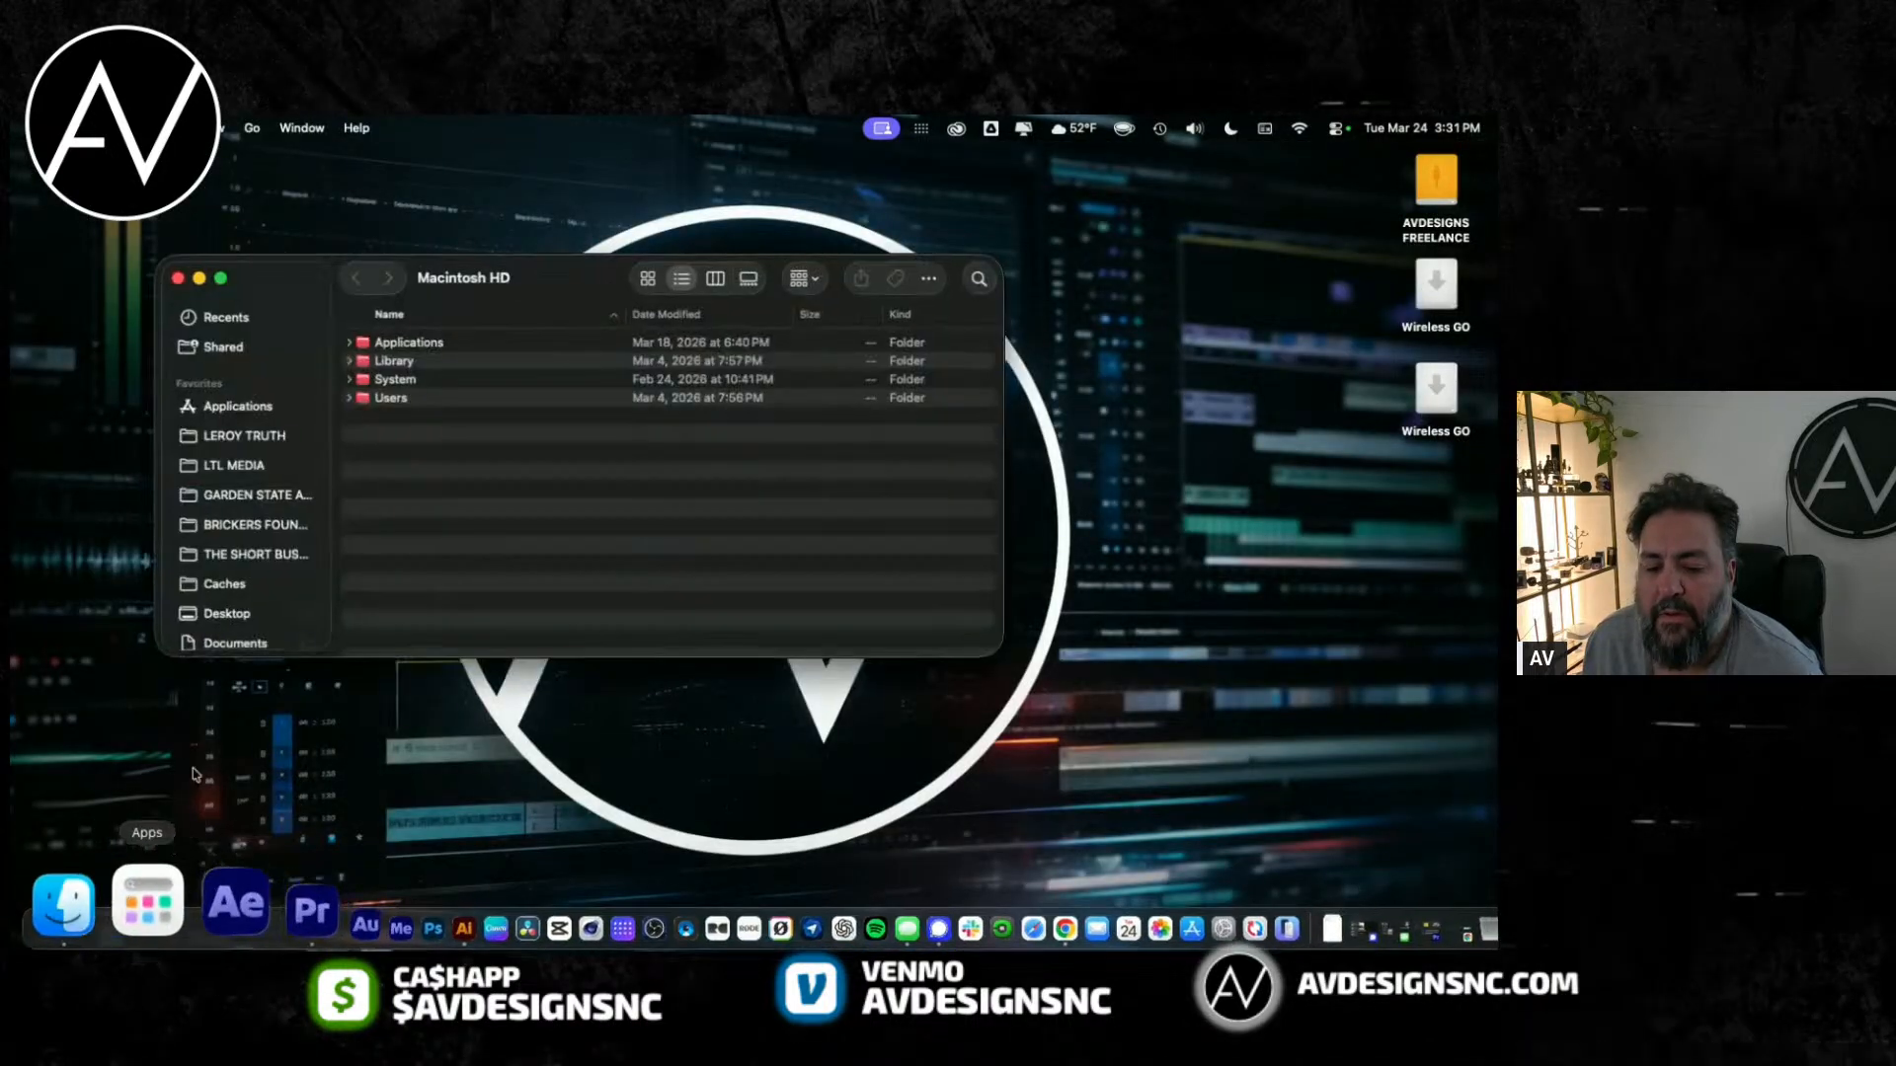
{"action": "left_click", "coordinate": [229, 497]}
Step: Launch After Effects through a Spotlight search for AFTER and close the Finder window
{"action": "key", "text": "super+space"}
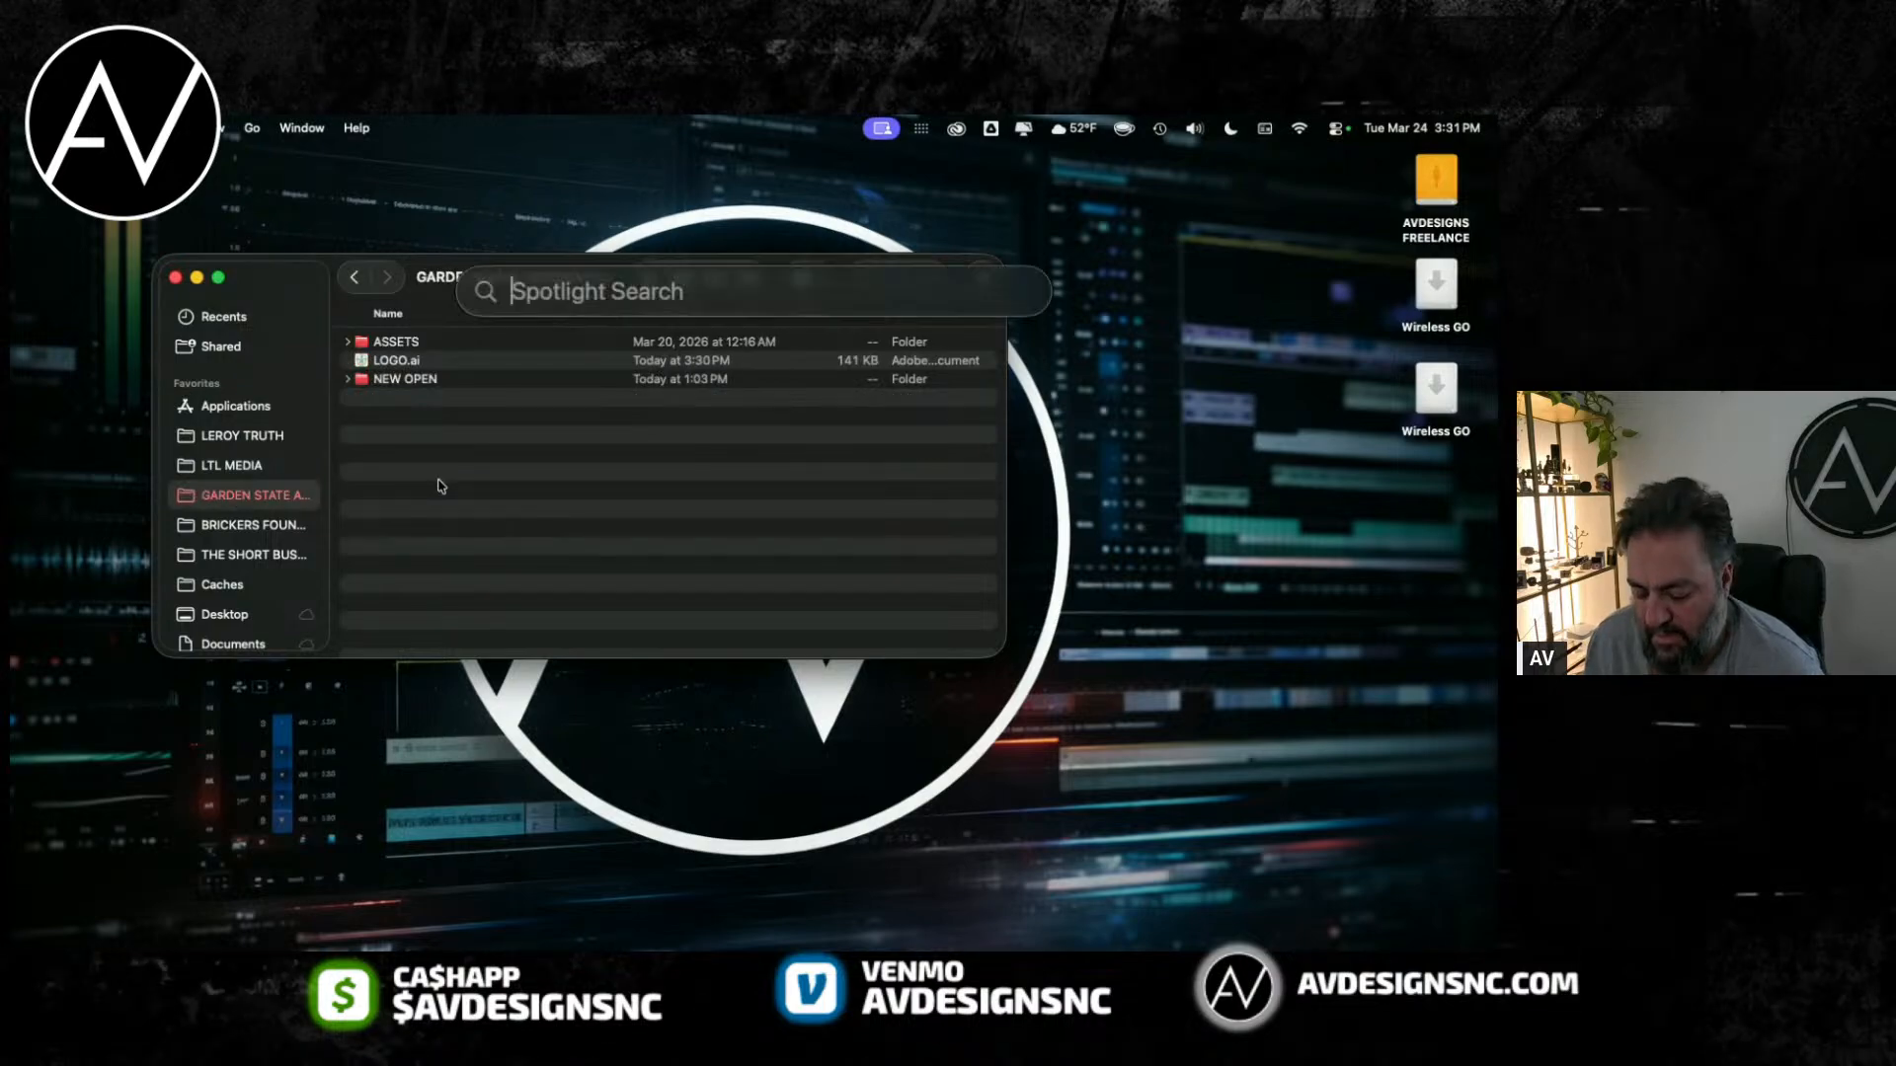
{"action": "type", "text": "S"}
{"action": "key", "text": "BackSpace"}
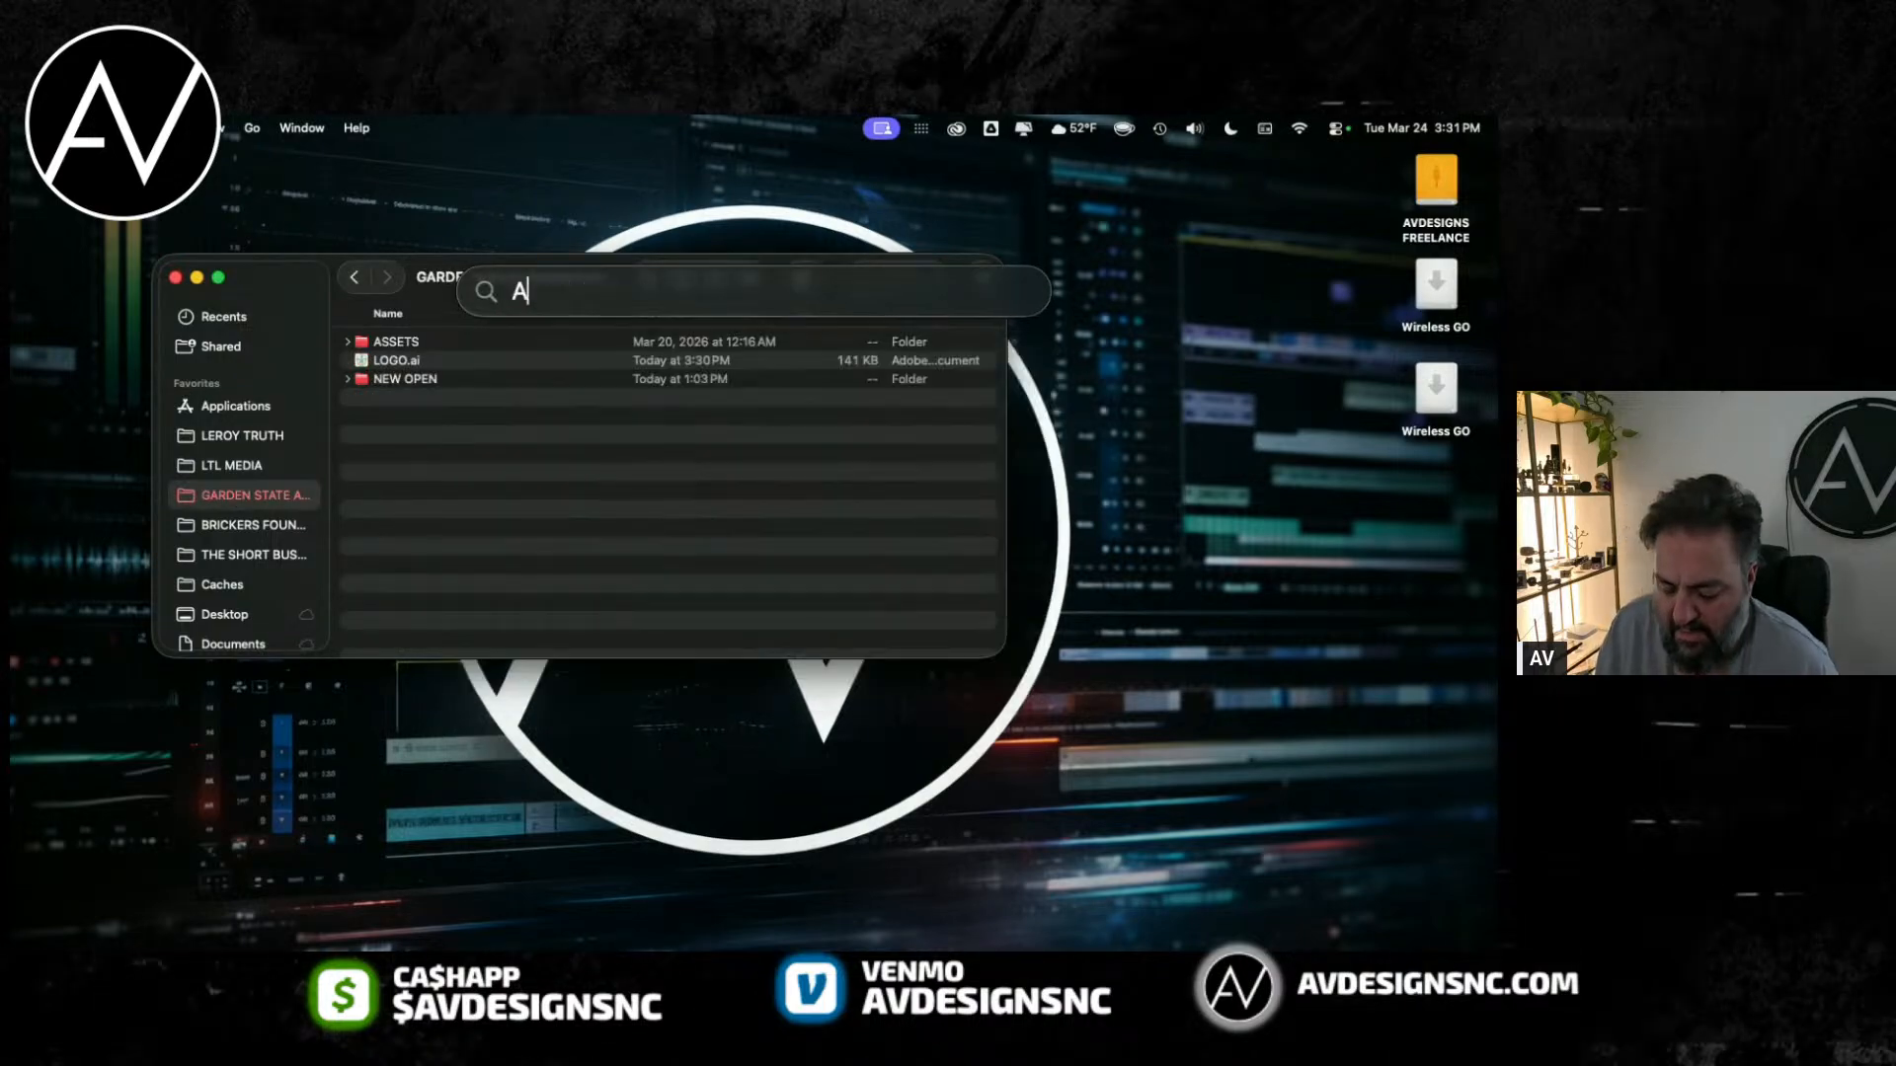
{"action": "type", "text": "AFTER"}
{"action": "key", "text": "Return"}
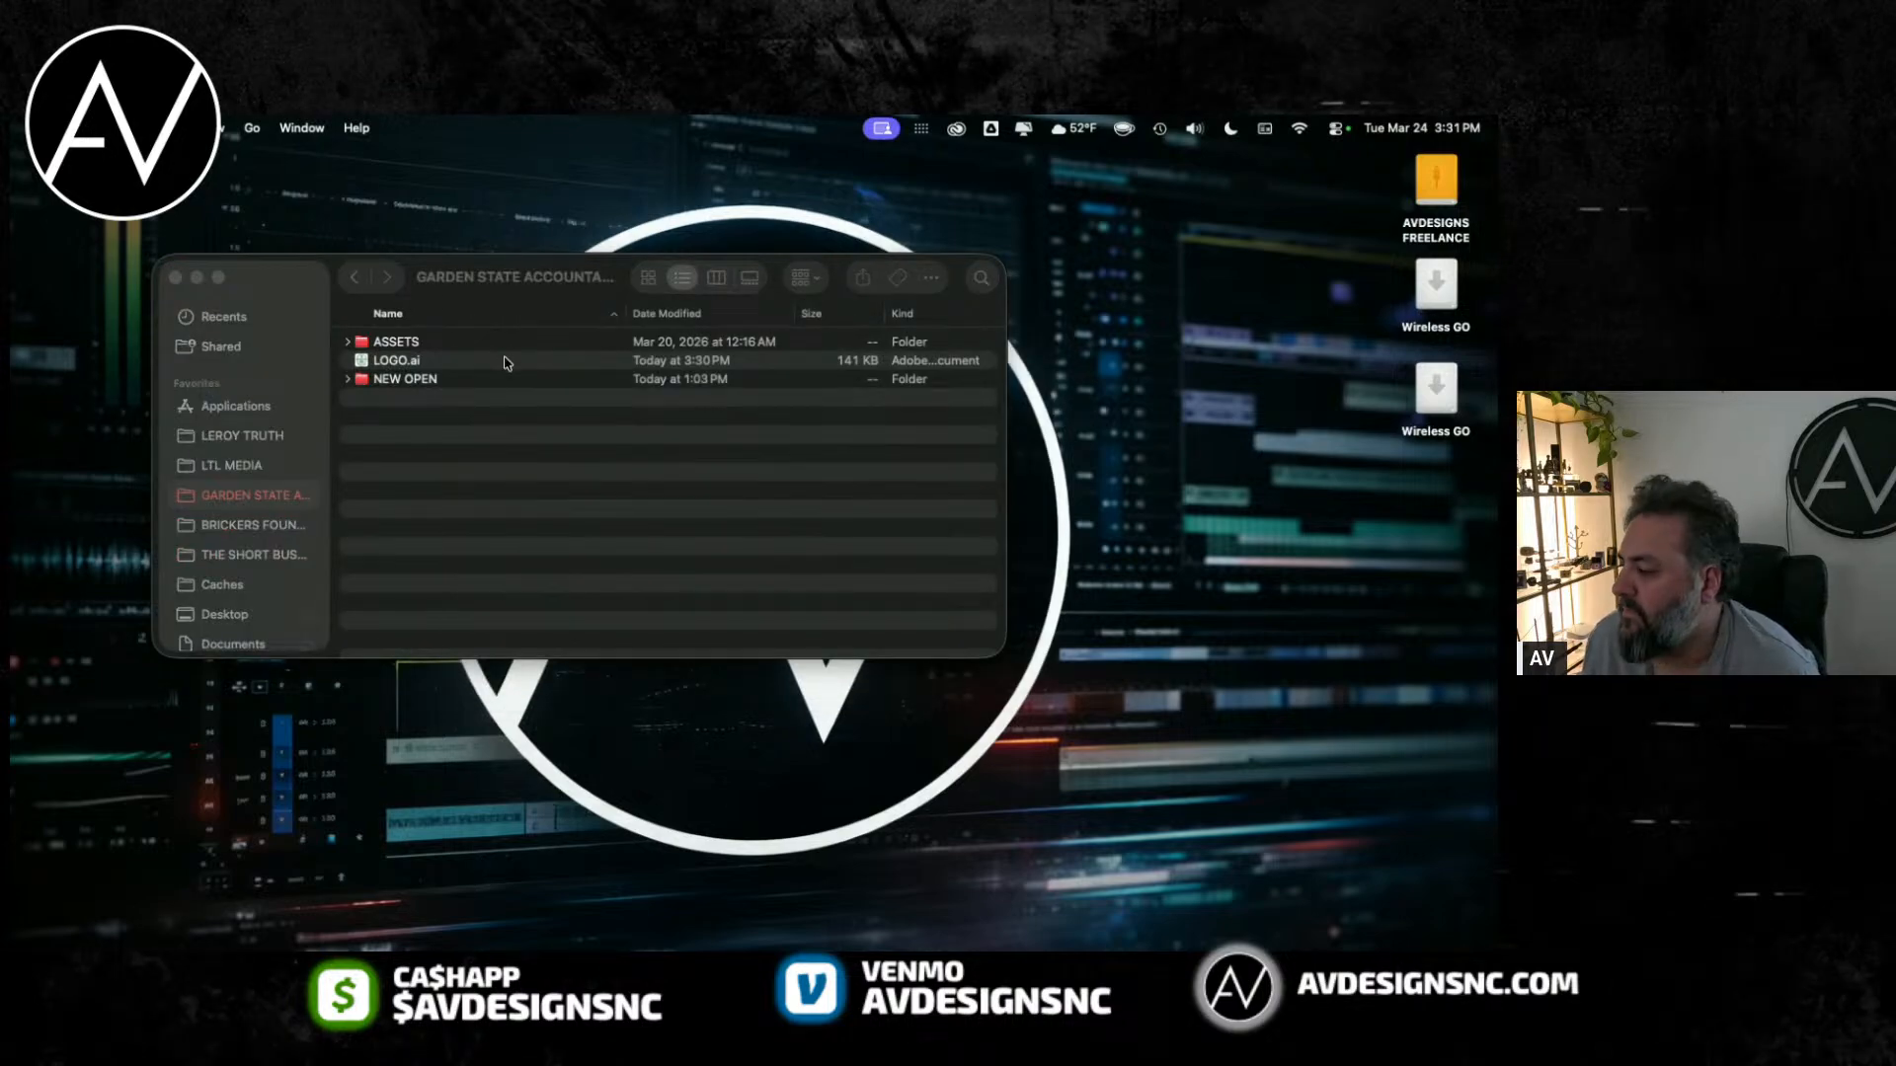
{"action": "left_click", "coordinate": [174, 278]}
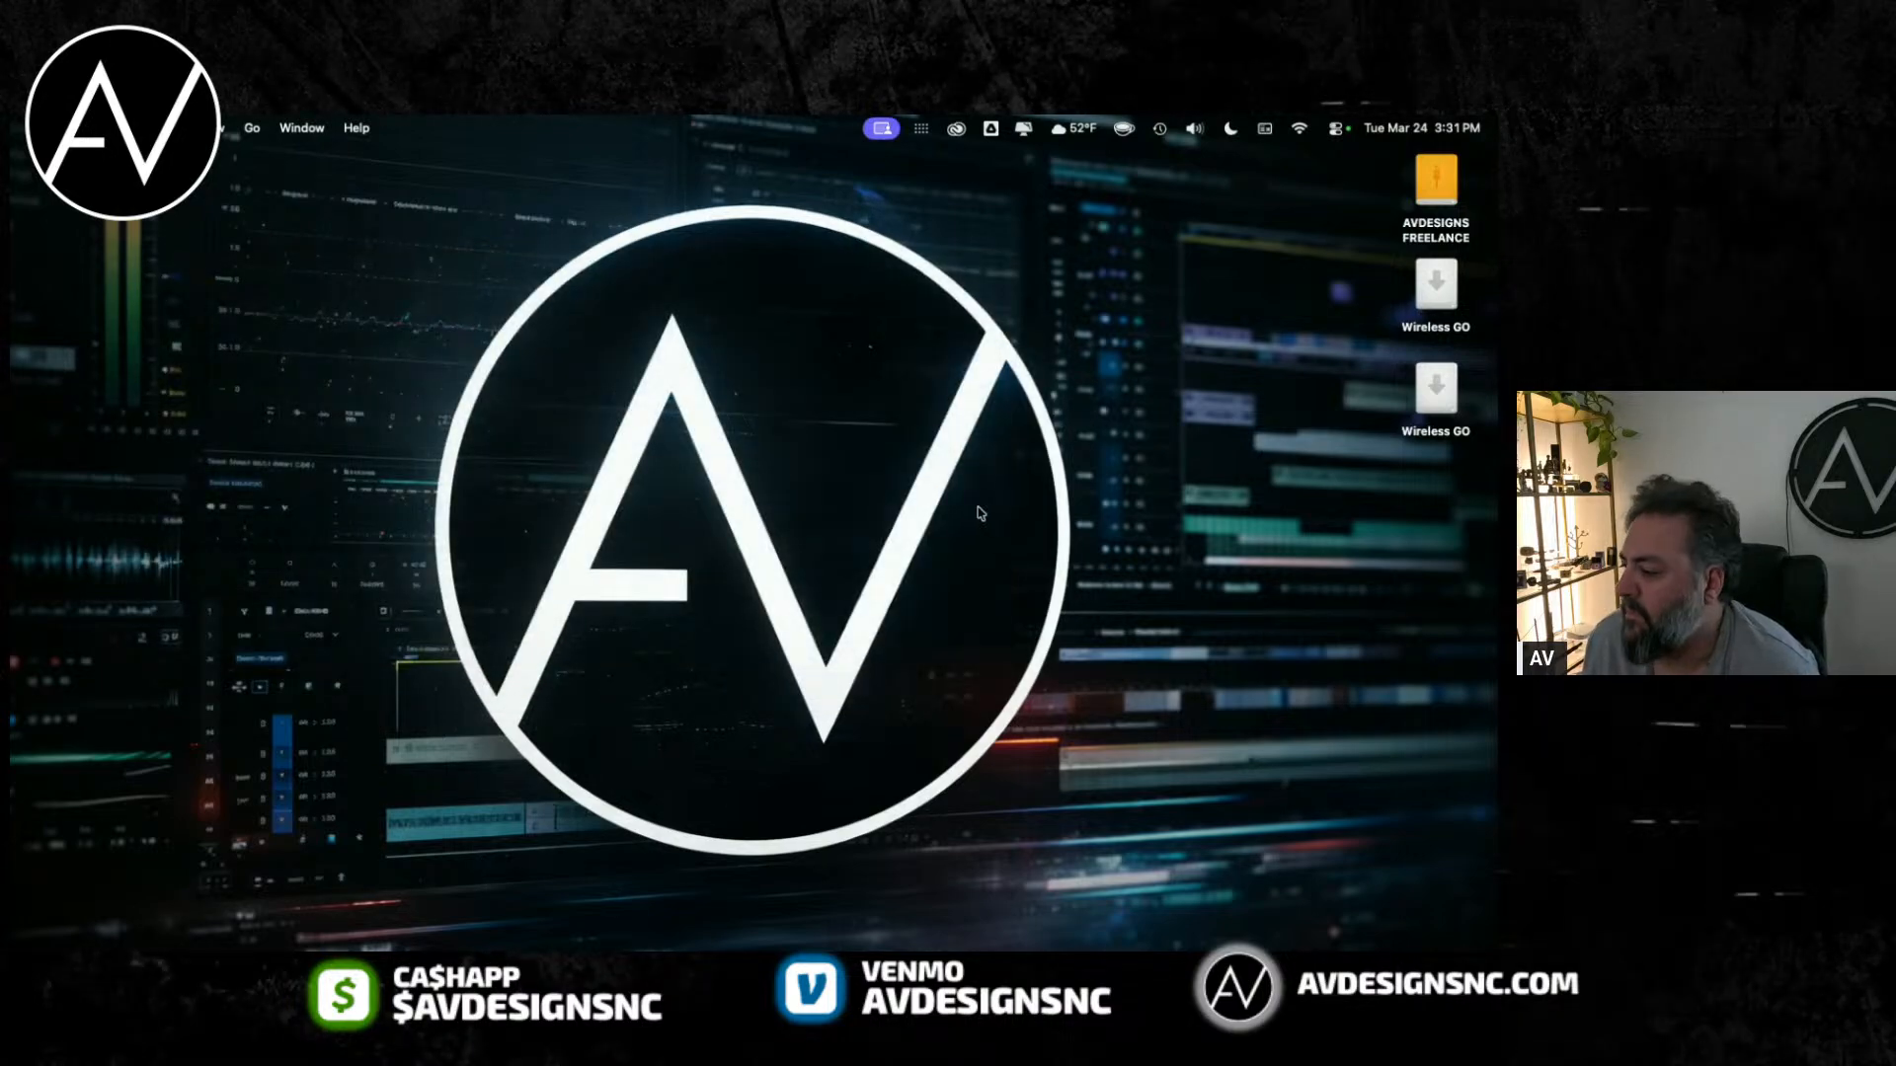
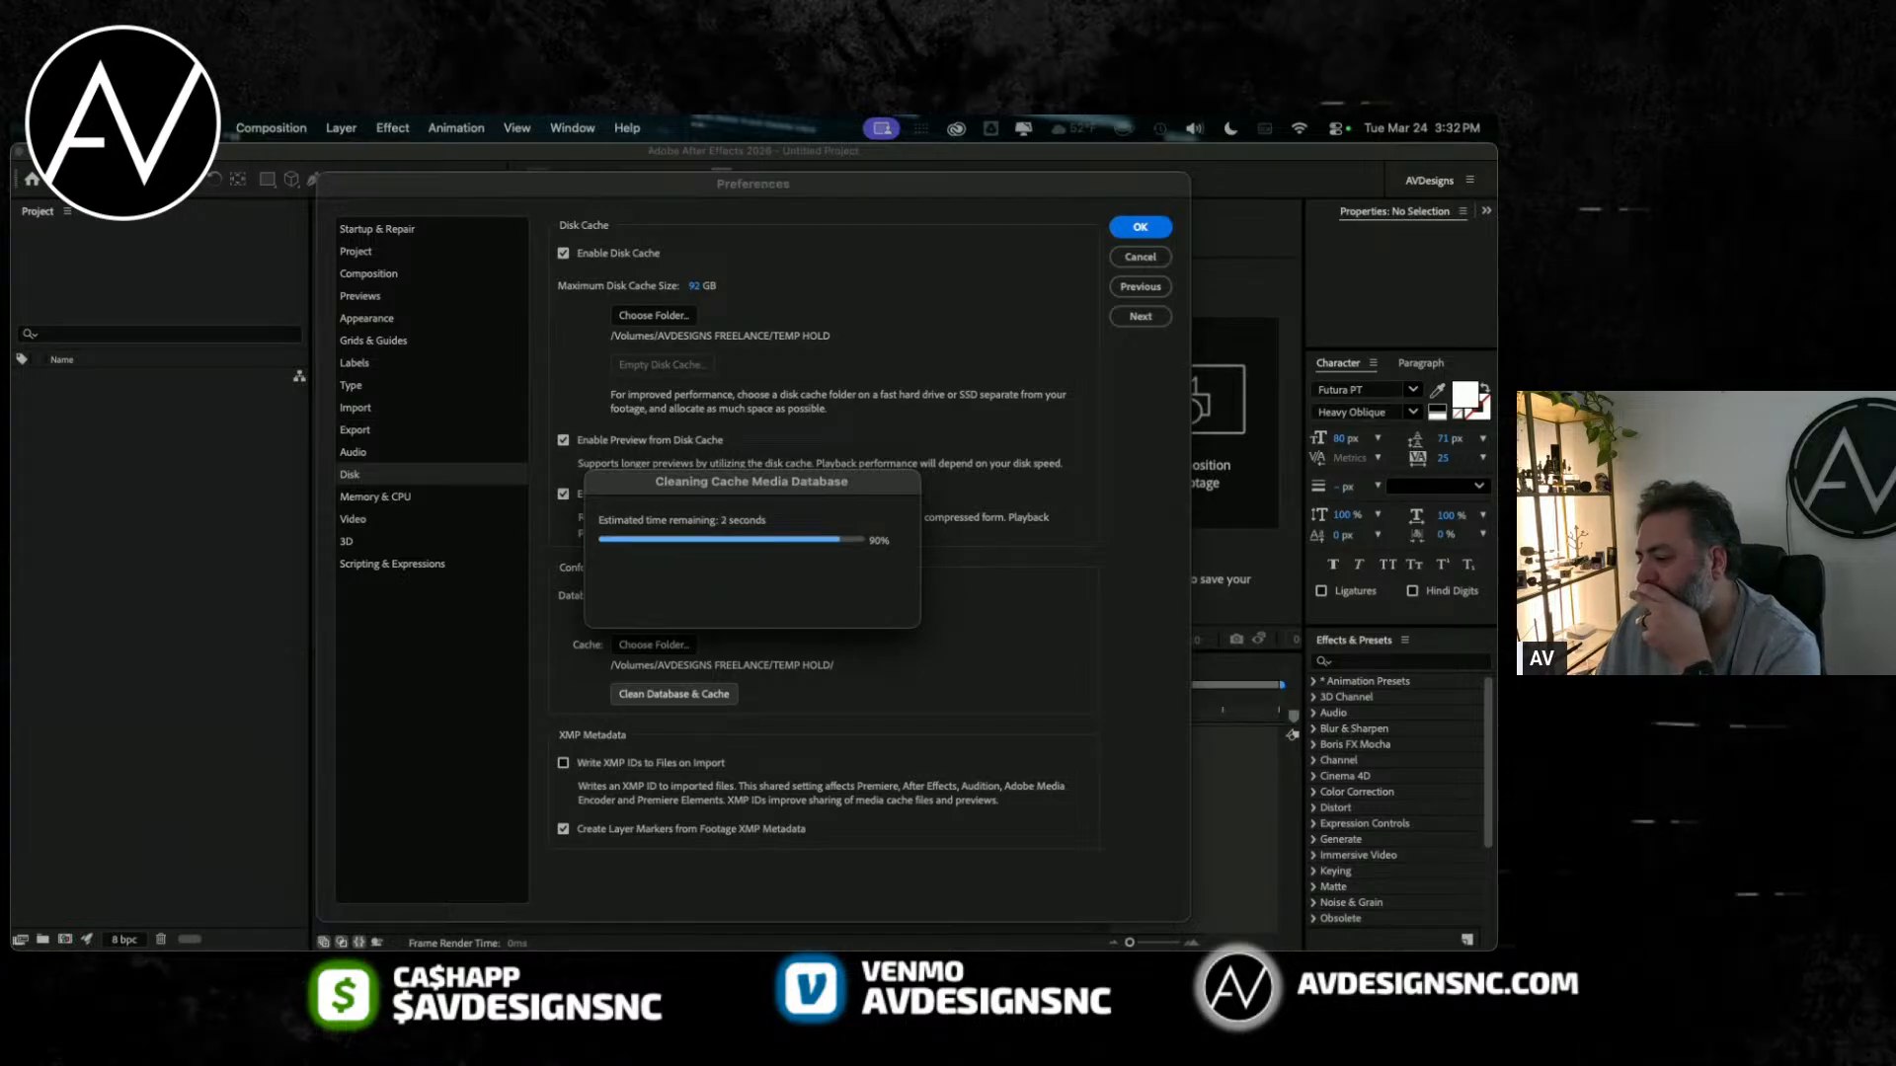
Step: Finish cleaning the media cache database and close the preferences
{"action": "key", "text": "Return"}
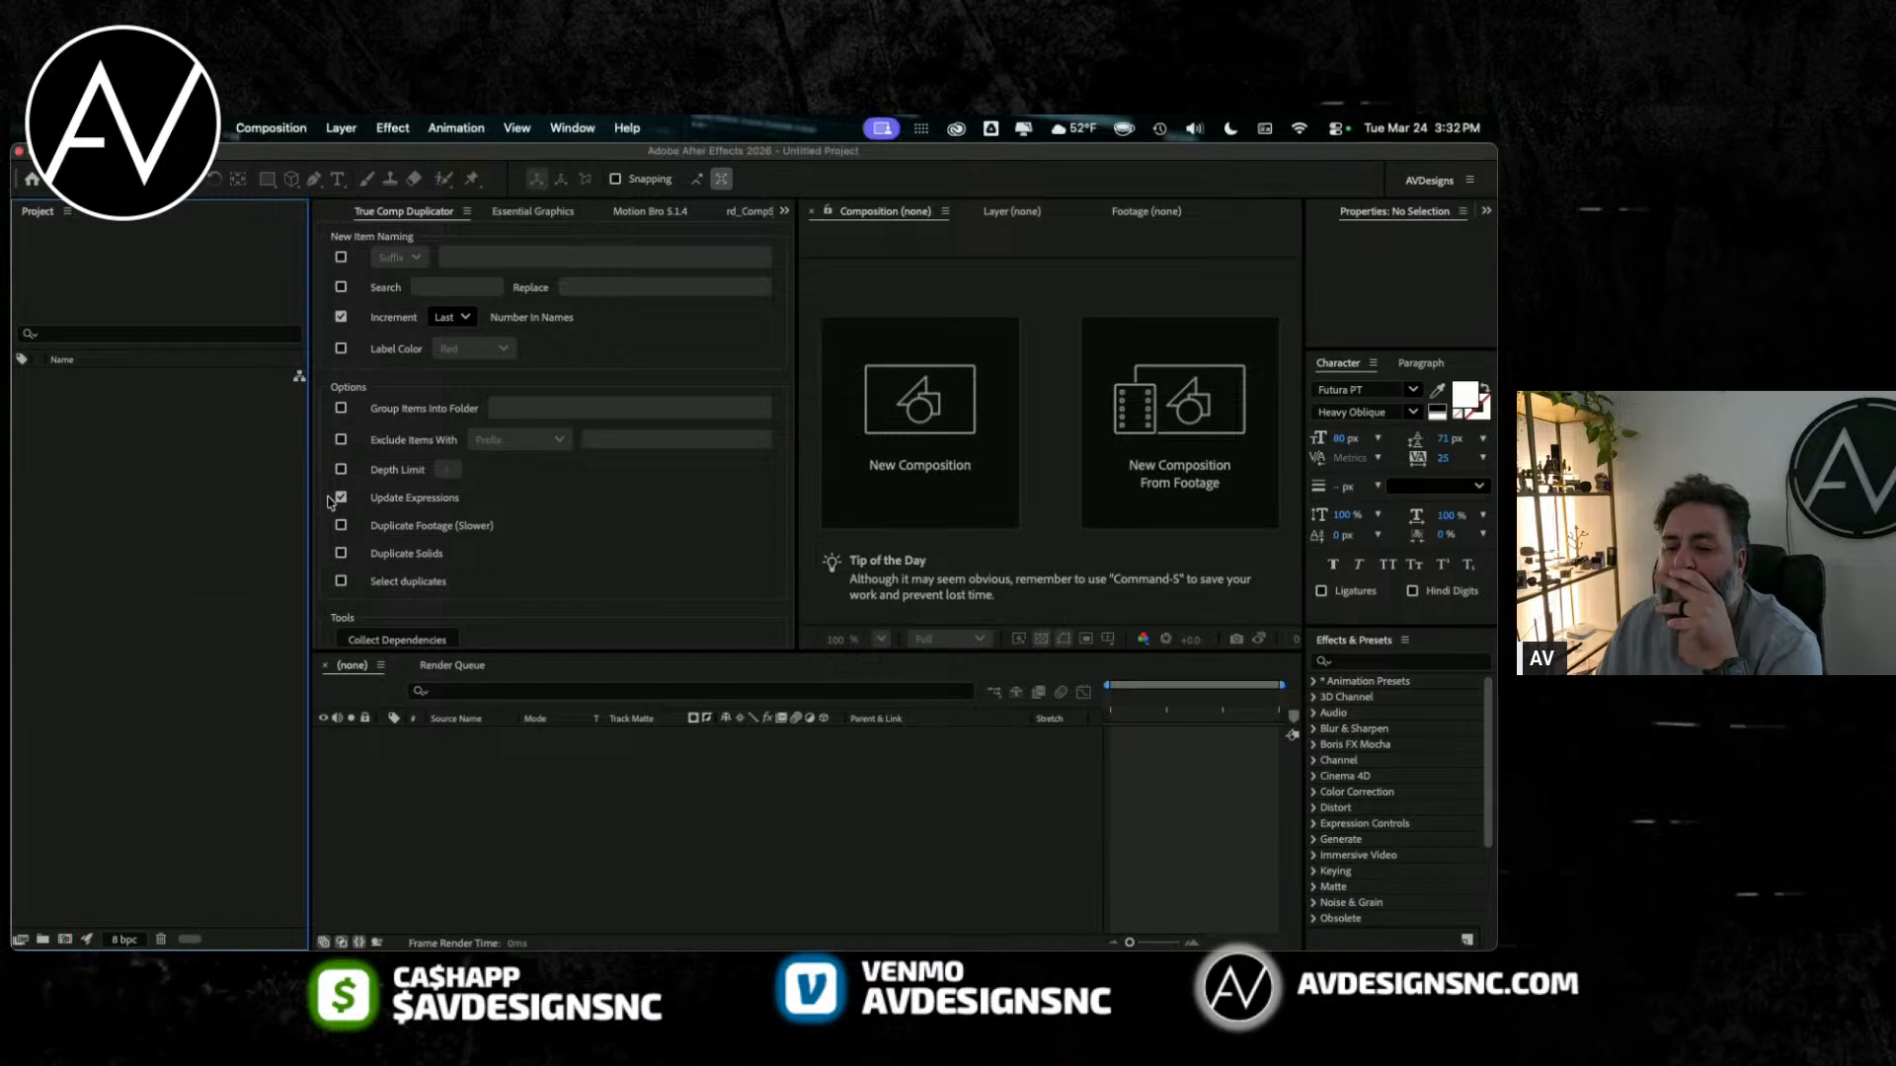
{"action": "left_click", "coordinate": [167, 127]}
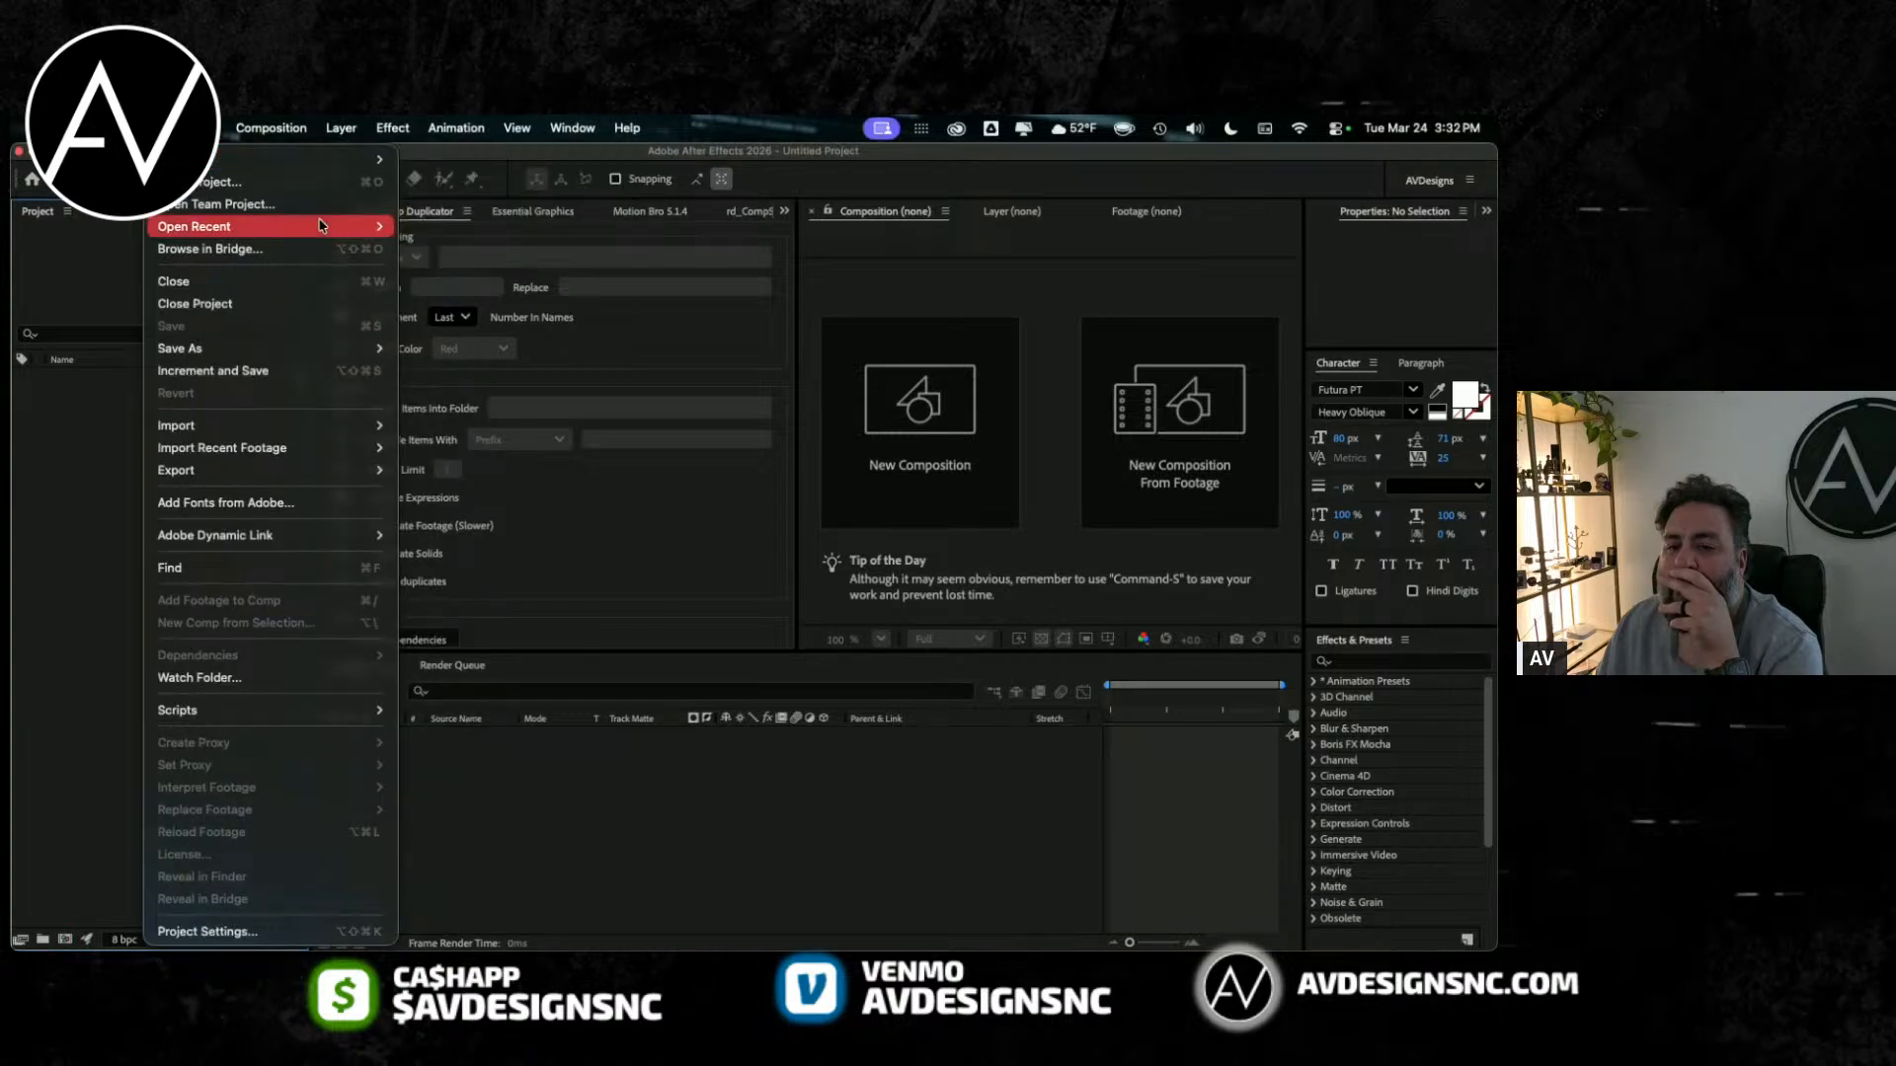
{"action": "left_click", "coordinate": [33, 551]}
Step: Create a composition named MAIN LOGO with the HD 1920x1080, 29.97 fps preset
{"action": "left_click", "coordinate": [65, 938]}
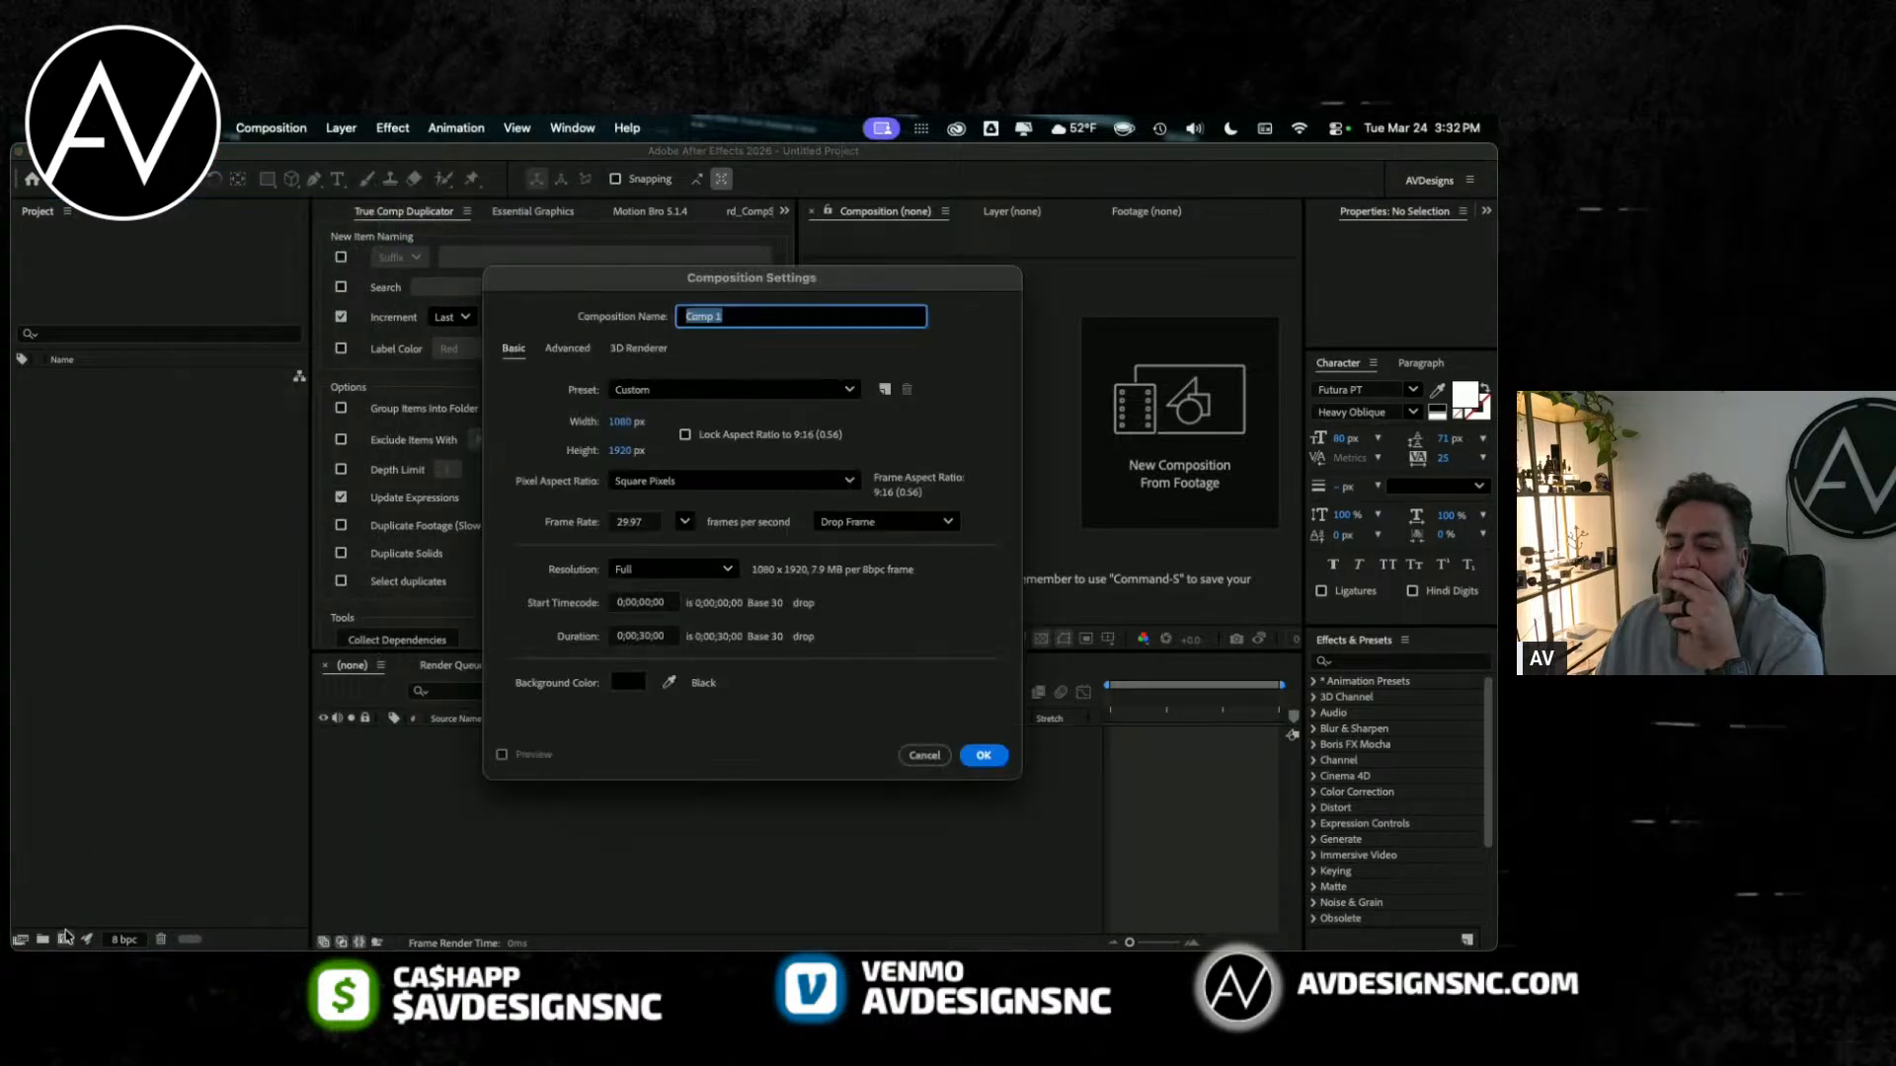
{"action": "left_click", "coordinate": [622, 422]}
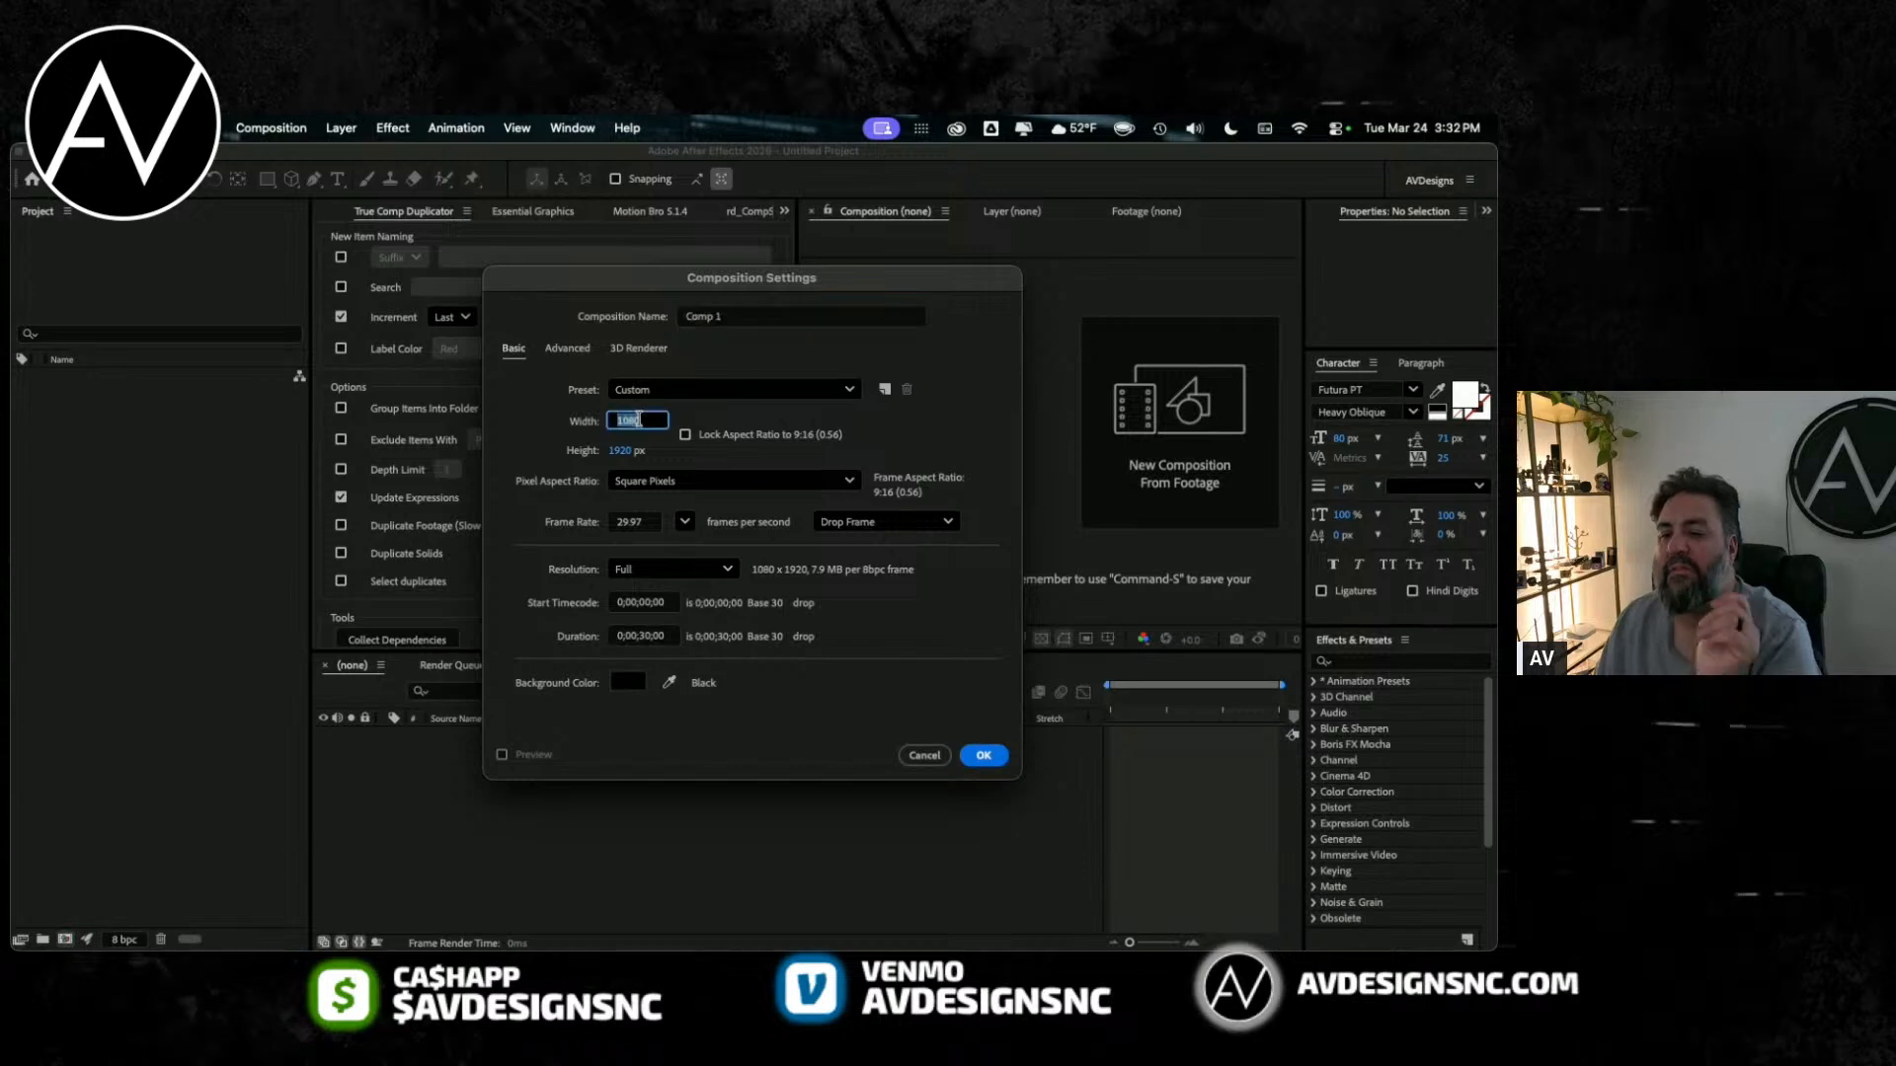
{"action": "left_click", "coordinate": [736, 390]}
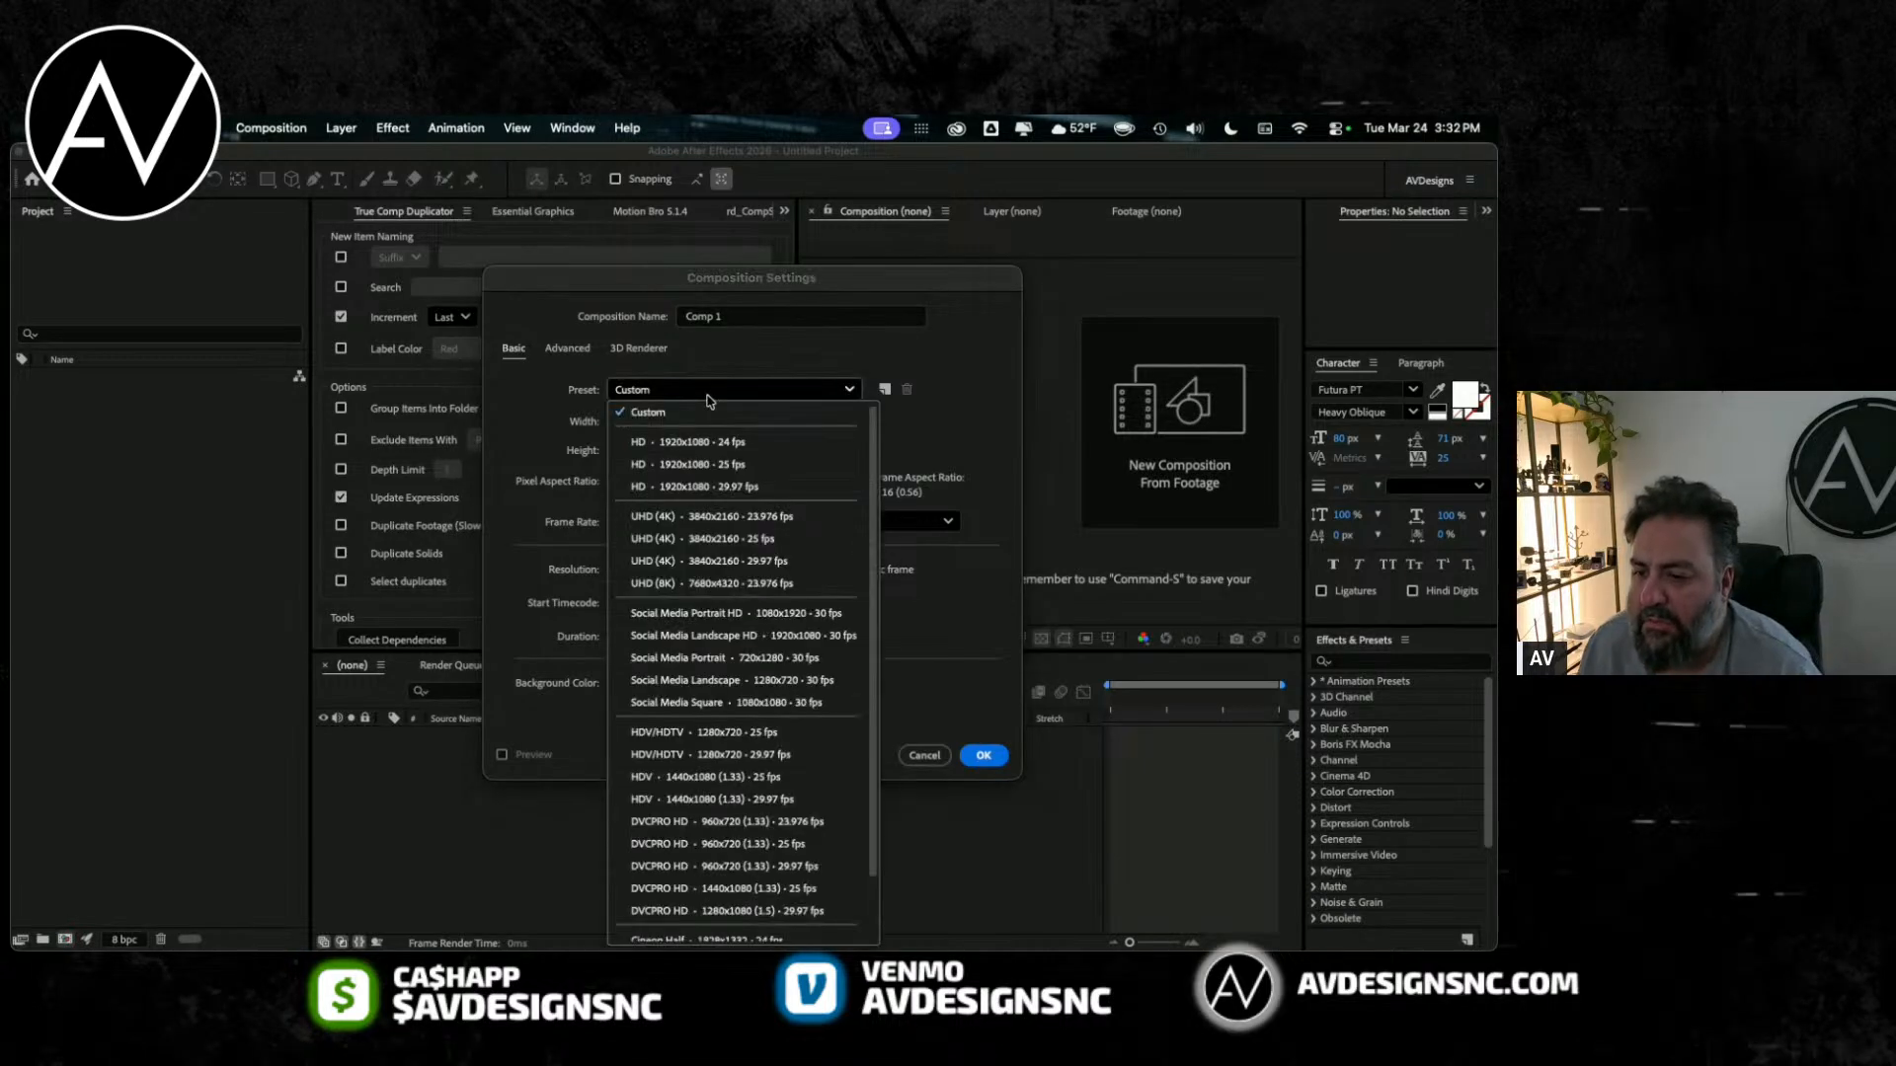
{"action": "left_click", "coordinate": [729, 494]}
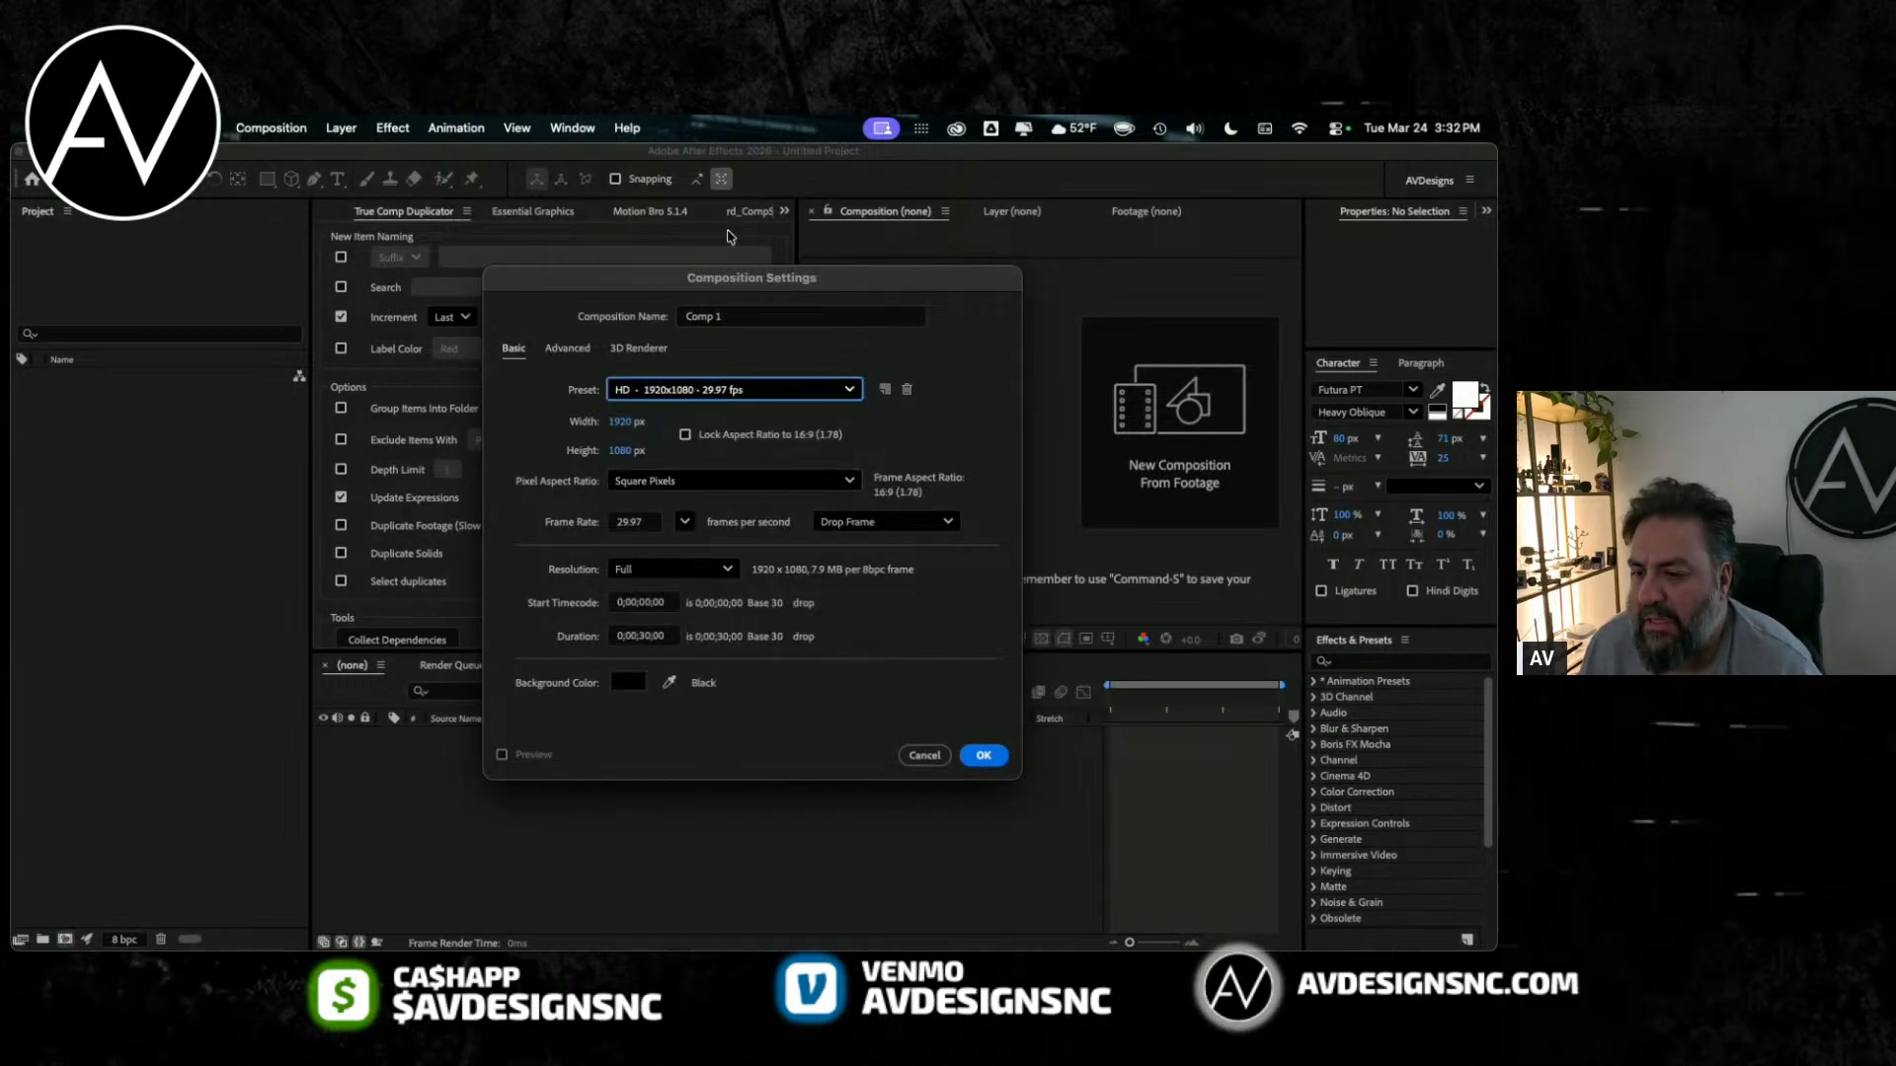
{"action": "left_click", "coordinate": [761, 316]}
{"action": "type", "text": "MAIN LOGO"}
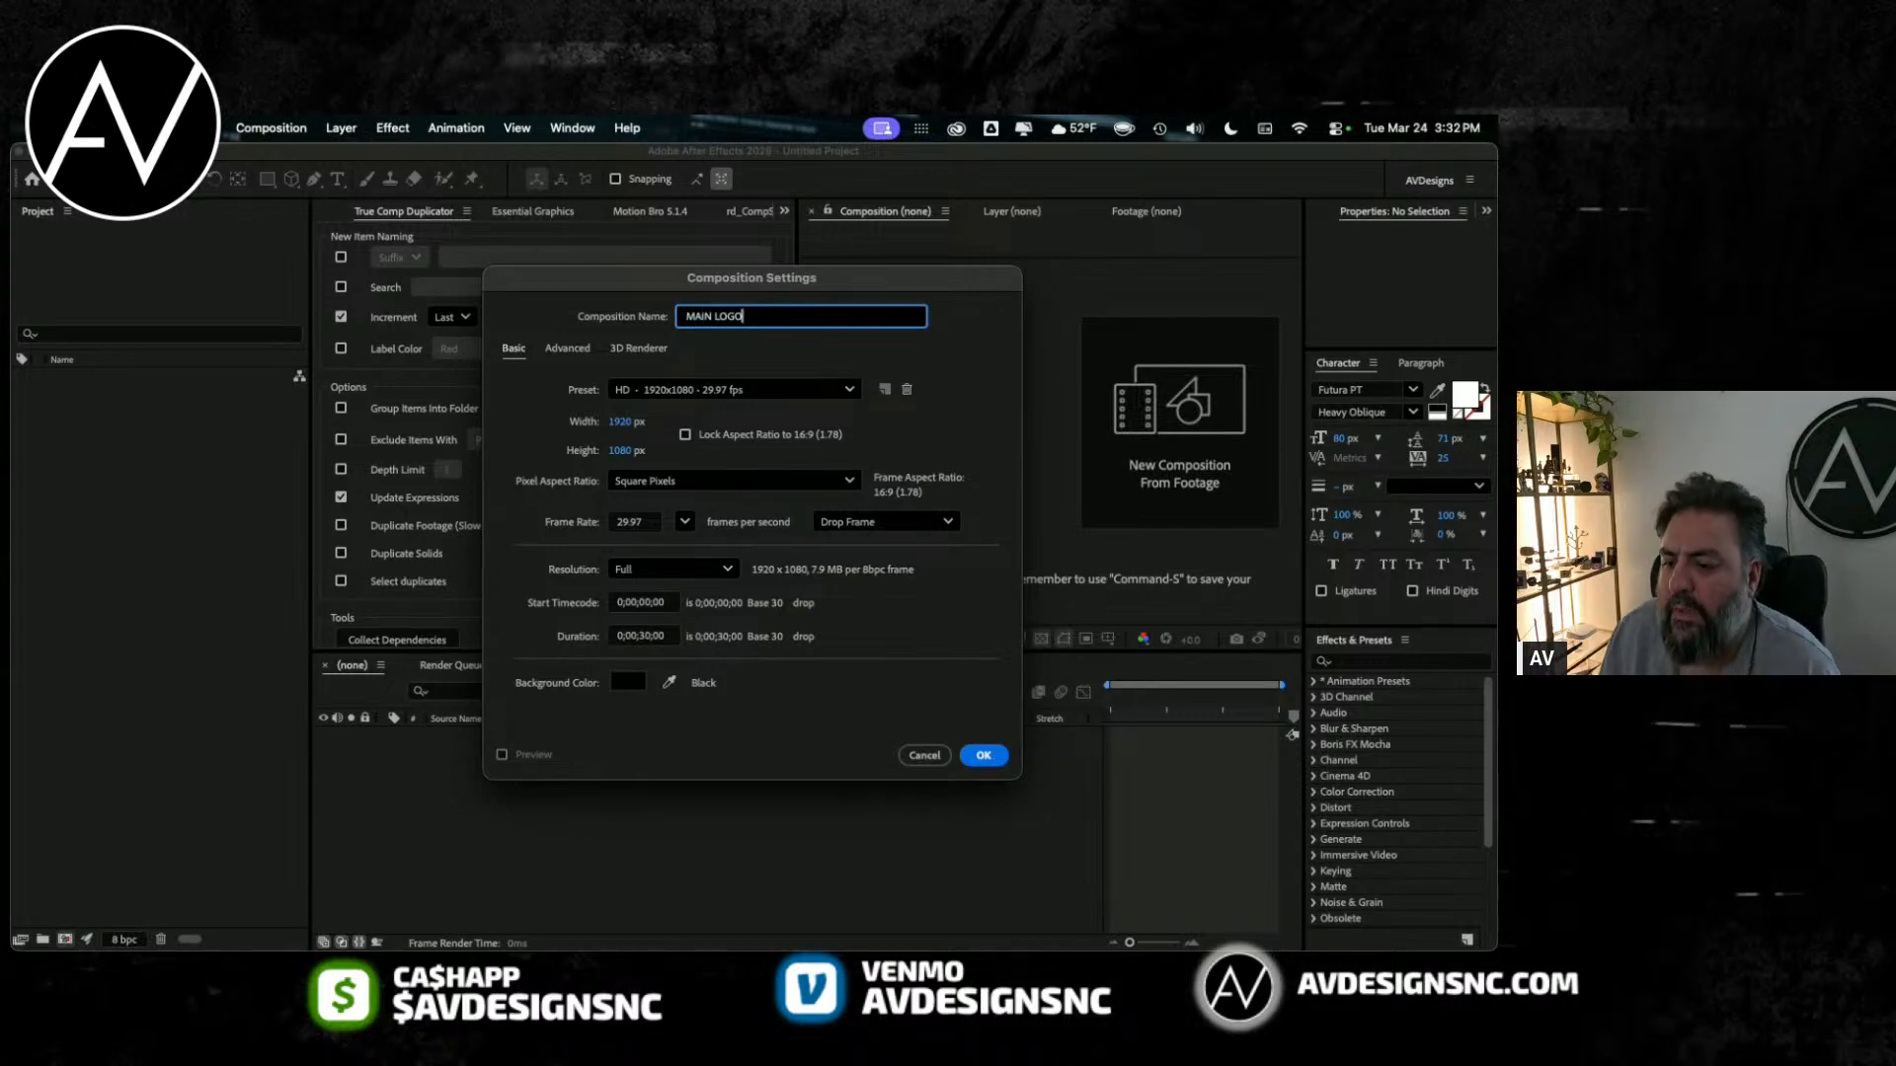
{"action": "key", "text": "Return"}
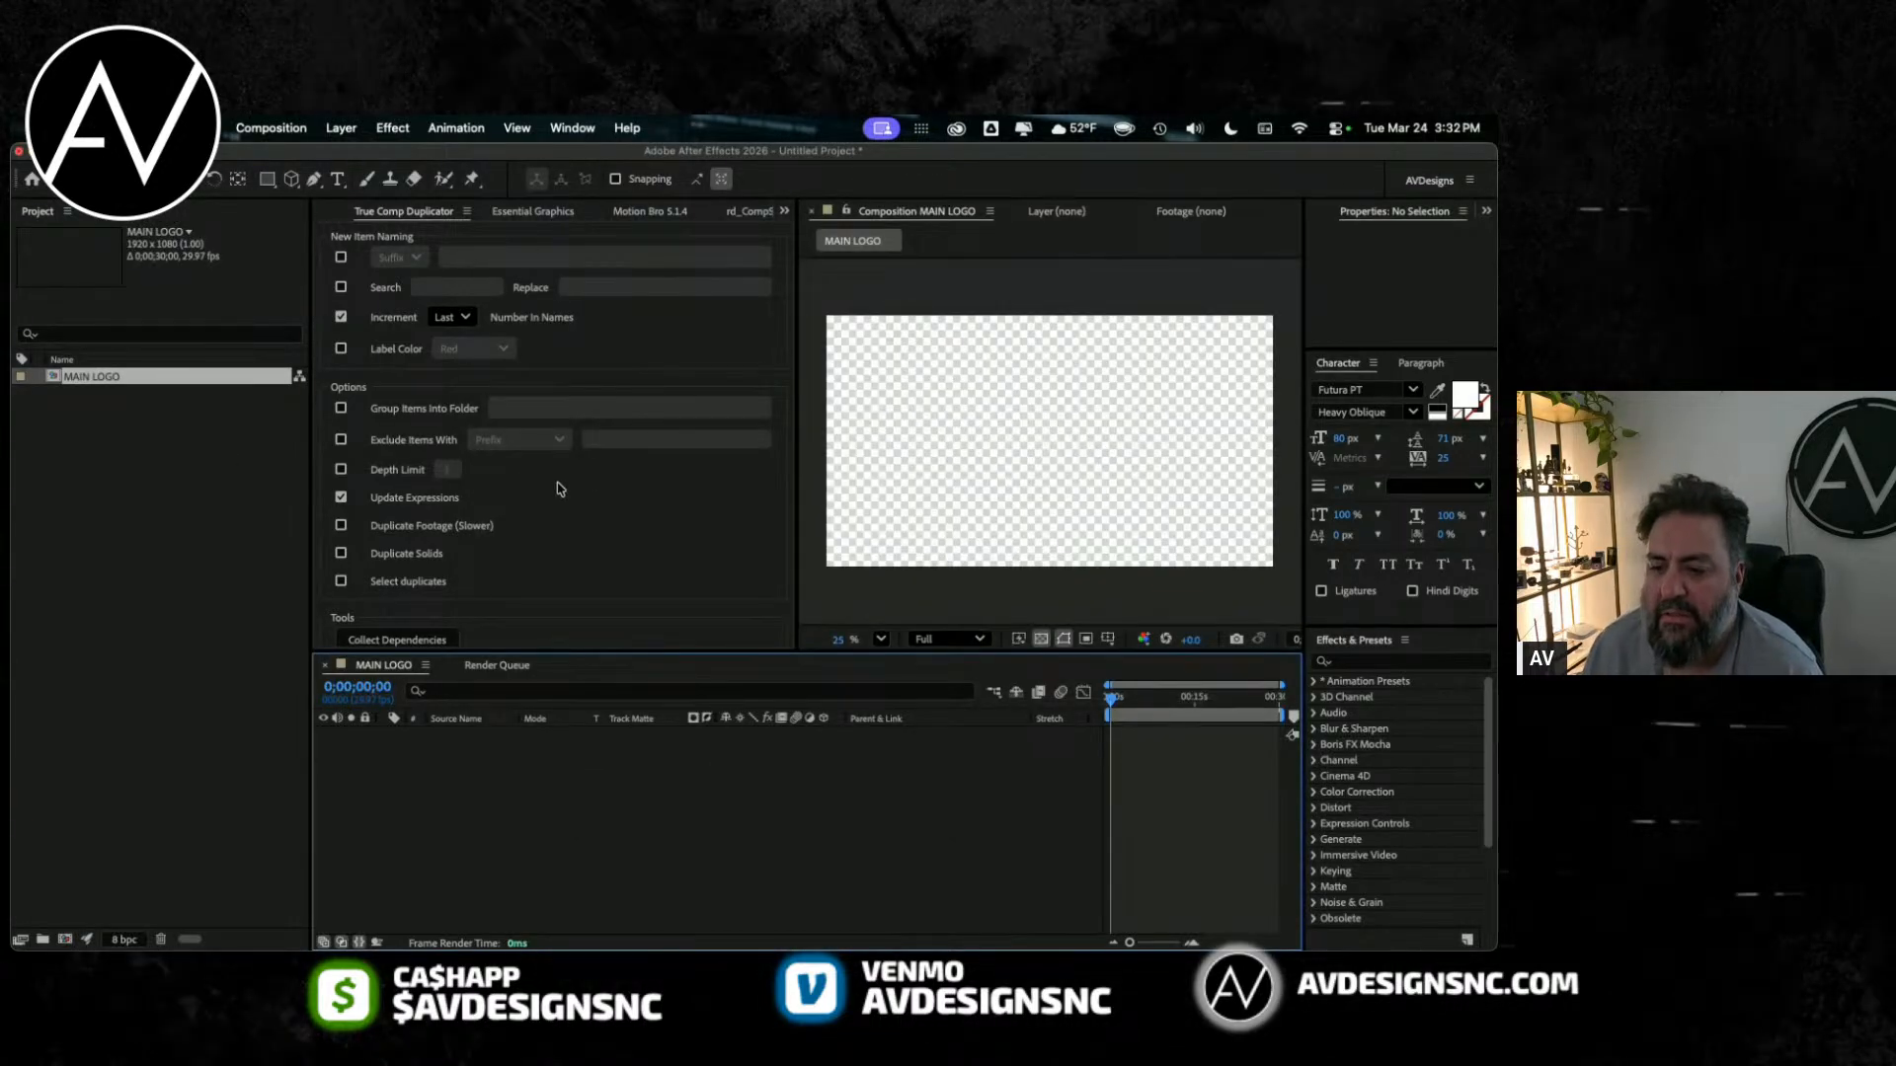
Step: Import LOGO.ai from the GARDEN STATE ACCOUNTABILITY folder as Composition - Retain Layer Sizes
{"action": "double_click", "coordinate": [104, 546]}
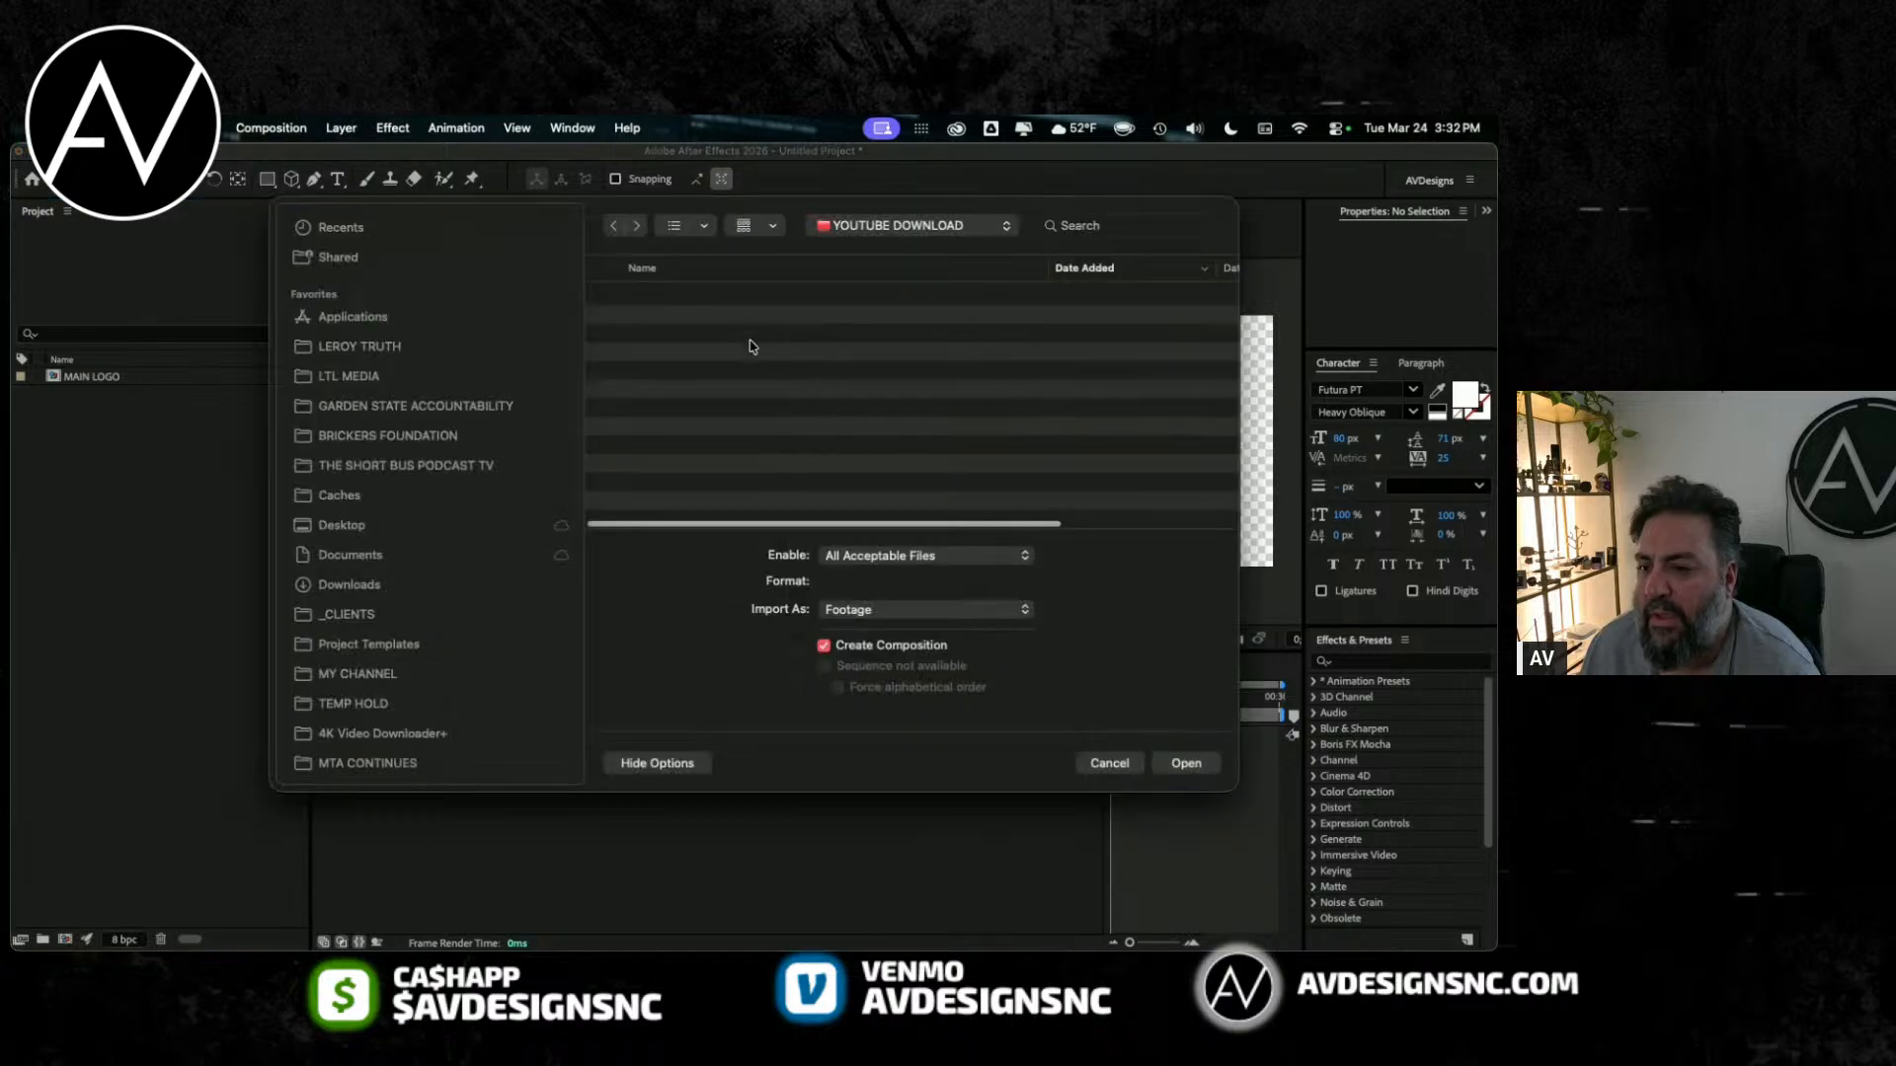
{"action": "left_click", "coordinate": [870, 230]}
{"action": "left_click", "coordinate": [390, 338]}
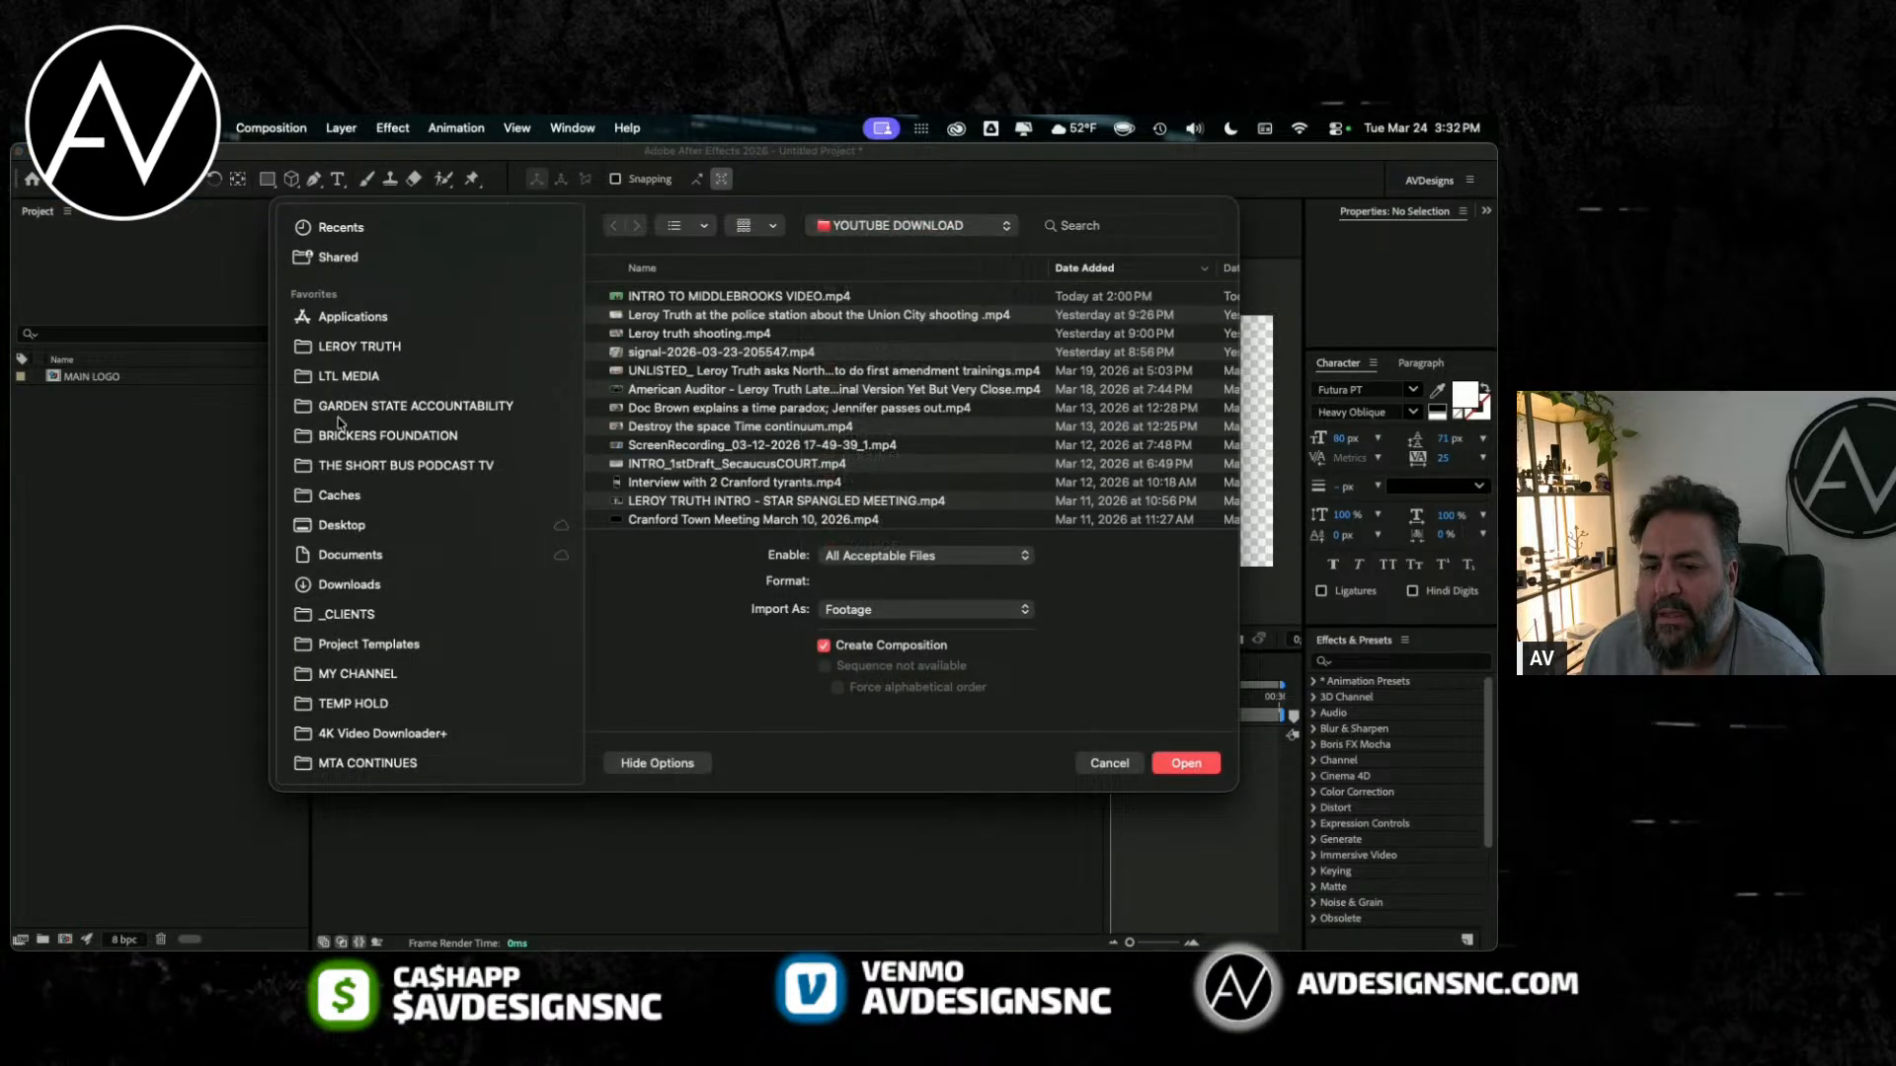
{"action": "left_click", "coordinate": [349, 411]}
{"action": "left_click", "coordinate": [655, 299]}
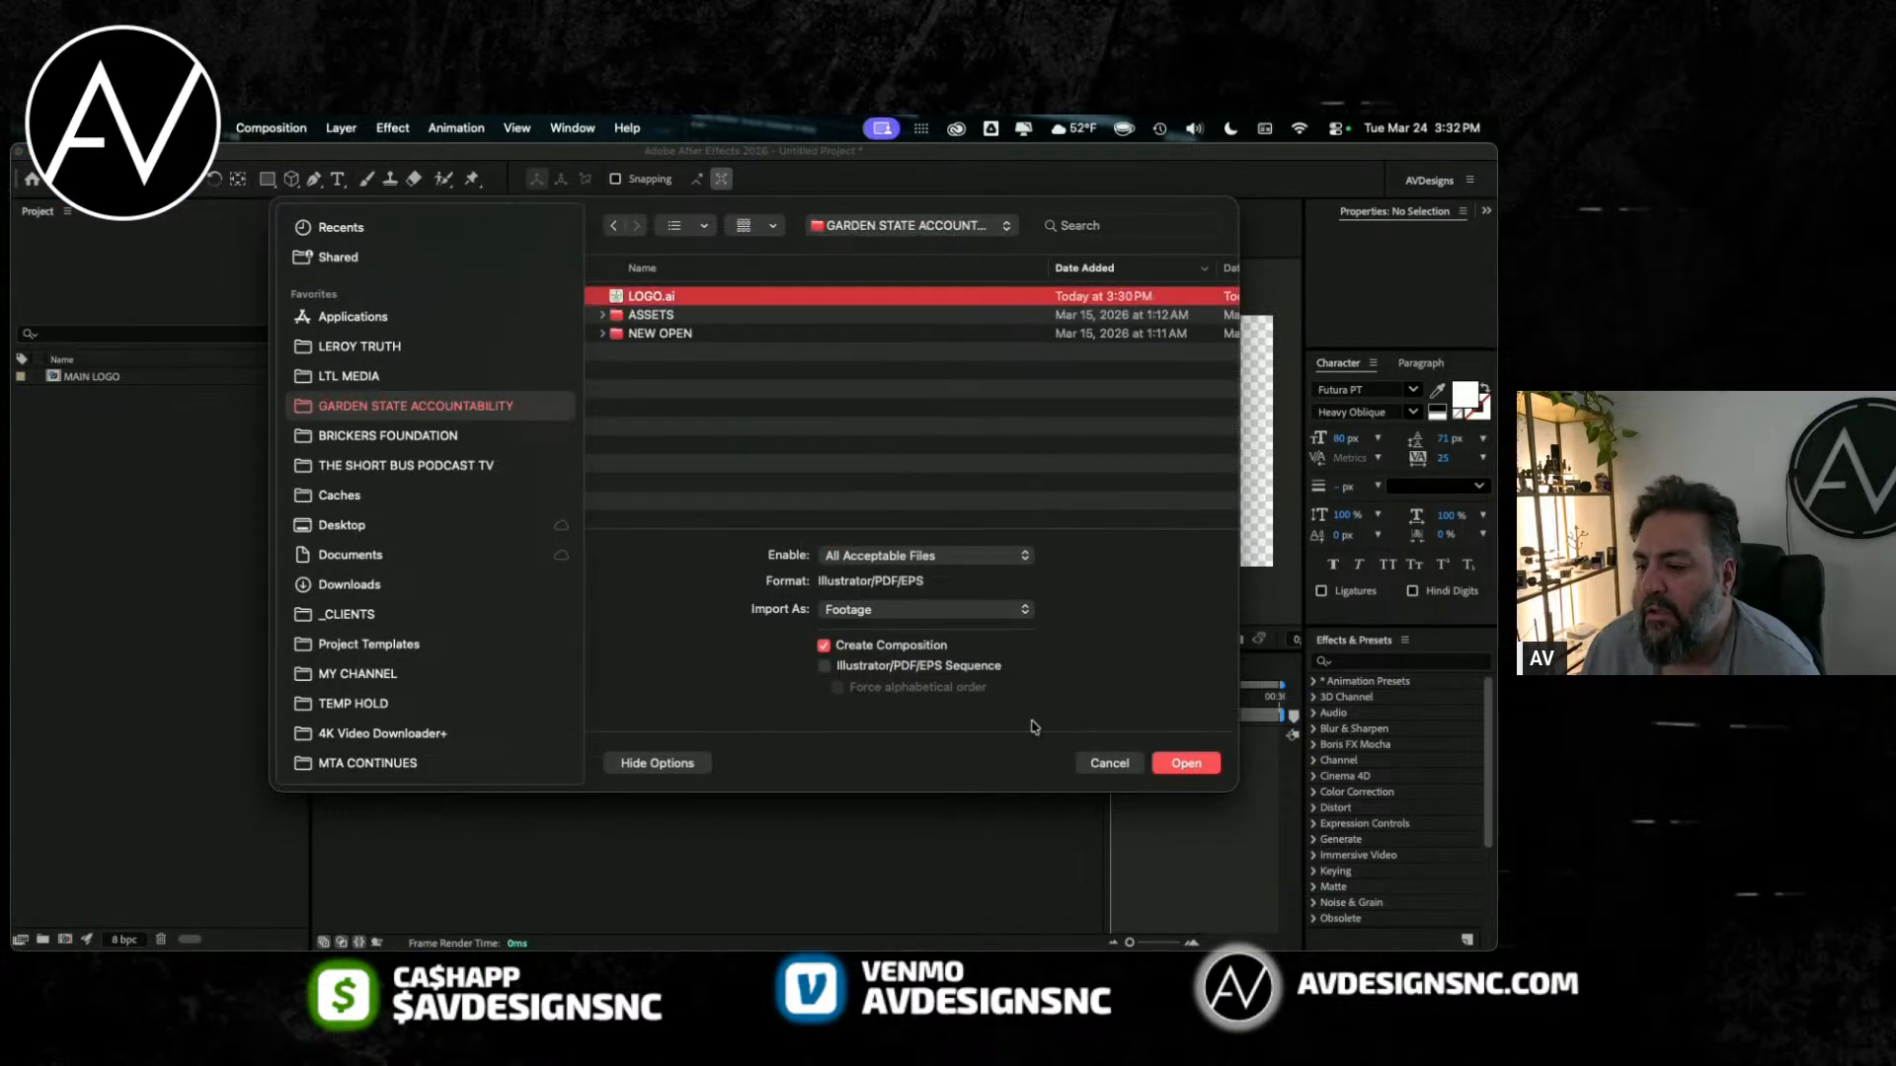
{"action": "left_click", "coordinate": [920, 610]}
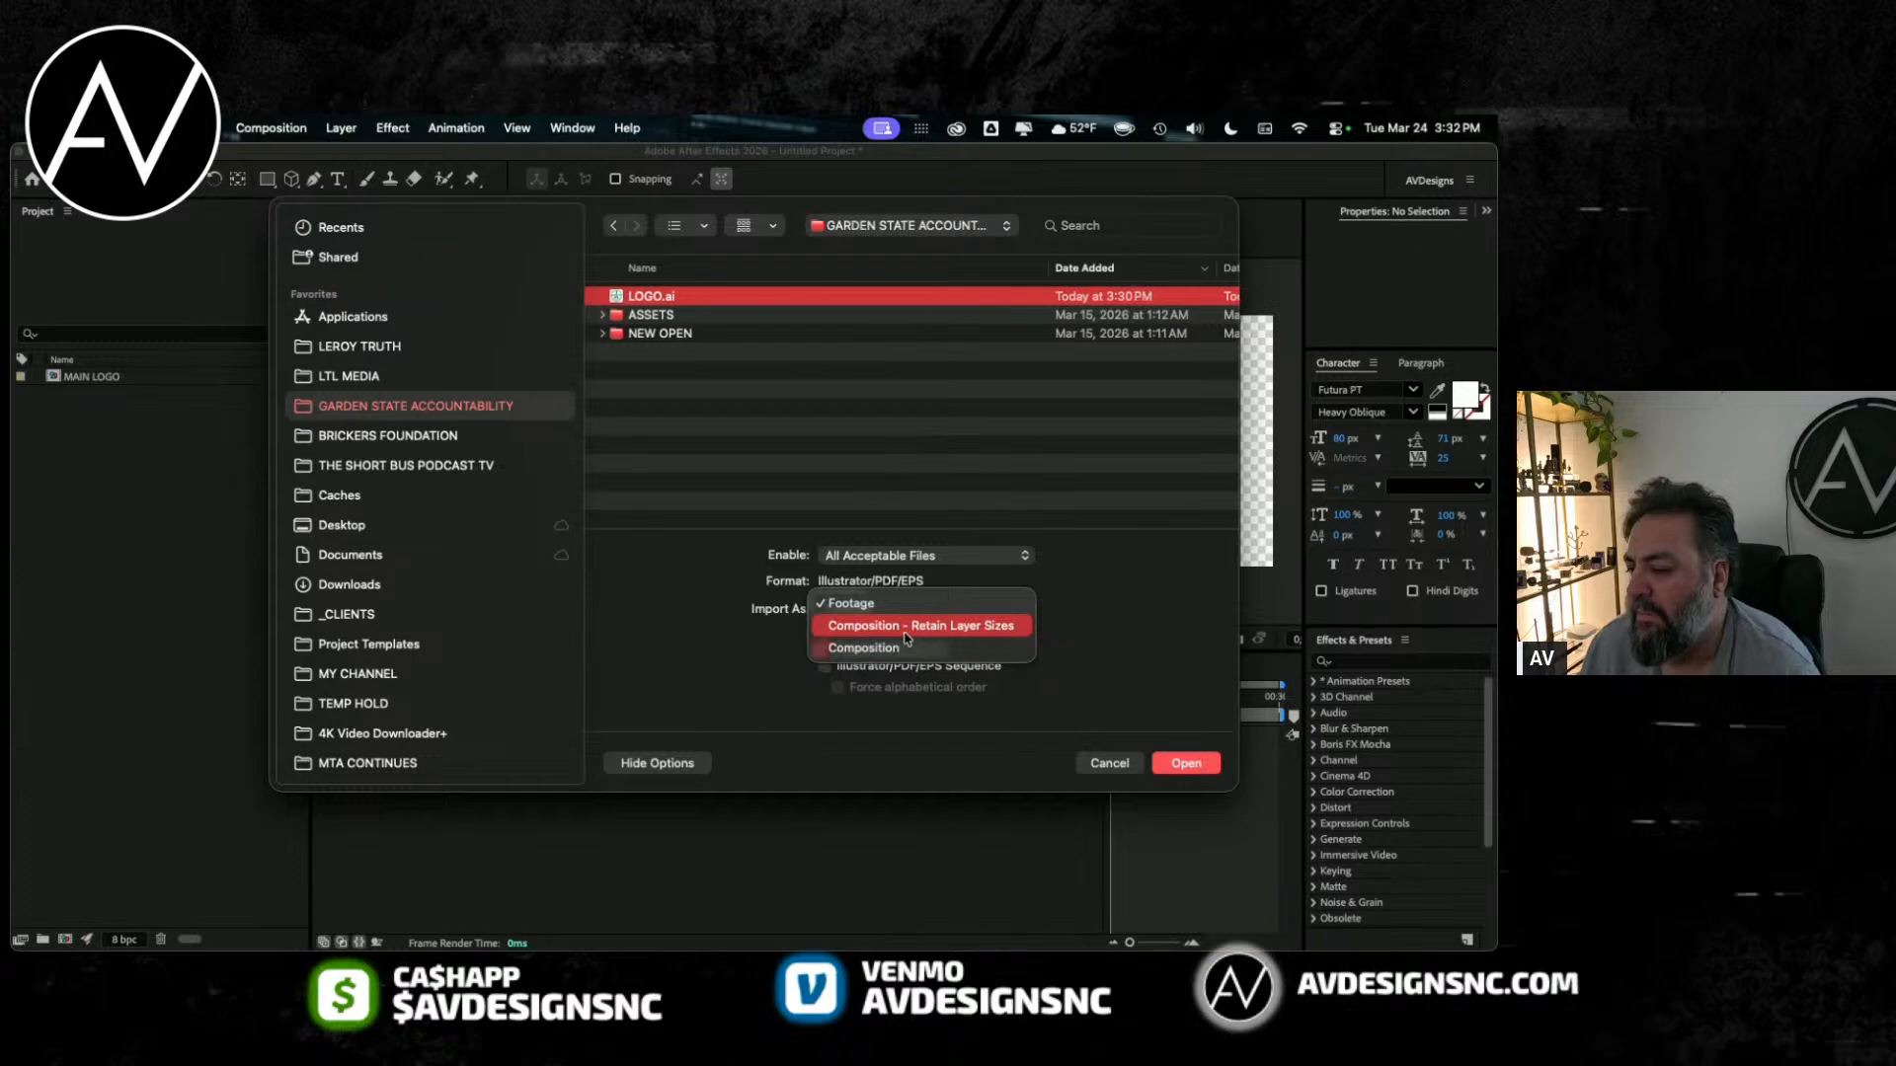
{"action": "left_click", "coordinate": [892, 628]}
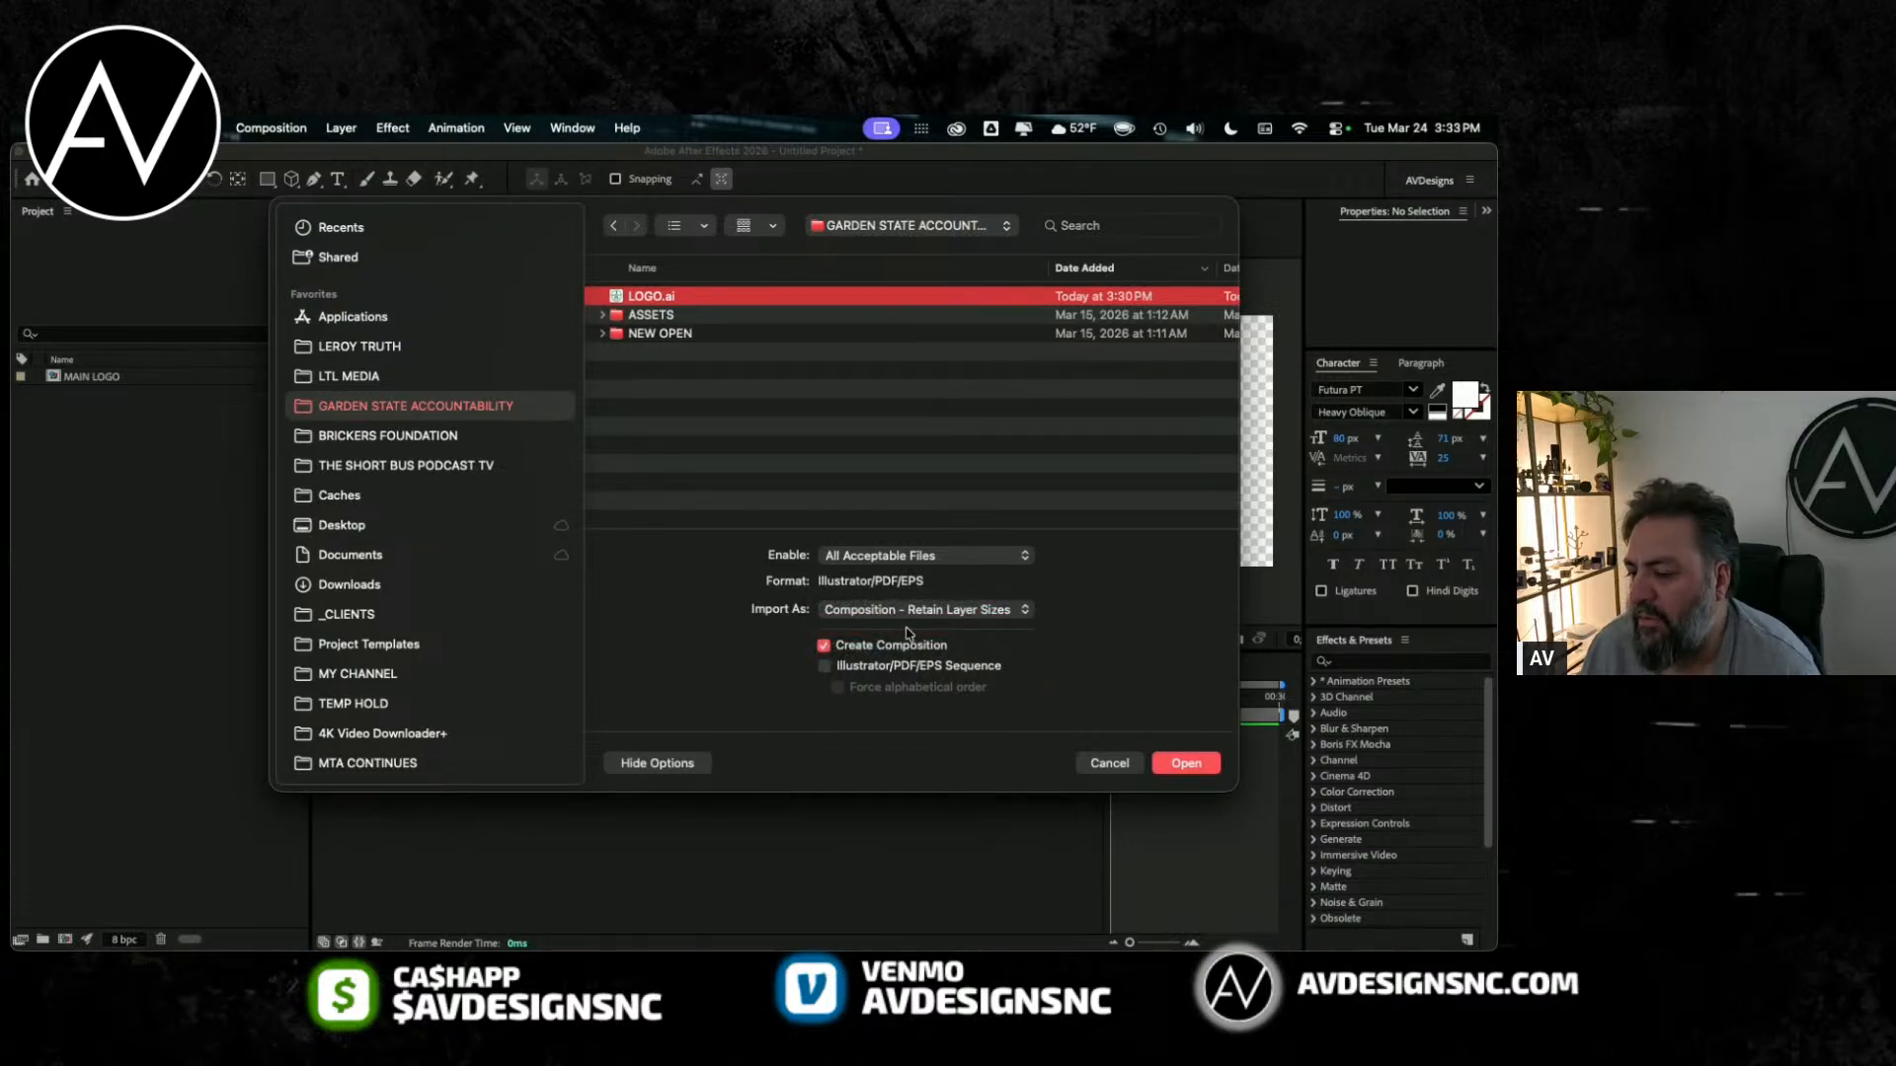
{"action": "left_click", "coordinate": [908, 615]}
{"action": "left_click", "coordinate": [884, 739]}
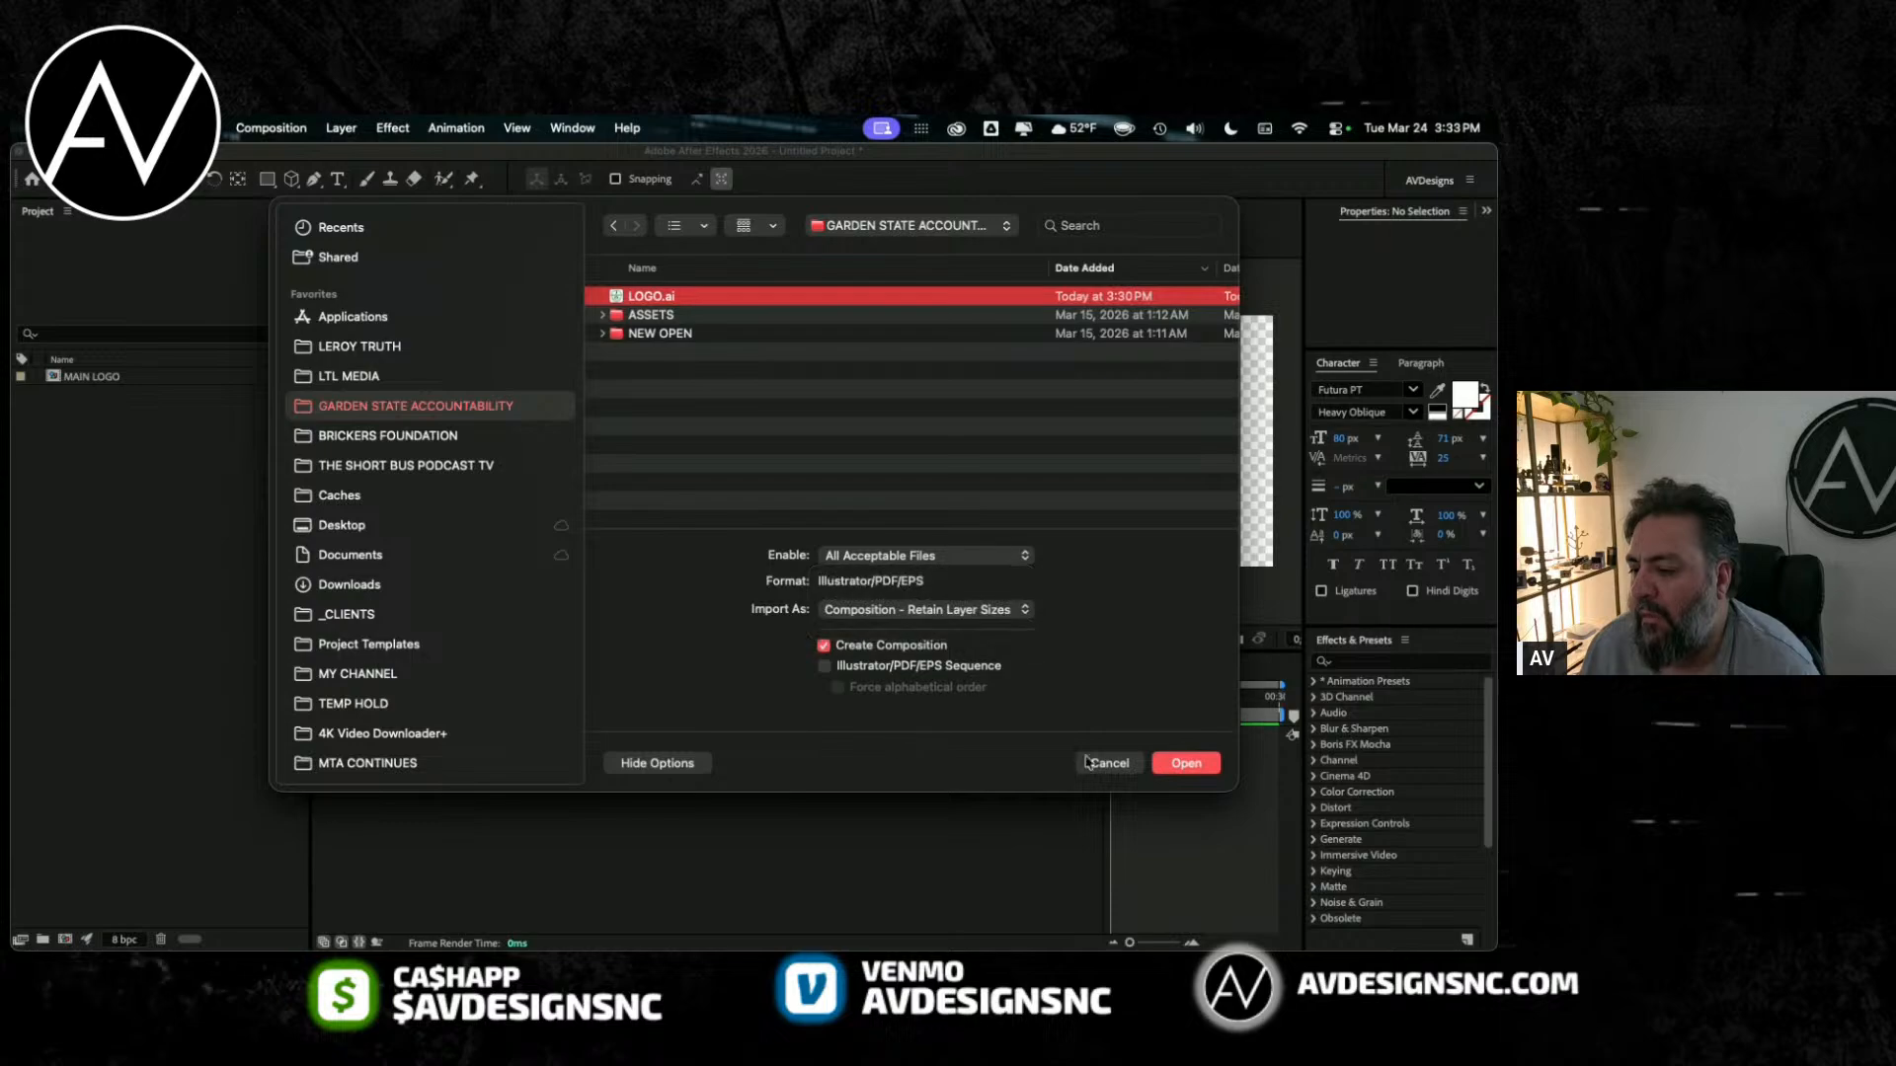
{"action": "left_click", "coordinate": [1188, 766]}
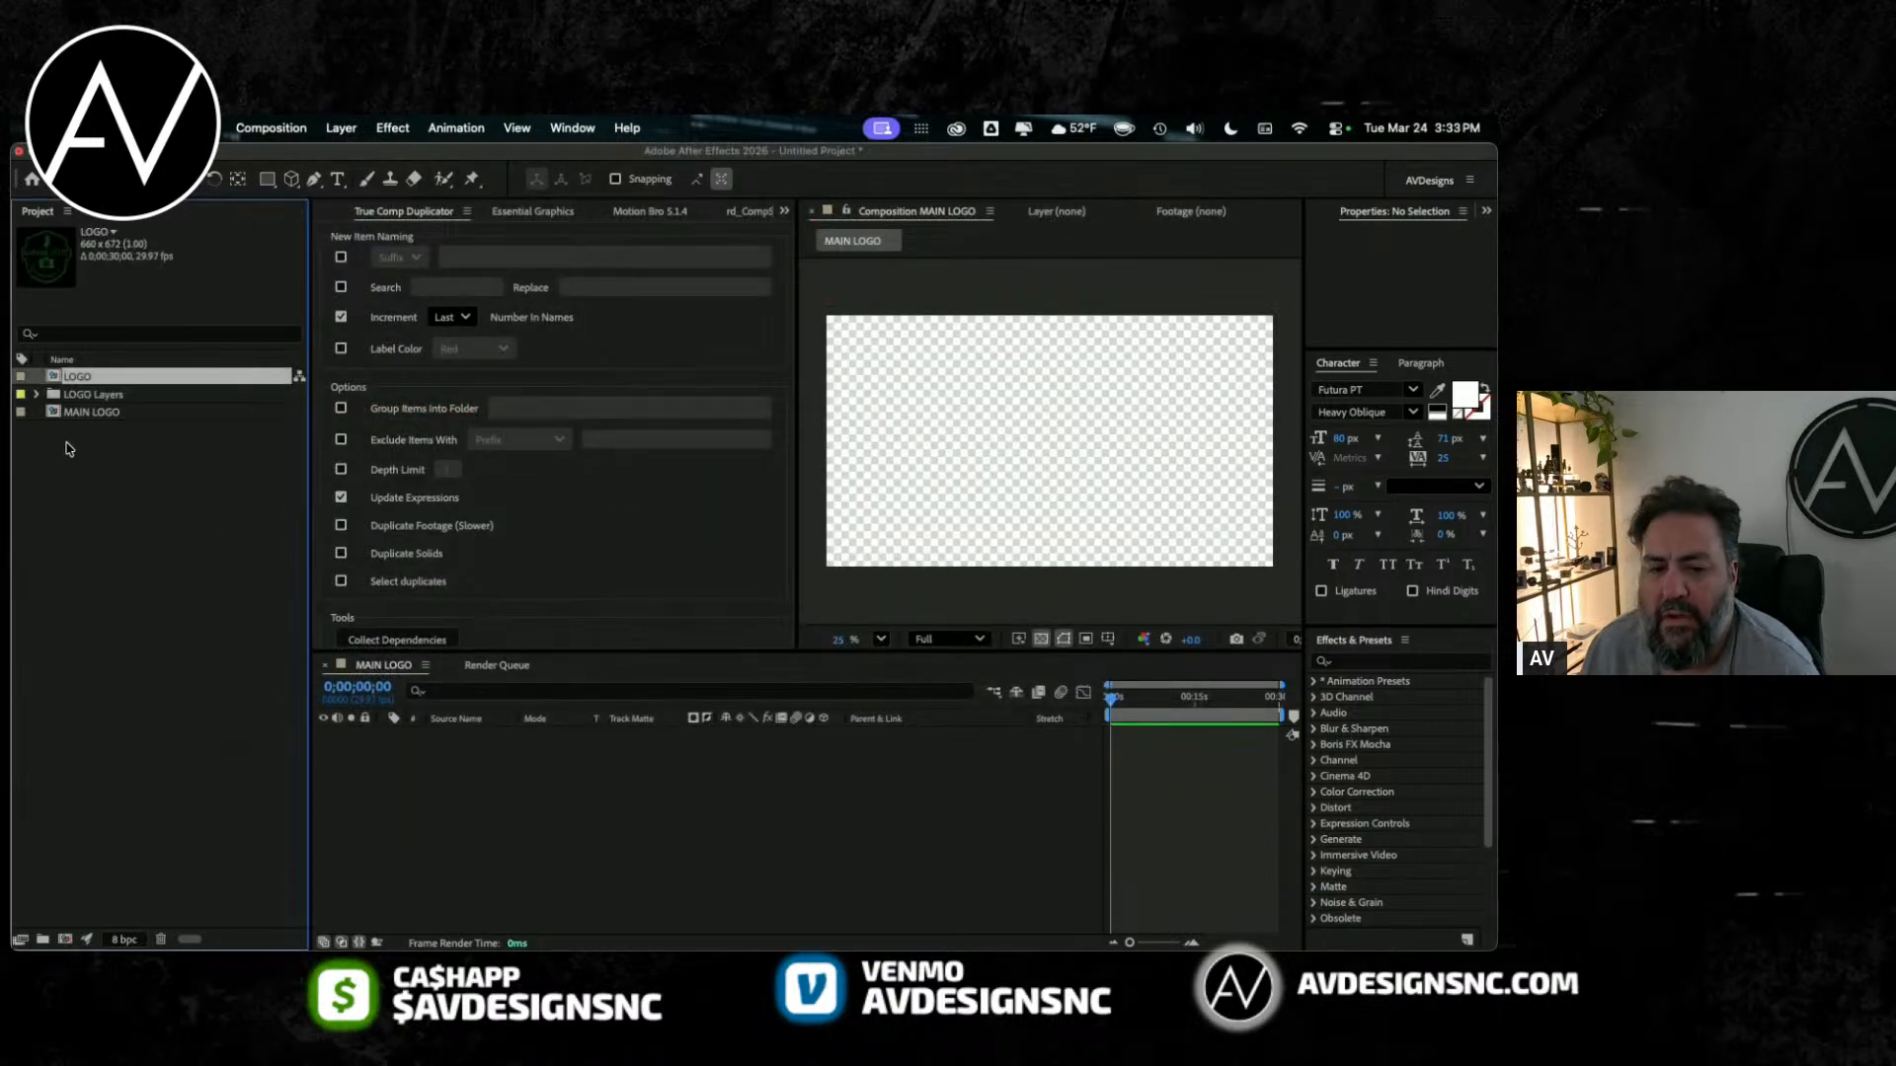
Step: Open the imported LOGO composition to show its separate badge layers in the timeline
{"action": "left_click", "coordinate": [89, 478]}
{"action": "left_click", "coordinate": [89, 412]}
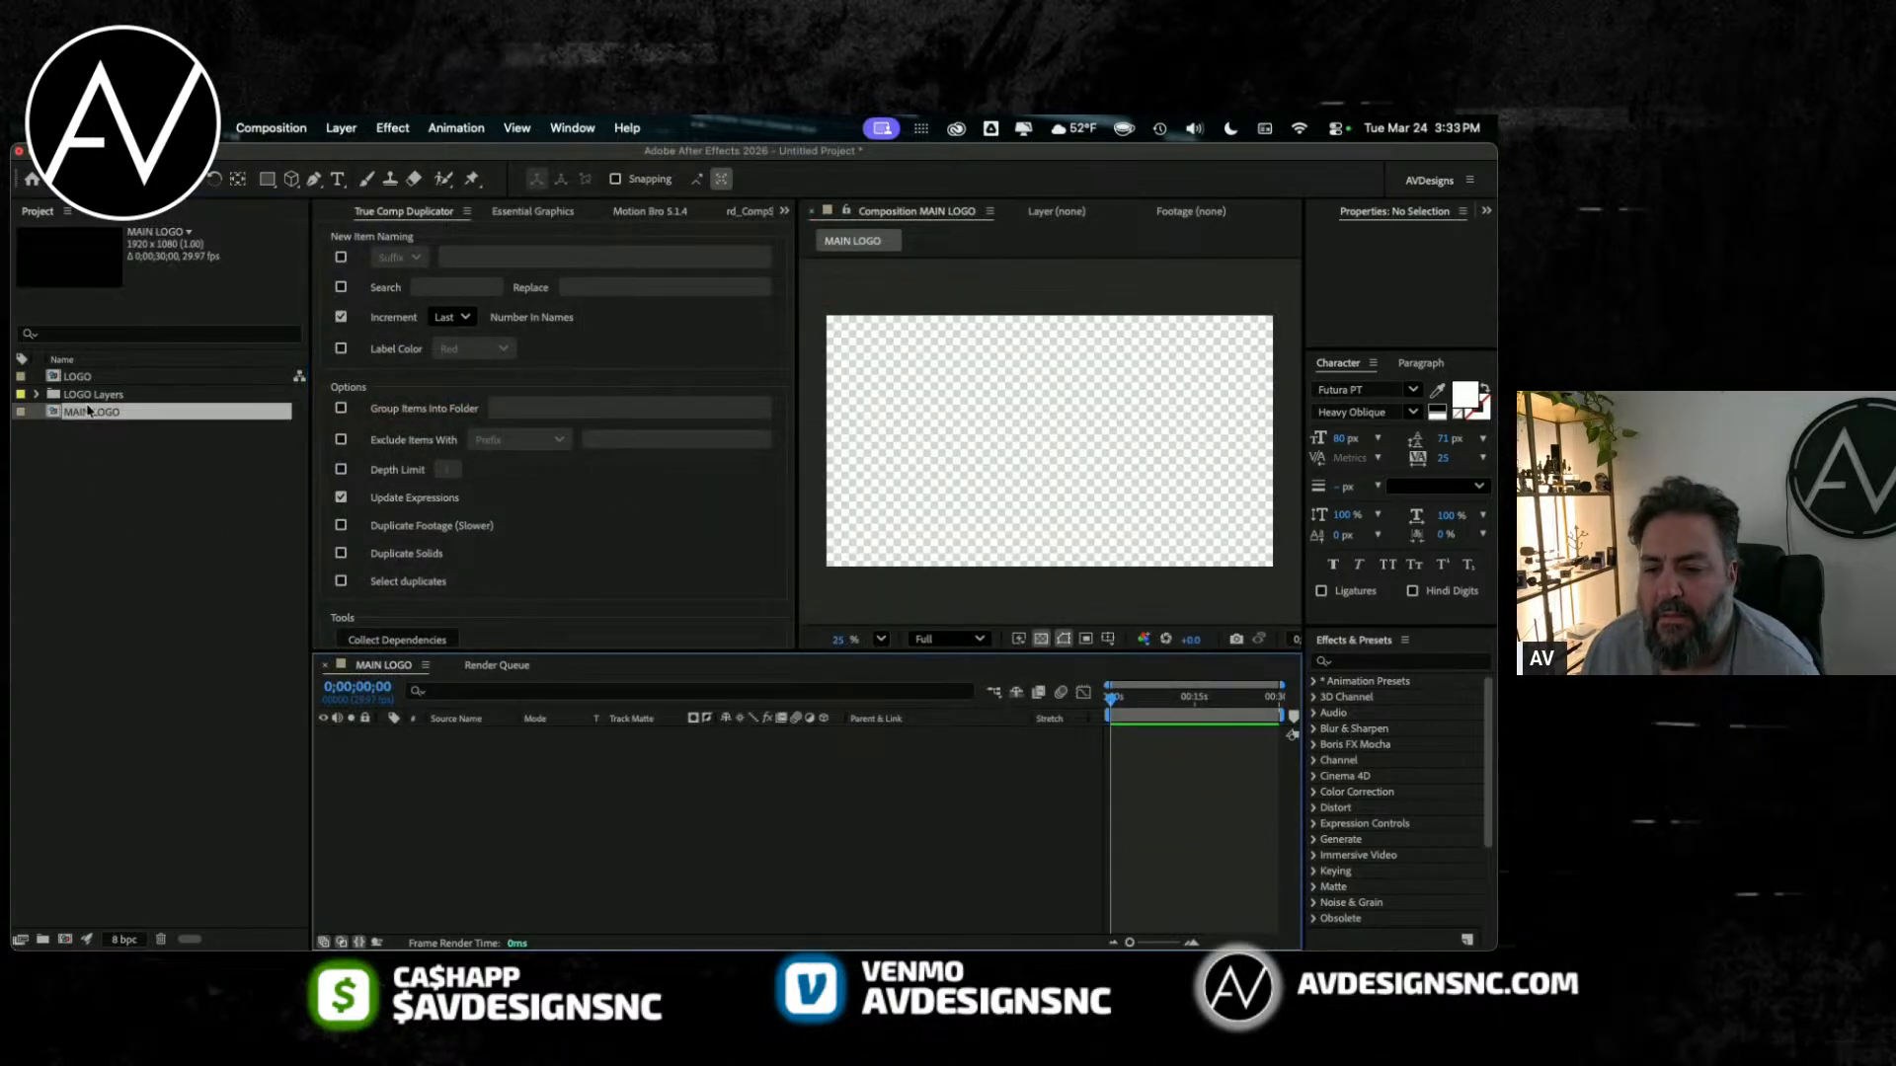
{"action": "double_click", "coordinate": [65, 377]}
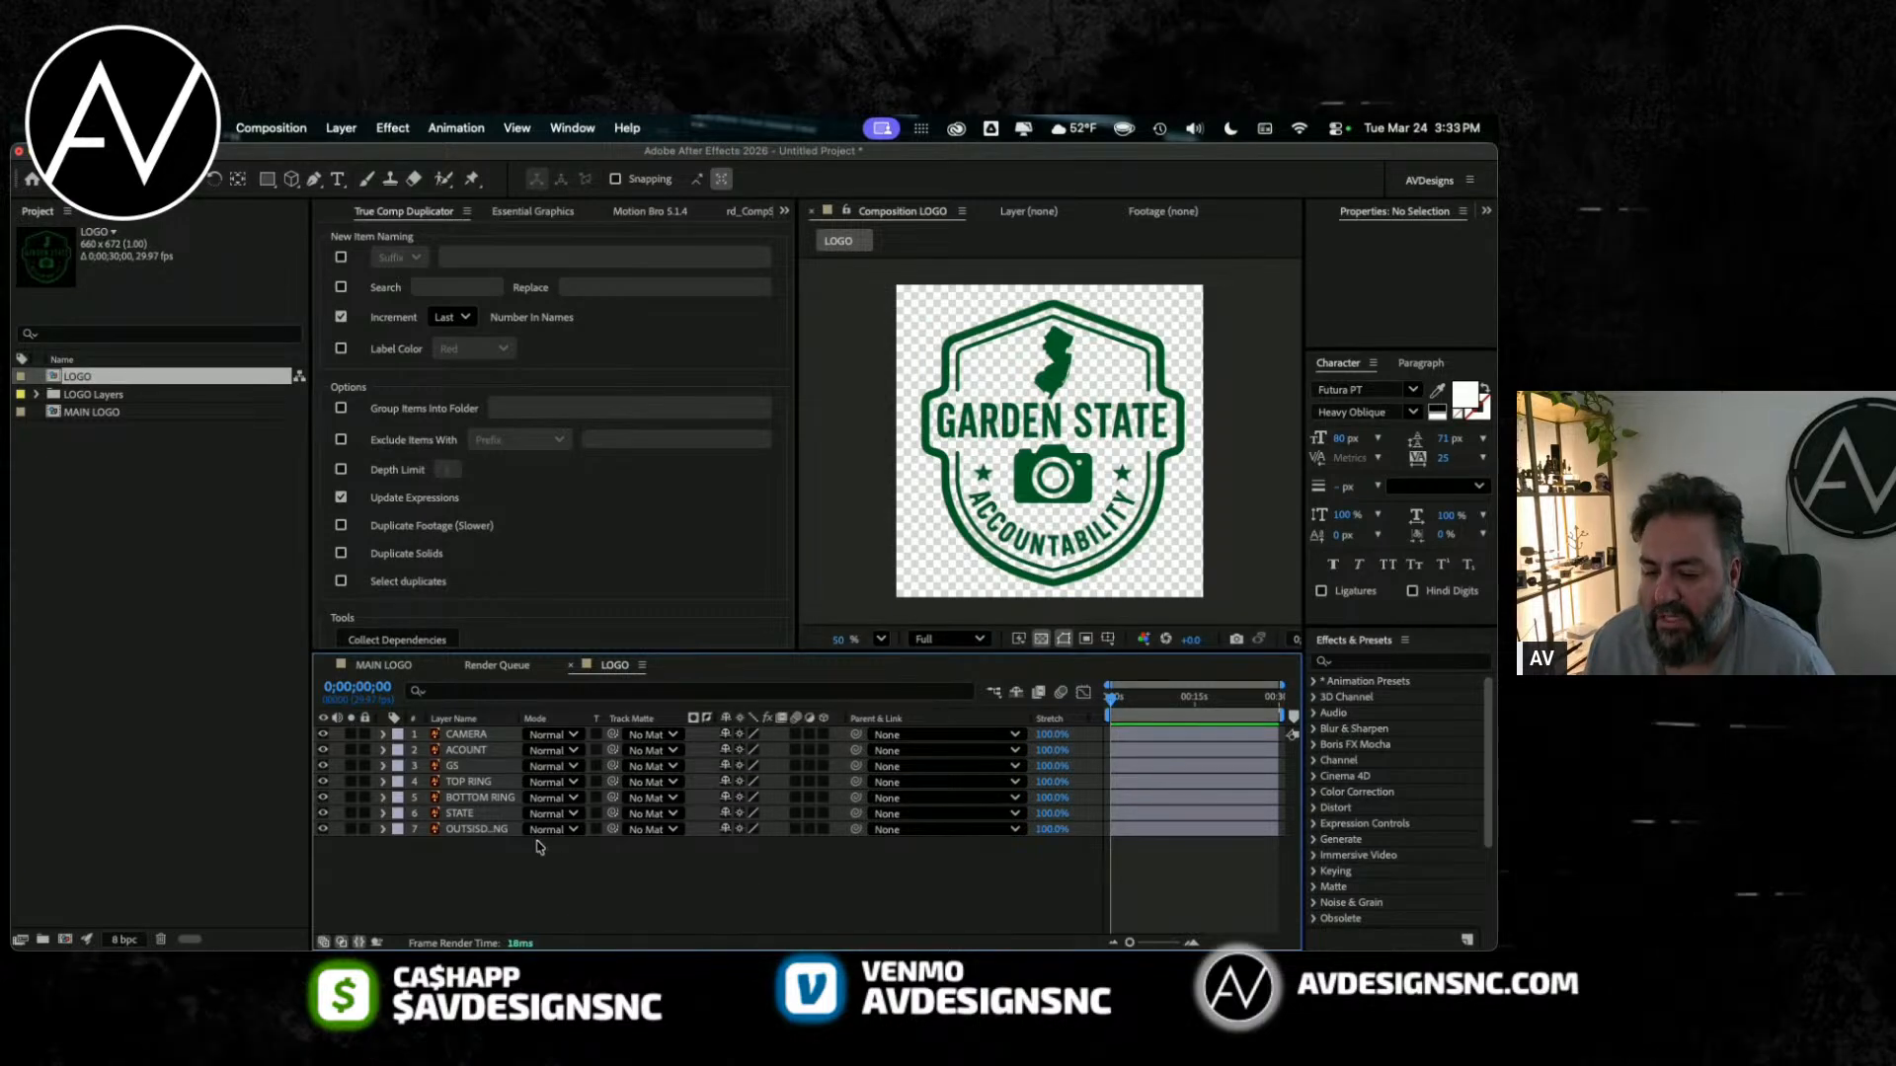
Step: Scale the CAMERA layer up to 1150% to test its edge quality, and undo the change
{"action": "left_click", "coordinate": [489, 751]}
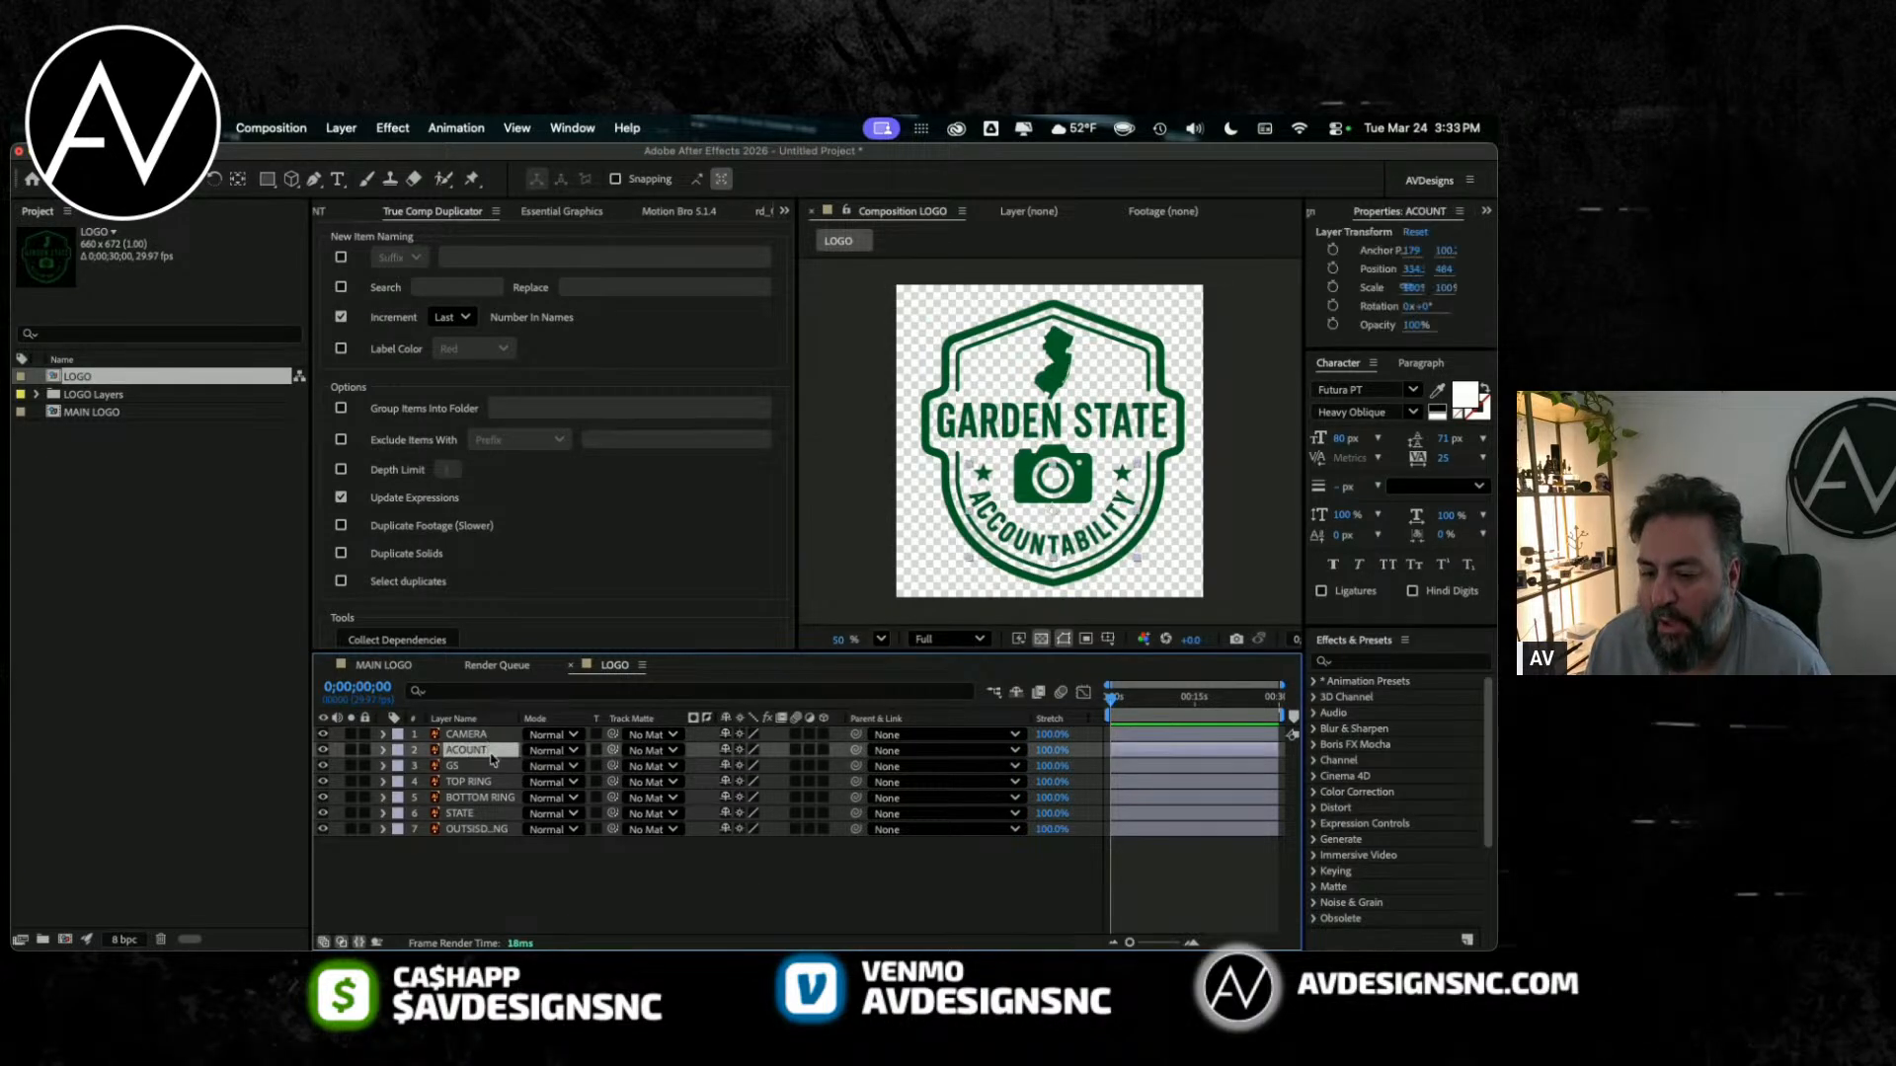
{"action": "left_click", "coordinate": [517, 736]}
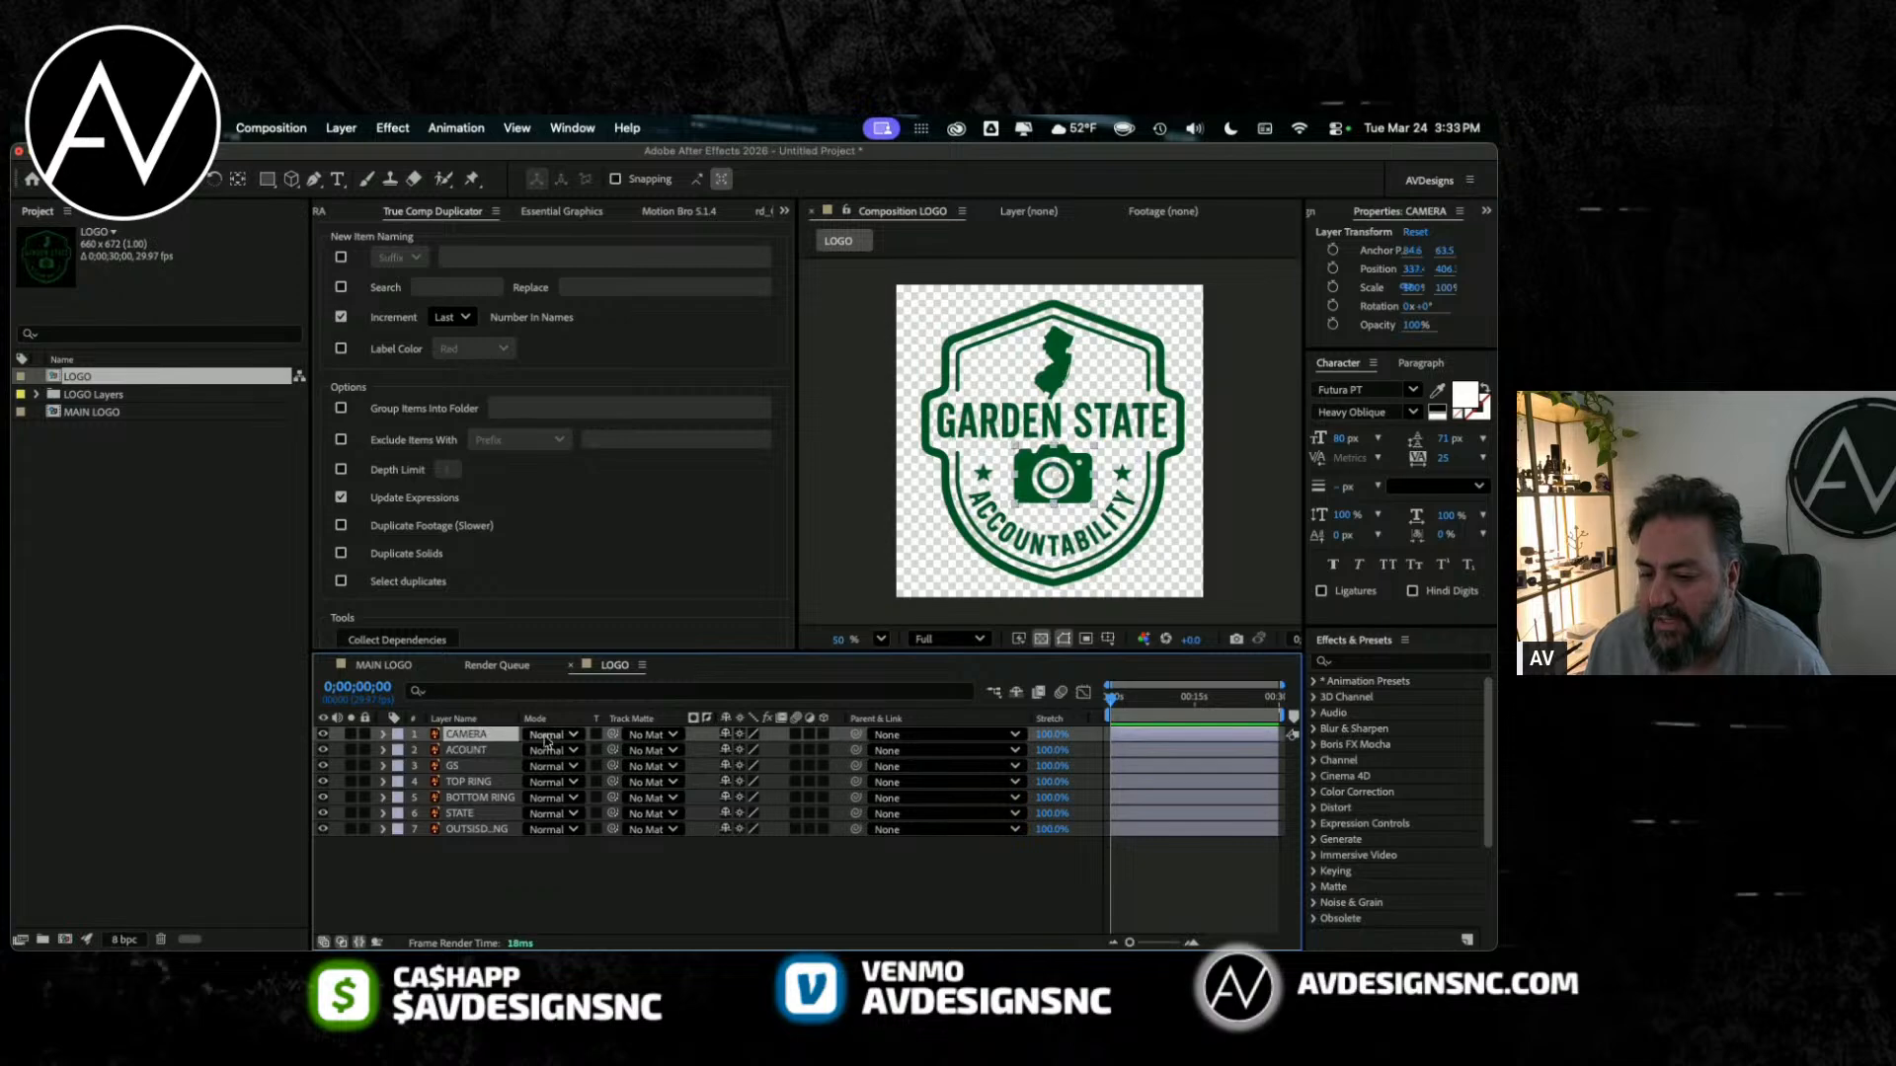
{"action": "key", "text": "s"}
{"action": "left_click_drag", "start_coordinate": [783, 750], "coordinate": [987, 750]}
{"action": "left_click_drag", "start_coordinate": [1287, 280], "coordinate": [1282, 277]}
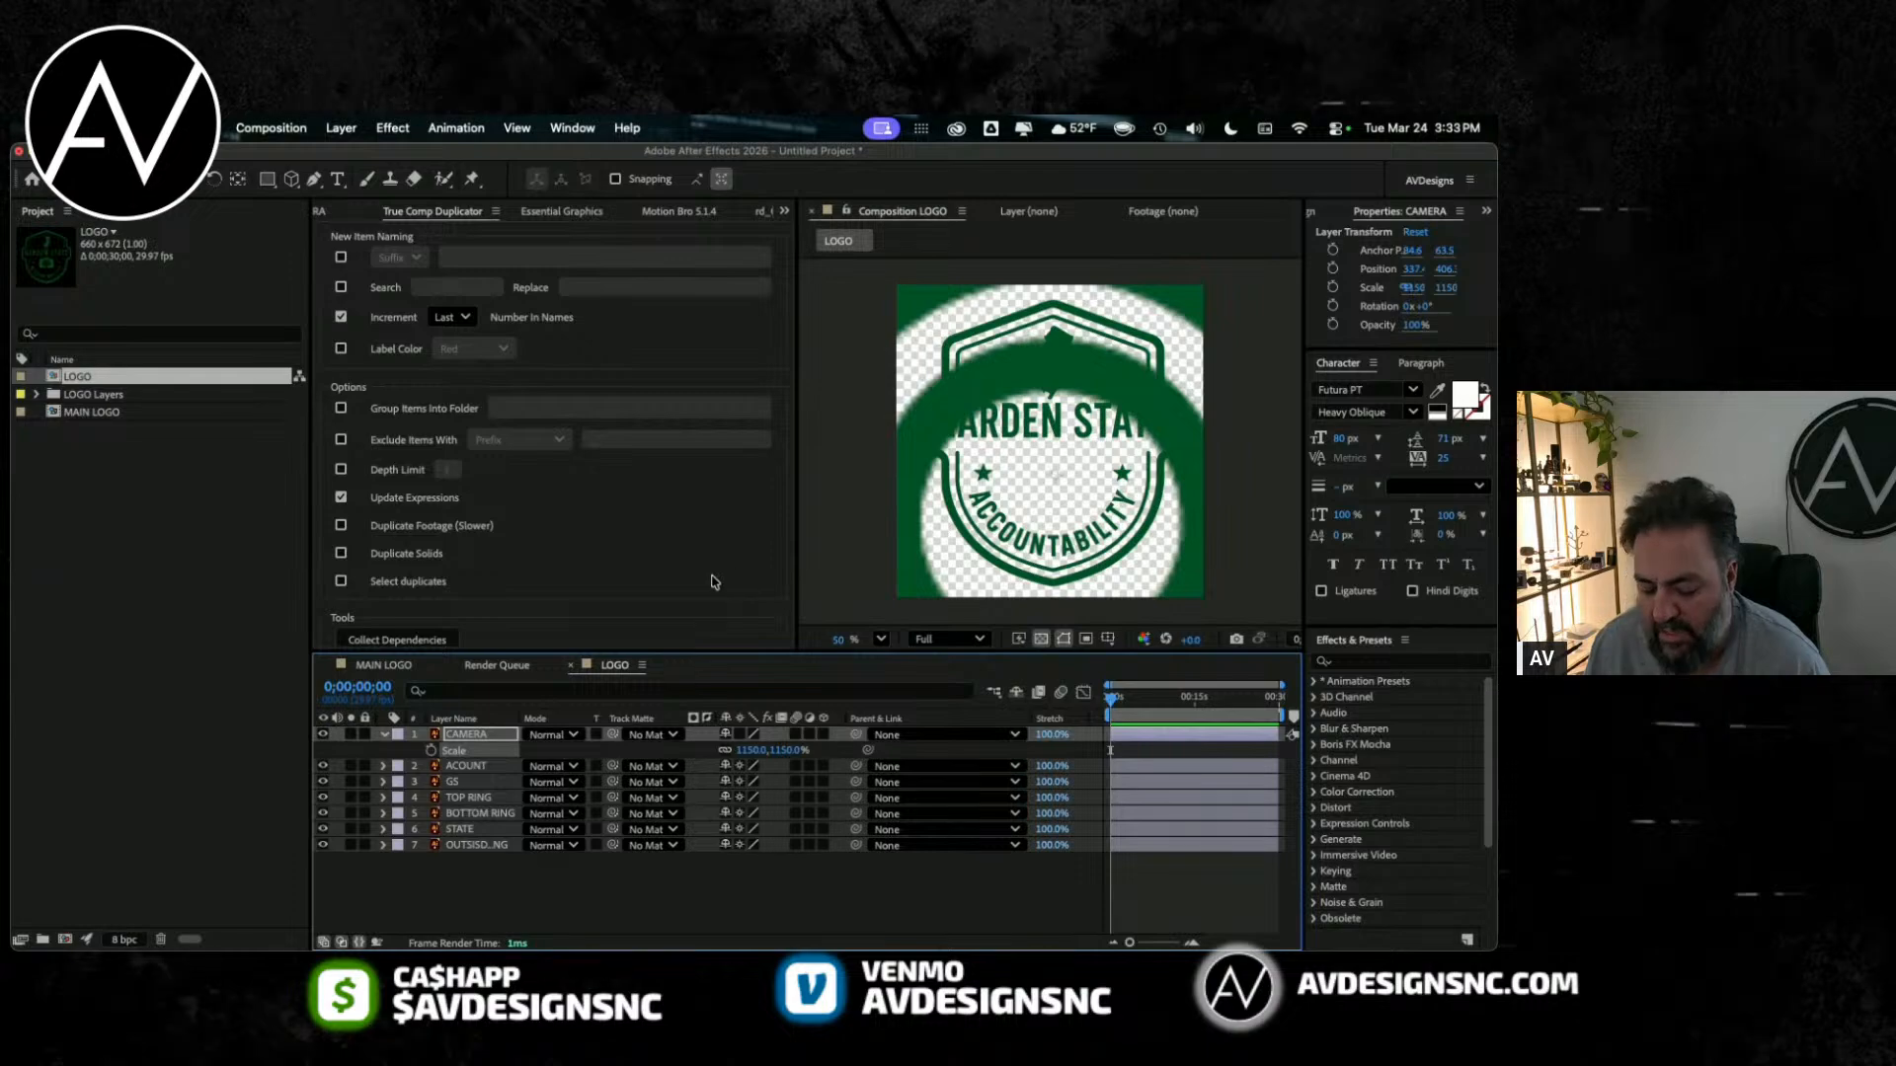
{"action": "key", "text": "super+z"}
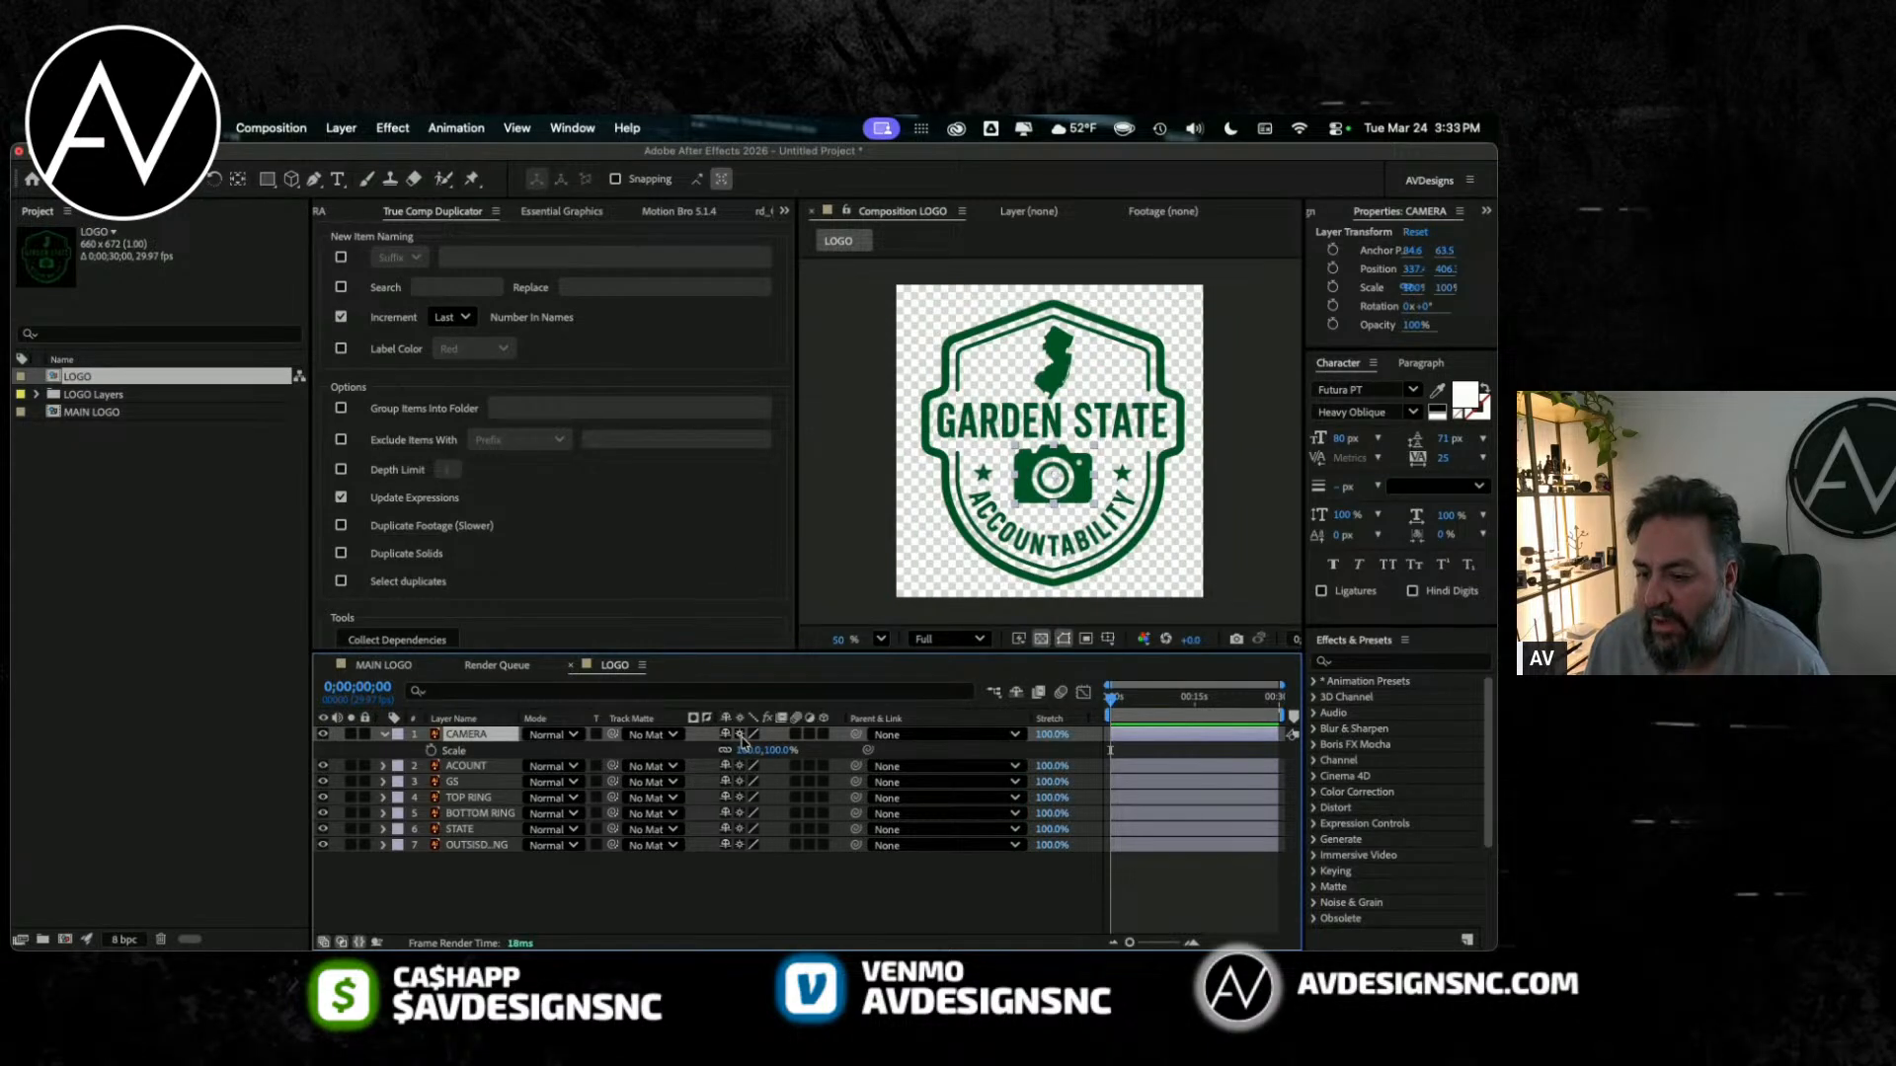
Step: Scale the CAMERA layer to 1487% with continuous rasterization on, undo the scaling and collapse the layer's properties
{"action": "left_click_drag", "start_coordinate": [747, 750], "coordinate": [1012, 749]}
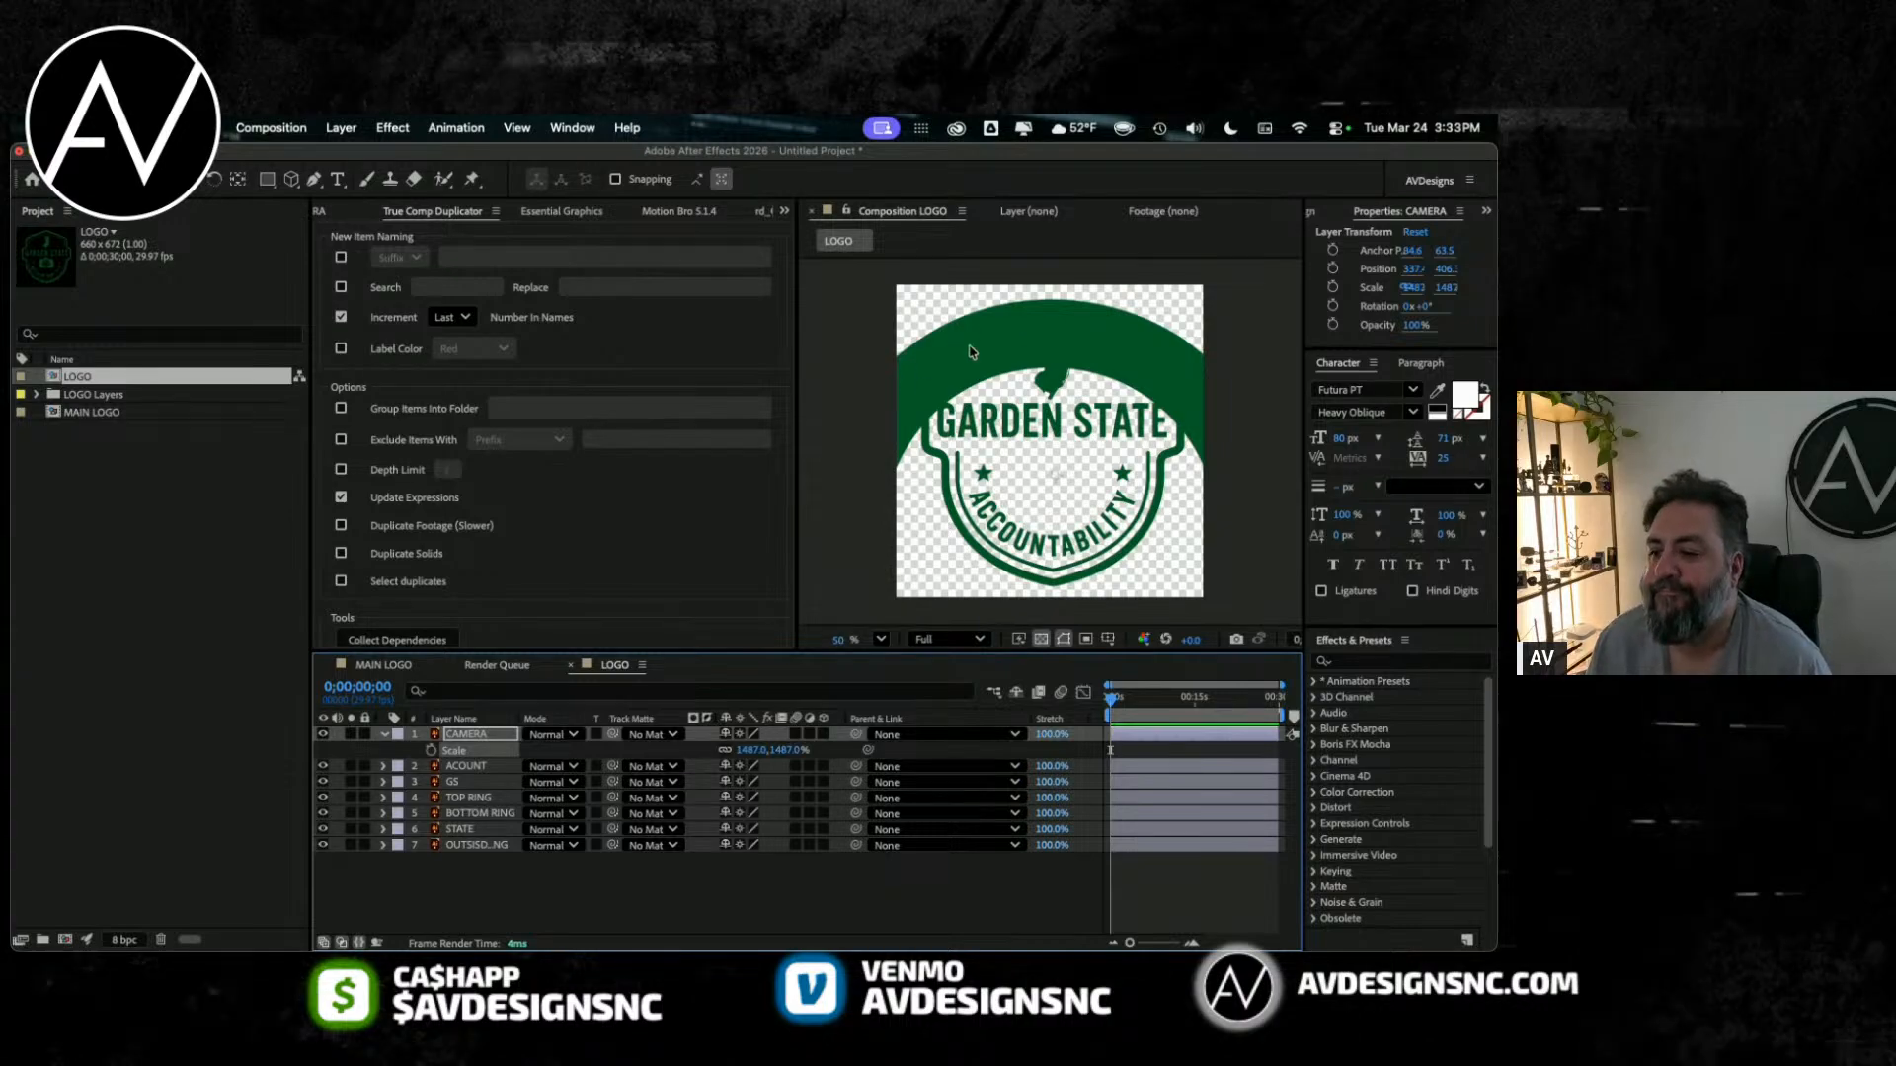
{"action": "key", "text": "super+z"}
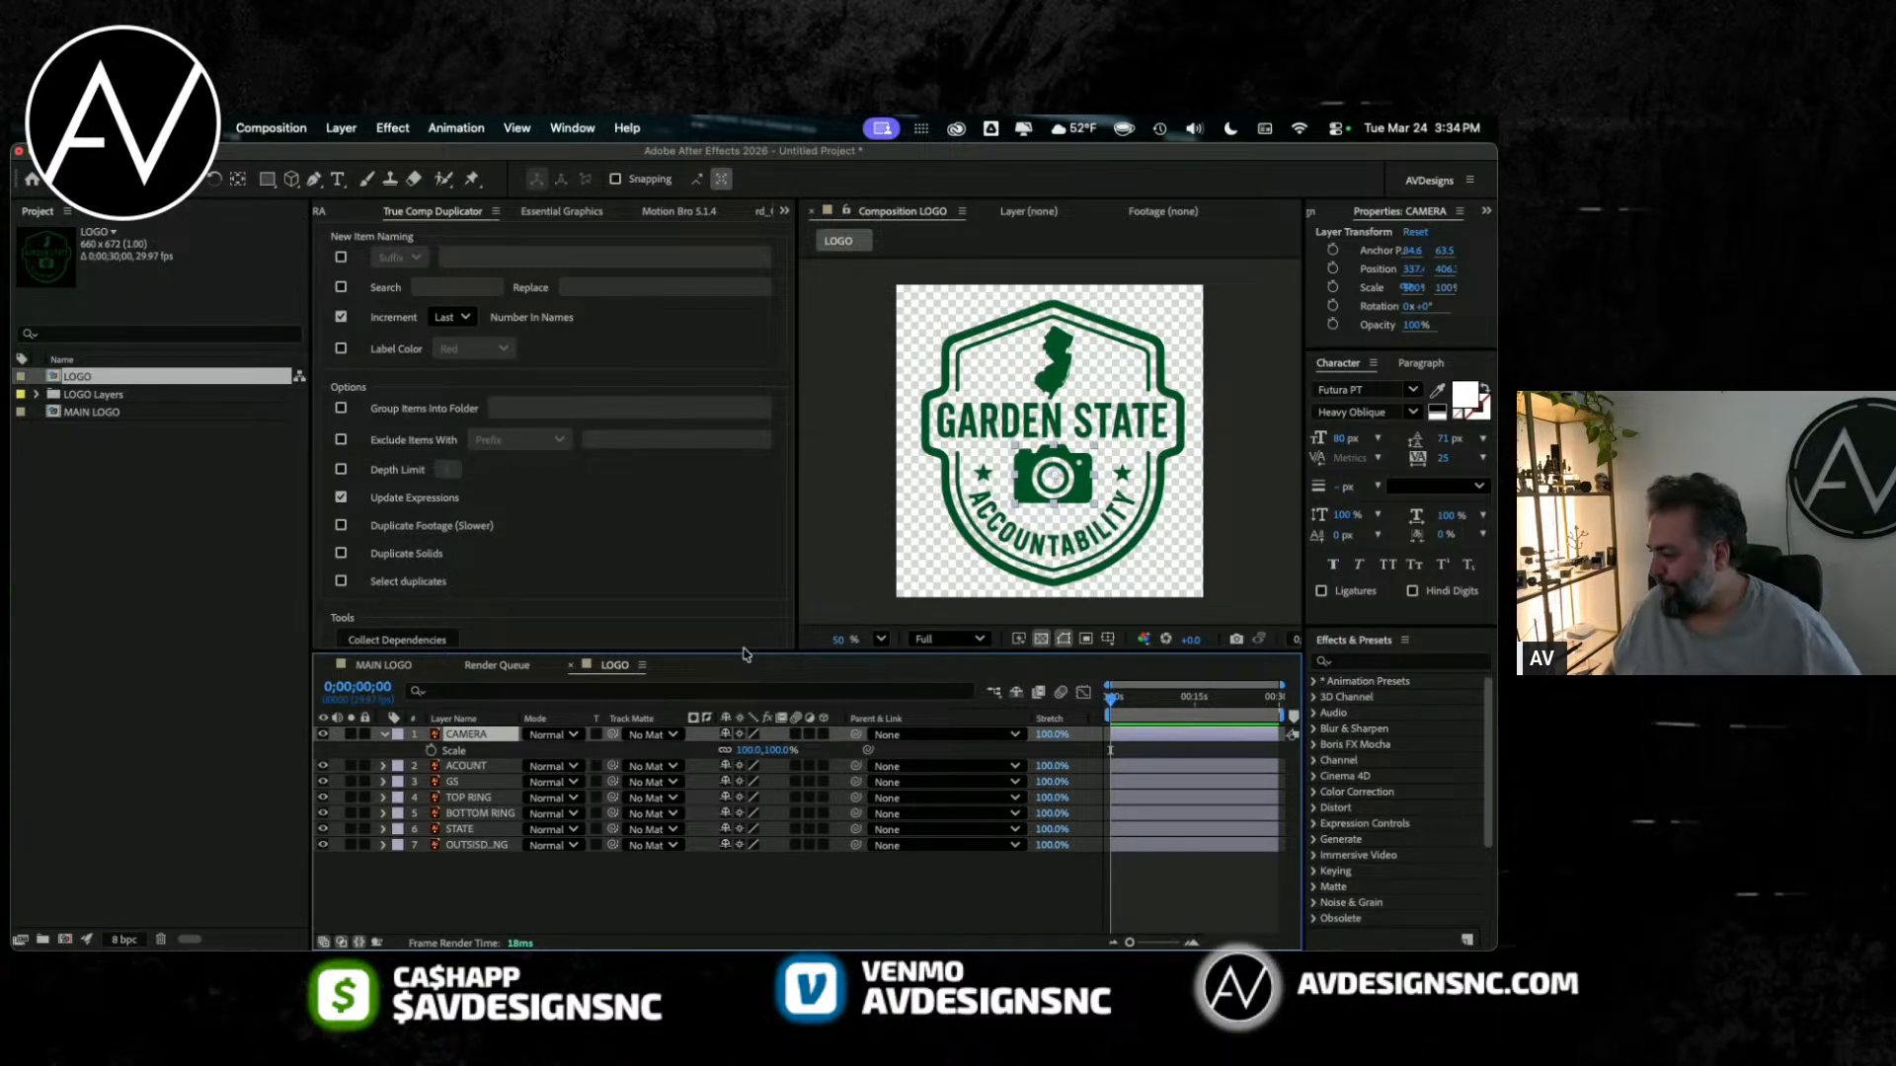
{"action": "left_click", "coordinate": [385, 735]}
Step: Save the project as LOGO ANIMATION.aep in the GARDEN STATE ACCOUNTABILITY folder
{"action": "key", "text": "super+s"}
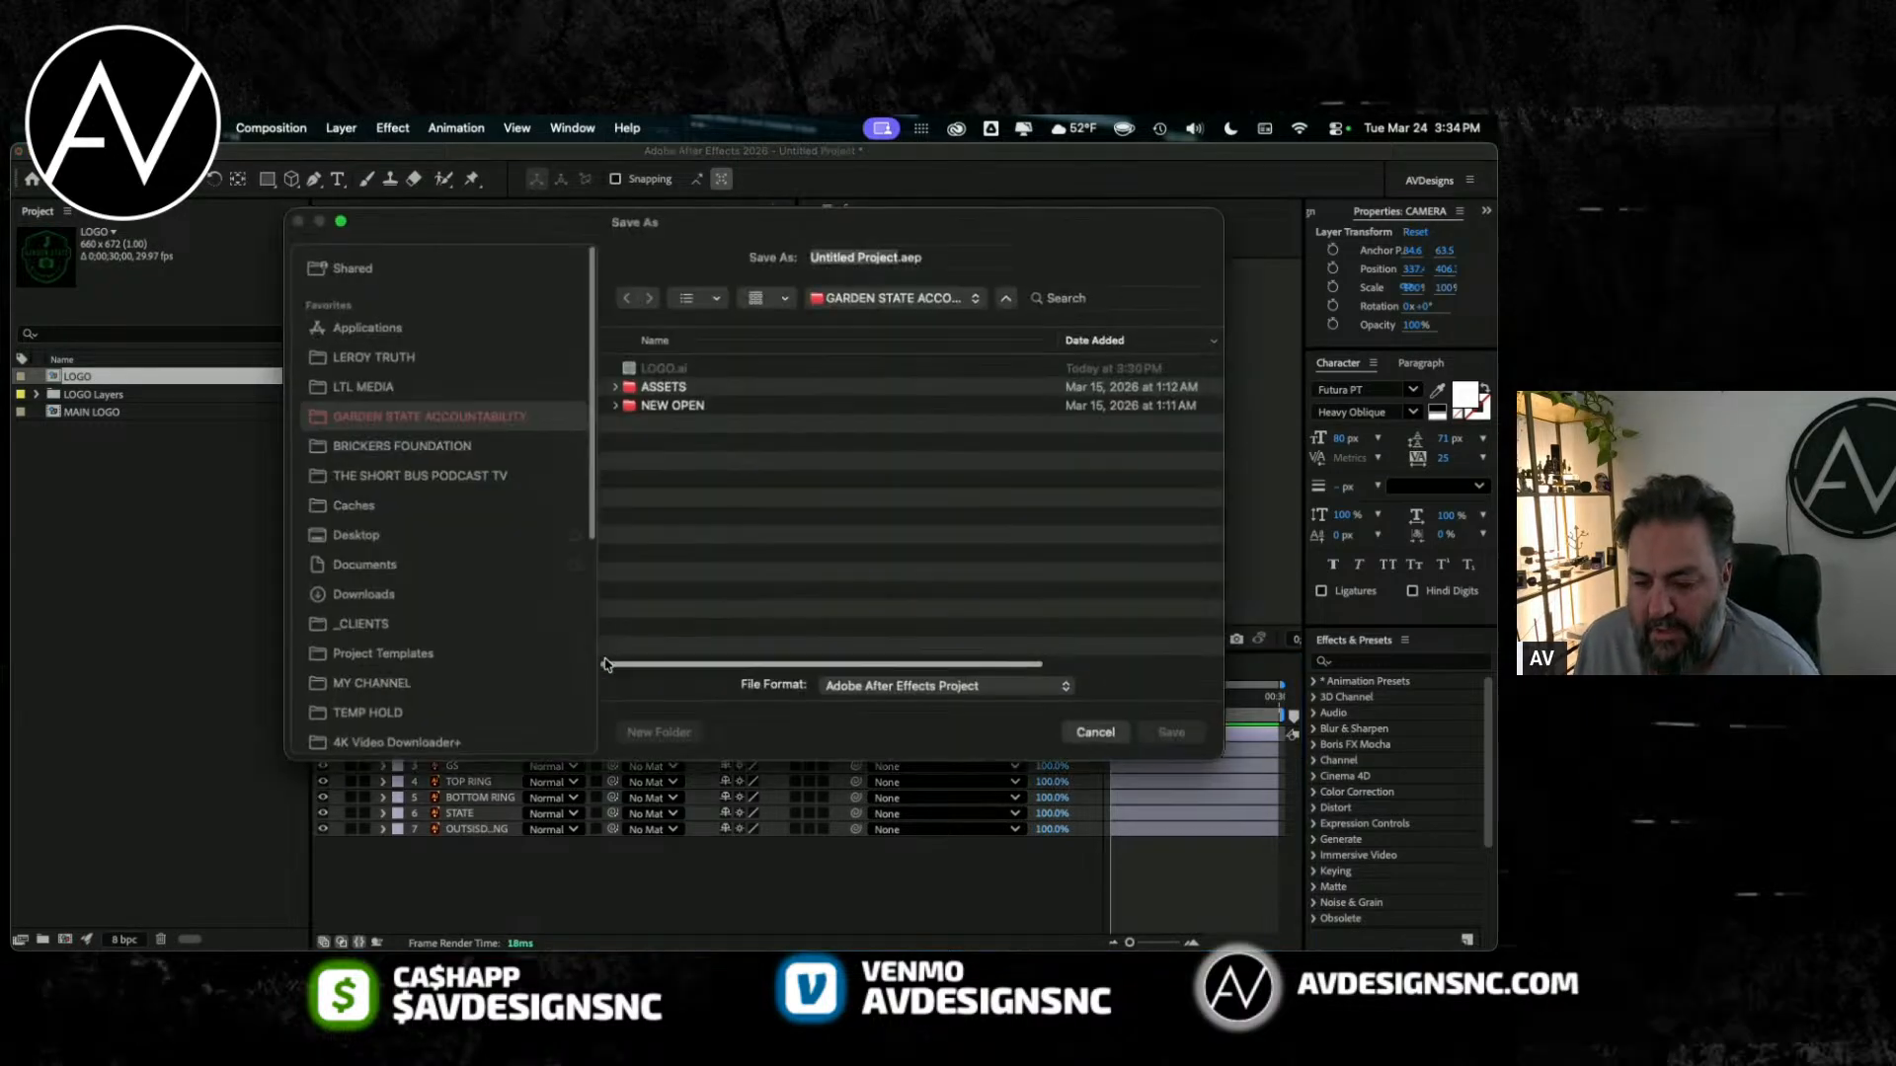
{"action": "left_click", "coordinate": [1099, 730]}
{"action": "key", "text": "super+s"}
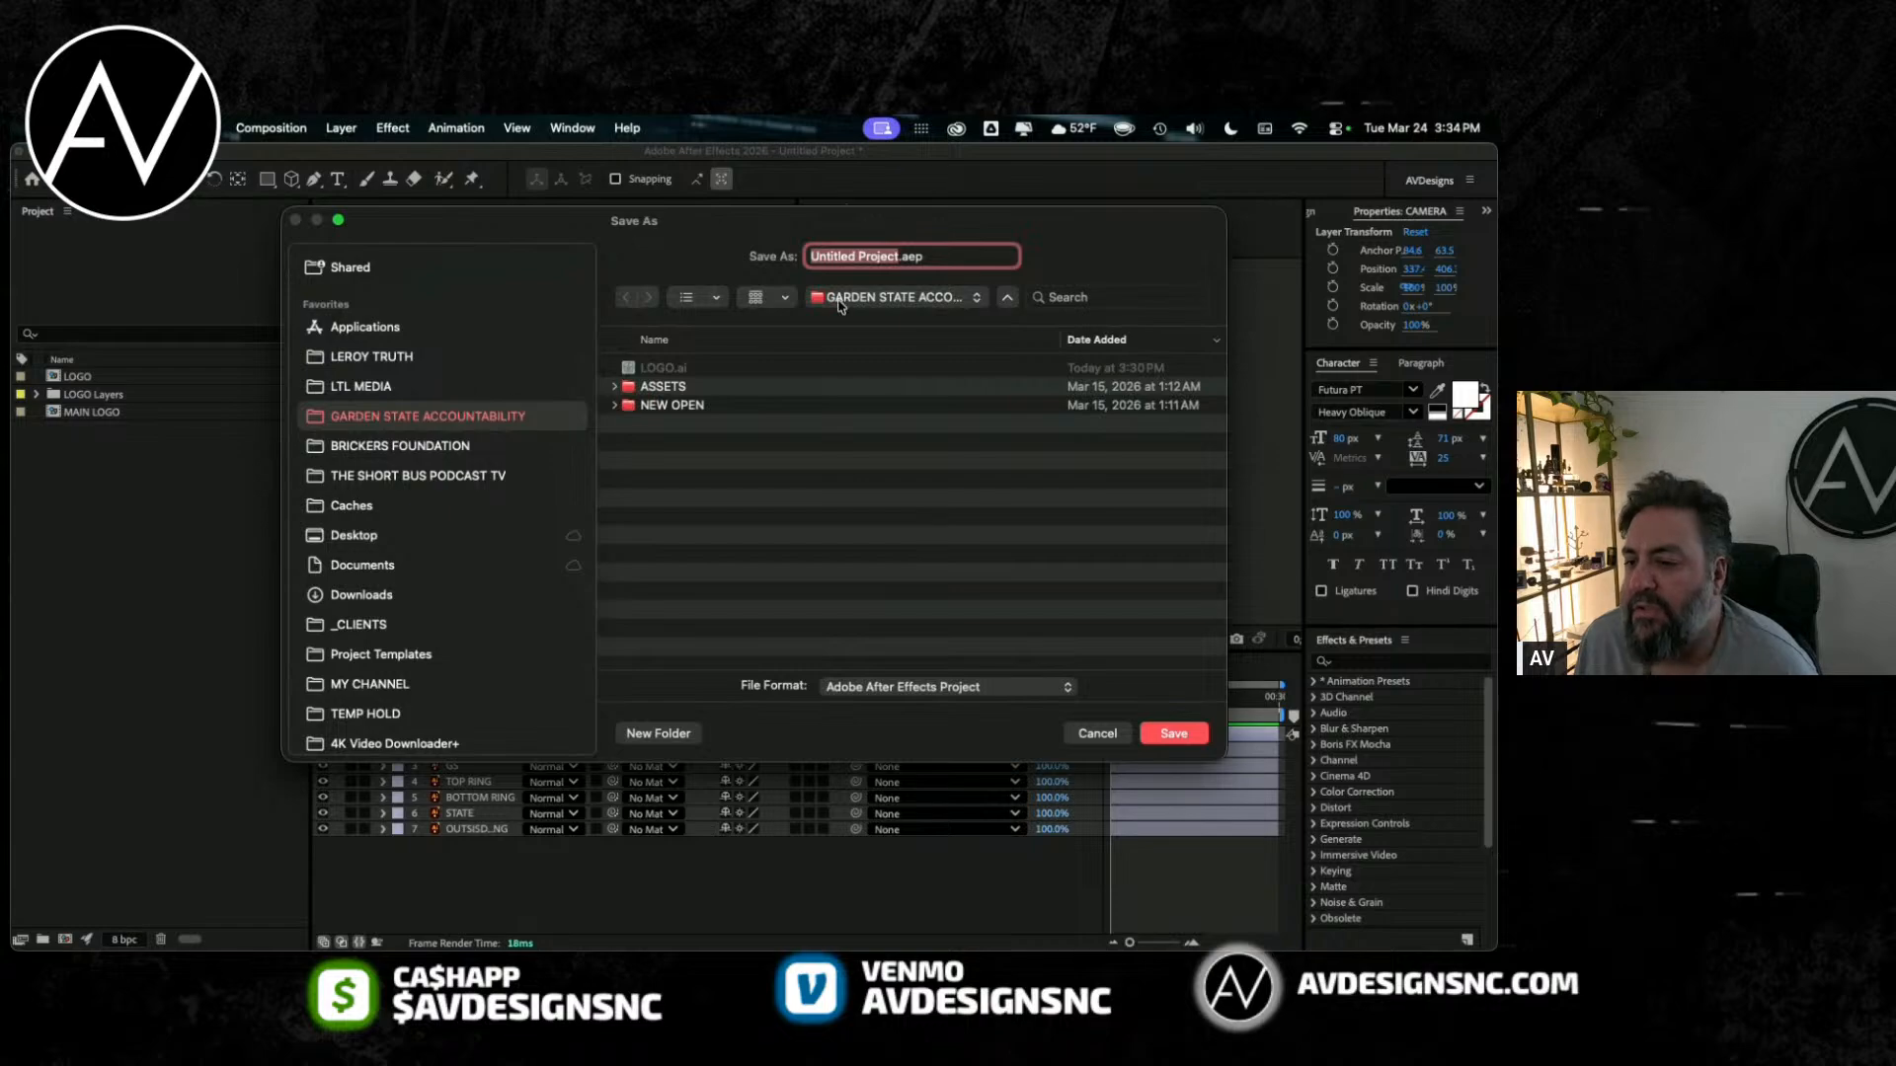
{"action": "left_click", "coordinate": [678, 365]}
{"action": "left_click", "coordinate": [682, 407]}
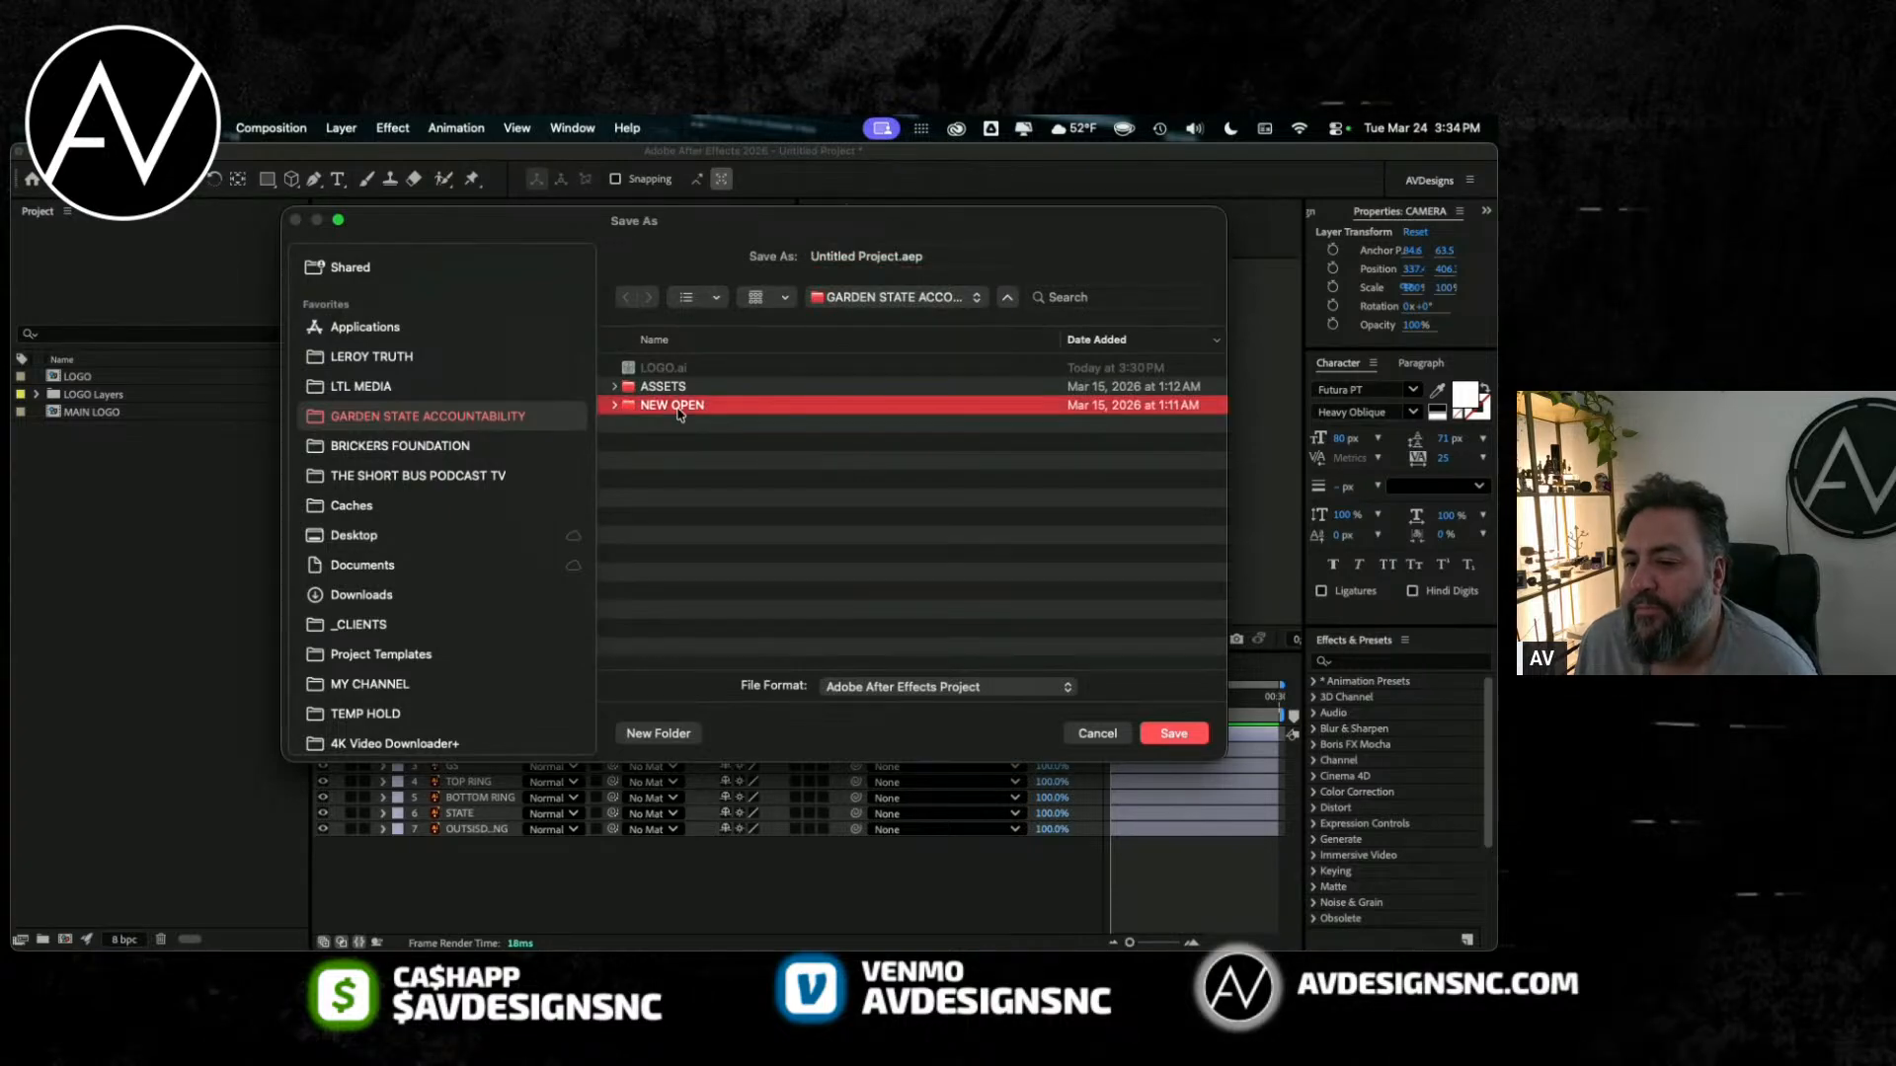
{"action": "left_click", "coordinate": [700, 493]}
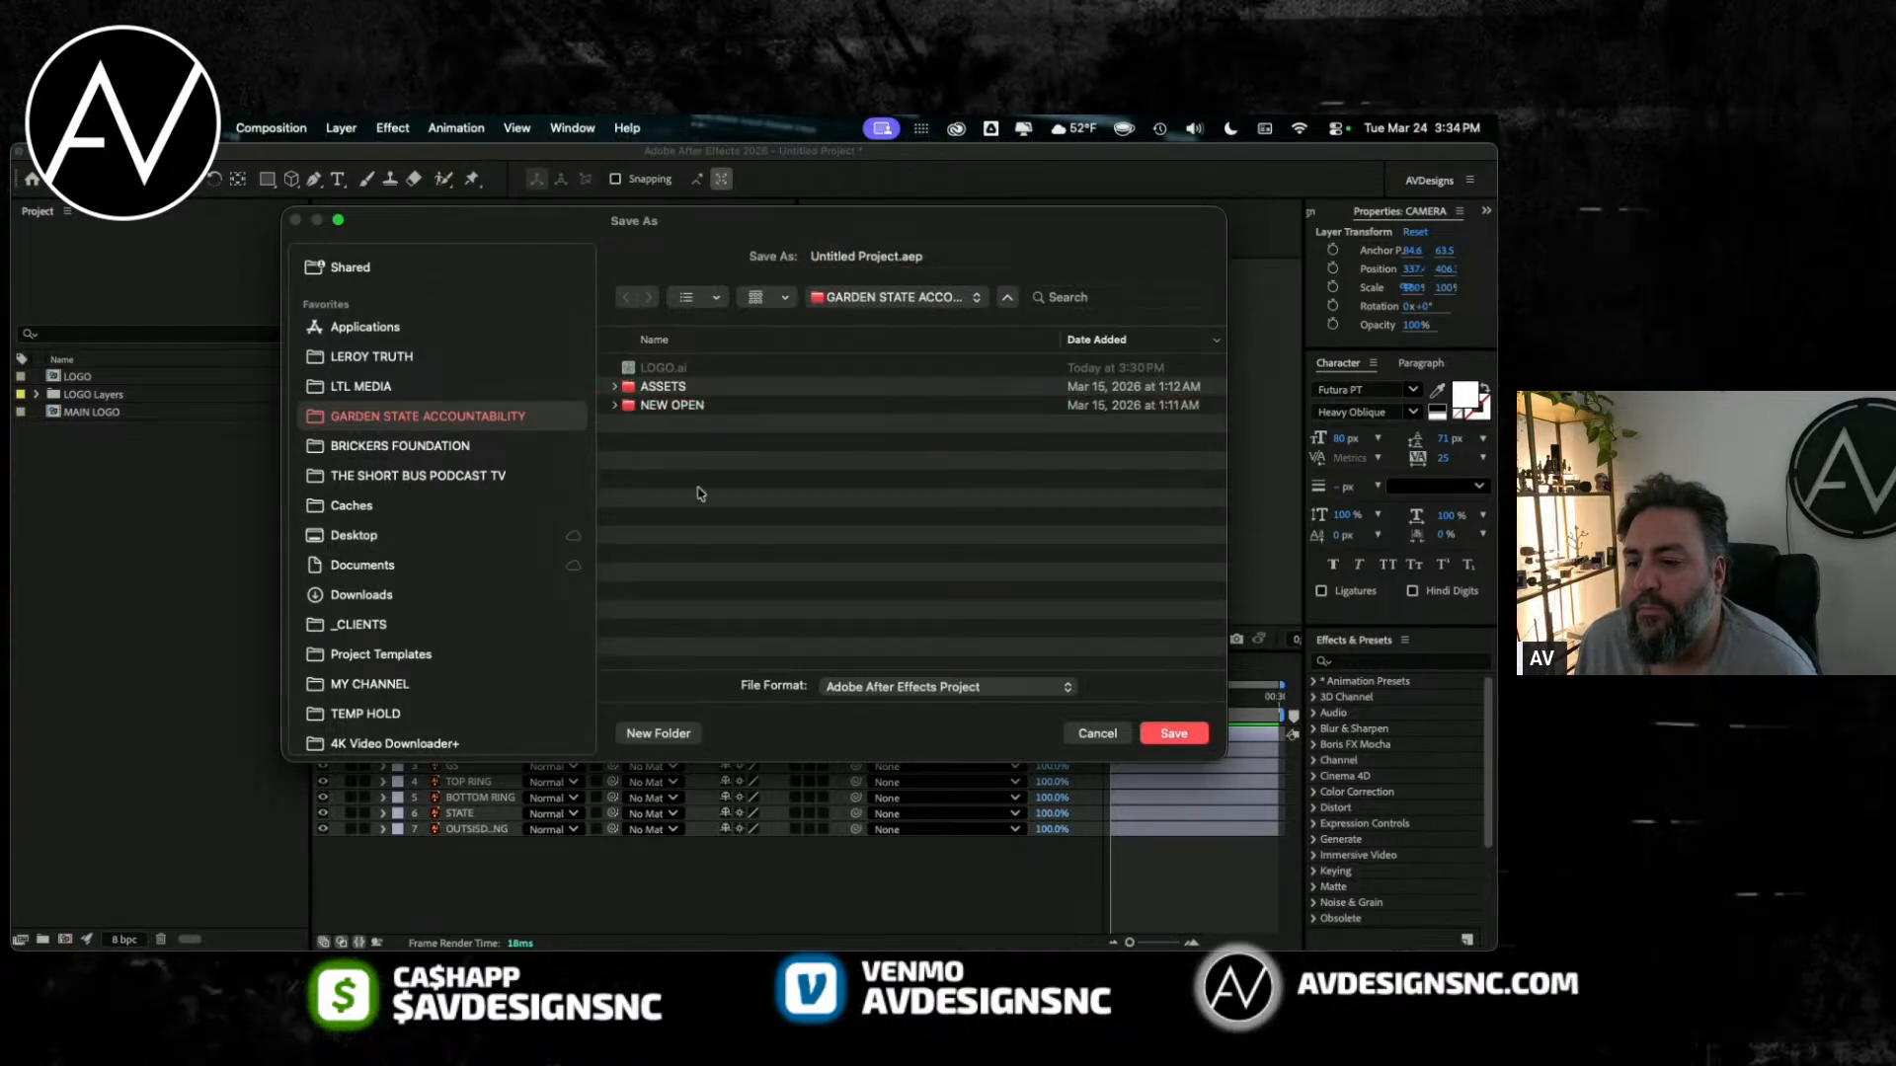
{"action": "left_click", "coordinate": [895, 256]}
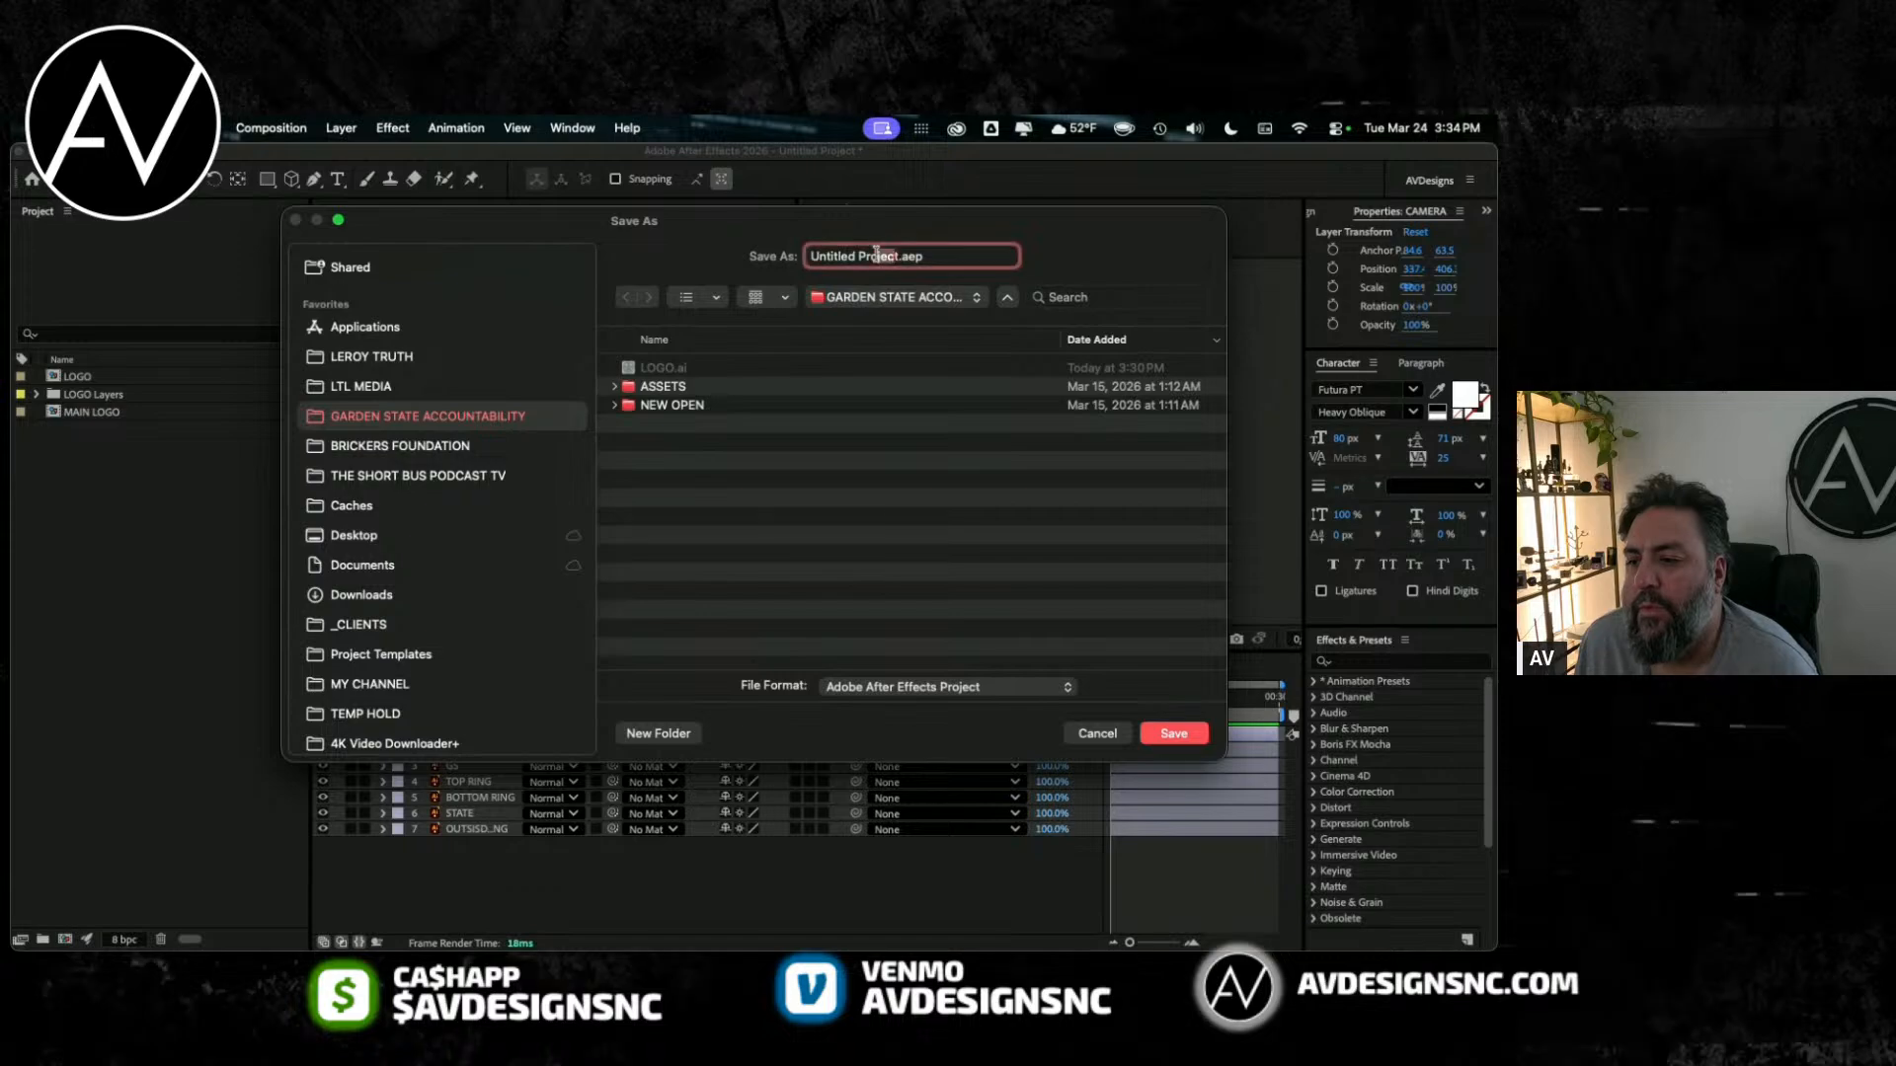
{"action": "key", "text": "super+BackSpace"}
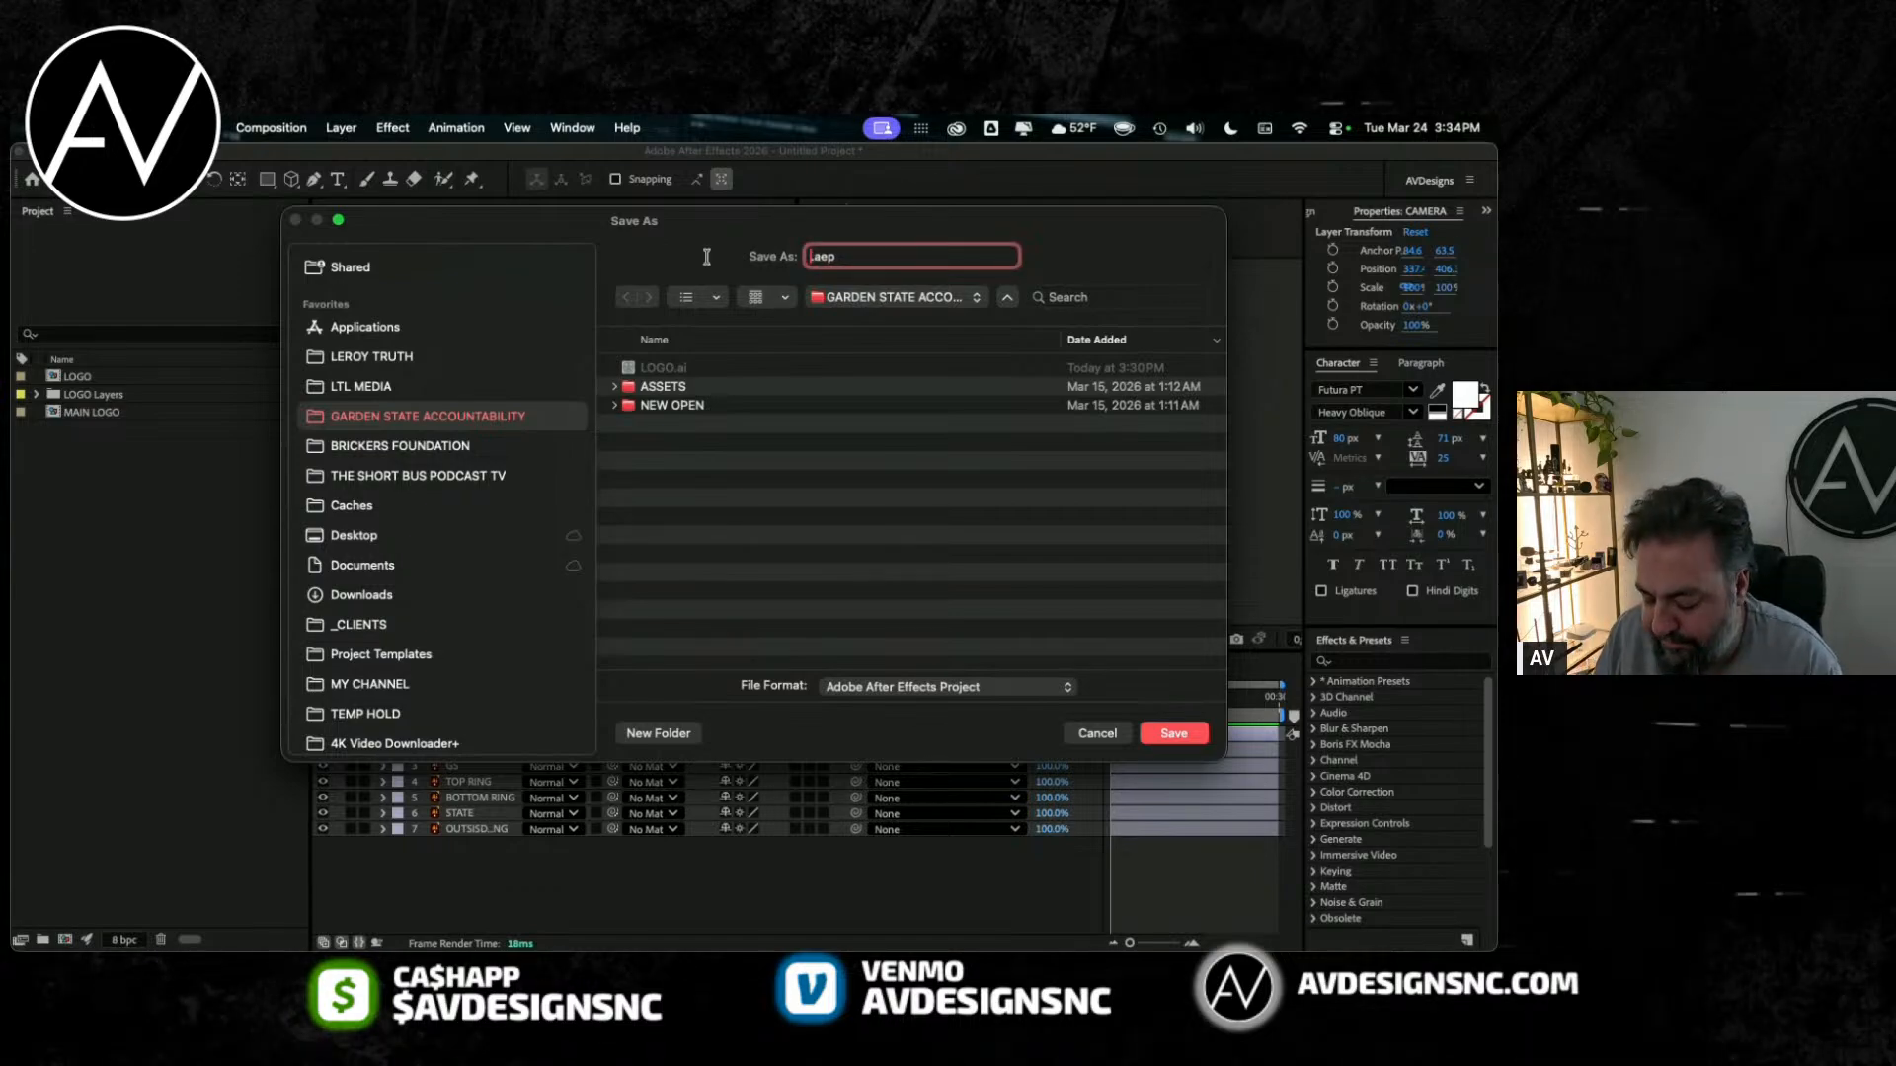
{"action": "type", "text": "lk"}
{"action": "key", "text": "super+BackSpace"}
{"action": "type", "text": "LOGO ANIMA"}
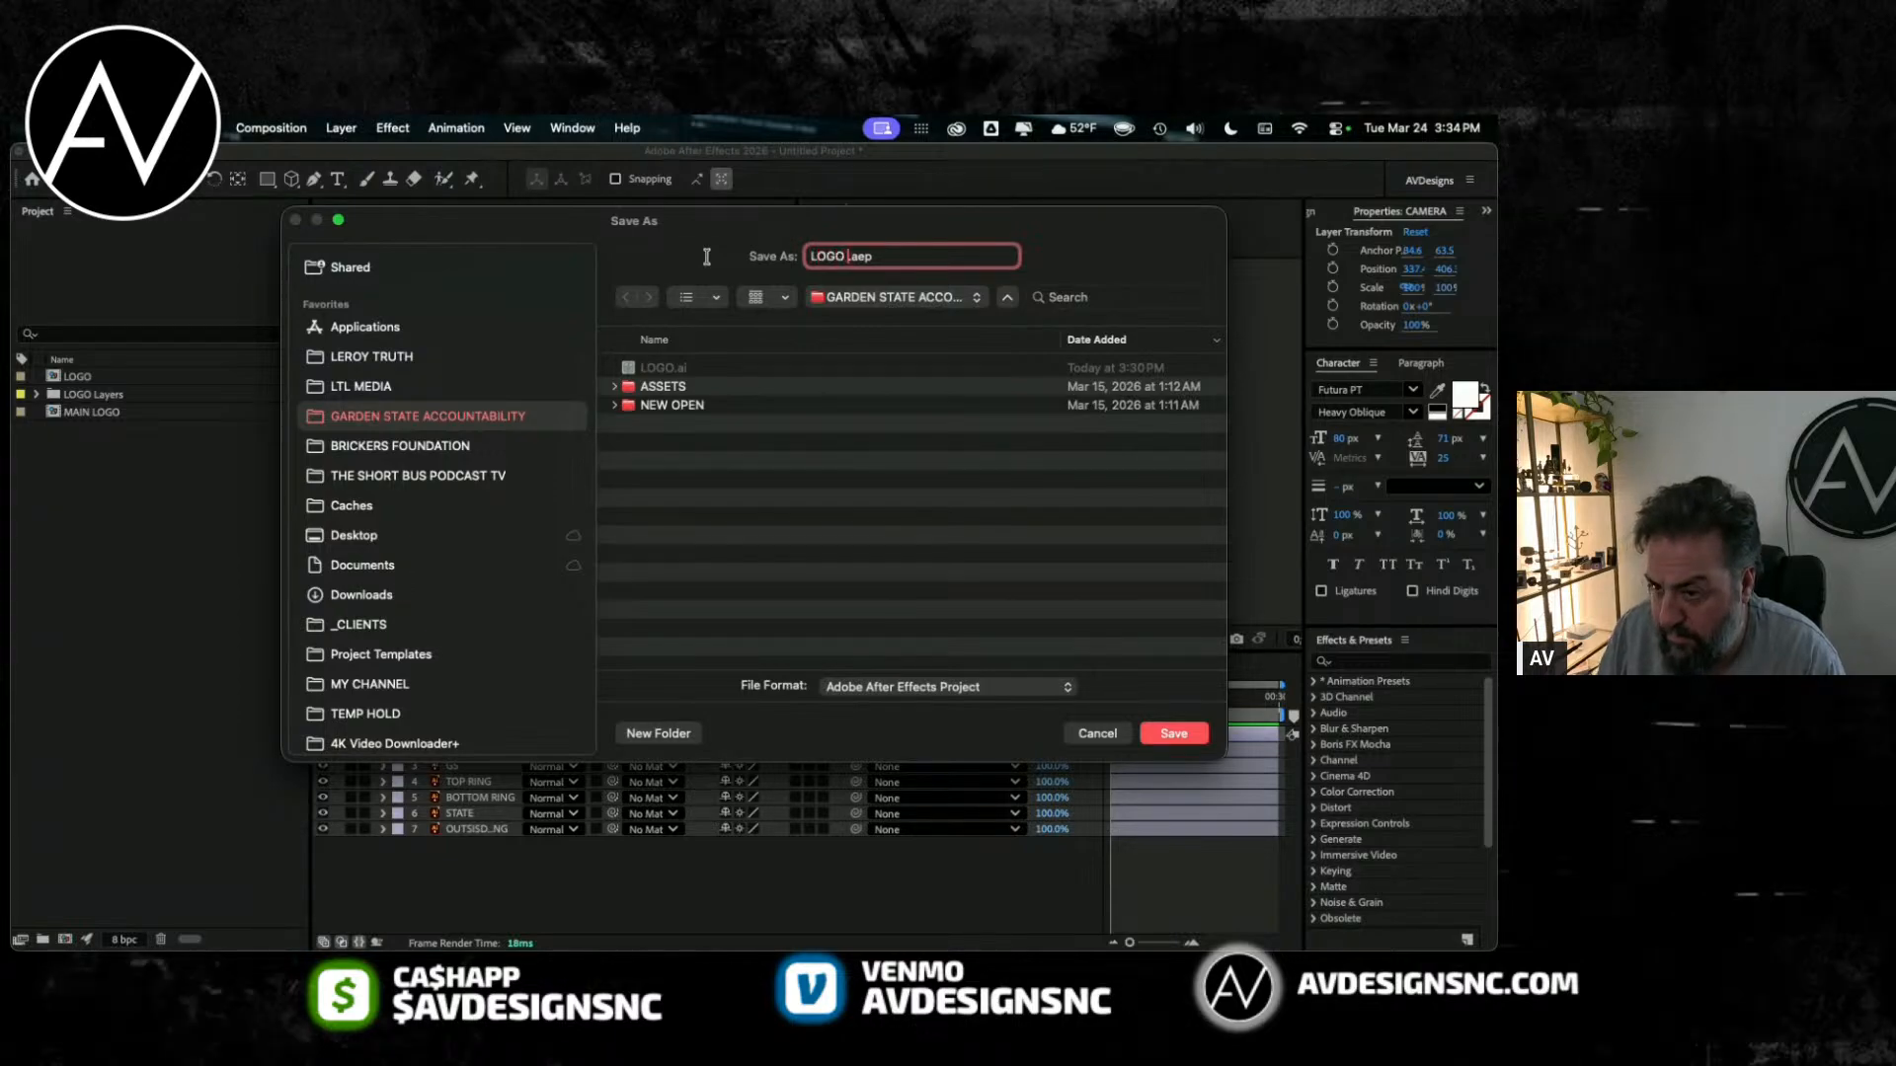
{"action": "type", "text": "TION"}
{"action": "key", "text": "Return"}
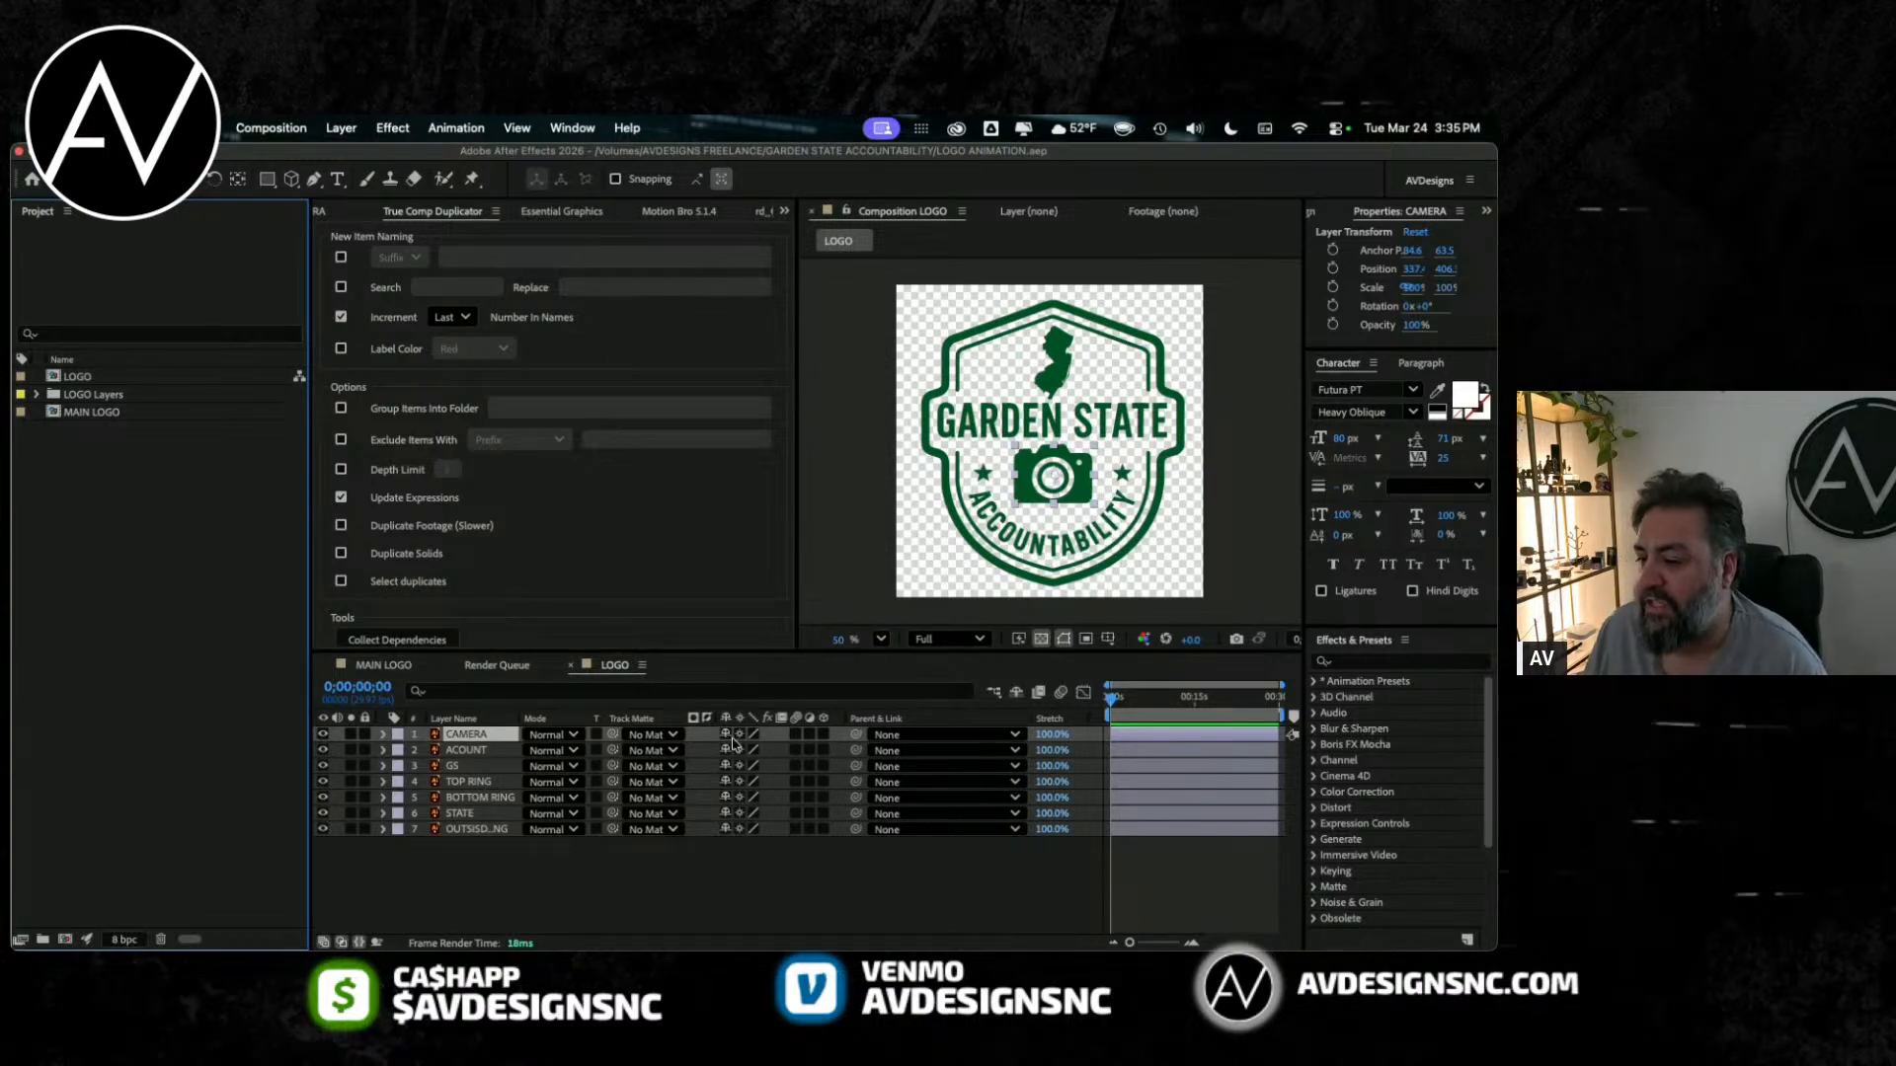
Step: Hide the Parent & Link and Stretch columns in the LOGO composition's timeline
{"action": "right_click", "coordinate": [918, 720]}
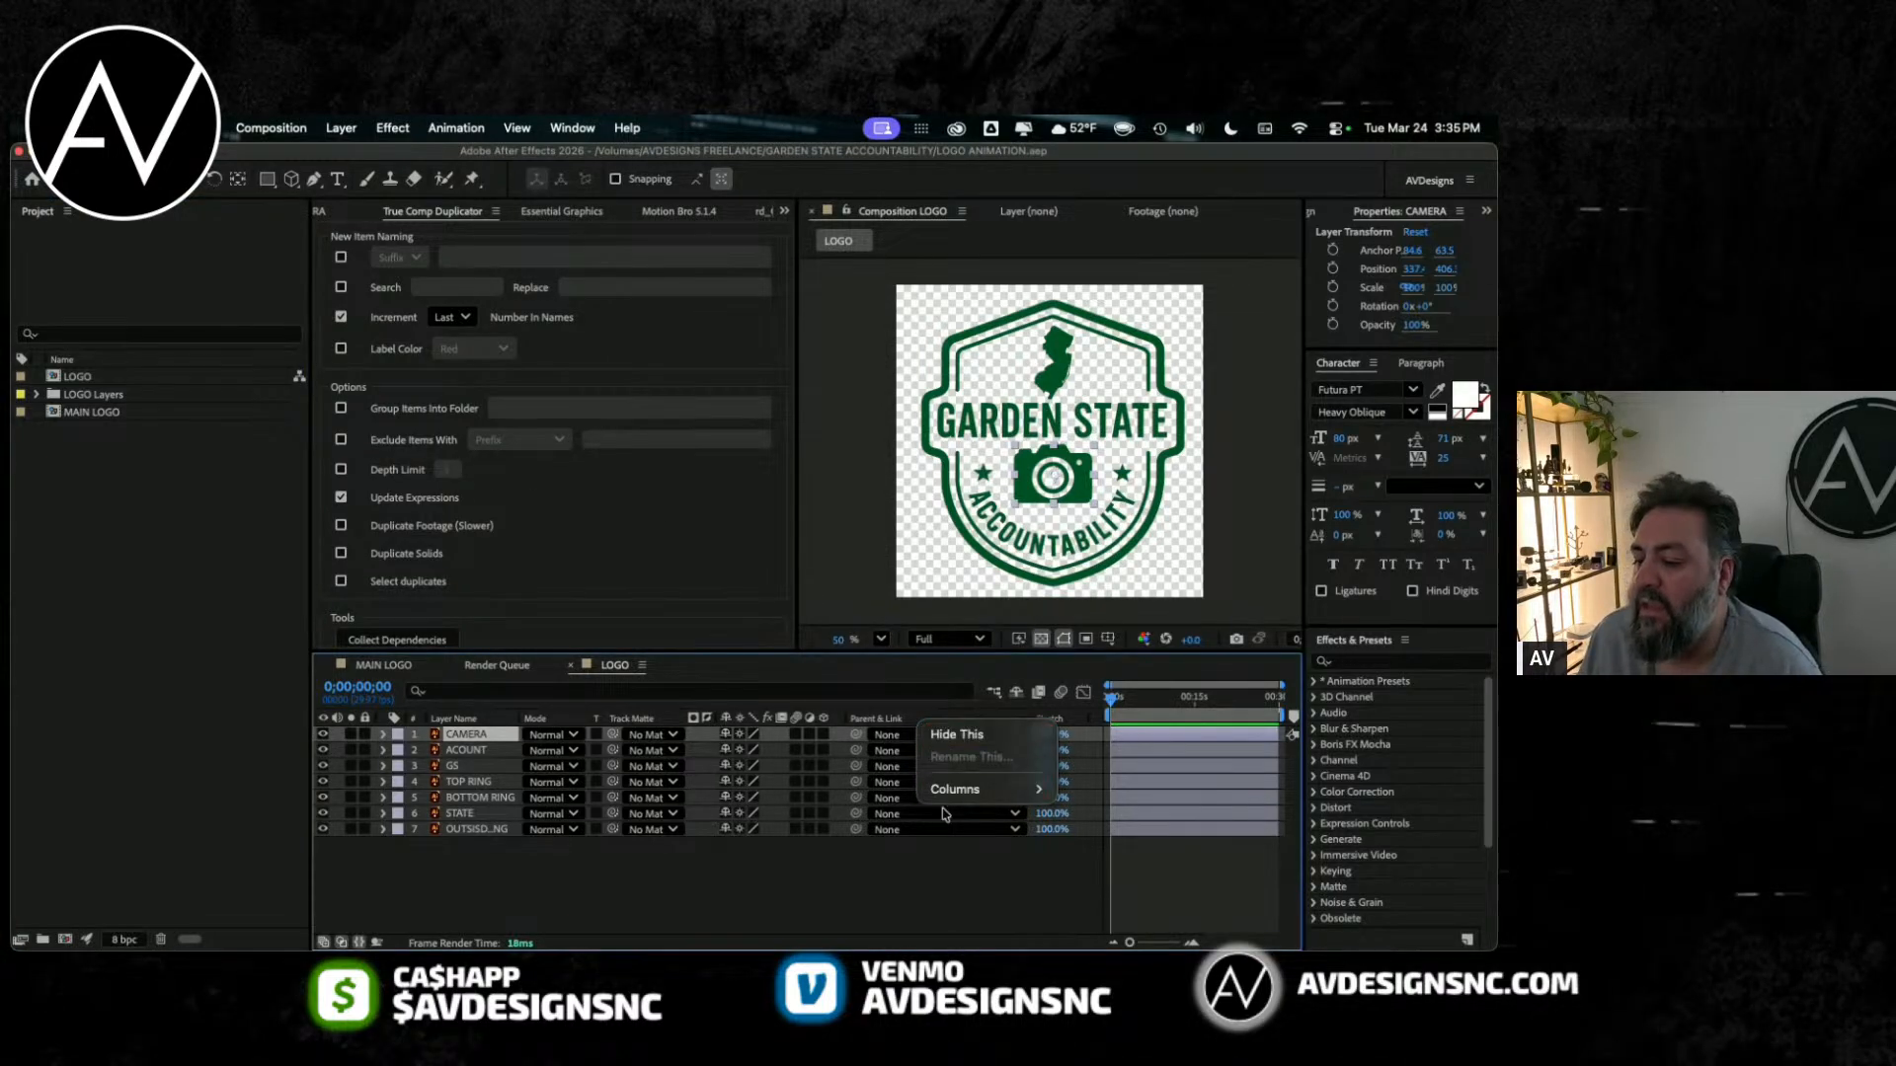
{"action": "left_click", "coordinate": [935, 732]}
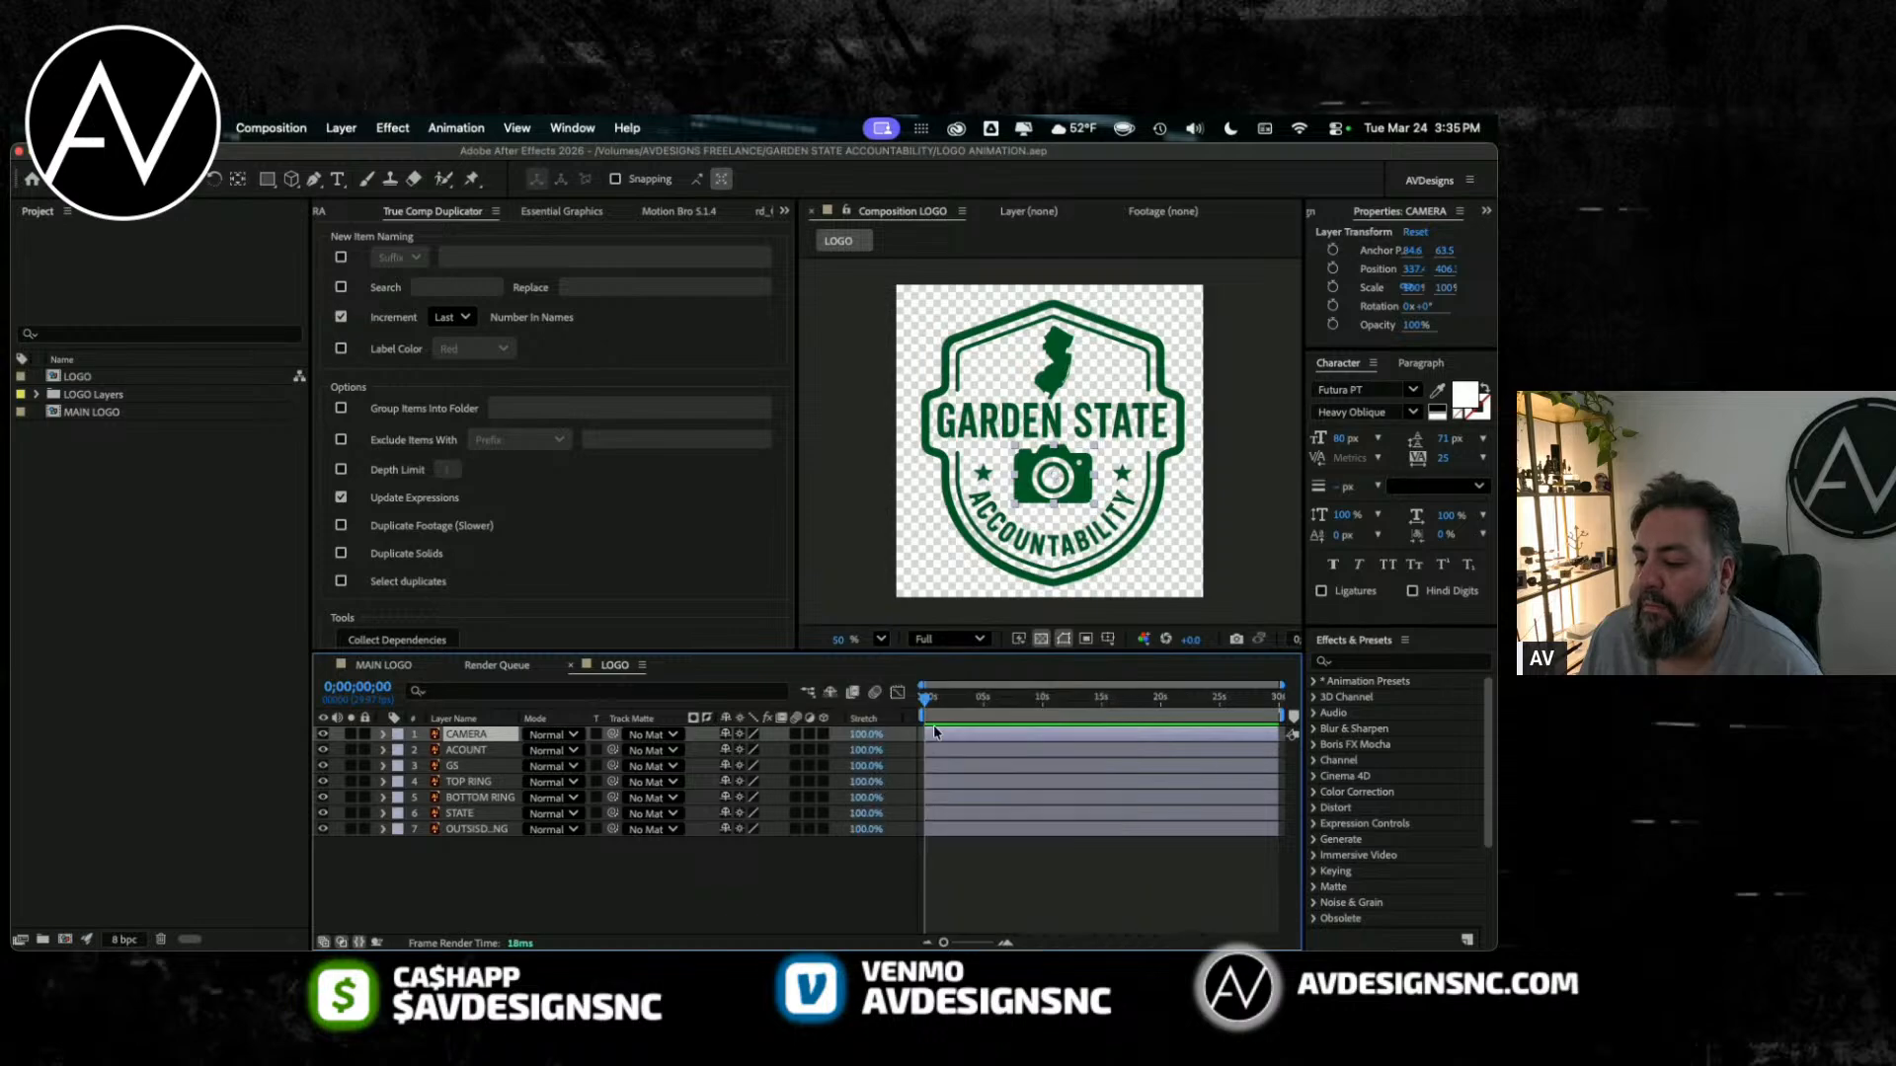
{"action": "right_click", "coordinate": [865, 721]}
{"action": "left_click", "coordinate": [869, 731]}
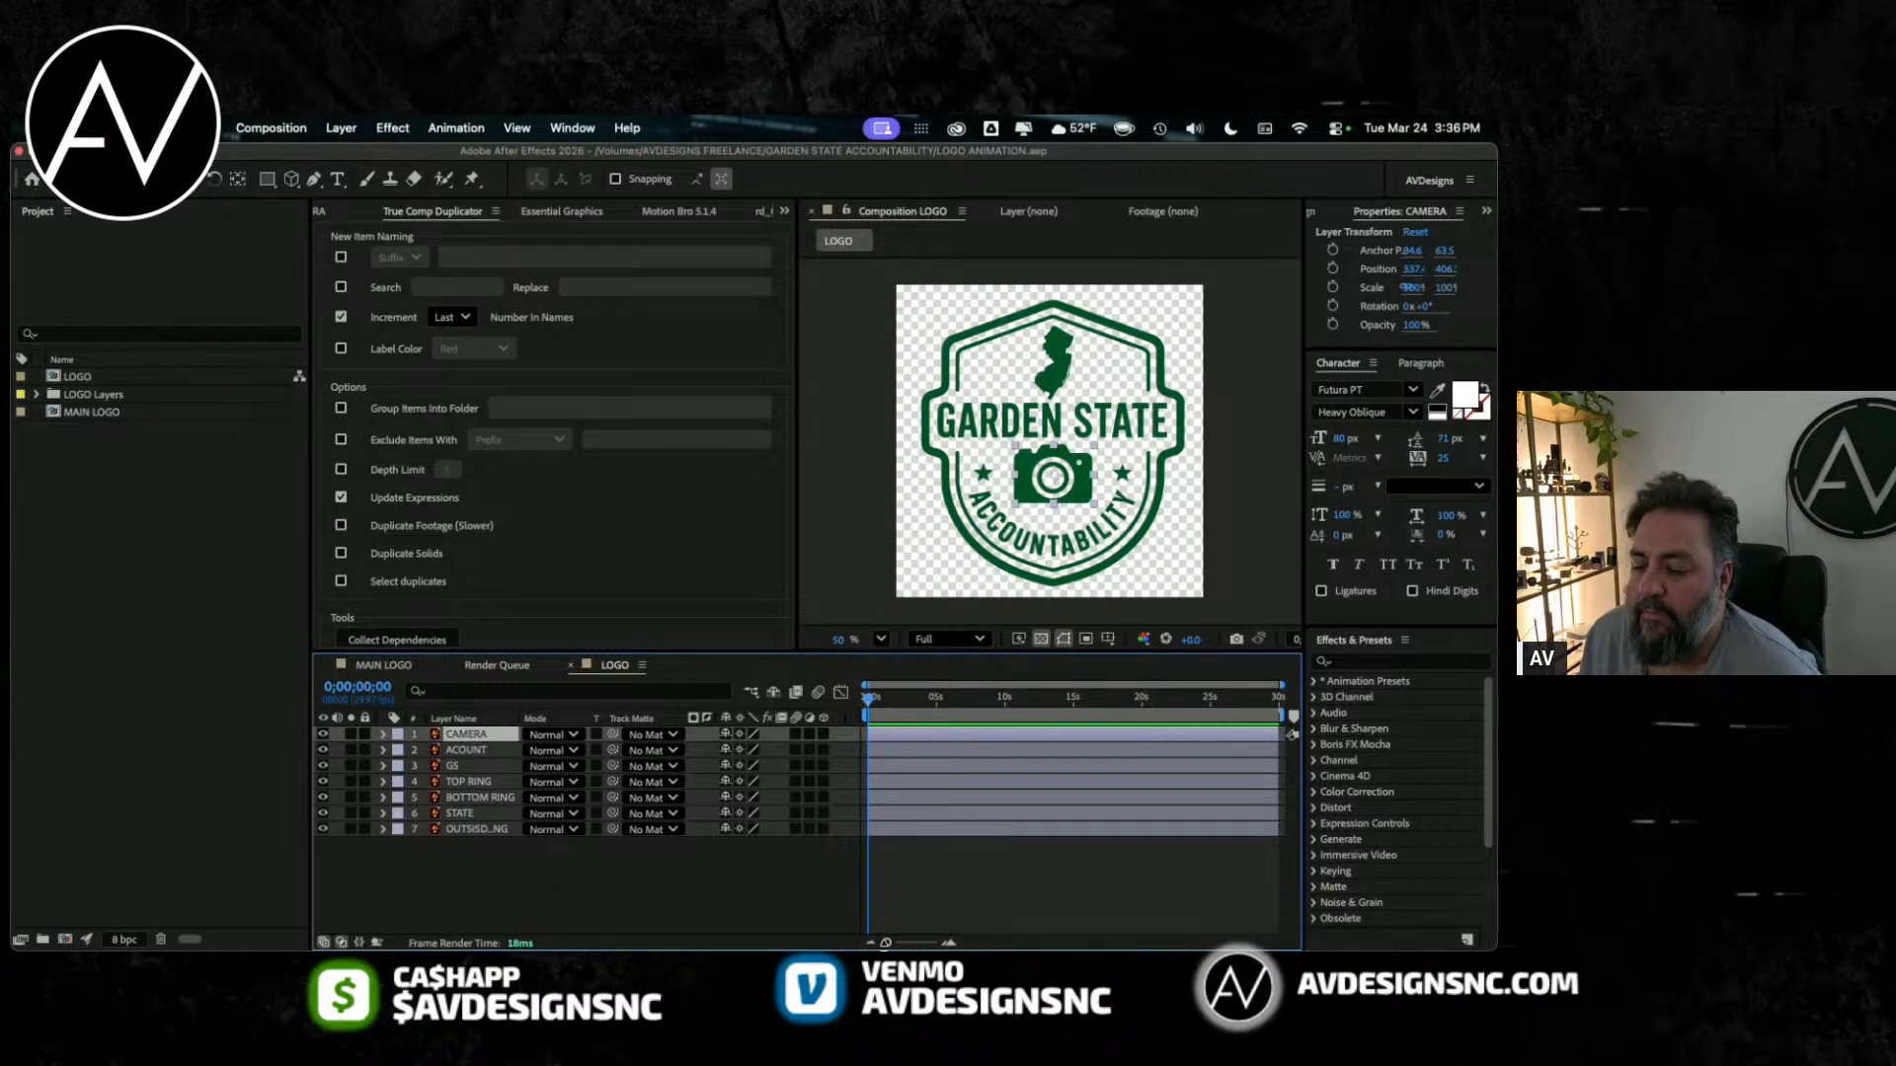
{"action": "left_click", "coordinate": [1375, 126]}
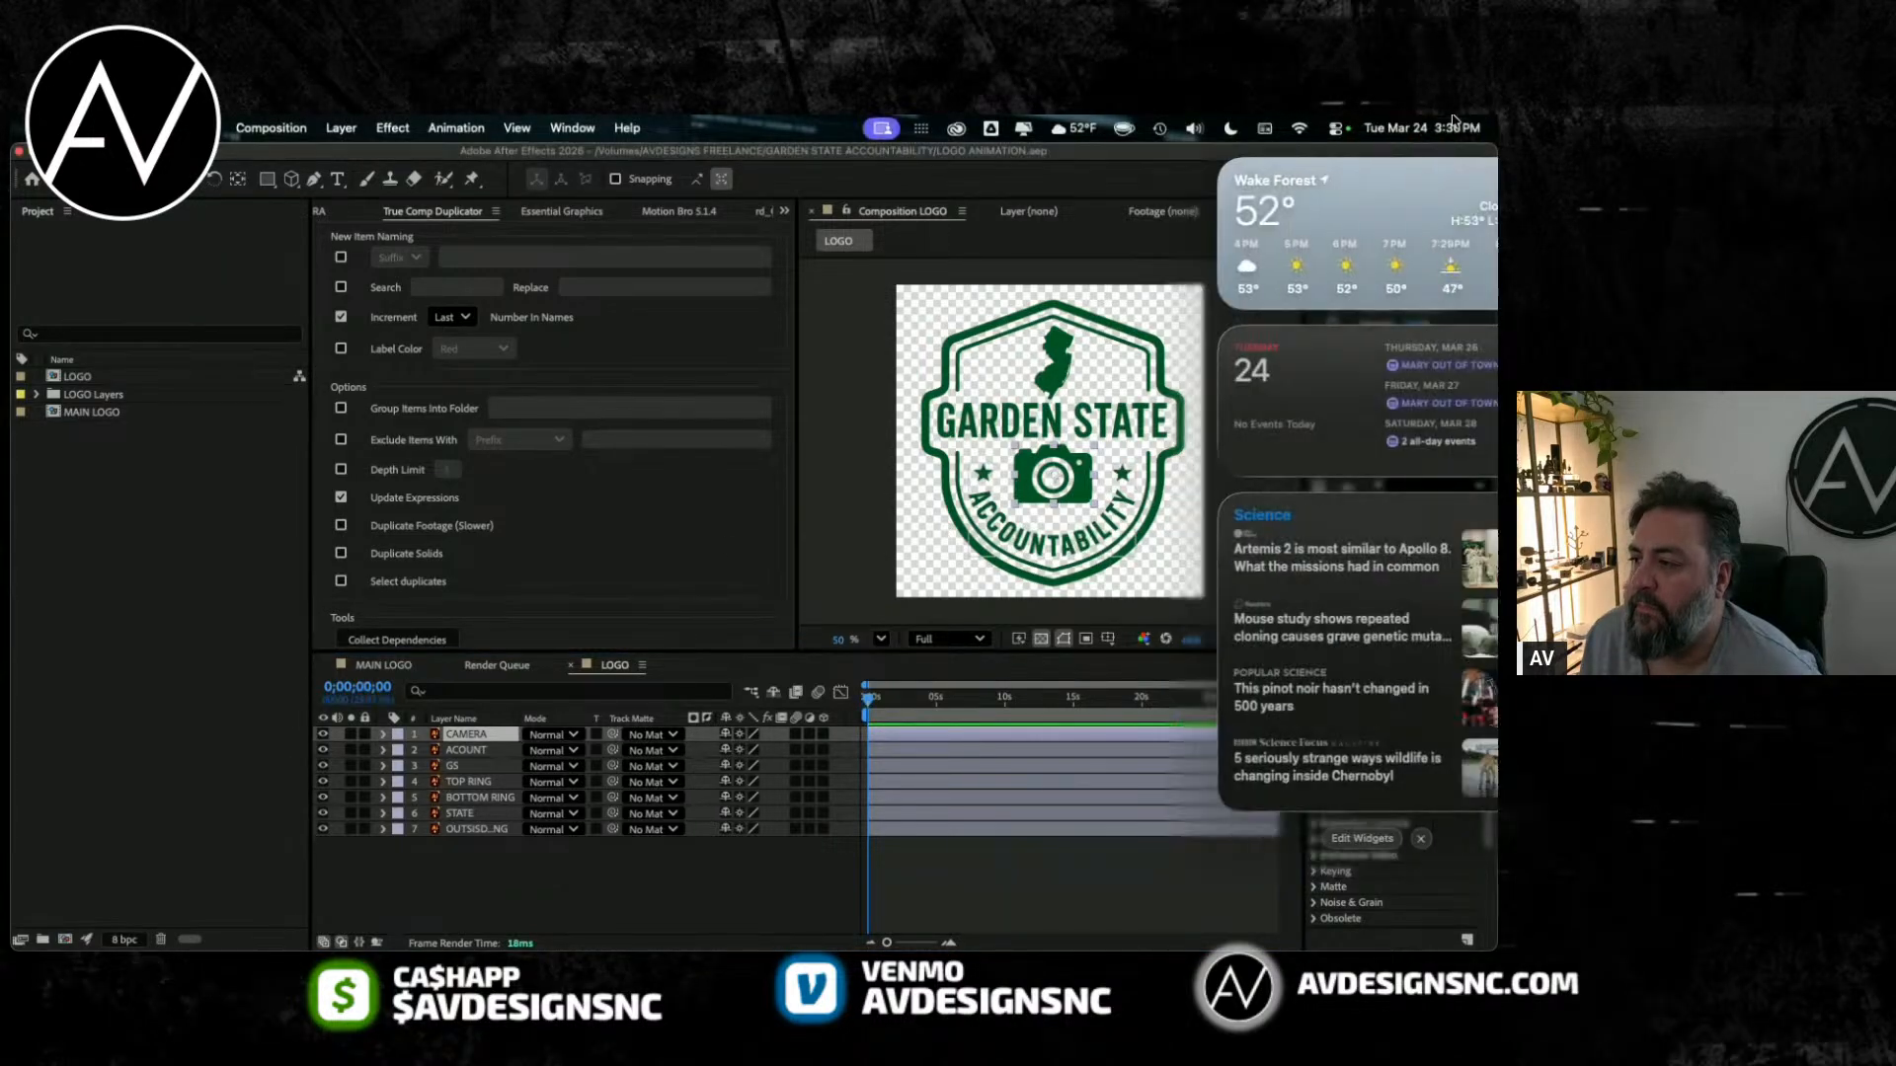
{"action": "left_click", "coordinate": [530, 521]}
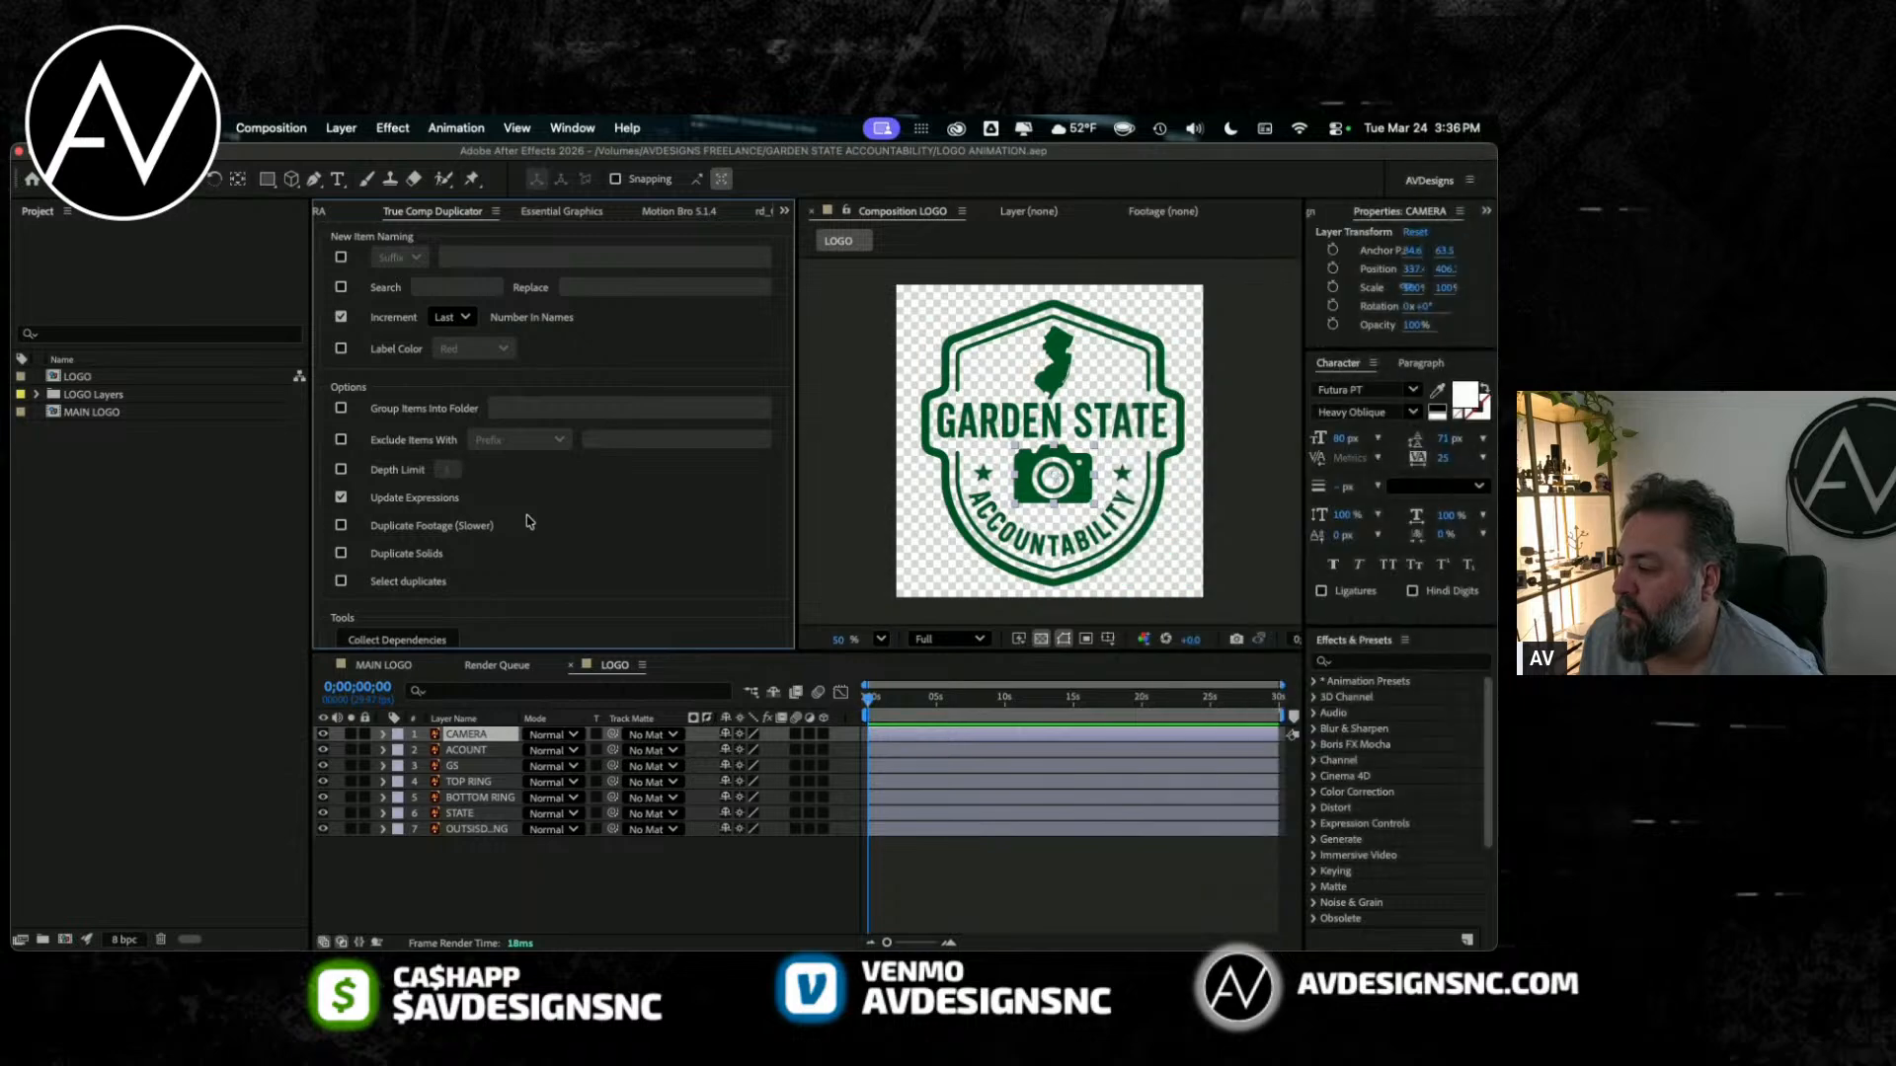
{"action": "left_click", "coordinate": [847, 718]}
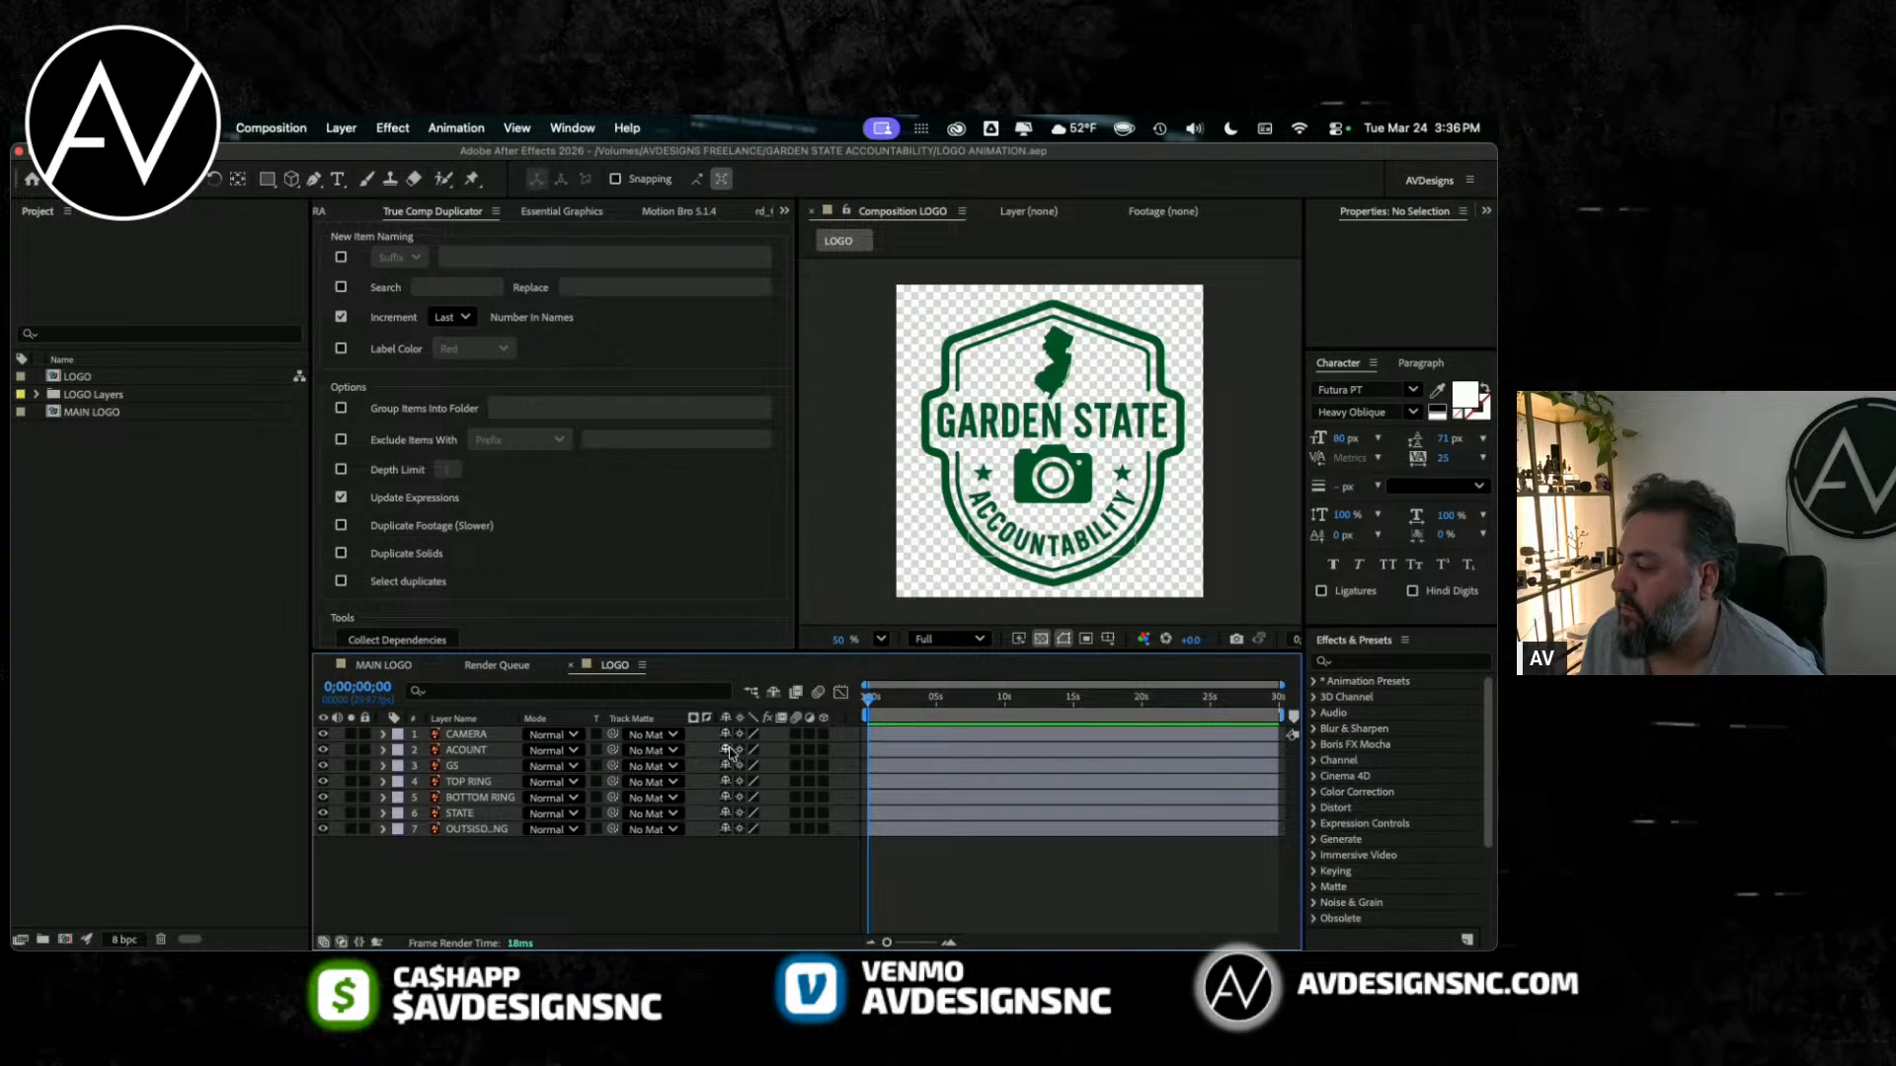
{"action": "left_click", "coordinate": [383, 664]}
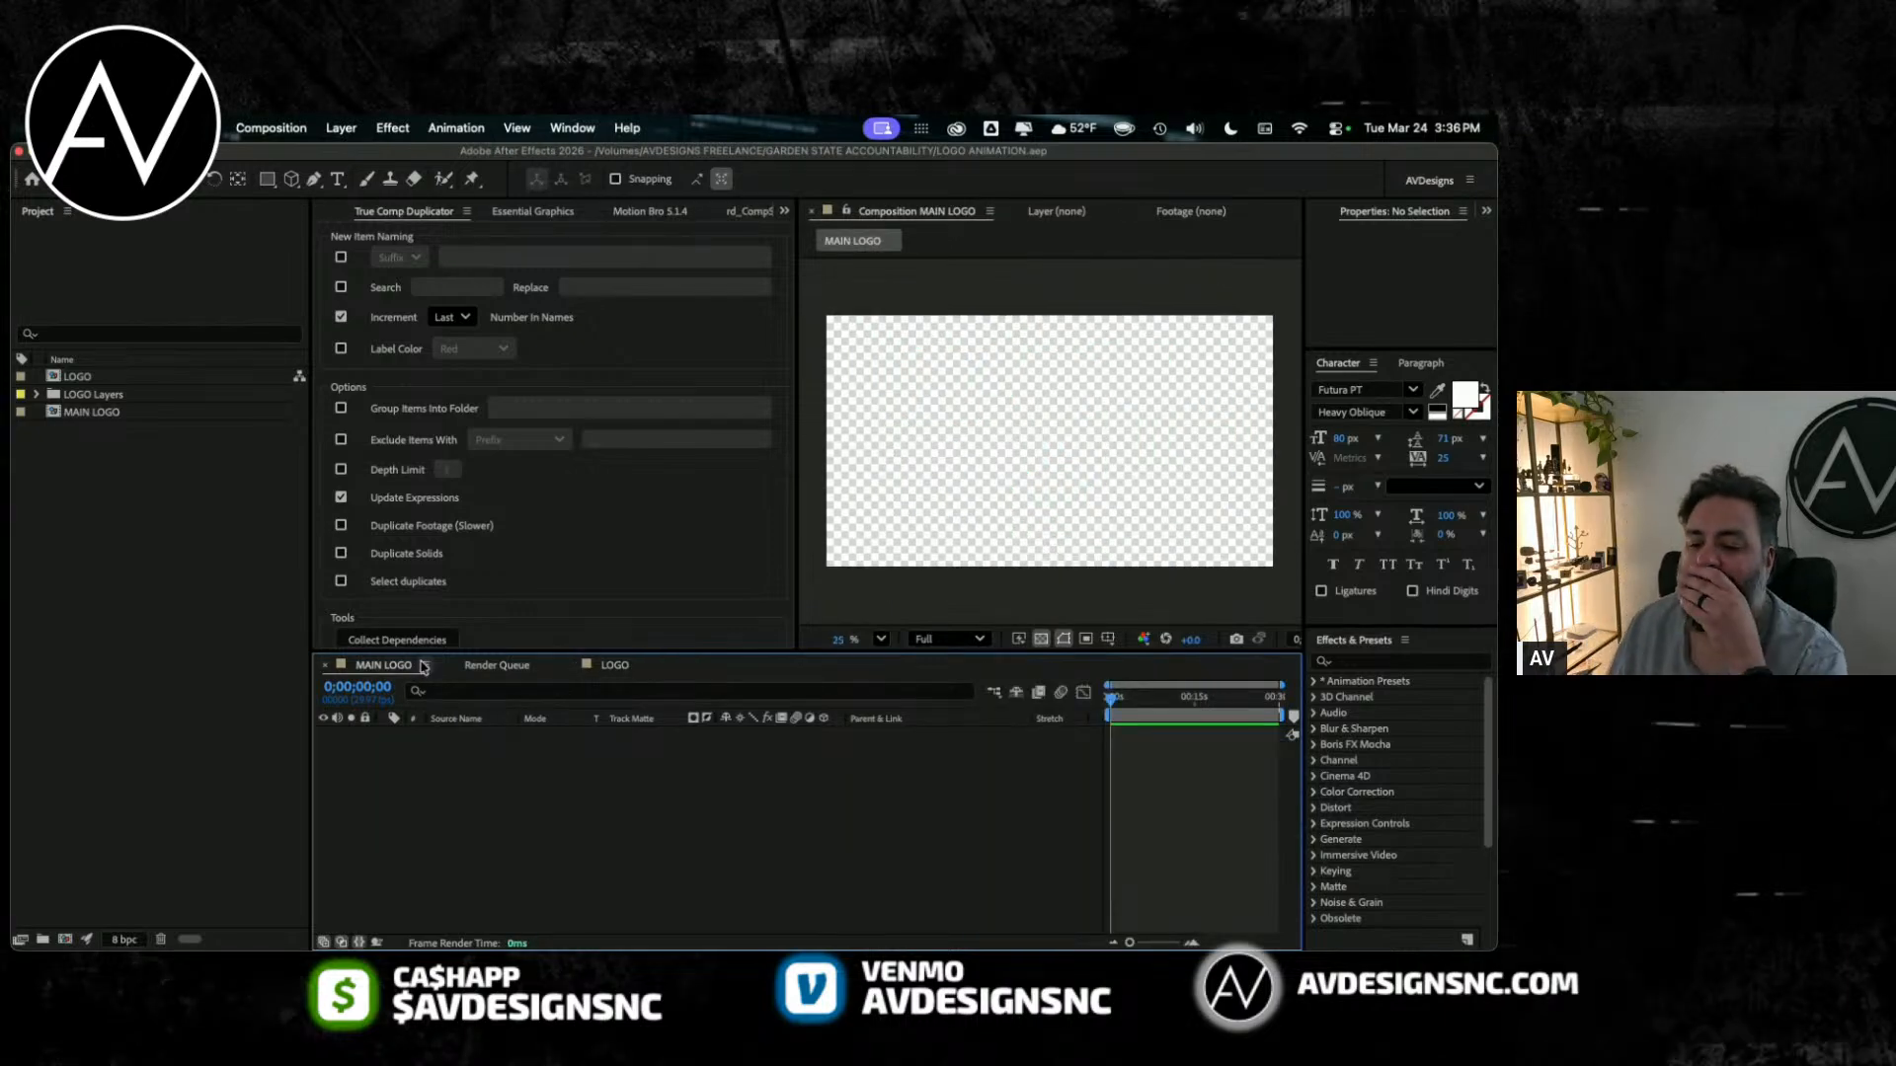
{"action": "left_click", "coordinate": [497, 666]}
{"action": "left_click", "coordinate": [604, 665]}
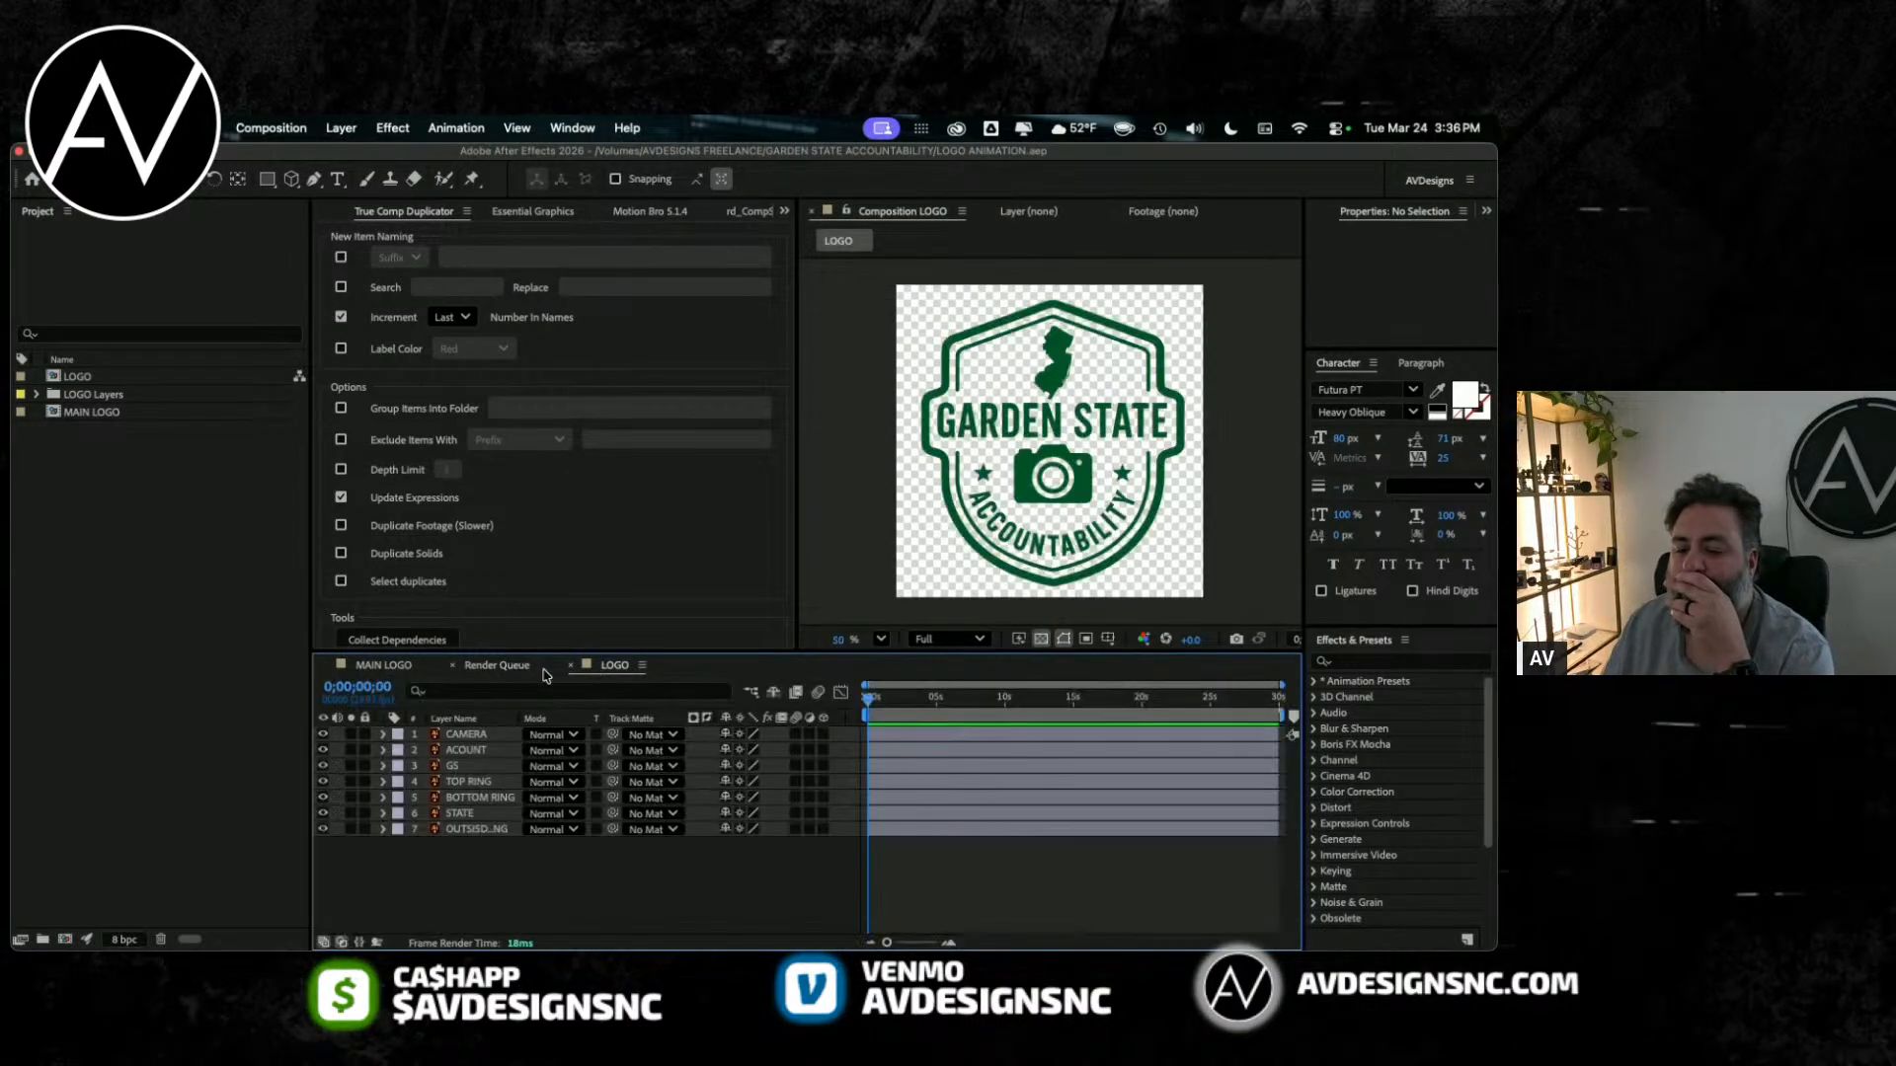
Step: Switch to the MAIN LOGO composition and widen its viewer and the timeline's time ruler area
{"action": "left_click", "coordinate": [407, 666]}
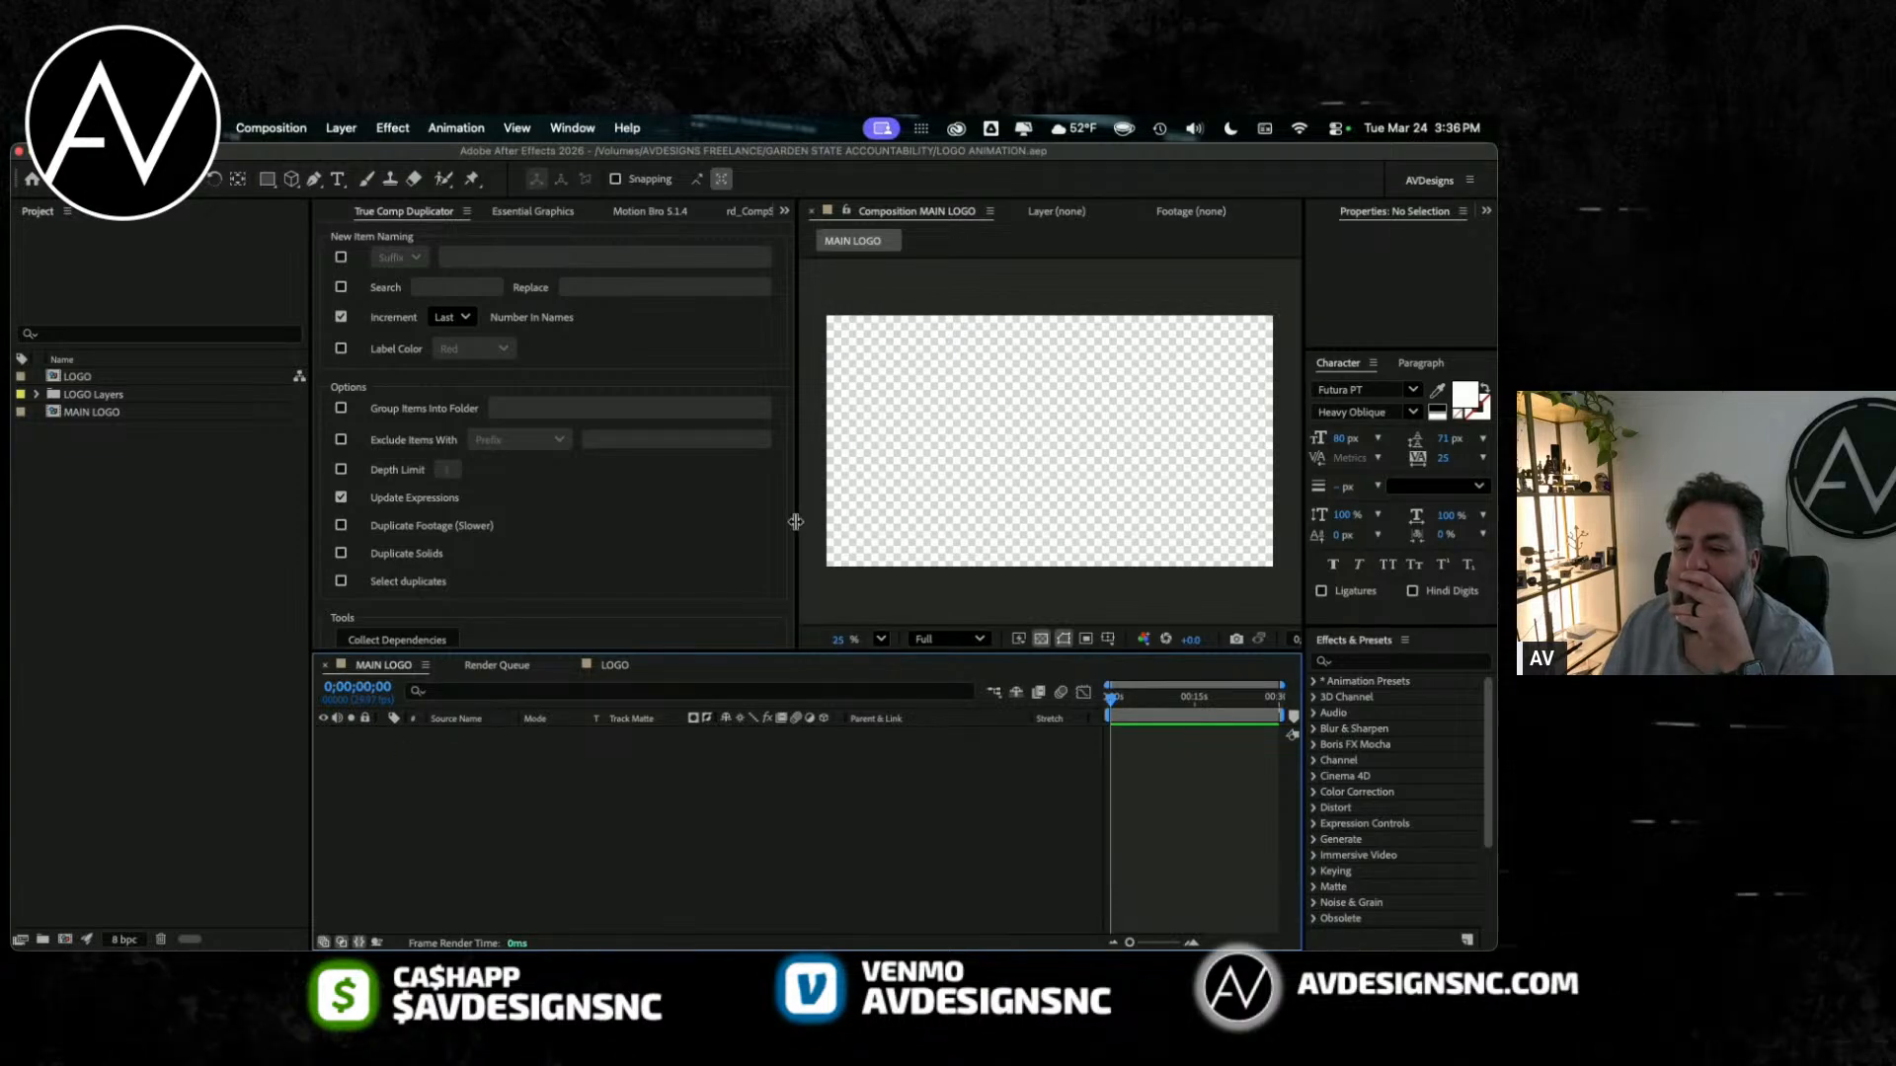
{"action": "left_click_drag", "start_coordinate": [798, 525], "coordinate": [606, 522]}
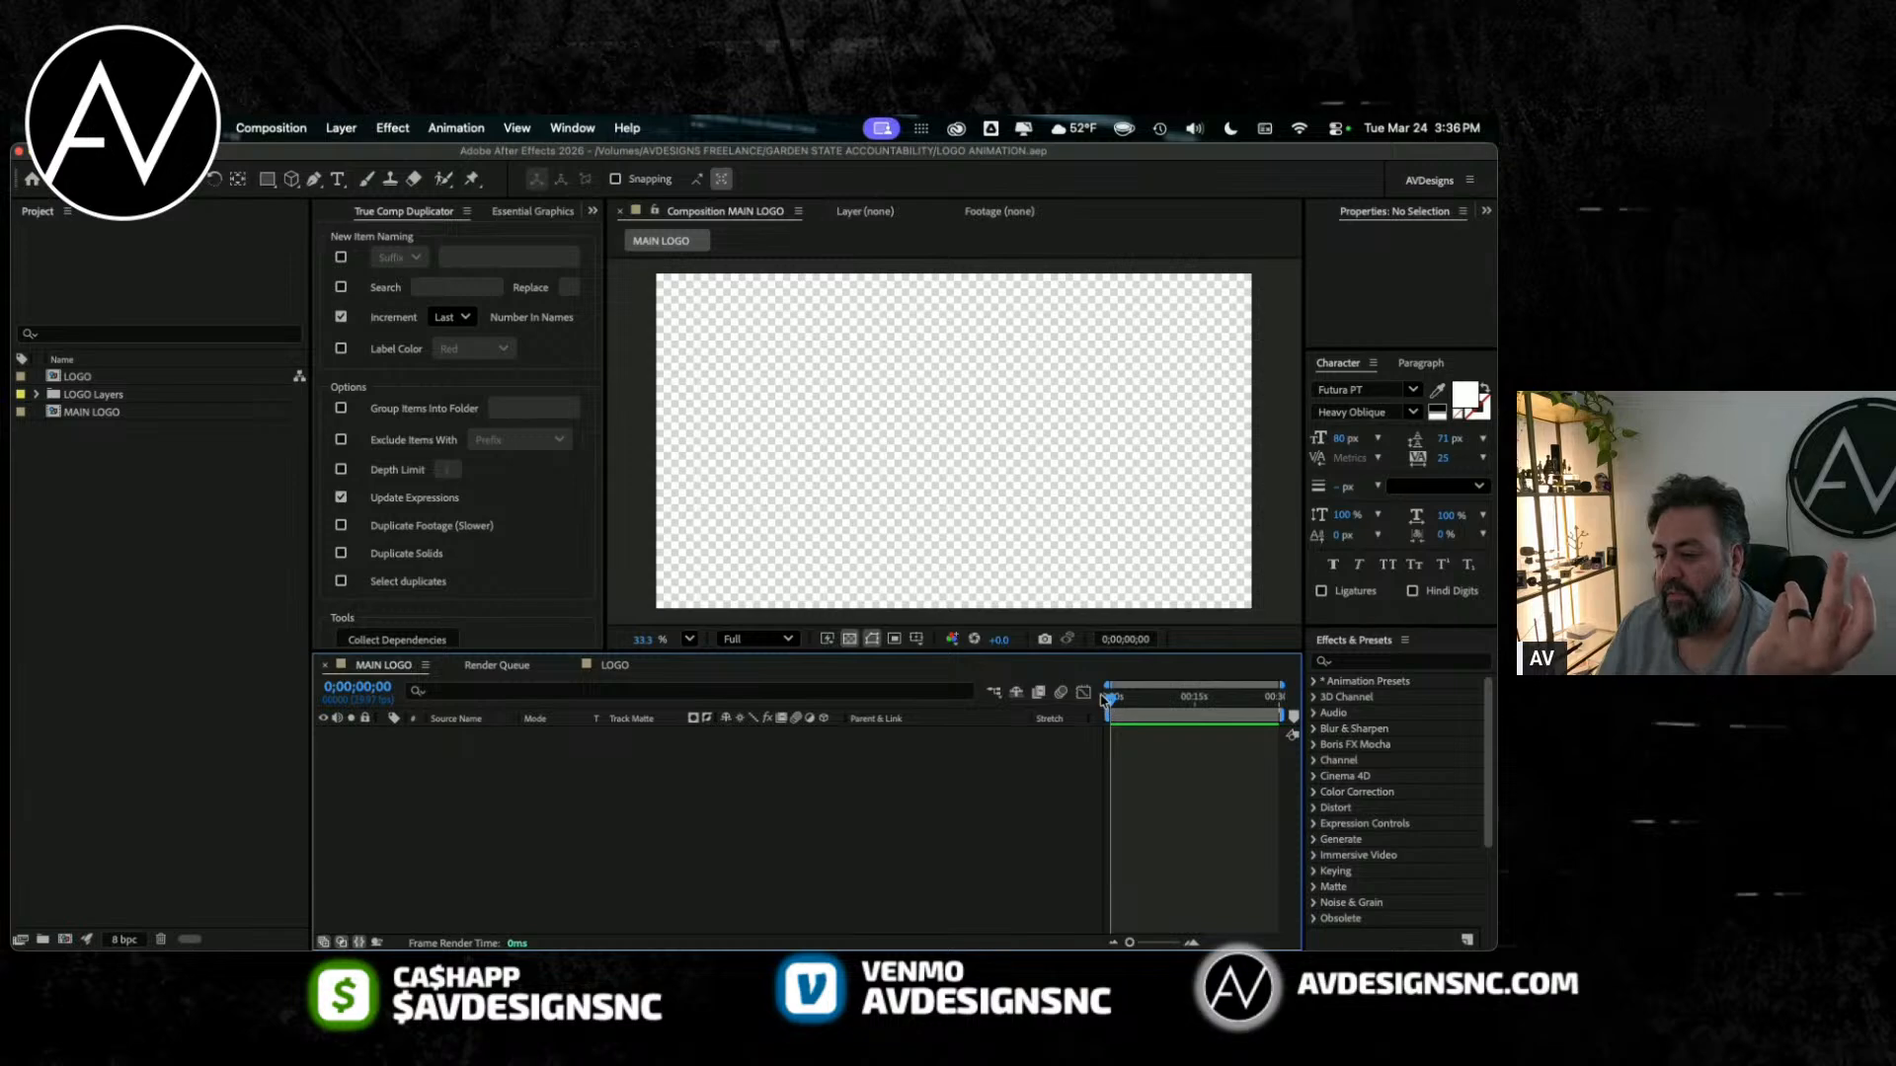
{"action": "left_click_drag", "start_coordinate": [1034, 722], "coordinate": [773, 720]}
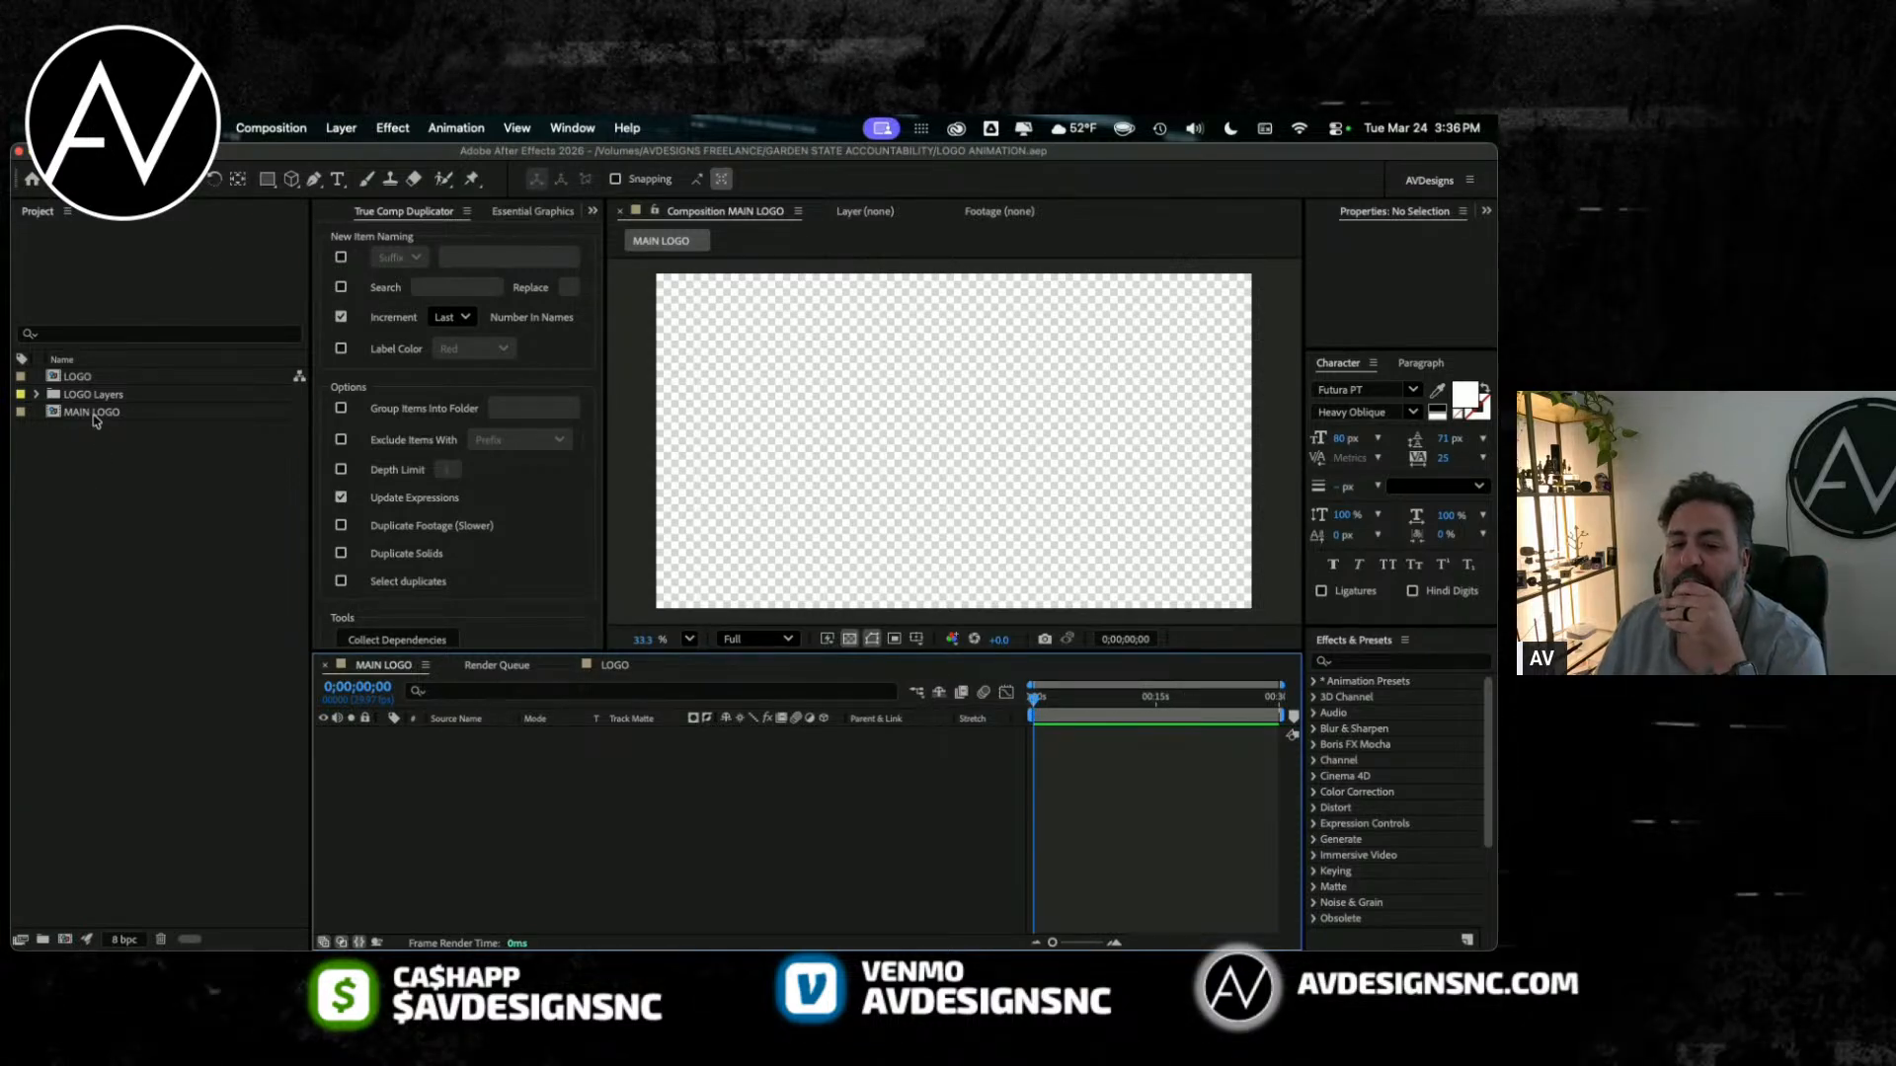
Step: Add the LOGO composition as a layer in MAIN LOGO and turn on its collapse transformations switch
{"action": "left_click_drag", "start_coordinate": [93, 412], "coordinate": [264, 718]}
{"action": "left_click_drag", "start_coordinate": [77, 376], "coordinate": [457, 825]}
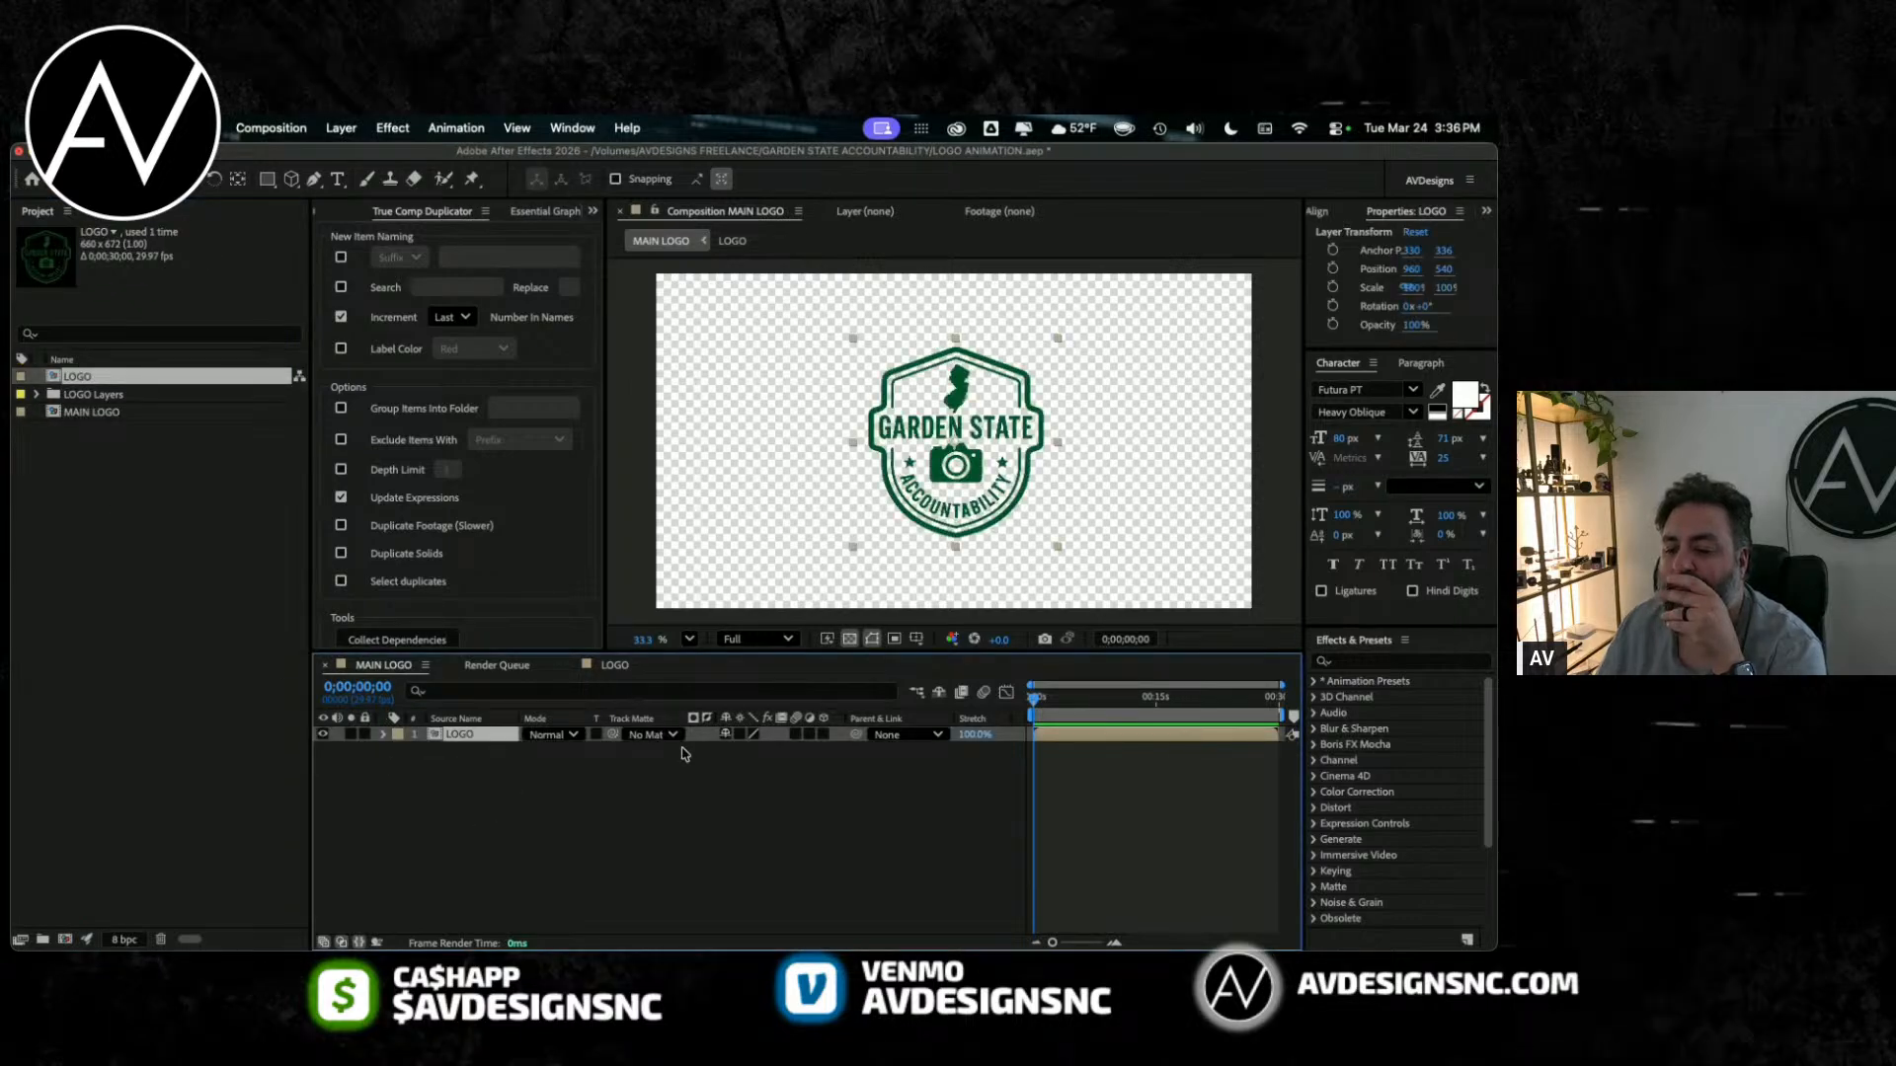
{"action": "left_click", "coordinate": [745, 734]}
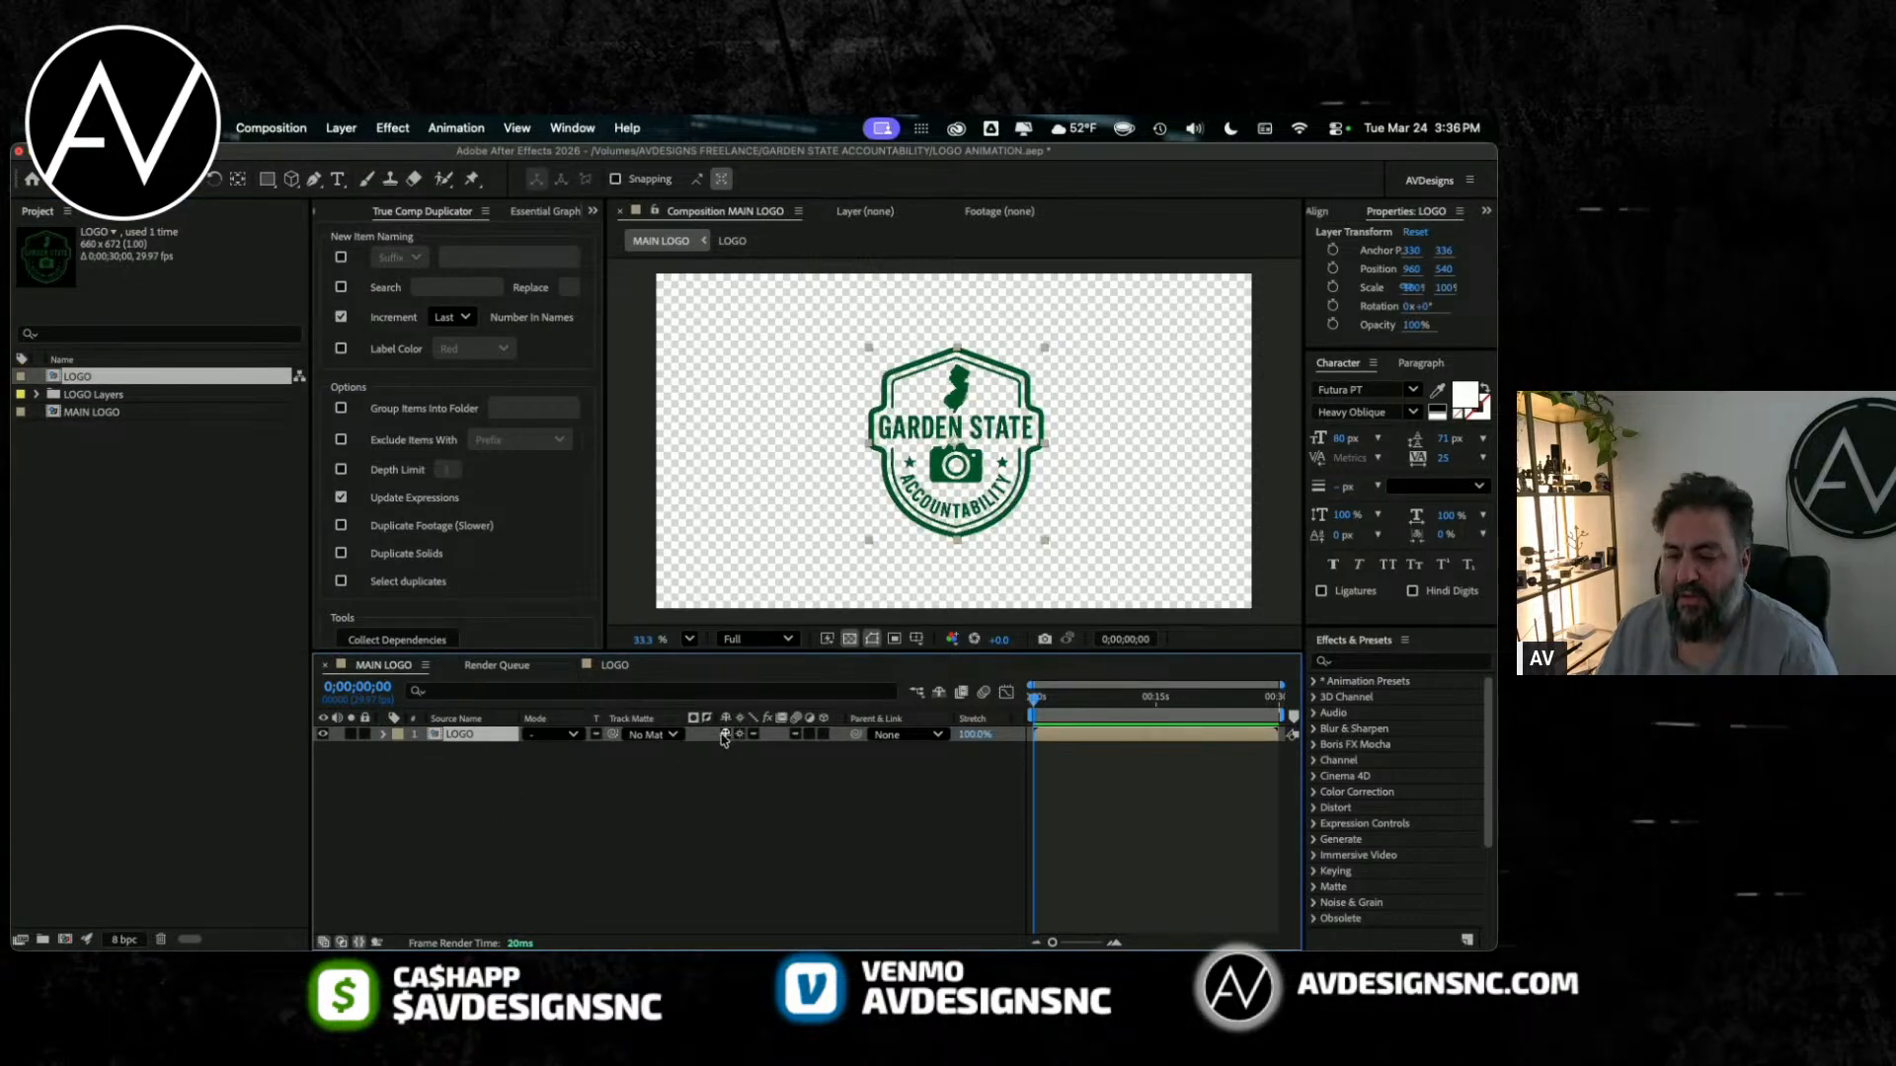
Step: Scale the nested LOGO layer up to 149% and save the project
{"action": "key", "text": "s"}
{"action": "left_click_drag", "start_coordinate": [758, 751], "coordinate": [815, 748]}
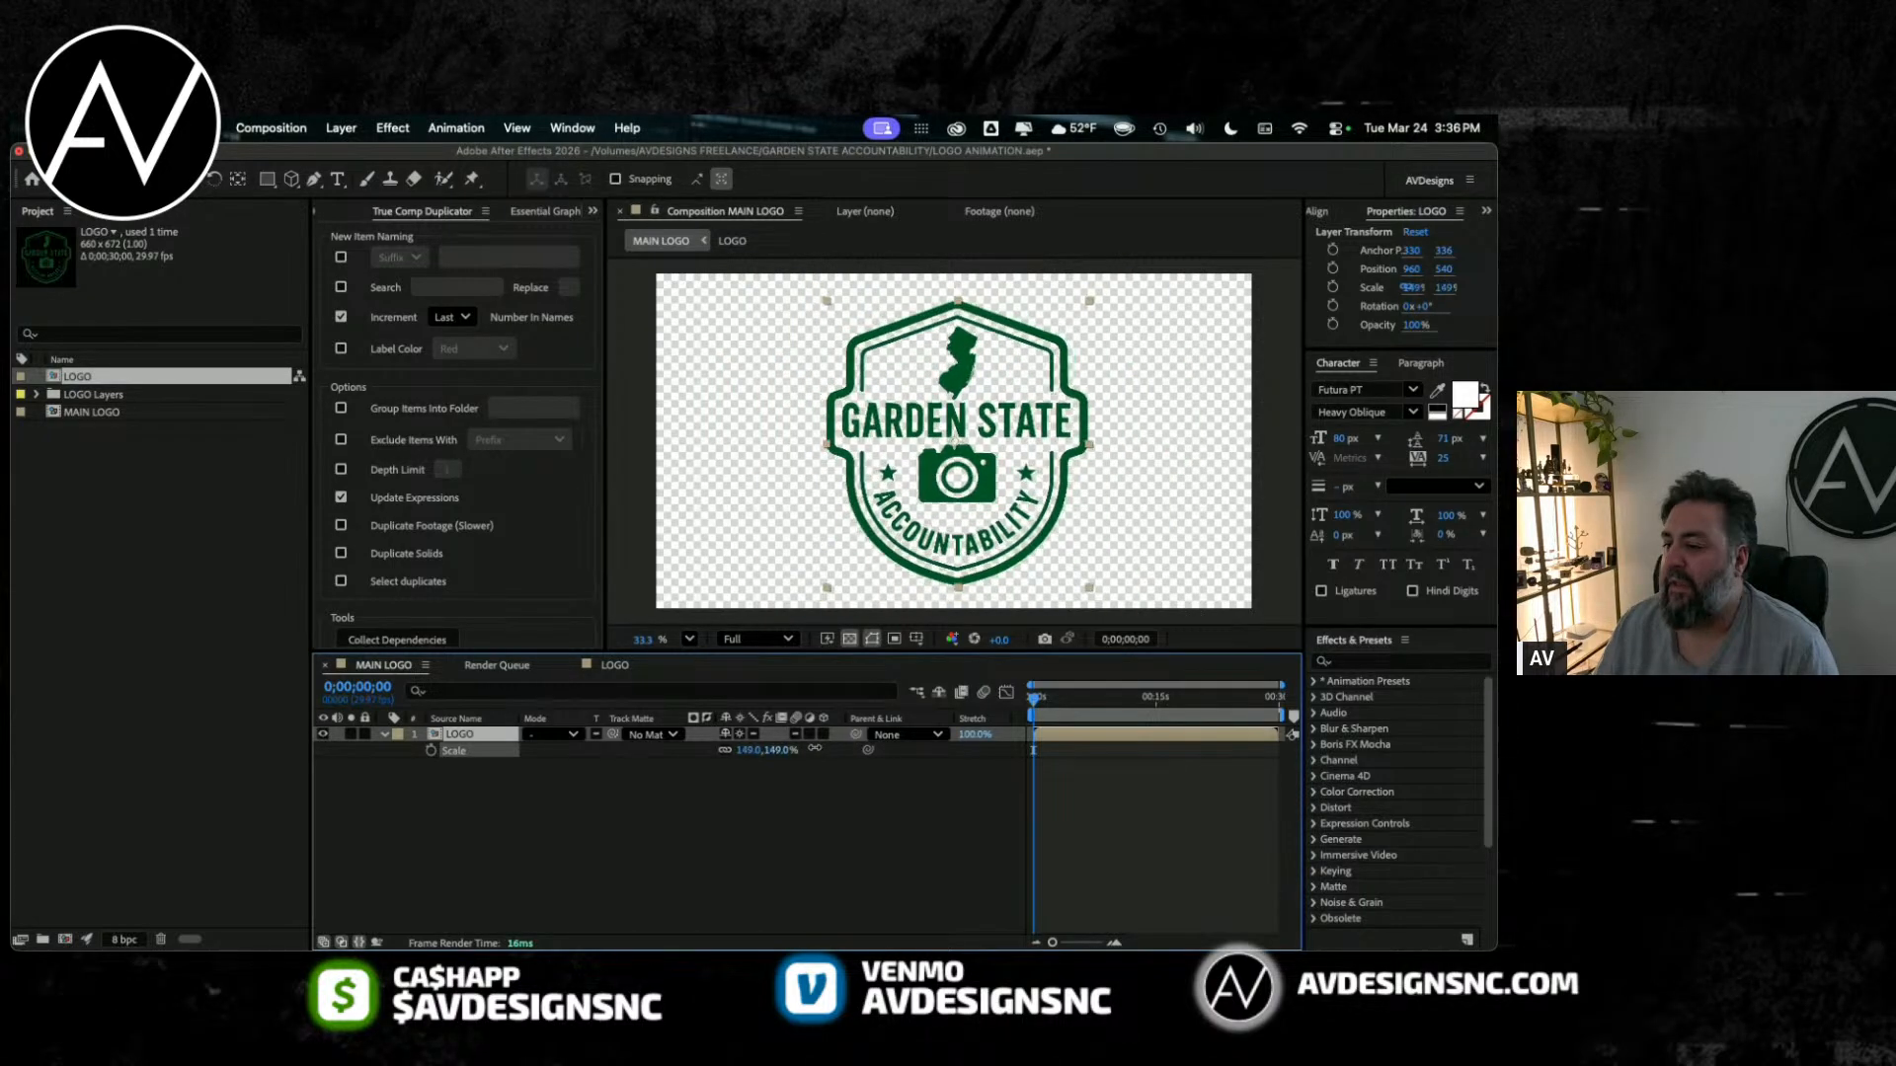
{"action": "key", "text": "super+s"}
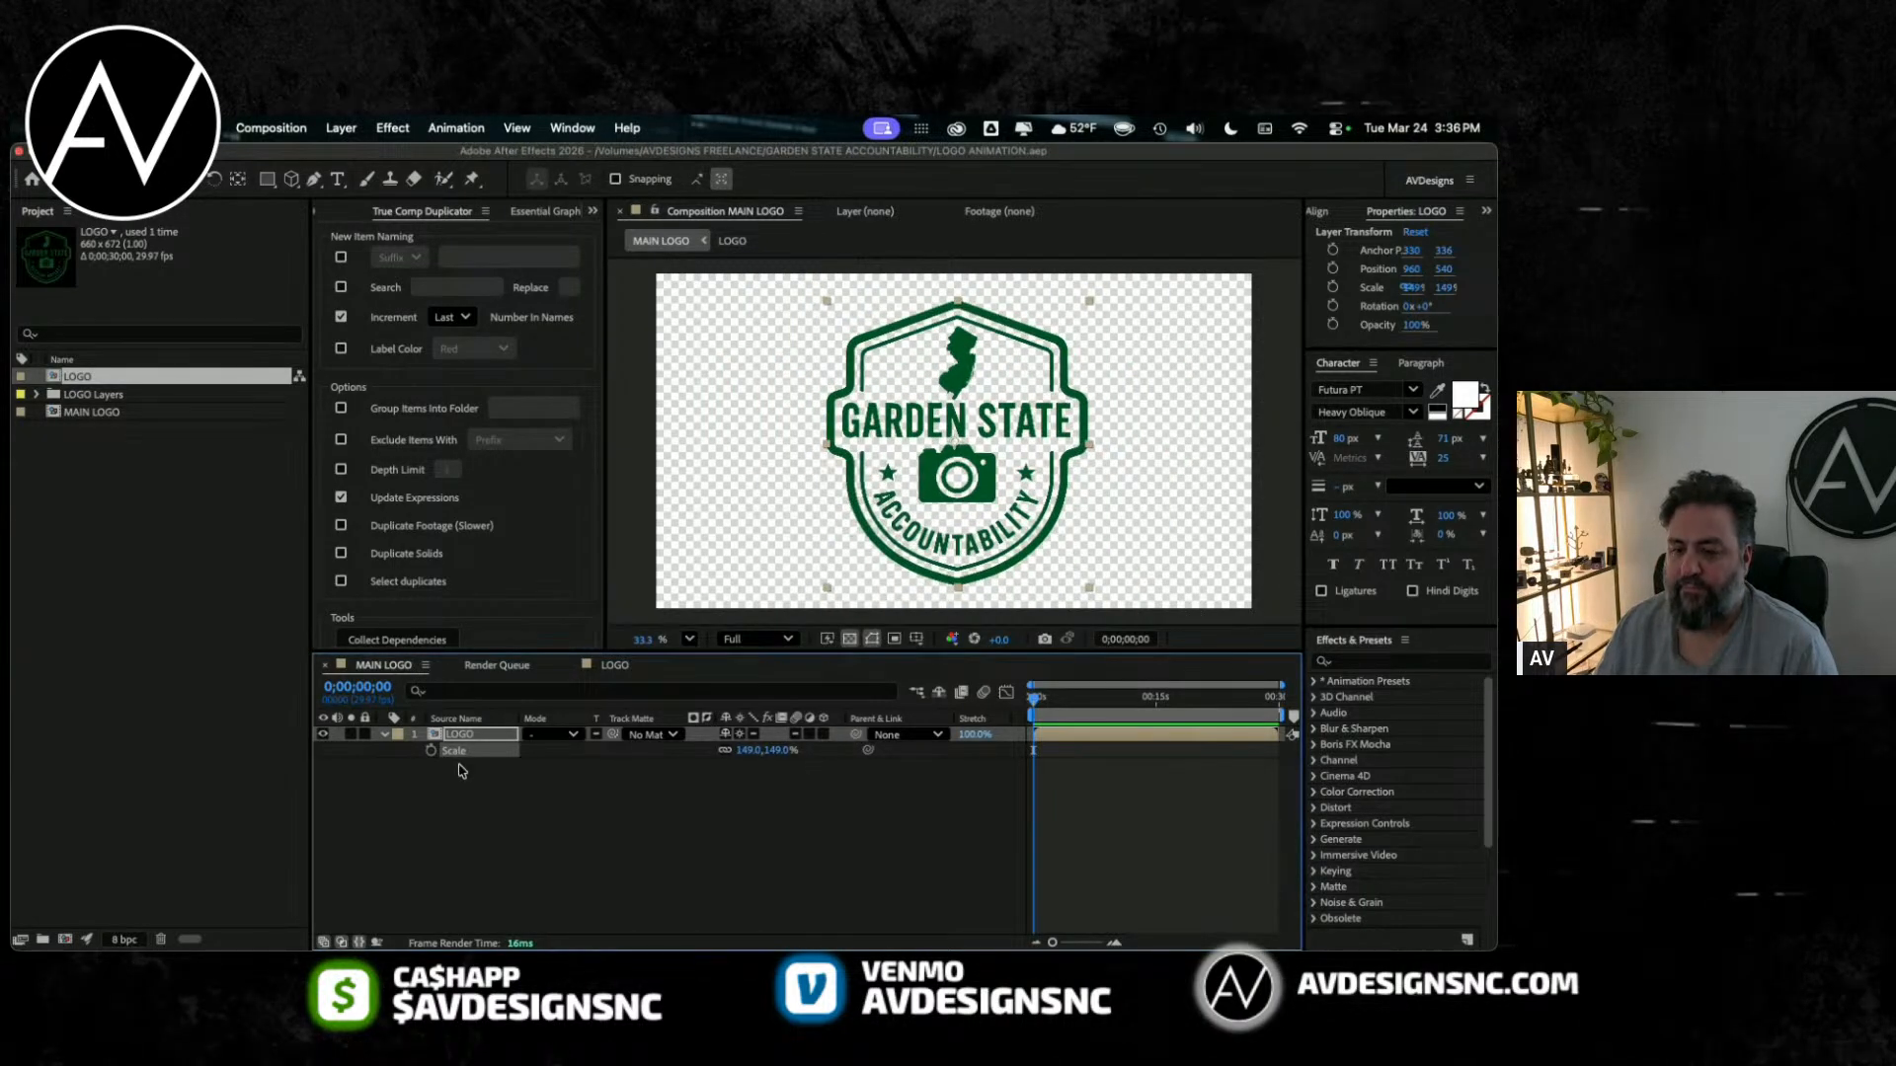
{"action": "left_click", "coordinate": [457, 770]}
{"action": "left_click", "coordinate": [107, 543]}
Step: Create a 1920 × 1080 px yellow solid as the background beneath the LOGO layer and save the project
{"action": "left_click", "coordinate": [341, 127]}
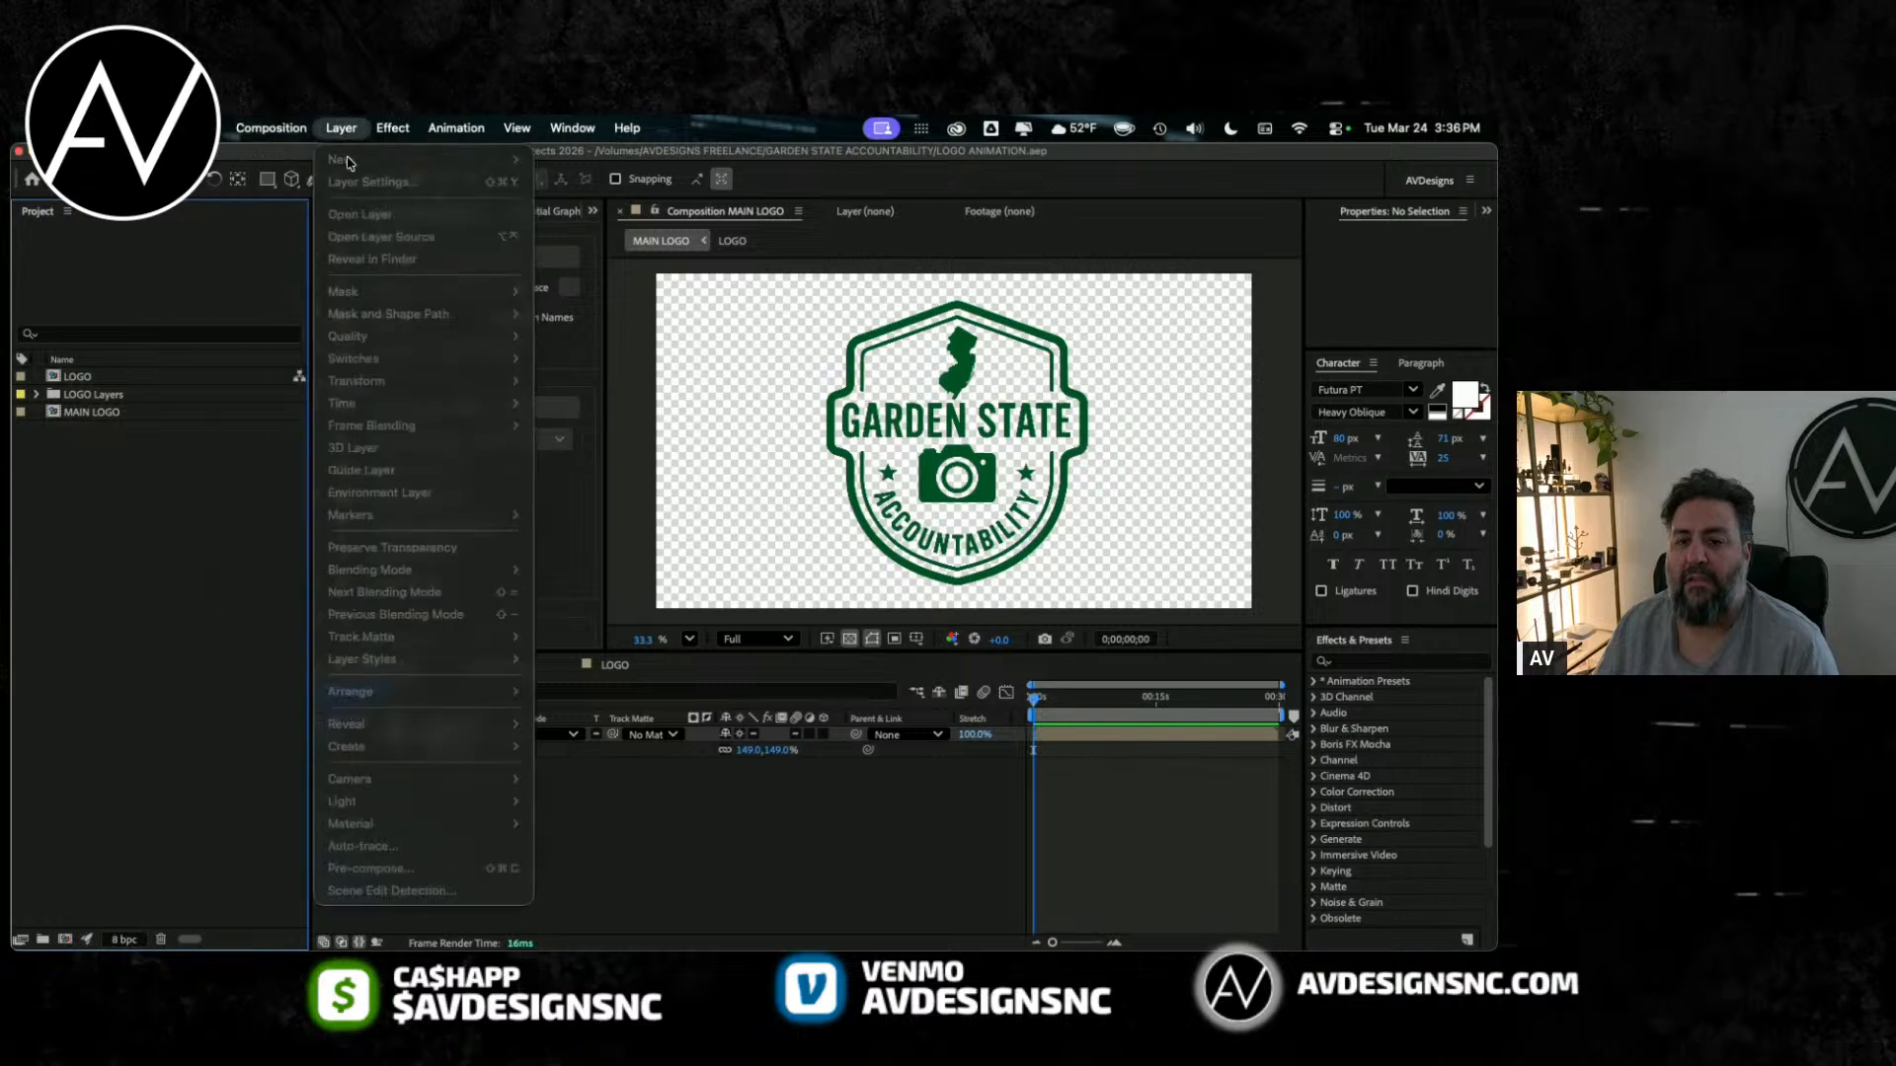
{"action": "left_click", "coordinate": [728, 861]}
{"action": "left_click", "coordinate": [341, 127]}
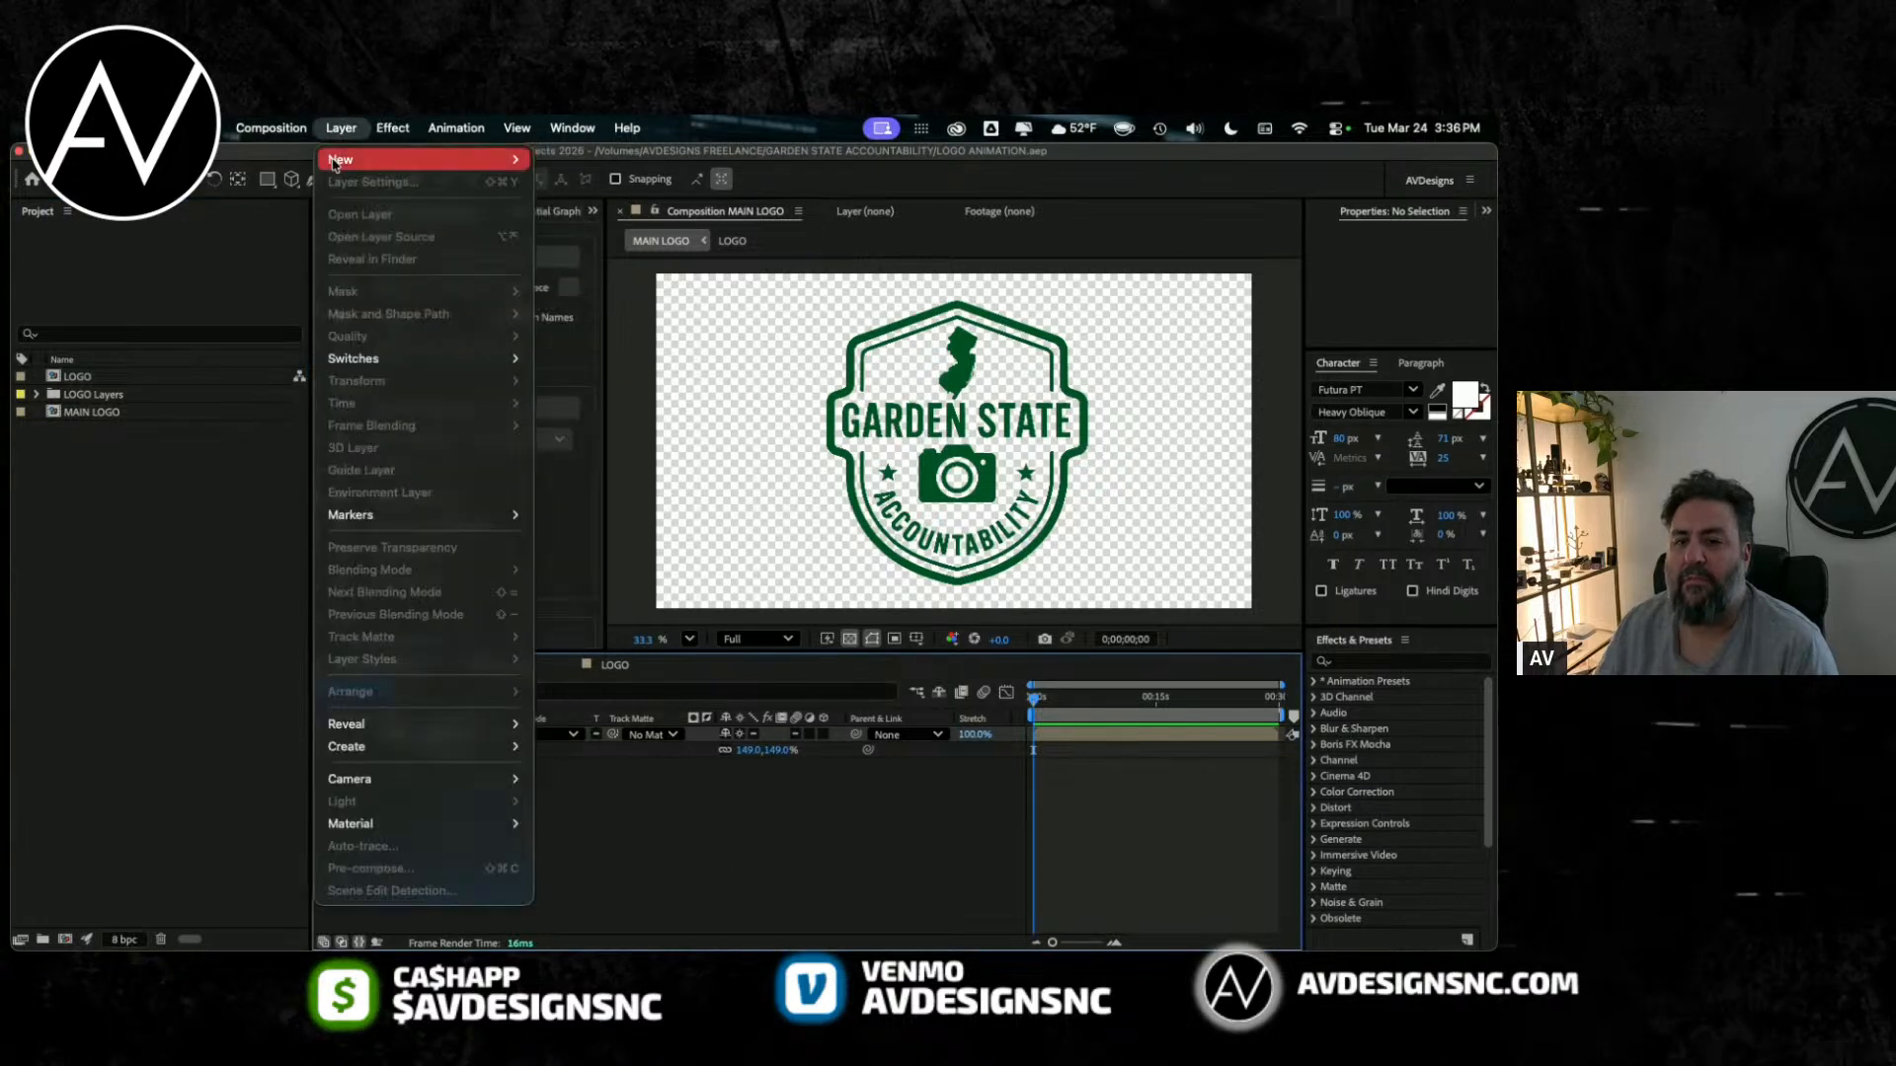
{"action": "mouse_move", "coordinate": [386, 123]}
{"action": "mouse_move", "coordinate": [414, 159]}
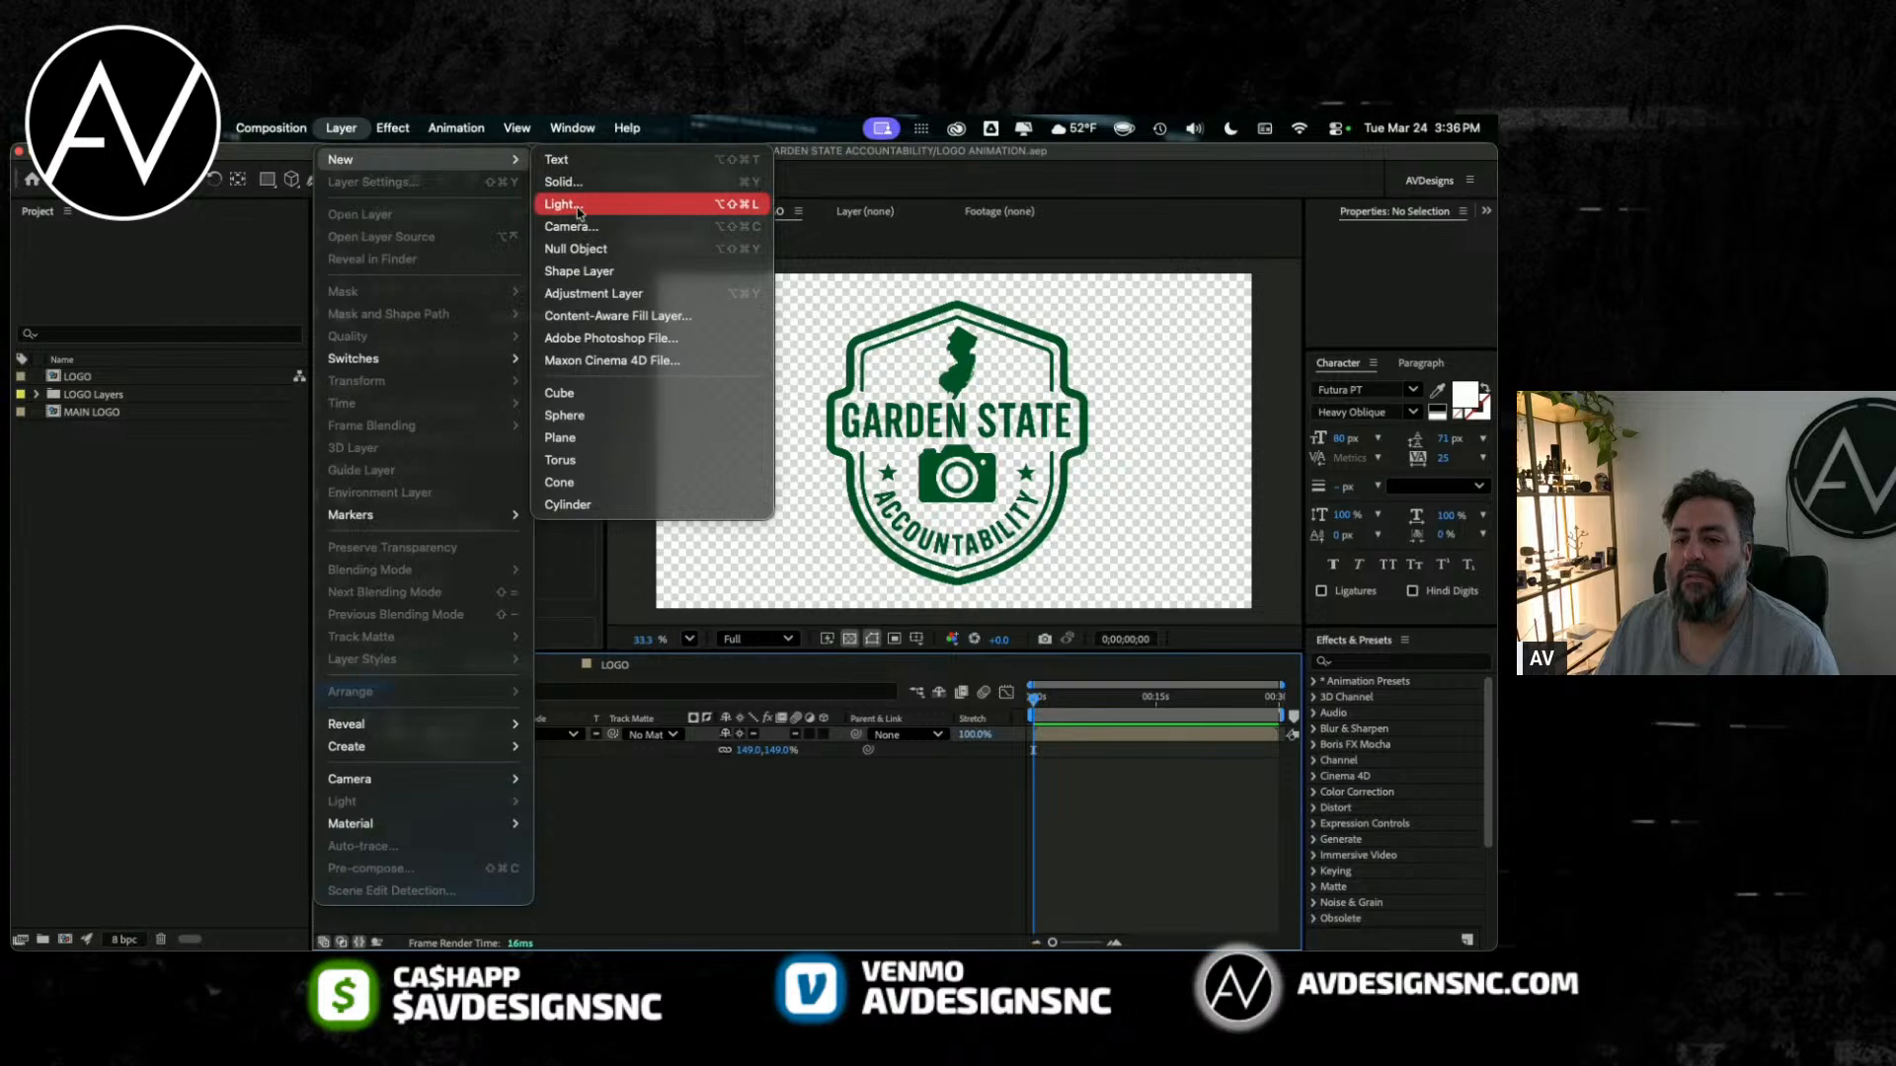
{"action": "left_click", "coordinate": [576, 183]}
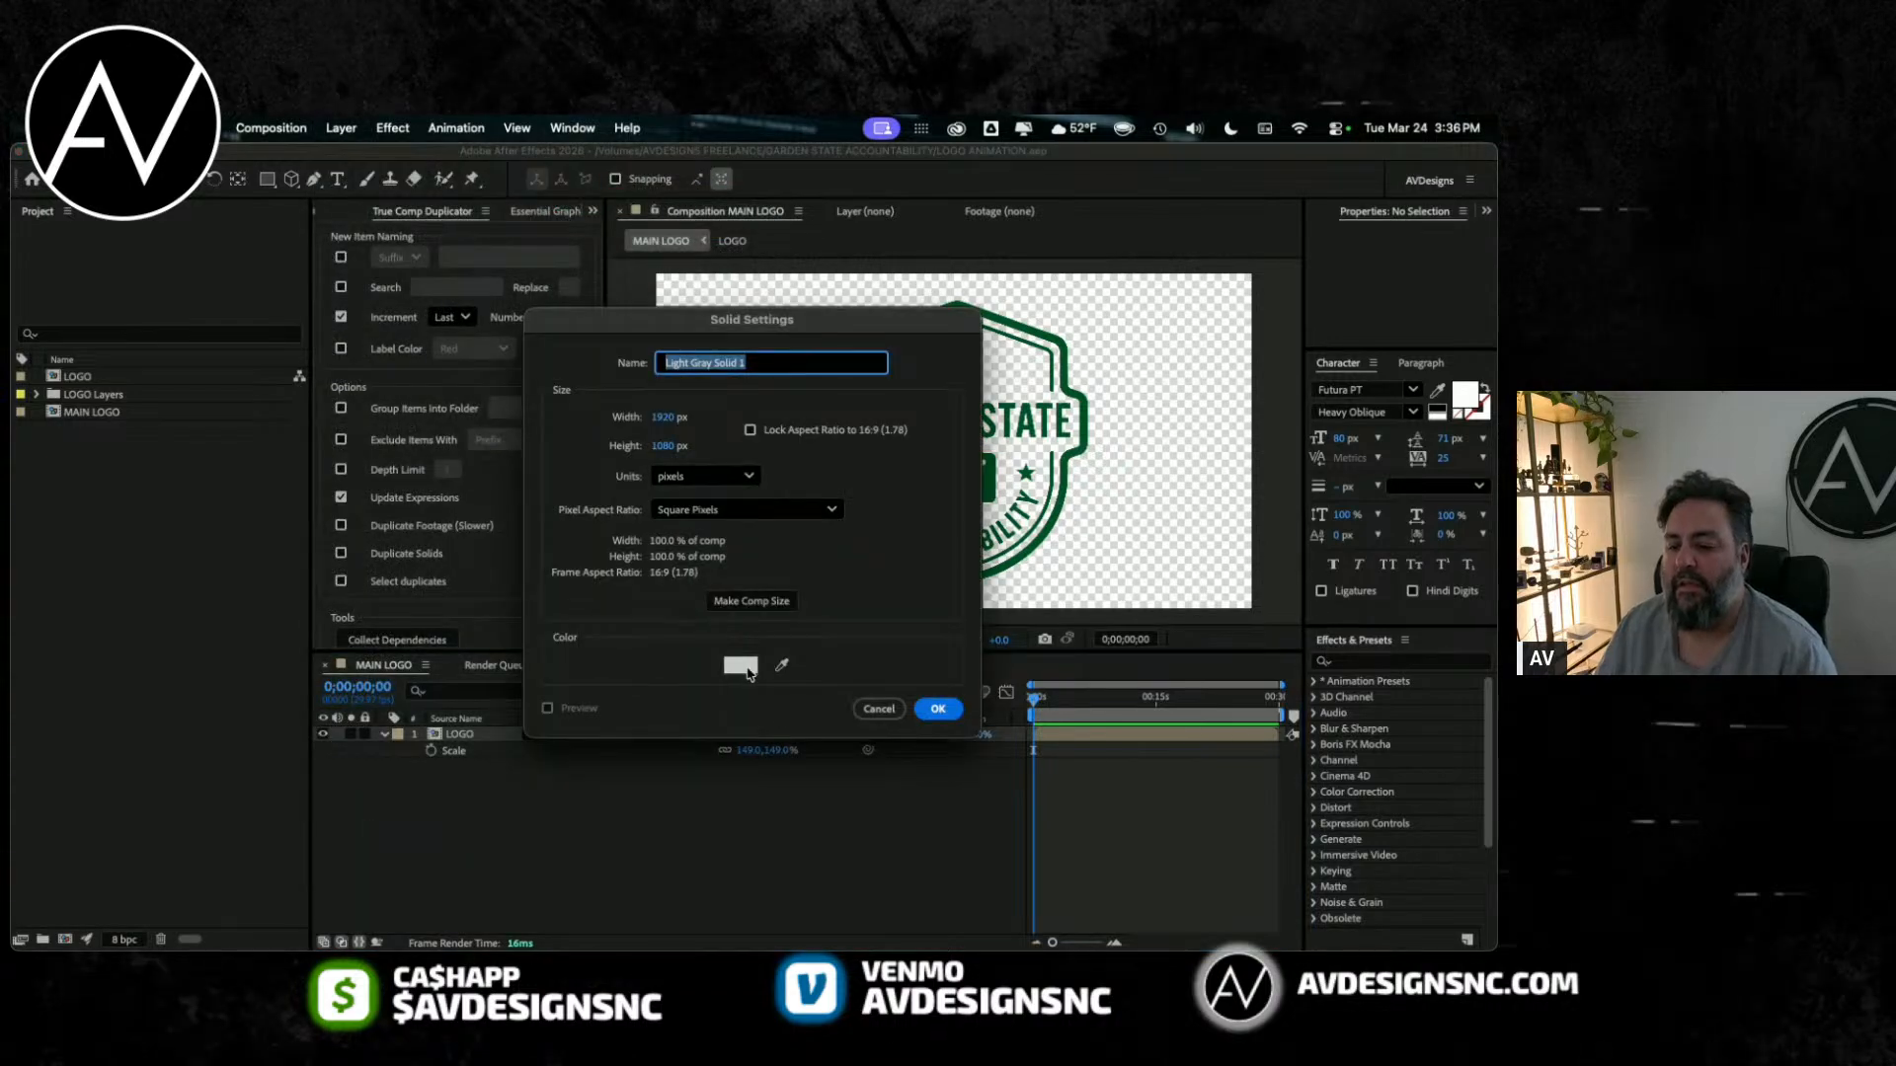
{"action": "left_click", "coordinate": [743, 667]}
{"action": "key", "text": "super+v"}
{"action": "left_click", "coordinate": [594, 393]}
{"action": "left_click", "coordinate": [938, 709]}
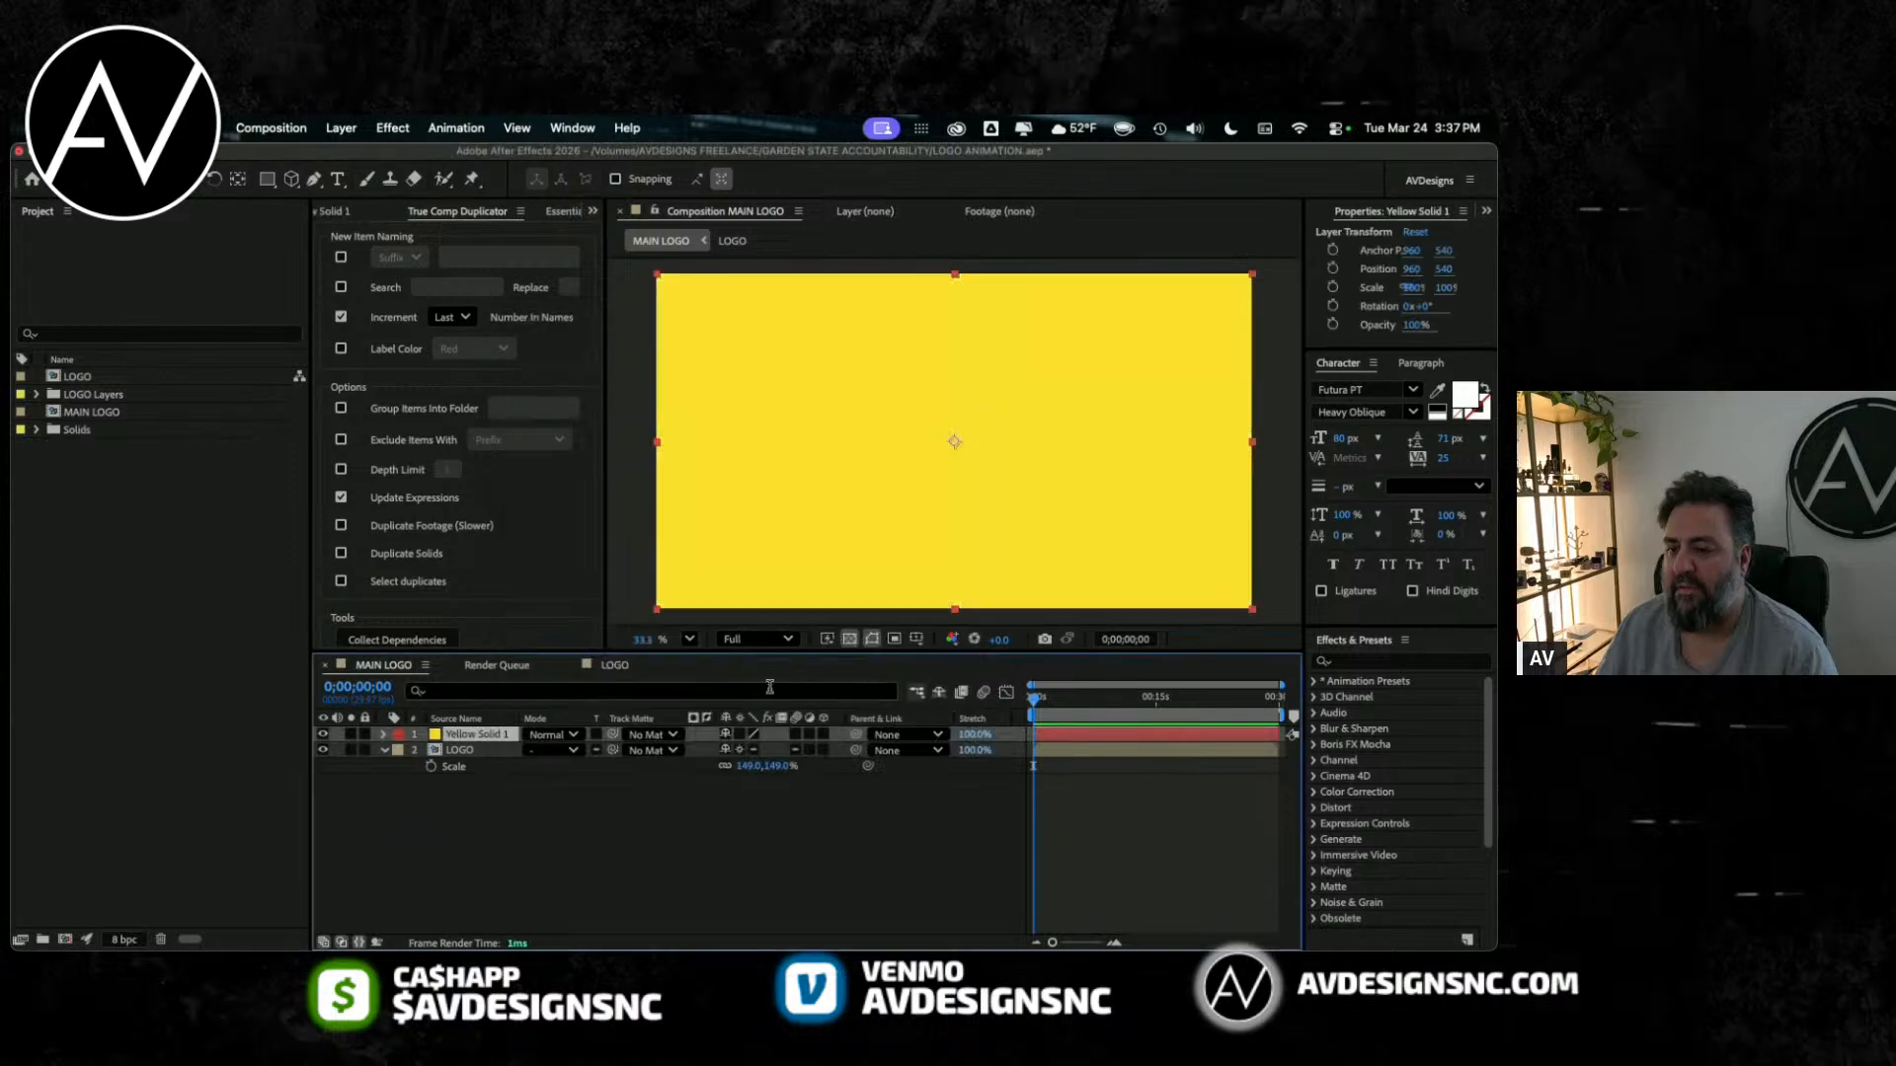
{"action": "left_click_drag", "start_coordinate": [460, 740], "coordinate": [469, 832]}
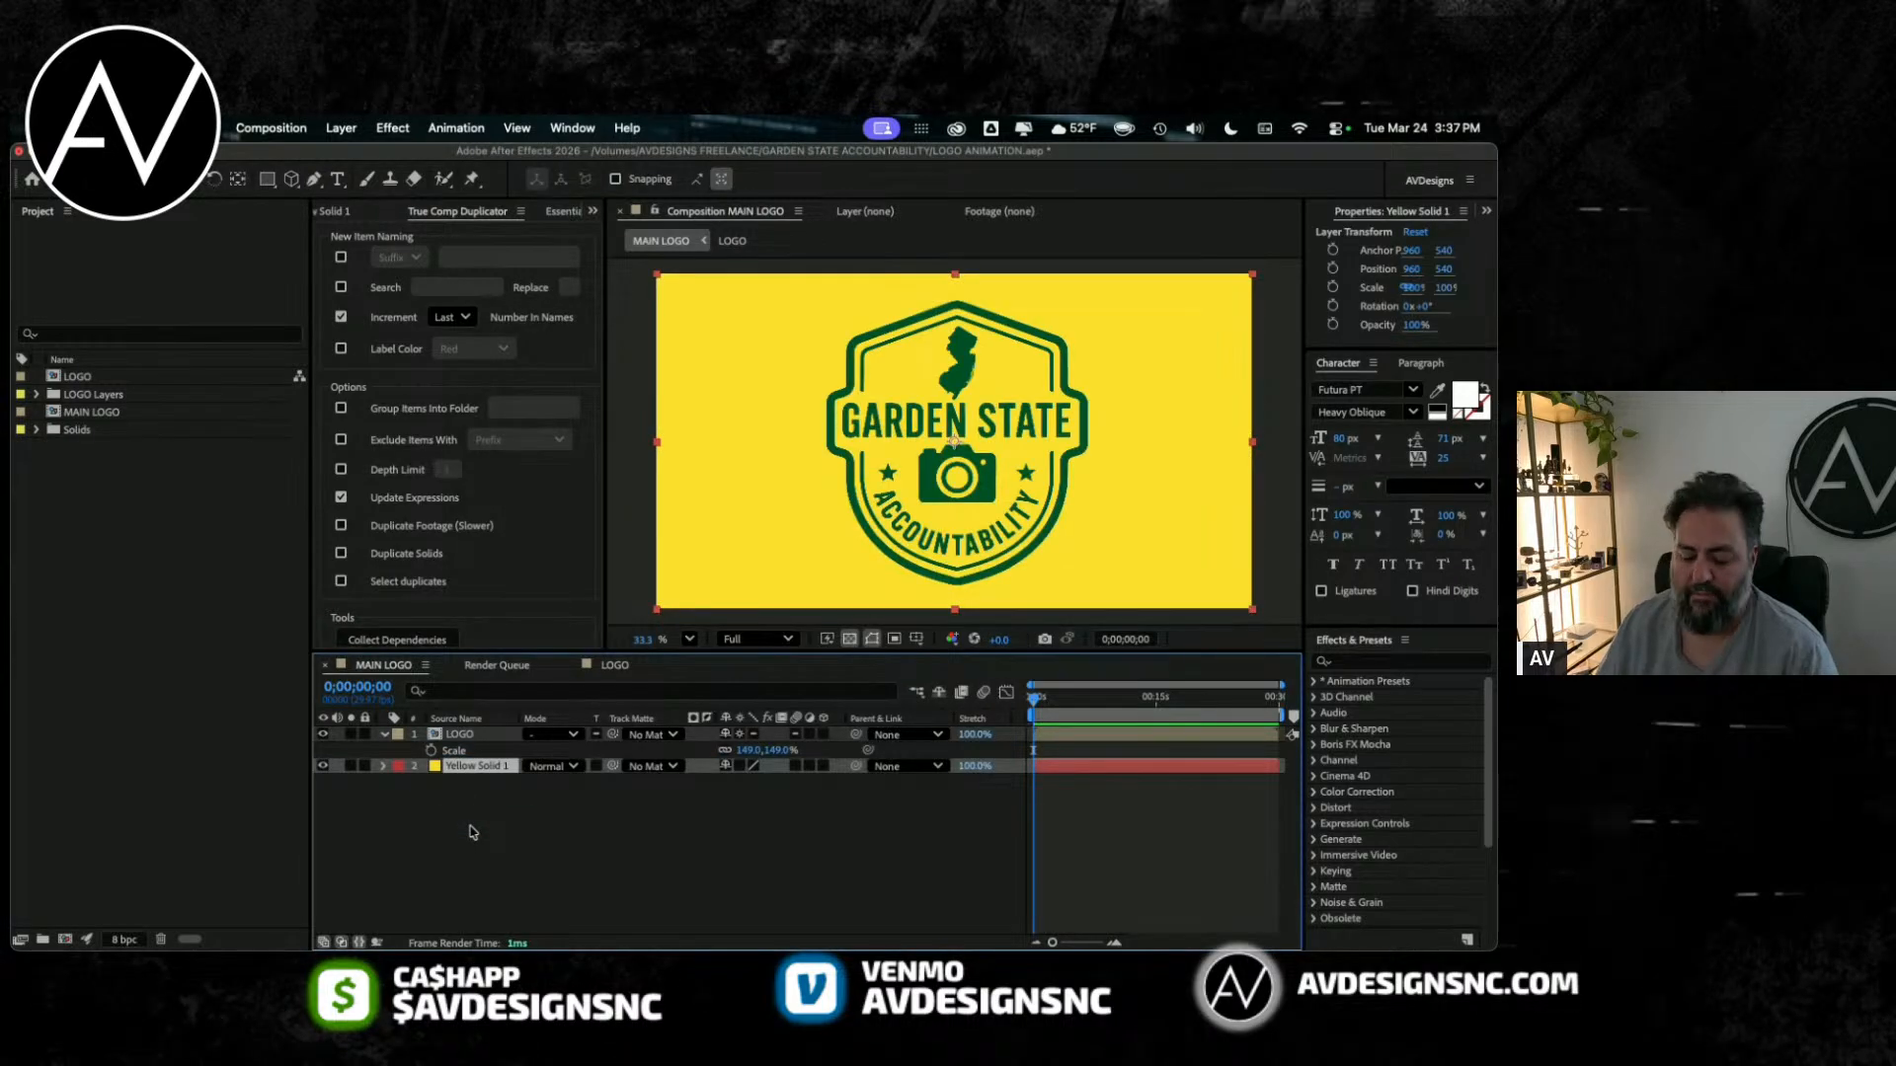
{"action": "key", "text": "super+s"}
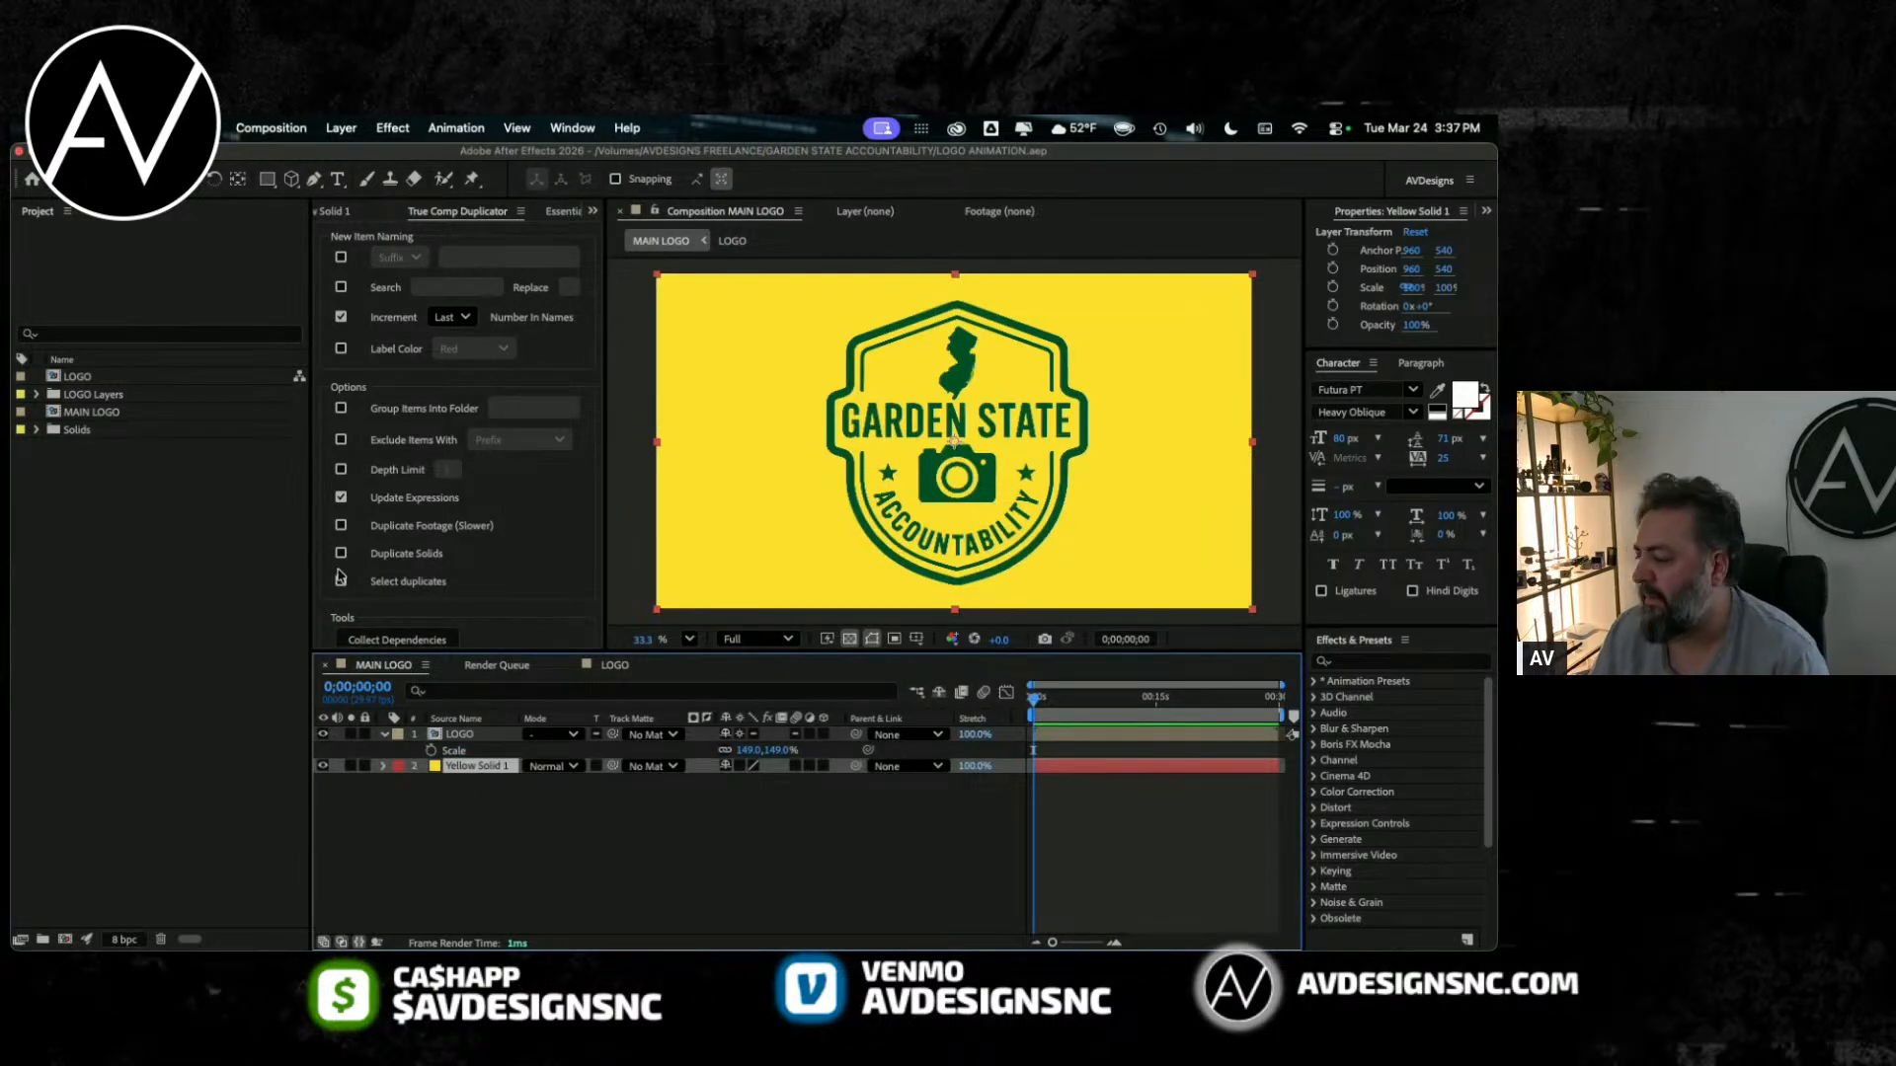
Step: Create a new project folder named "1. COMP"
{"action": "left_click", "coordinate": [82, 515]}
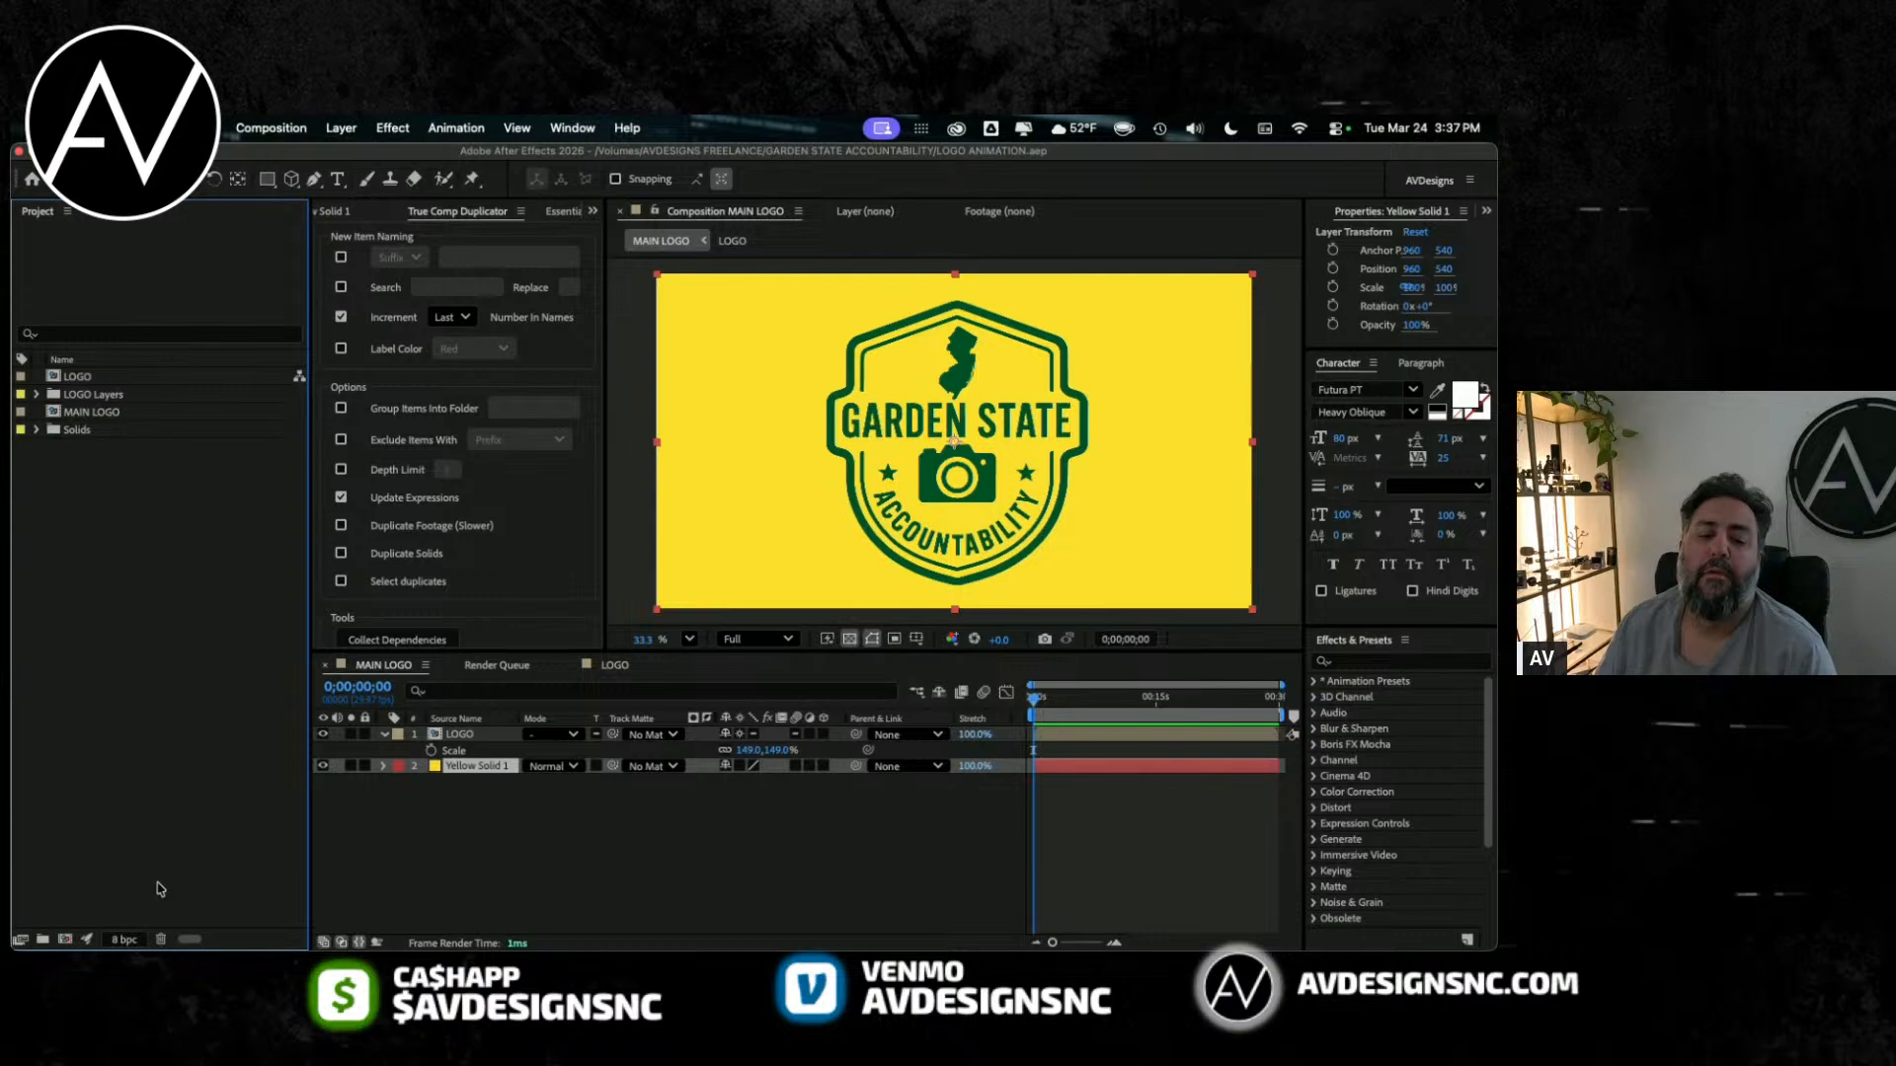
{"action": "left_click", "coordinate": [42, 940]}
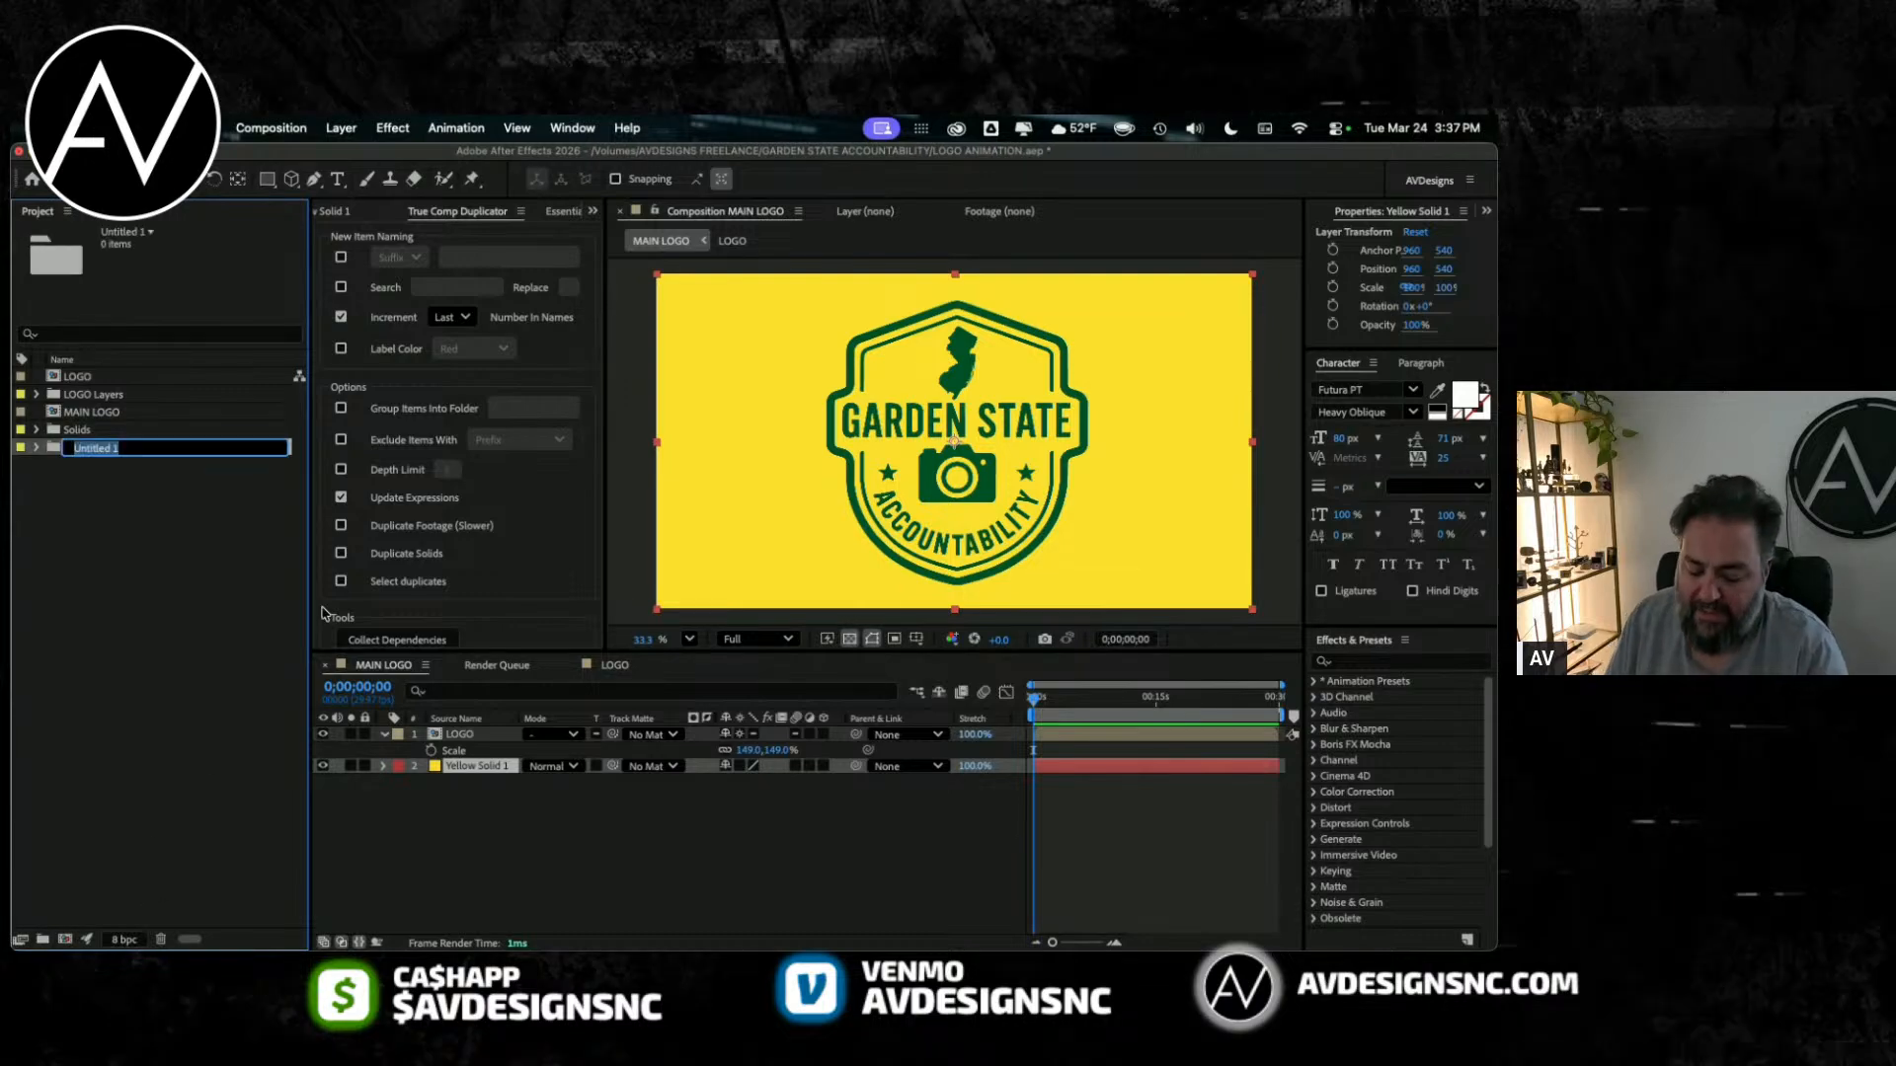
{"action": "type", "text": "1"}
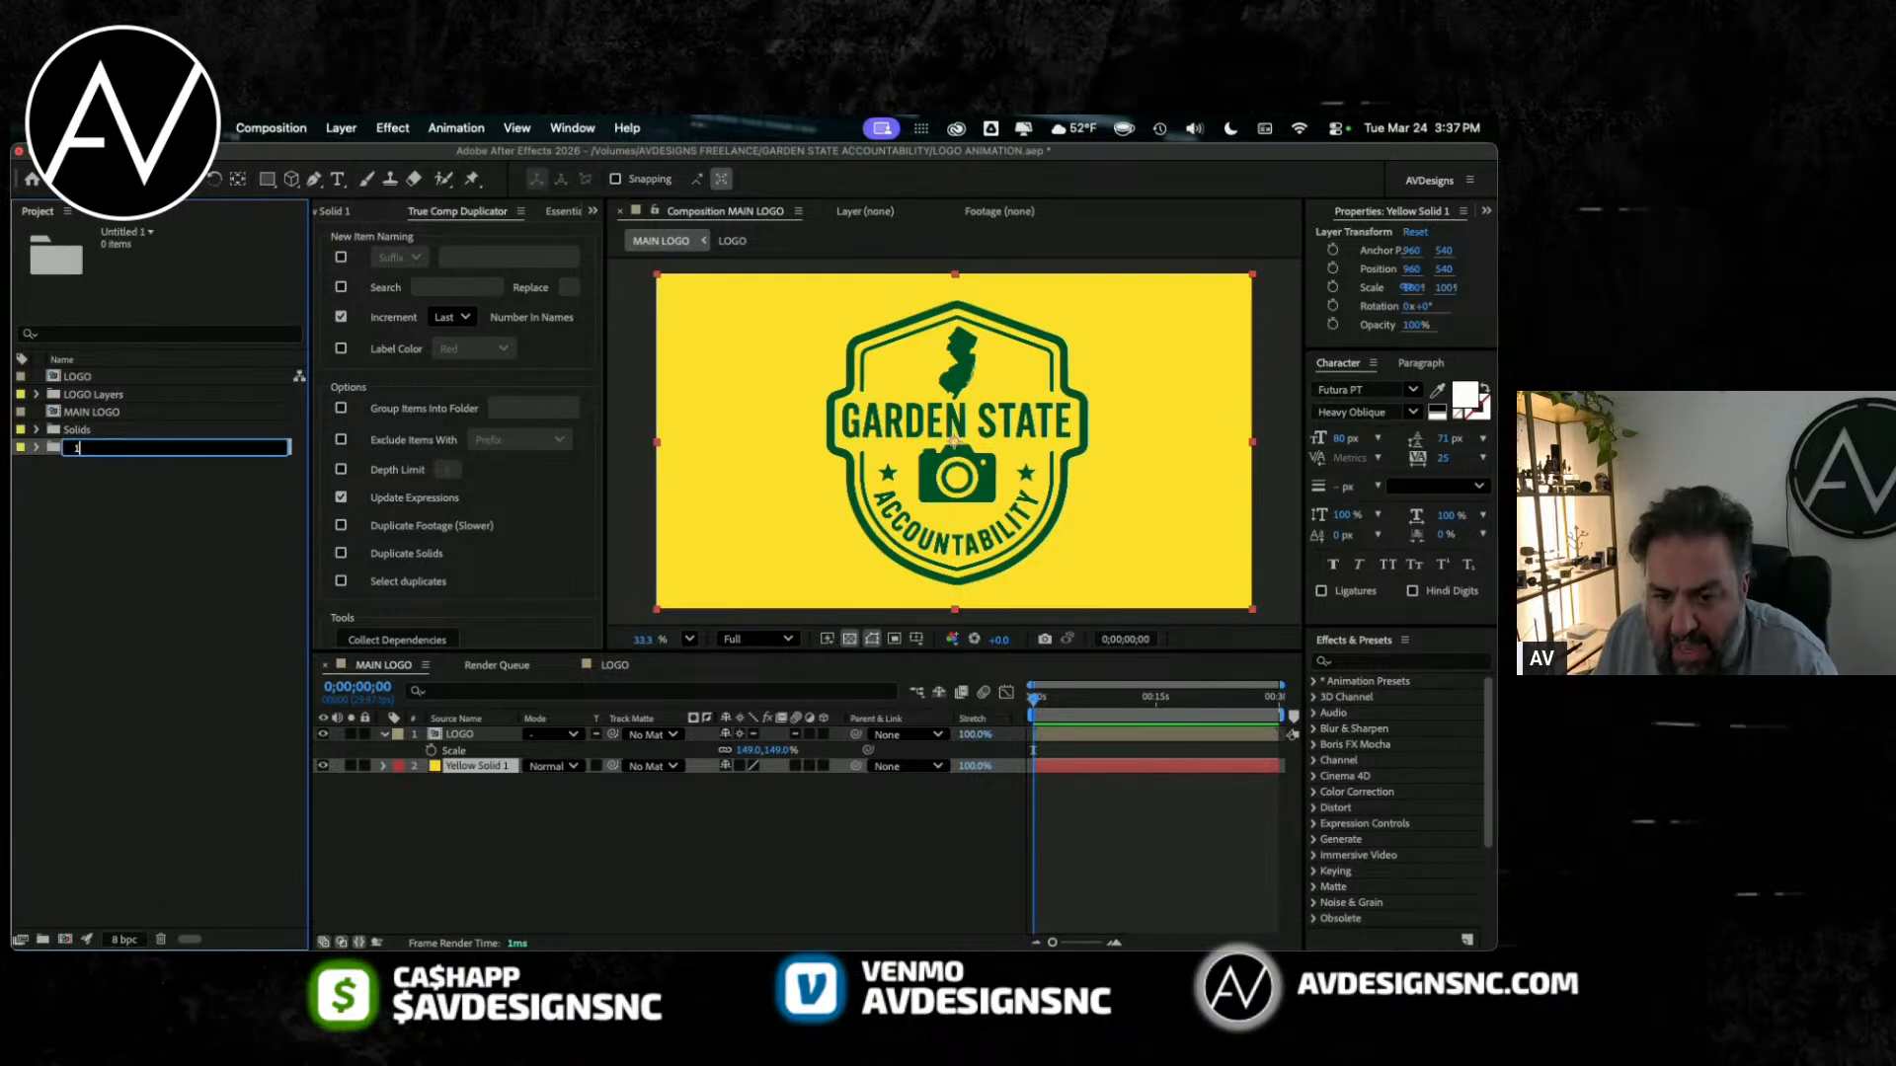
{"action": "type", "text": ". comp"}
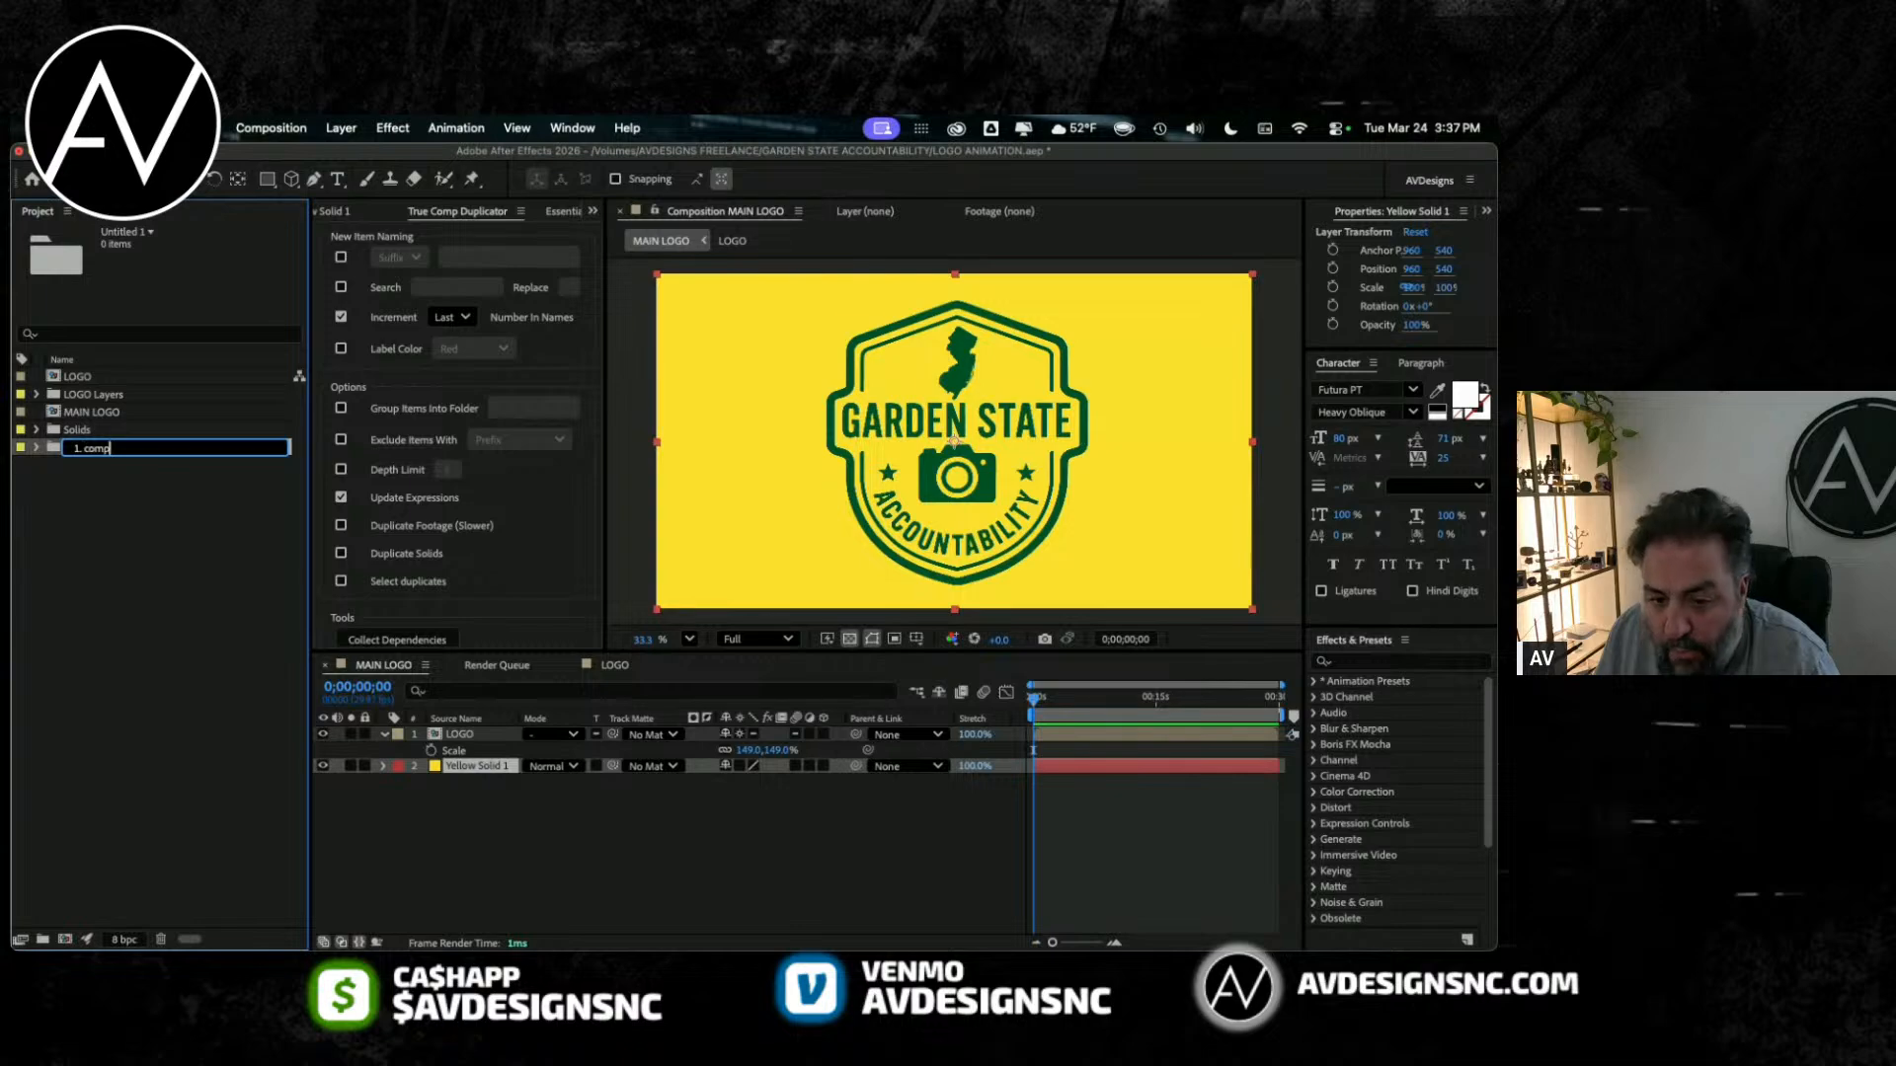
{"action": "type", "text": ". COM"}
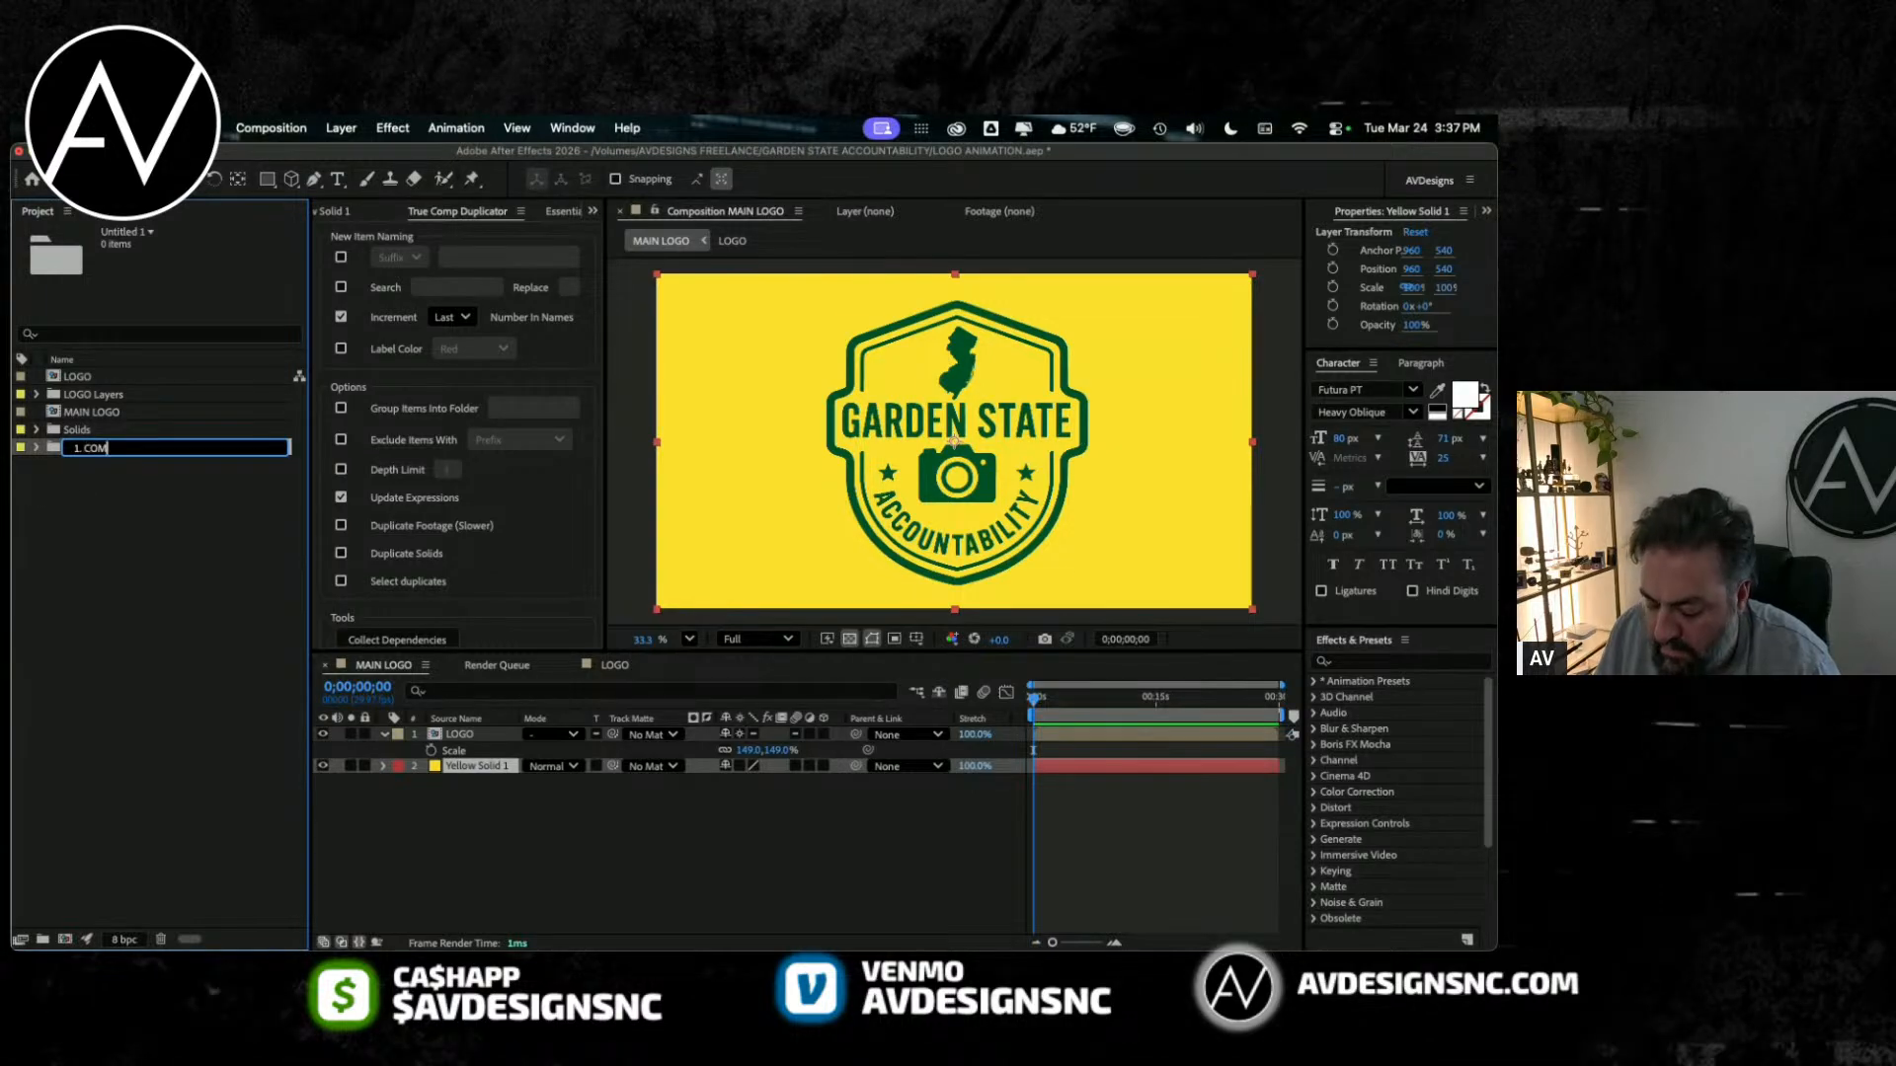
{"action": "type", "text": "P"}
{"action": "key", "text": "Return"}
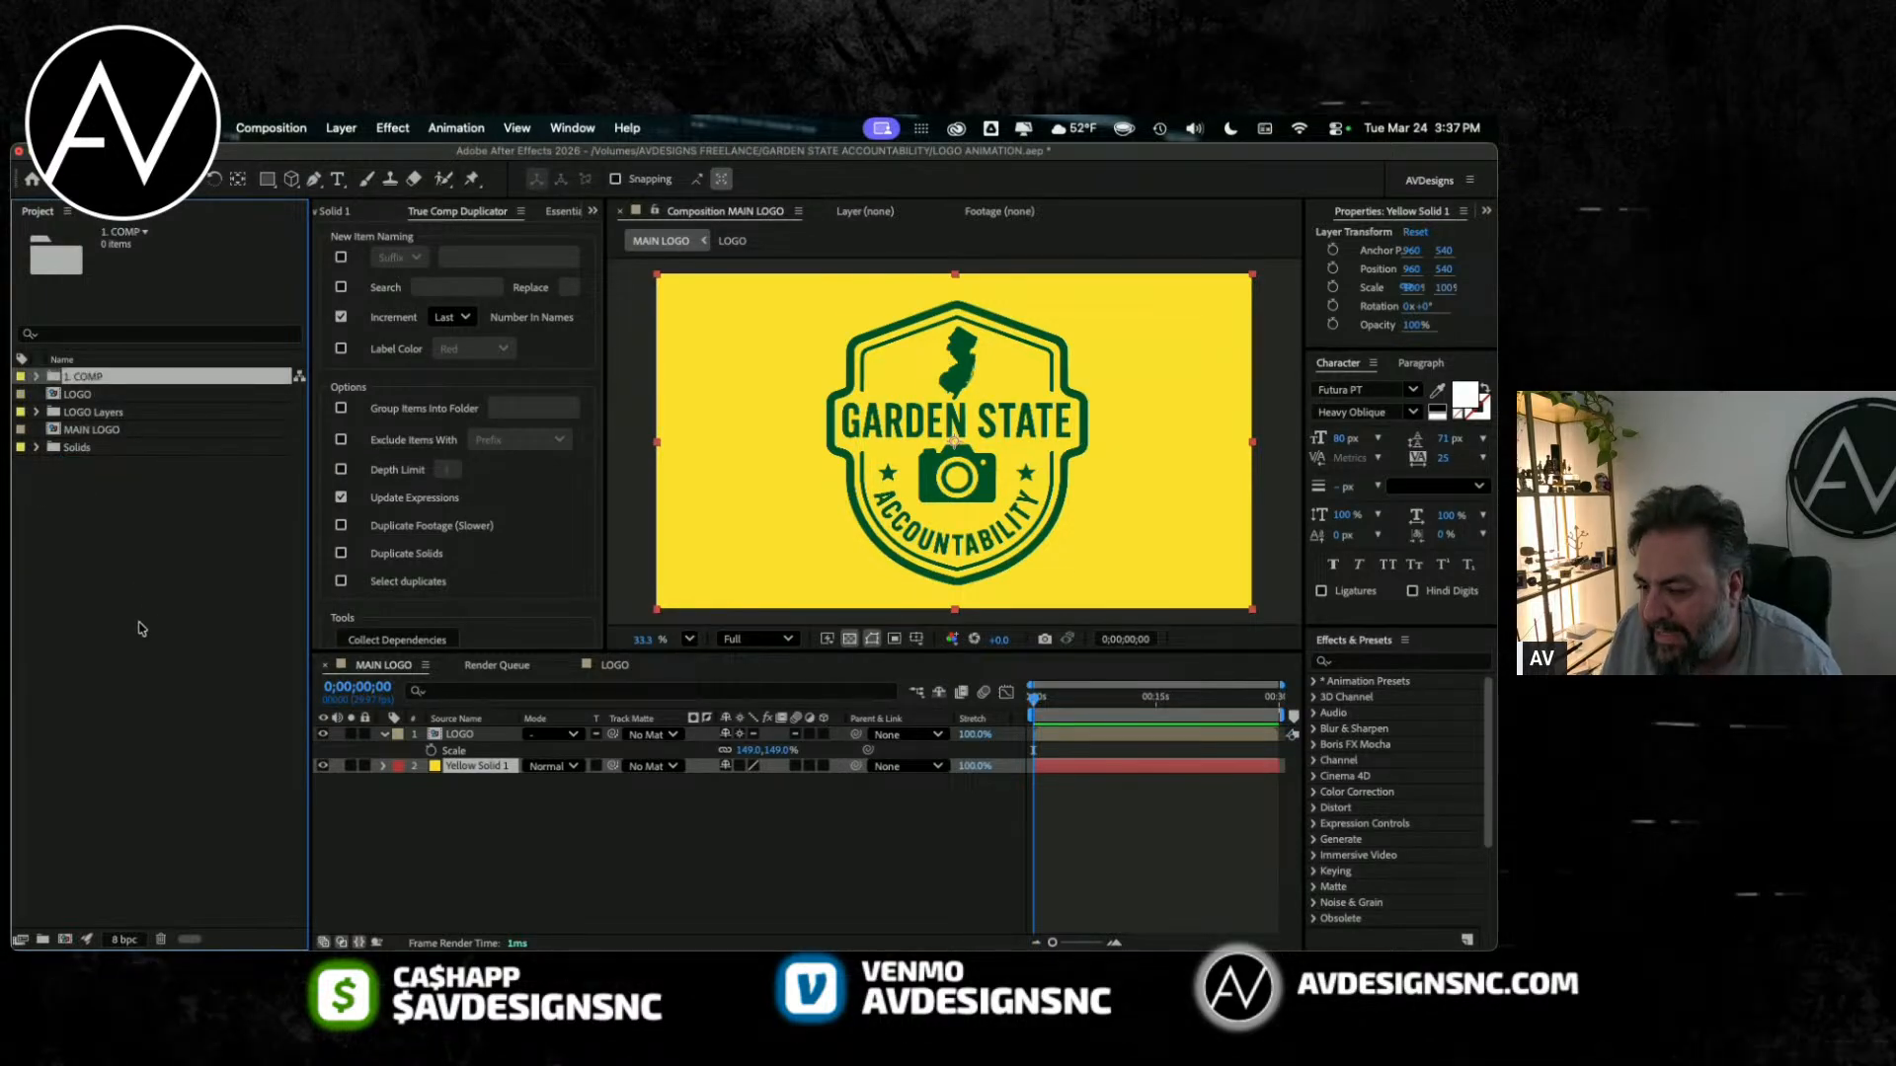
{"action": "scroll", "coordinate": [142, 629], "scroll_direction": "right", "scroll_amount": 5}
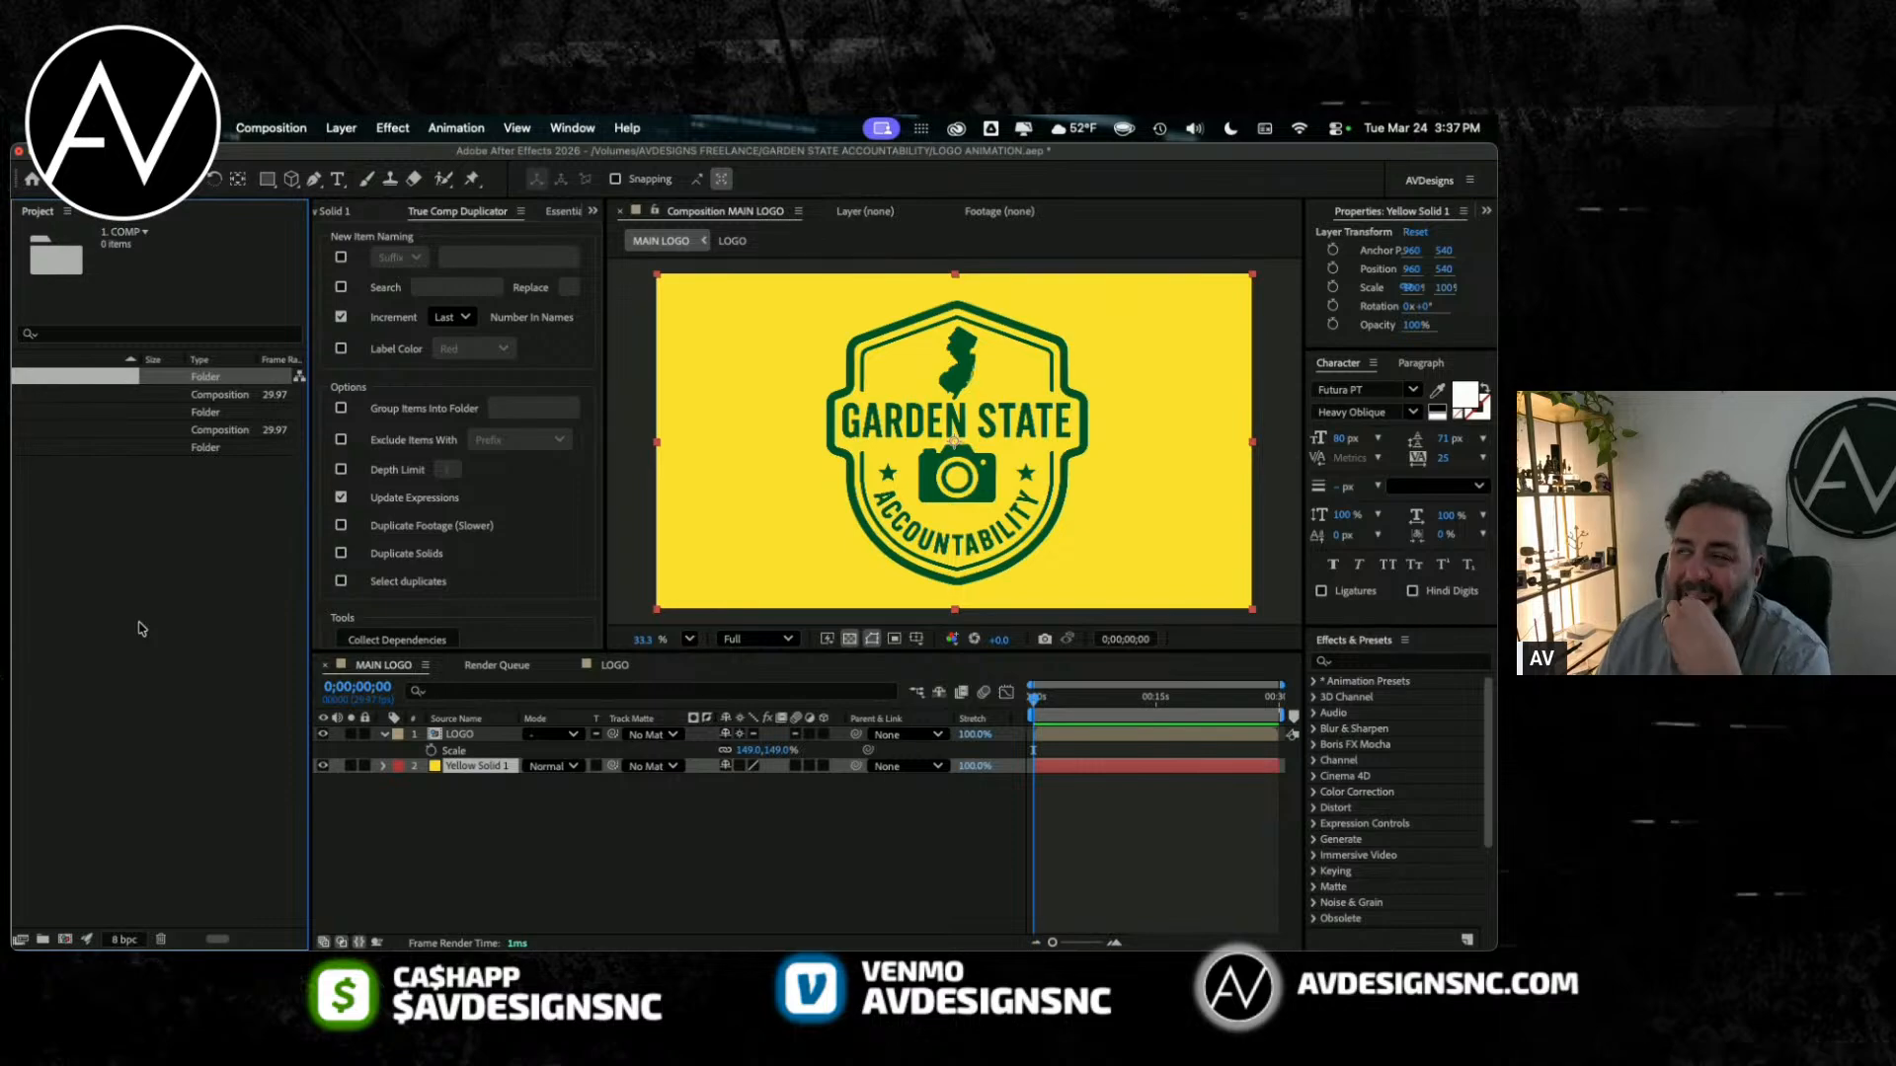
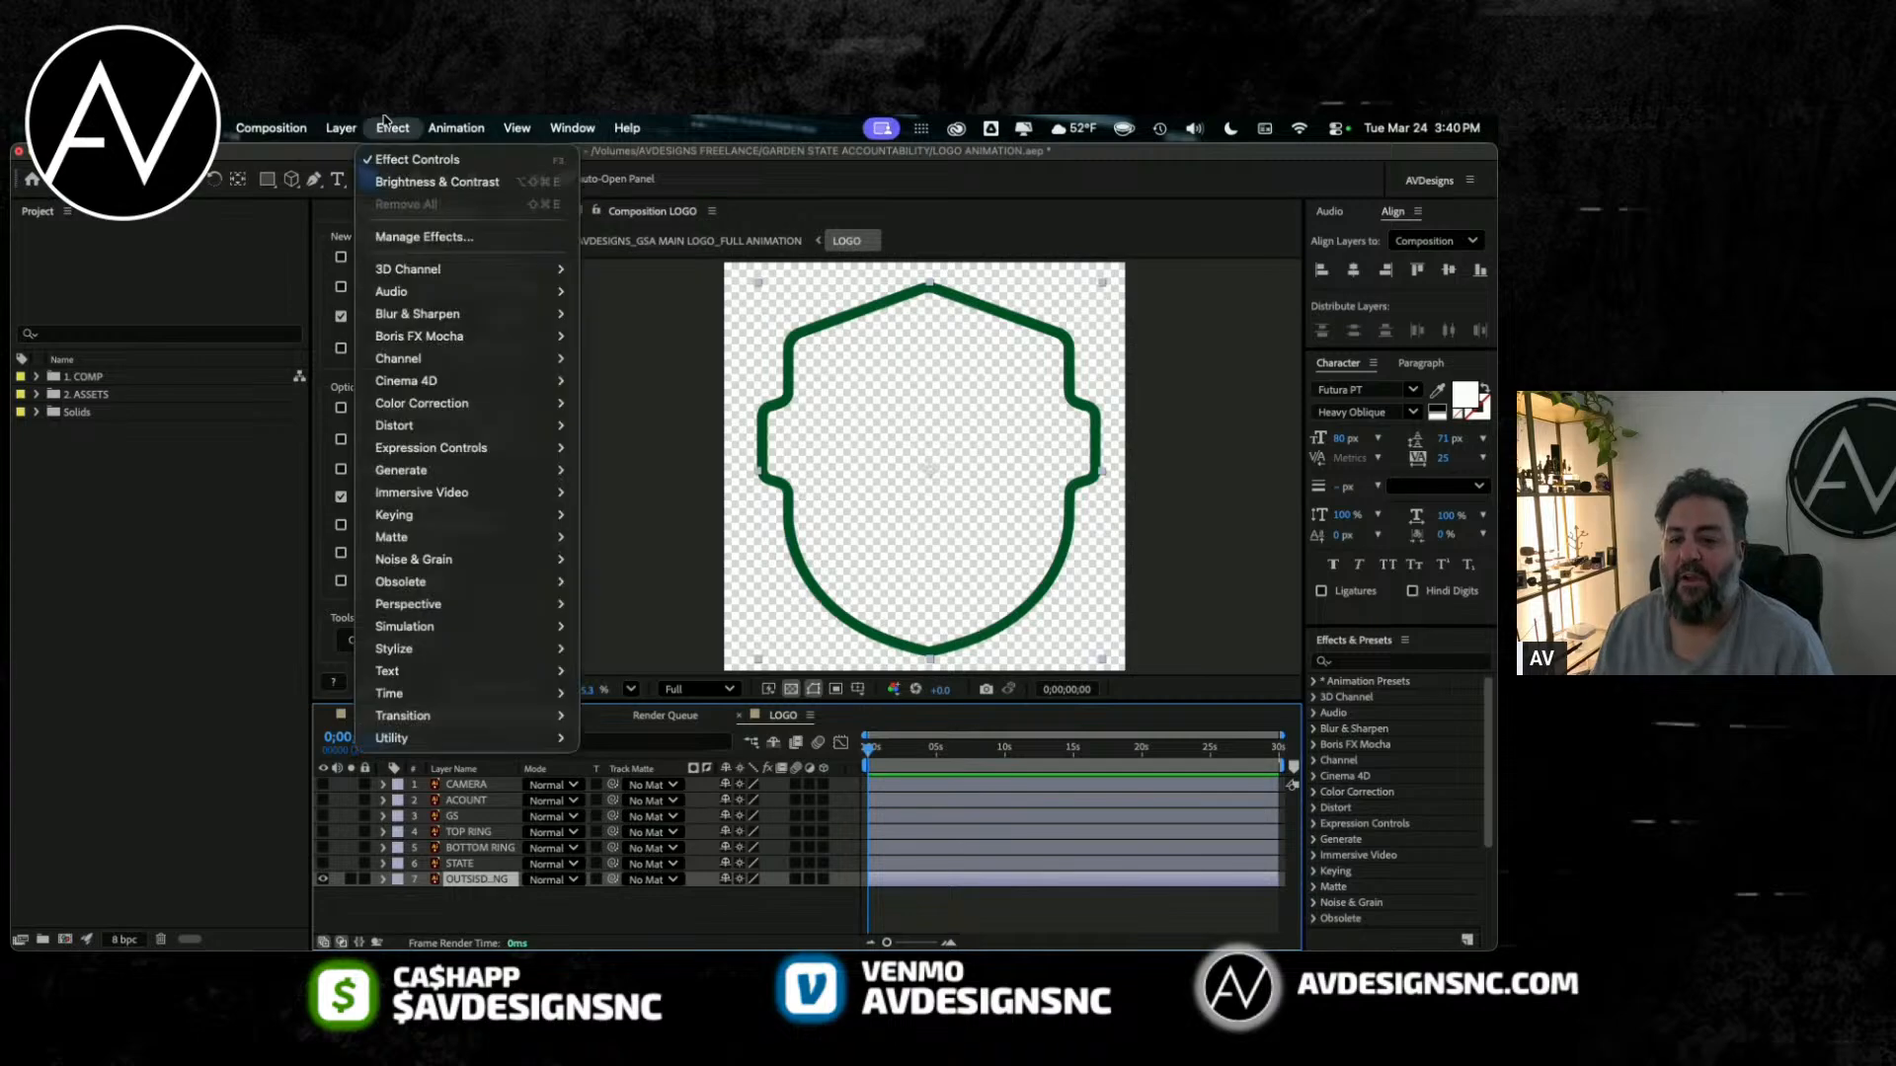
Step: Add the Stroke effect to the OUTSISDE RING layer and widen the timeline's layer name column
{"action": "mouse_move", "coordinate": [464, 470]}
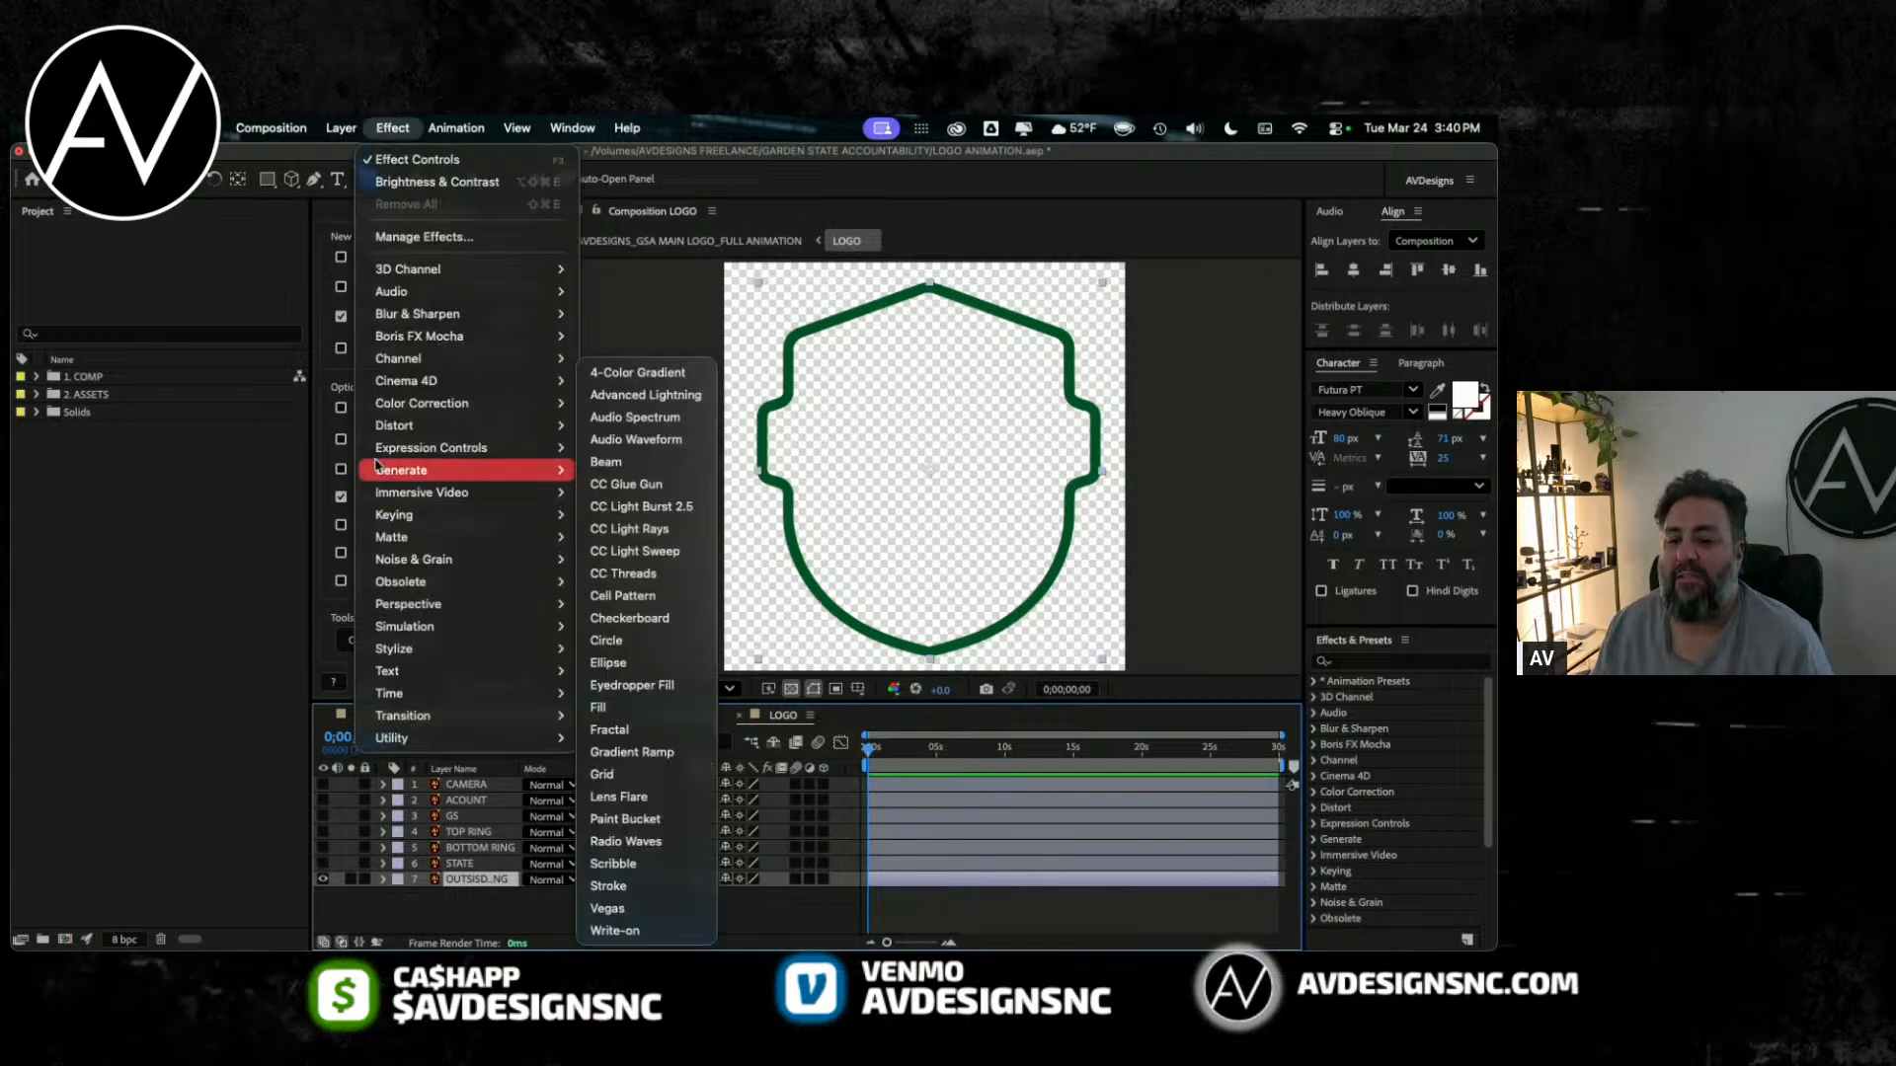
{"action": "left_click", "coordinate": [609, 885]}
{"action": "key", "text": "v"}
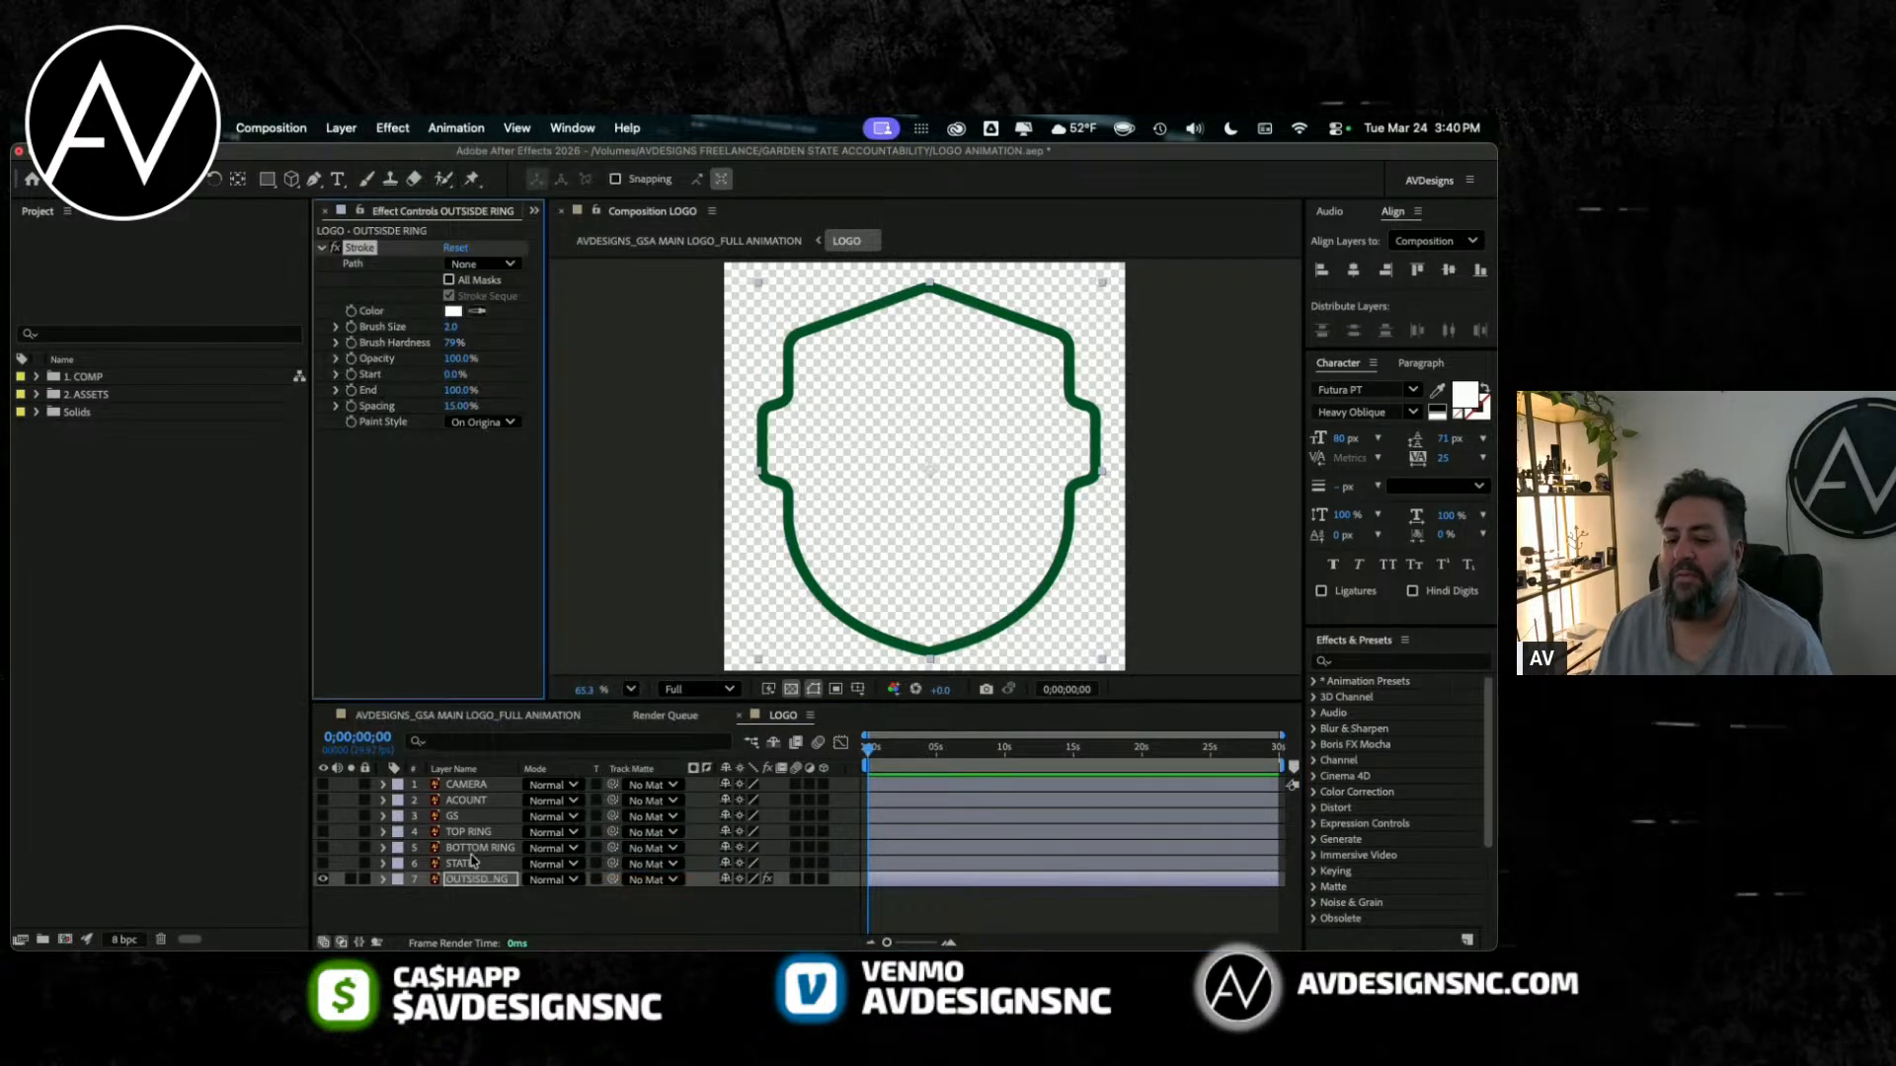
{"action": "left_click", "coordinate": [460, 879]}
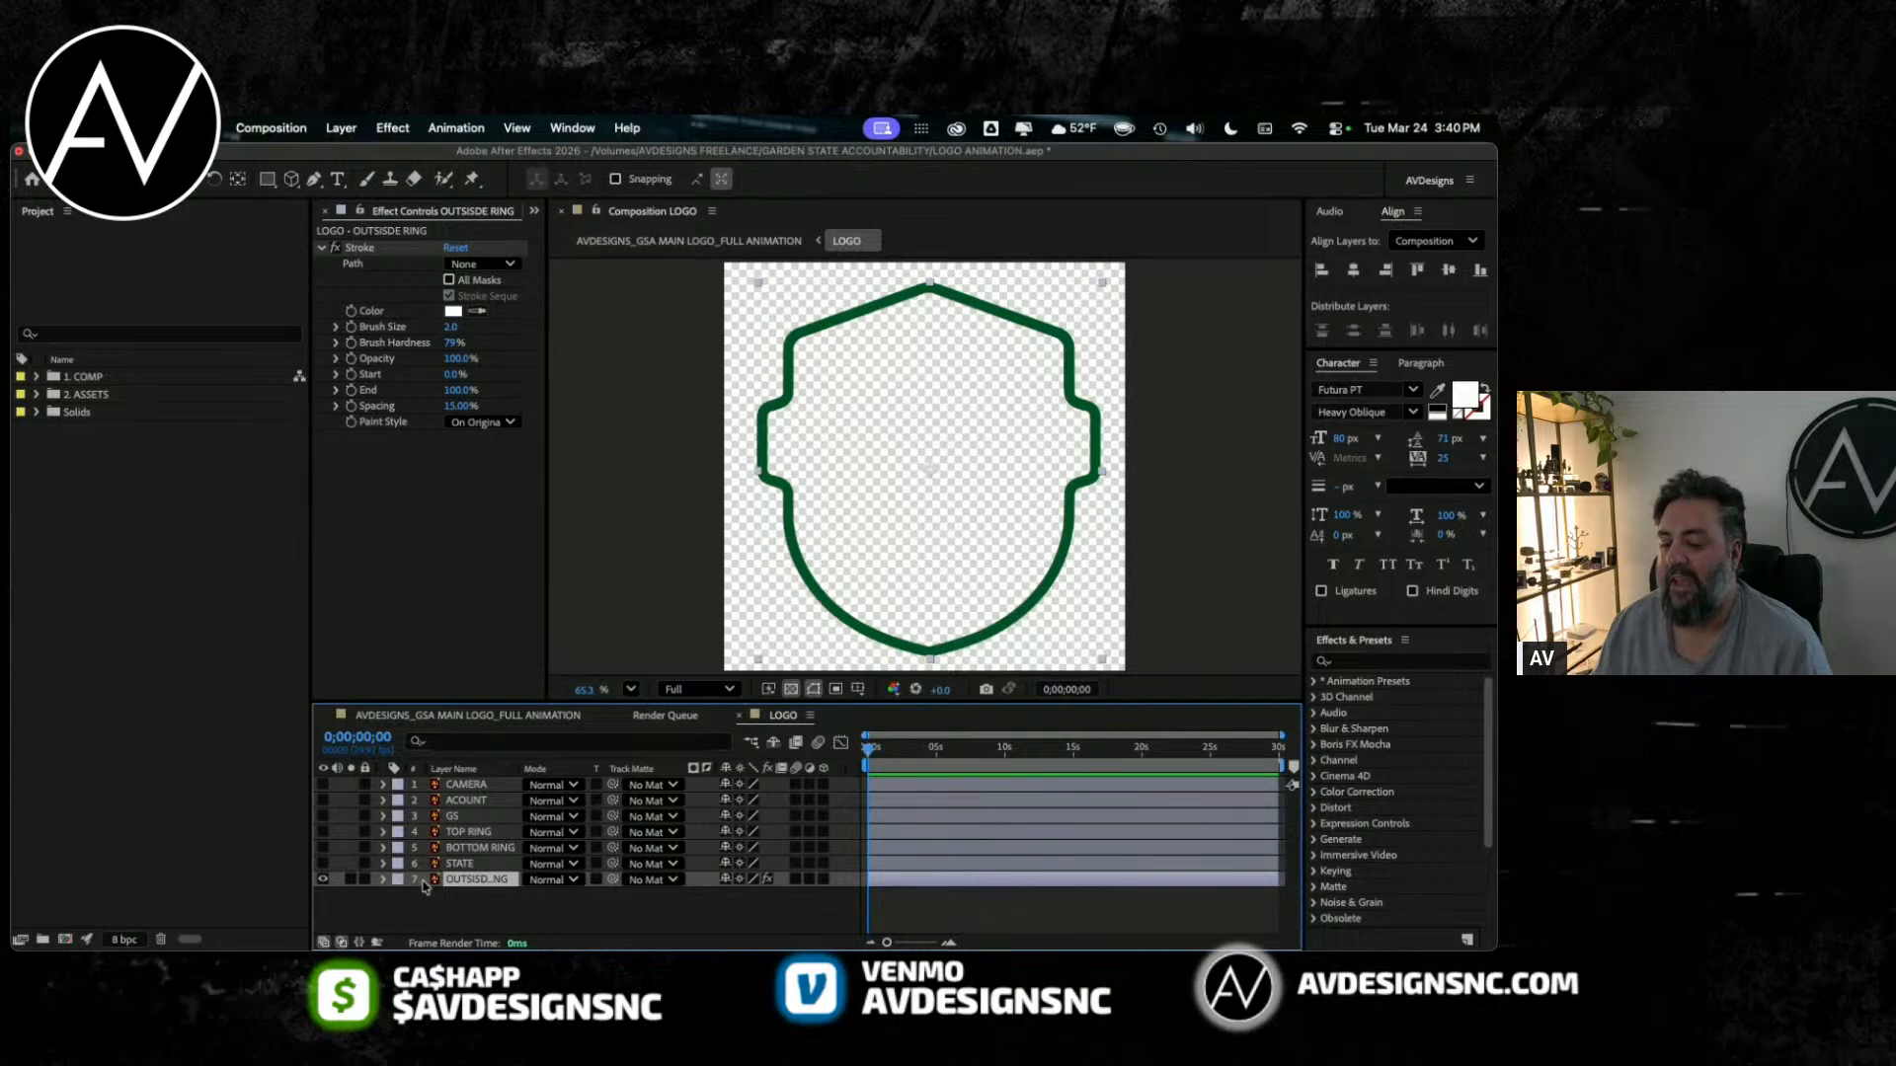
{"action": "left_click_drag", "start_coordinate": [521, 767], "coordinate": [569, 763]}
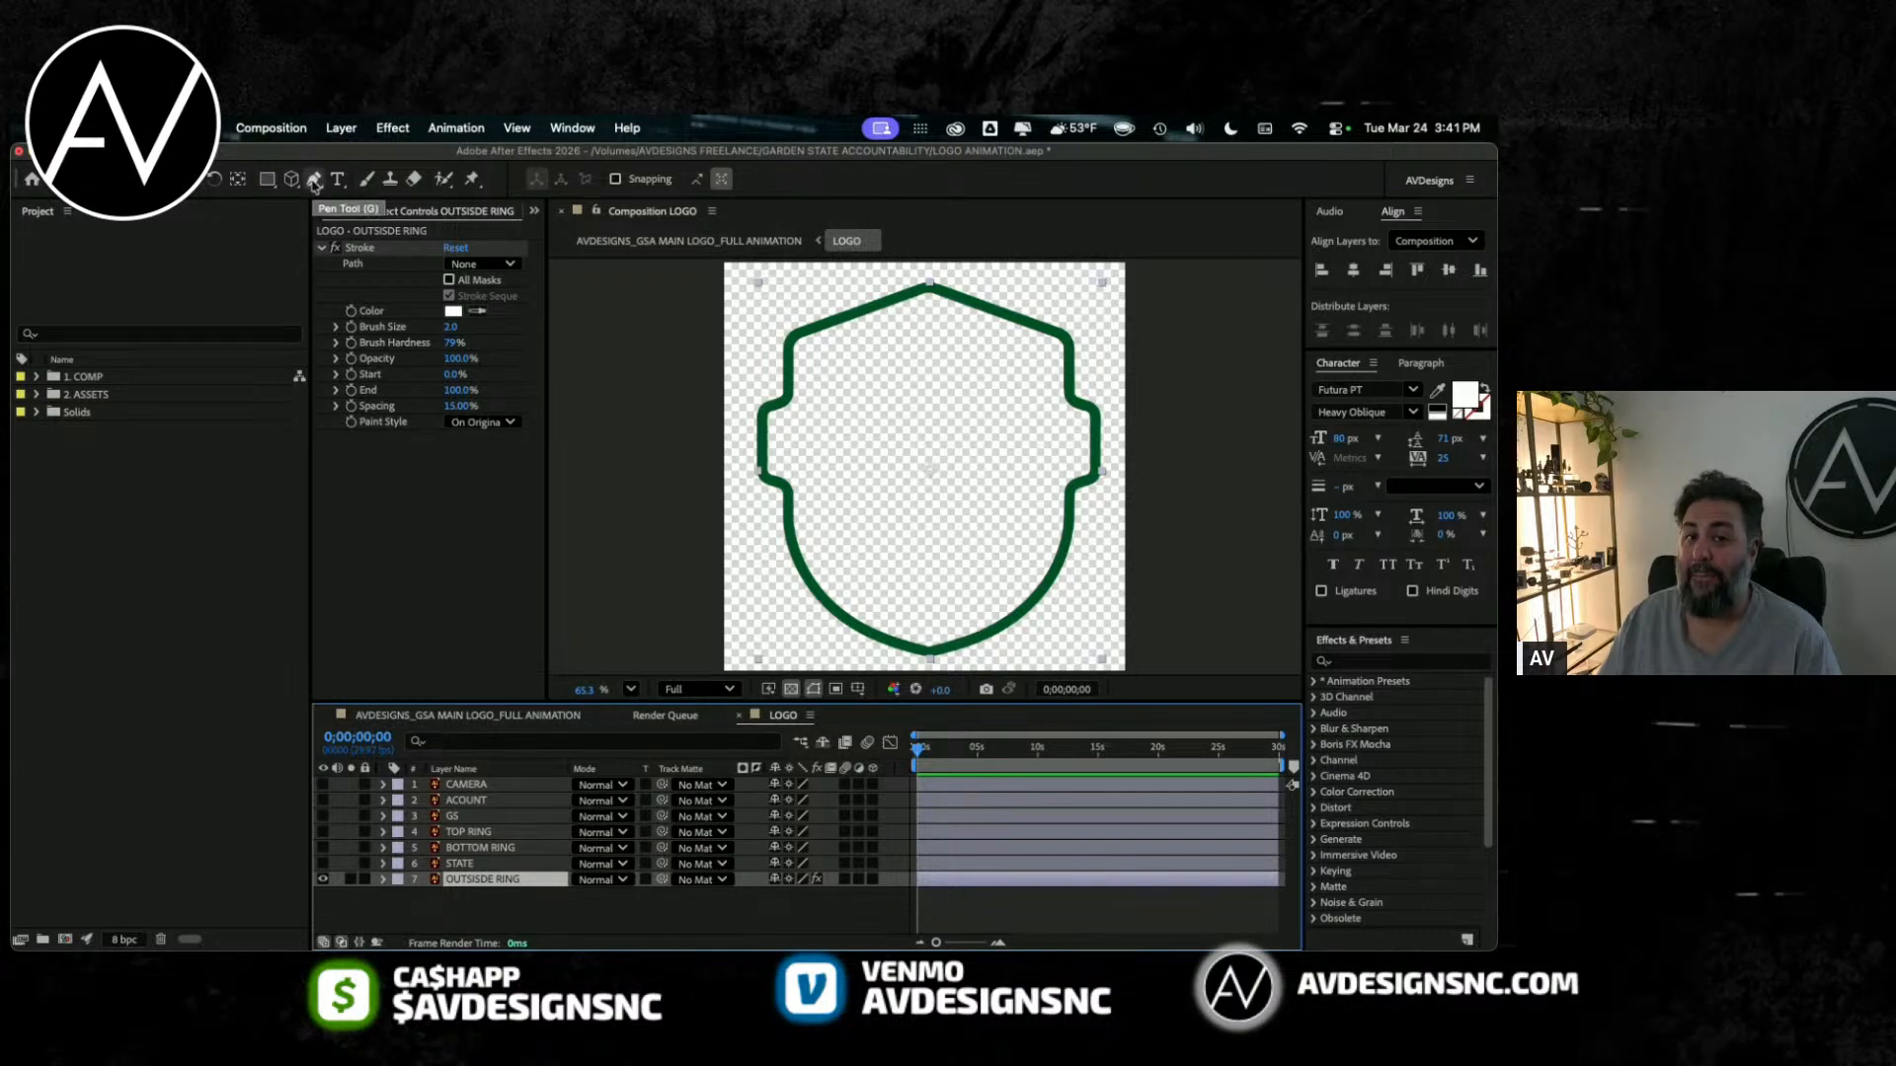
Step: Trace a closed mask on the OUTSISDE RING layer with the Pen tool, following the badge outline from its top point
{"action": "left_click", "coordinate": [314, 181]}
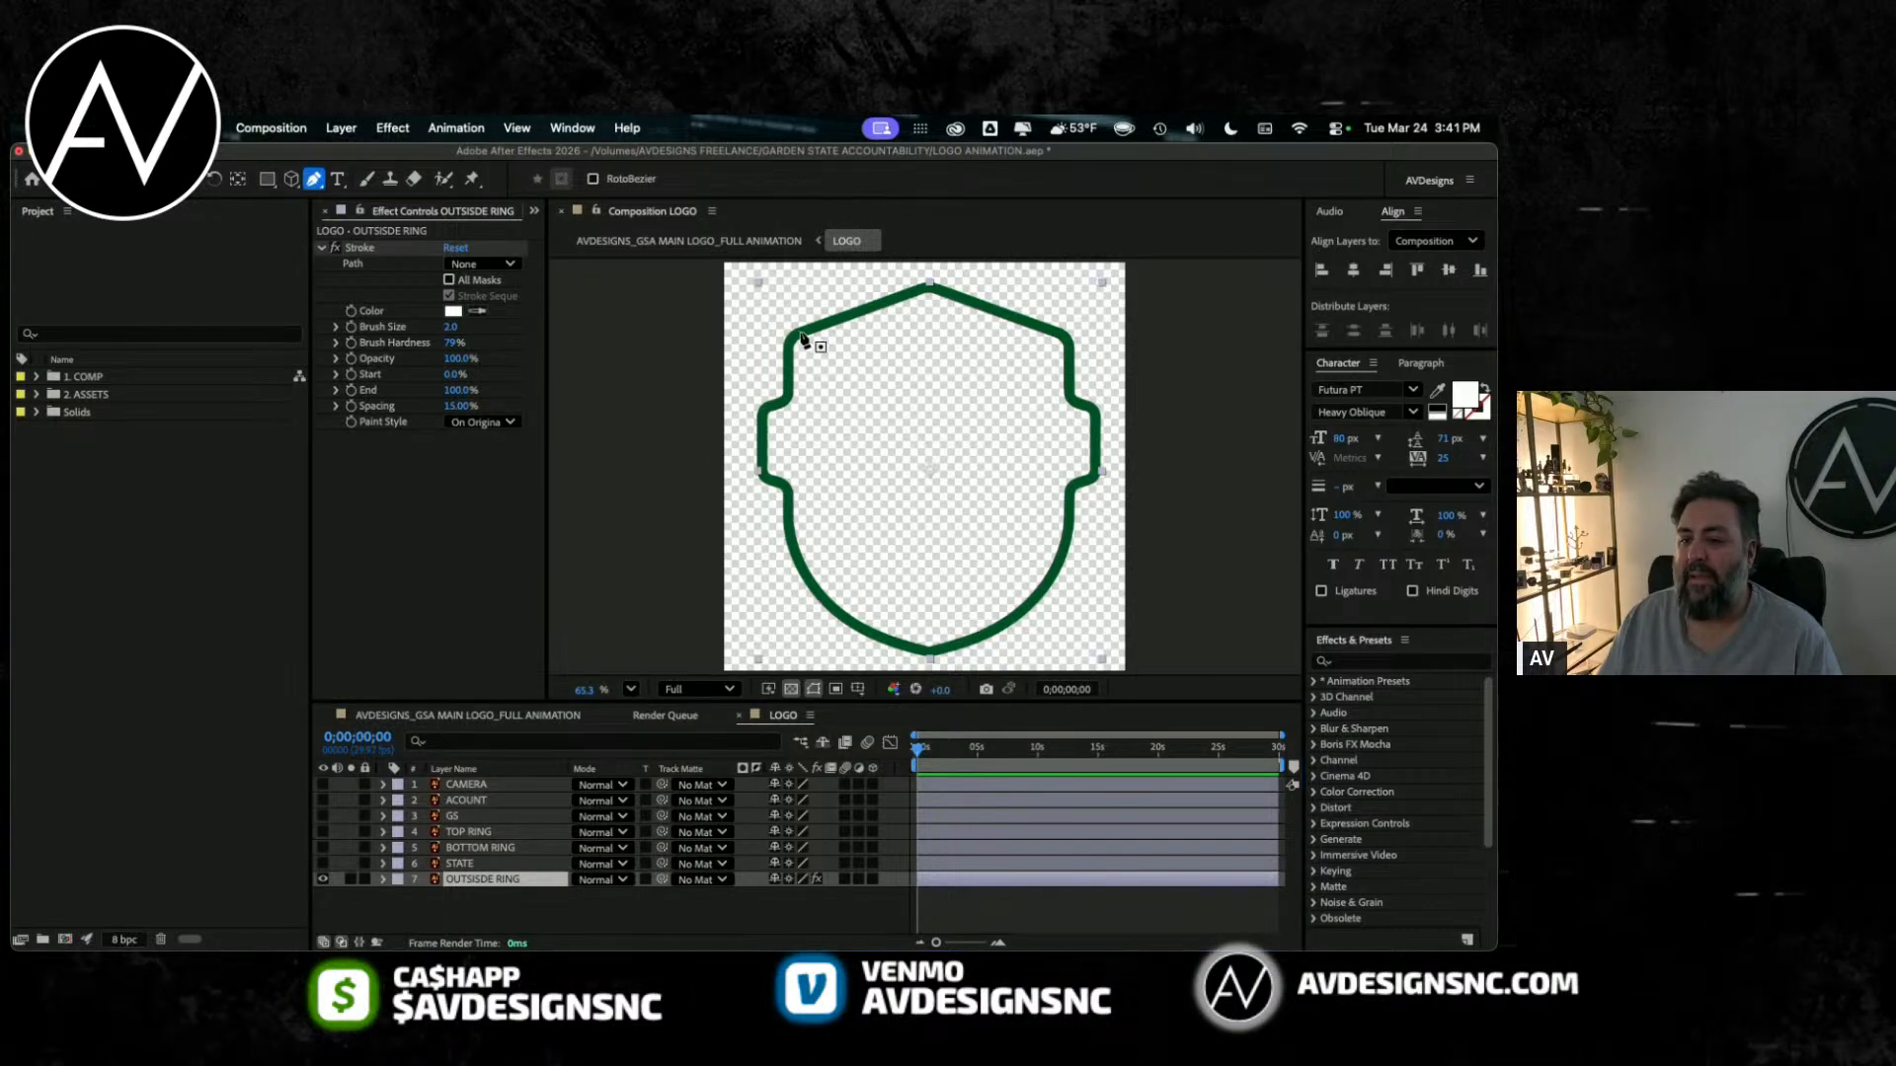
{"action": "left_click", "coordinate": [928, 289]}
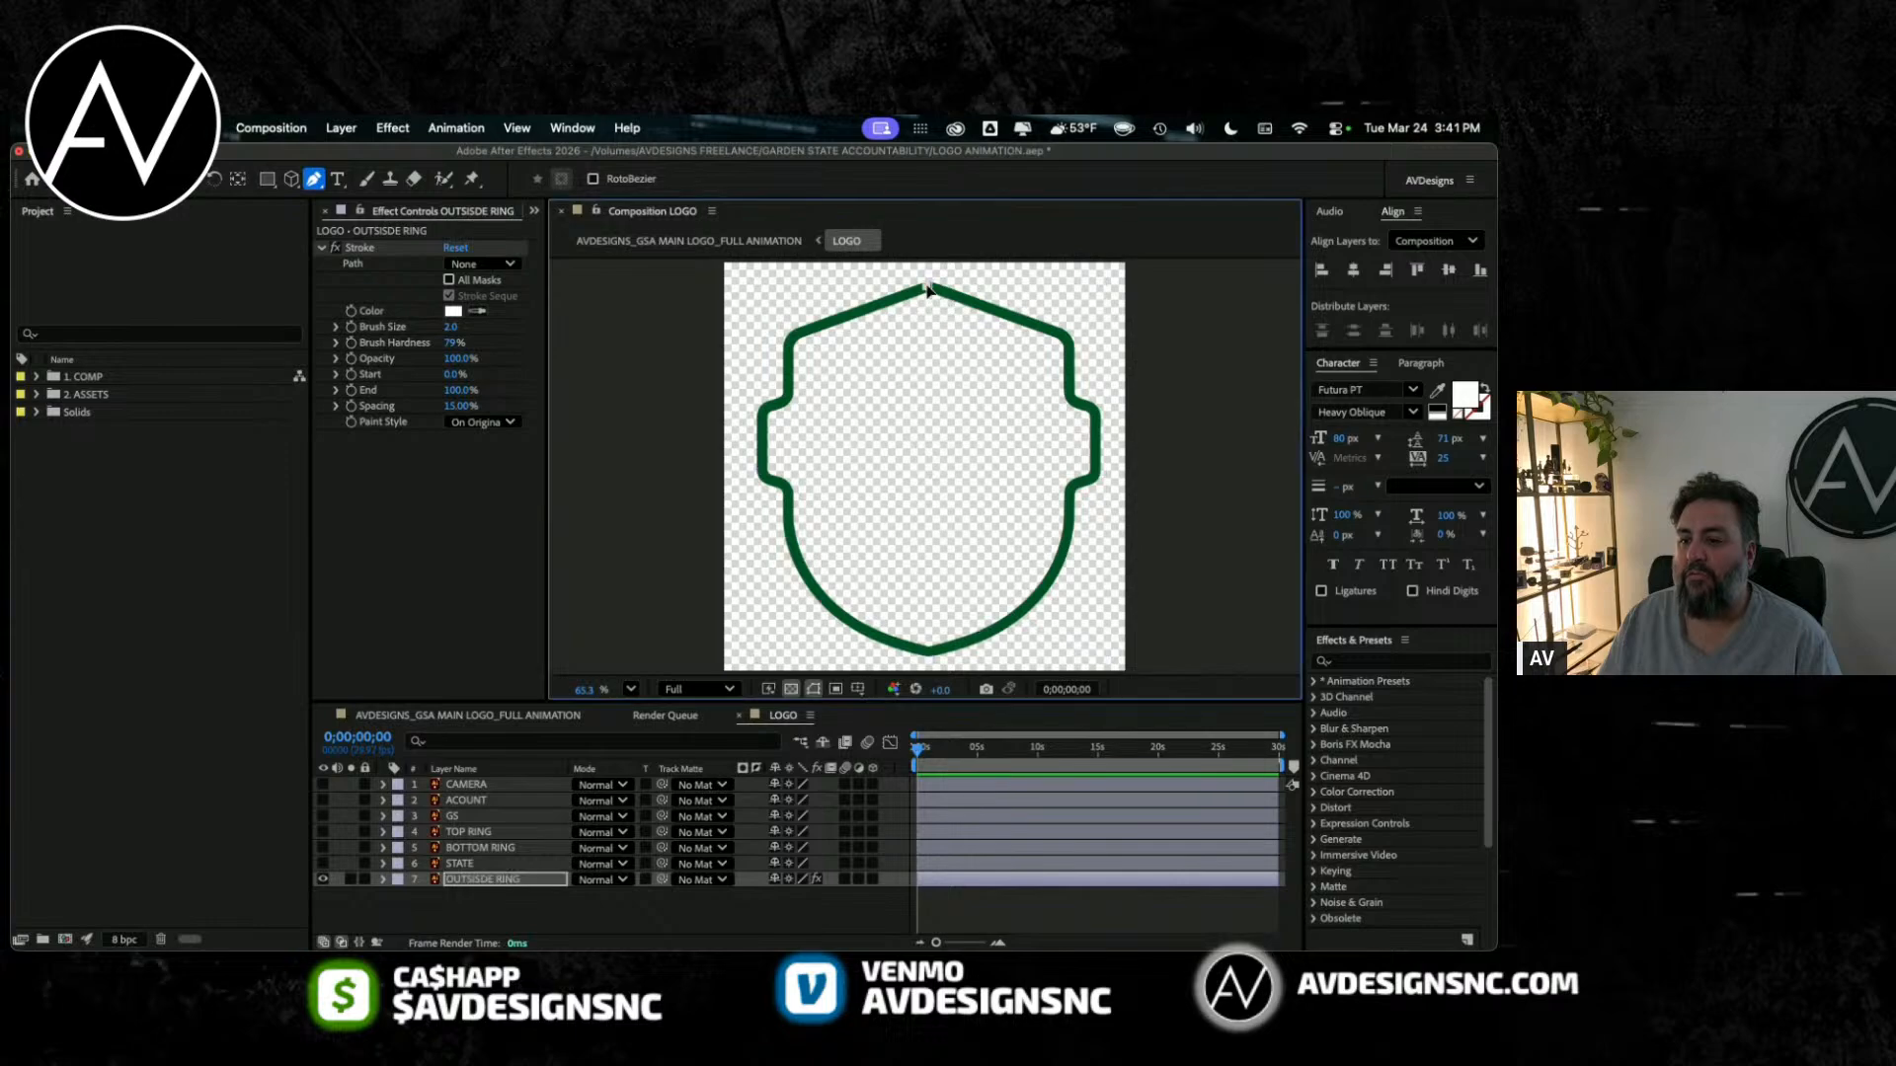
{"action": "left_click", "coordinate": [790, 338]}
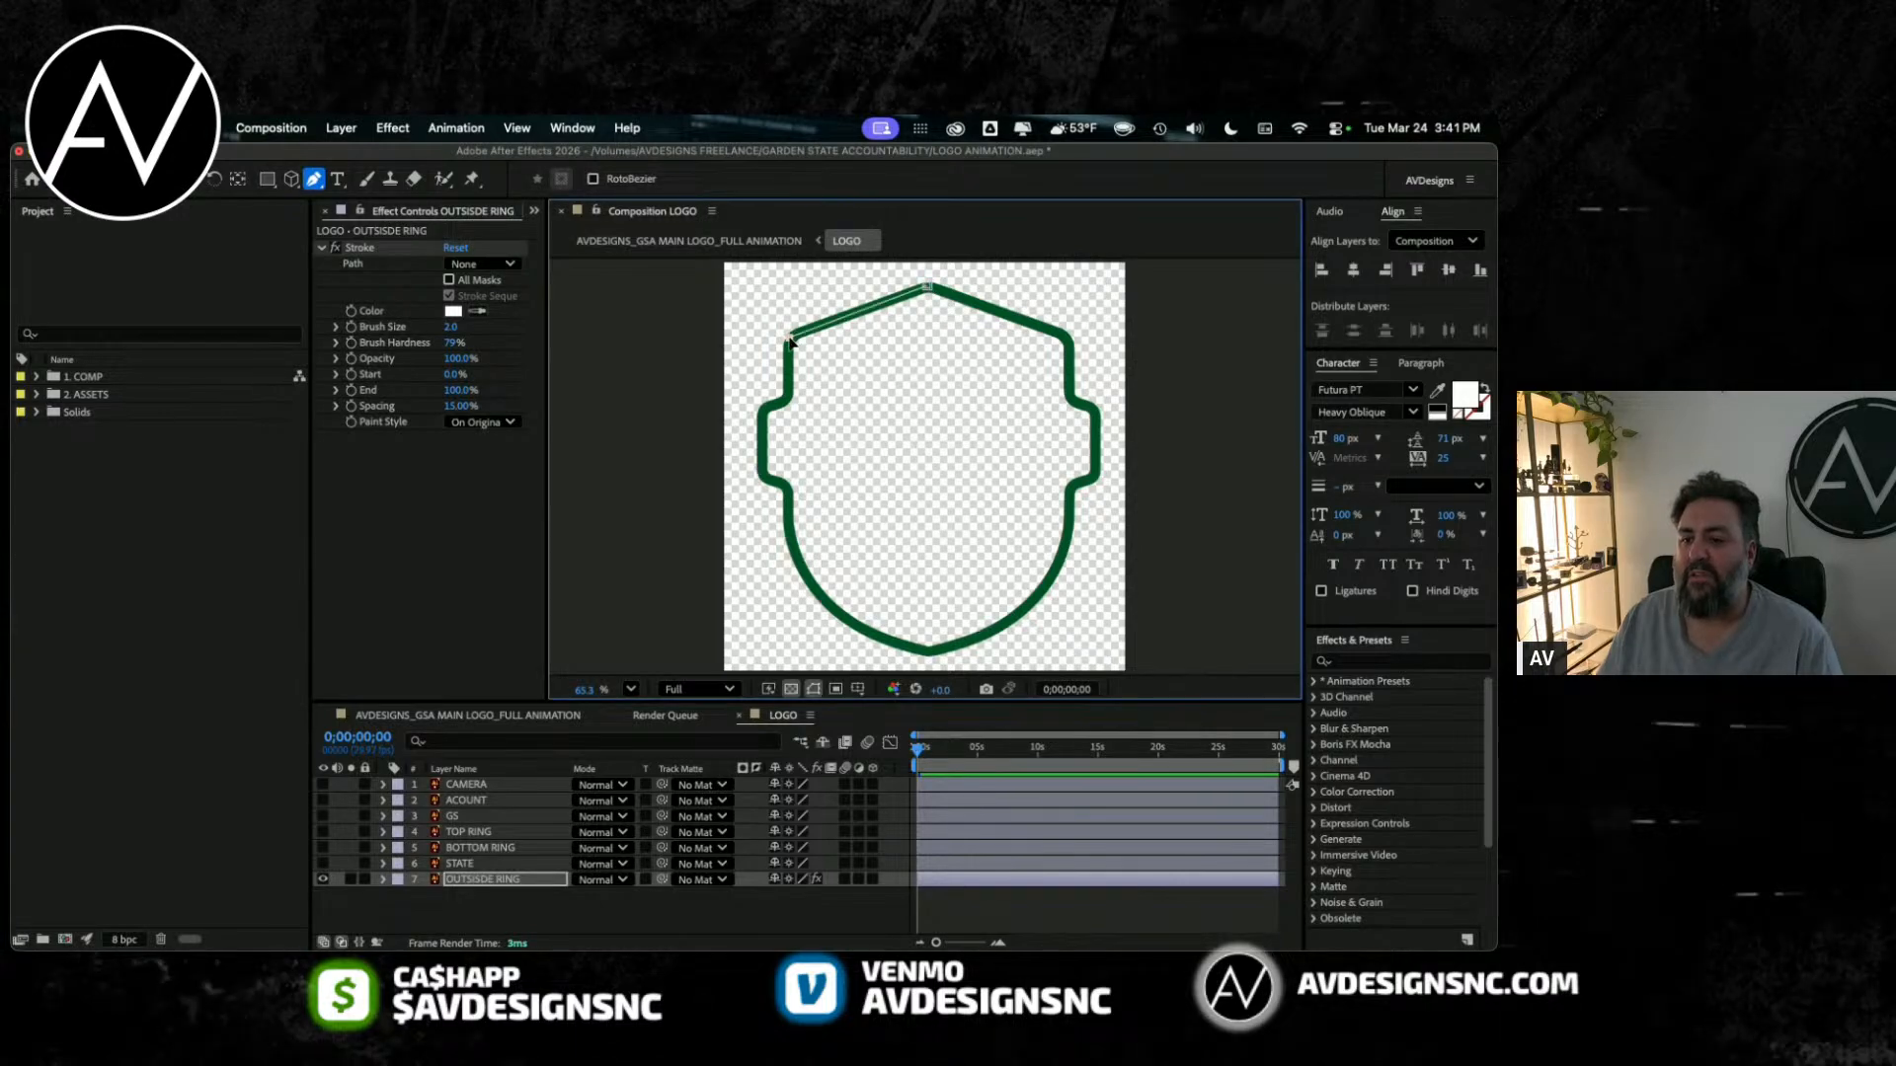
{"action": "left_click", "coordinate": [763, 410]}
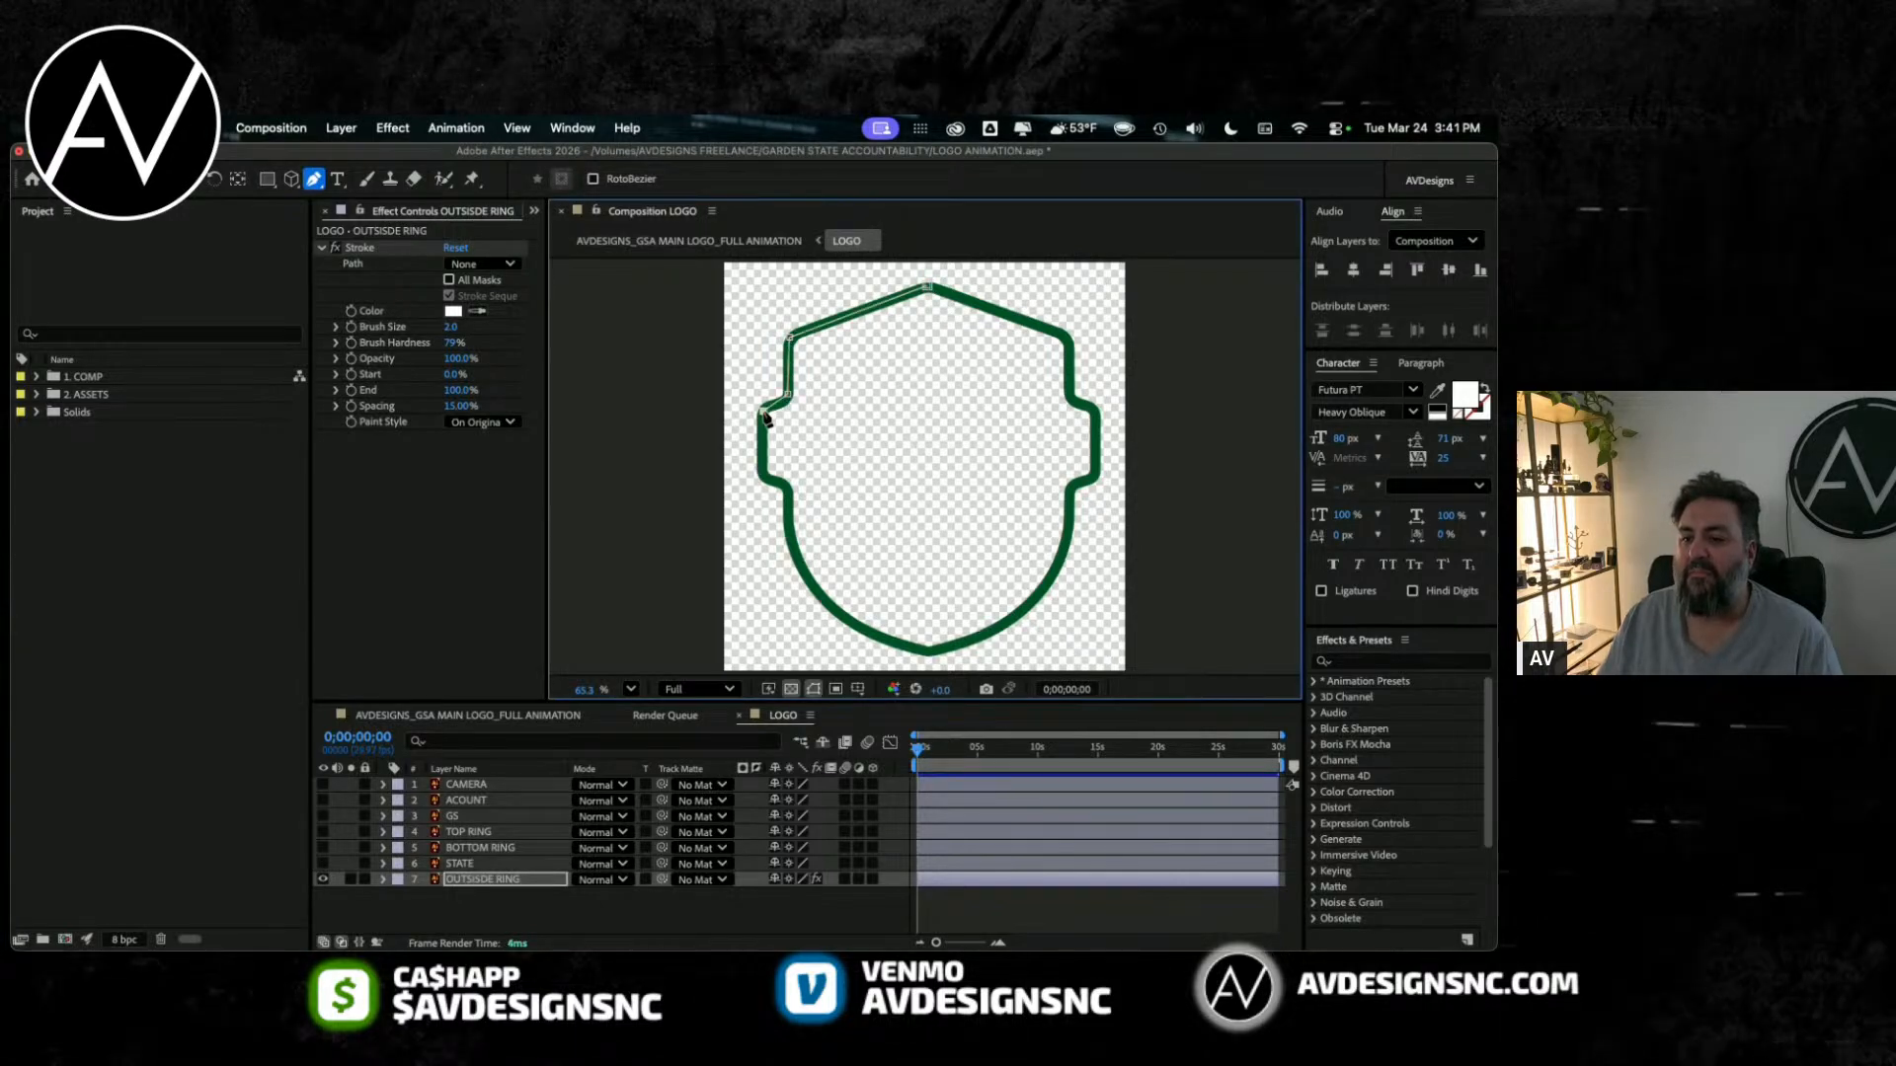
{"action": "left_click", "coordinate": [763, 478]}
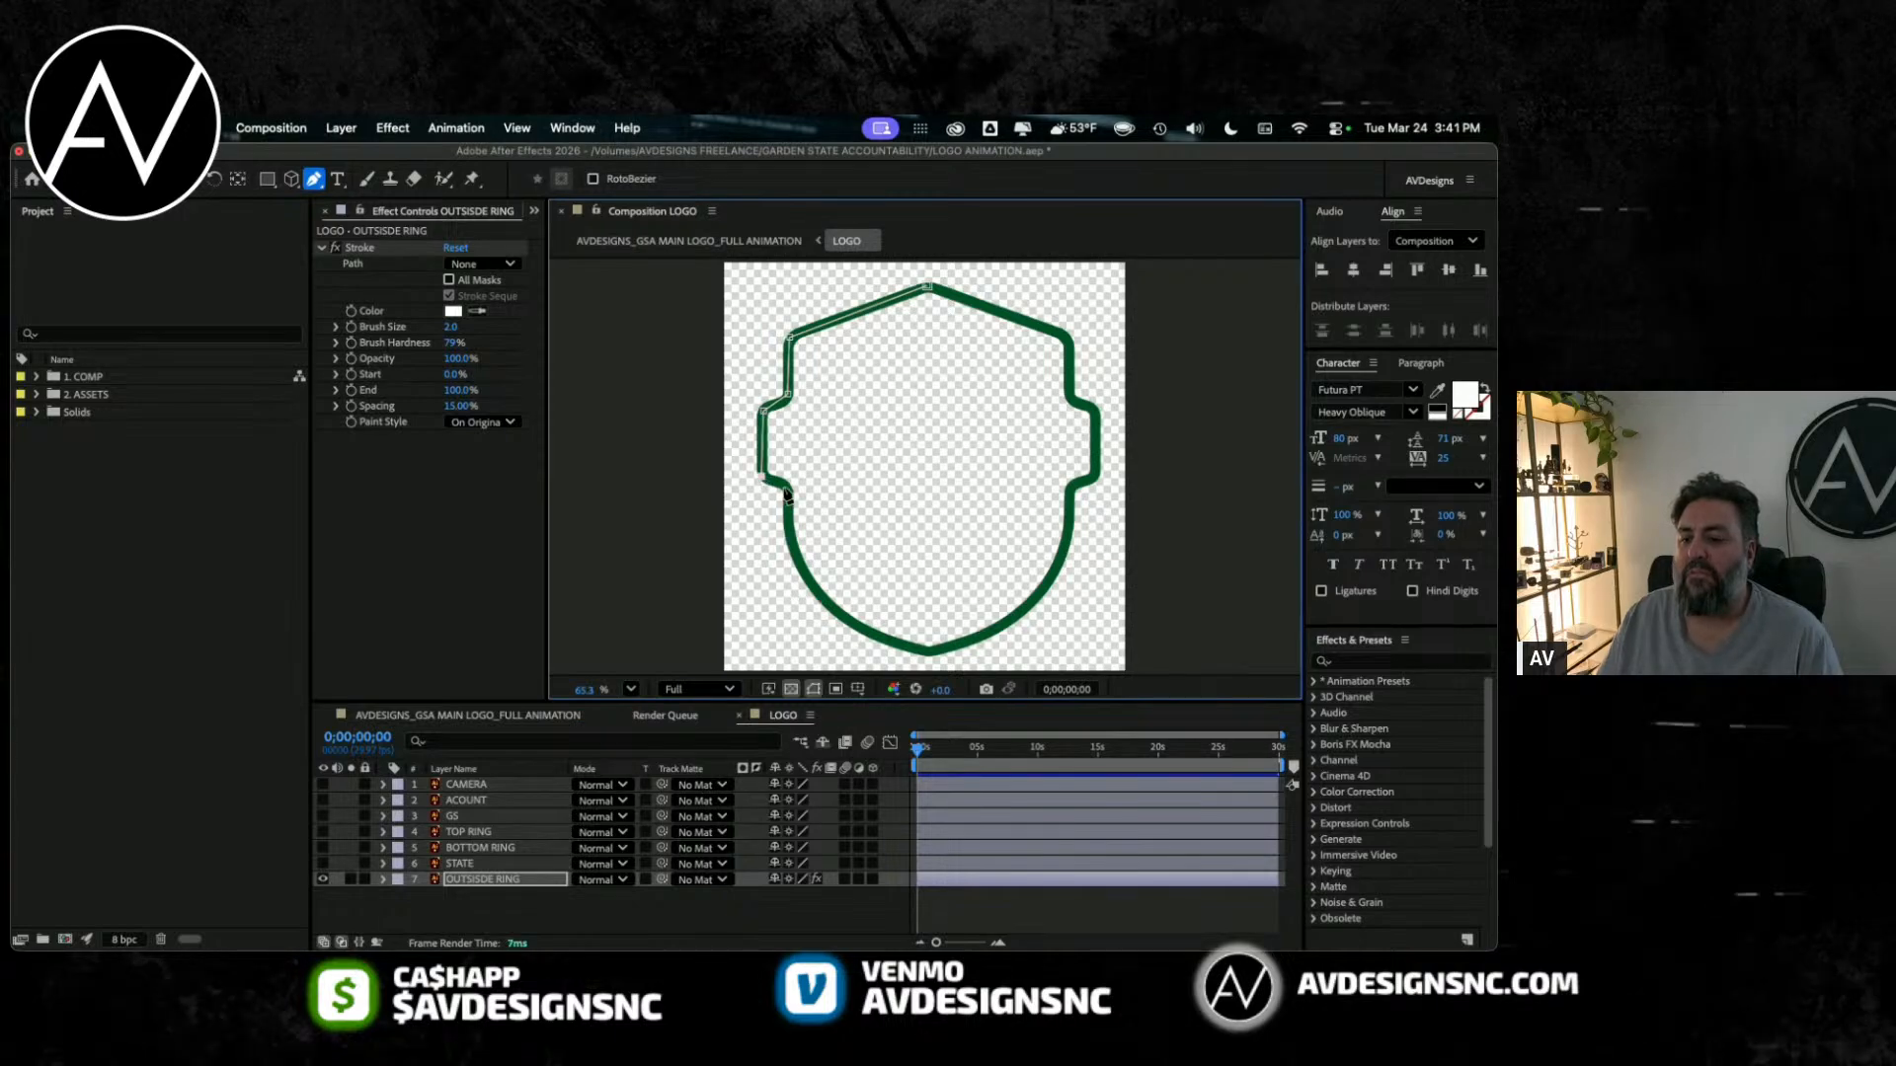
{"action": "left_click", "coordinate": [787, 488]}
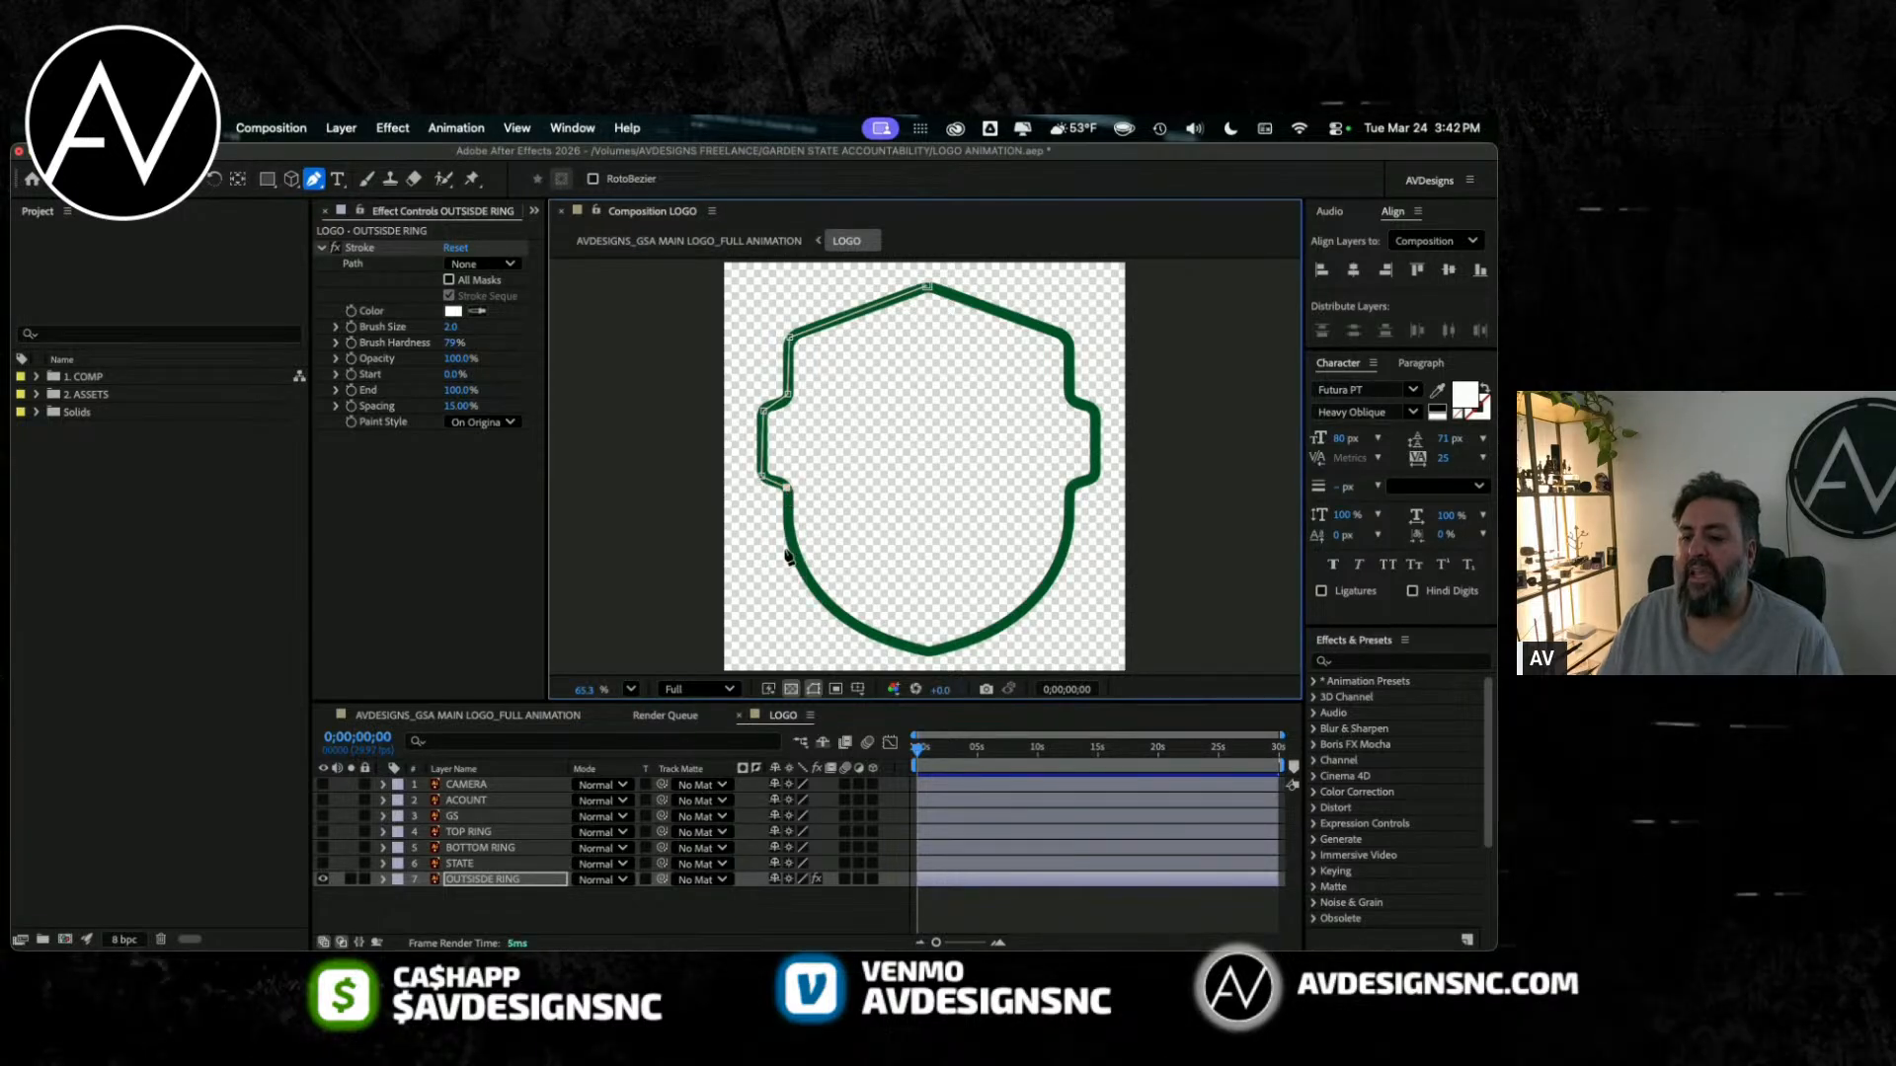
{"action": "left_click", "coordinate": [803, 573]}
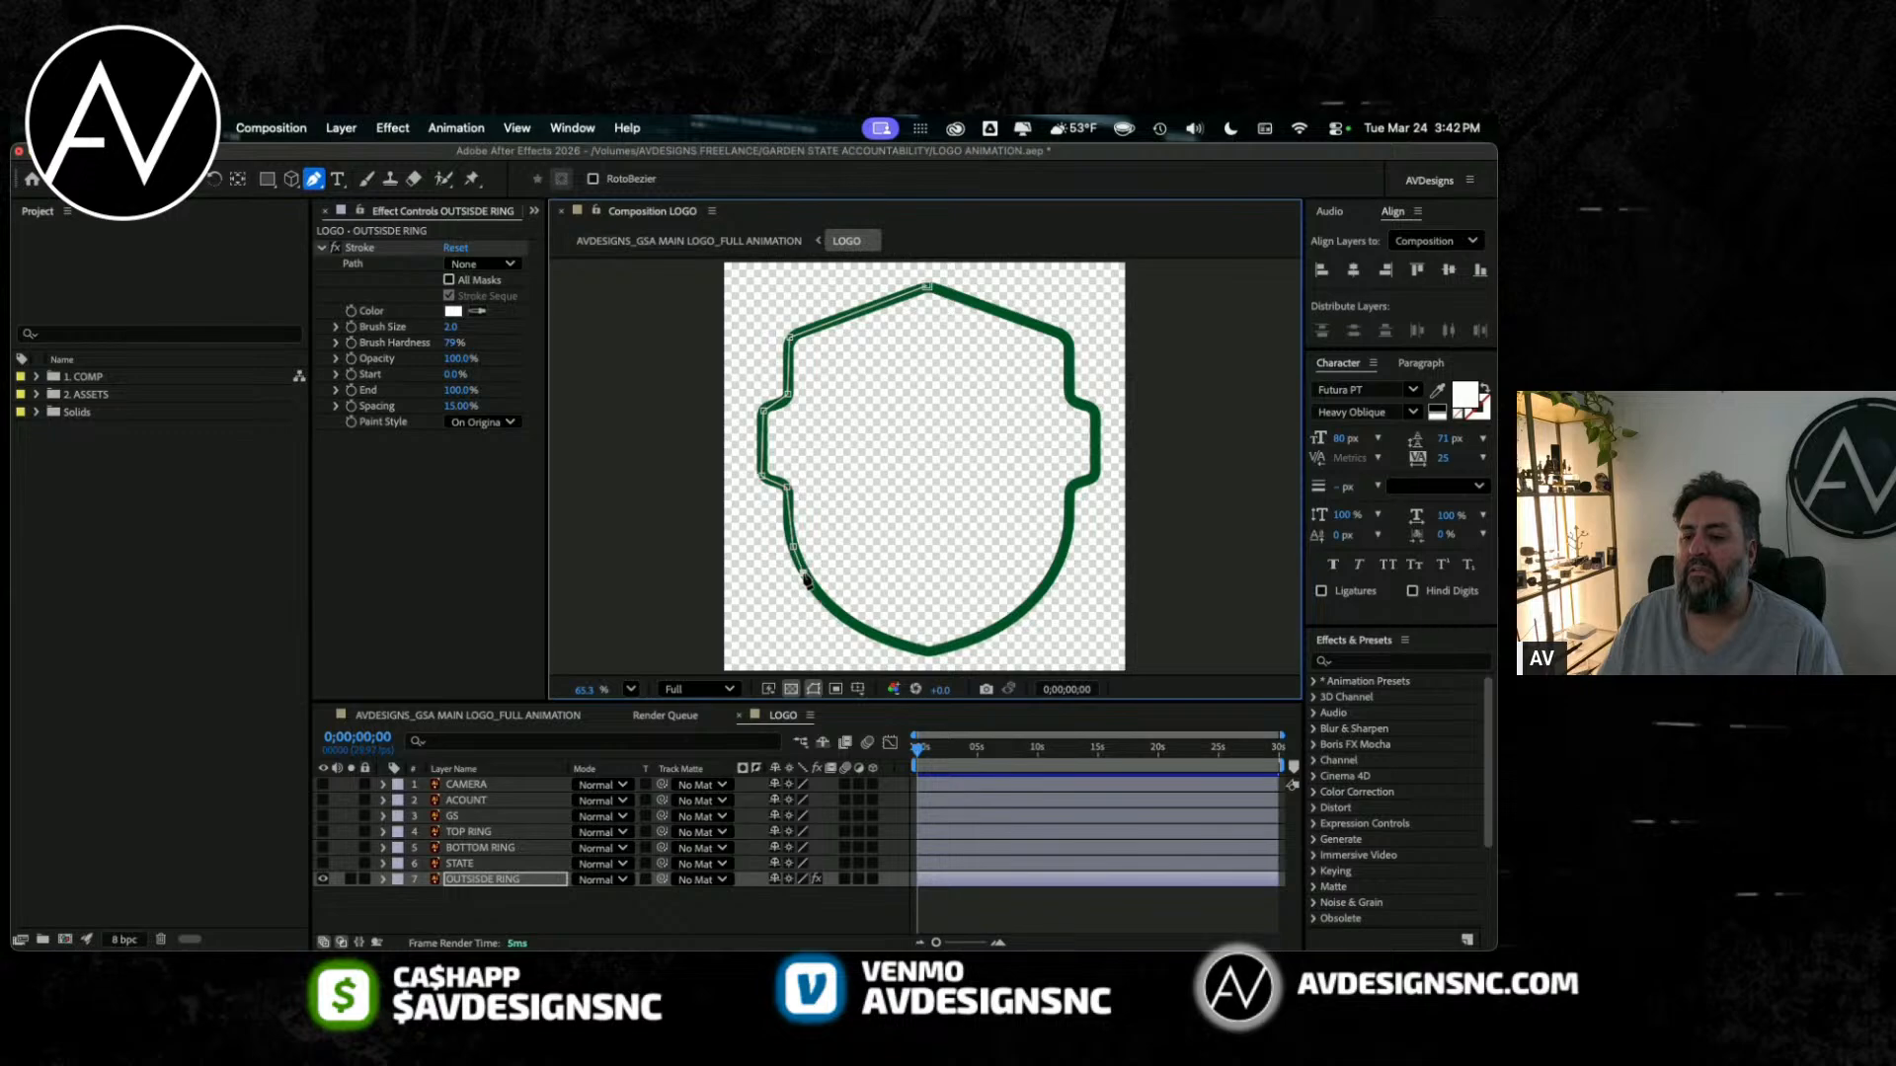
{"action": "left_click", "coordinate": [819, 599]}
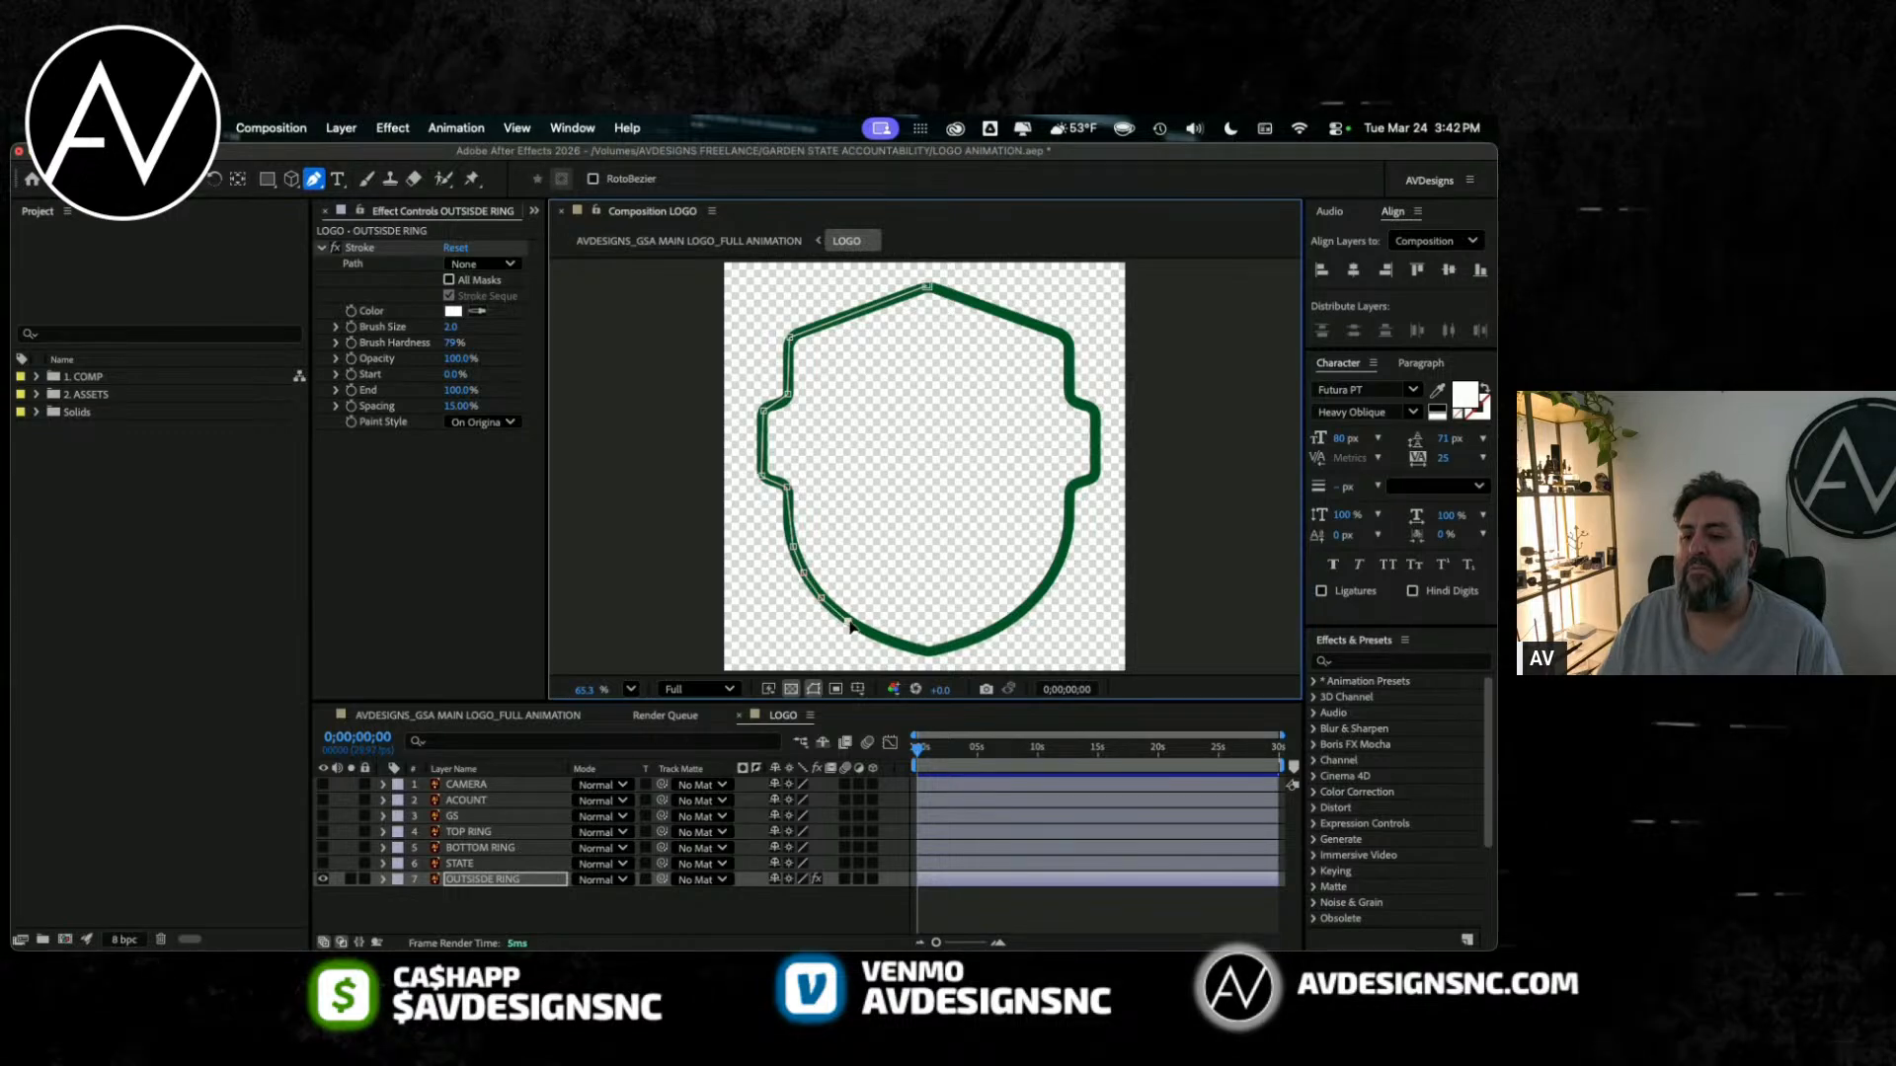
{"action": "left_click", "coordinate": [898, 645]}
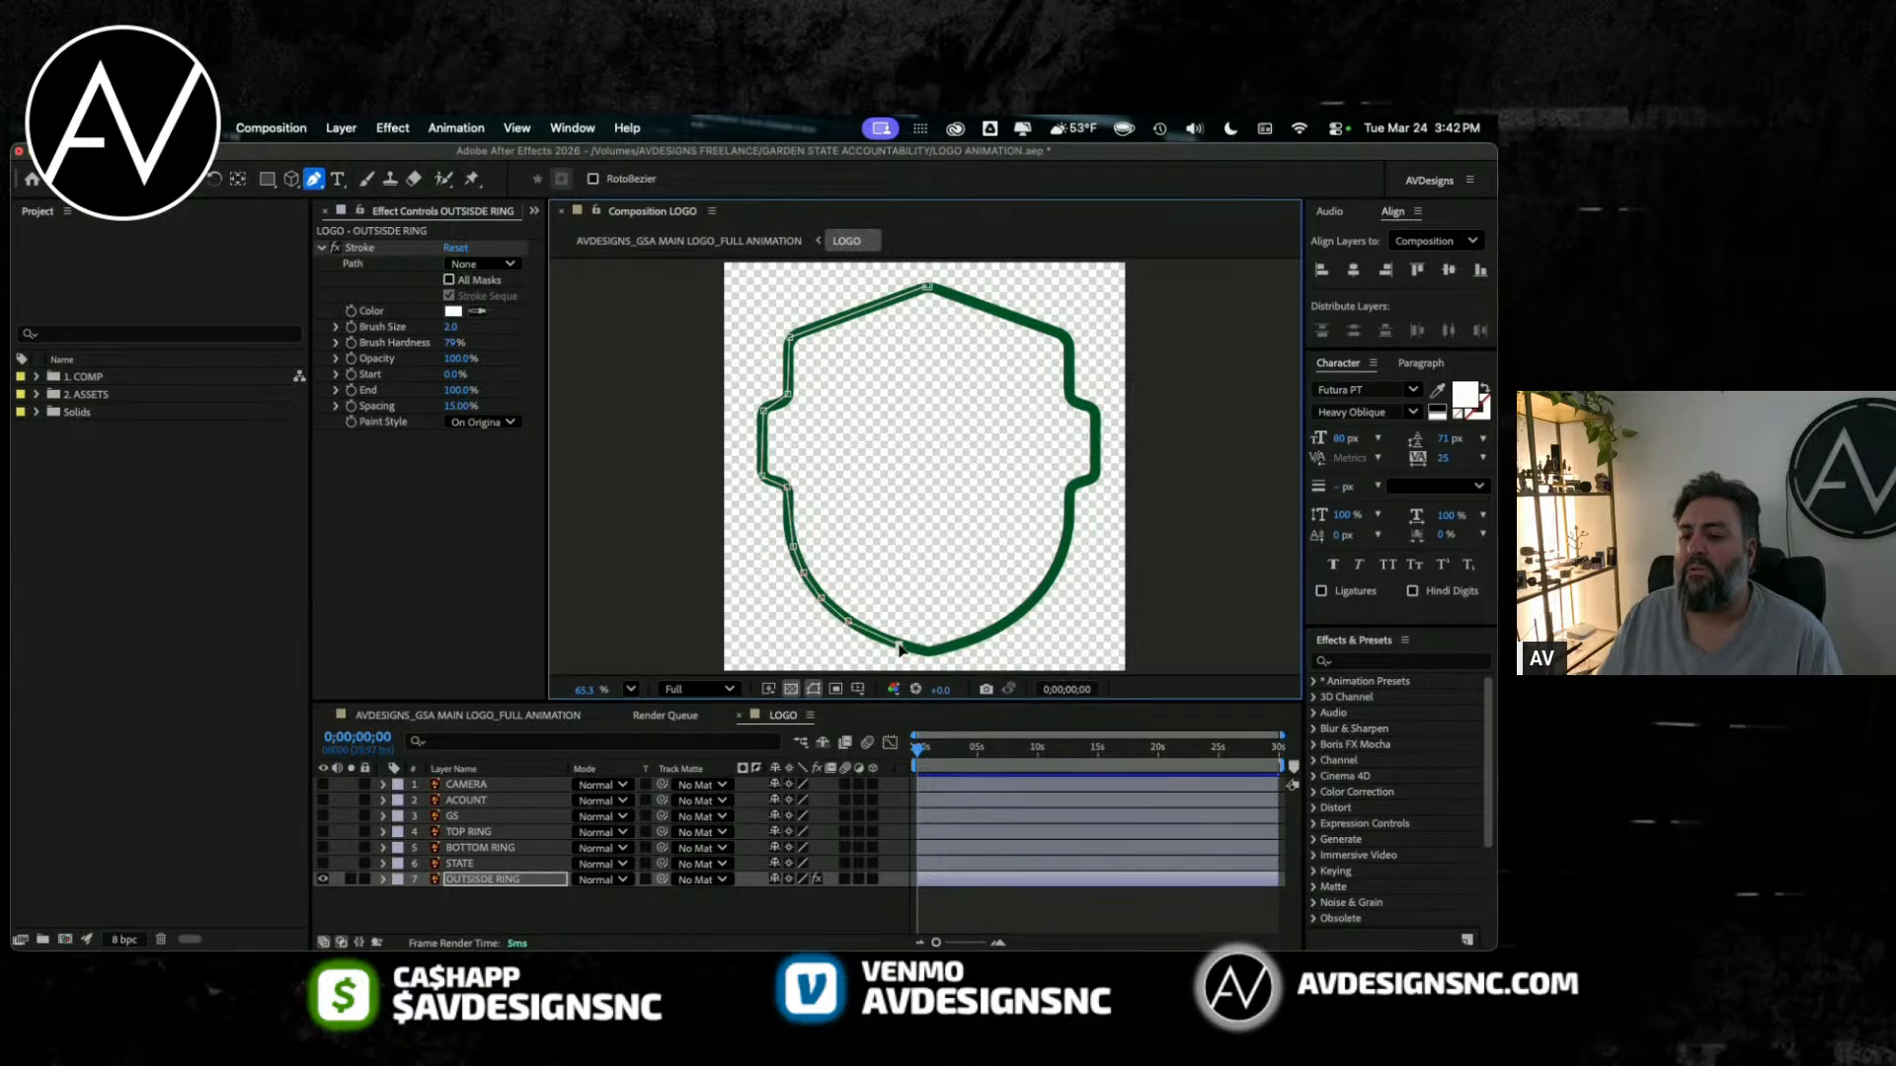
{"action": "left_click", "coordinate": [953, 647]}
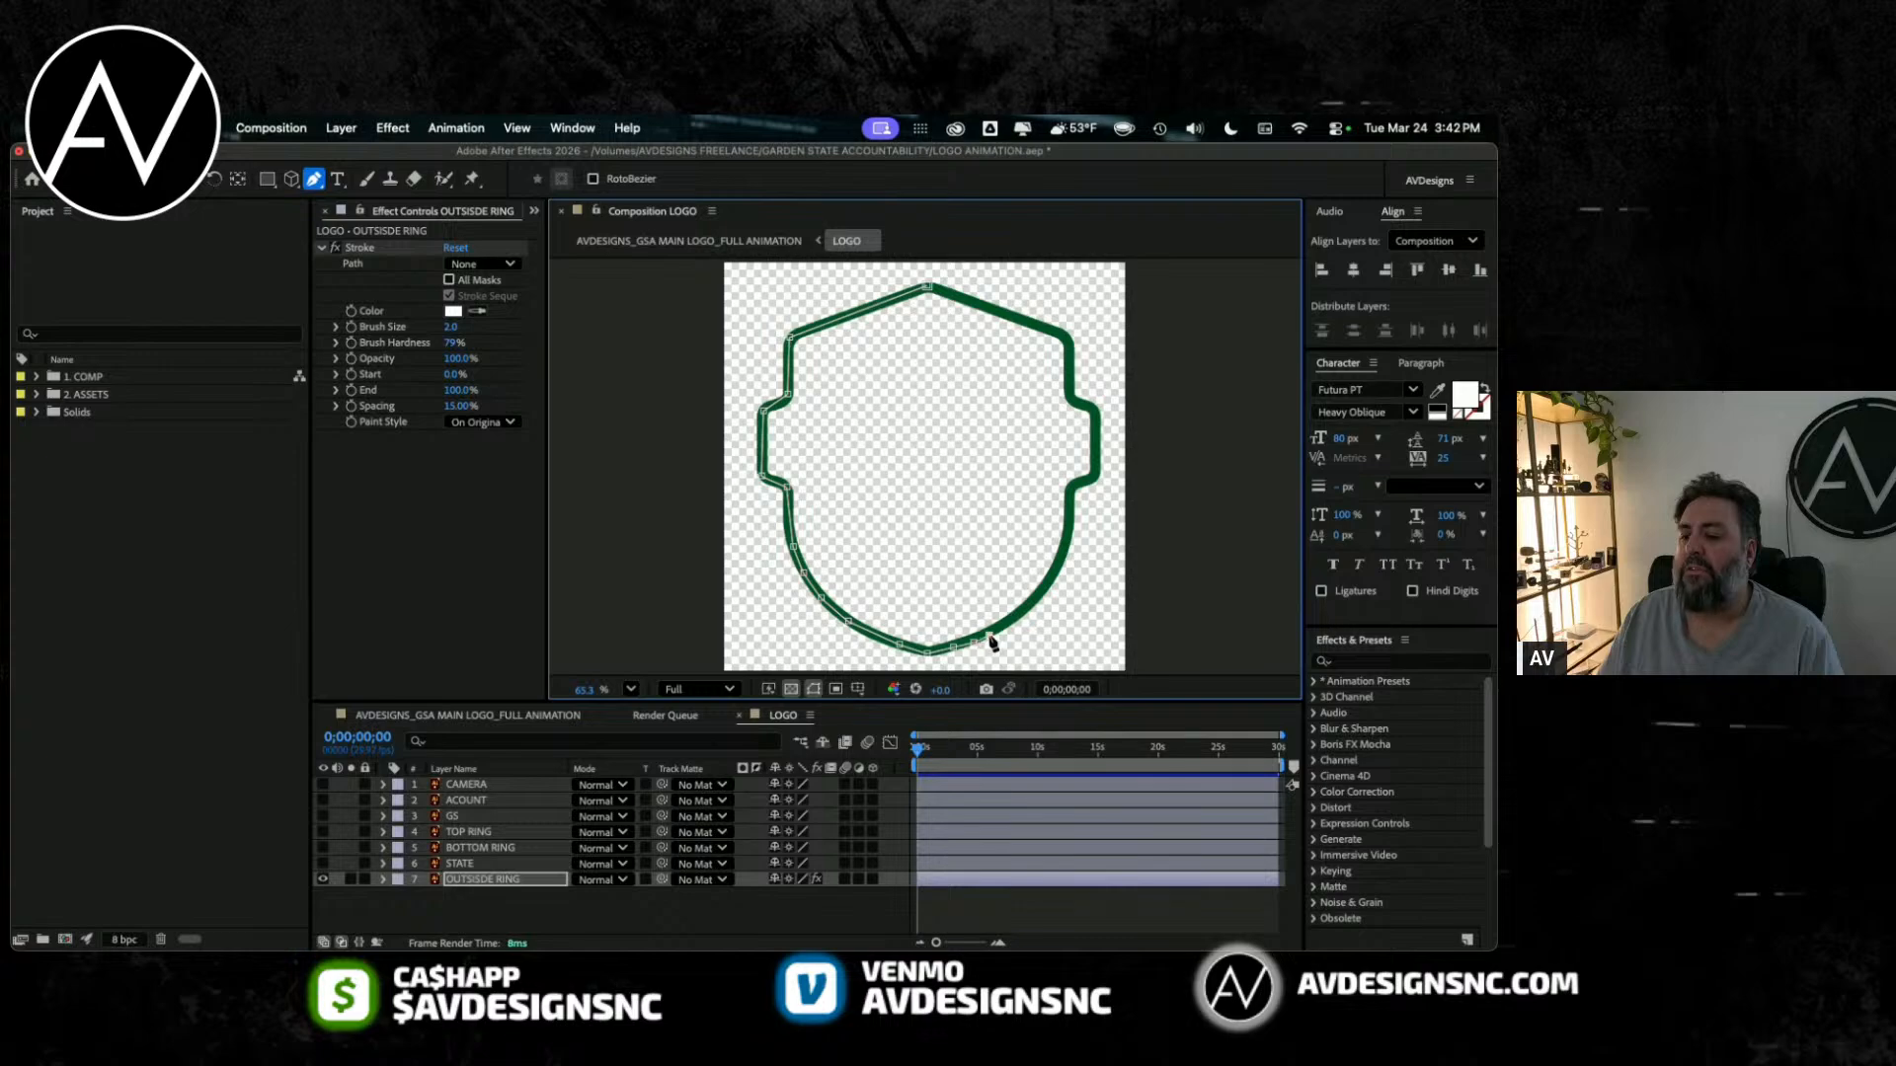
{"action": "left_click", "coordinate": [1003, 624]}
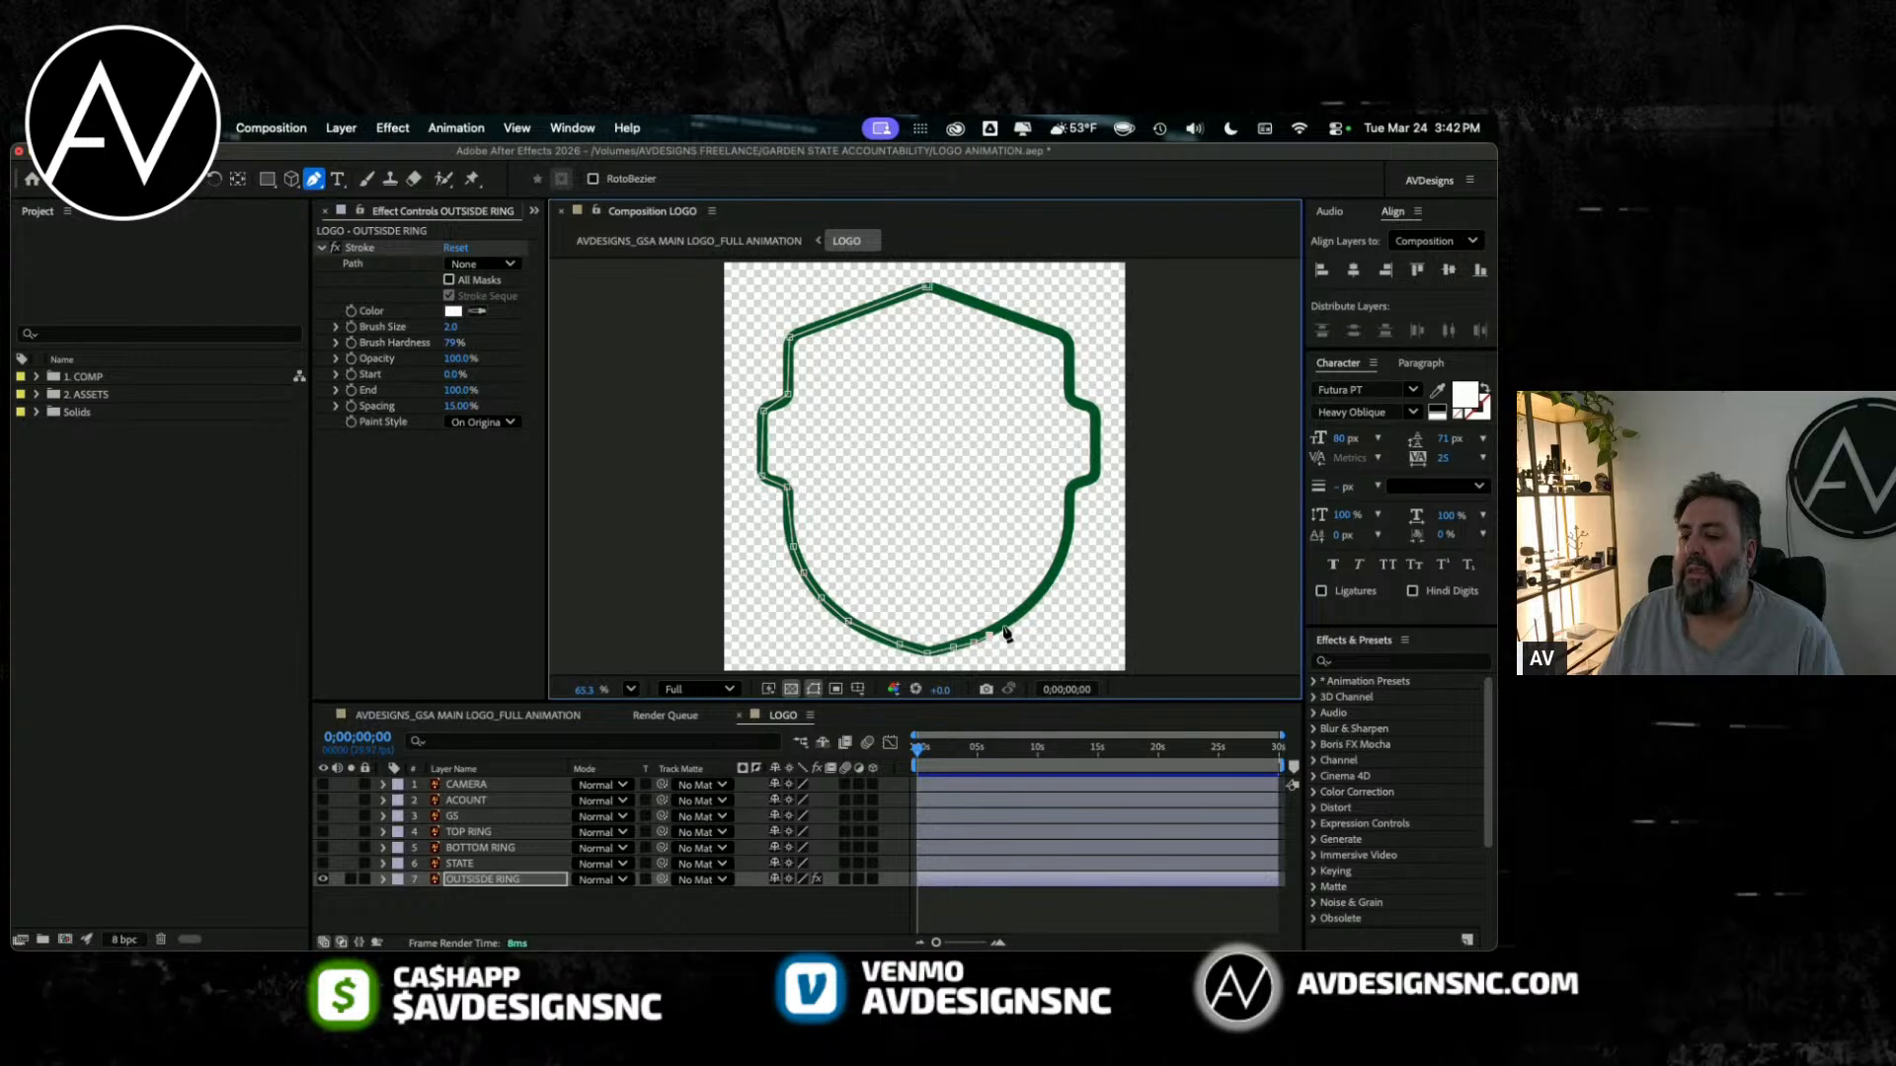
{"action": "left_click", "coordinate": [1062, 546]}
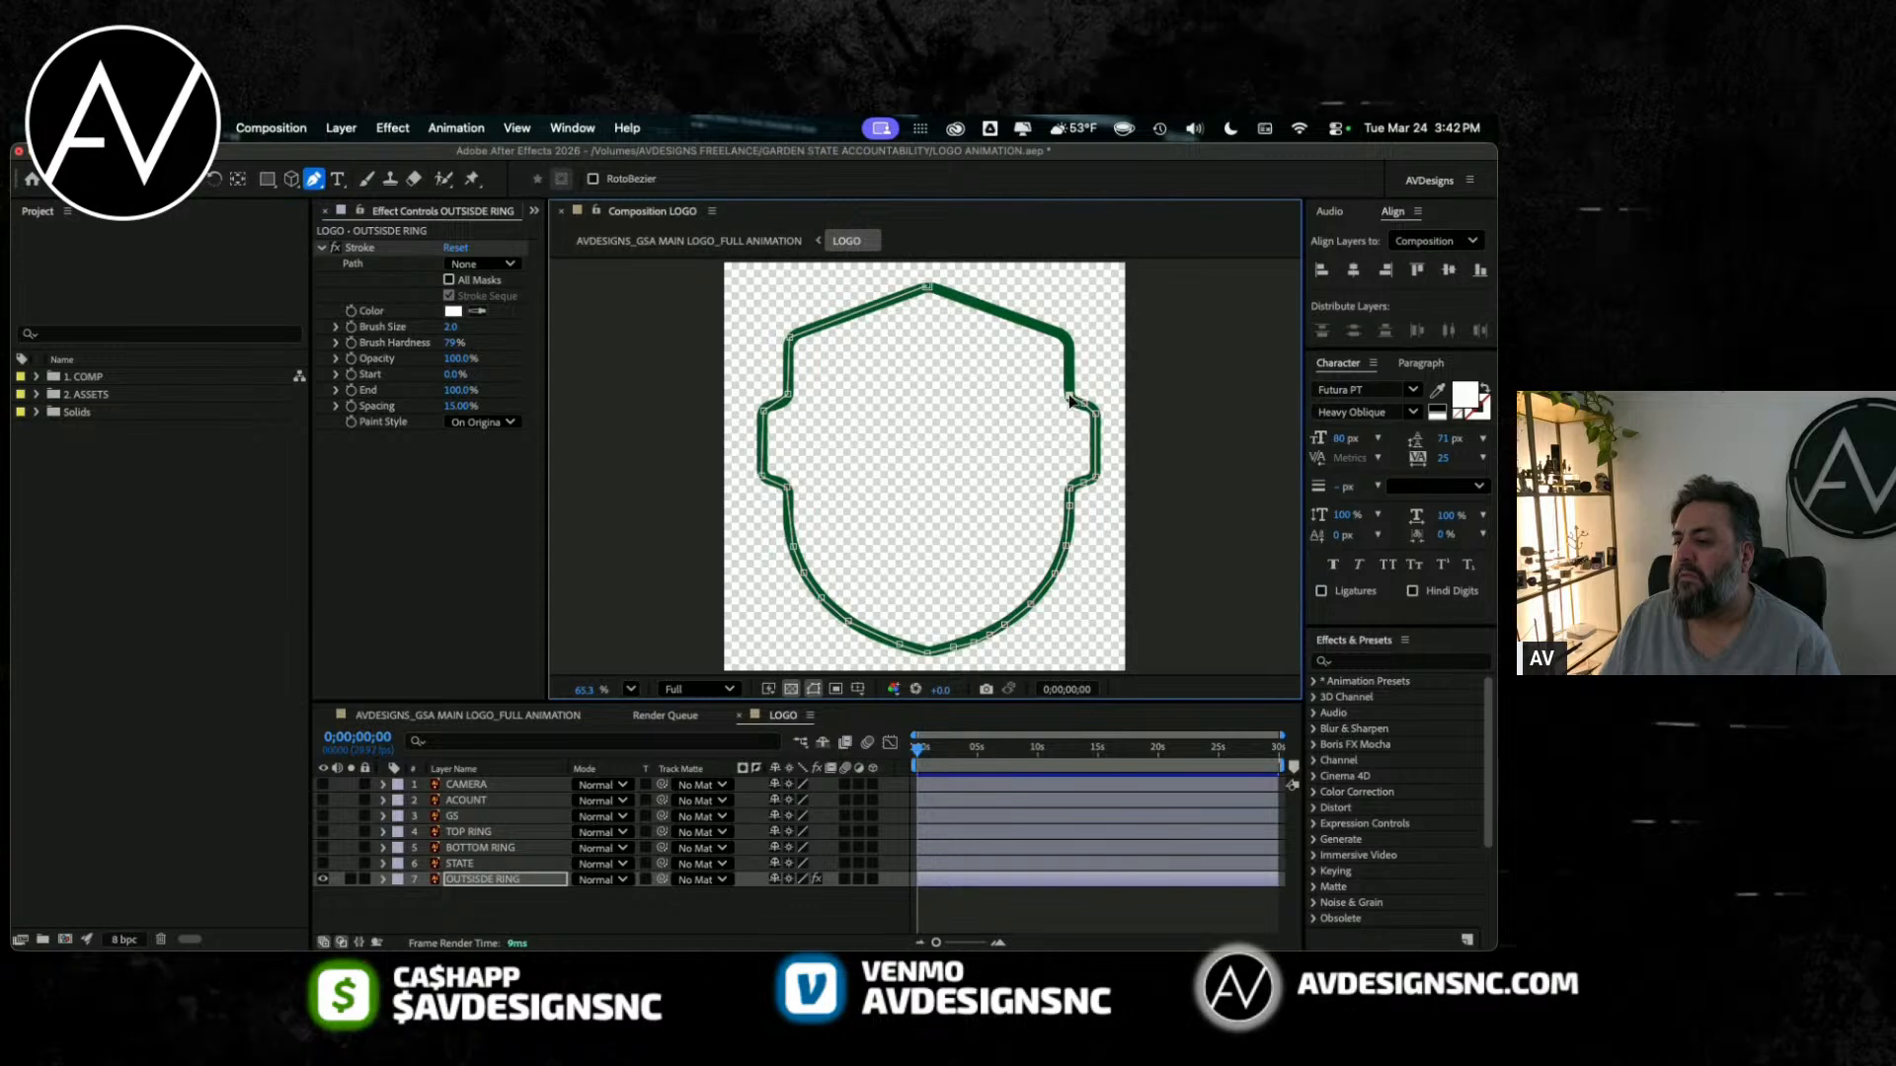
{"action": "left_click", "coordinate": [927, 287]}
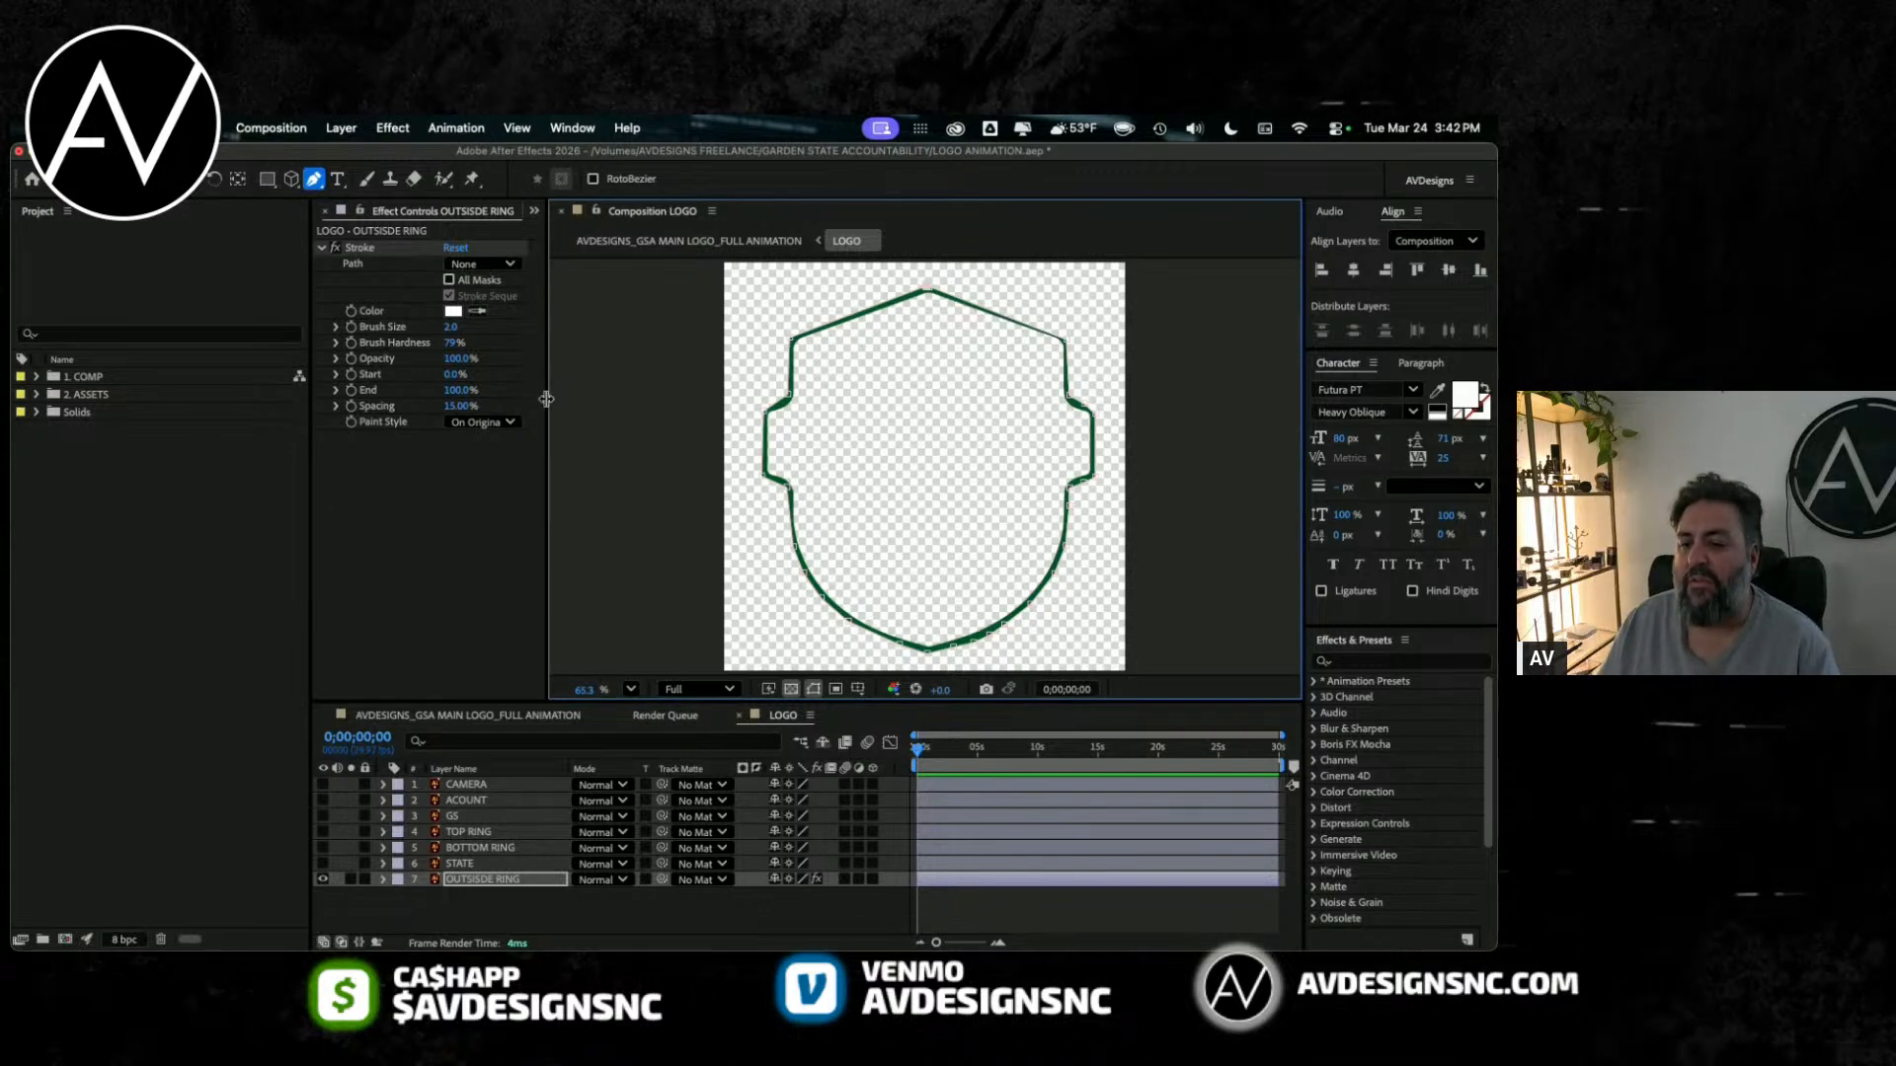
Step: Set the Stroke effect to use all masks and reveal the OUTSISDE RING layer's mask path in an enlarged timeline
{"action": "left_click_drag", "start_coordinate": [547, 400], "coordinate": [671, 400]}
{"action": "left_click", "coordinate": [511, 280]}
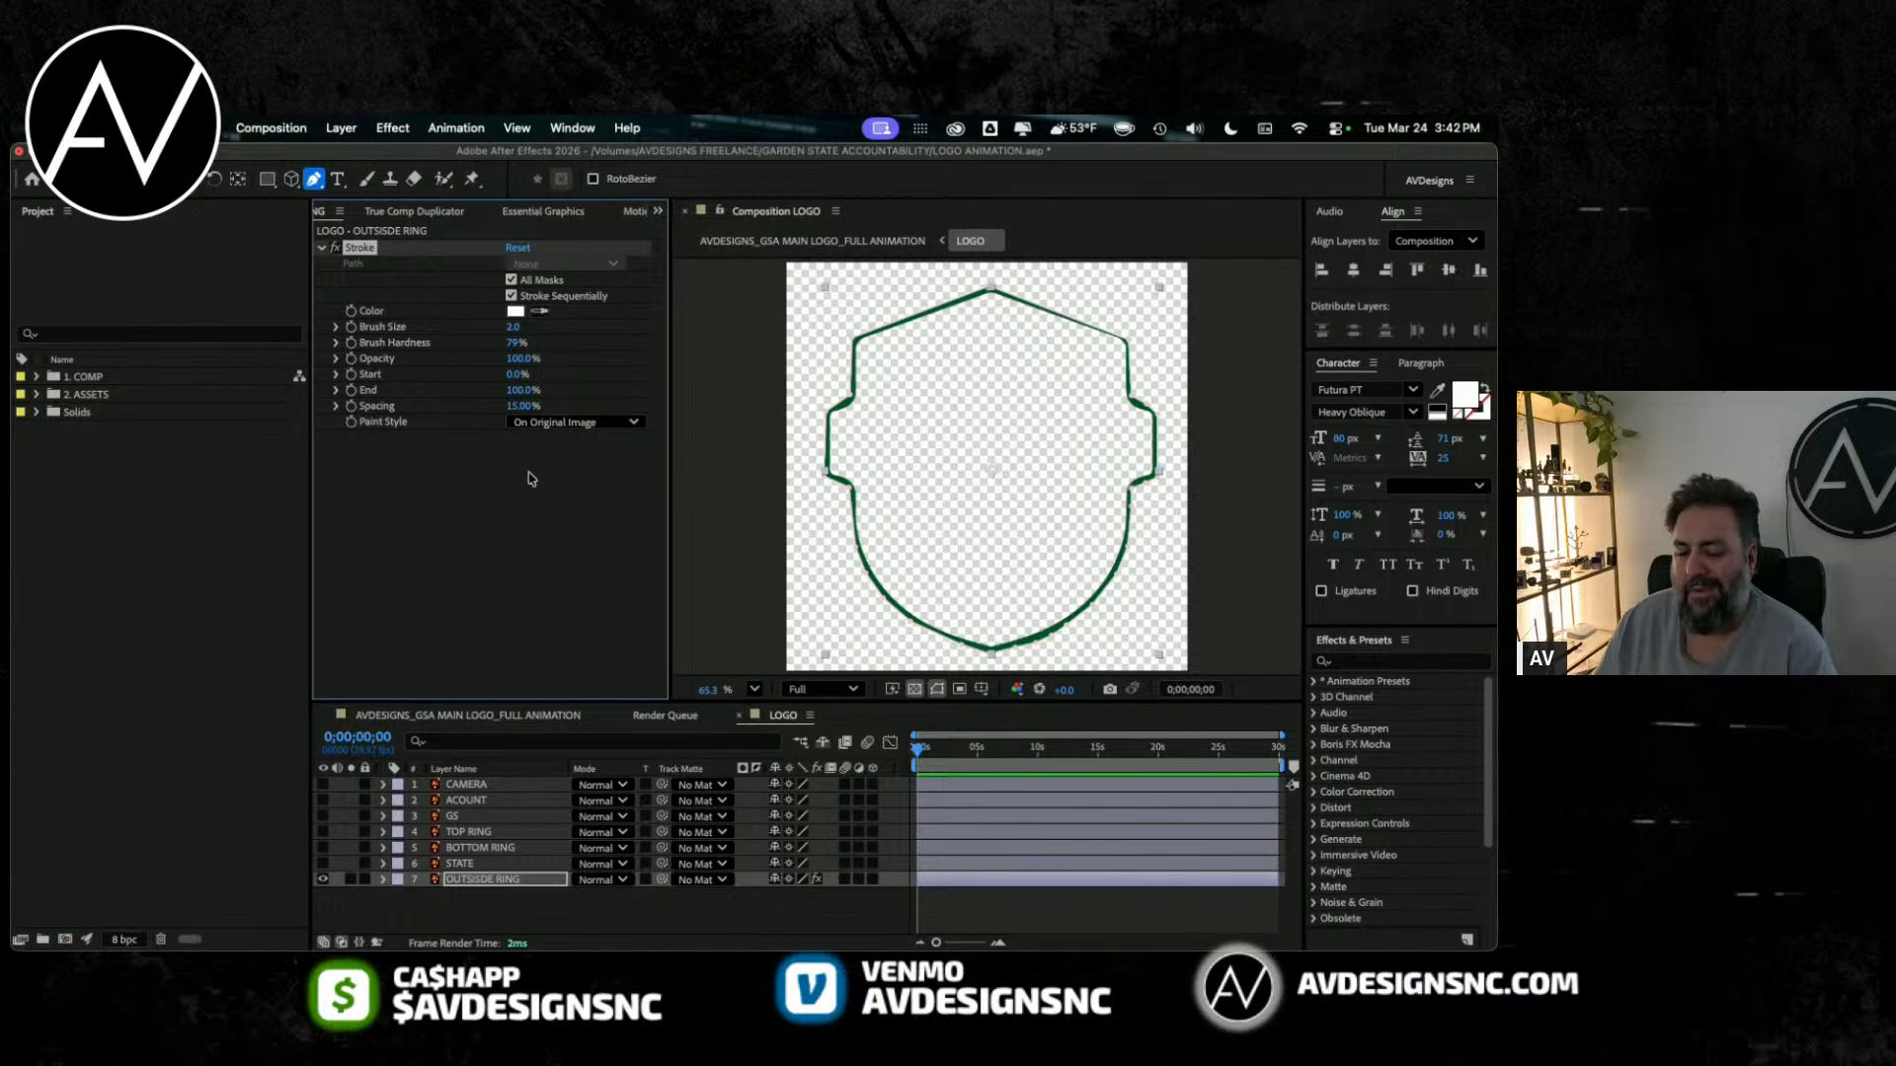
{"action": "left_click", "coordinate": [455, 881]}
{"action": "key", "text": "m"}
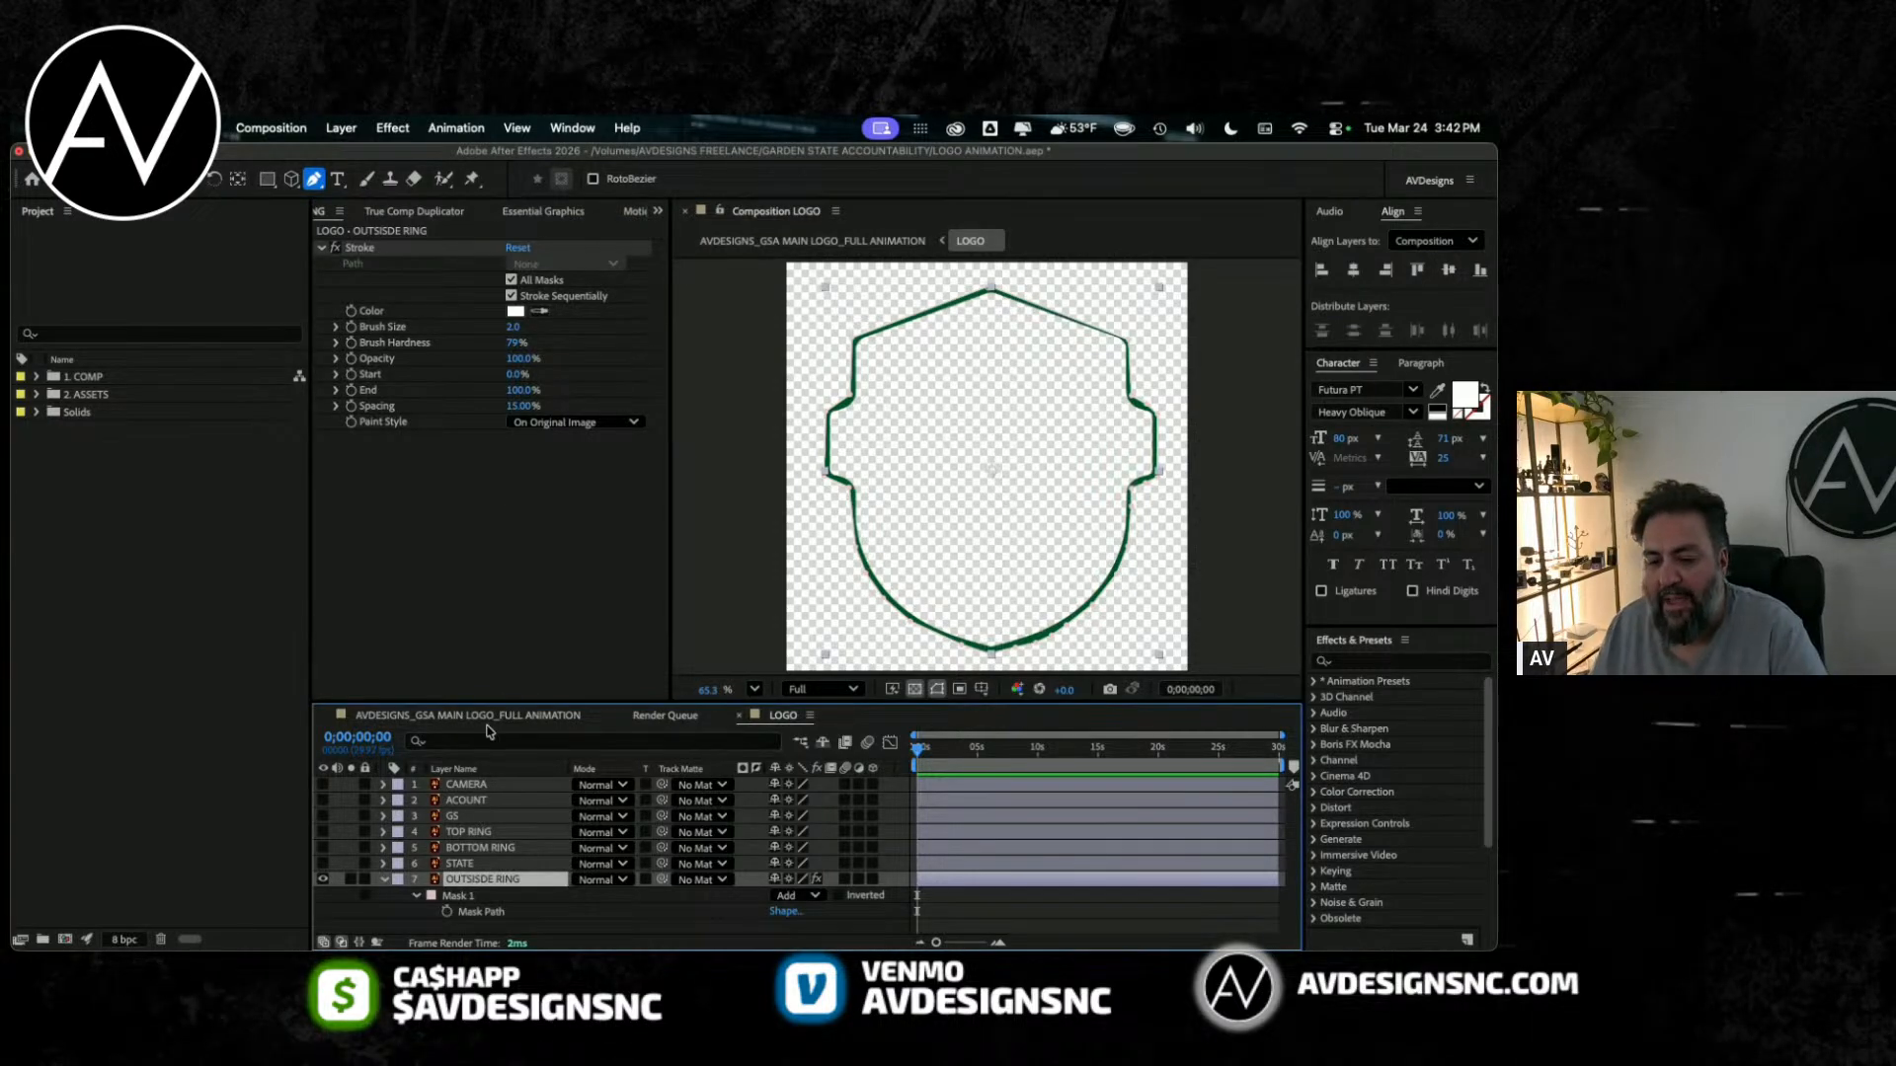
{"action": "left_click_drag", "start_coordinate": [484, 704], "coordinate": [480, 604]}
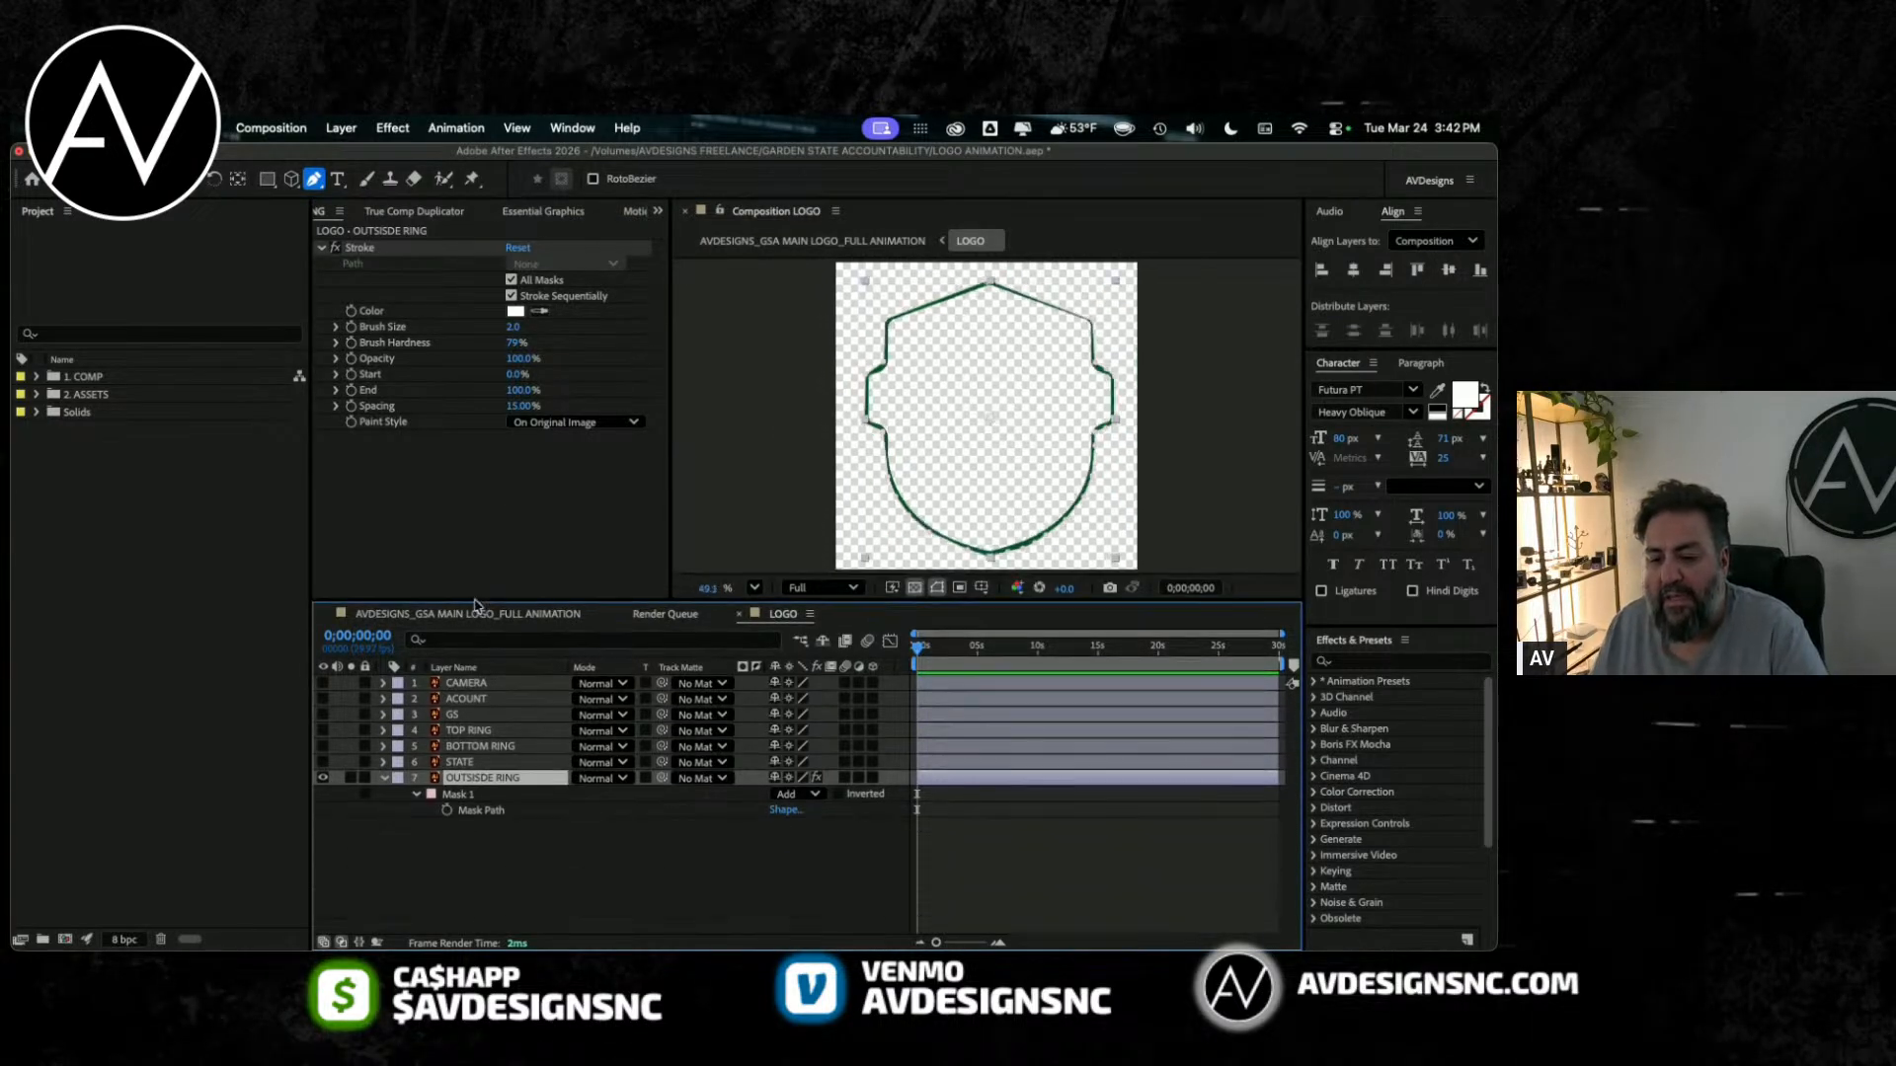
{"action": "left_click", "coordinate": [443, 796]}
Step: Set the Stroke effect's brush size to 0.7, paint style to Reveal Original Image and brush hardness to 100%
{"action": "mouse_move", "coordinate": [513, 327]}
{"action": "left_mouse_down"}
{"action": "mouse_move", "coordinate": [545, 326]}
{"action": "mouse_move", "coordinate": [491, 322]}
{"action": "left_mouse_up"}
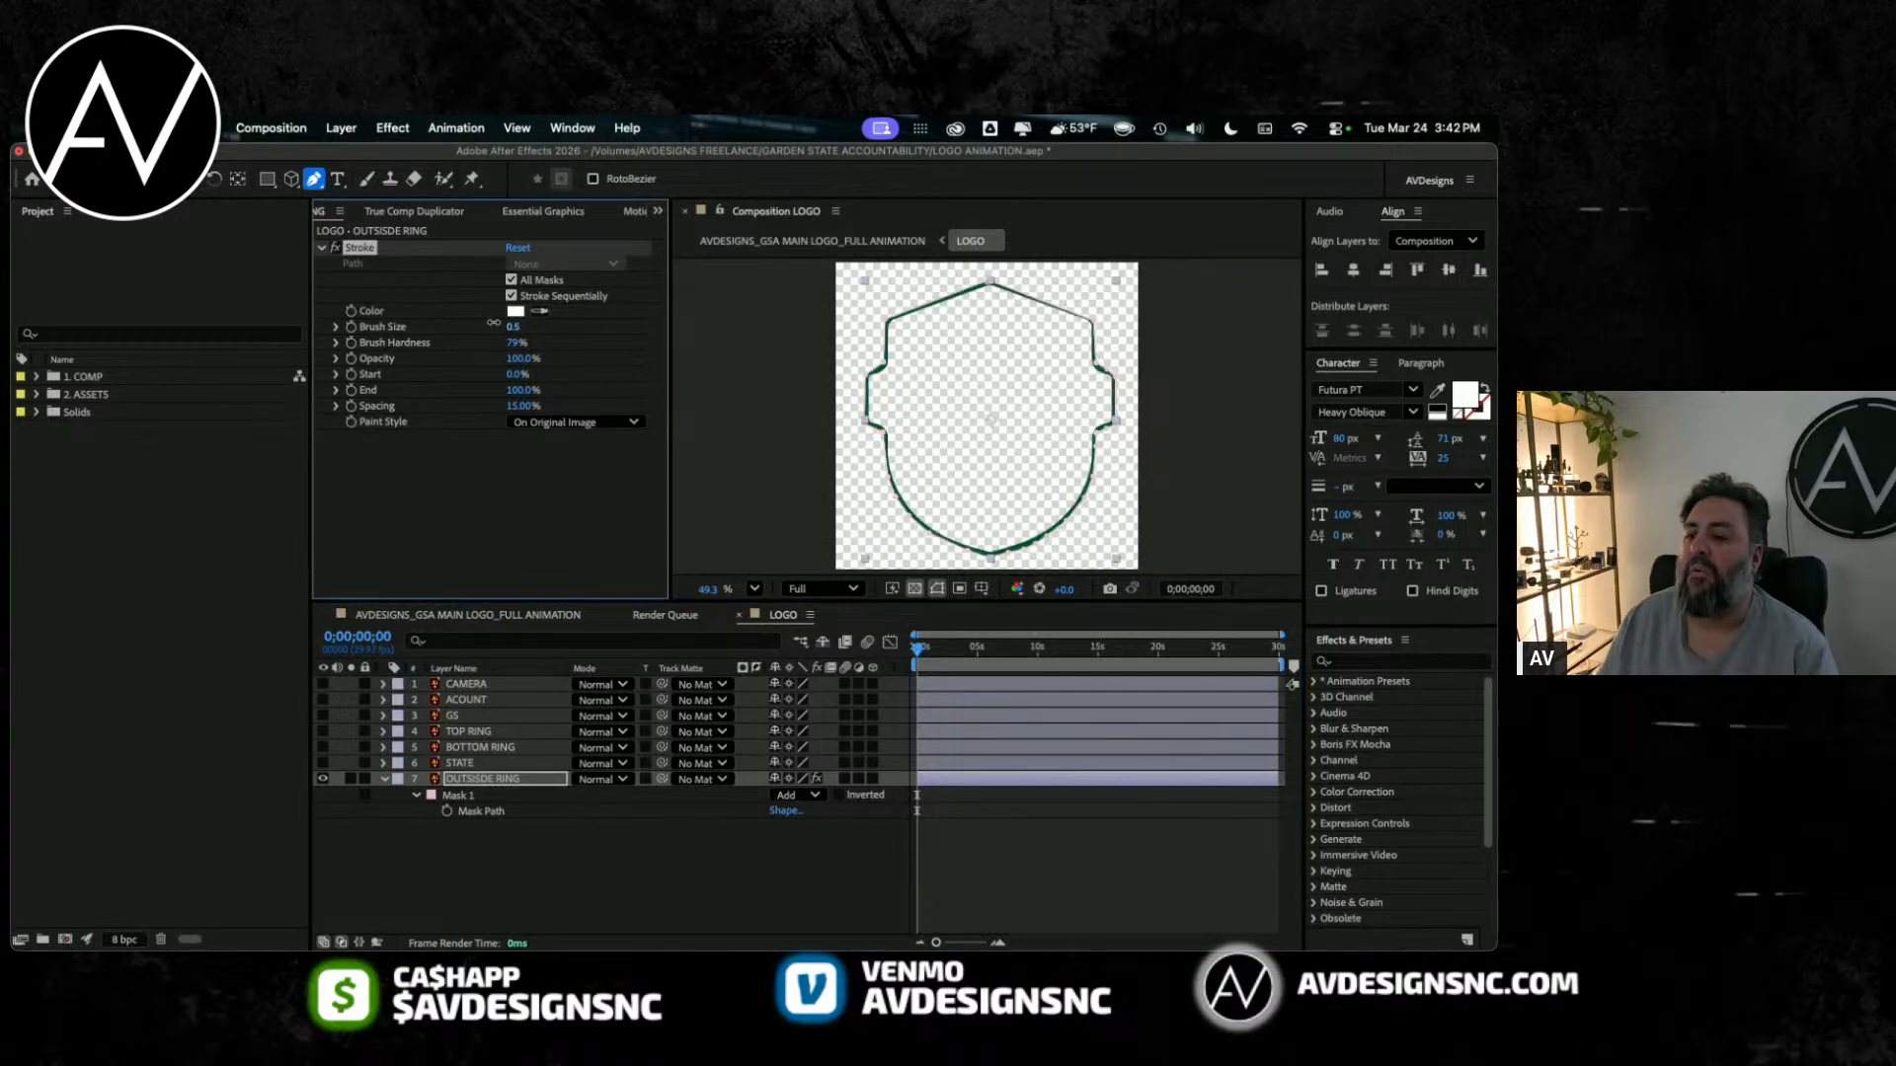
{"action": "left_click", "coordinate": [560, 425]}
{"action": "left_click", "coordinate": [560, 425]}
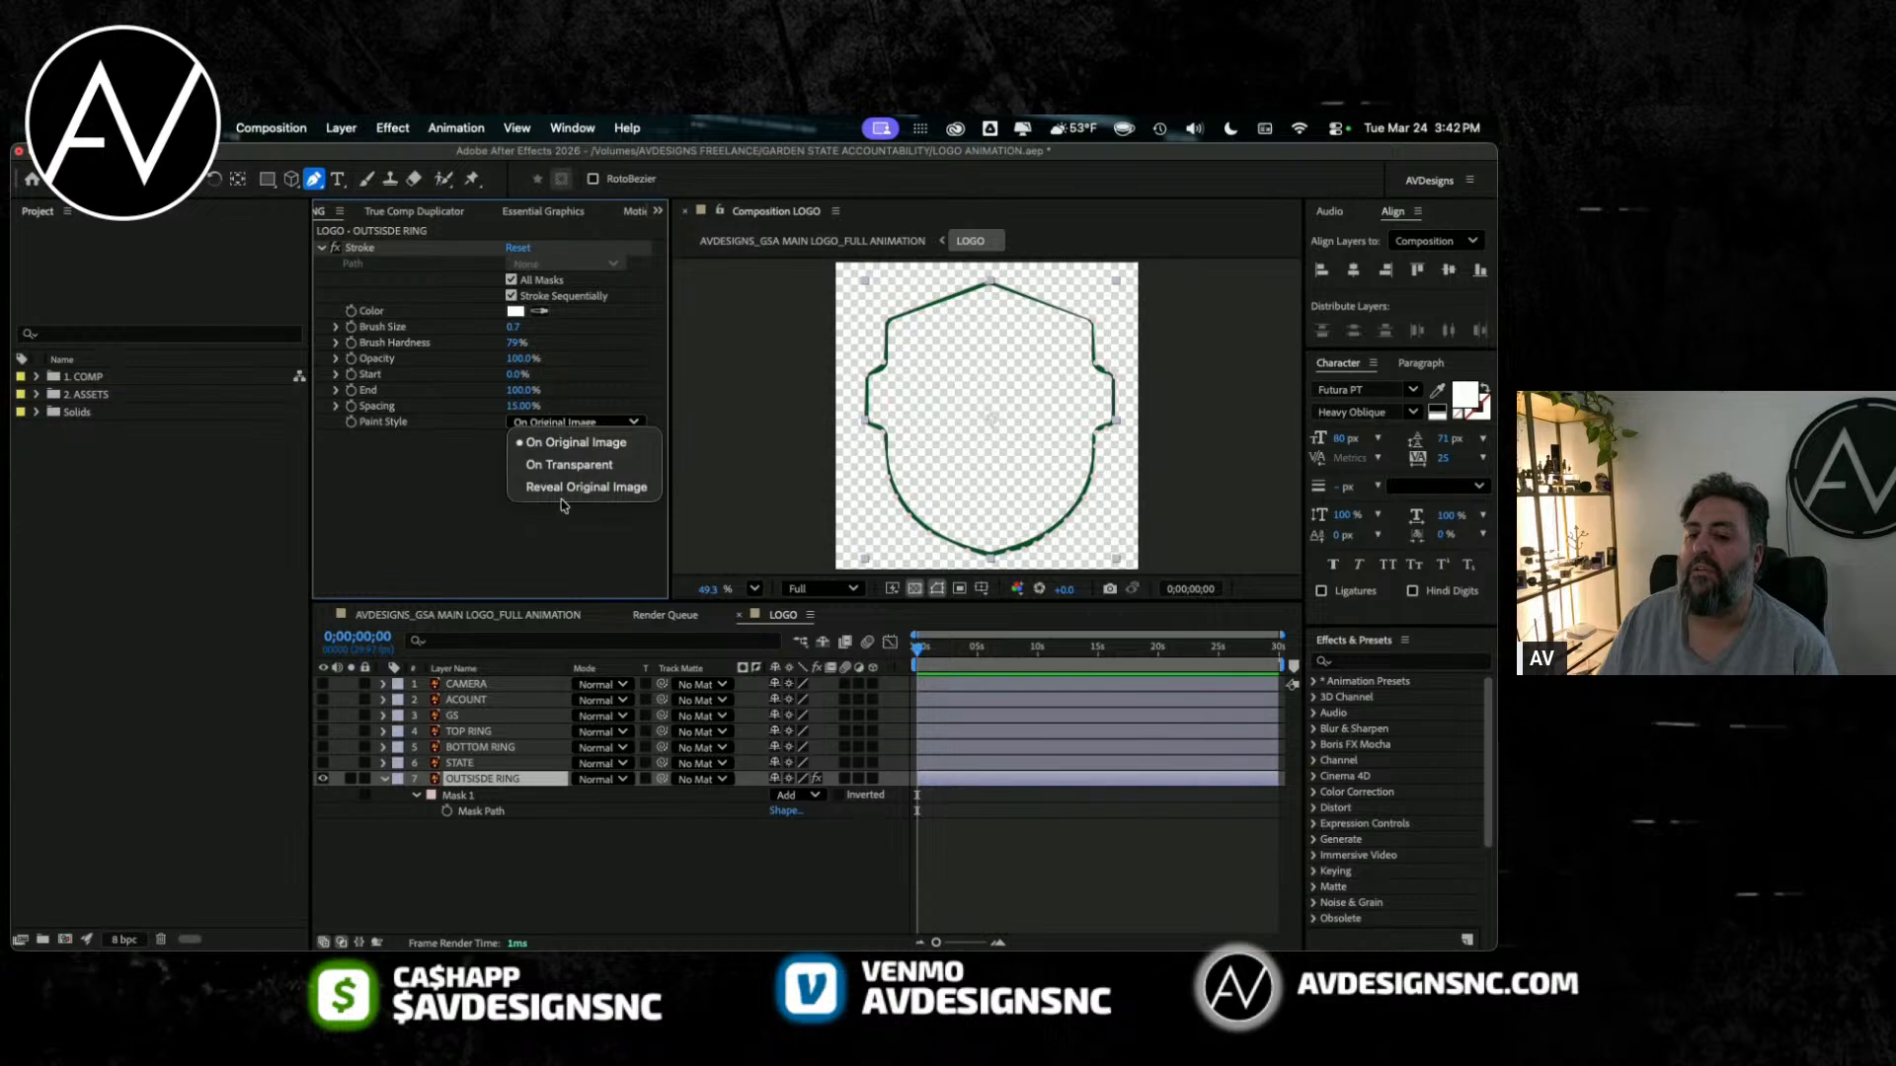
{"action": "left_click", "coordinate": [558, 501]}
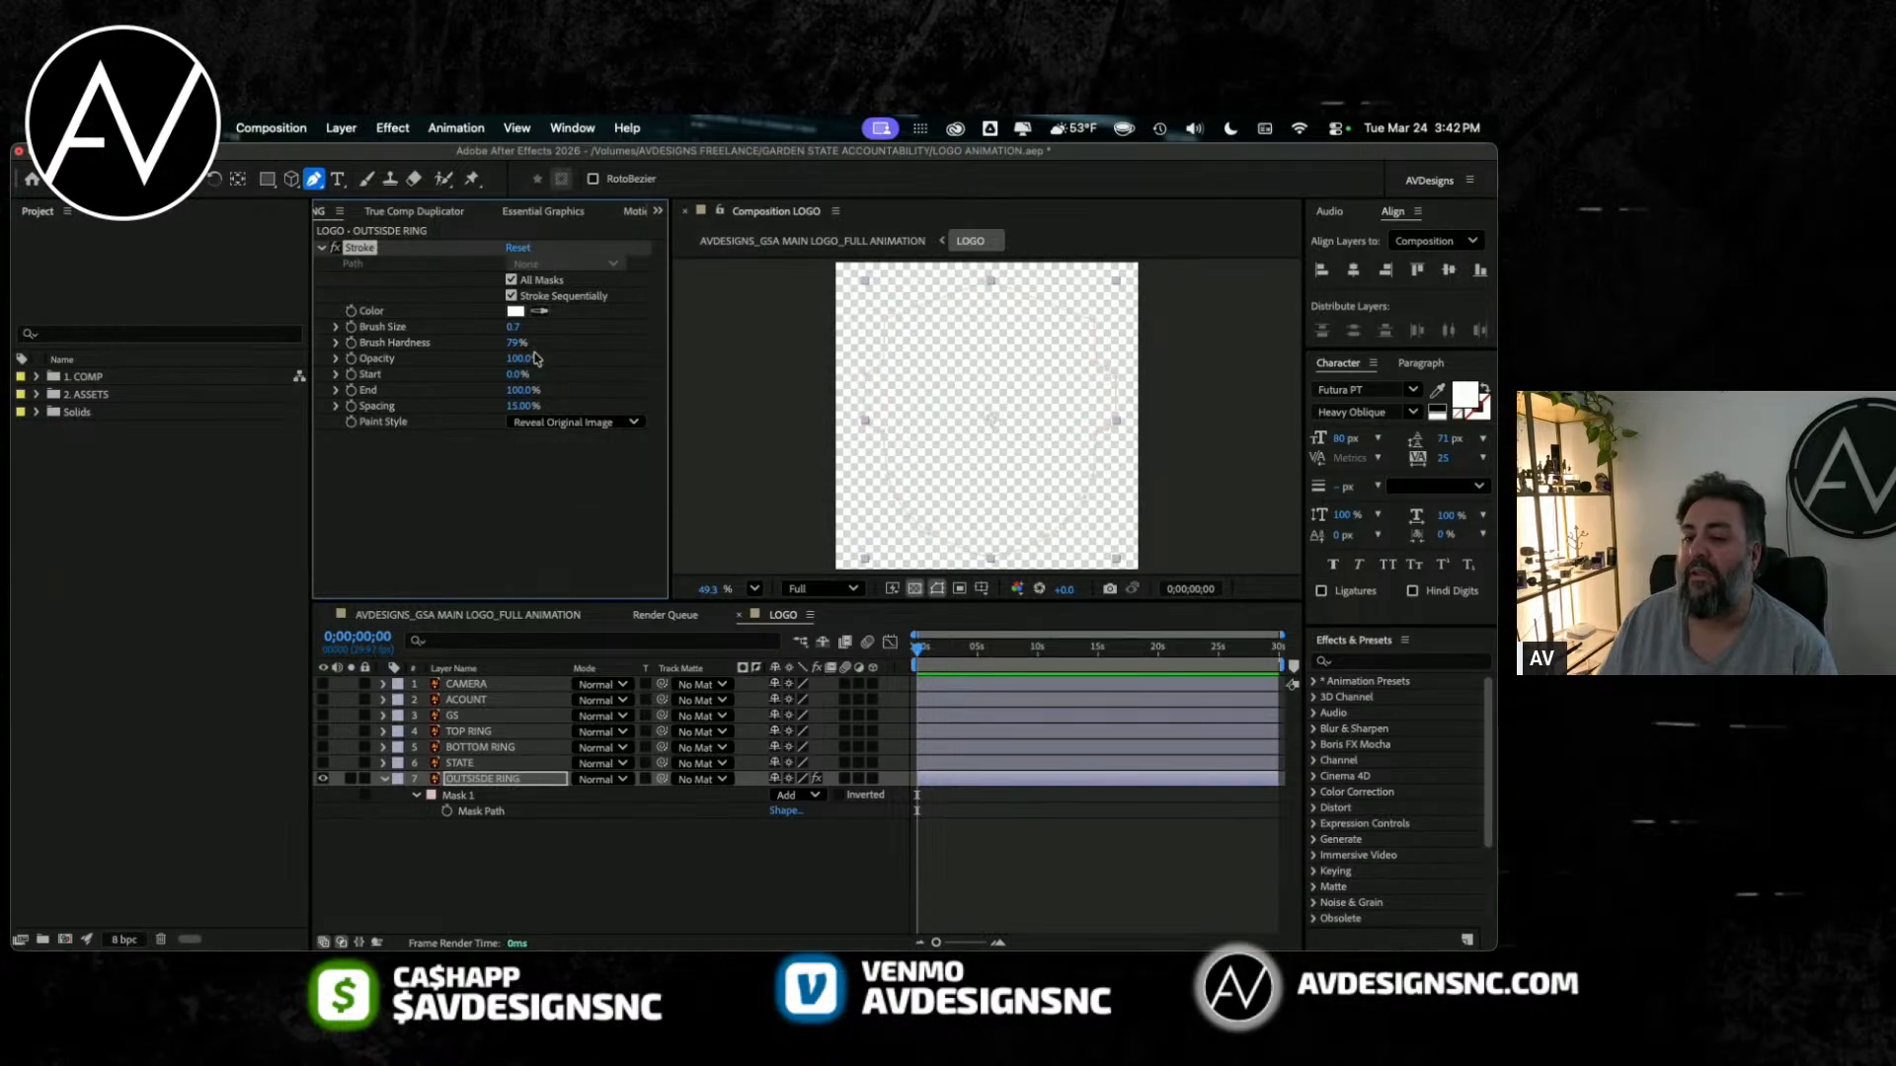
{"action": "left_click_drag", "start_coordinate": [515, 342], "coordinate": [697, 343]}
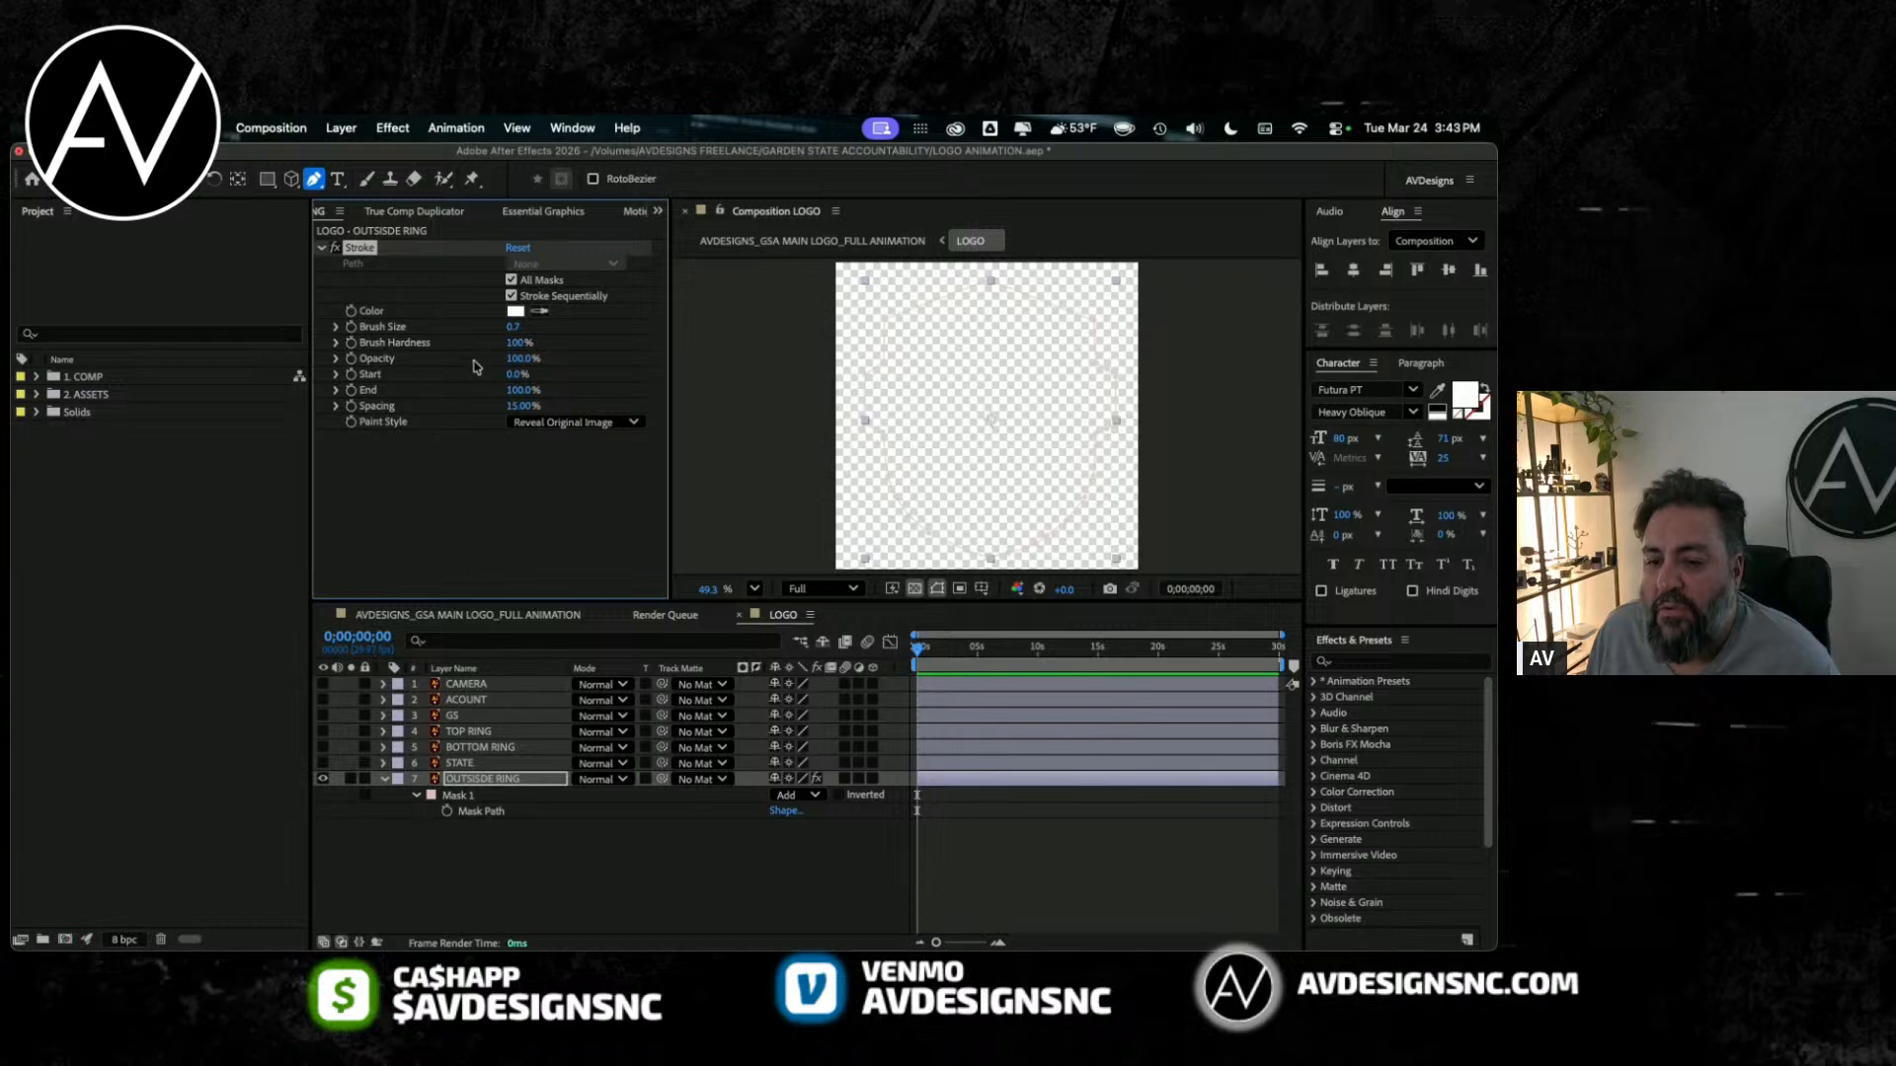
{"action": "mouse_move", "coordinate": [512, 393]}
{"action": "left_mouse_down"}
{"action": "mouse_move", "coordinate": [539, 391]}
{"action": "mouse_move", "coordinate": [508, 376]}
{"action": "left_mouse_up"}
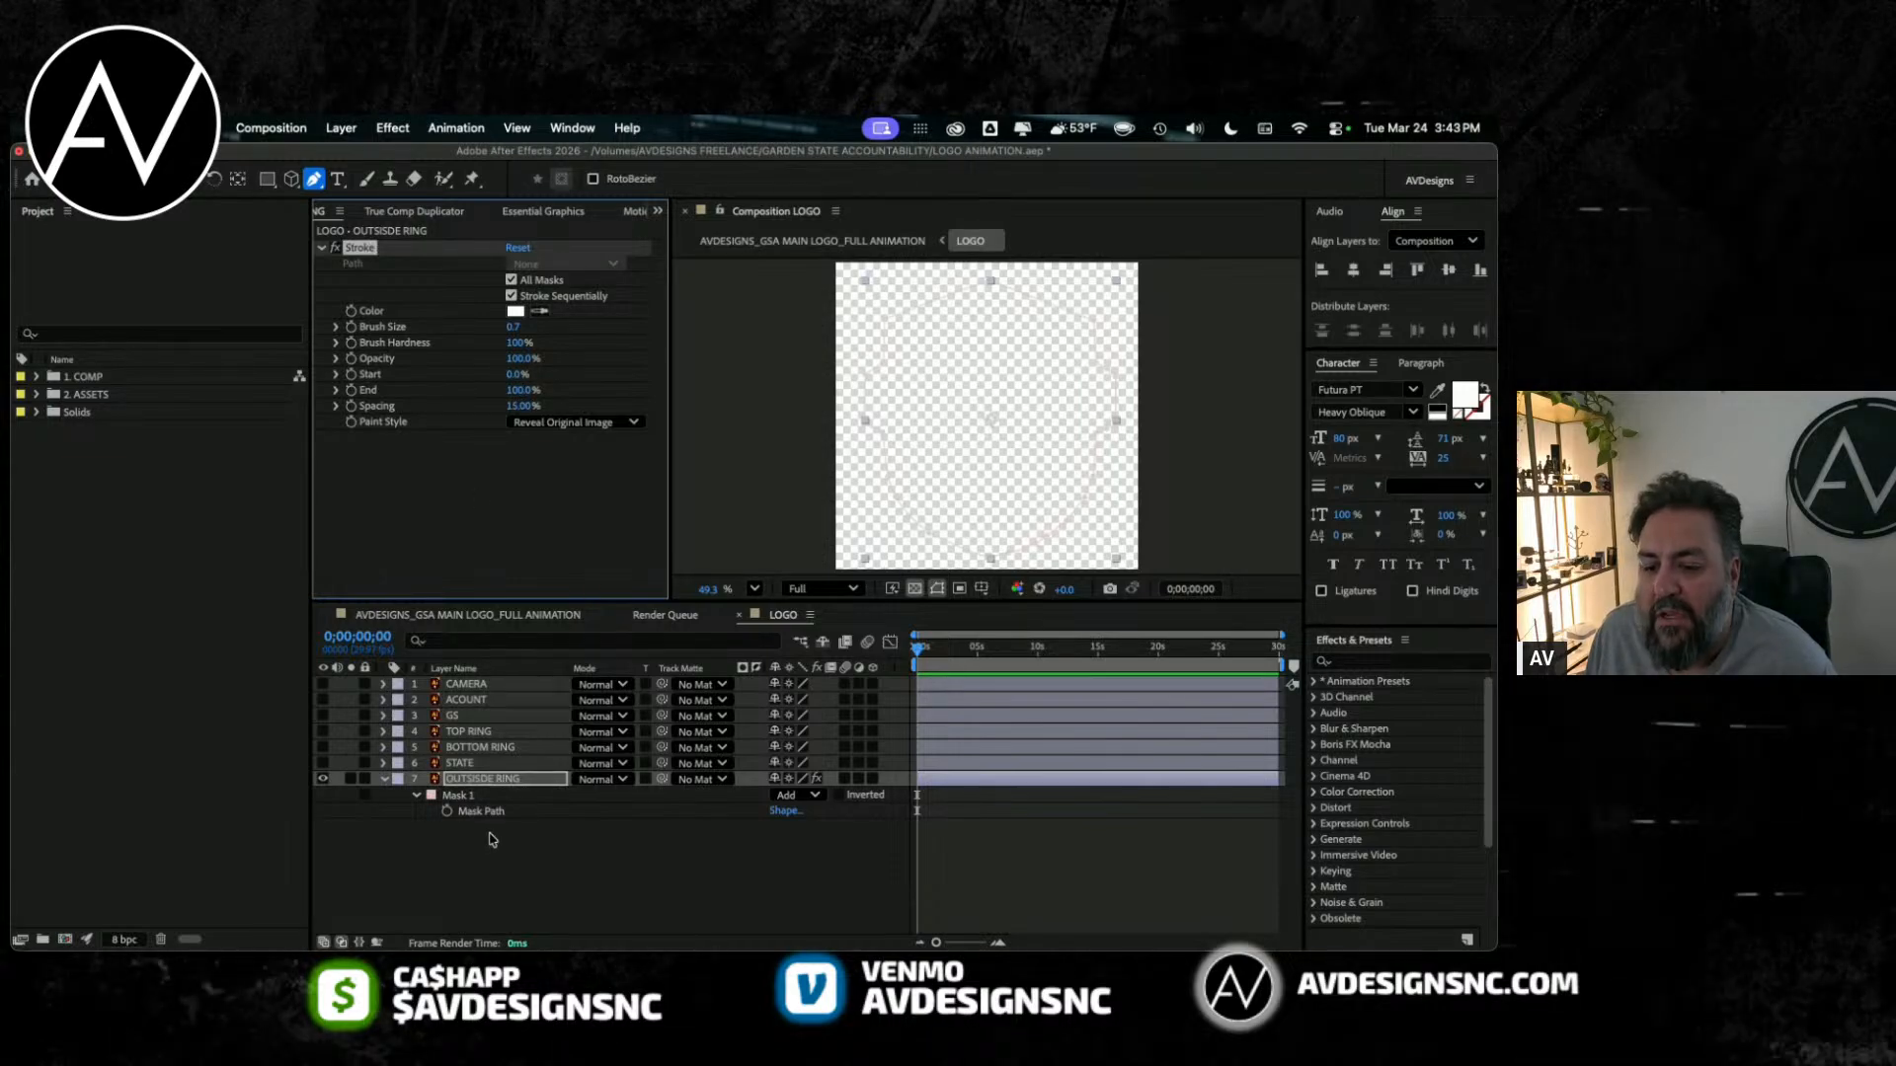
Step: Try larger brush sizes and the End setting on the Stroke effect, leaving the brush size at 17.3
{"action": "left_click", "coordinate": [478, 781]}
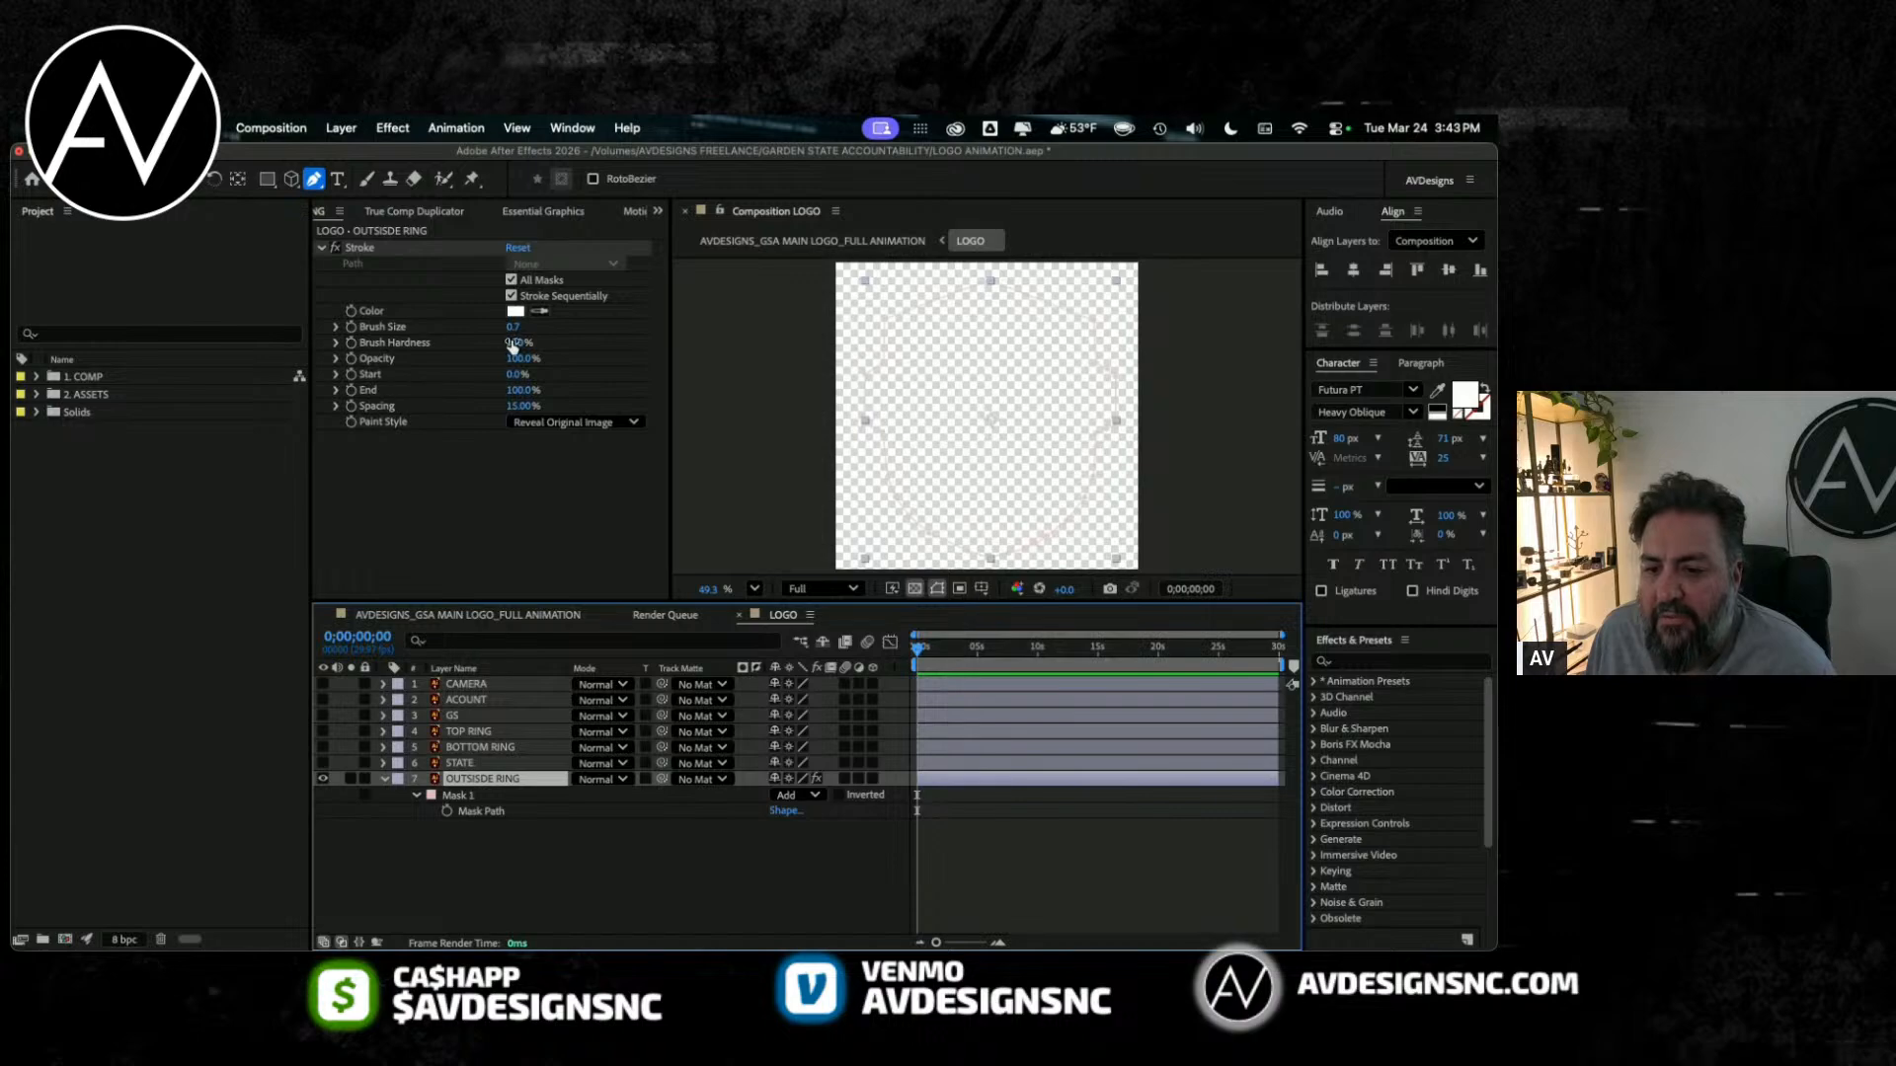
{"action": "left_click", "coordinate": [513, 327]}
{"action": "left_click_drag", "start_coordinate": [515, 326], "coordinate": [722, 345]}
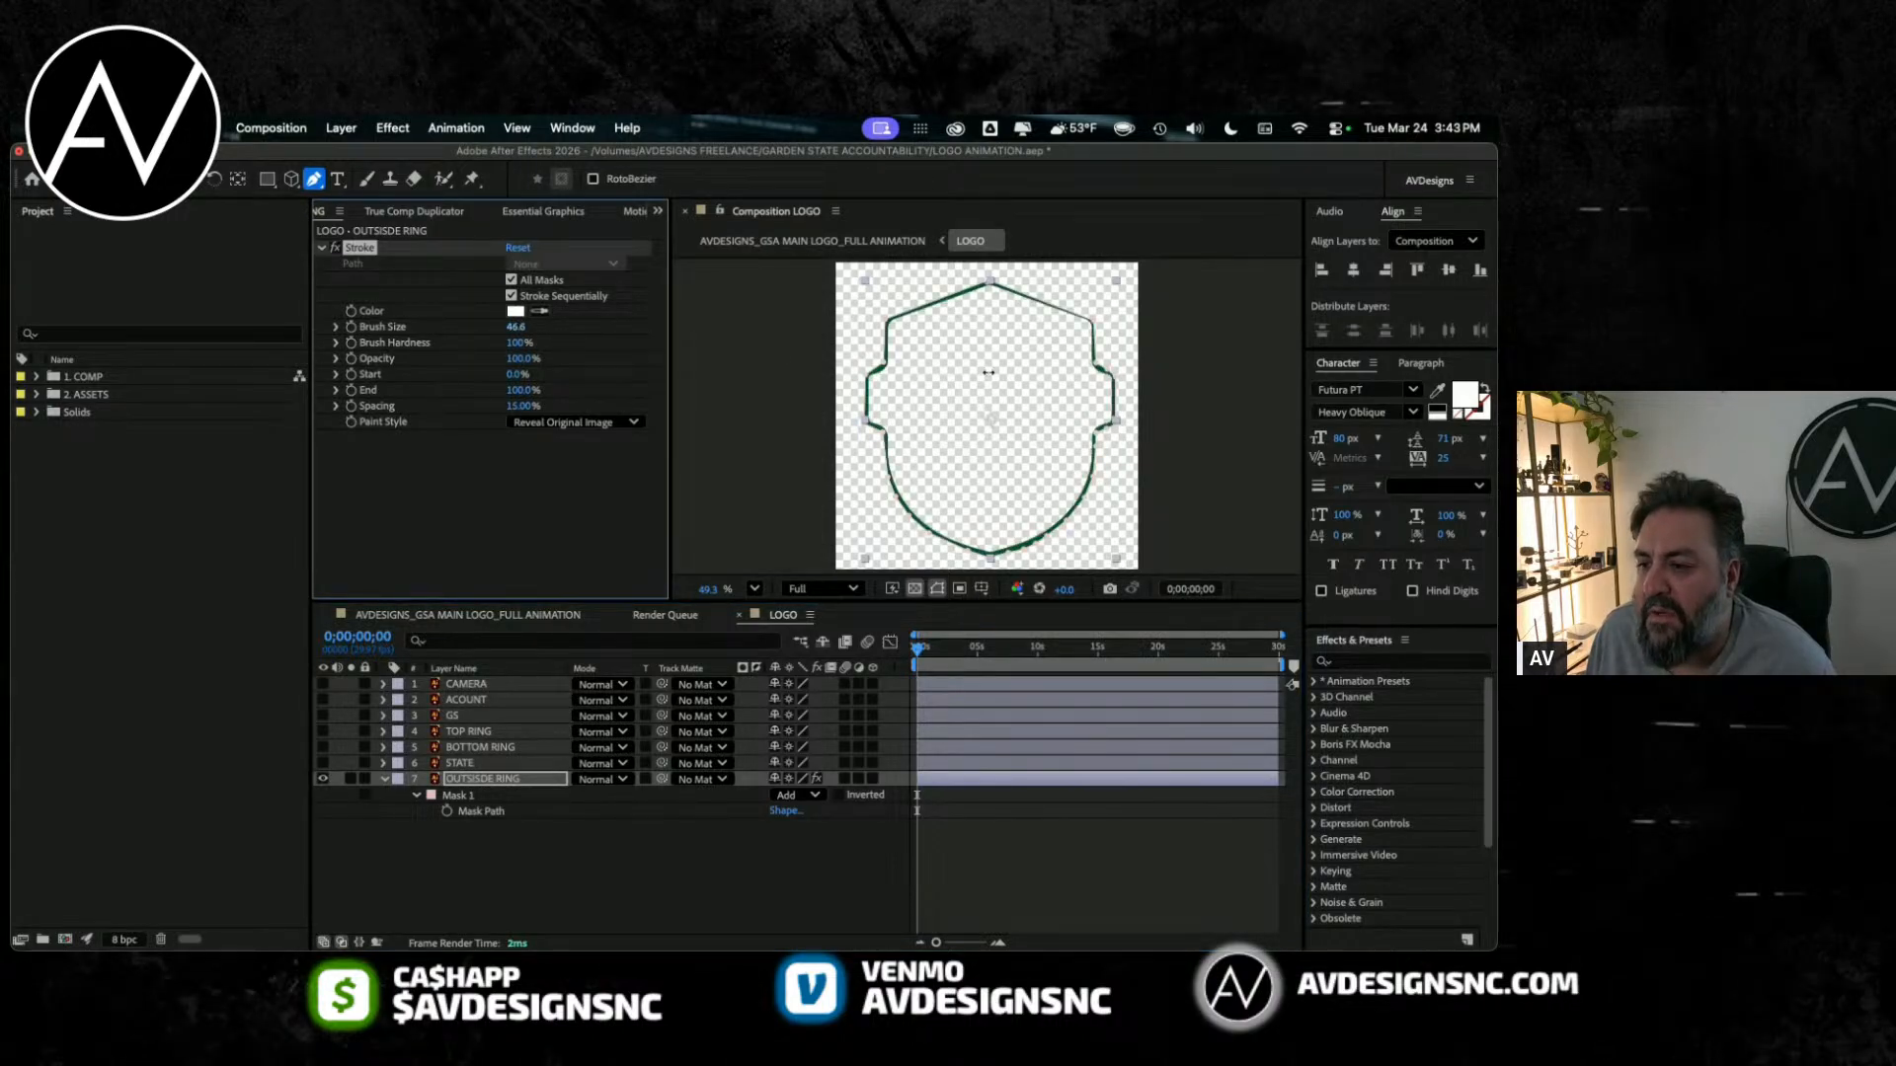
{"action": "left_click_drag", "start_coordinate": [988, 372], "coordinate": [806, 362]}
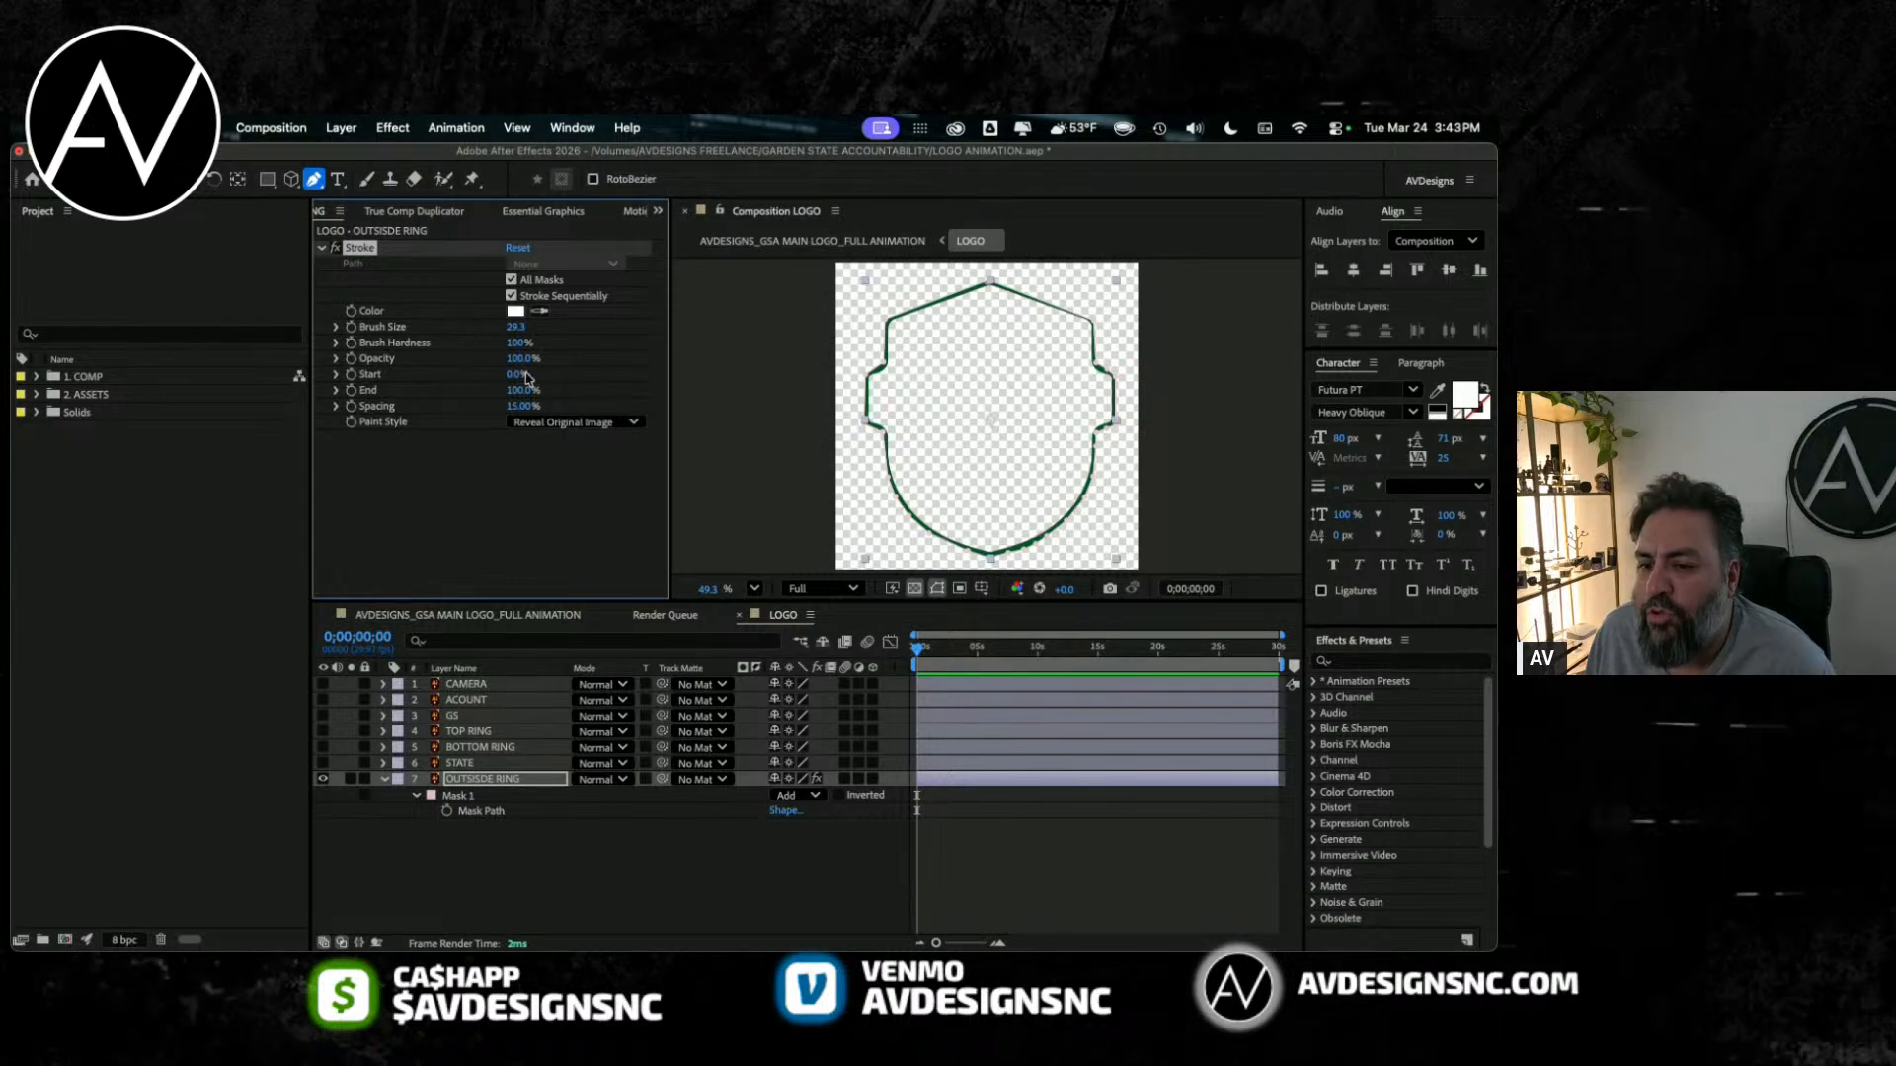
{"action": "mouse_move", "coordinate": [524, 391]}
{"action": "left_mouse_down"}
{"action": "mouse_move", "coordinate": [464, 383]}
{"action": "mouse_move", "coordinate": [675, 384]}
{"action": "left_mouse_up"}
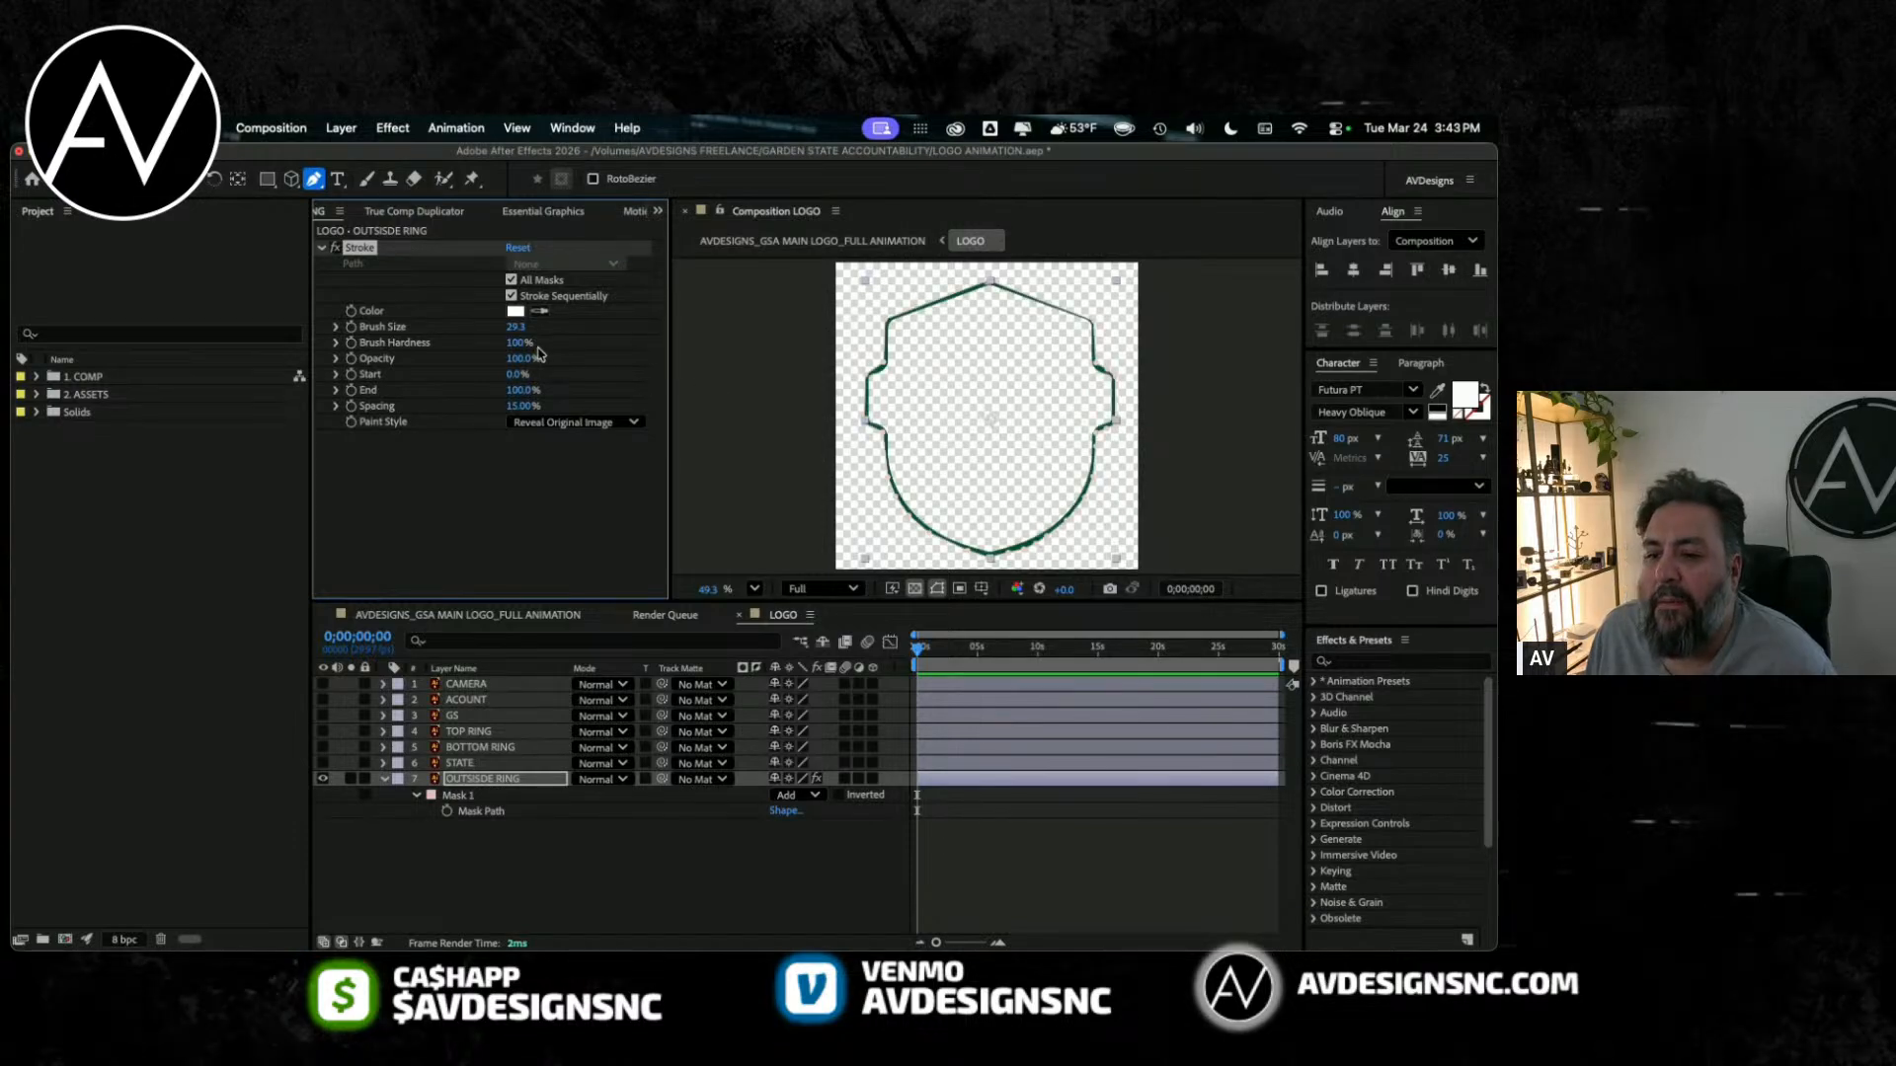
{"action": "mouse_move", "coordinate": [514, 330]}
{"action": "left_mouse_down"}
{"action": "mouse_move", "coordinate": [711, 335]}
{"action": "mouse_move", "coordinate": [1193, 444]}
{"action": "mouse_move", "coordinate": [210, 366]}
{"action": "mouse_move", "coordinate": [791, 393]}
{"action": "left_mouse_up"}
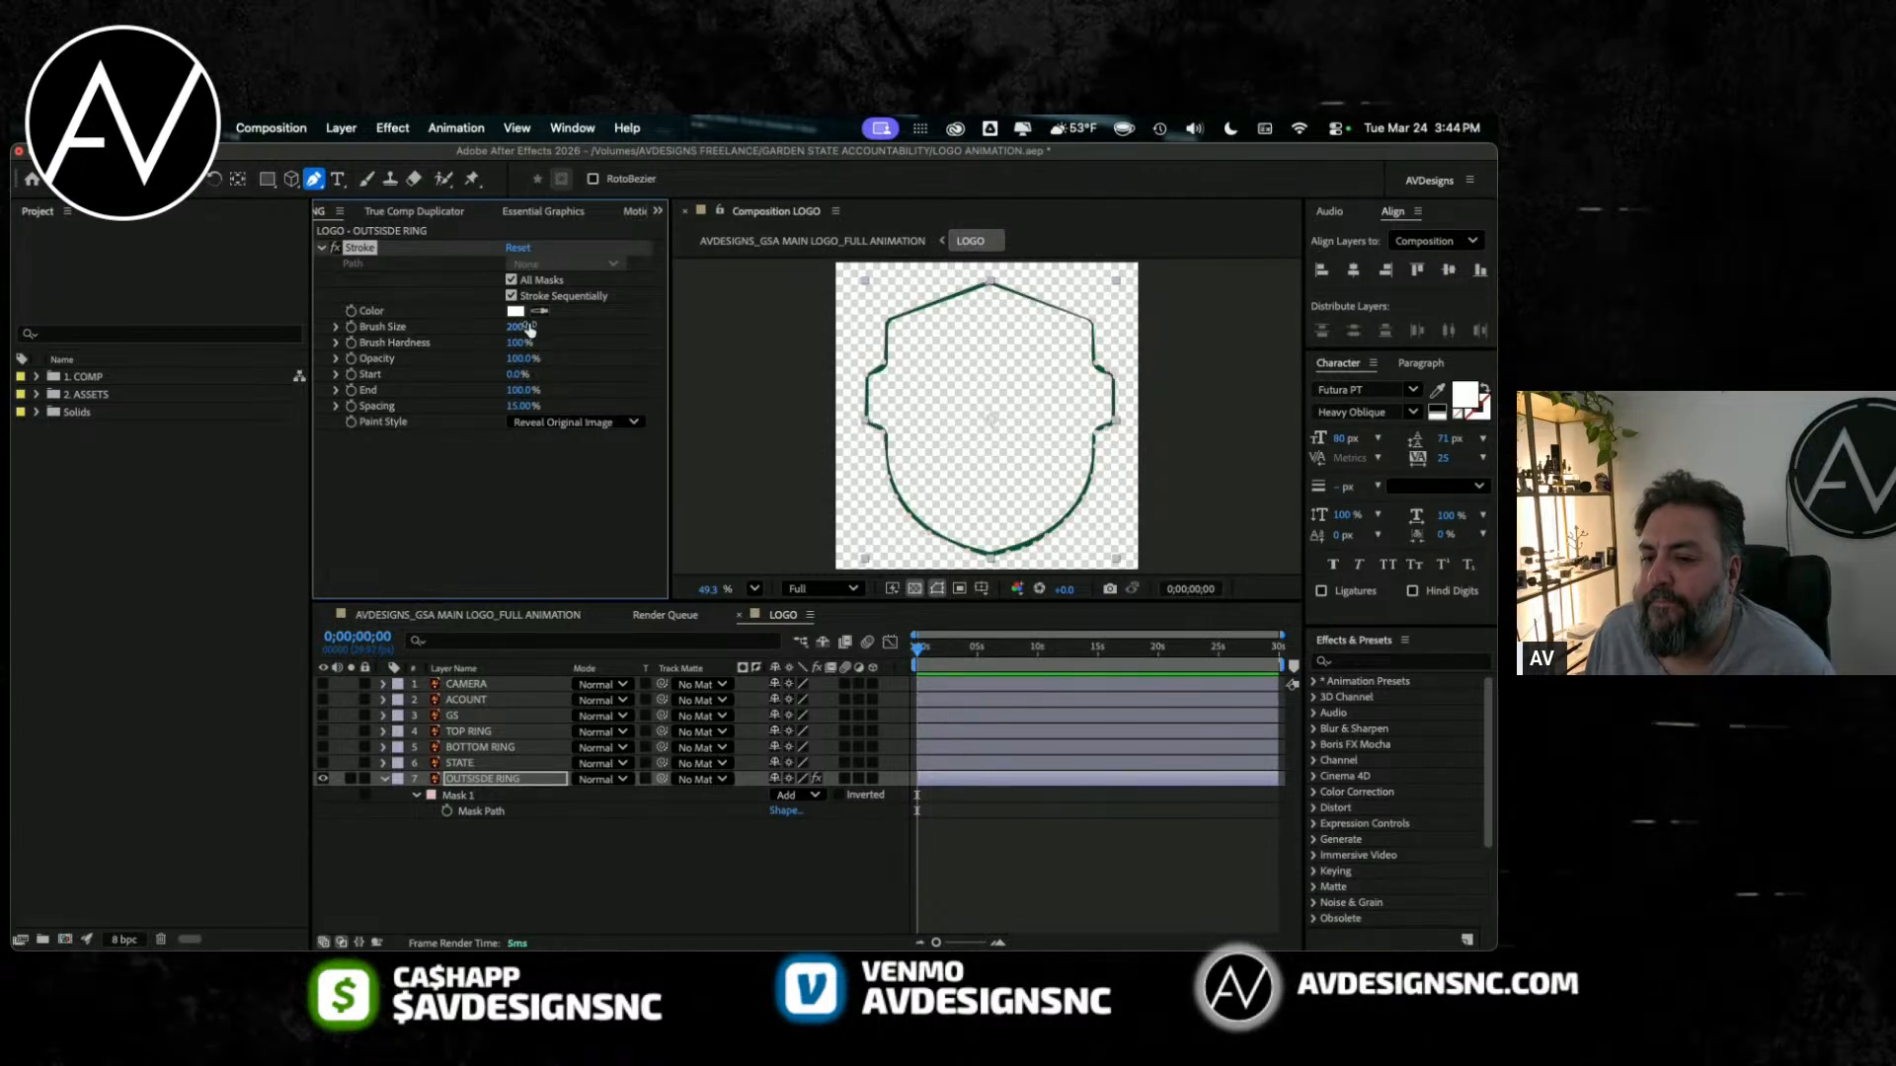
{"action": "left_click_drag", "start_coordinate": [519, 327], "coordinate": [360, 357]}
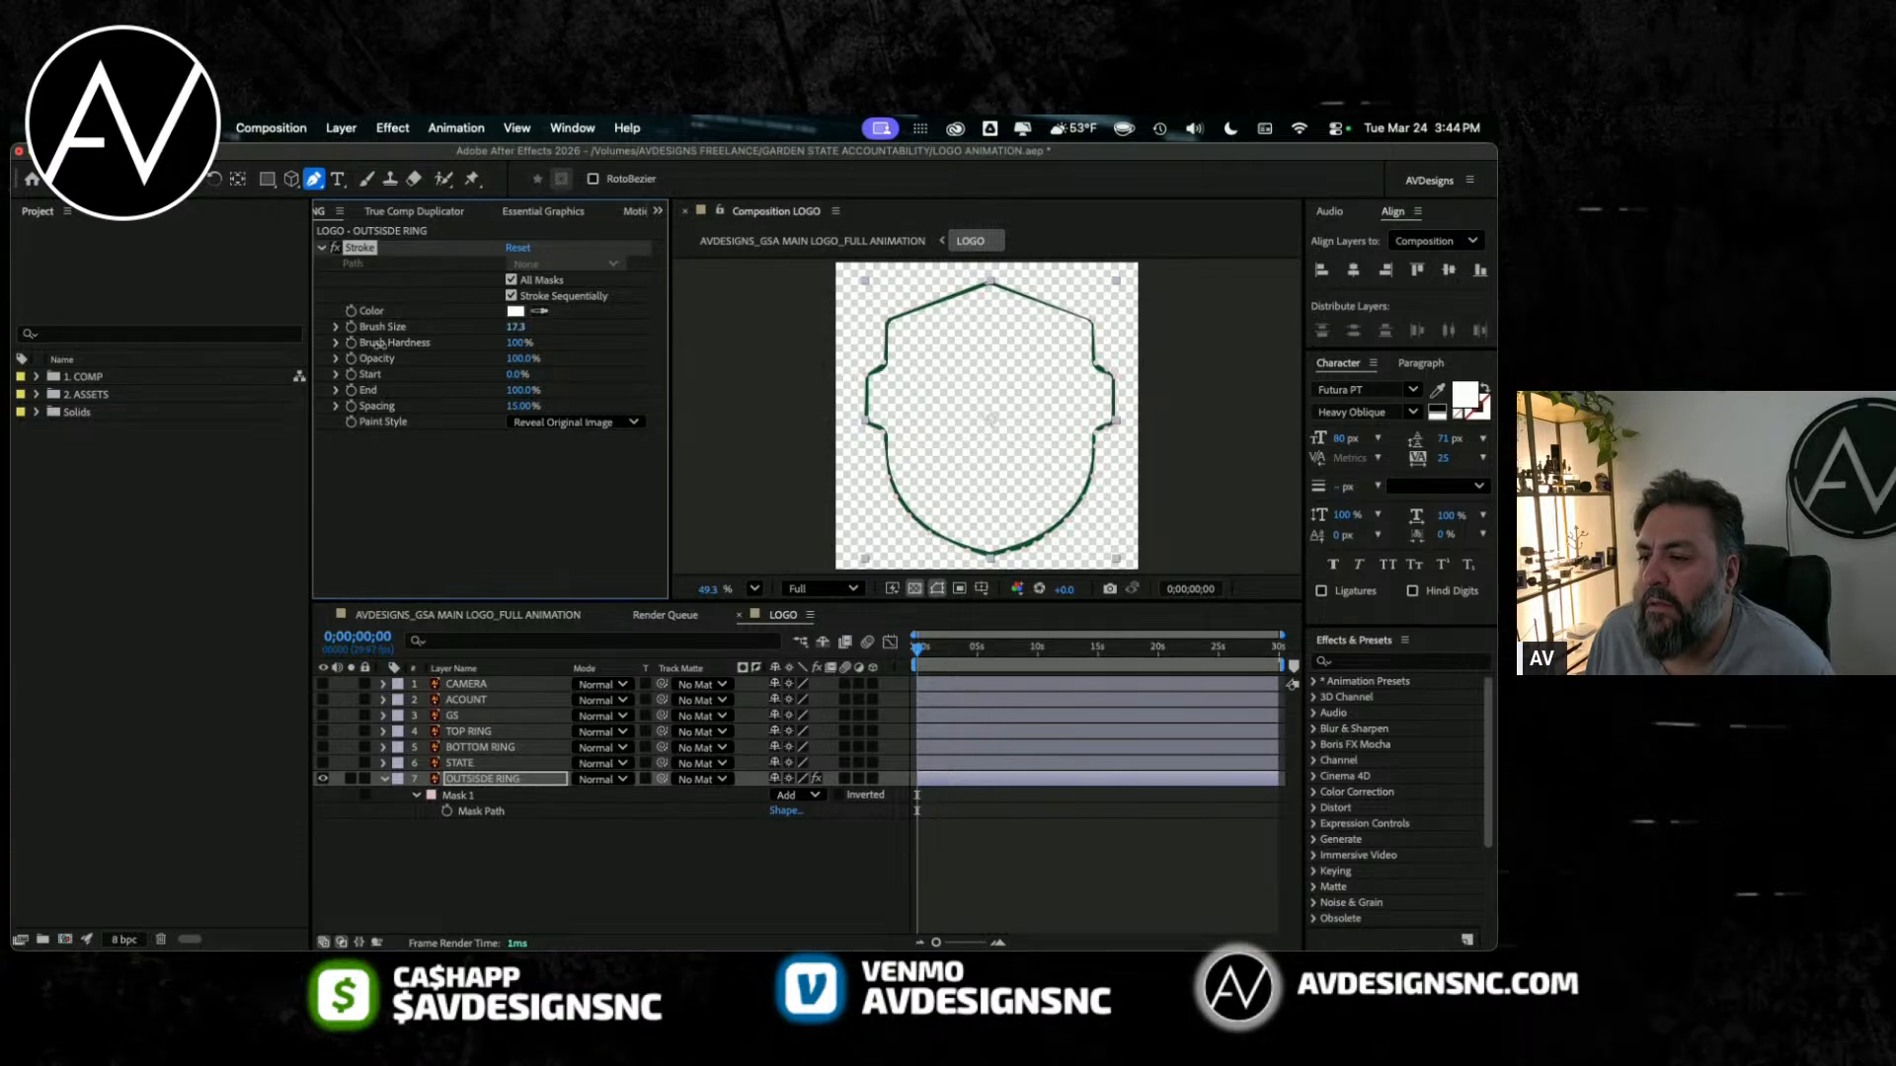
Step: Delete Mask 1 from the OUTSISDE RING layer and turn off the layer's Stroke effect
{"action": "left_click", "coordinate": [886, 318]}
{"action": "left_click_drag", "start_coordinate": [886, 318], "coordinate": [884, 311]}
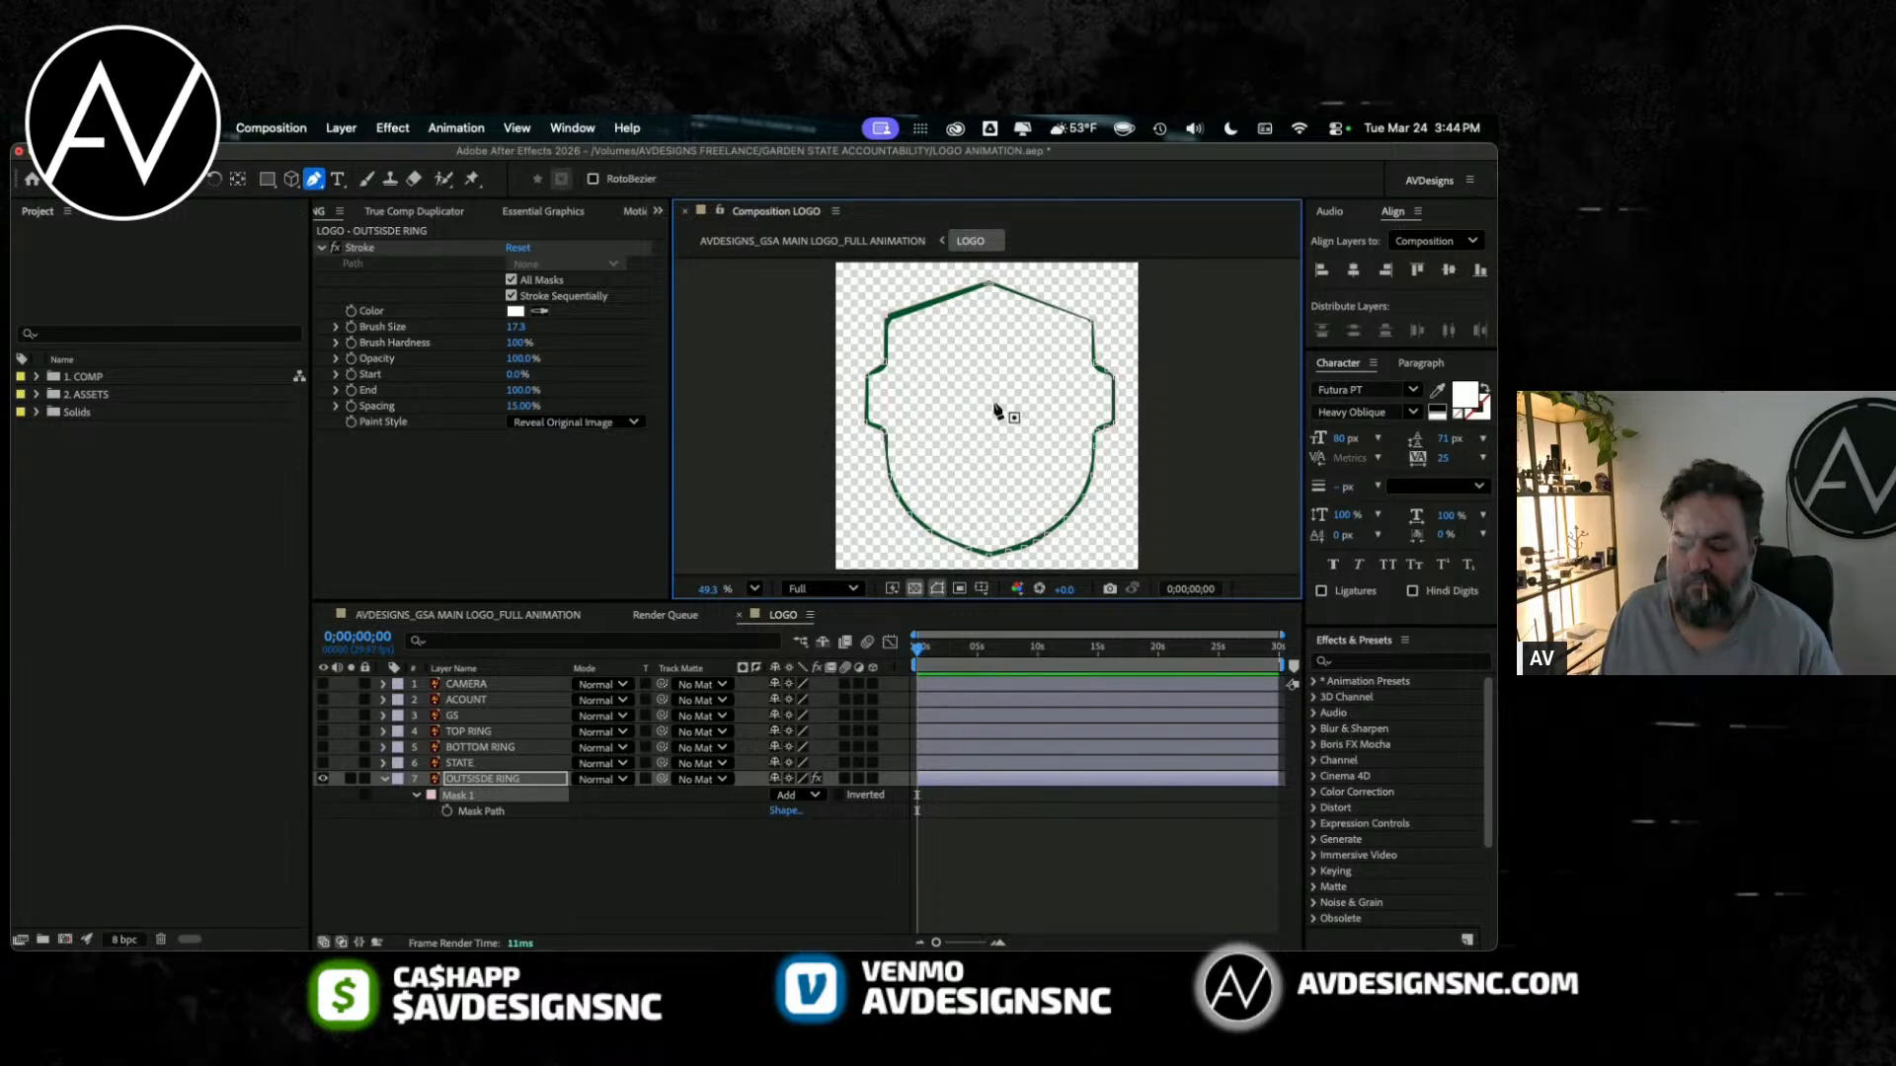
{"action": "left_click", "coordinate": [450, 800]}
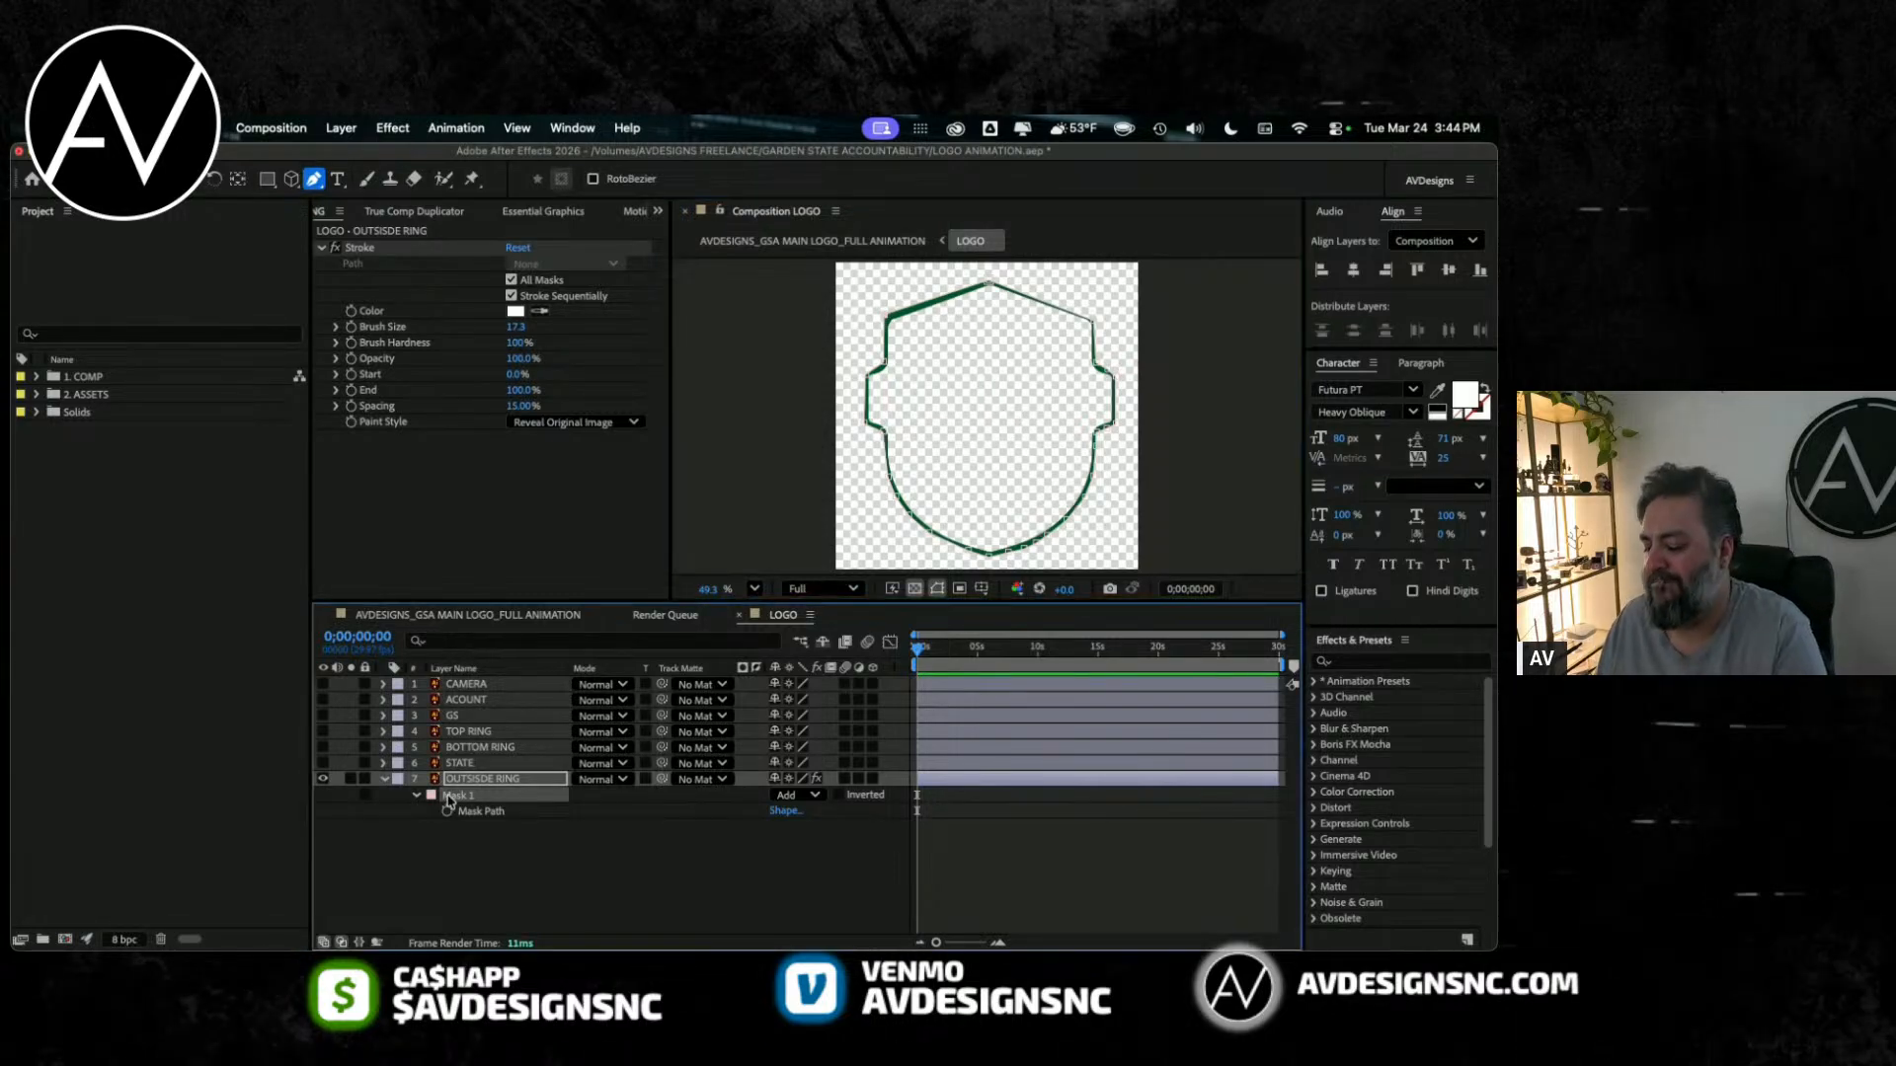
{"action": "key", "text": "Delete"}
{"action": "left_click", "coordinate": [481, 780]}
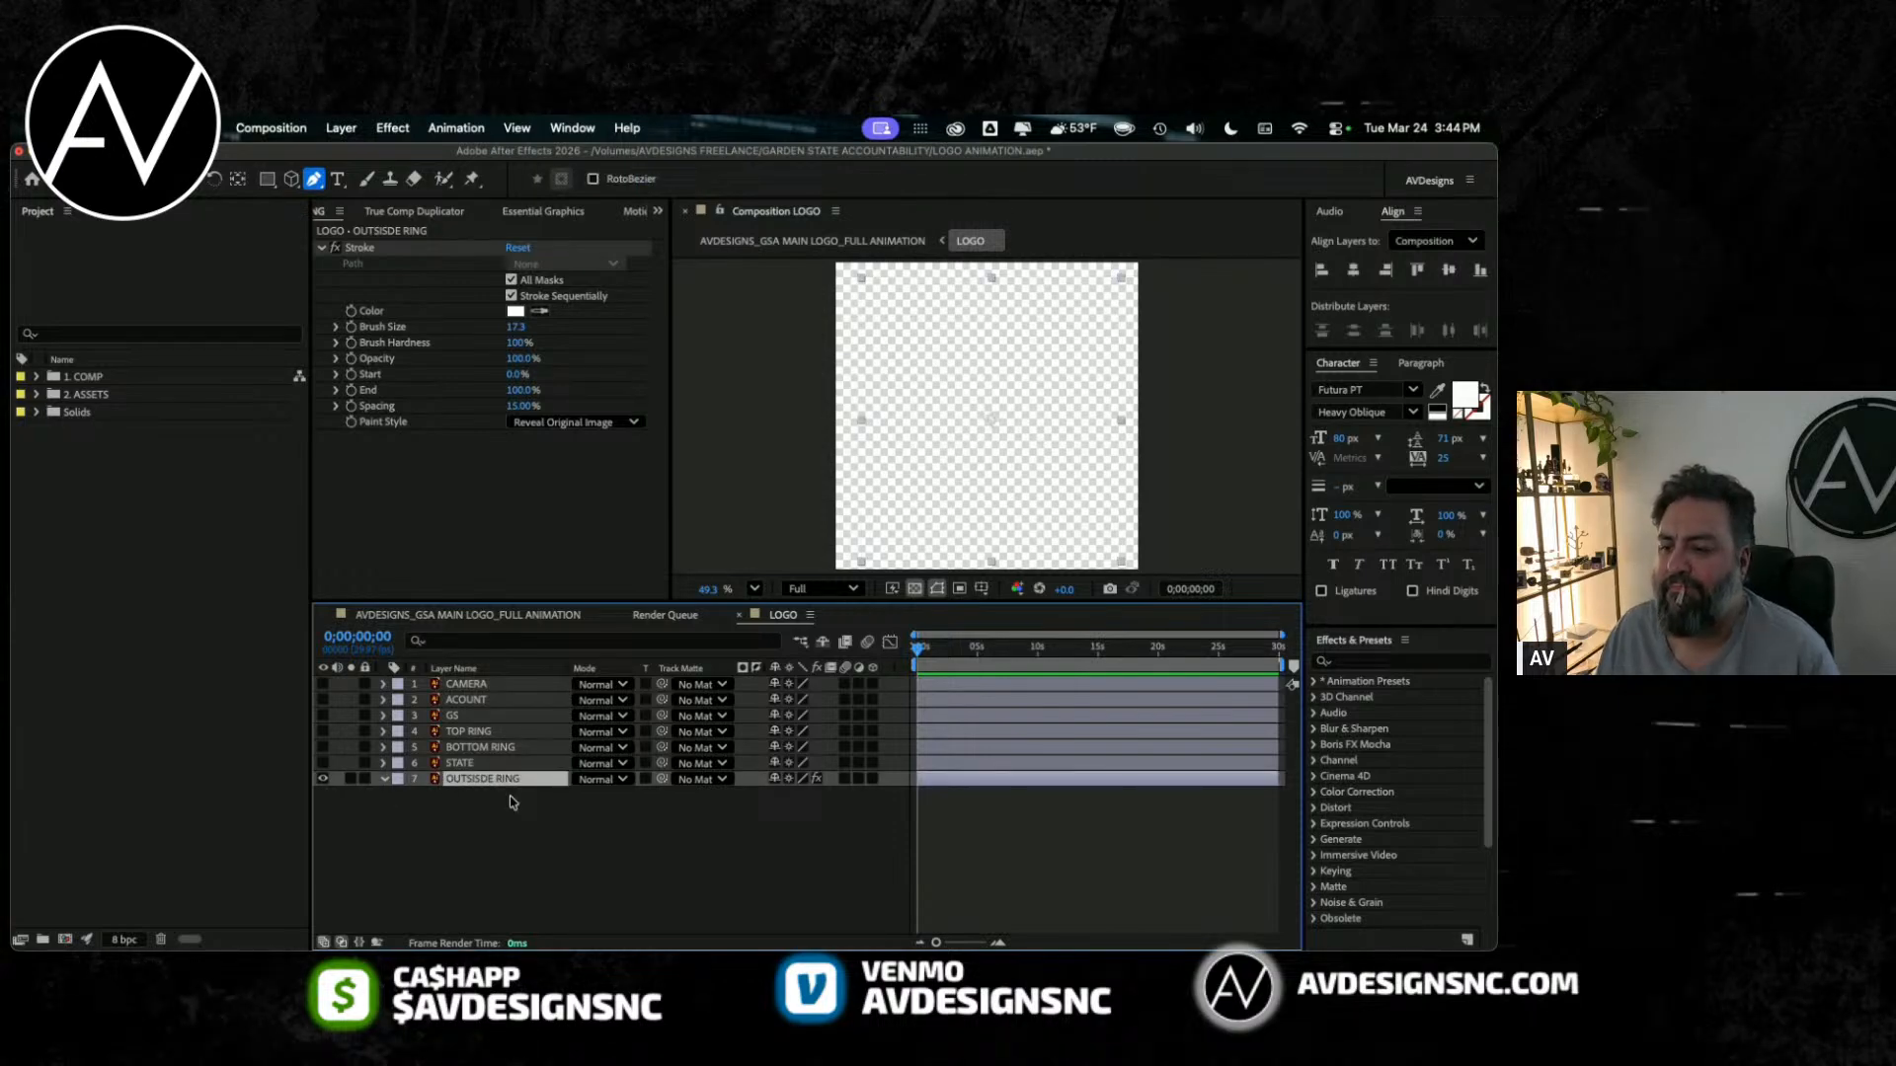
{"action": "left_click", "coordinate": [335, 248]}
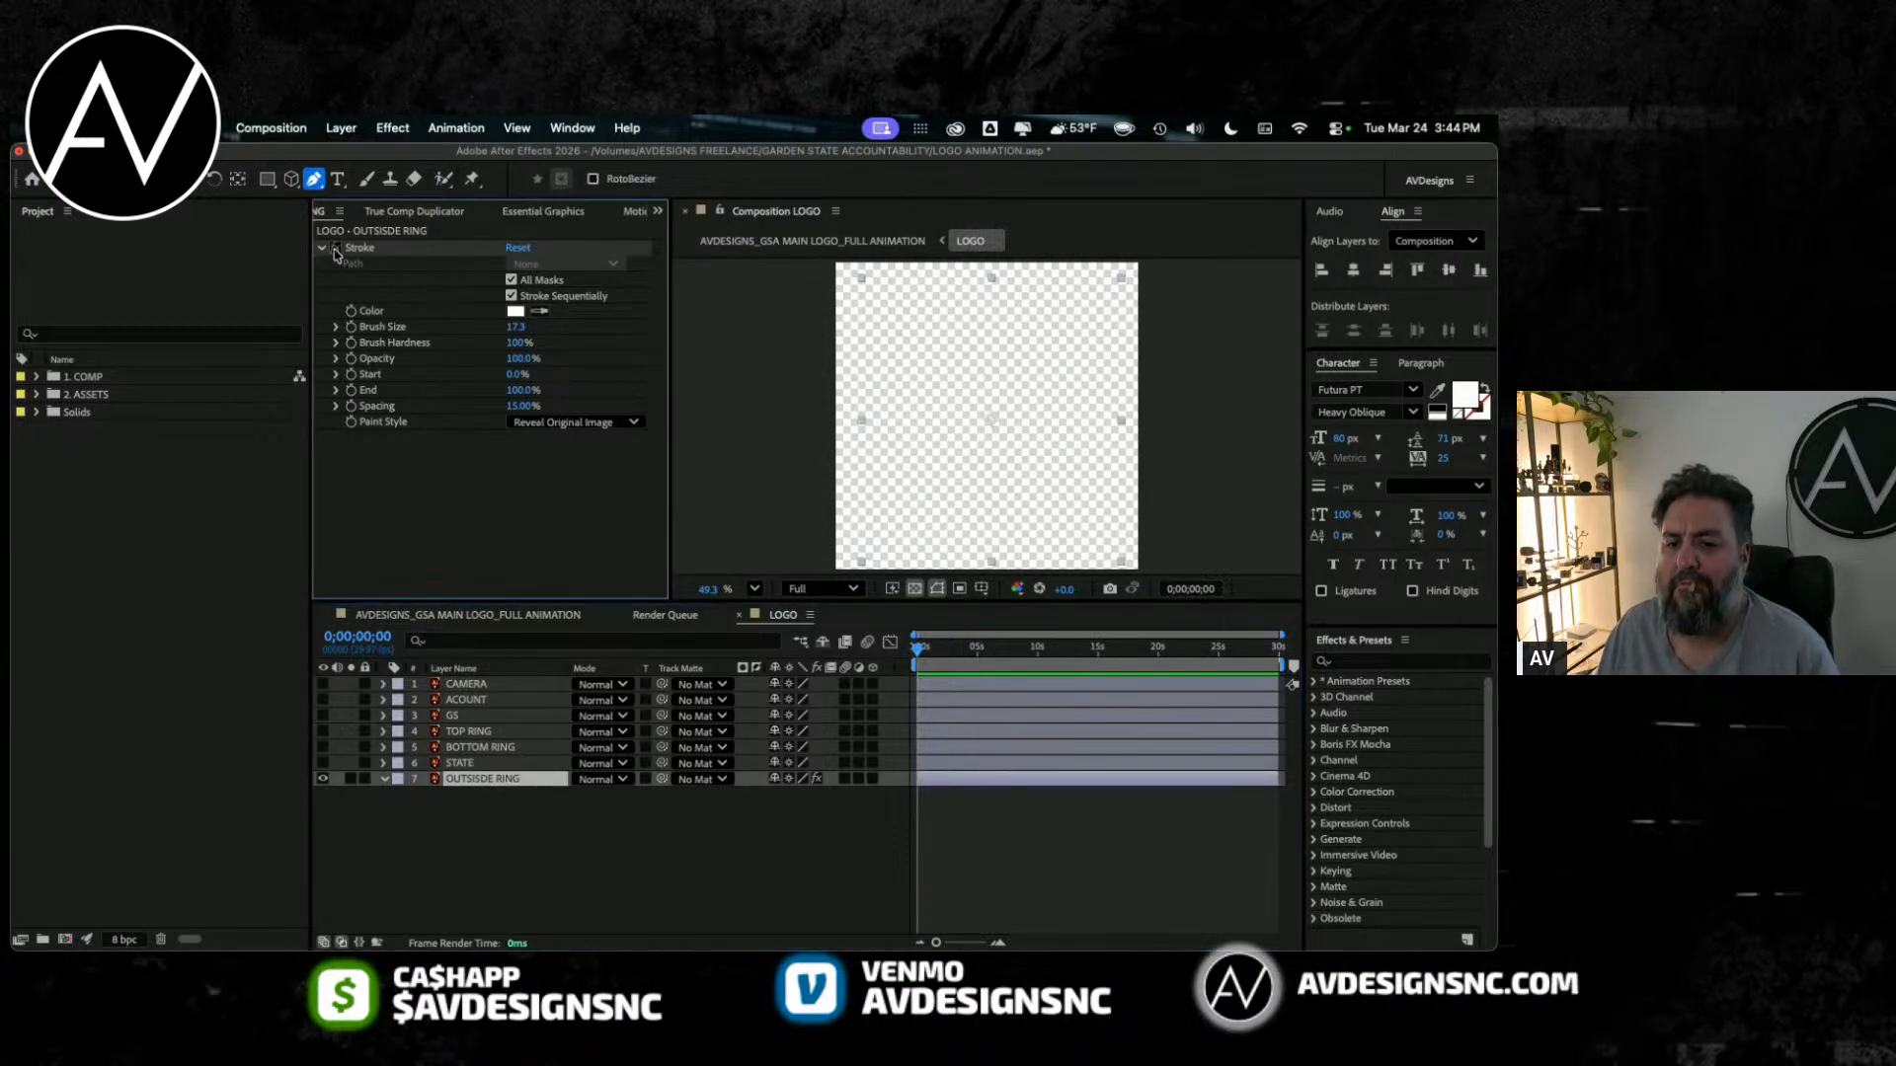
Step: Draw a closed Pen mask around the outer edge of the shield on the OUTSISDE RING layer
{"action": "left_click", "coordinate": [988, 284]}
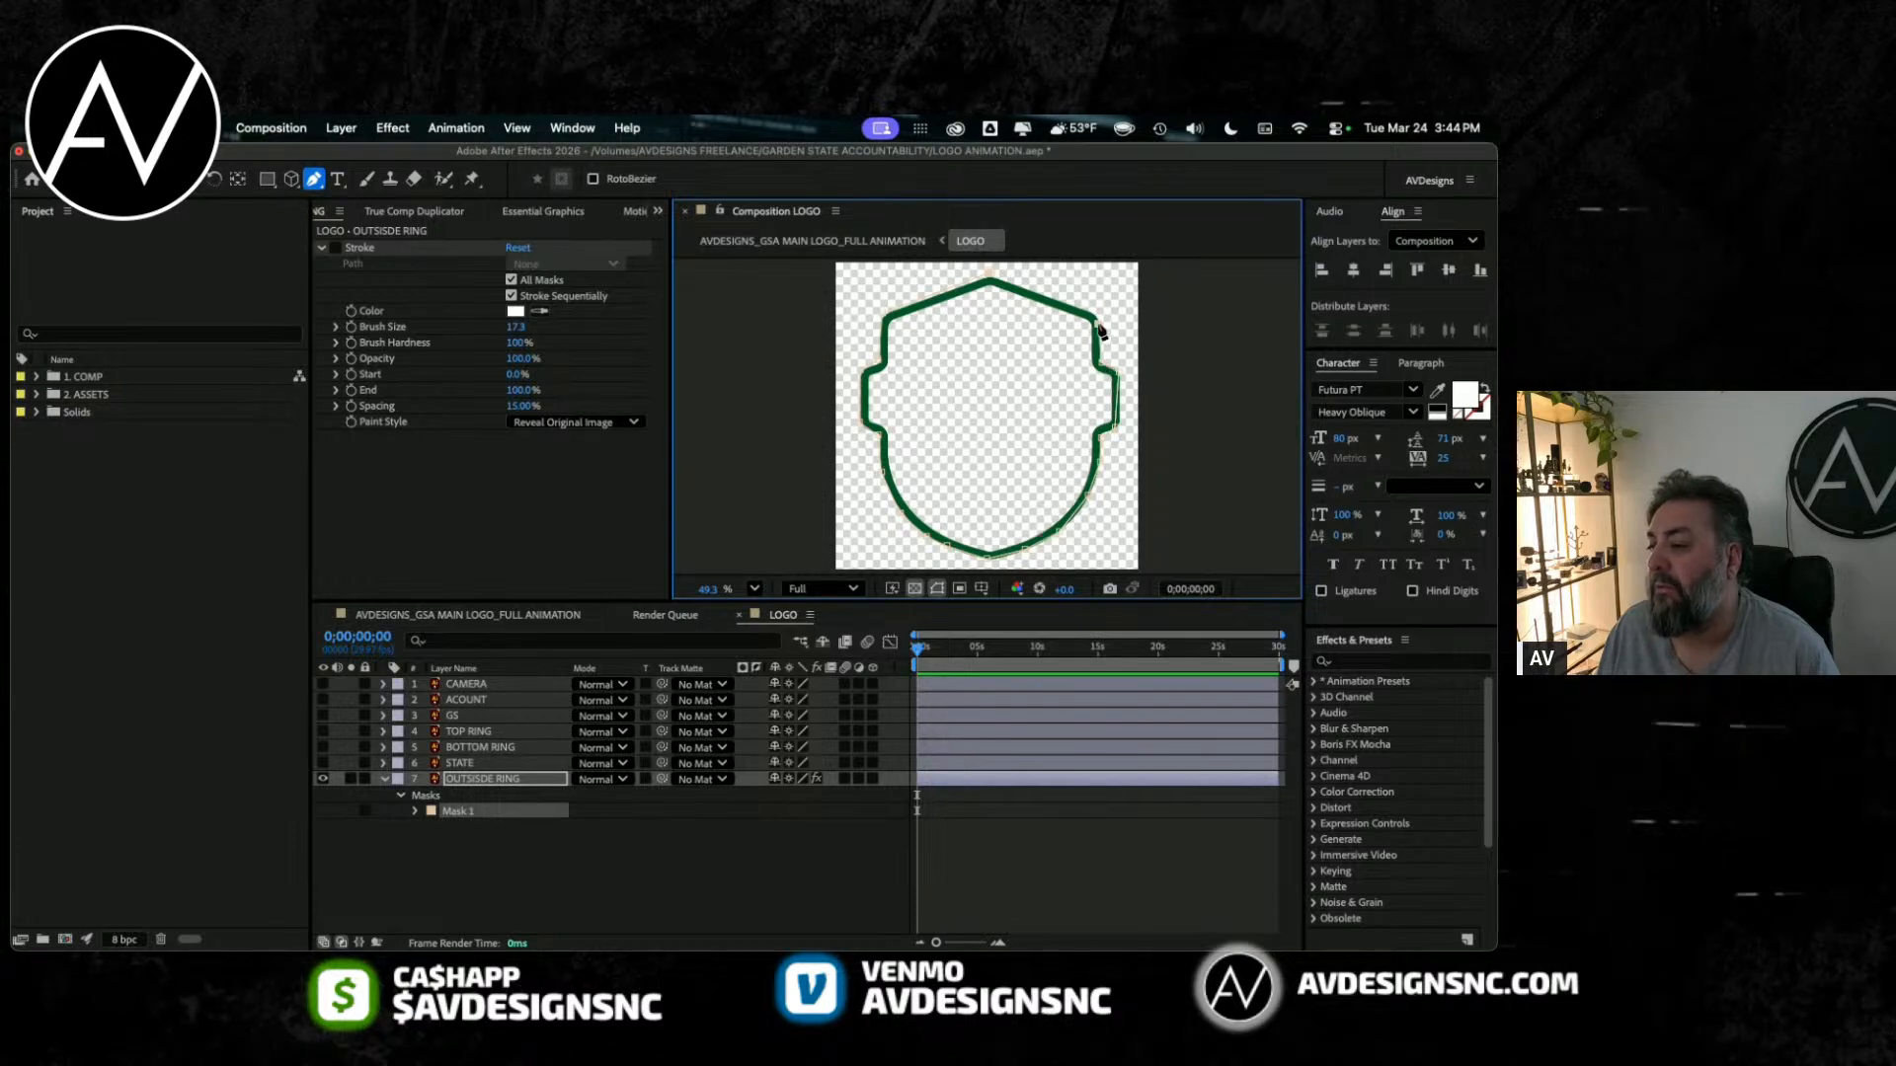
{"action": "left_click", "coordinate": [989, 275]}
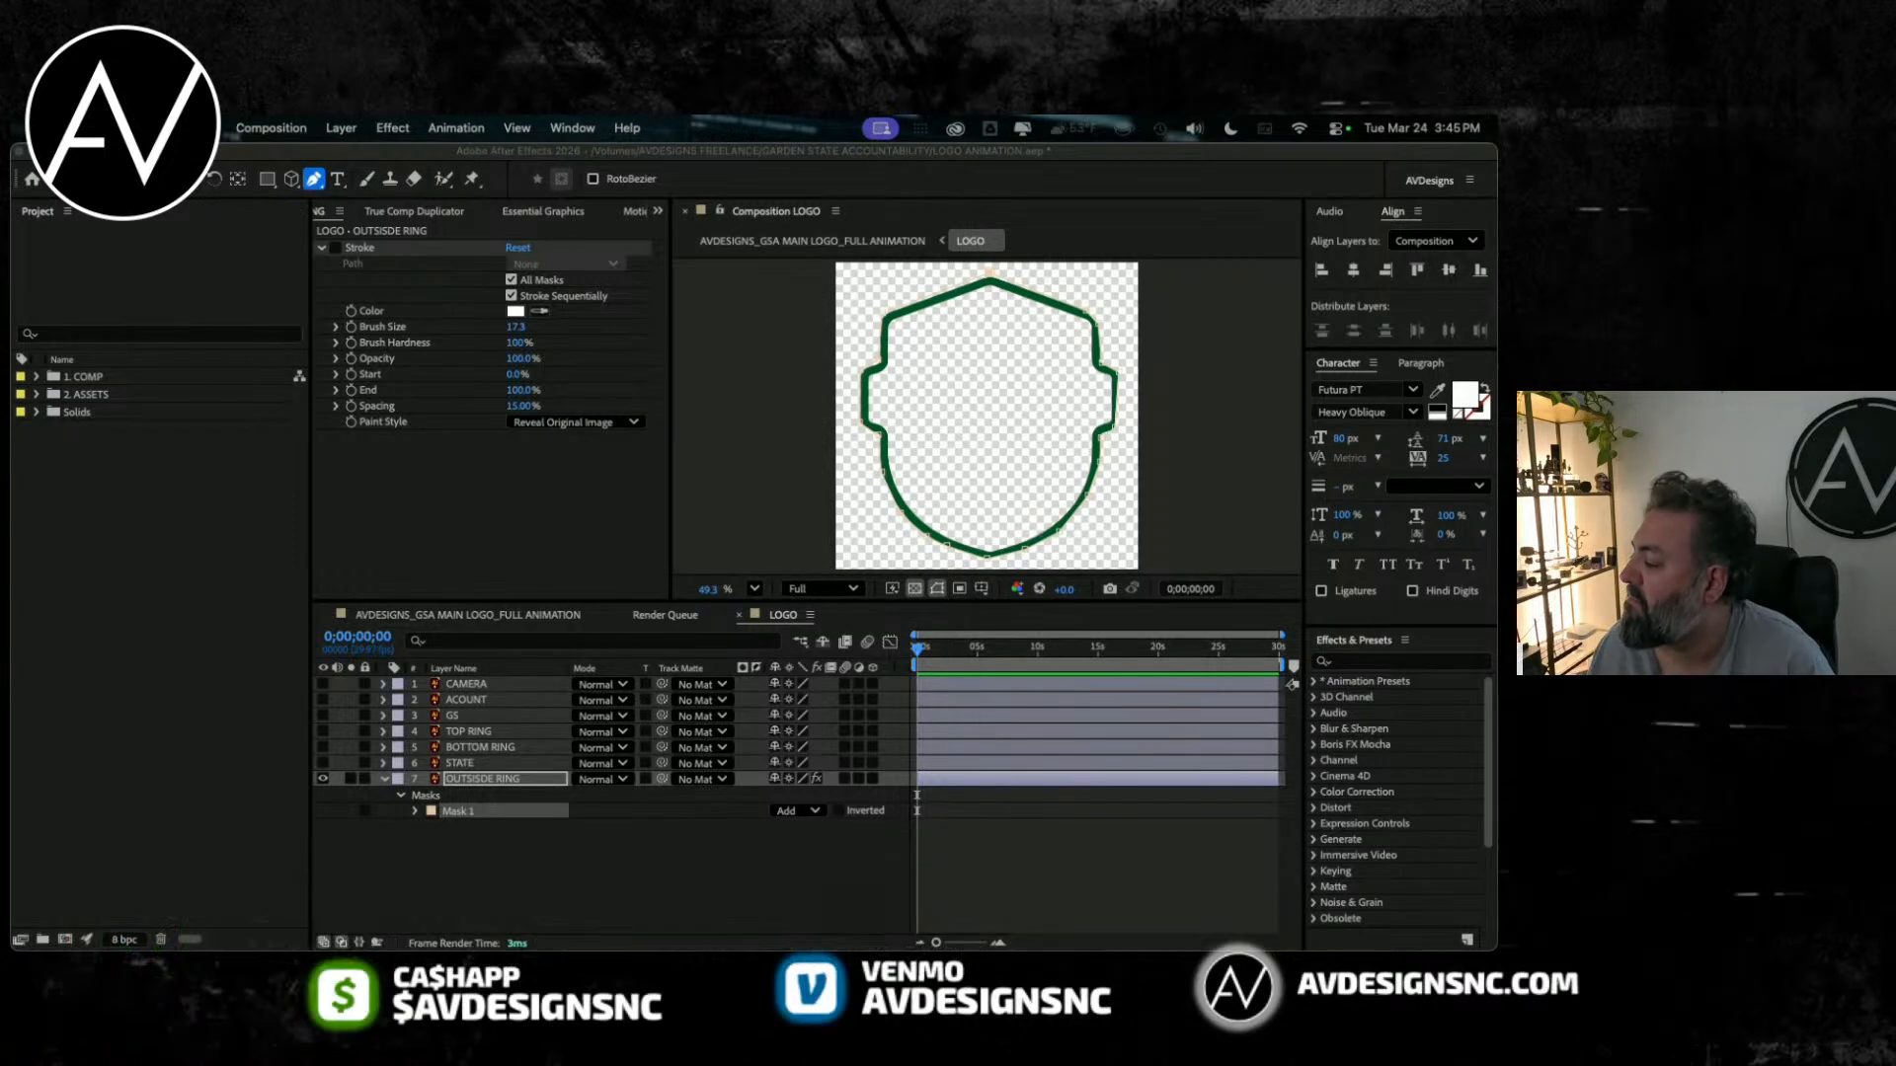
{"action": "left_click", "coordinate": [403, 885]}
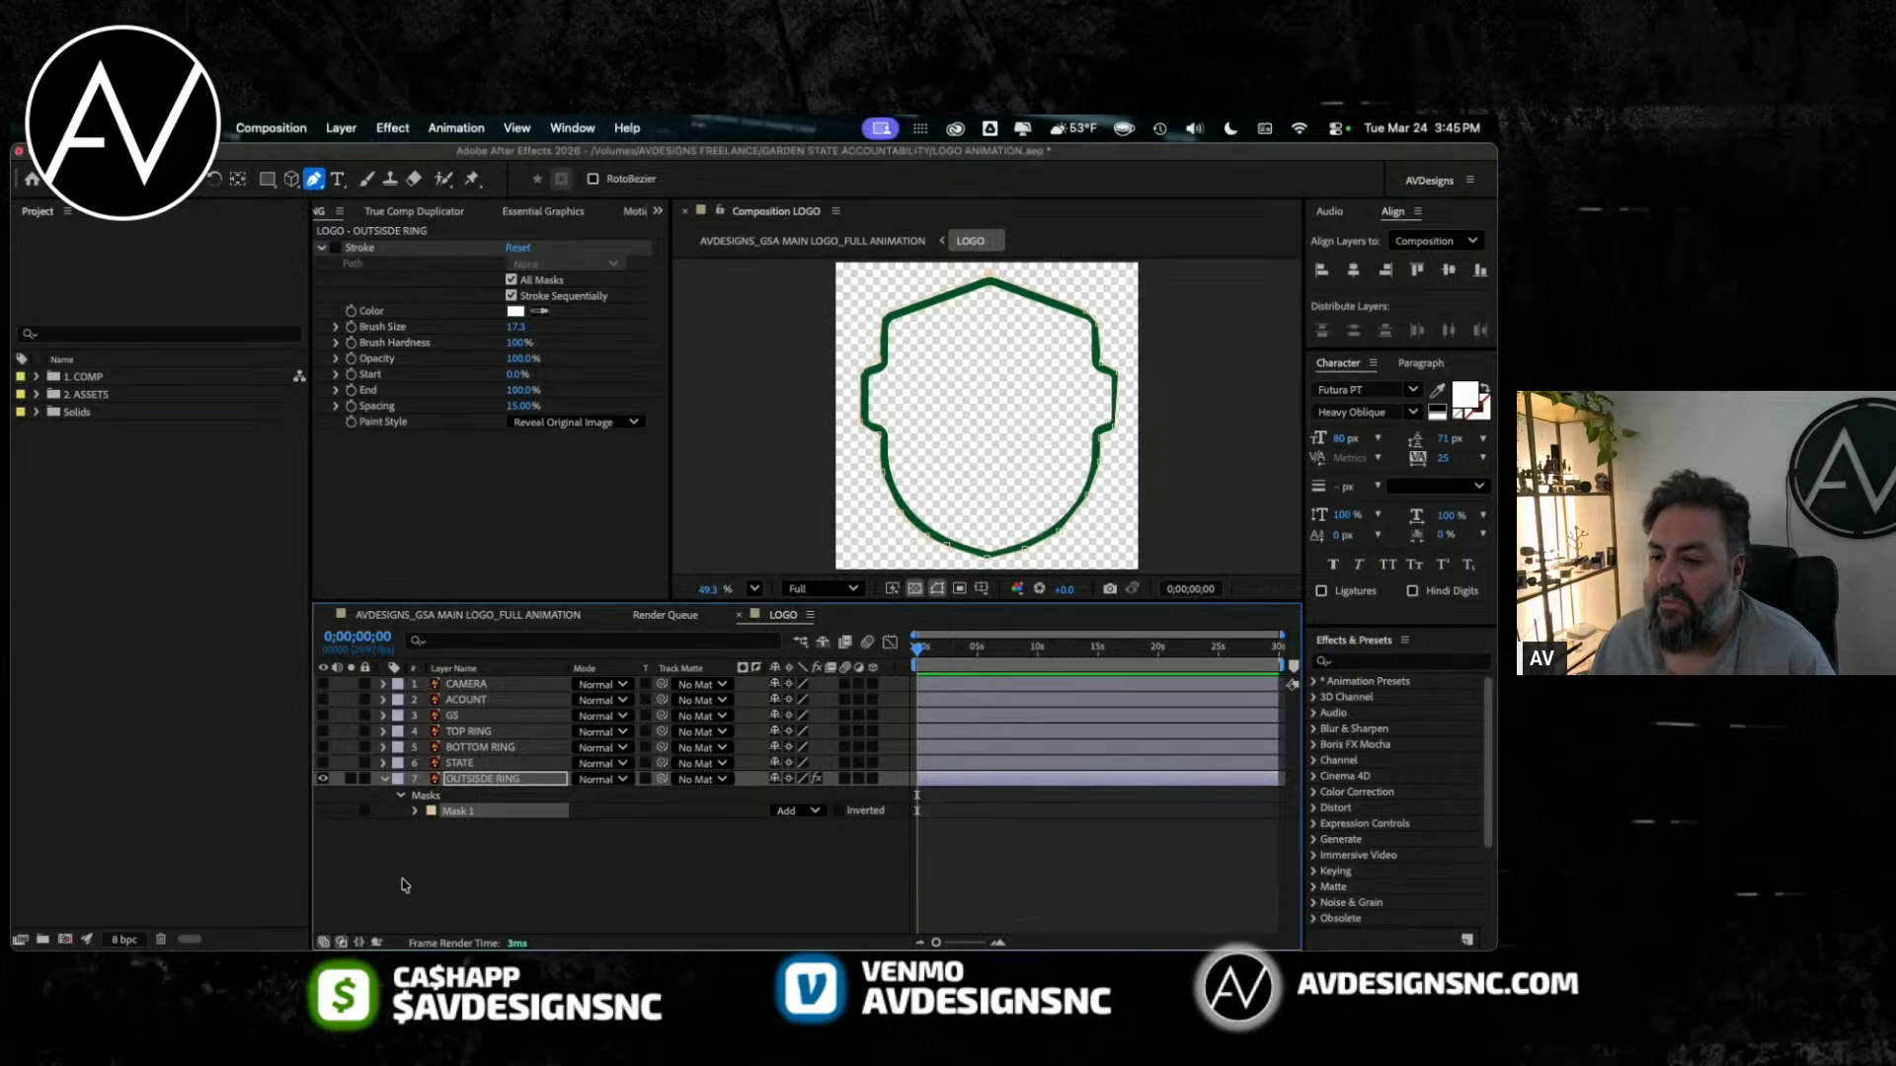
Step: Turn the Stroke effect back on and set its brush size to 35.2 so the brush covers the ring
{"action": "left_click", "coordinate": [330, 249]}
{"action": "left_click_drag", "start_coordinate": [516, 327], "coordinate": [600, 329]}
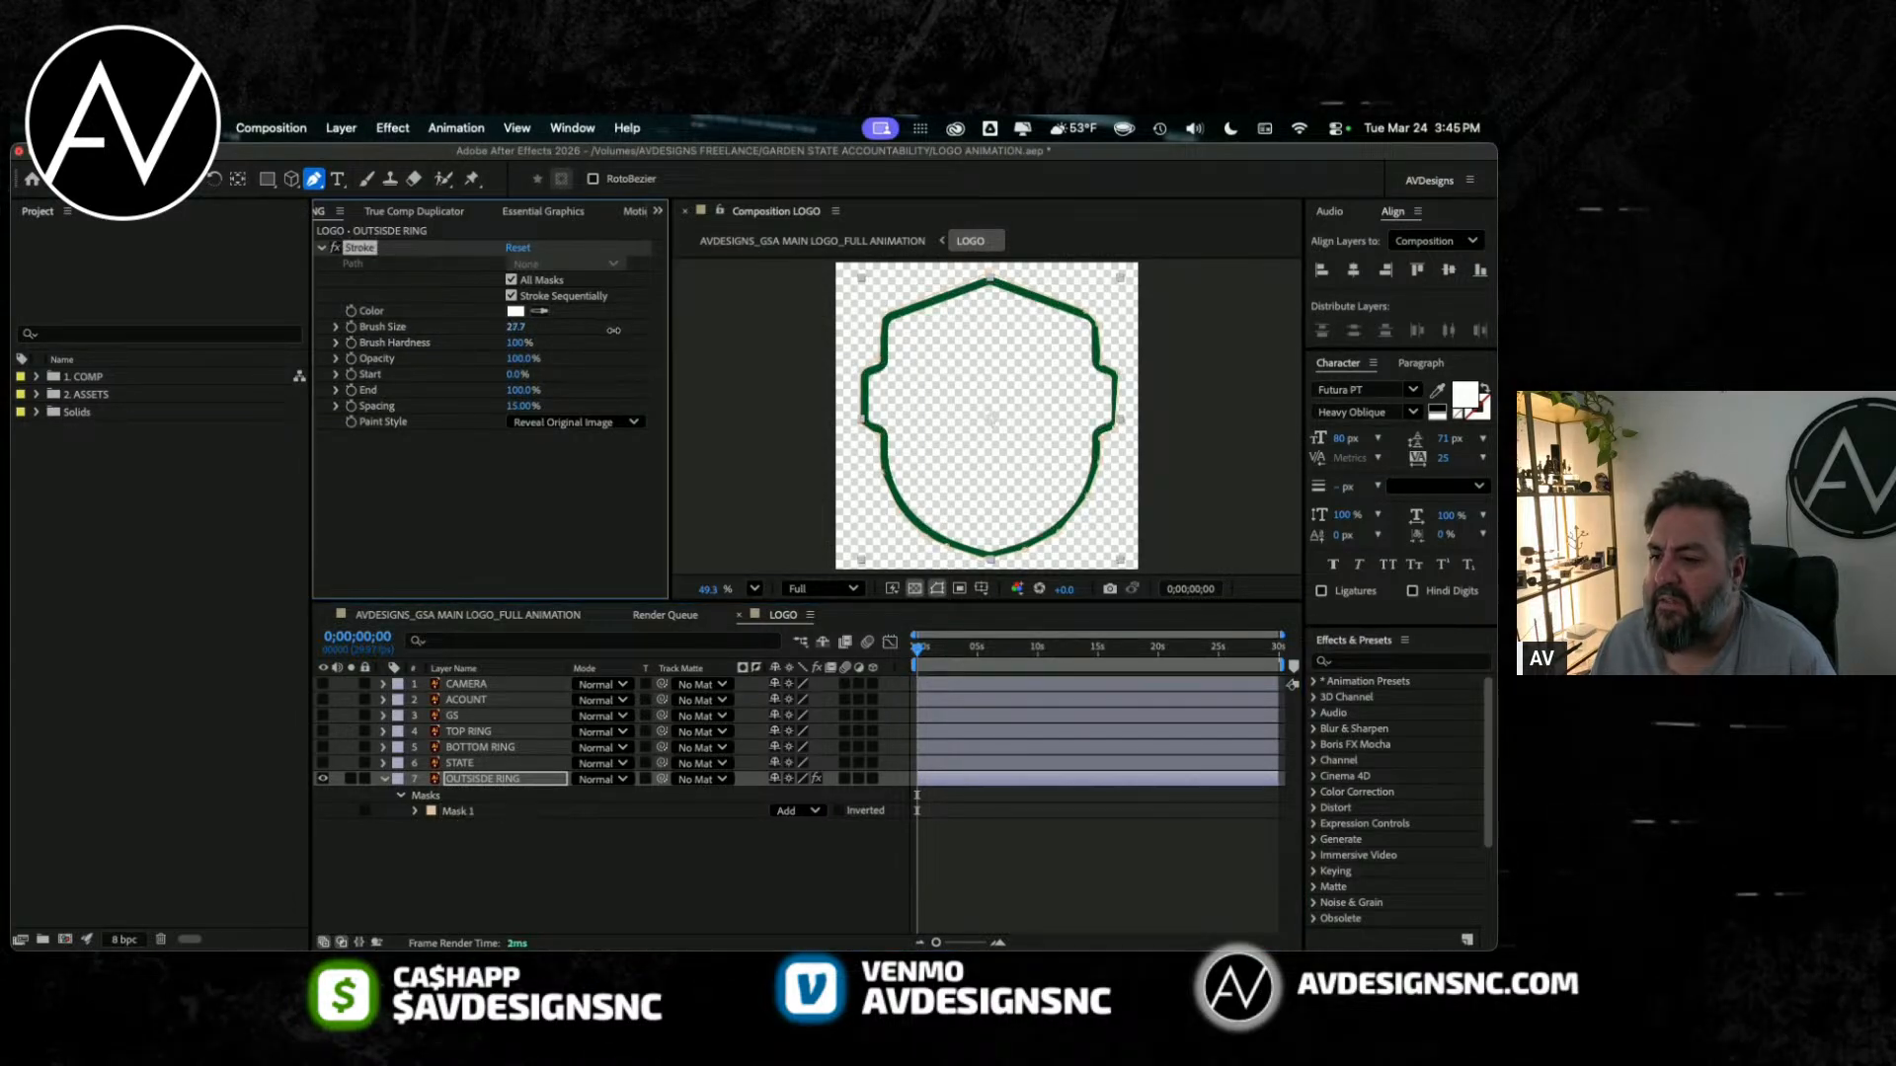
{"action": "left_click_drag", "start_coordinate": [833, 352], "coordinate": [837, 351]}
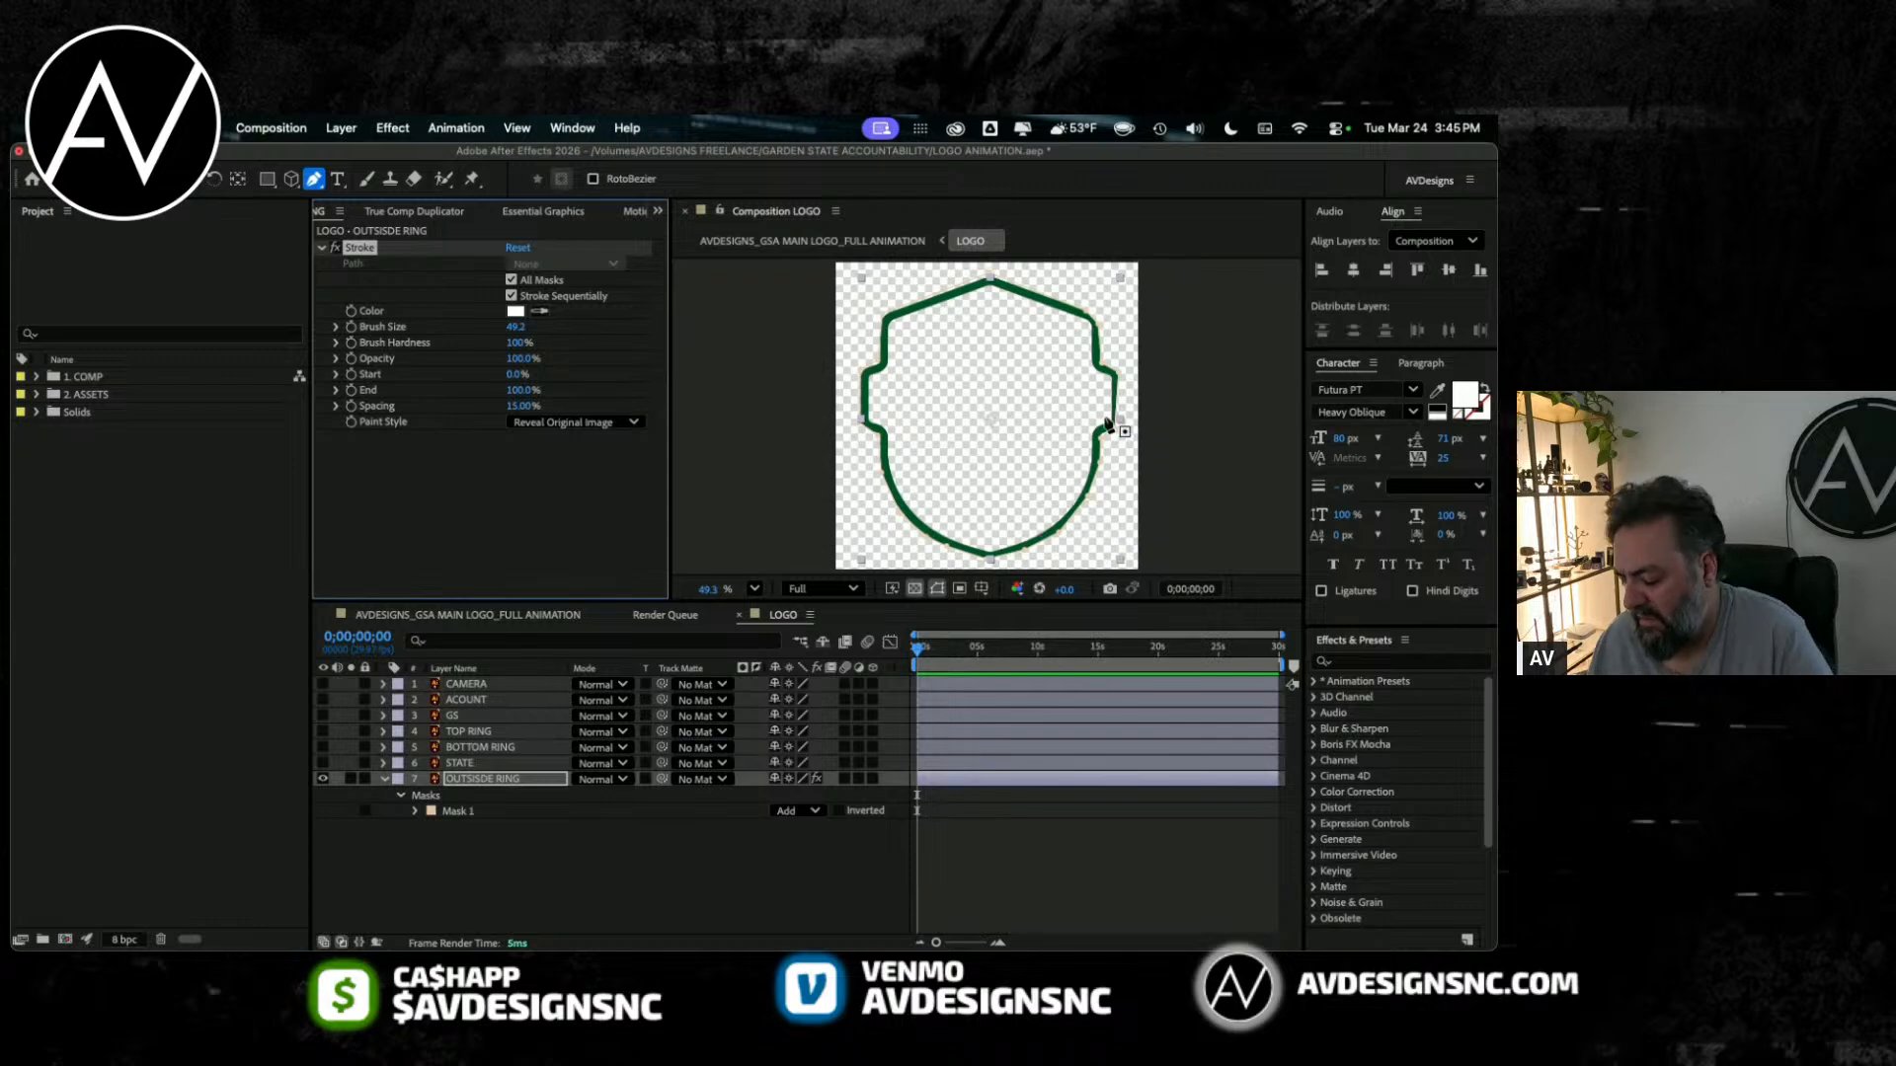
{"action": "key", "text": "/"}
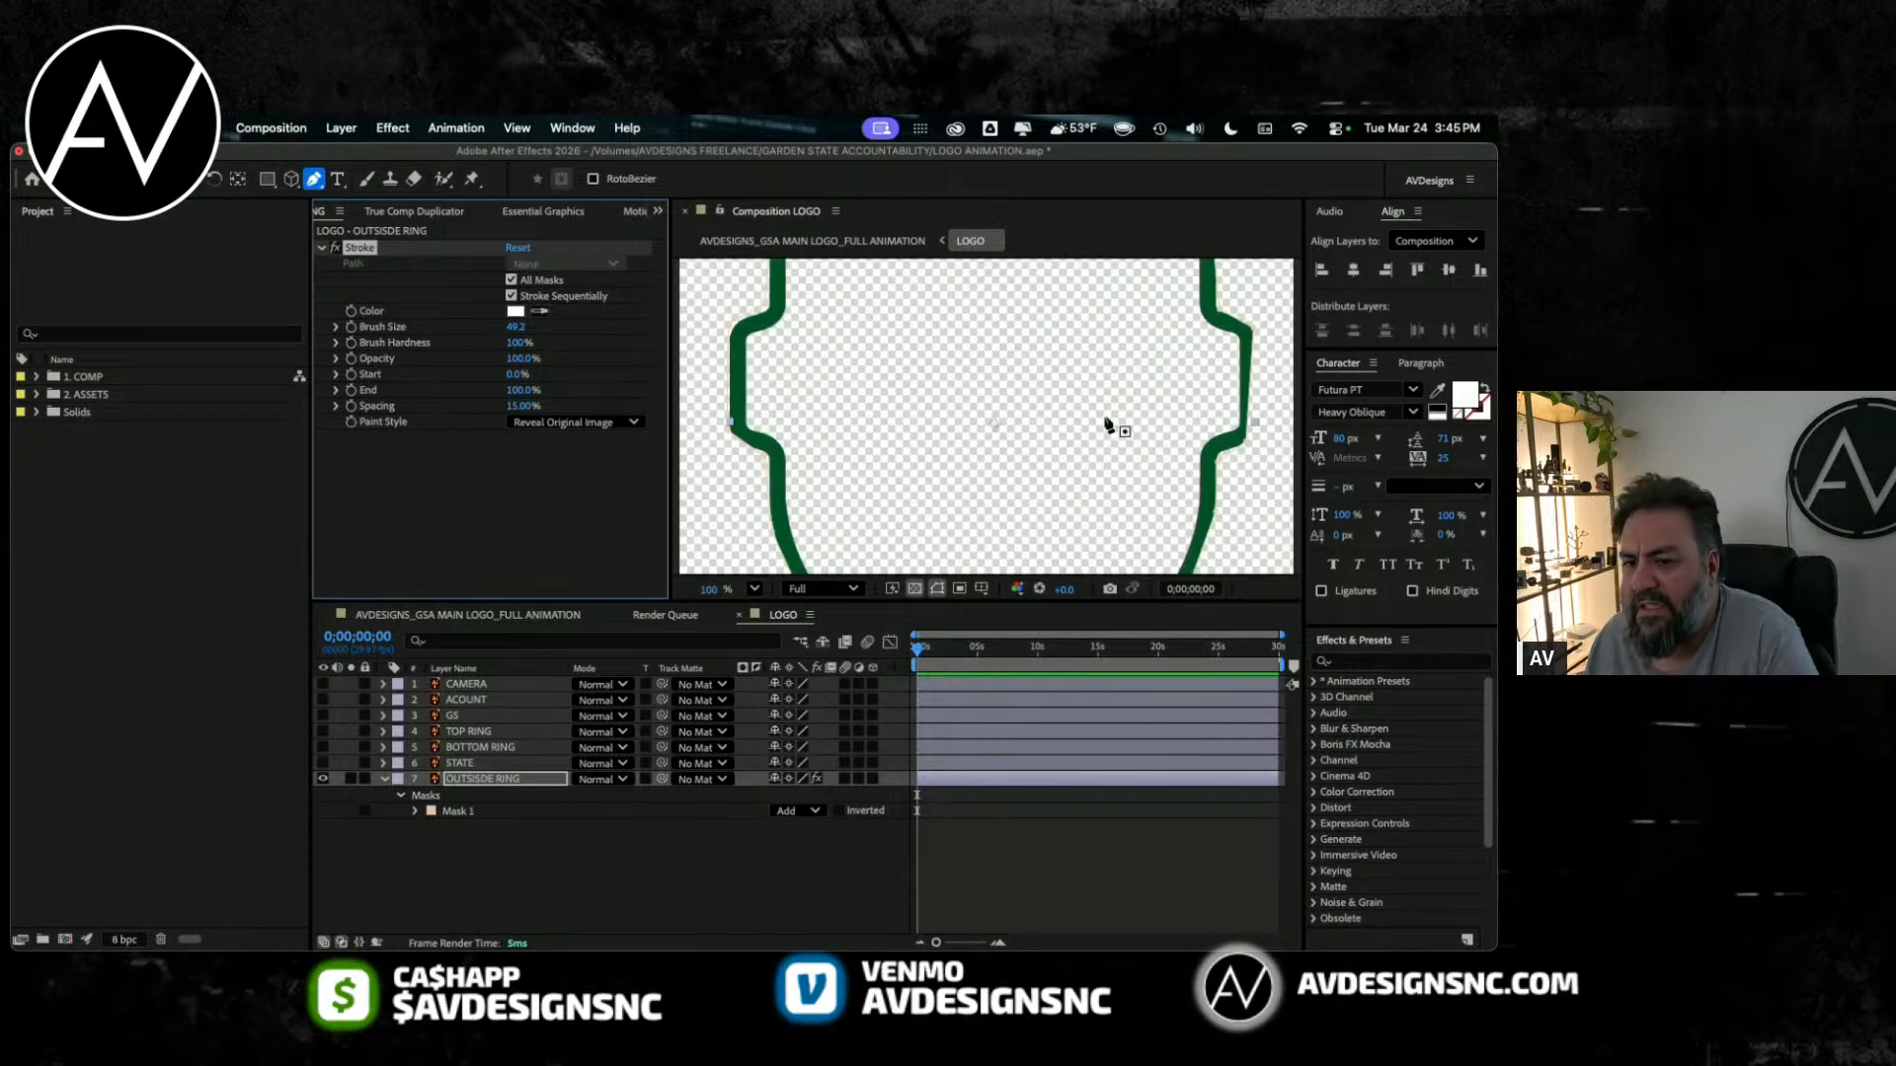
{"action": "key", "text": "comma"}
{"action": "left_click_drag", "start_coordinate": [728, 603], "coordinate": [728, 697]}
{"action": "mouse_move", "coordinate": [446, 334]}
{"action": "left_mouse_down"}
{"action": "mouse_move", "coordinate": [461, 332]}
{"action": "mouse_move", "coordinate": [159, 360]}
{"action": "mouse_move", "coordinate": [312, 357]}
{"action": "left_mouse_up"}
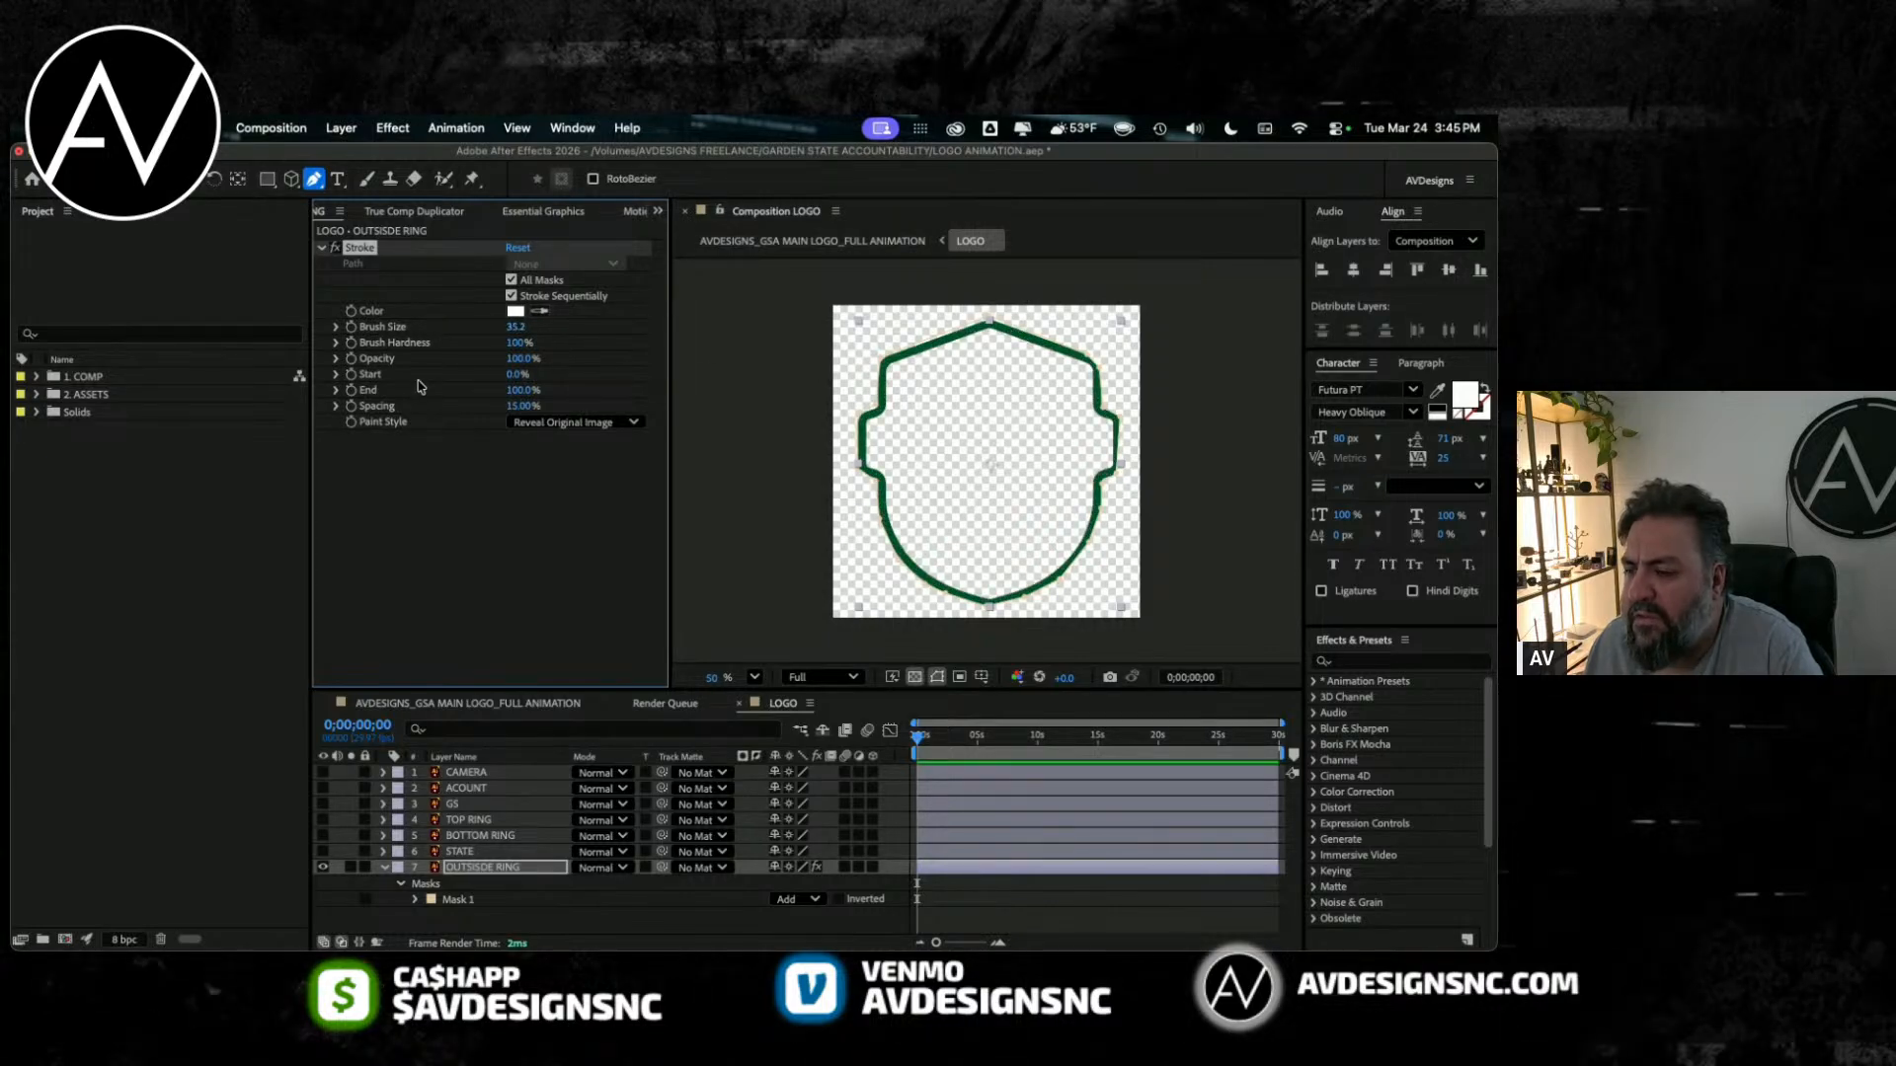
Step: Hide the transparency grid and move Mask 1's vertices outward along the ring's lower-left curve and bottom tip
{"action": "key", "text": "."}
{"action": "left_click_drag", "start_coordinate": [930, 284], "coordinate": [956, 382]}
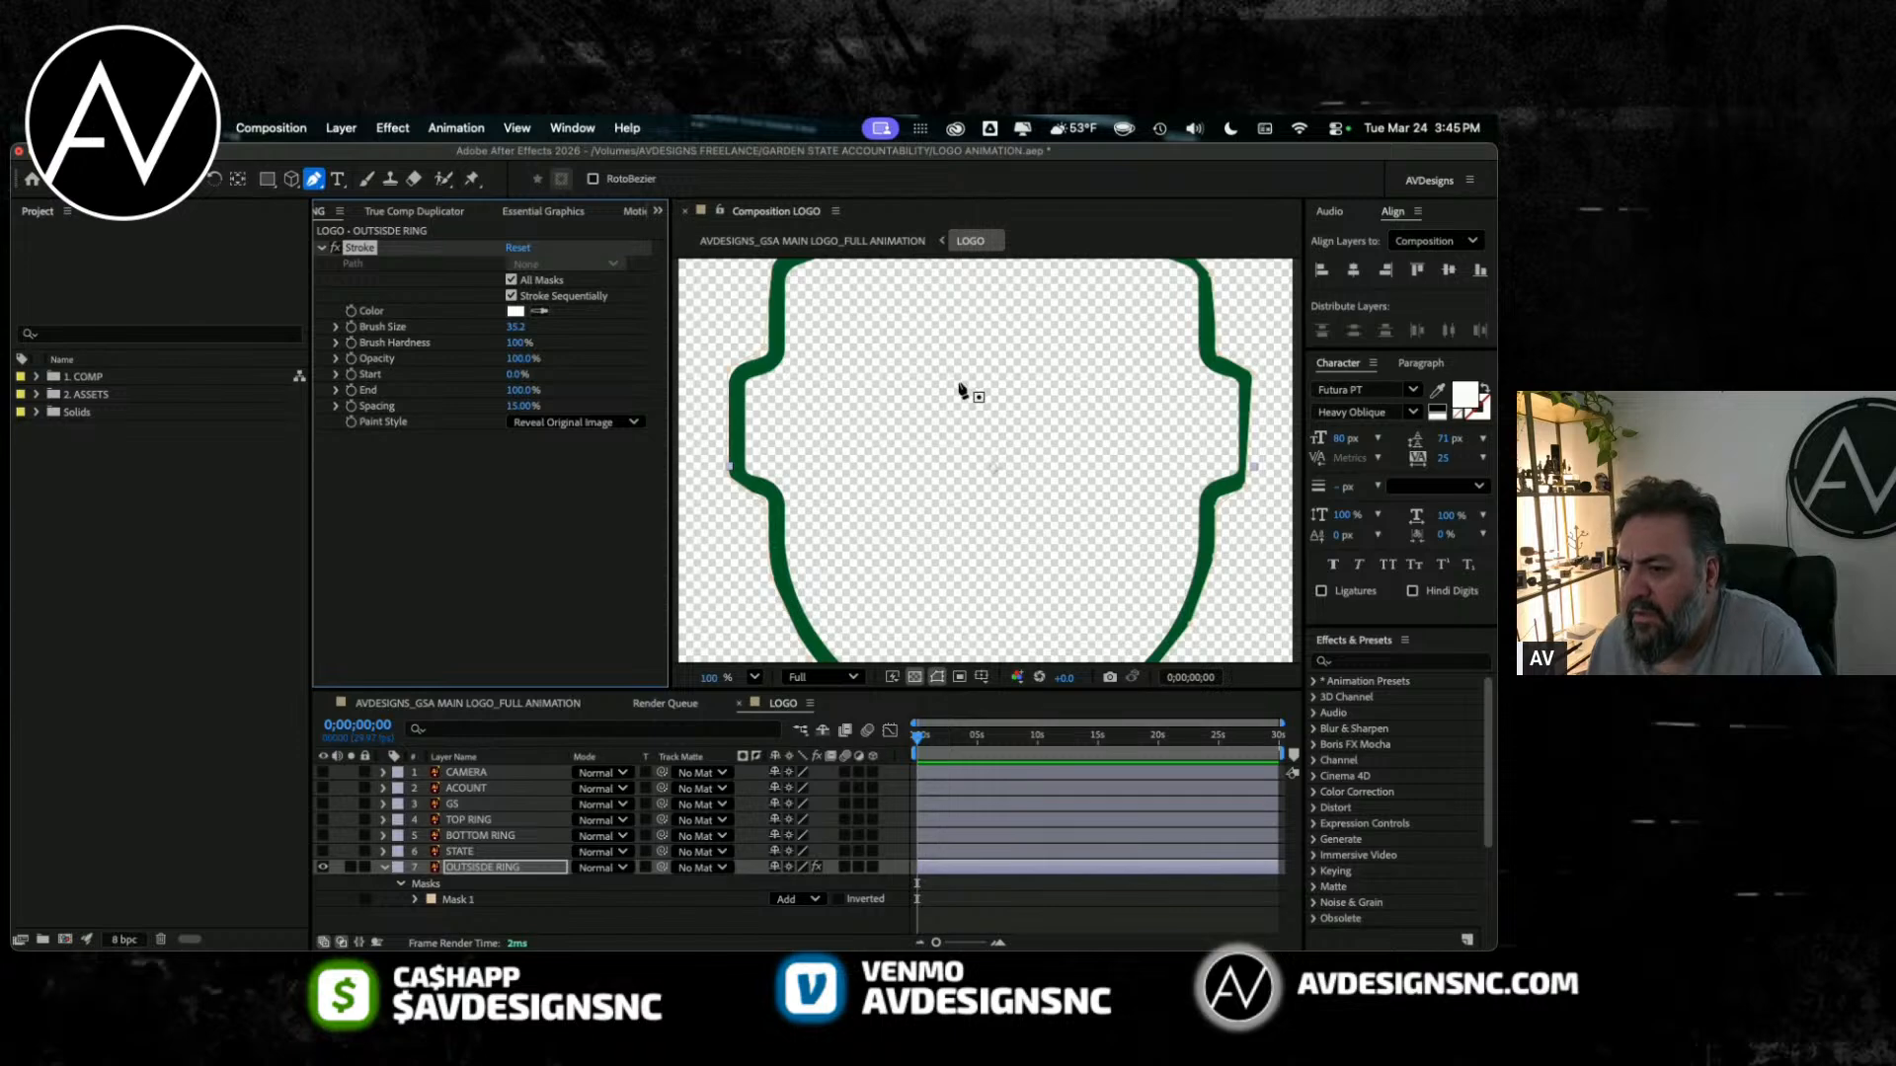
{"action": "scroll", "coordinate": [864, 388], "scroll_direction": "down", "scroll_amount": 1}
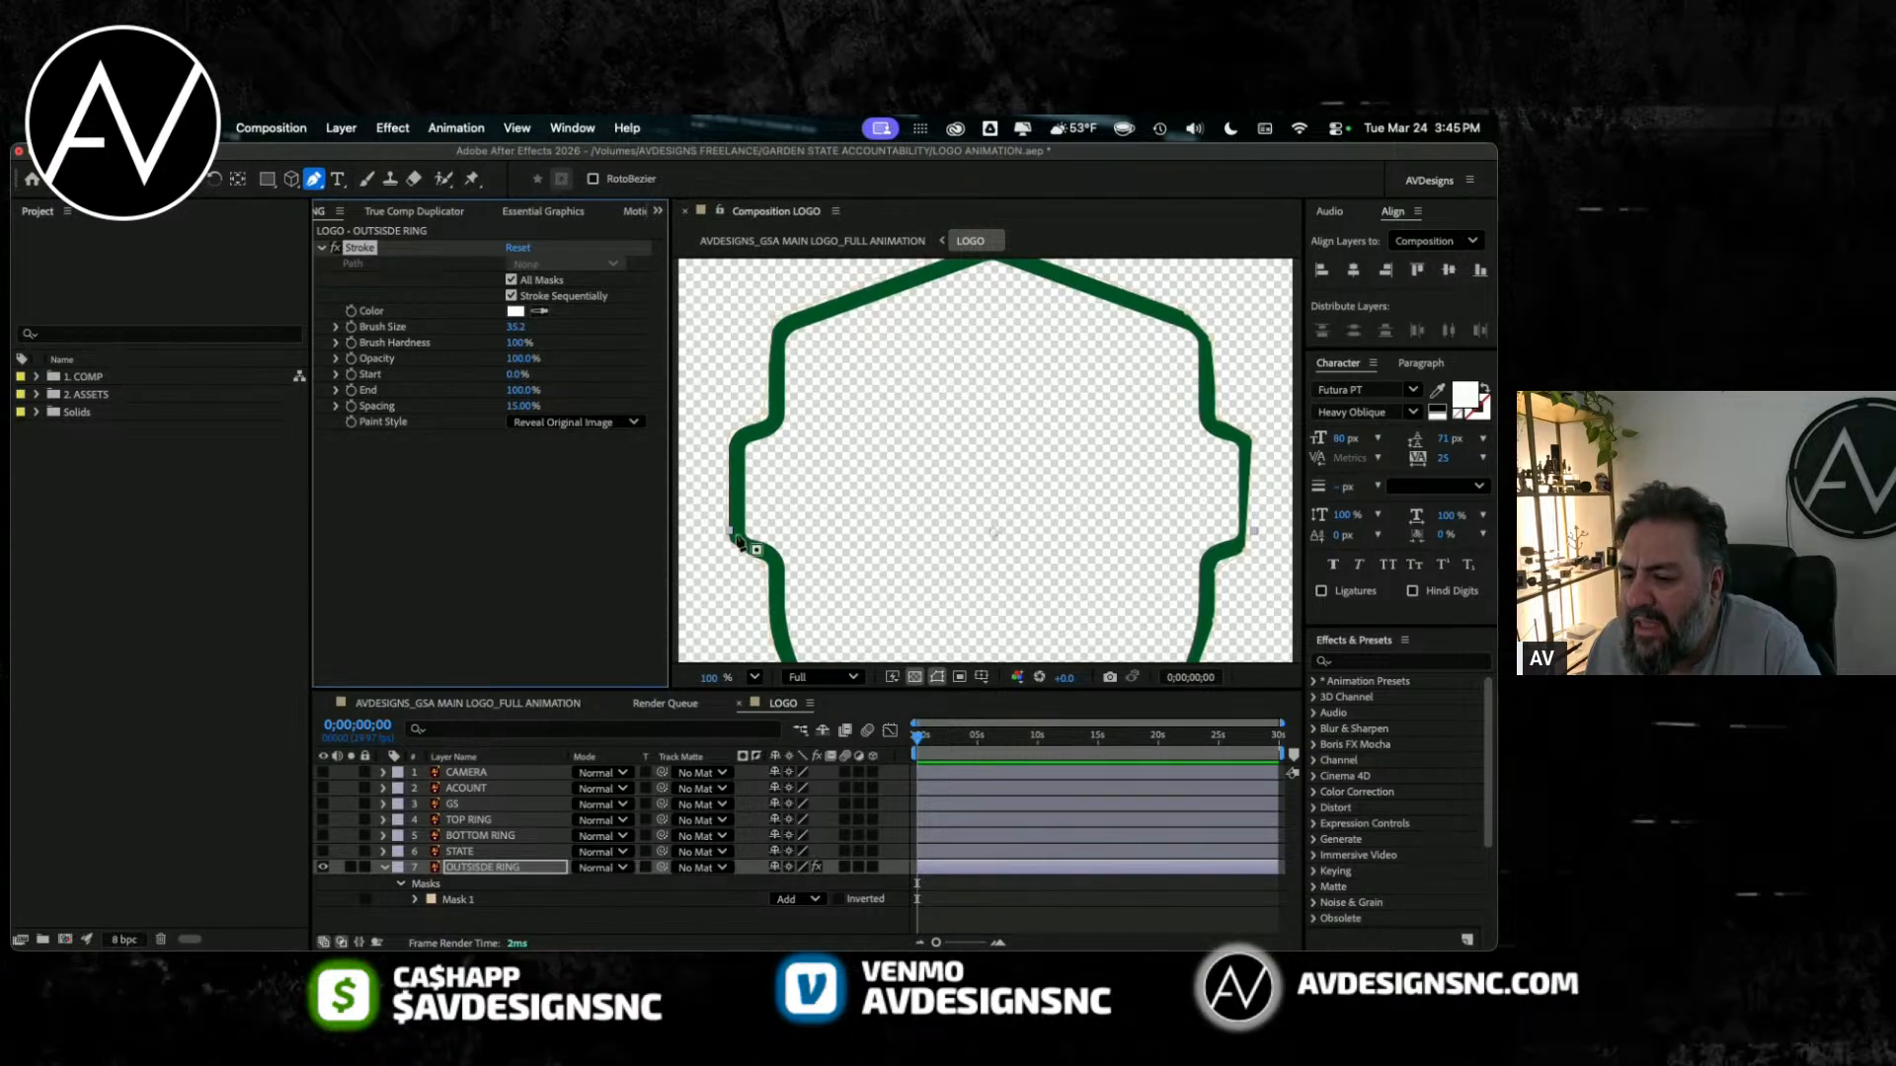
{"action": "left_click", "coordinate": [771, 322]}
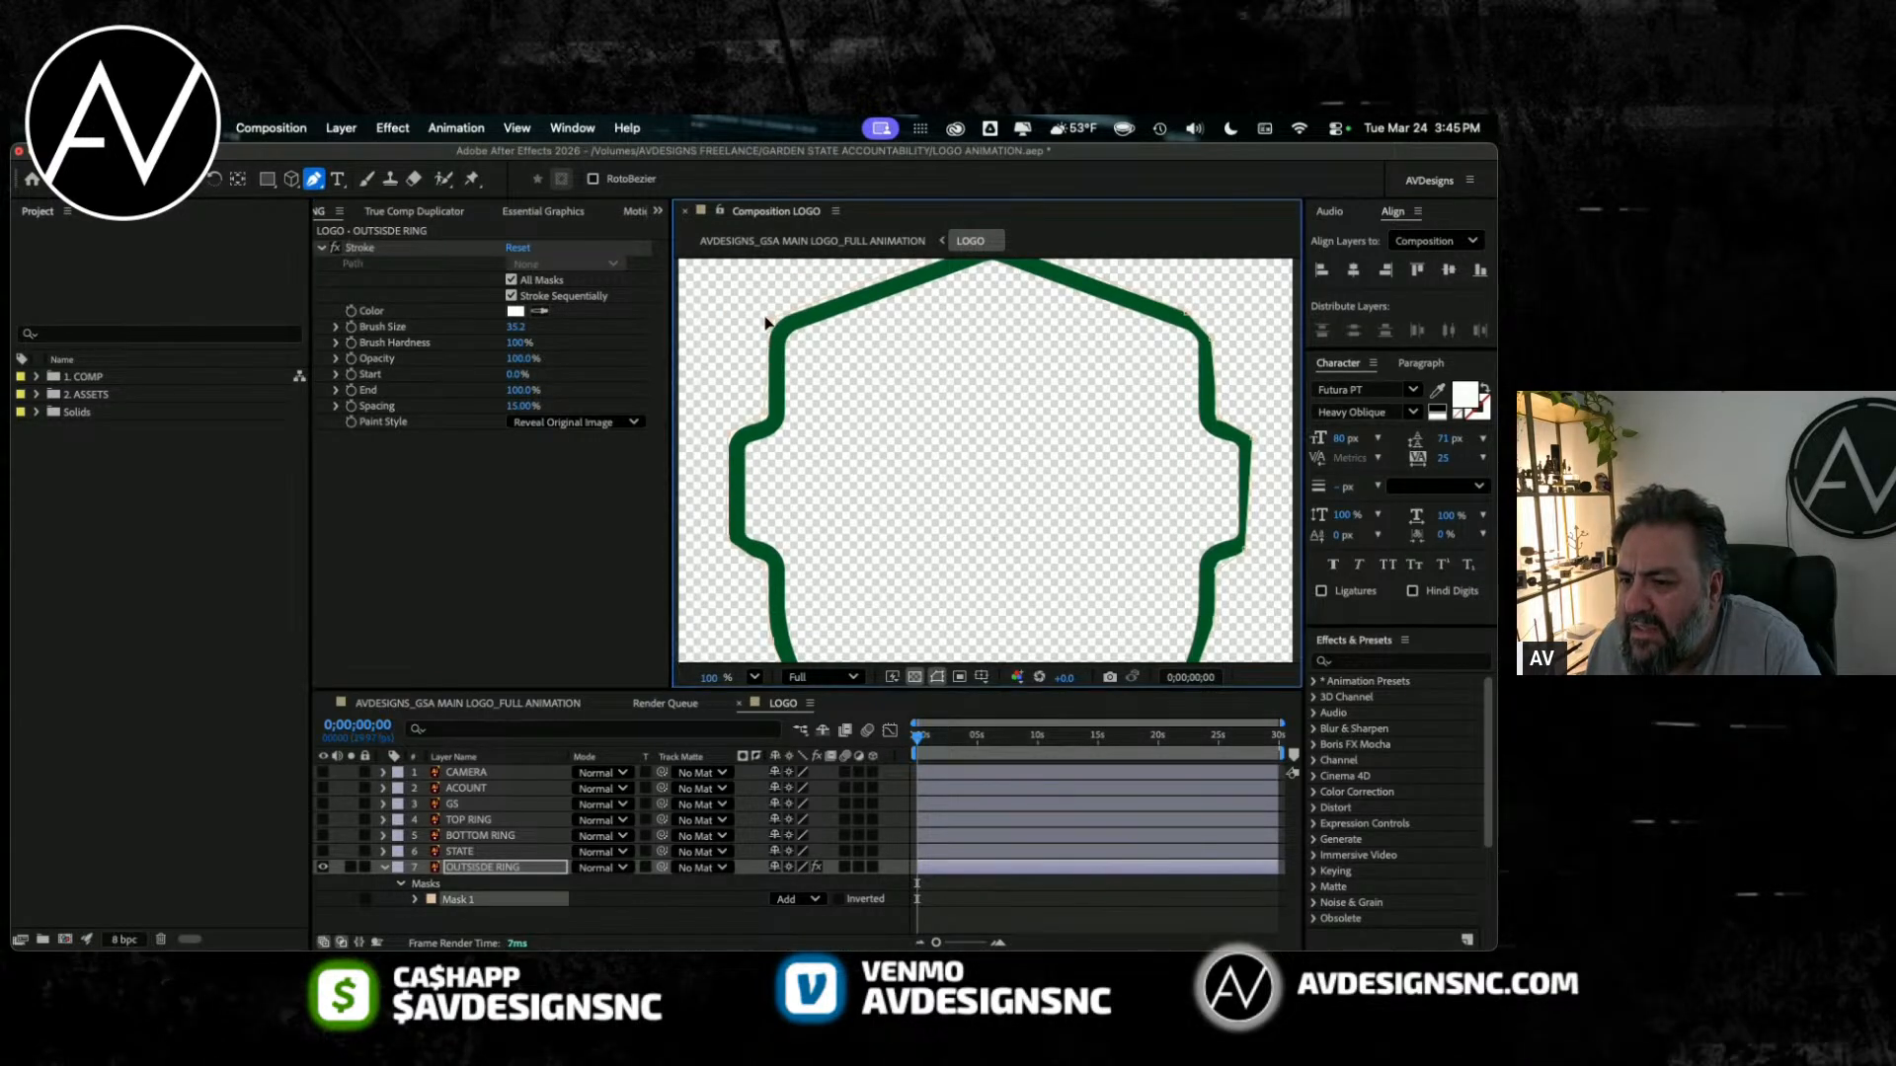
{"action": "scroll", "coordinate": [825, 423], "scroll_direction": "down", "scroll_amount": 4}
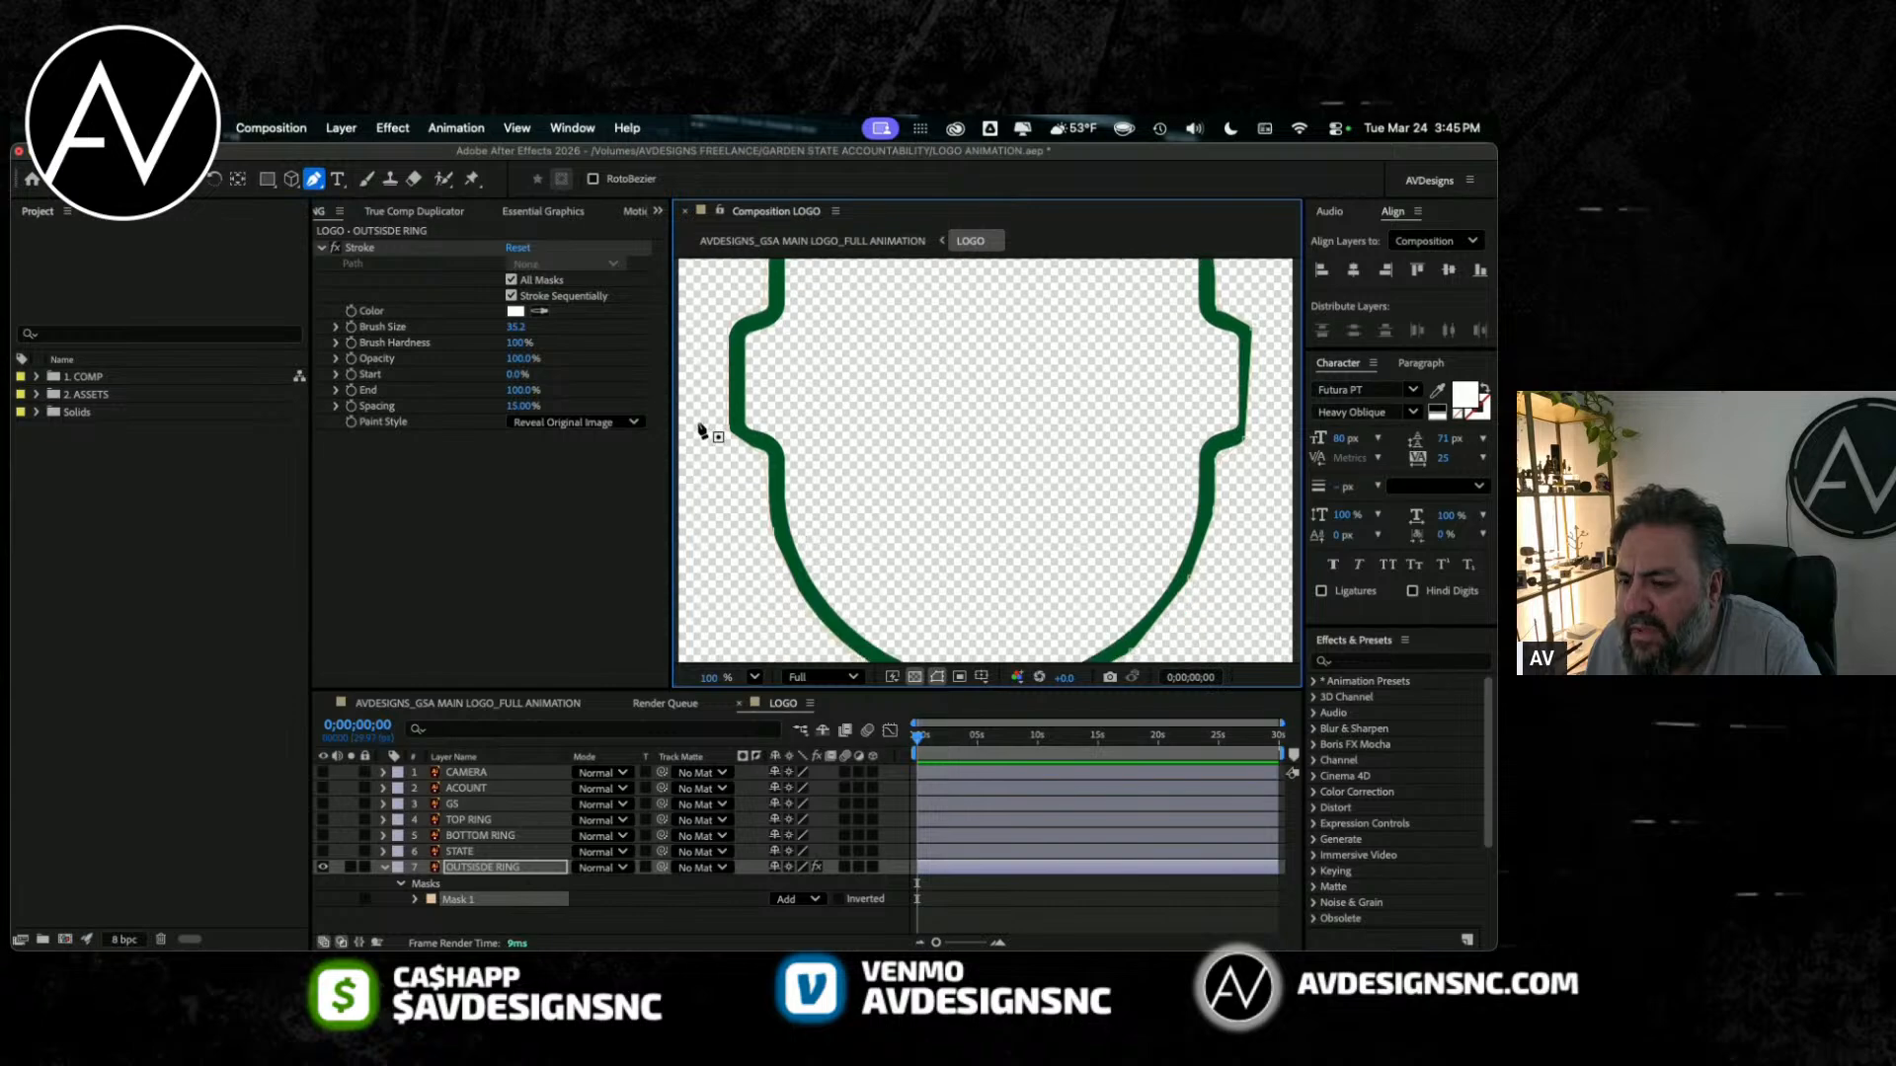
{"action": "left_click", "coordinate": [915, 677]}
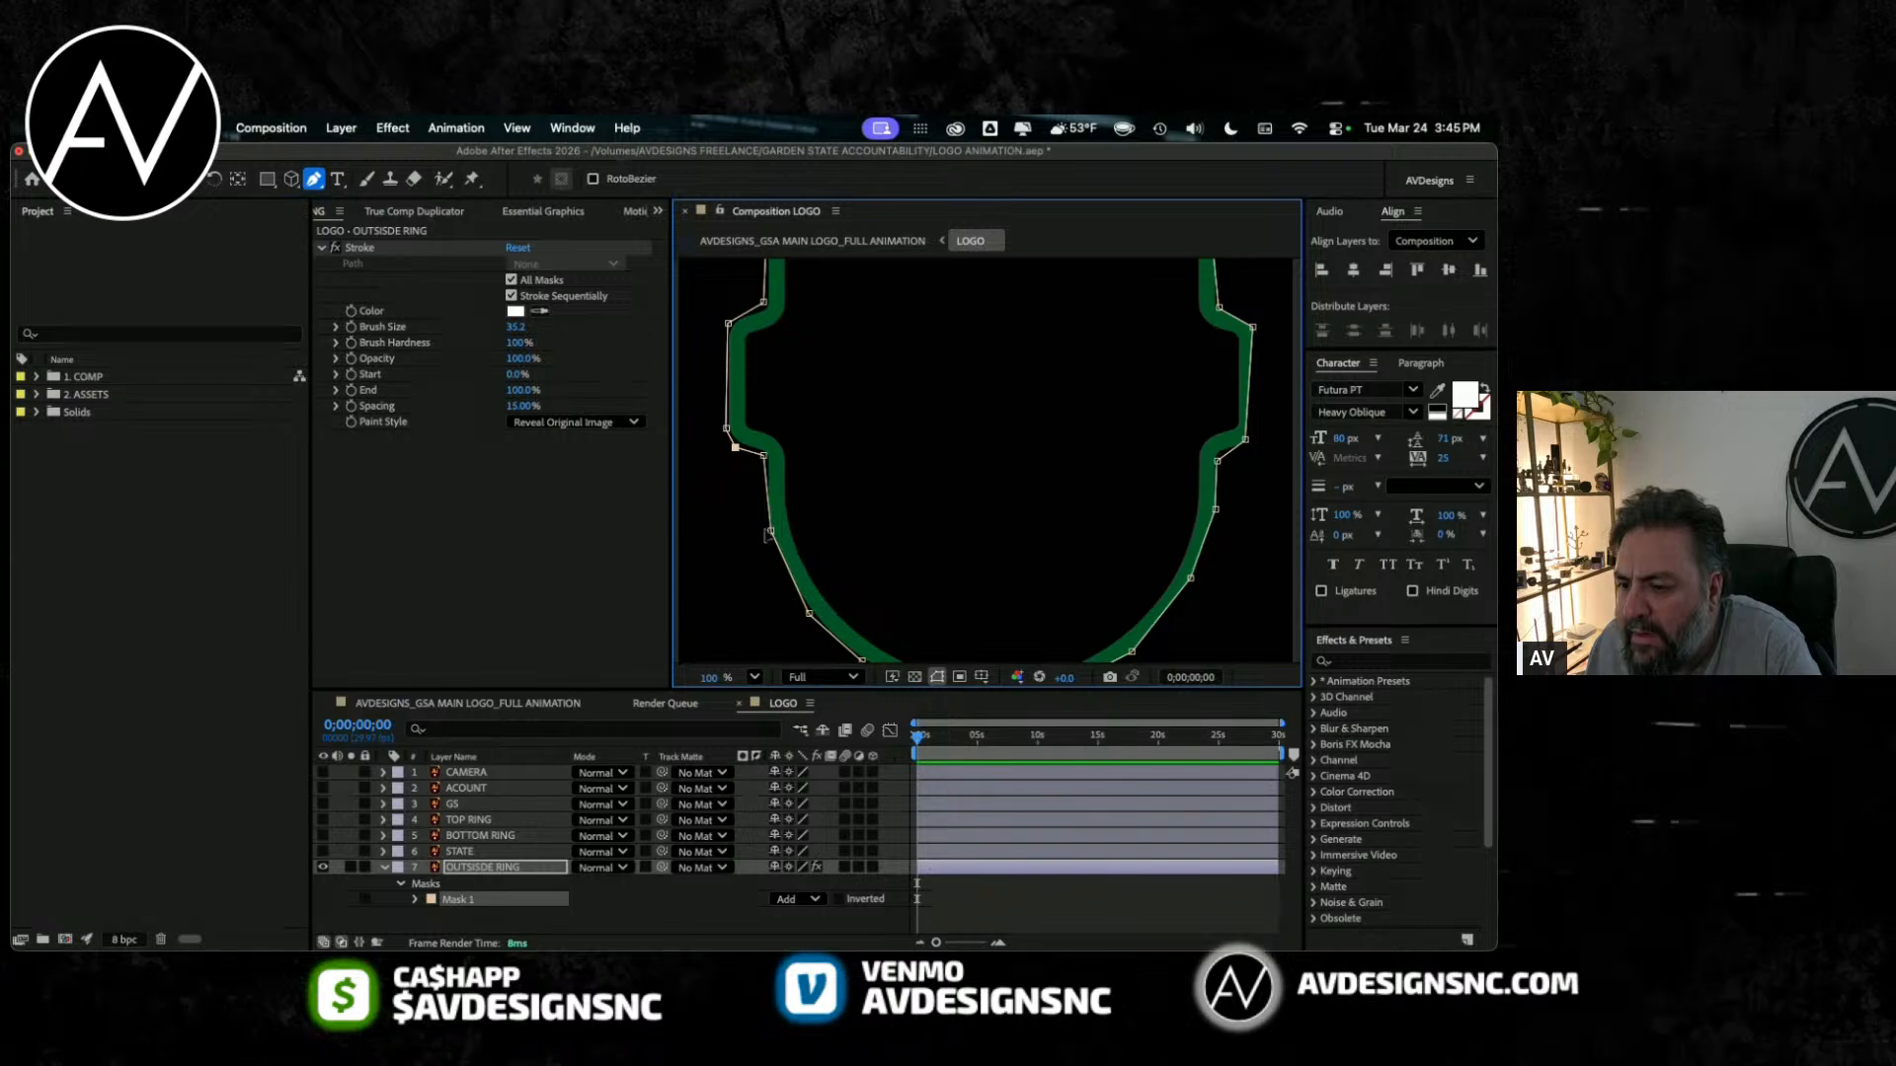
{"action": "left_click_drag", "start_coordinate": [771, 531], "coordinate": [767, 534]}
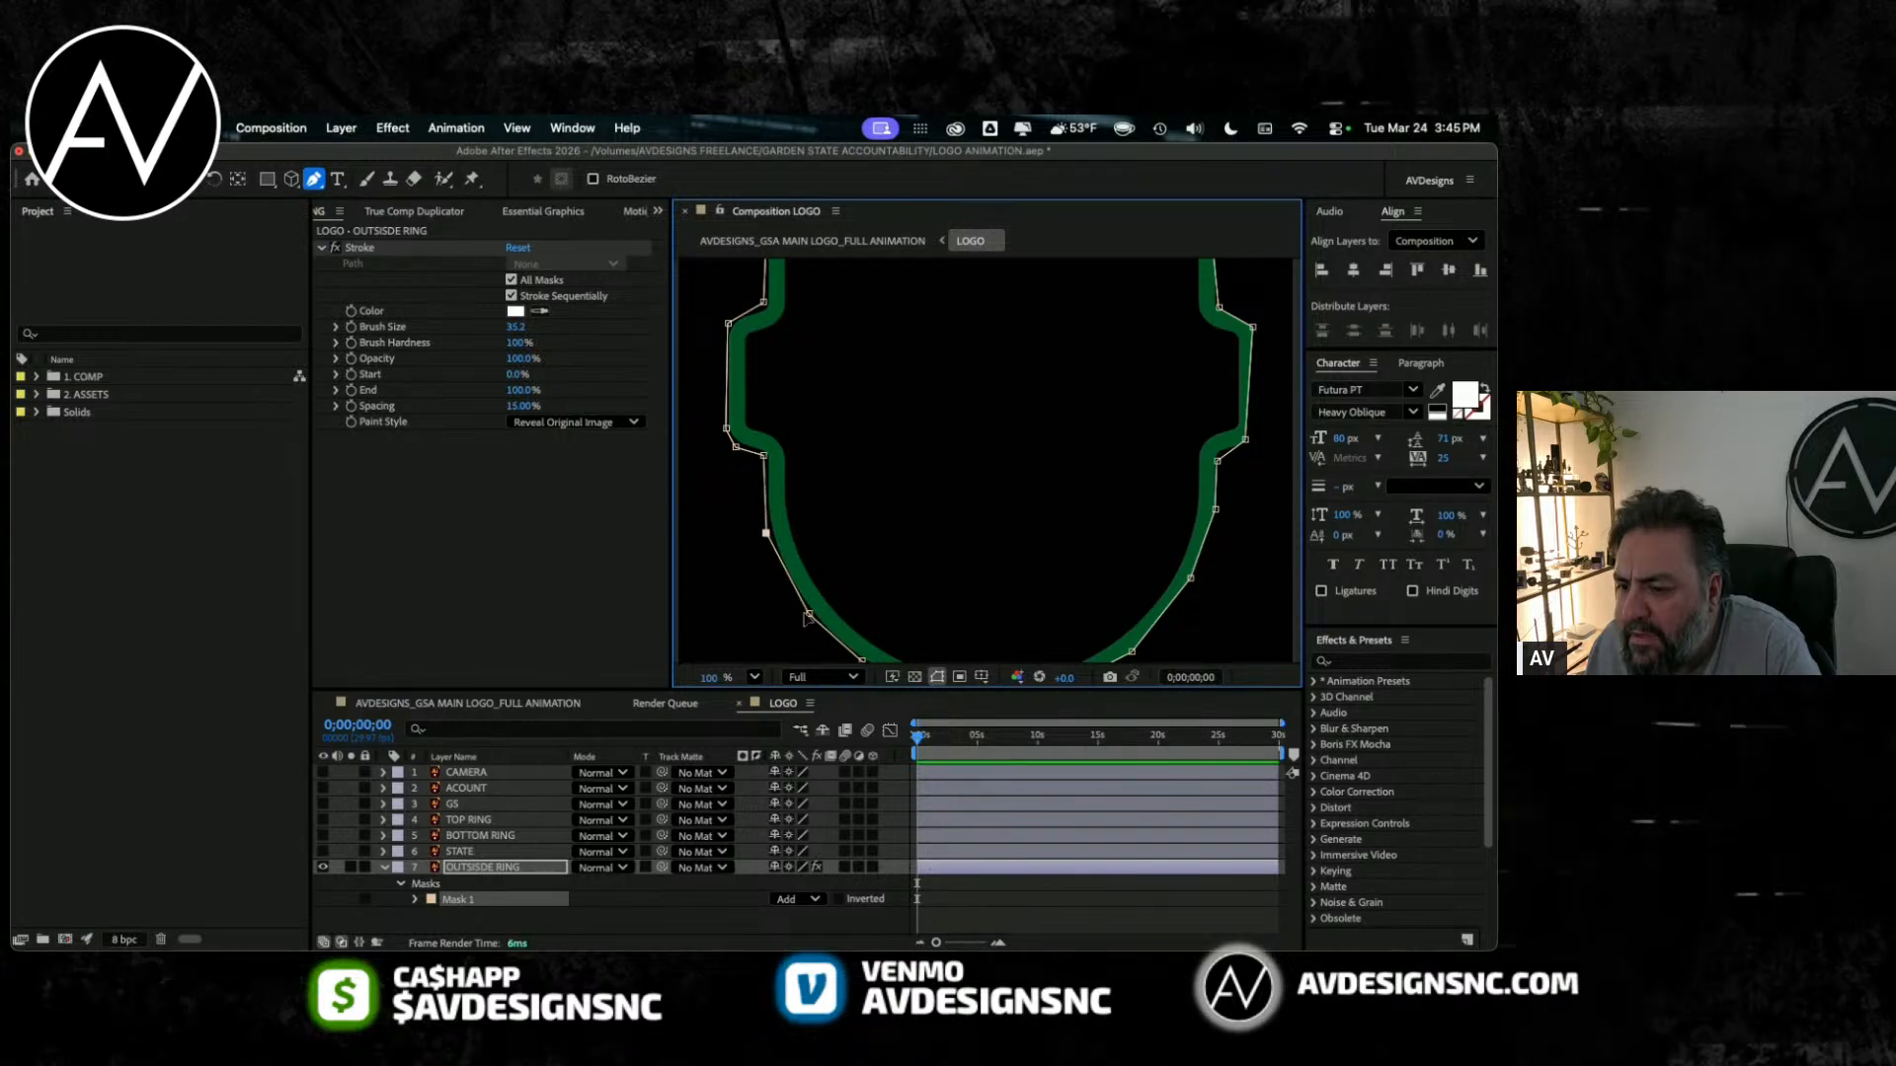
{"action": "scroll", "coordinate": [879, 617], "scroll_direction": "down", "scroll_amount": 2}
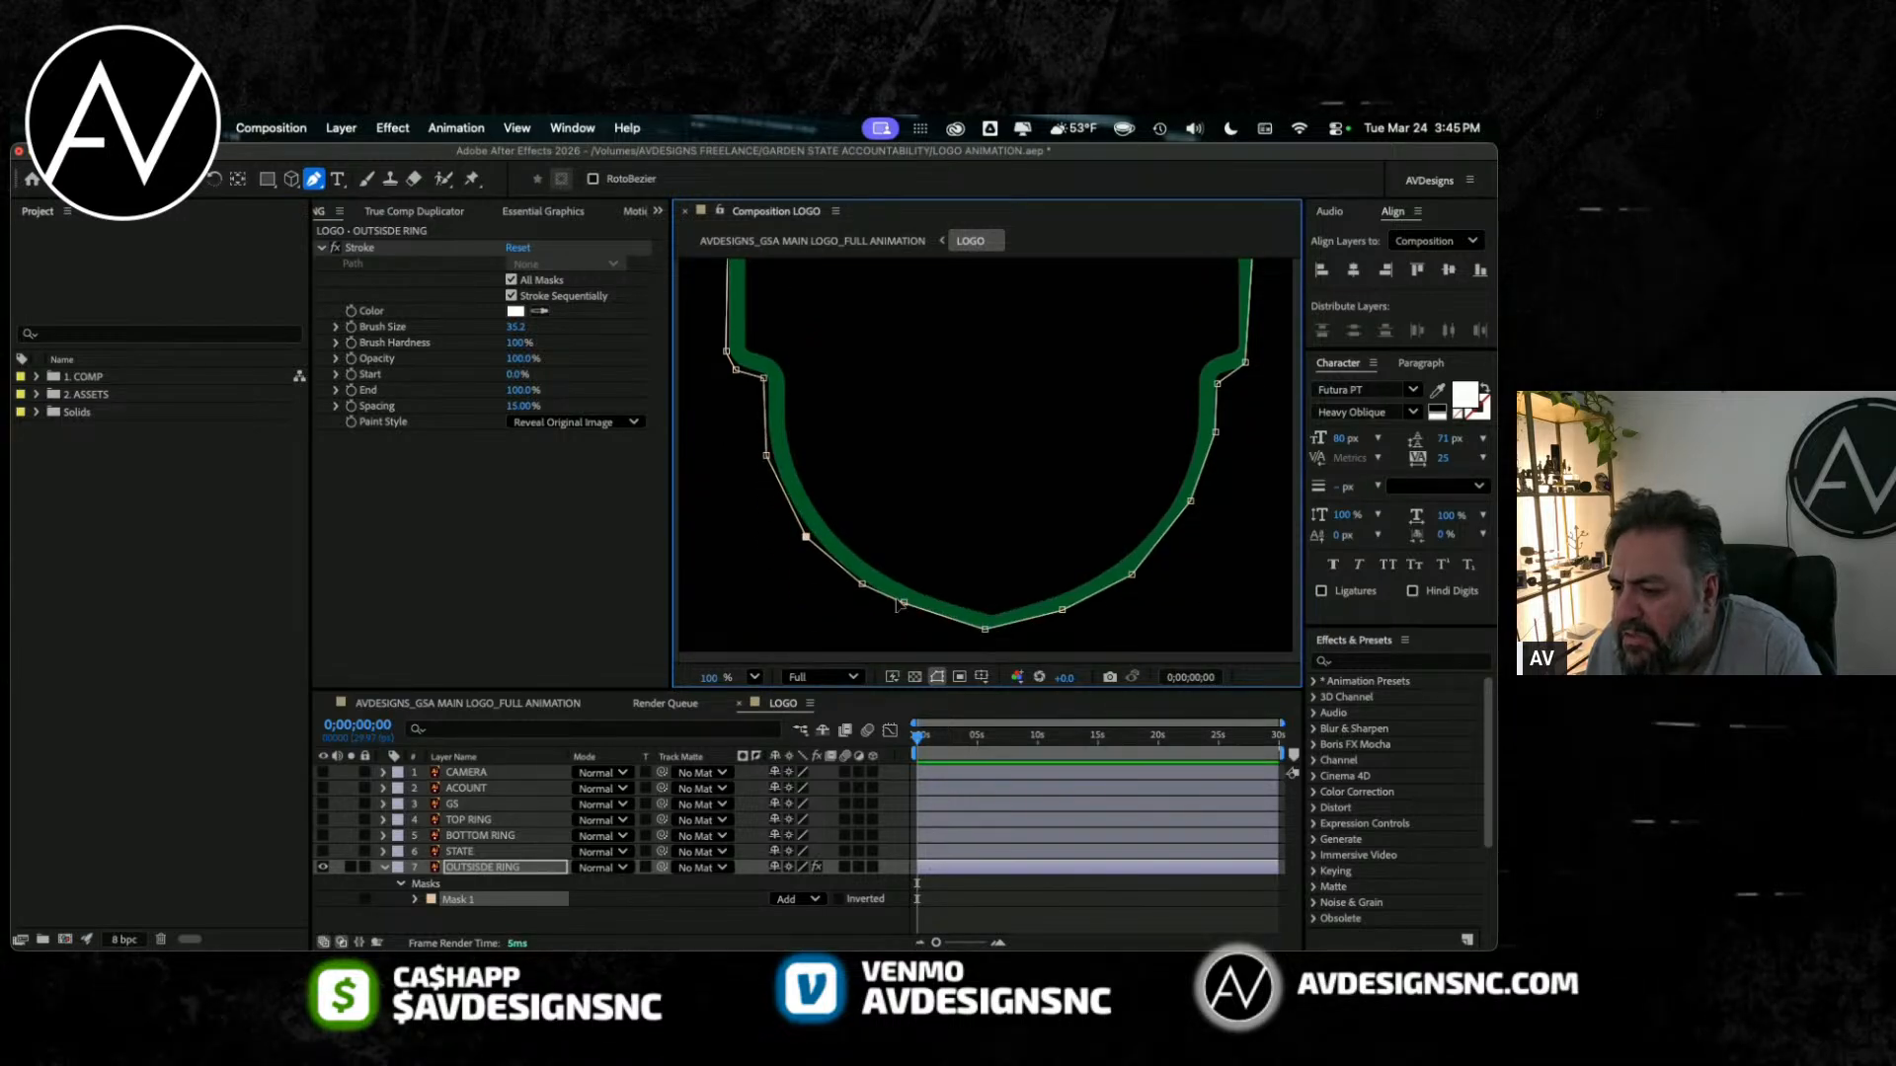
{"action": "left_click_drag", "start_coordinate": [904, 602], "coordinate": [994, 640]}
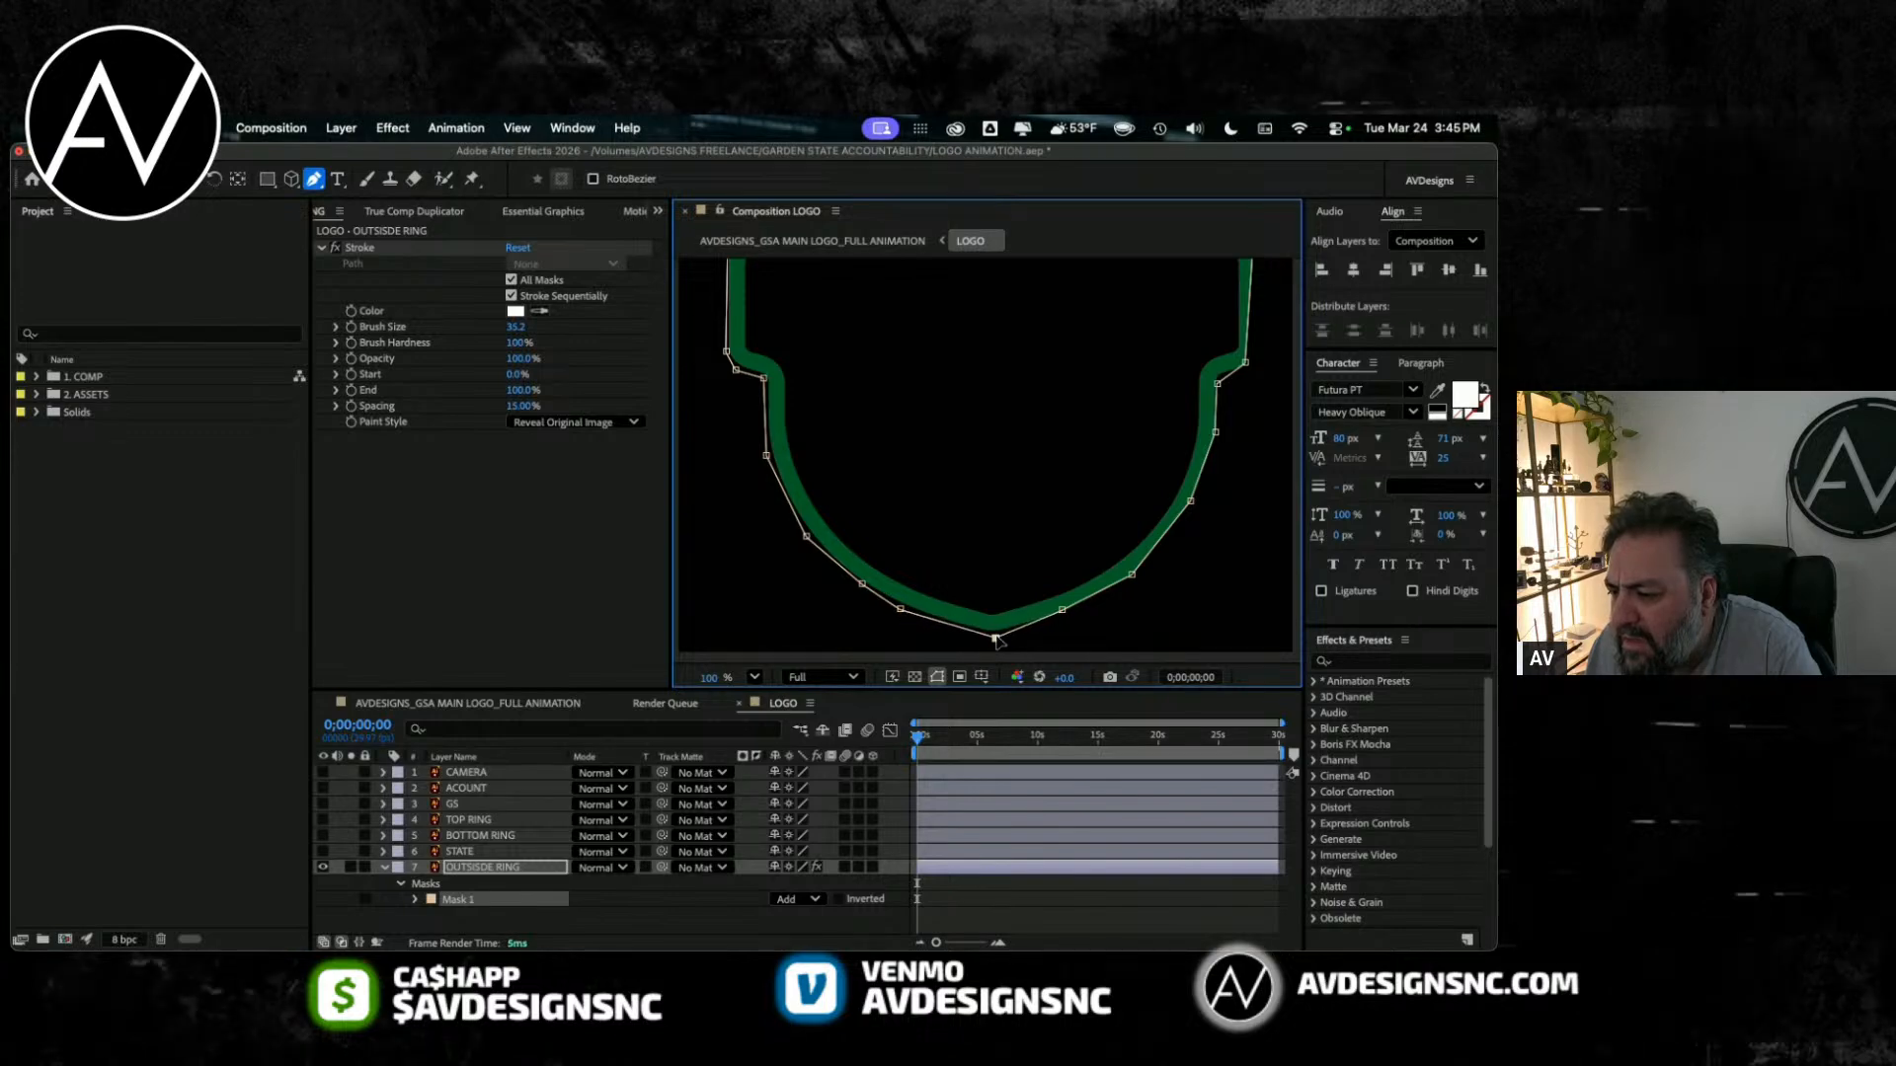
Step: Move Mask 1's vertices outward from the ring's lower-right curve up its right side to the upper-right corner
{"action": "scroll", "coordinate": [1111, 558], "scroll_direction": "right", "scroll_amount": 2}
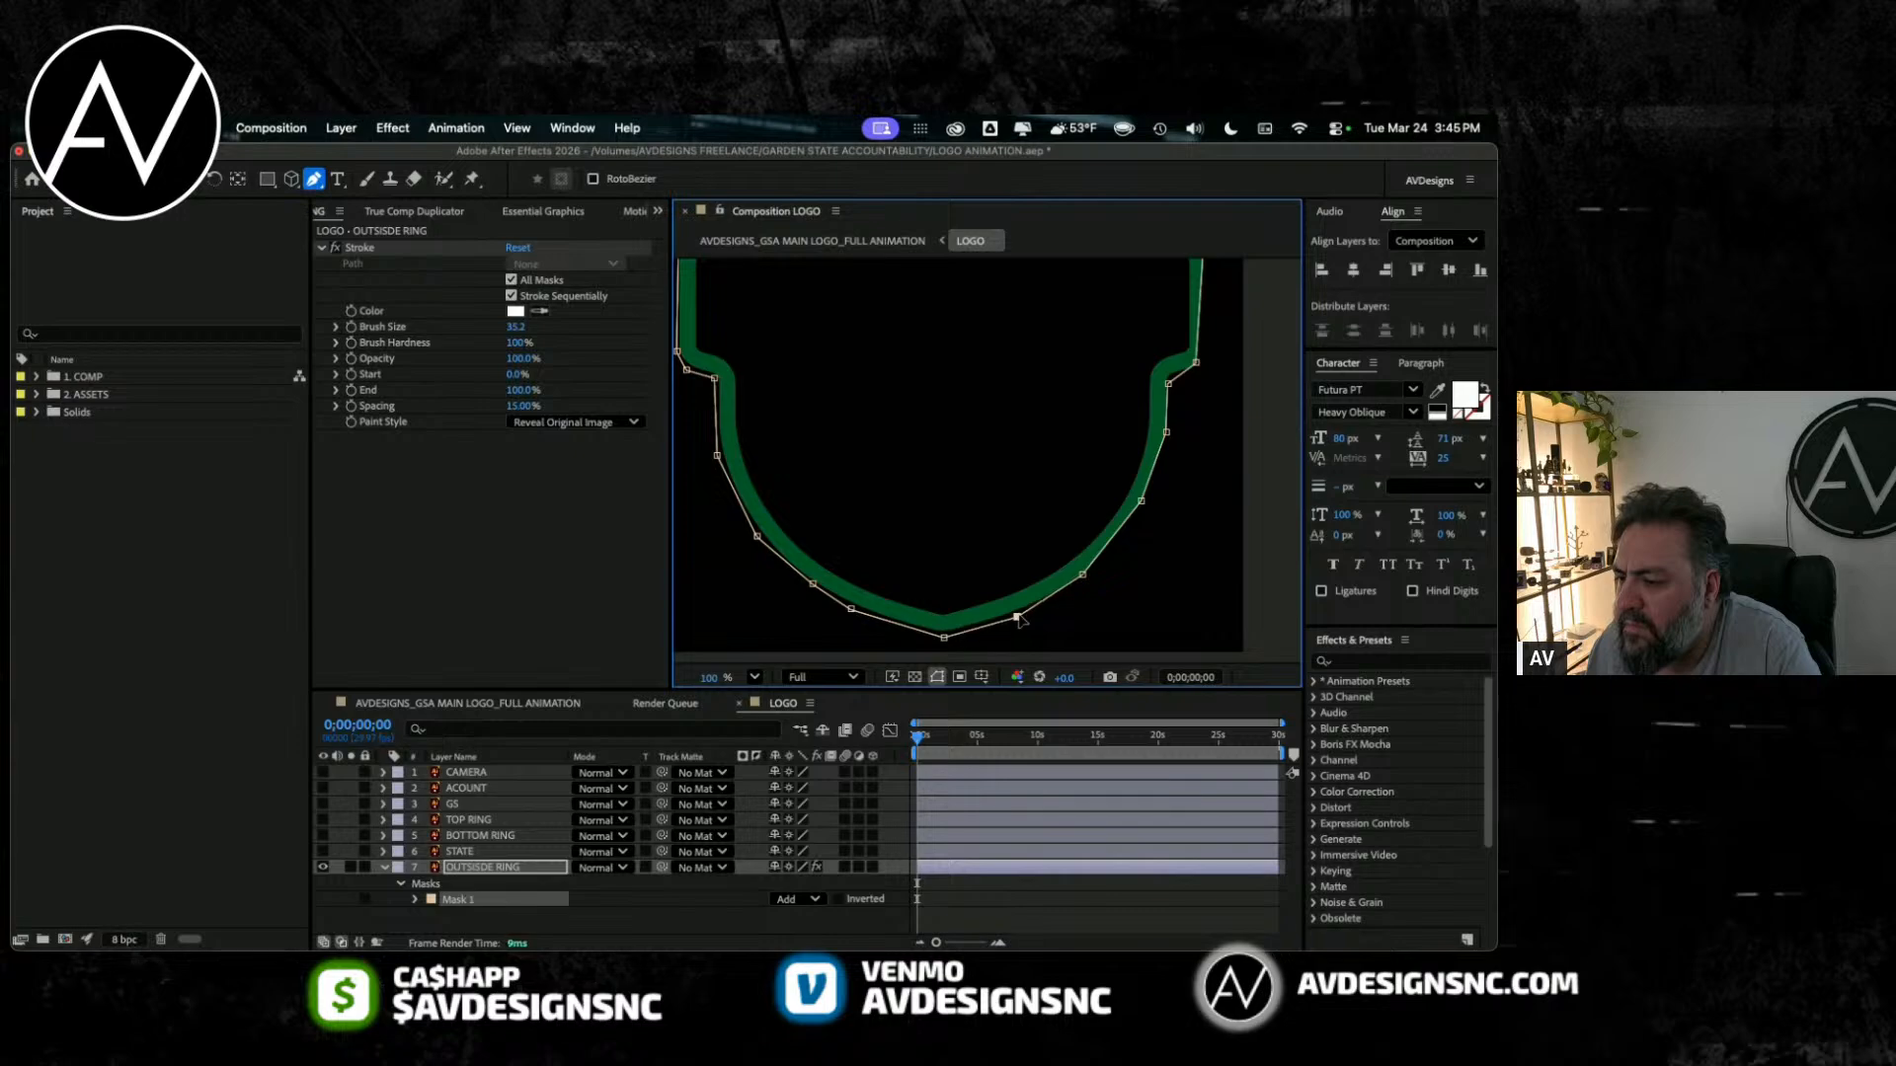
{"action": "left_click", "coordinate": [1086, 576]}
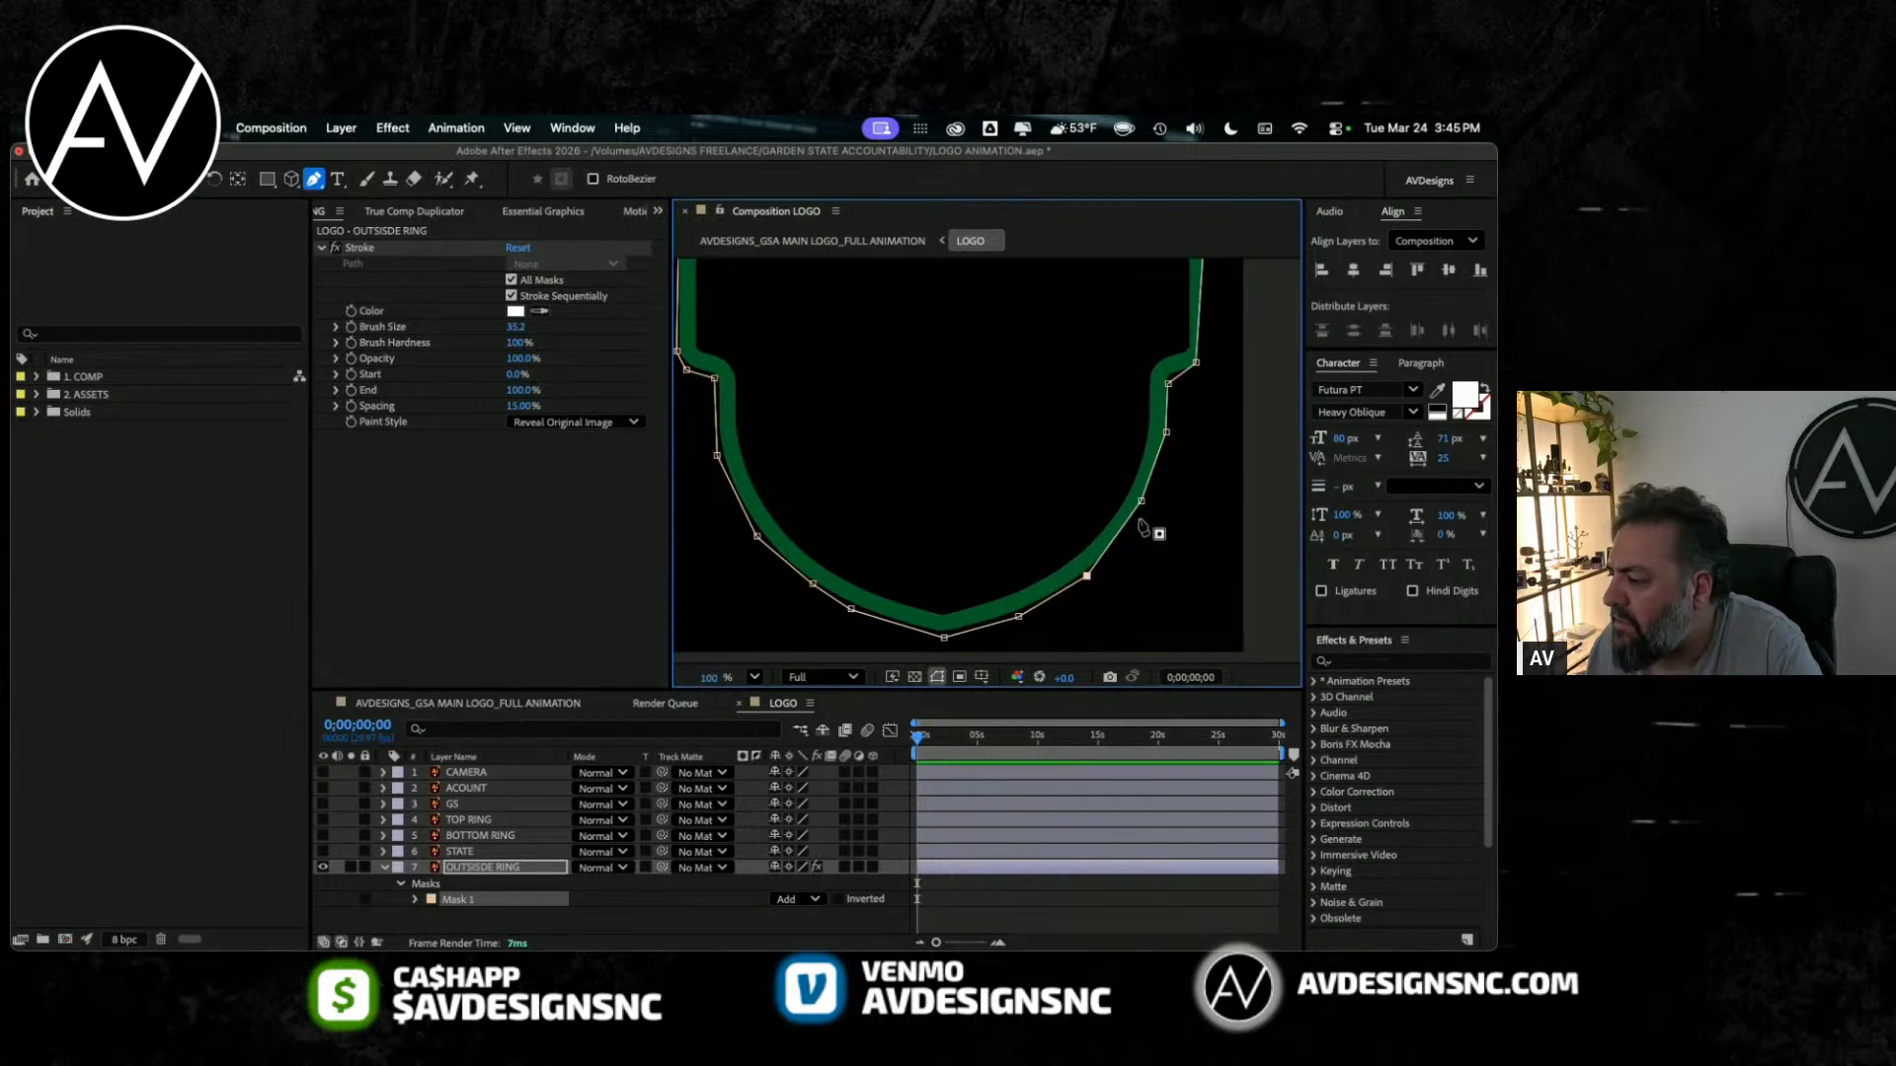
{"action": "scroll", "coordinate": [1047, 536], "scroll_direction": "right", "scroll_amount": 4}
{"action": "left_click", "coordinate": [1045, 505]}
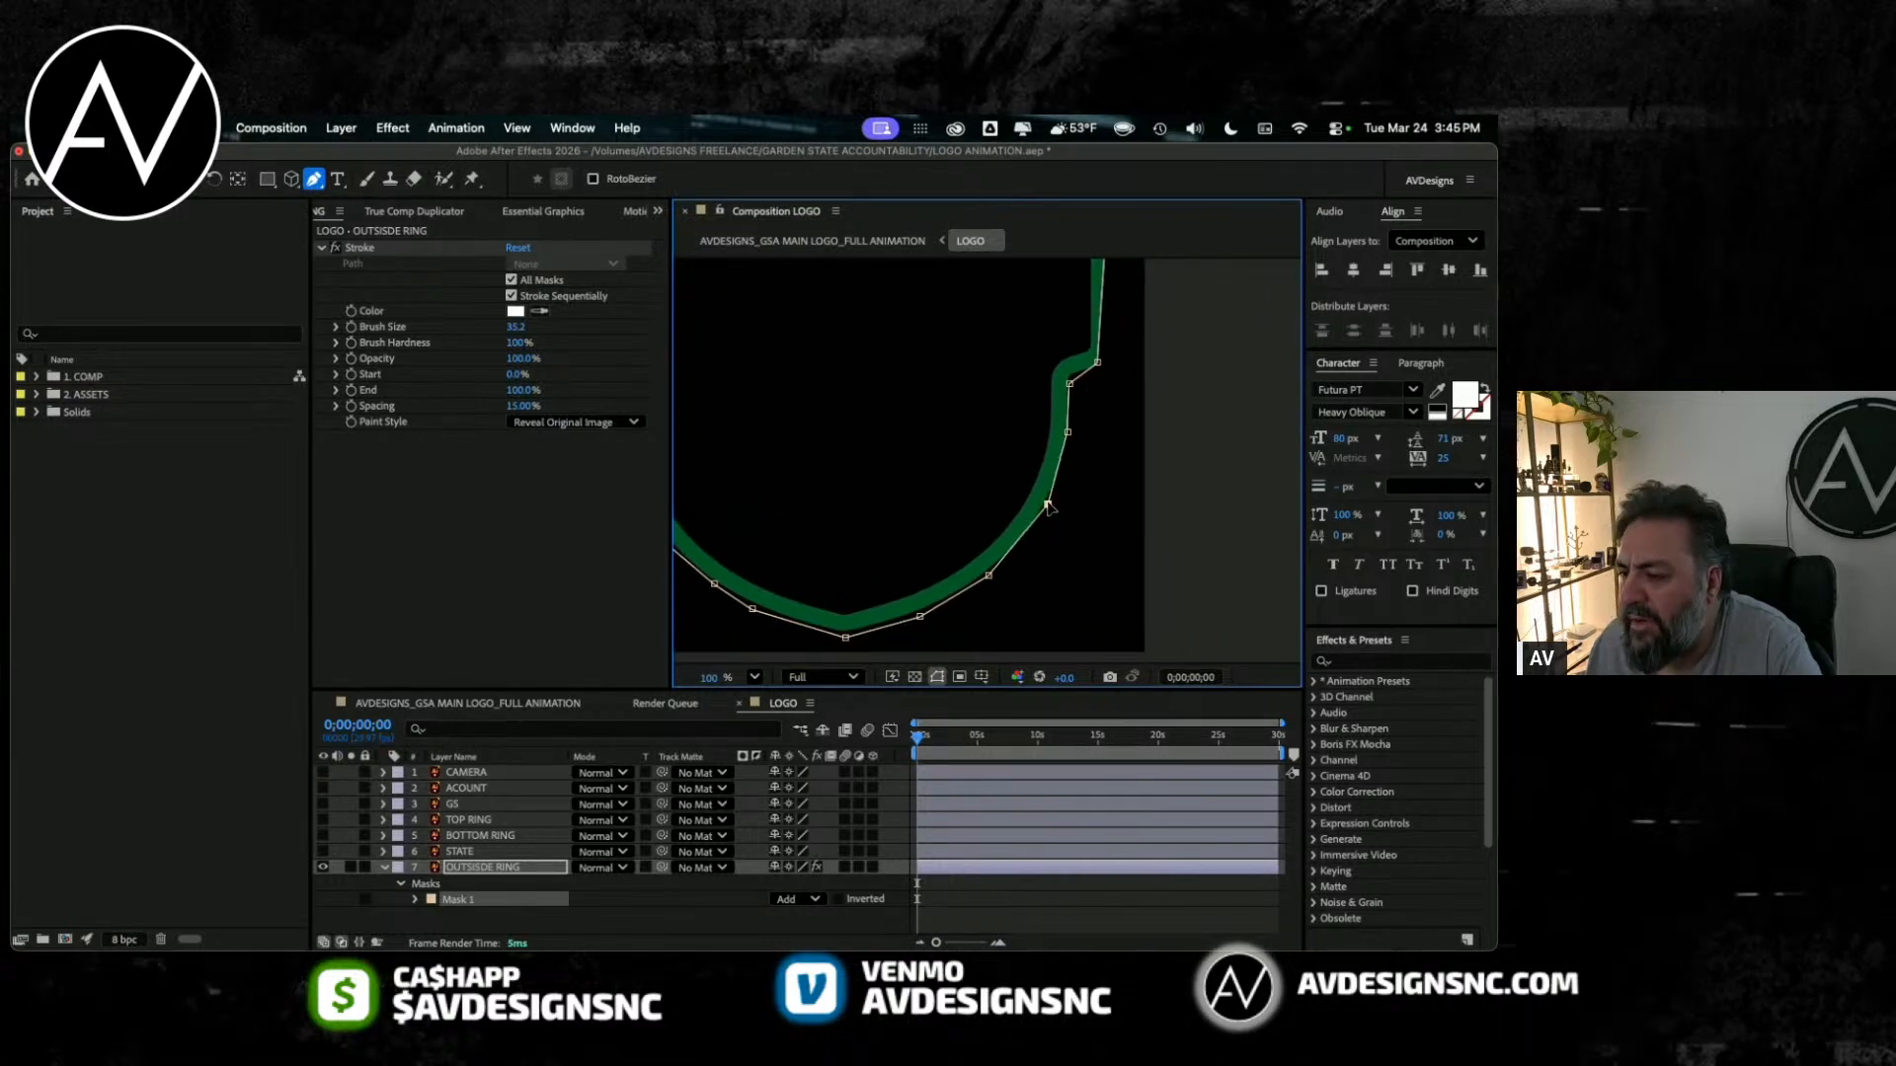
{"action": "left_click", "coordinate": [1071, 433]}
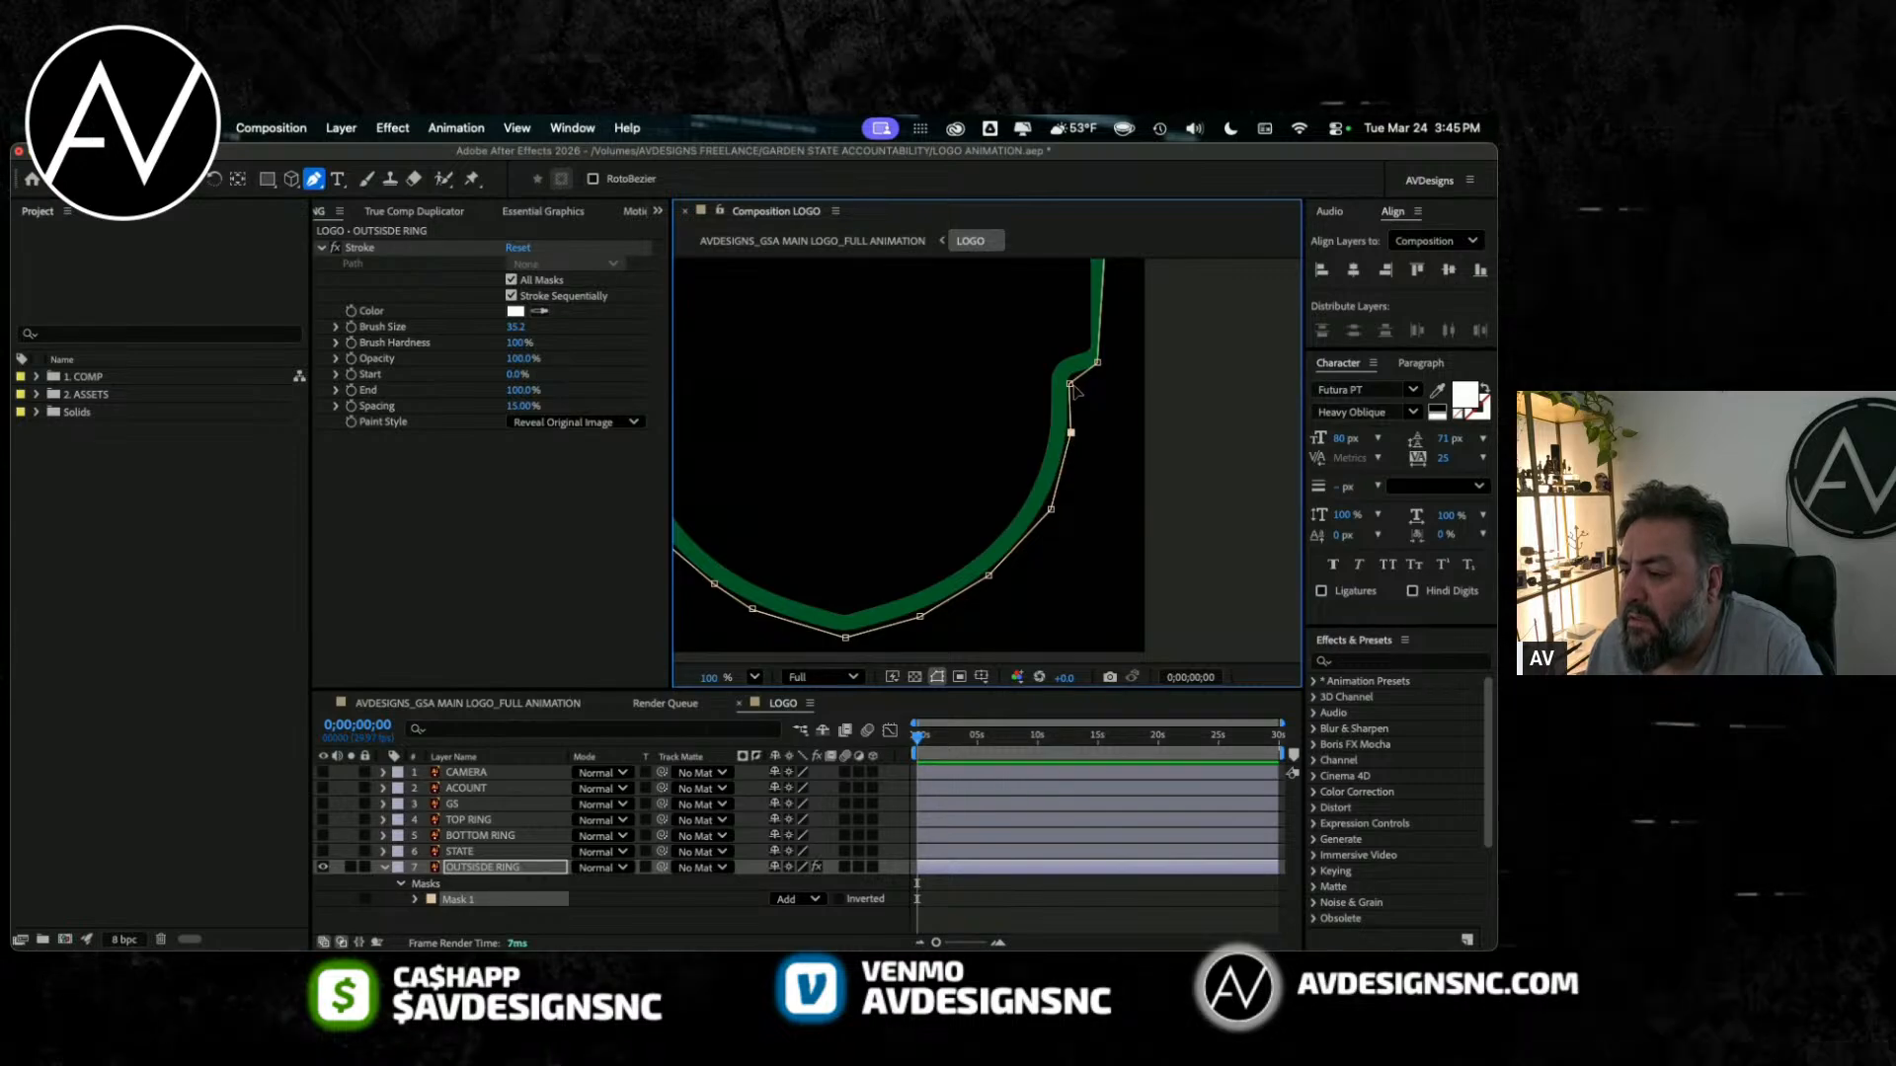
{"action": "scroll", "coordinate": [1086, 449], "scroll_direction": "up", "scroll_amount": 4}
{"action": "left_click_drag", "start_coordinate": [1097, 481], "coordinate": [1110, 480]}
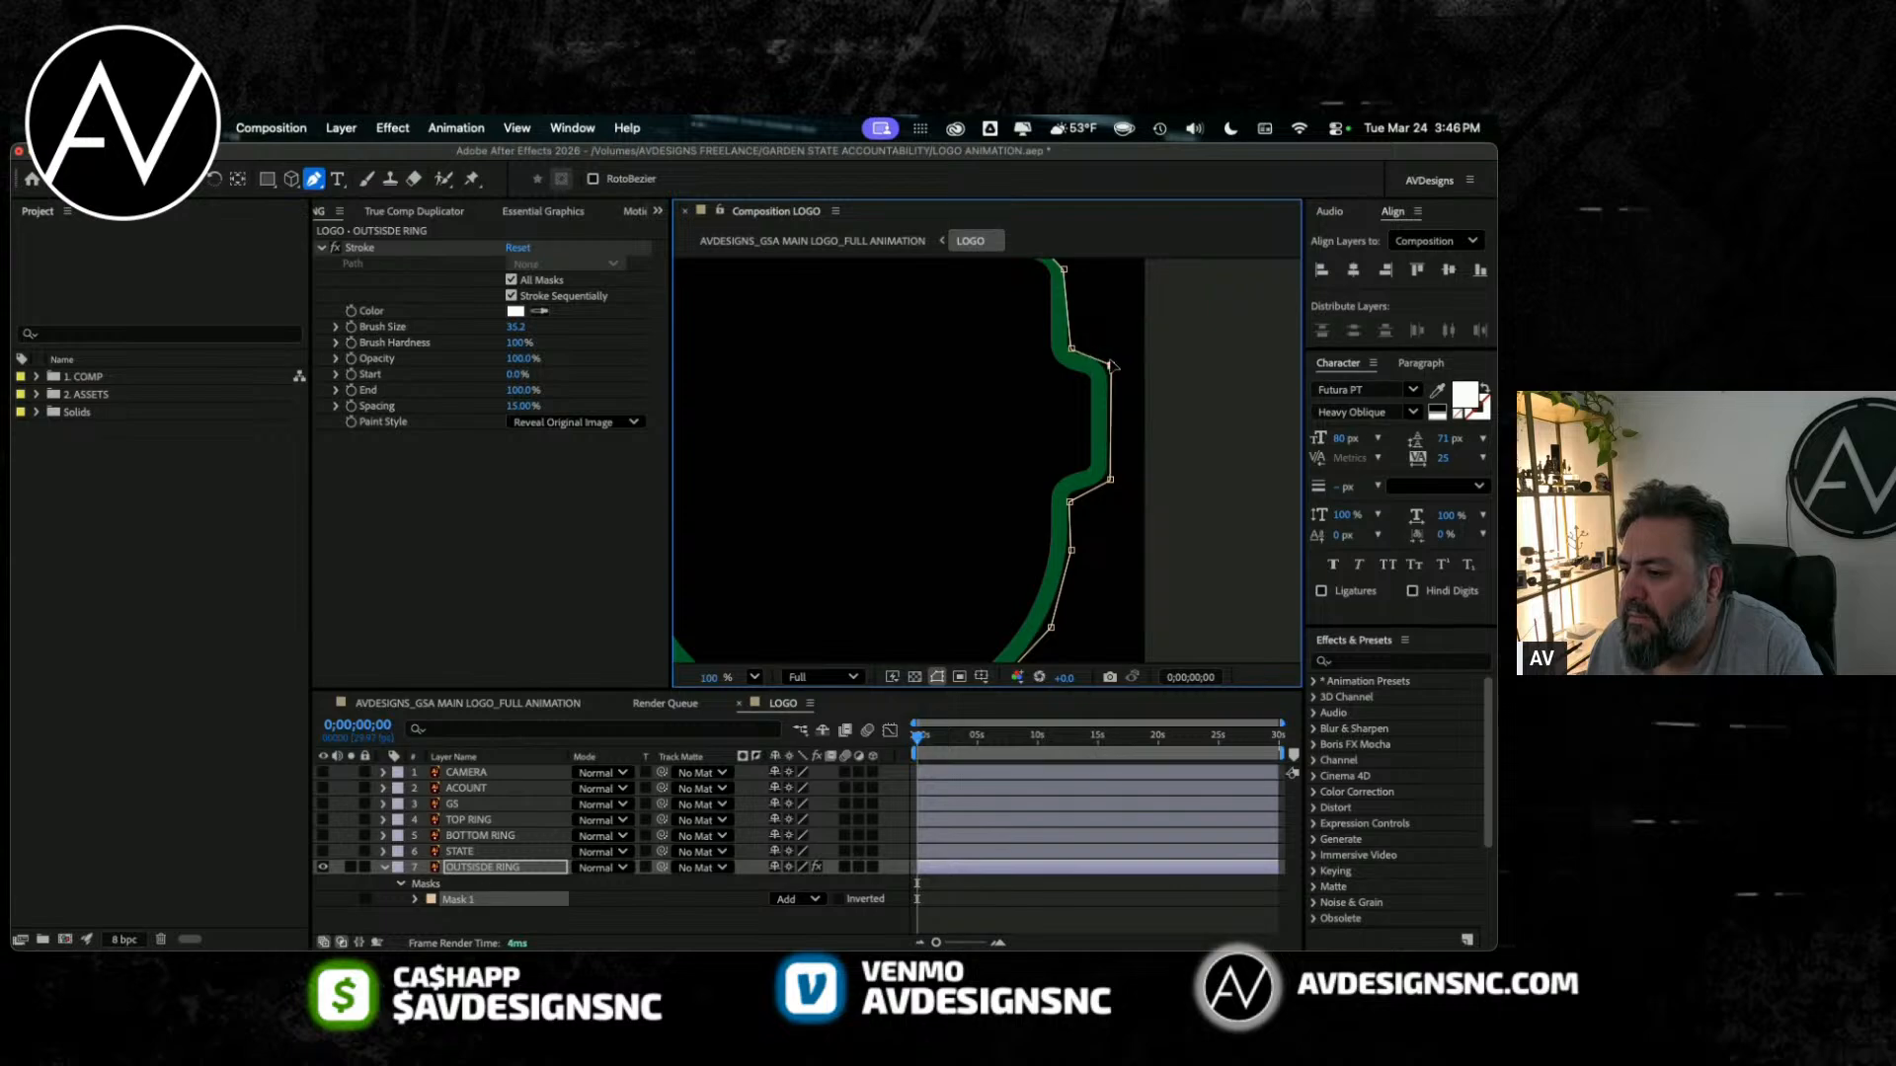
{"action": "scroll", "coordinate": [1075, 342], "scroll_direction": "up", "scroll_amount": 5}
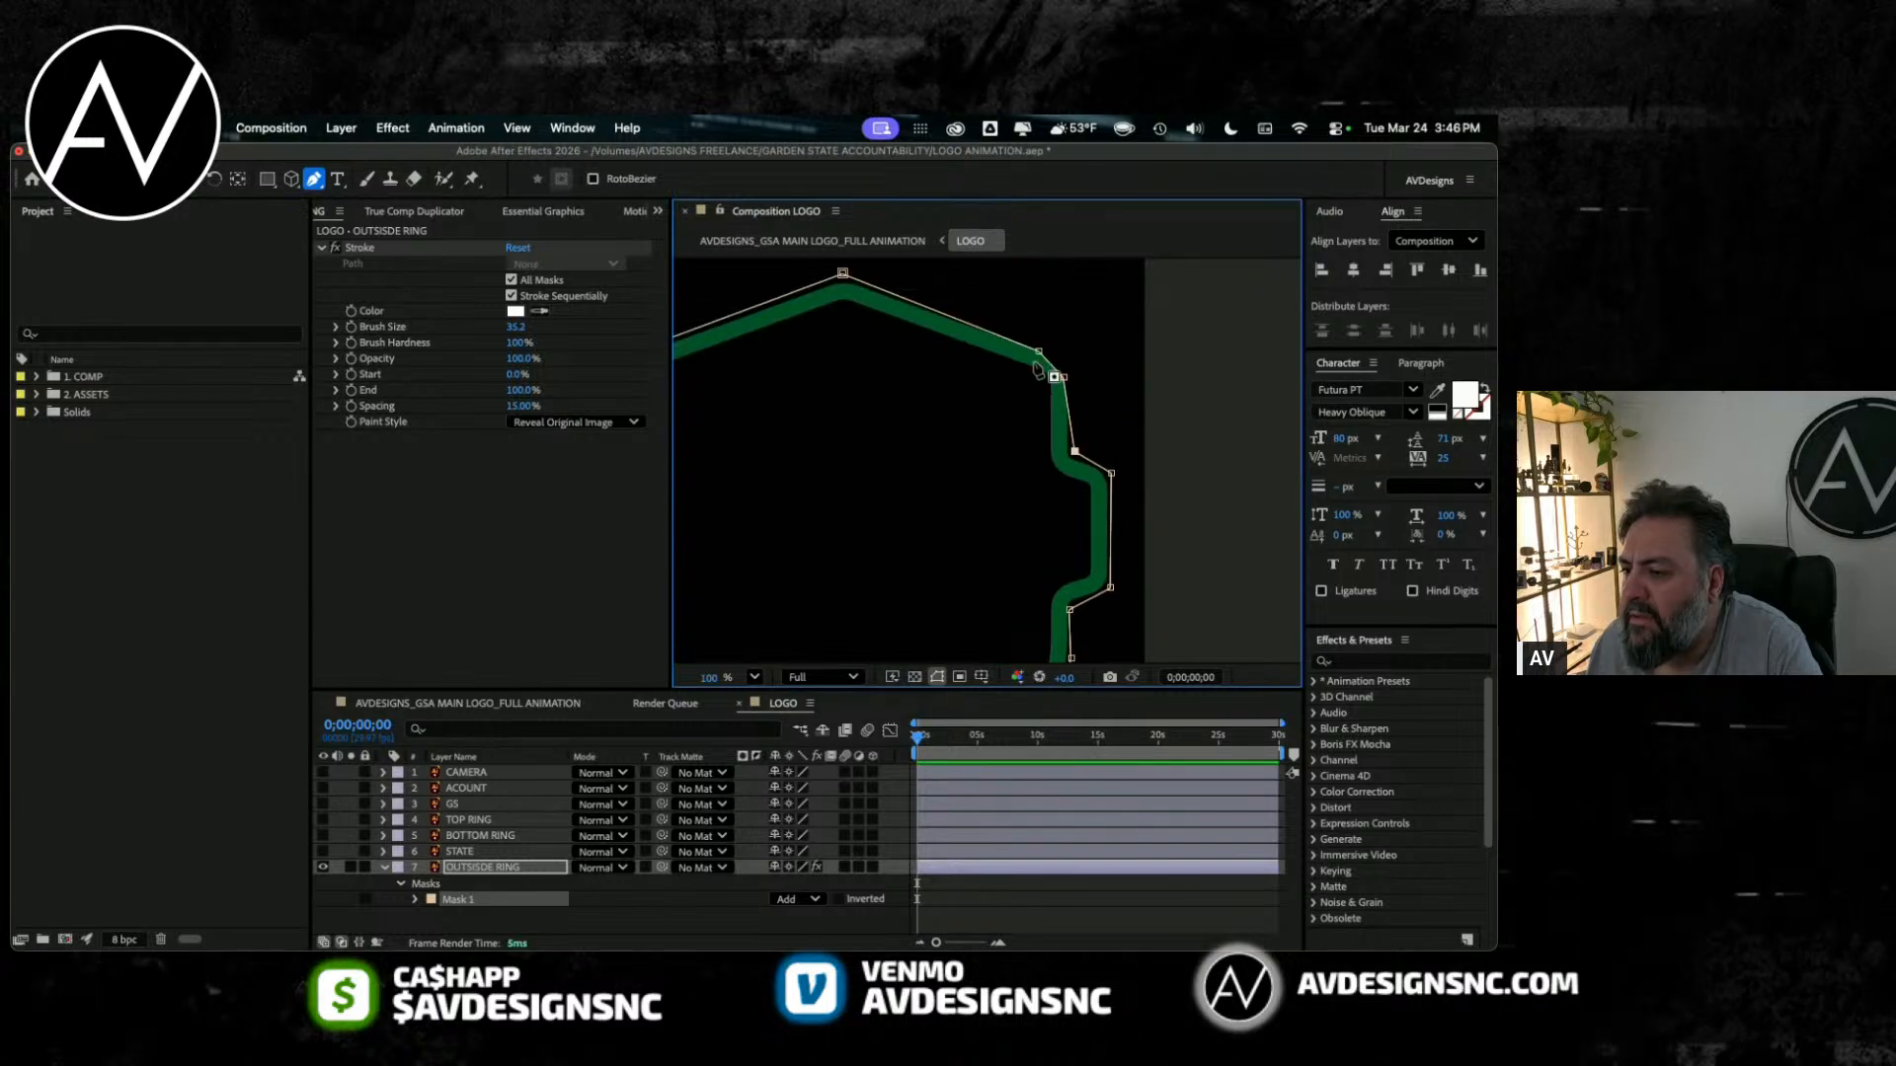
{"action": "left_click_drag", "start_coordinate": [1064, 419], "coordinate": [1071, 405]}
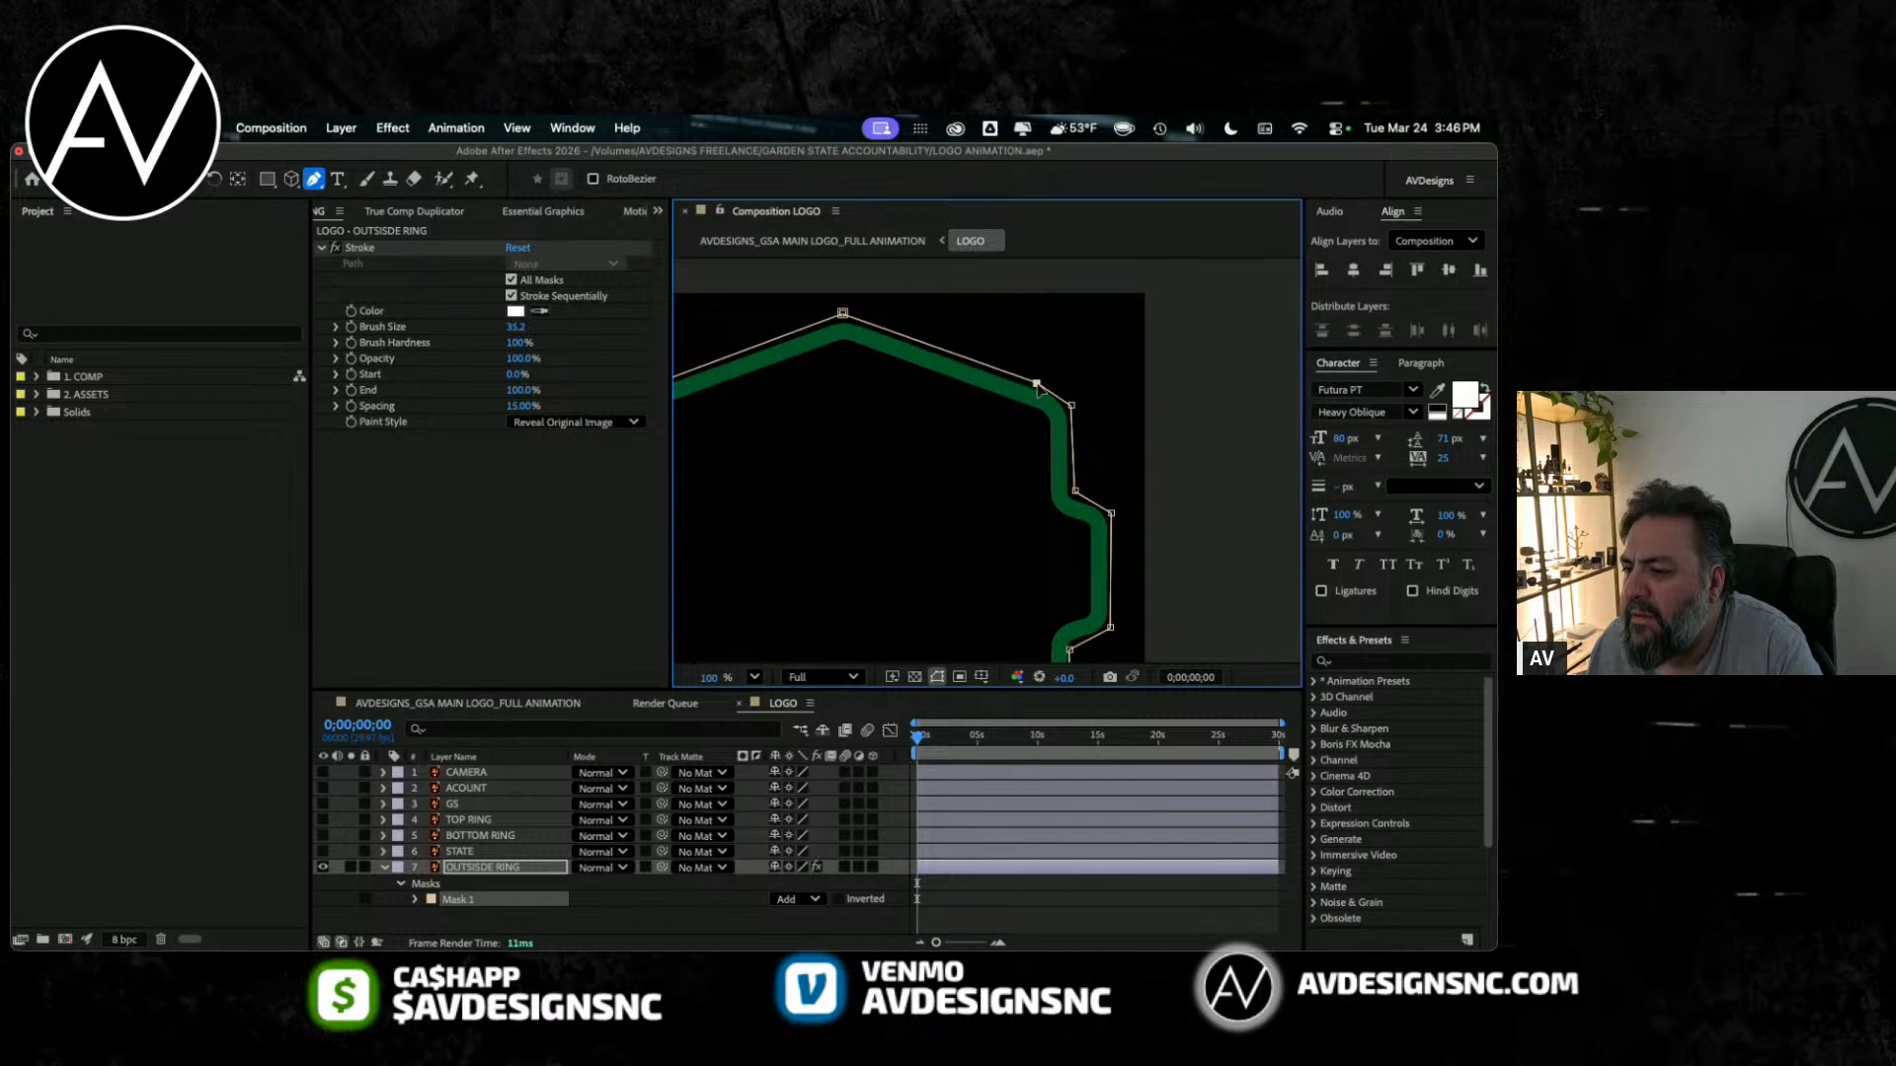
Step: Turn the transparency grid back on and fit the whole ring in view at 50%
{"action": "scroll", "coordinate": [938, 474], "scroll_direction": "left", "scroll_amount": 5}
{"action": "scroll", "coordinate": [934, 474], "scroll_direction": "down", "scroll_amount": 8}
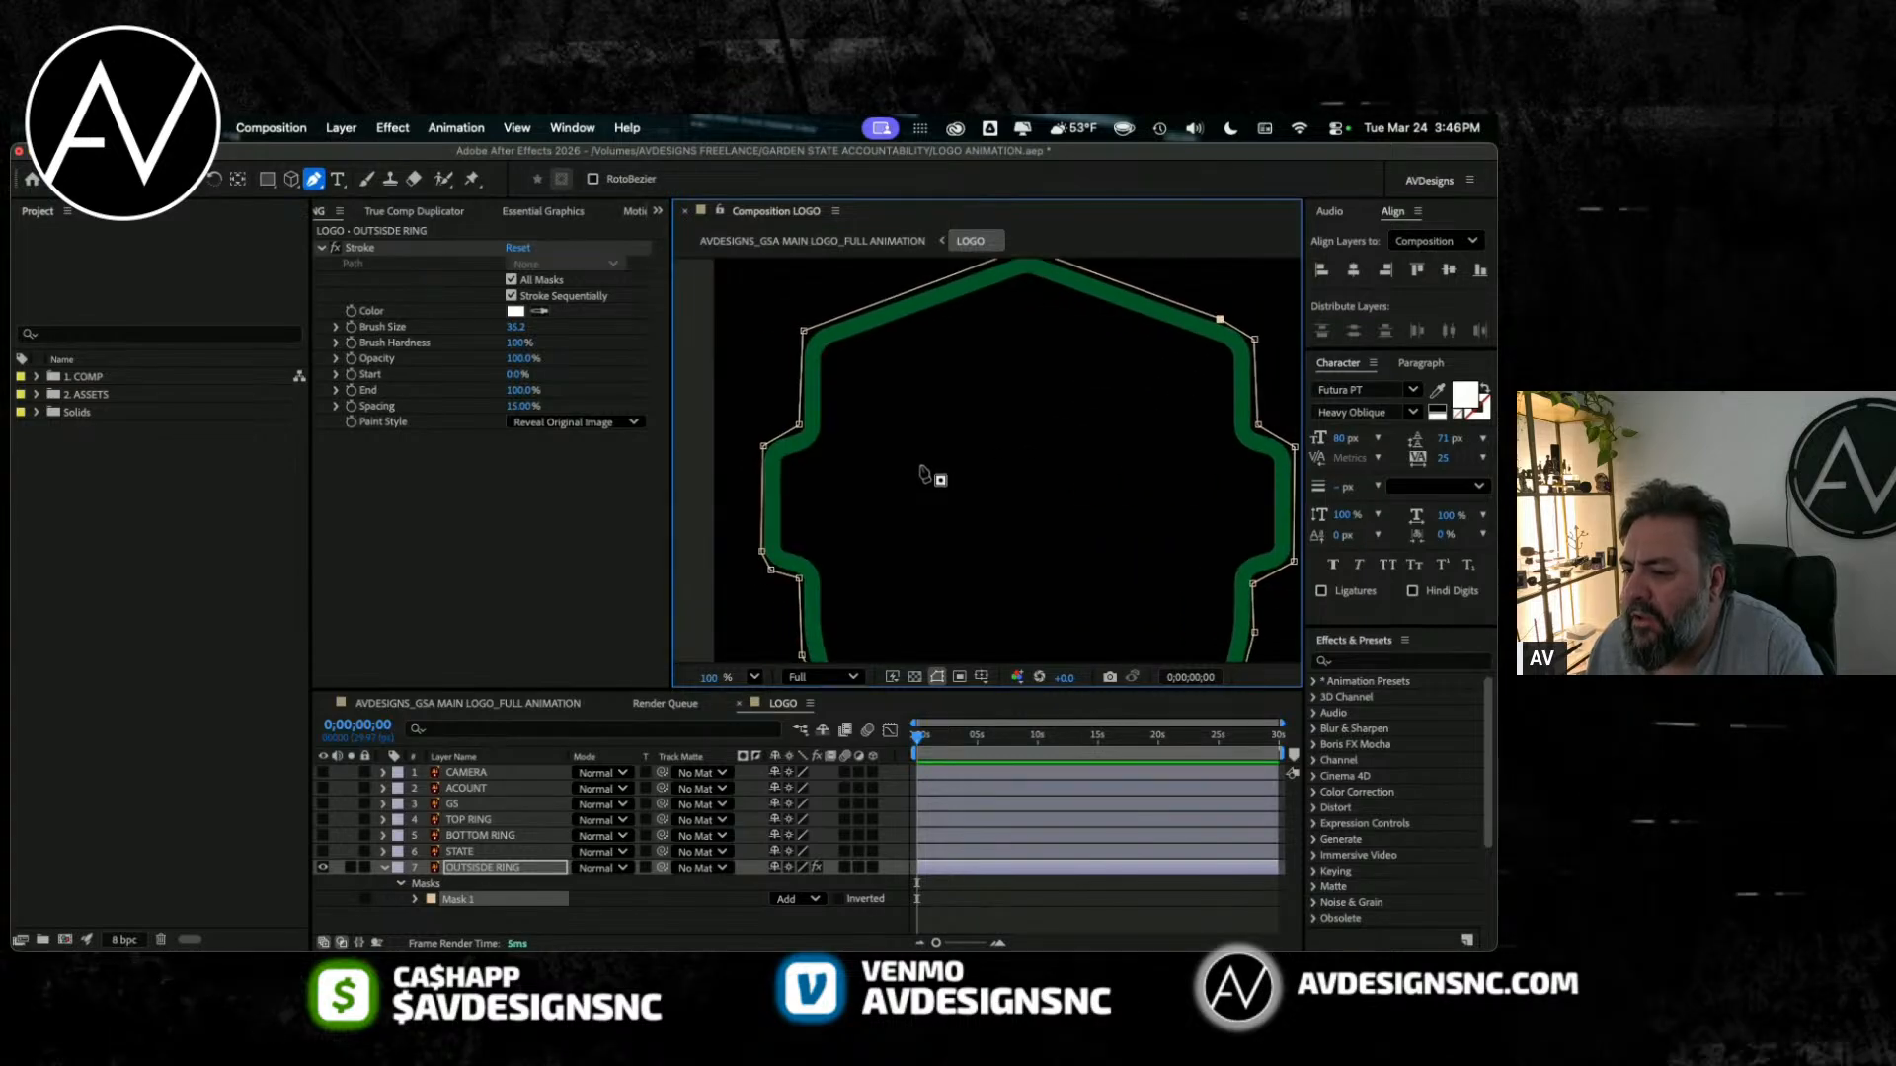
{"action": "left_click", "coordinate": [915, 677]}
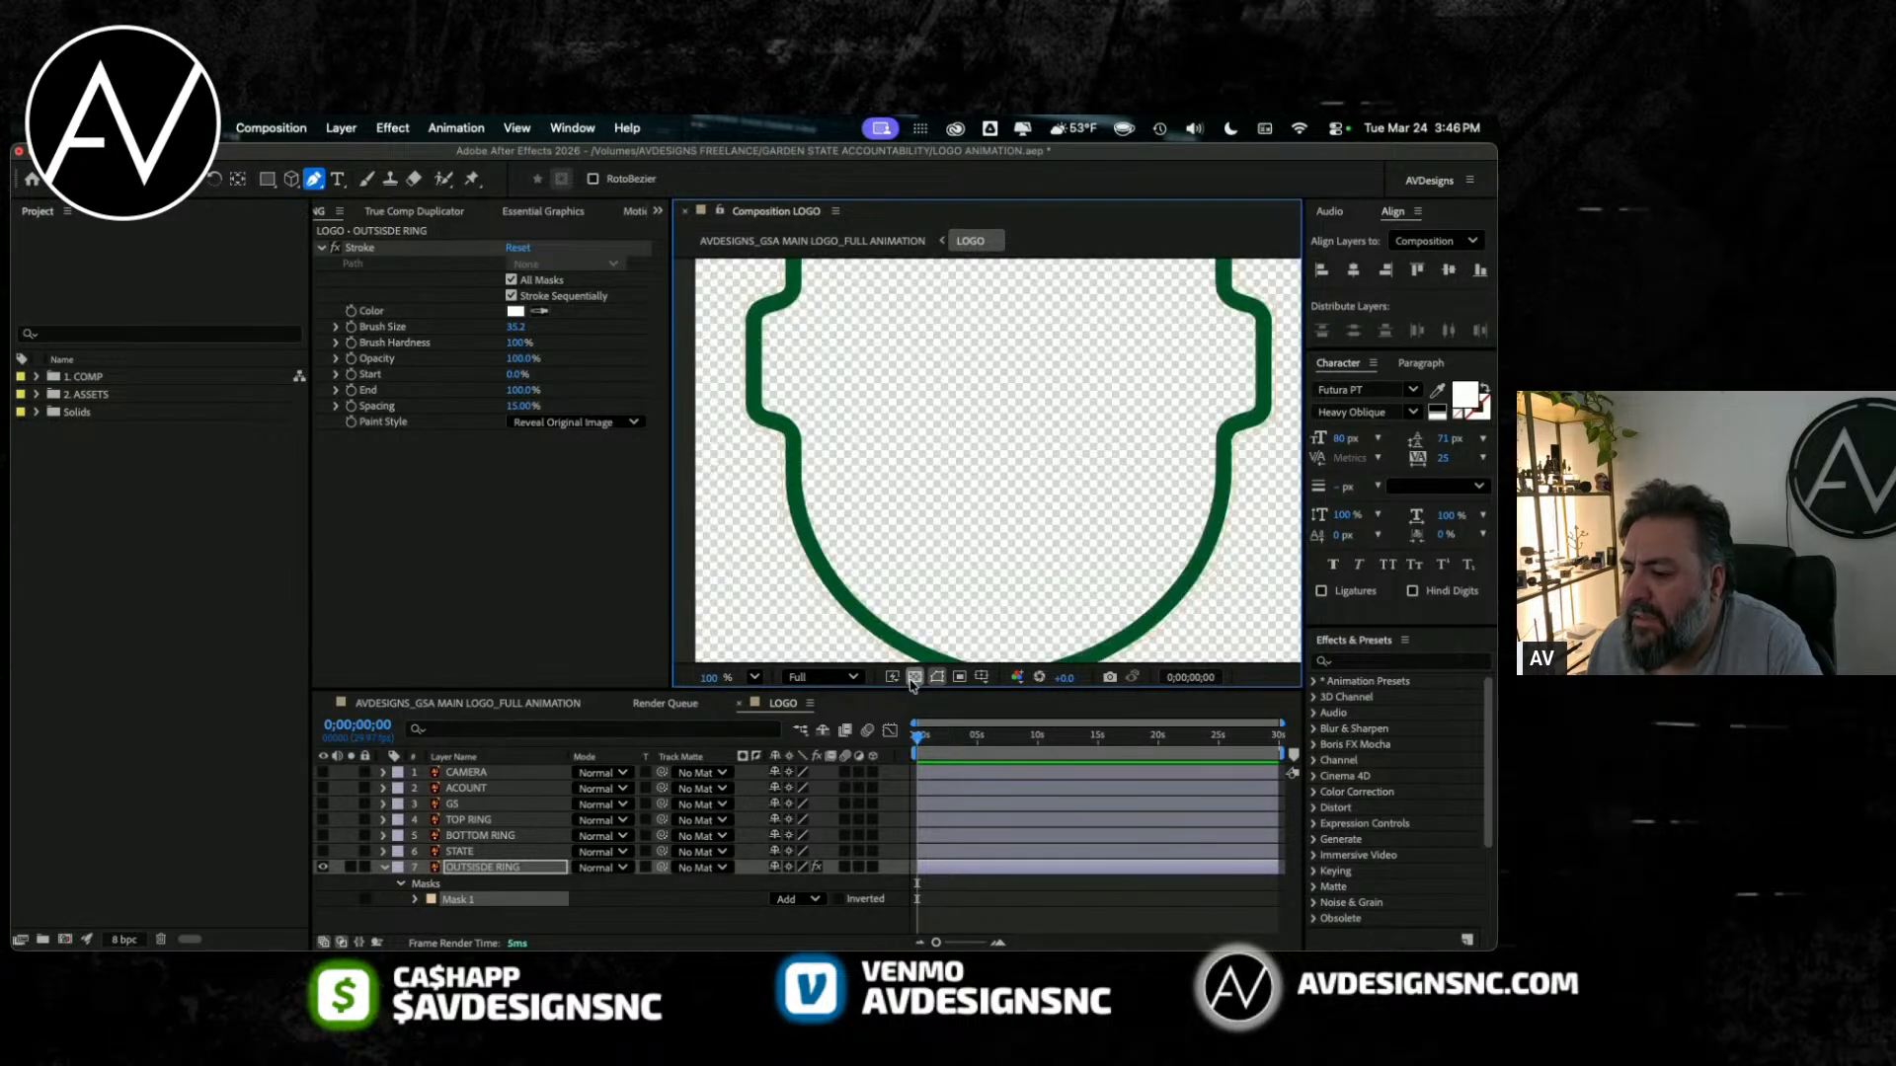
{"action": "key", "text": "comma"}
{"action": "key", "text": "comma"}
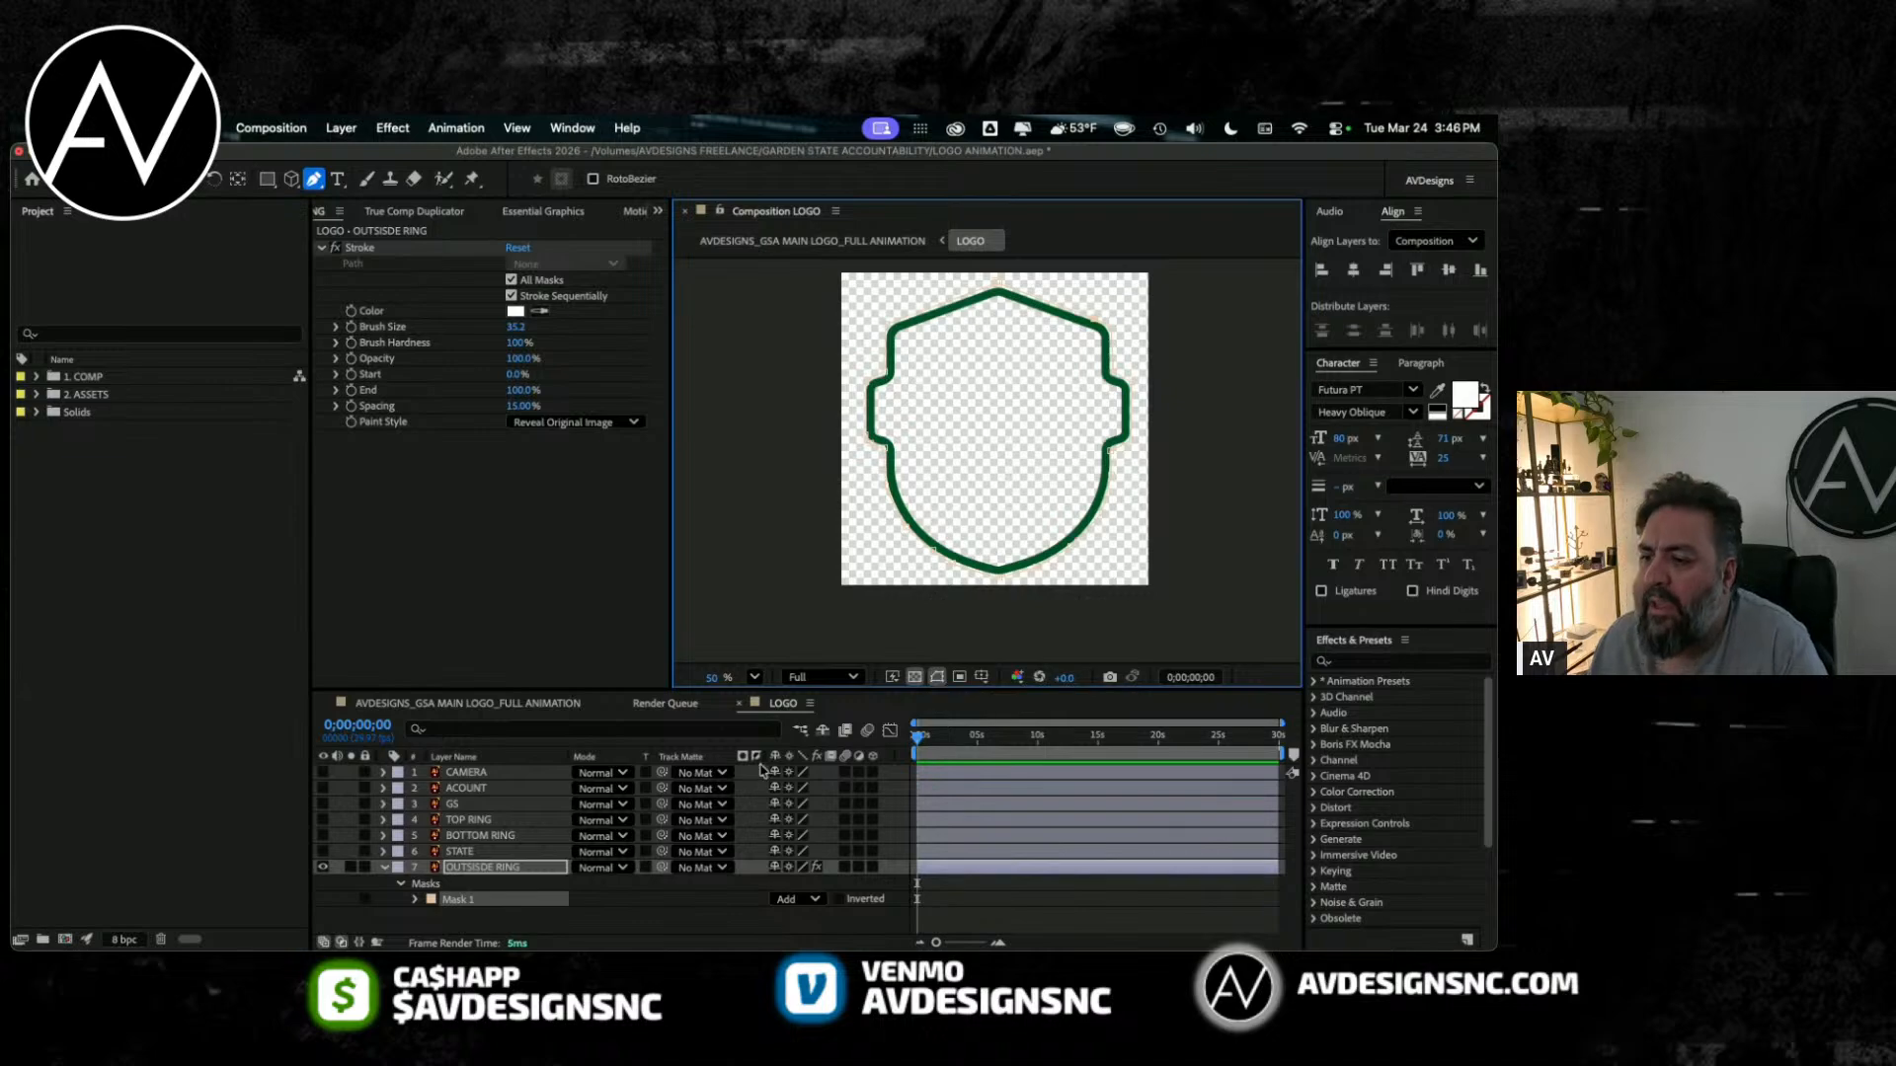
Step: Keyframe the Stroke effect's End from 0% at 0;00;00;00 to 100% at 0;00;02;00 and preview the reveal
{"action": "left_click", "coordinate": [570, 382]}
{"action": "left_click_drag", "start_coordinate": [523, 390], "coordinate": [425, 399]}
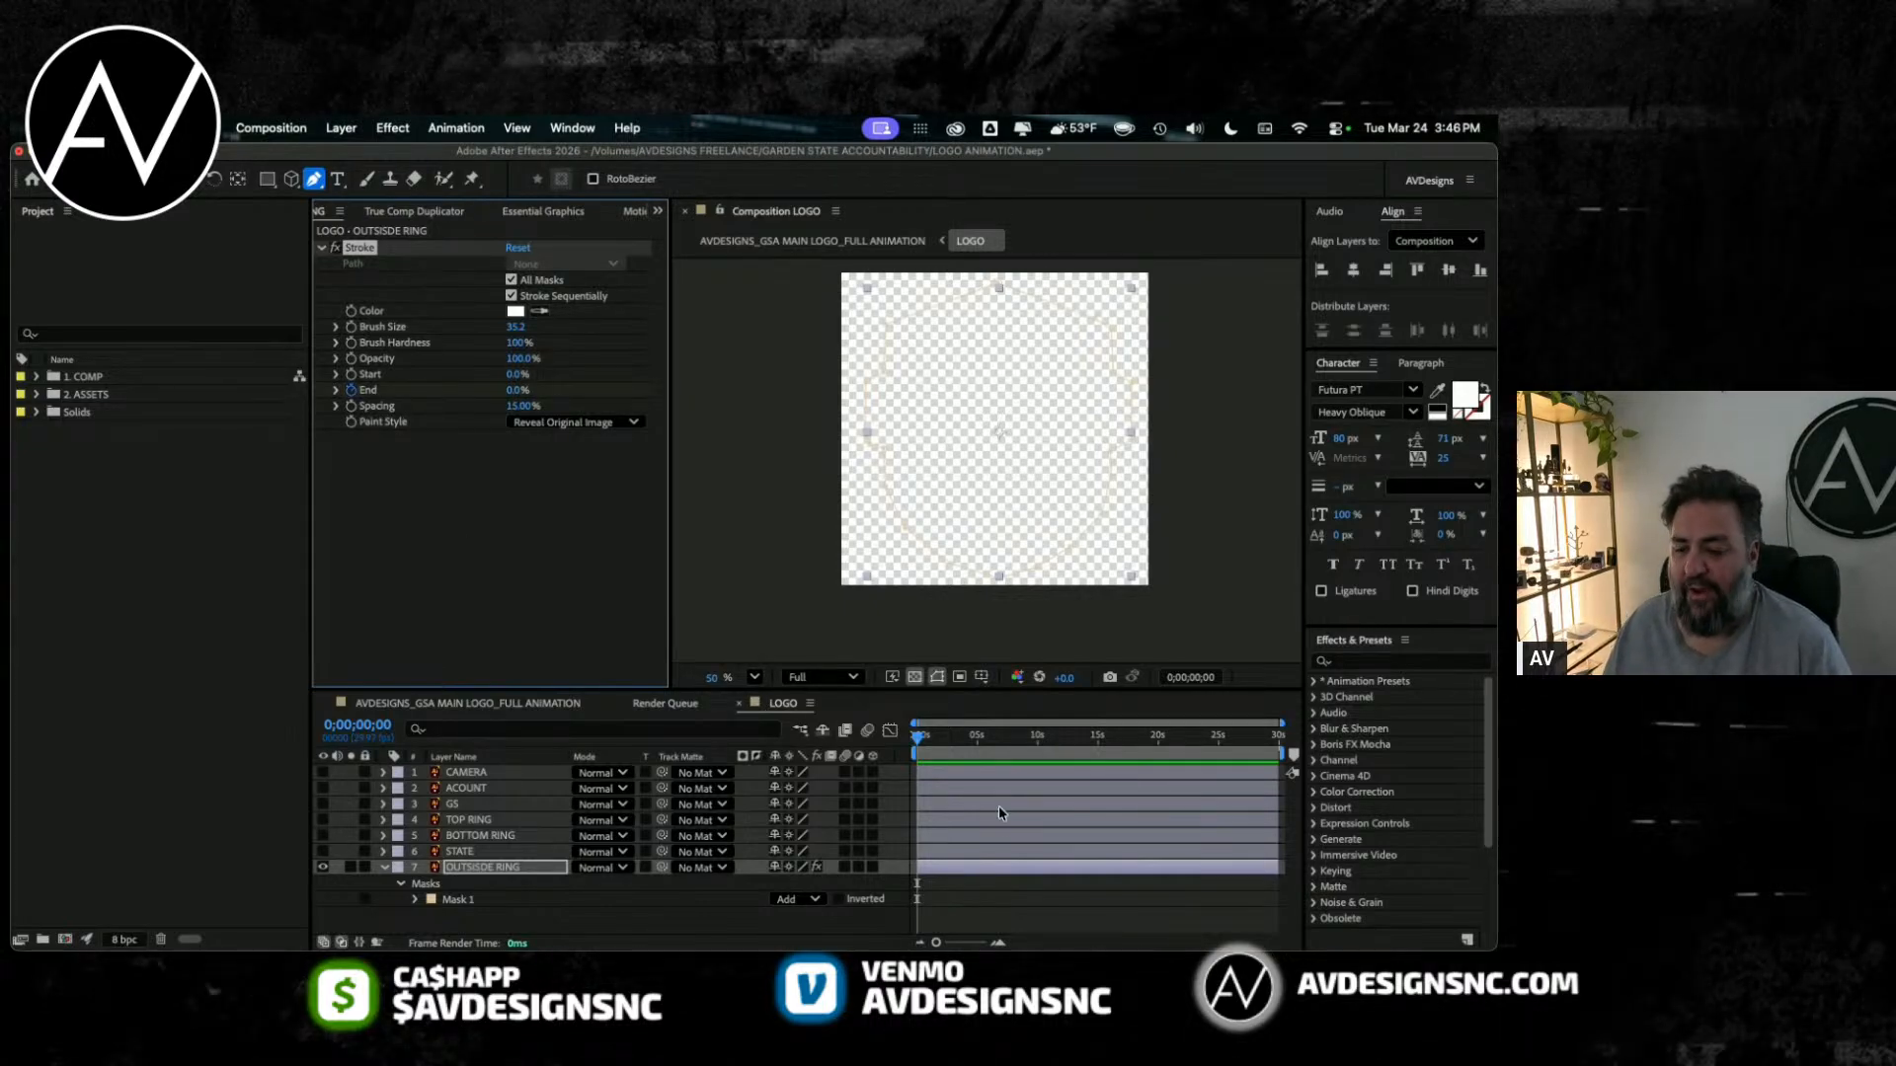
{"action": "left_click_drag", "start_coordinate": [928, 743], "coordinate": [942, 747]}
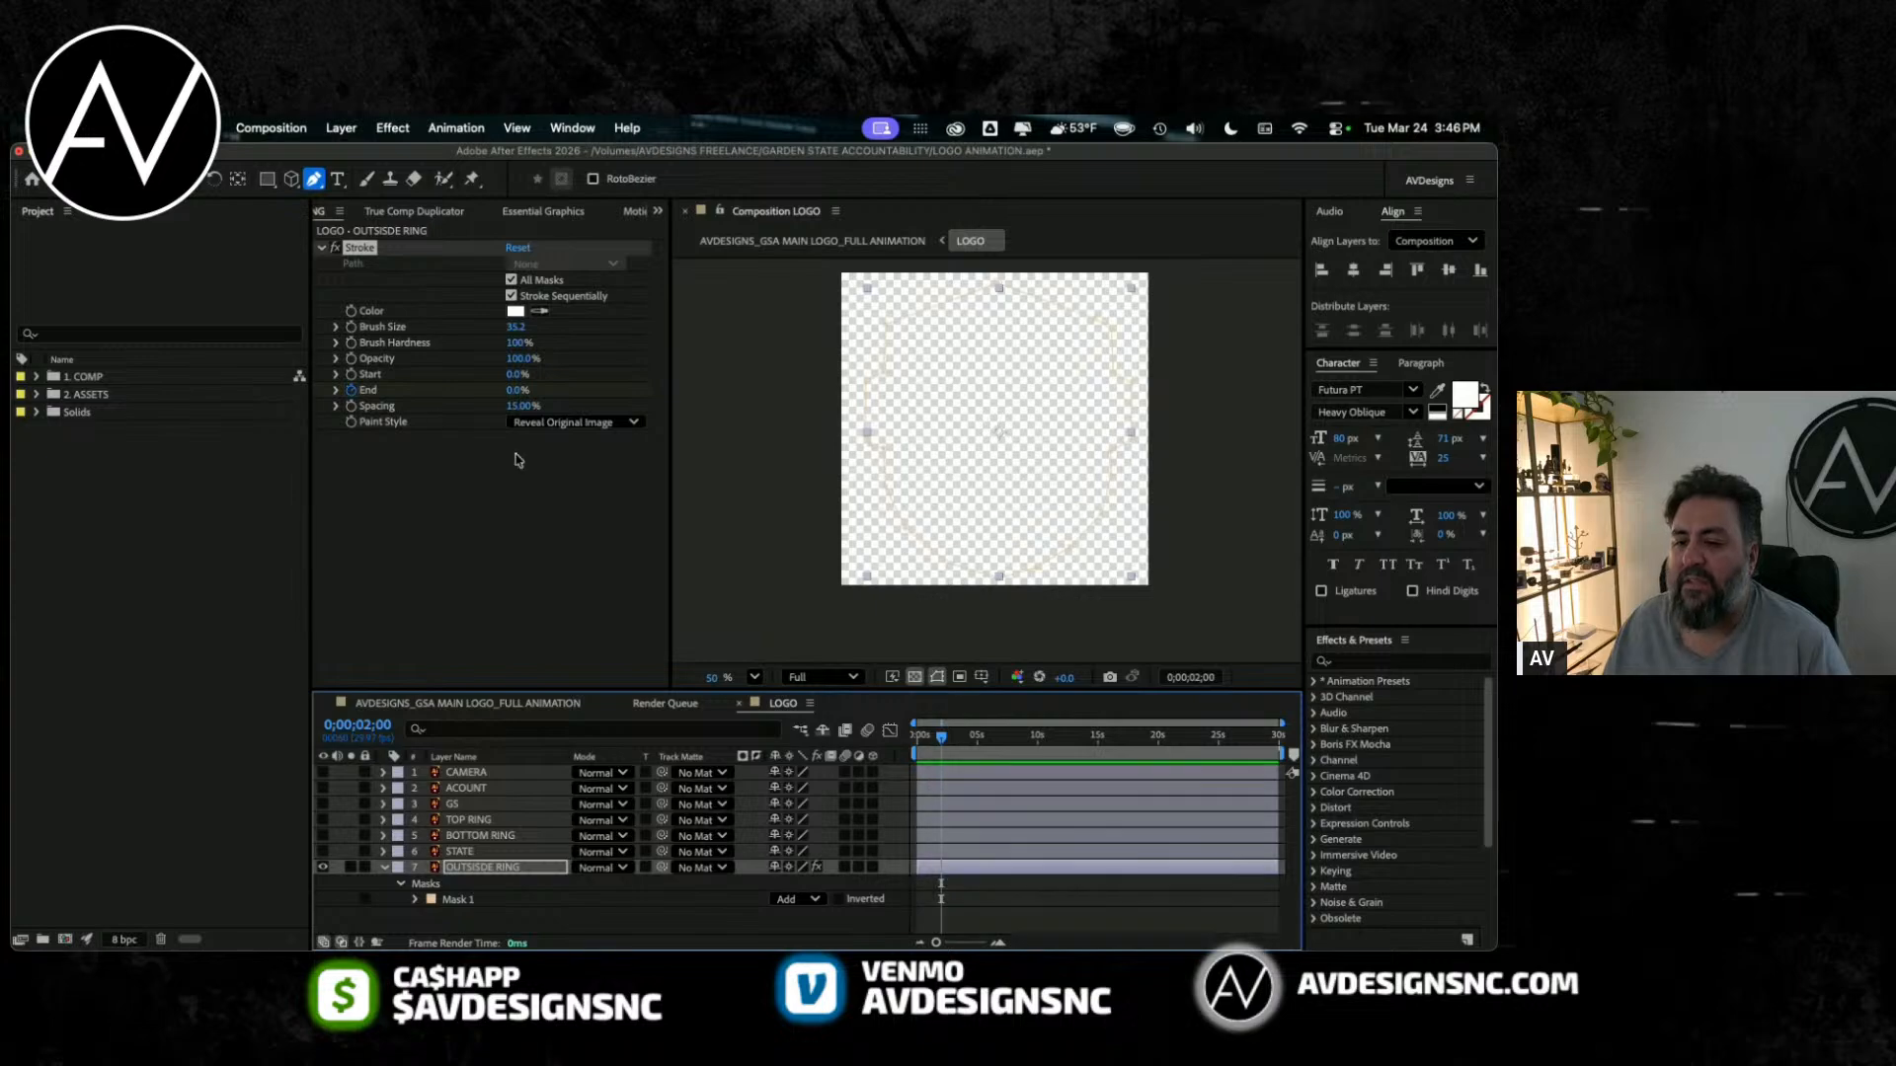
{"action": "left_click_drag", "start_coordinate": [517, 391], "coordinate": [1077, 423]}
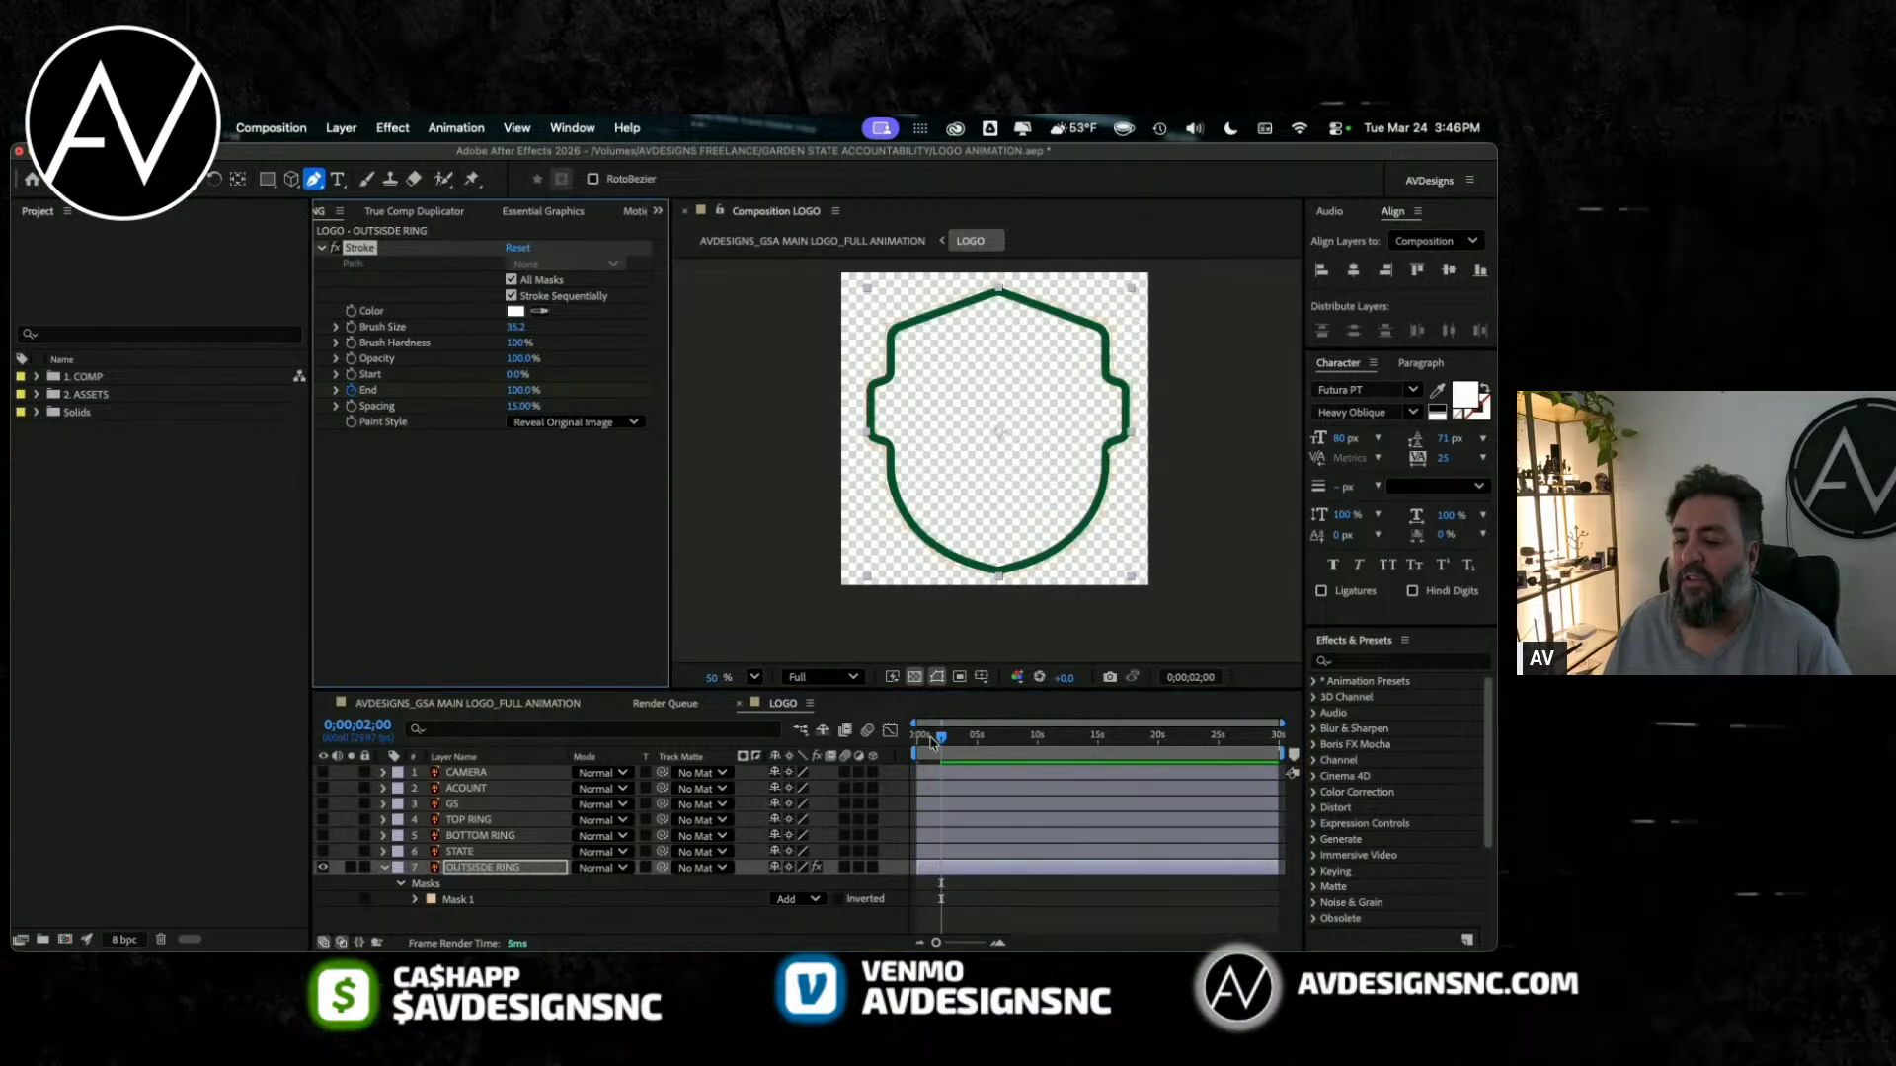
{"action": "key", "text": "space"}
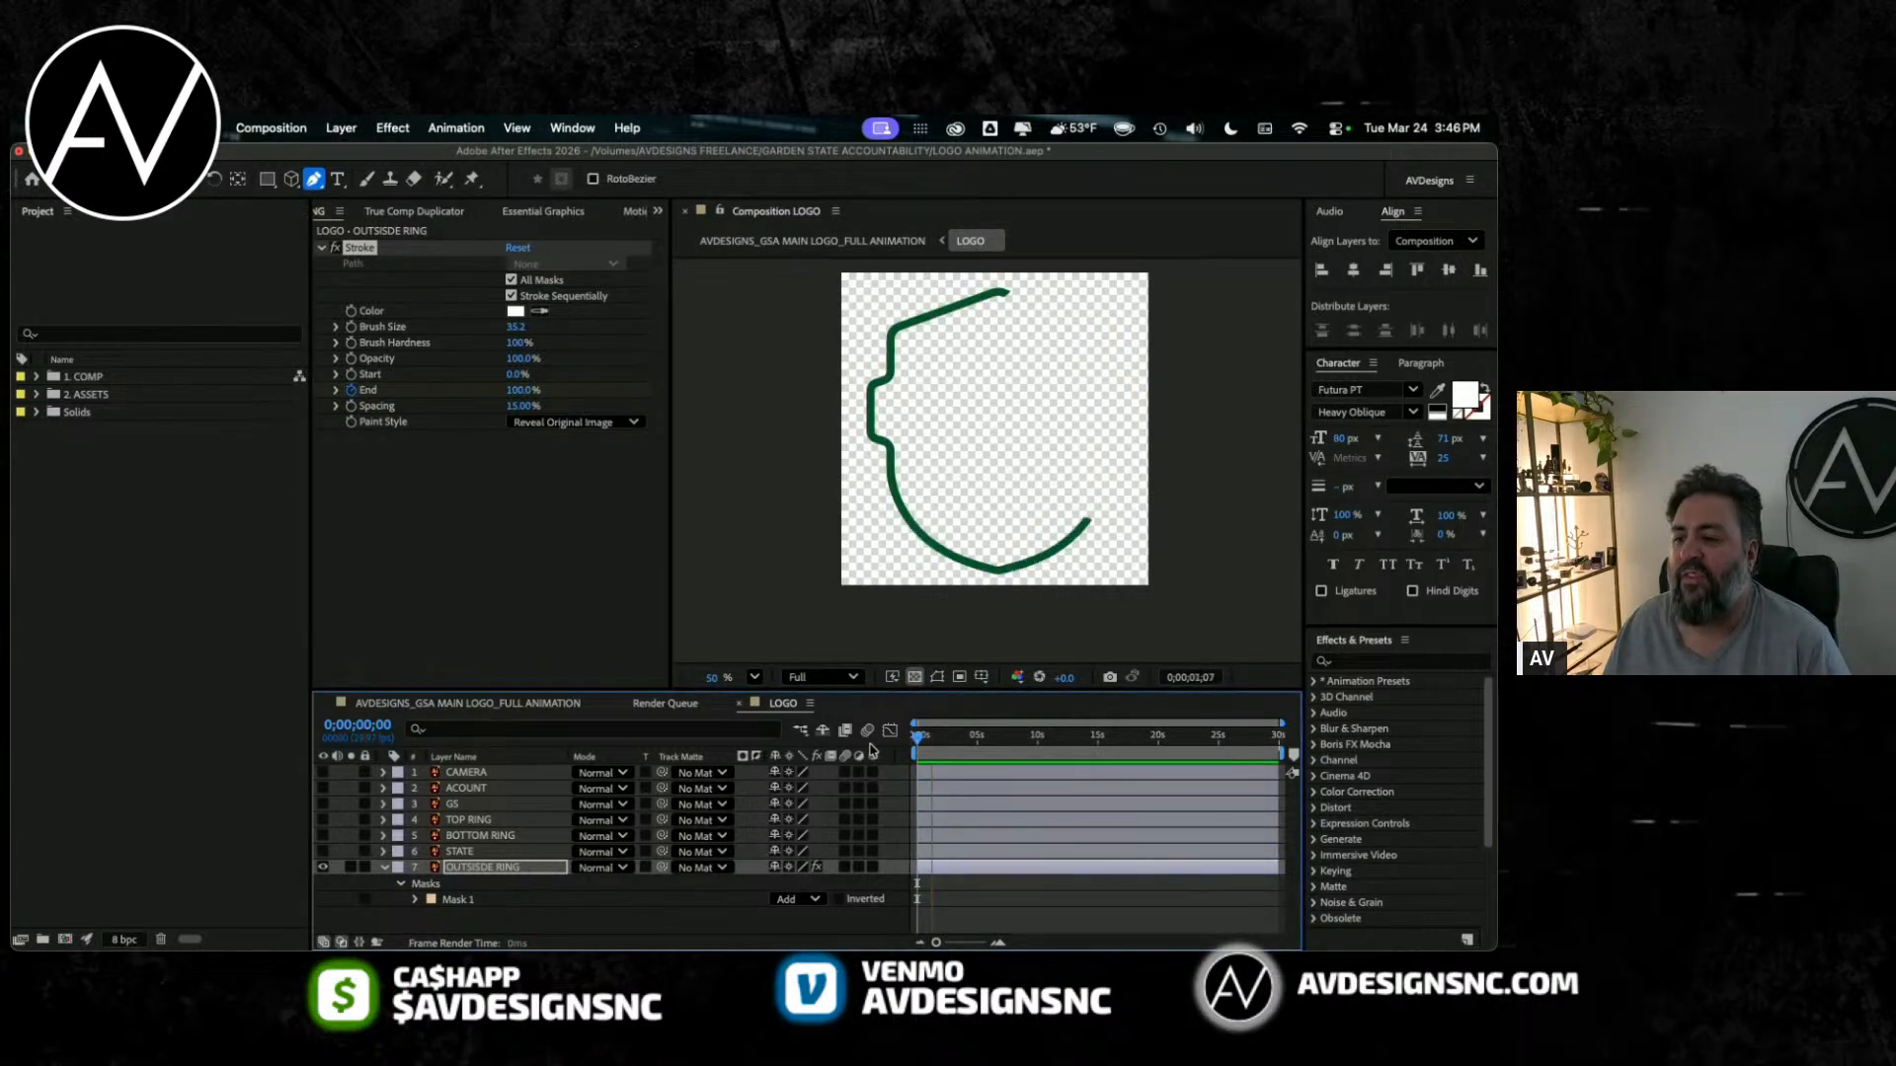
{"action": "key", "text": "space"}
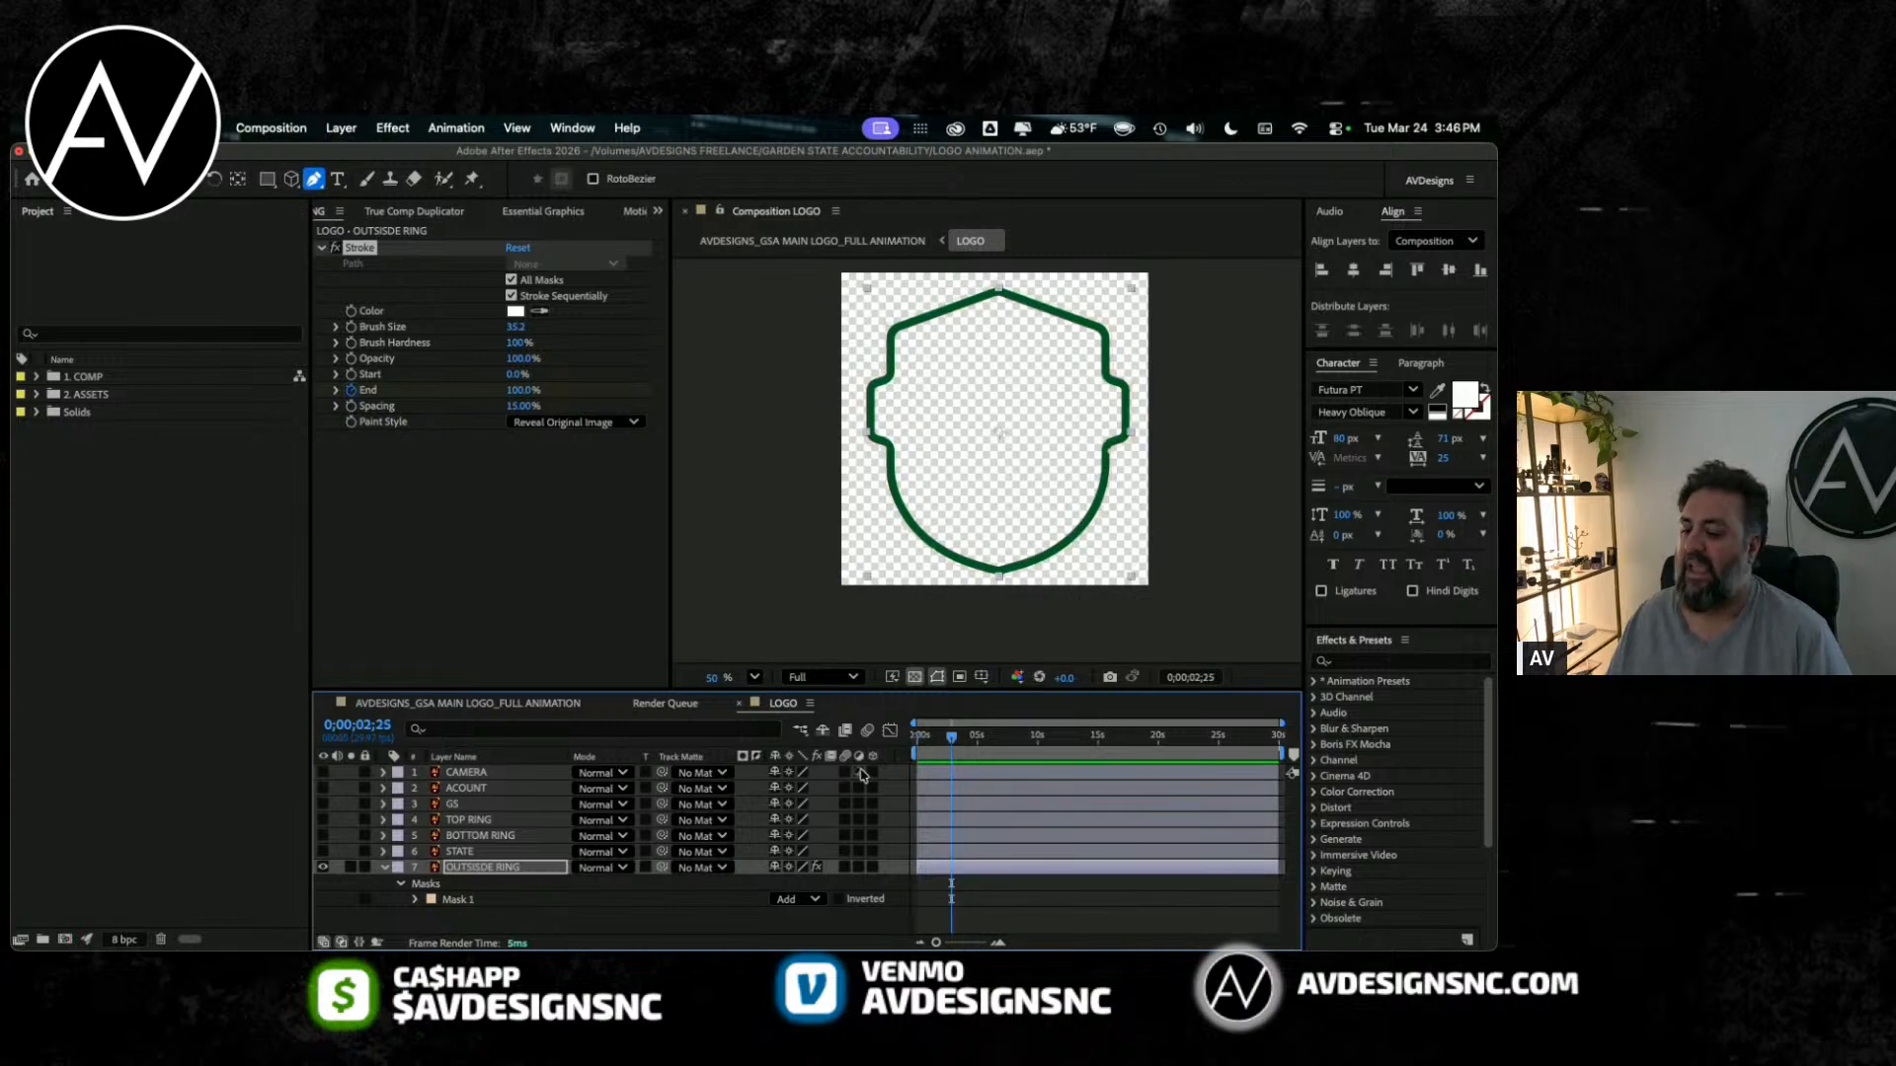
Step: Reveal the OUTSISDE RING layer's End keyframes in a magnified timeline and return to the first frame
{"action": "left_click_drag", "start_coordinate": [526, 691], "coordinate": [526, 592]}
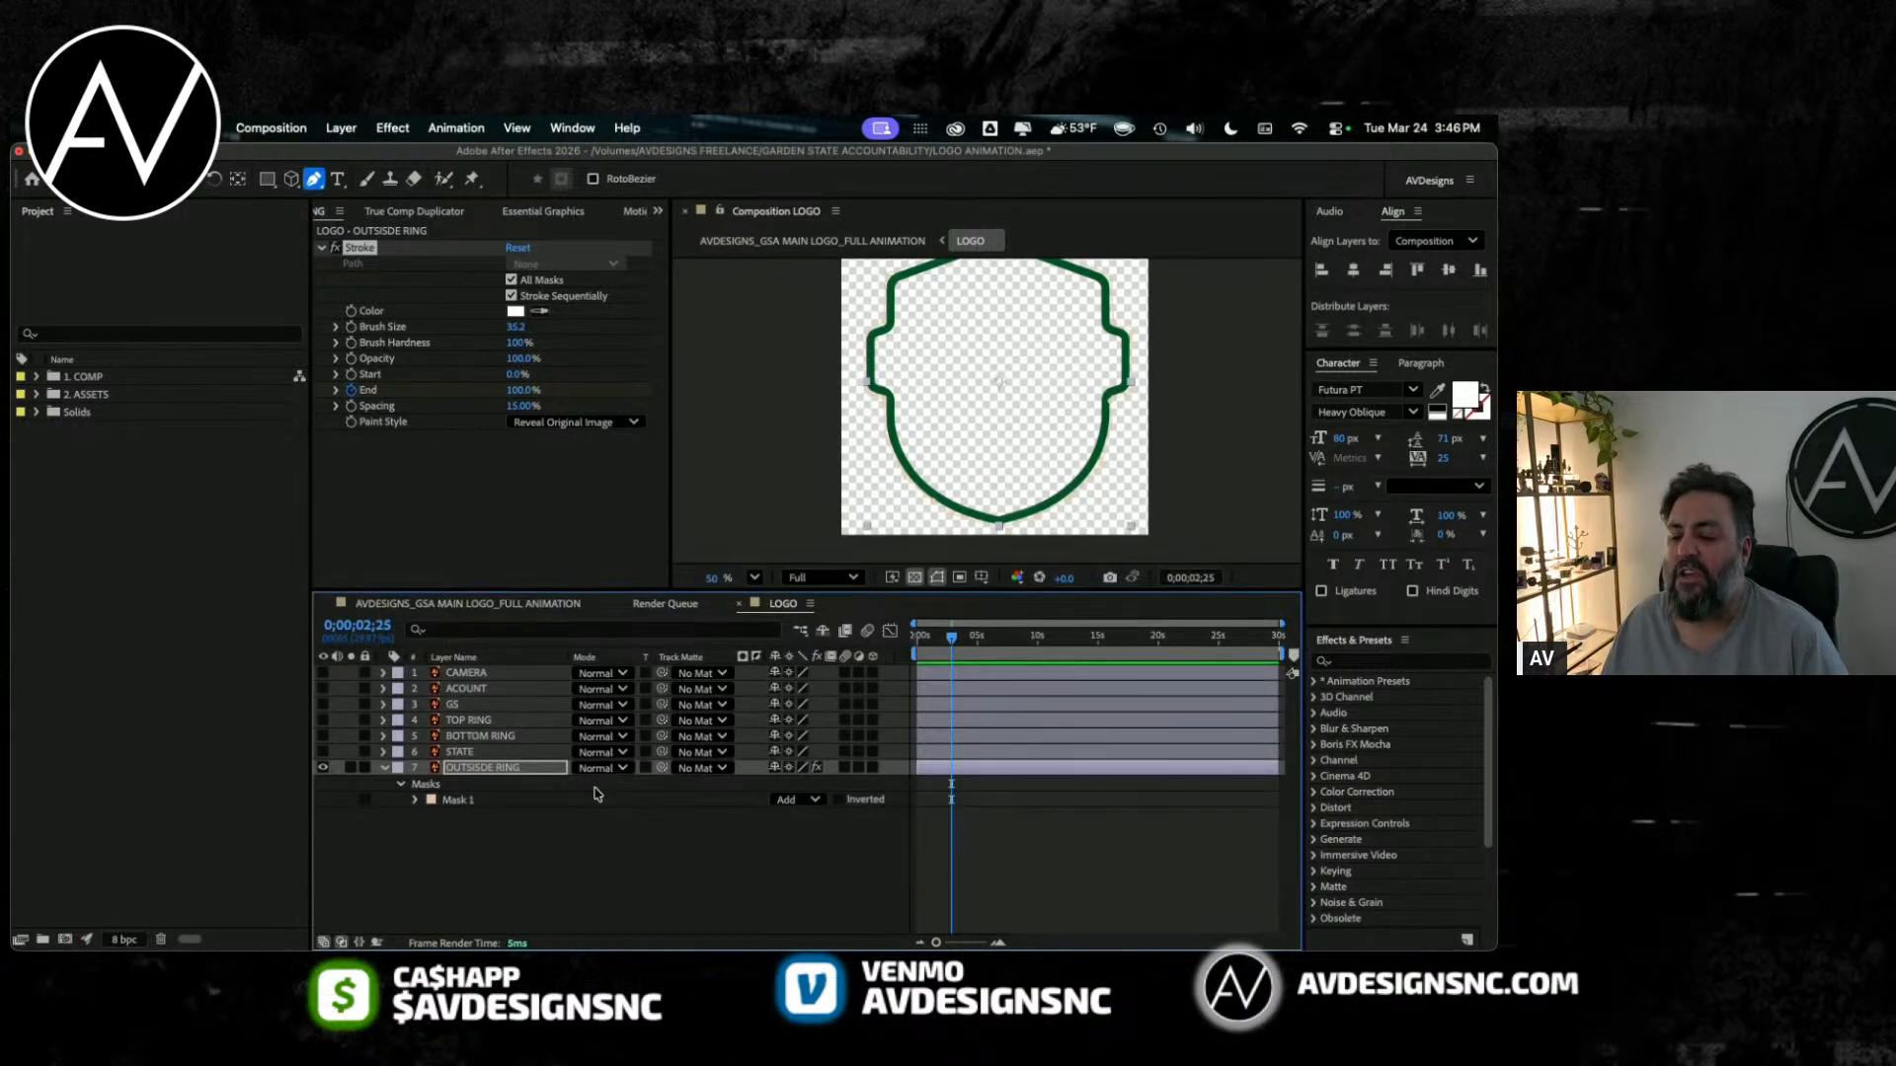
{"action": "left_click", "coordinate": [456, 770]}
{"action": "key", "text": "u"}
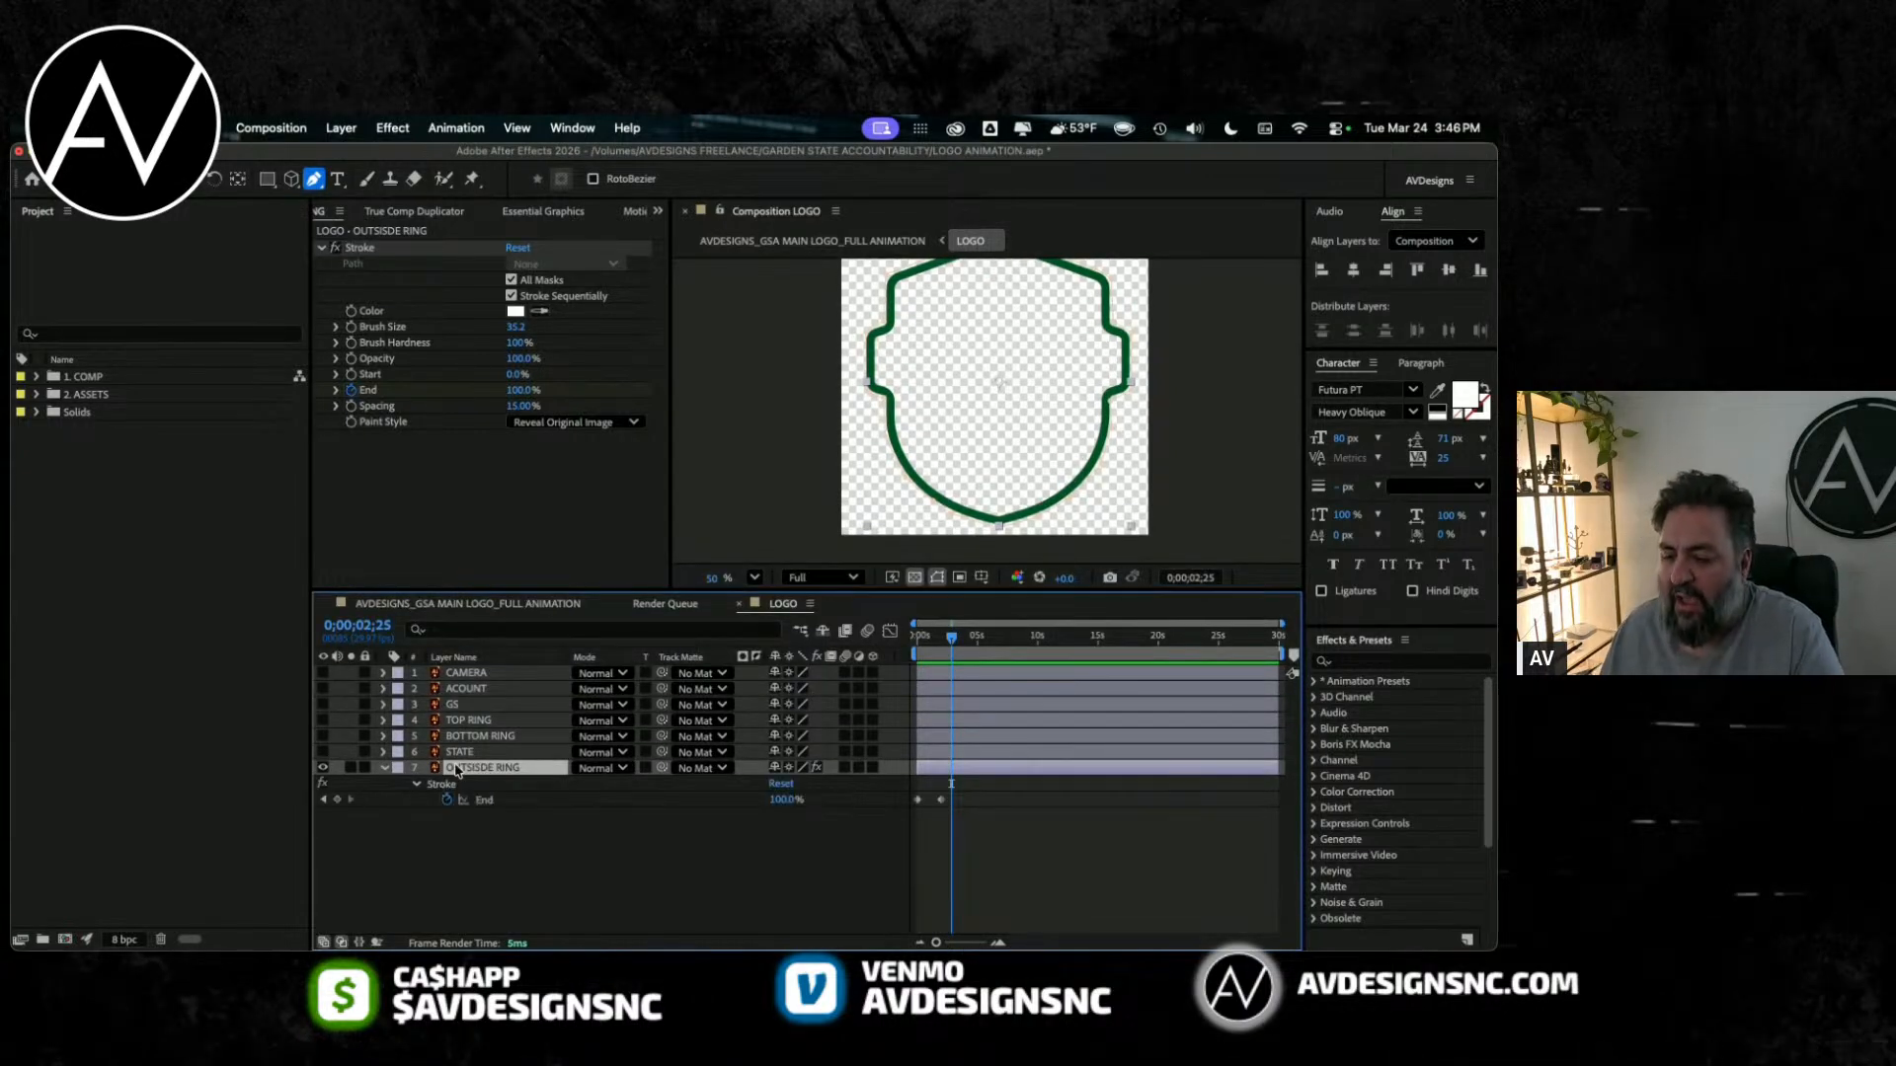
{"action": "key", "text": "="}
{"action": "key", "text": "="}
{"action": "key", "text": "="}
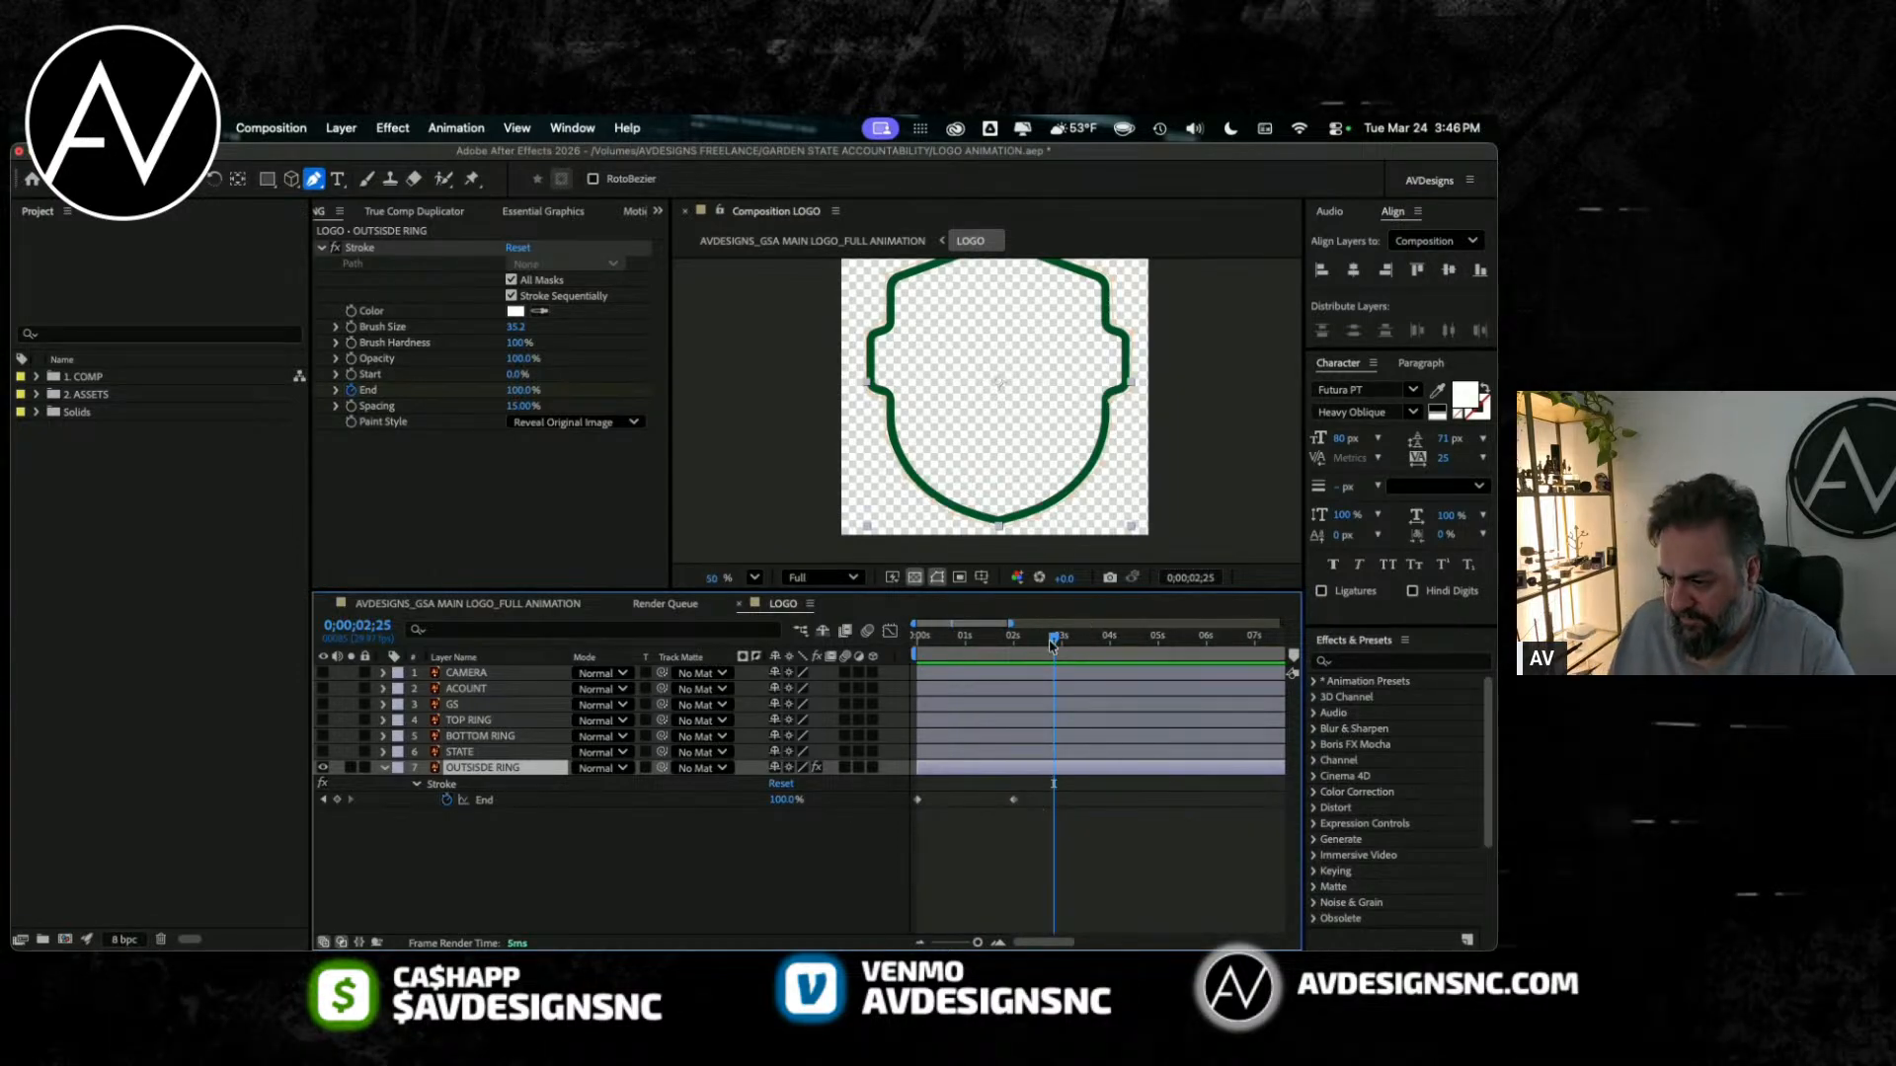
{"action": "key", "text": "Home"}
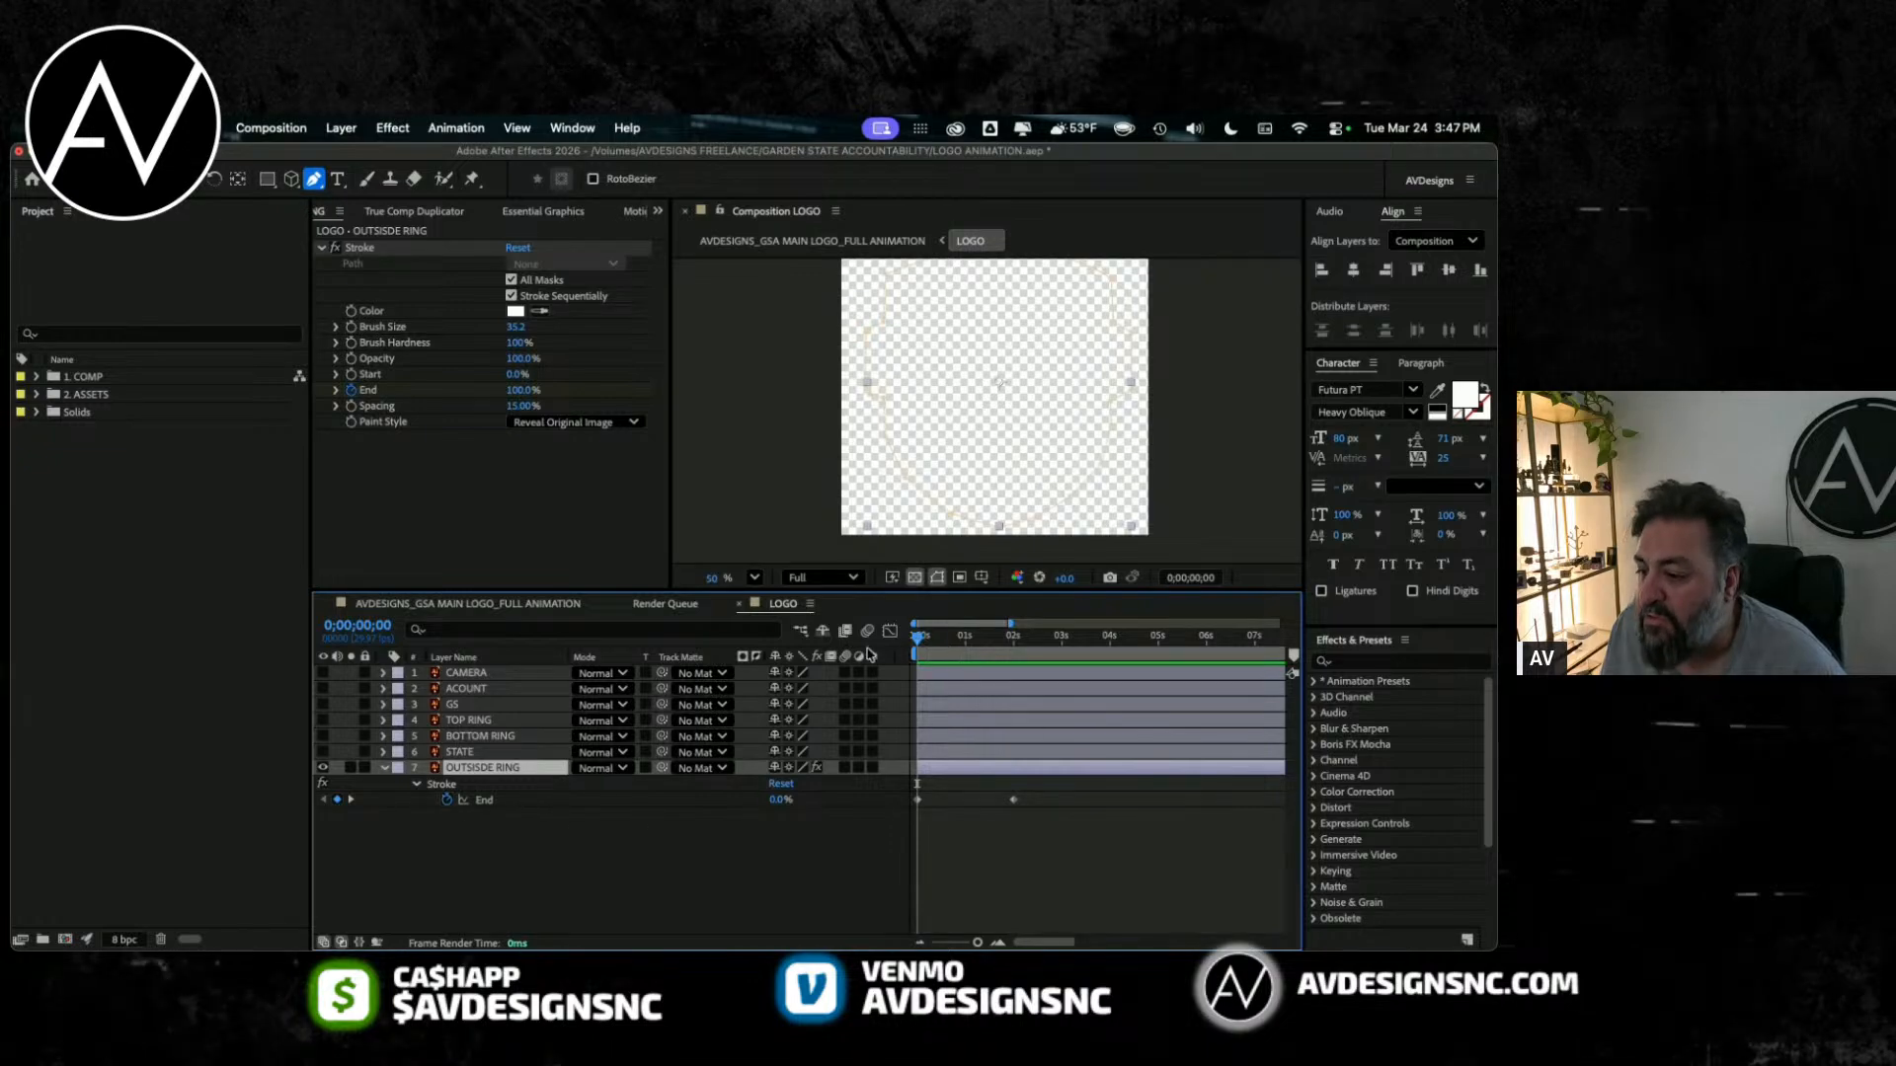
{"action": "left_click_drag", "start_coordinate": [857, 594], "coordinate": [856, 671]}
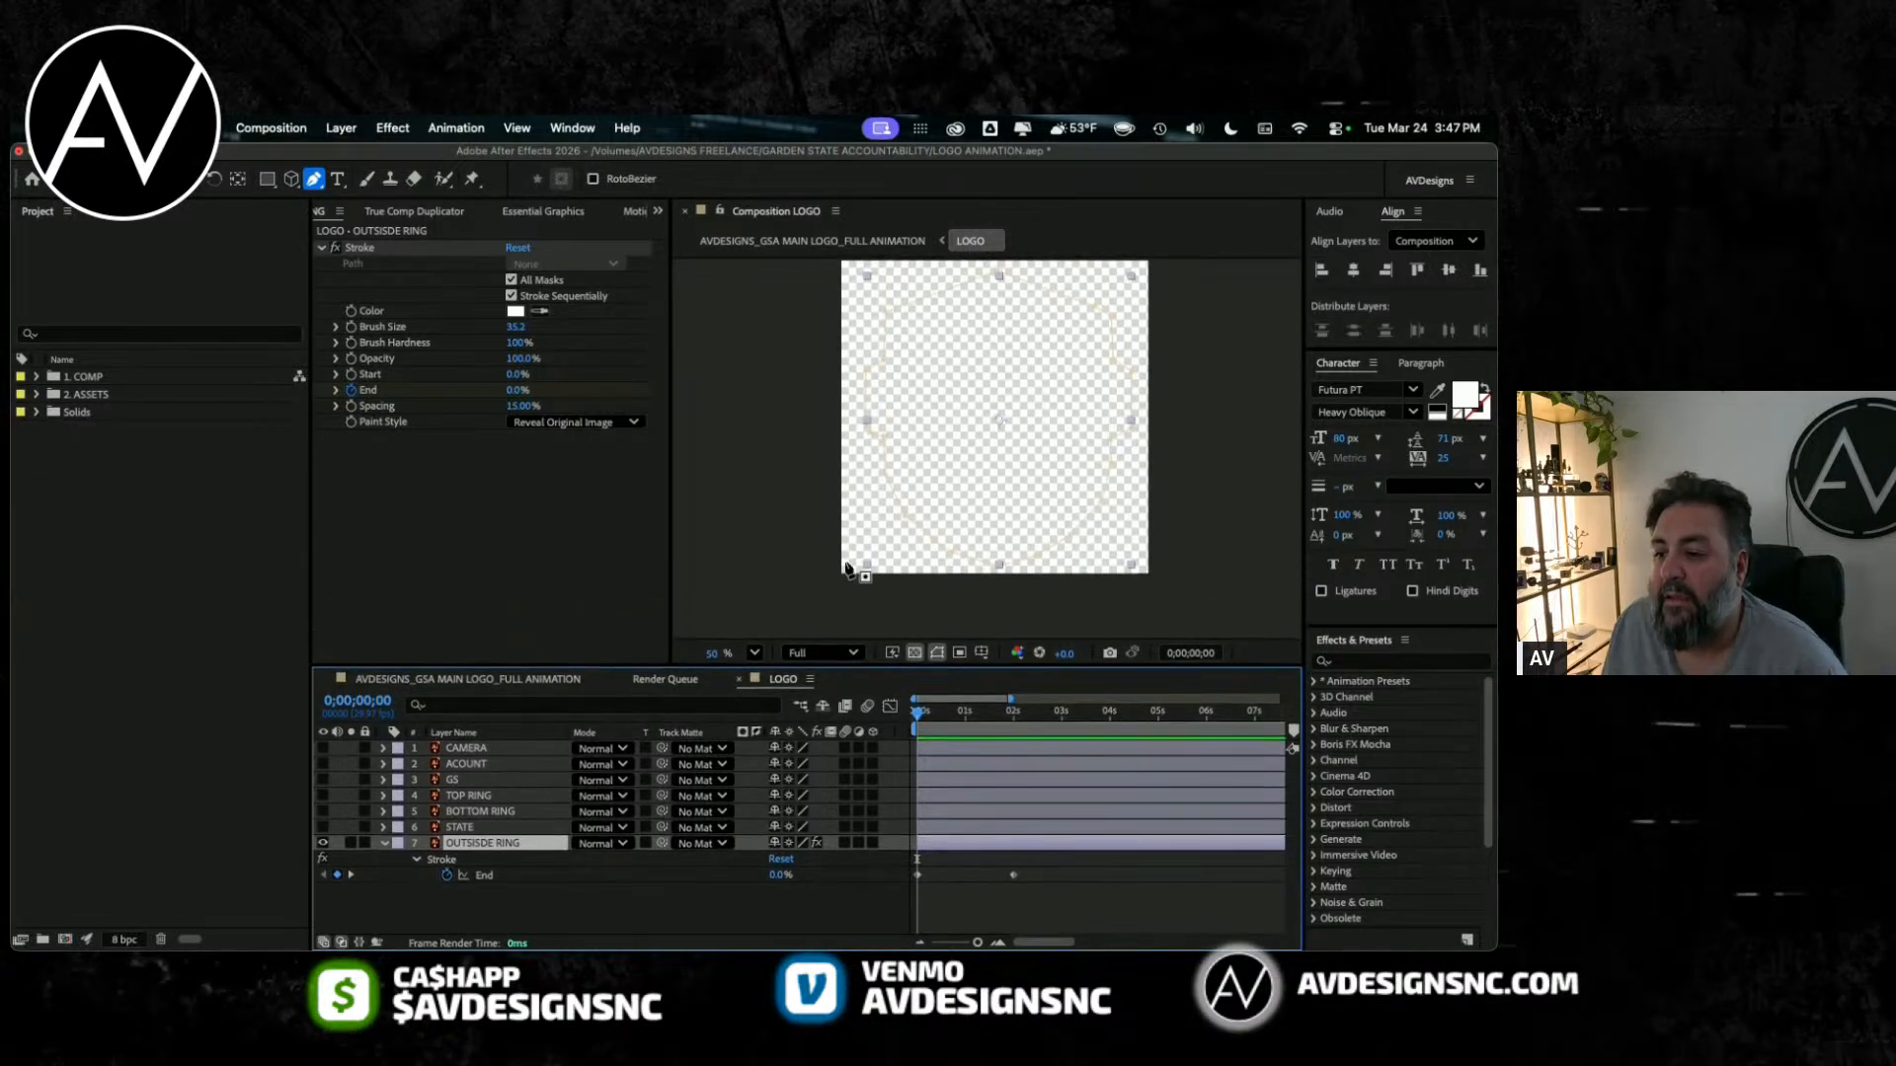
Step: Move the Stroke's 100% End keyframe to just before the six-second mark and preview the slower reveal
{"action": "left_click", "coordinate": [1010, 717]}
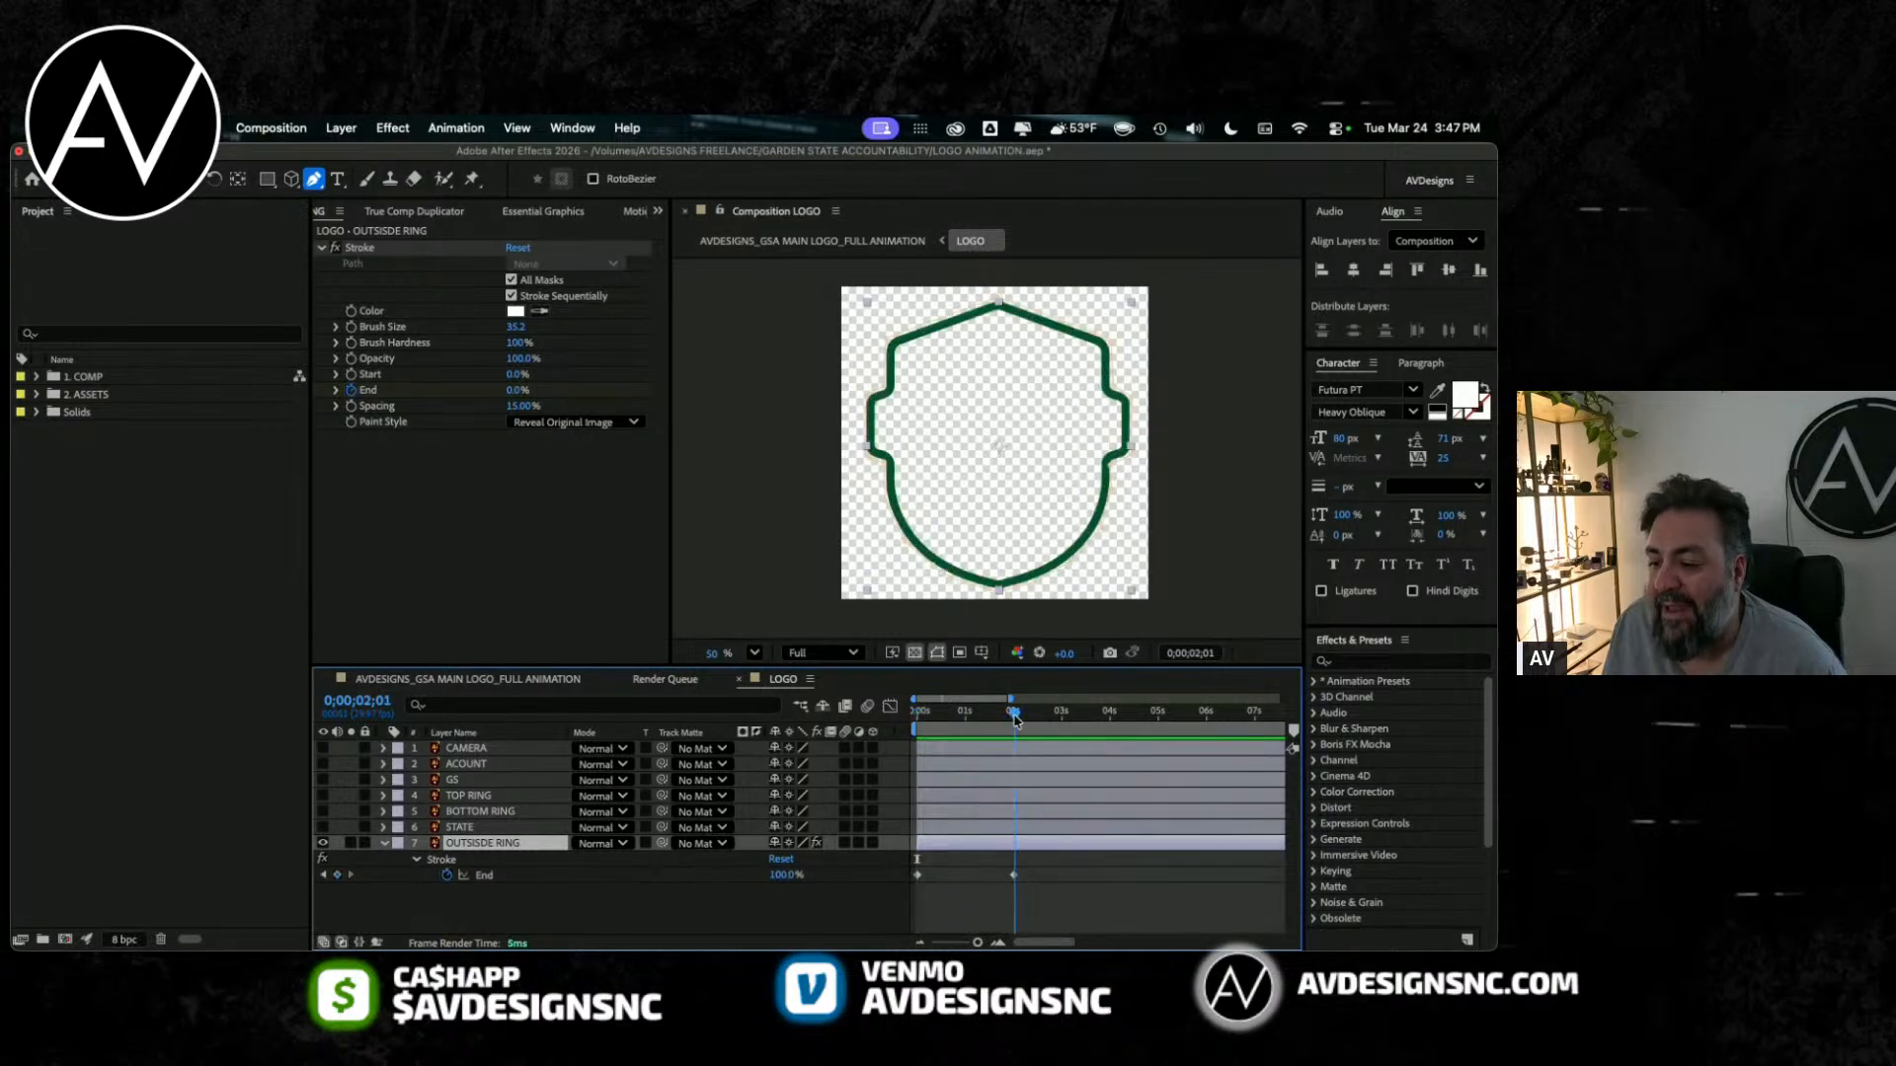
{"action": "left_click_drag", "start_coordinate": [987, 724], "coordinate": [917, 735]}
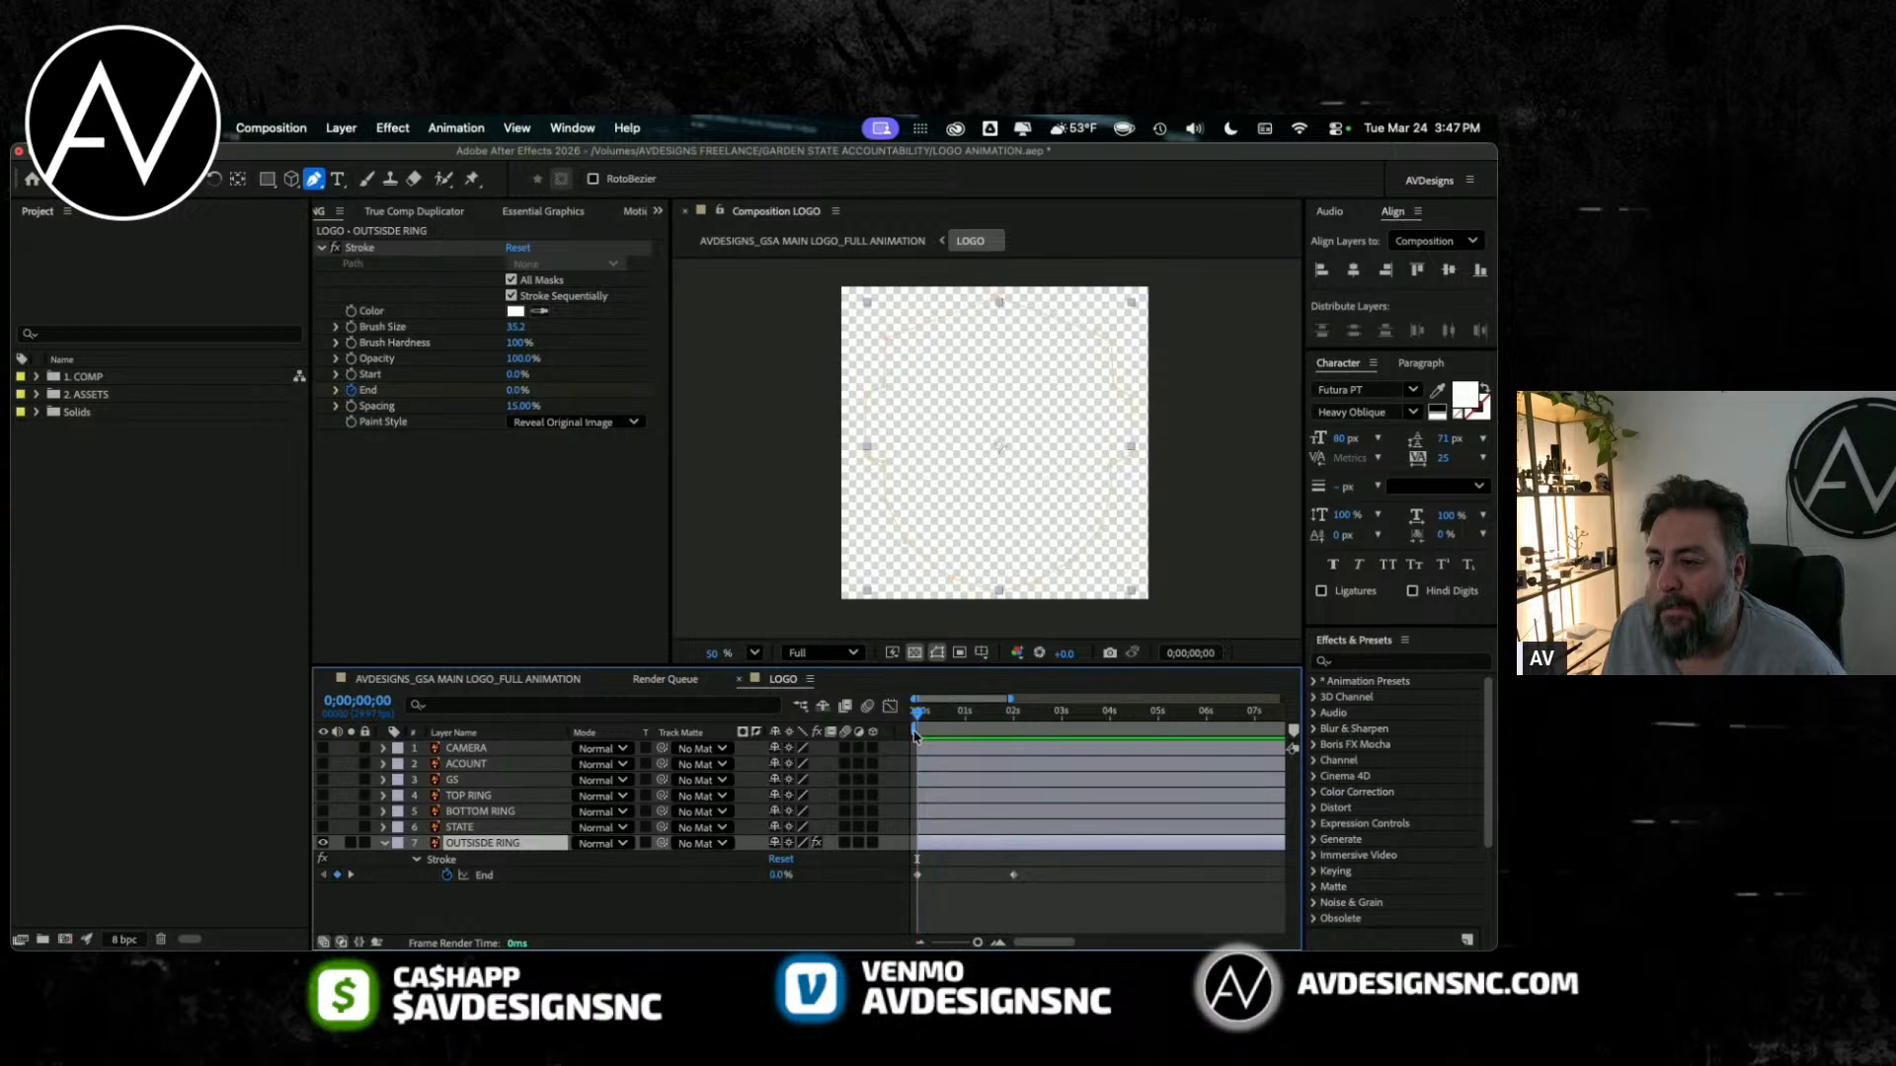
{"action": "left_click_drag", "start_coordinate": [1014, 875], "coordinate": [1178, 870]}
{"action": "key", "text": "space"}
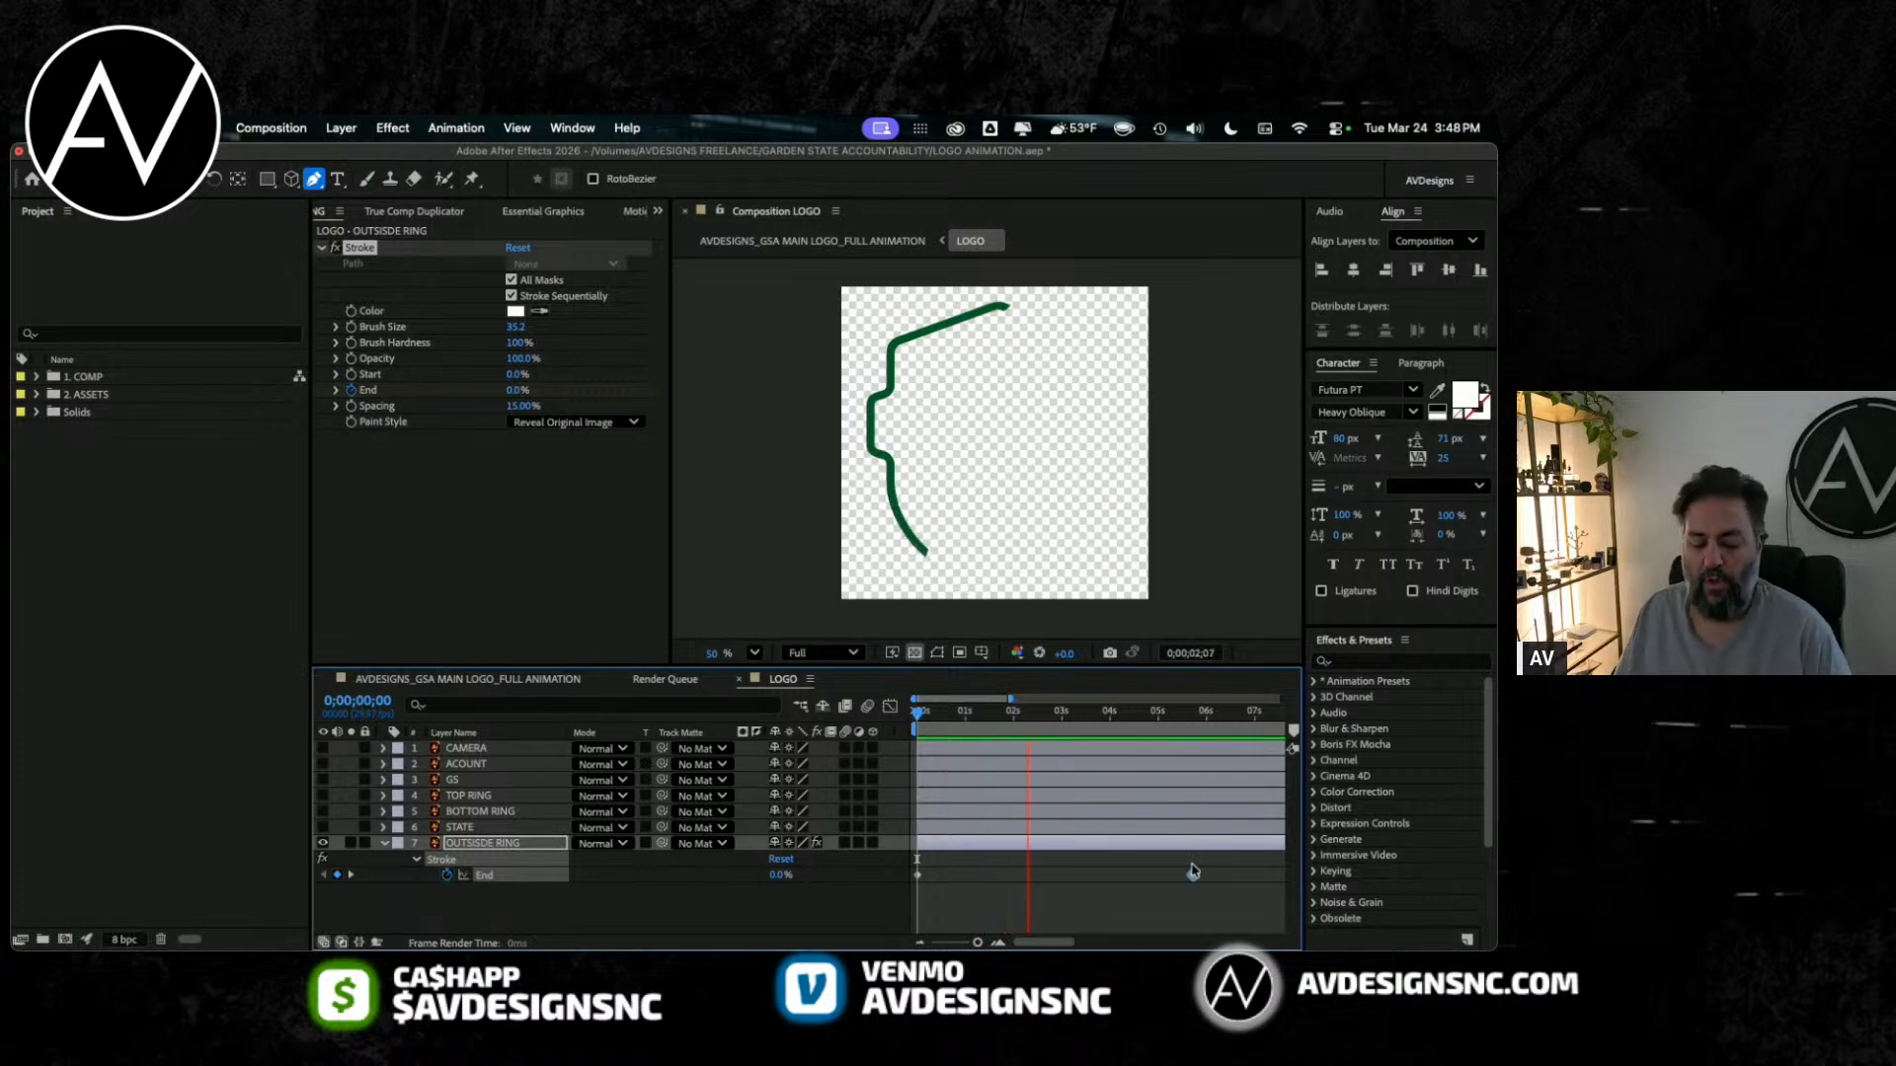
Step: Move the 100% End keyframe to frame 10, preview the fast reveal and magnify the timeline around the keyframes
{"action": "left_click_drag", "start_coordinate": [1192, 873], "coordinate": [933, 875]}
{"action": "key", "text": "space"}
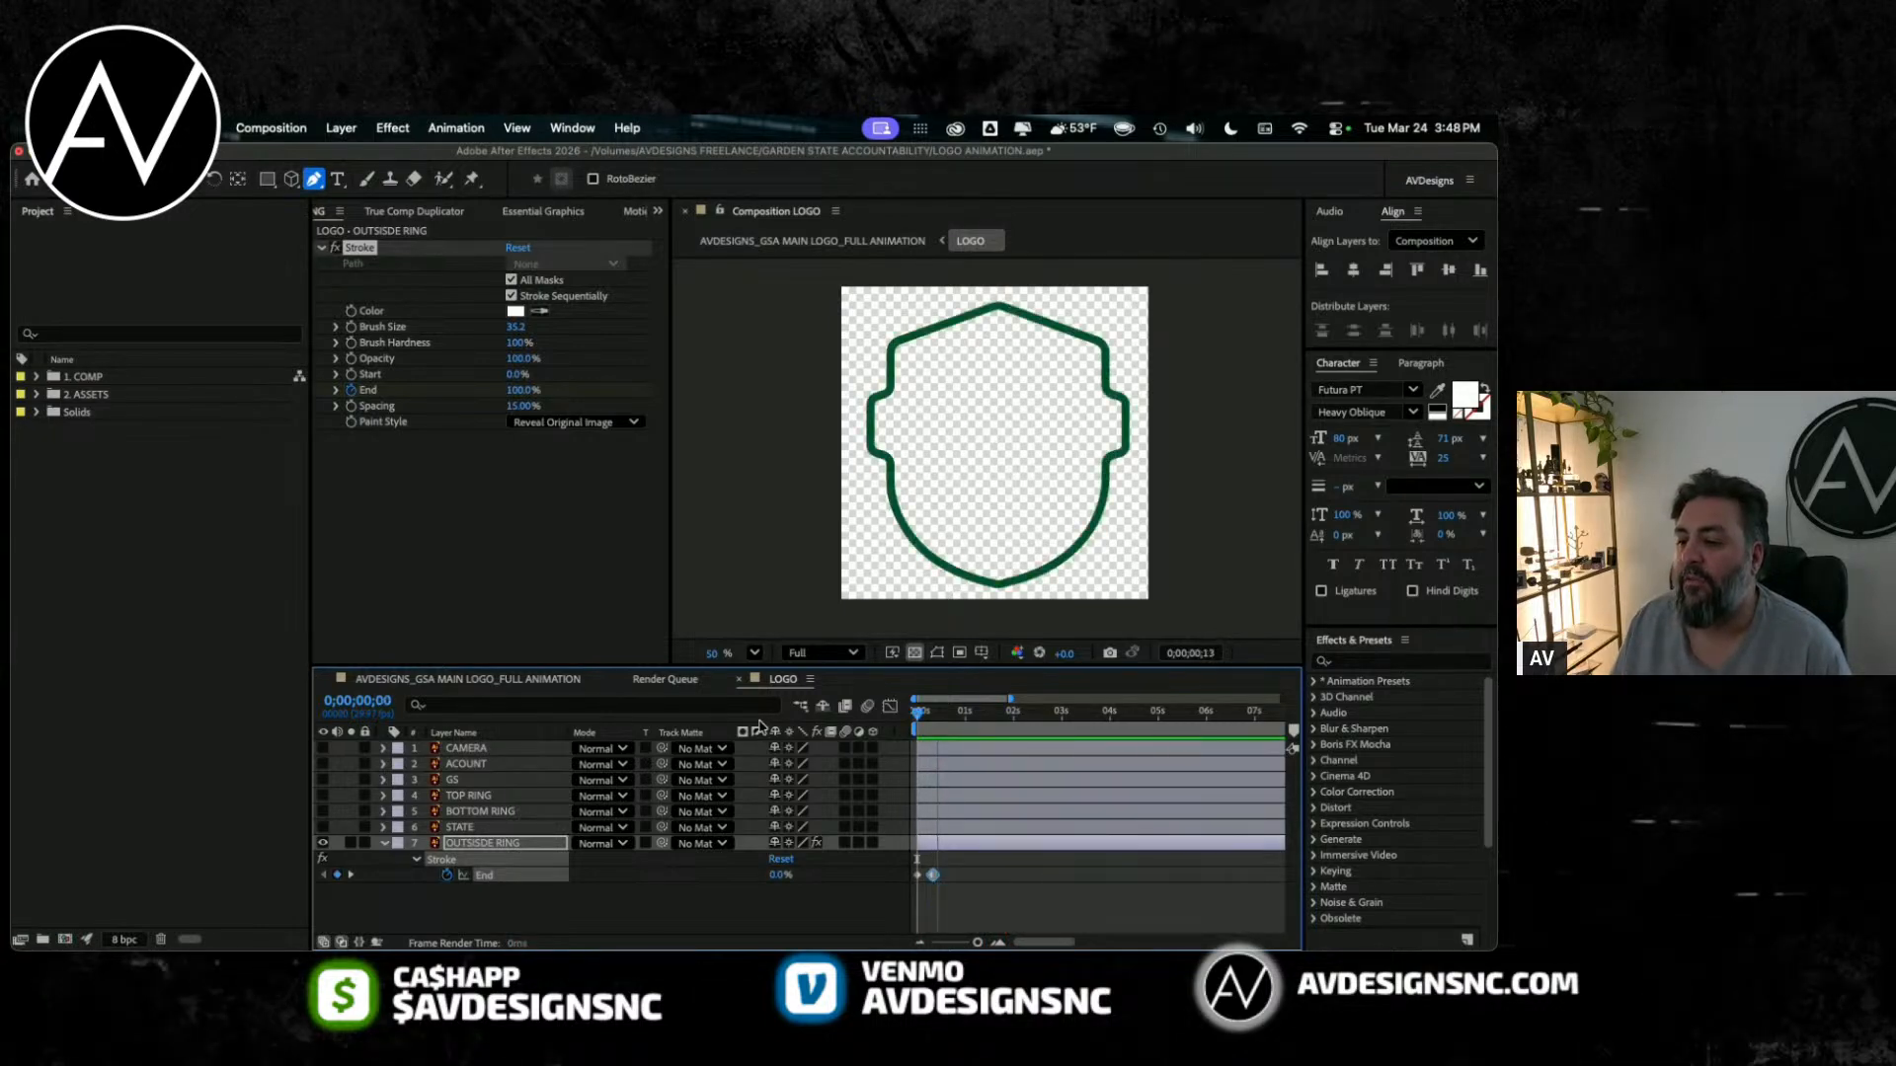
{"action": "key", "text": "space"}
{"action": "key", "text": "equal"}
{"action": "key", "text": "equal"}
{"action": "key", "text": "equal"}
{"action": "scroll", "coordinate": [1035, 795], "scroll_direction": "left", "scroll_amount": 5}
{"action": "key", "text": "Home"}
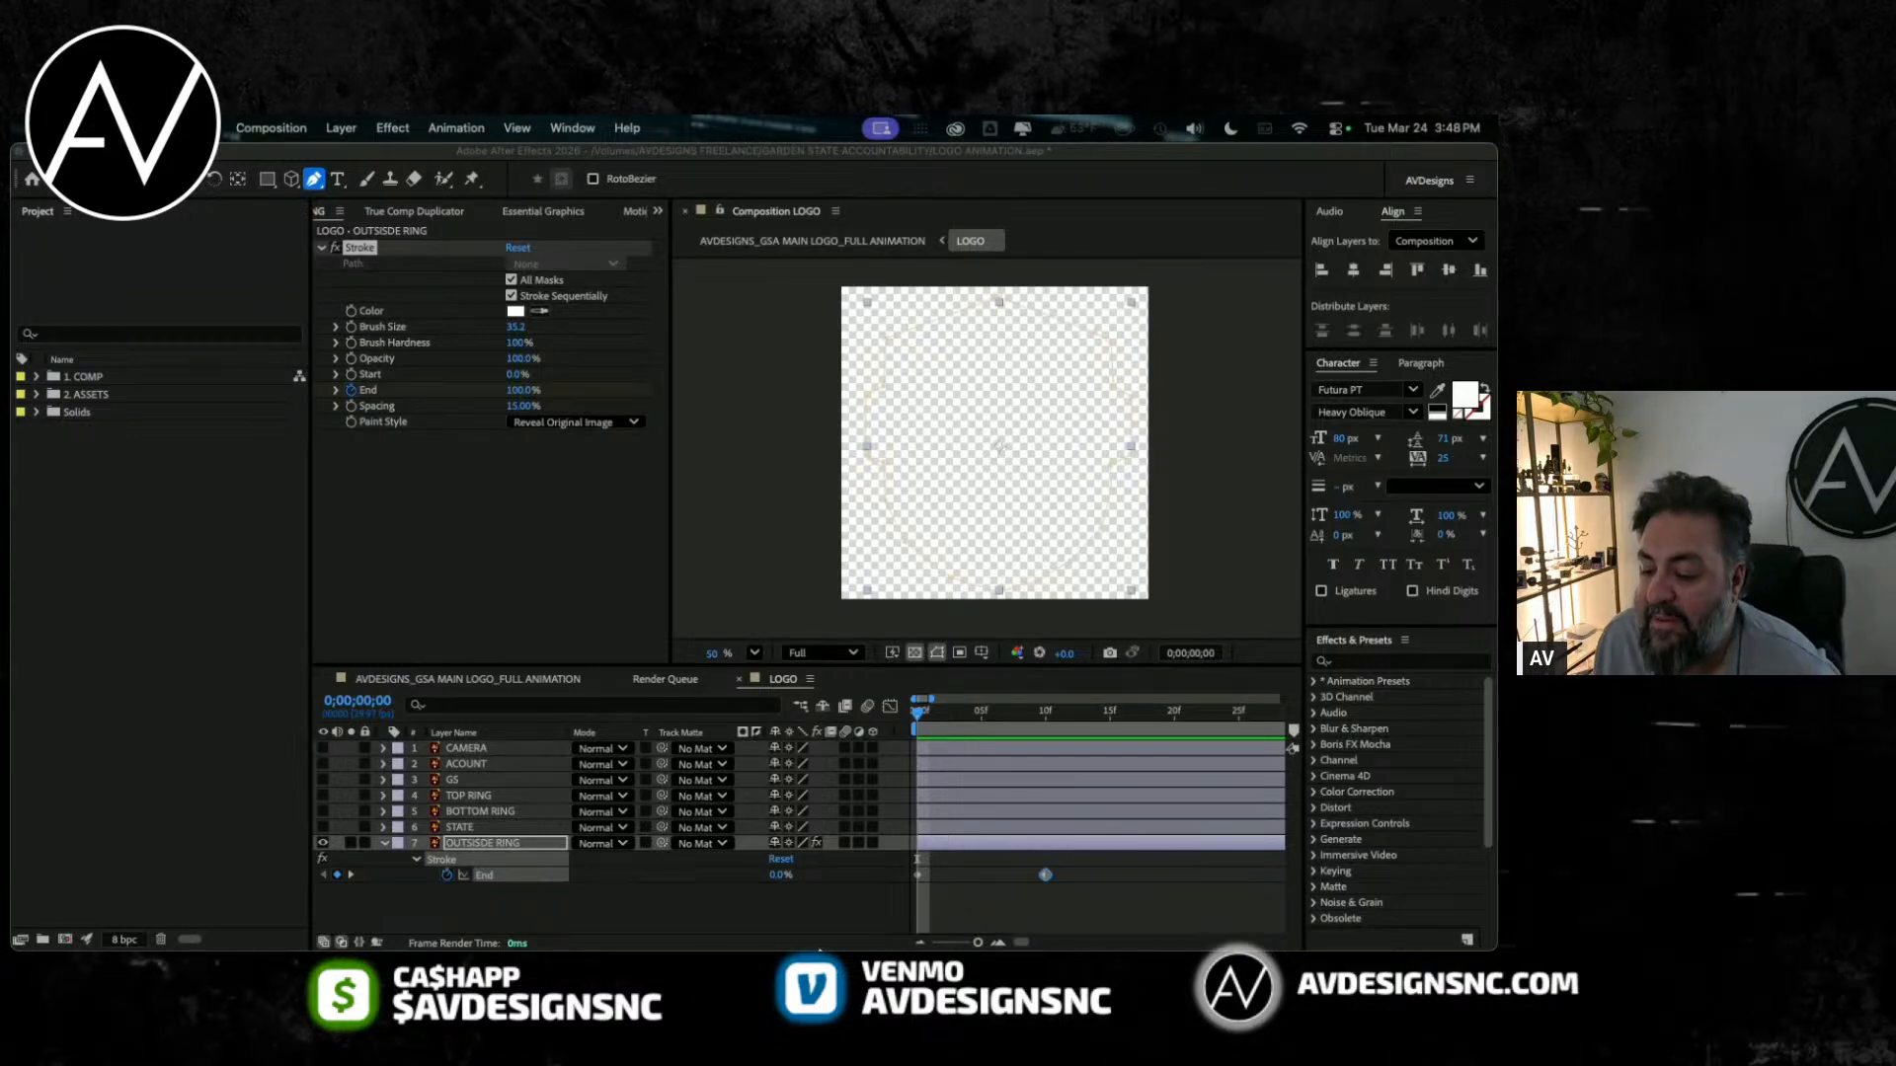
Step: Show End's speed graph in the Graph Editor and ease the first keyframe down to 0 %/sec with a longer outgoing handle
{"action": "scroll", "coordinate": [948, 908], "scroll_direction": "right", "scroll_amount": 1}
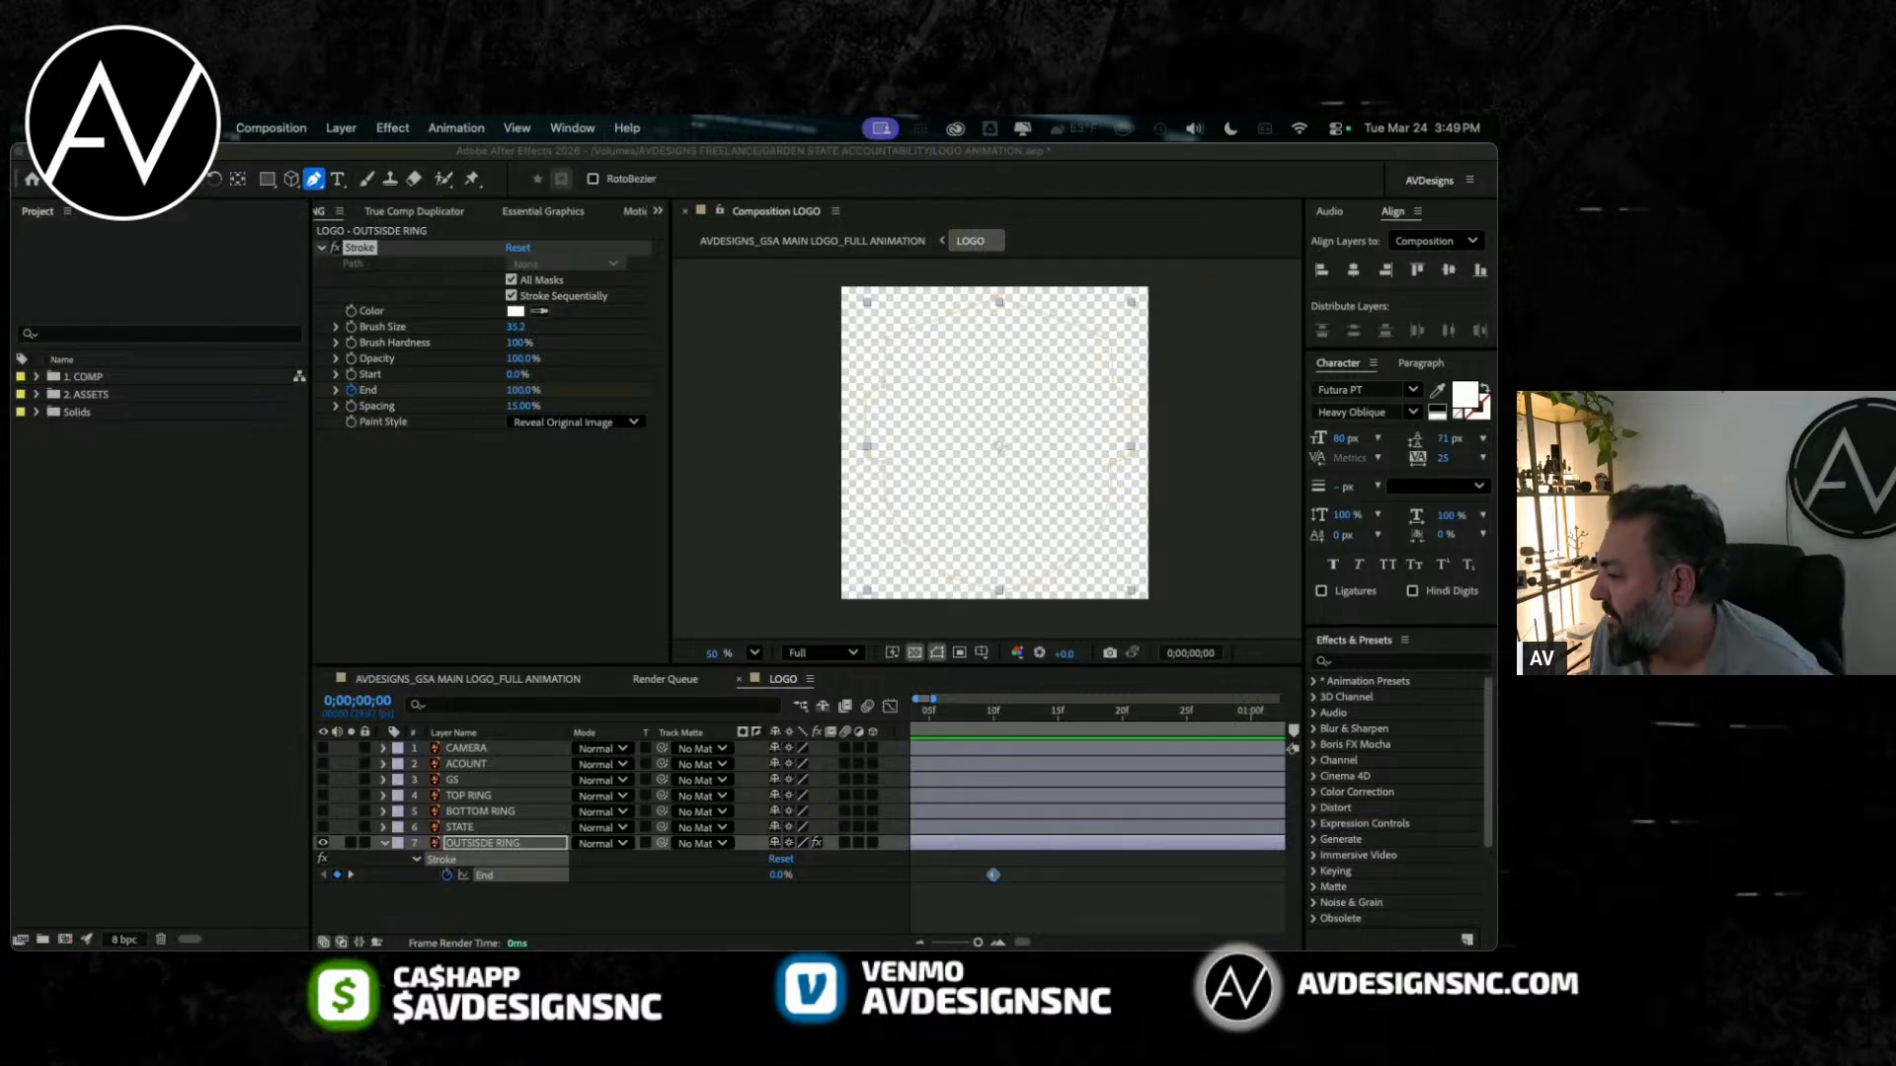
{"action": "mouse_move", "coordinate": [1031, 715]}
{"action": "left_mouse_down"}
{"action": "mouse_move", "coordinate": [956, 712]}
{"action": "mouse_move", "coordinate": [1046, 713]}
{"action": "mouse_move", "coordinate": [854, 730]}
{"action": "left_mouse_up"}
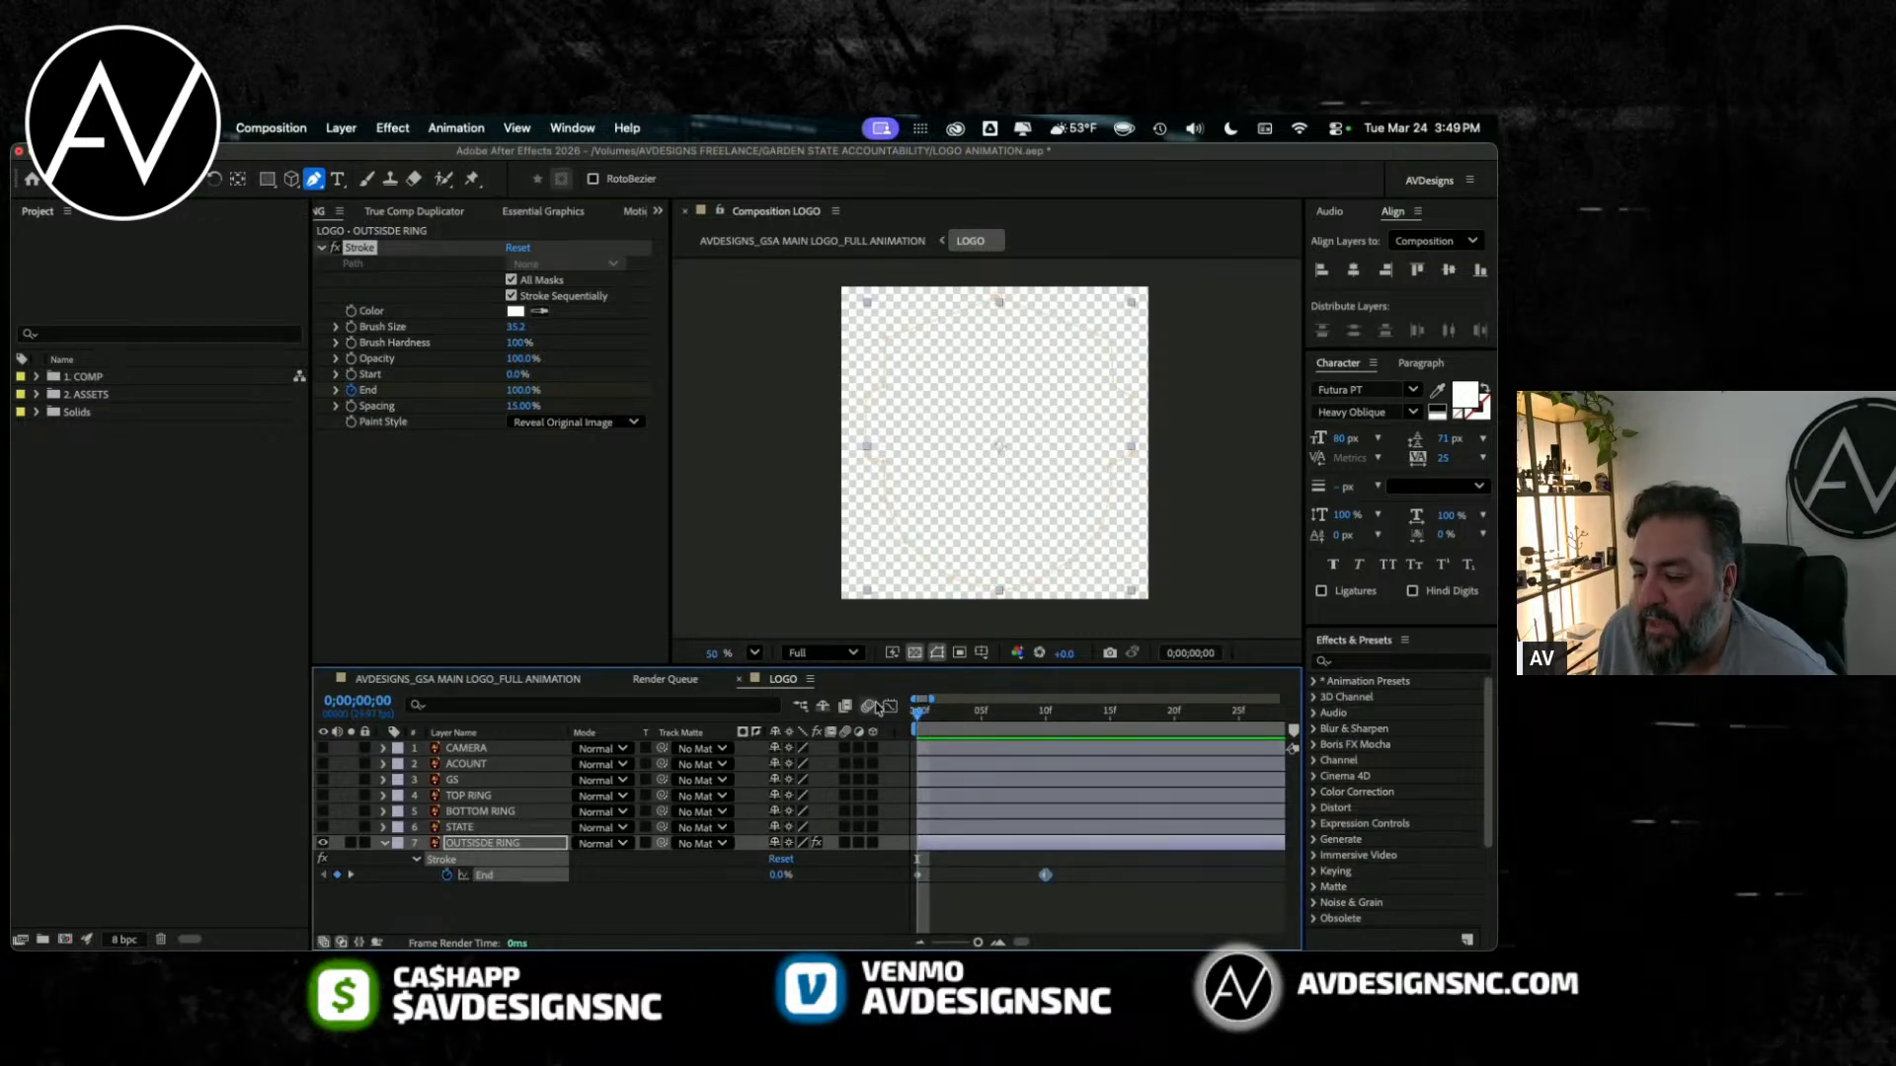
{"action": "left_click", "coordinate": [889, 706]}
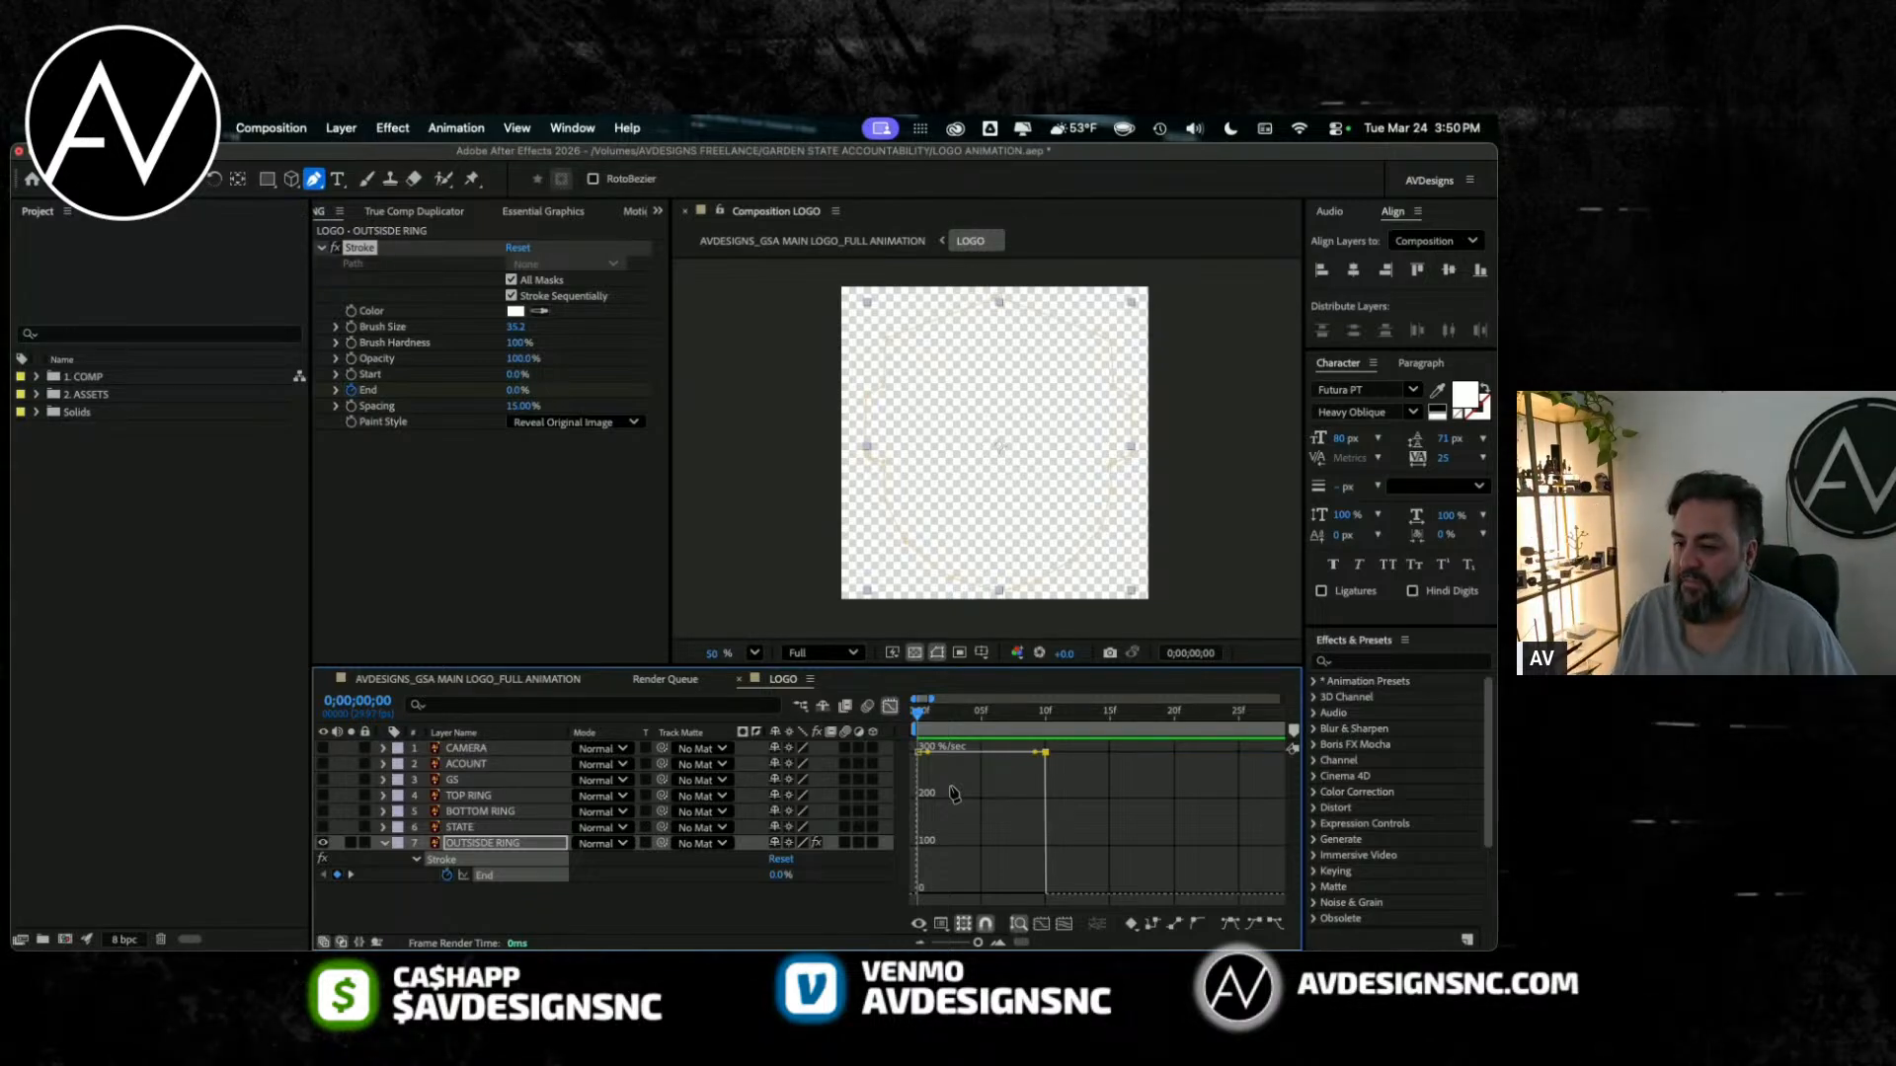
{"action": "left_click_drag", "start_coordinate": [930, 752], "coordinate": [926, 893]}
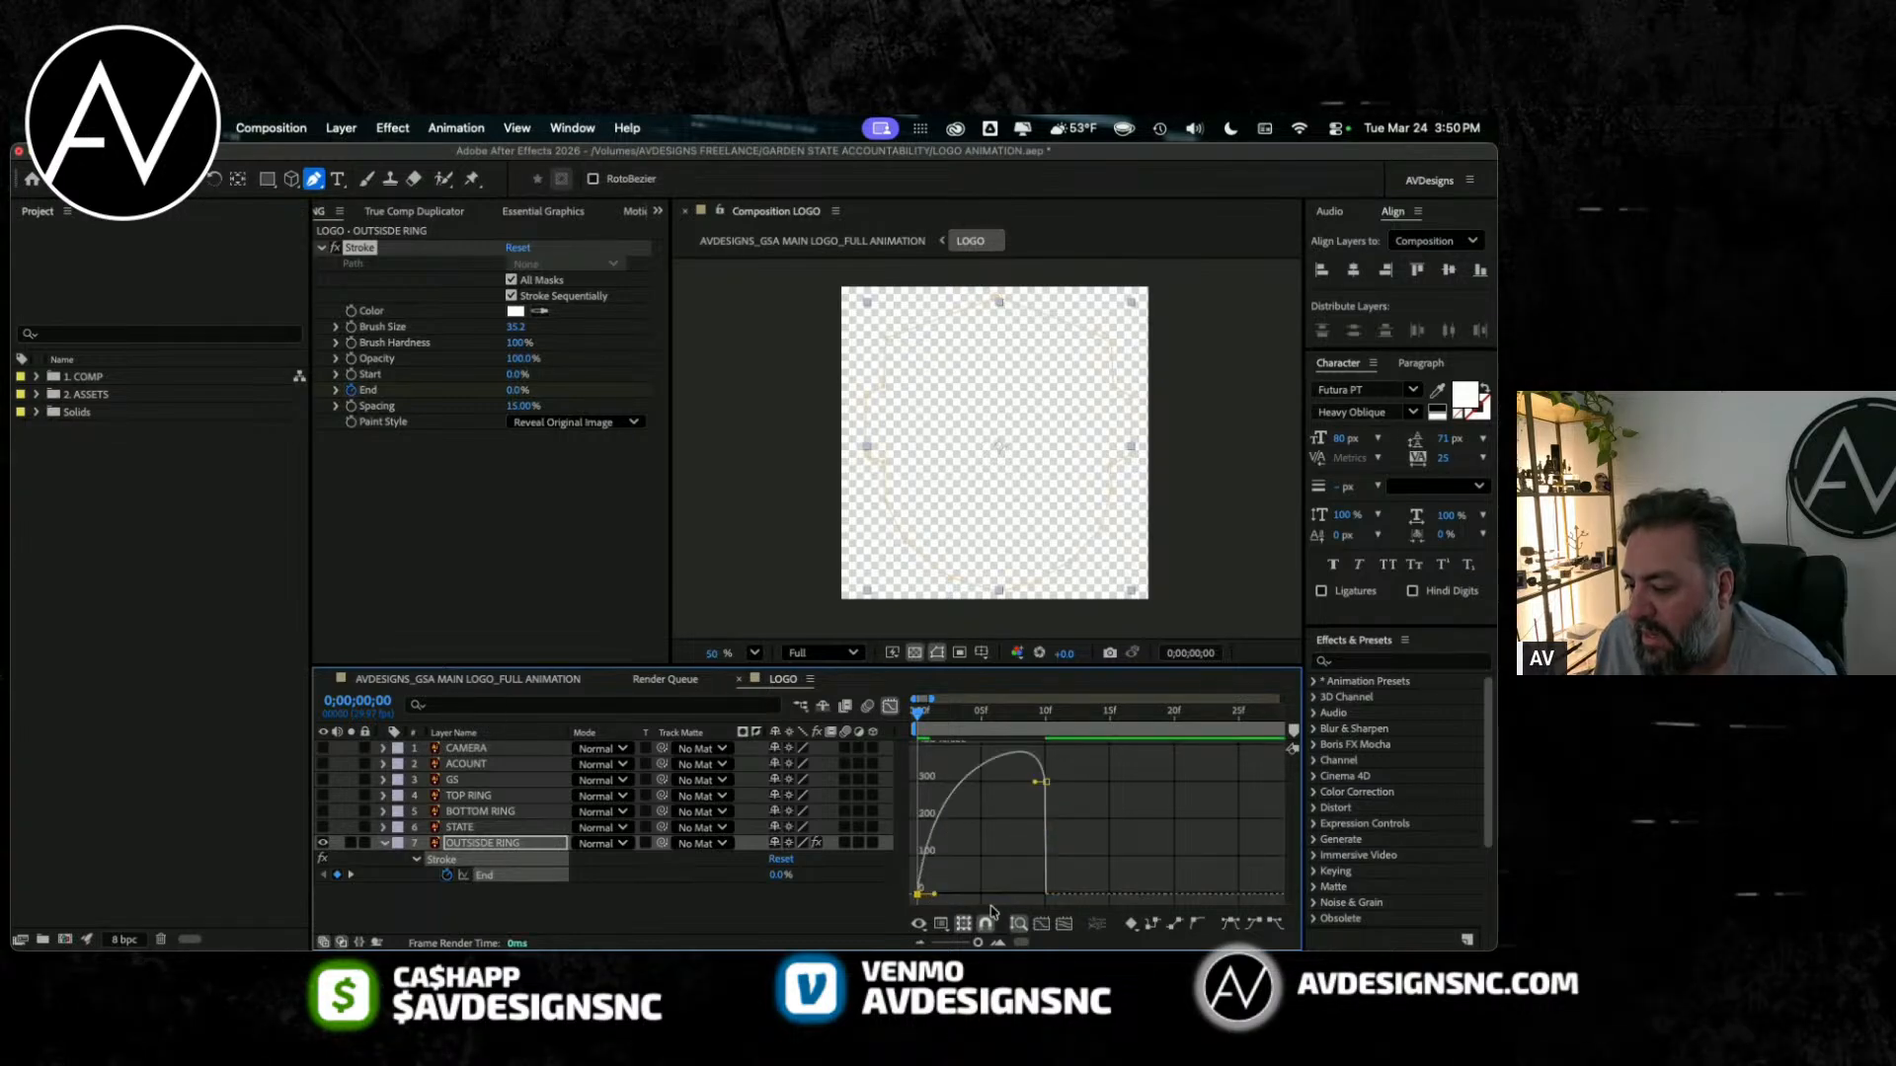
{"action": "left_click", "coordinate": [980, 926]}
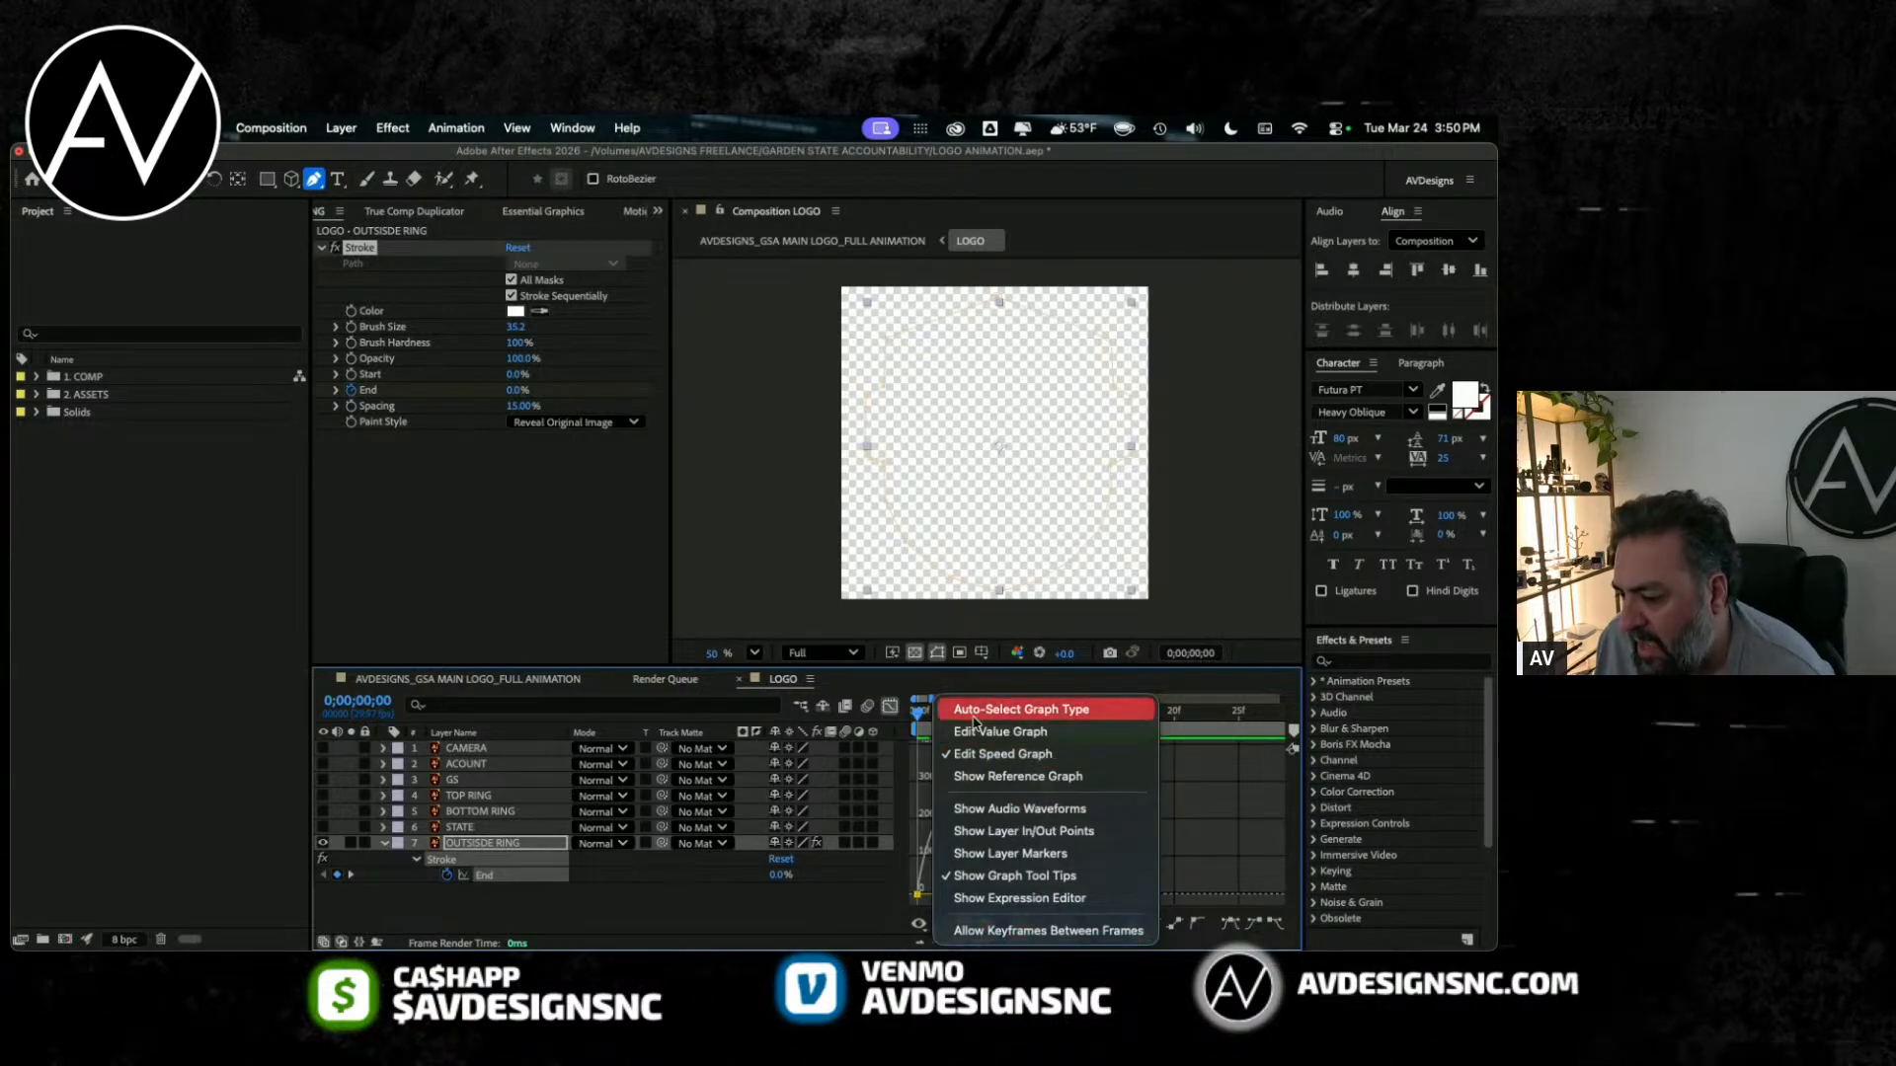
{"action": "left_click", "coordinate": [998, 755]}
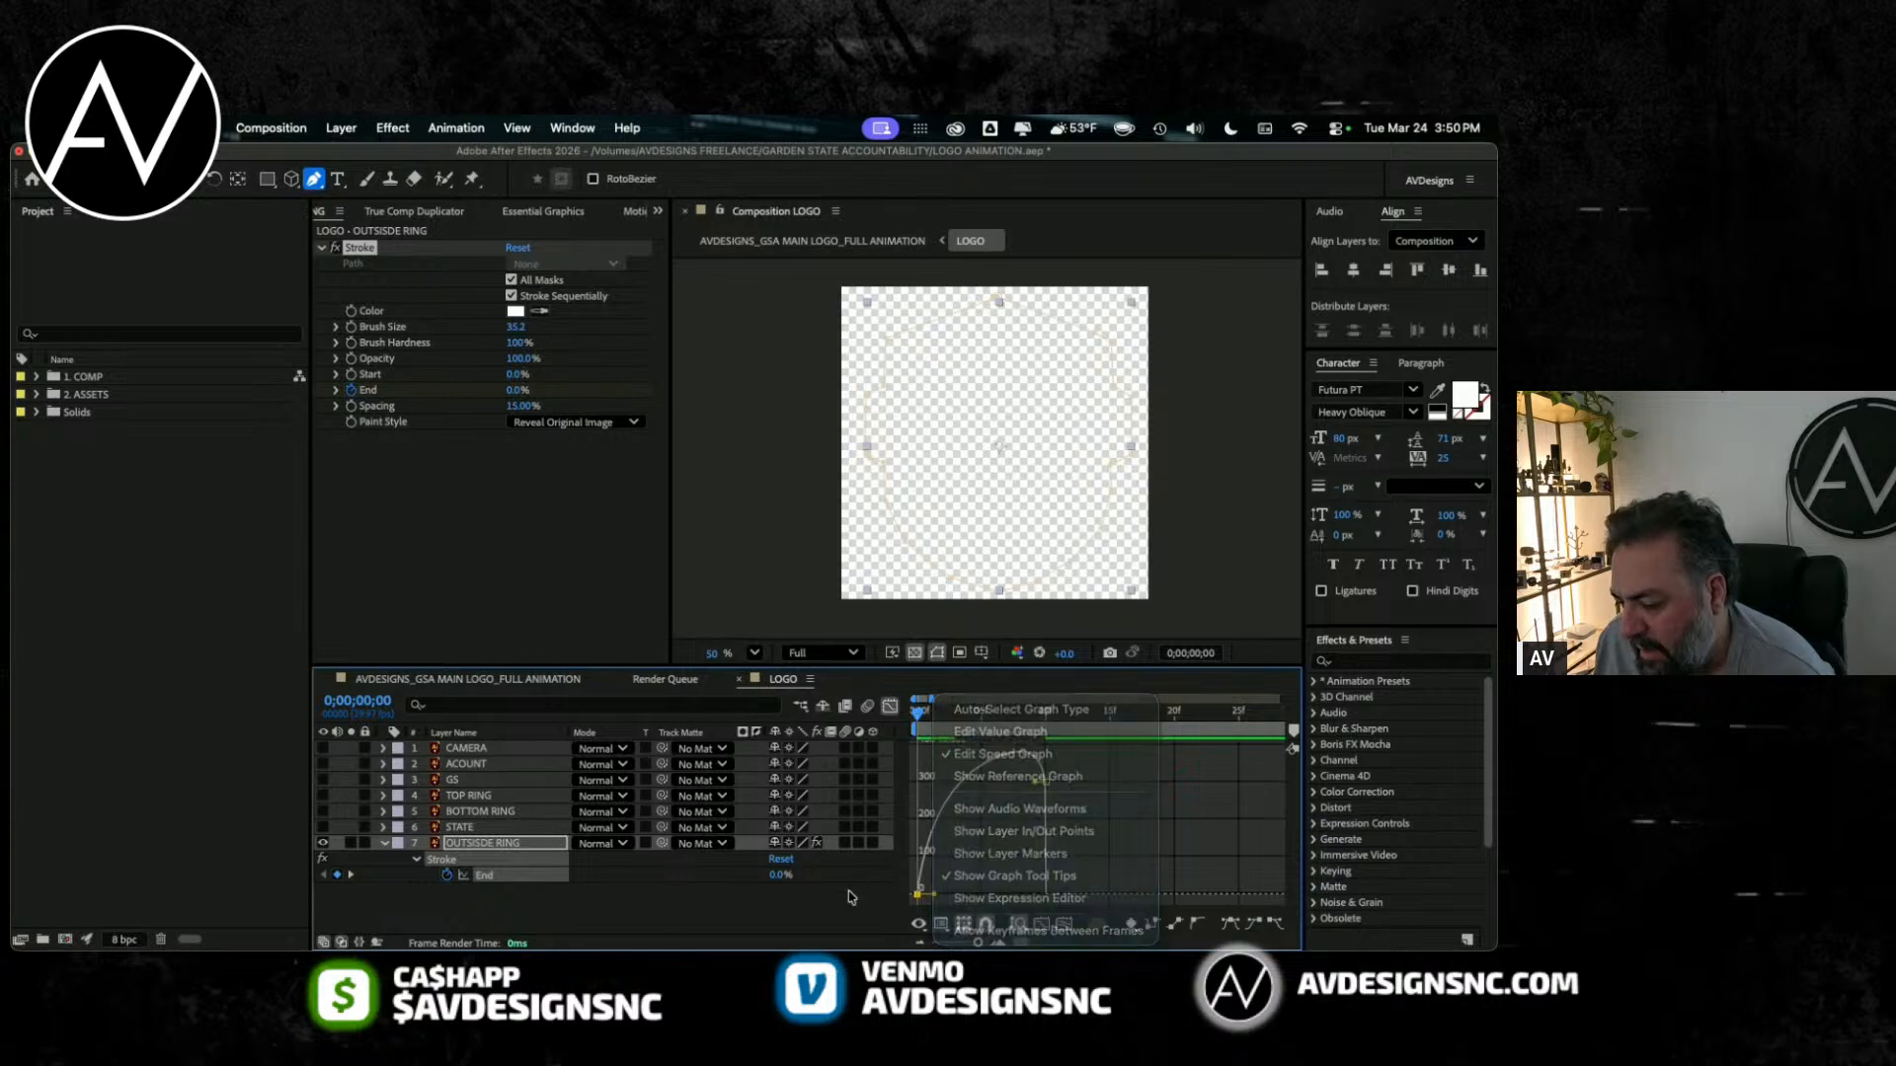
{"action": "left_click_drag", "start_coordinate": [937, 896], "coordinate": [944, 901]}
Step: Bring the last End keyframe's incoming speed to 0 %/sec, lengthen its influence slightly and preview the eased reveal
{"action": "left_click_drag", "start_coordinate": [1039, 800], "coordinate": [1041, 896]}
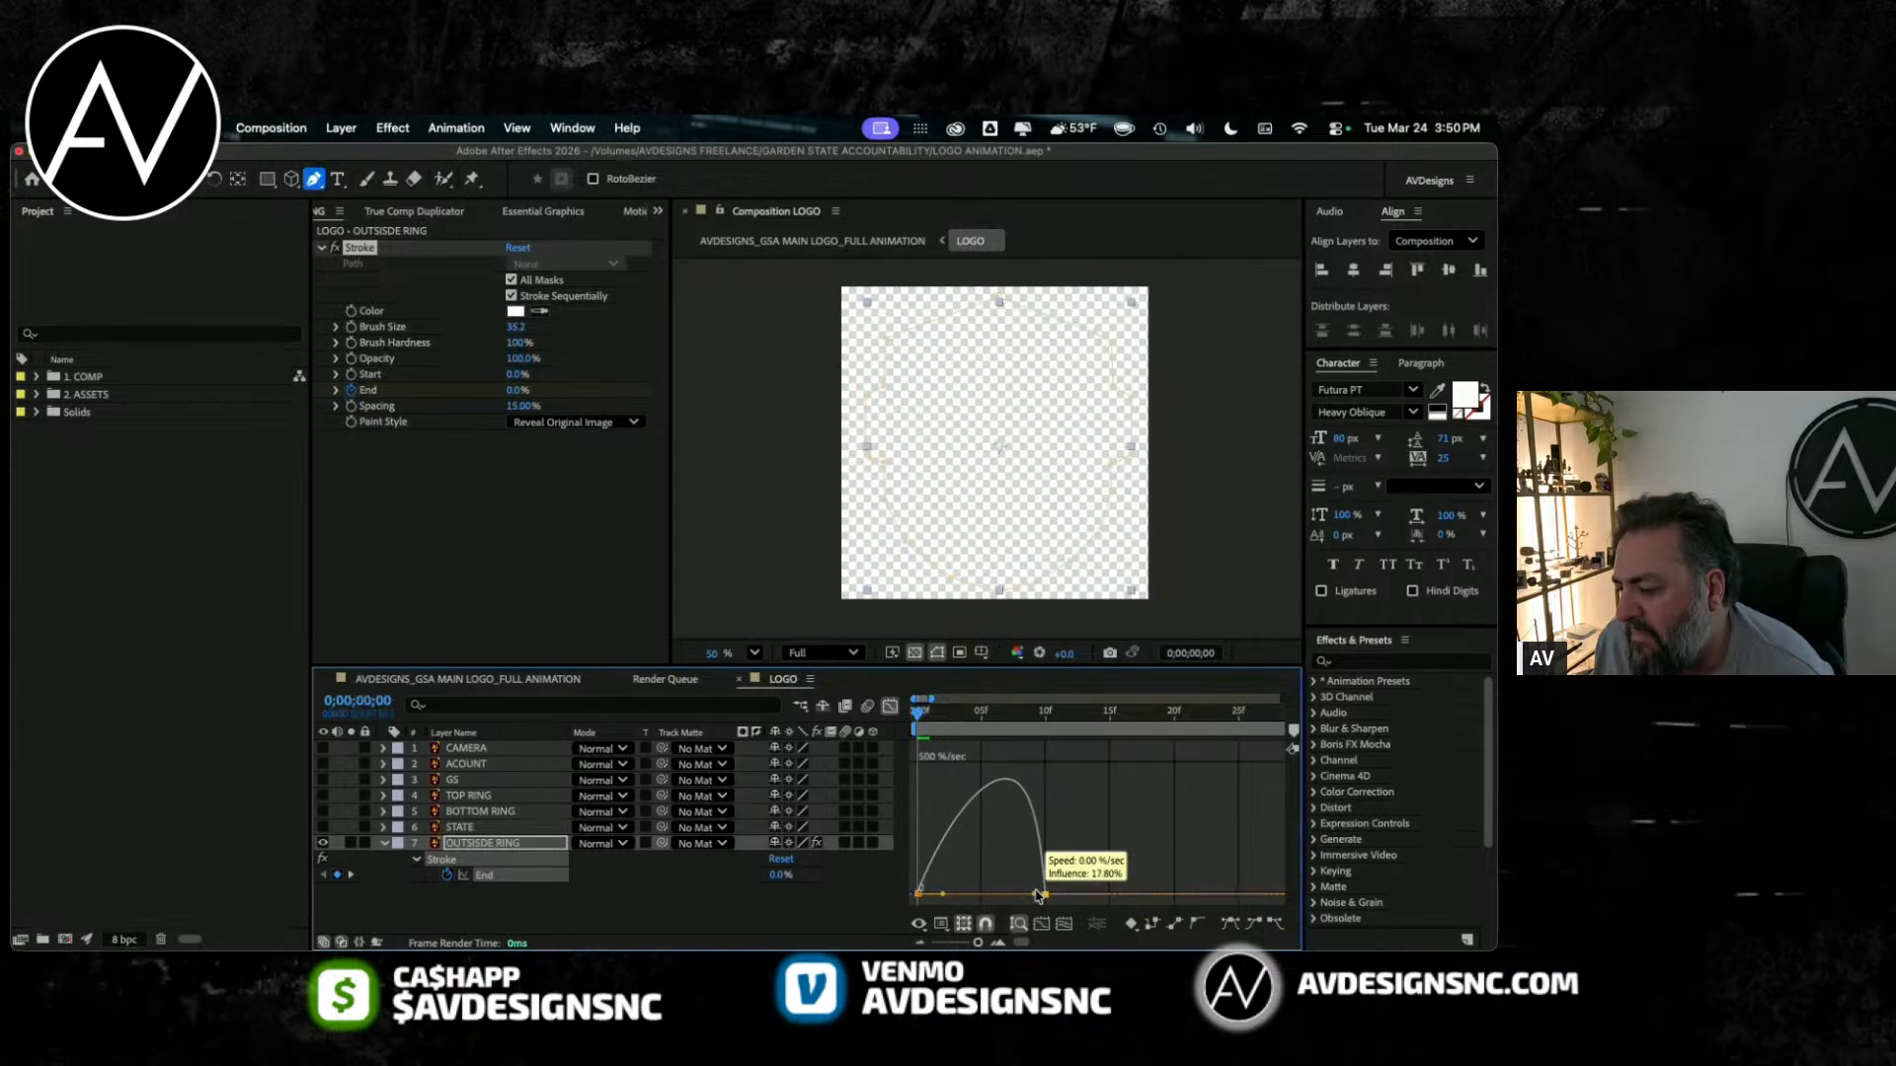
{"action": "left_click_drag", "start_coordinate": [1036, 896], "coordinate": [1034, 896]}
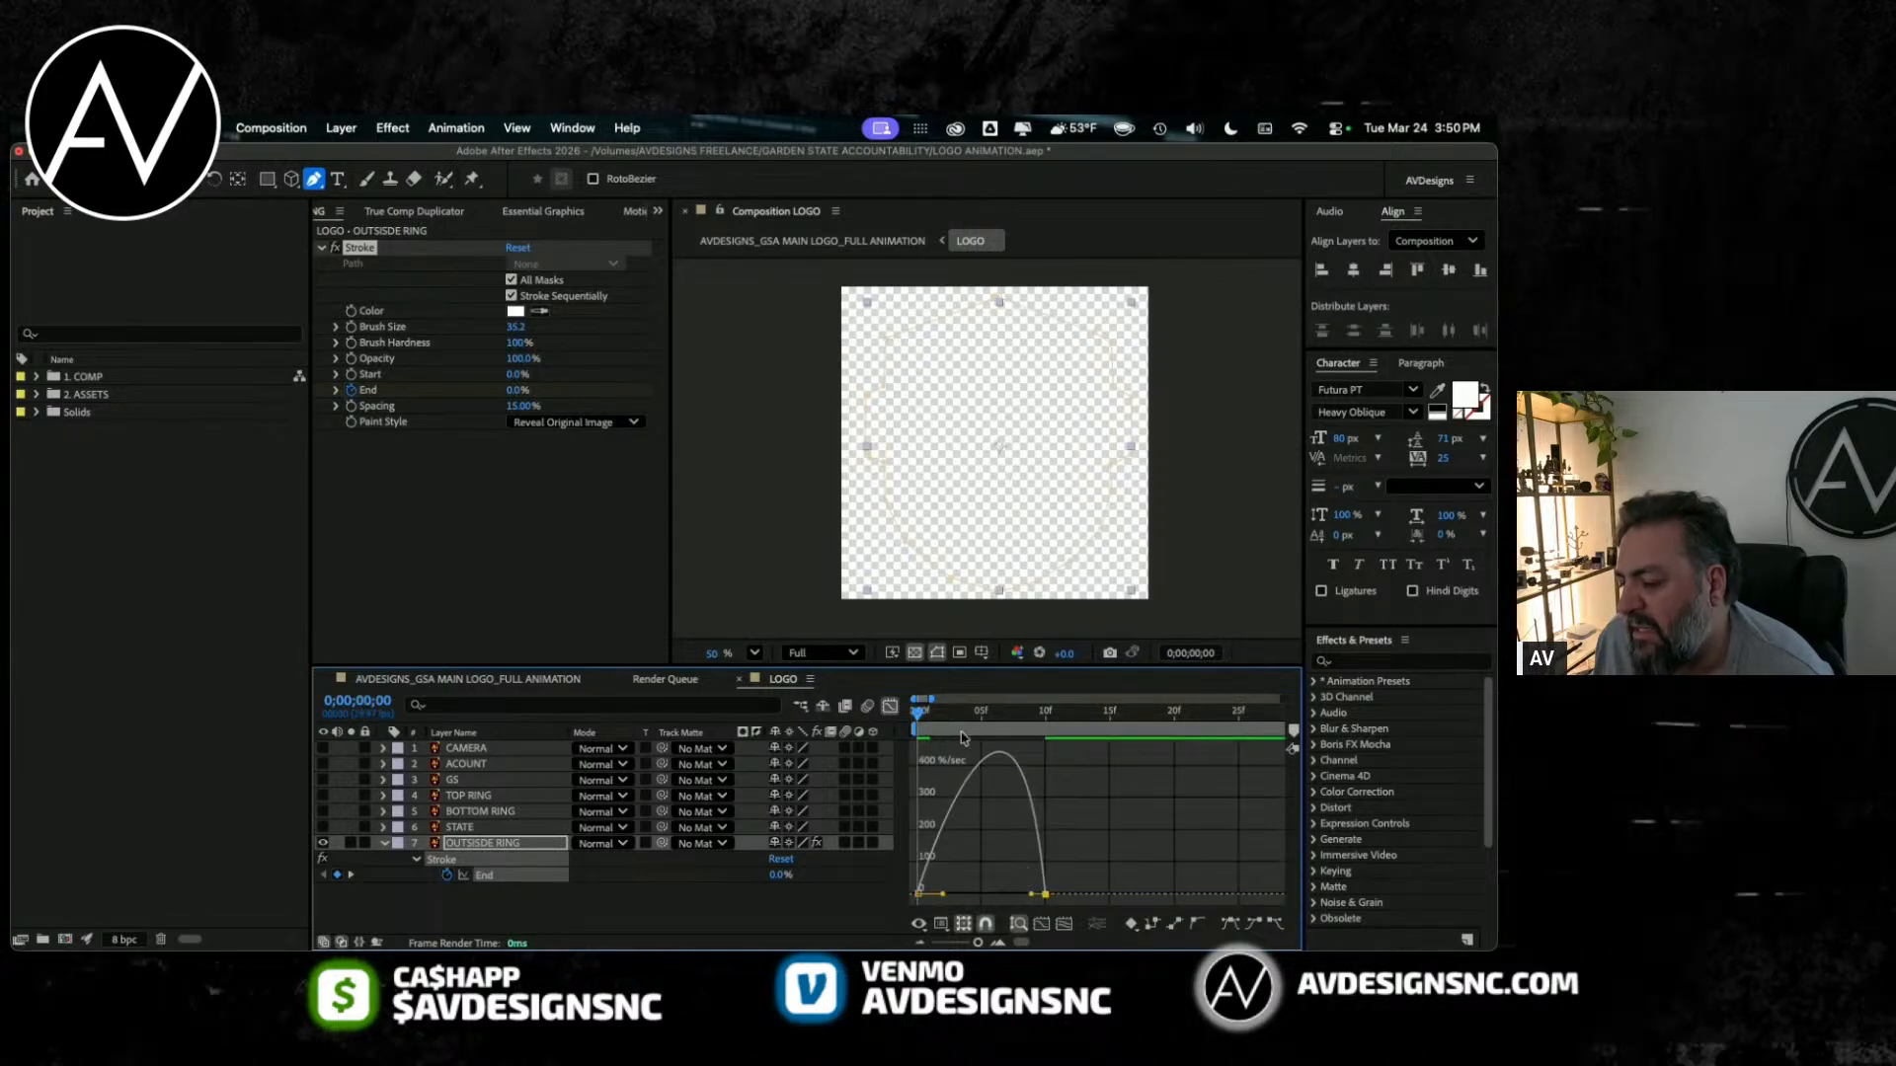
{"action": "key", "text": "space"}
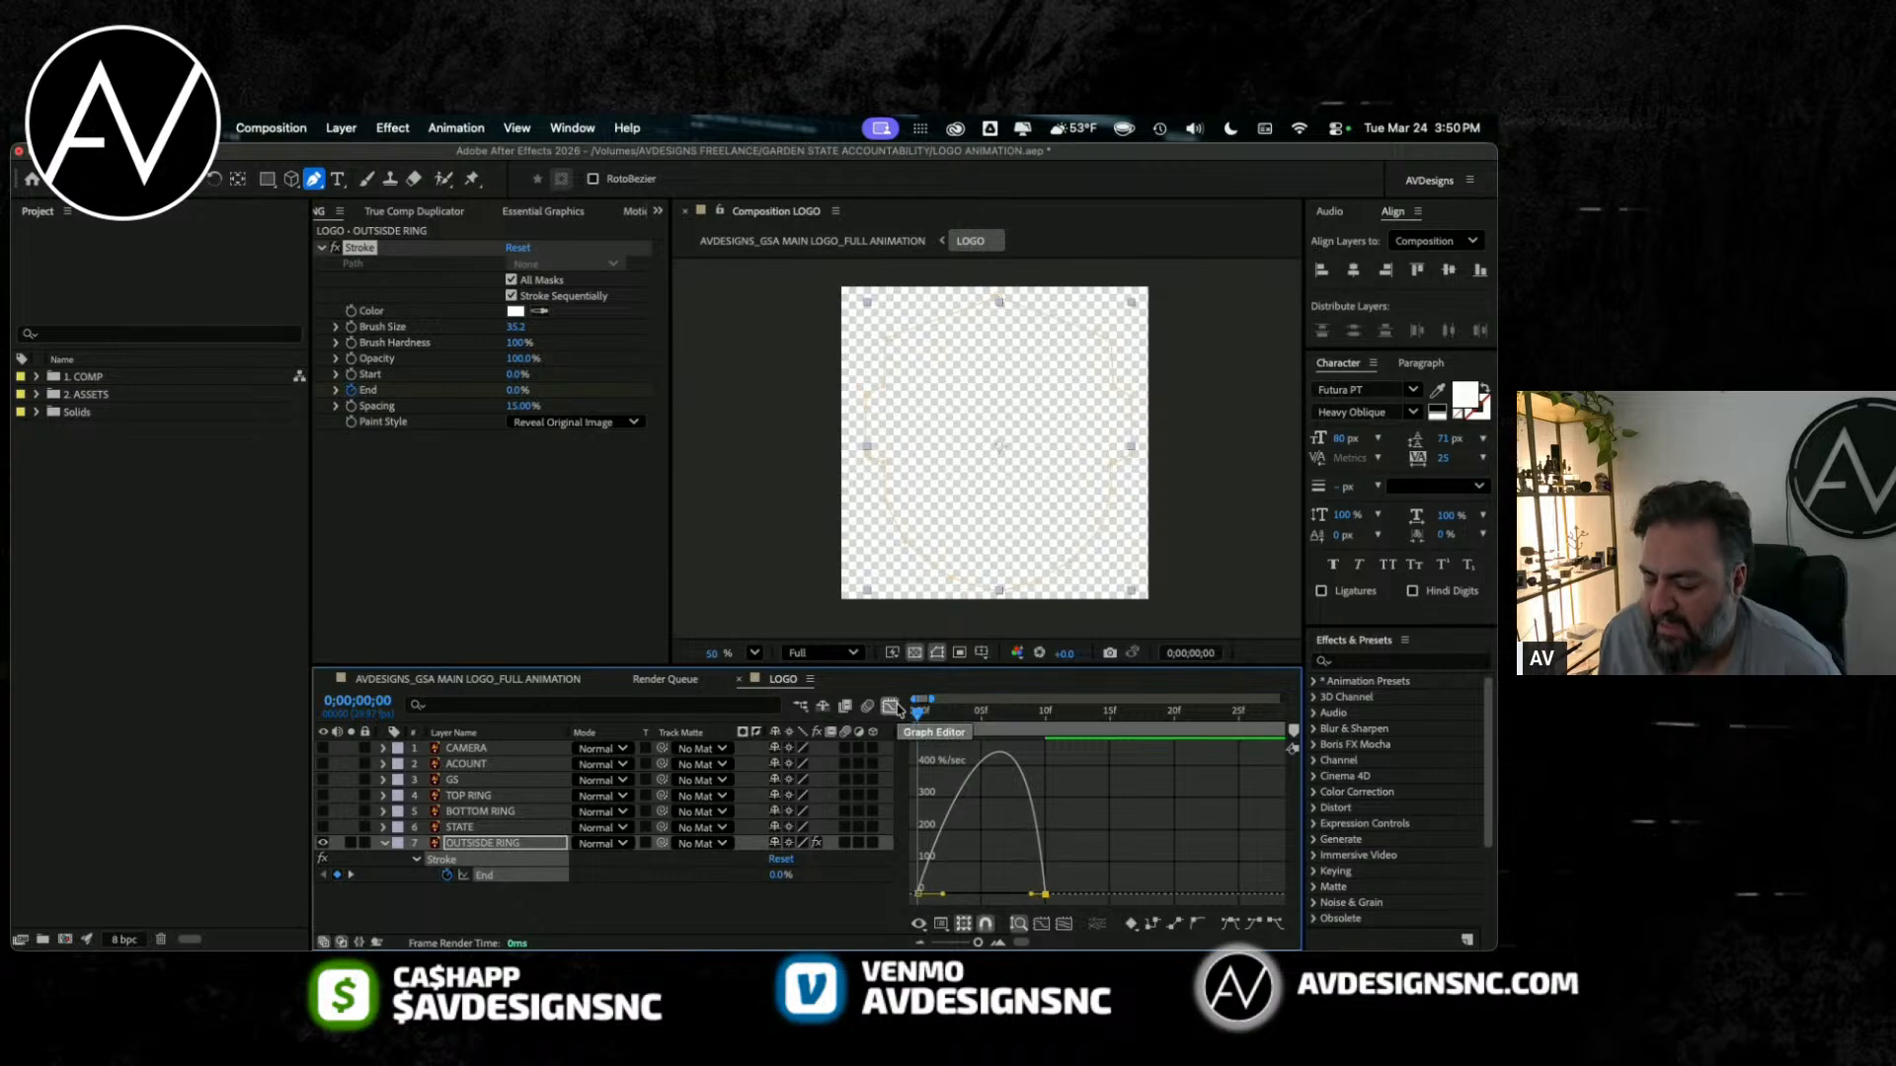
Step: Move the last End keyframe to frame 25 and preview the reveal with its speed graph displayed
{"action": "left_click", "coordinate": [891, 707]}
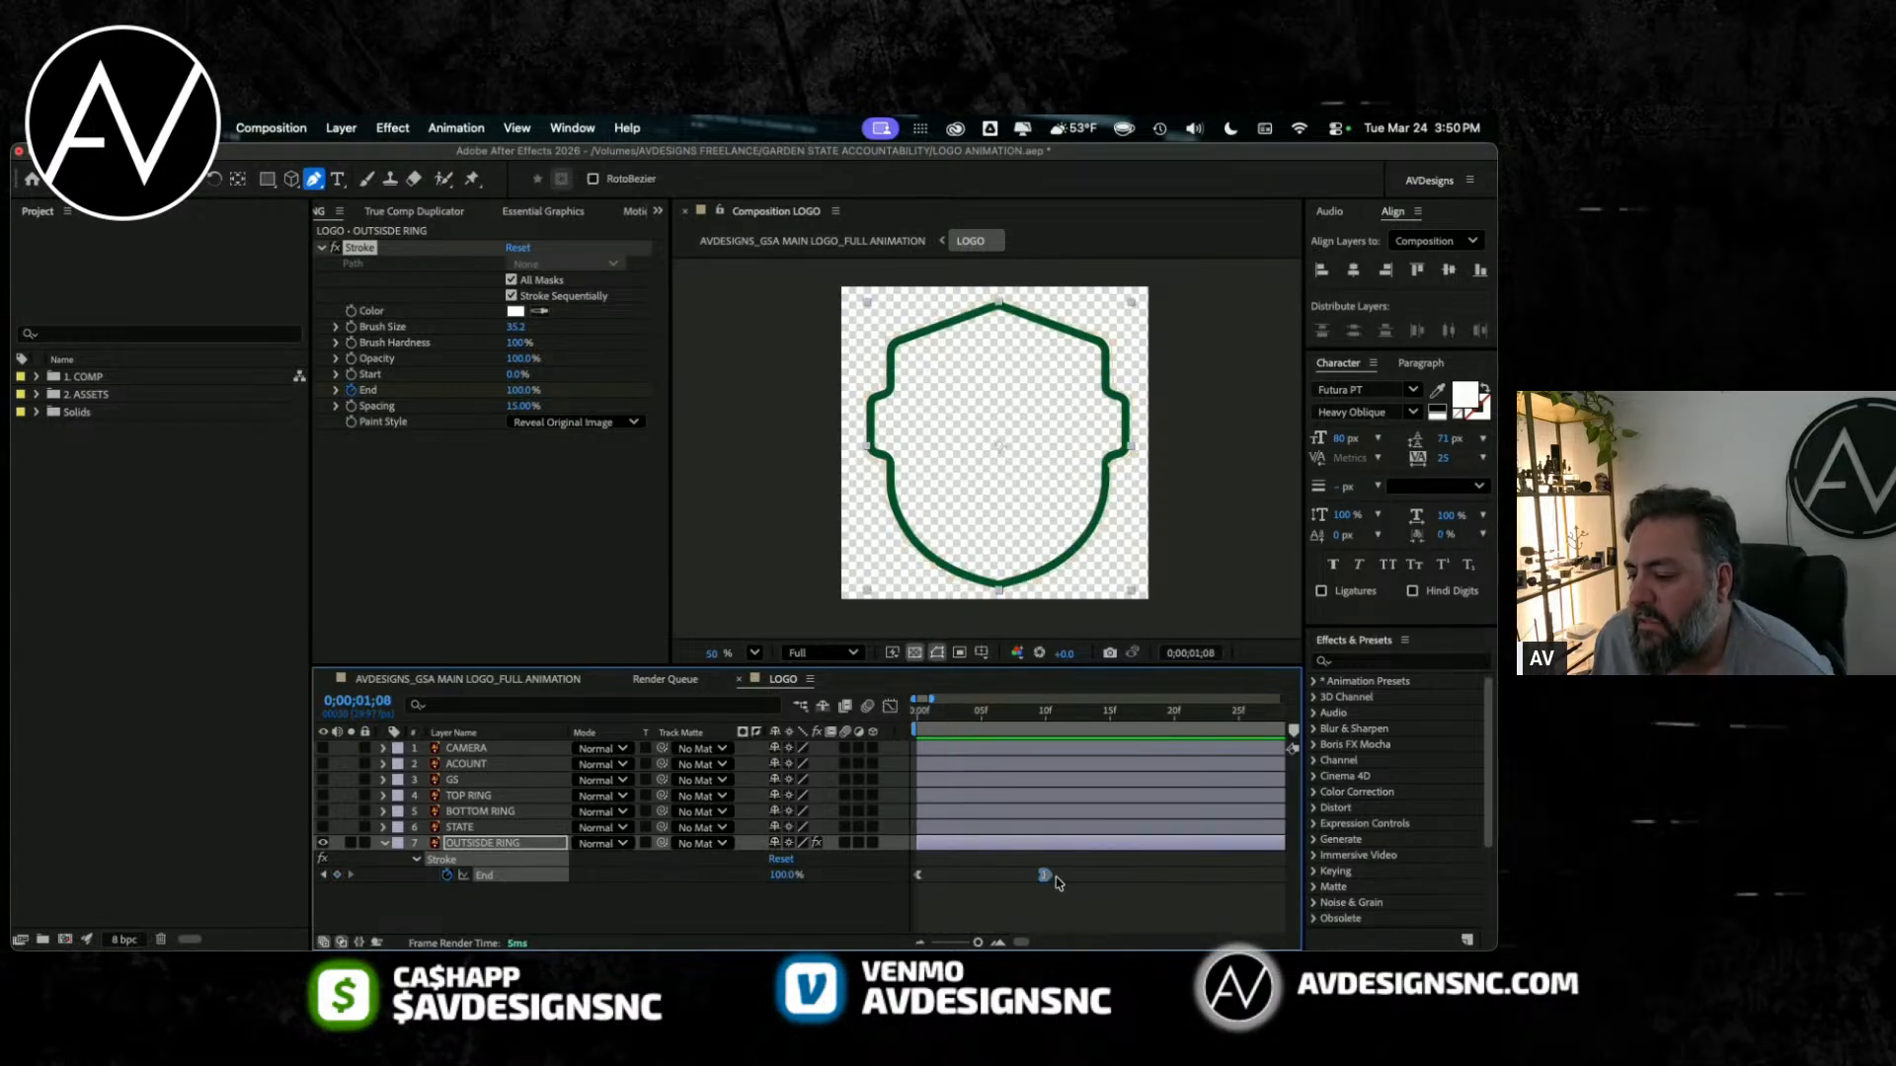
{"action": "left_click_drag", "start_coordinate": [1048, 878], "coordinate": [1240, 878]}
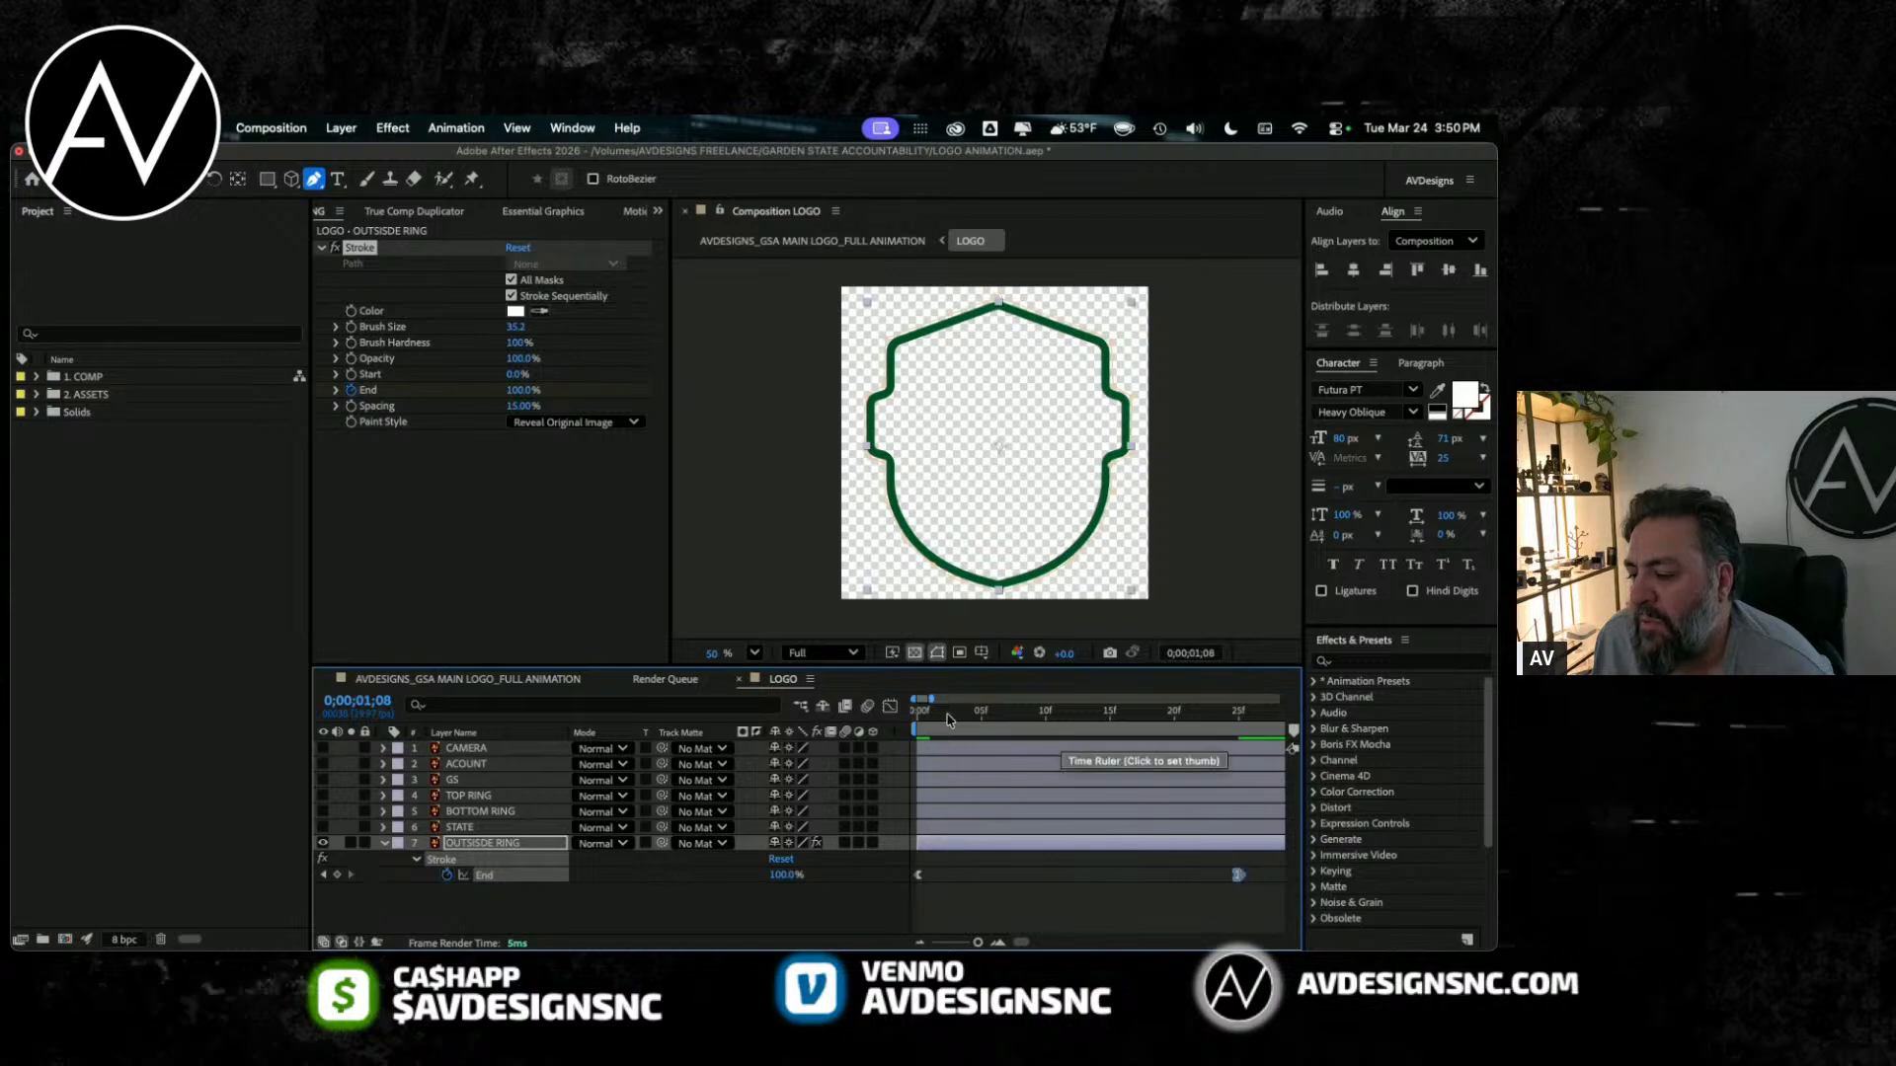
{"action": "left_click", "coordinate": [889, 707]}
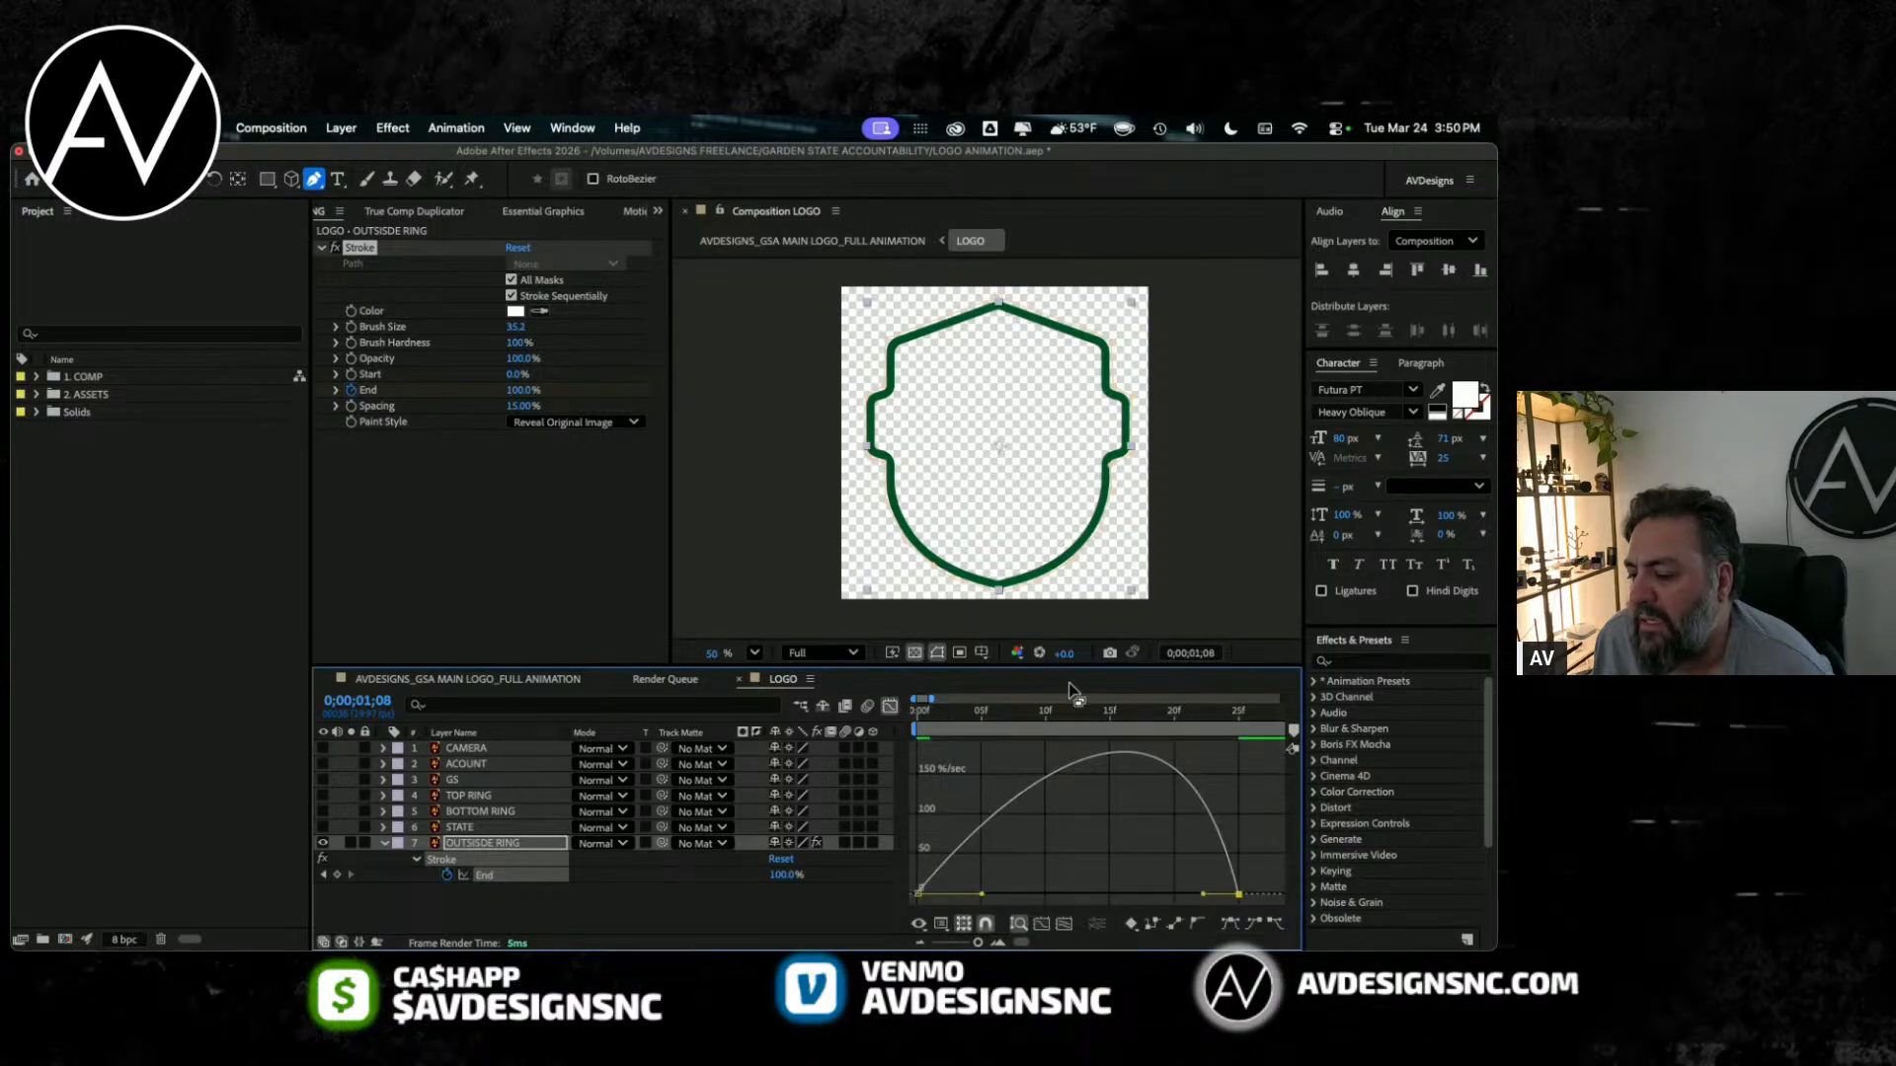
{"action": "key", "text": "space"}
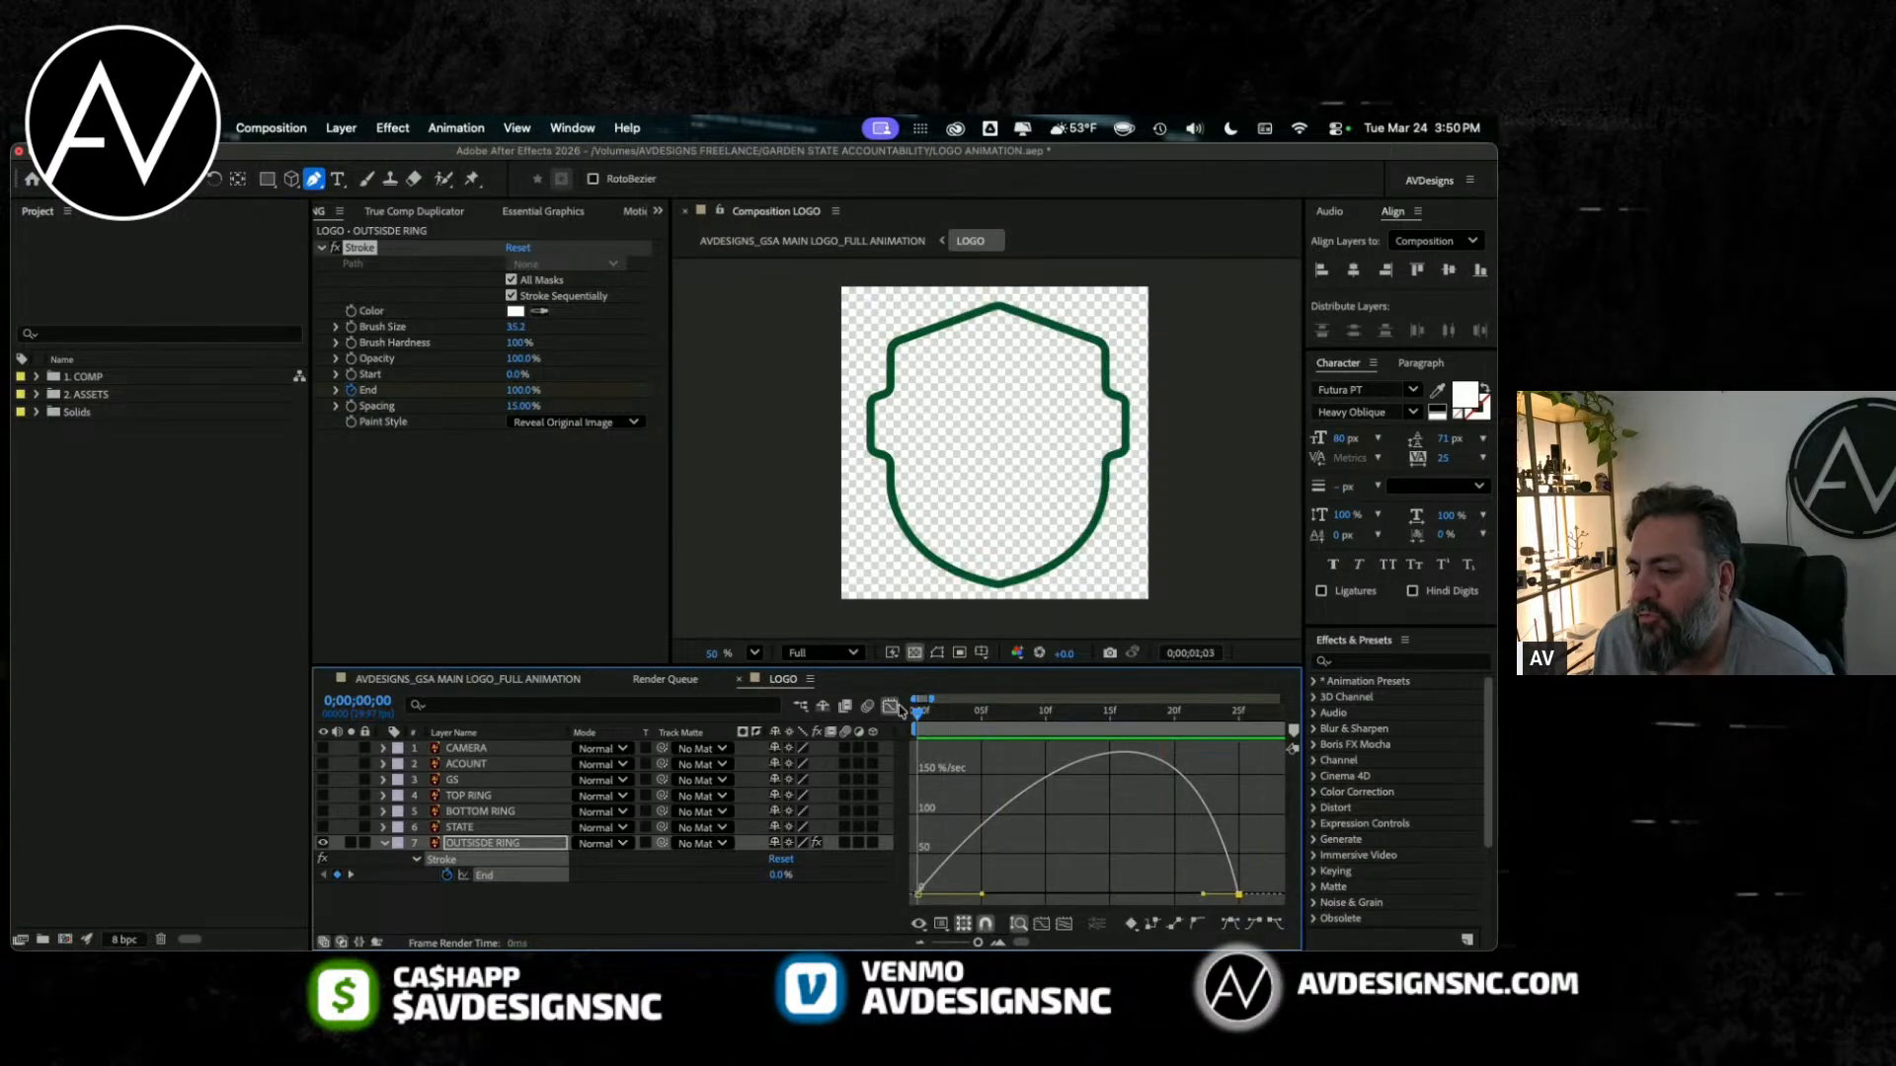
{"action": "key", "text": "space"}
{"action": "key", "text": "Home"}
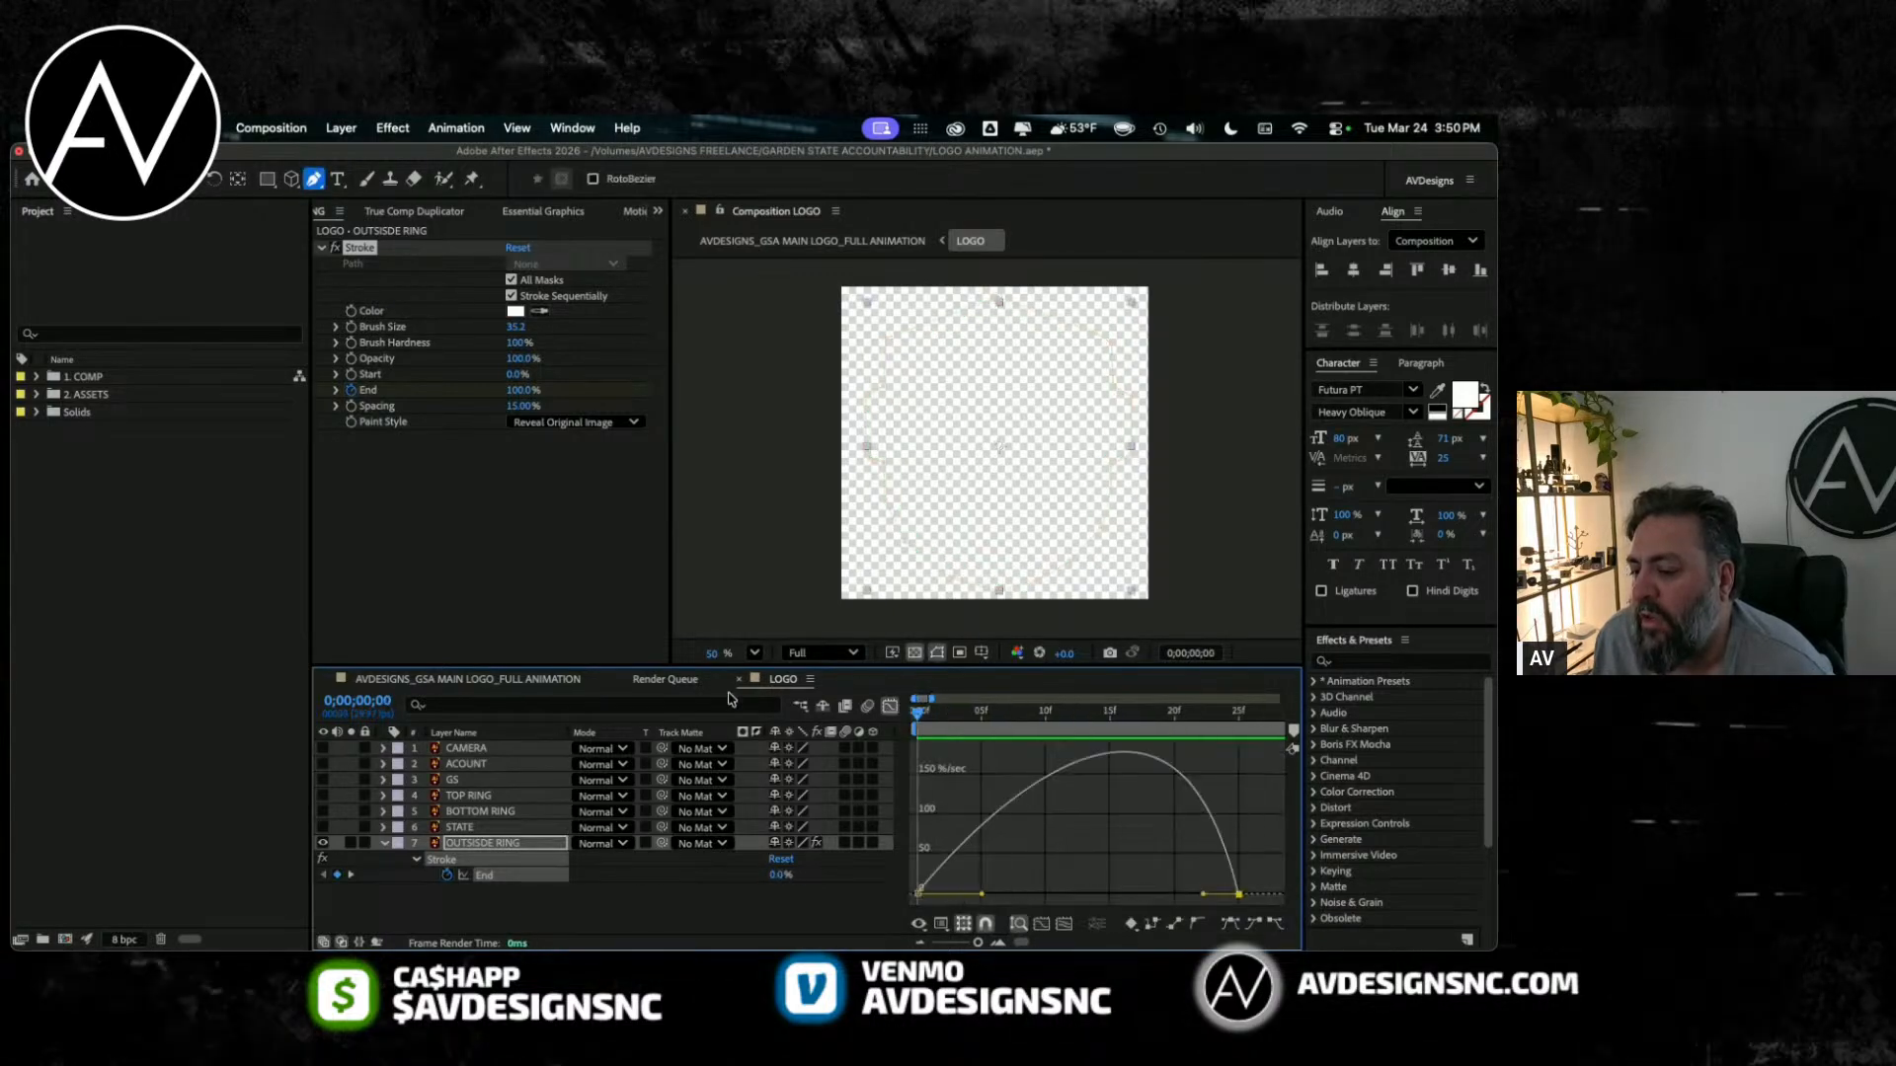
{"action": "key", "text": "space"}
{"action": "key", "text": "space"}
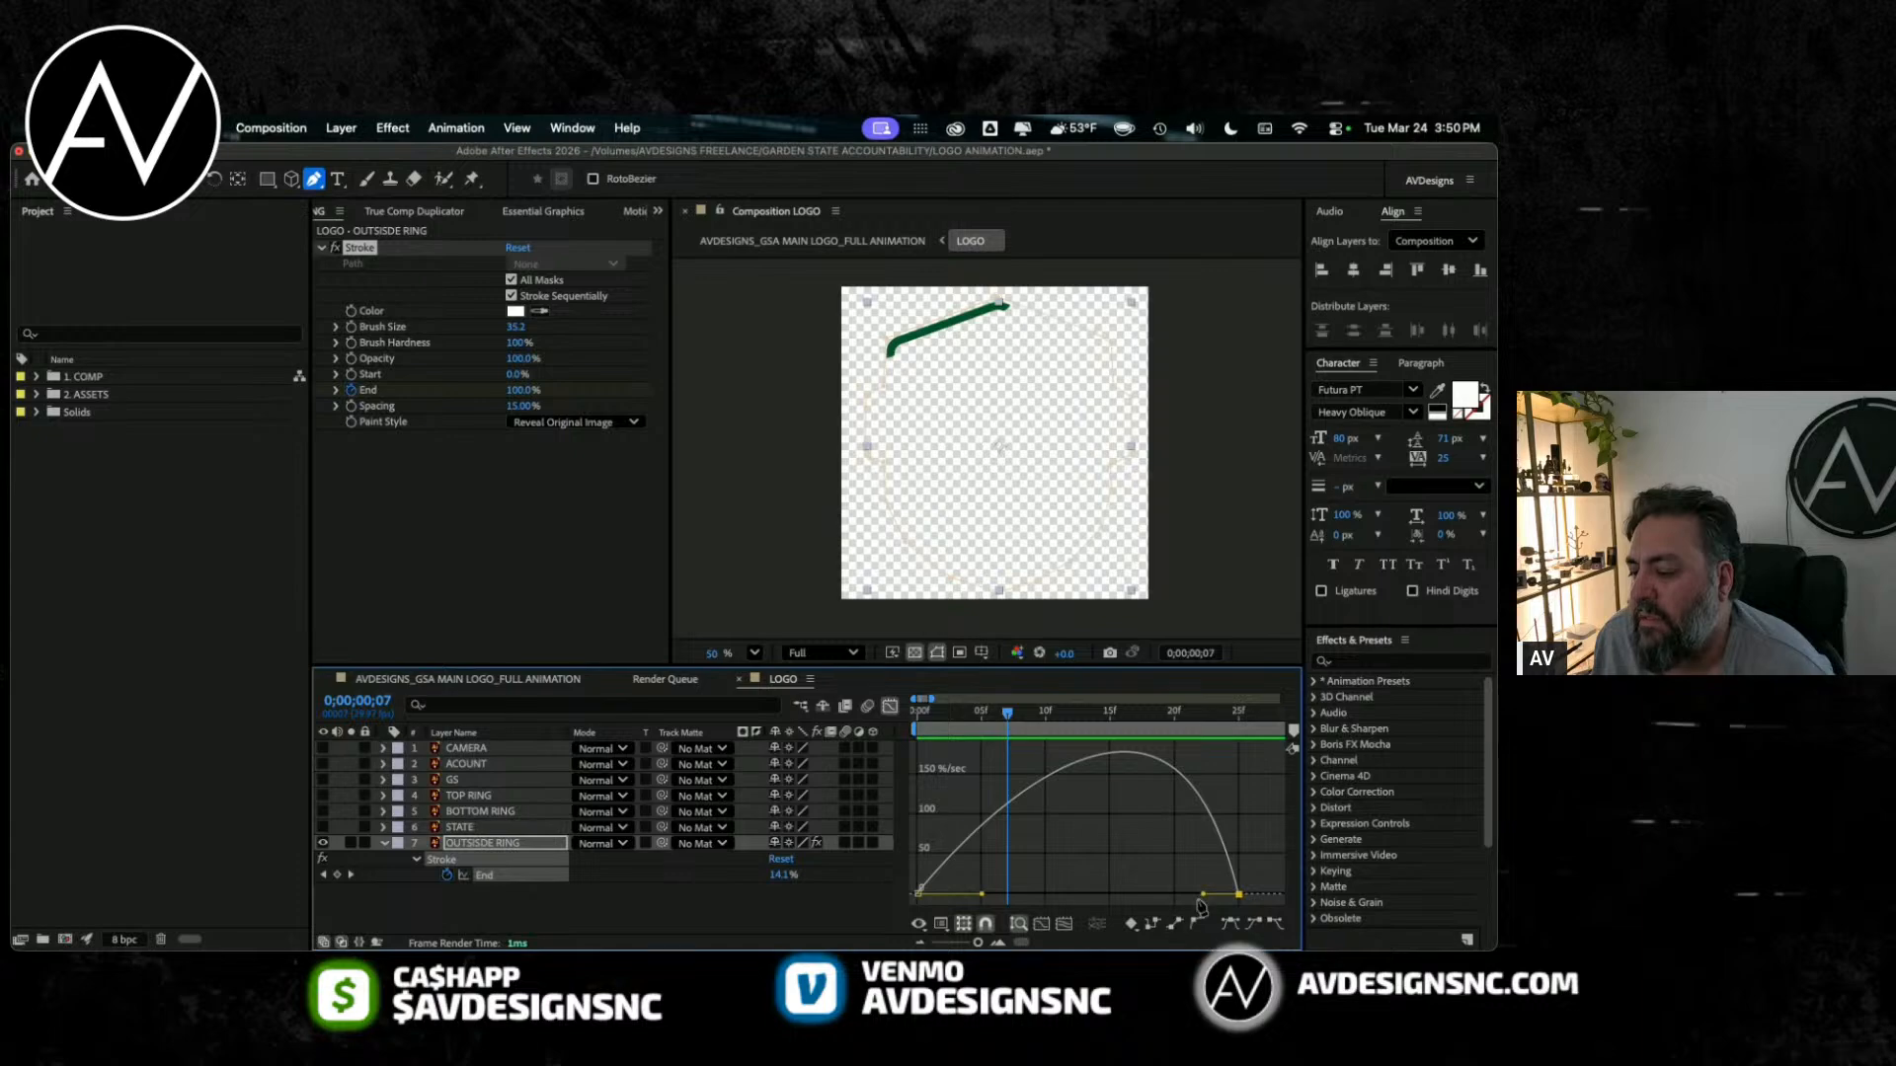
Step: Extend the last End keyframe's incoming influence handle back to about frame 16 and preview the softer finish
{"action": "left_click_drag", "start_coordinate": [1206, 897], "coordinate": [1111, 855]}
{"action": "key", "text": "space"}
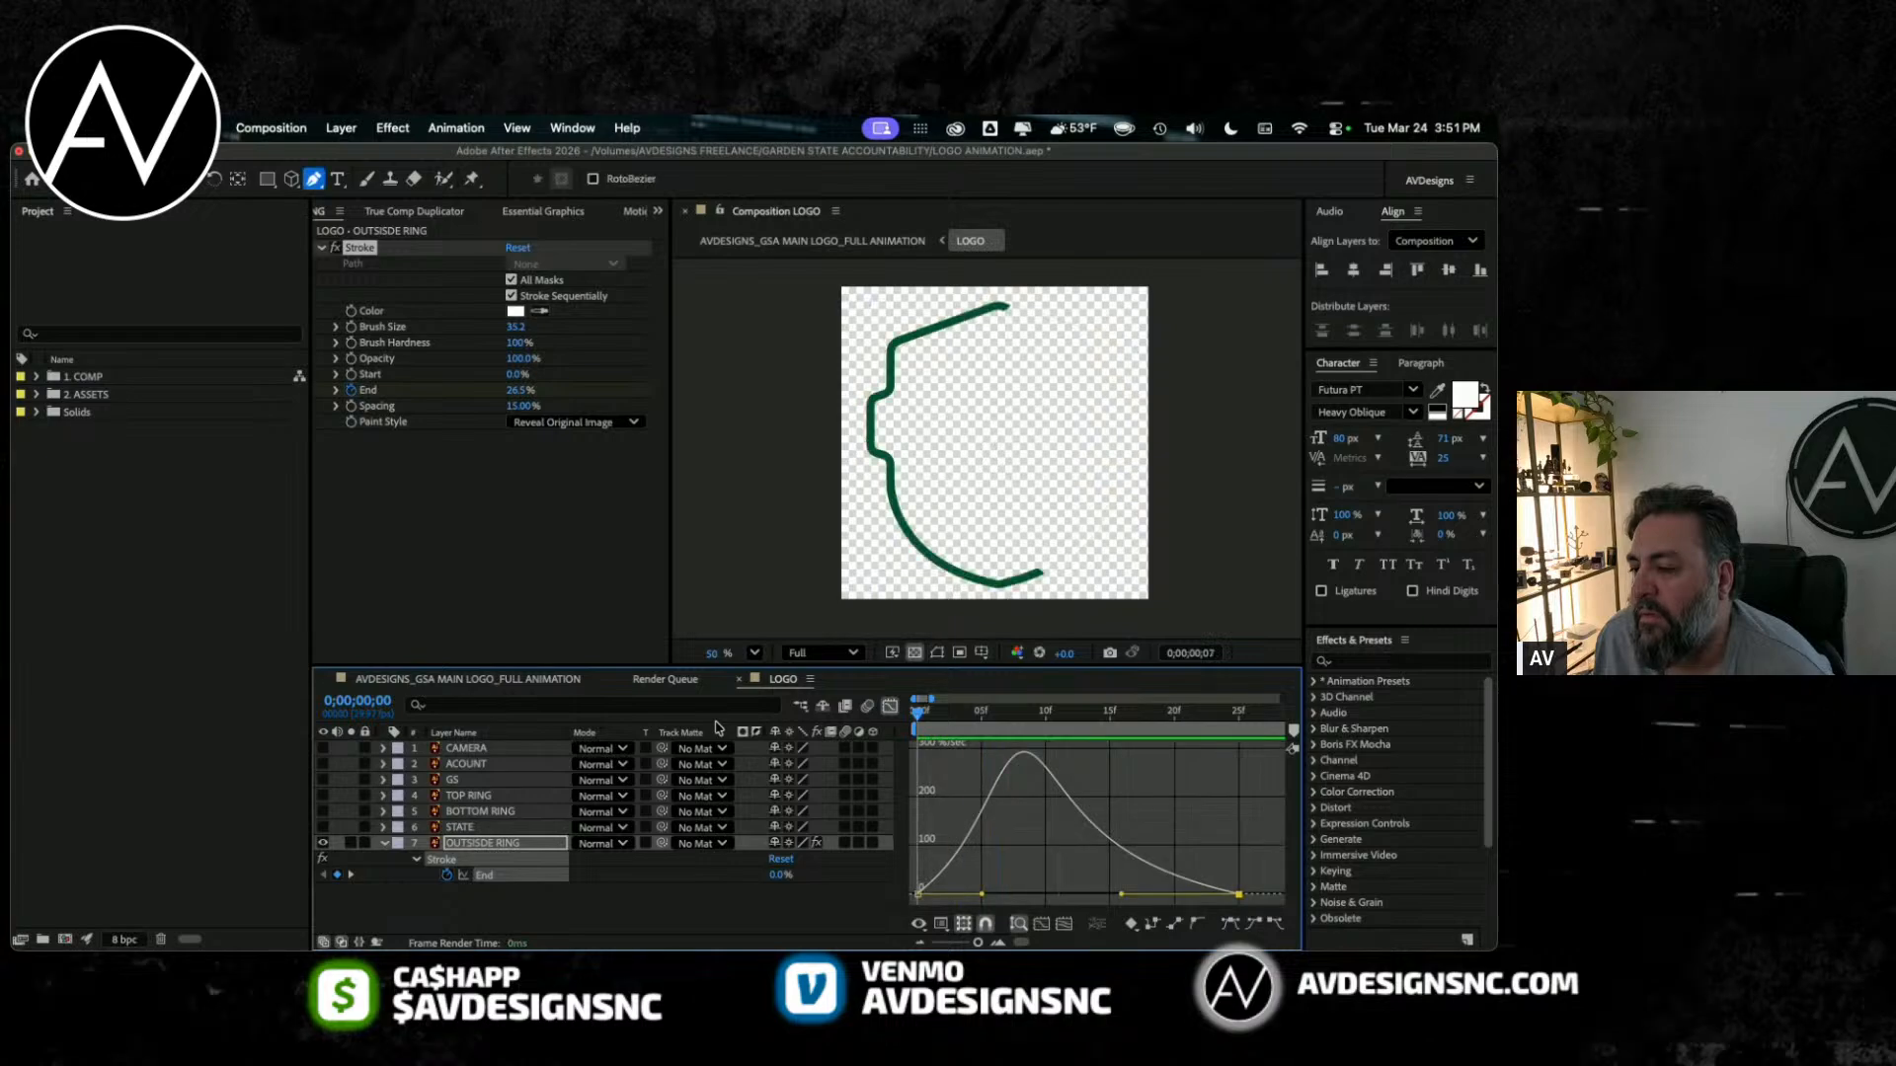
{"action": "key", "text": "space"}
{"action": "scroll", "coordinate": [1027, 735], "scroll_direction": "left", "scroll_amount": 4}
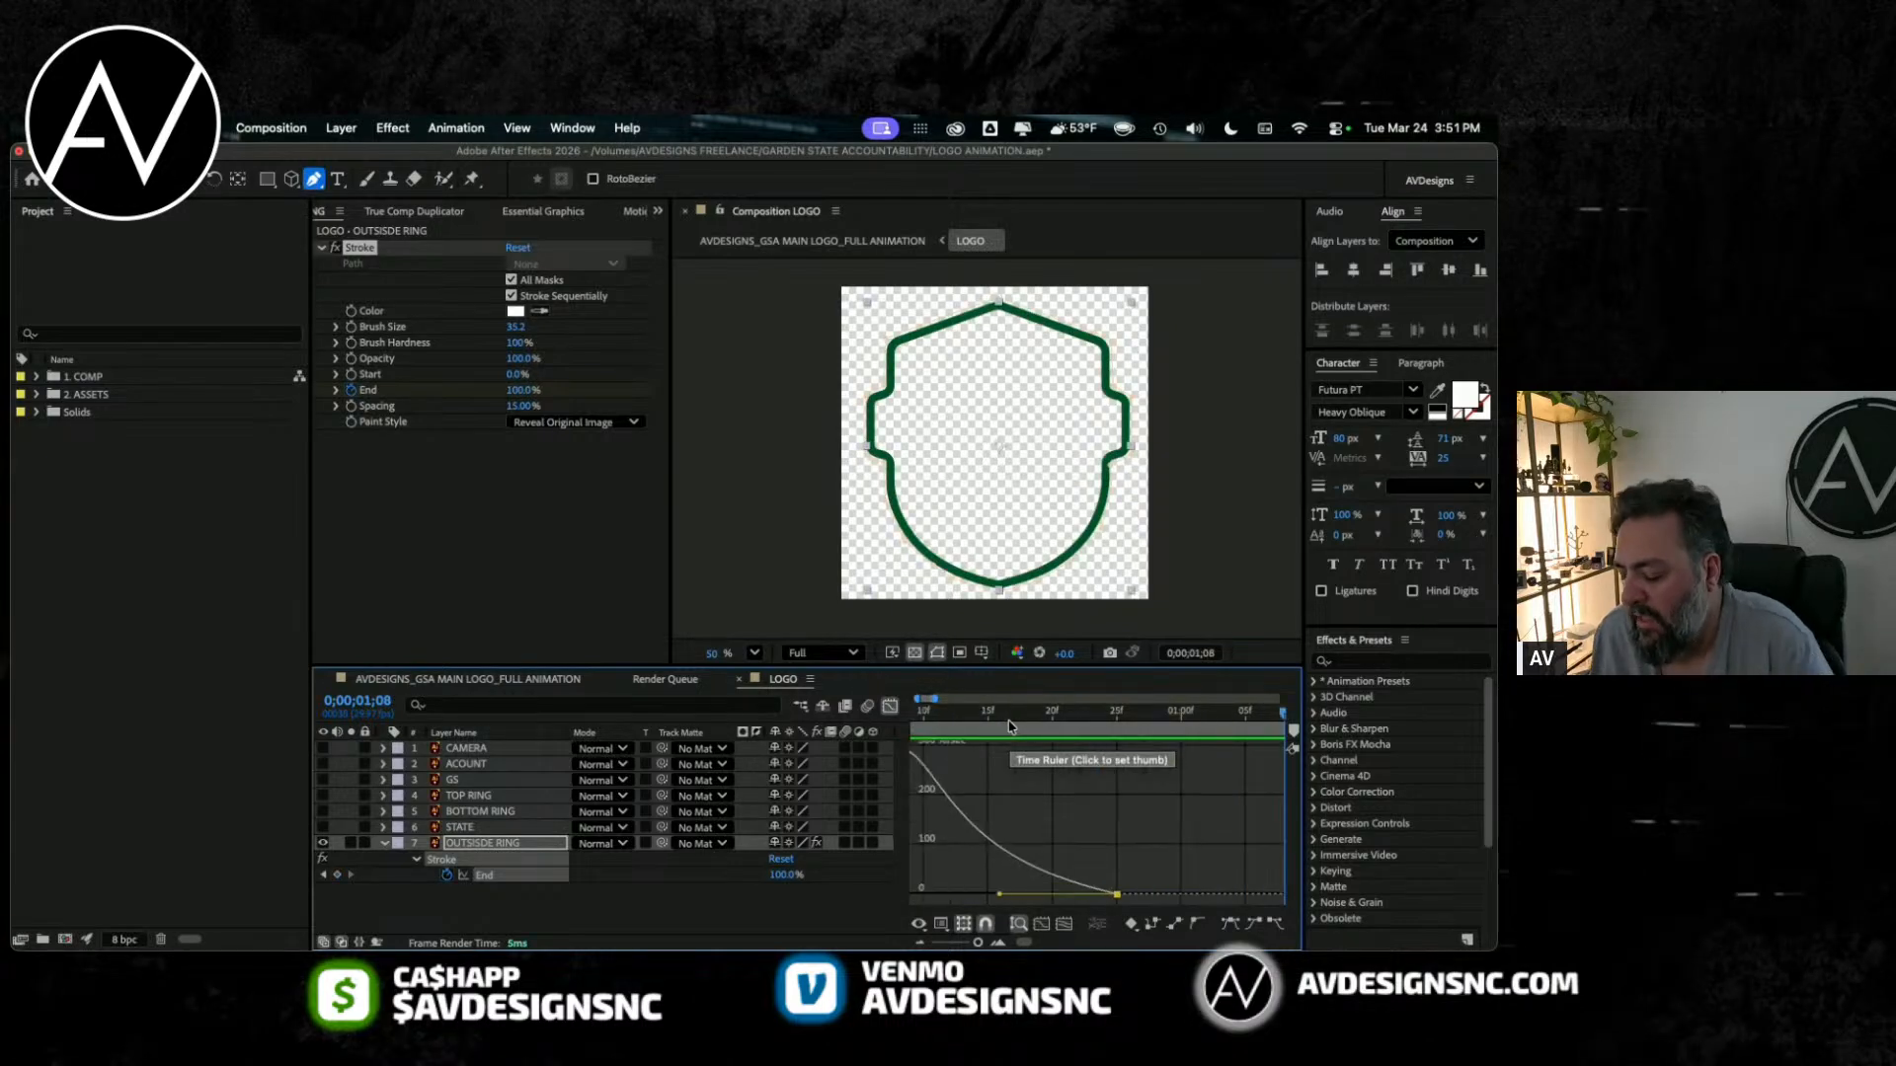
{"action": "key", "text": "minus"}
{"action": "key", "text": "minus"}
{"action": "key", "text": "space"}
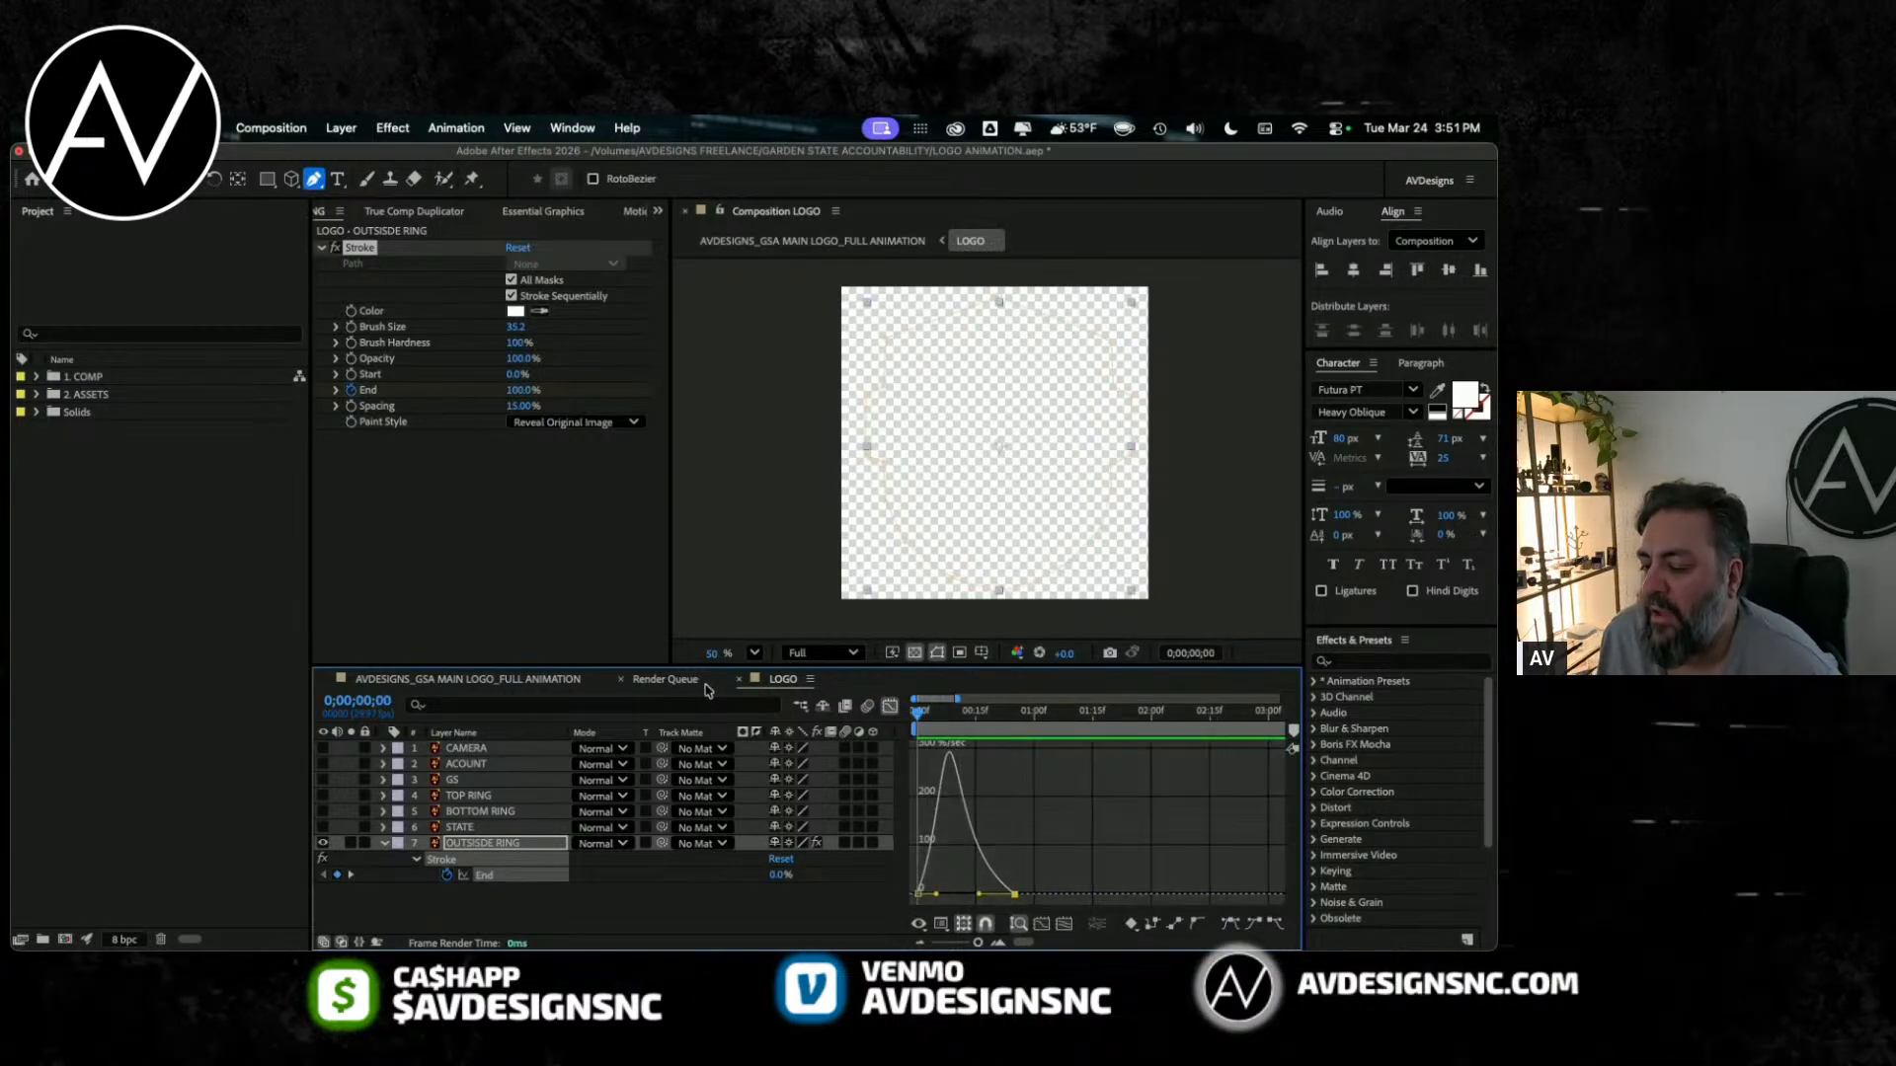
{"action": "key", "text": "space"}
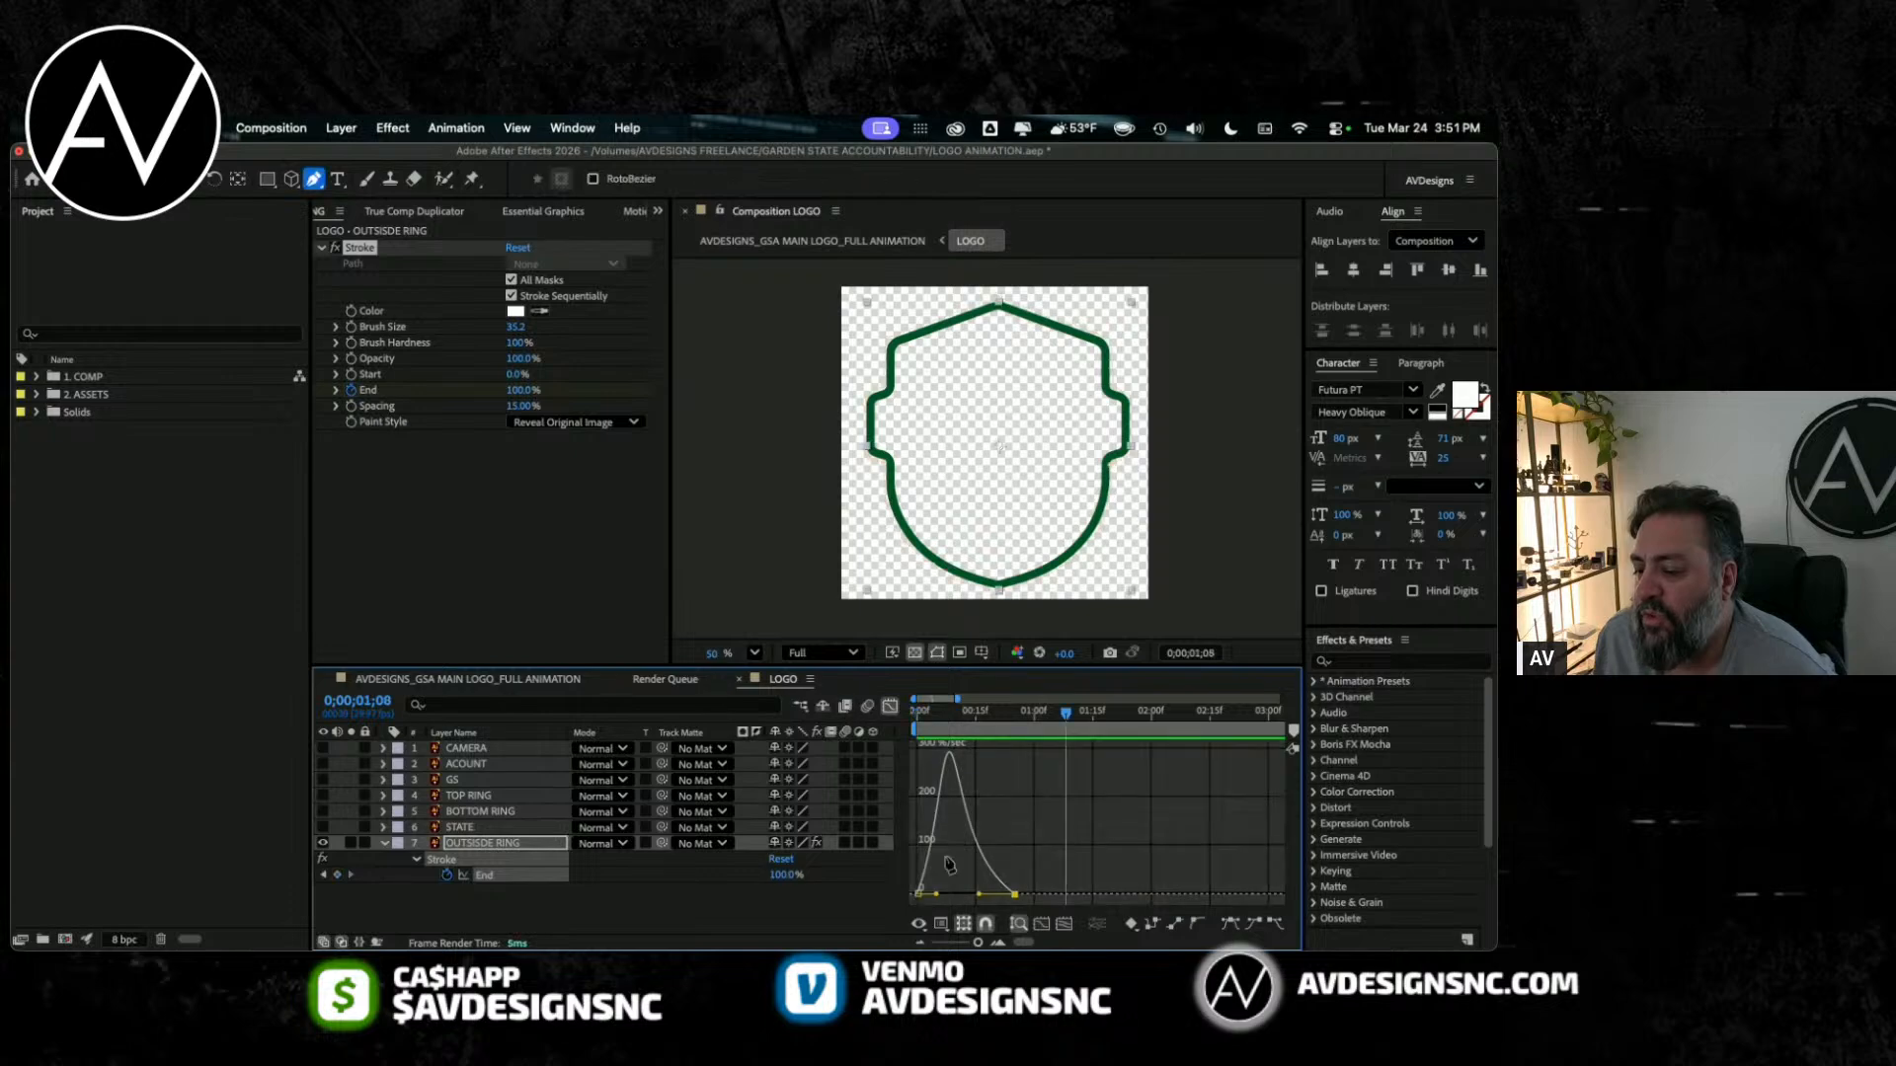
Step: Move the last End keyframe to about 0;00;01;06, lengthen its incoming handle slightly in the speed graph and preview
{"action": "left_click", "coordinate": [889, 707]}
{"action": "left_click", "coordinate": [1017, 879]}
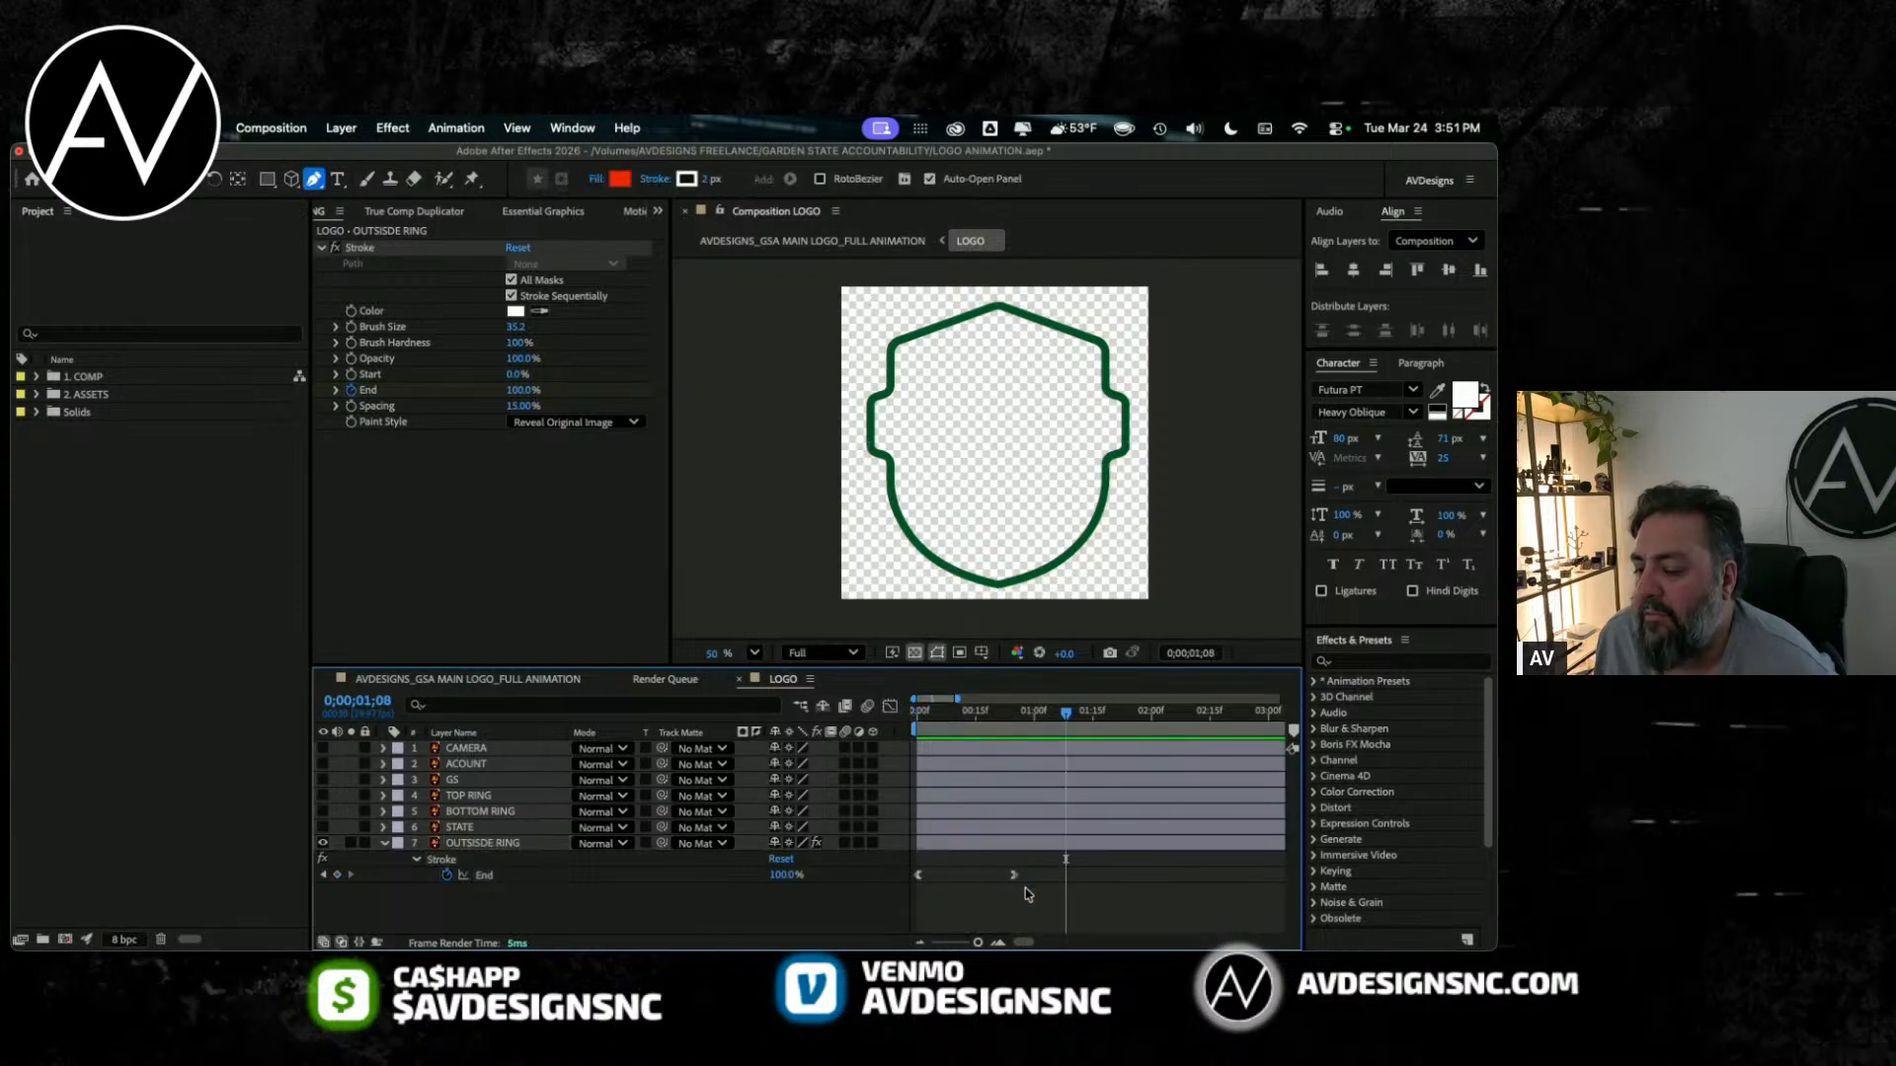
{"action": "left_click_drag", "start_coordinate": [1017, 879], "coordinate": [1045, 881]}
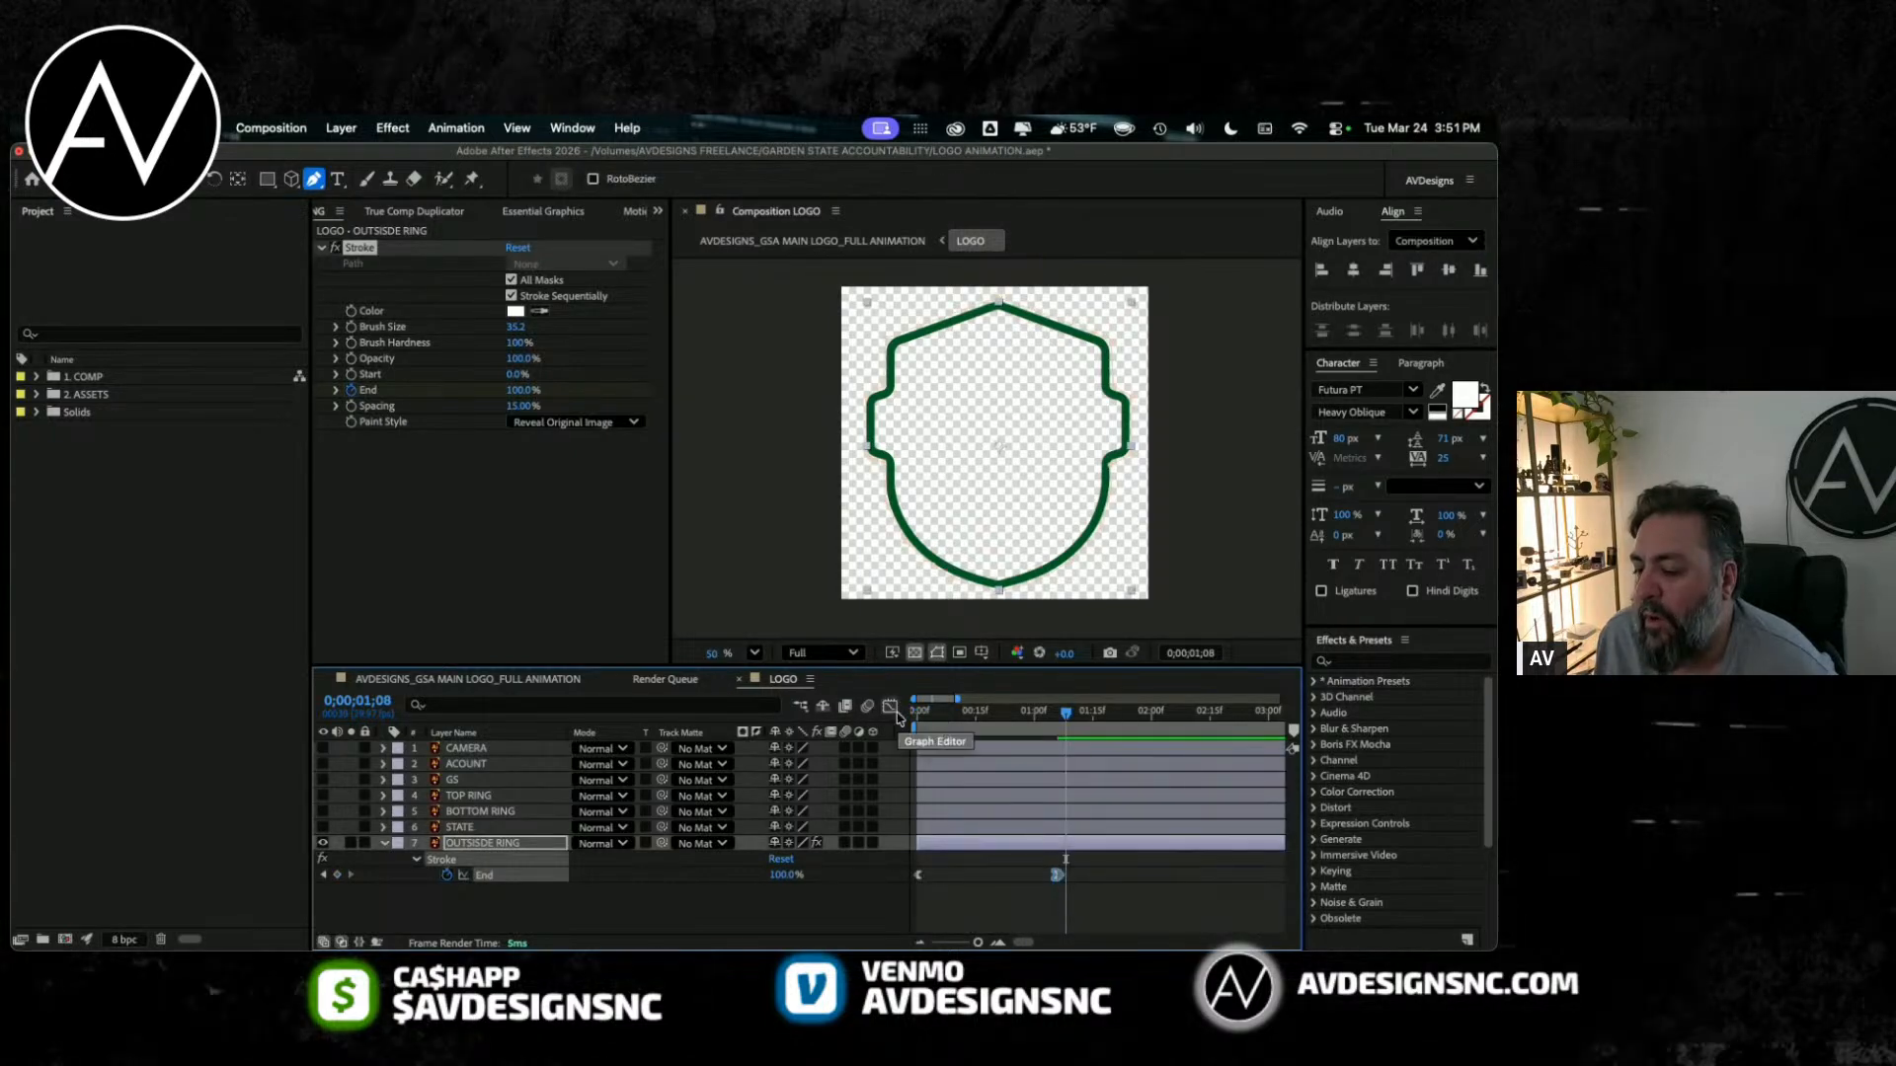
{"action": "key", "text": "shift+F3"}
{"action": "left_click_drag", "start_coordinate": [1006, 901], "coordinate": [997, 898]}
{"action": "key", "text": "Home"}
{"action": "key", "text": "space"}
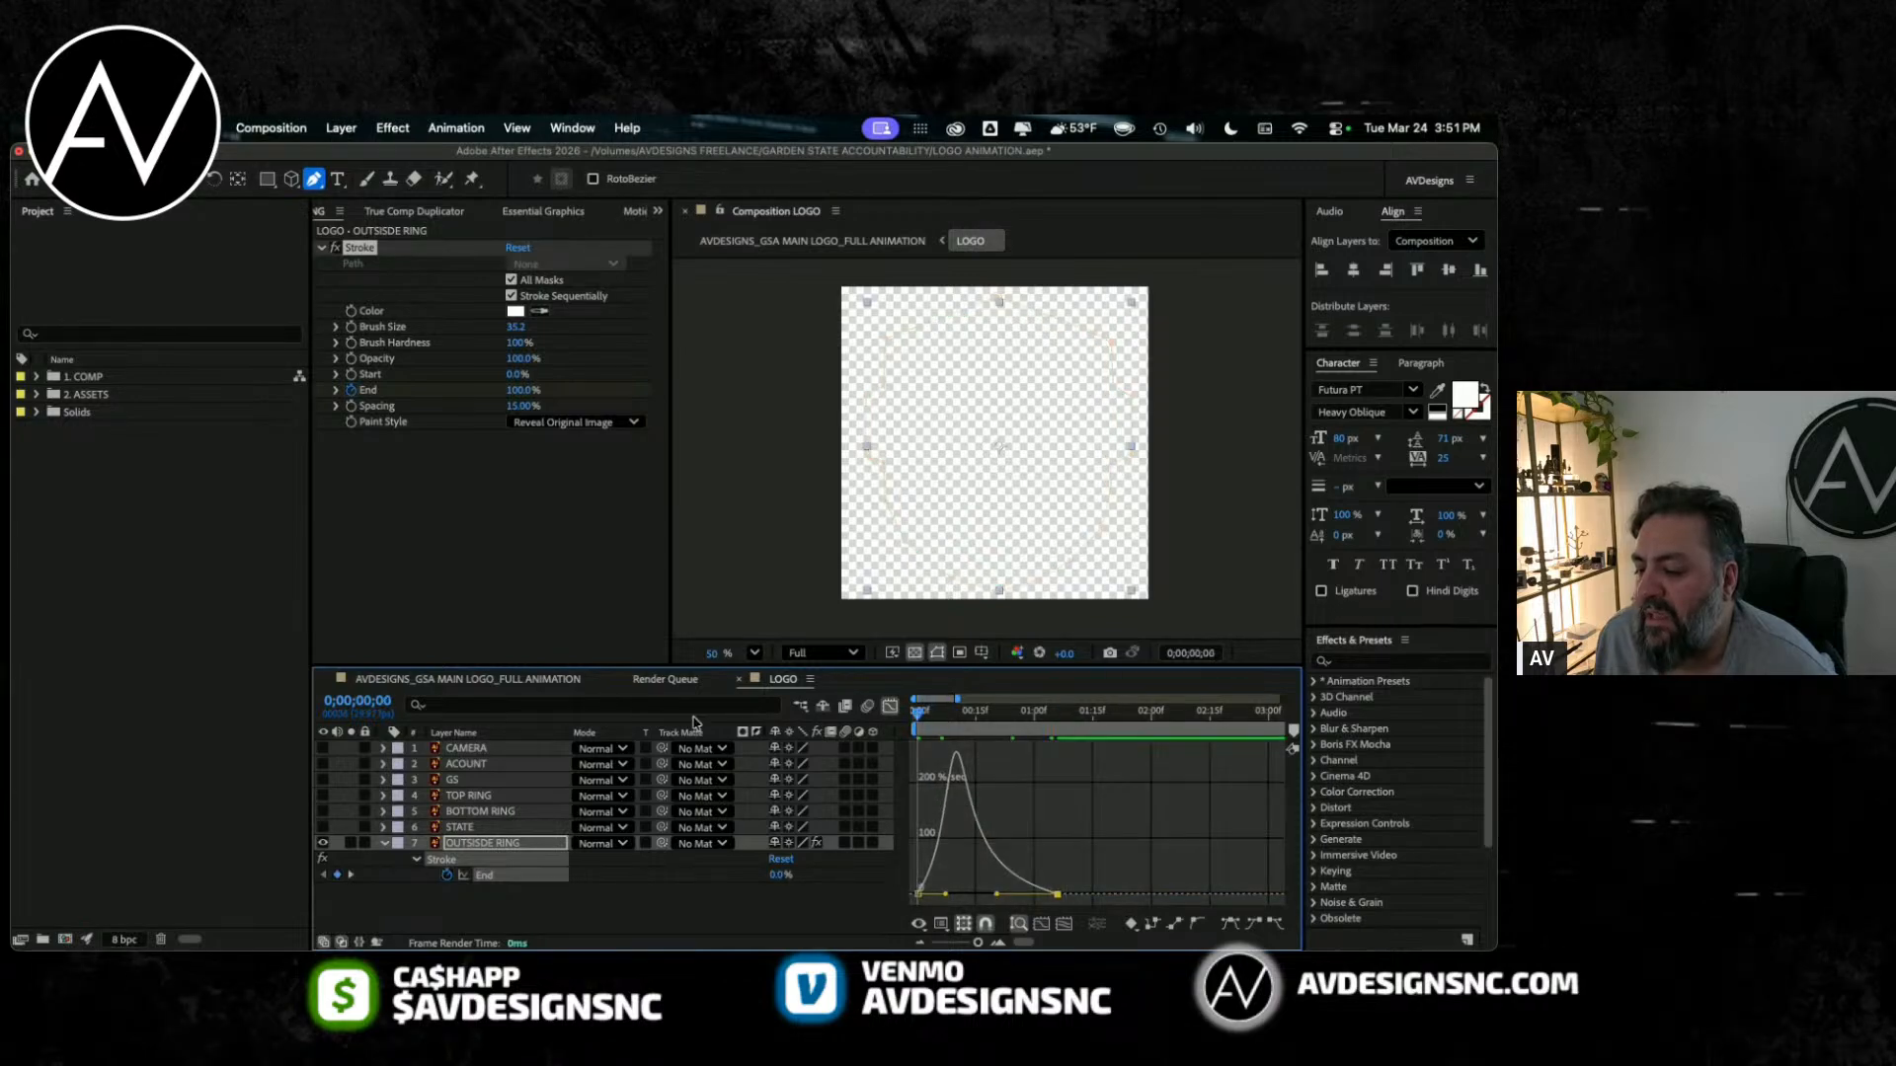
Step: Move the last End keyframe to about 0;00;01;03 and preview the reveal from the first frame
{"action": "left_click", "coordinate": [889, 706]}
{"action": "left_click_drag", "start_coordinate": [1056, 879], "coordinate": [1047, 881]}
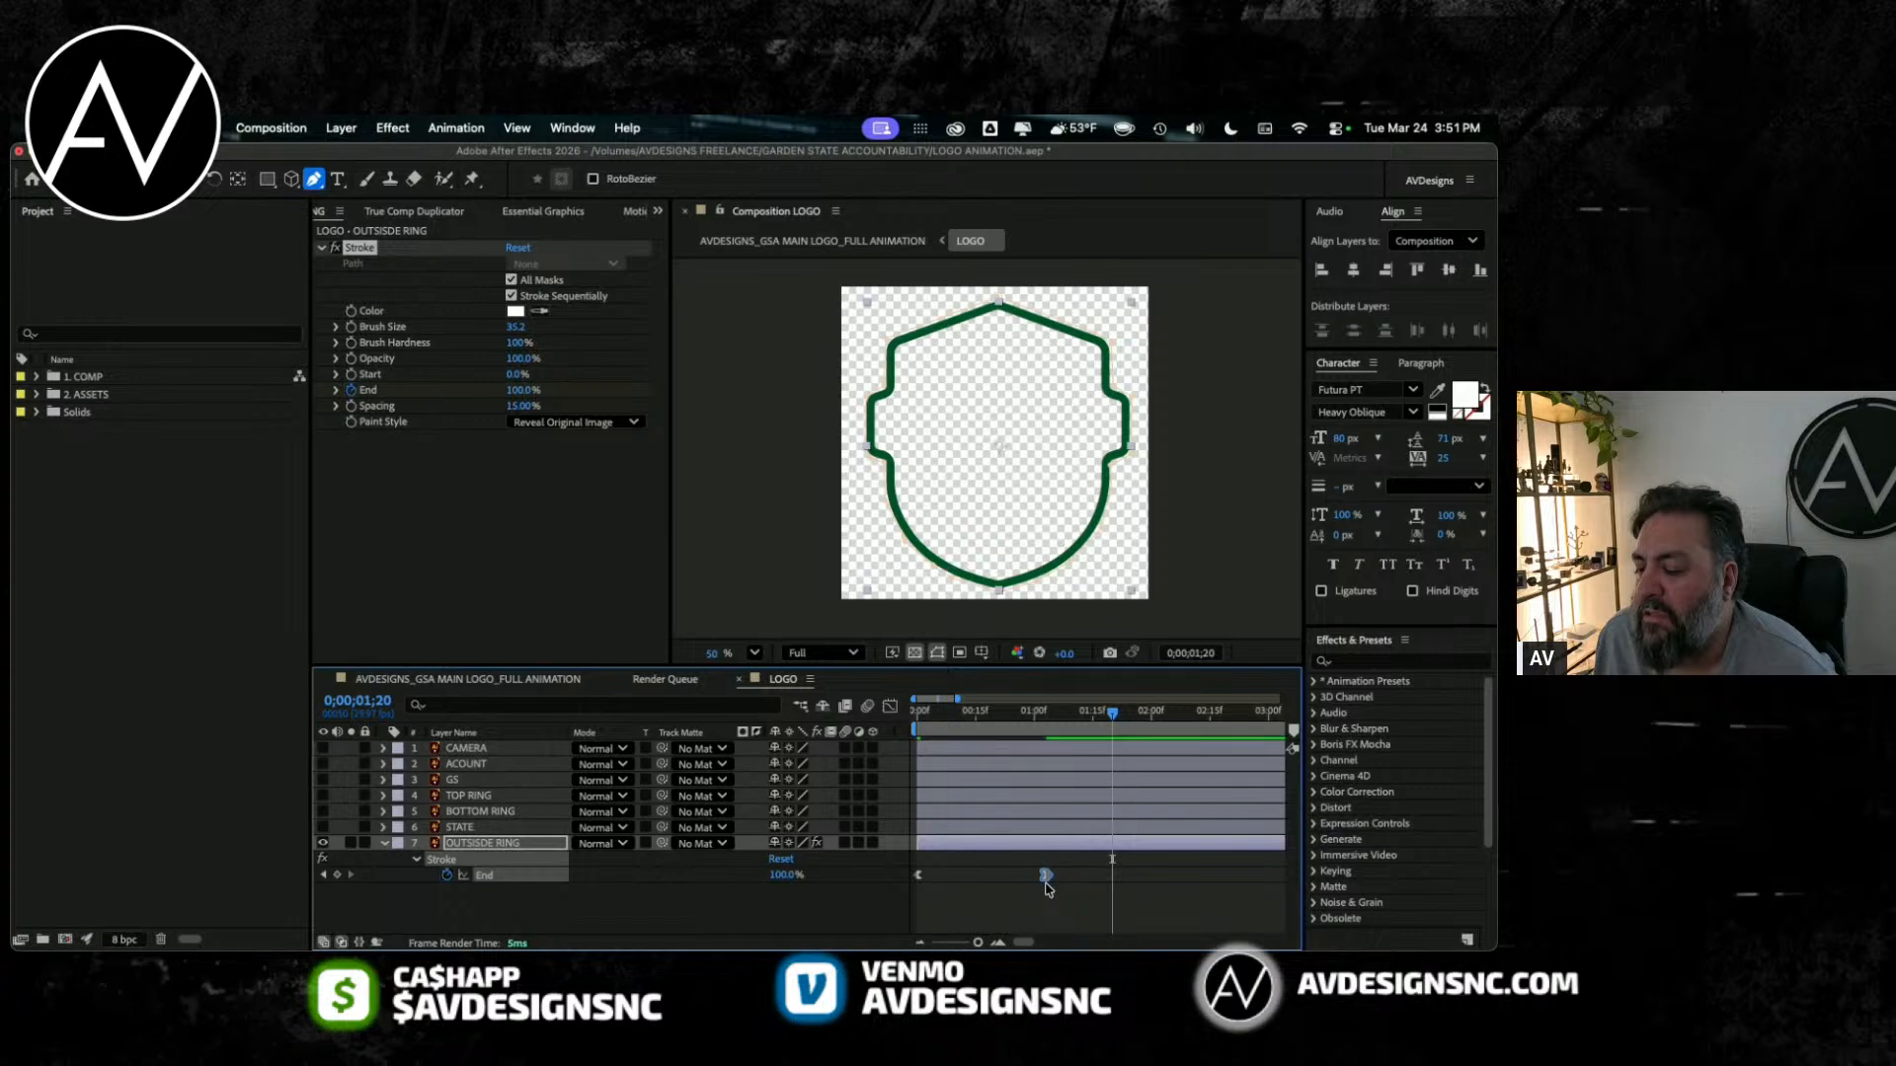
{"action": "left_click", "coordinate": [890, 706]}
{"action": "key", "text": "Home"}
{"action": "key", "text": "space"}
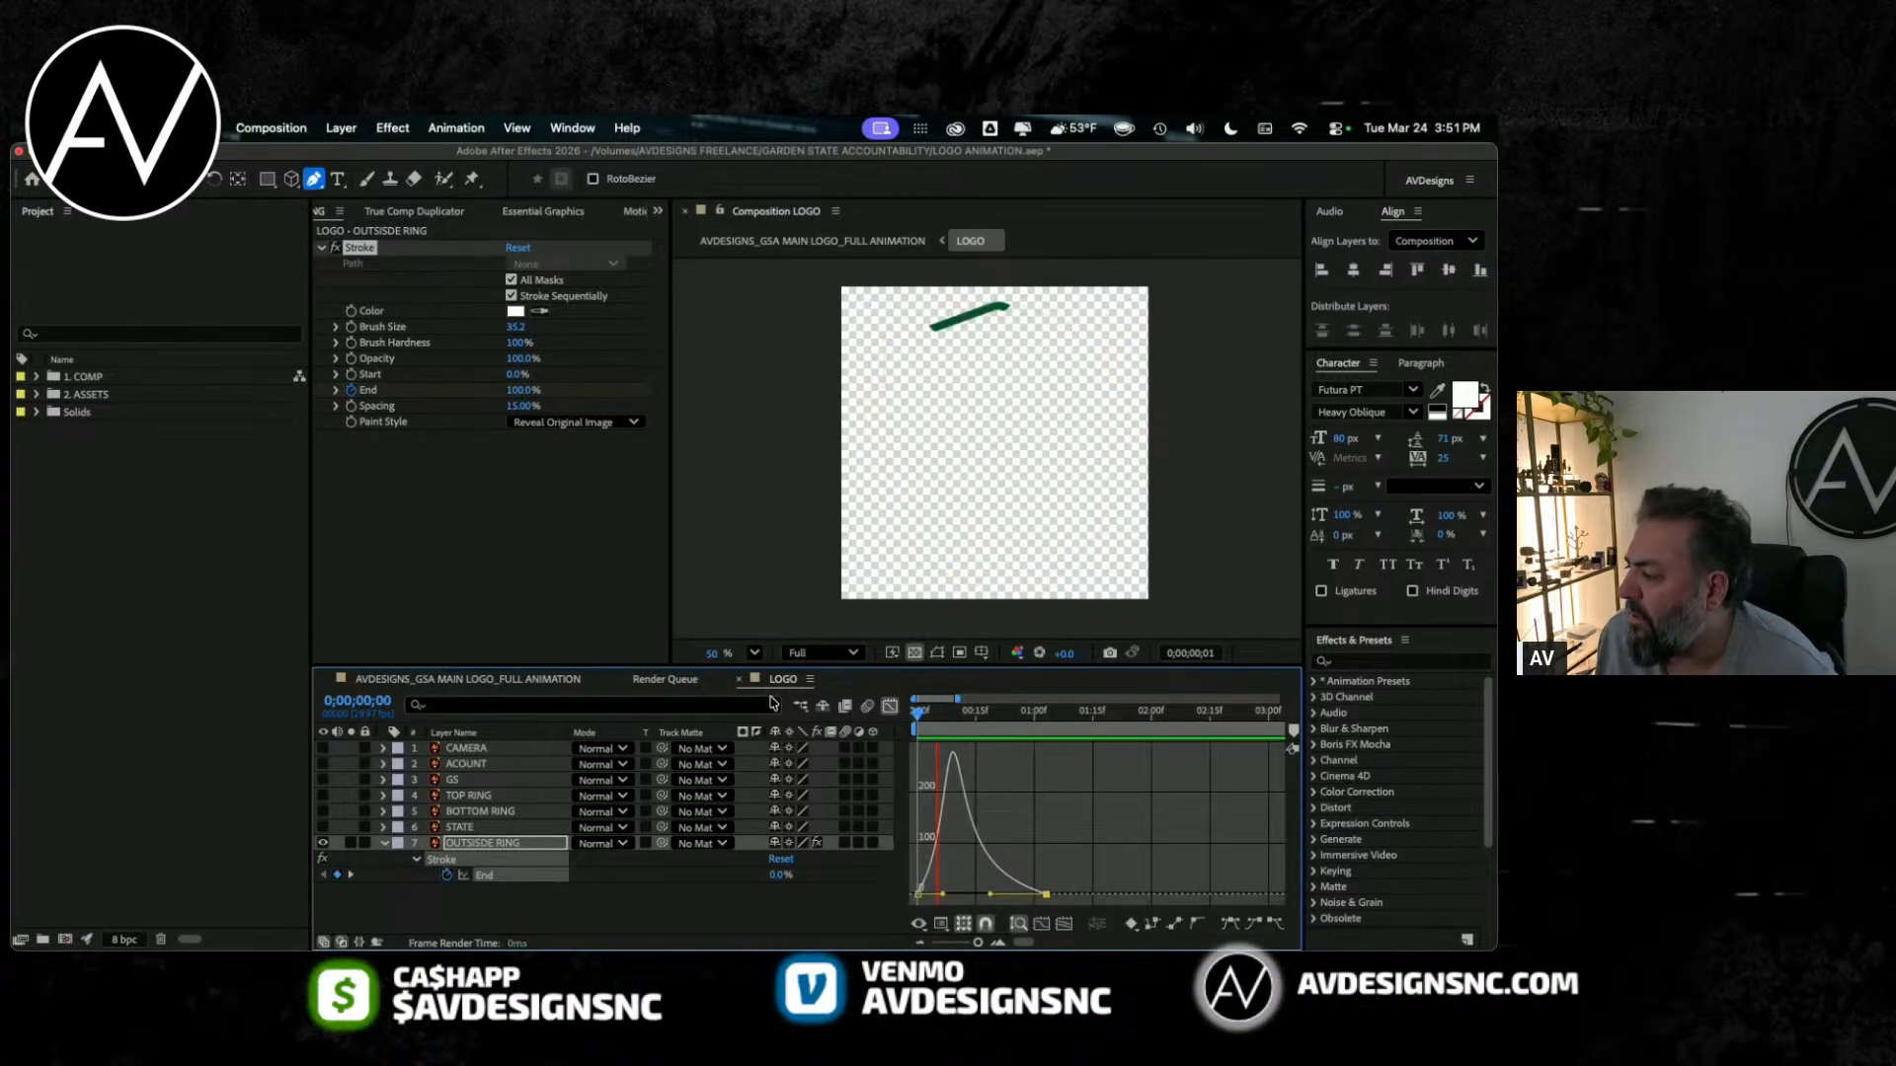
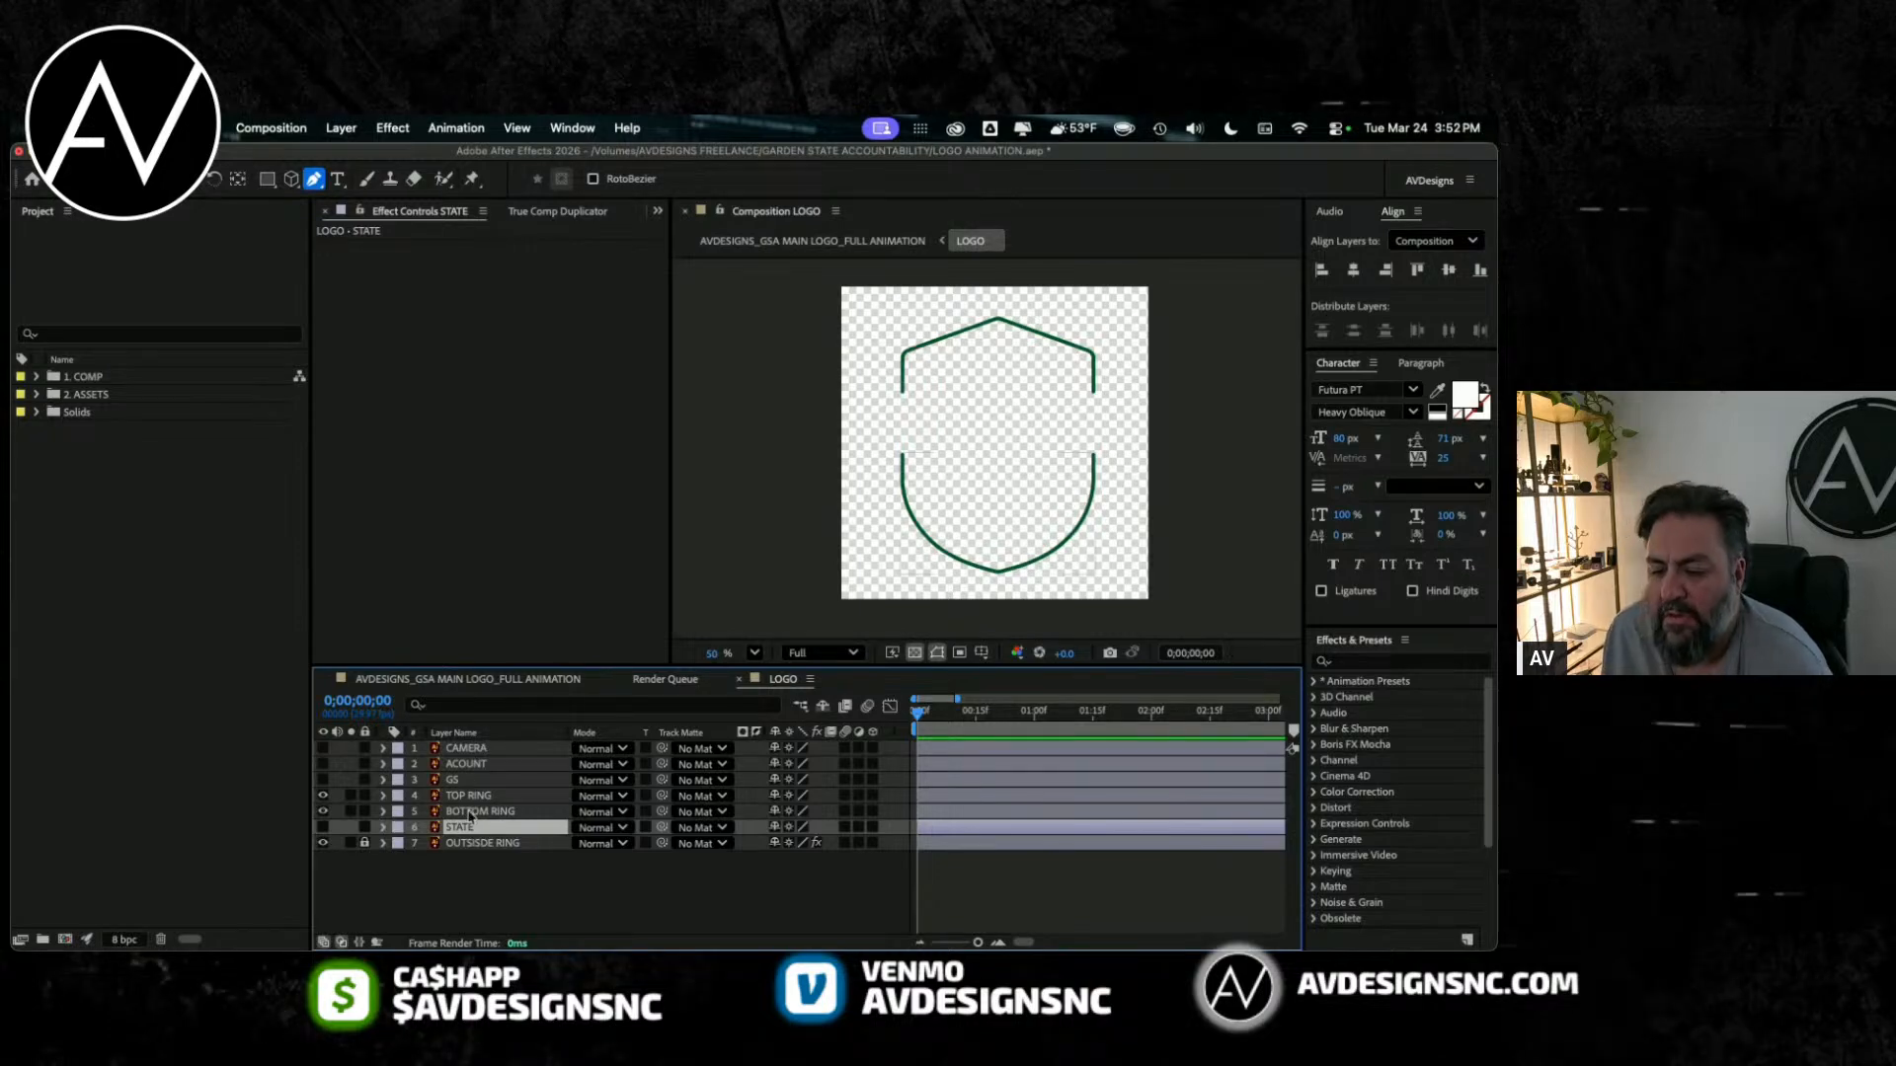
Step: Scrub through the opening frames of the LOGO composition to examine the outer ring's reveal against the inner rings
{"action": "mouse_move", "coordinate": [960, 708]}
{"action": "left_mouse_down"}
{"action": "mouse_move", "coordinate": [988, 709]}
{"action": "mouse_move", "coordinate": [932, 718]}
{"action": "mouse_move", "coordinate": [953, 719]}
{"action": "left_mouse_up"}
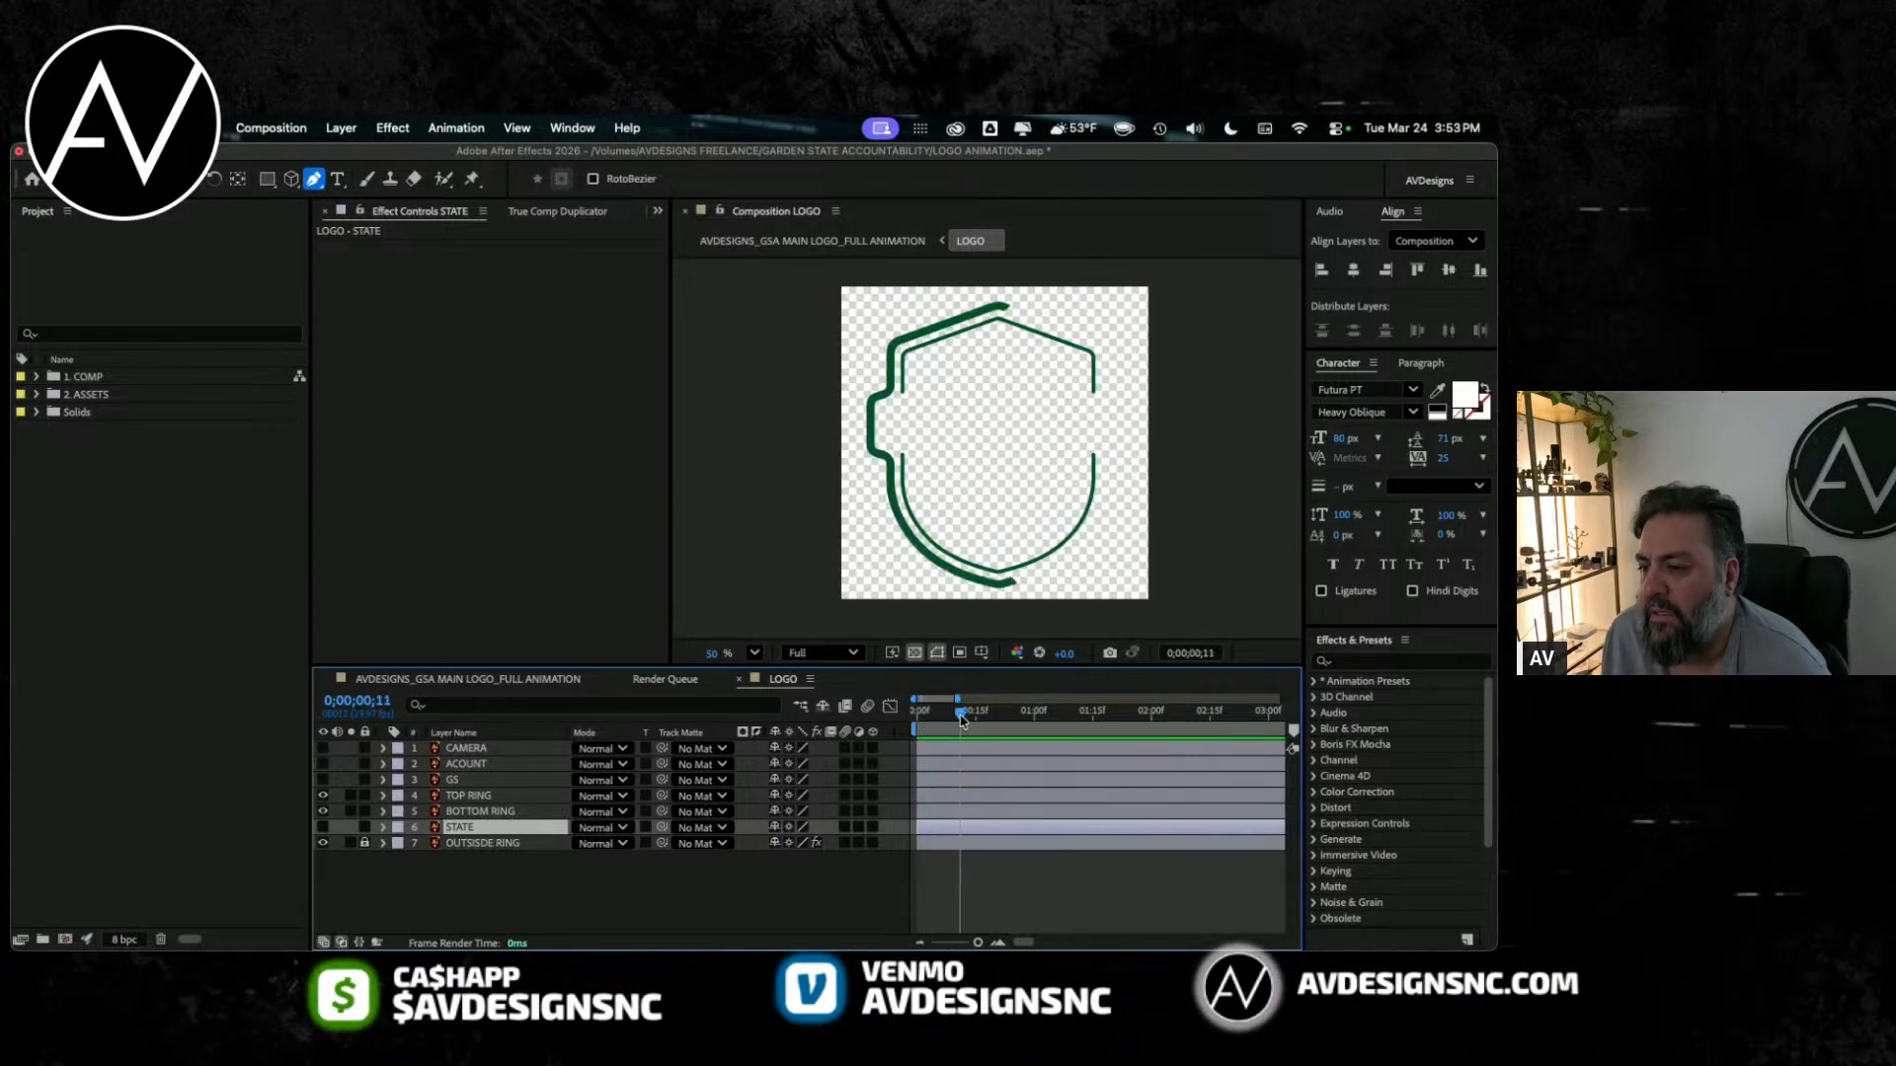
{"action": "mouse_move", "coordinate": [961, 719]}
{"action": "left_mouse_down"}
{"action": "mouse_move", "coordinate": [976, 719]}
{"action": "mouse_move", "coordinate": [926, 731]}
{"action": "left_mouse_up"}
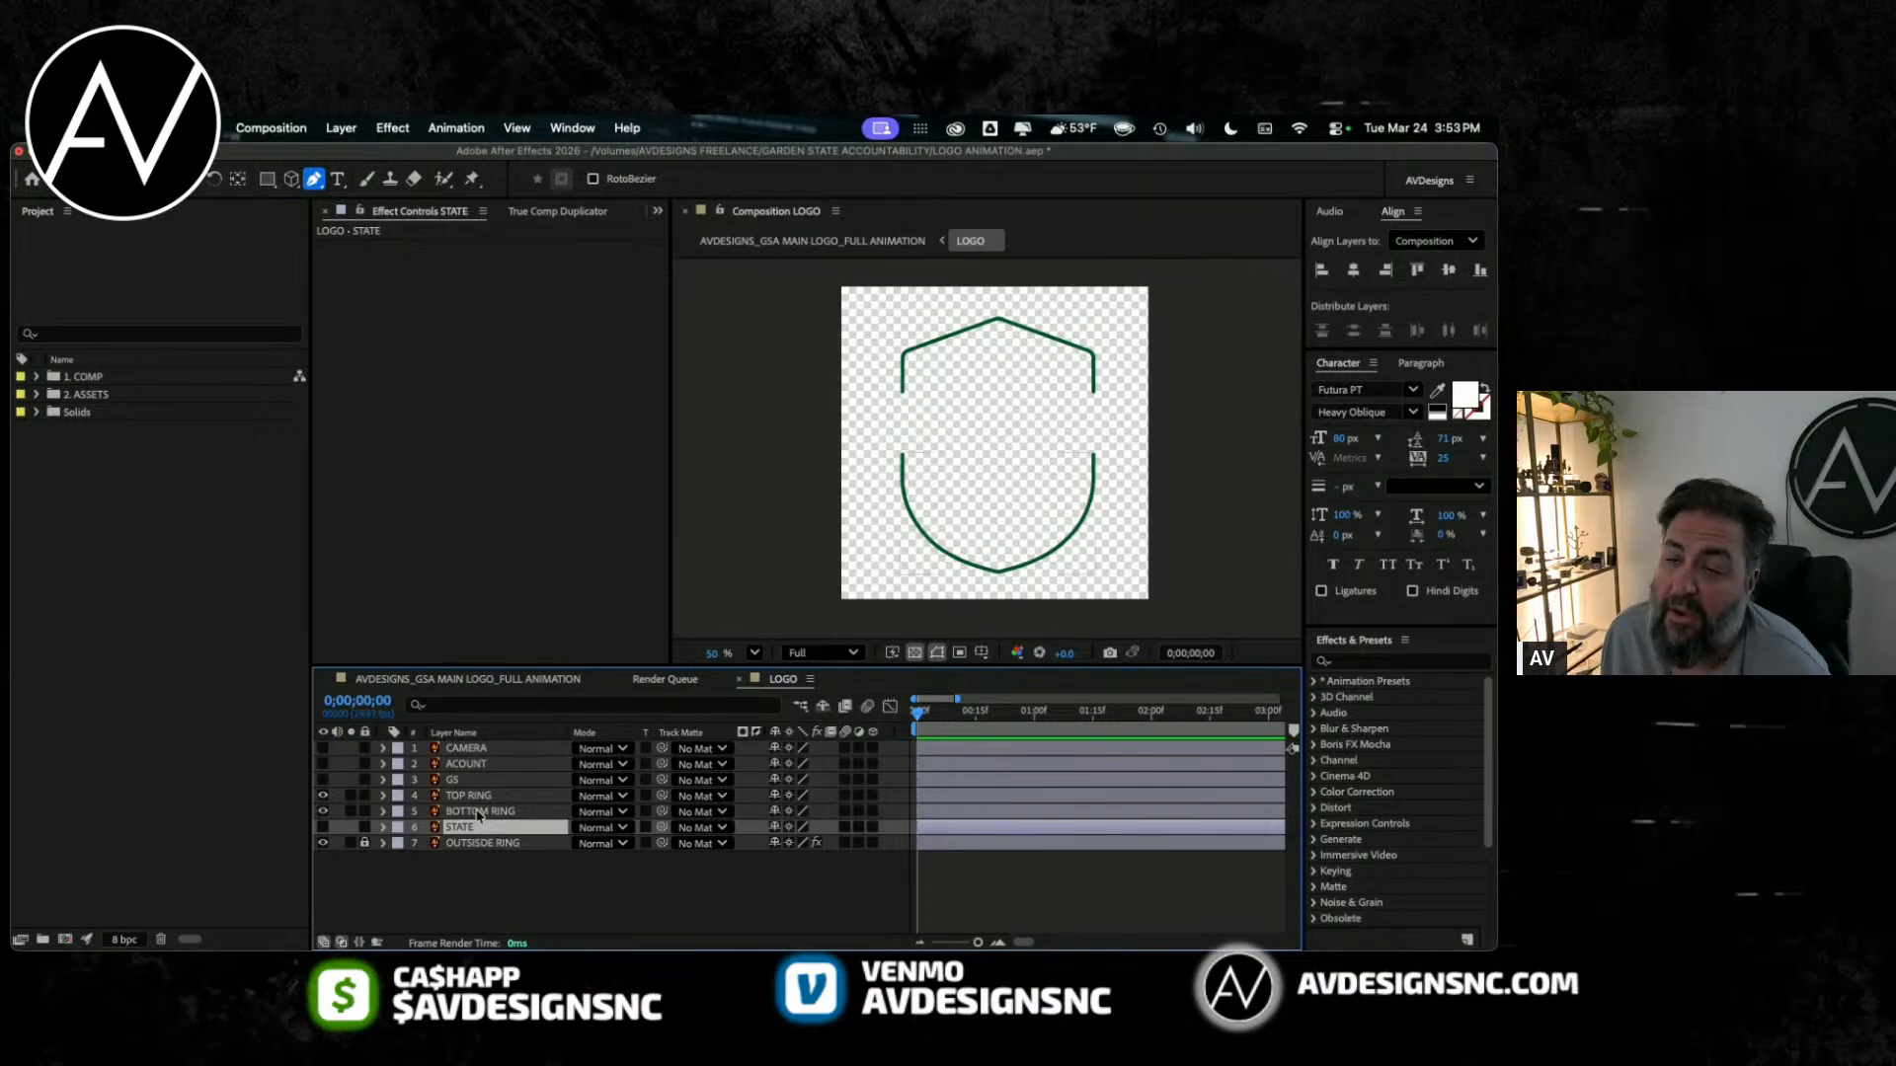
{"action": "mouse_move", "coordinate": [929, 712]}
{"action": "left_mouse_down"}
{"action": "mouse_move", "coordinate": [961, 713]}
{"action": "mouse_move", "coordinate": [911, 711]}
{"action": "mouse_move", "coordinate": [999, 700]}
{"action": "mouse_move", "coordinate": [915, 708]}
{"action": "left_mouse_up"}
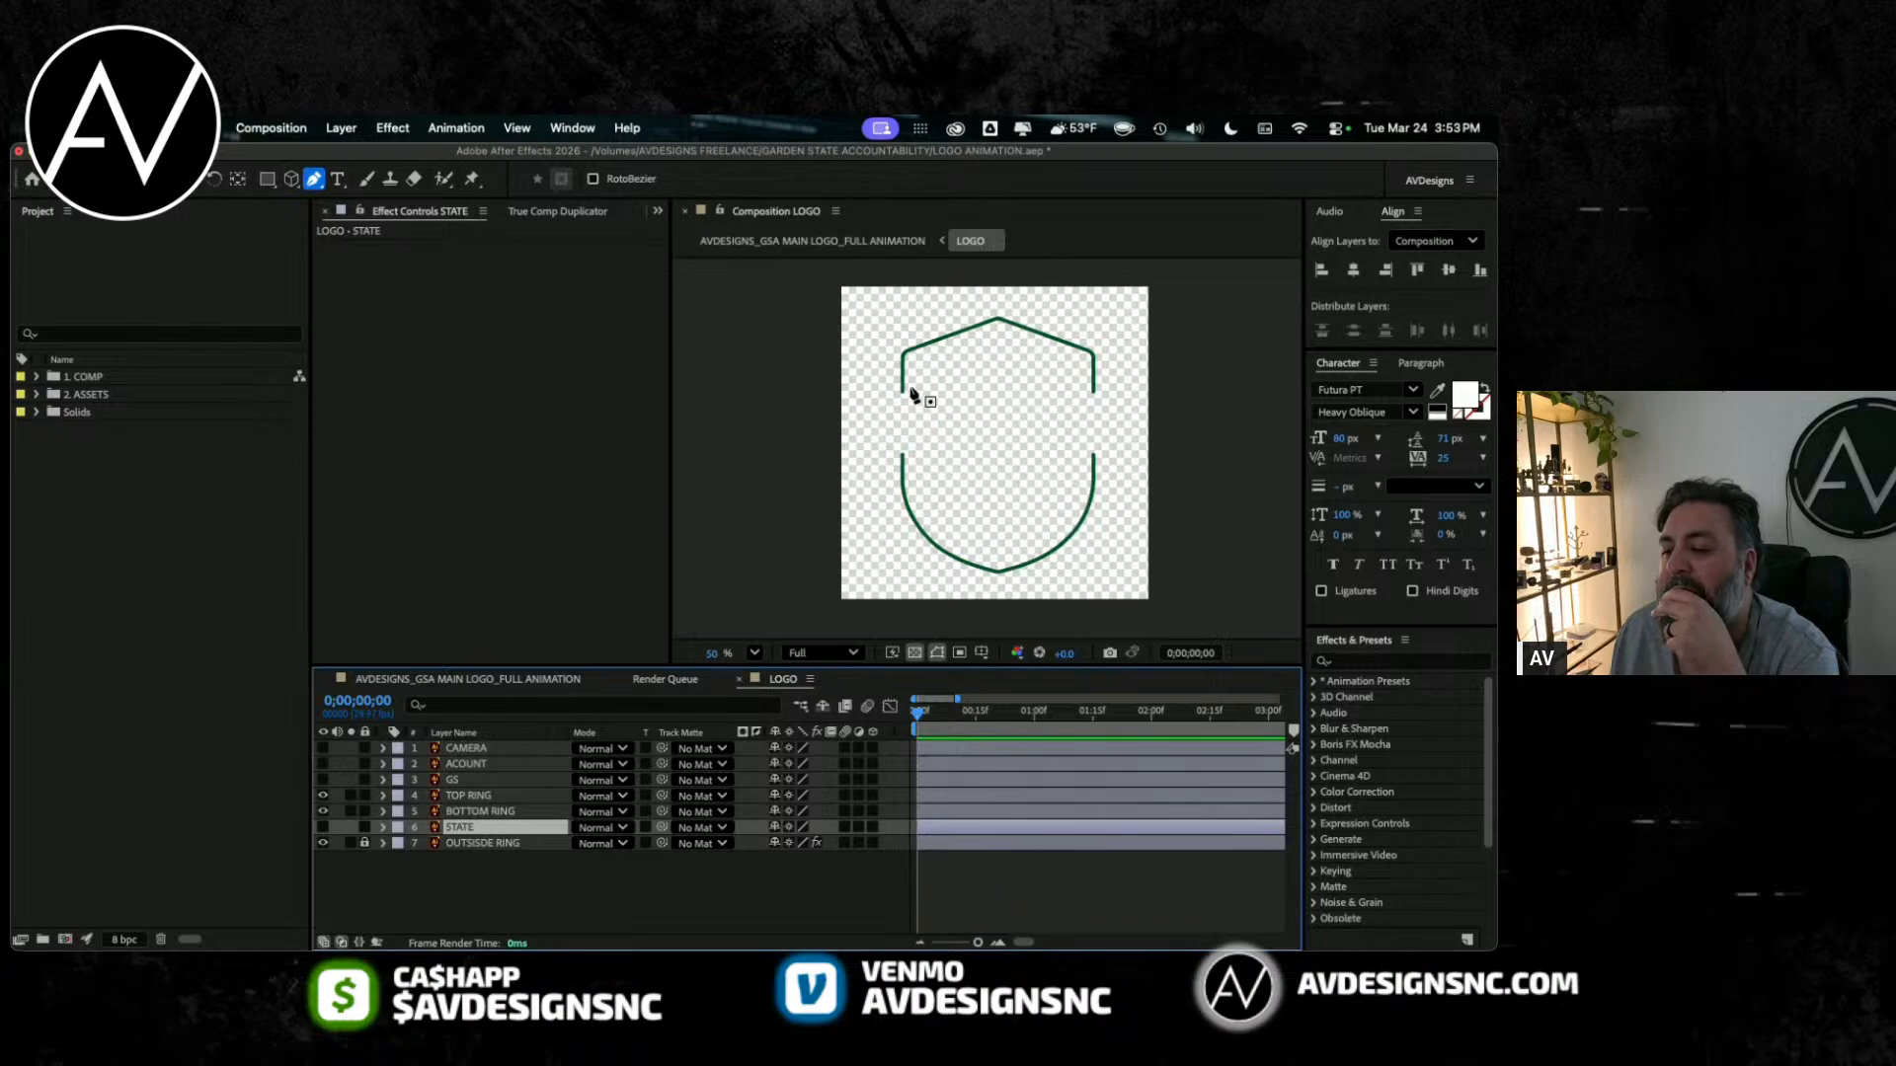
{"action": "mouse_move", "coordinate": [945, 711]}
{"action": "left_mouse_down"}
{"action": "mouse_move", "coordinate": [966, 713]}
{"action": "mouse_move", "coordinate": [923, 728]}
{"action": "left_mouse_up"}
Step: Toggle the visibility of BOTTOM RING and TOP RING to identify each layer, leave both visible and select TOP RING
{"action": "left_click", "coordinate": [477, 811]}
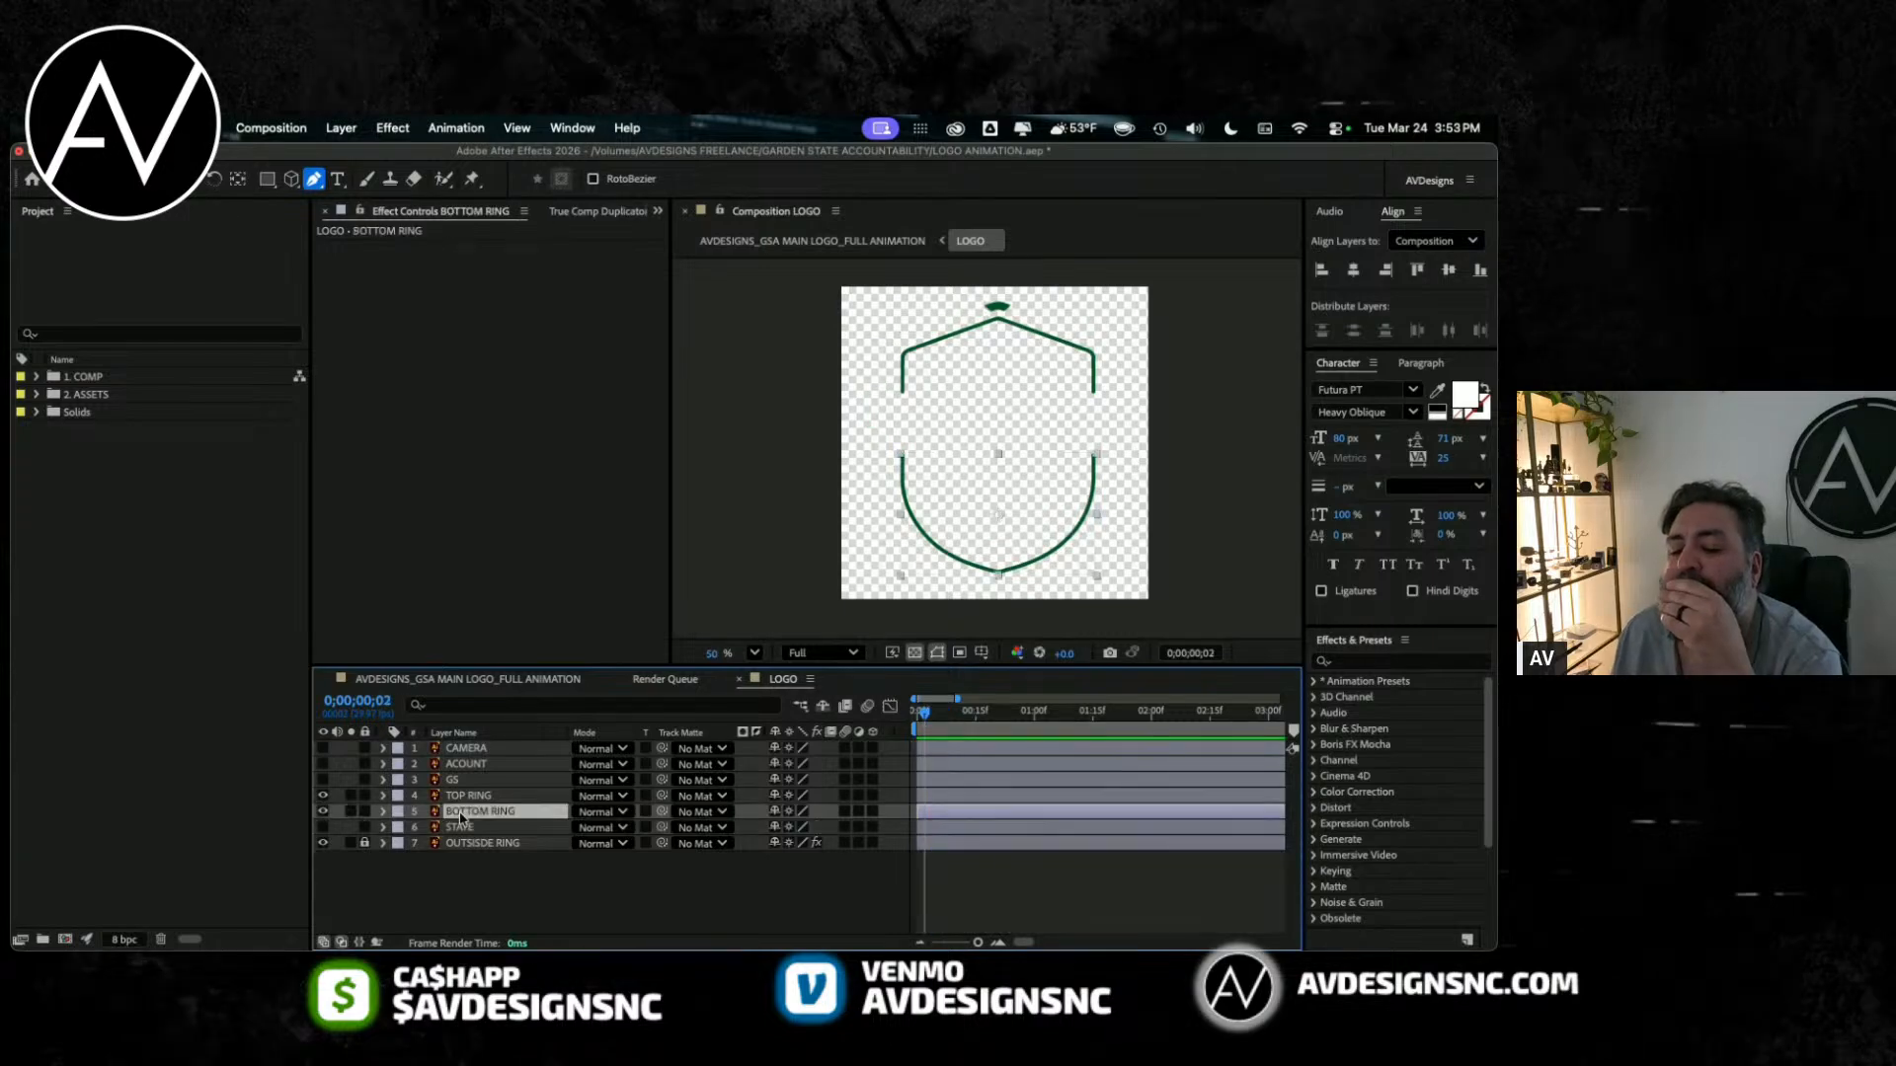
{"action": "left_click", "coordinate": [323, 811]}
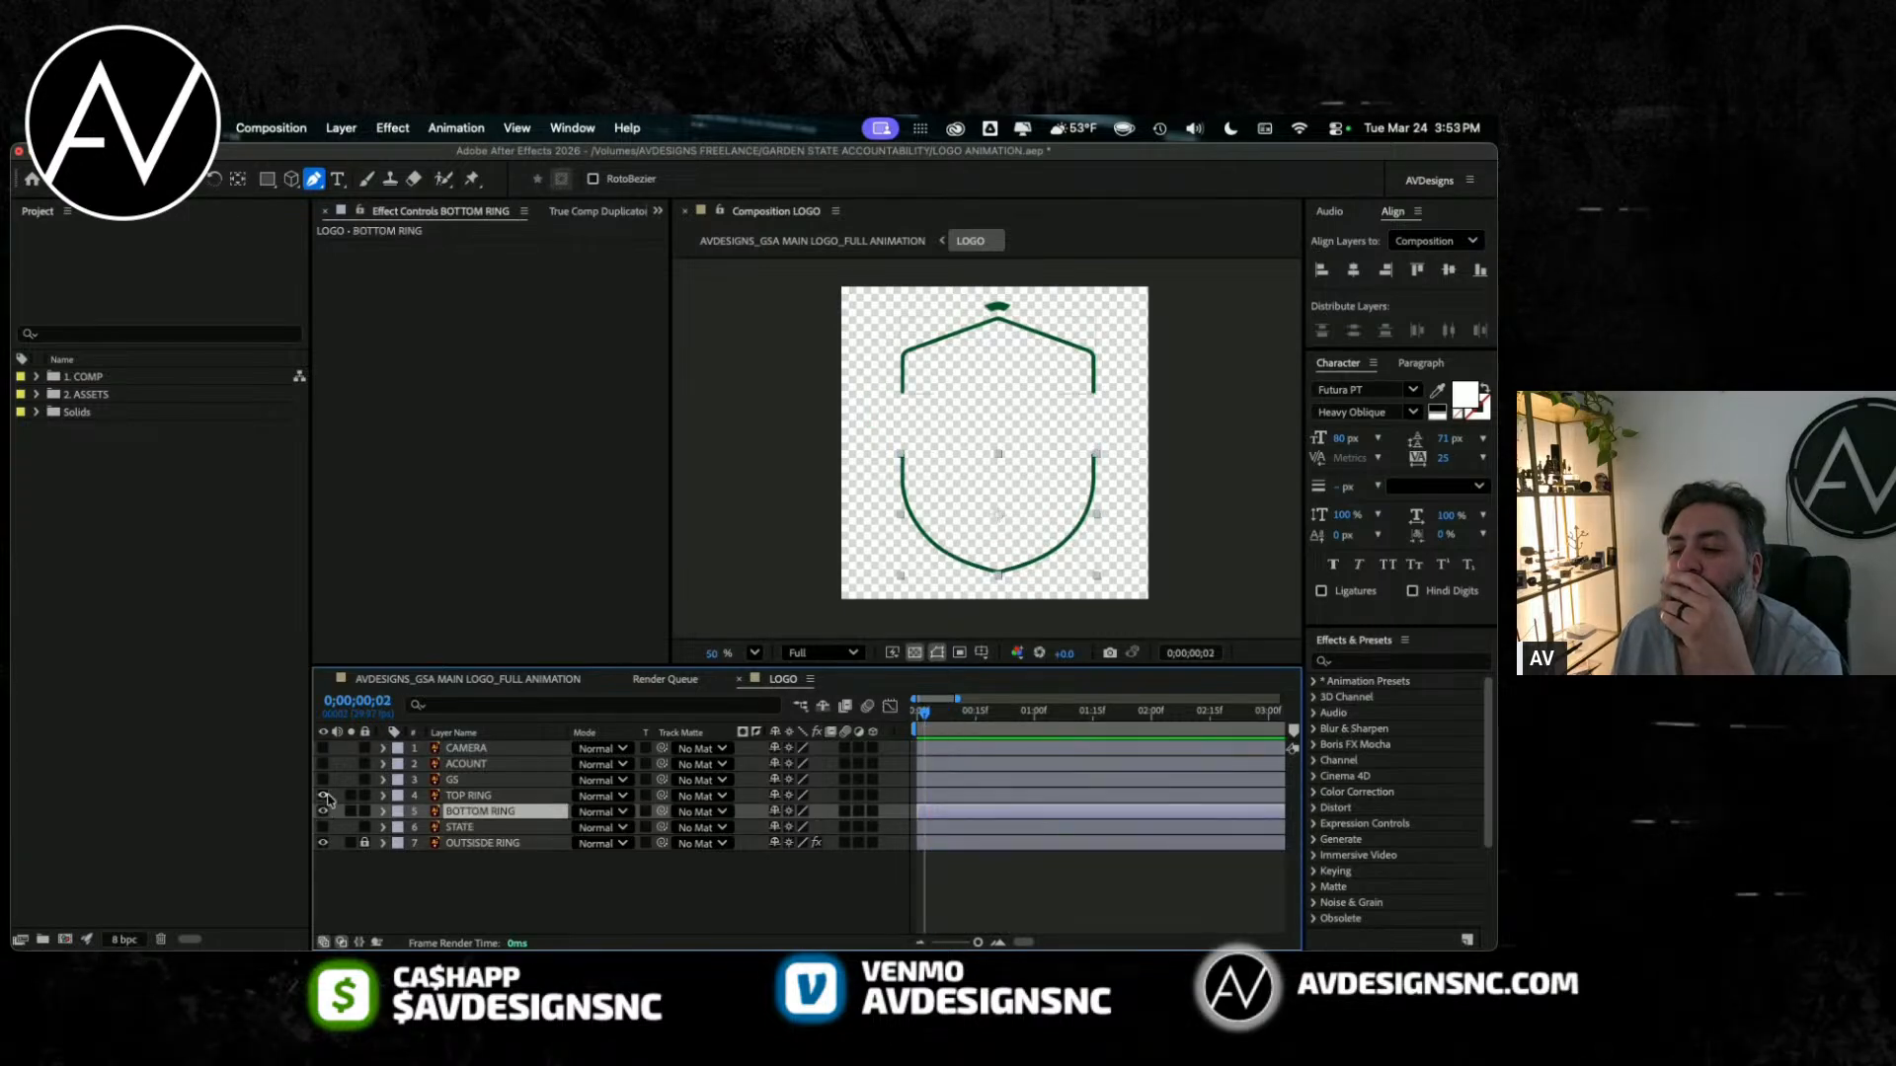
{"action": "left_click", "coordinate": [326, 796]}
{"action": "left_click", "coordinate": [326, 796]}
{"action": "left_click", "coordinate": [326, 796]}
{"action": "left_click", "coordinate": [326, 796]}
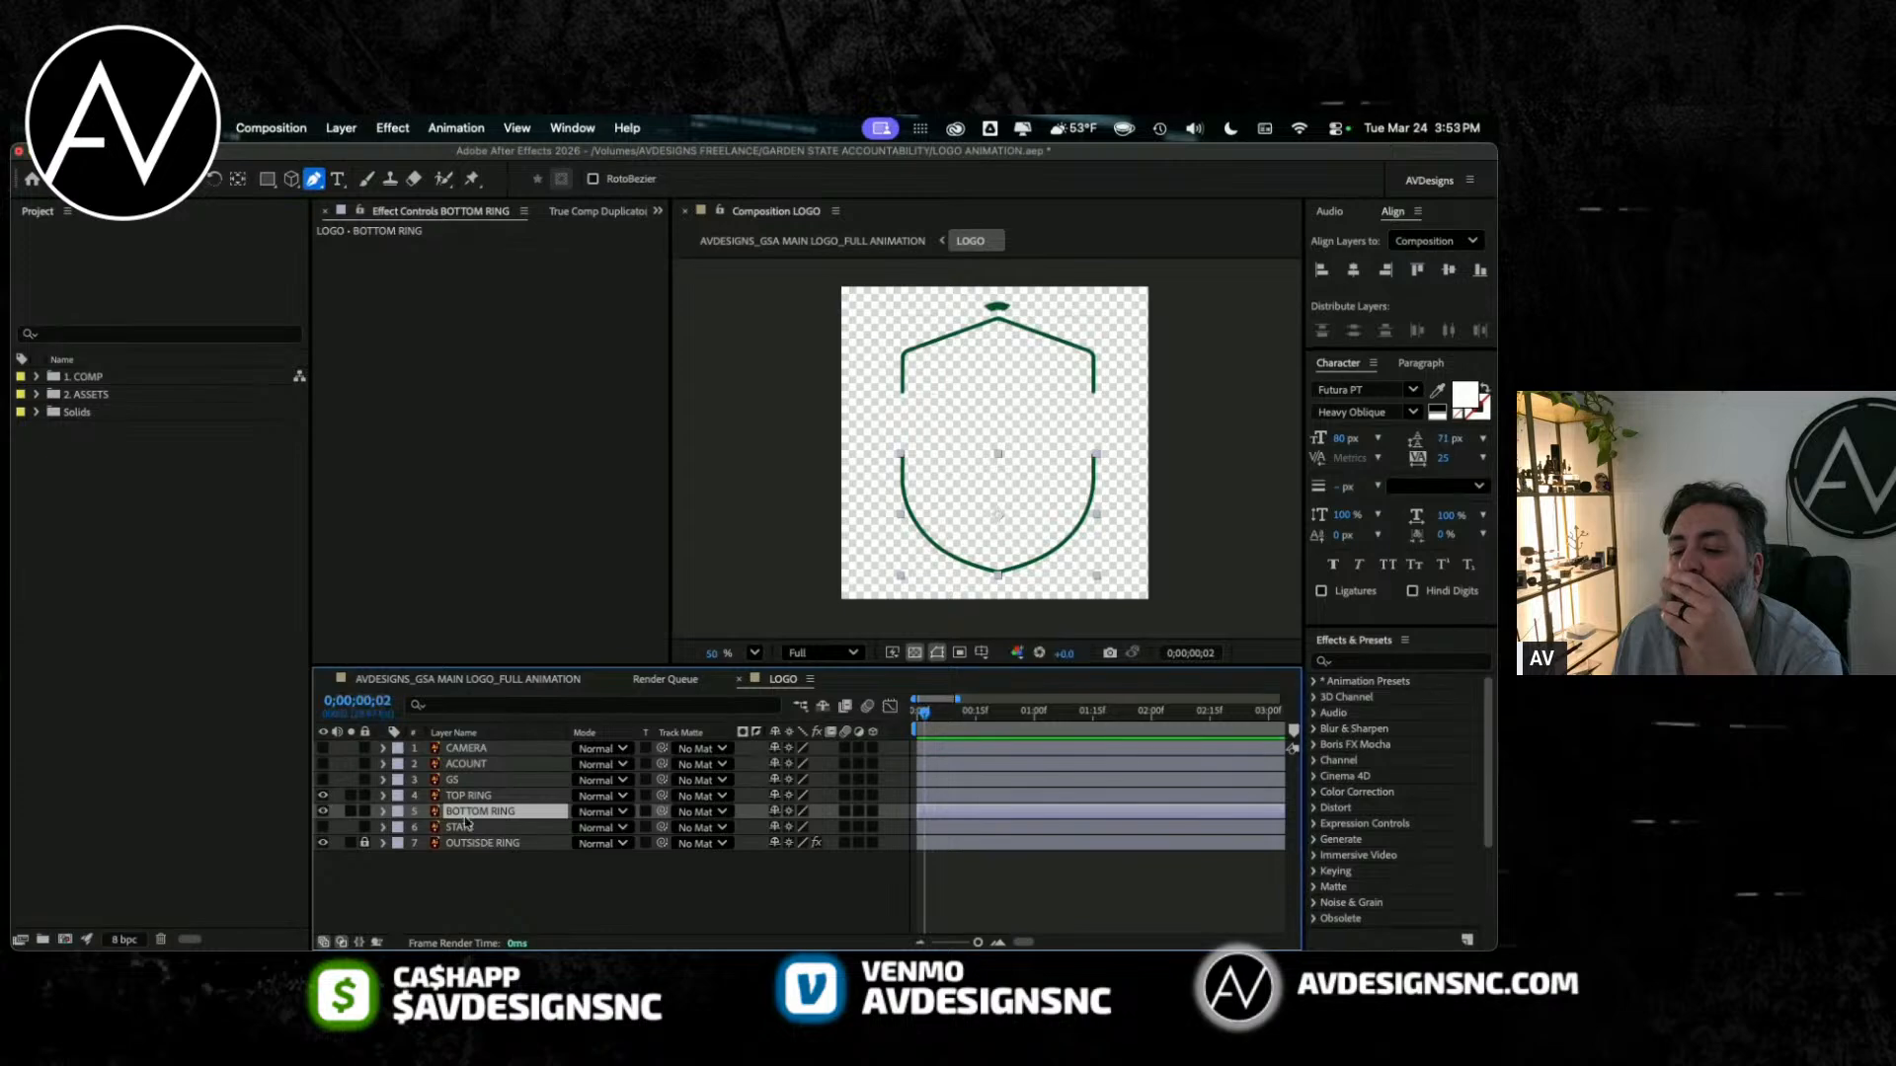
{"action": "left_click", "coordinate": [474, 780]}
{"action": "left_click", "coordinate": [489, 796]}
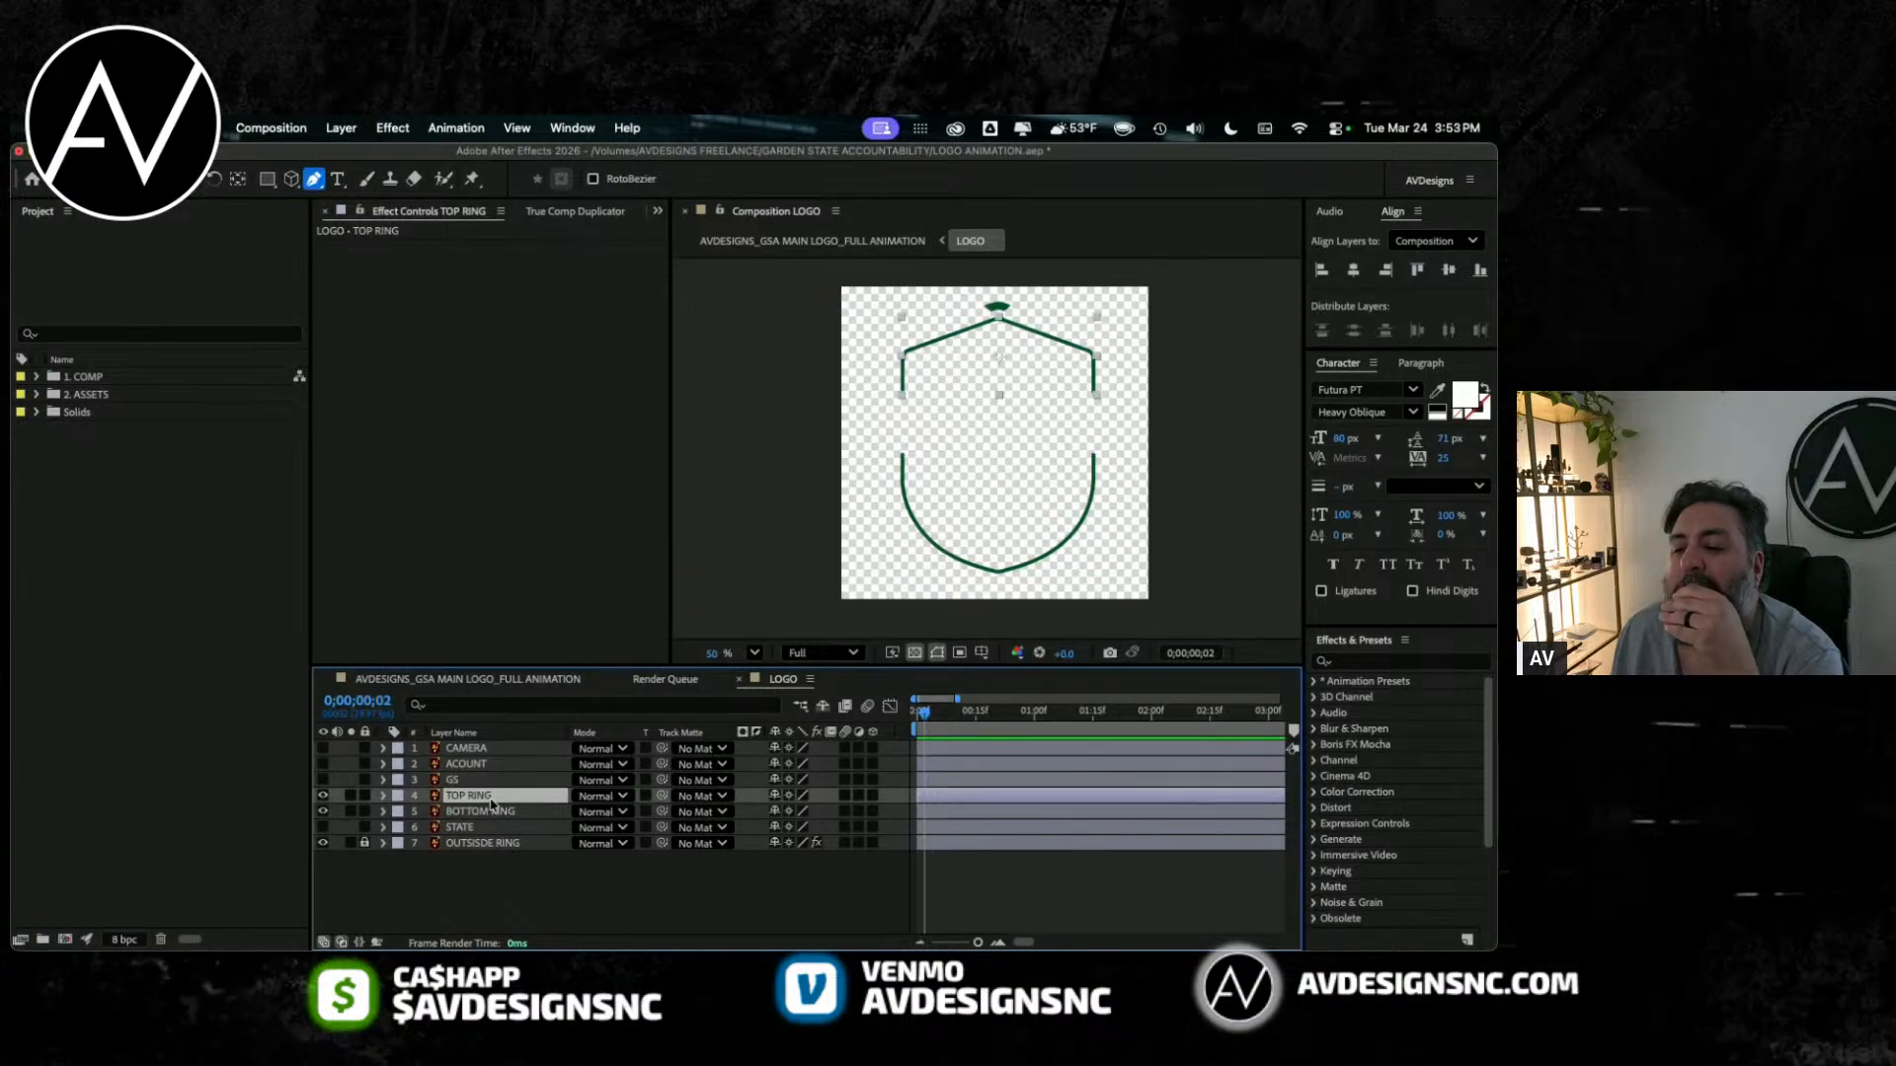
{"action": "left_click", "coordinate": [378, 130]}
{"action": "mouse_move", "coordinate": [340, 128]}
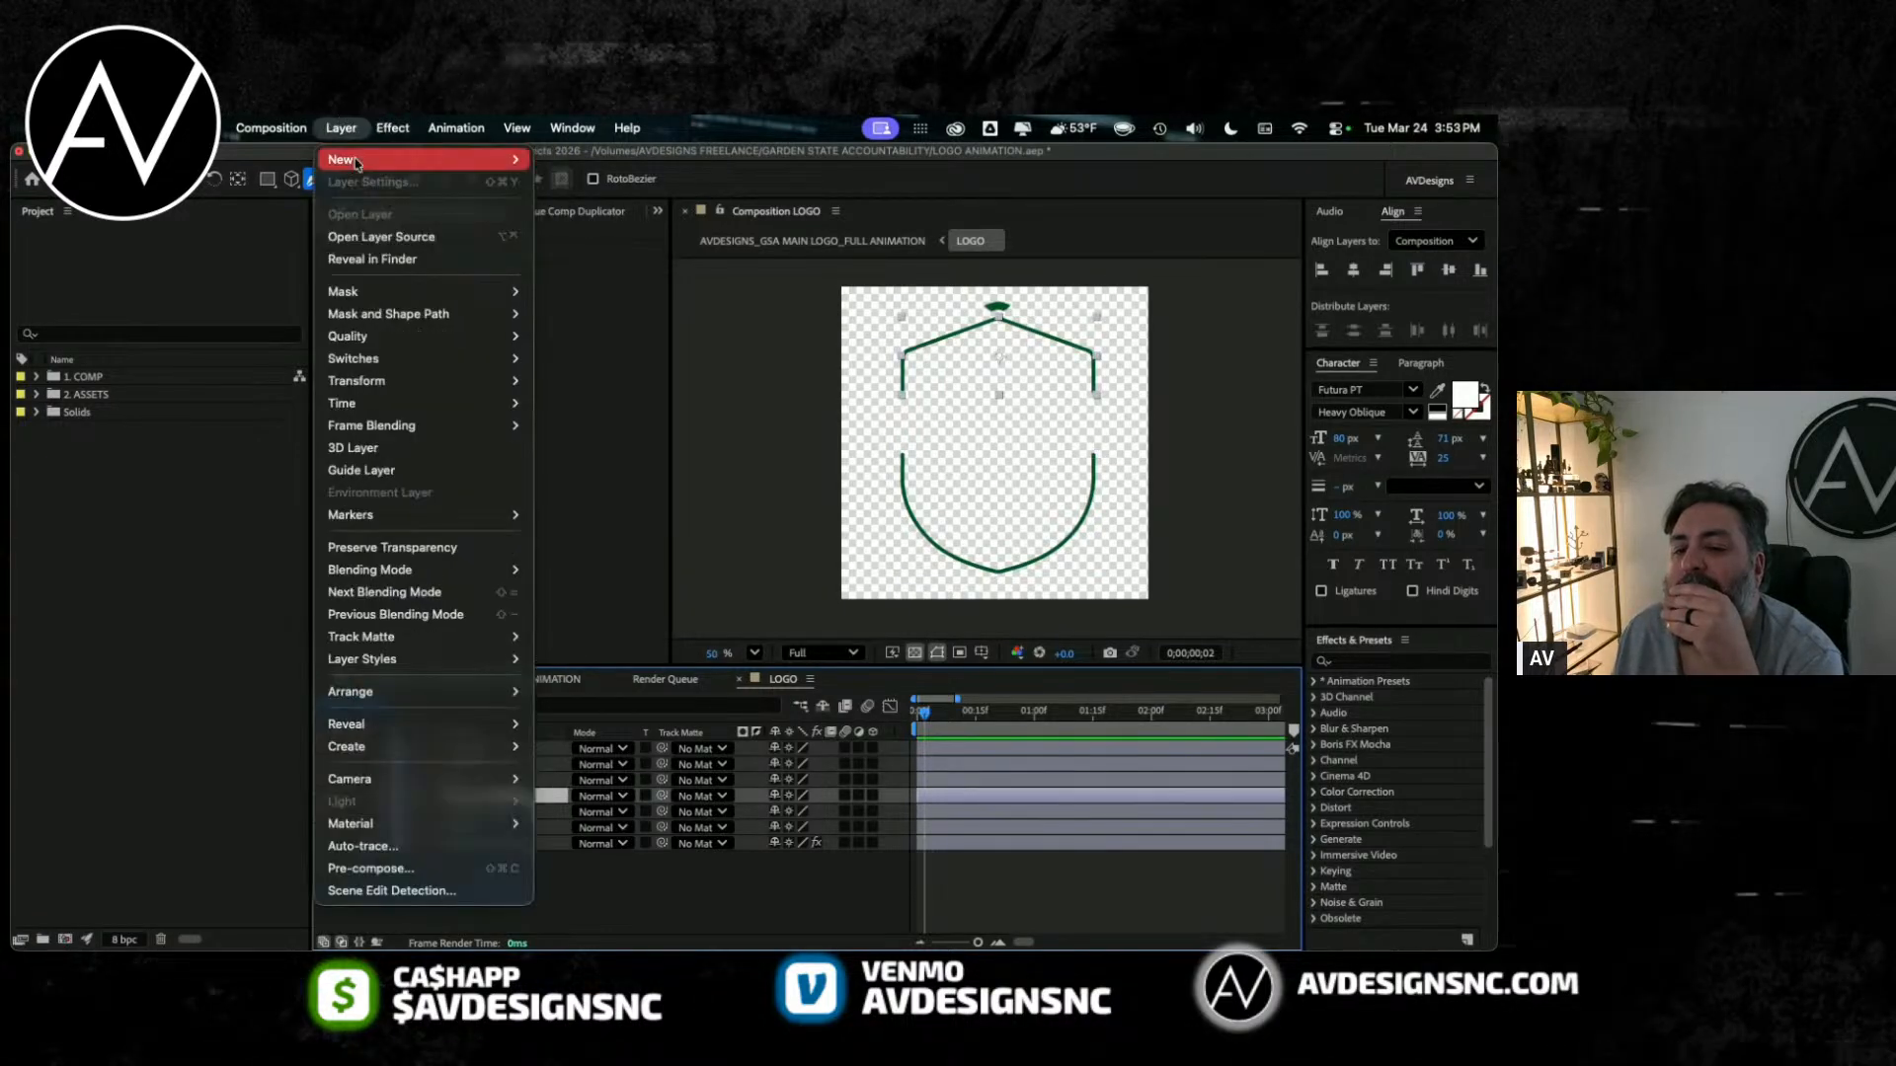
{"action": "left_click", "coordinate": [701, 847]}
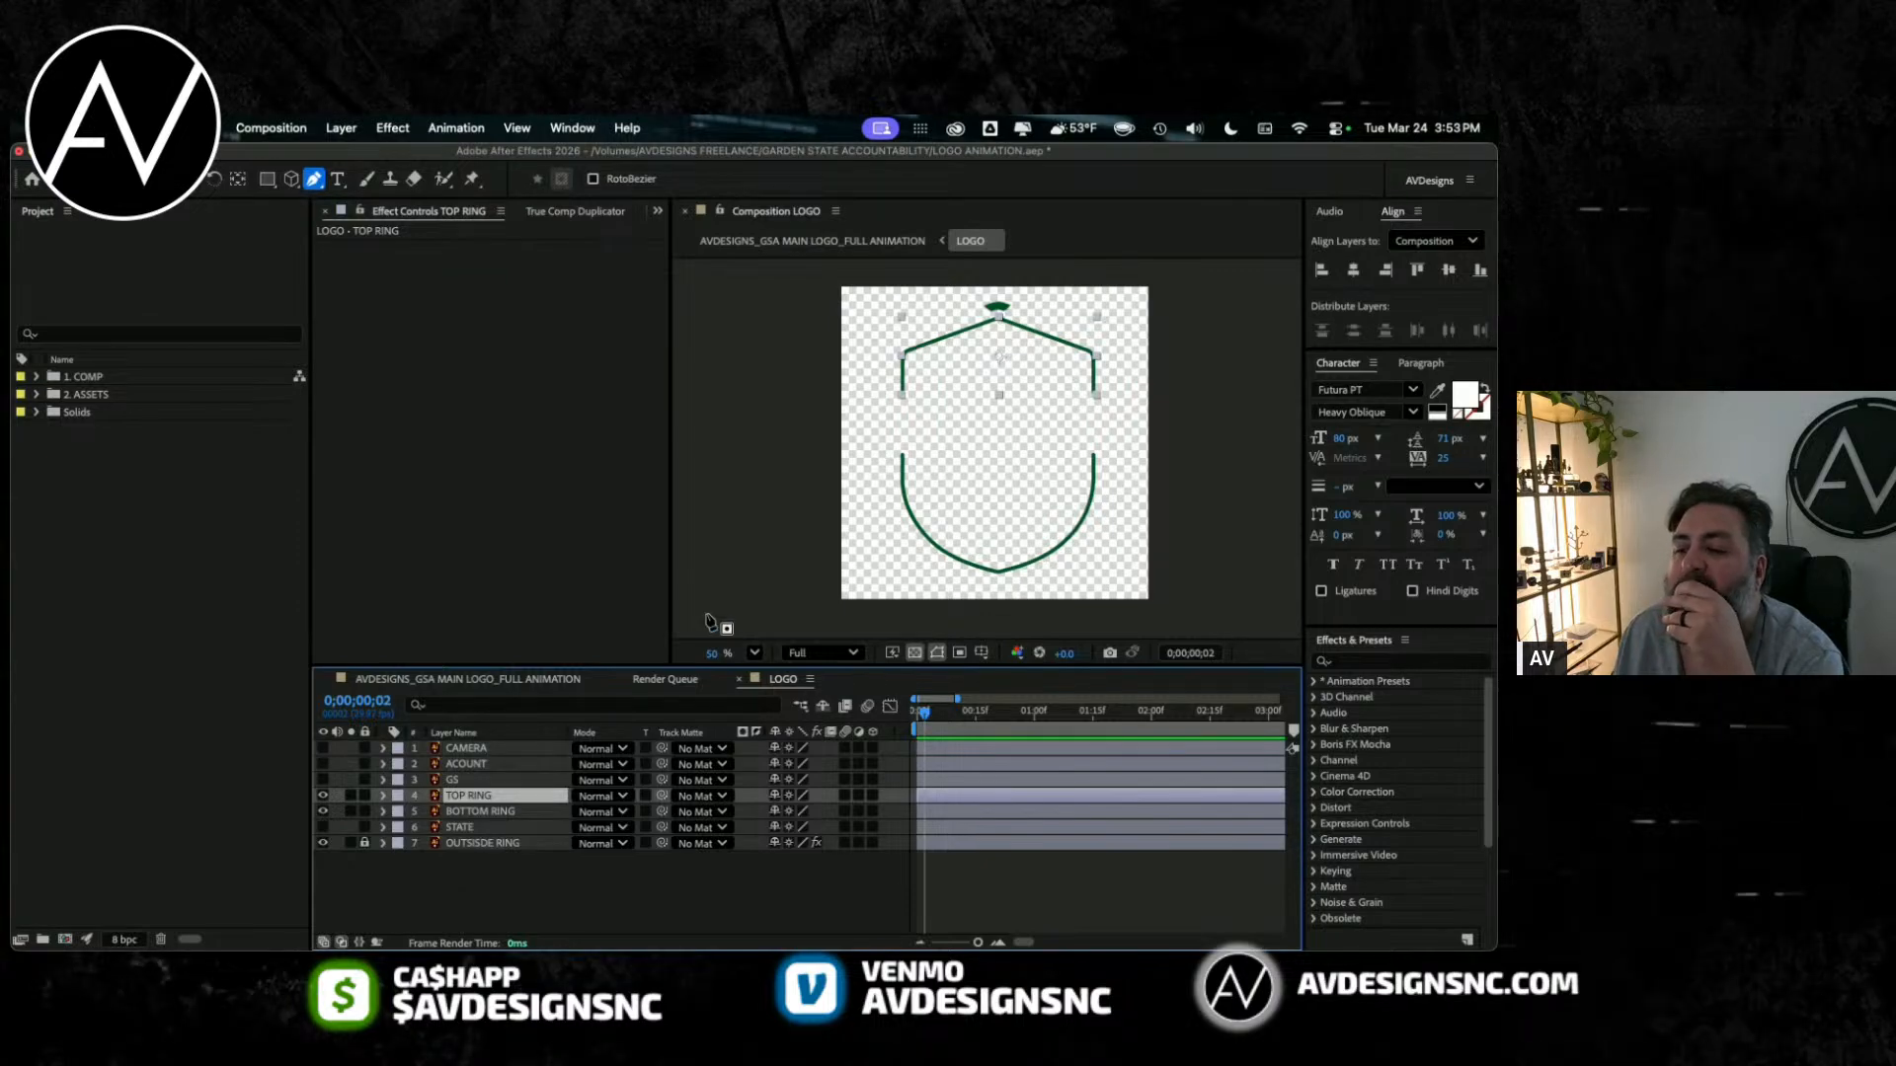
Step: Hide the outer ring and draw an open mask with the Pen tool along the whole outline of TOP RING
{"action": "scroll", "coordinate": [1163, 406], "scroll_direction": "down", "scroll_amount": 2}
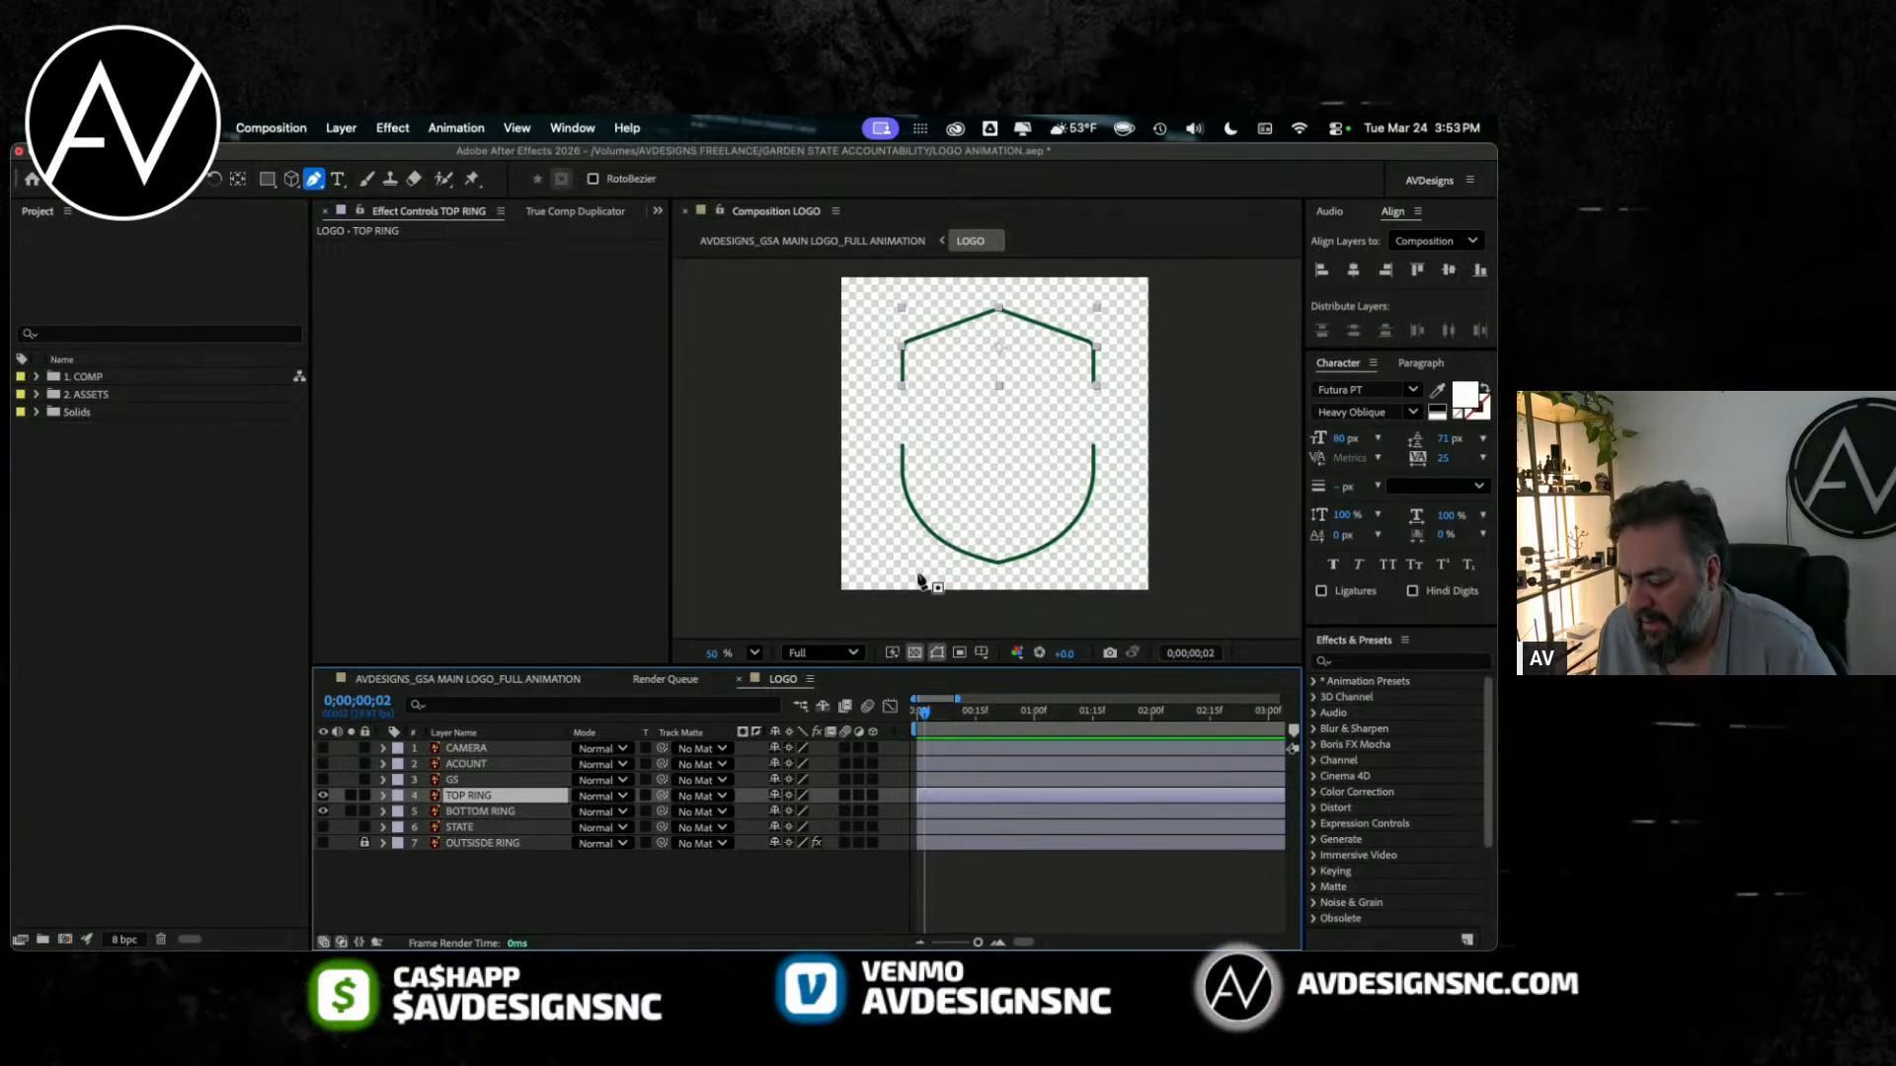
{"action": "key", "text": "period"}
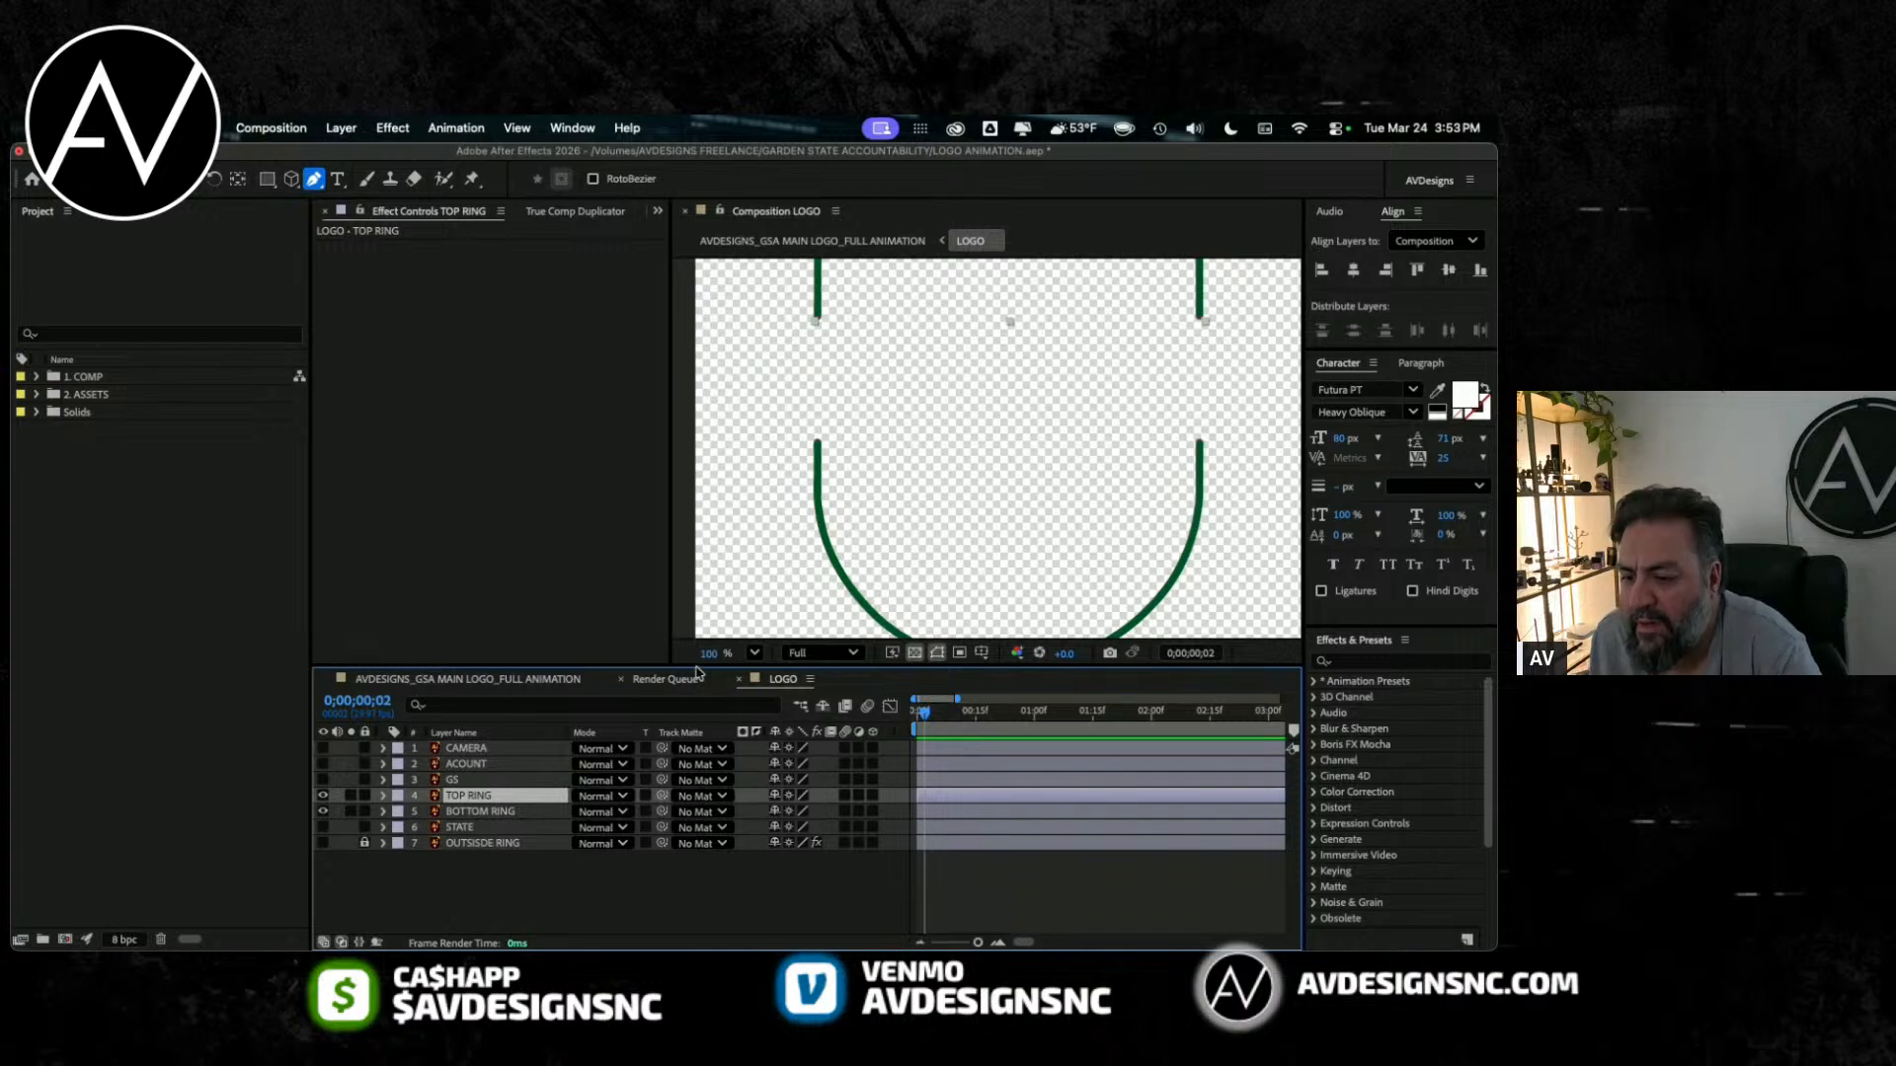
{"action": "left_click_drag", "start_coordinate": [696, 673], "coordinate": [697, 766]}
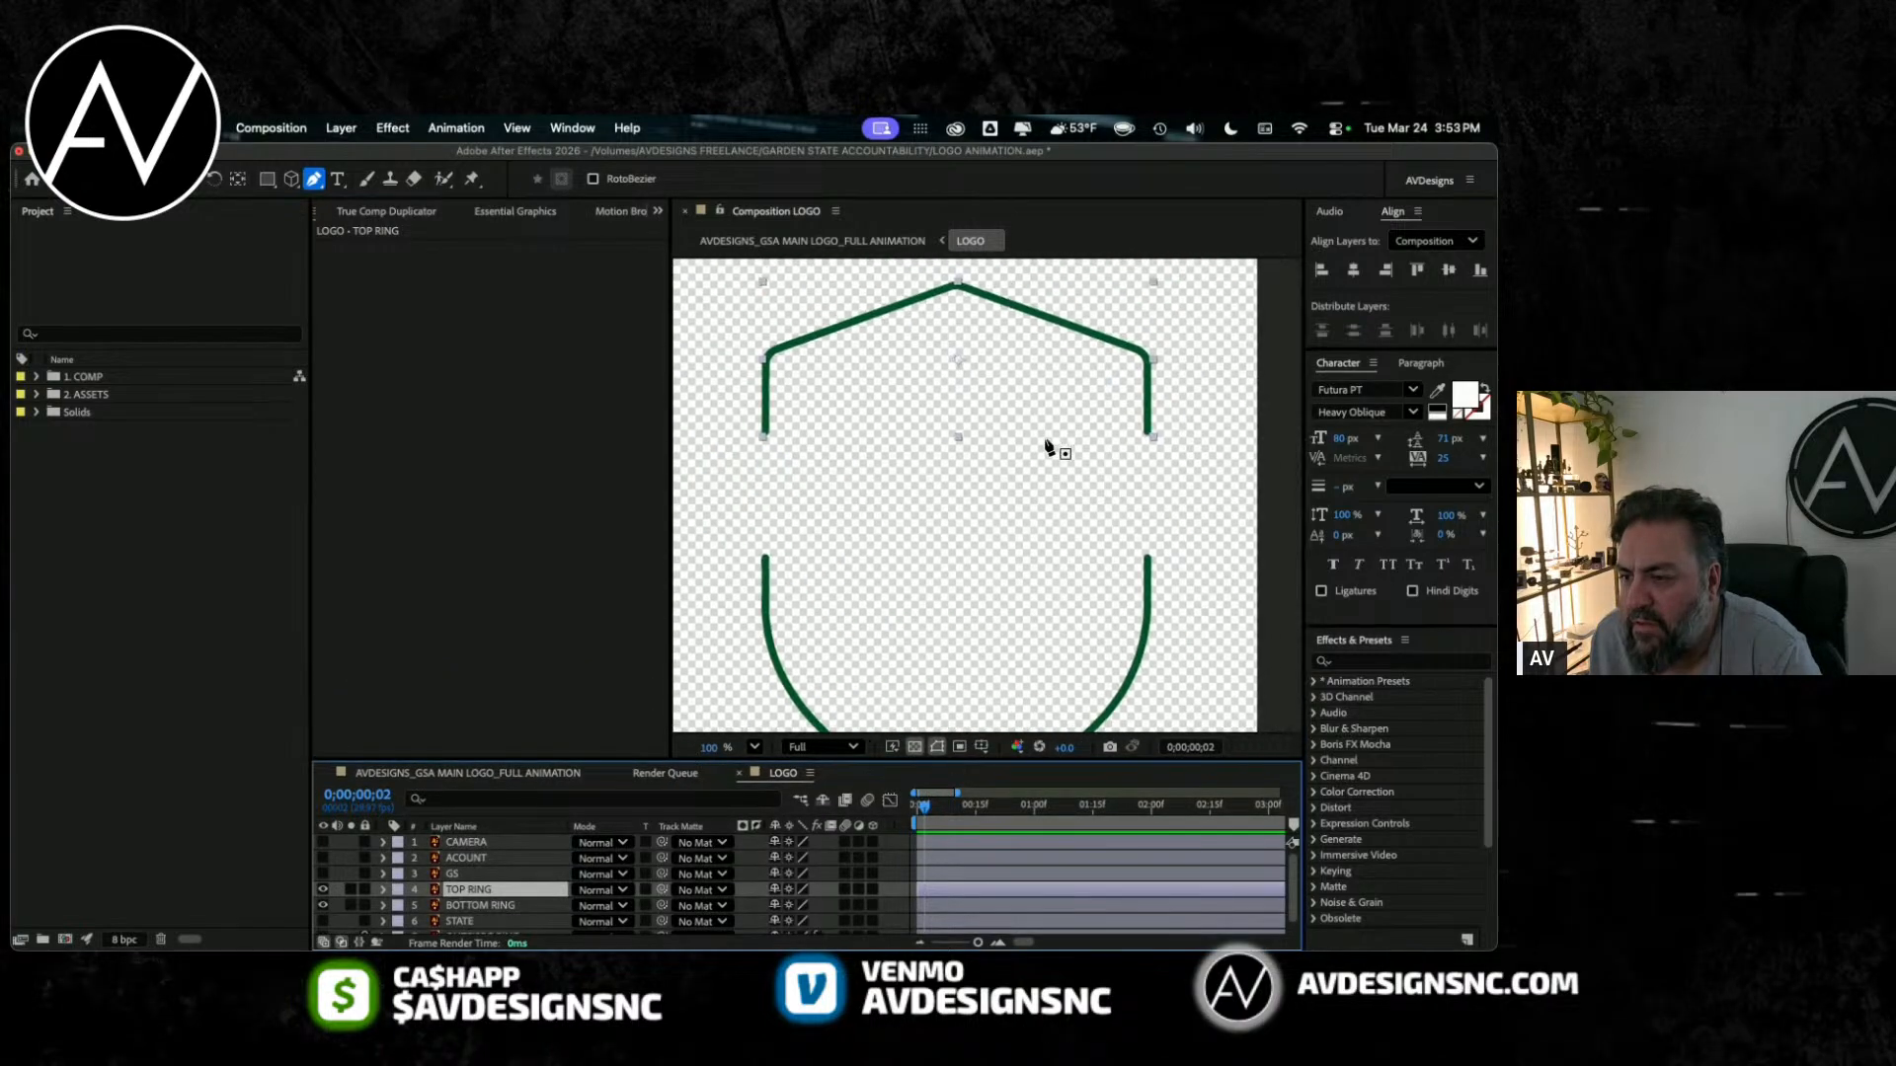
{"action": "left_click_drag", "start_coordinate": [1148, 431], "coordinate": [1140, 454]}
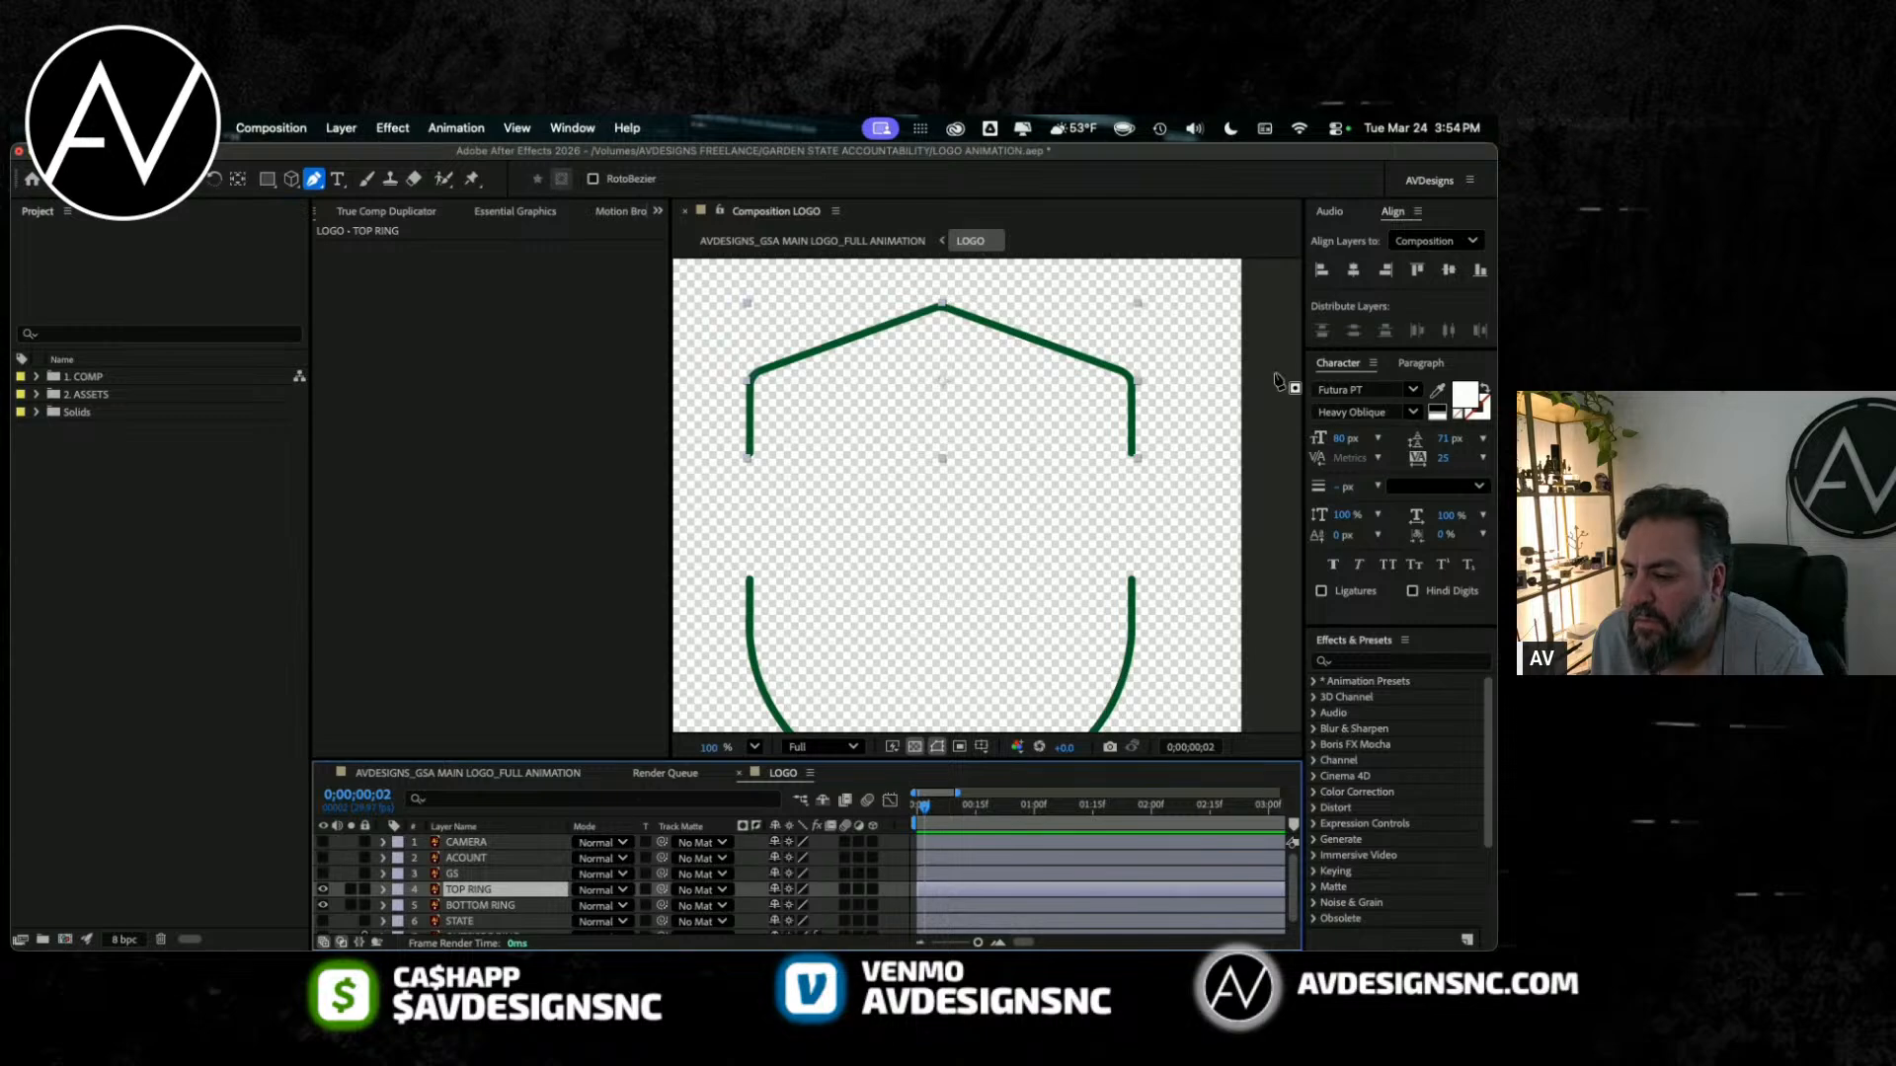
{"action": "left_click", "coordinate": [1141, 459]}
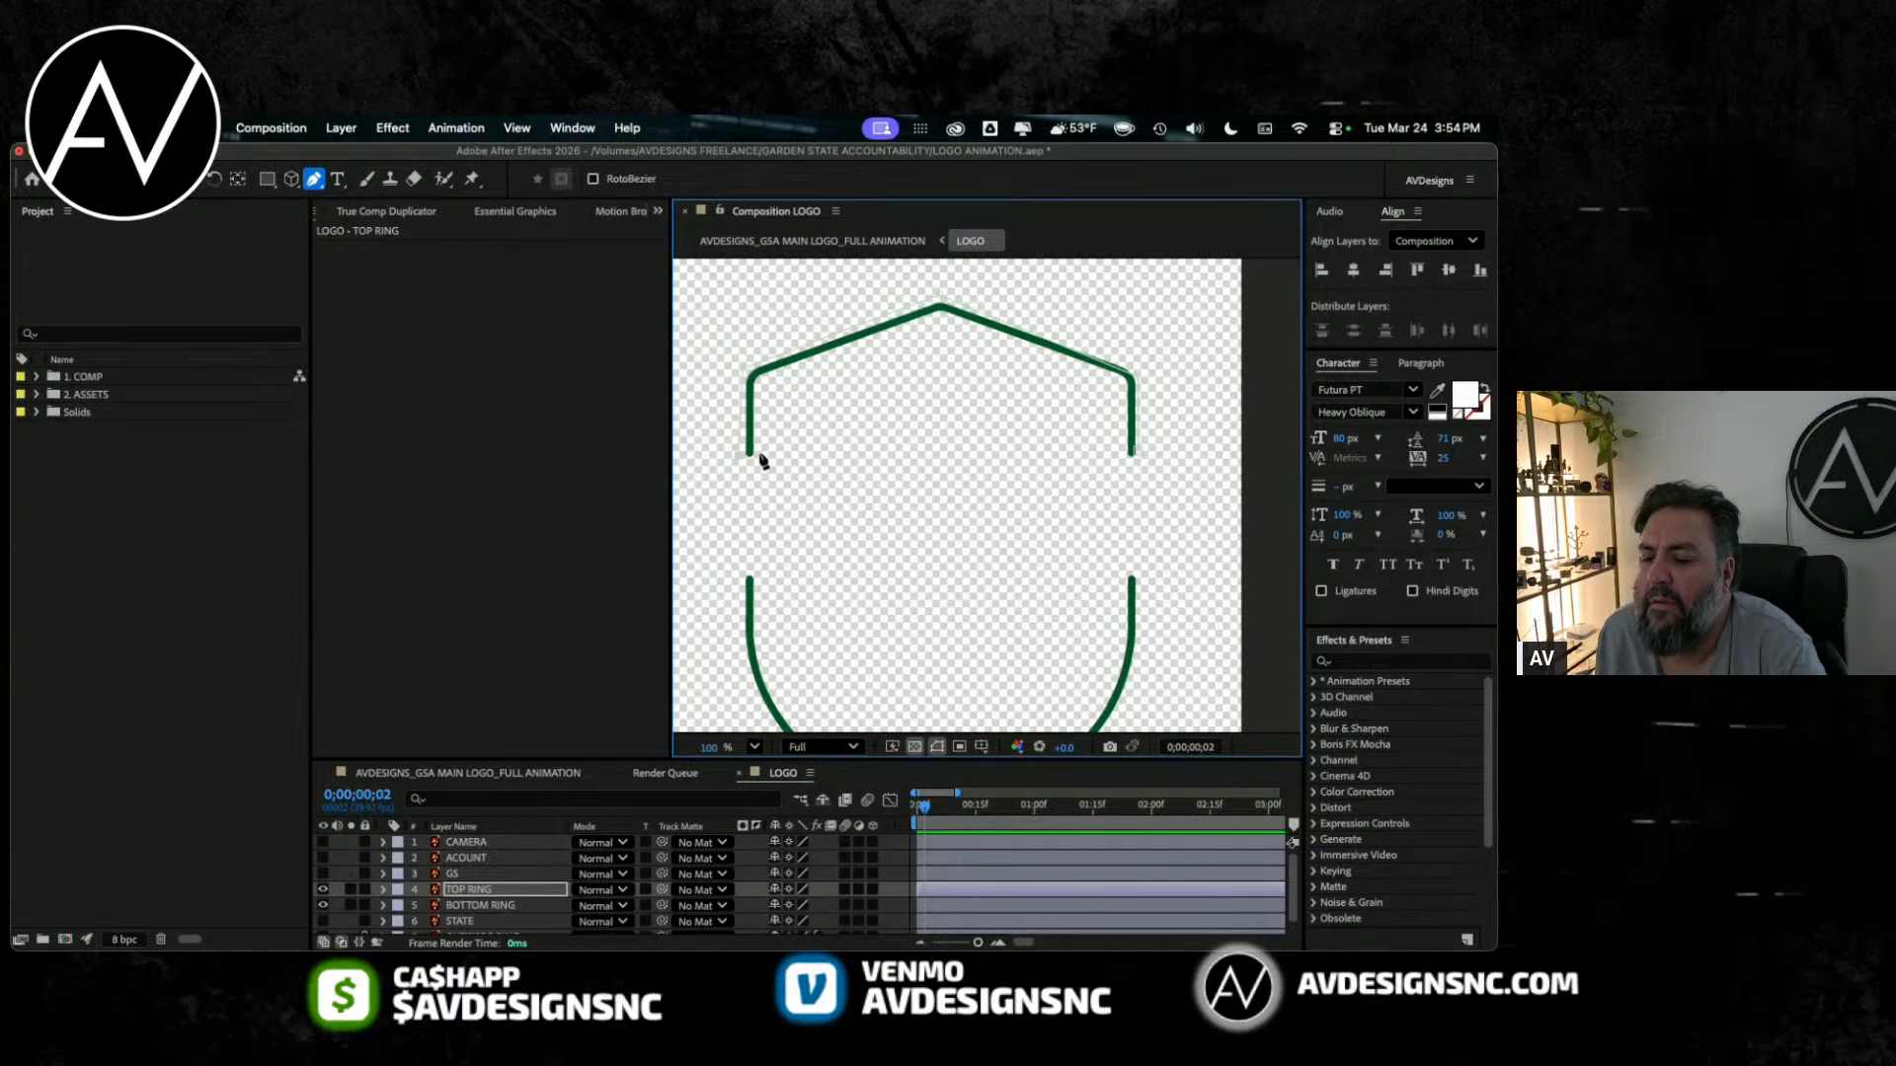
Step: Apply Stroke to TOP RING with All Masks on, Brush Size 31.5 and Paint Style set to Reveal Original Image
{"action": "left_click", "coordinate": [523, 875]}
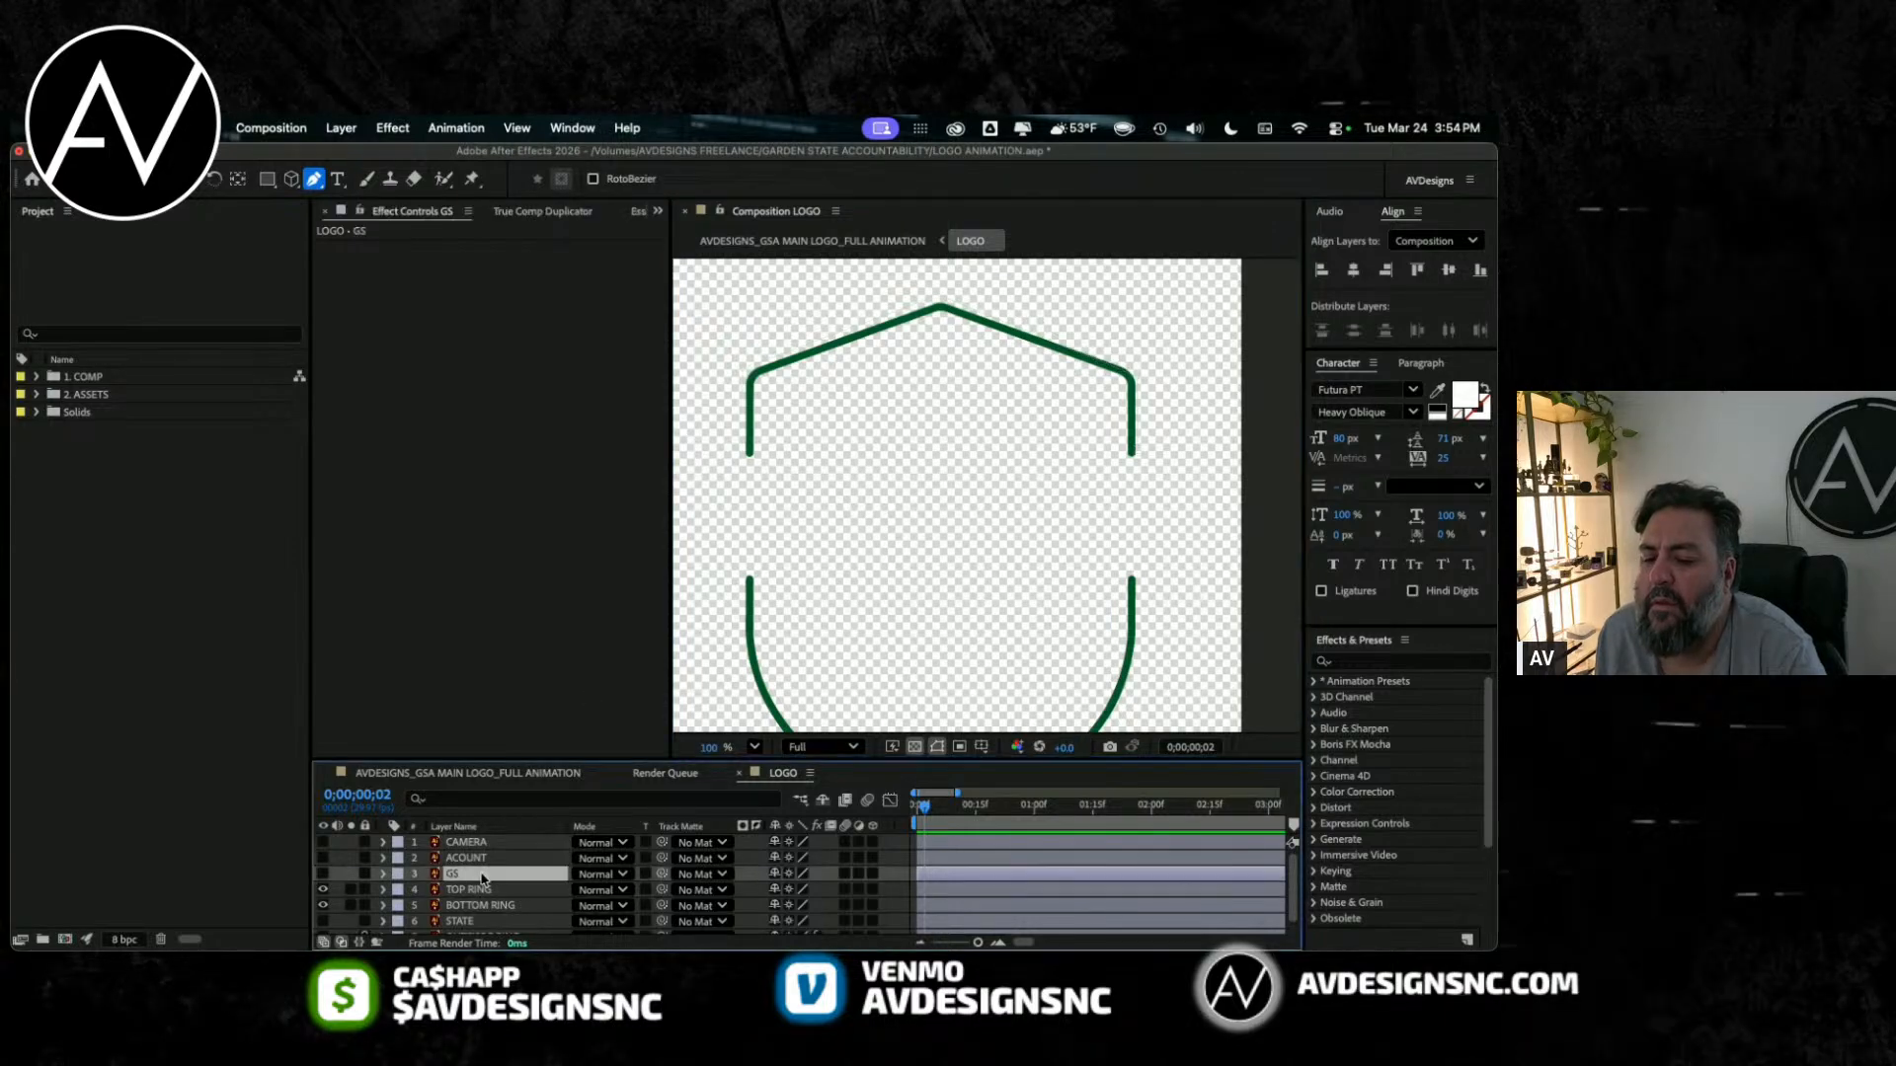
{"action": "left_click", "coordinate": [469, 890]}
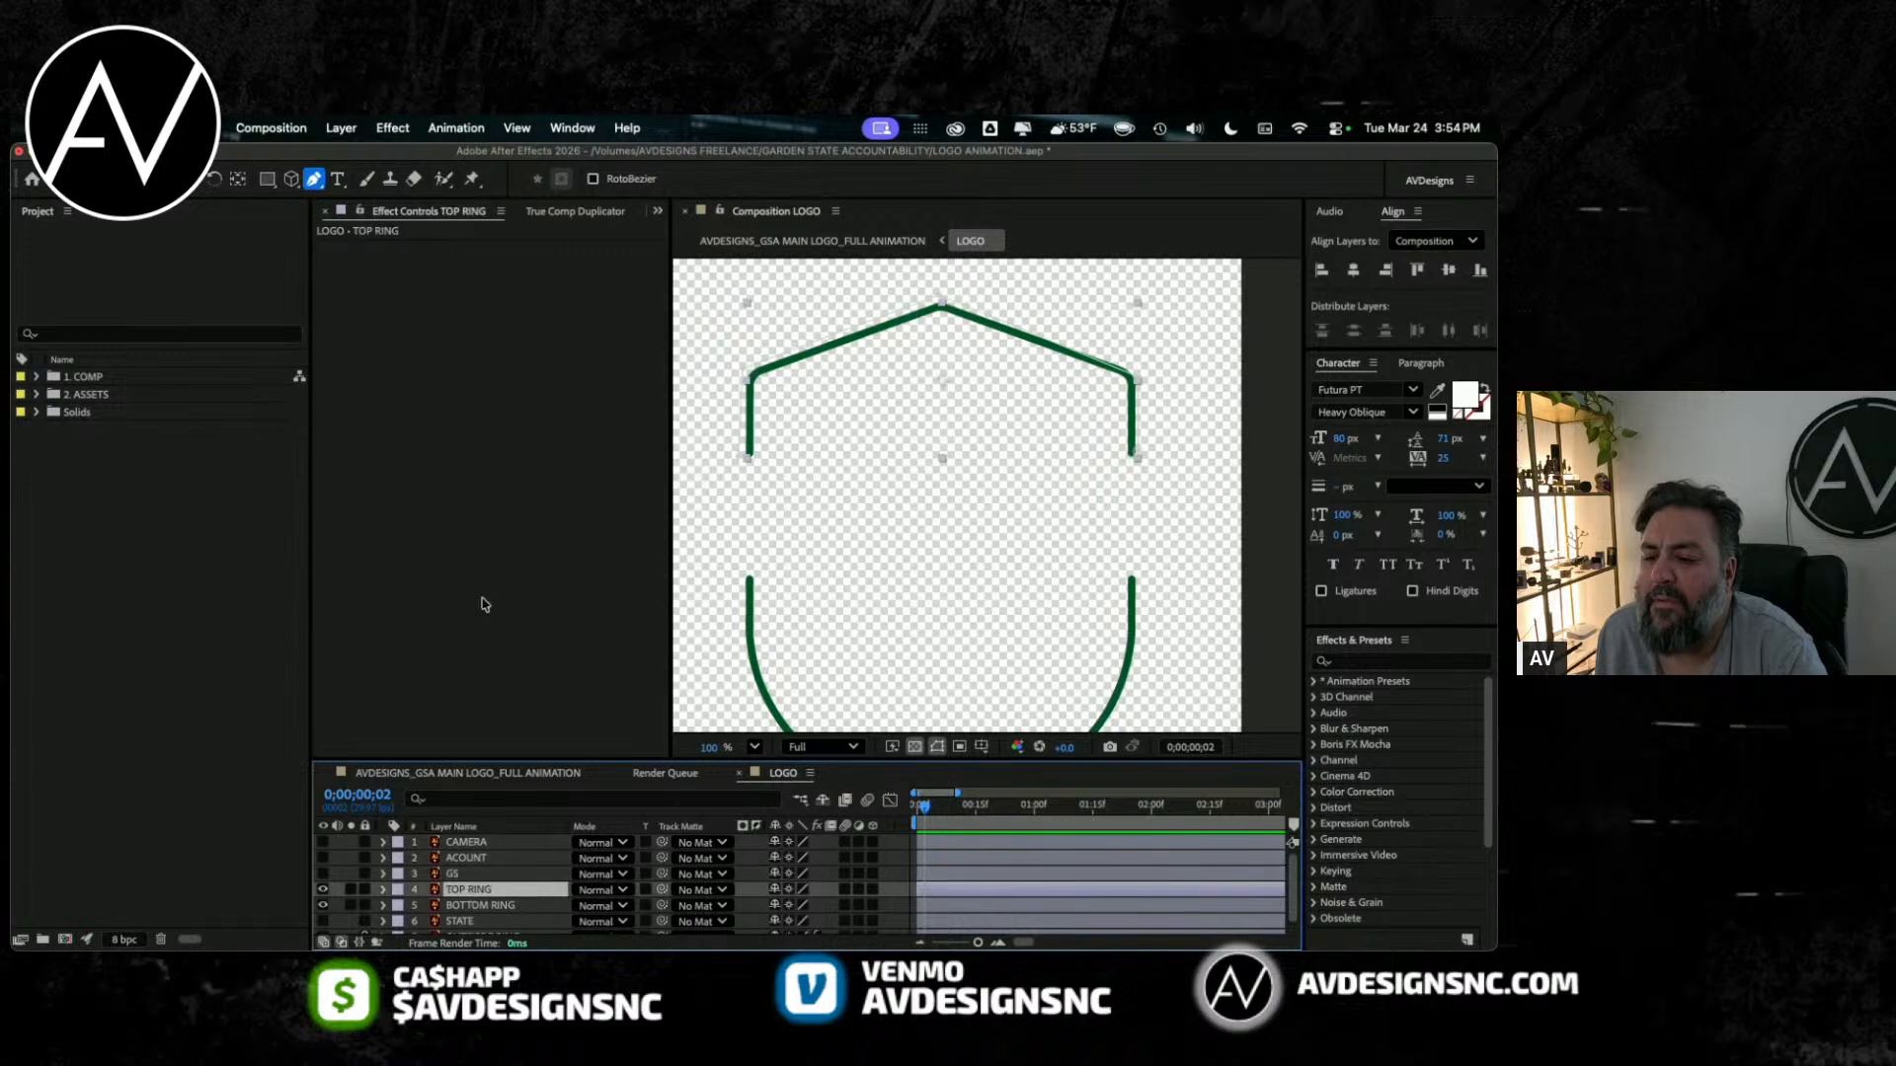
{"action": "left_click", "coordinate": [392, 128]}
{"action": "left_click", "coordinate": [388, 181]}
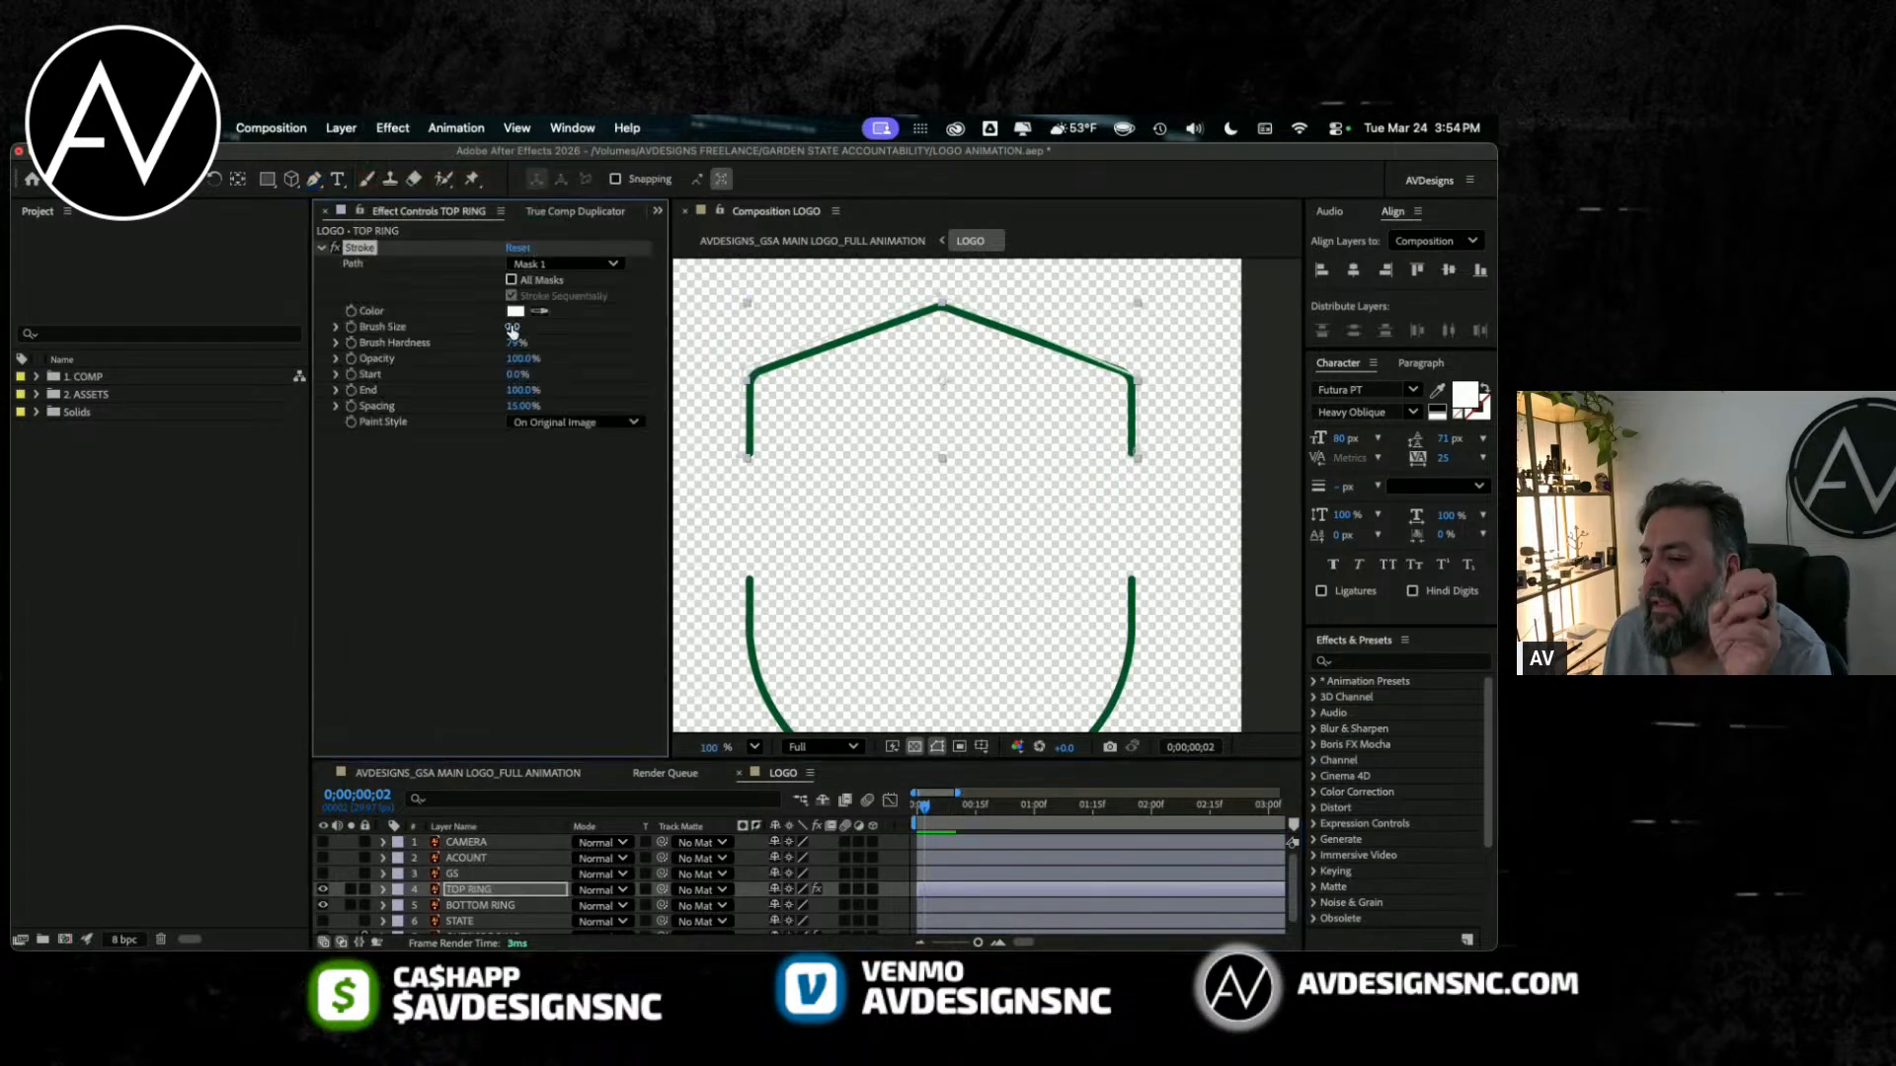
{"action": "left_click", "coordinate": [511, 280]}
{"action": "left_click_drag", "start_coordinate": [514, 326], "coordinate": [713, 330]}
{"action": "left_click", "coordinate": [585, 426]}
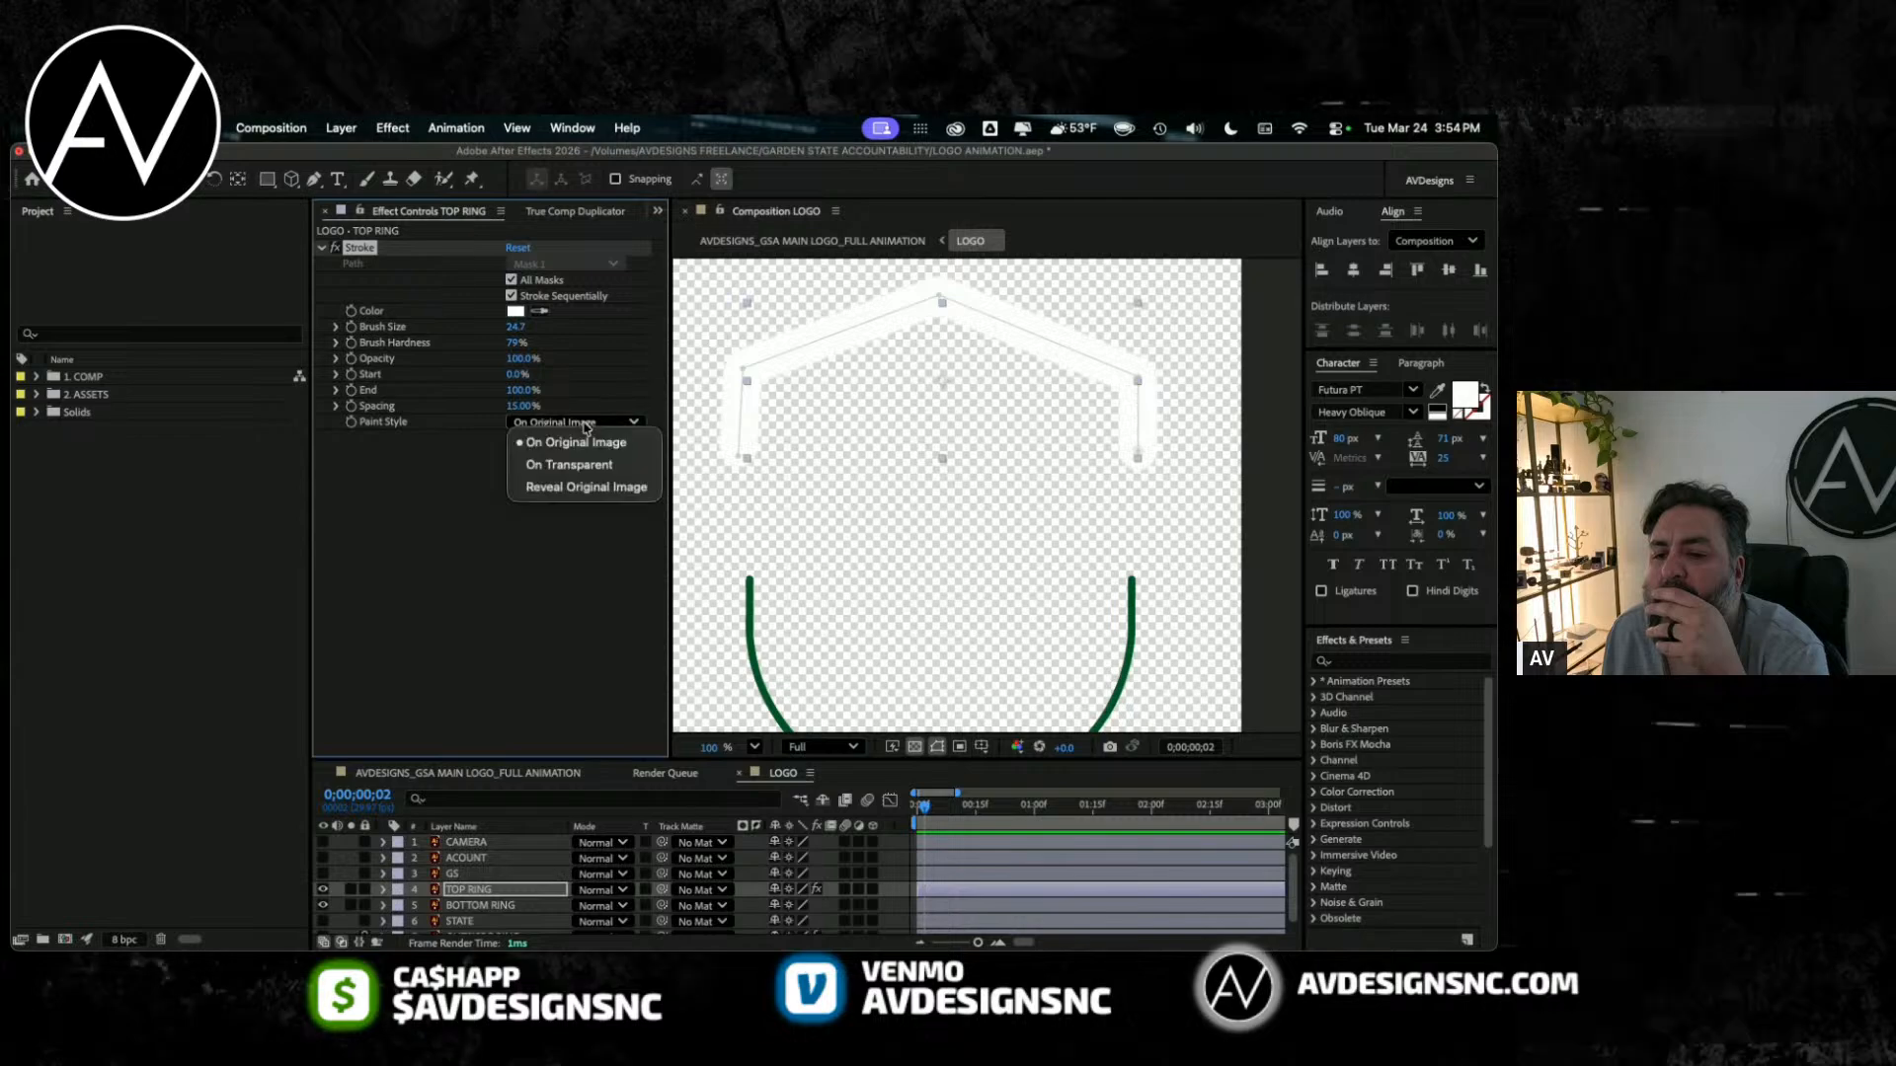
{"action": "left_click", "coordinate": [553, 484]}
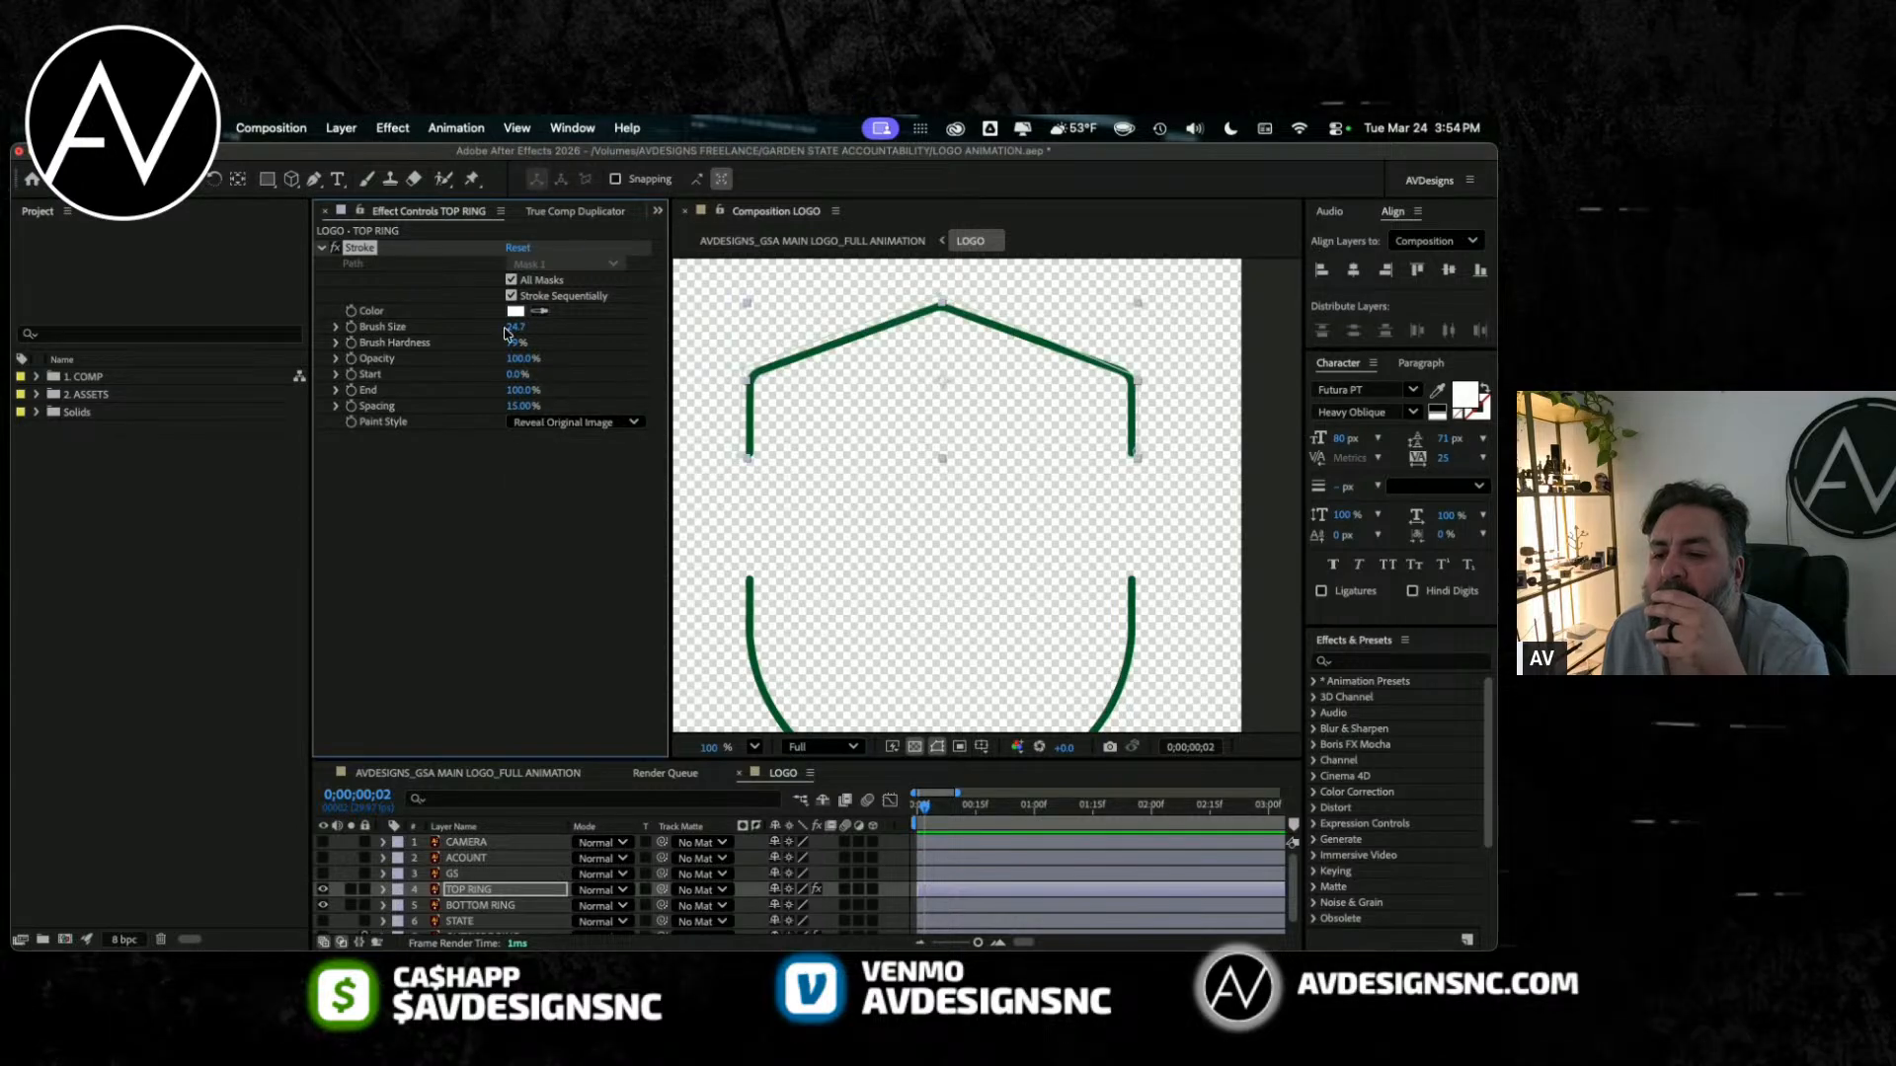
{"action": "mouse_move", "coordinate": [514, 327]}
{"action": "left_mouse_down"}
{"action": "mouse_move", "coordinate": [415, 327]}
{"action": "mouse_move", "coordinate": [585, 336]}
{"action": "left_mouse_up"}
Step: Nudge the lower-right end point of TOP RING's mask slightly outward, checking it with the transparency grid temporarily off
{"action": "left_click", "coordinate": [1139, 381]}
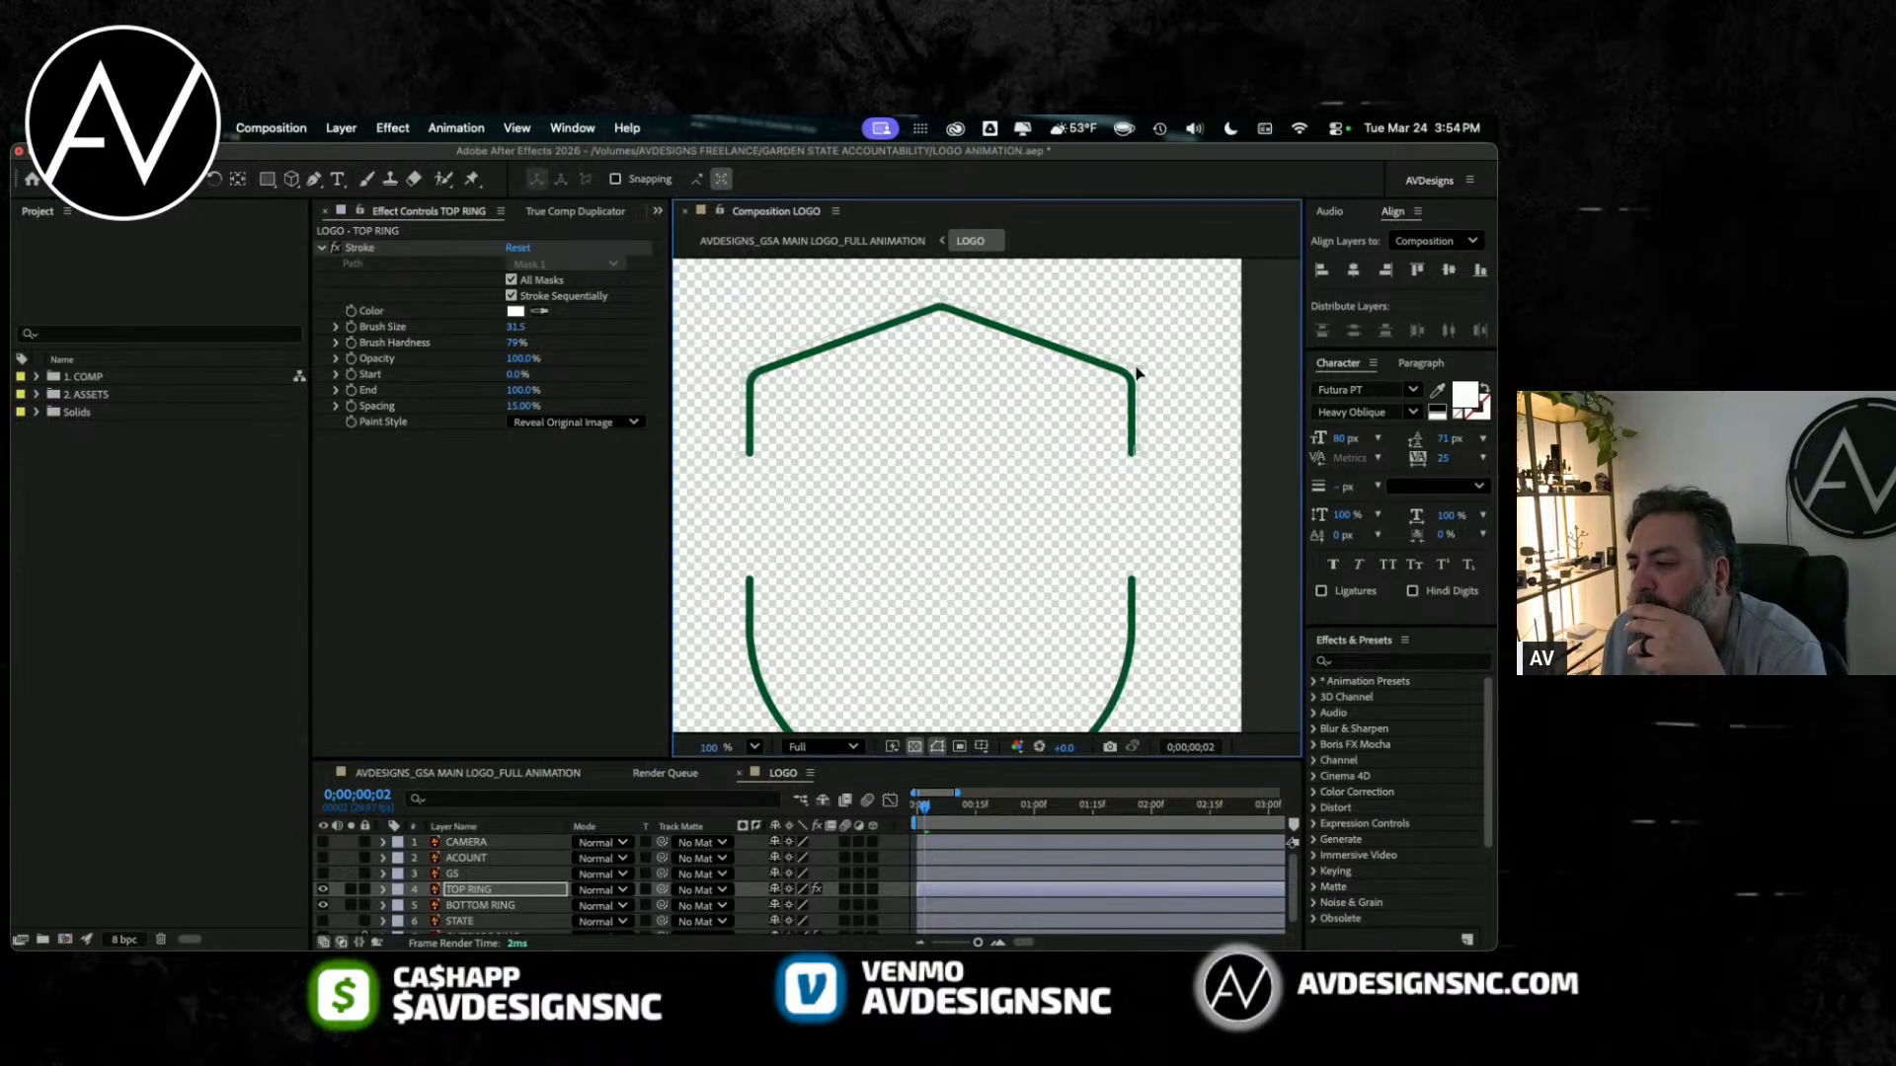
{"action": "left_click", "coordinate": [913, 747]}
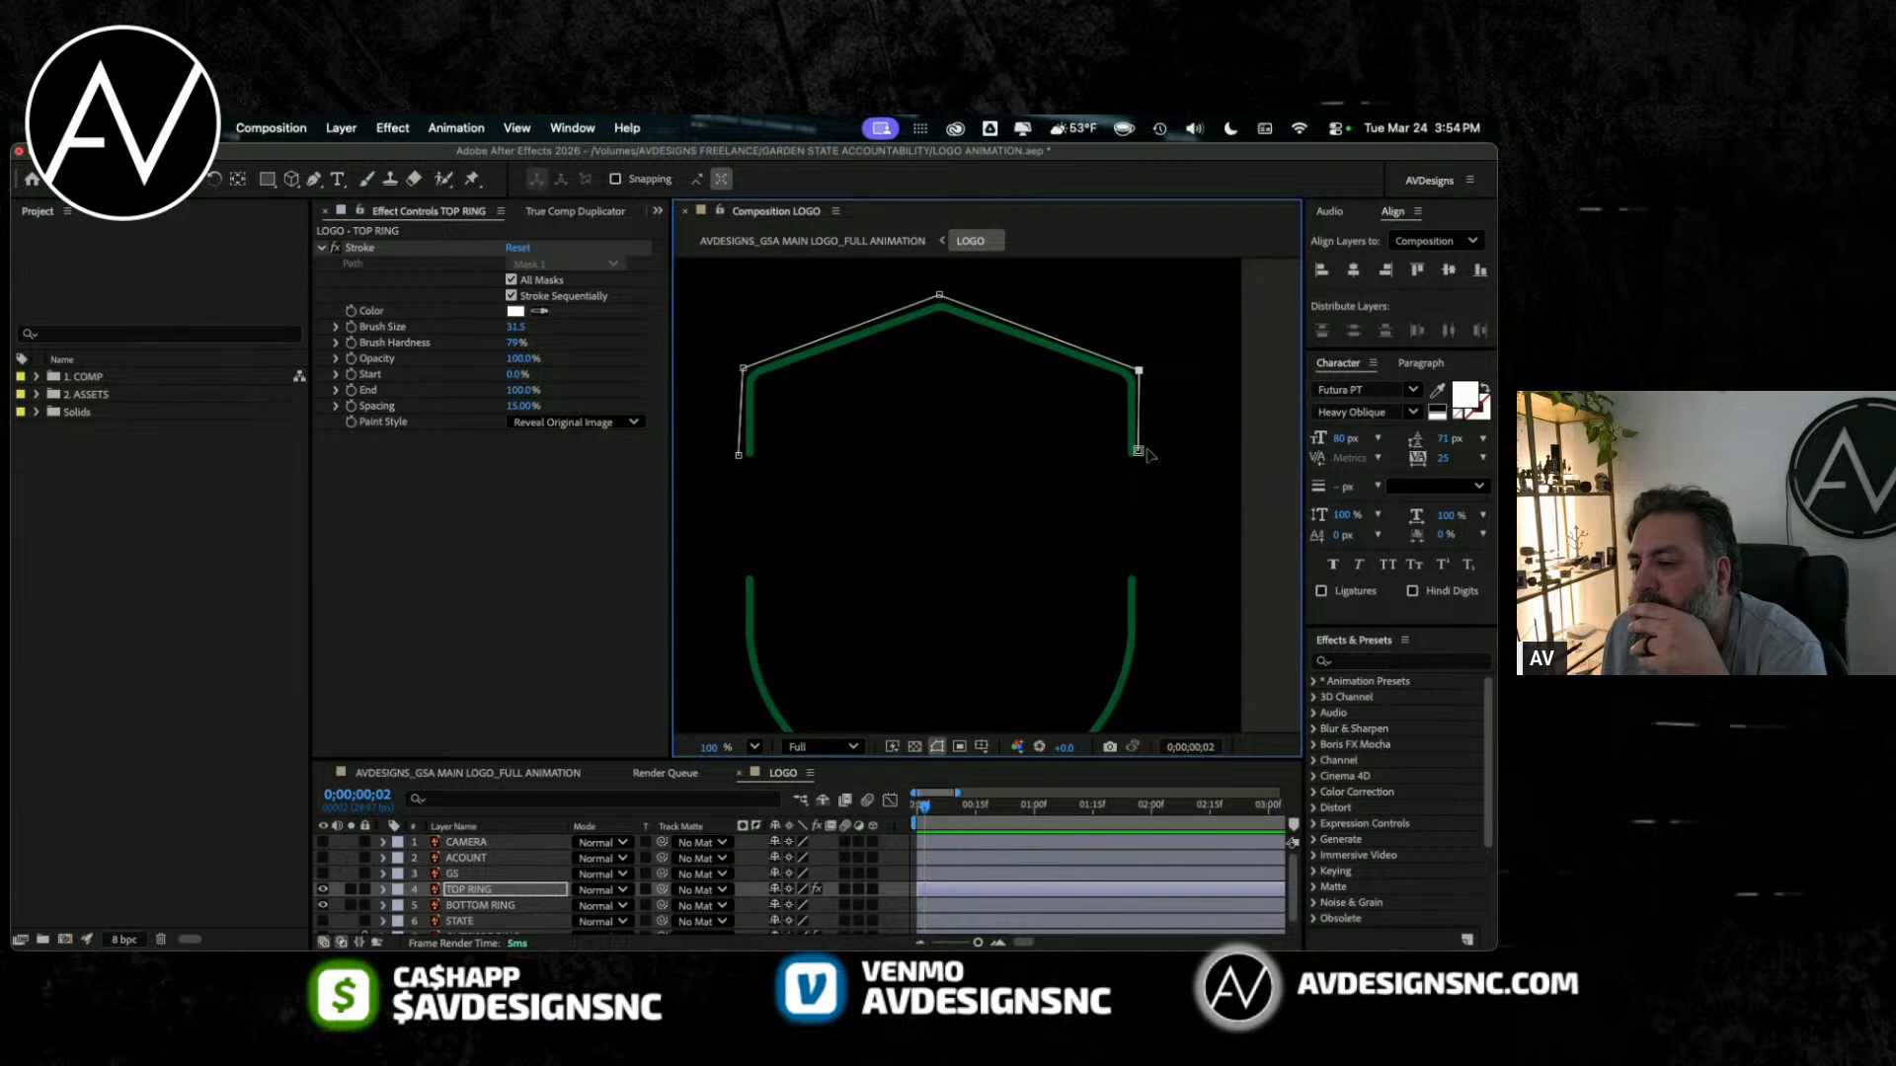
{"action": "left_click_drag", "start_coordinate": [1139, 450], "coordinate": [1142, 452]}
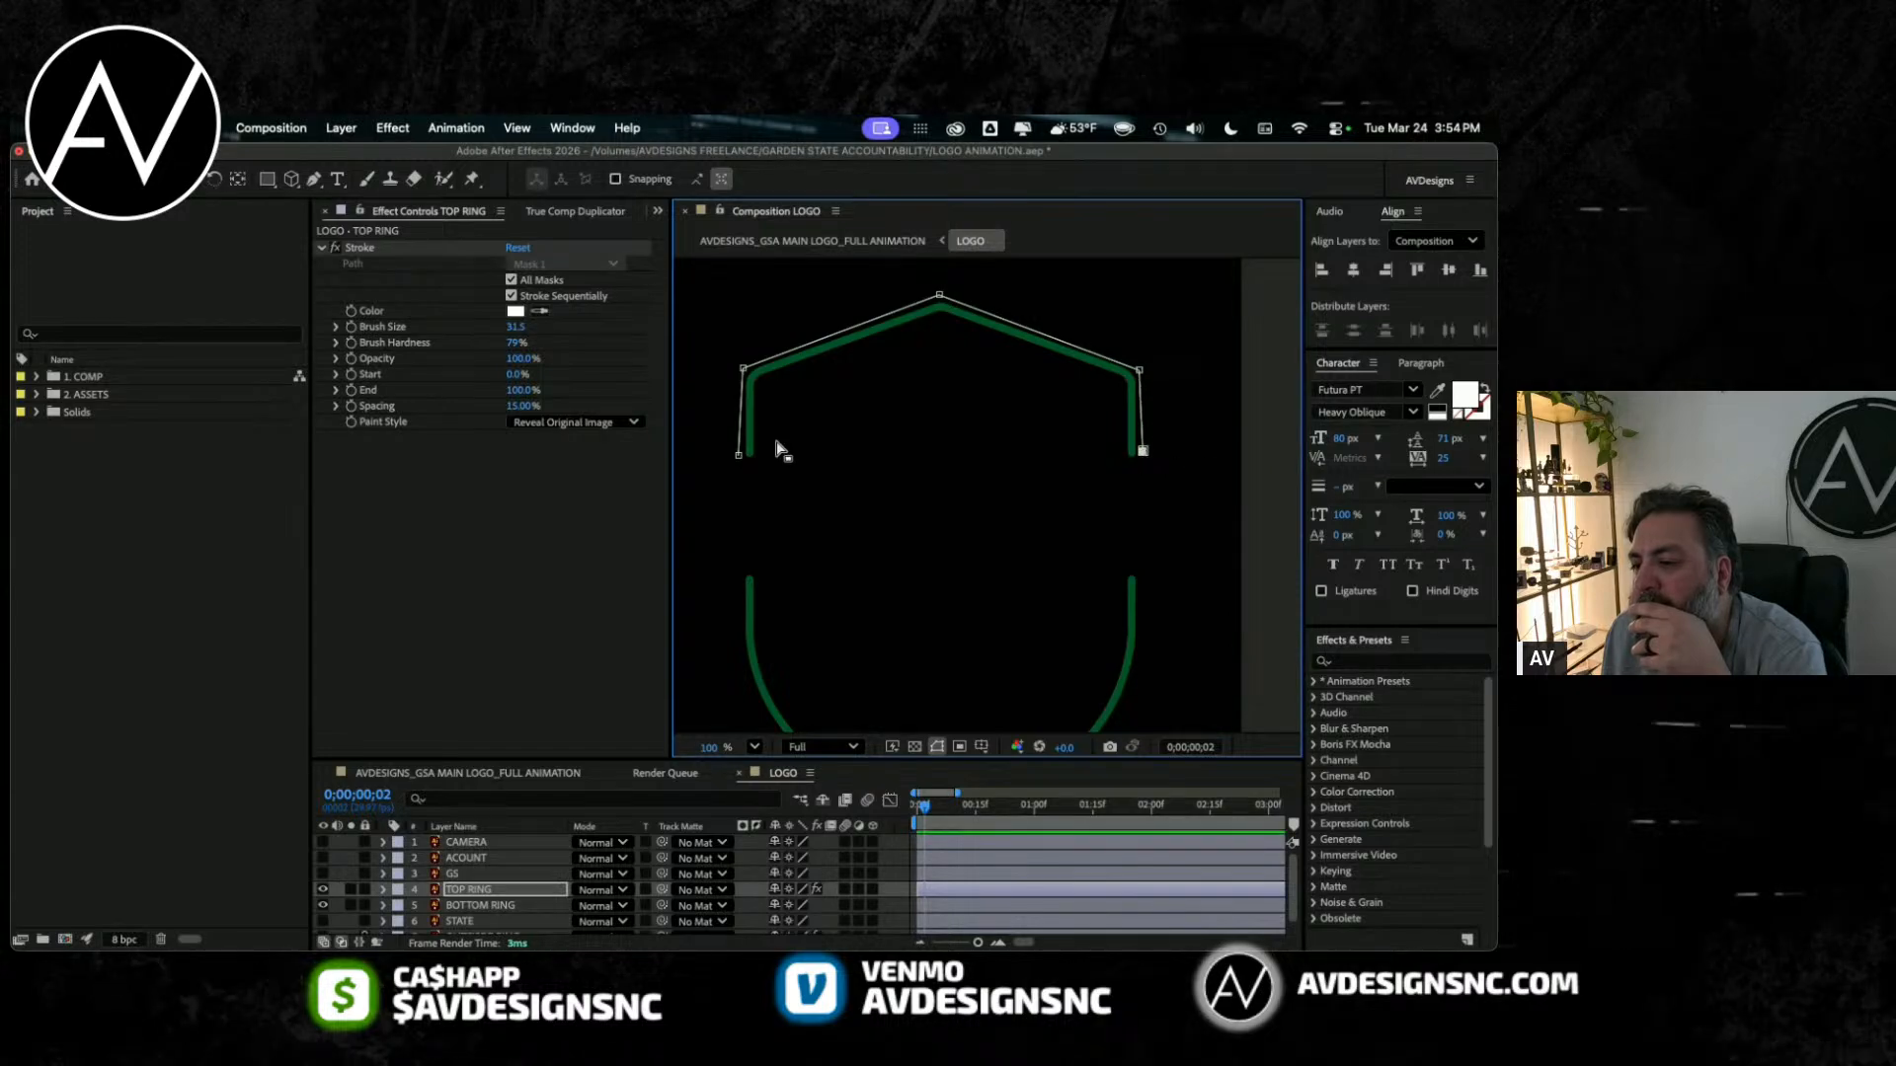
{"action": "left_click", "coordinate": [915, 748]}
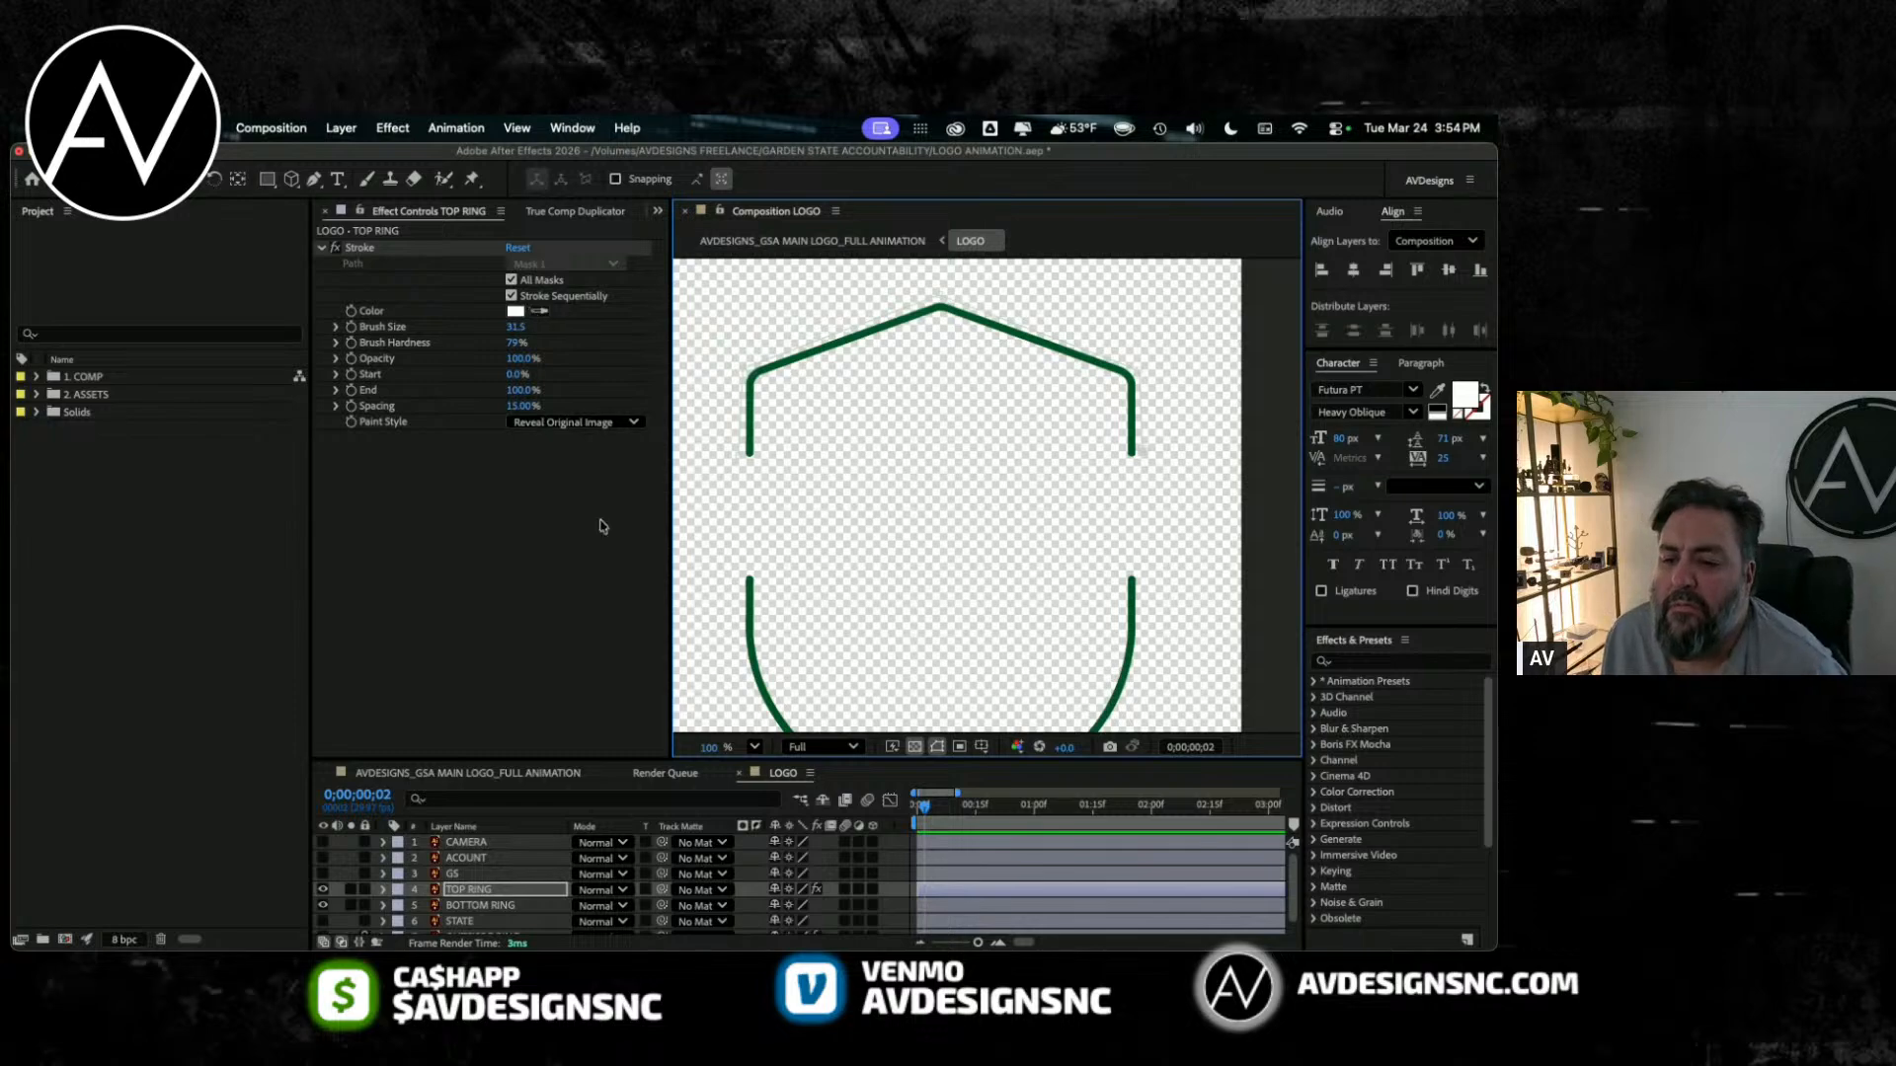
Step: Keyframe TOP RING's Stroke Start from 100% at frame 0 to 0% at frame 10 and preview the reveal
{"action": "key", "text": "Home"}
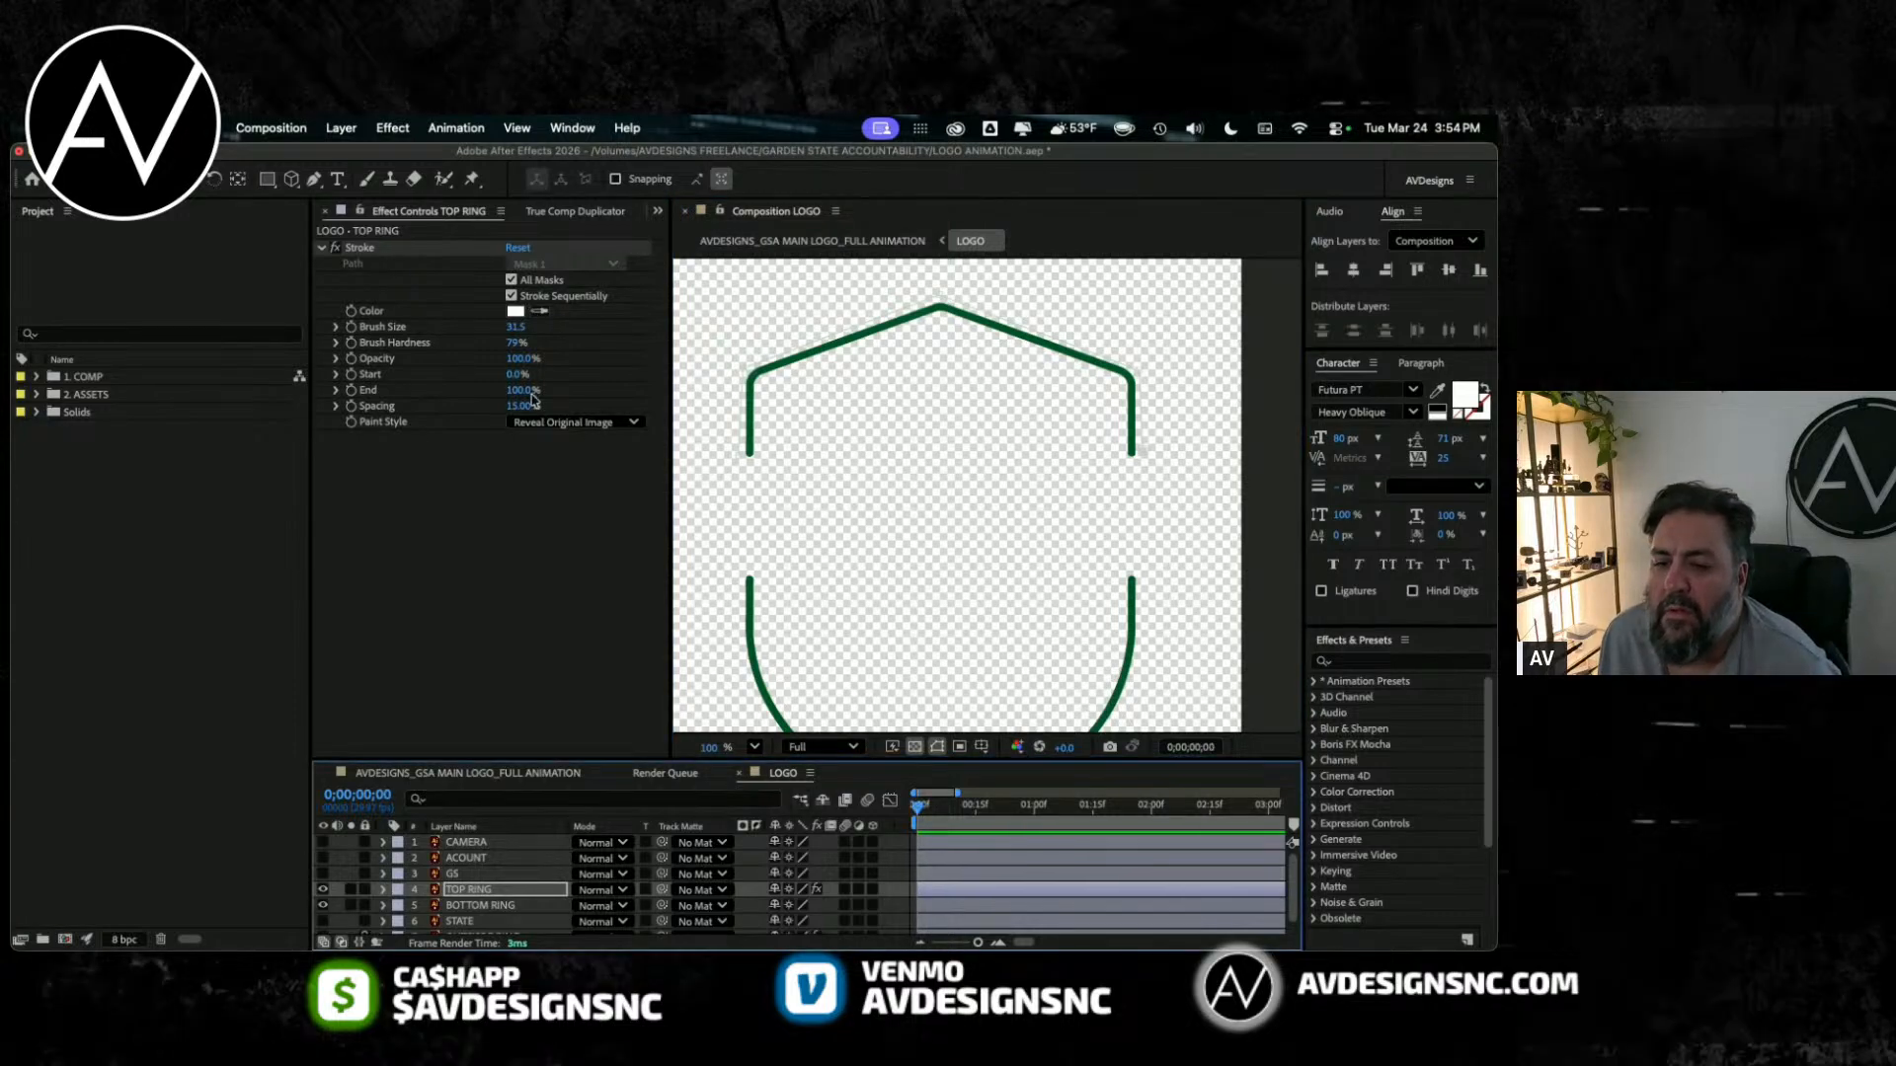
{"action": "left_click", "coordinate": [464, 375]}
{"action": "left_click_drag", "start_coordinate": [551, 373], "coordinate": [576, 370]}
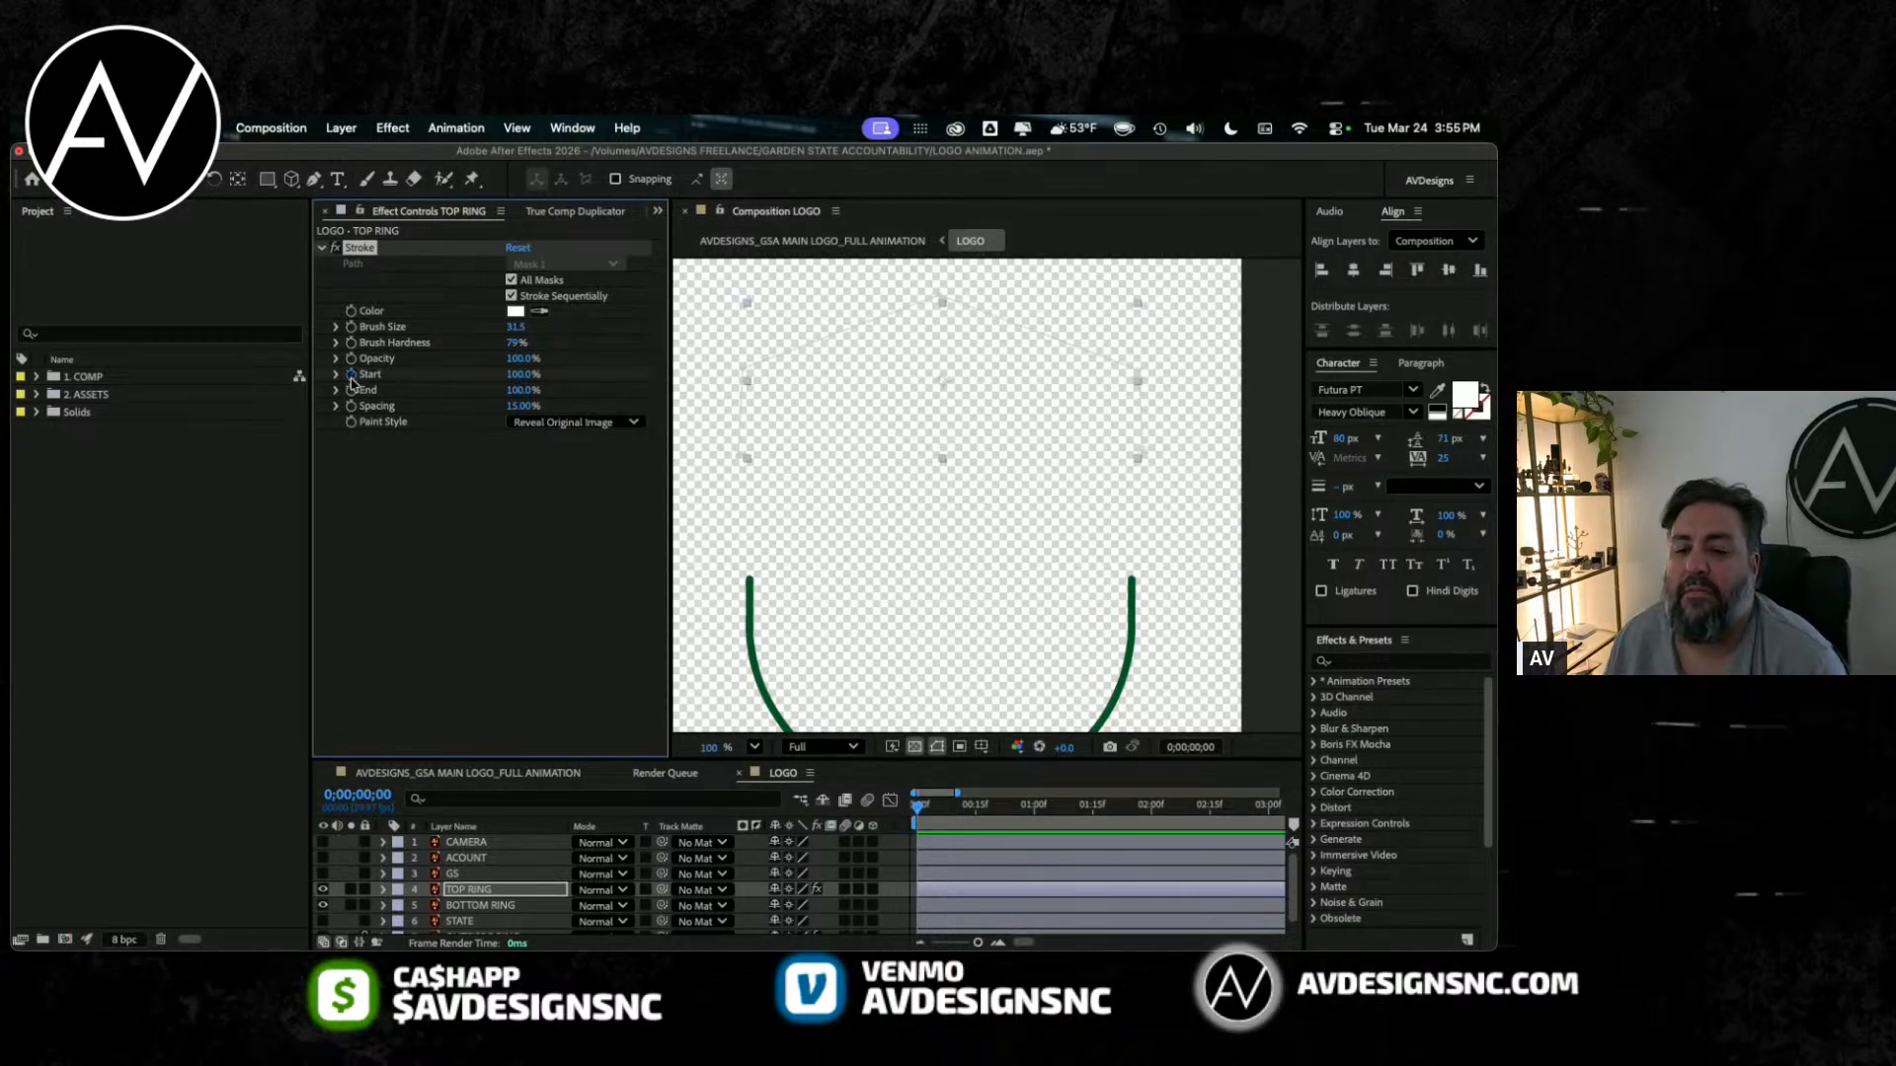
{"action": "left_click", "coordinate": [954, 805]}
{"action": "left_click_drag", "start_coordinate": [962, 810], "coordinate": [956, 807]}
{"action": "left_click_drag", "start_coordinate": [527, 375], "coordinate": [328, 413]}
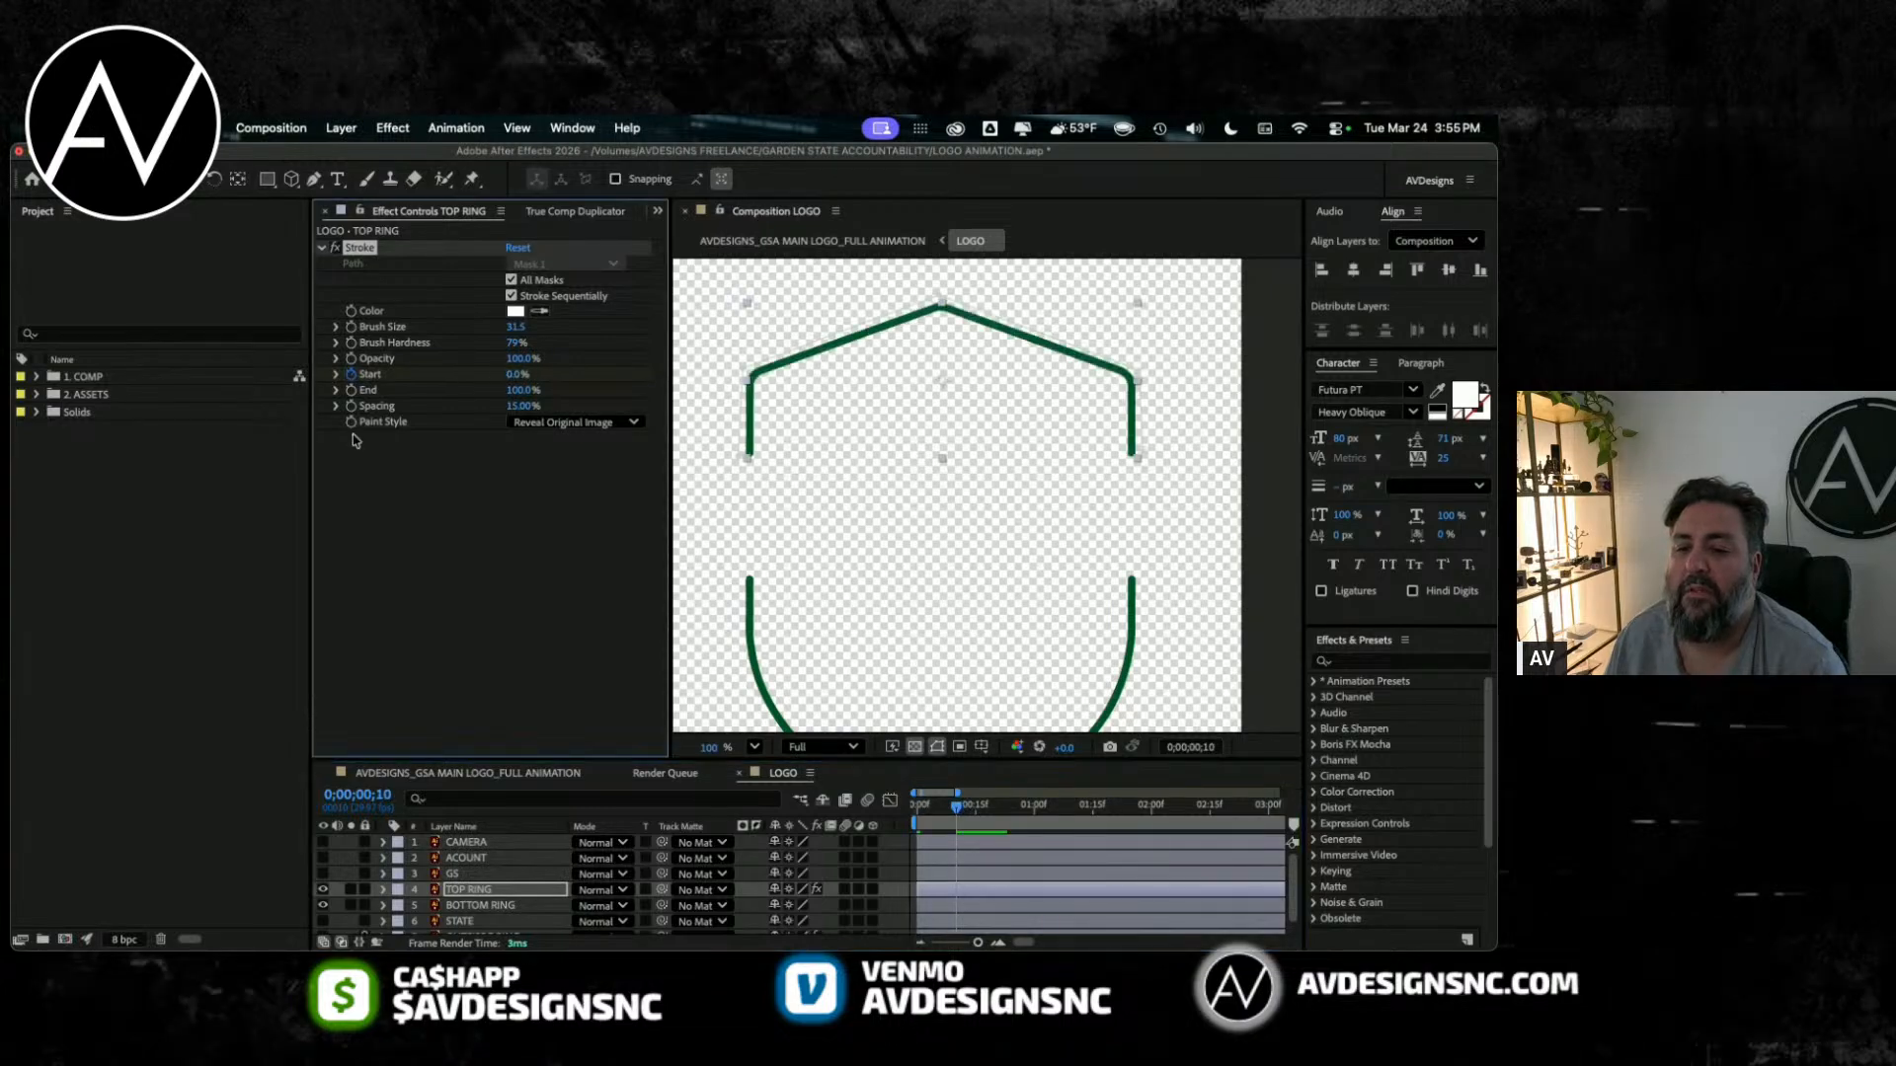
{"action": "key", "text": "space"}
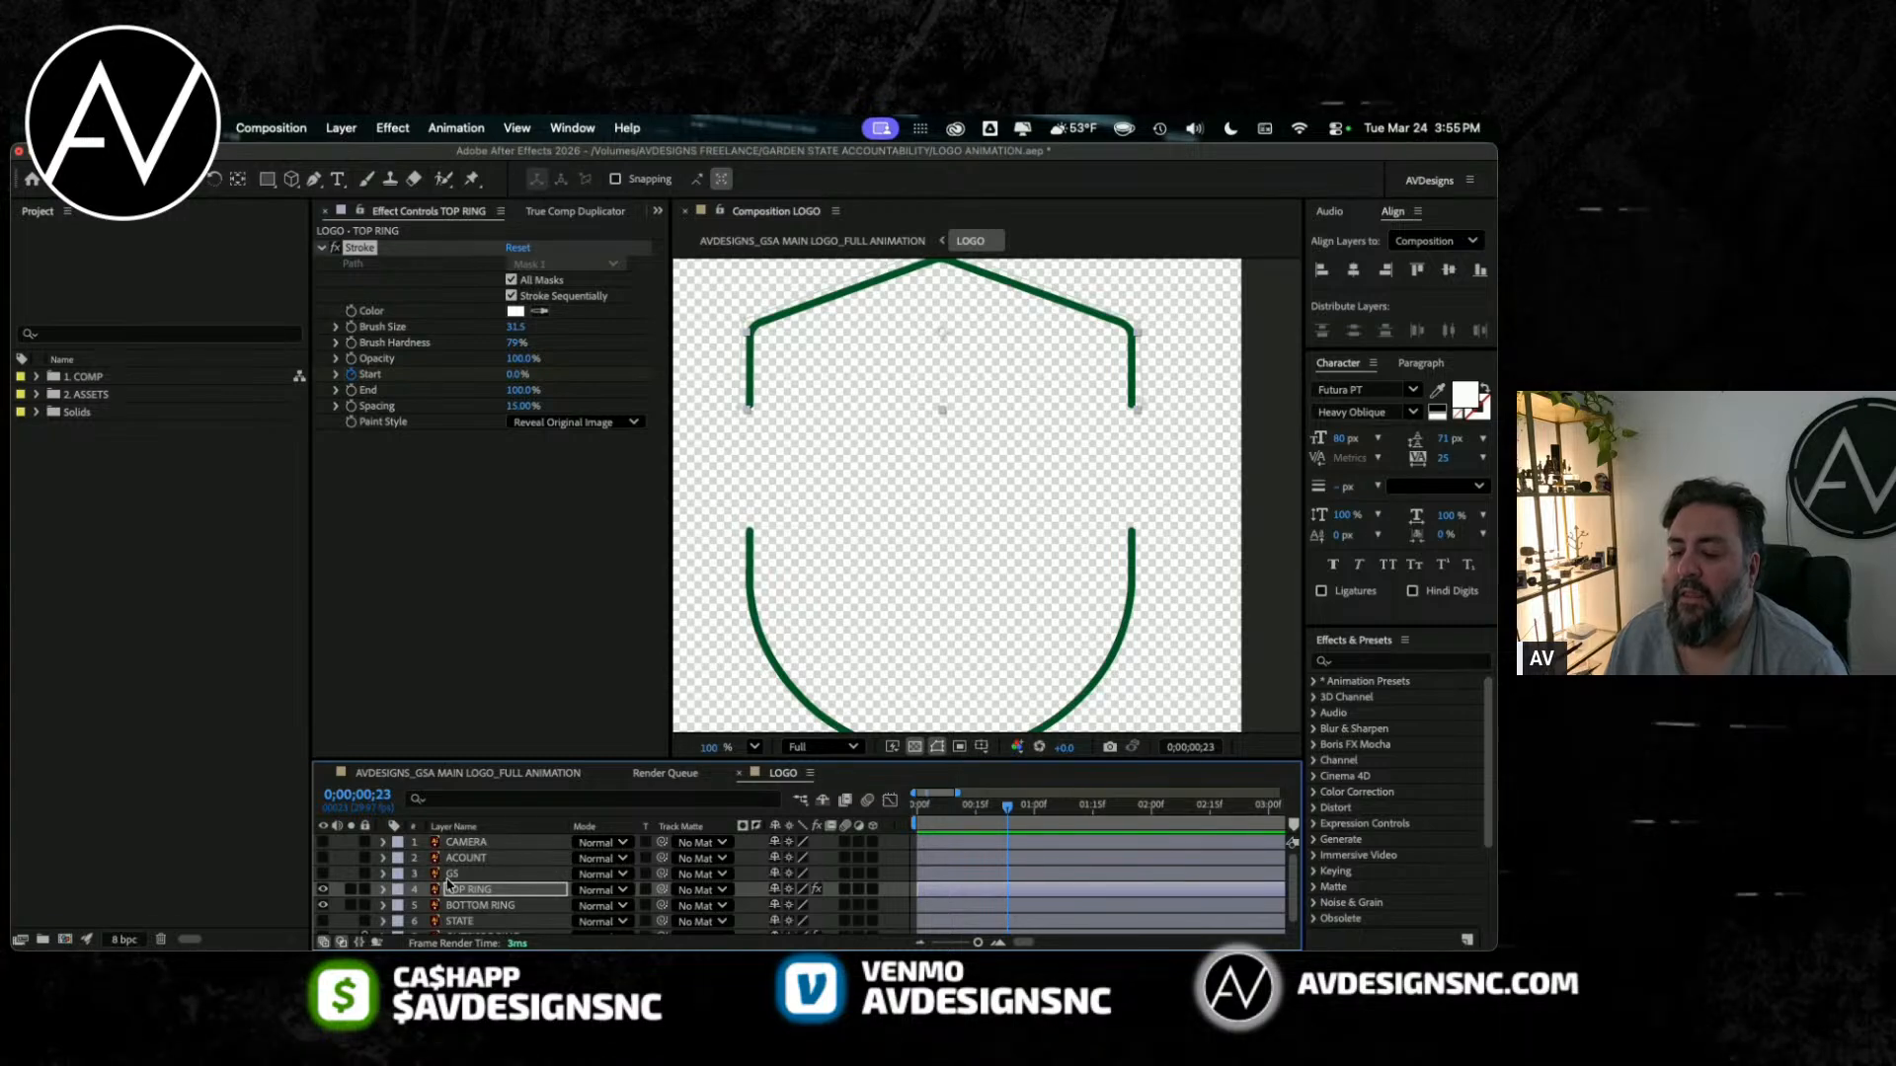
Step: Select BOTTOM RING and hide TOP RING so only the lower shield outline is displayed
{"action": "left_click", "coordinate": [460, 907]}
{"action": "left_click", "coordinate": [323, 907]}
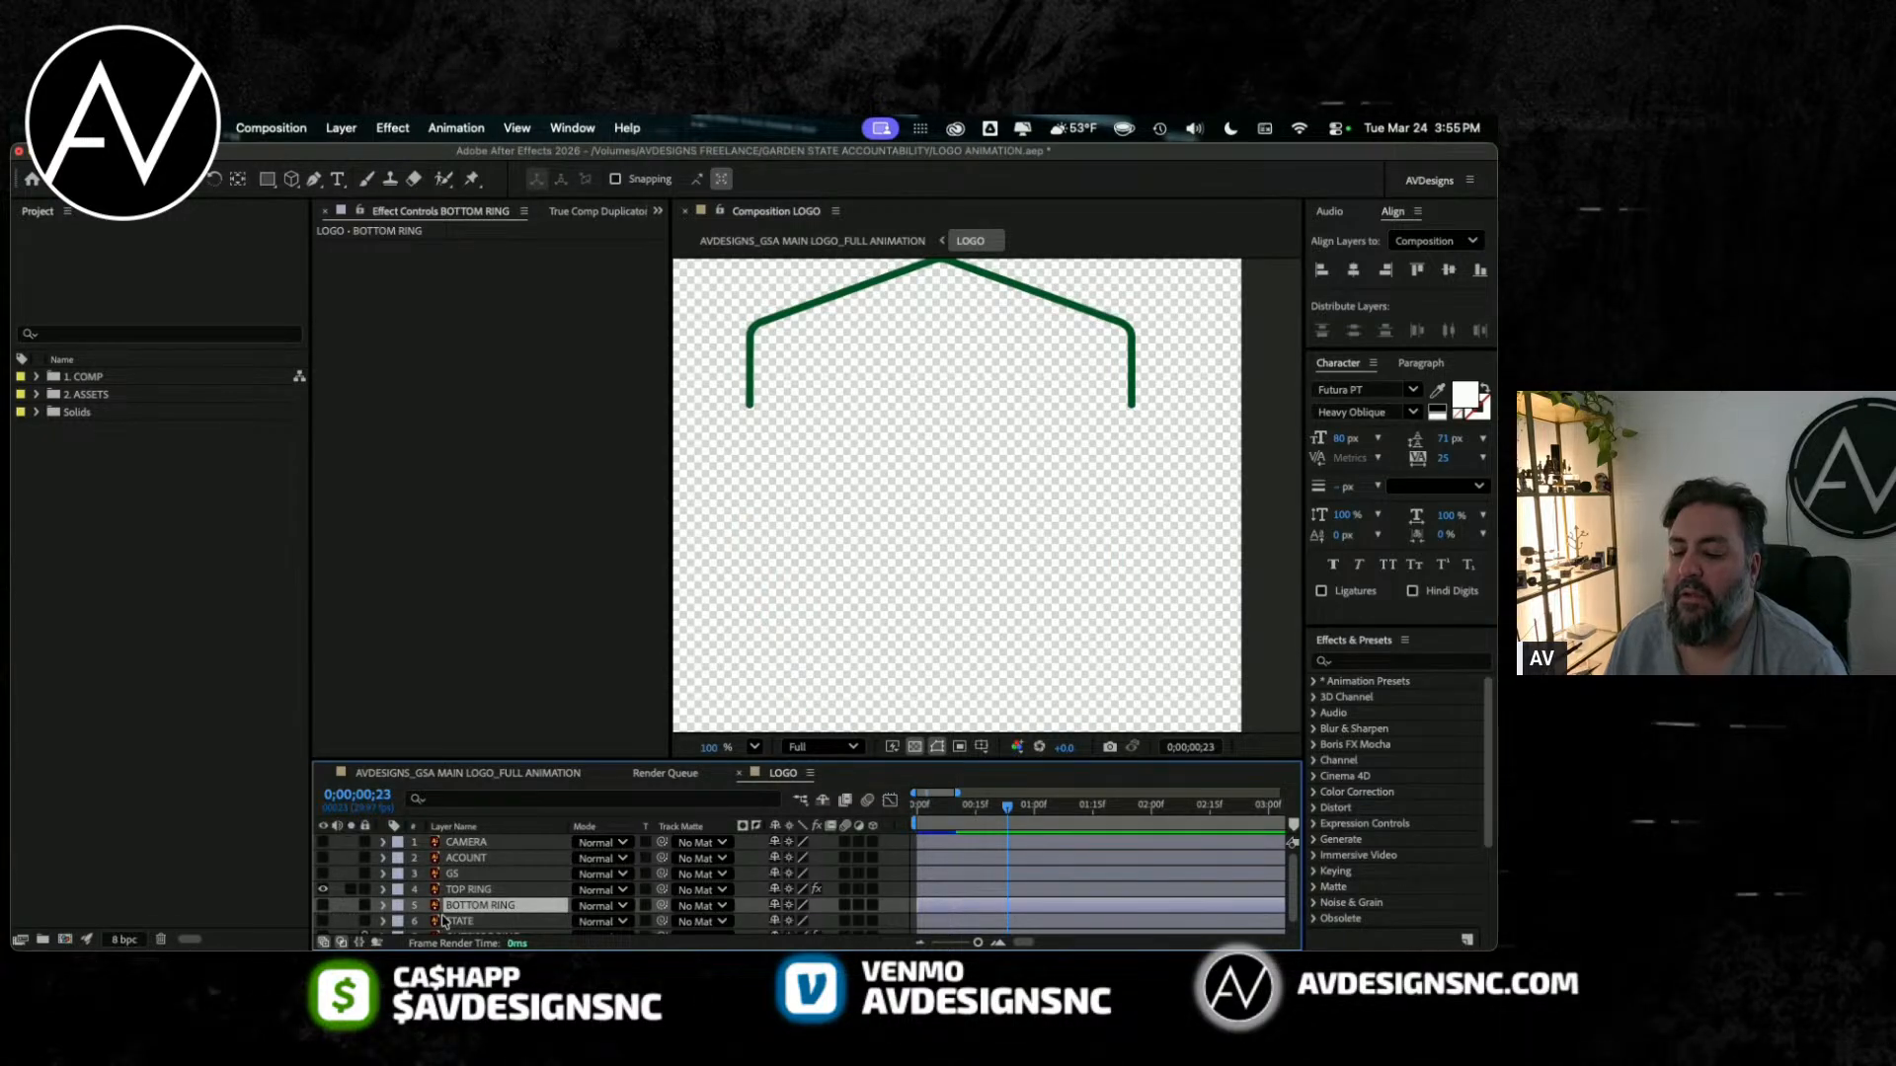
{"action": "left_click", "coordinate": [323, 907]}
{"action": "left_click", "coordinate": [323, 891]}
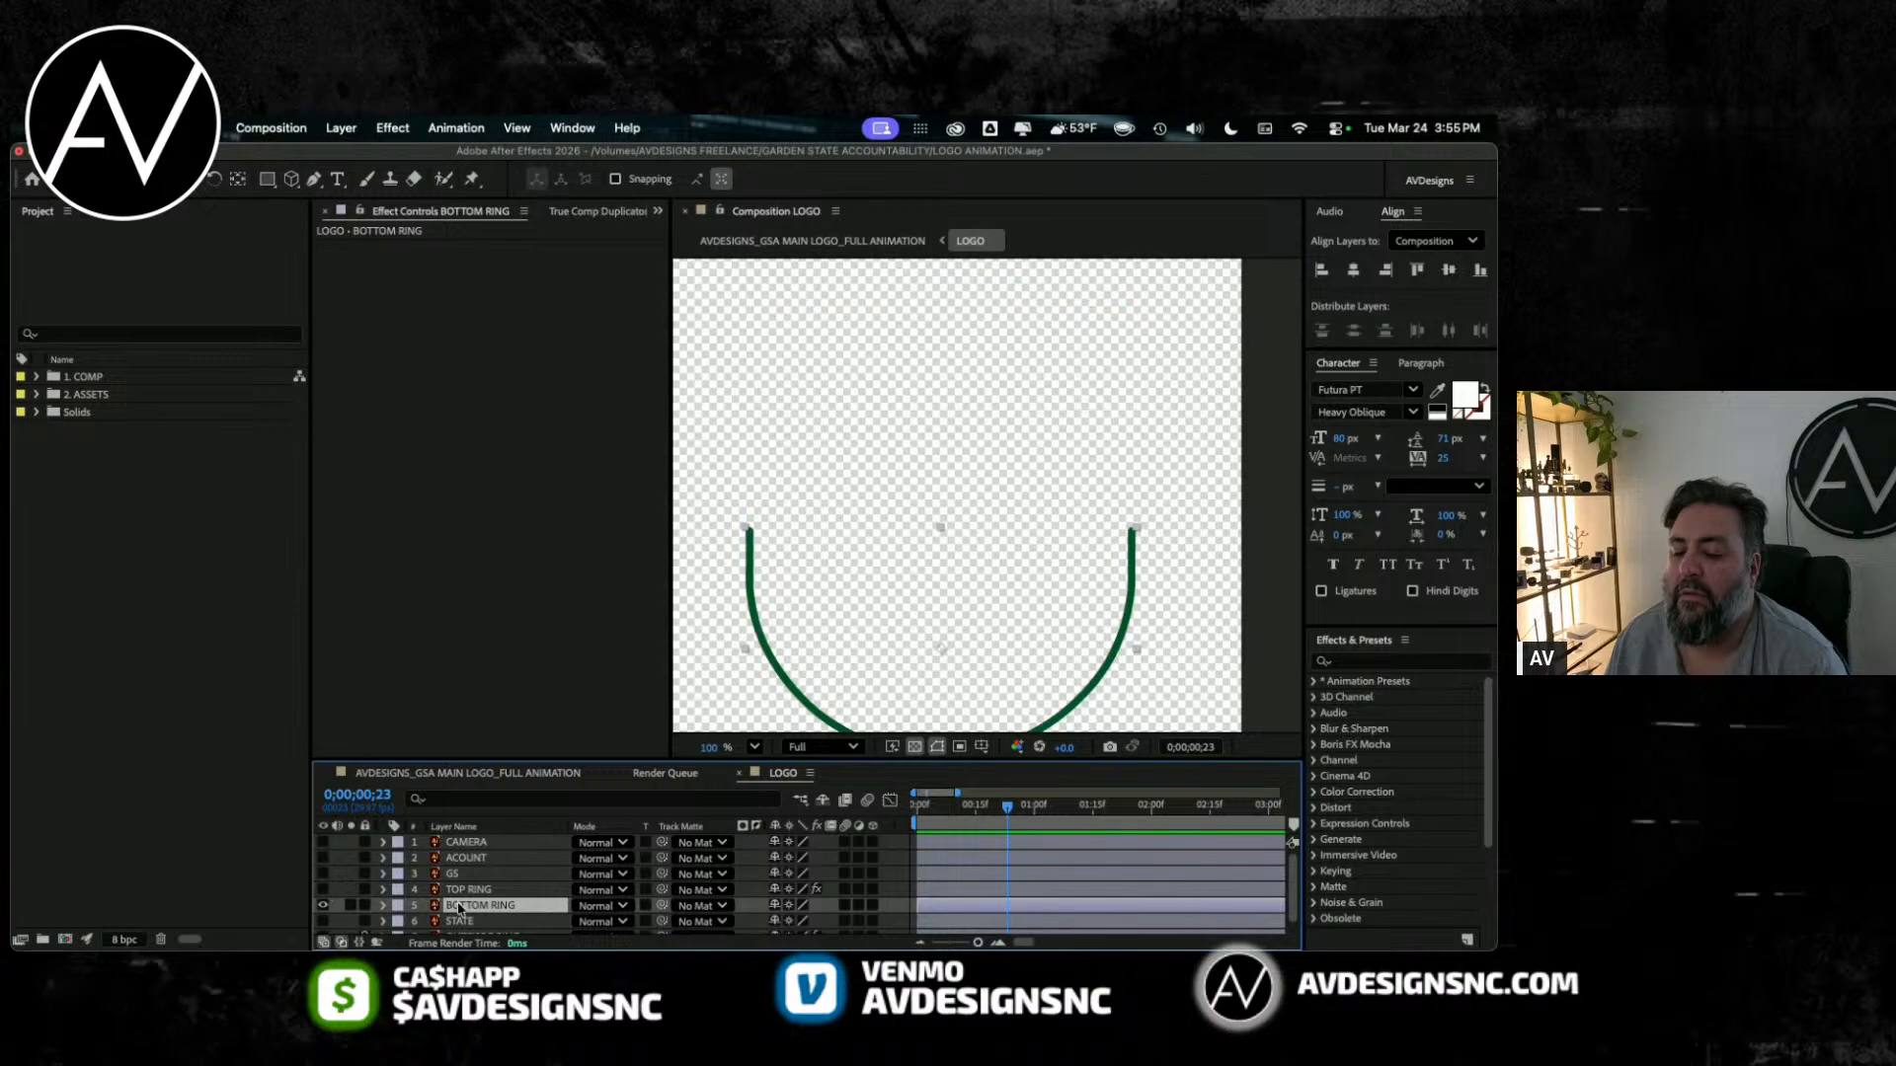
{"action": "scroll", "coordinate": [910, 508], "scroll_direction": "down", "scroll_amount": 3}
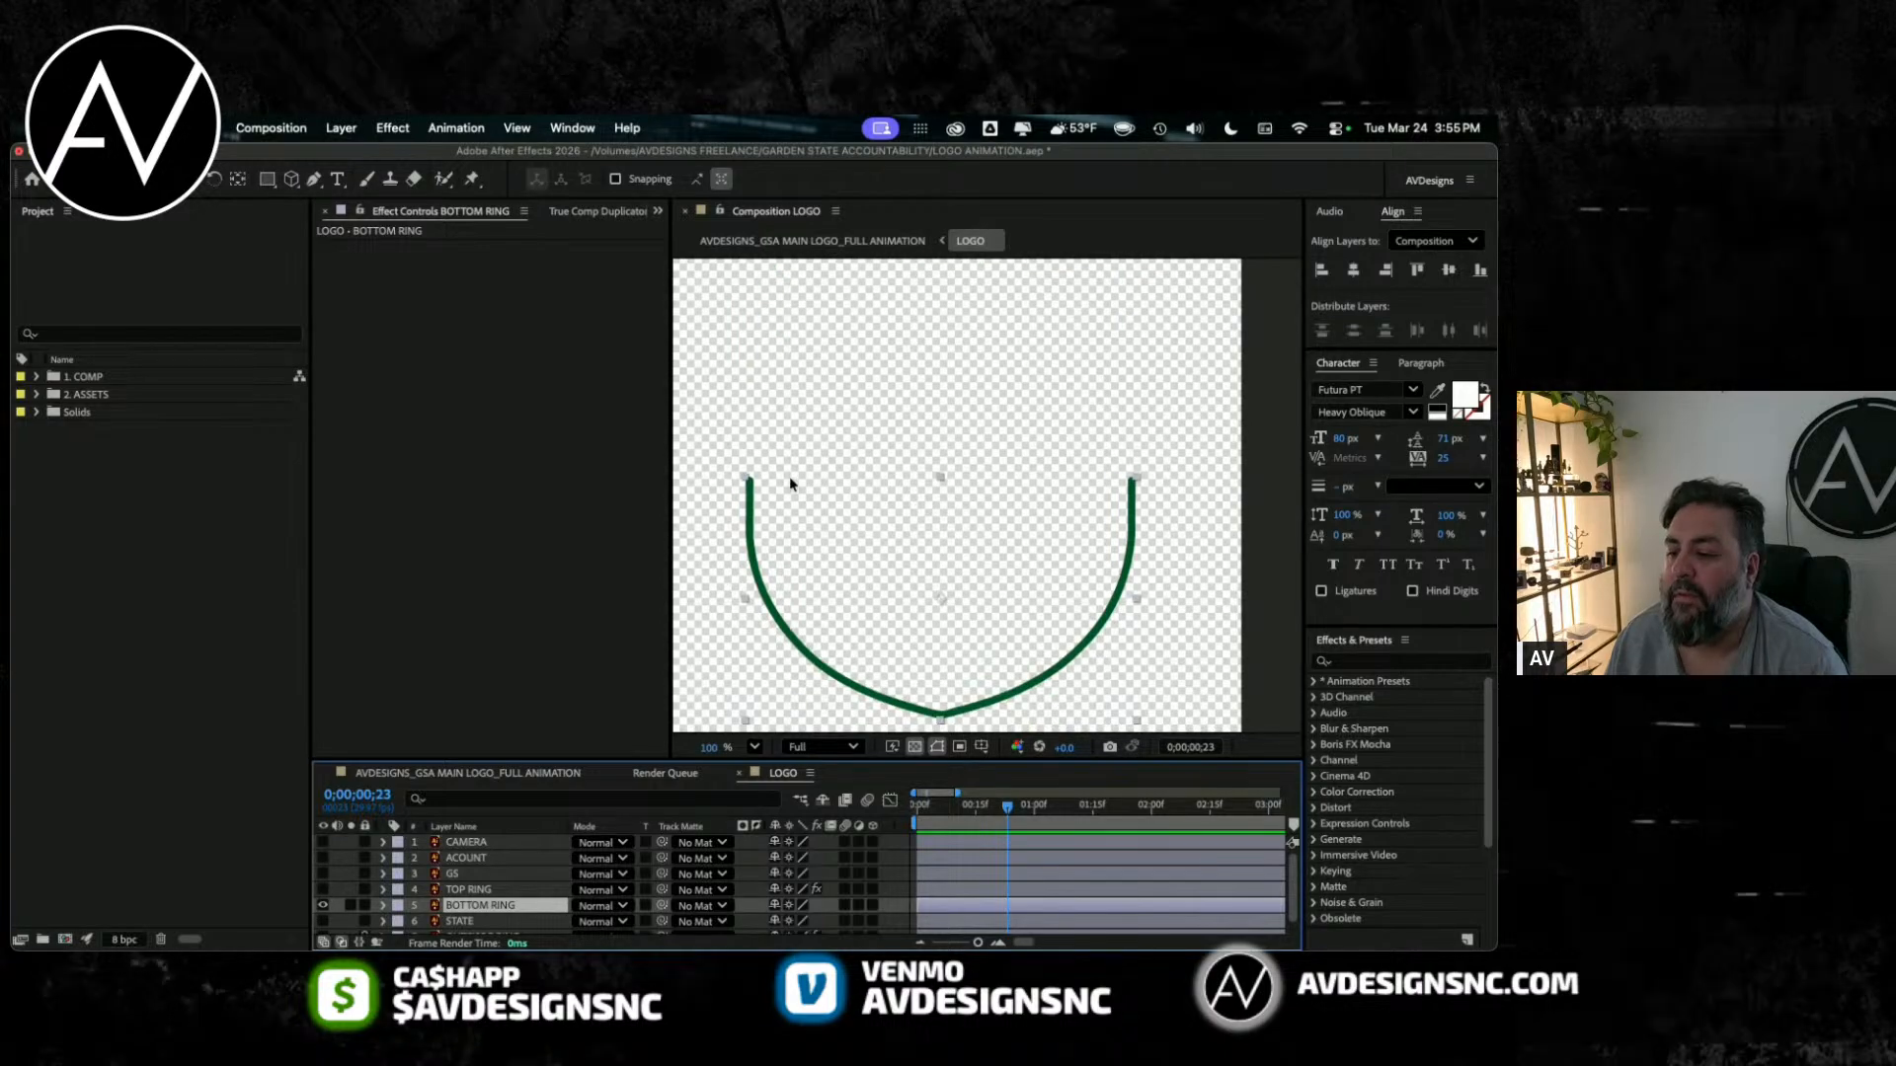
Step: Draw an open mask with the Pen tool around BOTTOM RING's curve, from its upper-left end to its upper-right end
{"action": "left_click", "coordinate": [313, 179]}
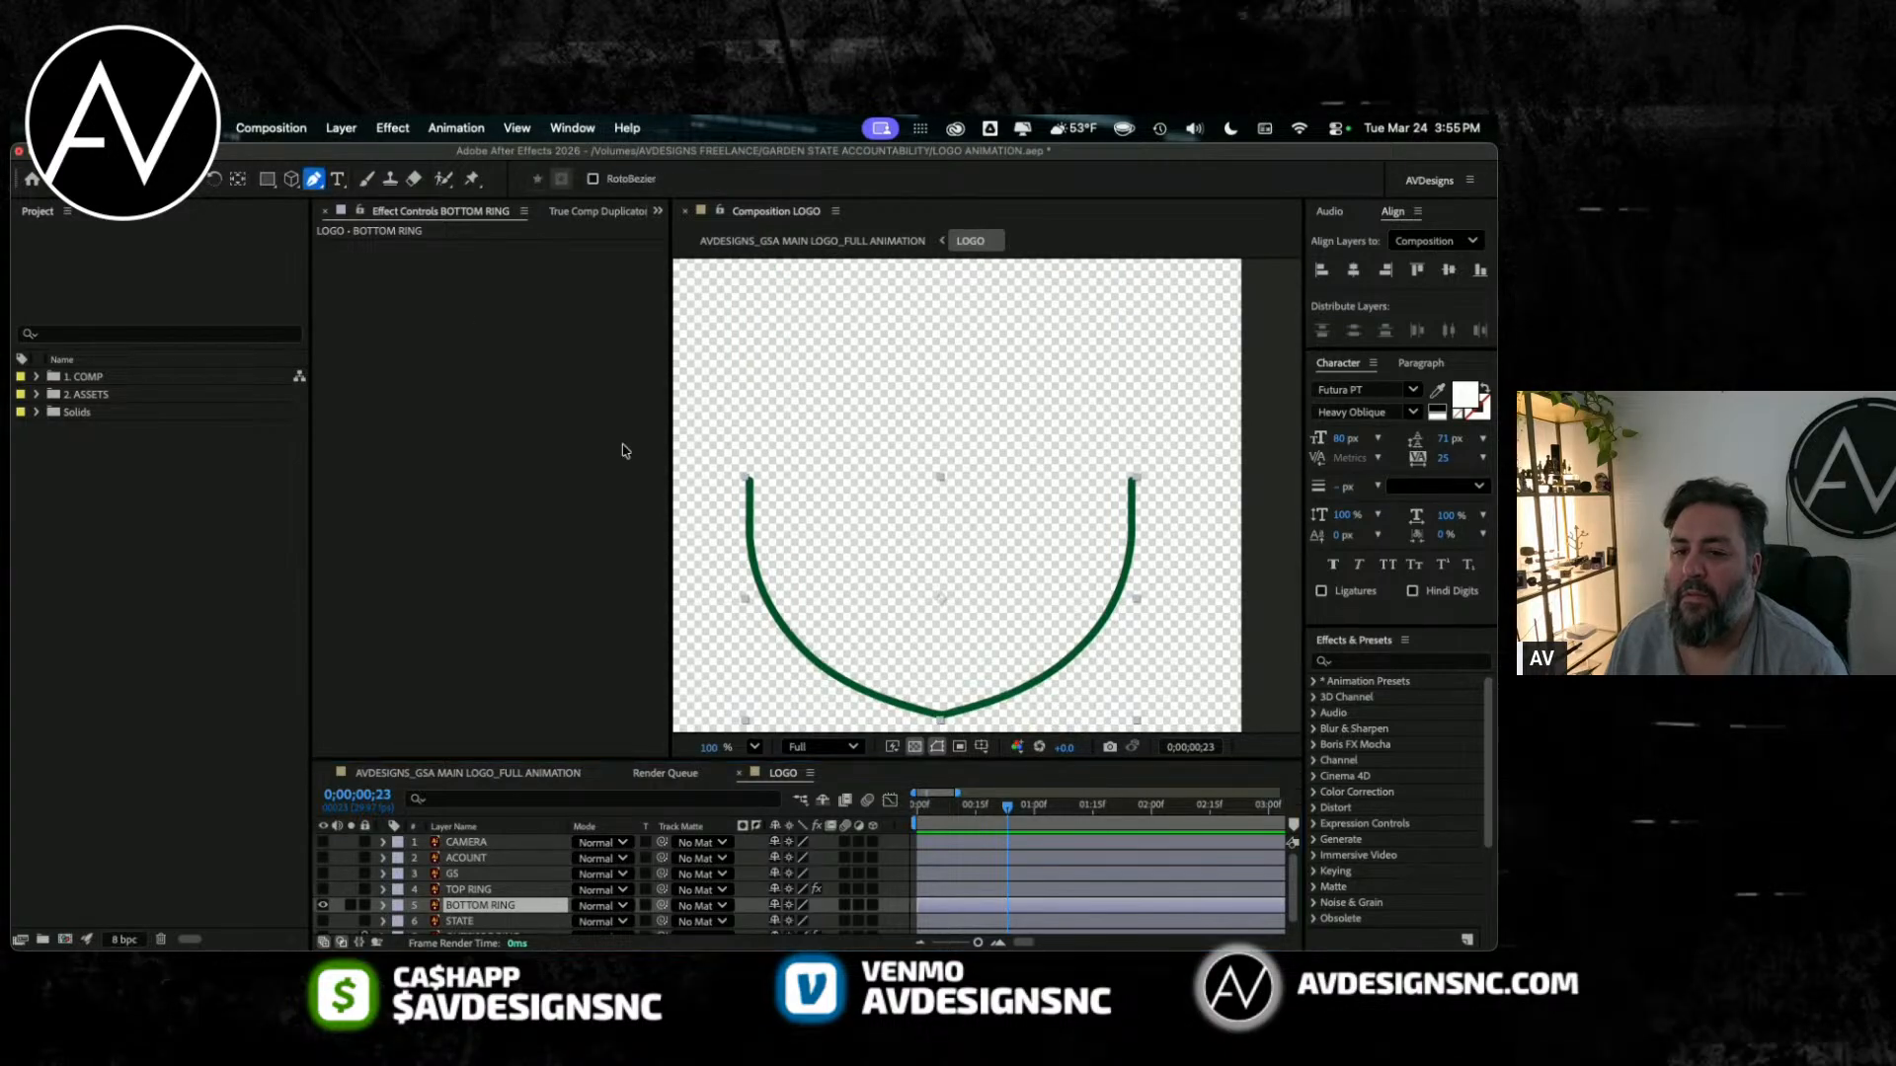
{"action": "left_click", "coordinate": [737, 479]}
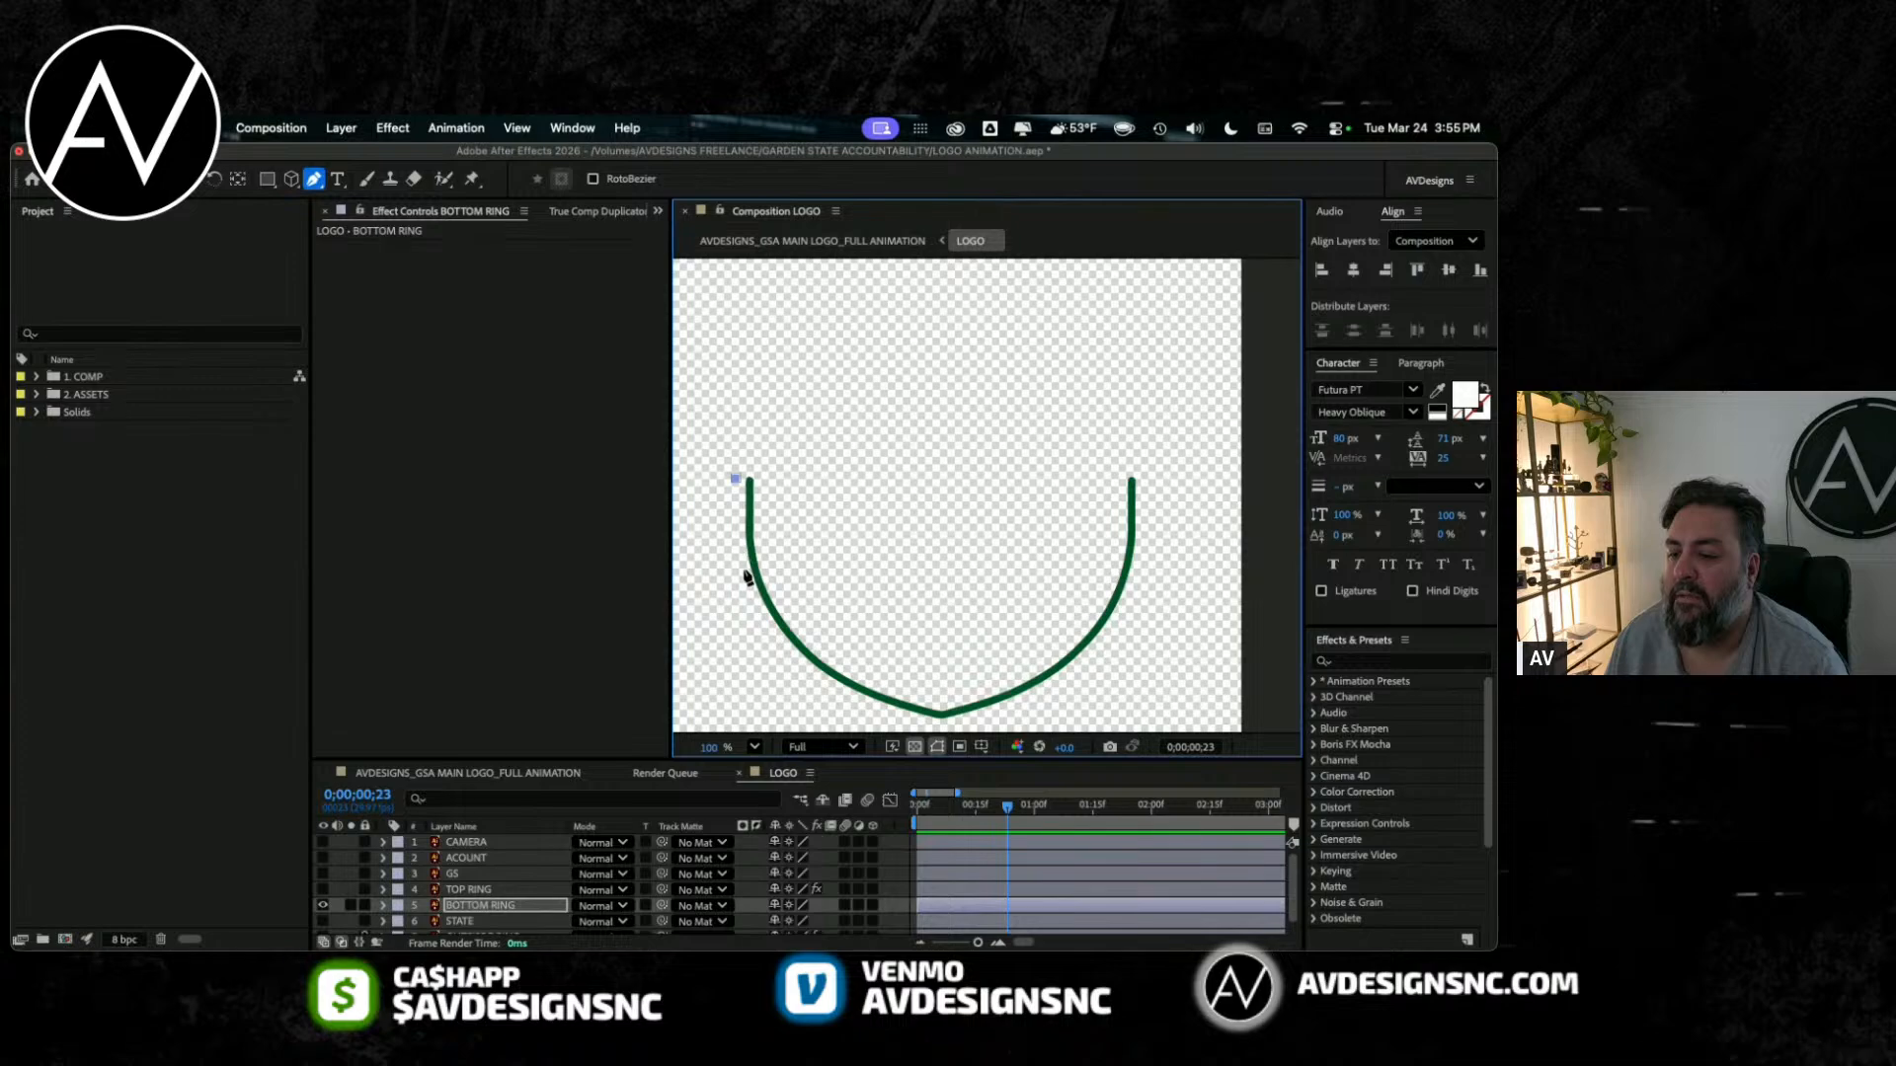
{"action": "left_click", "coordinate": [832, 683]}
{"action": "left_click", "coordinate": [937, 725]}
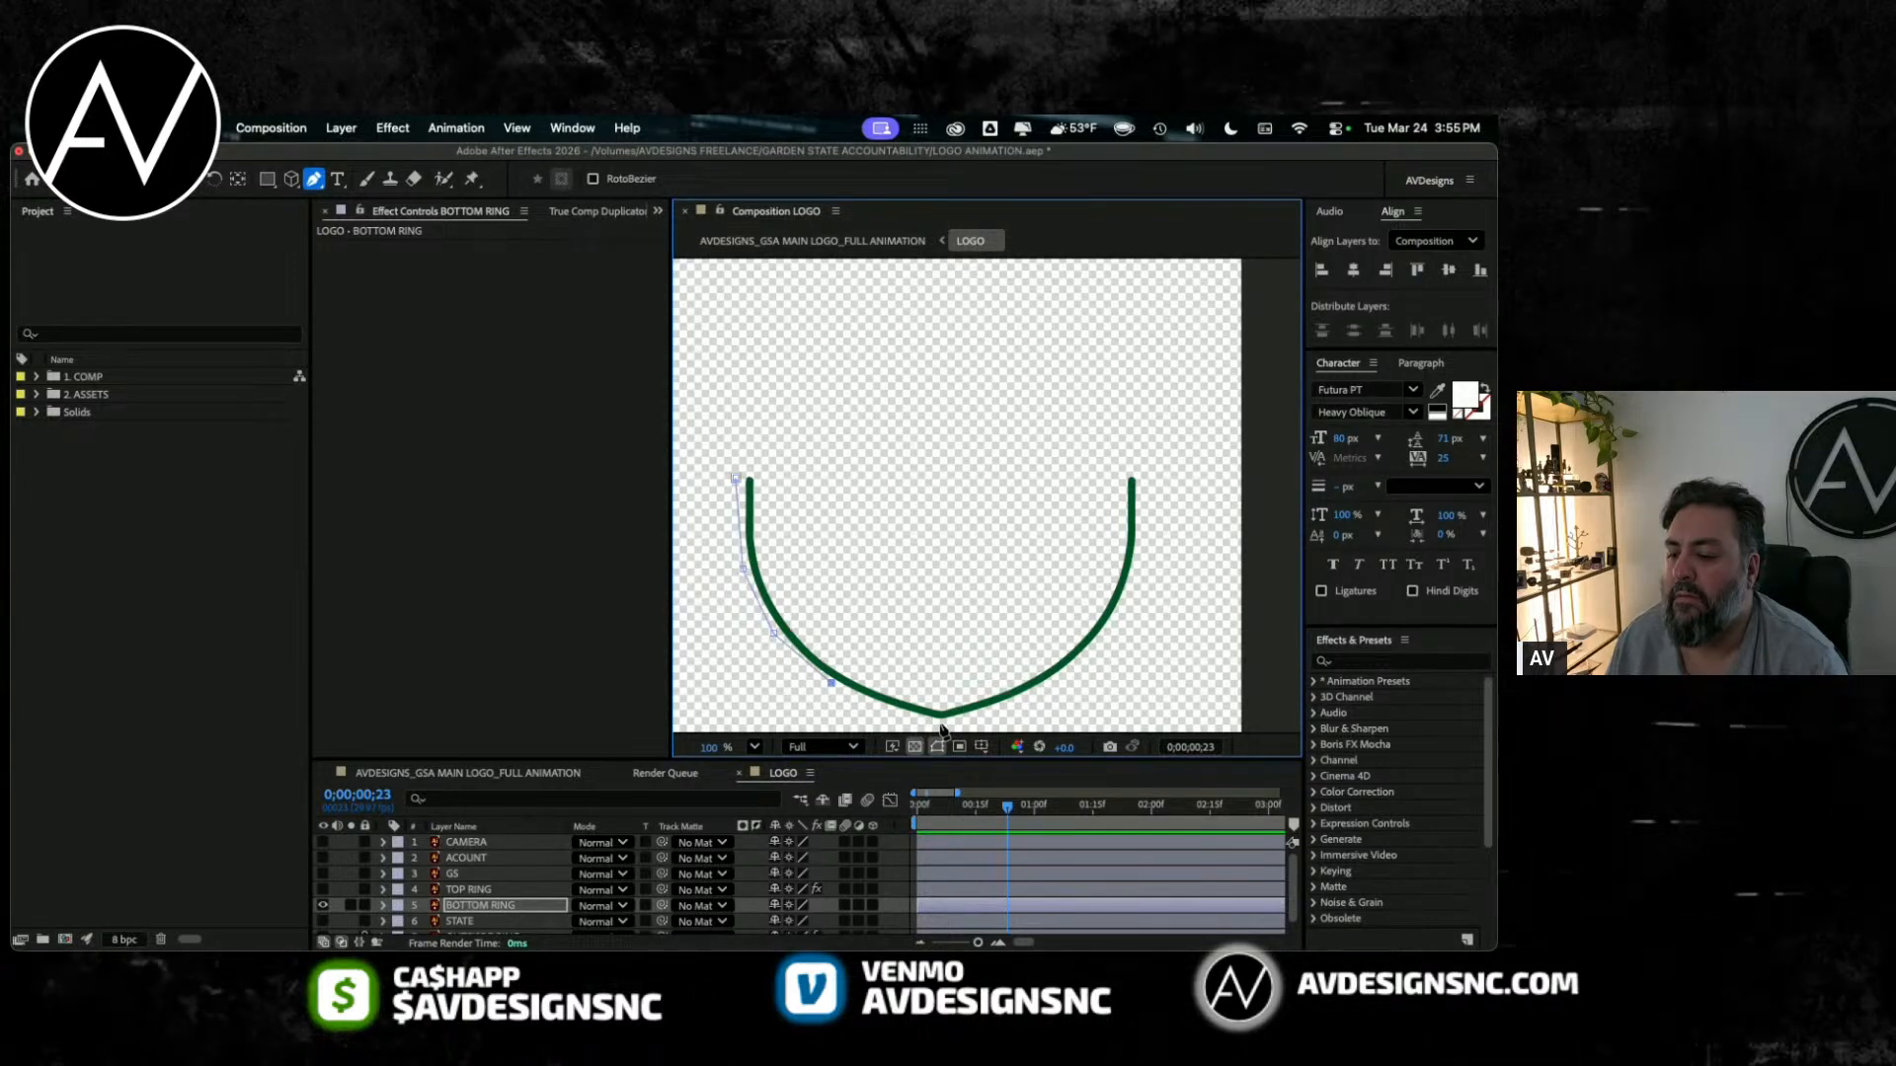
{"action": "left_click", "coordinate": [984, 715]}
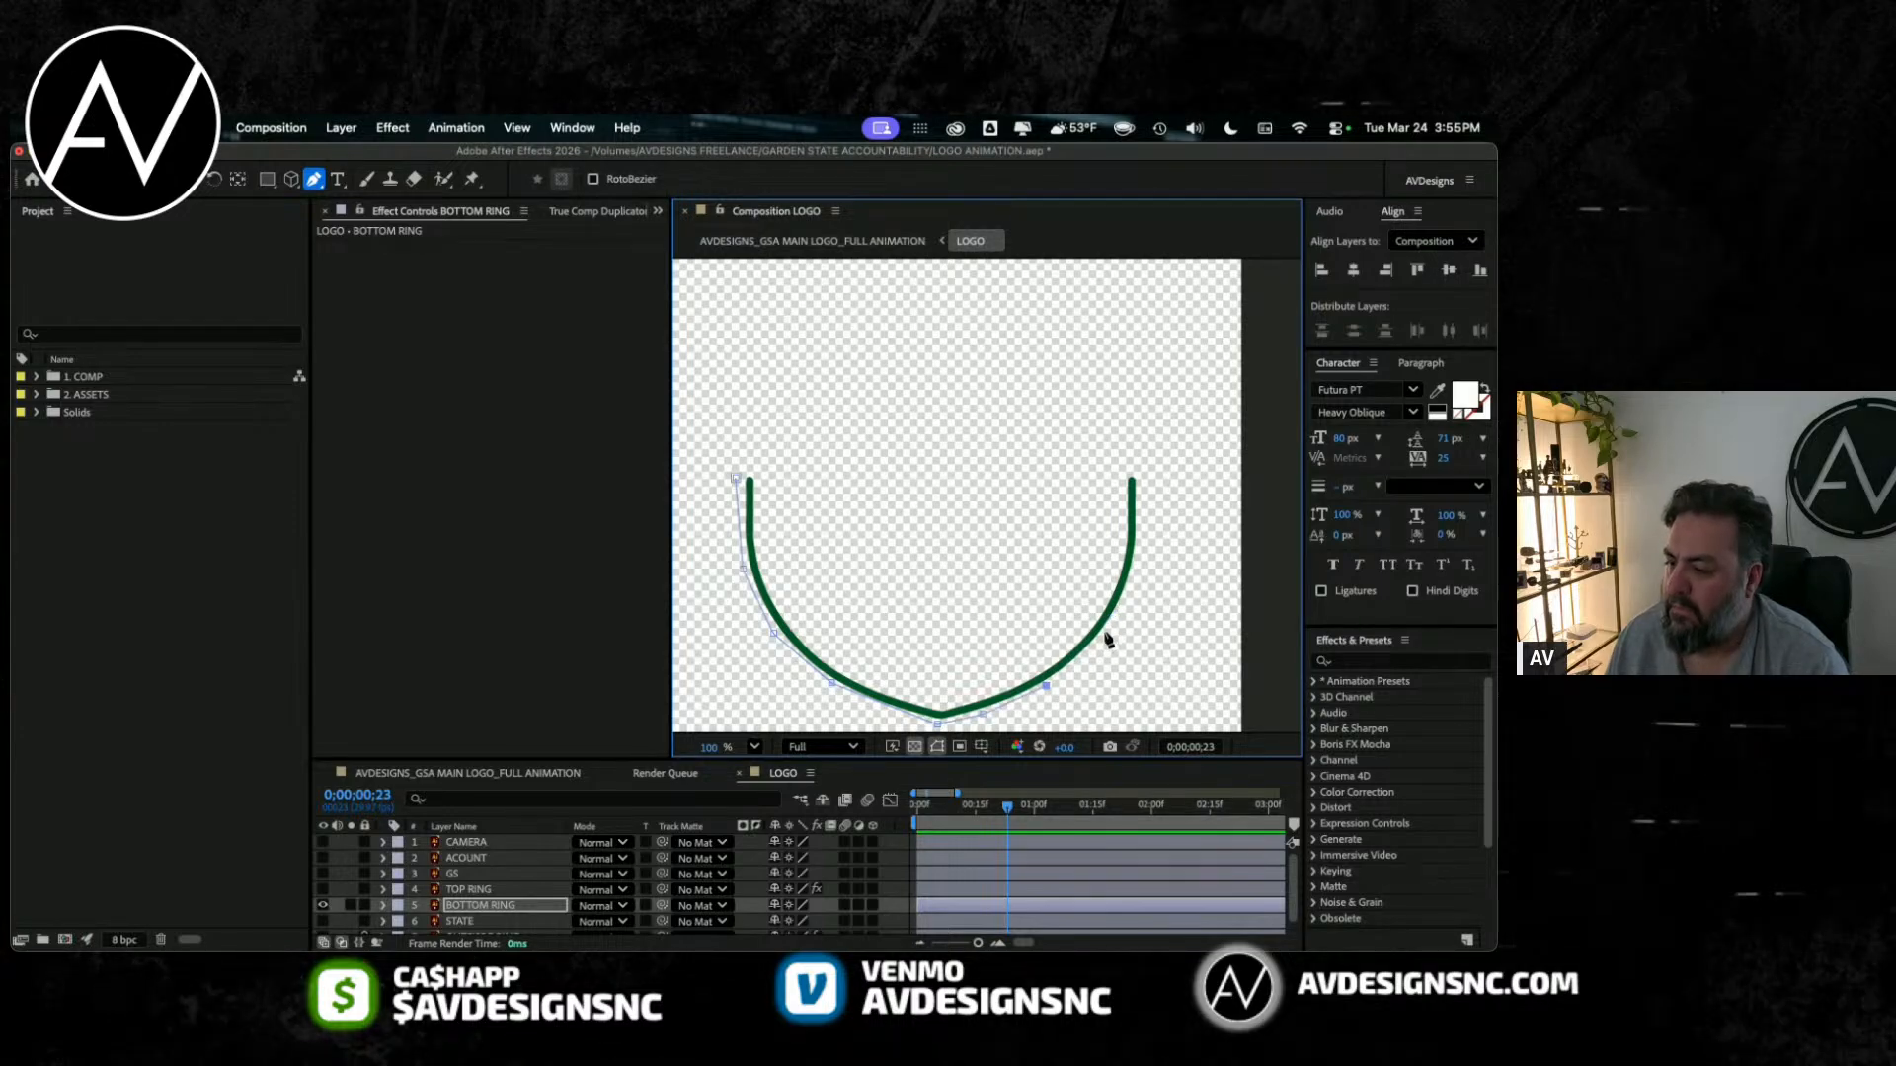
{"action": "left_click", "coordinate": [1142, 479]}
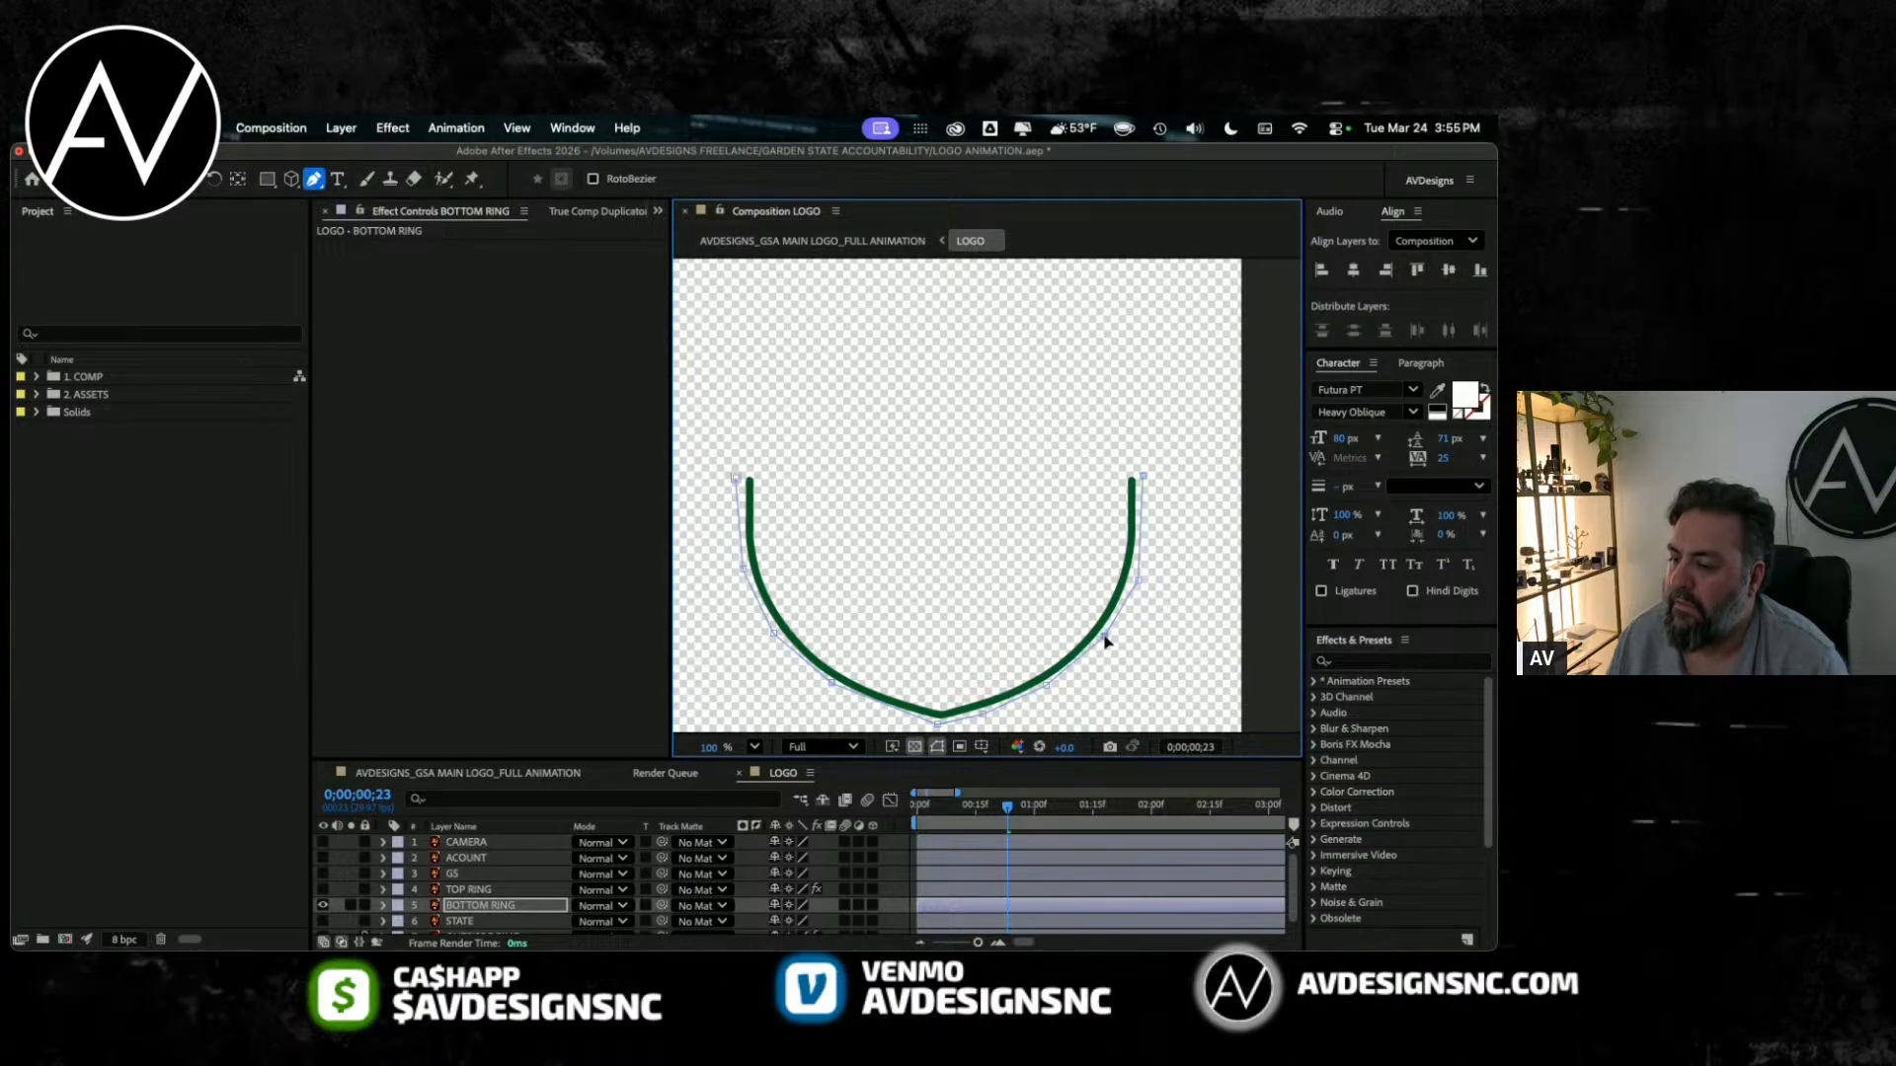
Step: Refine the points of BOTTOM RING's open mask along its lower-left and right-hand curves
{"action": "left_click", "coordinate": [872, 703]}
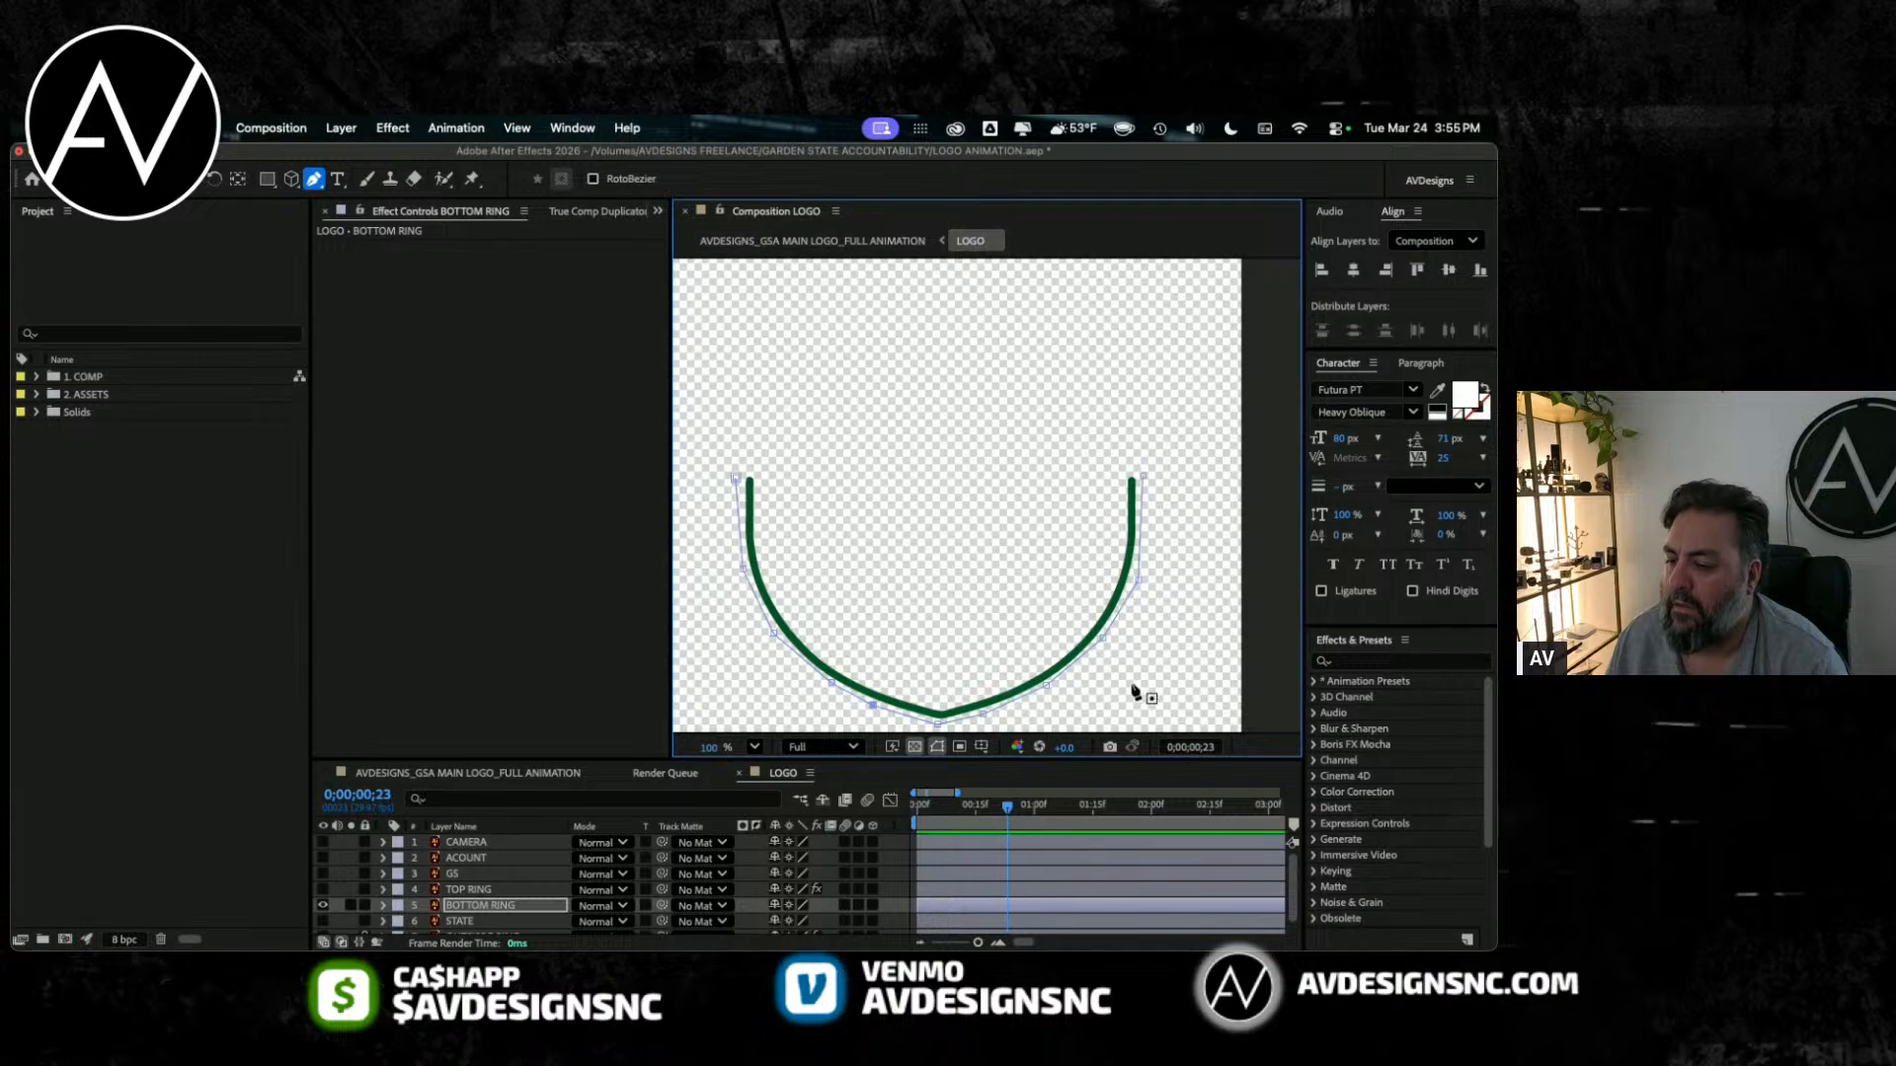
{"action": "left_click_drag", "start_coordinate": [1080, 656], "coordinate": [1081, 660]}
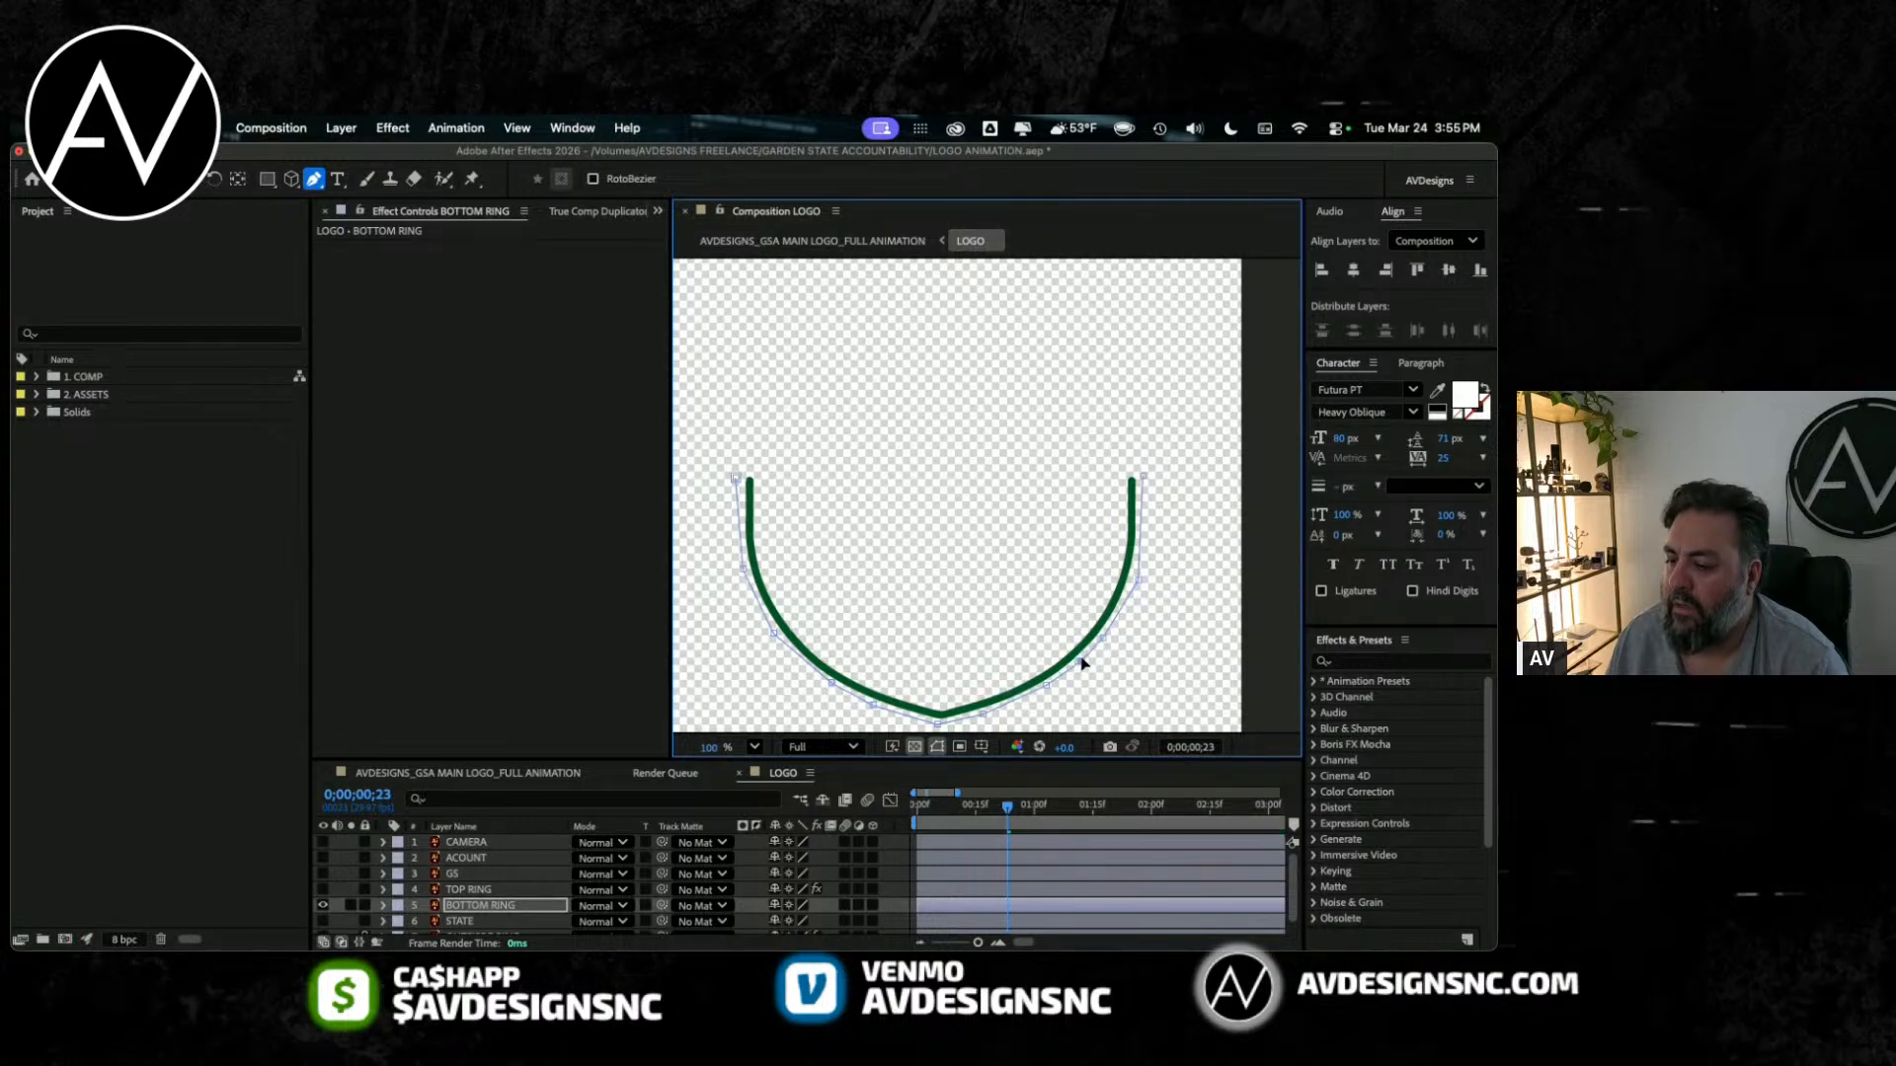
{"action": "left_click", "coordinate": [1135, 582]}
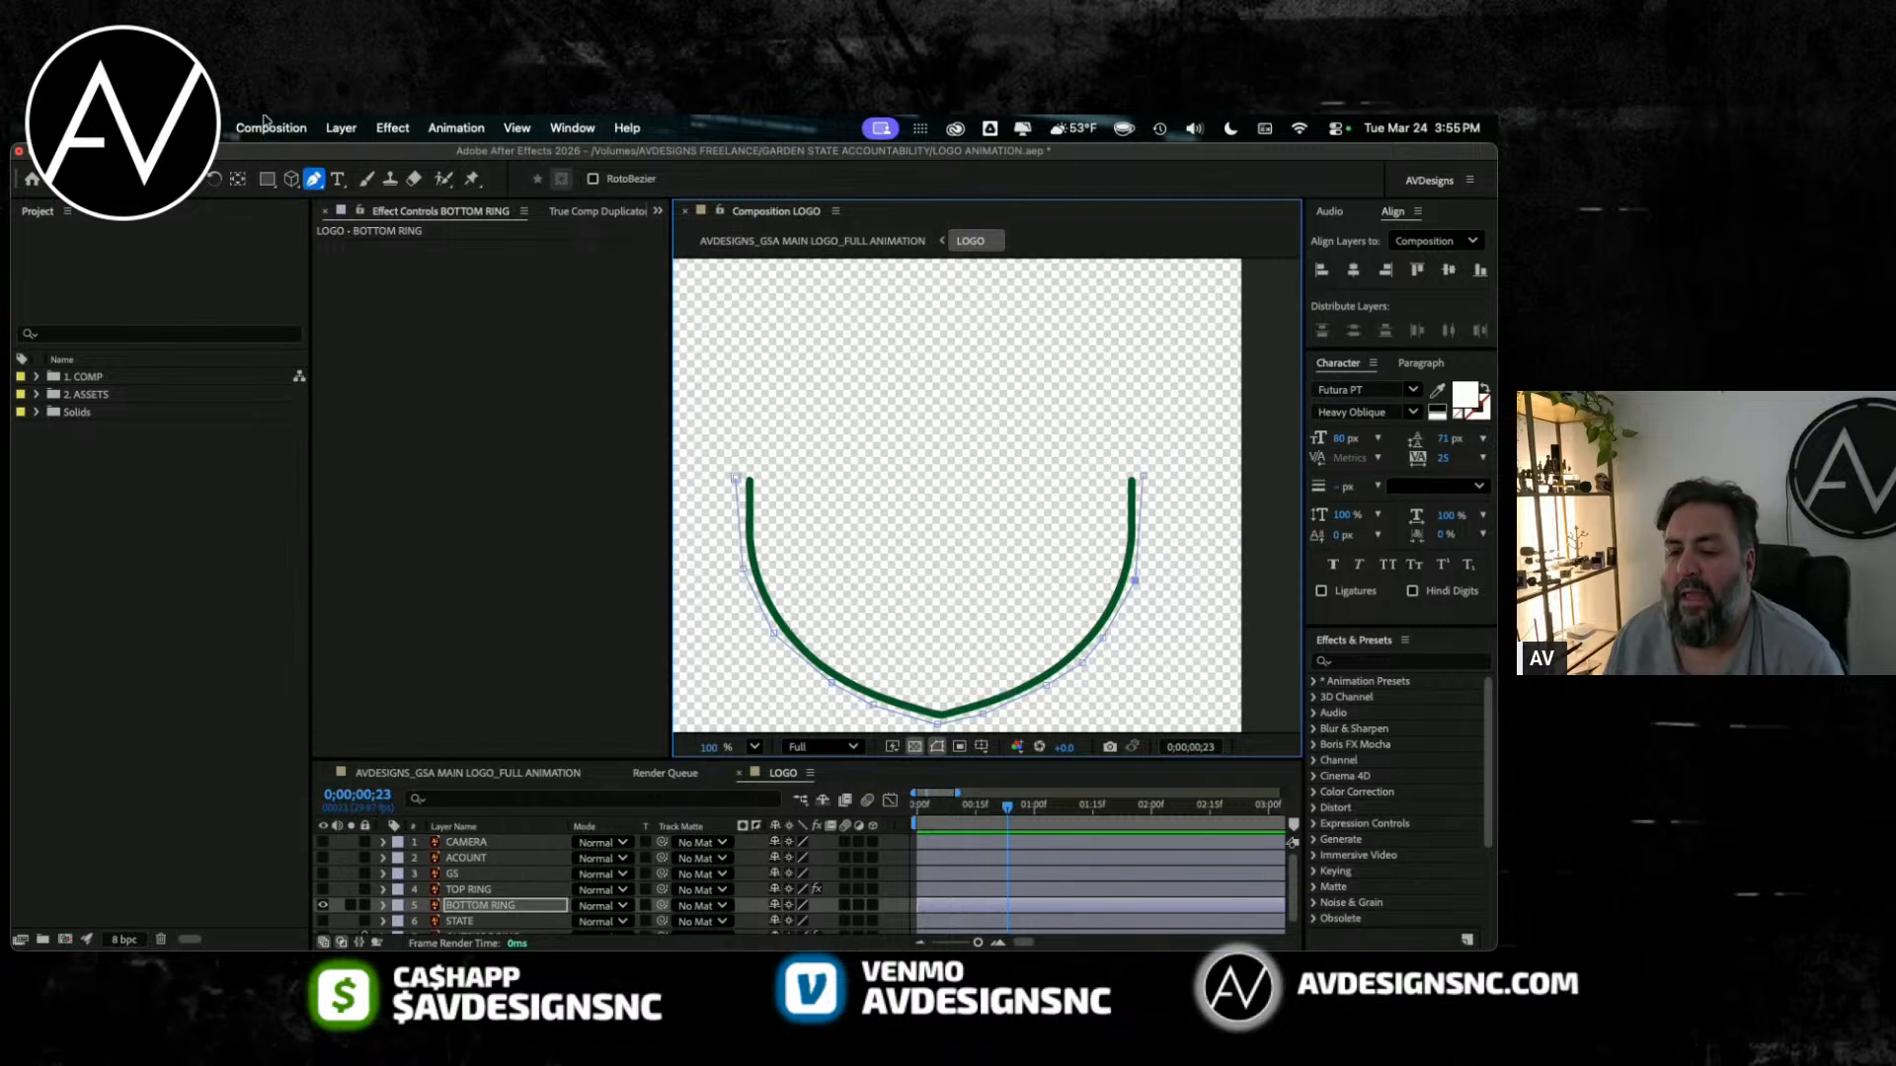
Step: Apply the Stroke effect to BOTTOM RING with All Masks enabled and Paint Style set to Reveal Original Image
{"action": "left_click", "coordinate": [392, 127]}
{"action": "left_click", "coordinate": [393, 183]}
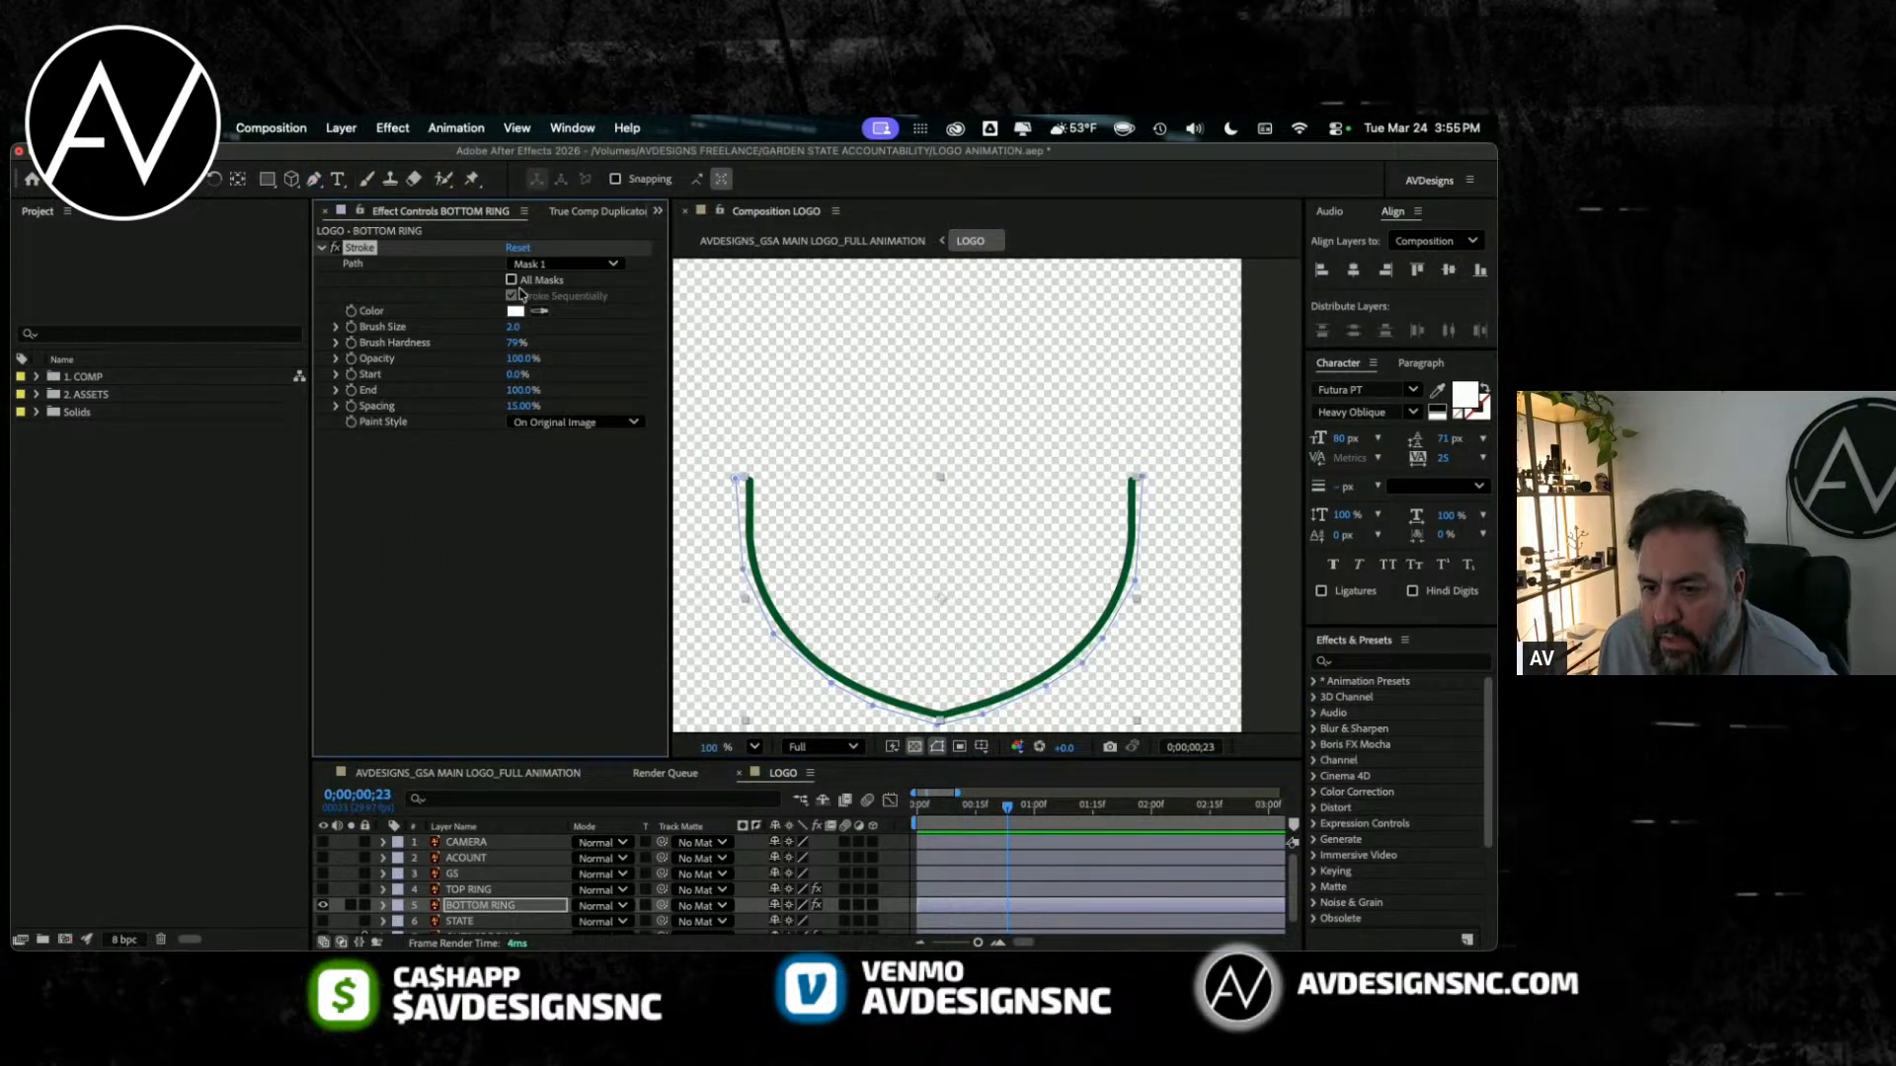
{"action": "left_click", "coordinate": [512, 279]}
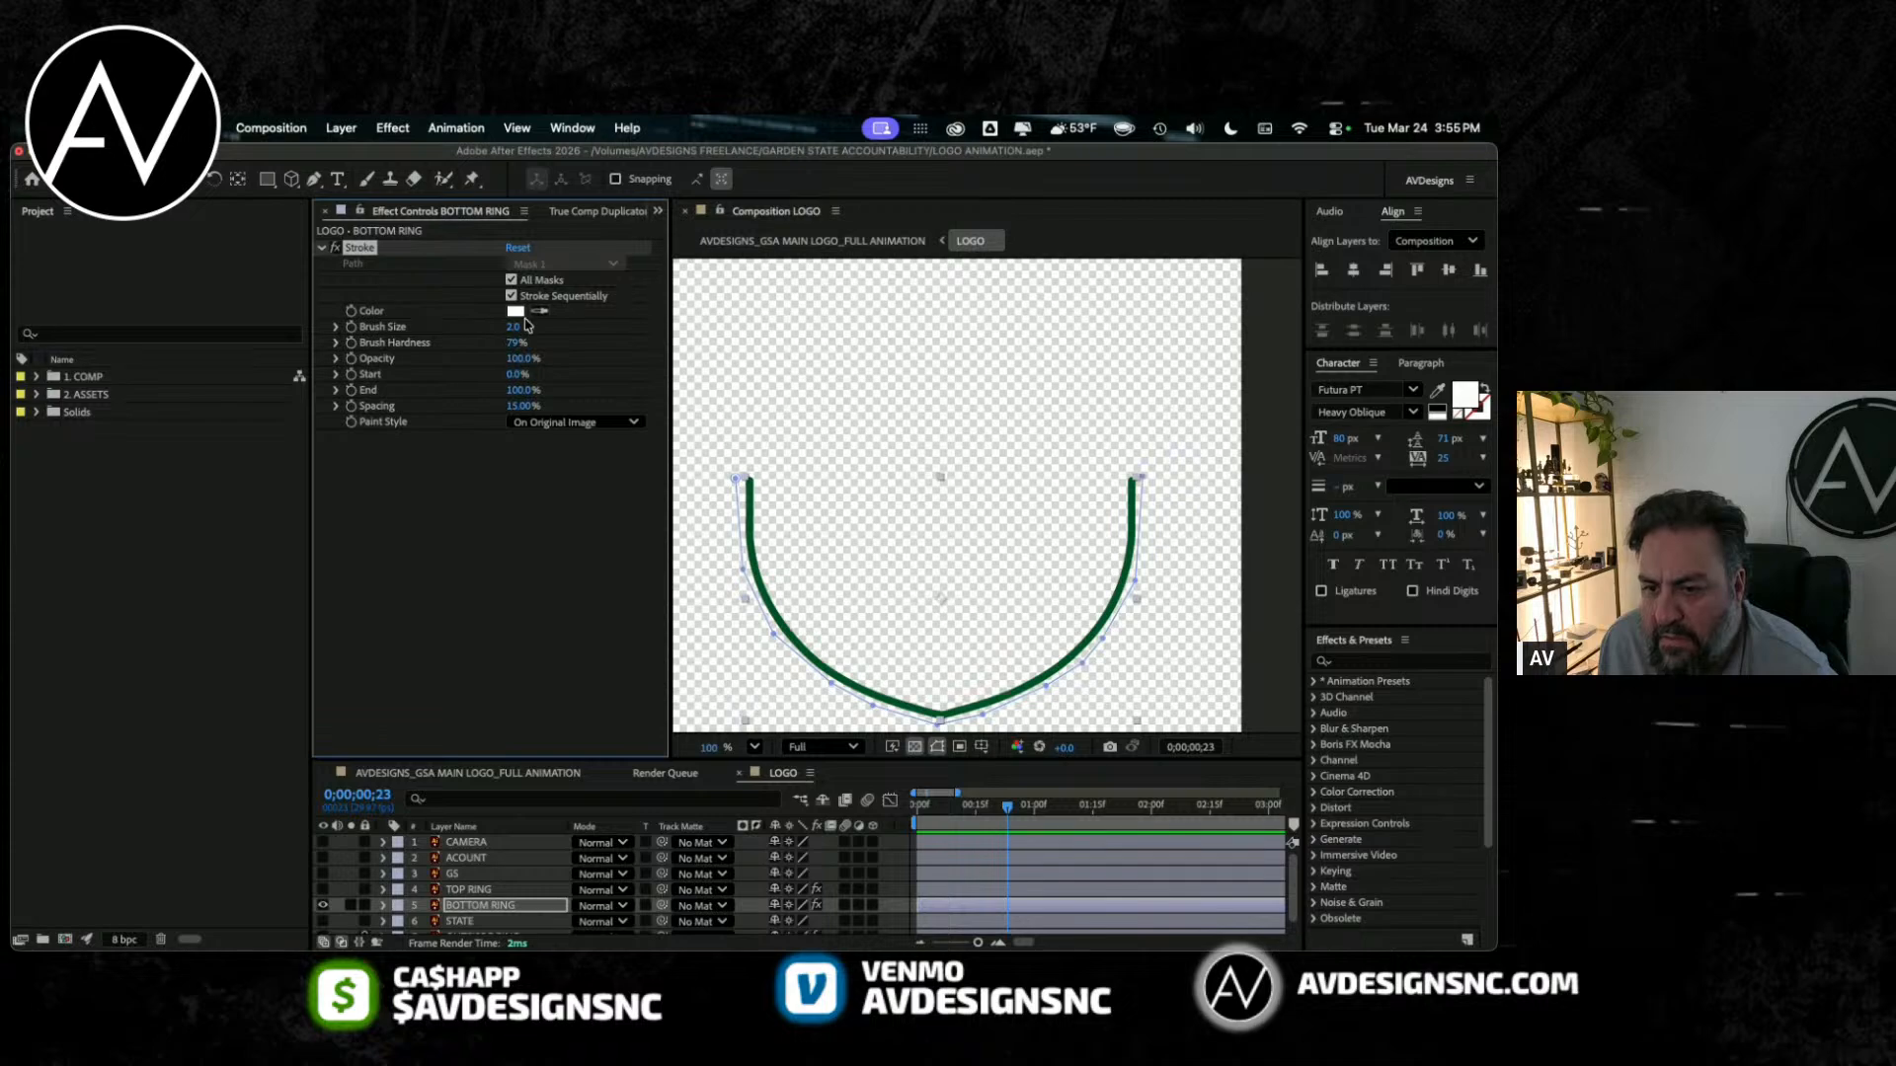
{"action": "left_click", "coordinate": [568, 423]}
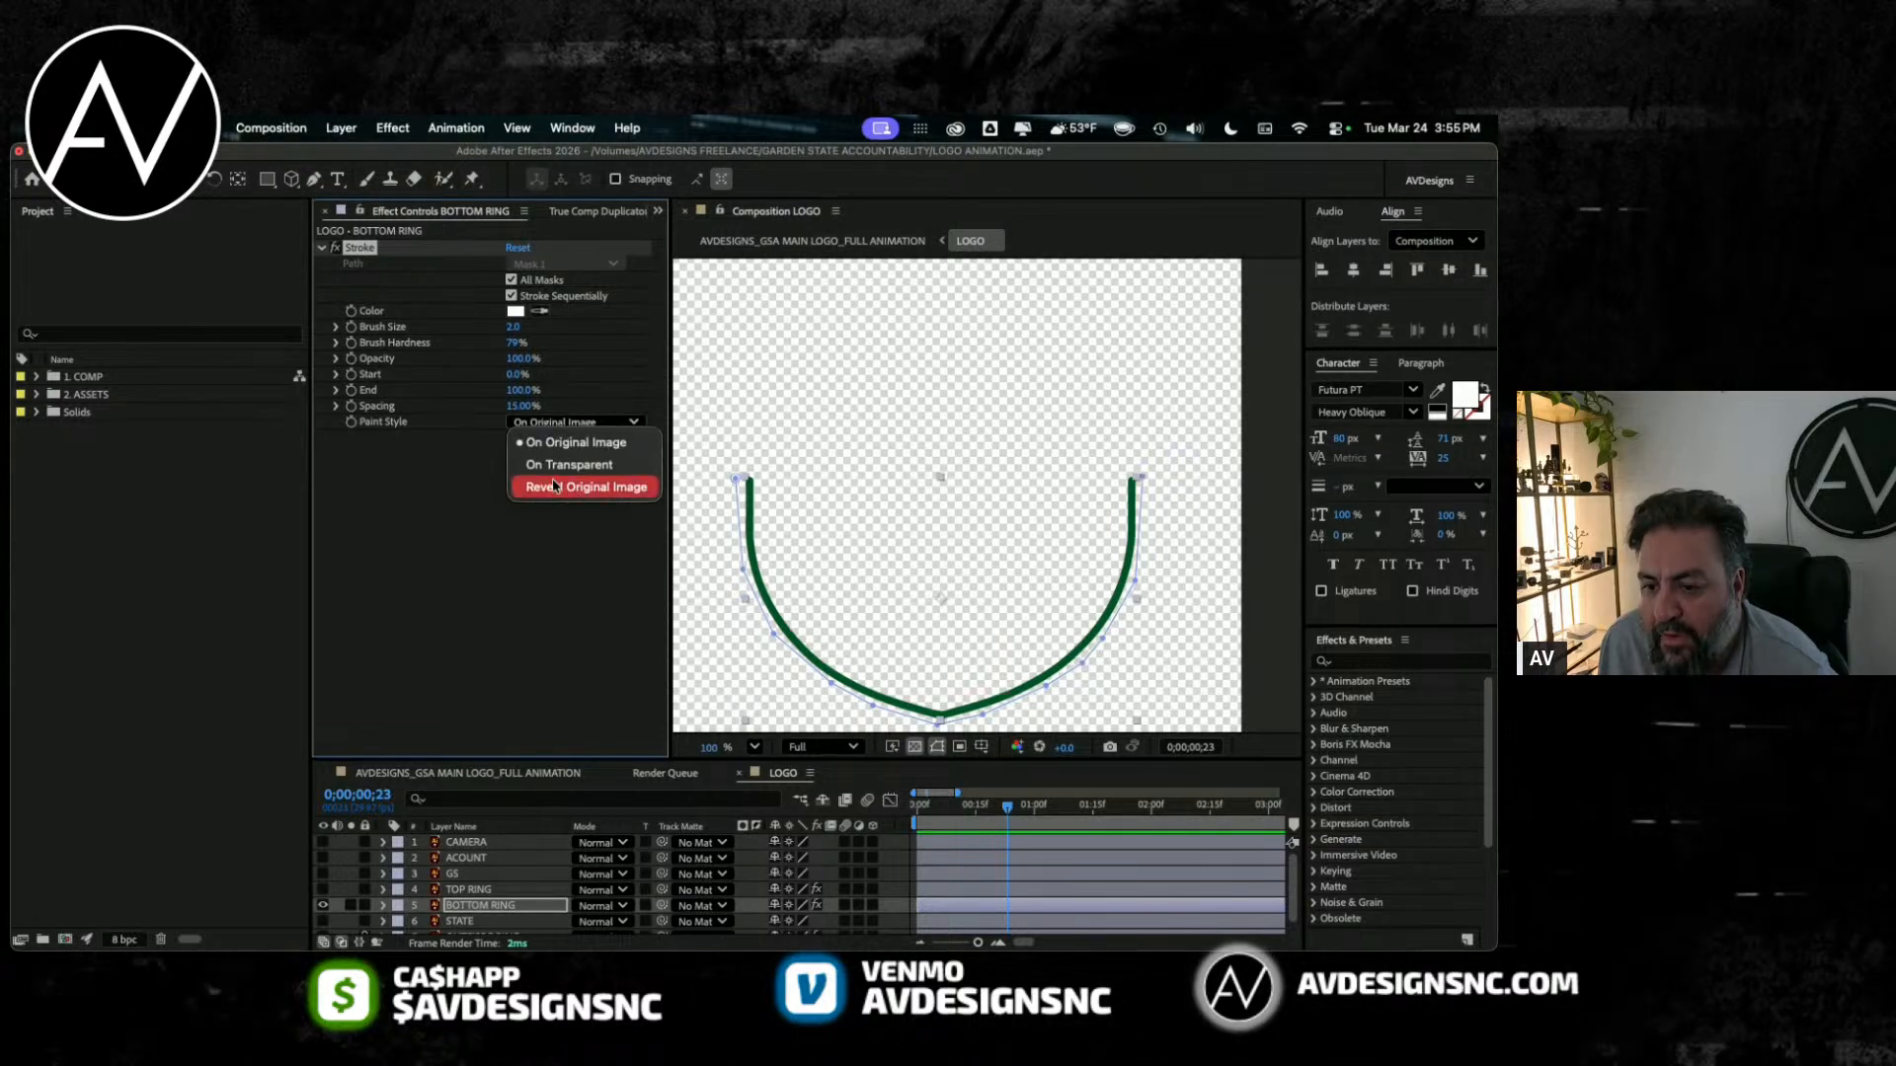
{"action": "left_click", "coordinate": [568, 487]}
Step: Set BOTTOM RING's Stroke Brush Hardness to 100% and Brush Size to 25.5 so the whole line is covered
{"action": "mouse_move", "coordinate": [516, 344]}
{"action": "left_mouse_down"}
{"action": "mouse_move", "coordinate": [584, 345]}
{"action": "mouse_move", "coordinate": [578, 327]}
{"action": "mouse_move", "coordinate": [809, 343]}
{"action": "left_mouse_up"}
{"action": "left_click_drag", "start_coordinate": [518, 345], "coordinate": [846, 346]}
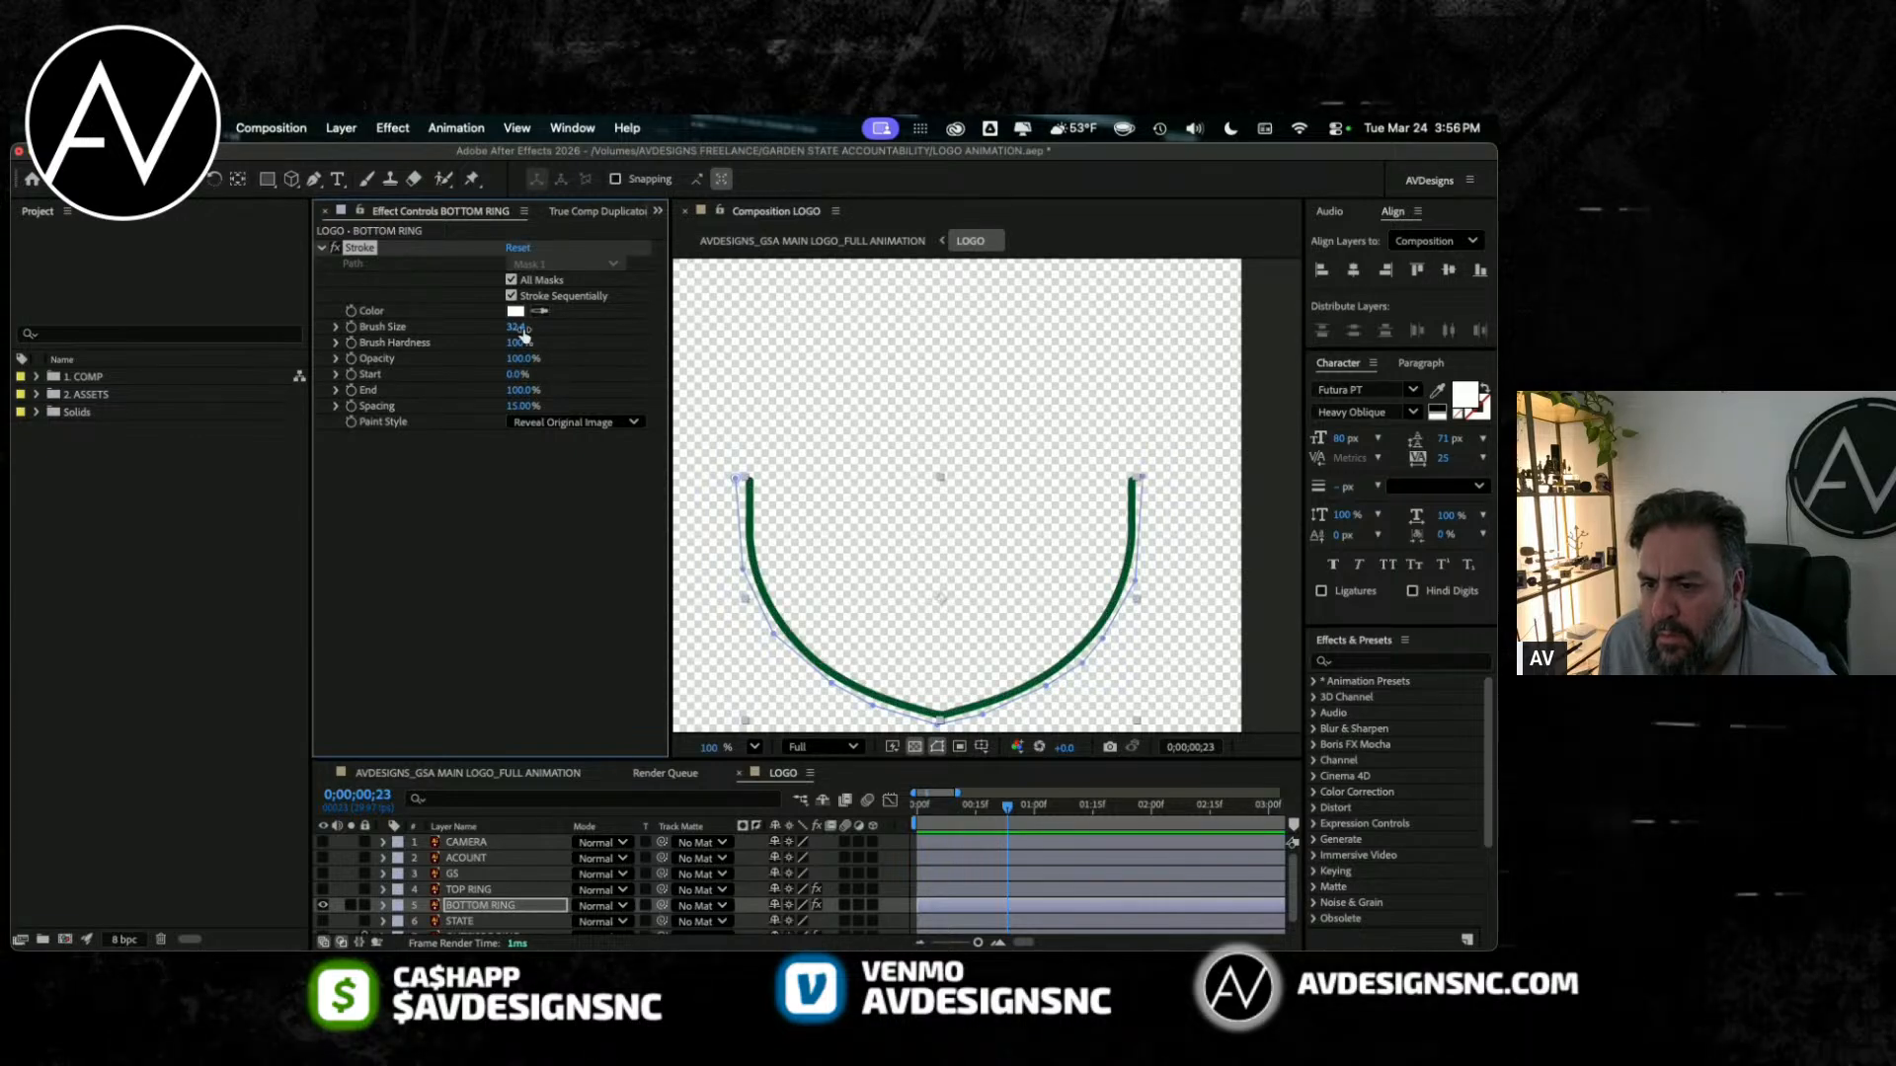
{"action": "mouse_move", "coordinate": [520, 328]}
{"action": "left_mouse_down"}
{"action": "mouse_move", "coordinate": [464, 329]}
{"action": "mouse_move", "coordinate": [484, 329]}
{"action": "left_mouse_up"}
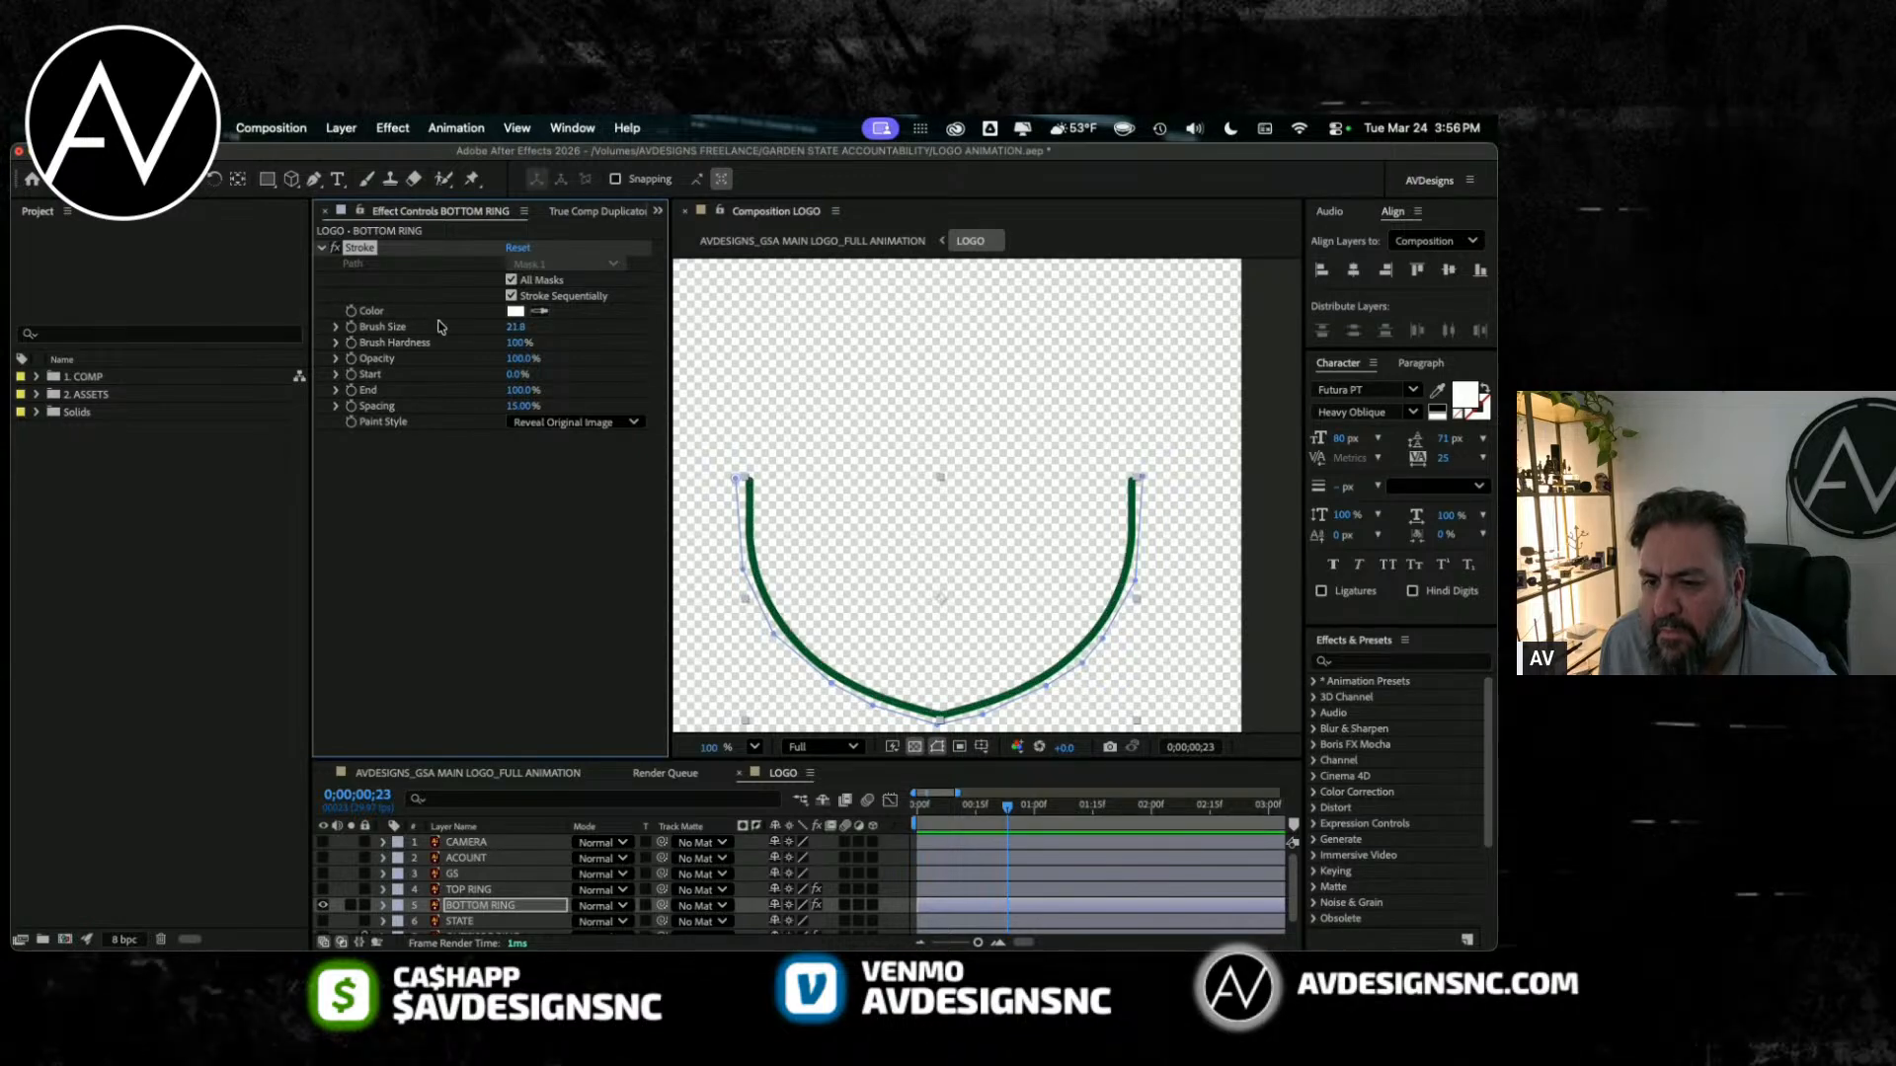
{"action": "left_click_drag", "start_coordinate": [515, 328], "coordinate": [553, 327]}
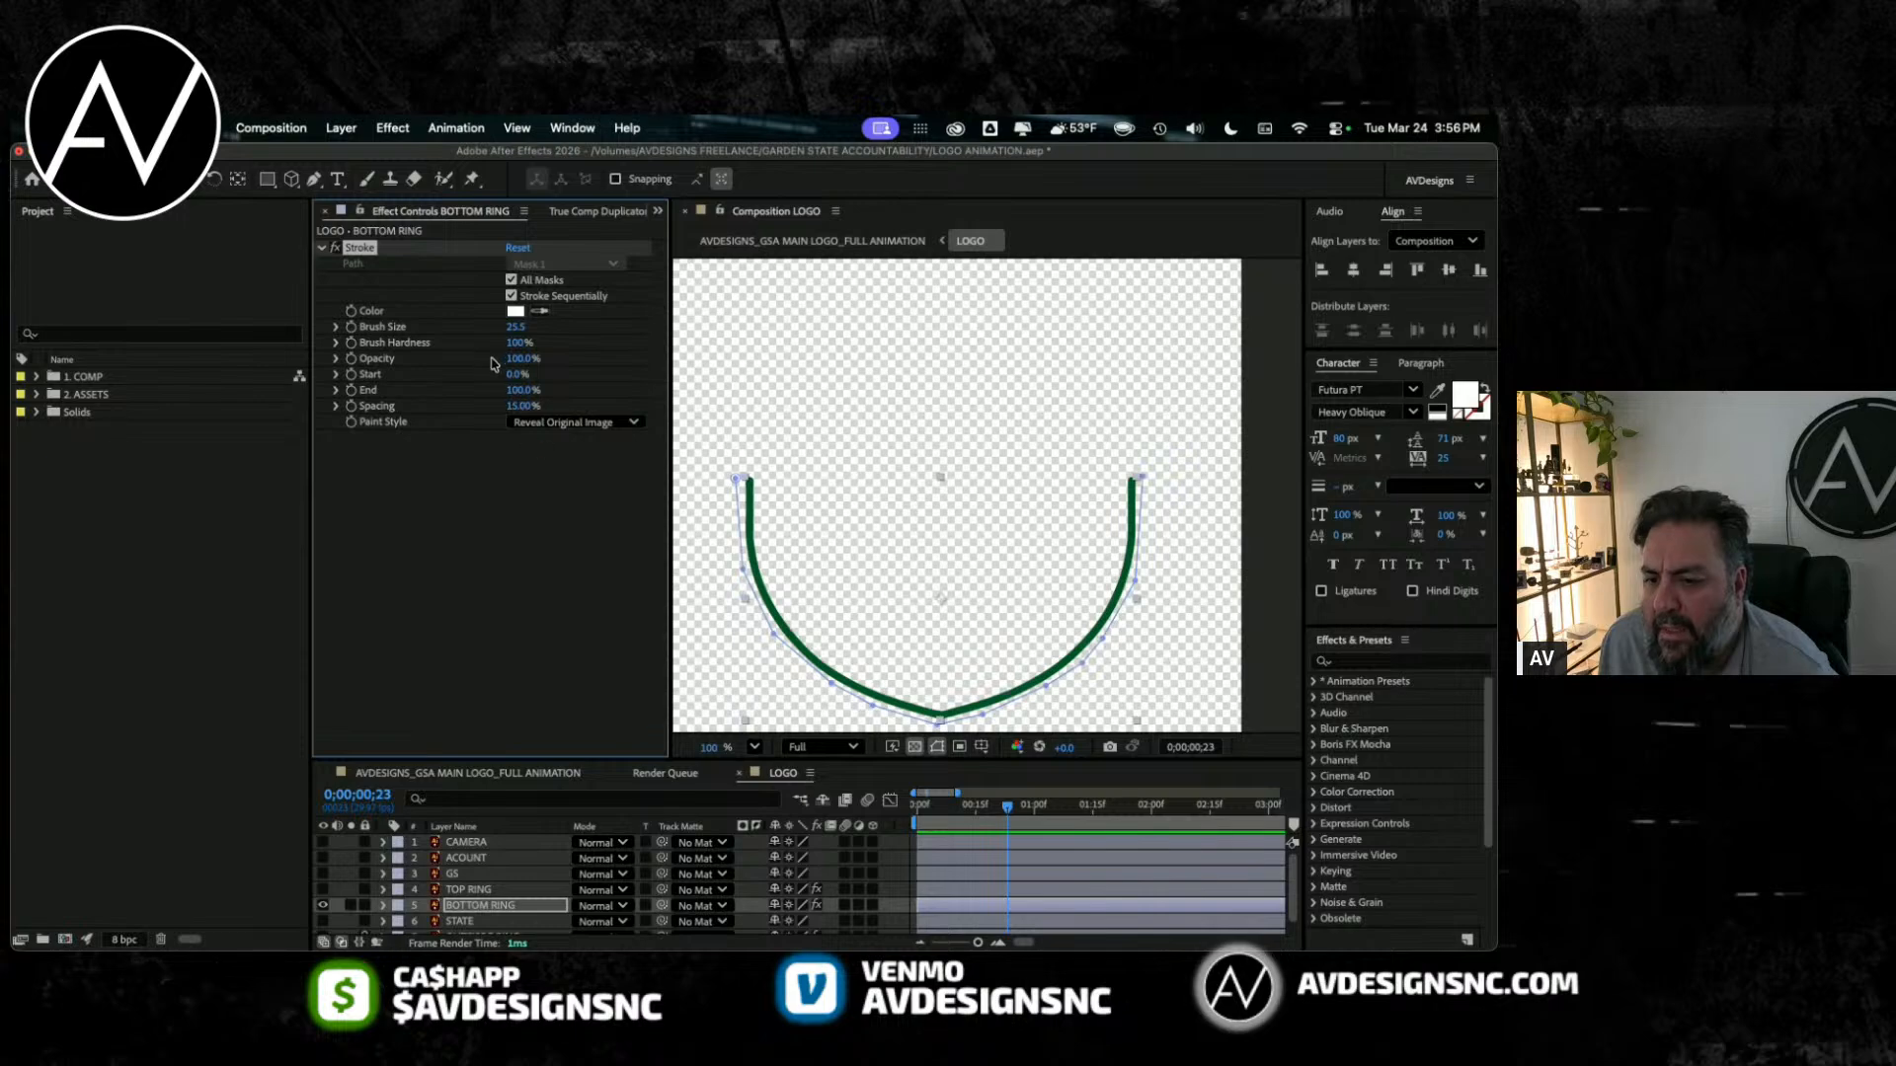
Step: Enlarge the timeline area and reveal TOP RING's Stroke Start keyframes as a timing reference
{"action": "left_click_drag", "start_coordinate": [1007, 807], "coordinate": [910, 805]}
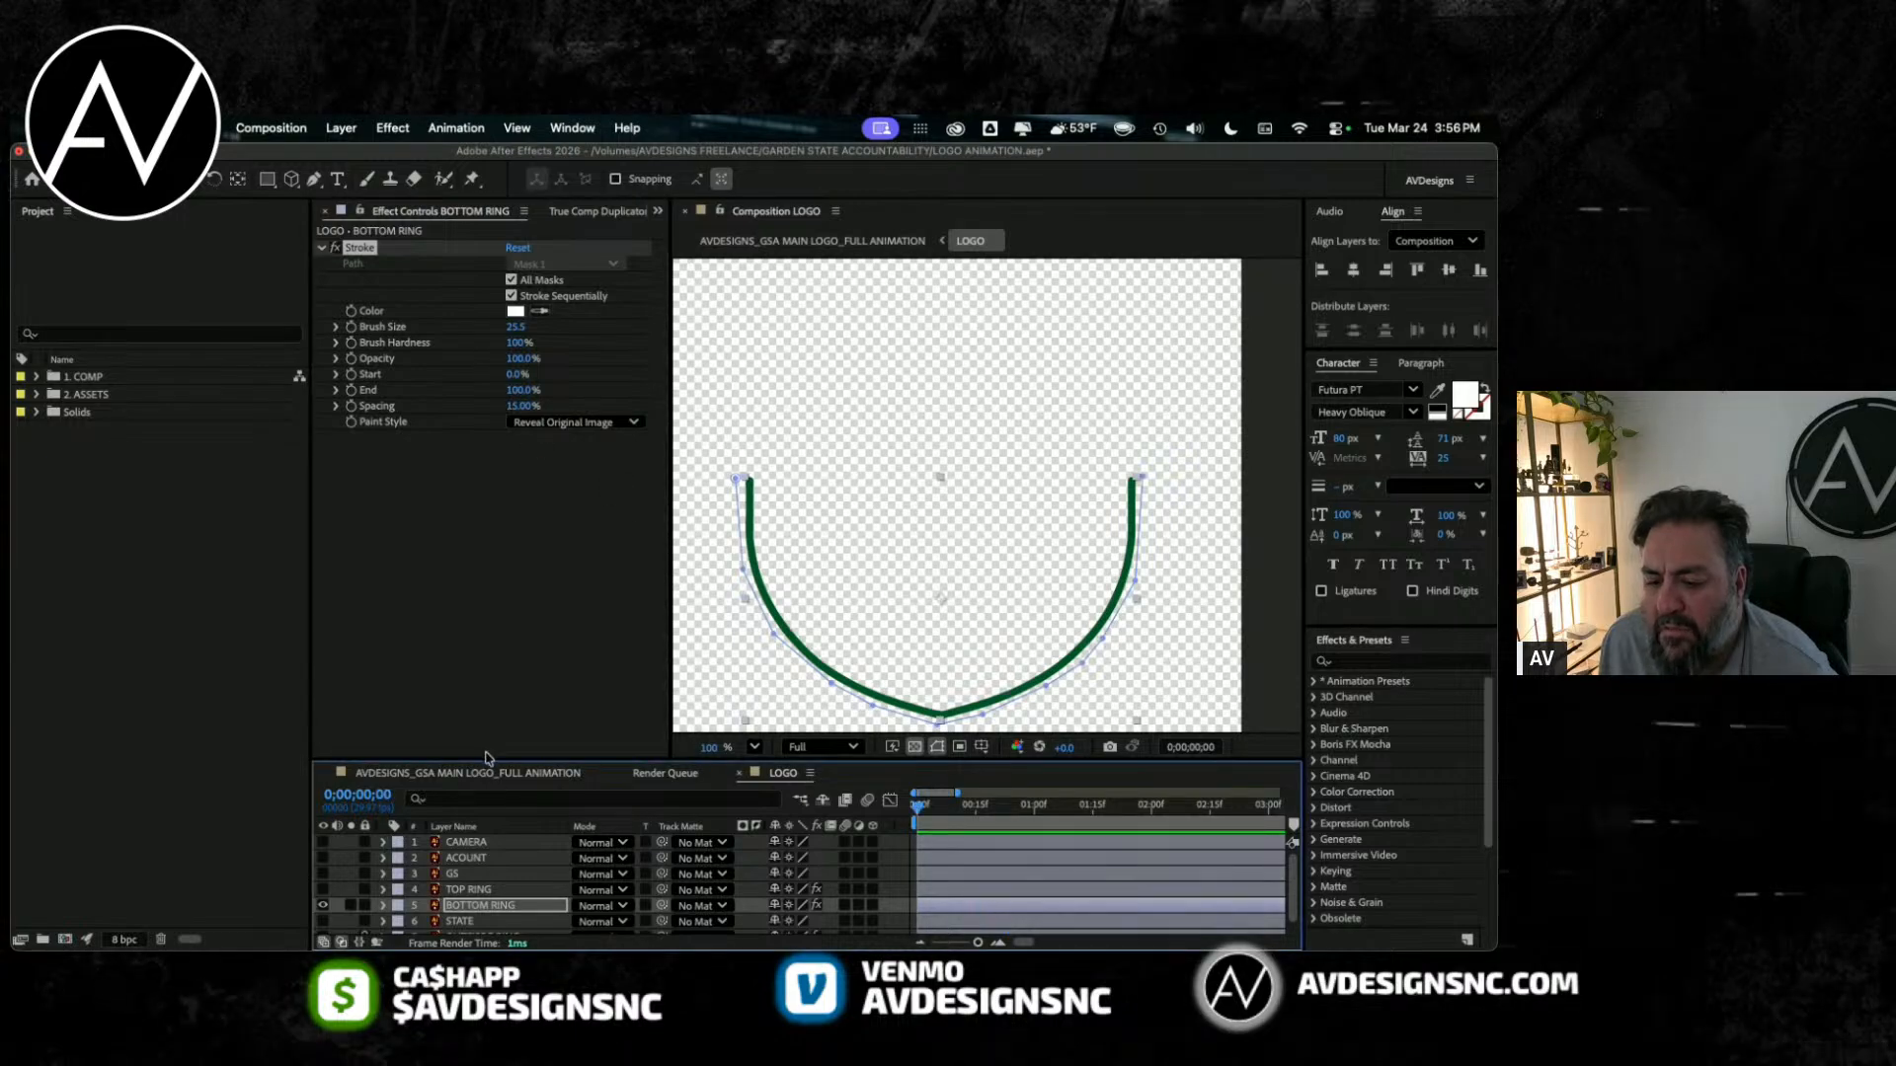
{"action": "left_click_drag", "start_coordinate": [483, 757], "coordinate": [455, 616]}
{"action": "left_click", "coordinate": [461, 742]}
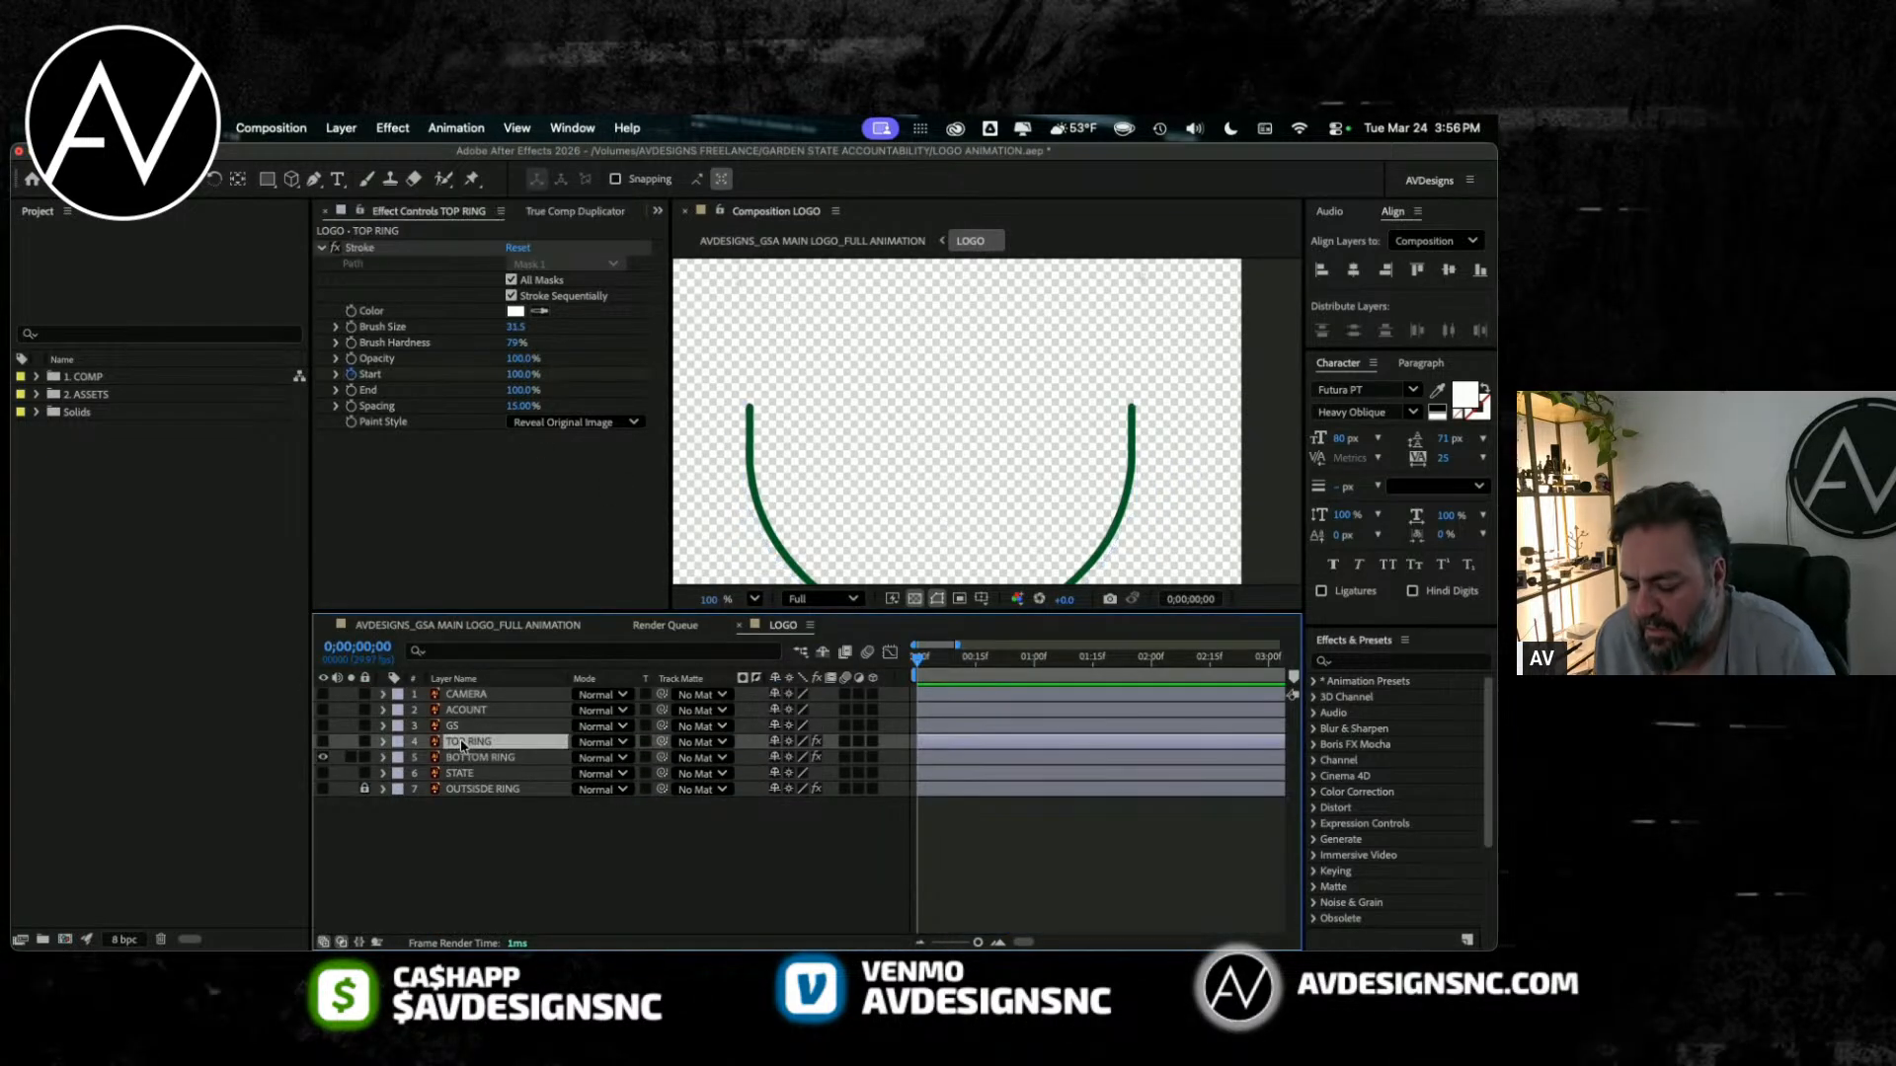
{"action": "key", "text": "u"}
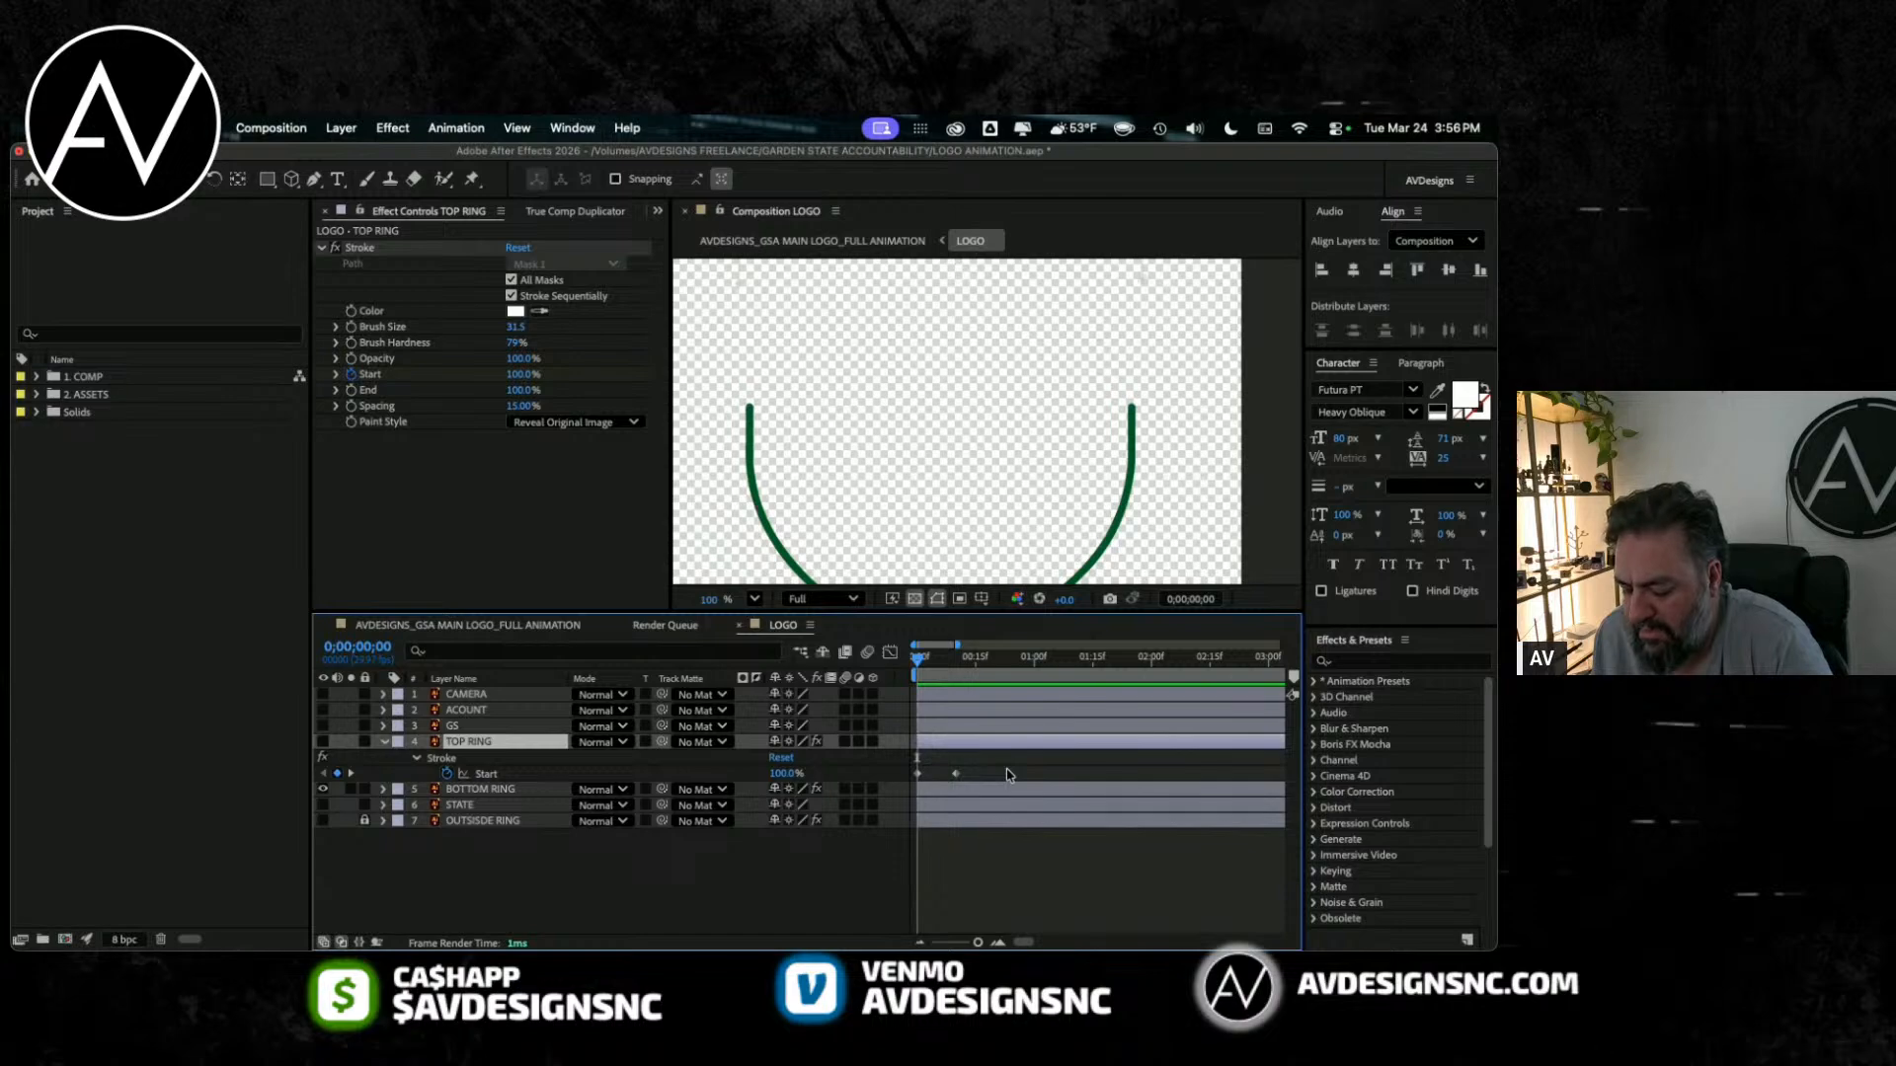
Step: Keyframe BOTTOM RING's Stroke Start at 100% on frame 10, where TOP RING's reveal ends
{"action": "left_click", "coordinate": [507, 793]}
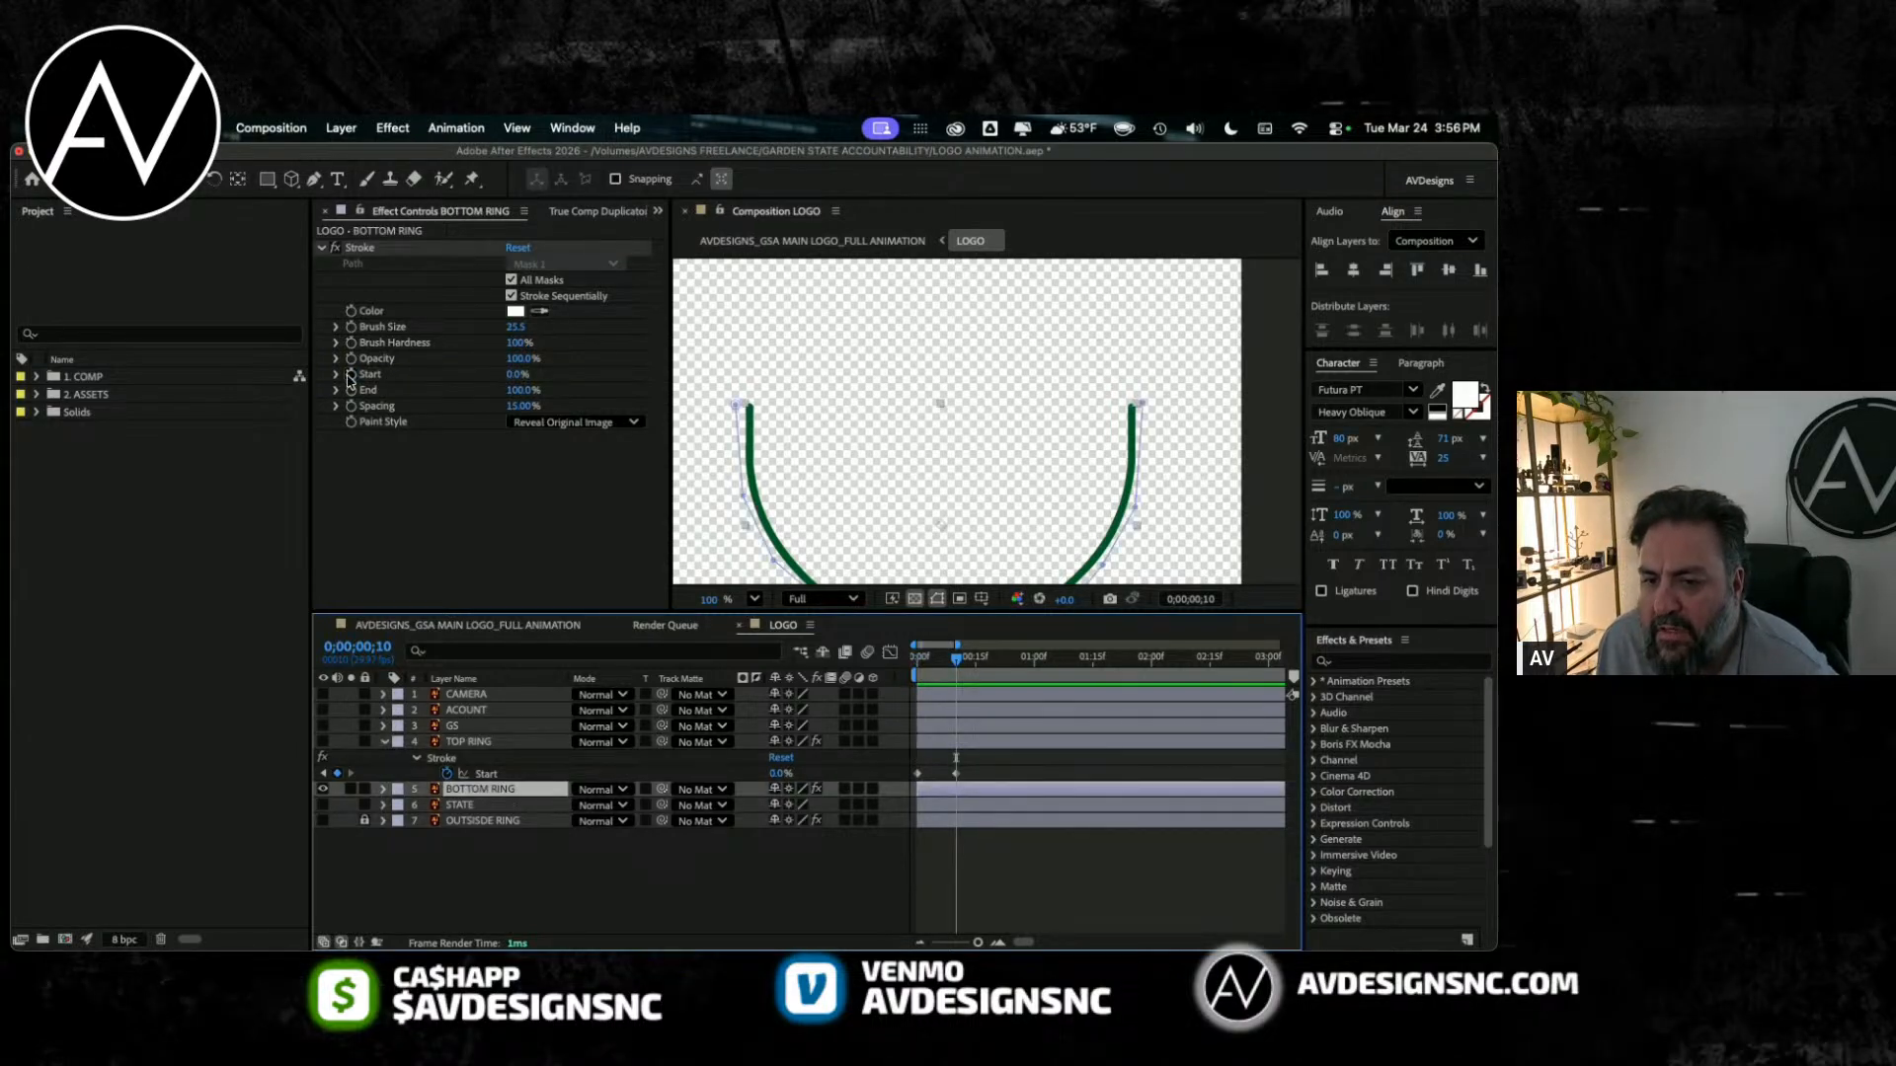
{"action": "mouse_move", "coordinate": [517, 375]}
{"action": "left_mouse_down"}
{"action": "mouse_move", "coordinate": [578, 373]}
{"action": "mouse_move", "coordinate": [482, 376]}
{"action": "left_mouse_up"}
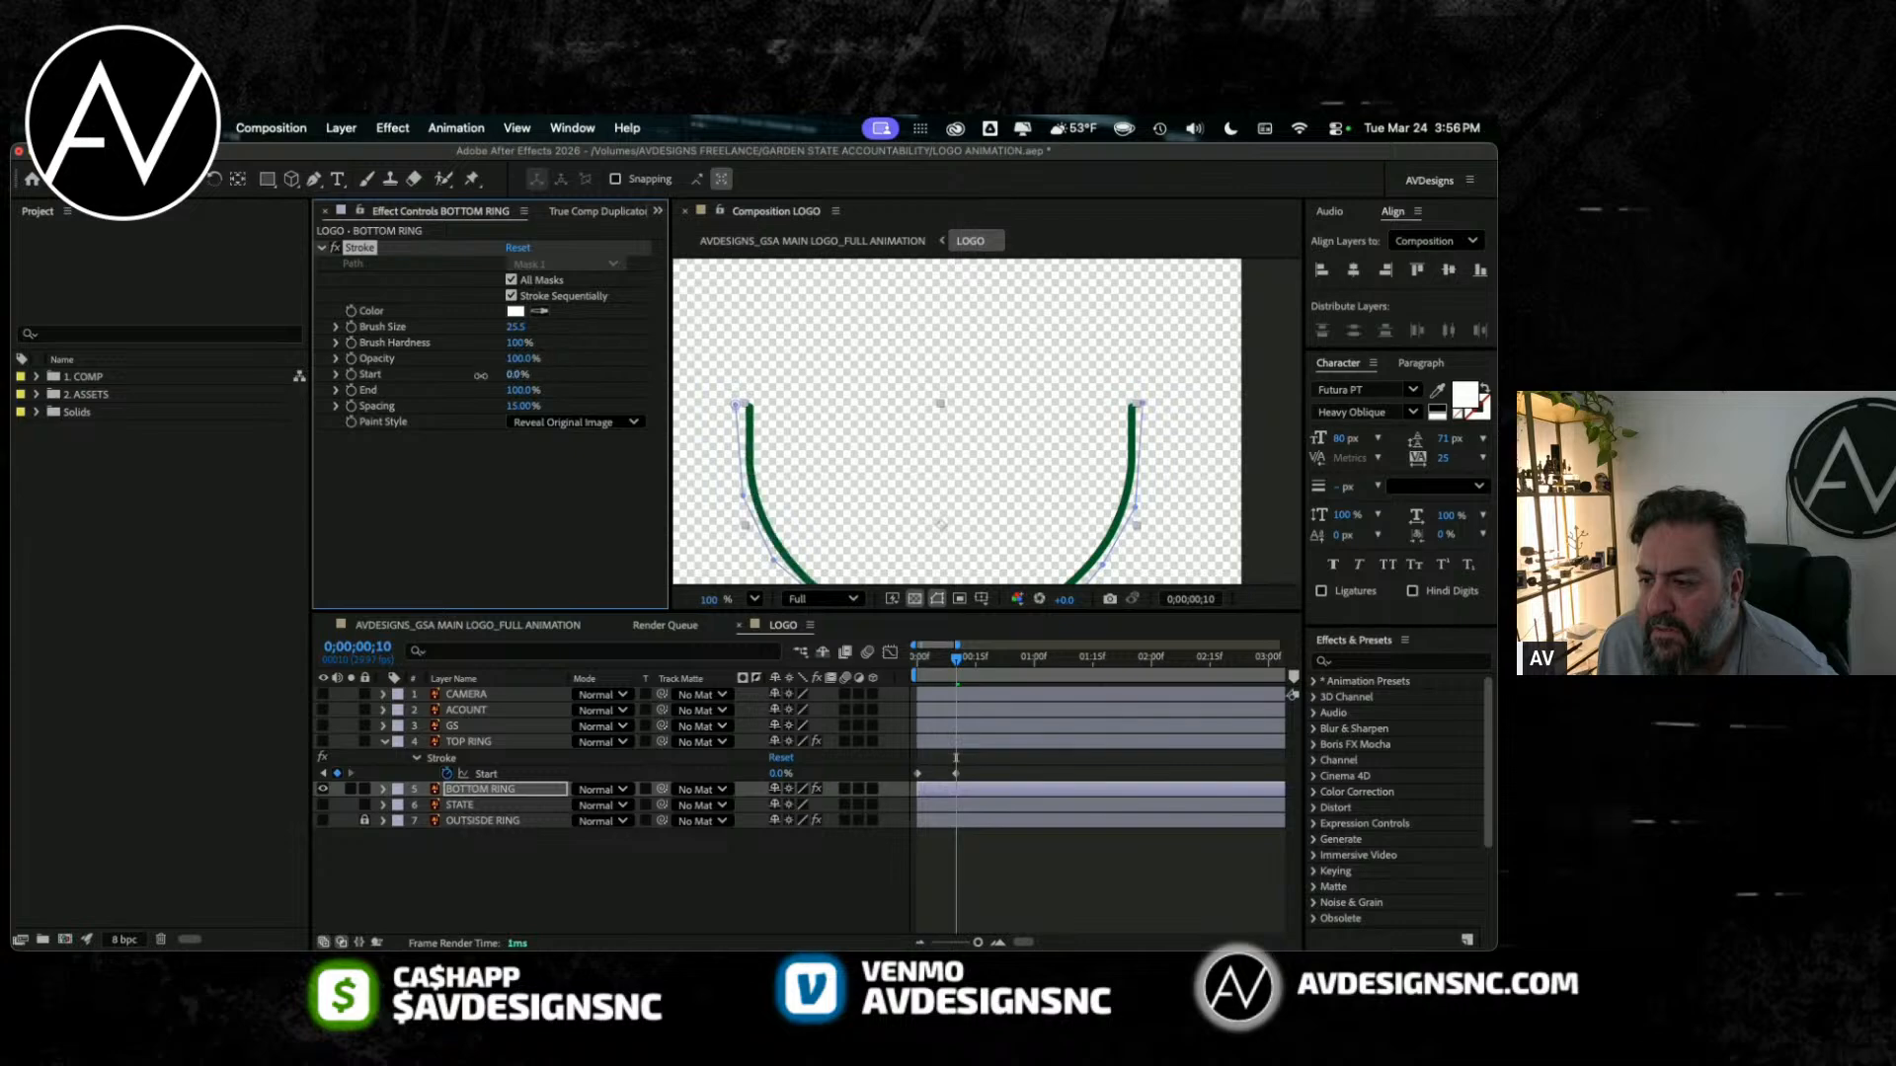
{"action": "left_click", "coordinate": [531, 376]}
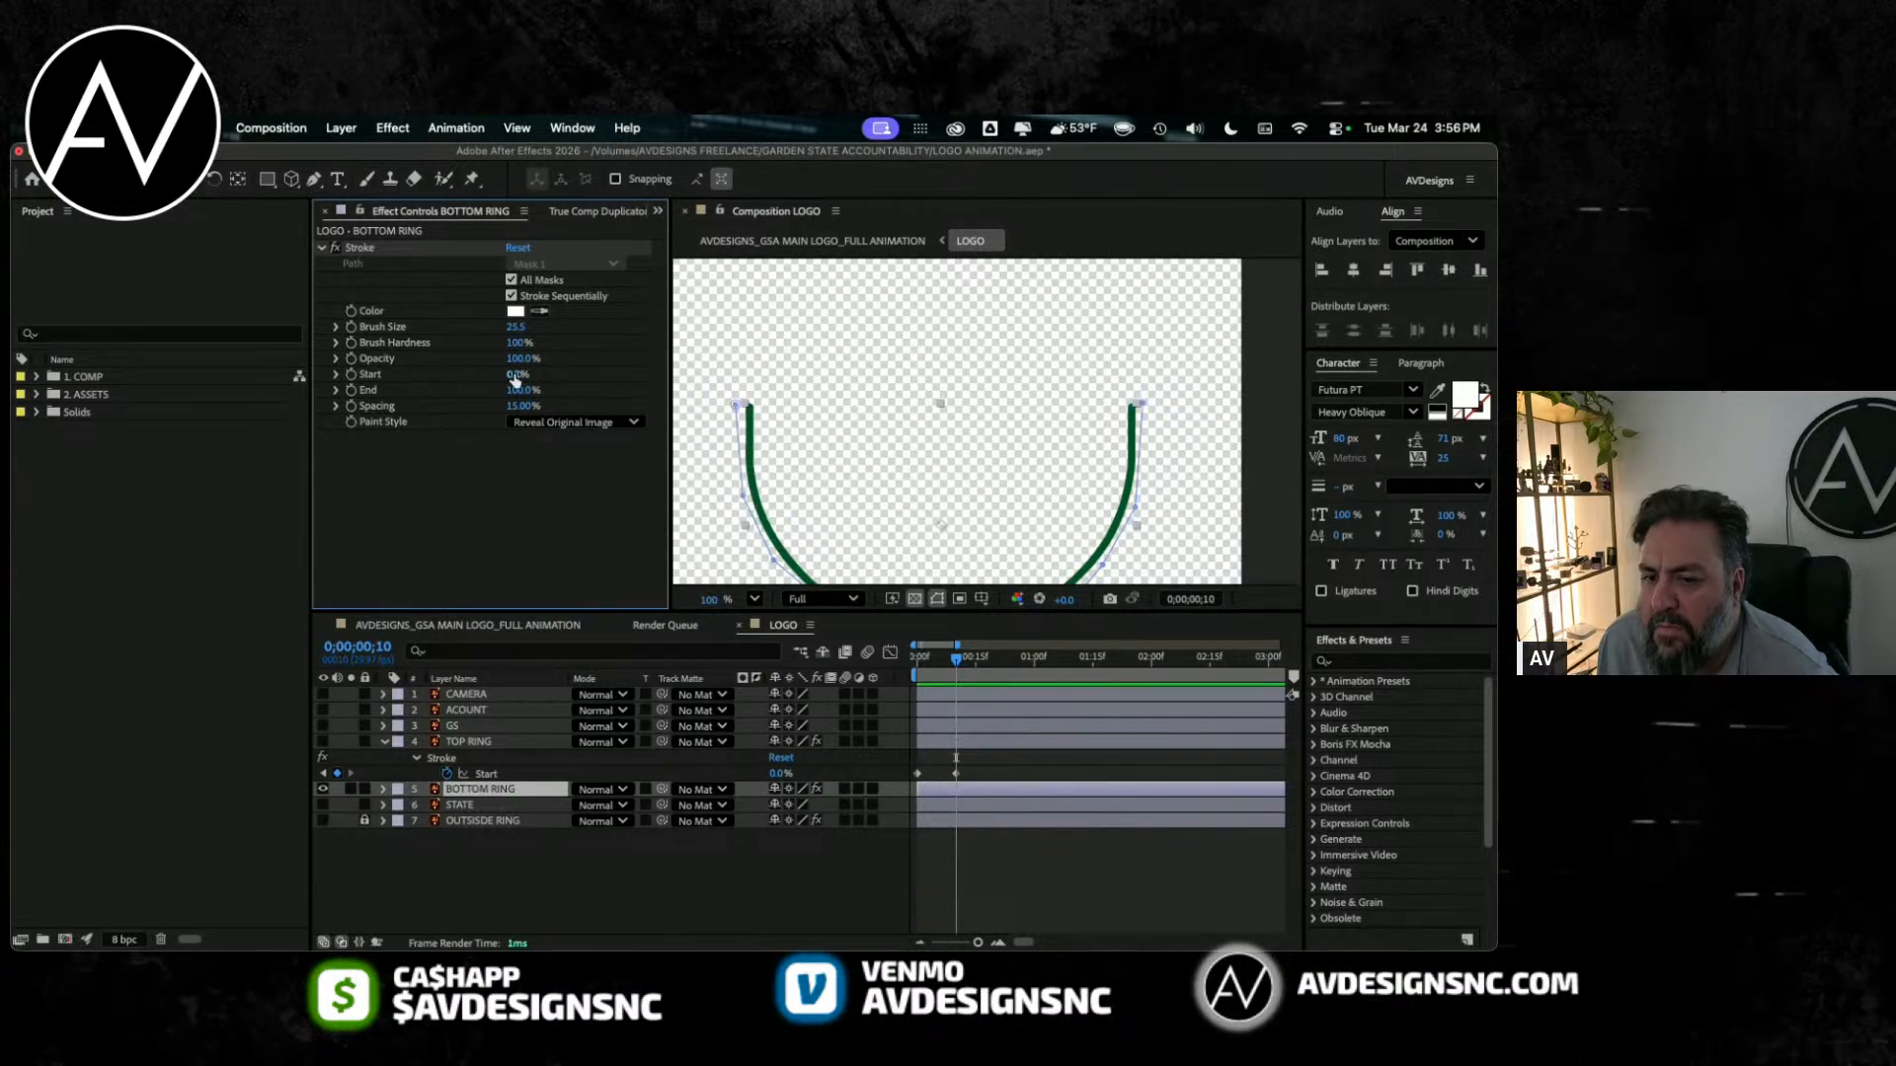
{"action": "left_click_drag", "start_coordinate": [517, 374], "coordinate": [640, 380]}
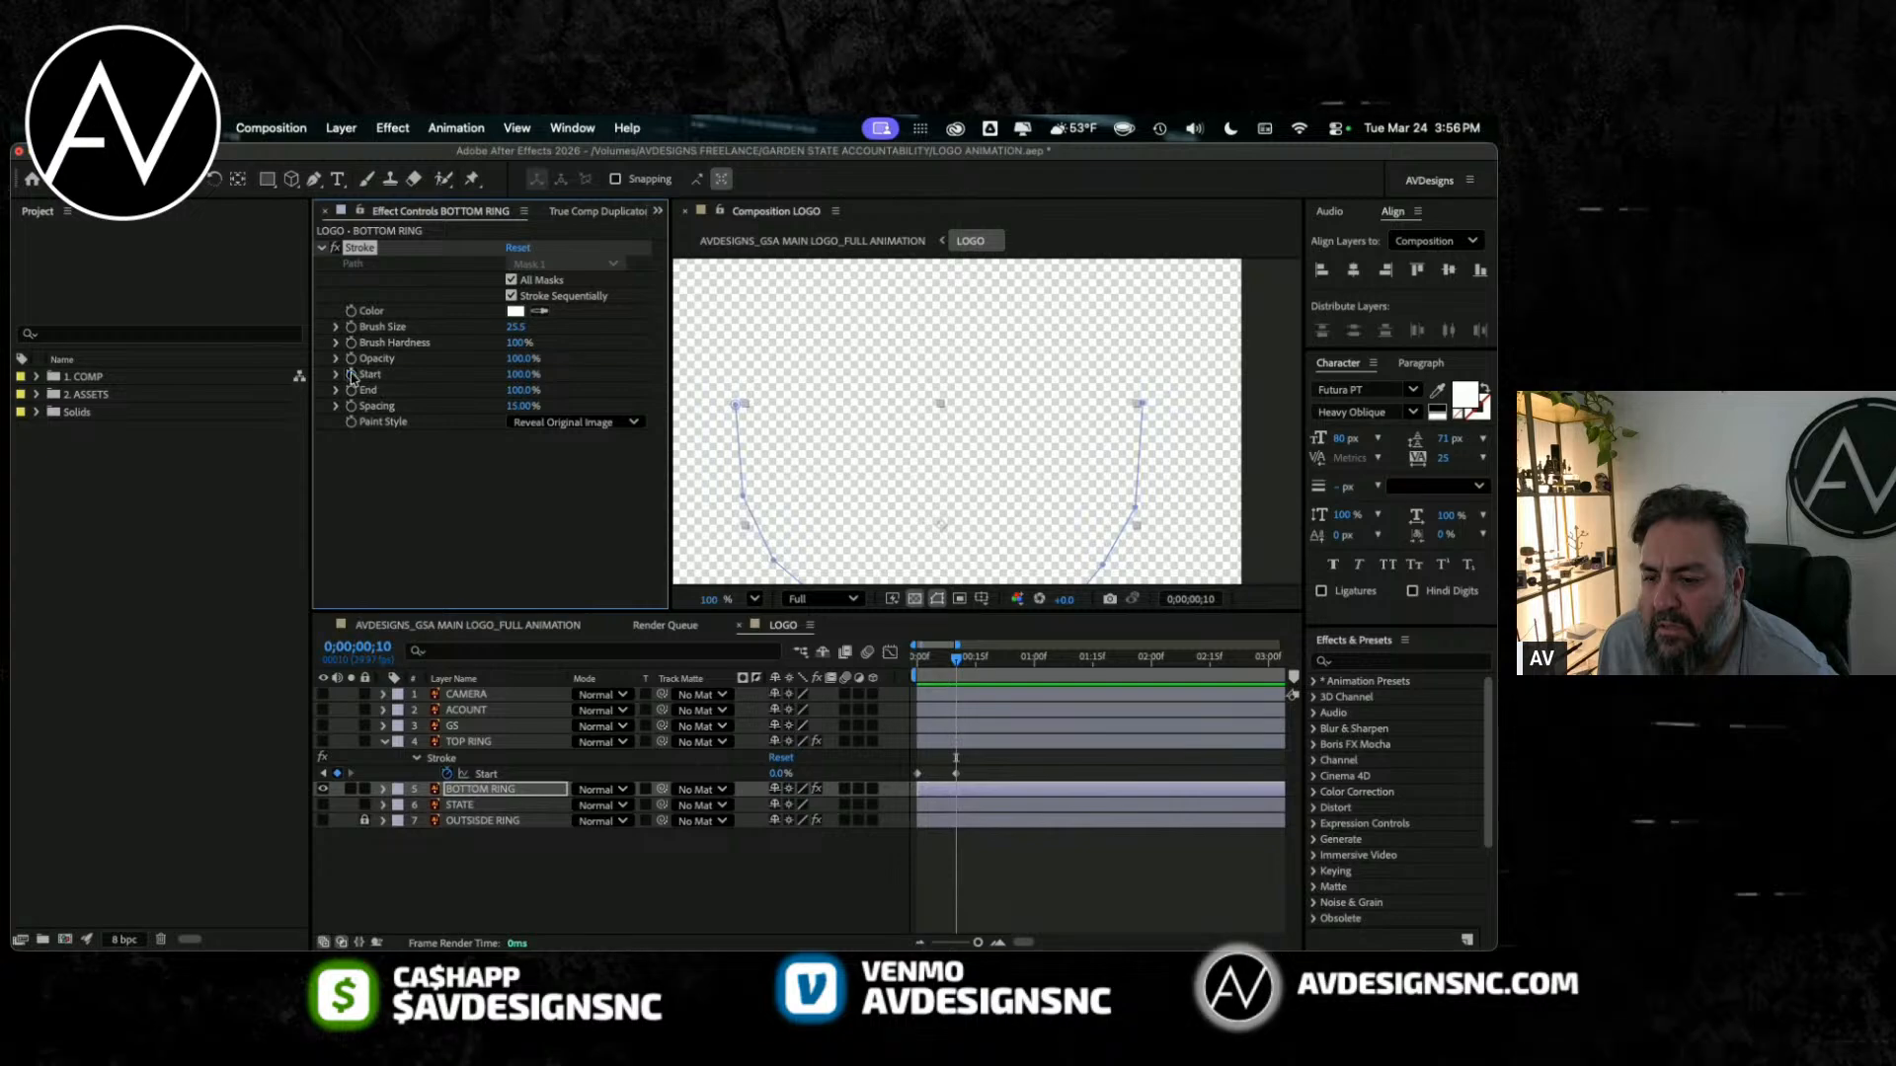
Step: Reveal BOTTOM RING's keyframes and set its Stroke Start to 0% at frame 19
{"action": "left_click", "coordinate": [468, 791]}
{"action": "key", "text": "u"}
{"action": "left_click_drag", "start_coordinate": [957, 674], "coordinate": [991, 674]}
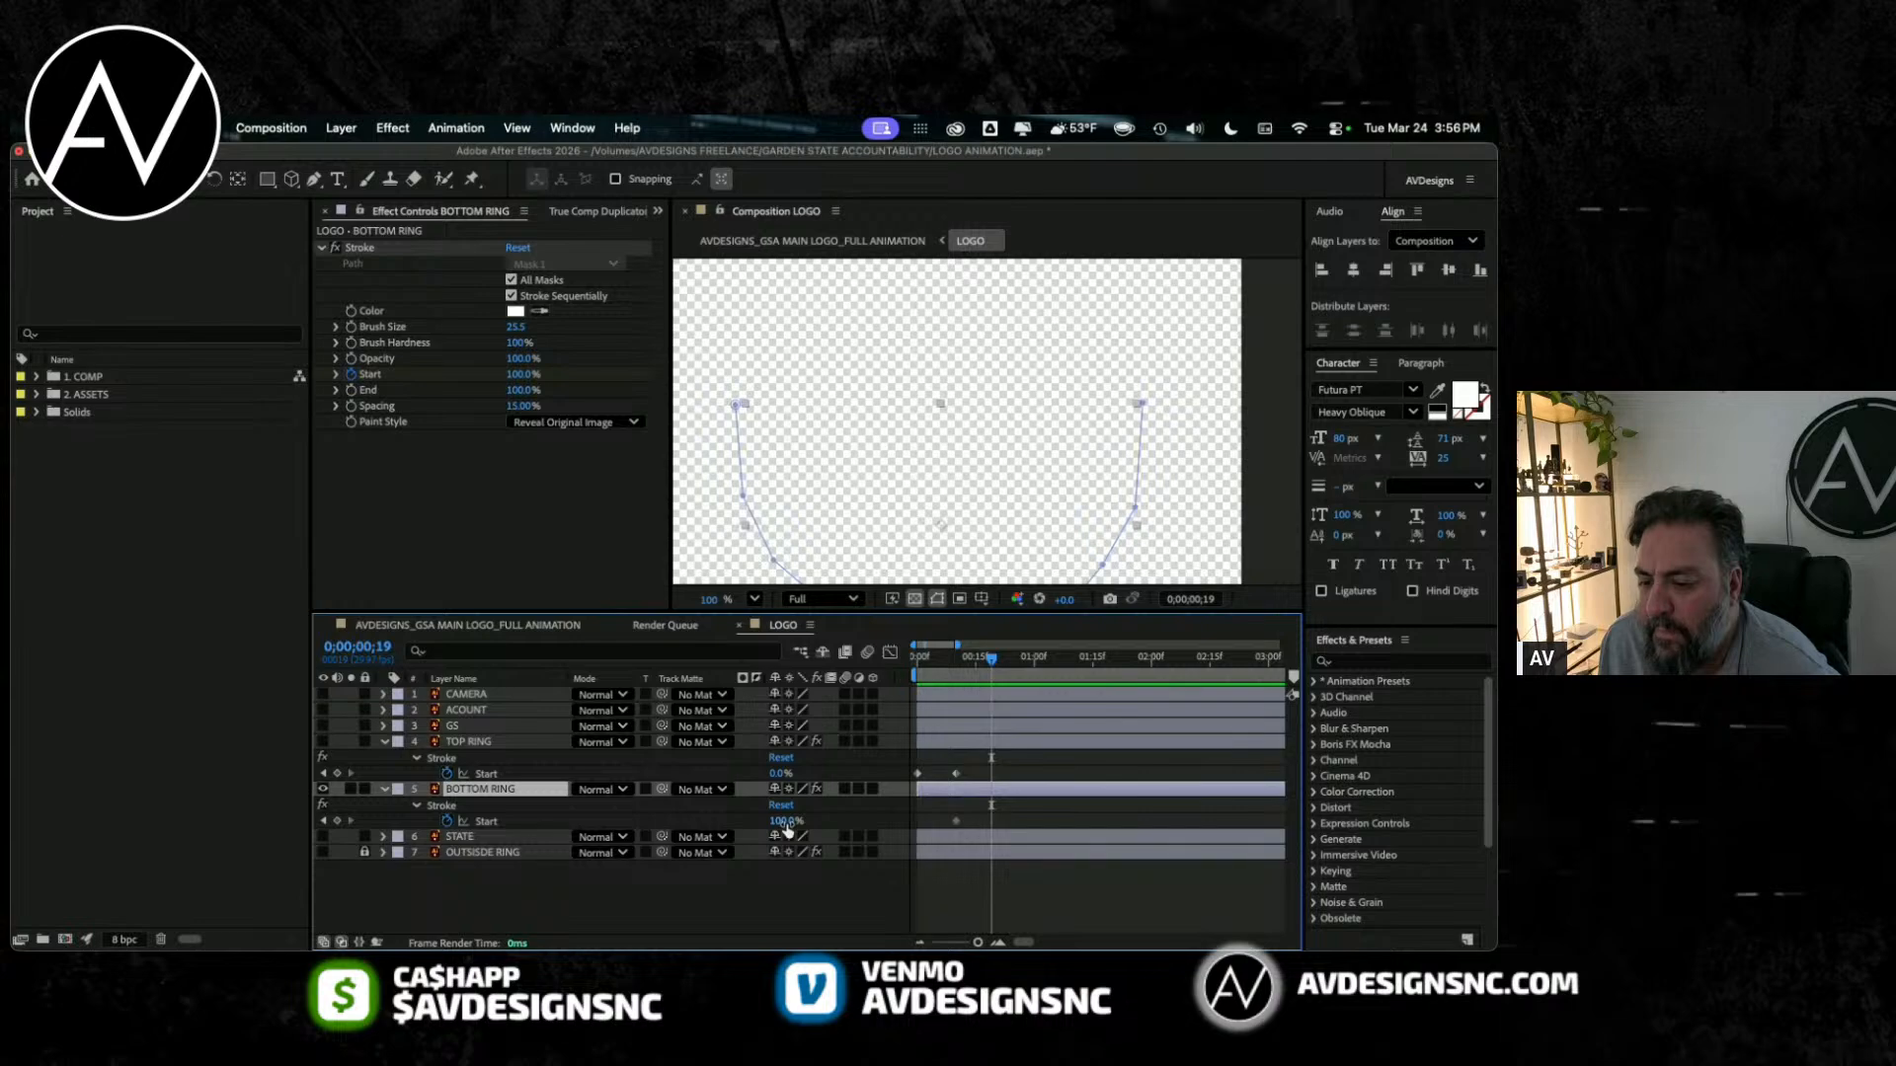
{"action": "left_click_drag", "start_coordinate": [787, 828], "coordinate": [628, 719]}
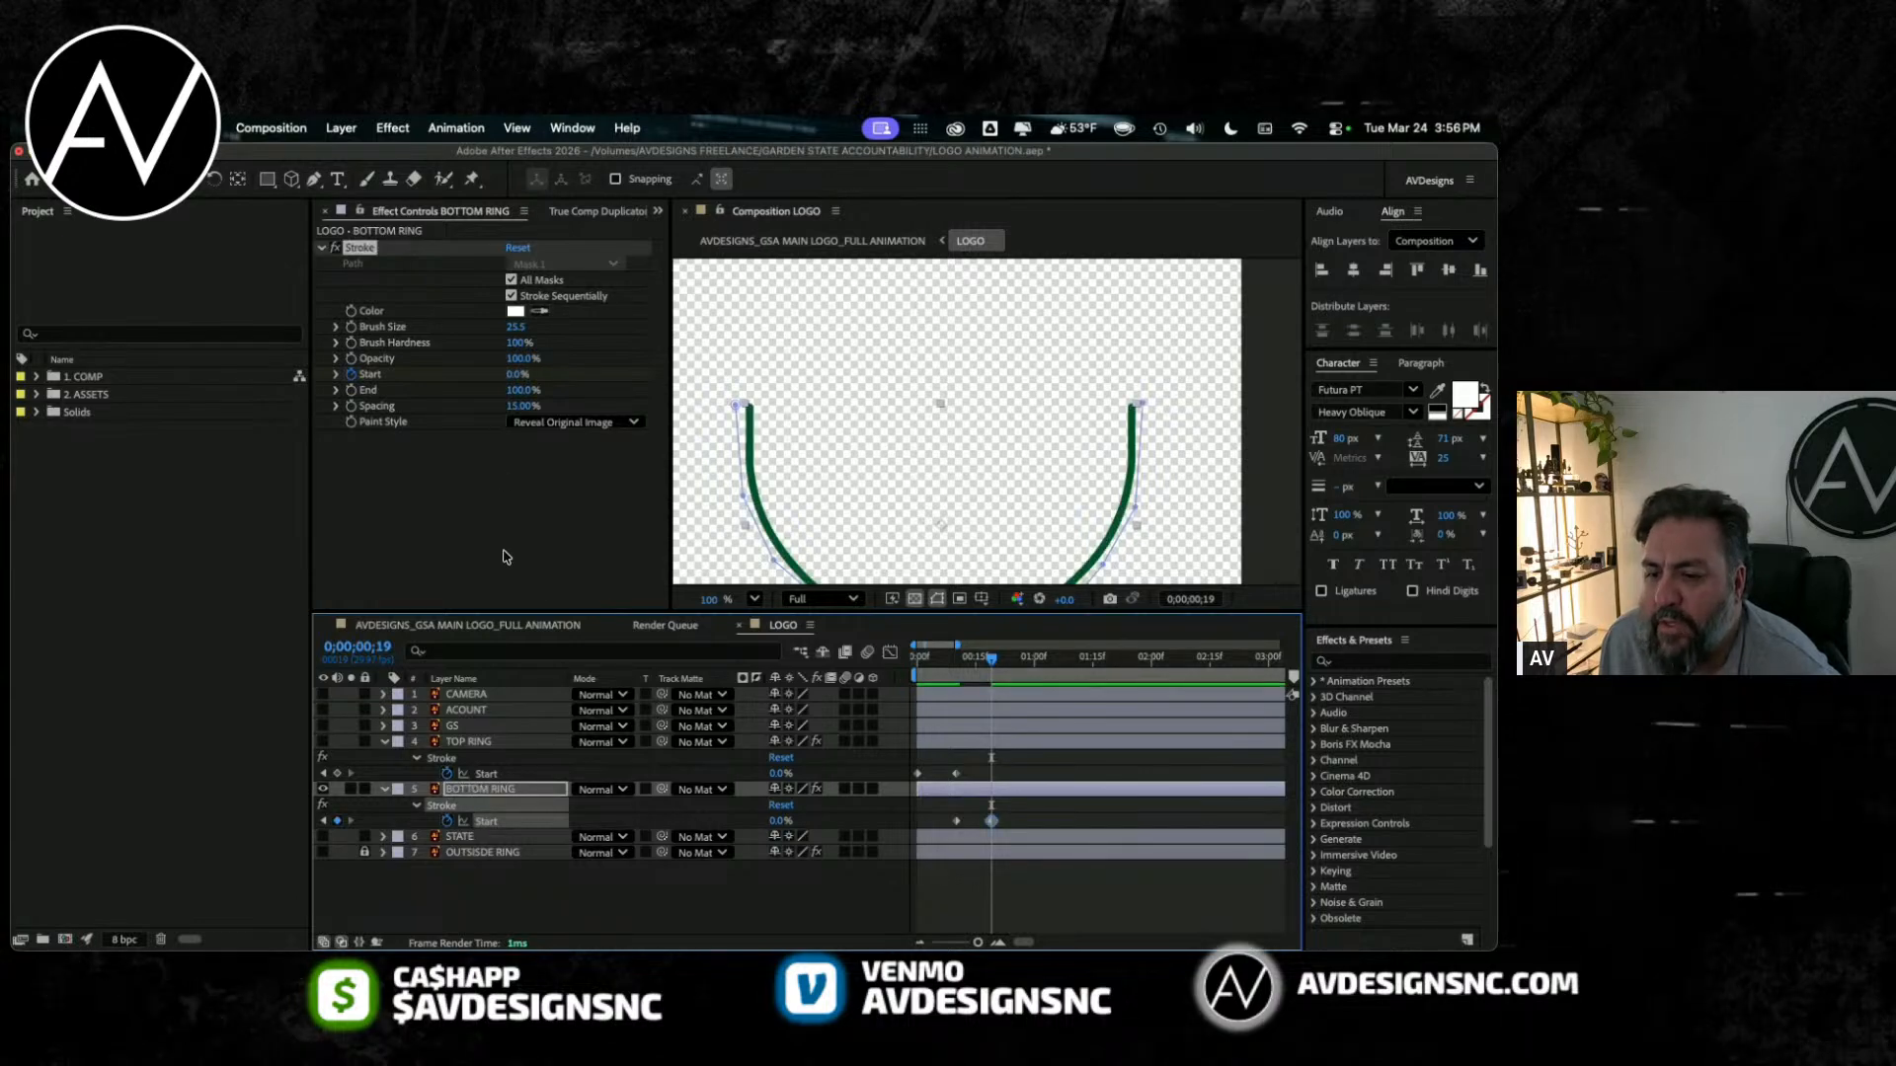
Step: Show TOP RING again and preview both inner ring reveals from frame 0
{"action": "left_click", "coordinate": [322, 742]}
{"action": "key", "text": "Home"}
{"action": "key", "text": "space"}
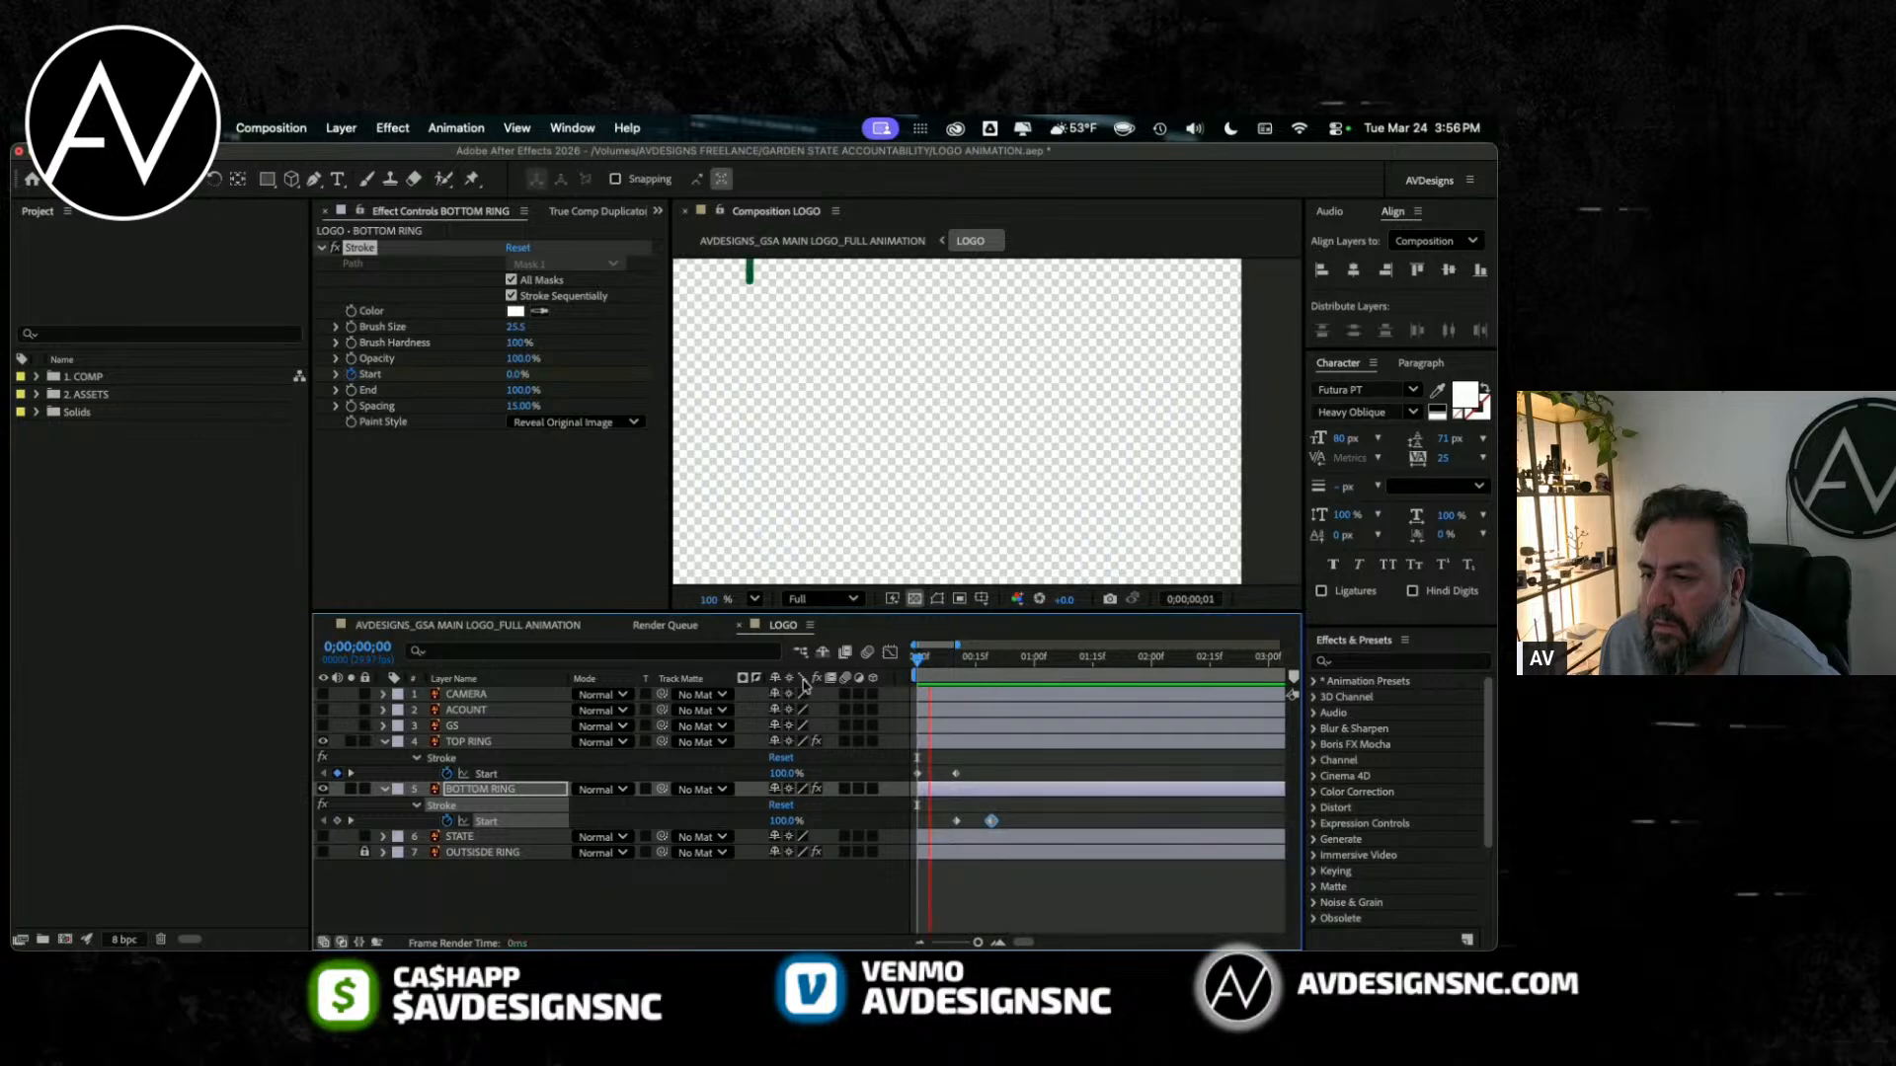
Step: Set the composition preview to Half resolution and 50% magnification, and replay the two ring reveals
{"action": "left_click", "coordinate": [831, 600]}
{"action": "left_click", "coordinate": [834, 628]}
{"action": "left_click", "coordinate": [754, 599]}
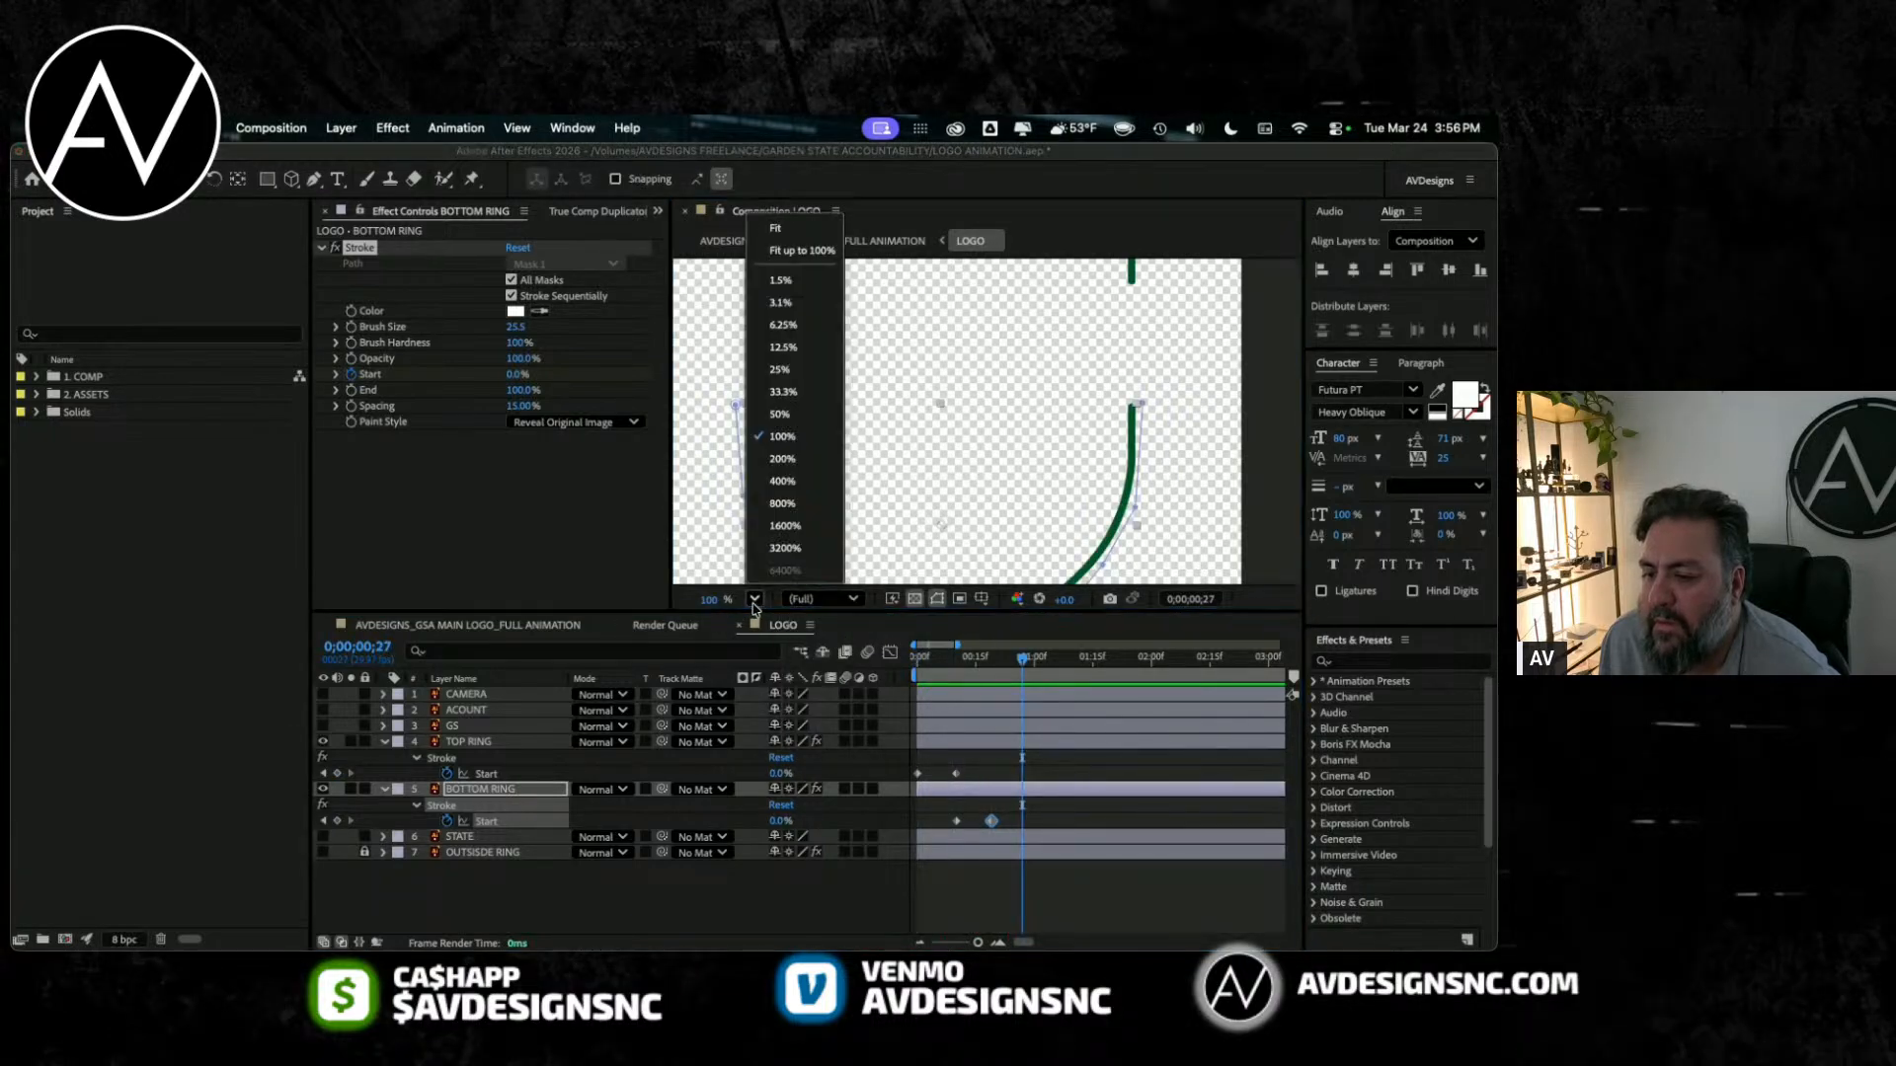
{"action": "left_click", "coordinate": [790, 578]}
{"action": "left_click_drag", "start_coordinate": [1025, 669], "coordinate": [826, 677]}
{"action": "key", "text": "space"}
{"action": "key", "text": "space"}
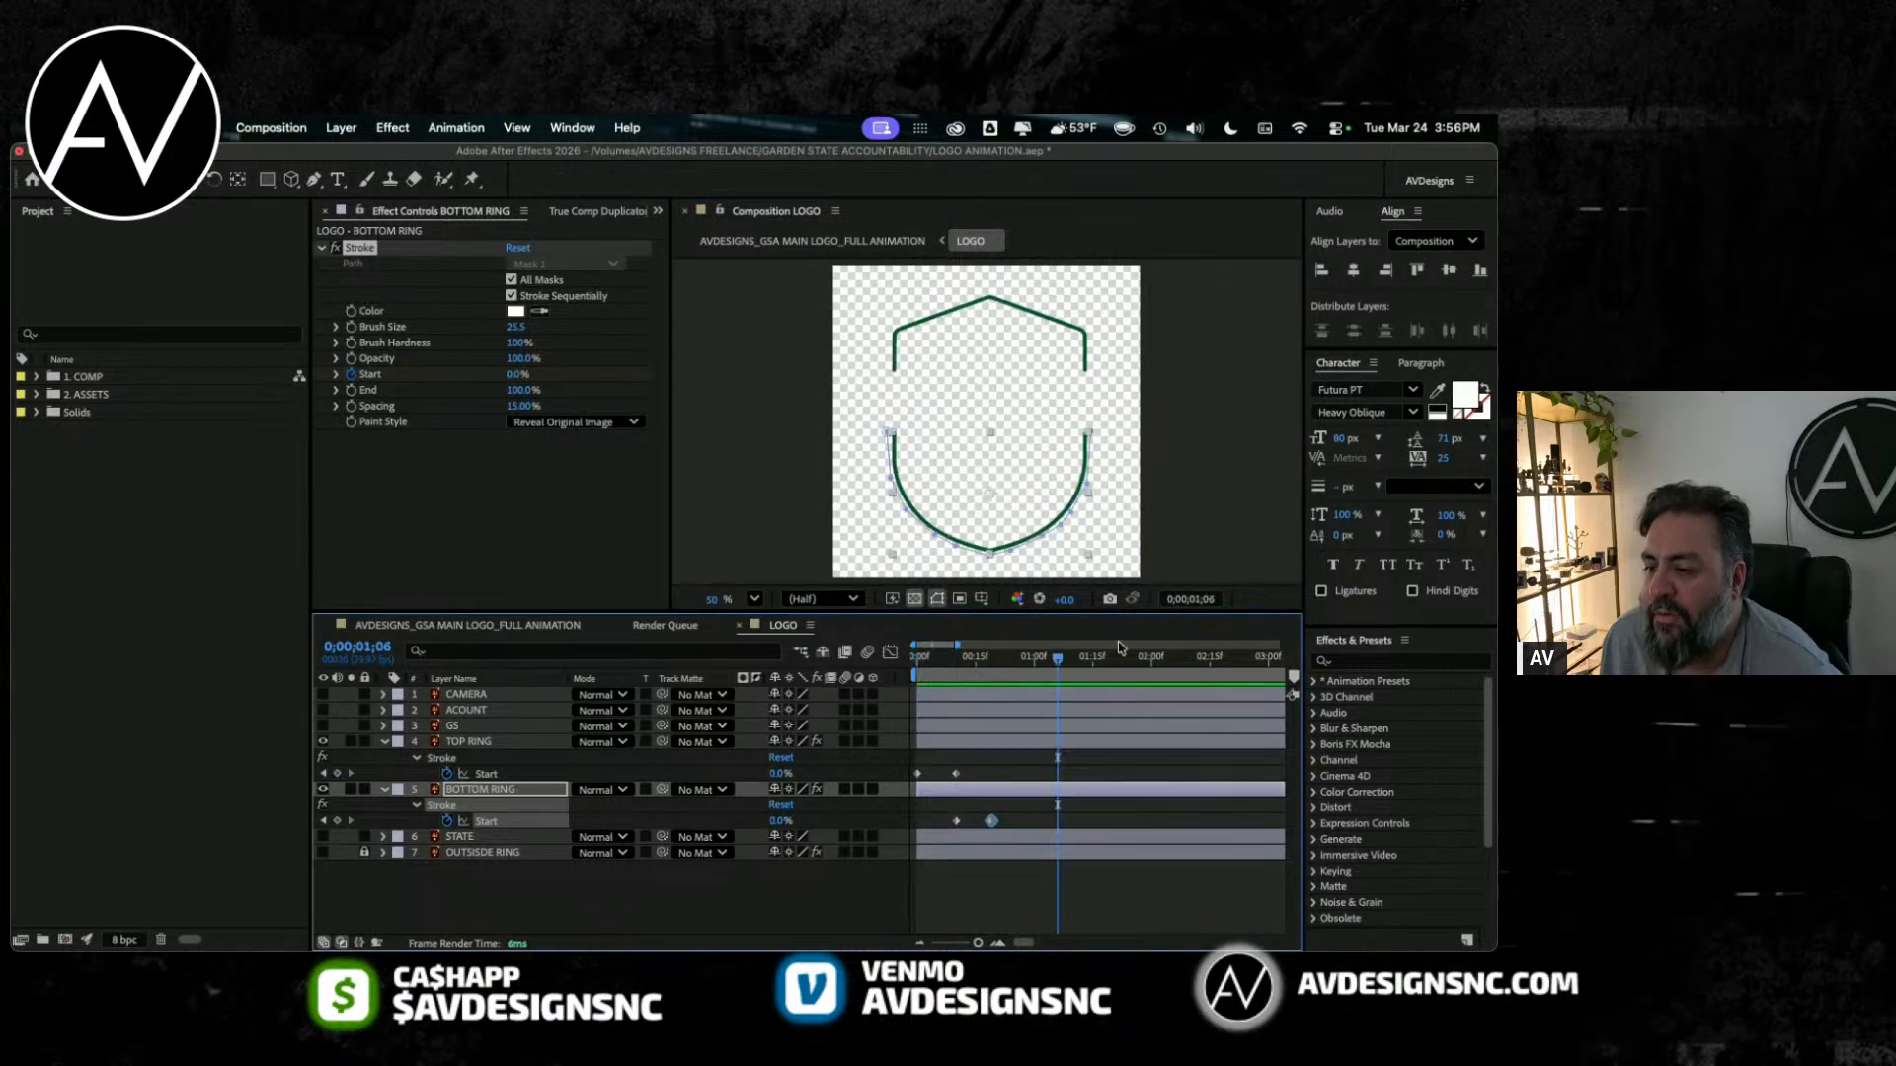
{"action": "key", "text": "space"}
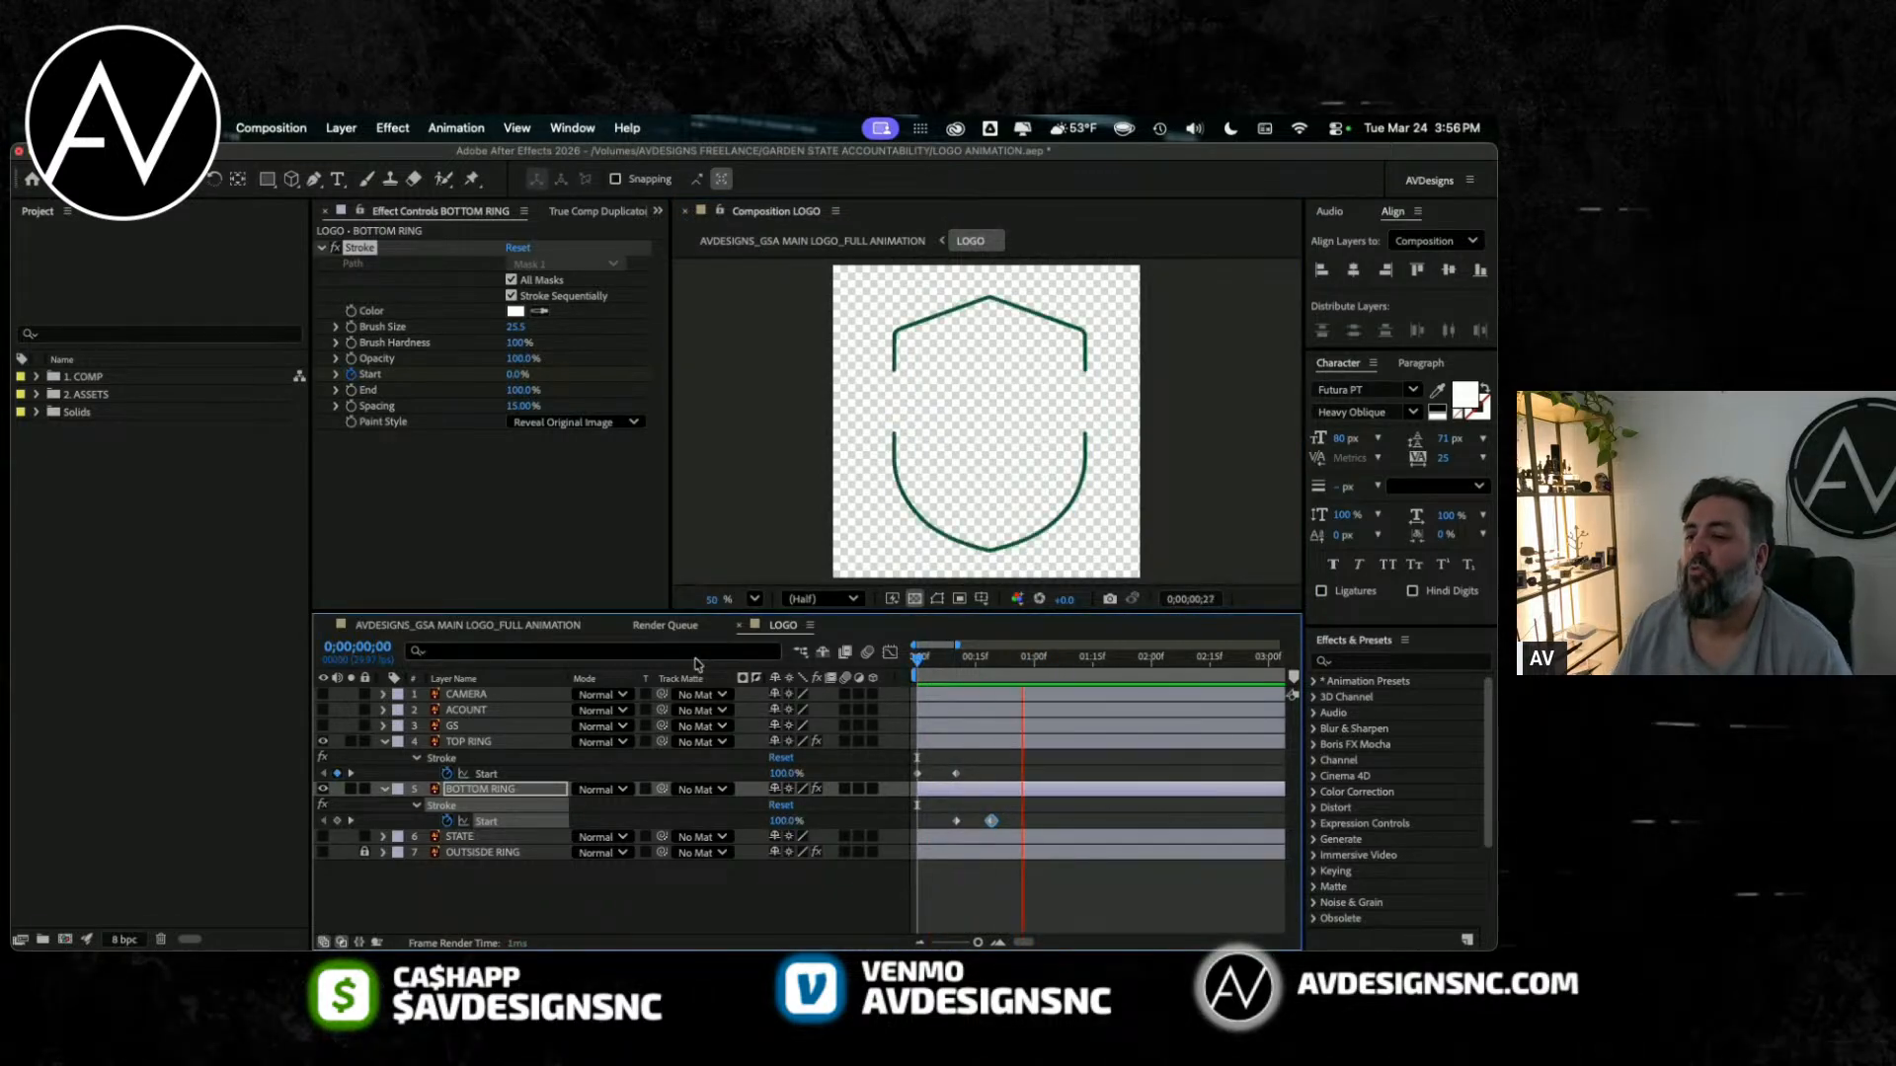
{"action": "key", "text": "space"}
{"action": "key", "text": "space"}
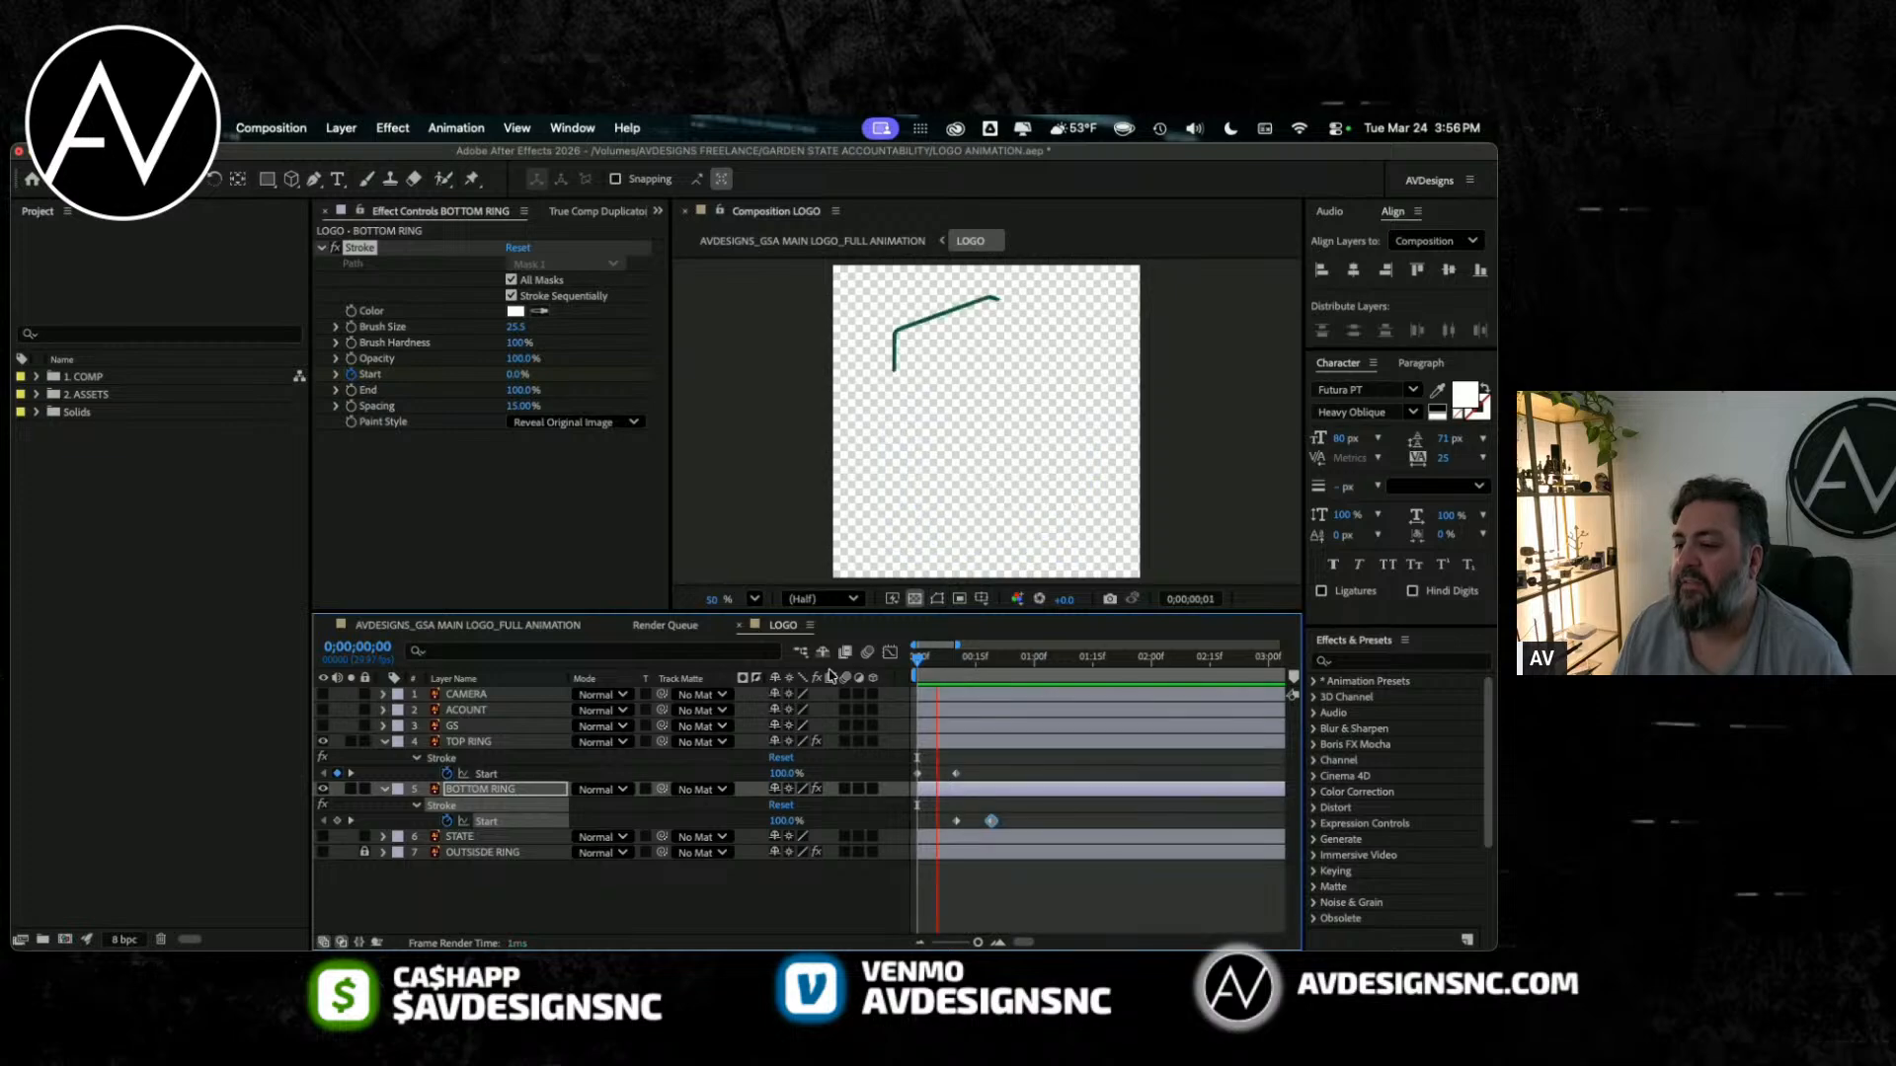
{"action": "key", "text": "space"}
Step: Show the outside ring layer, preview all three ring animations from the start, and save the project
{"action": "left_click", "coordinate": [323, 852]}
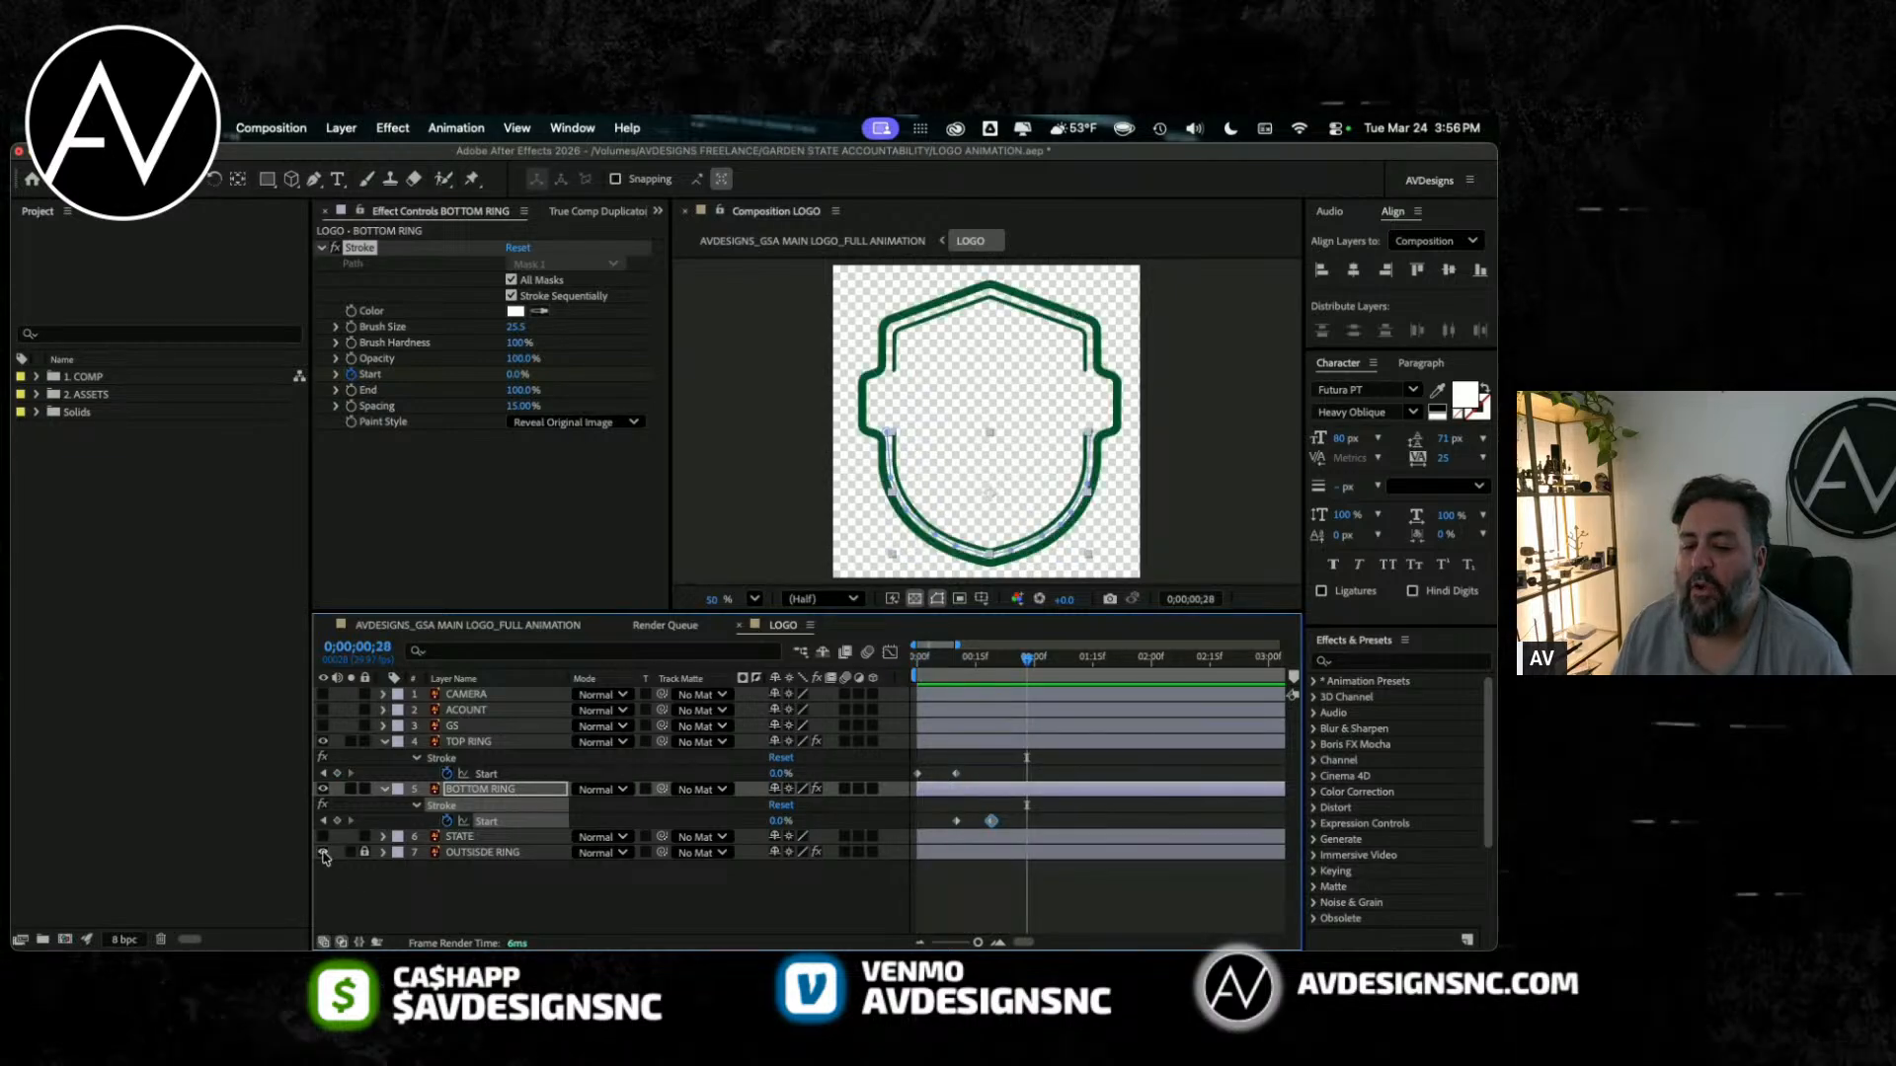
{"action": "key", "text": "Home"}
{"action": "left_click", "coordinate": [568, 895]}
{"action": "key", "text": "space"}
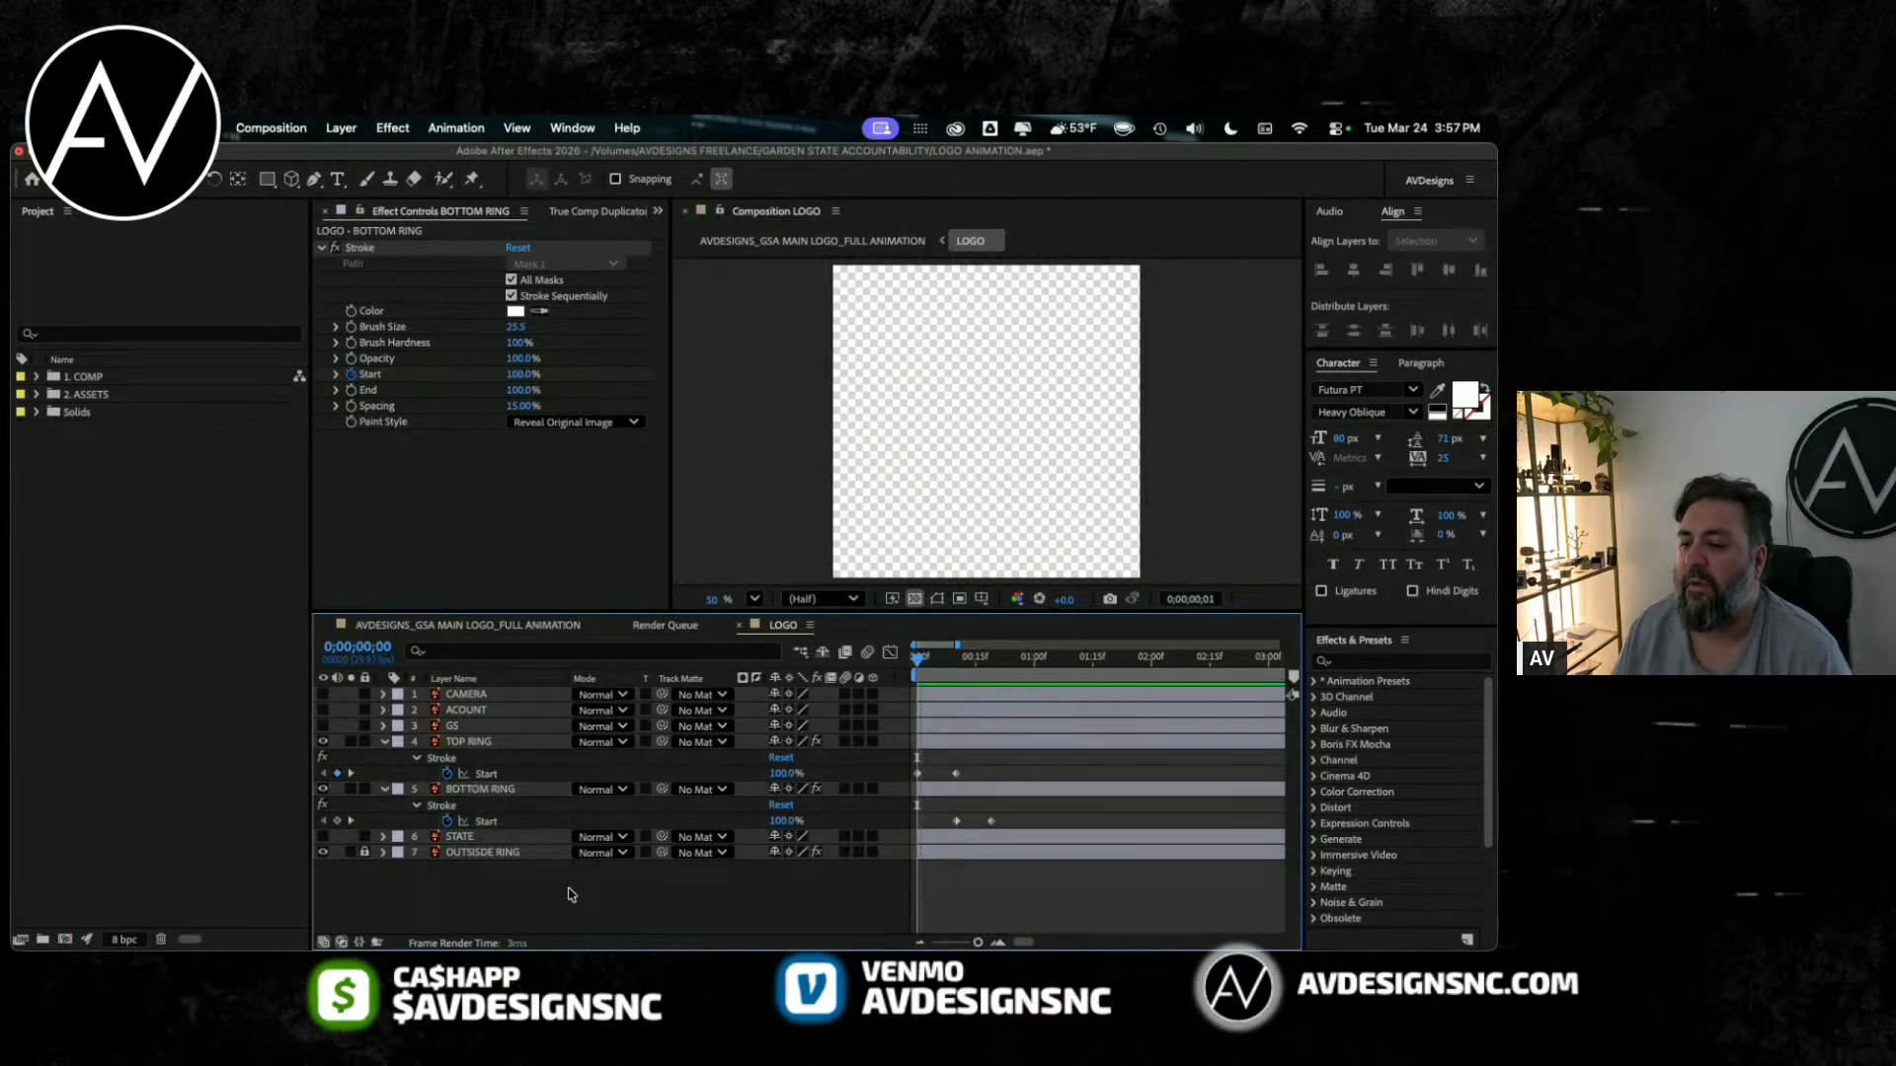
{"action": "key", "text": "space"}
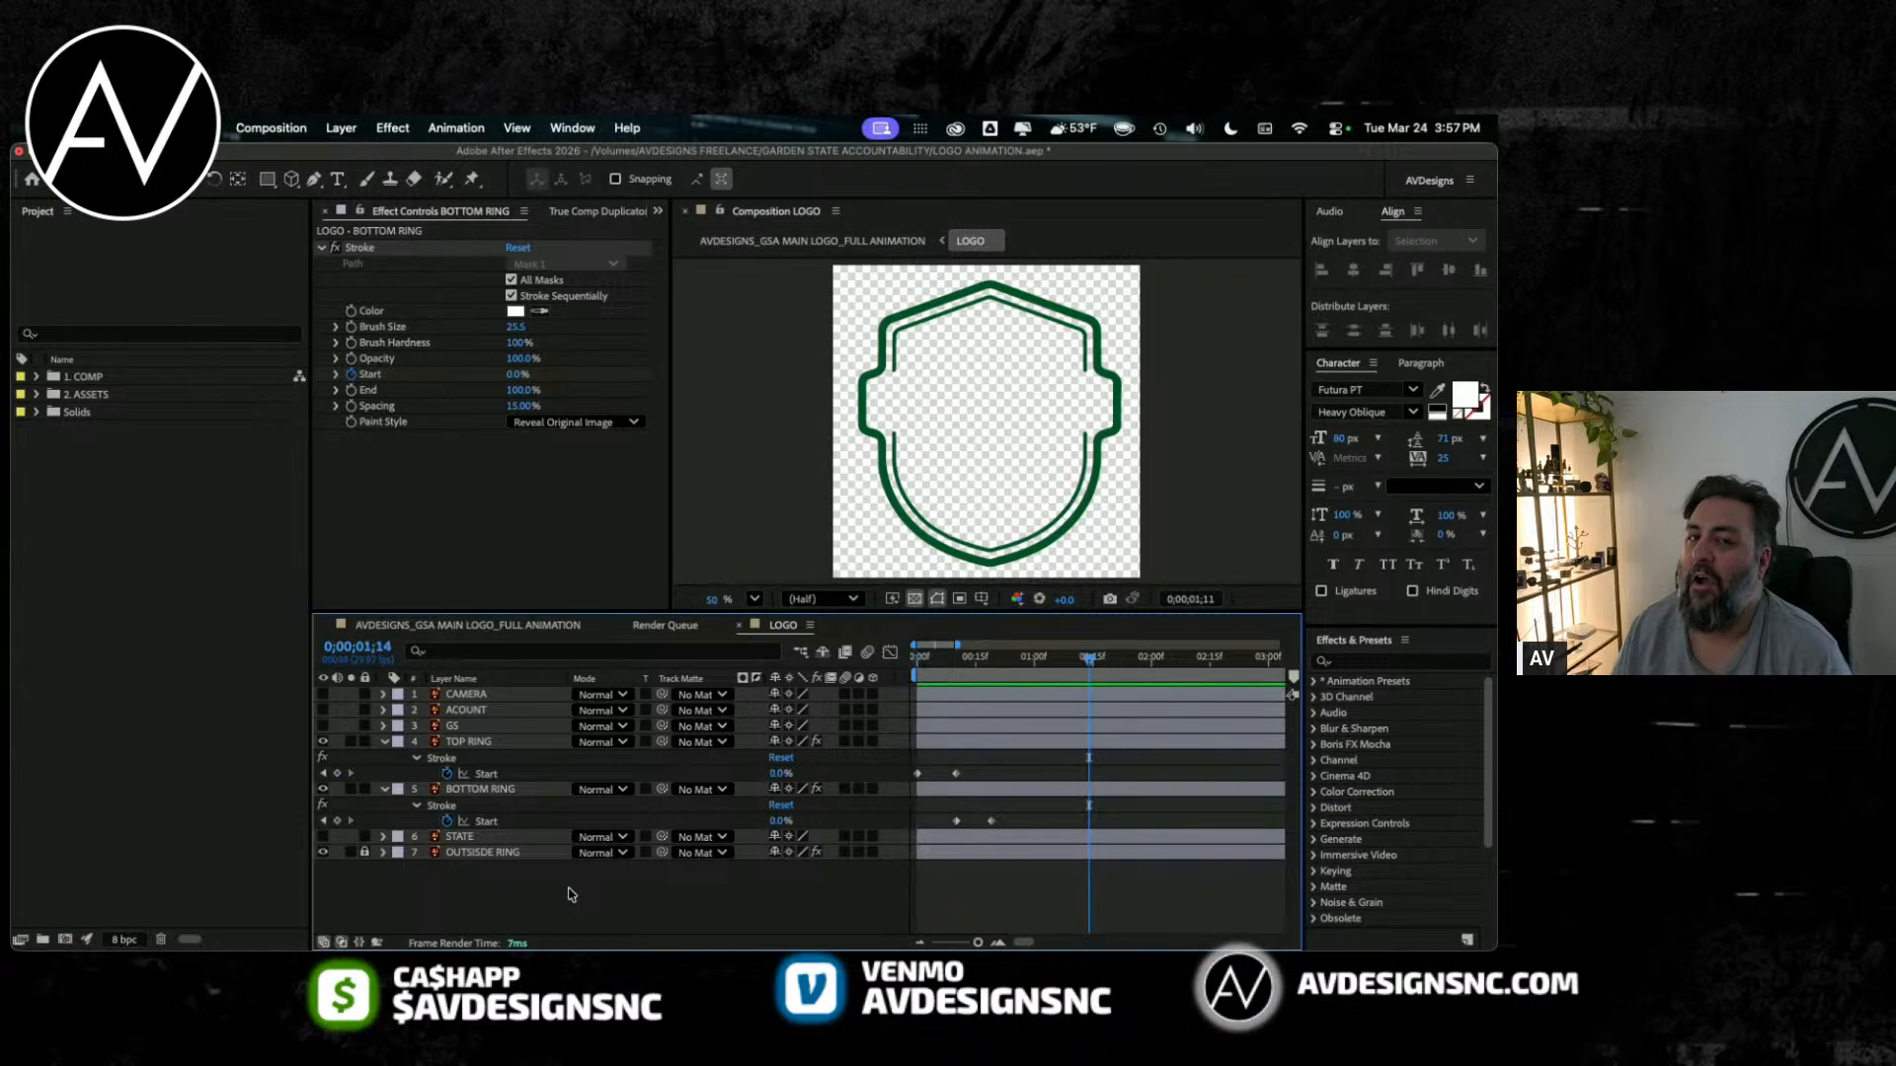
{"action": "key", "text": "super+s"}
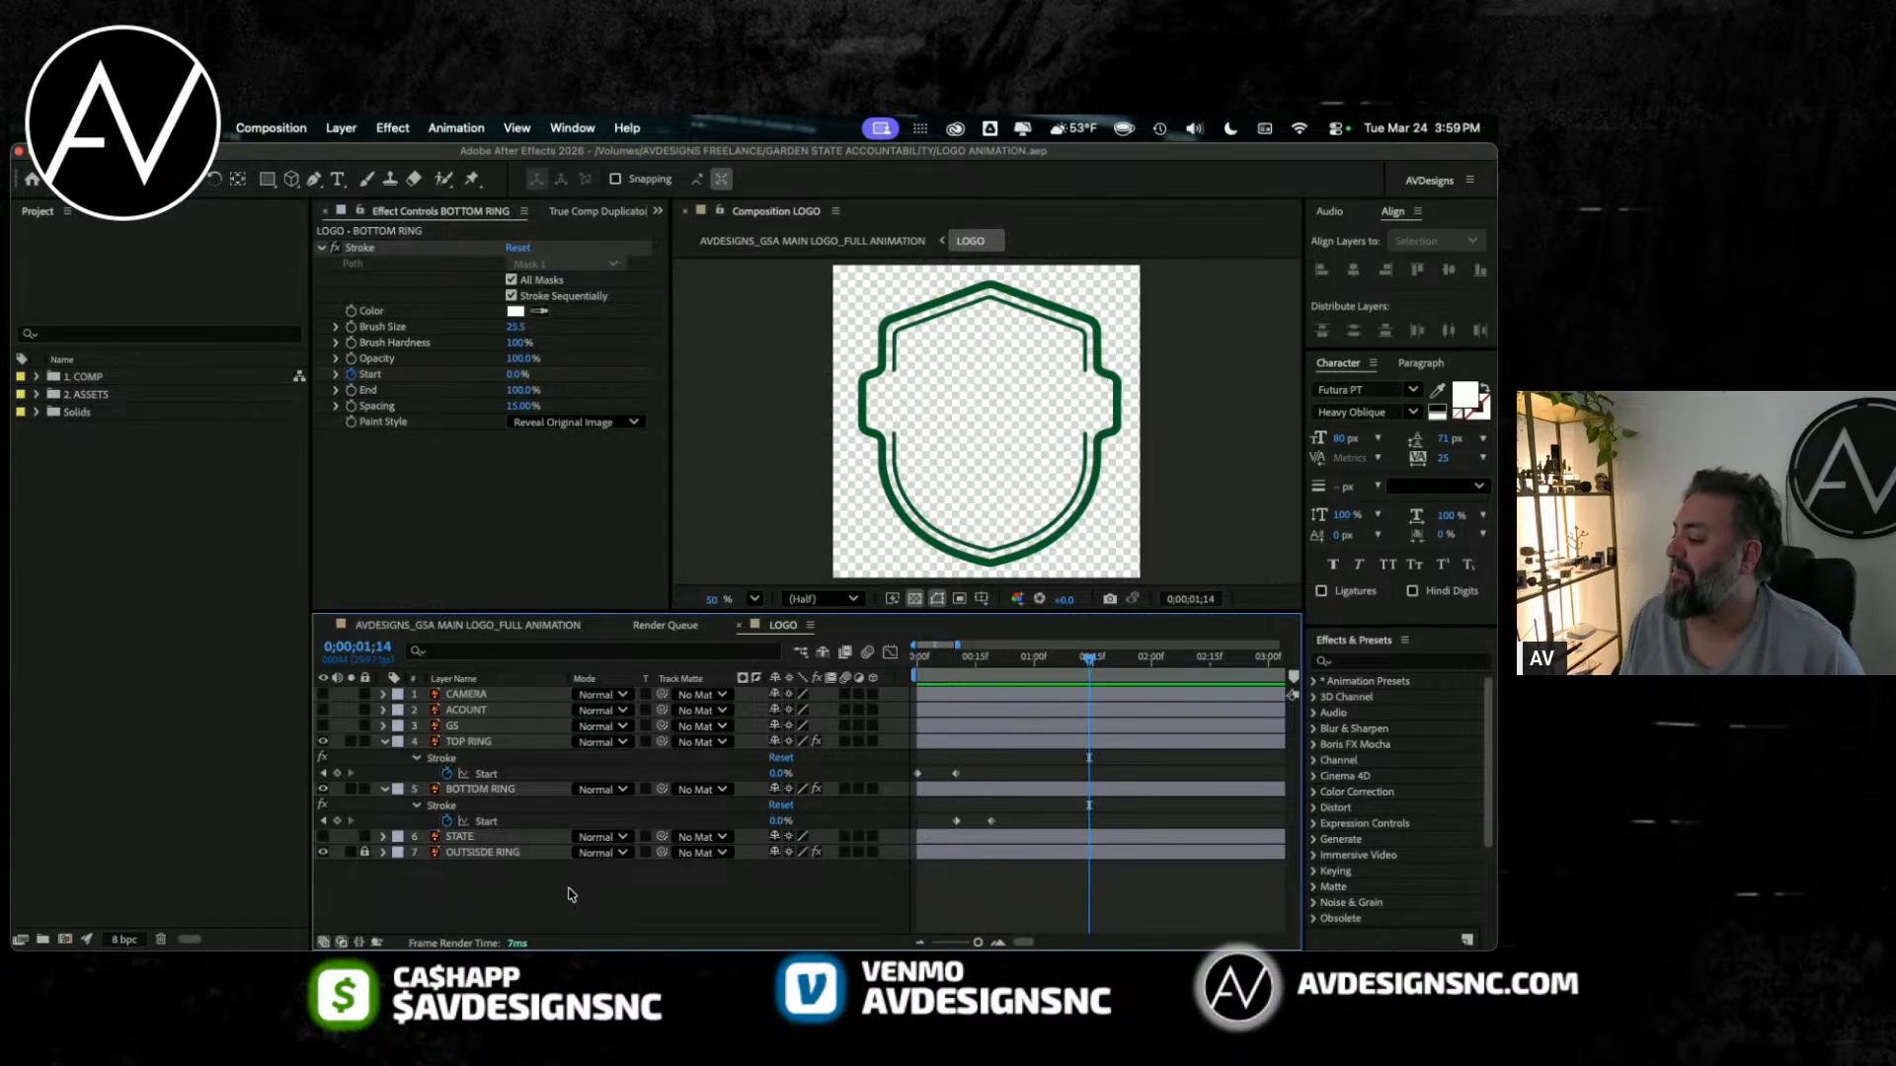
{"action": "left_click_drag", "start_coordinate": [1089, 657], "coordinate": [805, 656]}
{"action": "key", "text": "Home"}
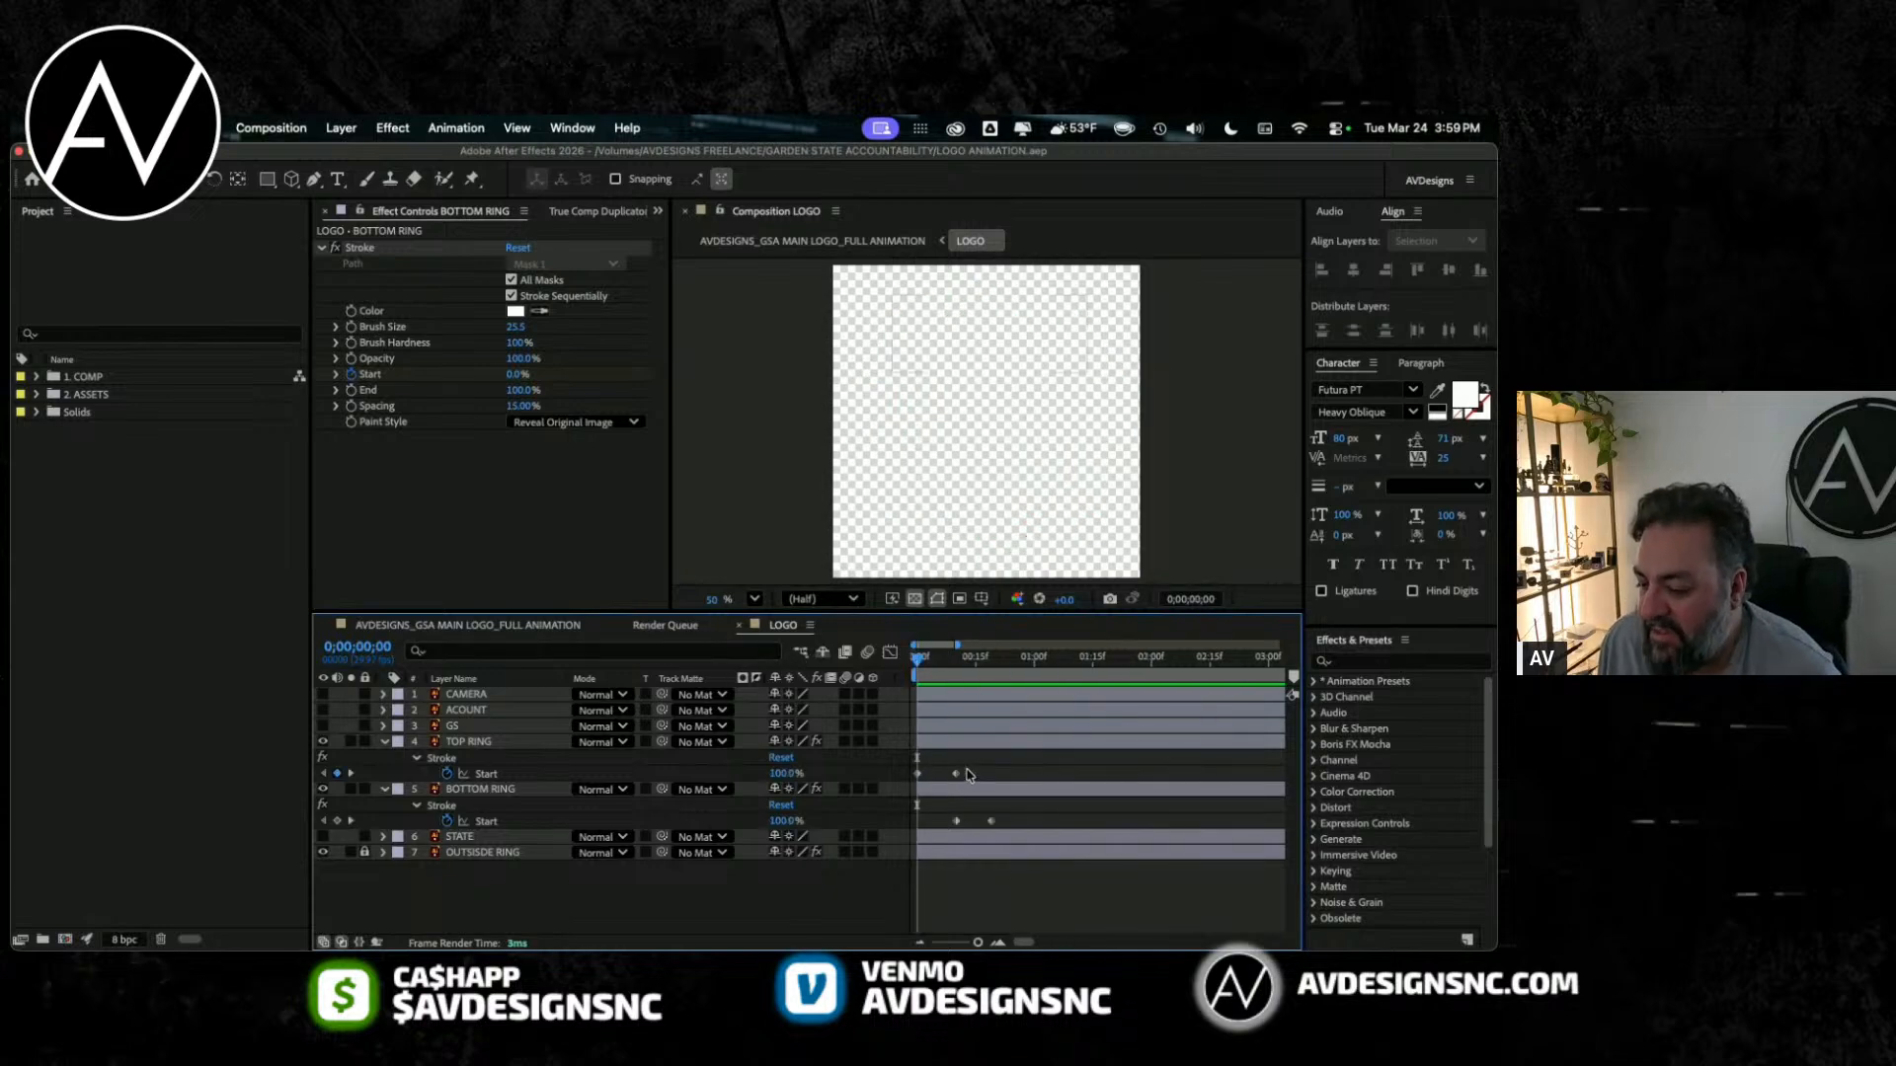
{"action": "left_click_drag", "start_coordinate": [967, 775], "coordinate": [893, 662]}
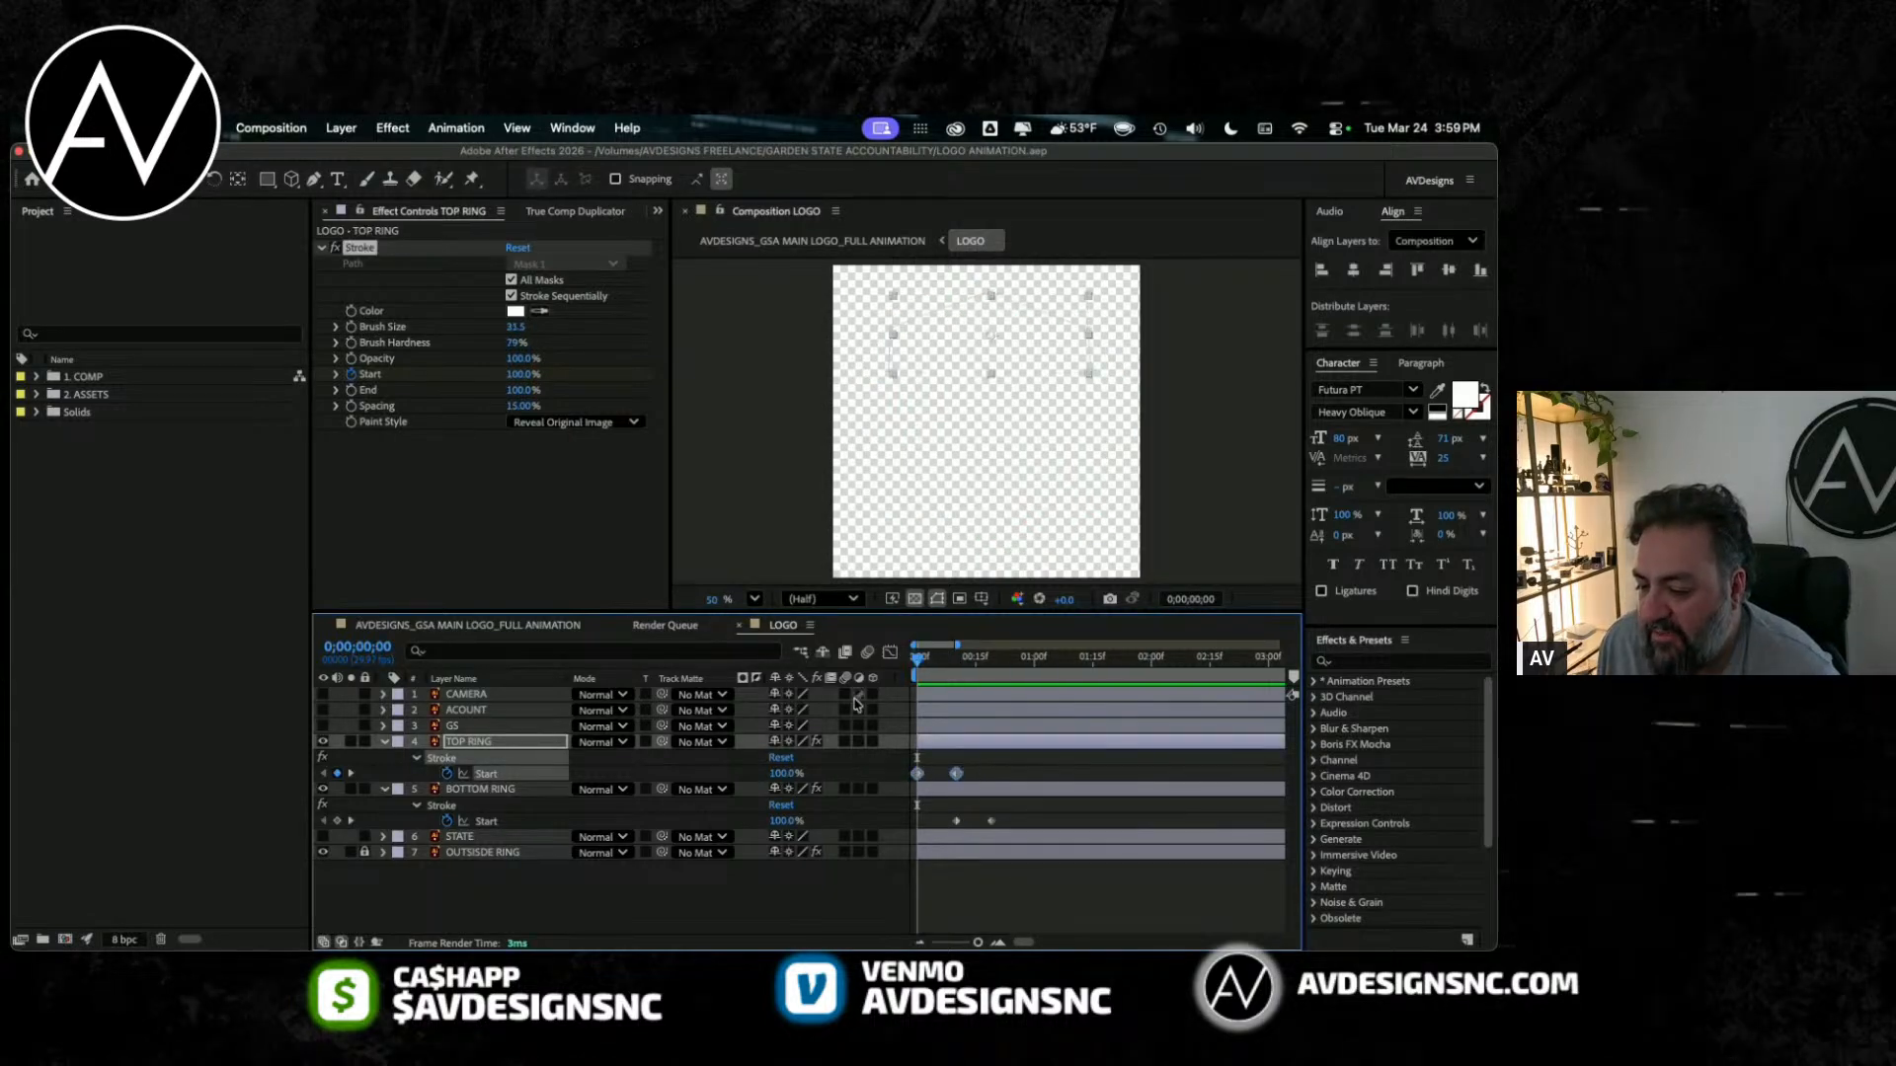
{"action": "left_click_drag", "start_coordinate": [992, 762], "coordinate": [874, 854]}
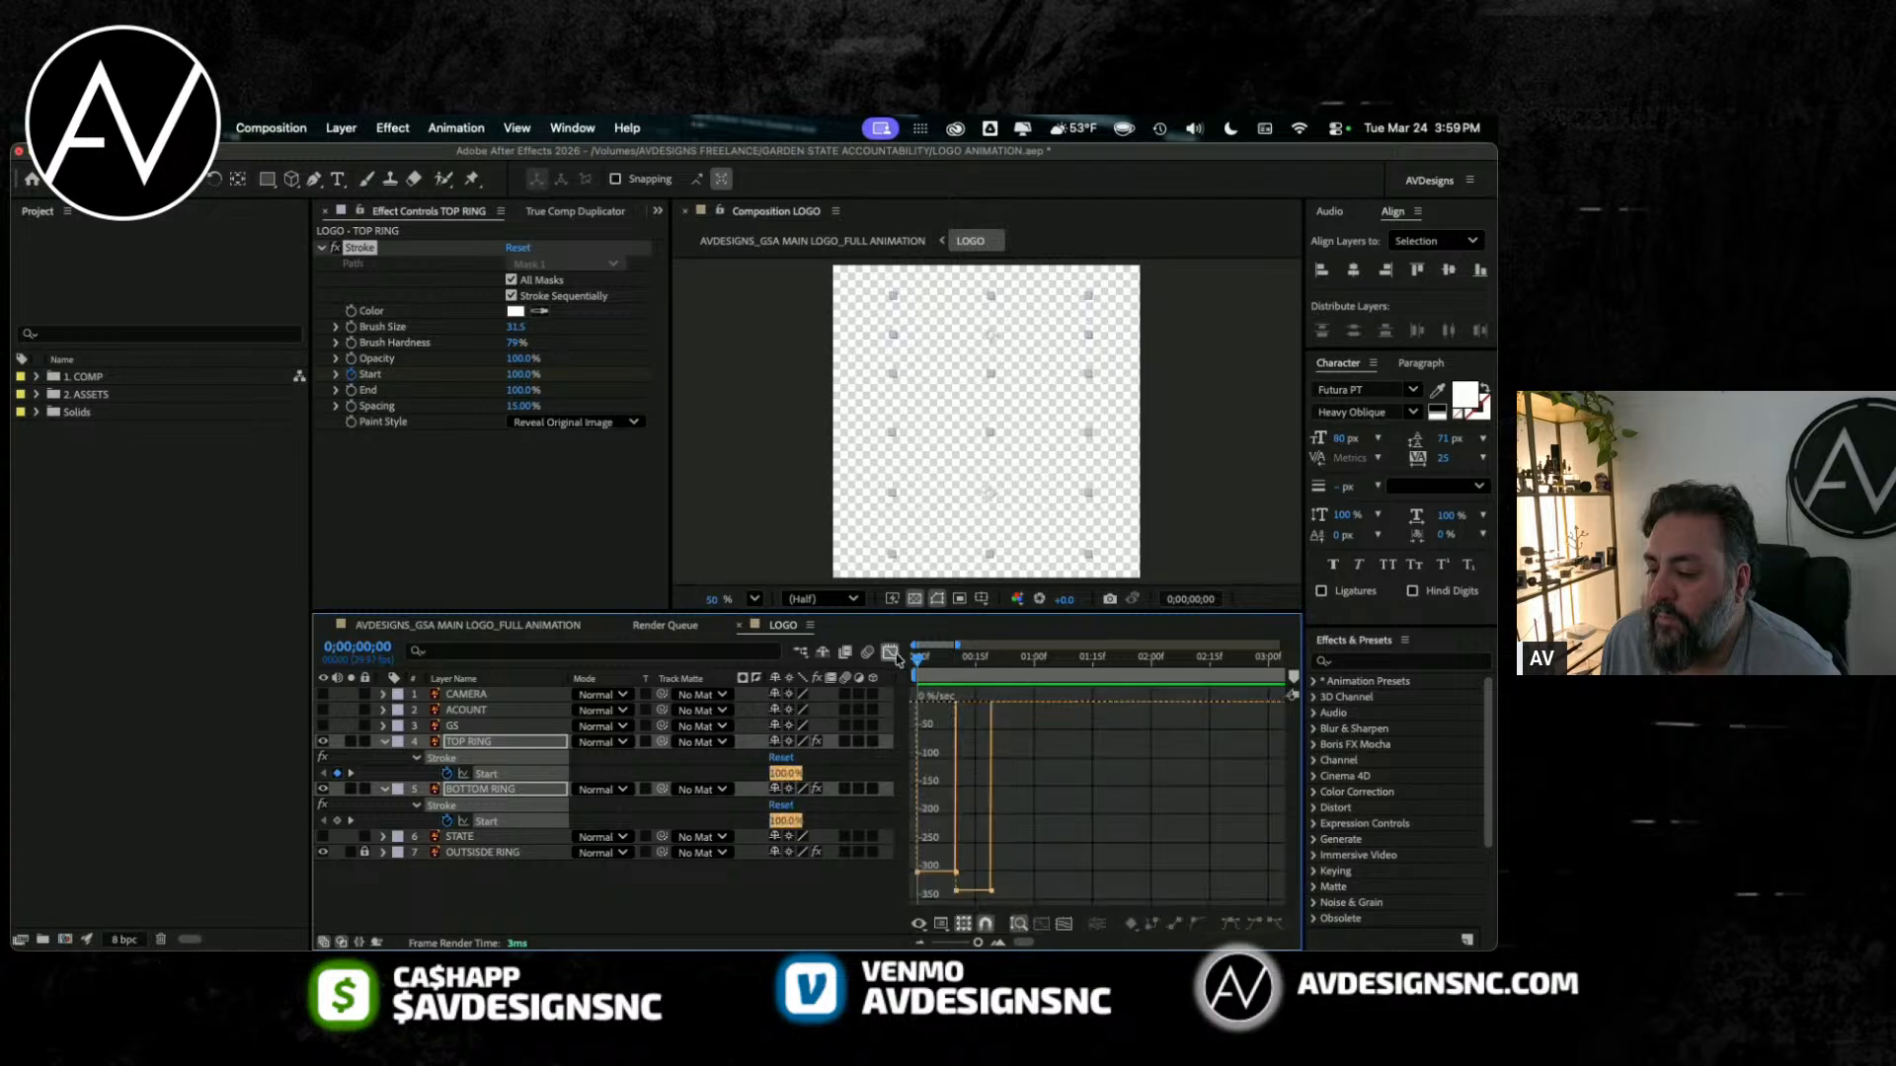
{"action": "left_click", "coordinate": [890, 651]}
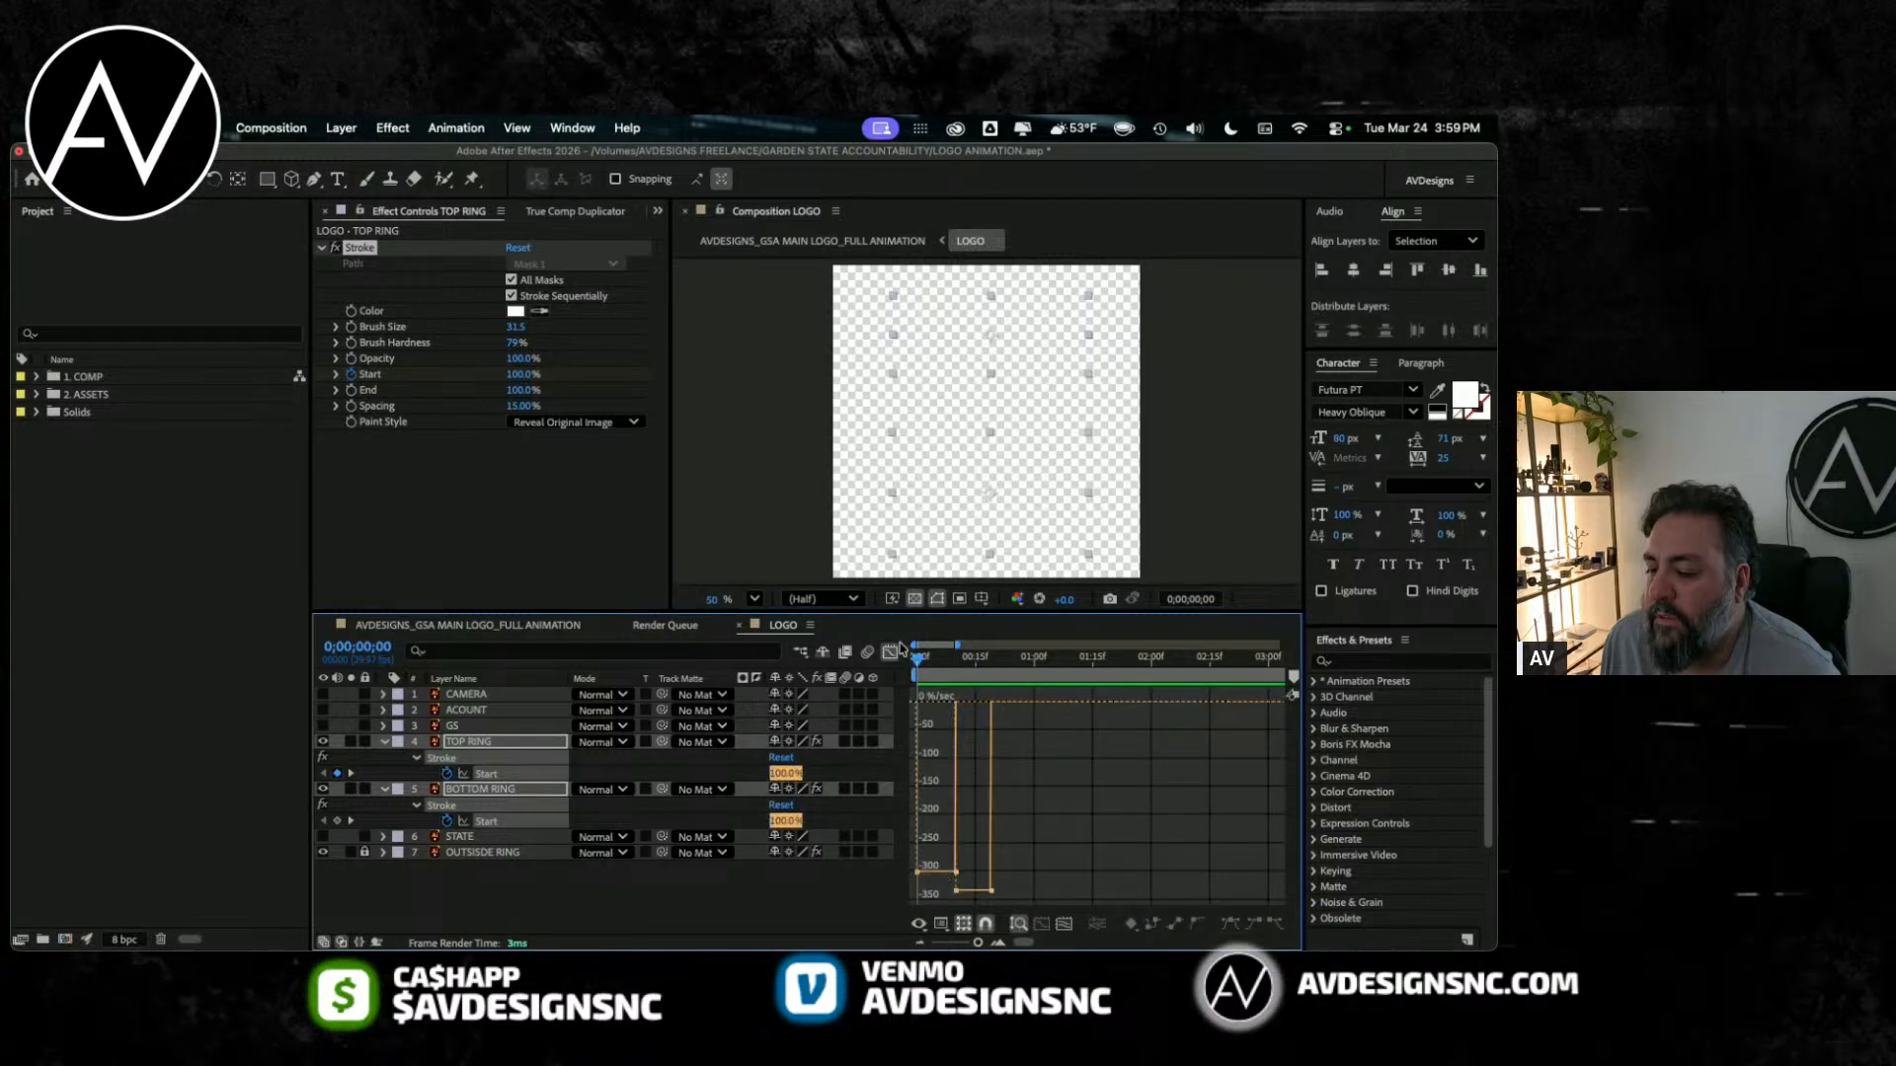
{"action": "key", "text": "shift+F3"}
Step: Ease TOP RING's two Stroke Start keyframes in the Graph Editor with a sharp early speed peak, and preview the reveal
{"action": "left_click_drag", "start_coordinate": [936, 781], "coordinate": [908, 790]}
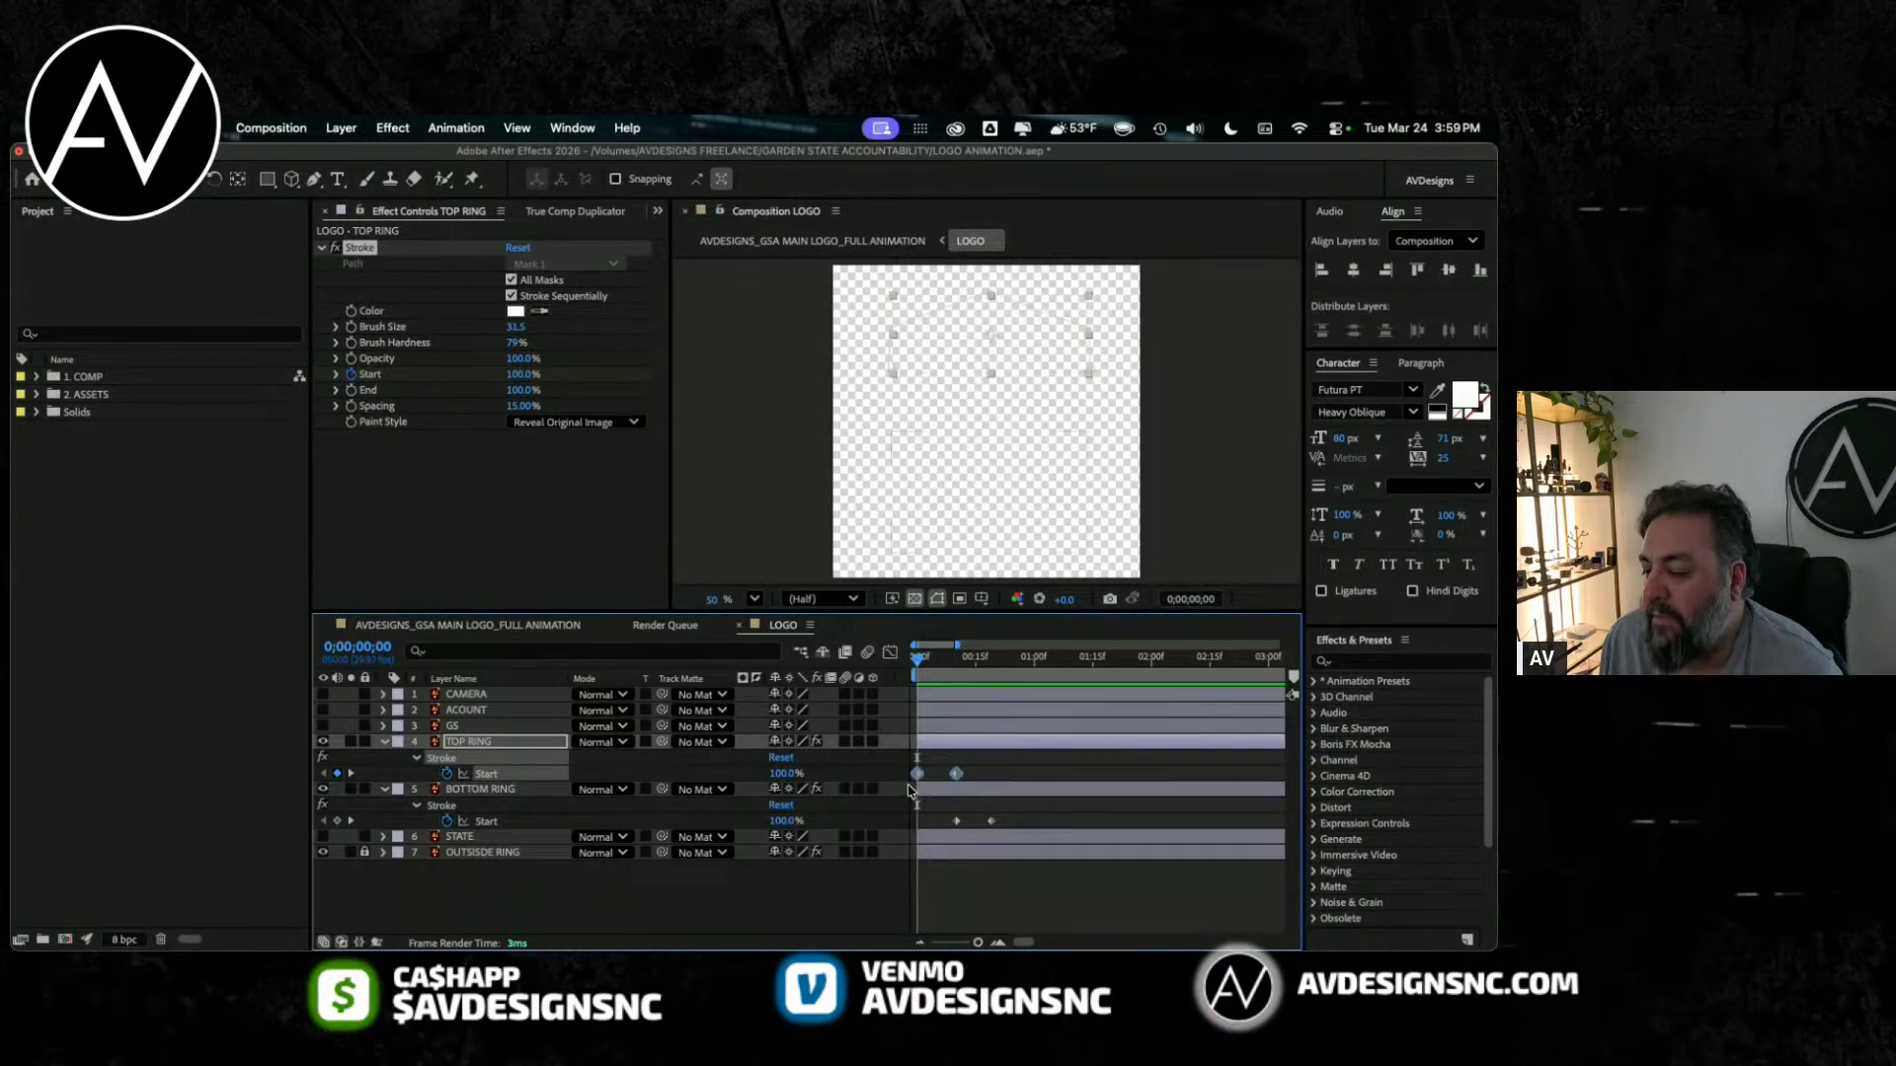
{"action": "left_click", "coordinate": [893, 654]}
{"action": "left_click_drag", "start_coordinate": [983, 876], "coordinate": [928, 702]}
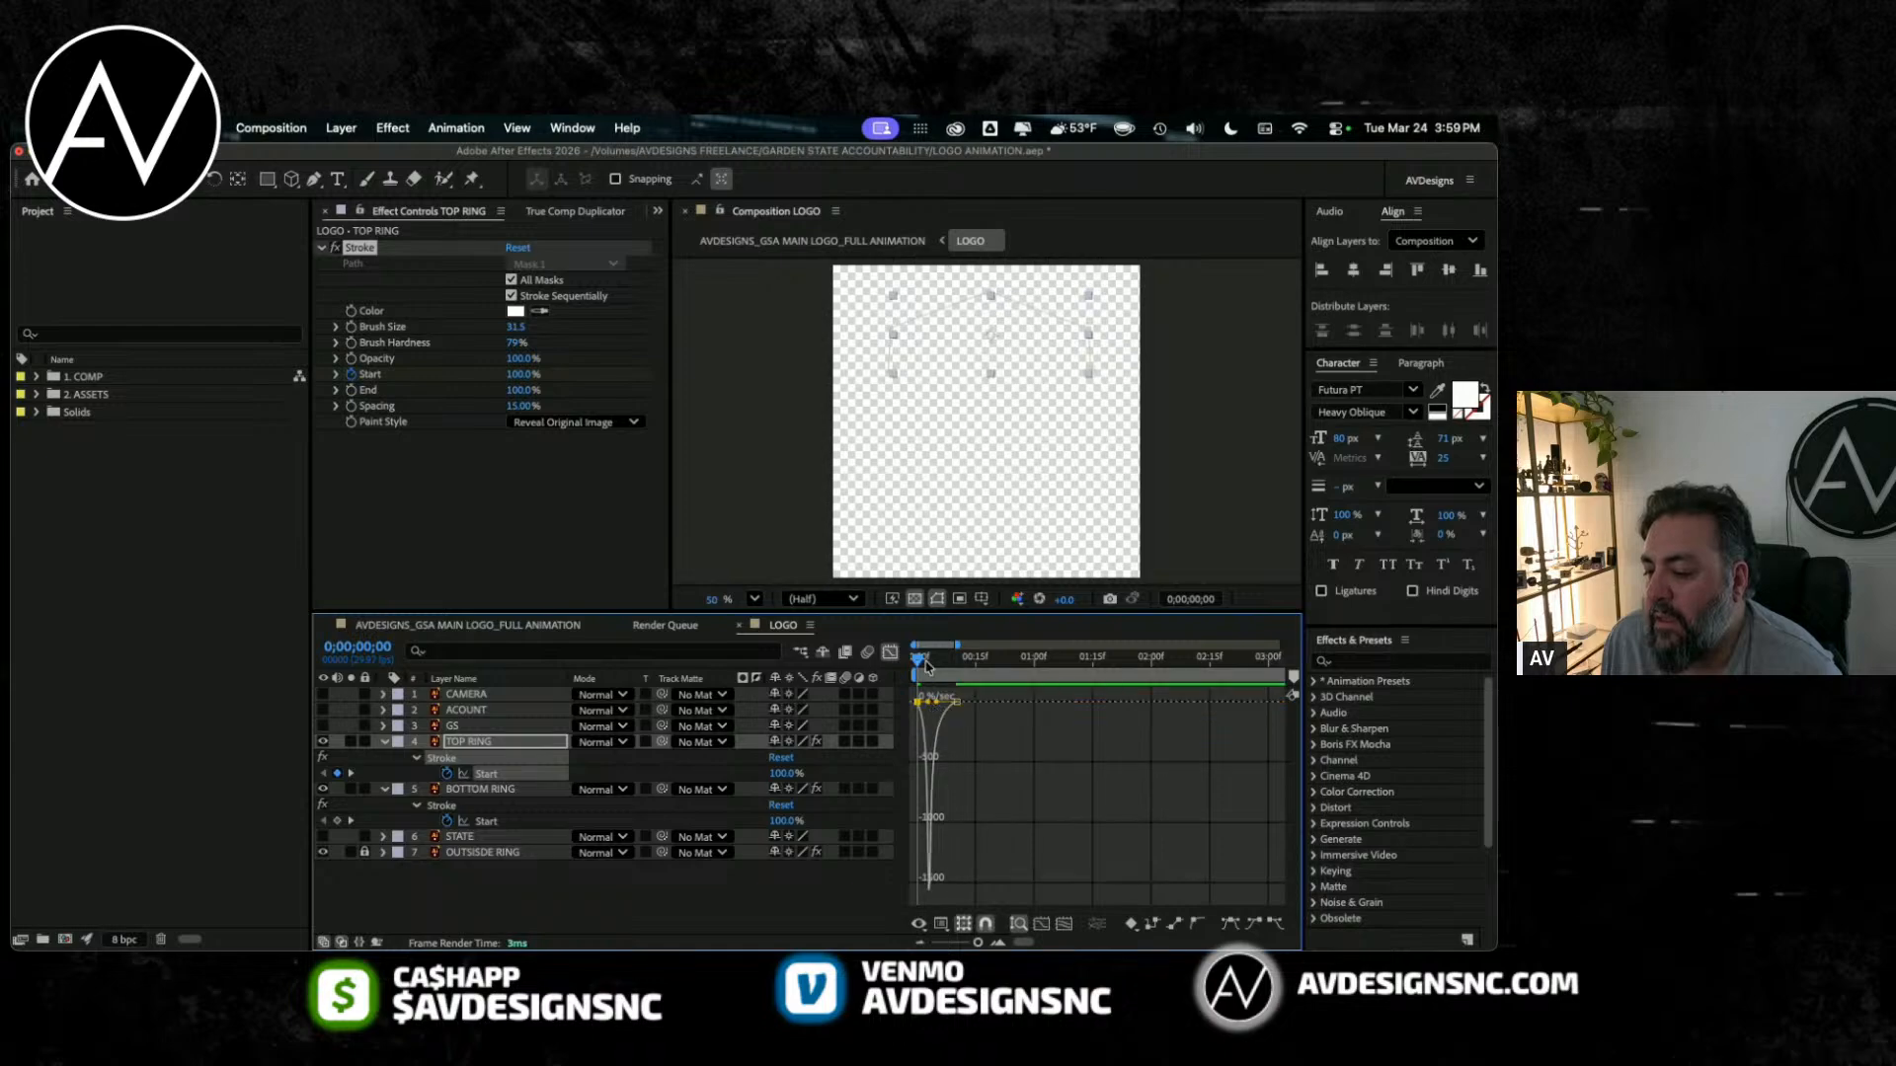
{"action": "key", "text": "space"}
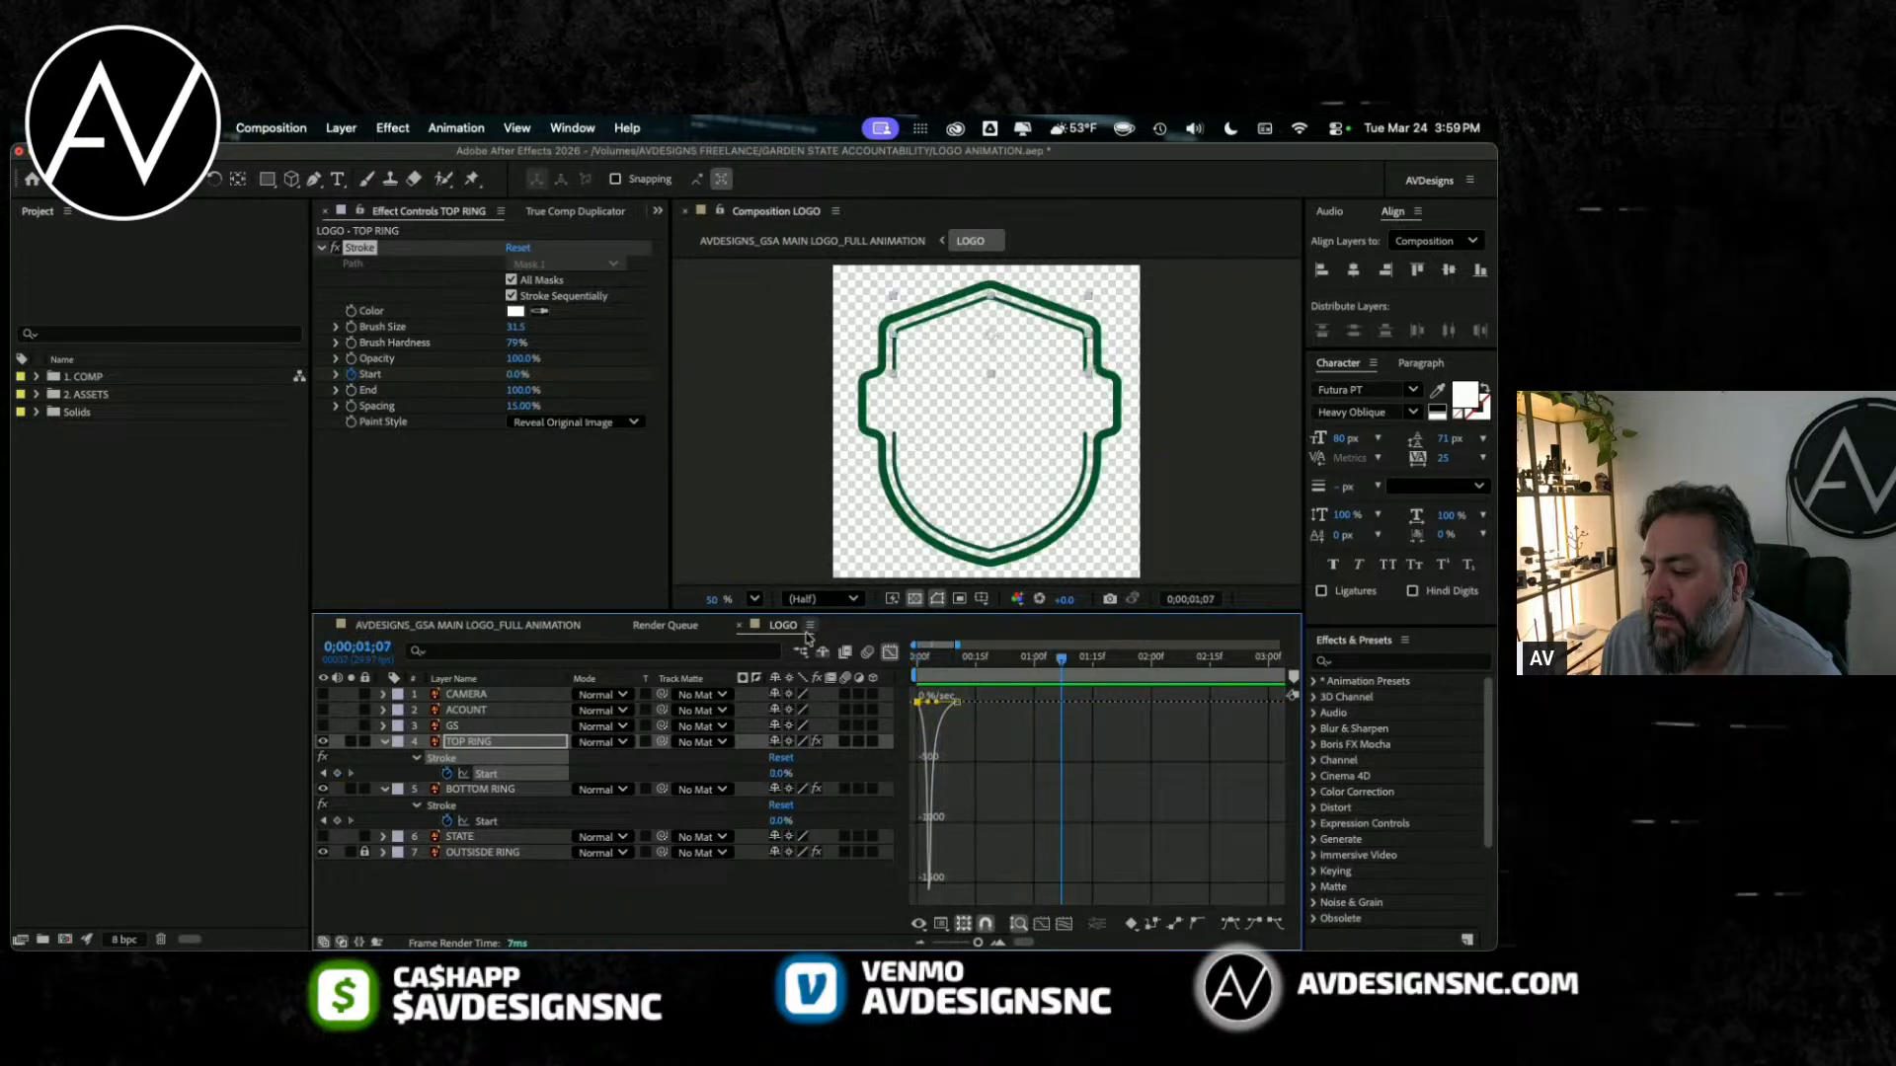
{"action": "left_click_drag", "start_coordinate": [919, 660], "coordinate": [932, 665]}
{"action": "left_click", "coordinate": [893, 656]}
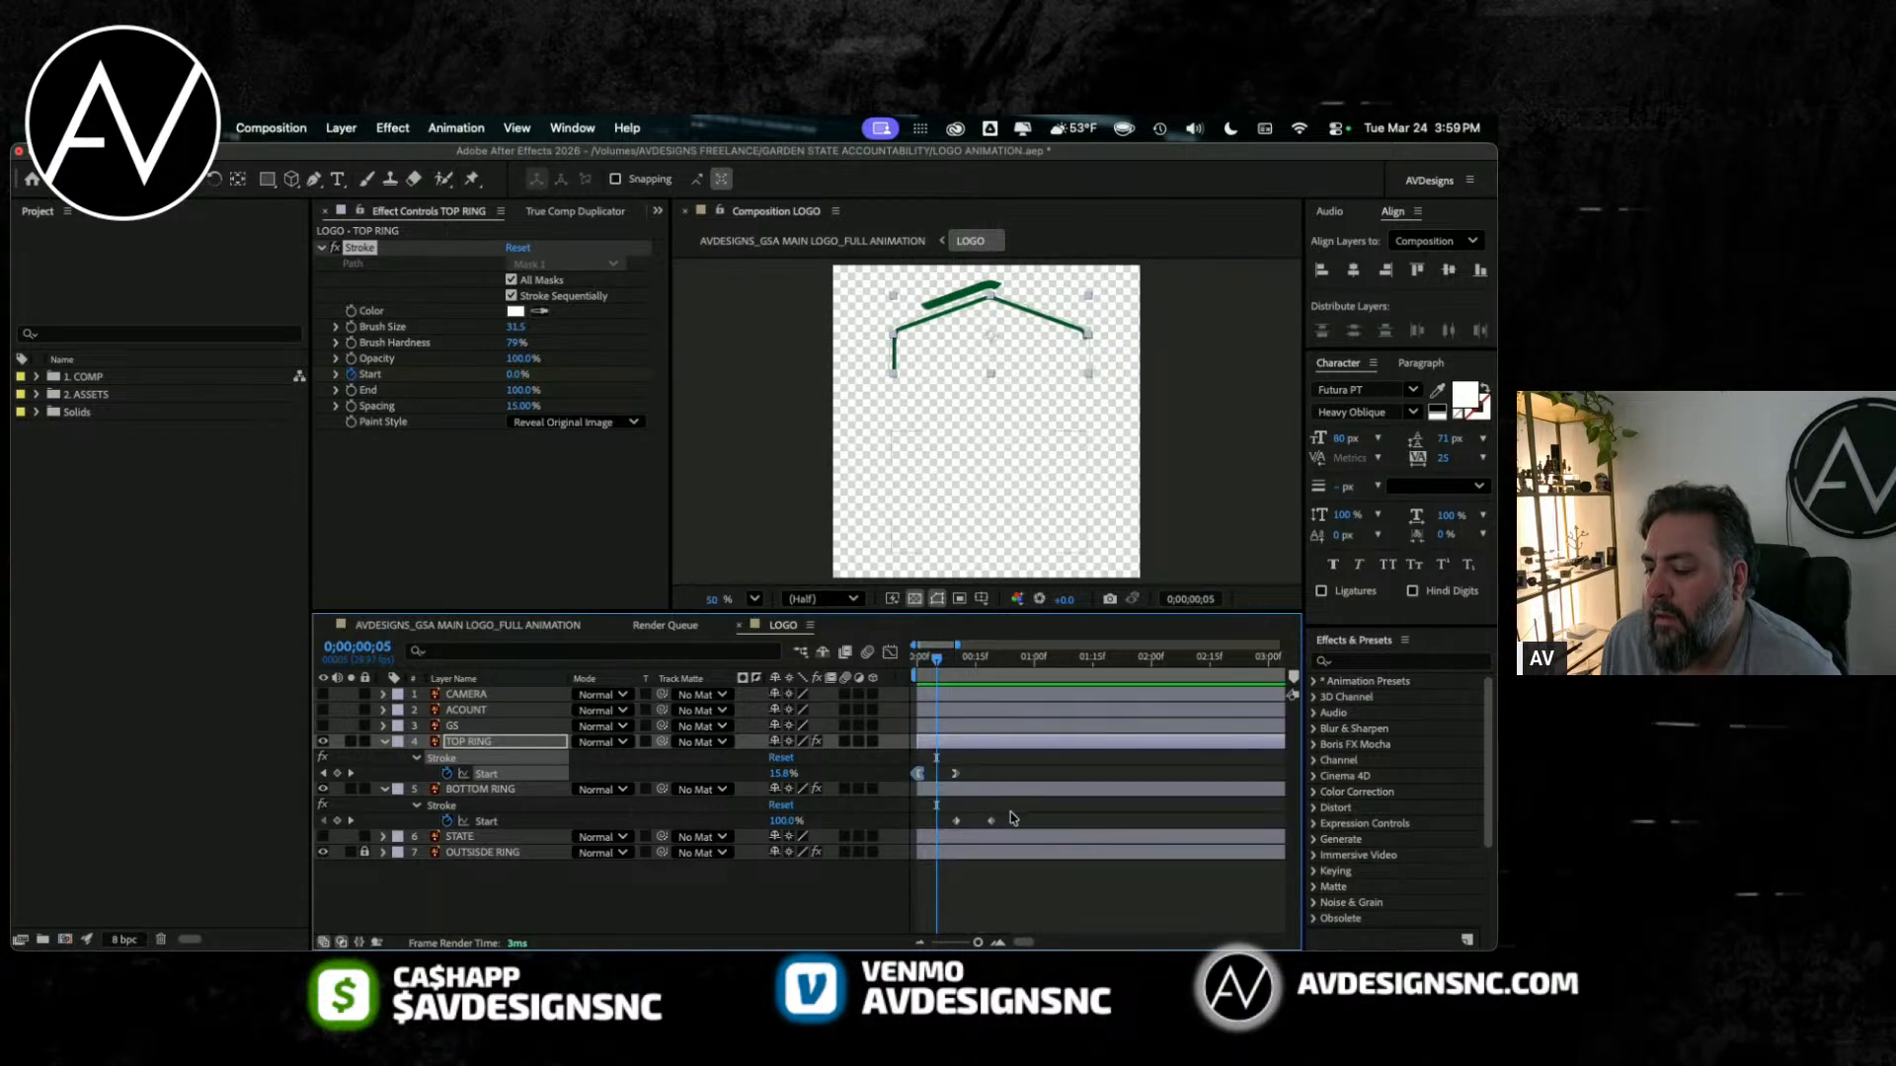
Step: Ease BOTTOM RING's two Stroke Start keyframes in the Graph Editor with a sharp early speed peak
{"action": "left_click_drag", "start_coordinate": [1012, 817], "coordinate": [933, 831]}
{"action": "left_click", "coordinate": [892, 657]}
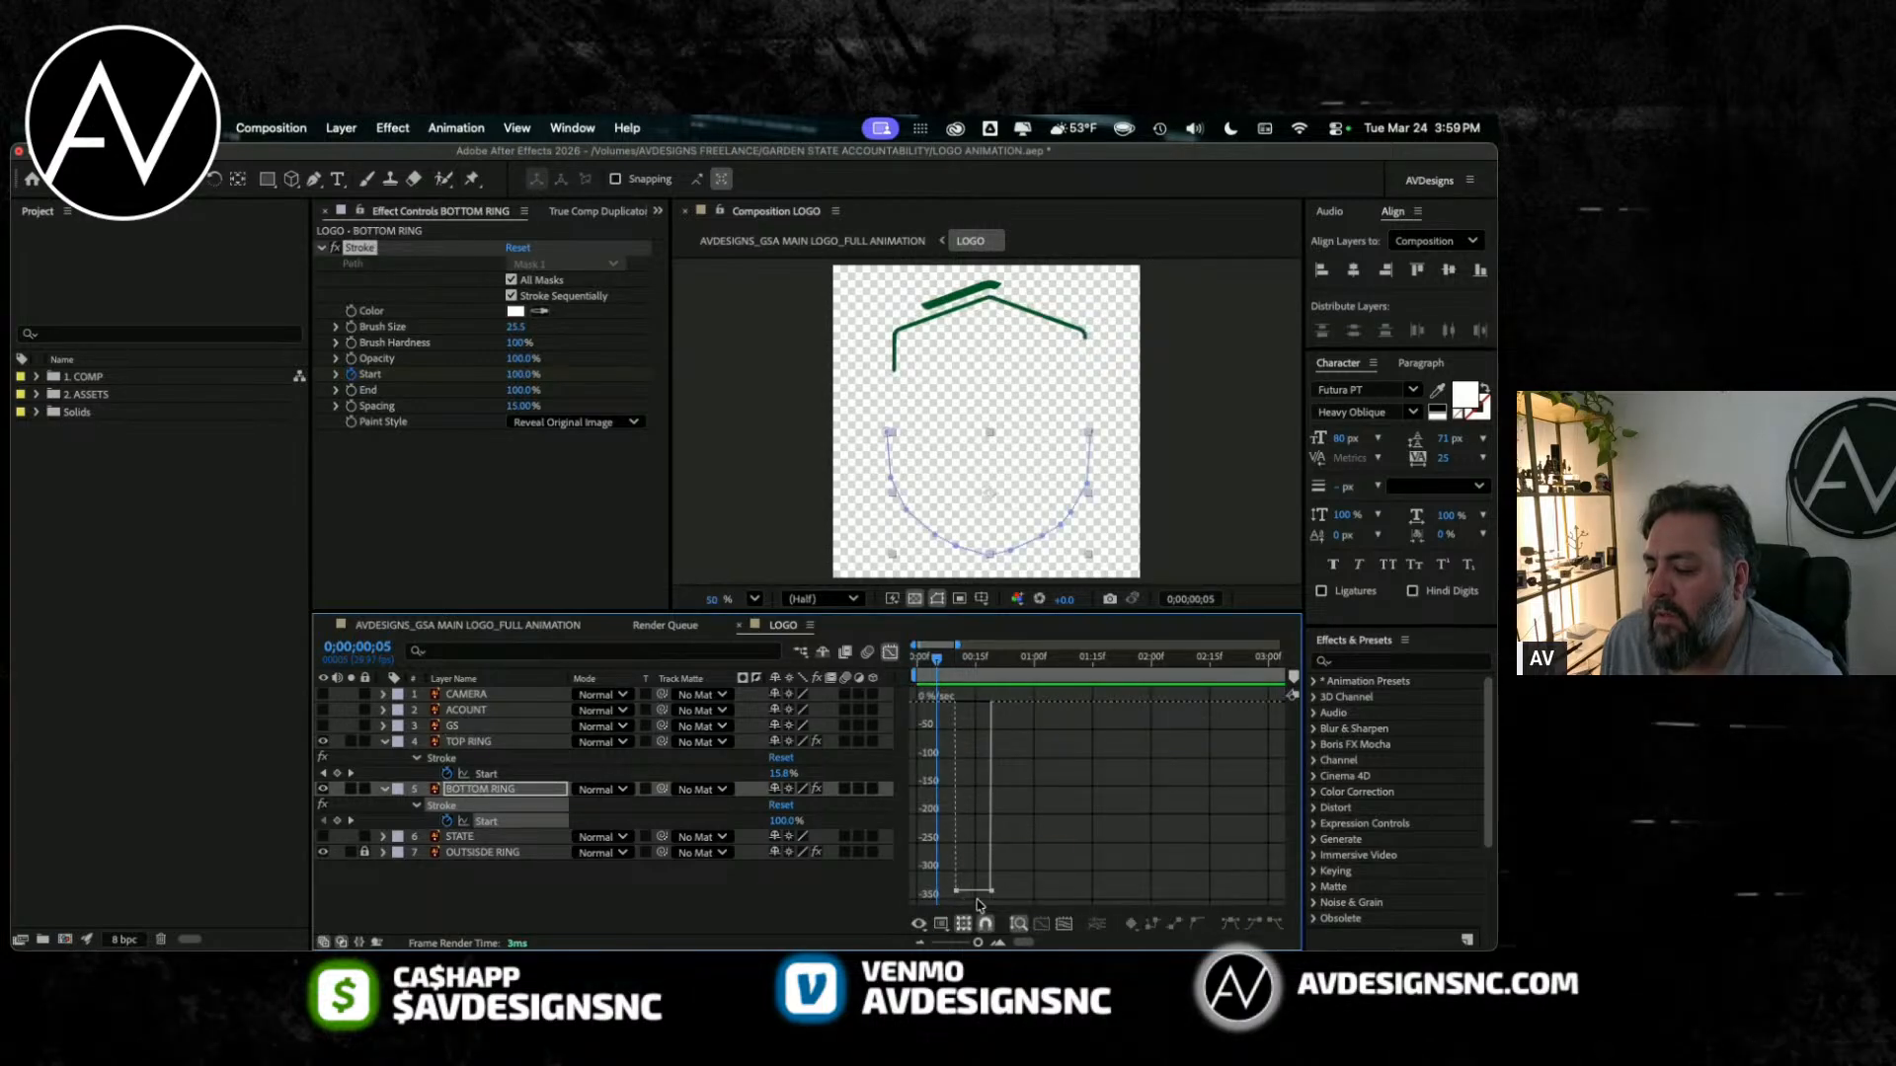
{"action": "left_click_drag", "start_coordinate": [986, 897], "coordinate": [981, 709]}
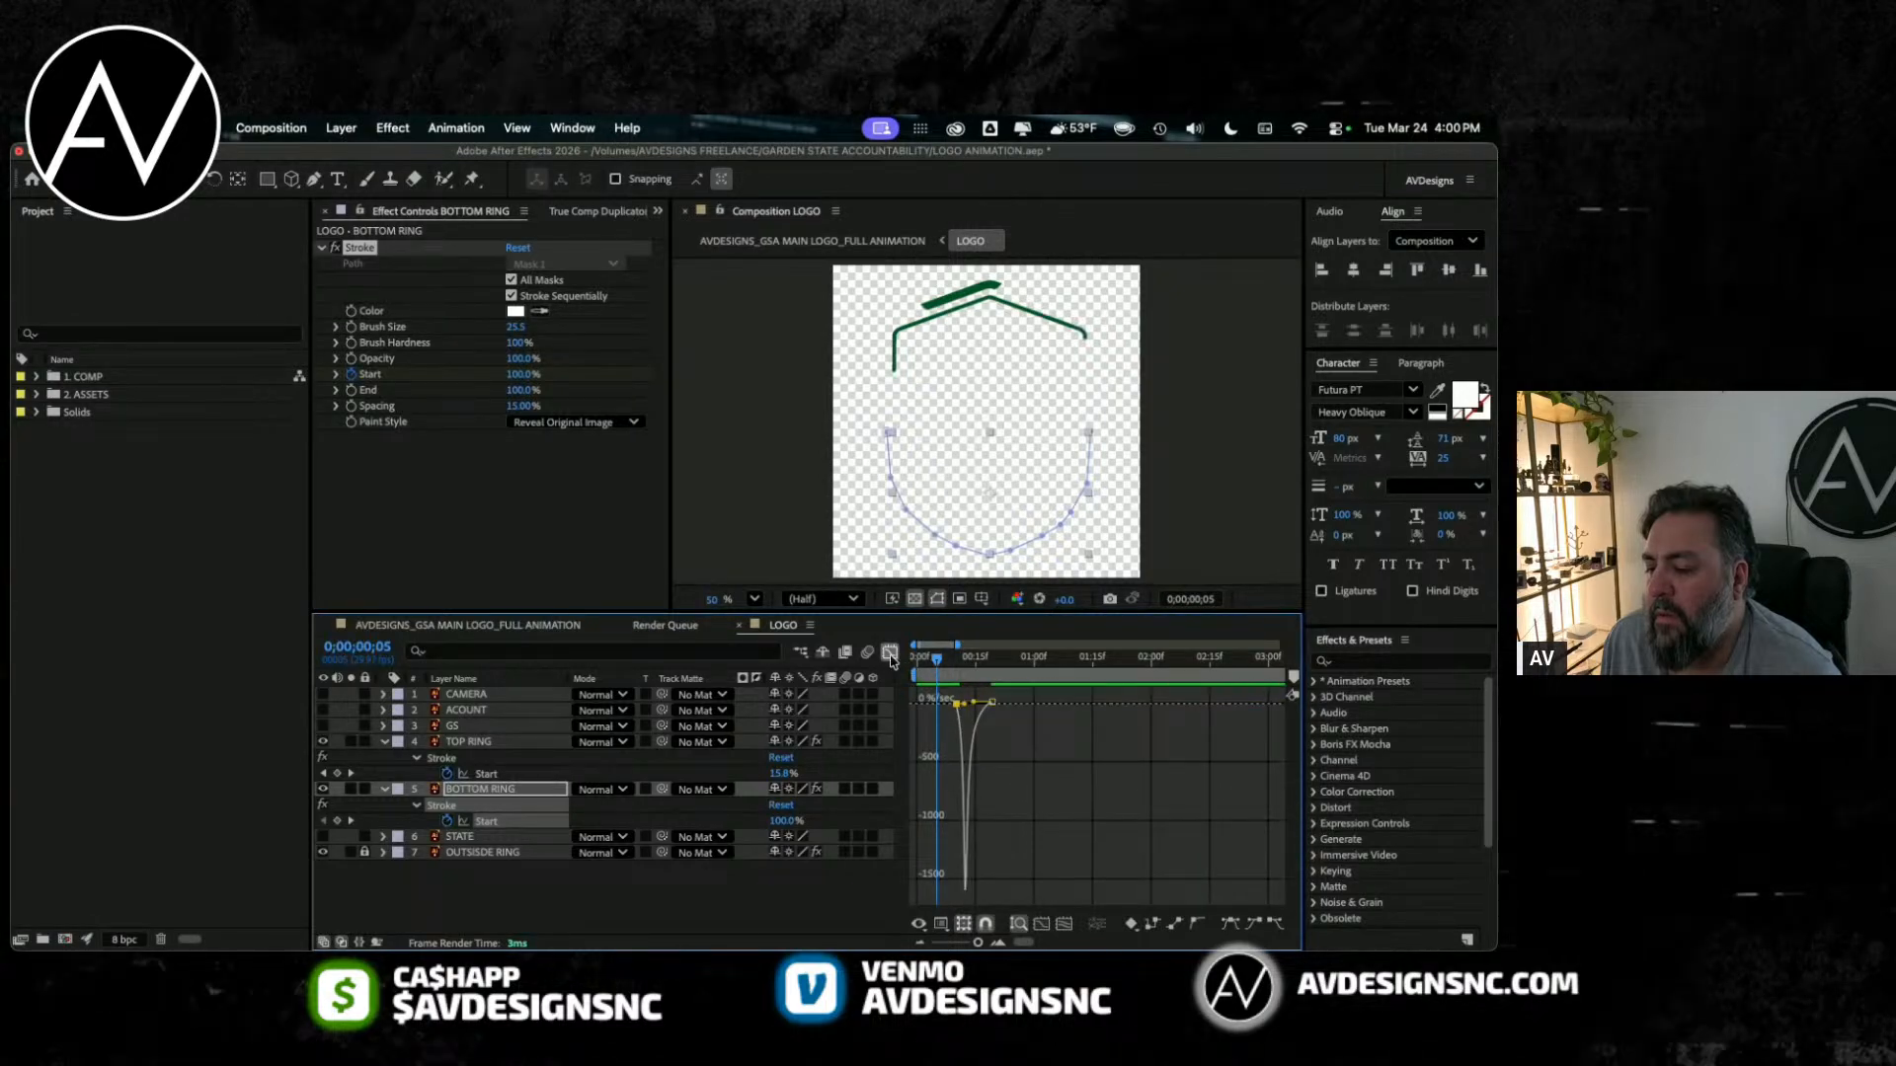
{"action": "key", "text": "shift+F3"}
Step: Delay the ending Stroke Start keyframes of TOP RING and BOTTOM RING to about frames 17 and 26, and preview from frame 0
{"action": "left_click", "coordinate": [953, 773]}
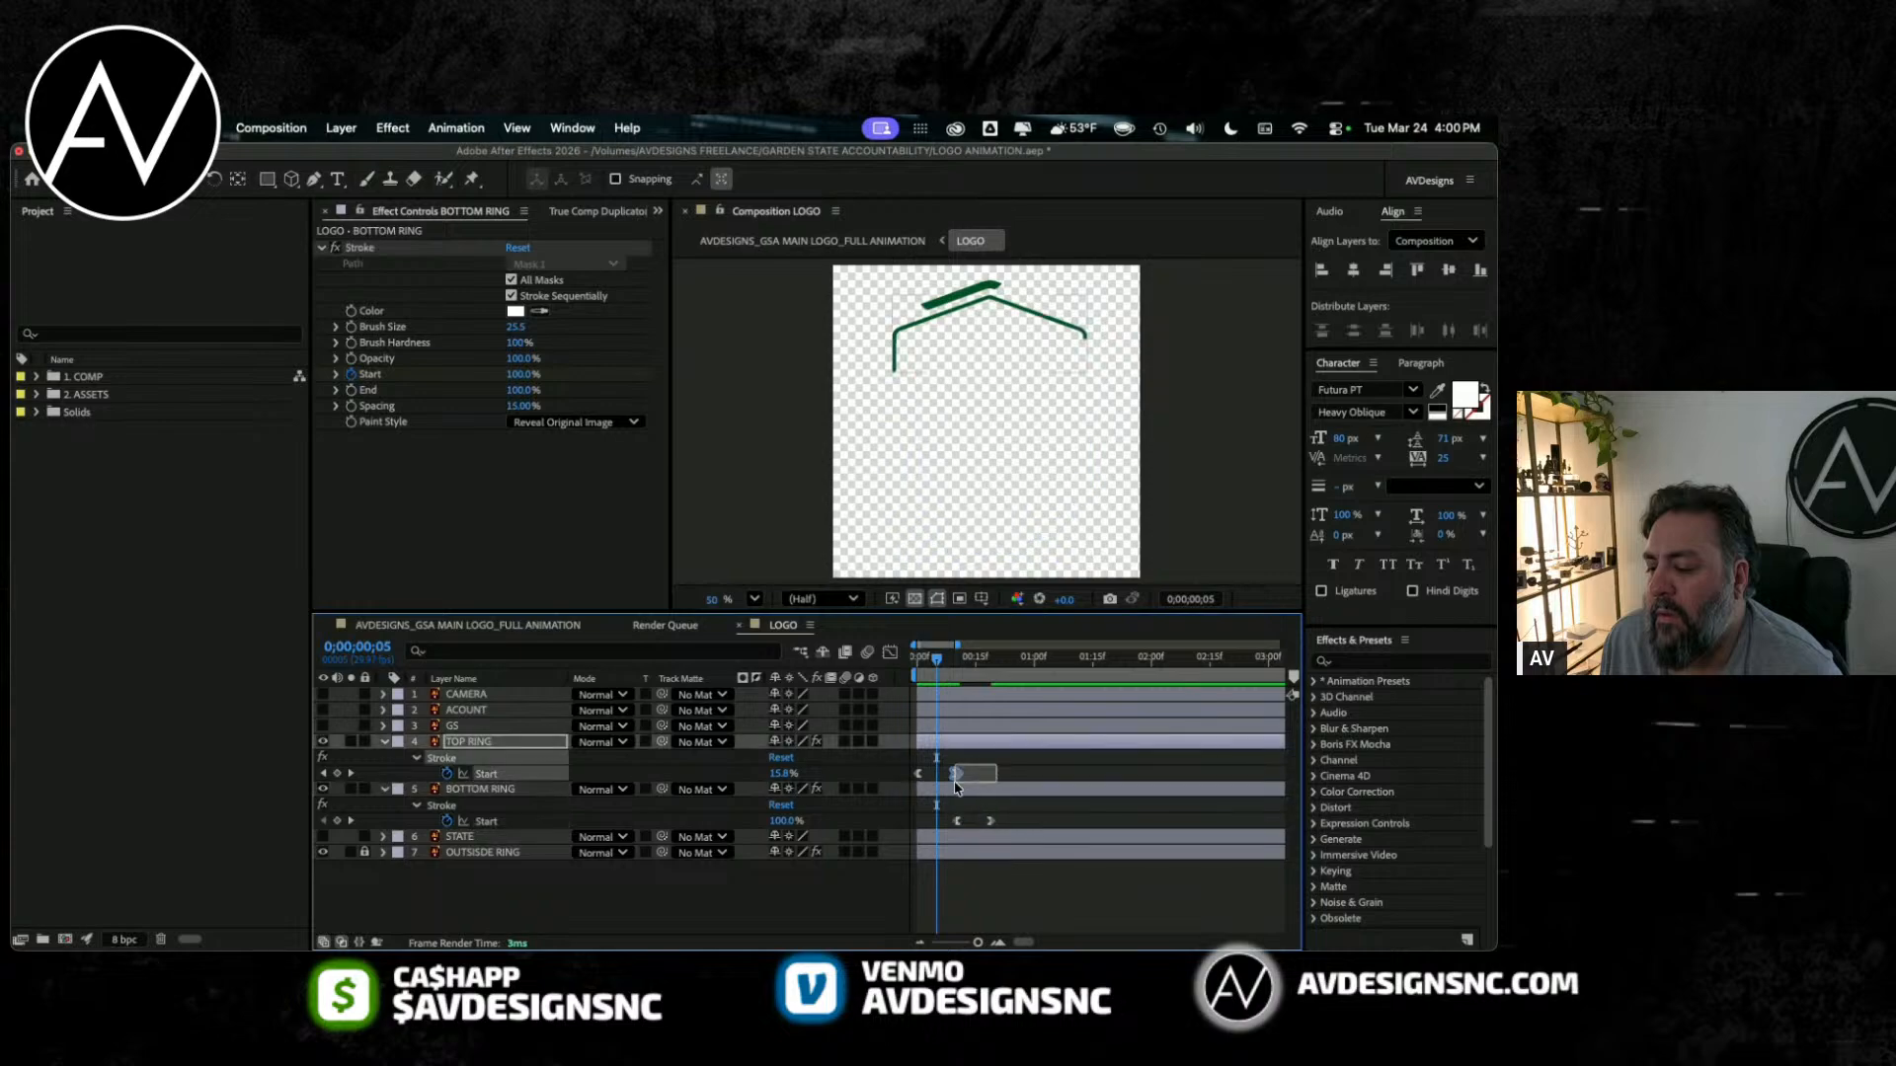
{"action": "mouse_move", "coordinate": [1032, 816]}
{"action": "left_mouse_down"}
{"action": "mouse_move", "coordinate": [987, 829]}
{"action": "mouse_move", "coordinate": [1018, 827]}
{"action": "left_mouse_up"}
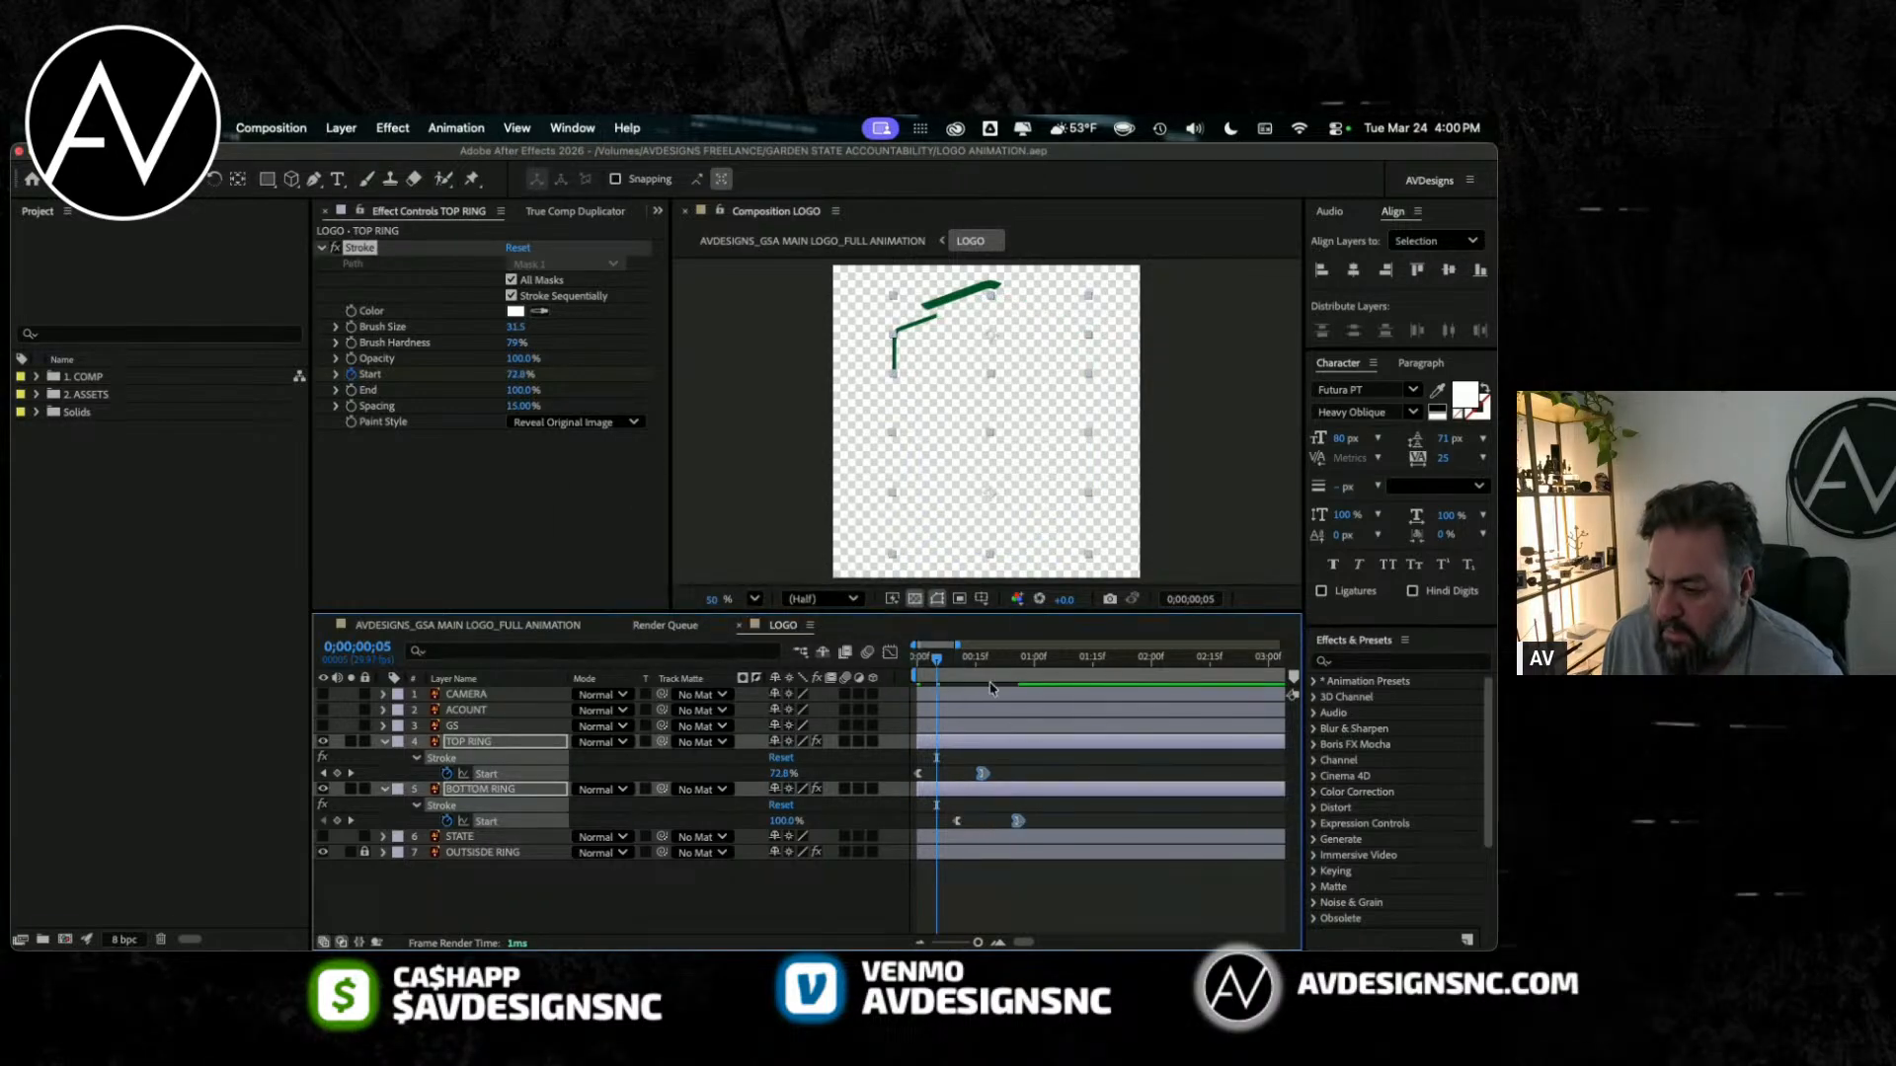
{"action": "key", "text": "Home"}
{"action": "key", "text": "space"}
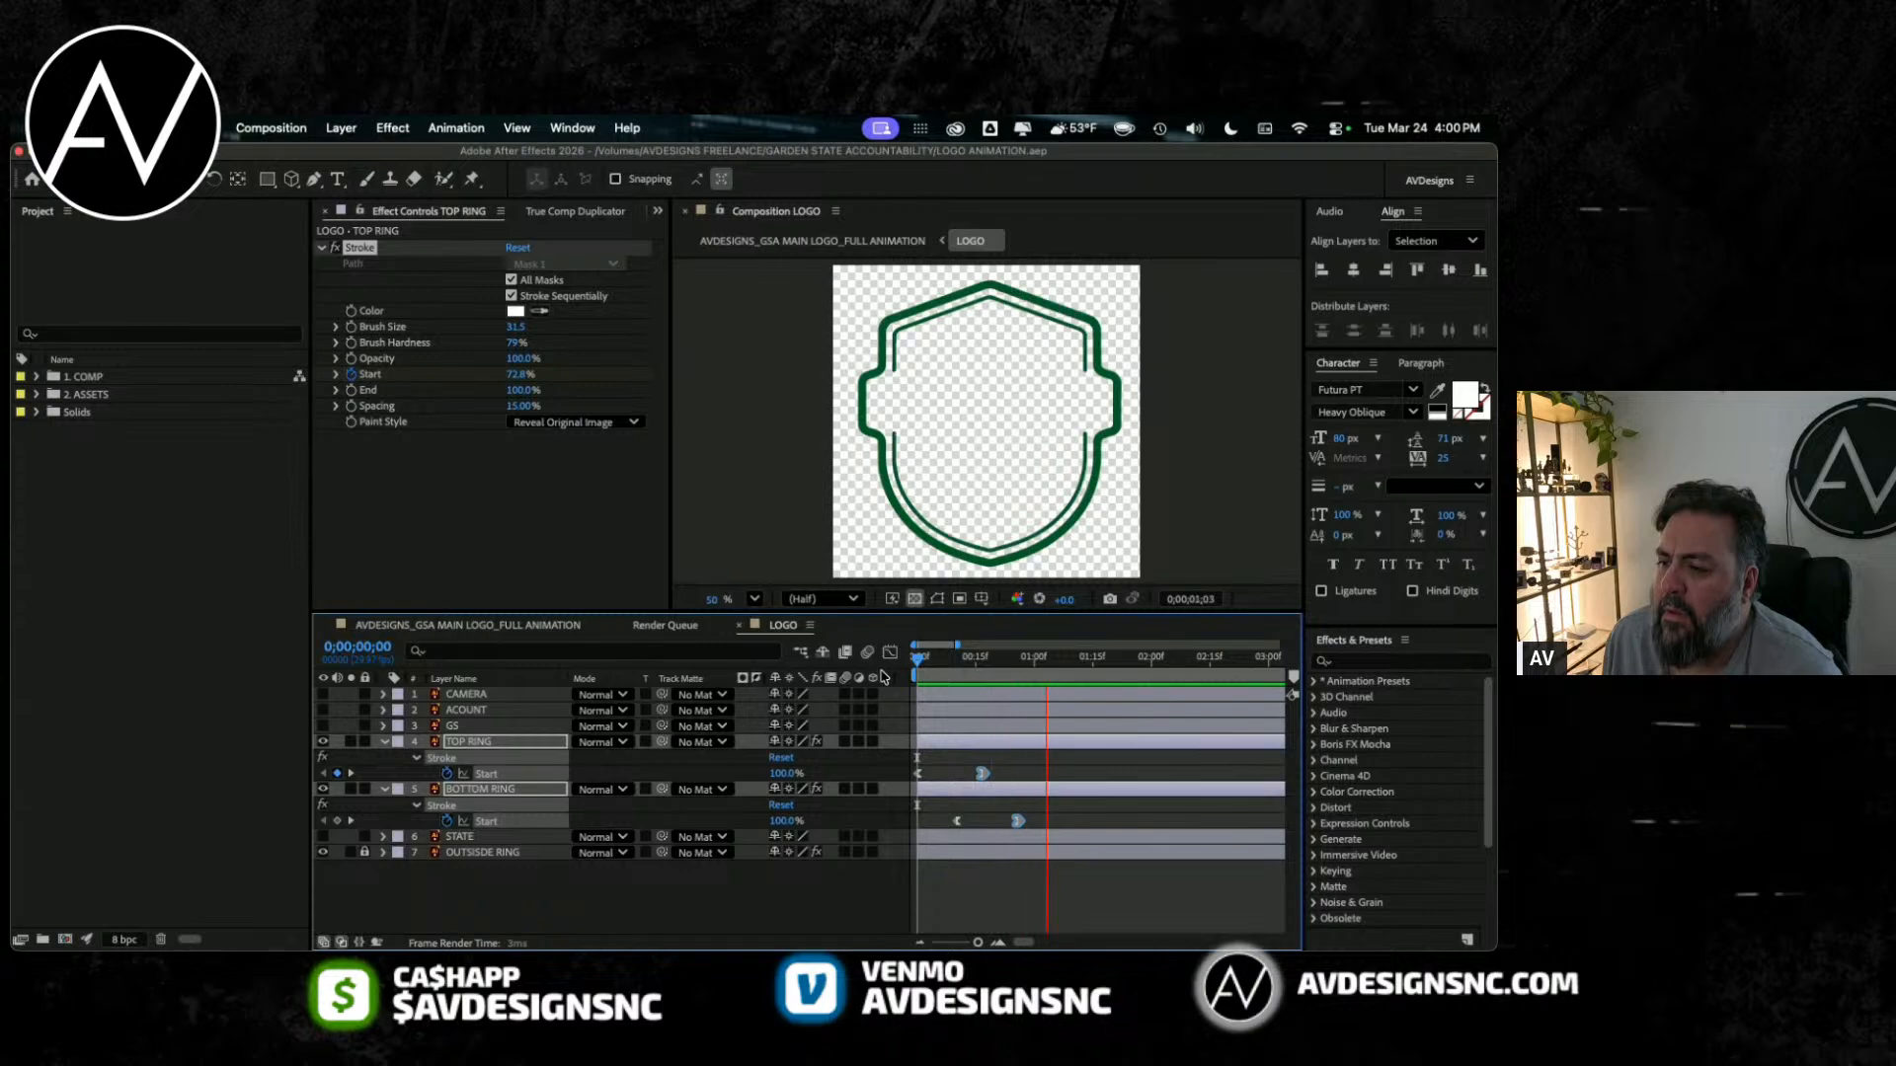
{"action": "key", "text": "space"}
{"action": "key", "text": "space"}
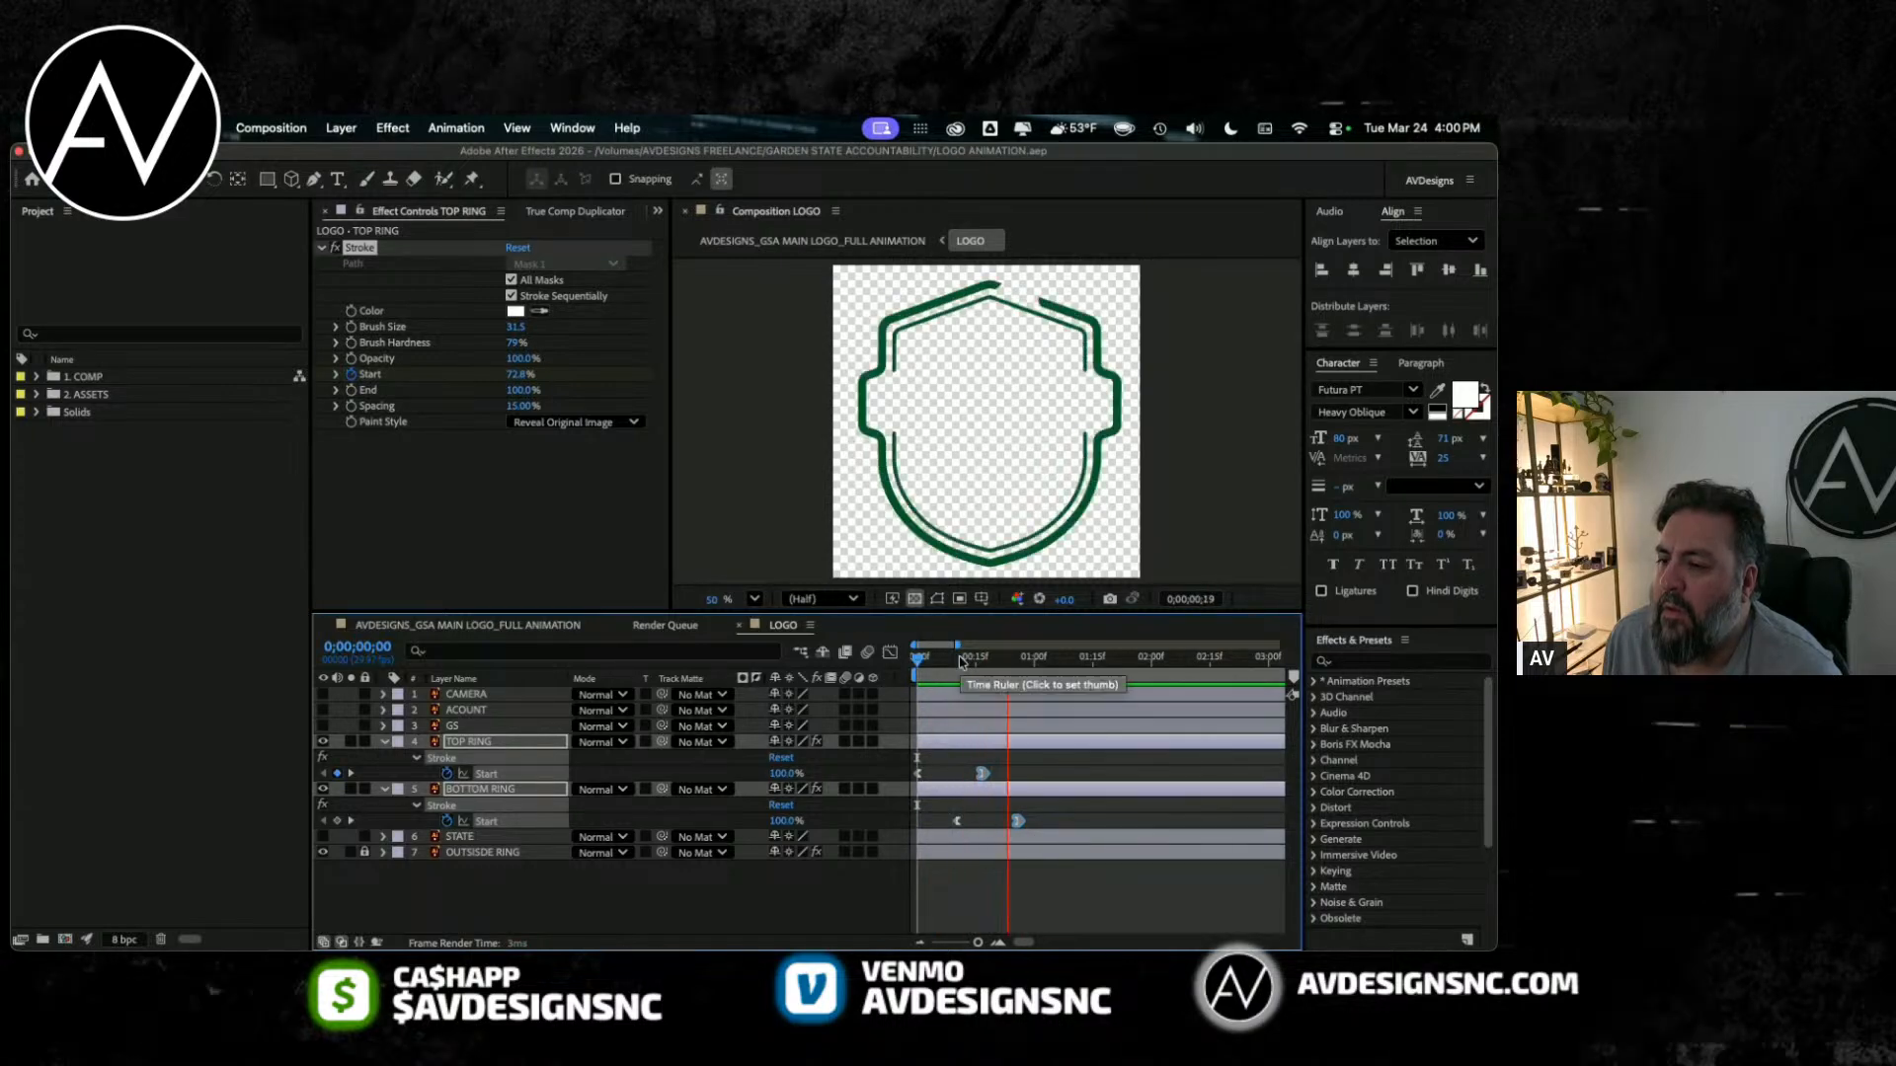
Step: Shift BOTTOM RING's pair of Stroke Start keyframes so its reveal runs from about frame 12 to frame 28
{"action": "mouse_move", "coordinate": [972, 663]}
{"action": "left_mouse_down"}
{"action": "mouse_move", "coordinate": [926, 672]}
{"action": "mouse_move", "coordinate": [966, 668]}
{"action": "left_mouse_up"}
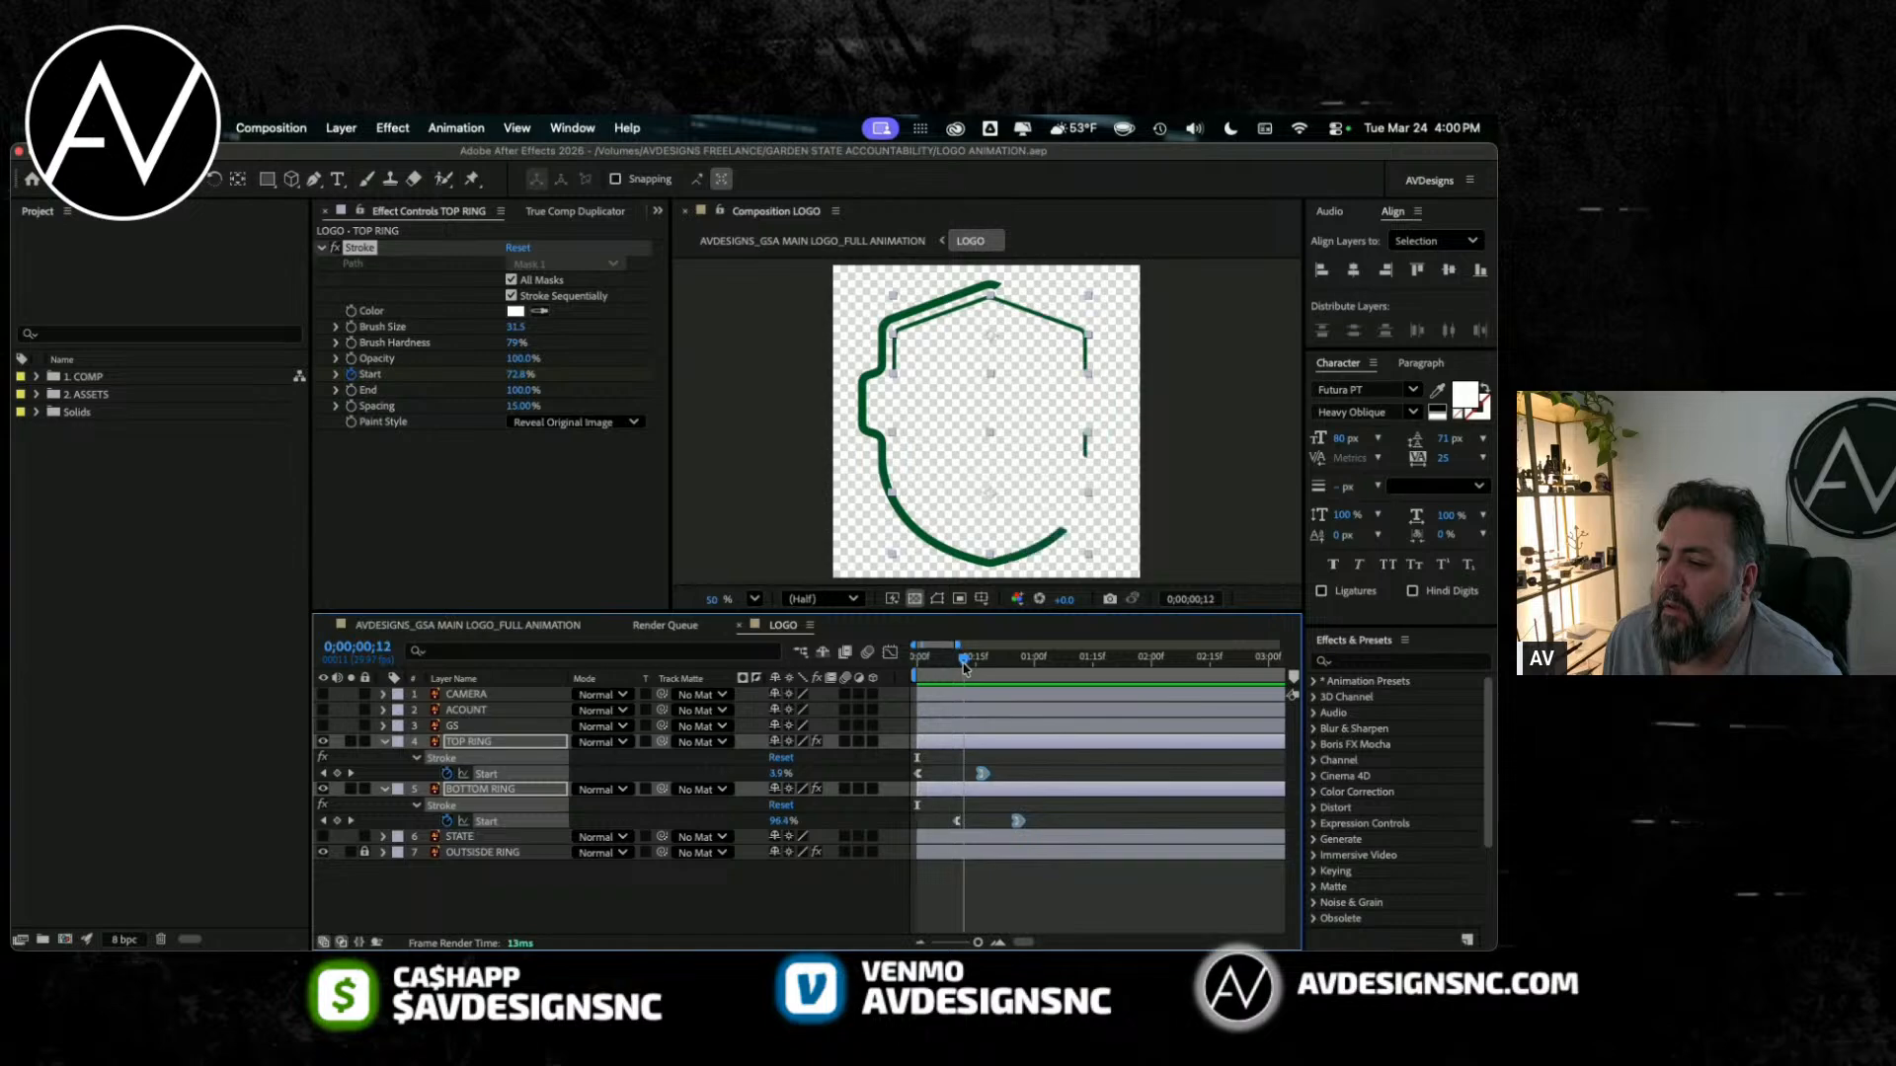
{"action": "left_click_drag", "start_coordinate": [1033, 815], "coordinate": [986, 821]}
{"action": "left_click_drag", "start_coordinate": [968, 660], "coordinate": [978, 657]}
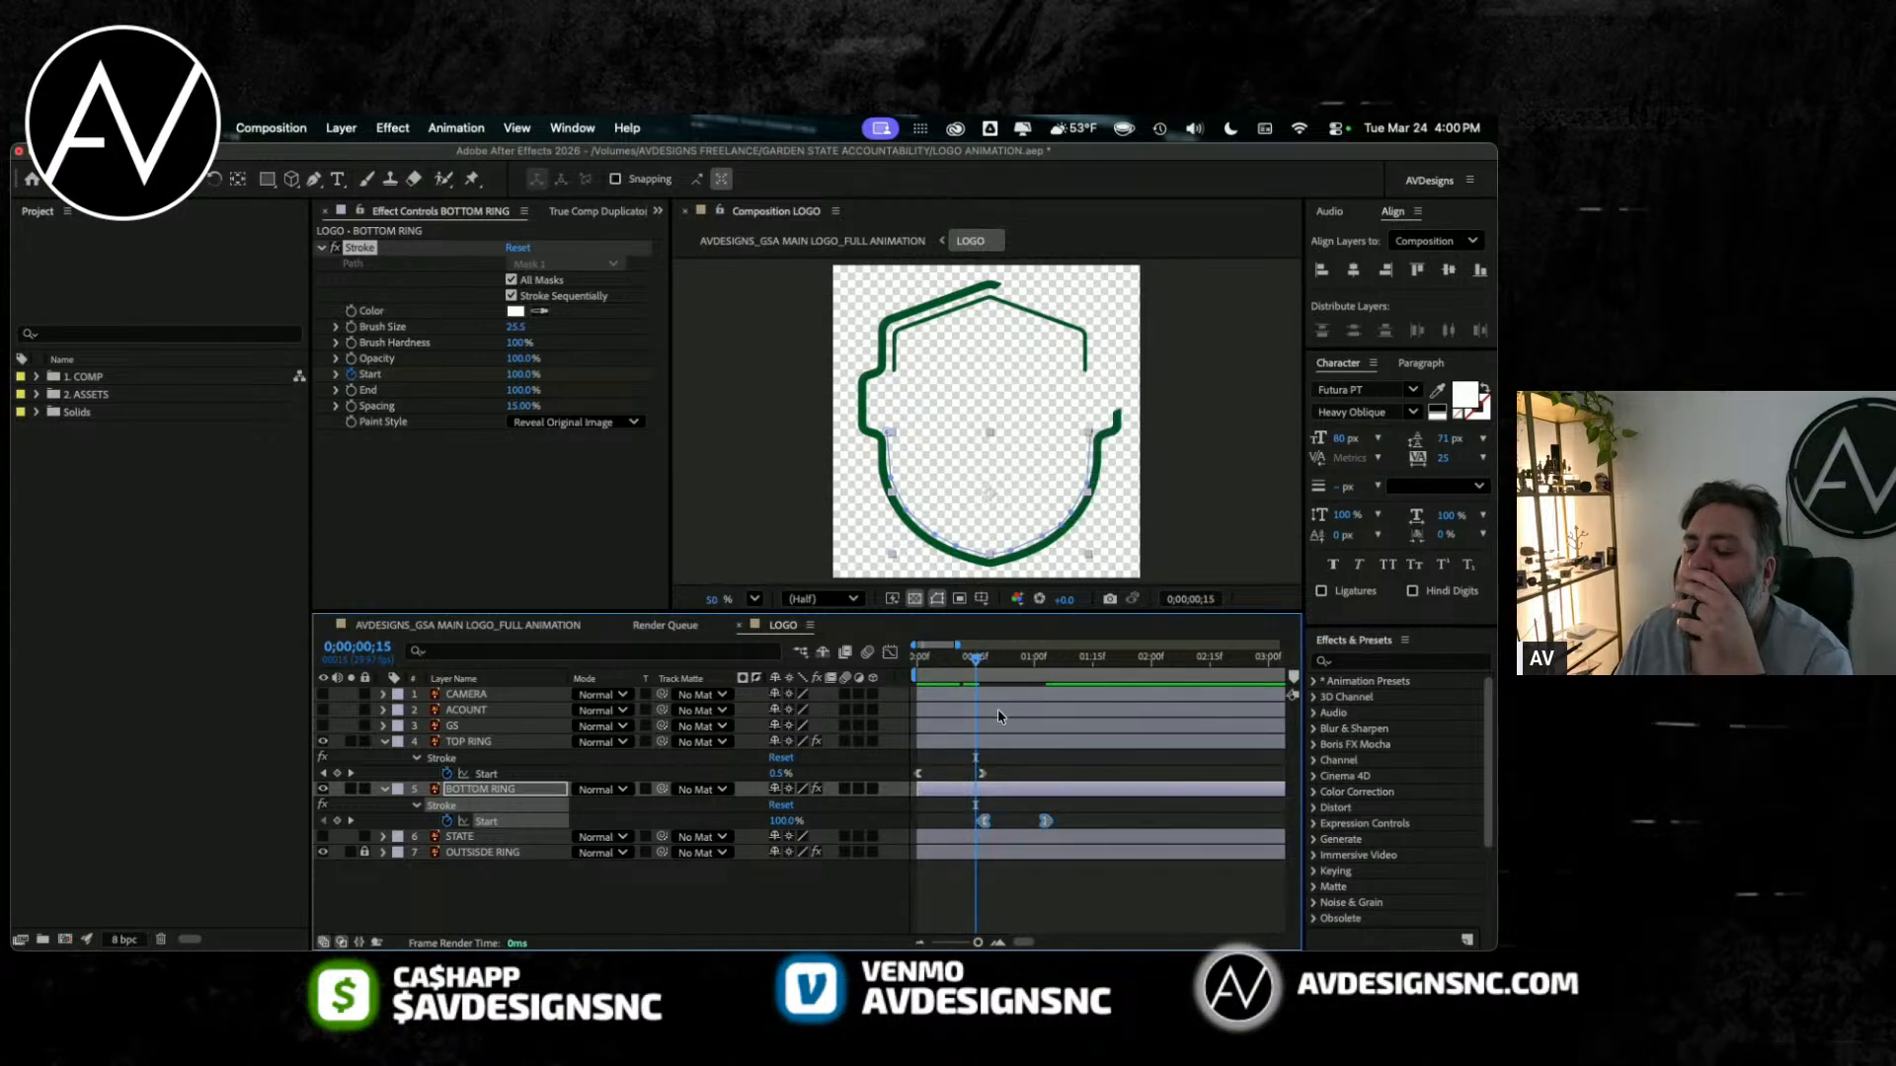
{"action": "left_click_drag", "start_coordinate": [984, 820], "coordinate": [957, 825]}
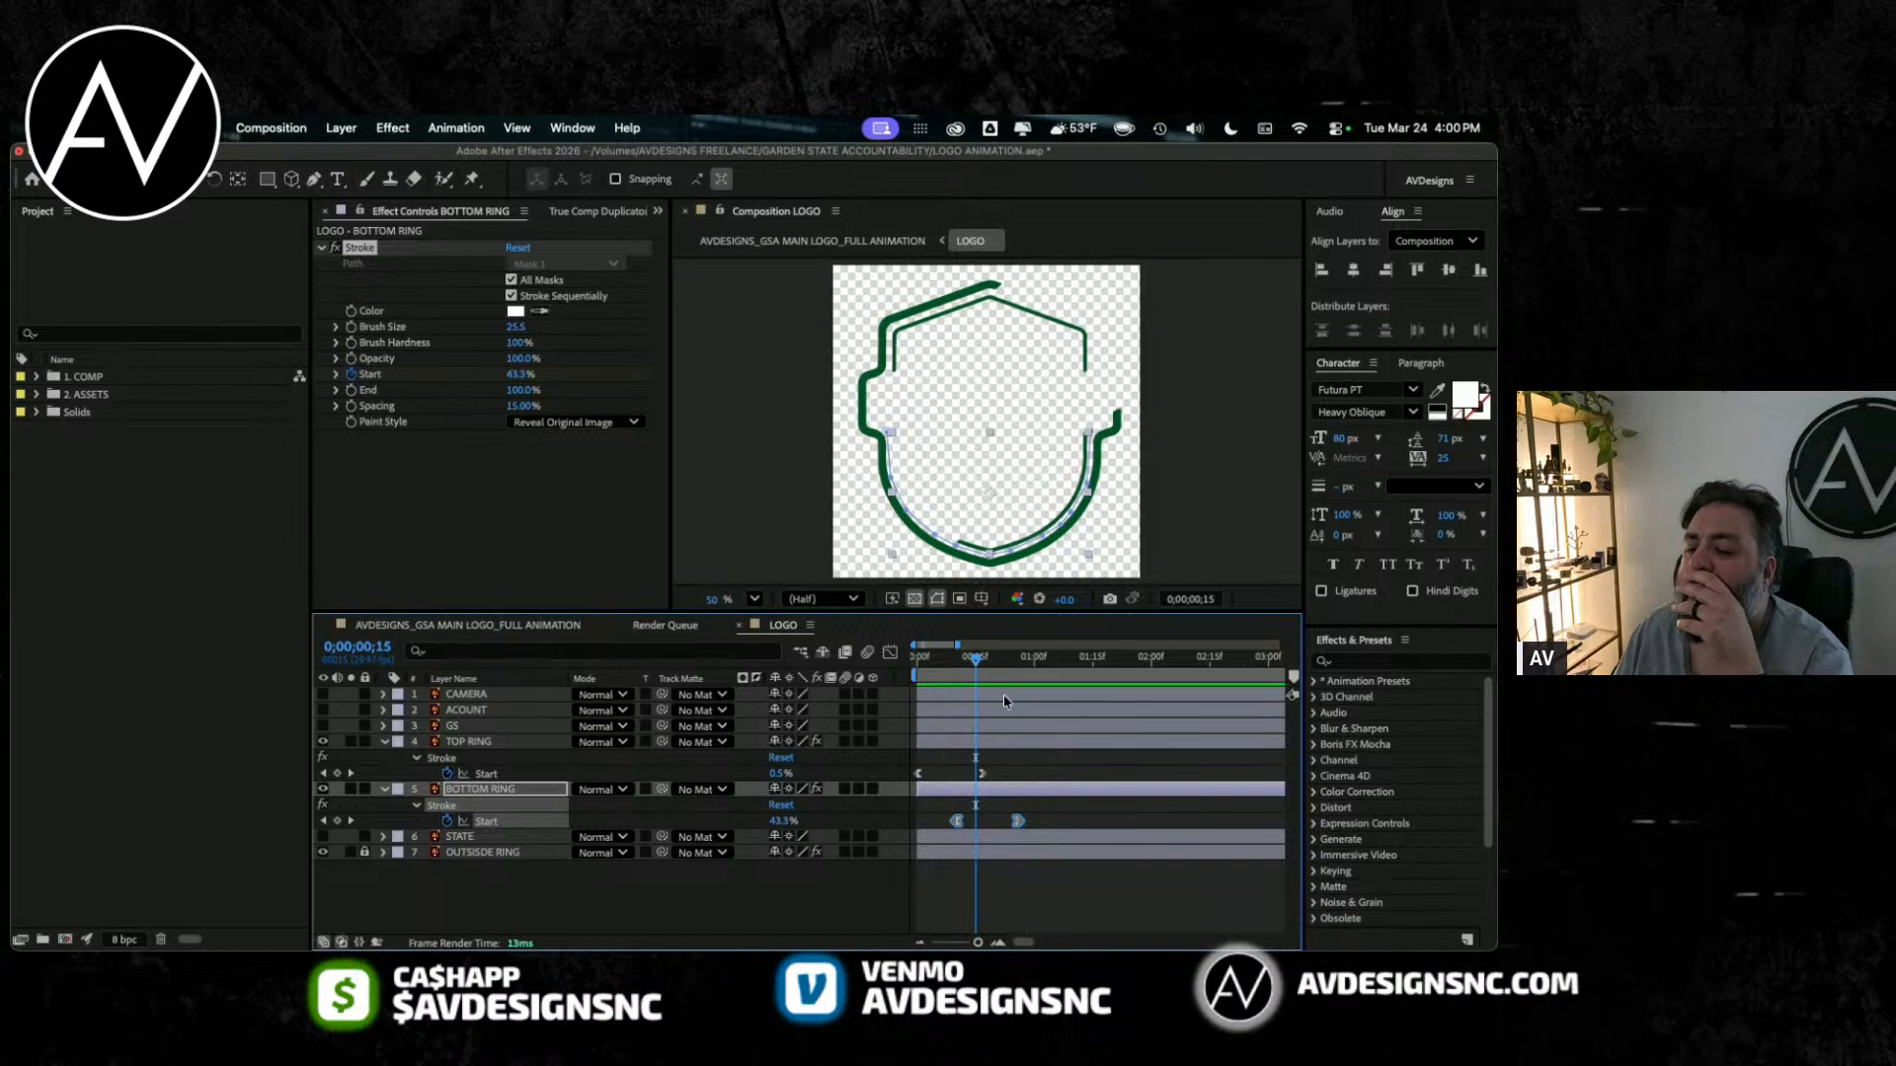
{"action": "key", "text": "super+z"}
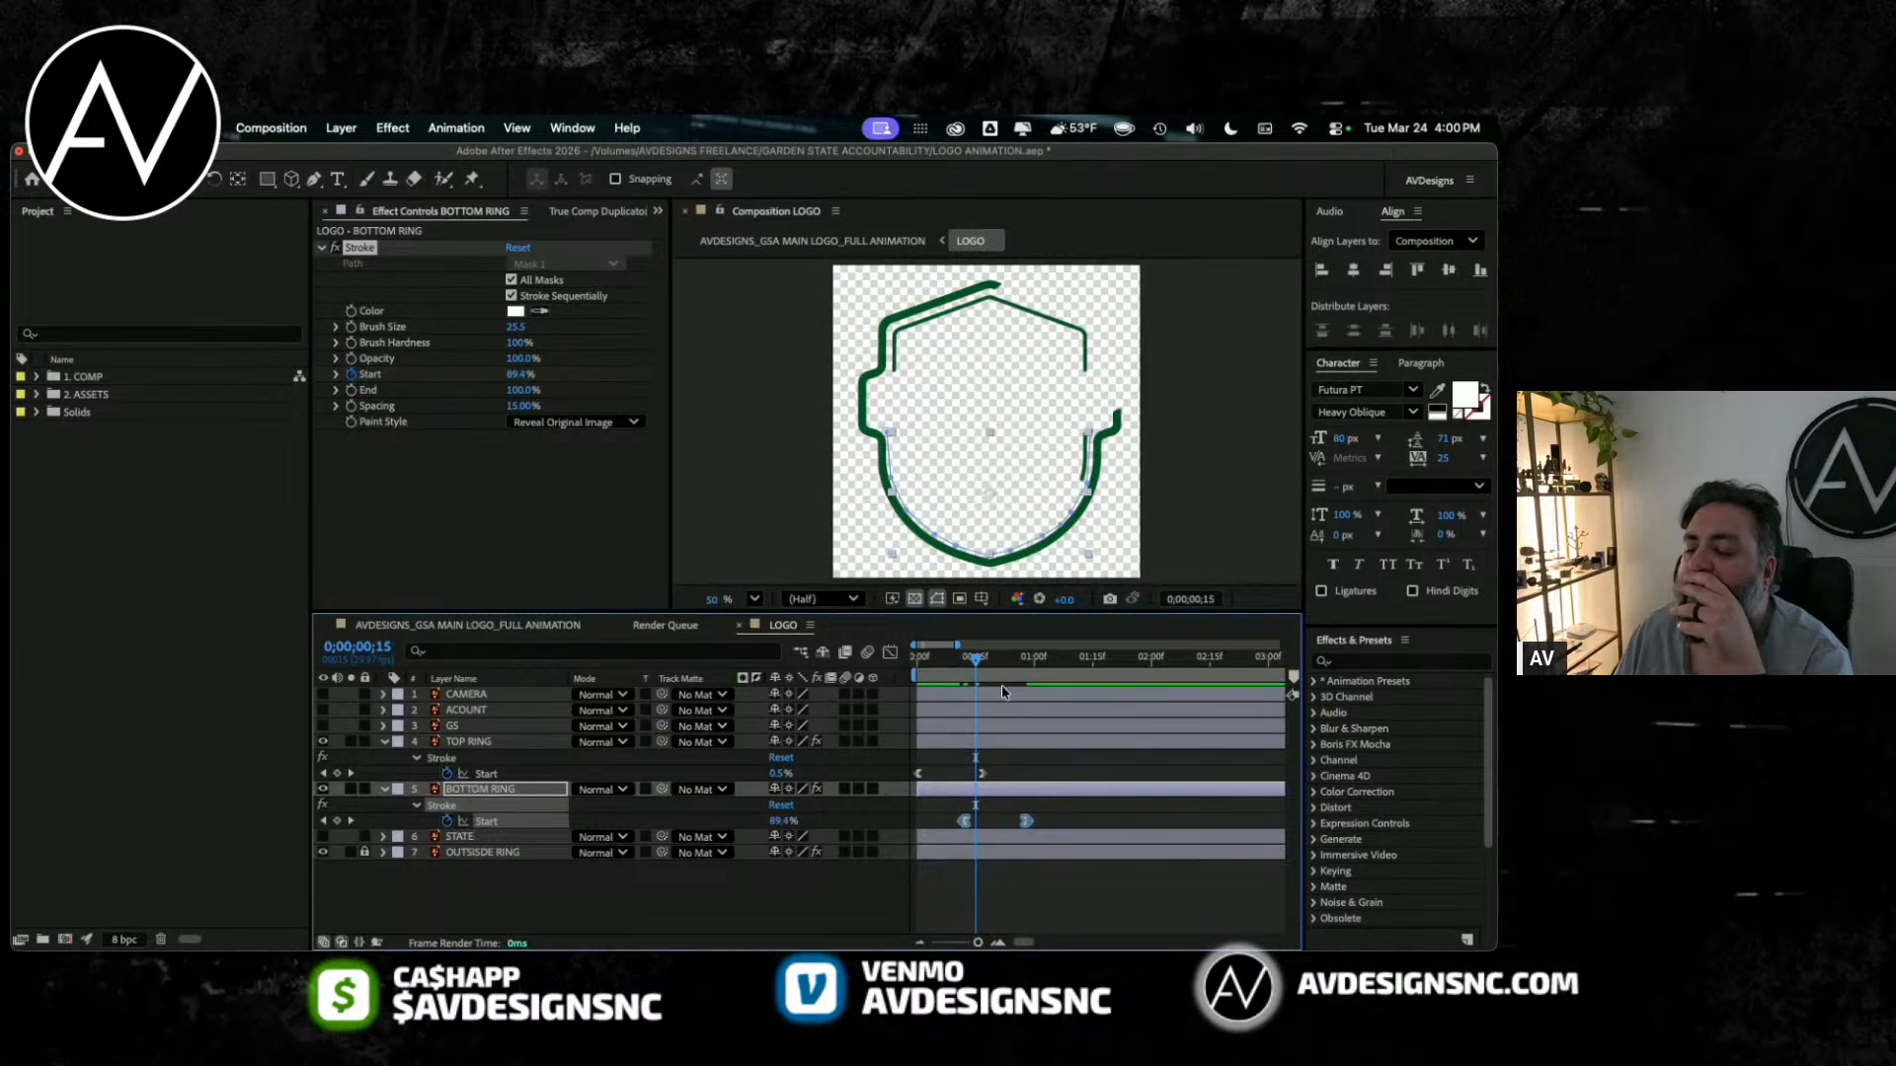
{"action": "mouse_move", "coordinate": [980, 660]}
{"action": "left_mouse_down"}
{"action": "mouse_move", "coordinate": [960, 667]}
{"action": "mouse_move", "coordinate": [988, 662]}
{"action": "left_mouse_up"}
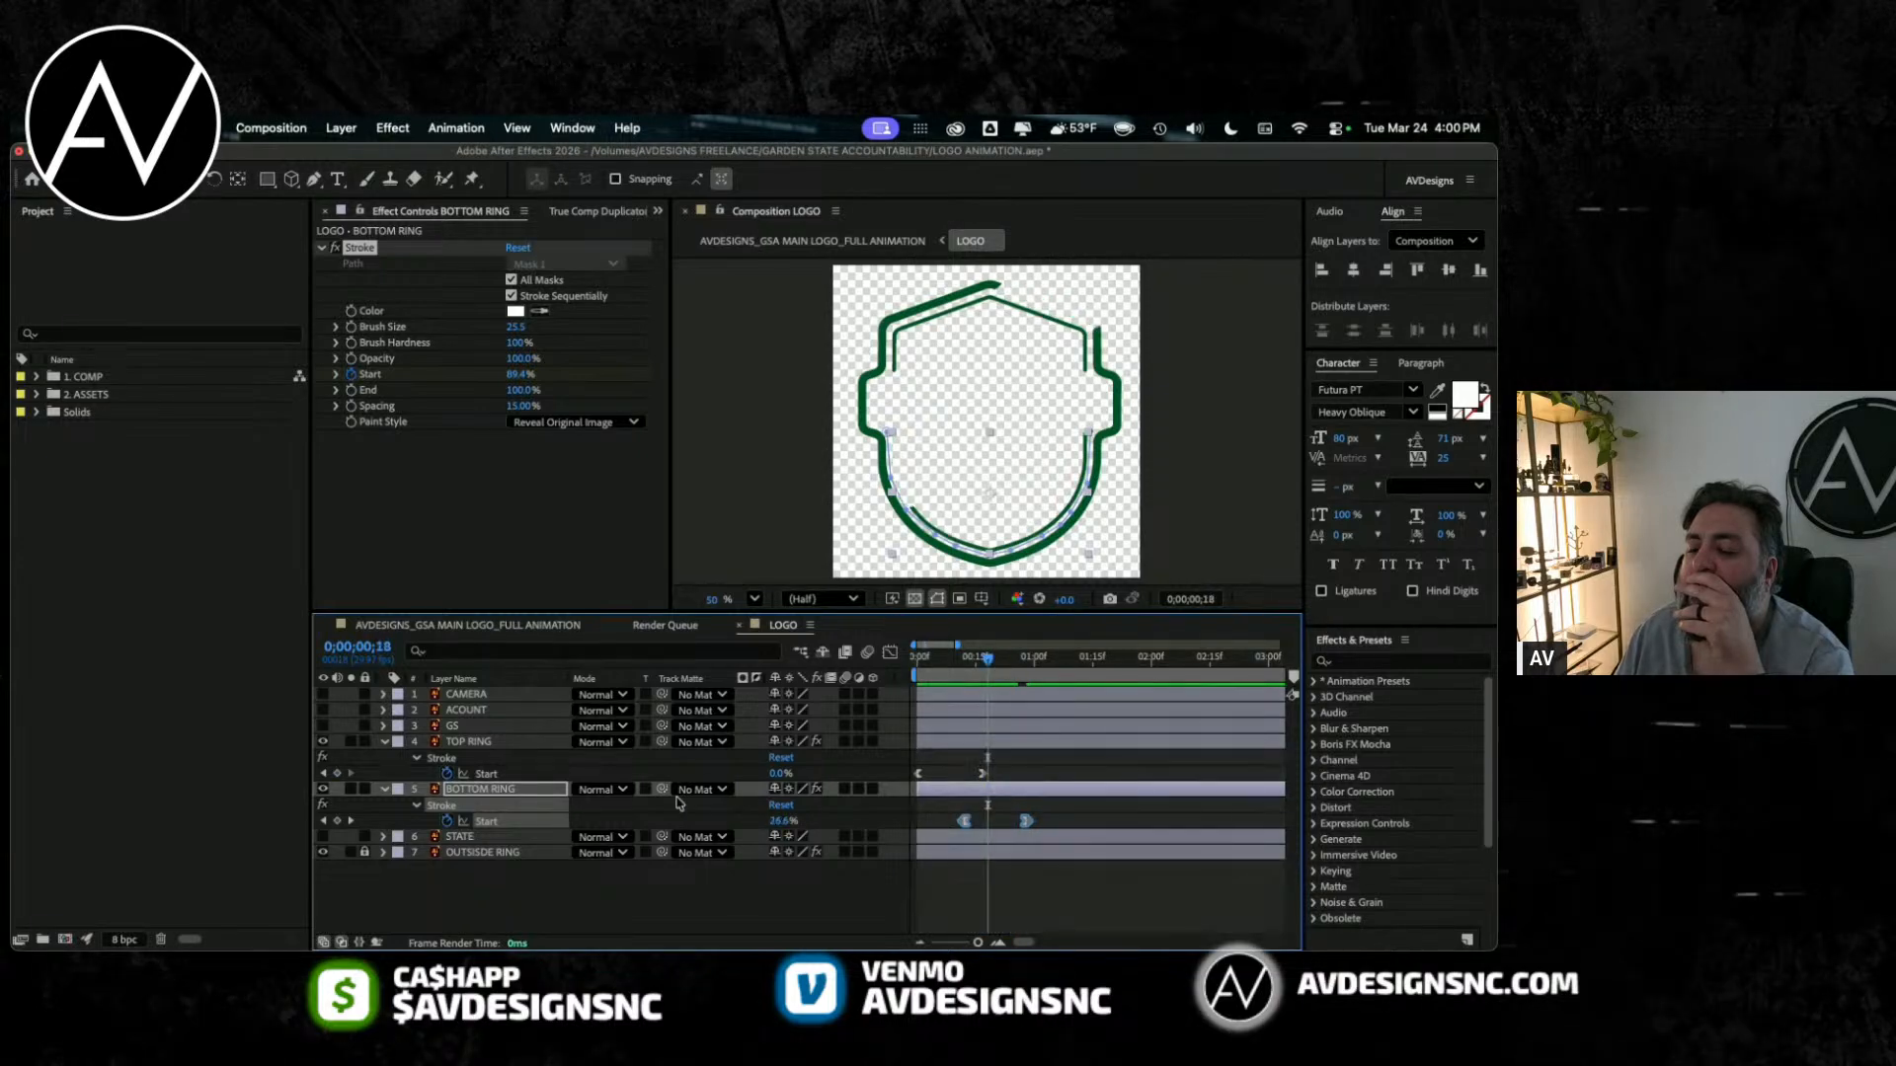
Step: Unlock the outside ring, reveal its keyframes, extend both inner ring reveals so BOTTOM RING ends with the outside ring, and preview
{"action": "left_click", "coordinate": [474, 853]}
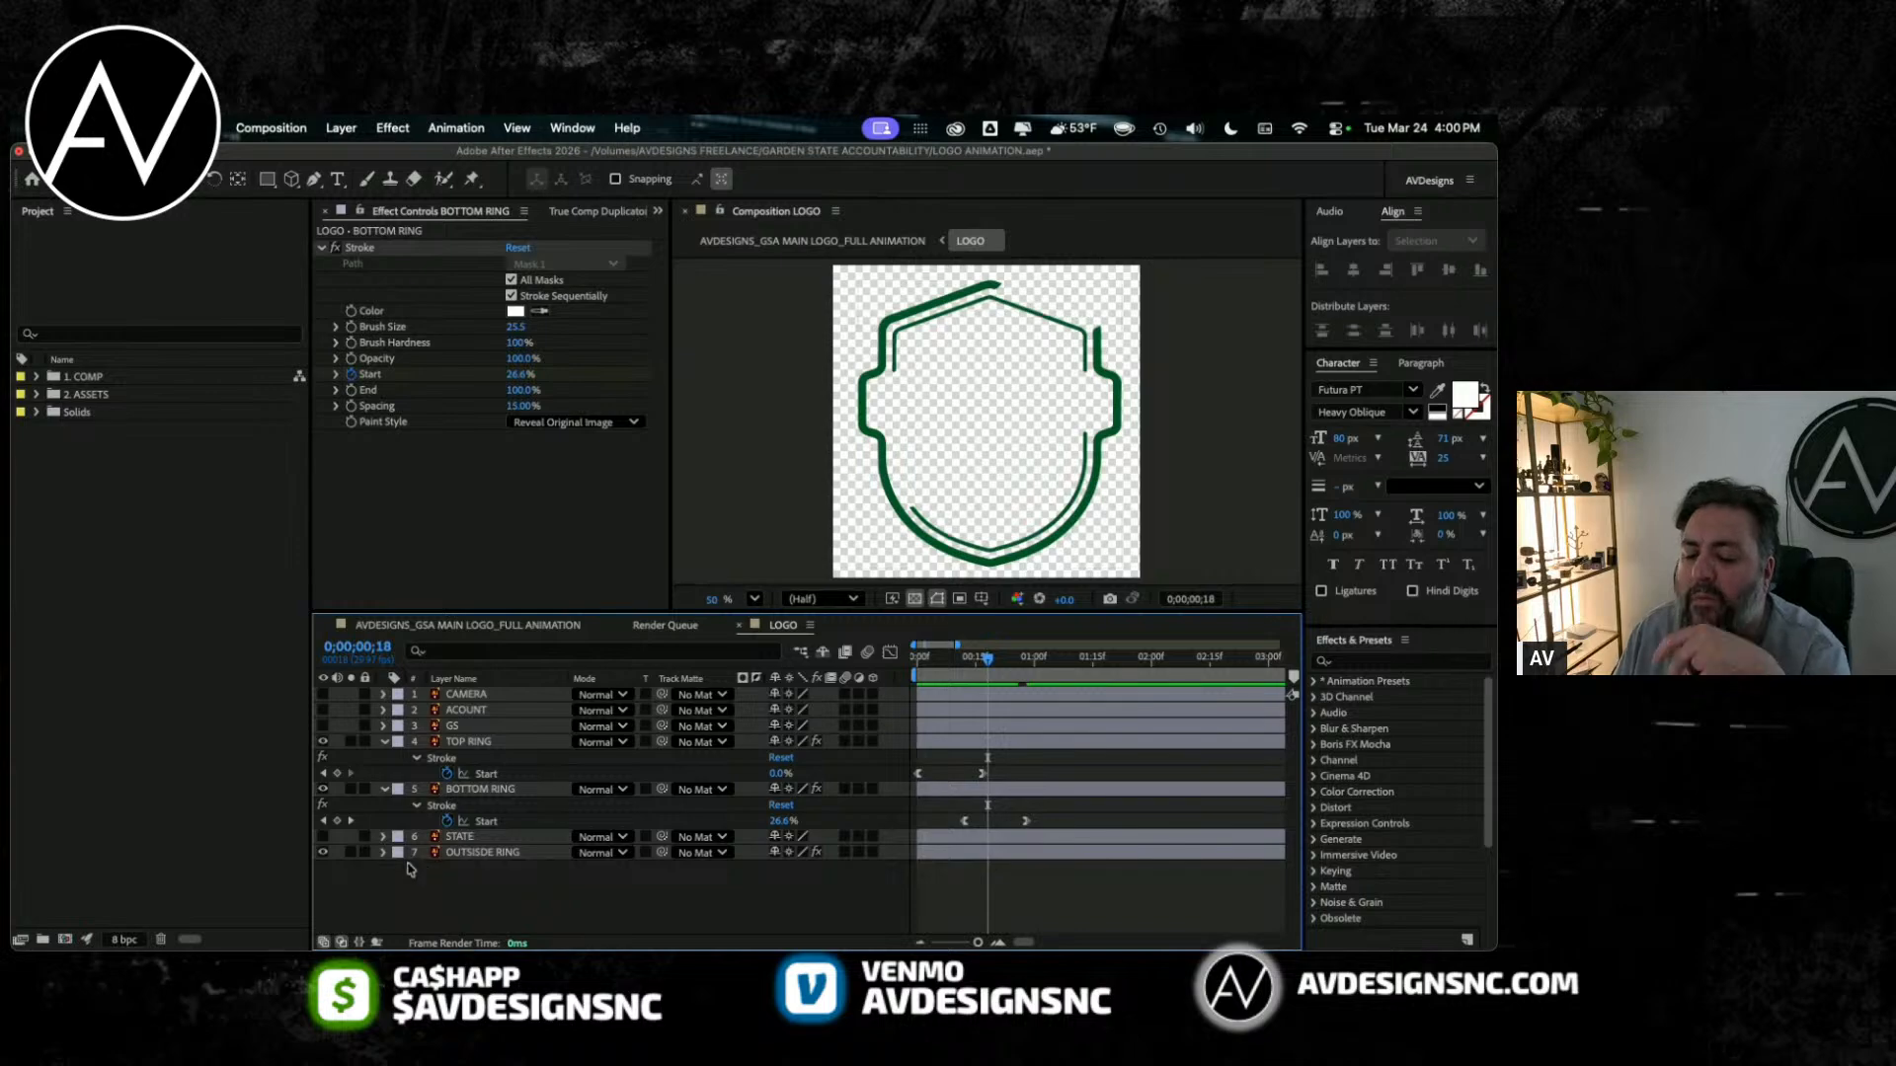
{"action": "key", "text": "y"}
{"action": "key", "text": "u"}
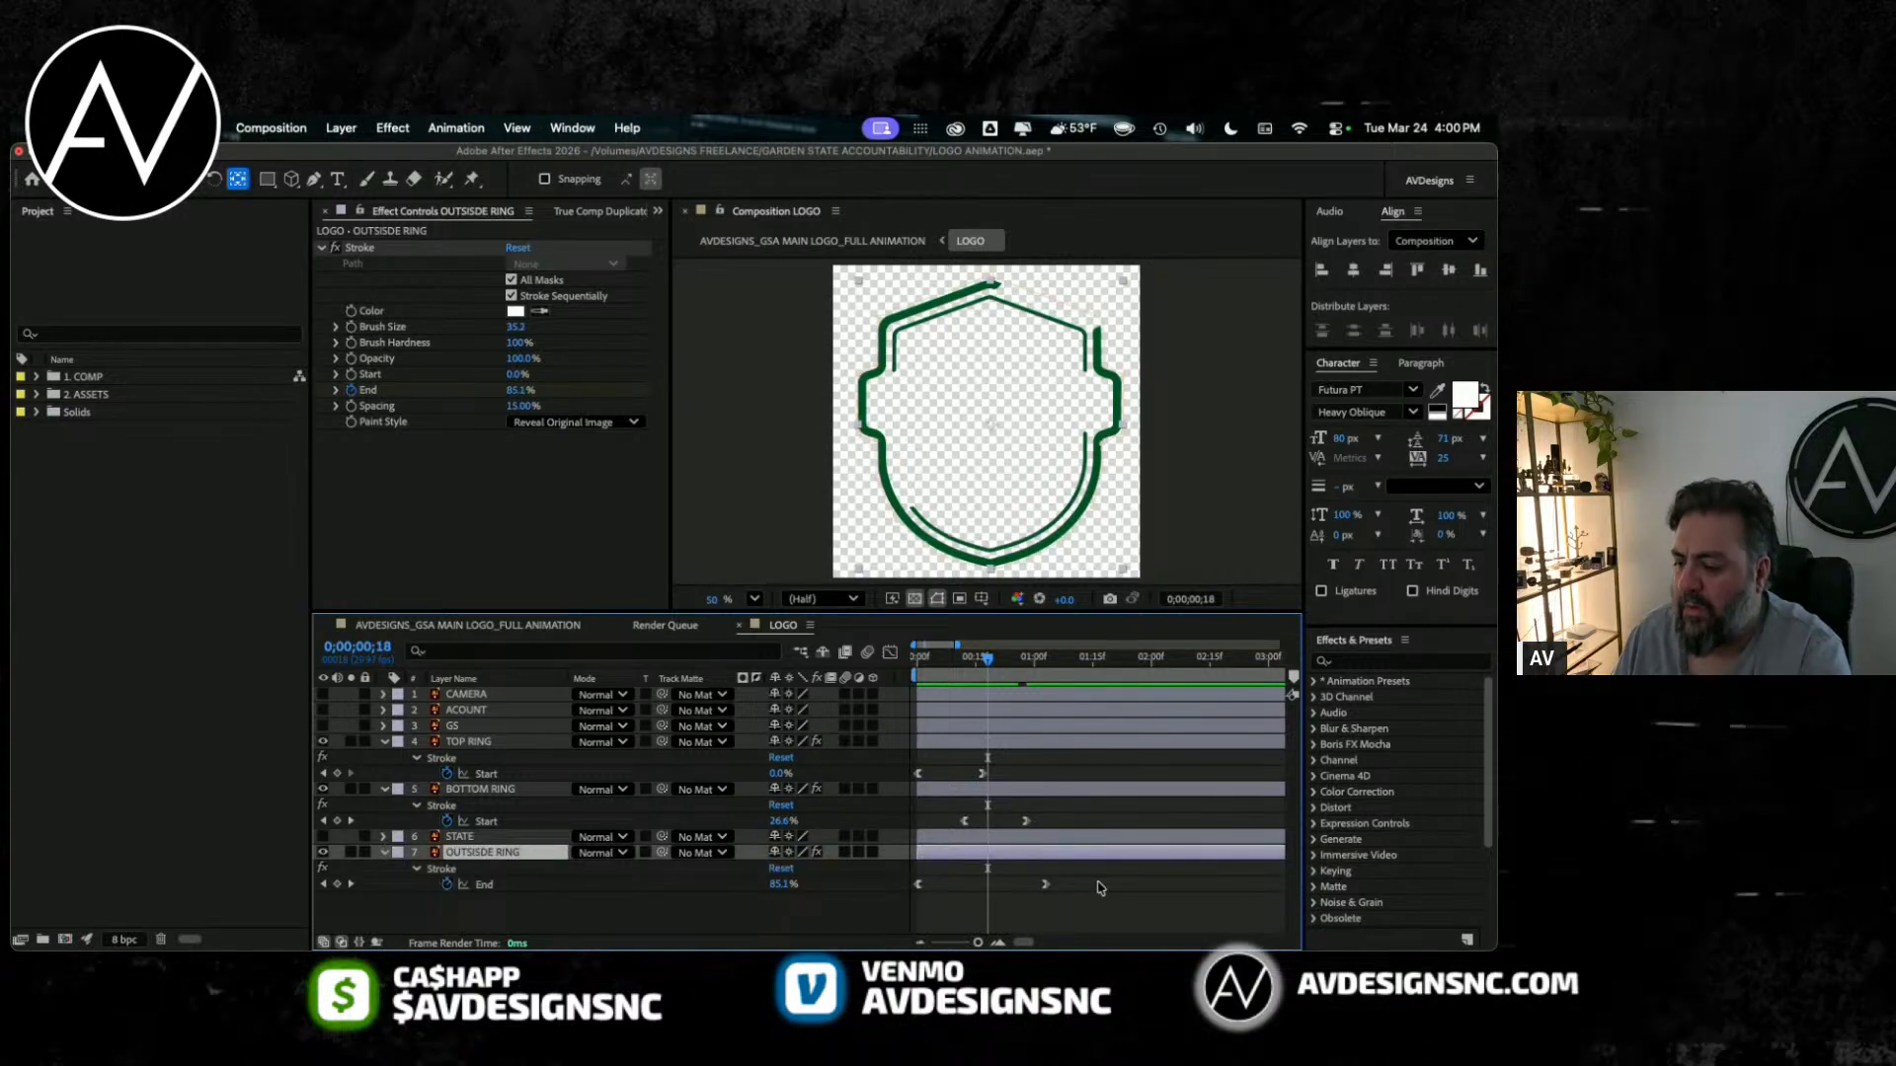
{"action": "left_click_drag", "start_coordinate": [1027, 759], "coordinate": [983, 832]}
{"action": "left_click_drag", "start_coordinate": [969, 760], "coordinate": [1034, 826]}
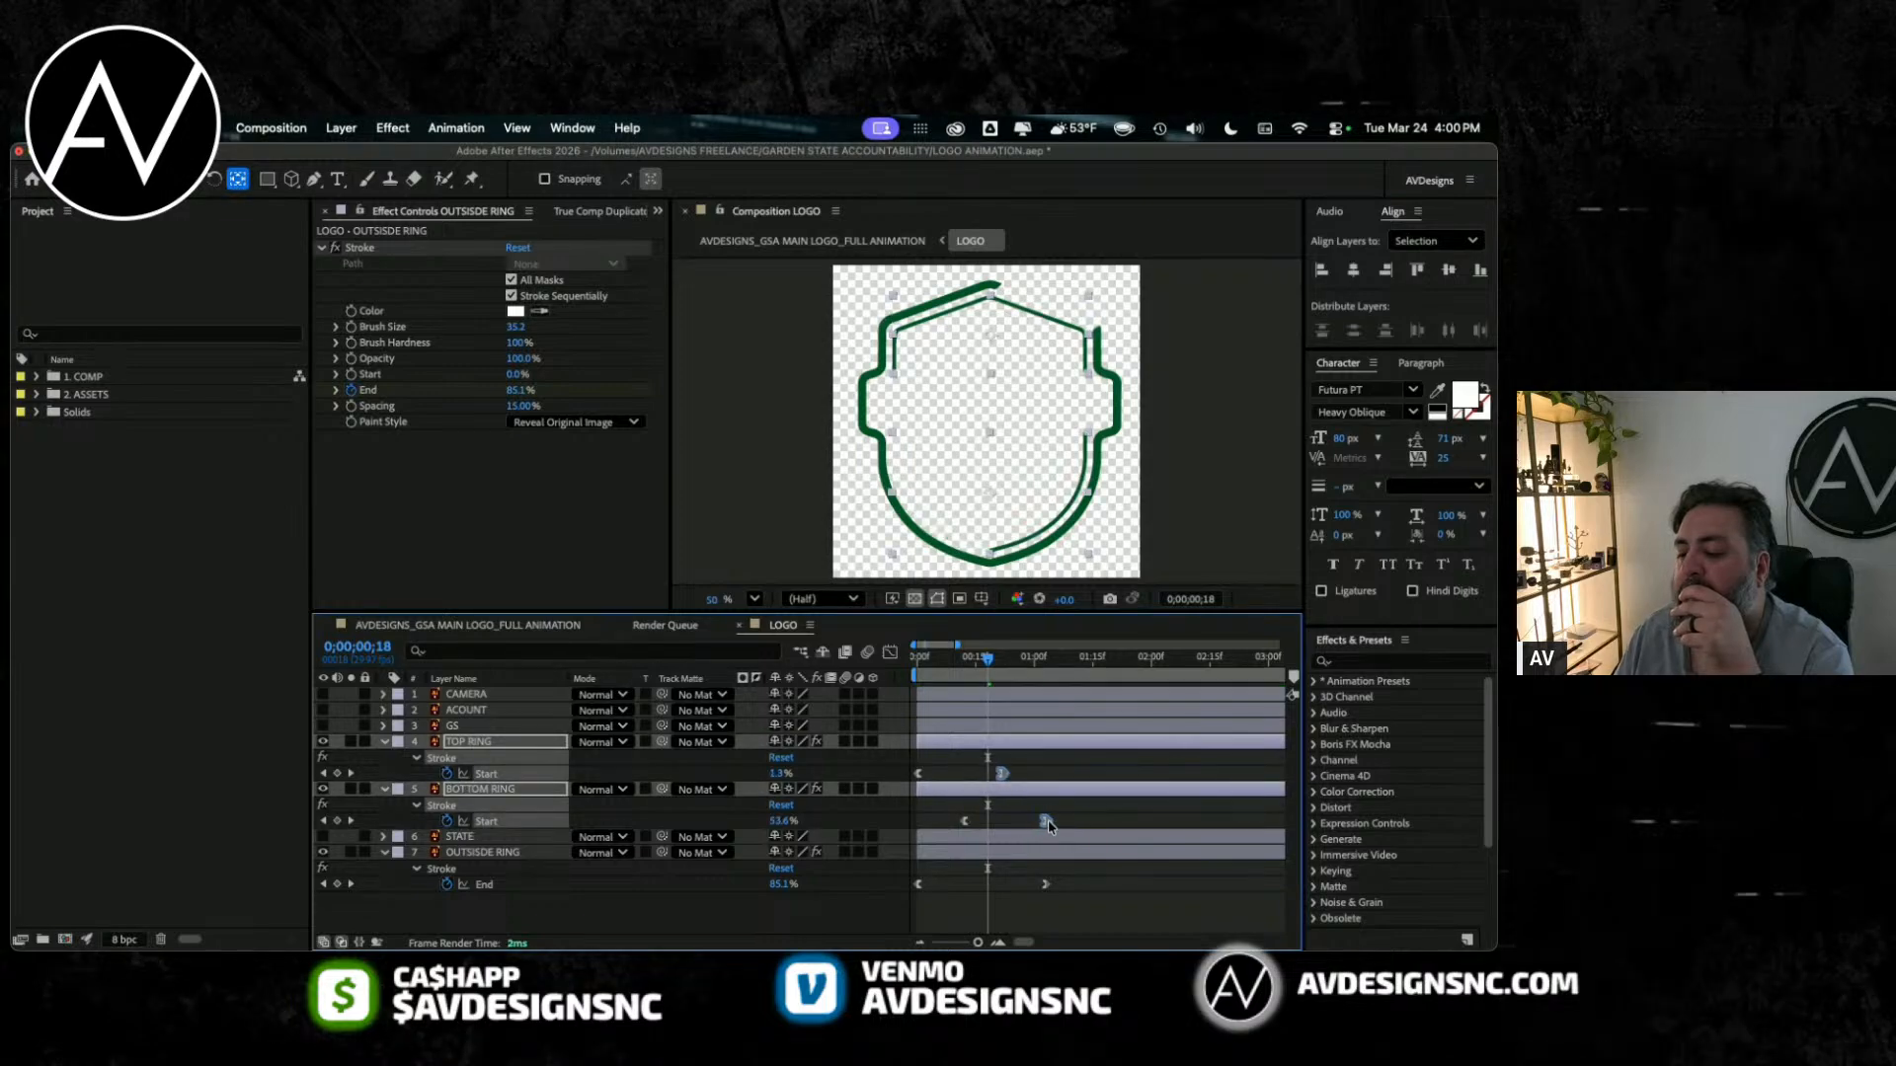
{"action": "key", "text": "Home"}
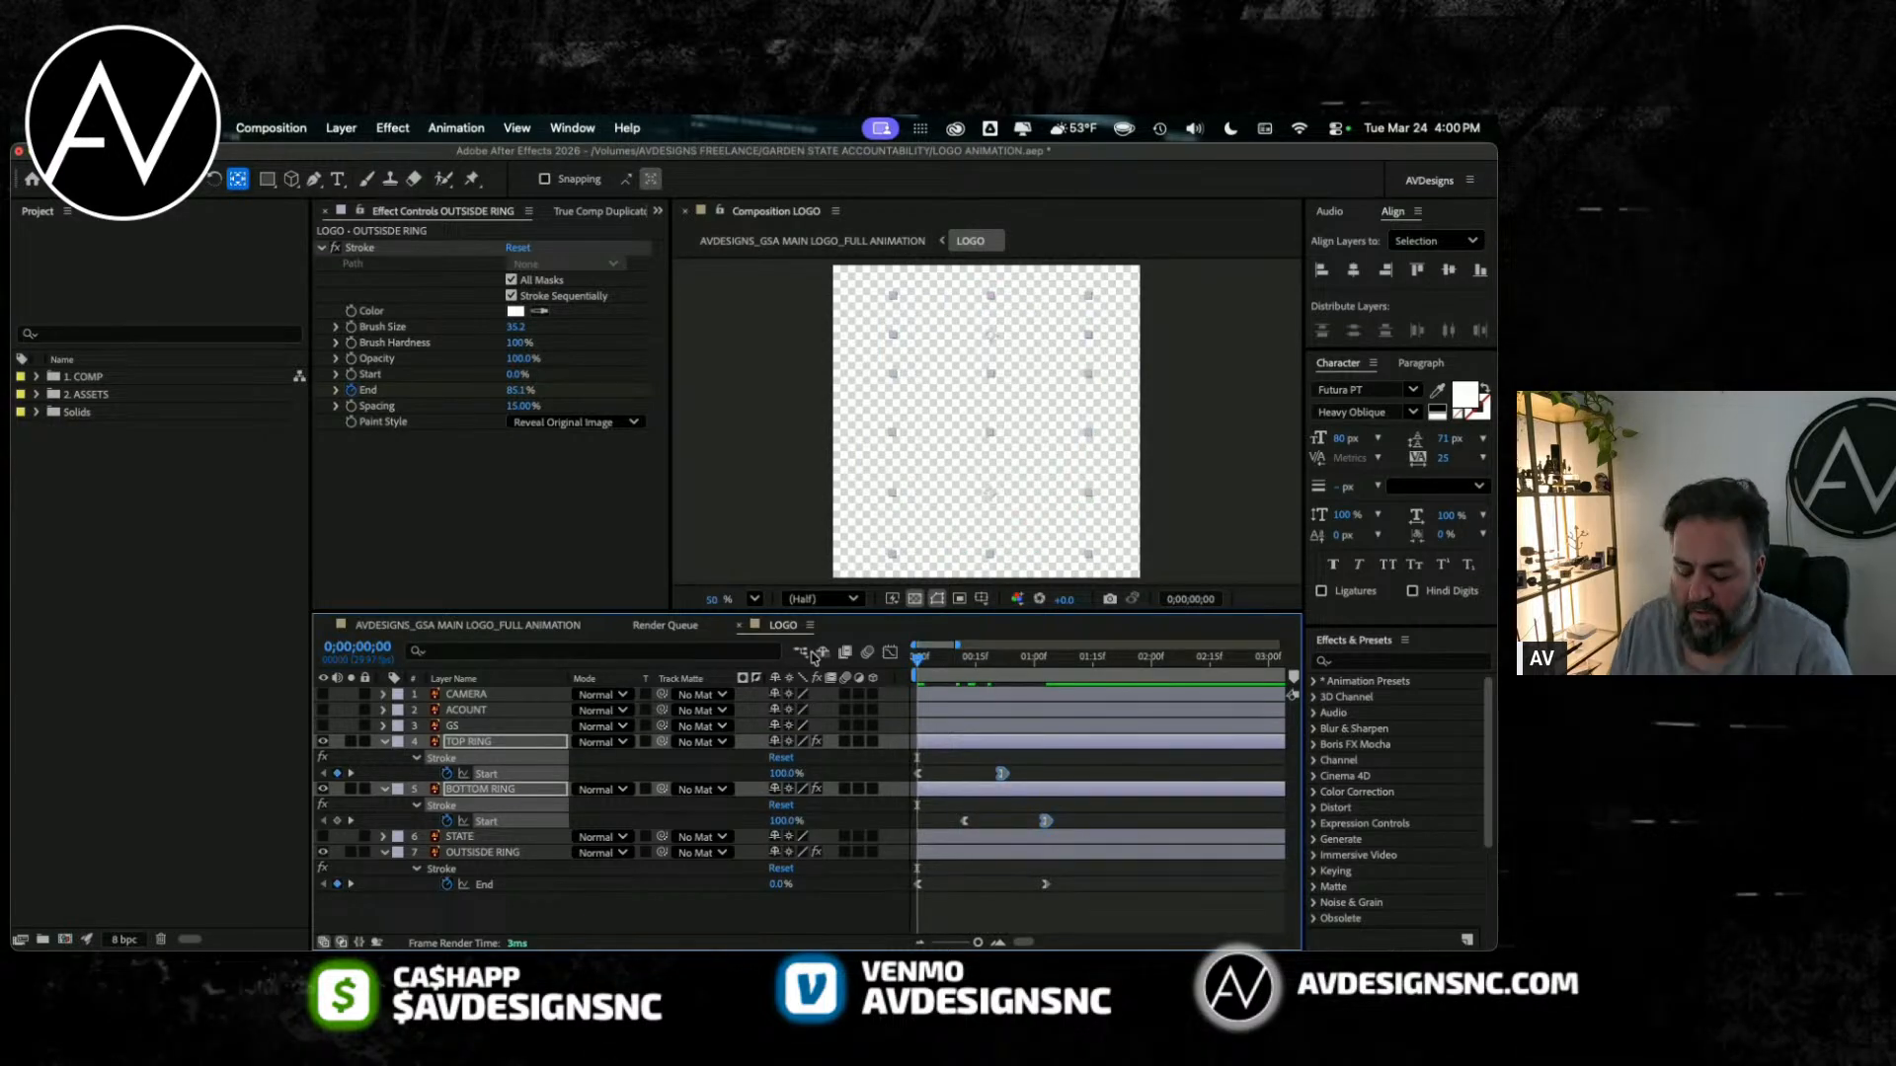
{"action": "key", "text": "space"}
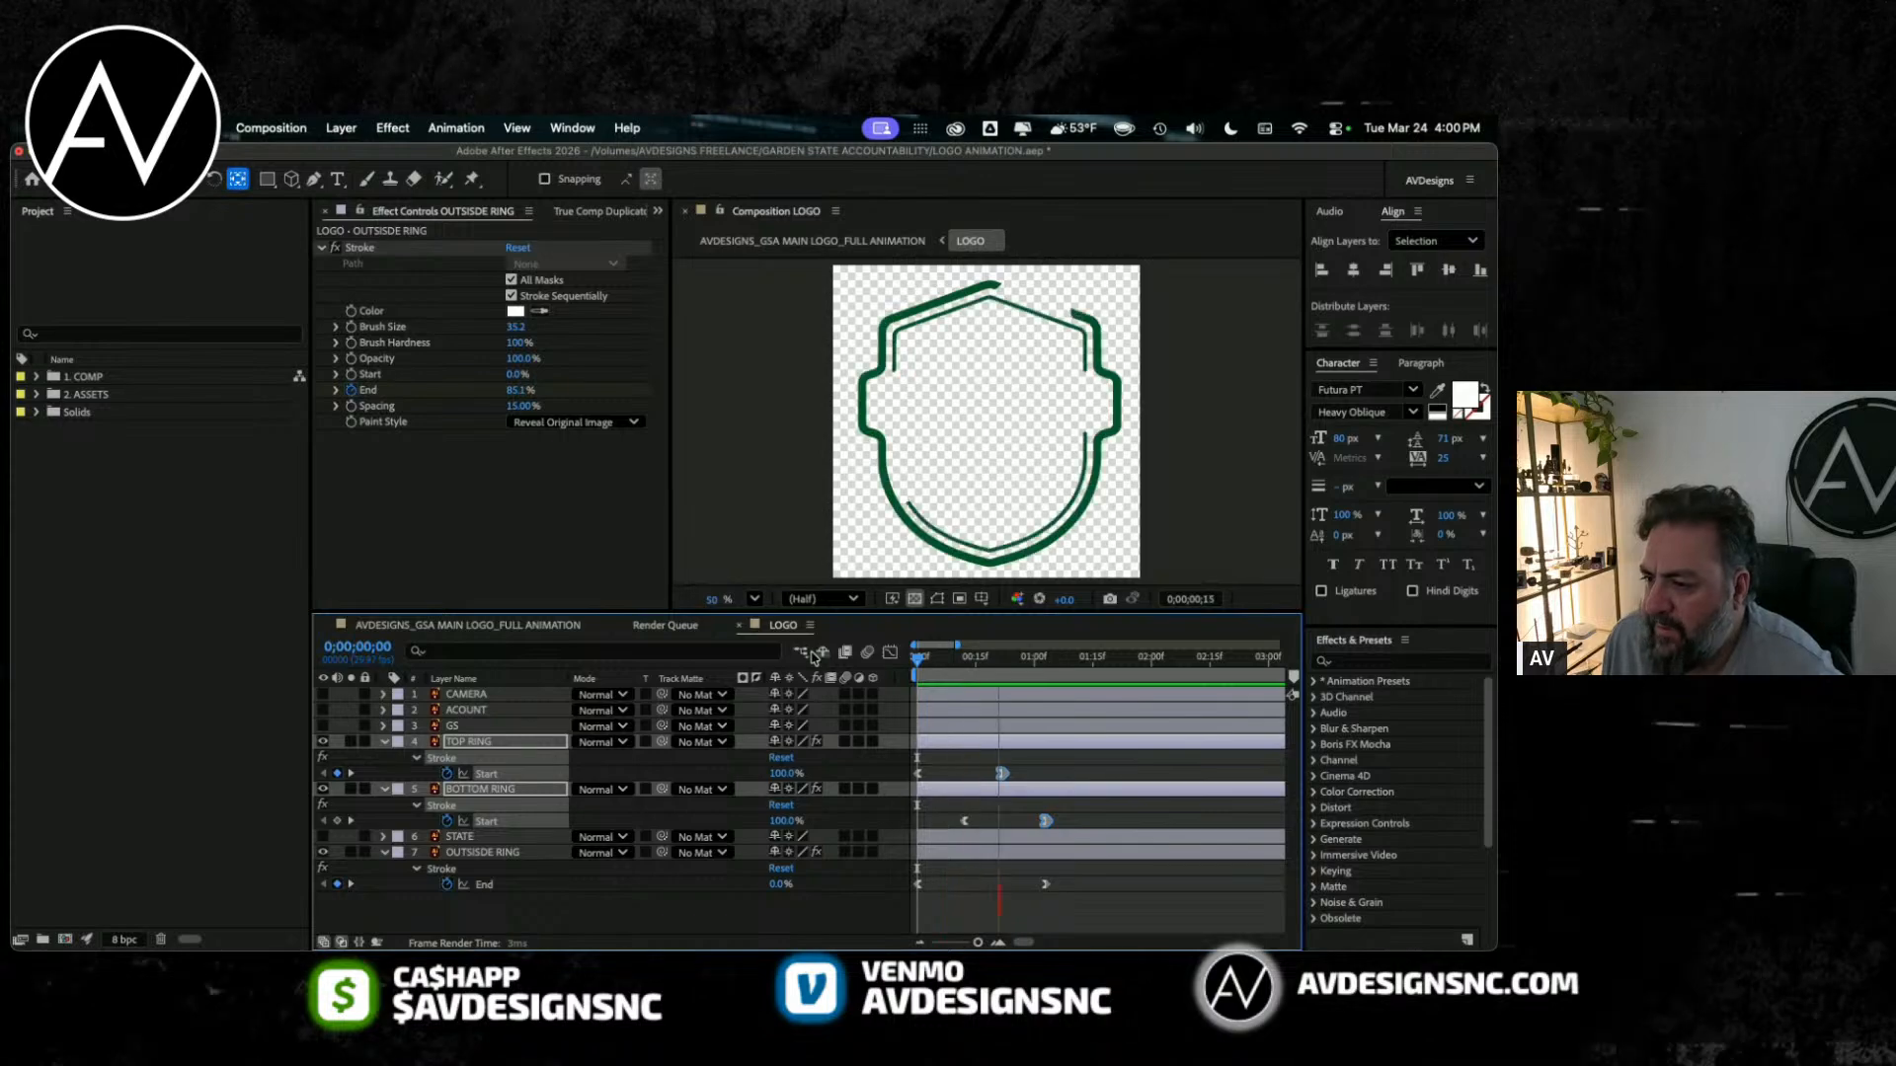
{"action": "key", "text": "space"}
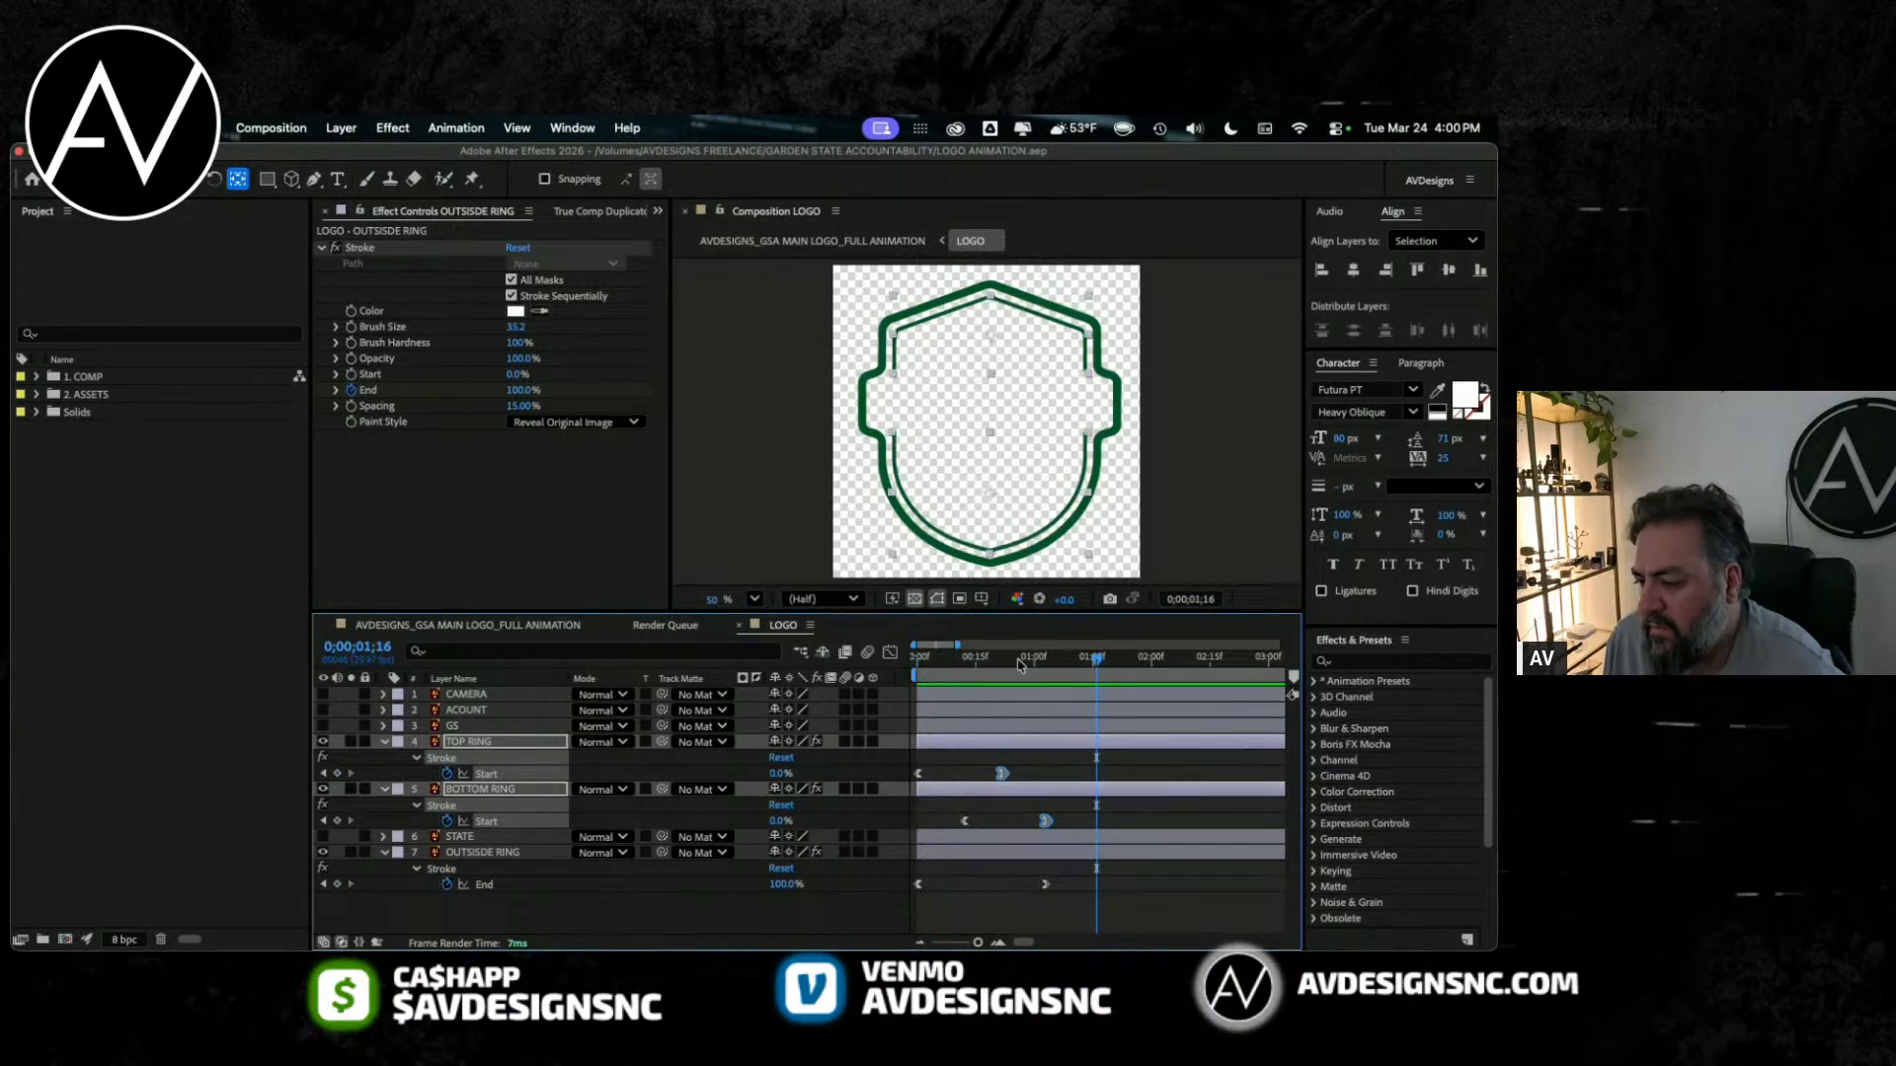
Step: Enable motion blur for the LOGO composition and its layers, and preview the ring reveals from frame 0
{"action": "key", "text": "Home"}
{"action": "key", "text": "space"}
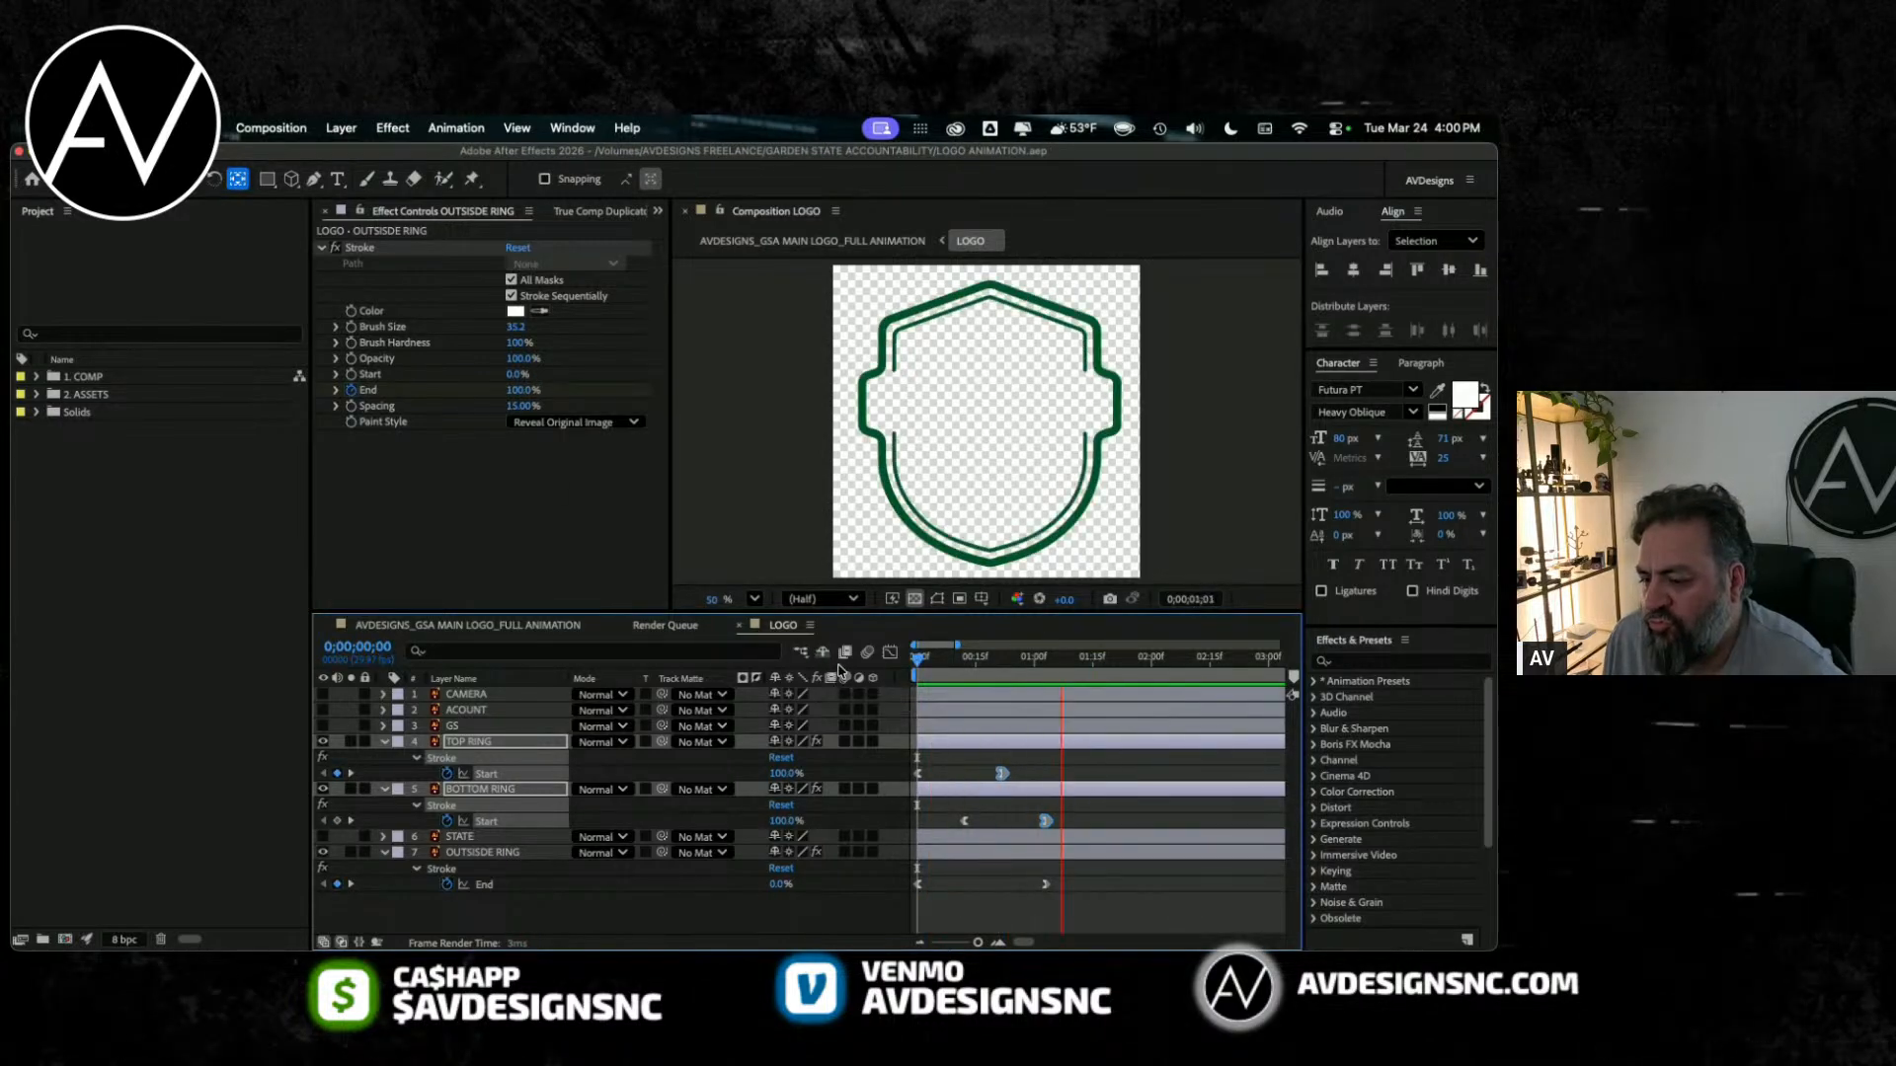
{"action": "key", "text": "space"}
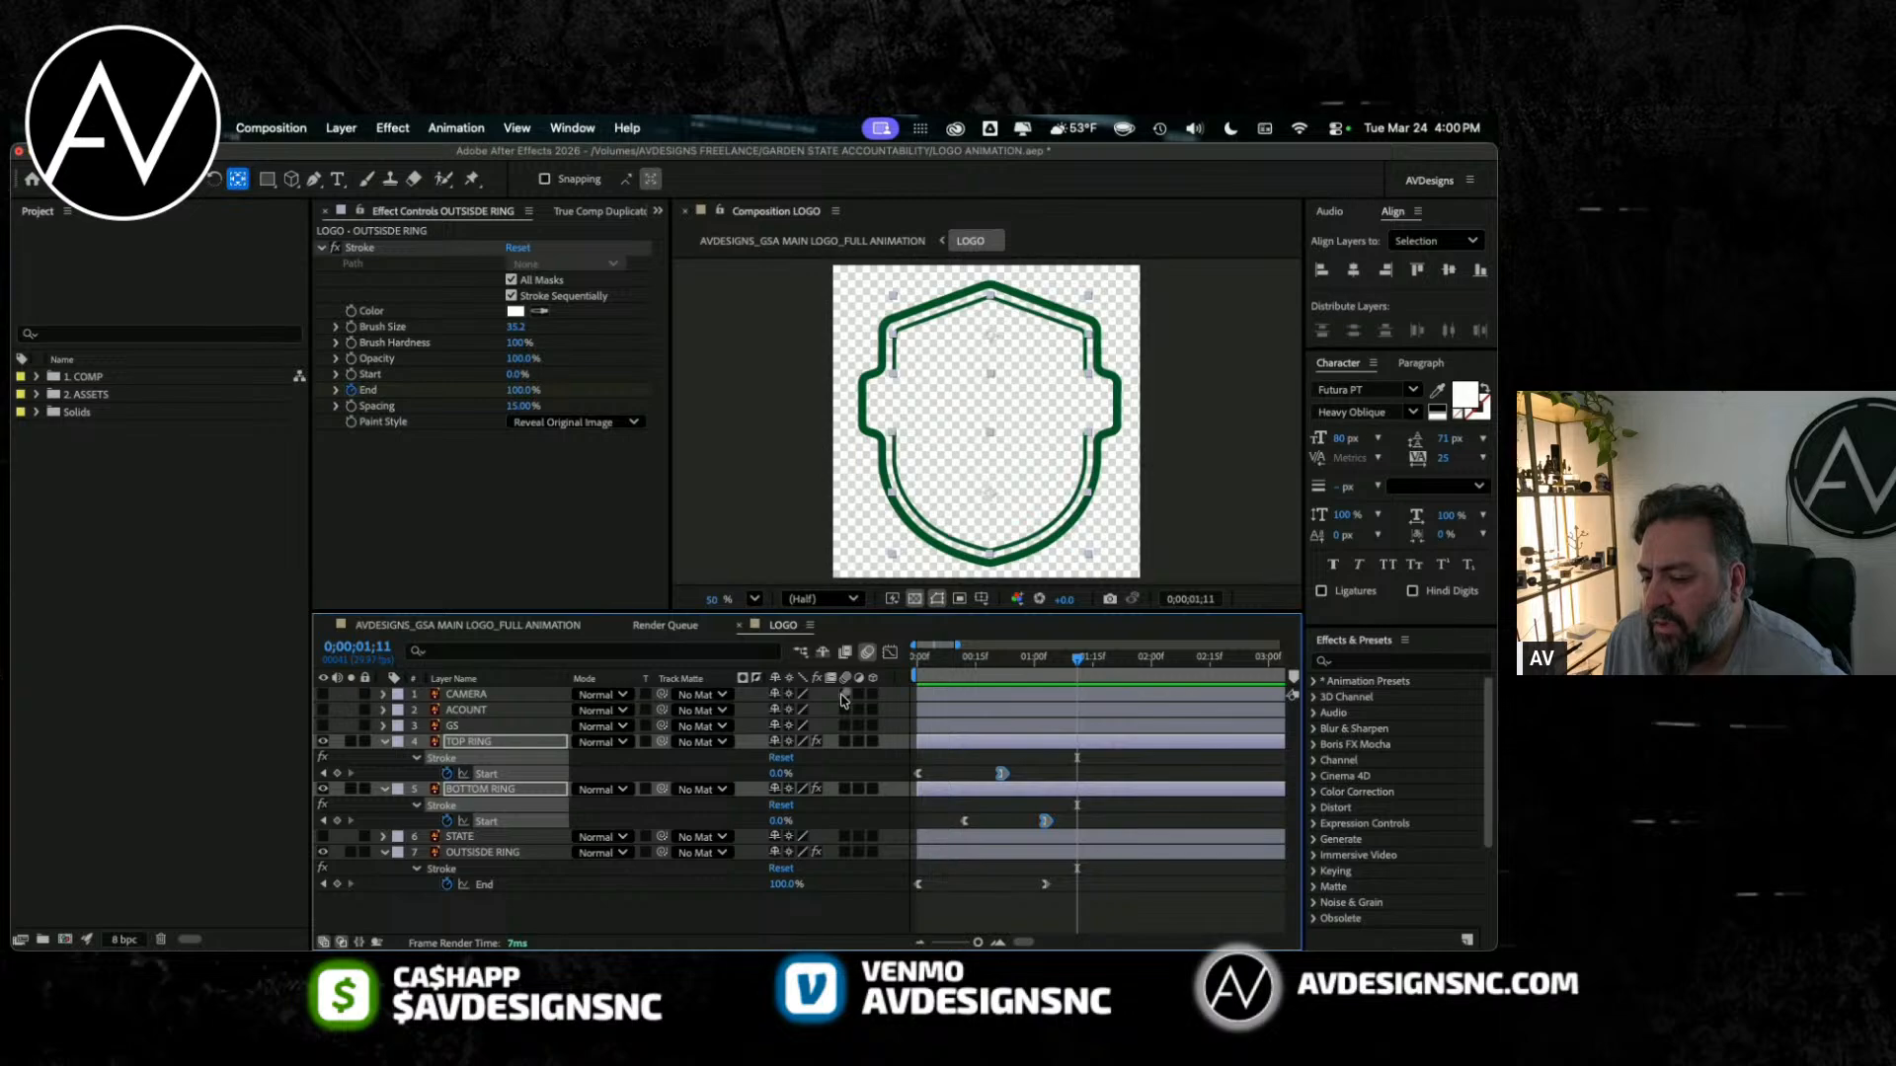
{"action": "key", "text": "Home"}
{"action": "key", "text": "space"}
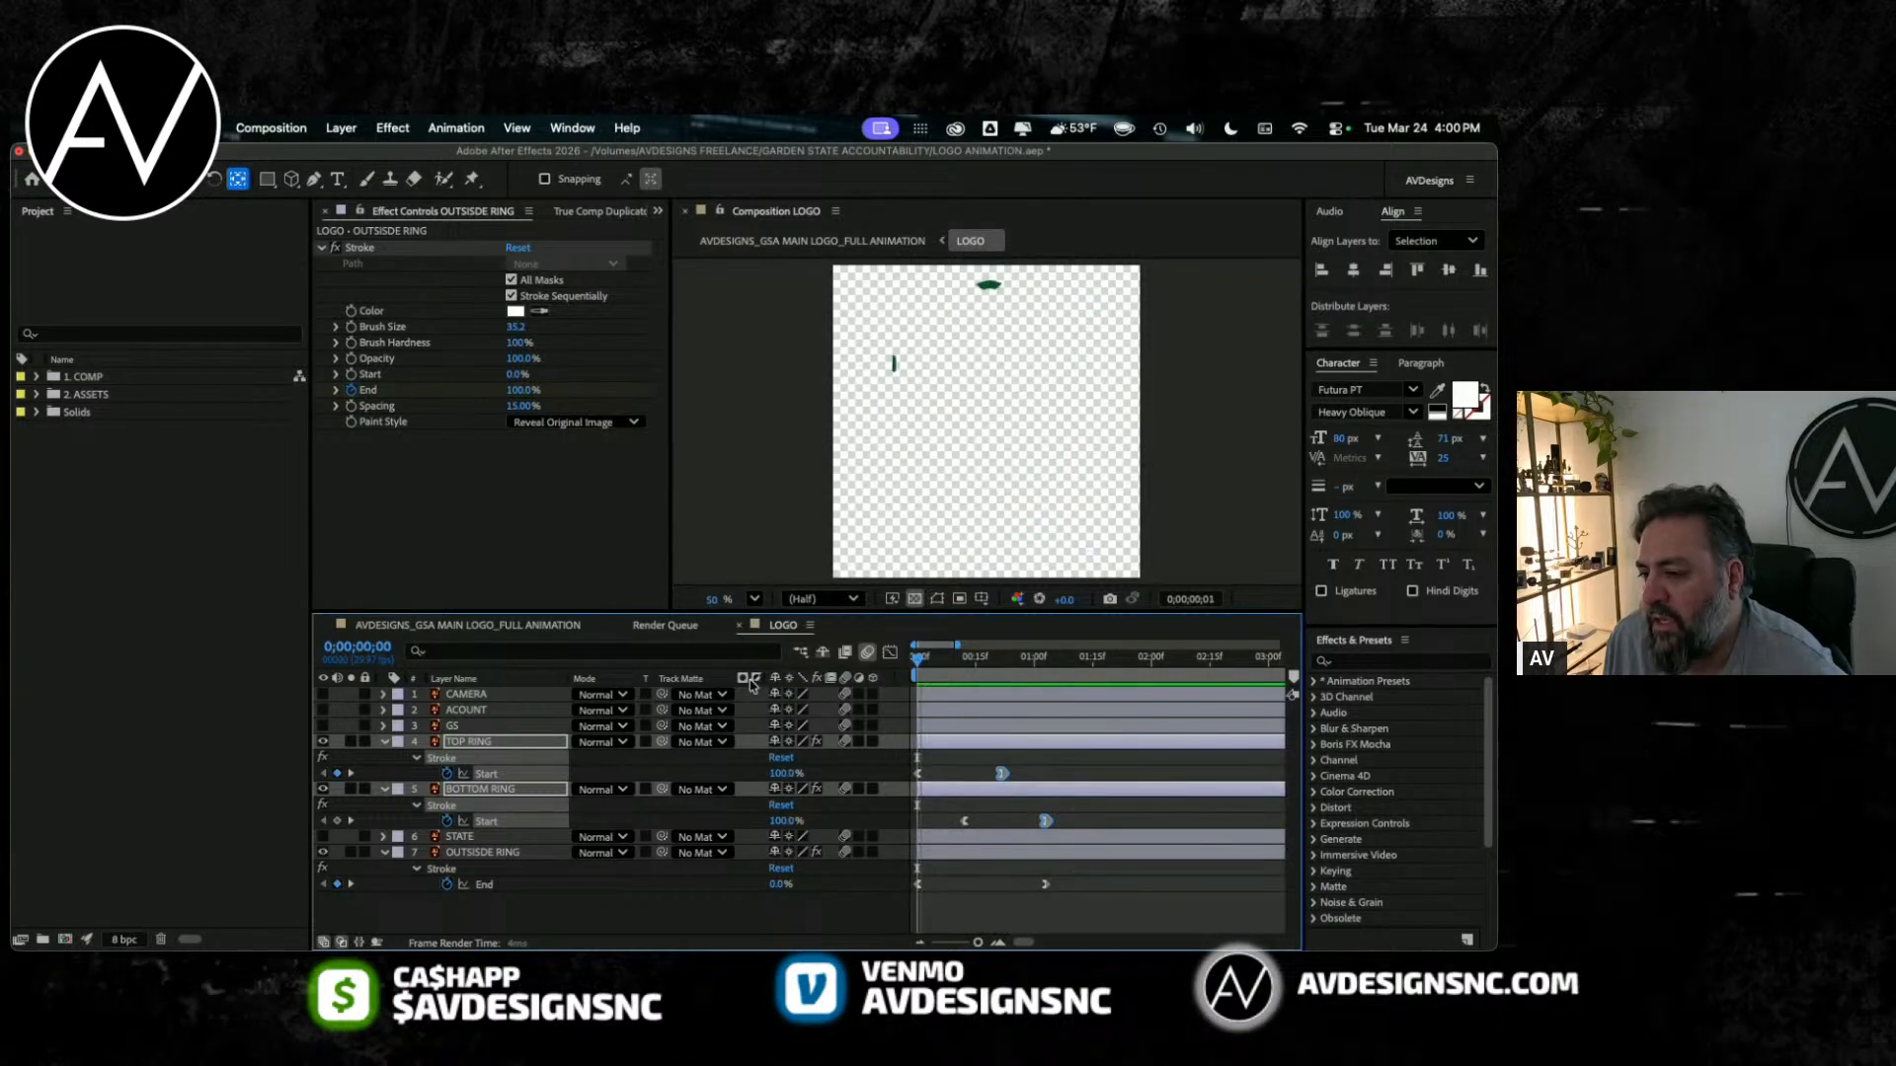
{"action": "key", "text": "space"}
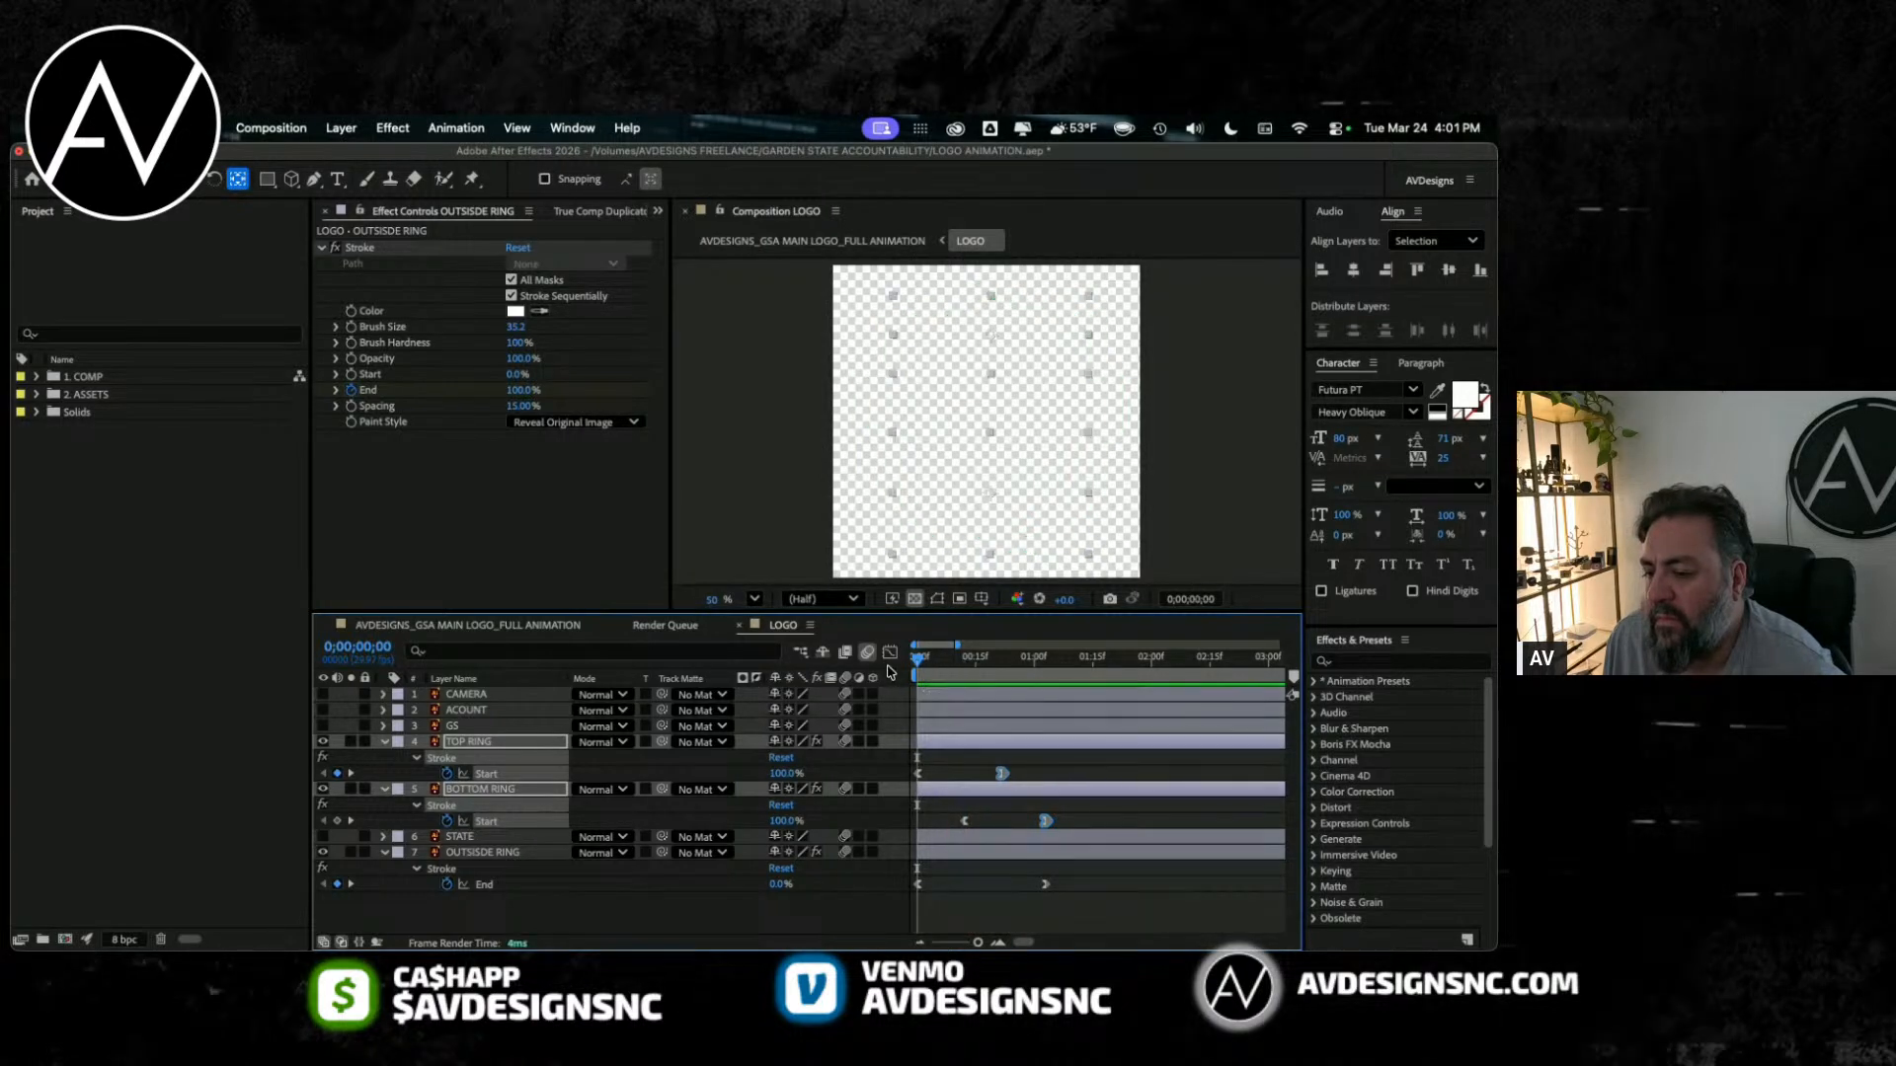
Step: Scrub the opening frames to frame 5, save the project, and replay the ring reveals from frame 0
{"action": "left_click_drag", "start_coordinate": [918, 662], "coordinate": [930, 666]}
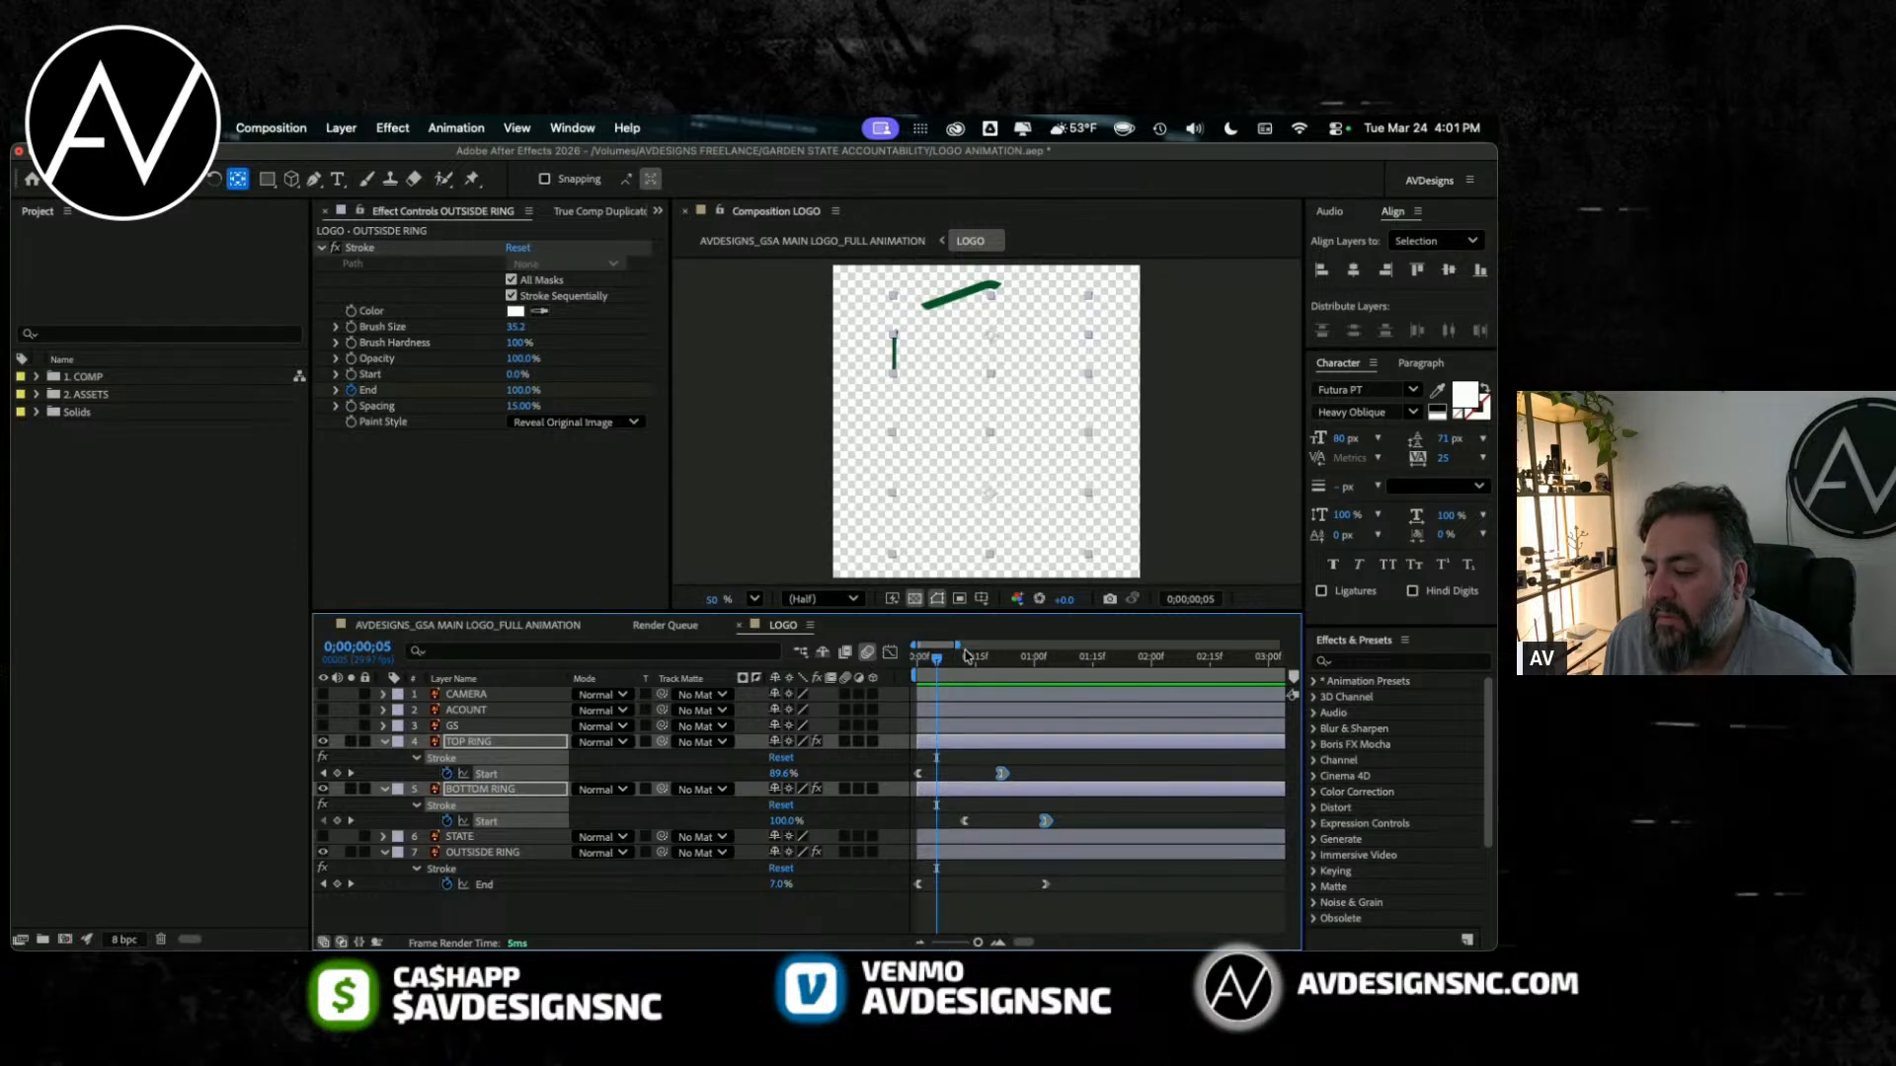
{"action": "key", "text": "Home"}
{"action": "key", "text": "super+s"}
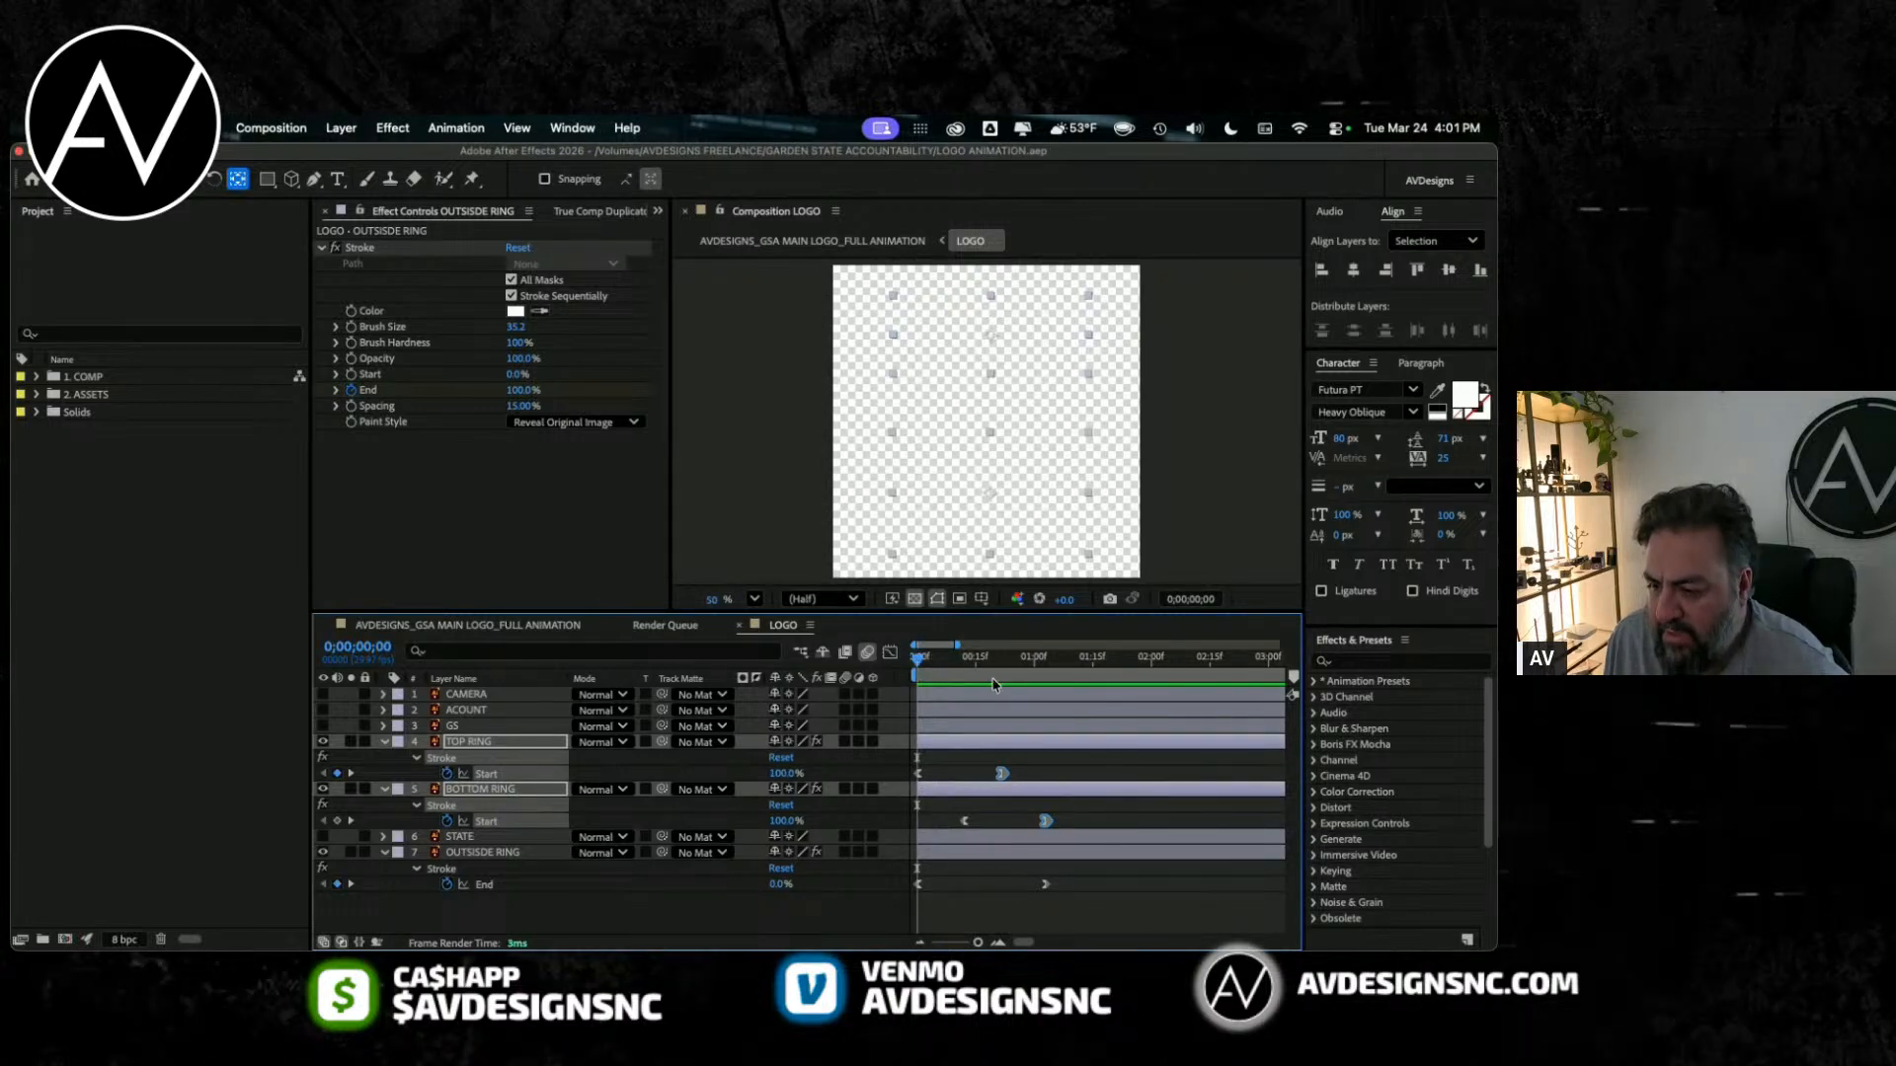
{"action": "key", "text": "space"}
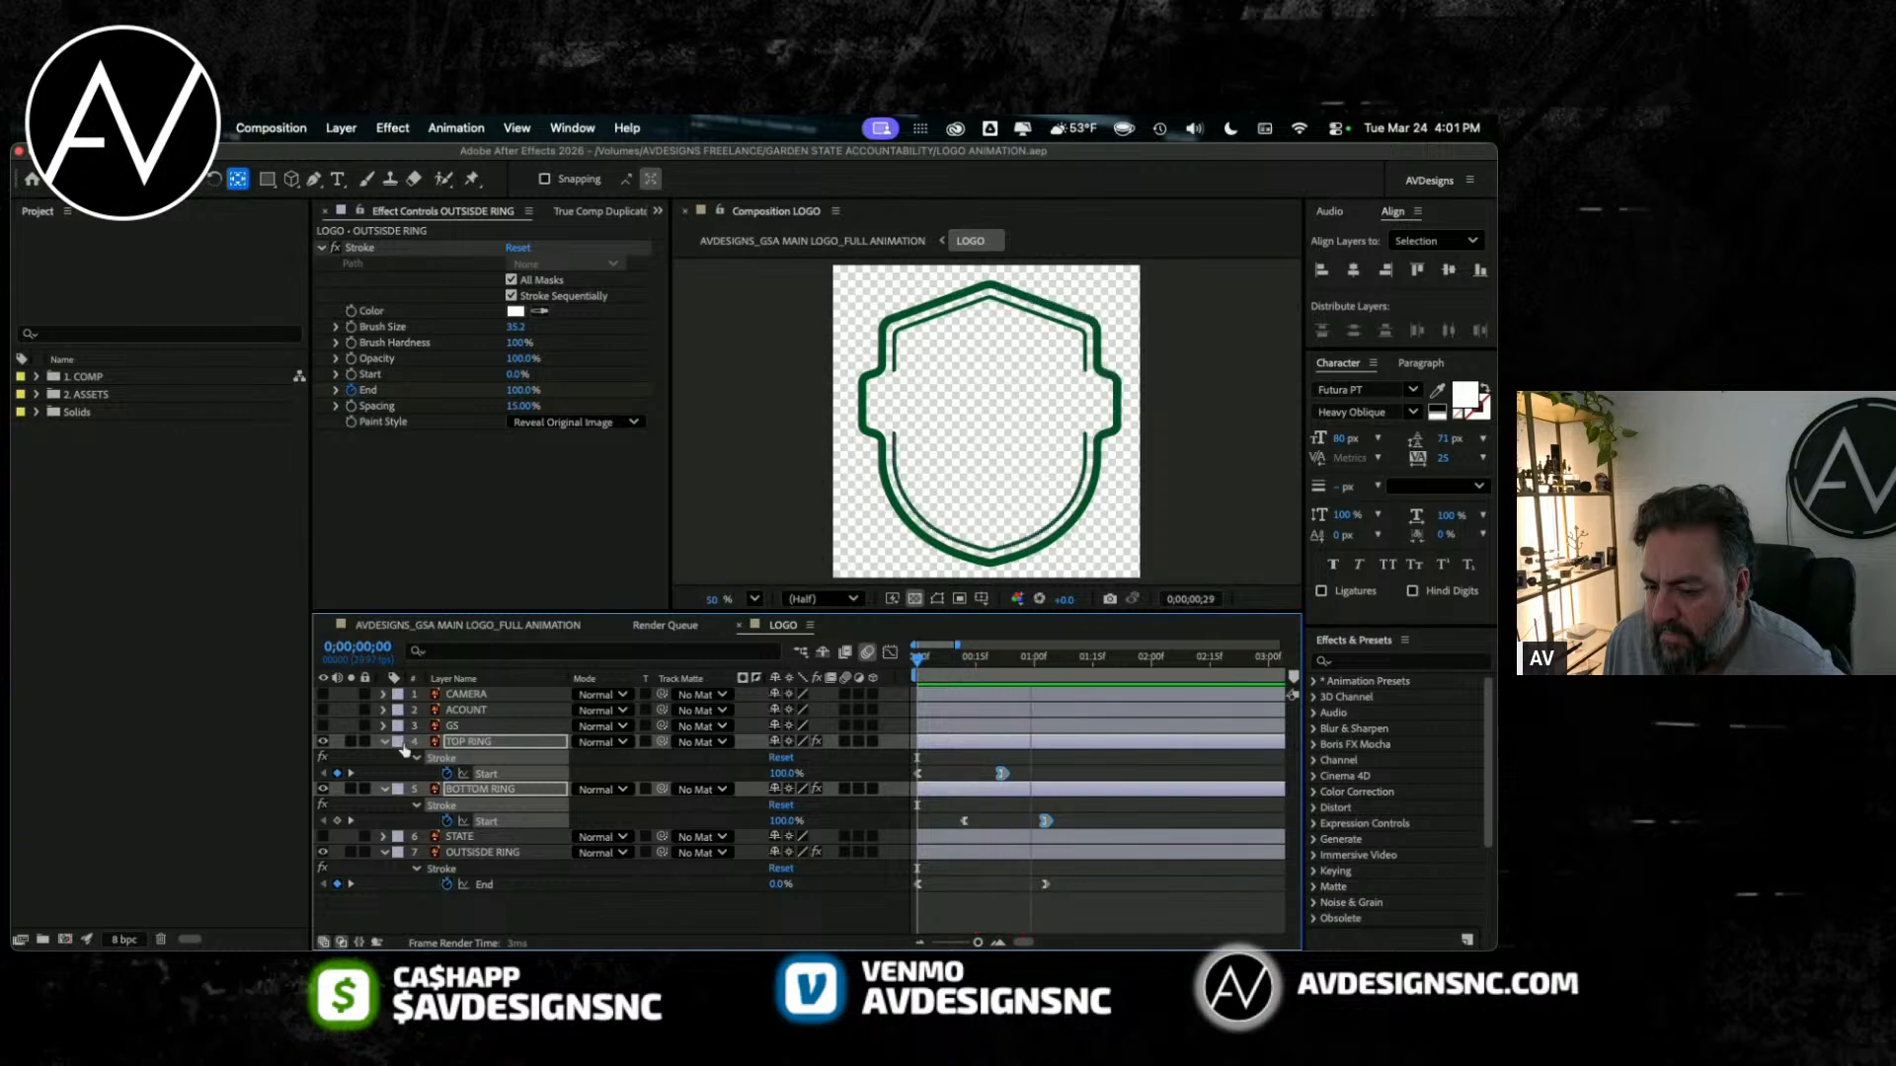
Step: Collapse the keyframe properties of the three ring layers and play the animation again from the start
{"action": "left_click", "coordinate": [384, 742]}
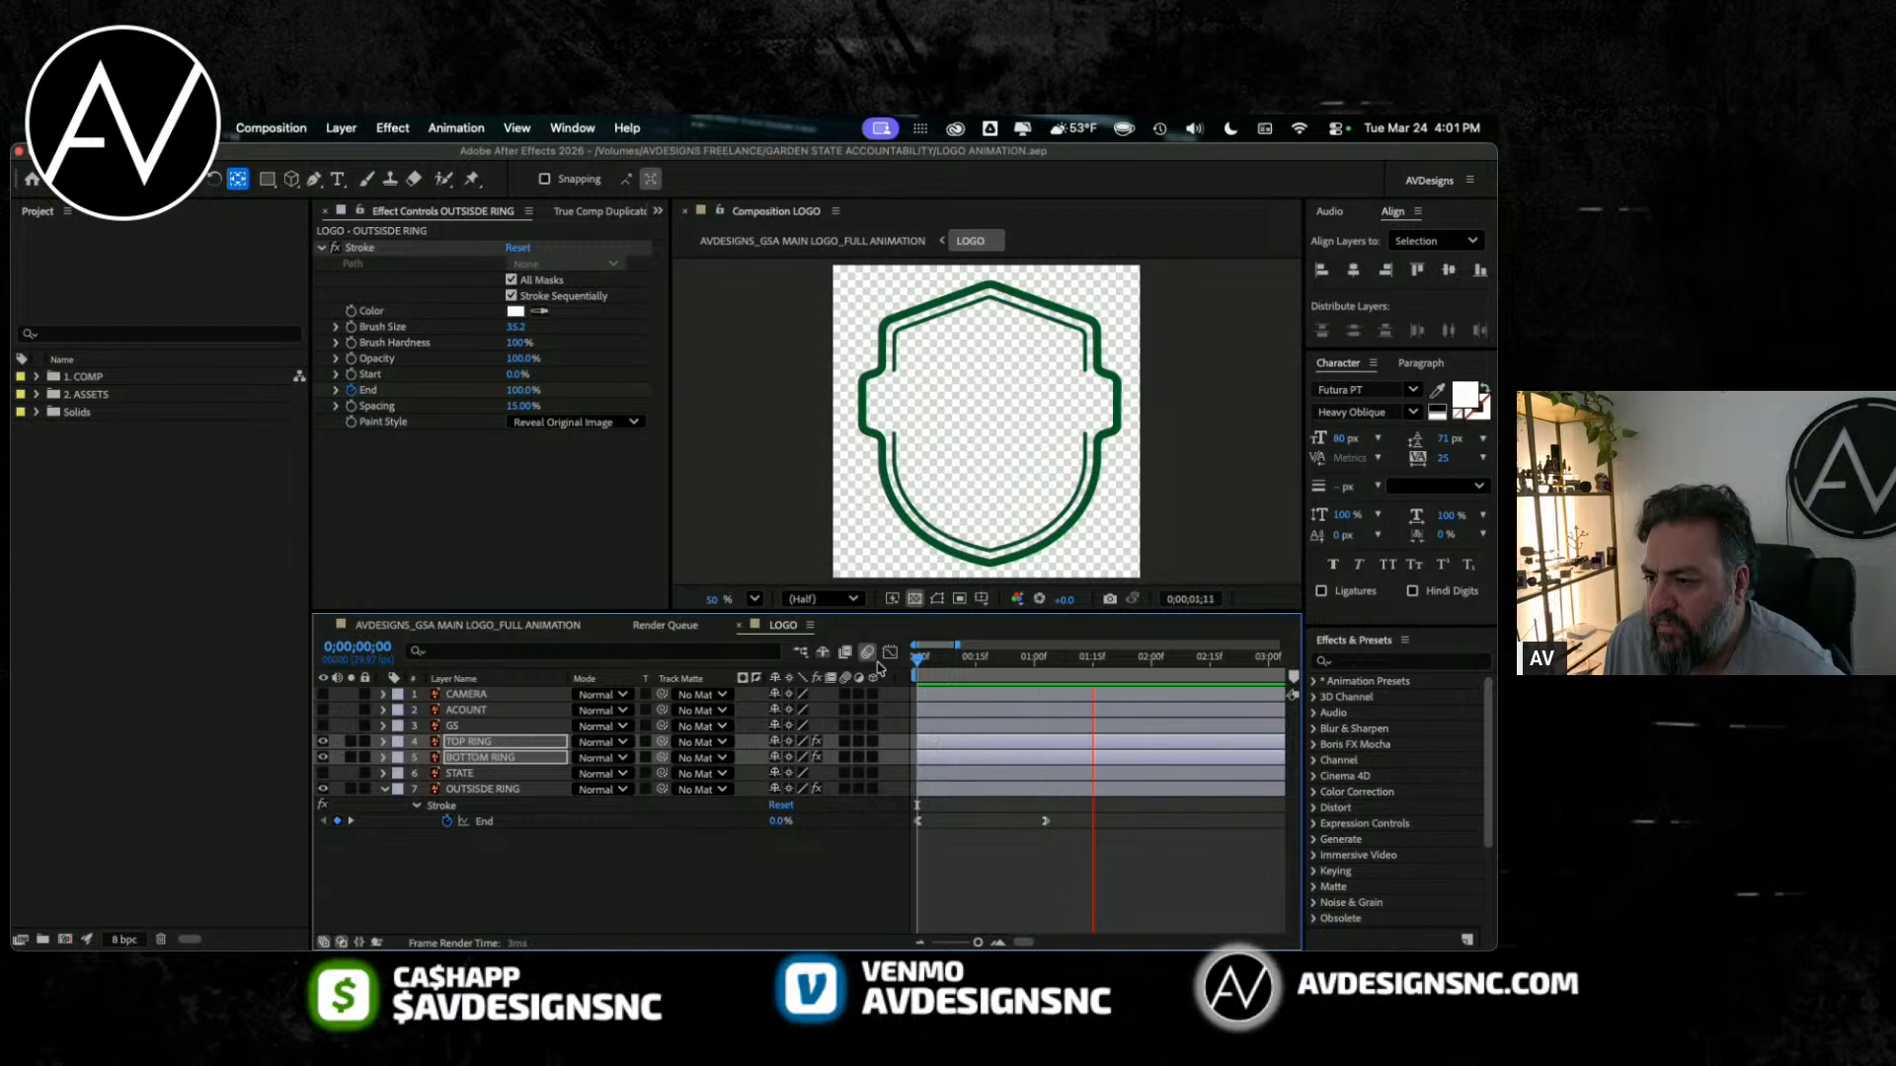
{"action": "left_click", "coordinate": [385, 791]}
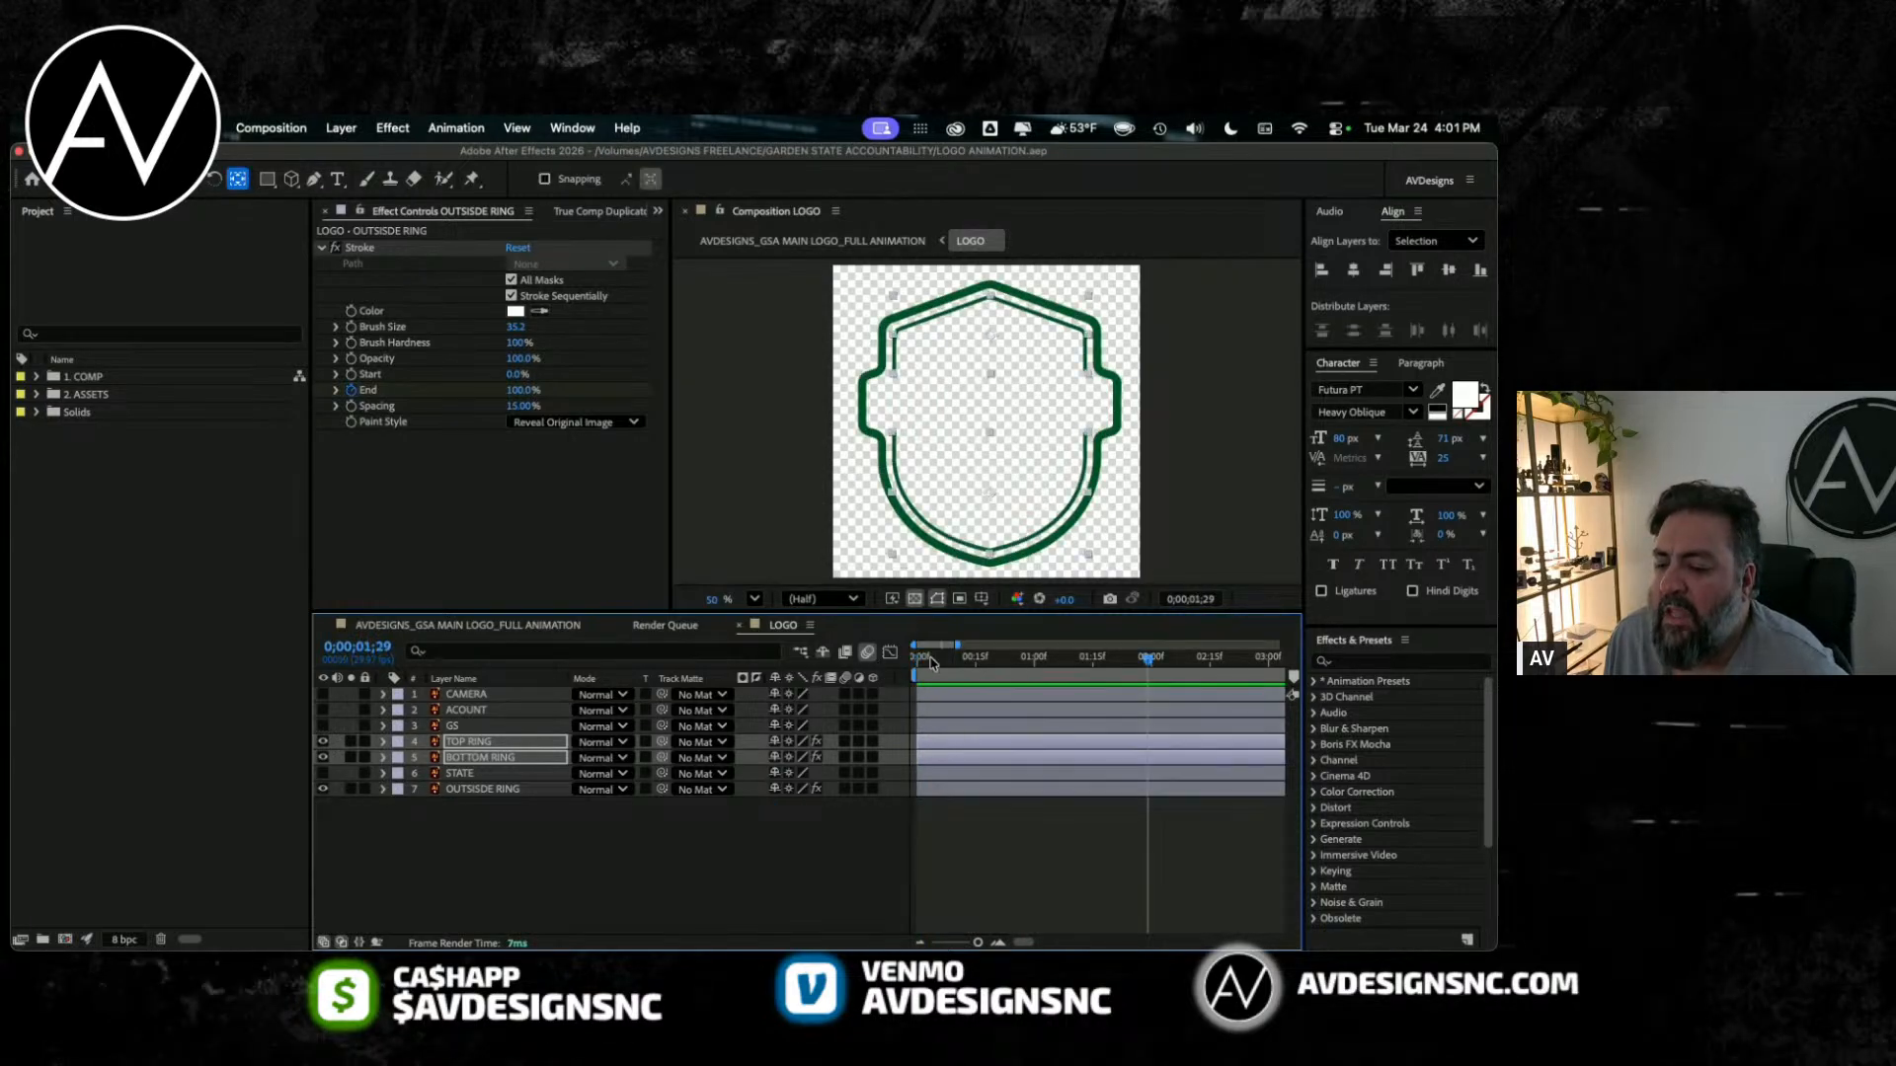
{"action": "left_click", "coordinate": [916, 669]}
{"action": "key", "text": "space"}
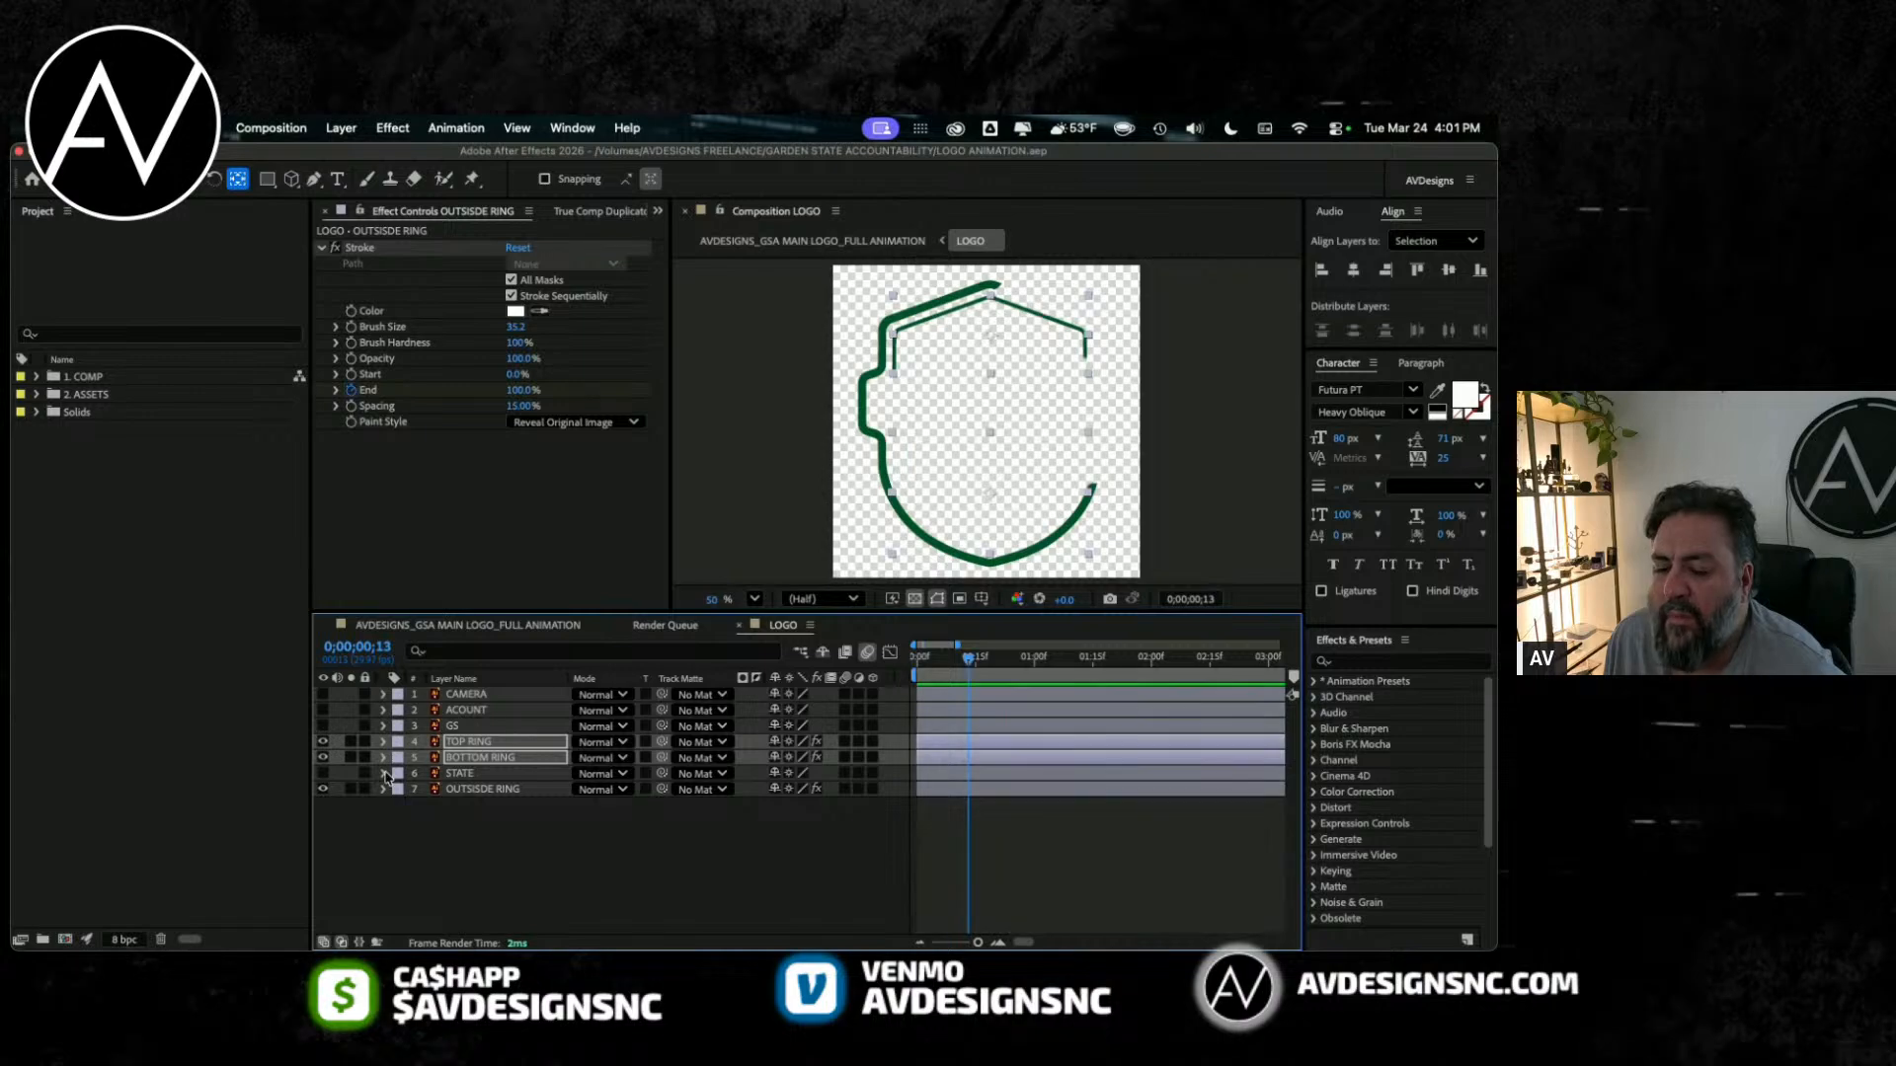
Step: Show the STATE layer, scrub back through the opening frames with it visible, and return to frame 0
{"action": "left_click", "coordinate": [323, 773]}
{"action": "left_click", "coordinate": [468, 774]}
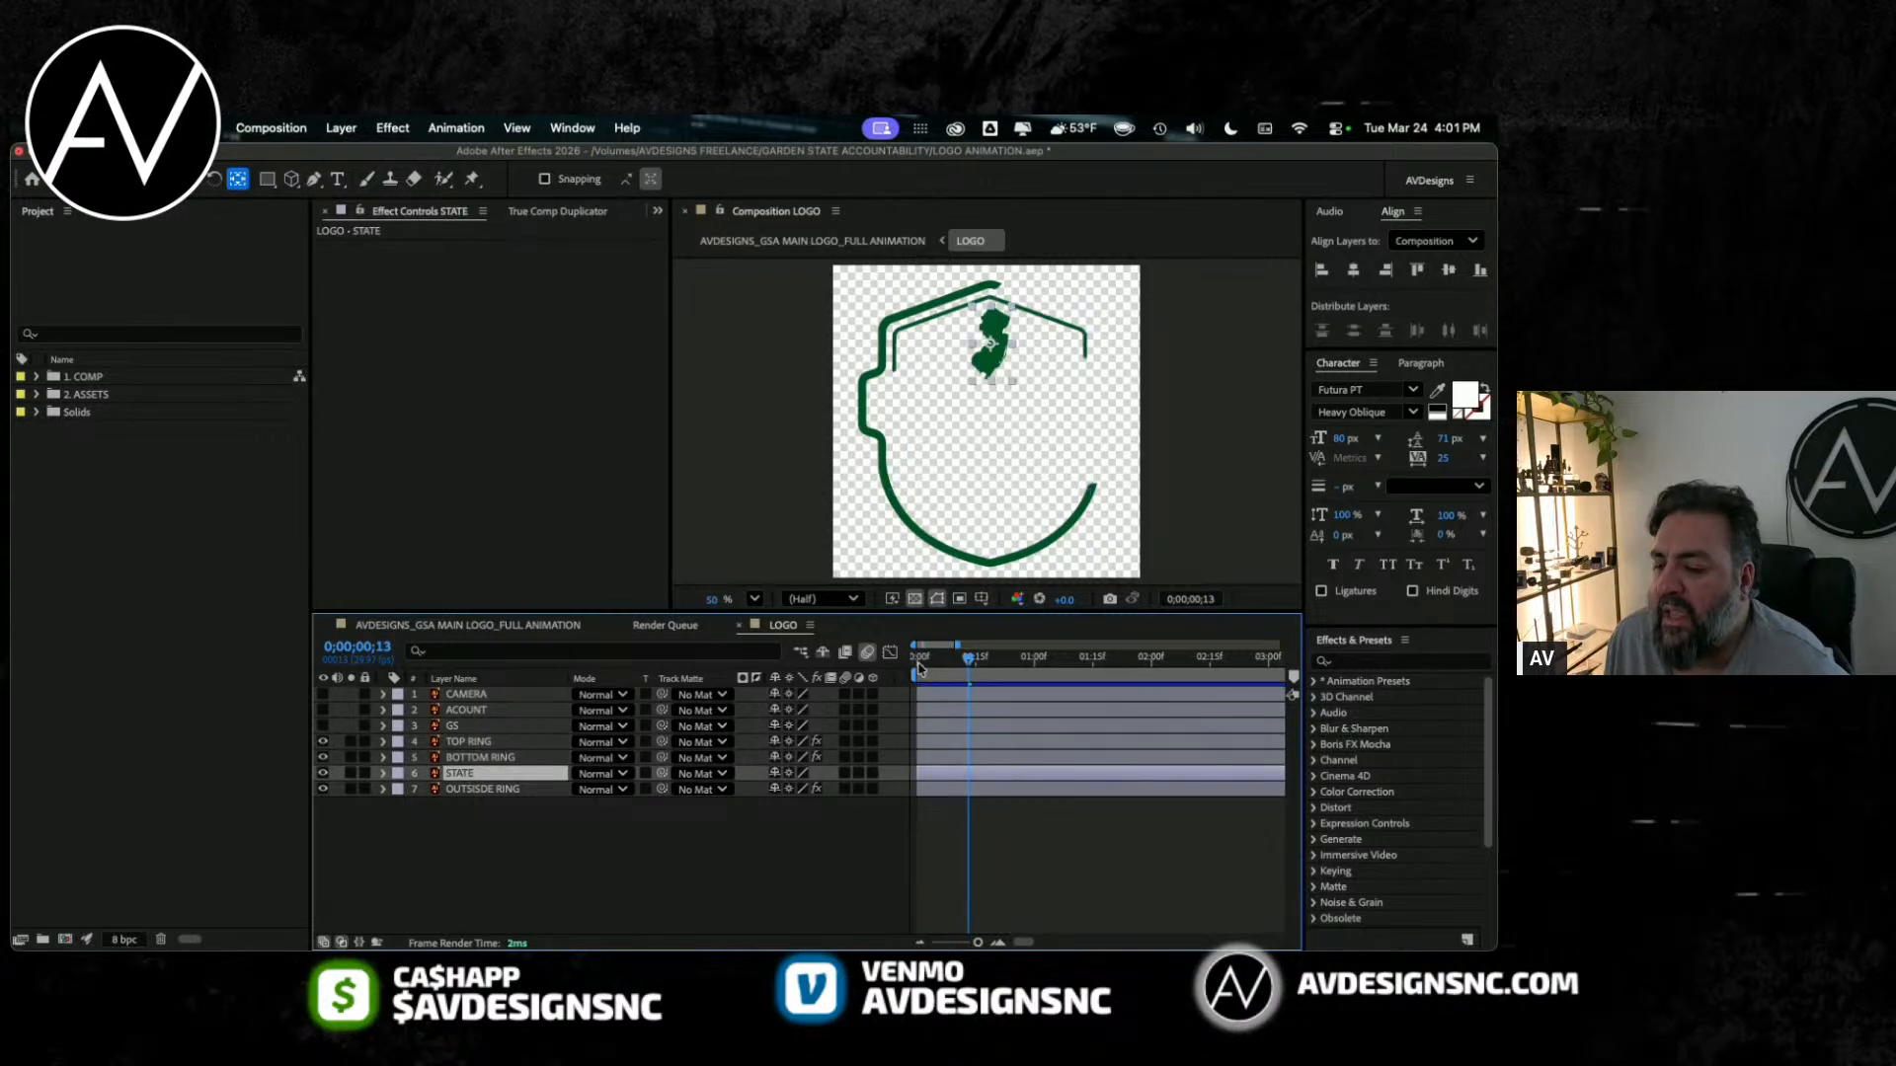
{"action": "left_click", "coordinate": [949, 660]}
{"action": "mouse_move", "coordinate": [949, 667]}
{"action": "left_mouse_down"}
{"action": "mouse_move", "coordinate": [1012, 664]}
{"action": "mouse_move", "coordinate": [921, 663]}
{"action": "mouse_move", "coordinate": [973, 665]}
{"action": "mouse_move", "coordinate": [921, 664]}
{"action": "mouse_move", "coordinate": [962, 655]}
{"action": "mouse_move", "coordinate": [938, 662]}
{"action": "left_mouse_up"}
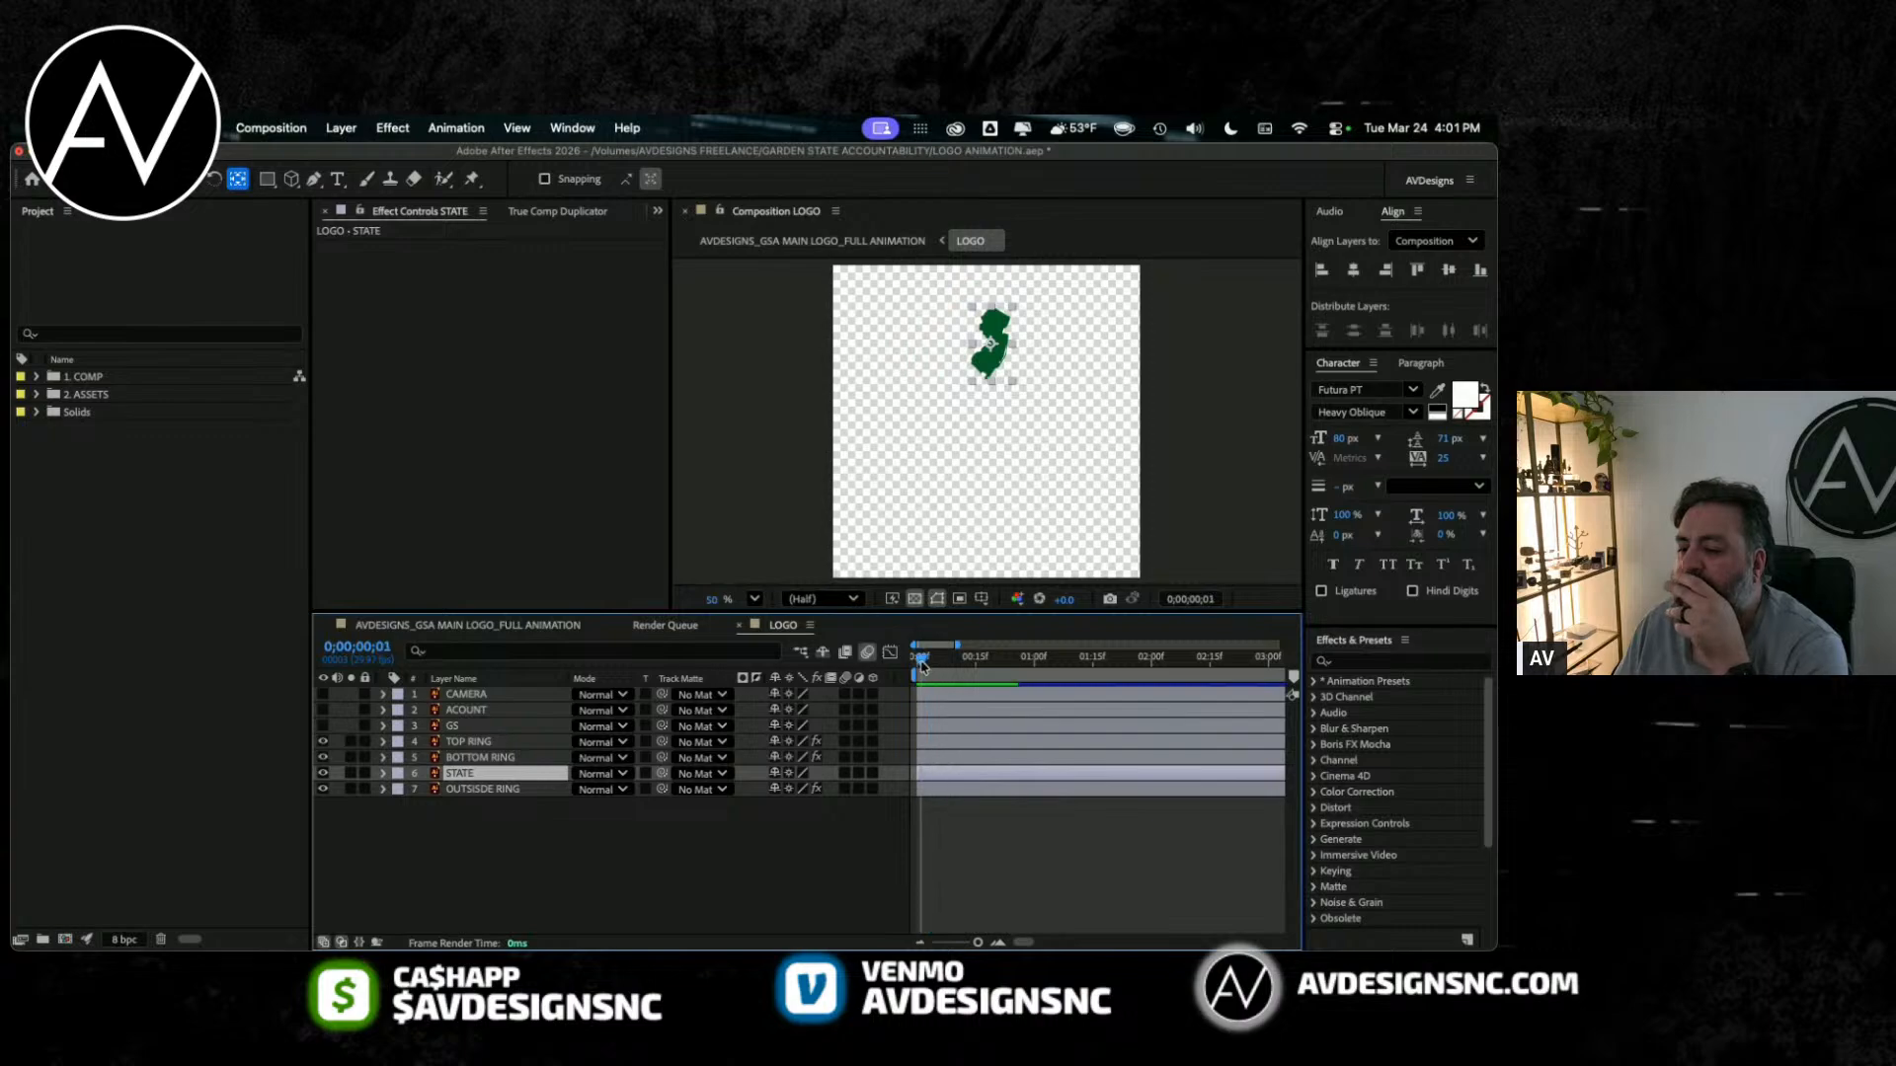
{"action": "left_click", "coordinate": [460, 832]}
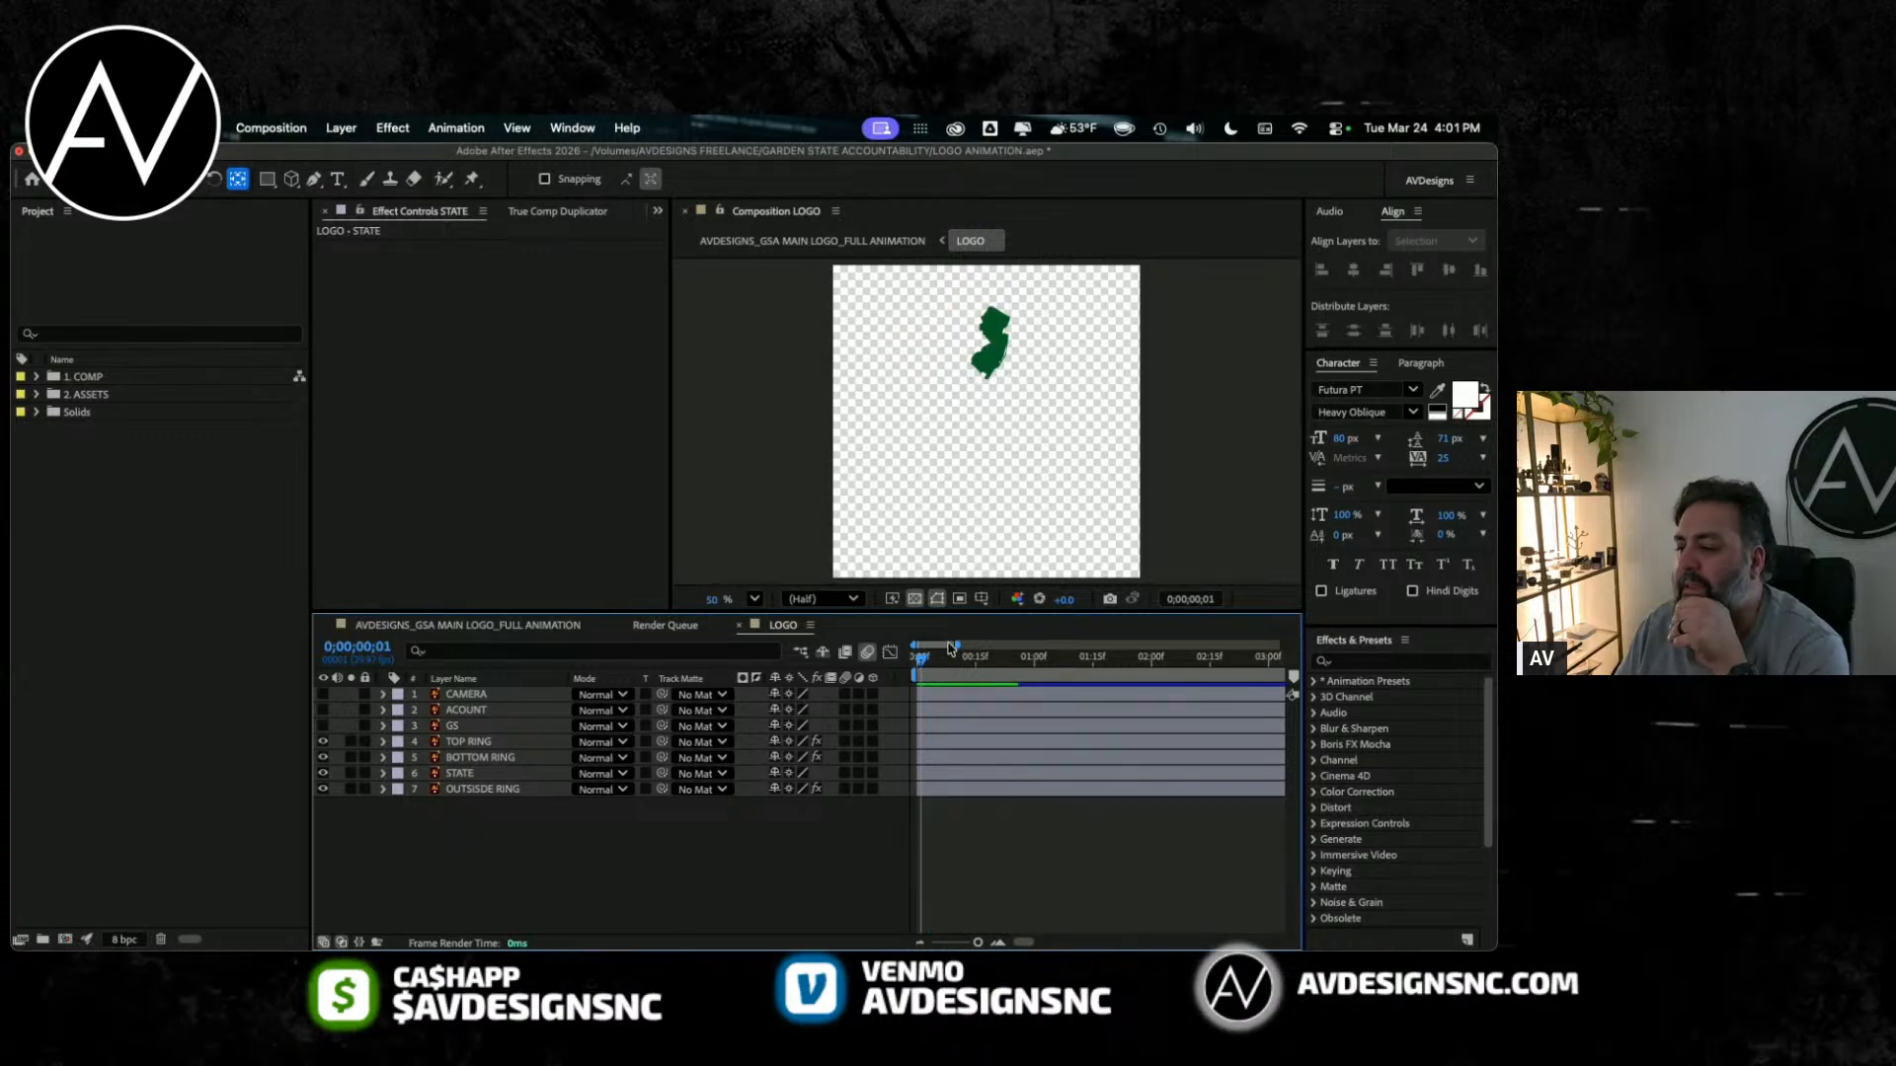
{"action": "left_click_drag", "start_coordinate": [925, 660], "coordinate": [915, 661]}
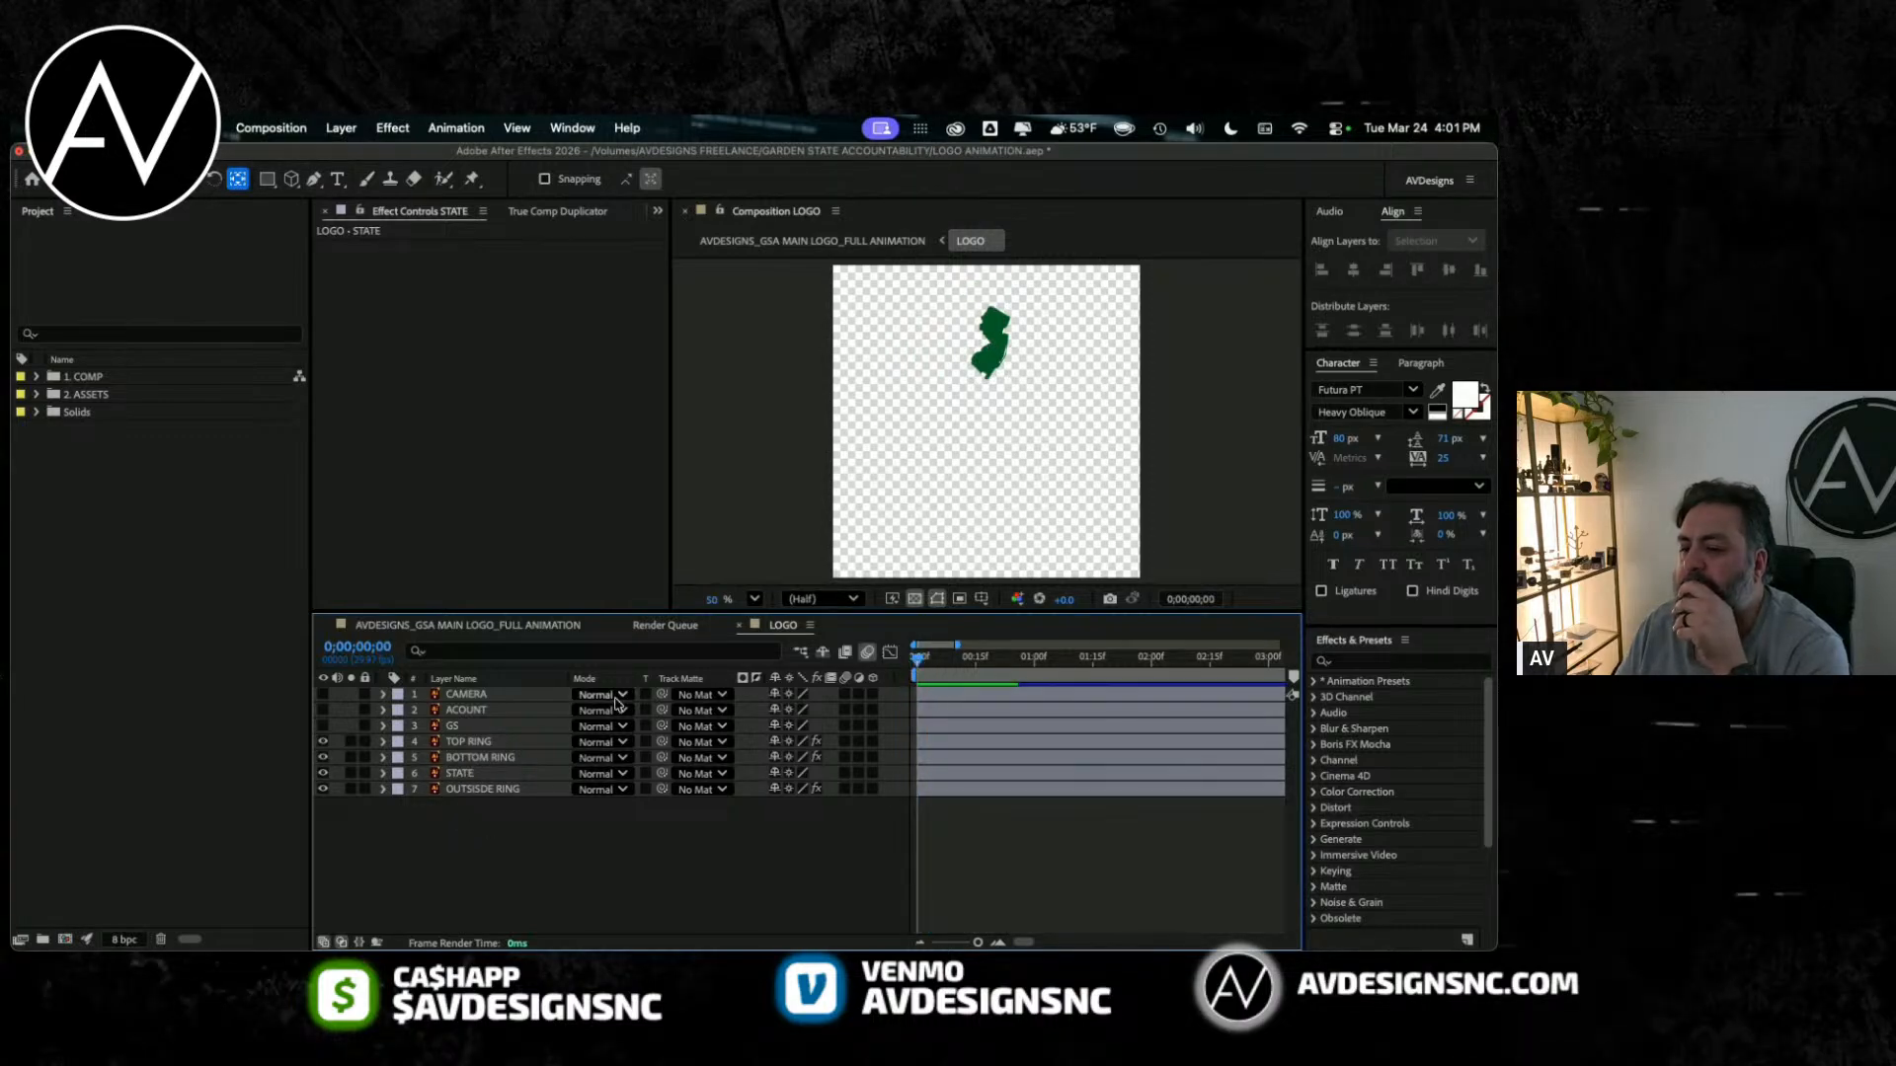
Step: With the STATE layer selected, open Animation Composer, widen its panel, and show the Motion Presets
{"action": "left_click", "coordinate": [474, 775]}
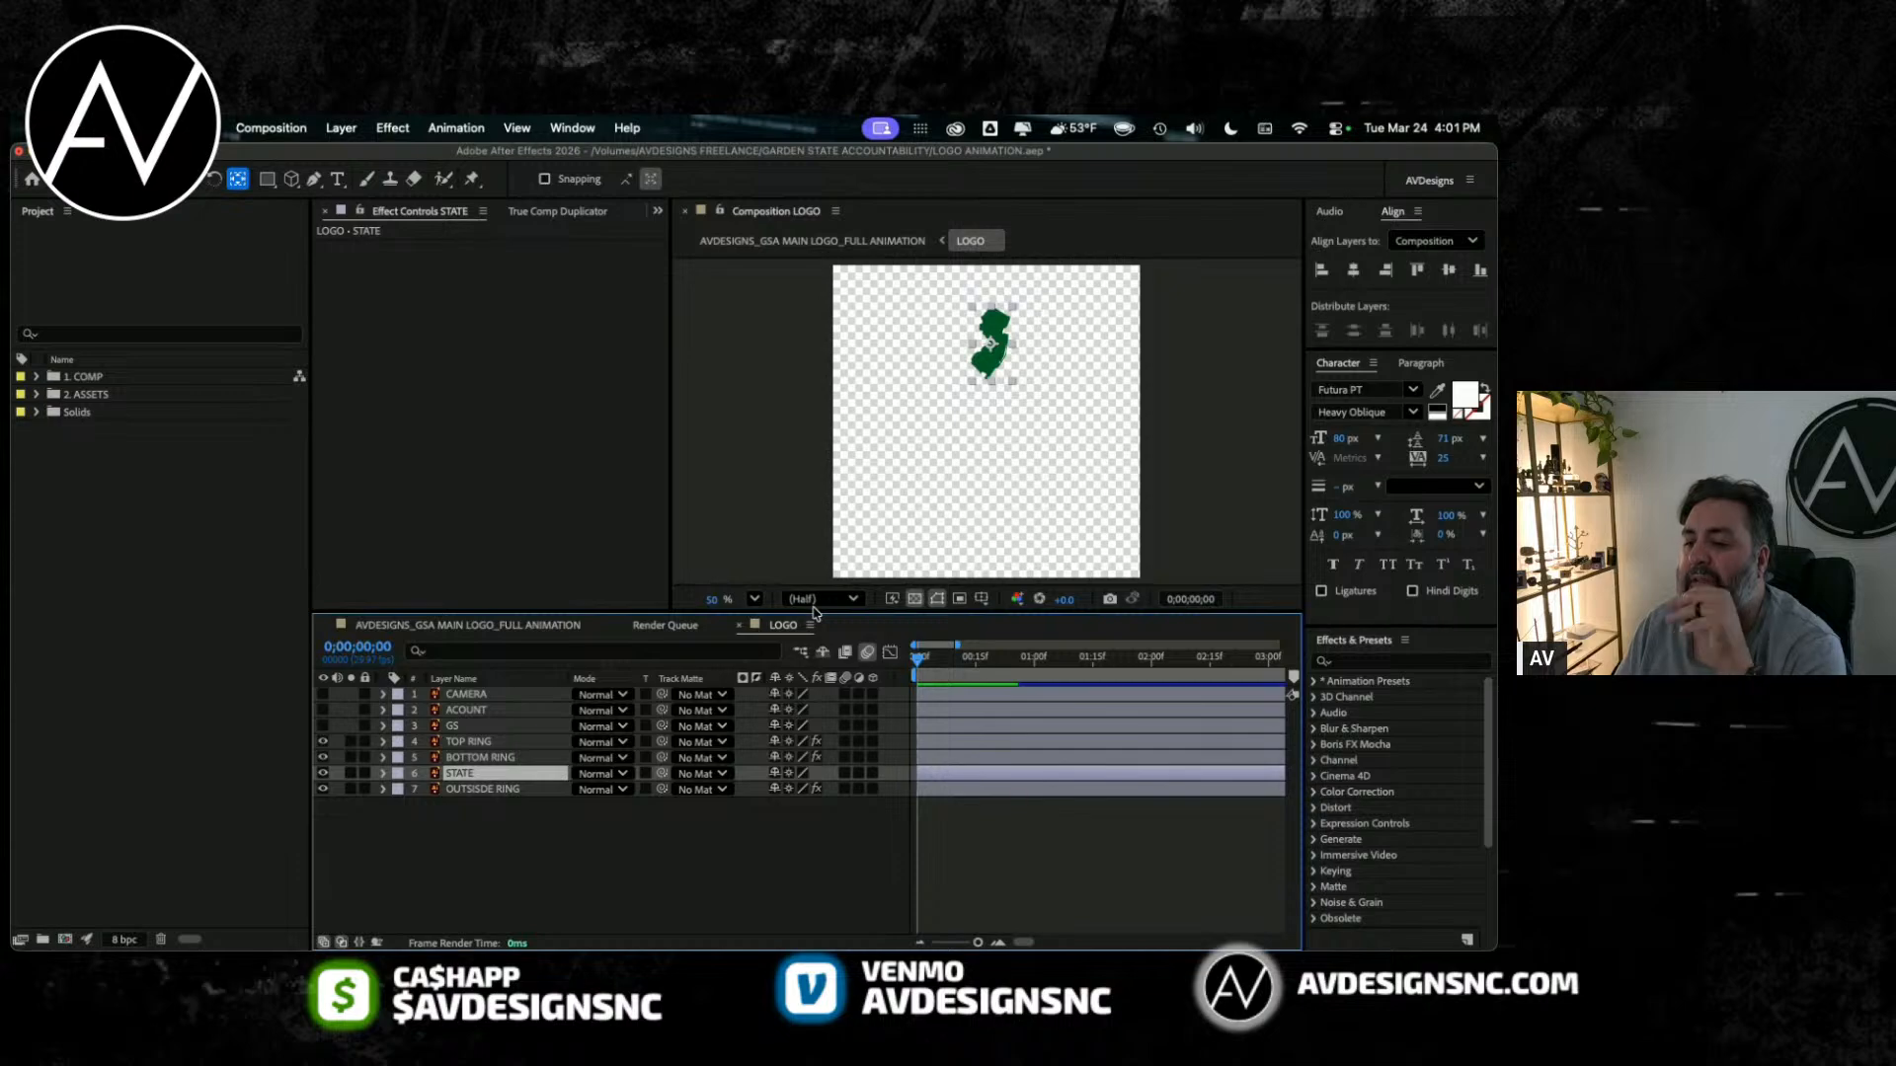
{"action": "left_click", "coordinate": [656, 217]}
{"action": "left_click", "coordinate": [696, 346]}
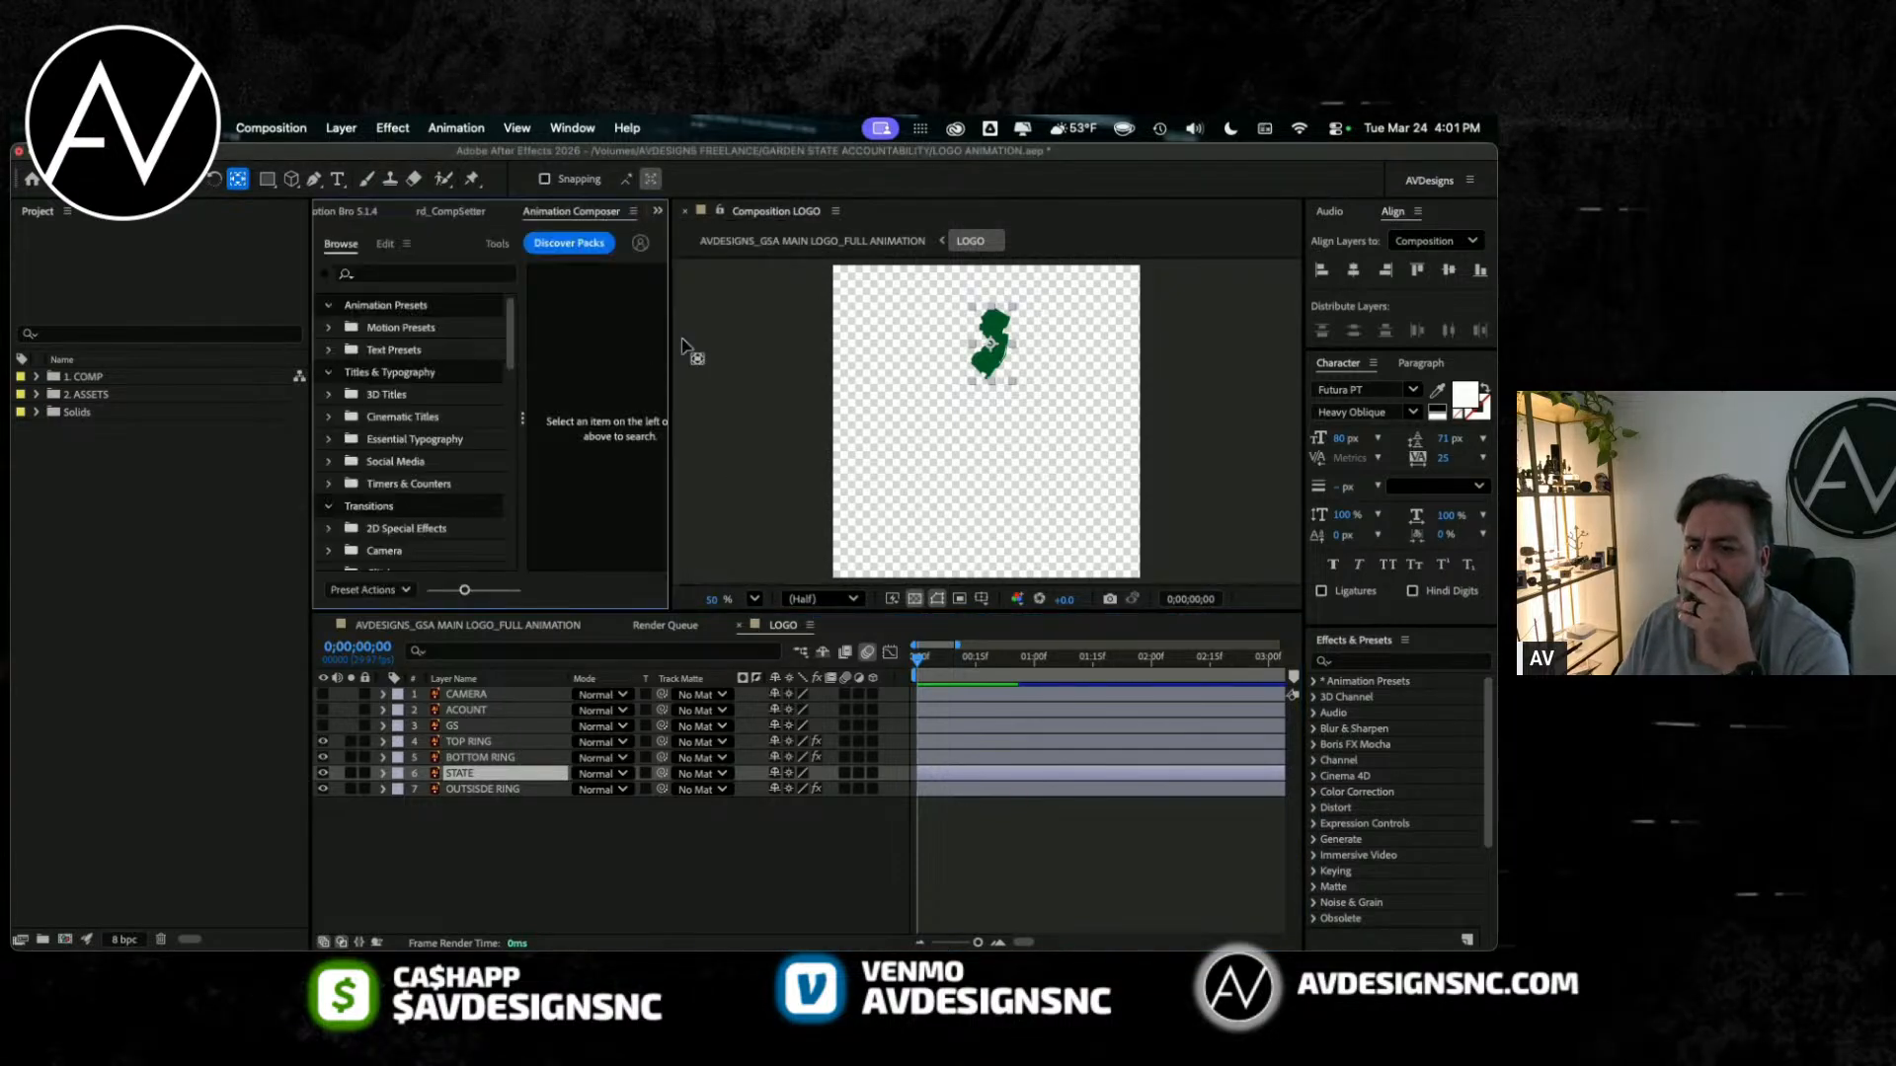
{"action": "left_click_drag", "start_coordinate": [667, 296], "coordinate": [794, 296]}
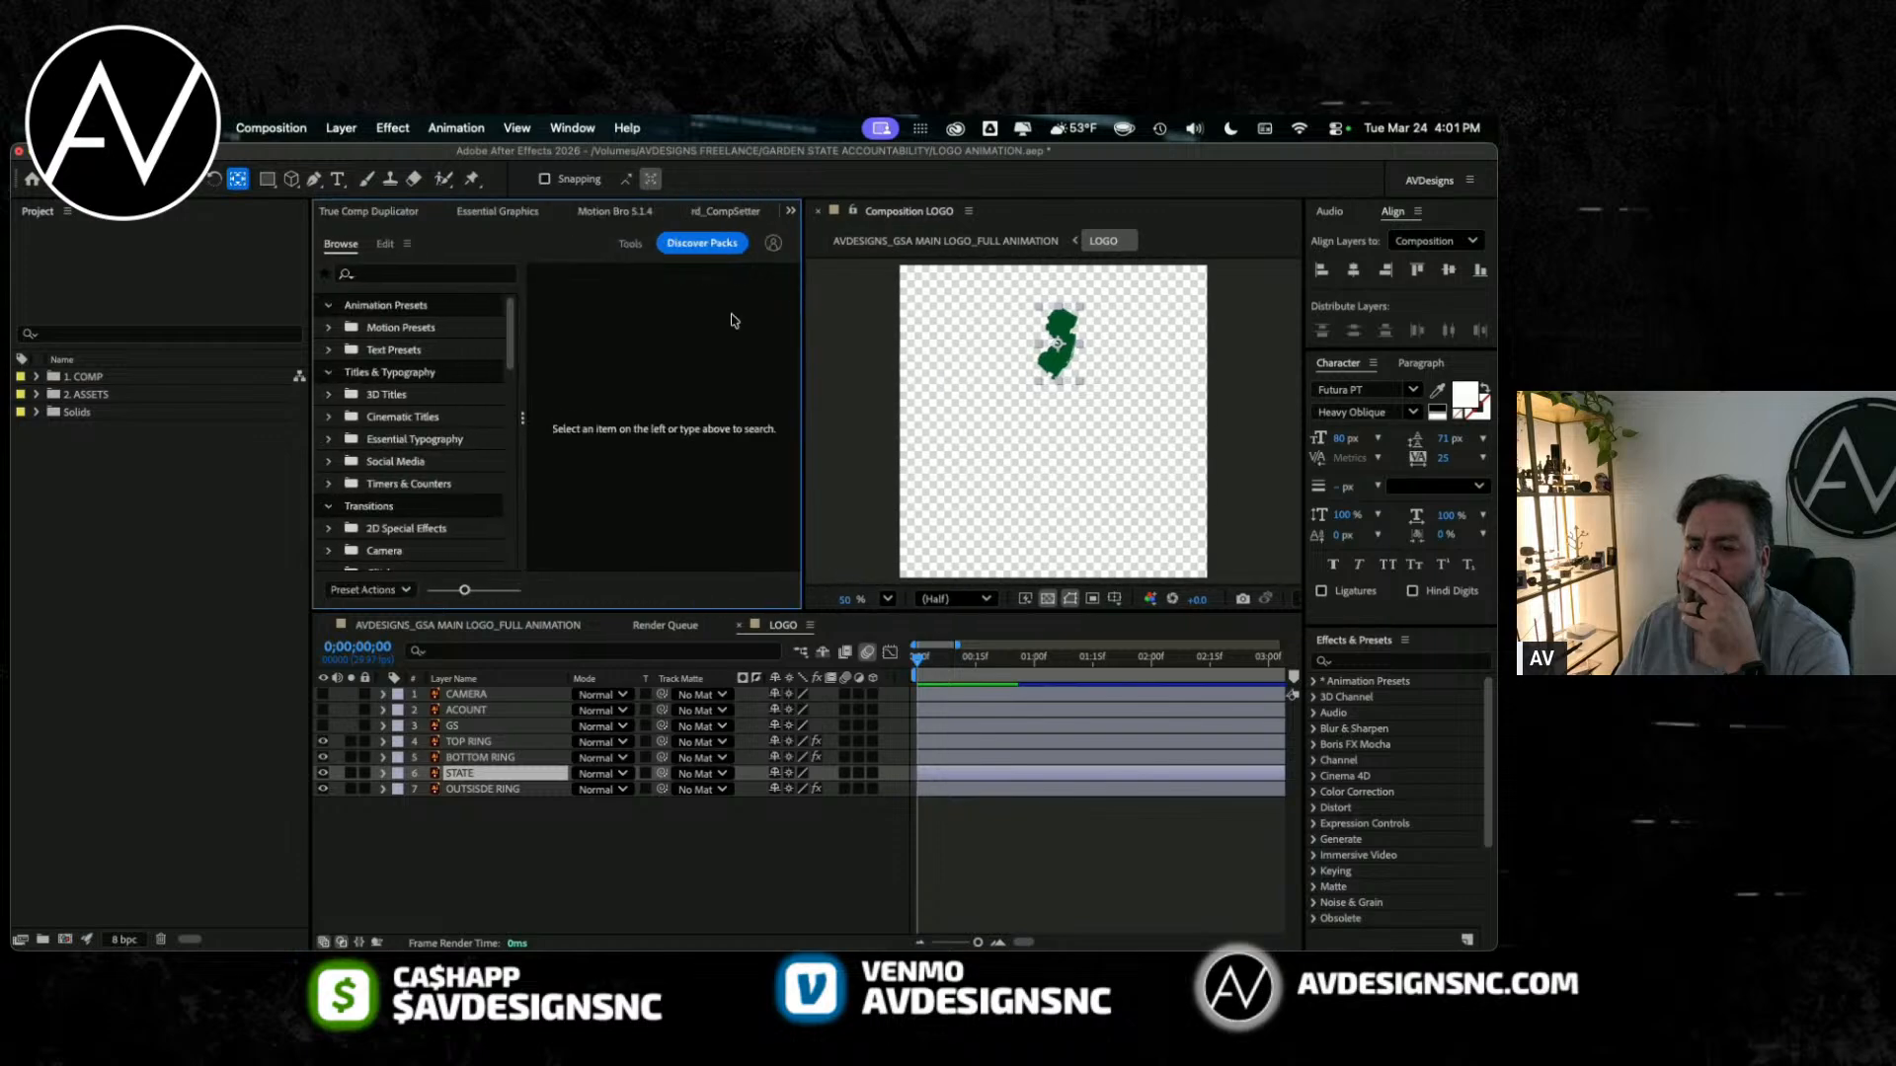
{"action": "left_click", "coordinate": [402, 330]}
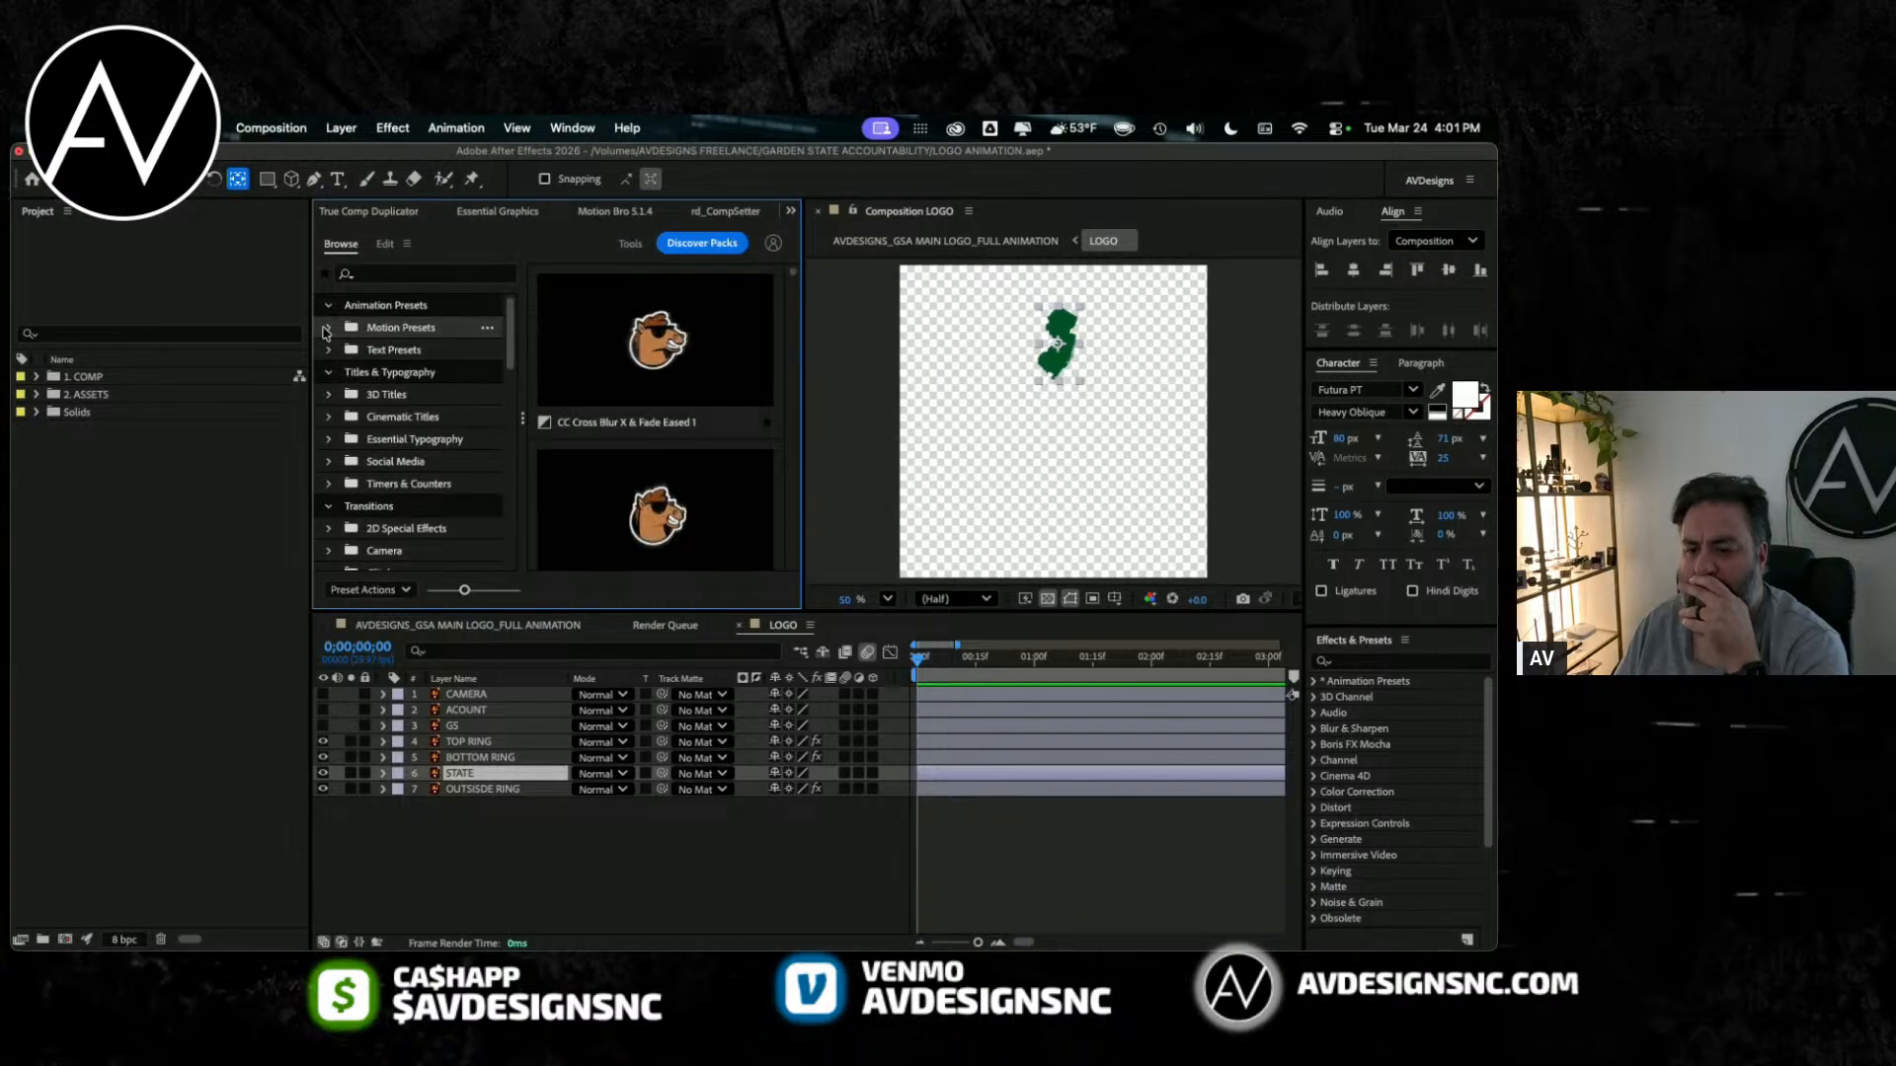
Step: Expand the 3D Transitions motion presets and examine the Position and Position & Scale previews for an entrance suited to STATE
{"action": "left_click", "coordinate": [326, 329]}
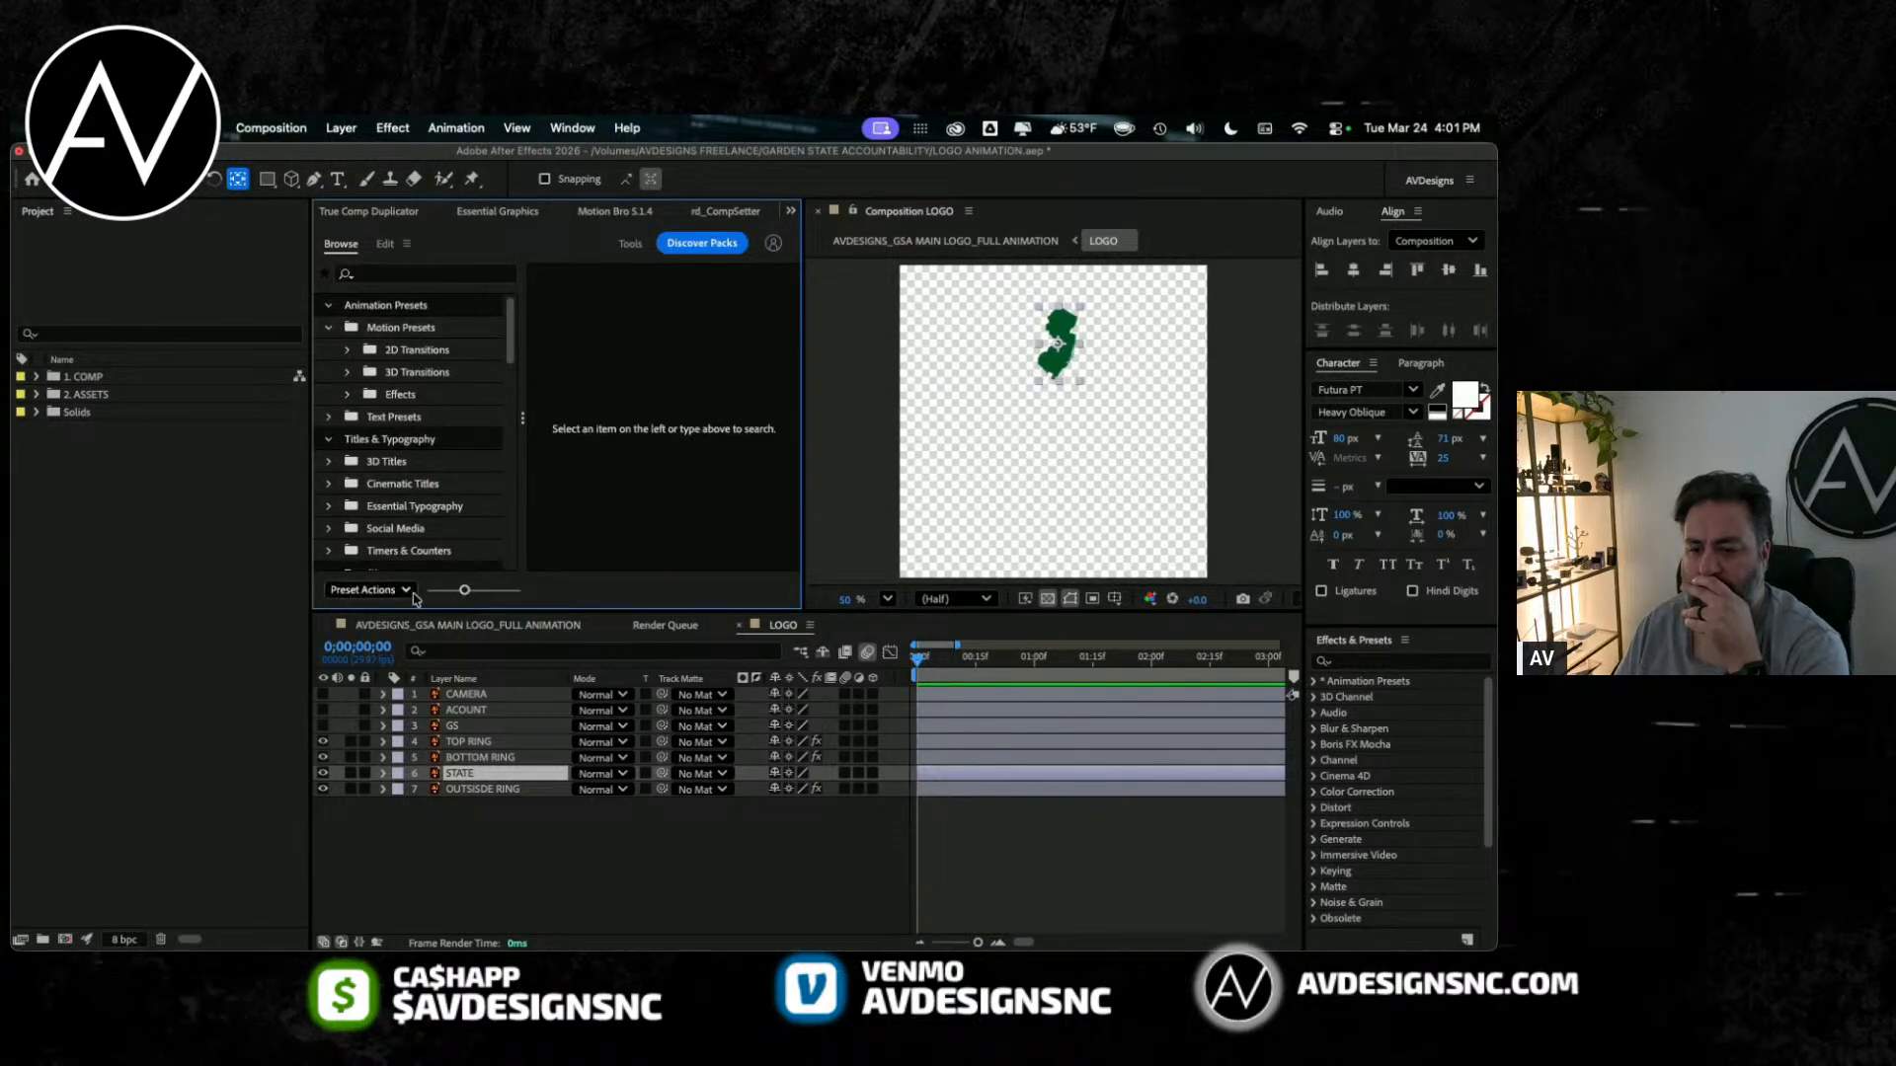
{"action": "left_click", "coordinate": [349, 374]}
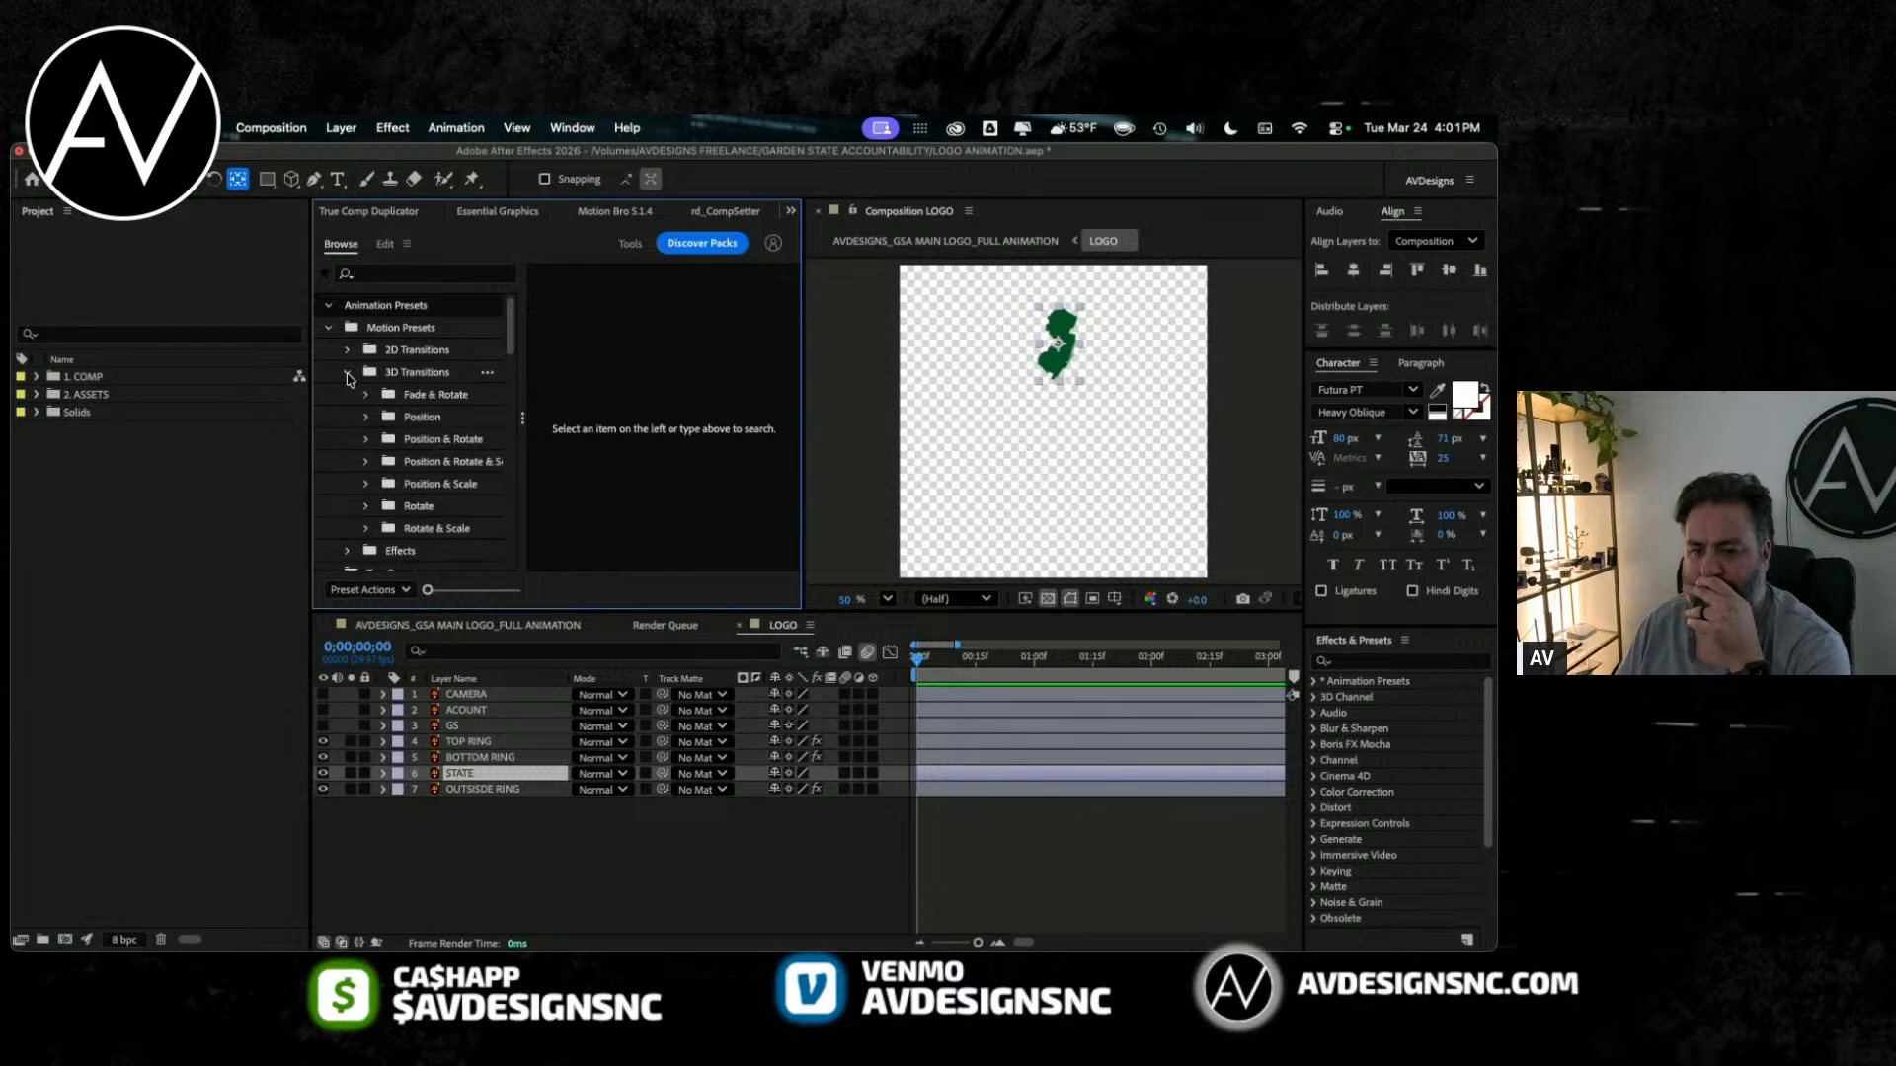
{"action": "left_click", "coordinate": [441, 419]}
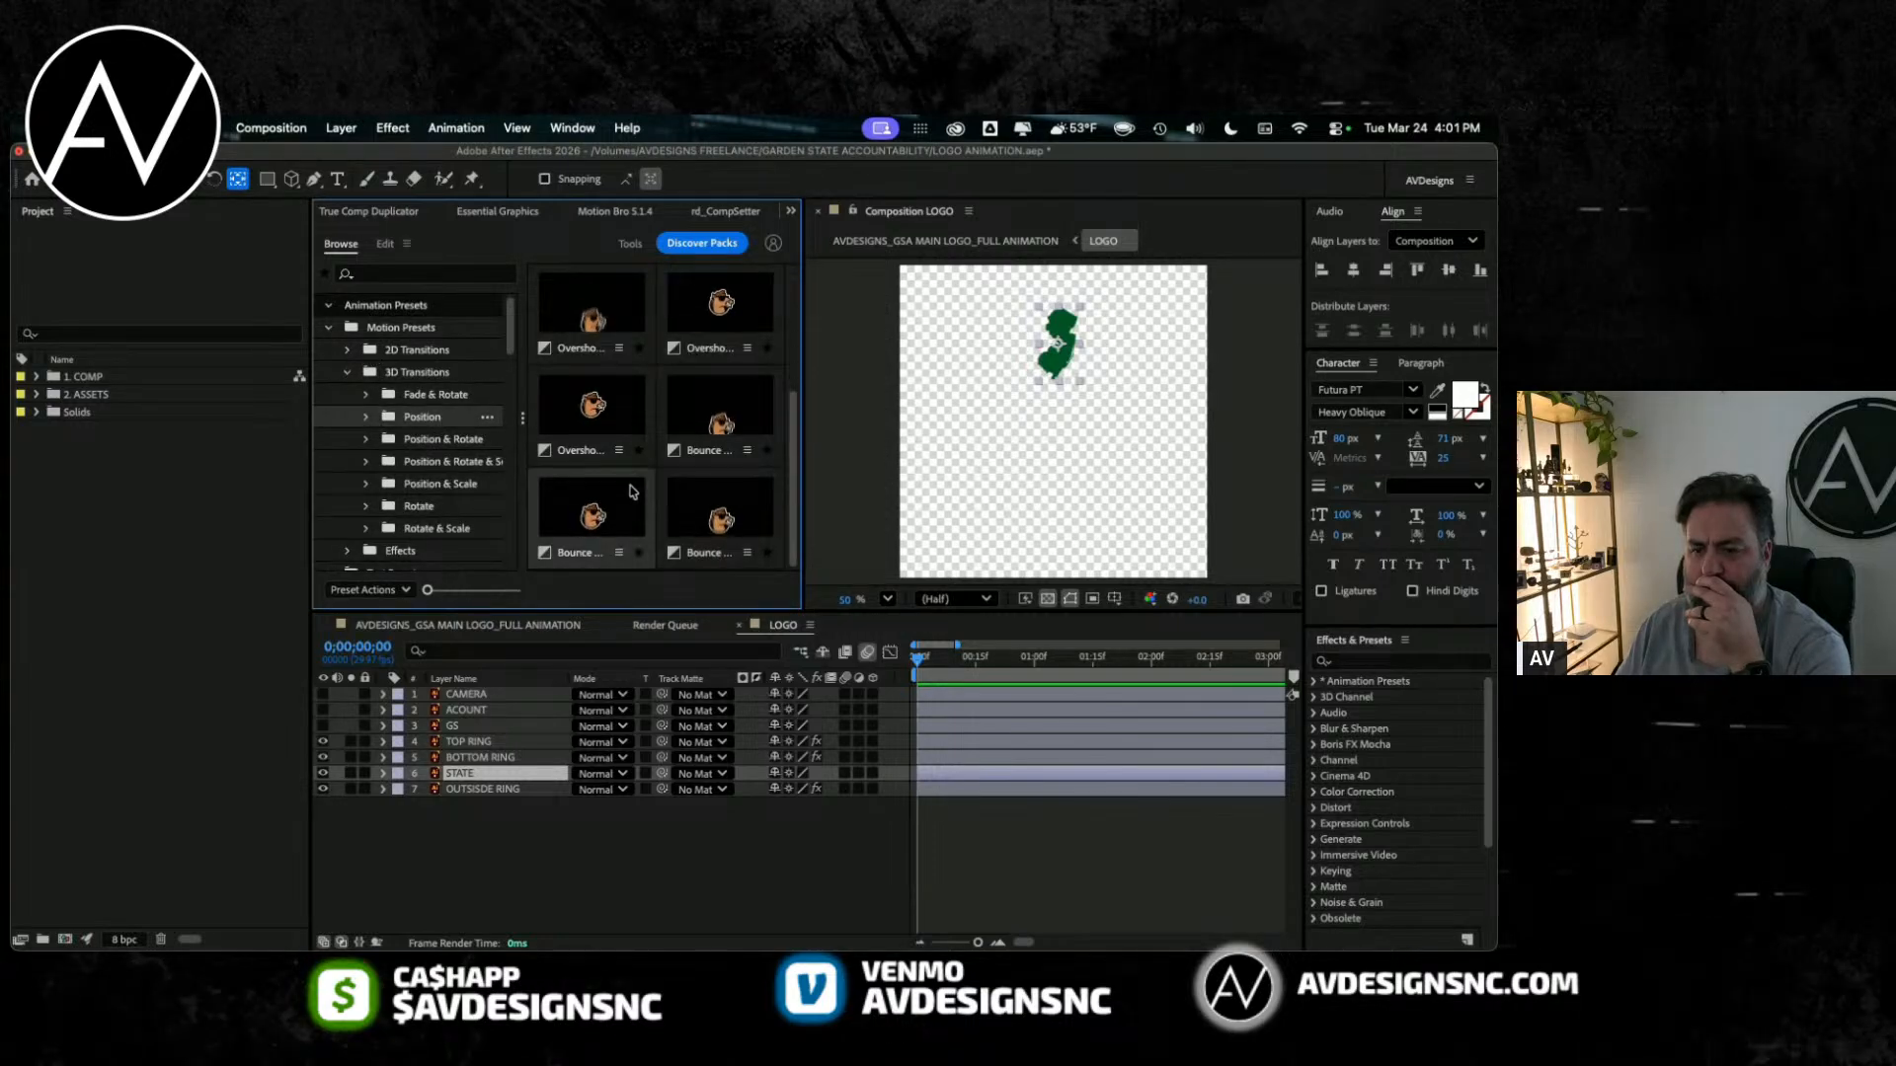
{"action": "scroll", "coordinate": [726, 372], "scroll_direction": "up", "scroll_amount": 5}
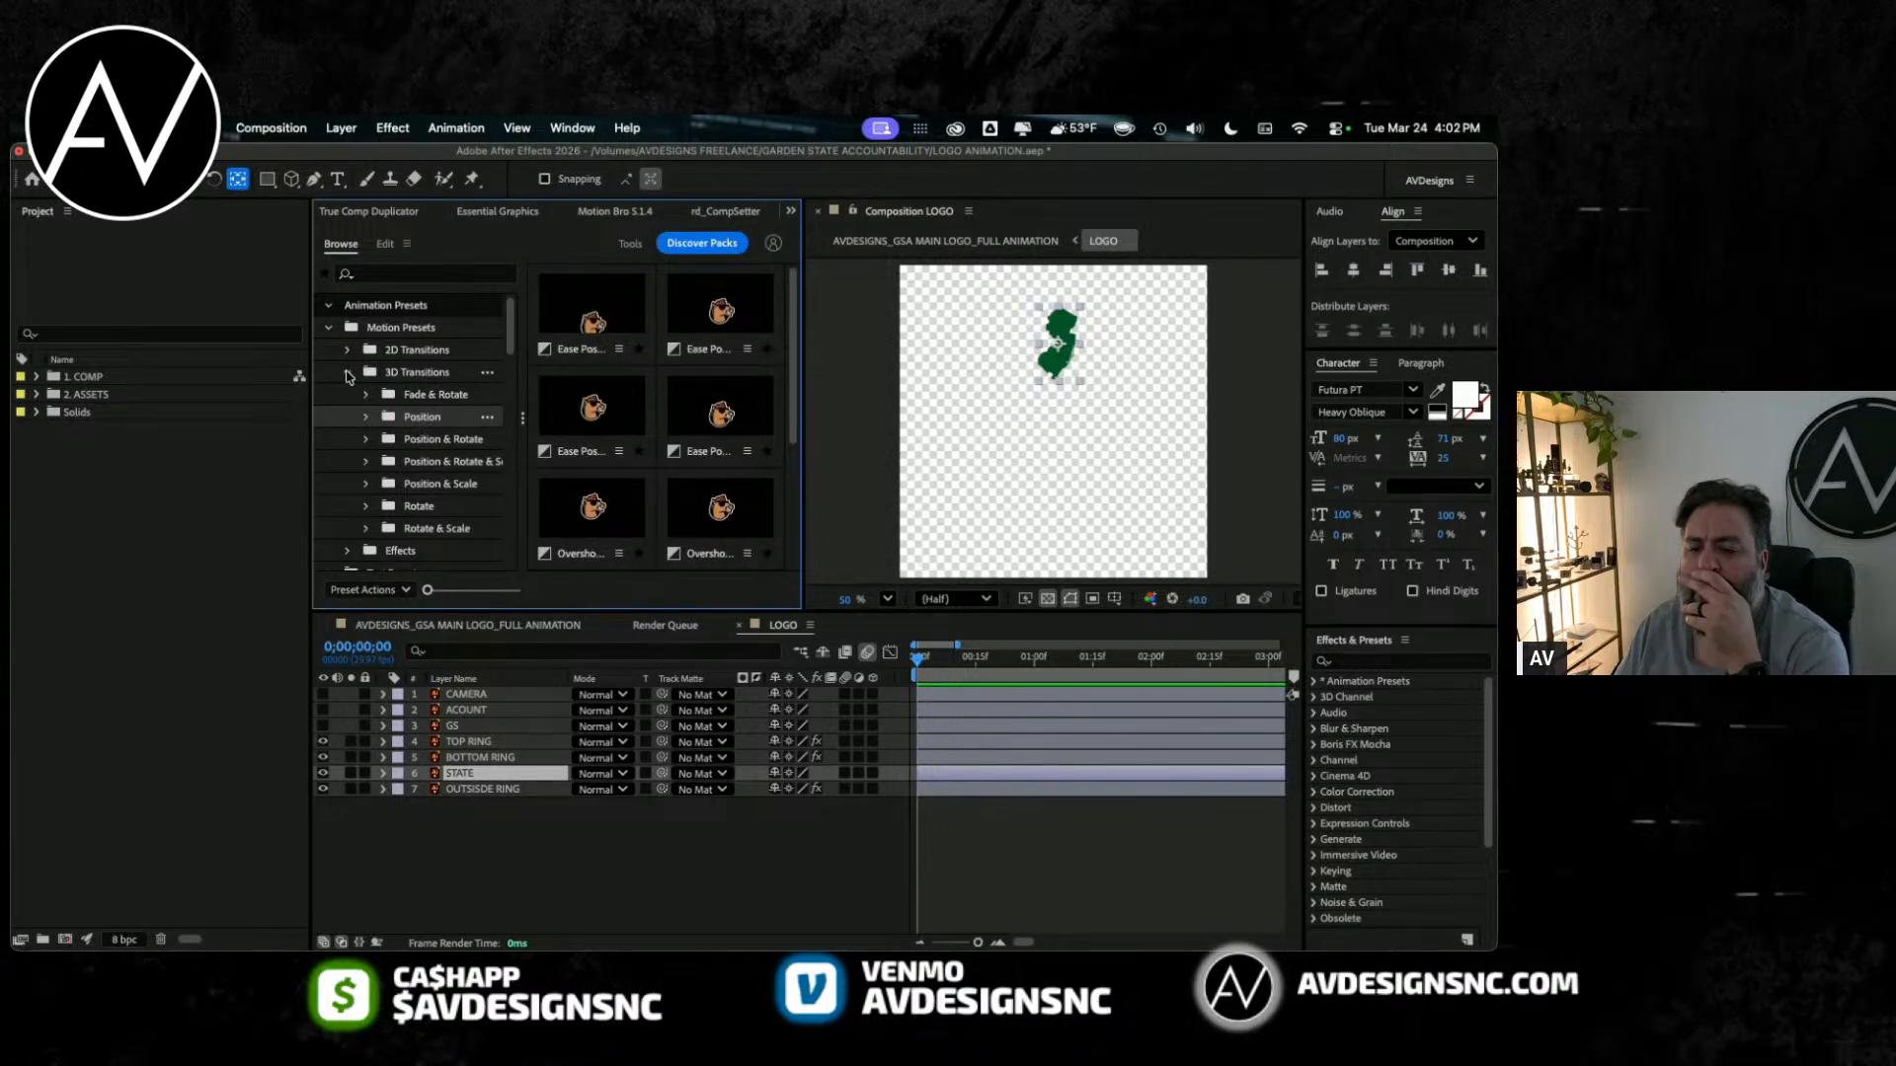
{"action": "scroll", "coordinate": [437, 431], "scroll_direction": "down", "scroll_amount": 2}
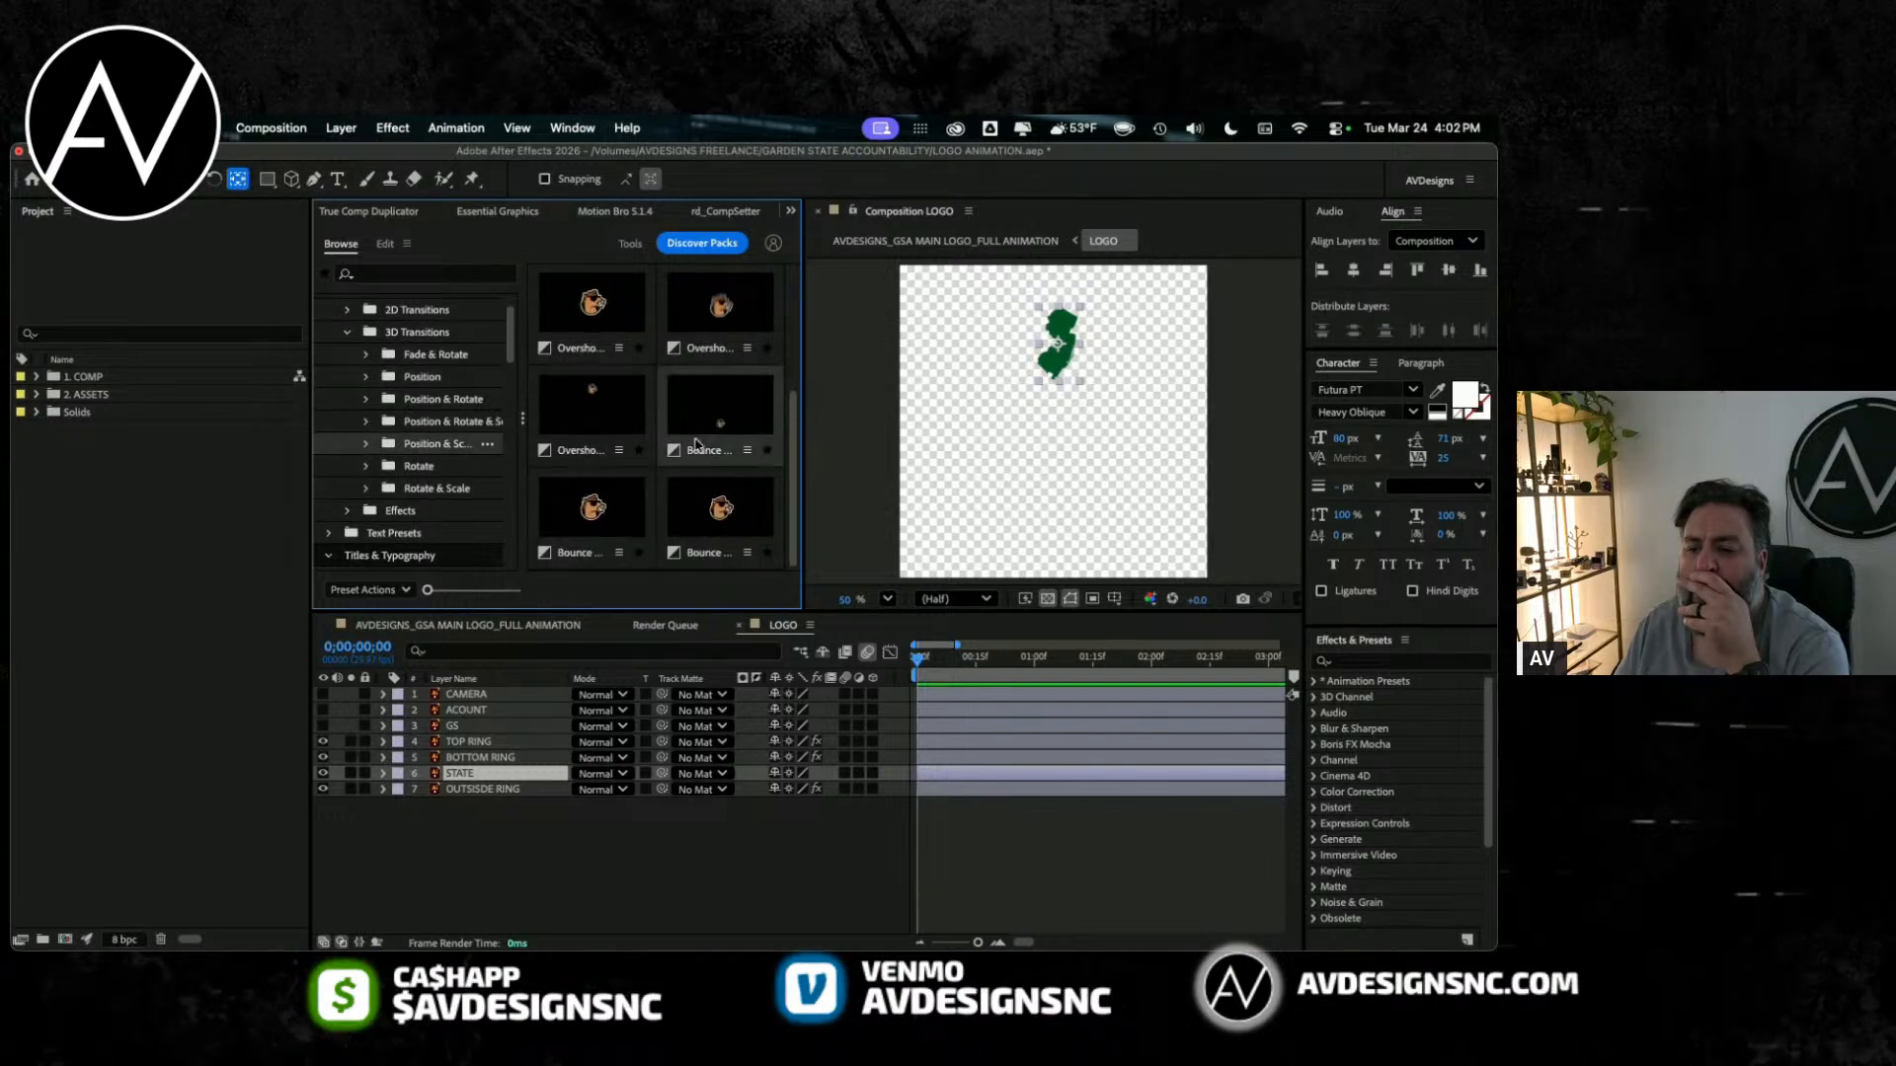
{"action": "scroll", "coordinate": [698, 481], "scroll_direction": "down", "scroll_amount": 3}
{"action": "scroll", "coordinate": [699, 481], "scroll_direction": "up", "scroll_amount": 3}
{"action": "scroll", "coordinate": [698, 480], "scroll_direction": "down", "scroll_amount": 1}
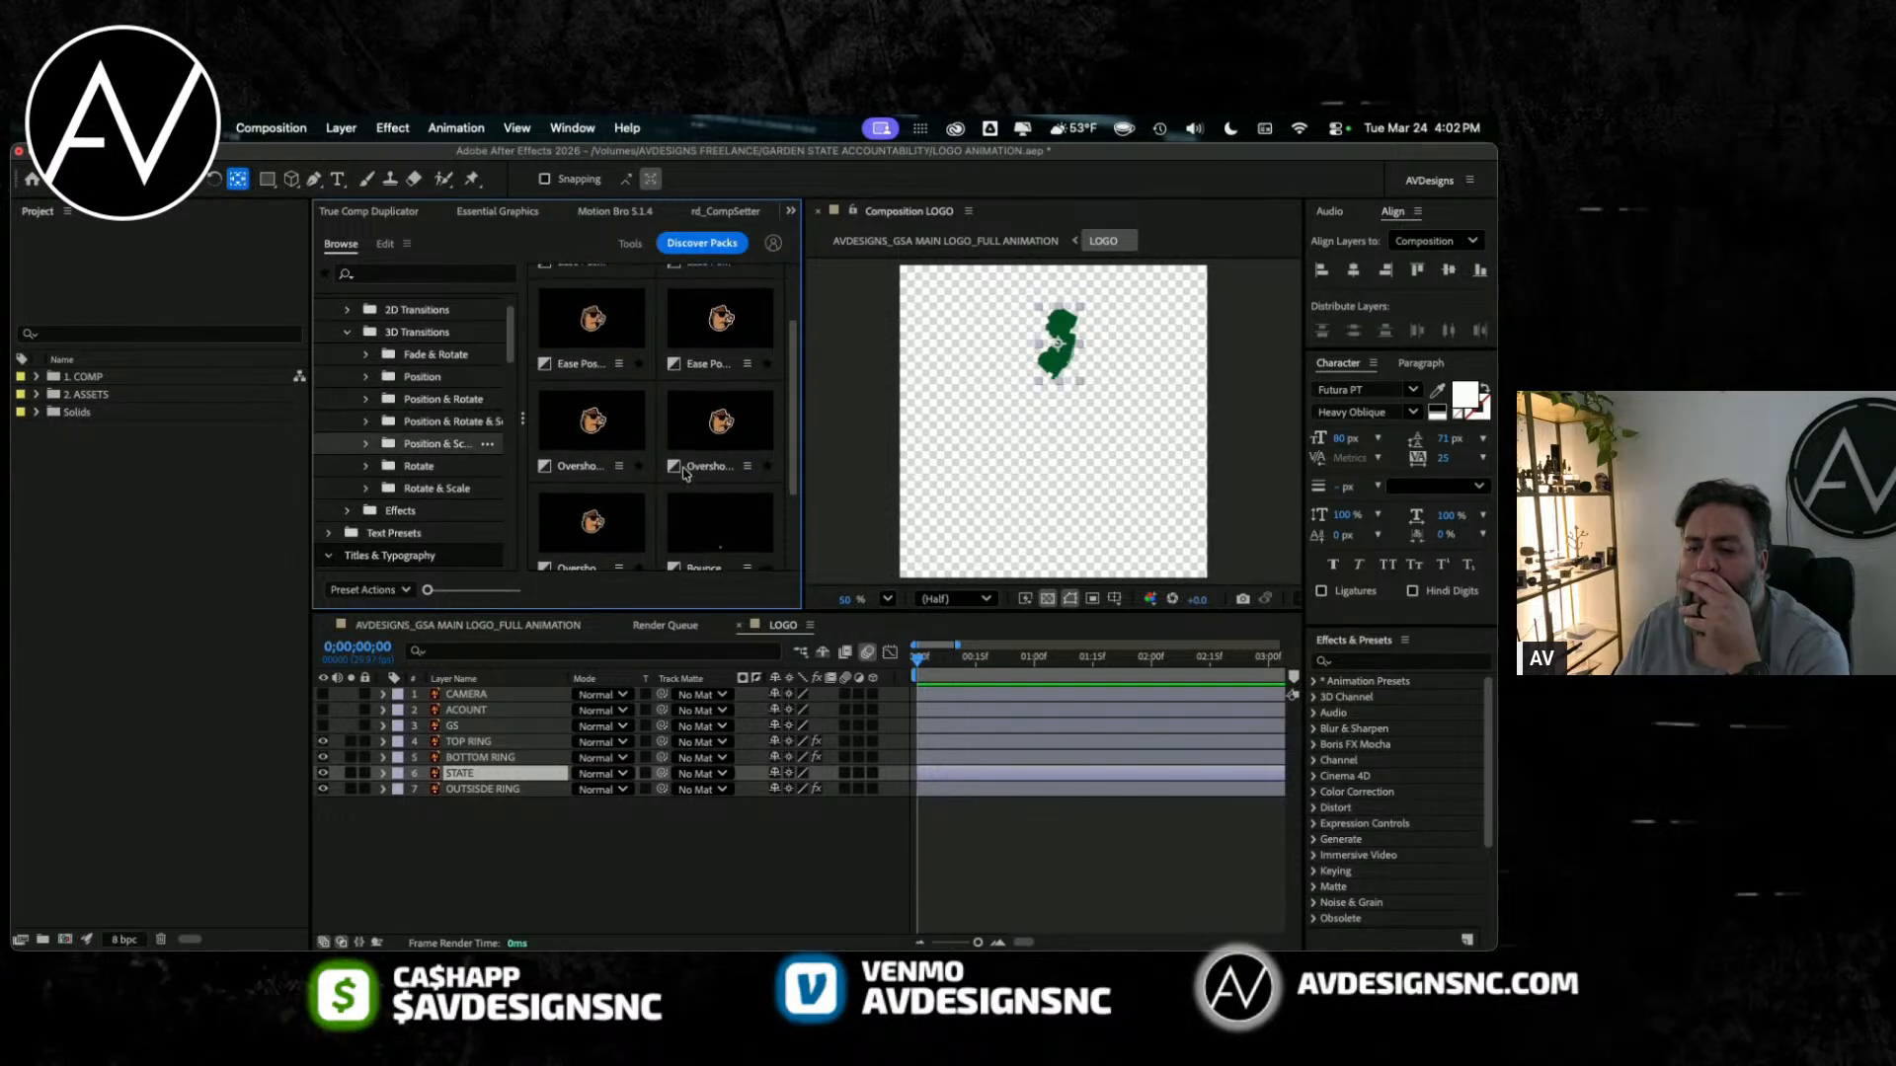
Step: Switch from the 3D to the 2D Transitions presets and look through the Position & Scale previews
{"action": "left_click", "coordinate": [346, 331]}
{"action": "left_click", "coordinate": [347, 310]}
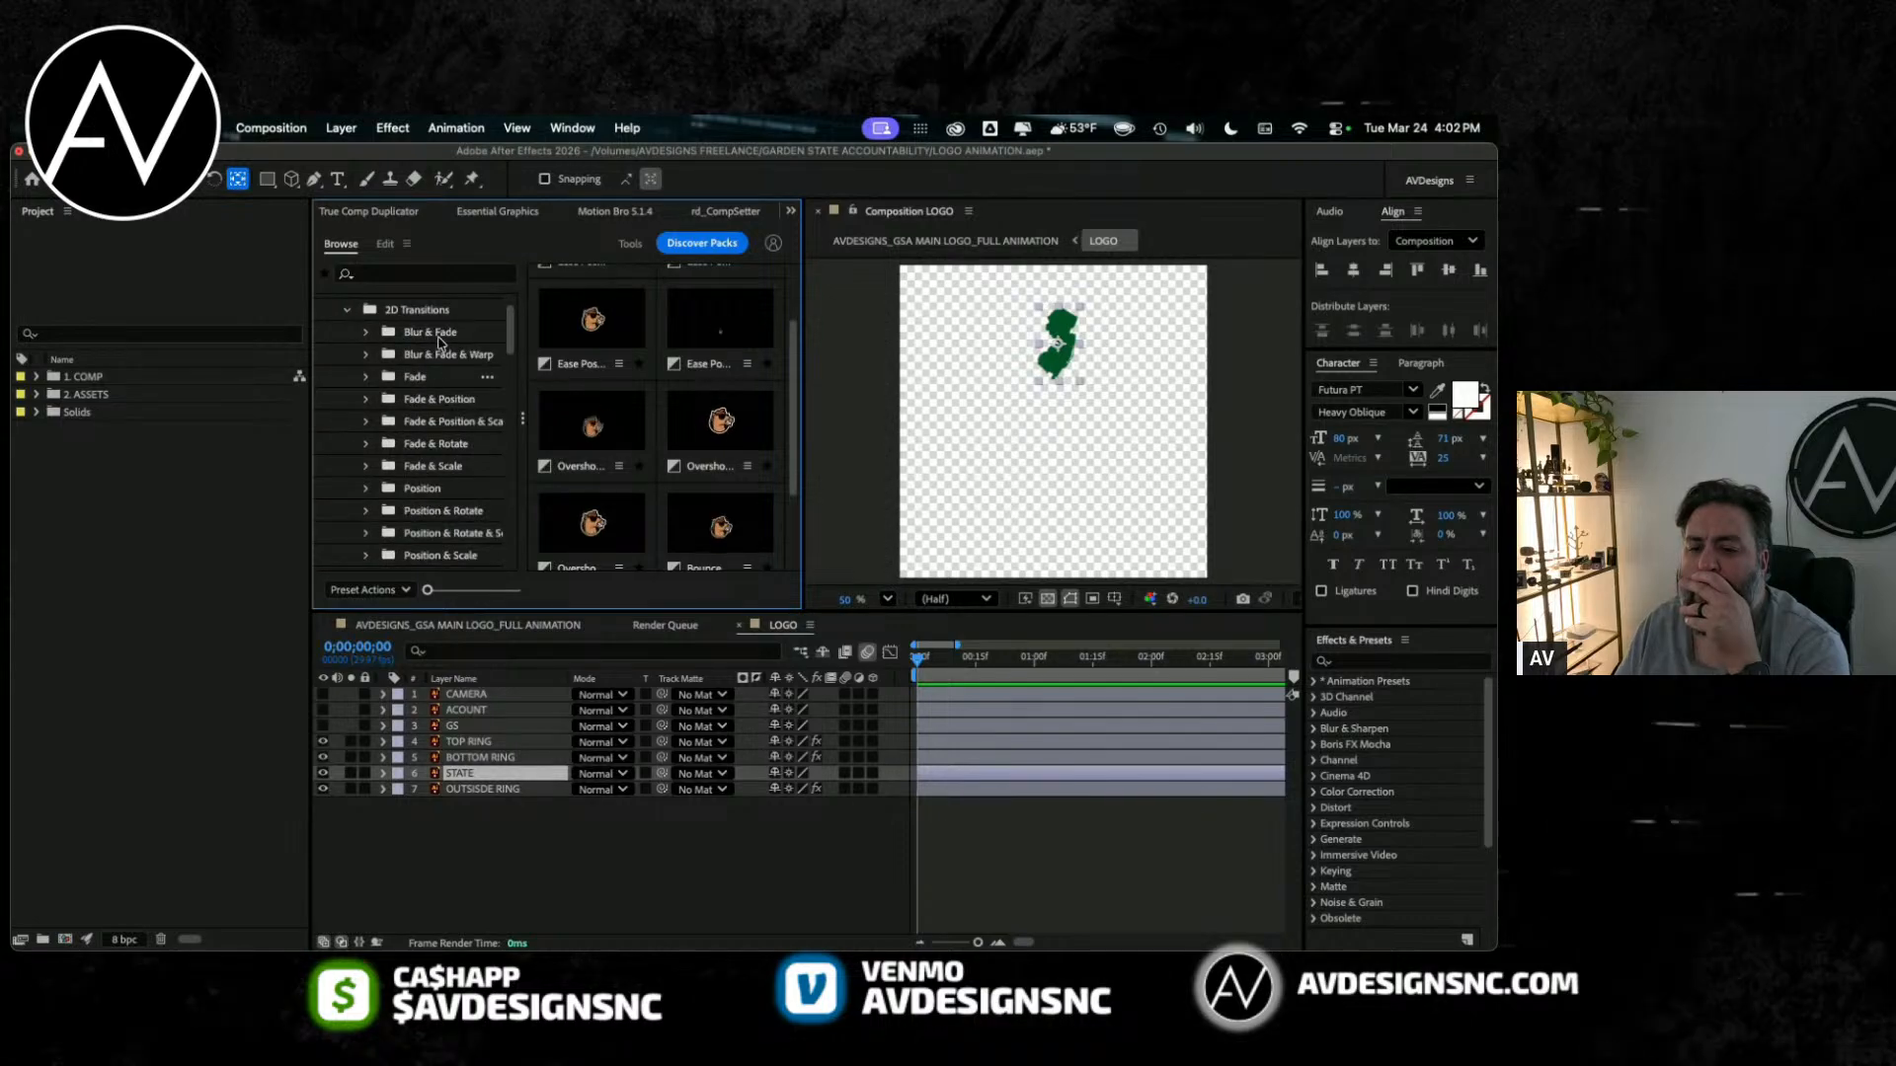
{"action": "scroll", "coordinate": [449, 498], "scroll_direction": "down", "scroll_amount": 2}
{"action": "scroll", "coordinate": [427, 494], "scroll_direction": "up", "scroll_amount": 1}
{"action": "left_click", "coordinate": [428, 491]}
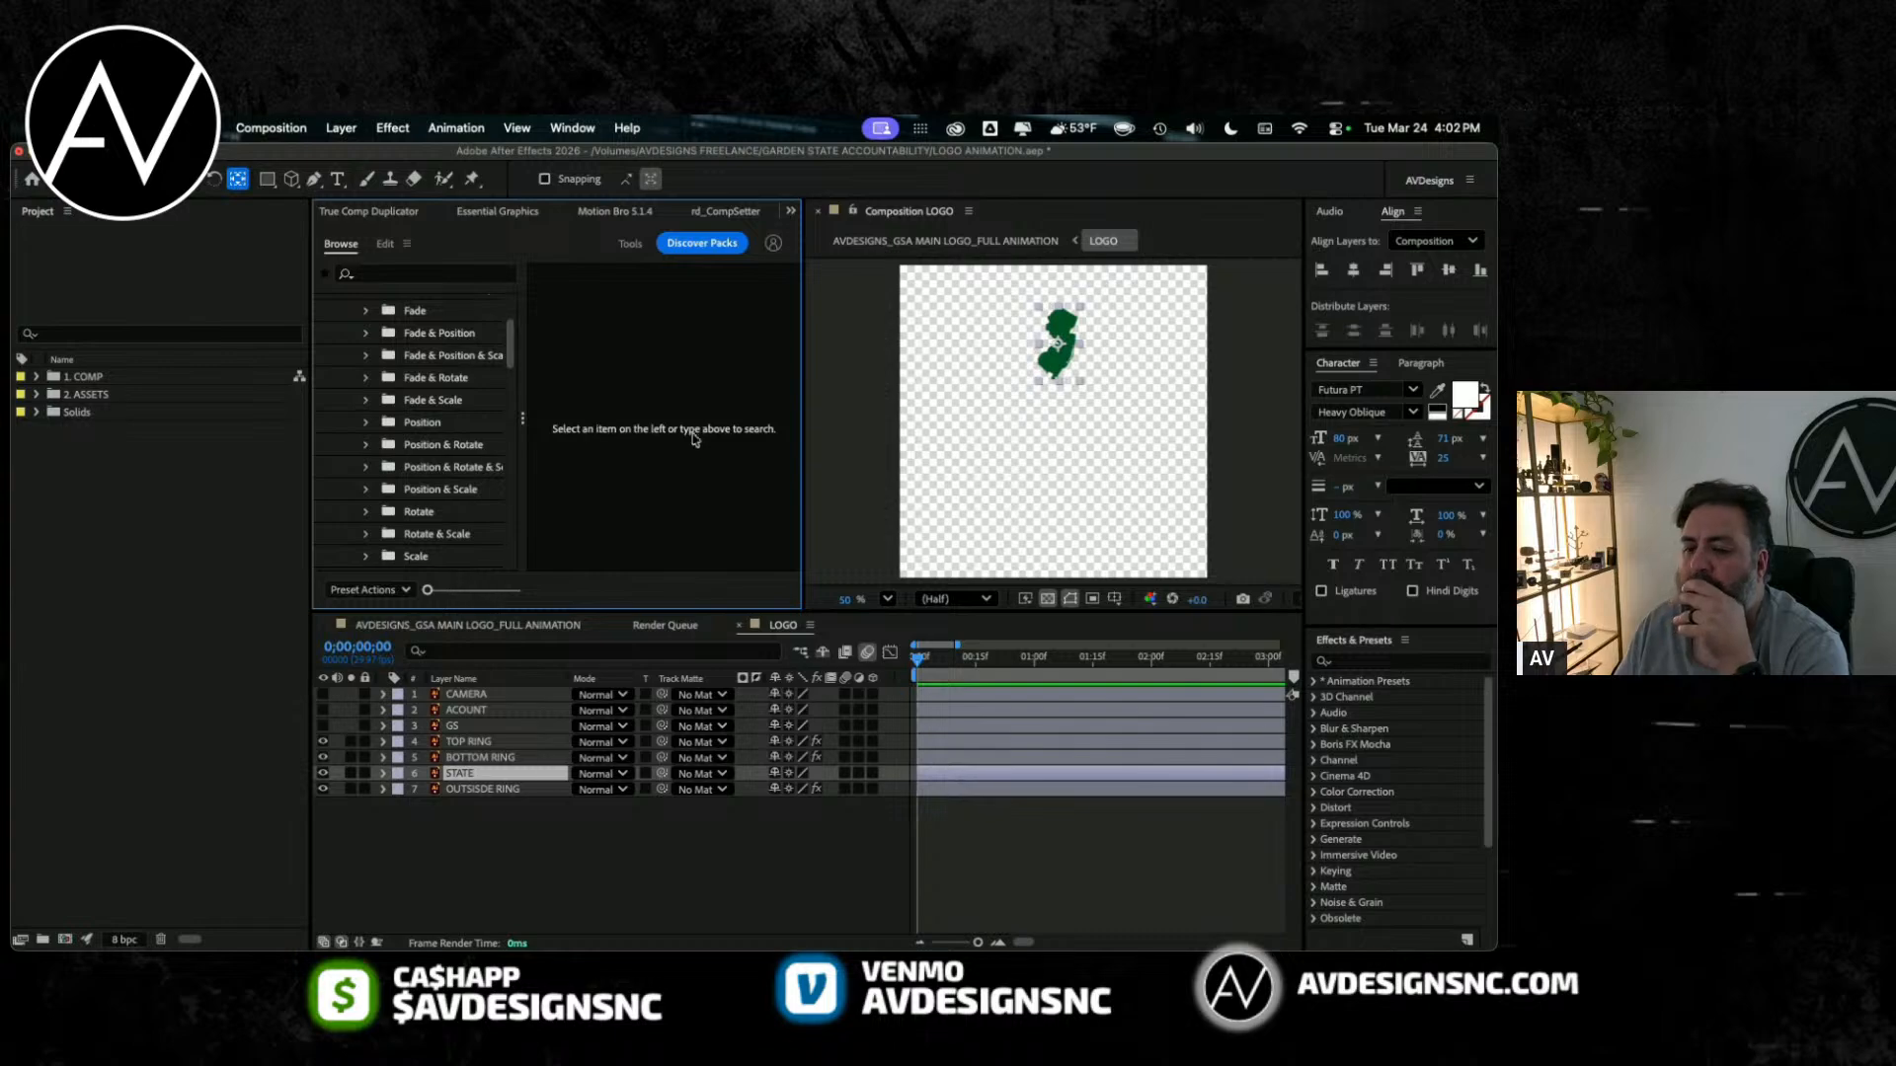
{"action": "left_click", "coordinate": [420, 494]}
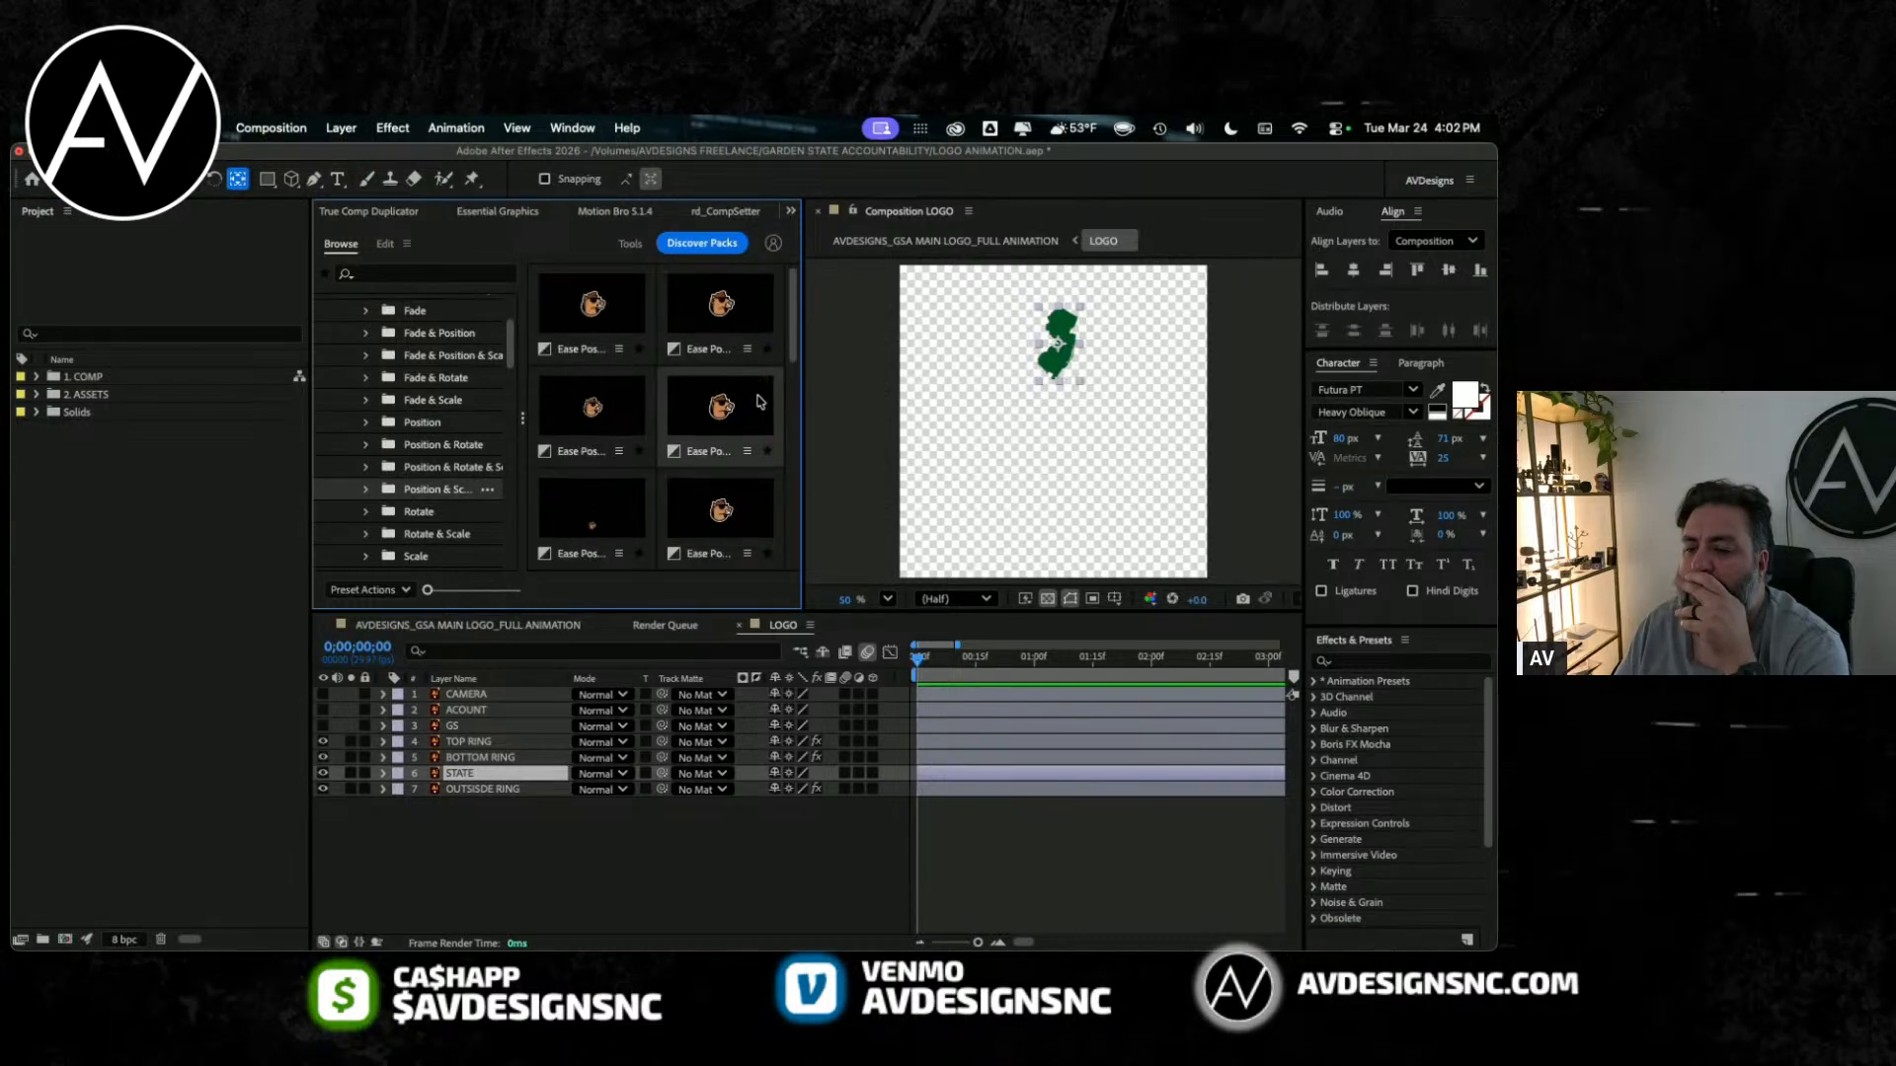
{"action": "left_click_drag", "start_coordinate": [794, 319], "coordinate": [779, 544]}
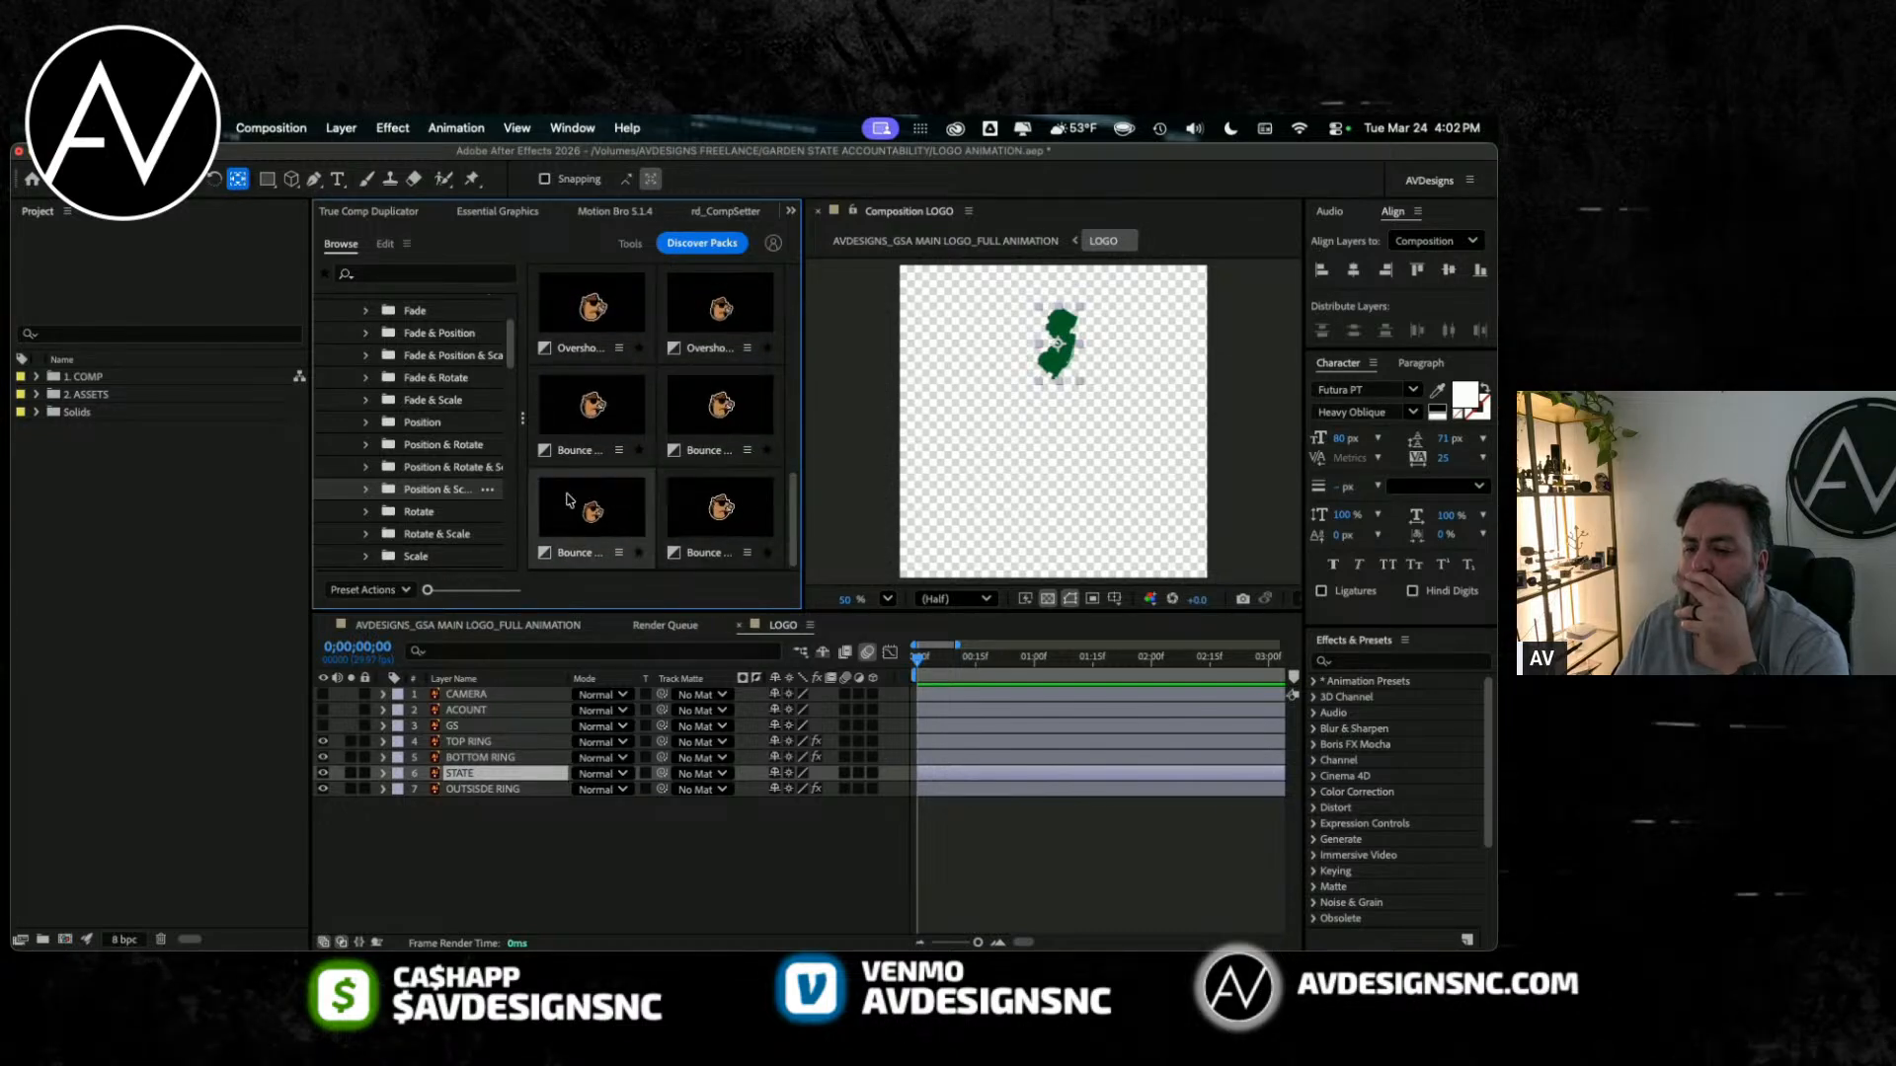
Step: Compare the 2D Transitions previews for Fade & Scale, Fade, and Fade & Position
{"action": "left_click", "coordinate": [434, 402]}
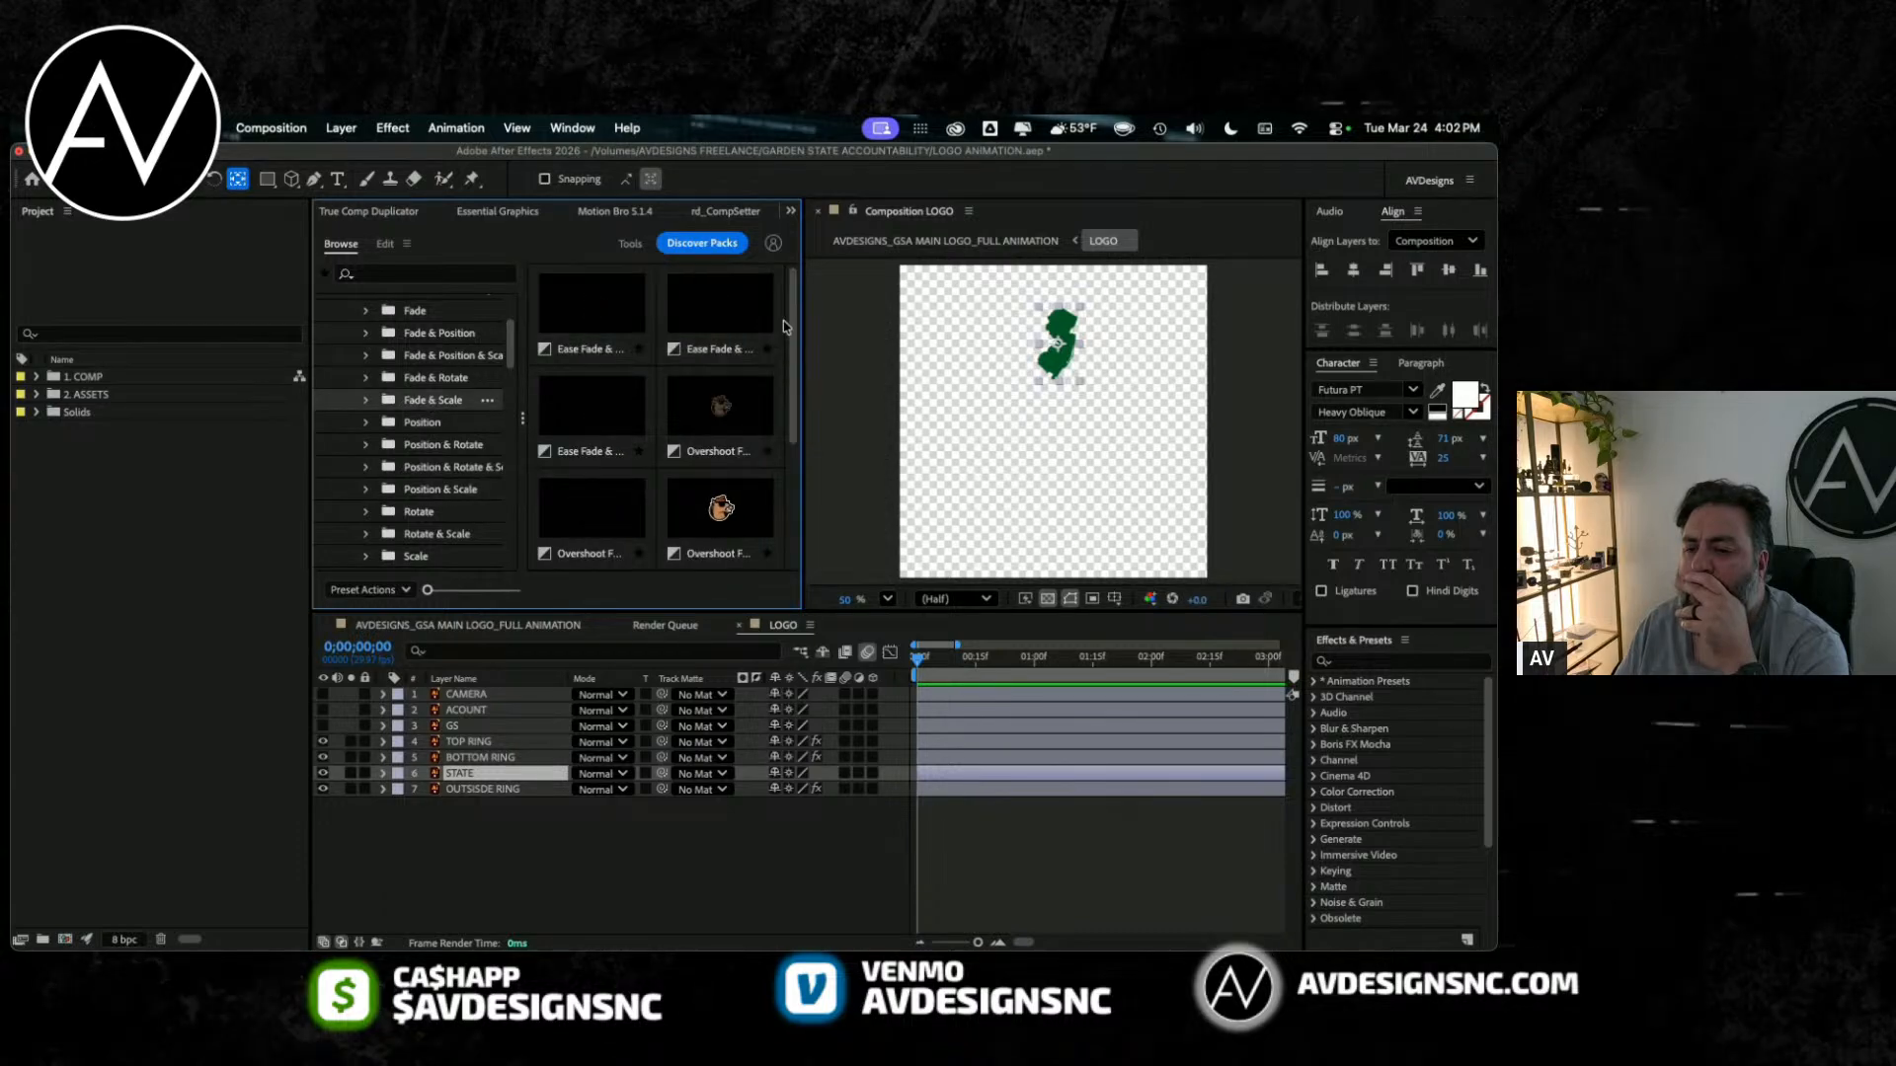
{"action": "mouse_move", "coordinate": [796, 363]}
{"action": "left_mouse_down"}
{"action": "mouse_move", "coordinate": [797, 466]}
{"action": "mouse_move", "coordinate": [789, 329]}
{"action": "left_mouse_up"}
{"action": "scroll", "coordinate": [432, 455], "scroll_direction": "down", "scroll_amount": 2}
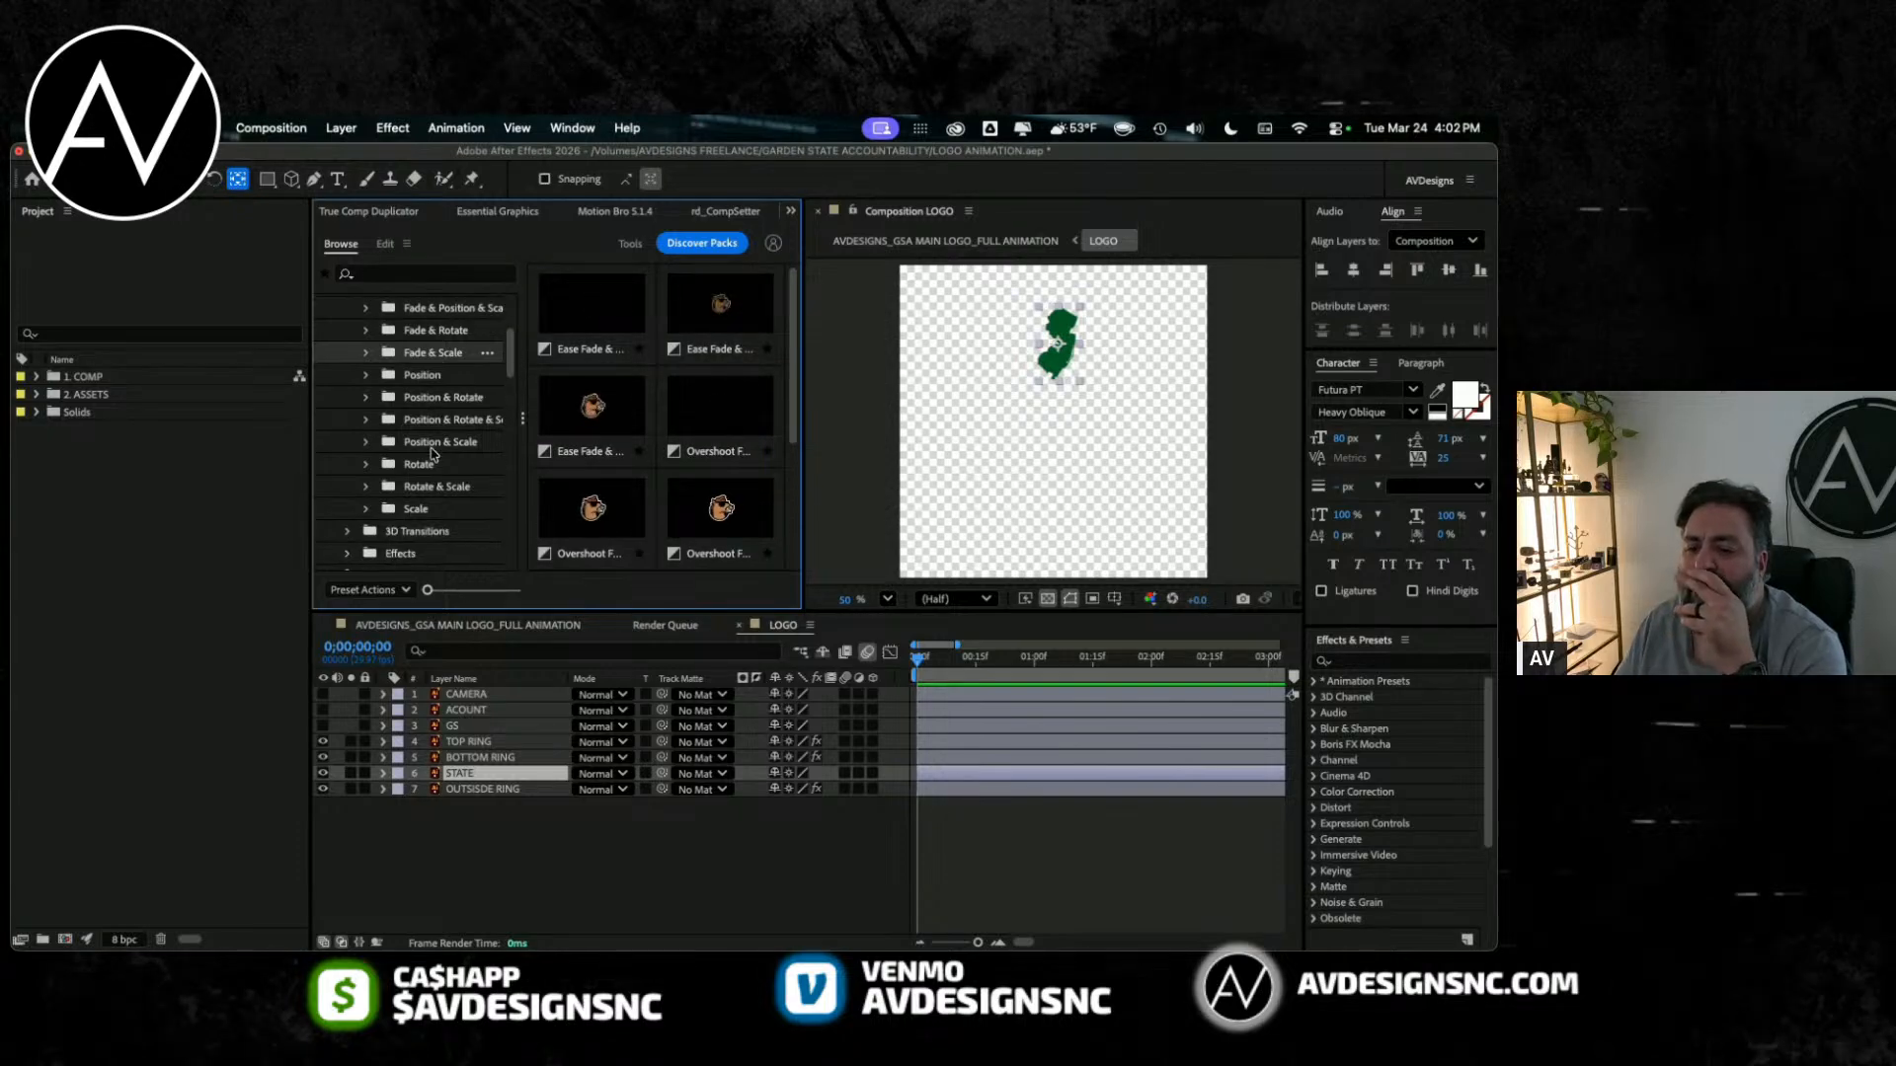
{"action": "scroll", "coordinate": [431, 455], "scroll_direction": "up", "scroll_amount": 3}
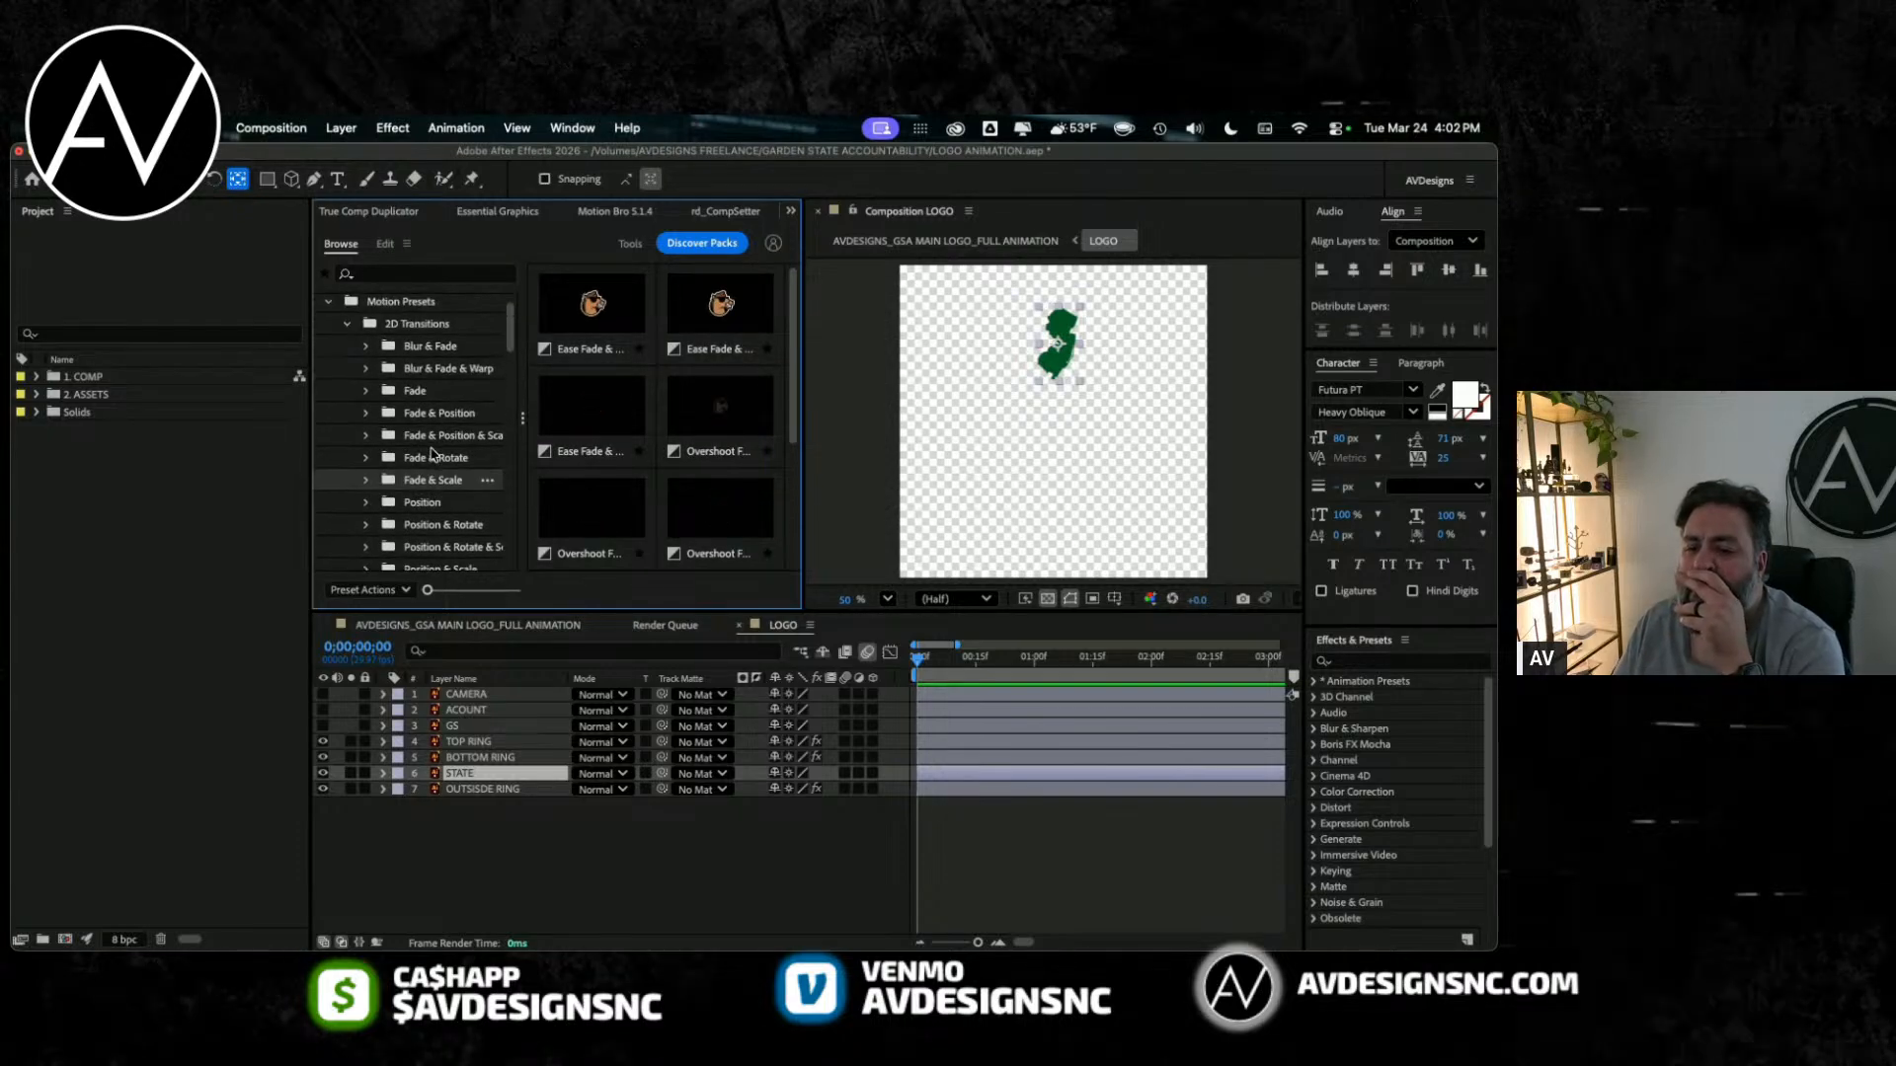
{"action": "left_click", "coordinate": [419, 393]}
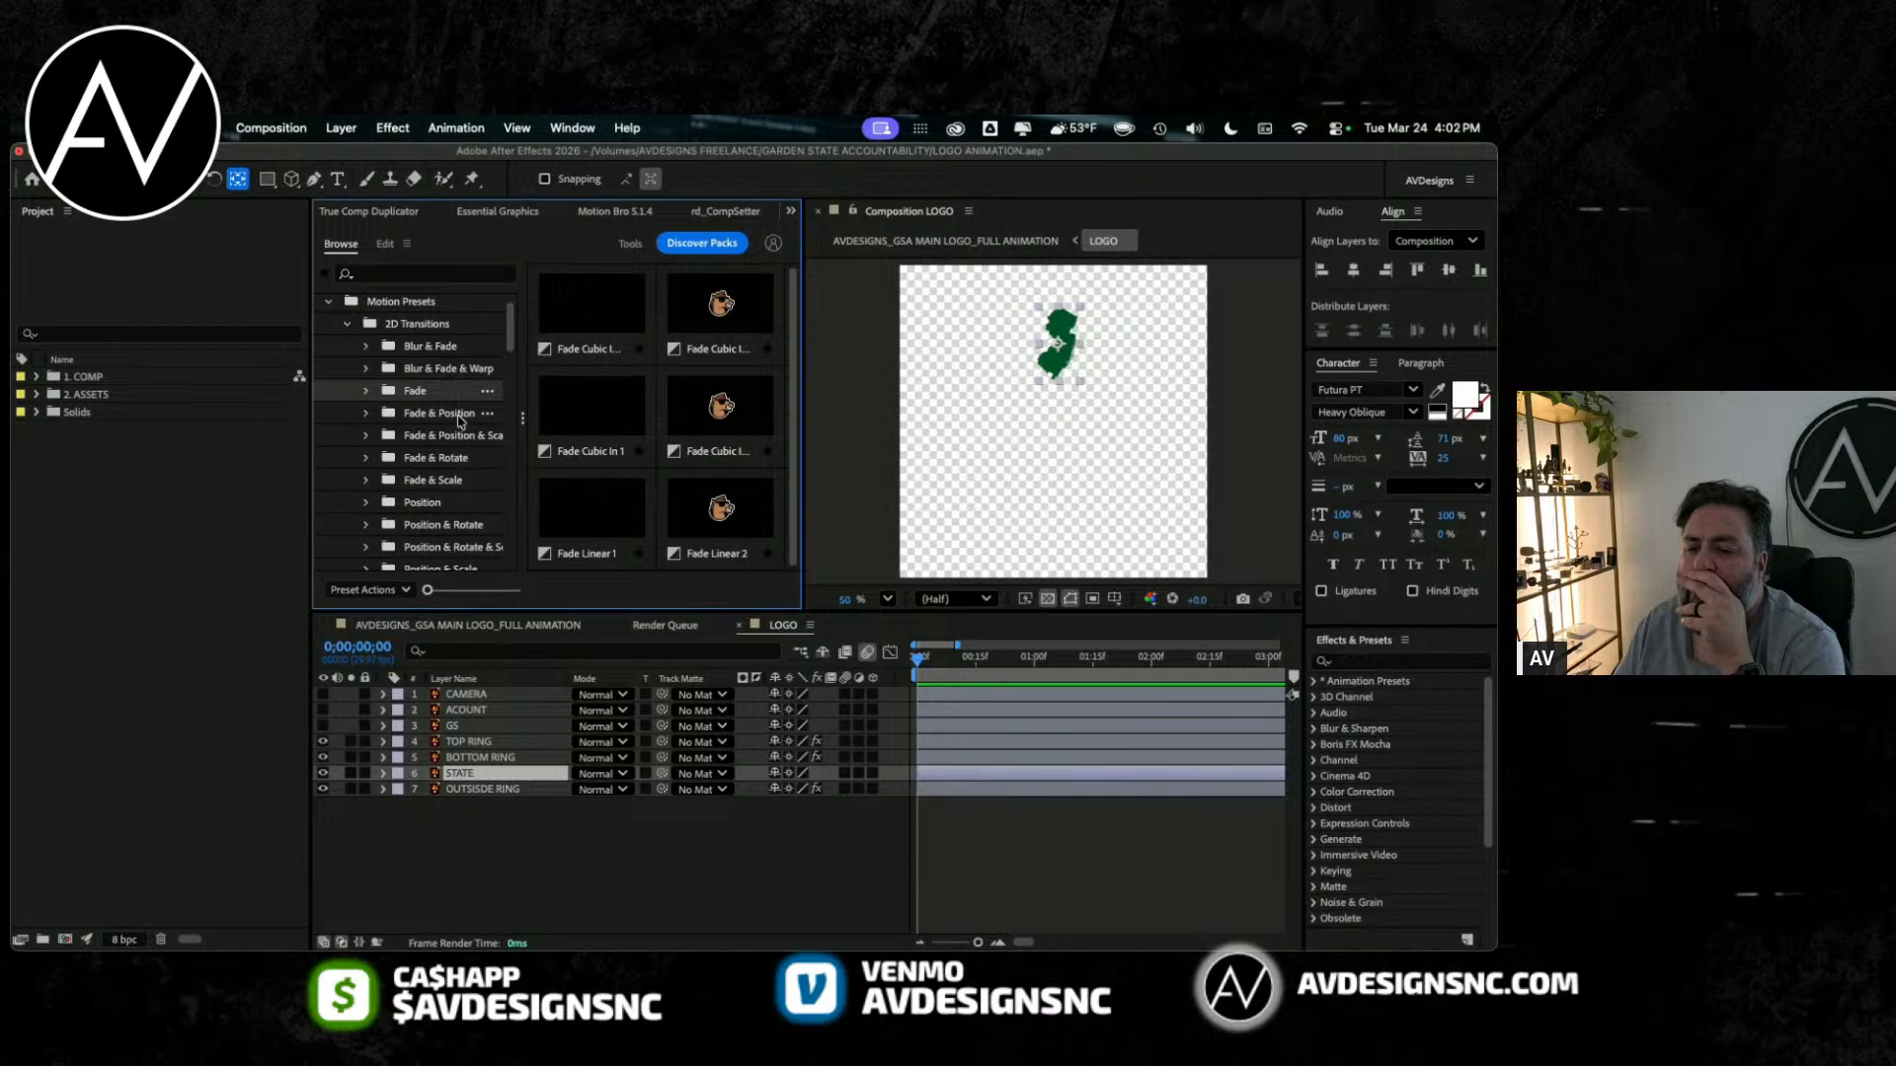
{"action": "left_click", "coordinate": [459, 416]}
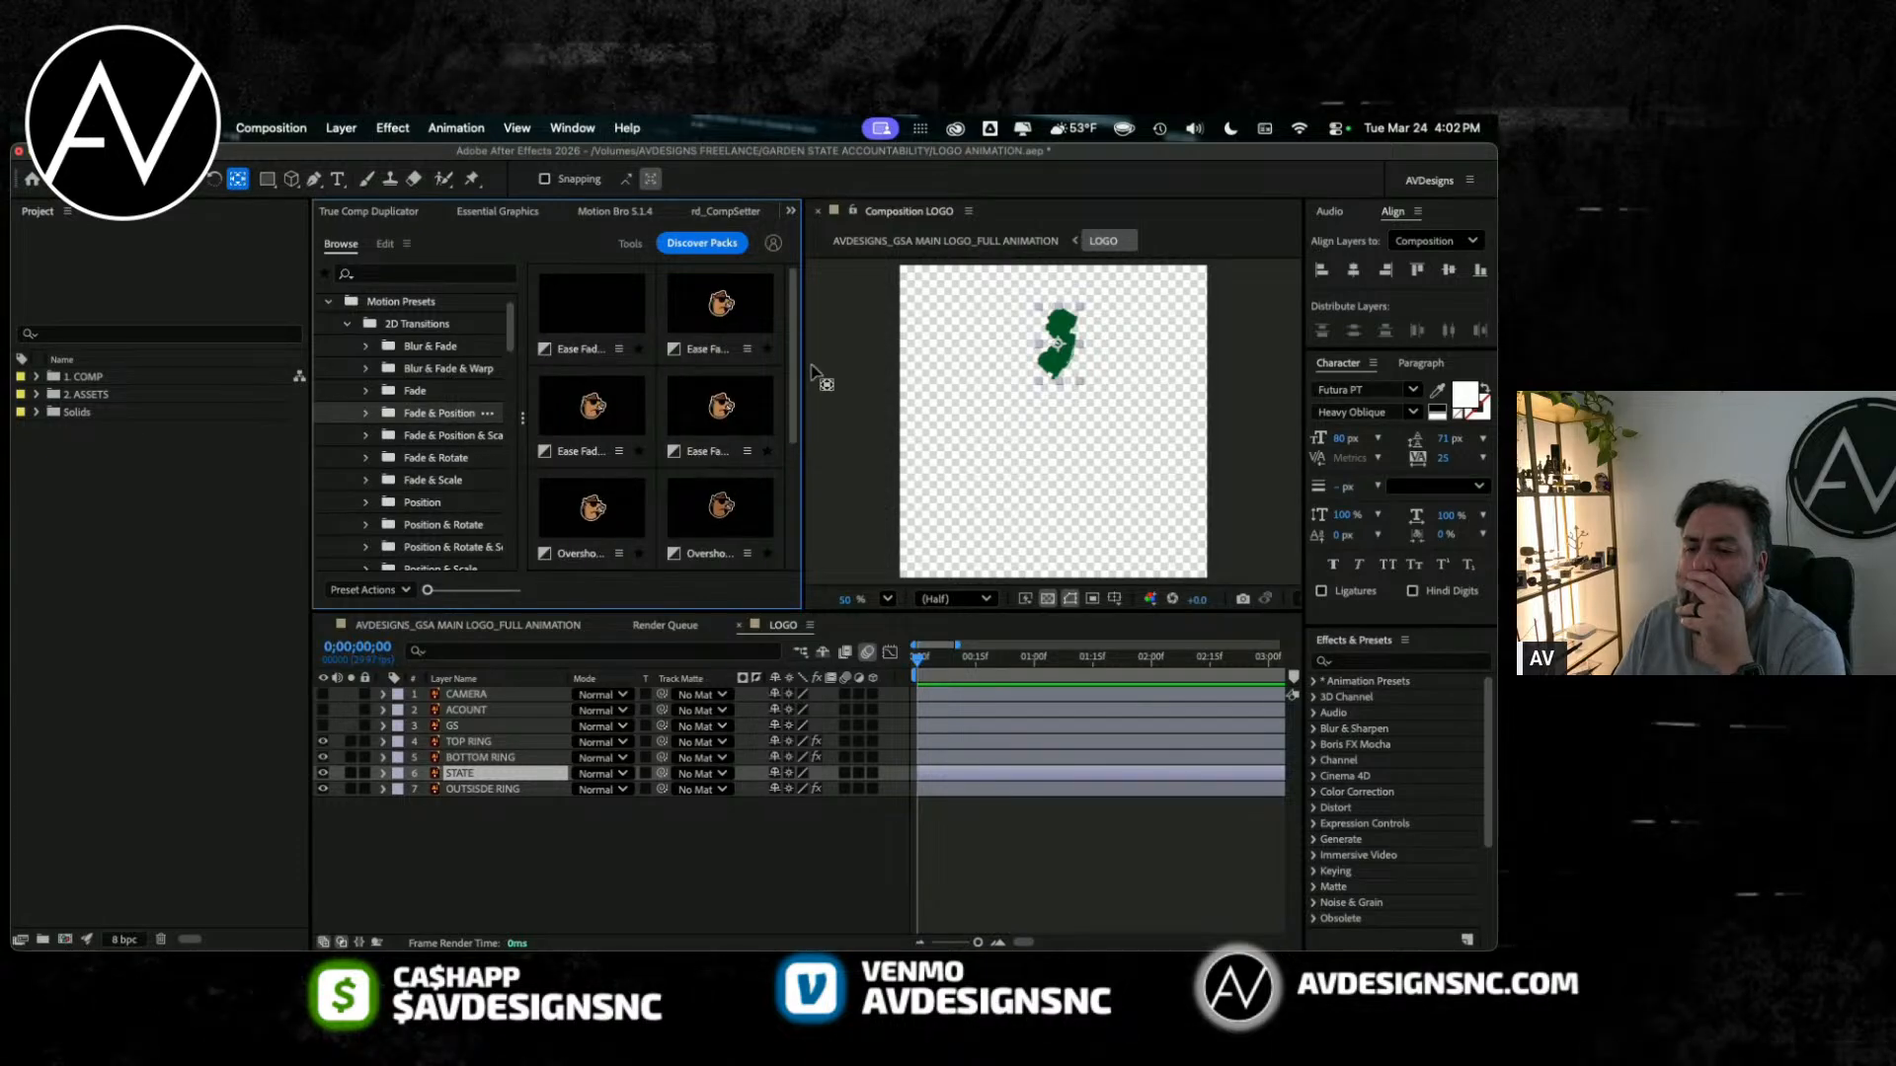
{"action": "scroll", "coordinate": [793, 368], "scroll_direction": "down", "scroll_amount": 3}
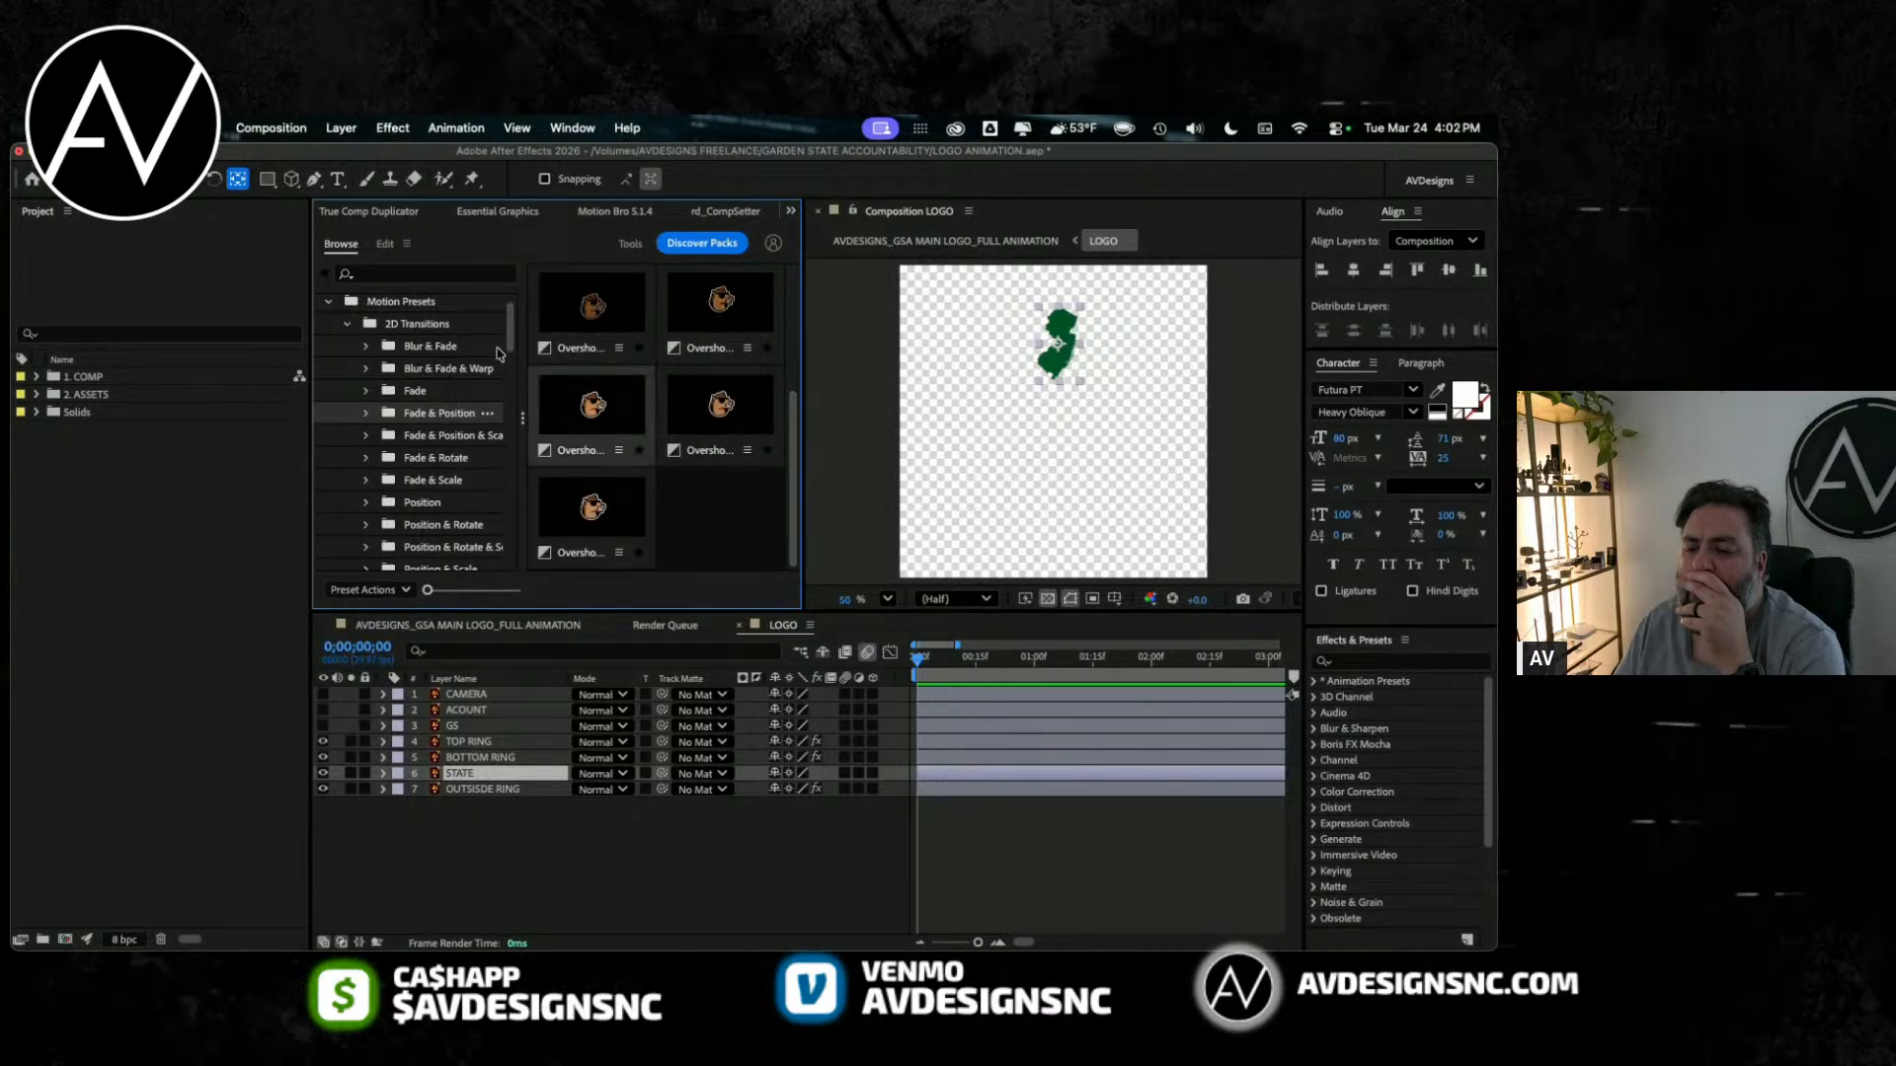
Step: Collapse the 2D and 3D Transitions folders, look through the Effects motion presets, and collapse Effects again
{"action": "left_click", "coordinate": [347, 324]}
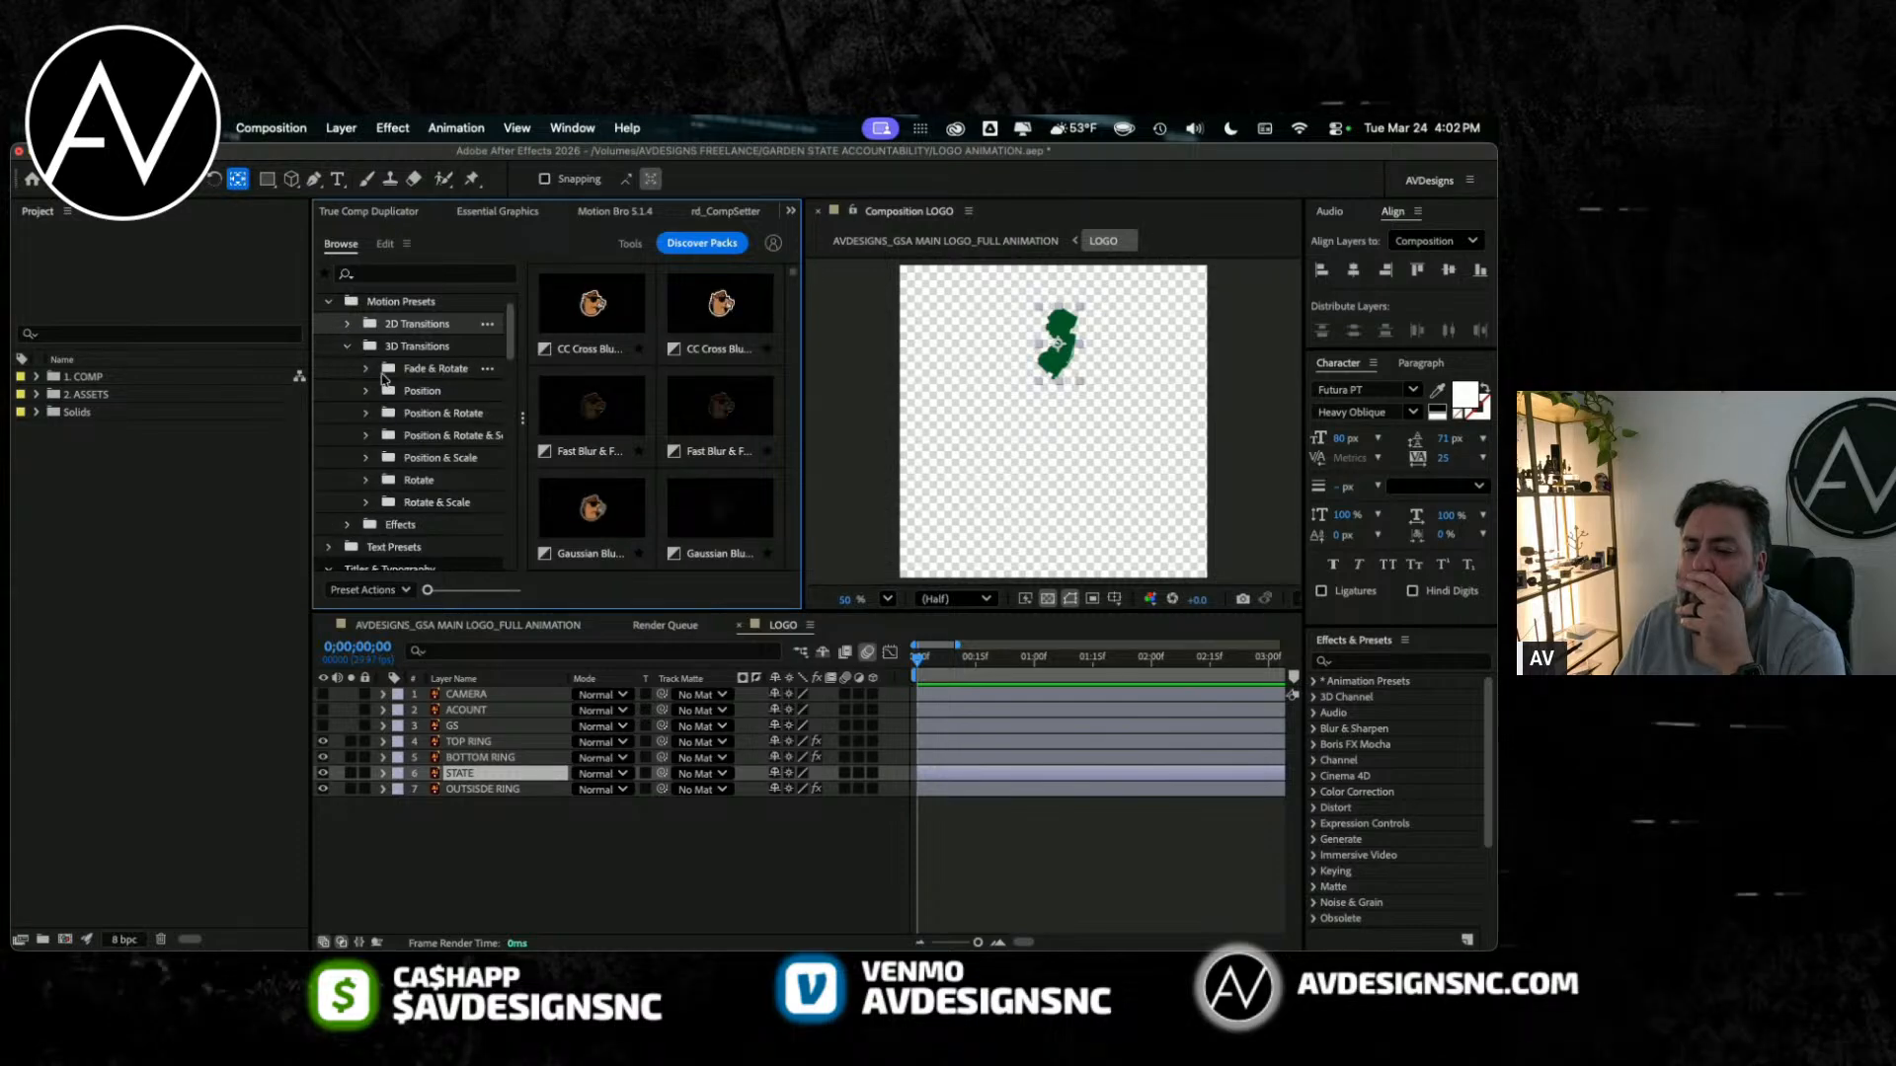
{"action": "left_click", "coordinate": [383, 373]}
{"action": "left_click", "coordinate": [346, 346]}
{"action": "left_click", "coordinate": [348, 368]}
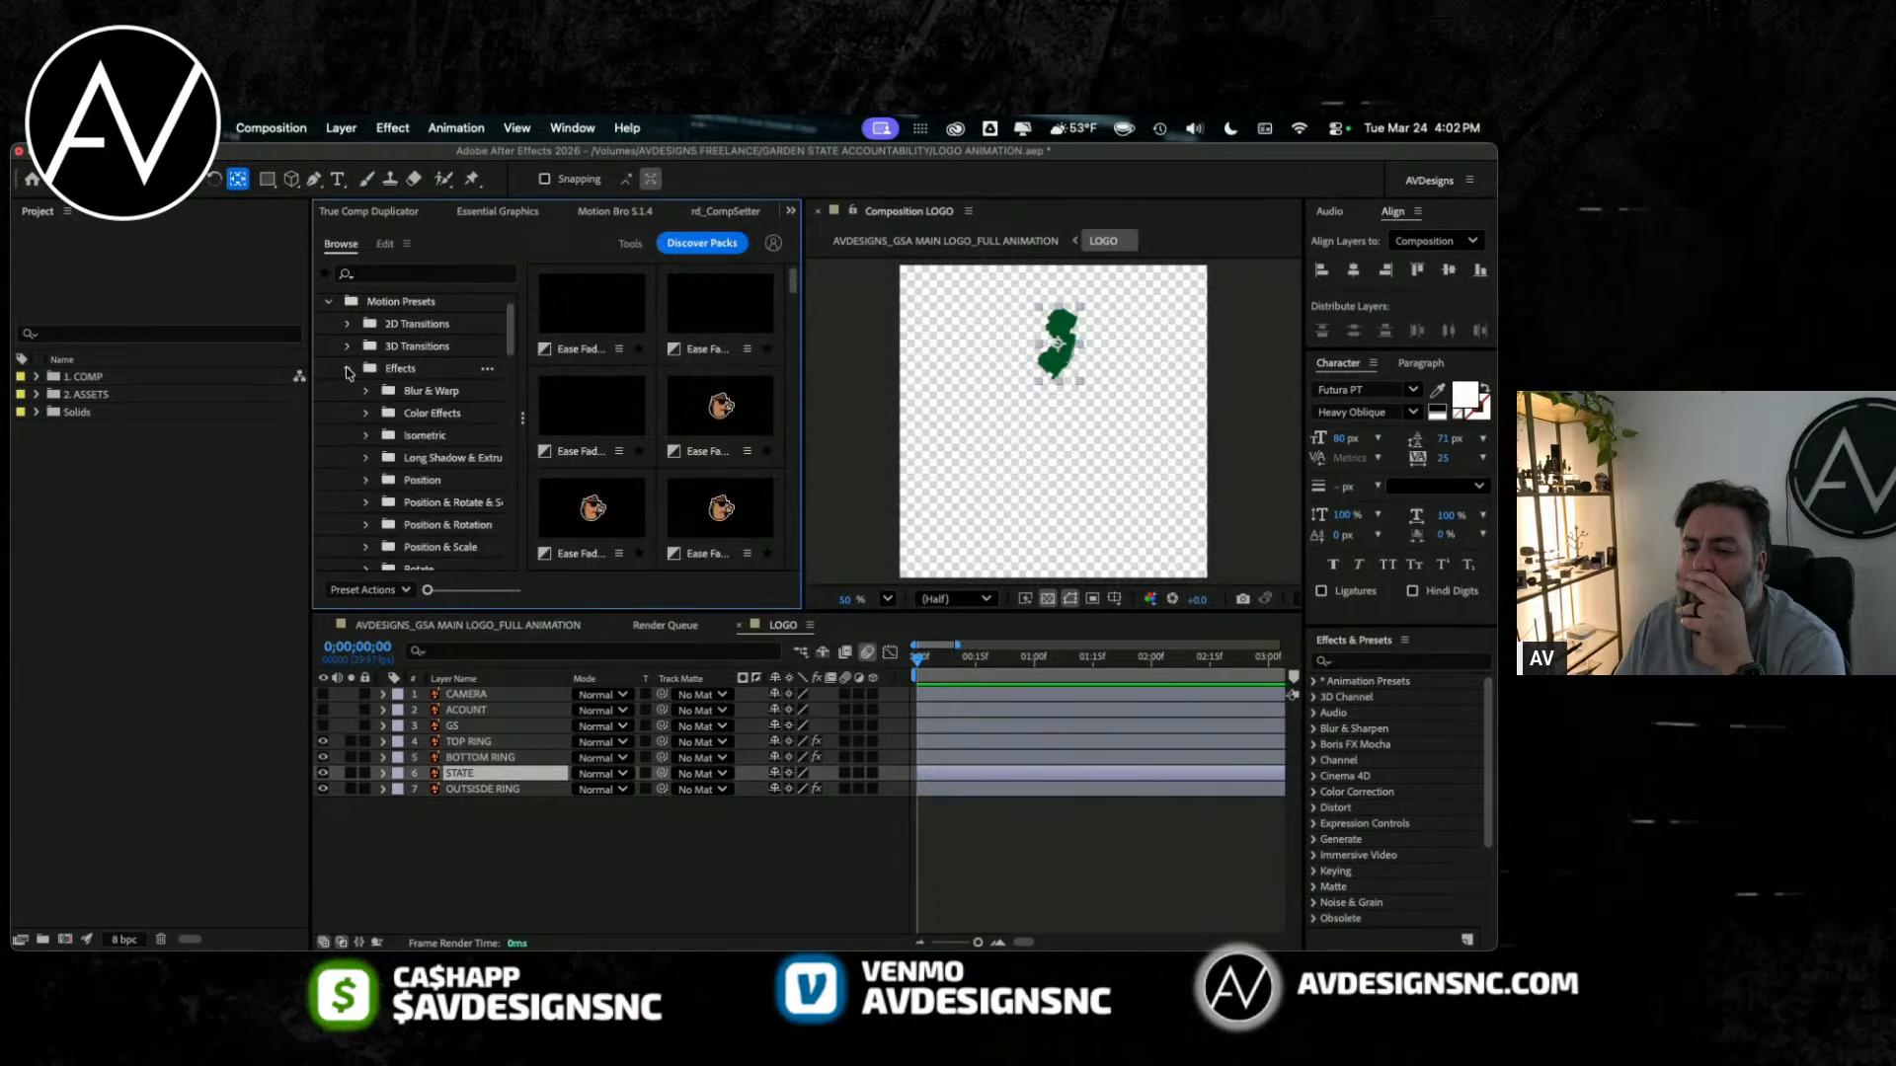
{"action": "left_click", "coordinate": [393, 371]}
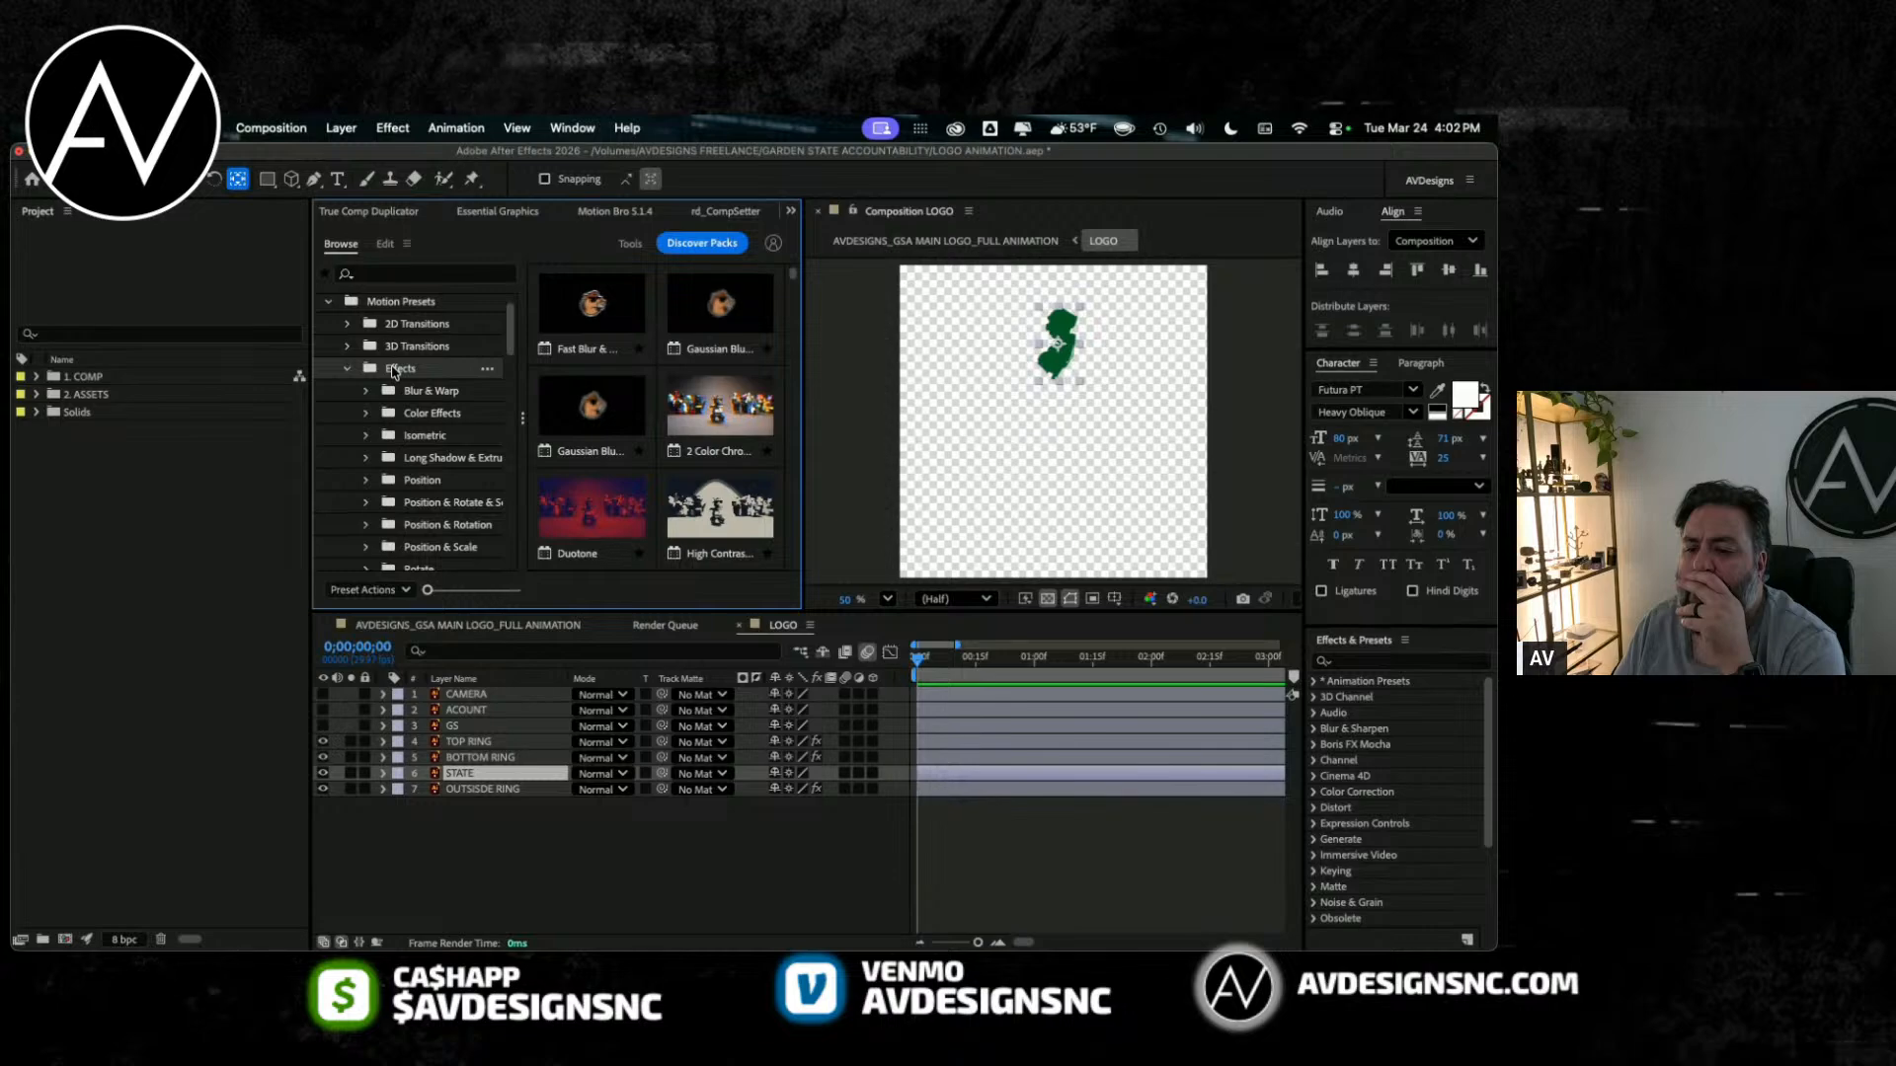
{"action": "scroll", "coordinate": [659, 515], "scroll_direction": "down", "scroll_amount": 10}
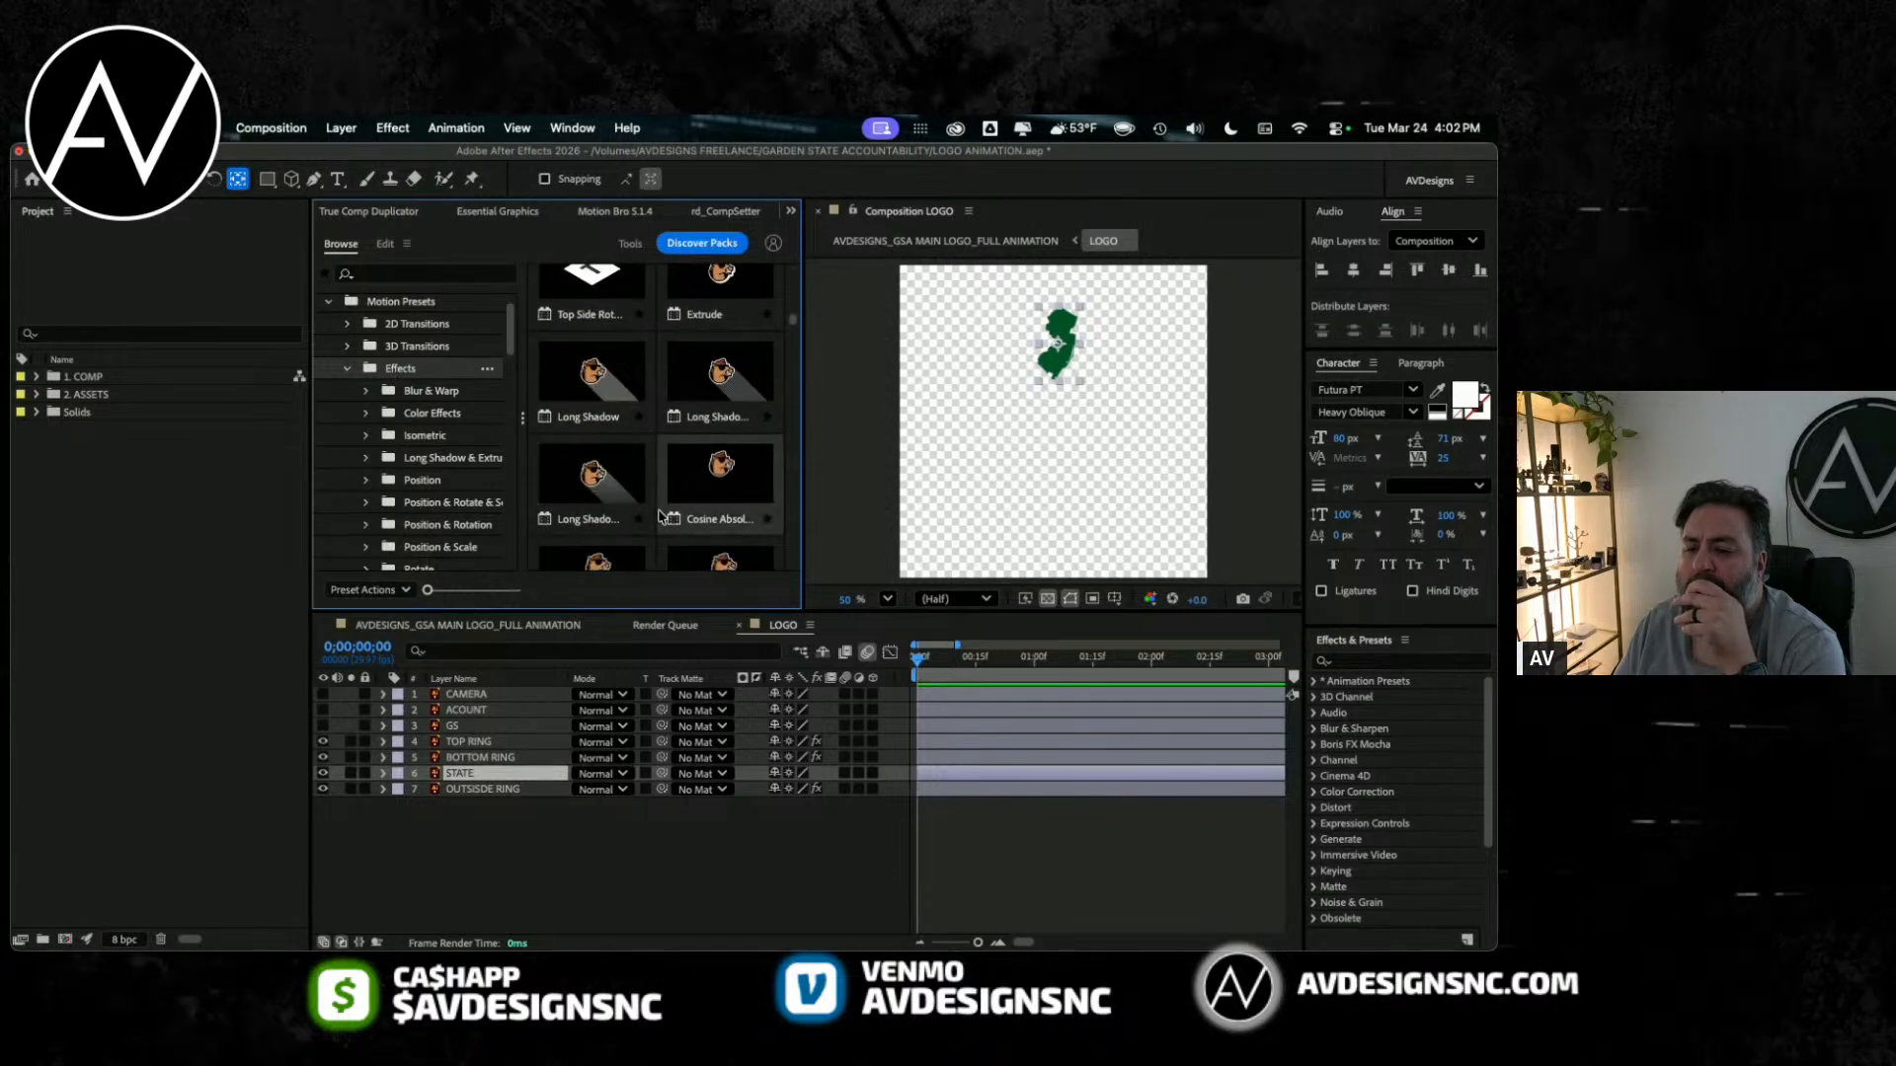
{"action": "scroll", "coordinate": [660, 515], "scroll_direction": "down", "scroll_amount": 6}
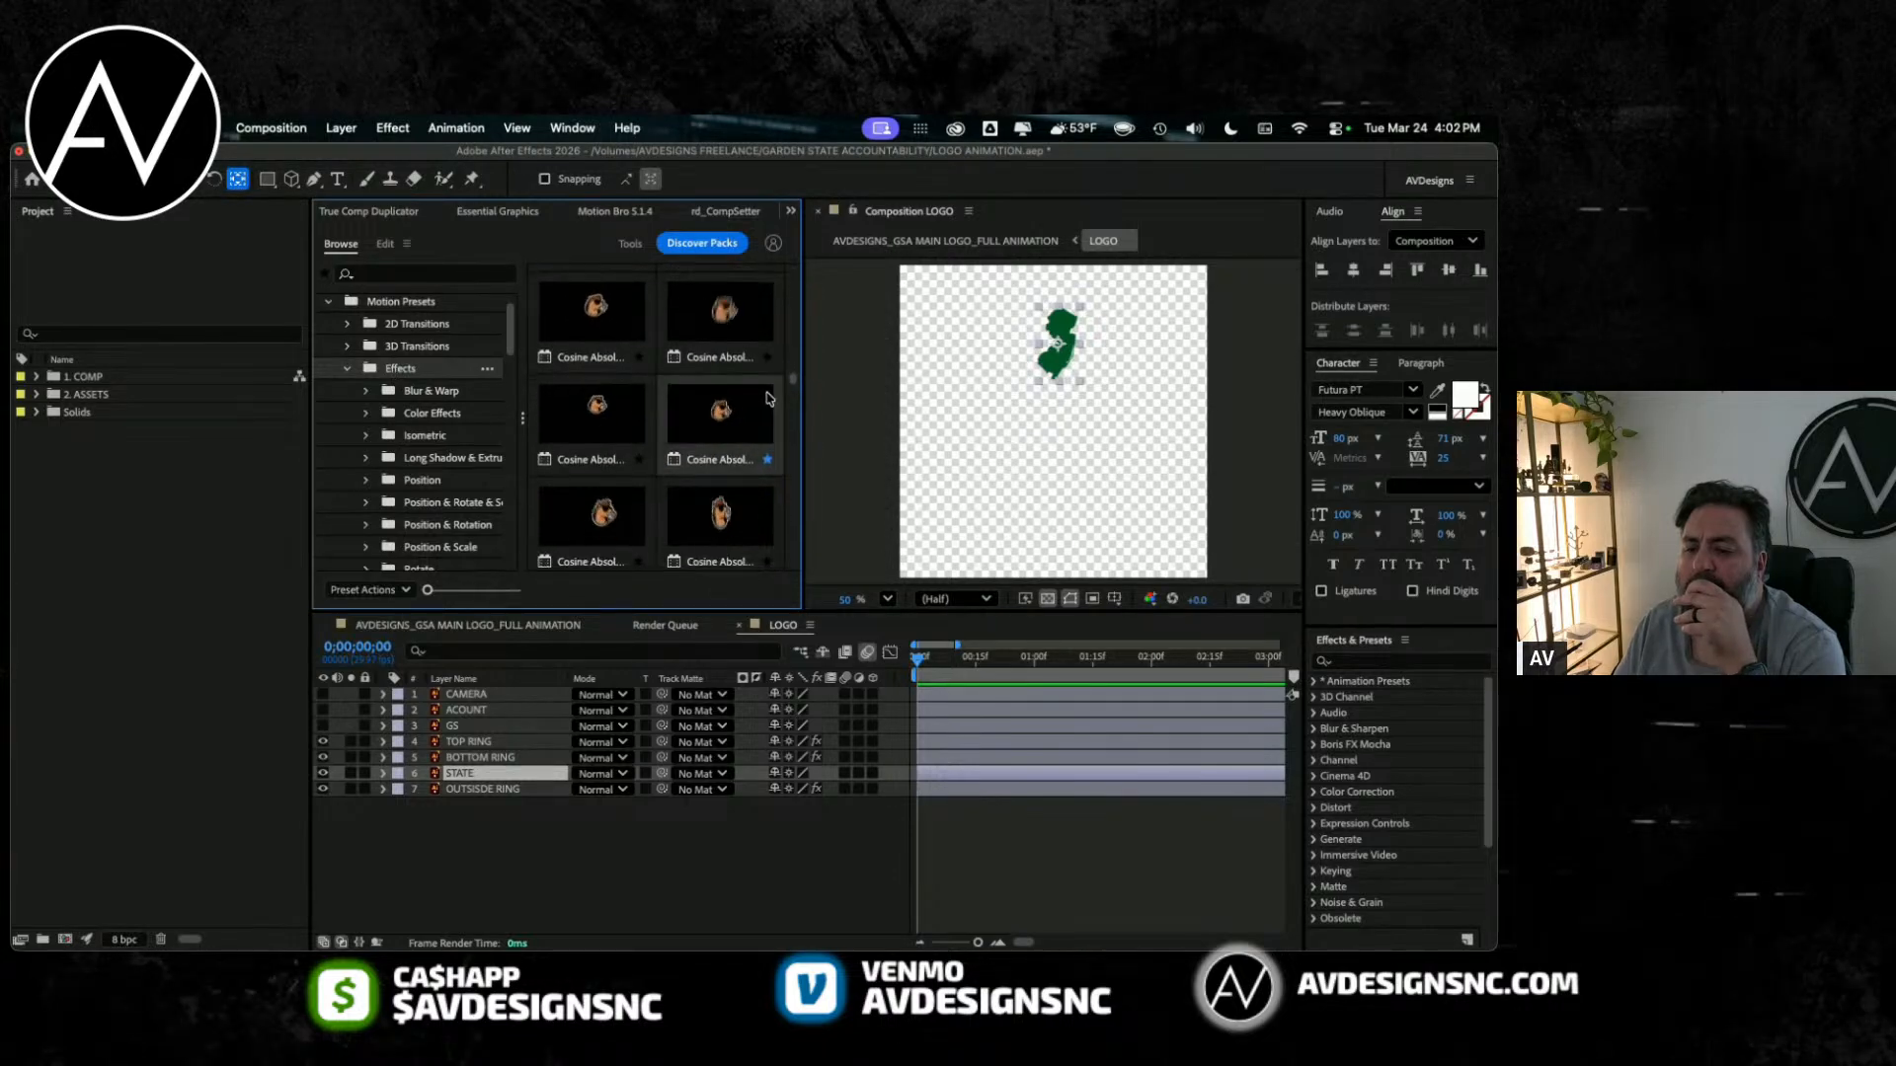
{"action": "scroll", "coordinate": [797, 490], "scroll_direction": "down", "scroll_amount": 4}
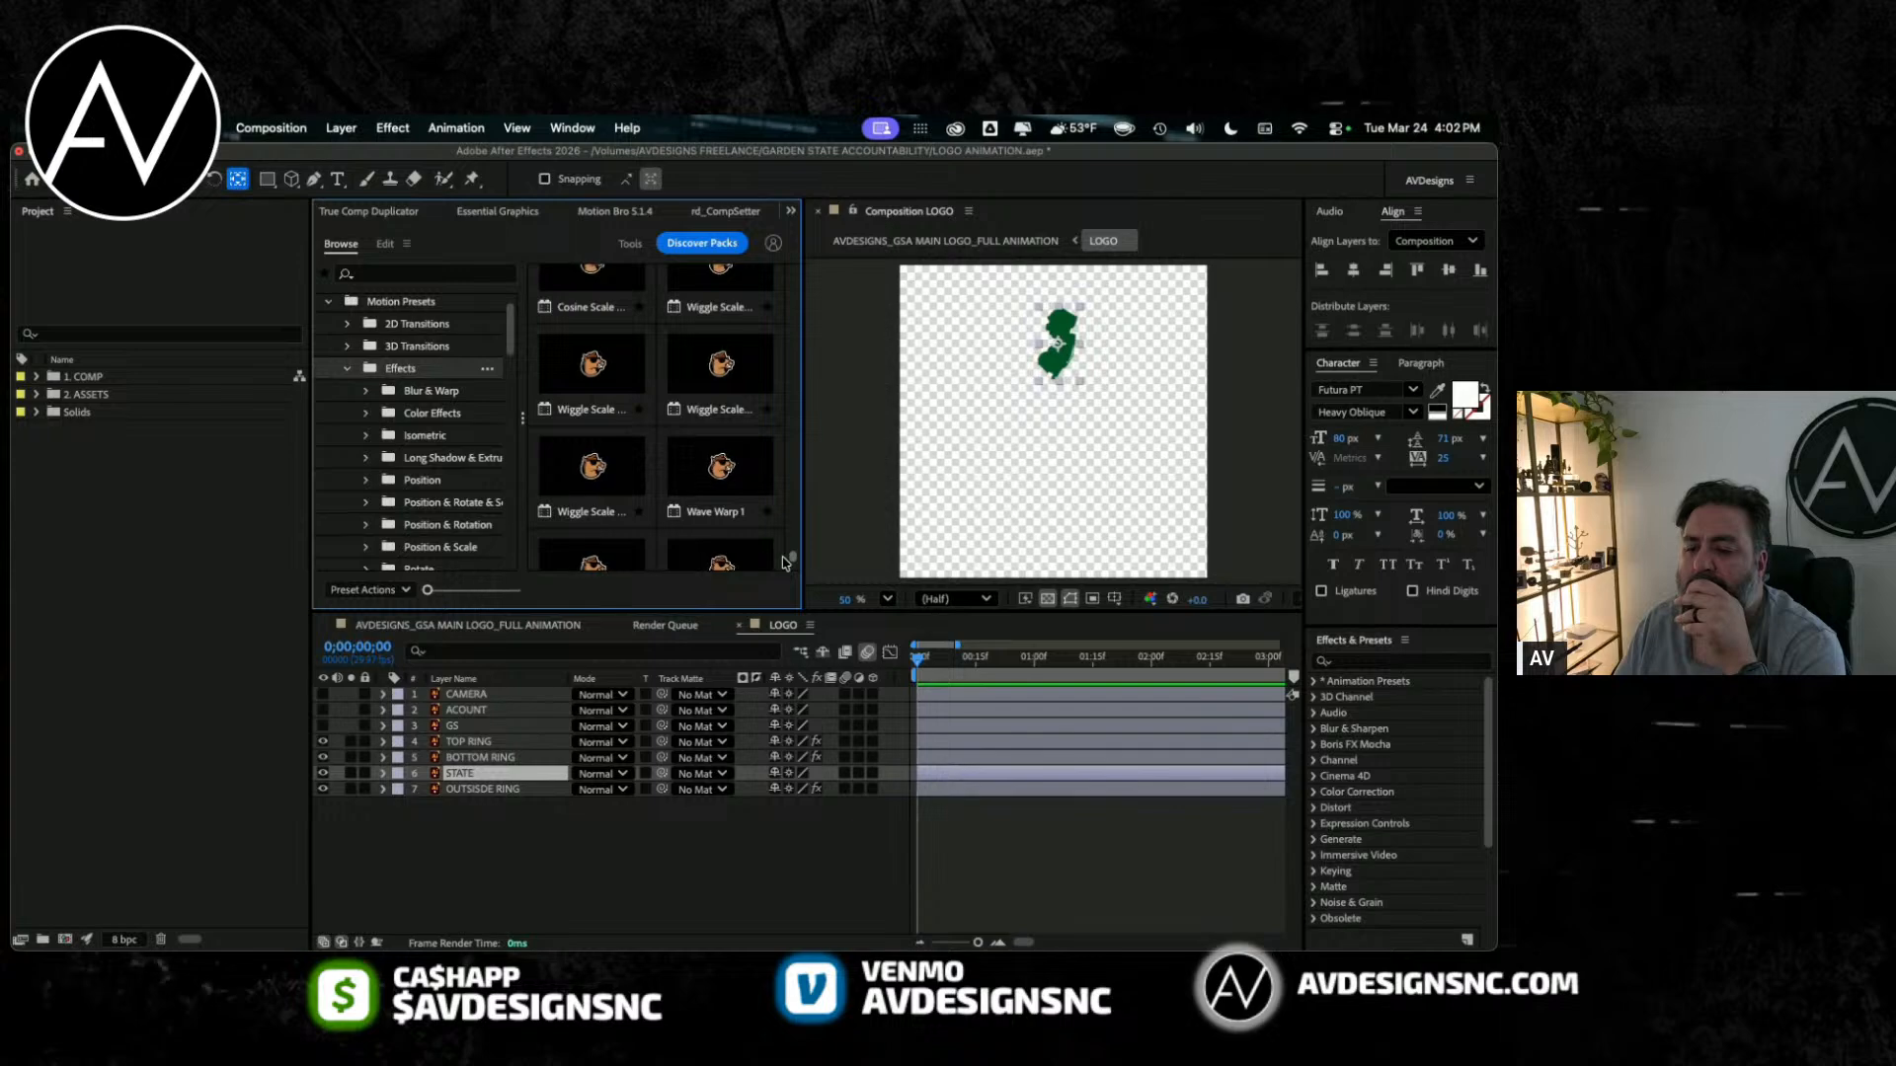
{"action": "left_click", "coordinate": [346, 371]}
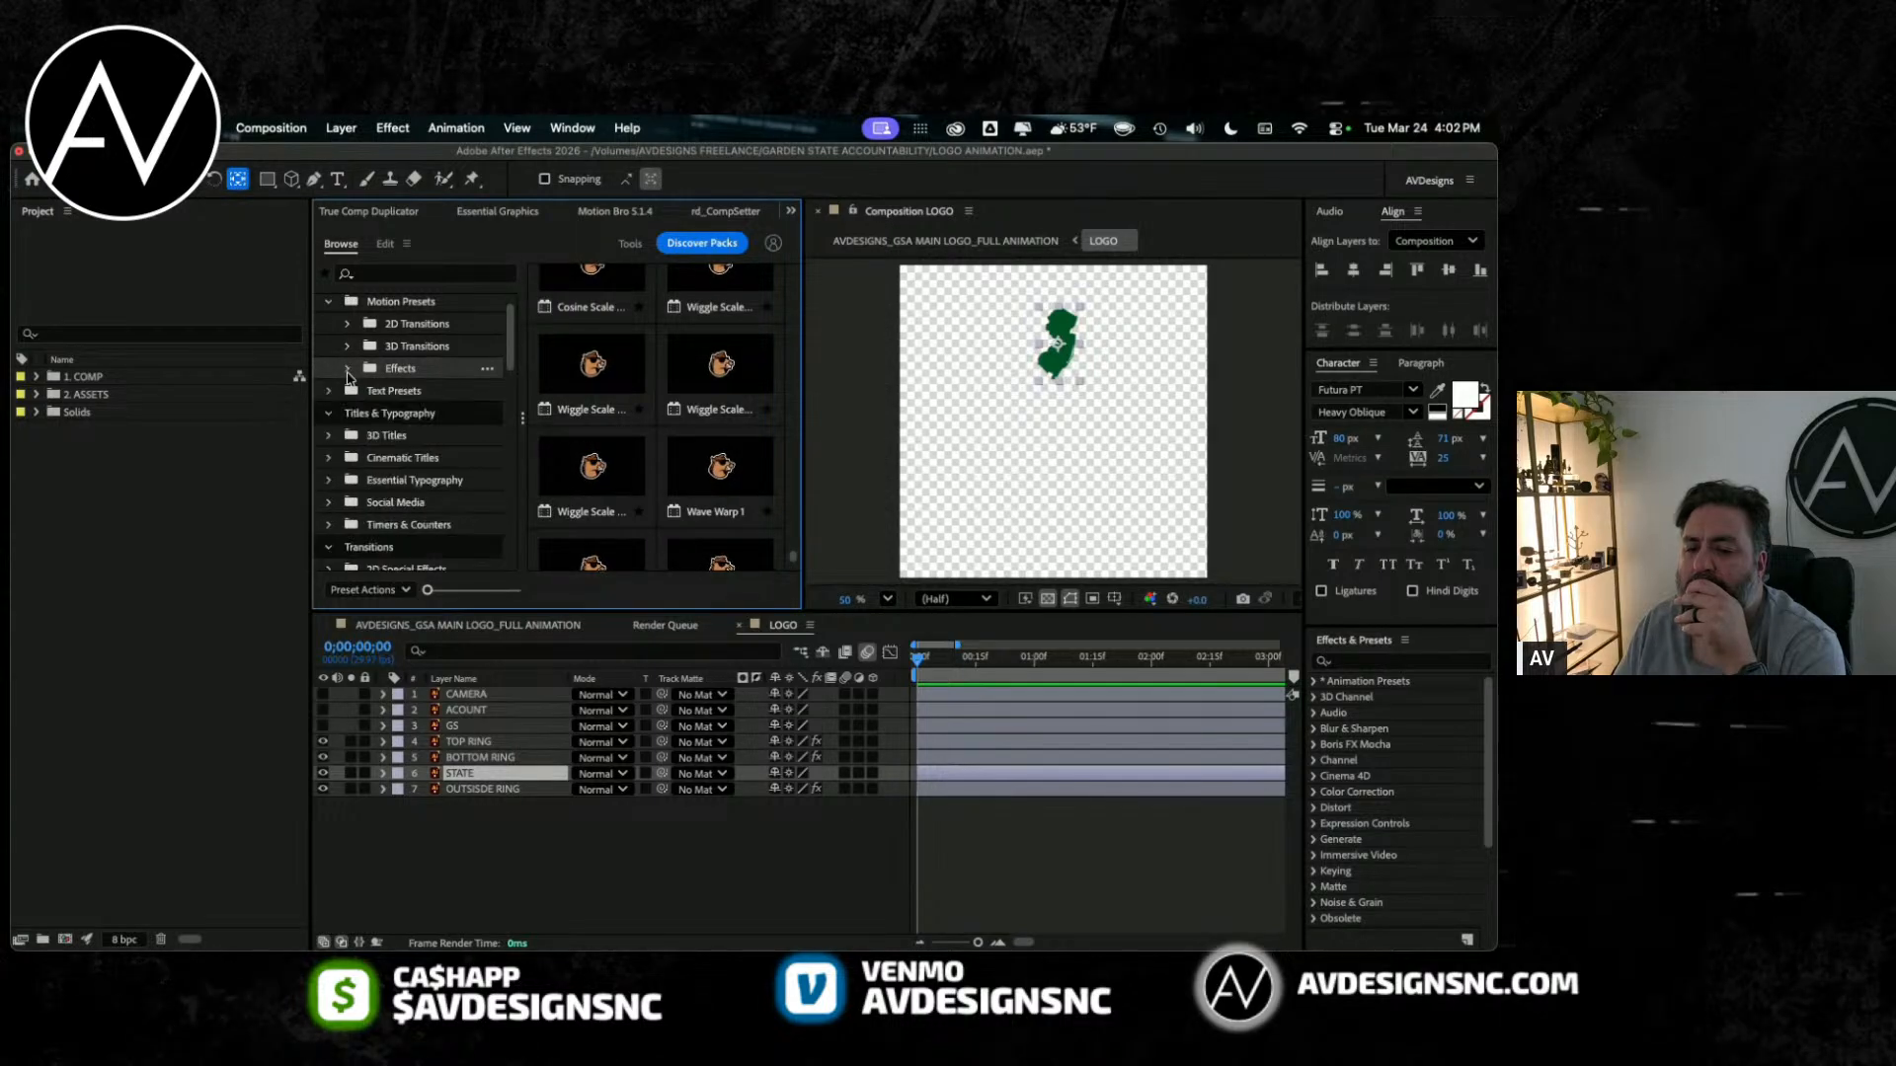
Step: Reexamine the 3D Transitions presets from Position through Rotate, including the combined position, rotate and scale sets, and collapse the folder
{"action": "left_click", "coordinate": [348, 347]}
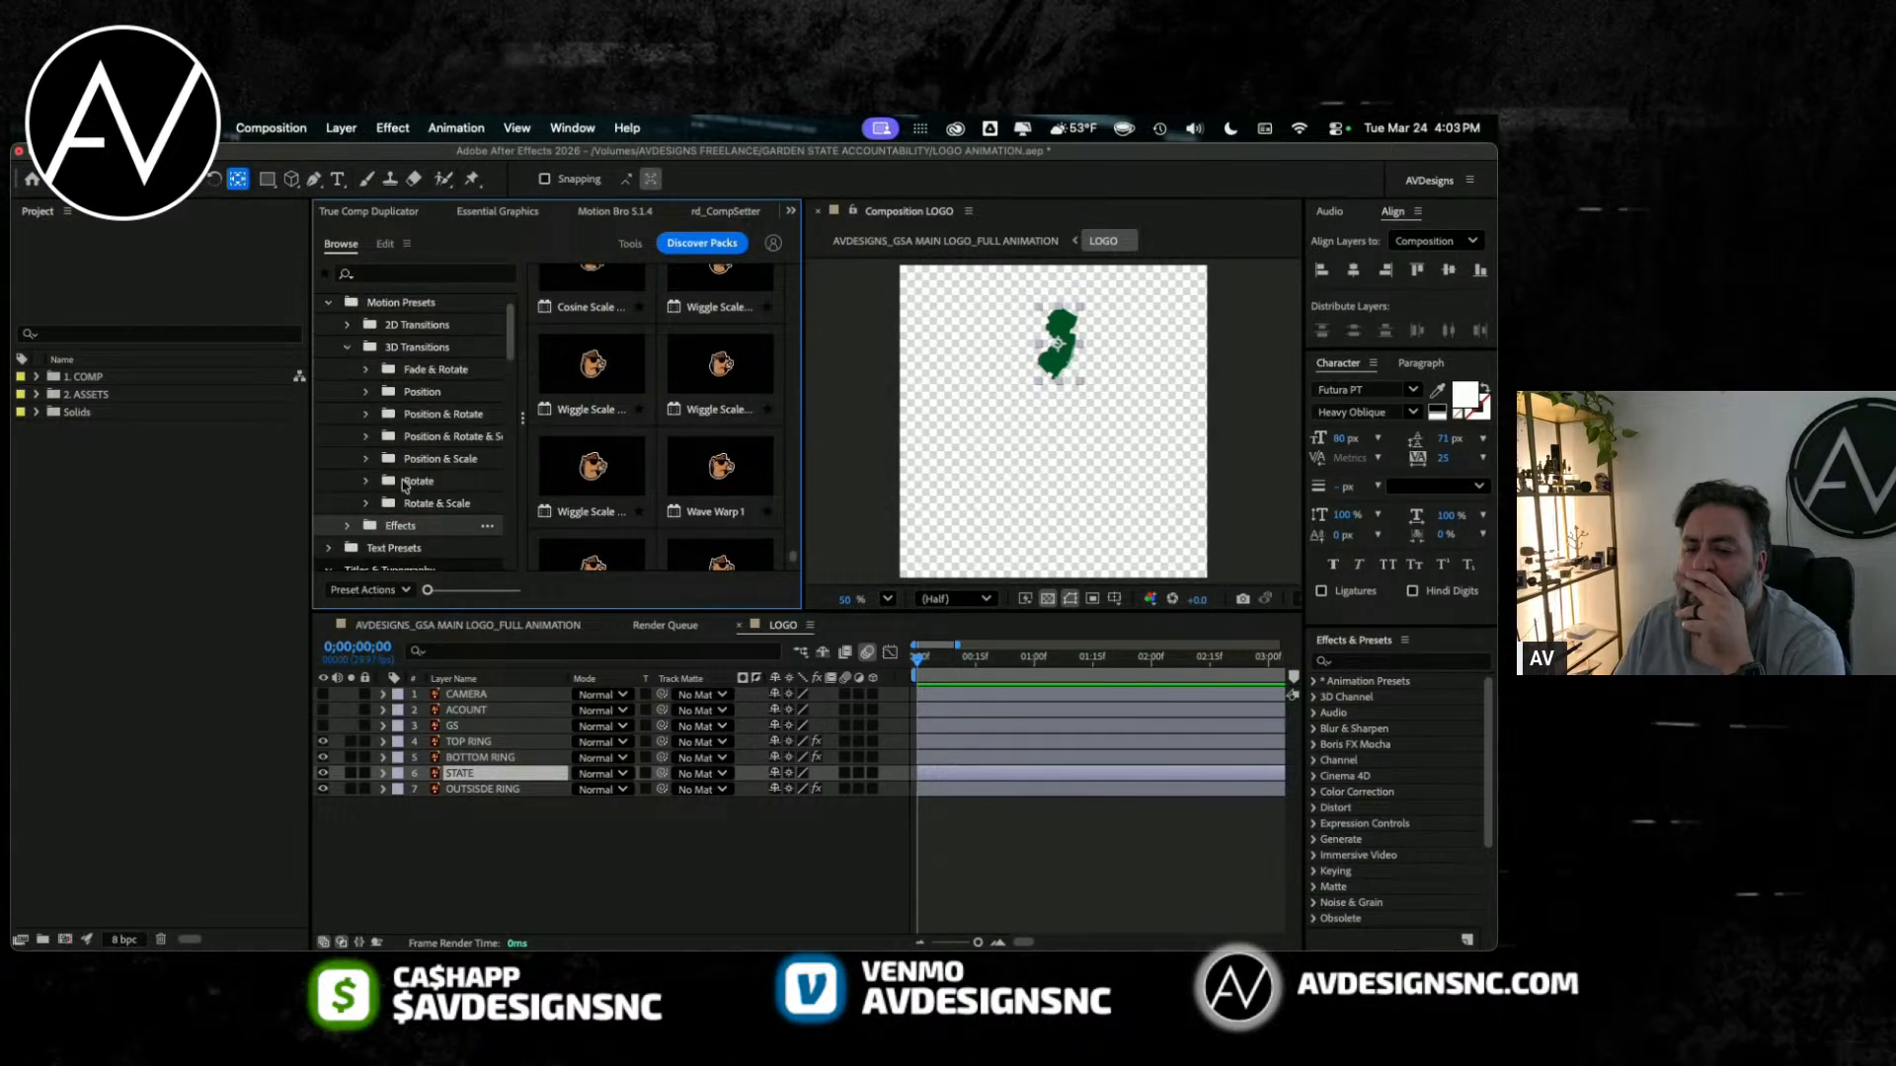
{"action": "left_click", "coordinate": [422, 393]}
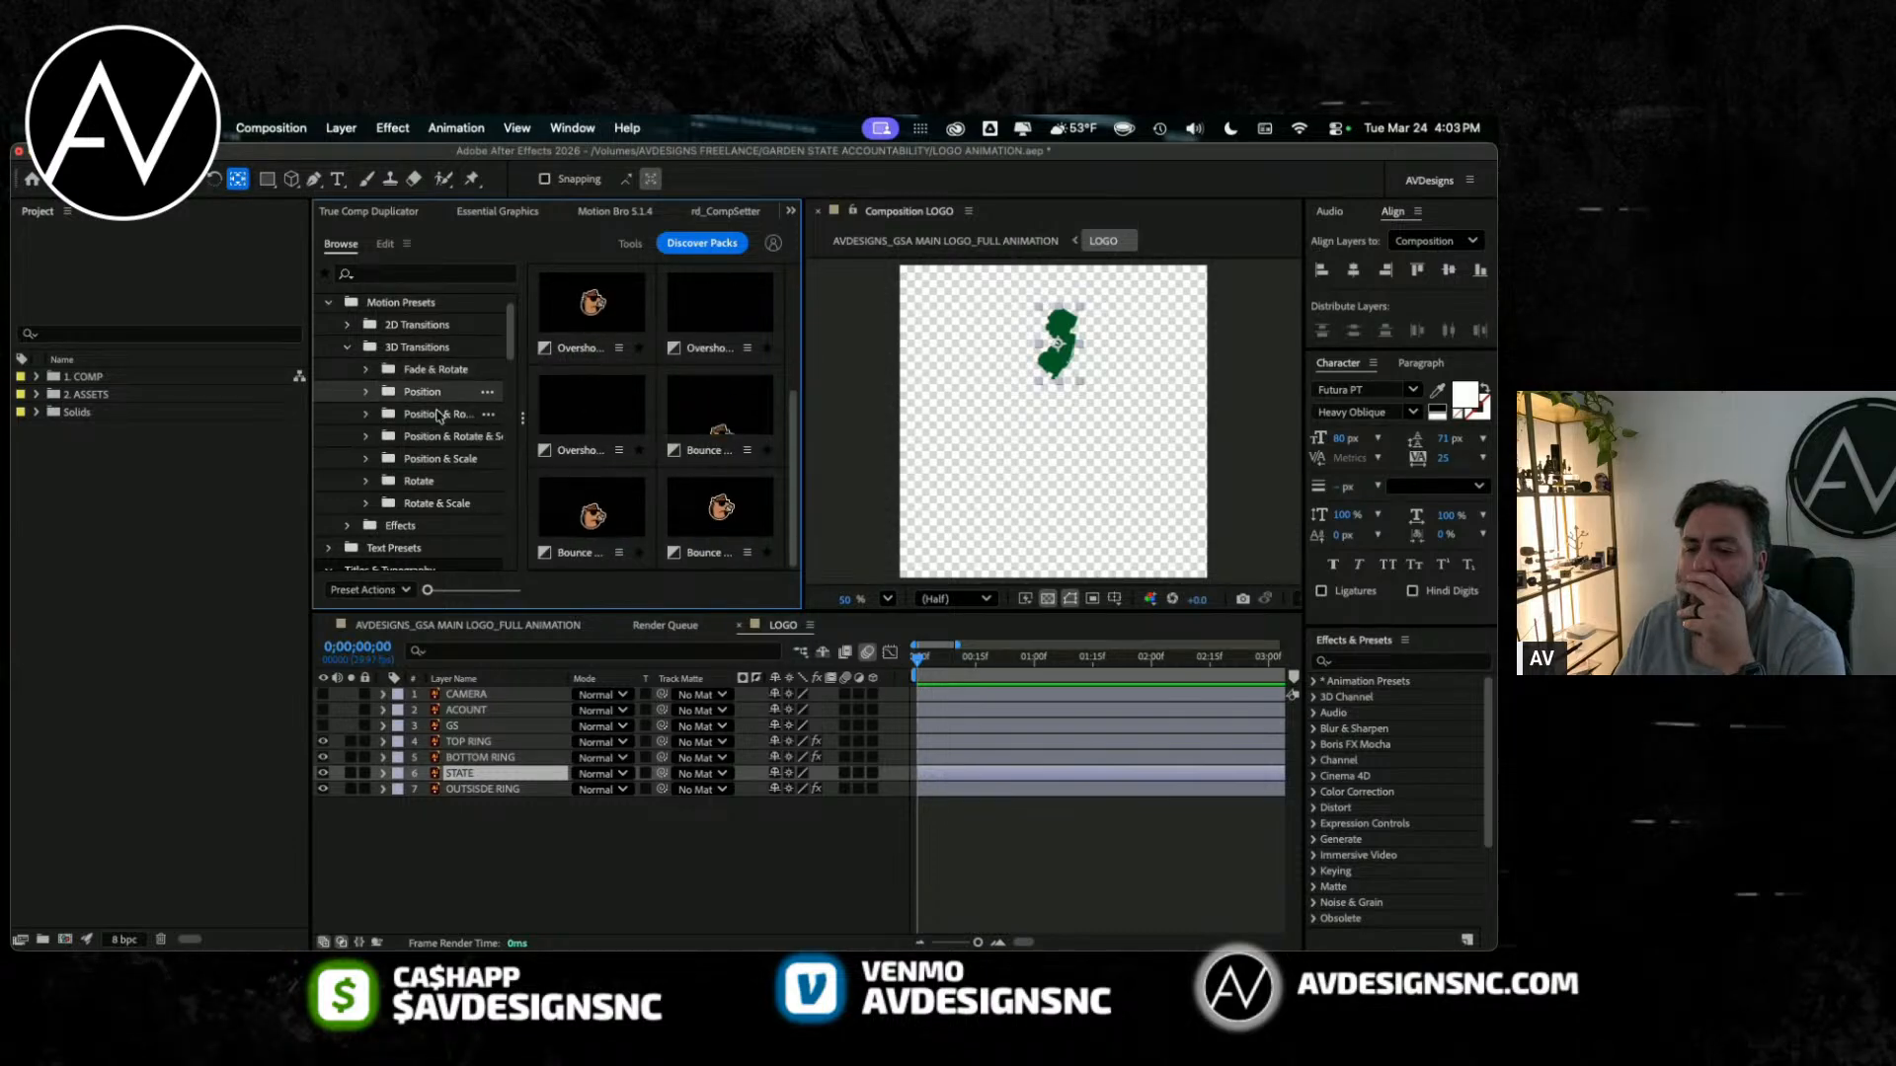
{"action": "left_click", "coordinate": [427, 419]}
{"action": "left_click", "coordinate": [427, 436]}
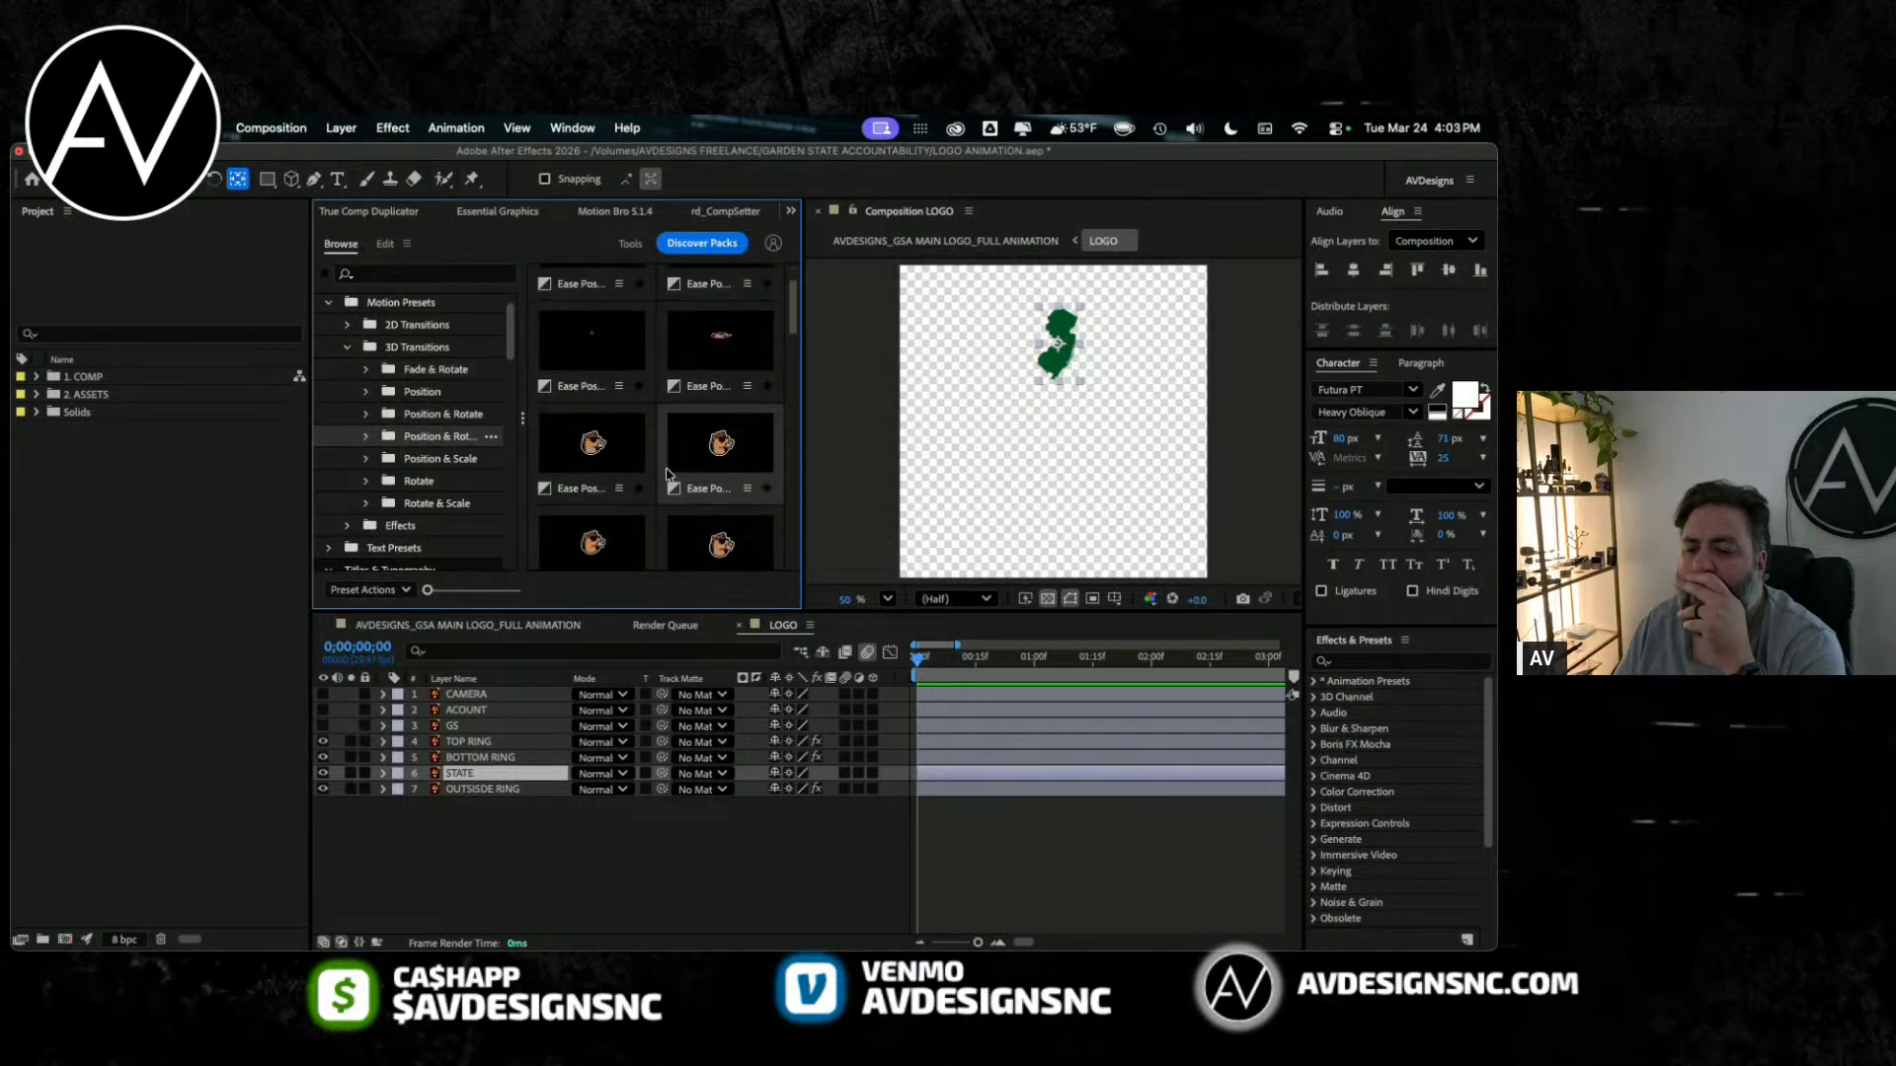
{"action": "scroll", "coordinate": [667, 475], "scroll_direction": "down", "scroll_amount": 3}
{"action": "scroll", "coordinate": [666, 475], "scroll_direction": "down", "scroll_amount": 3}
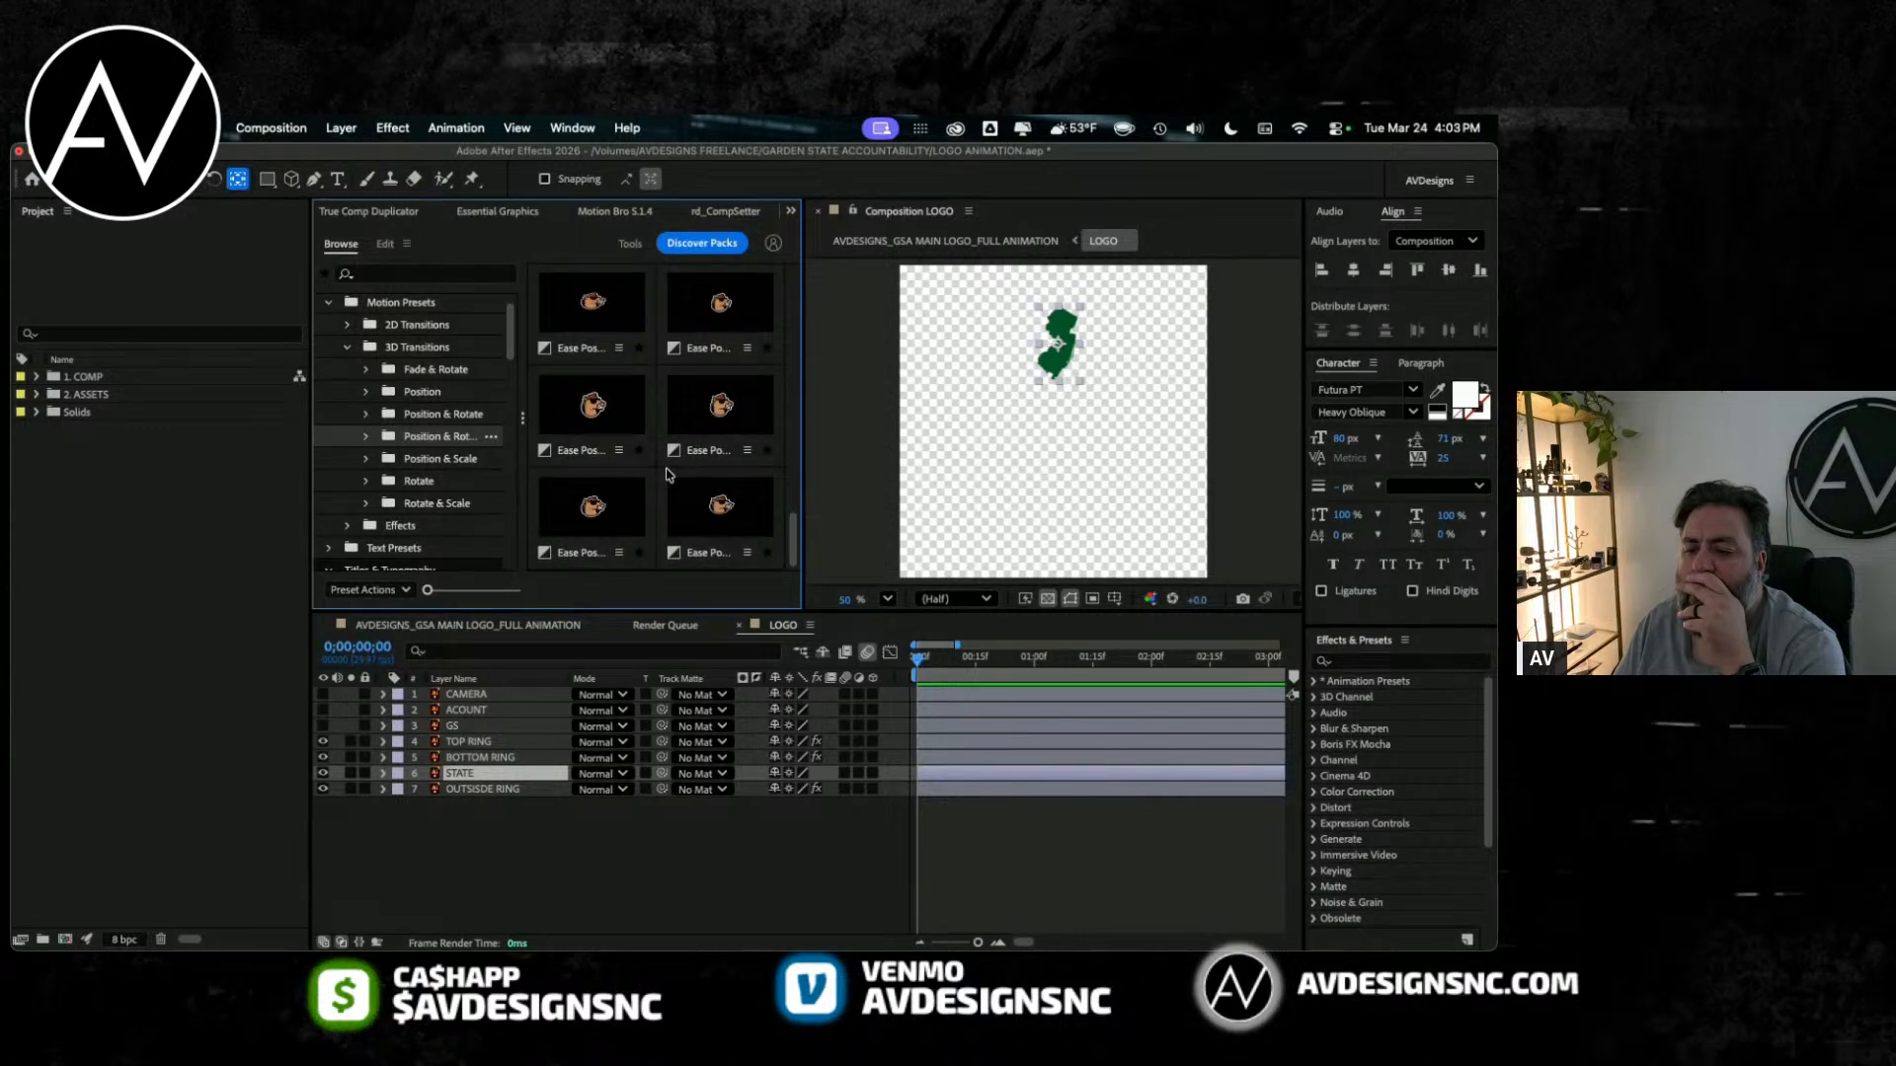
{"action": "scroll", "coordinate": [419, 371], "scroll_direction": "down", "scroll_amount": 3}
{"action": "left_click", "coordinate": [420, 364]}
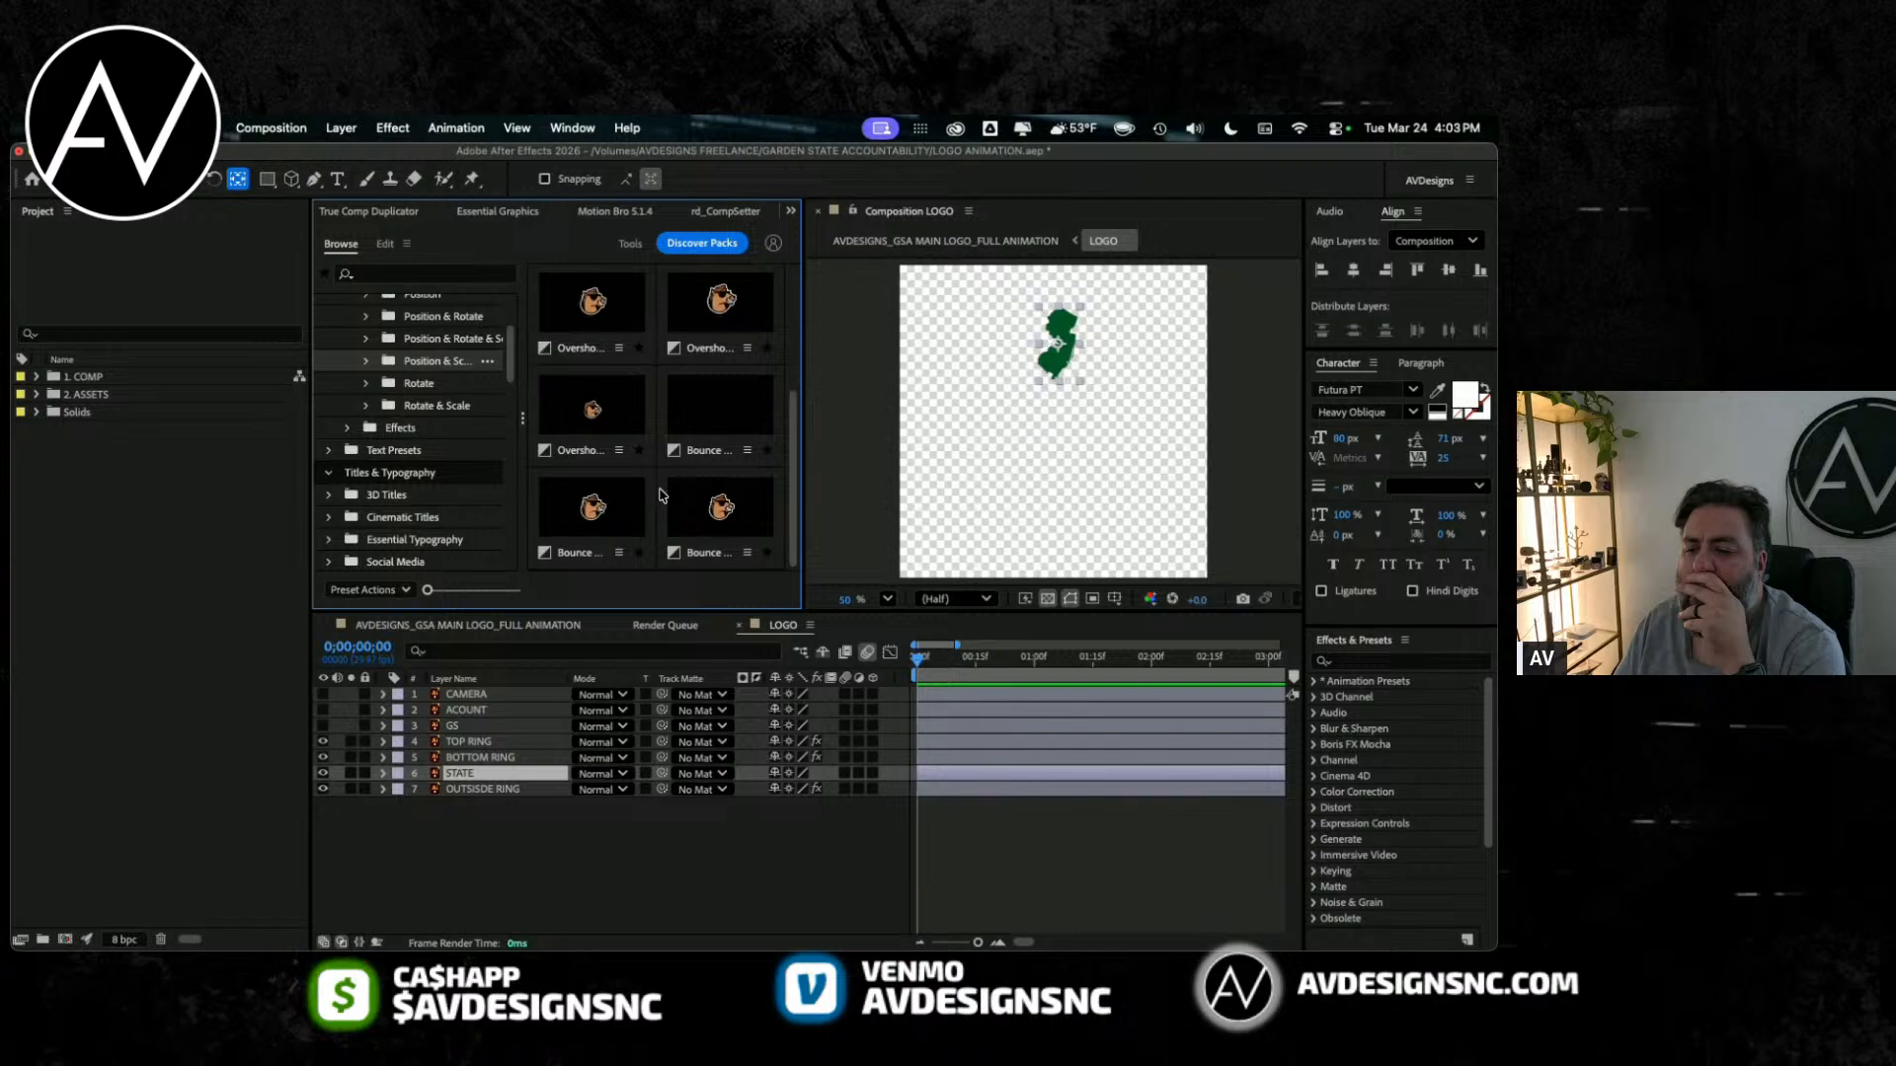
{"action": "left_click", "coordinate": [415, 383]}
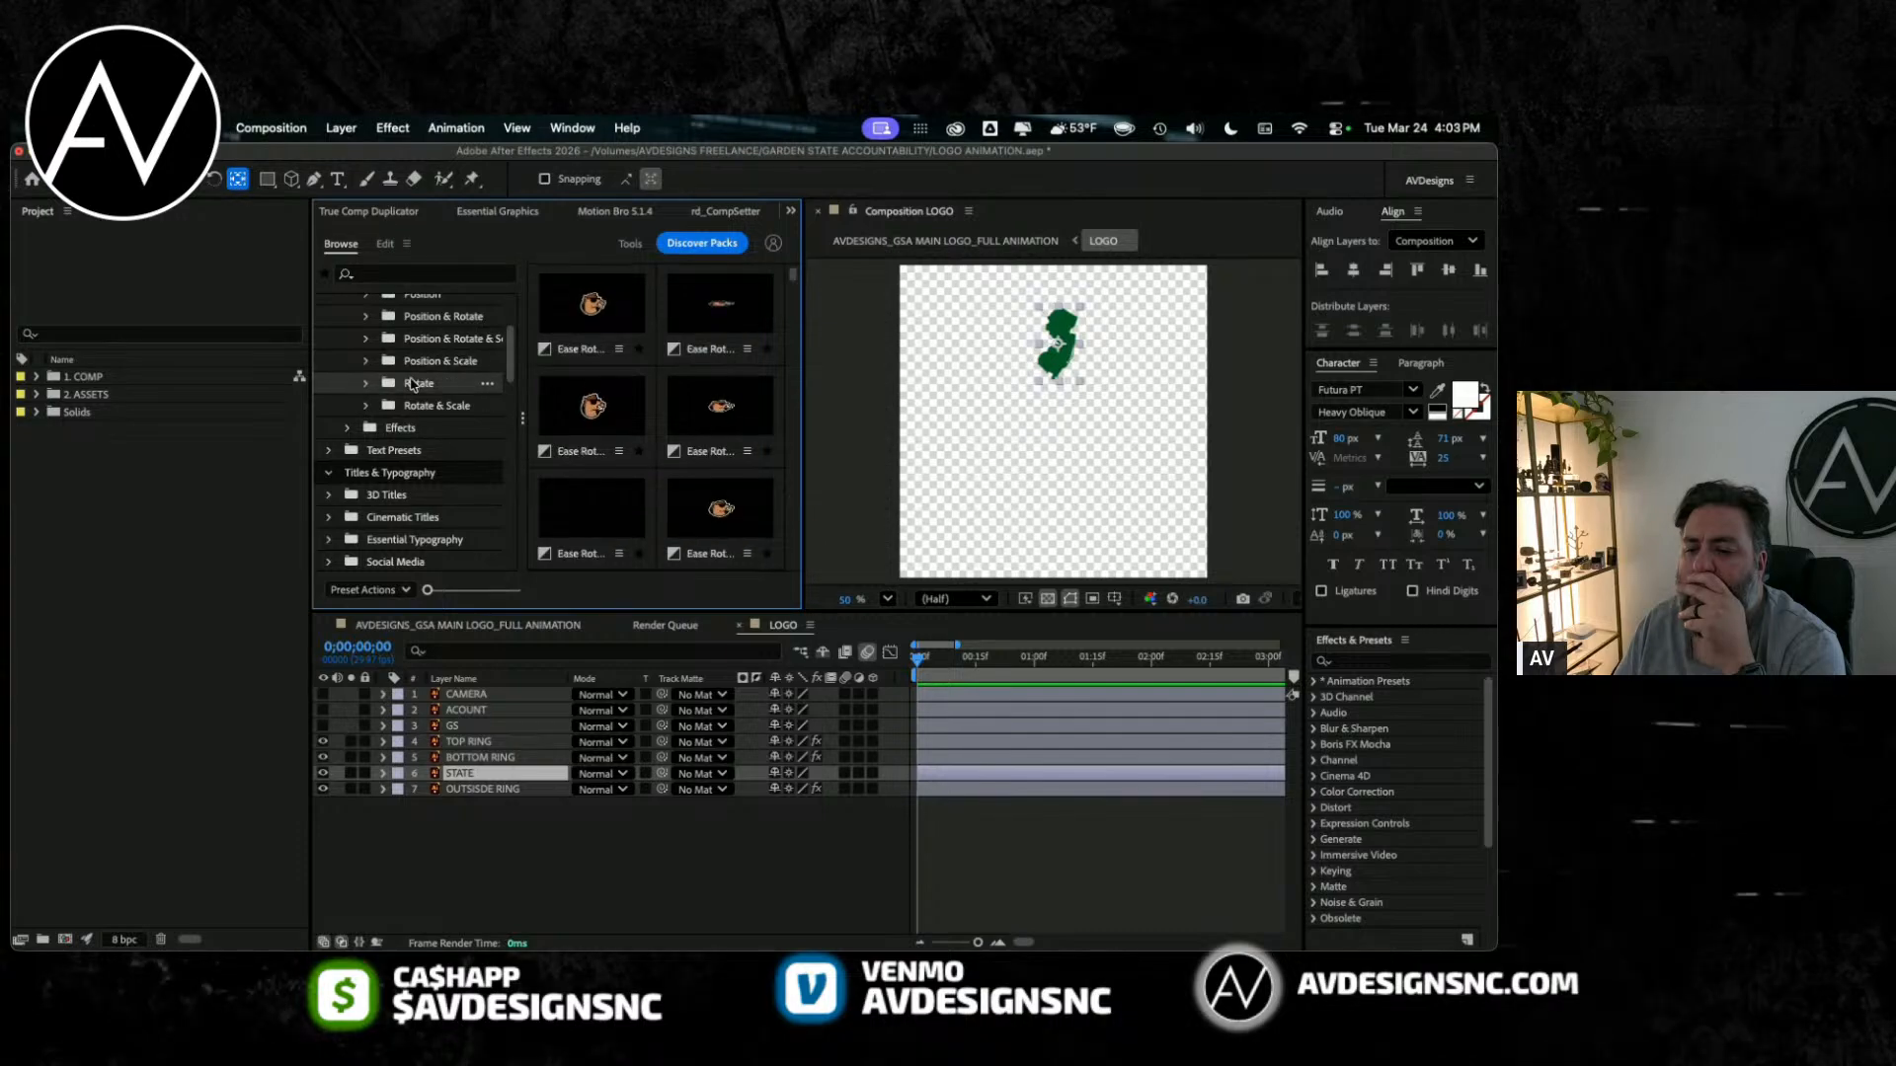
{"action": "scroll", "coordinate": [412, 383], "scroll_direction": "up", "scroll_amount": 3}
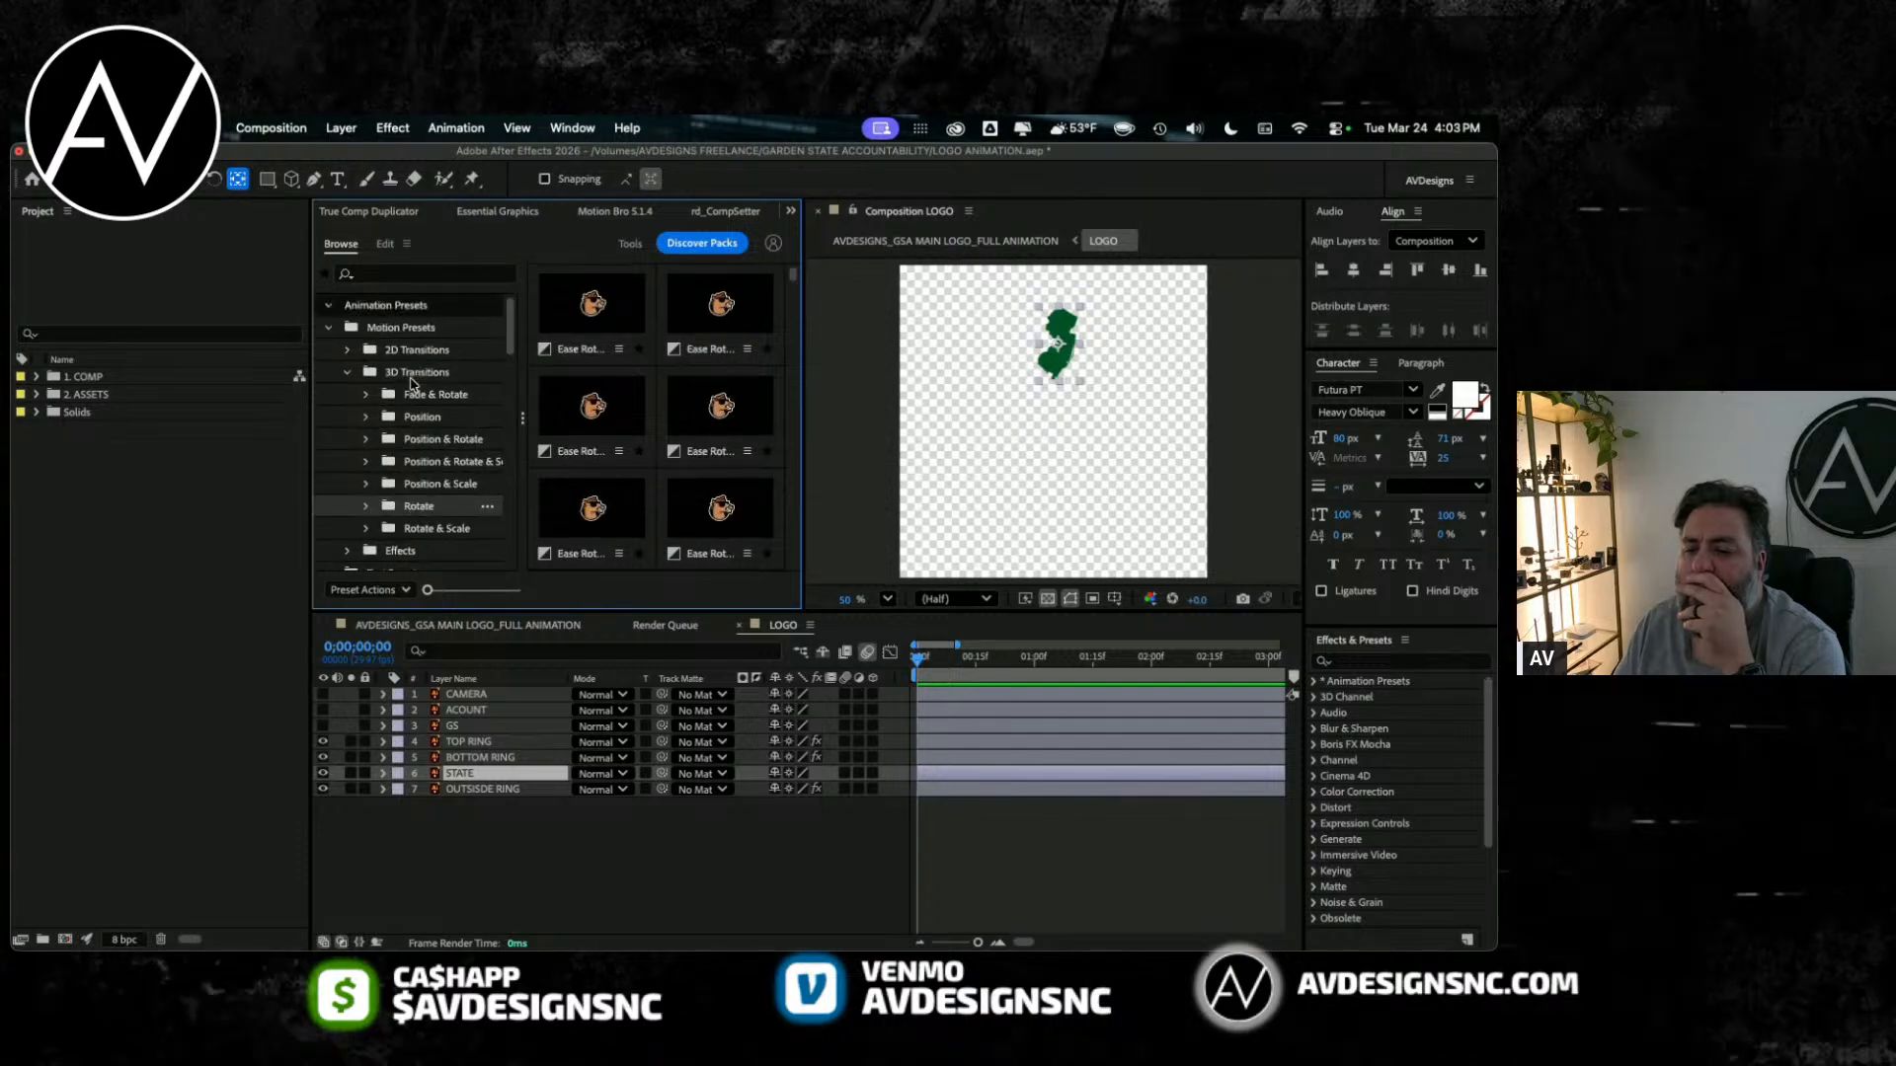
{"action": "left_click", "coordinate": [347, 374]}
Step: Scrub the ring reveals in the LOGO timeline from frame 0 through frame 5 and park the playhead at frame 19
{"action": "left_click", "coordinate": [1014, 671]}
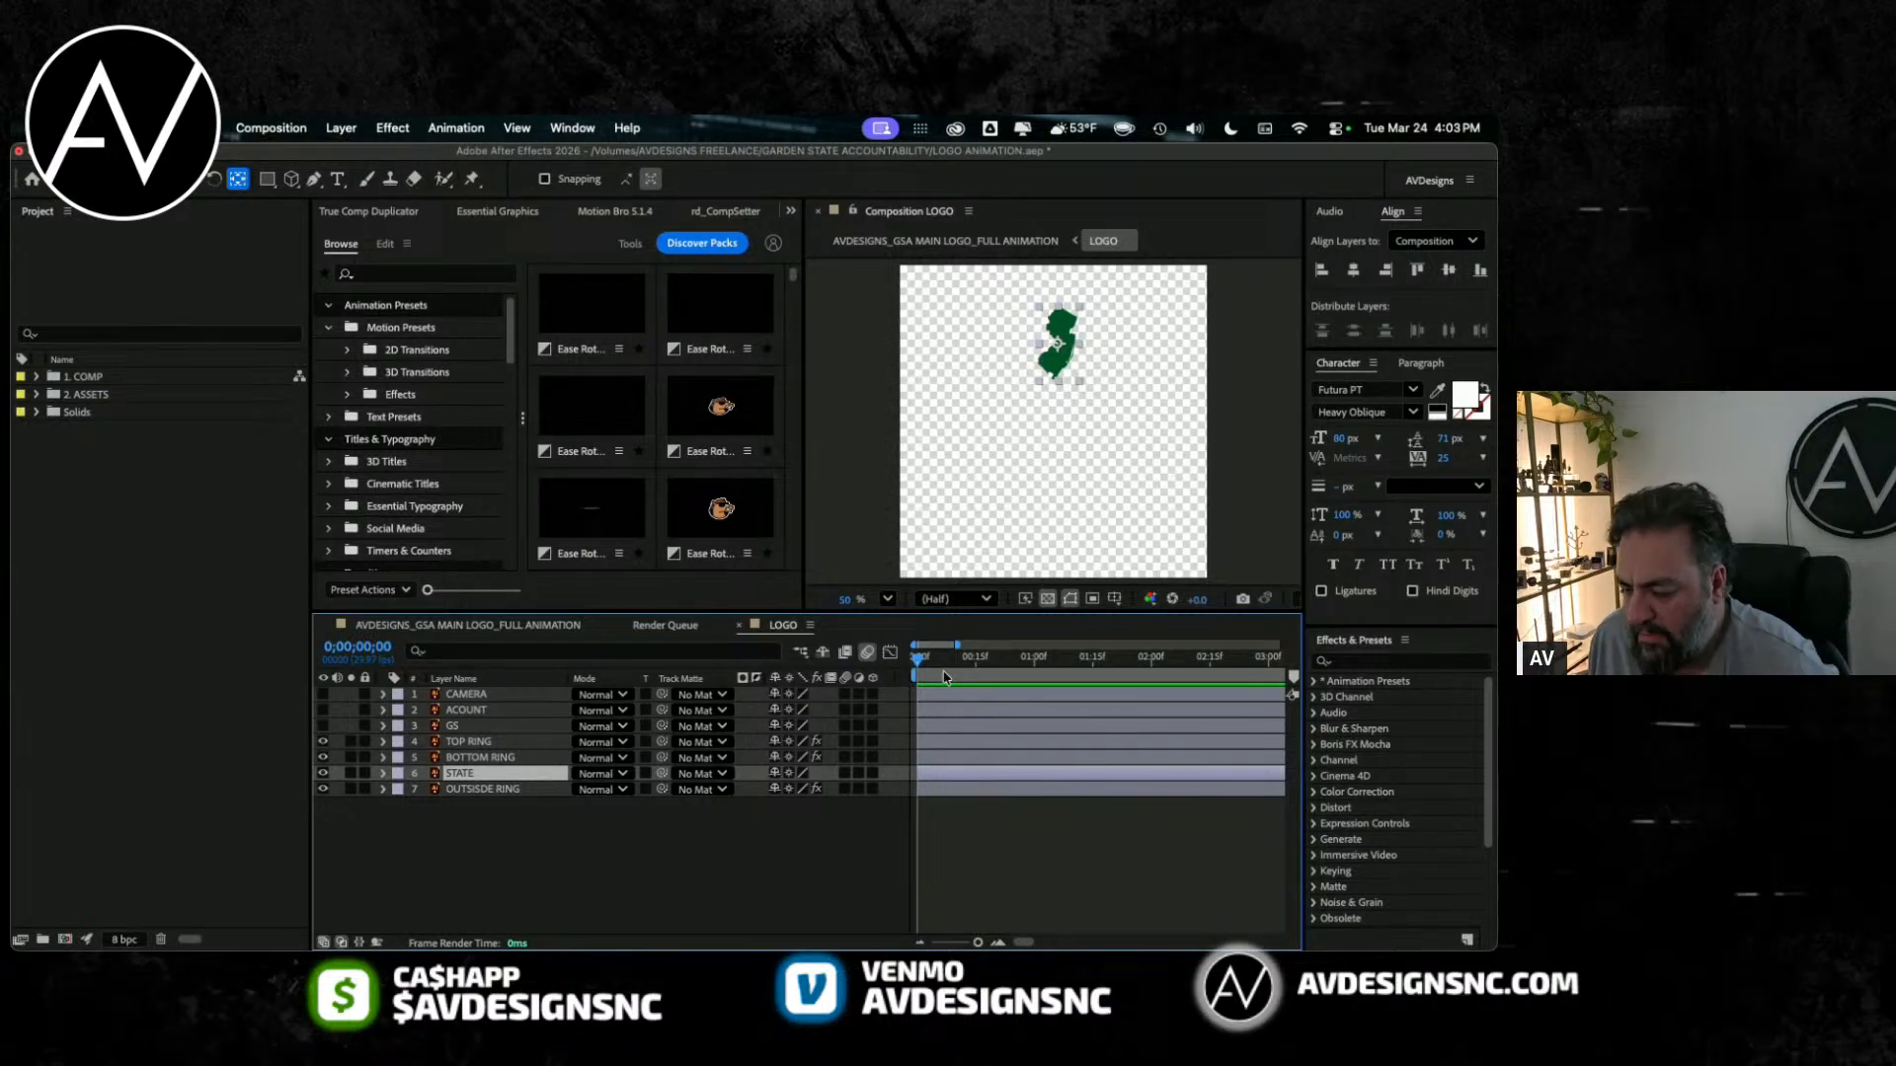
{"action": "key", "text": "equal"}
{"action": "key", "text": "equal"}
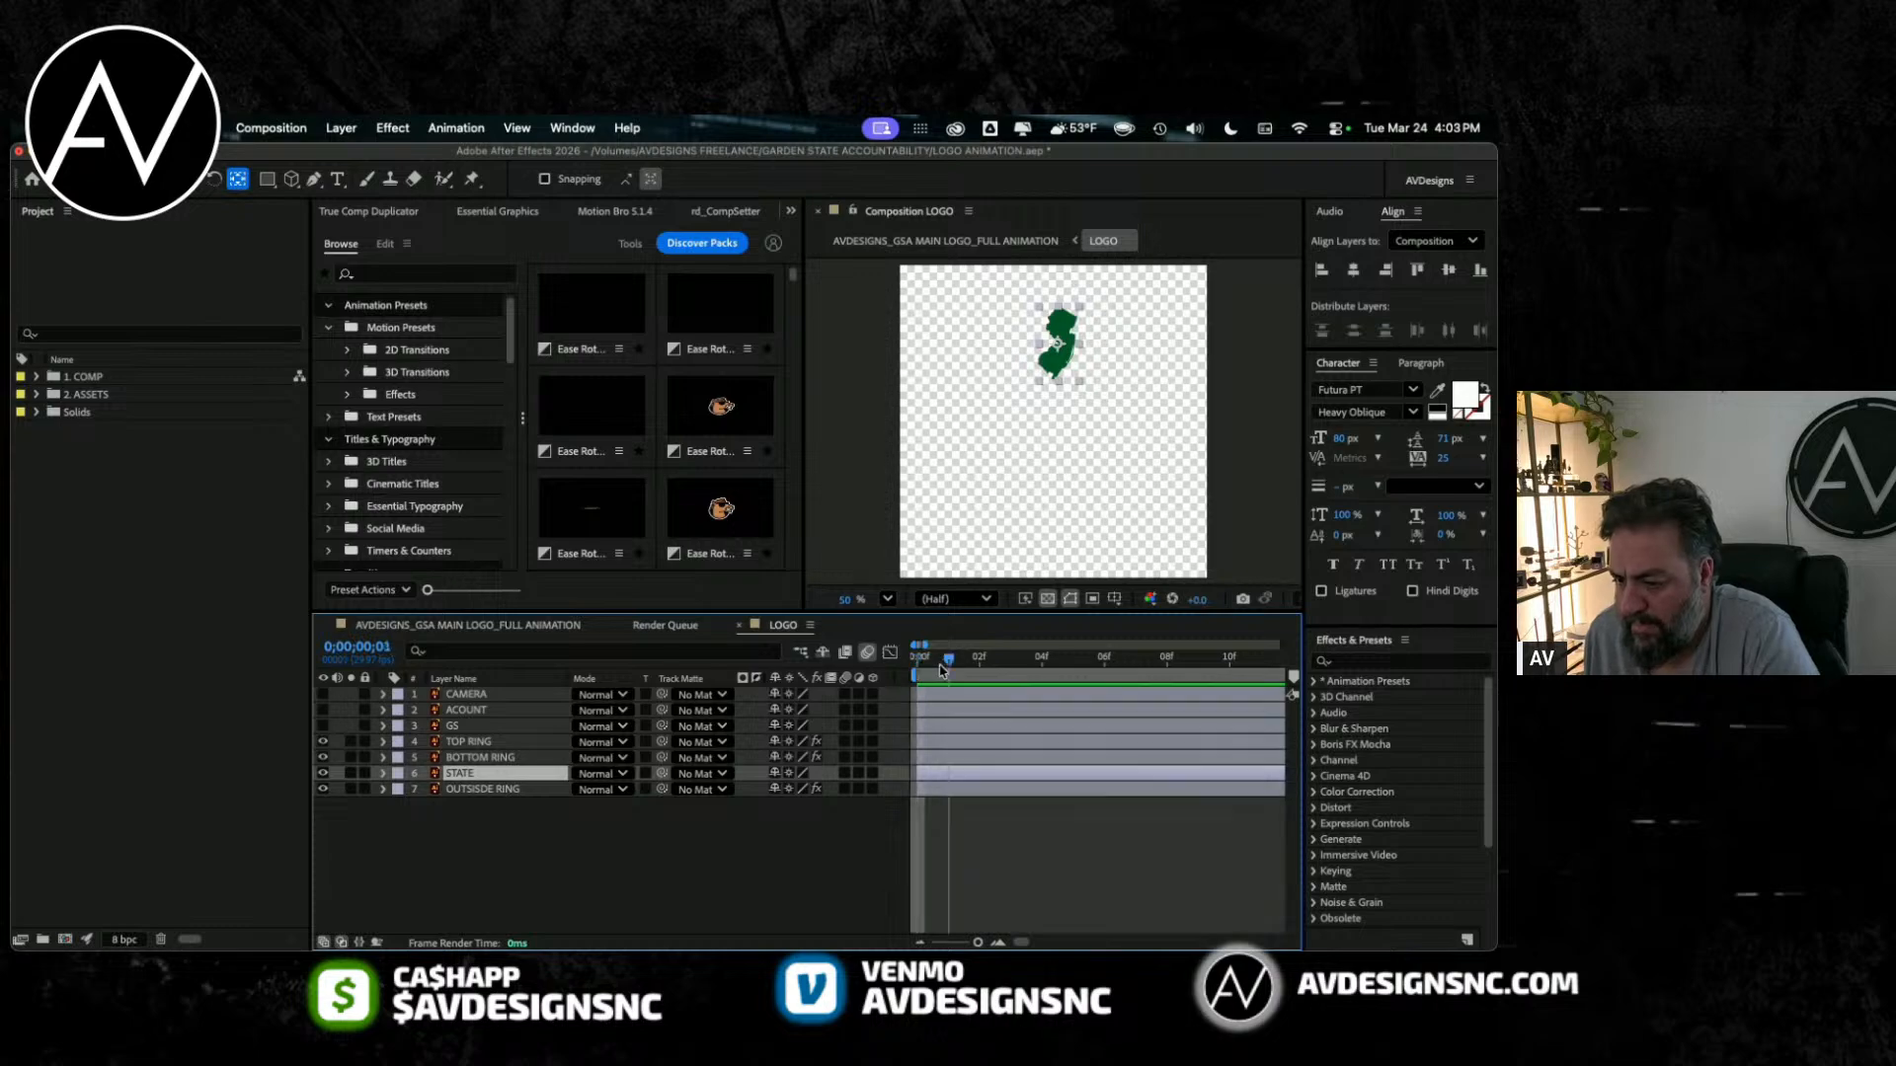
{"action": "key", "text": "equal"}
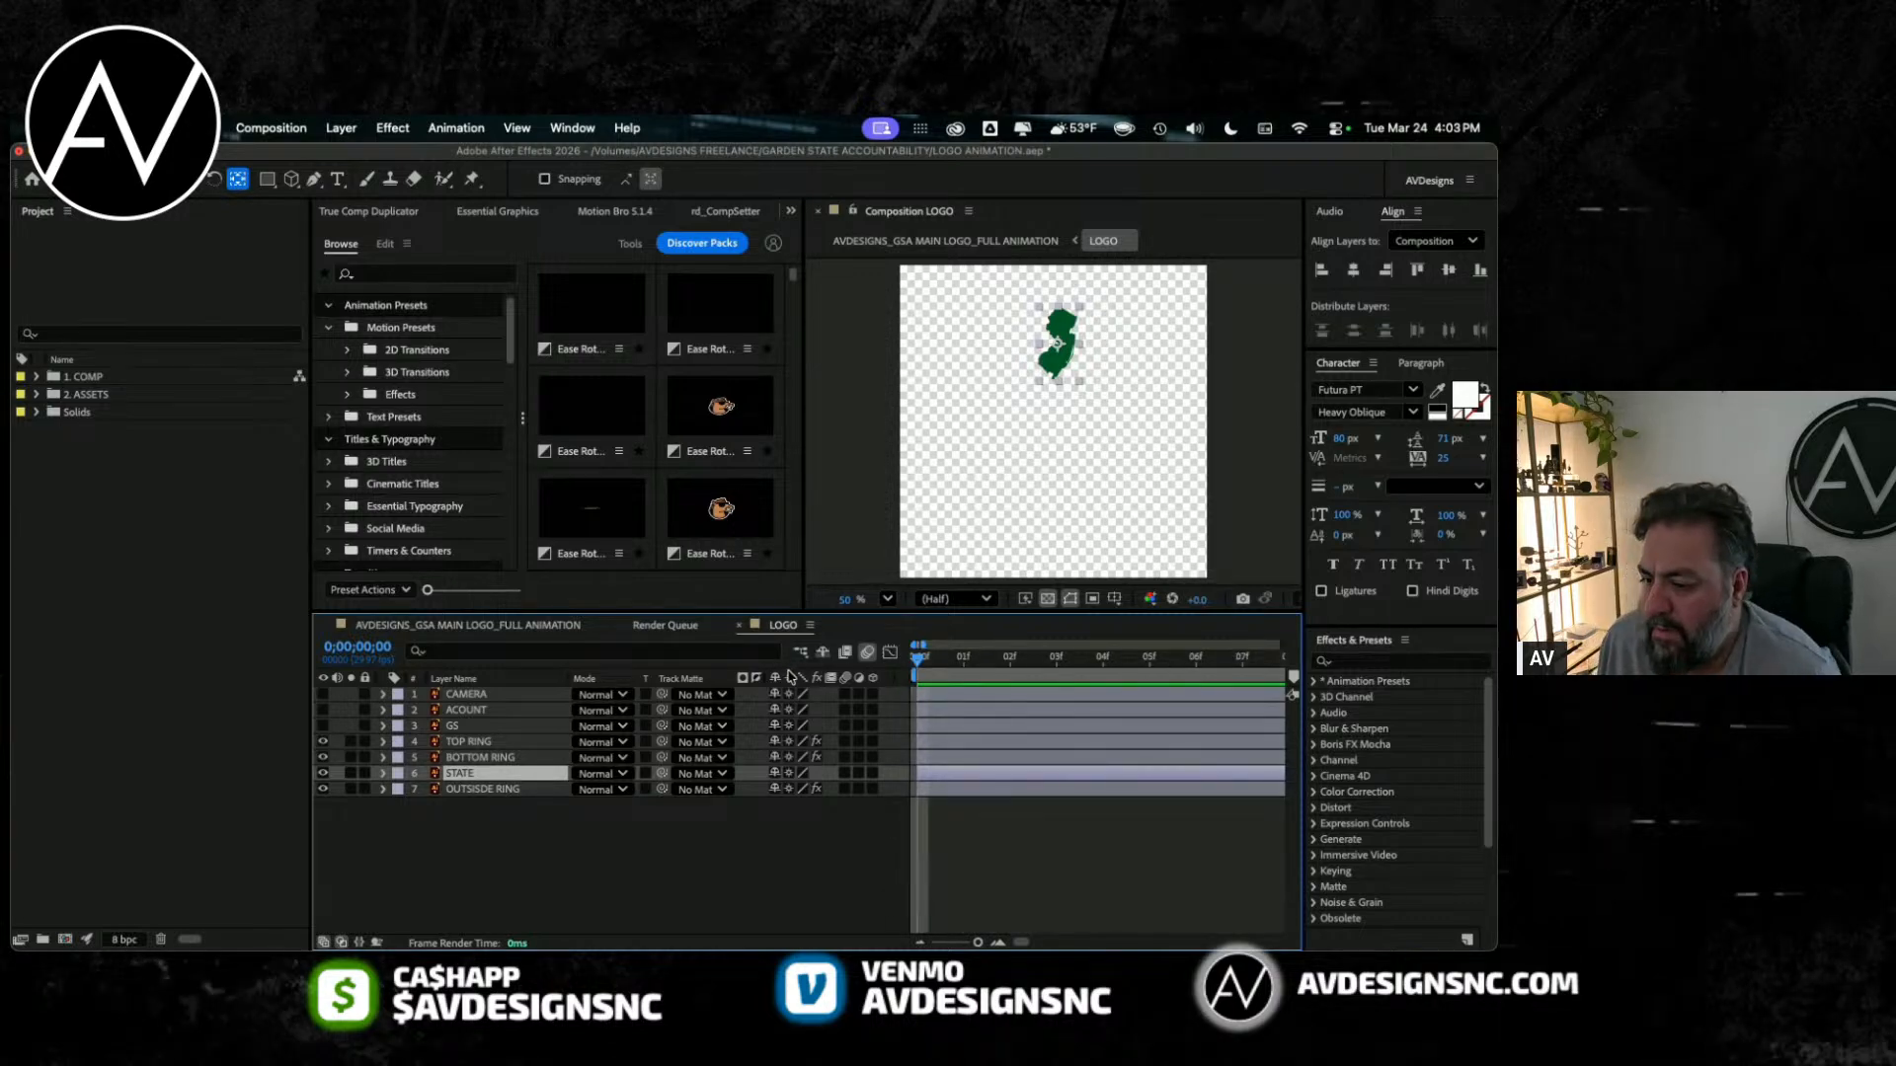
{"action": "left_click_drag", "start_coordinate": [920, 664], "coordinate": [1150, 662]}
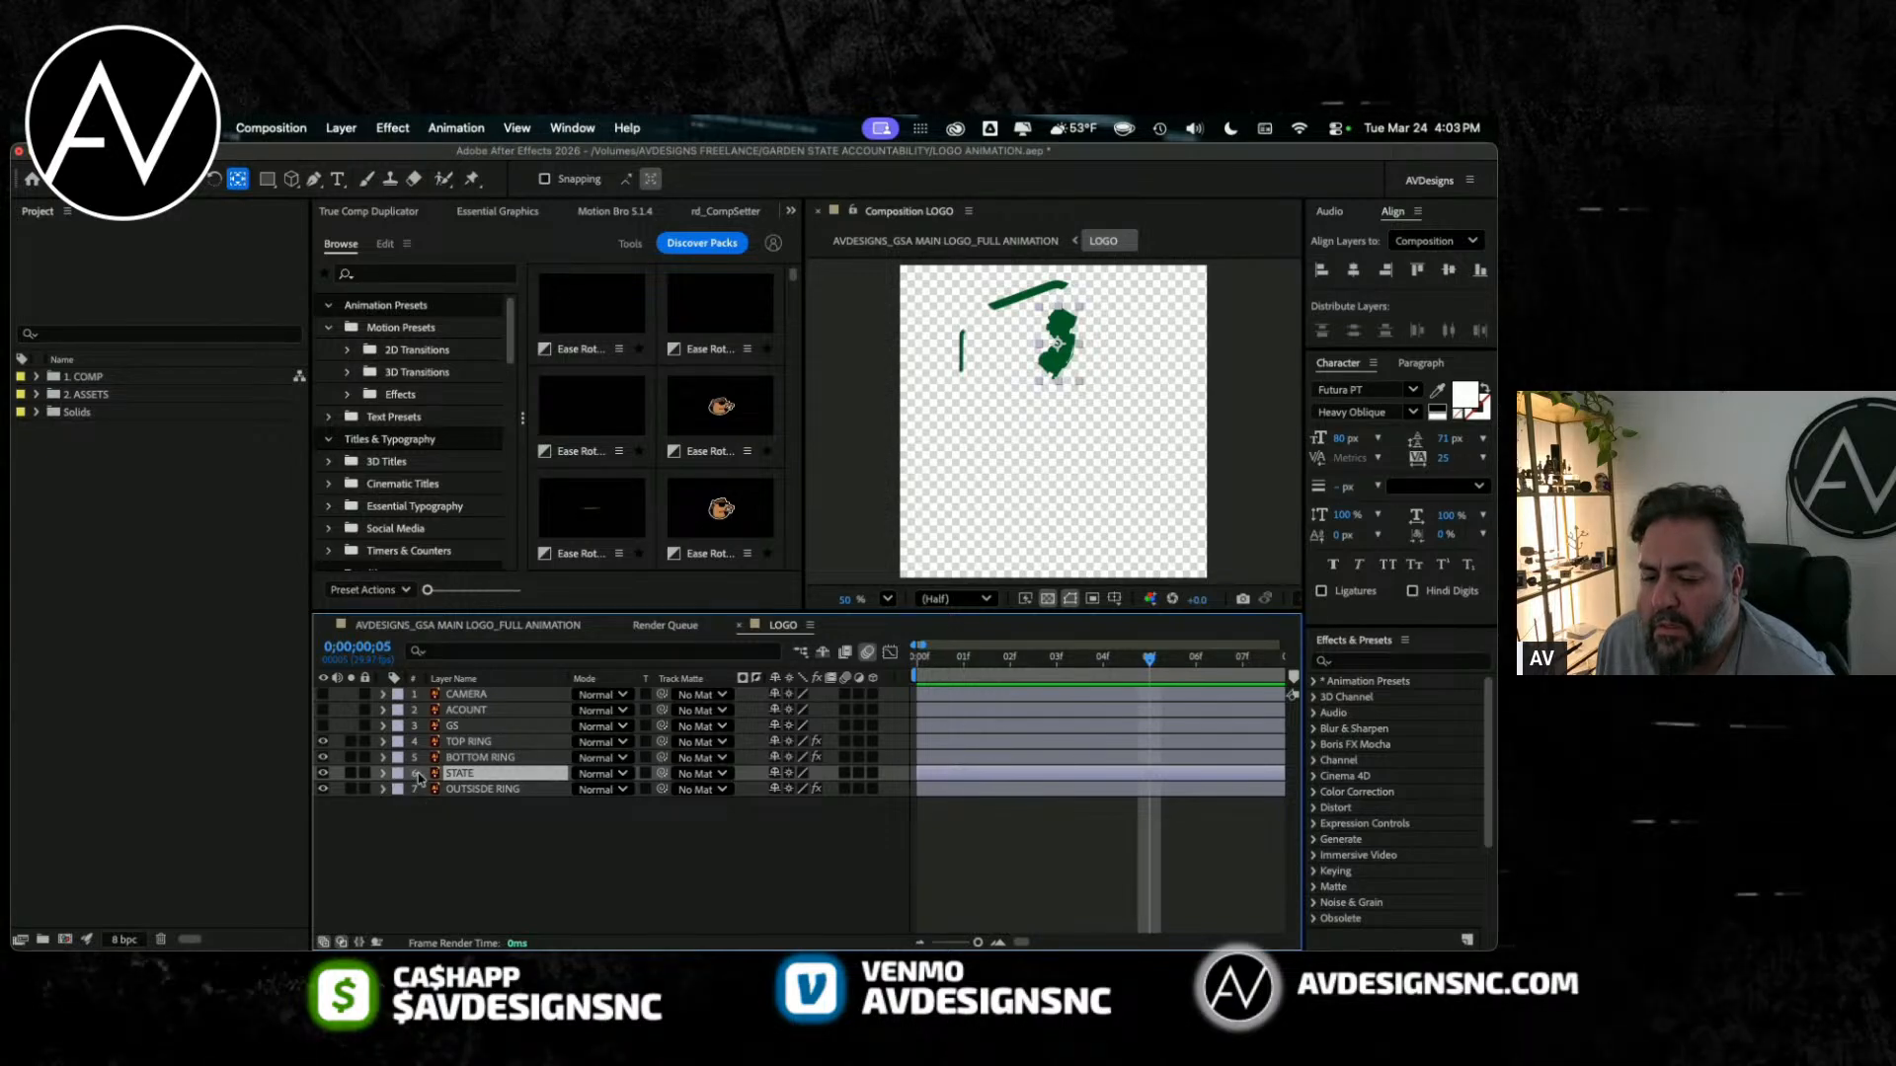
{"action": "key", "text": "minus"}
{"action": "key", "text": "minus"}
{"action": "key", "text": "minus"}
{"action": "mouse_move", "coordinate": [1017, 669]}
{"action": "left_mouse_down"}
{"action": "mouse_move", "coordinate": [1245, 655]}
{"action": "mouse_move", "coordinate": [1126, 678]}
{"action": "left_mouse_up"}
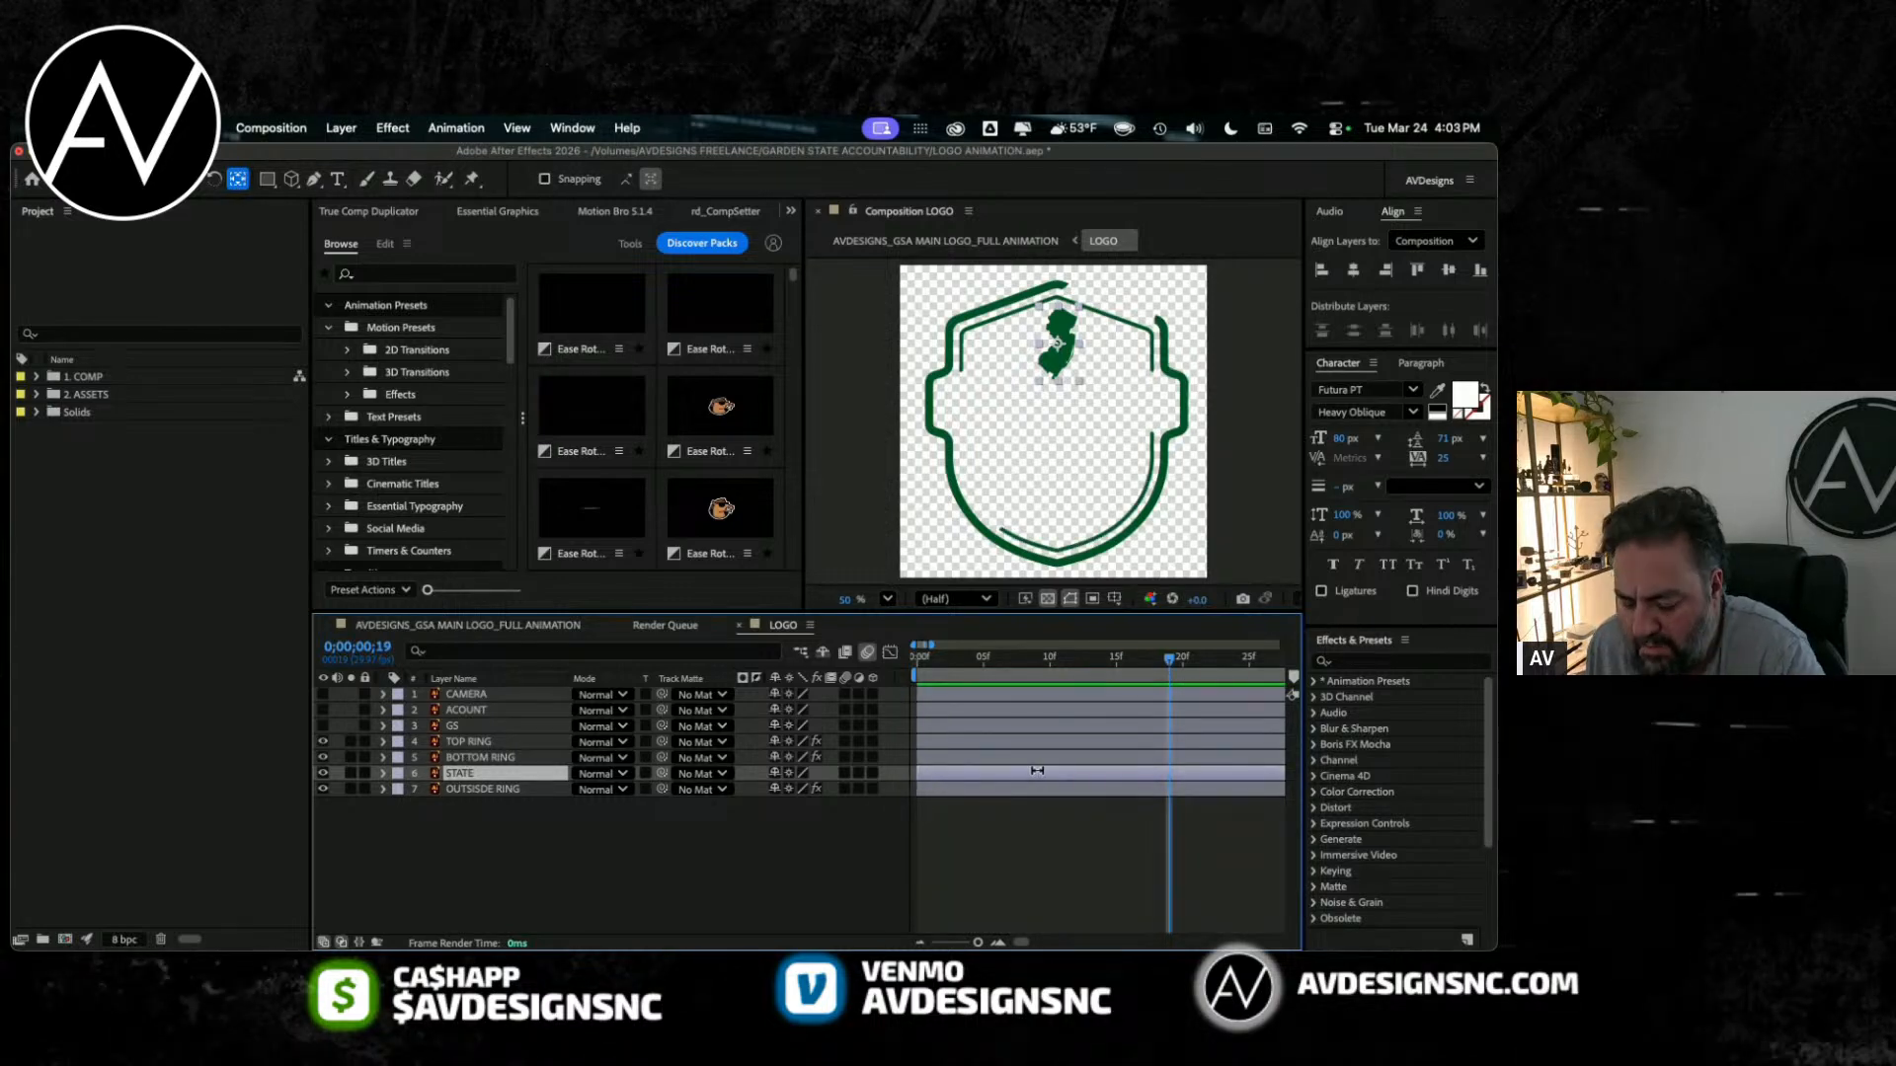
Step: Move the STATE layer's start to frame 18 and look through the 2D Transitions presets
{"action": "left_click_drag", "start_coordinate": [1186, 771], "coordinate": [1233, 773]}
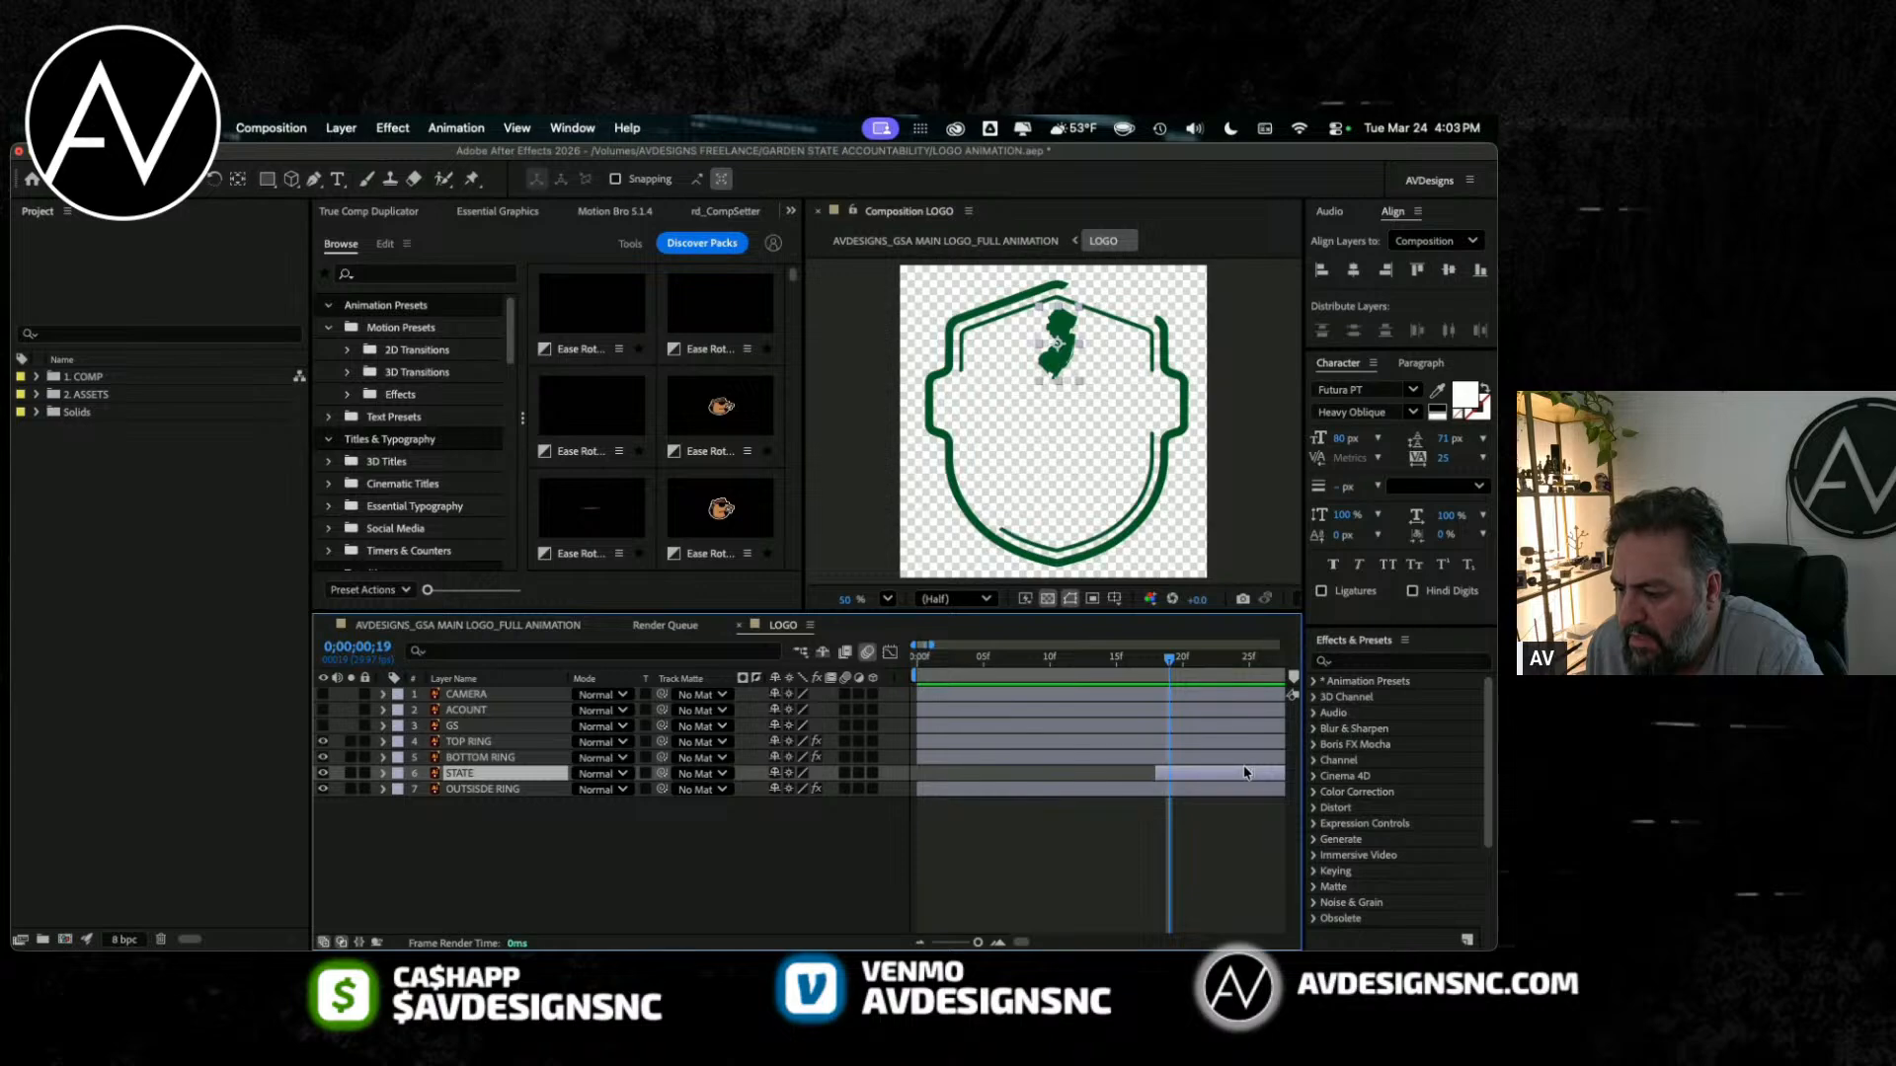
{"action": "left_click", "coordinate": [435, 349]}
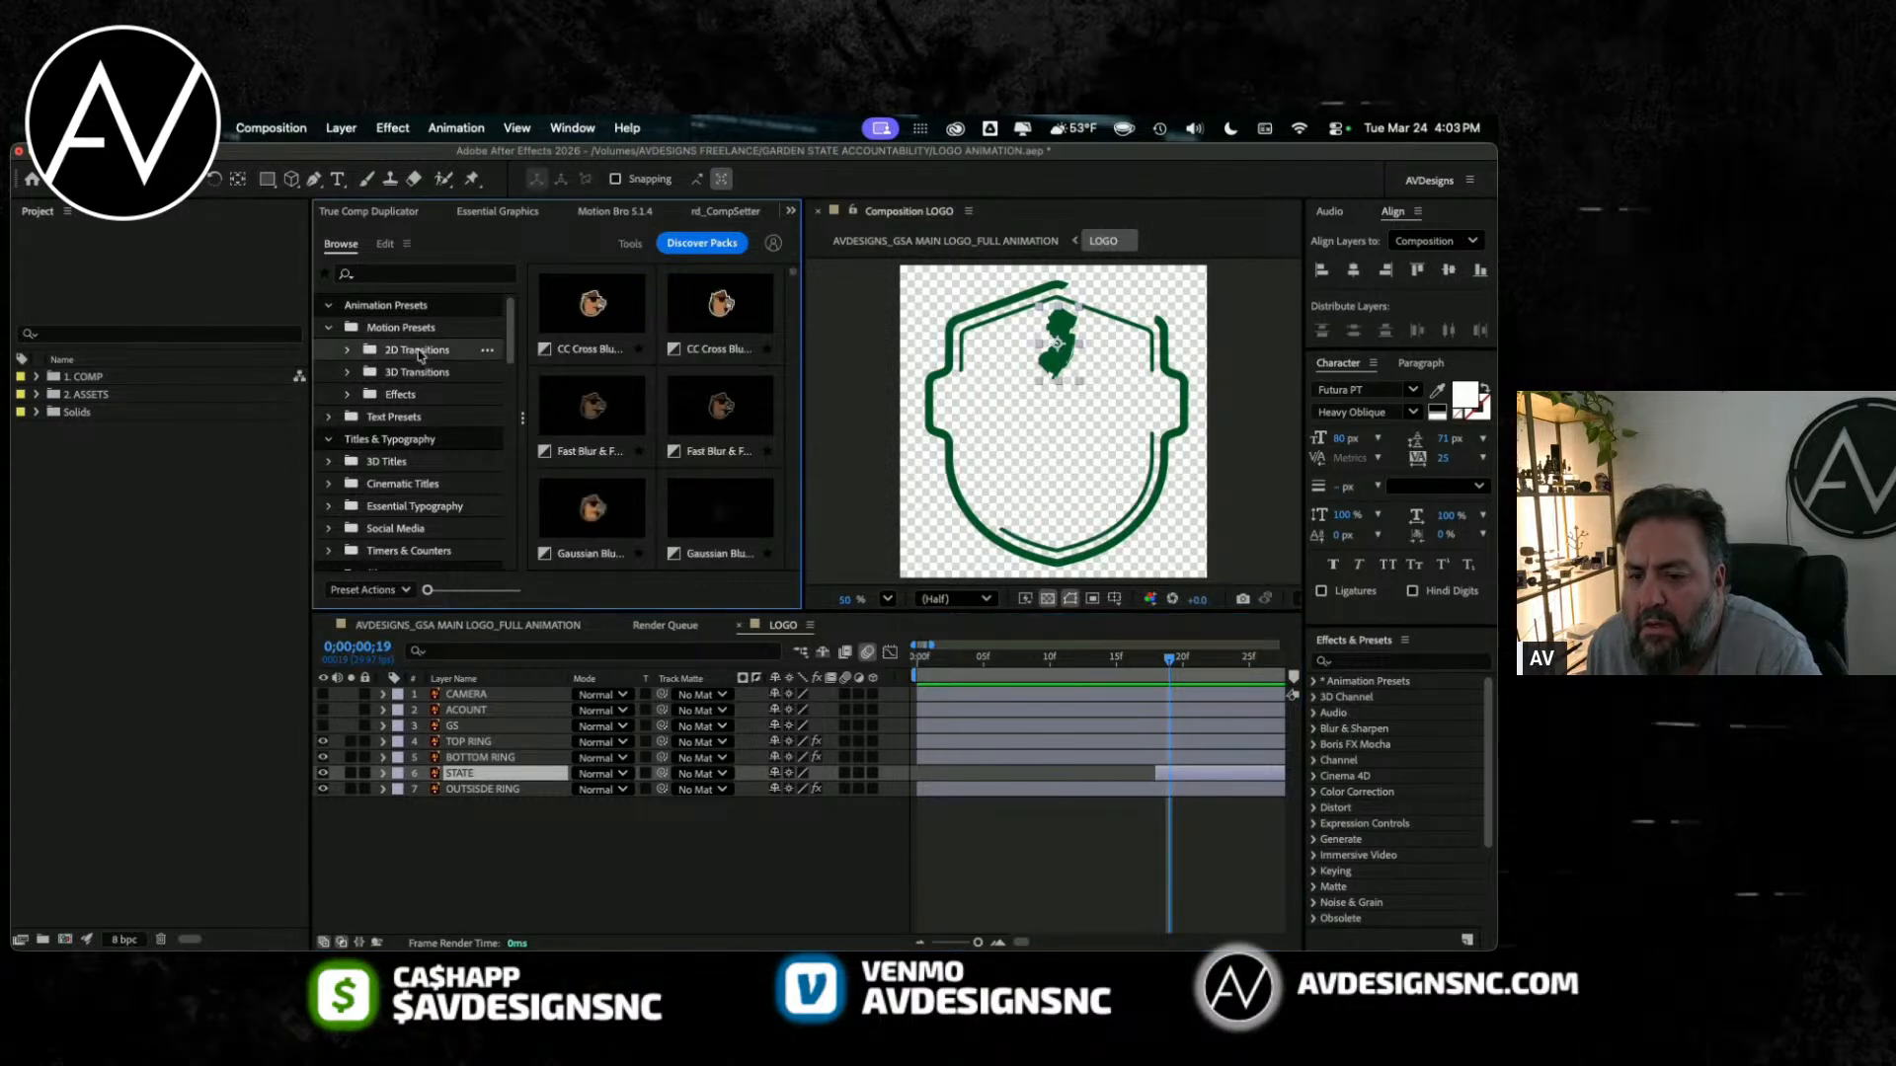
{"action": "scroll", "coordinate": [553, 430], "scroll_direction": "down", "scroll_amount": 3}
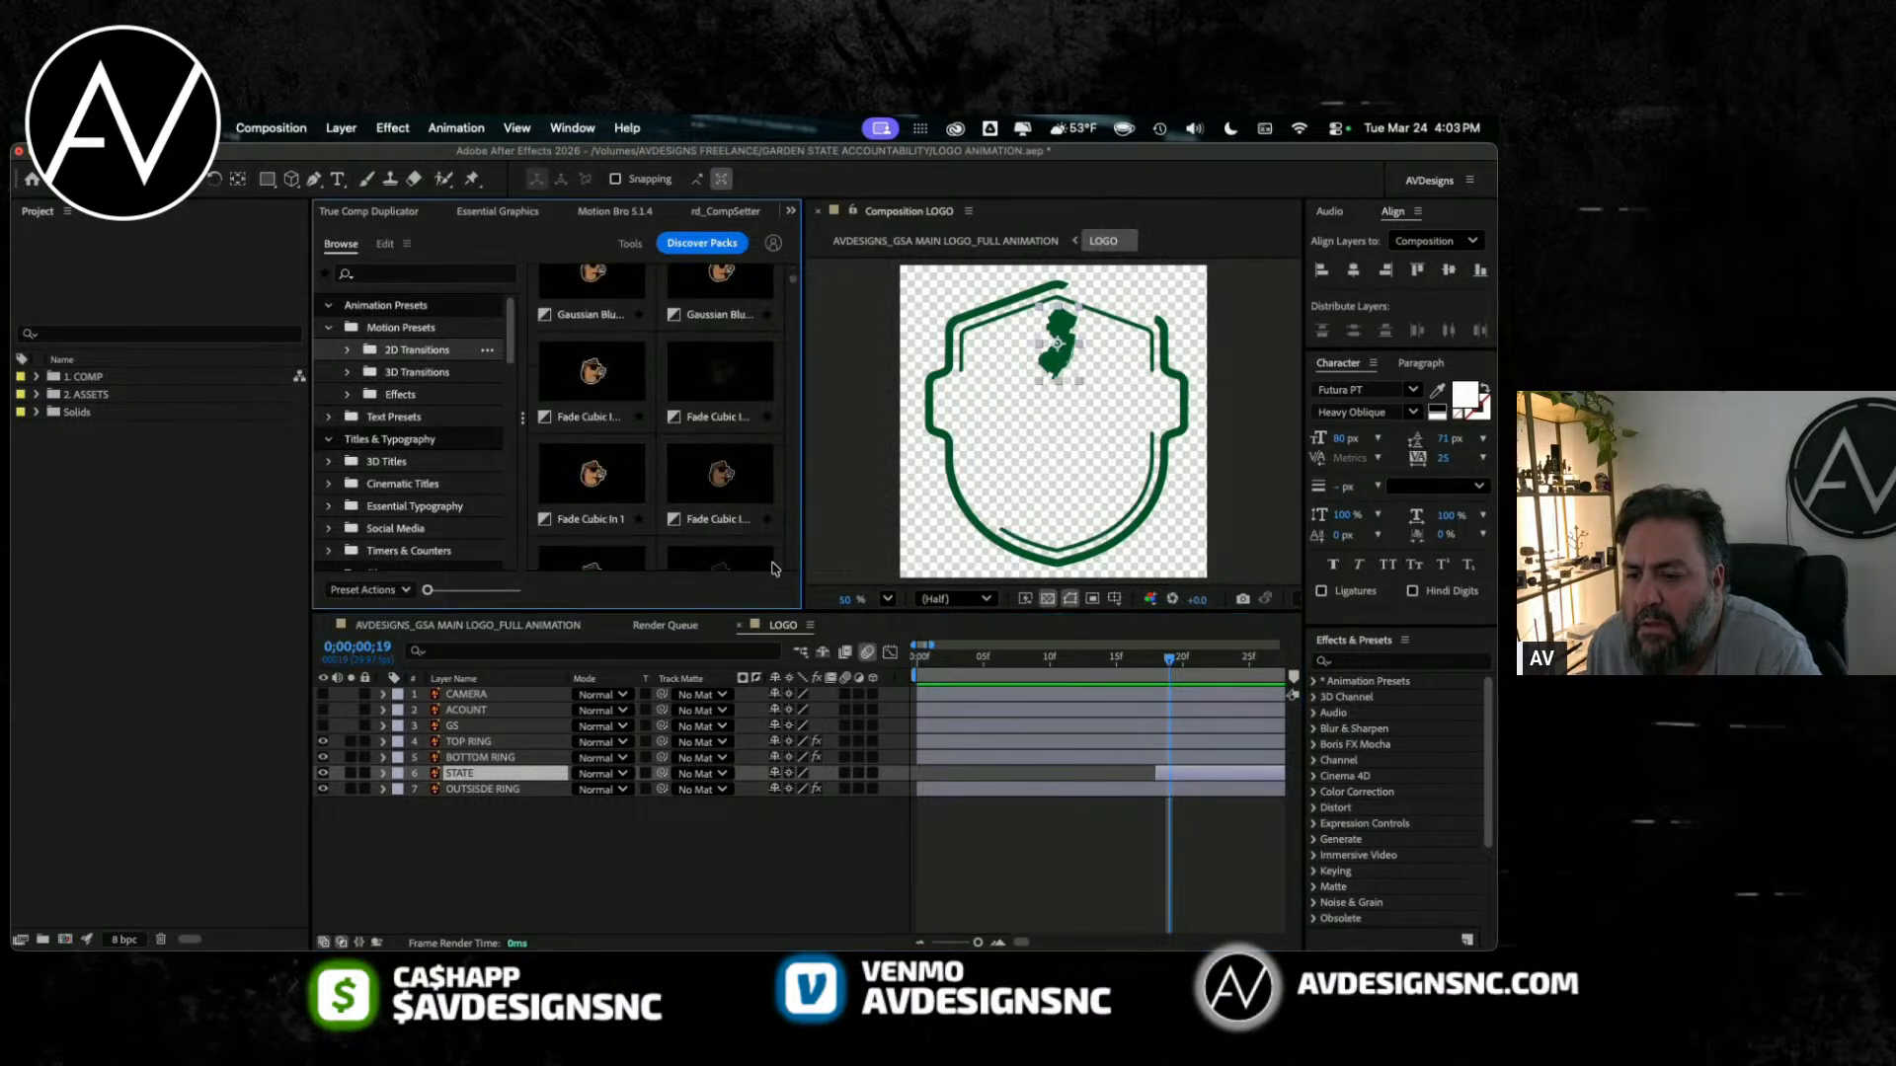
Step: Add Position, Scale and Opacity keyframes to the STATE layer at frame 22, keeping its resting values
{"action": "mouse_move", "coordinate": [1171, 660]}
{"action": "left_mouse_down"}
{"action": "mouse_move", "coordinate": [1155, 662]}
{"action": "mouse_move", "coordinate": [1208, 661]}
{"action": "left_mouse_up"}
{"action": "key", "text": "p"}
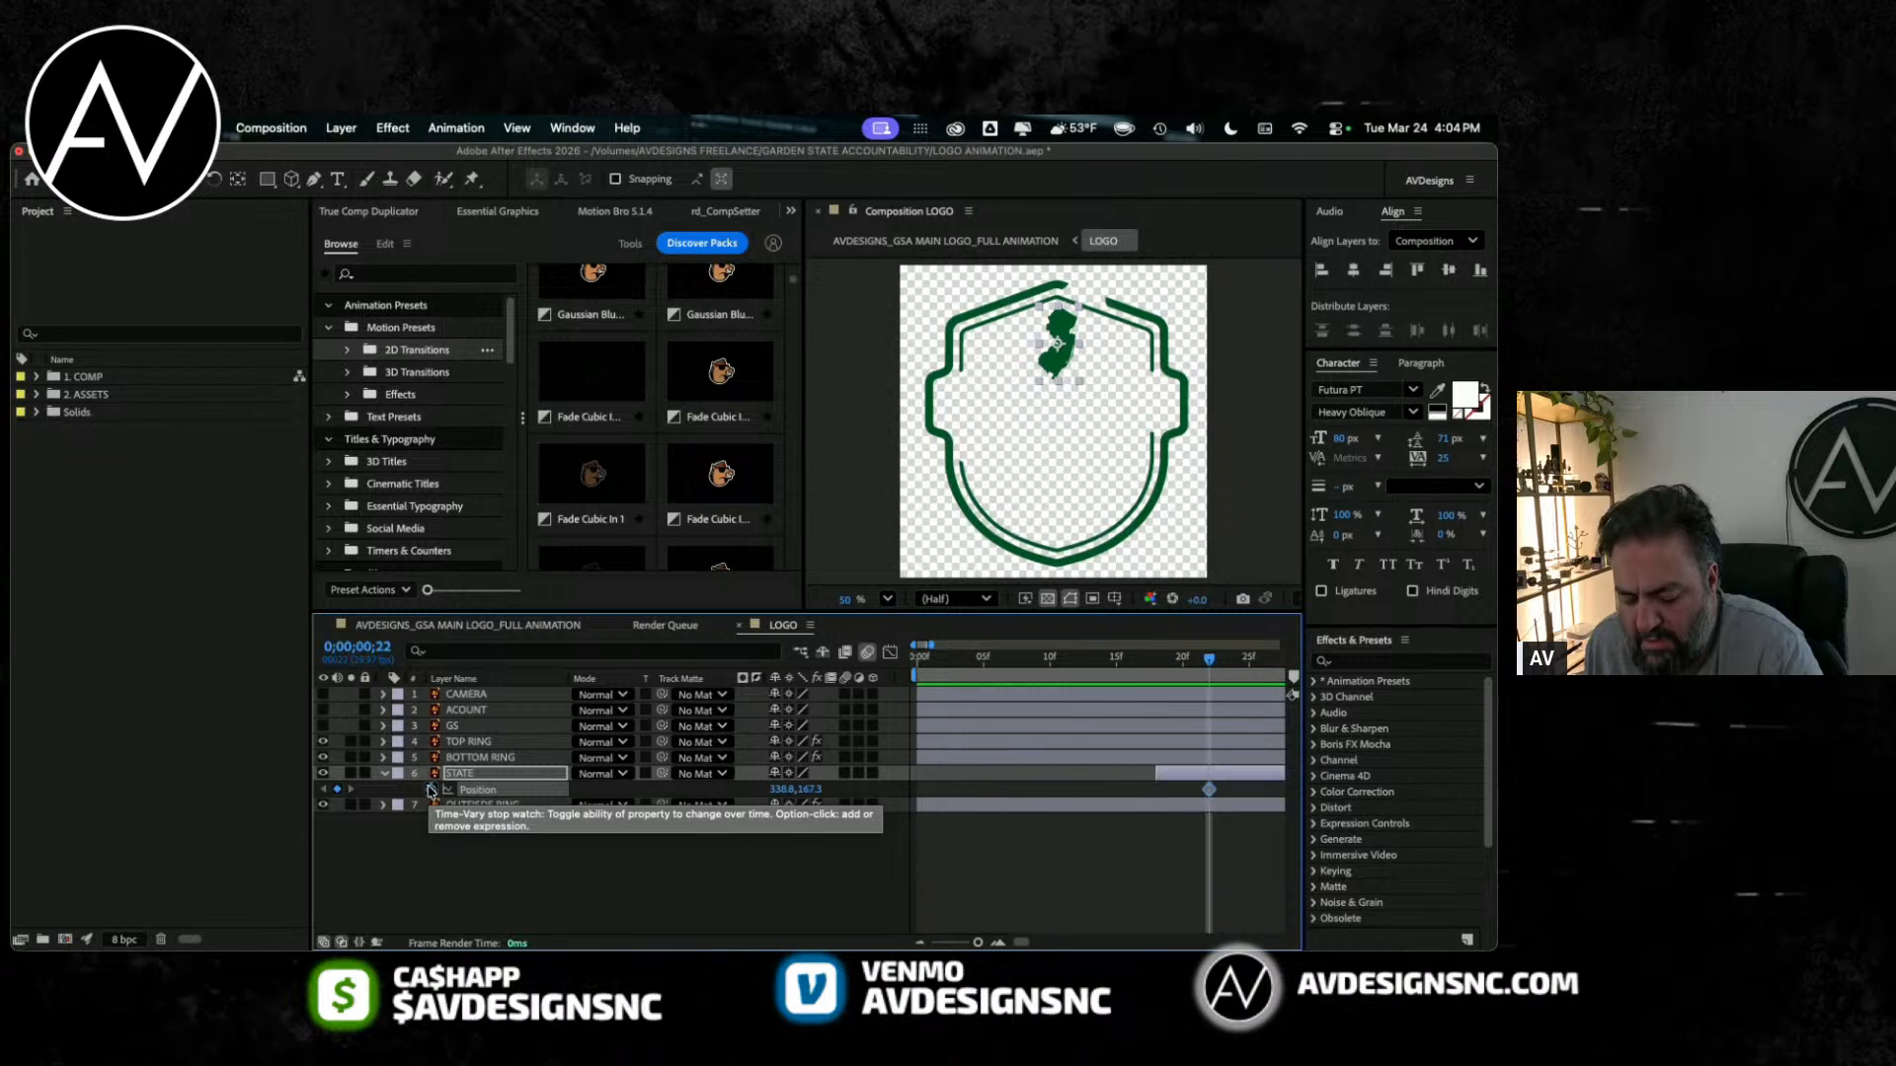
{"action": "key", "text": "shift+s"}
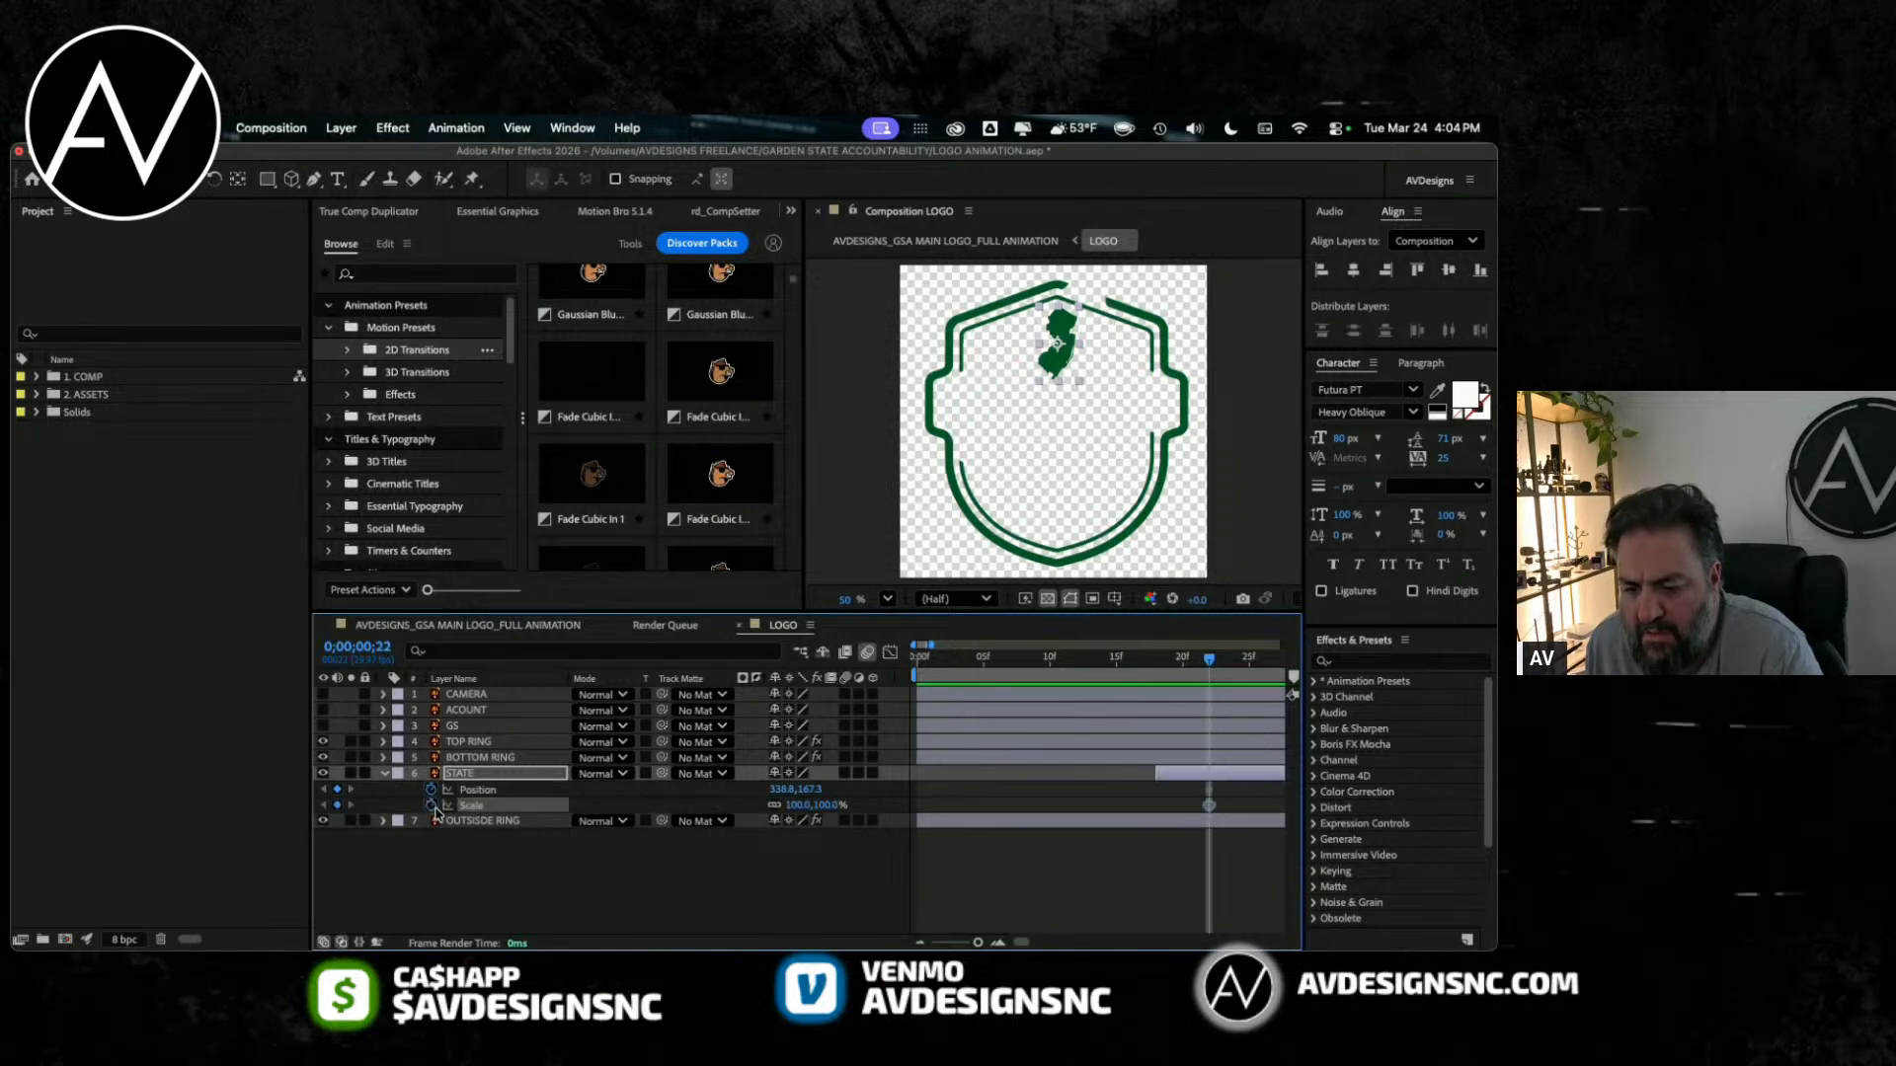
{"action": "left_click_drag", "start_coordinate": [1210, 676], "coordinate": [1176, 675]}
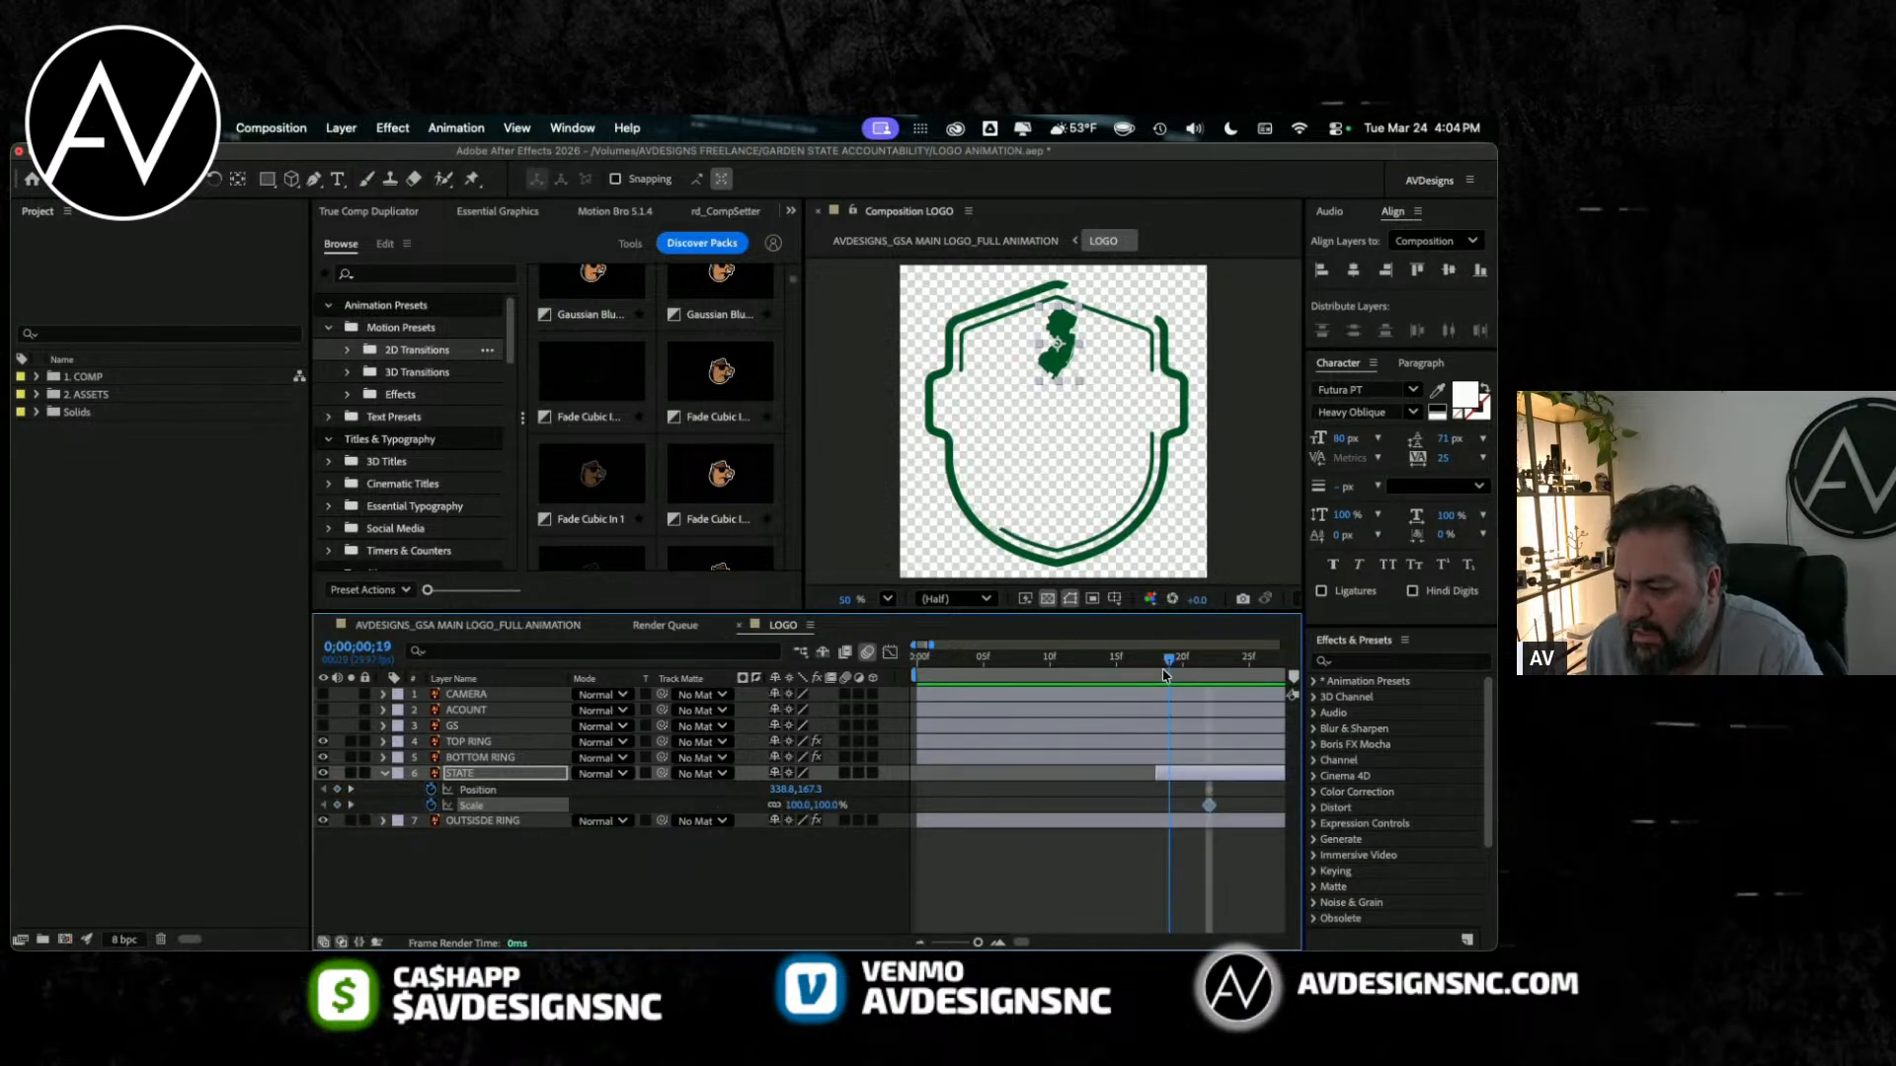
{"action": "key", "text": "k"}
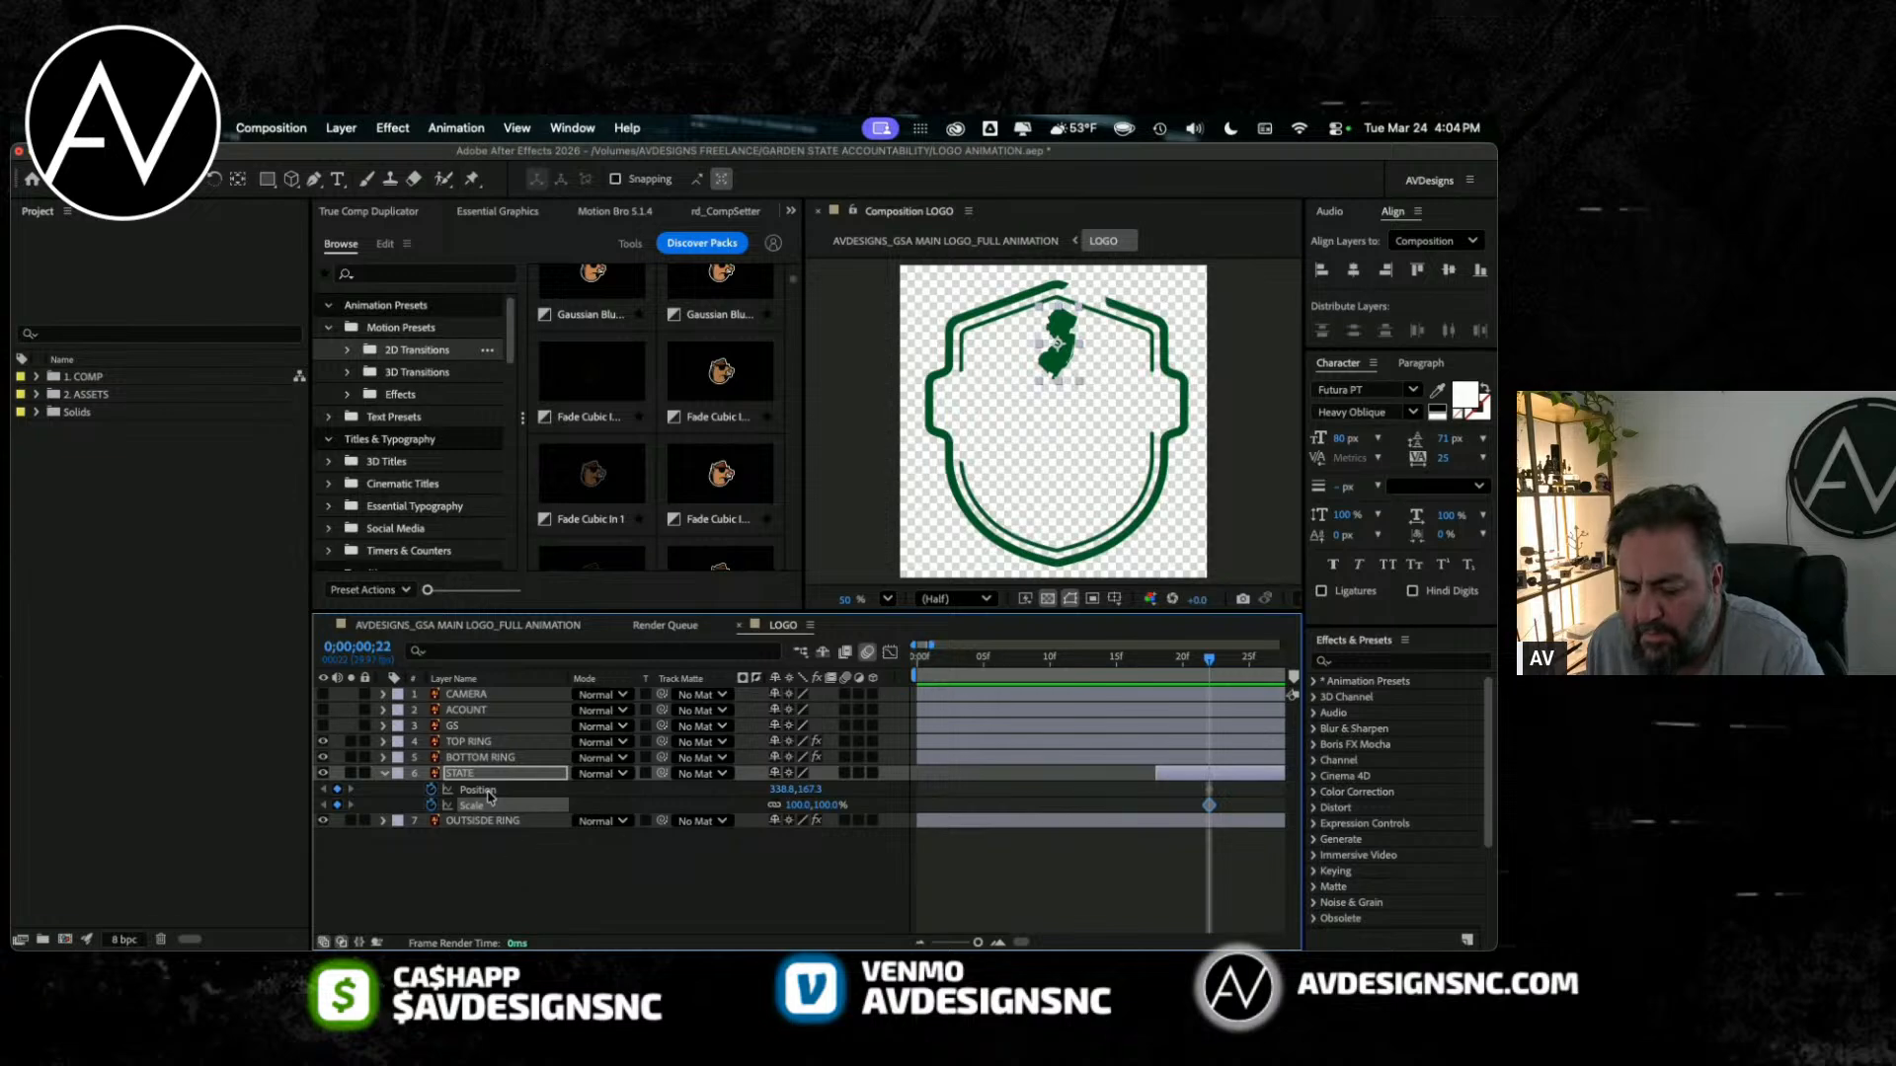
{"action": "key", "text": "shift+t"}
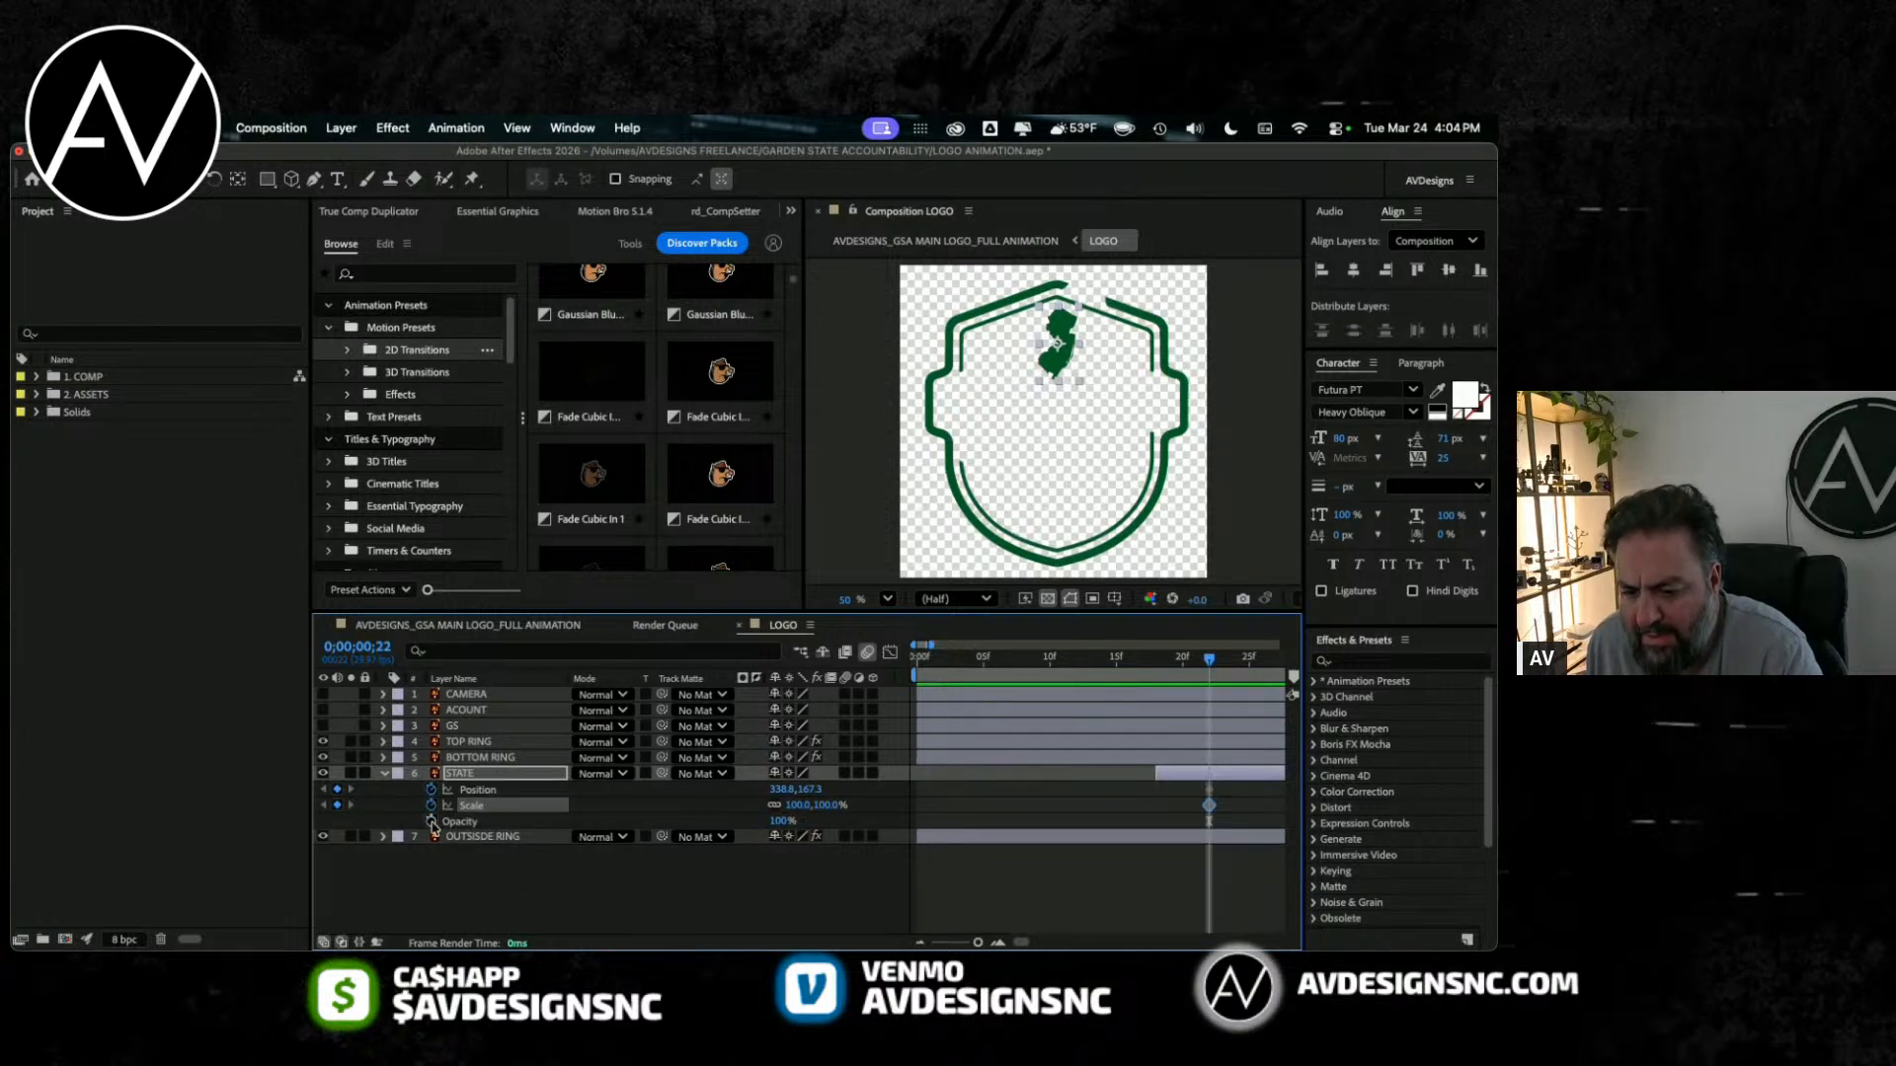
{"action": "left_click", "coordinate": [431, 821]}
Step: Retime STATE so the layer starts at frame 10 and its Position, Scale and Opacity keyframes sit at frame 19
{"action": "left_click", "coordinate": [1183, 656]}
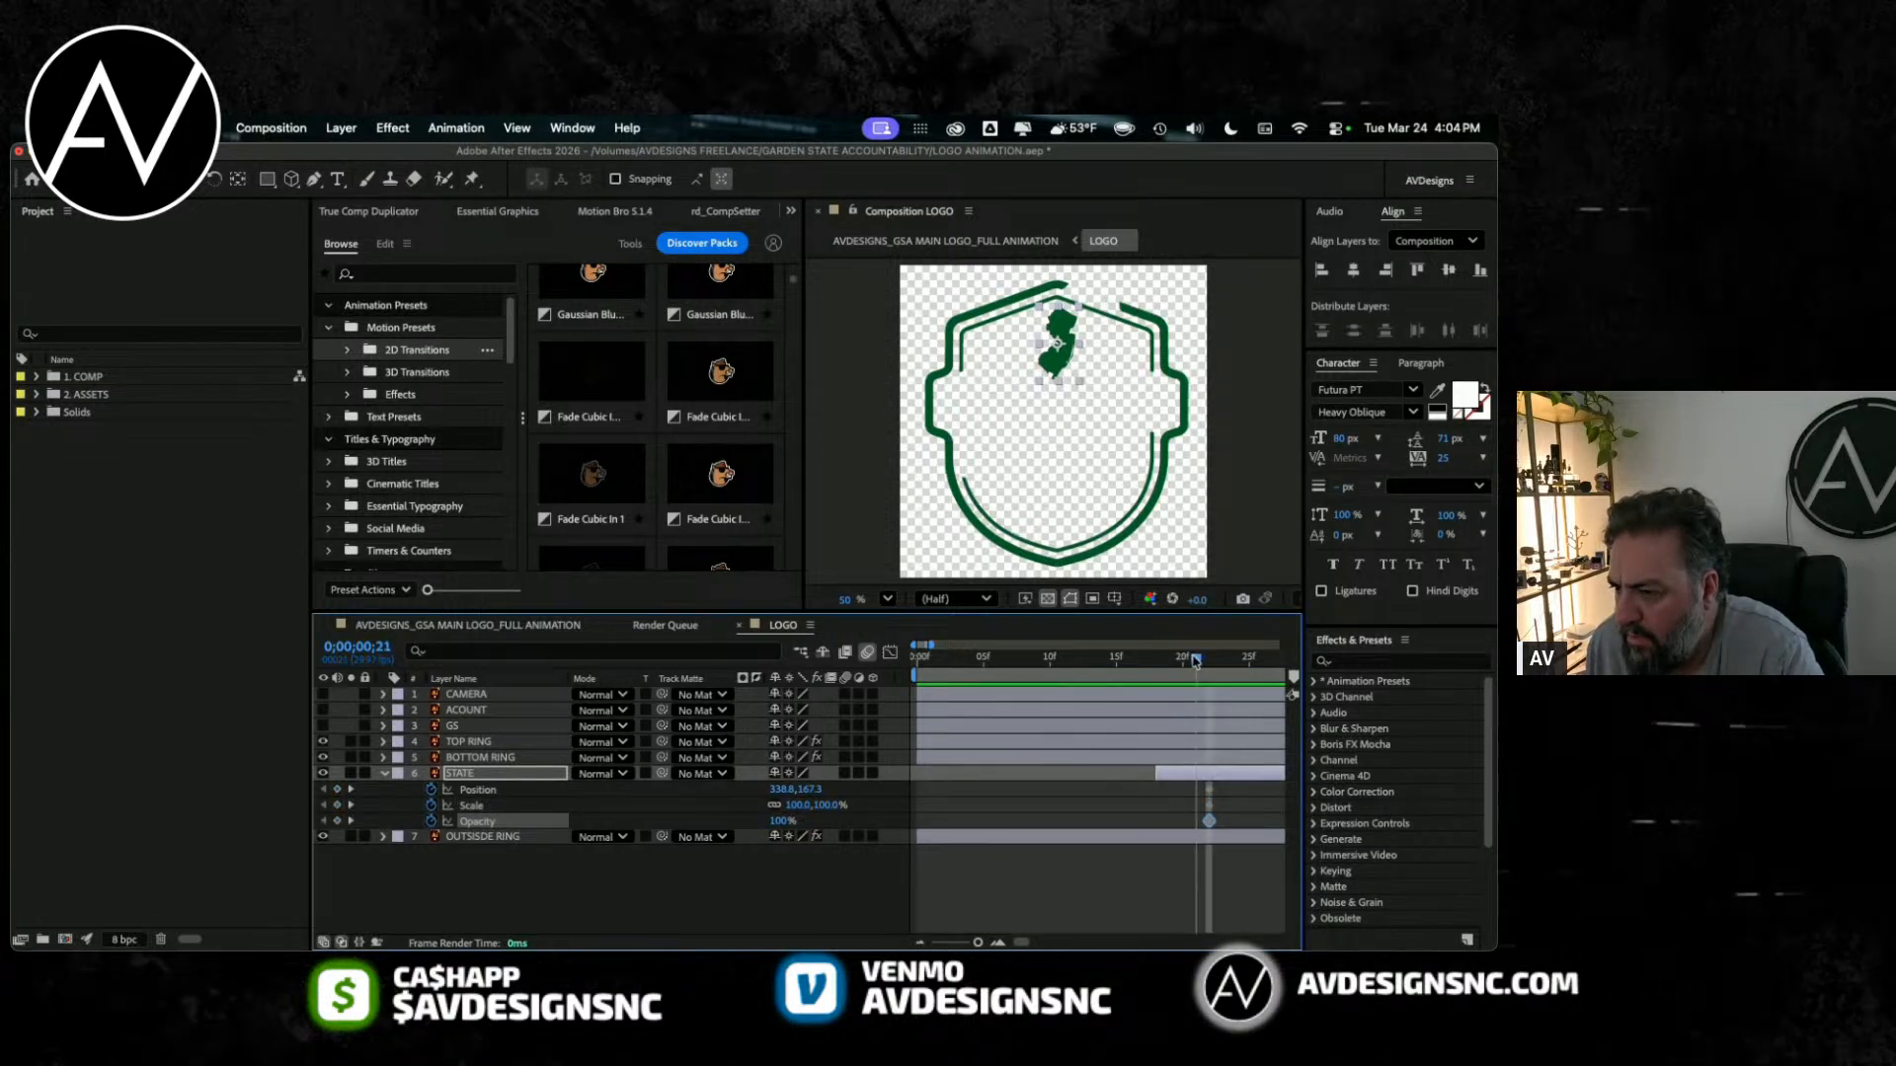
{"action": "left_click_drag", "start_coordinate": [1184, 658], "coordinate": [1167, 711]}
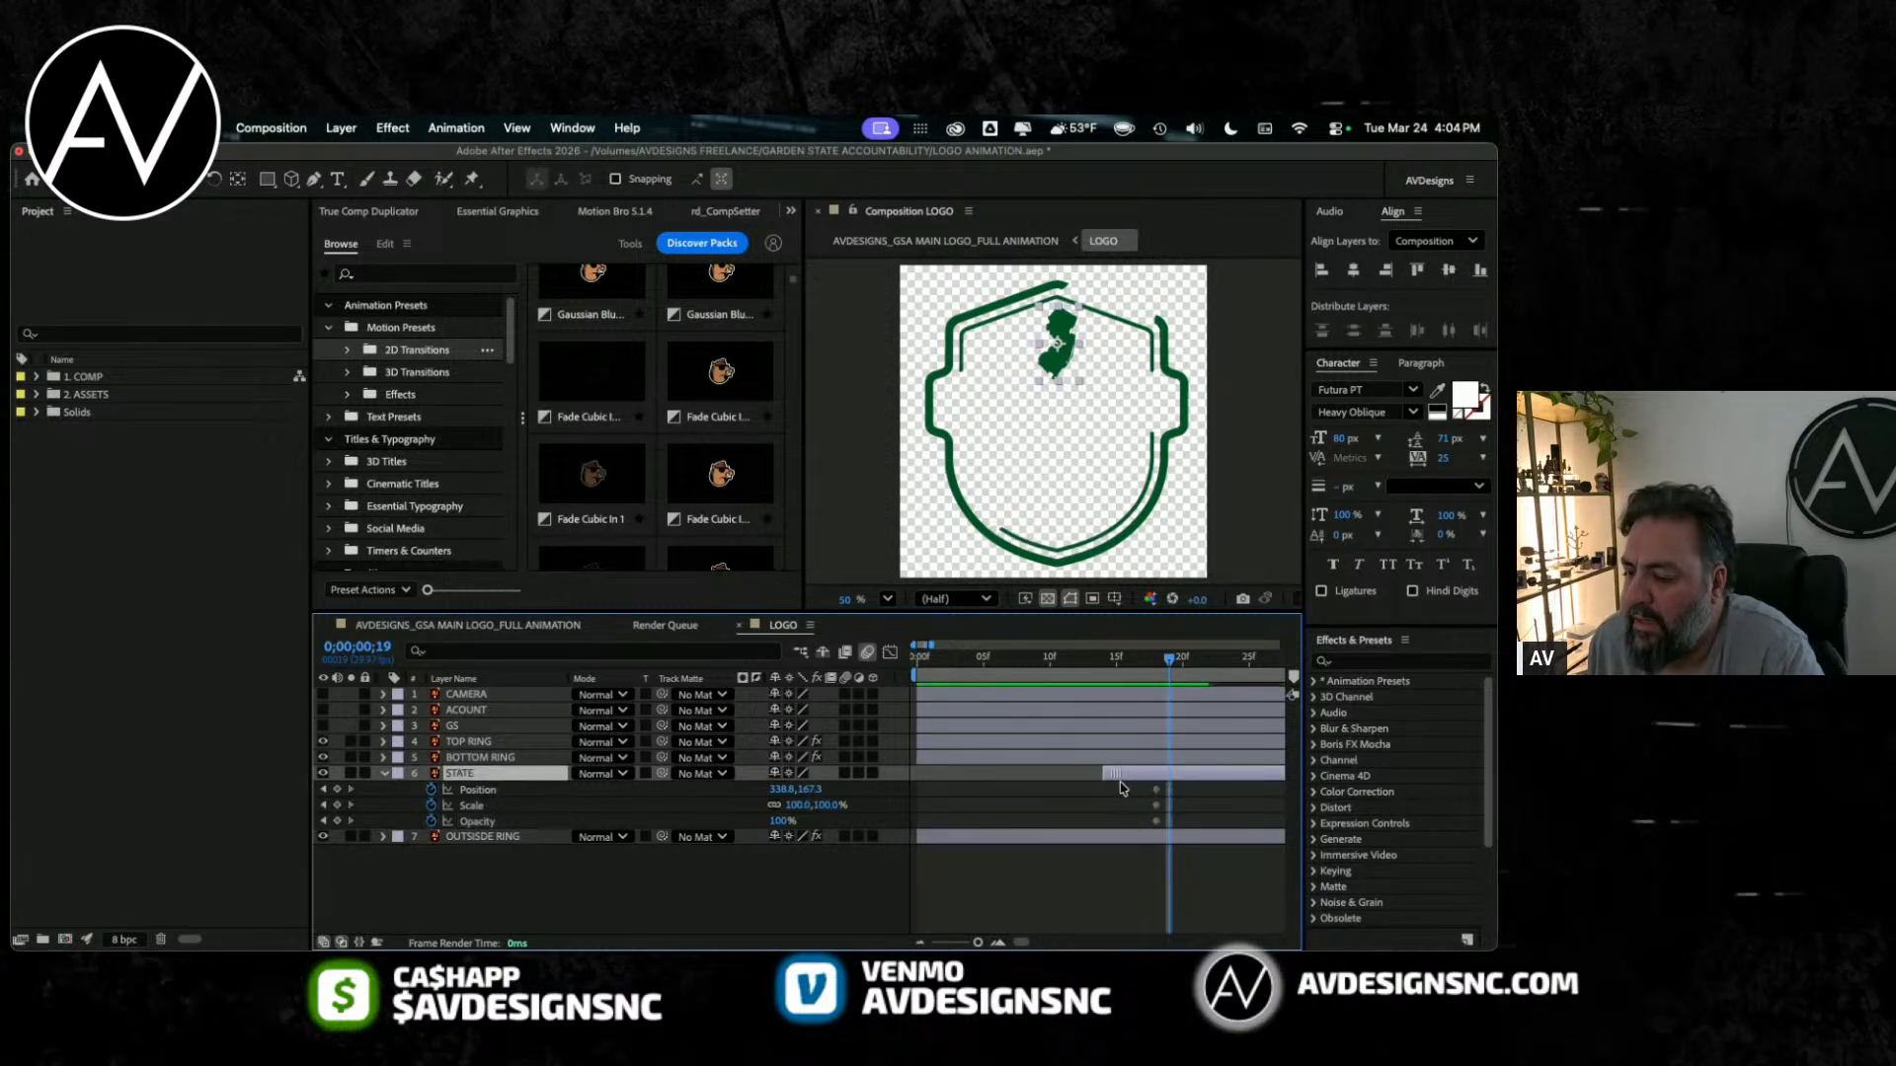
{"action": "left_click_drag", "start_coordinate": [1199, 776], "coordinate": [1172, 824]}
{"action": "key", "text": "i"}
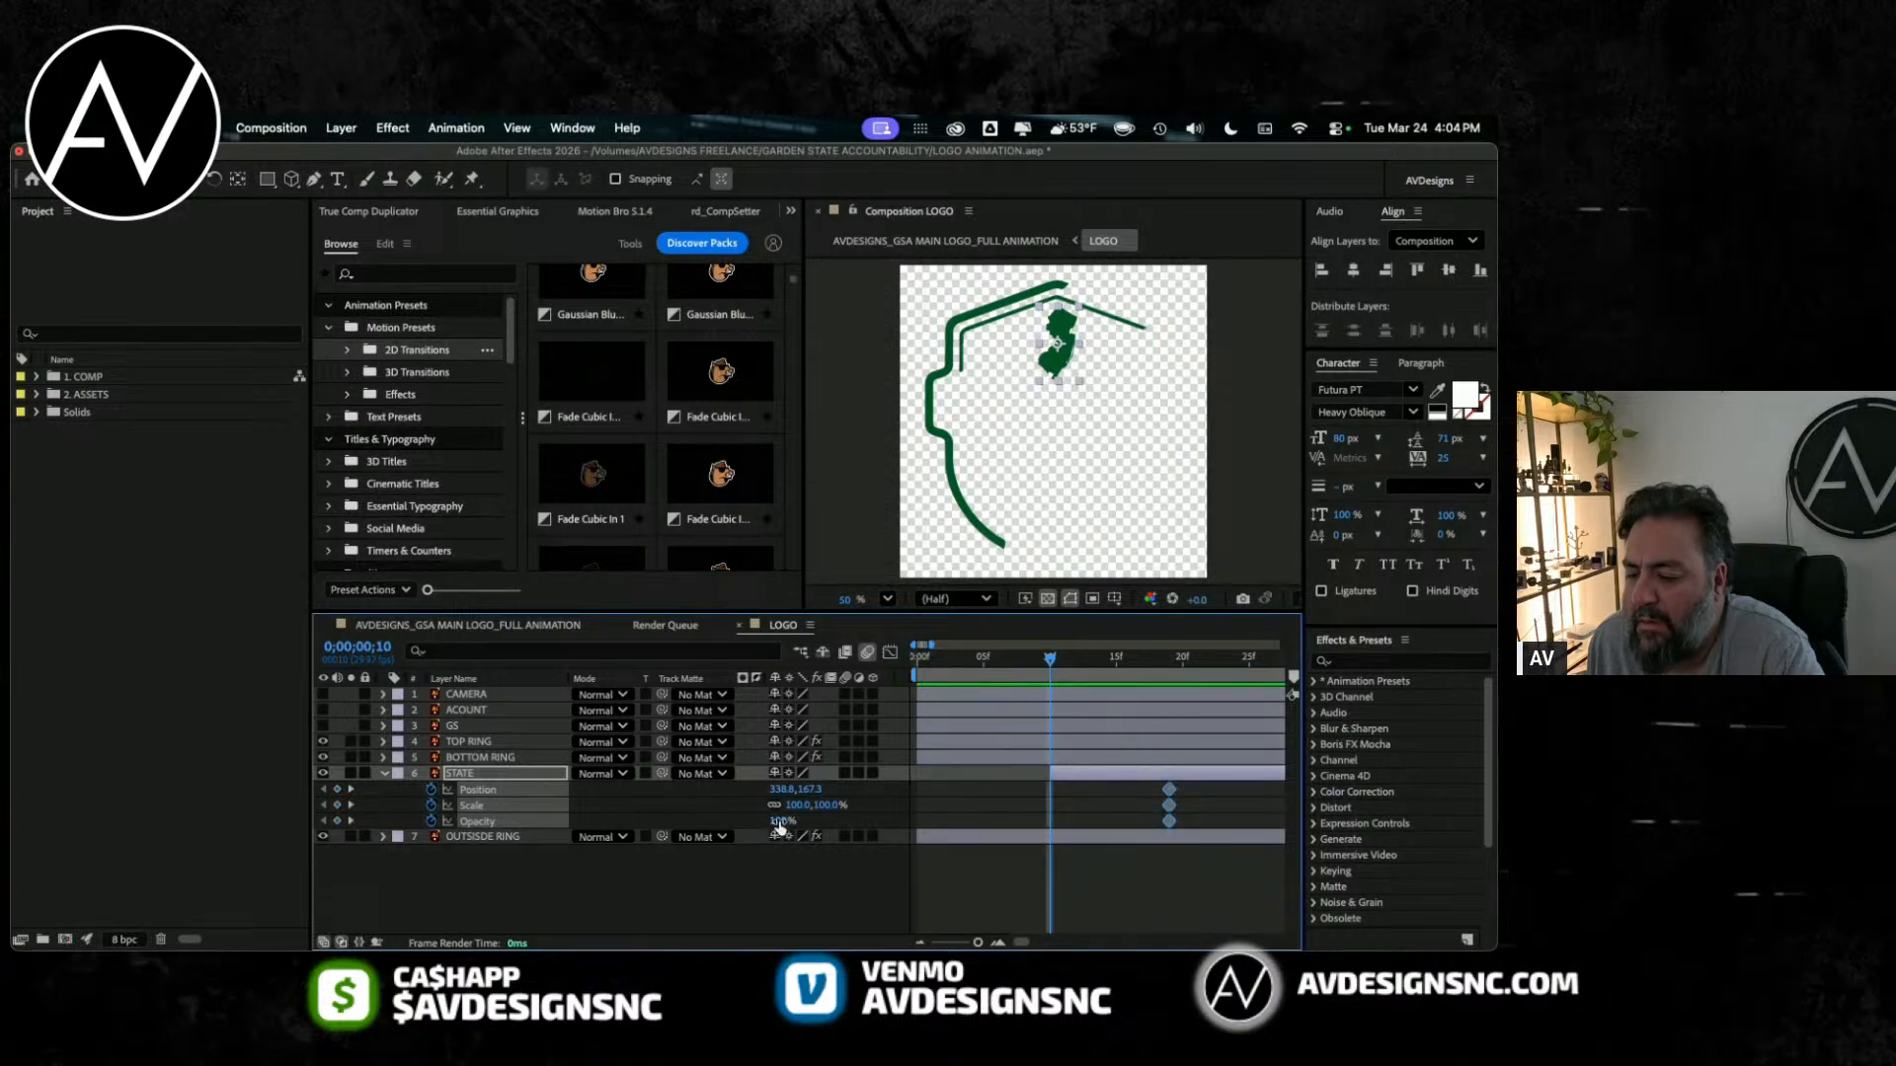
Step: Keyframe STATE's starting pose at frame 10 with position -160.2, 341.3, scale 2836% and opacity 0%
{"action": "left_click_drag", "start_coordinate": [782, 820], "coordinate": [681, 859]}
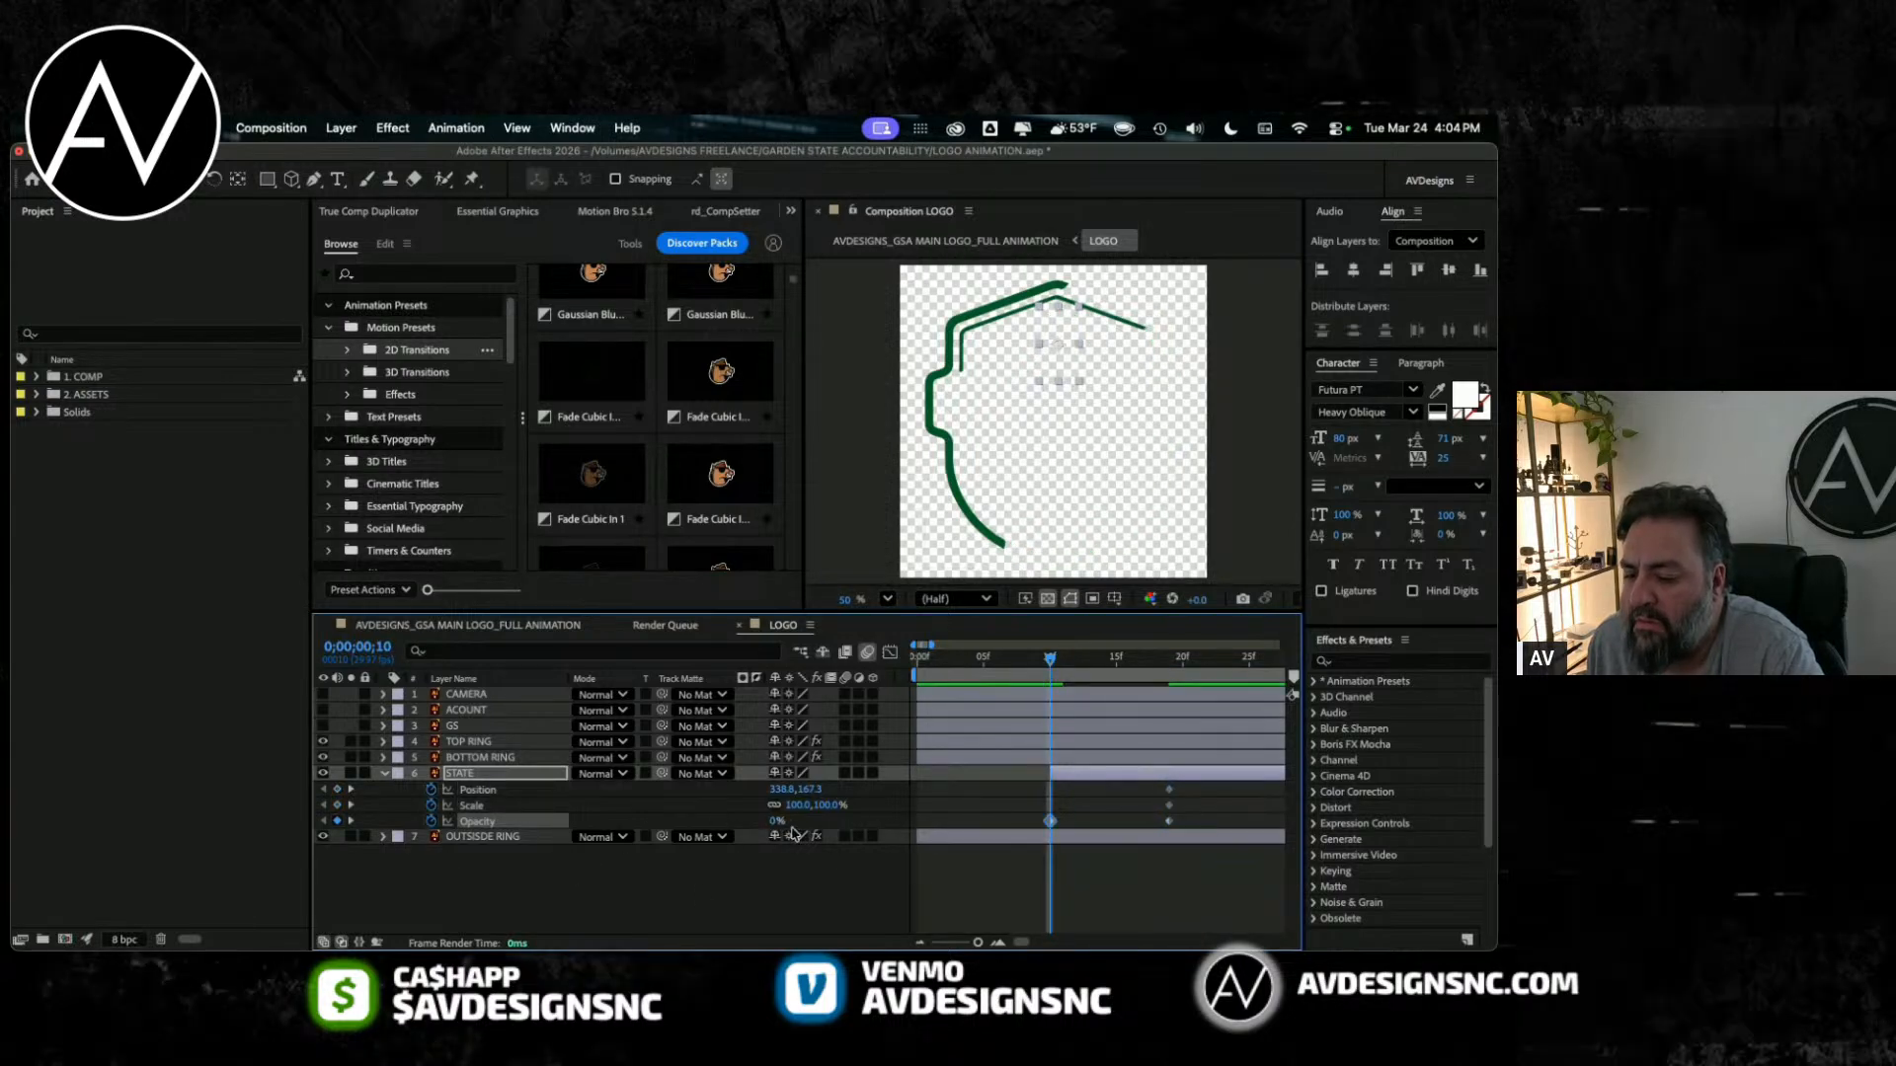
{"action": "left_click_drag", "start_coordinate": [777, 823], "coordinate": [1175, 822]}
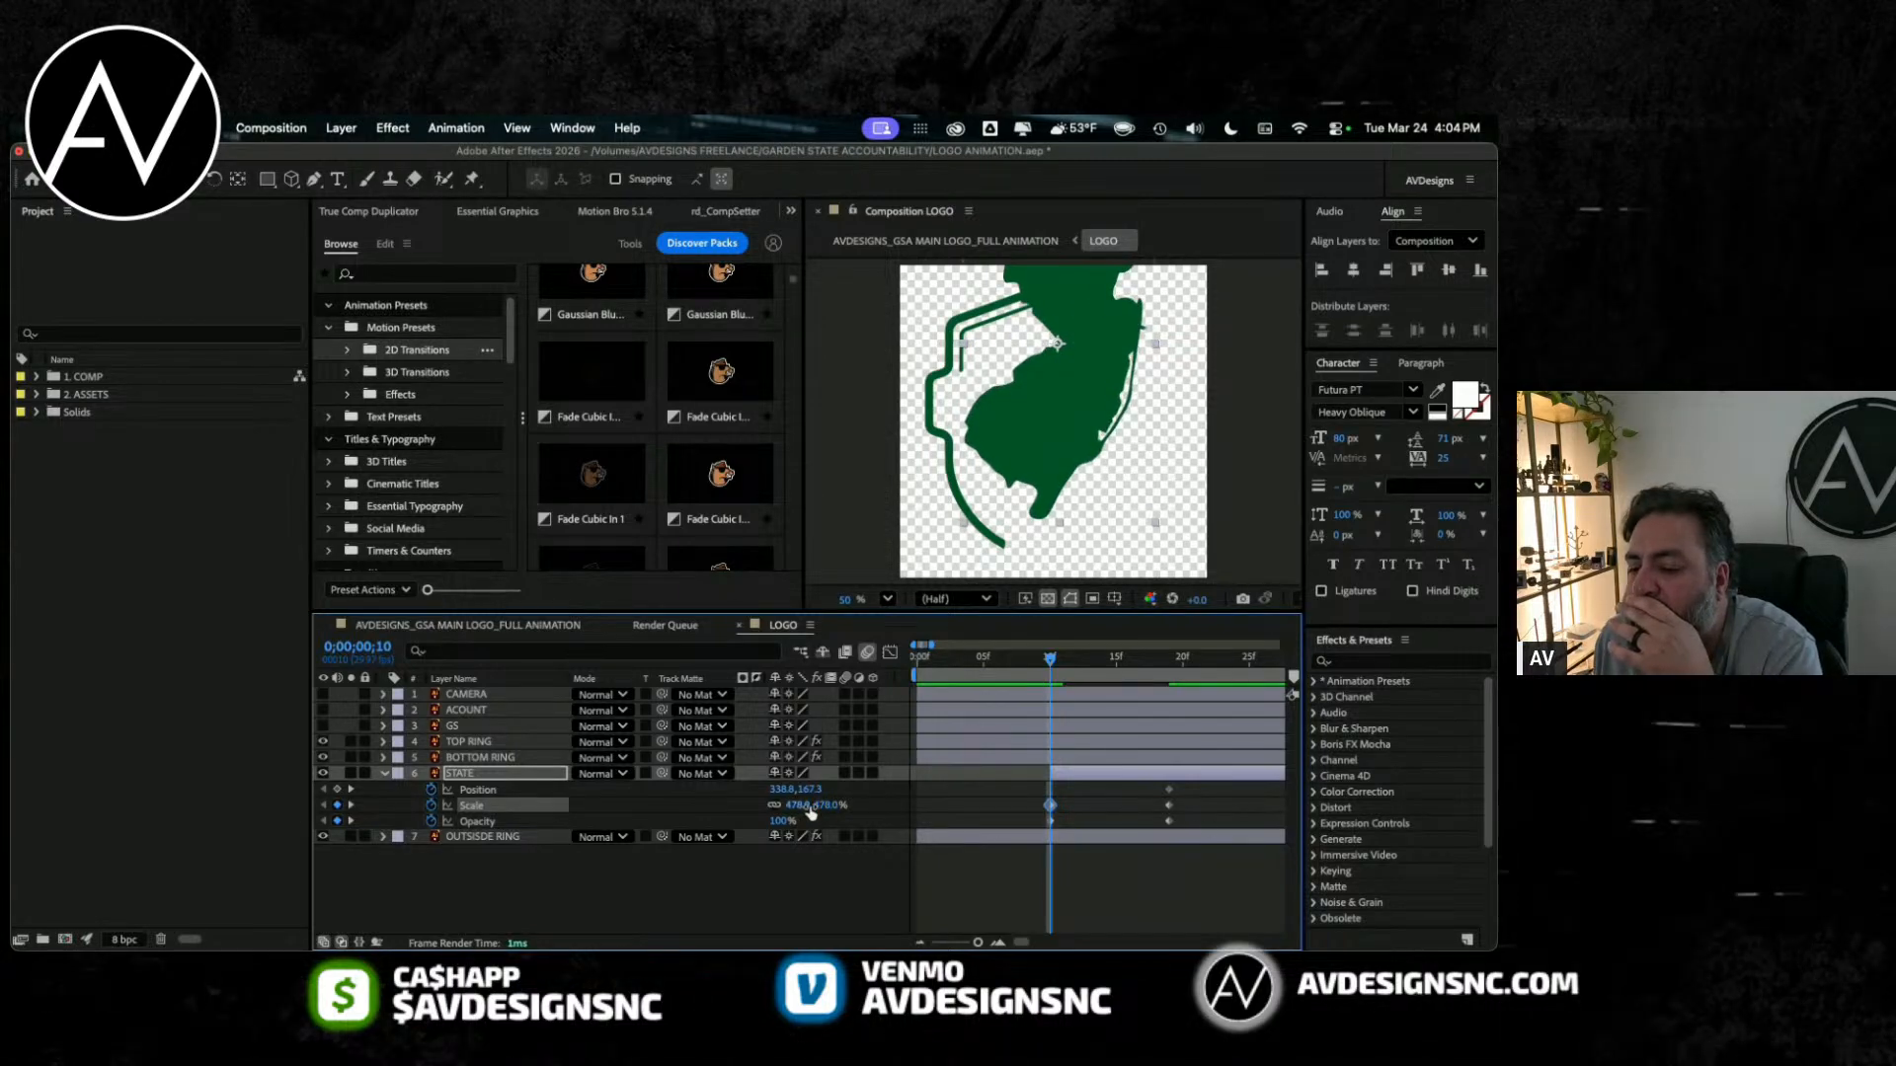
{"action": "left_click_drag", "start_coordinate": [824, 804], "coordinate": [968, 813]}
{"action": "mouse_move", "coordinate": [1050, 657]}
{"action": "left_mouse_down"}
{"action": "mouse_move", "coordinate": [1168, 660]}
{"action": "mouse_move", "coordinate": [1053, 675]}
{"action": "left_mouse_up"}
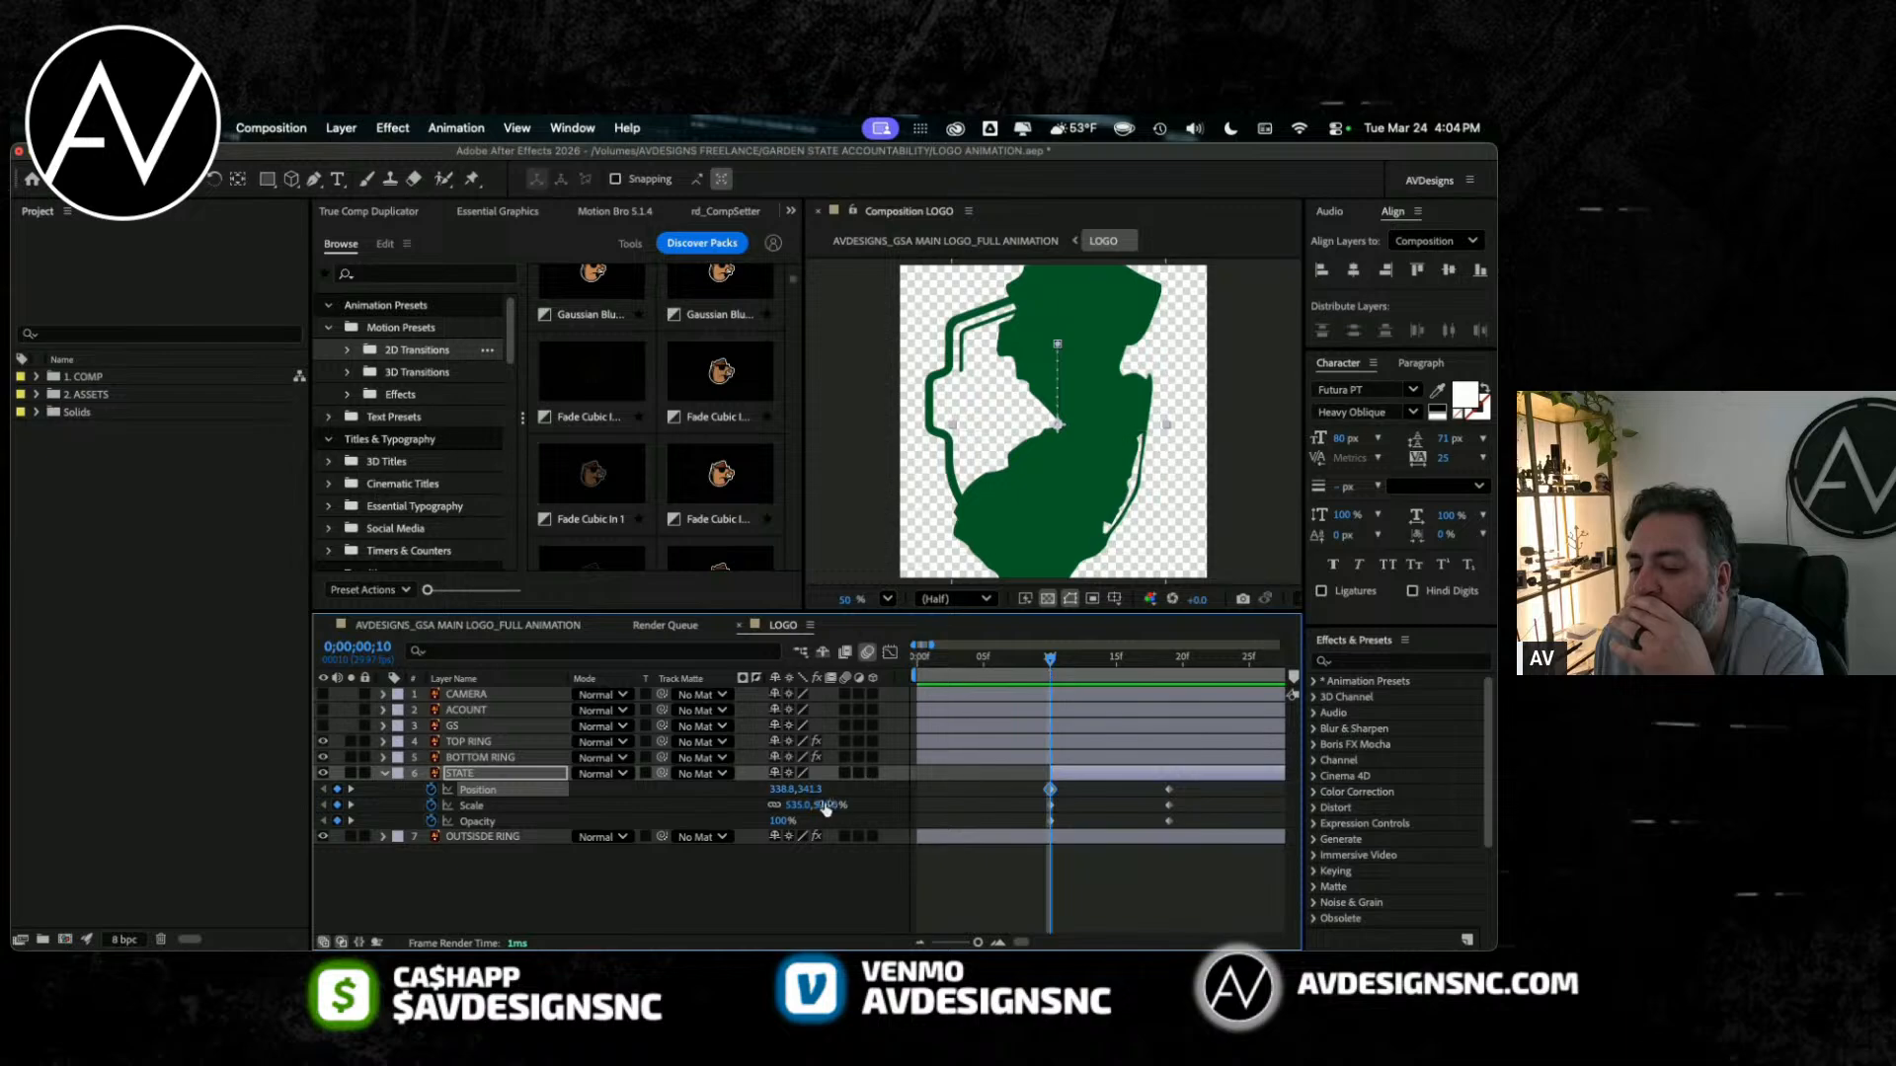
{"action": "left_click_drag", "start_coordinate": [802, 805], "coordinate": [696, 790]}
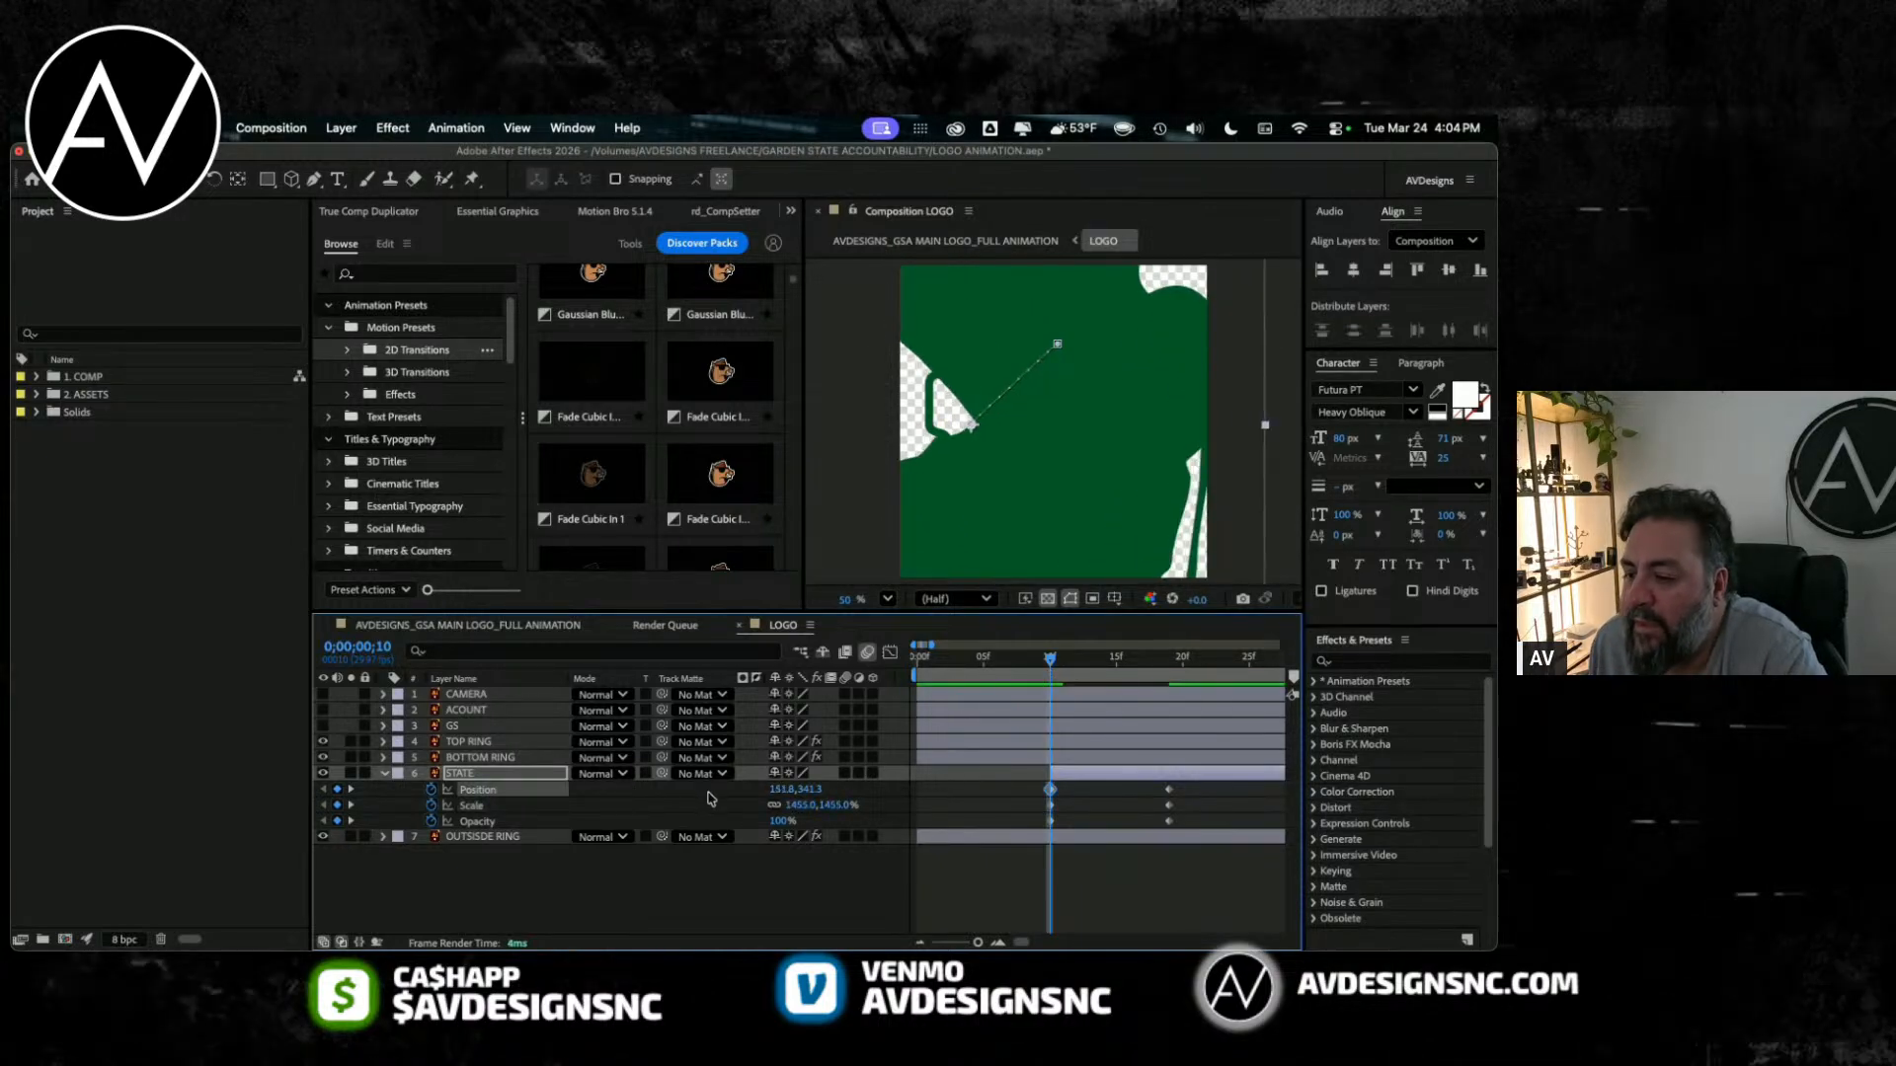
{"action": "left_click_drag", "start_coordinate": [822, 805], "coordinate": [1493, 948]}
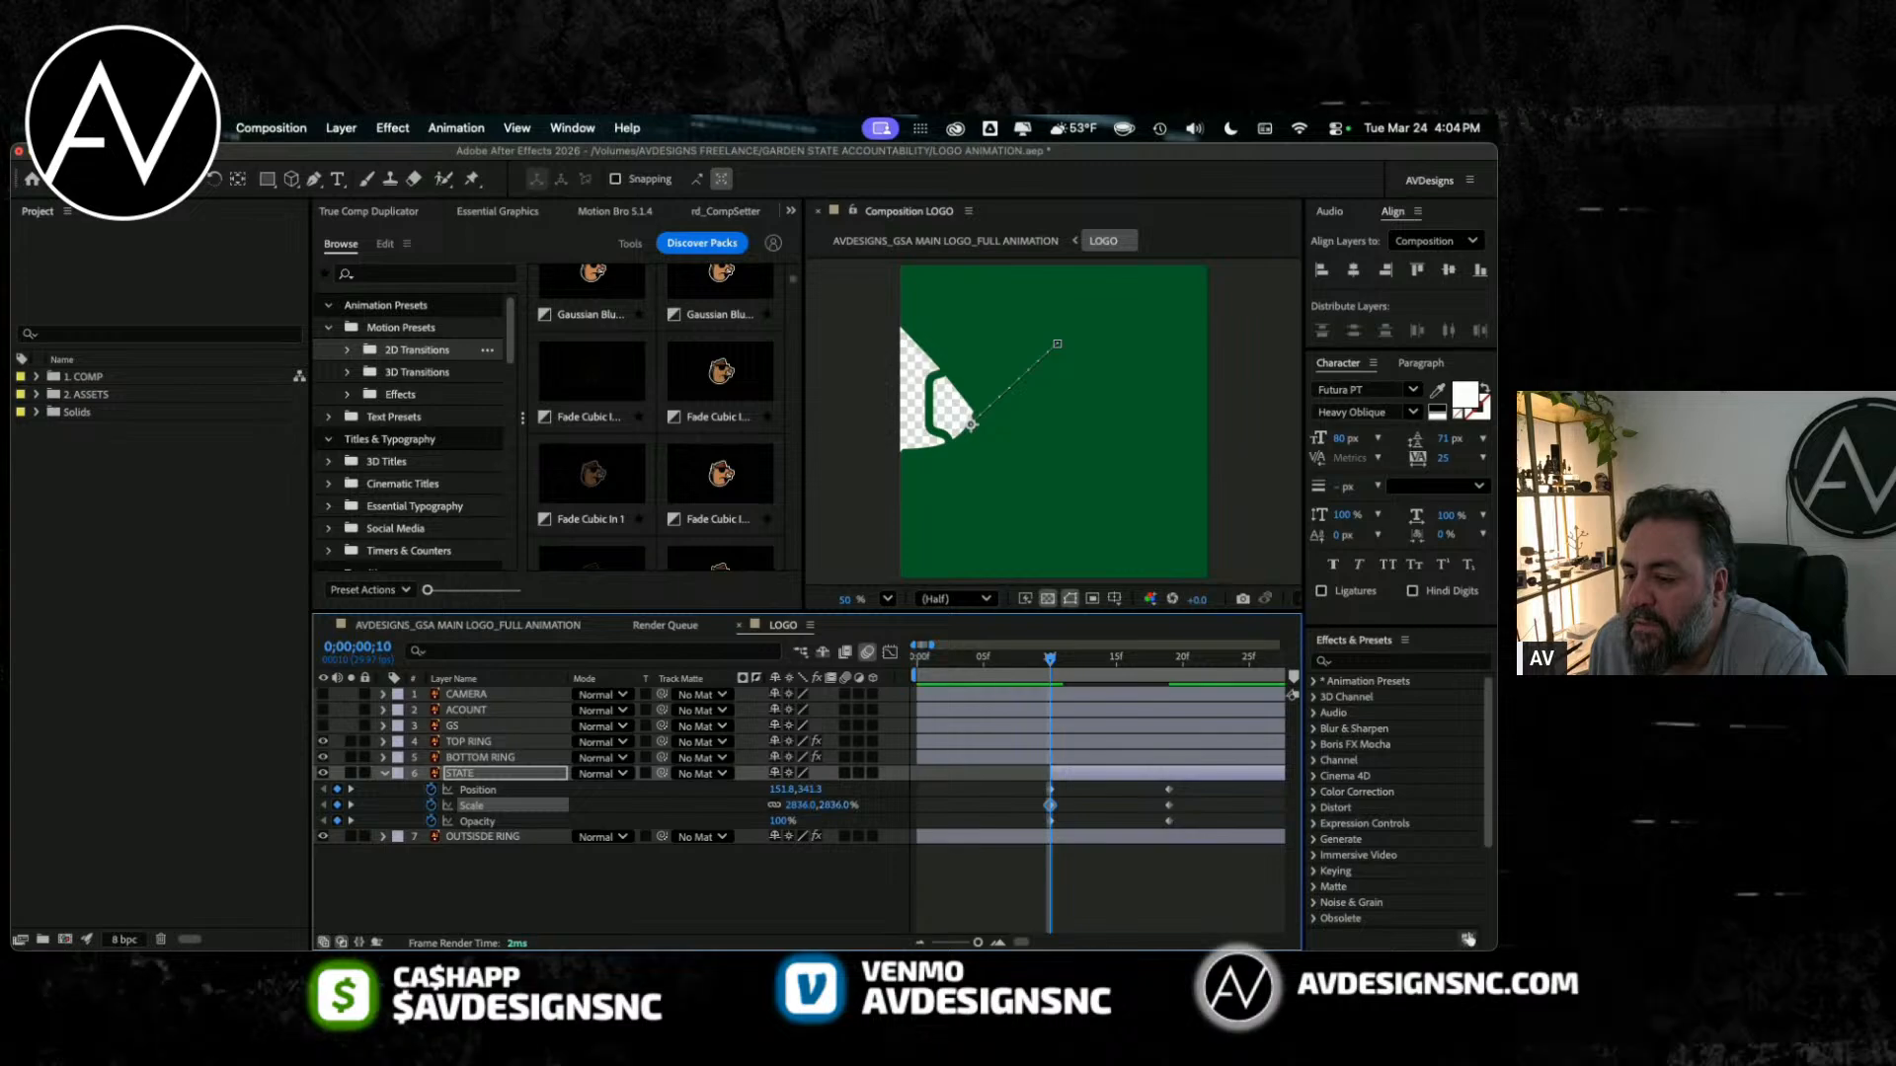
{"action": "left_click_drag", "start_coordinate": [785, 790], "coordinate": [523, 794]}
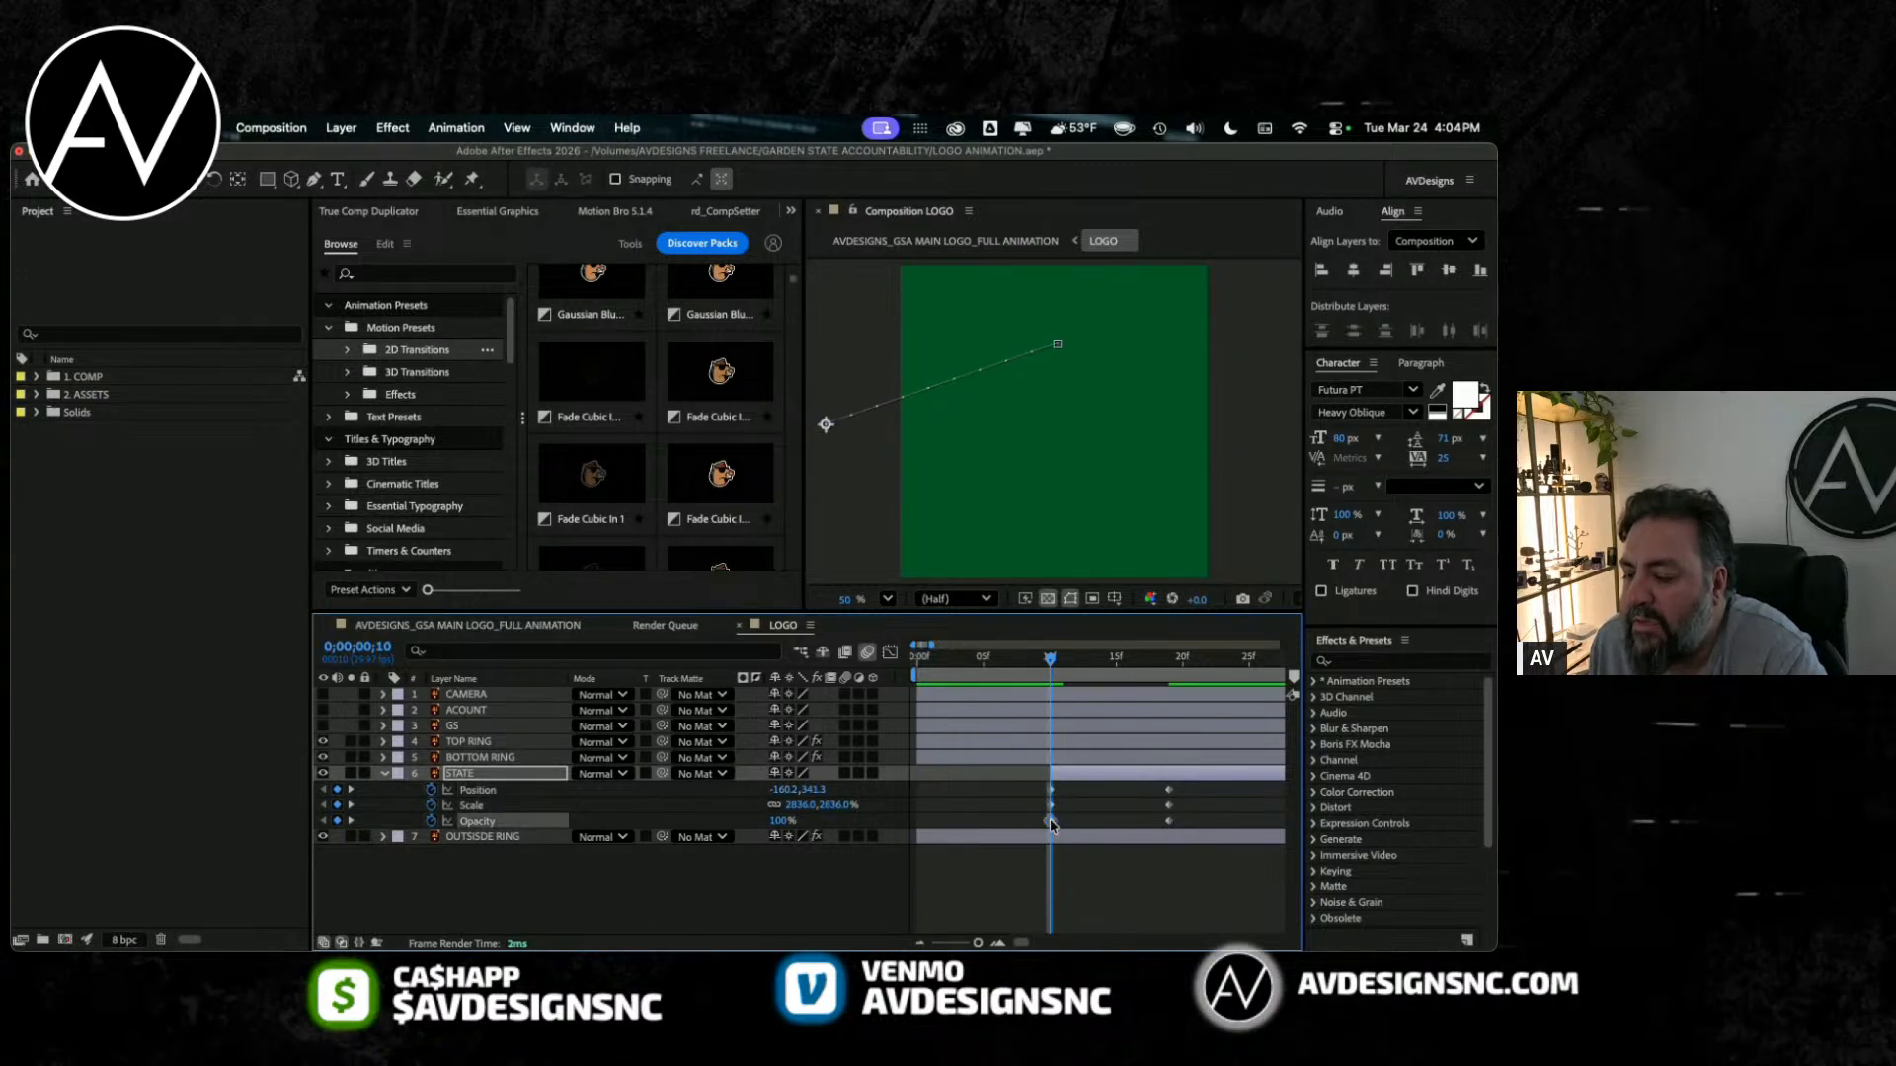
{"action": "left_click_drag", "start_coordinate": [782, 821], "coordinate": [420, 853]}
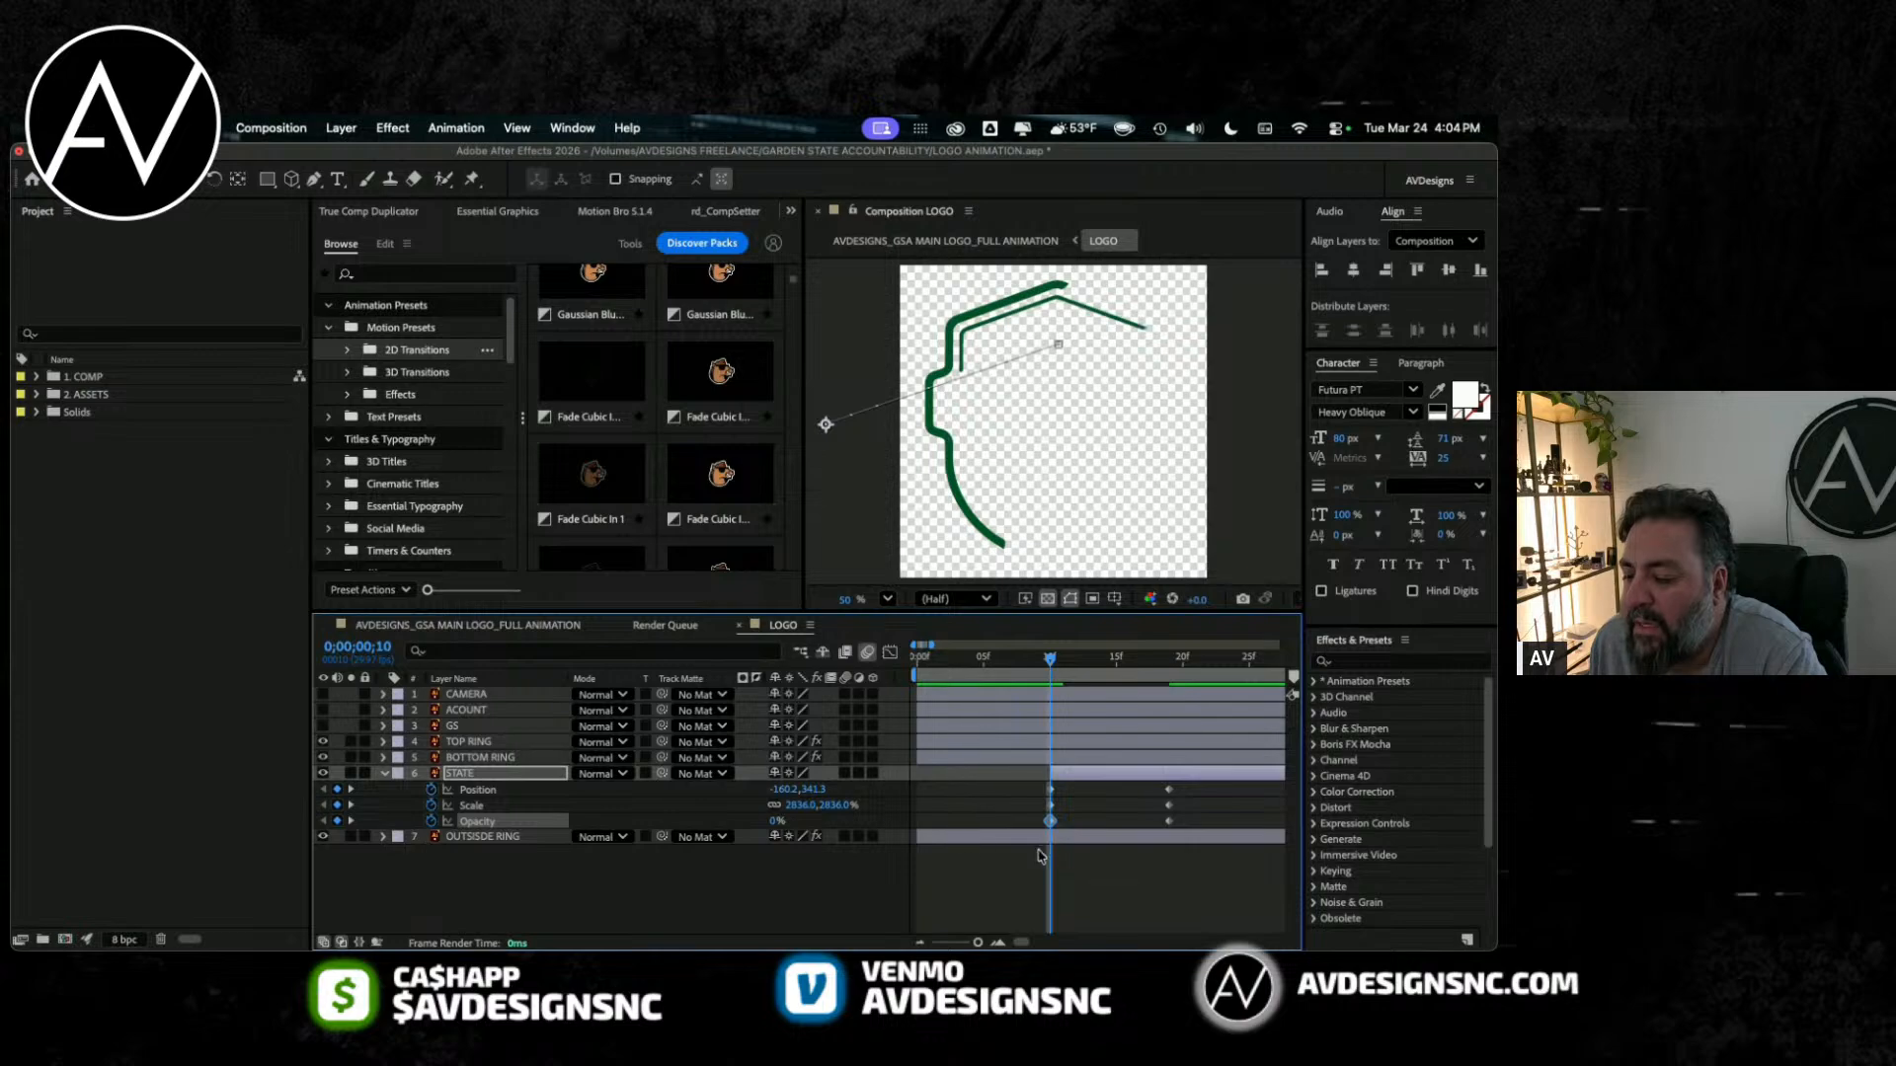
Step: Delay STATE's first opacity keyframe to frame 16 and move its three end keyframes to frame 24
{"action": "left_click_drag", "start_coordinate": [1076, 658], "coordinate": [1169, 674]}
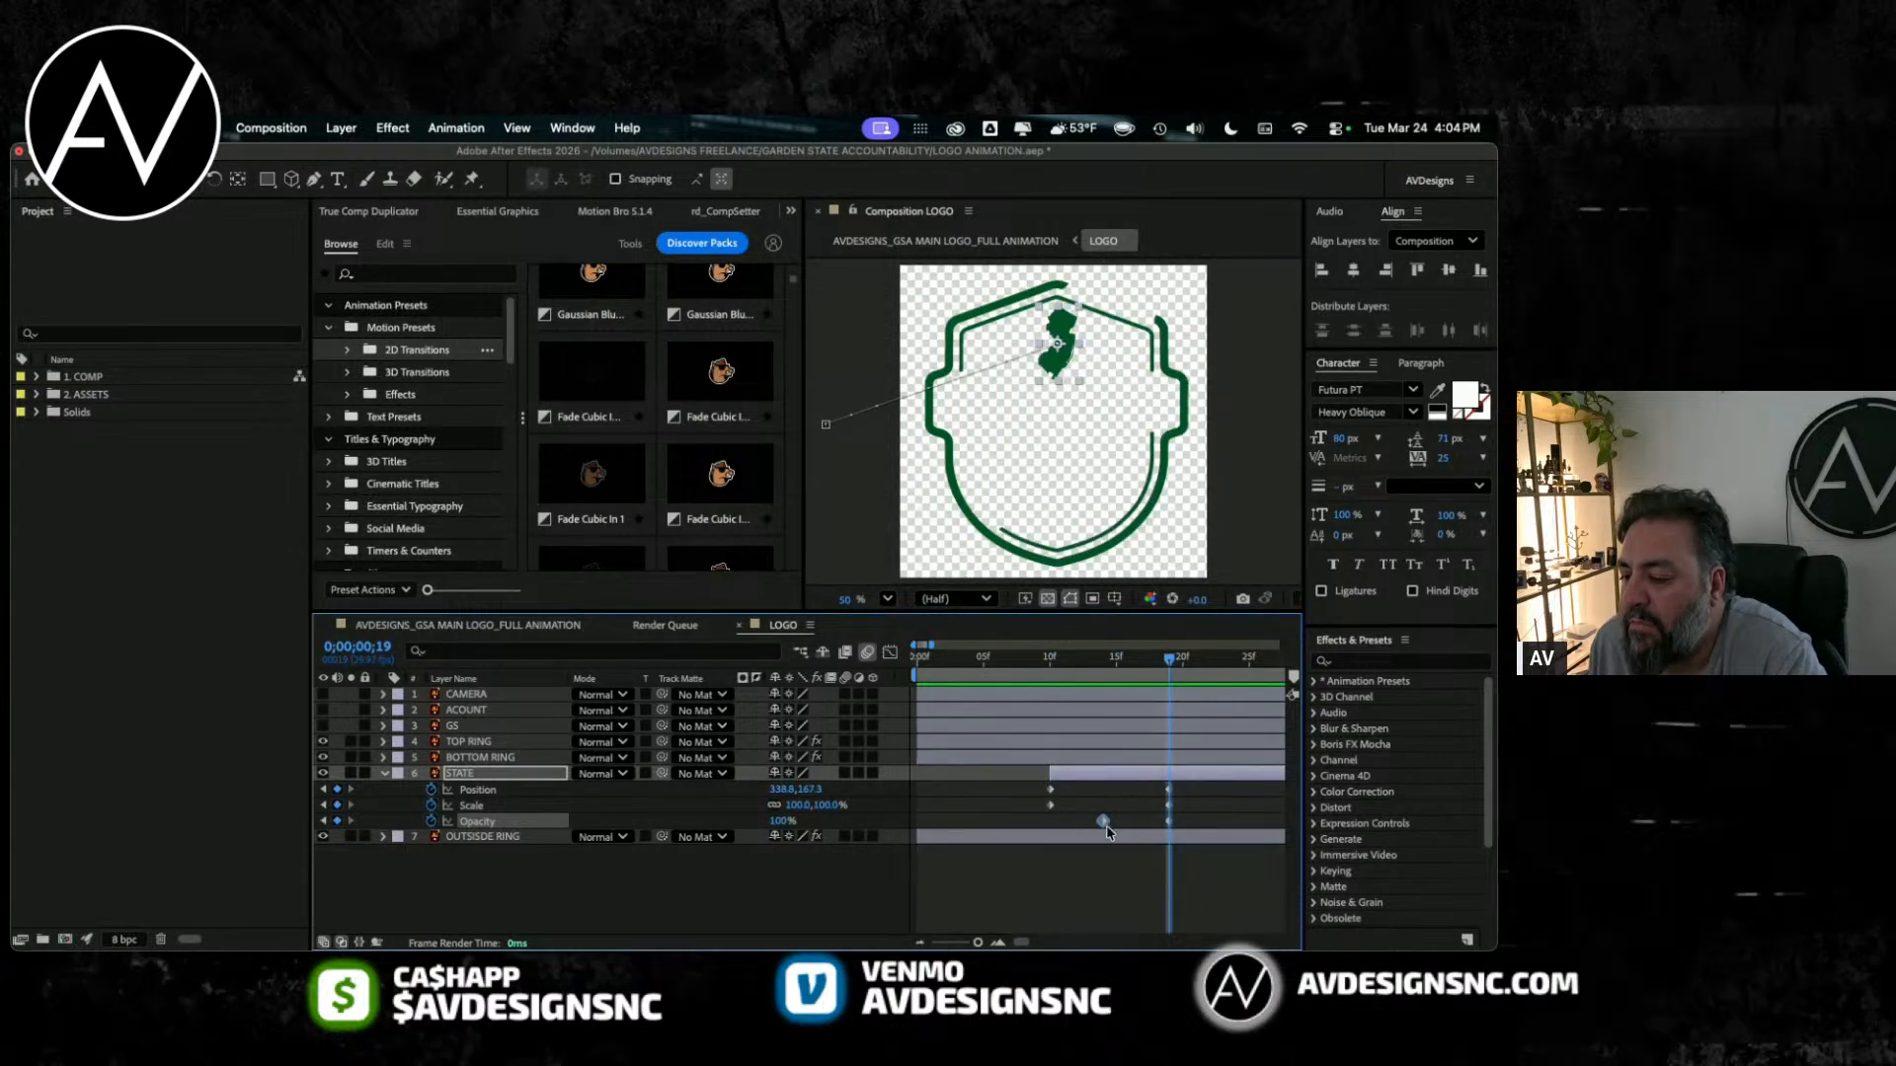
{"action": "left_click_drag", "start_coordinate": [1193, 786], "coordinate": [1236, 822]}
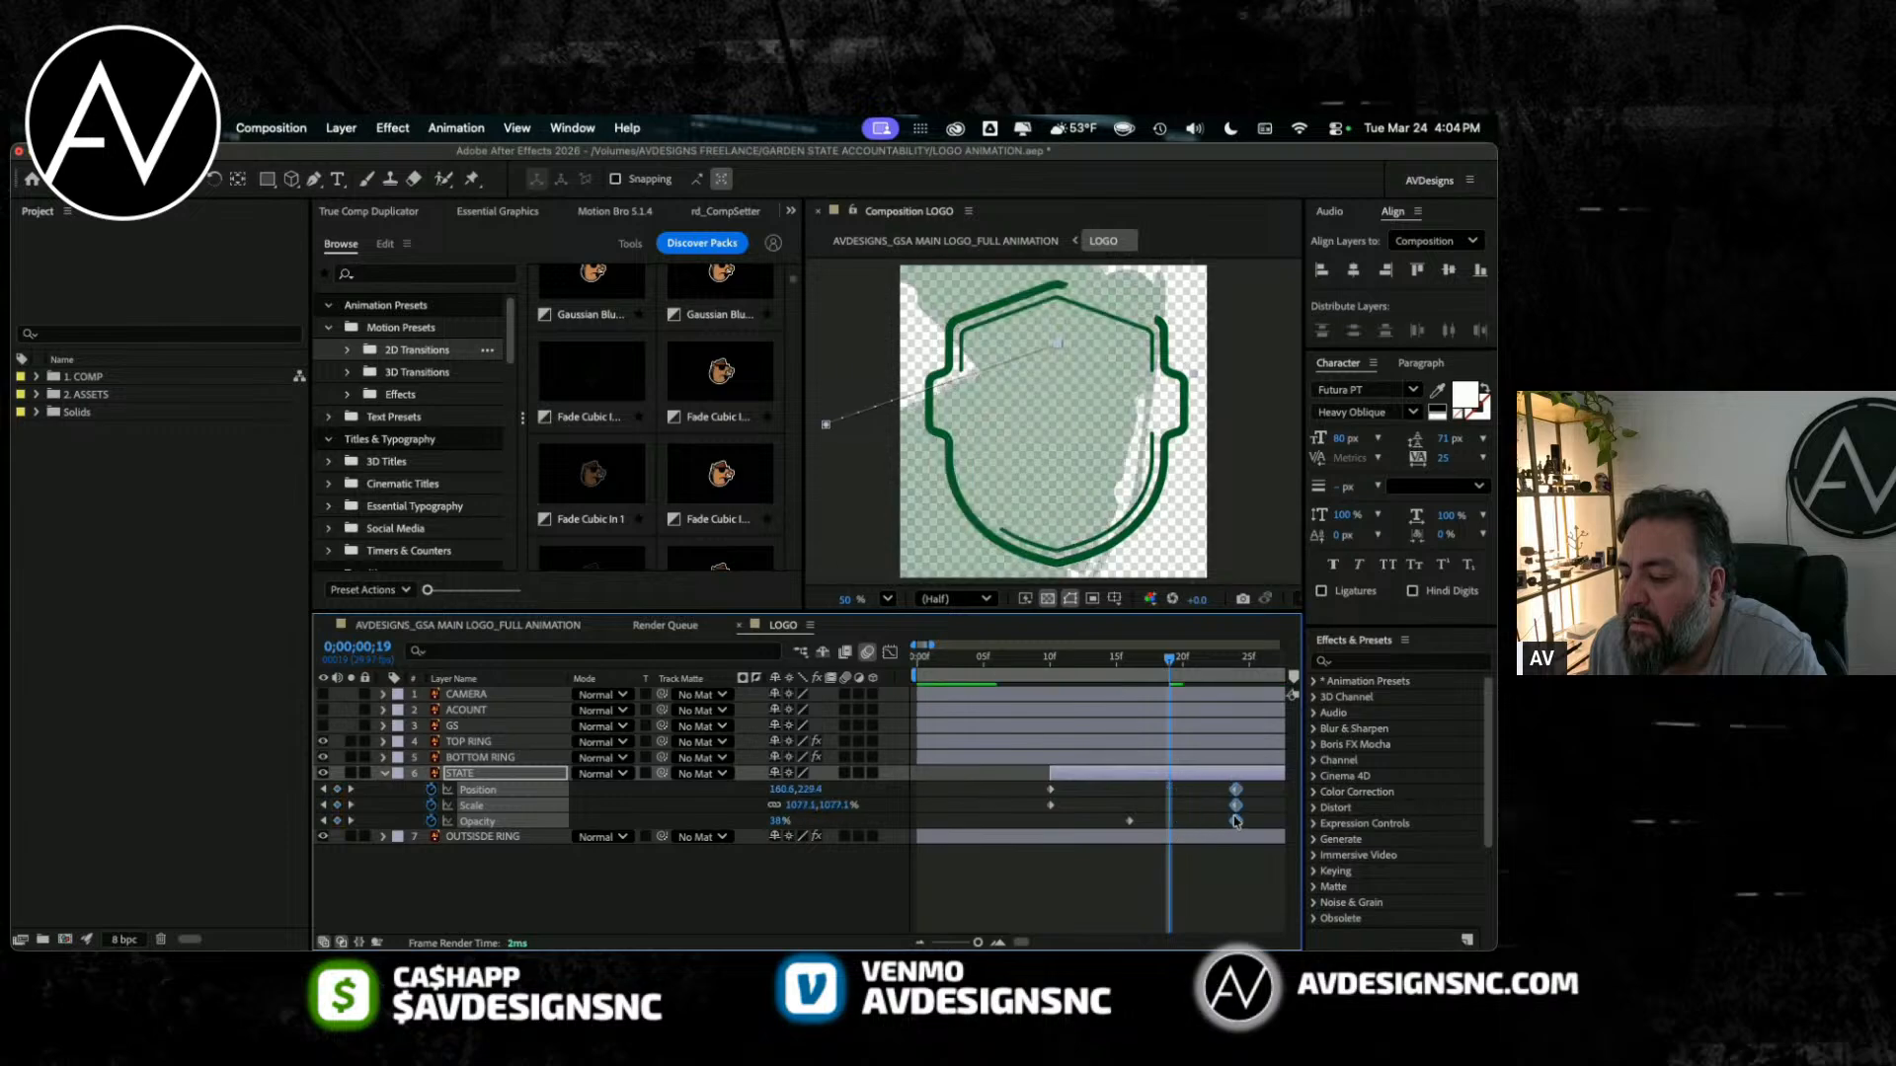
Step: Apply Easy Ease In to STATE's three end keyframes and play the animation
{"action": "right_click", "coordinate": [1235, 821]}
{"action": "mouse_move", "coordinate": [1259, 936]}
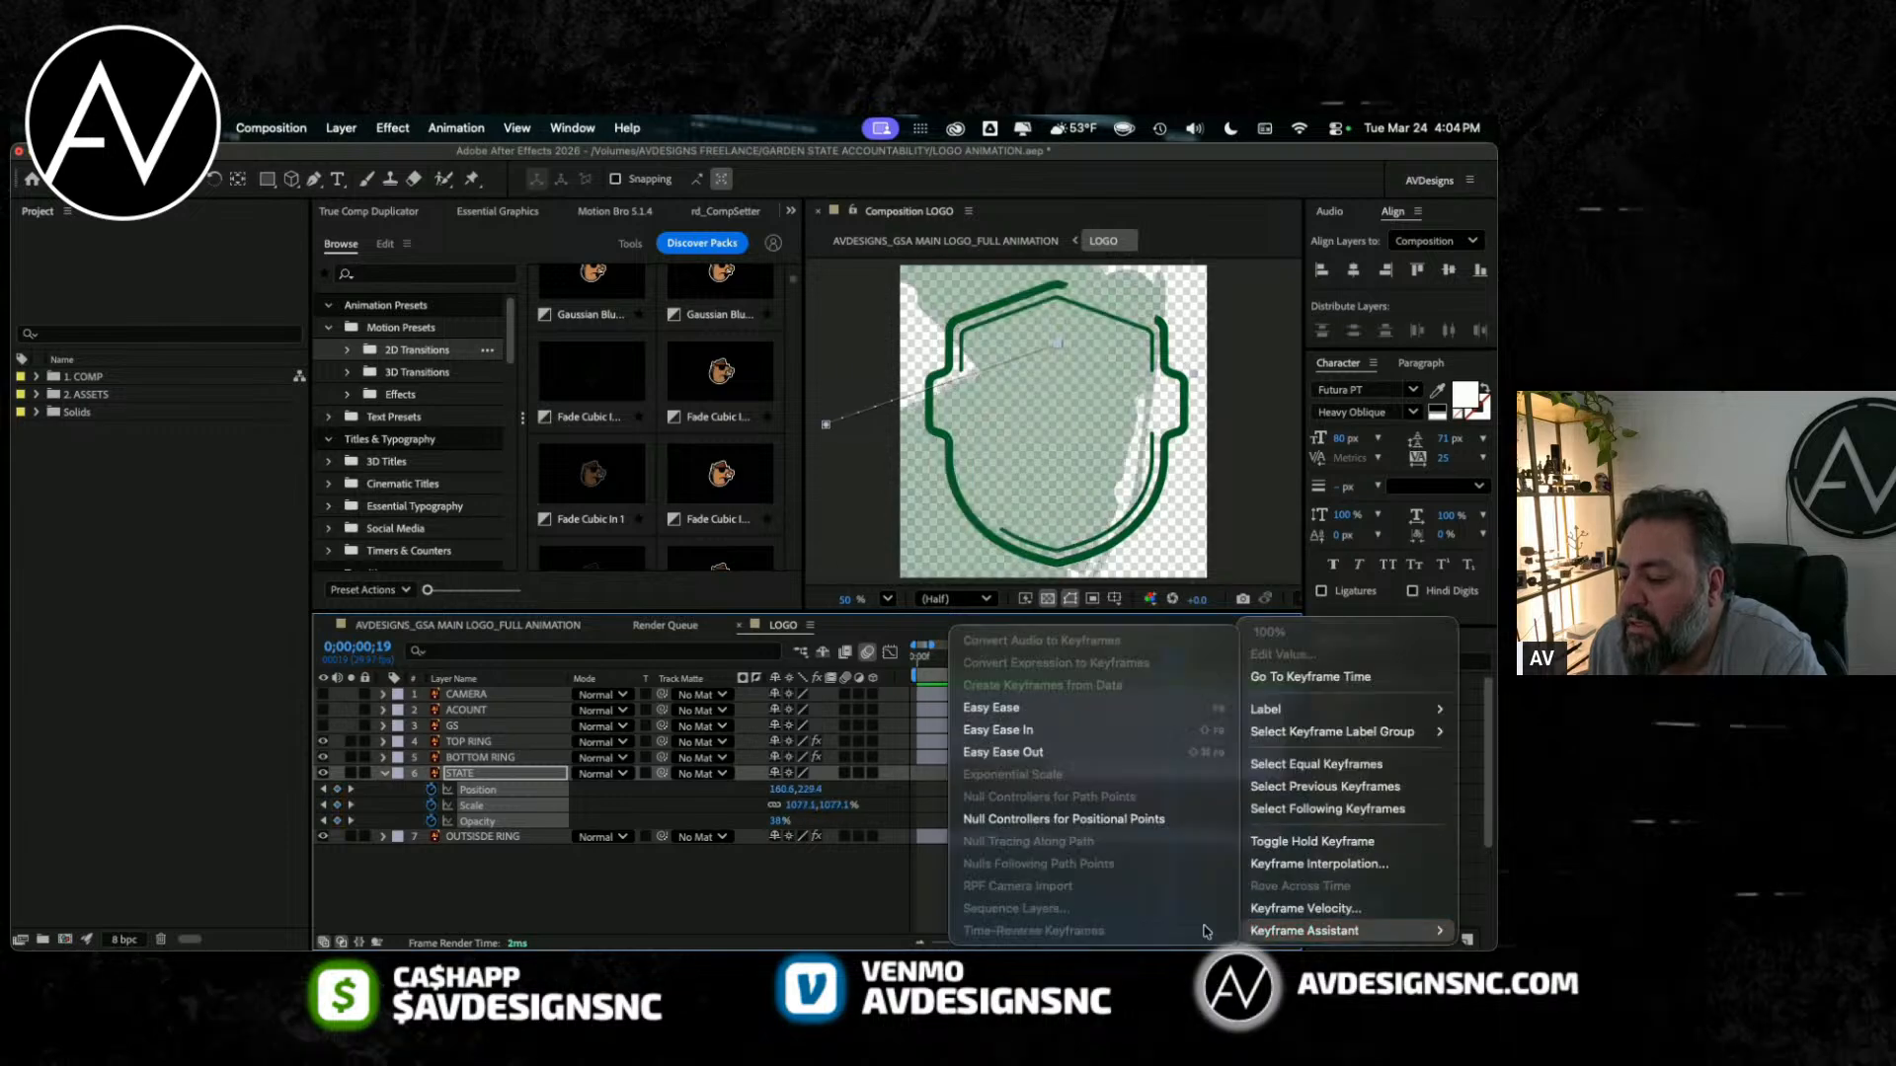
{"action": "left_click", "coordinate": [998, 732]}
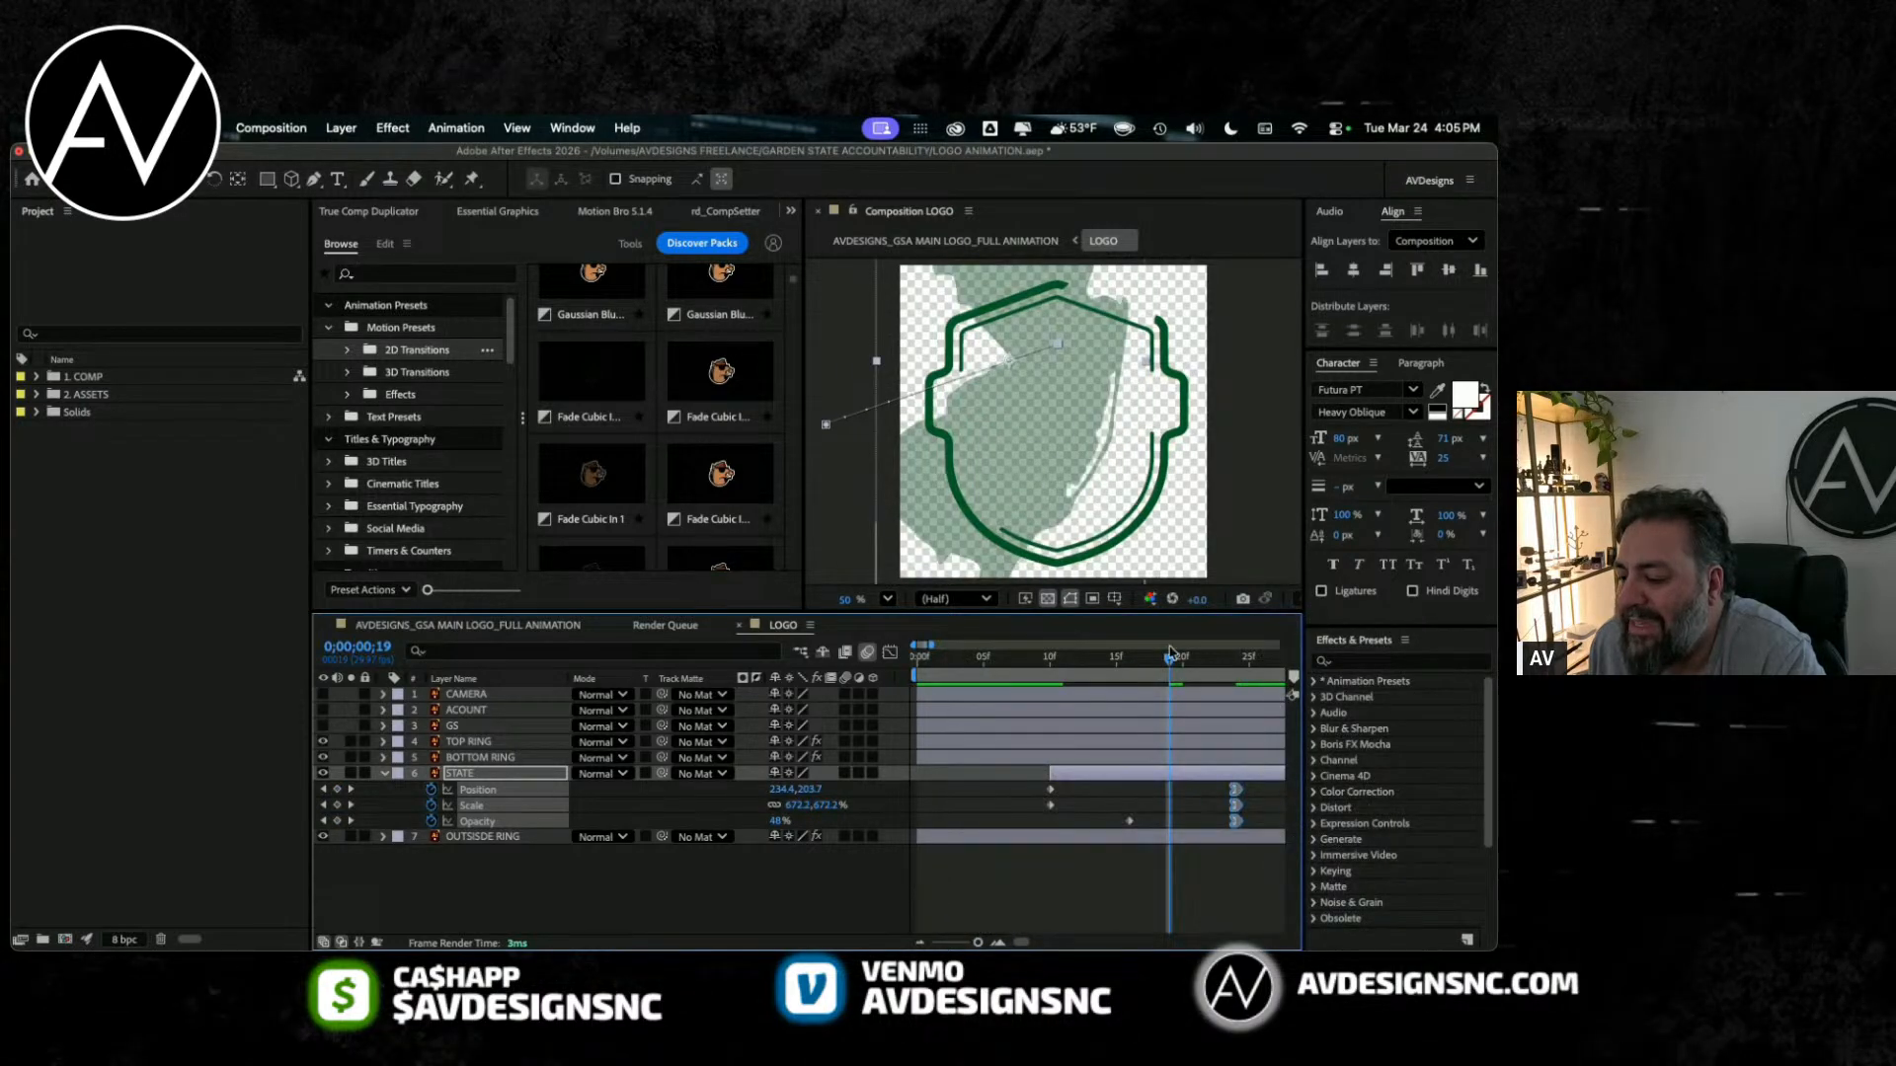
{"action": "key", "text": "space"}
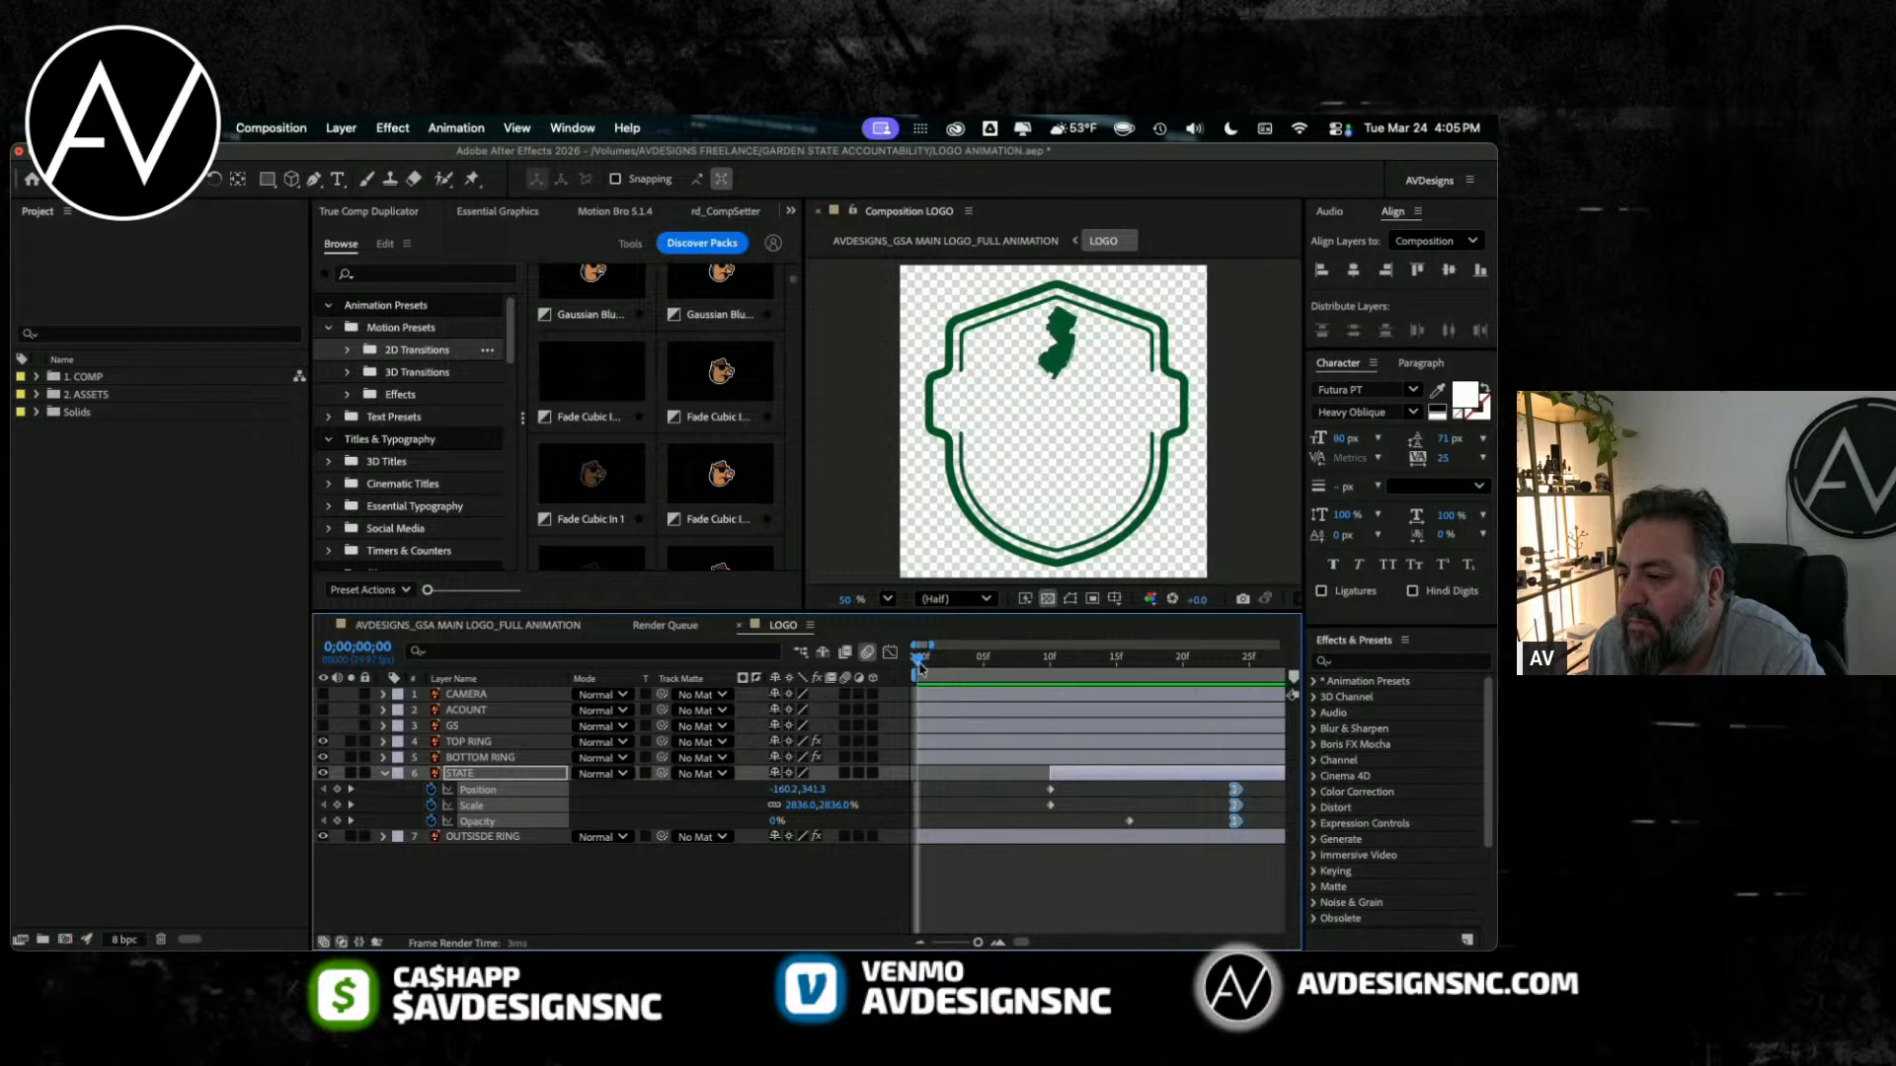
{"action": "key", "text": "space"}
Step: Lengthen STATE's entrance by moving its three end keyframes to about 1 second 8 frames, previewing the timing
{"action": "key", "text": "minus"}
{"action": "key", "text": "minus"}
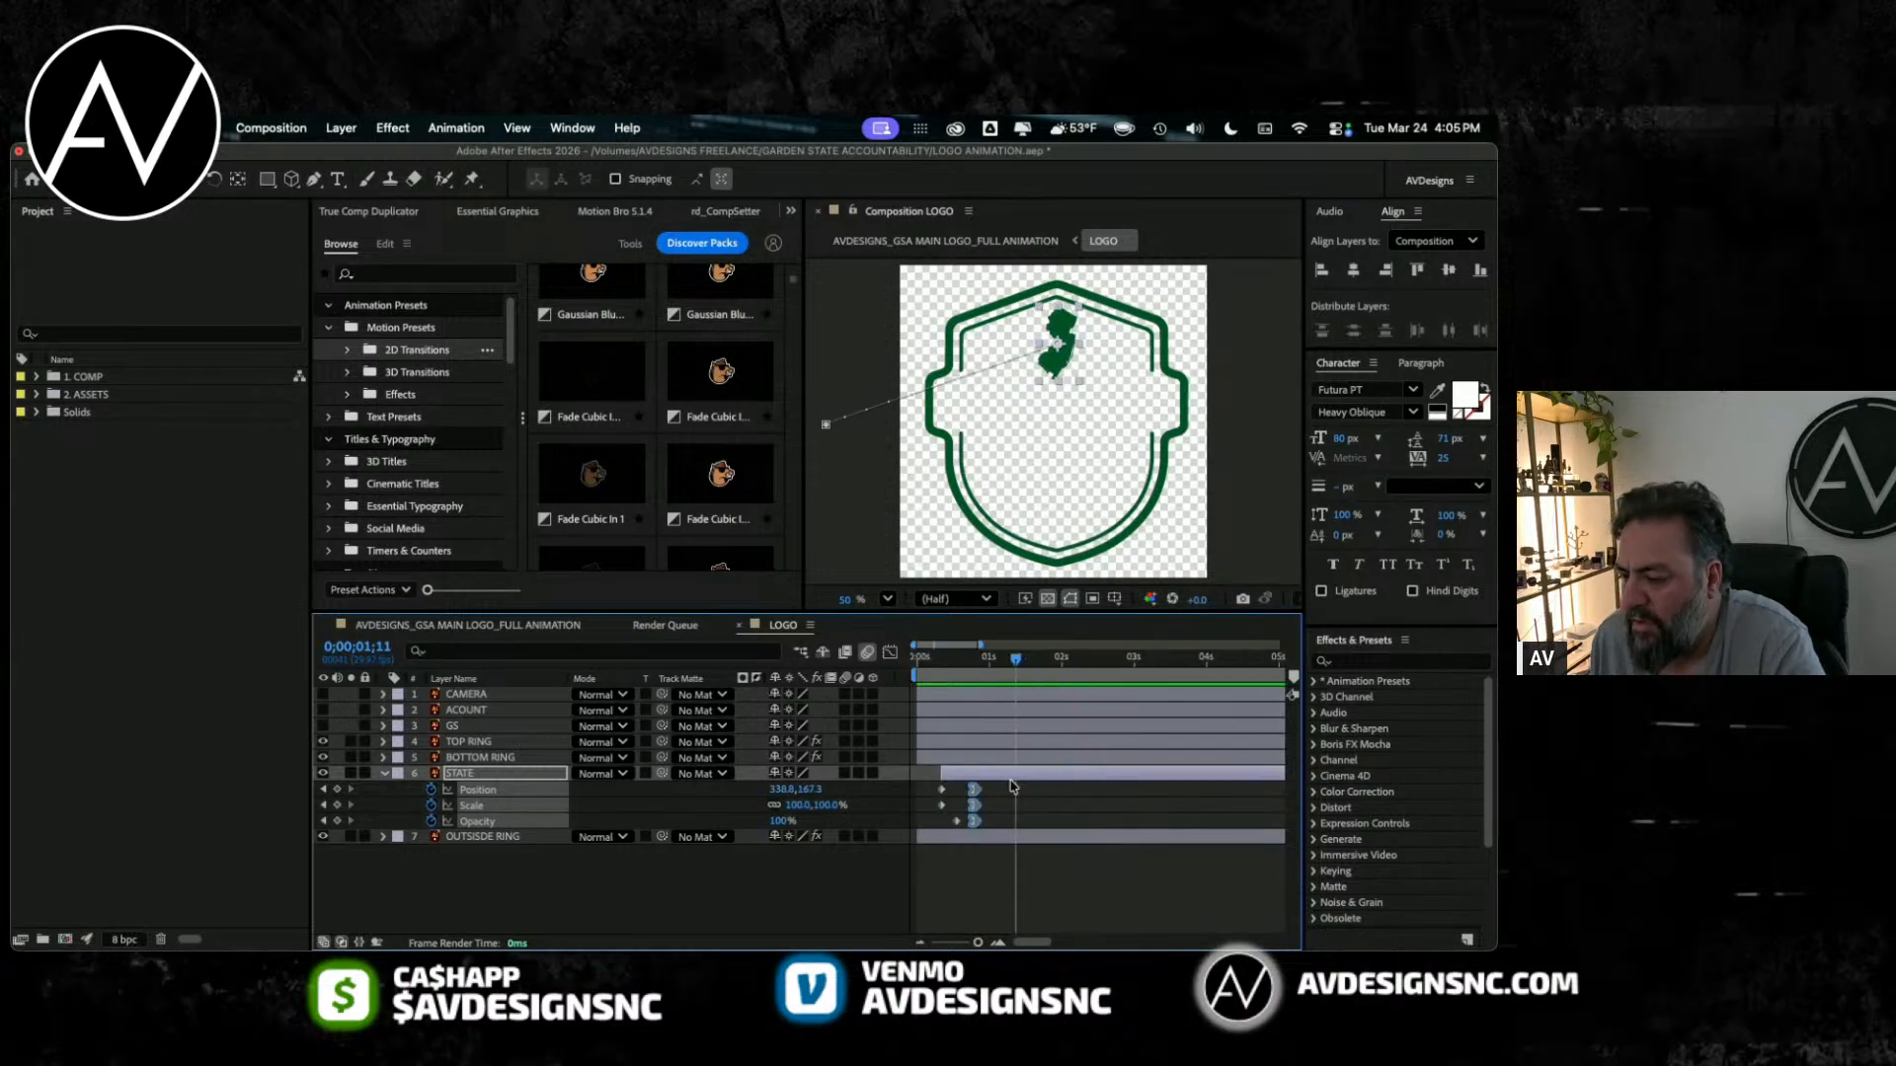
{"action": "left_click_drag", "start_coordinate": [972, 821], "coordinate": [1047, 828]}
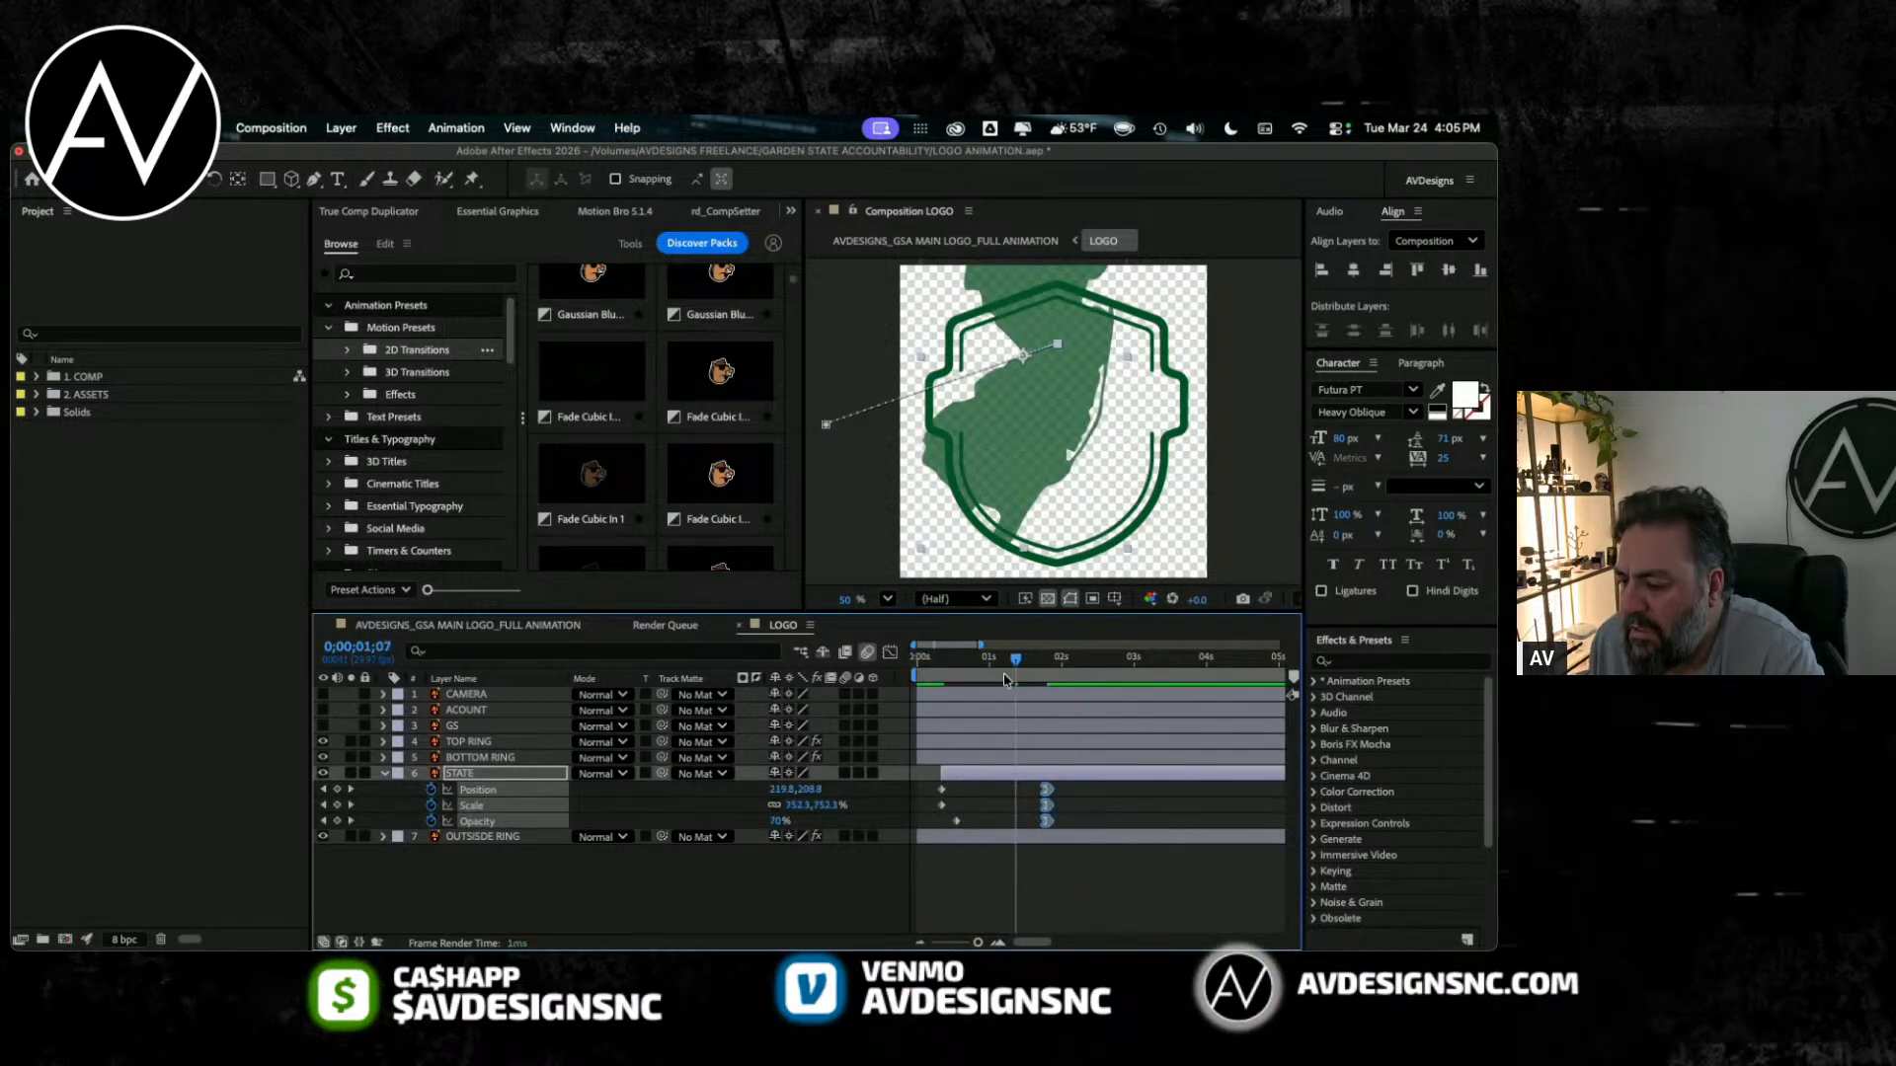
{"action": "key", "text": "space"}
{"action": "key", "text": "space"}
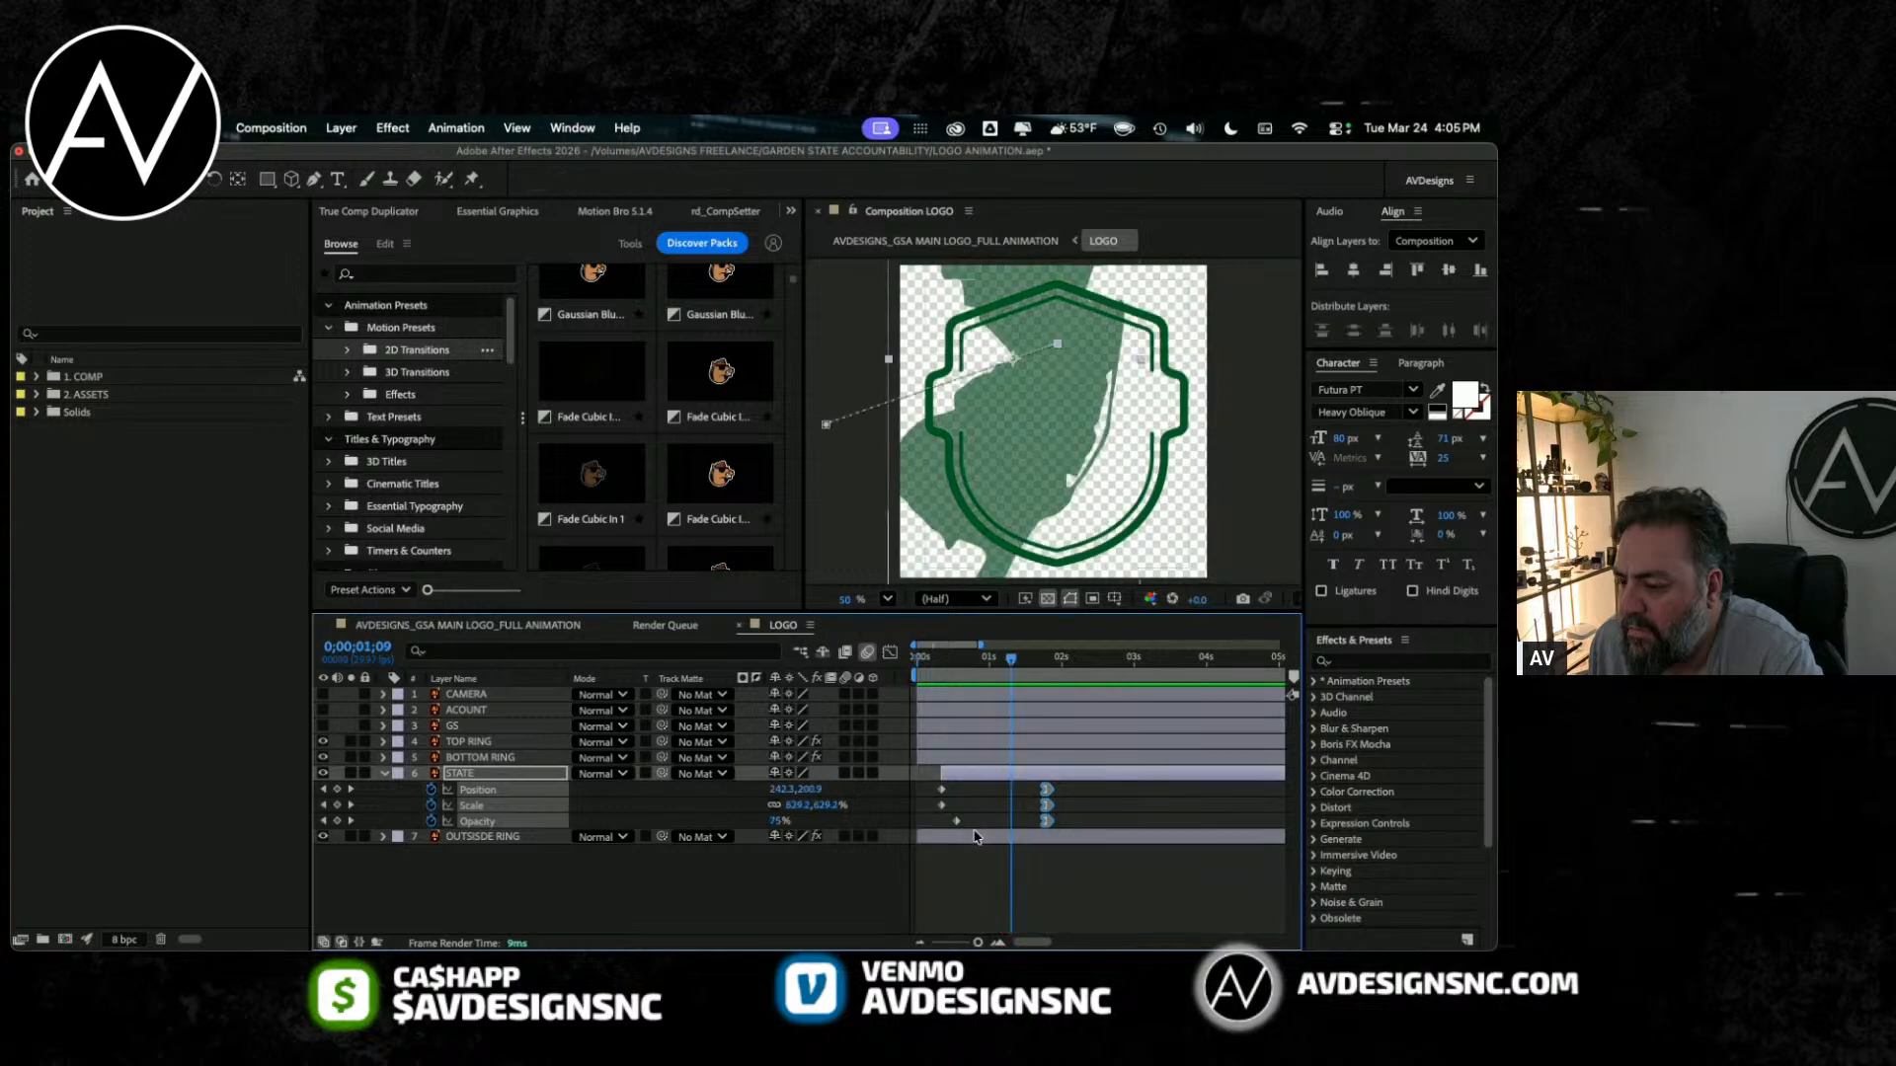
{"action": "left_click_drag", "start_coordinate": [1046, 807], "coordinate": [1009, 810]}
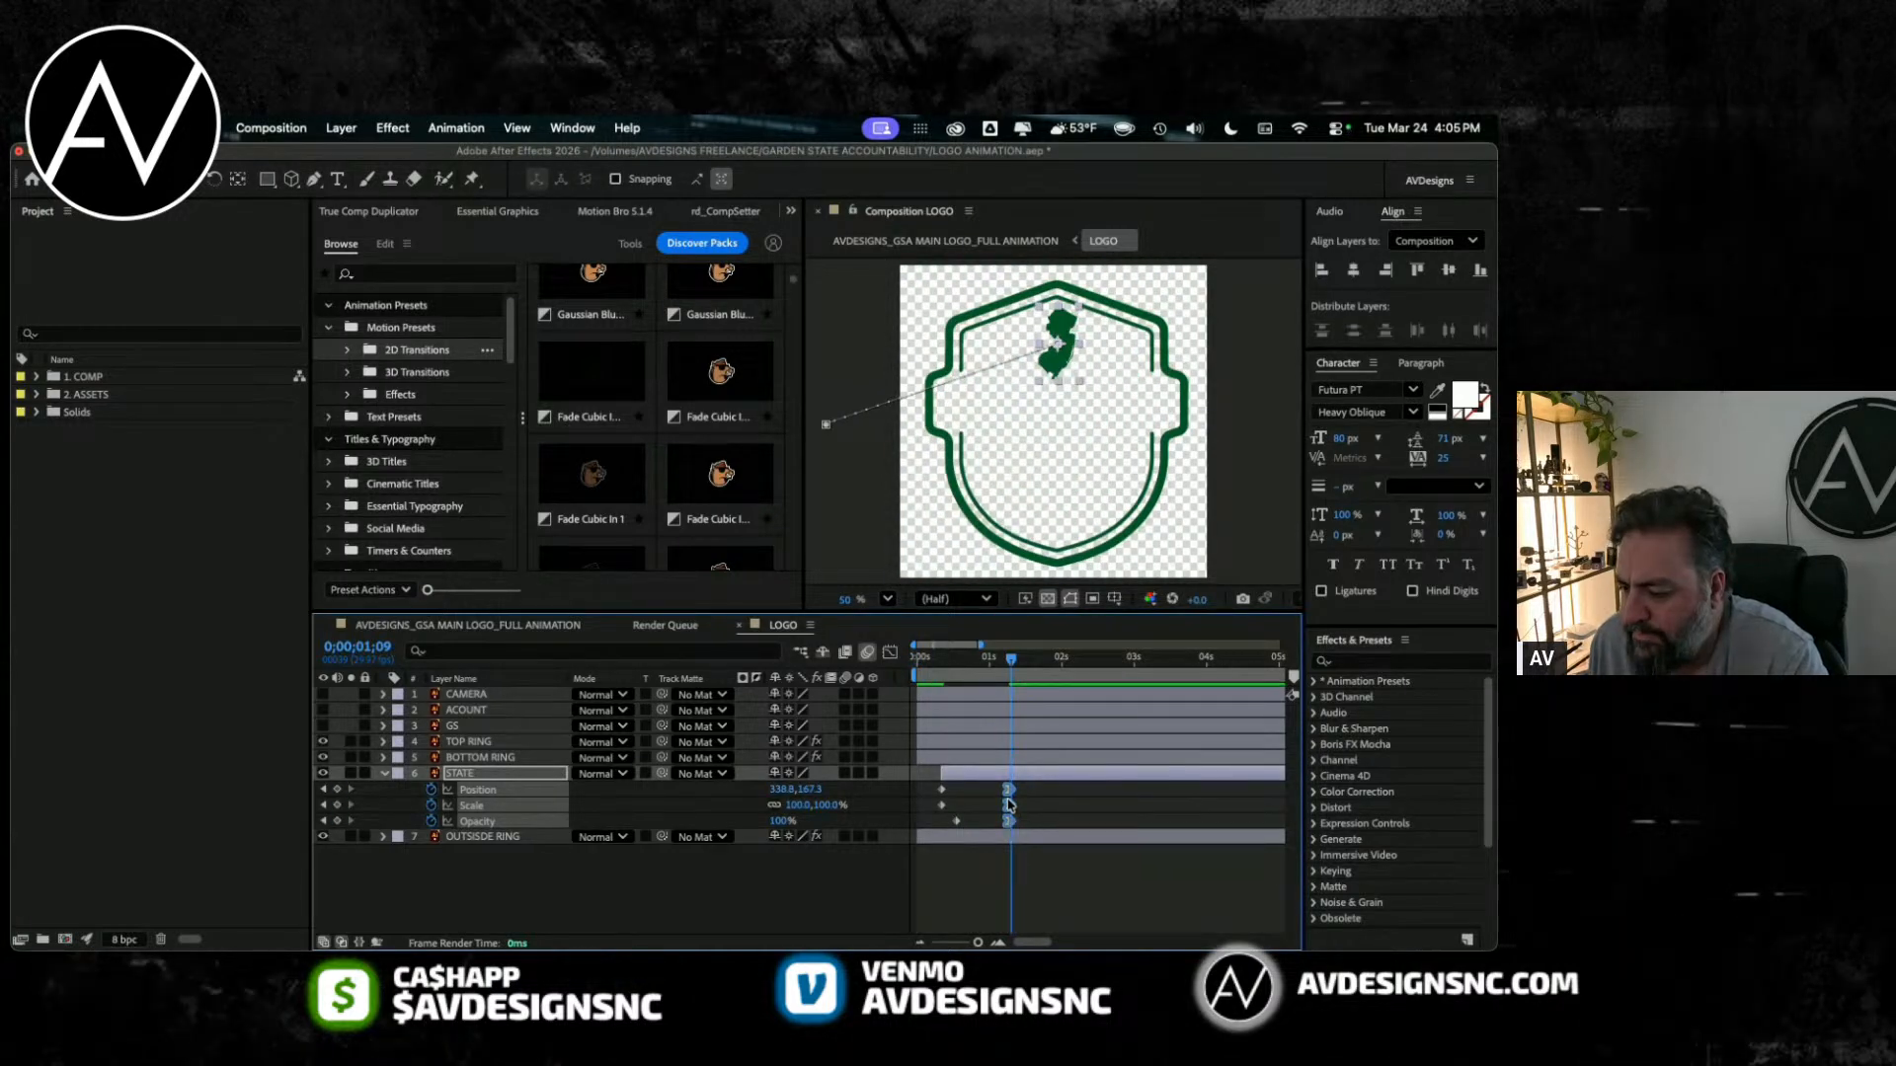
Step: Reset STATE's three end keyframes to linear interpolation and deselect them
{"action": "right_click", "coordinate": [1008, 805]}
{"action": "mouse_move", "coordinate": [1086, 930]}
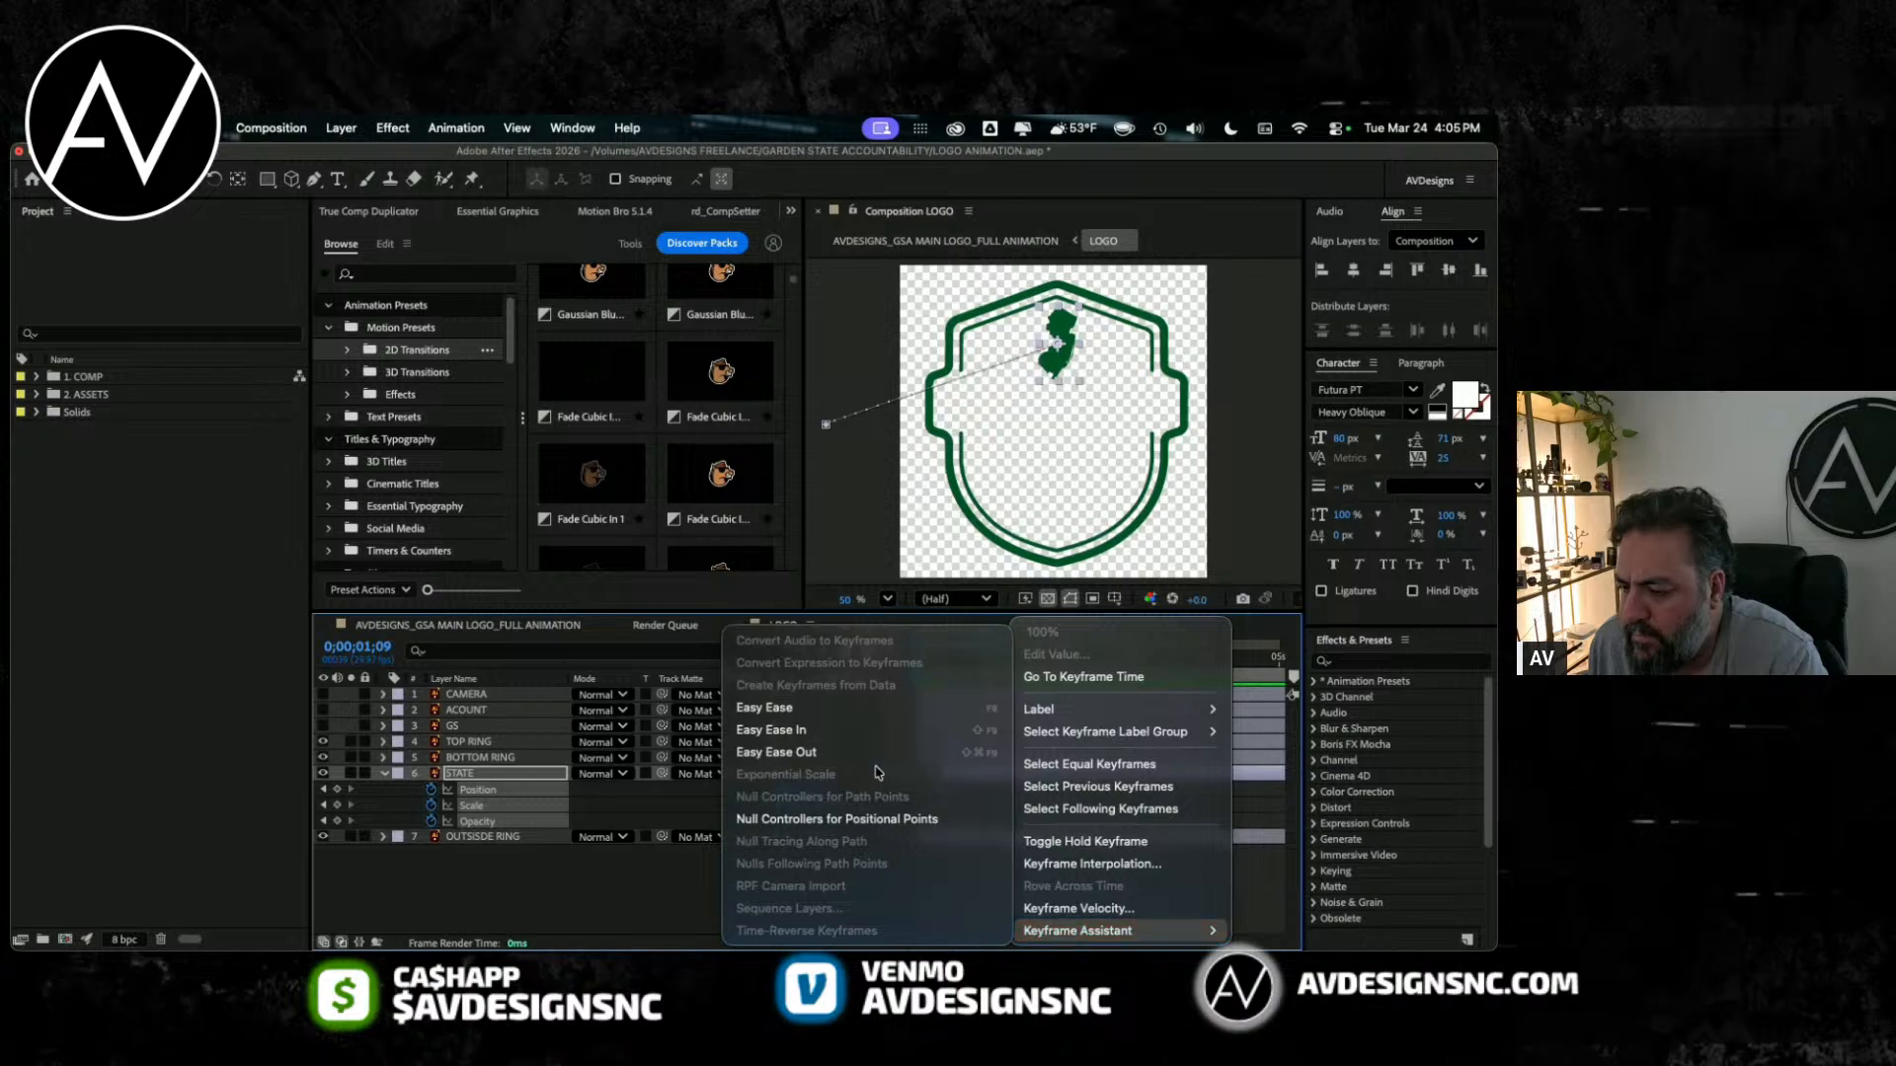
{"action": "left_click", "coordinate": [1276, 883]}
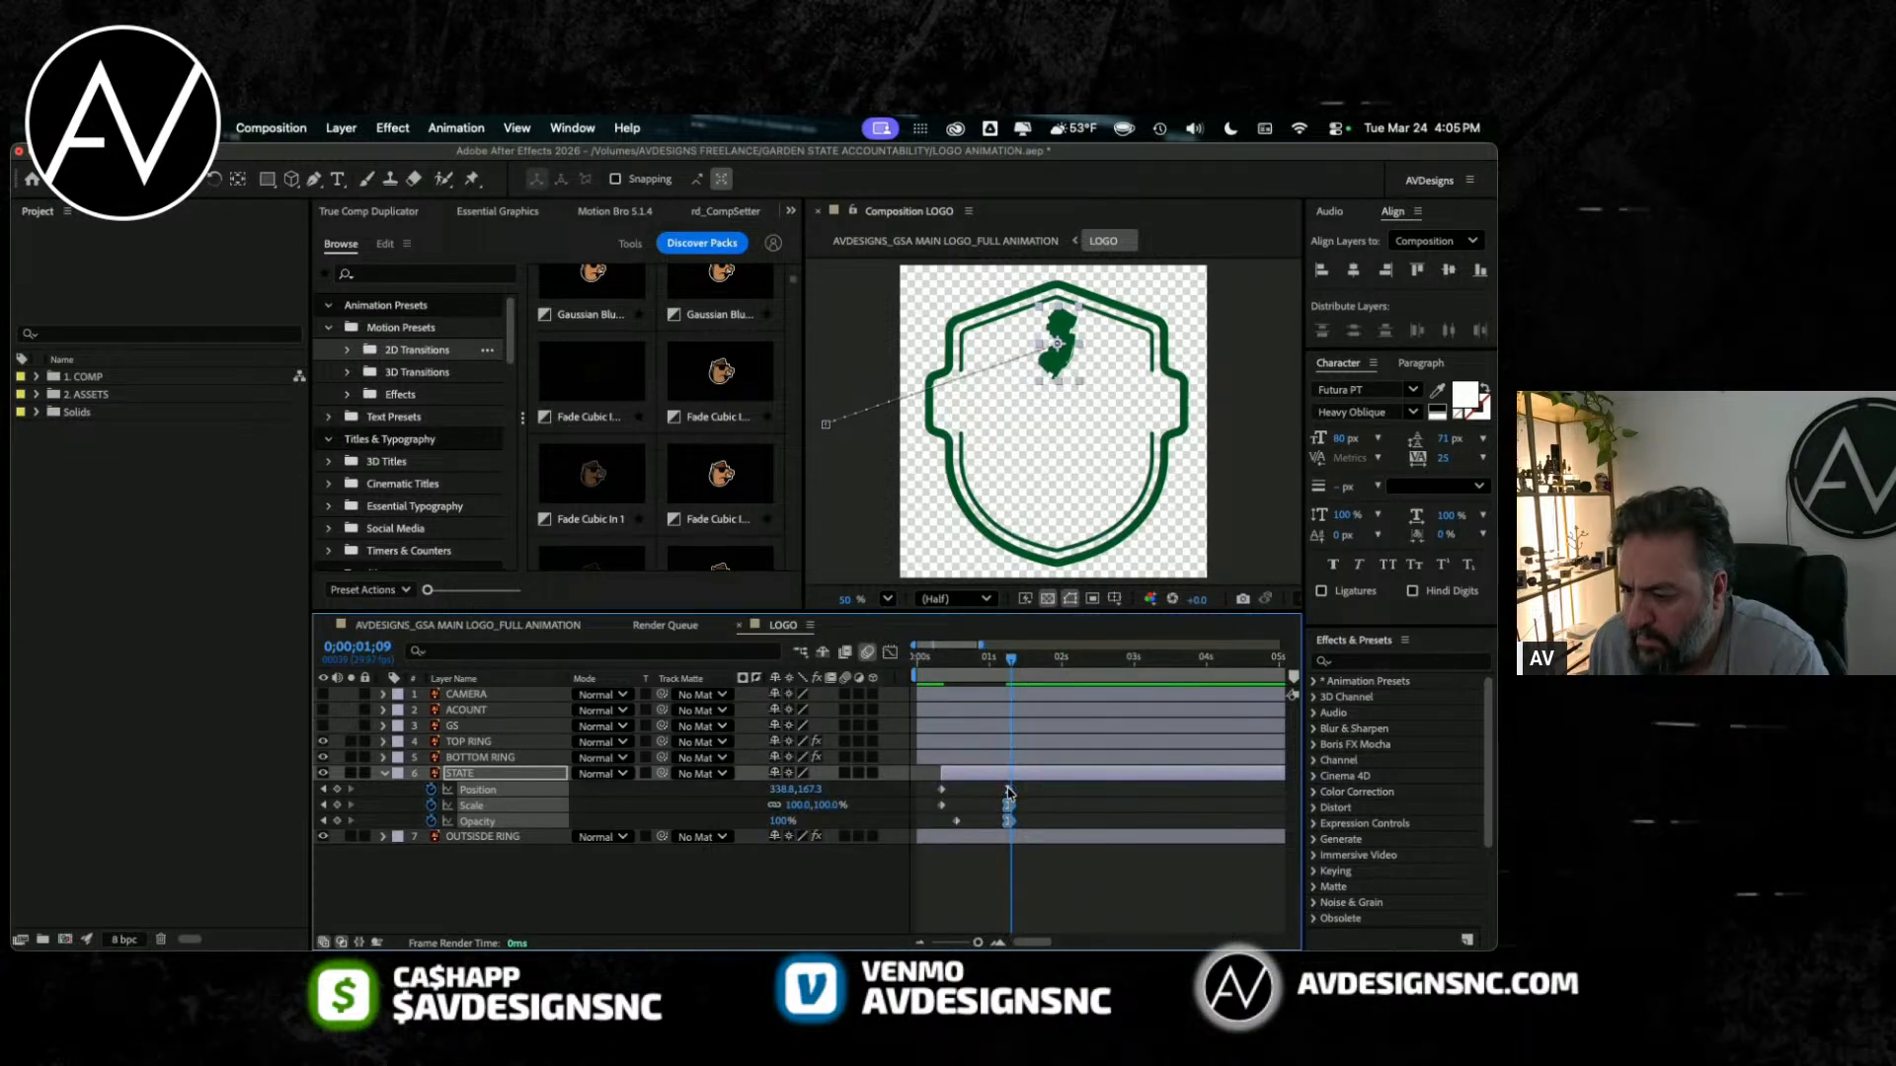
{"action": "key", "text": "F9"}
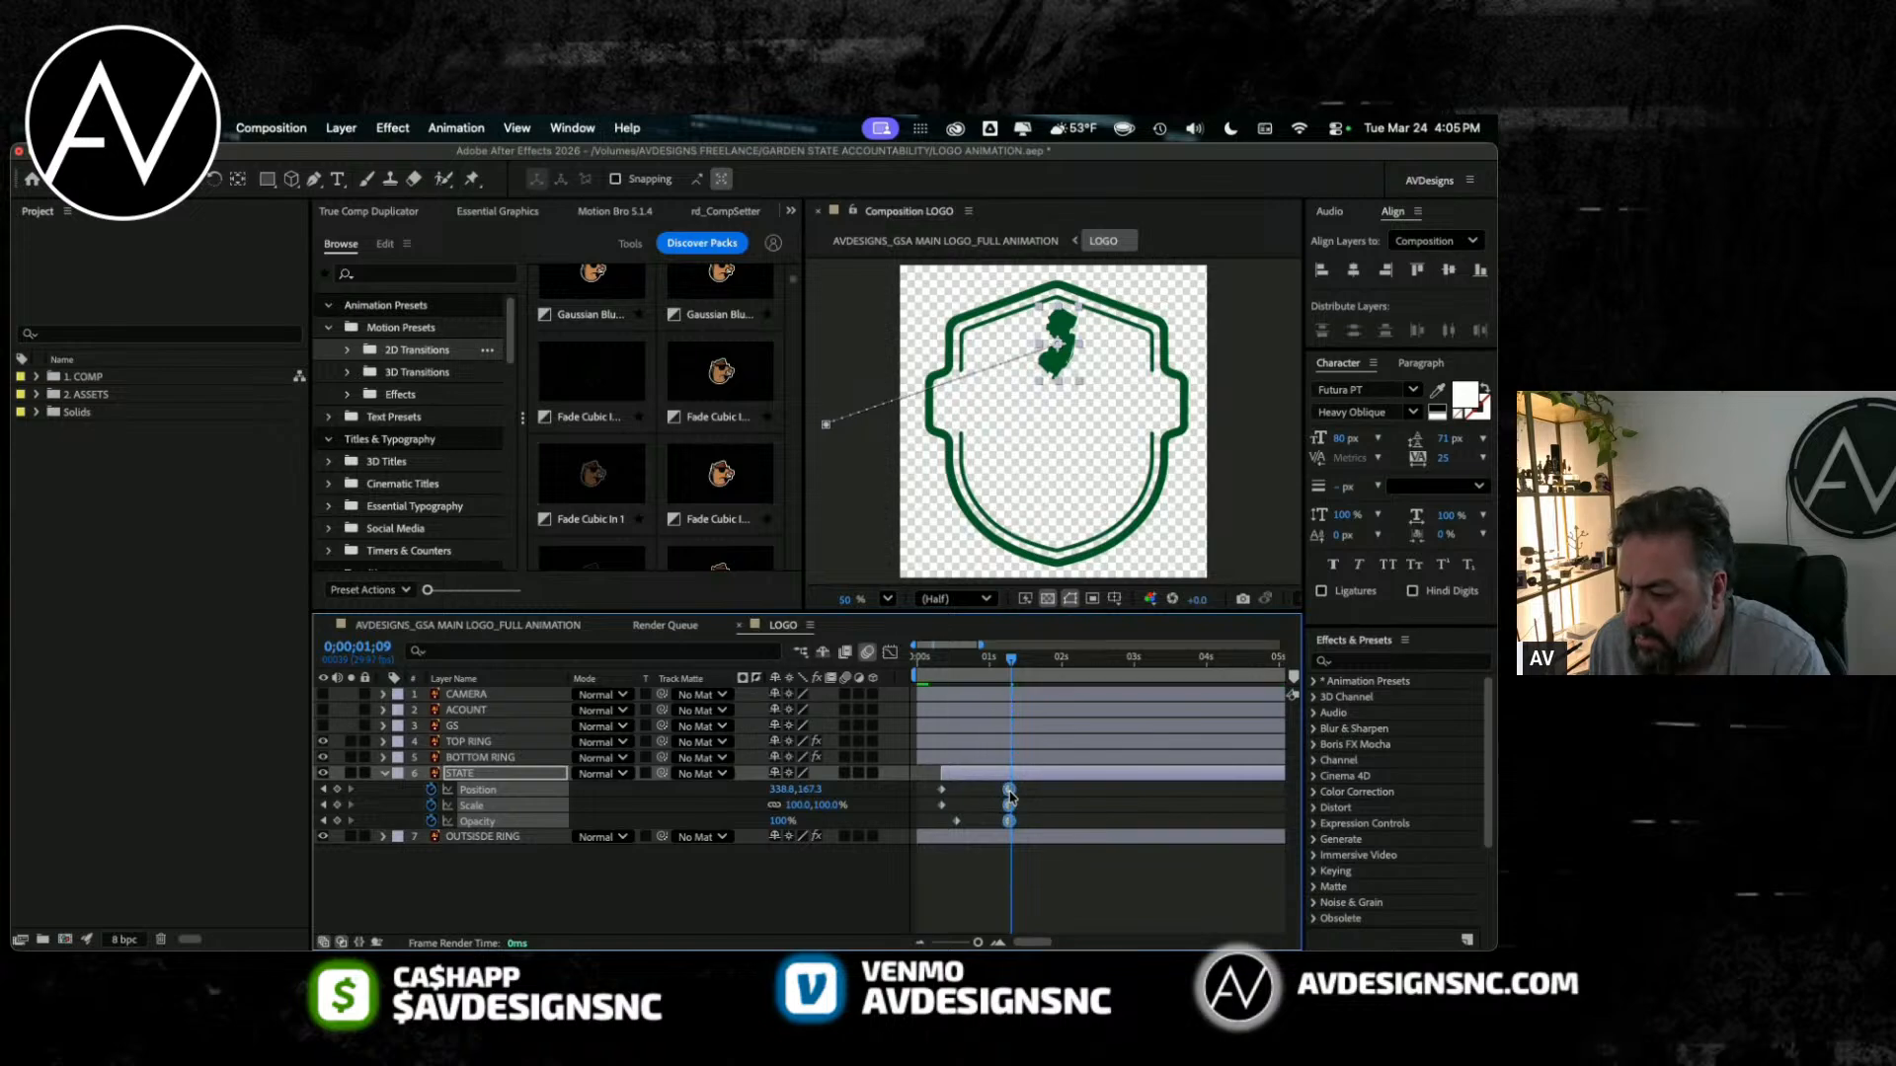
{"action": "key", "text": "F2"}
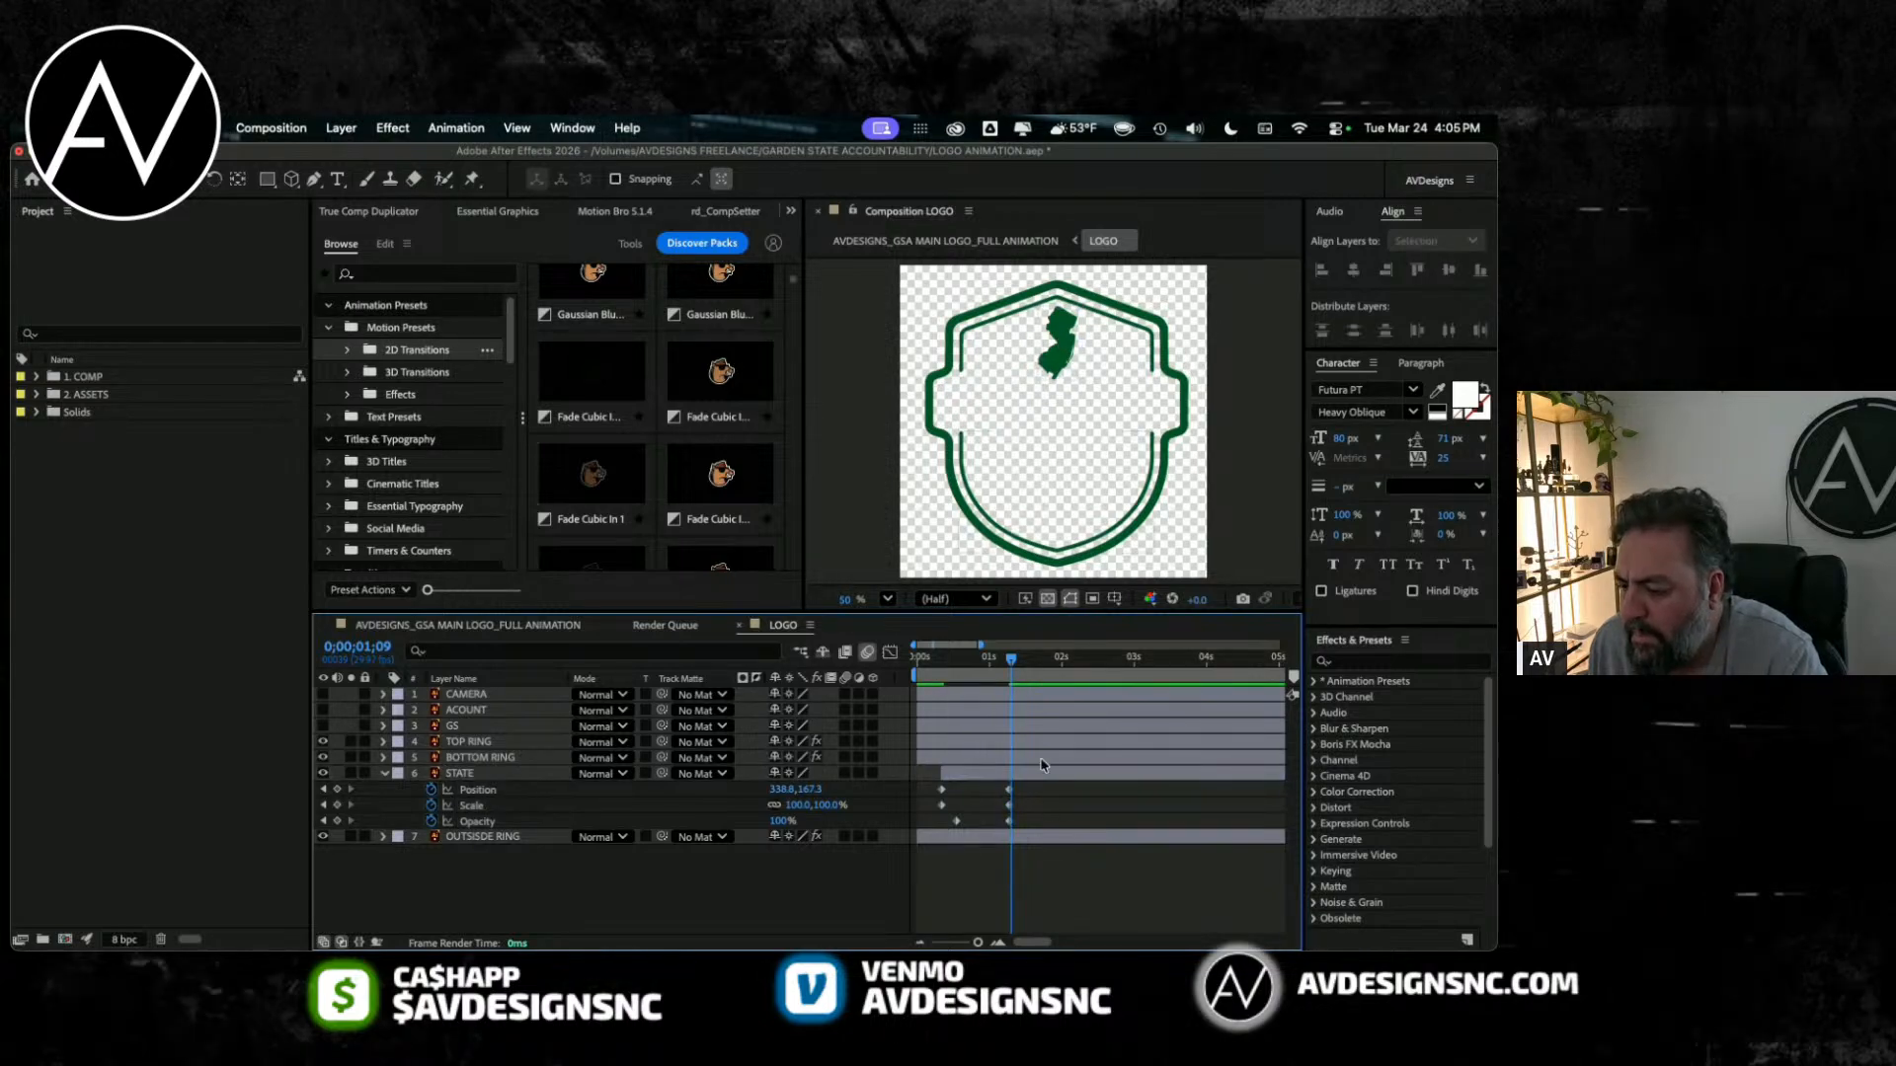
Step: Try shaping the speed curves of STATE's Position, Scale and Opacity keyframes in the graph editor for a slower finish
{"action": "left_click_drag", "start_coordinate": [1035, 787], "coordinate": [915, 837]}
{"action": "left_click", "coordinate": [890, 653]}
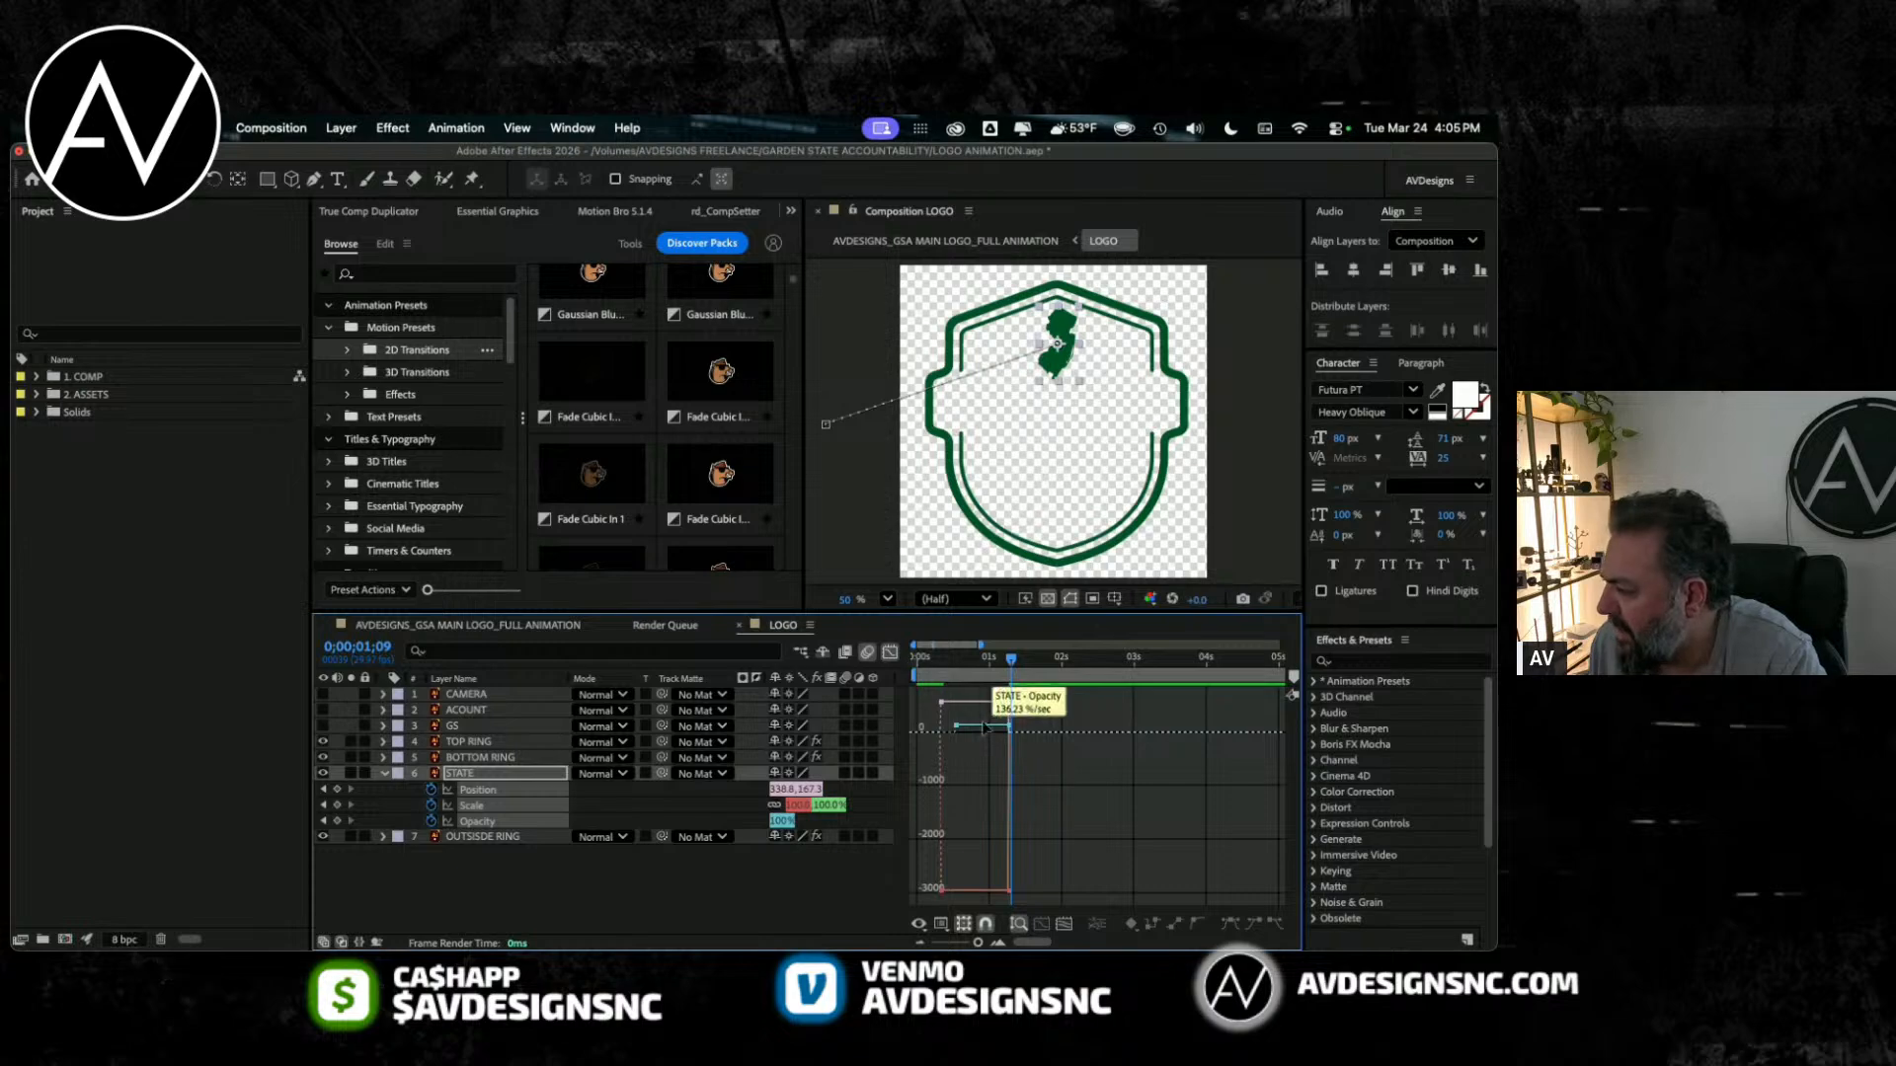
{"action": "left_click_drag", "start_coordinate": [1020, 691], "coordinate": [978, 900]}
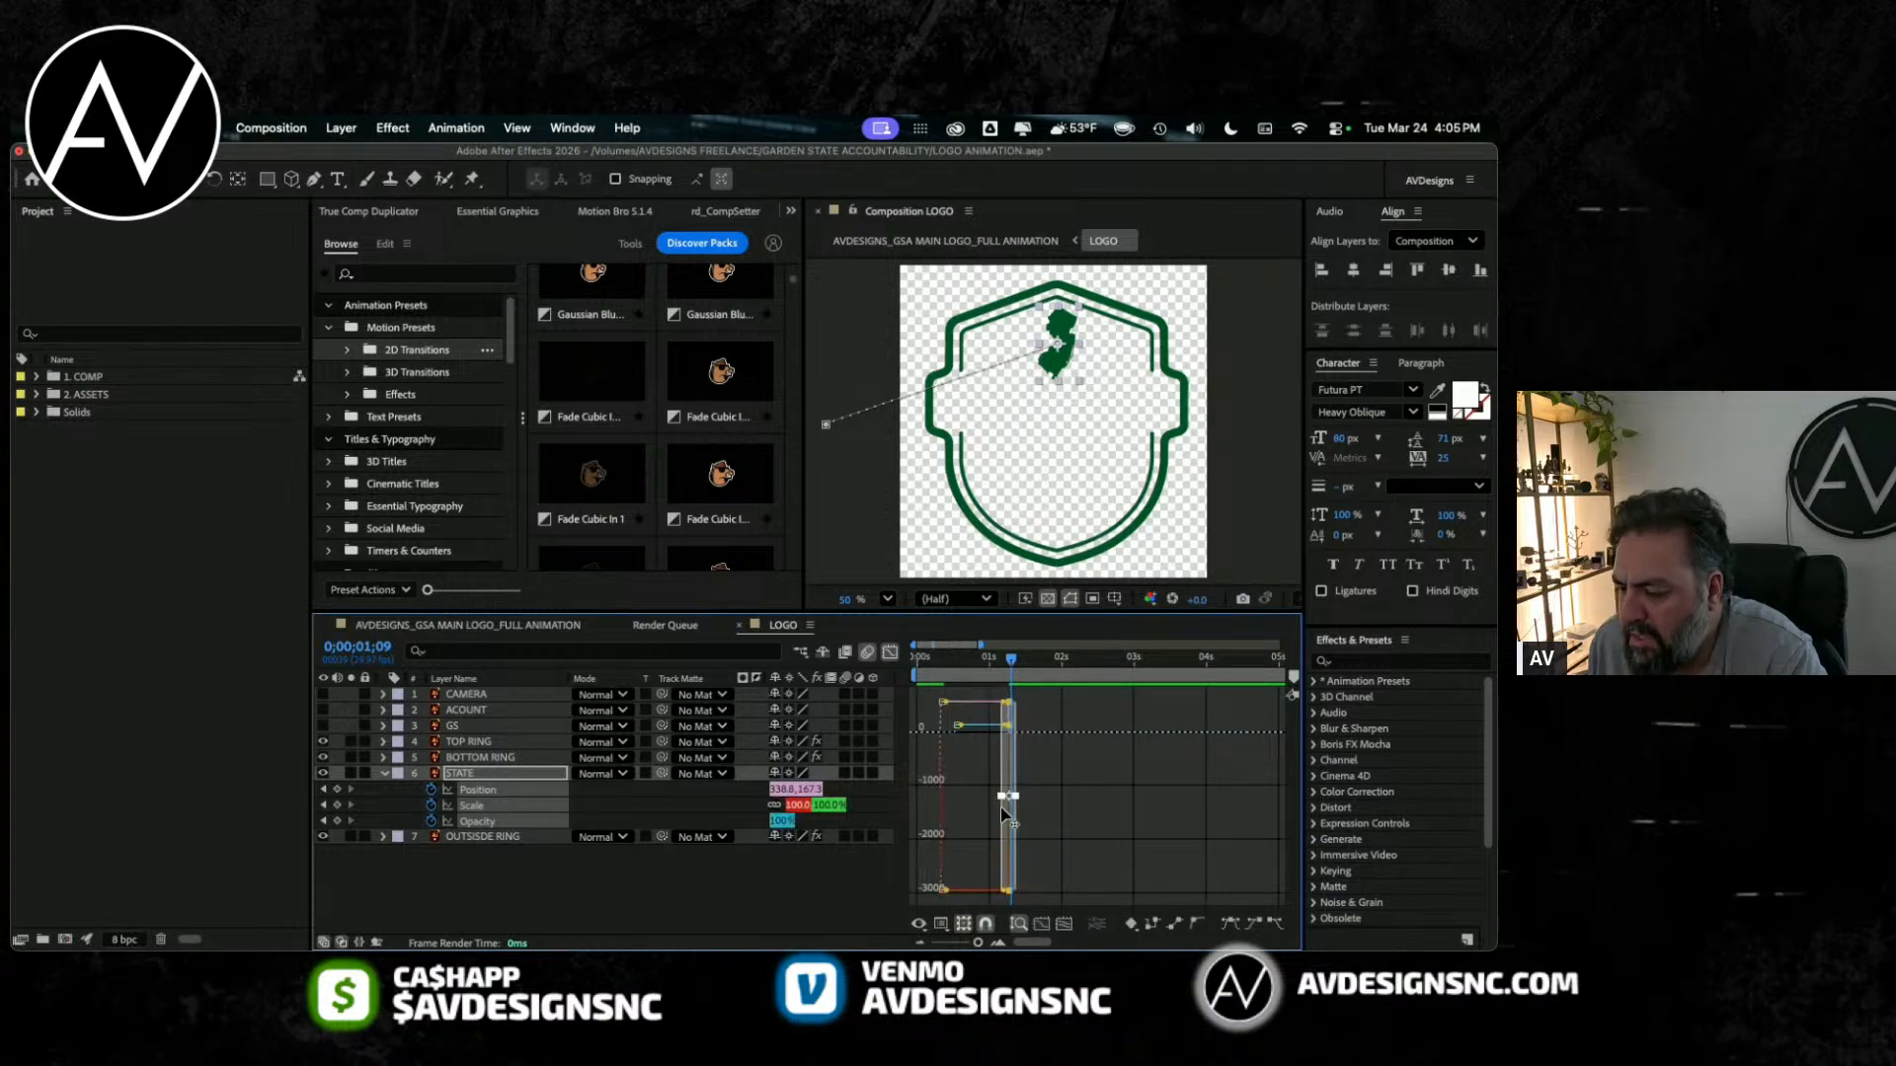
{"action": "key", "text": "equal"}
{"action": "key", "text": "equal"}
{"action": "scroll", "coordinate": [1055, 796], "scroll_direction": "left", "scroll_amount": 3}
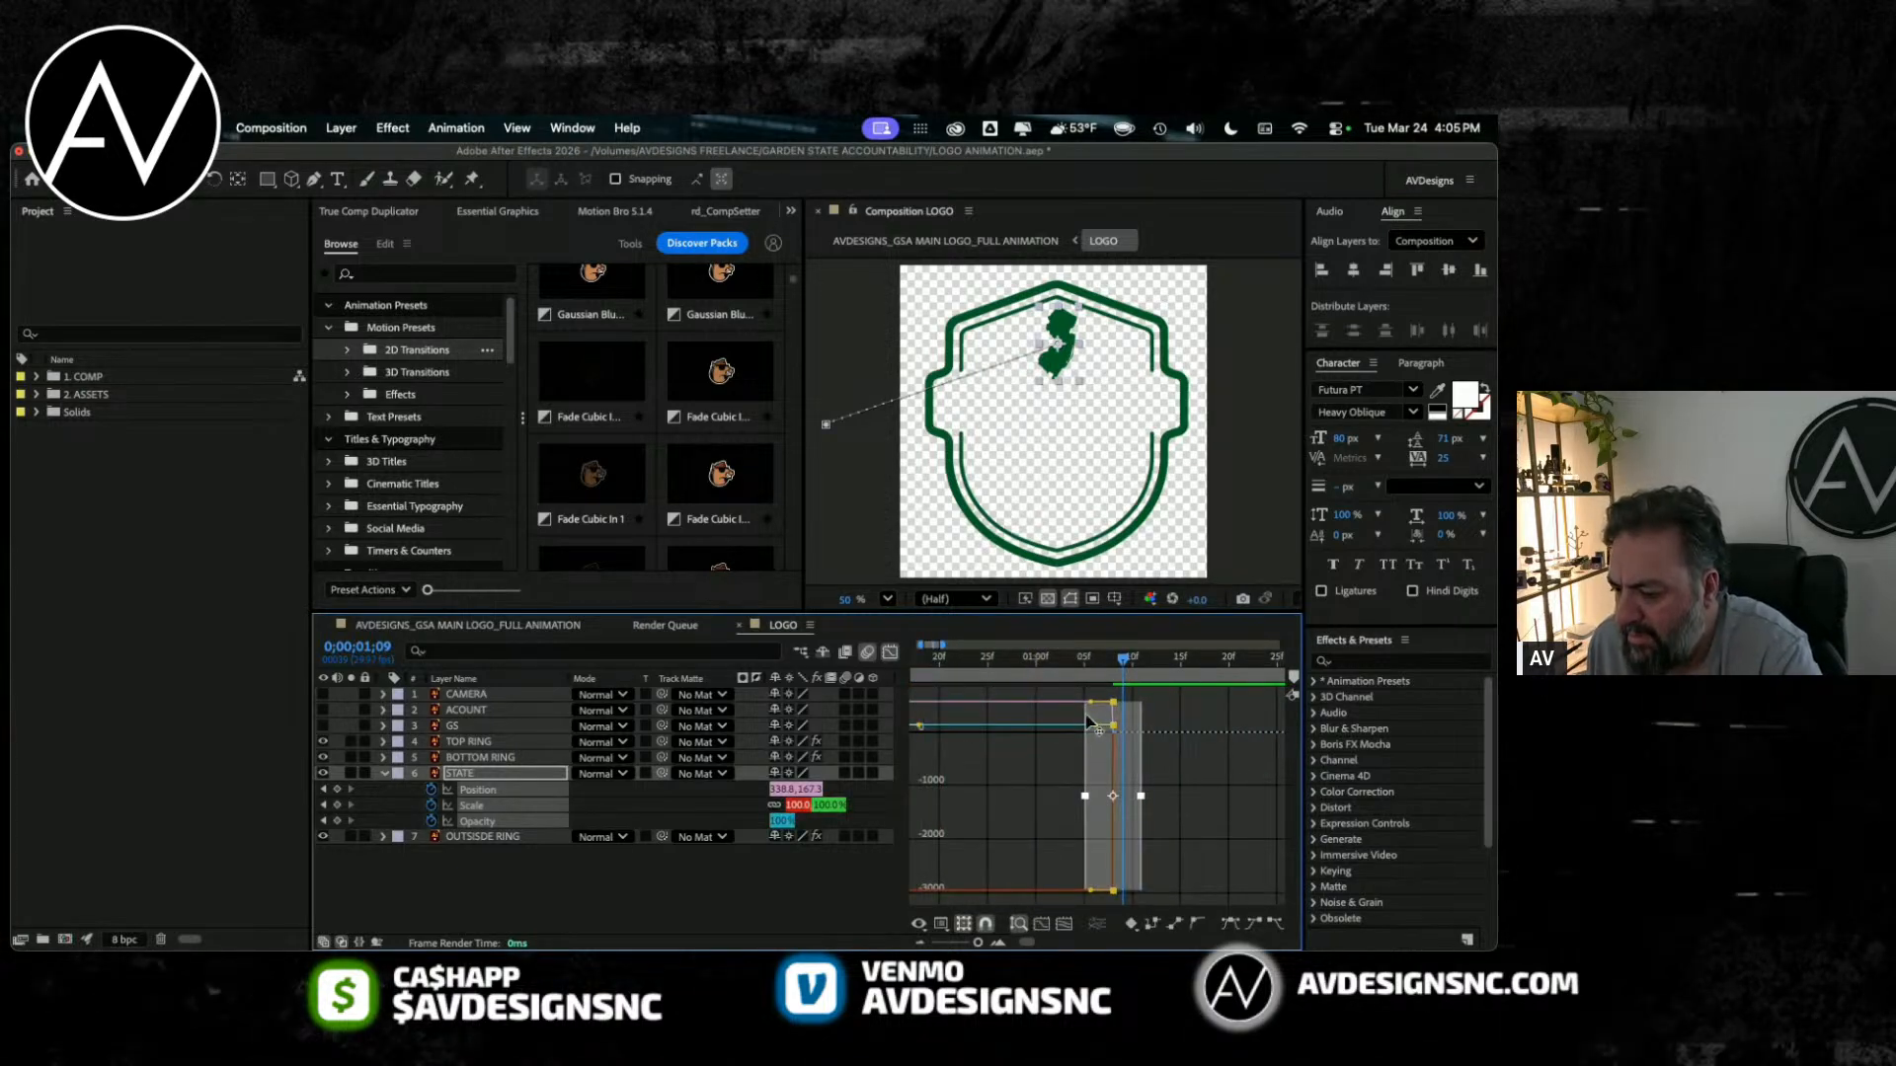
{"action": "left_click_drag", "start_coordinate": [1090, 702], "coordinate": [1006, 788]}
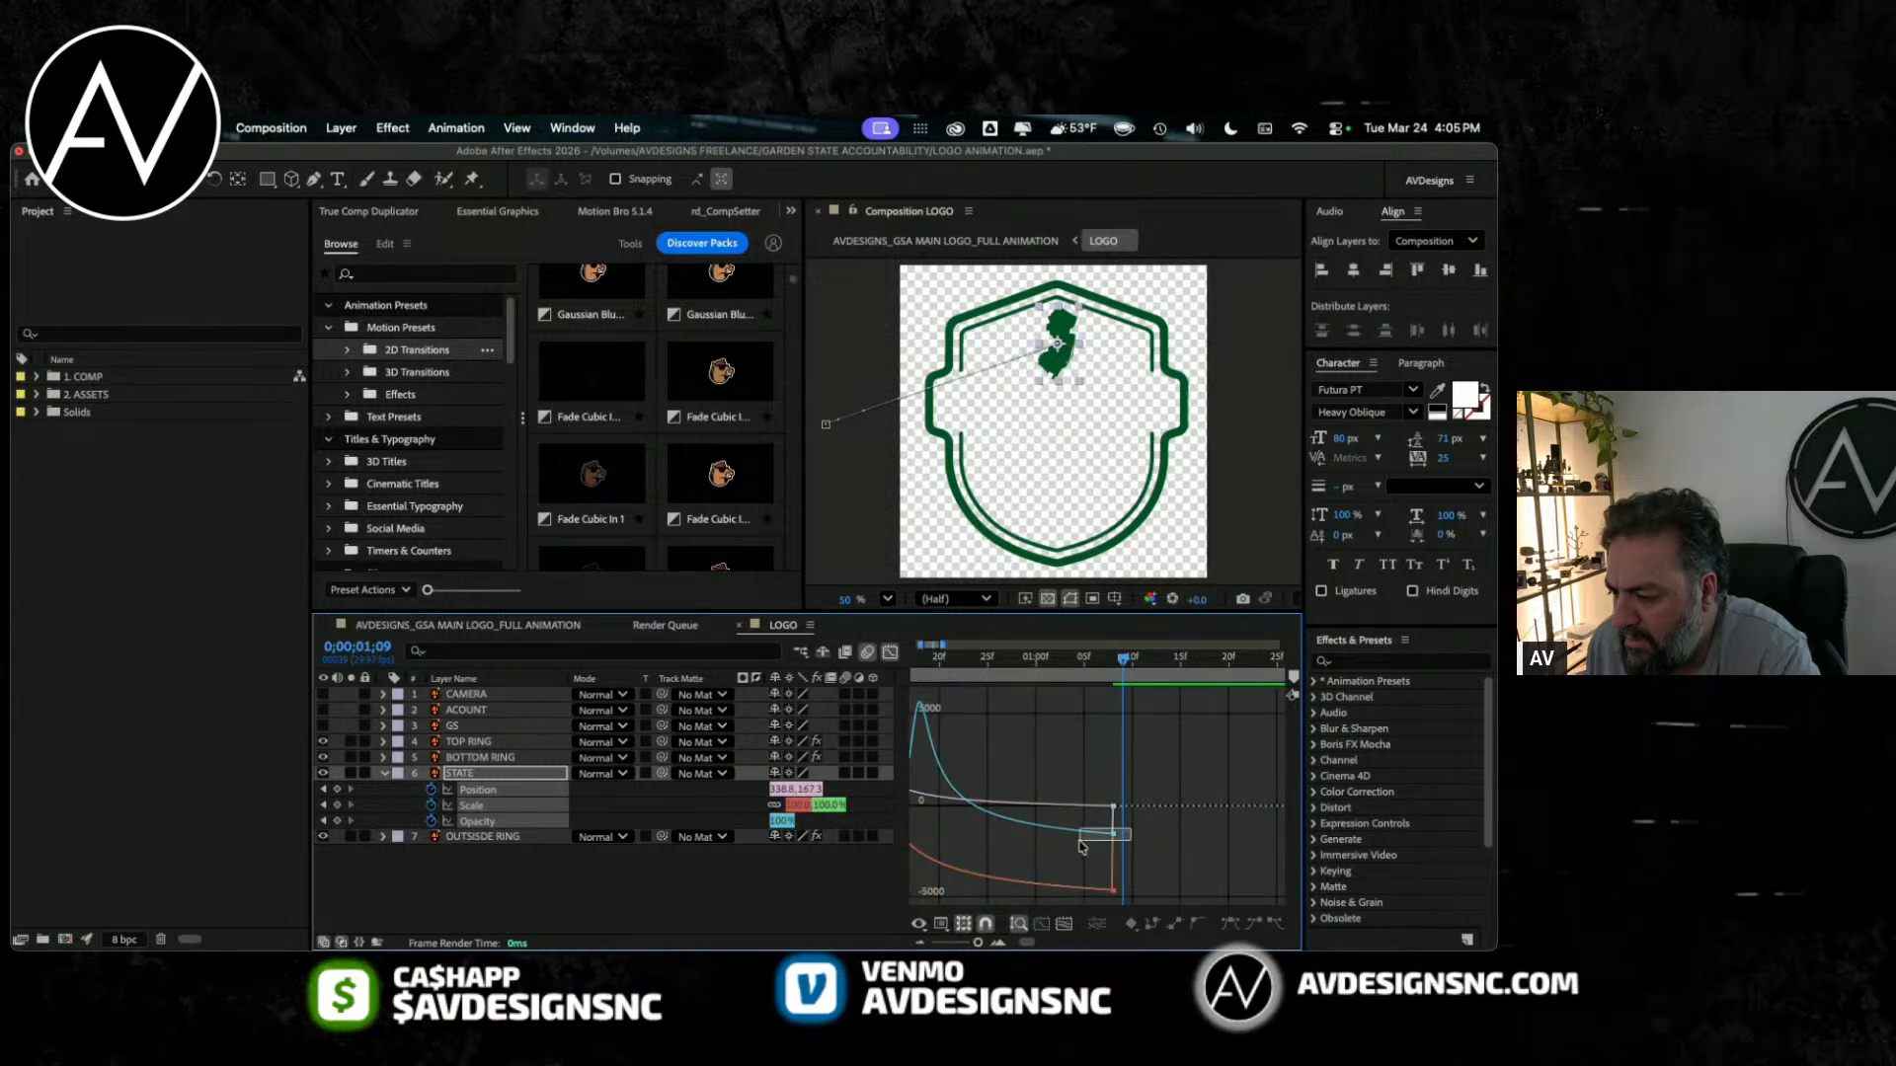
{"action": "left_click_drag", "start_coordinate": [1113, 833], "coordinate": [978, 841]}
Step: Undo the last speed-curve adjustment and play back STATE's entrance, checking the keyframes against their curves
{"action": "key", "text": "super+z"}
{"action": "scroll", "coordinate": [1047, 836], "scroll_direction": "left", "scroll_amount": 4}
{"action": "scroll", "coordinate": [1048, 835], "scroll_direction": "right", "scroll_amount": 1}
{"action": "left_click", "coordinate": [920, 658]}
{"action": "key", "text": "space"}
{"action": "key", "text": "shift+F3"}
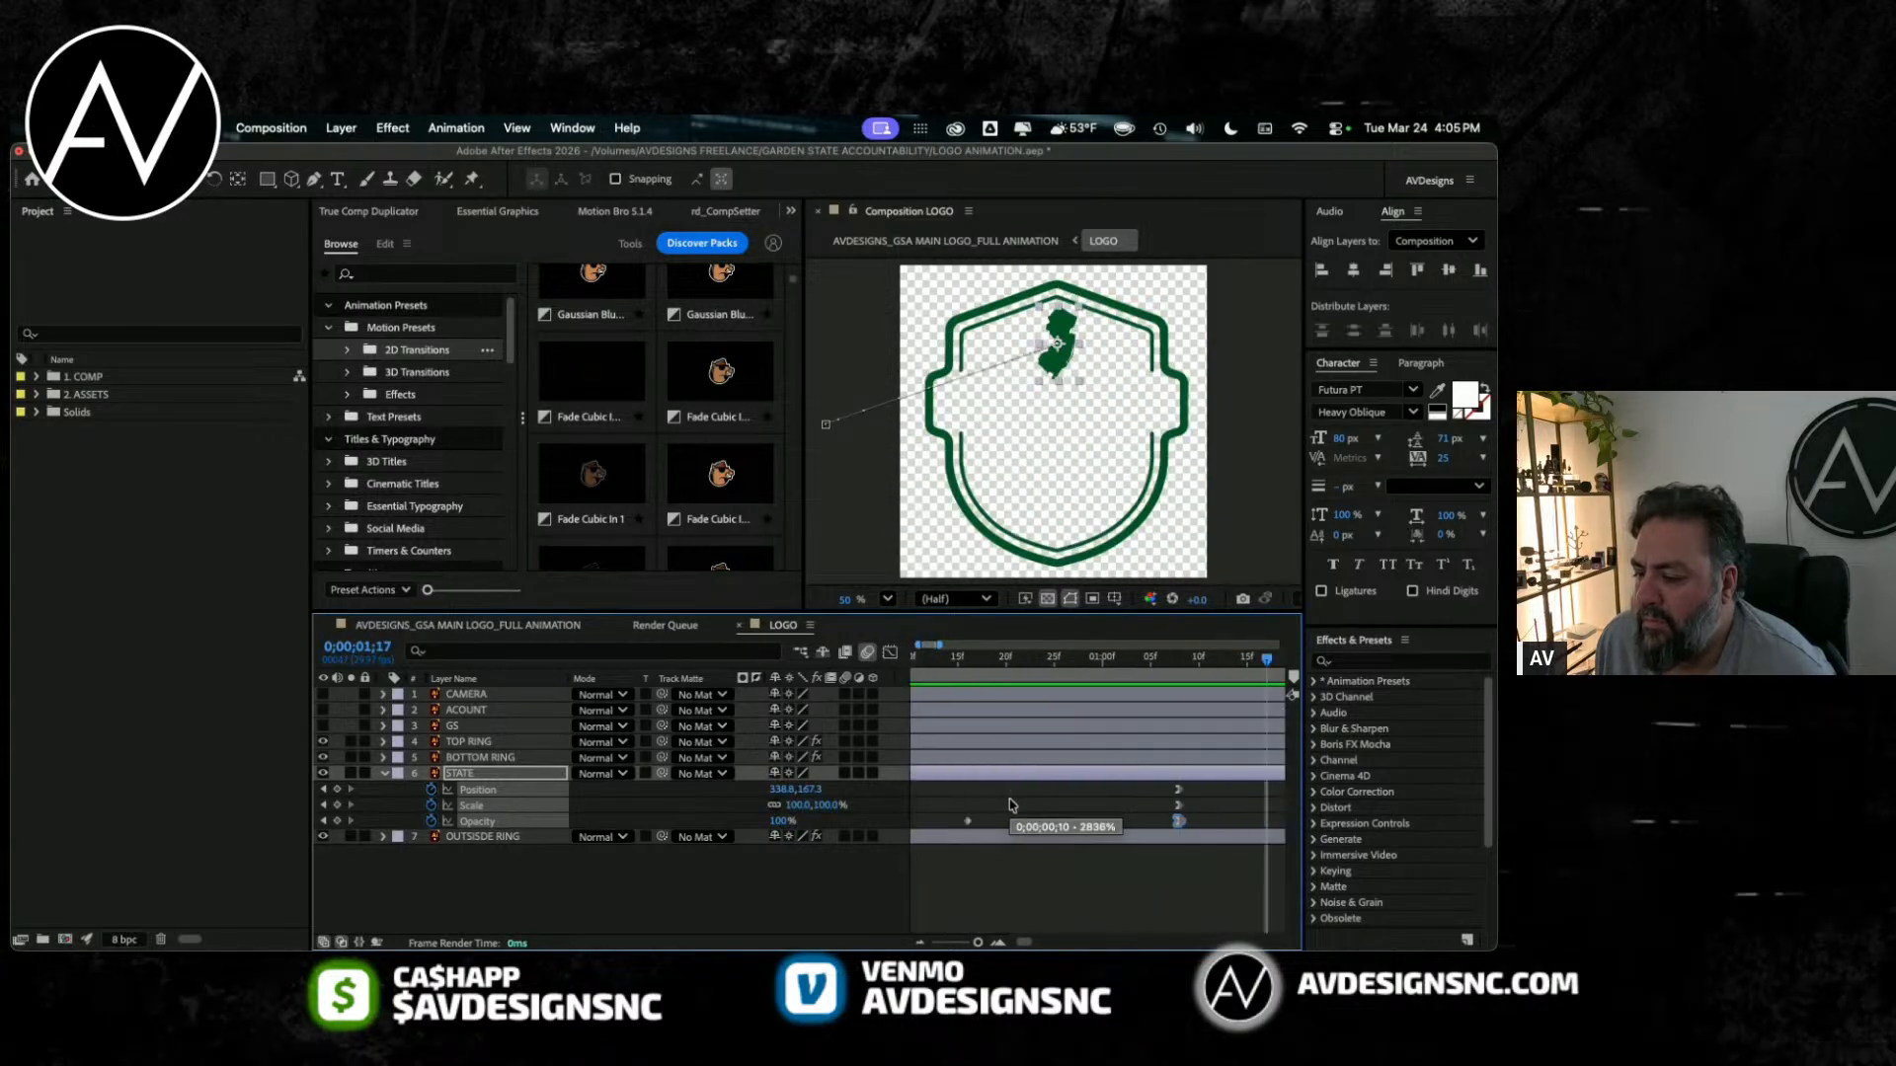
{"action": "key", "text": "space"}
{"action": "key", "text": "shift+F3"}
{"action": "scroll", "coordinate": [1006, 794], "scroll_direction": "left", "scroll_amount": 2}
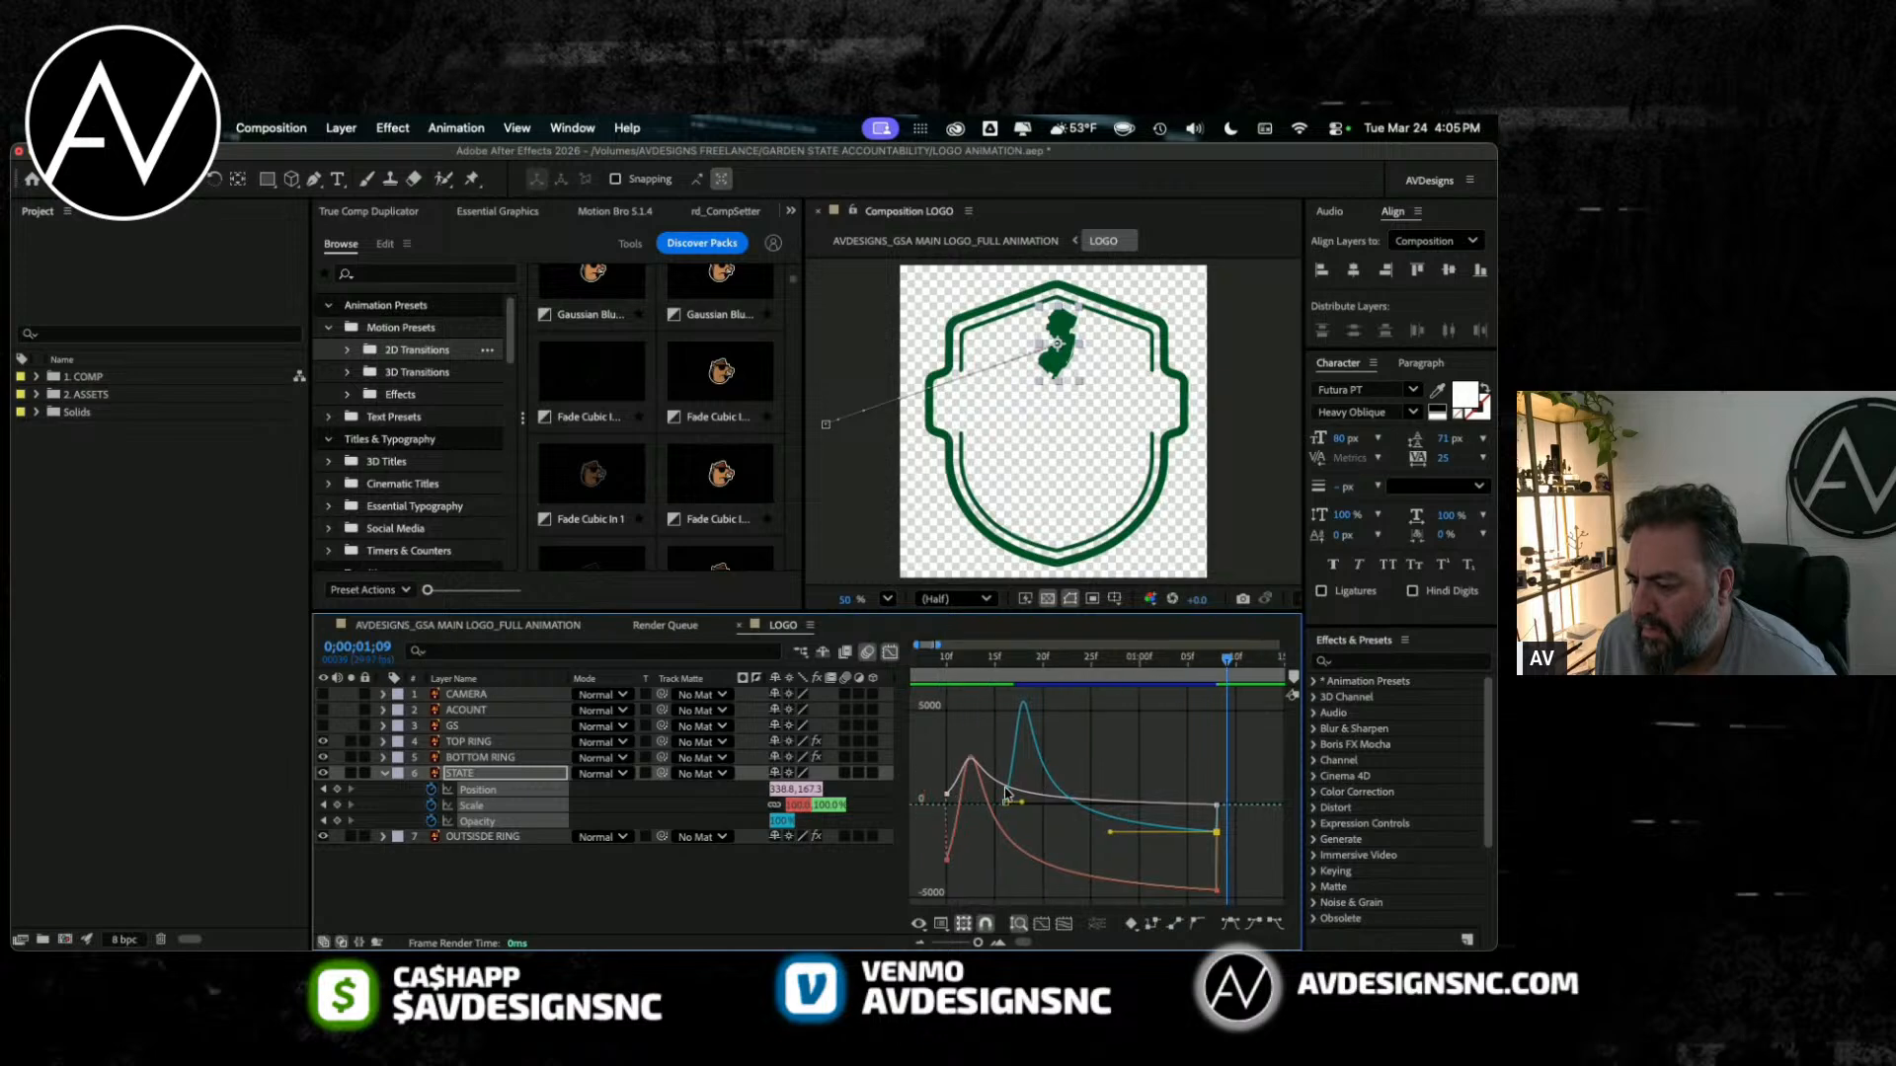
Step: Close the graph editor and undo the remaining speed-curve edits on STATE's keyframes
{"action": "left_click", "coordinate": [893, 654]}
{"action": "key", "text": "super+z"}
{"action": "key", "text": "super+z"}
{"action": "key", "text": "super+z"}
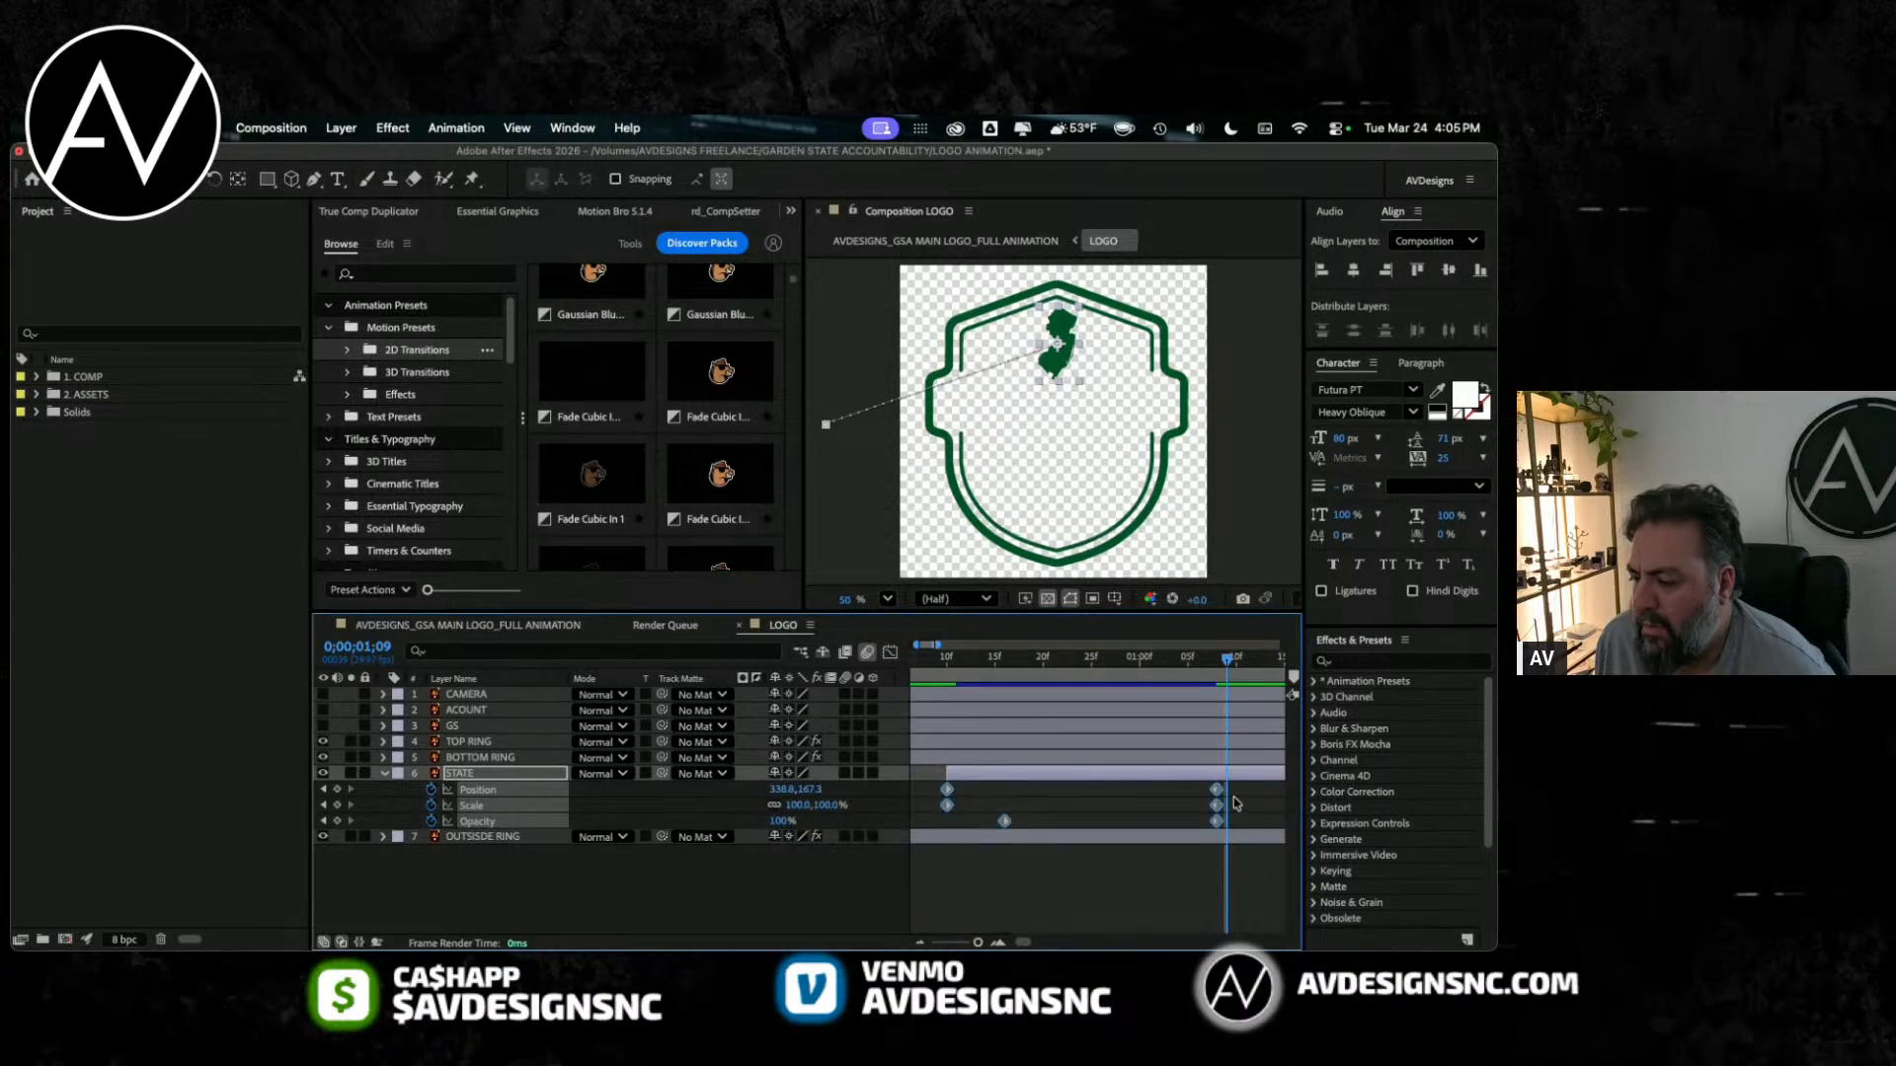
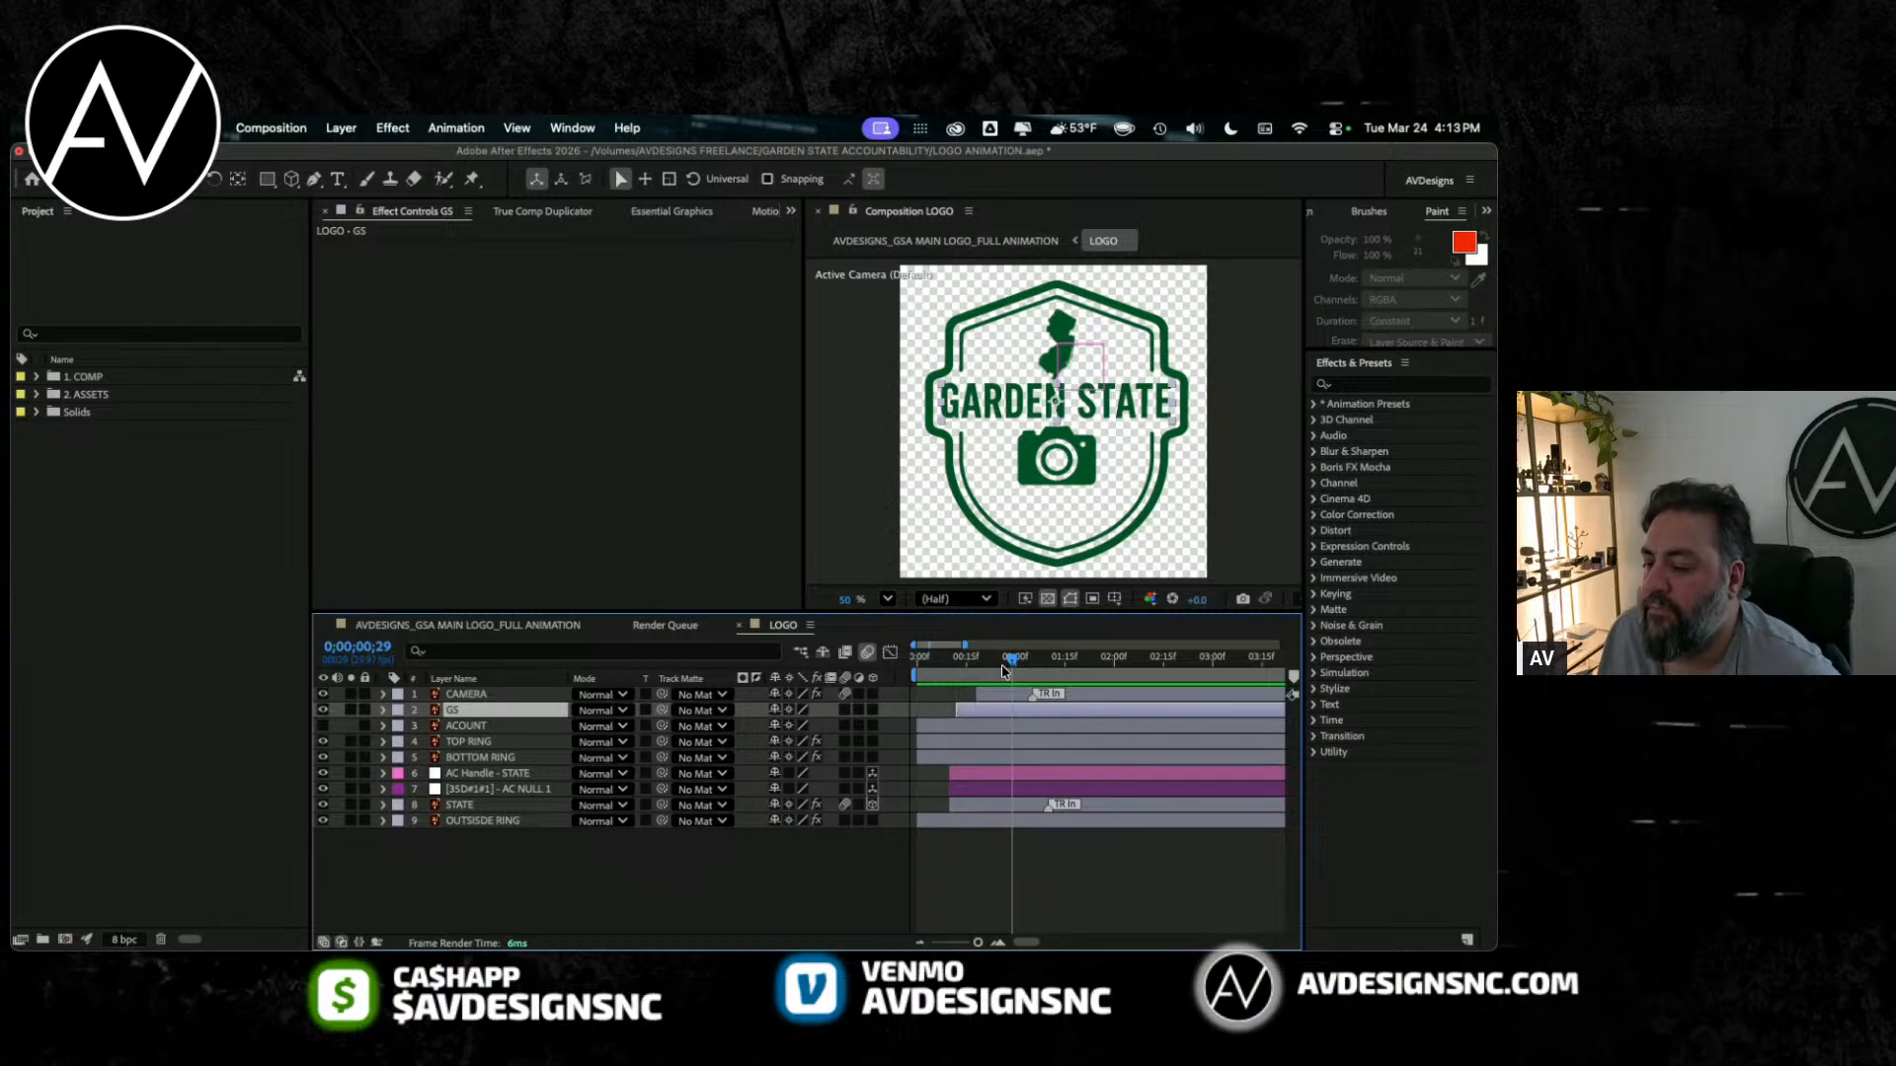
Step: Reset the AVDesigns workspace, enlarge the composition viewer and timeline, and preview the badge animation from the first frame
{"action": "left_click_drag", "start_coordinate": [1003, 671], "coordinate": [940, 672]}
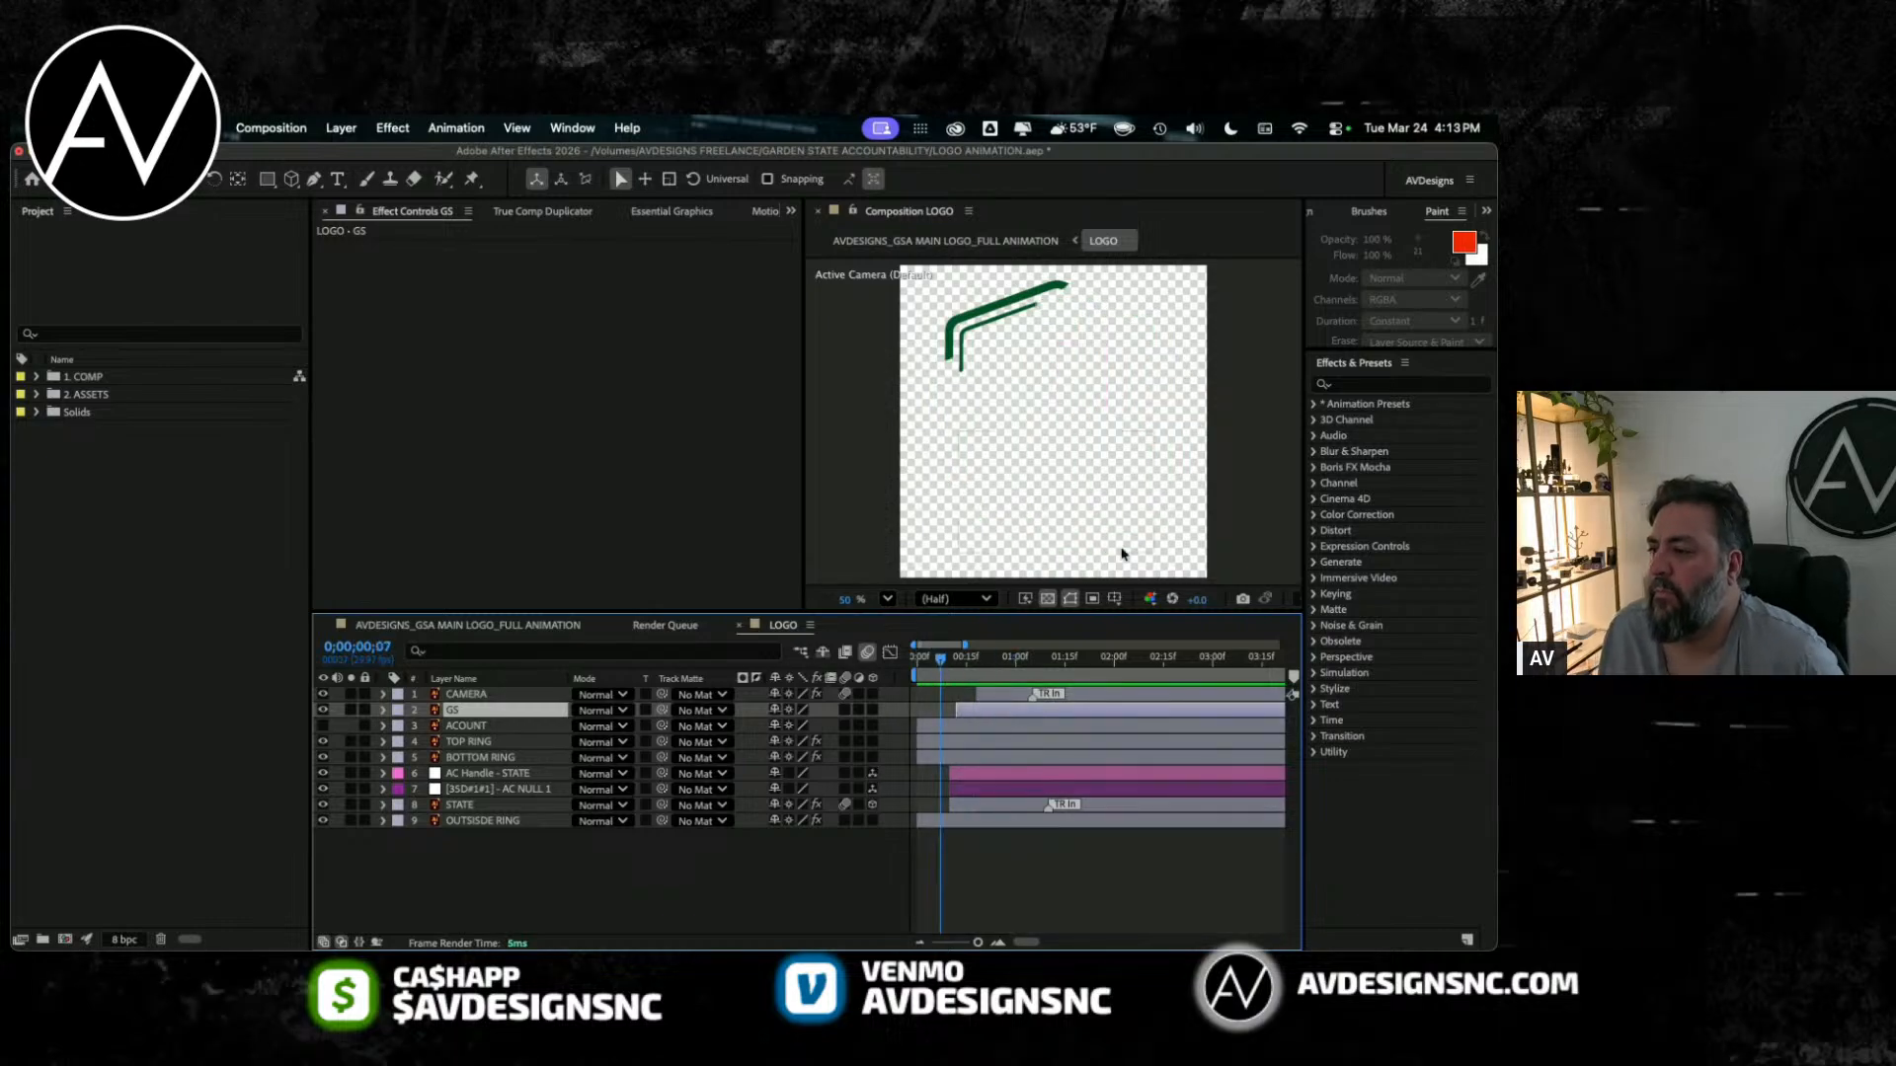
{"action": "double_click", "coordinate": [1439, 188]}
{"action": "left_click", "coordinate": [919, 629]}
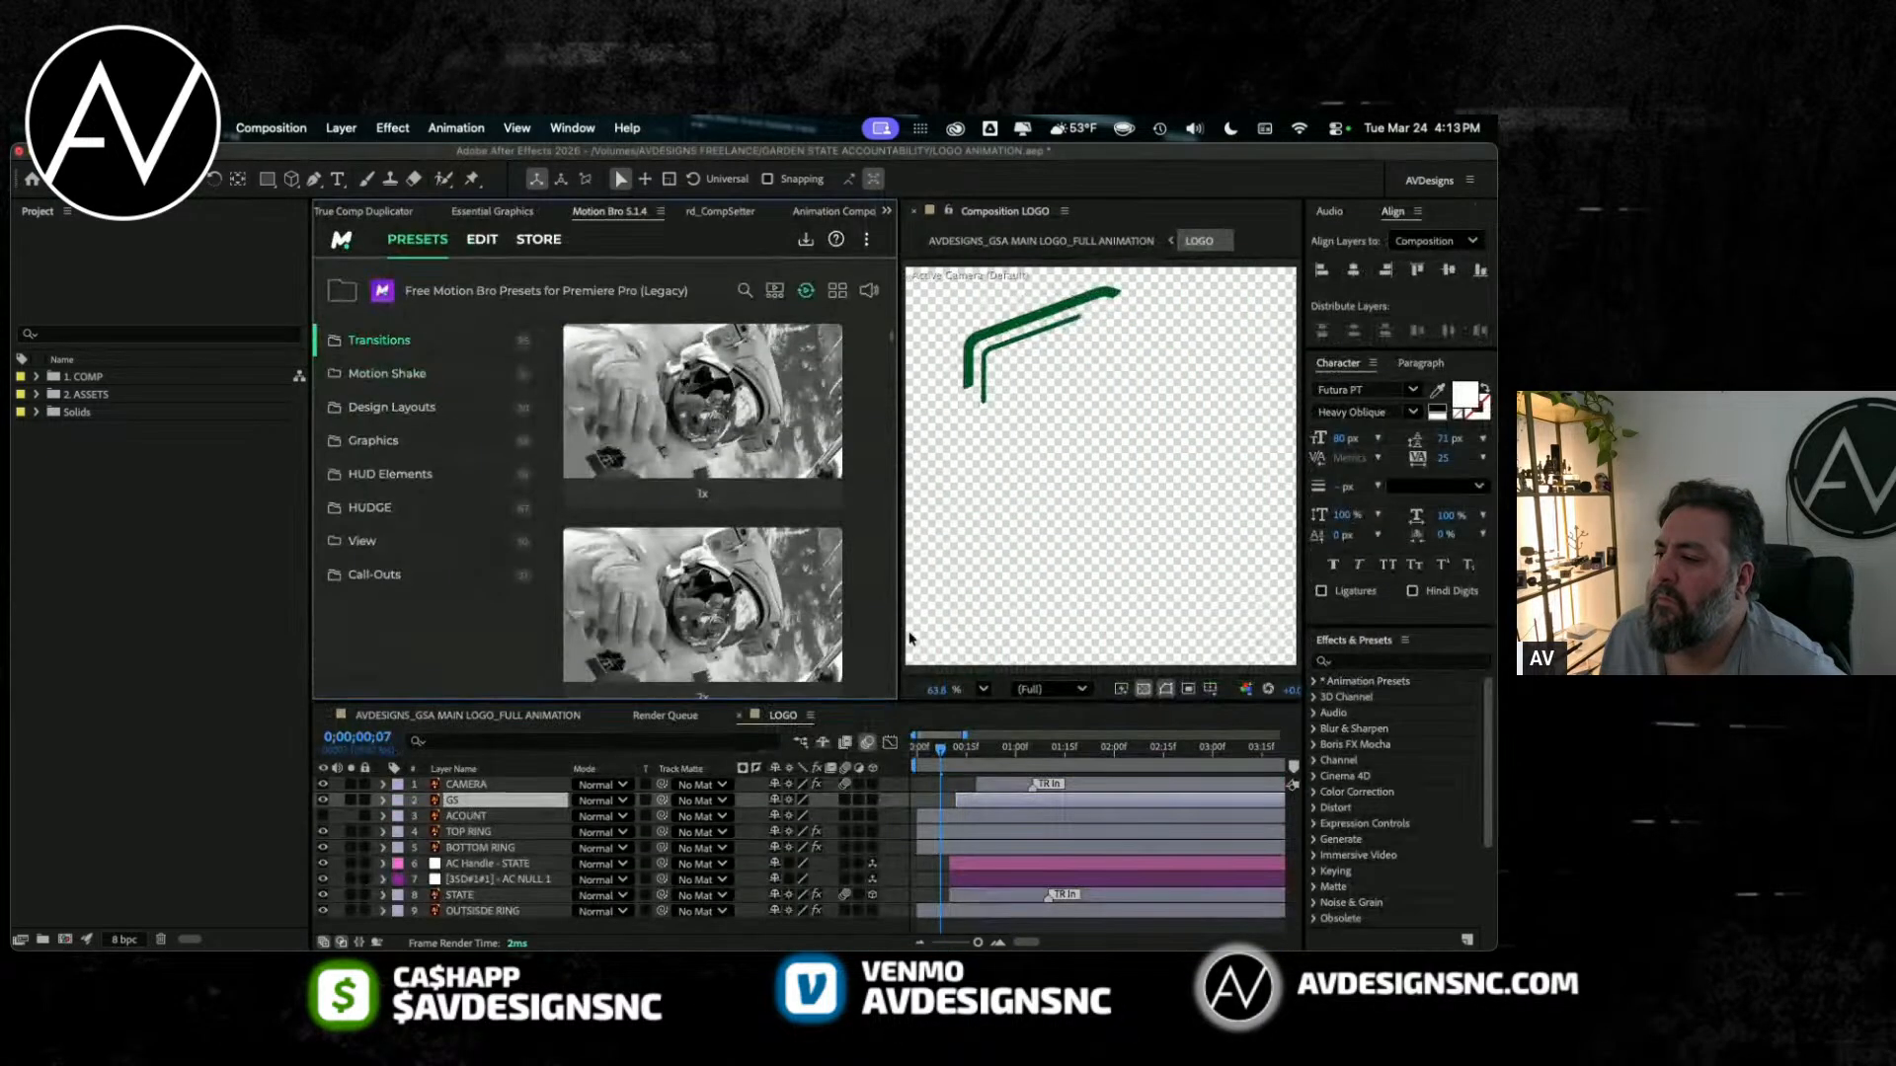
{"action": "left_click_drag", "start_coordinate": [945, 758], "coordinate": [914, 756]}
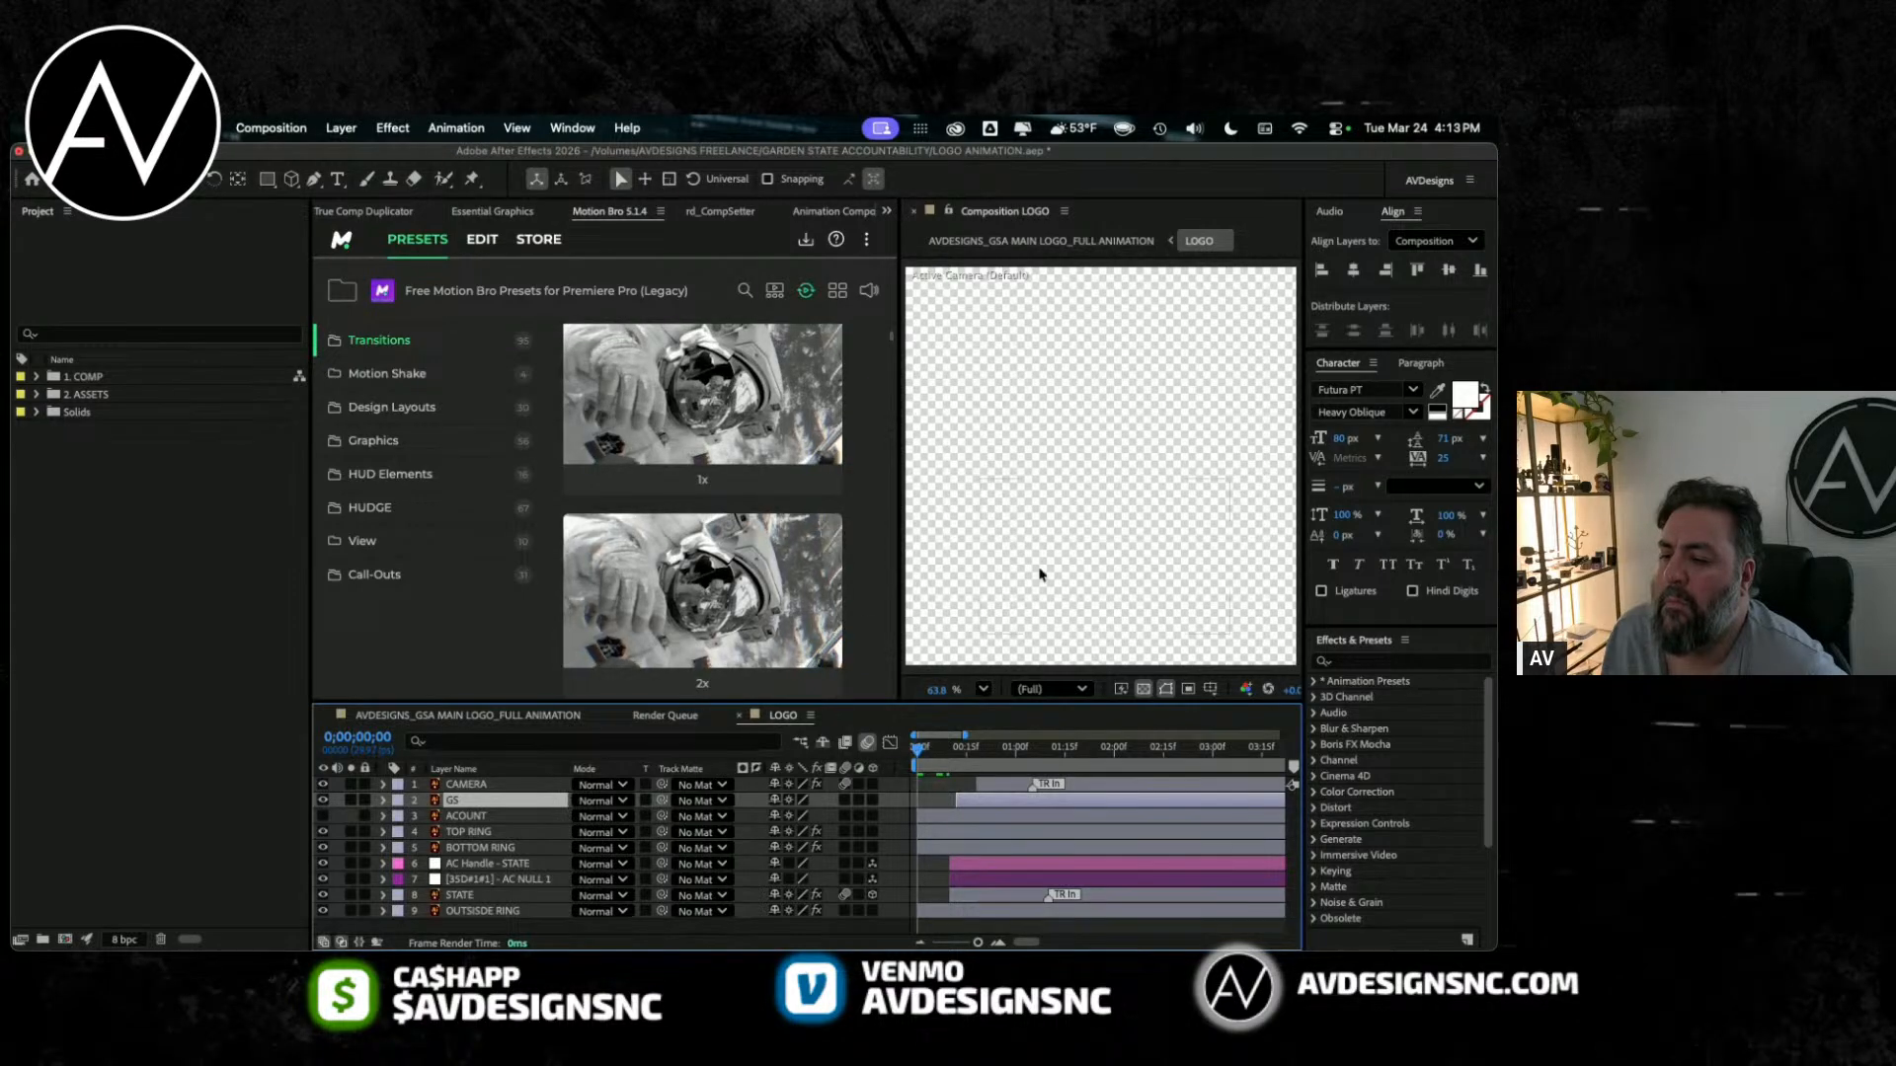
{"action": "left_click_drag", "start_coordinate": [901, 533], "coordinate": [658, 553]}
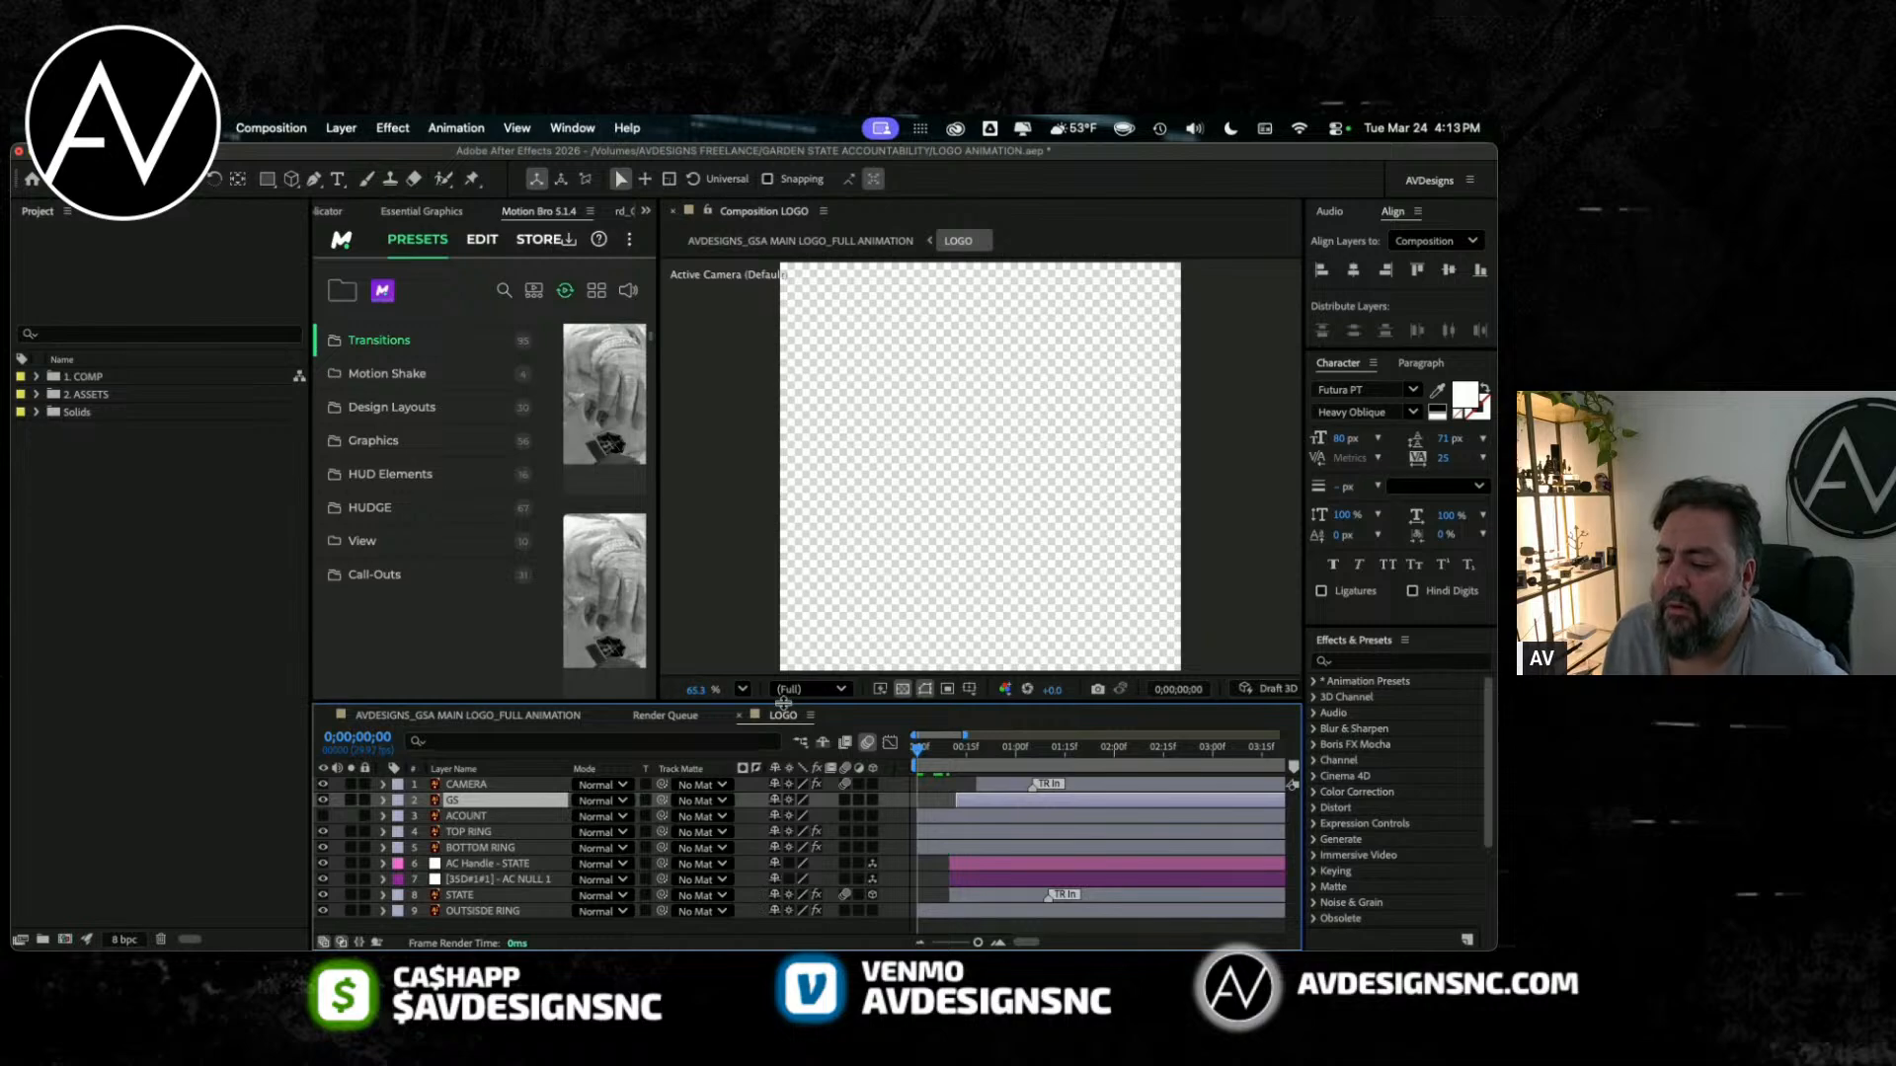
{"action": "left_click_drag", "start_coordinate": [783, 702], "coordinate": [783, 565]}
{"action": "key", "text": "space"}
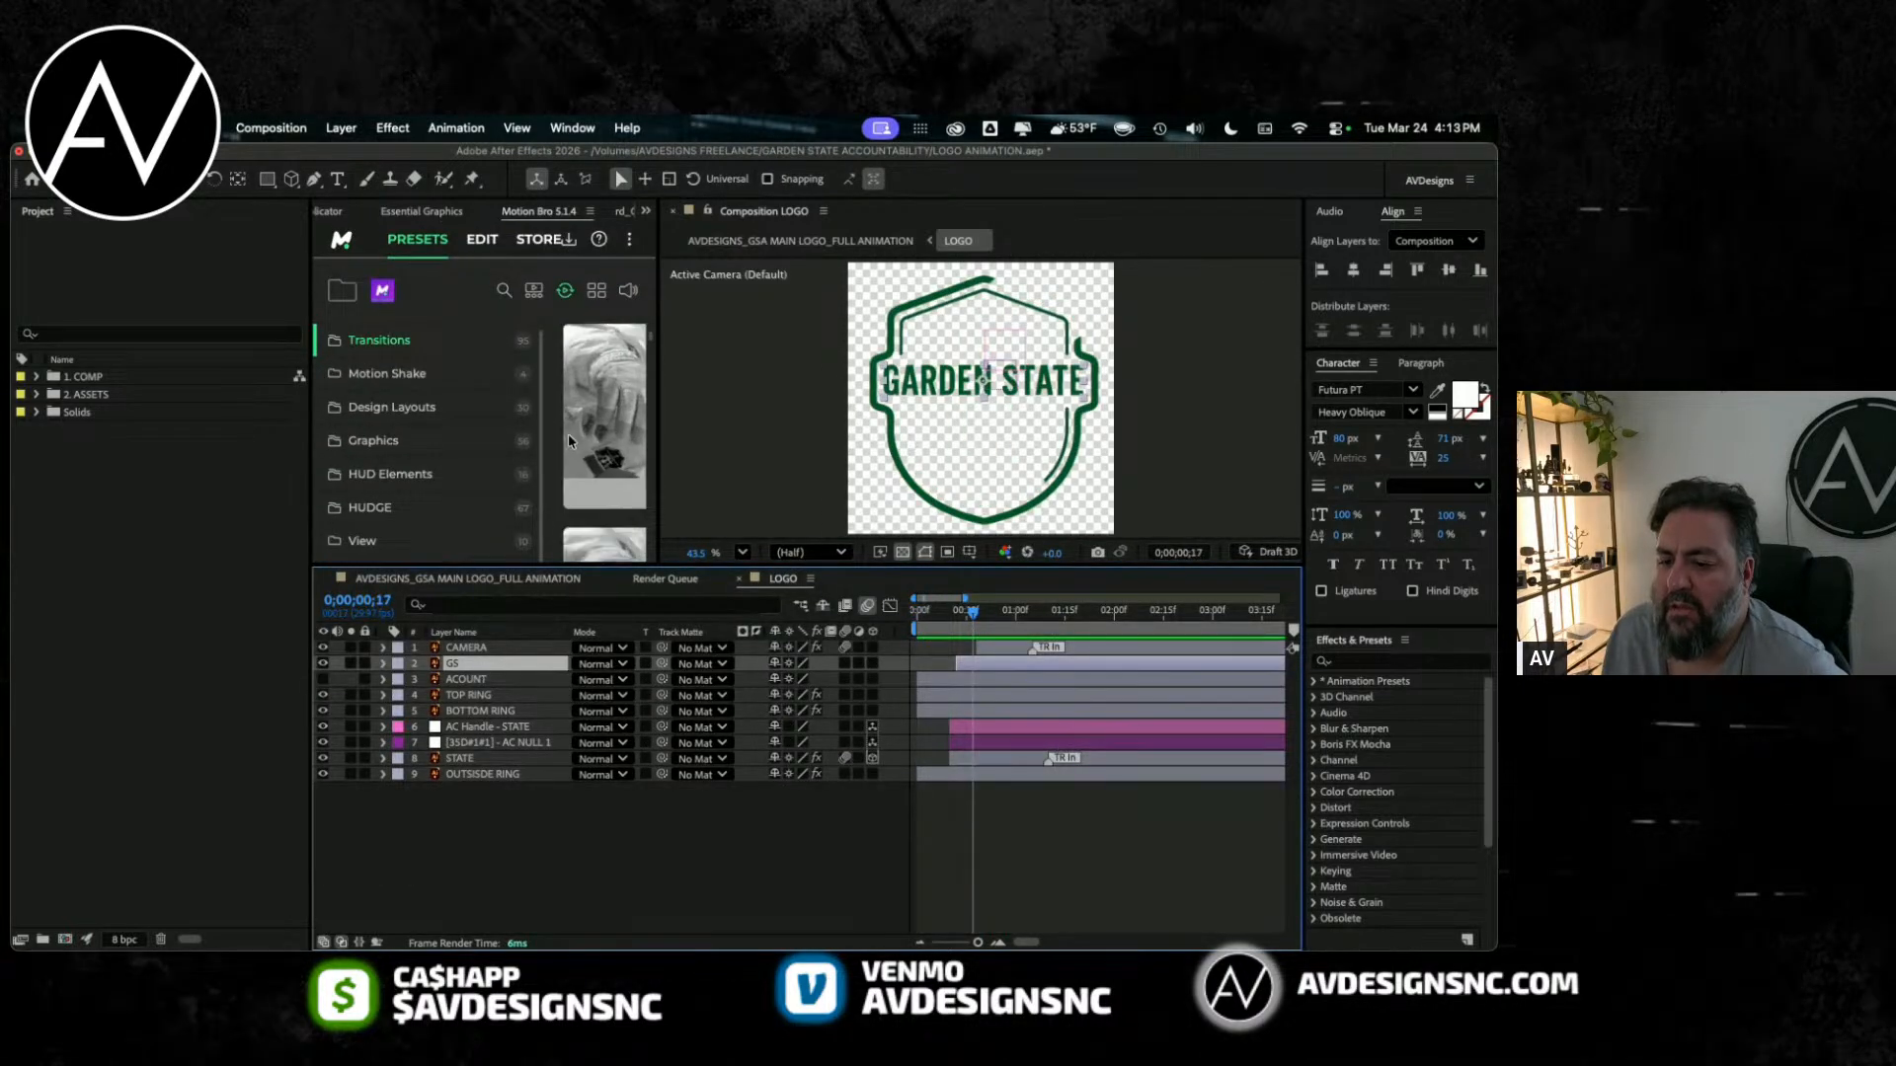
Step: Bring up Animation Composer, widen its preset browser and collapse the 2D Transitions folder
{"action": "left_click_drag", "start_coordinate": [536, 581], "coordinate": [536, 658]}
{"action": "left_click", "coordinate": [646, 210]}
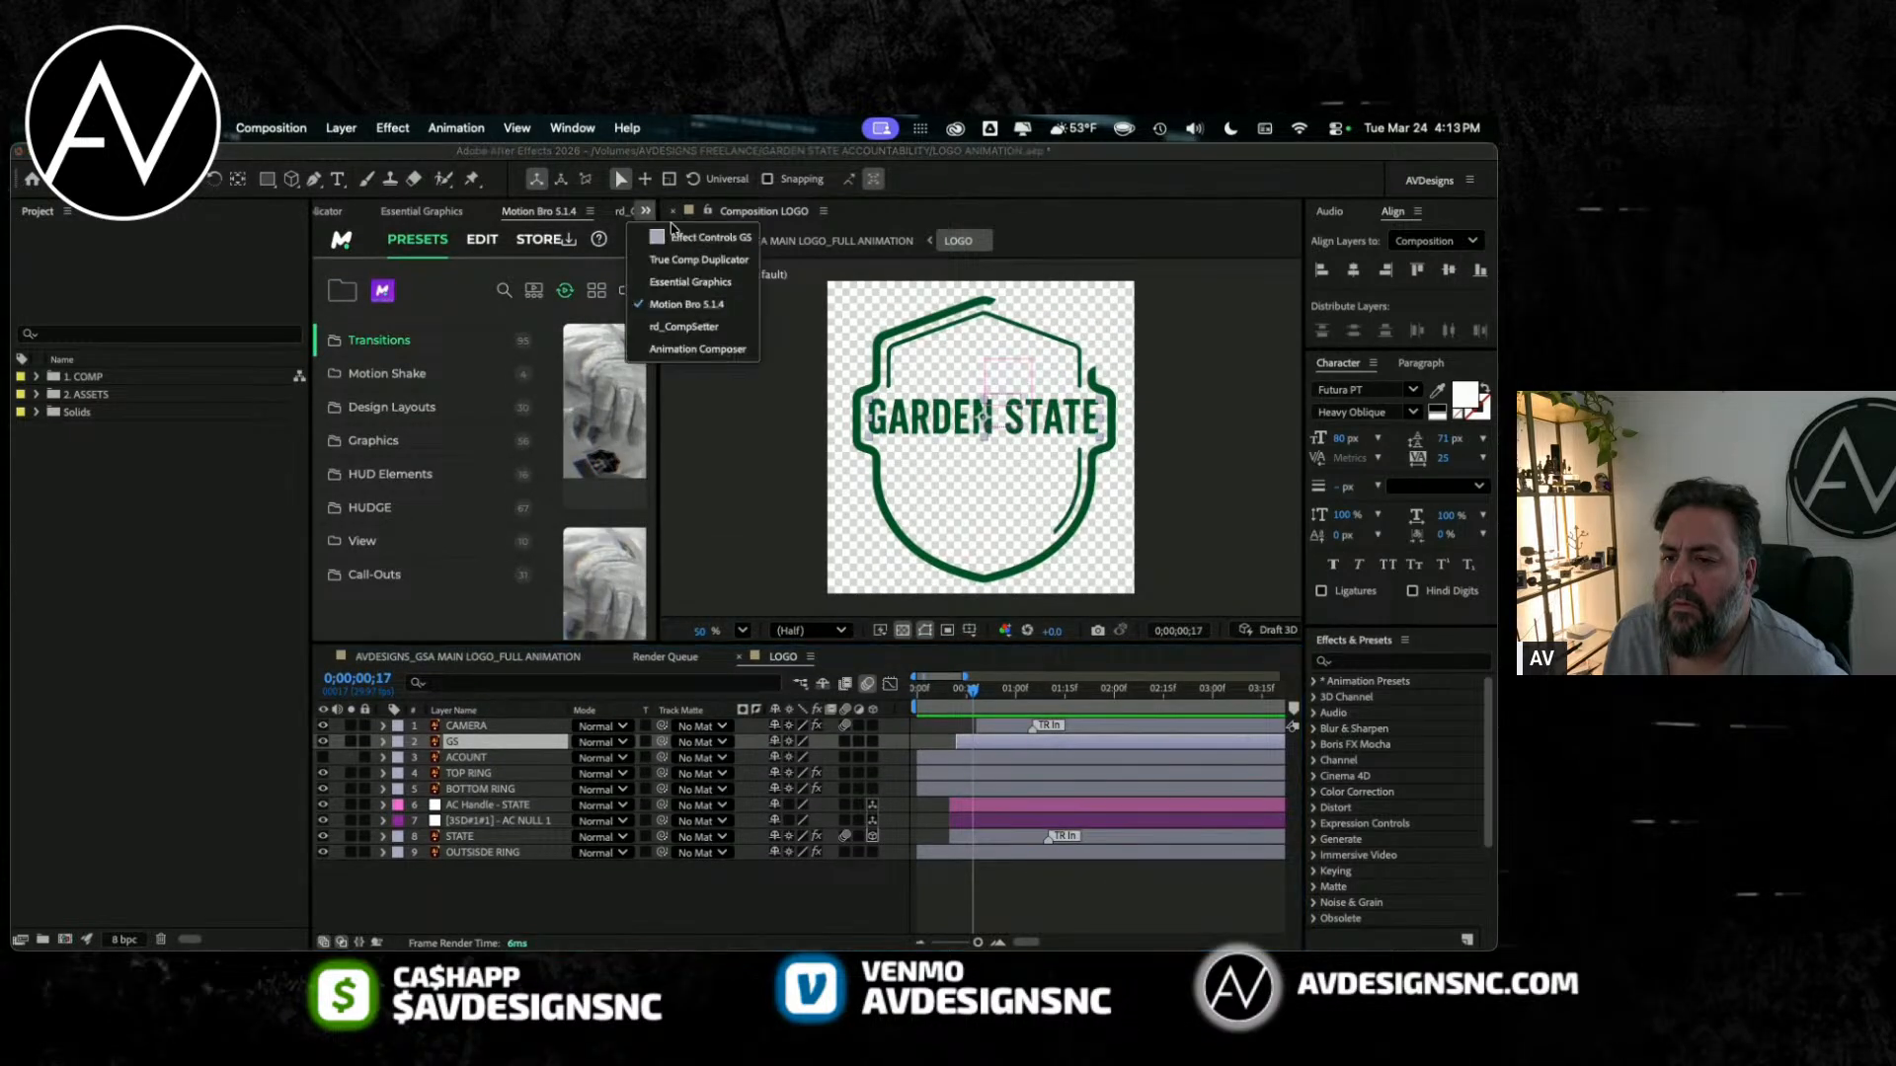
{"action": "left_click", "coordinate": [697, 349]}
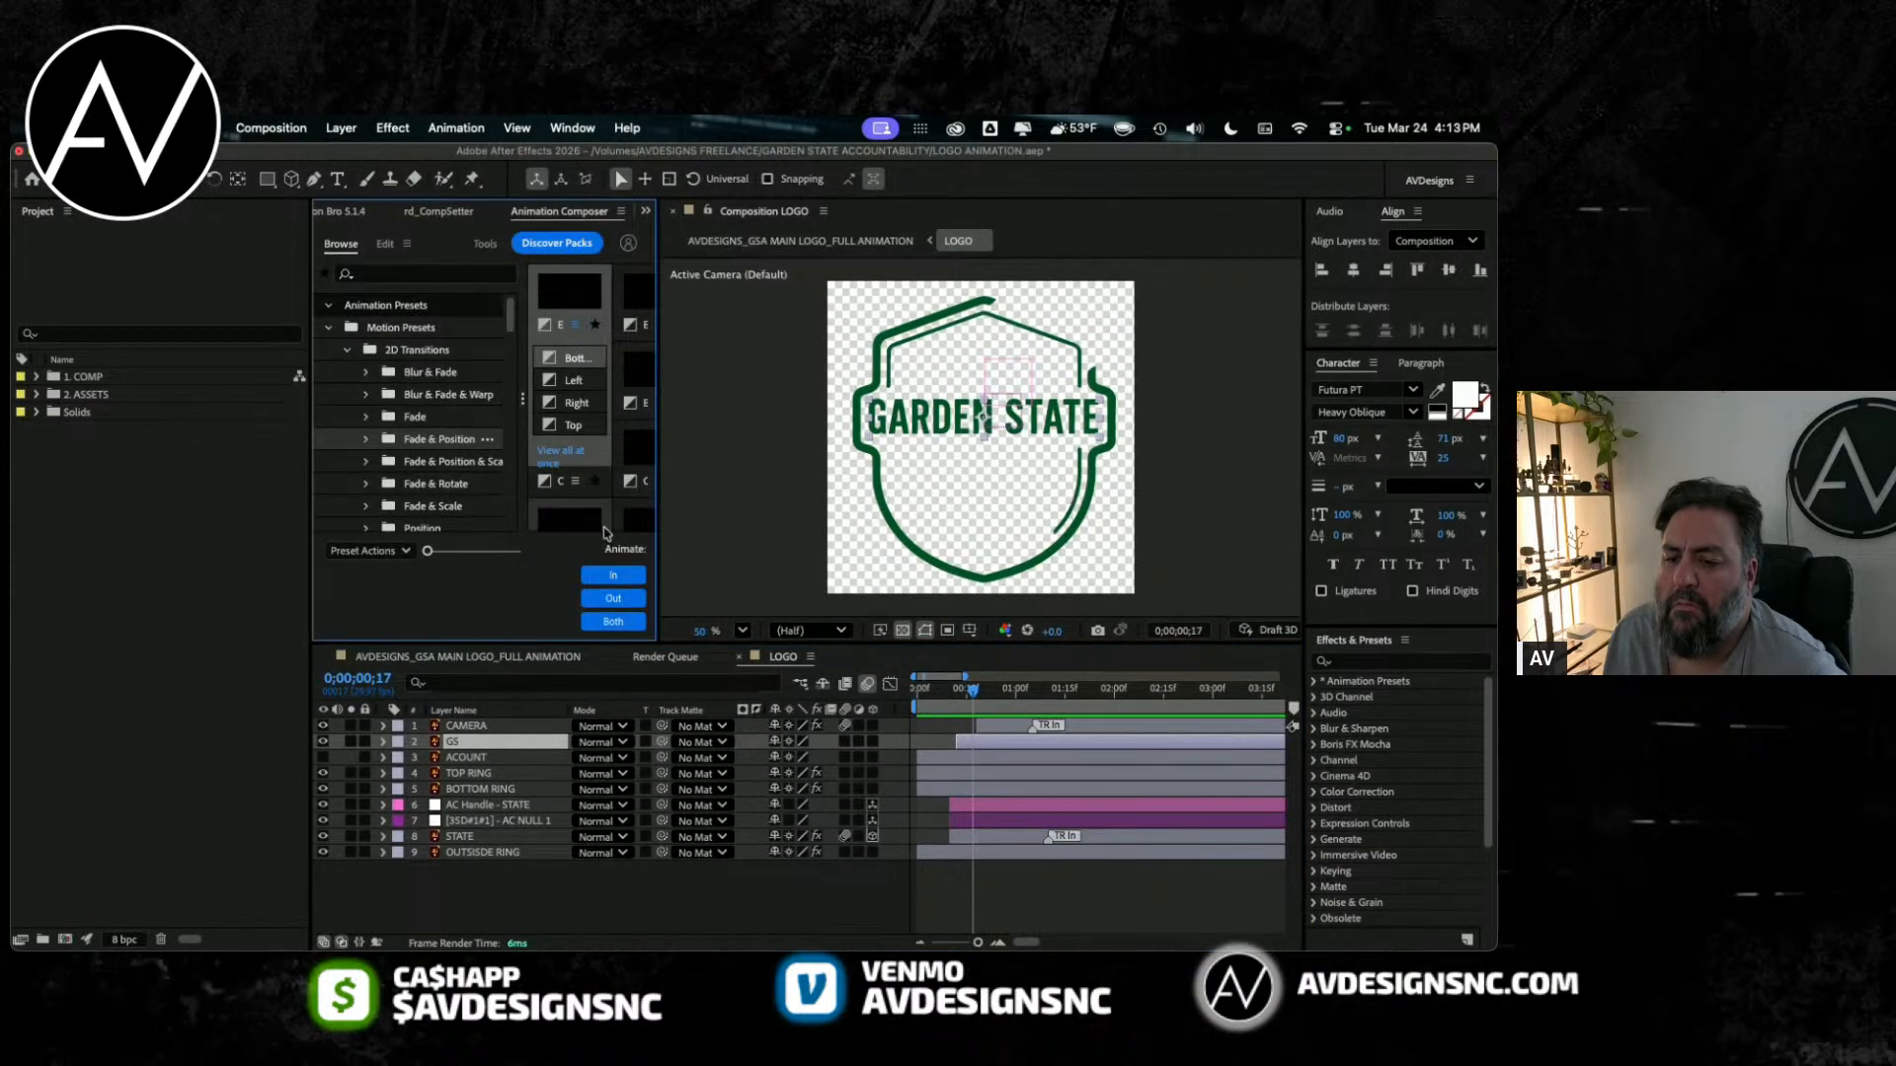
{"action": "left_click_drag", "start_coordinate": [658, 437], "coordinate": [851, 436]}
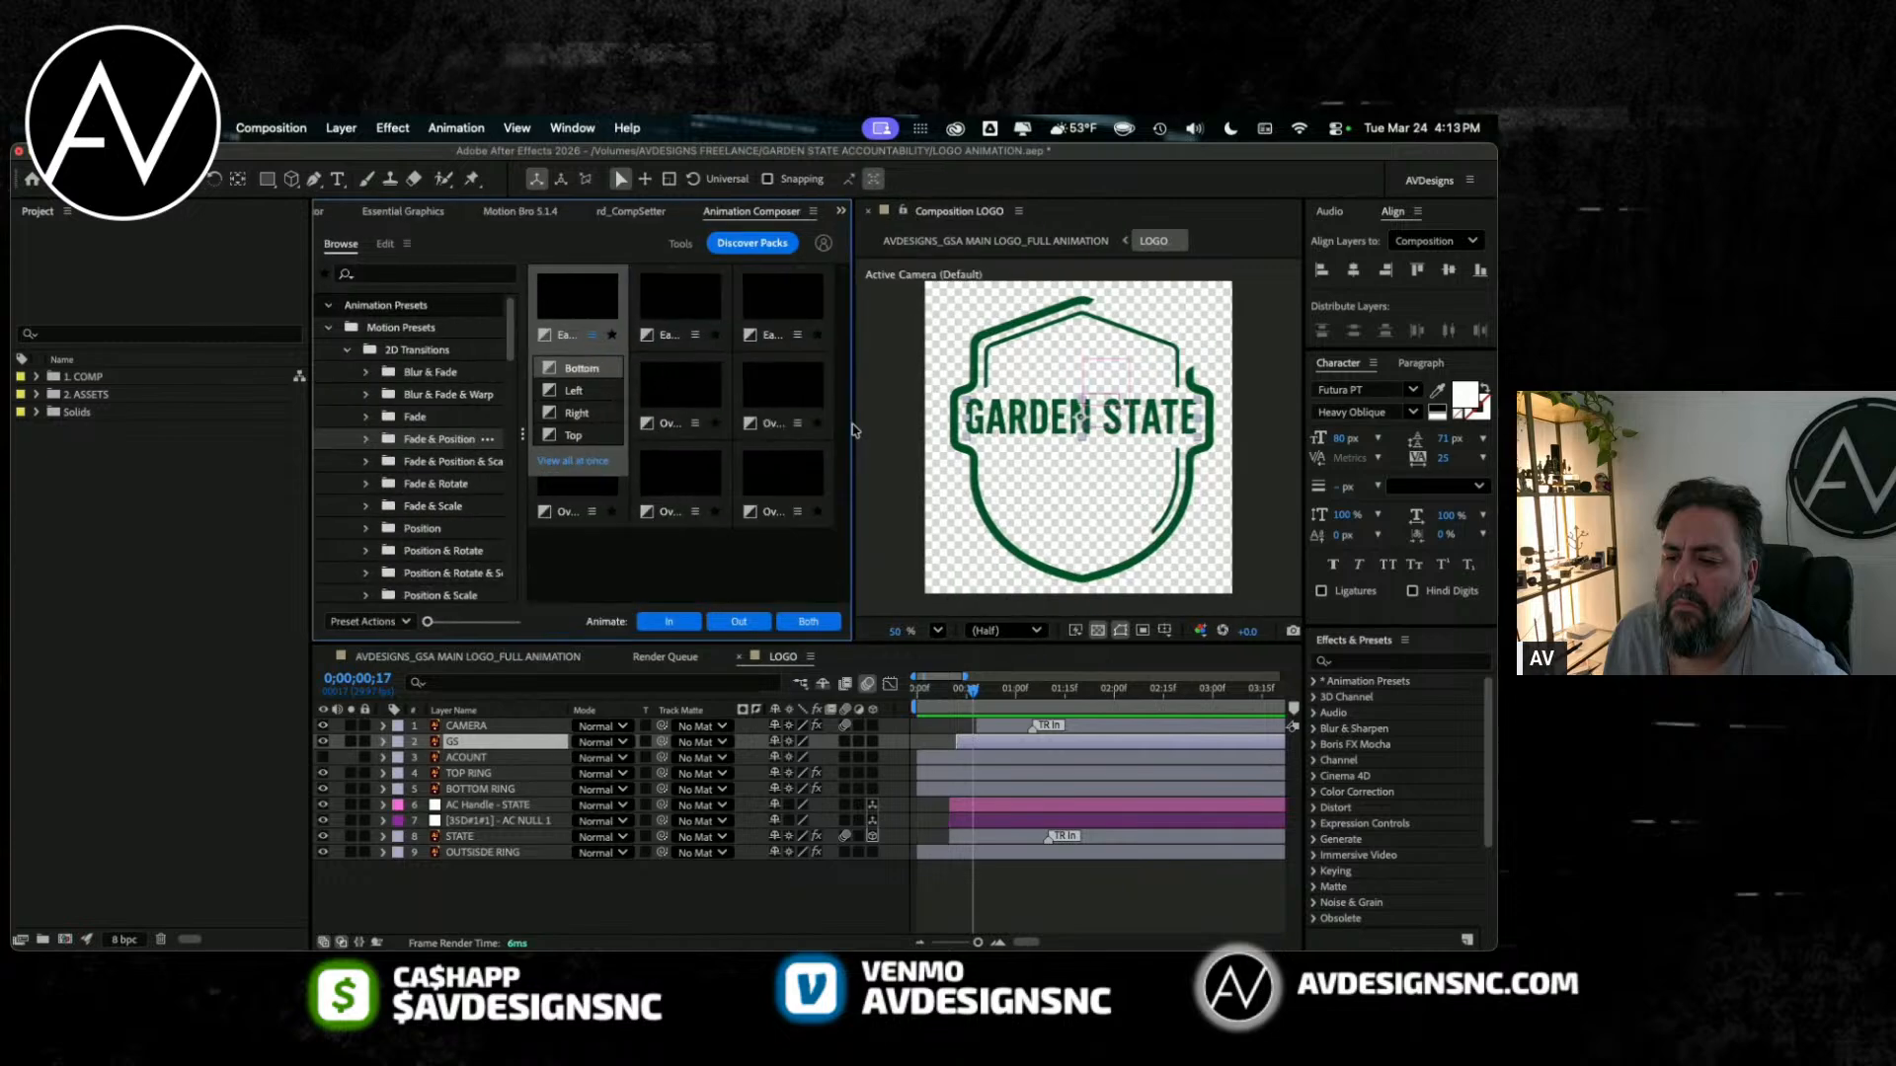
{"action": "left_click", "coordinate": [344, 352]}
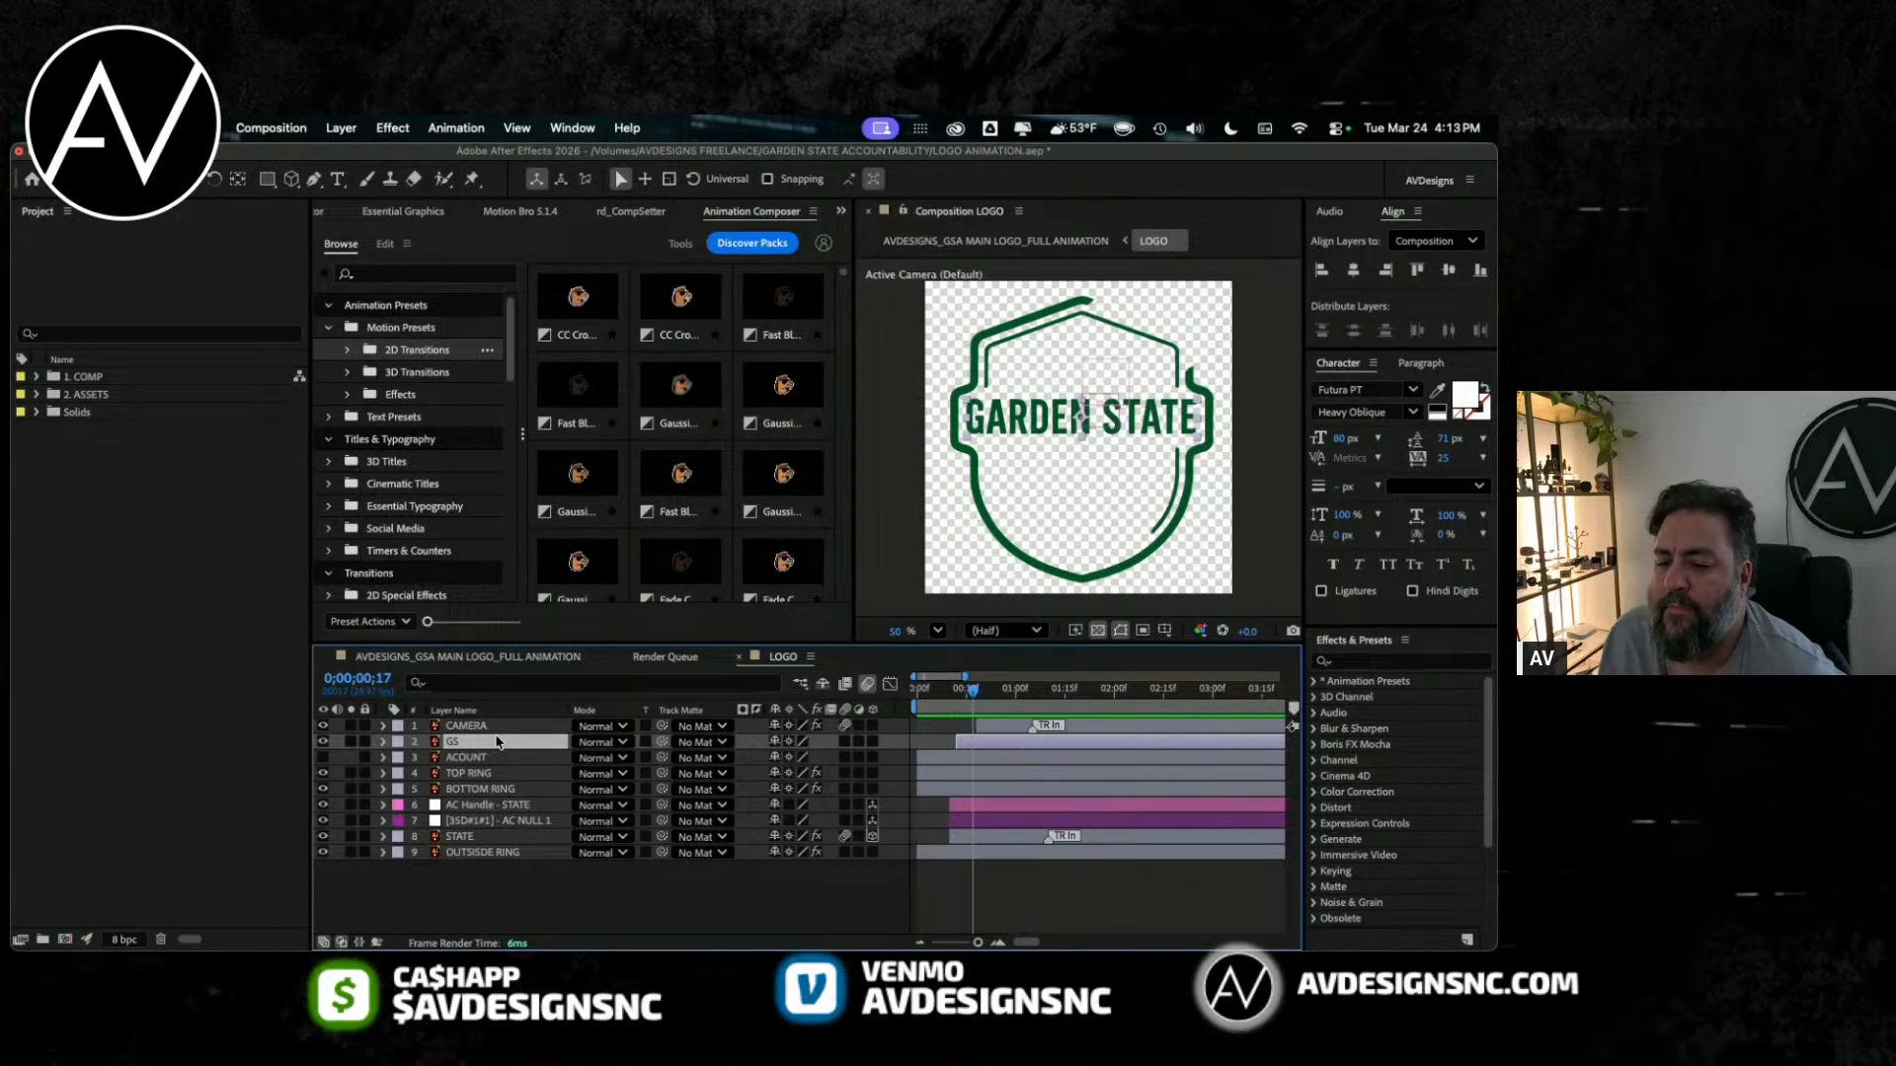
{"action": "left_click", "coordinate": [336, 127]}
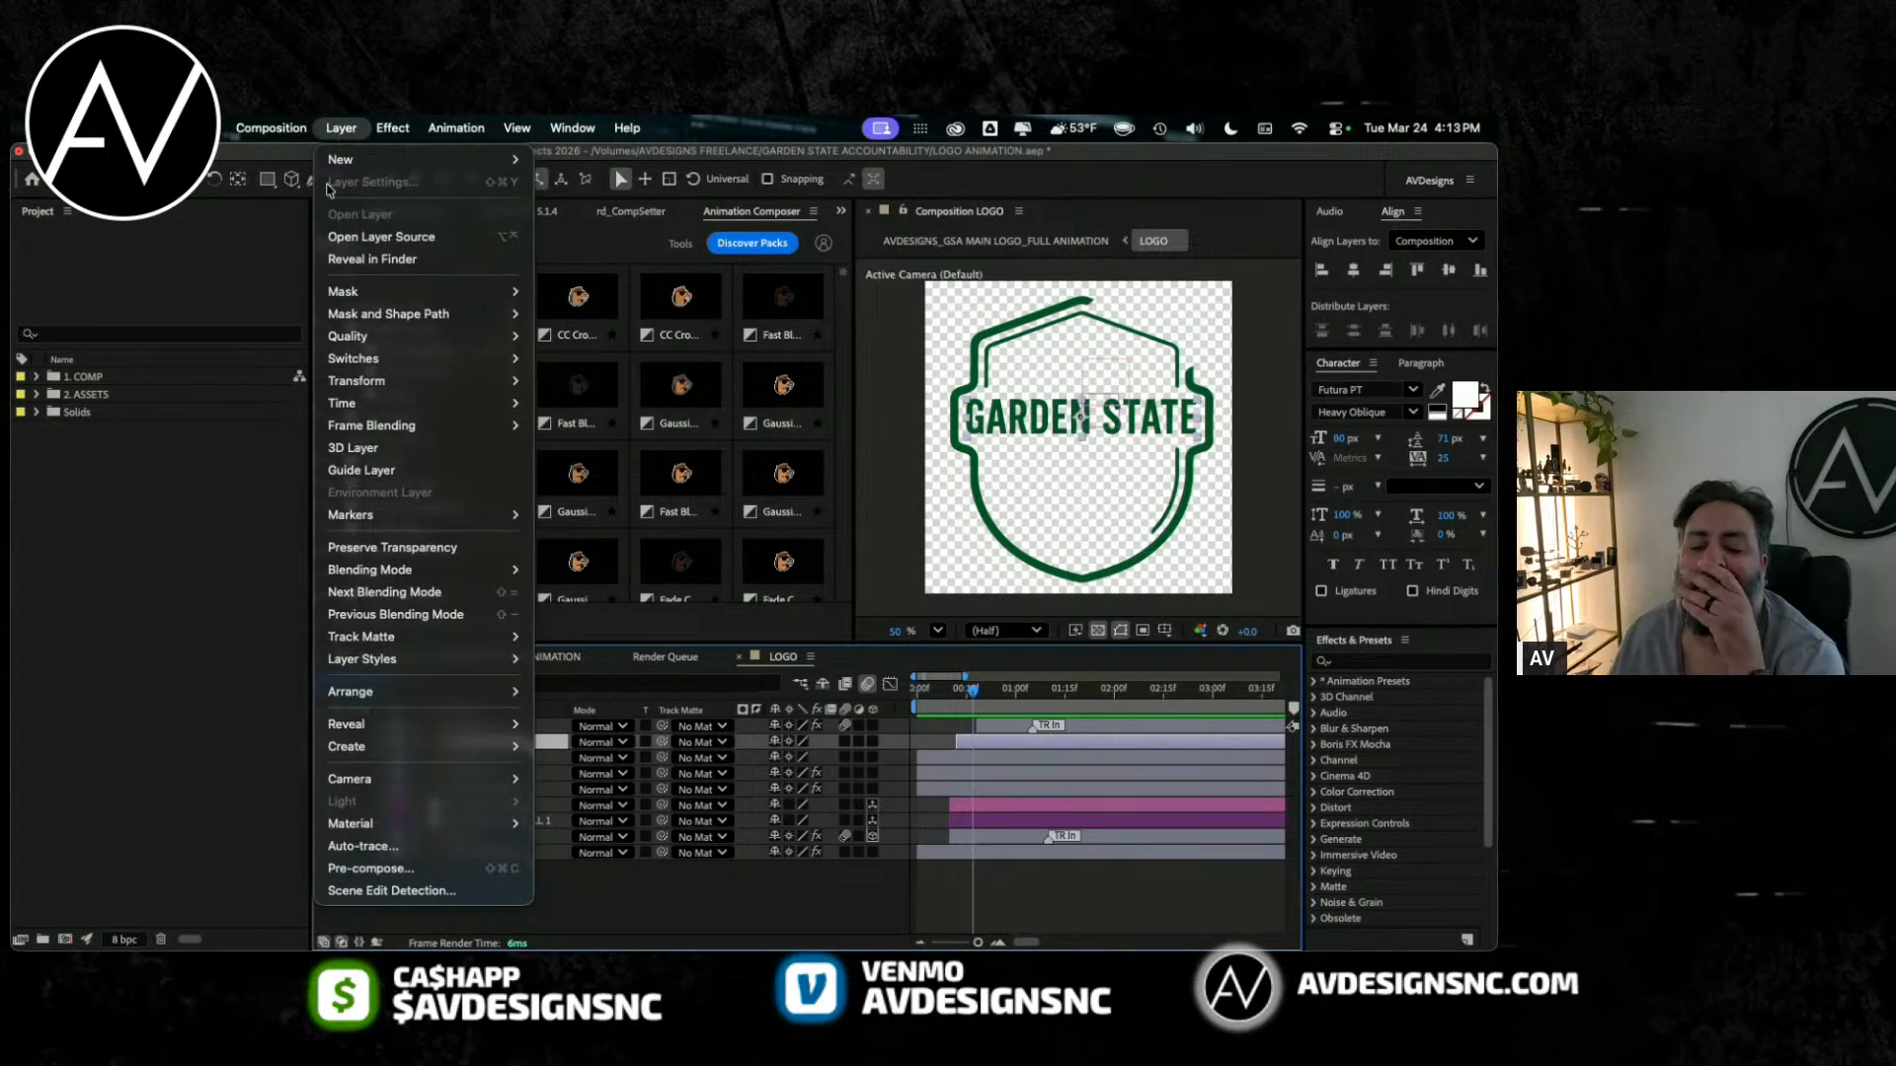
{"action": "mouse_move", "coordinate": [432, 751]}
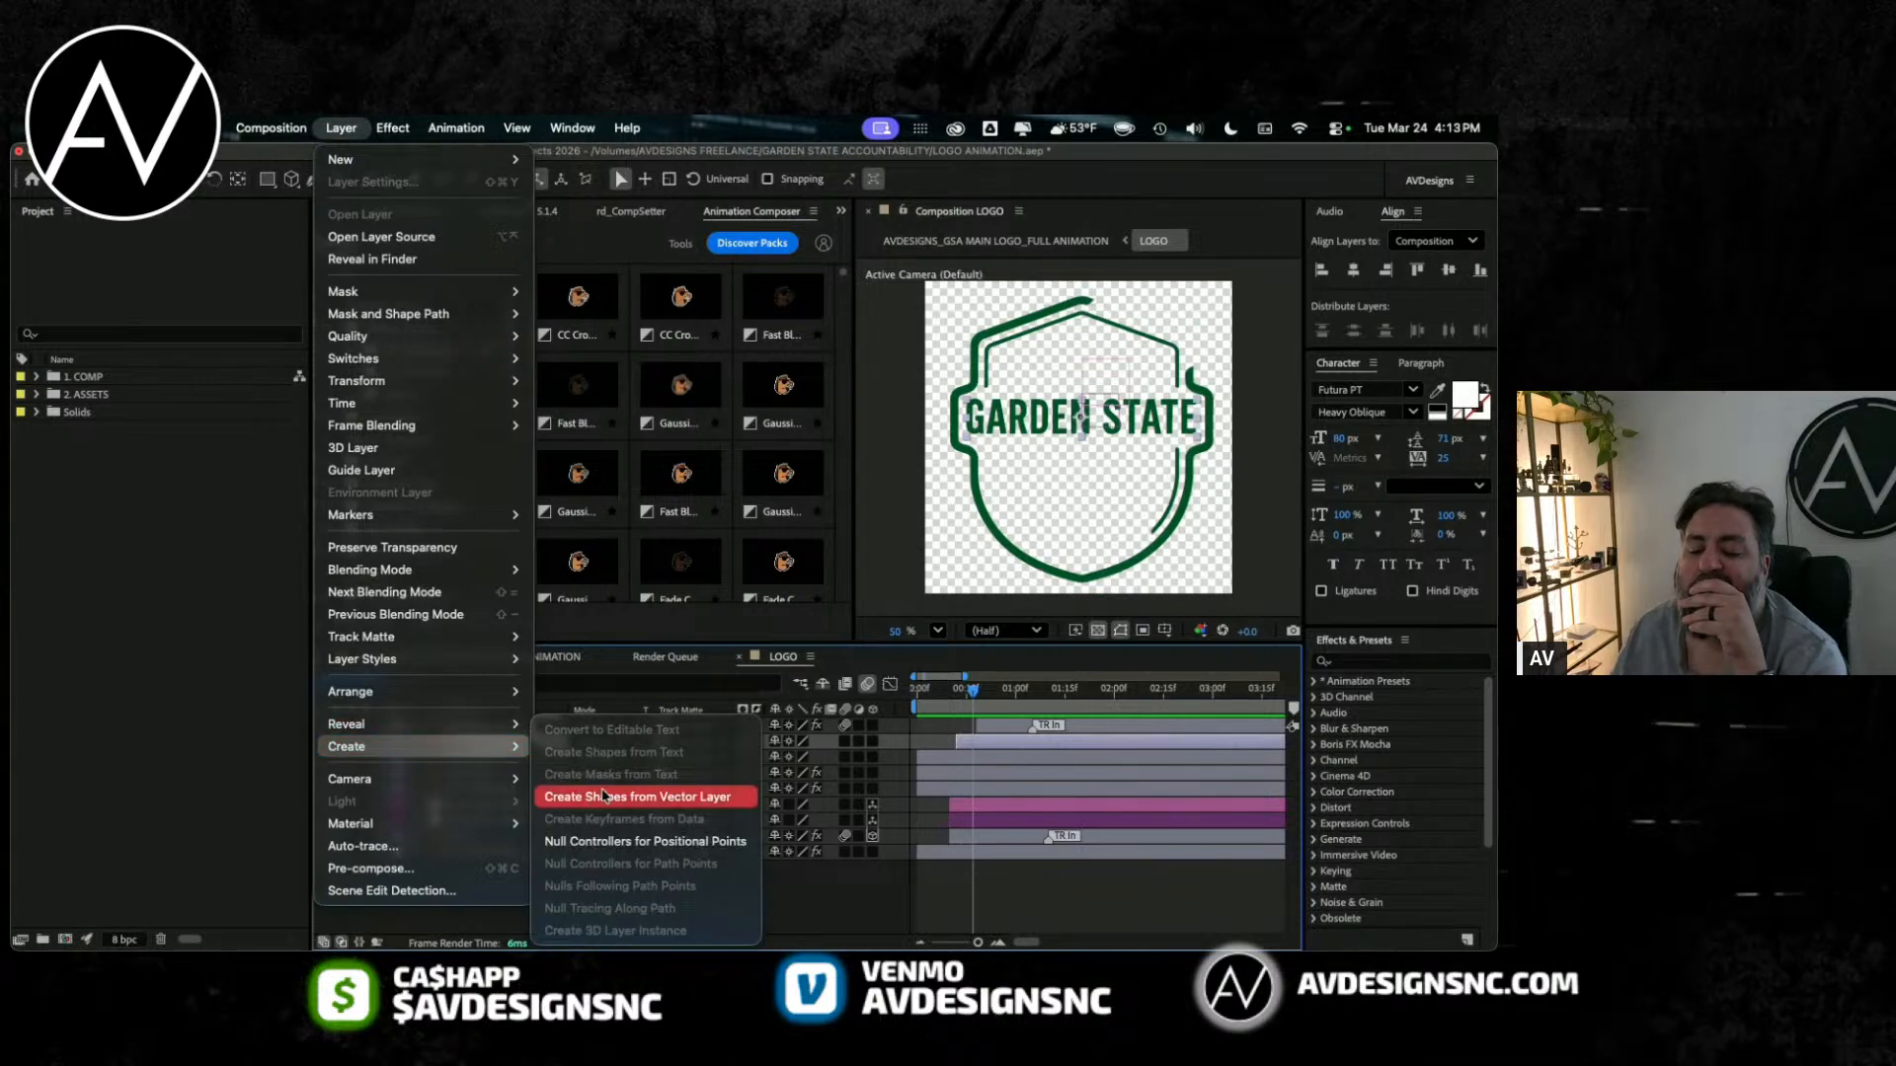
{"action": "left_click", "coordinate": [834, 909]}
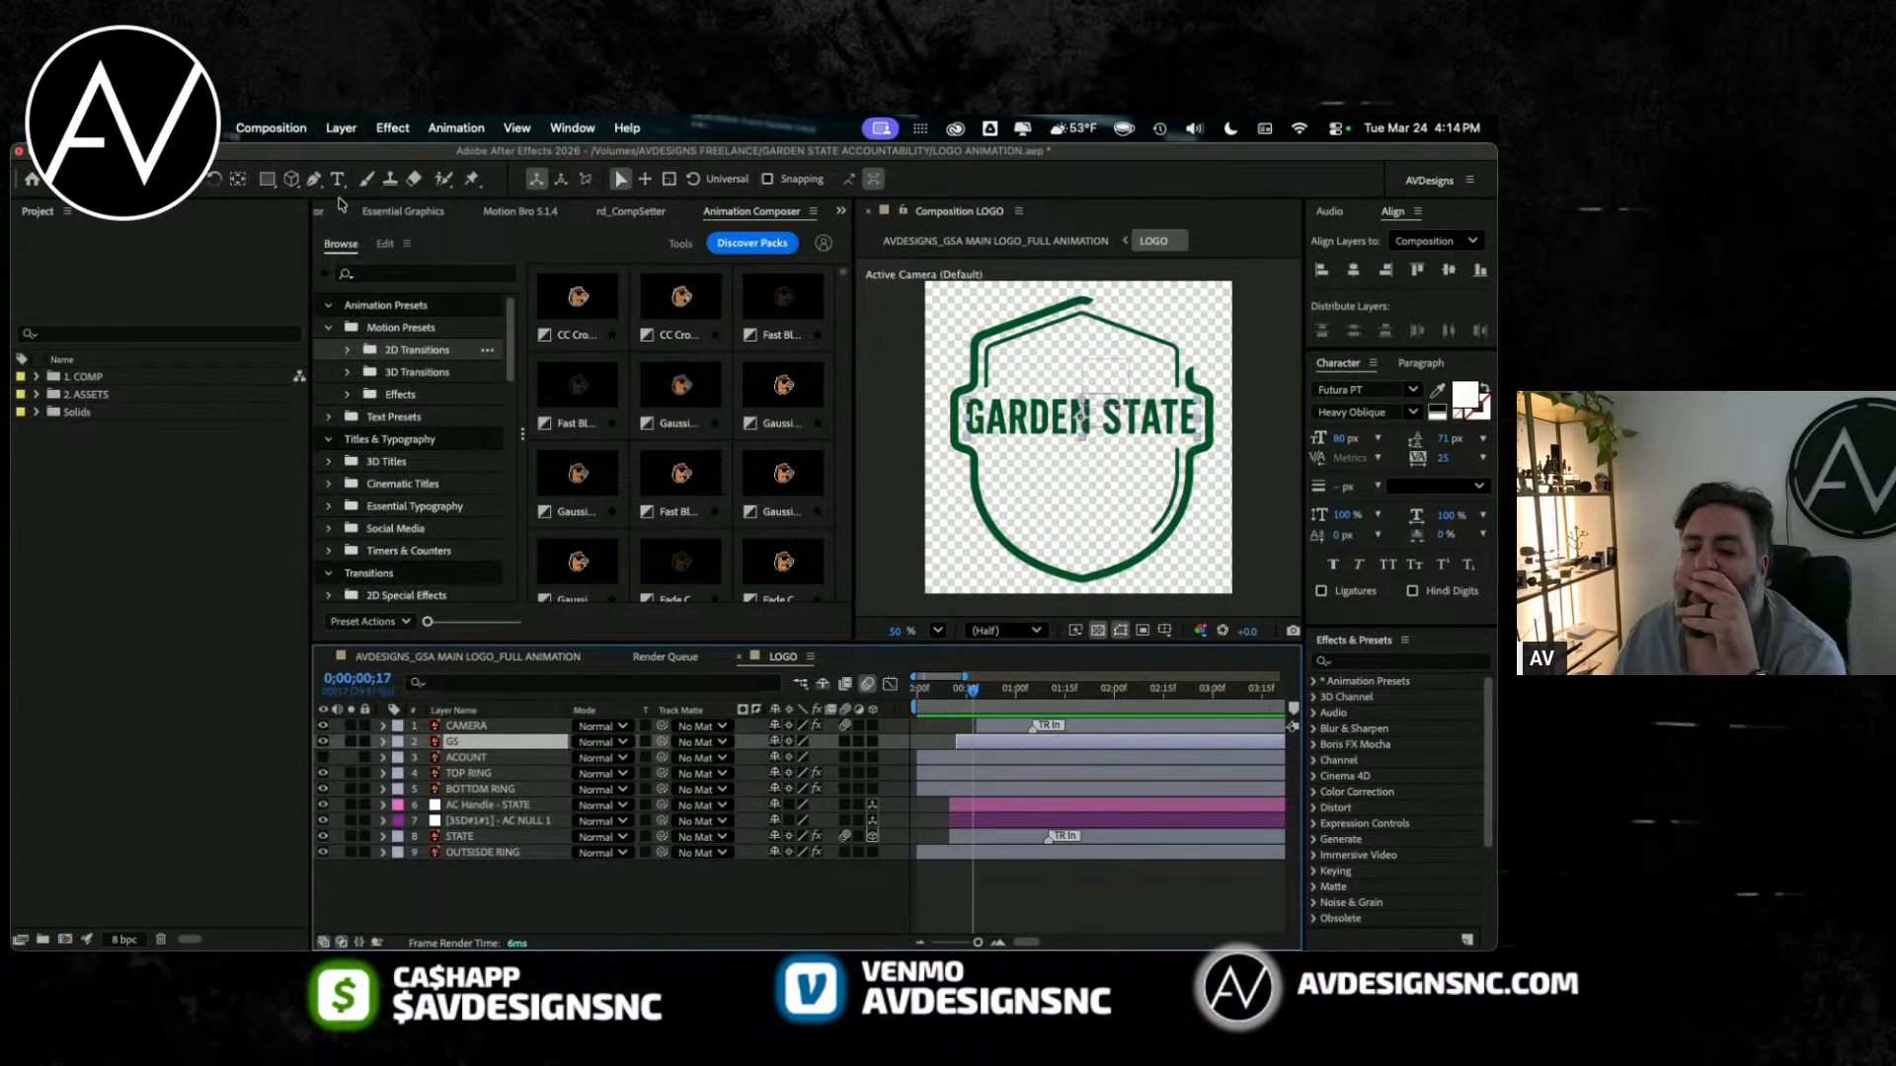
{"action": "left_click", "coordinate": [383, 742]}
{"action": "left_click", "coordinate": [397, 759]}
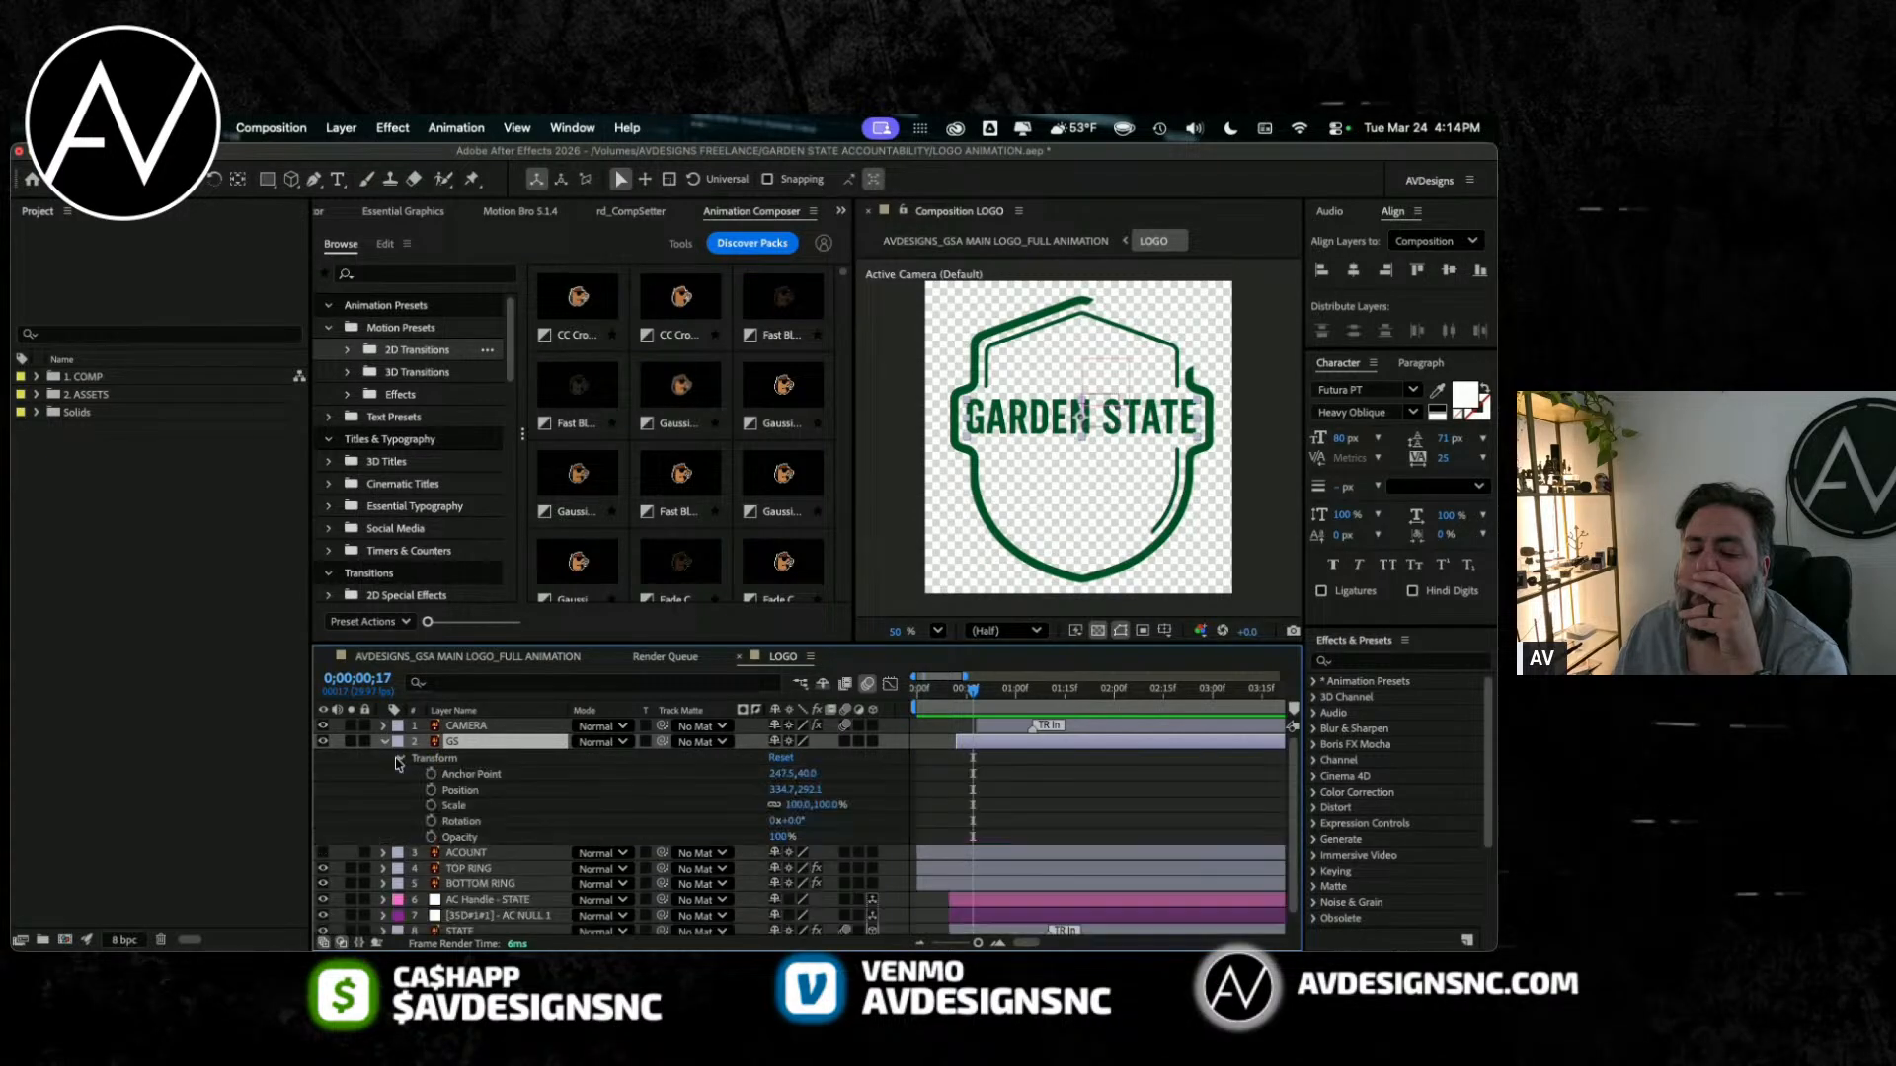
{"action": "left_click", "coordinate": [397, 760]}
{"action": "left_click", "coordinate": [384, 743]}
Step: Create a shape layer from the GS vector layer and select the resulting outlines layer
{"action": "right_click", "coordinate": [423, 745]}
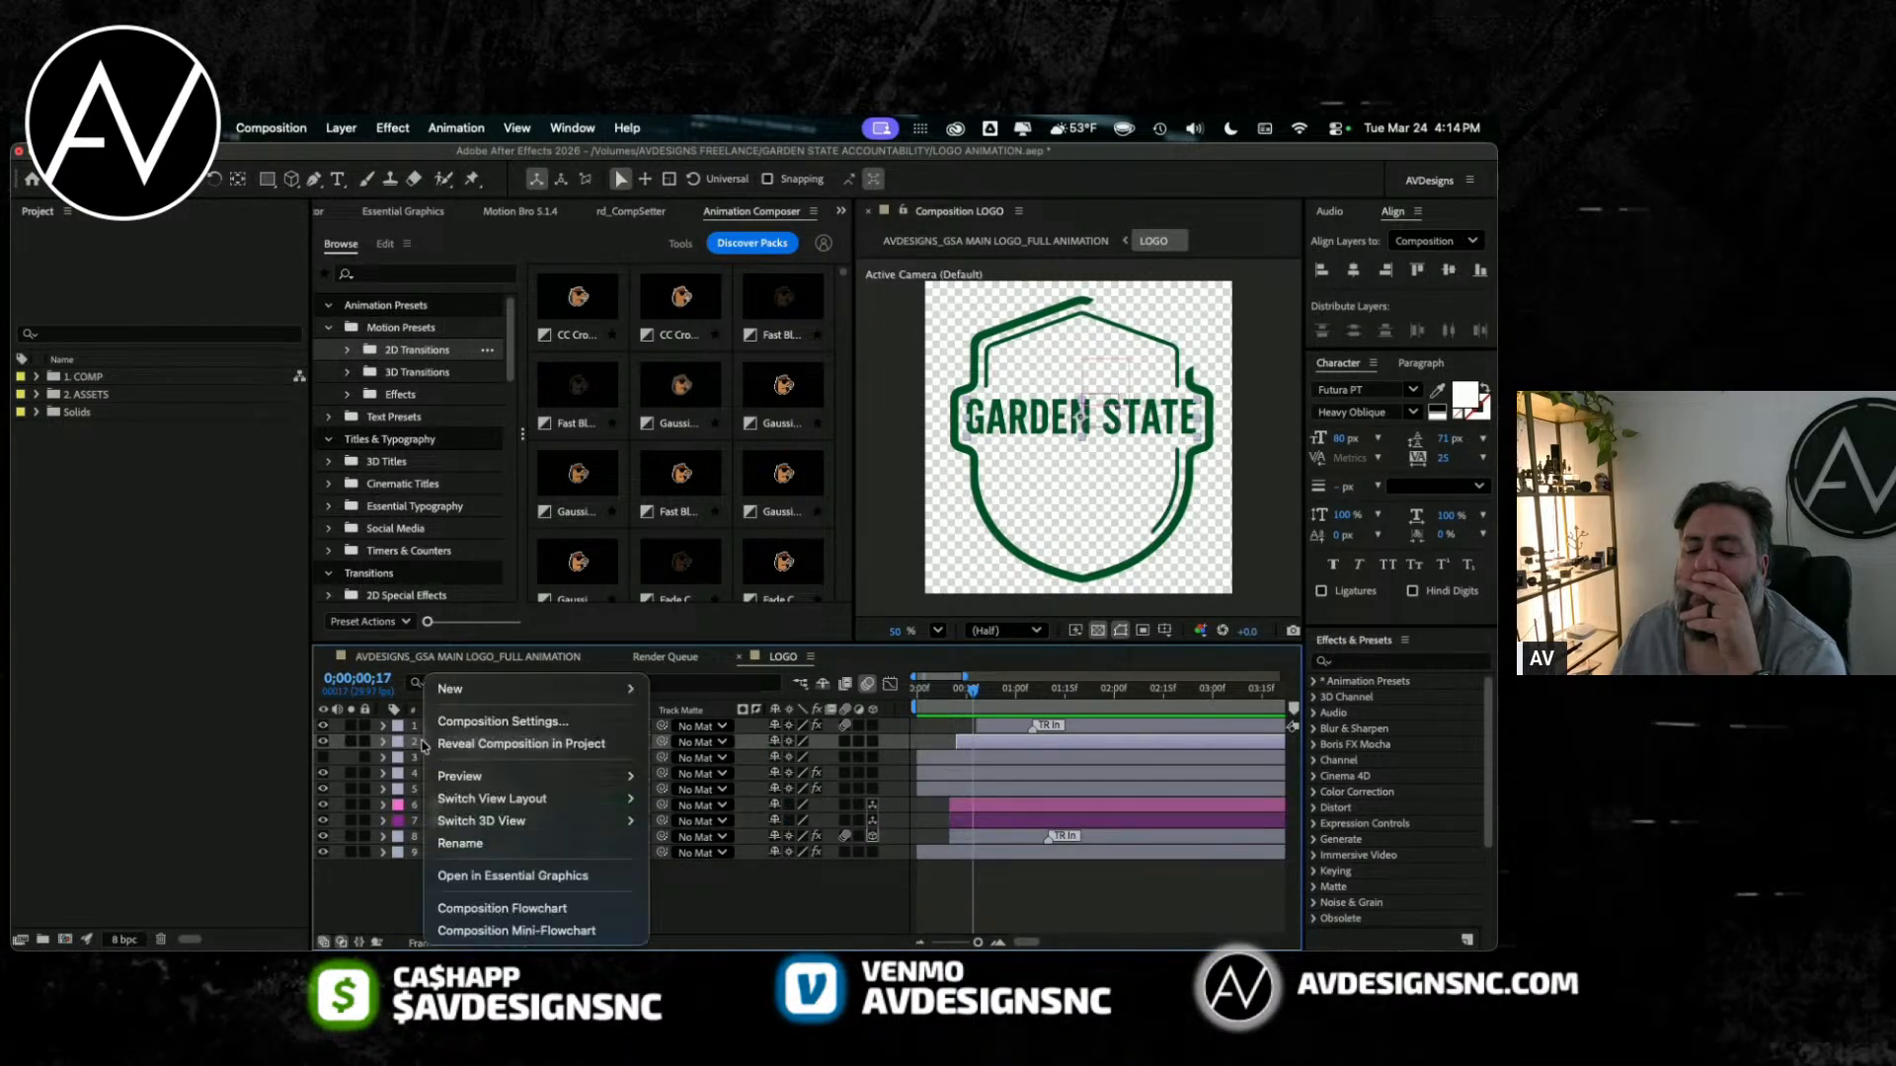
{"action": "left_click", "coordinate": [354, 865]}
{"action": "right_click", "coordinate": [456, 748]}
{"action": "mouse_move", "coordinate": [593, 731]}
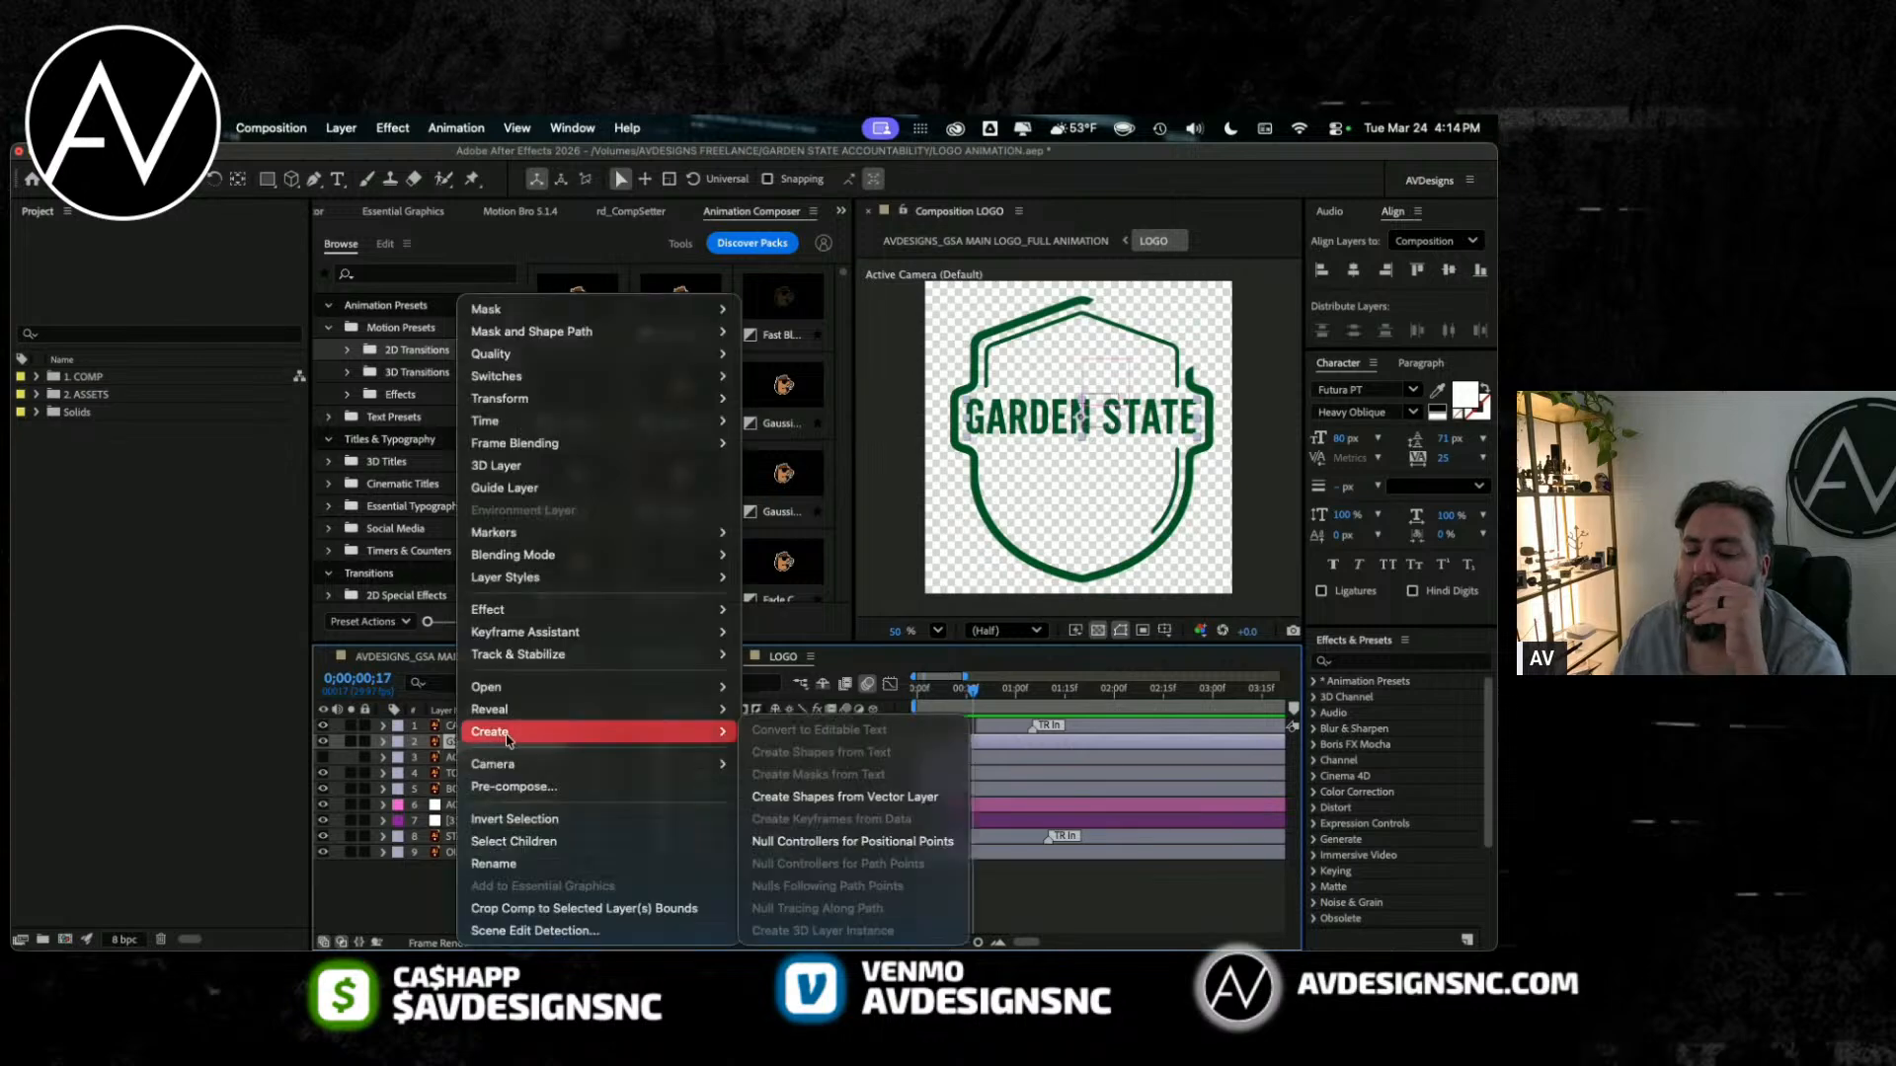
{"action": "left_click", "coordinate": [845, 798]}
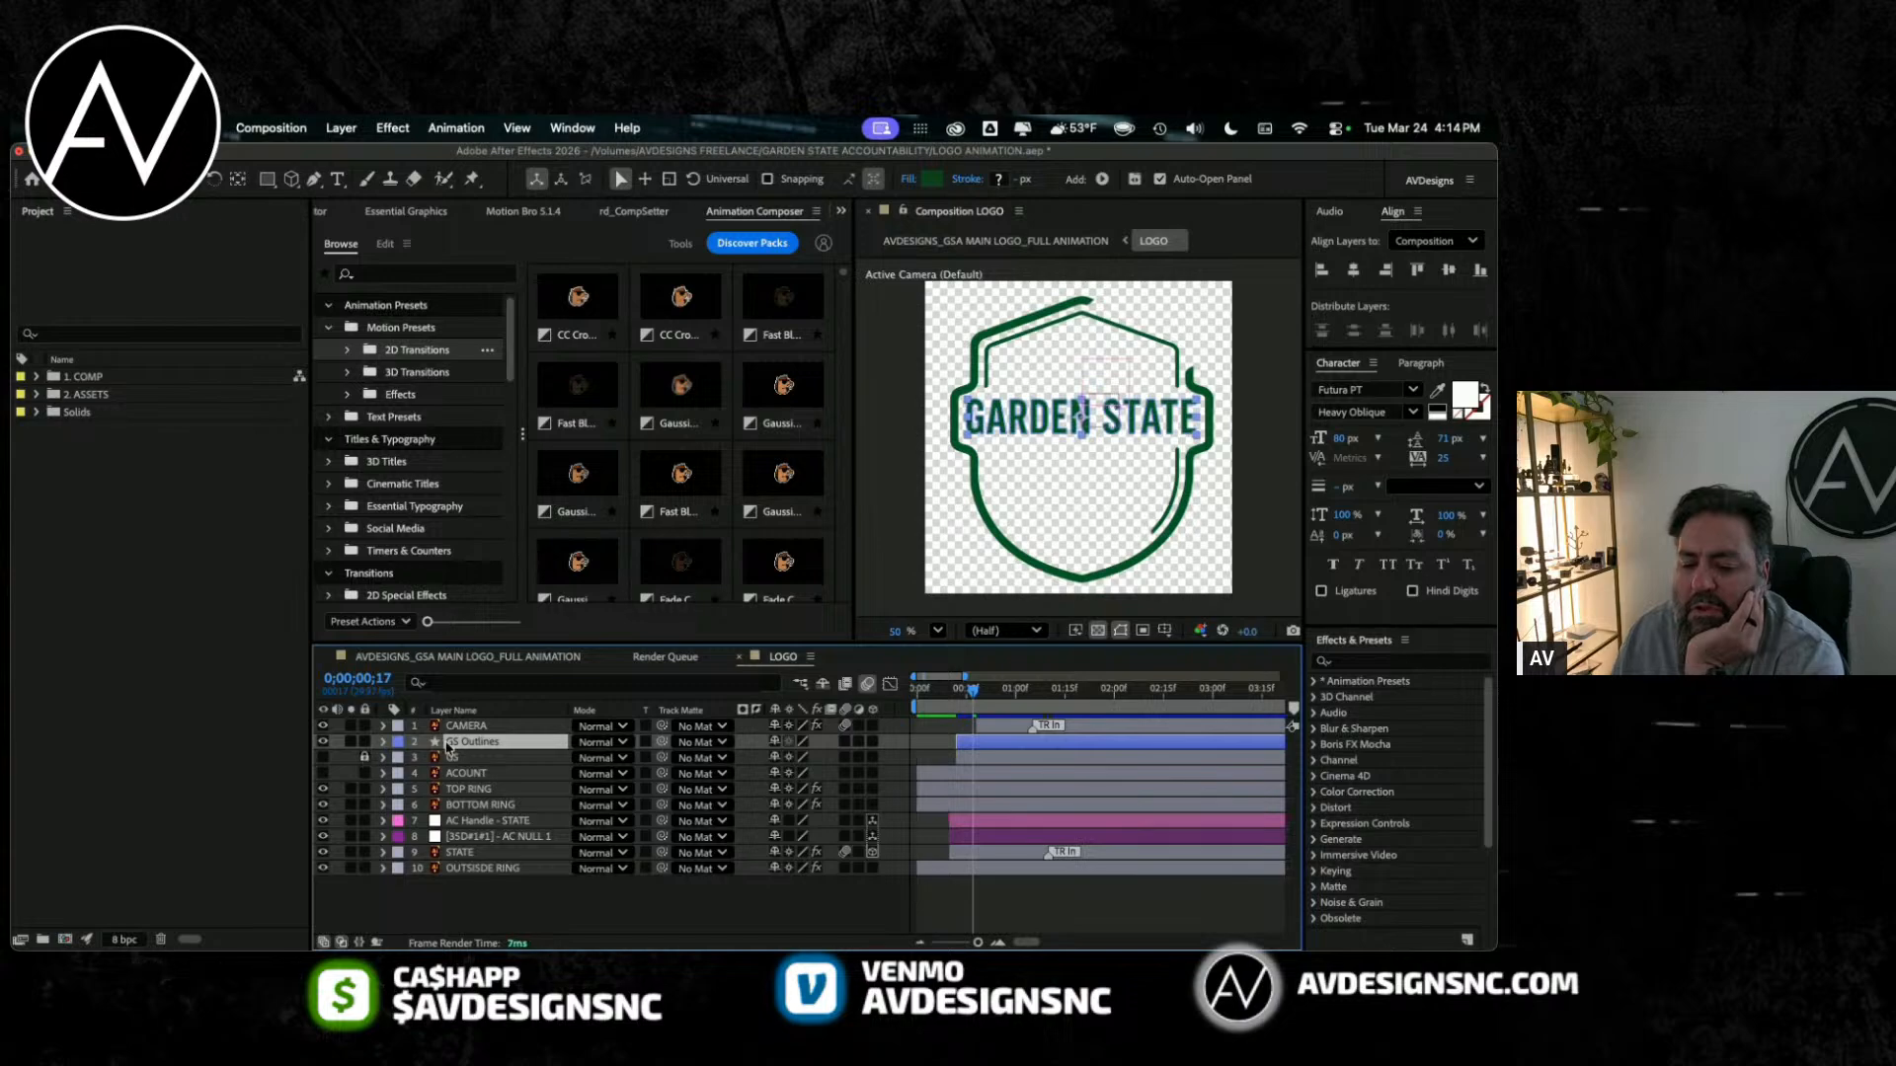
{"action": "key", "text": "F2"}
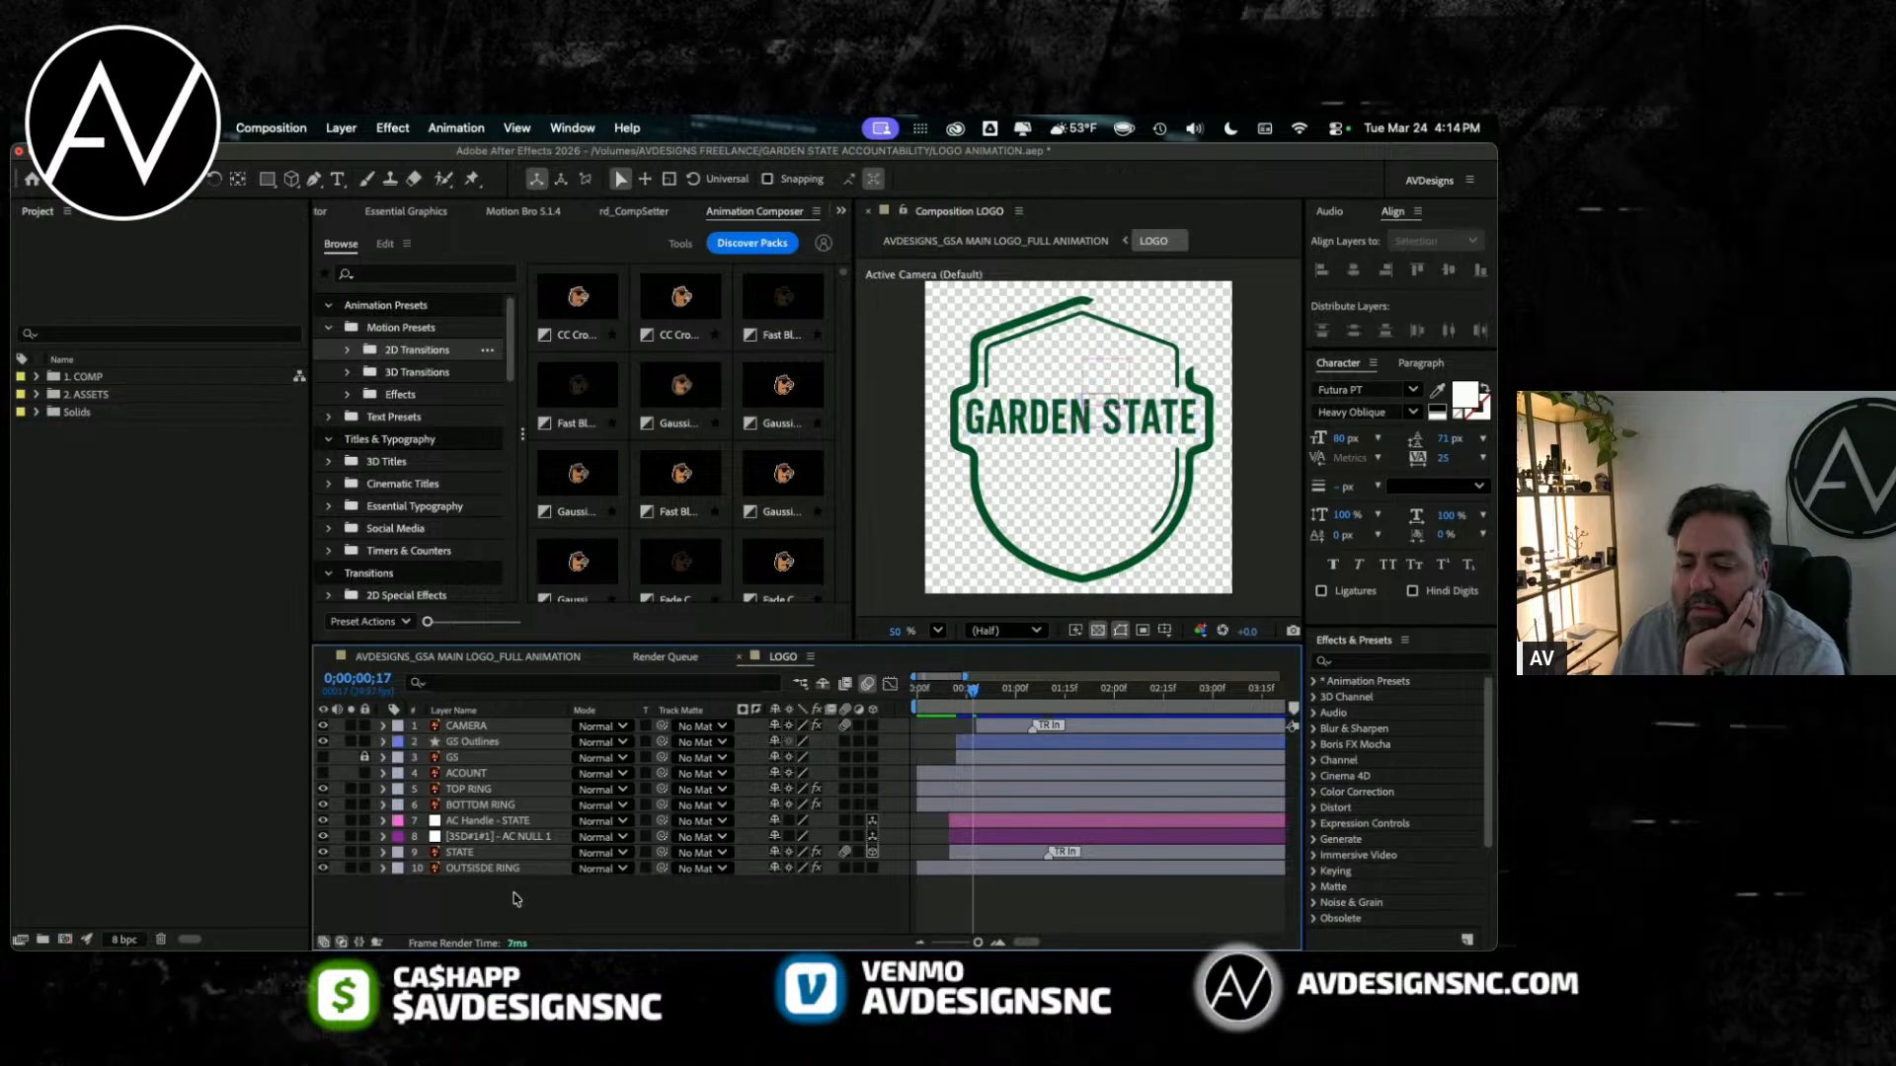
{"action": "left_click", "coordinate": [472, 744]}
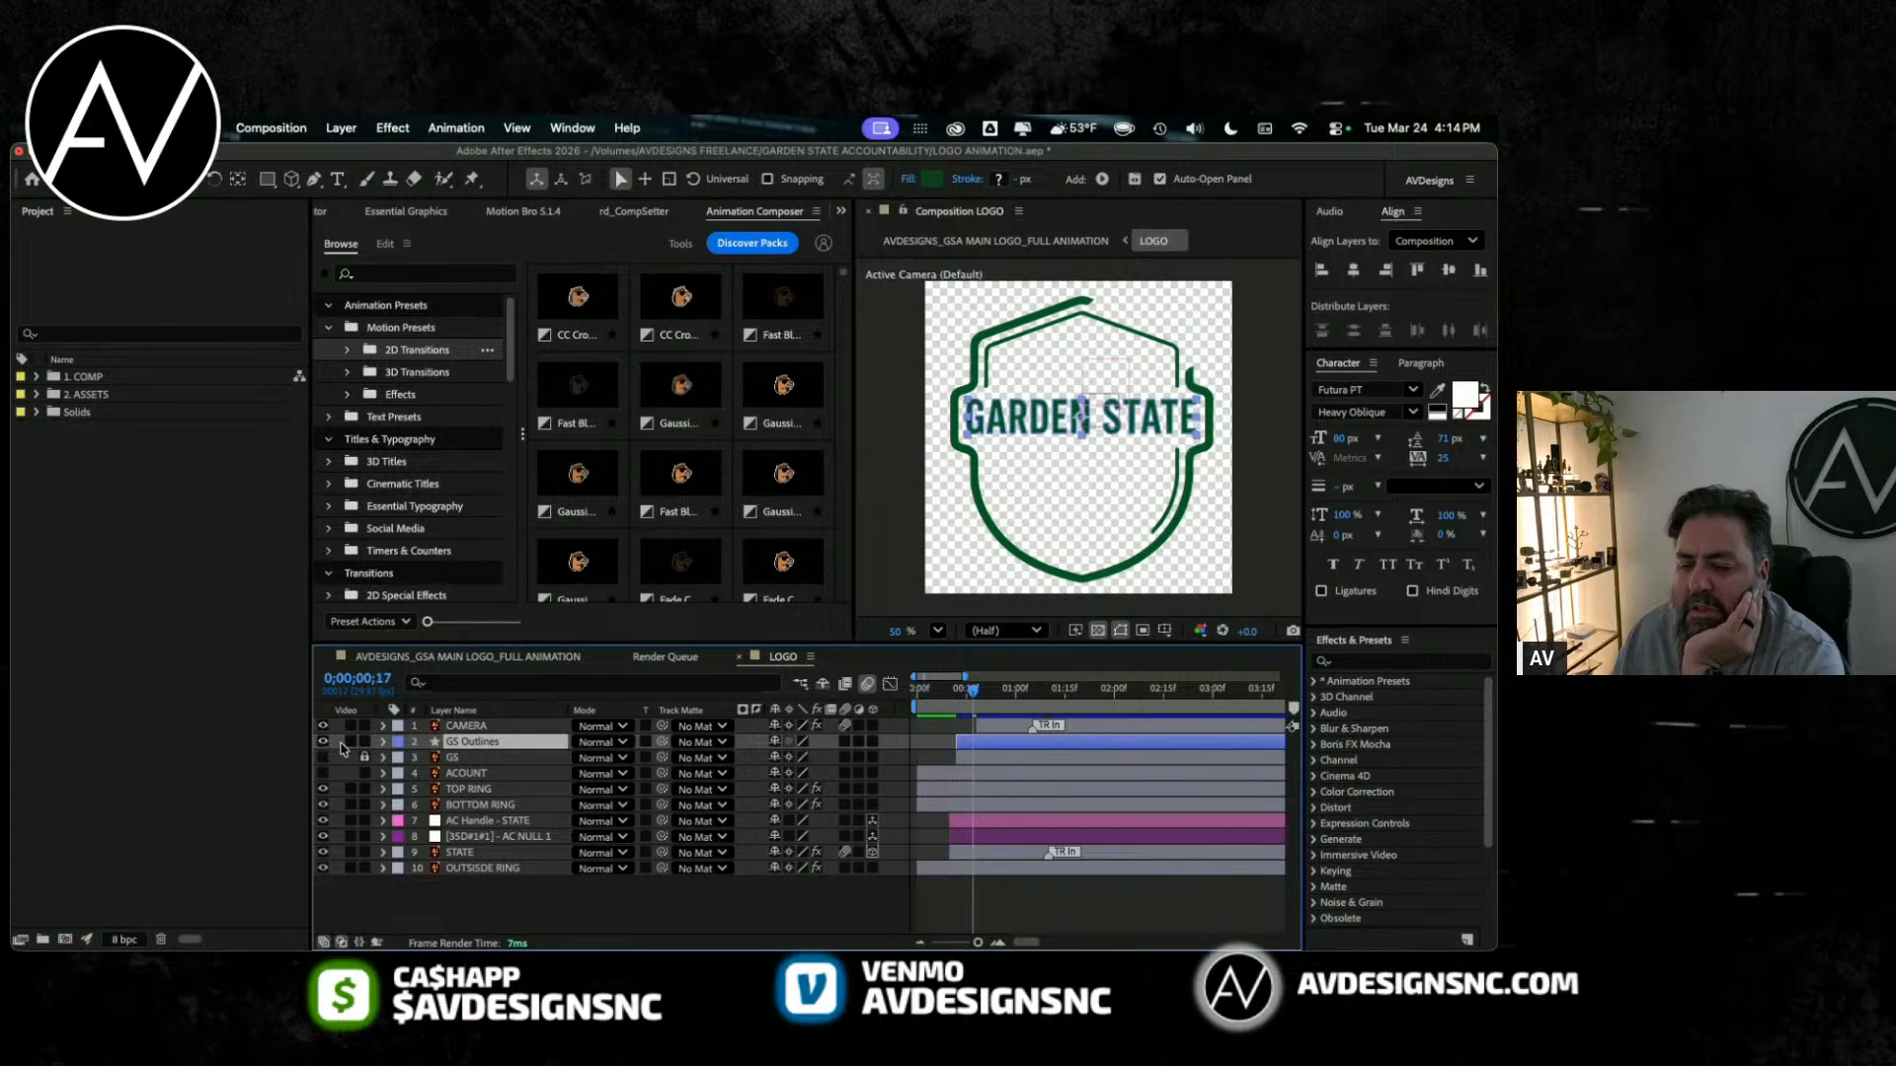
Step: Examine the letter groups inside GS Outlines and the shape operators that can be added to its contents
{"action": "left_click", "coordinate": [383, 741]}
{"action": "left_click", "coordinate": [398, 759]}
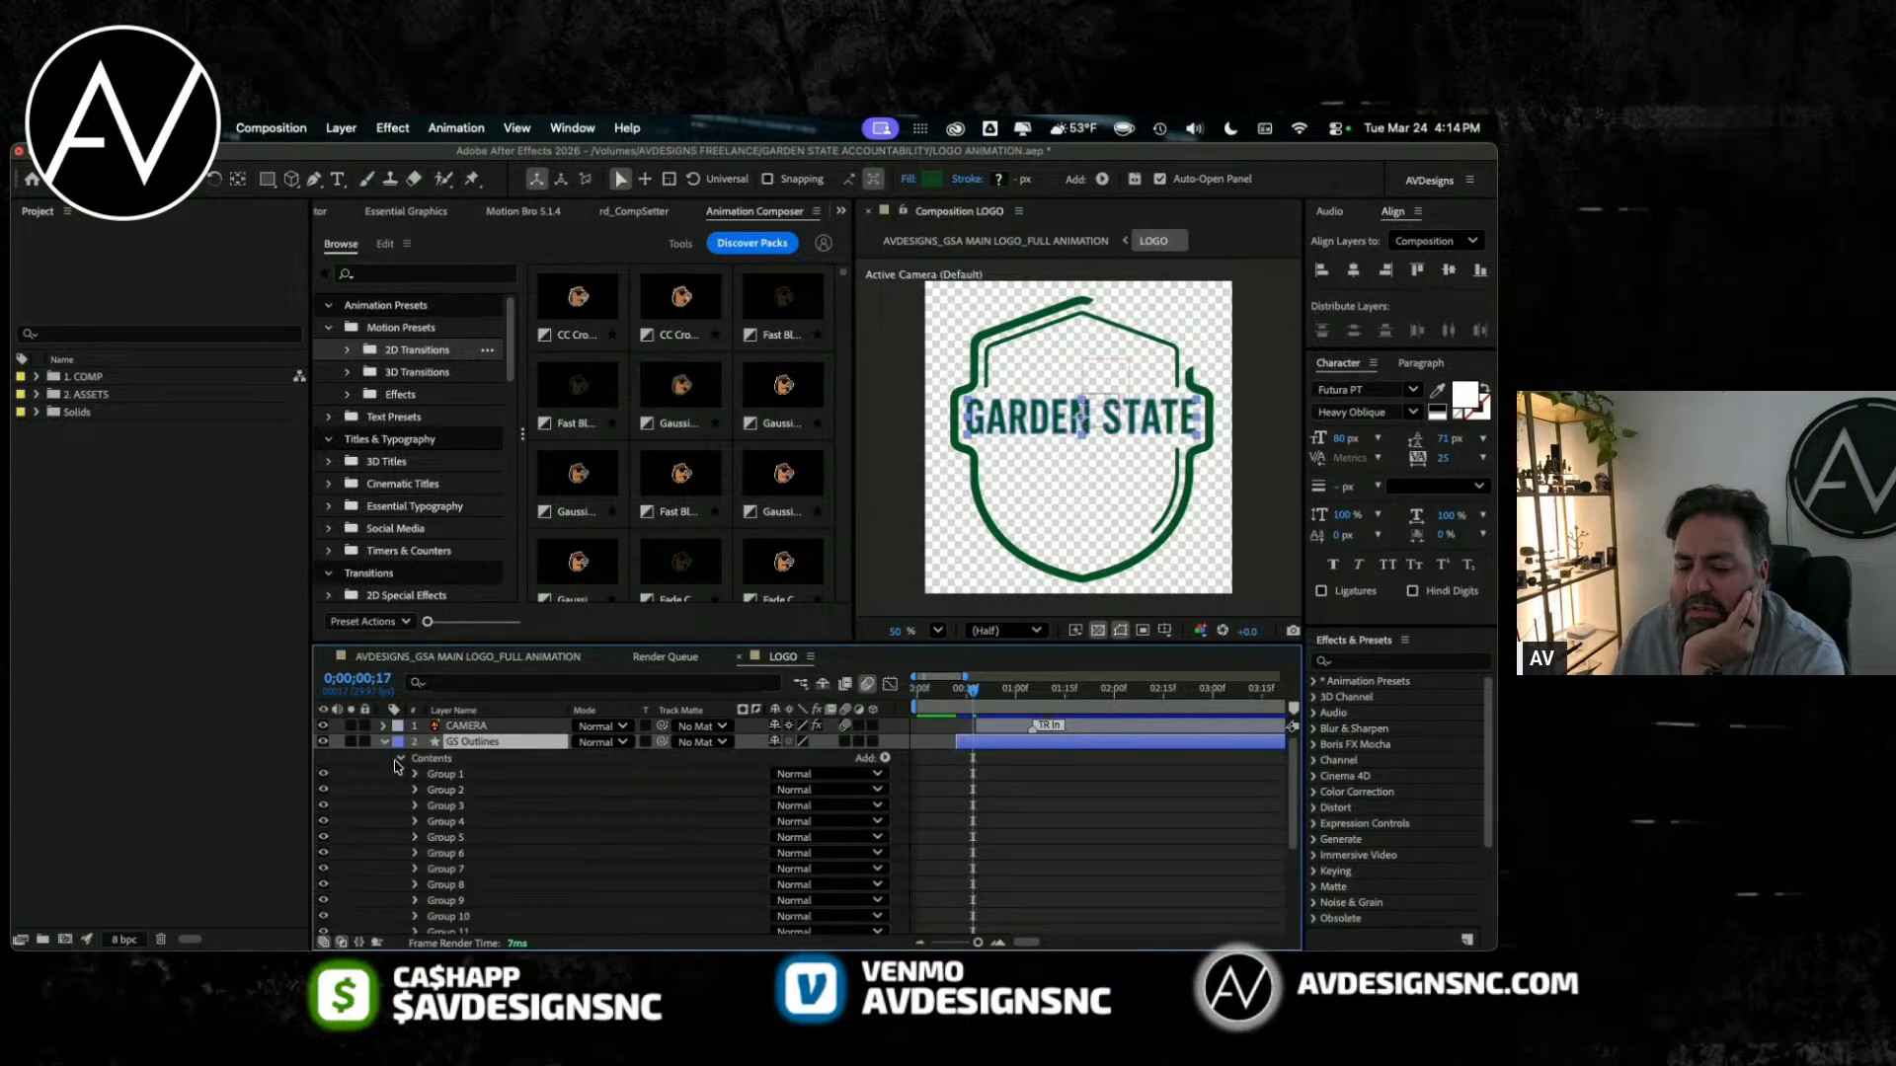
{"action": "left_click", "coordinate": [322, 776]}
{"action": "left_click", "coordinate": [885, 758]}
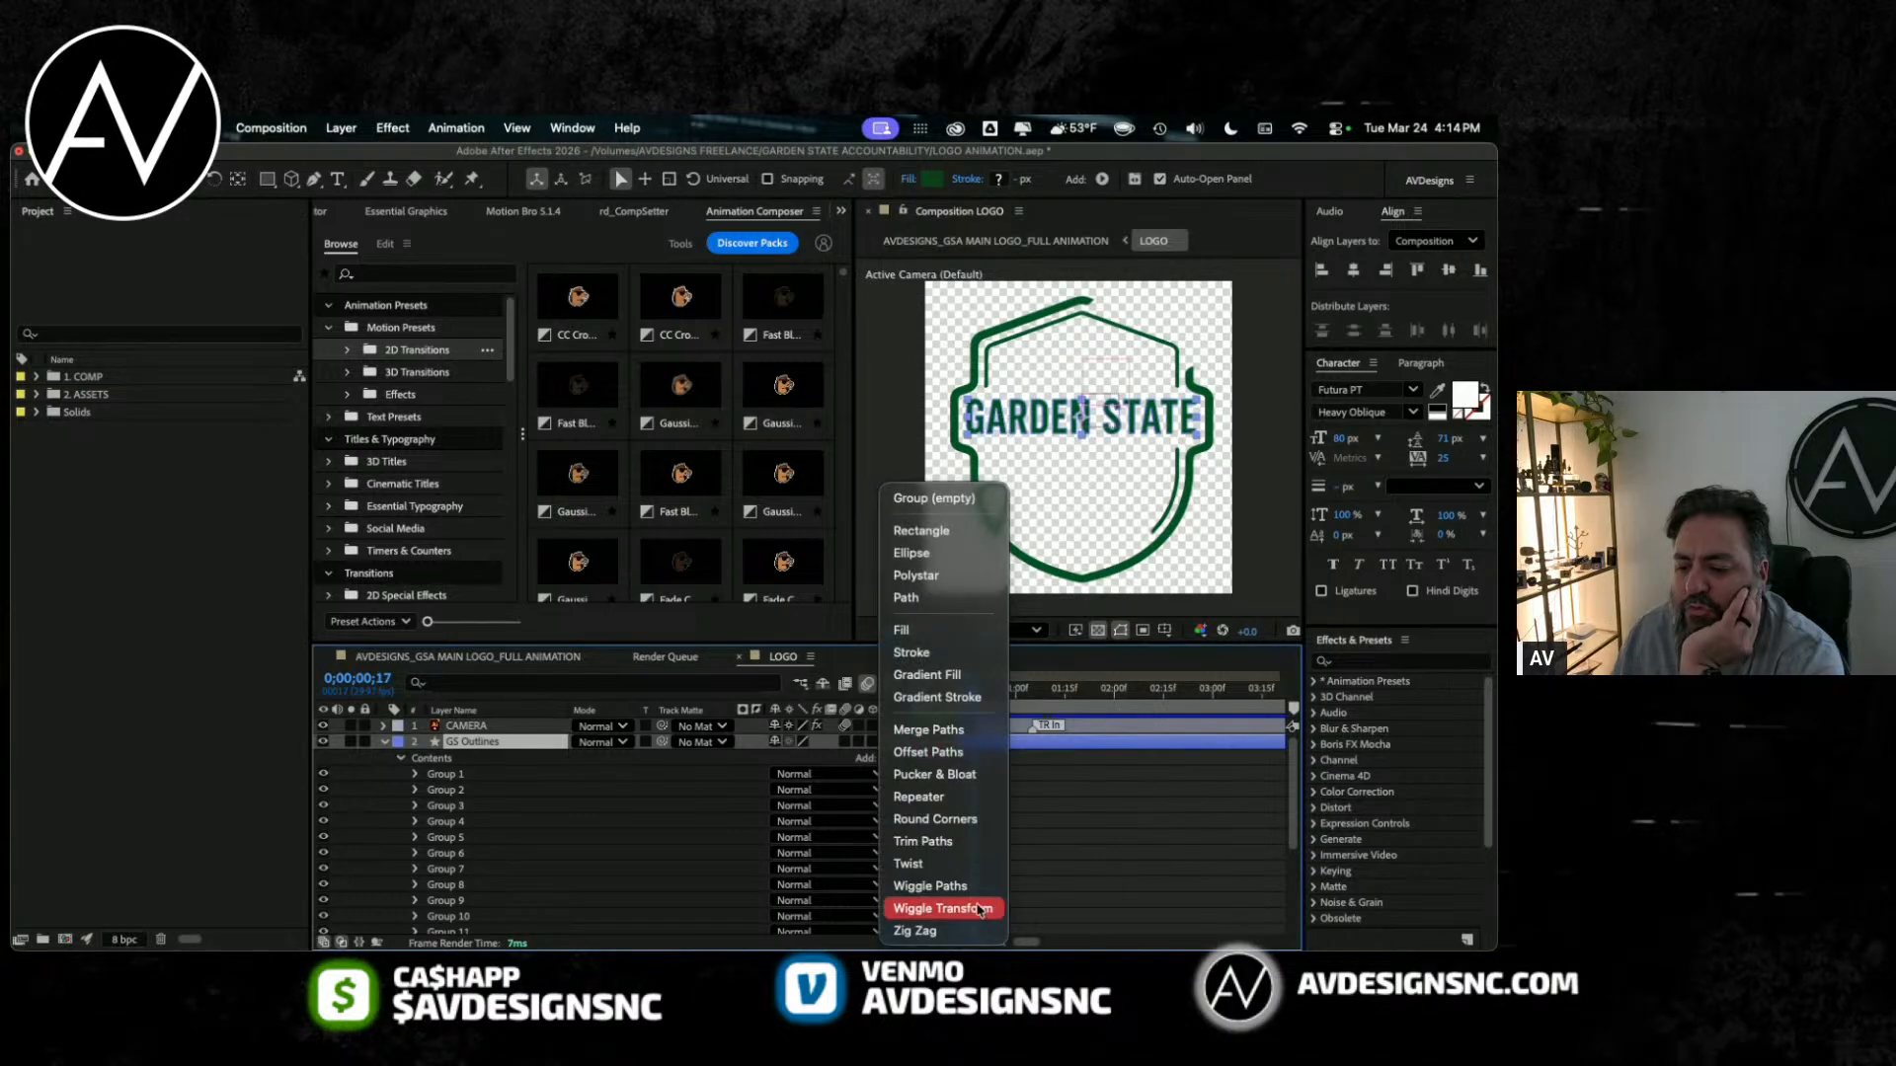
{"action": "left_click", "coordinate": [1087, 855]}
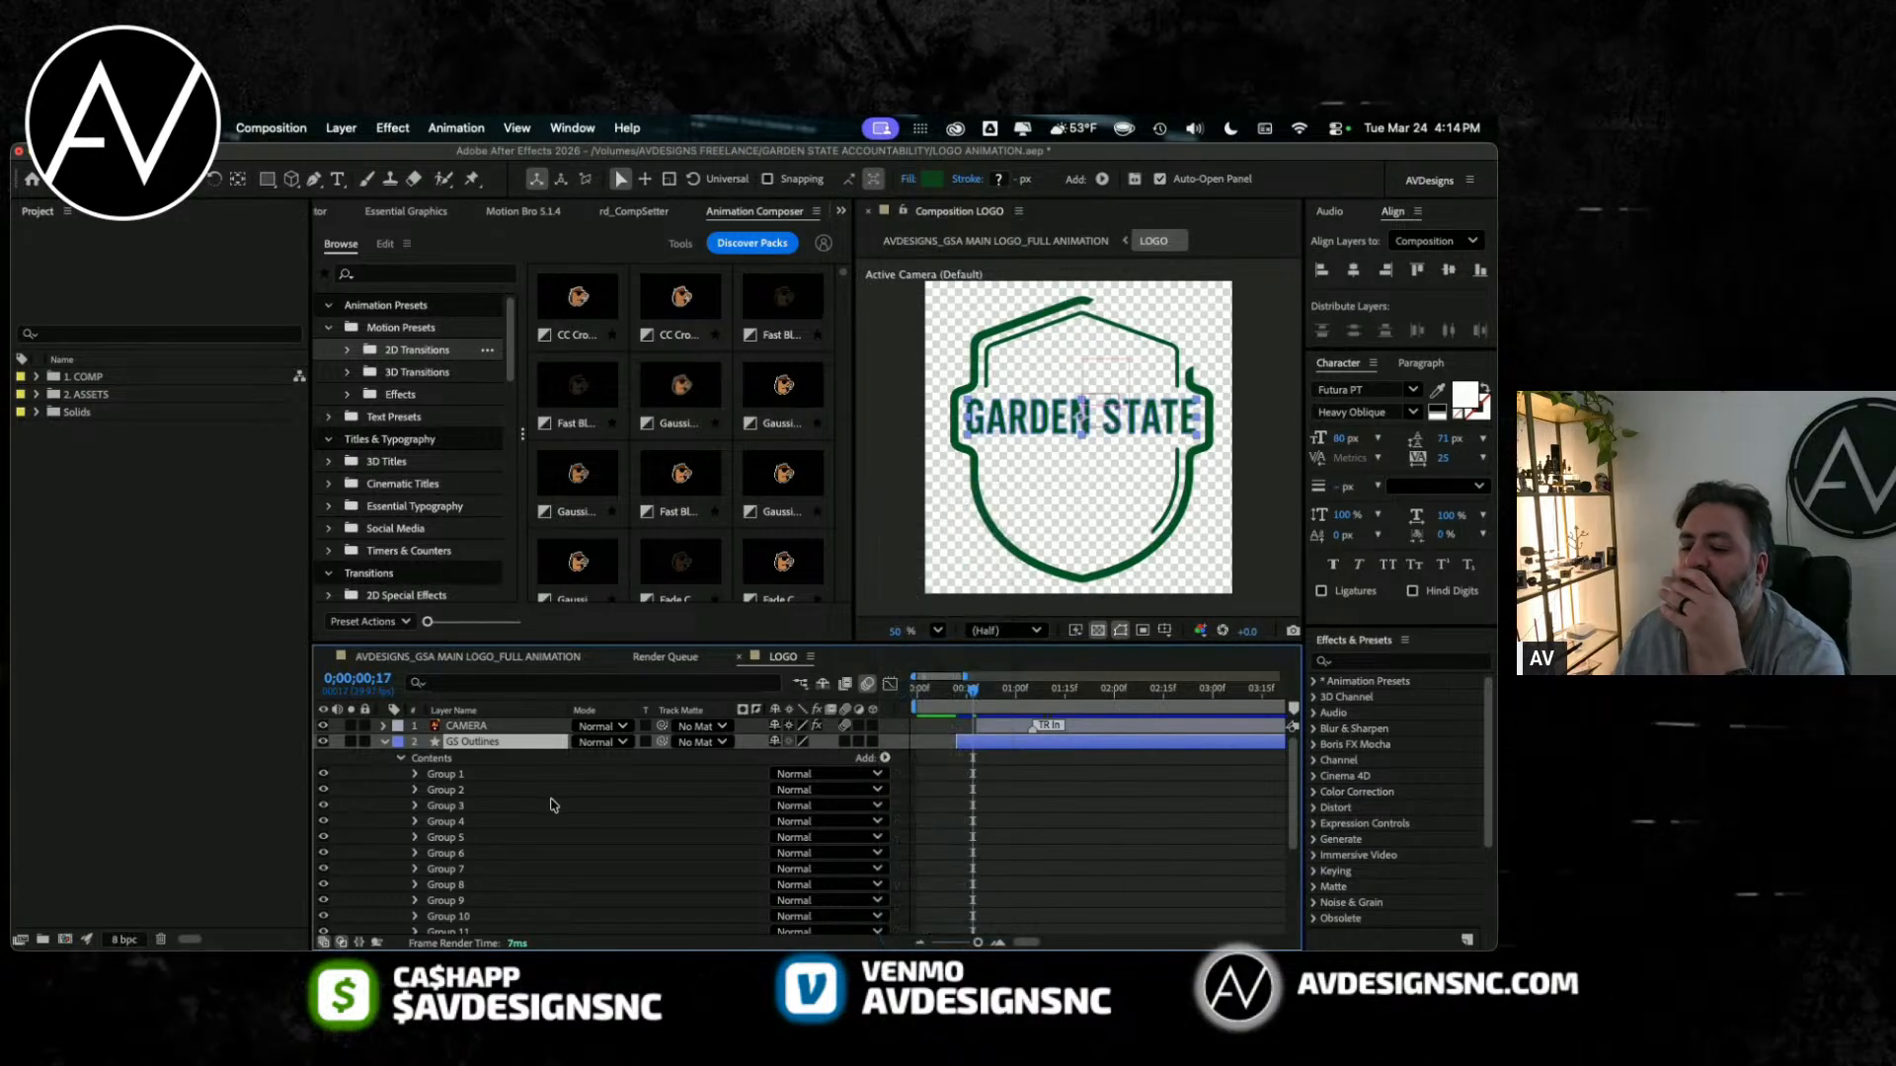
{"action": "left_click", "coordinate": [401, 759]}
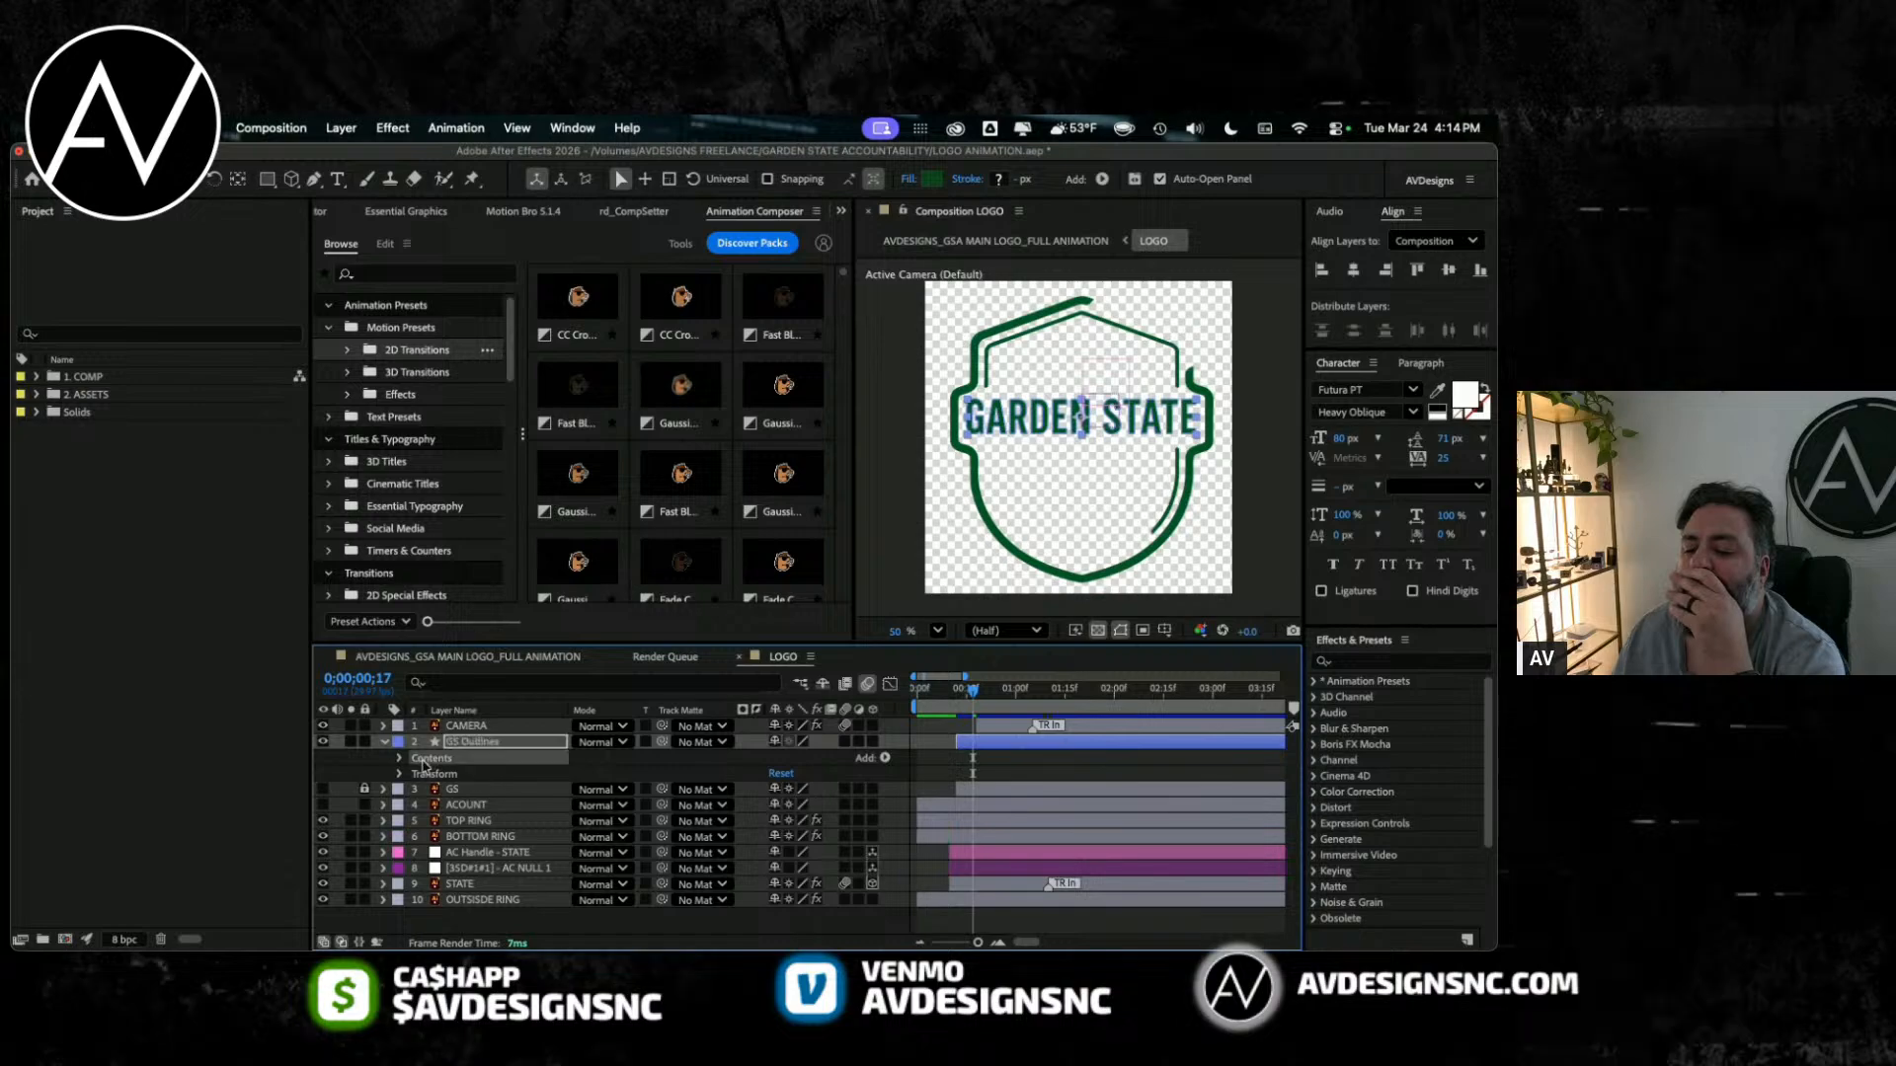
{"action": "right_click", "coordinate": [485, 748]}
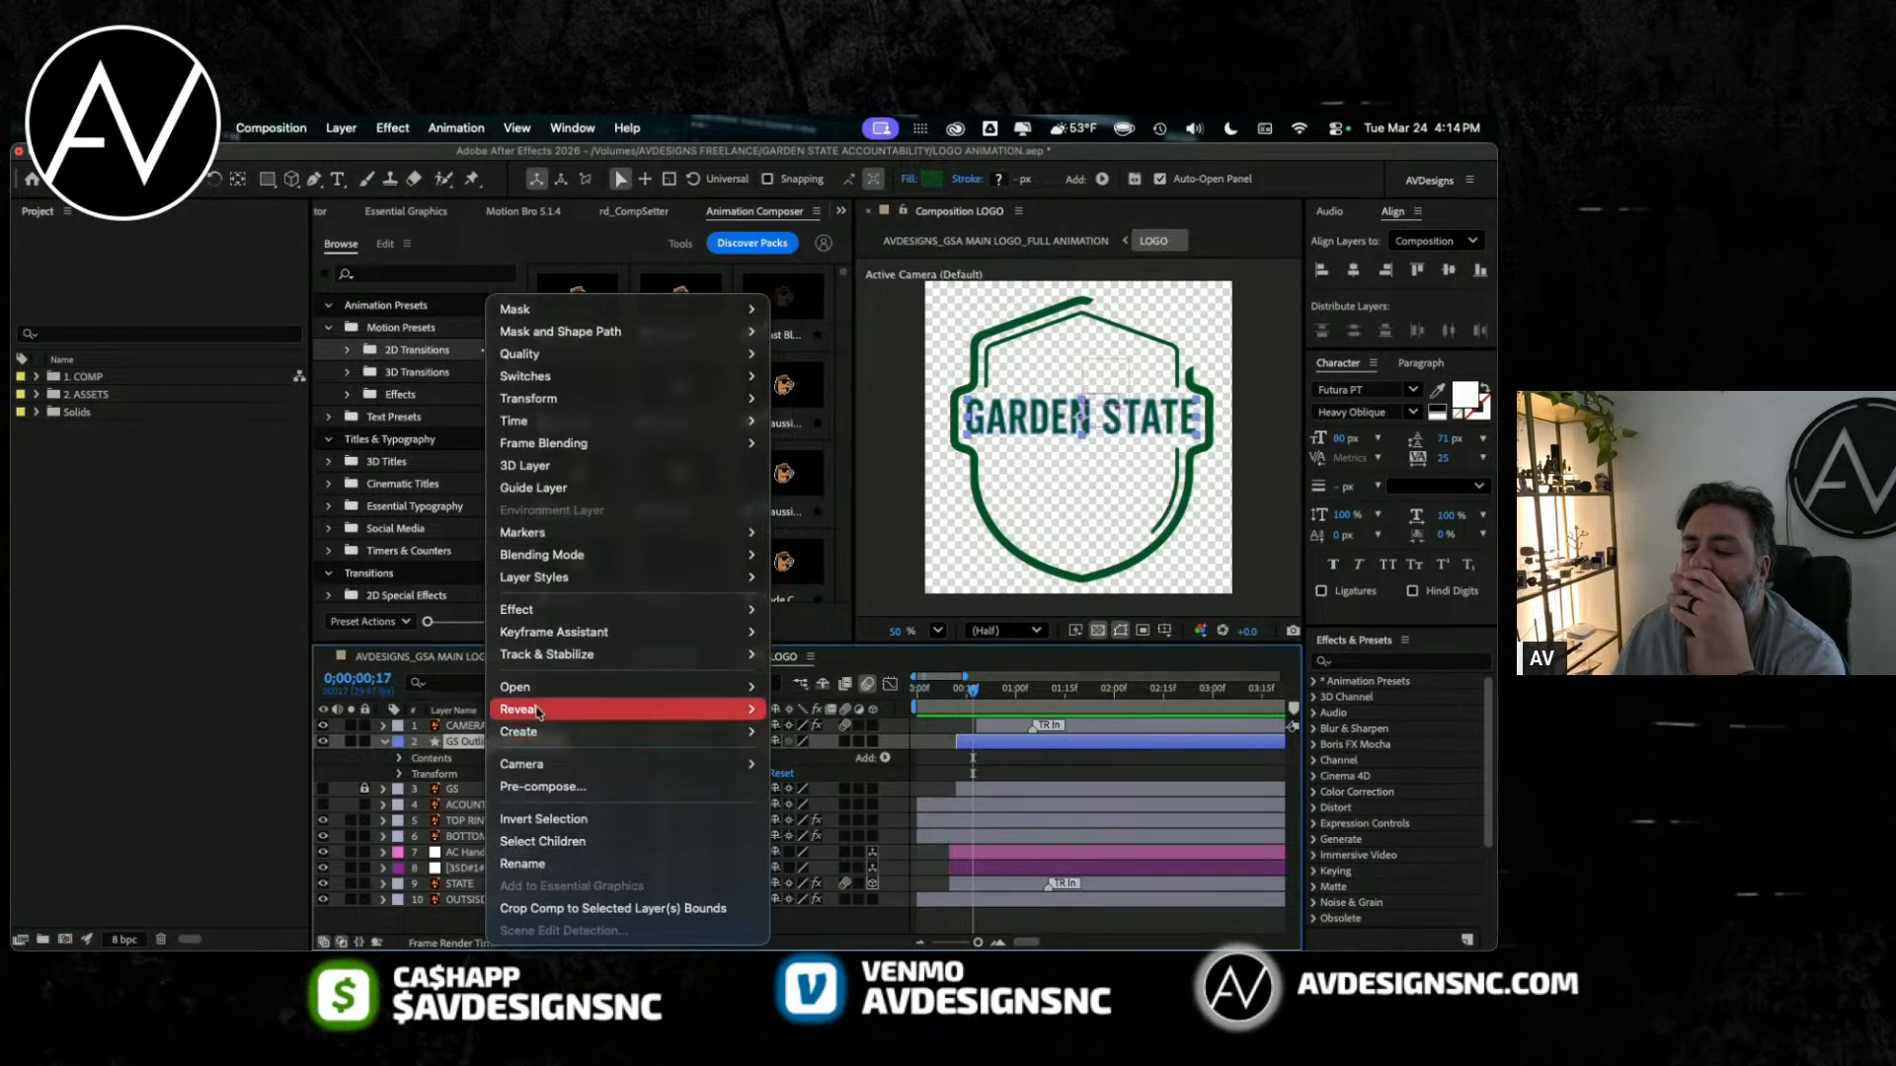
{"action": "mouse_move", "coordinate": [561, 634]}
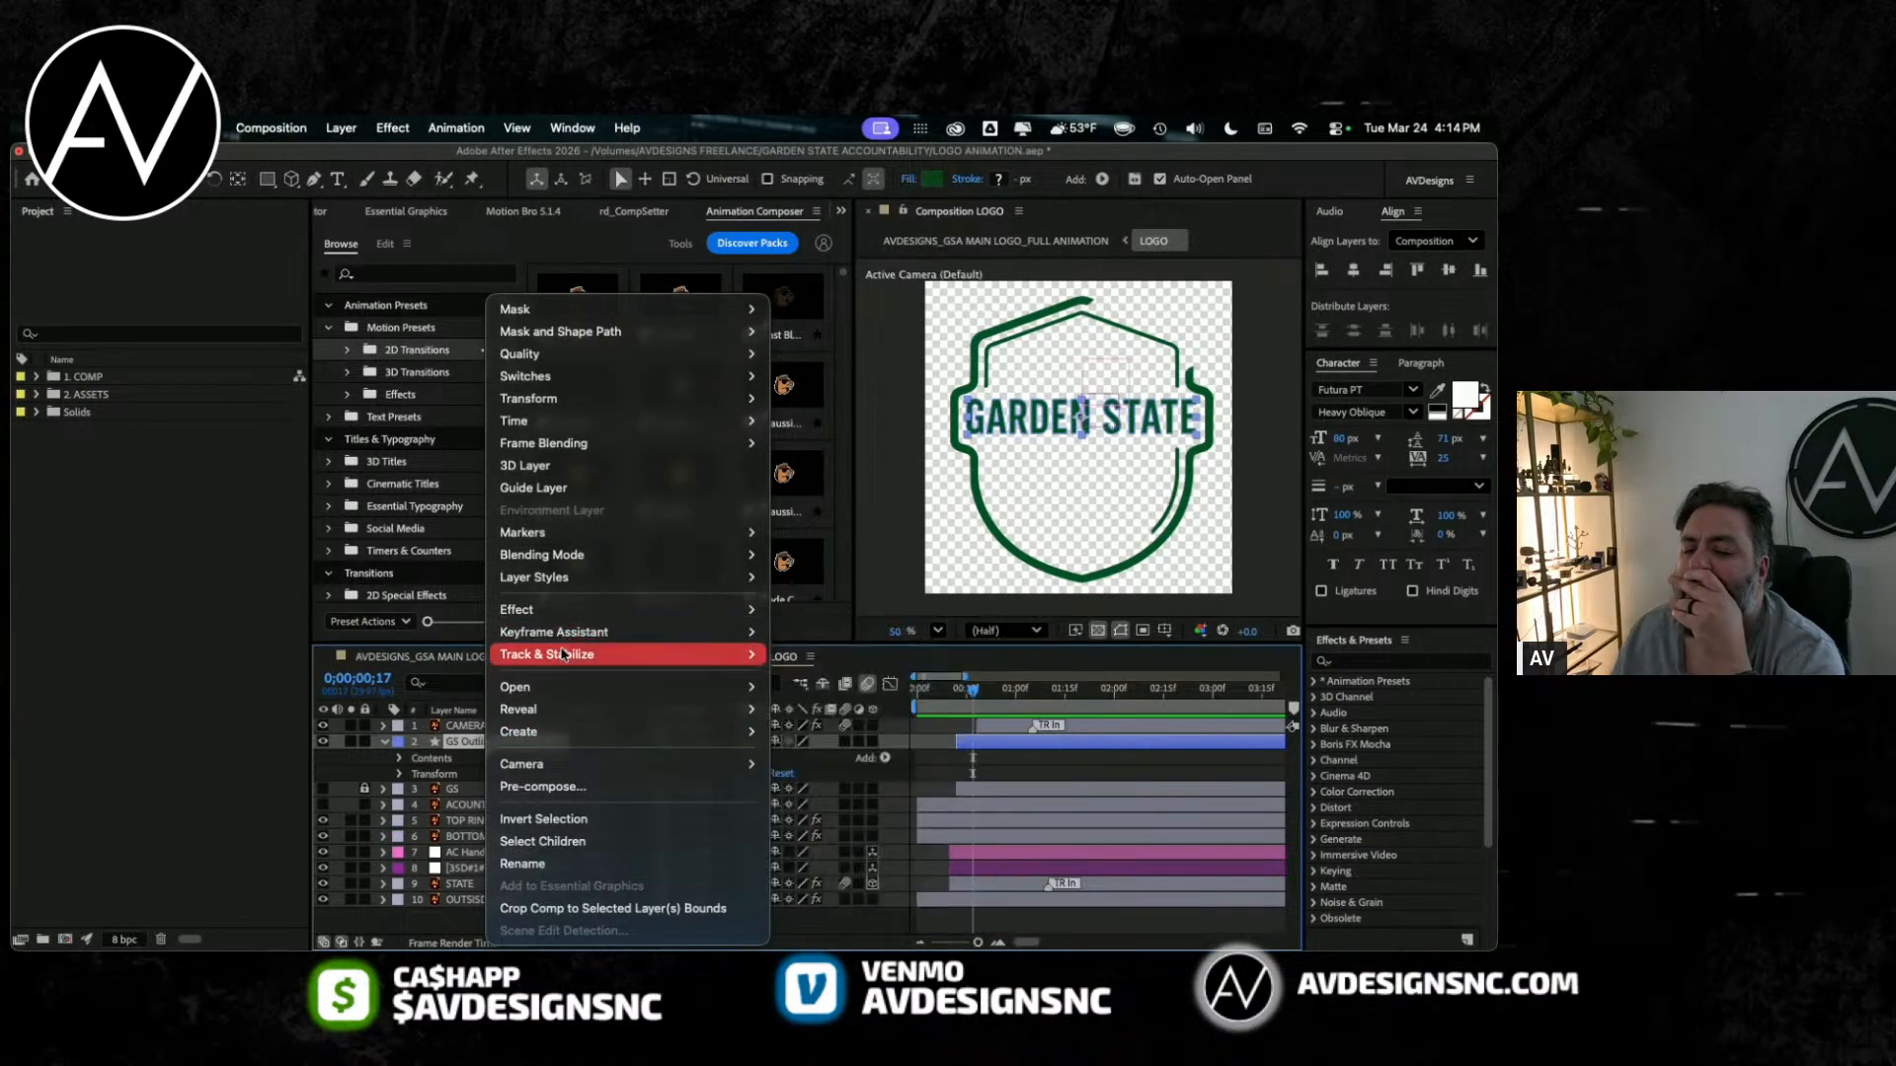
{"action": "left_click", "coordinate": [275, 121]}
{"action": "left_click", "coordinate": [433, 128]}
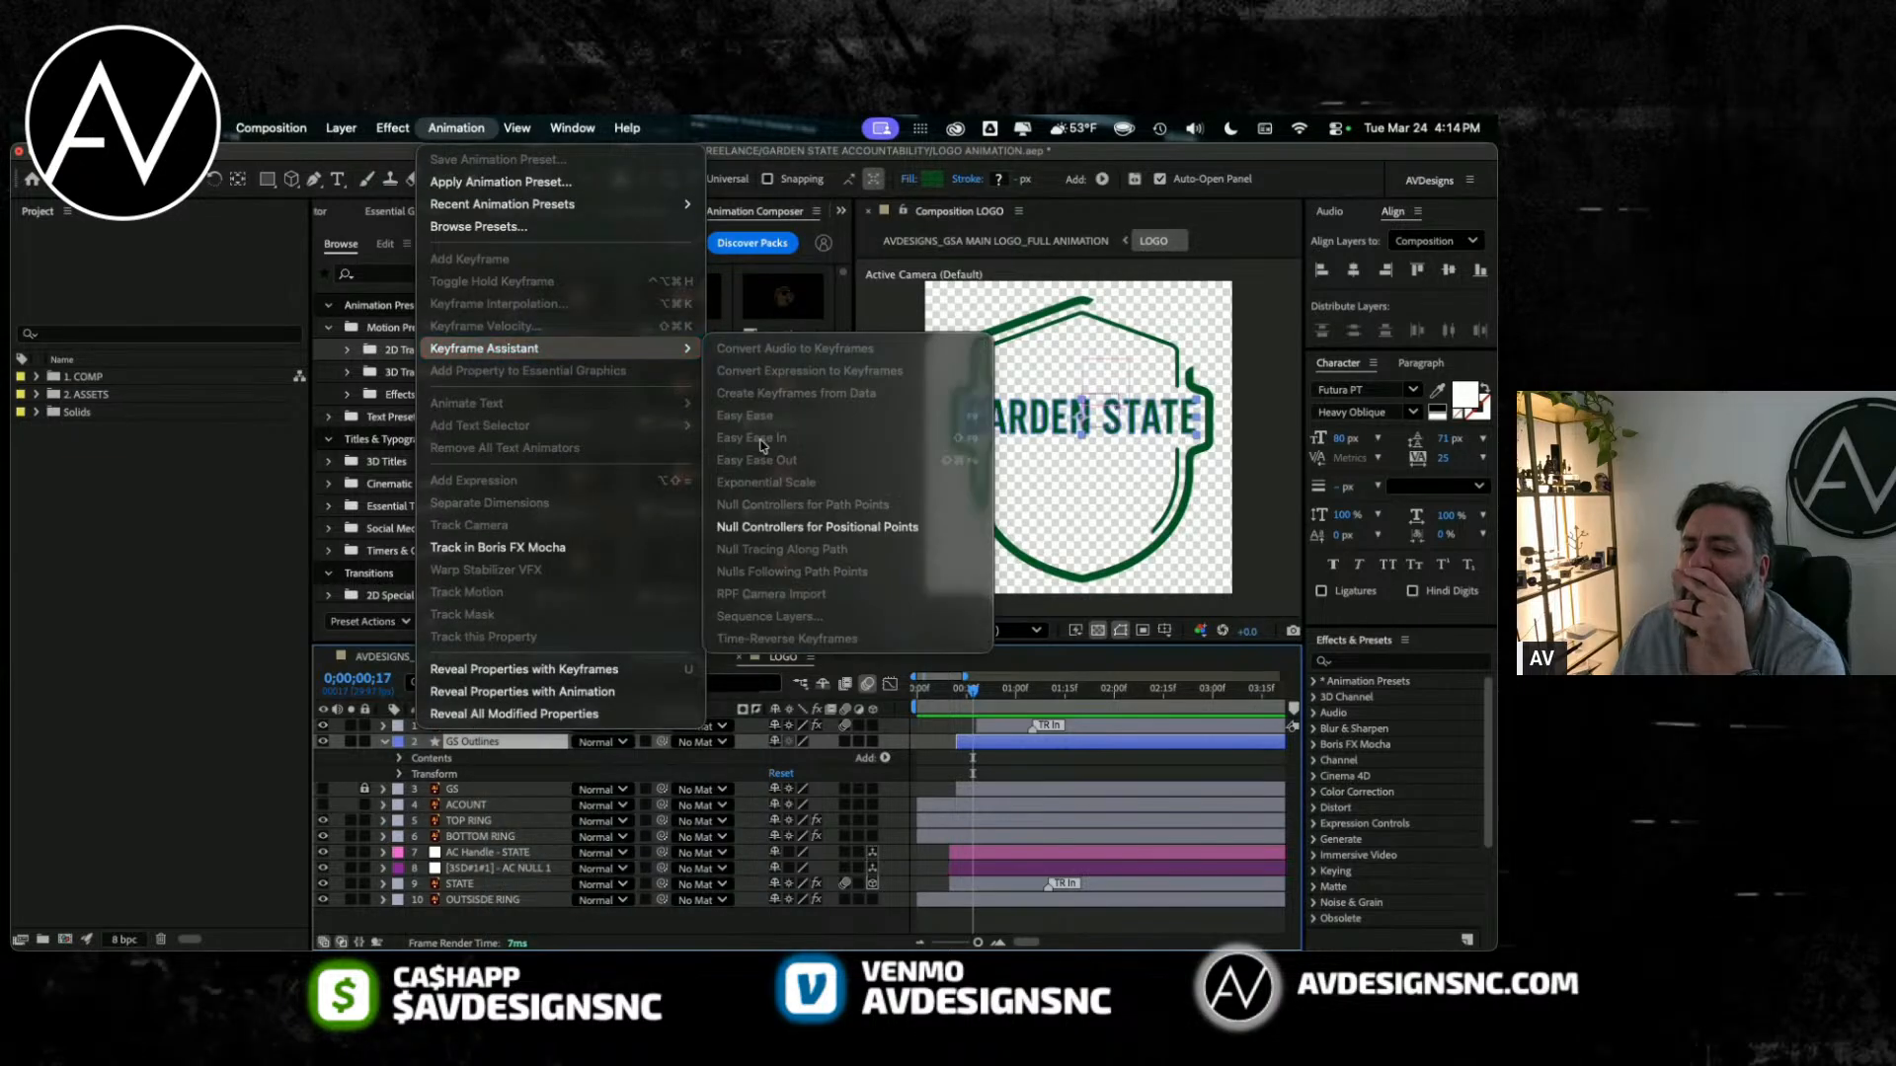
{"action": "mouse_move", "coordinate": [584, 201]}
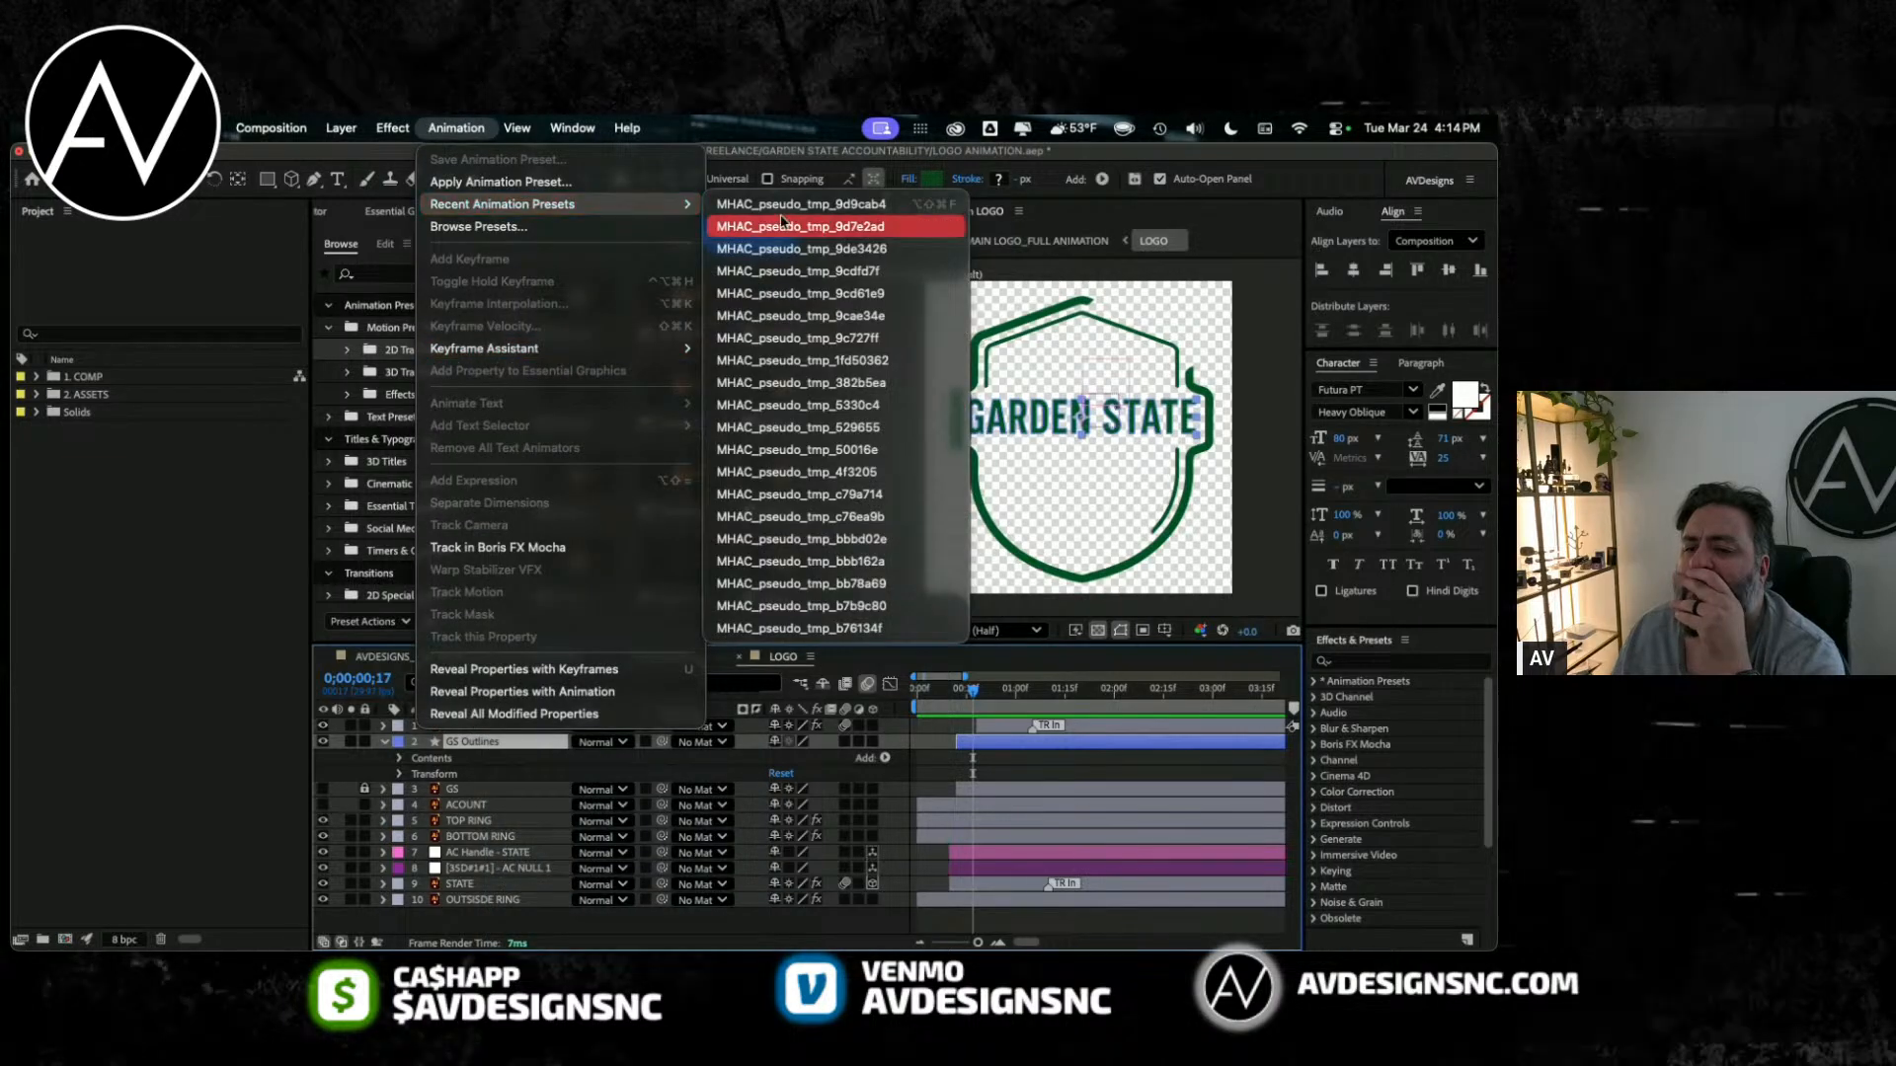
{"action": "key", "text": "Escape"}
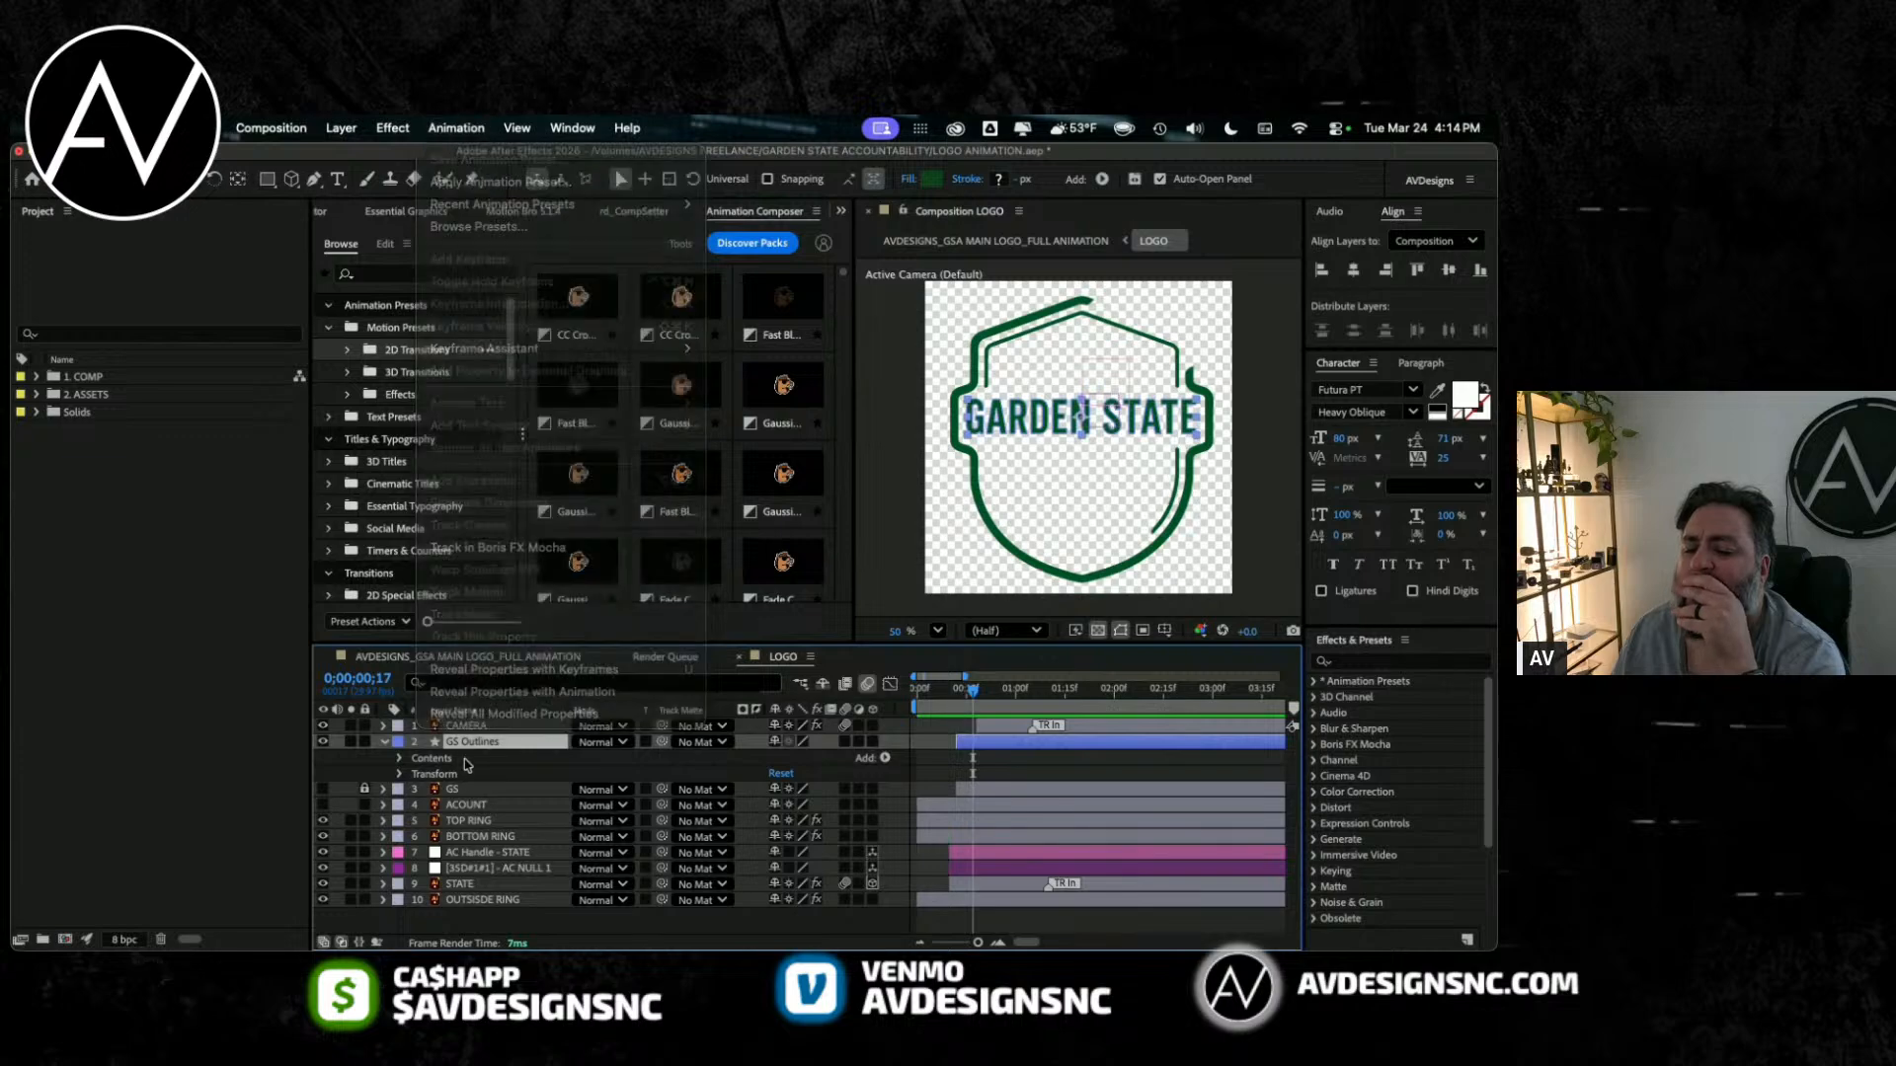
{"action": "left_click", "coordinate": [398, 758]}
{"action": "left_click", "coordinate": [398, 758]}
{"action": "left_click", "coordinate": [432, 759]}
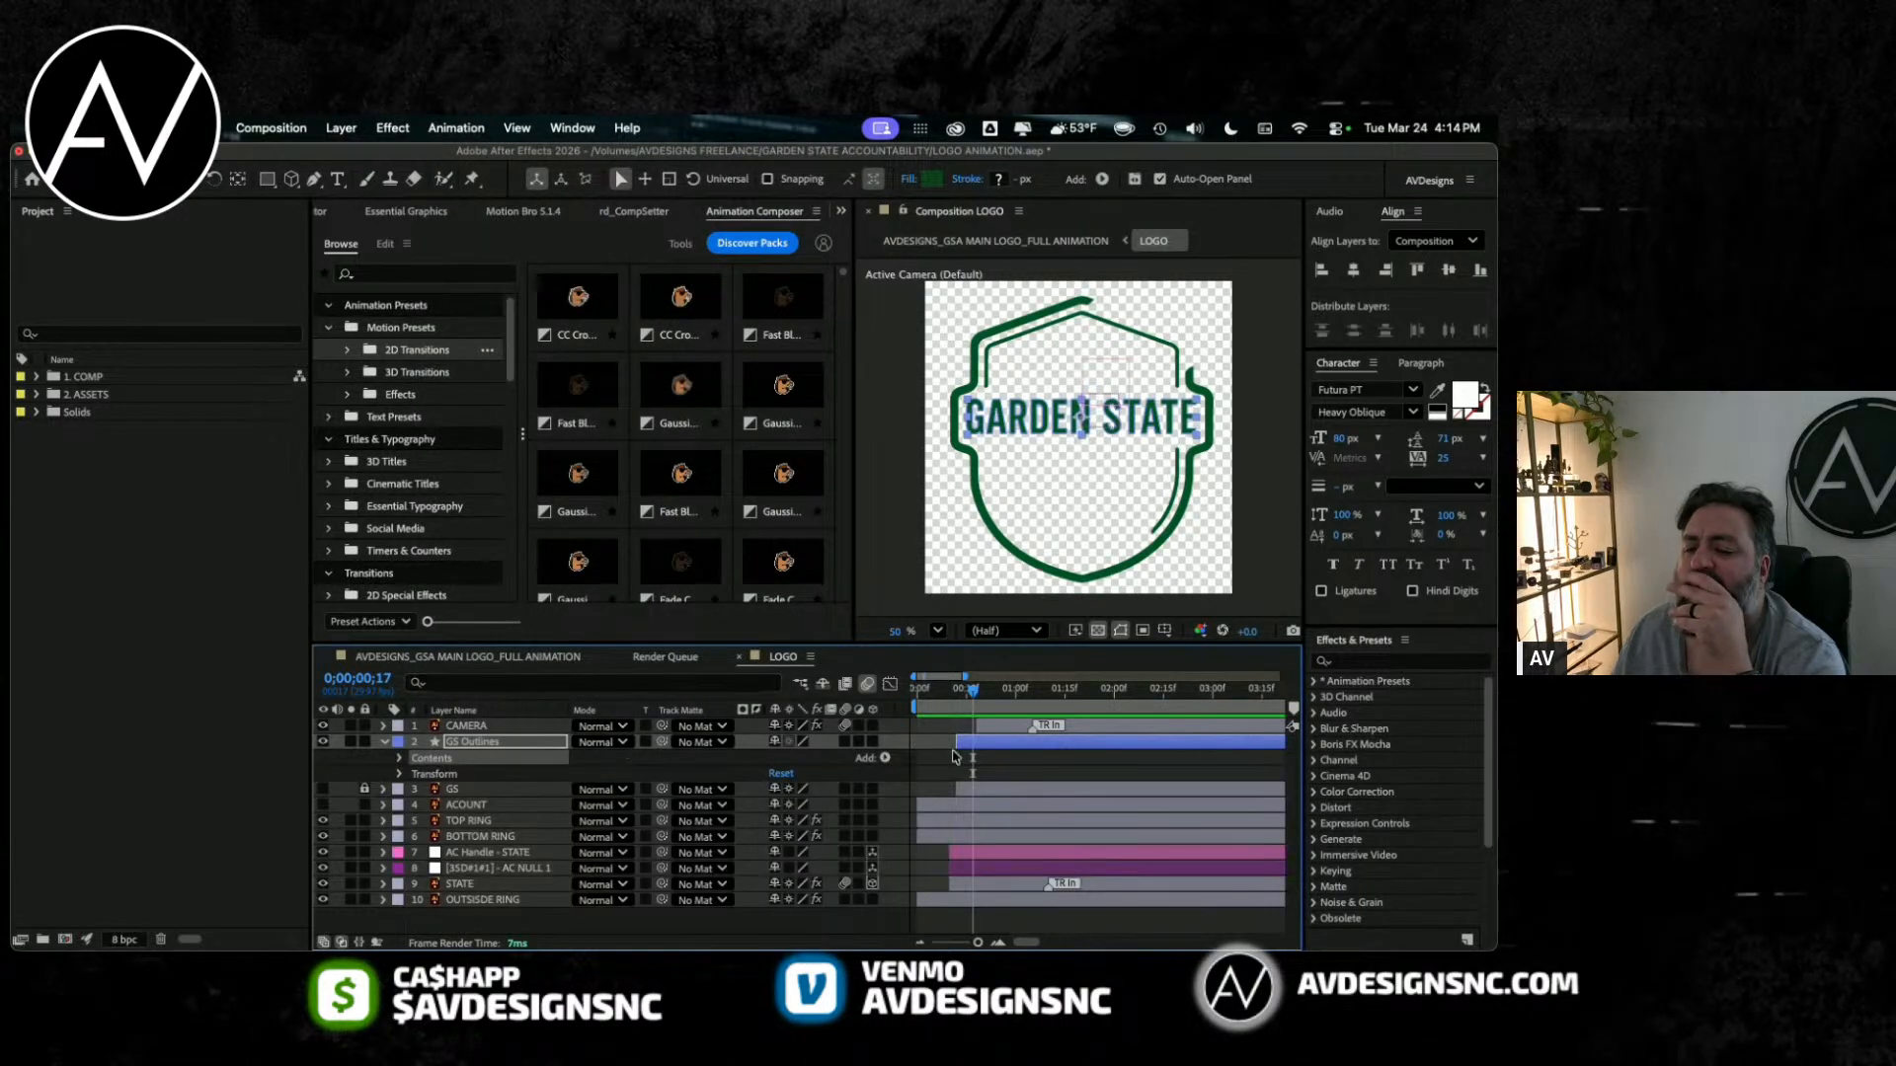
{"action": "left_click_drag", "start_coordinate": [978, 705], "coordinate": [973, 705]}
{"action": "right_click", "coordinate": [532, 749]}
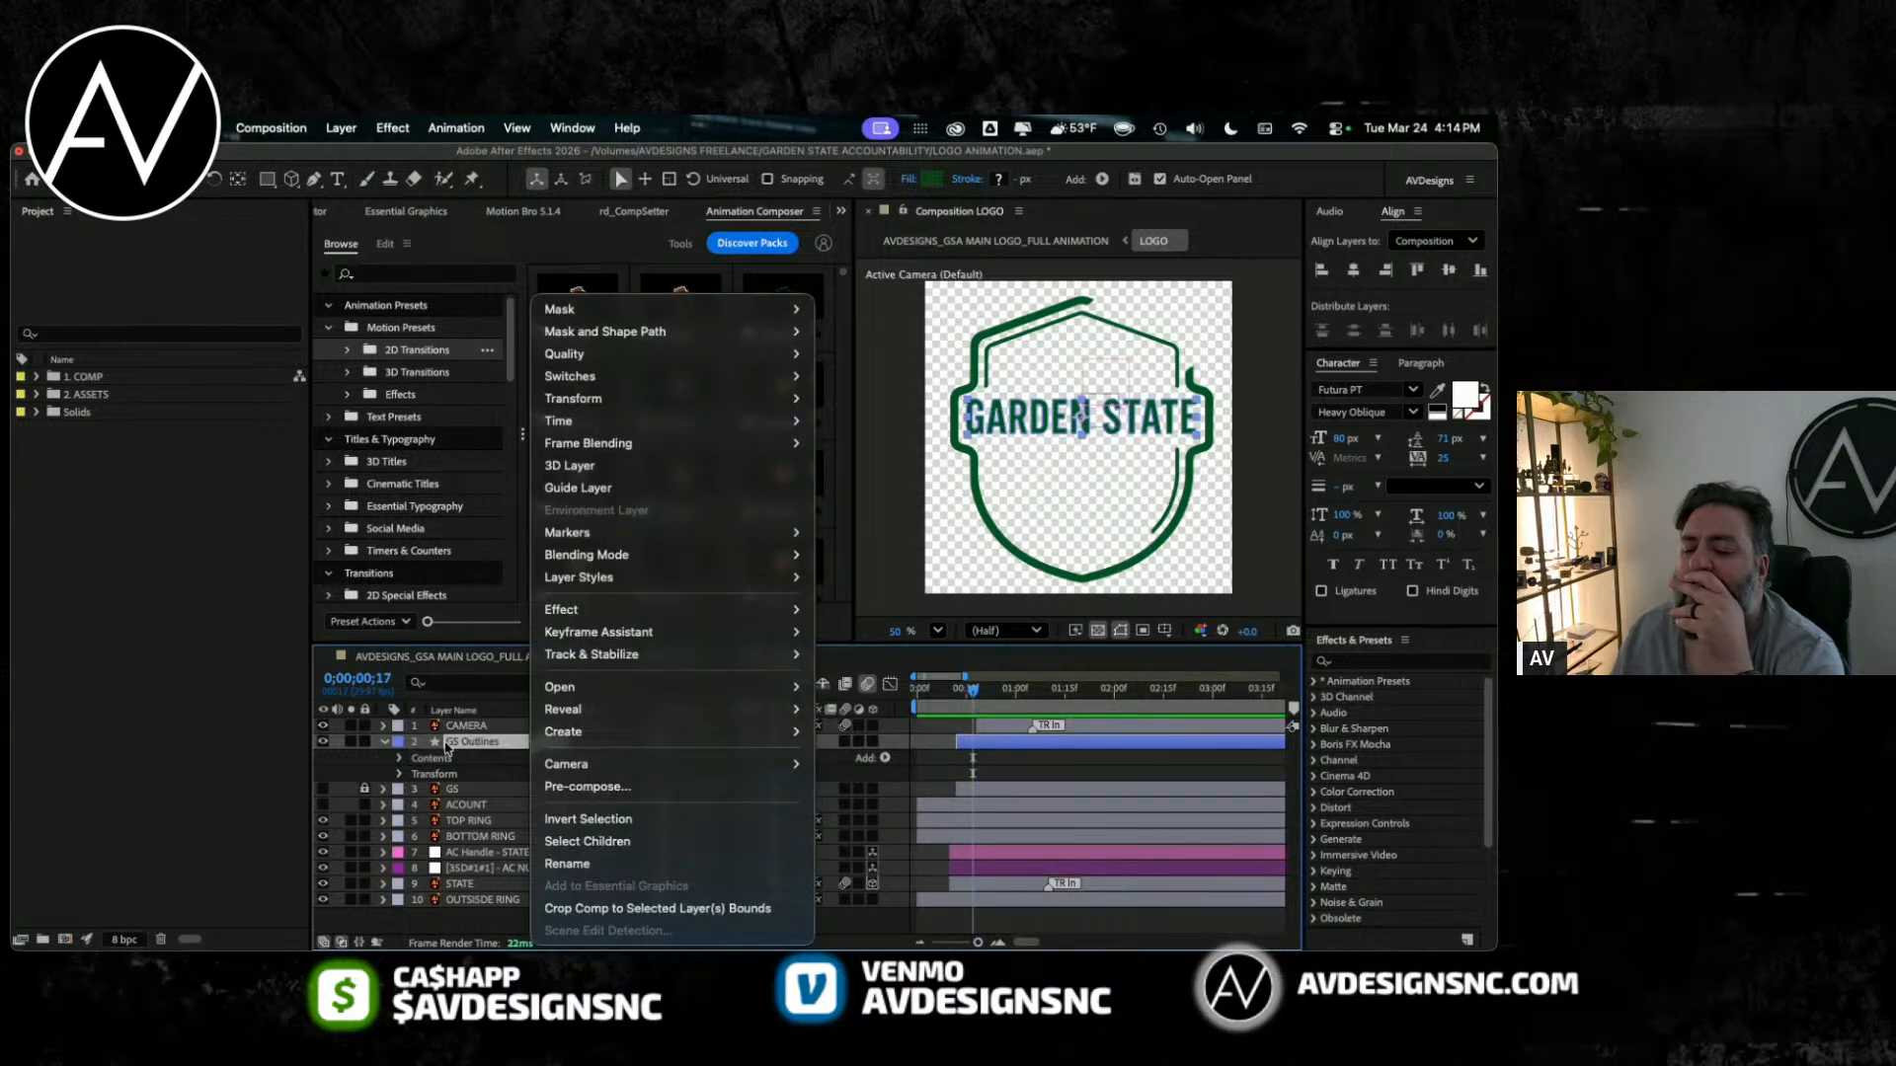
{"action": "mouse_move", "coordinate": [556, 719]}
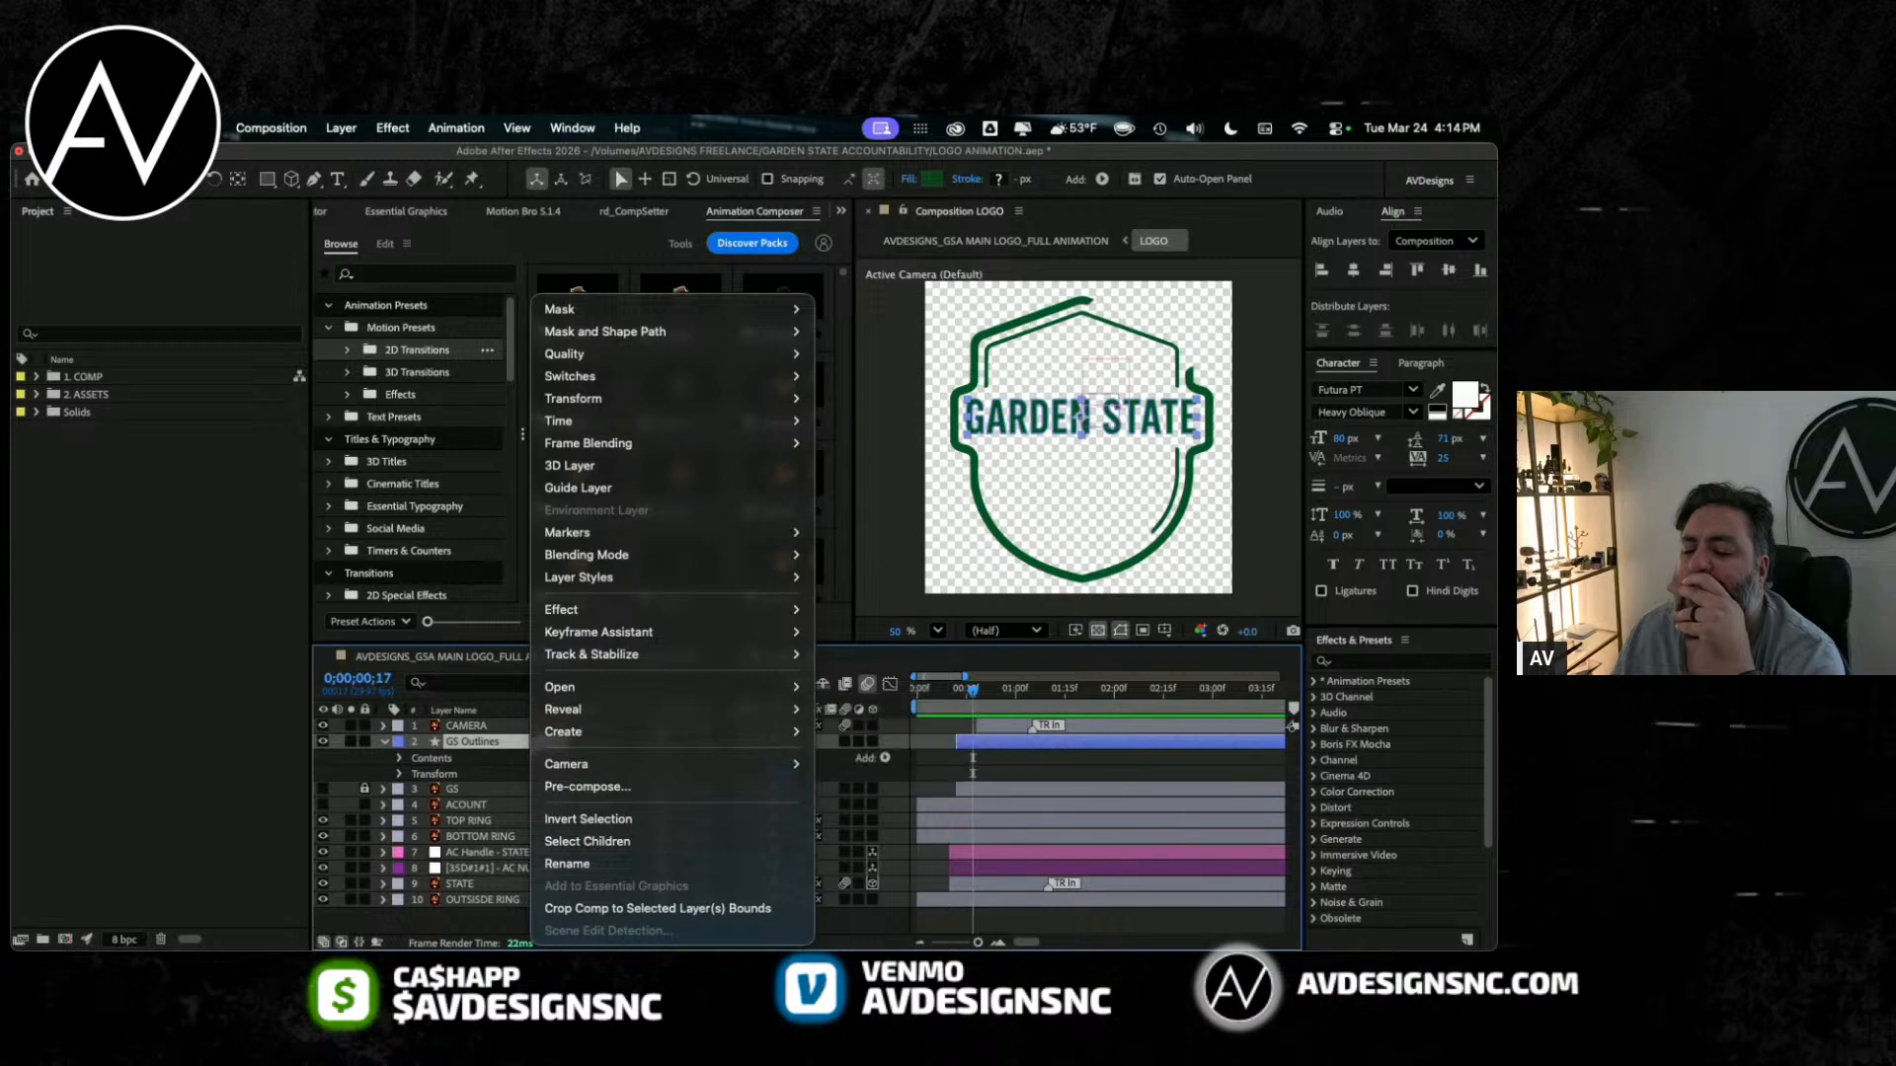
{"action": "key", "text": "Escape"}
Step: Try the Write-on effect on the GS Outlines layer and remove it again
{"action": "left_click", "coordinate": [392, 127]}
{"action": "mouse_move", "coordinate": [452, 434]}
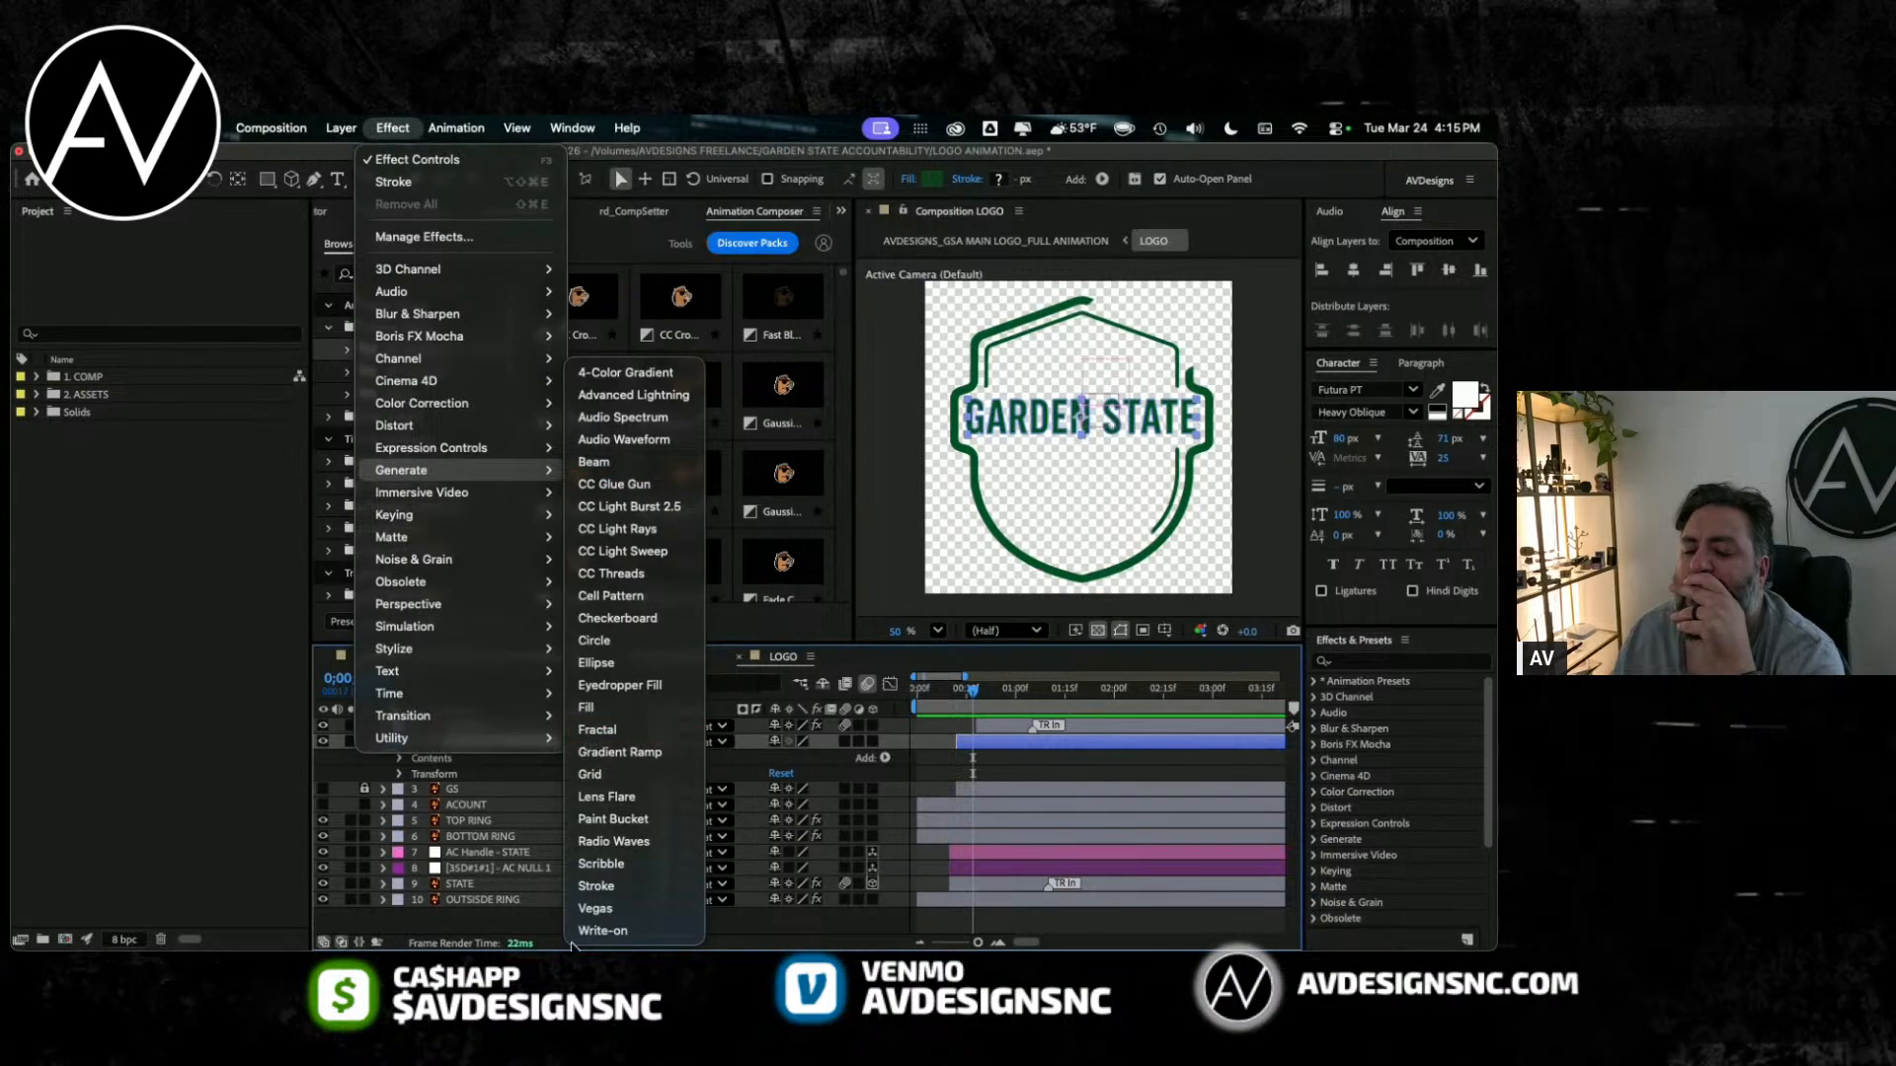
{"action": "left_click", "coordinate": [601, 931]}
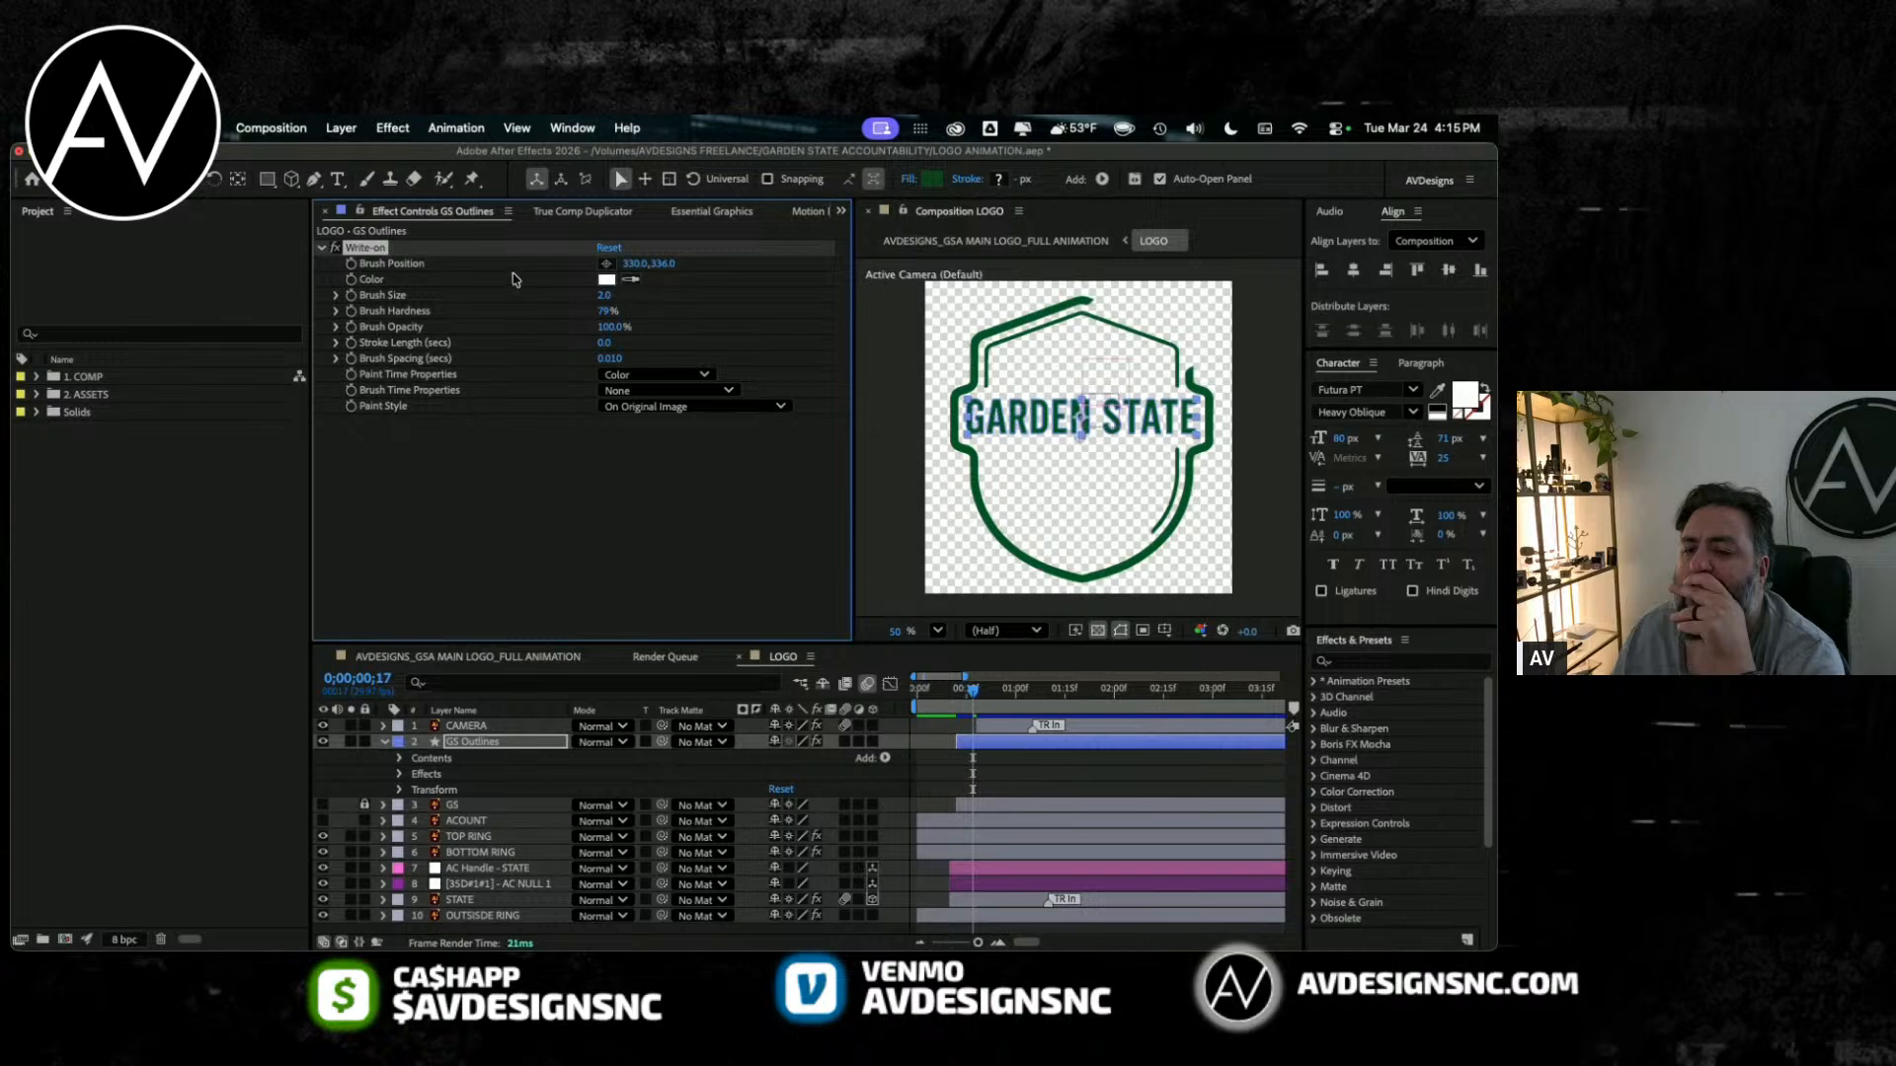
{"action": "key", "text": "Delete"}
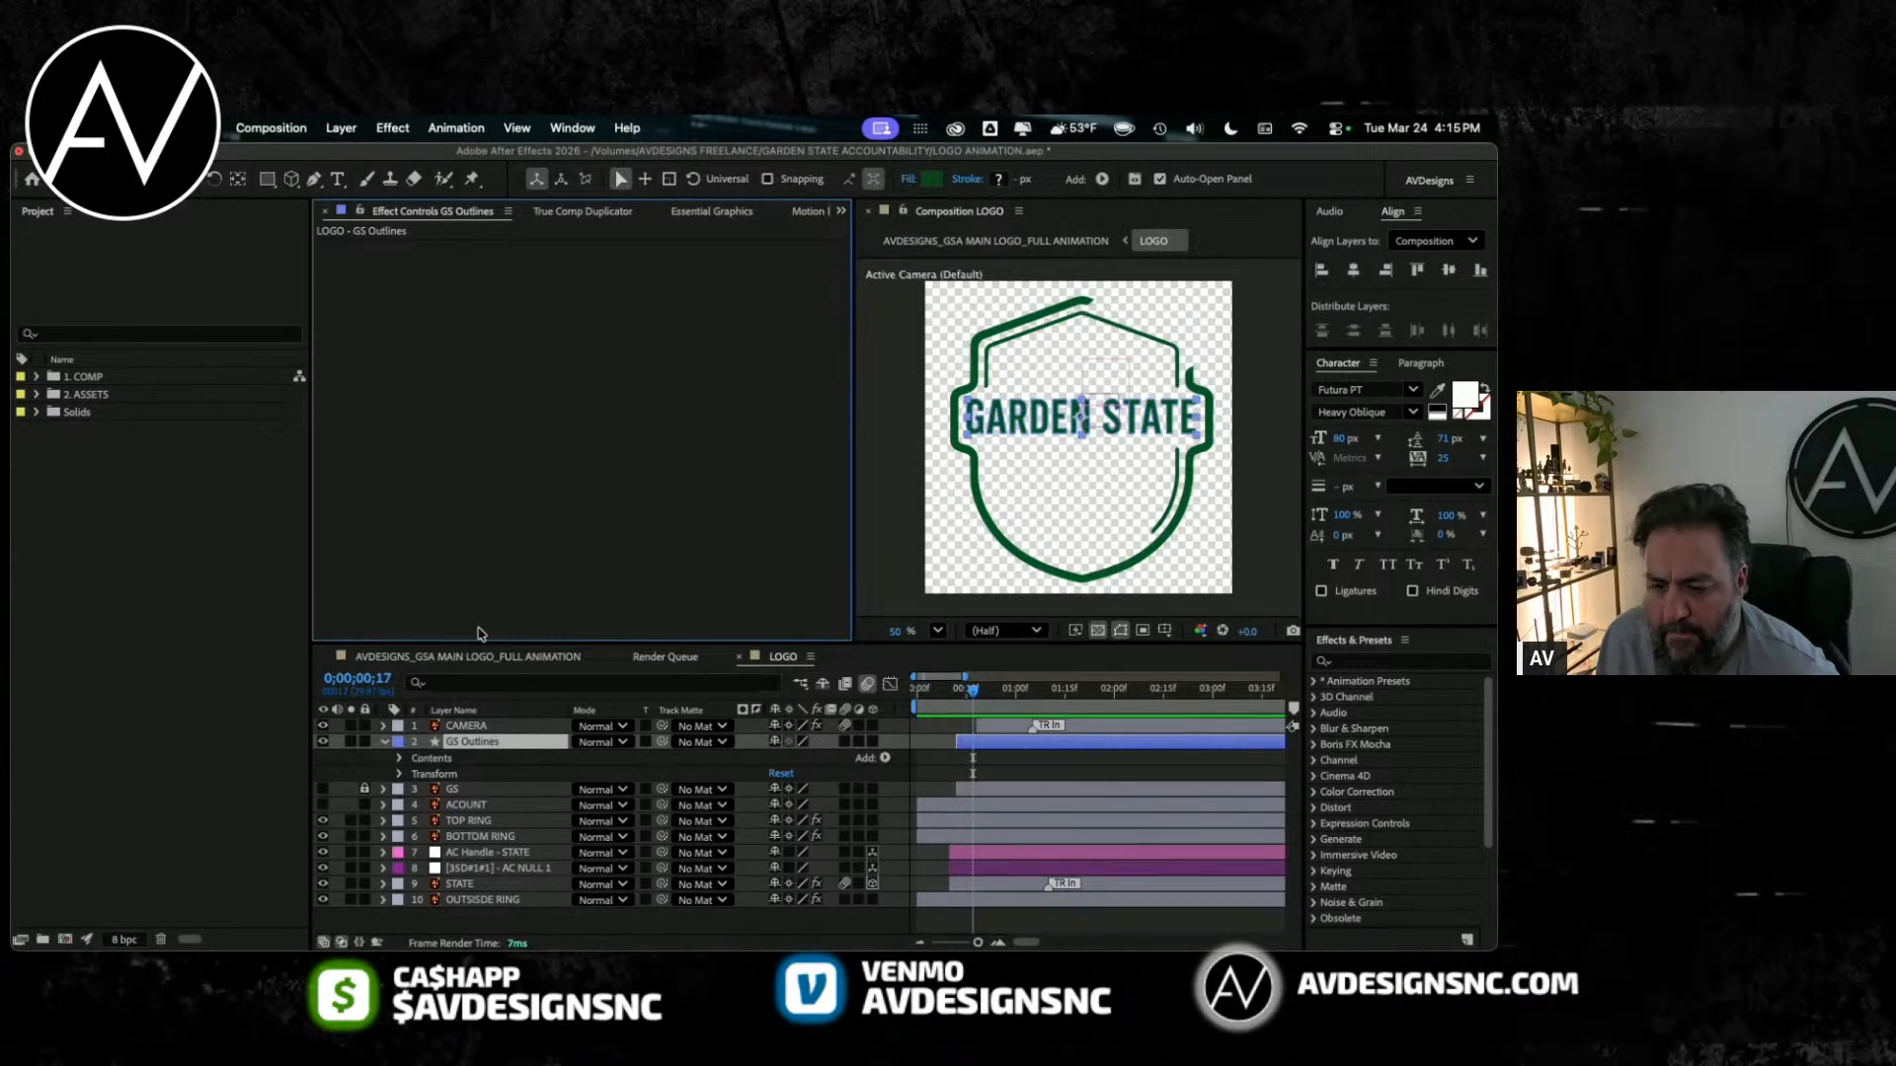
Step: Delete the GS Outlines layer, unlock the original GS layer and turn on visibility for GS and ACOUNT
{"action": "left_click_drag", "start_coordinate": [476, 644], "coordinate": [479, 572]}
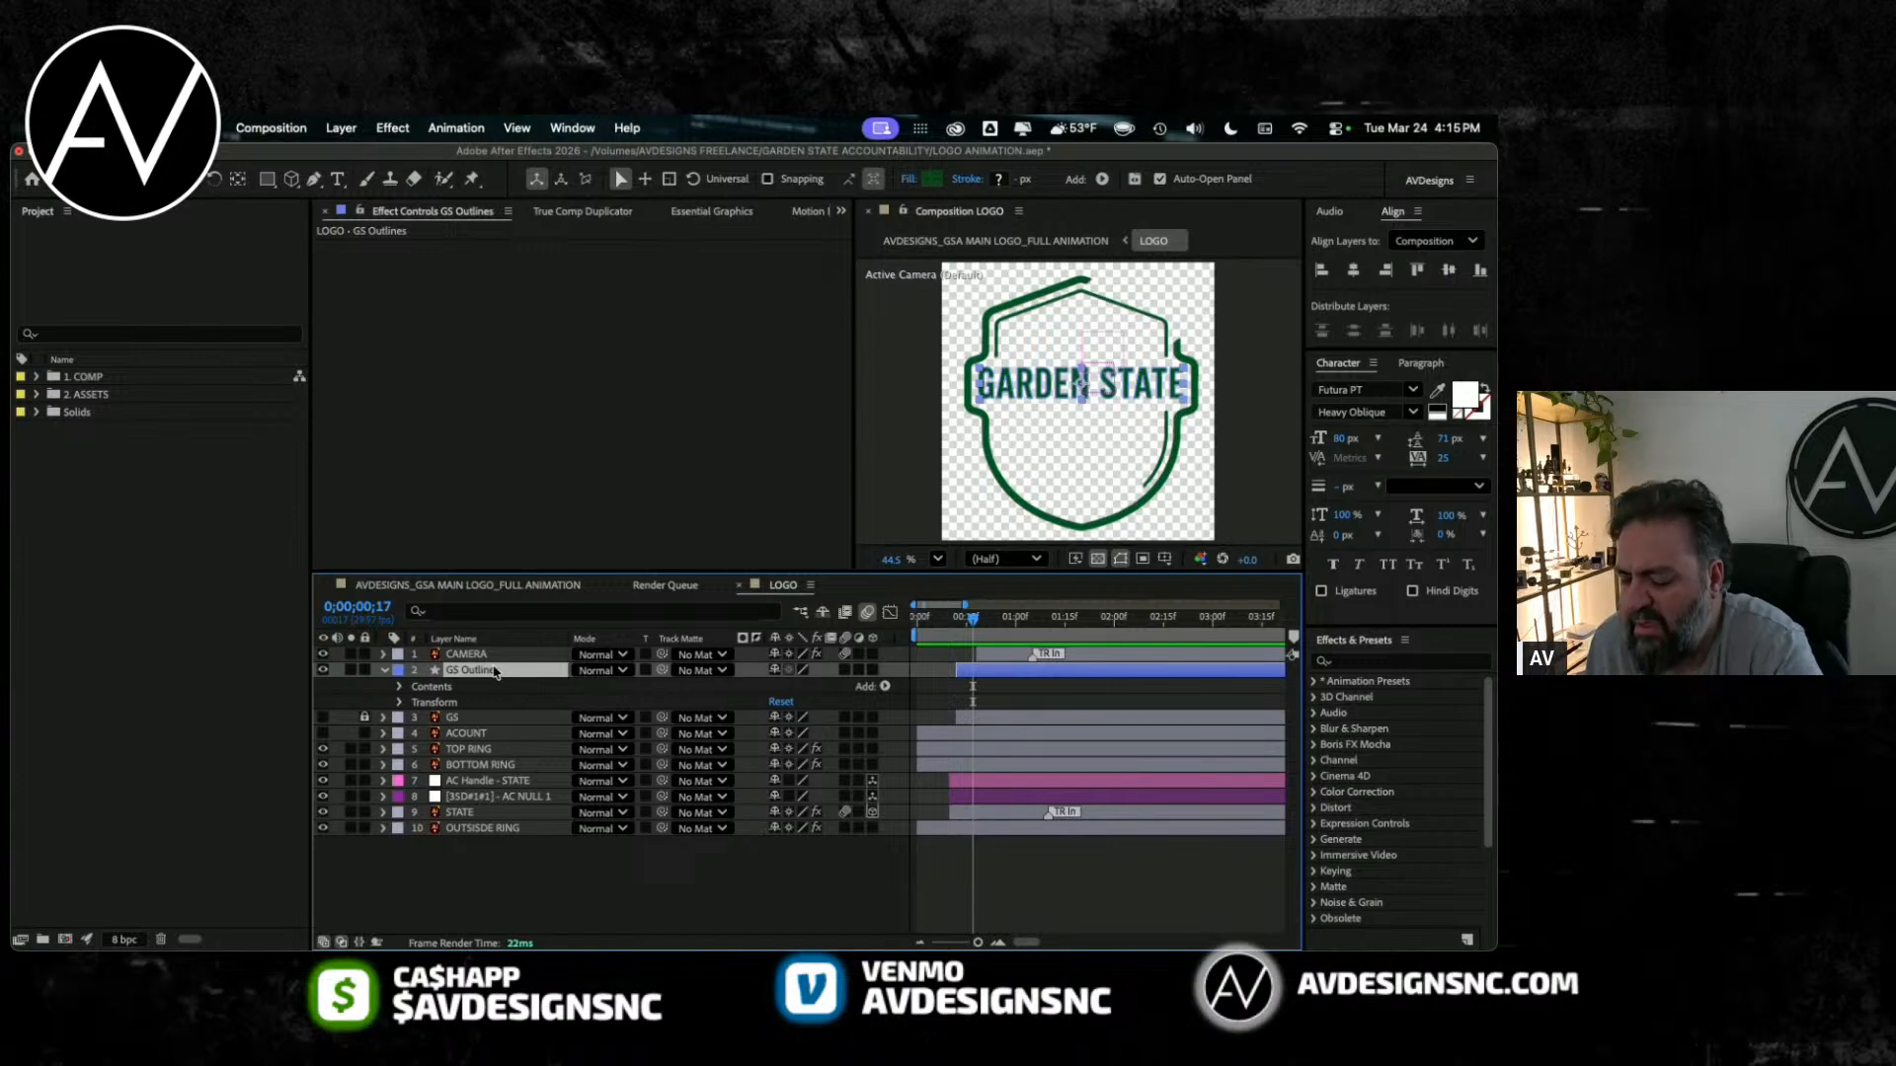
{"action": "key", "text": "Delete"}
{"action": "left_click", "coordinate": [363, 671]}
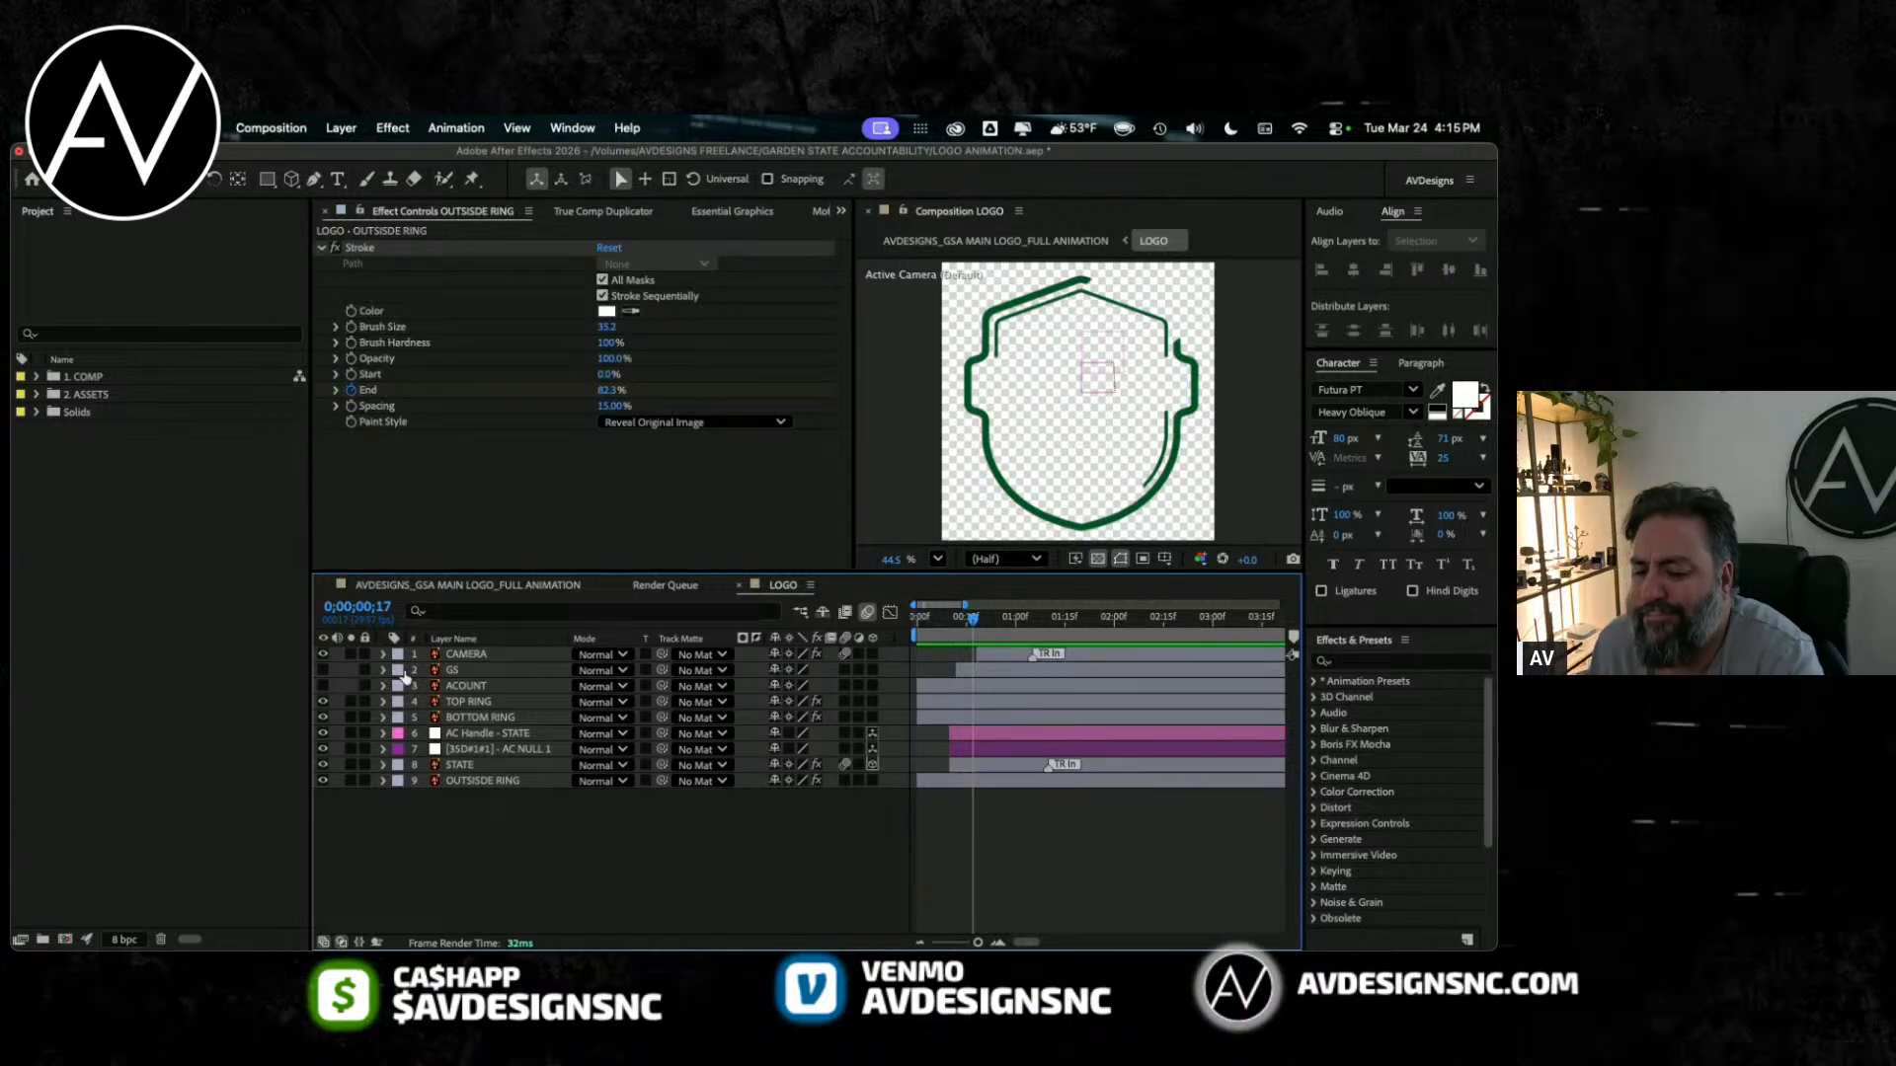
{"action": "left_click", "coordinate": [323, 670]}
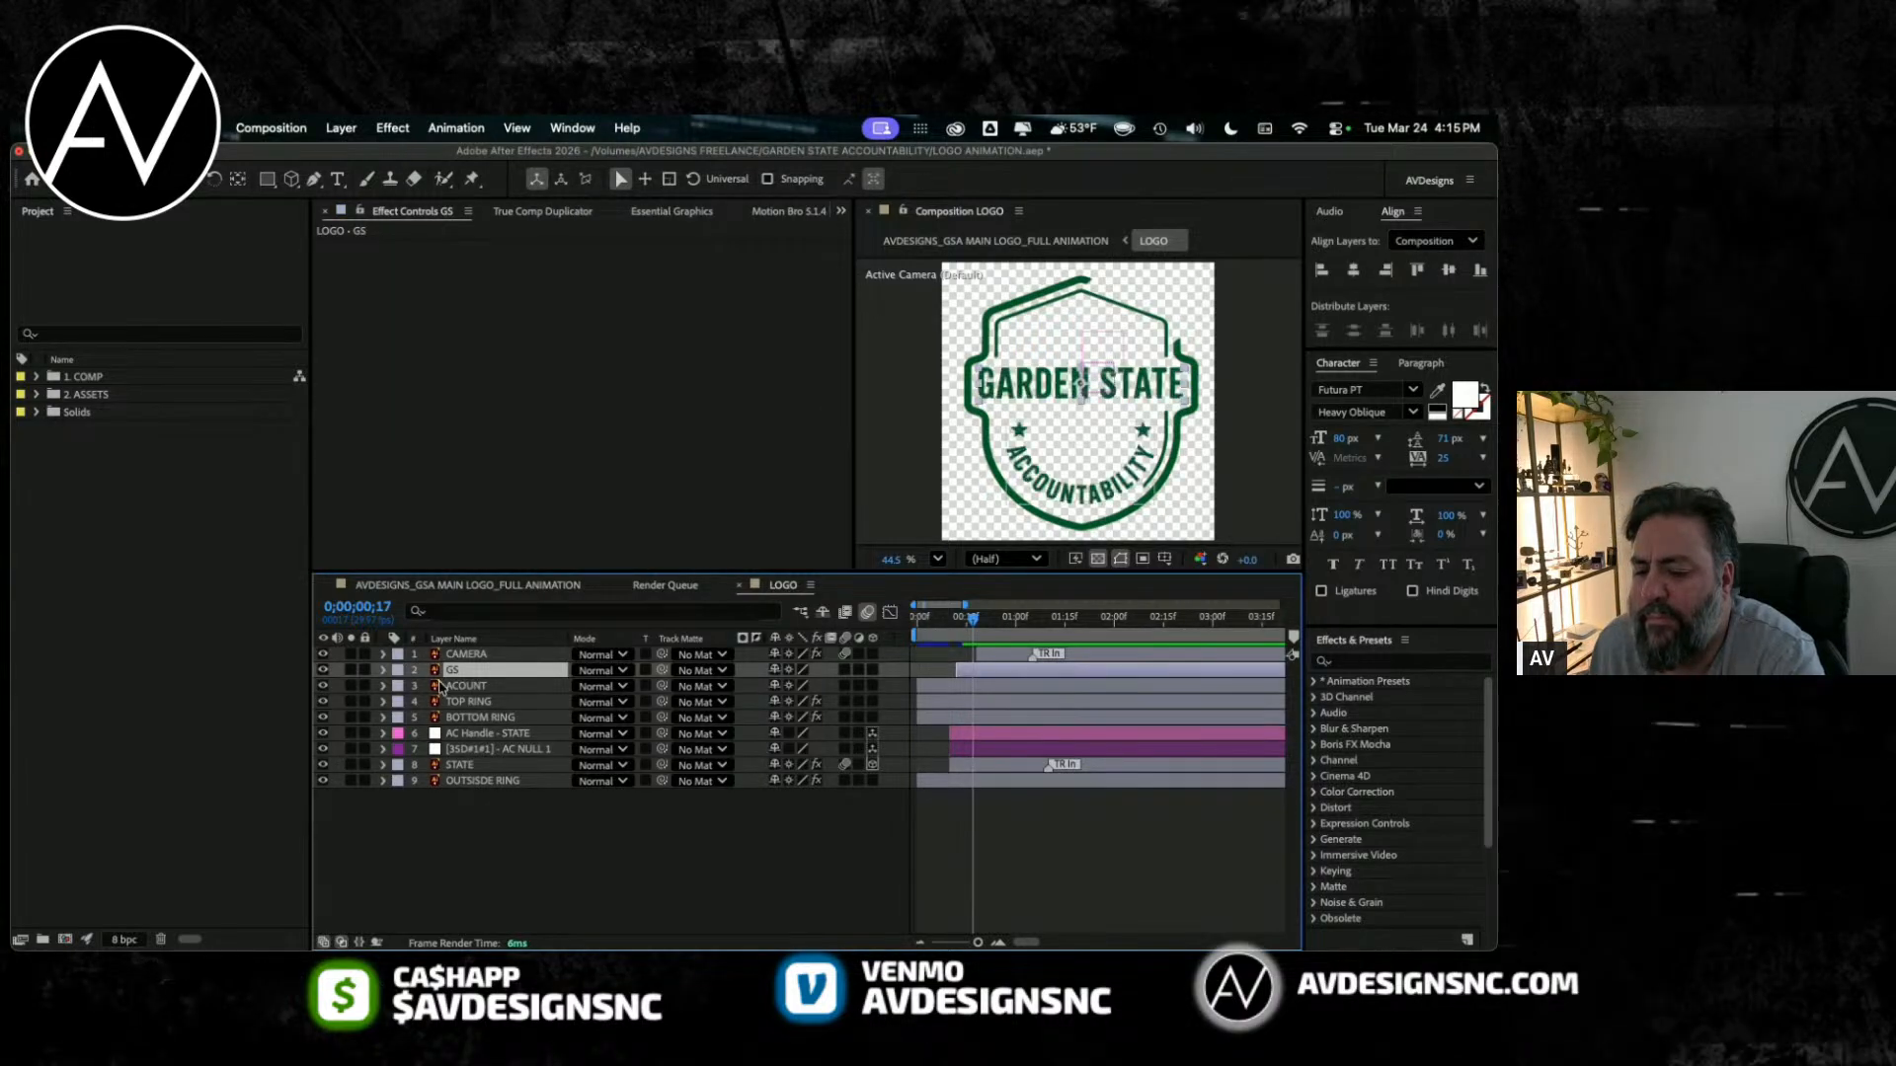